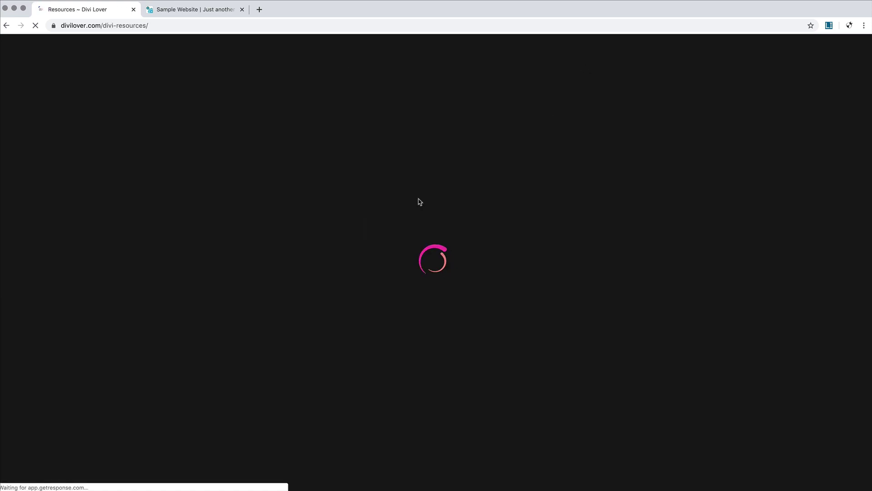
Step: Scroll the Resources page down to the Web Hosting section listing SiteGround and Flywheel
scroll(419, 202, "down", 8)
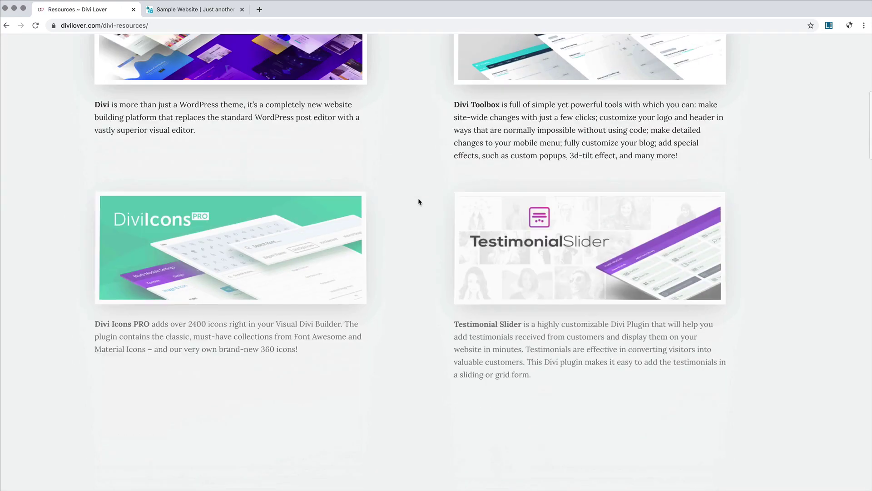
scroll(419, 201, "down", 15)
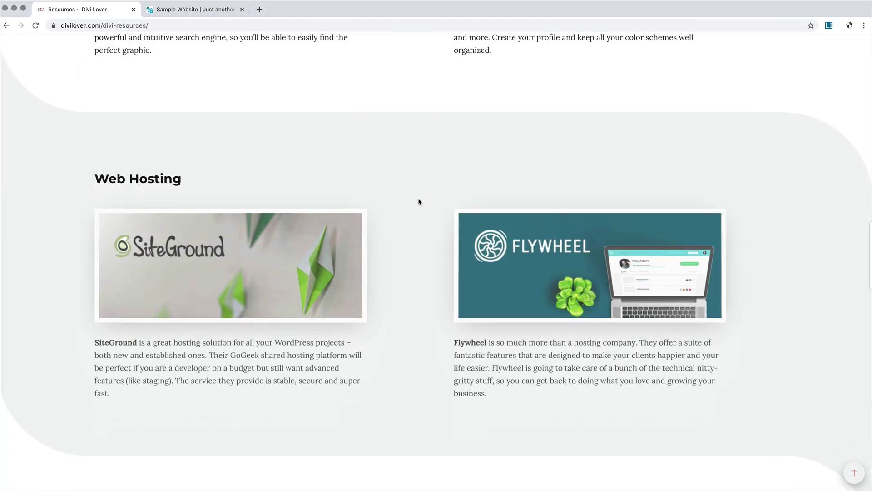
scroll(419, 201, "down", 3)
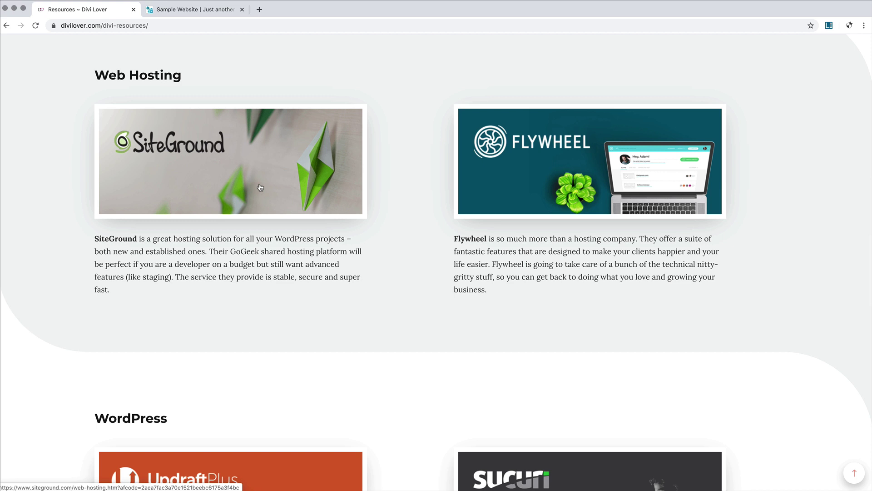
Step: Open SiteGround from its recommendation image and pick the GrowBig plan at 6.45 €/mo
left_click(260, 187)
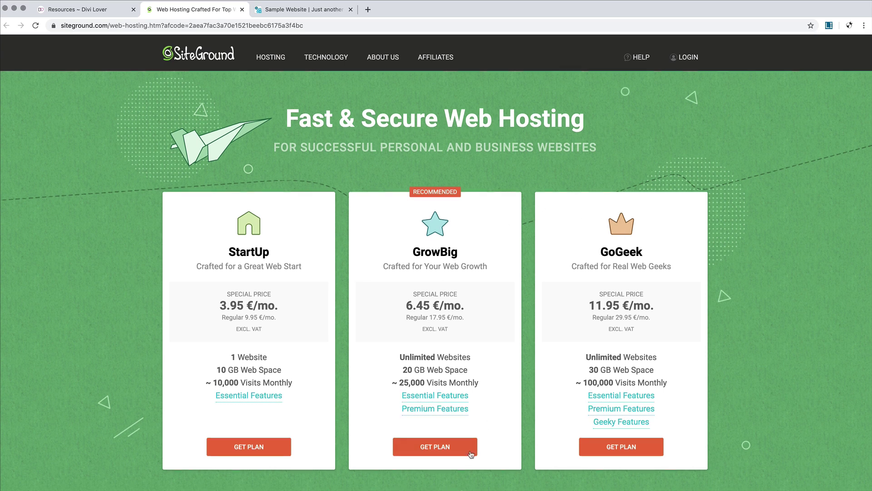
scroll(433, 450, "down", 1)
left_click(437, 433)
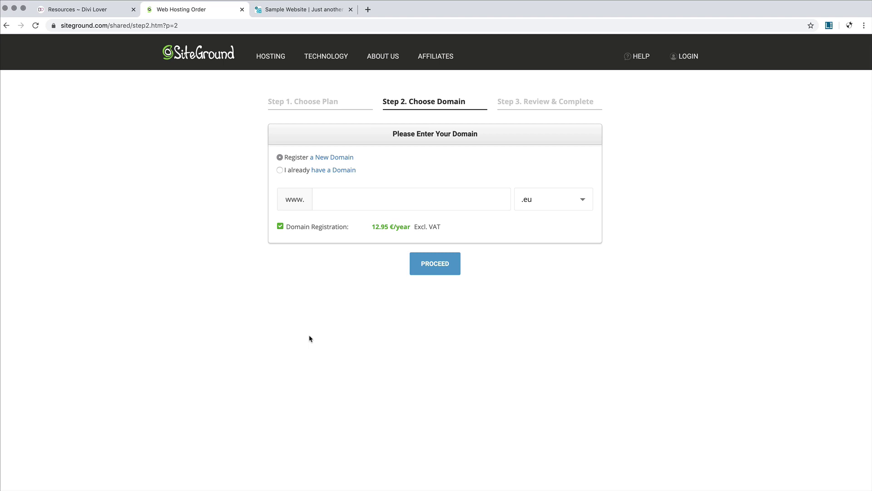
Step: Register diviloverwebsite with the .com extension and proceed to the review step
left_click(583, 200)
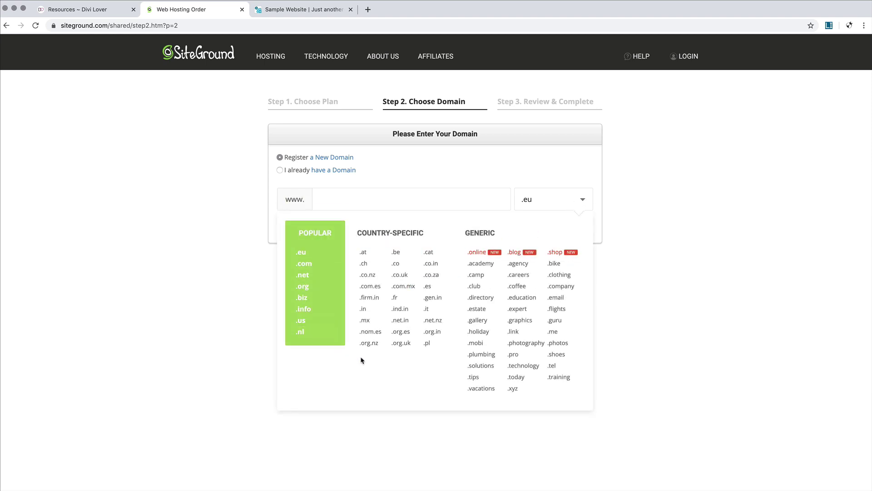
scroll(362, 361, "up", 1)
scroll(362, 361, "down", 1)
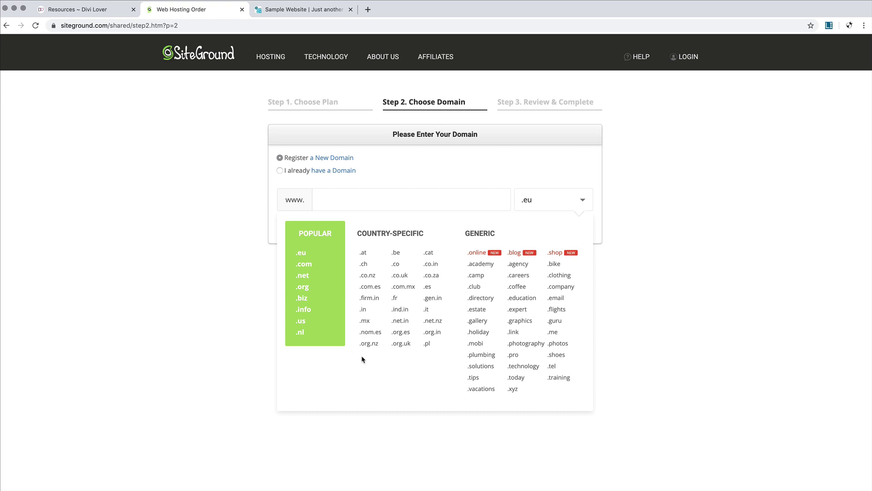
left_click(319, 268)
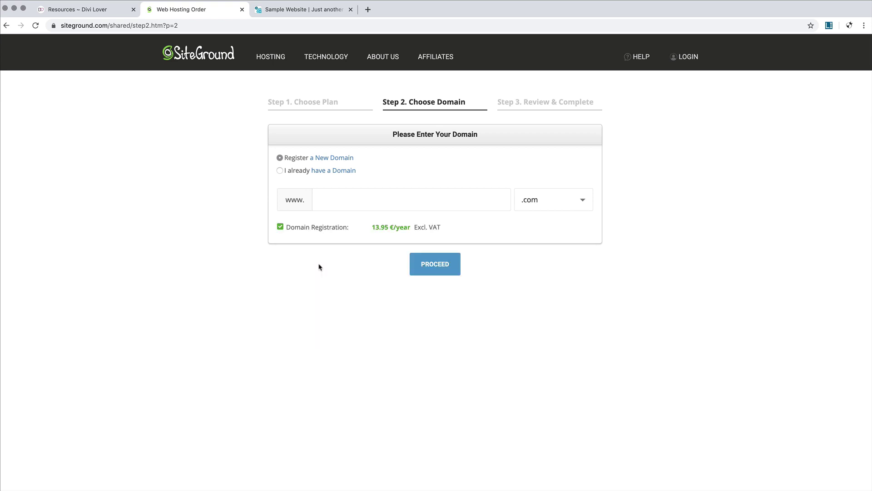
left_click(376, 201)
type("div")
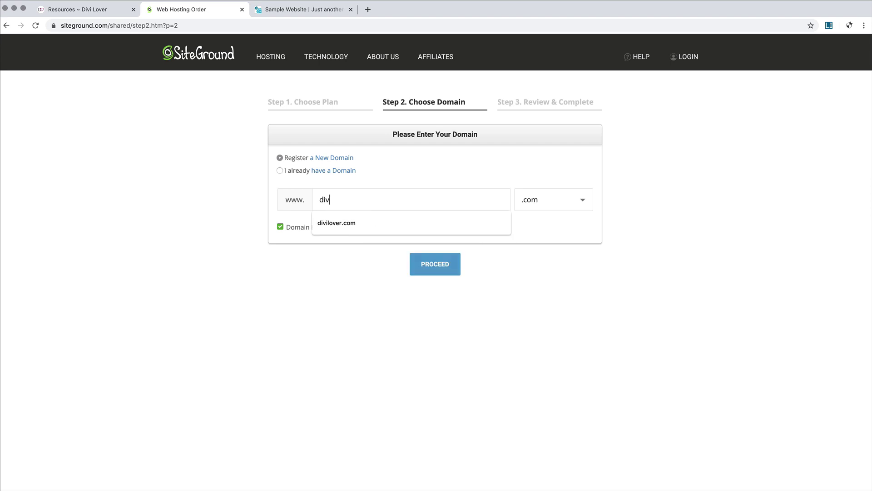
type("iloverwebsite")
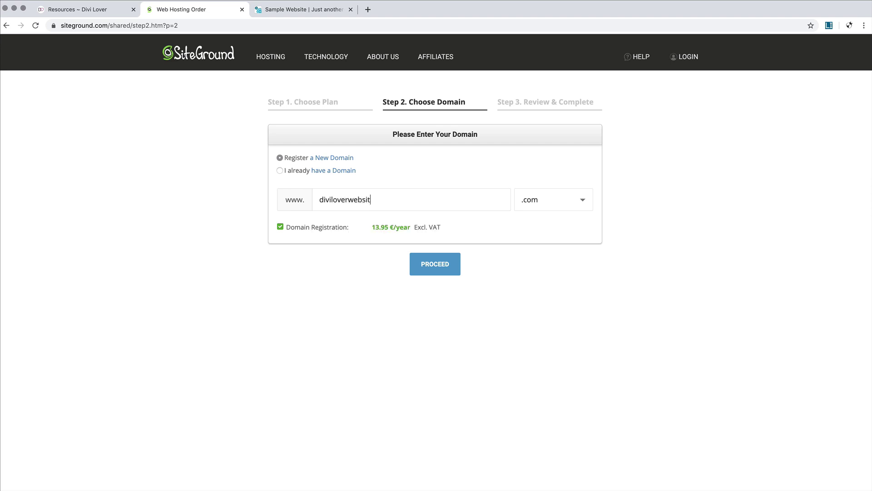
left_click(444, 275)
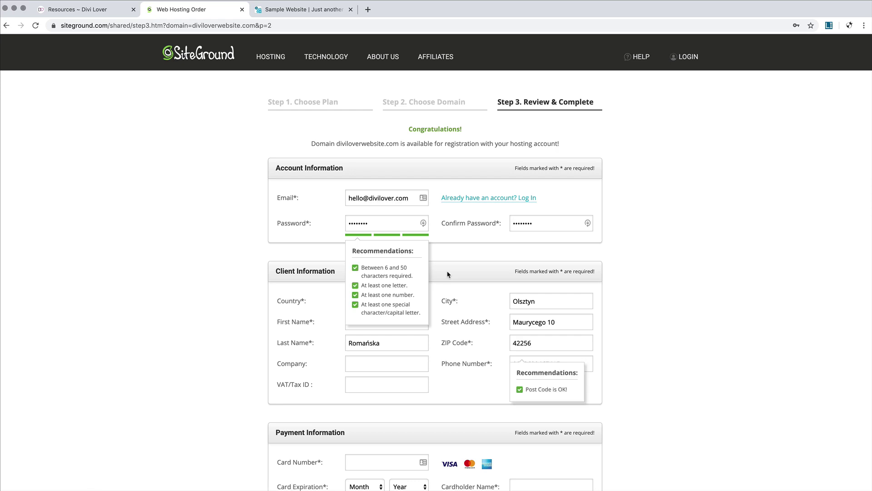
Step: Edit the account e-mail's name part and set a new password in both password fields
scroll(459, 242, "down", 1)
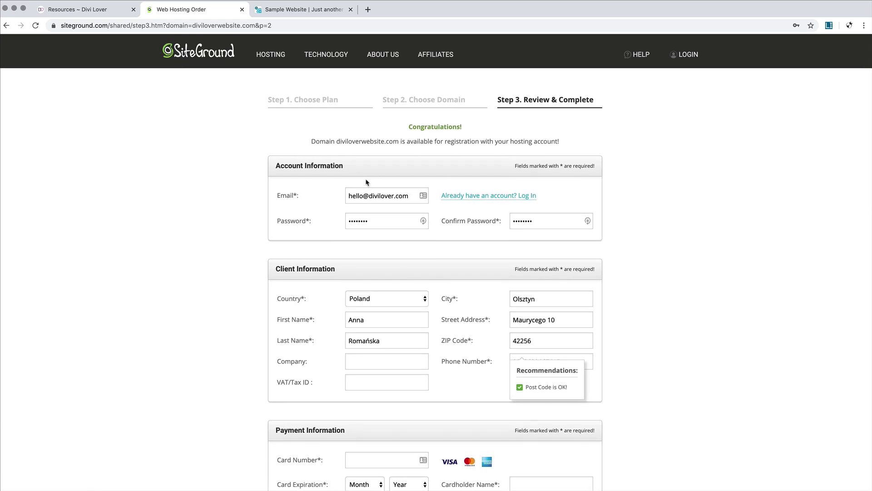
double_click(365, 196)
key("BackSpace")
type("ania")
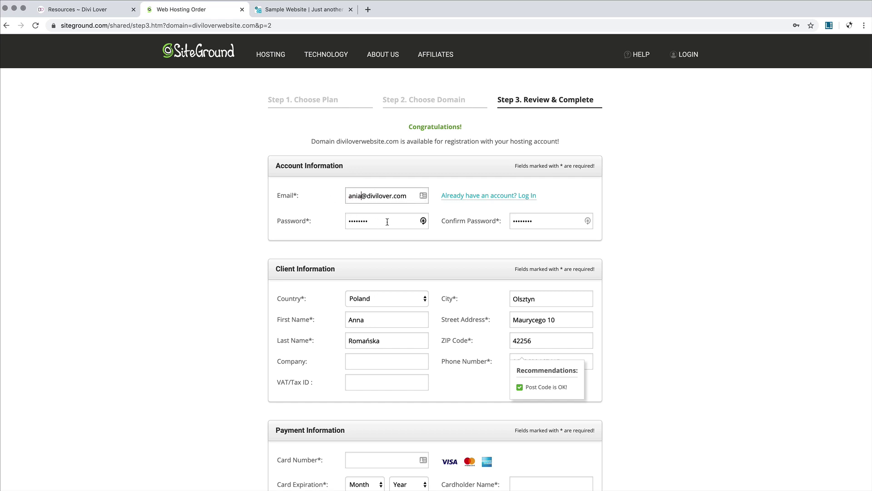
double_click(387, 221)
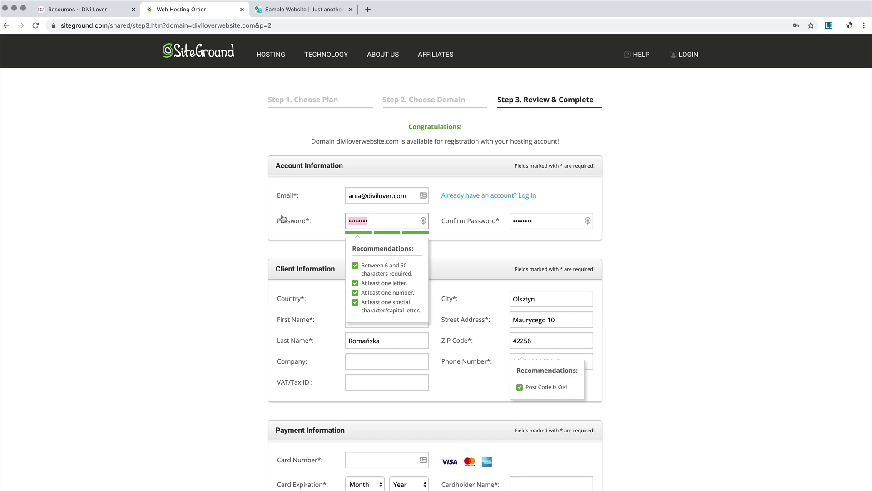
type("•••••••")
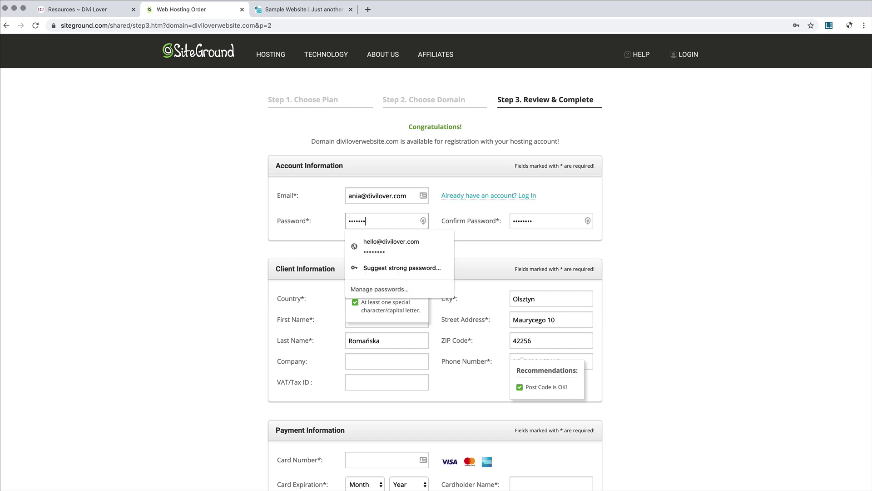
type("•")
key("super+a")
type("••••••••")
double_click(544, 224)
type("••••••••")
Step: Fill in the company name and VAT/Tax ID in the client details
scroll(406, 312, "down", 1)
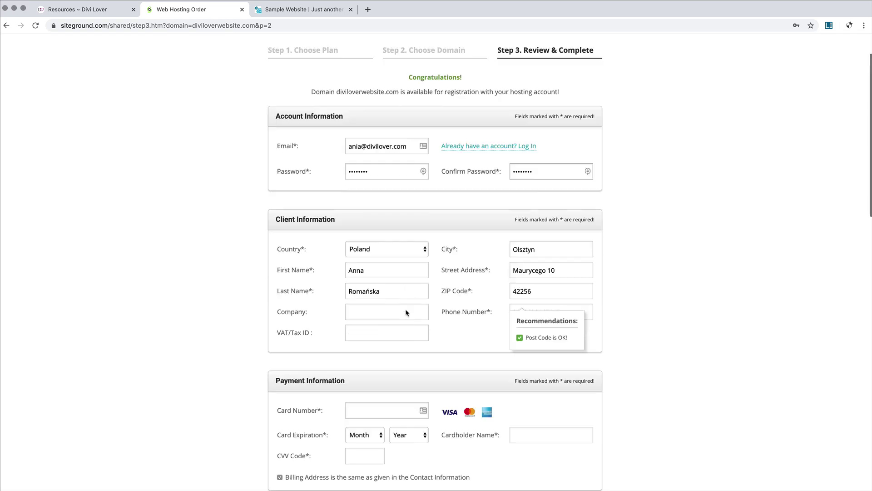
scroll(407, 312, "down", 1)
left_click(401, 287)
type("Divi Lover Anna Romańska")
left_click(358, 304)
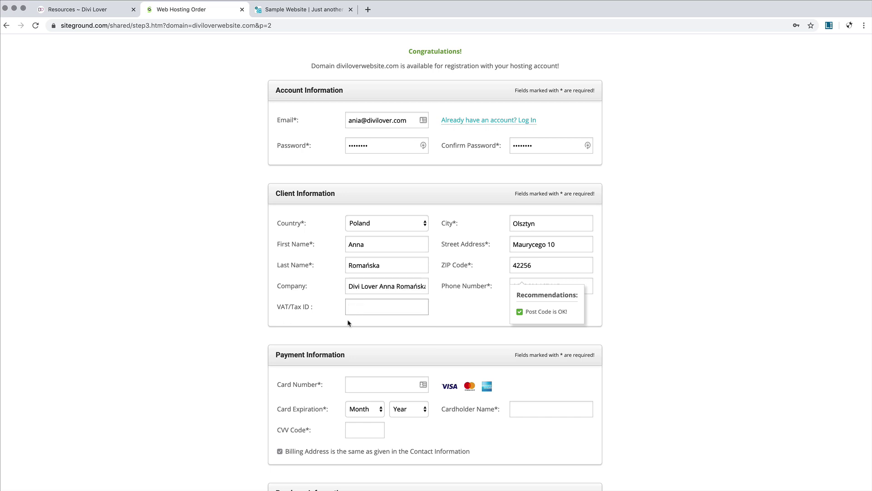
key("Tab")
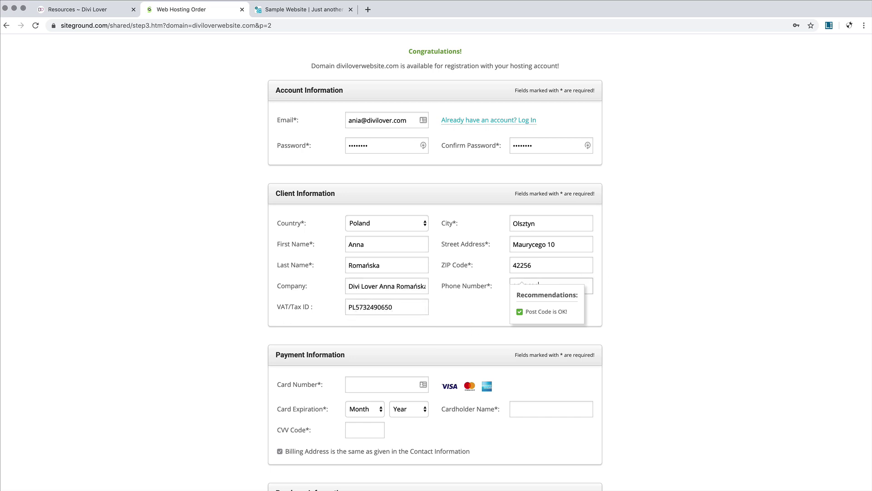
Step: Autofill the payment card fields from saved card details
scroll(370, 249, "down", 3)
left_click(370, 251)
left_click(399, 278)
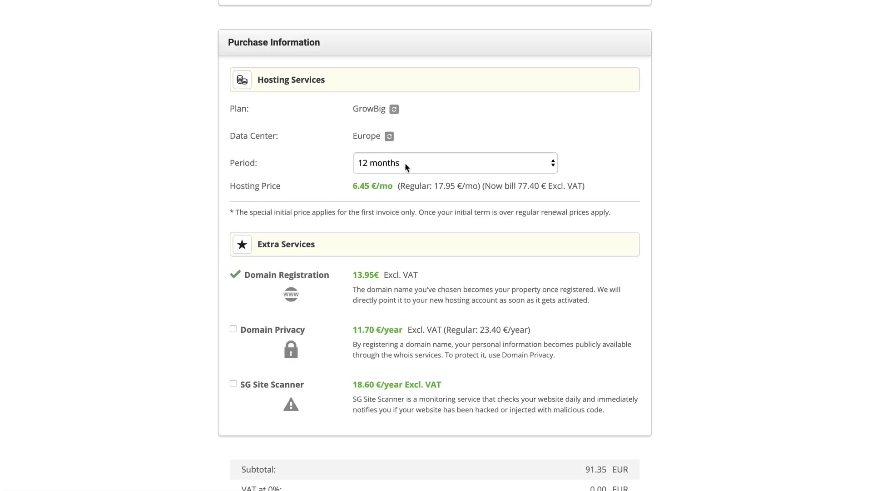
Step: Keep the 12-month period, add Domain Privacy, accept the Terms and pay 103.05 EUR
left_click(443, 166)
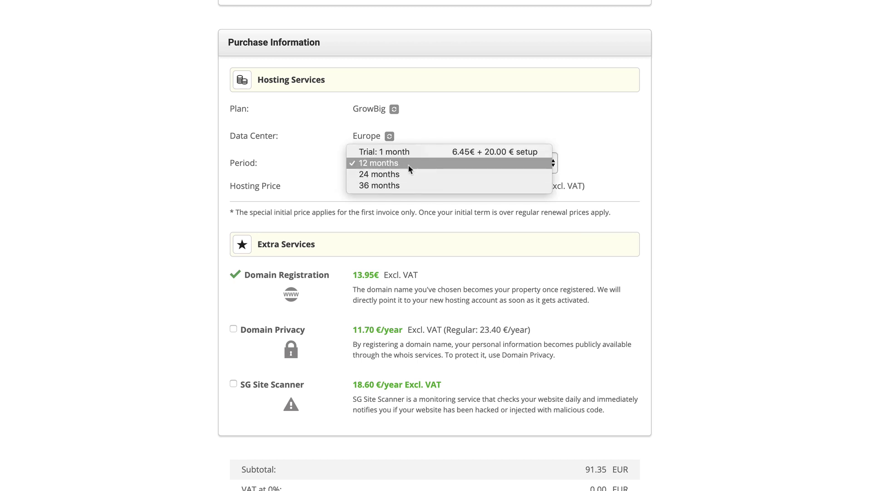
left_click(329, 167)
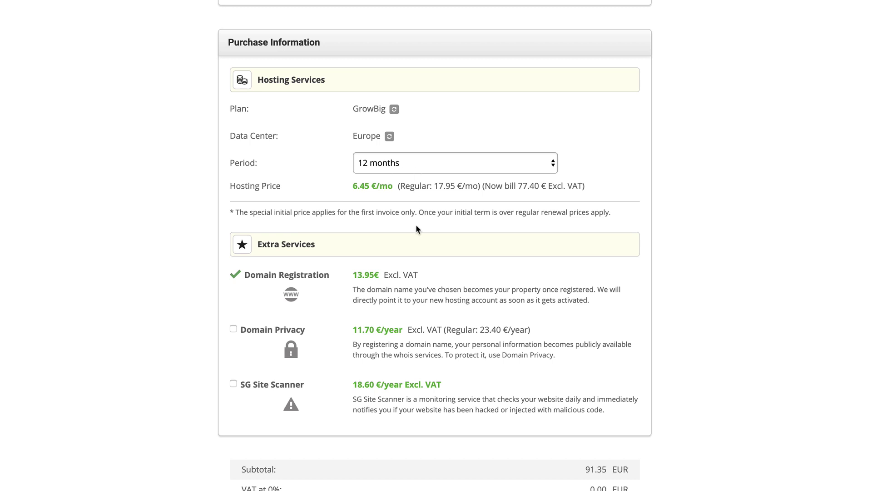
scroll(416, 224, "down", 3)
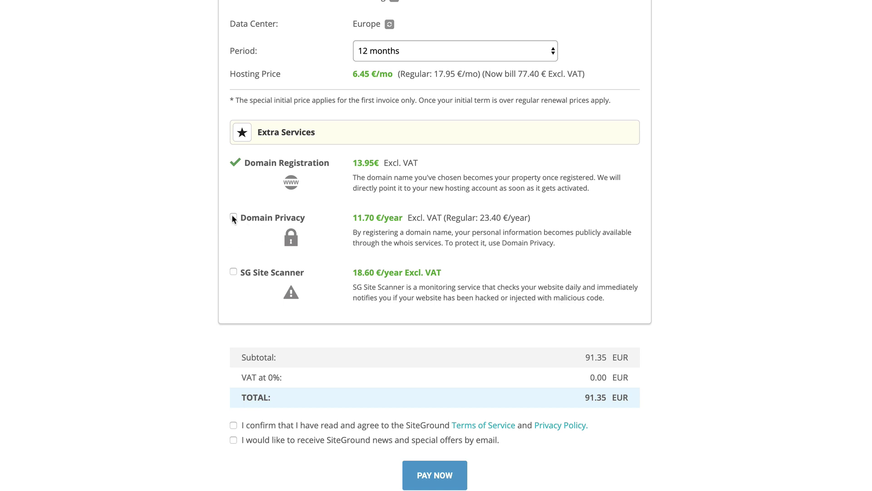
left_click(233, 217)
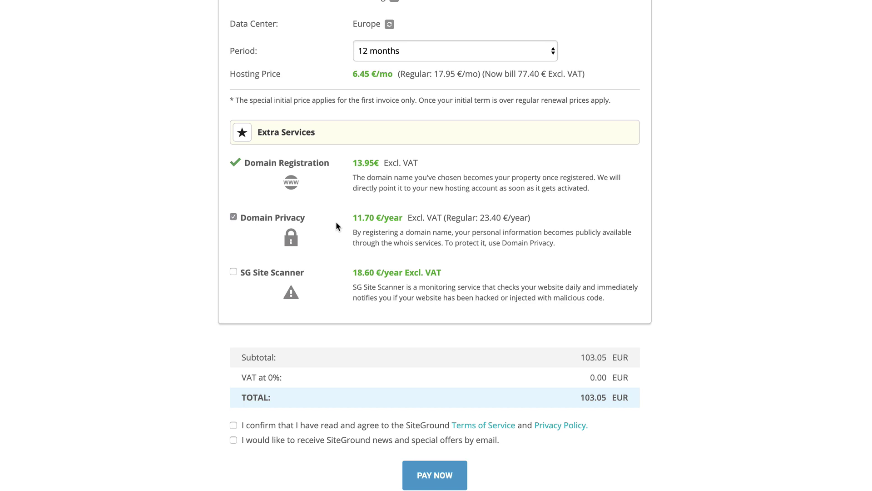
scroll(336, 295, "down", 2)
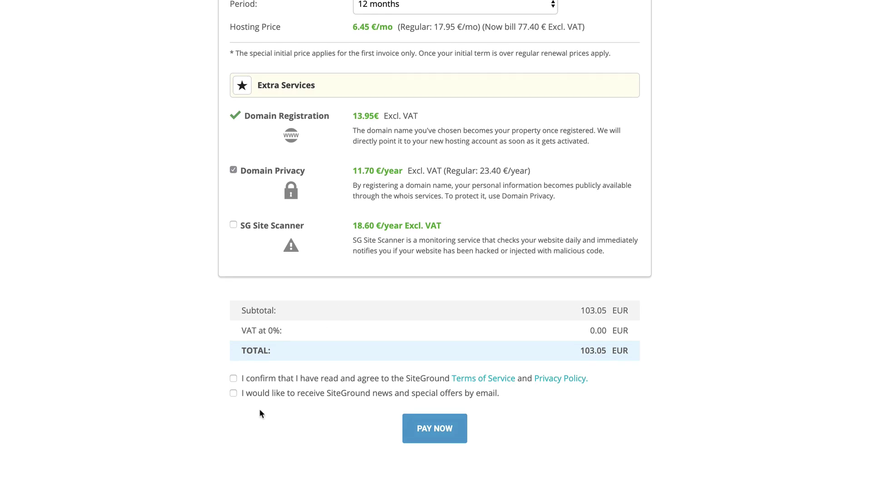
left_click(233, 378)
left_click(440, 435)
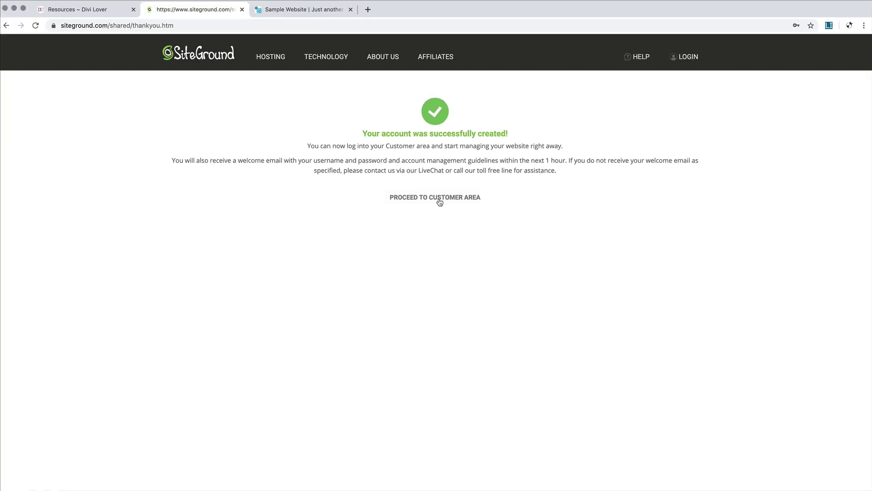
Step: Enter the new SiteGround customer area, then return to the Divi Lover Resources page
left_click(438, 203)
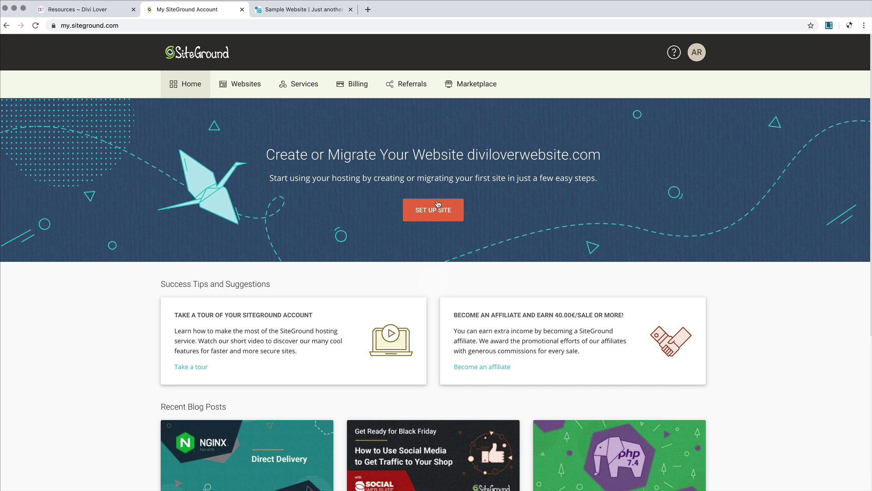
left_click(78, 12)
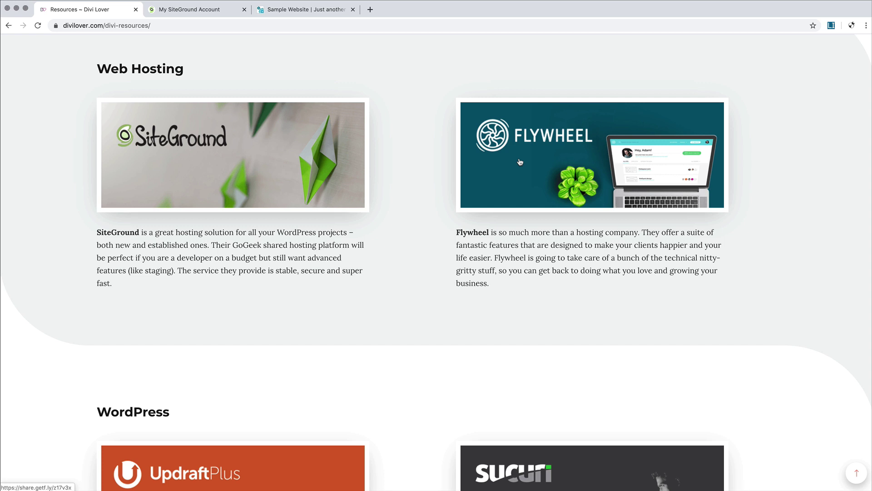
Step: Open Flywheel's hosting site from its image in a new tab
left_click(520, 162)
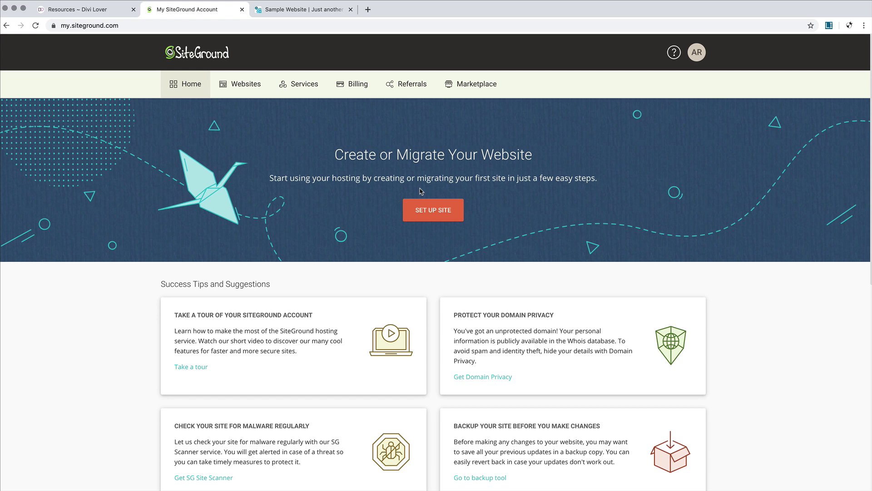
Step: Start a new website on the existing domain diviloverwebsite.com
left_click(434, 204)
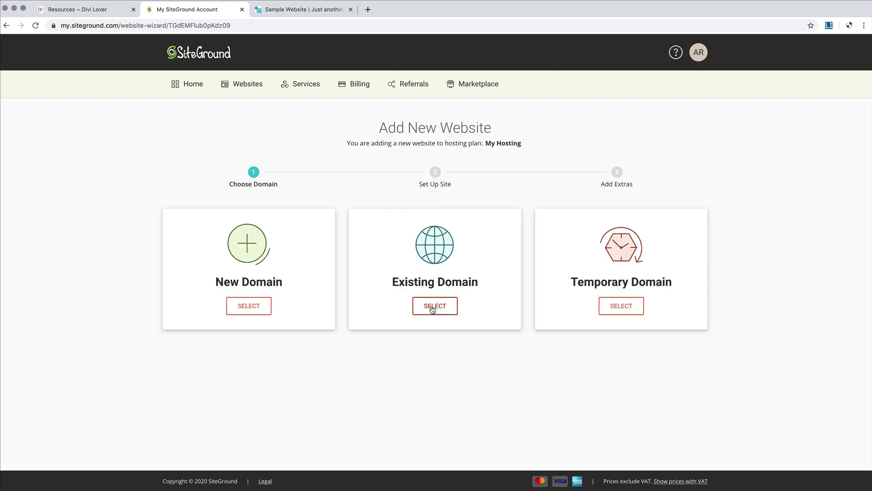
left_click(432, 307)
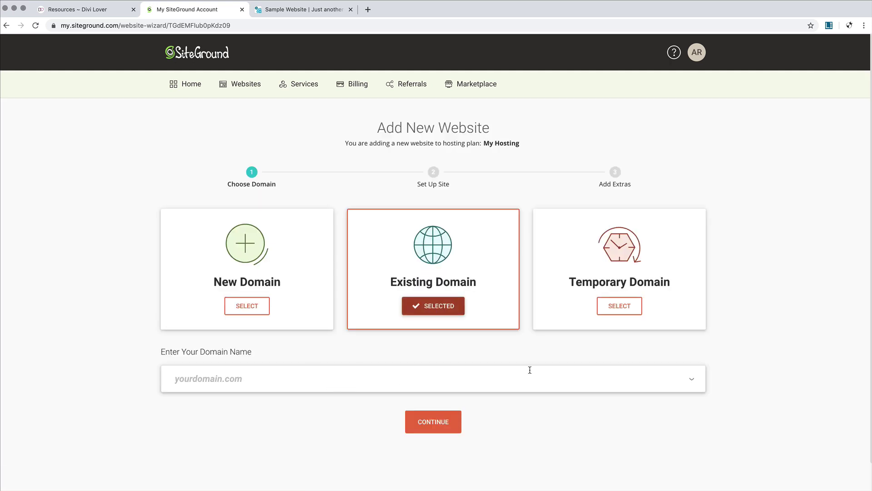
left_click(510, 385)
left_click(200, 401)
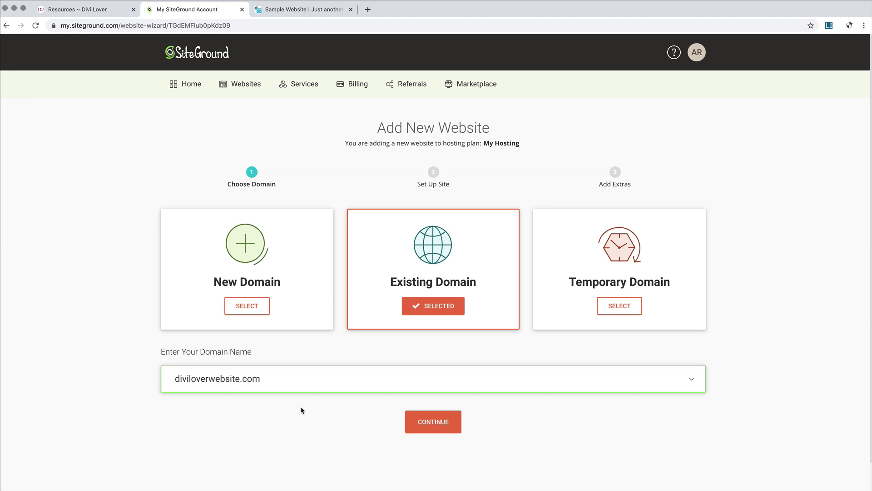
left_click(447, 428)
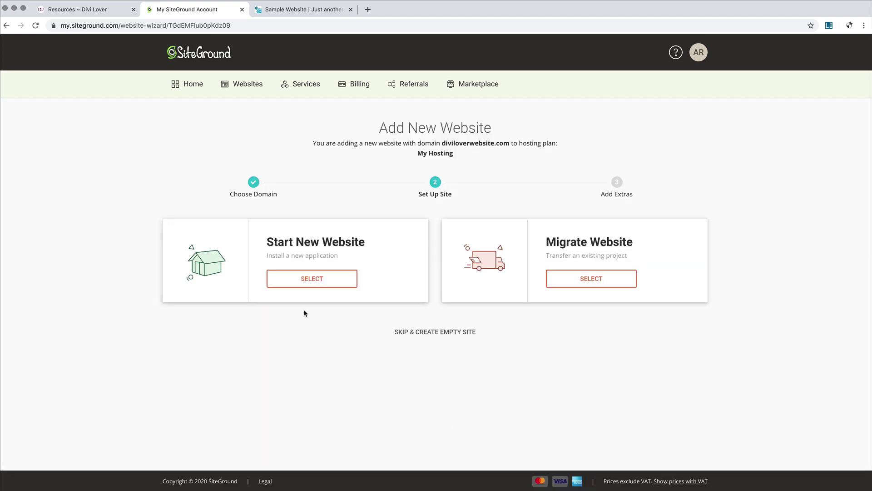
Step: Choose a new WordPress site, enter the admin e-mail and password, and finish without extras
left_click(306, 285)
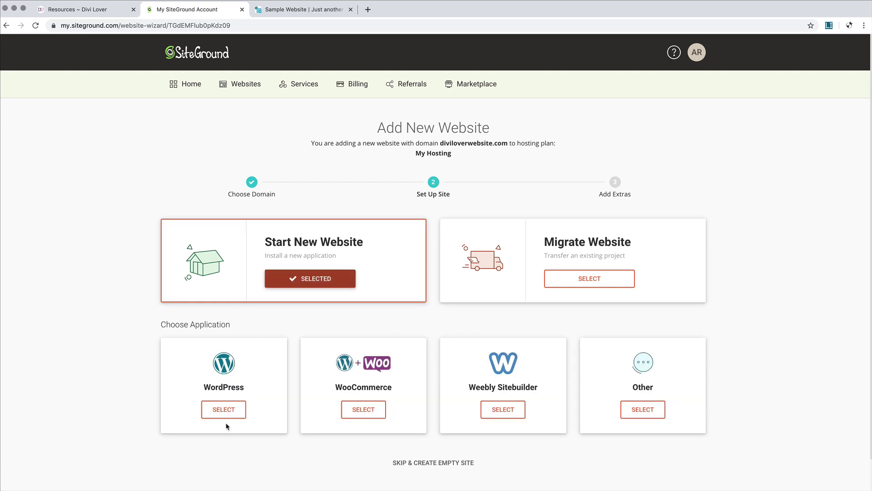
left_click(232, 410)
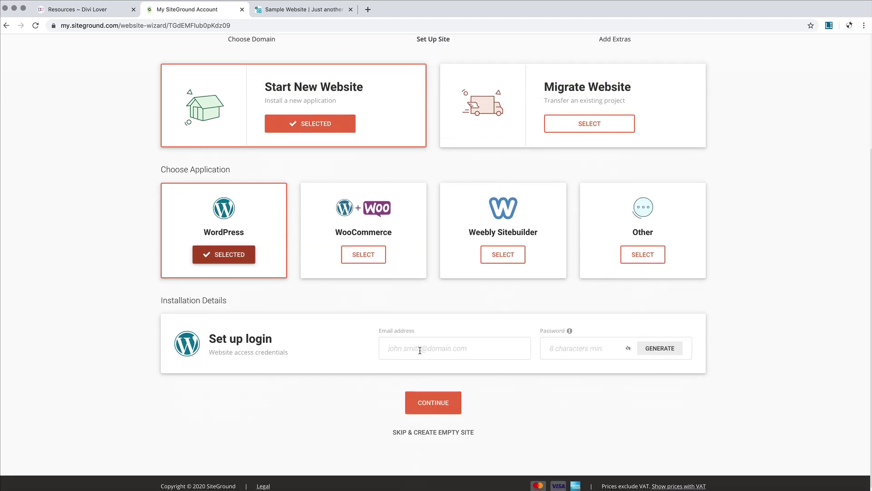
left_click(422, 349)
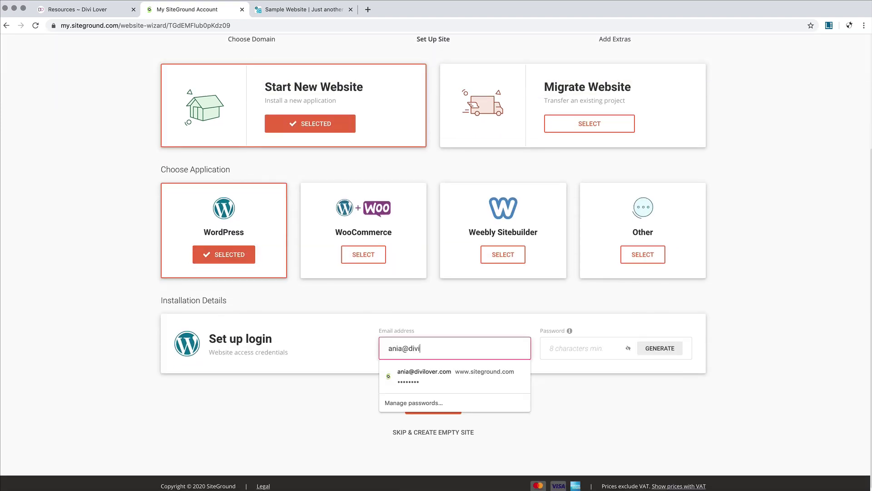
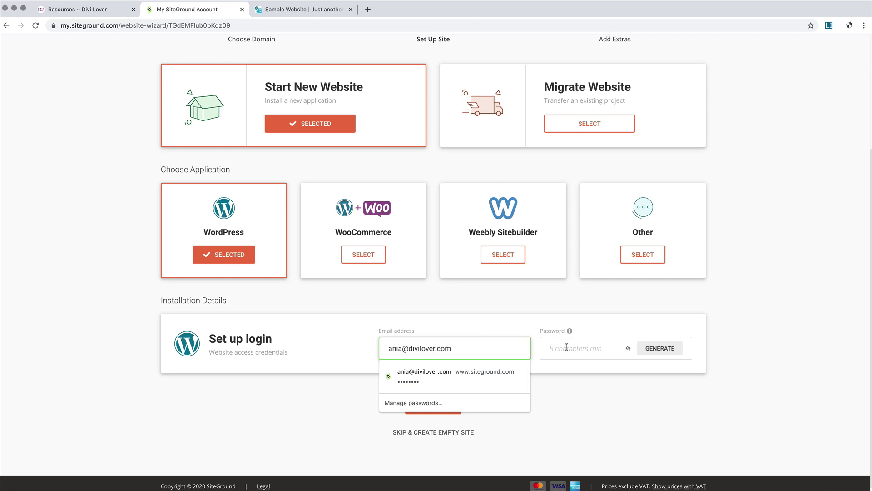
left_click(565, 348)
type("*********")
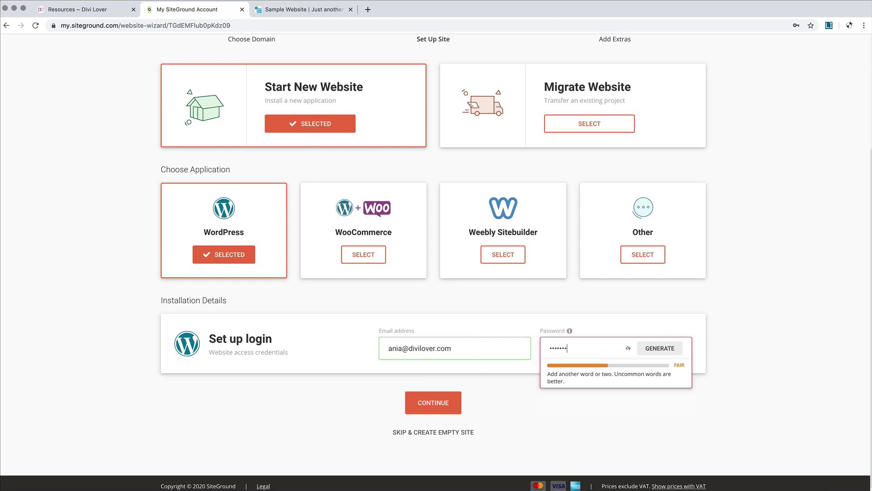
type("**")
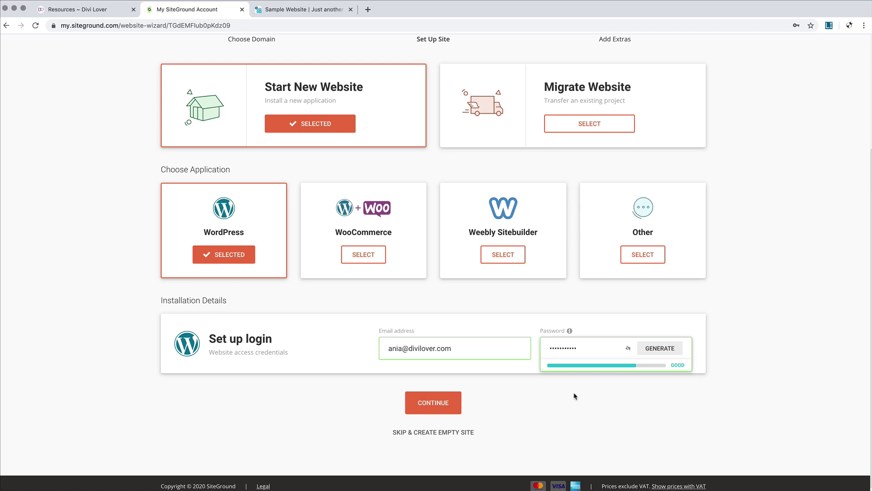
left_click(574, 396)
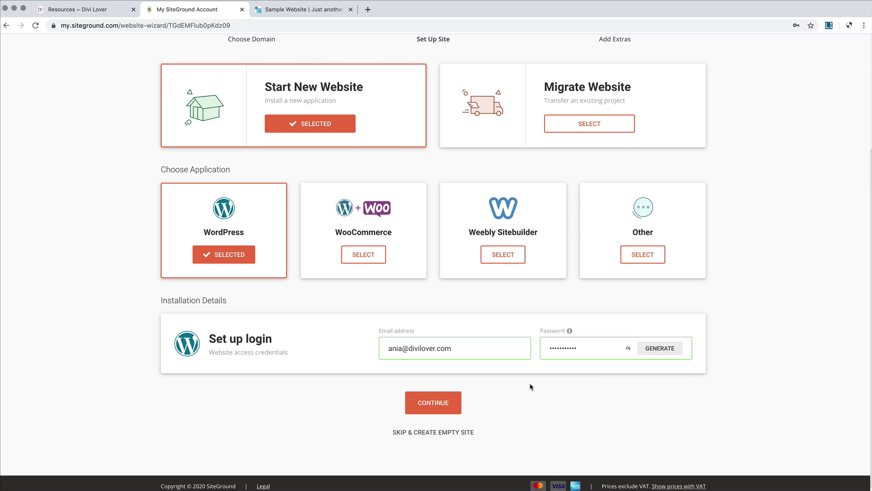
left_click(452, 411)
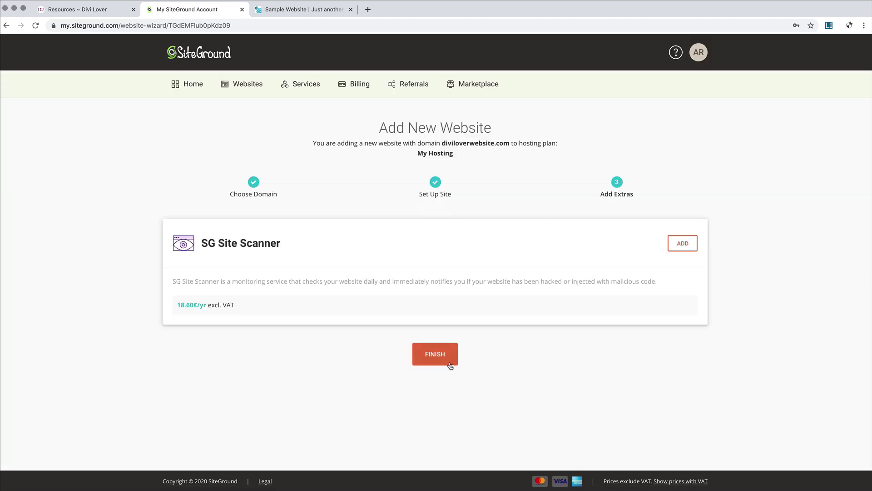
left_click(450, 365)
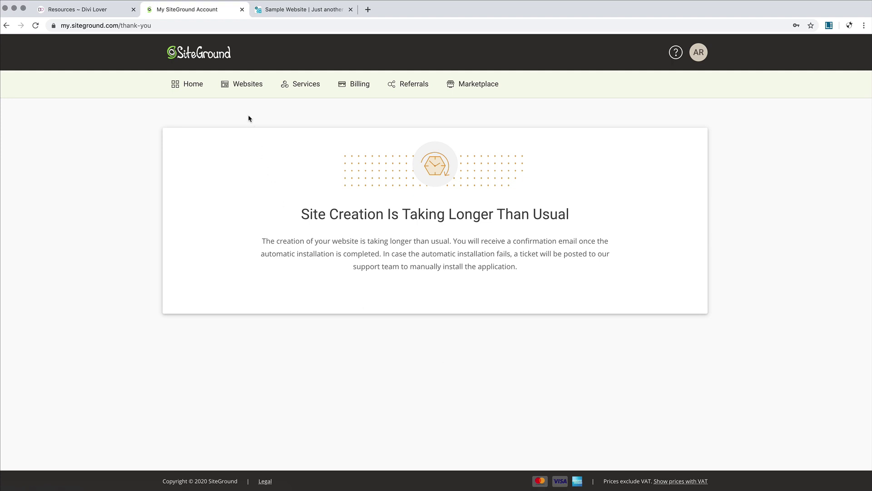
Step: Open Site Tools for diviloverwebsite.com and go to WordPress Install & Manage
left_click(249, 89)
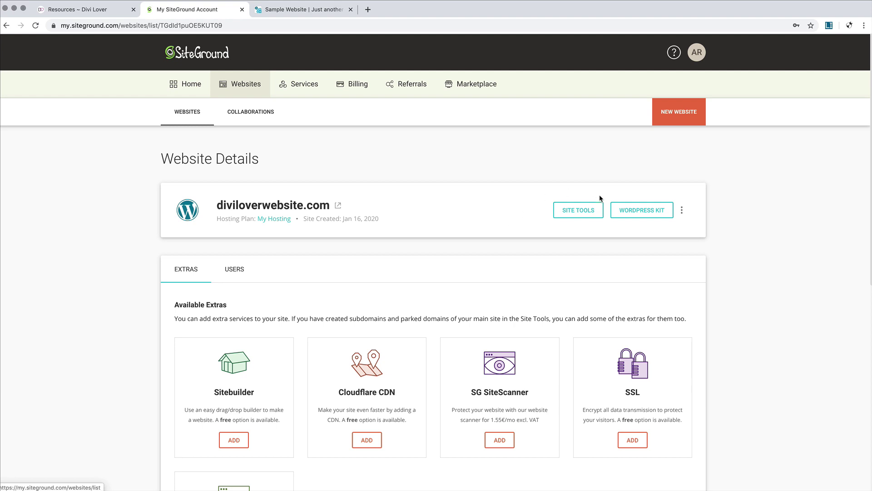
left_click(588, 220)
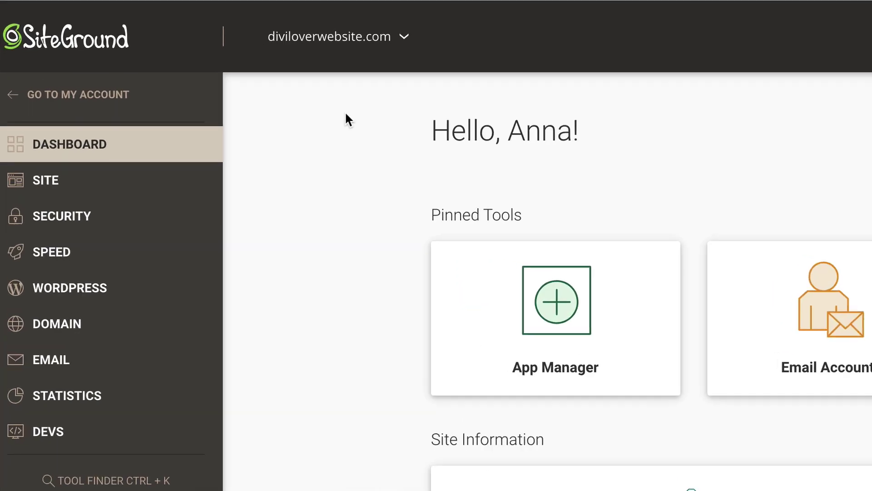
left_click(66, 184)
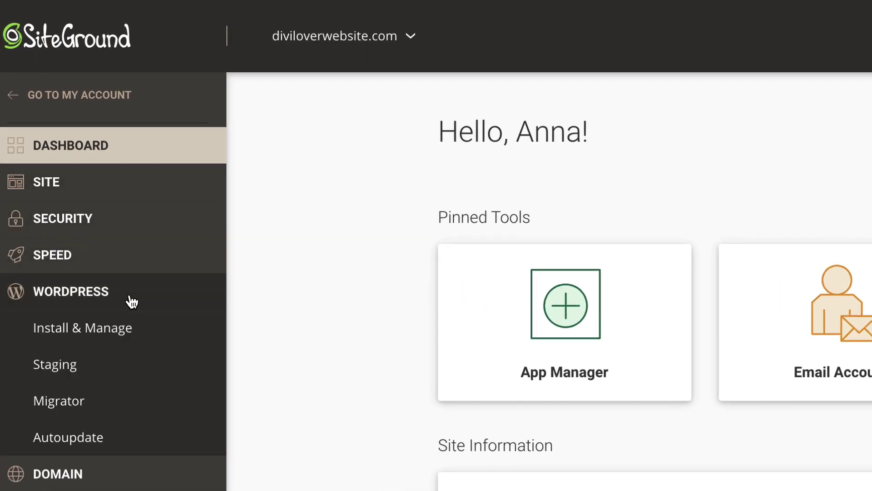
left_click(113, 331)
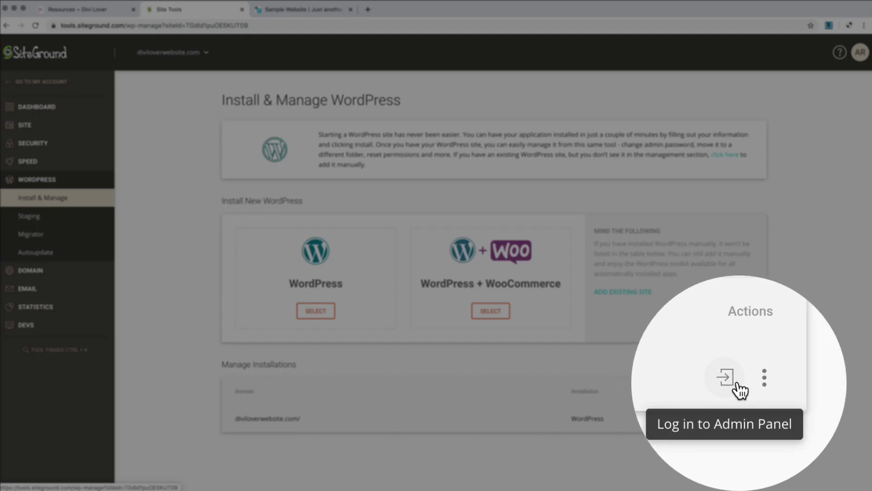
Step: Log in to the diviloverwebsite.com admin panel and exit the WordPress Starter wizard
left_click(733, 418)
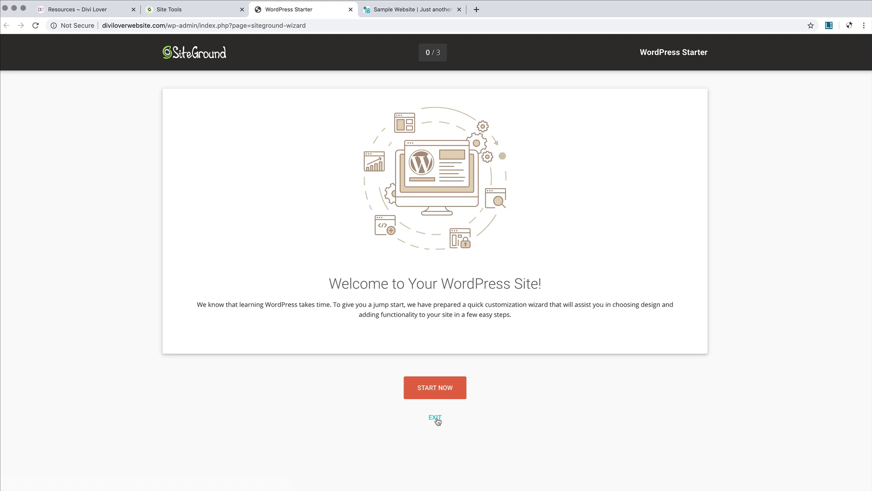
left_click(435, 417)
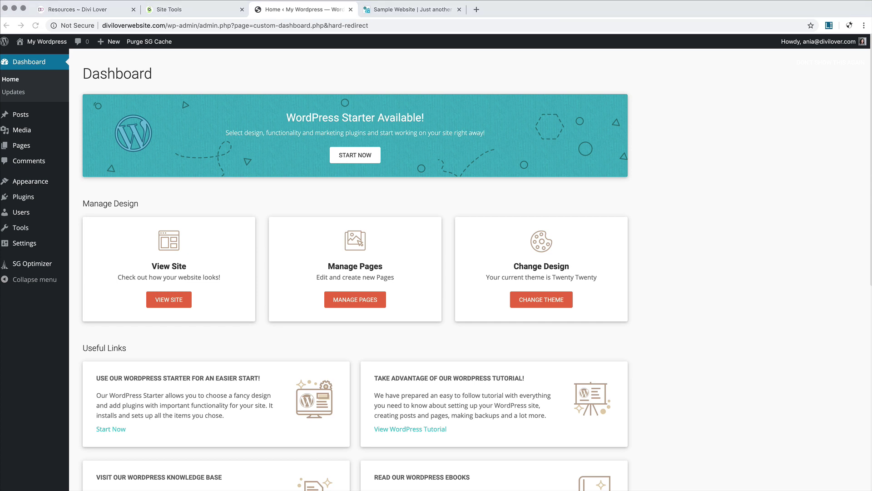
Step: Visit the live site from the admin bar; it still shows the default Twenty Twenty theme
left_click(632, 8)
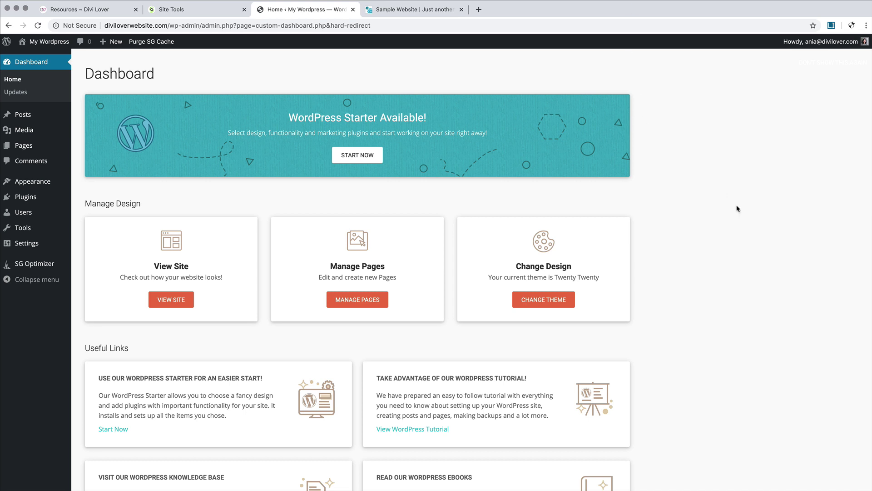
mouse_move(49, 44)
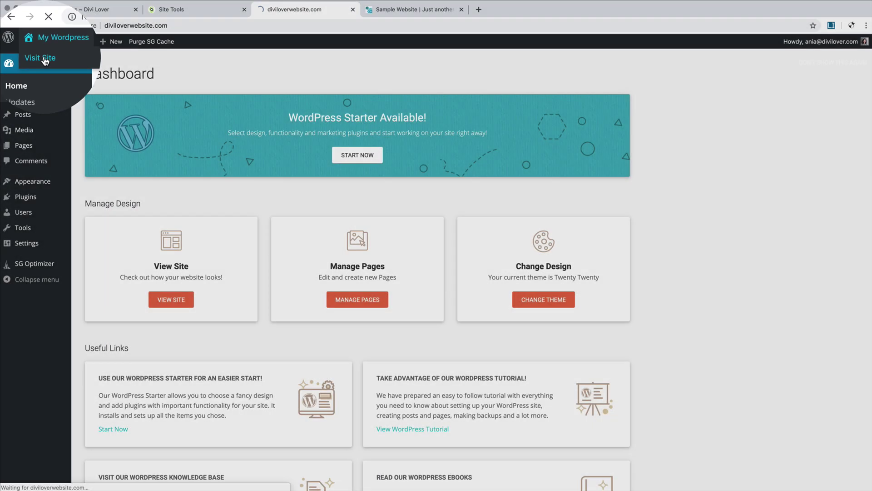
left_click(46, 58)
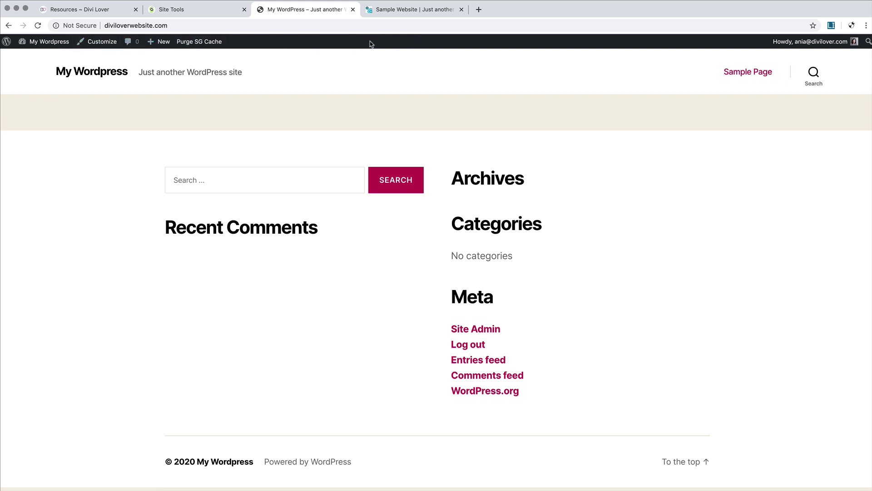
mouse_move(45, 42)
left_click(43, 59)
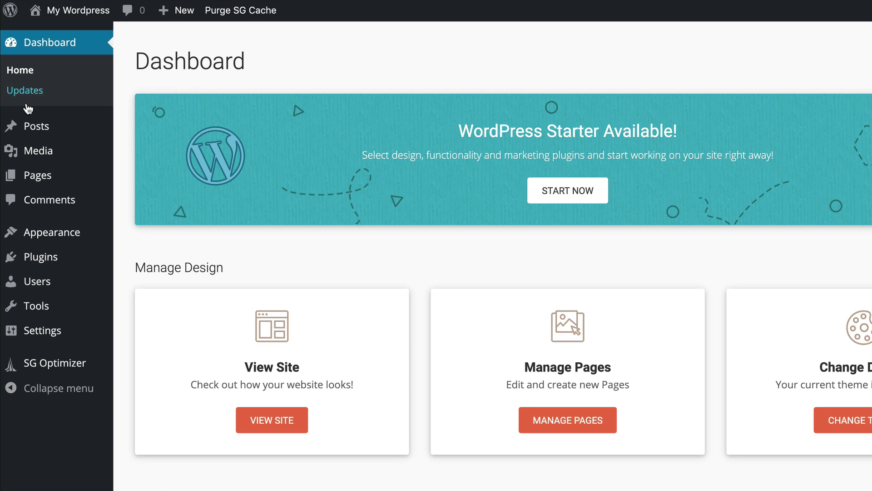
mouse_move(71, 133)
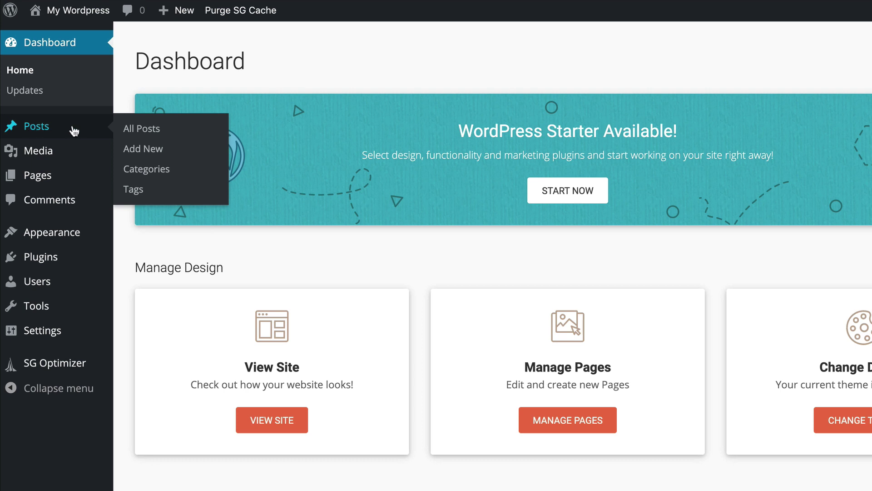
mouse_move(53, 158)
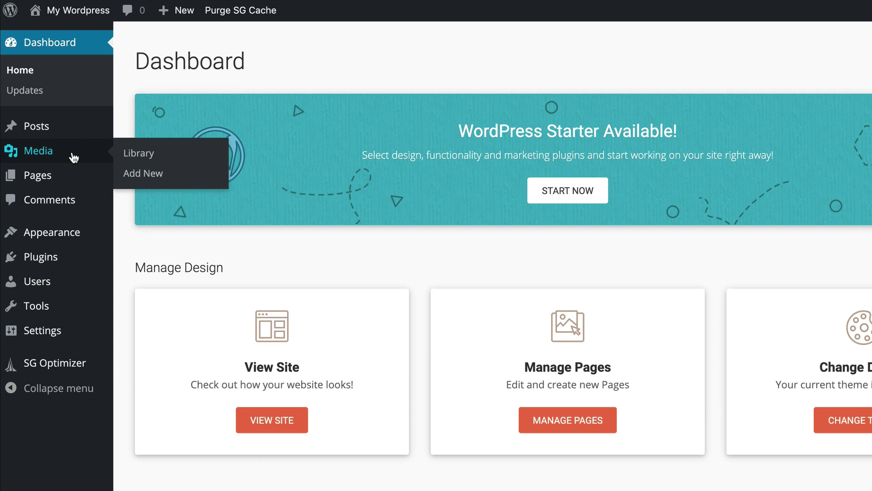
mouse_move(70, 182)
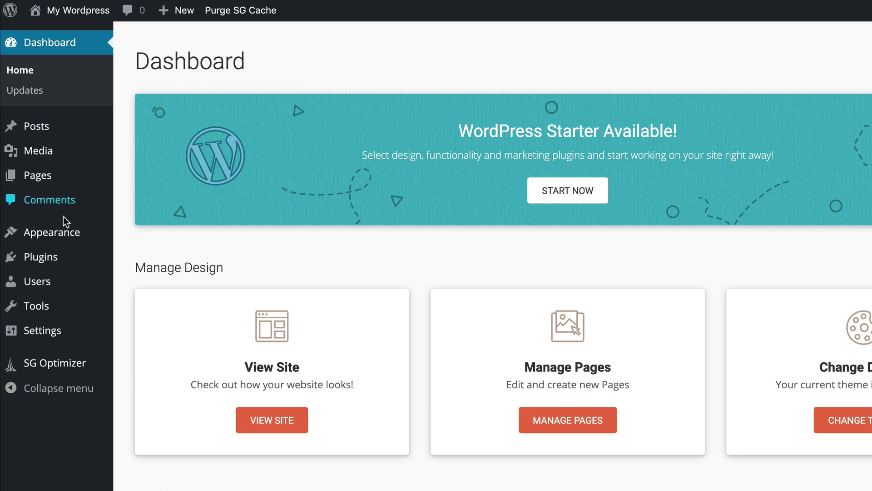
mouse_move(64, 244)
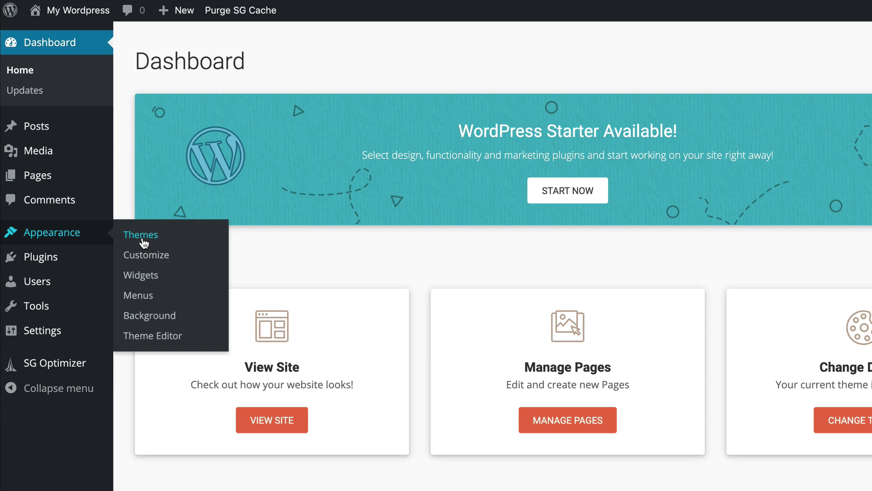
mouse_move(83, 260)
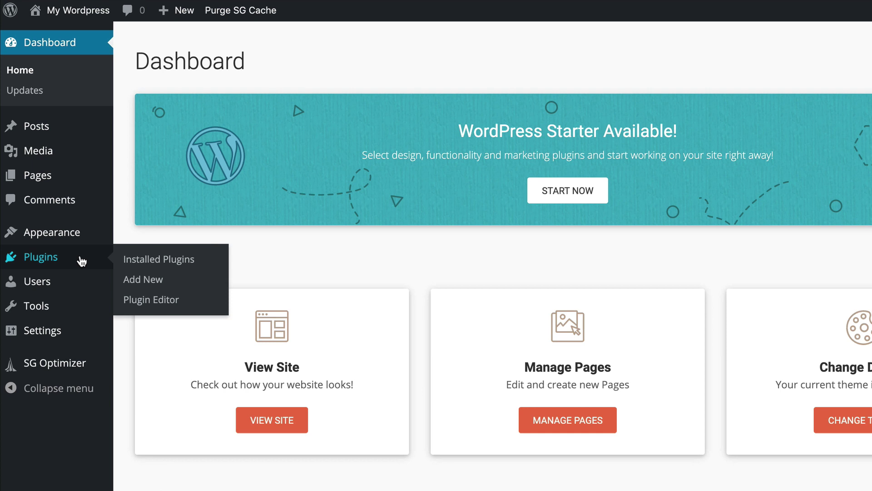
mouse_move(70, 285)
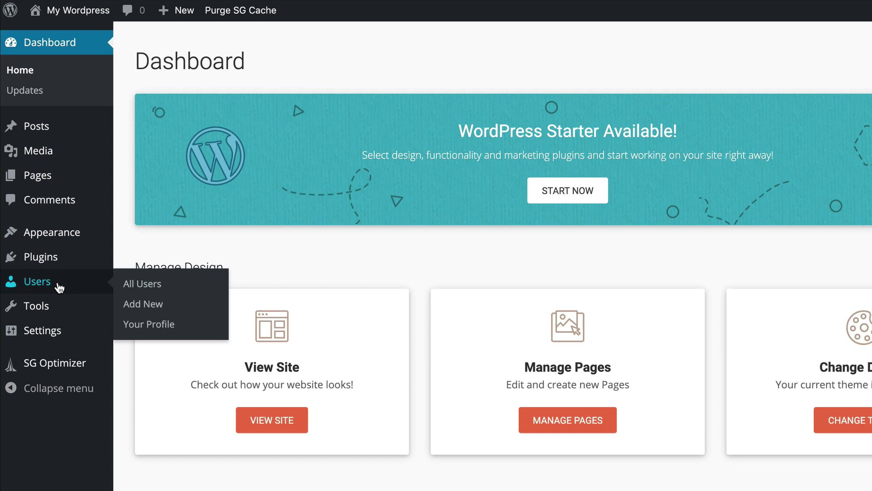
mouse_move(68, 311)
scroll(70, 312, "down", 1)
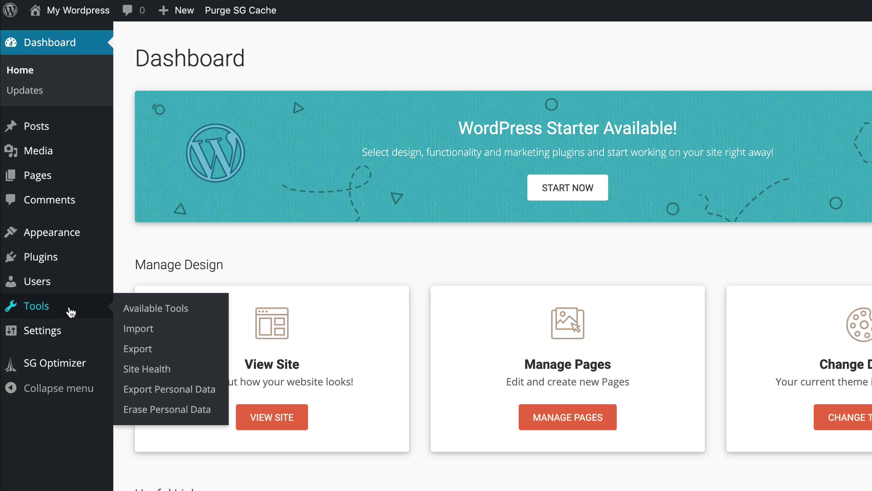
mouse_move(70, 335)
scroll(70, 335, "down", 1)
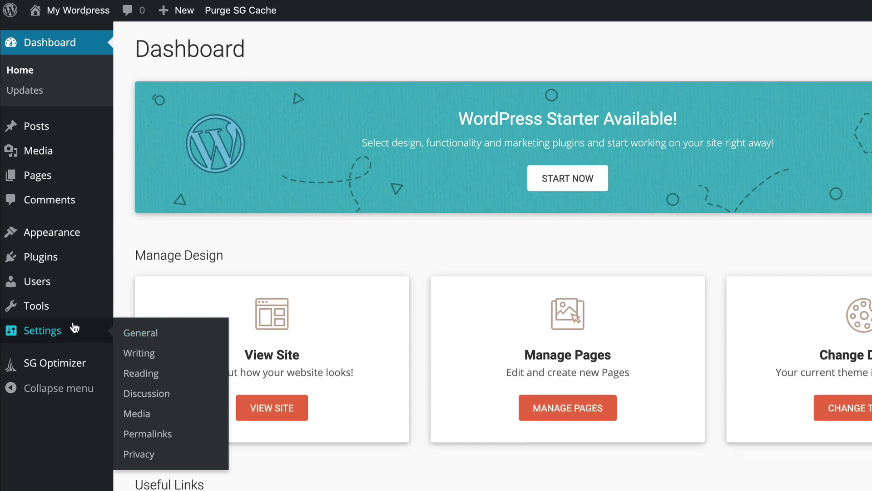
scroll(140, 263, "down", 1)
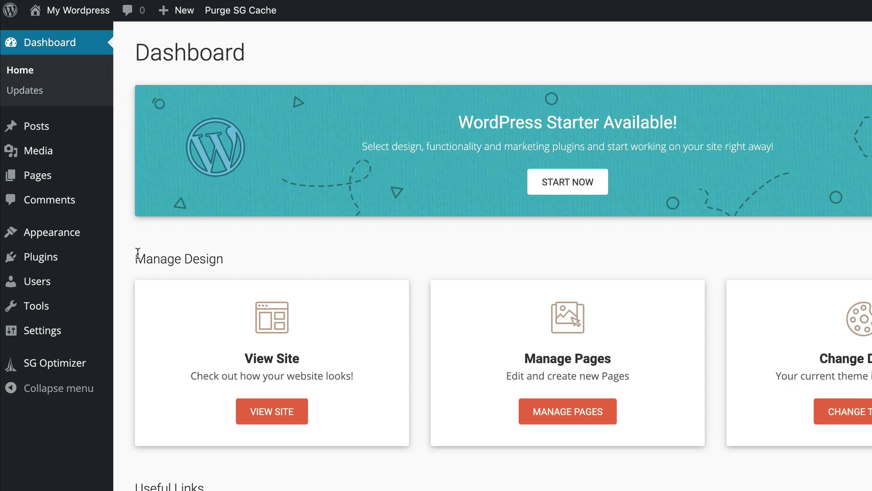
Step: Deactivate both installed plugins, SG Optimizer and WordPress Starter, with a bulk action
left_click(45, 262)
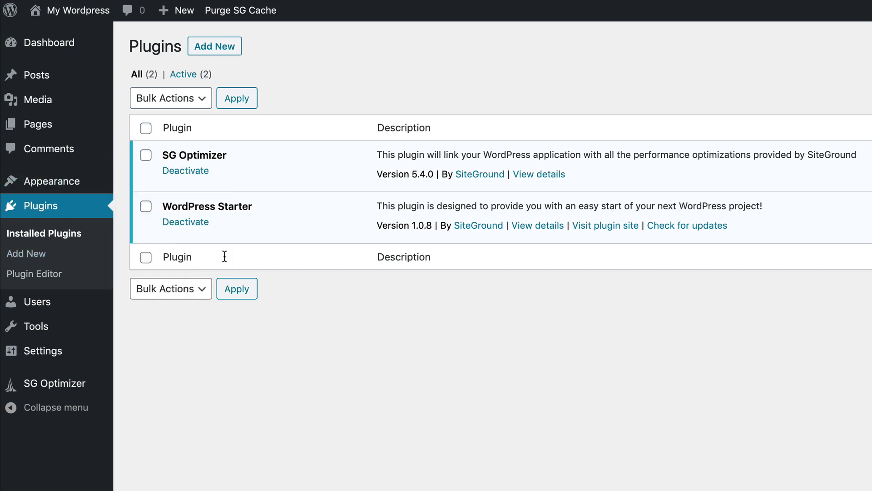
left_click(145, 129)
left_click(187, 98)
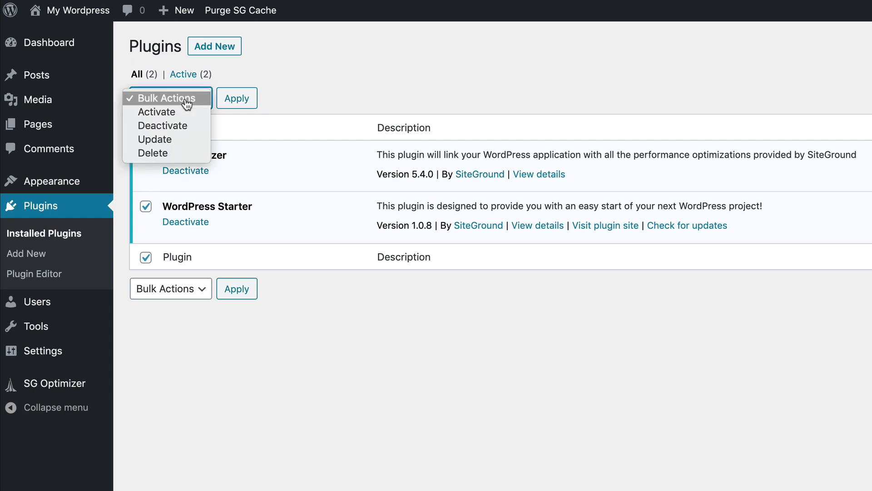
left_click(203, 133)
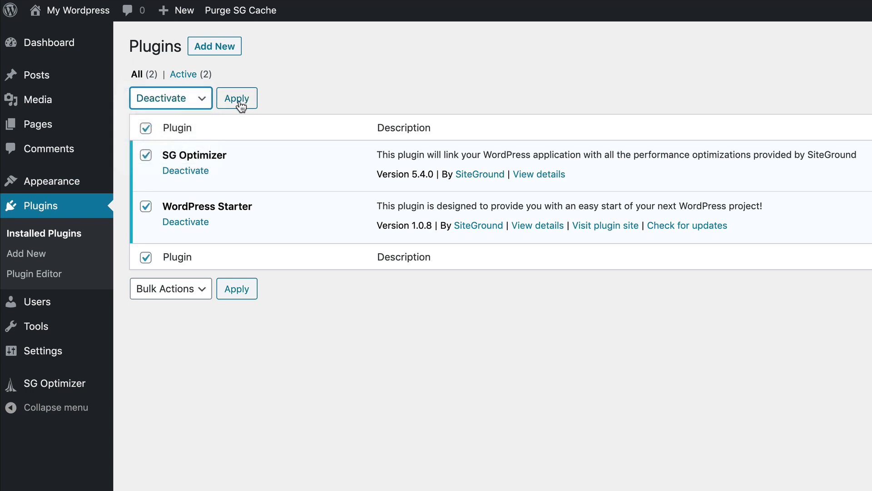
left_click(240, 100)
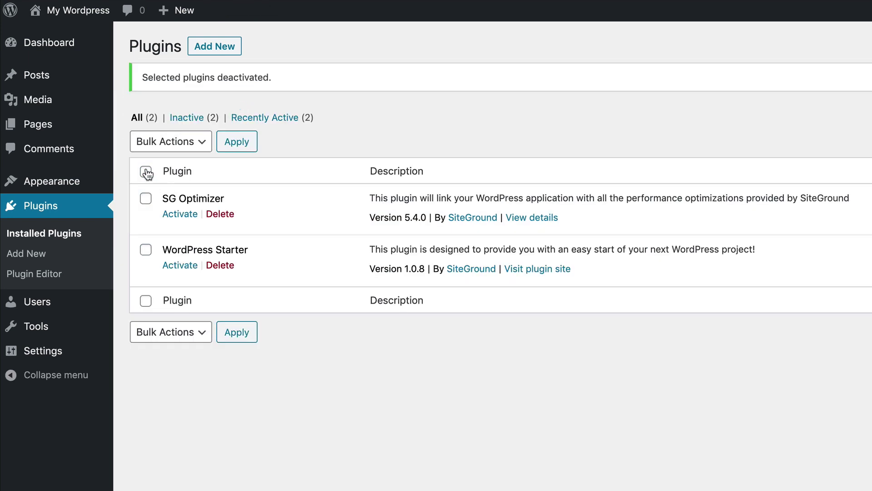
Step: Bulk-delete both deactivated plugins and confirm removing their data
left_click(147, 172)
left_click(181, 149)
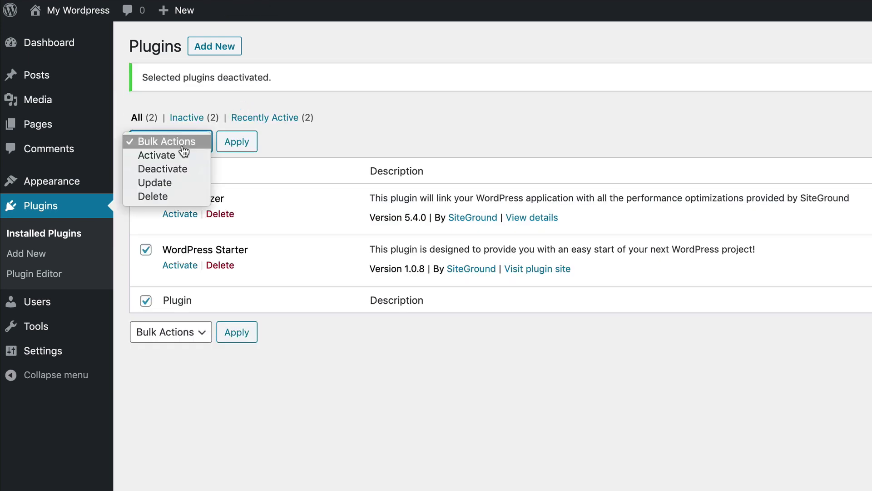
left_click(166, 196)
left_click(244, 143)
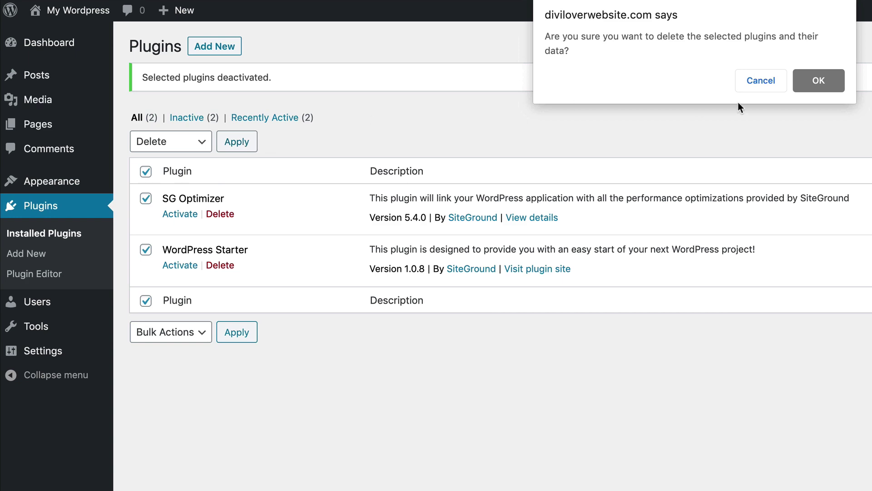
left_click(827, 83)
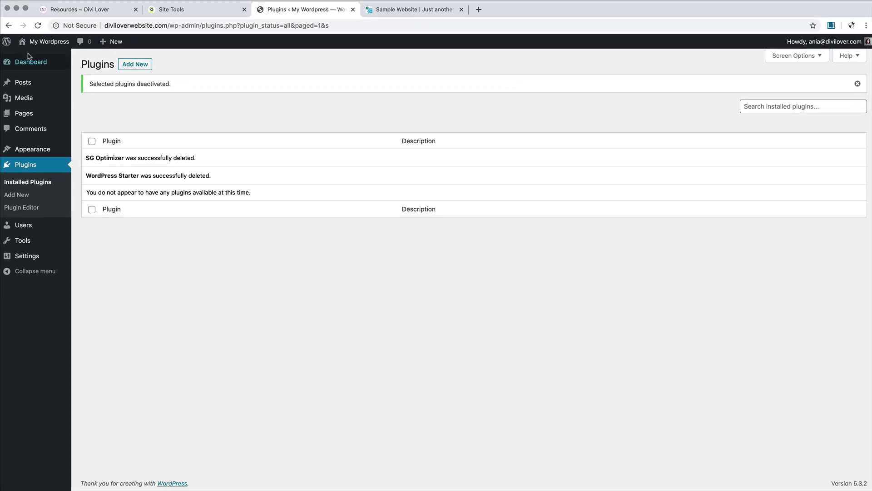
Step: Collapse Quick Draft, Events and News, Activity and At a Glance, and dismiss the Welcome panel
mouse_move(50, 47)
left_click(32, 65)
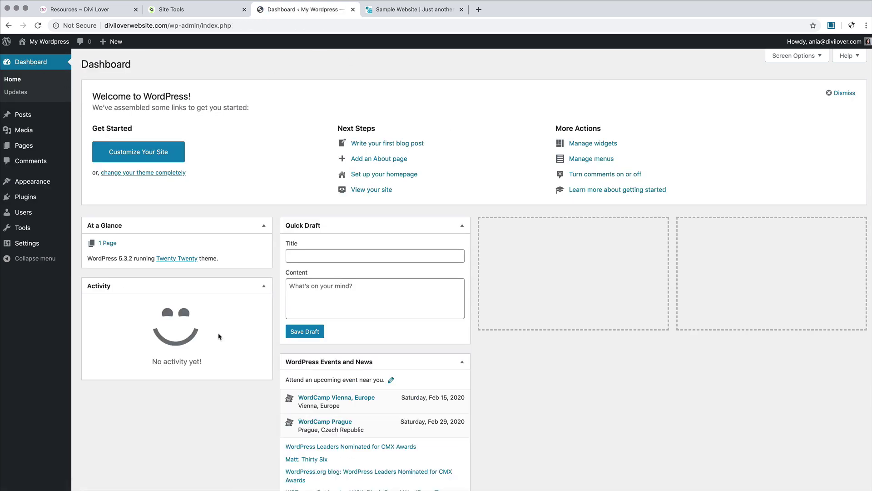
left_click(462, 228)
left_click(461, 251)
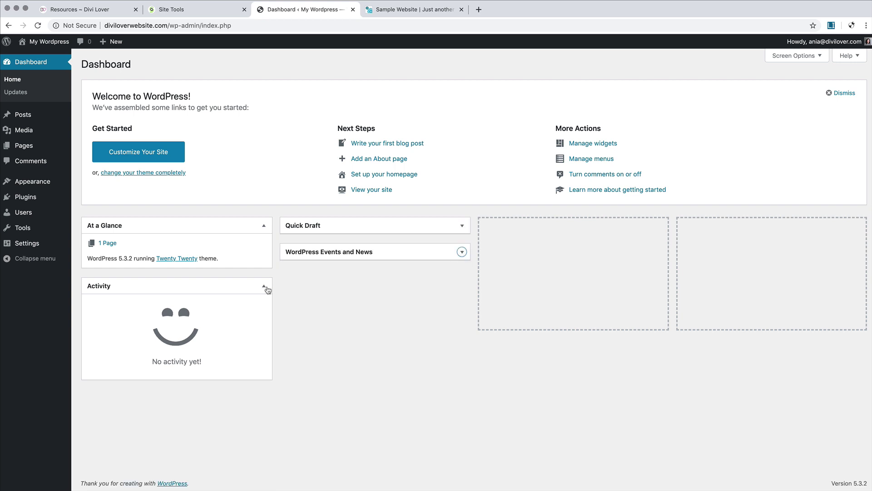
left_click(267, 289)
left_click(263, 226)
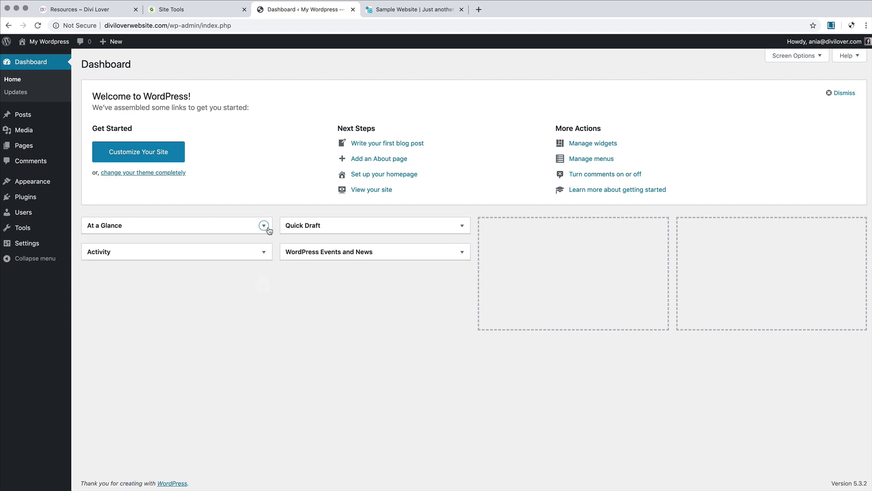
left_click(828, 94)
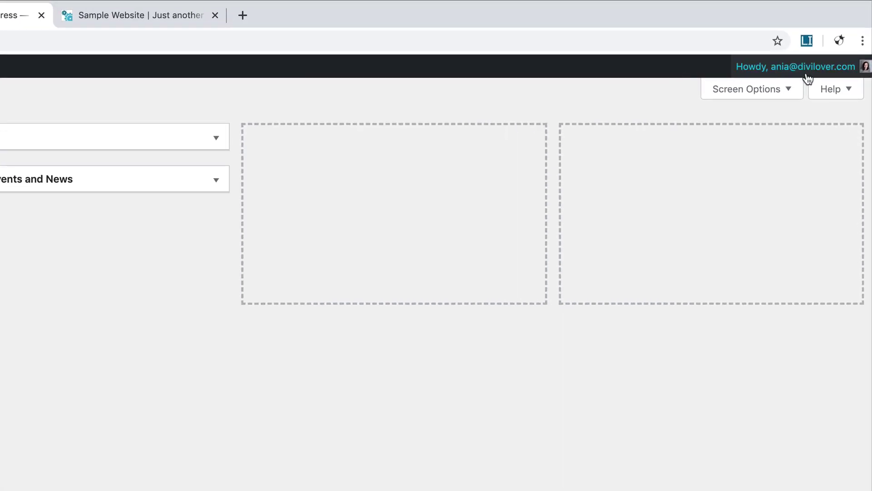
mouse_move(740, 73)
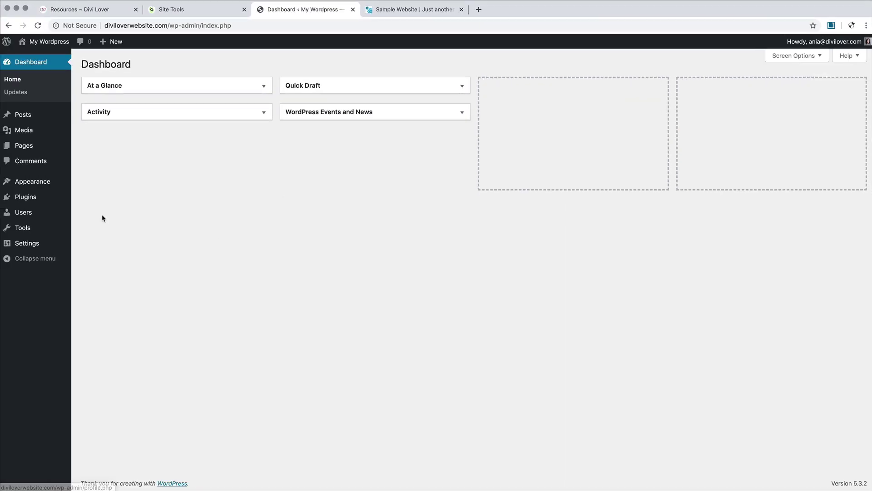
Step: In Your Profile, preview the Light, Blue, Coffee and Sunrise colour schemes, then keep Default
left_click(41, 213)
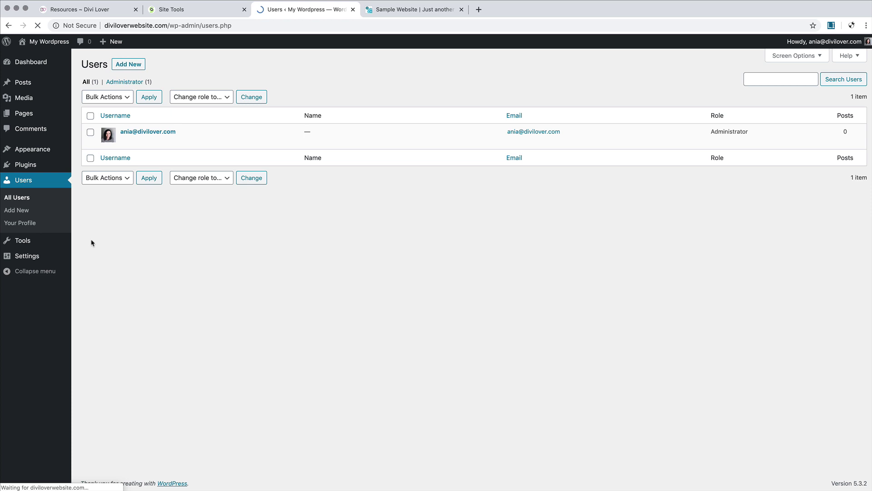
left_click(26, 224)
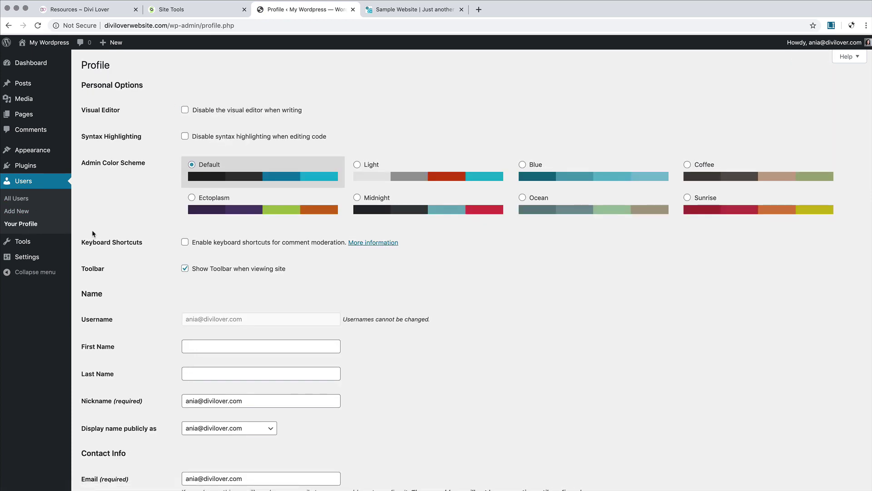
left_click(409, 174)
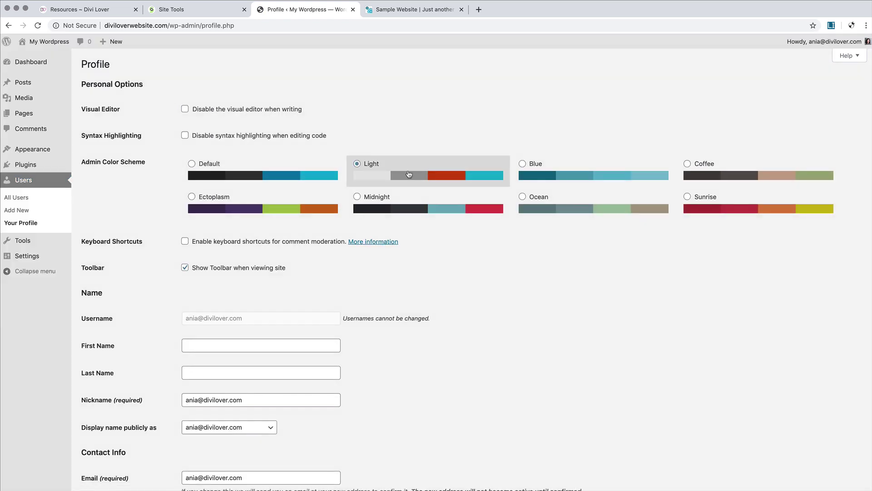
left_click(567, 180)
left_click(726, 184)
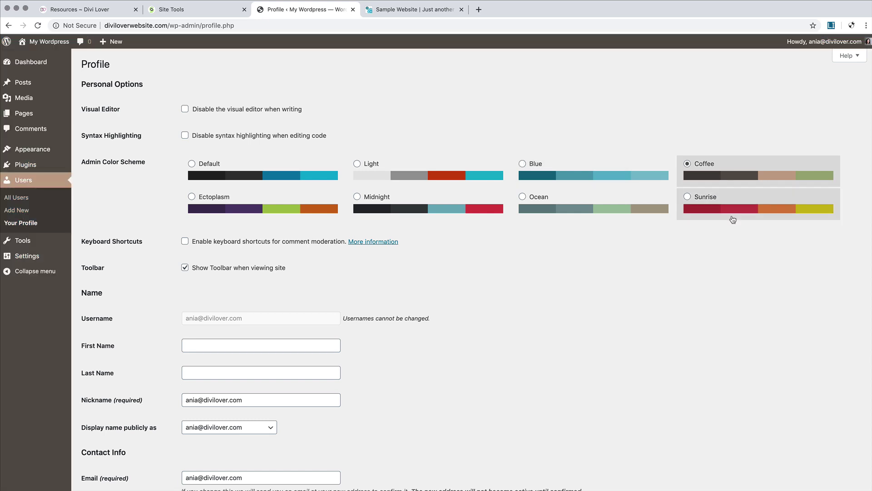
left_click(732, 214)
left_click(212, 173)
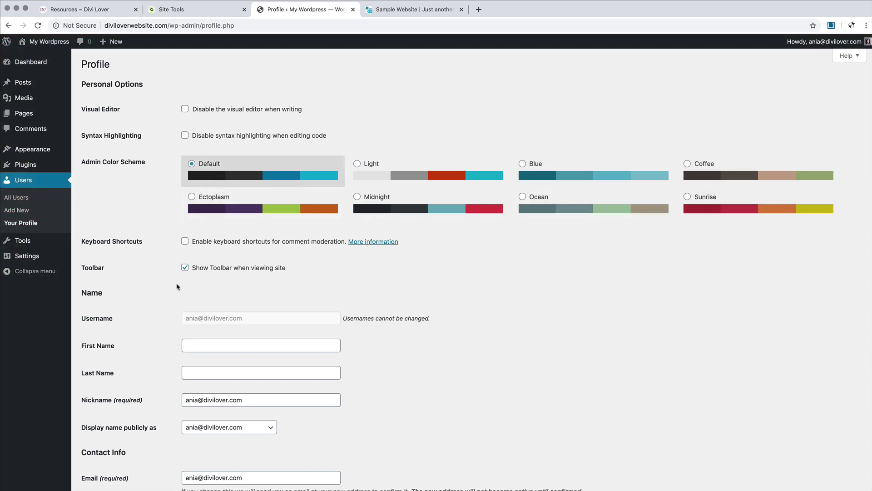
Step: Enter your first and last name and set the public display name to the first name
scroll(179, 290, "down", 5)
left_click(200, 226)
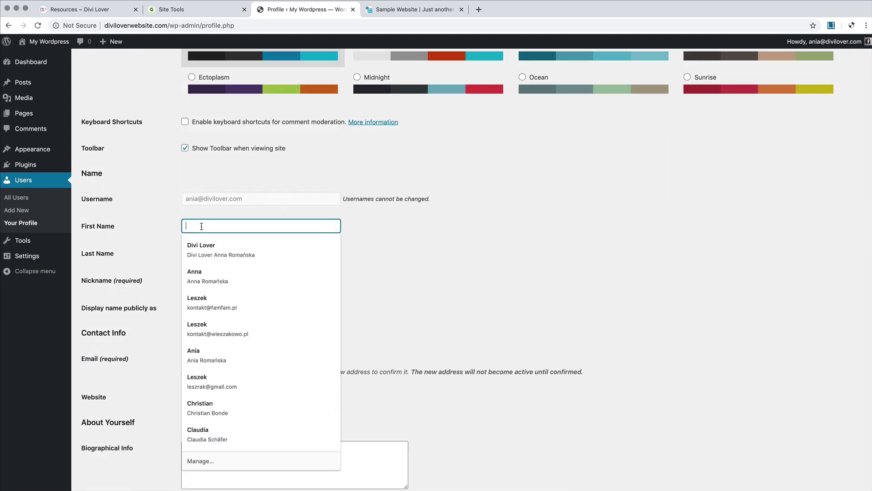
type("Ania")
key("Tab")
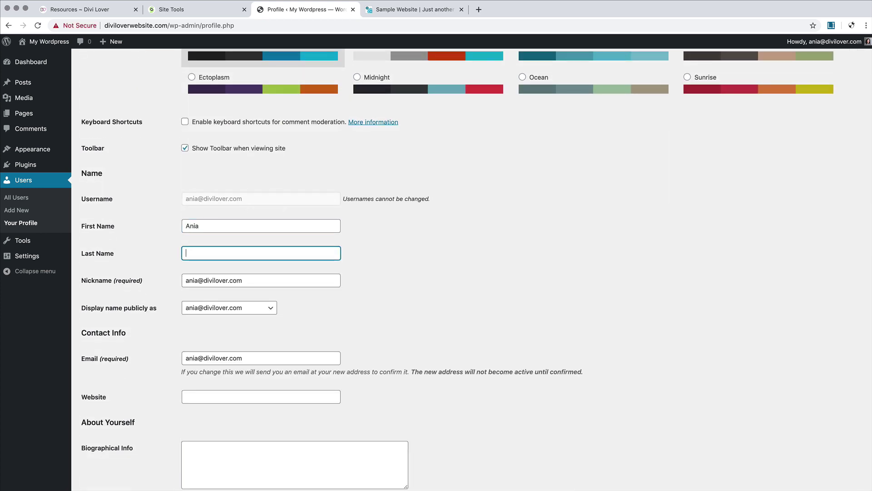
type("Romańska")
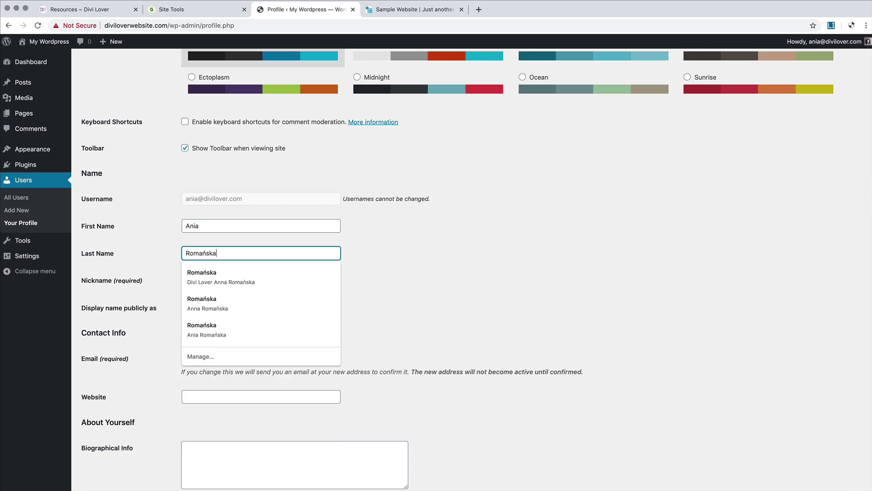
left_click(165, 227)
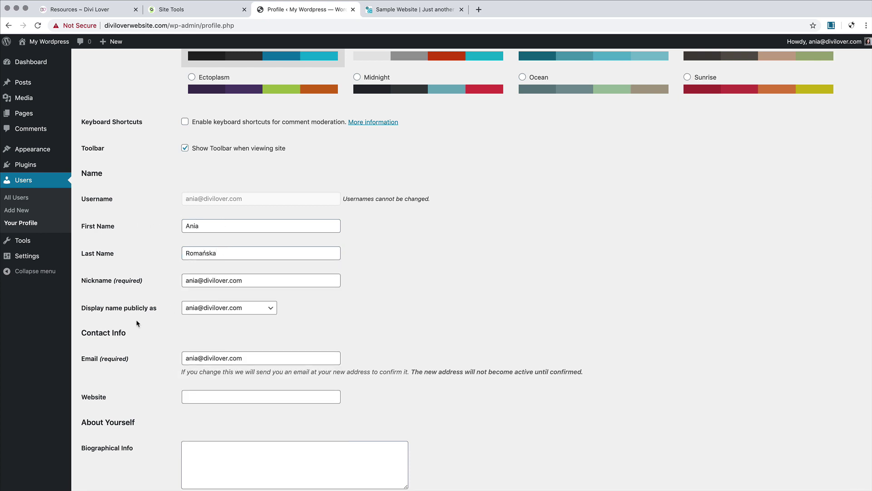
left_click(237, 309)
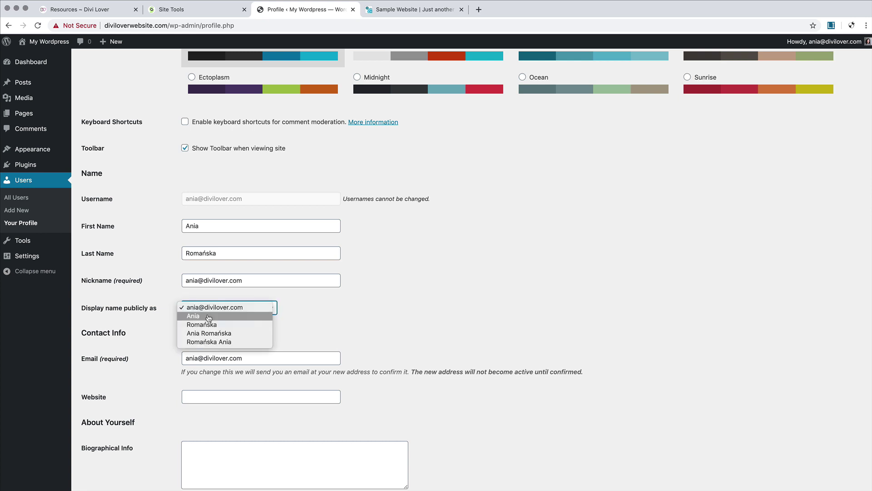
left_click(214, 316)
scroll(170, 330, "down", 5)
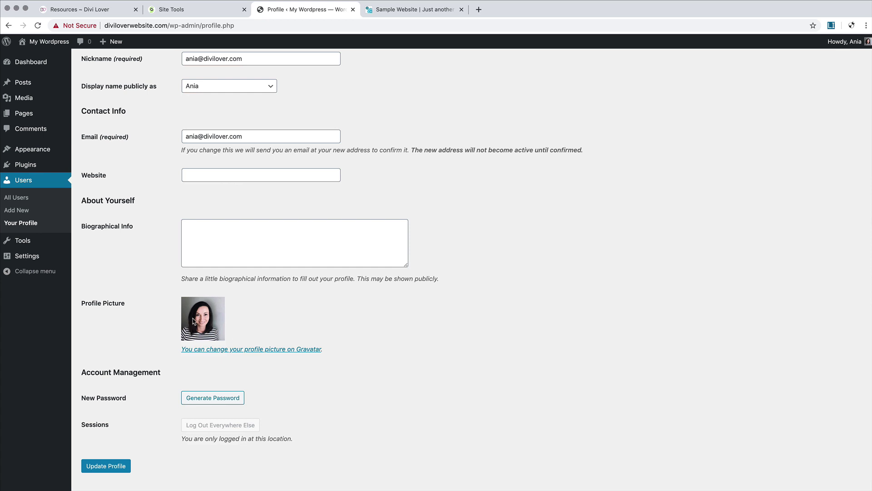
scroll(278, 349, "down", 1)
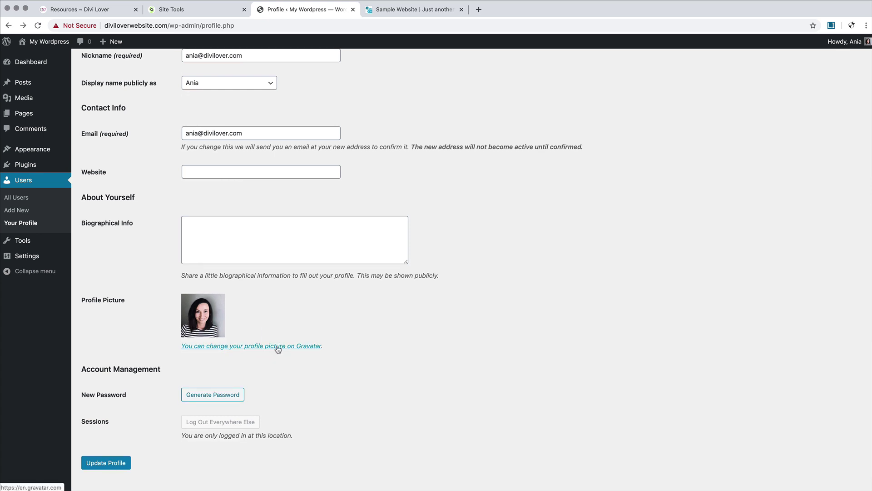
Step: Open the Gravatar site in a new tab, then return and click Update Profile to save
right_click(279, 347)
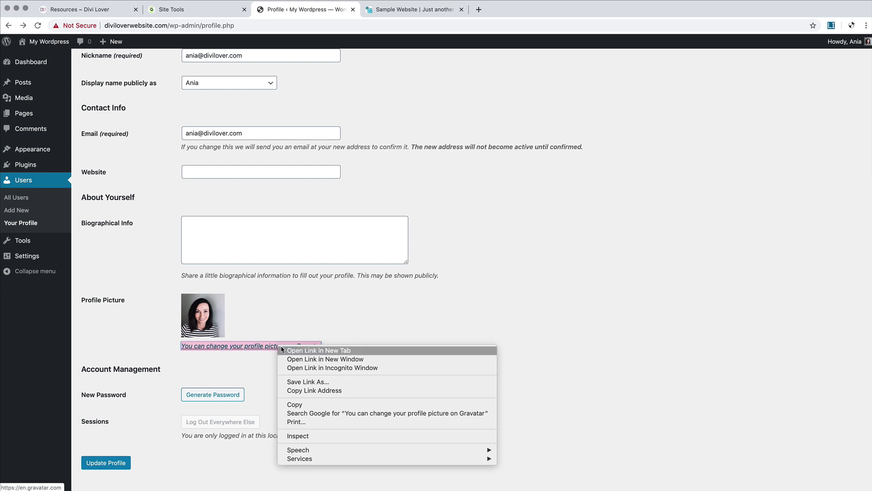
left_click(293, 350)
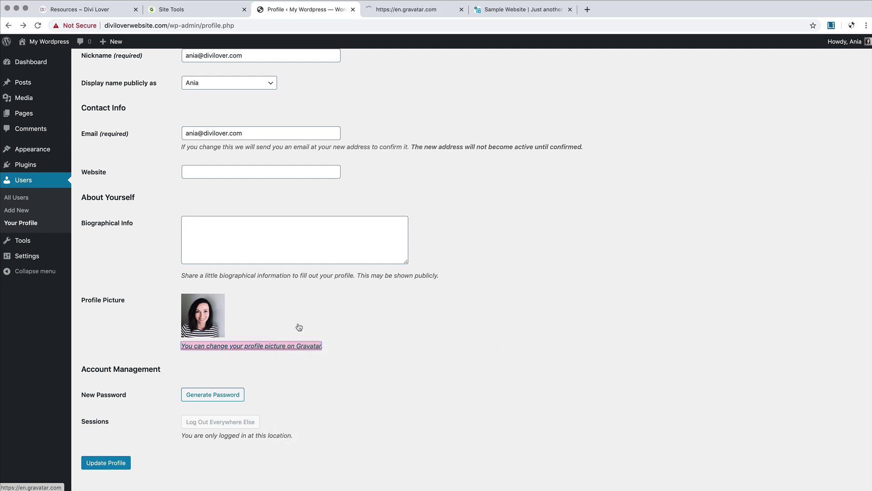
left_click(394, 11)
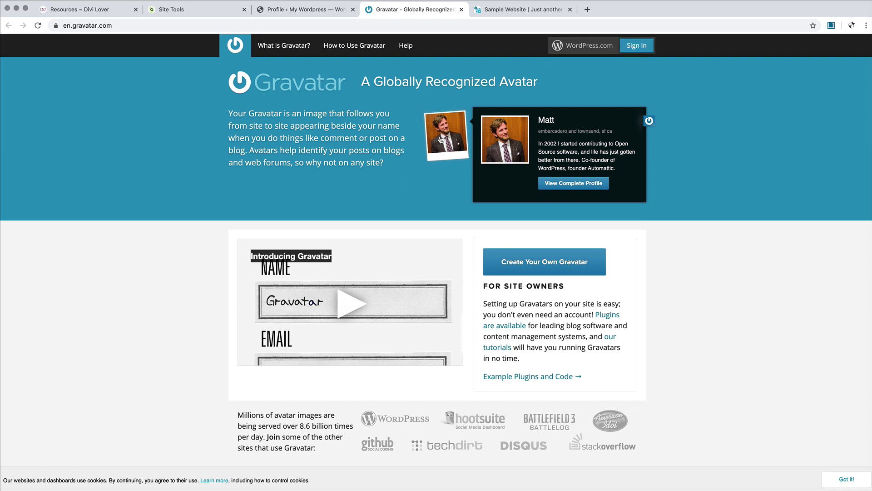
left_click(294, 14)
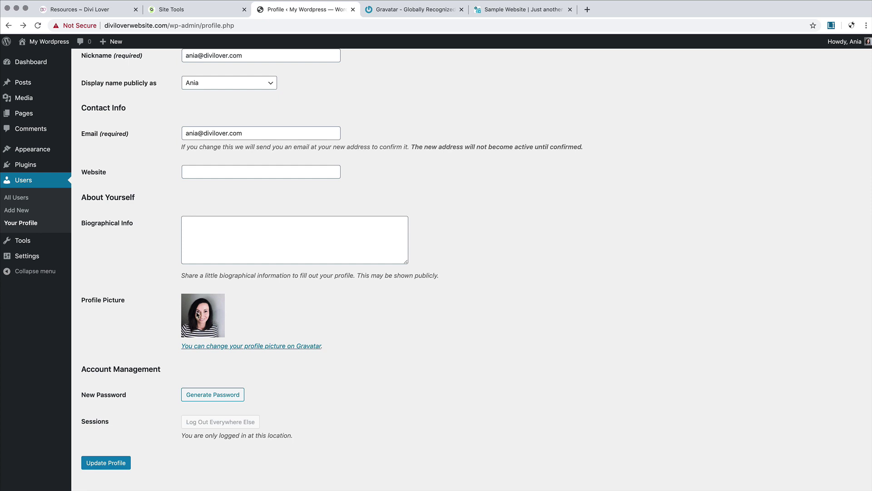
left_click(113, 468)
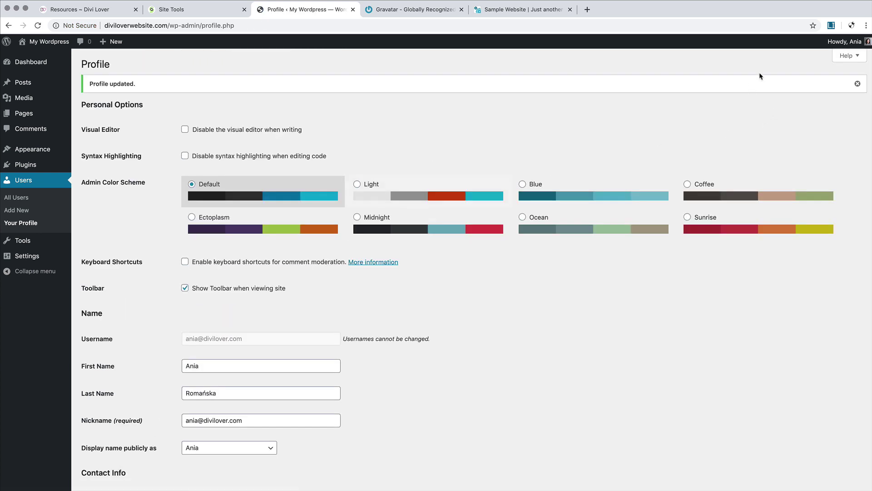
mouse_move(842, 47)
Step: Change the Site Title to 'Divi Lover Website' and open the live site in a new tab
mouse_move(27, 256)
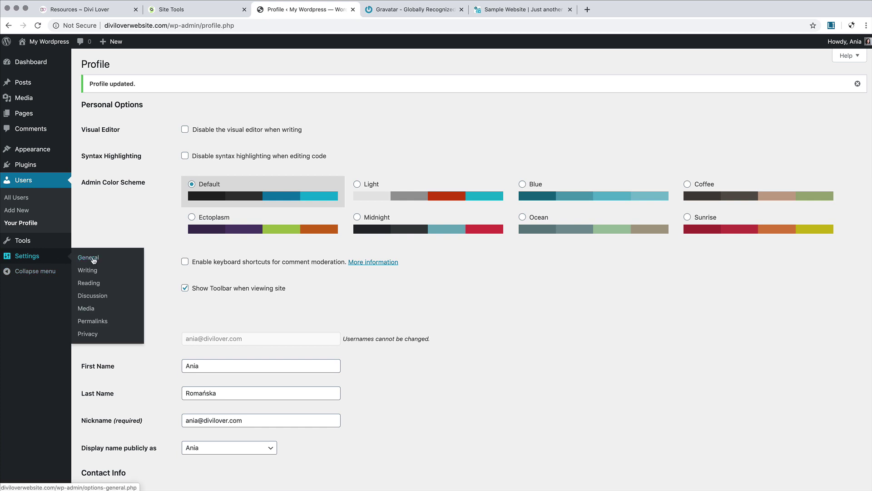
left_click(94, 258)
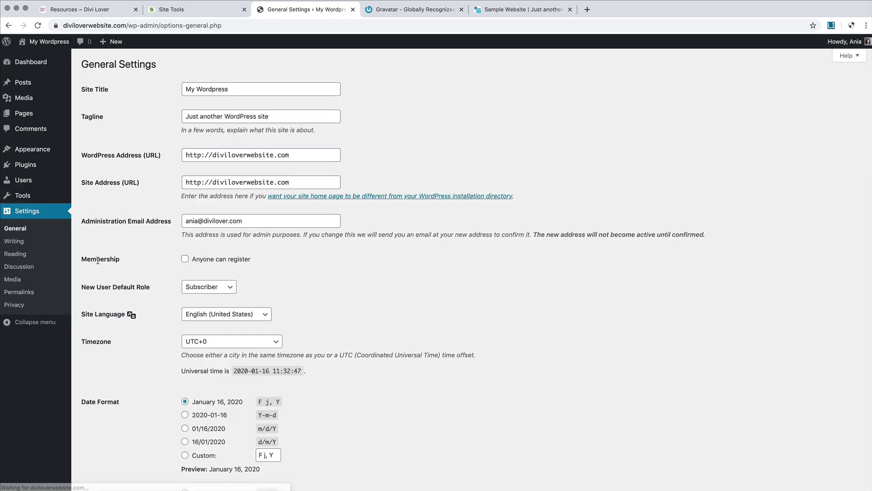
left_click_drag(227, 89, 151, 90)
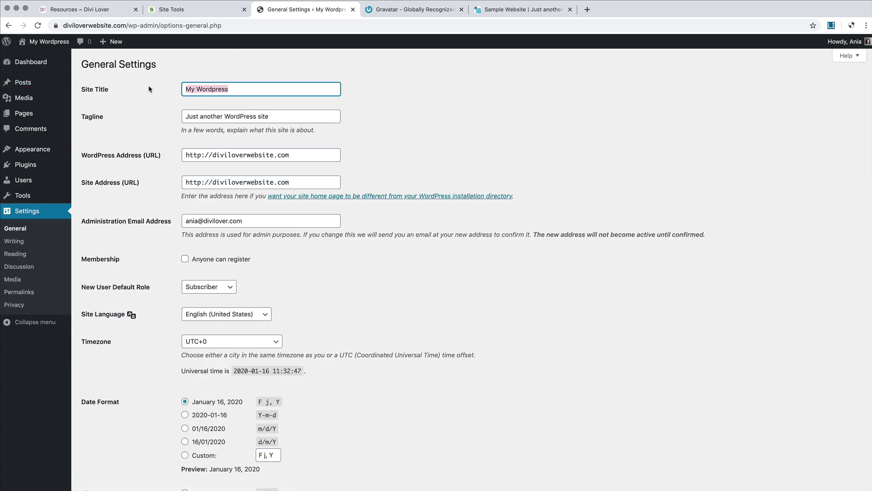
type("Divi Lov")
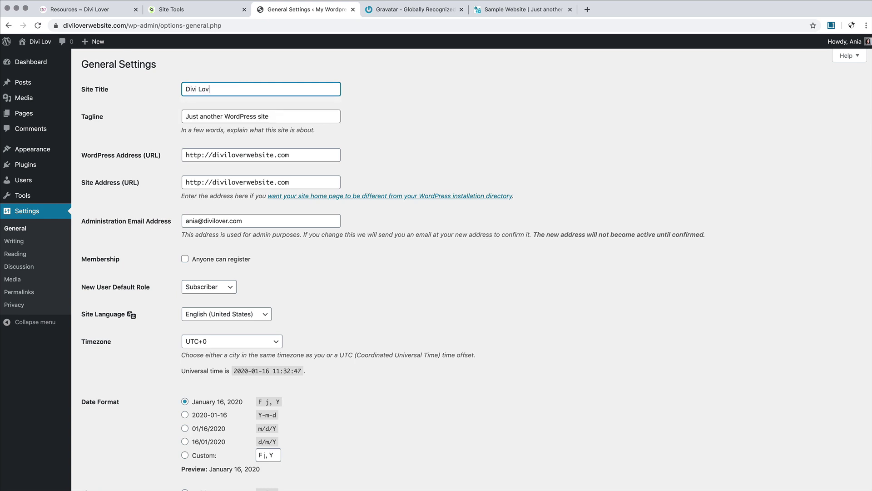
type("er Website")
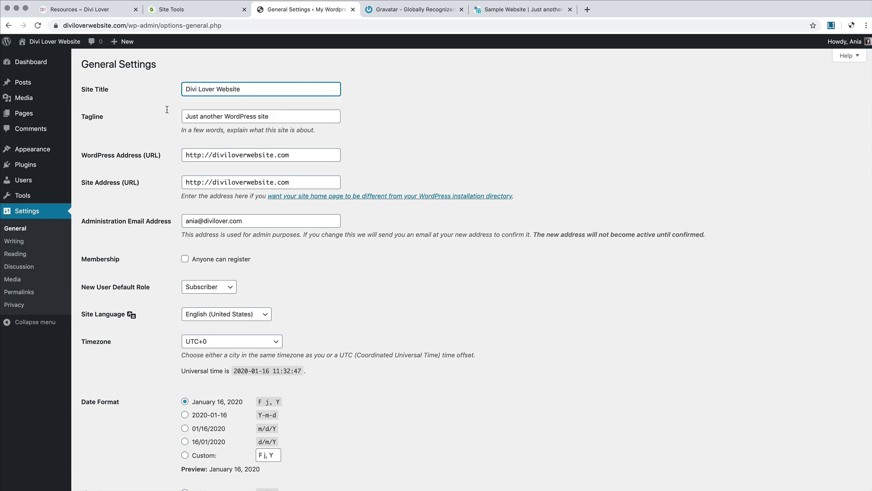
left_click(289, 113)
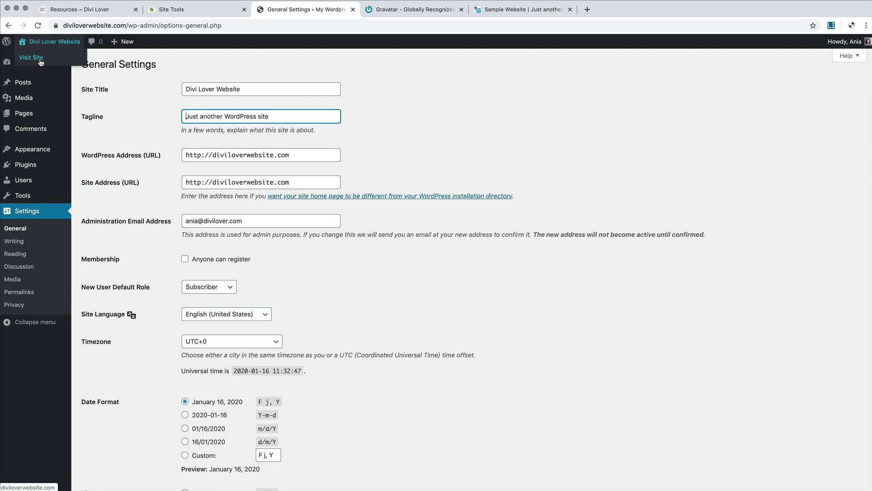
right_click(23, 55)
left_click(55, 60)
Step: In Site Tools' SSL Manager, check the SSL certificate for diviloverwebsite.com is active
left_click(436, 10)
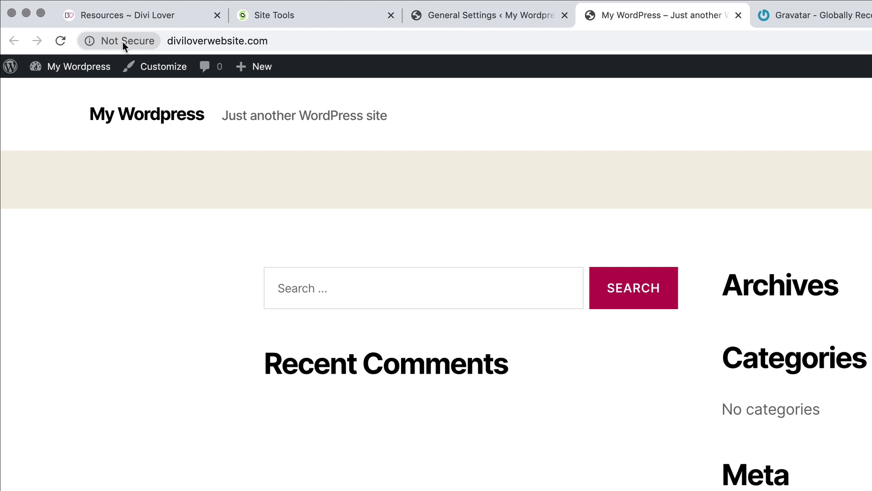
left_click(280, 18)
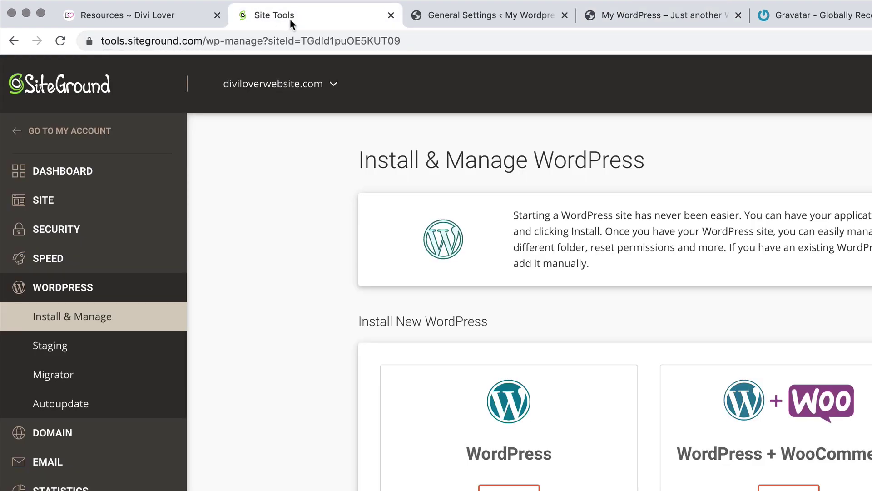
left_click(53, 231)
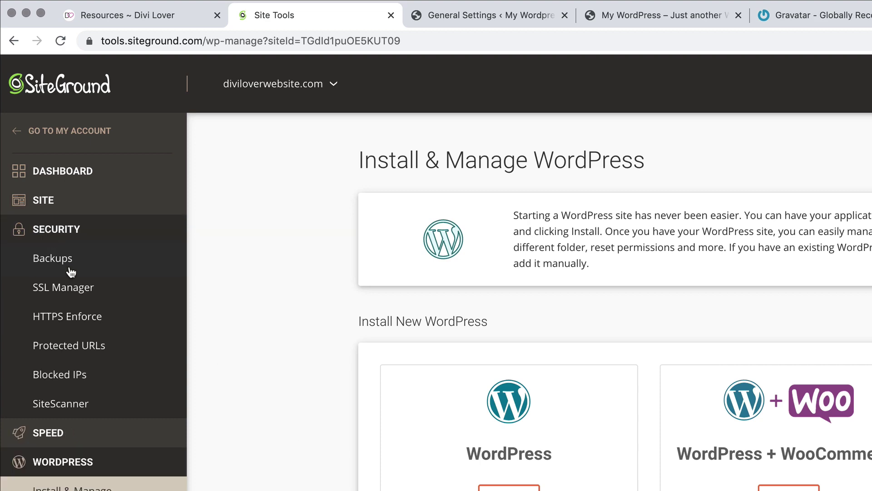
left_click(55, 288)
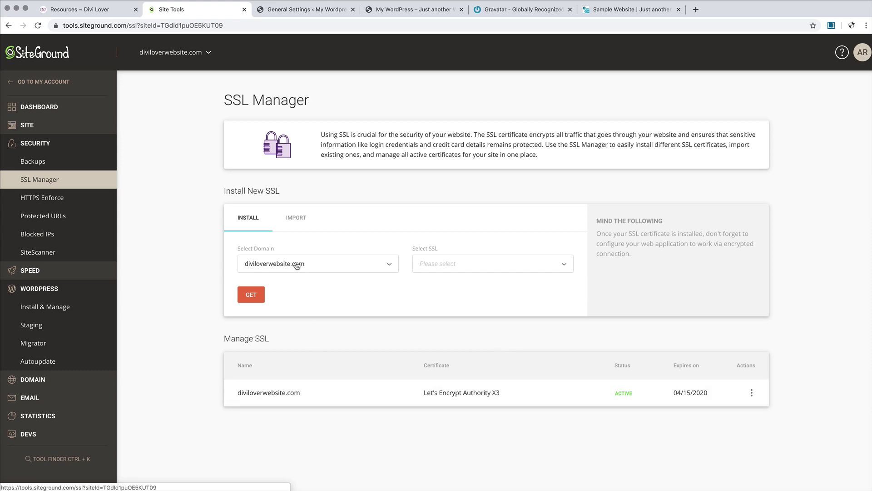
left_click(524, 267)
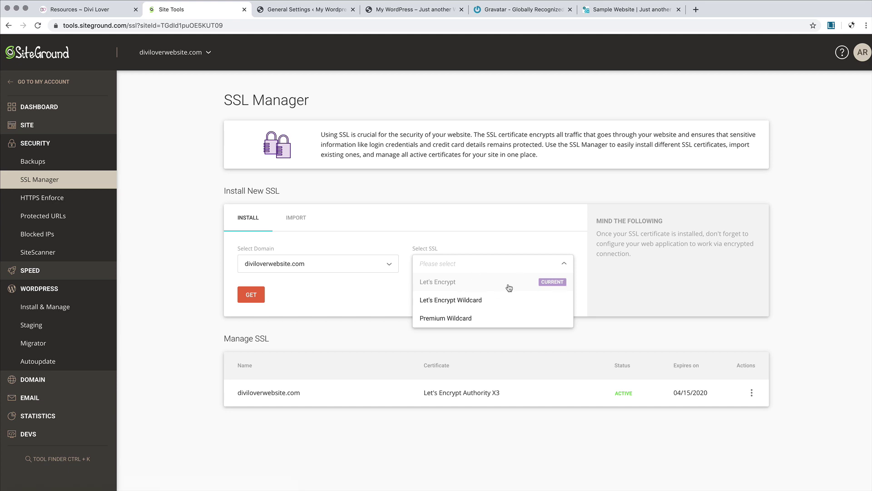
left_click(189, 212)
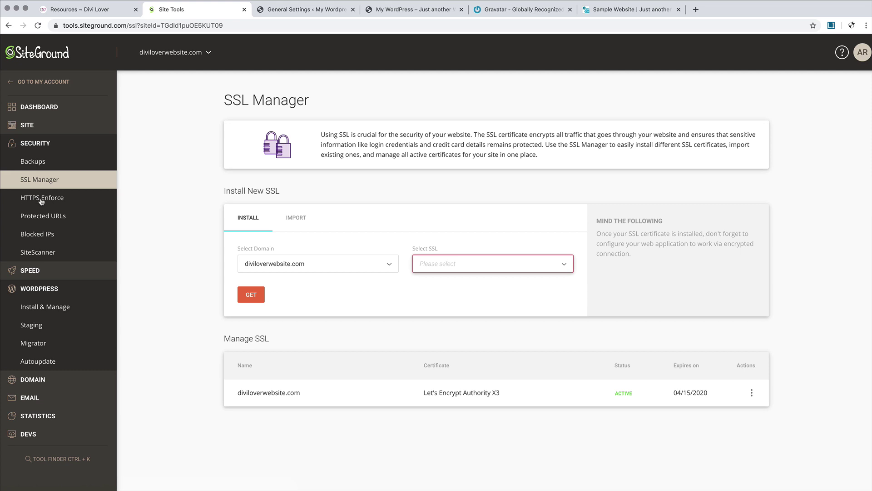
Step: Switch on HTTPS Enforce for diviloverwebsite.com
left_click(41, 201)
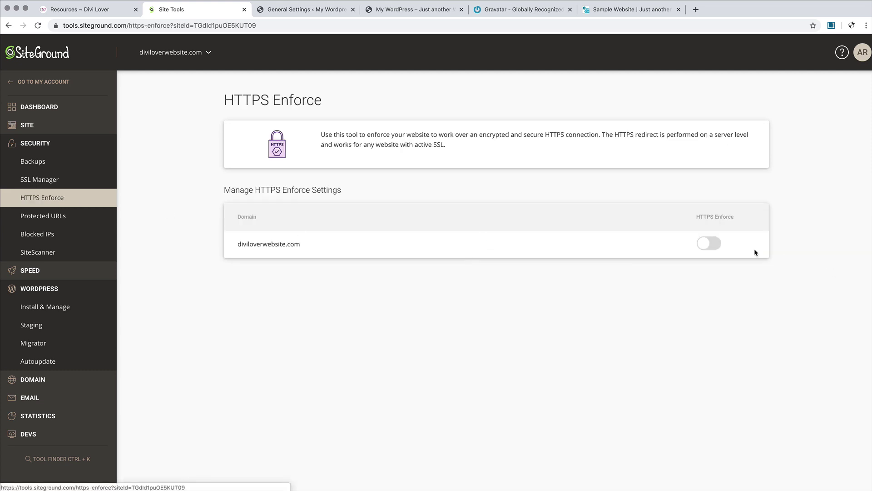
left_click(712, 244)
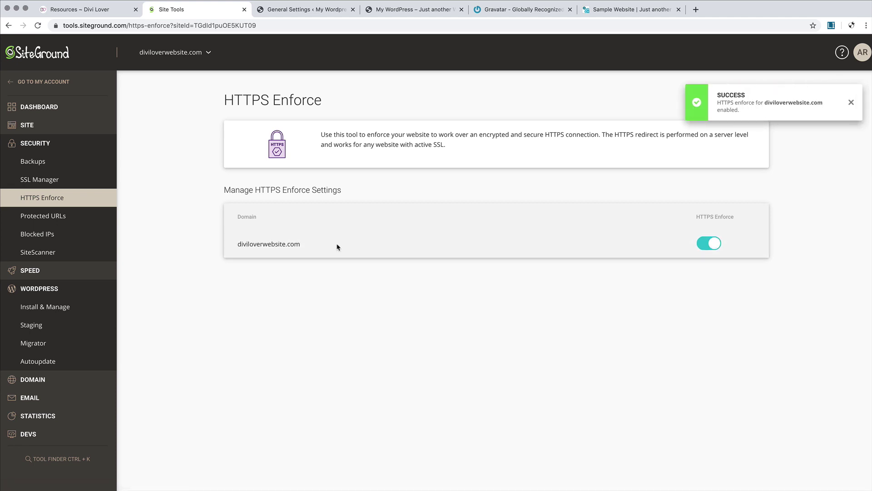
left_click(289, 10)
left_click(200, 155)
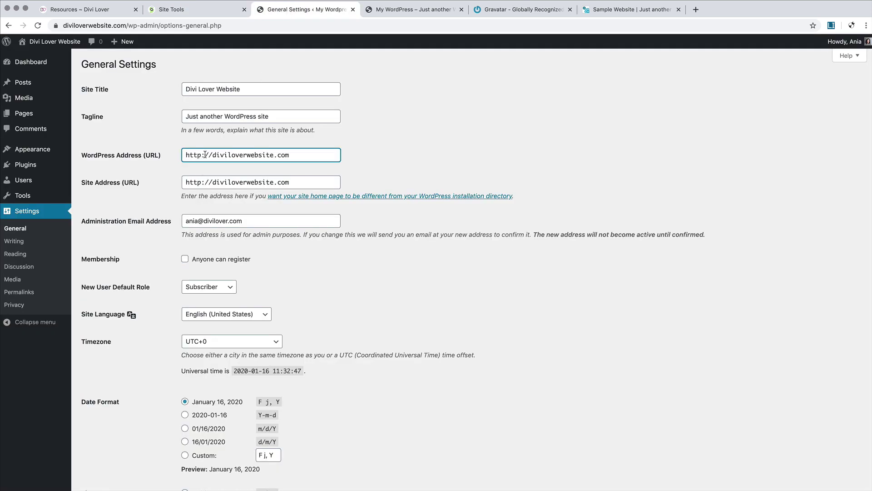
type("s")
left_click(203, 182)
type("s")
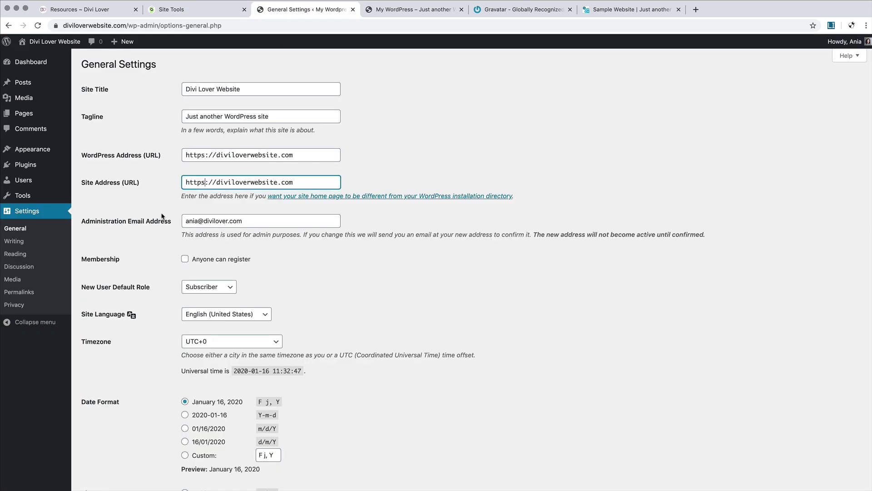
scroll(161, 274, "down", 4)
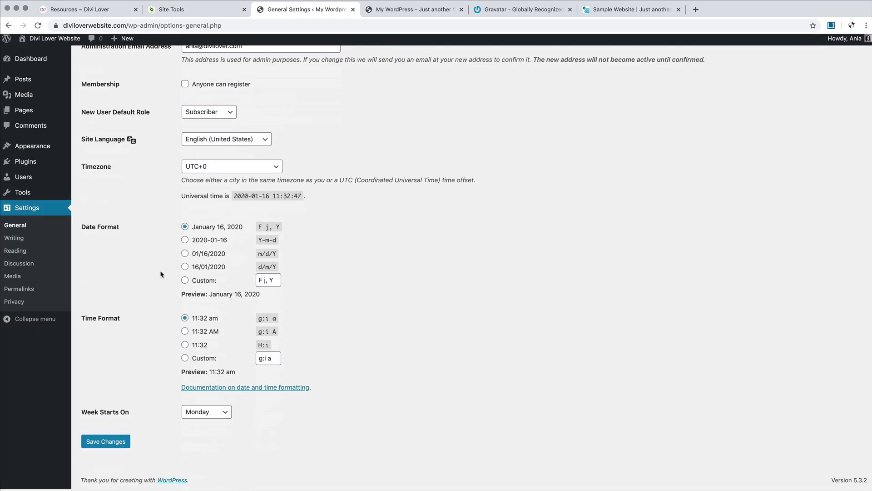
left_click(114, 448)
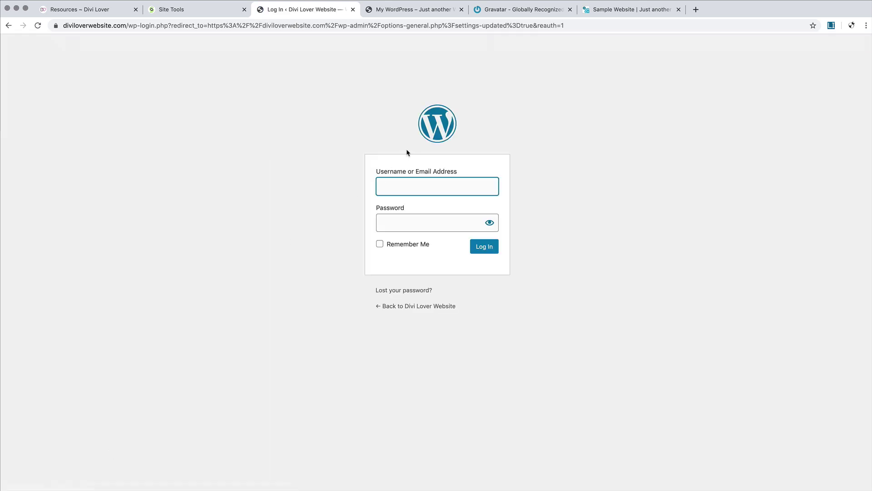
Step: Log back in, then reload the front end, now titled 'Divi Lover Website'
type("Ania")
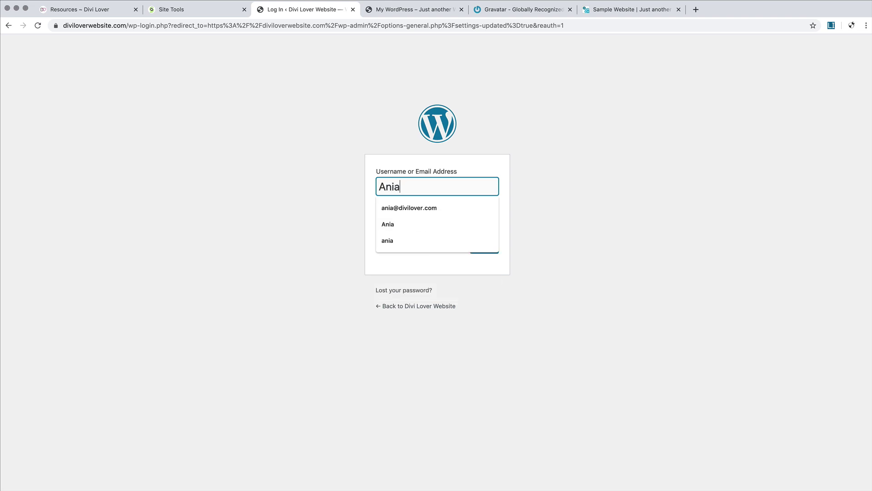
key("Tab")
type("•••••••")
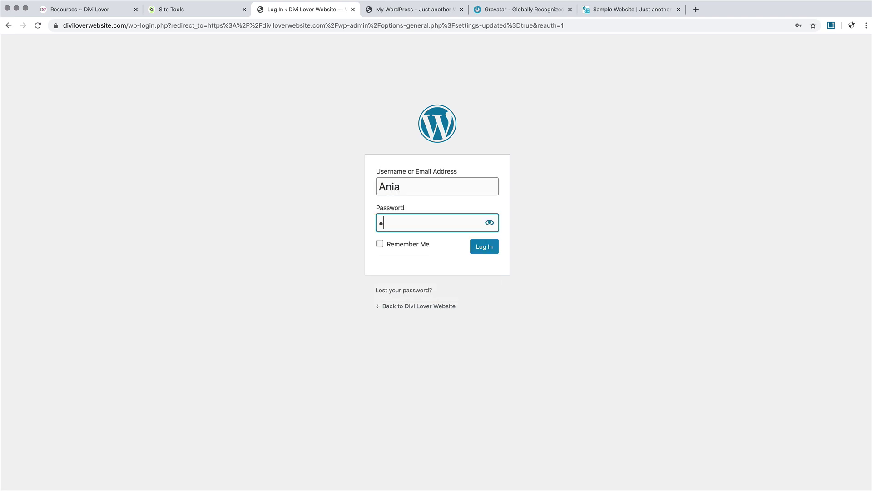
type("•••")
left_click(484, 246)
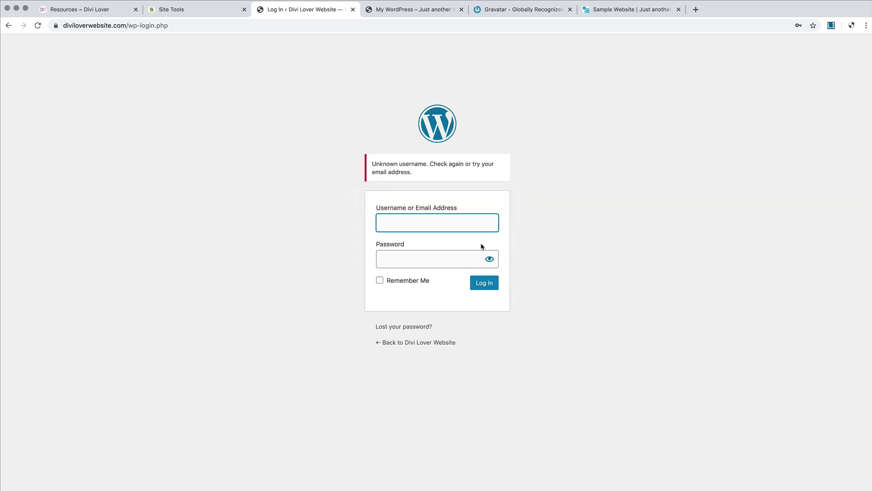
left_click(459, 223)
left_click(417, 245)
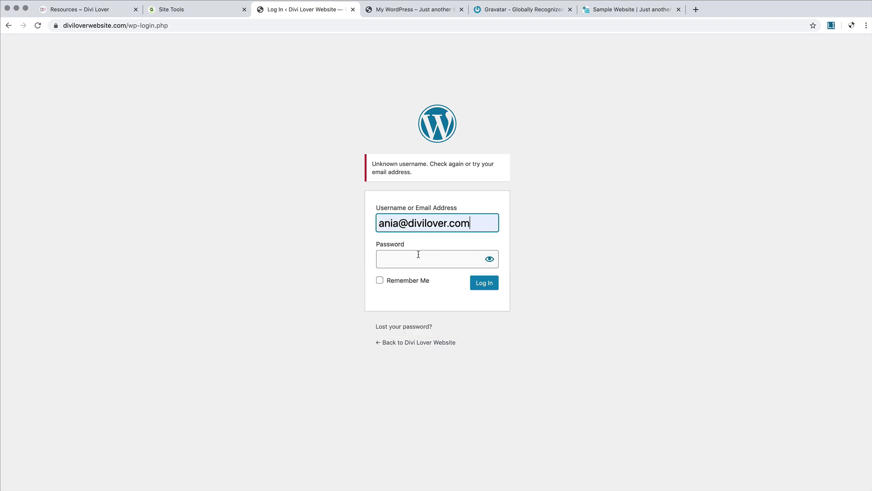
left_click(416, 254)
type("••••••")
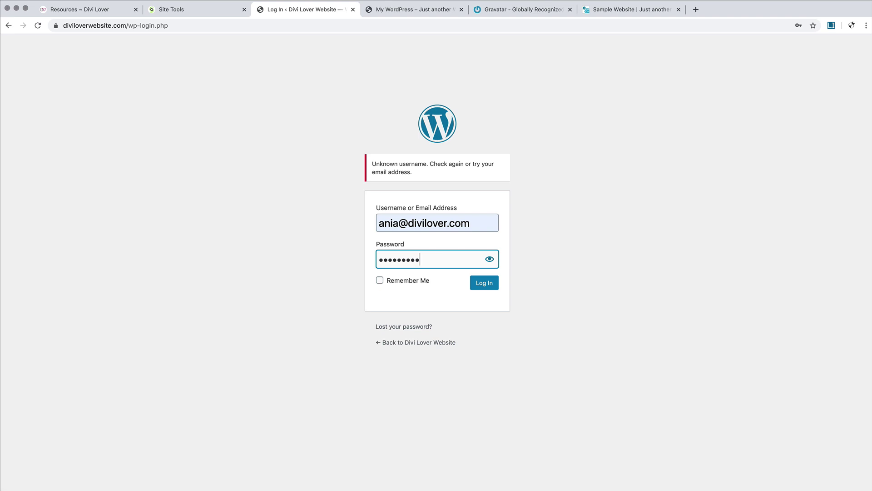
left_click(489, 286)
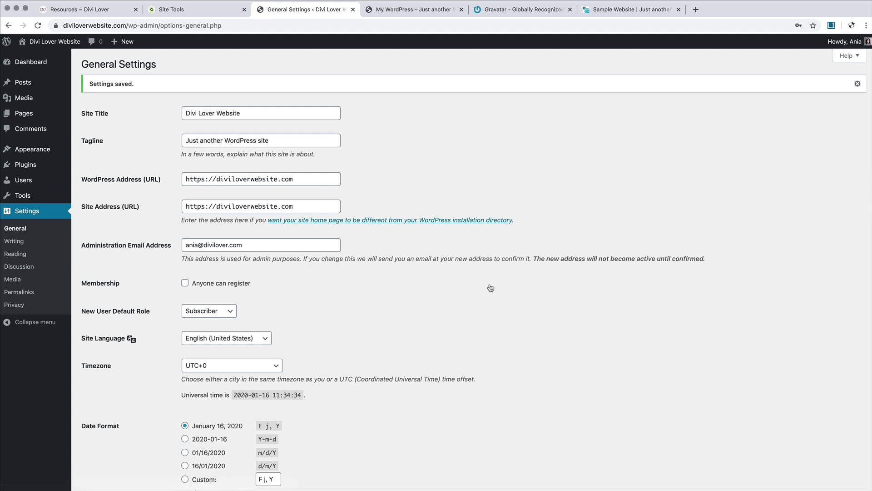
left_click(398, 14)
left_click(38, 26)
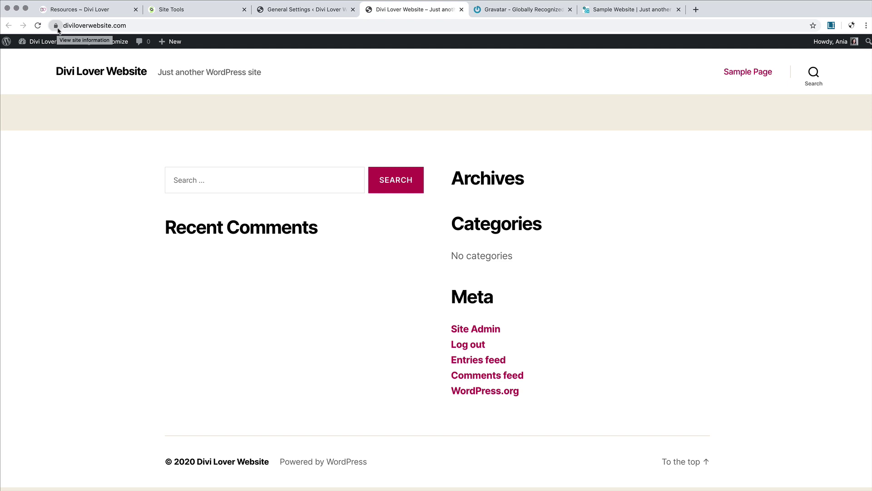
Step: Under Settings > Permalinks, select the Post name structure and save the change
left_click(275, 13)
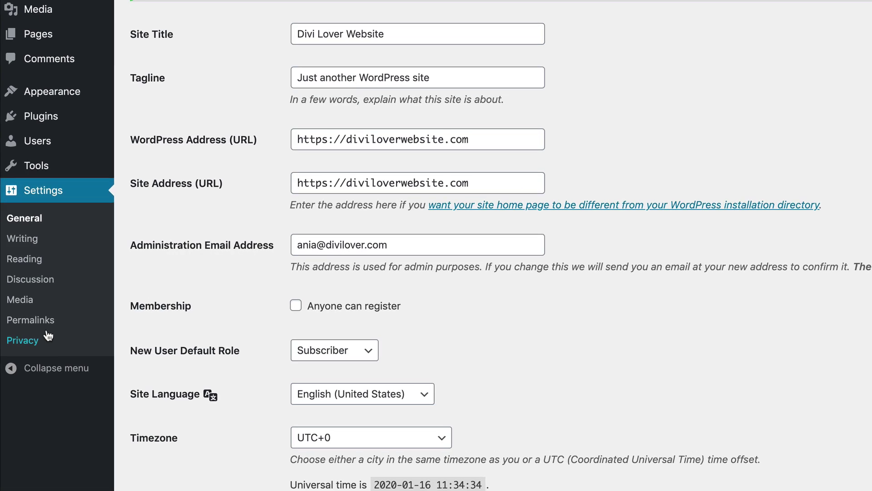
left_click(31, 322)
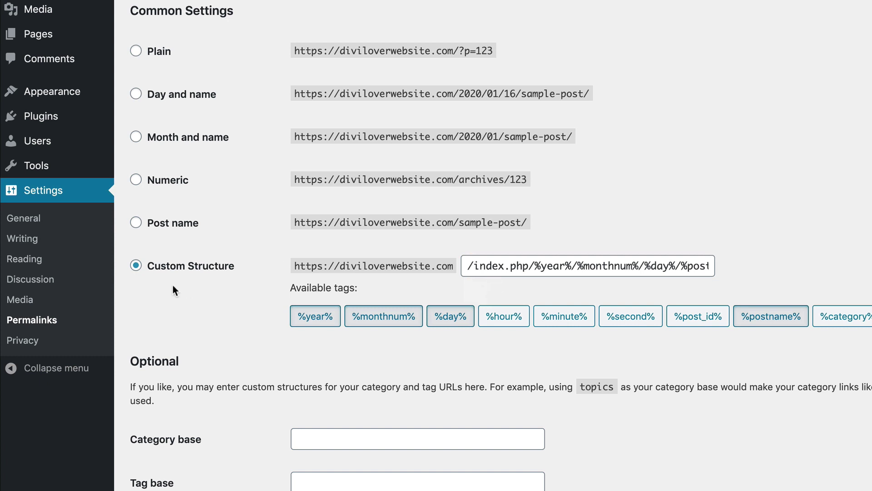
left_click(136, 223)
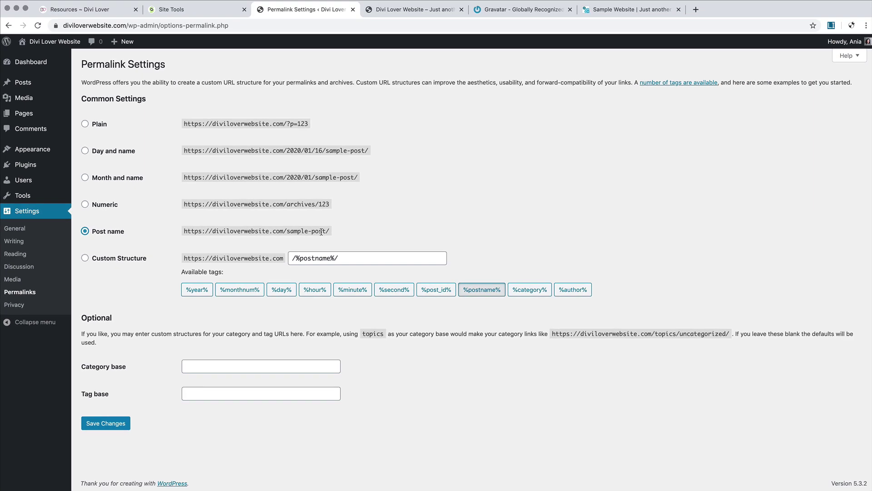
left_click(117, 423)
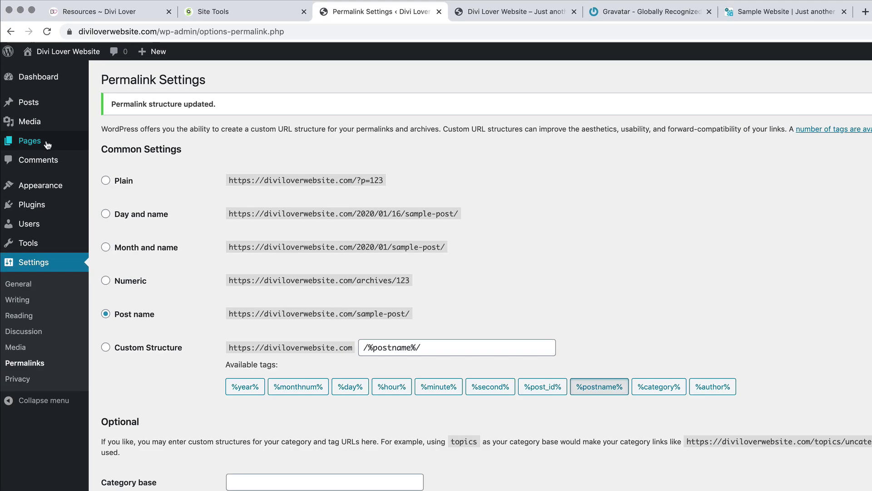
mouse_move(28, 117)
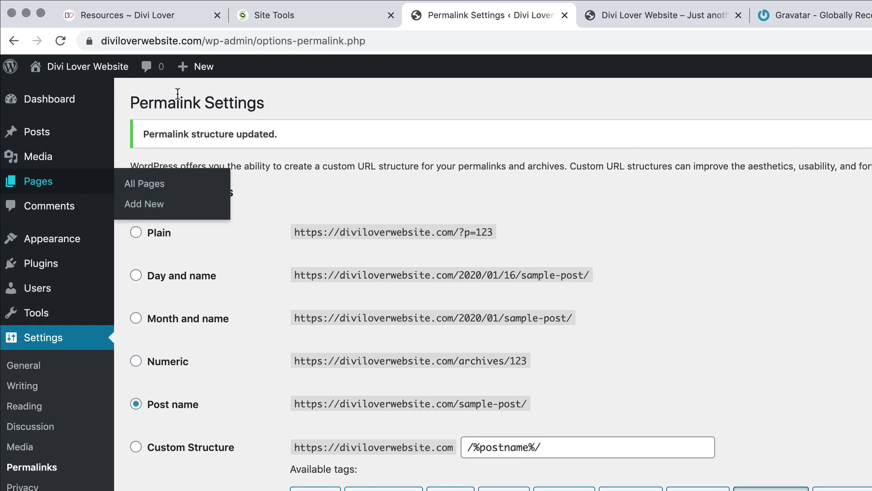
Step: Bulk-trash the Privacy Policy and Sample Page pages, then empty the Trash
mouse_move(200, 68)
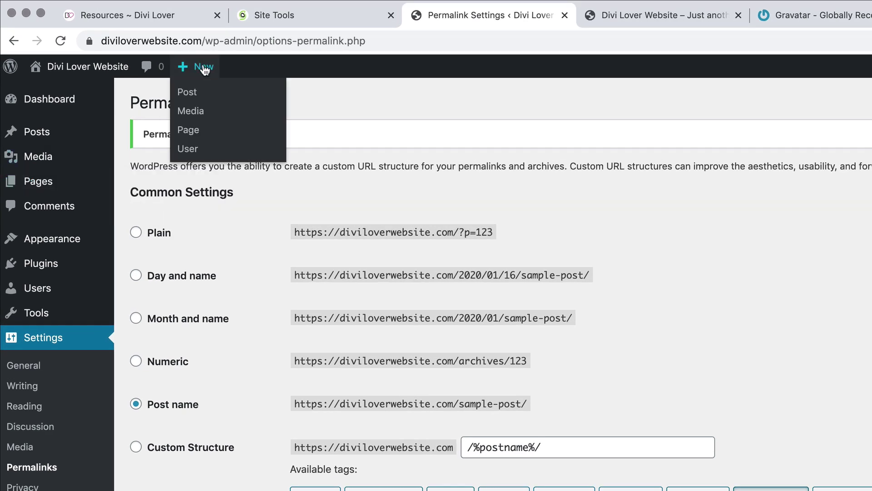
left_click(45, 182)
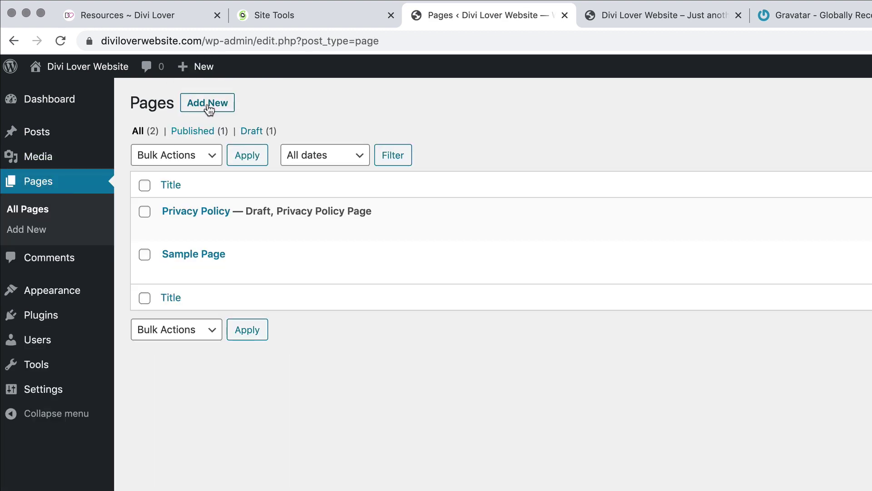
left_click(144, 186)
left_click(164, 160)
left_click(163, 184)
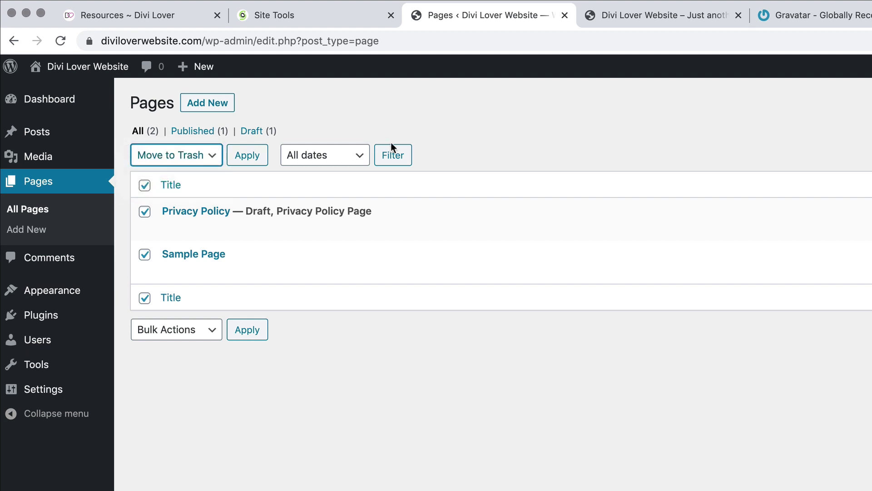
left_click(249, 160)
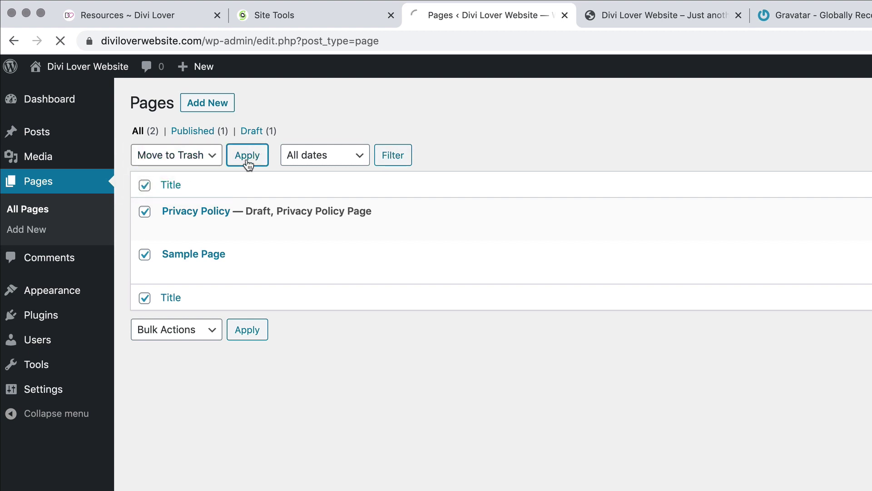
left_click(182, 175)
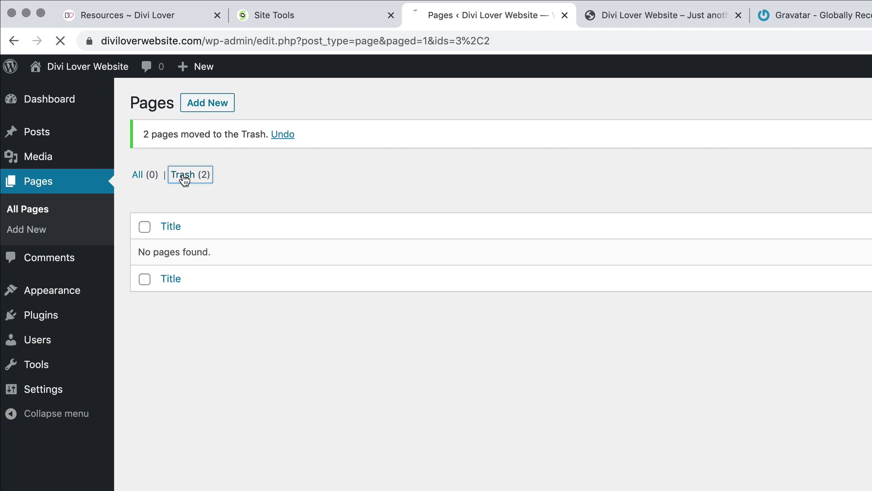
left_click(504, 158)
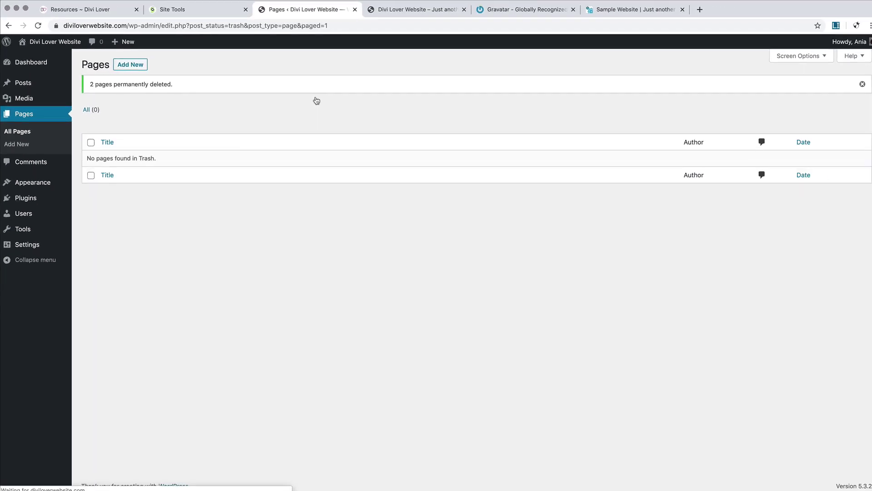
Step: Create a new page titled 'Home' and begin publishing it
left_click(136, 67)
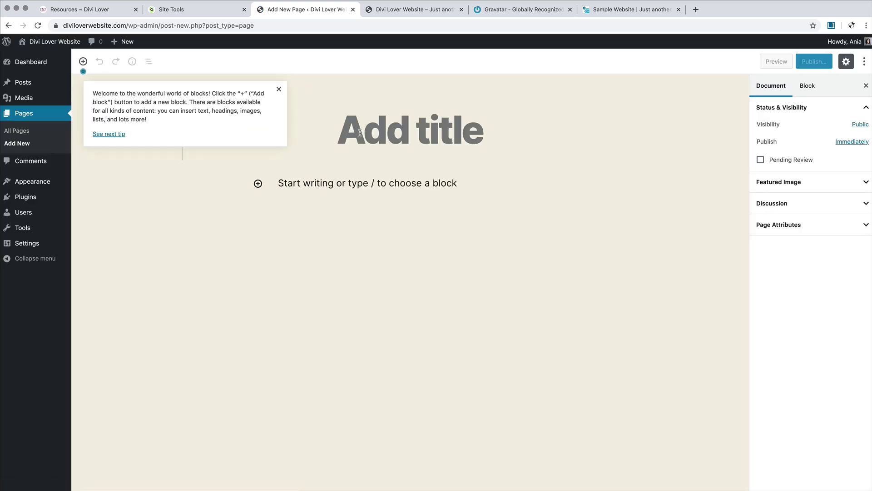
left_click(279, 89)
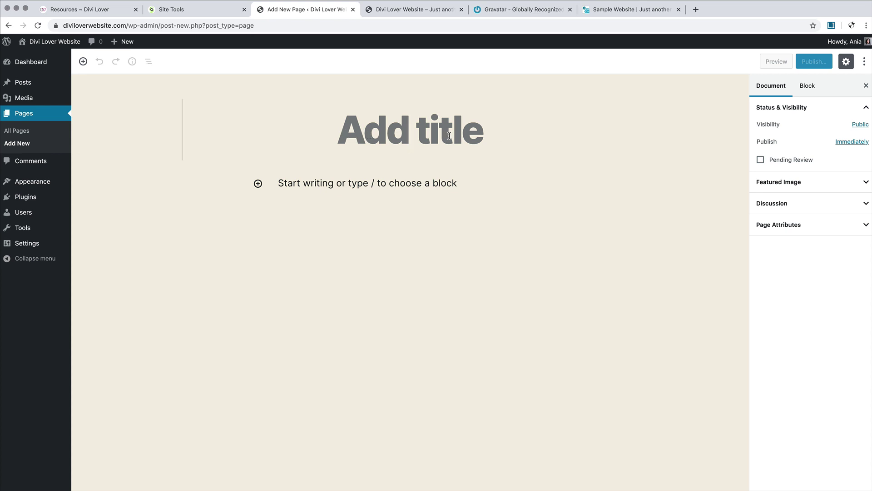
type("Home")
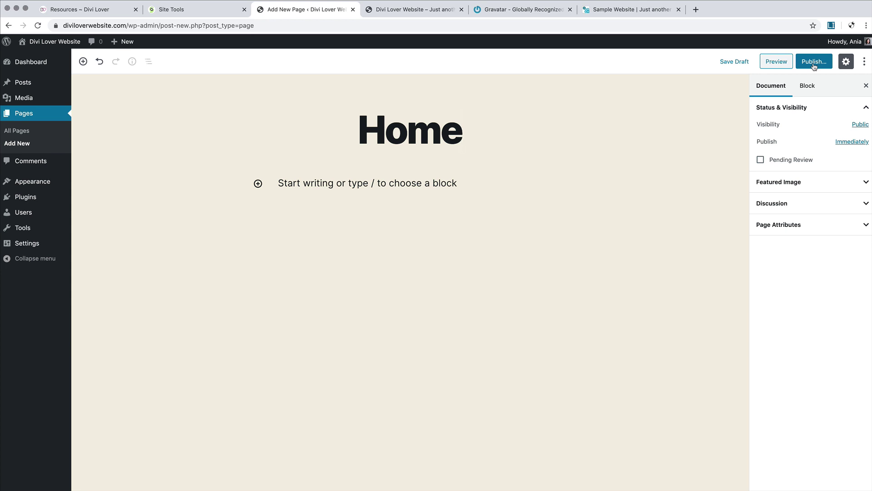
left_click(814, 63)
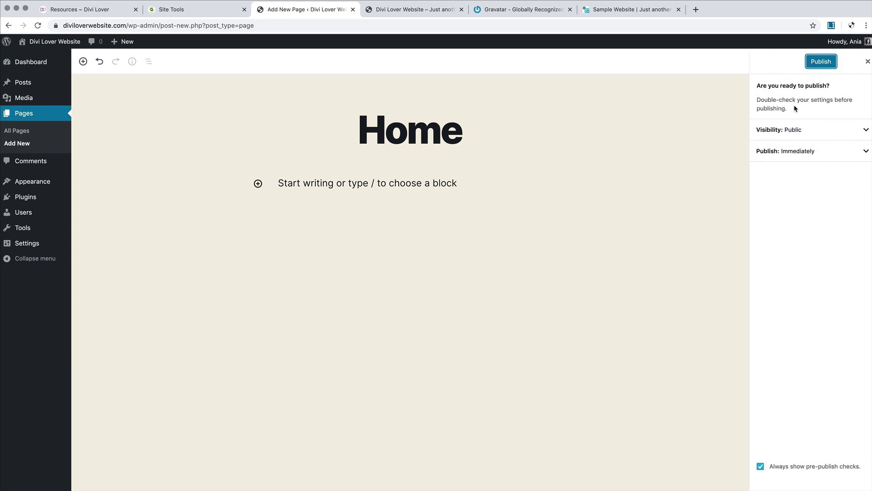
left_click(867, 62)
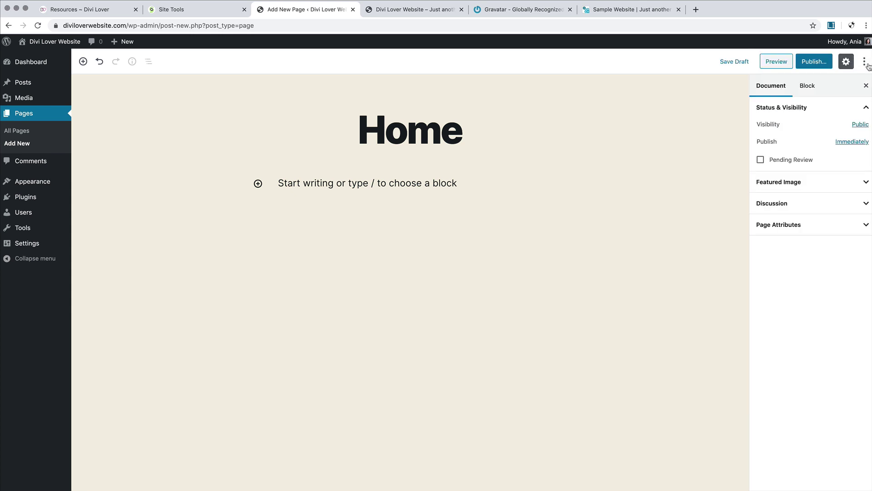
Step: Turn off pre-publish checks in the editor preferences and publish the Home page
left_click(864, 64)
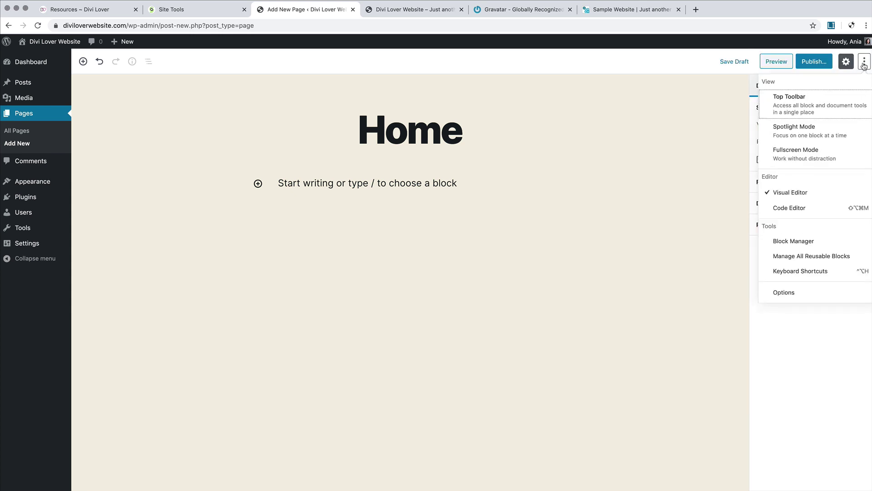
left_click(812, 294)
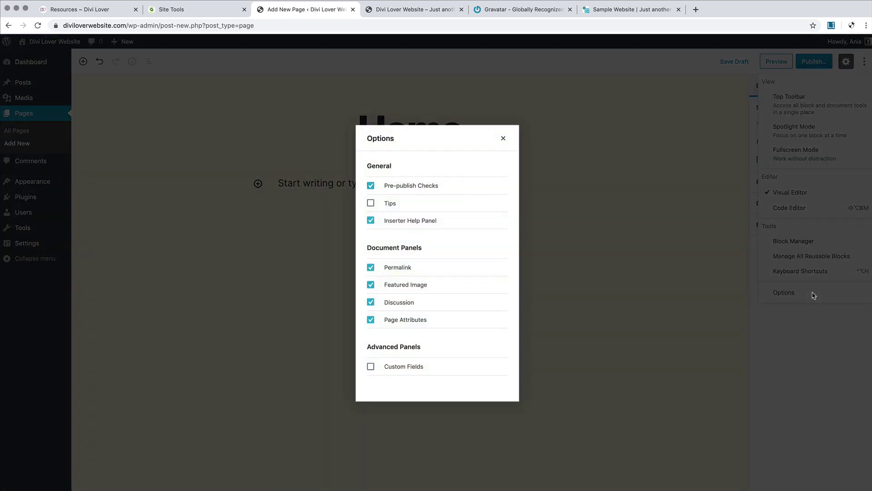
left_click(371, 186)
left_click(502, 138)
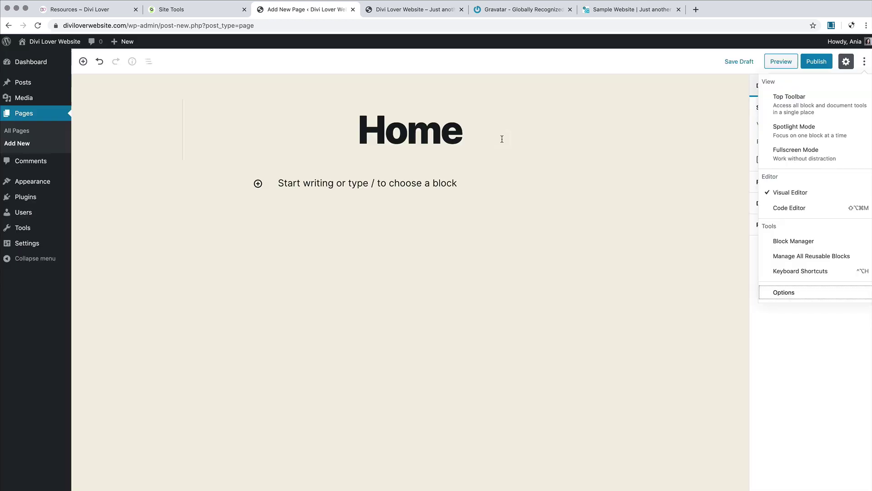
left_click(812, 66)
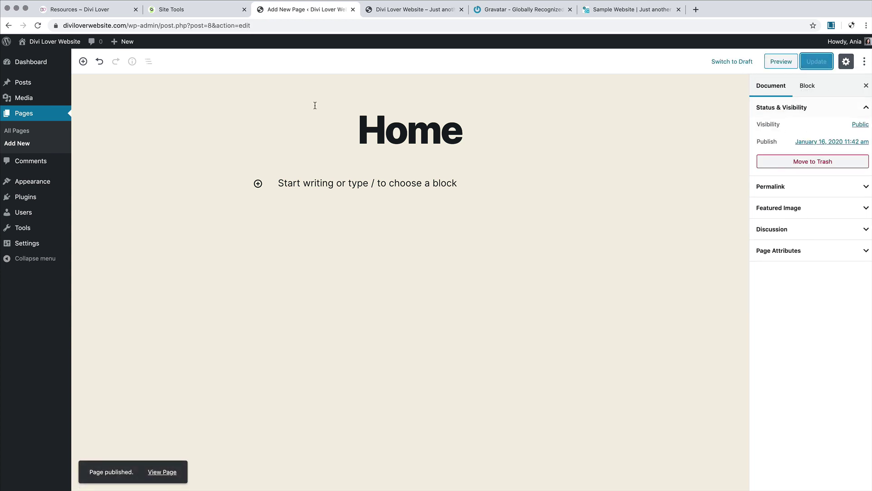
Step: Create and publish new pages titled 'About' and 'Services'
mouse_move(130, 48)
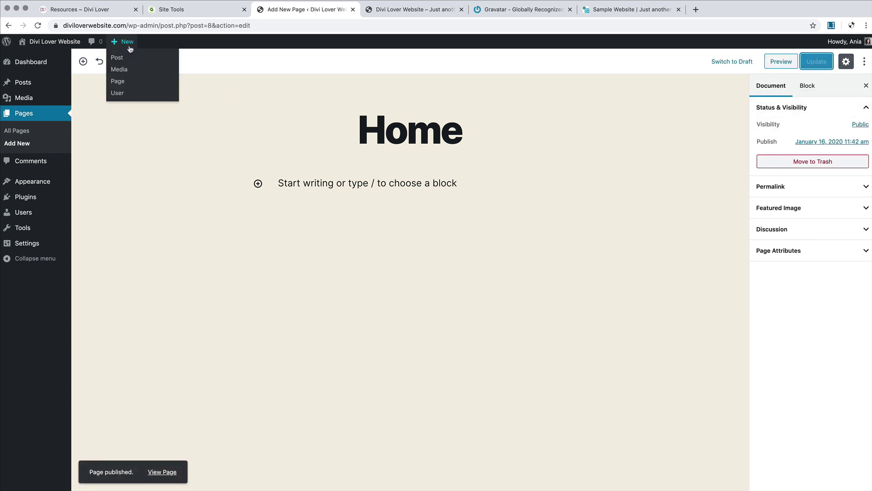
left_click(117, 81)
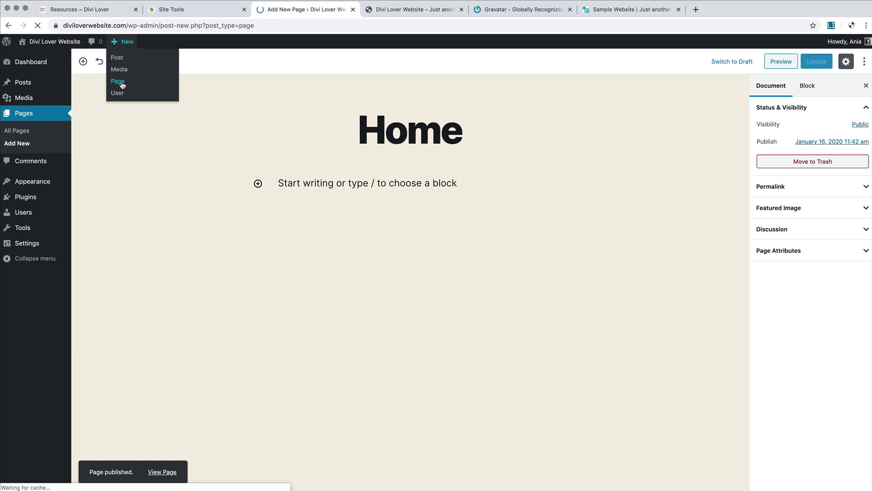
type("About")
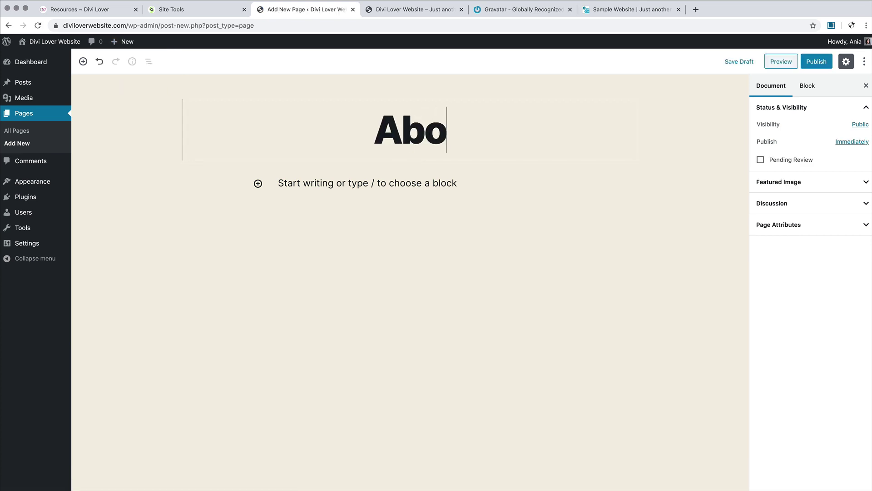
left_click(816, 64)
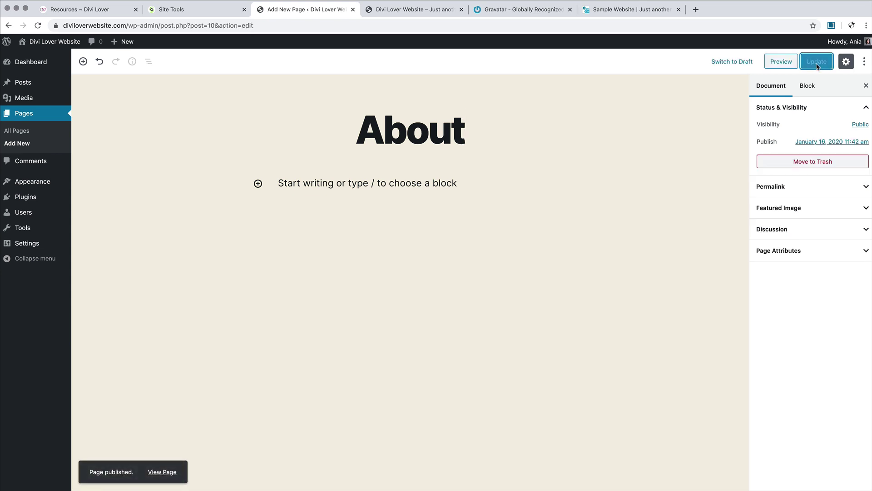
mouse_move(118, 45)
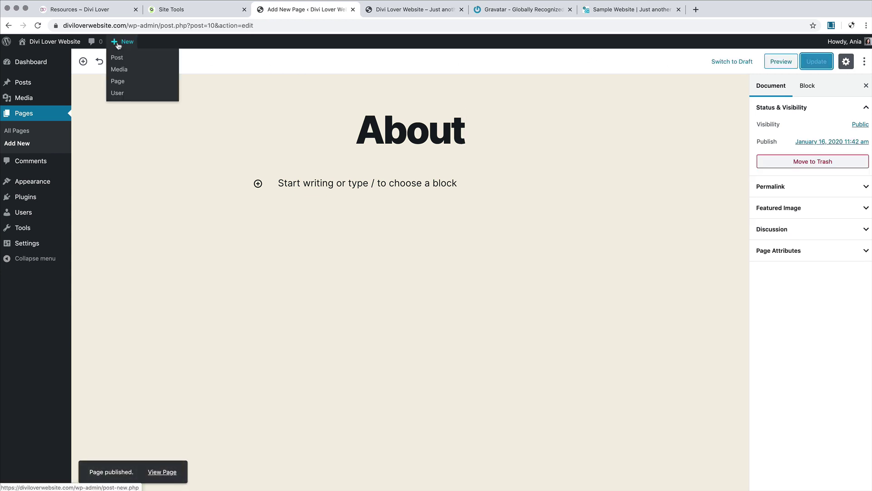
left_click(117, 82)
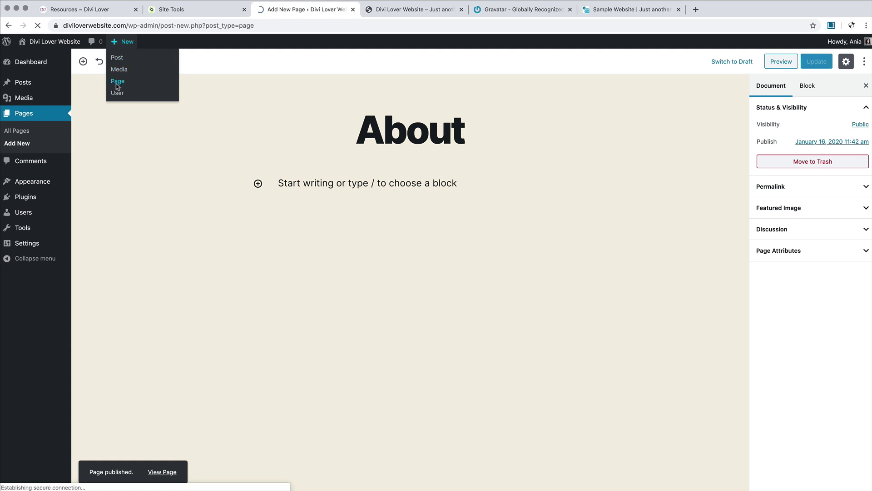
type("Se")
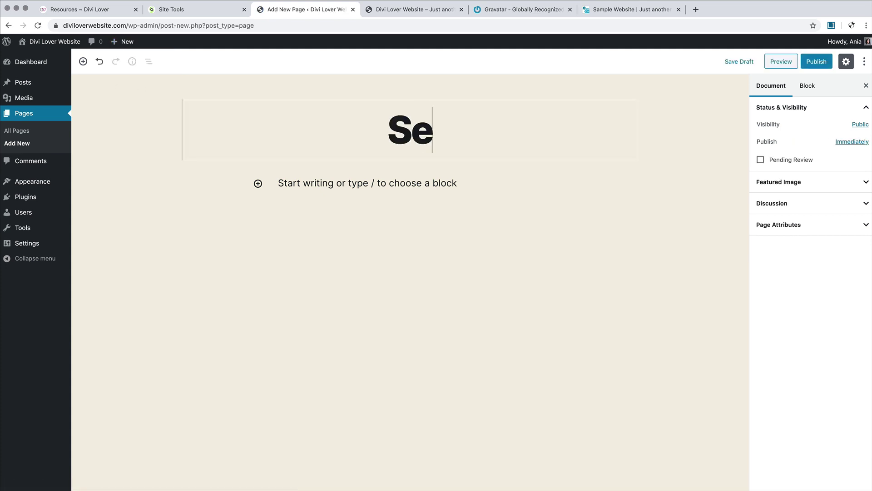
type("rvices")
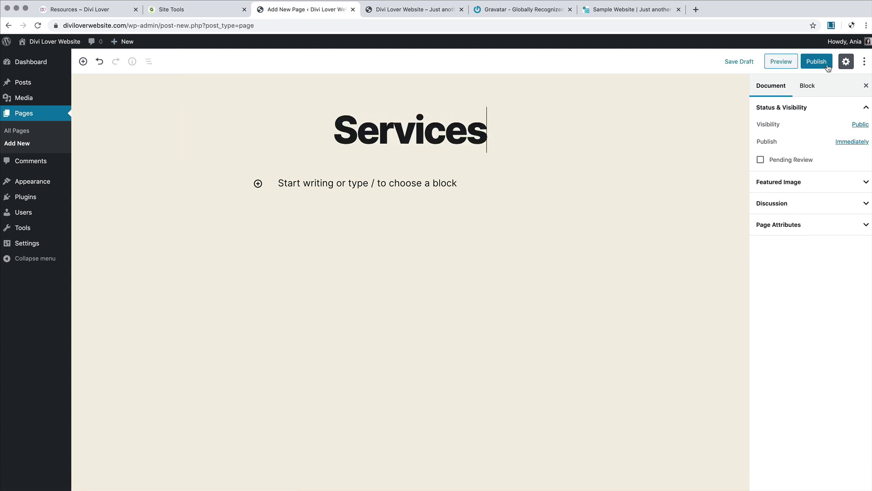
left_click(826, 67)
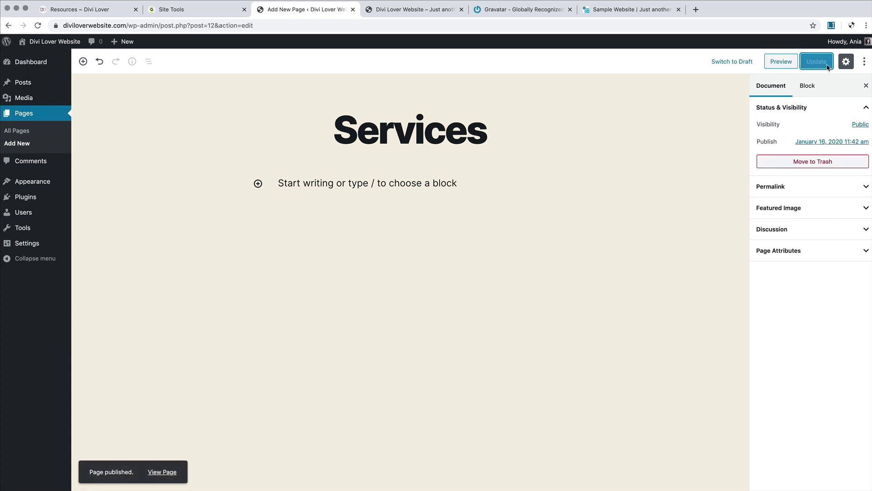
Step: Create and publish new pages titled 'Contact' and 'Blog'
mouse_move(122, 42)
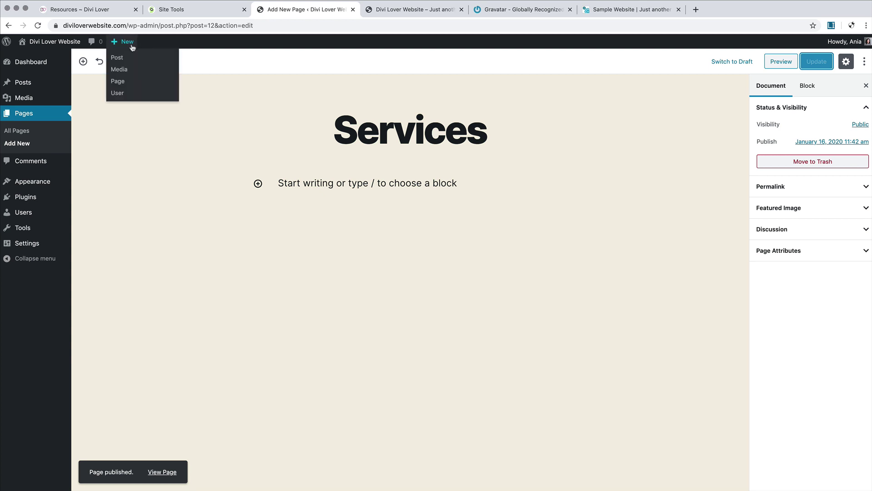
left_click(121, 85)
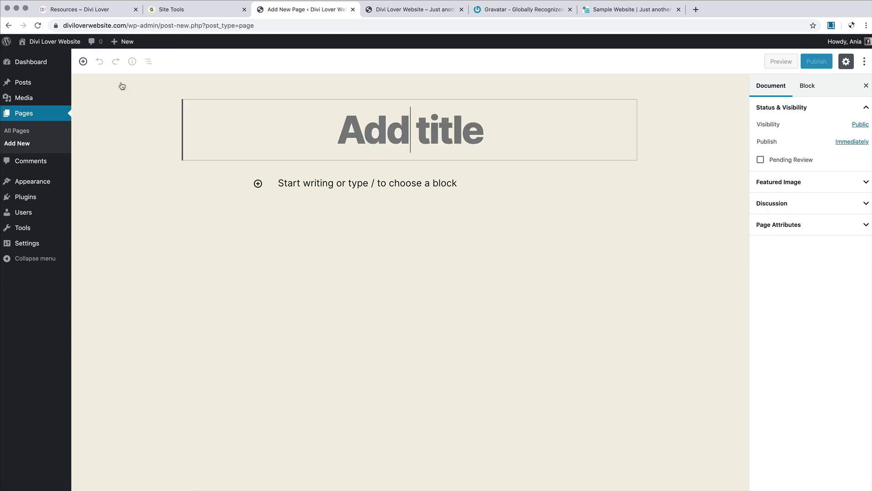
type("Contact")
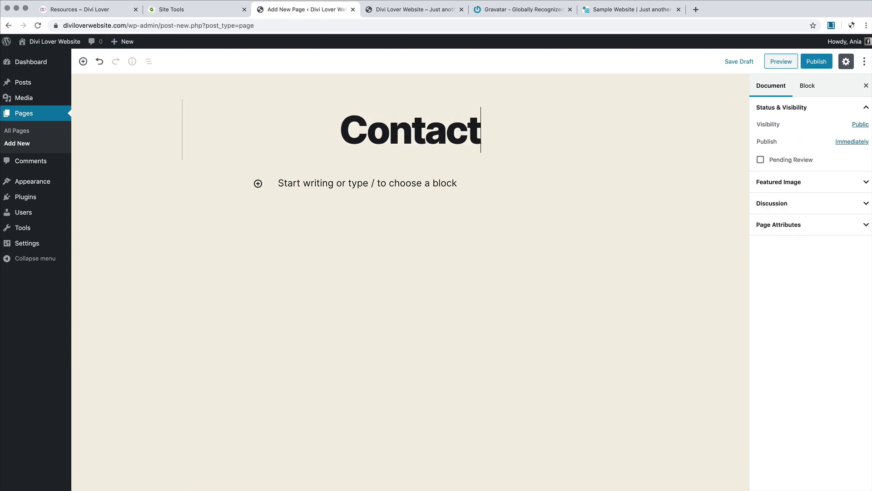
left_click(825, 65)
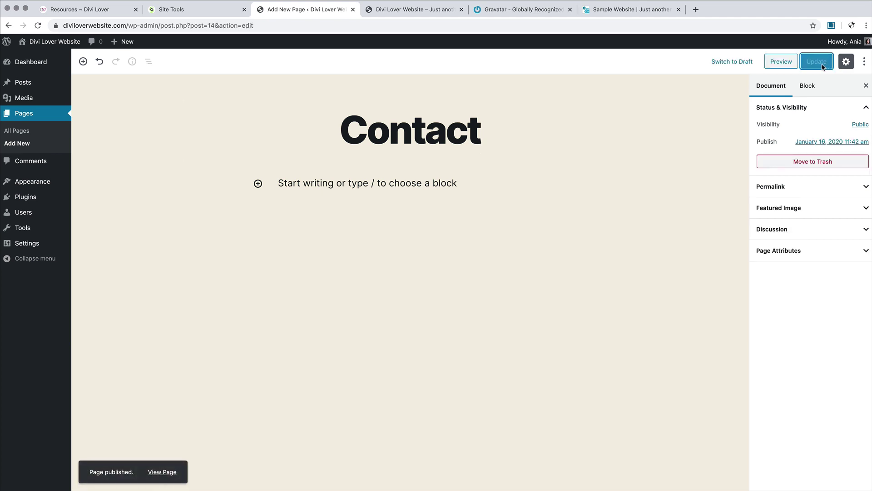
mouse_move(125, 42)
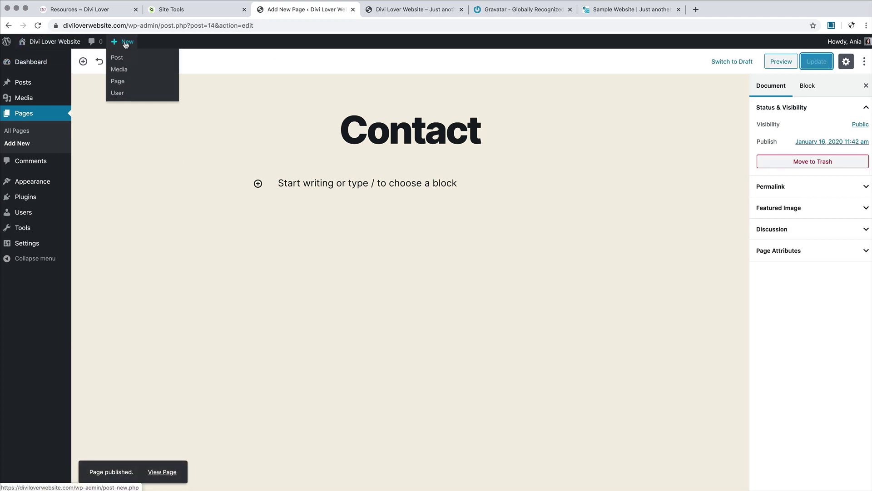
left_click(121, 82)
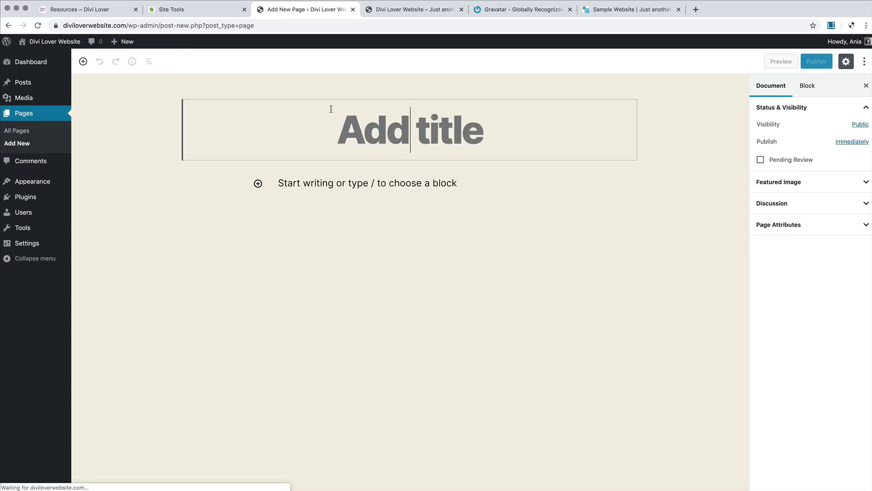
type("Blog")
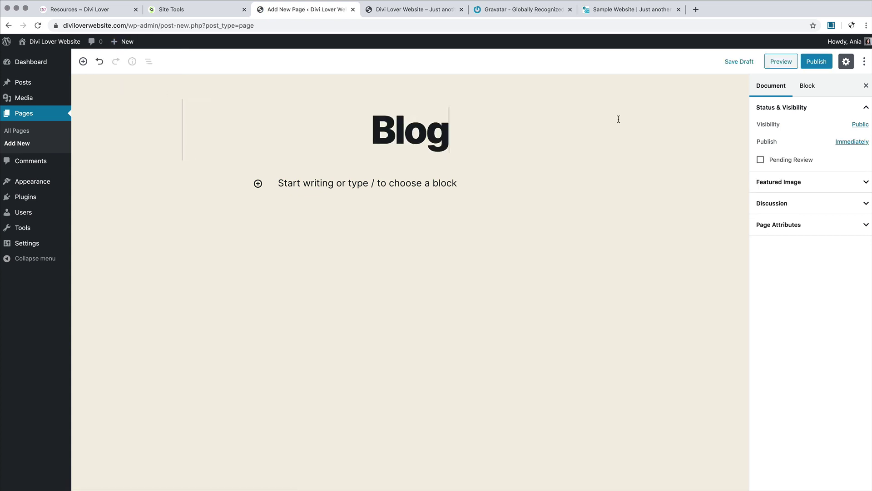
left_click(817, 62)
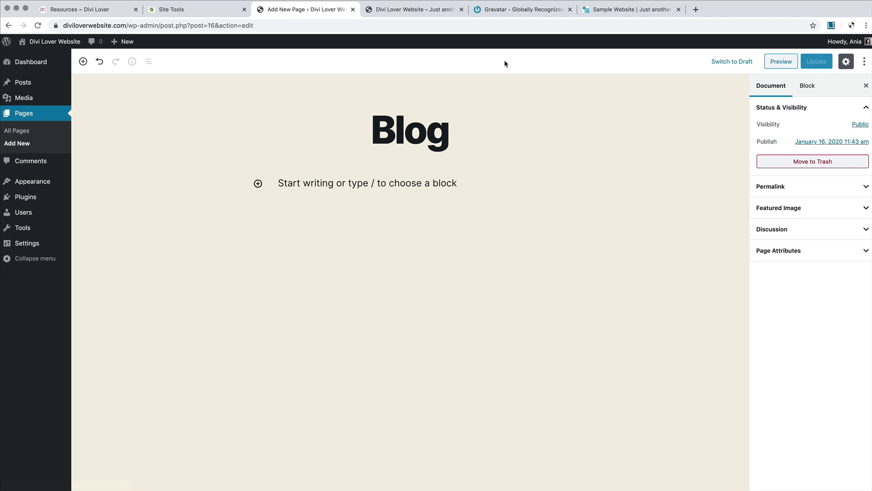
Step: Start a new post and paste generated lorem ipsum paragraphs into its body
left_click(48, 86)
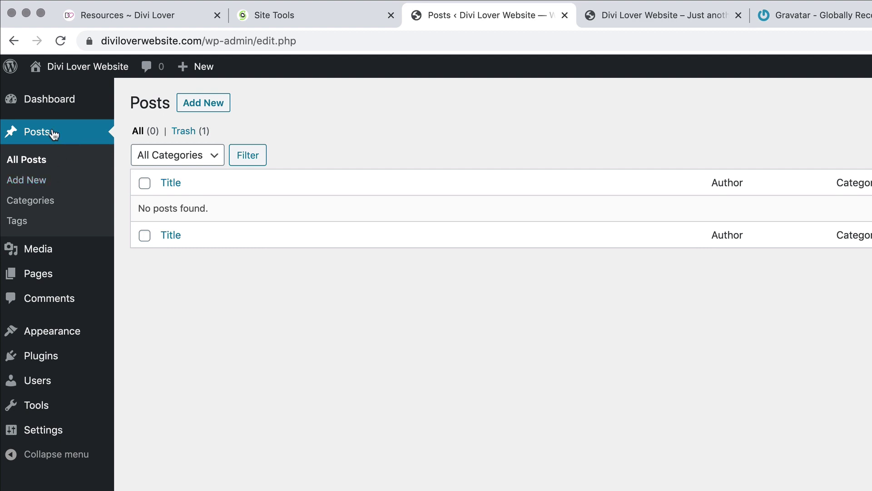
mouse_move(195, 69)
left_click(200, 108)
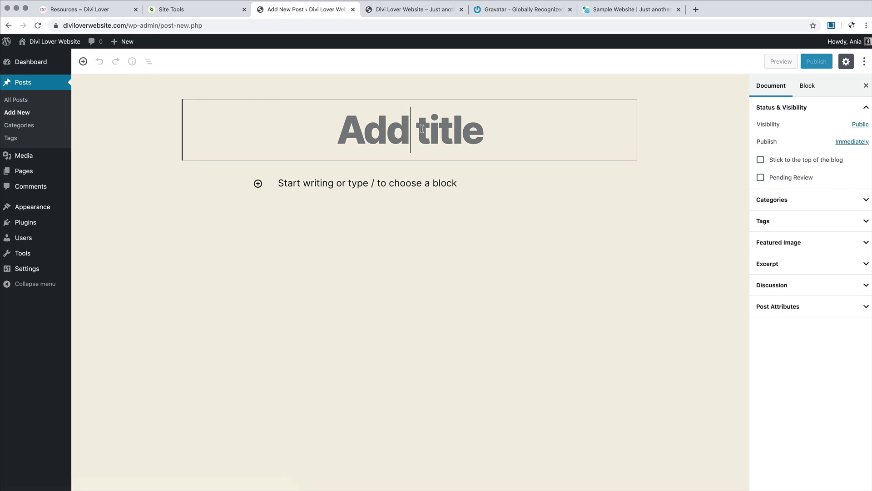
left_click(832, 26)
left_click(414, 197)
left_click(407, 185)
key("super+v")
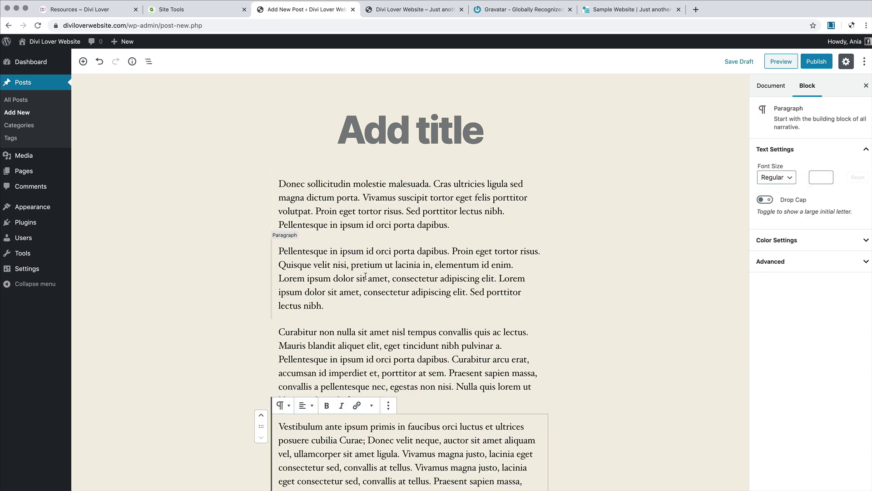
Step: Title the post 'Donec sollicitudin molestie malesuada.' and open the featured image chooser
left_click(393, 129)
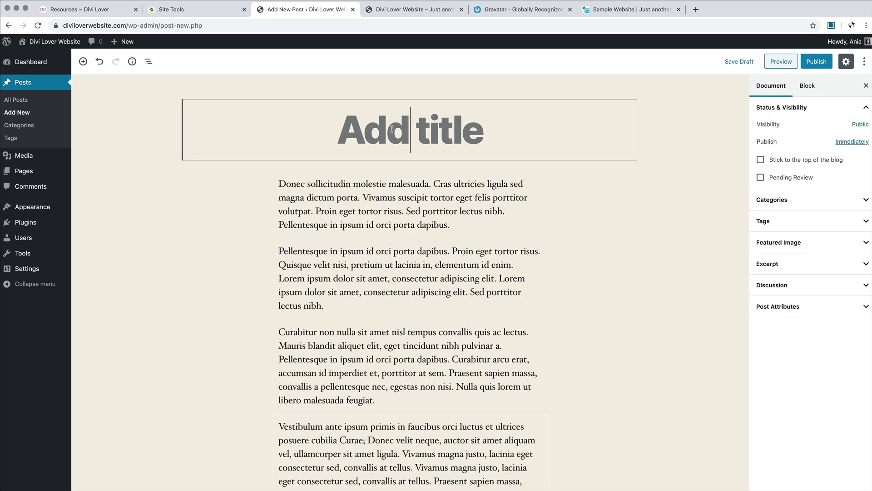
left_click_drag(433, 183, 313, 225)
left_click_drag(306, 178, 278, 178)
key("super+c")
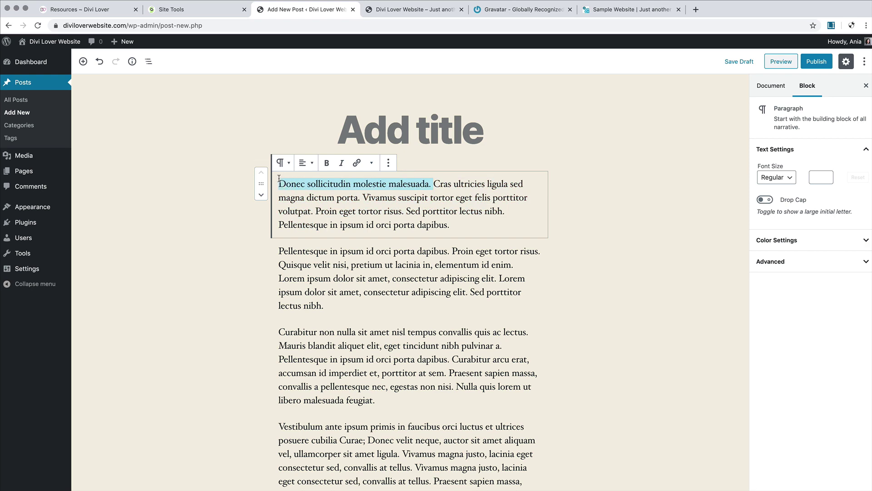
left_click(345, 137)
key("super+v")
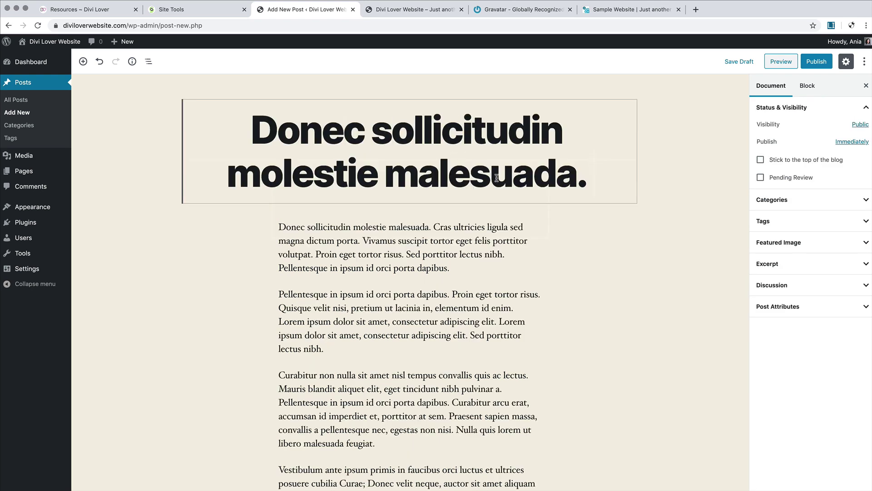
left_click(845, 243)
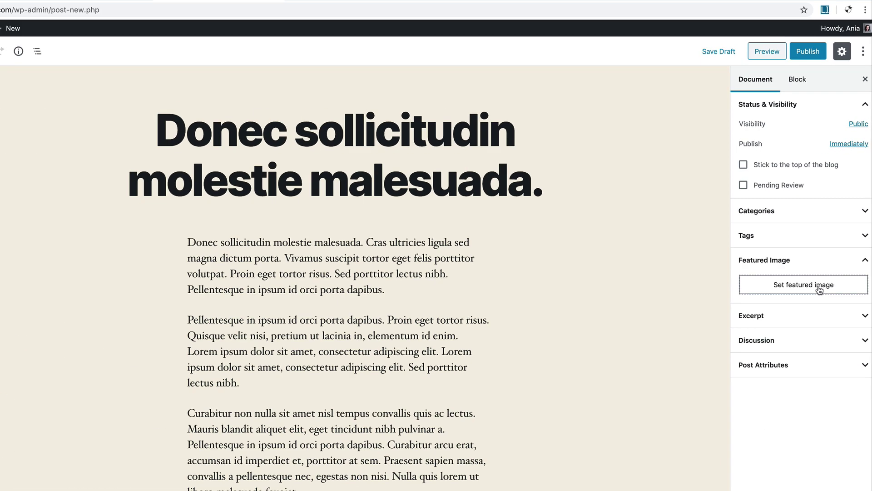
left_click(773, 345)
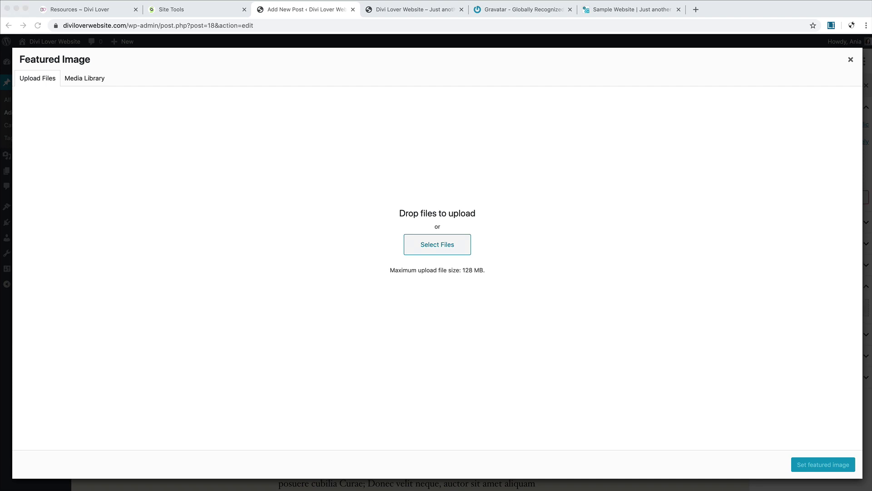
Step: Upload two sample website images into the media library
left_click(845, 490)
left_click(570, 330)
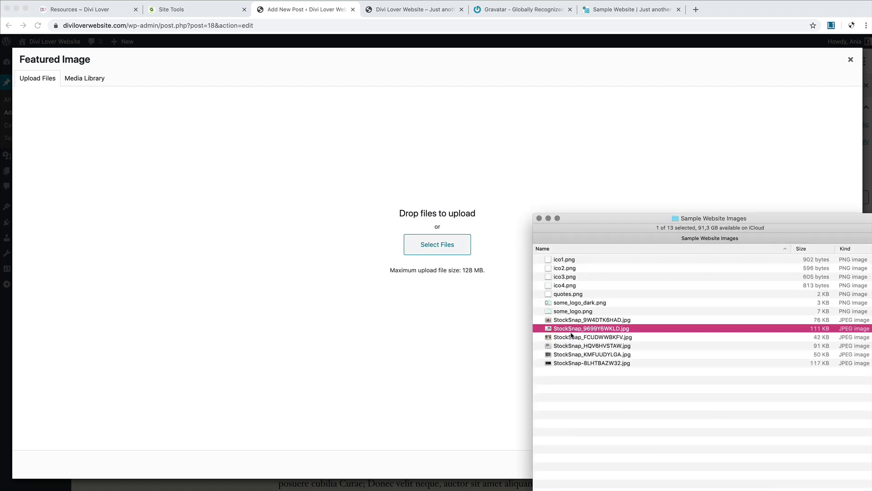
left_click(575, 346, "super")
left_click_drag(576, 346, 426, 328)
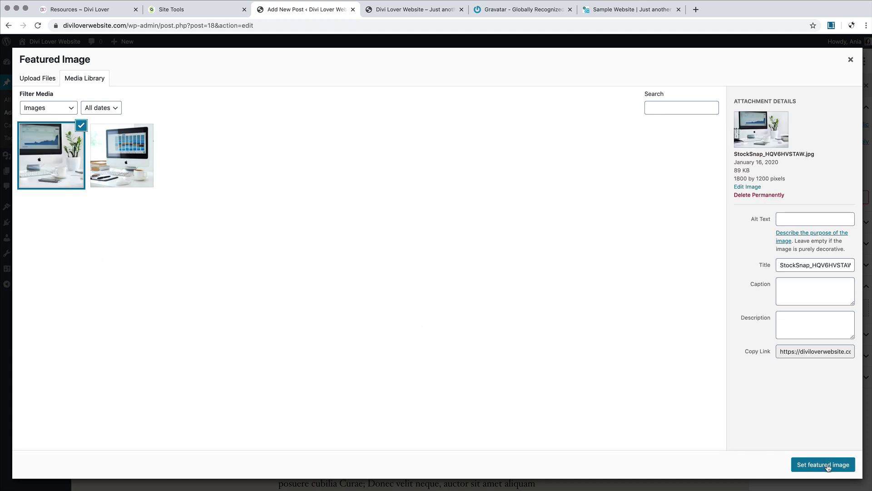
Step: Set StockSnap_HQV6HVSTAW.jpg as the featured image and publish the post
left_click(790, 218)
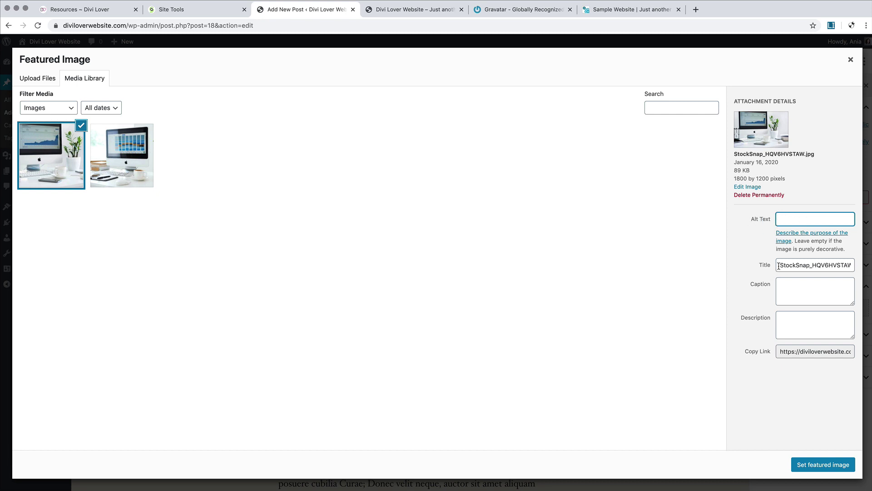
left_click_drag(781, 267, 864, 271)
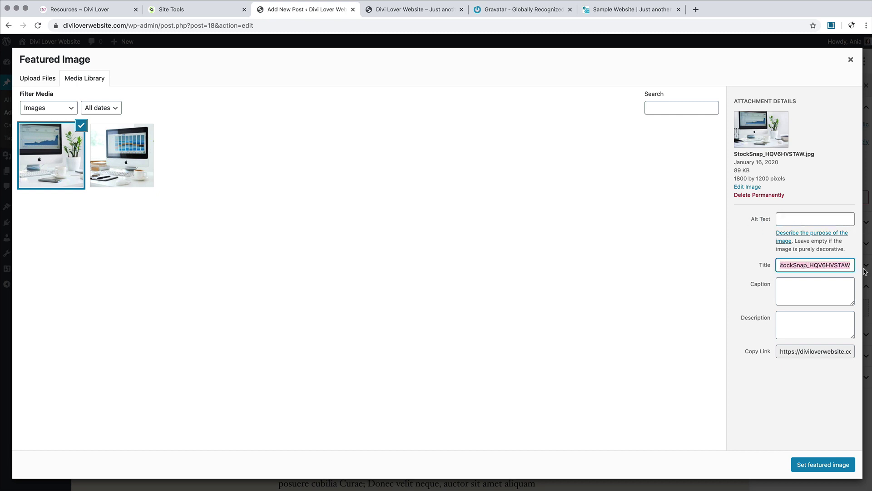
left_click(737, 262)
left_click(817, 468)
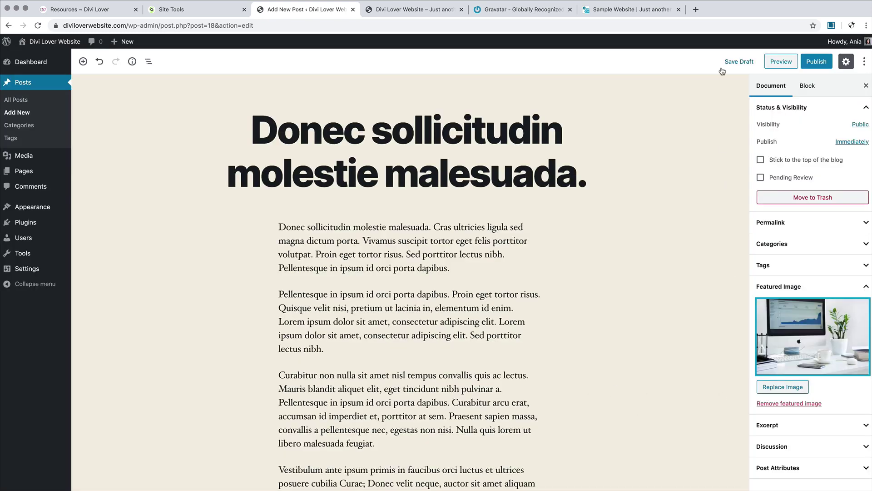
left_click(816, 65)
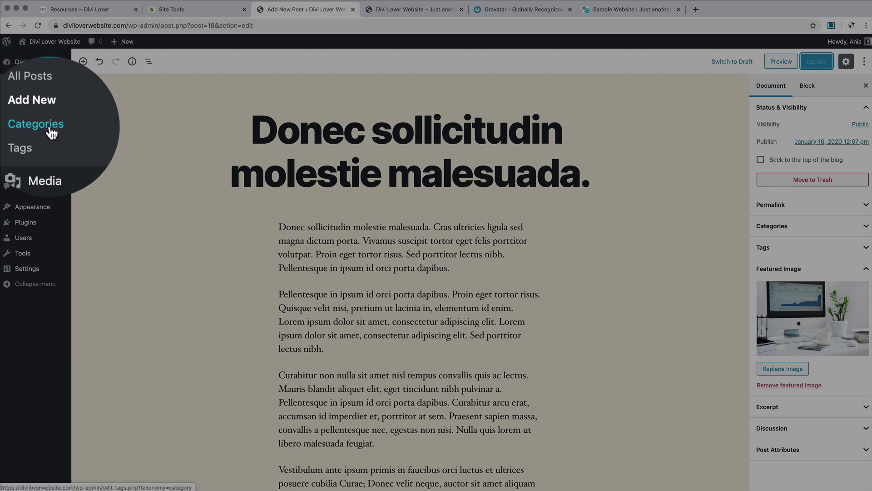
Step: Rename the Uncategorized category to Marketing and clear its old slug
left_click(26, 127)
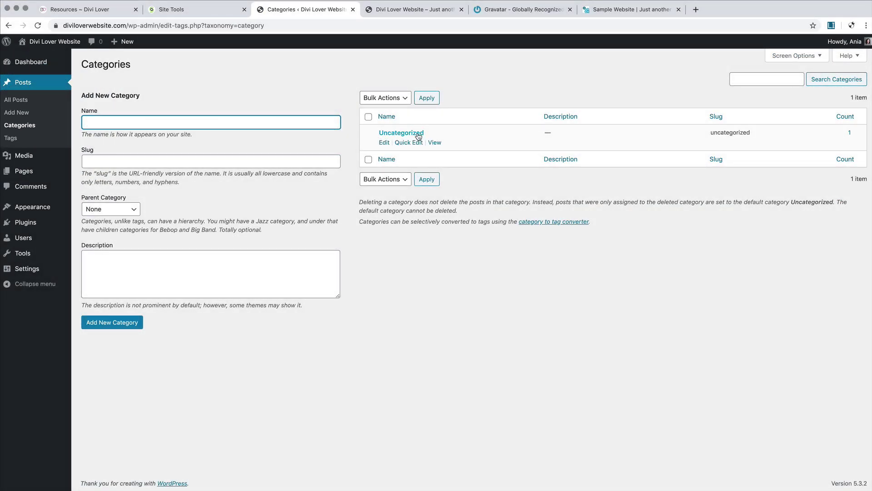
left_click(409, 143)
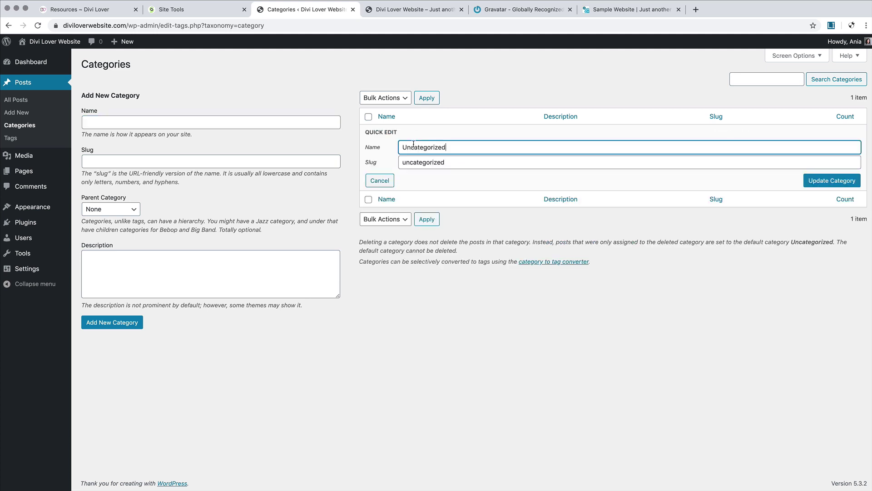
left_click_drag(455, 148, 367, 147)
type("Marke")
double_click(457, 162)
key("BackSpace")
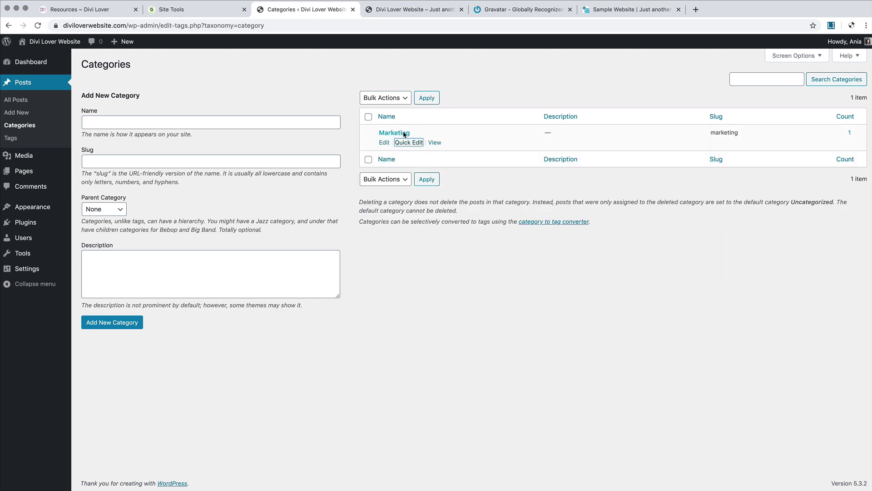
left_click(401, 143)
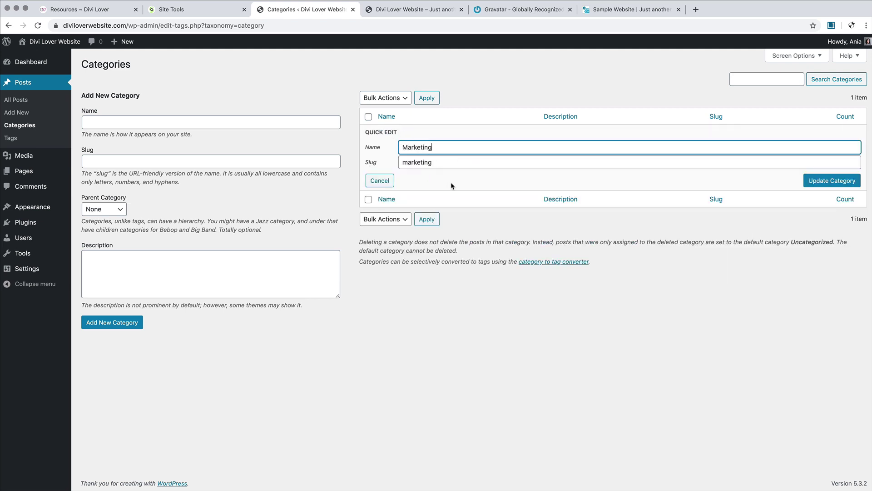
Step: Add a new category named Design
left_click(158, 124)
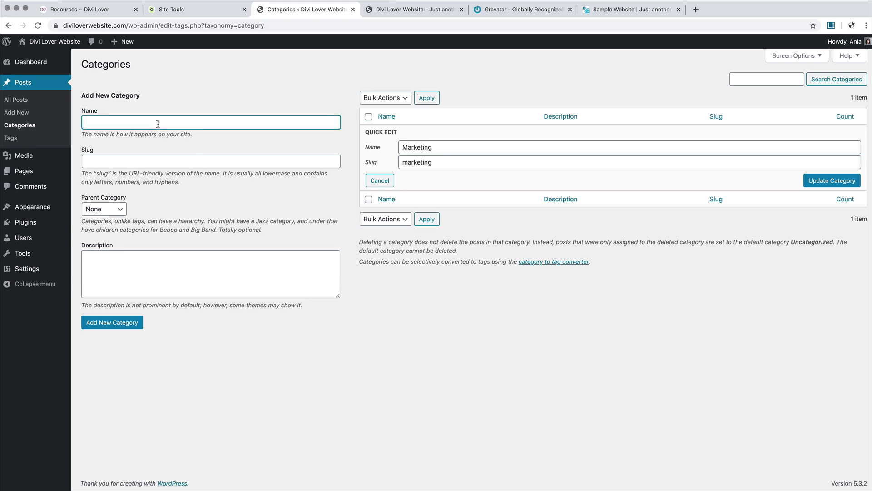
type("Design")
left_click(133, 324)
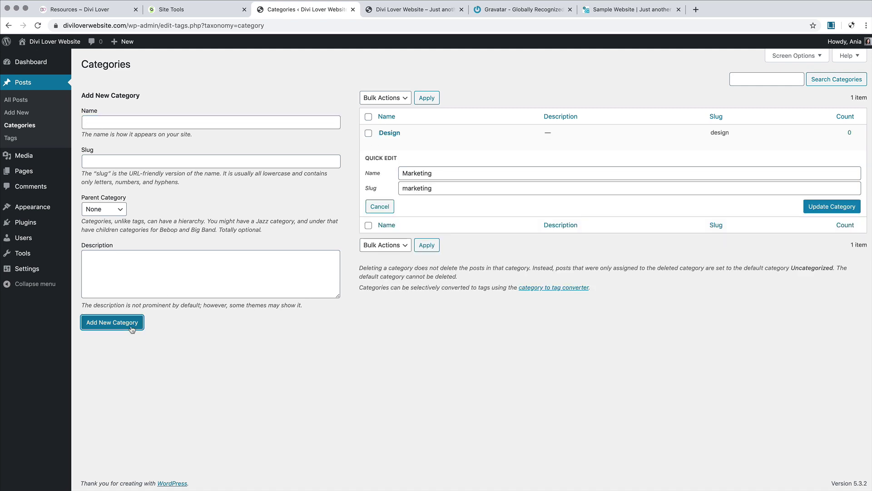
left_click(377, 207)
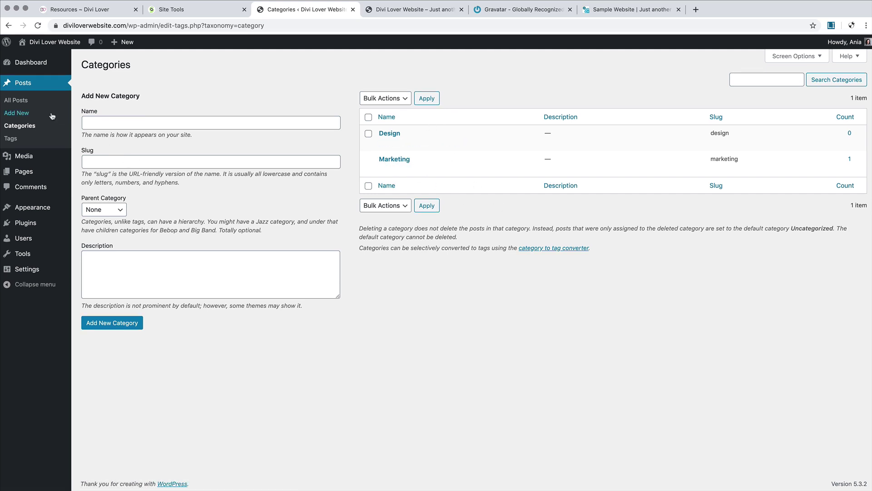
Step: Open the live site in a new tab, scroll through the Marketing post, then return to the Dashboard
left_click(15, 100)
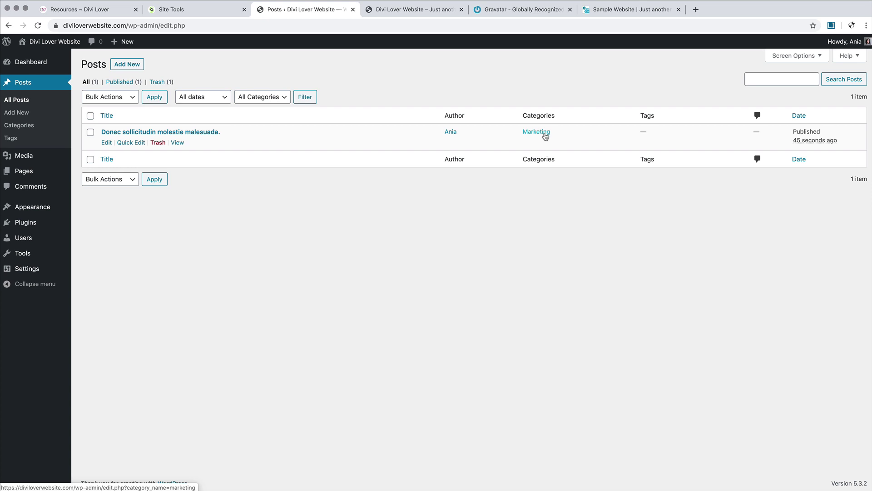
right_click(42, 58)
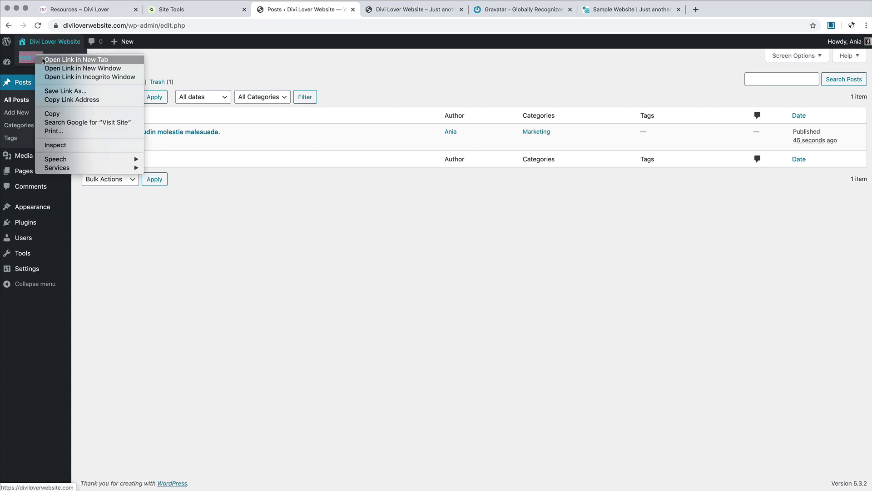
left_click(42, 60)
left_click(384, 9)
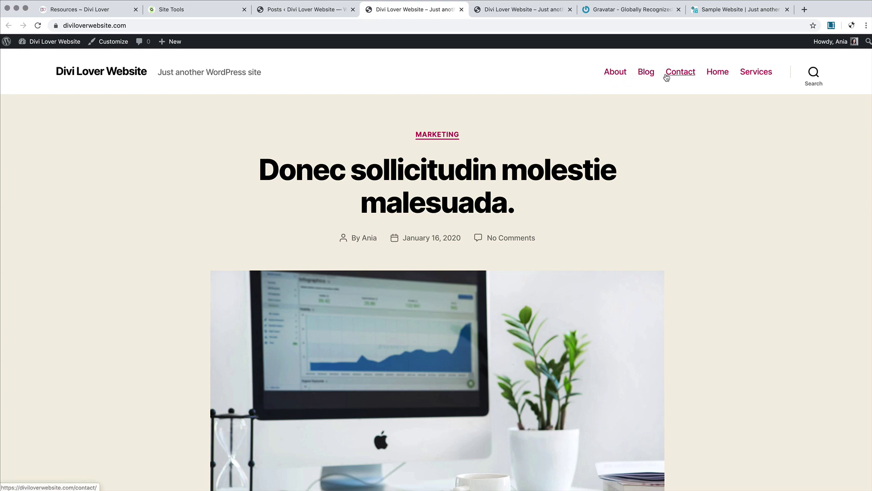
scroll(664, 267, "down", 5)
scroll(664, 267, "down", 10)
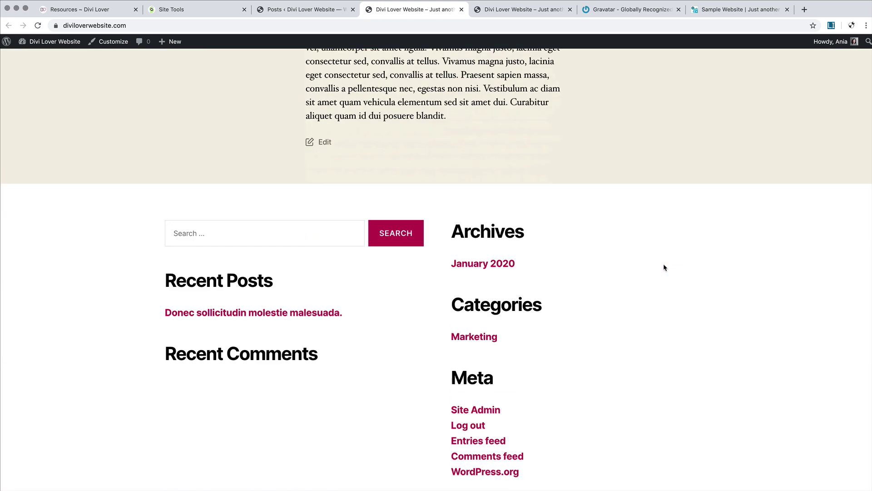
scroll(664, 267, "up", 15)
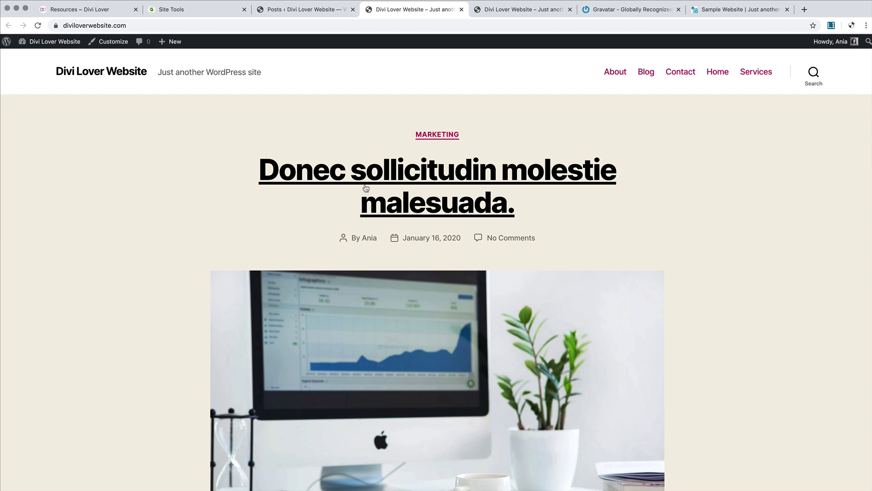
scroll(602, 277, "down", 2)
scroll(602, 277, "down", 12)
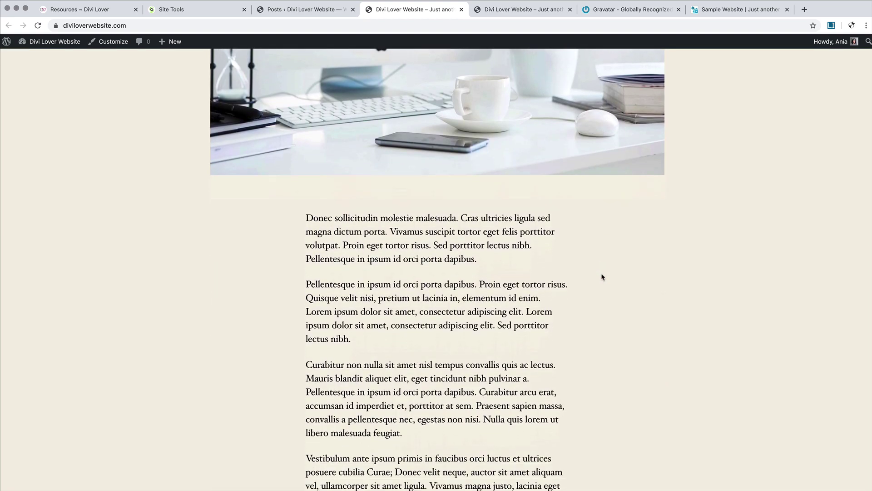
scroll(602, 277, "up", 8)
scroll(602, 277, "up", 5)
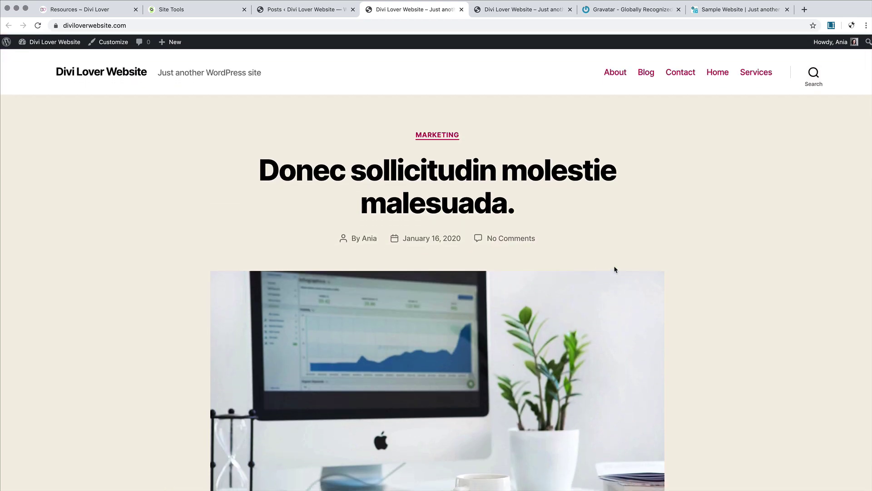
mouse_move(50, 42)
left_click(34, 58)
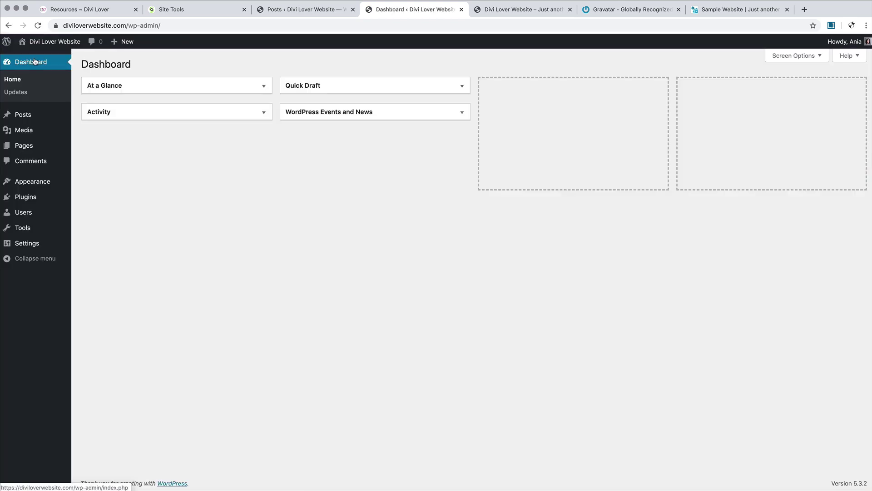
Step: In Reading Settings choose 'A static page' with Homepage Home and Posts page Blog, then save
mouse_move(35, 246)
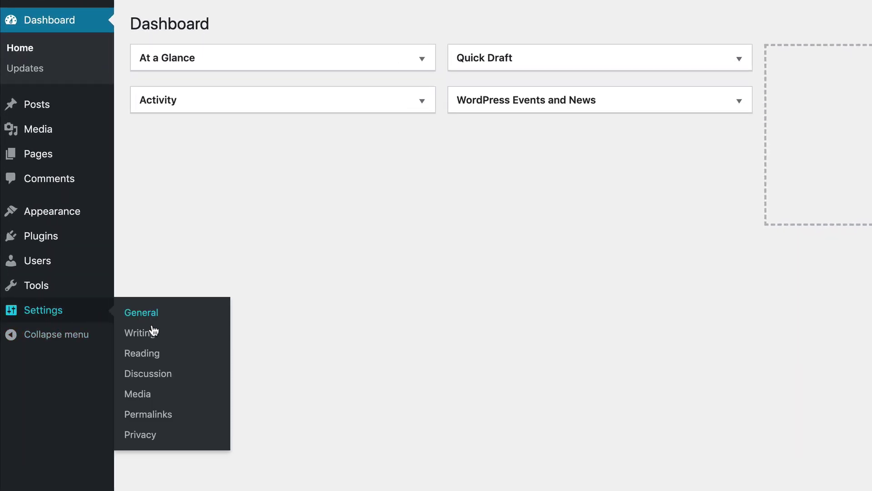
left_click(151, 355)
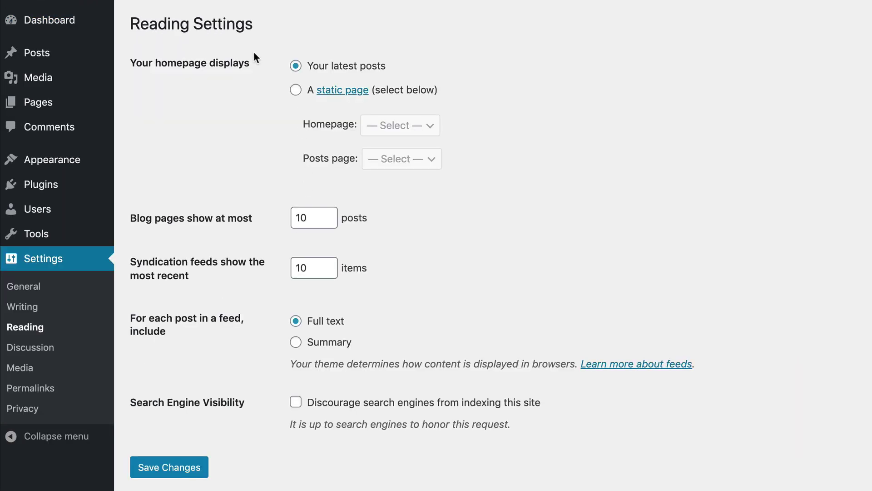
left_click(296, 90)
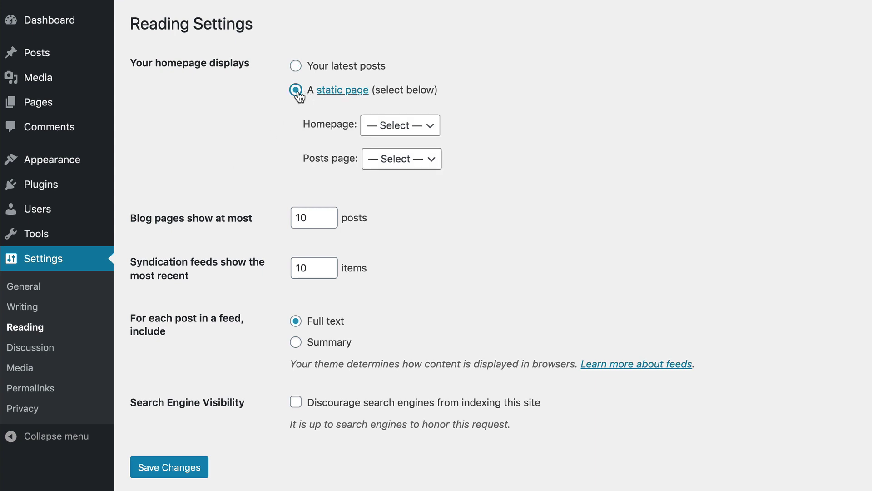
left_click(402, 130)
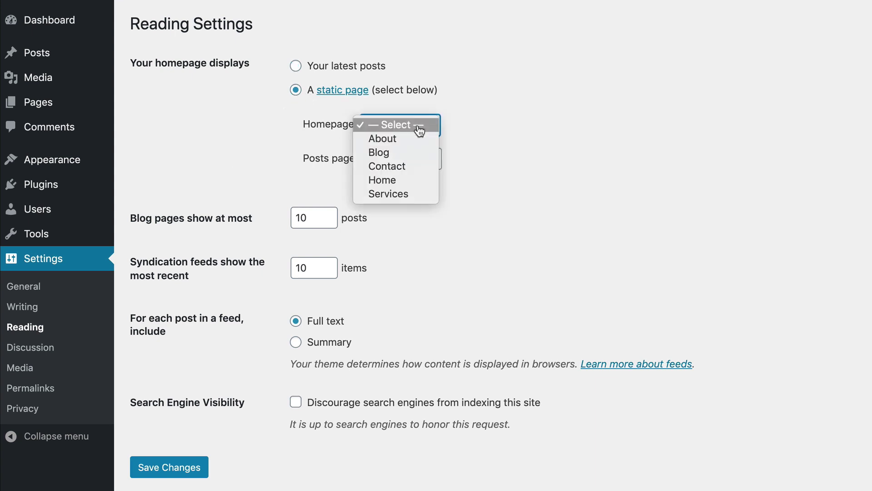
left_click(393, 182)
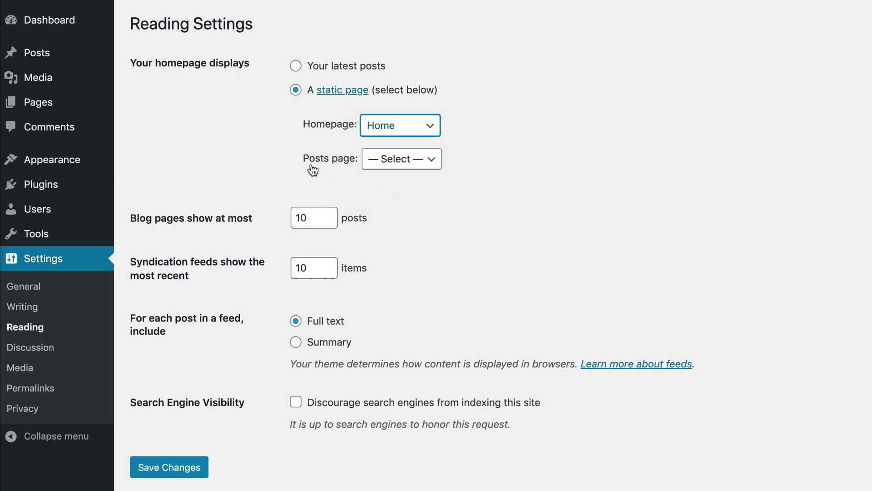
left_click(402, 166)
left_click(380, 187)
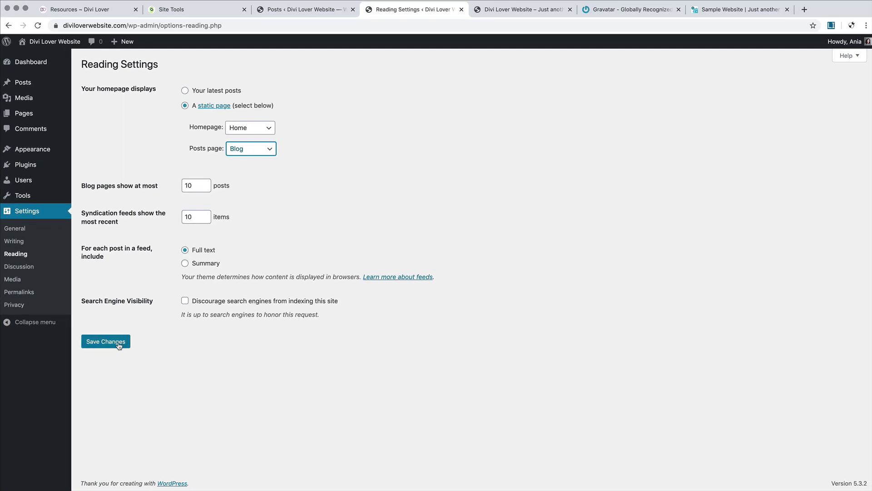
left_click(116, 346)
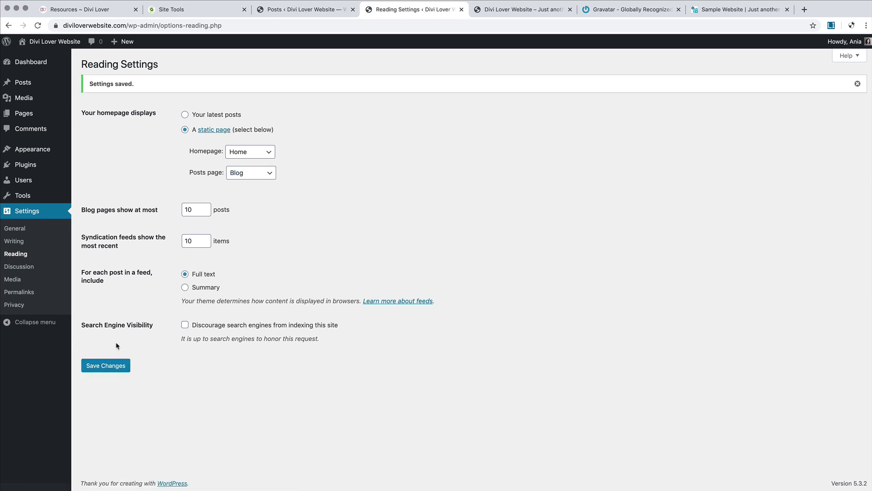
Step: Open the live site in a new tab, browse the Blog page, then edit the Home page
right_click(40, 54)
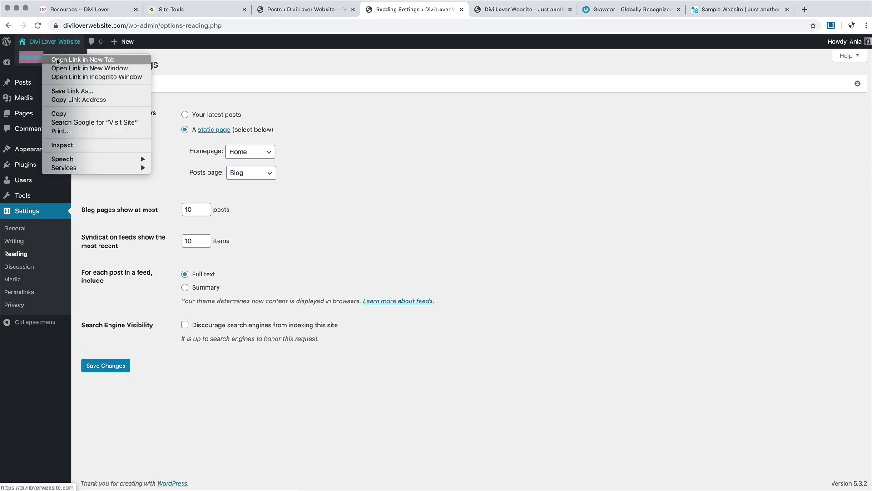
left_click(73, 58)
left_click(485, 16)
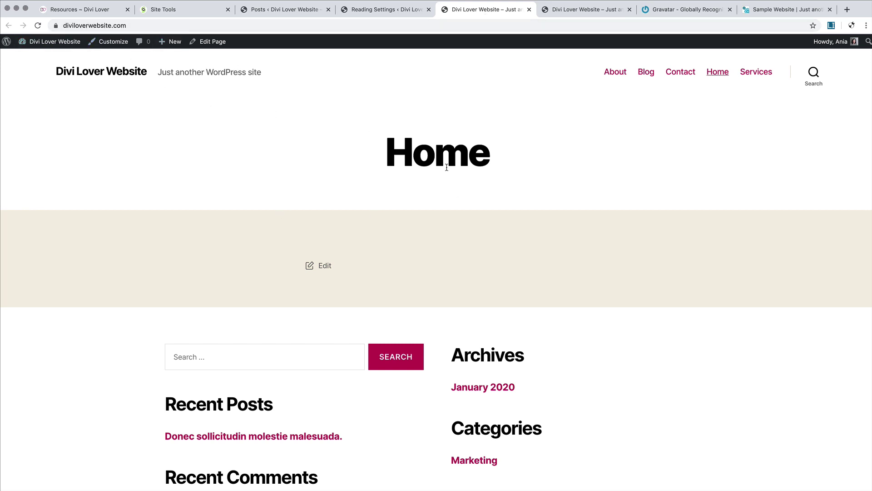
left_click(647, 74)
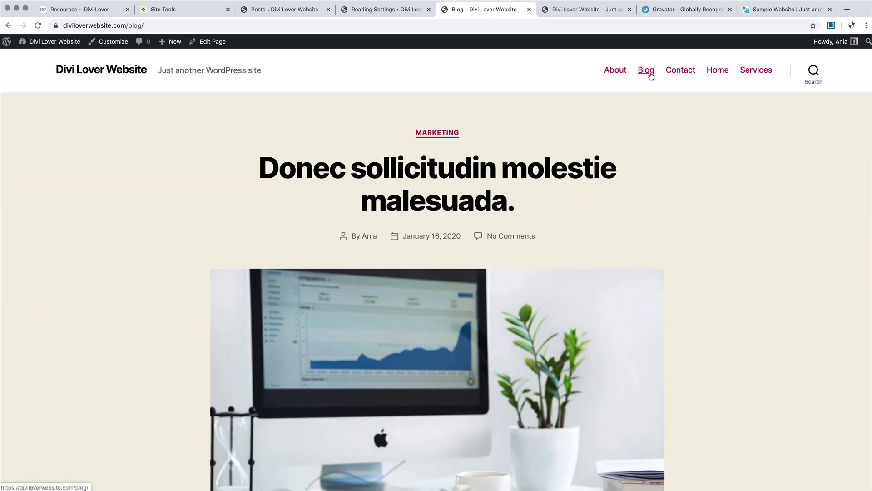
scroll(513, 232, "down", 10)
scroll(513, 231, "up", 7)
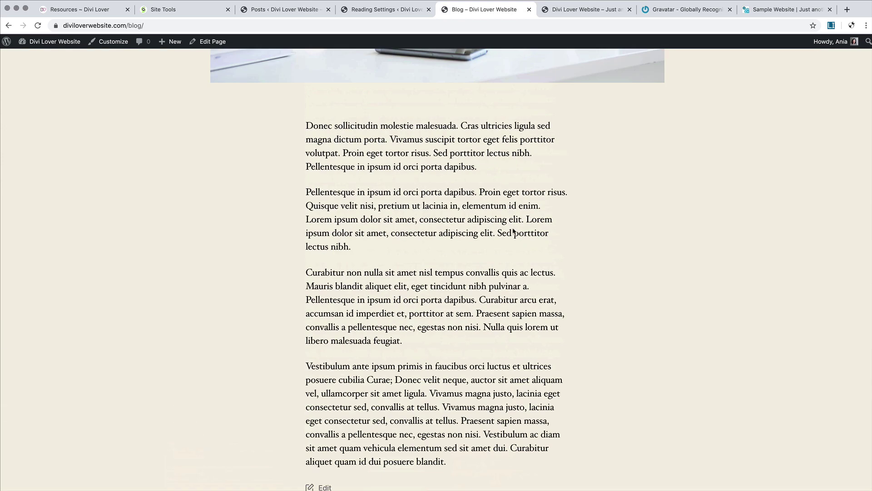
scroll(513, 231, "up", 5)
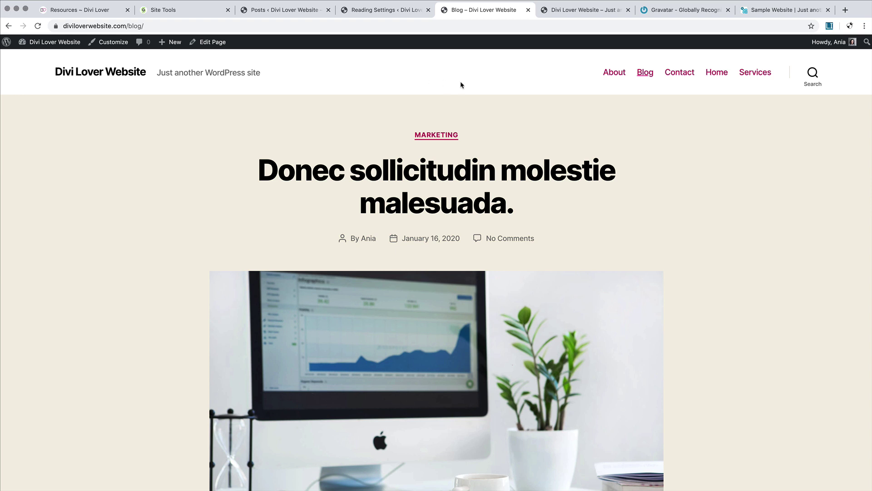
left_click(585, 11)
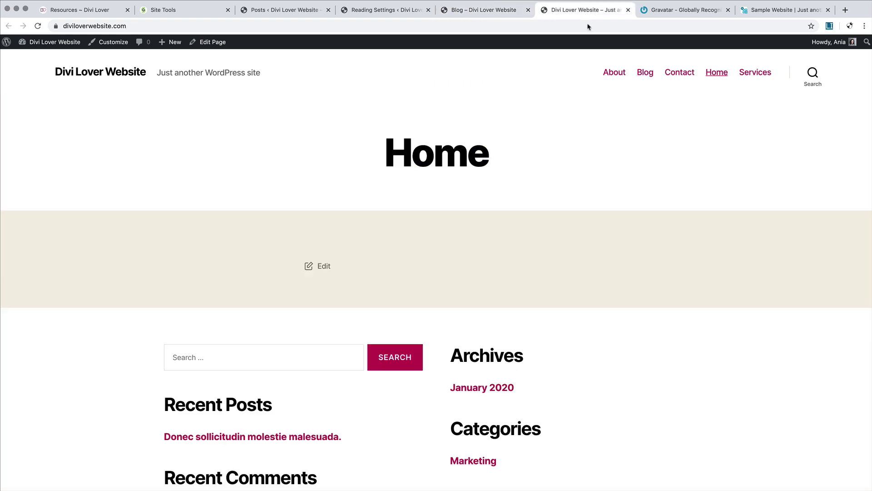
left_click(206, 44)
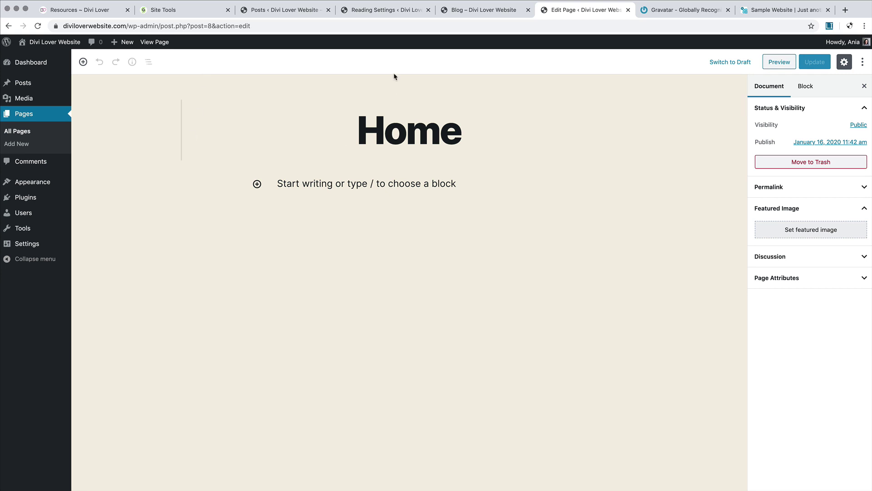
Step: Open the Blog page in the editor, revisit the Reading Settings tab, then switch to the Posts list
left_click(379, 12)
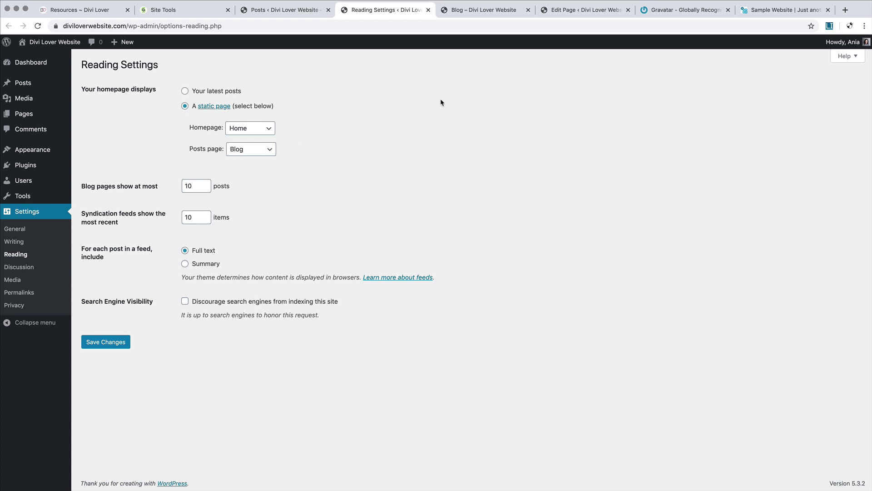
left_click(470, 13)
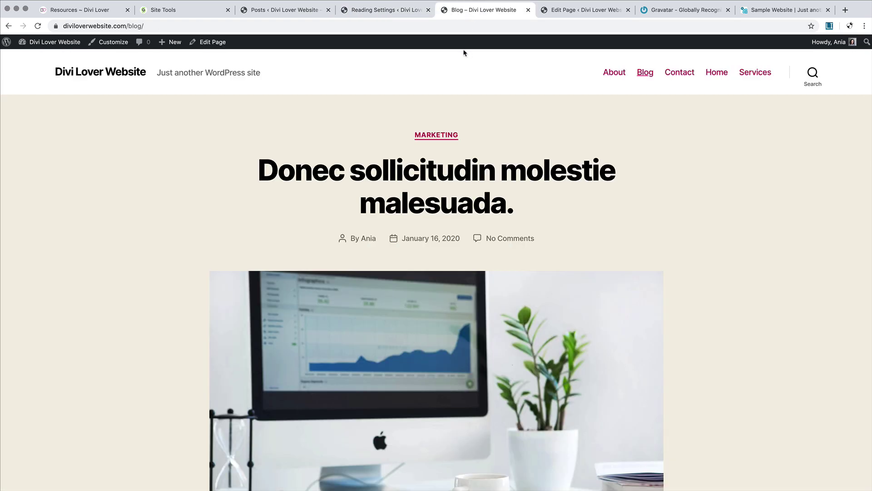
left_click(212, 42)
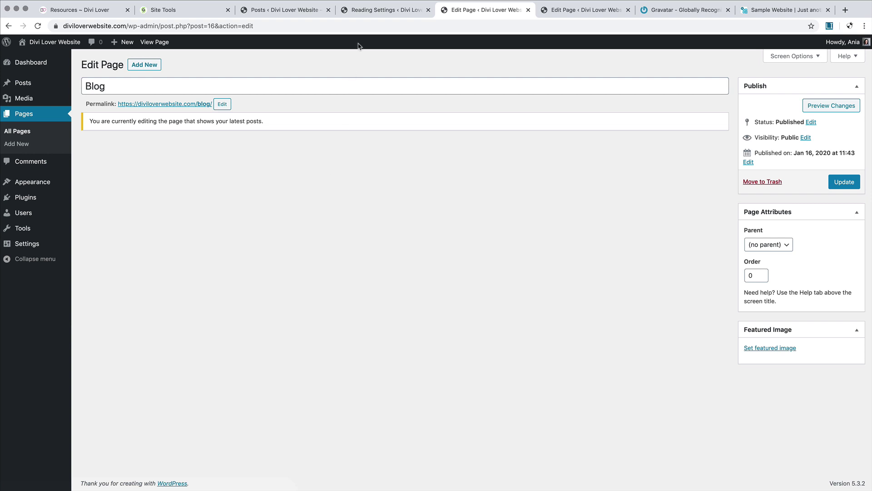
left_click(371, 11)
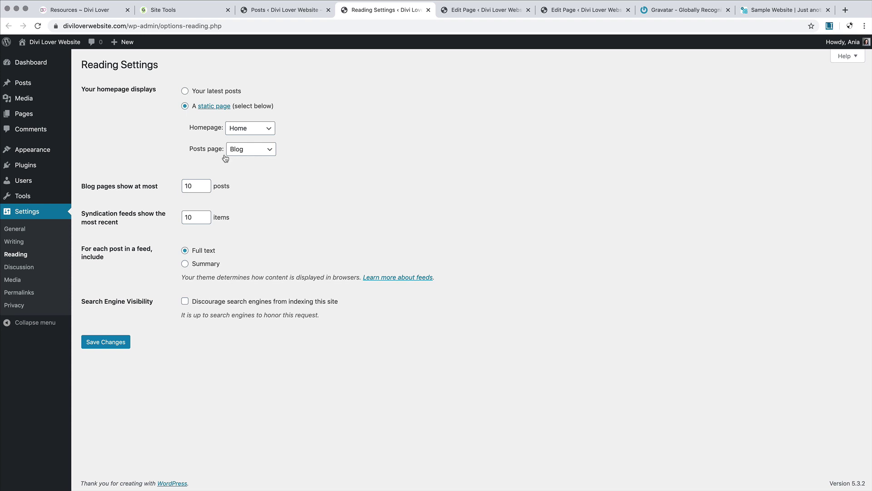
left_click(289, 10)
mouse_move(235, 132)
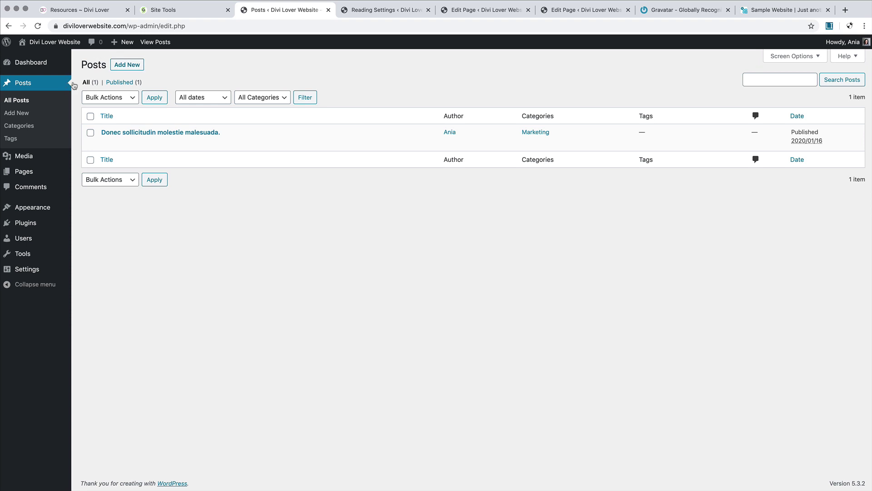
Step: Start a new post and paste generated lorem ipsum paragraphs into its body
left_click(135, 66)
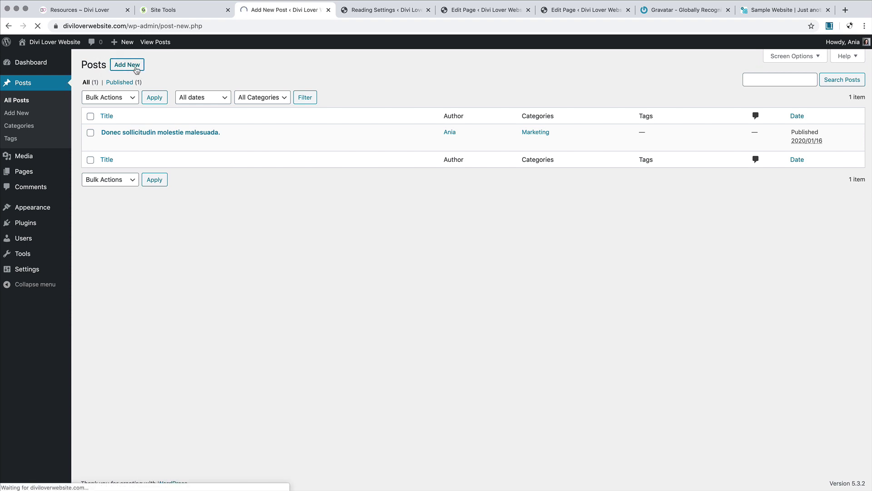
left_click(830, 26)
key("super+a")
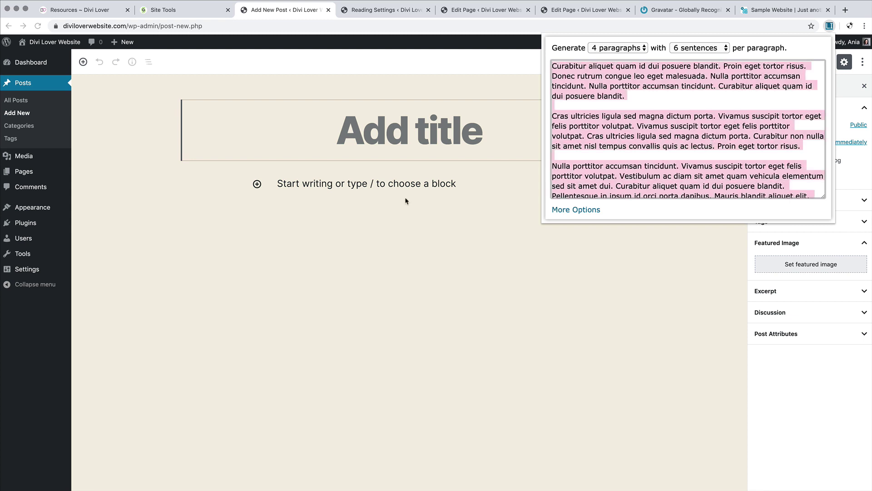
key("super+c")
left_click(409, 192)
left_click(409, 184)
key("super+v")
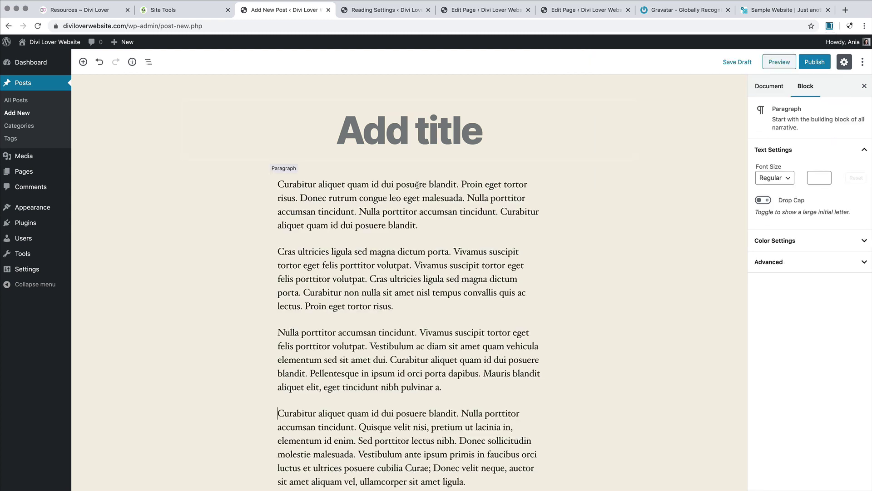
Step: Title the post 'Cras ultricies ligula sed magna dictum porta.' using a copied sentence
left_click_drag(280, 252, 451, 253)
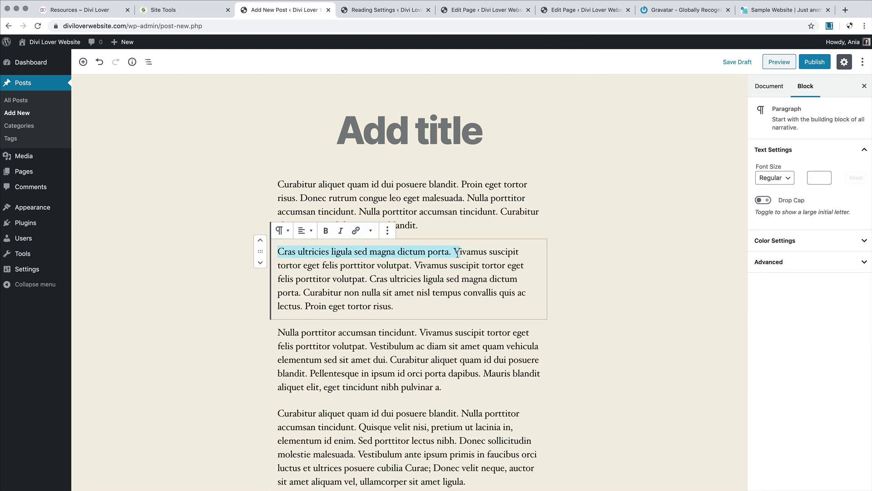
key("super+c")
left_click(401, 136)
key("super+v")
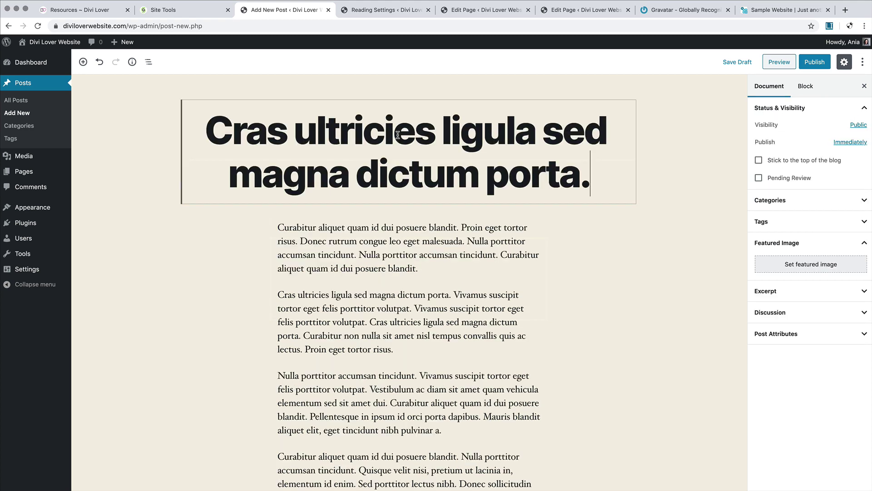
Step: Set the desk computer photo as featured image, file under Design, and publish
left_click(811, 264)
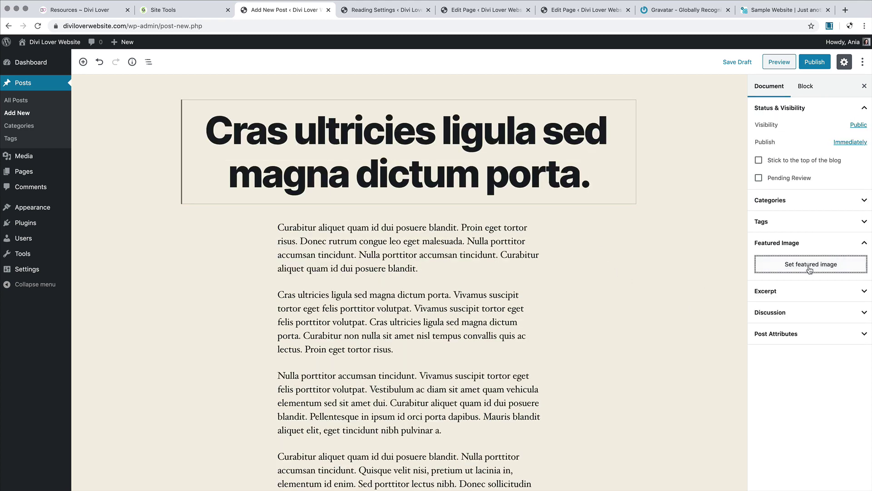
left_click(126, 162)
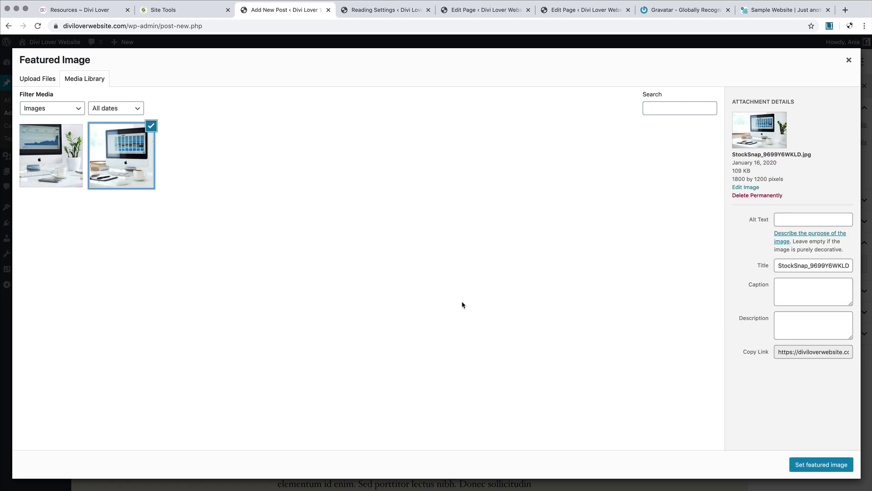
left_click(807, 465)
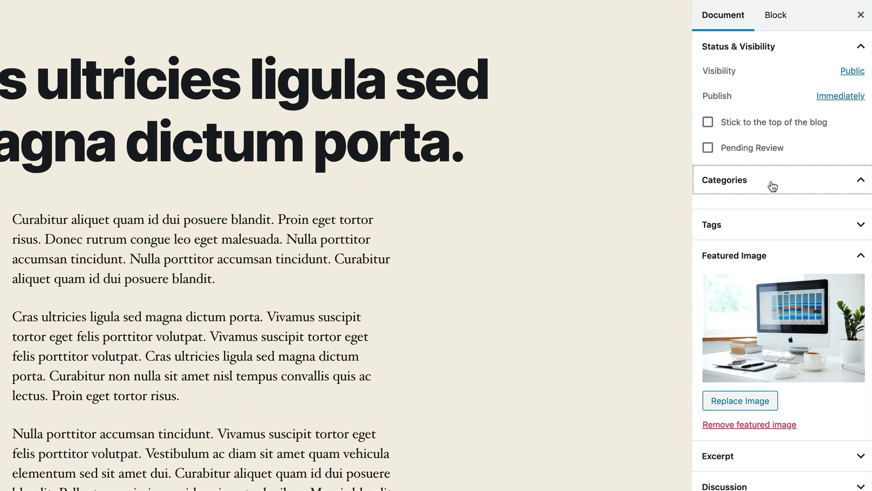
left_click(796, 200)
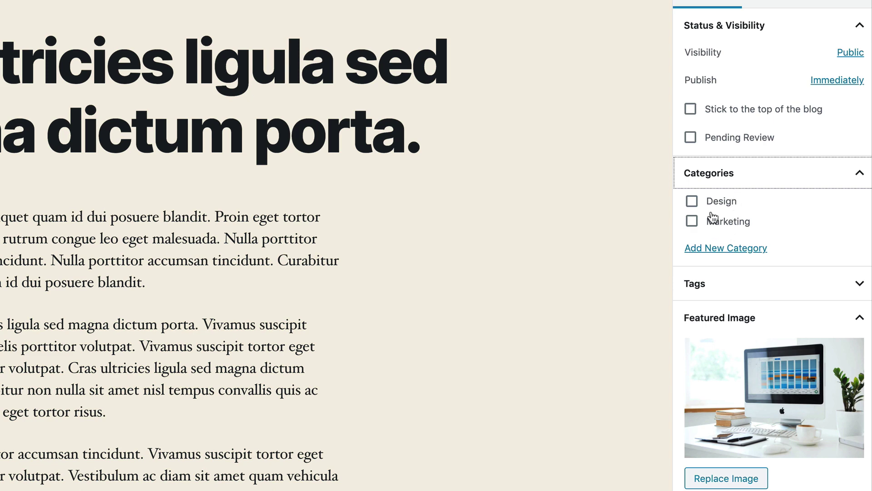
left_click(691, 201)
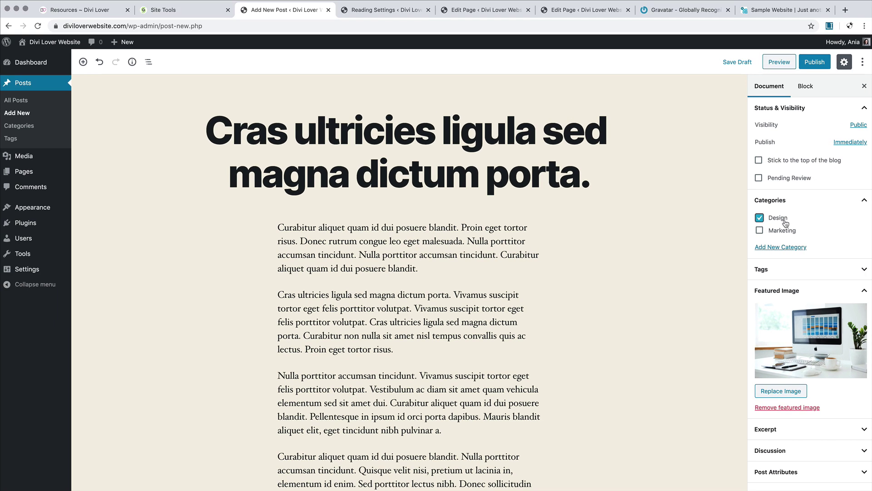
left_click(814, 64)
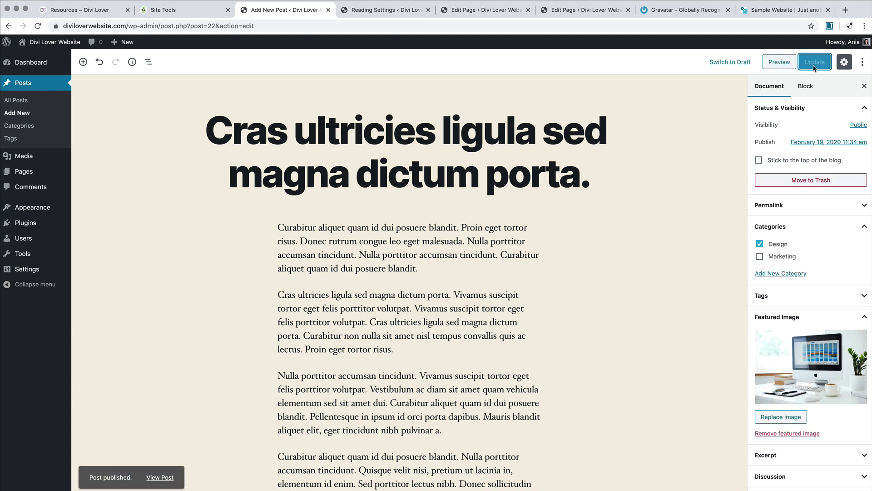
Step: Start a new post and fill its body with generated lorem ipsum paragraphs
mouse_move(128, 44)
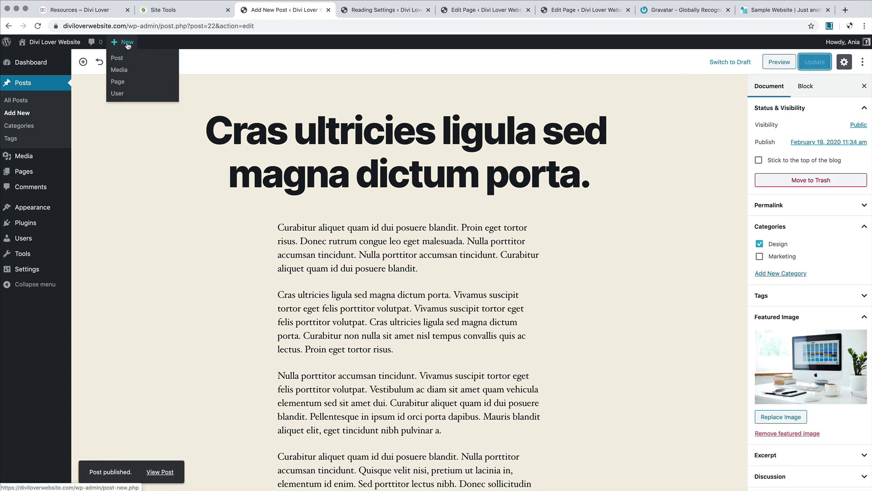
left_click(118, 63)
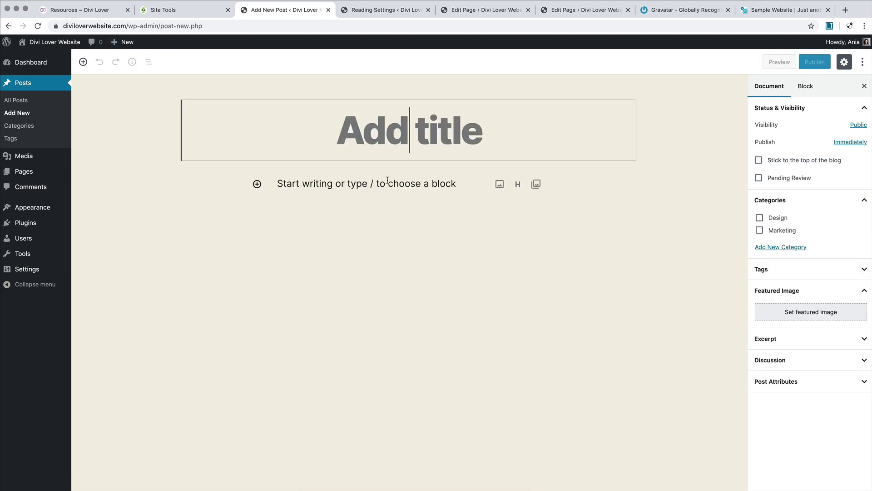
left_click(388, 180)
key("super+v")
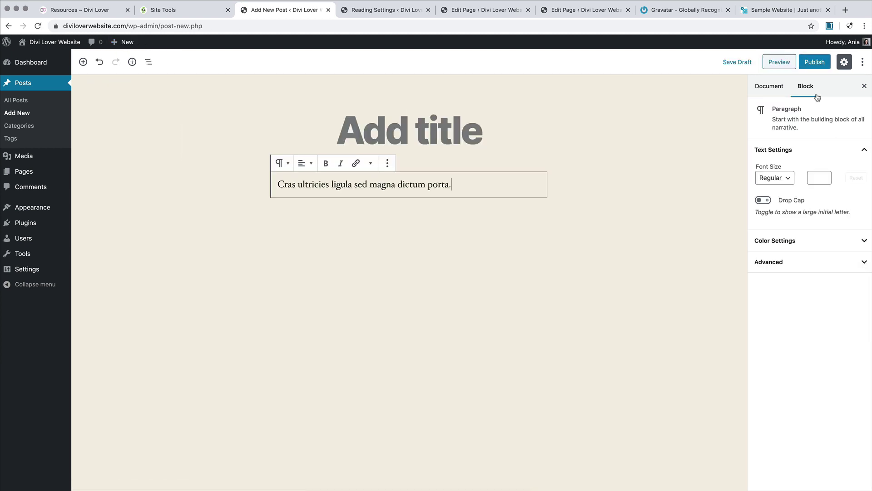
left_click(829, 26)
key("super+a")
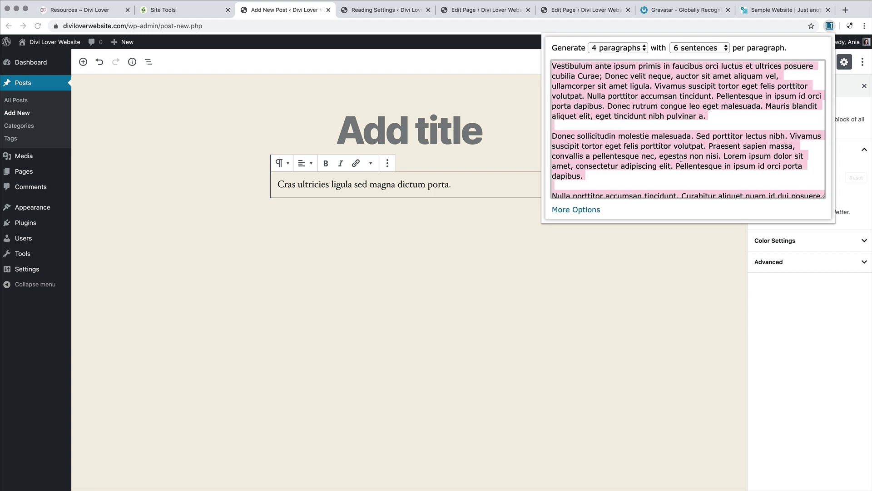
left_click(454, 184)
key("super+a")
key("super+v")
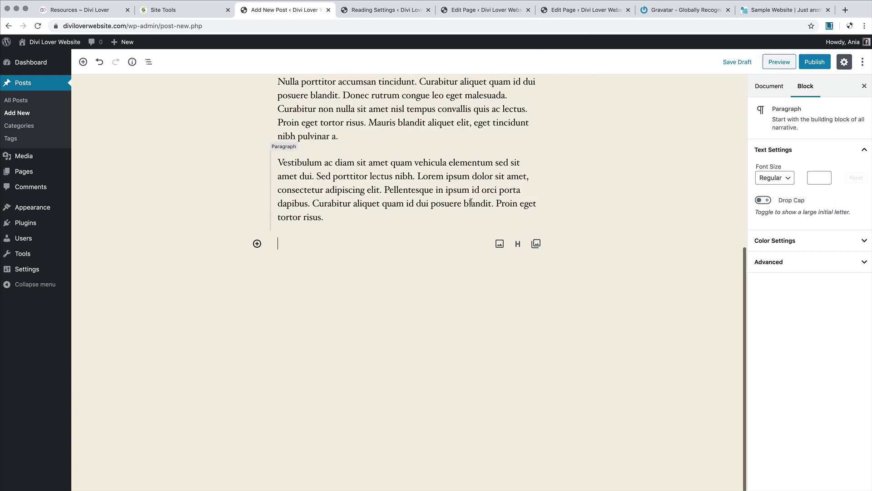
Step: Title the post 'Vestibulum ac diam sit amet' using words copied from the body
left_click_drag(278, 162, 389, 163)
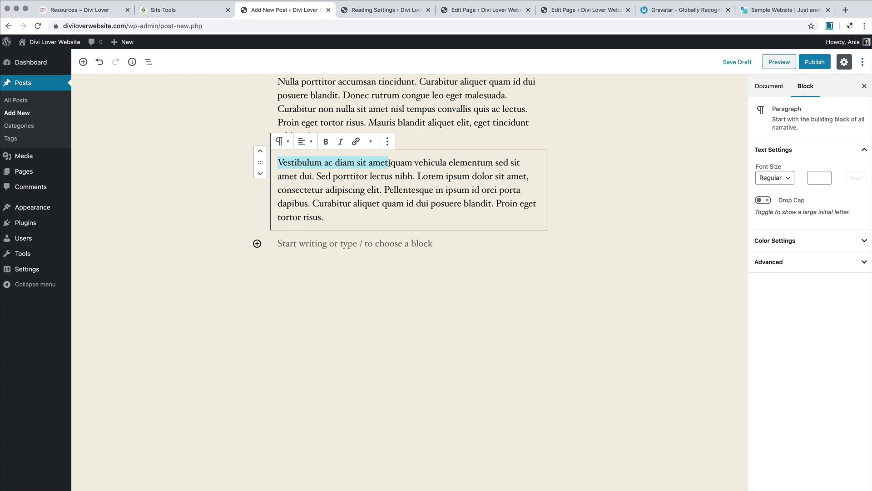
key("super+c")
scroll(389, 227, "up", 10)
left_click(399, 132)
key("super+v")
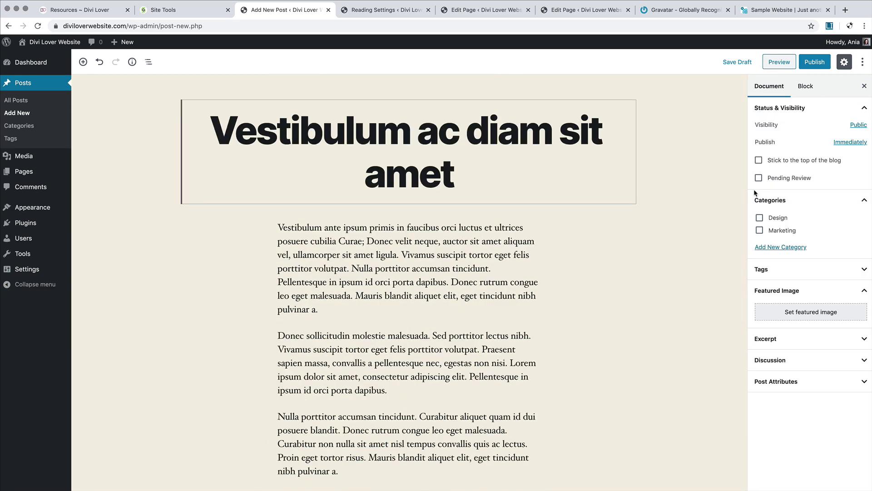
Step: Add the Marketing category, set the desk photo as featured image, and publish
left_click(759, 231)
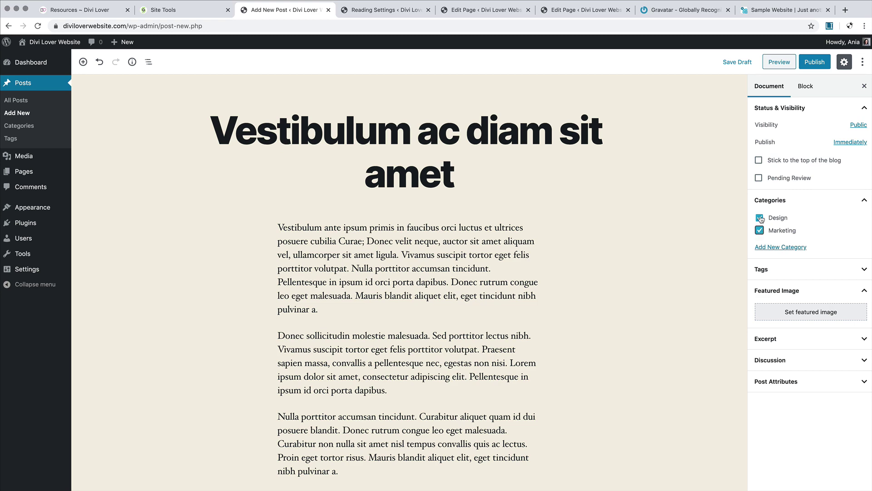
left_click(788, 312)
left_click(44, 150)
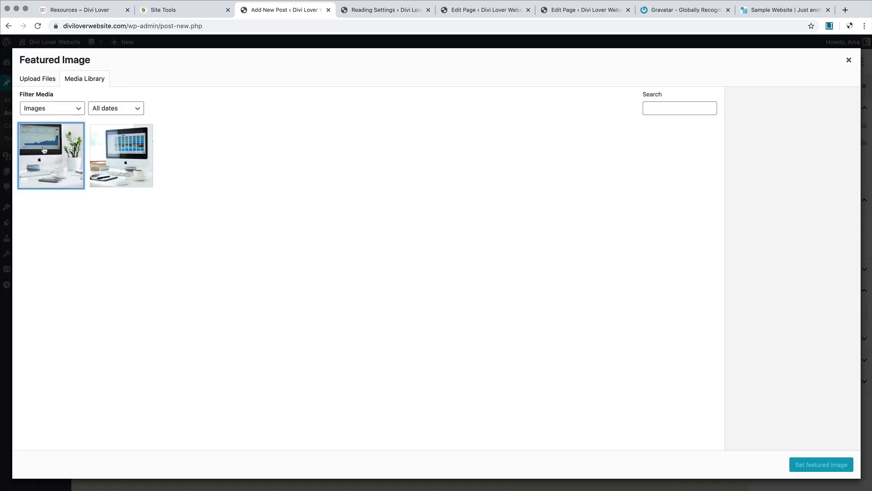
left_click(831, 465)
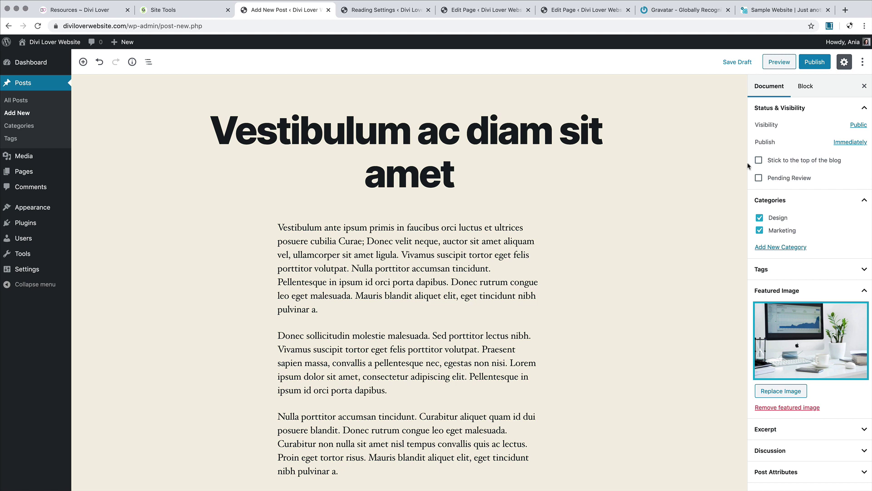
left_click(814, 63)
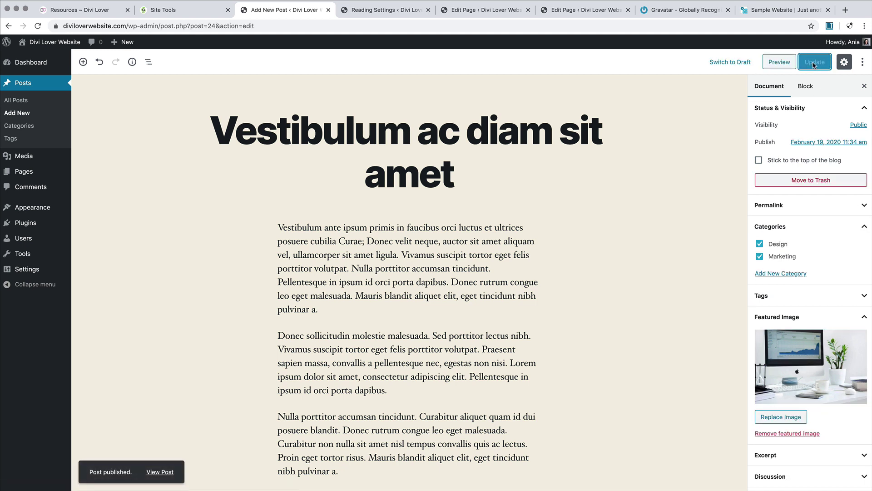
Step: View the live Blog page and scroll its posts, with 'Vestibulum ac diam sit amet' first
left_click(469, 17)
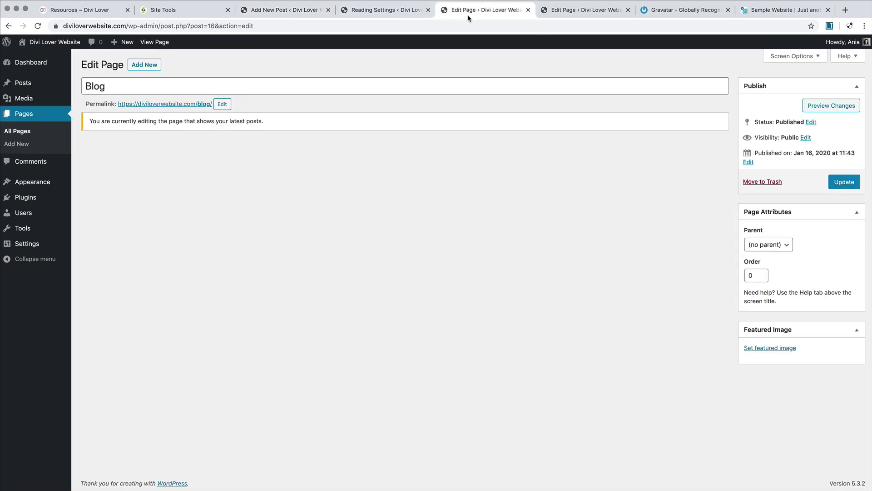
left_click(164, 42)
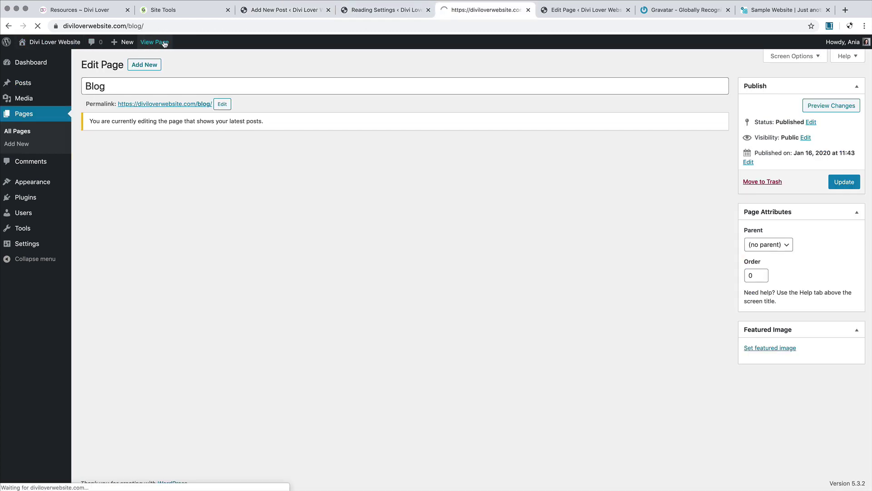
scroll(195, 182, "down", 20)
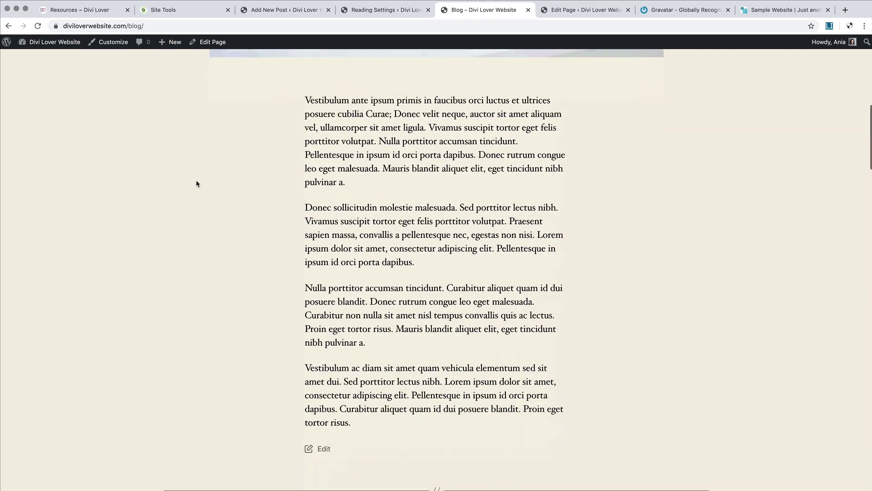
scroll(196, 184, "down", 20)
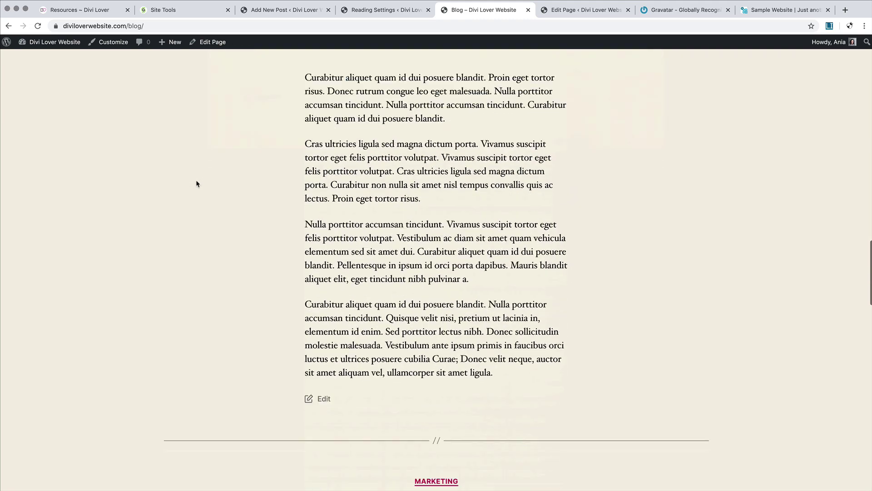
scroll(196, 183, "down", 20)
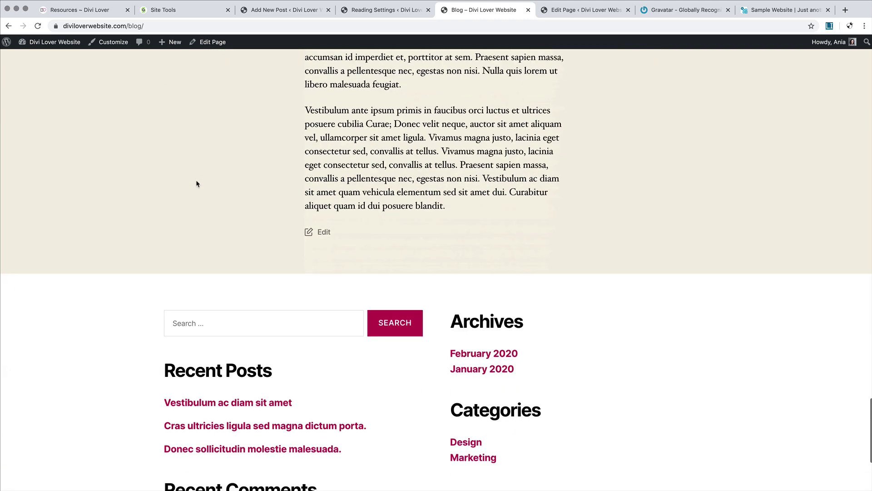
scroll(196, 183, "down", 2)
scroll(196, 183, "up", 20)
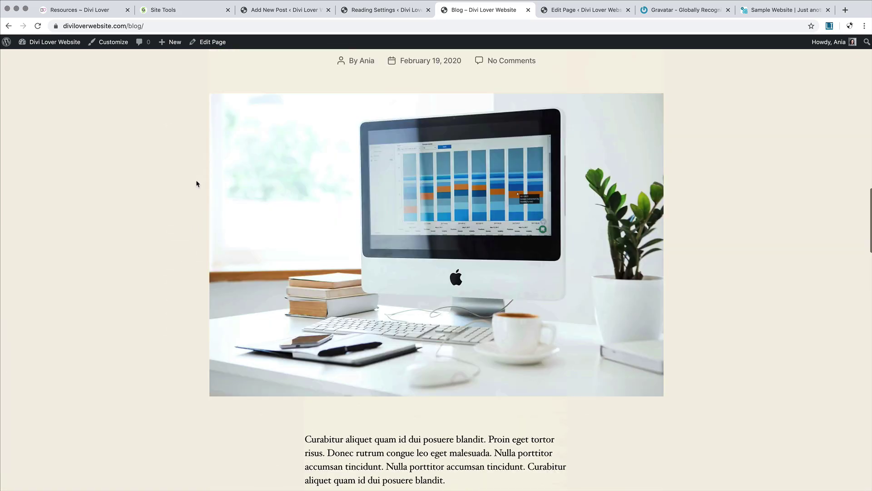
scroll(197, 184, "up", 15)
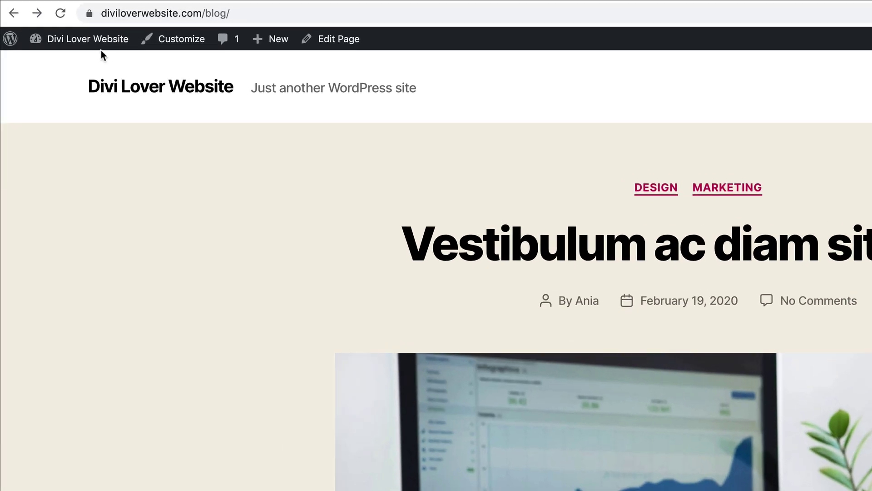
Step: Delete the Twenty Sixteen theme from the installed themes and confirm the deletion
mouse_move(55, 28)
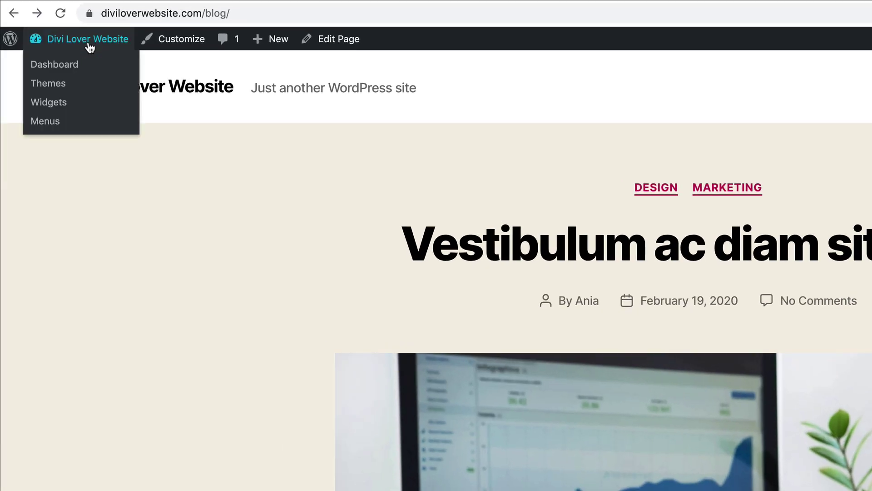
left_click(51, 87)
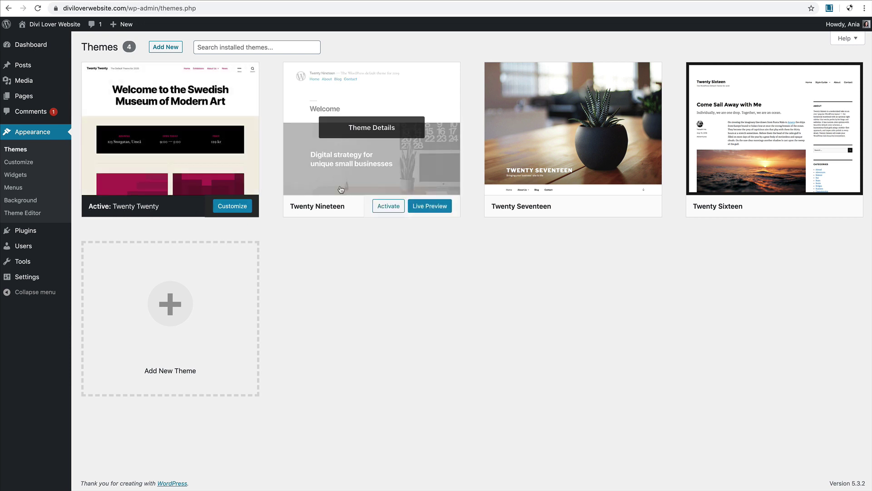
left_click(370, 155)
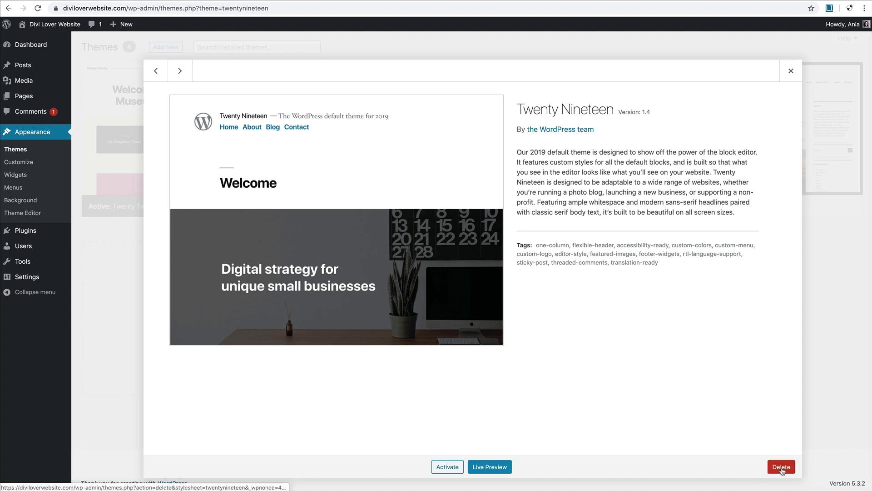
left_click(179, 73)
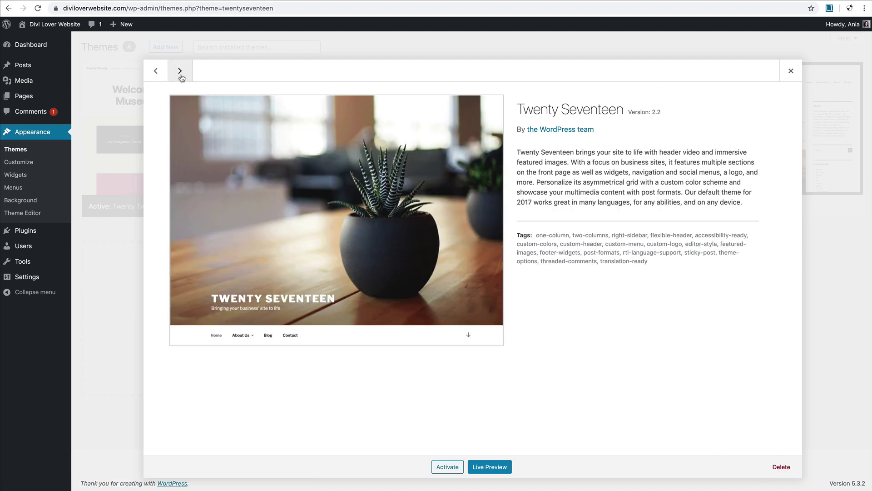
left_click(180, 72)
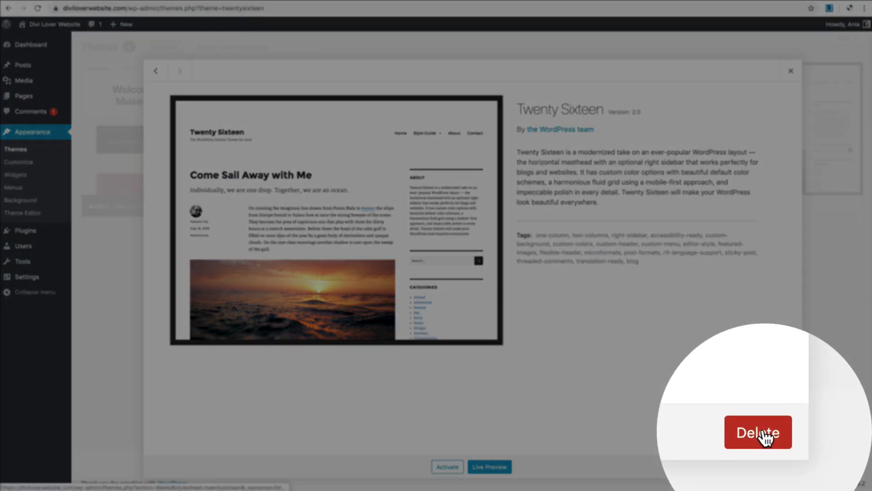
left_click(781, 466)
left_click(514, 78)
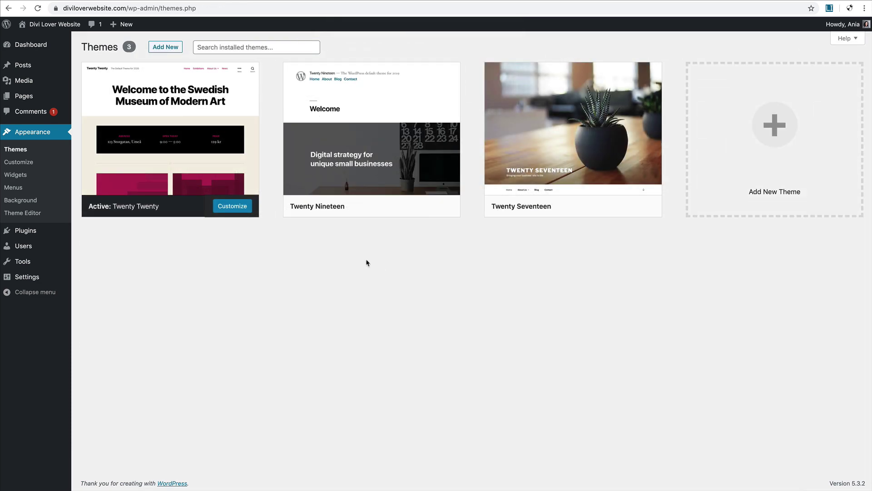
mouse_move(367, 140)
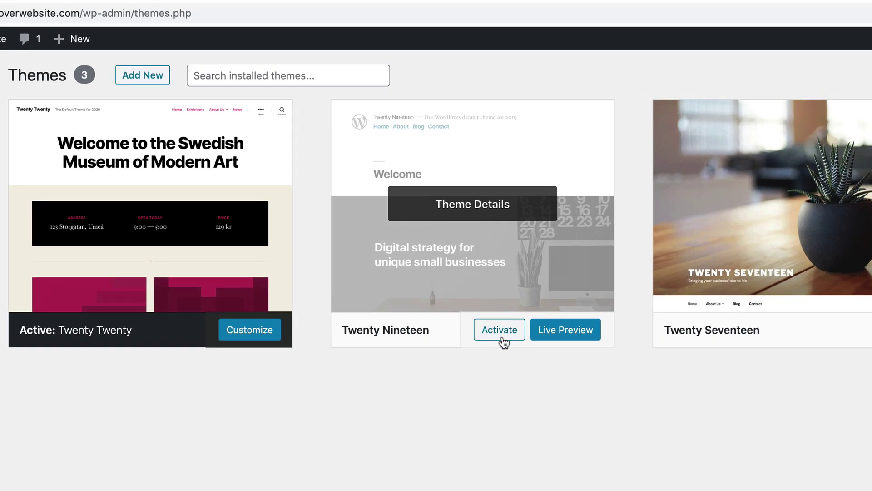
Step: Activate Twenty Nineteen and check the home page and the Vestibulum ac diam sit amet post
left_click(503, 336)
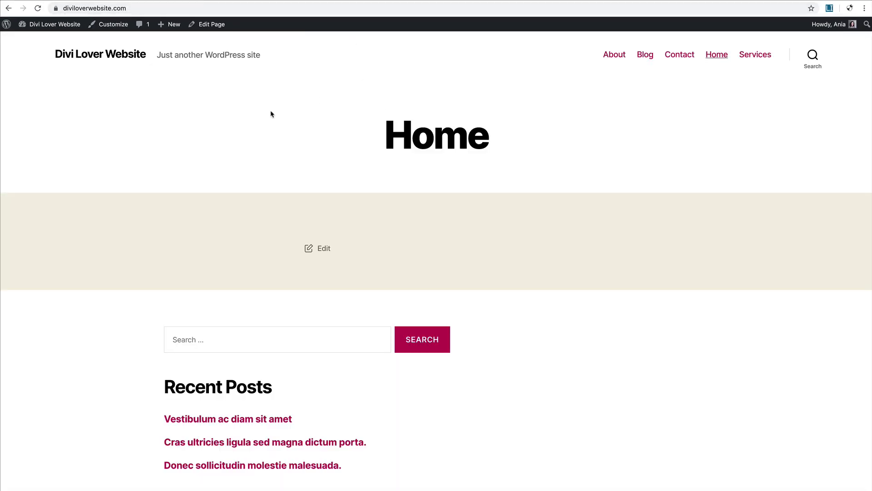
left_click(40, 11)
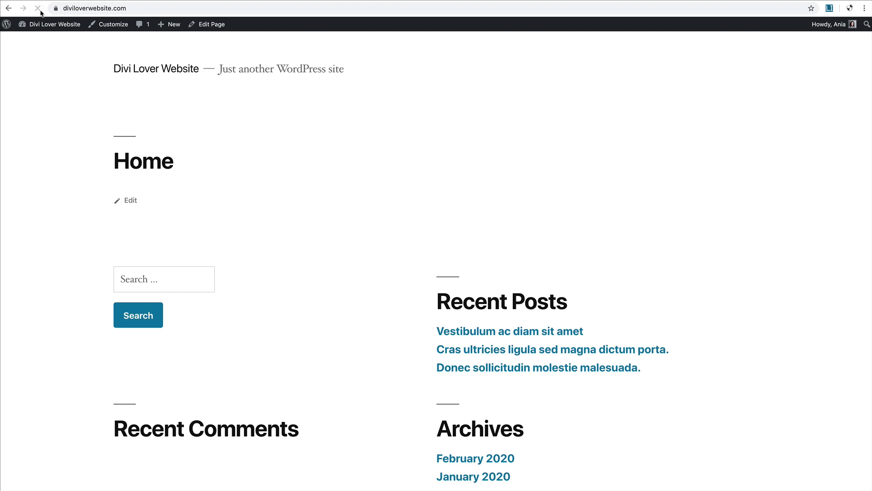
scroll(389, 244, "down", 4)
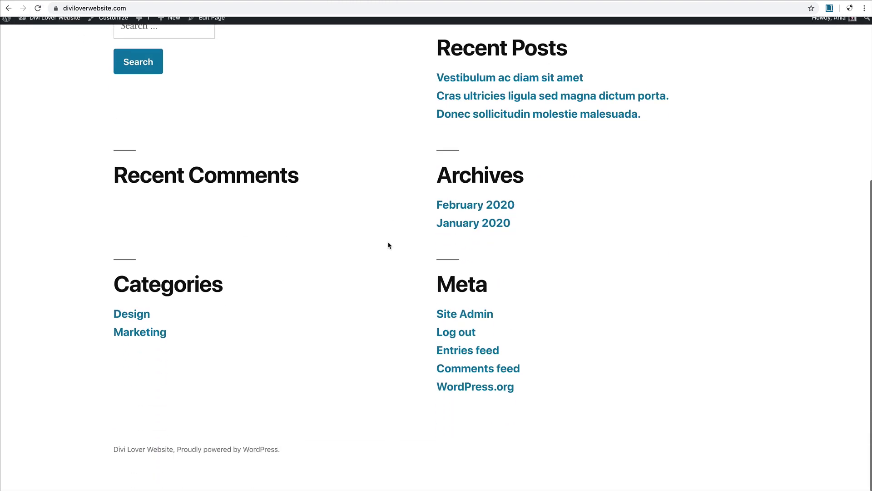
scroll(389, 245, "up", 5)
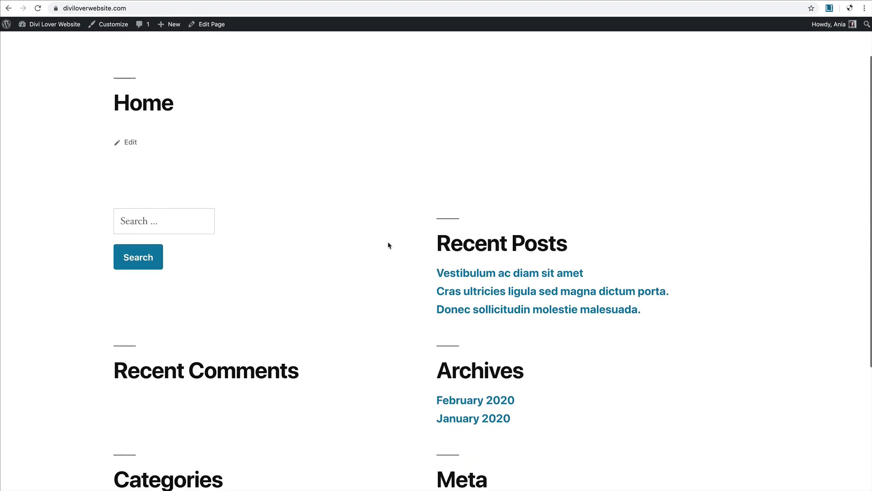
left_click(479, 275)
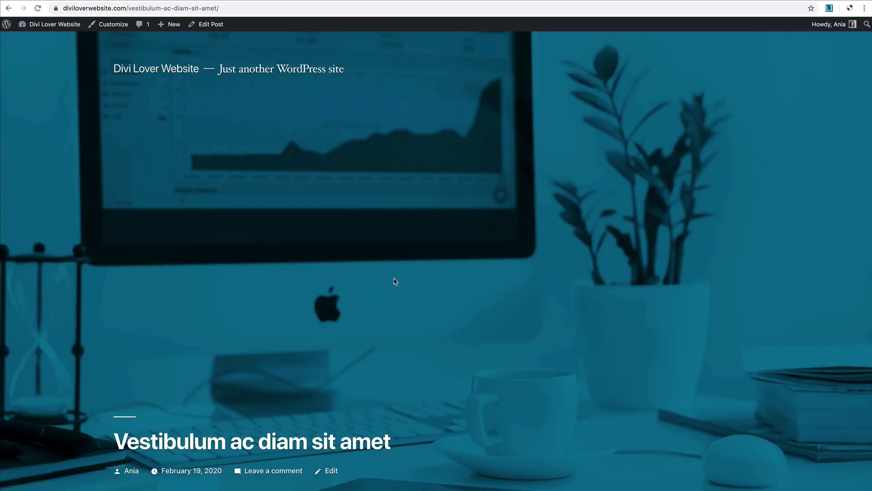
scroll(395, 282, "down", 4)
scroll(394, 282, "down", 10)
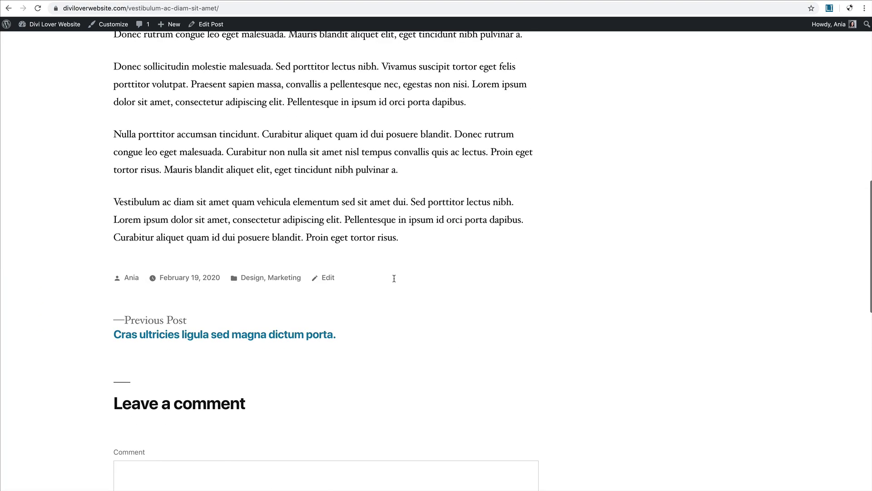
scroll(394, 282, "up", 13)
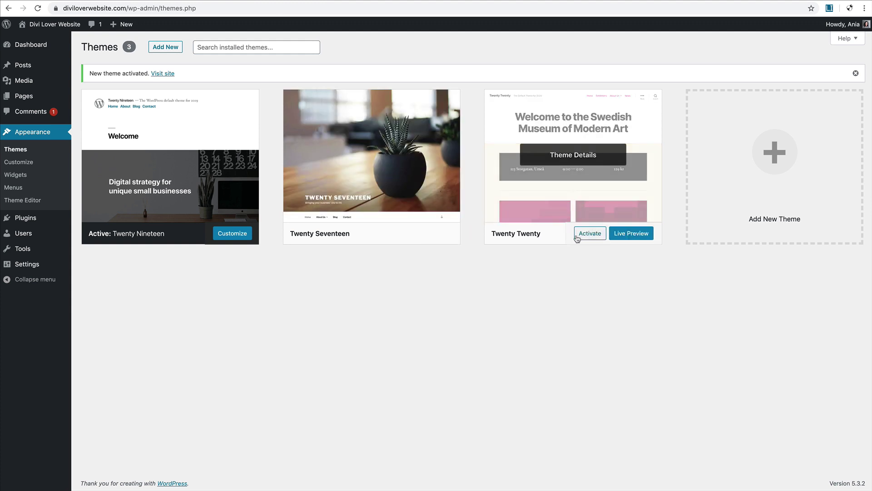
Step: Activate Twenty Twenty and reload the blog post to see its new layout
left_click(591, 234)
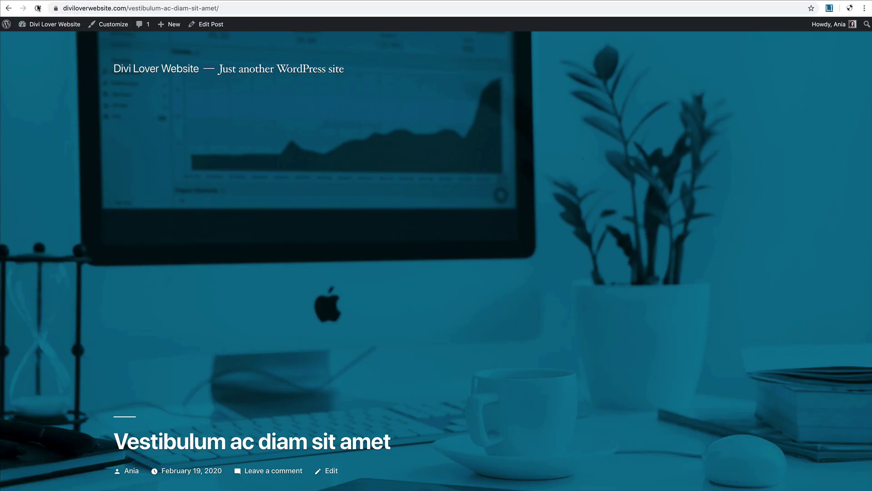
left_click(38, 7)
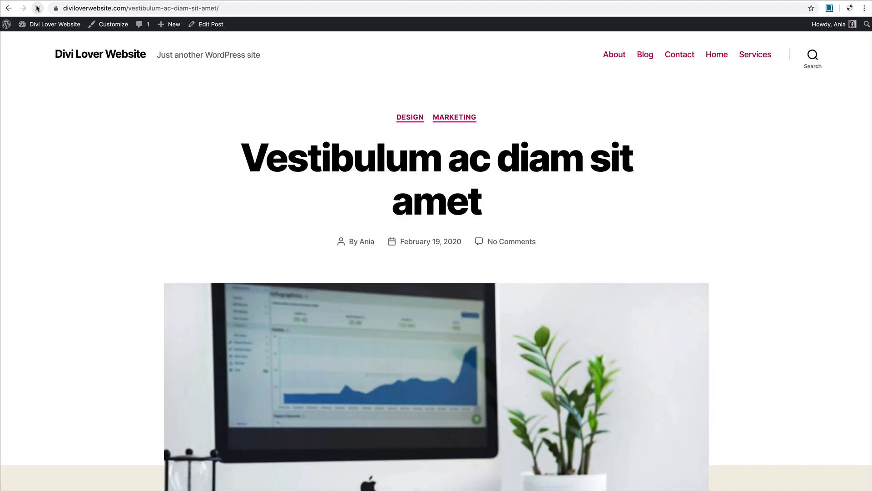
scroll(332, 165, "down", 7)
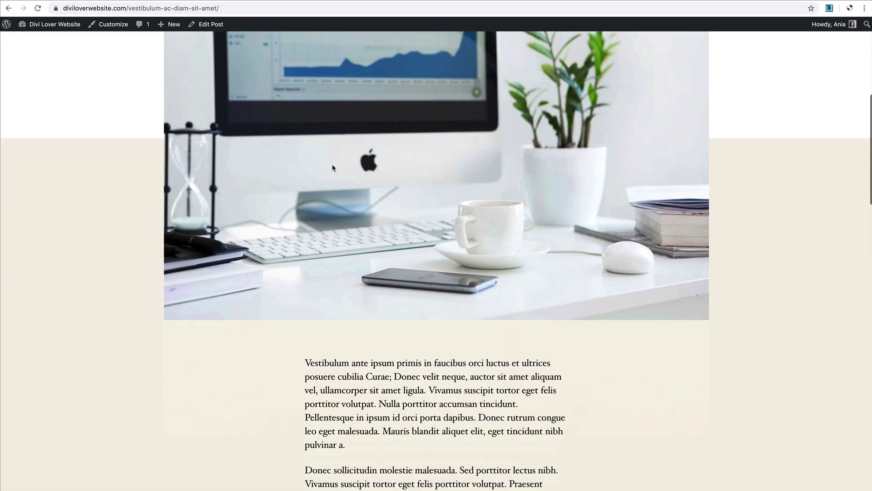
scroll(334, 167, "up", 7)
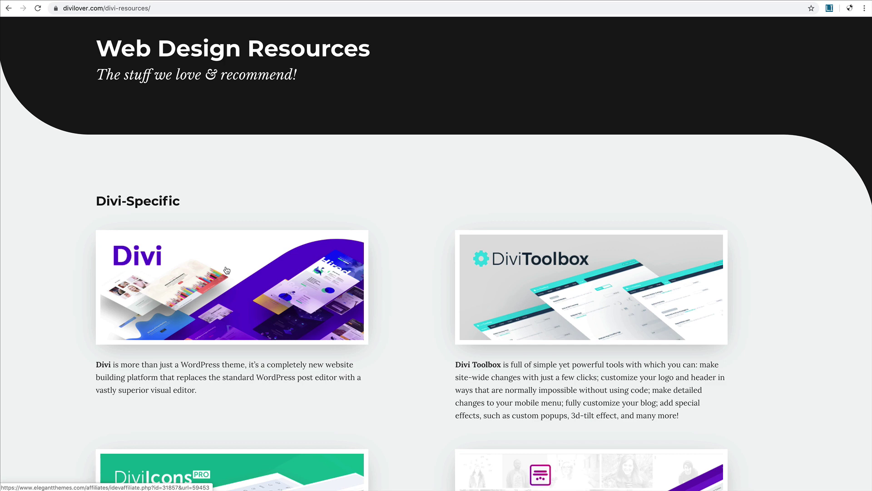
Step: Open the Divi offer on Elegant Themes and sign up for the Lifetime Access plan
left_click(227, 270)
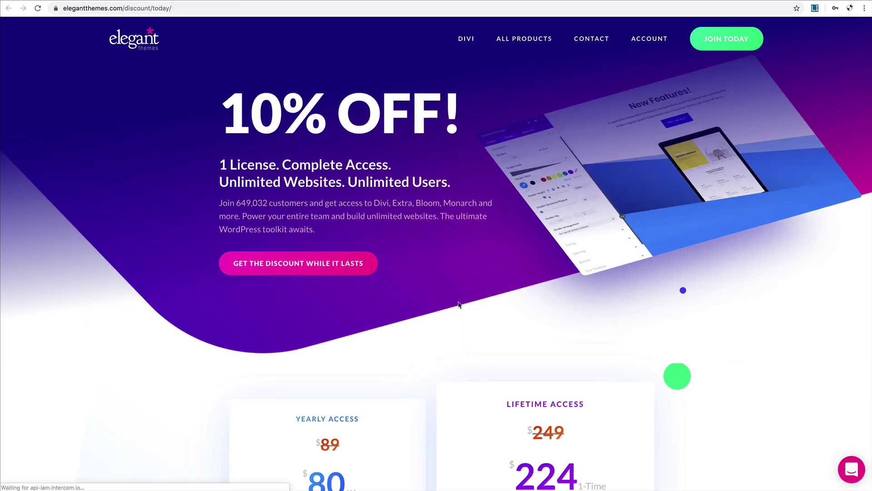
scroll(459, 304, "down", 3)
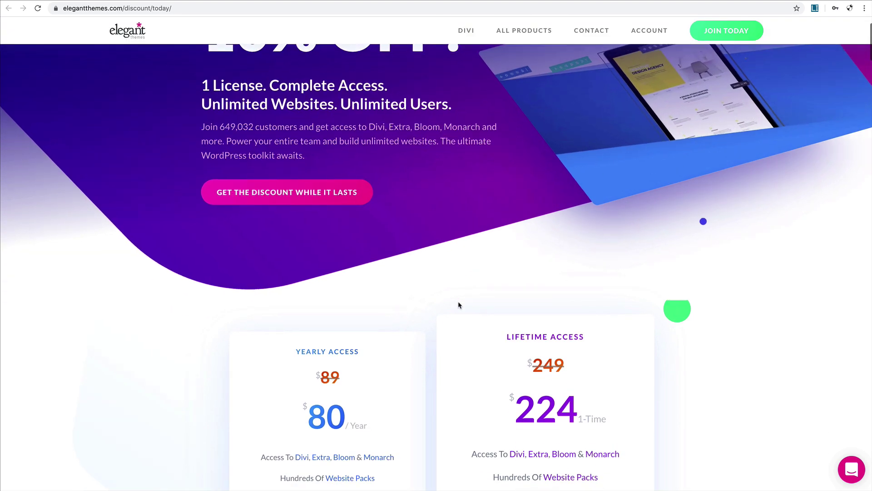
scroll(459, 304, "down", 5)
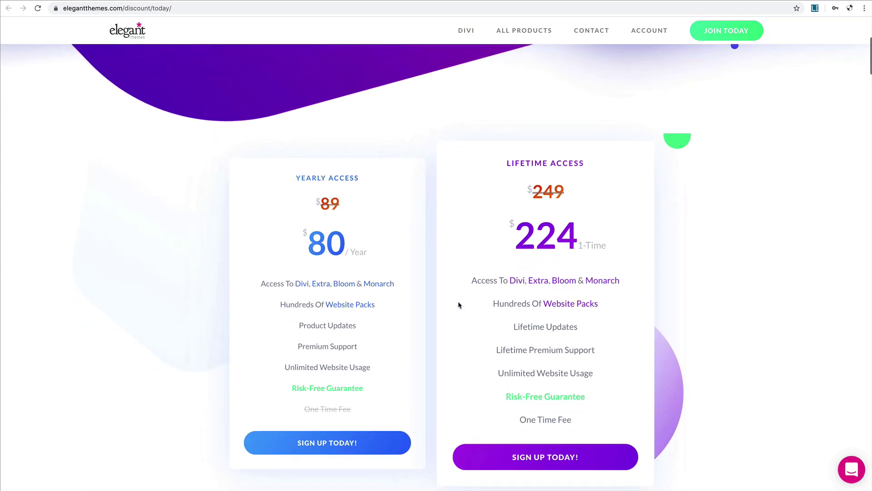
scroll(458, 304, "down", 2)
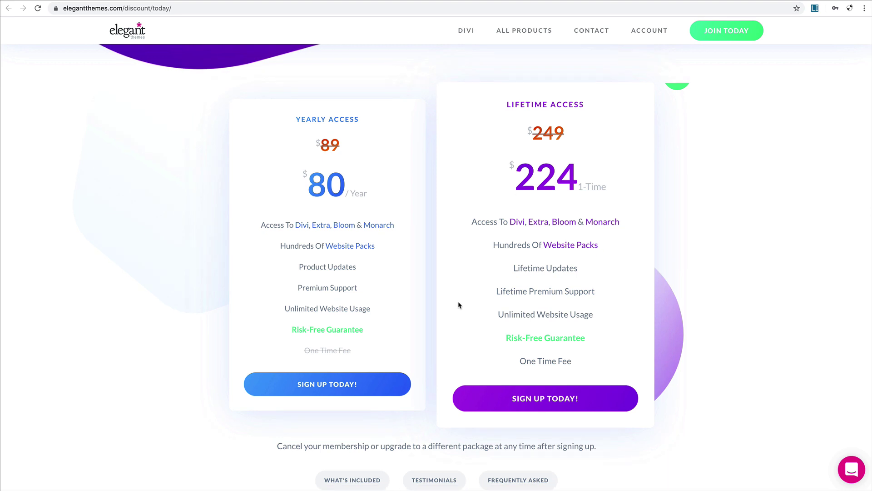
mouse_move(481, 307)
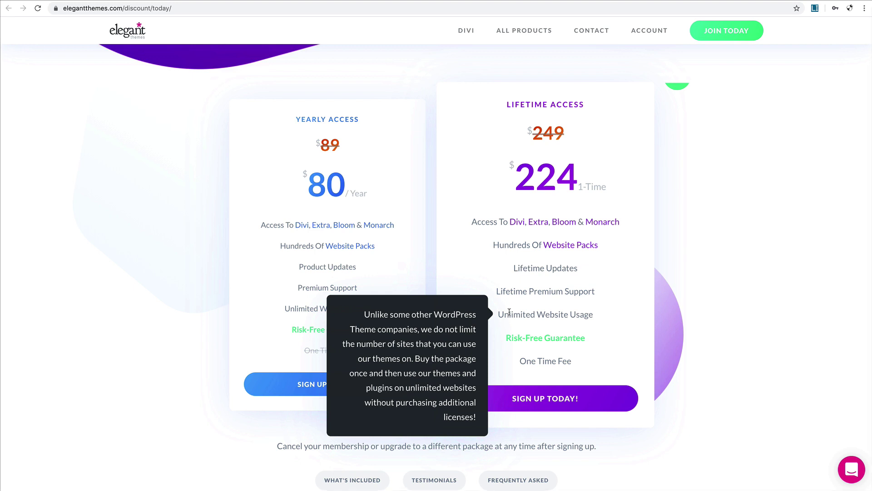
mouse_move(513, 295)
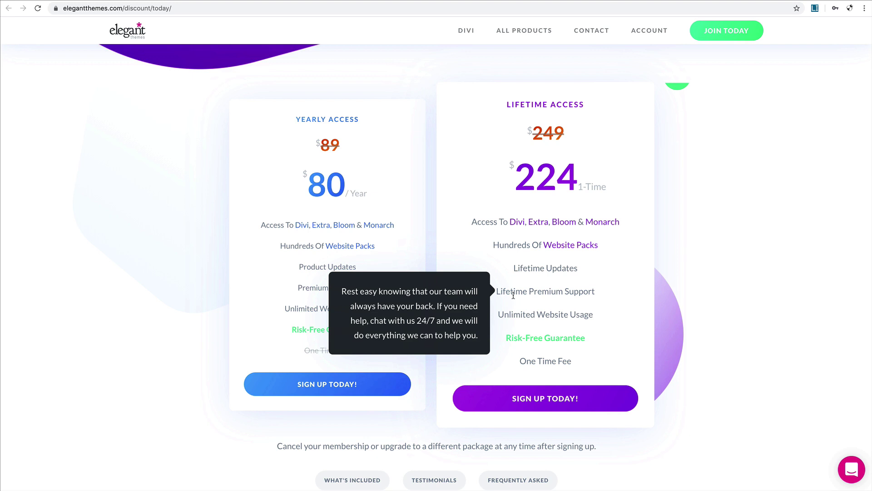
mouse_move(528, 273)
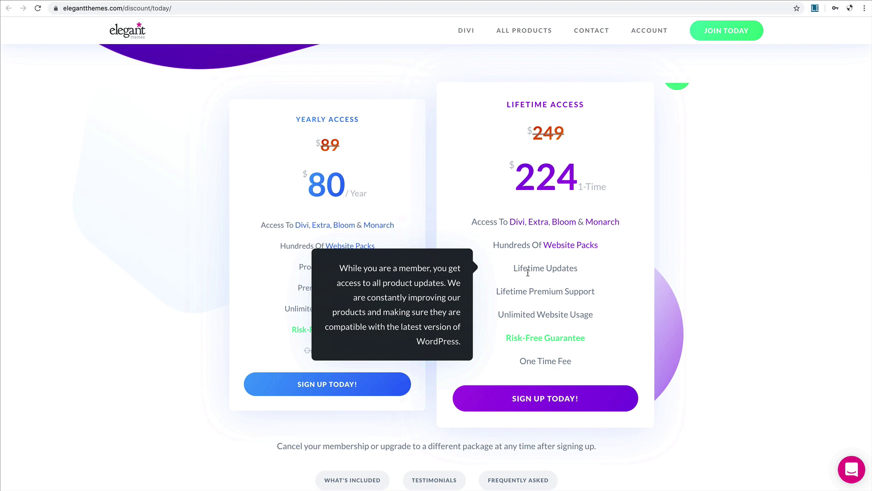
left_click(545, 403)
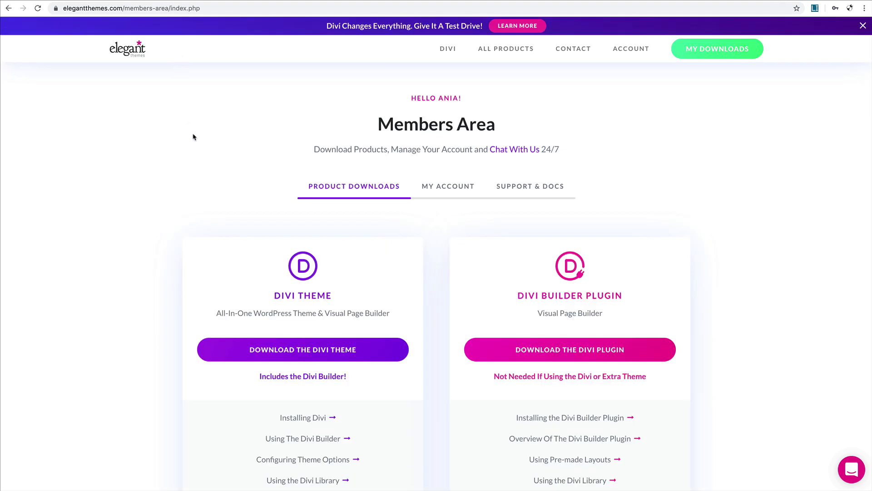
scroll(403, 275, "down", 1)
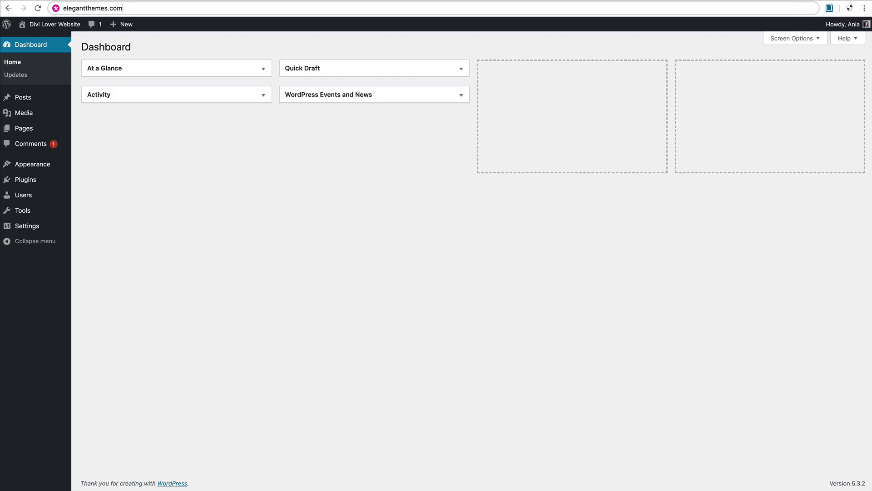
Step: Upload Divi.zip through Add New > Upload Theme and install it
mouse_move(35, 172)
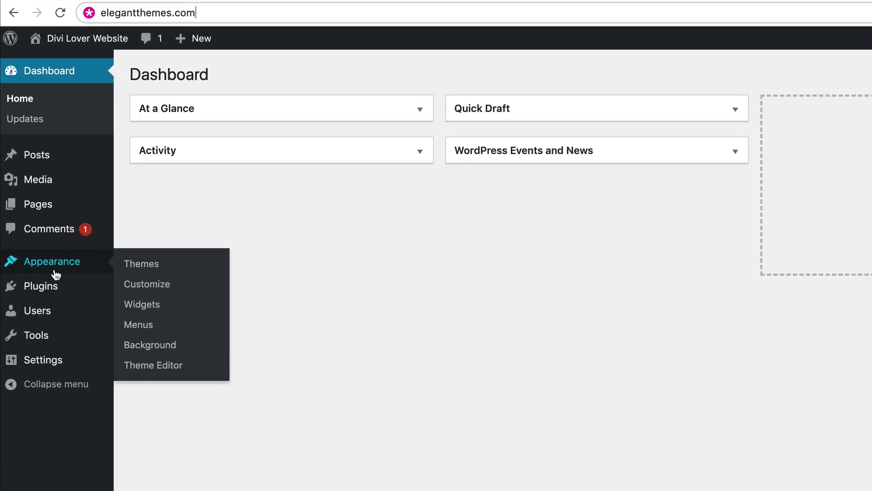
left_click(152, 271)
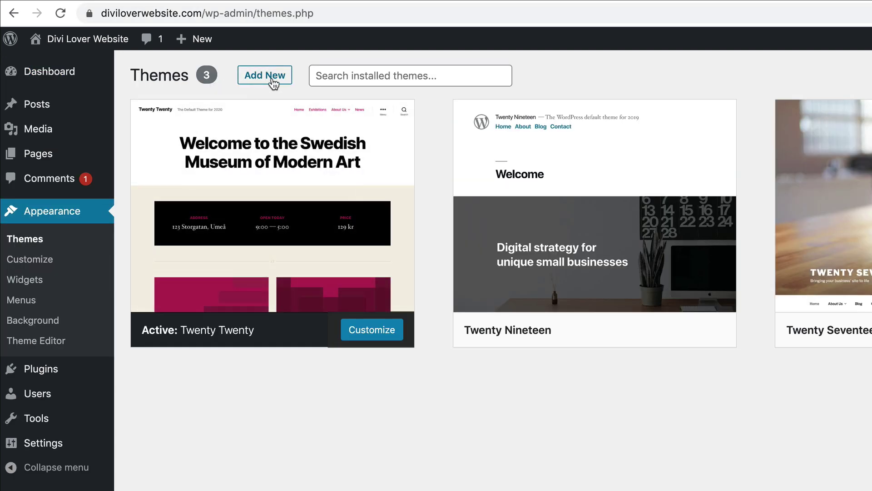
left_click(273, 84)
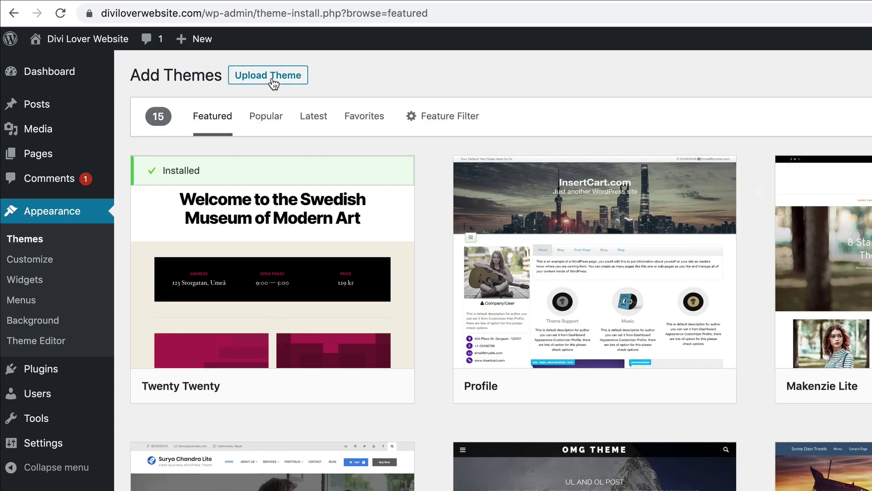
left_click(293, 84)
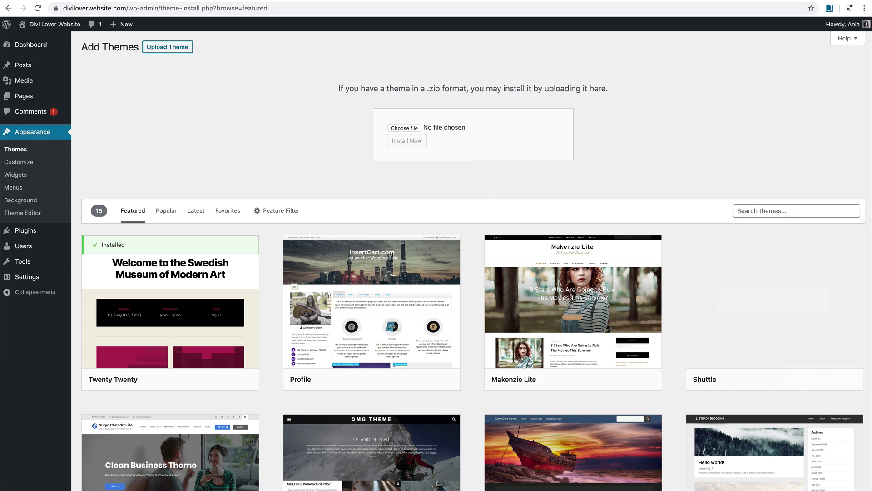
key("super+Tab")
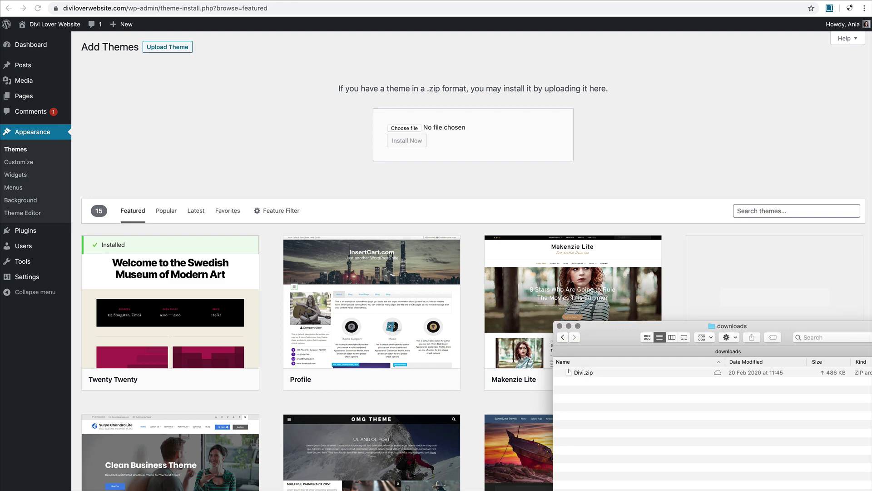
left_click_drag(579, 374, 411, 132)
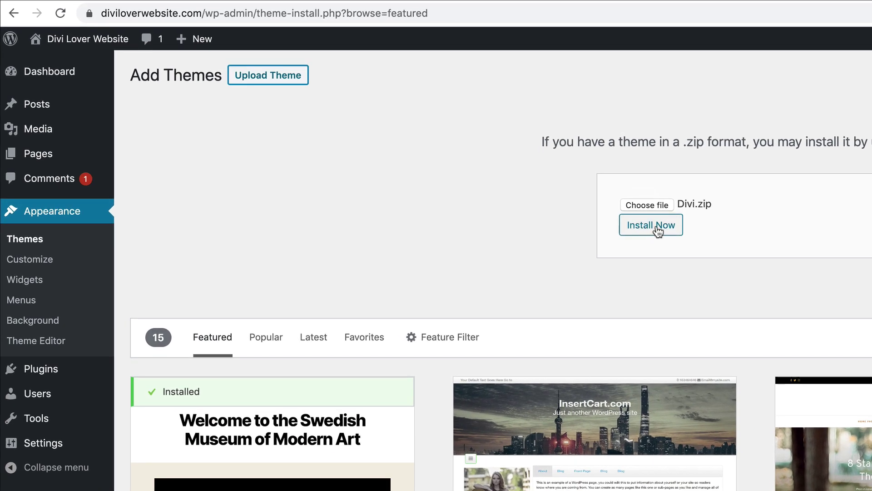
left_click(658, 231)
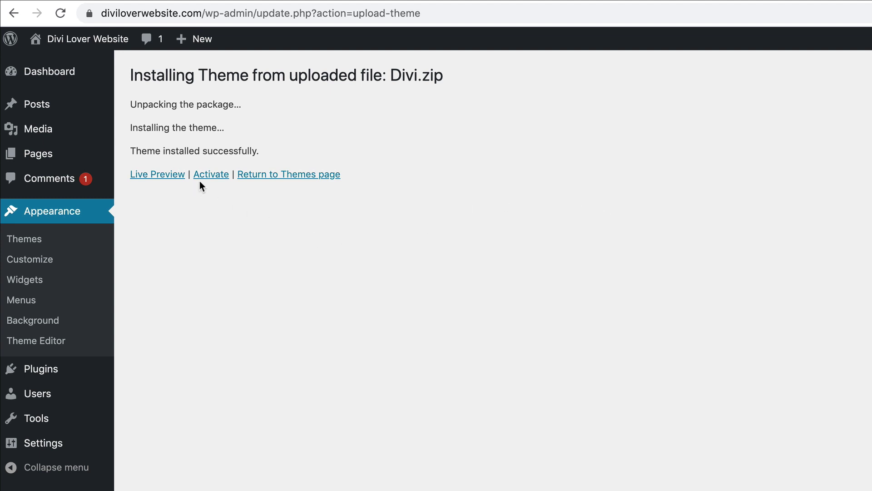
Step: Activate the Divi theme and open the live site in a new tab
left_click(213, 174)
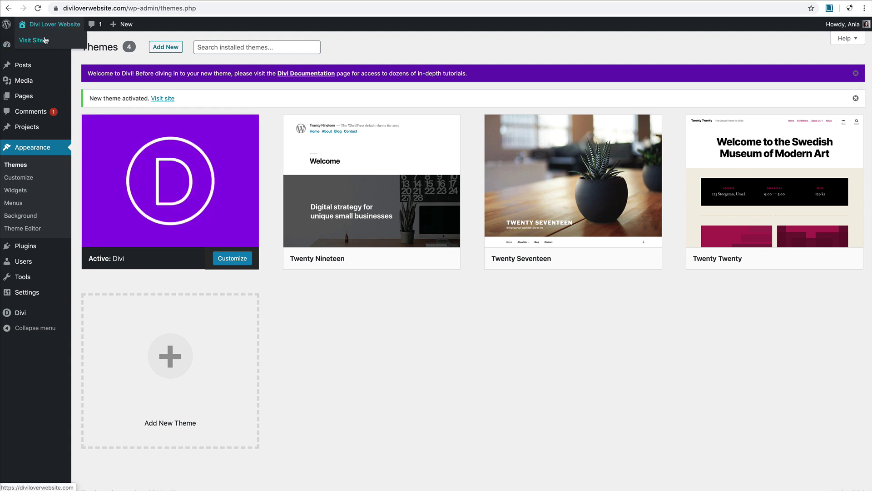
right_click(44, 40)
left_click(58, 43)
key("ctrl+Tab")
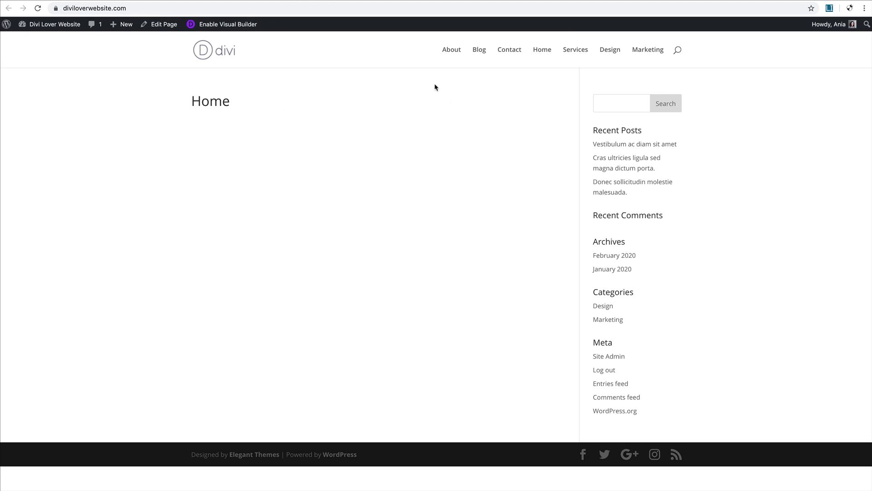
Step: Open the Vestibulum ac diam sit amet post and scroll through its Divi layout
left_click(623, 145)
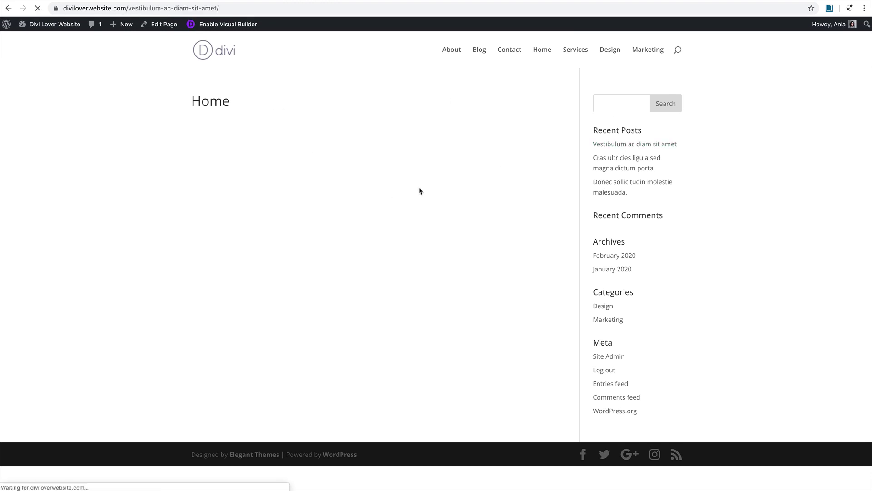
scroll(420, 190, "down", 8)
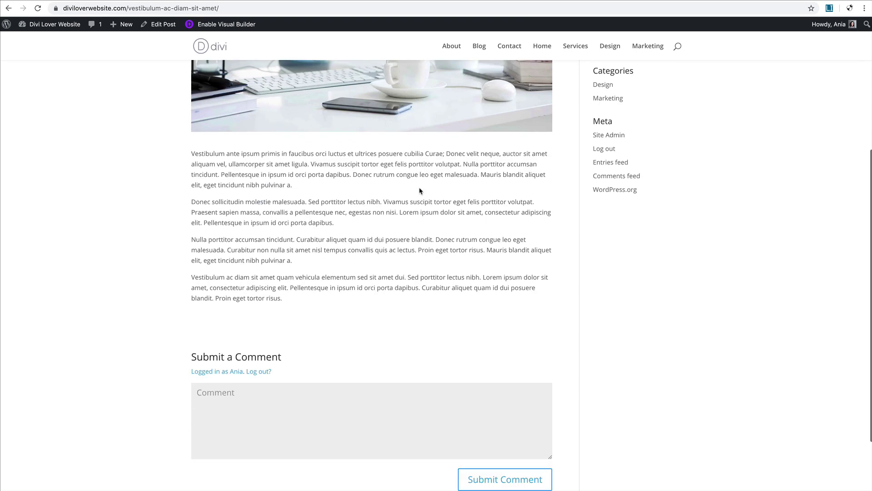
scroll(420, 191, "up", 7)
scroll(419, 187, "up", 1)
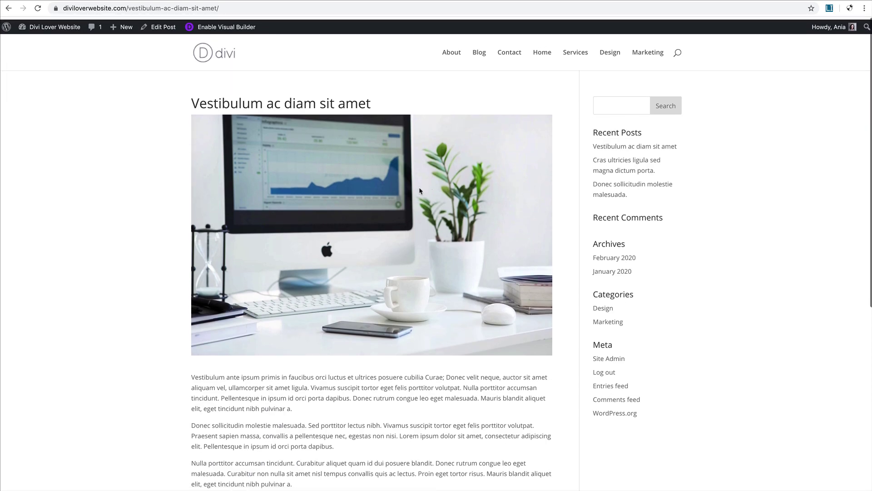
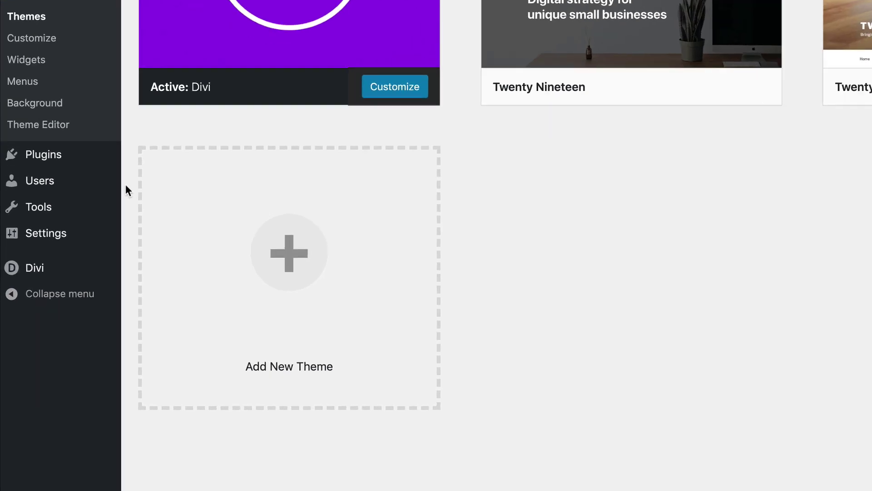
Step: In Divi Theme Options' Navigation tab, toggle the About page exclusion off again and show the Categories settings
mouse_move(74, 277)
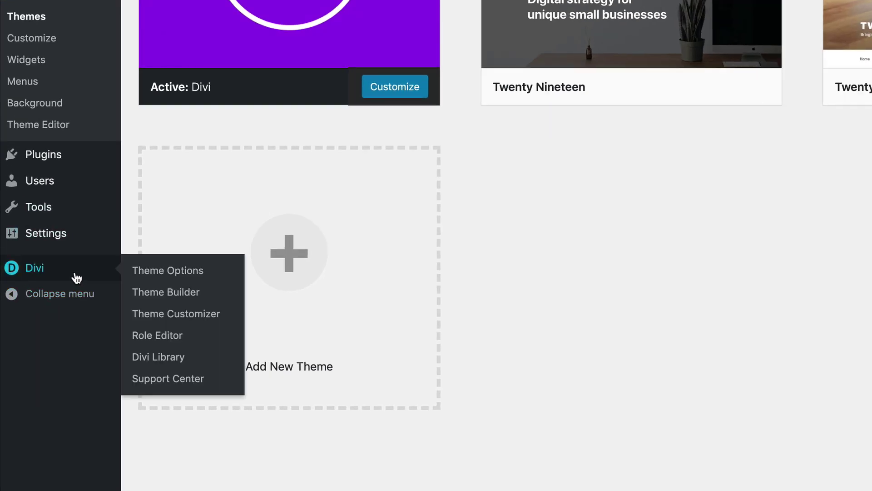
left_click(208, 273)
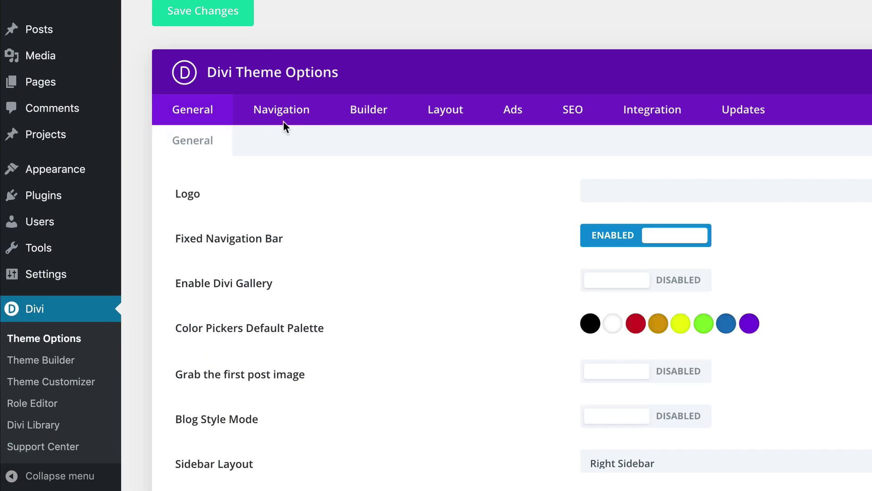
left_click(292, 113)
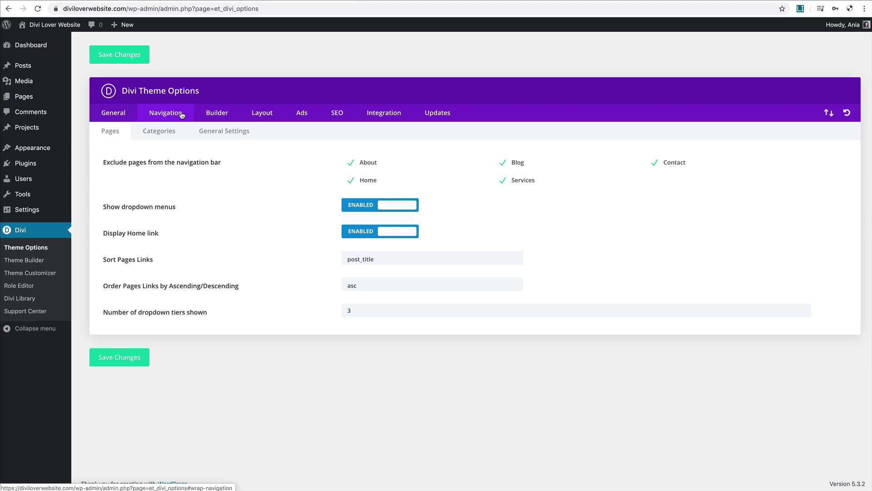
left_click(371, 164)
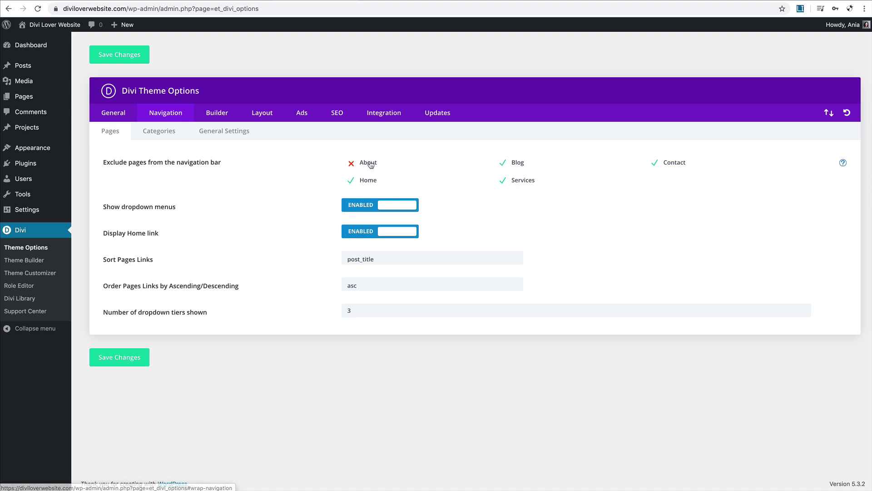
left_click(372, 165)
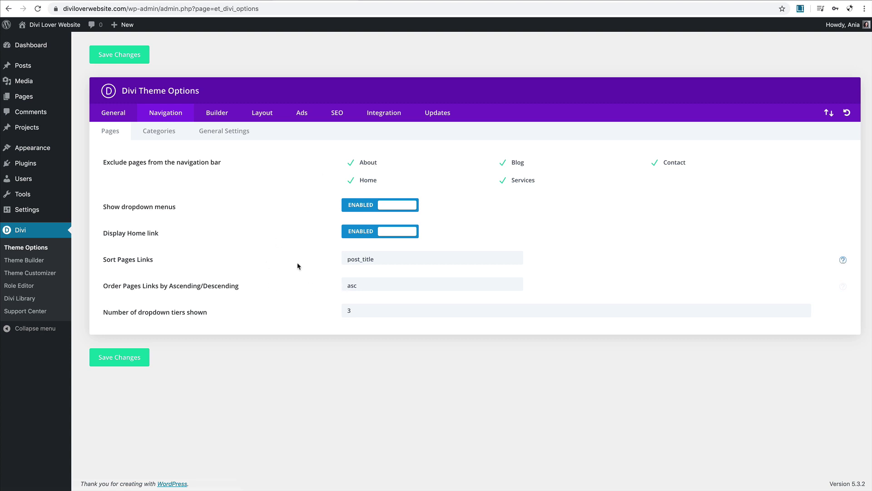
left_click(158, 134)
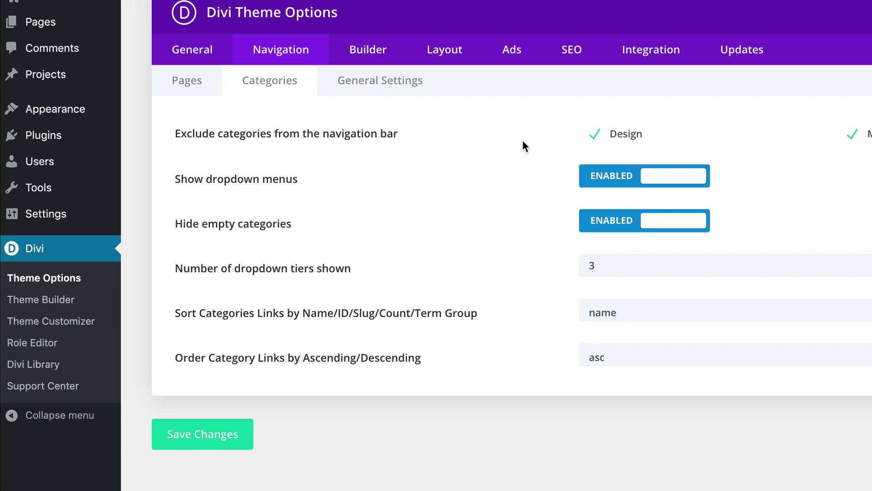
mouse_move(119, 115)
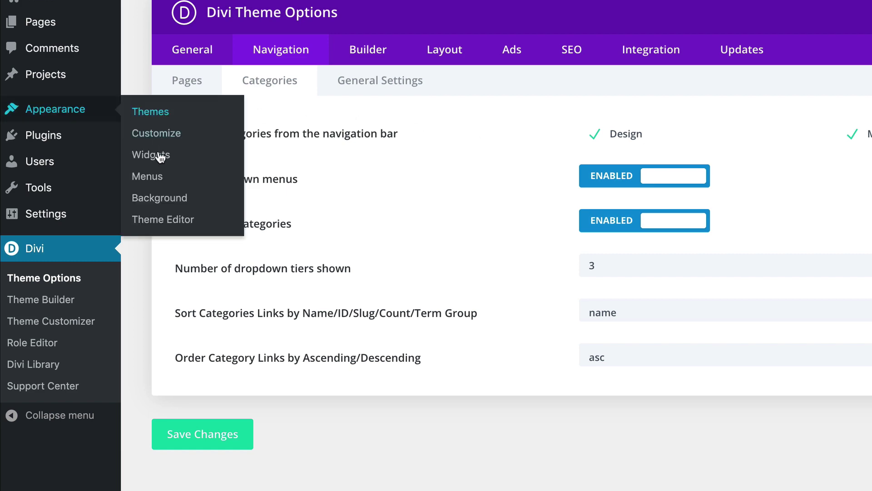
Step: On the Menus screen, create an empty menu named 'Main Menu'
left_click(147, 177)
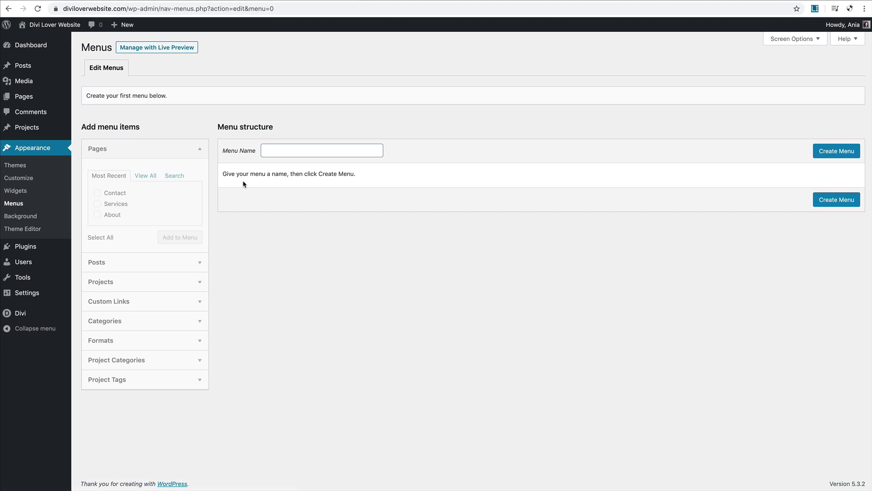
left_click(274, 151)
type("Ma")
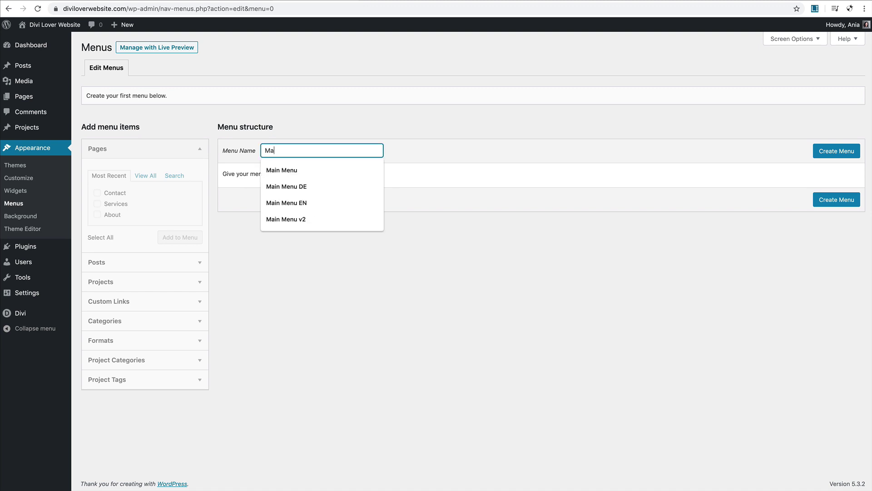
type("in Menu")
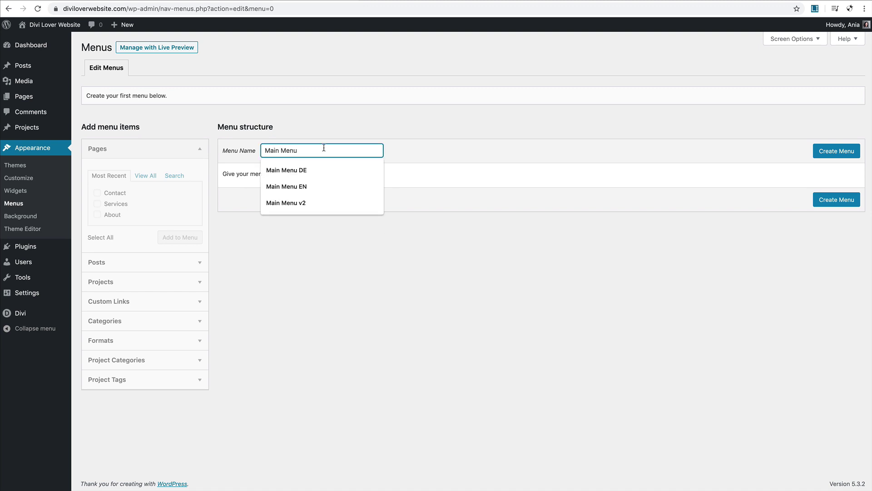
left_click(499, 150)
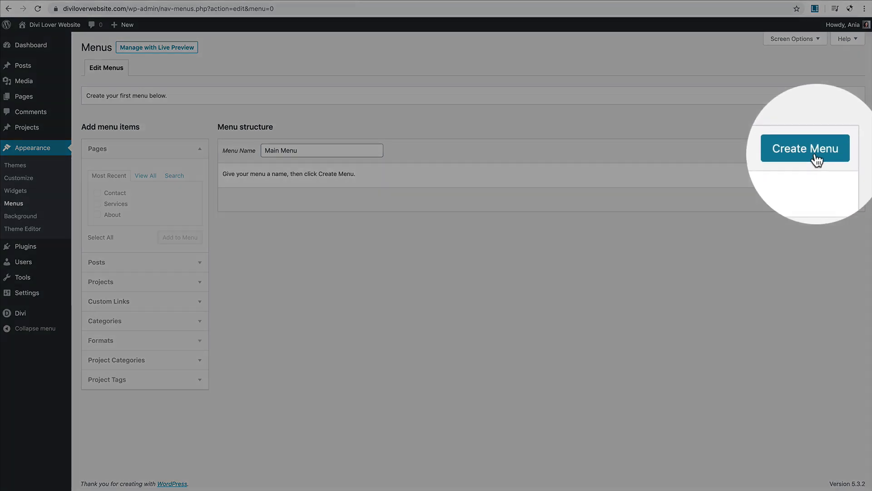
left_click(840, 155)
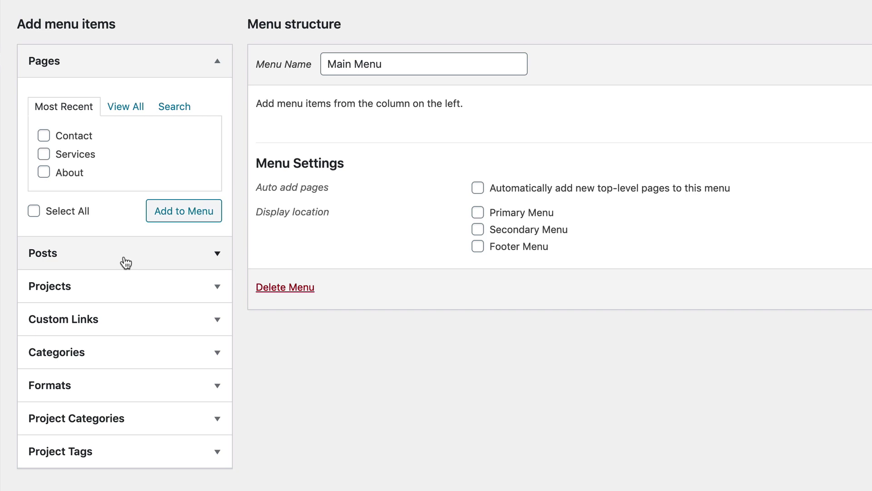
Step: Add the Home, About, Contact, Blog and Services pages to Main Menu
left_click(126, 109)
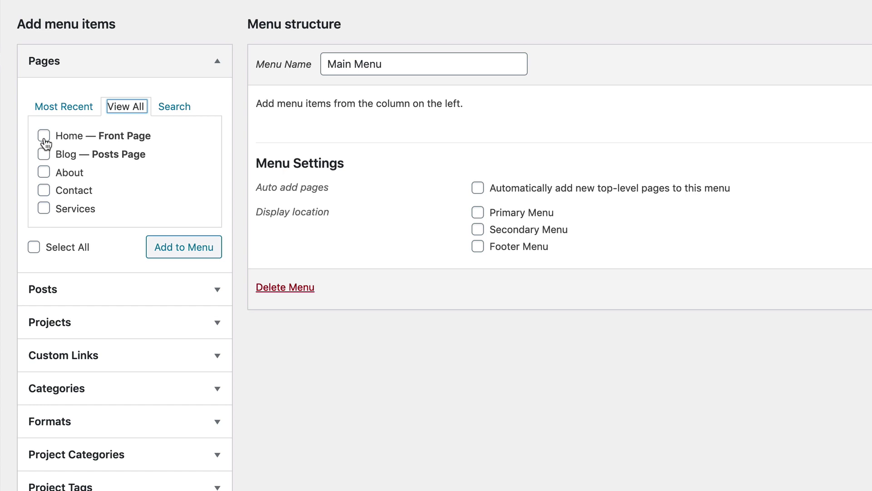
left_click(44, 137)
left_click(44, 174)
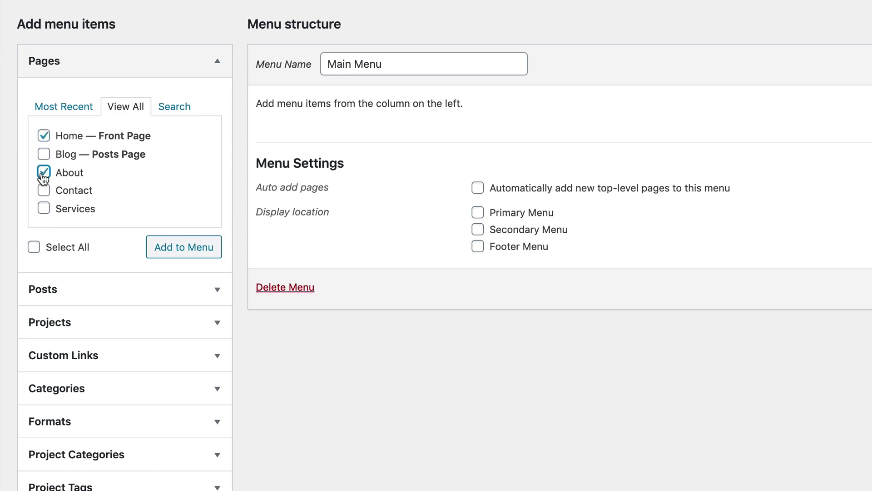
left_click(44, 191)
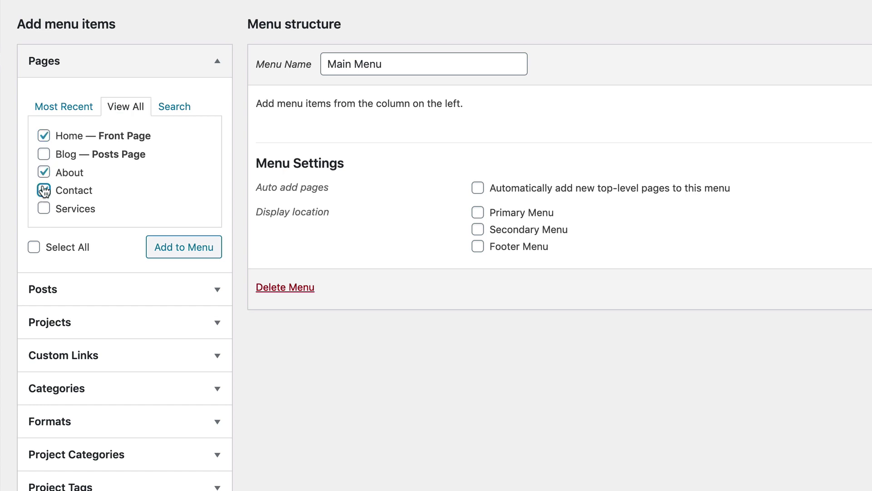
left_click(44, 154)
left_click(44, 209)
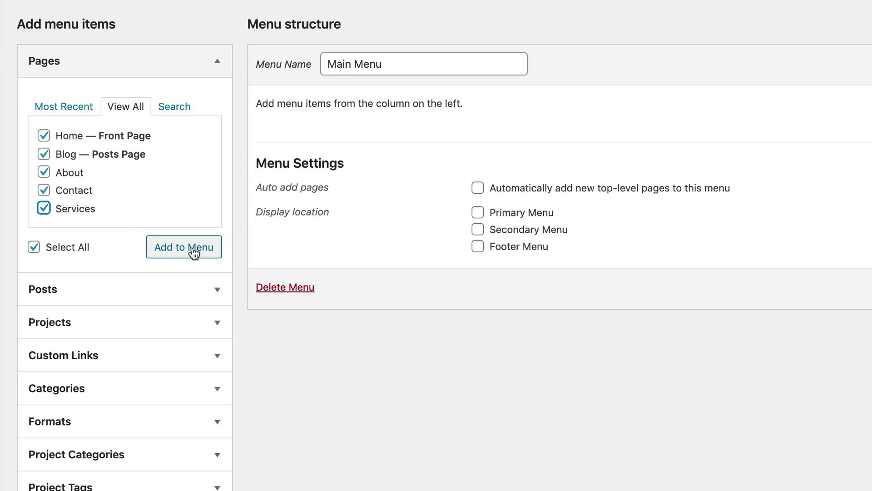
left_click(185, 251)
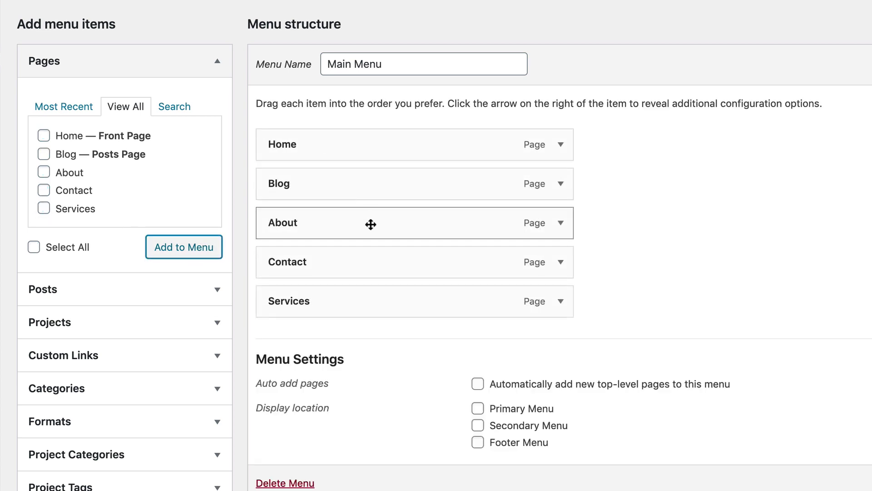
Step: Move About under Home, relabel it 'About Us', and place Services below it
left_click_drag(425, 226, 376, 186)
left_click_drag(371, 158, 366, 185)
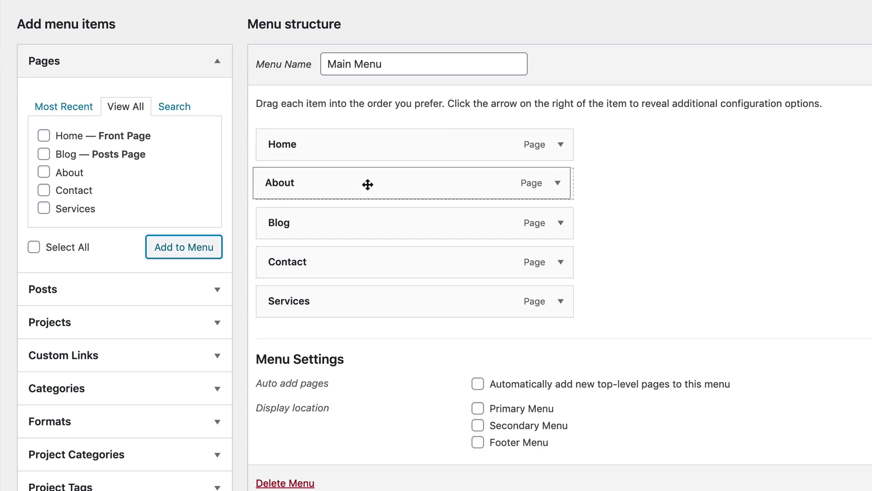
left_click(562, 185)
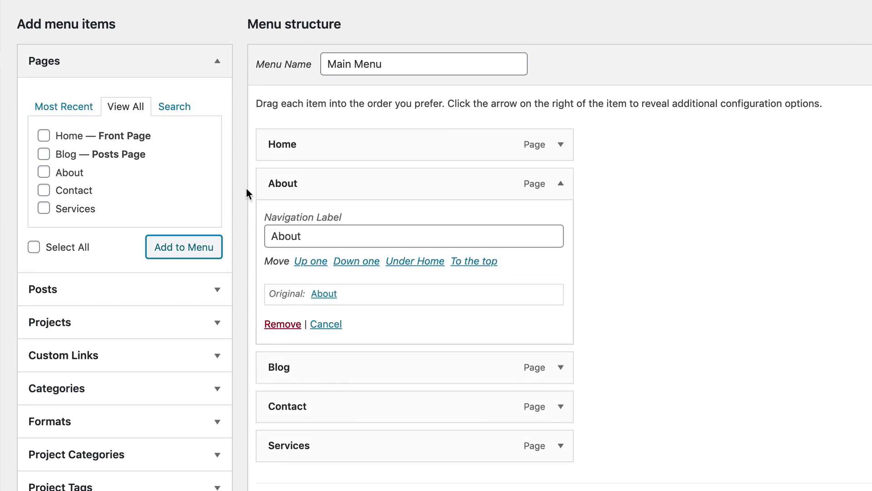
left_click(333, 239)
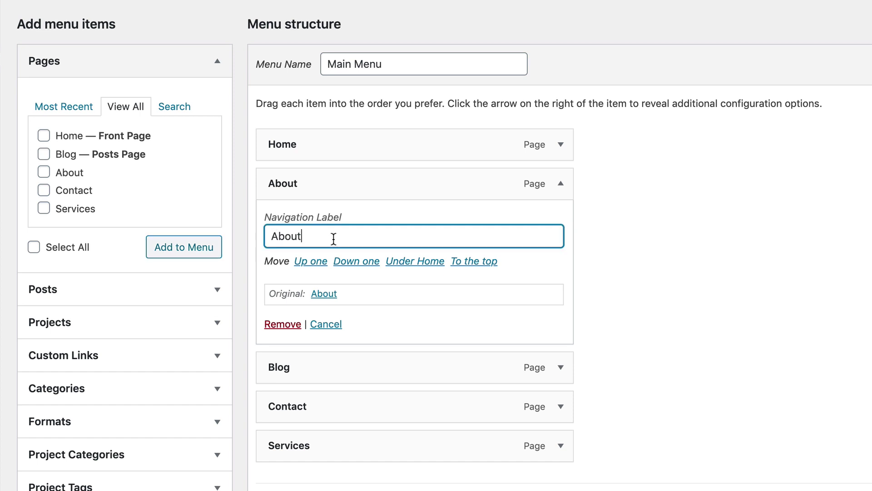
type("Us")
left_click(561, 184)
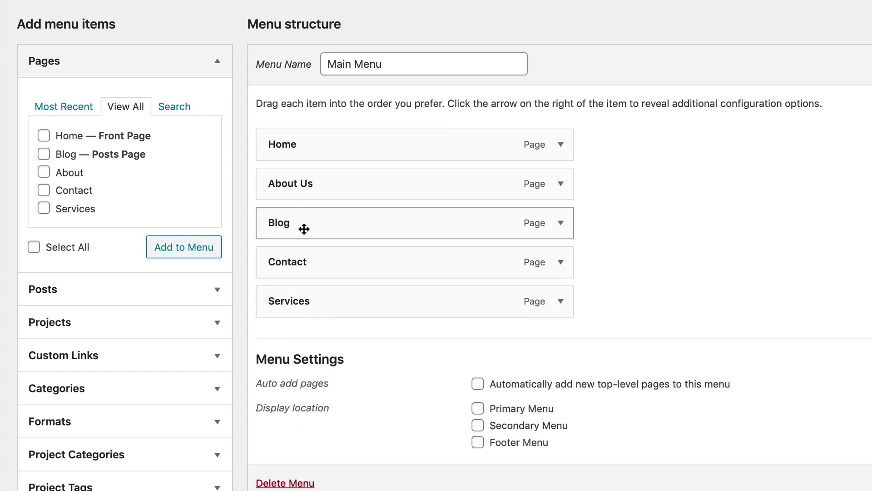
left_click_drag(343, 304, 404, 232)
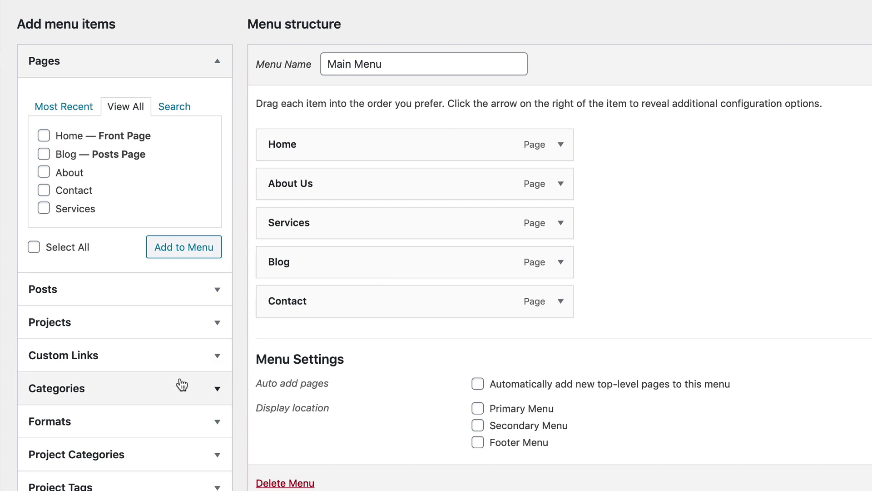
Step: Add the Marketing and Design categories, nest both under Blog, and save the menu
left_click(216, 390)
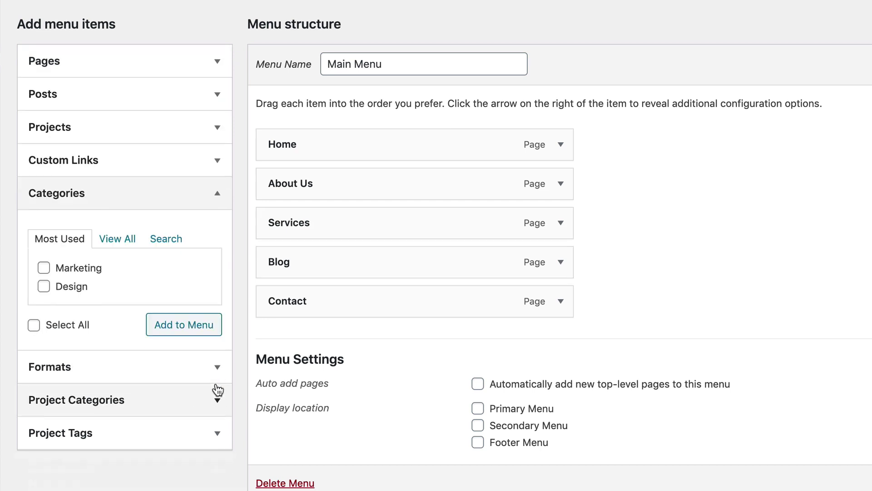
left_click(89, 272)
left_click(78, 293)
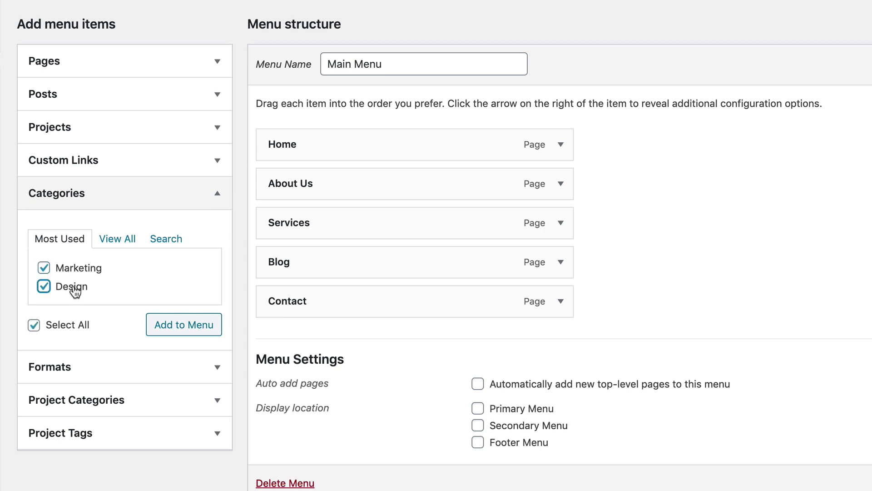
left_click(185, 327)
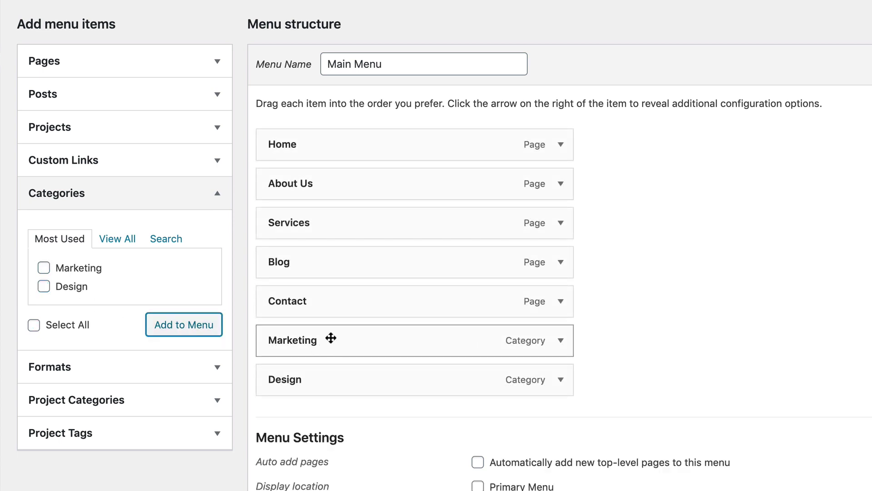
left_click_drag(346, 335, 359, 300)
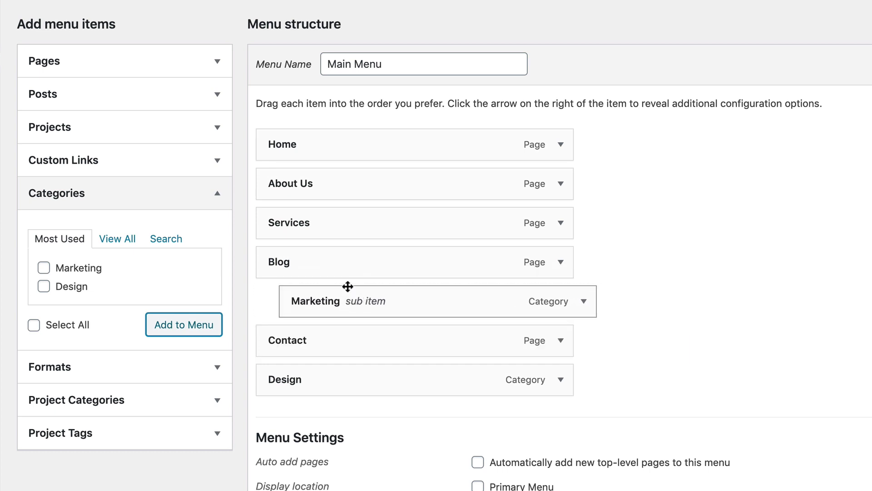
mouse_move(347, 268)
left_mouse_down()
mouse_move(358, 253)
mouse_move(350, 265)
left_mouse_up()
left_click_drag(335, 377, 350, 339)
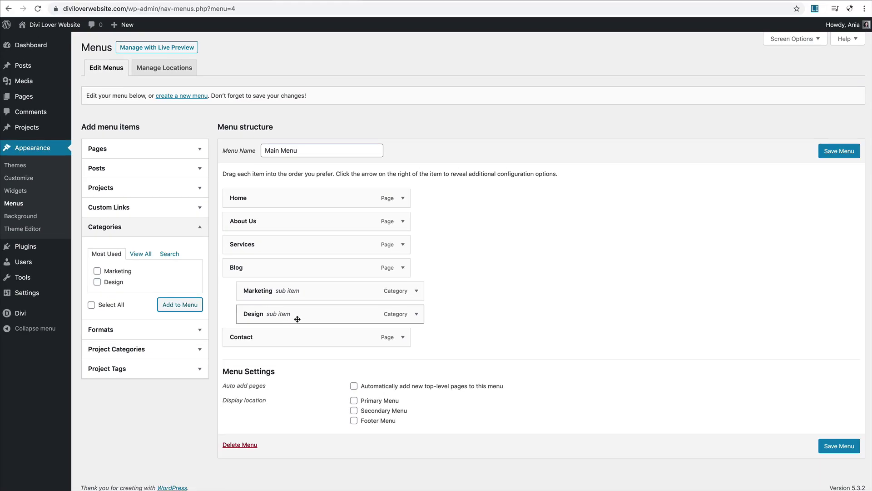
left_click(858, 149)
Step: Assign Main Menu to the Primary Menu display location and save it
left_click(825, 156)
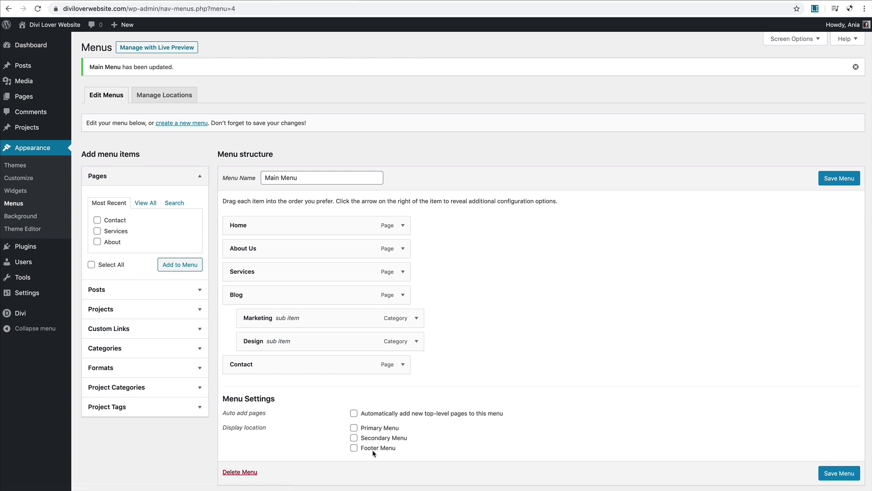
left_click(354, 428)
left_click(852, 478)
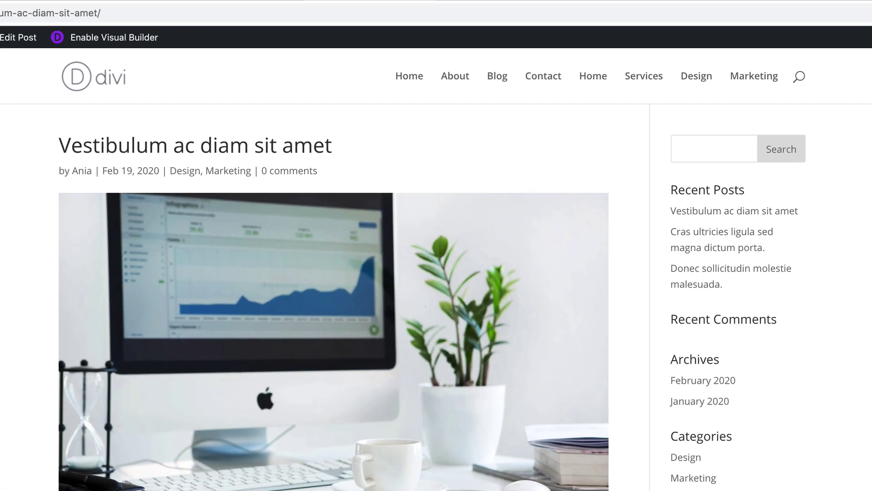
key("super+r")
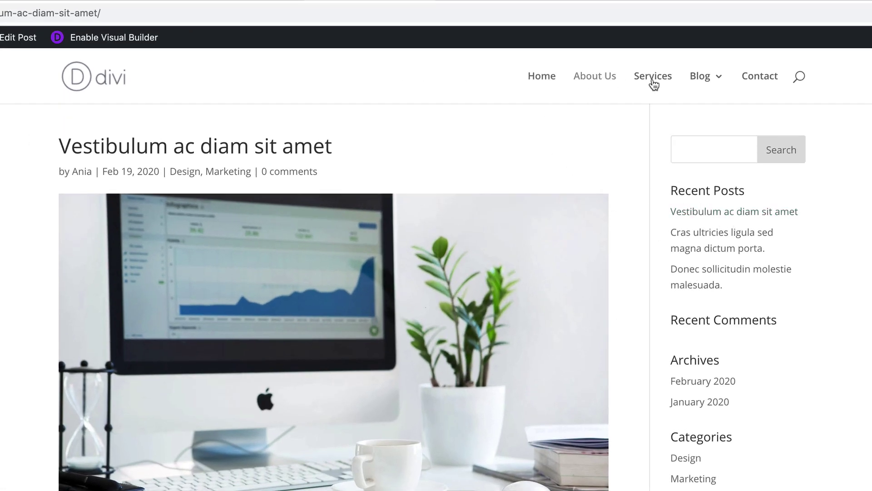
mouse_move(716, 81)
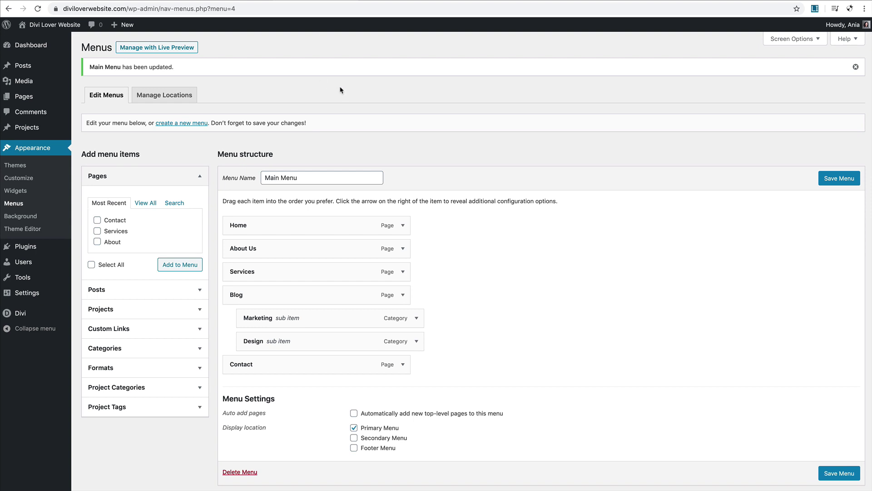
Step: Add a 'Google' custom link to Main Menu and enable the Link Target screen option
left_click(200, 333)
left_click(173, 264)
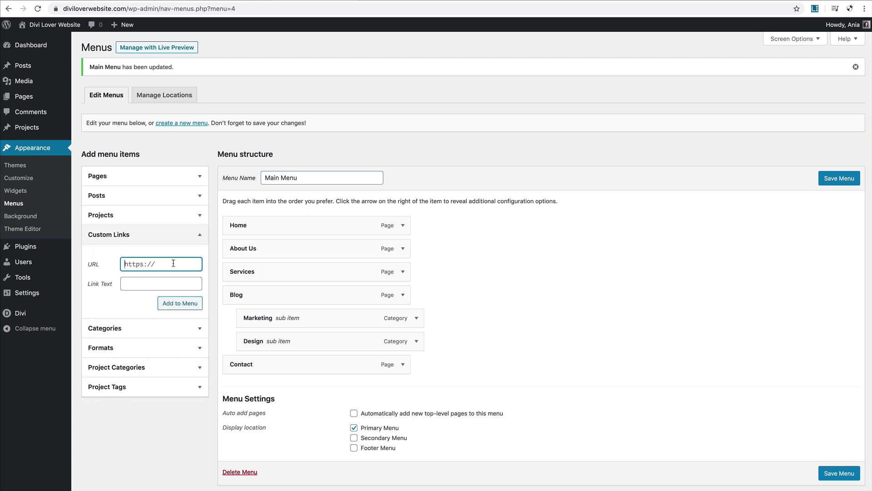
type("htpps://google.com")
left_click(166, 278)
type("Google")
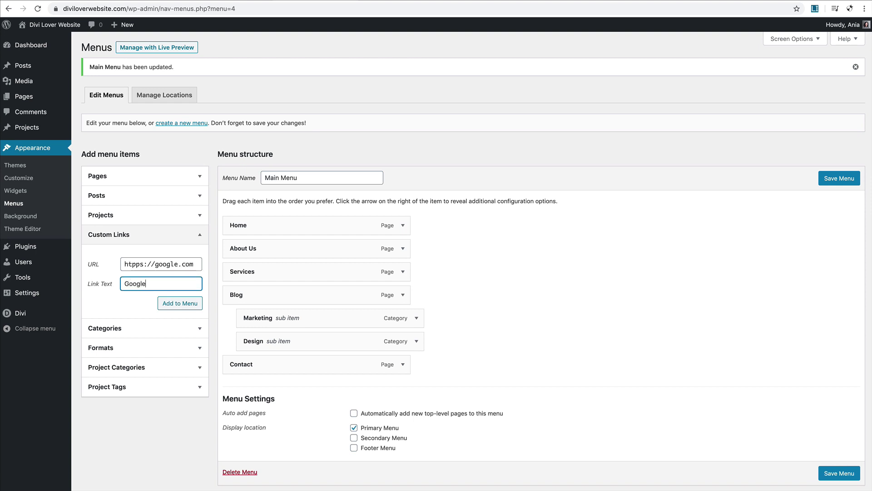
left_click(180, 304)
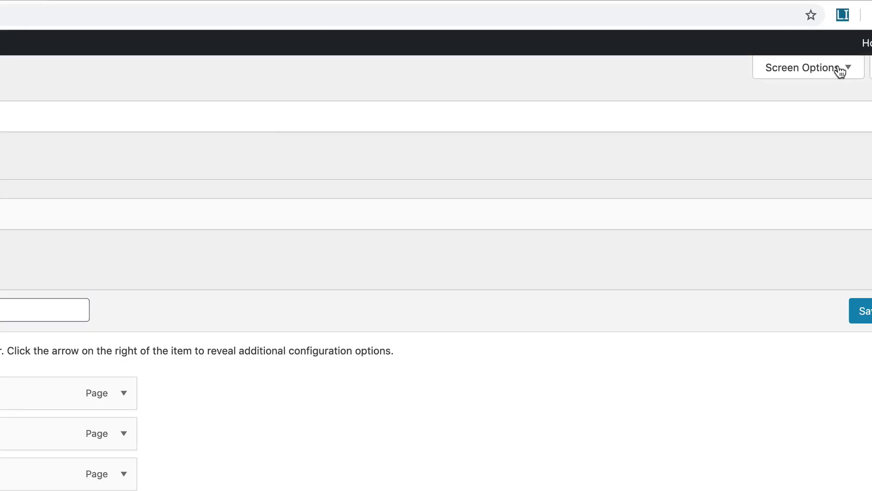
left_click(839, 69)
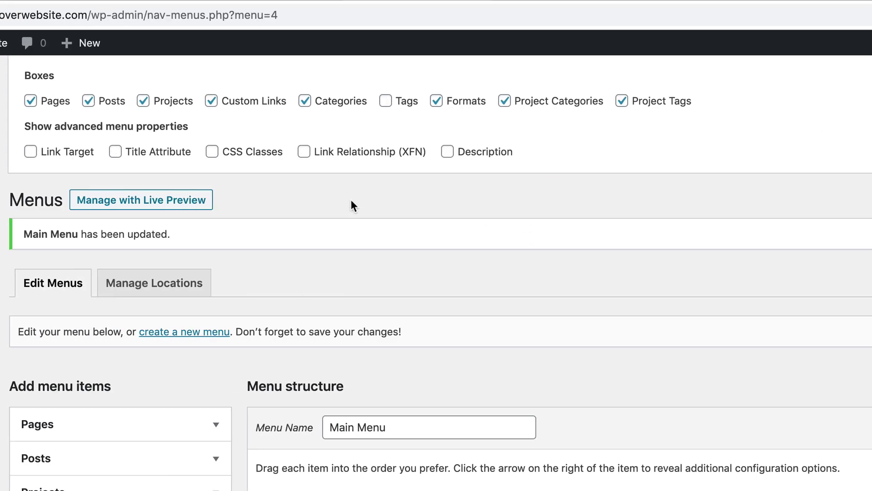
left_click(68, 153)
Step: Enable CSS Classes, set the Google link to open in a new tab, then remove it
left_click(249, 156)
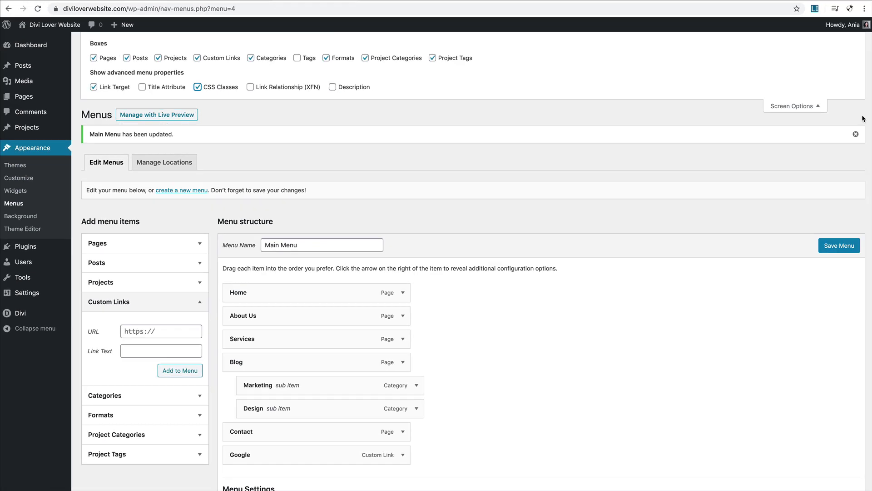
scroll(645, 196, "down", 3)
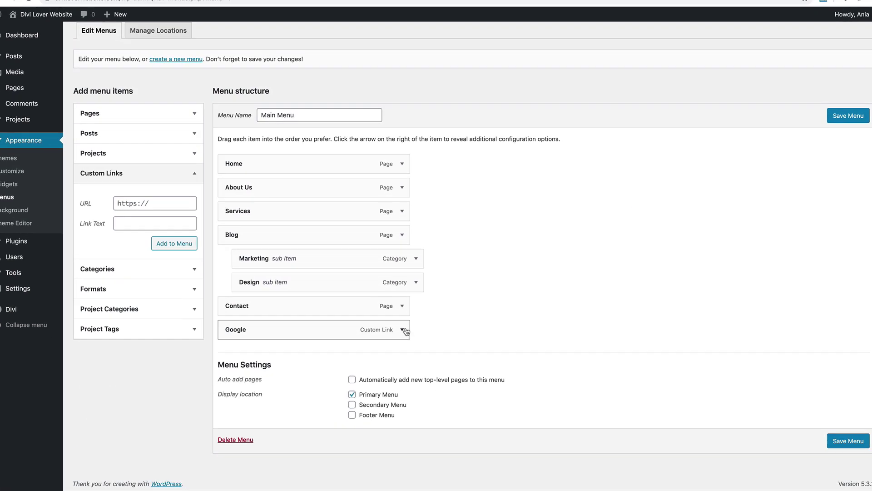
left_click(403, 330)
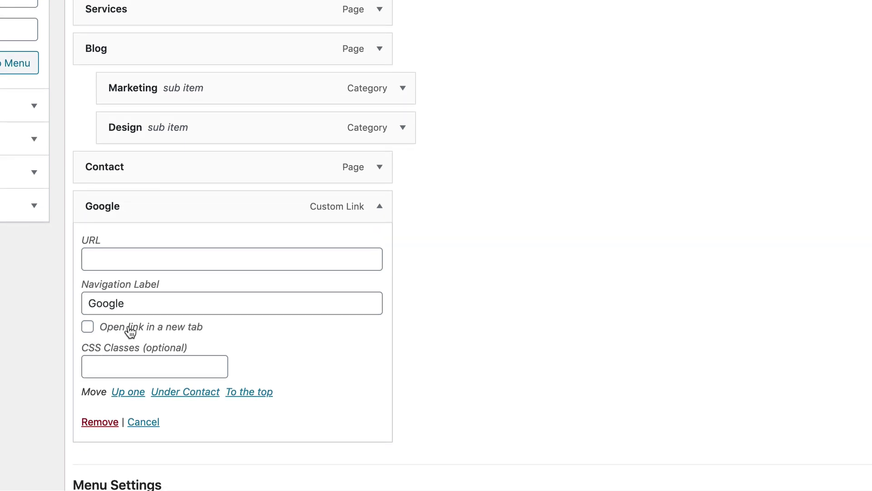
left_click(202, 333)
left_click(136, 360)
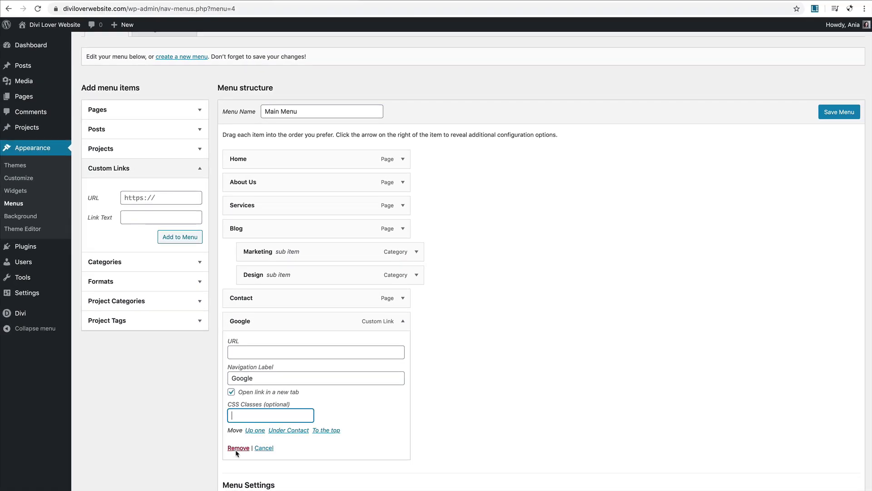
left_click(100, 418)
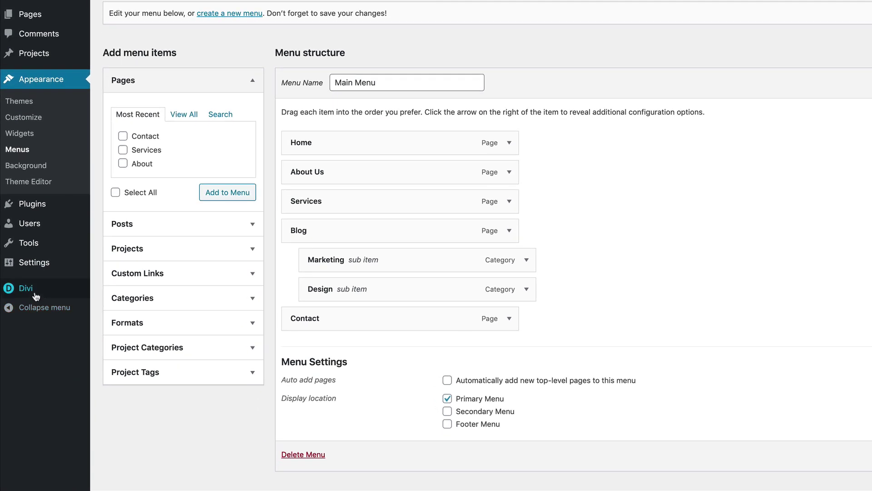
Step: Upload some_logo_dark.png and set it as the logo in Divi Theme Options
mouse_move(36, 296)
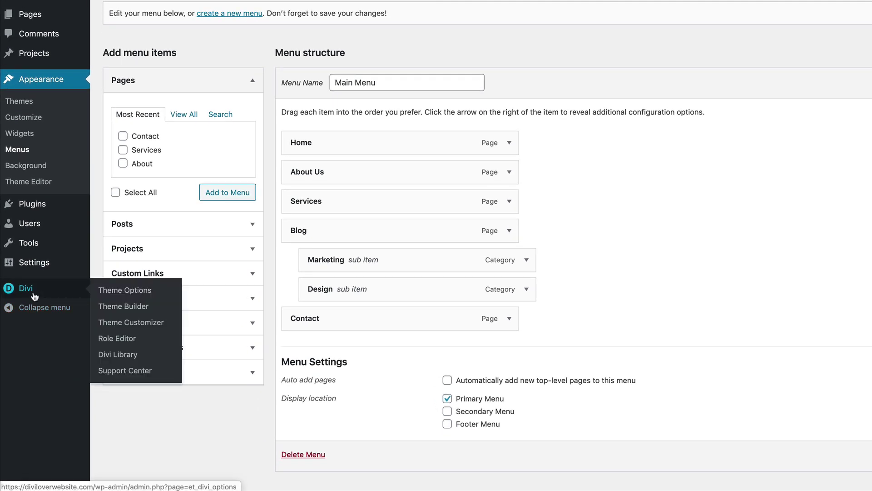
left_click(125, 290)
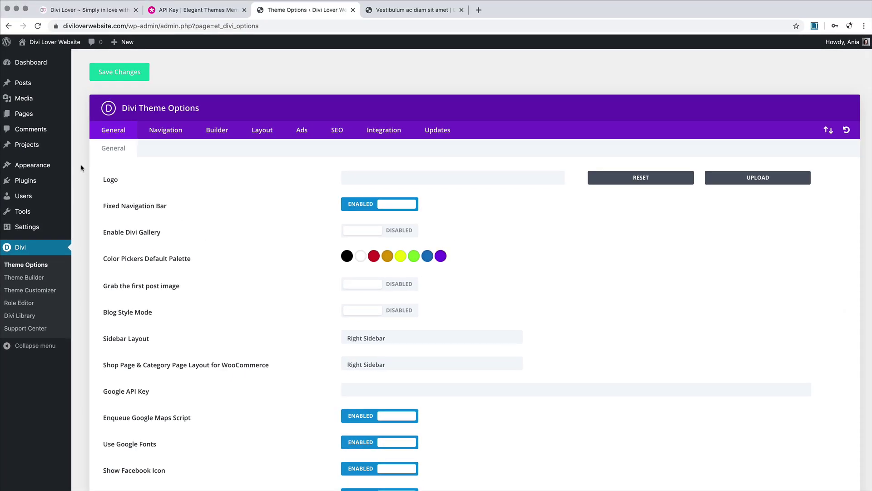
left_click(746, 180)
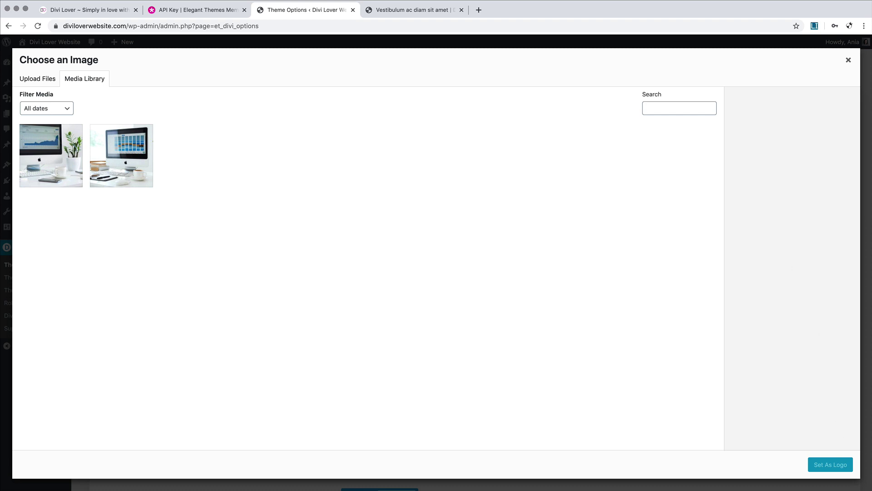
left_click(797, 489)
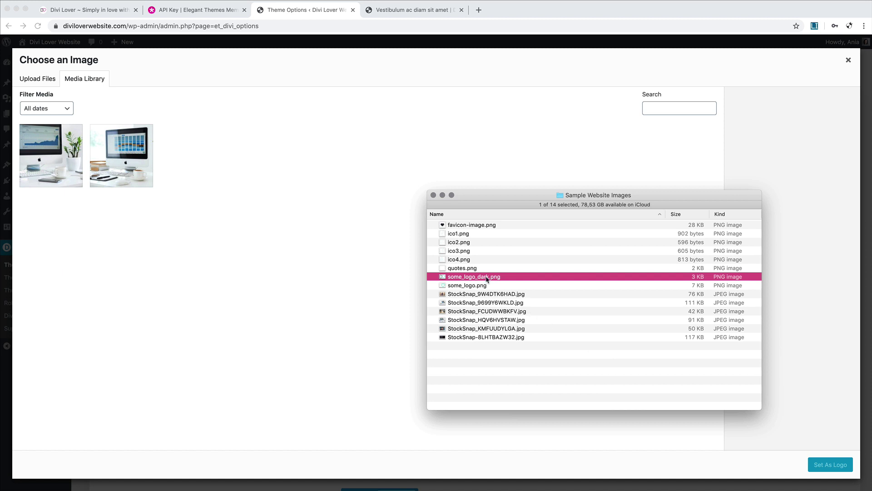
left_click_drag(445, 277, 287, 142)
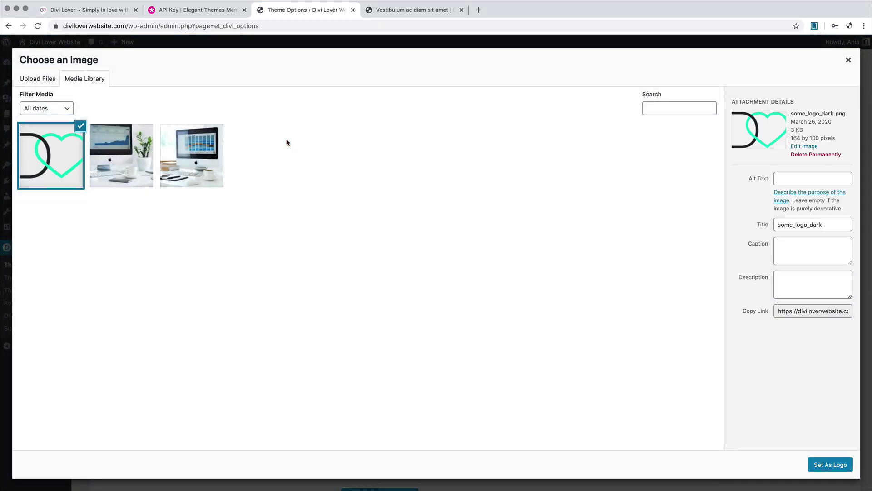
left_click(830, 464)
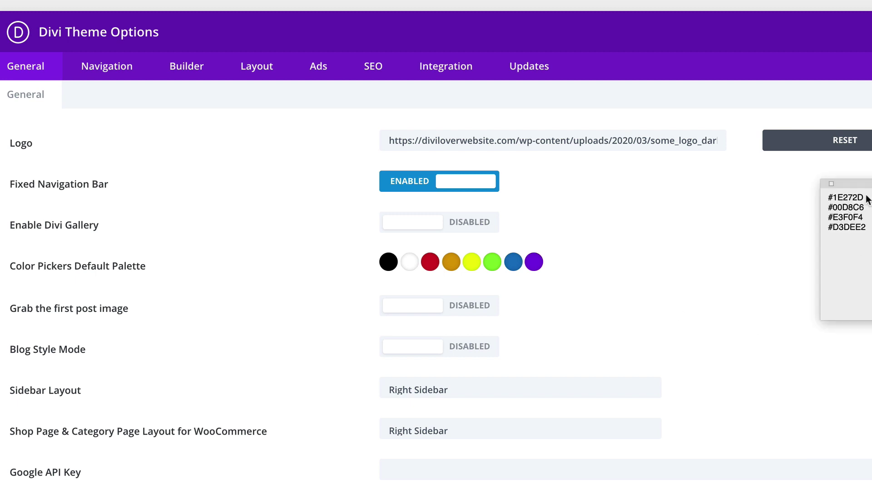
Step: Replace the red and orange palette swatches with #1E272D and #00D8C6
left_click_drag(865, 198, 823, 199)
key("super+c")
left_click(429, 264)
left_click(428, 267)
left_click_drag(423, 291, 350, 285)
key("super+v")
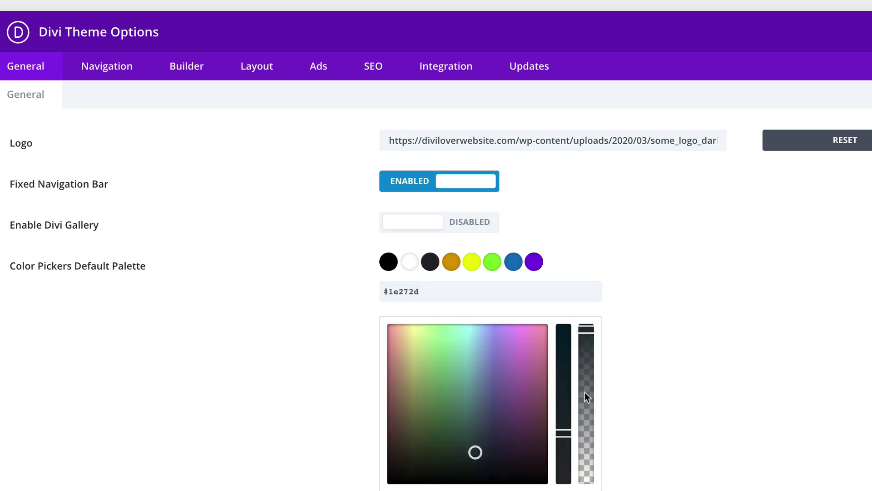
key("super+Tab")
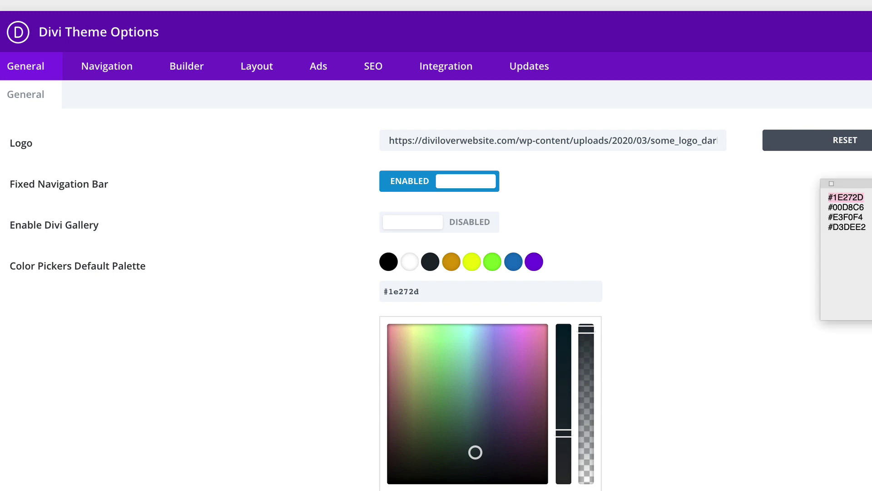
left_click_drag(868, 210, 815, 206)
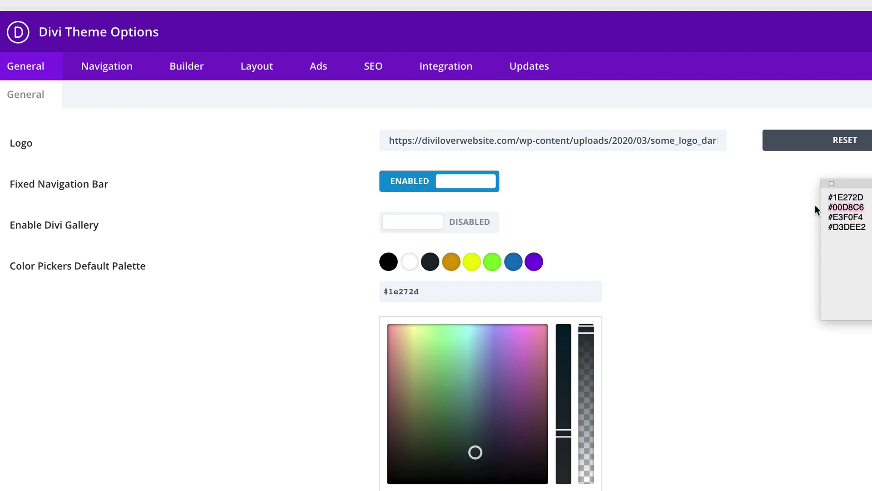
left_click(449, 262)
left_click(449, 261)
left_click_drag(444, 287, 343, 289)
type("#00d8c6")
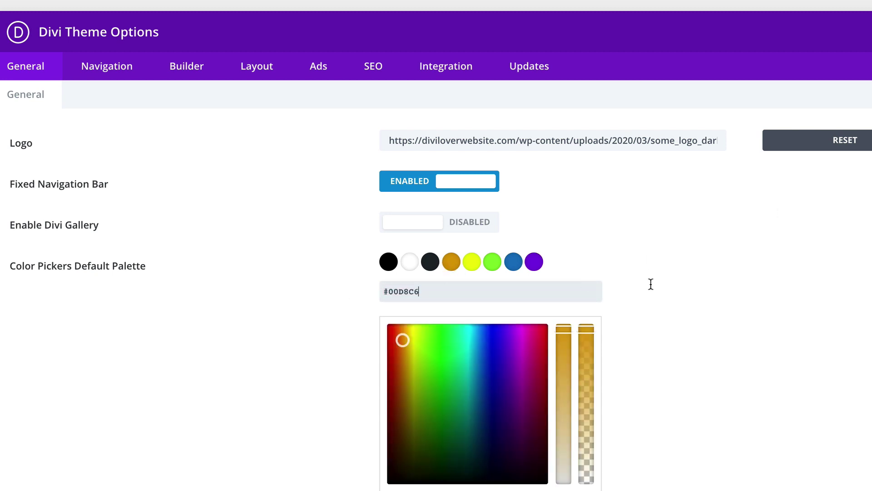
Step: Replace the yellow and green palette swatches with #E3F0F4 and #D3DEE2
key("super+Tab")
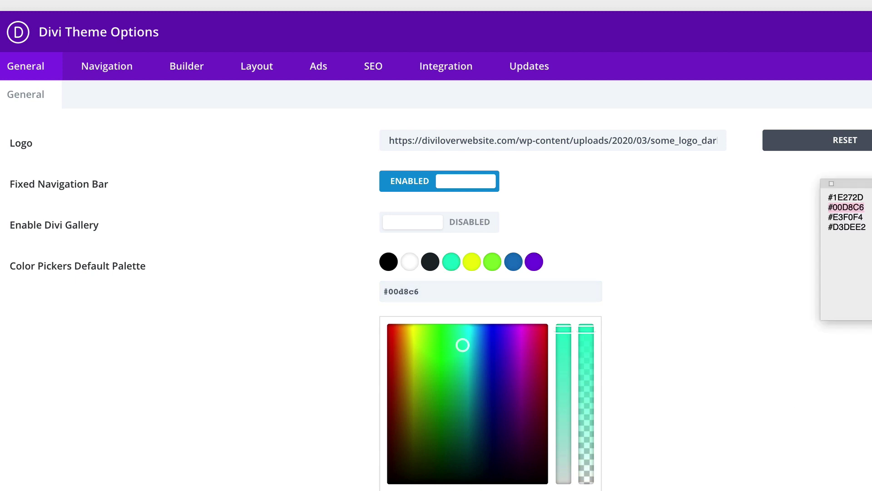
left_click_drag(868, 218, 815, 219)
key("super+c")
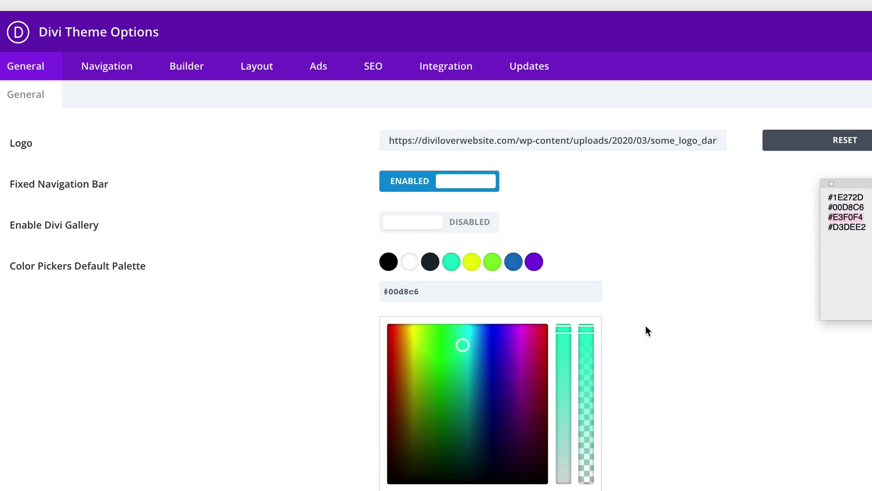
left_click(471, 264)
left_click(471, 264)
left_click_drag(396, 285, 431, 287)
key("super+v")
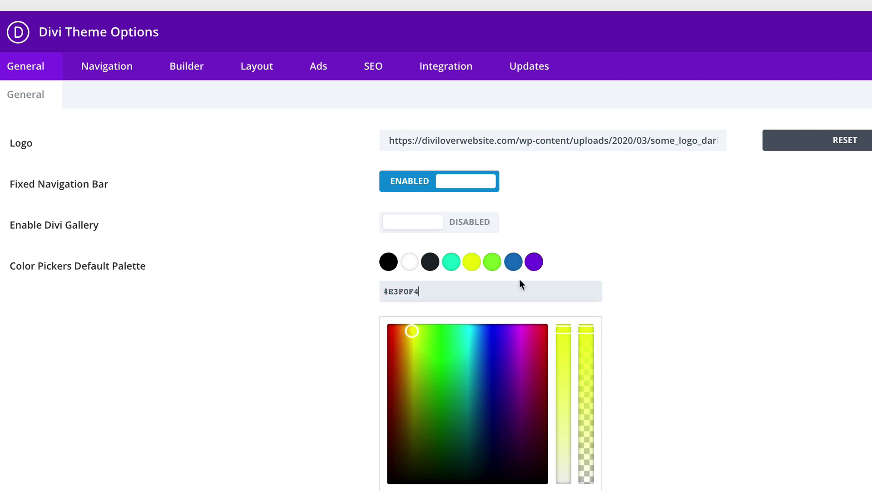
key("super+Tab")
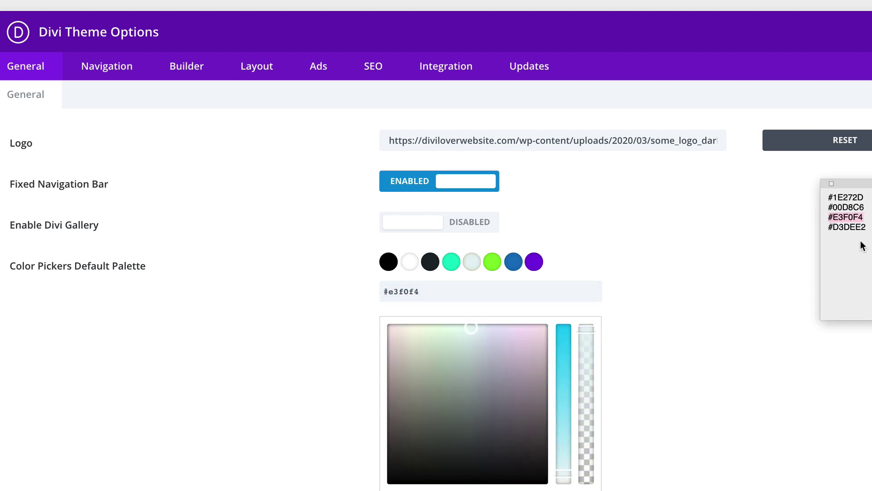
left_click_drag(867, 228, 818, 228)
key("super+c")
left_click(492, 266)
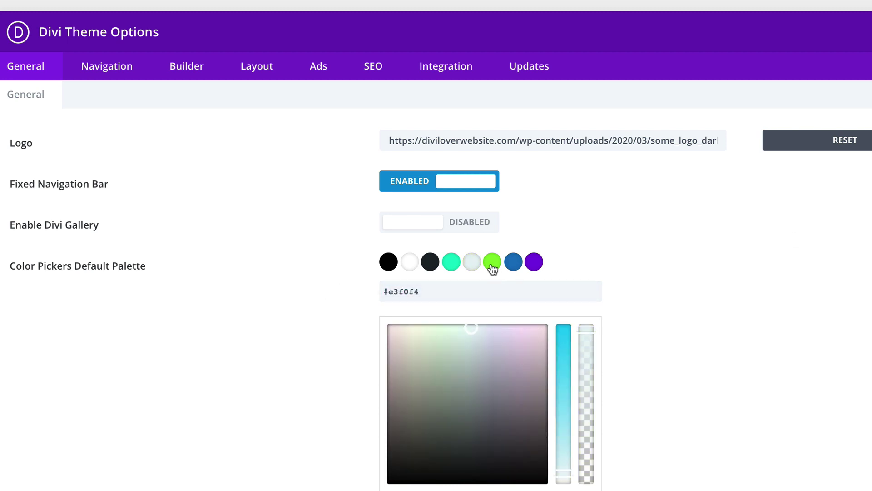
left_click(493, 263)
left_click_drag(467, 289, 351, 282)
key("super+v")
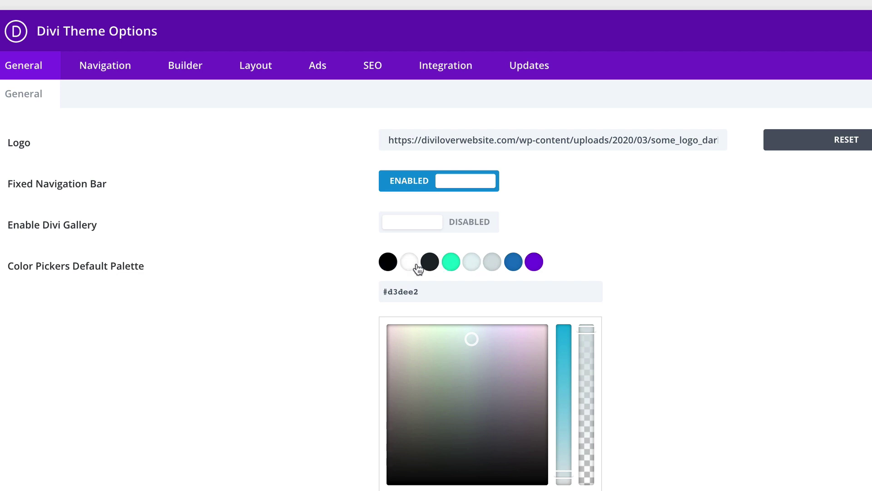
Step: Turn off Minify And Combine Javascript Files and Minify And Combine CSS Files
scroll(337, 316, "down", 4)
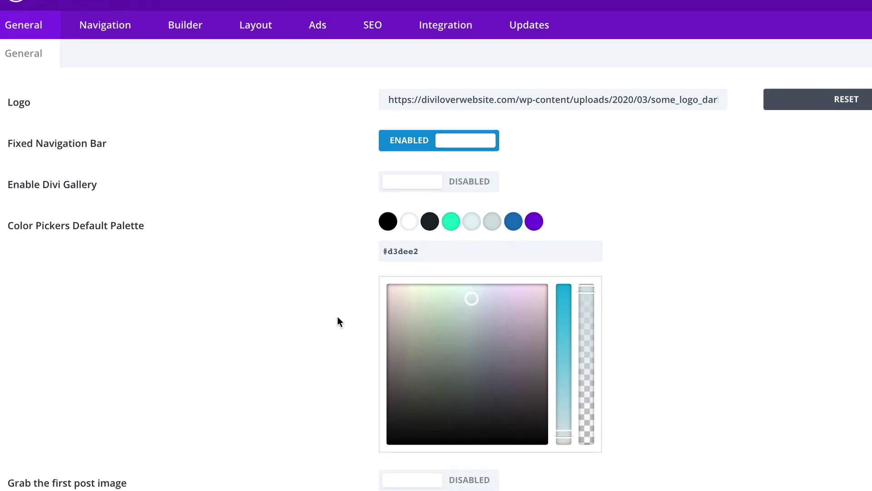
scroll(337, 322, "down", 2)
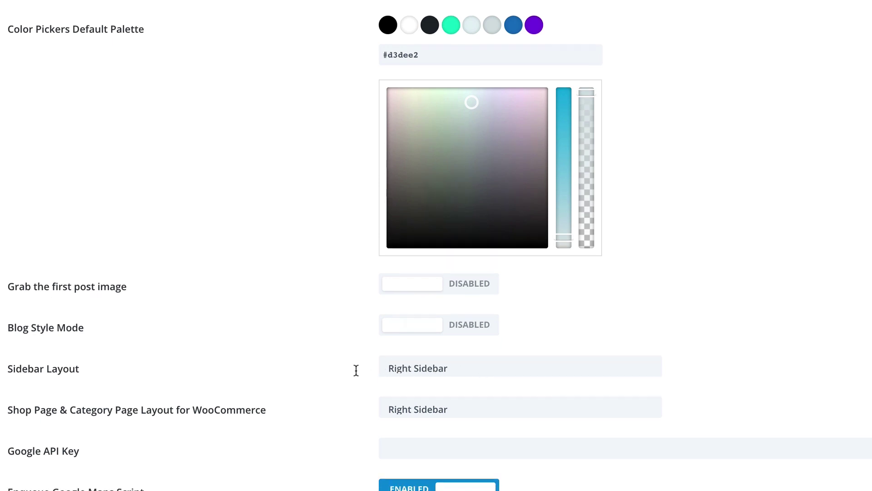
scroll(355, 370, "down", 5)
scroll(356, 370, "down", 1)
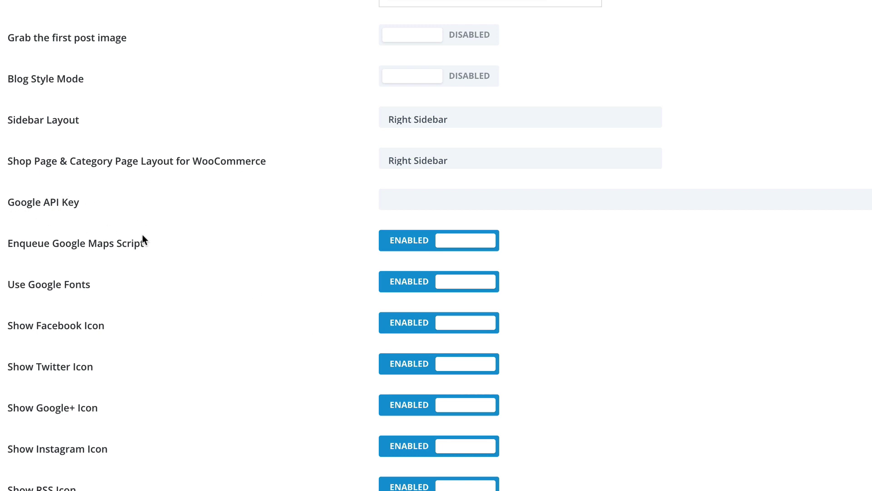
scroll(196, 255, "down", 4)
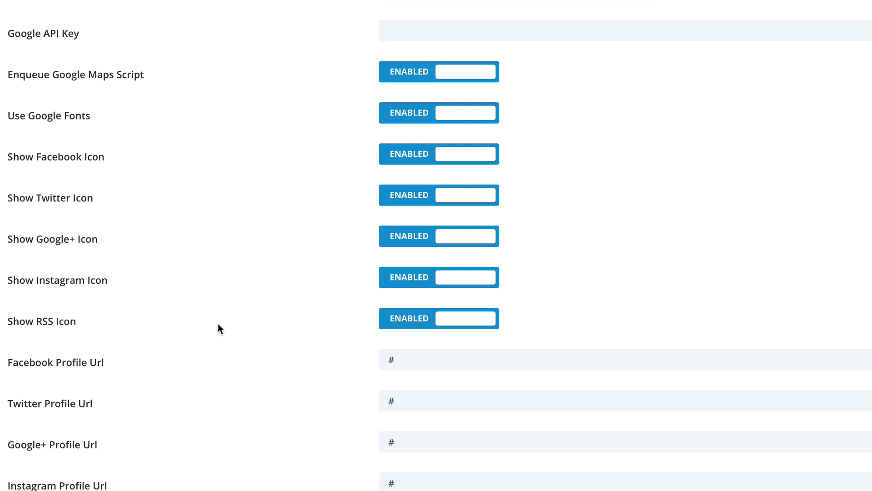
scroll(218, 323, "down", 5)
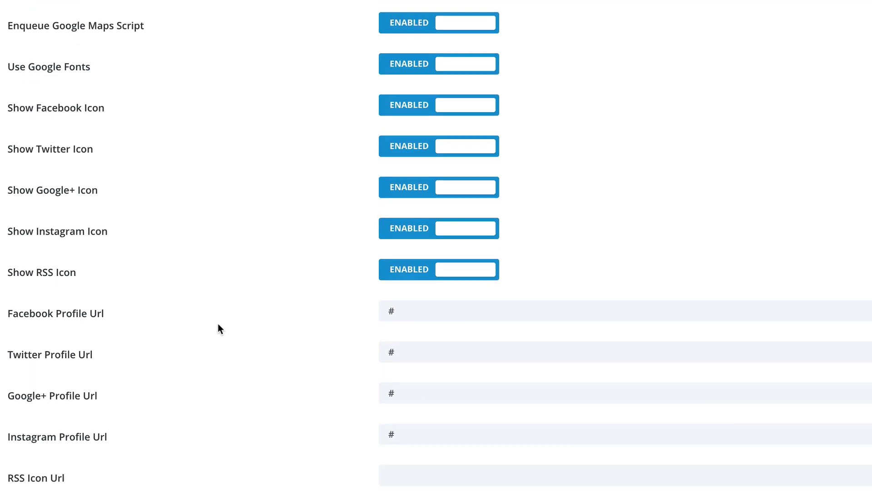
scroll(218, 323, "down", 5)
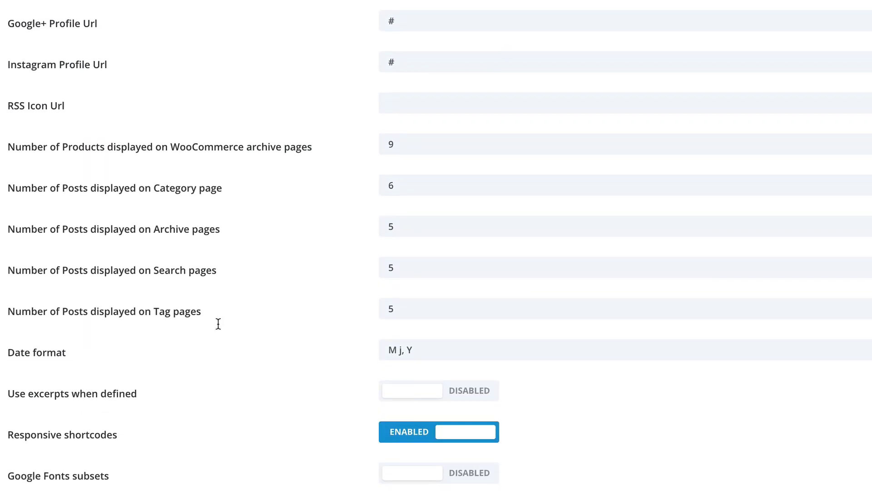
scroll(218, 323, "down", 6)
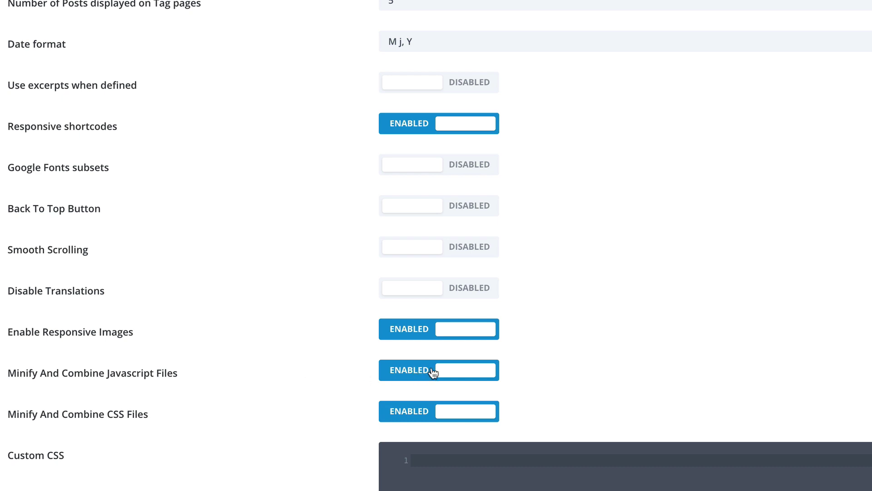
left_click(428, 373)
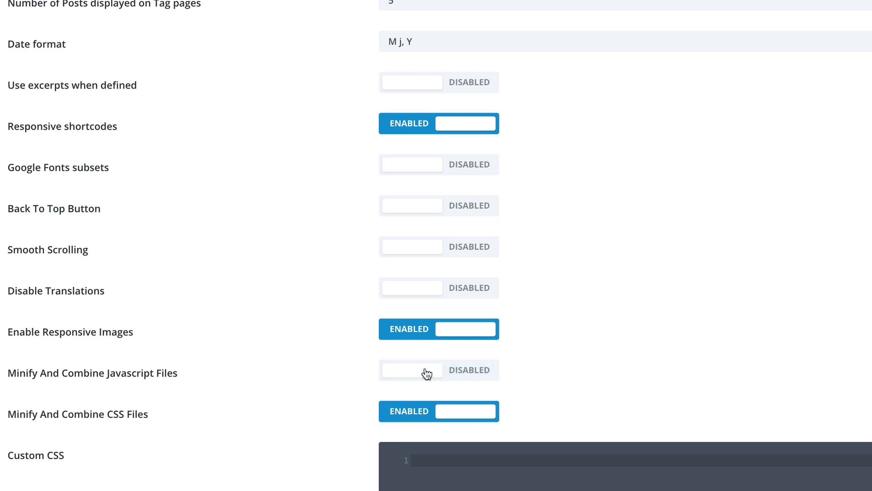
left_click(423, 411)
Step: Save the changed Divi Theme Options
scroll(354, 422, "down", 3)
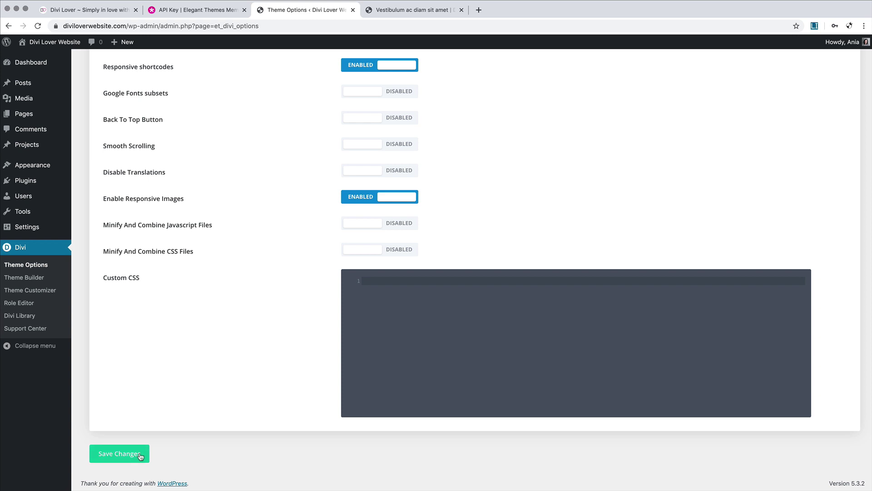
left_click(119, 454)
scroll(139, 453, "up", 7)
scroll(139, 452, "up", 12)
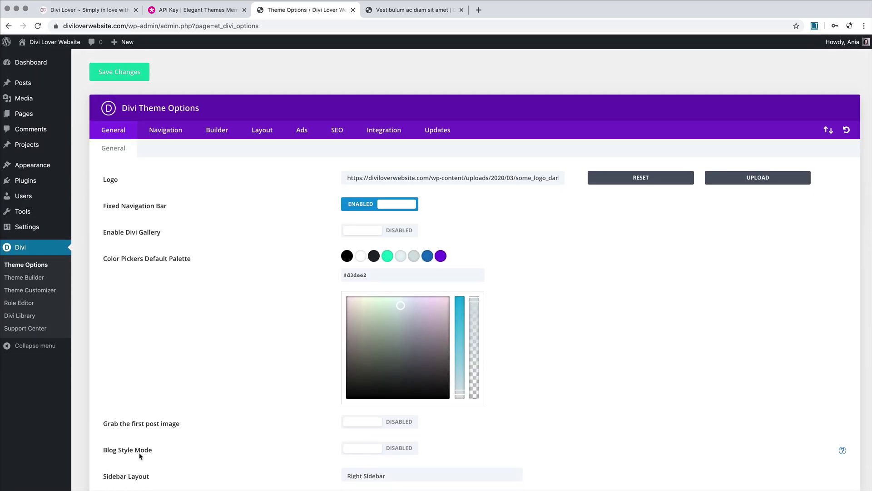
Step: Set Static CSS File Generation to Disabled in Builder > Advanced and save the theme options
left_click(166, 132)
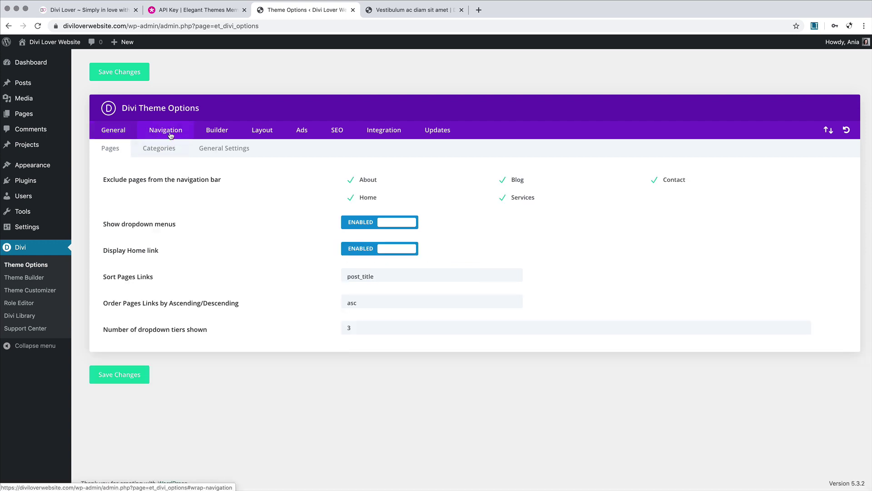
left_click(223, 134)
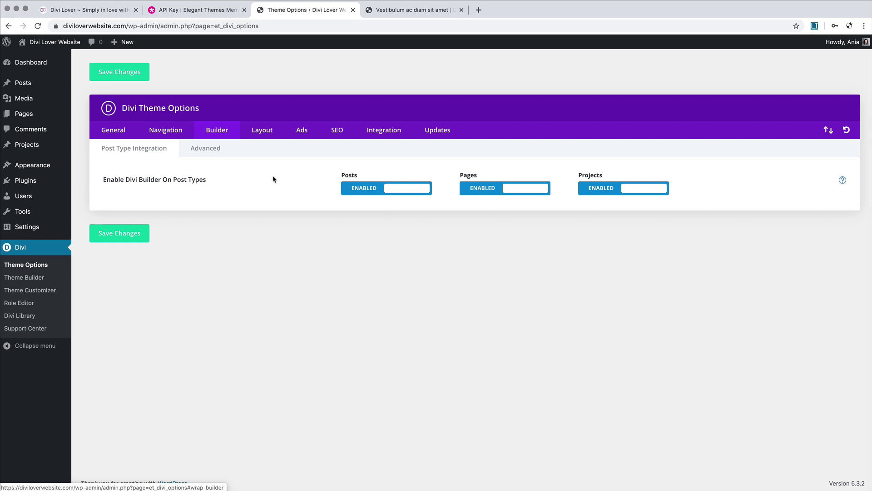
left_click(209, 156)
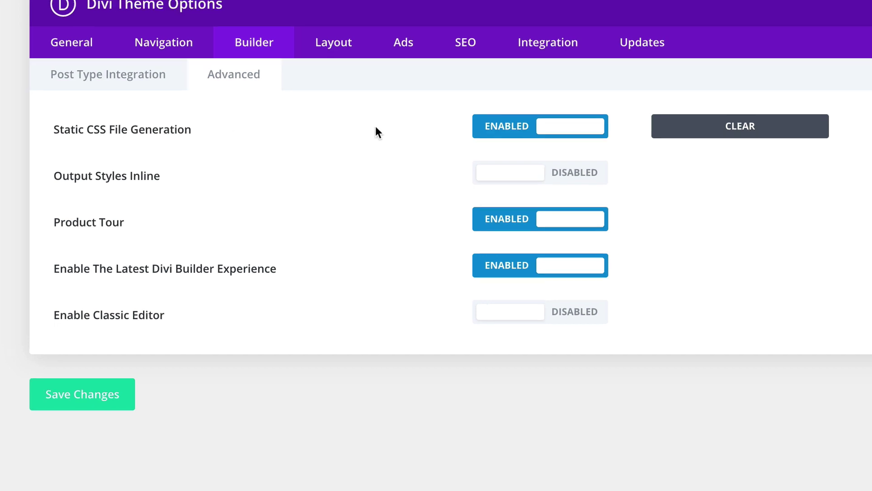
left_click(528, 132)
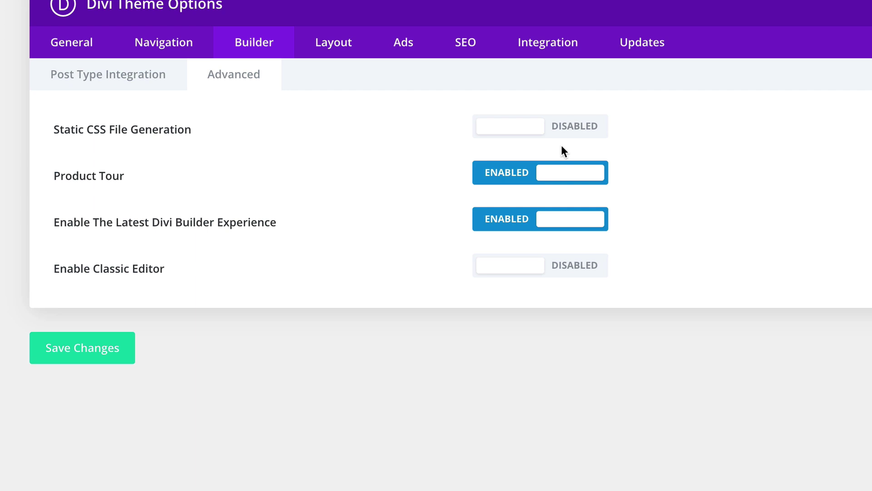
left_click(112, 348)
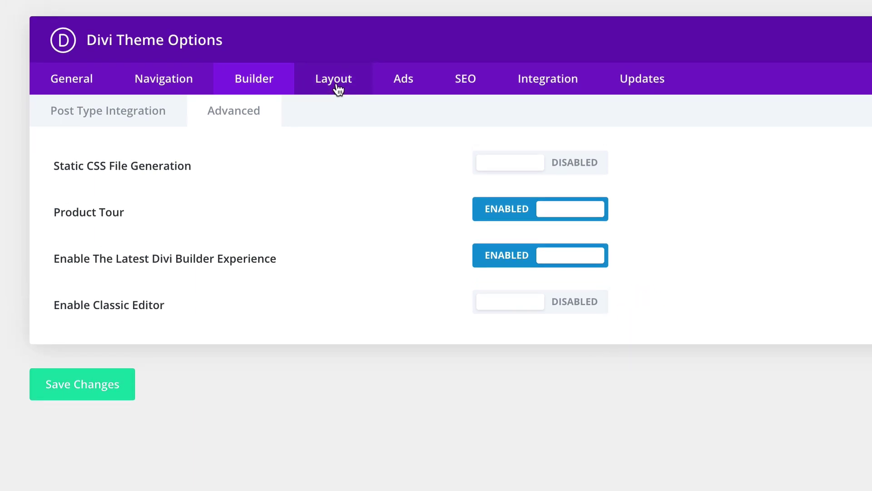
Step: Turn off Date and Categories in the Single Post Layout post info and save
left_click(339, 58)
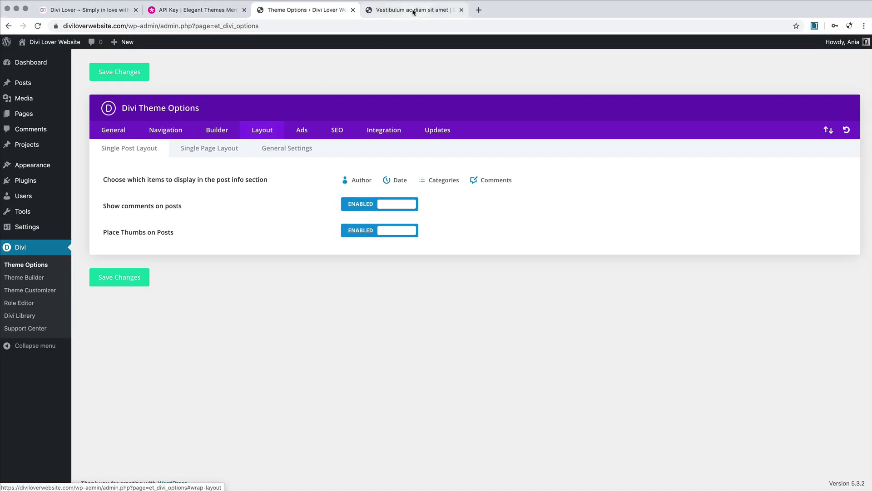
left_click(414, 11)
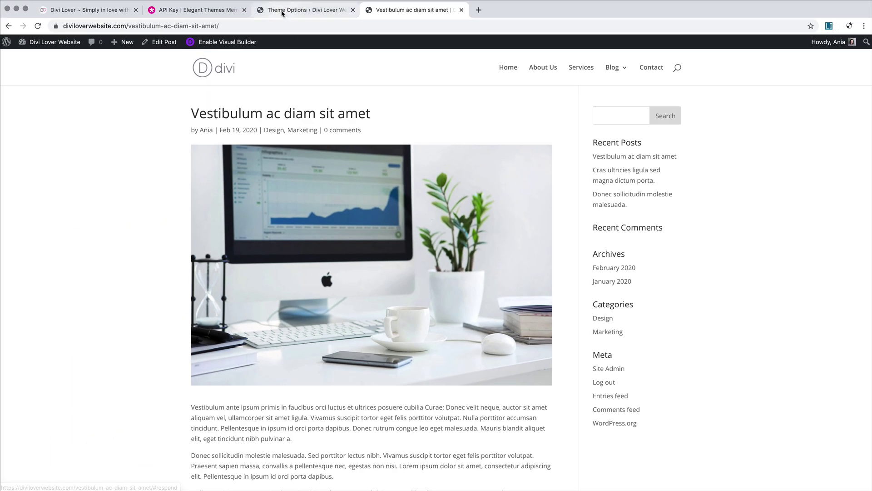
left_click(281, 11)
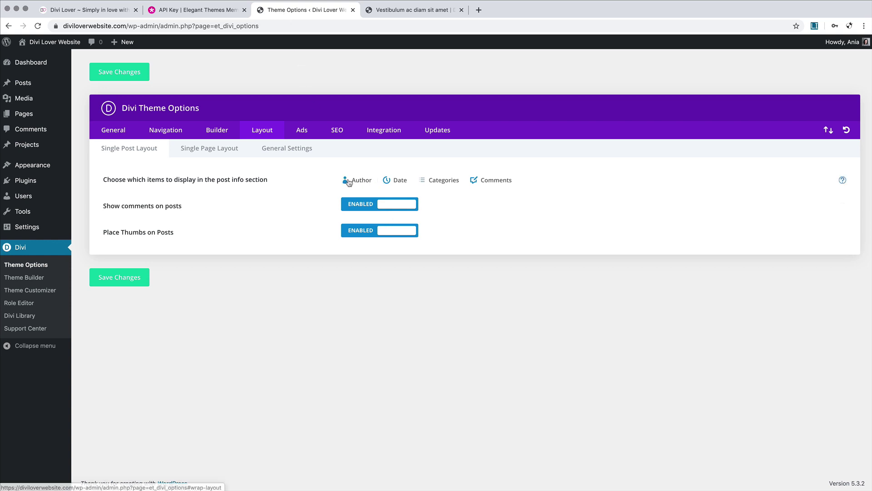
left_click(398, 182)
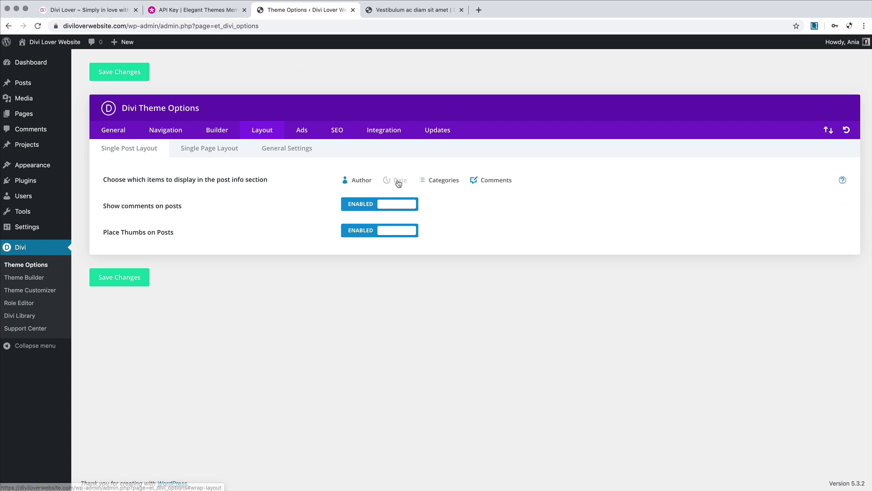
left_click(443, 182)
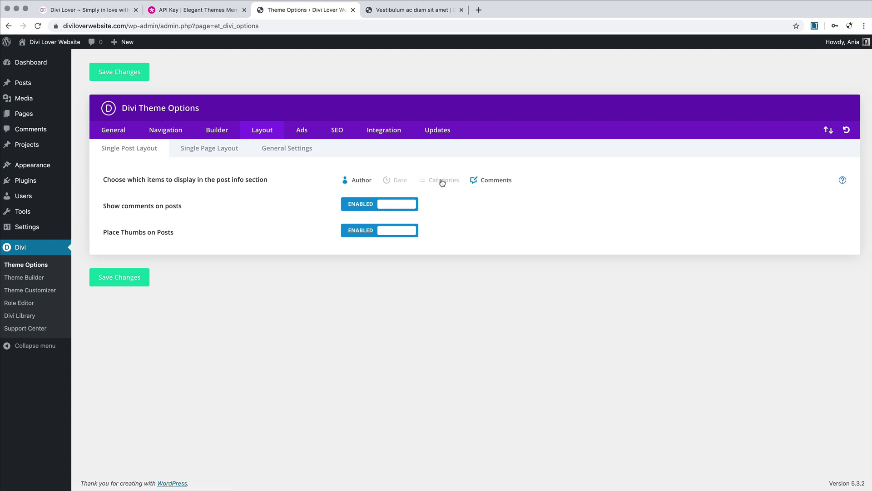
left_click(123, 278)
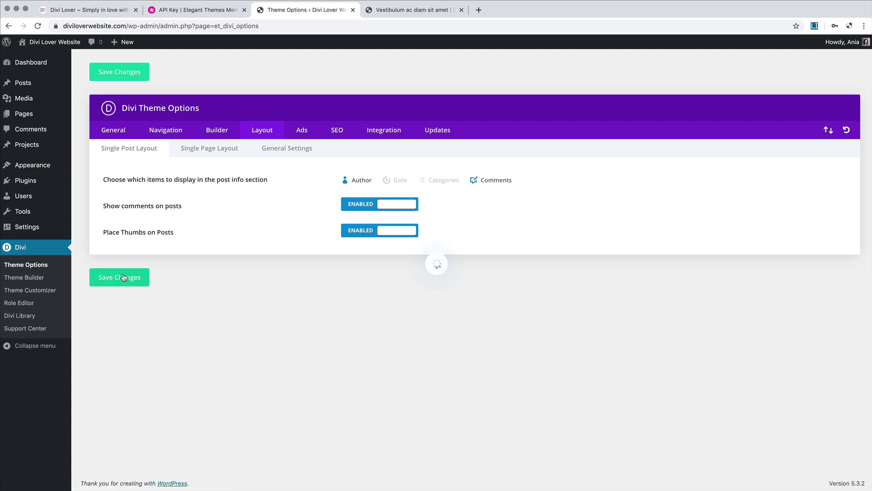
Step: Reload the blog post to confirm only author and comments show, then return to Theme Options
left_click(411, 9)
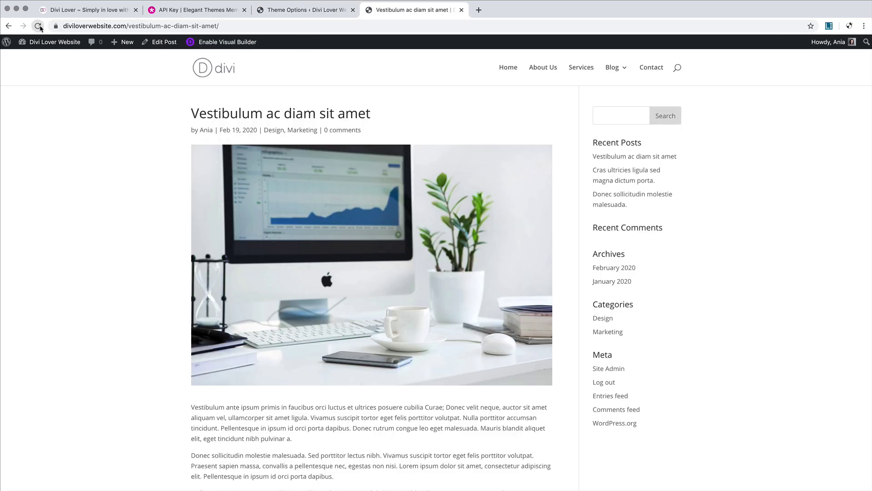
left_click(39, 26)
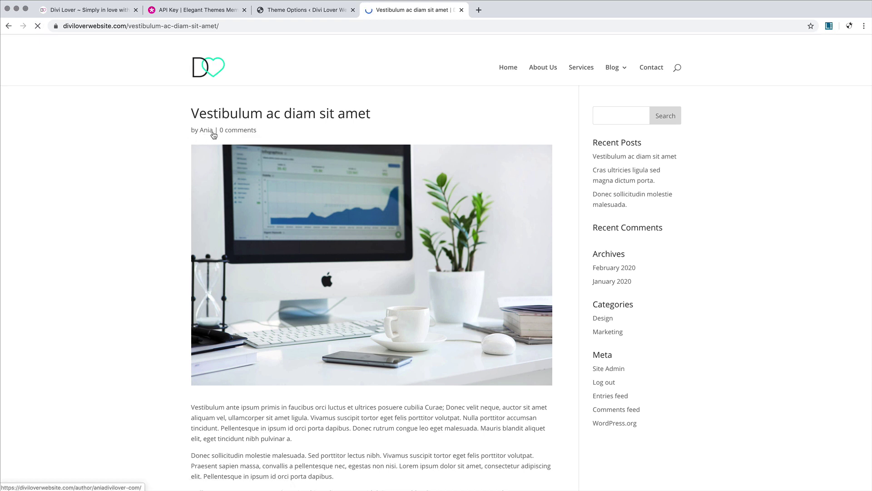
left_click(289, 10)
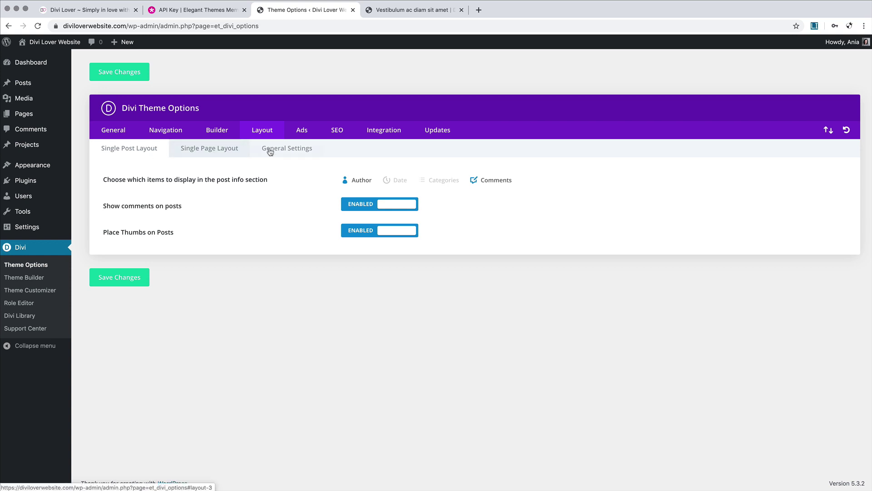
Step: Compare the General Settings post info with the live Blog page, then show the Single Page Layout options
left_click(296, 150)
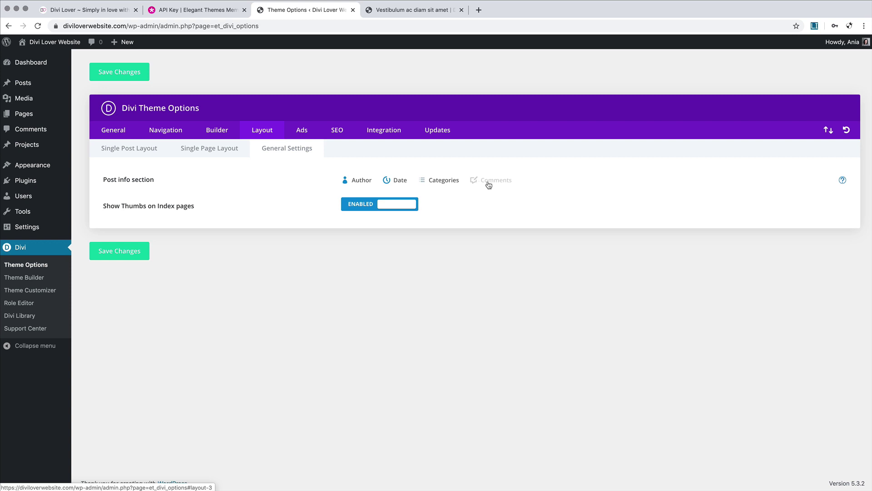
left_click(401, 10)
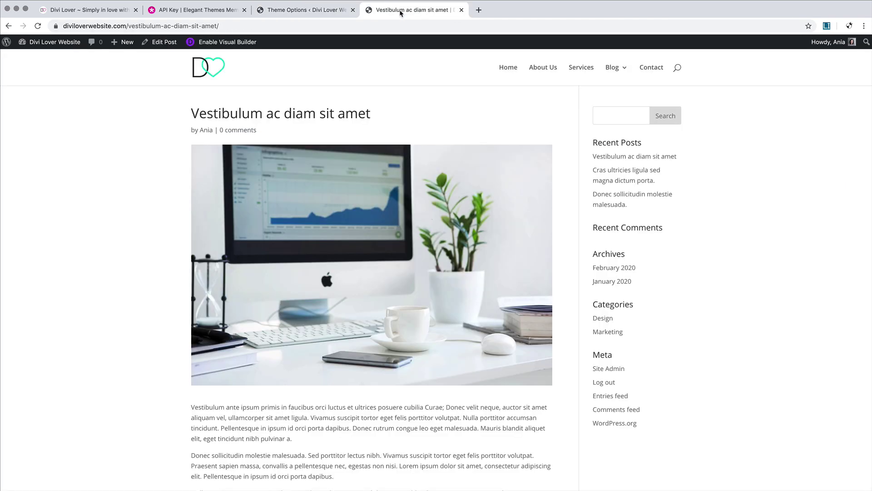
left_click(612, 69)
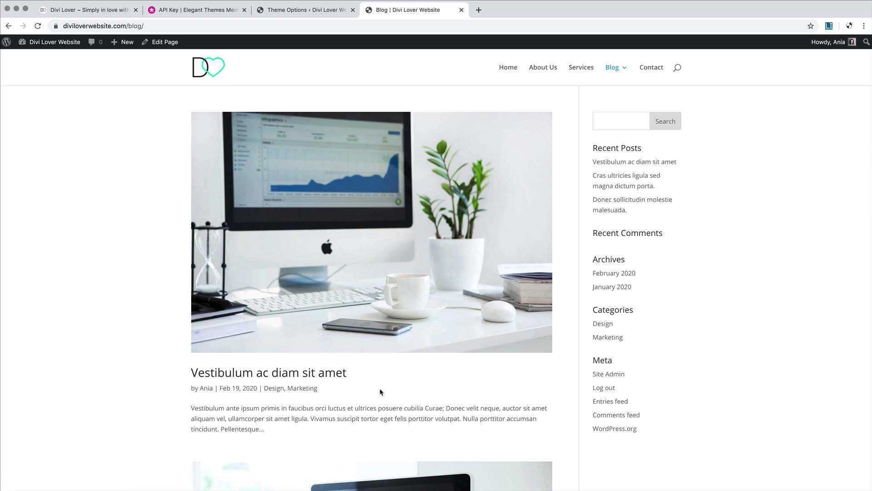
left_click(307, 10)
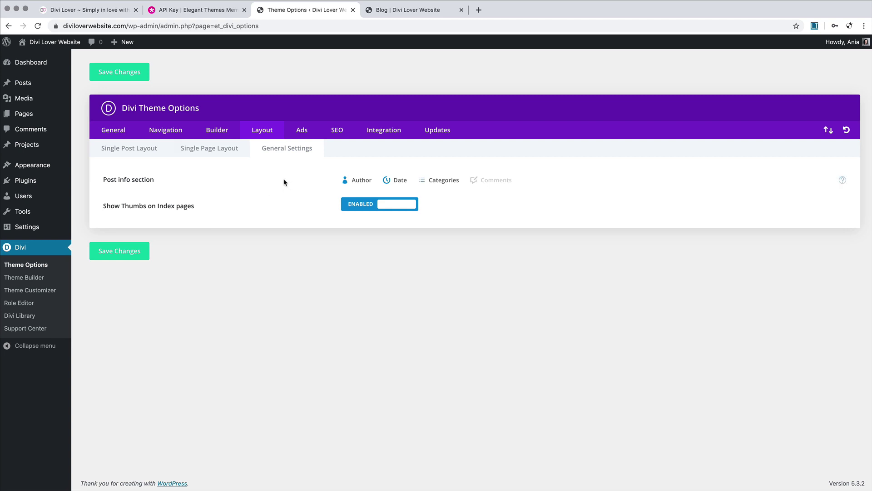
left_click(209, 153)
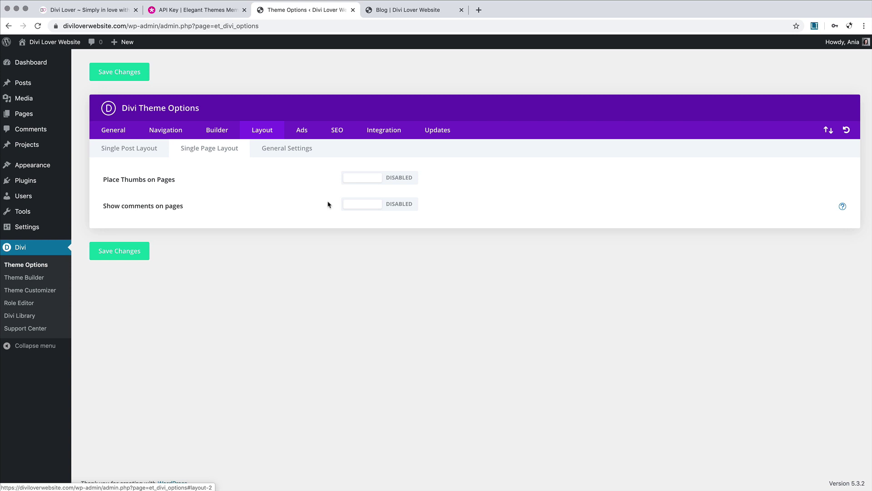
Step: Look through the Ads and SEO tabs, then view the Integration tab's header, body, top and bottom code settings
left_click(311, 138)
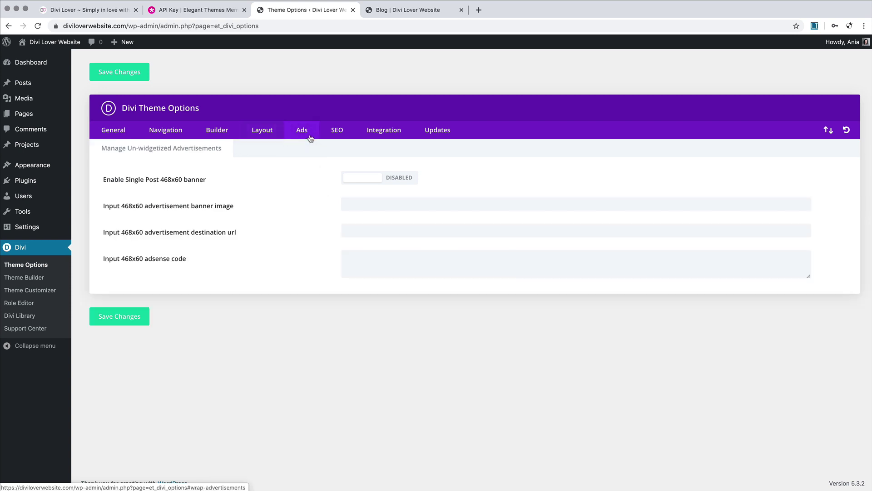
left_click(340, 138)
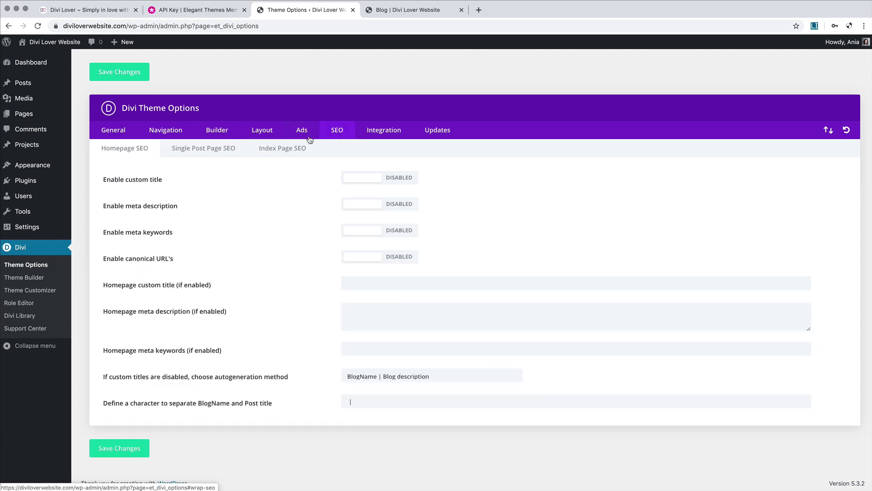
left_click(308, 139)
left_click(332, 135)
left_click(387, 134)
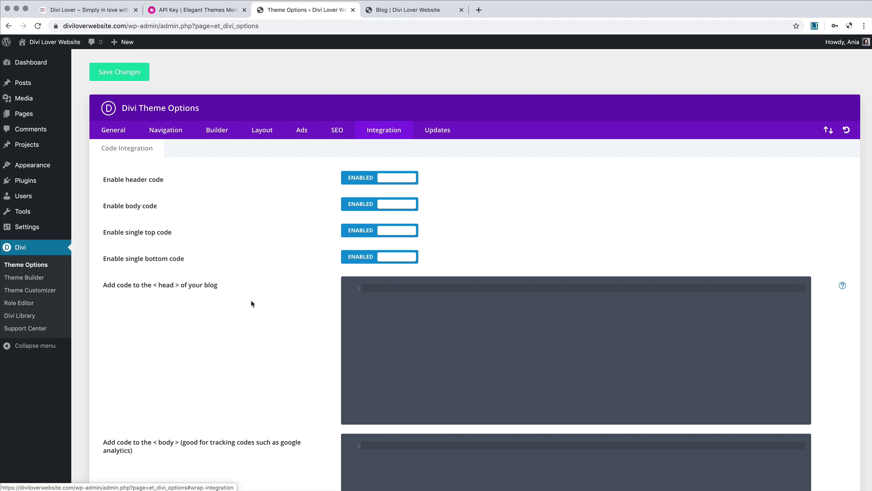
Step: Show the Updates tab with its empty Username and API Key fields
scroll(252, 303, "down", 2)
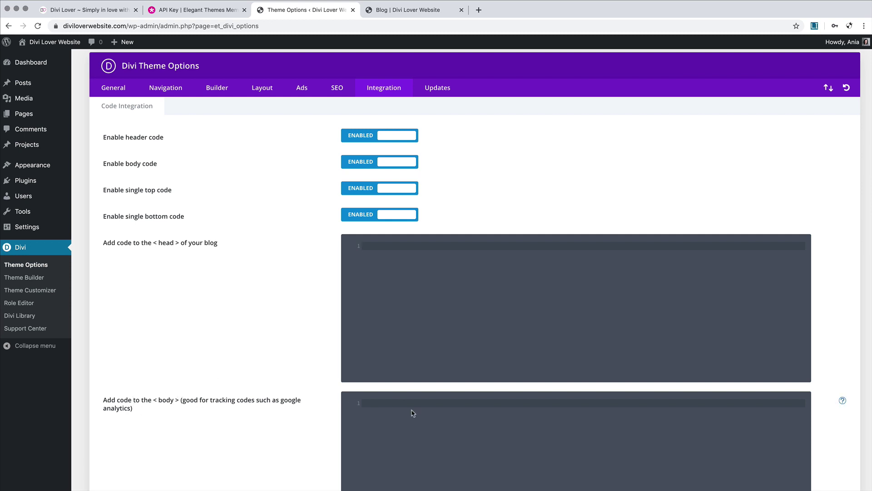
scroll(405, 351, "up", 1)
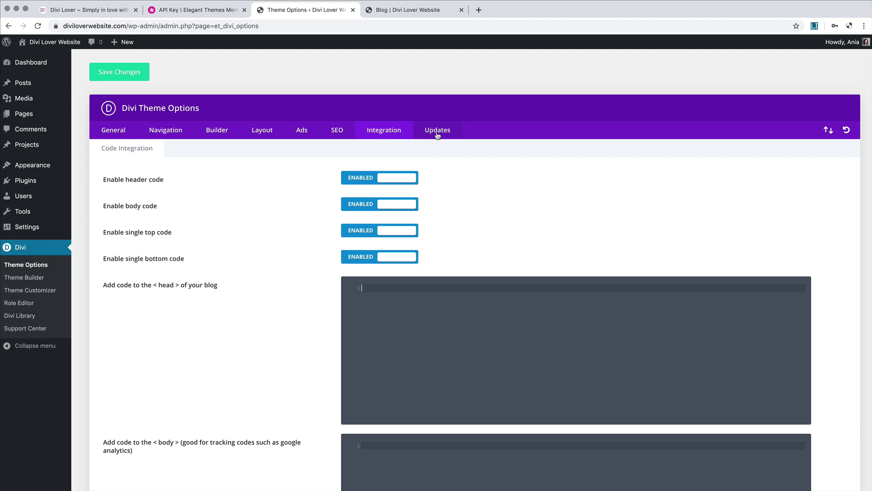
left_click(441, 132)
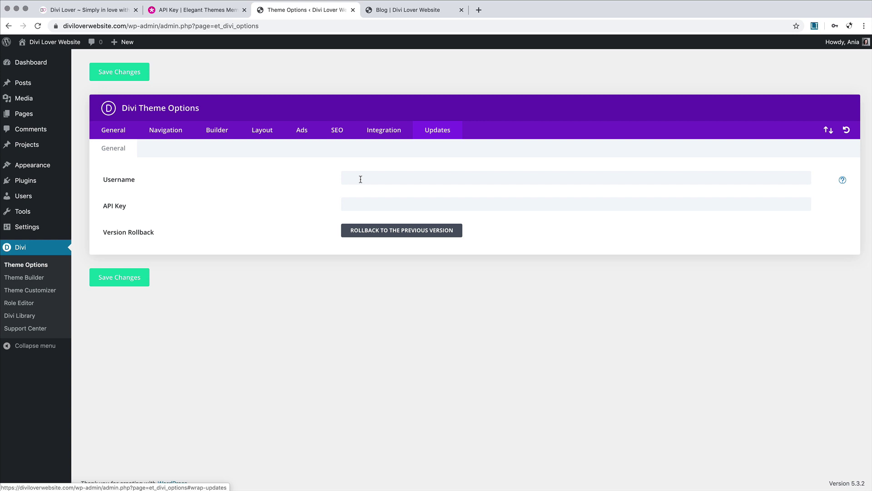
Step: Switch to the 'API Key | Elegant Themes' tab showing the Members Area API keys
left_click(212, 11)
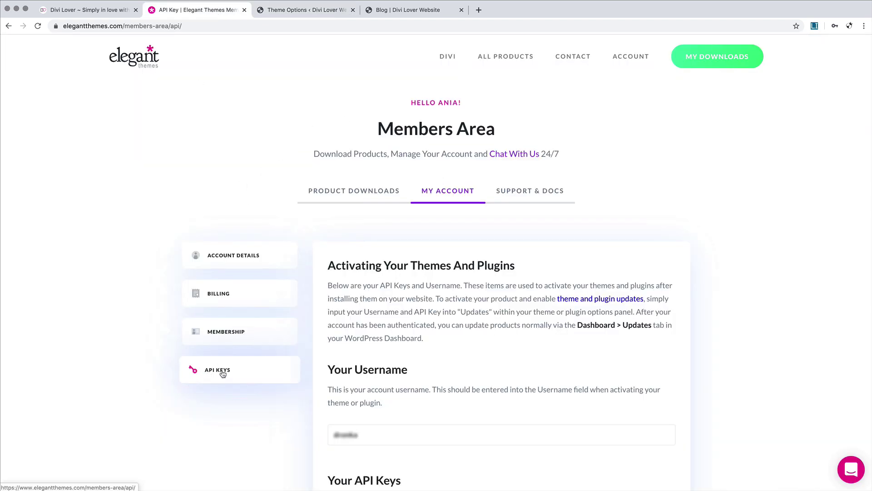
Step: Copy the first key under Your API Keys and return to the Divi Updates tab
scroll(330, 386, "down", 5)
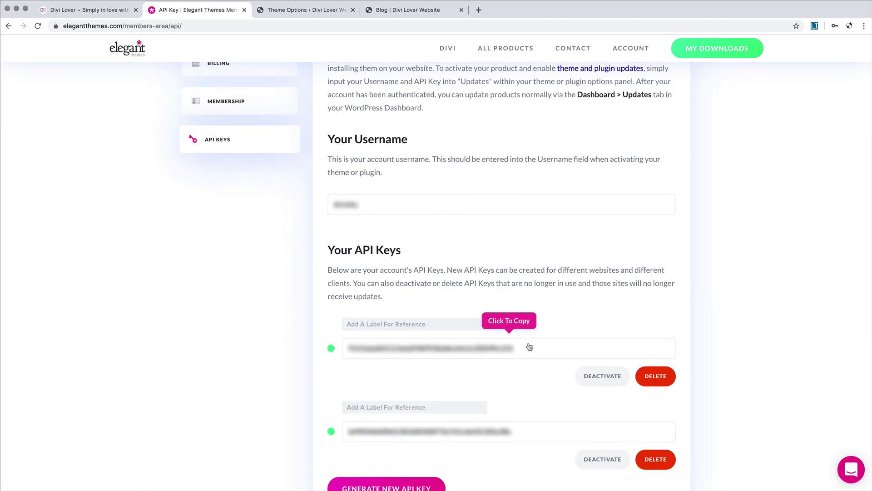
left_click(504, 348)
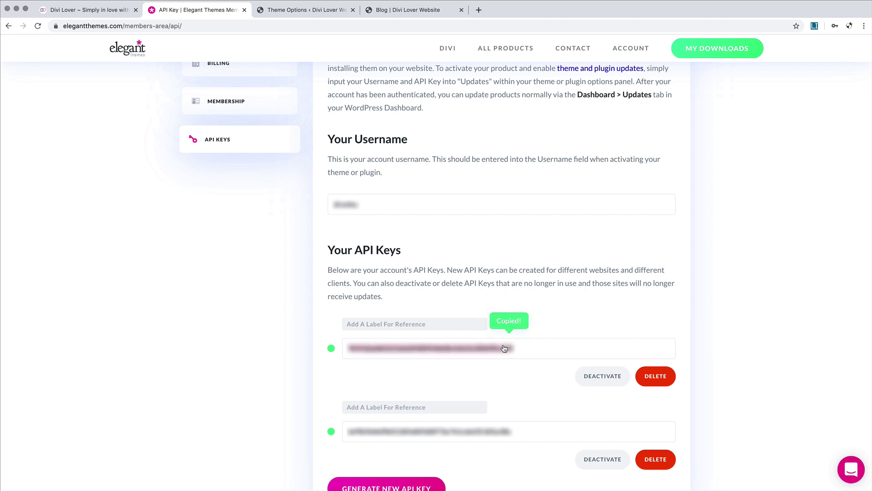
left_click(285, 10)
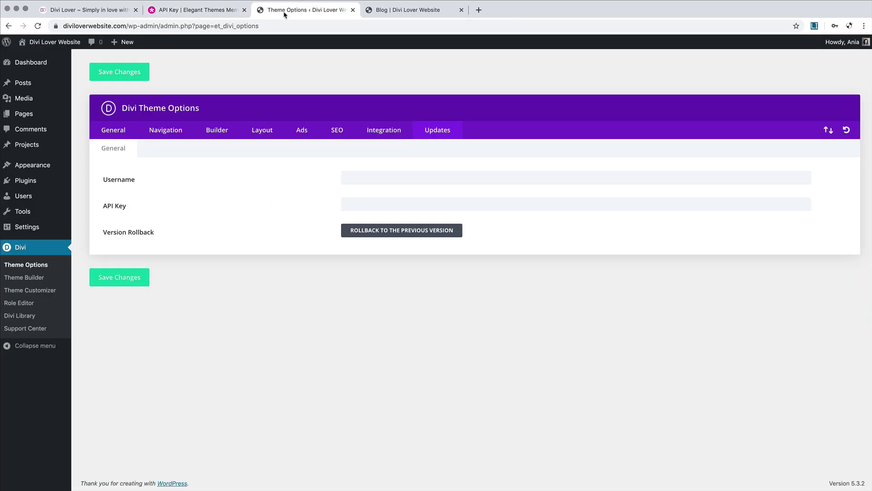
Step: Paste the API key and enter the account username in the Updates fields, then show the Blog page
left_click(386, 204)
key("super+v")
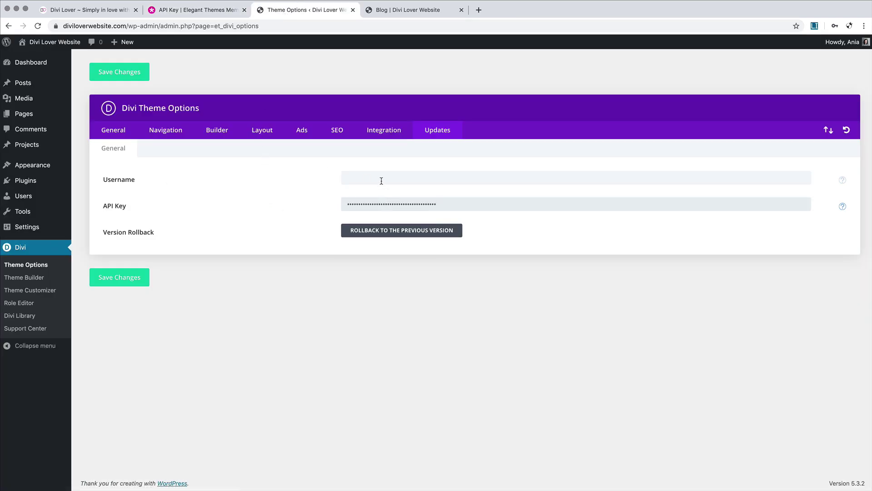
left_click(380, 177)
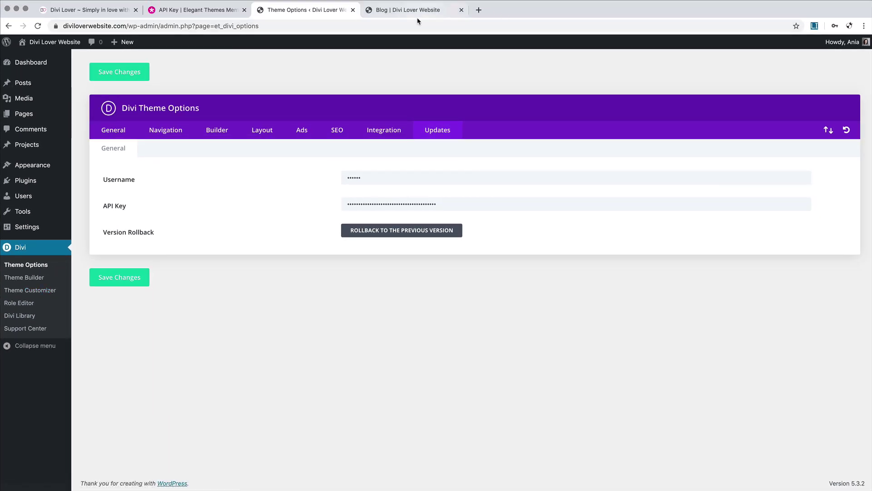
left_click(415, 10)
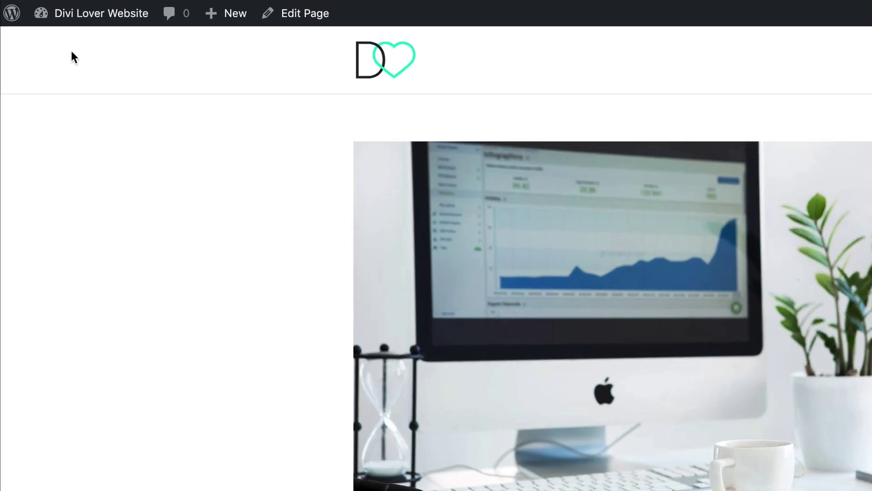
Step: Upload favicon-image.png and set the heart image as the site icon under Site Identity in the Theme Customizer
mouse_move(44, 44)
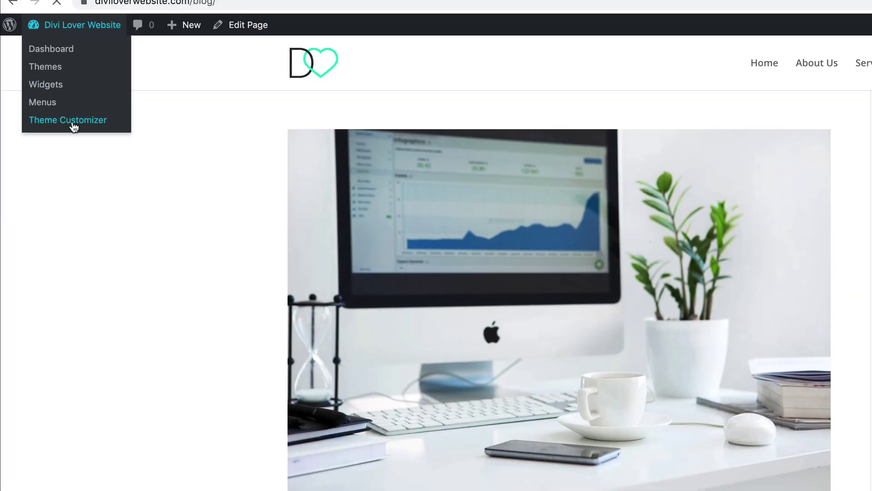
left_click(90, 131)
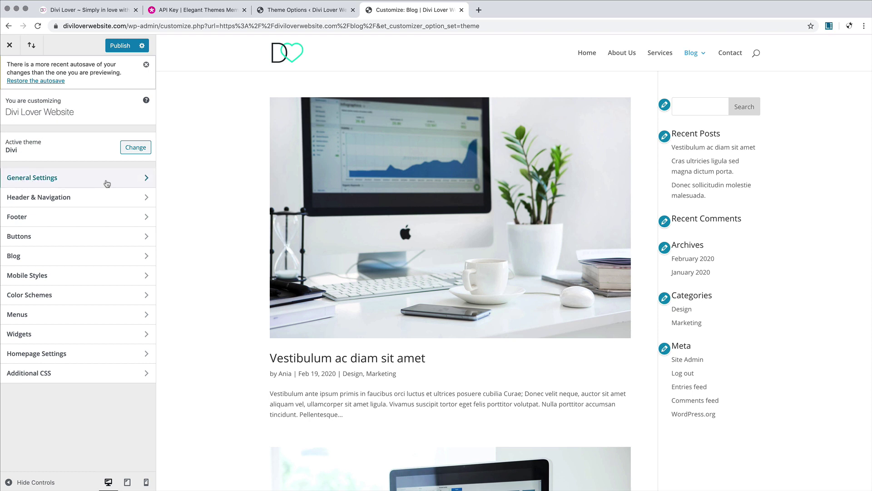
left_click(106, 182)
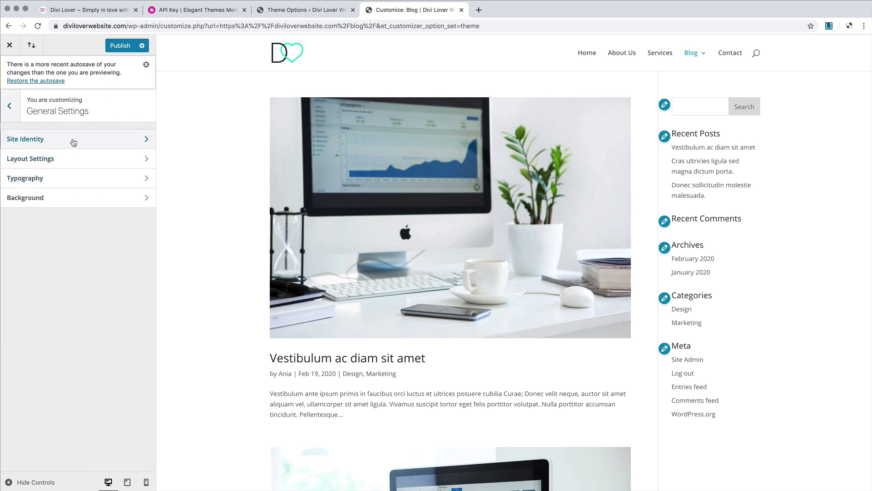
left_click(110, 142)
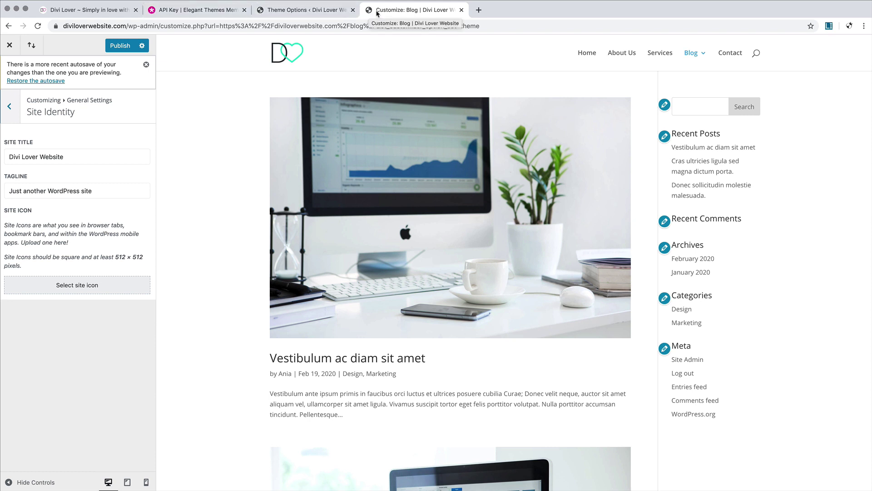
left_click(77, 286)
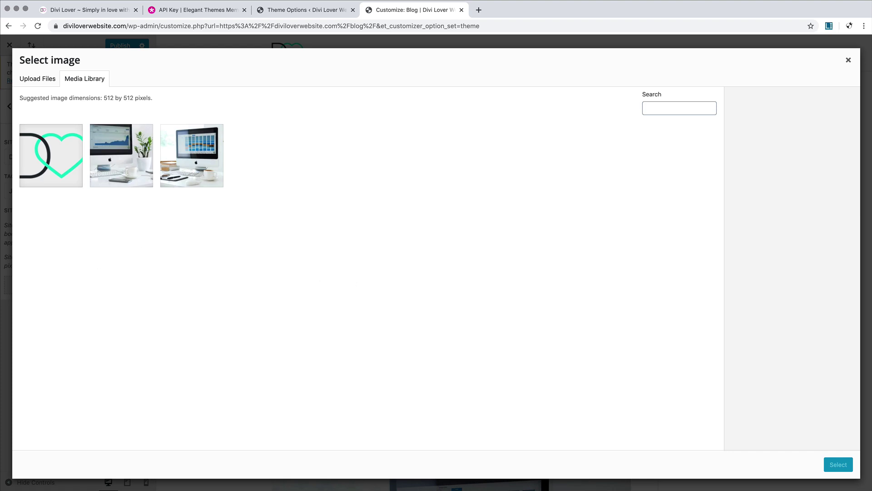
key("super+Tab")
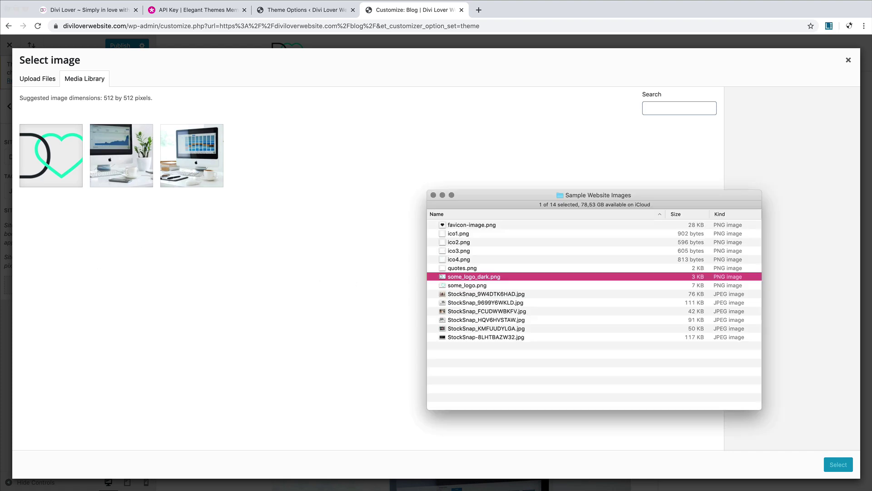
left_click_drag(468, 226, 348, 146)
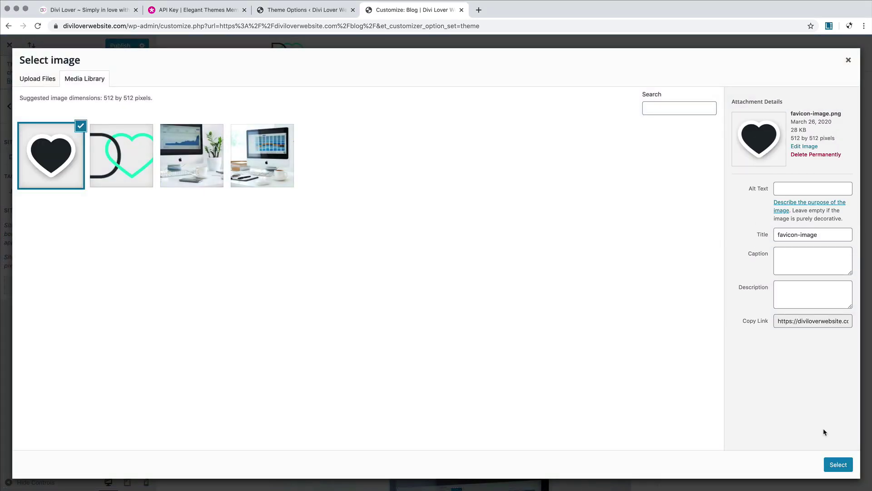
left_click(840, 464)
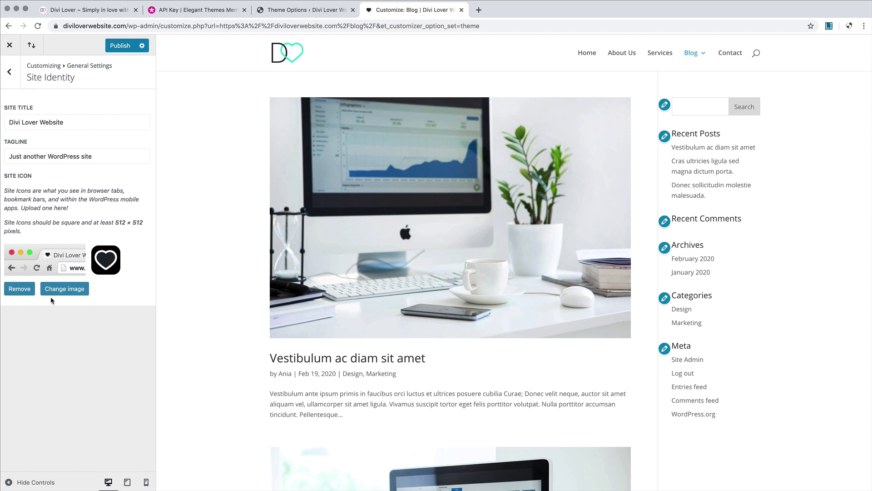
left_click(10, 71)
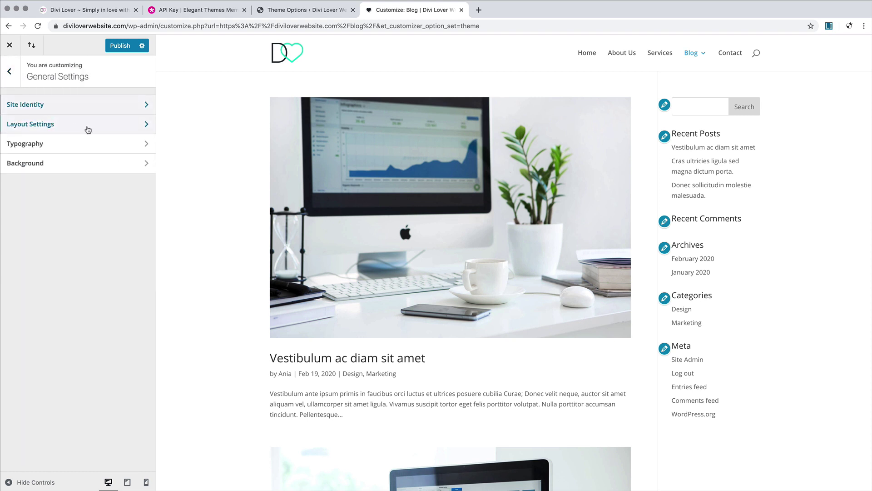
Step: Set the Theme Accent Color in Layout Settings to teal #00d8c6 and publish
left_click(87, 130)
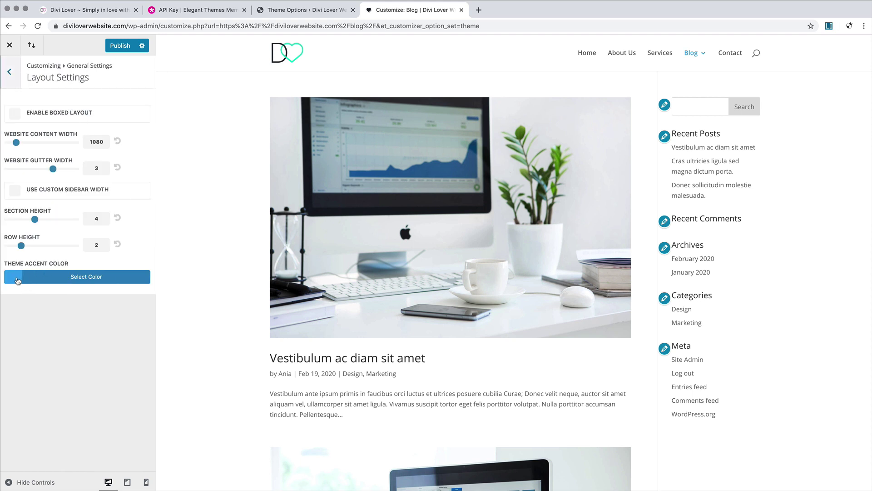
left_click(18, 280)
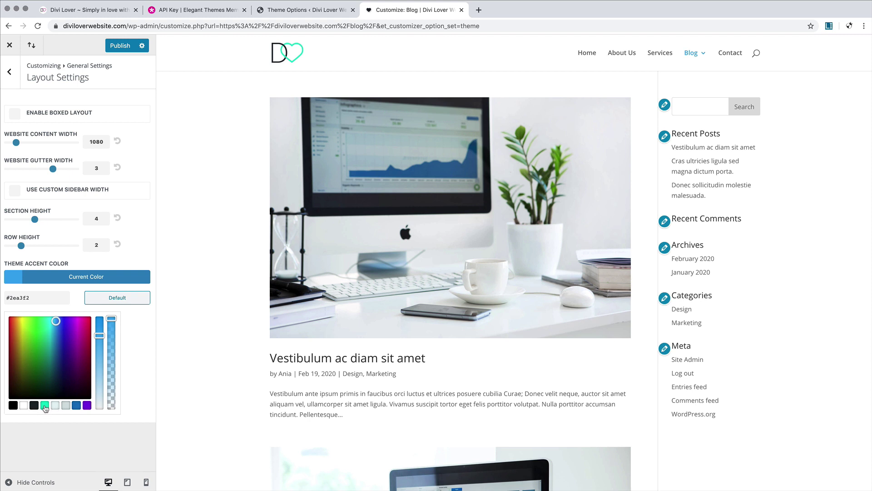
left_click(45, 407)
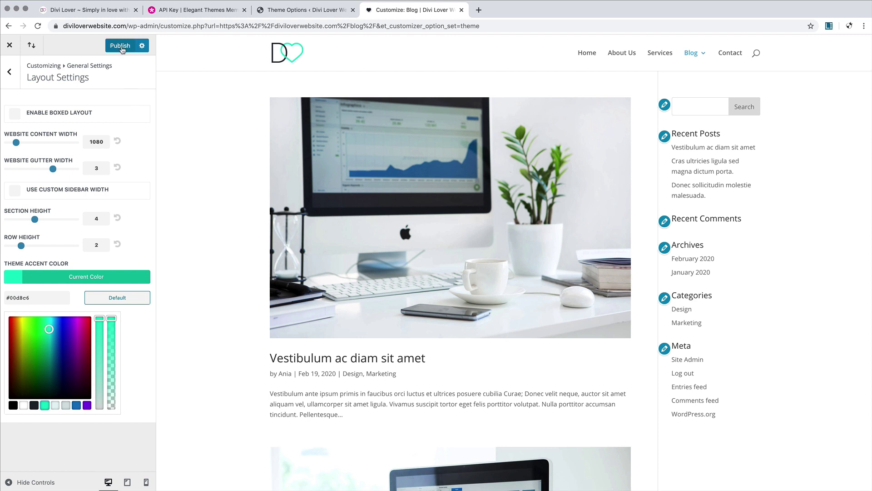
left_click(121, 46)
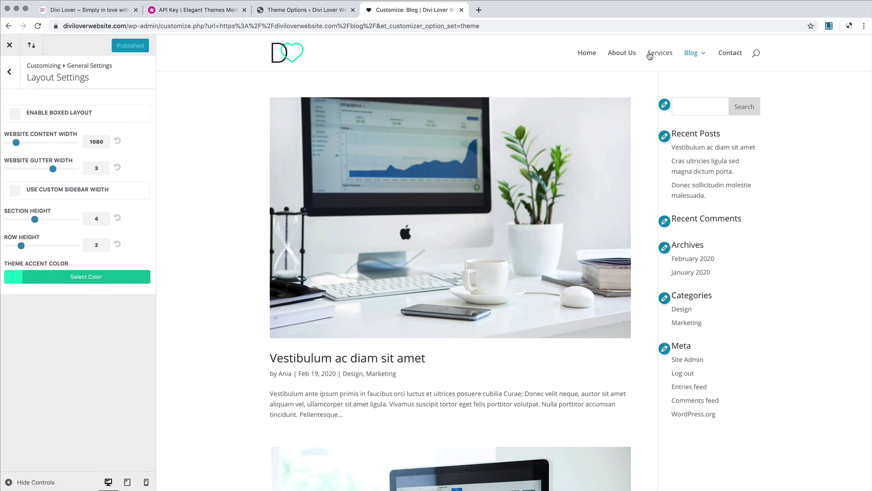
mouse_move(695, 57)
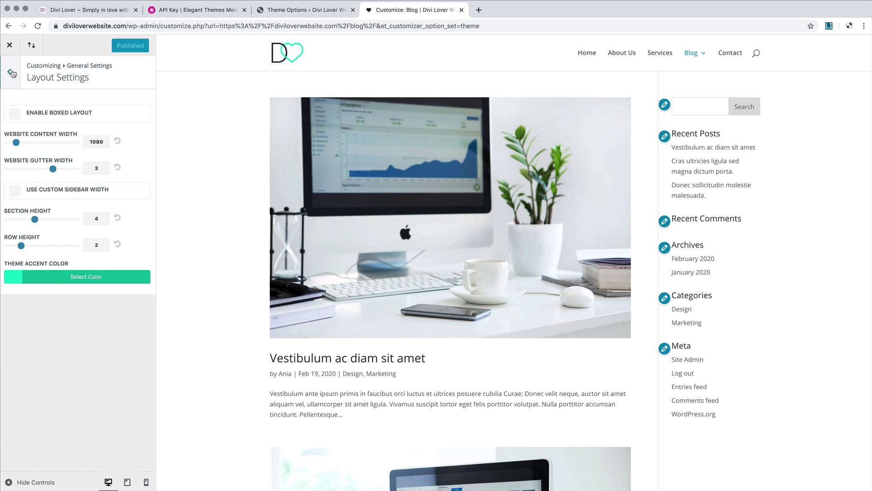
left_click(12, 73)
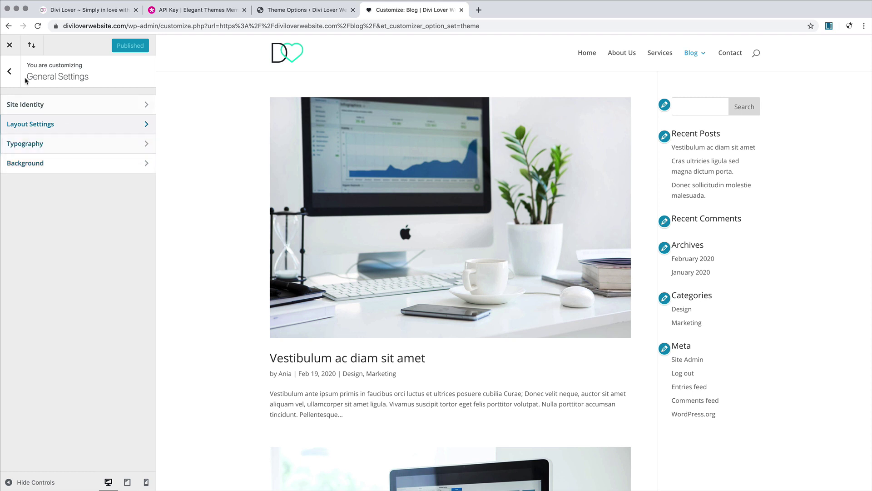
Step: Go back to the main Customizer sections and view the empty Additional CSS editor
left_click(13, 74)
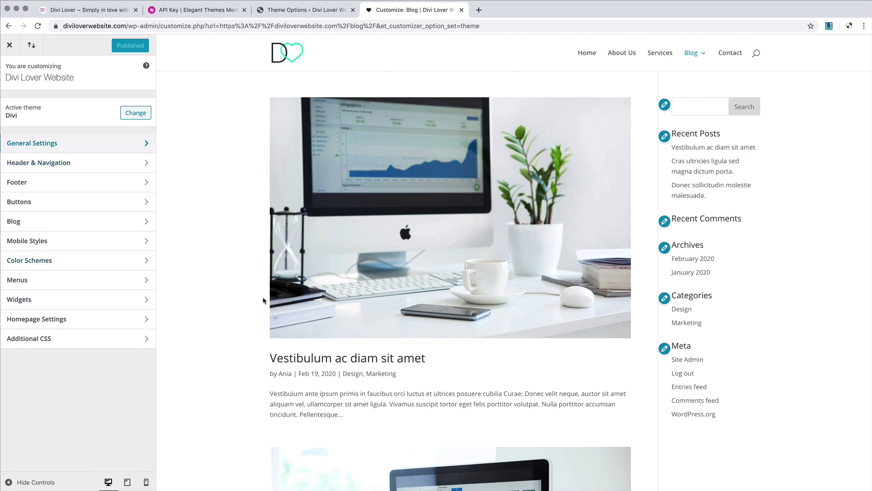
scroll(264, 301, "down", 10)
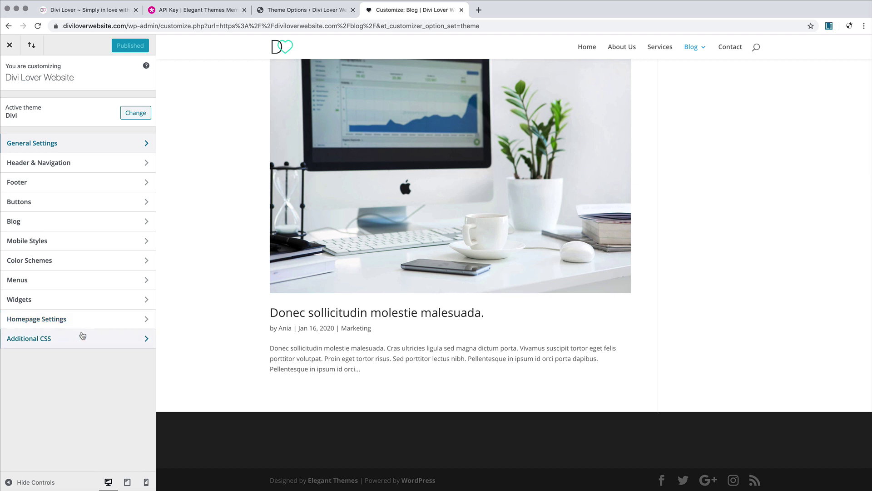
left_click(126, 341)
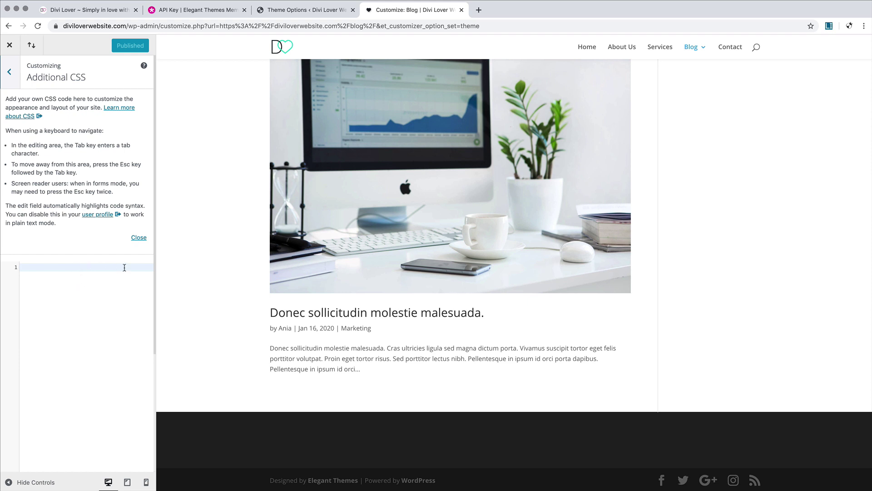
Step: Scroll Divi's General theme options down to the empty Custom CSS box, then go to Divi Support Center
left_click(307, 9)
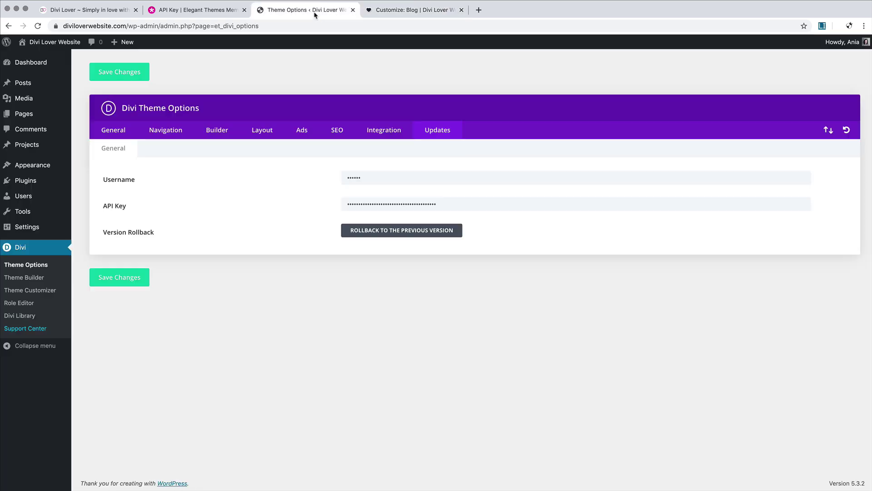
left_click(126, 130)
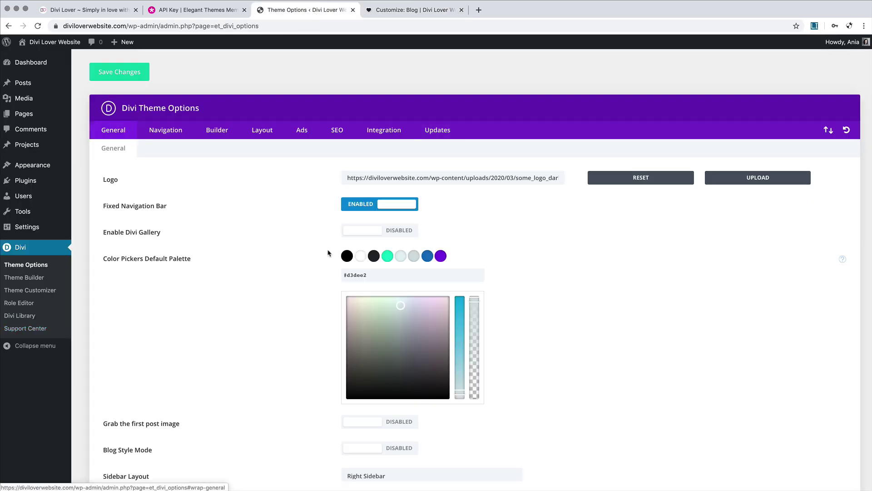
scroll(329, 252, "down", 15)
scroll(329, 253, "down", 1)
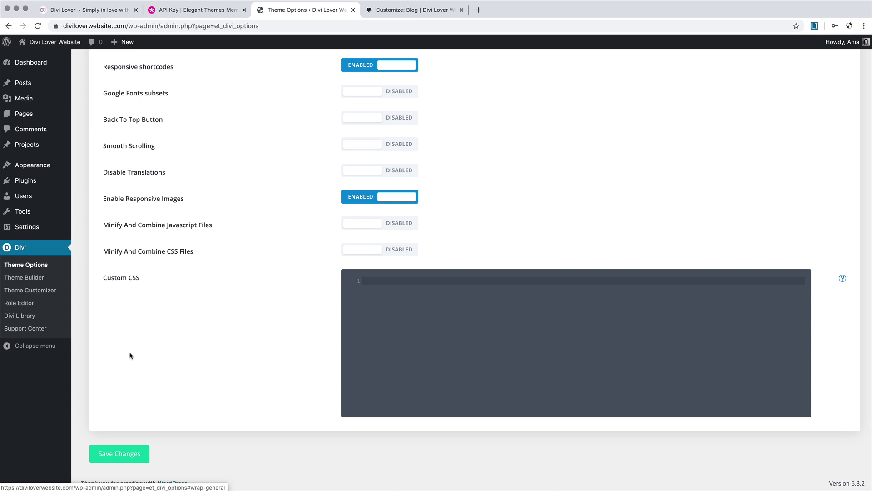
left_click(38, 332)
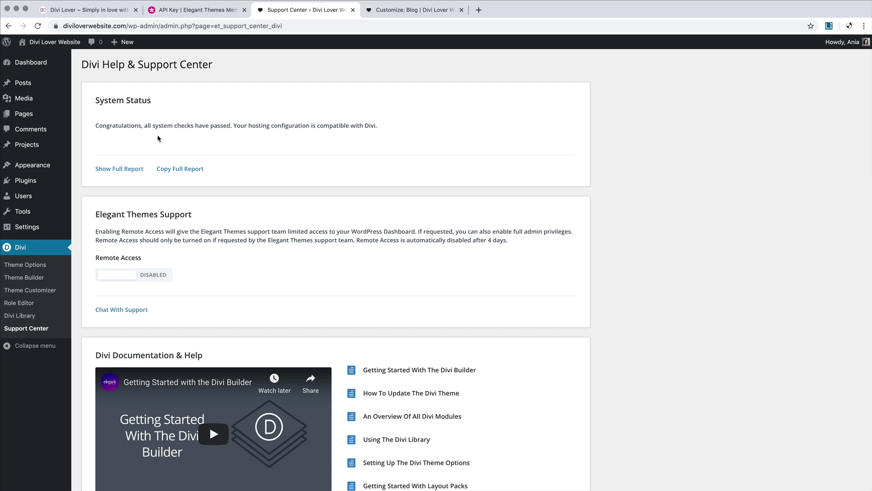
Step: Expand the full system status report in the Help & Support Center
left_click(131, 171)
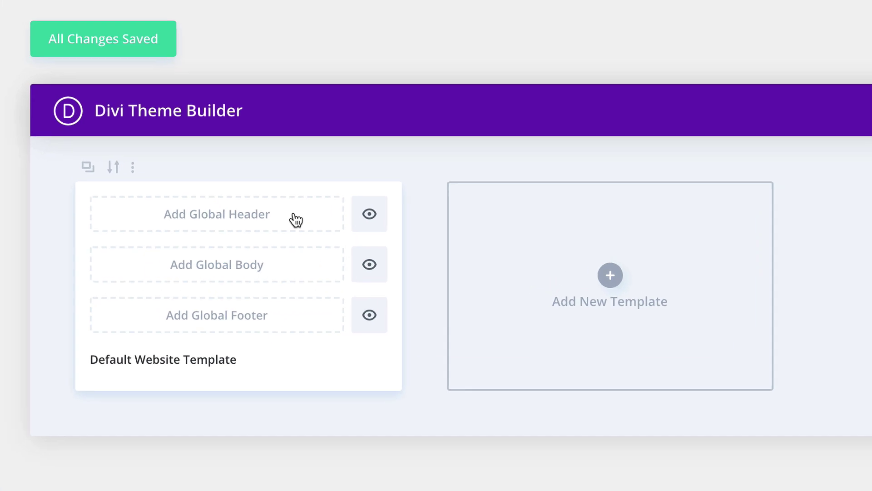
Step: Add a Global Header to the Default Website Template and choose to build it
left_click(208, 223)
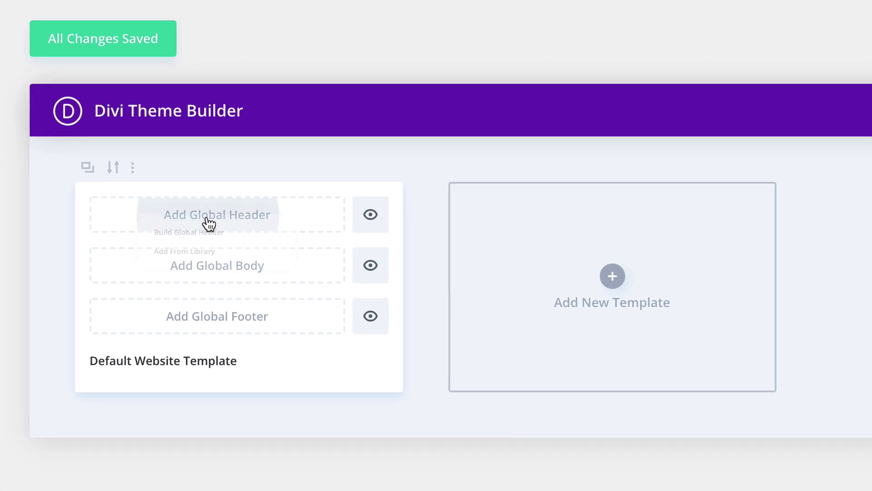
left_click(164, 231)
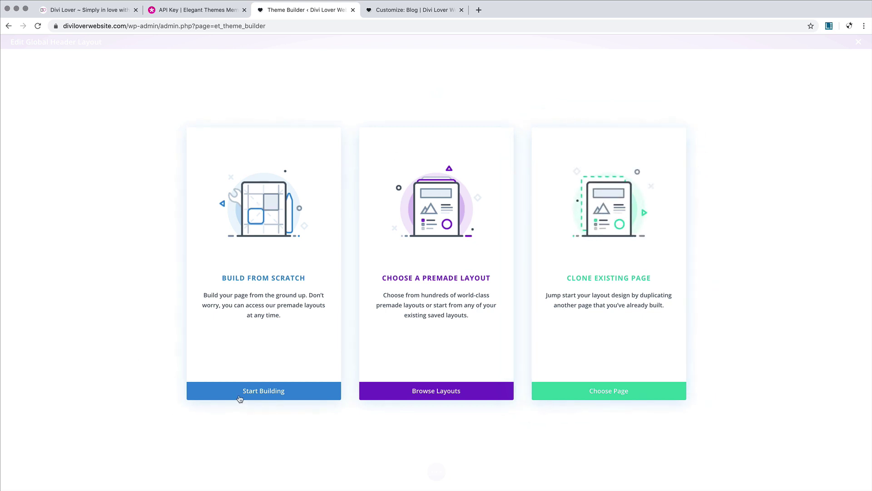
Step: Start the header from scratch with a one-column row holding a Text module
left_click(300, 395)
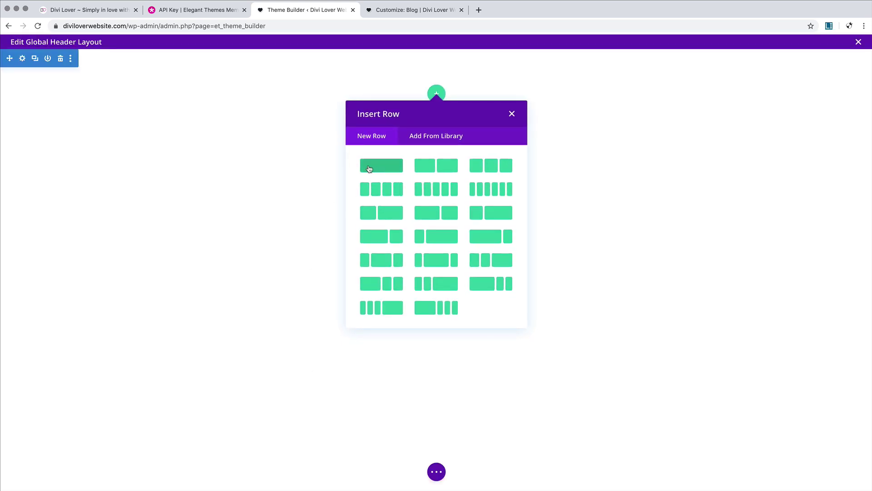
left_click(366, 166)
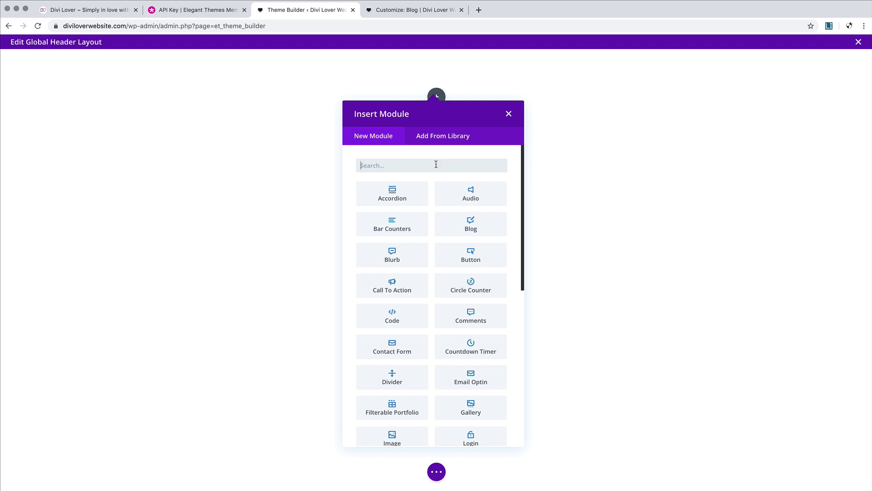
type("text")
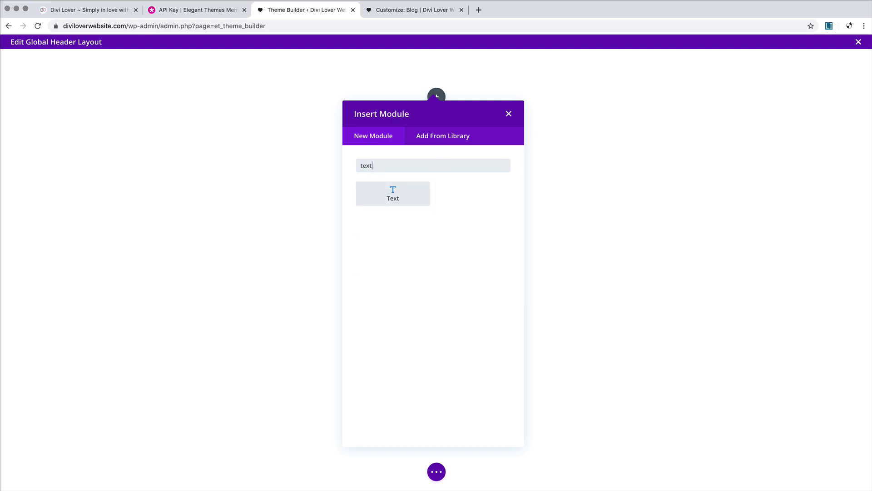
left_click(393, 193)
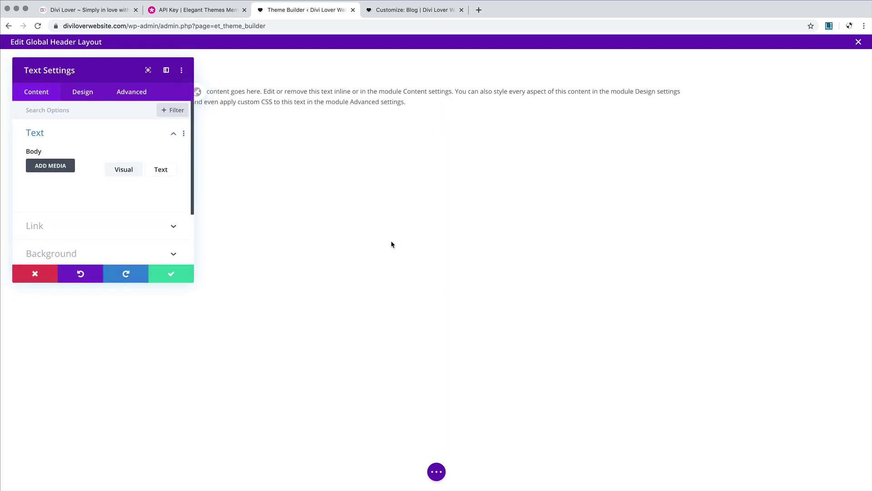
left_click(34, 274)
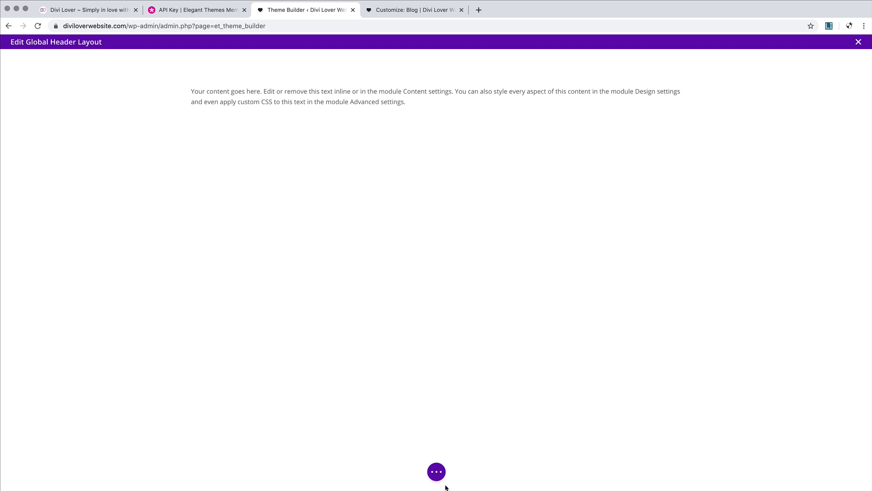
Step: Return the builder toolbar to its original spot and switch to Wireframe View
left_click(437, 473)
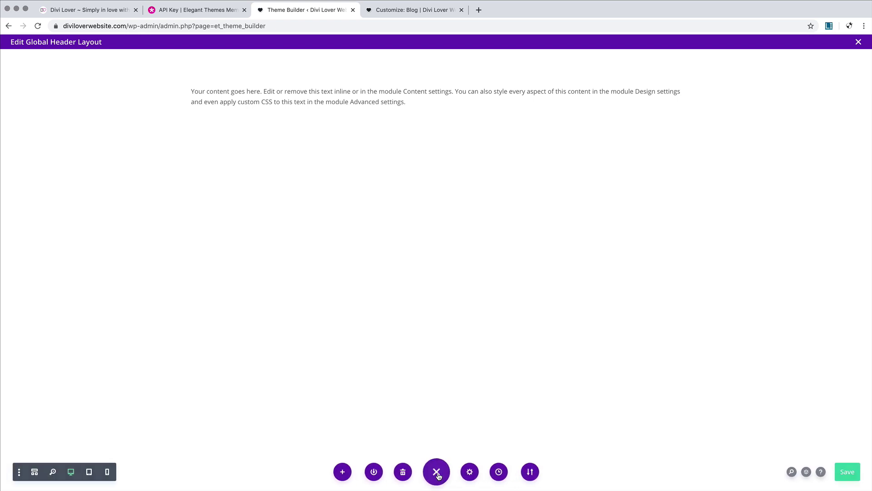
left_click(436, 472)
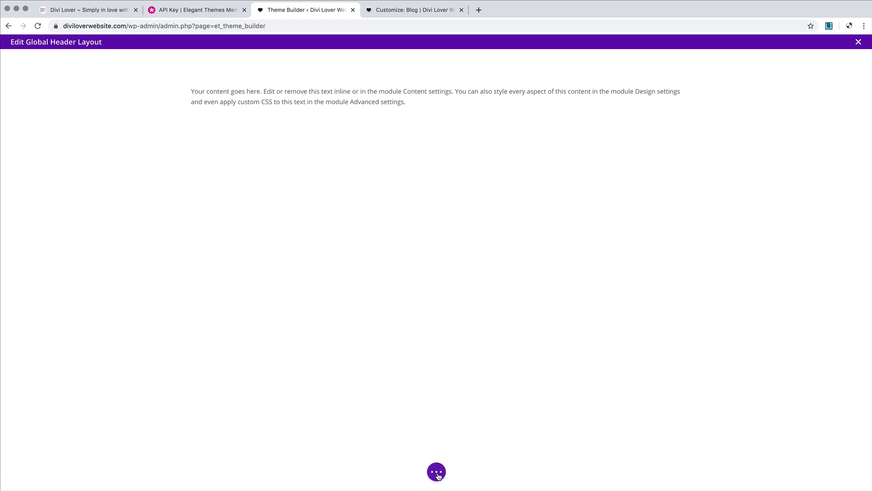
left_click_drag(527, 357, 853, 273)
left_click(854, 274)
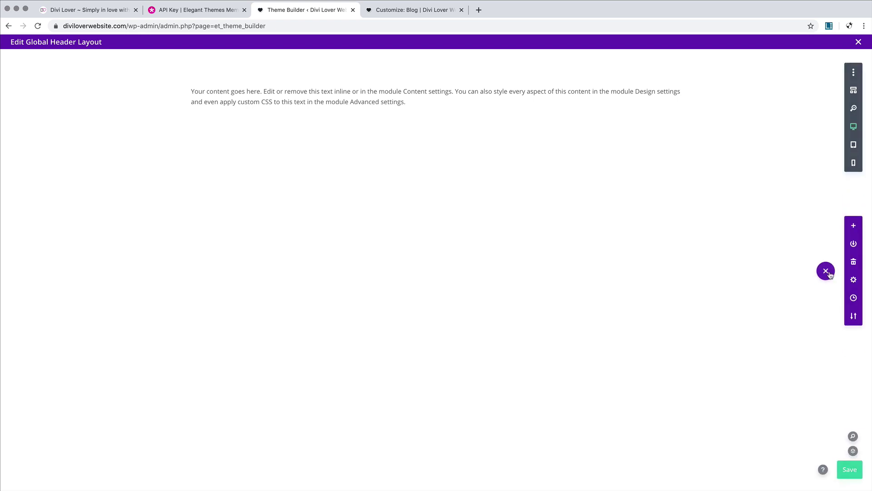
left_click(828, 273)
left_click_drag(852, 271, 437, 469)
left_click(436, 71)
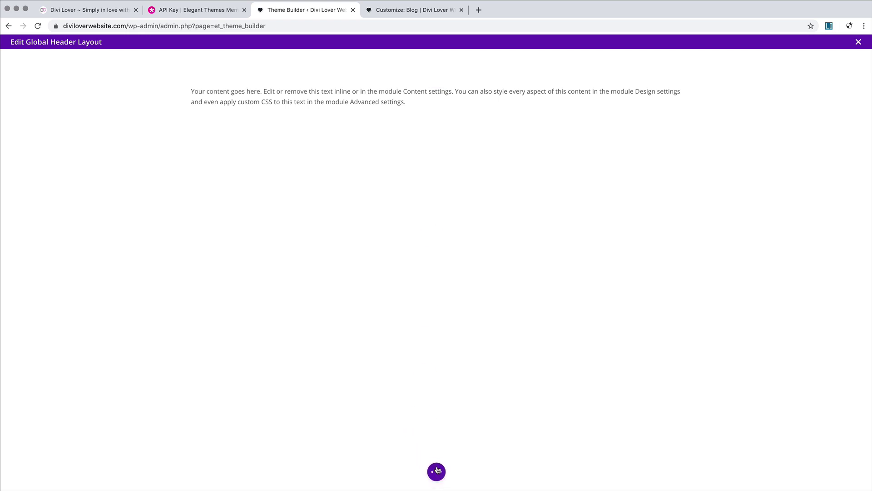
left_click(437, 471)
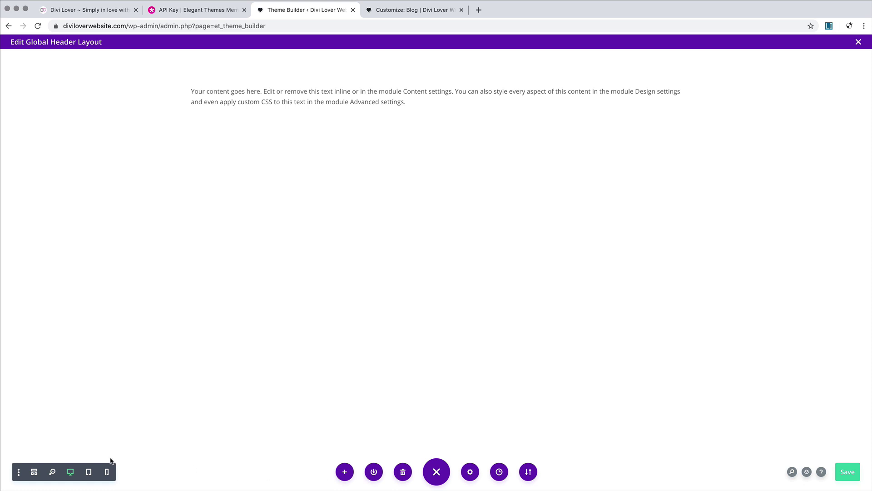
left_click(35, 473)
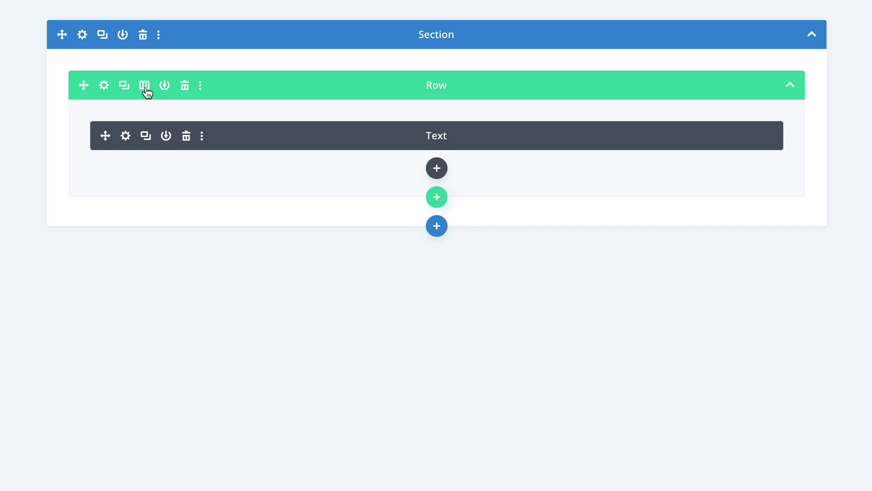
Step: Change the row to two equal columns, keeping the Text module in the left column
left_click(144, 85)
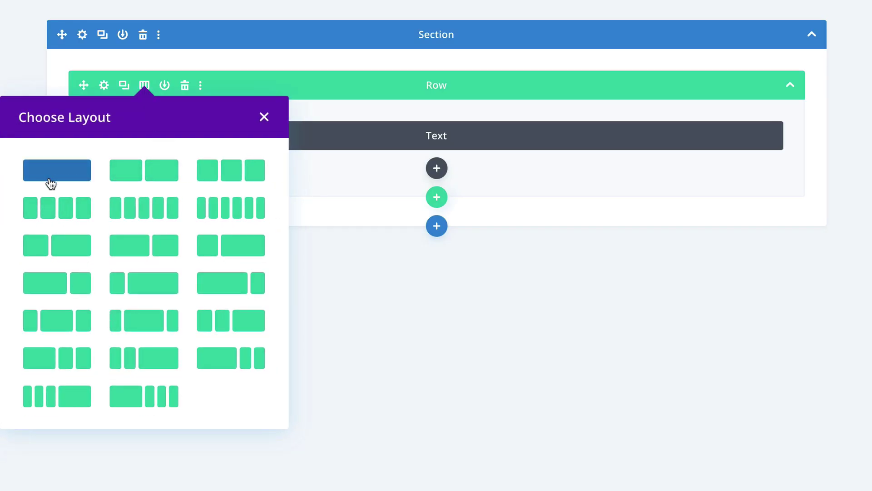
left_click(159, 177)
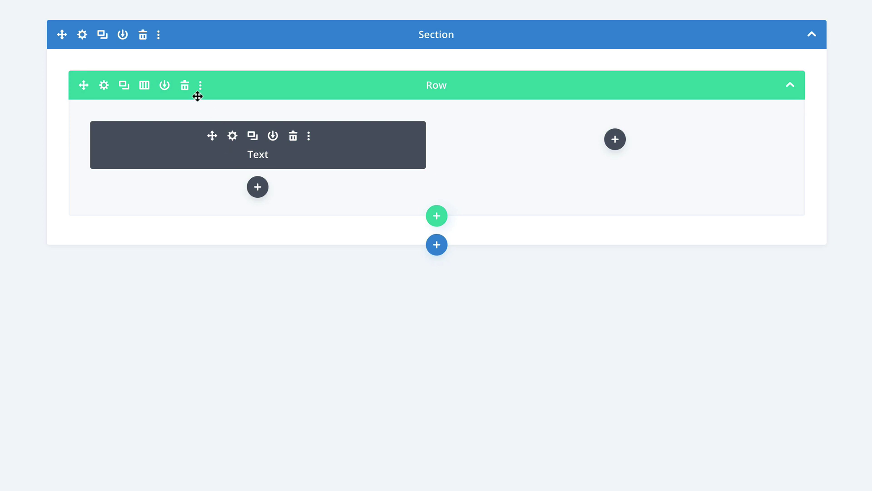
mouse_move(328, 85)
left_mouse_down()
mouse_move(323, 279)
mouse_move(383, 39)
mouse_move(344, 89)
mouse_move(327, 93)
left_mouse_up()
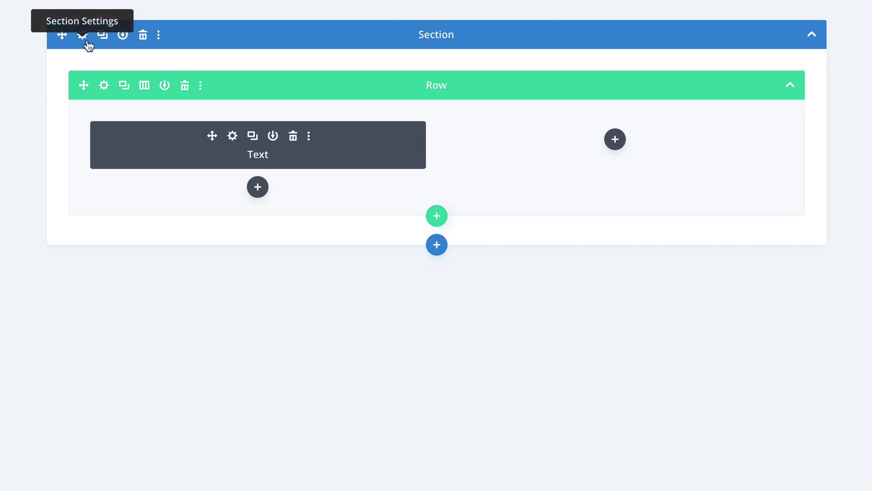
Step: Duplicate the two-column row, delete the copy, and show the row's three-dot options
left_click(124, 85)
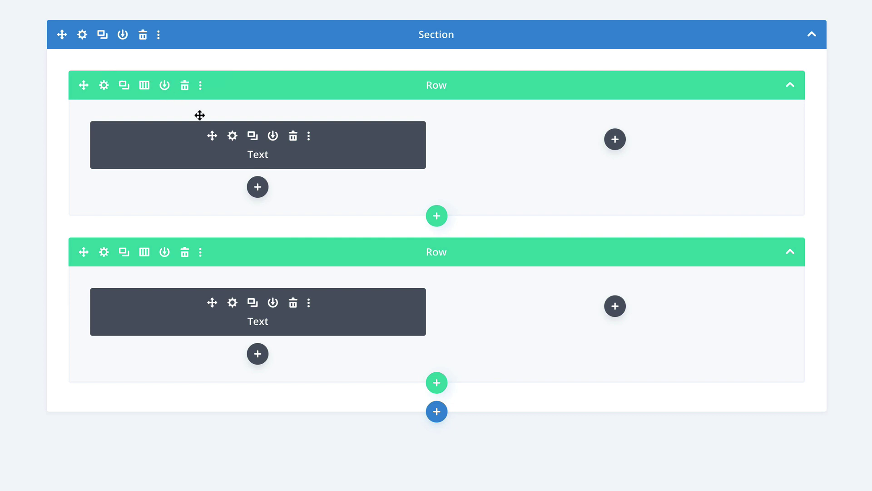
left_click(185, 87)
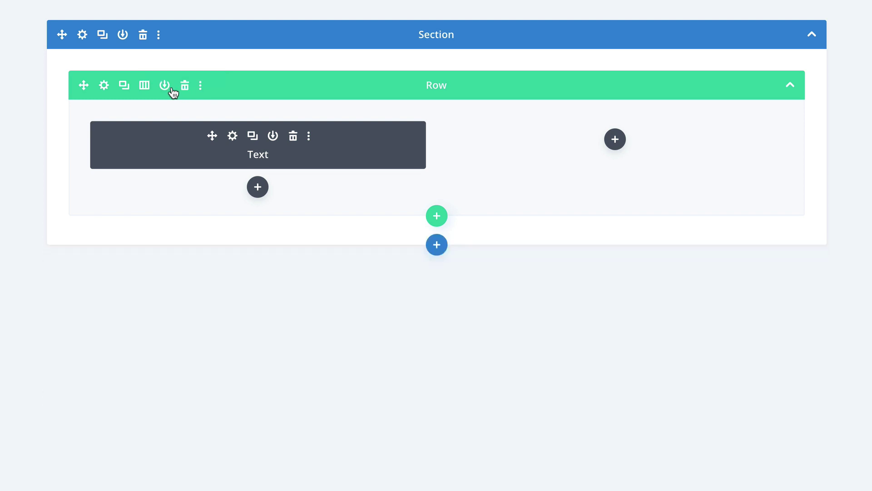
left_click(200, 86)
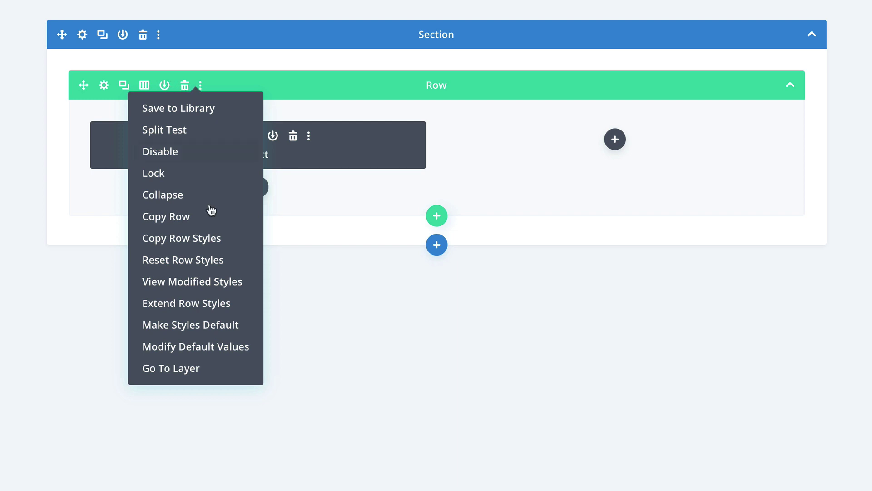
Step: Show the row's right-click context menu, then dismiss it
right_click(306, 86)
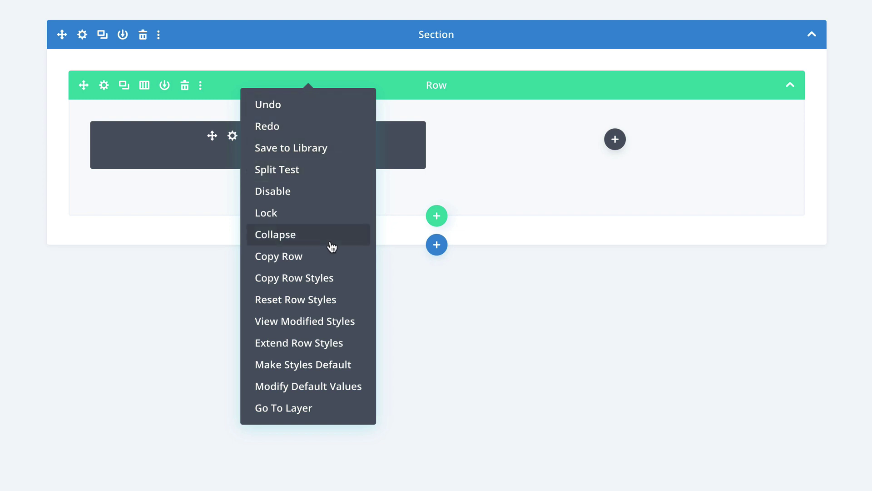
left_click(574, 86)
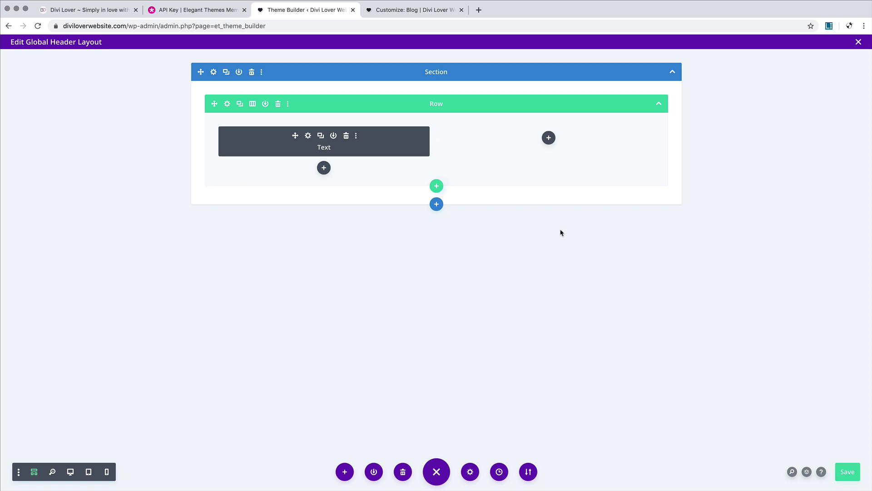
Step: Move the Layers panel to the right and expand the full layer tree
left_click(807, 472)
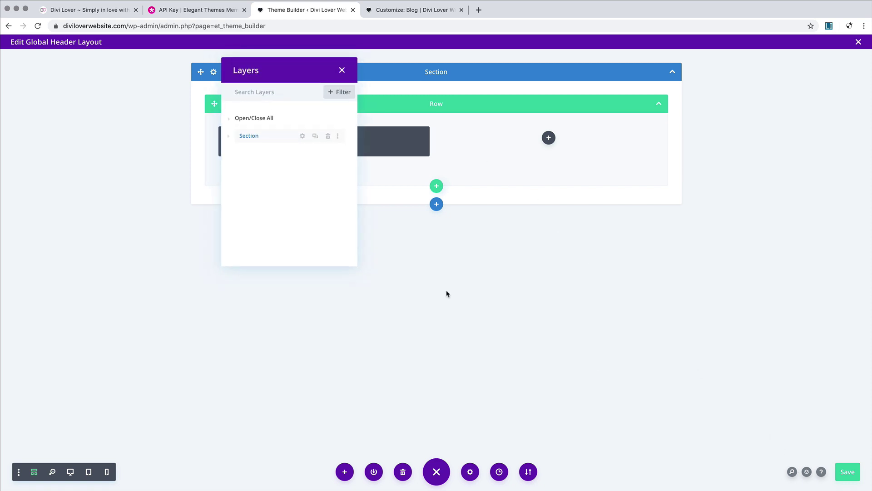
left_click_drag(265, 66, 745, 76)
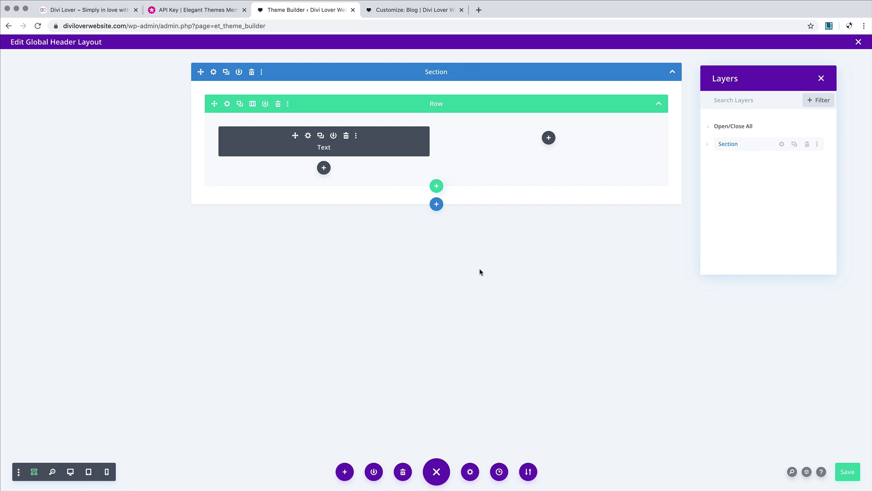
left_click(707, 145)
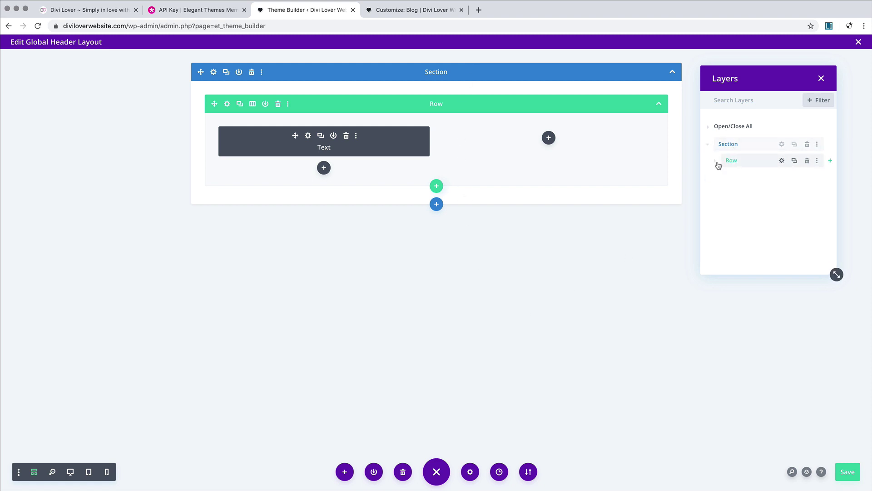
left_click(715, 161)
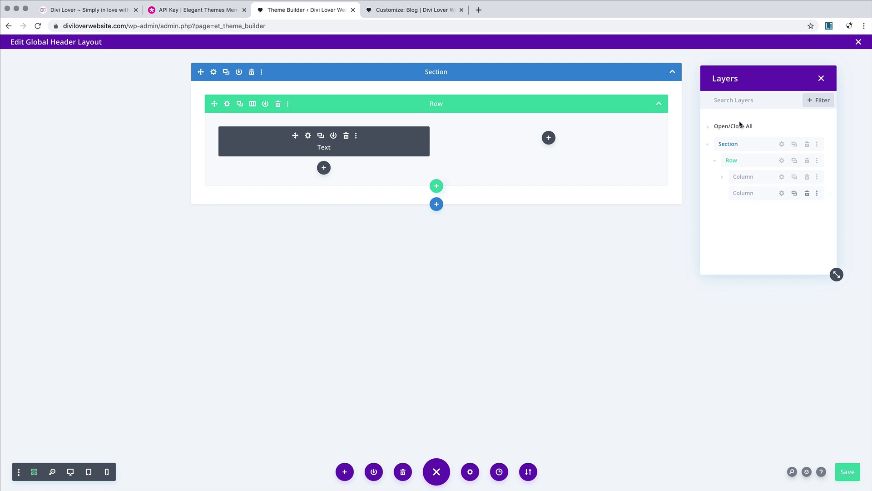
left_click(715, 160)
left_click(708, 146)
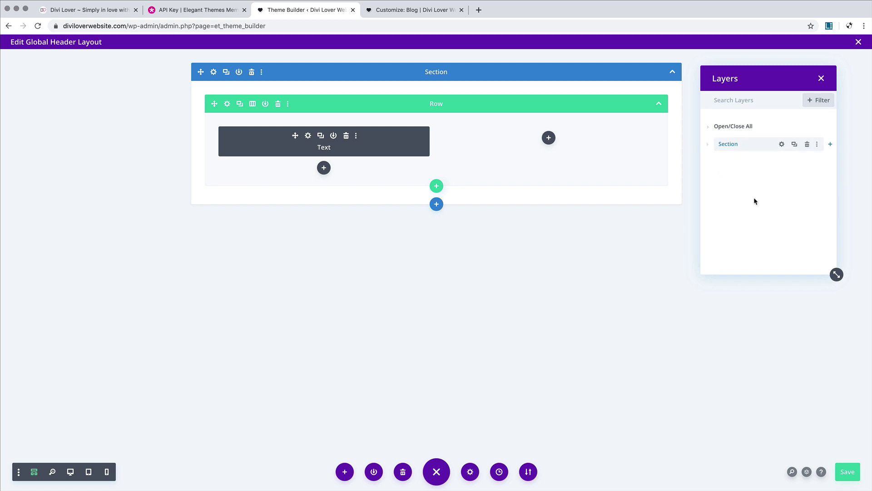
left_click(708, 128)
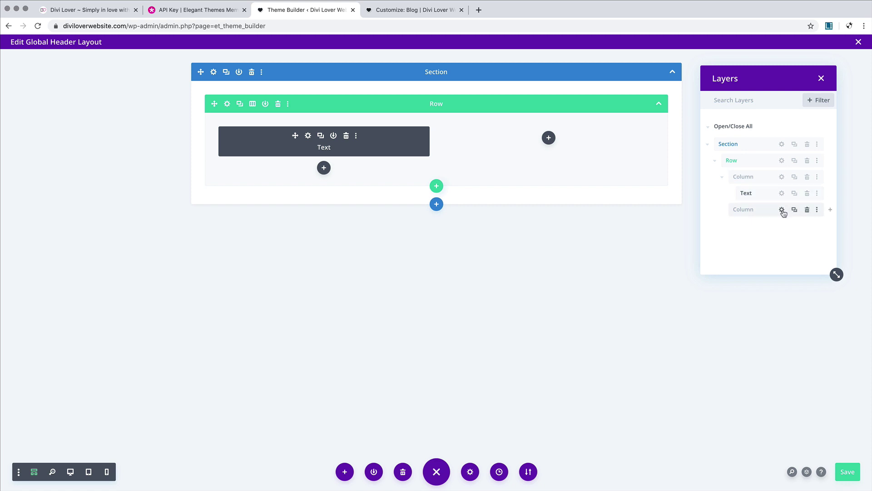
Step: Rename the Section layer to 'Header' and collapse its tree
double_click(718, 144)
type("He")
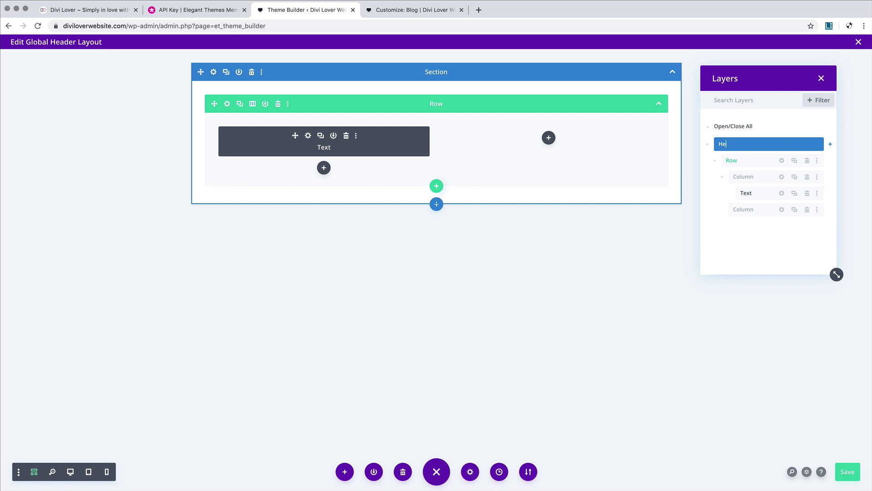
type("ader")
left_click(769, 163)
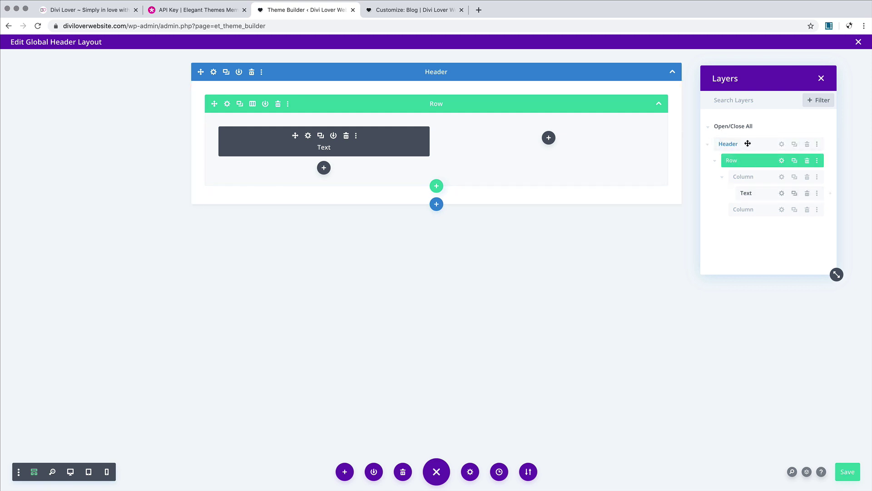
left_click(708, 145)
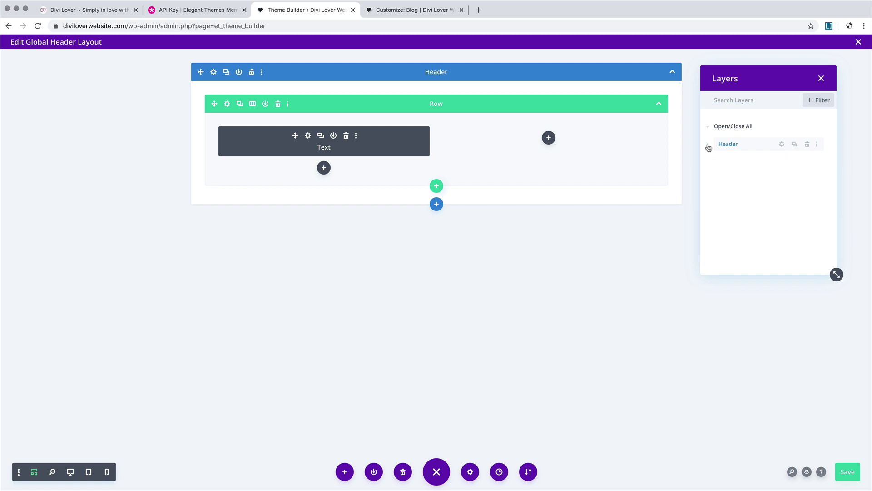
left_click(470, 472)
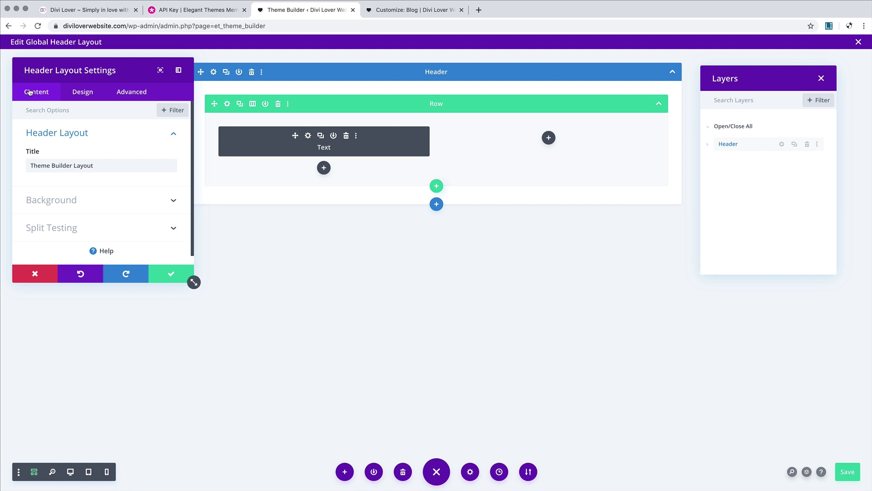
left_click_drag(95, 71, 114, 142)
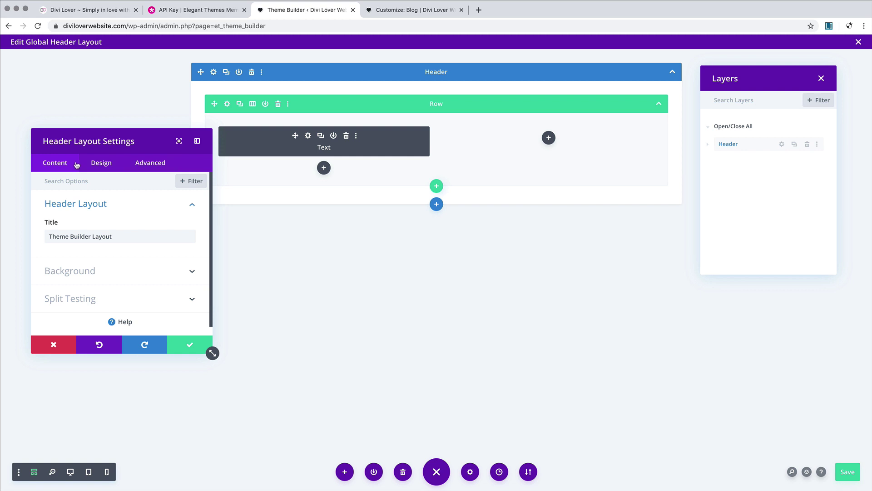
left_click_drag(158, 141, 136, 77)
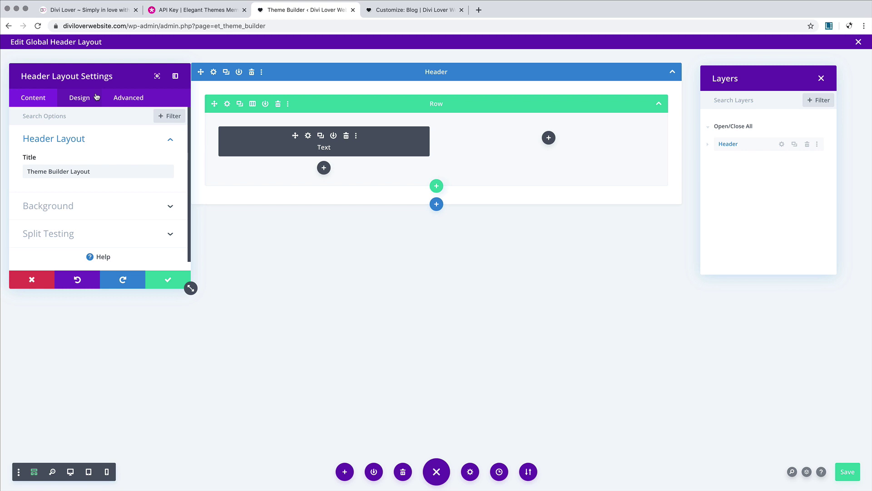
left_click(130, 97)
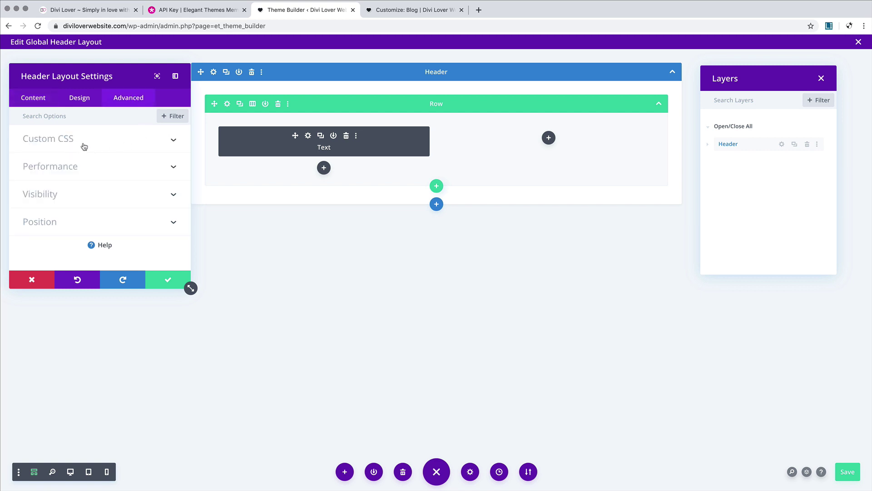
left_click(154, 144)
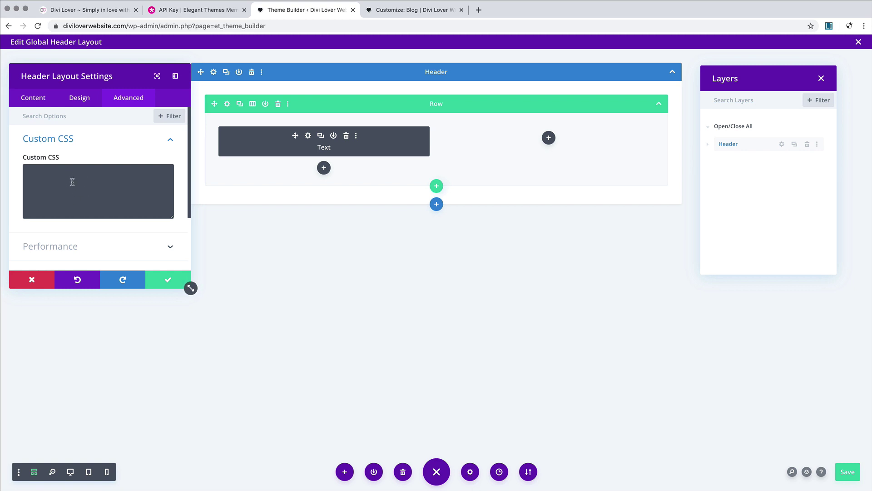
left_click(44, 285)
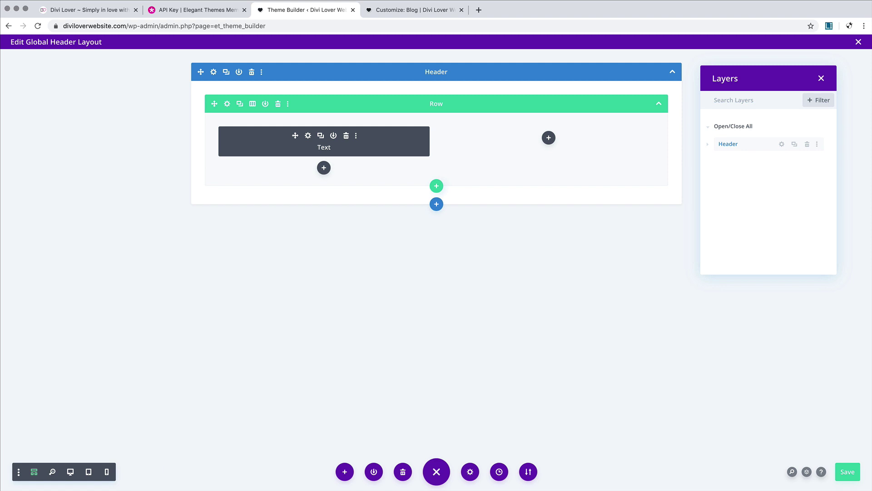
Step: Compare the Desktop, Tablet and Phone previews, ending on Tablet View
left_click(70, 472)
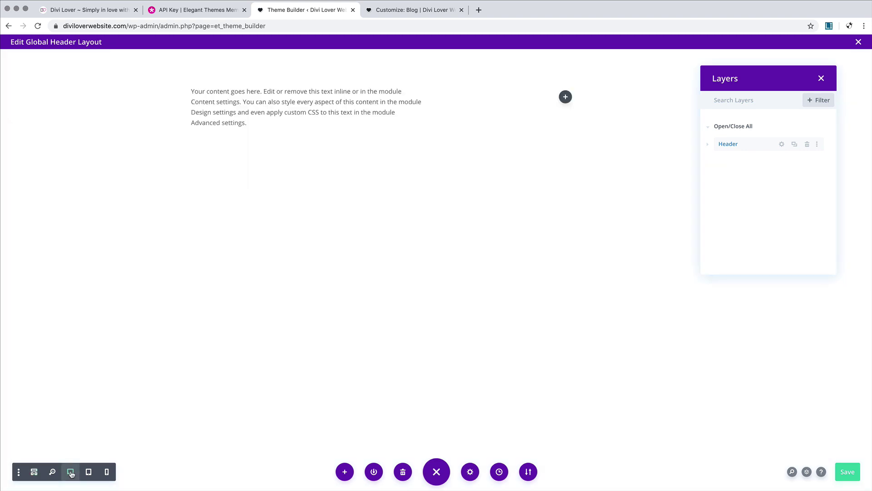
left_click(88, 472)
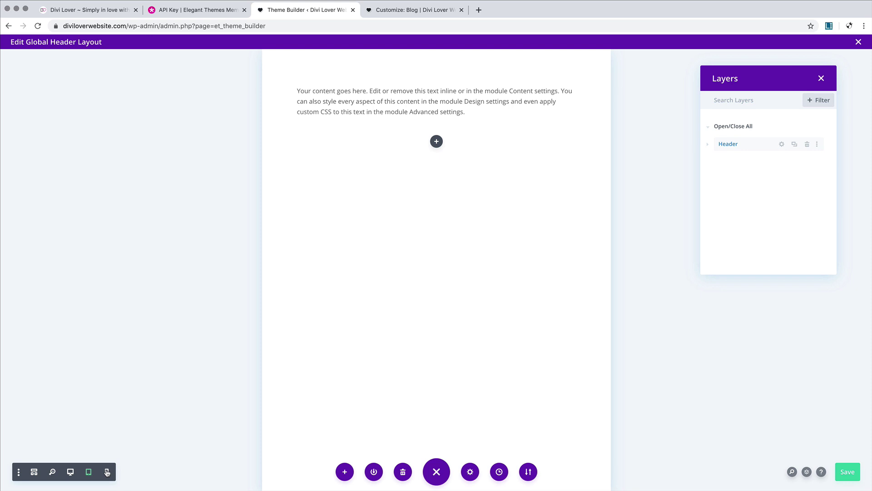
left_click(107, 472)
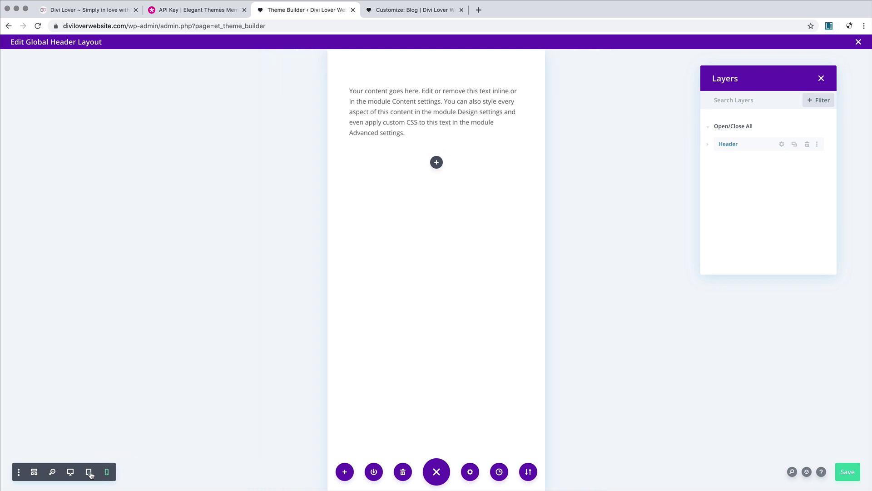
left_click(91, 473)
left_click(71, 473)
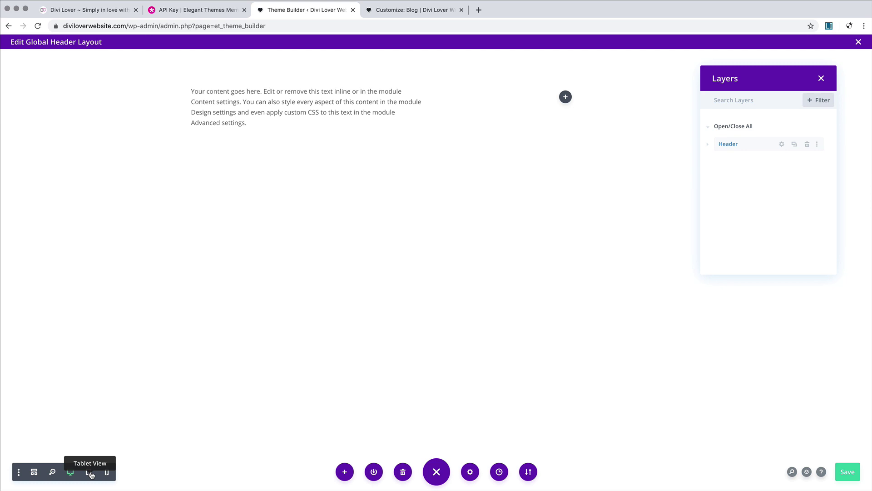
left_click(90, 474)
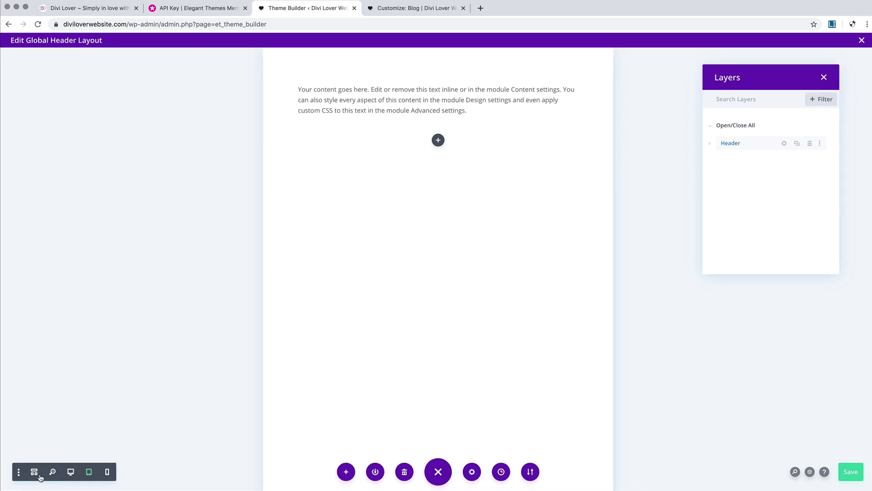
Step: Enable the Hover, Click and Grid mode icons in the Builder Settings toolbar
left_click(19, 471)
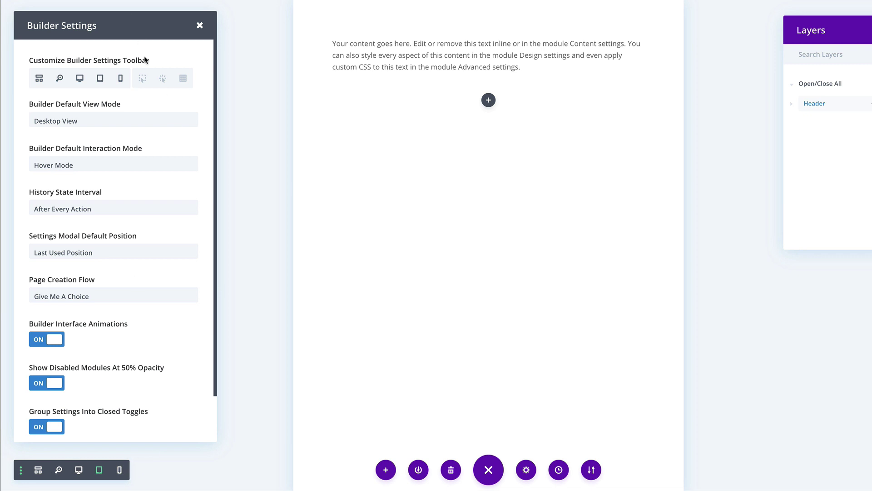
left_click(143, 80)
left_click(165, 83)
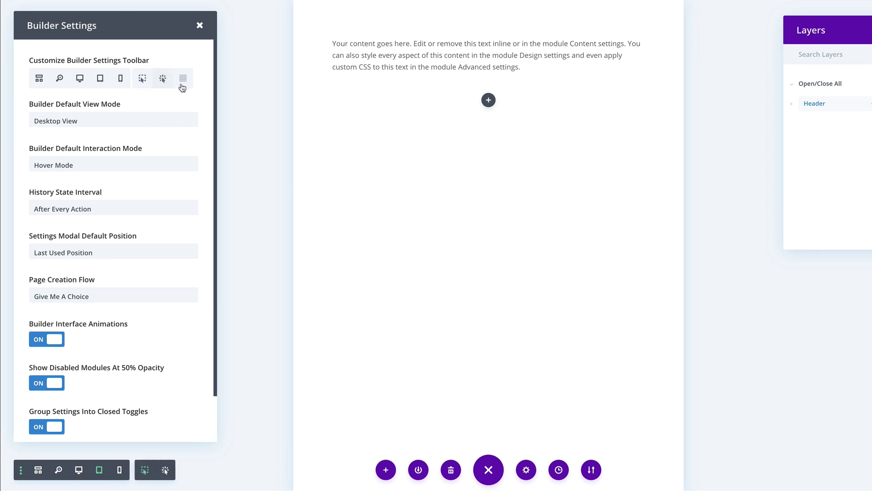
left_click(183, 82)
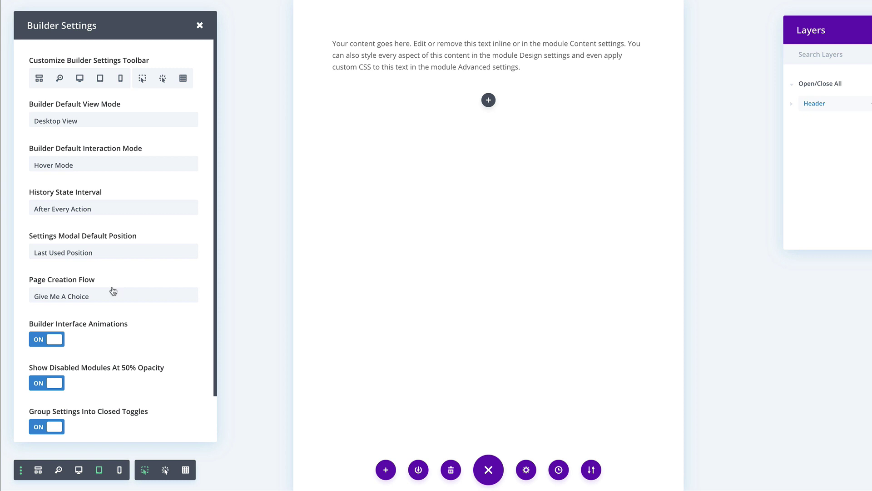
Step: Set Page Creation Flow to Build From Scratch, keep Hover Mode as default interaction, and close settings
left_click(106, 298)
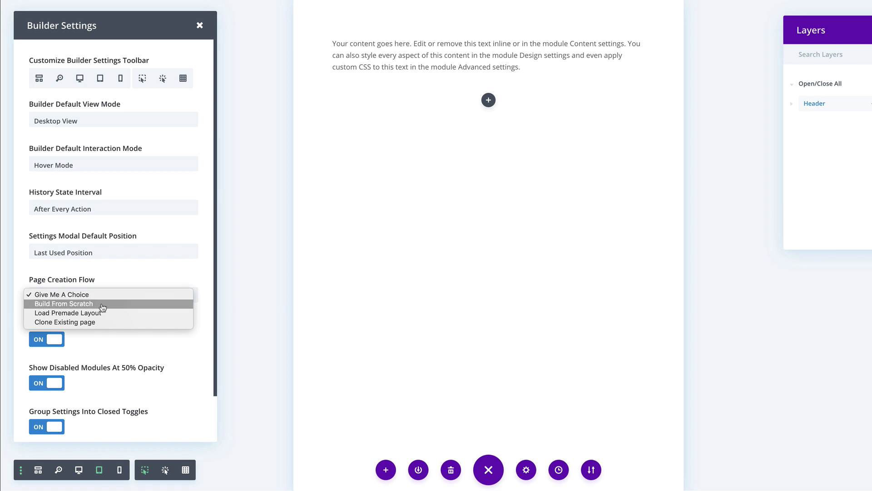
left_click(104, 308)
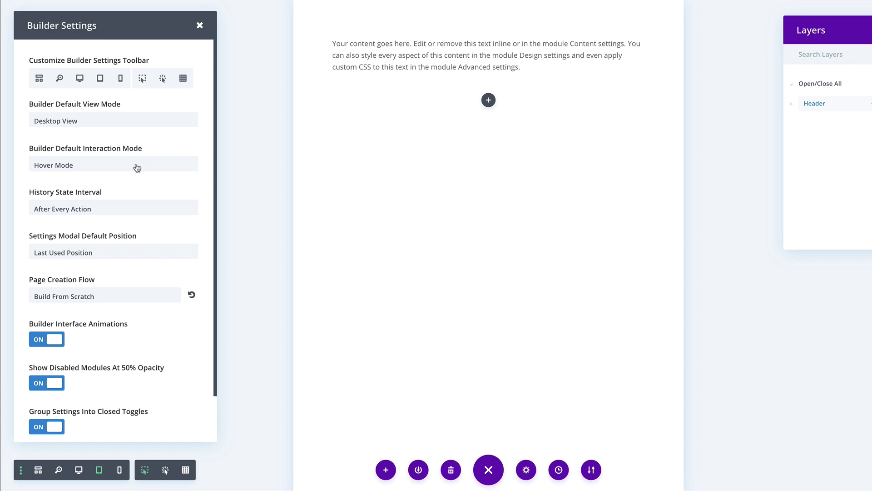
left_click(85, 165)
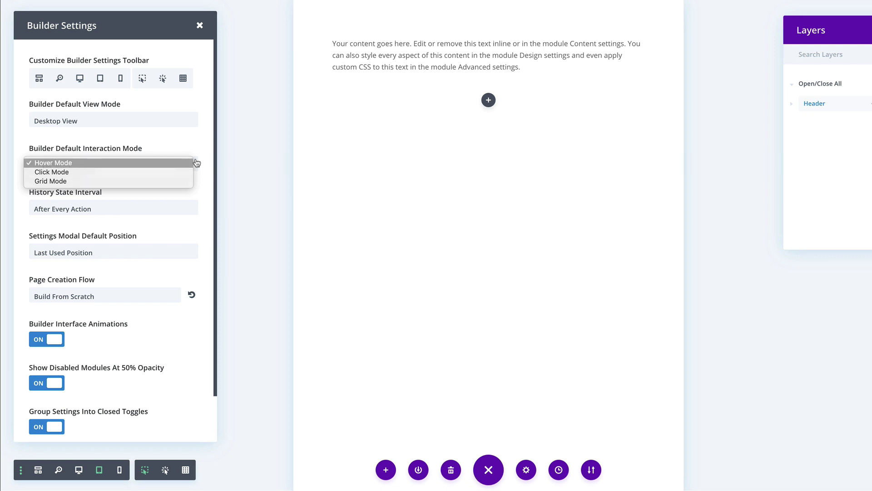
left_click(245, 167)
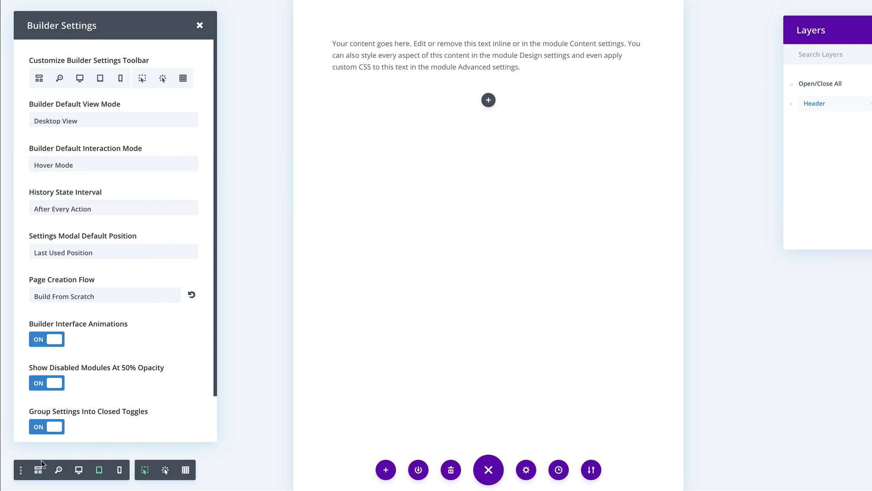
left_click(21, 470)
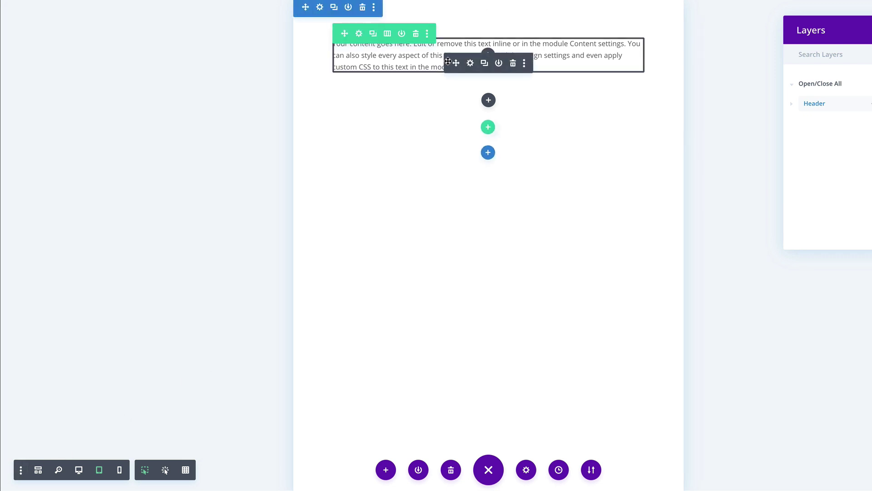
Step: Duplicate the text row and the Header section, then cycle through click, grid and hover modes
left_click(373, 34)
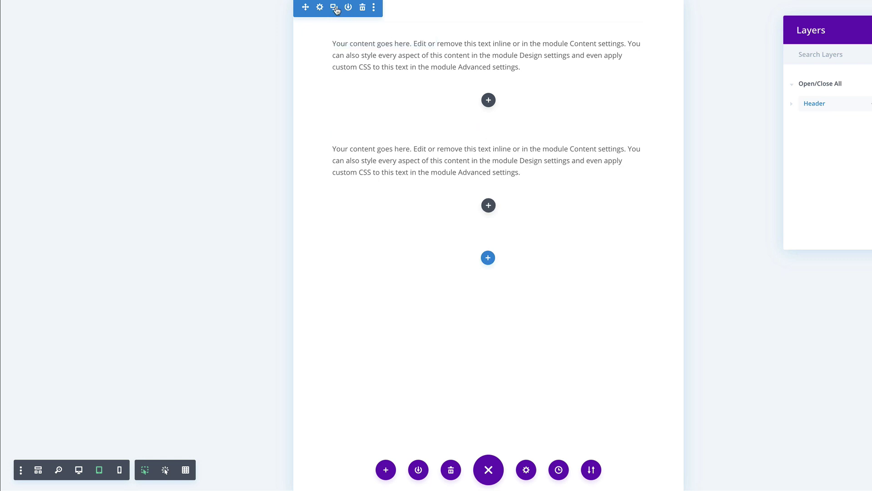
left_click(335, 8)
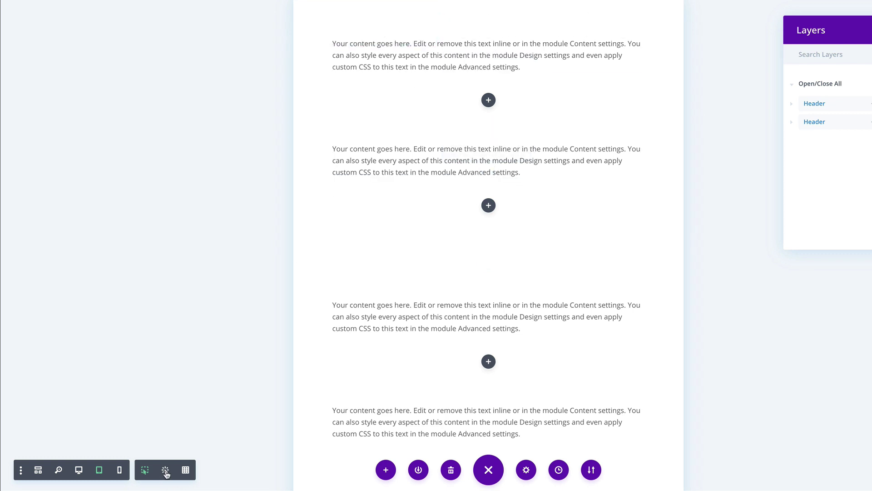
left_click(166, 473)
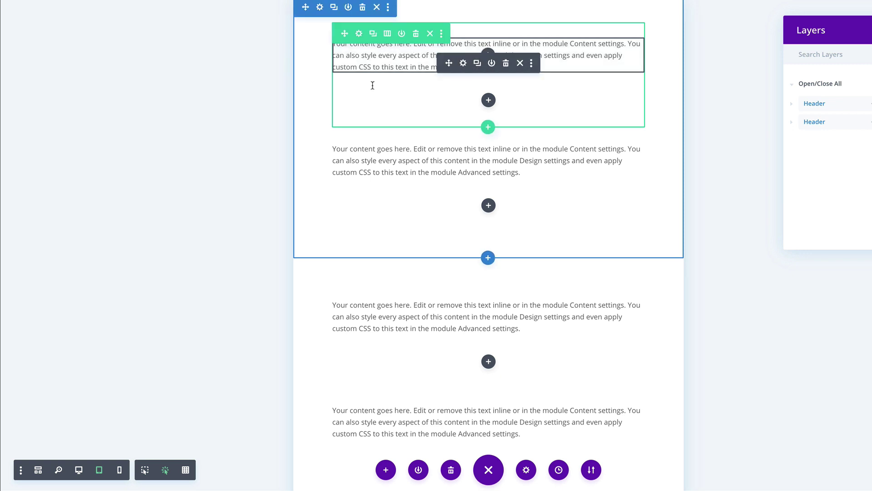
left_click(186, 469)
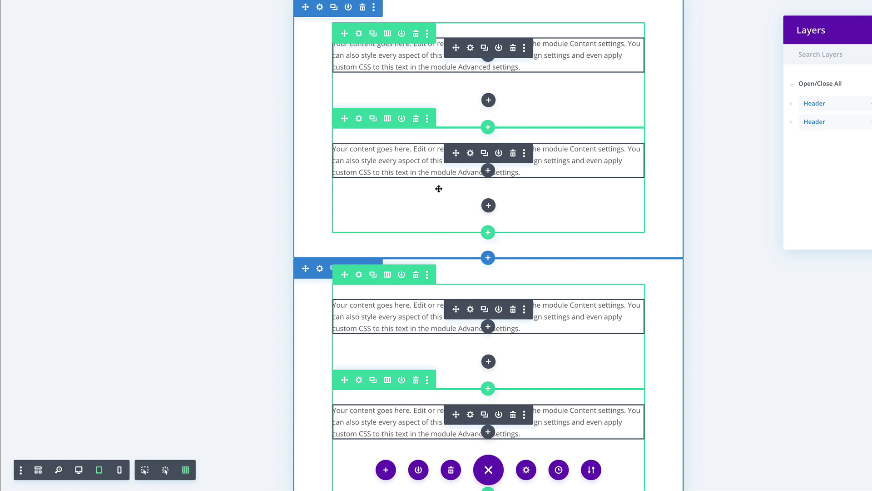
left_click(145, 470)
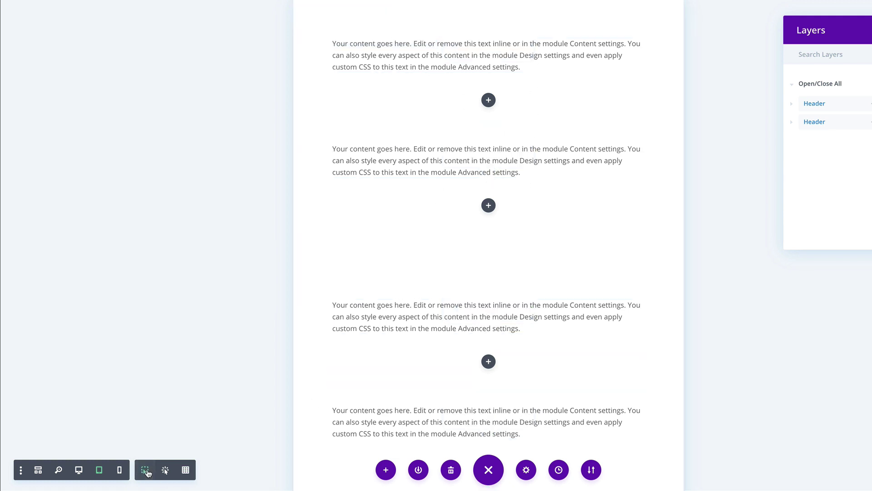
Step: Remove the hover, click and grid icons from the builder toolbar and switch to wireframe view
left_click(21, 469)
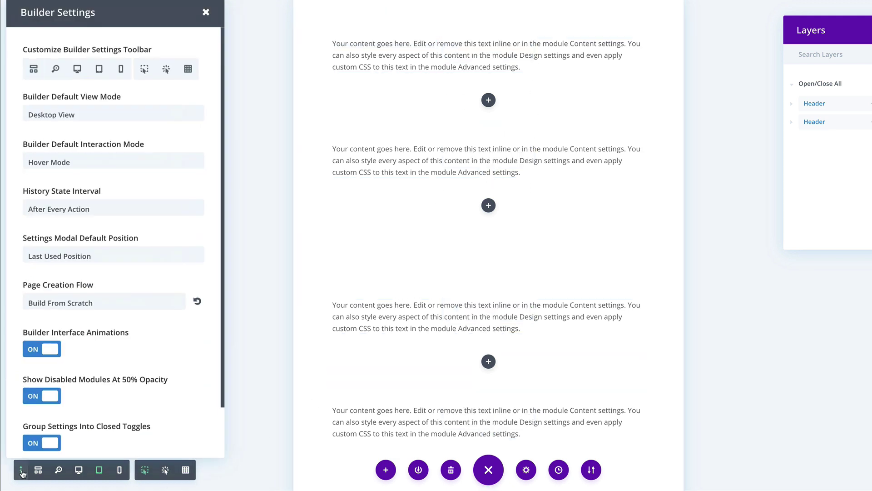
left_click(142, 78)
left_click(162, 79)
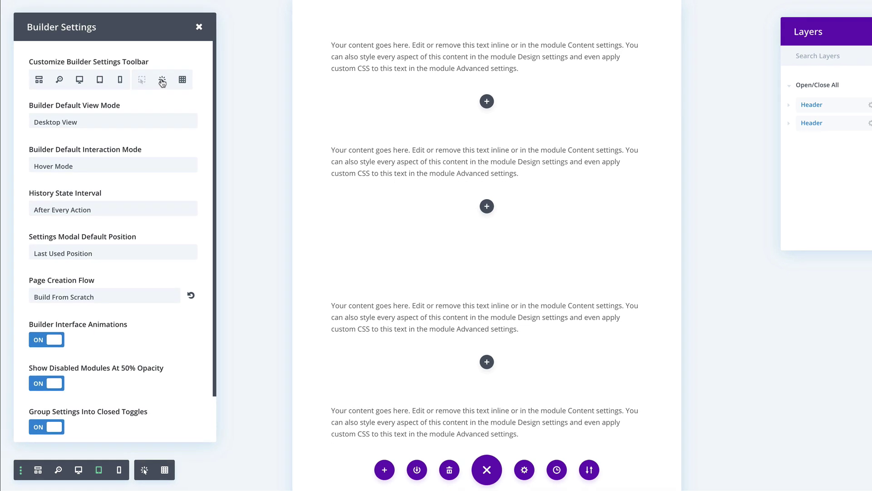
left_click(163, 122)
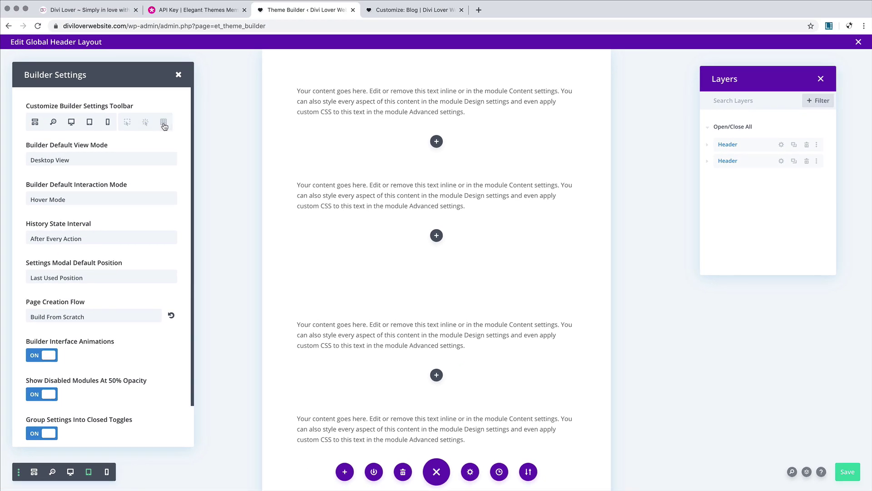
left_click(179, 75)
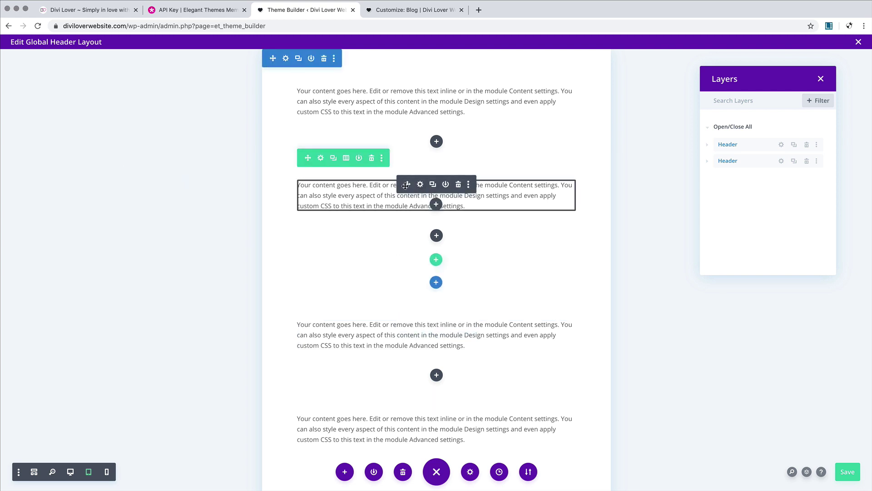
left_click(35, 473)
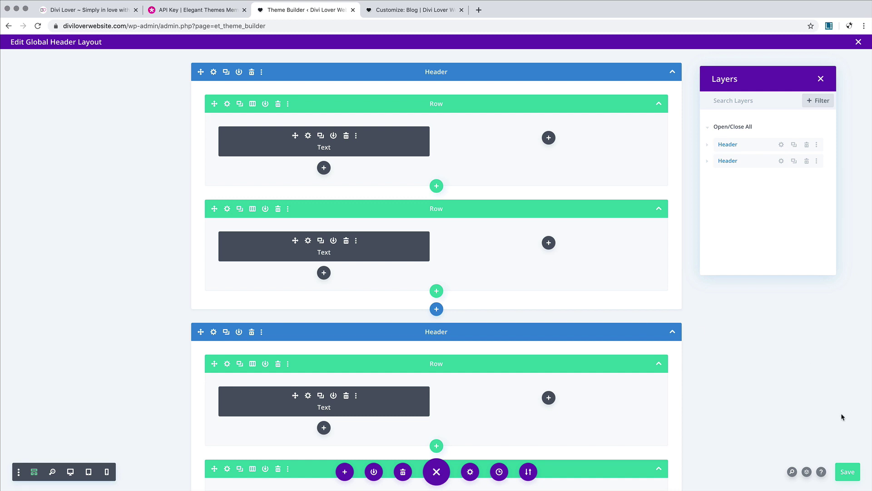
Step: Open the Builder Helper's Keyboard Shortcuts tab and scroll down through the page, module and modal shortcuts
left_click(822, 472)
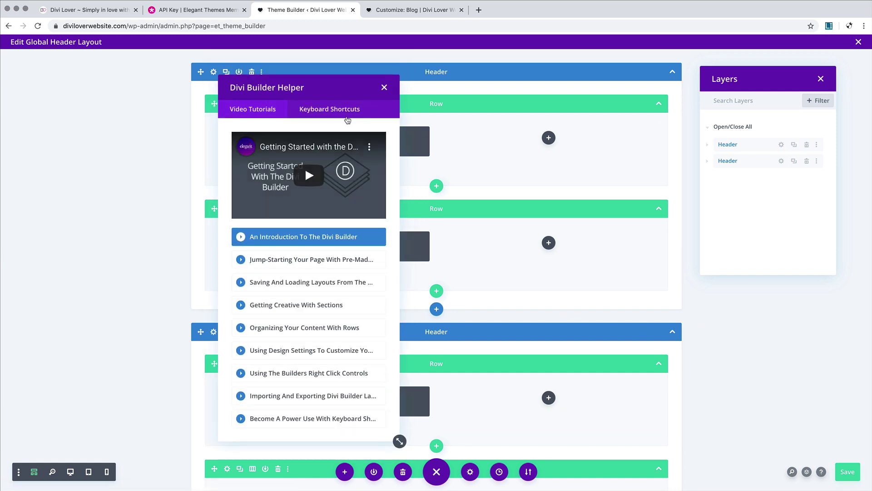
left_click(347, 113)
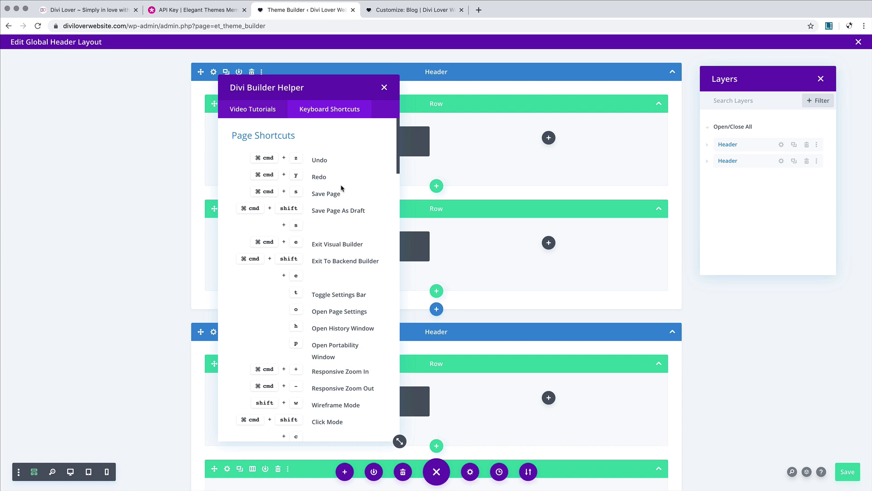
scroll(342, 187, "down", 15)
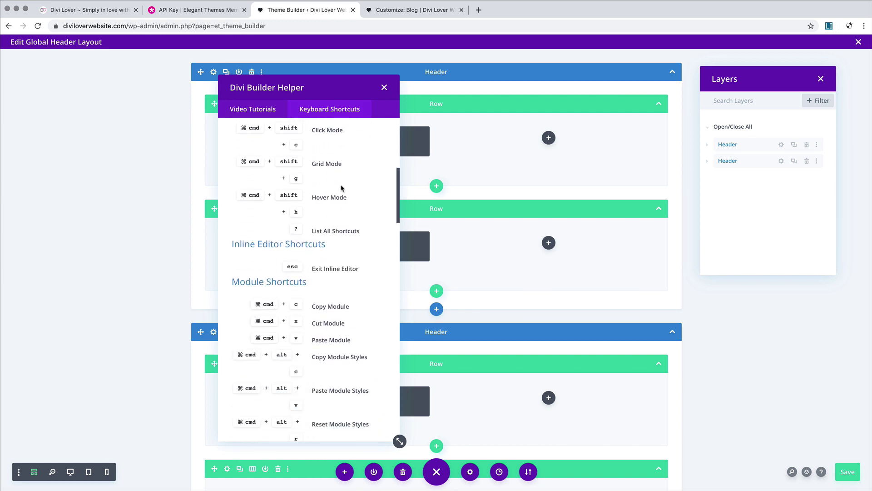
scroll(342, 188, "down", 20)
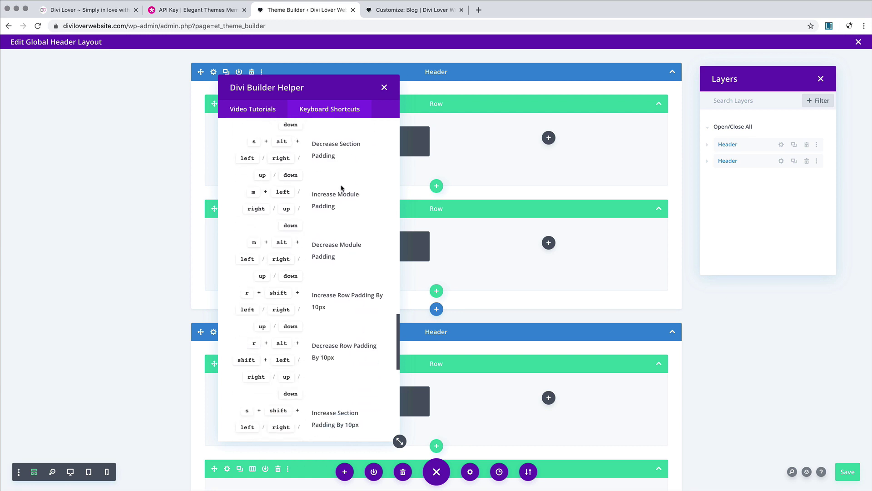
scroll(342, 187, "down", 8)
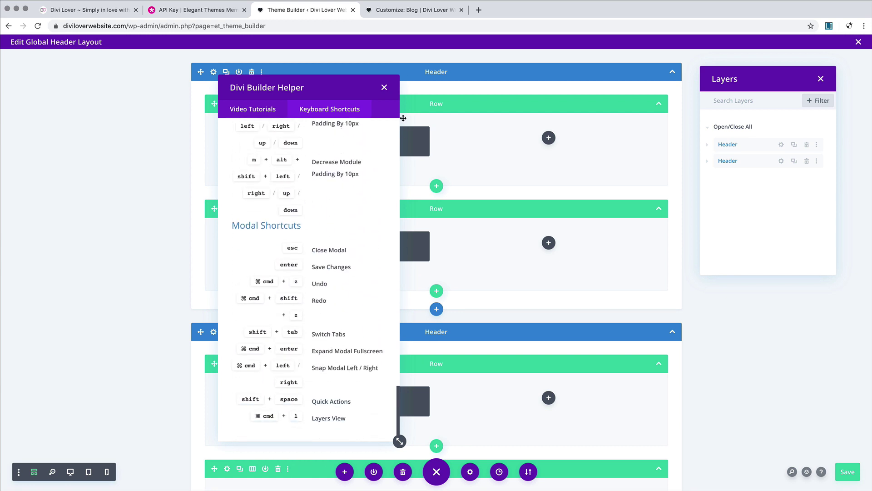
Step: Close the helper, give the header row a 2/3 + 1/3 column layout, and return to desktop view
left_click(385, 87)
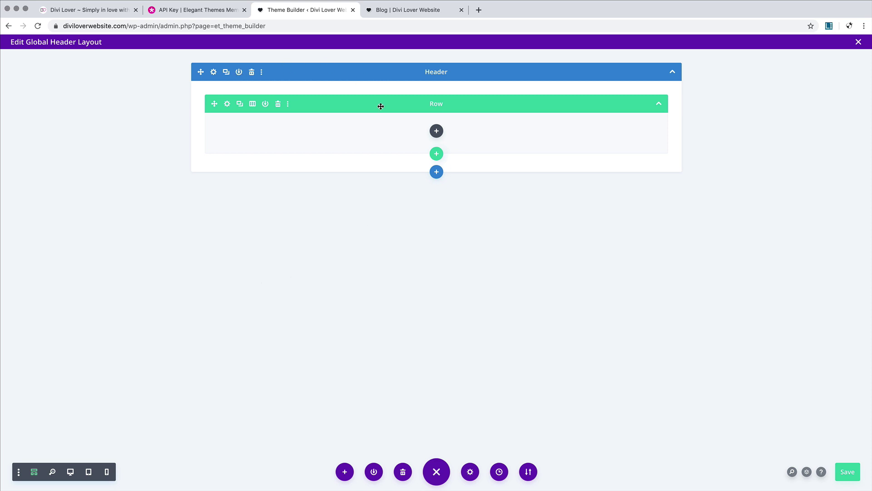
left_click(252, 105)
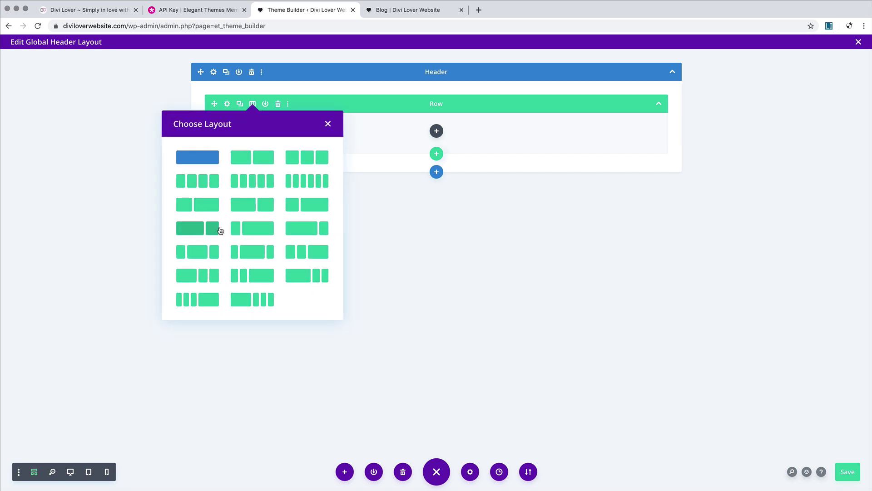
left_click(203, 230)
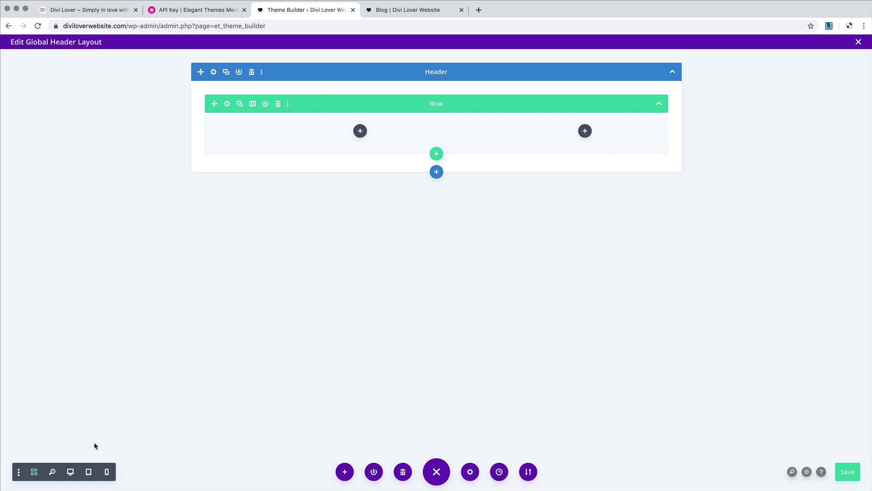
left_click(35, 473)
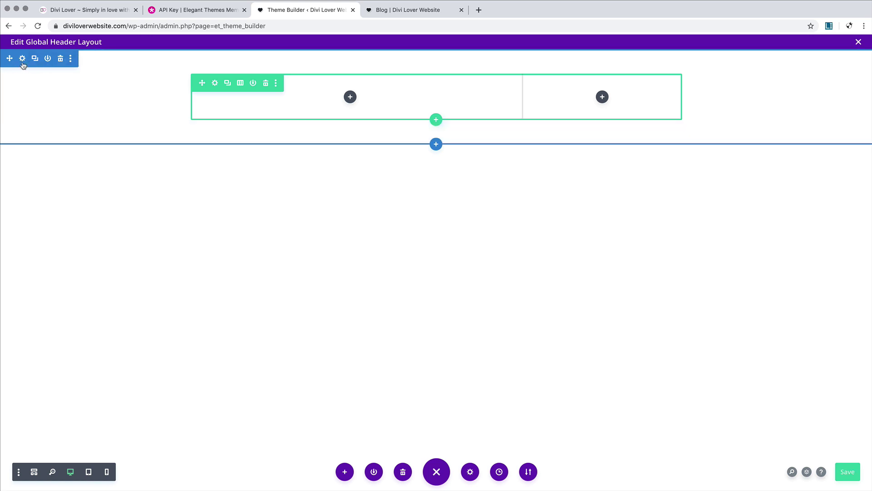
Step: Apply the saved #1e272d swatch as the Header section's background colour and save
left_click(22, 64)
left_click(77, 180)
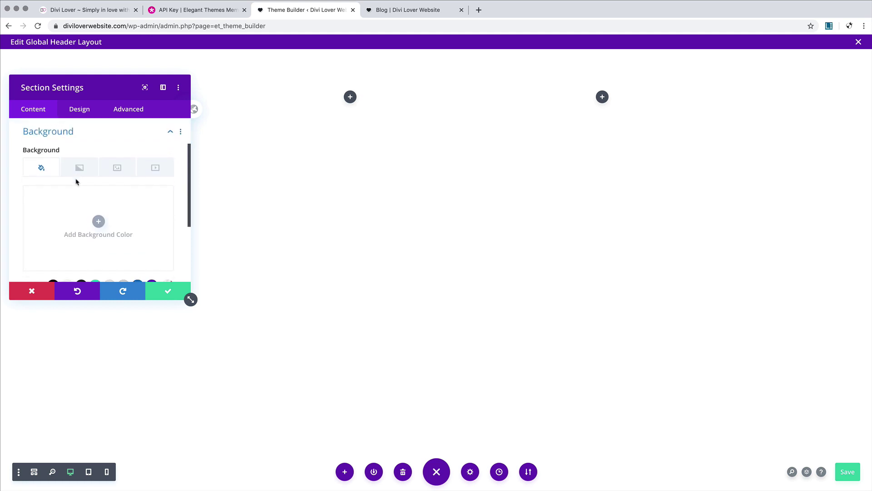
scroll(44, 233, "down", 3)
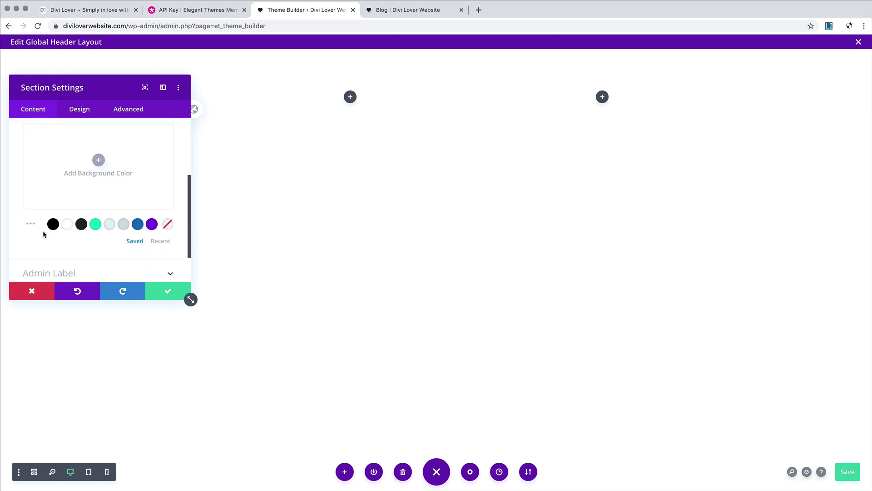
left_click(82, 225)
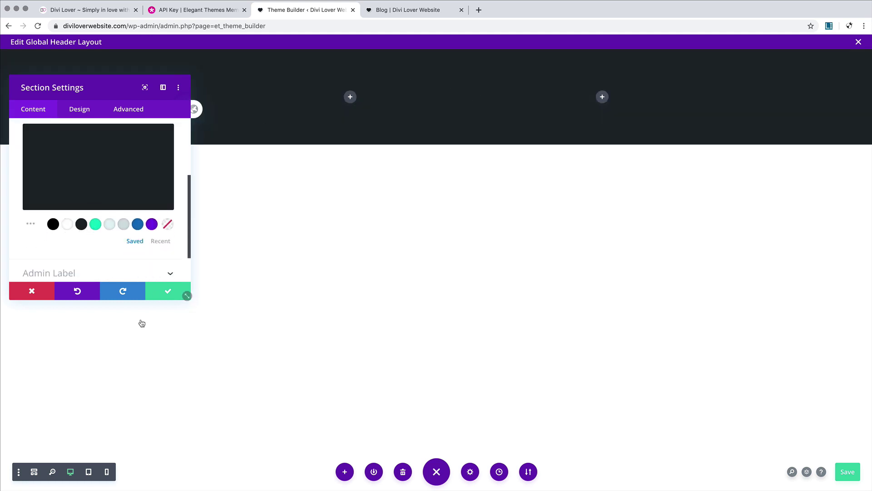
left_click(169, 292)
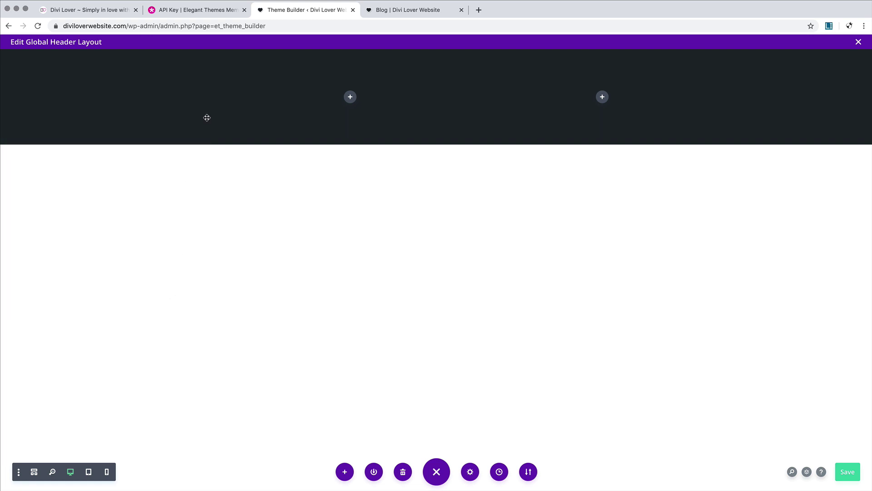
Step: Insert a Menu module into the left column and dock its settings as a full-height sidebar
left_click(350, 98)
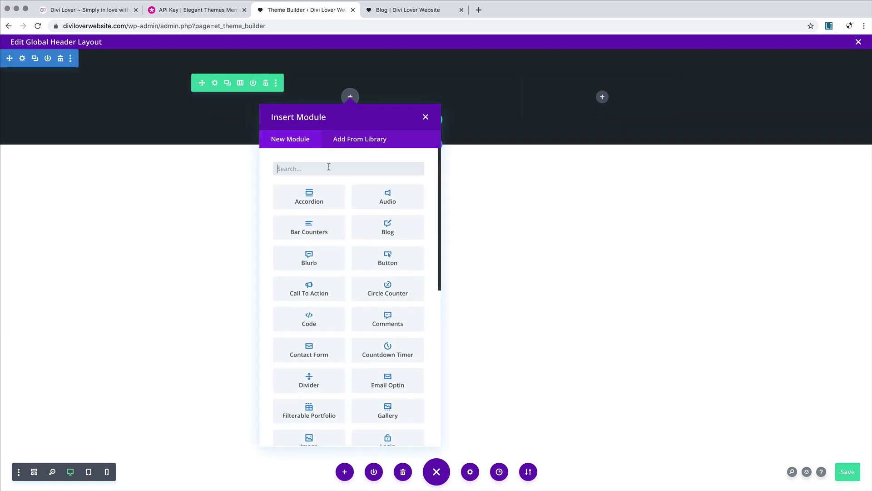
type("menu")
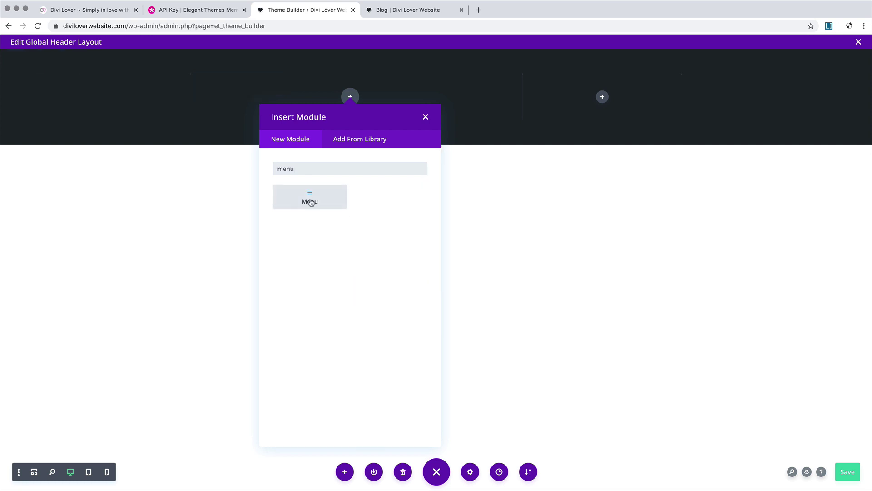
left_click(310, 200)
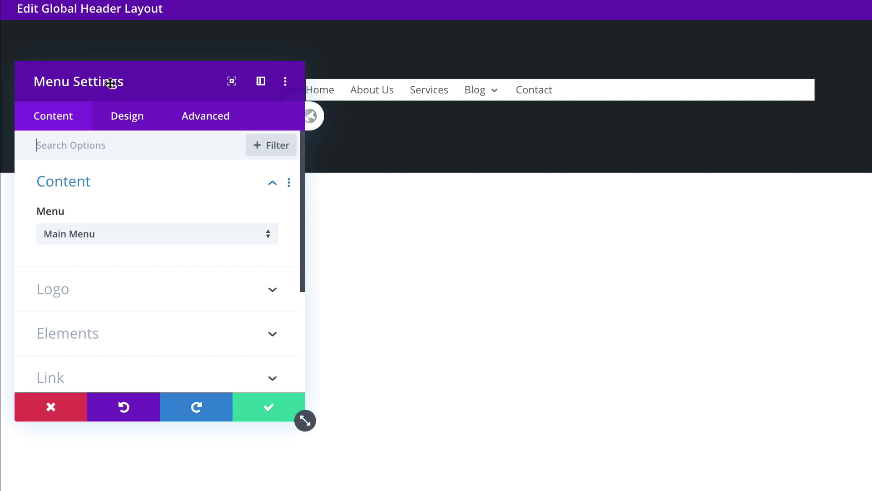
left_click_drag(166, 76, 189, 76)
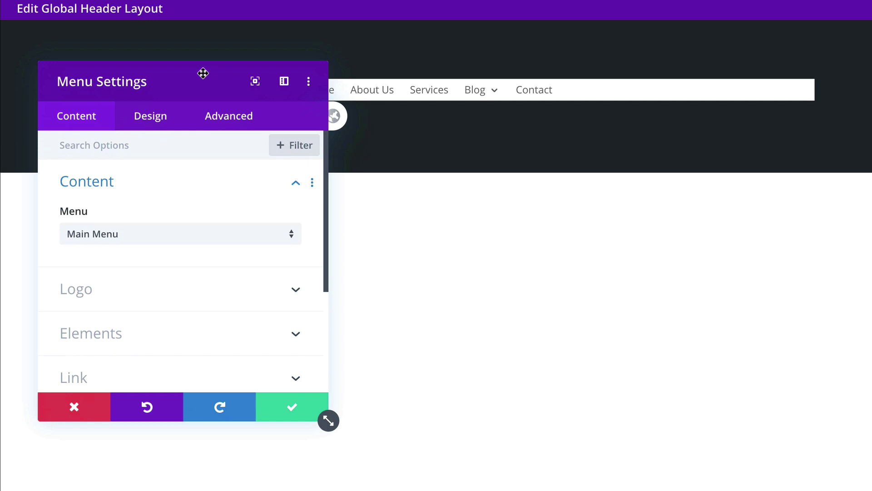
left_click(284, 81)
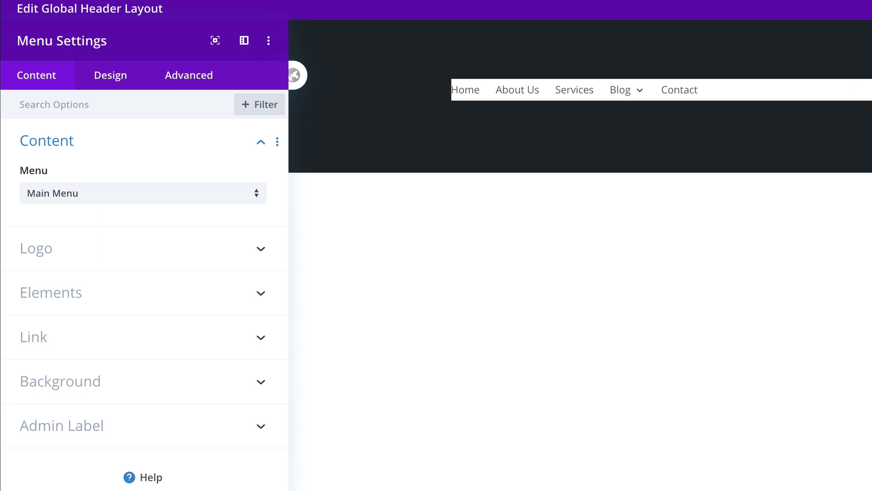
Step: Remove the menu's gradient background and select Main Menu as its menu
left_click(198, 385)
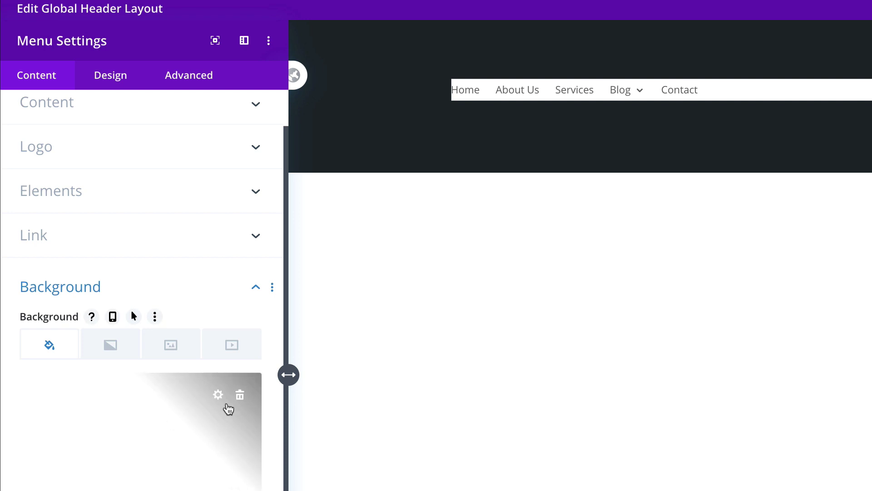
left_click(241, 397)
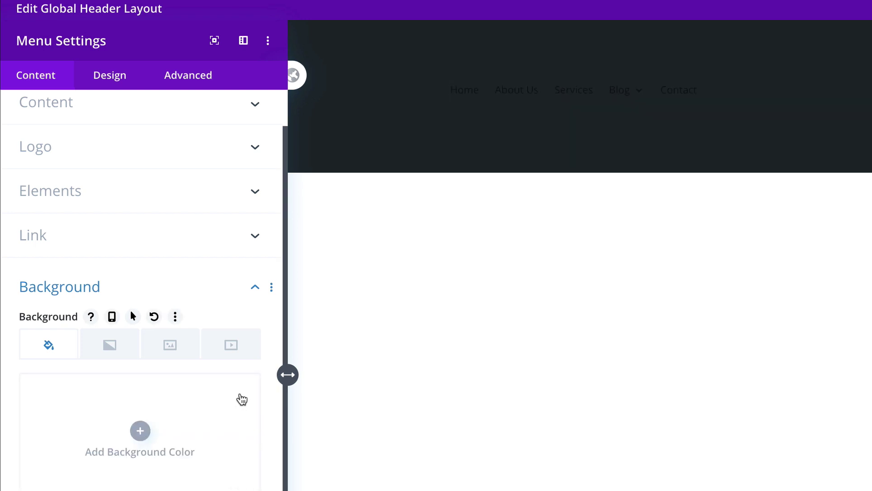
scroll(214, 236, "up", 1)
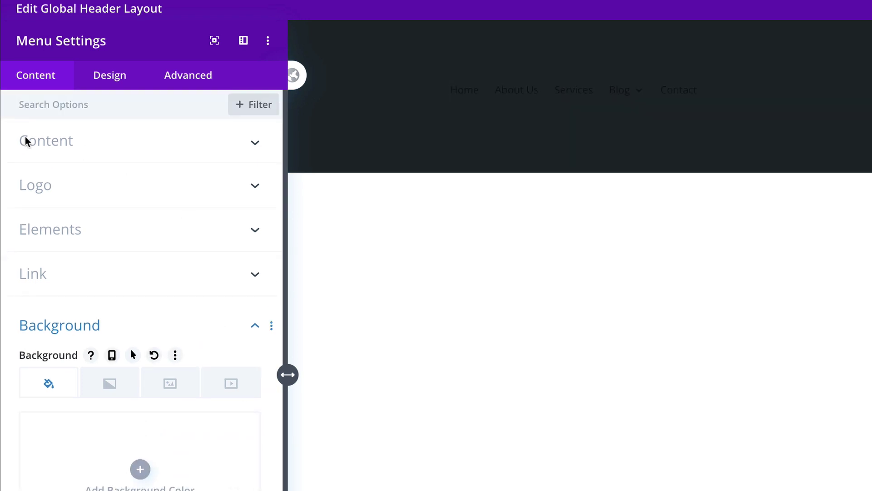
left_click(245, 145)
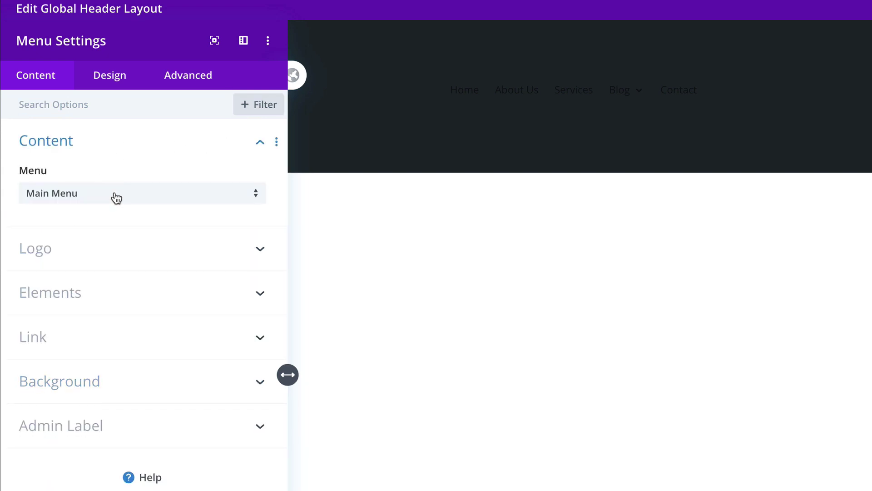
left_click(175, 197)
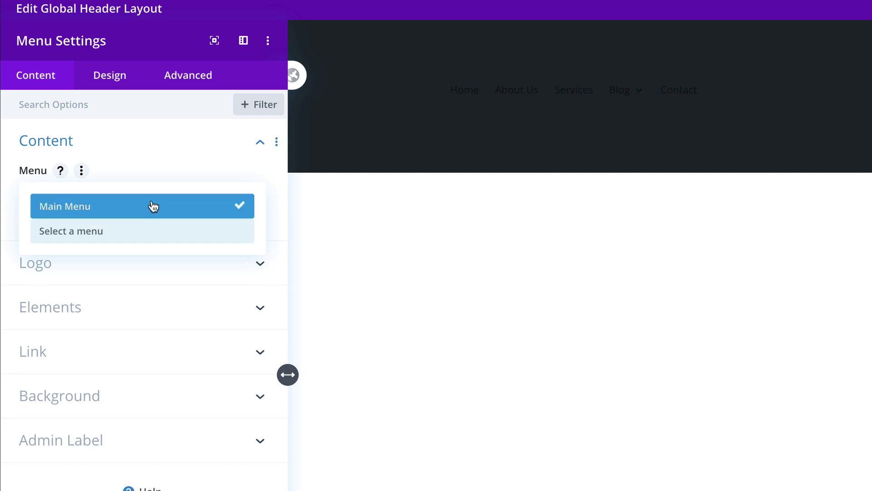
left_click(153, 209)
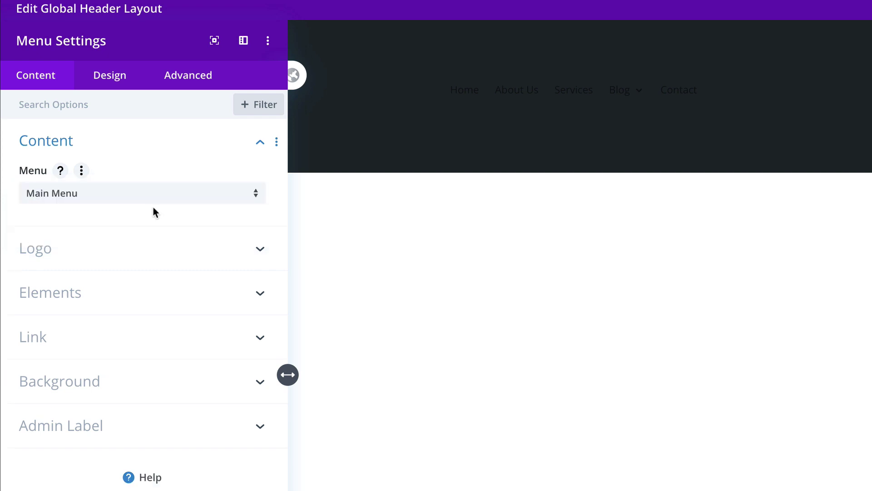
Step: Set the teal heart image some_logo.png from the Media Library as the menu logo
left_click(197, 248)
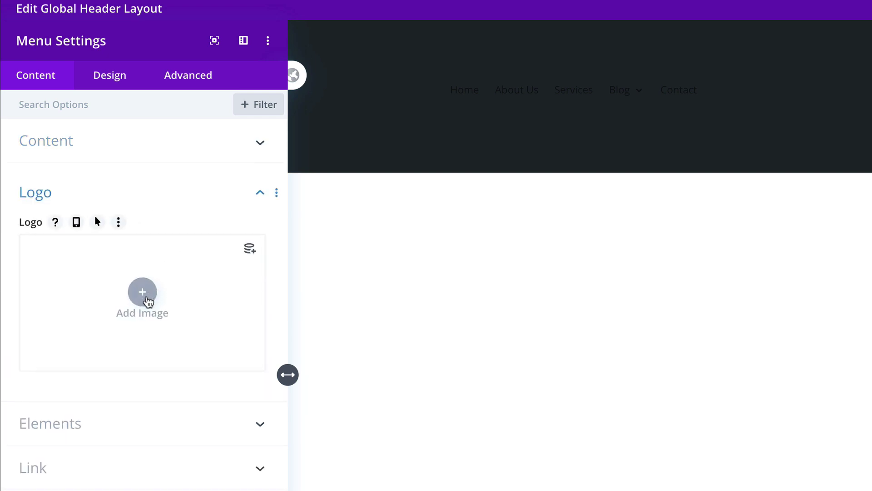
left_click(143, 293)
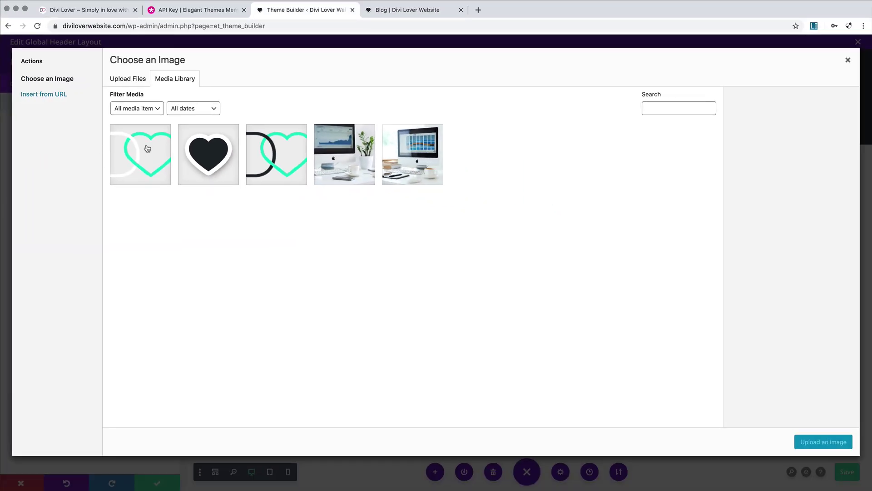
left_click(147, 148)
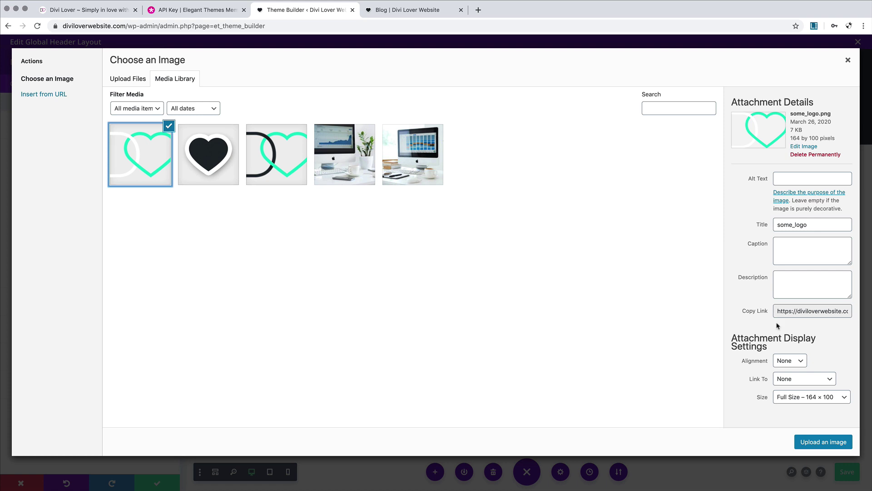
left_click(823, 442)
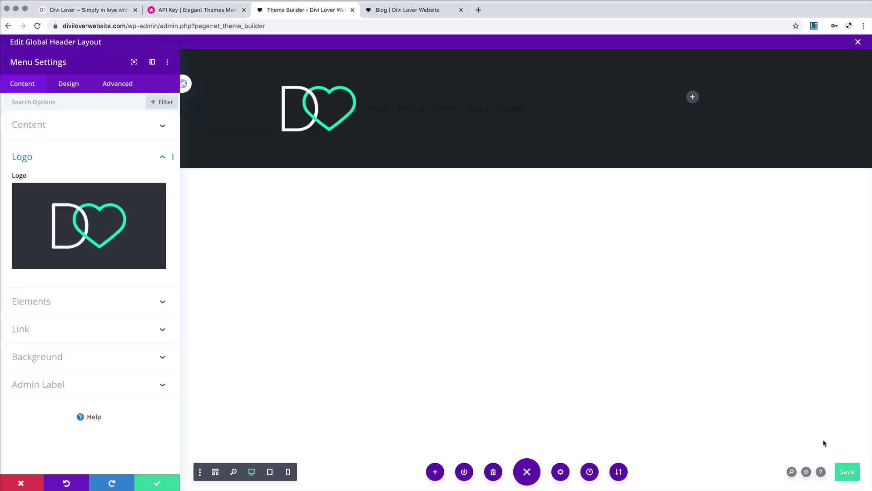
mouse_move(137, 198)
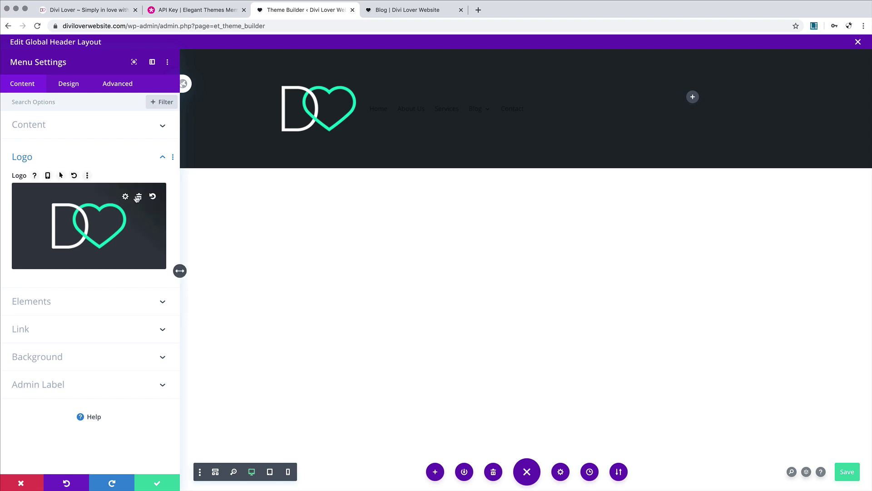
Step: In Design > Menu Text, make the active link colour teal and the menu text white
left_click(64, 89)
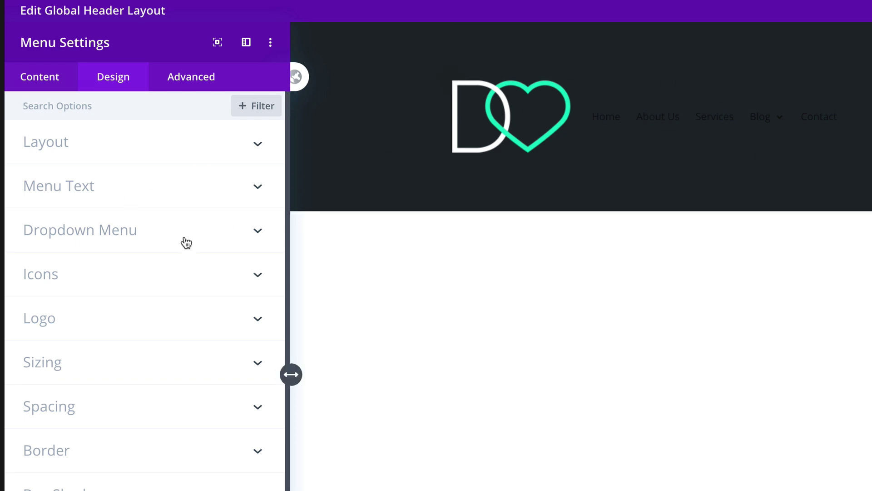
left_click(140, 191)
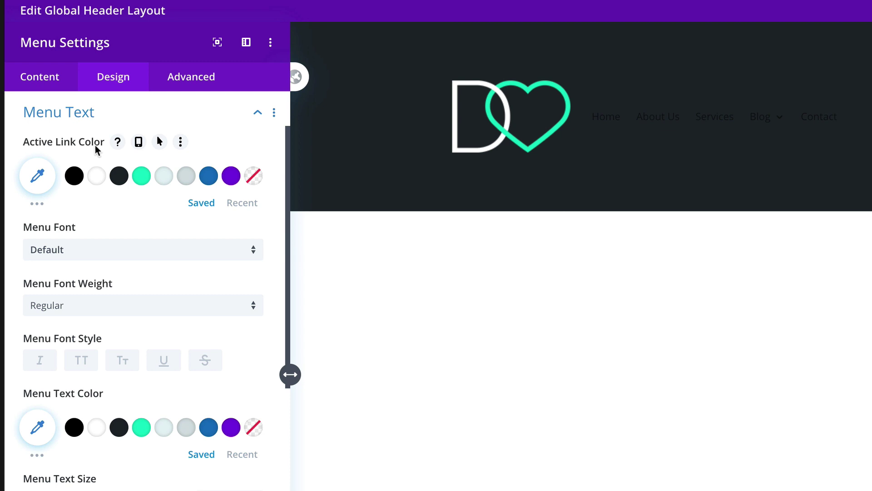
left_click(142, 177)
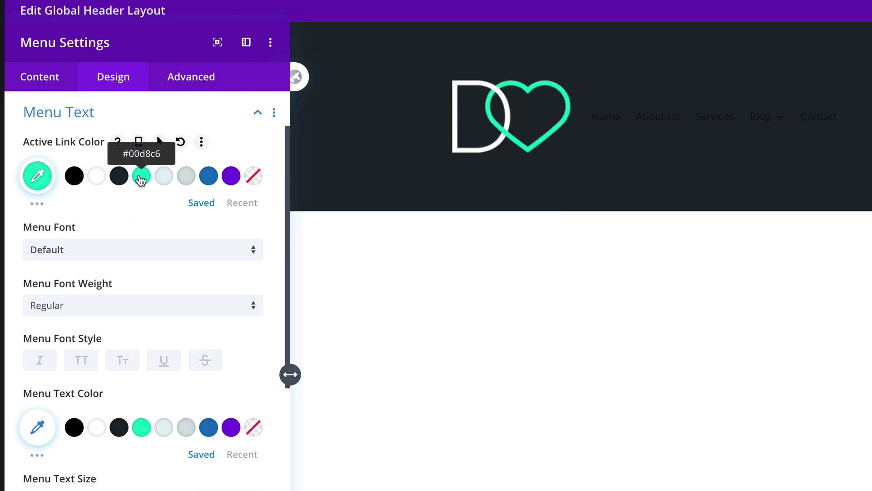
left_click(97, 432)
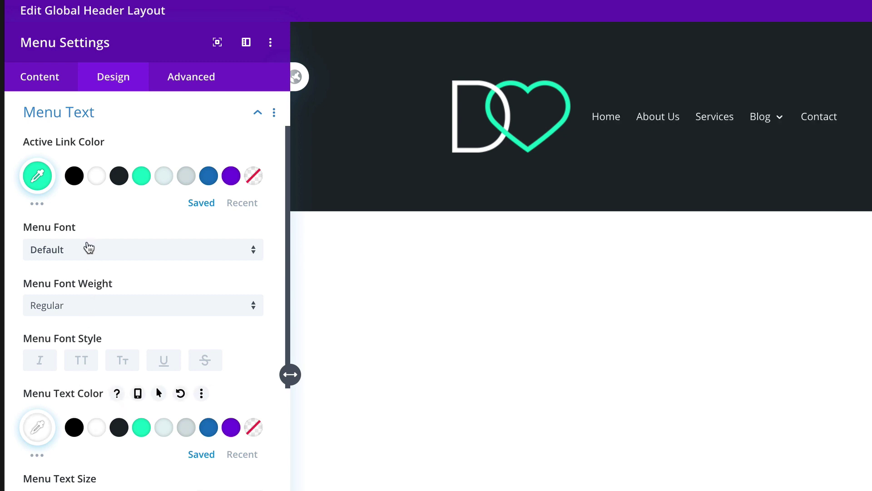
Step: Set the menu links to Raleway Bold, uppercase, with 1px letter spacing
left_click(88, 249)
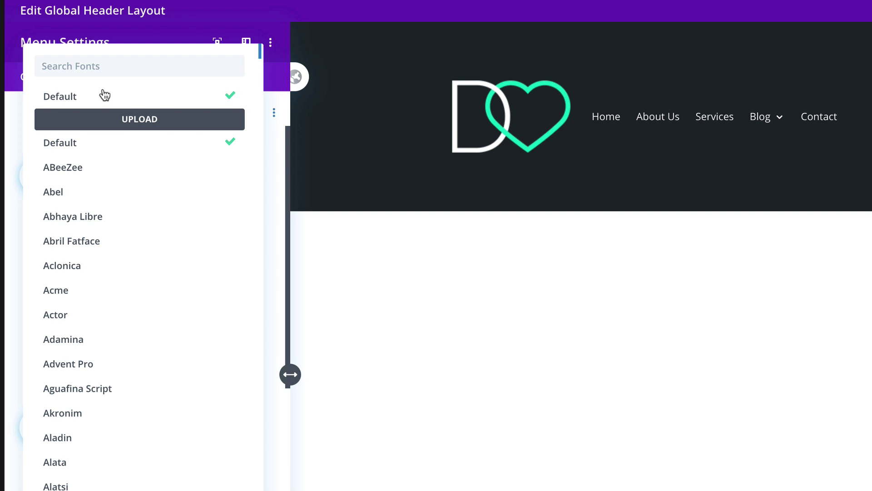
type("rale")
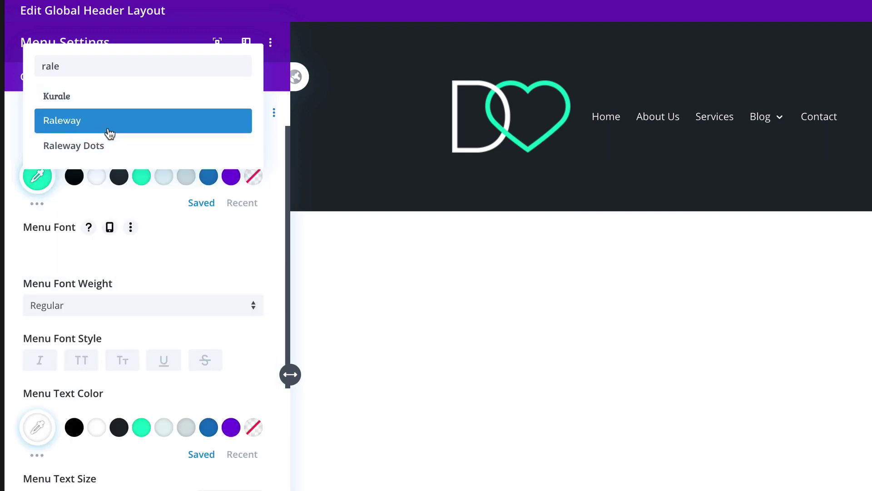
left_click(110, 133)
left_click(72, 308)
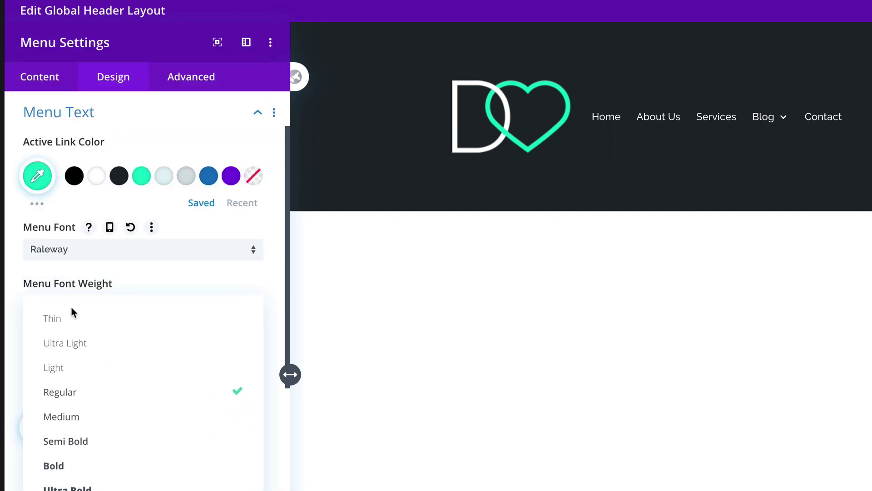
left_click(93, 463)
left_click(87, 366)
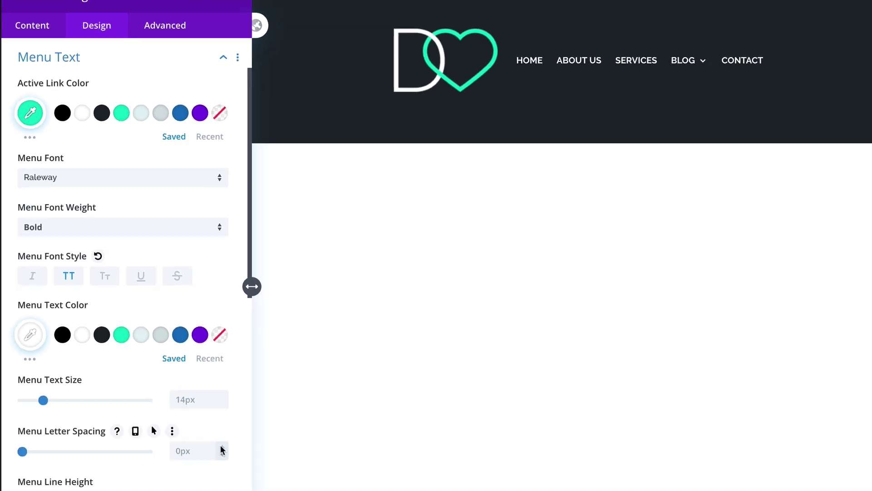
left_click(210, 409)
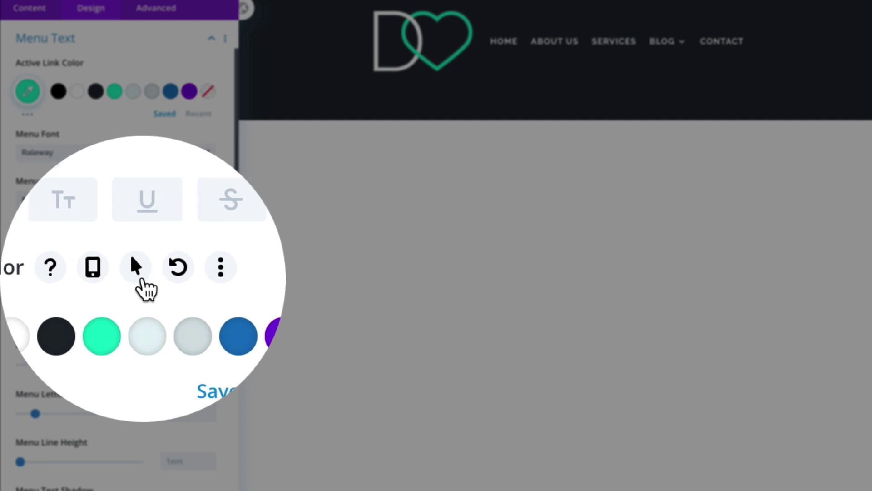
Step: Give the menu links a teal hover text colour and set the menu text alignment to right
left_click(139, 273)
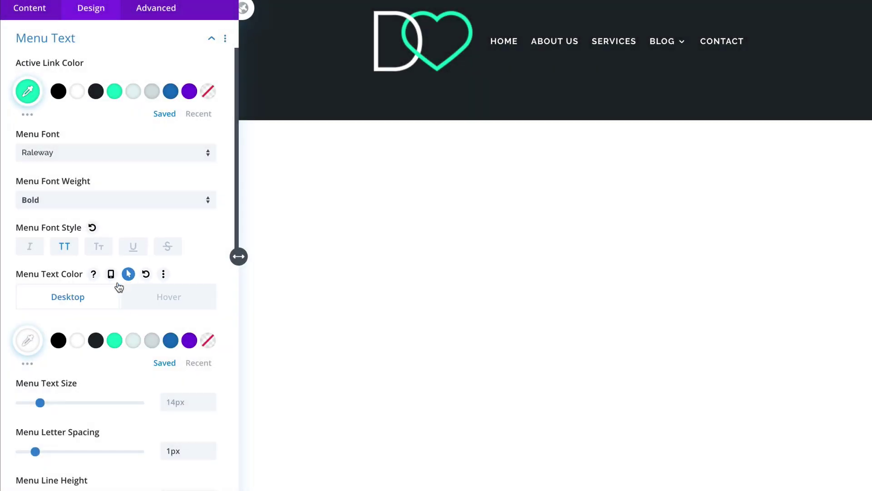
left_click(164, 304)
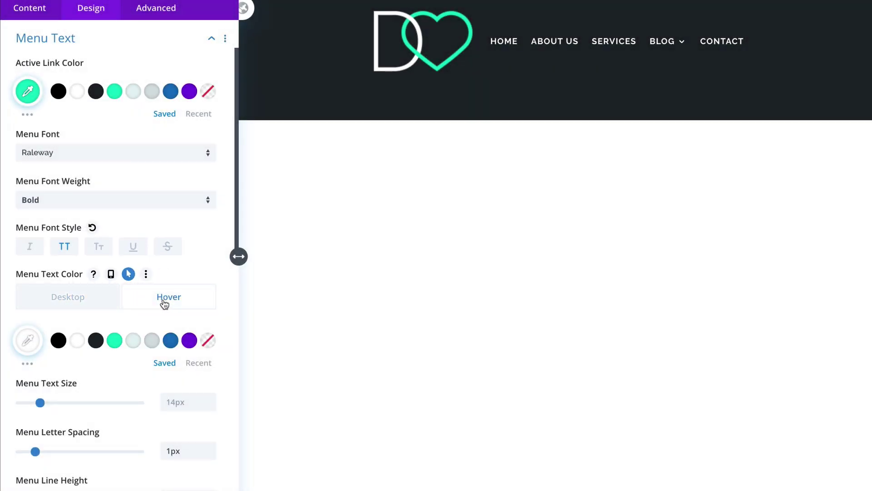
left_click(116, 342)
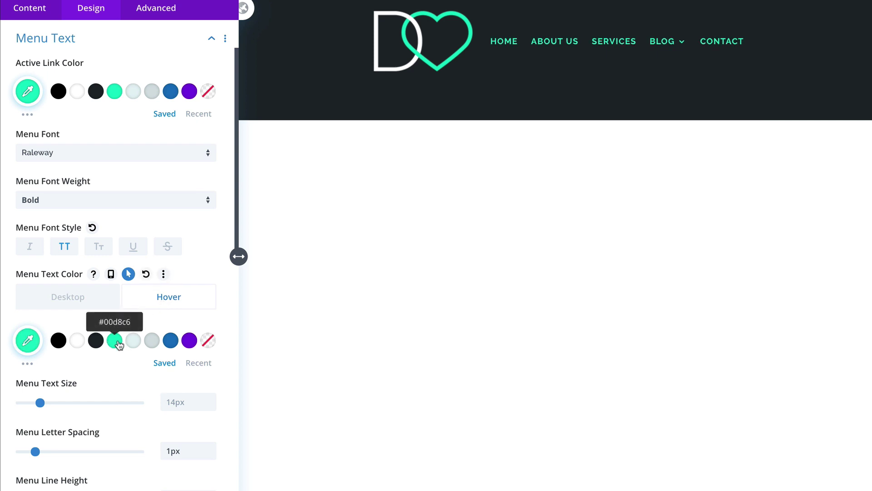
left_click(78, 343)
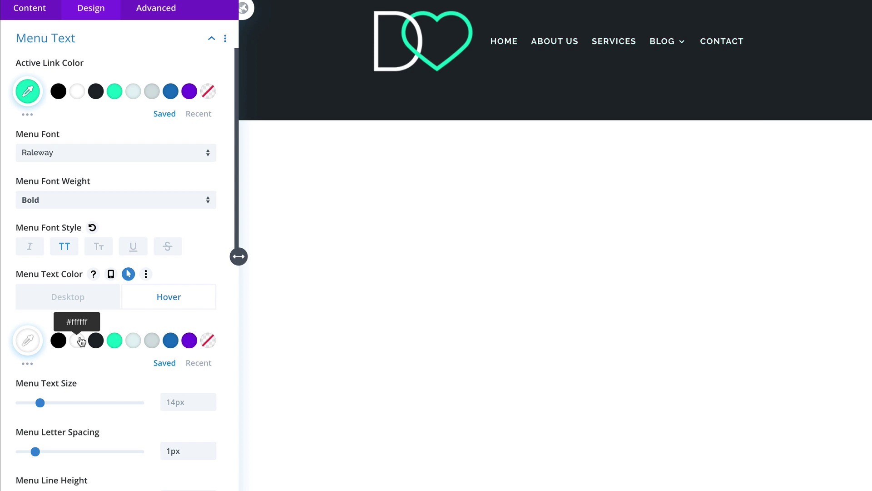
left_click(112, 340)
left_click(94, 301)
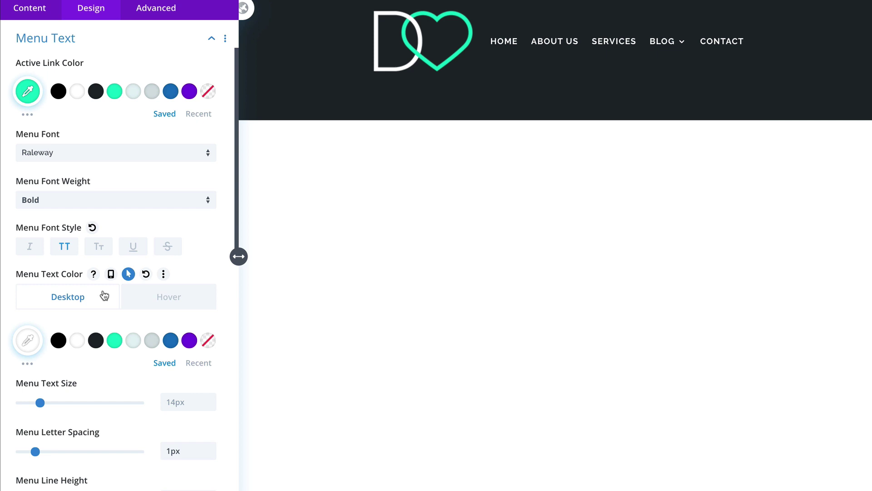
scroll(104, 296, "down", 5)
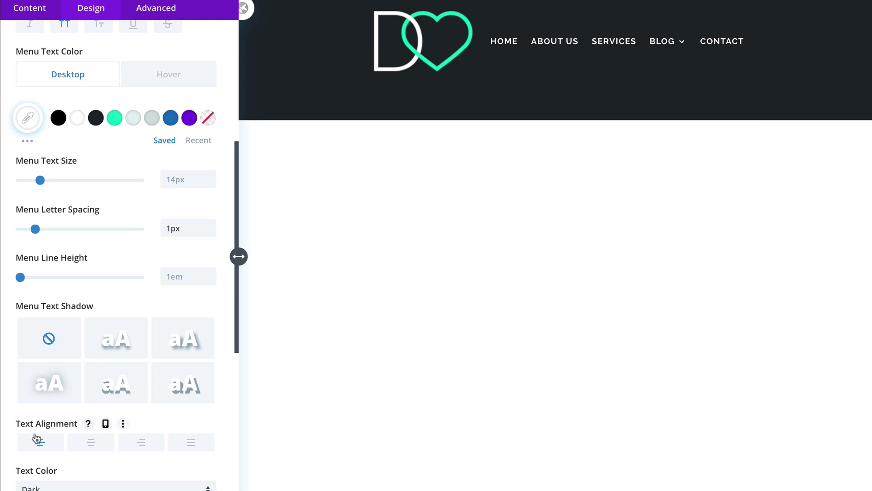
left_click(145, 444)
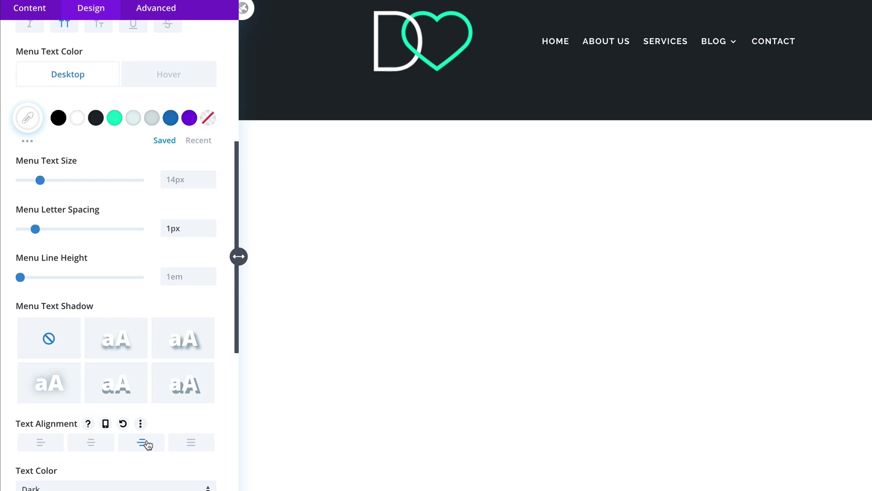
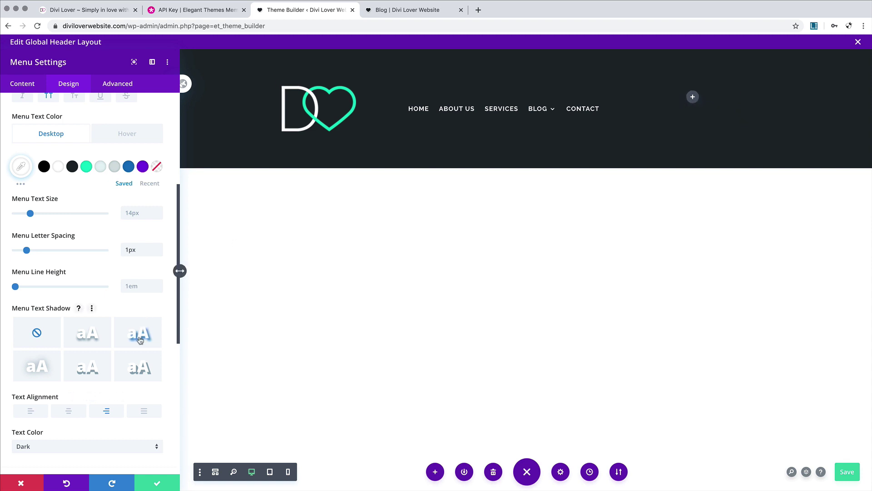
Step: Set the dropdown background and line white, text dark, active link teal, mobile menu background #1e272d
scroll(140, 340, "down", 1)
scroll(140, 339, "down", 3)
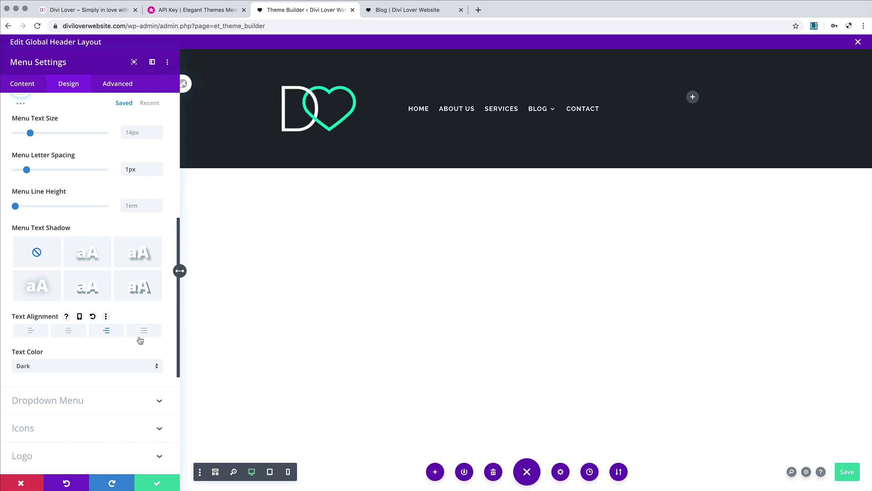
scroll(140, 340, "down", 2)
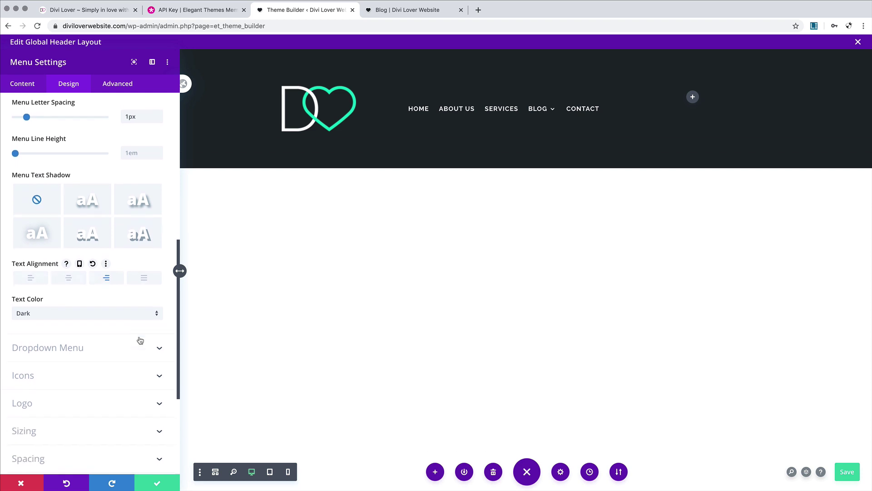
mouse_move(540, 115)
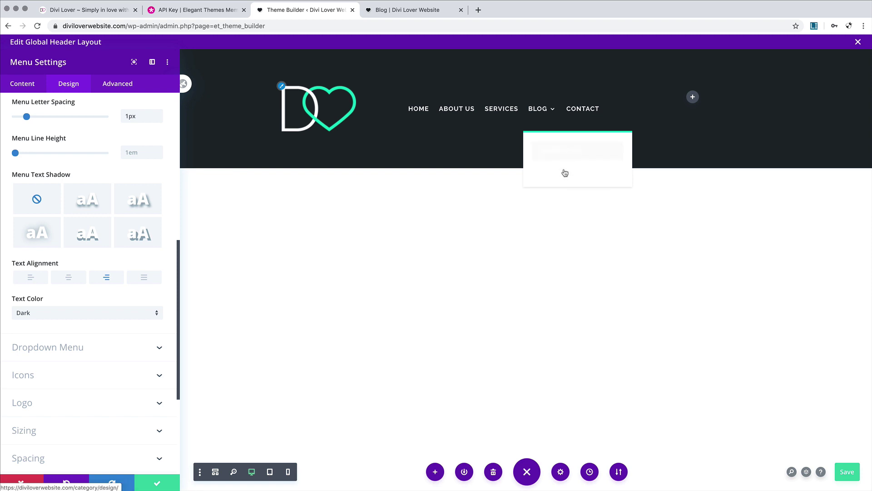
left_click(145, 348)
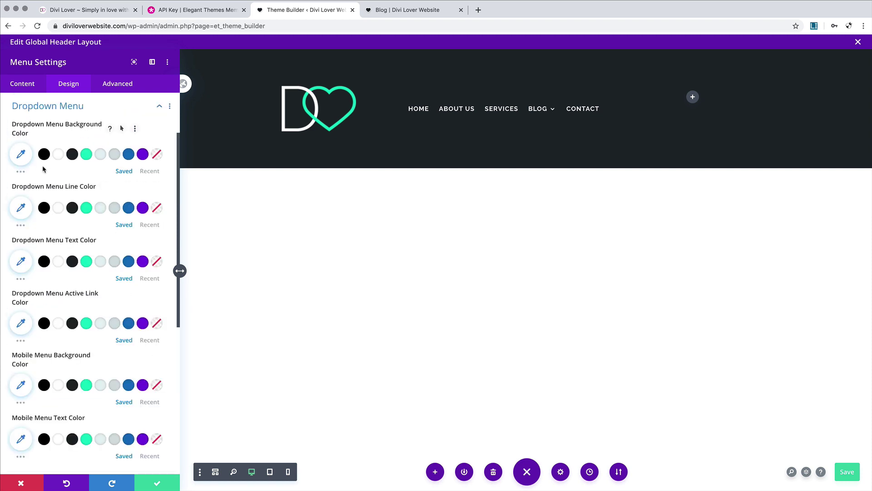
left_click(58, 154)
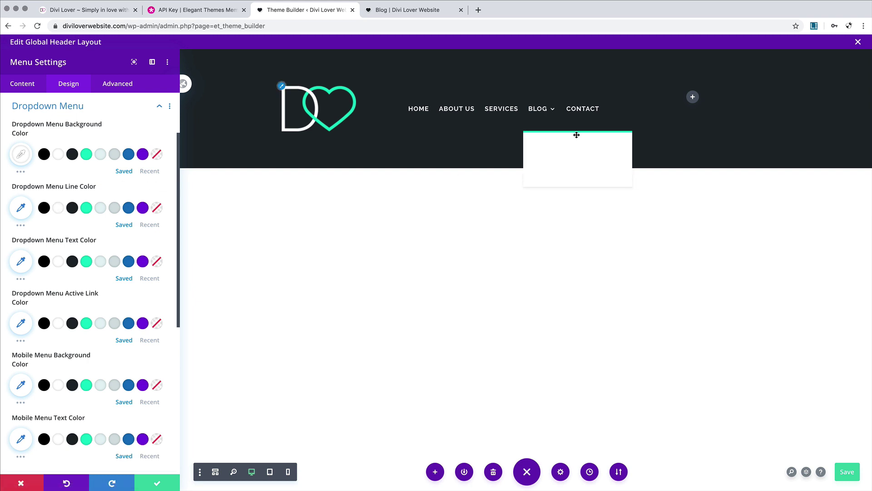
left_click(58, 209)
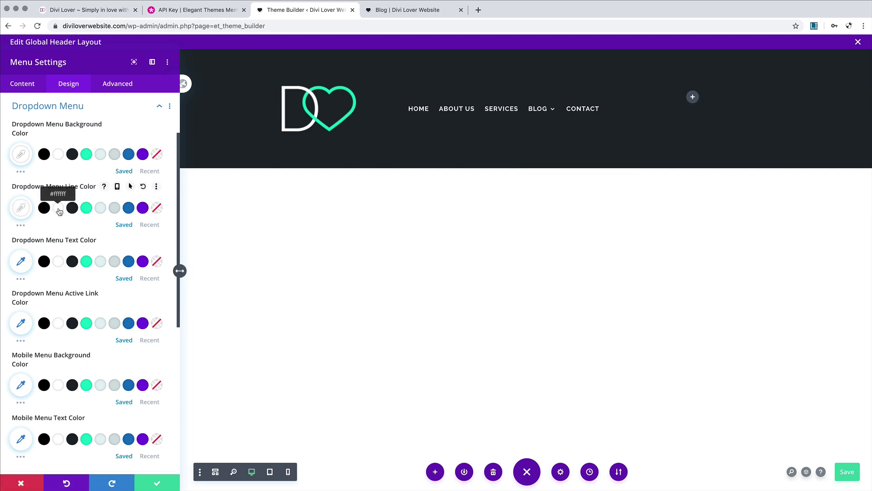
mouse_move(551, 154)
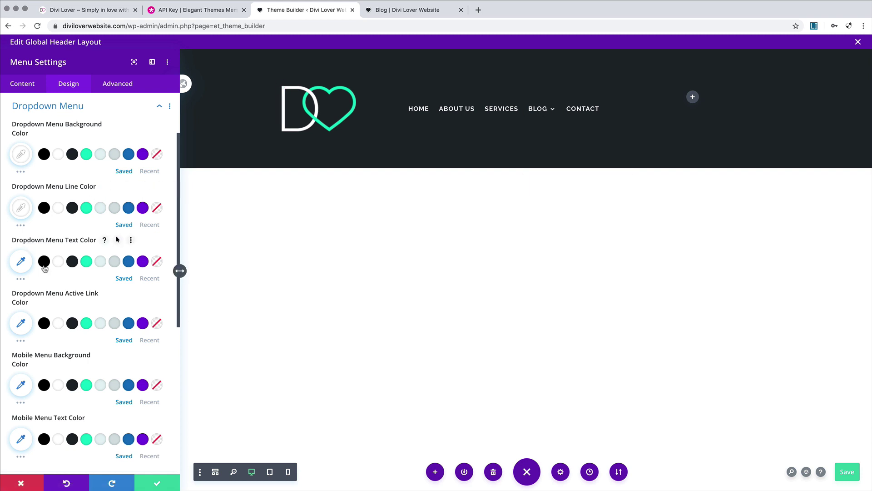
left_click(73, 259)
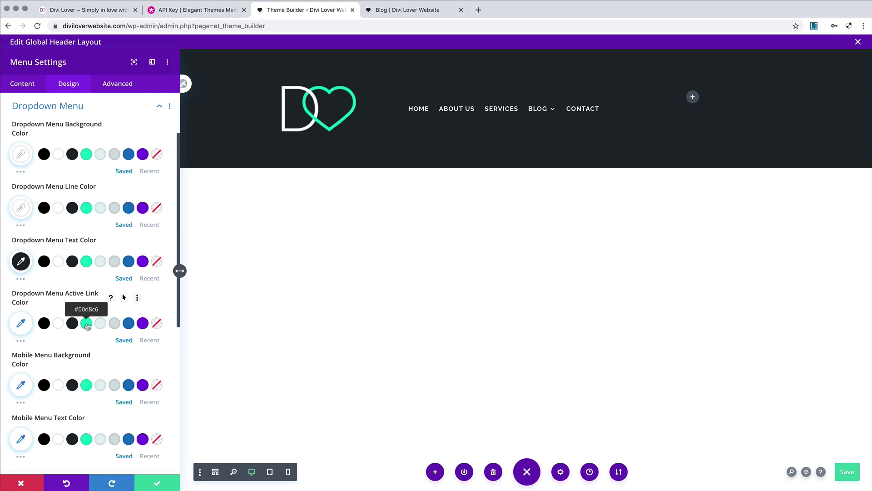
left_click(86, 323)
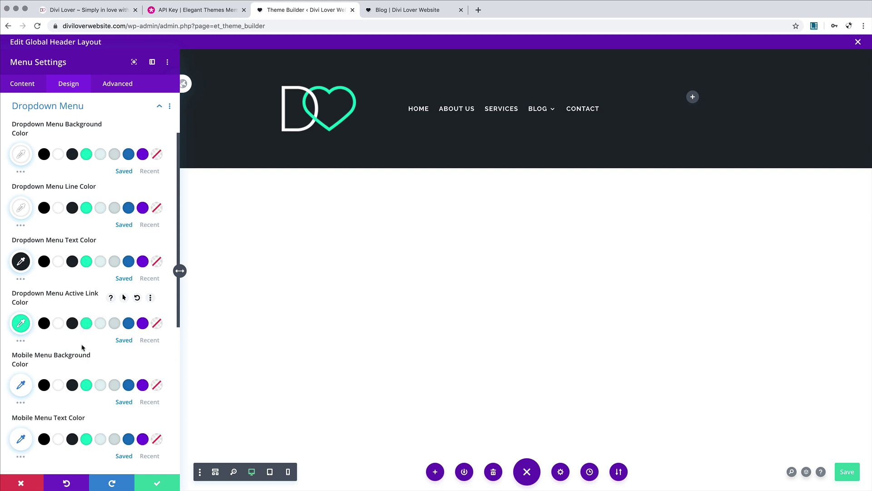
scroll(82, 347, "down", 3)
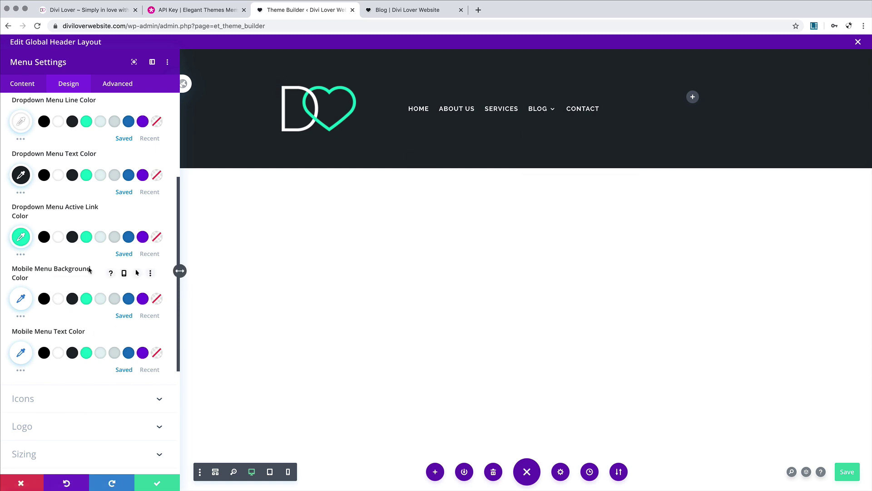
left_click(73, 299)
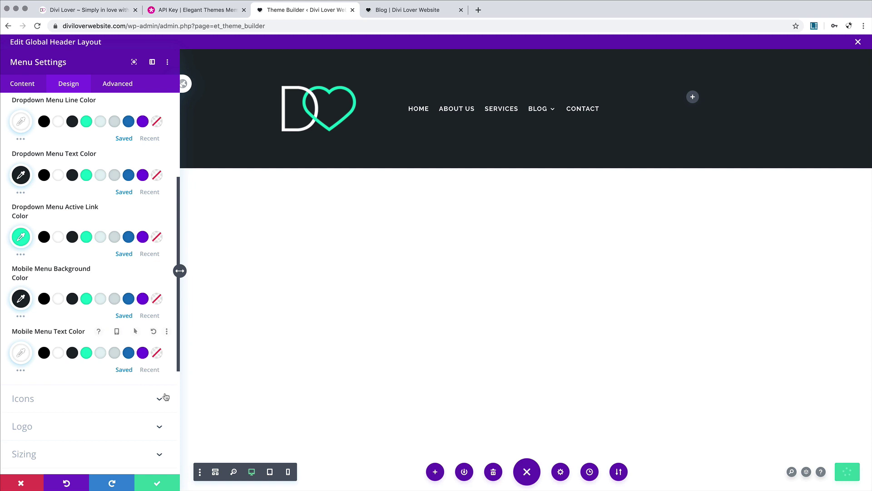
Step: Make the shopping cart, search and hamburger menu icons white (#ffffff)
left_click(133, 395)
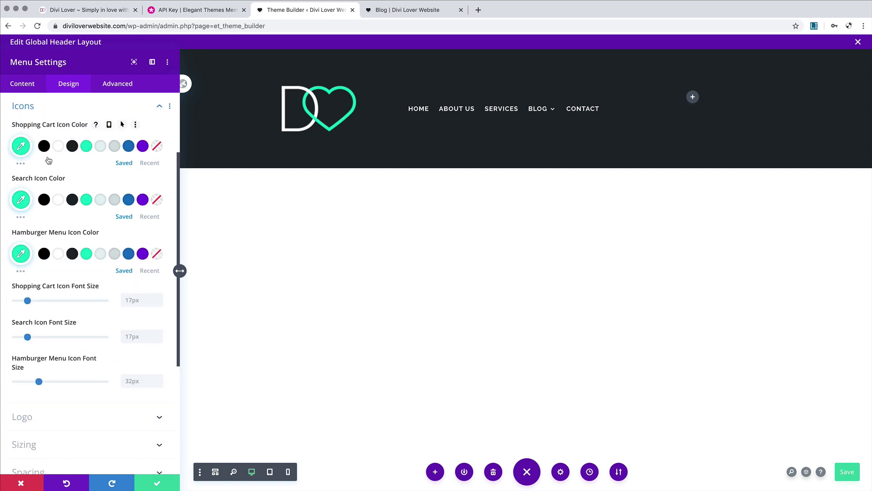
left_click(58, 146)
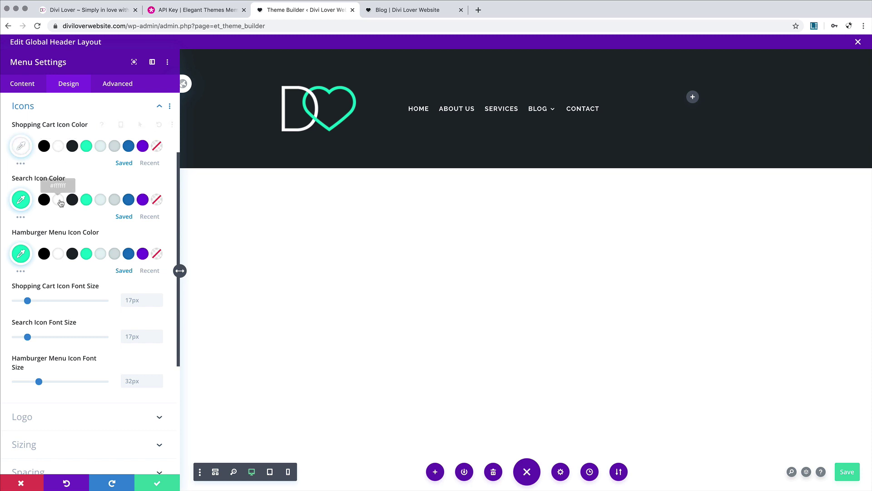
left_click(59, 200)
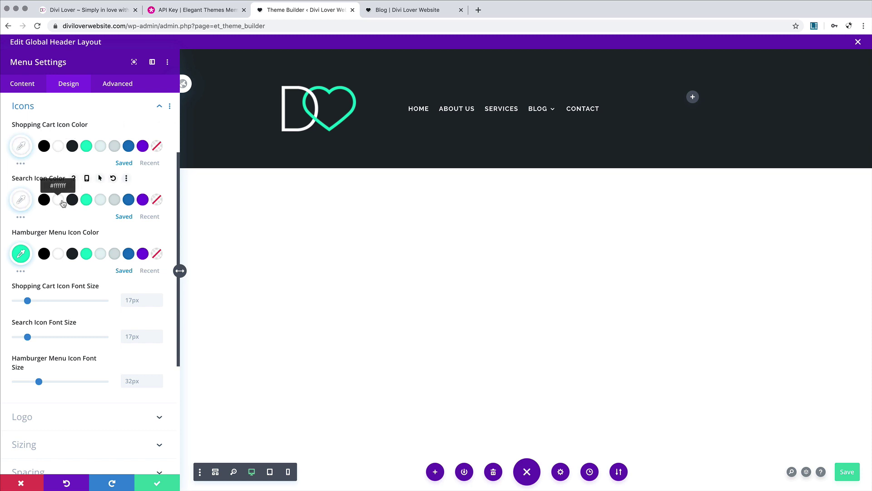
scroll(64, 209, "down", 1)
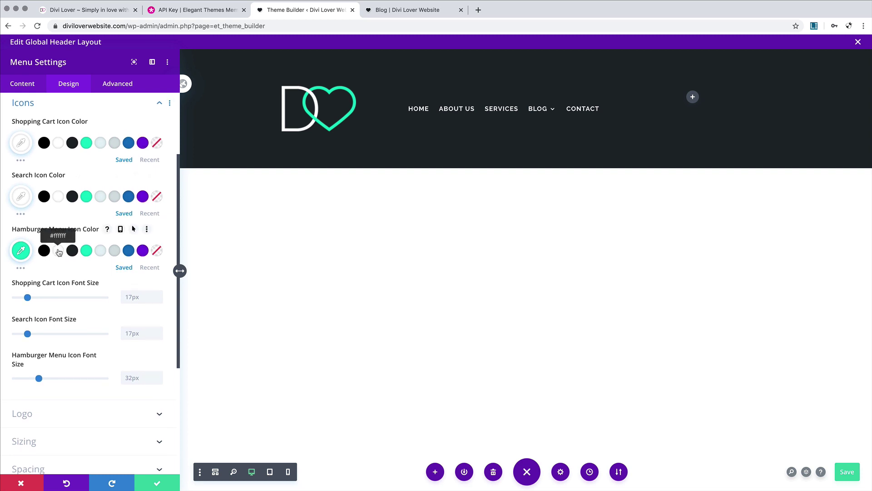
left_click(59, 252)
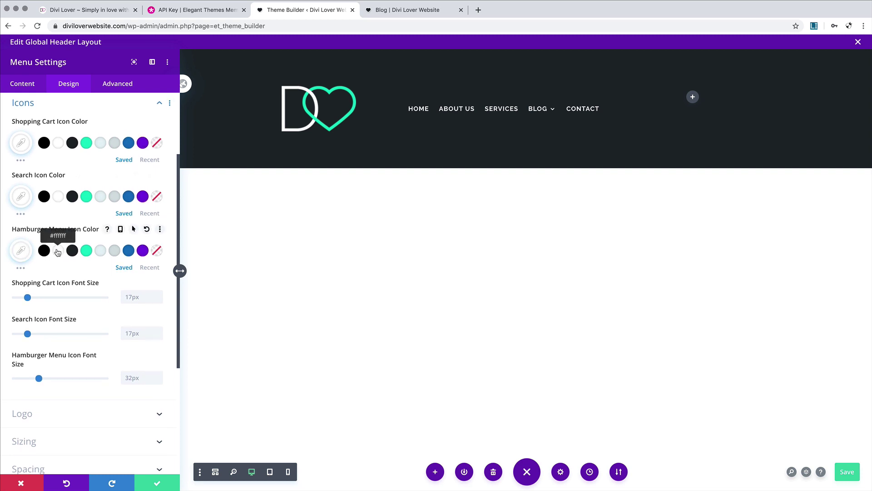
scroll(59, 254, "up", 1)
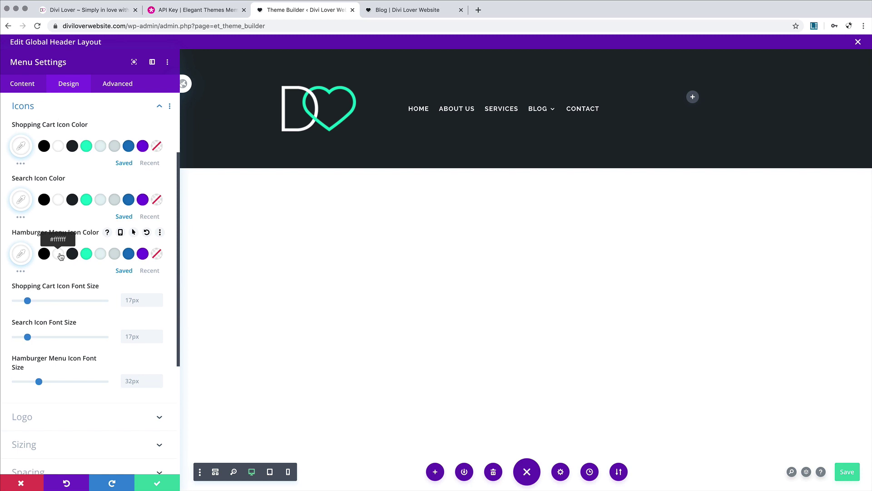
Step: In tablet view, set the hamburger icon size to 41px and the logo max height to 40px
left_click(271, 474)
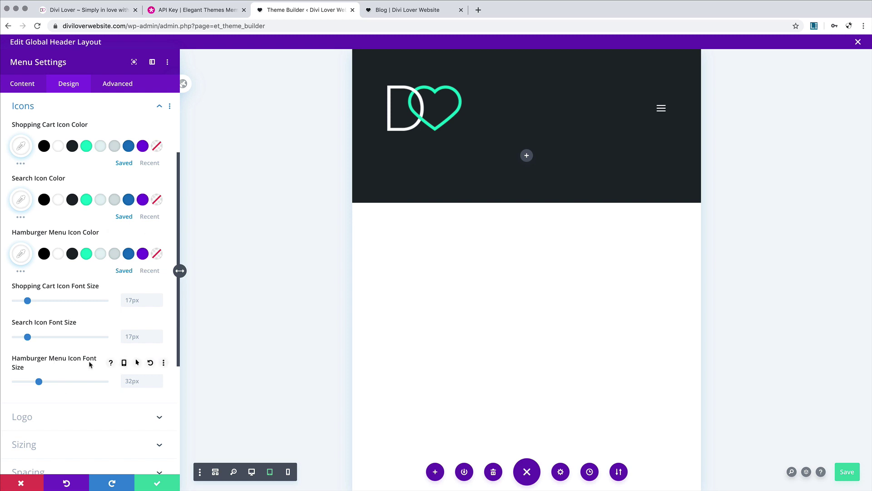
left_click_drag(39, 381, 45, 381)
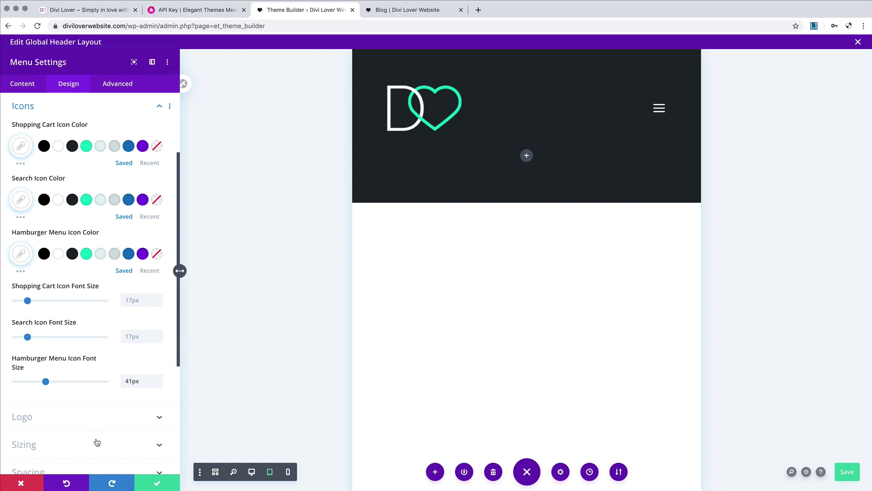
left_click(63, 444)
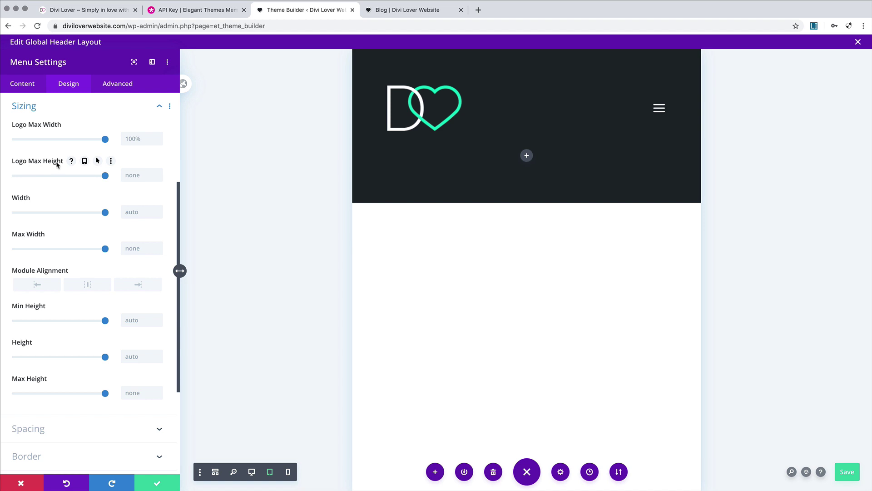
type("40")
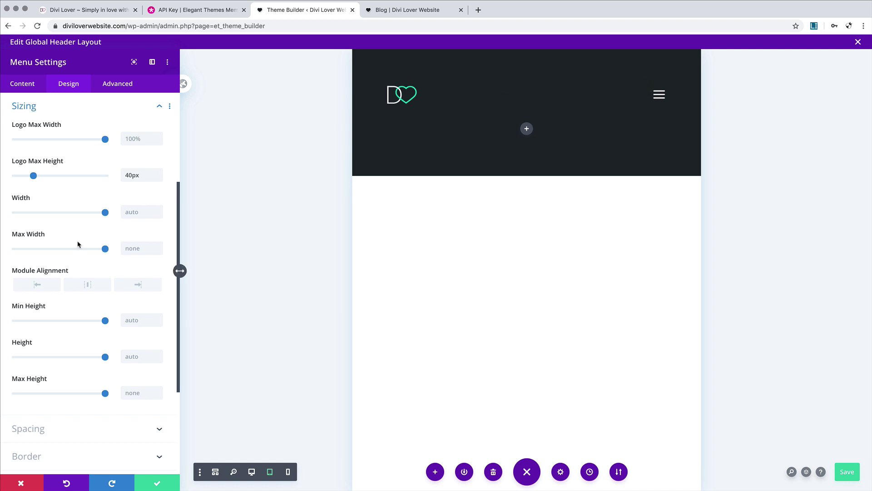
left_click(251, 471)
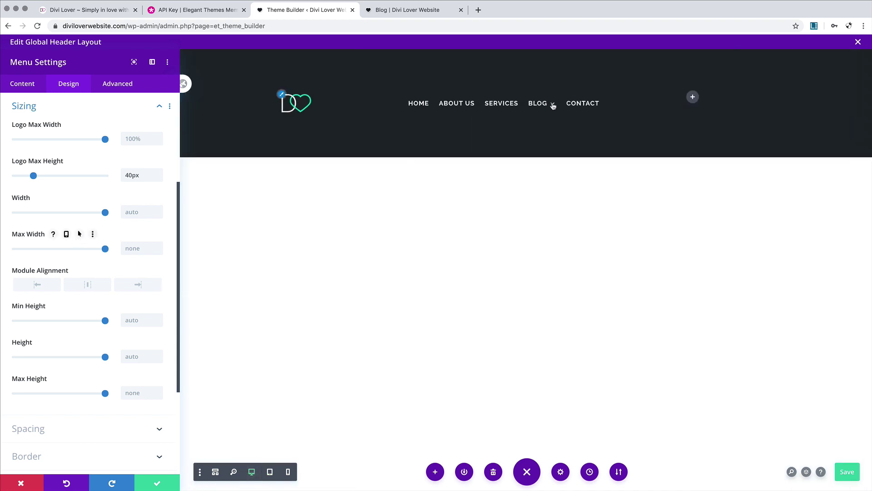
mouse_move(542, 104)
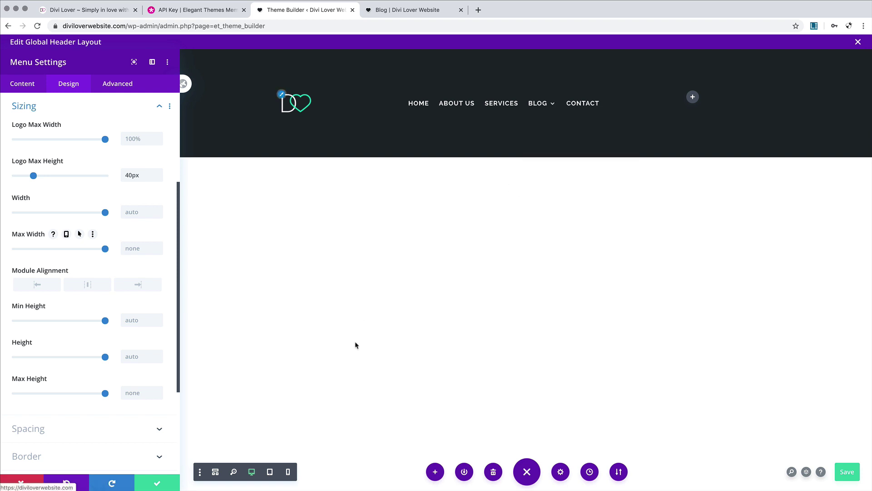
left_click(270, 472)
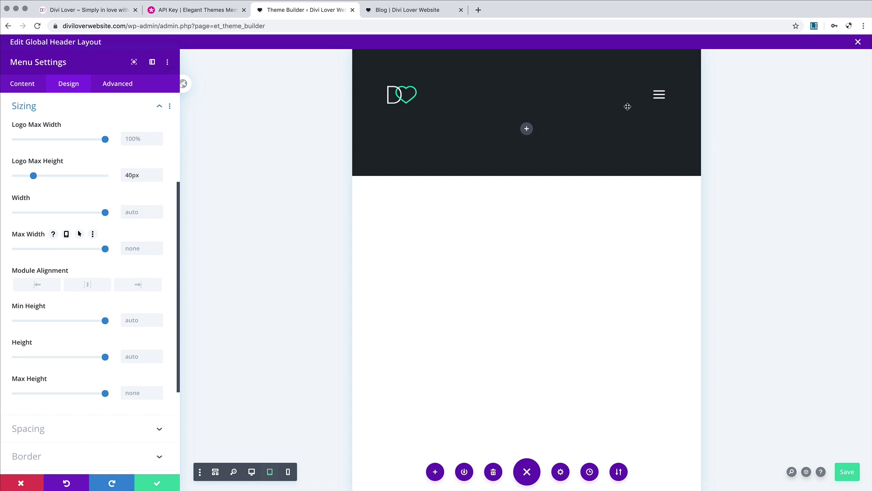
Step: Change the dropdown line colour to black (#000000) to hide the white line in the mobile menu
left_click(657, 94)
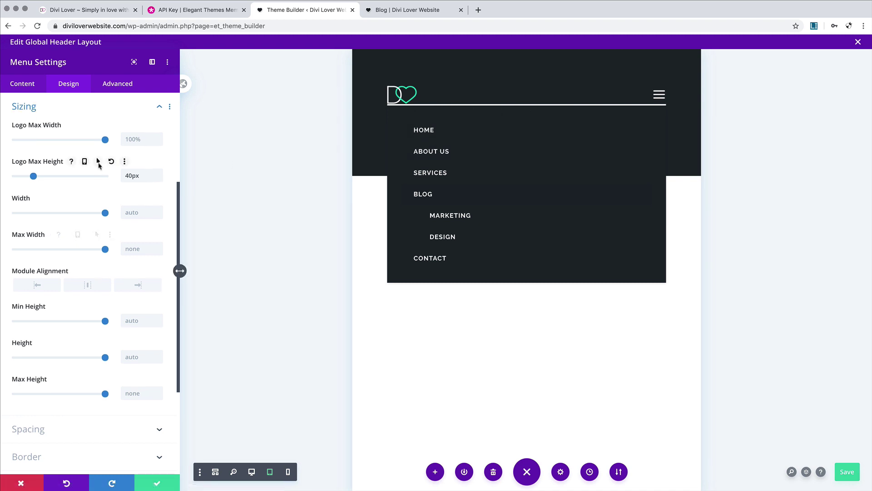
scroll(97, 166, "up", 3)
left_click(94, 193)
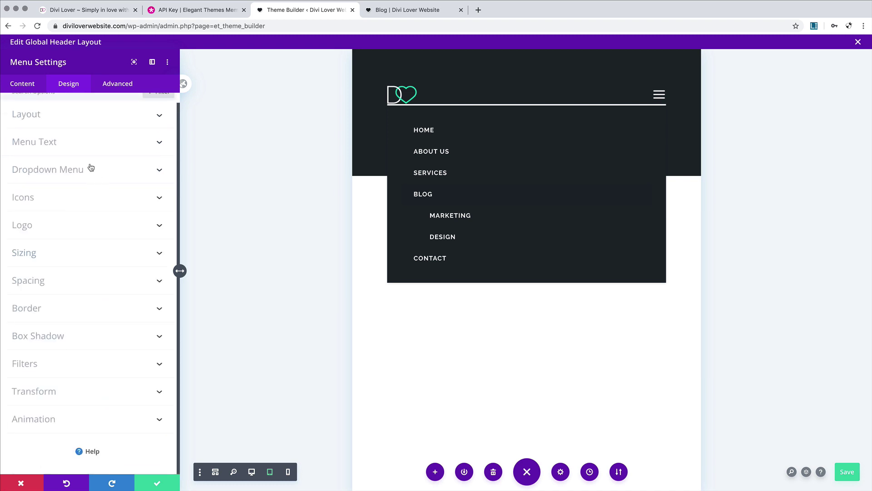
left_click(90, 169)
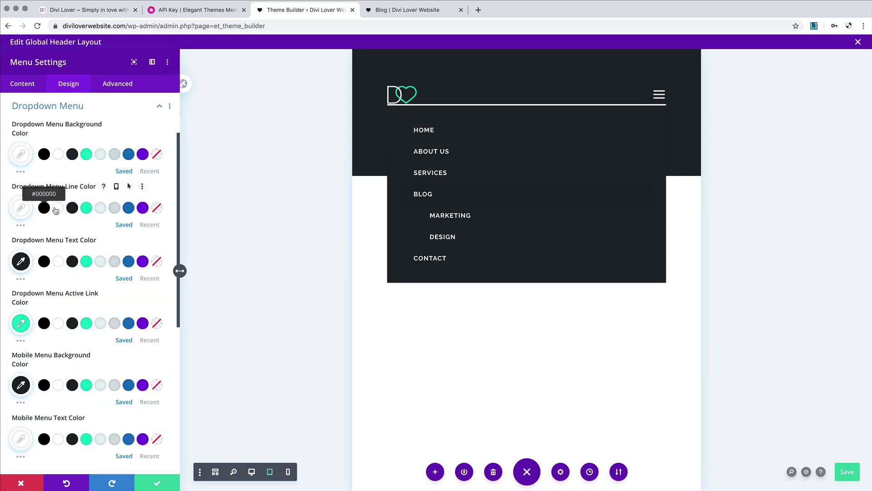
left_click(44, 208)
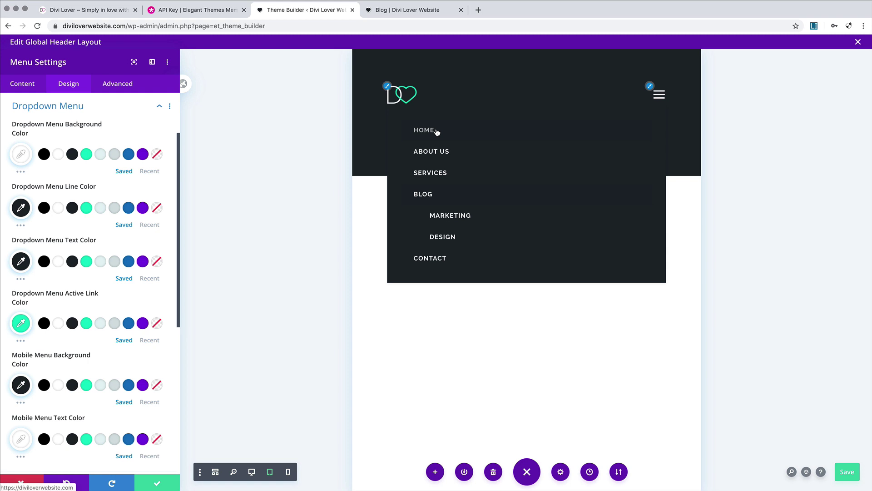
left_click(252, 471)
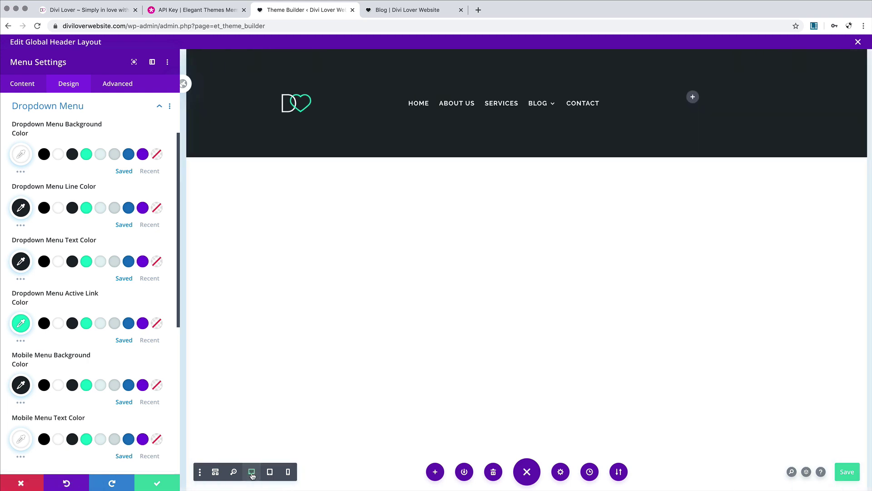
mouse_move(540, 103)
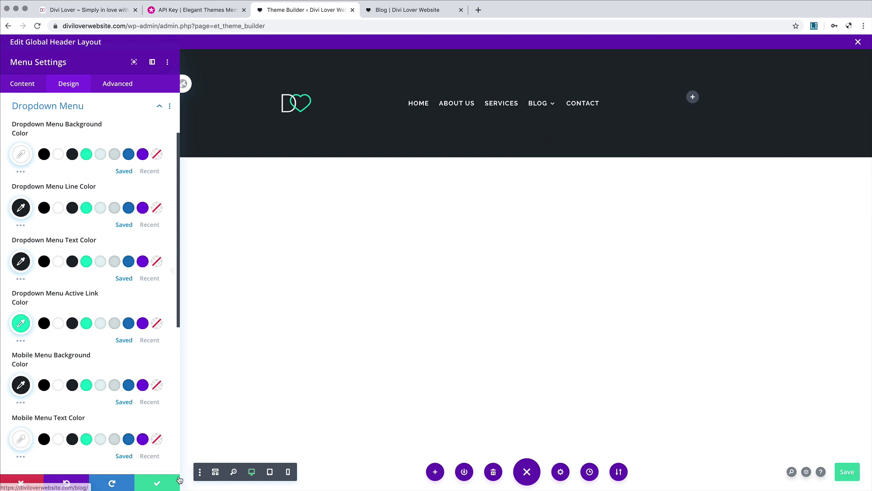
Step: Set the header section's top and bottom padding to 0px and save the section
left_click(159, 485)
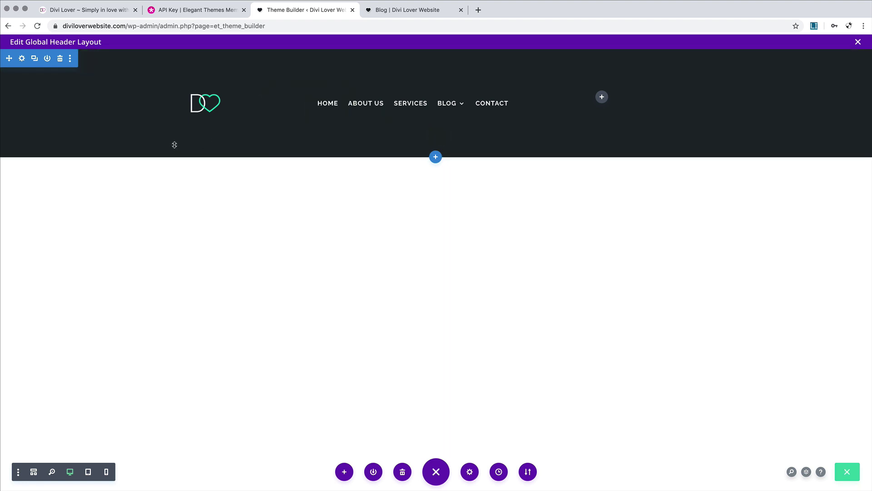
left_click(22, 61)
left_click(70, 85)
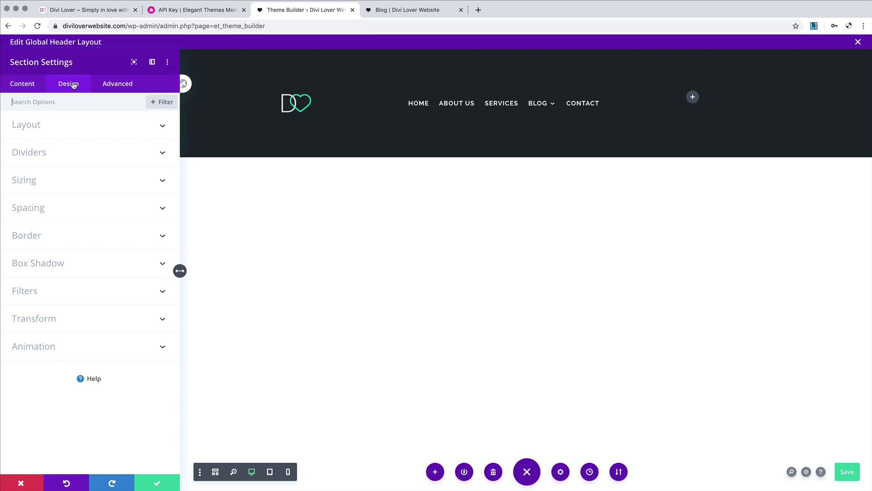
left_click(62, 213)
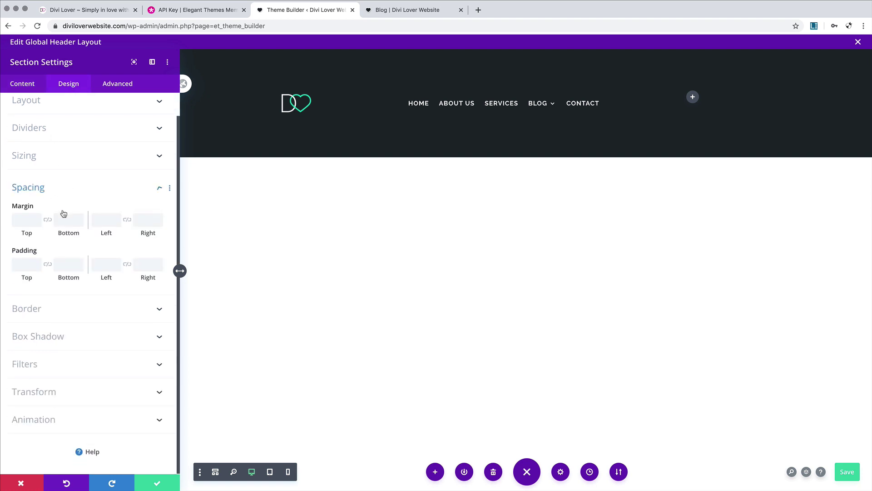
left_click(23, 266)
type("0px")
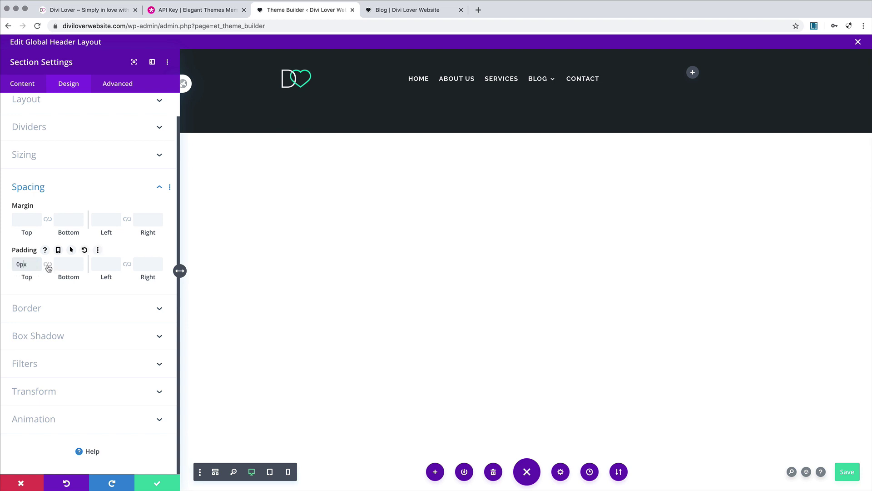
left_click(48, 264)
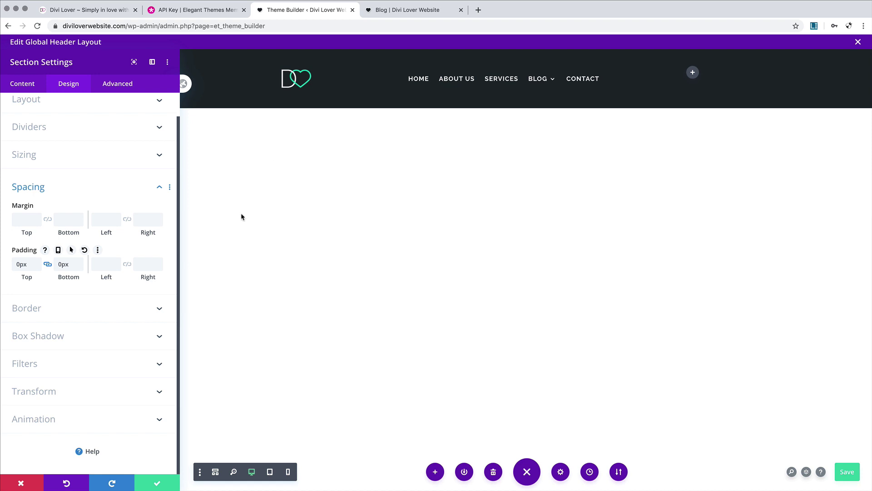
left_click(157, 483)
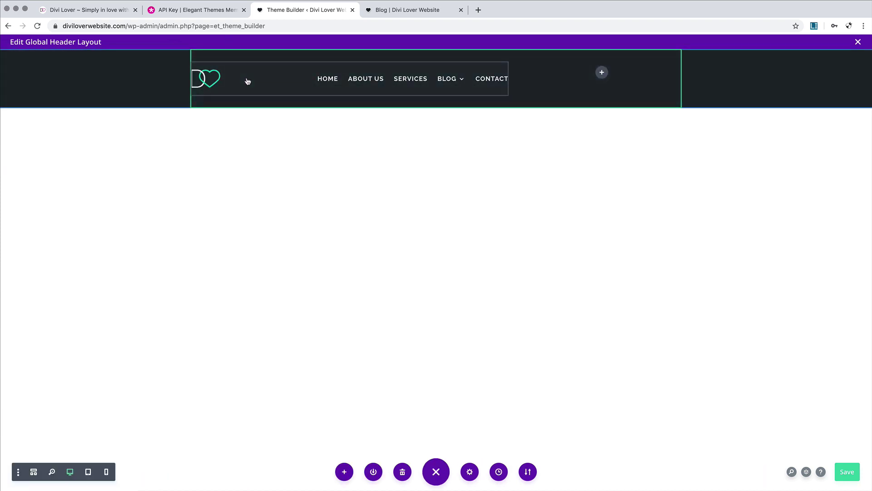
Step: Give the header row 10px top and bottom padding and save the row settings
left_click(245, 61)
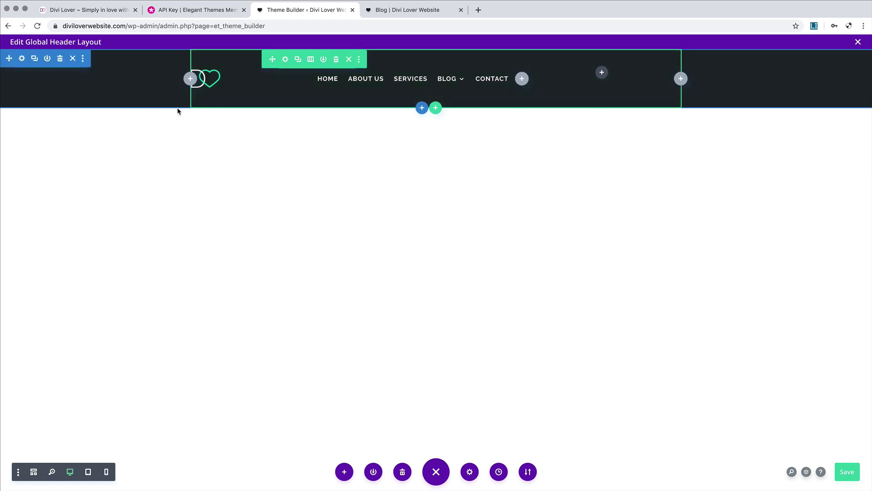
left_click(286, 59)
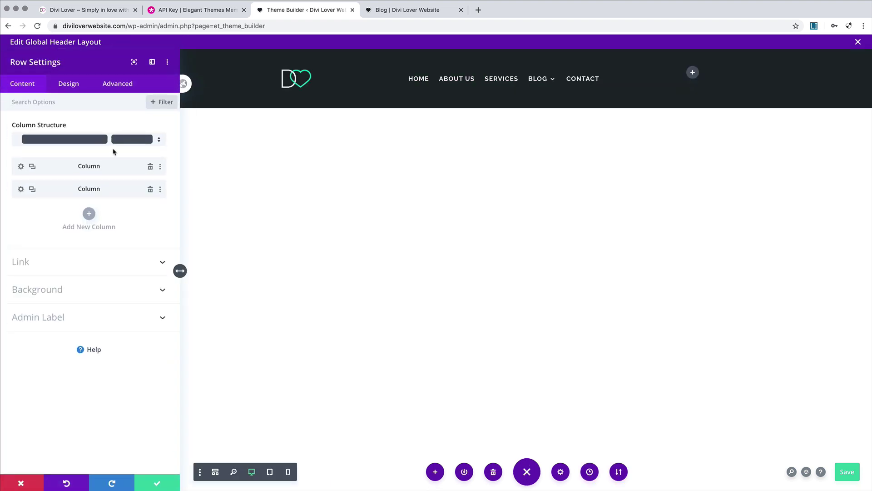
left_click(67, 83)
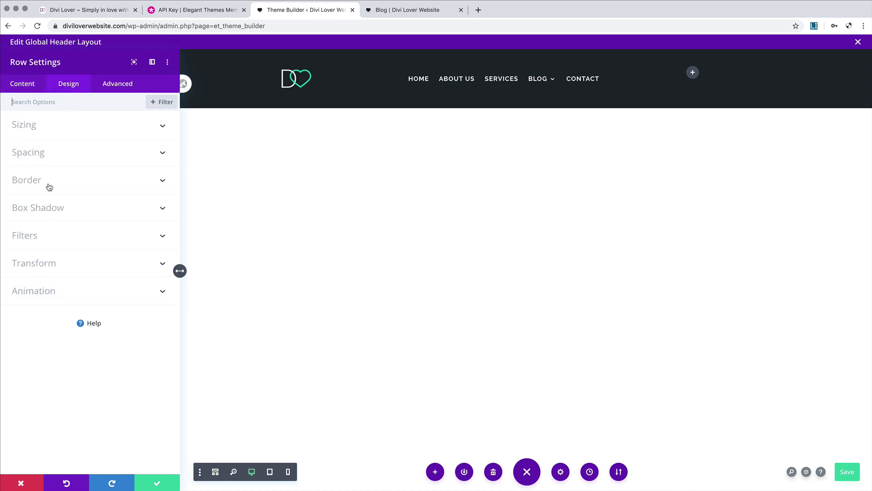
left_click(51, 156)
left_click(27, 235)
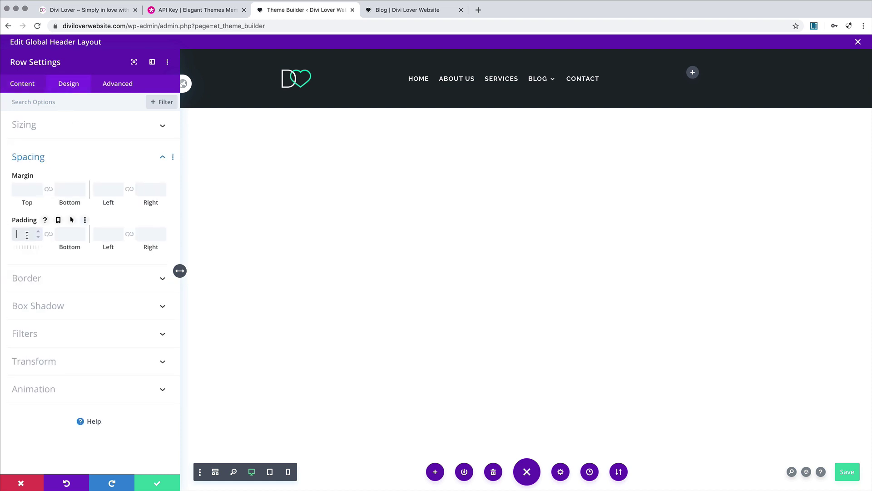
type("10px")
left_click(49, 234)
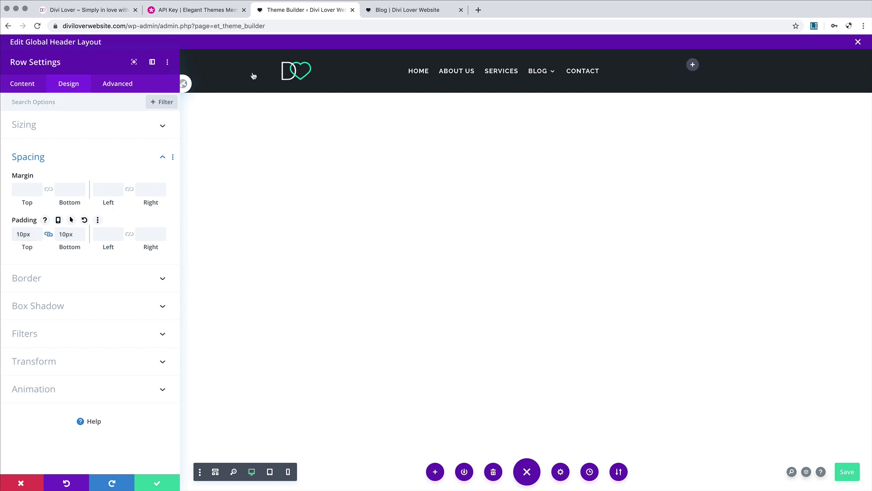
left_click(165, 487)
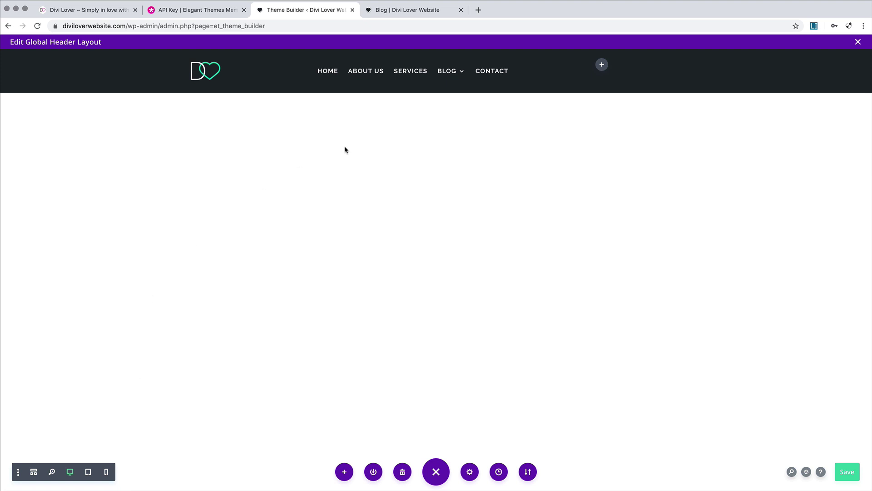
Step: Insert a Button module in the header's right column and label it 'Get a free quote'
left_click(602, 65)
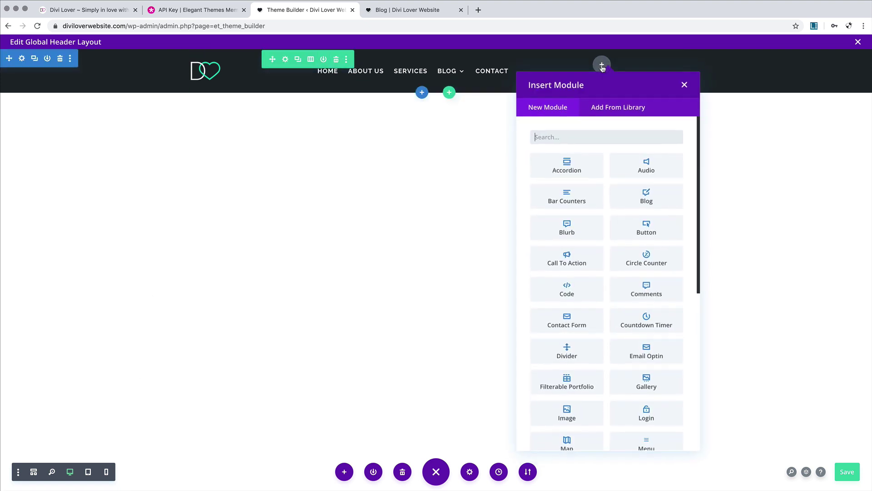
left_click(558, 133)
type("butt")
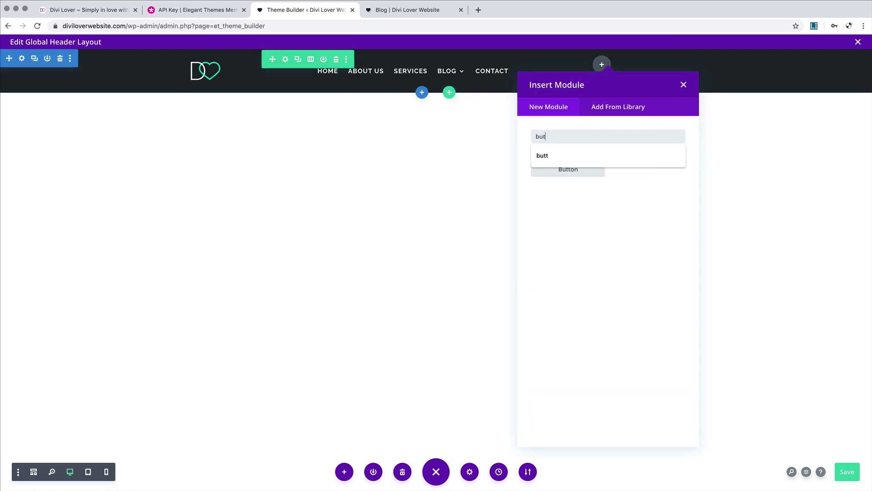
left_click(559, 168)
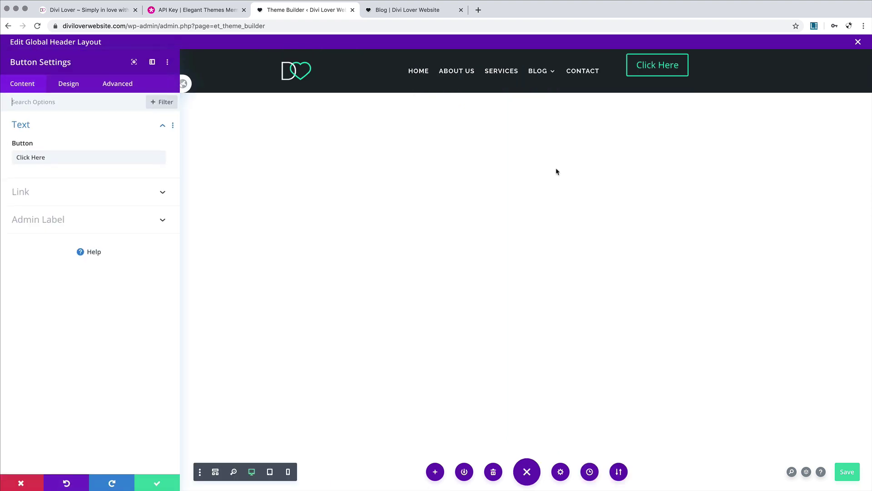
triple_click(33, 157)
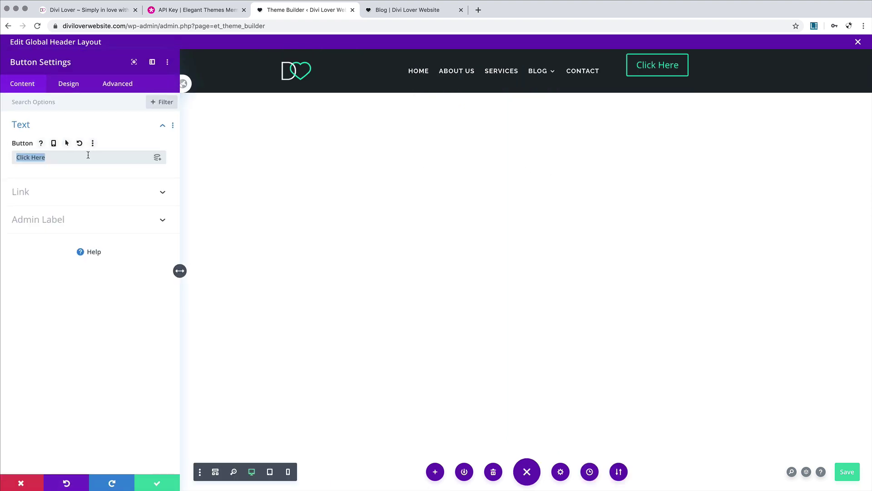
type("Get a free ")
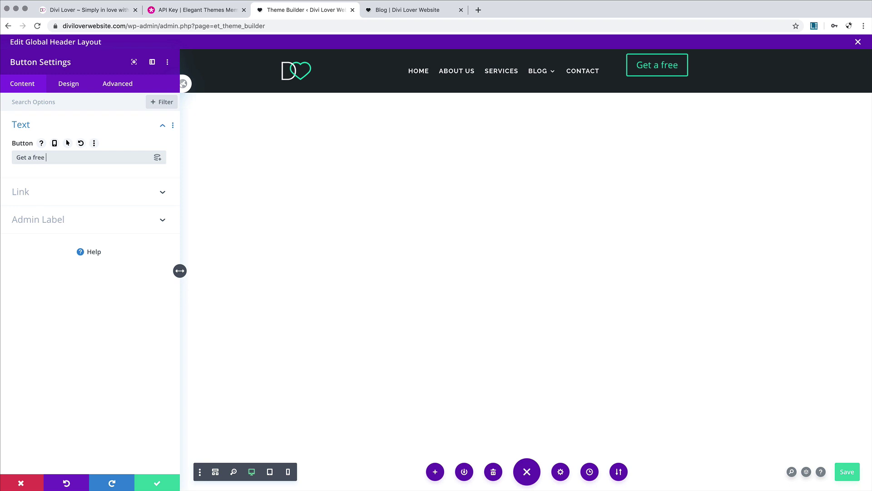
type("quote")
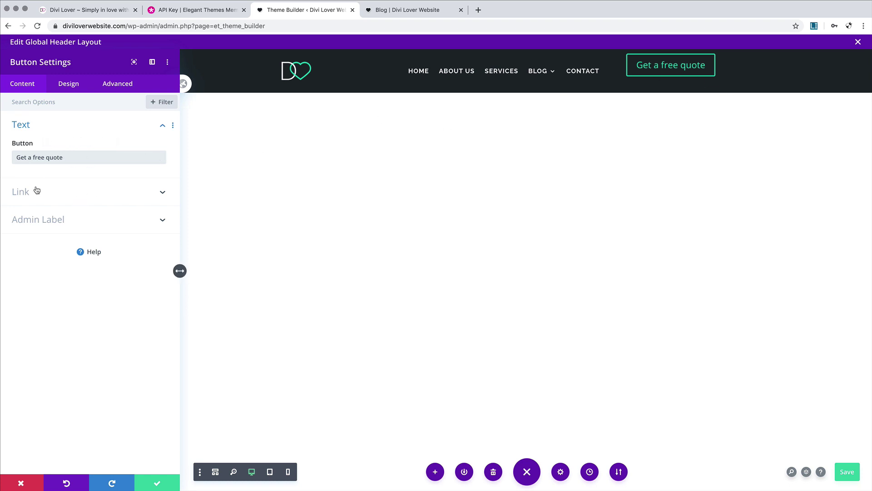
Step: Set the button link dynamically to the Contact page using Page Link
left_click(121, 192)
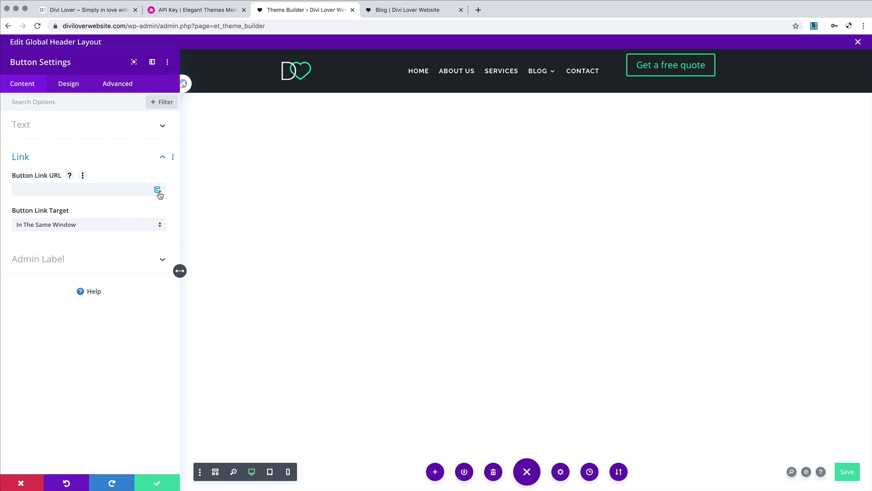
left_click(158, 191)
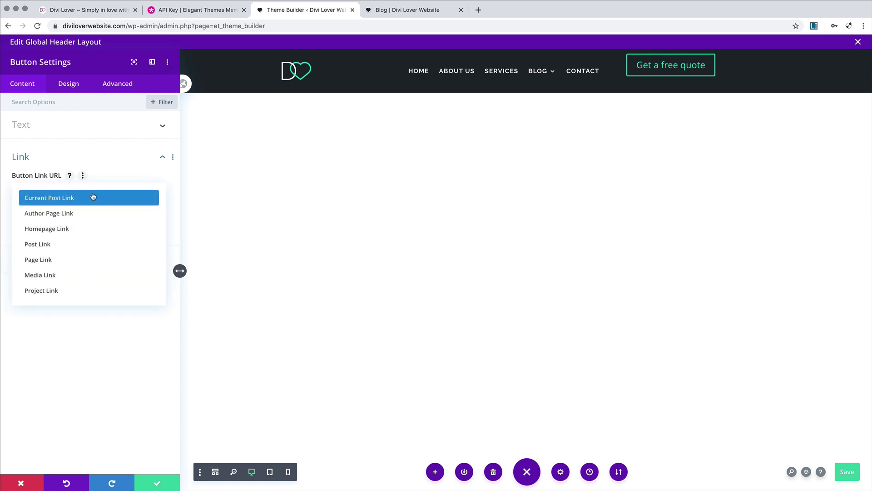
left_click(49, 264)
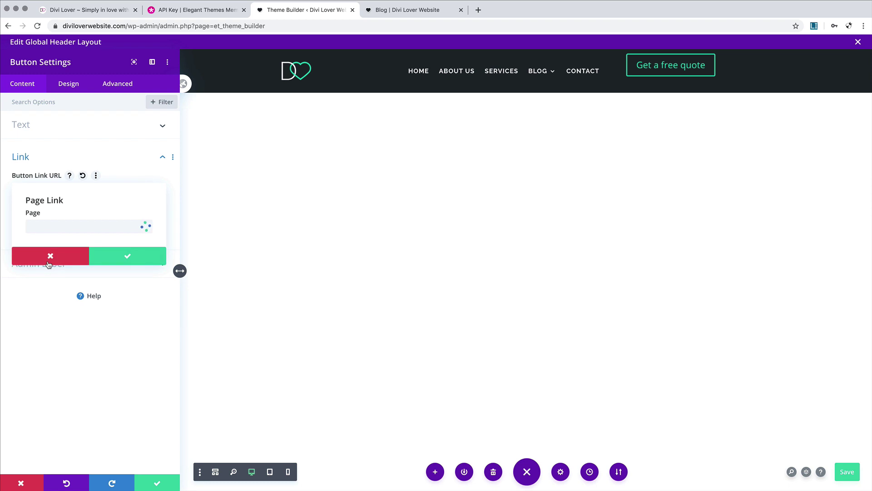
left_click(56, 227)
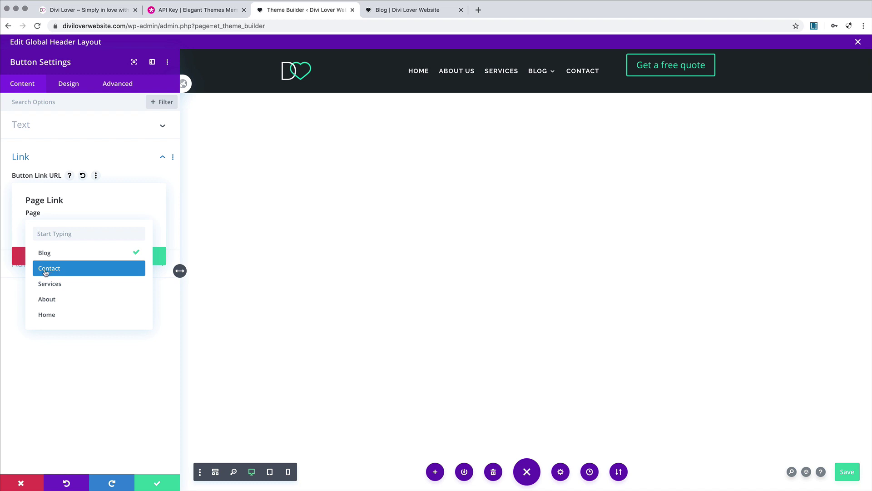
left_click(57, 272)
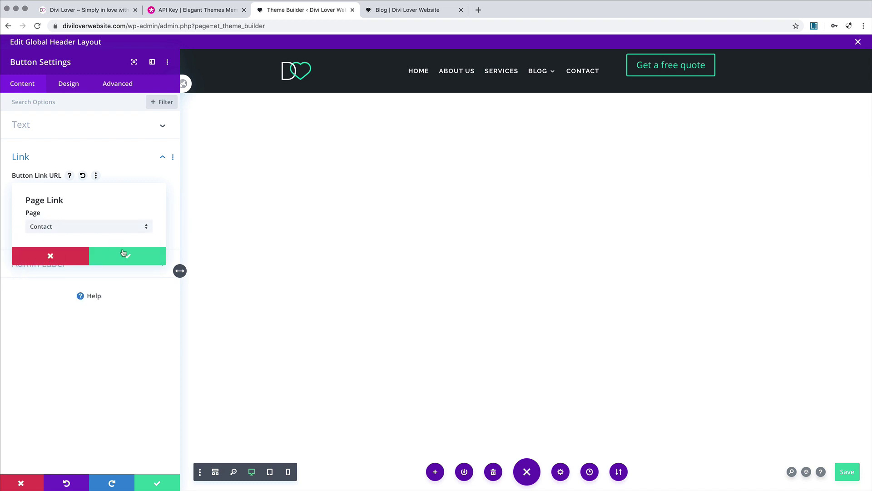
left_click(114, 262)
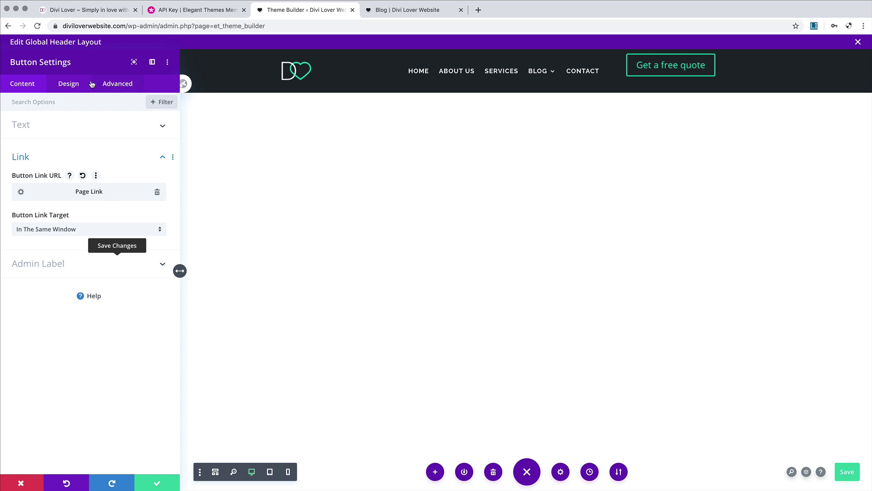
Step: Align the Get a free quote button to the right
left_click(70, 86)
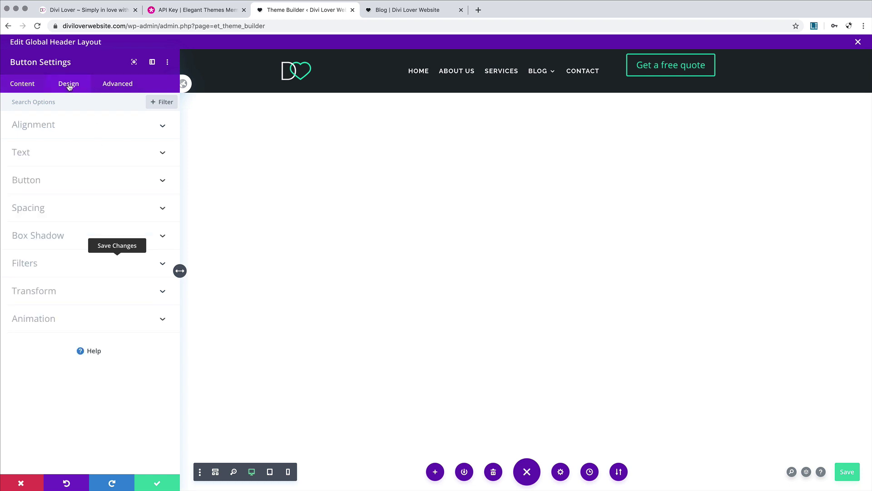
left_click(89, 122)
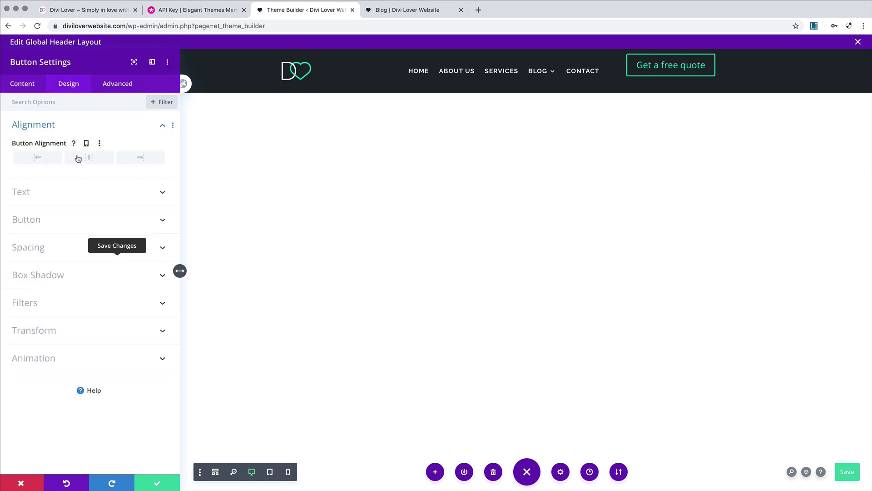
left_click(141, 157)
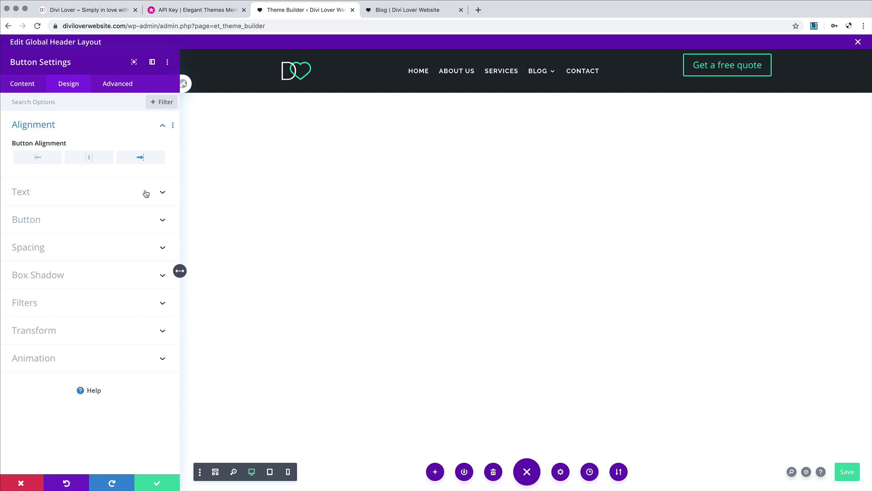
Step: Enable custom button styles with 14px white (#ffffff) button text
left_click(137, 220)
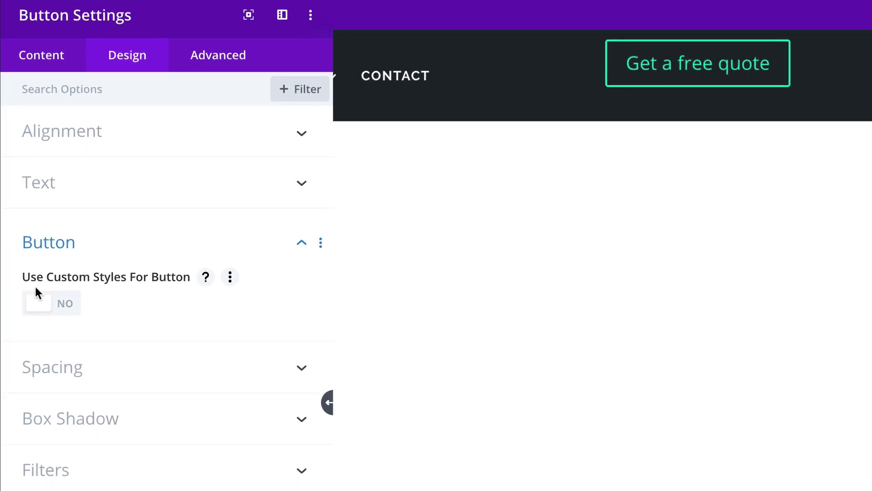
left_click(62, 309)
scroll(148, 308, "down", 2)
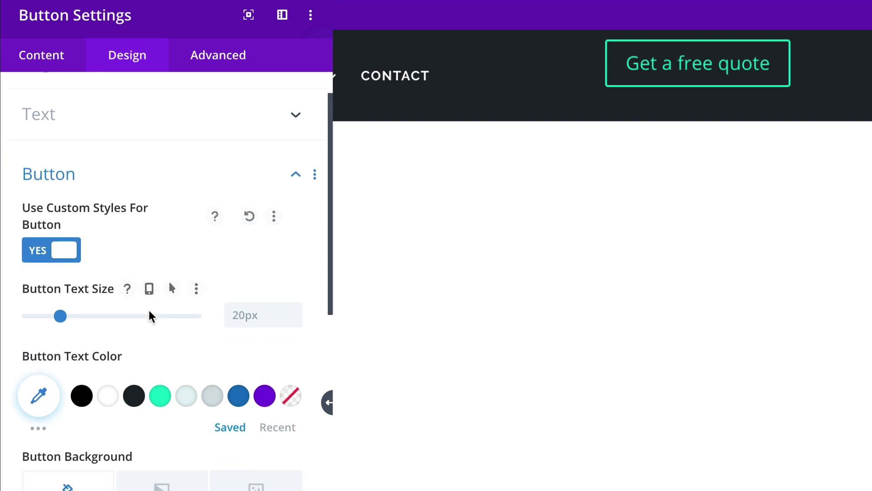
scroll(149, 307, "down", 2)
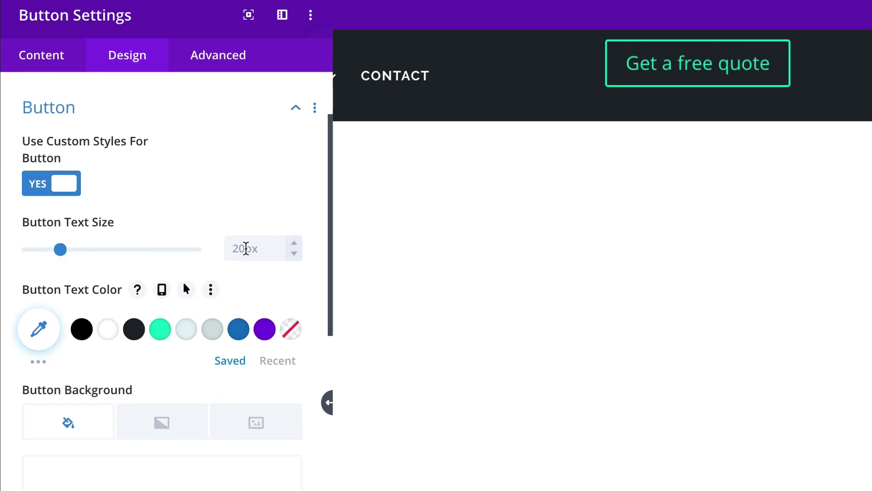
left_click(245, 248)
type("14")
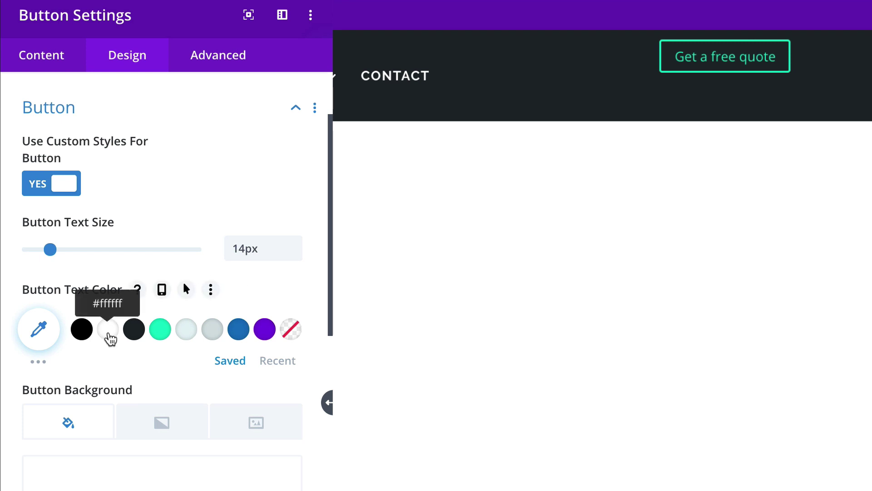
left_click(108, 329)
scroll(110, 338, "down", 5)
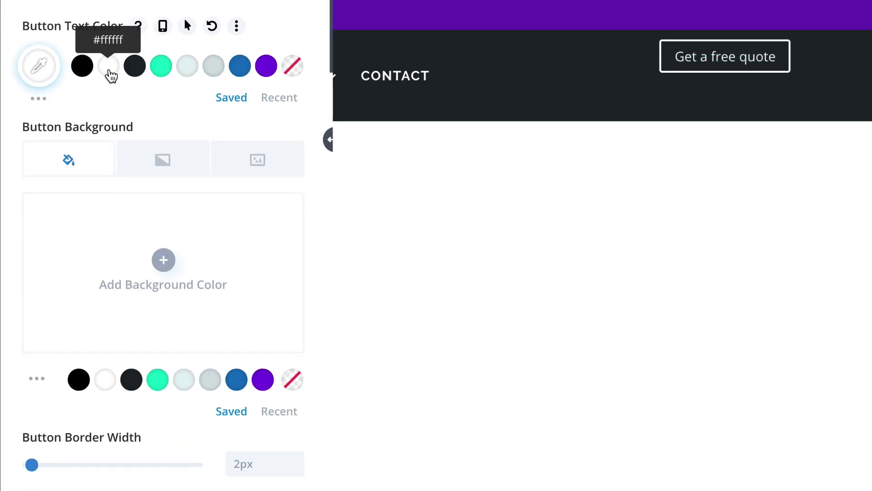
Step: Give the button a teal background with a slightly darker #00cebd hover colour
left_click(158, 380)
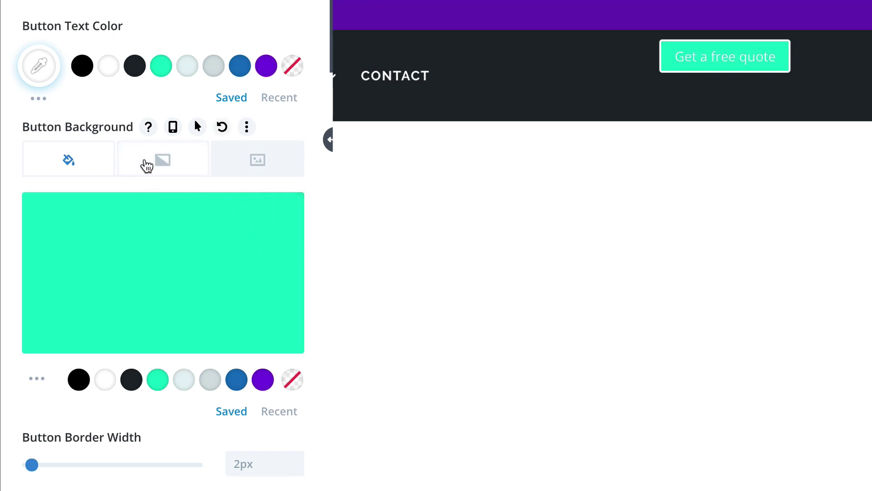
left_click(197, 127)
left_click(242, 169)
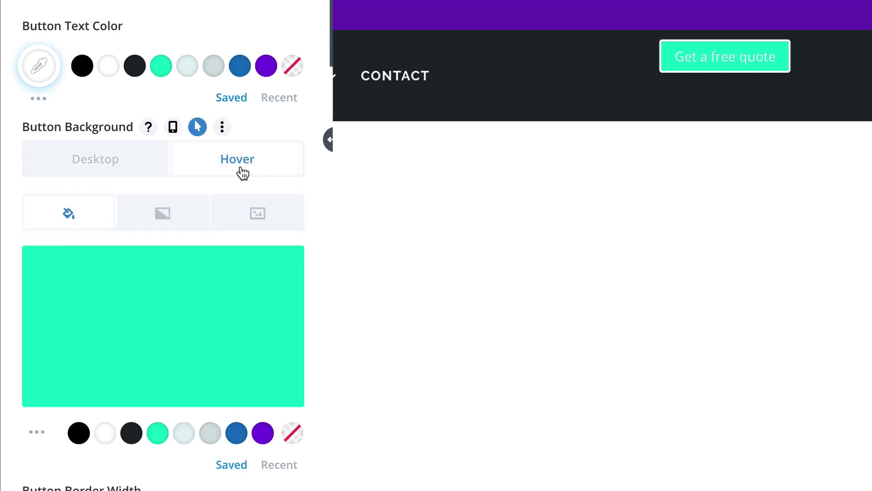
mouse_move(158, 287)
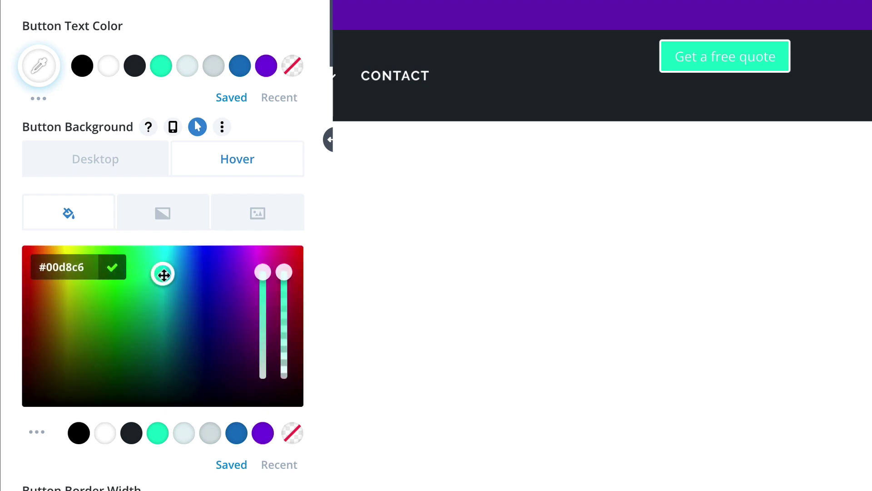
left_click_drag(163, 274, 163, 279)
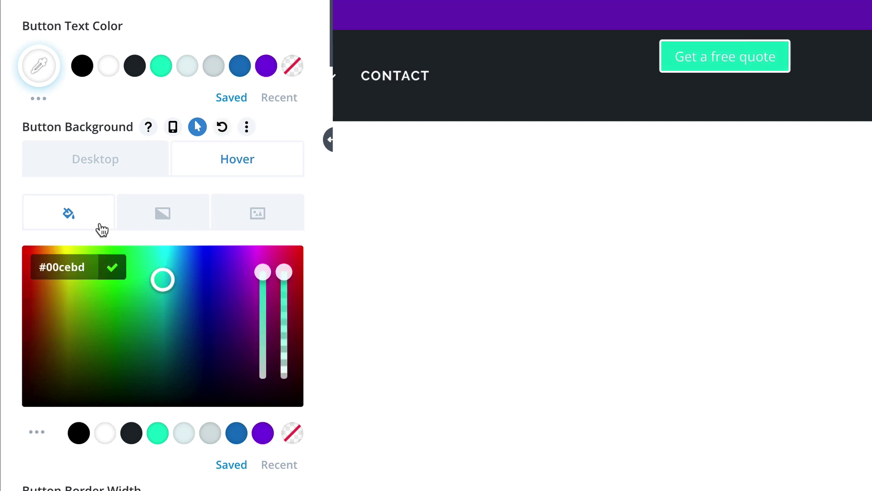
Step: Set the button border width to 0px
scroll(101, 217, "down", 1)
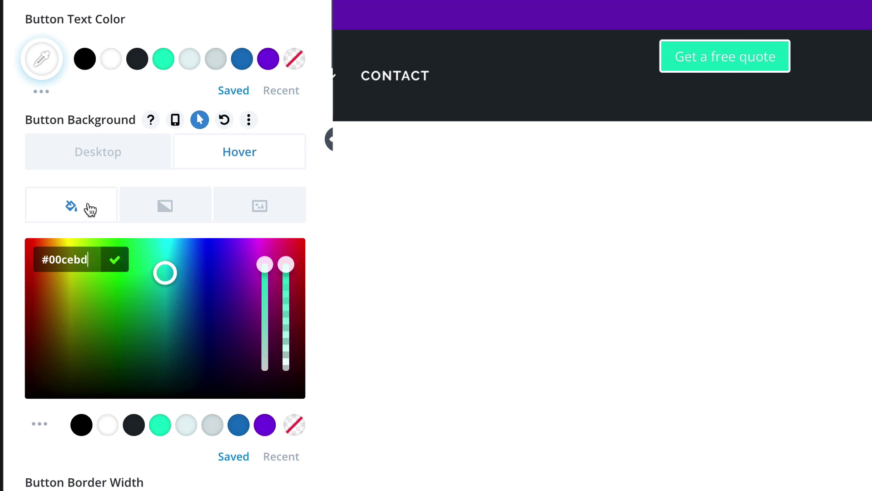
scroll(80, 404, "down", 5)
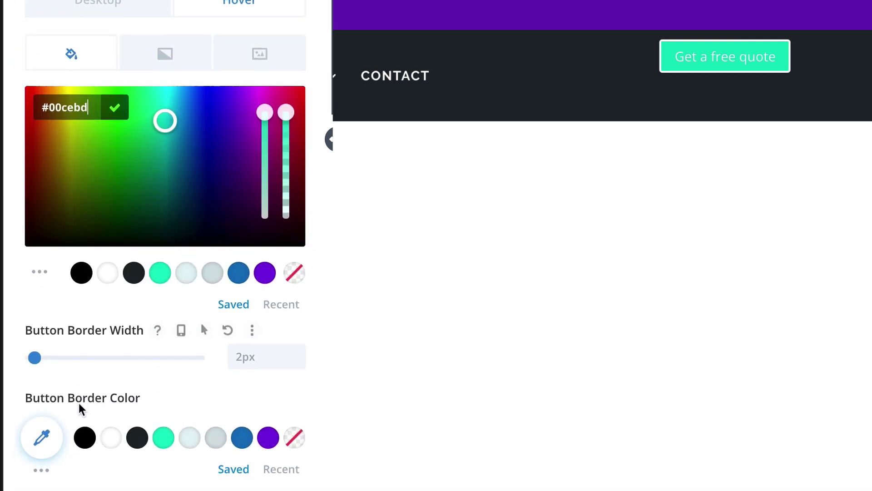
left_click_drag(34, 246, 23, 248)
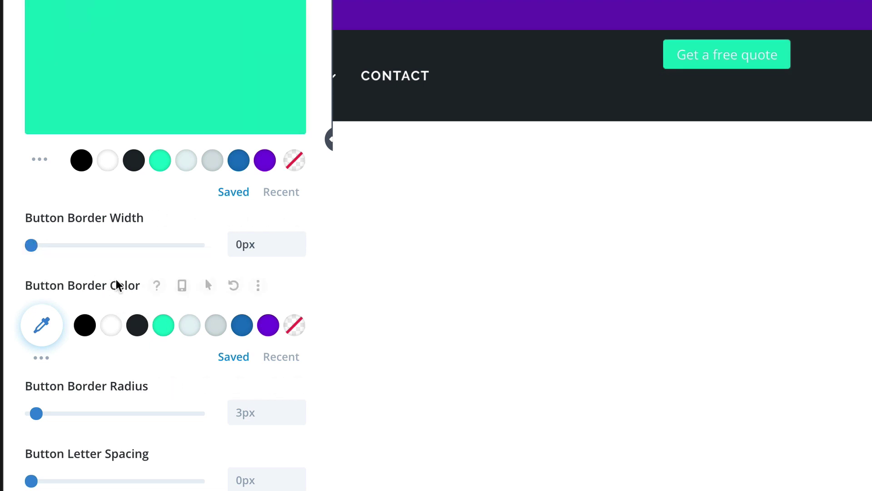
scroll(116, 338, "down", 2)
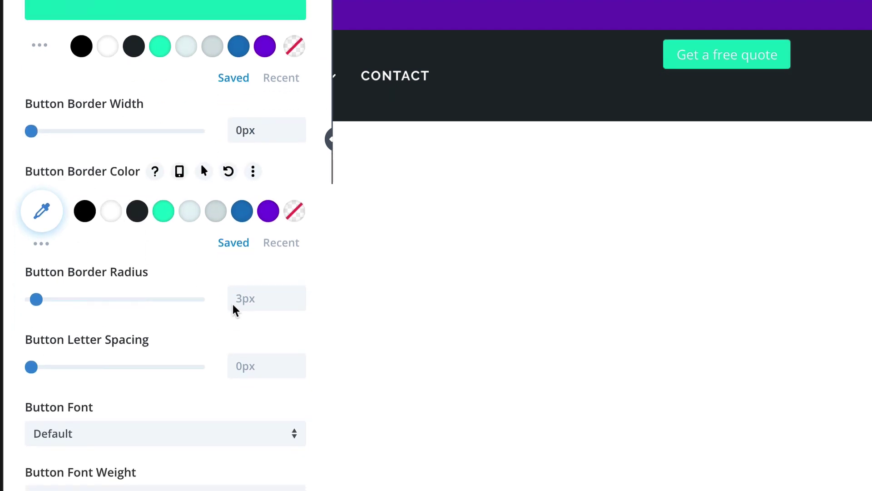
Step: Round the quote button's corners to 30px and set its letter spacing to 1px
left_click(253, 298)
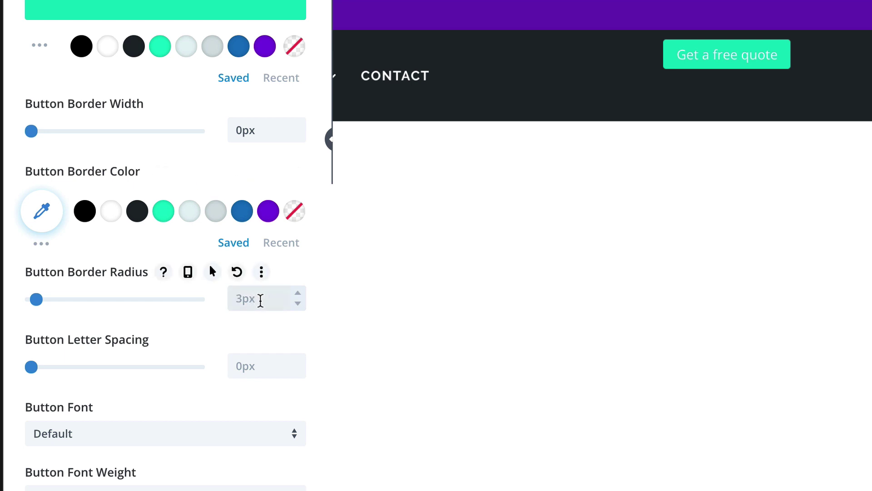
type("30")
left_click(275, 323)
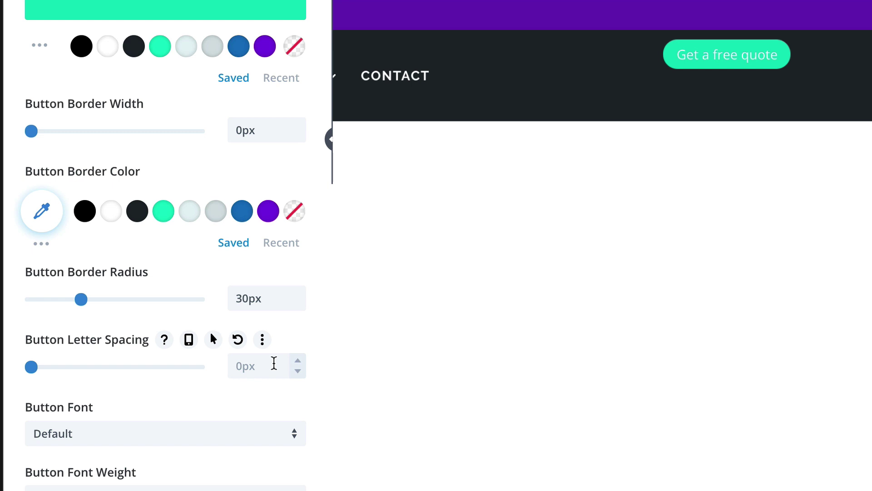
left_click(298, 362)
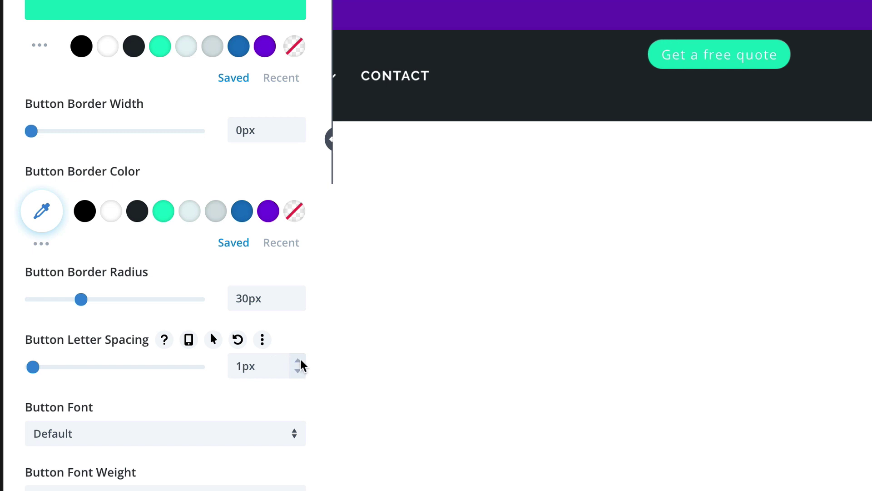
Step: Set the button text to bold uppercase Raleway
scroll(195, 390, "down", 4)
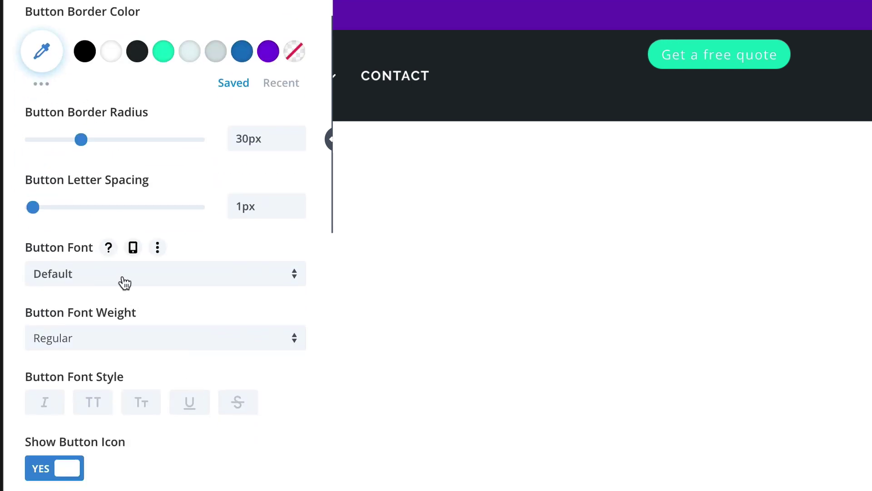
left_click(122, 278)
left_click(68, 2)
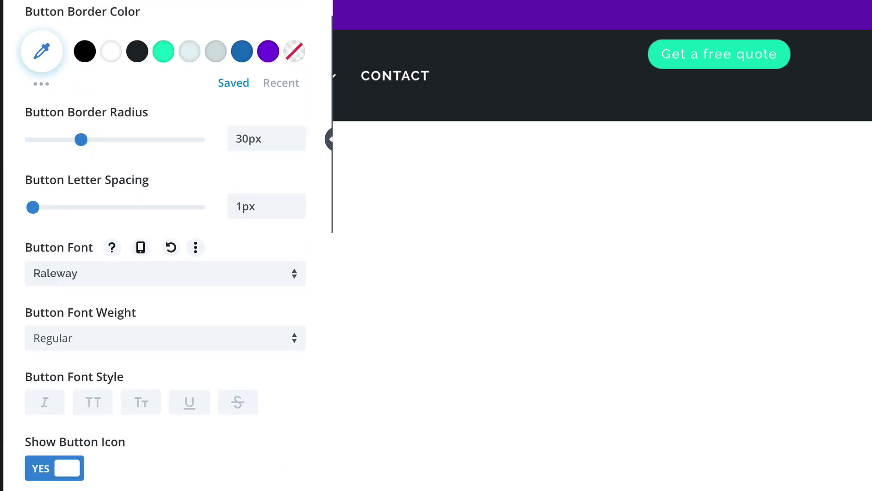
left_click(86, 334)
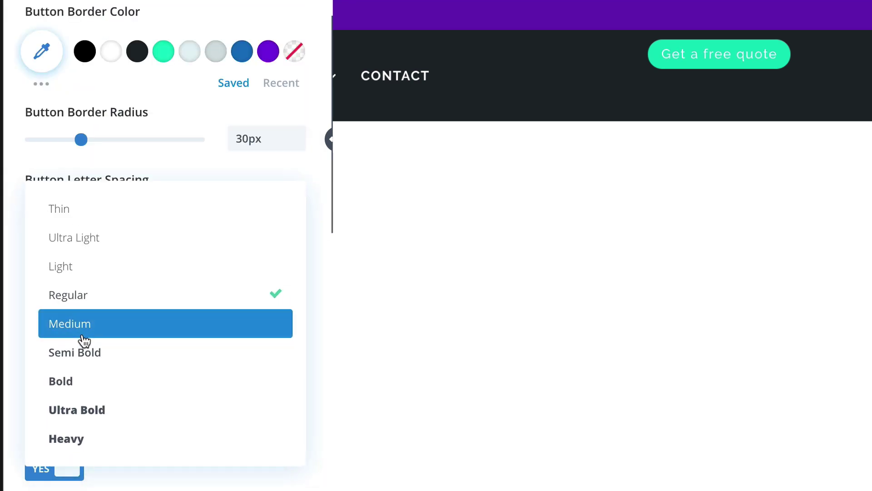
left_click(88, 383)
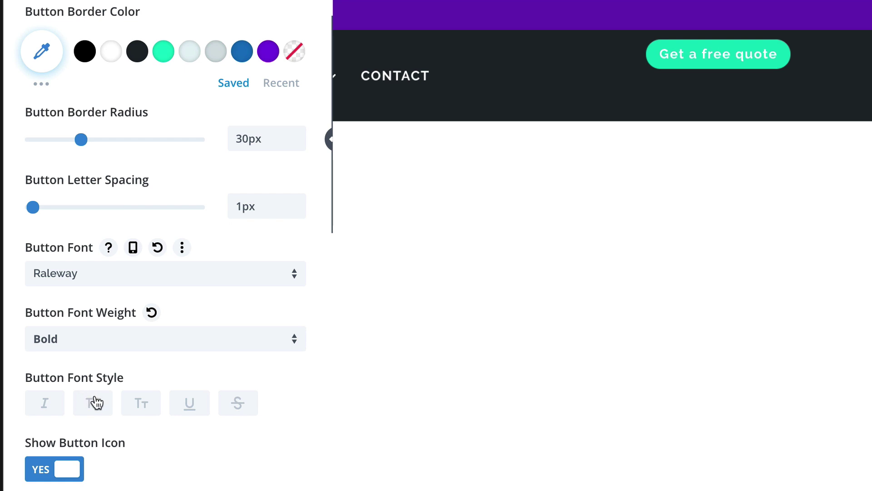
left_click(94, 402)
Step: Give the button a white right-arrow icon
scroll(95, 401, "down", 6)
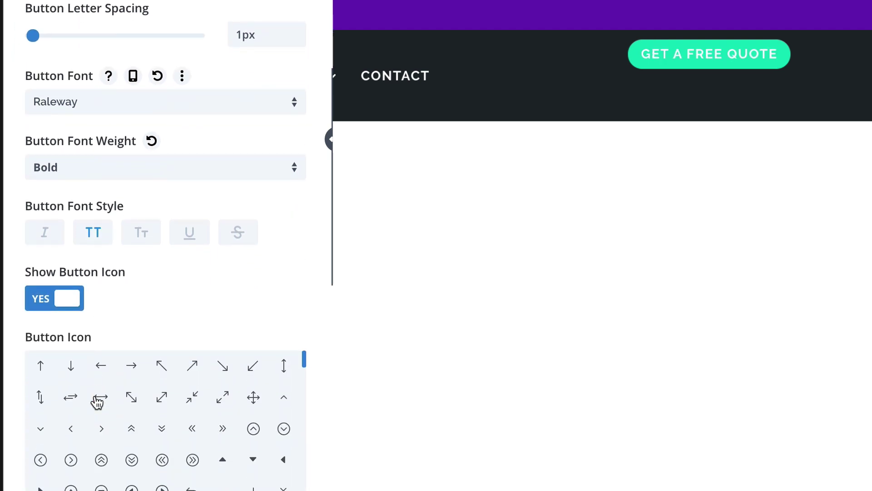
left_click(136, 268)
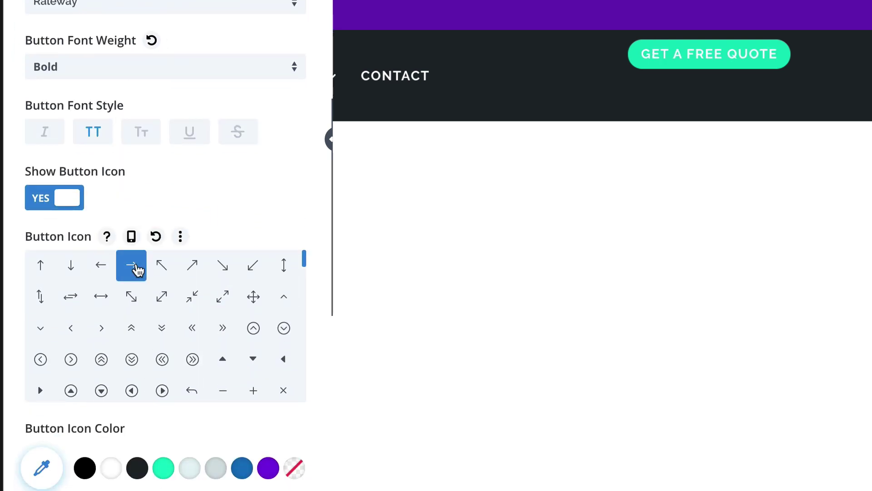
scroll(136, 271, "down", 3)
scroll(136, 270, "up", 3)
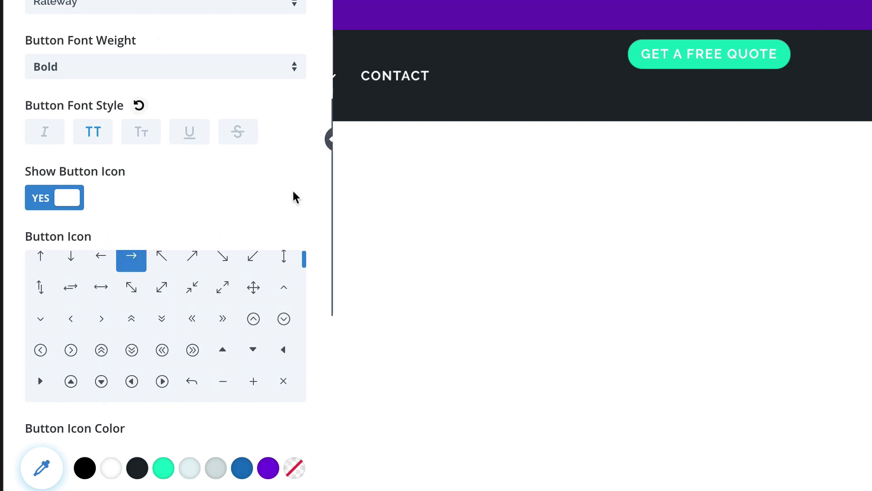
scroll(295, 198, "down", 3)
scroll(290, 196, "down", 3)
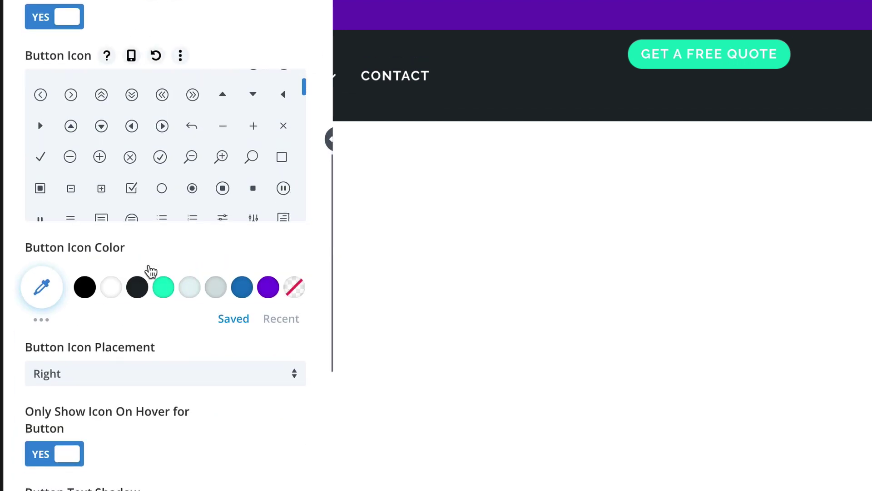
left_click(113, 289)
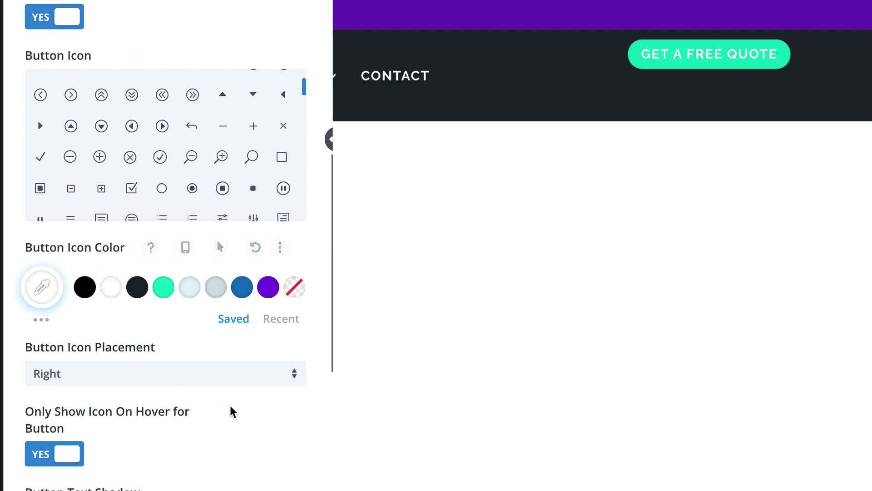
scroll(246, 410, "down", 3)
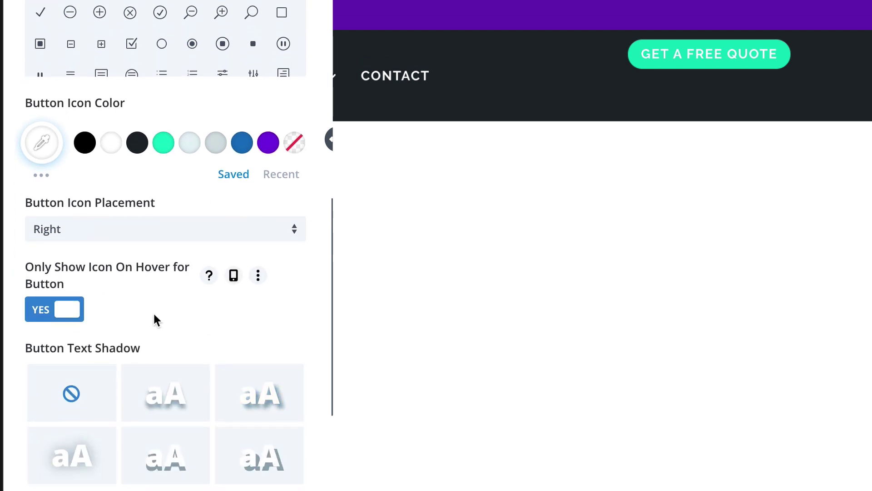
scroll(154, 317, "down", 5)
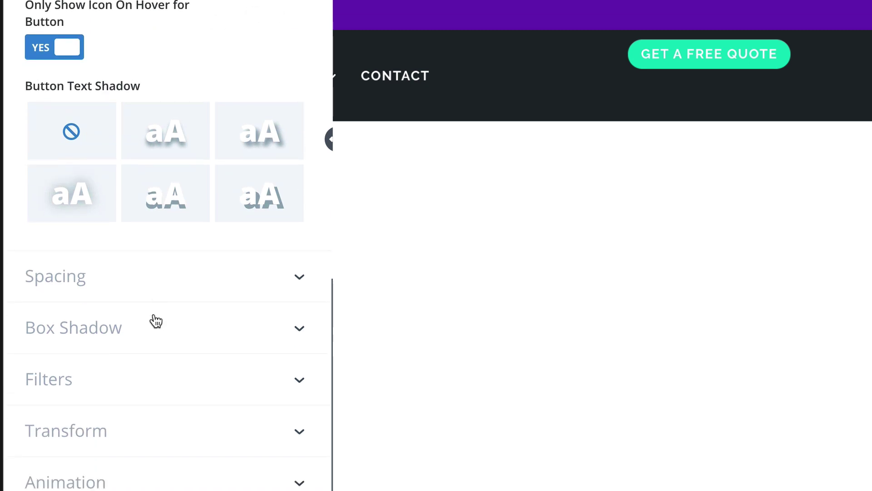
Step: Apply the fourth box shadow preset: outer shadow, 12px vertical offset, 18px blur, -6px spread
left_click(156, 321)
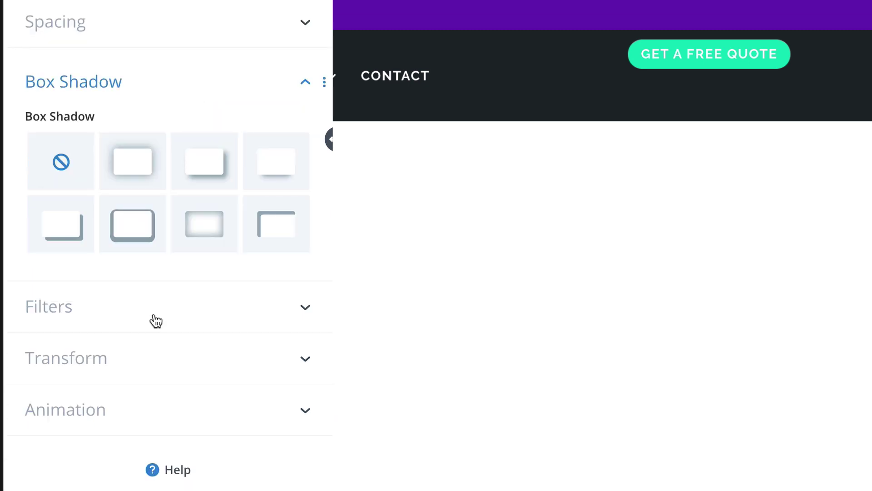
left_click(280, 173)
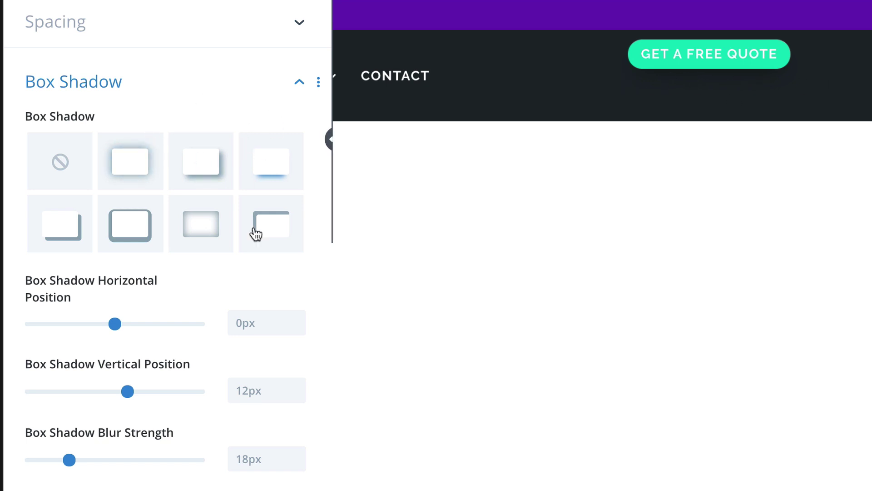
scroll(265, 370, "down", 5)
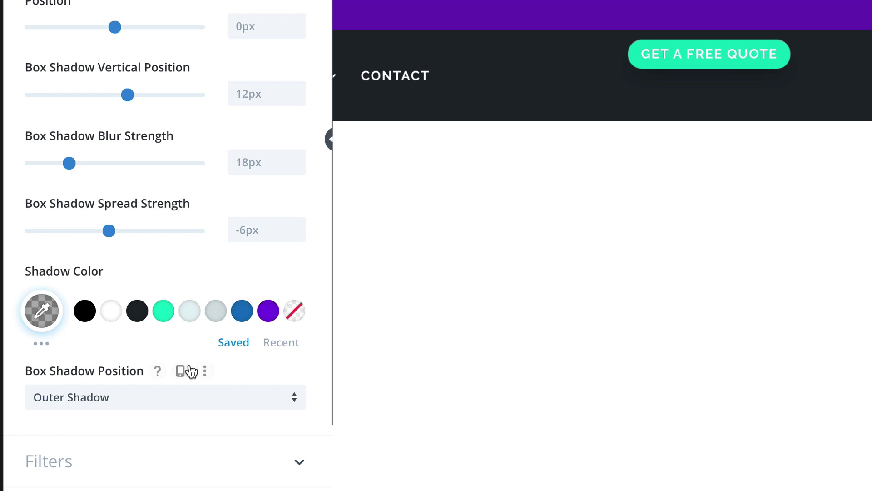
scroll(191, 371, "down", 1)
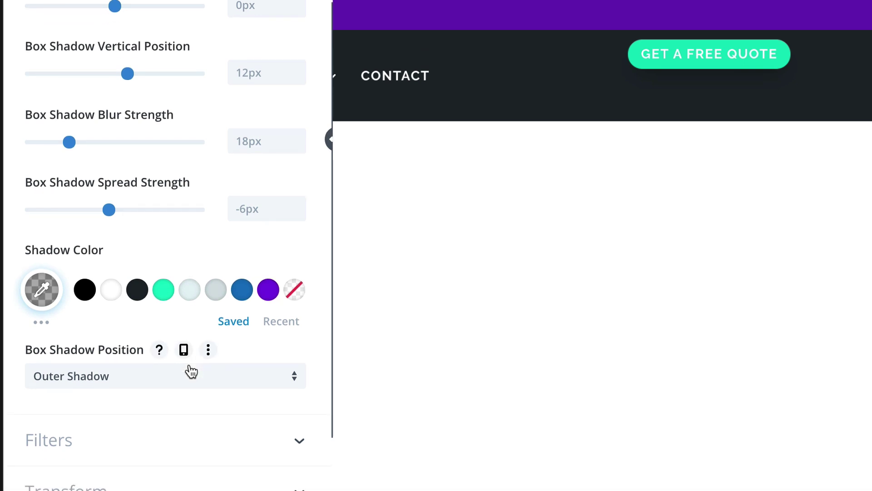
scroll(191, 372, "down", 3)
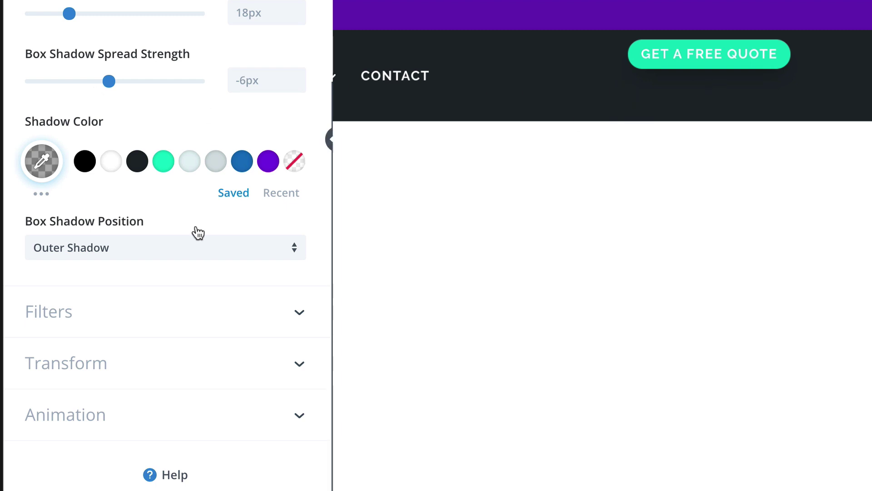
scroll(184, 189, "up", 10)
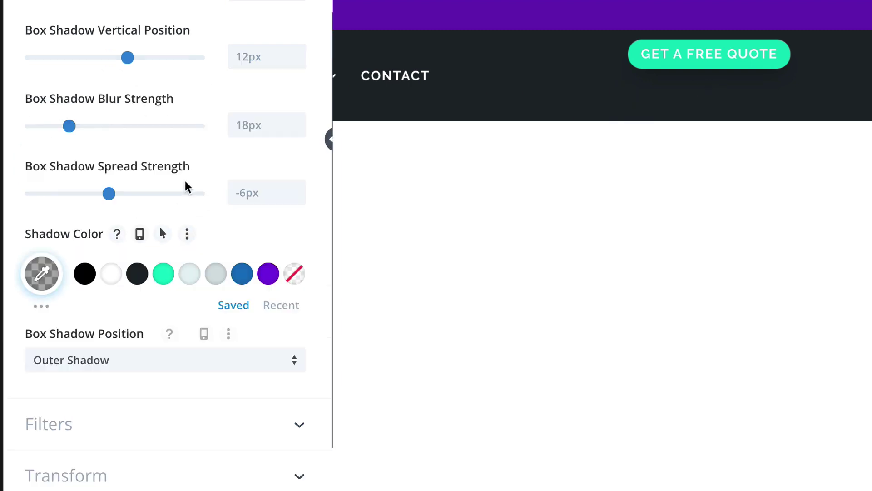
Step: Set the button's Margin Top to 20px and save the module settings
left_click(154, 24)
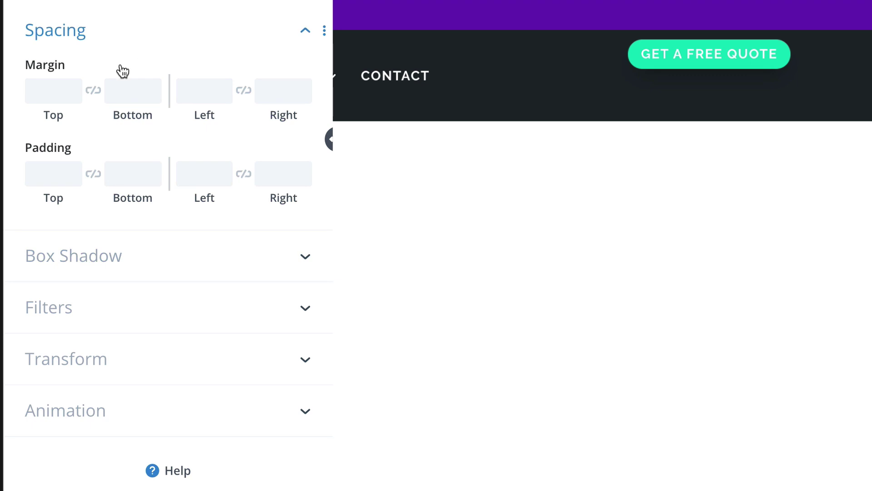
left_click(73, 85)
left_click(73, 85)
left_click(73, 85)
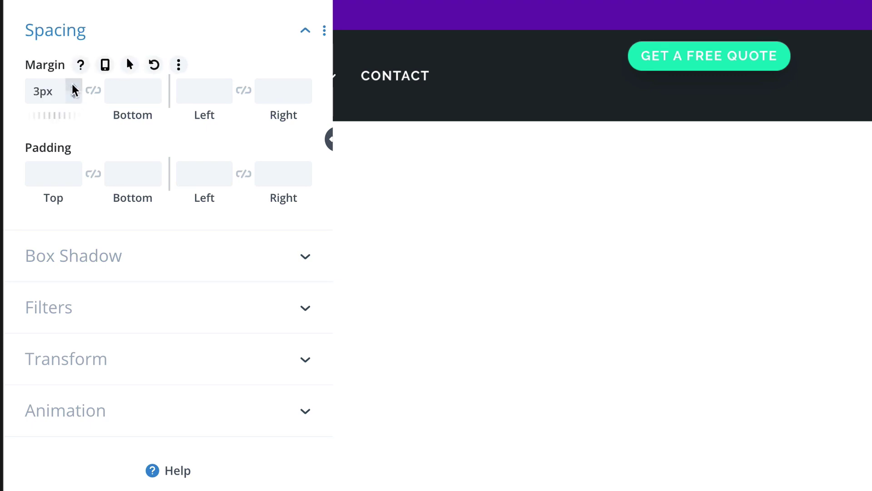
left_click(73, 85)
left_click(72, 85)
left_click(73, 85)
left_click(73, 85)
left_click(73, 85)
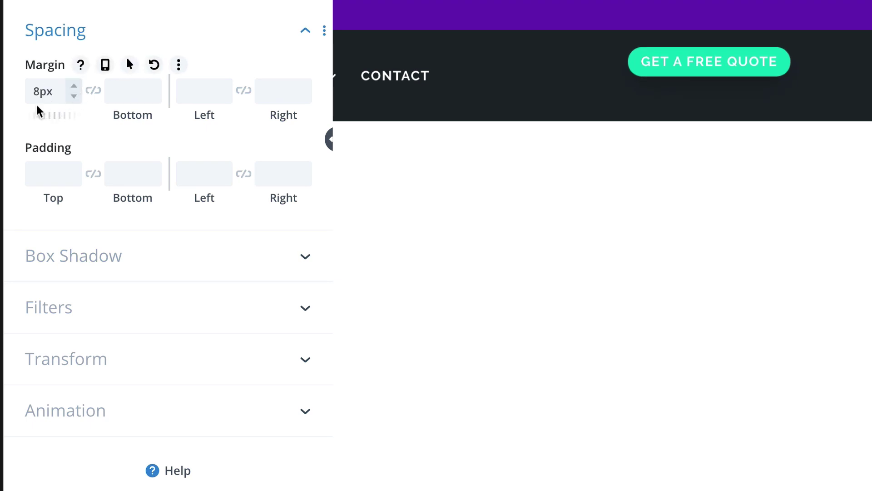
left_click_drag(42, 88, 24, 89)
type("20")
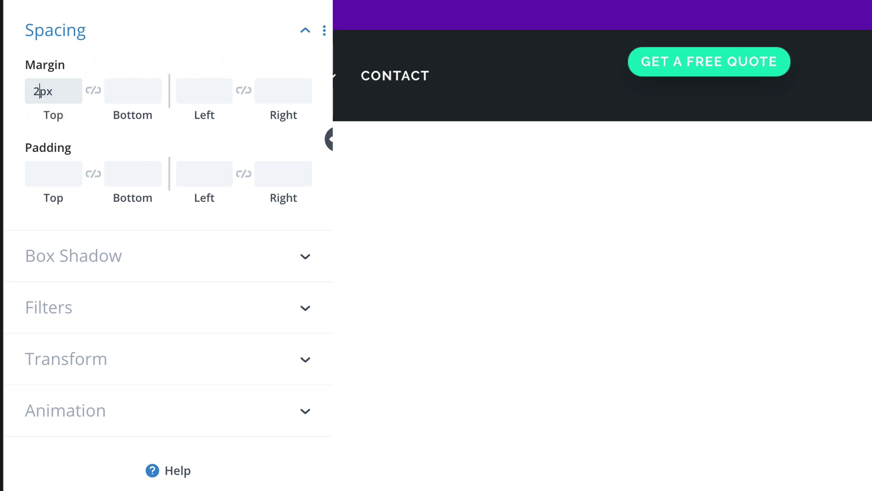
left_click(122, 91)
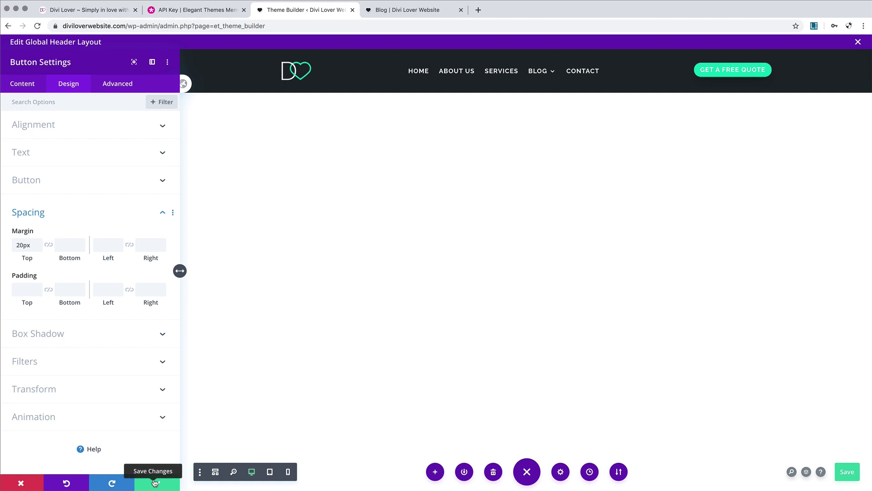
left_click(155, 482)
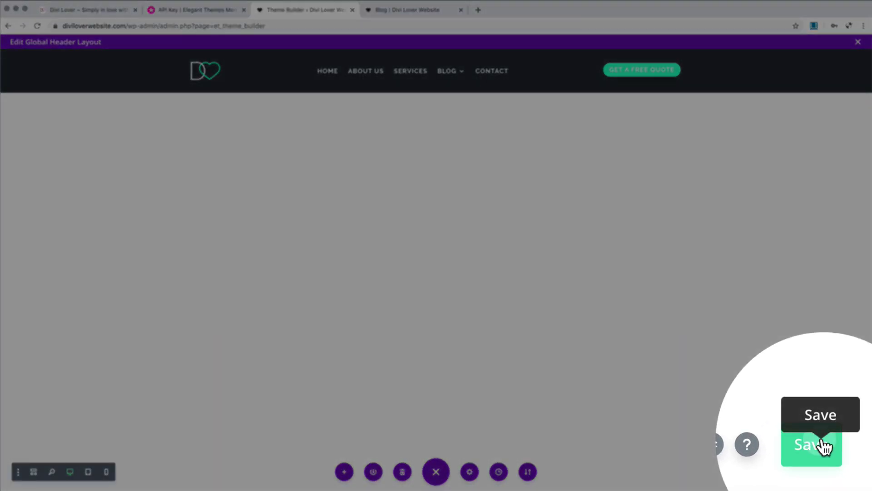
Step: Save the header layout, close the Edit Global Header Layout window, and save Theme Builder changes
left_click(847, 471)
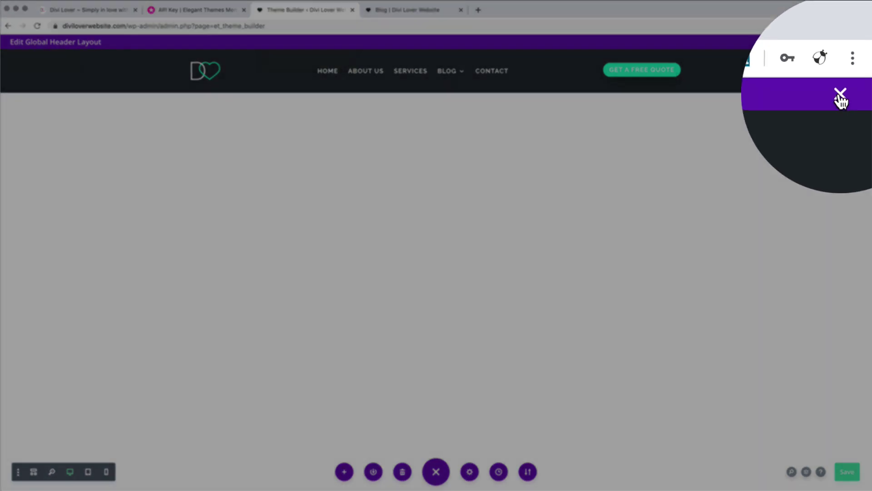
left_click(858, 42)
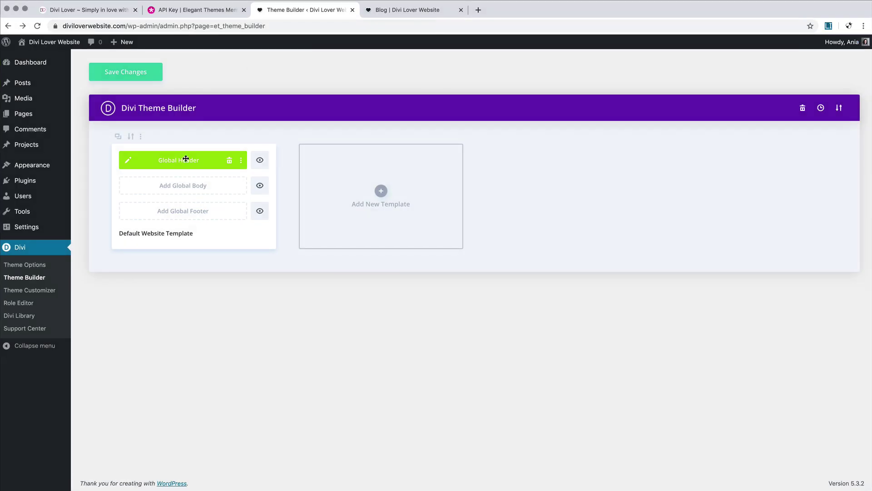
left_click(153, 75)
left_click(390, 13)
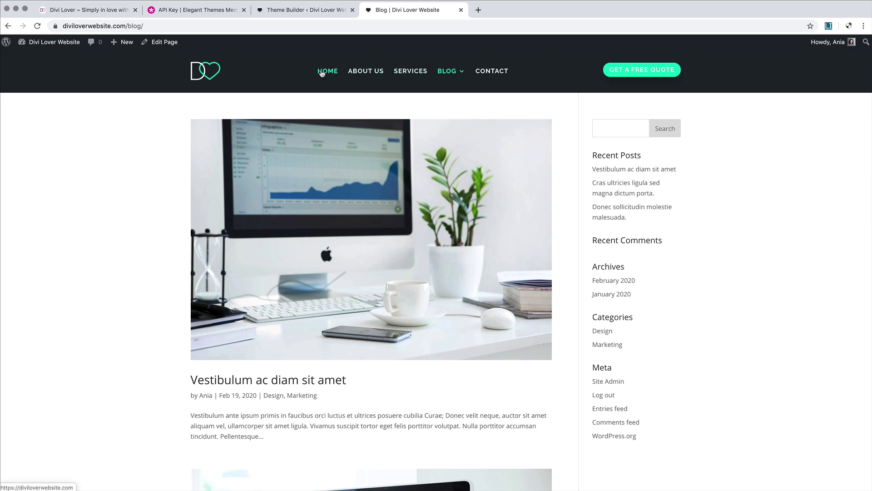
scroll(592, 309, "down", 1)
scroll(592, 309, "down", 7)
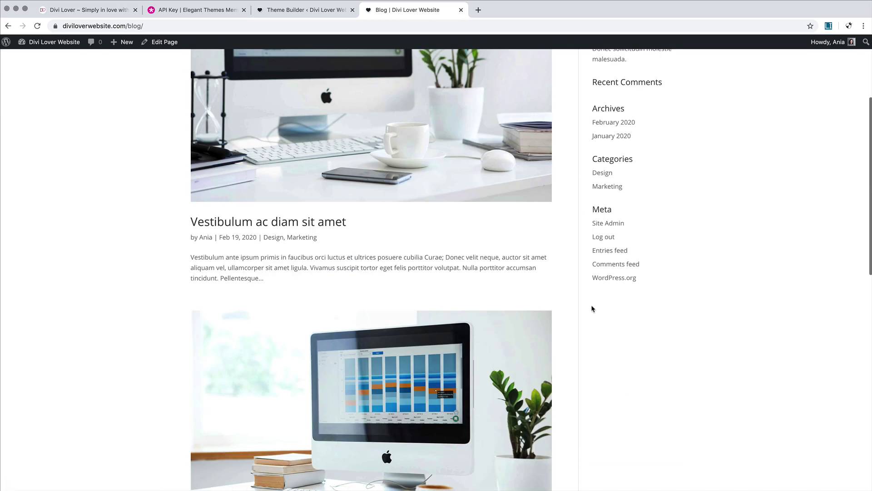
scroll(591, 307, "up", 8)
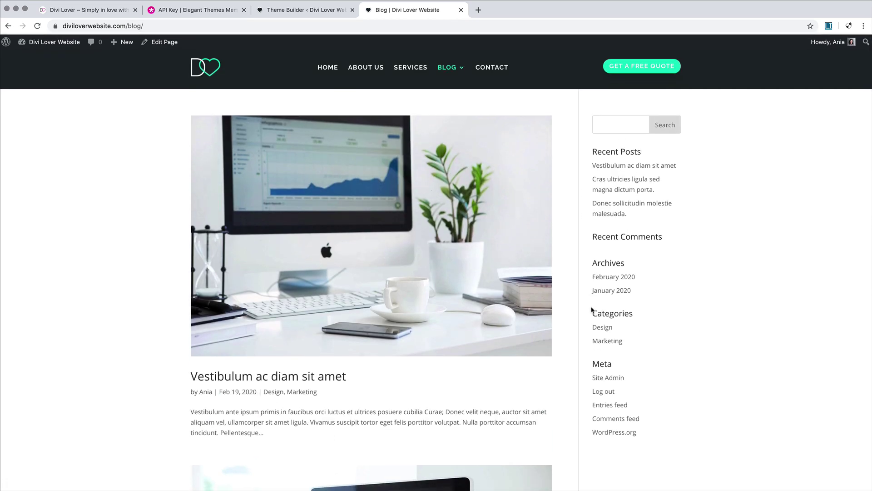
scroll(592, 309, "down", 10)
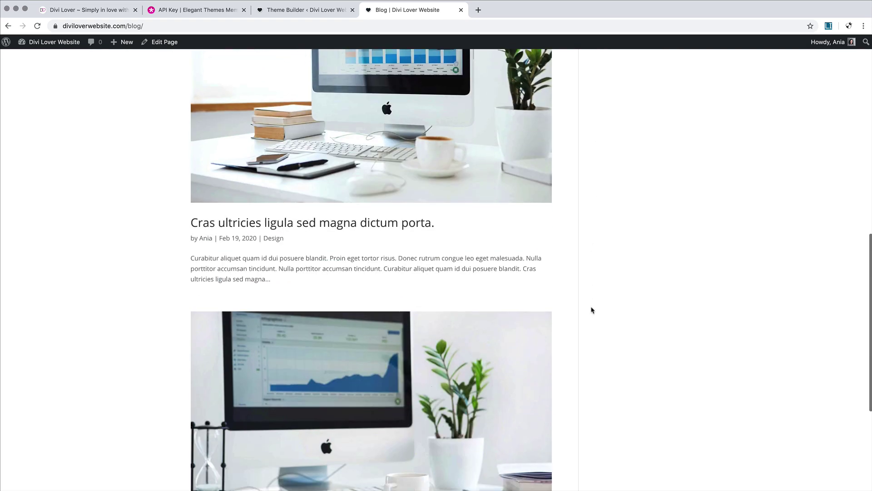
scroll(592, 309, "up", 11)
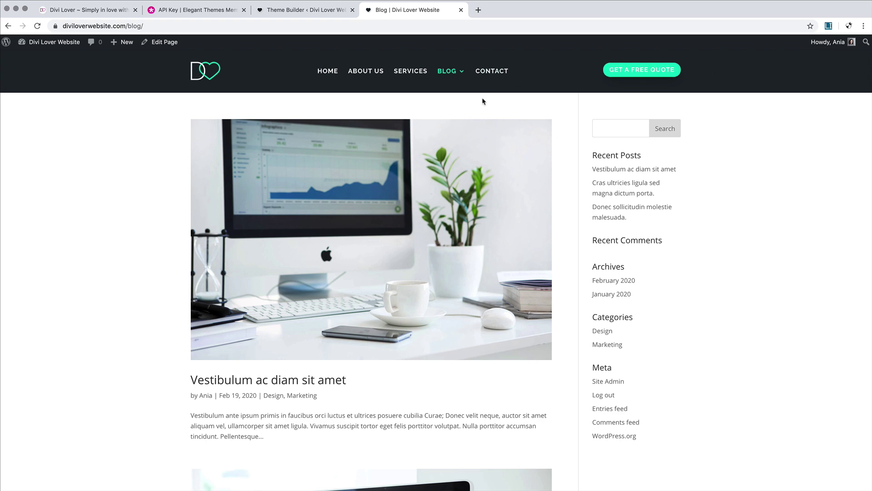
scroll(483, 101, "down", 10)
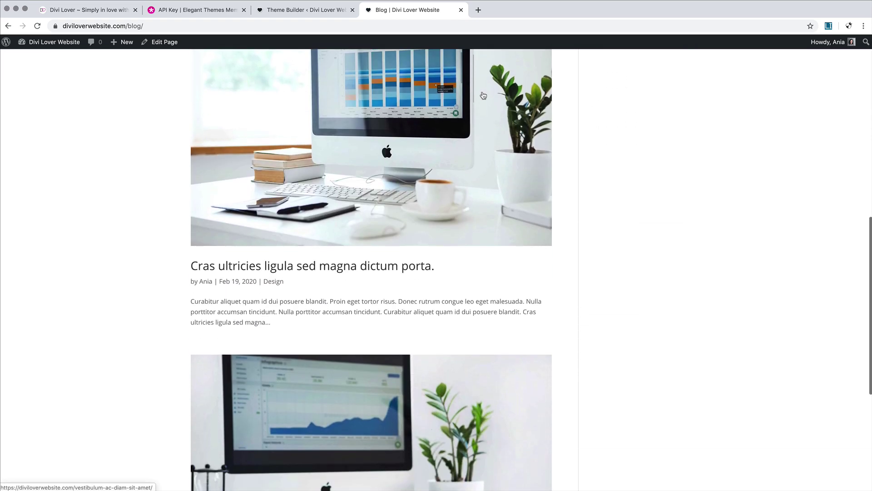
scroll(481, 95, "up", 10)
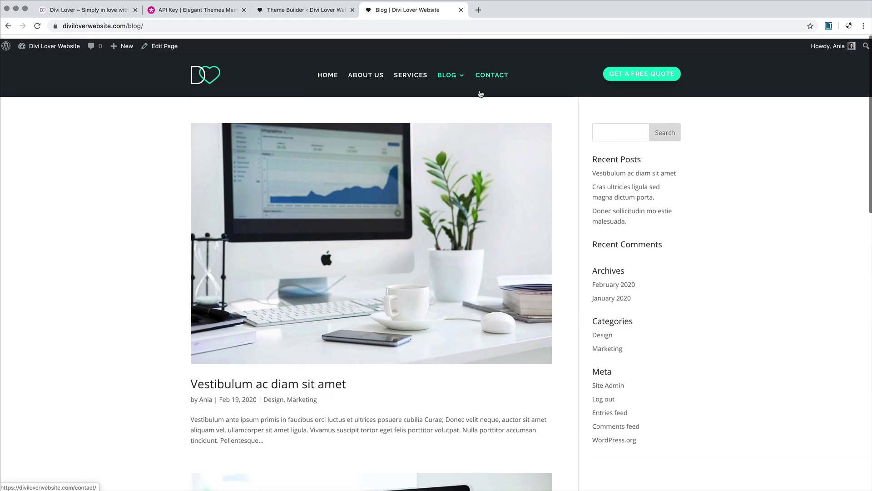
left_click(303, 13)
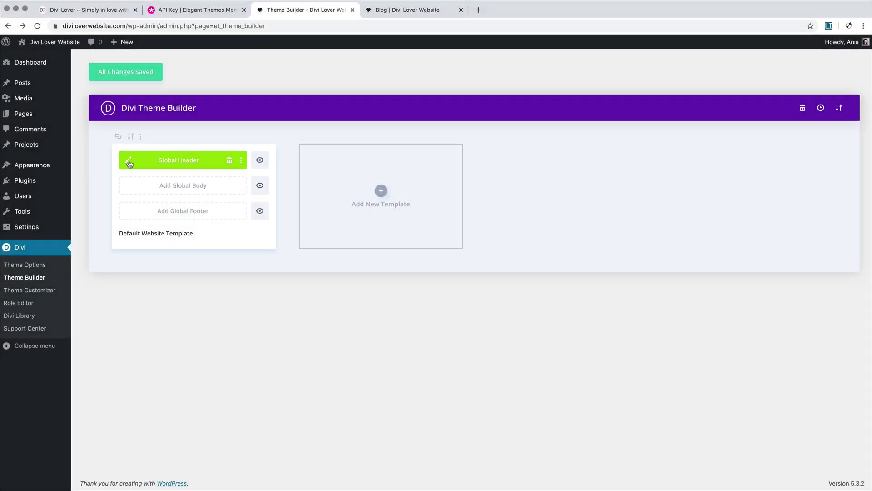
Step: In the Global Header section's Advanced settings, set Position to Fixed at the top-centre location
left_click(129, 163)
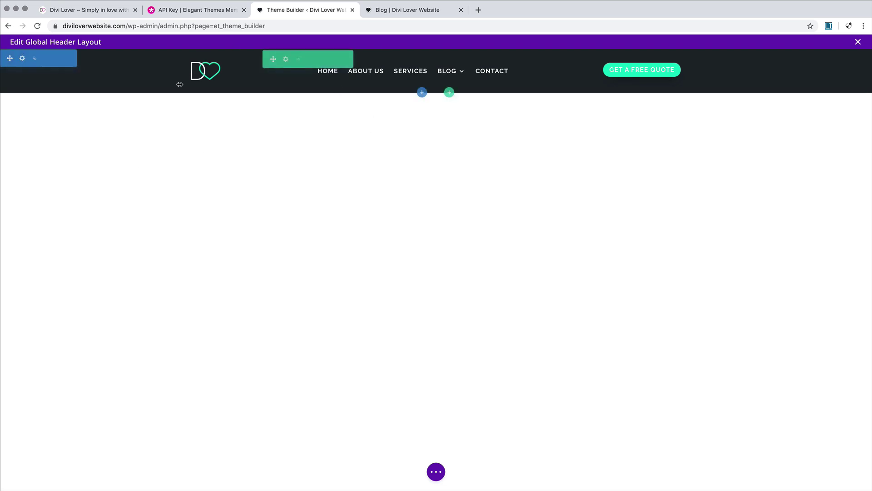
left_click(22, 59)
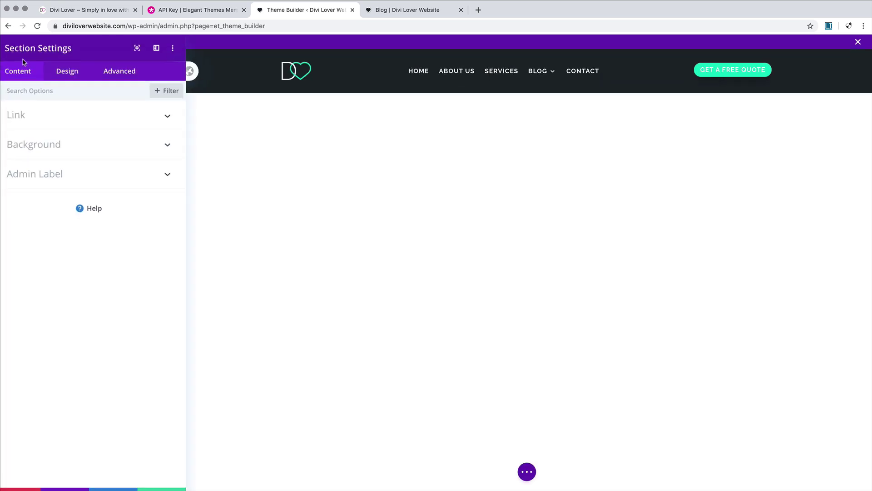
left_click(118, 84)
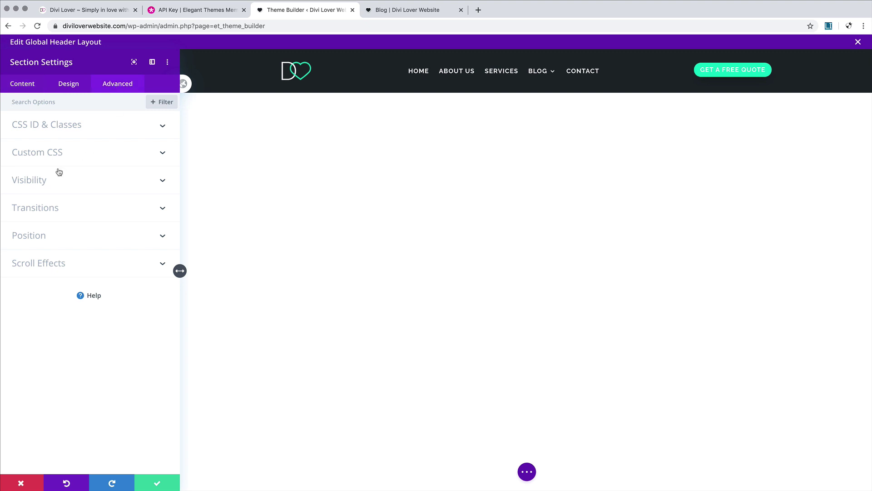
left_click(66, 240)
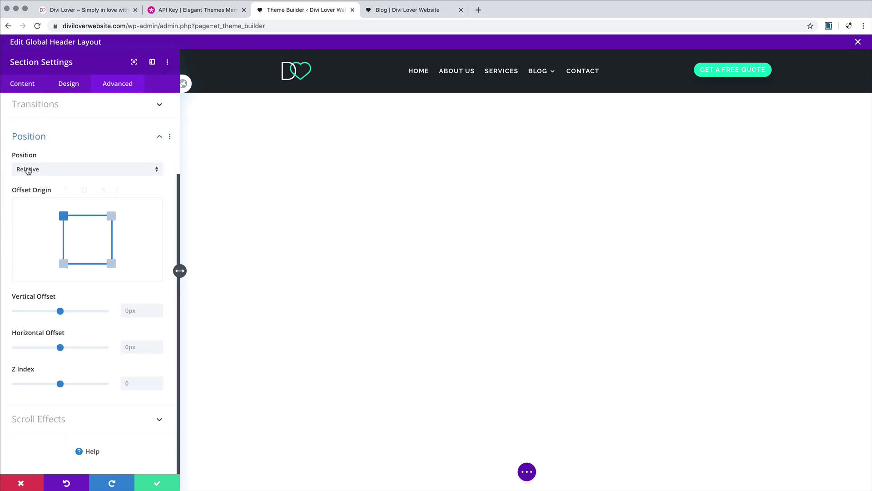
left_click(57, 171)
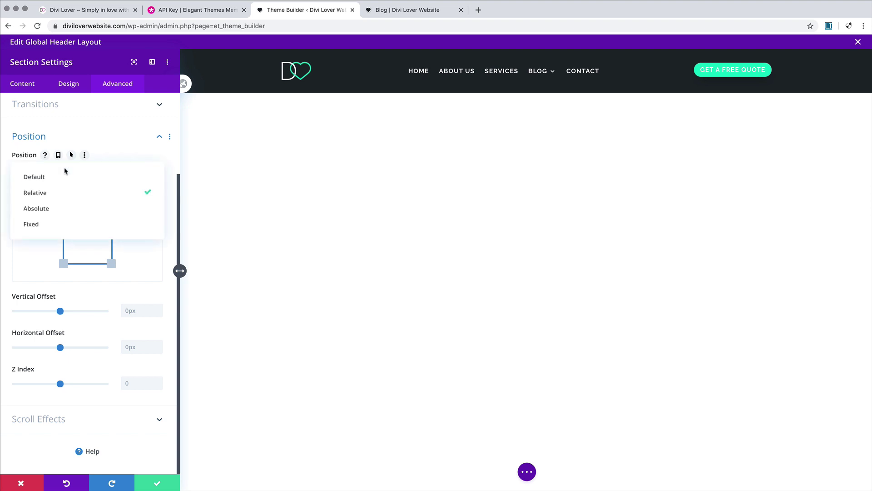
left_click(60, 222)
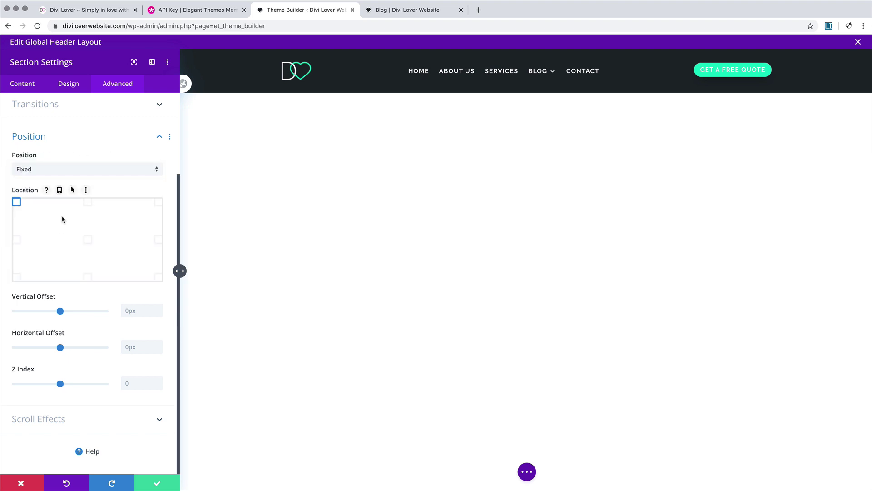
left_click(88, 204)
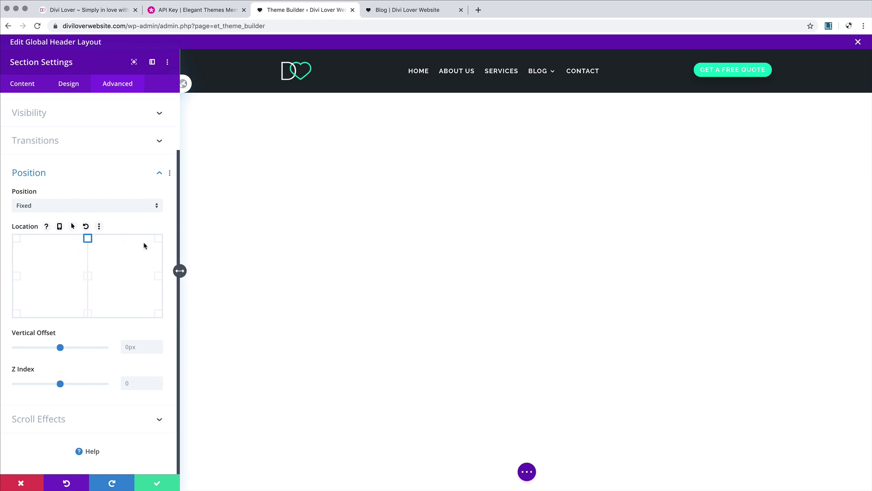
Step: Confirm the section settings and save the global header layout
left_click(168, 482)
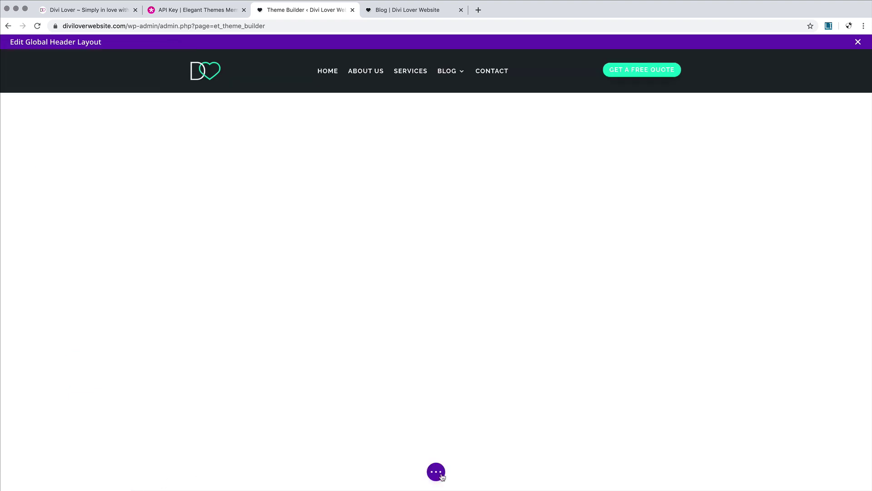
left_click(436, 471)
left_click(848, 472)
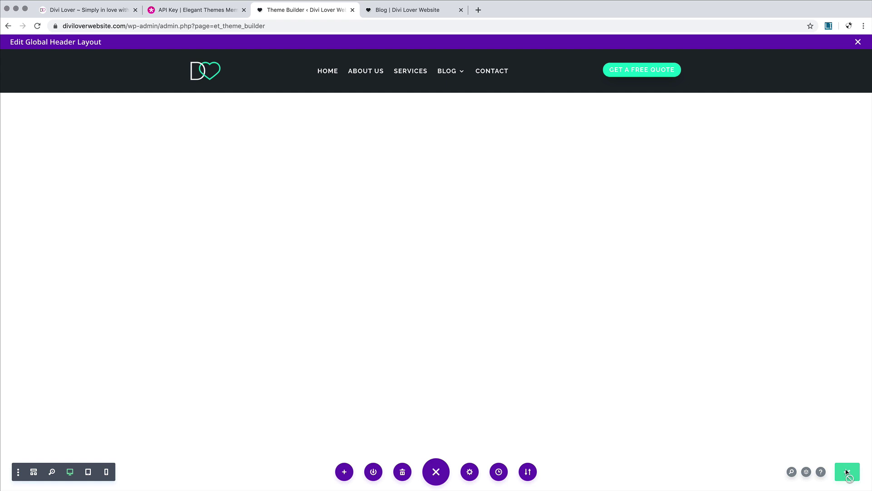
Step: Scroll the live Blog page to confirm the header stays pinned, then return to the header builder
left_click(402, 10)
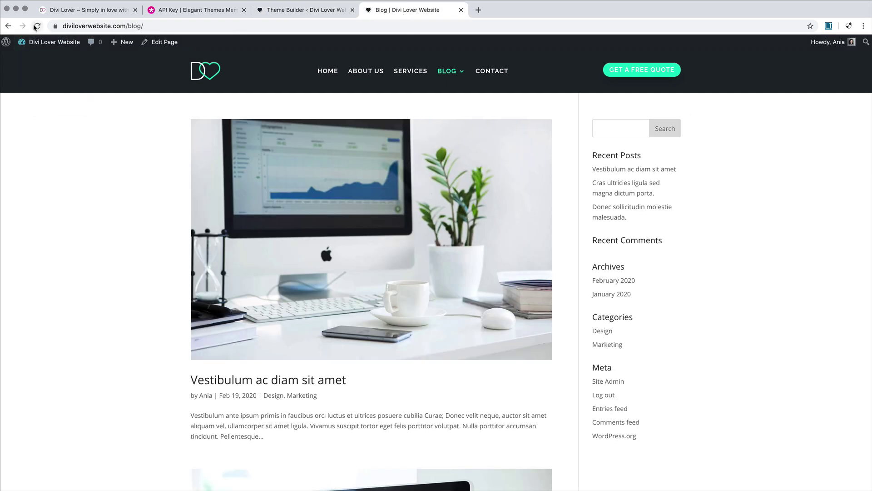
scroll(275, 231, "down", 7)
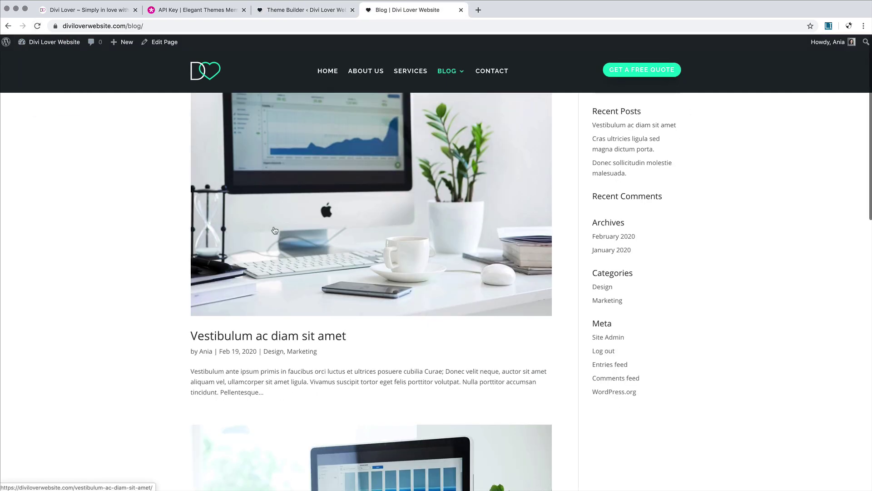
scroll(275, 231, "down", 9)
scroll(274, 230, "up", 15)
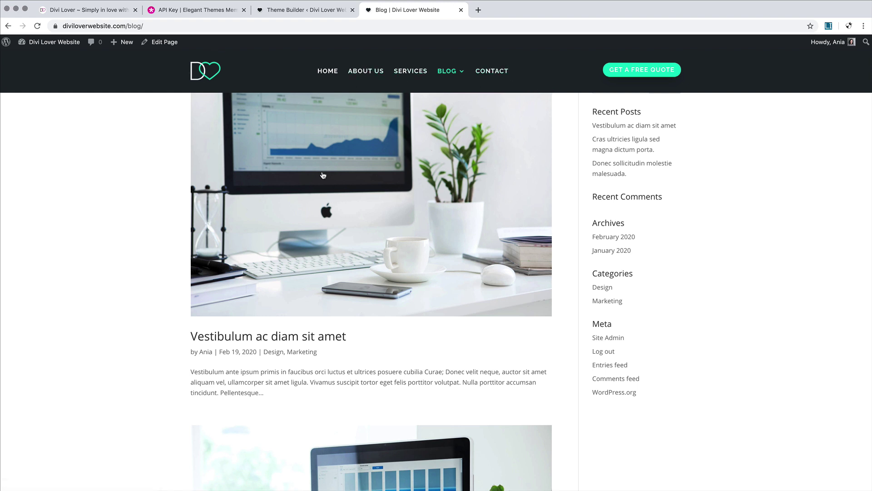
scroll(328, 200, "down", 3)
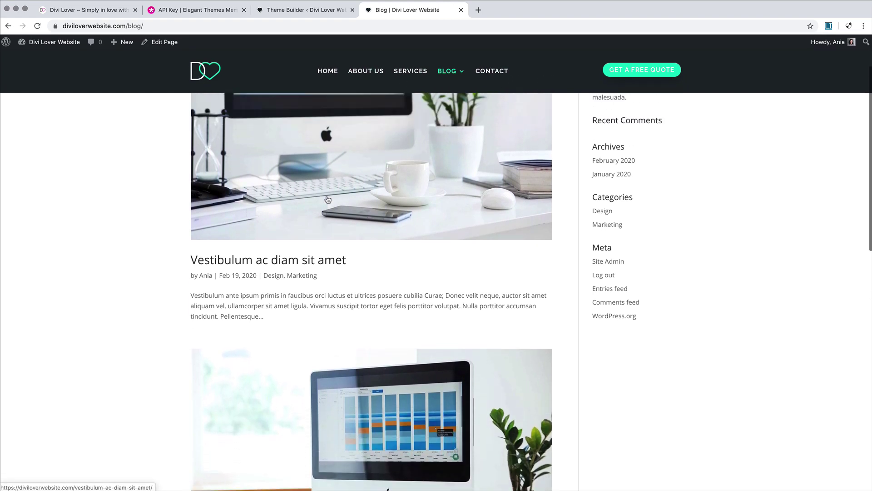
scroll(327, 199, "up", 3)
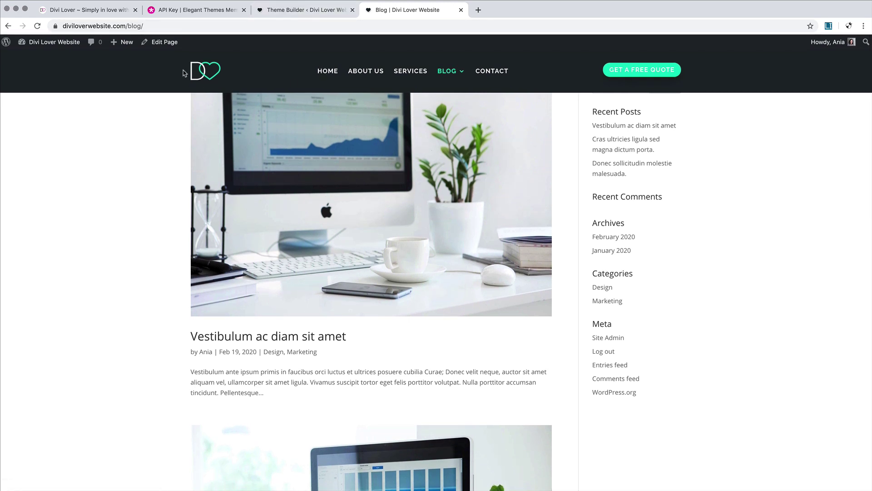
scroll(195, 141, "down", 1)
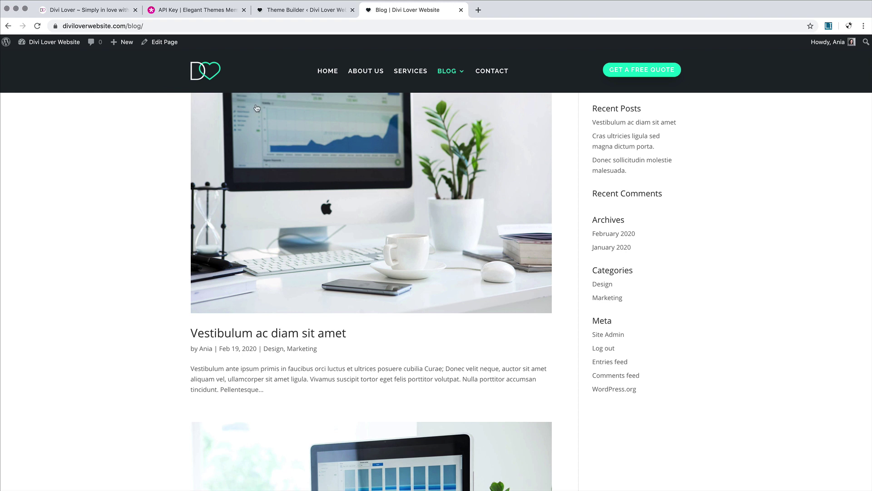
left_click(278, 14)
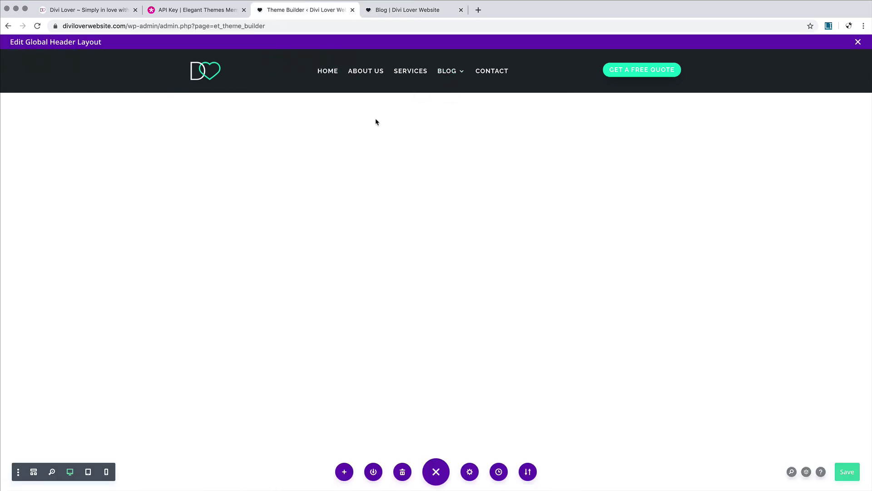
mouse_move(421, 90)
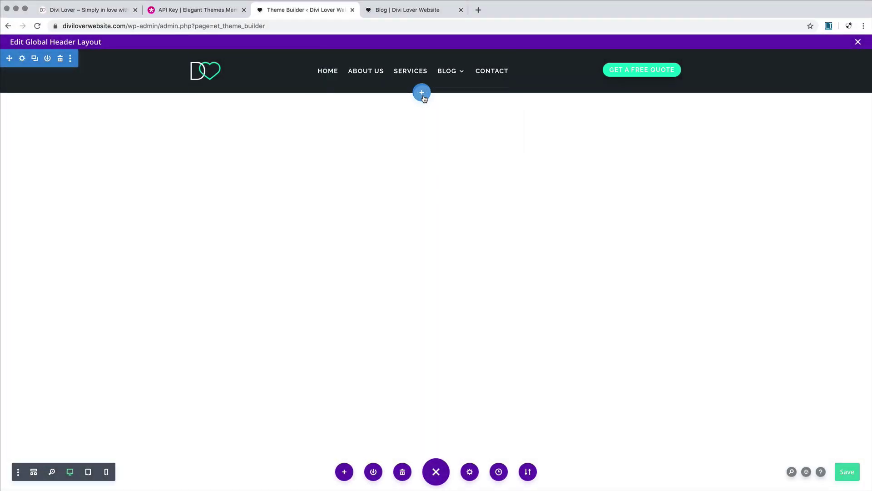
Step: Insert a regular section with an empty one-column row below the header, viewed in Wireframe
left_click(421, 93)
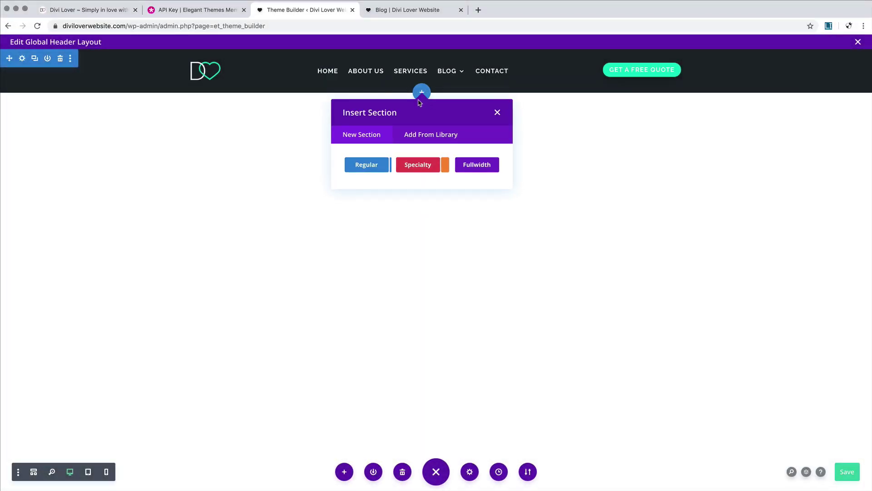
left_click(363, 164)
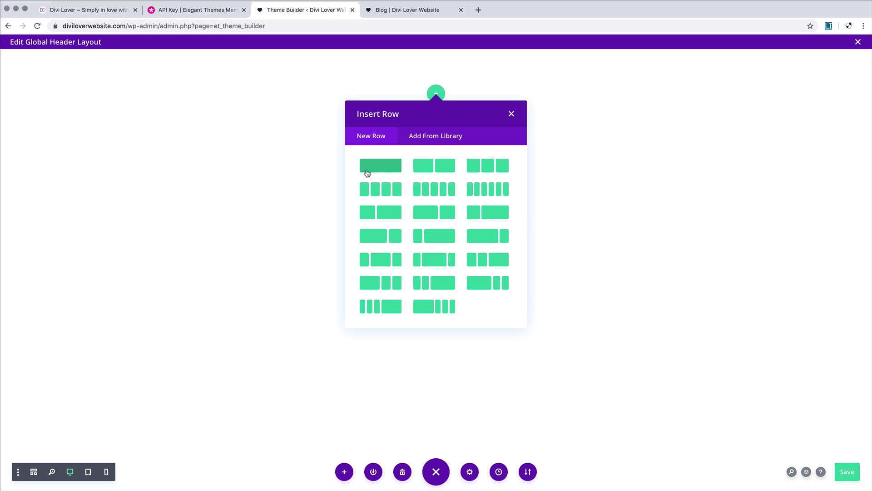
left_click(366, 167)
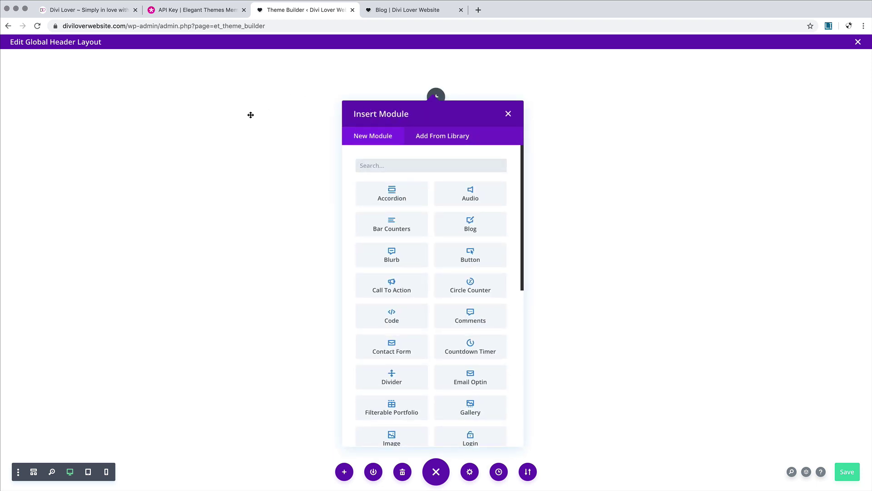
left_click(509, 114)
left_click(34, 471)
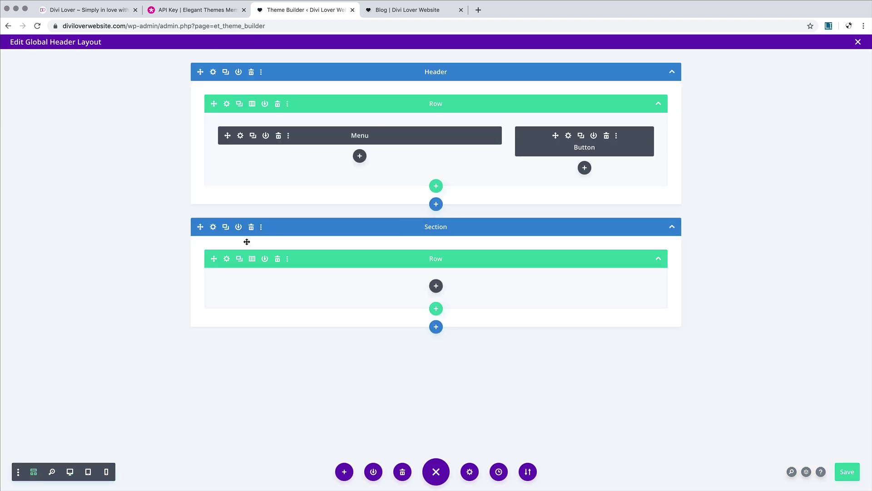
Step: Give the new section the saved purple background and a 100px height
left_click(213, 227)
left_click(72, 156)
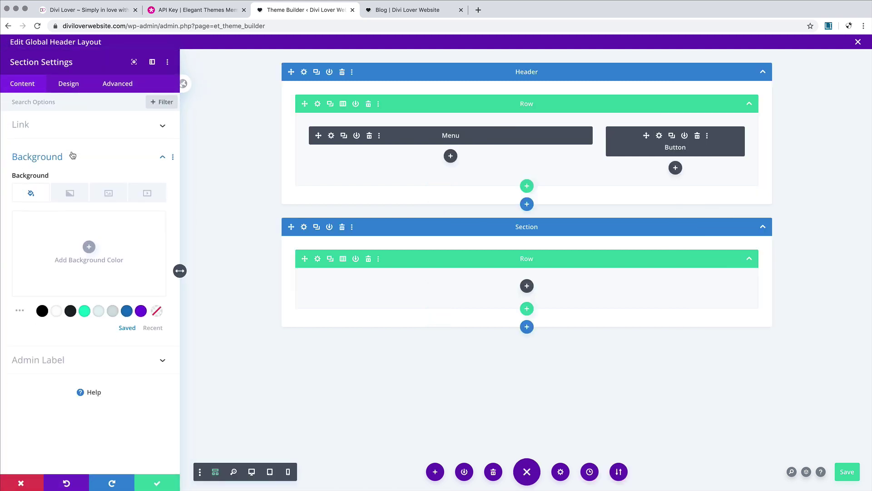
left_click(141, 311)
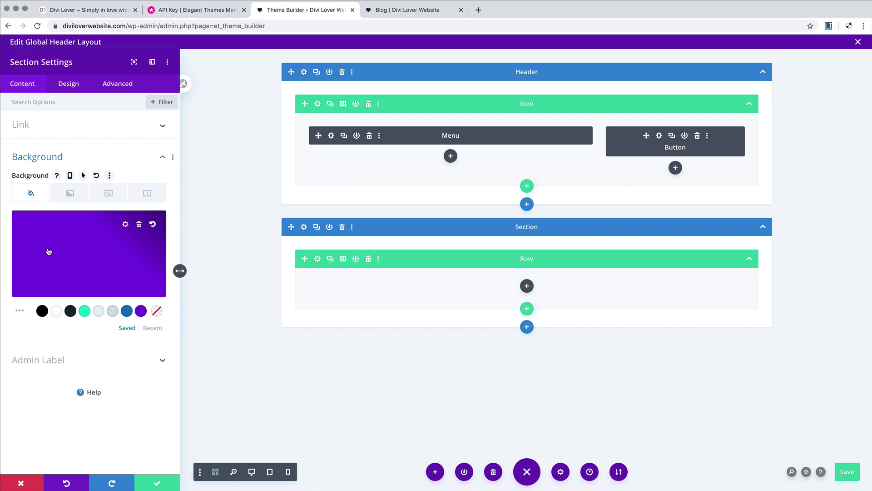
left_click(73, 87)
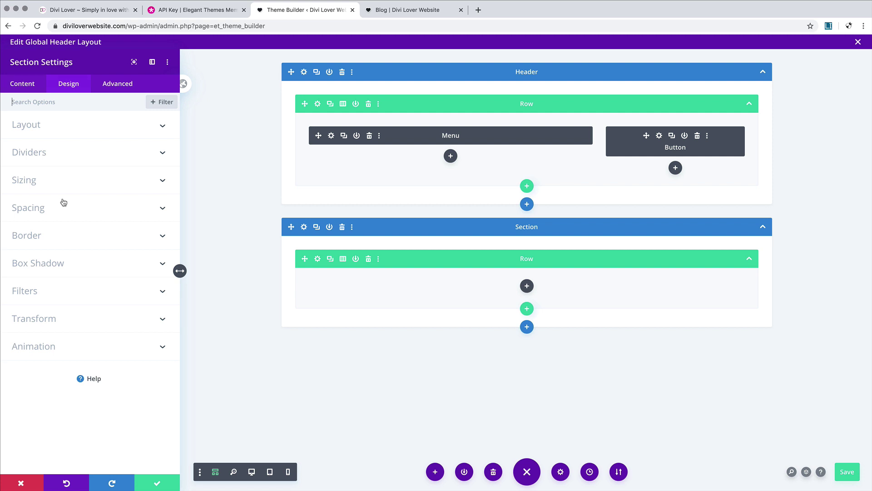
left_click(57, 181)
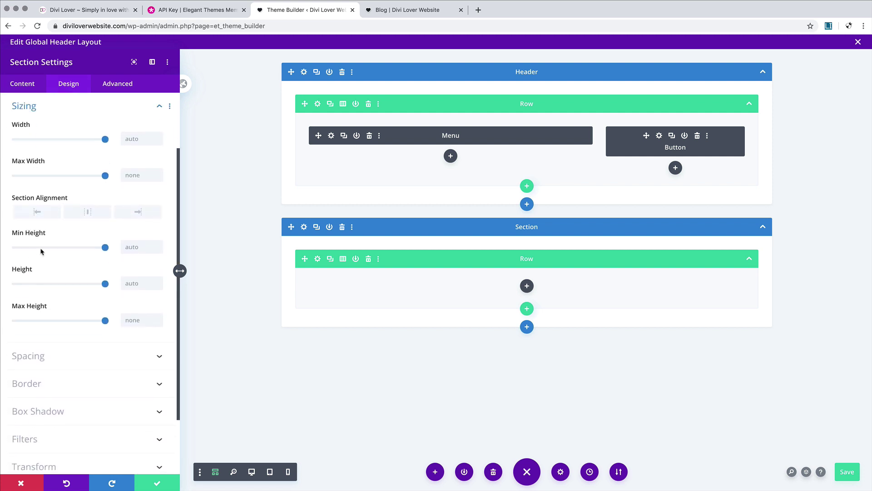
left_click(136, 283)
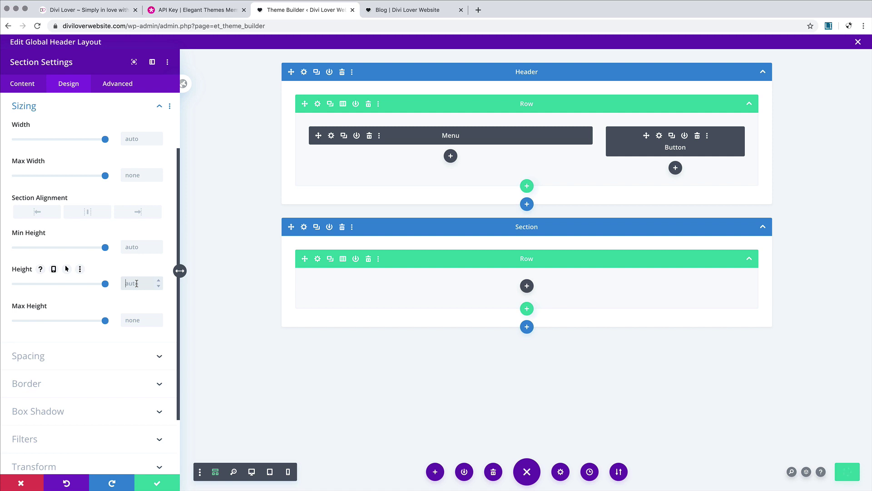
type("100px")
Step: Save the global header layout, close the editor, and switch to the live Blog page
left_click(215, 471)
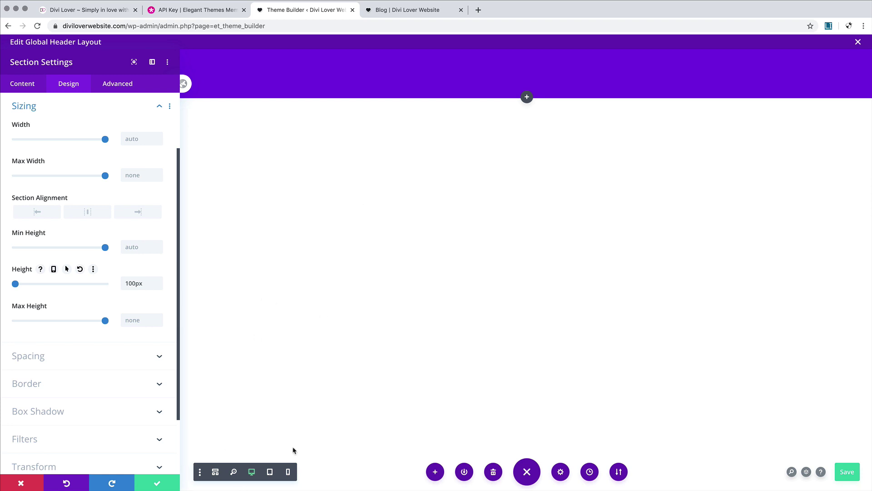
left_click(847, 472)
left_click(858, 42)
left_click(407, 10)
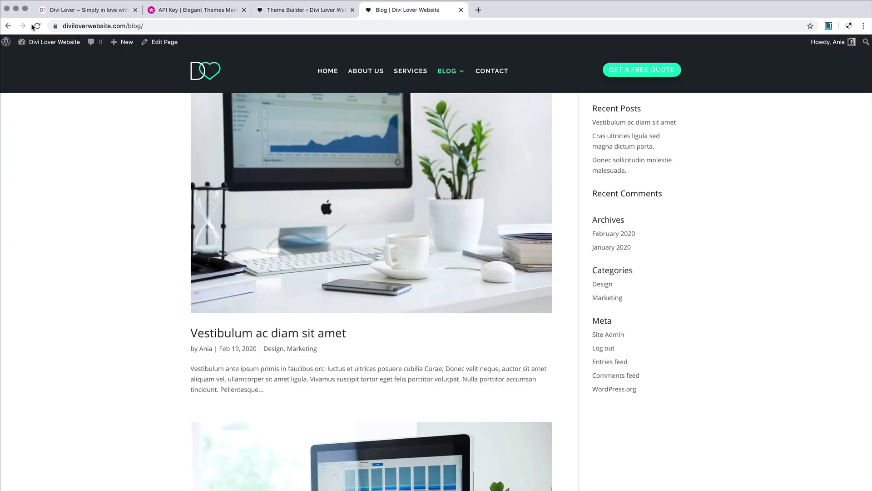
Step: Reload the Blog page and scroll to inspect the new purple section under the header
left_click(36, 26)
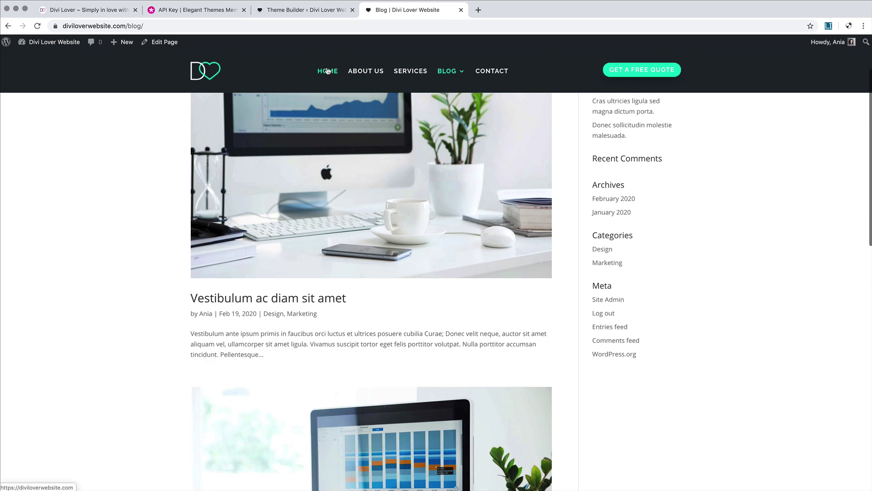
scroll(328, 71, "up", 2)
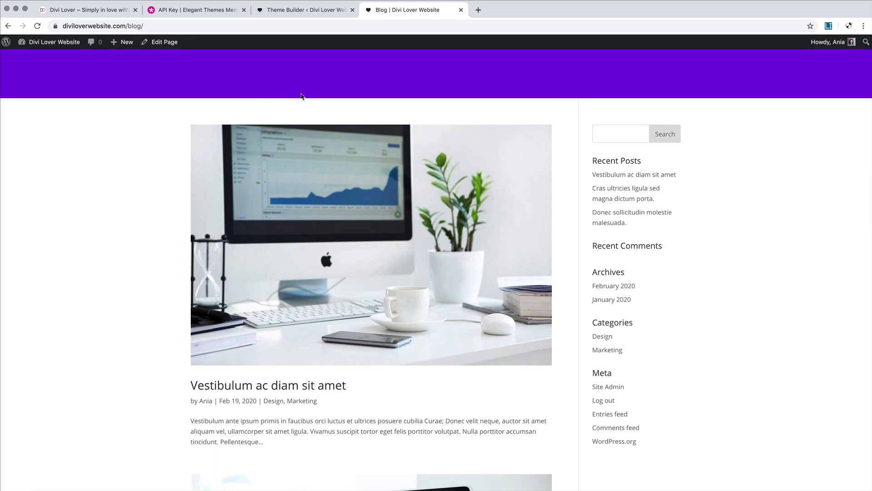
scroll(305, 98, "down", 2)
scroll(305, 98, "up", 2)
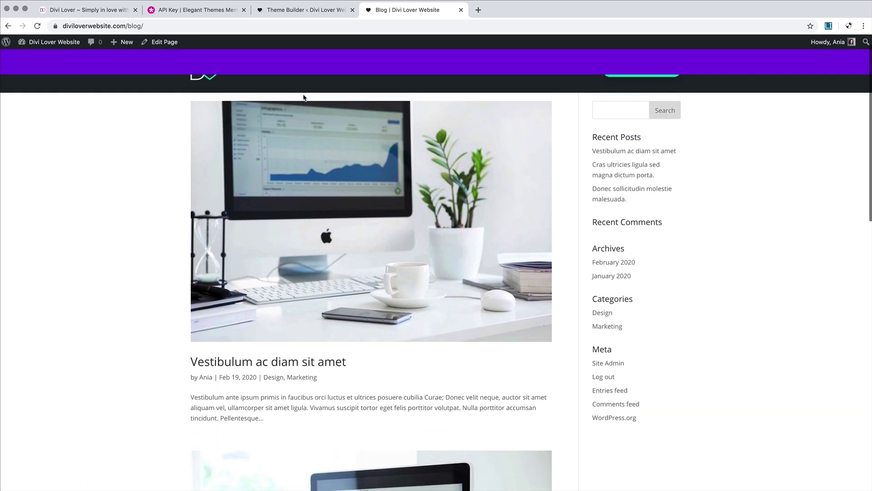
scroll(304, 98, "down", 2)
scroll(305, 98, "up", 2)
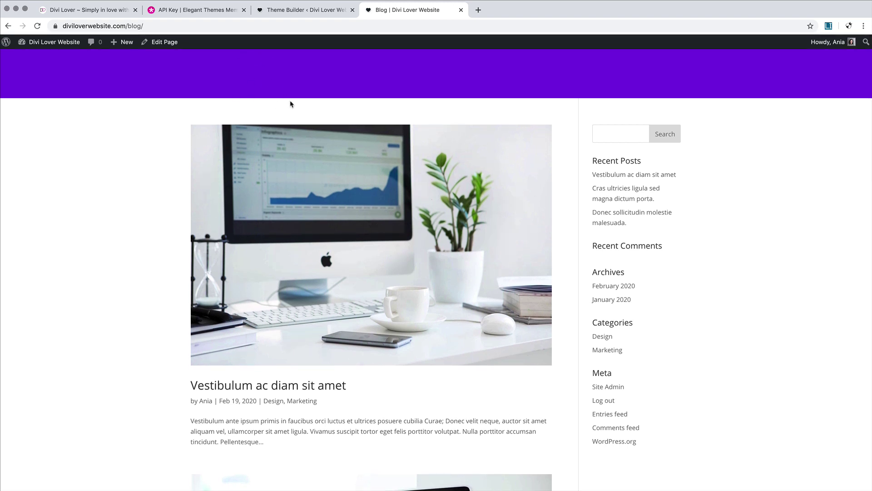
scroll(291, 104, "down", 2)
Step: Go back to Theme Builder and reopen the Global Header layout in Wireframe view
left_click(298, 10)
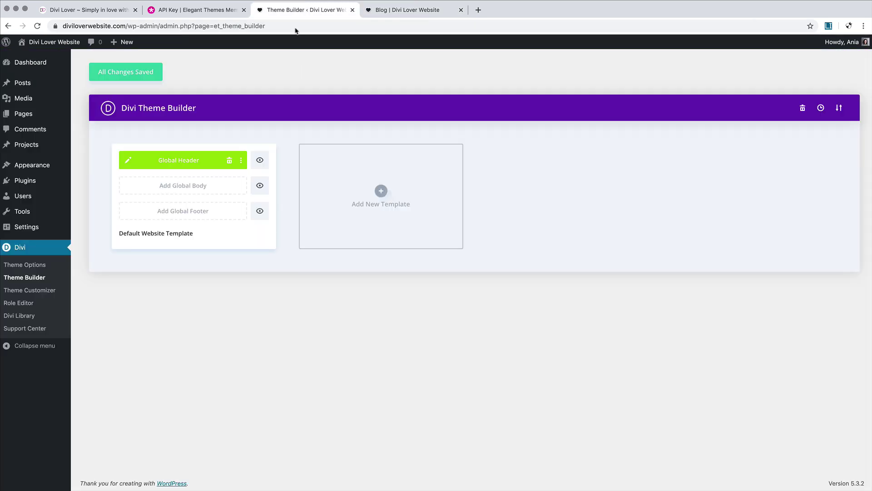
left_click(129, 162)
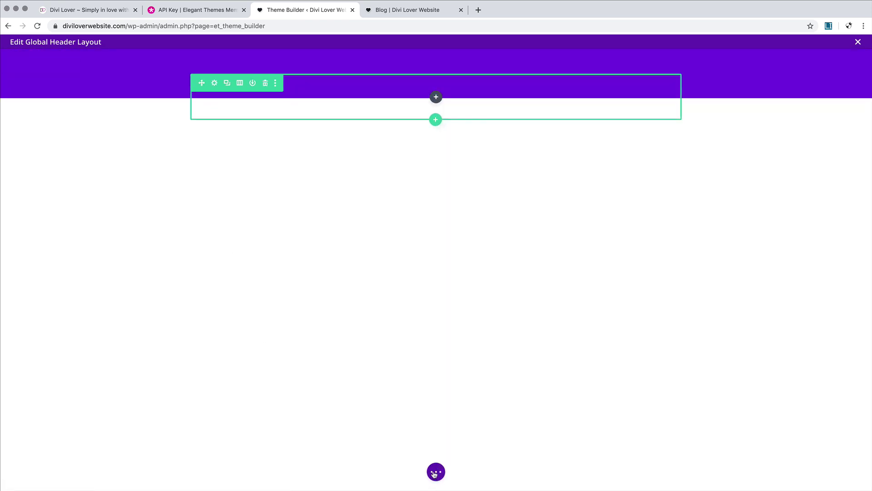
left_click(434, 471)
left_click(32, 472)
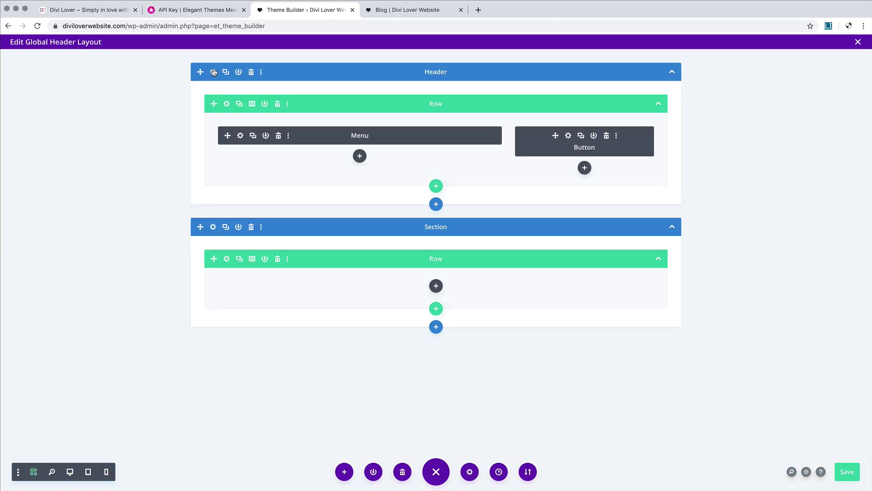
Step: Set the Header section's Z Index to 5 under Advanced > Position
left_click(213, 72)
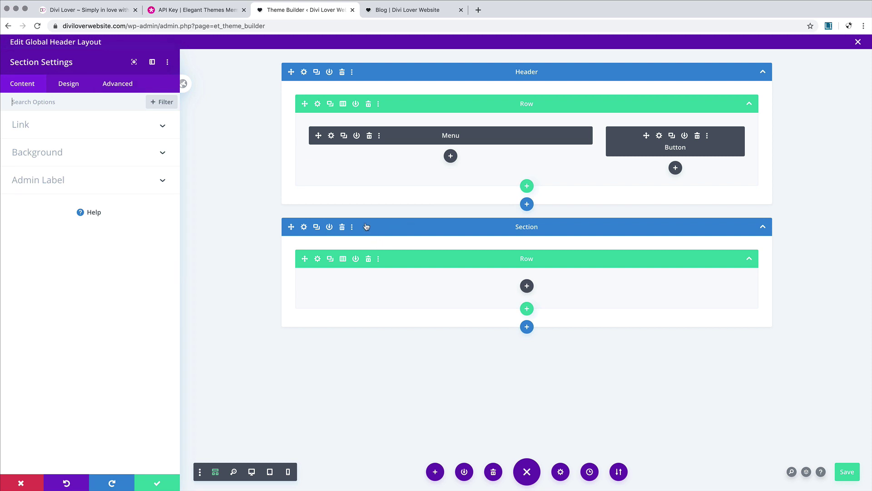
left_click(121, 87)
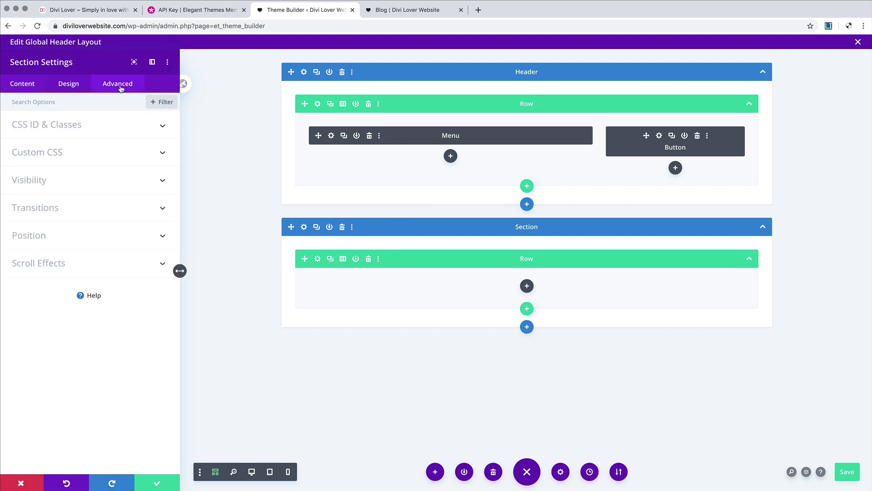
left_click(76, 235)
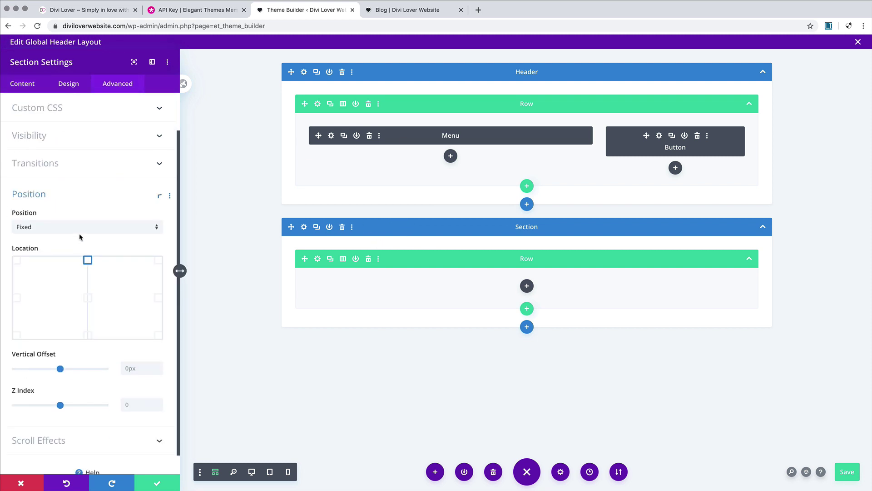
left_click_drag(61, 385, 62, 385)
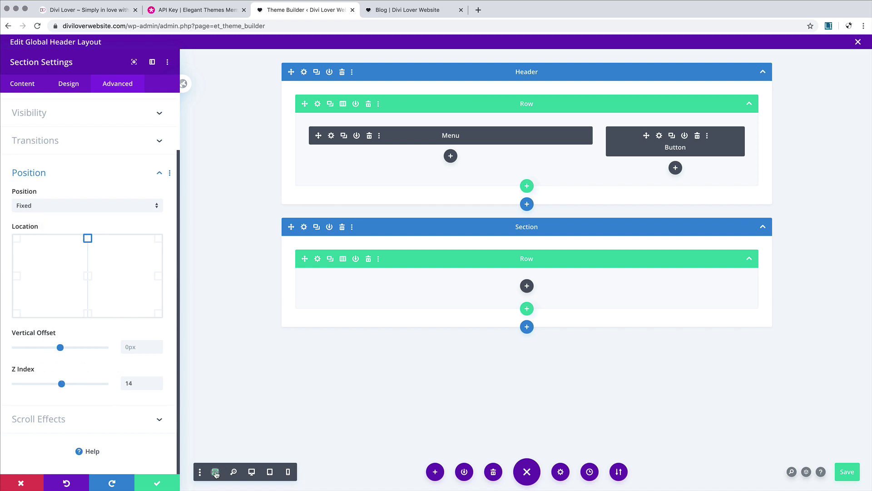
left_click(215, 474)
left_click(159, 386)
left_click(159, 385)
left_click(159, 386)
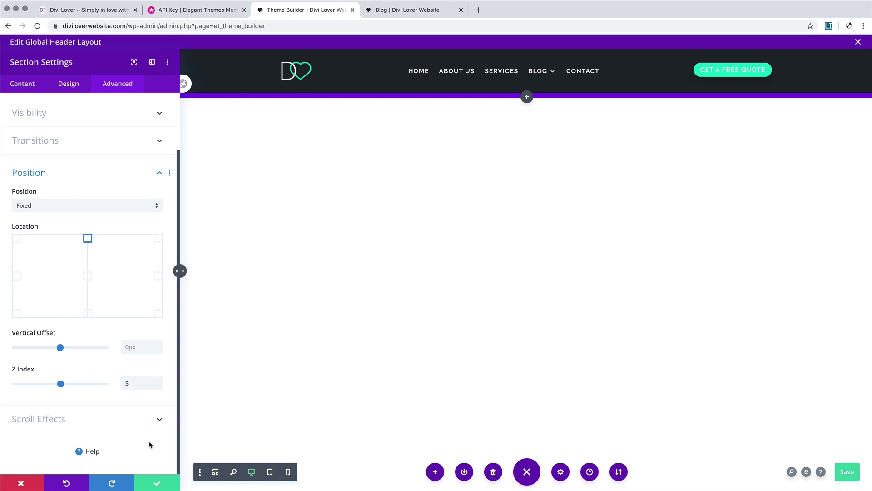
Step: Close the header section settings and open the purple spacer section's Design > Sizing options
left_click(216, 472)
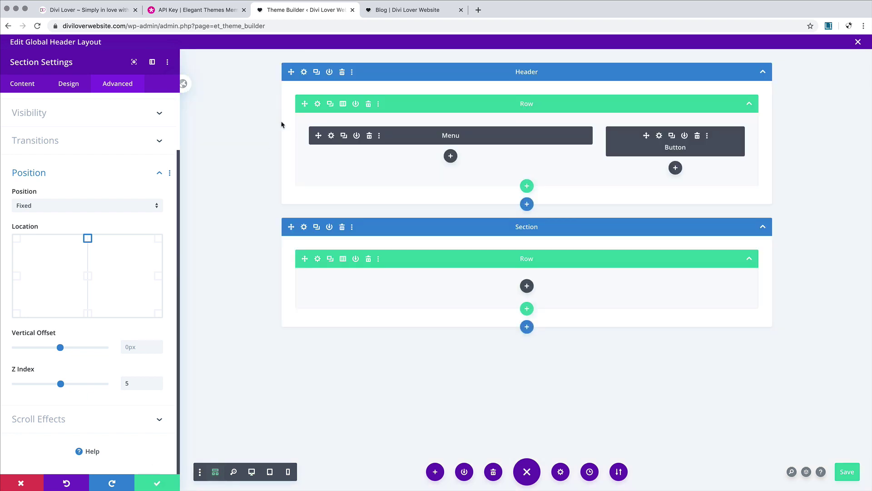
left_click(157, 482)
left_click(213, 227)
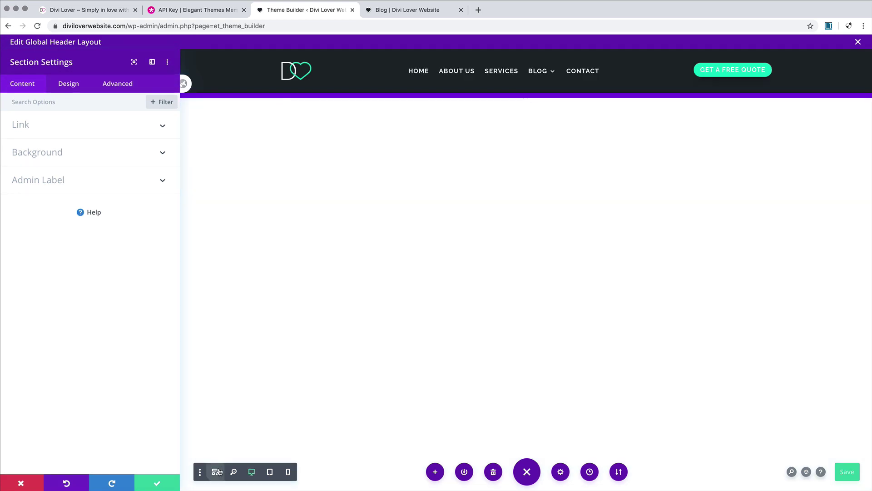
left_click(251, 472)
left_click(73, 87)
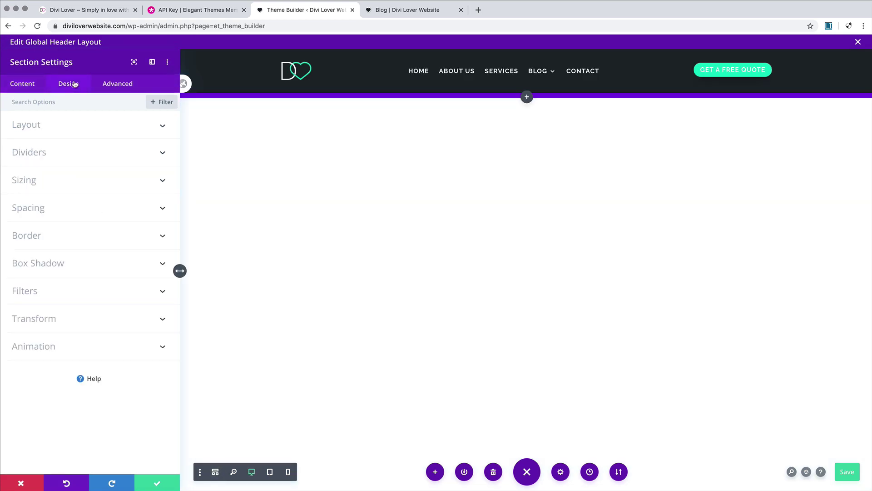
left_click(64, 182)
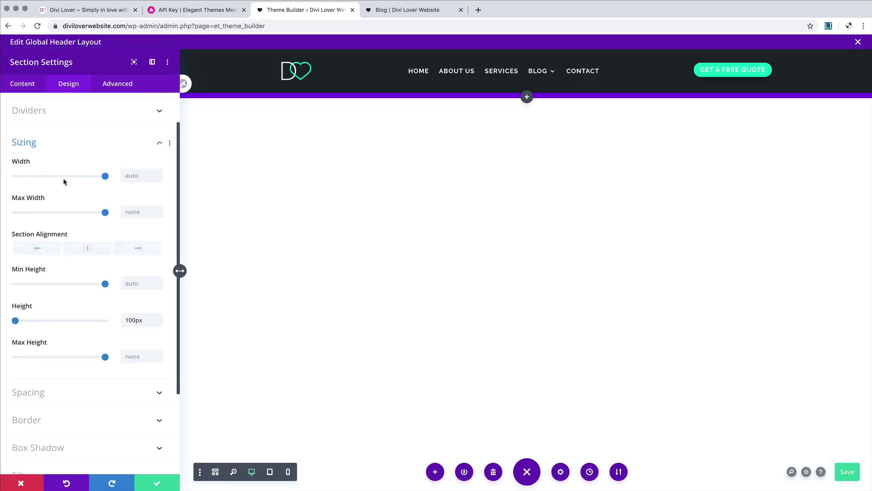
Step: Lower the spacer section's height from 100px to 52px
left_click(158, 287)
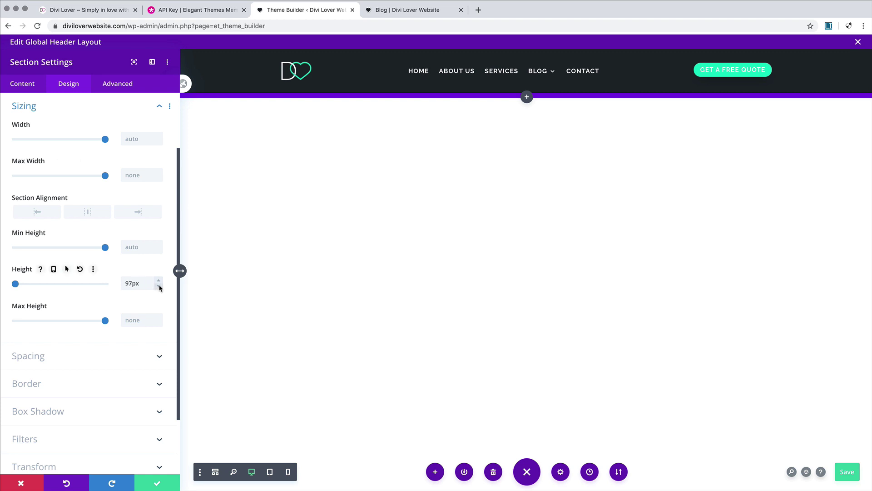
left_click(159, 287)
left_click(159, 287)
left_click_drag(122, 283, 116, 285)
left_click(140, 249)
left_click(141, 283)
left_click(138, 319)
left_click(141, 283)
Step: Check the 52px spacer at tablet and desktop preview sizes
left_click(270, 472)
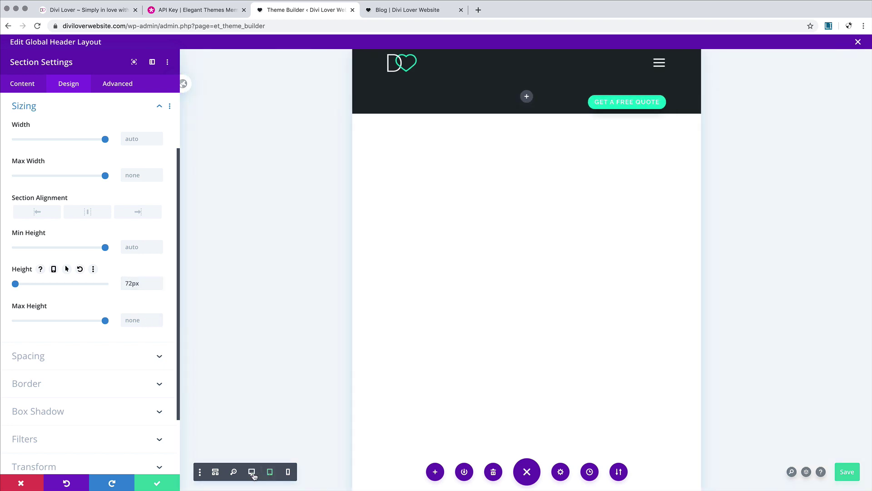
left_click(252, 473)
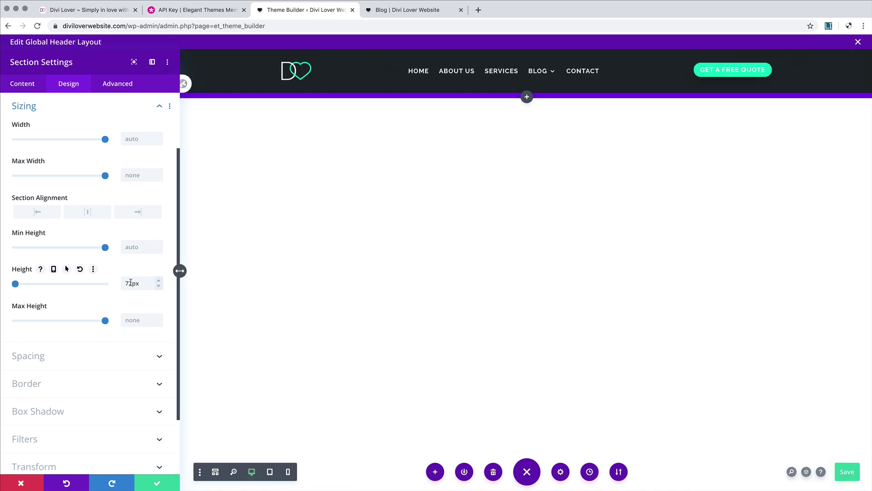
left_click_drag(131, 283, 110, 283)
scroll(146, 281, "up", 3)
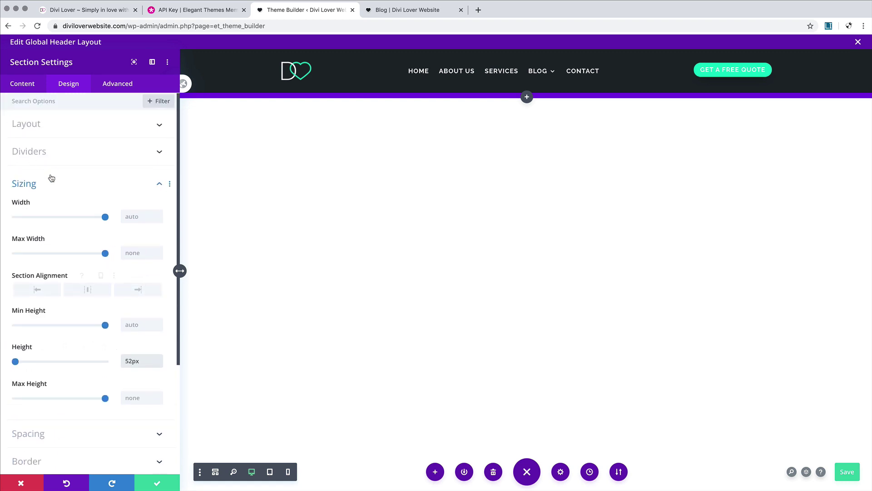
Step: Set the spacer section's top and bottom padding to 0px
left_click(48, 173)
left_click(47, 208)
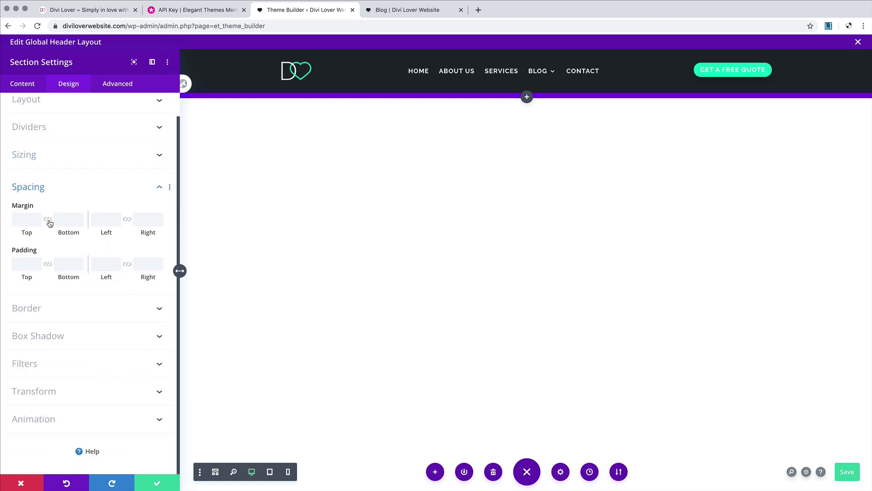
left_click(27, 265)
type("0")
left_click(64, 262)
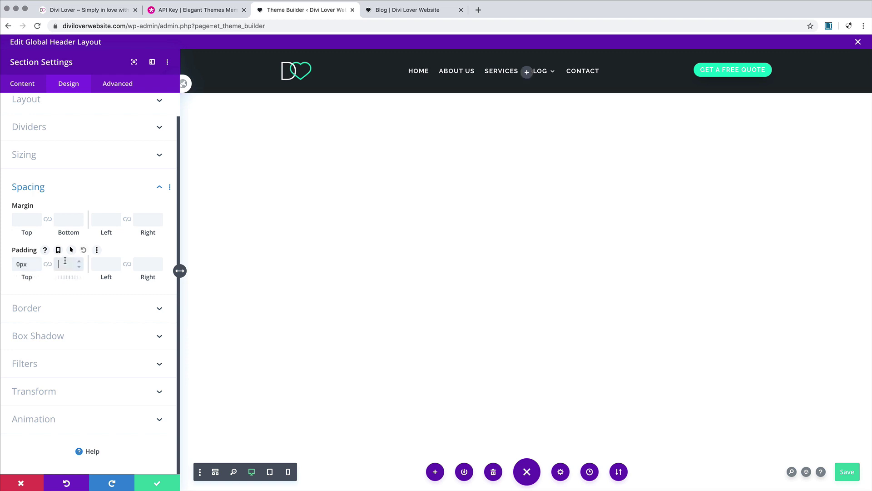
type("0px")
left_click(65, 194)
Step: Set the spacer height to 96px after trying 82, 92 and 100px
left_click(38, 189)
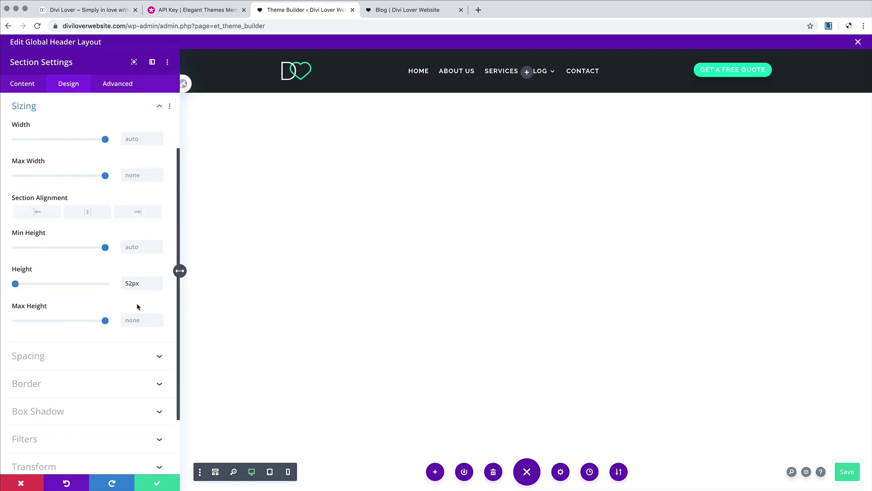
left_click_drag(129, 283, 114, 286)
type("8")
left_click(138, 273)
type("9")
left_click(131, 272)
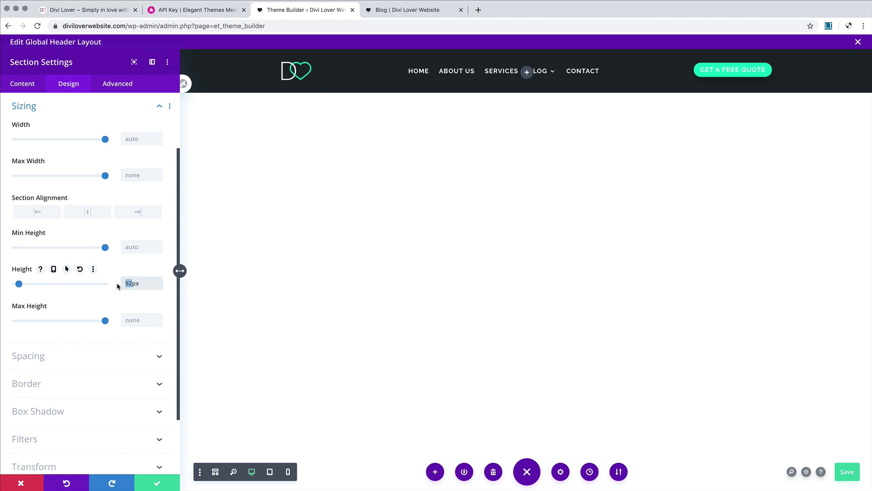
type("100")
left_click(148, 271)
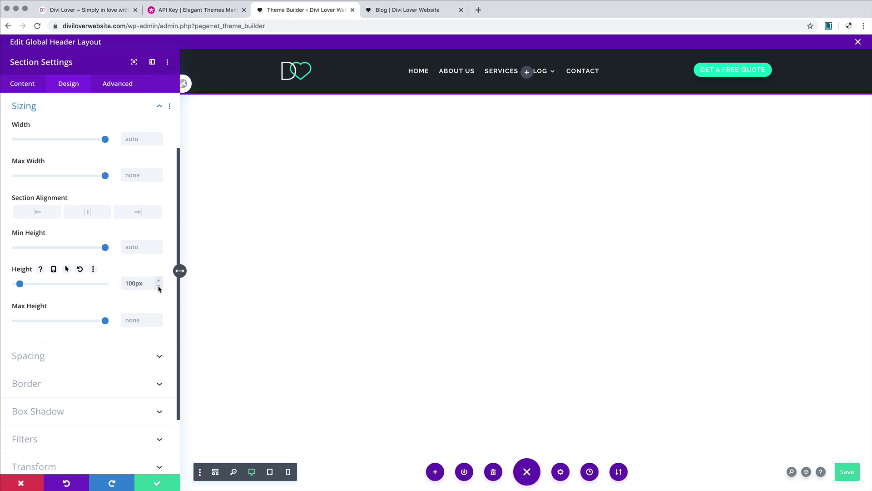
left_click(158, 286)
left_click(159, 286)
left_click(158, 287)
left_click(159, 287)
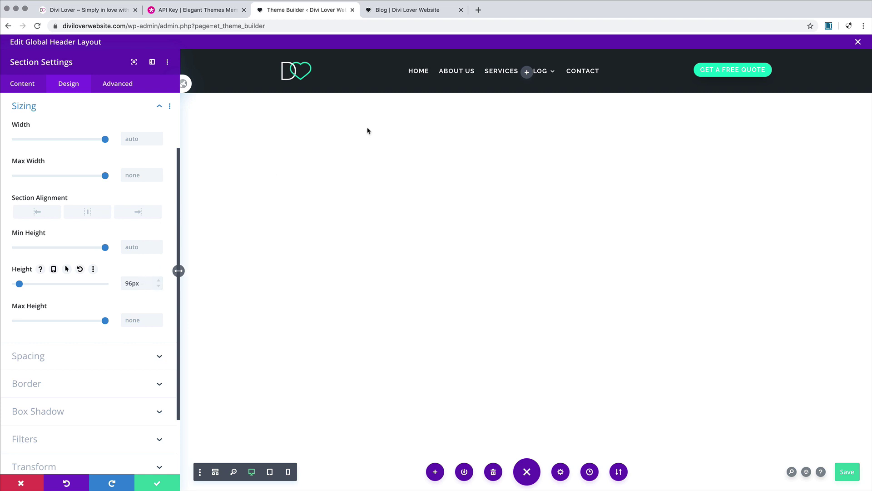
Step: Save the header, switch the spacer section's background to dark charcoal, and save again
left_click(161, 486)
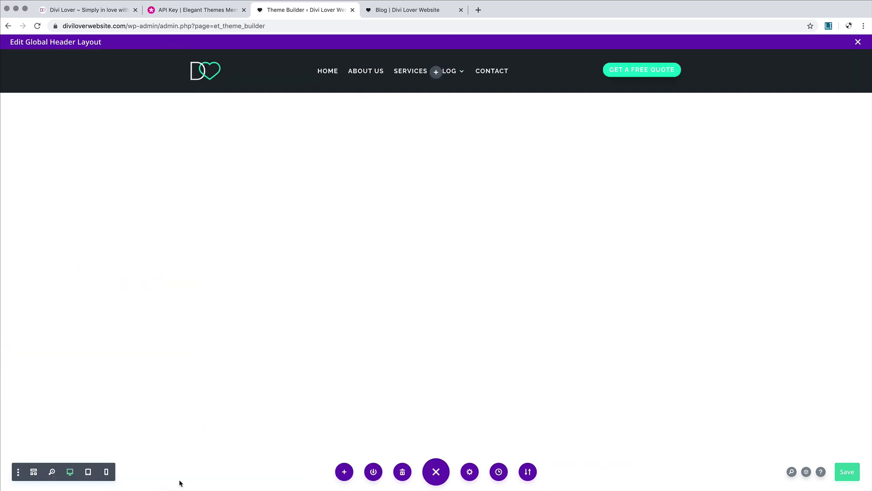
left_click(847, 471)
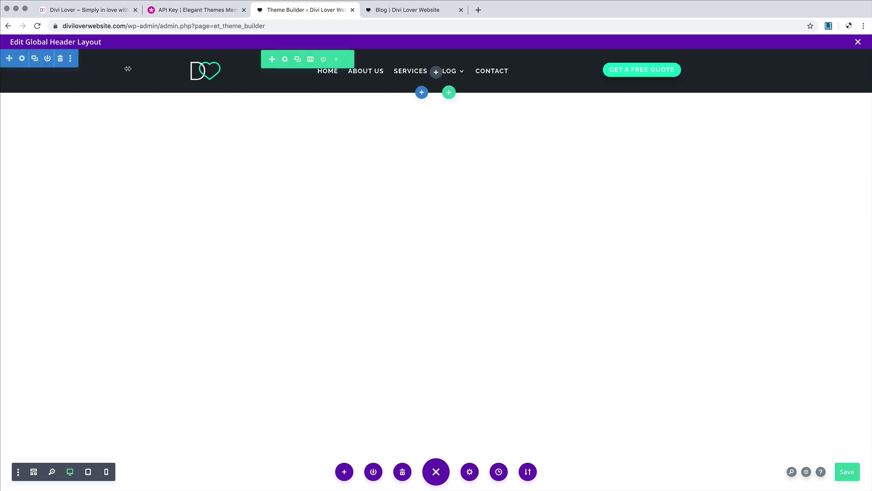
left_click(34, 473)
left_click(213, 227)
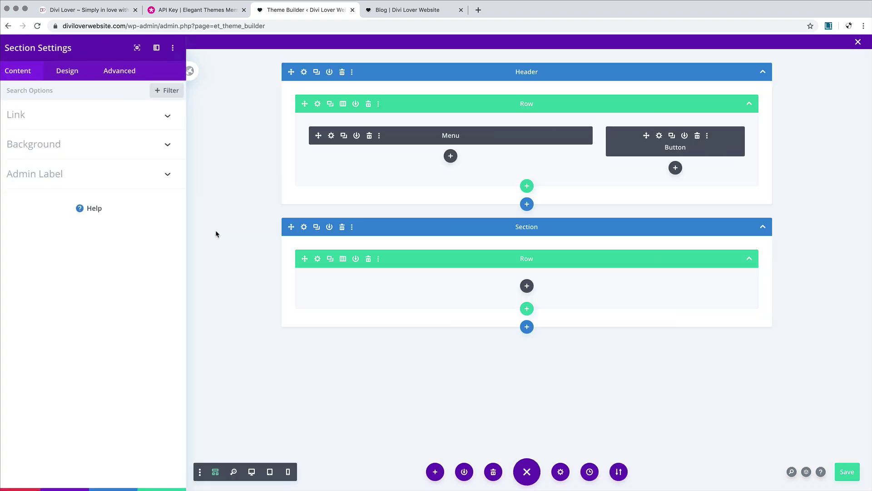
left_click(76, 158)
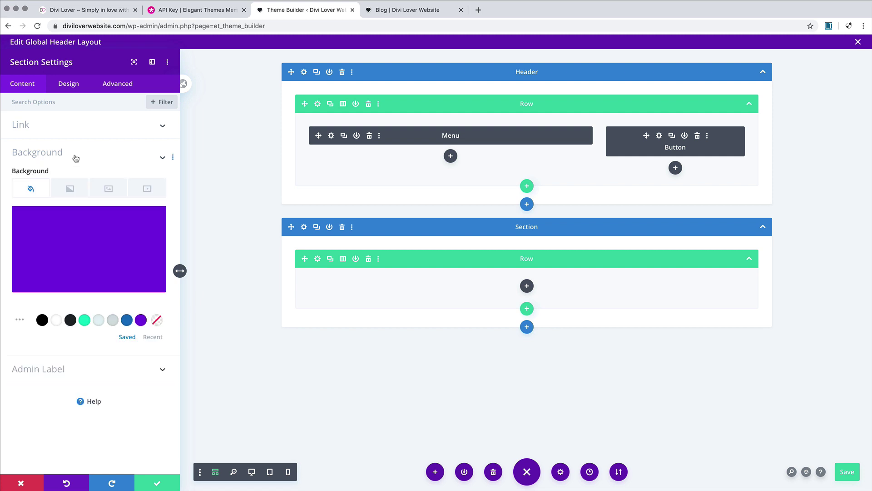
left_click(70, 310)
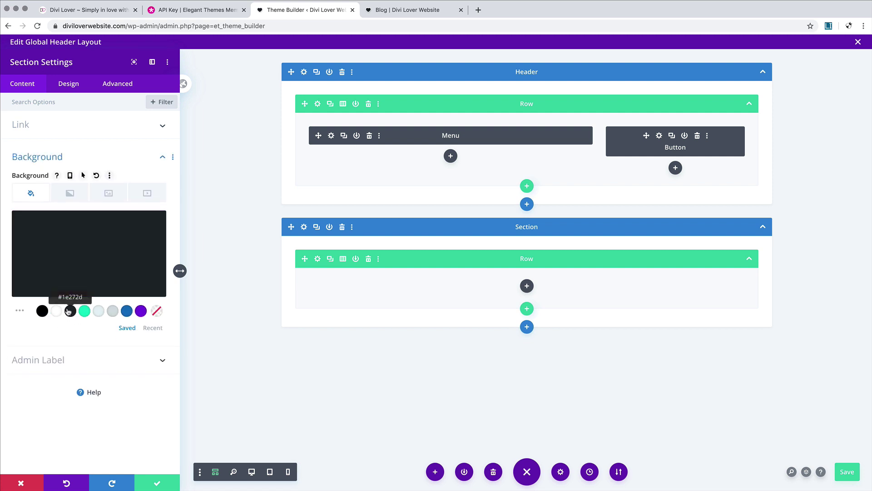
left_click(160, 484)
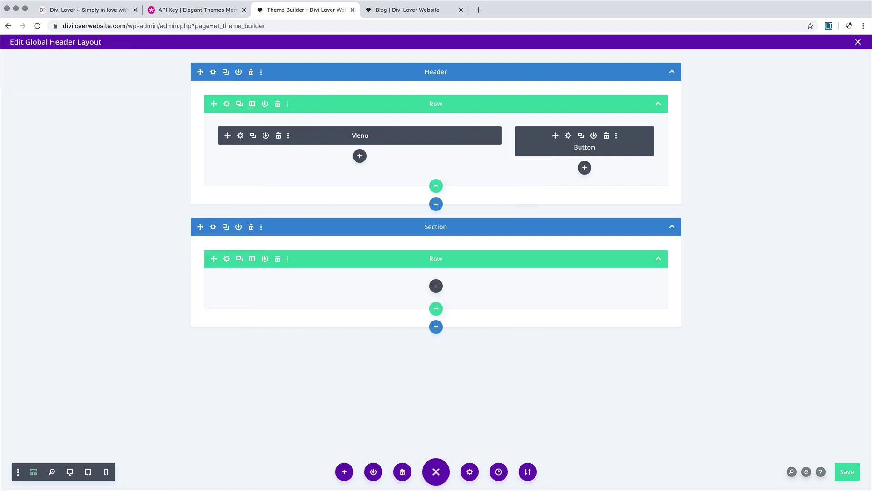
left_click(849, 472)
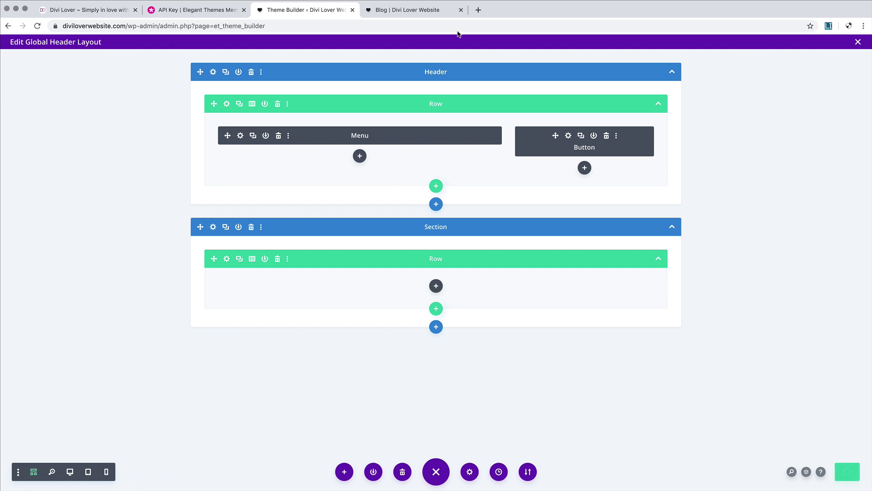
left_click(413, 13)
Step: Reload the live Blog page to check the new header, then Inspect the page
left_click(38, 26)
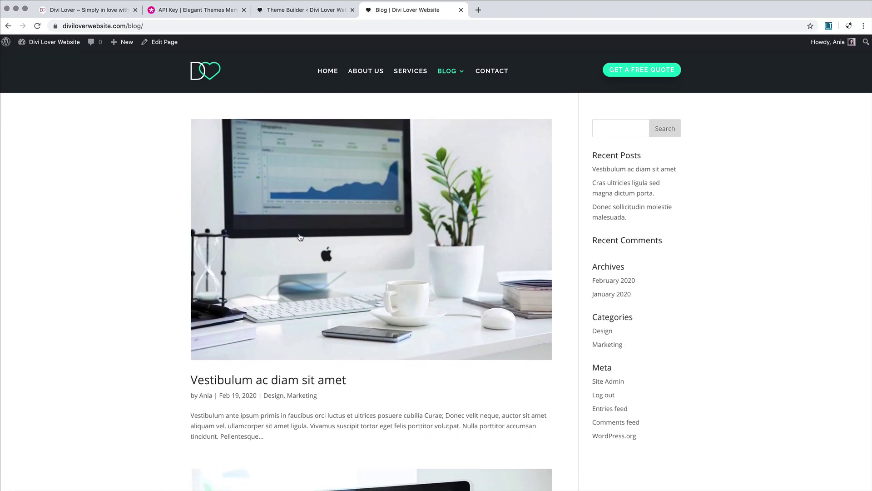
scroll(300, 237, "down", 3)
scroll(299, 237, "up", 3)
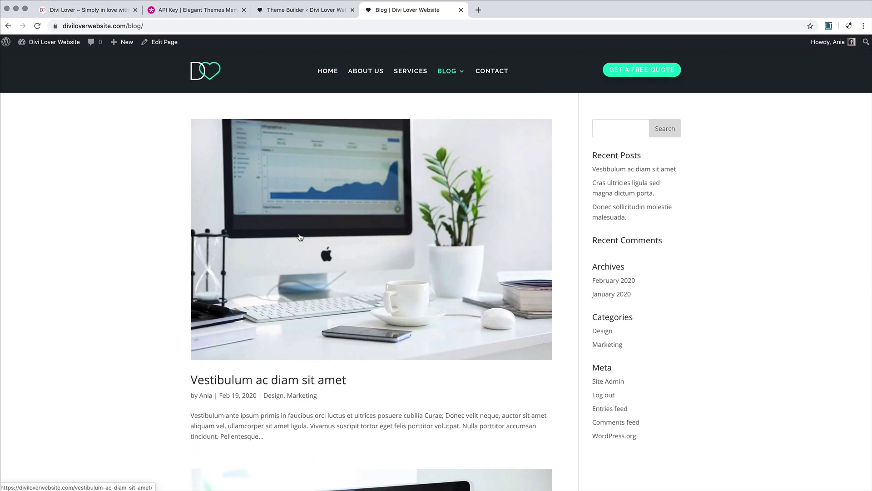
scroll(168, 213, "down", 10)
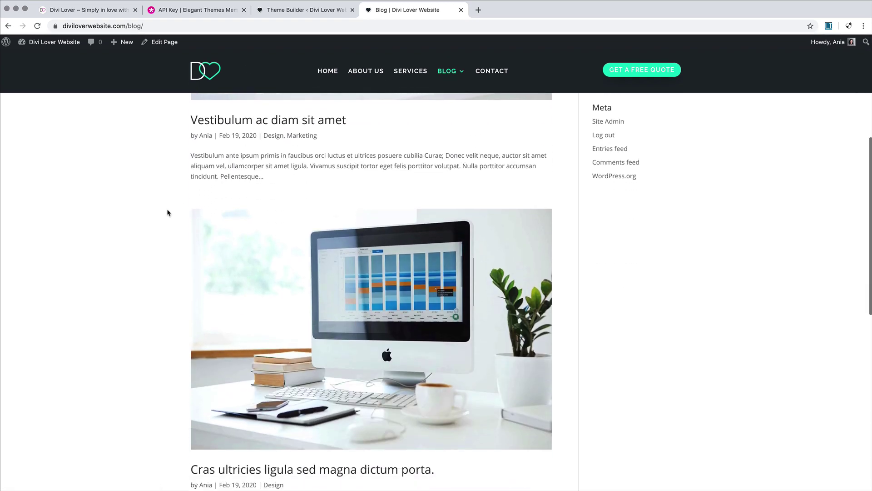
scroll(167, 213, "up", 10)
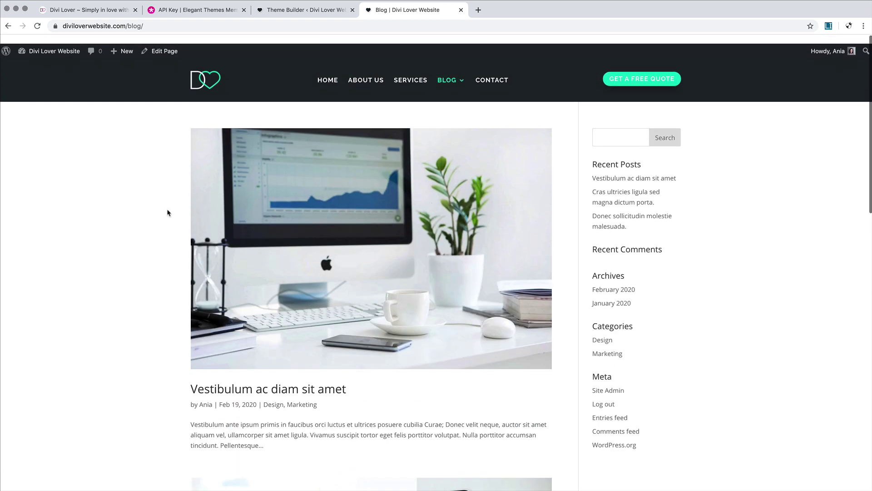
scroll(439, 250, "down", 7)
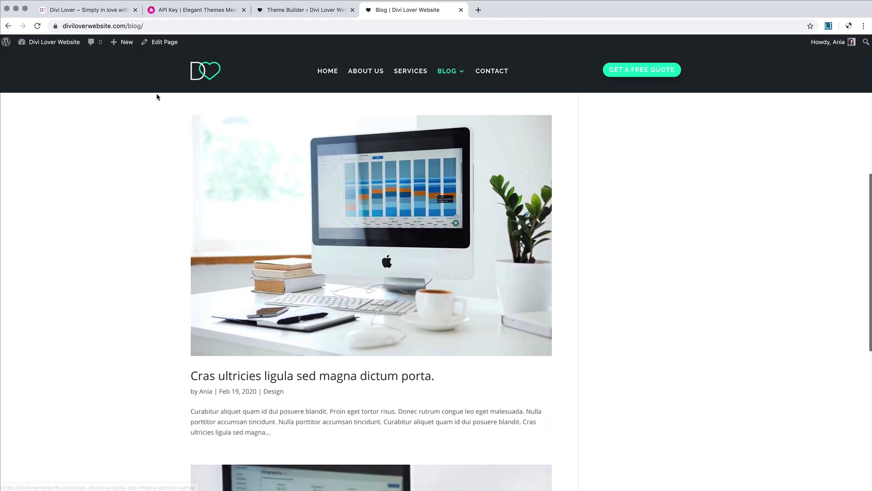
scroll(233, 227, "up", 7)
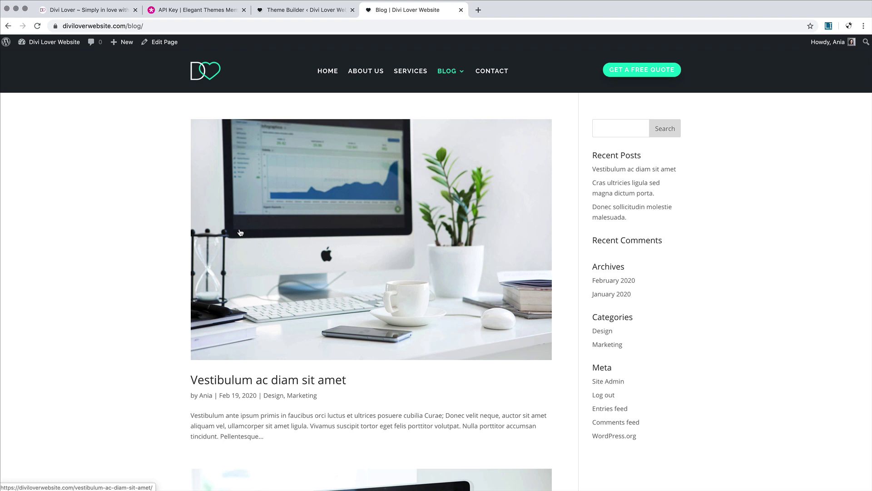
scroll(240, 233, "down", 3)
scroll(454, 250, "up", 3)
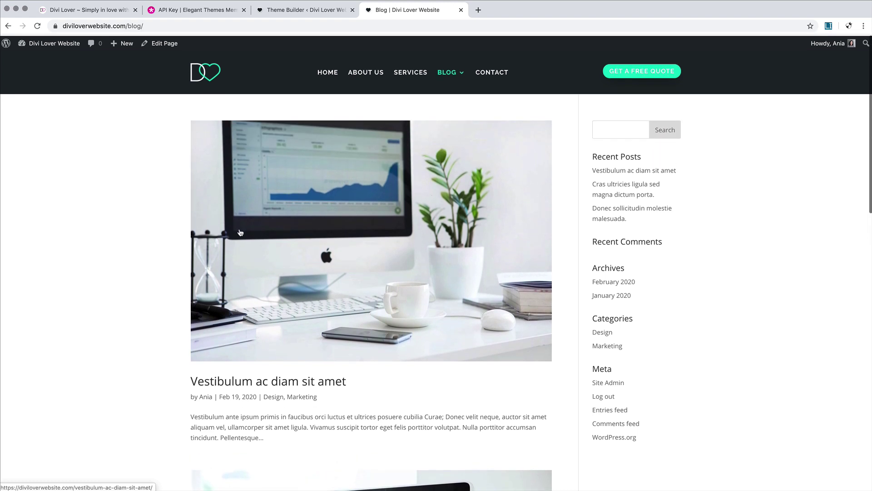
right_click(672, 268)
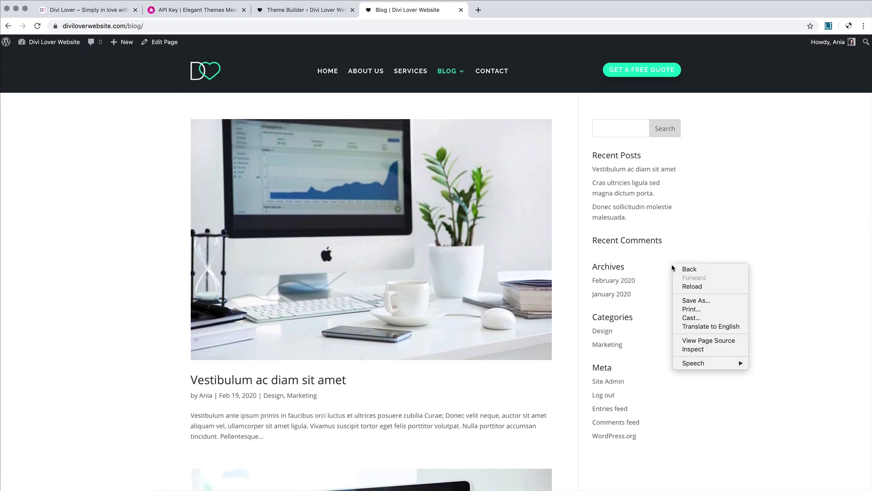
left_click(692, 349)
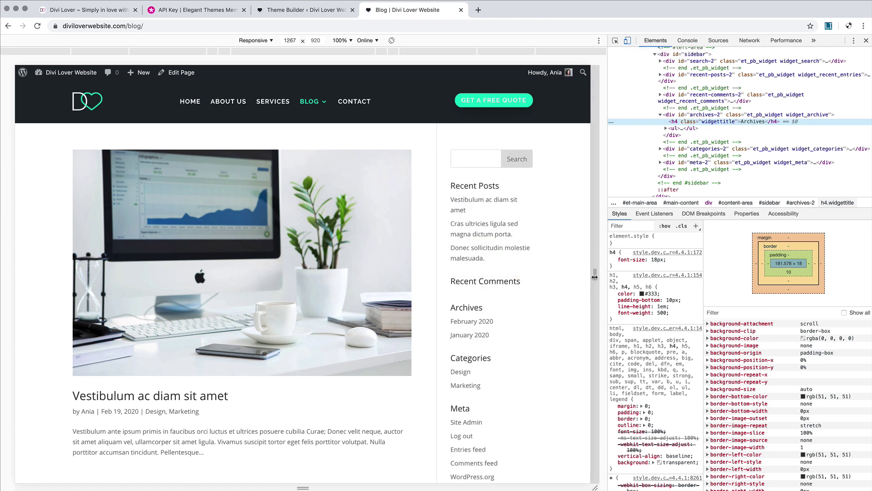
Step: Resize the blog's responsive preview to about 613–705px wide, then return to the Theme Builder
left_click_drag(594, 275, 461, 273)
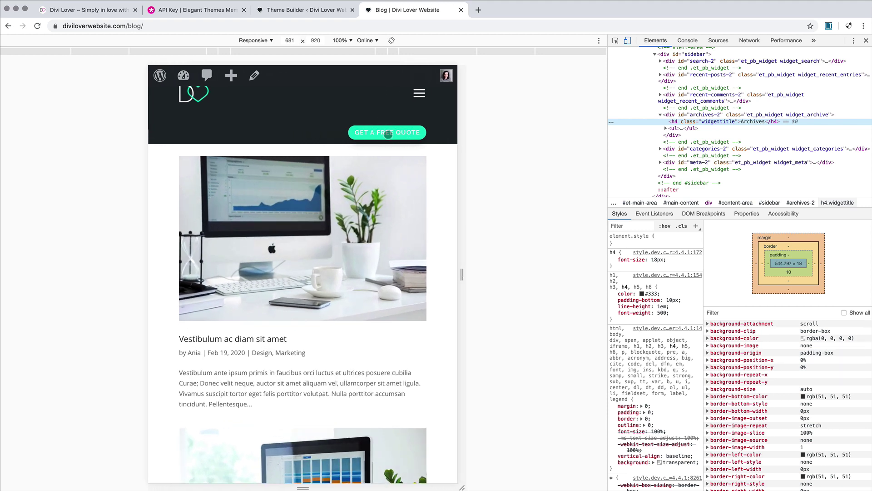
left_click_drag(462, 275, 443, 281)
scroll(334, 291, "down", 8)
scroll(333, 291, "up", 8)
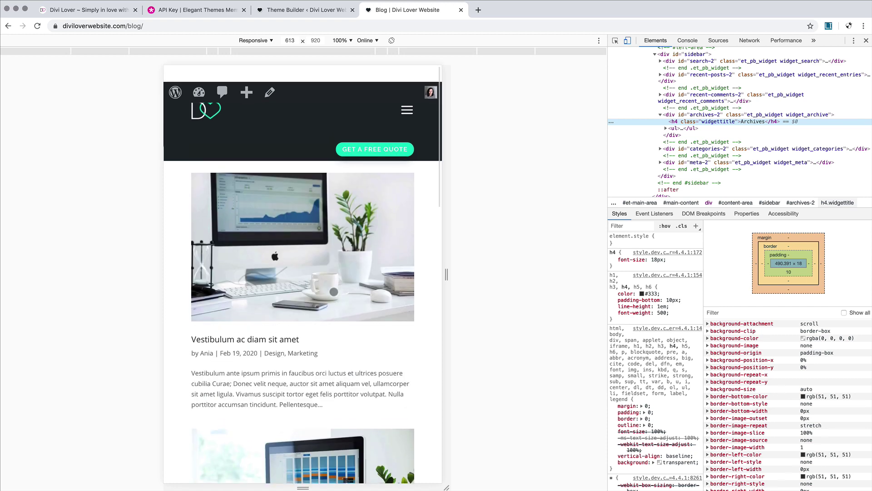
left_click(298, 12)
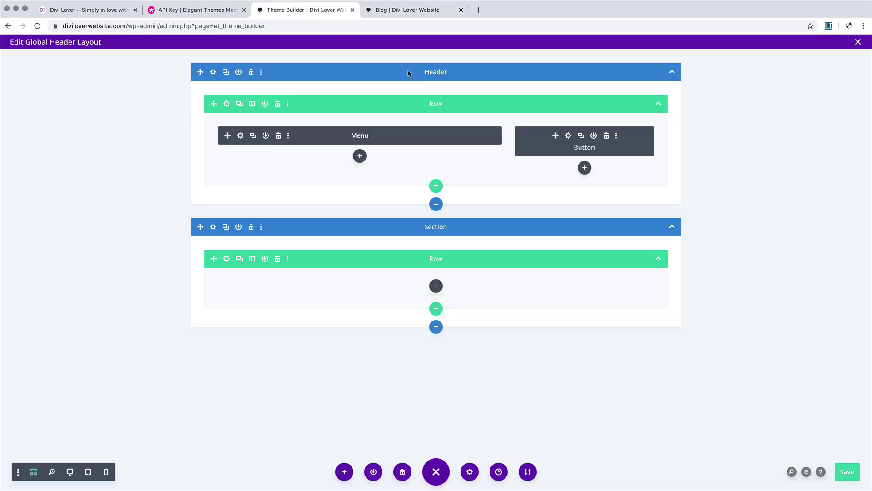
Step: Toggle the quote button's phone and tablet disable options from its right-click menu
right_click(534, 145)
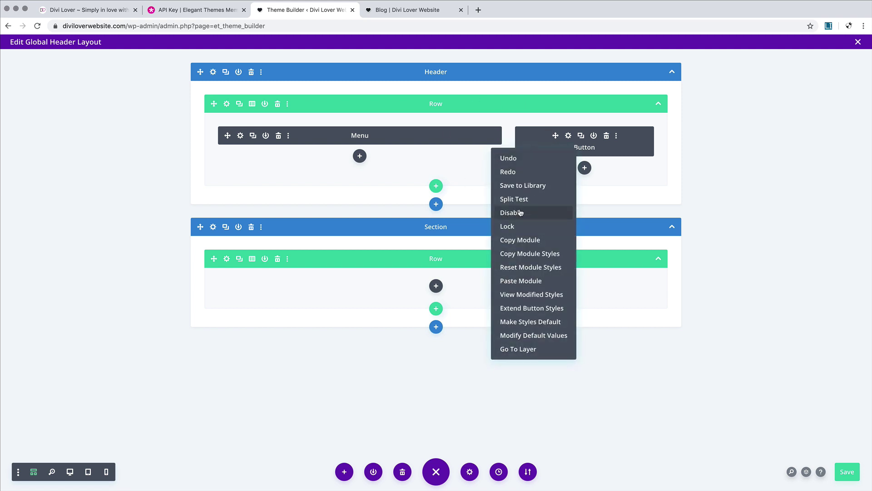
left_click(507, 219)
left_click(535, 216)
left_click(505, 216)
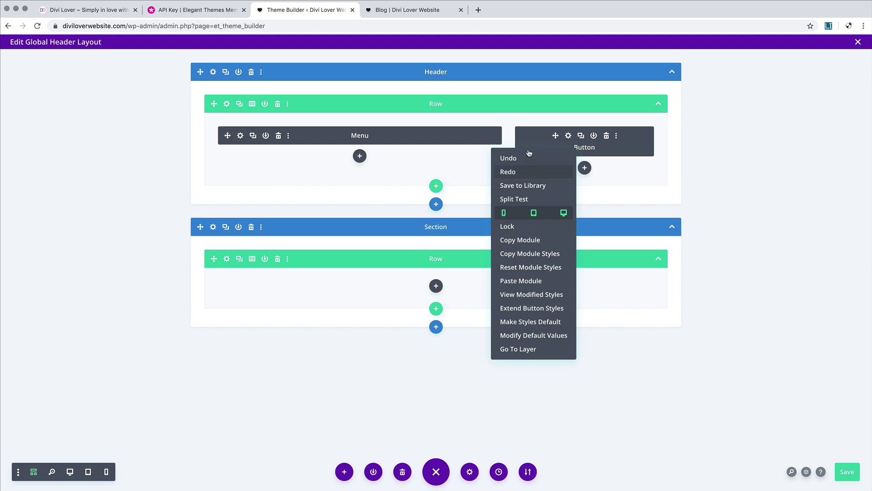
Step: Toggle the quote button's Phone visibility off and on, then discard the button settings
left_click(568, 136)
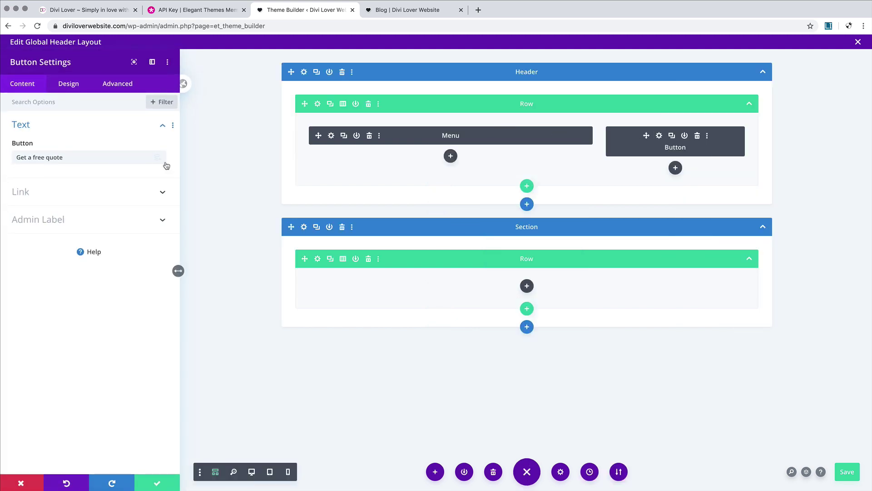
left_click(119, 84)
left_click(35, 213)
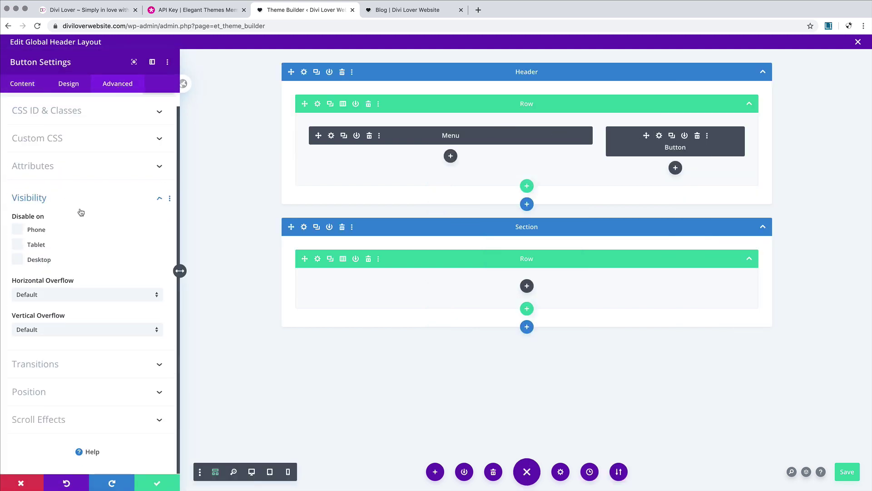
left_click(18, 233)
left_click(20, 233)
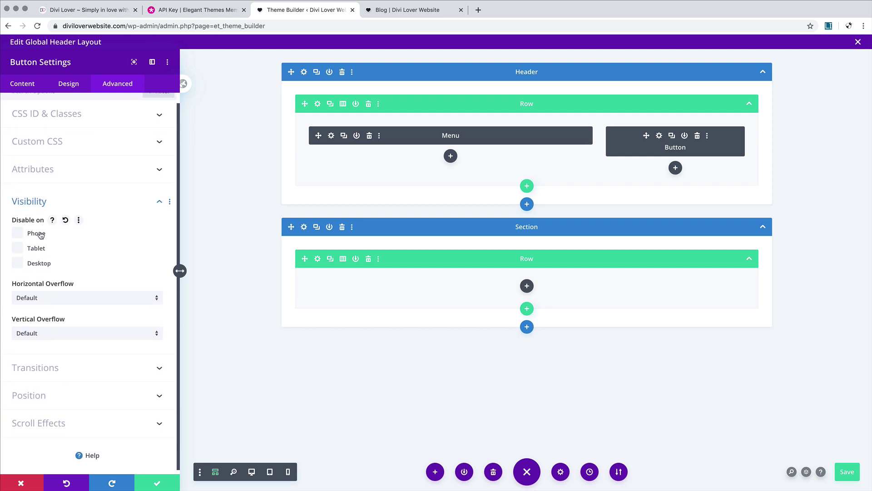
scroll(35, 237, "up", 1)
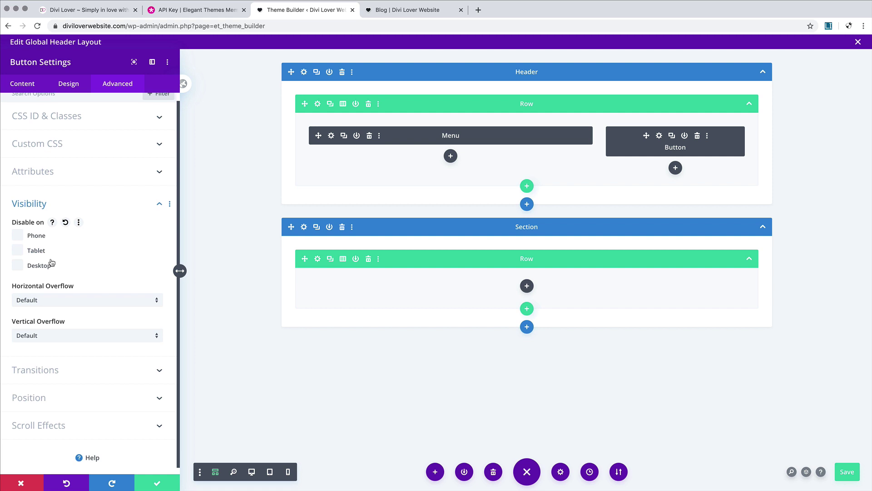
scroll(52, 262, "up", 1)
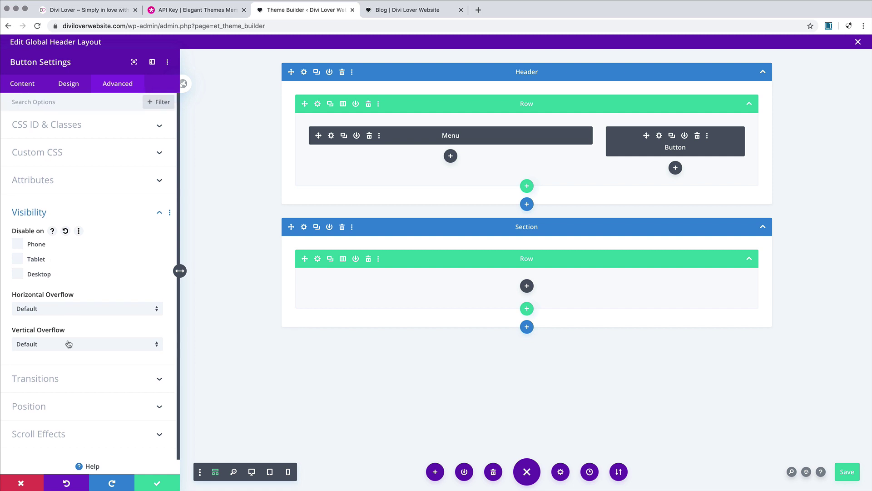
left_click(25, 481)
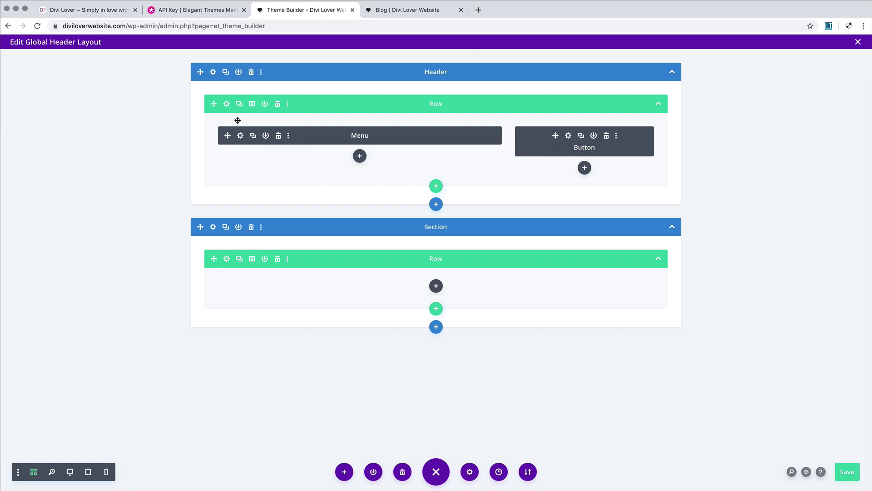
Step: Hide the header row's second column on phones via its Visibility settings
left_click(228, 105)
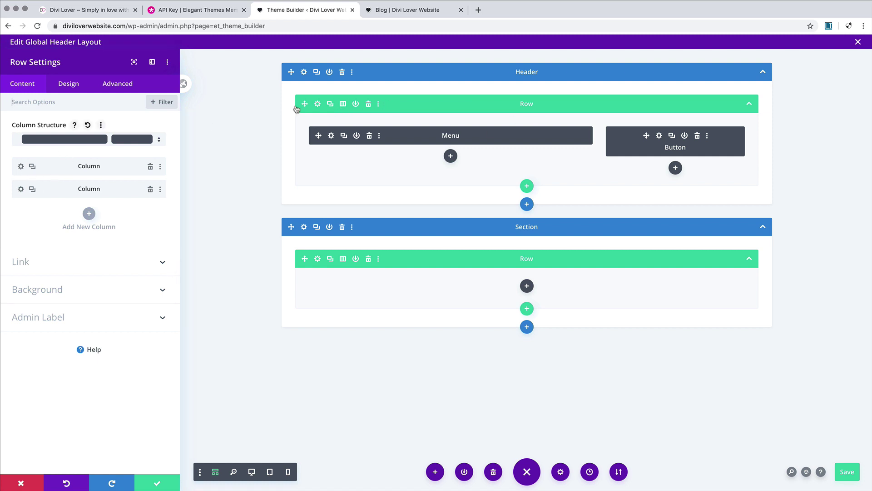
left_click(21, 189)
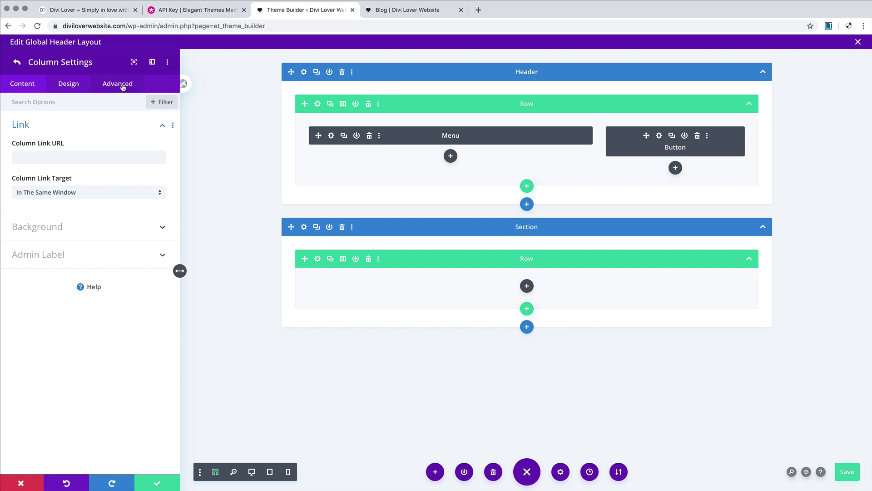
left_click(122, 85)
left_click(62, 181)
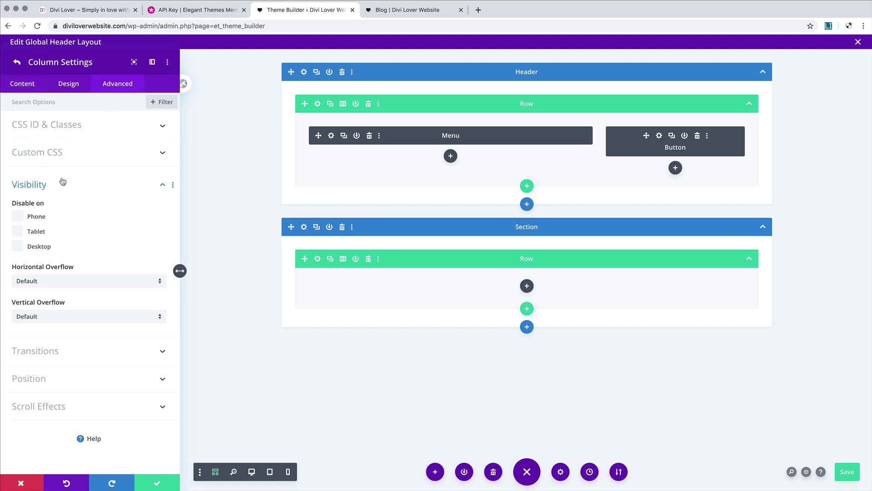
left_click(24, 217)
Step: Enable a custom gutter width of 1 for the header row and preview on desktop
left_click(17, 63)
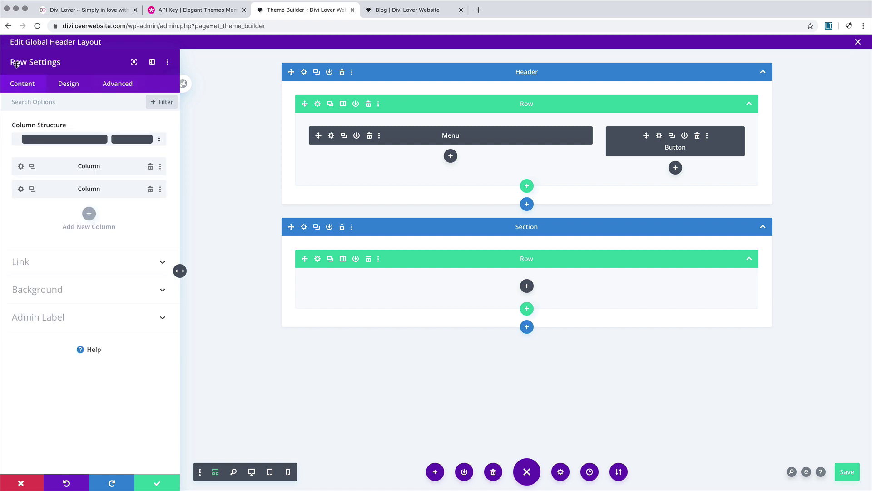
left_click(69, 83)
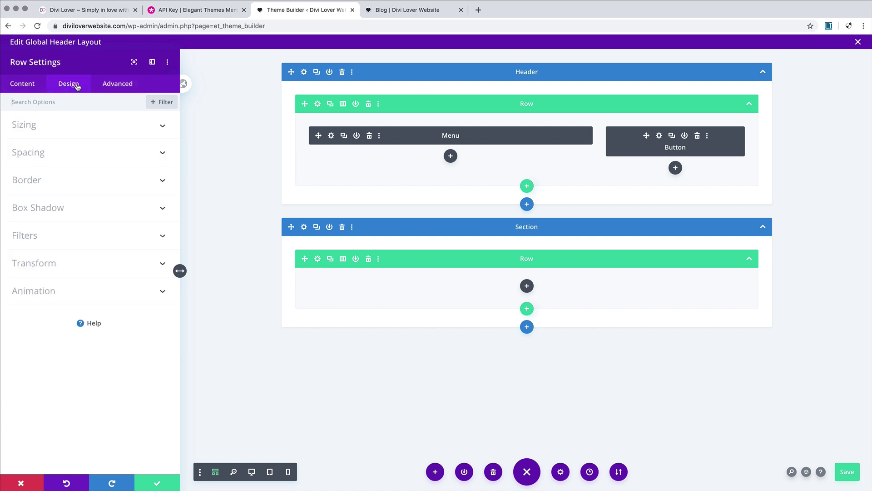
left_click(80, 154)
left_click(79, 154)
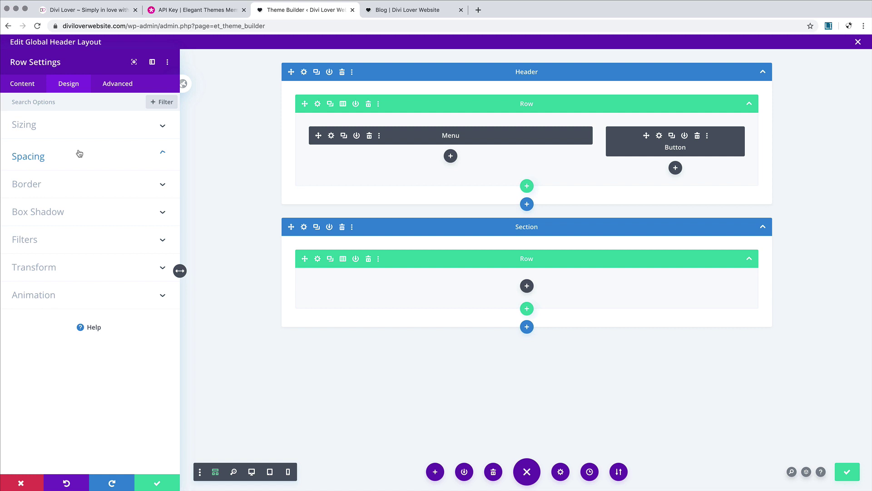
left_click(54, 130)
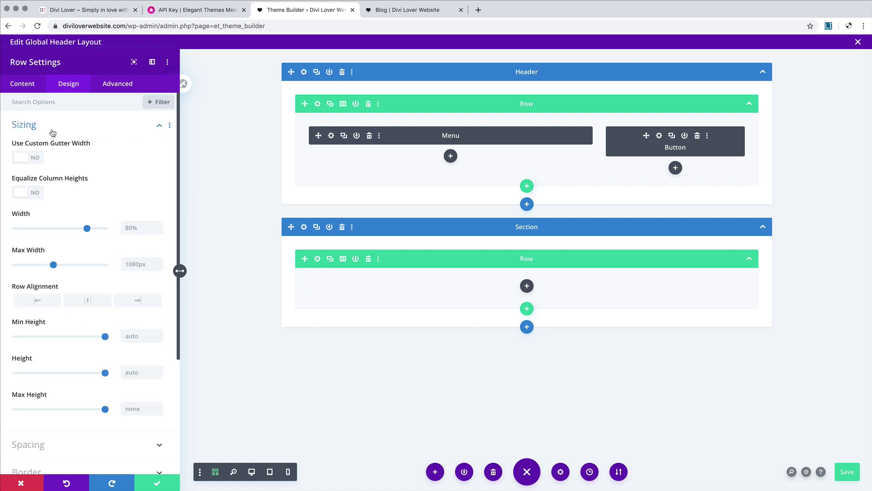
left_click(39, 158)
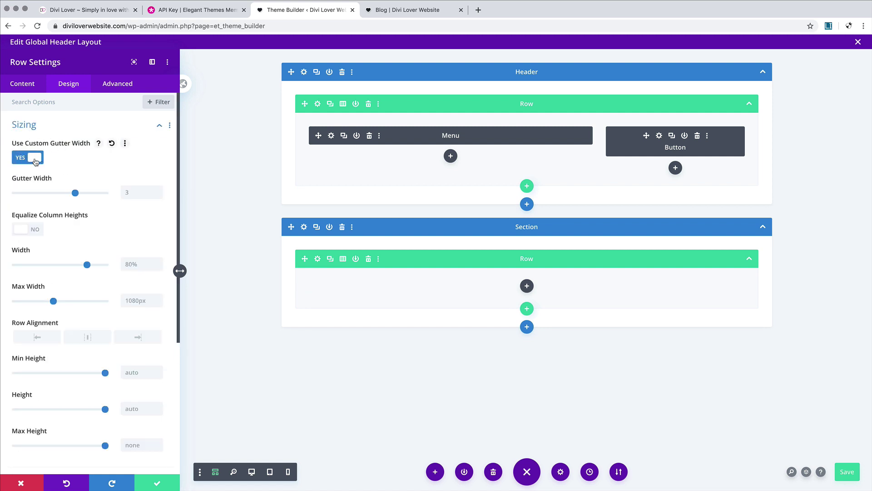
left_click_drag(77, 195, 26, 196)
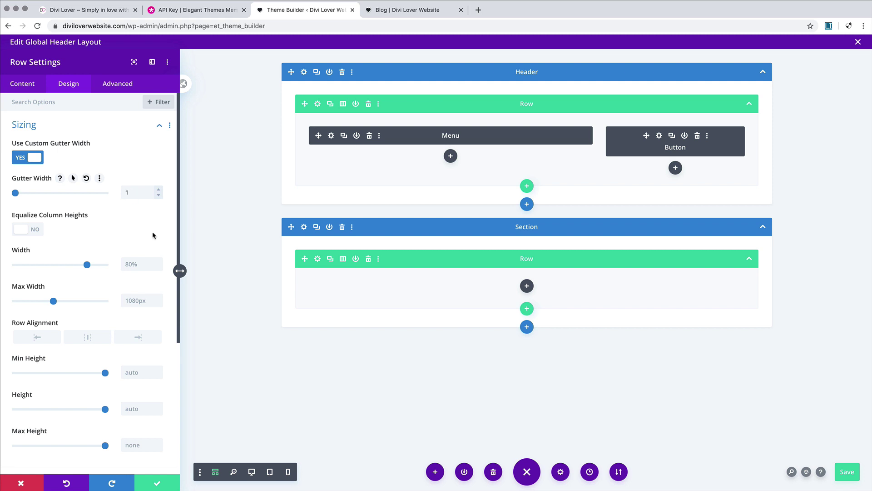
left_click(252, 471)
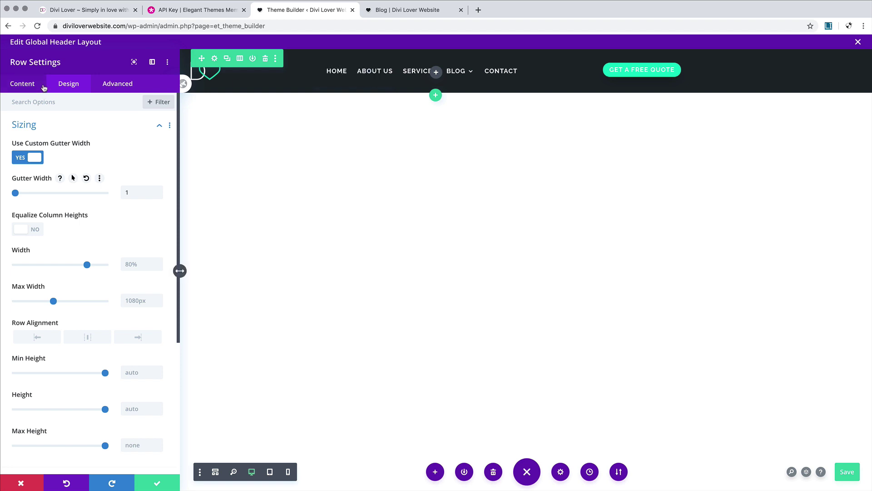
Step: Set the second section's background to the saved purple swatch and save the header
left_click(216, 472)
left_click(212, 229)
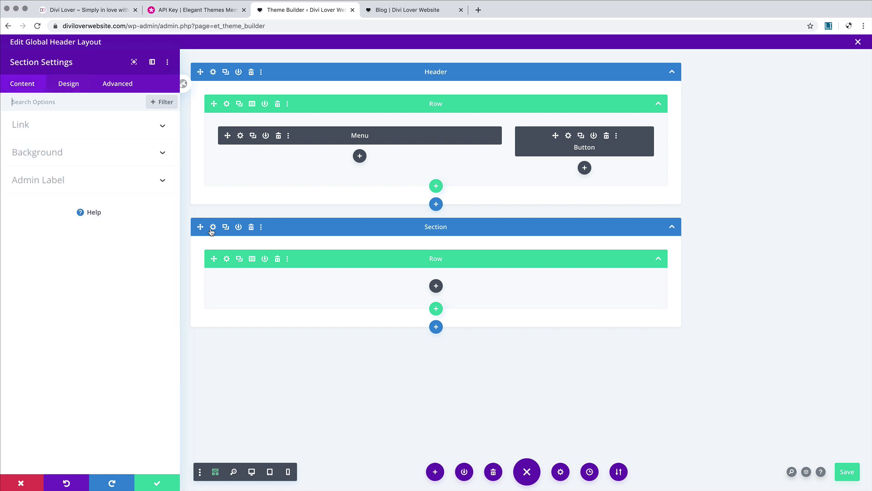
left_click(76, 155)
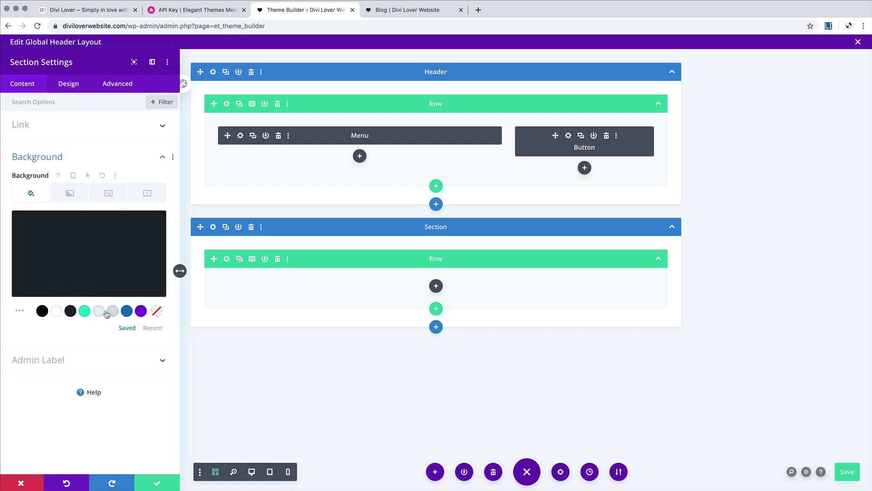
left_click(141, 310)
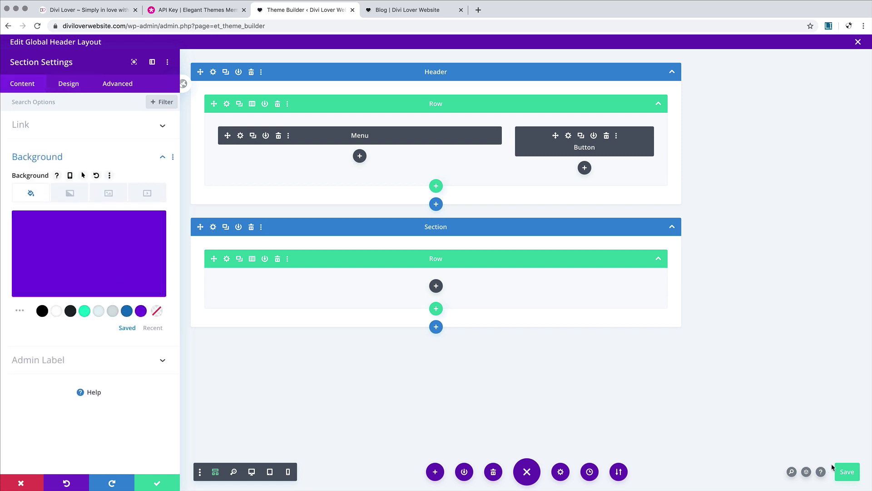
left_click(847, 472)
Step: Reload the Blog page, check it at 911px and 711px widths, then reopen the section's Design tab
left_click(396, 13)
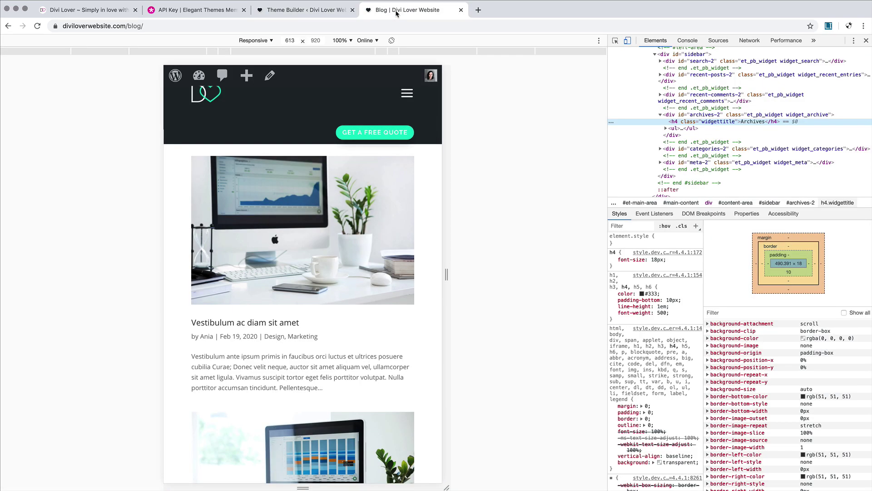
left_click(38, 27)
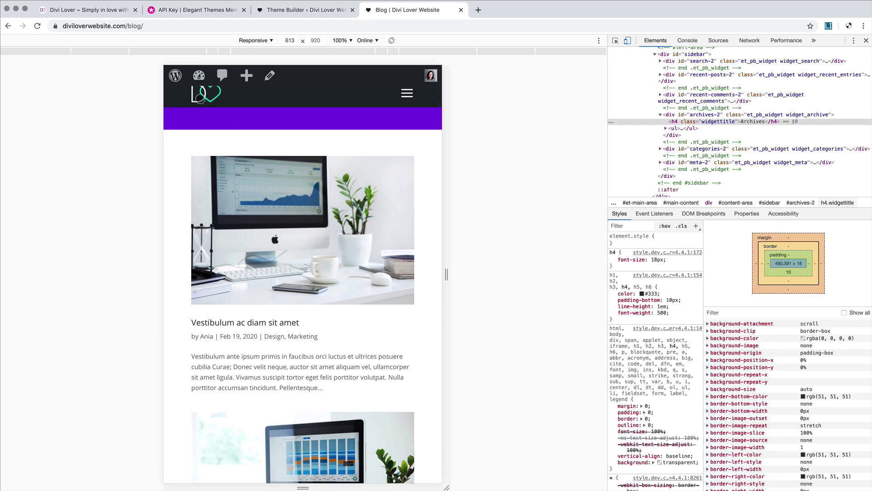
left_click_drag(447, 274, 513, 274)
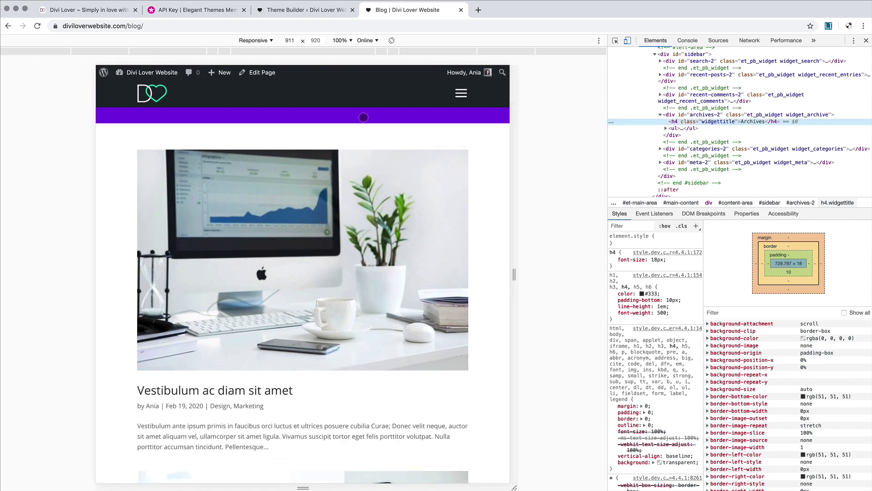
left_click_drag(515, 275, 470, 276)
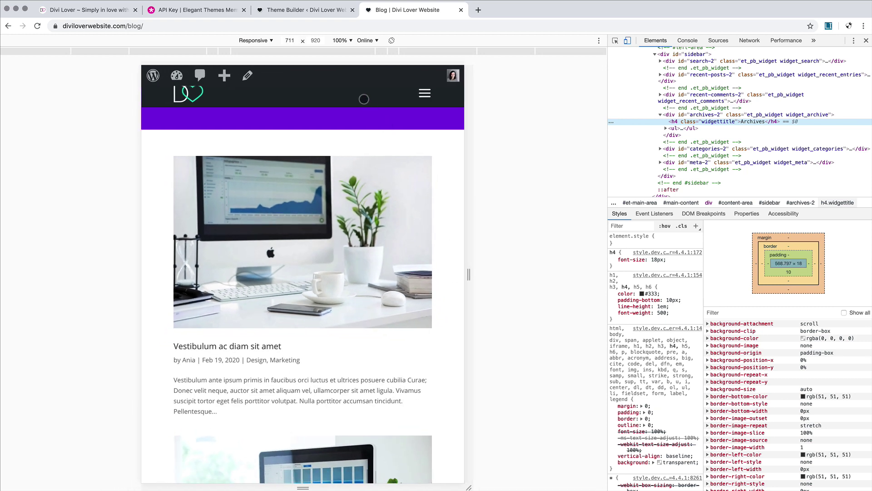
left_click(286, 13)
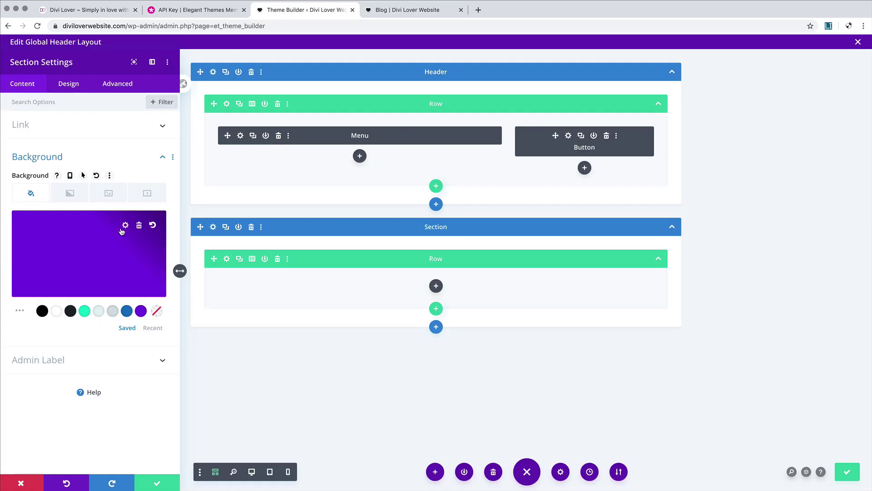
left_click(71, 84)
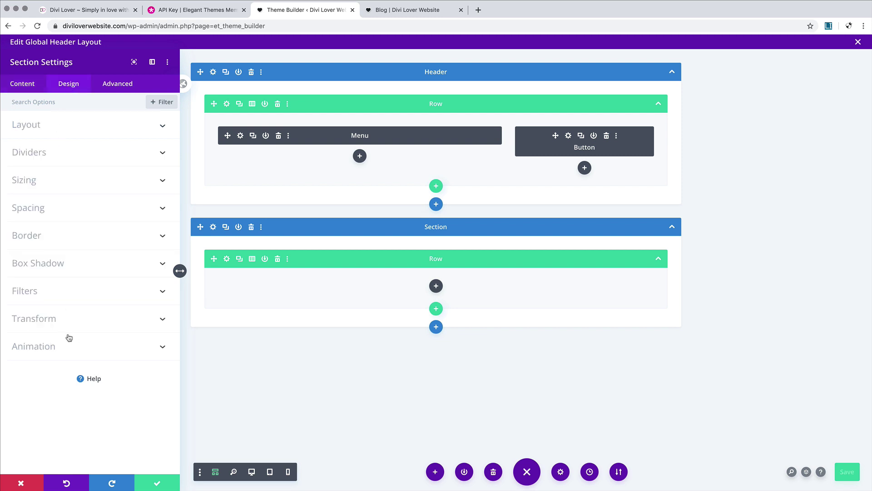
Step: Give the spacer section per-device heights of 76px on tablet and 66px on phone, then save
left_click(61, 184)
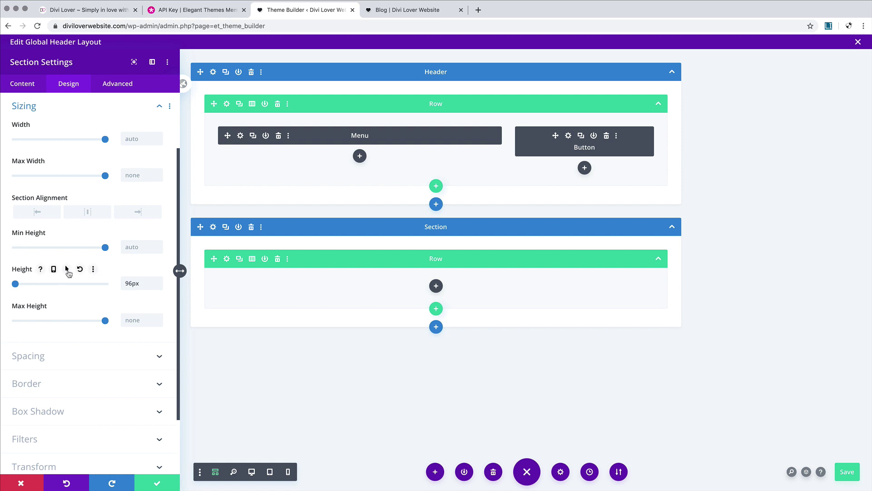
left_click(54, 269)
left_click(88, 286)
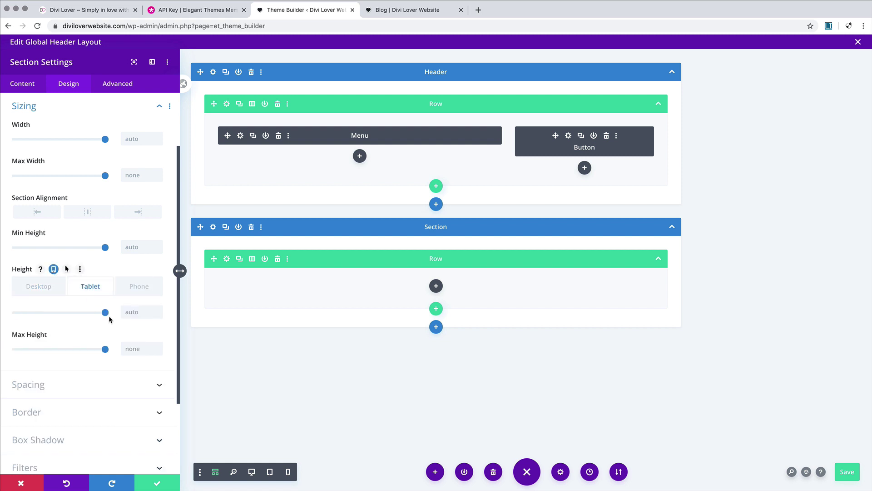
left_click_drag(105, 313, 15, 312)
left_click_drag(134, 310, 114, 311)
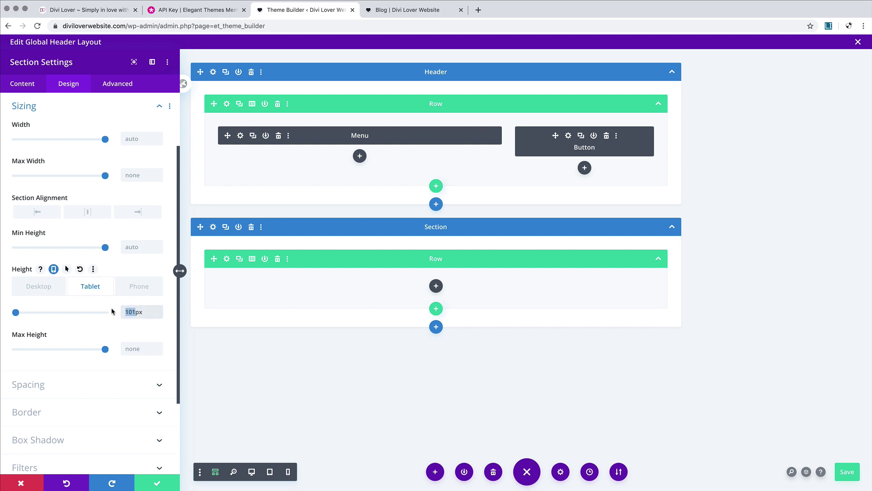
type("76")
left_click(140, 290)
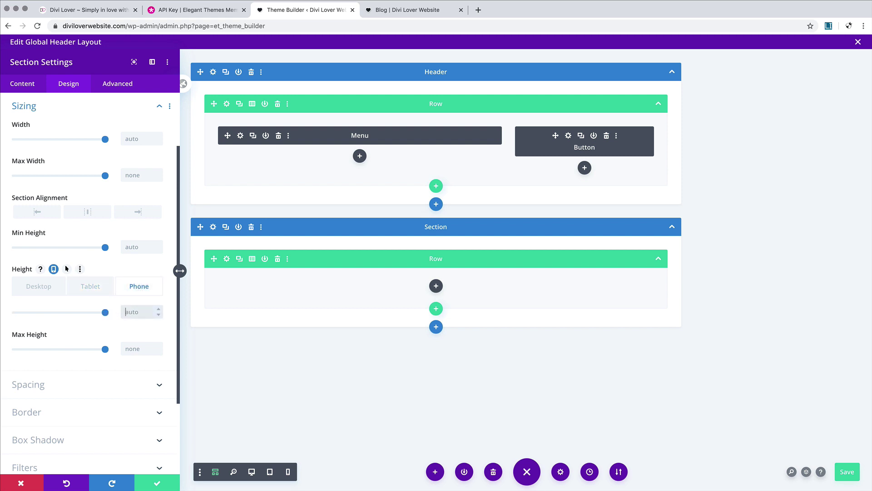
type("66px")
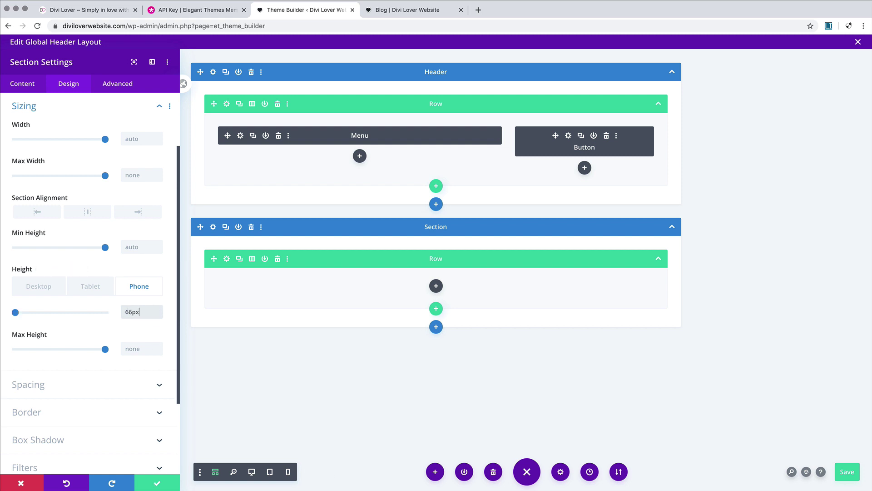
left_click(848, 473)
left_click(386, 11)
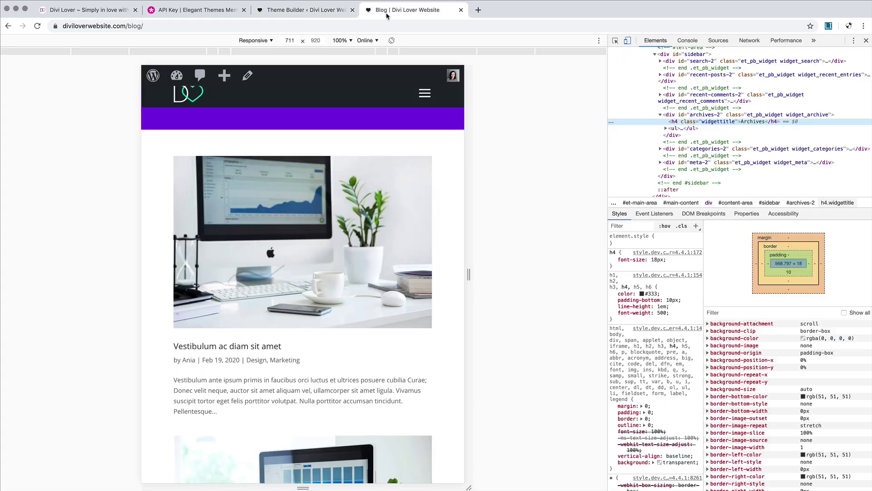
left_click(37, 26)
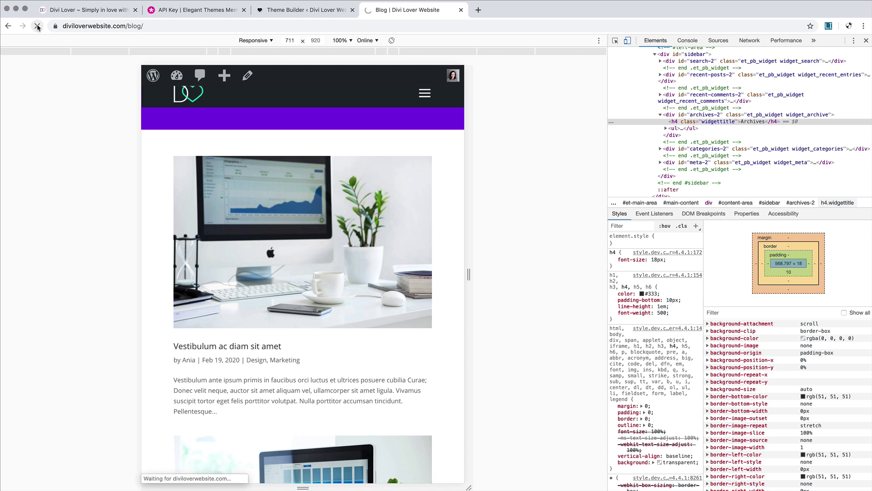
left_click_drag(469, 274, 450, 272)
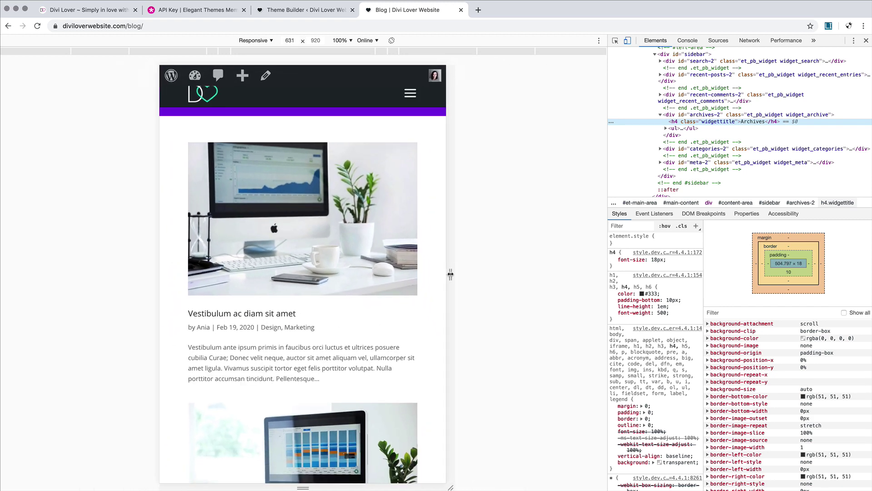
left_click(318, 10)
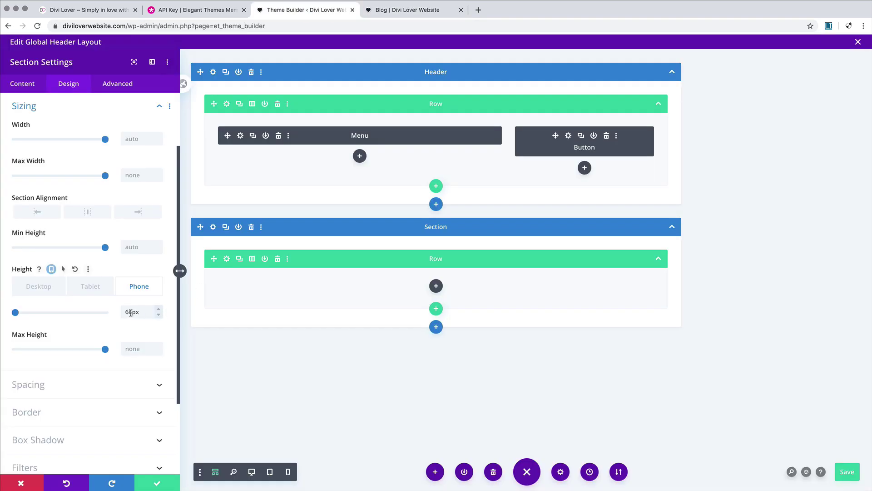
Step: Review the section's tablet height, then give the spacer section a dark background and save
left_click(100, 296)
left_click_drag(129, 312, 99, 313)
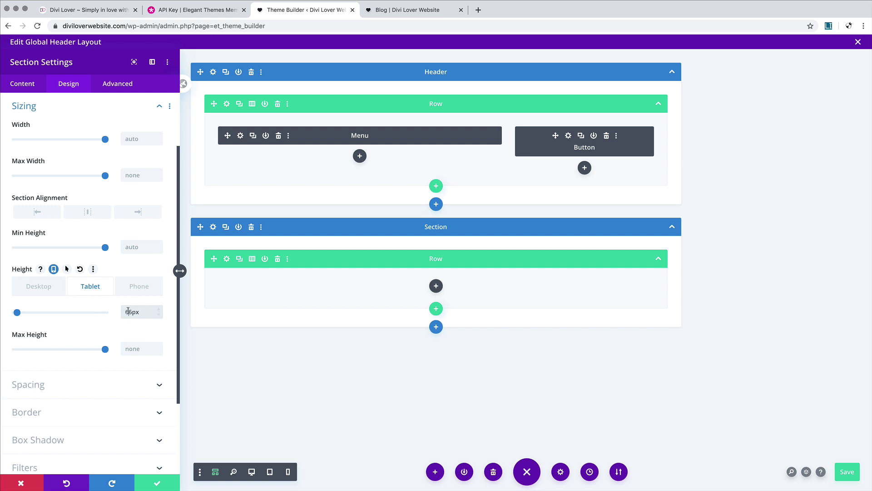
left_click(22, 84)
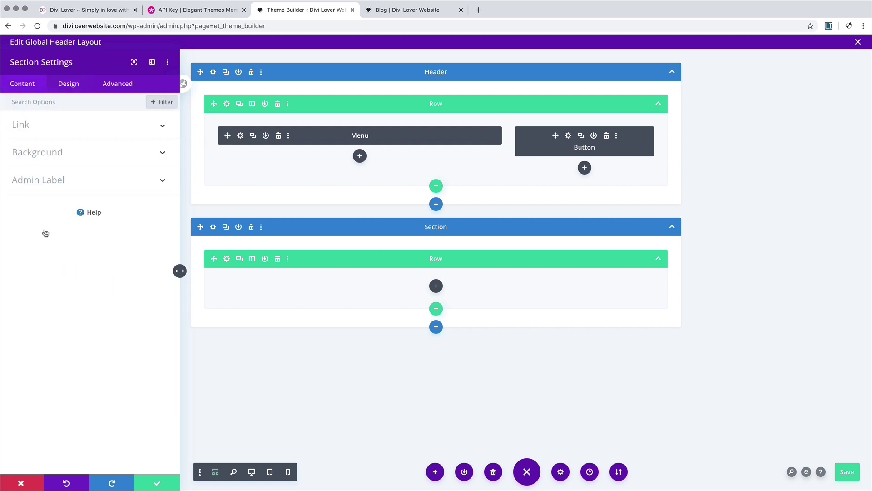
left_click(51, 158)
left_click(70, 311)
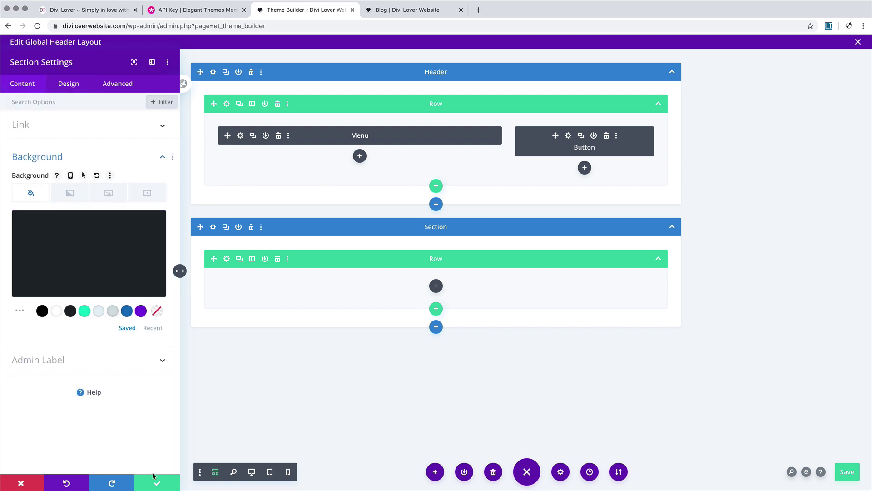
left_click(156, 482)
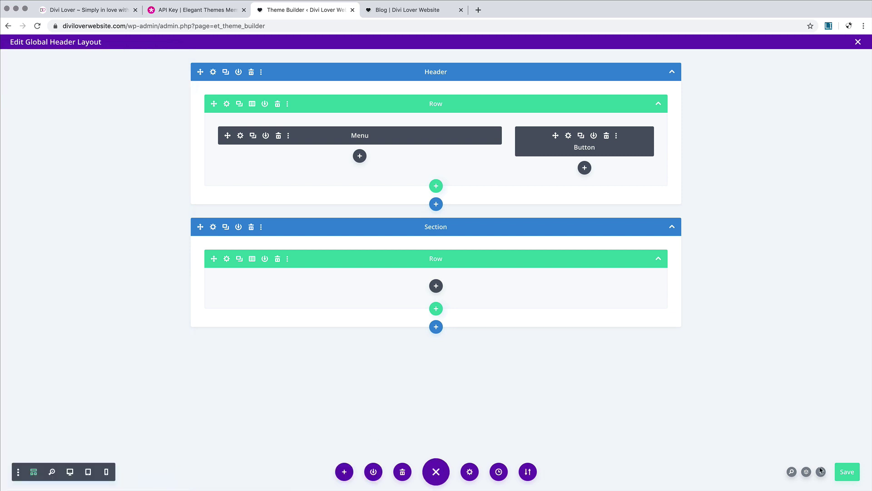
Step: Reload the blog page, widen the responsive preview and open the mobile menu to check the header
left_click(403, 10)
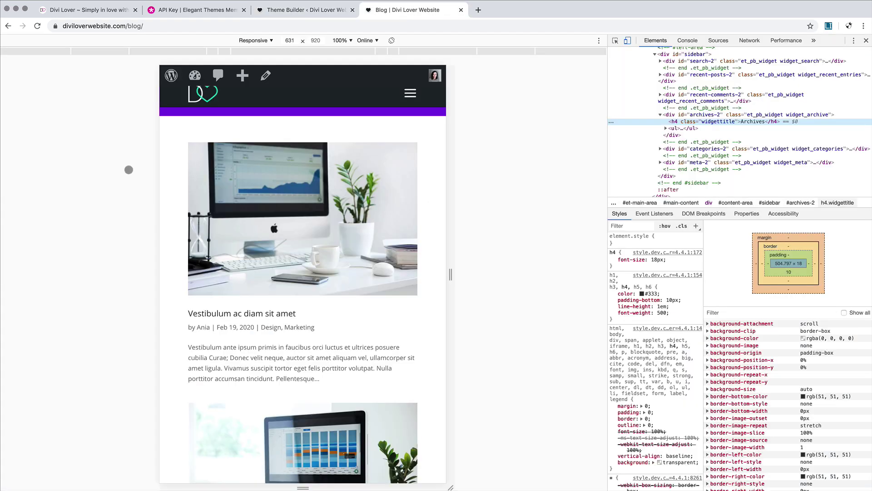
left_click(37, 26)
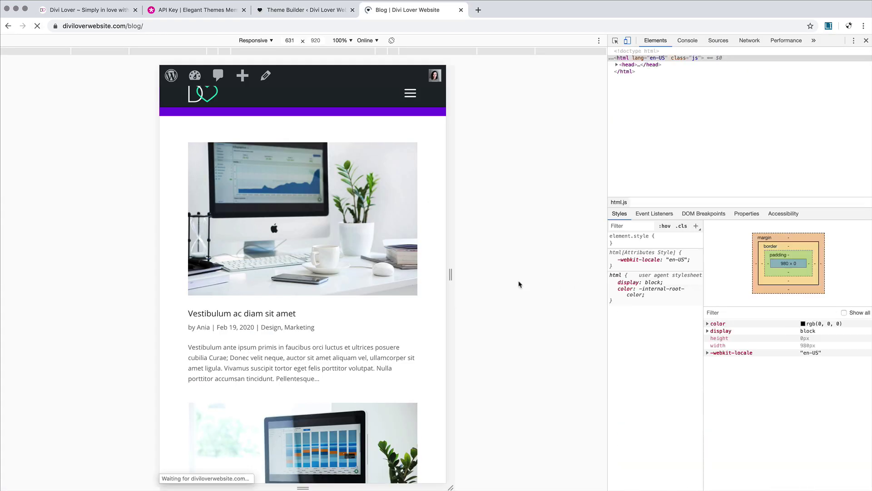
left_click_drag(451, 274, 524, 274)
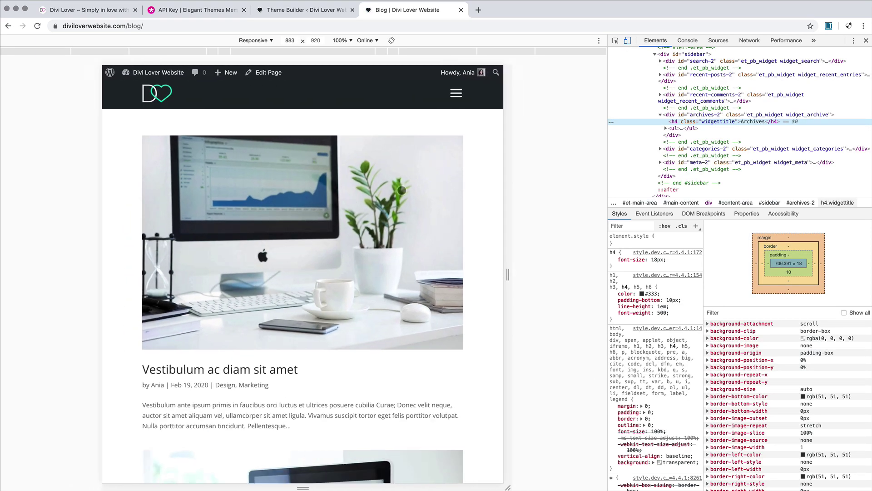
left_click(456, 93)
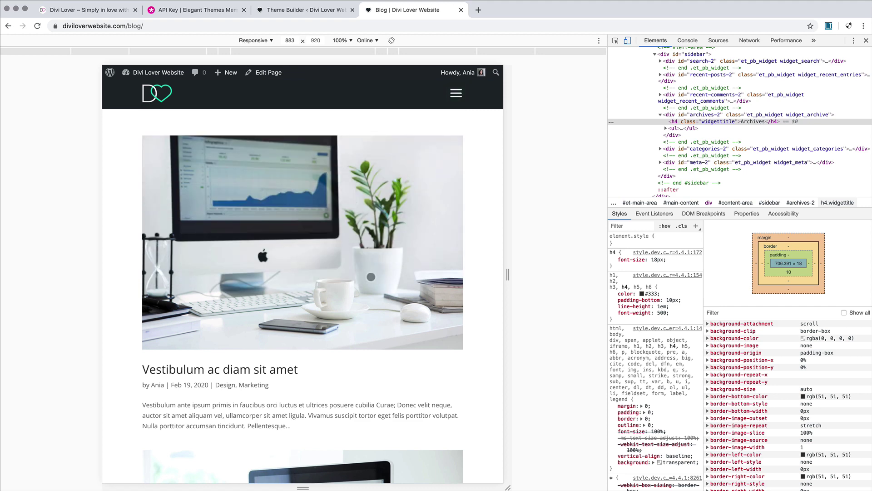
scroll(371, 277, "down", 15)
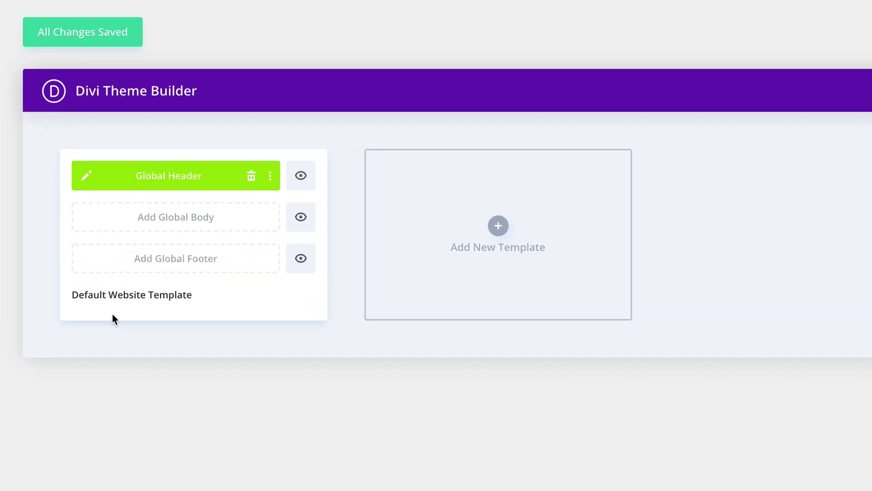
Step: Add a global footer to the Default Website Template and build it from scratch
left_click(190, 258)
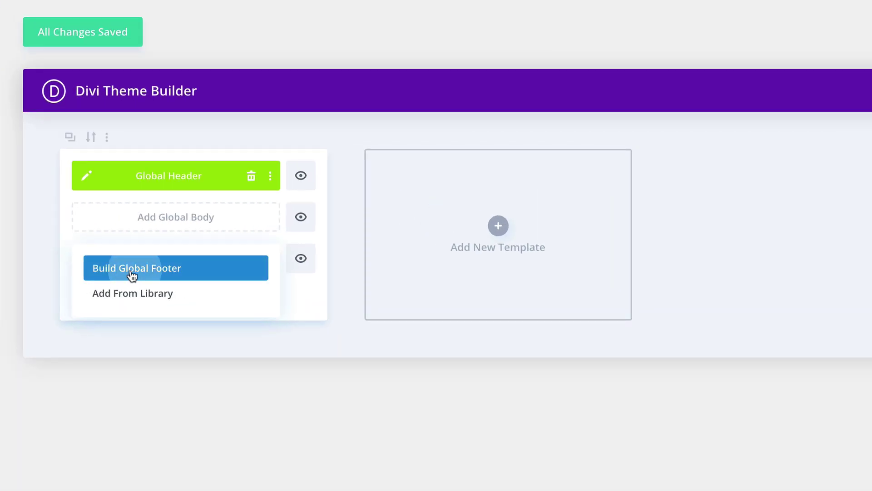
left_click(132, 272)
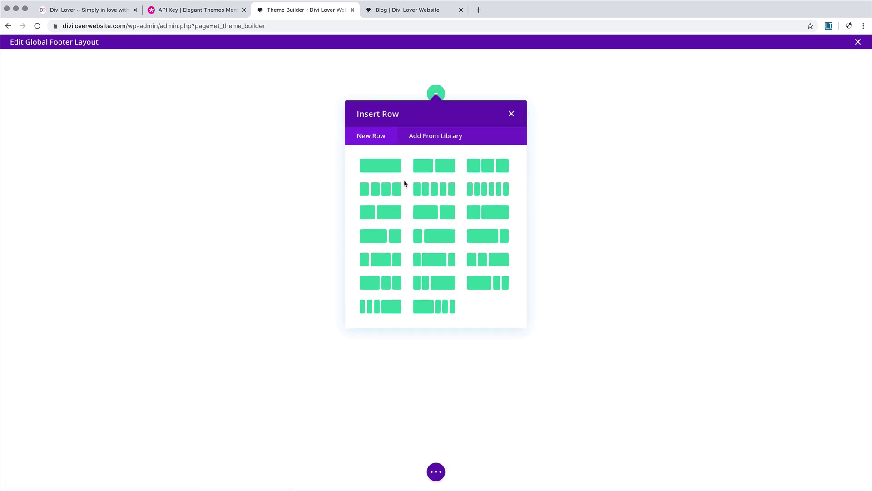
Step: Insert a 2/3 + 1/3 row with an Image module showing the dark logo from the Media Library
left_click(447, 216)
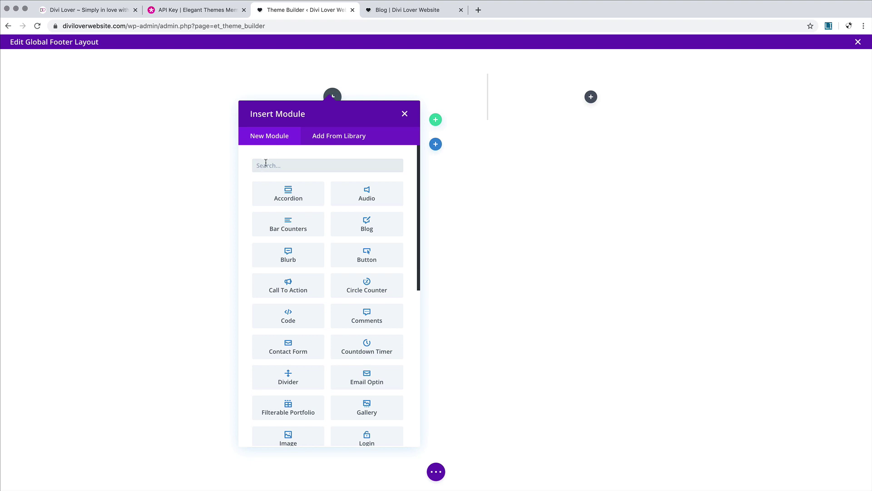
type("i")
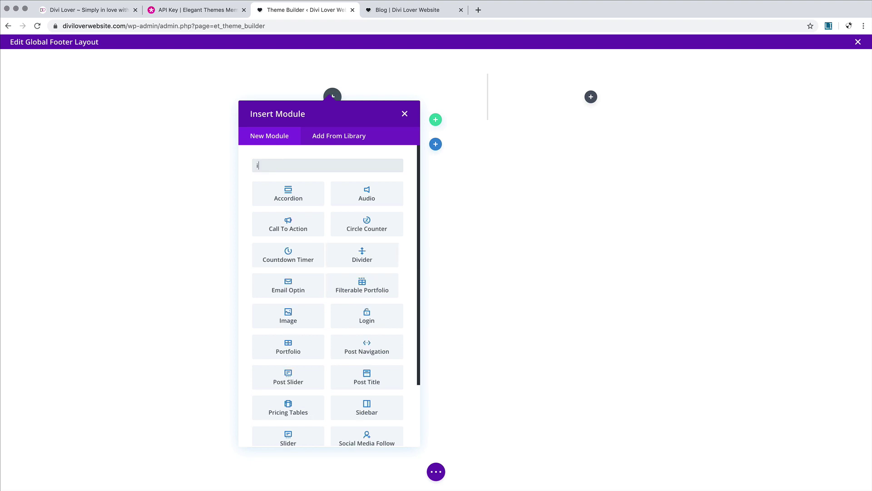
type("mage")
left_click(268, 193)
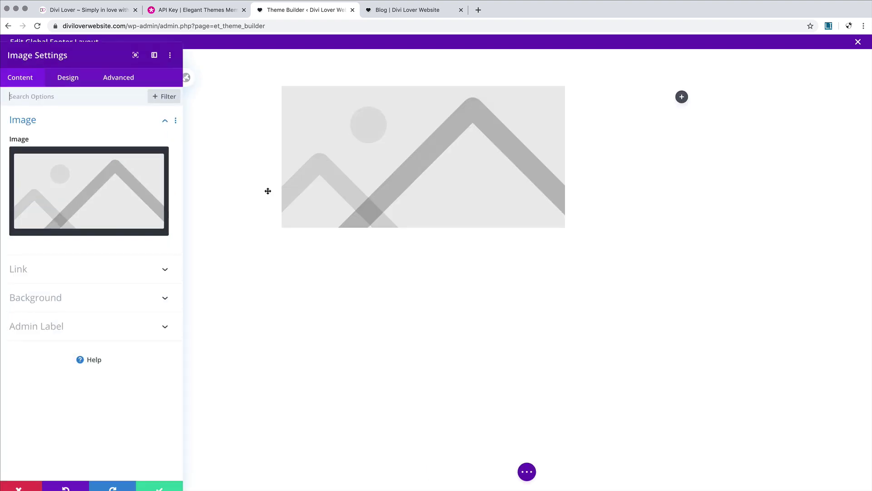
left_click(139, 195)
left_click(298, 160)
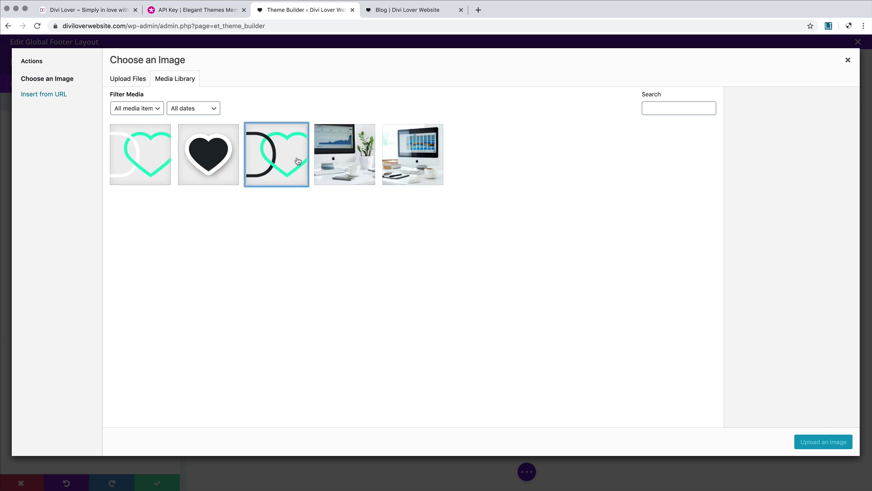
left_click(807, 444)
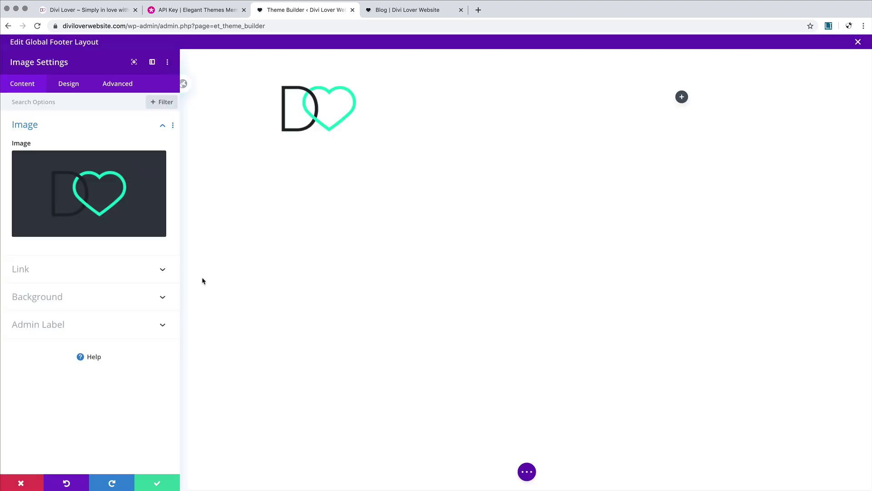
Step: Cap the logo at 40px max height, centre it on tablet, and save the image settings
left_click(68, 85)
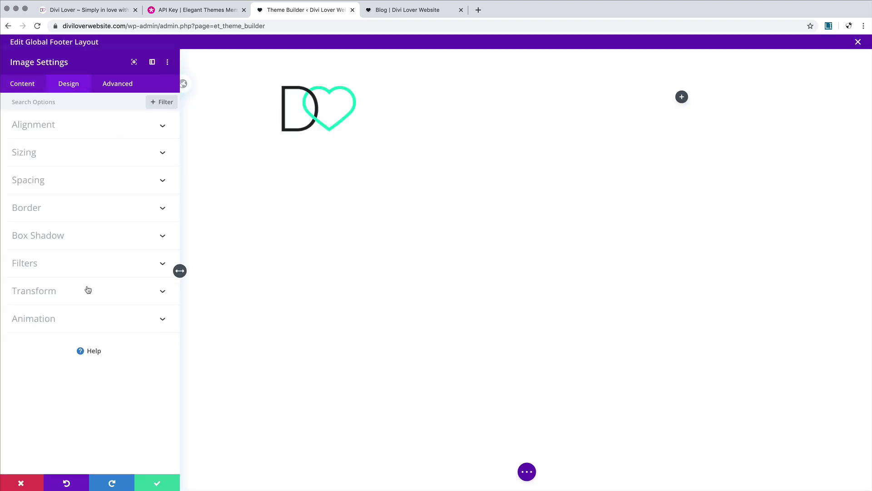
left_click(121, 153)
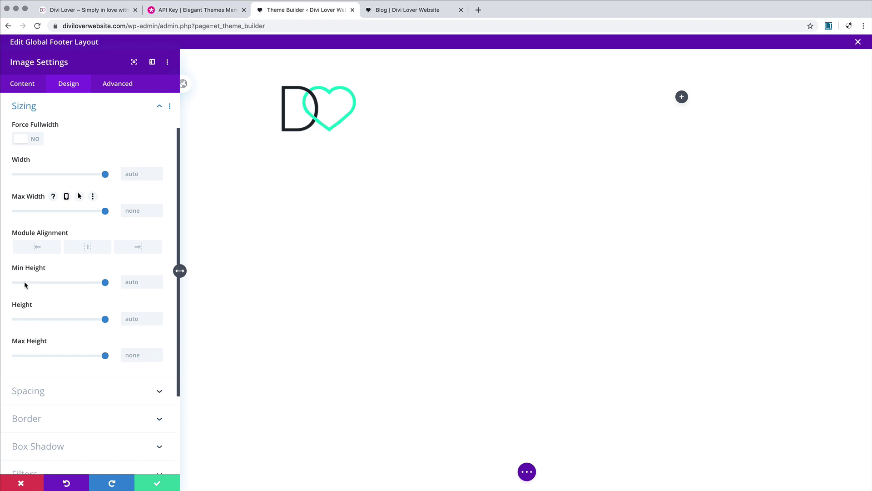
left_click(138, 354)
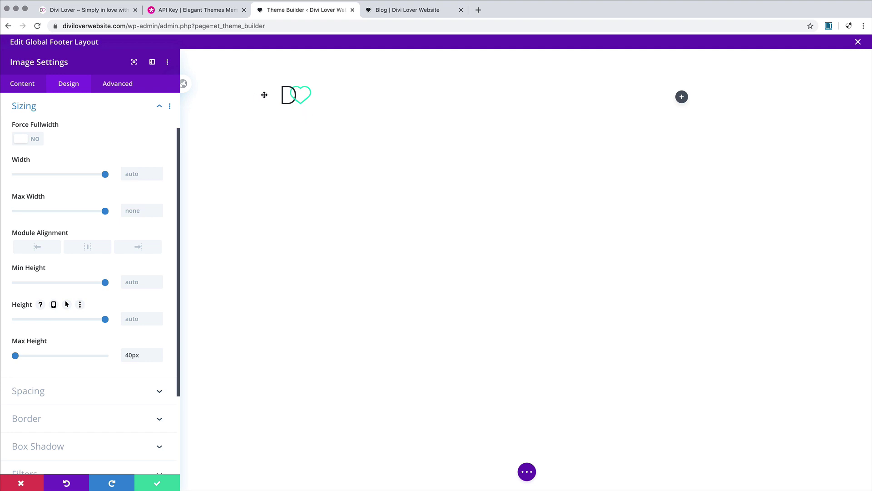
scroll(99, 246, "up", 3)
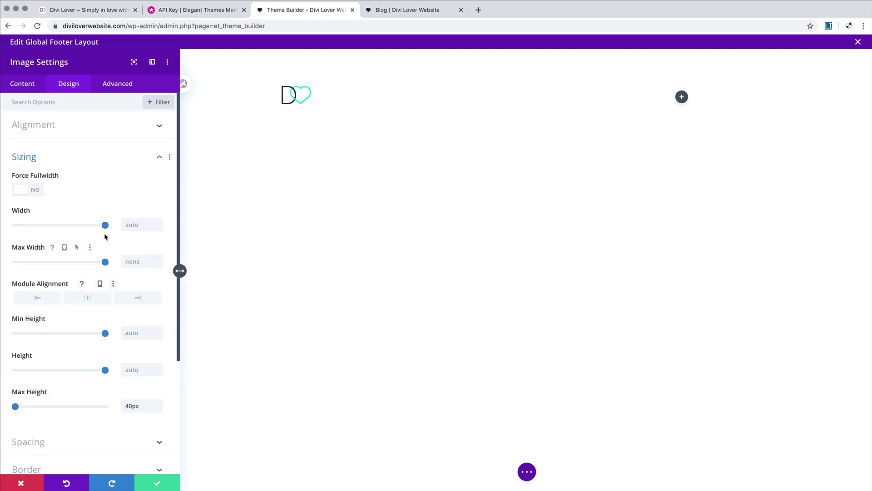
left_click(148, 136)
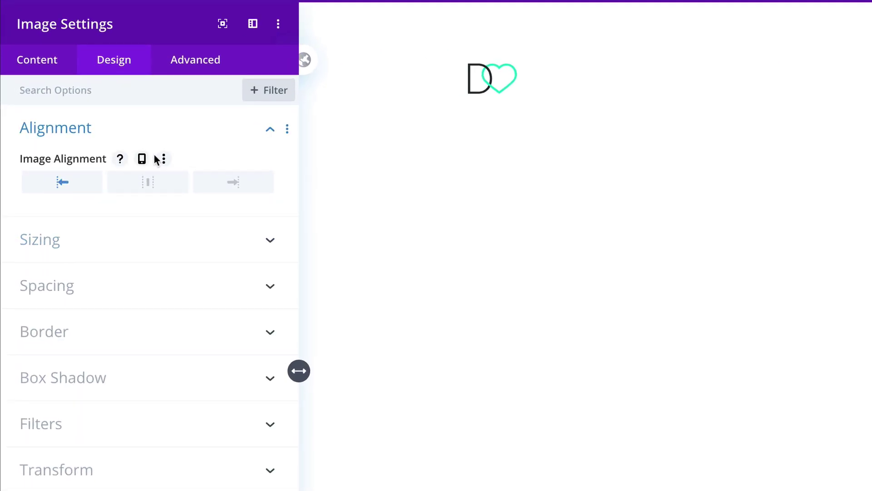
left_click(93, 145)
left_click(152, 193)
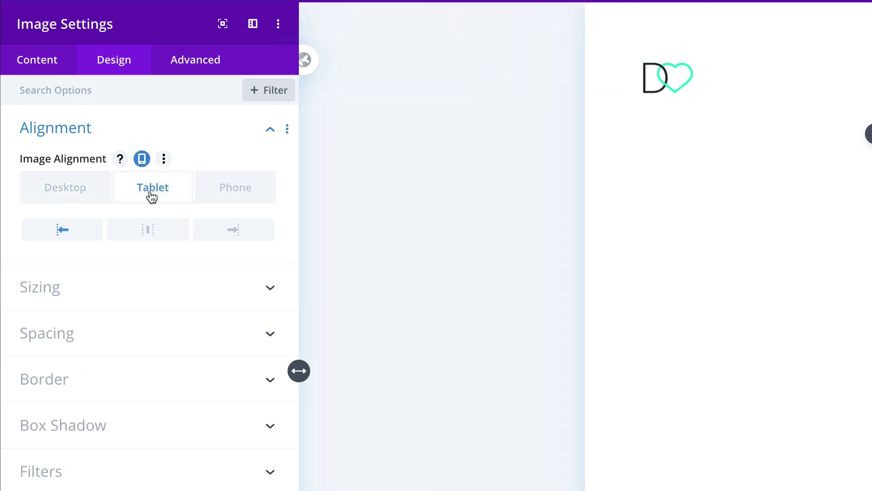
left_click(151, 233)
left_click(249, 197)
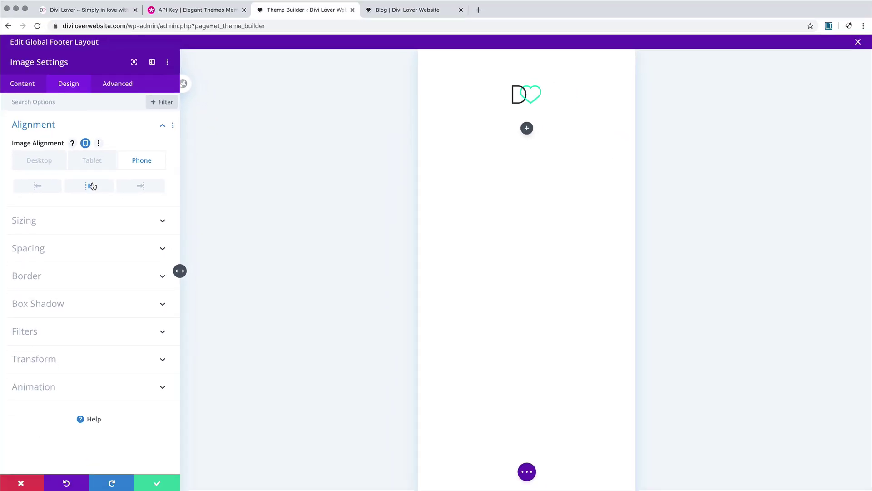
left_click(61, 176)
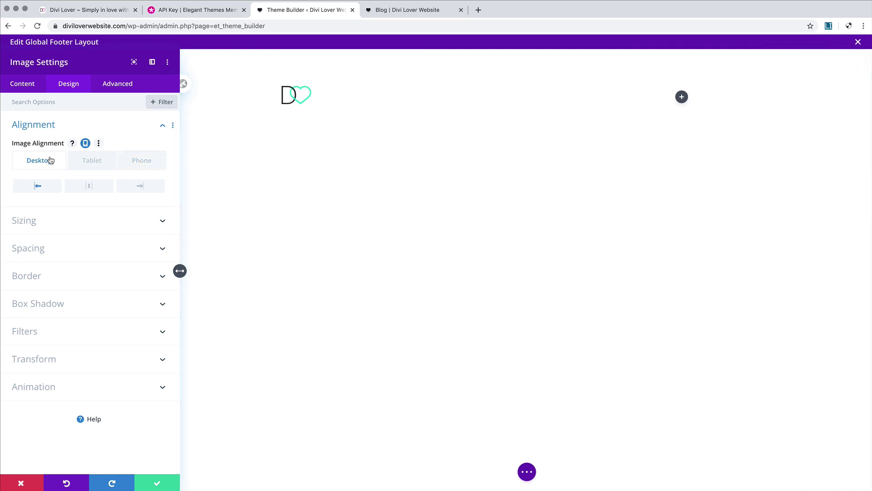
left_click(157, 482)
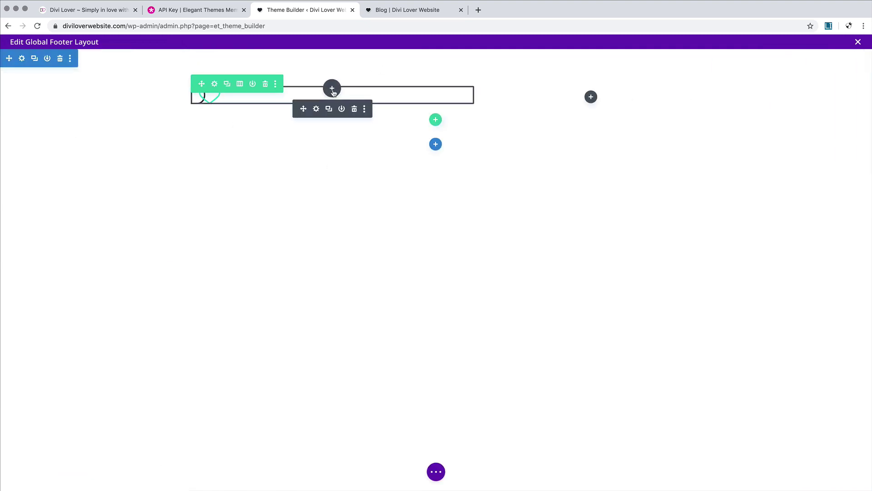
Step: Insert a Text module under the logo and trim its placeholder to end at 'every aspect of this content.'
left_click(332, 89)
type("text")
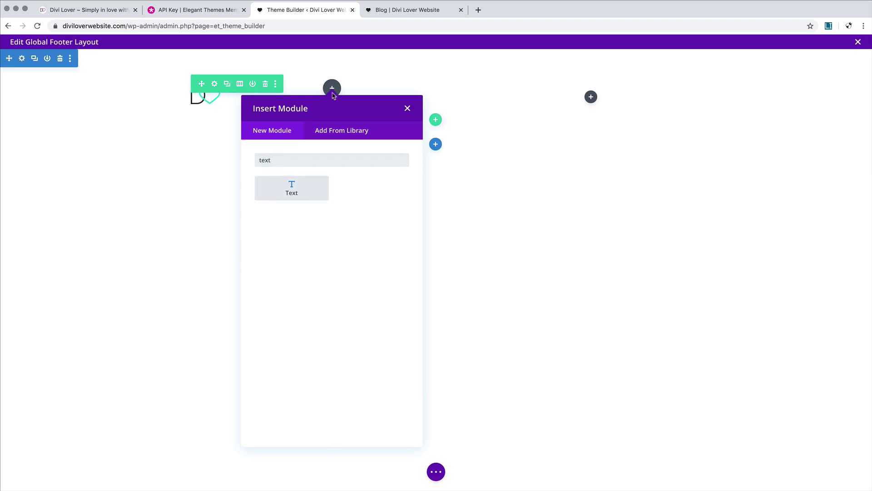
left_click(291, 188)
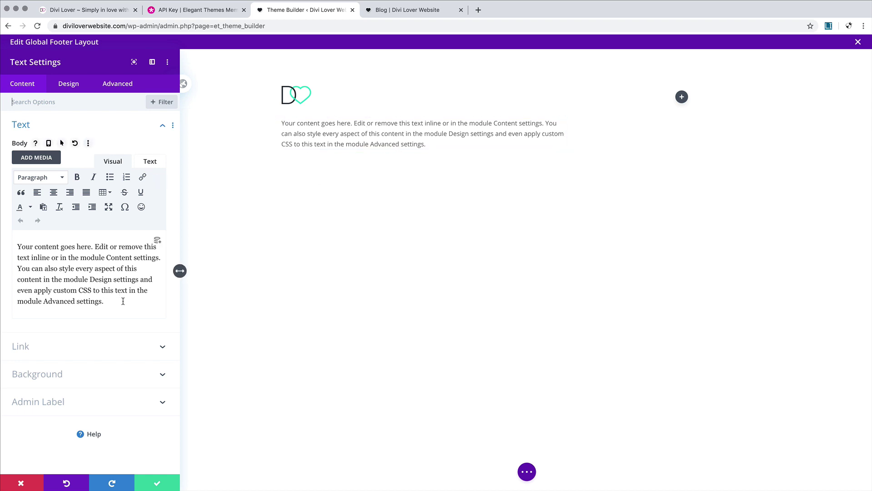
left_click_drag(122, 300, 42, 282)
type(".")
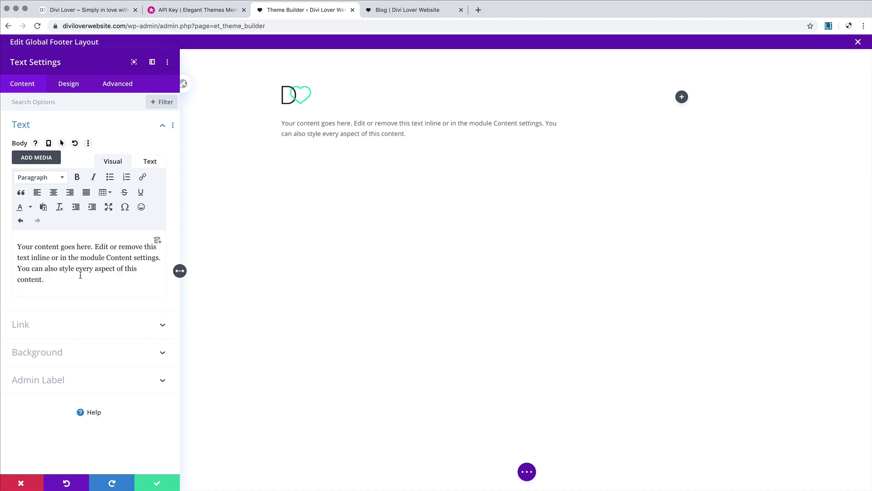
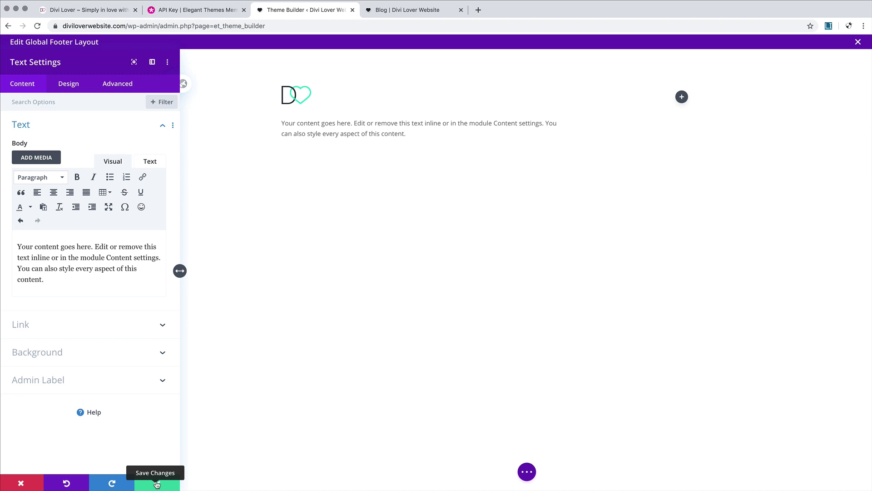
Step: Save the Text module holding the trimmed placeholder paragraph and return to the footer canvas
left_click(156, 485)
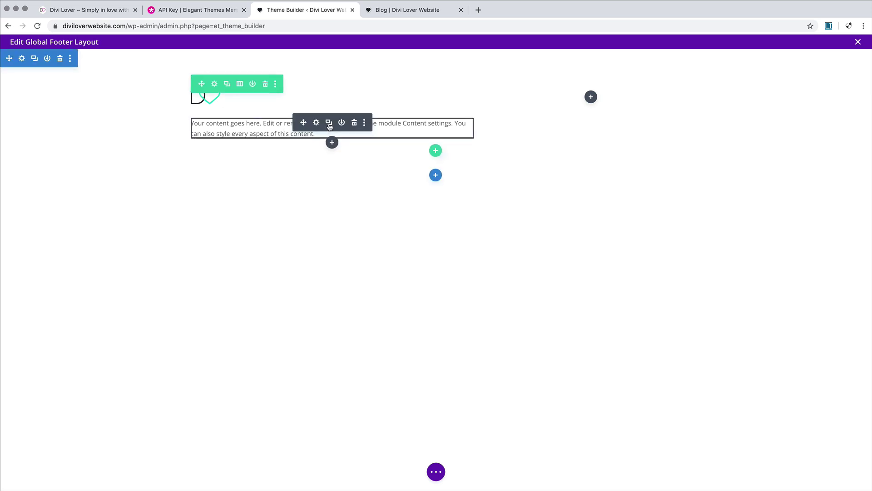
Step: Duplicate the footer text module, clear its body and insert a dynamic Current Date field
left_click(329, 125)
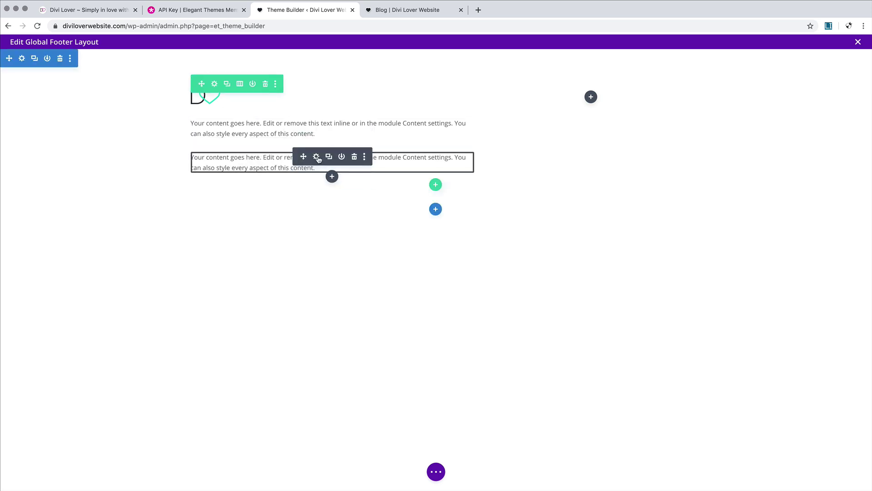
left_click(316, 157)
left_click_drag(110, 281, 8, 240)
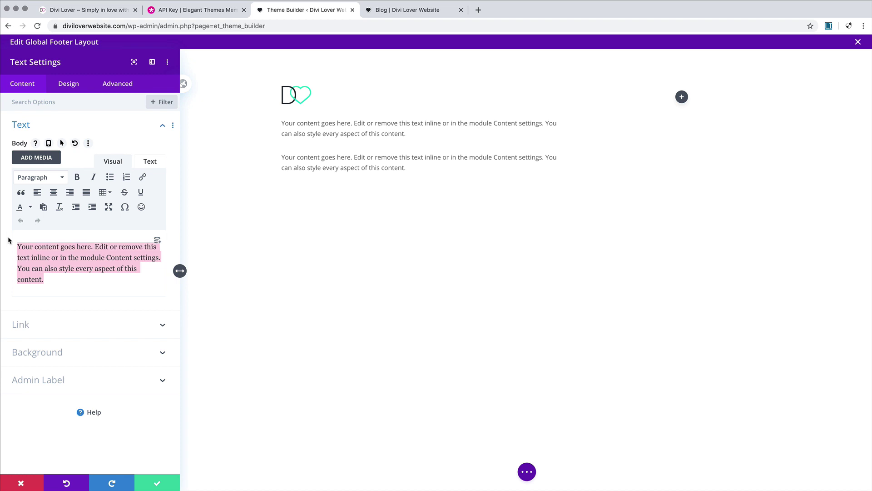
key("BackSpace")
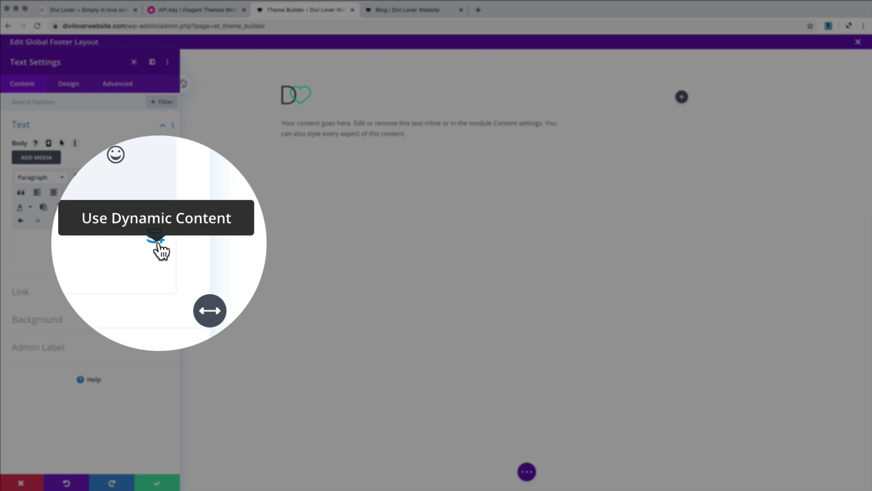
left_click(157, 242)
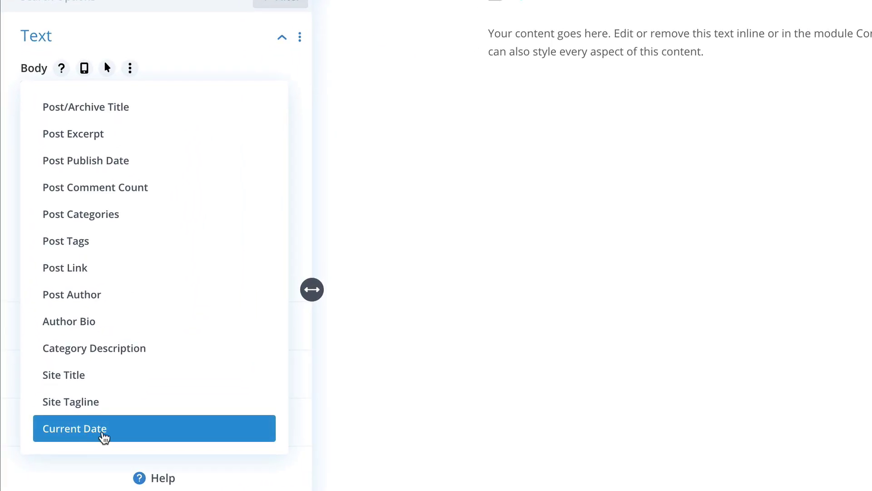
left_click(103, 437)
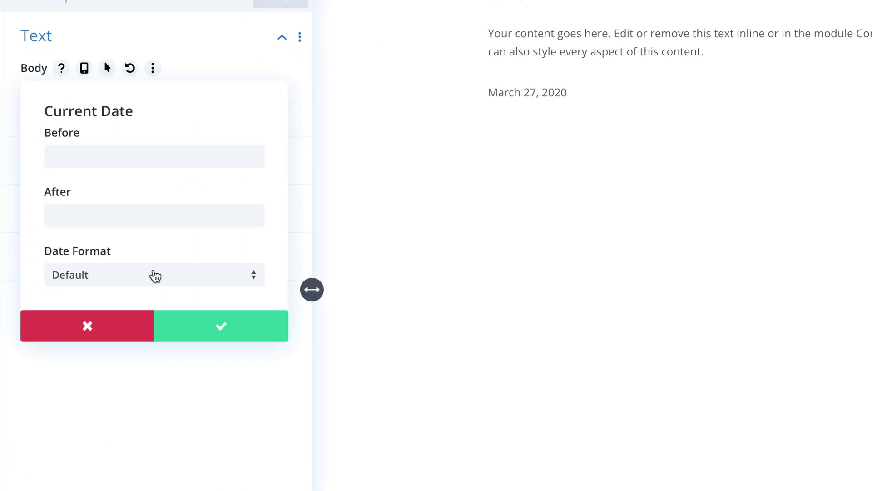
Step: Give the date custom format Y, Before '&copy;' and After '- All rights reserved - My Website'
left_click(146, 275)
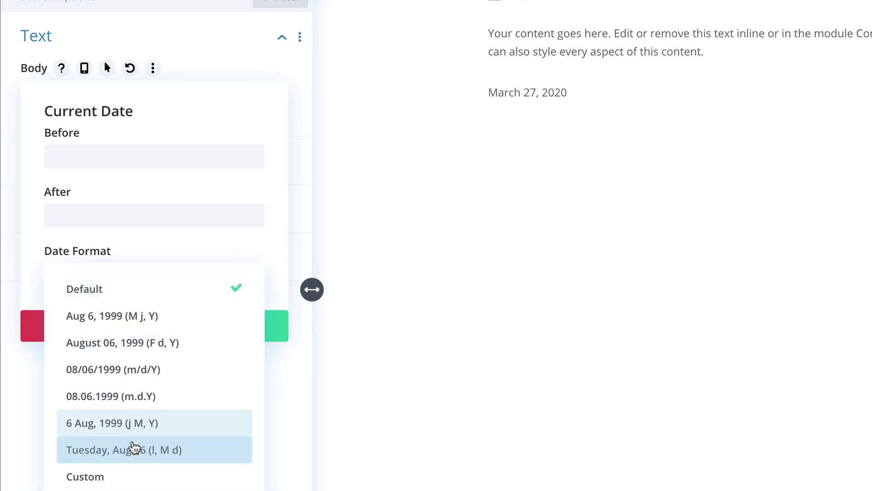
left_click(132, 477)
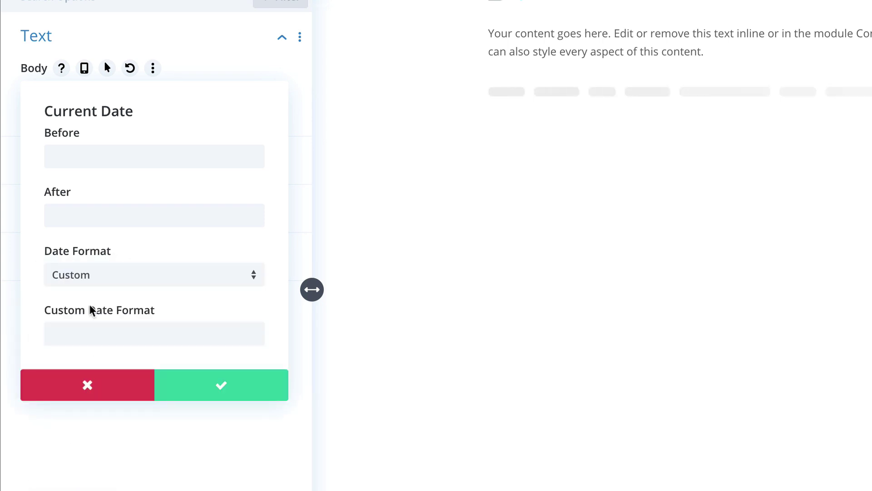
left_click(81, 332)
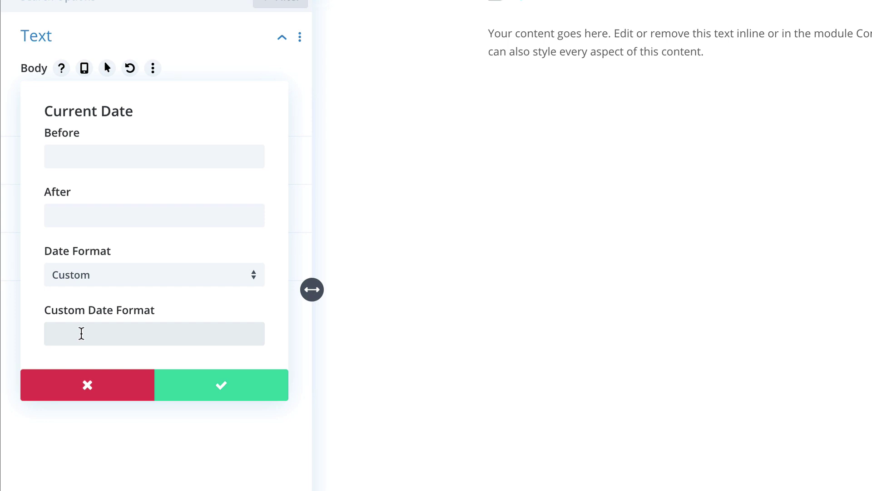
type("Y")
left_click(100, 161)
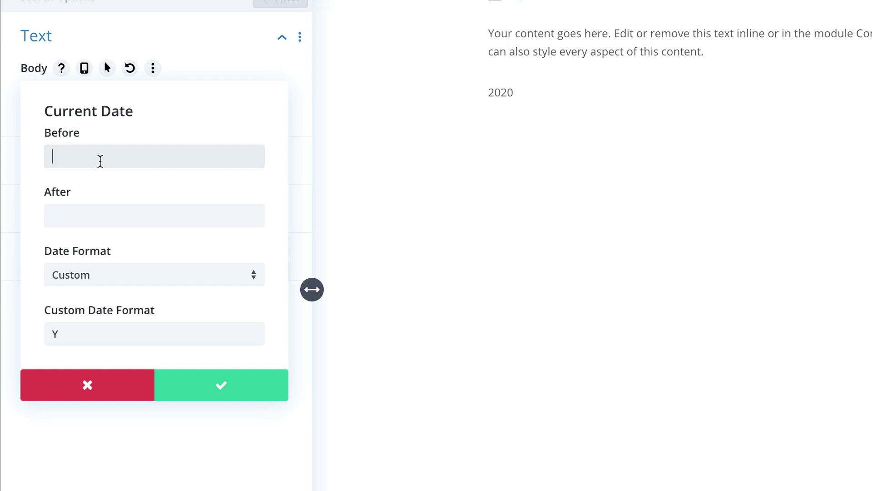
type("&copy;")
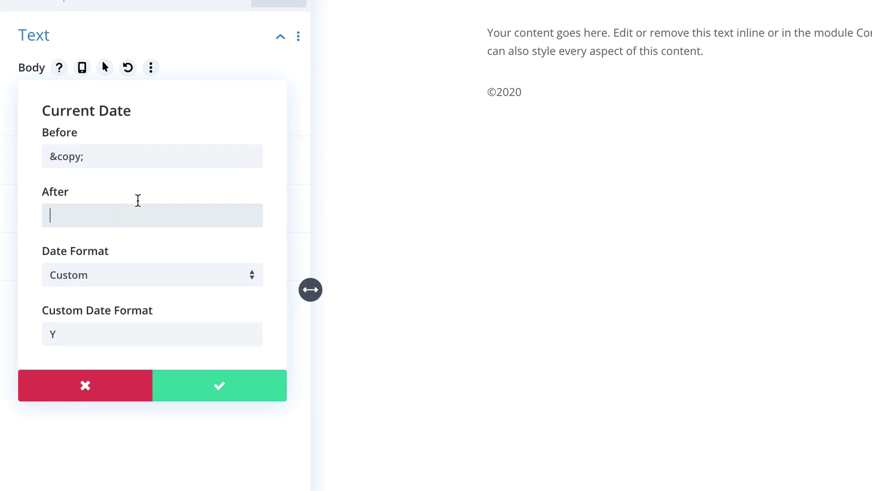
left_click(142, 155)
left_click(111, 208)
type("- All")
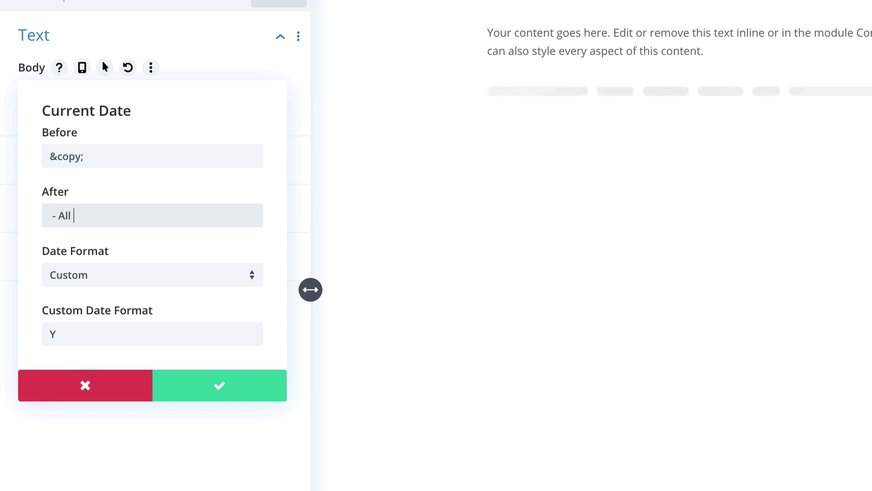
type(" rights reserver - ")
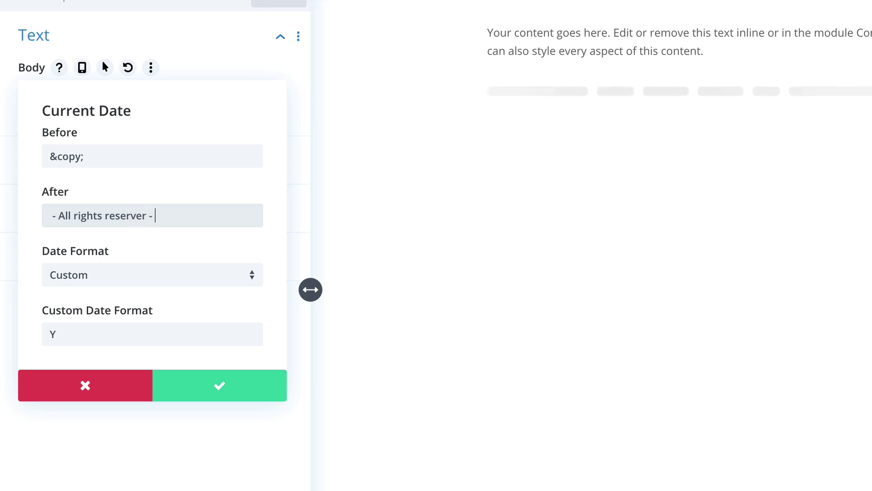
type("My Website")
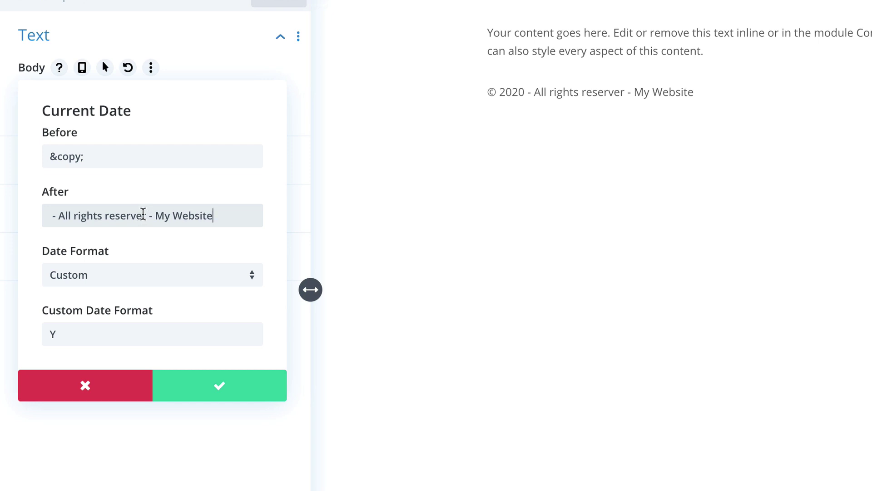
left_click_drag(141, 213, 146, 211)
type("d")
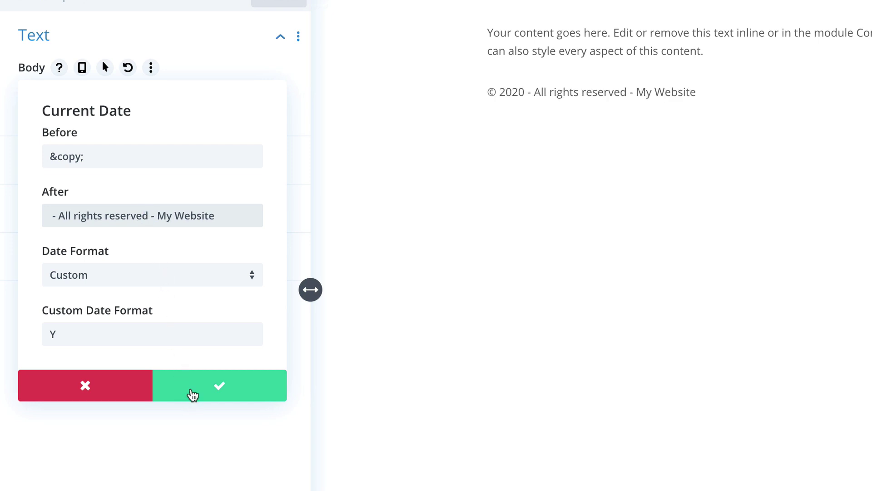
Step: Confirm the date field and switch the Text design options to site-wide Text Defaults
left_click(194, 385)
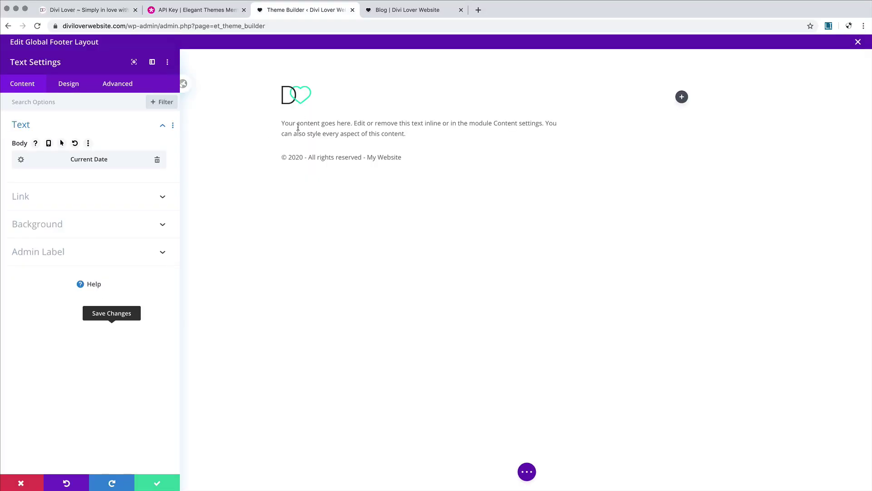
left_click(72, 92)
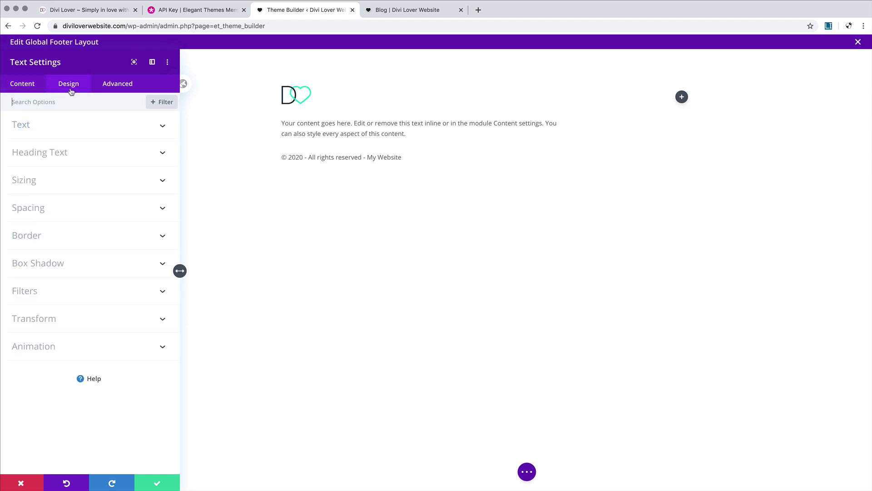
left_click(148, 129)
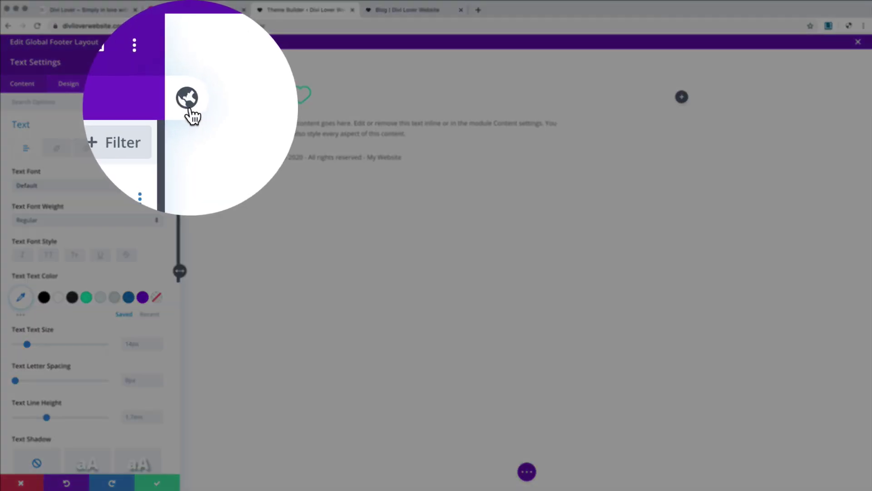
left_click(191, 109)
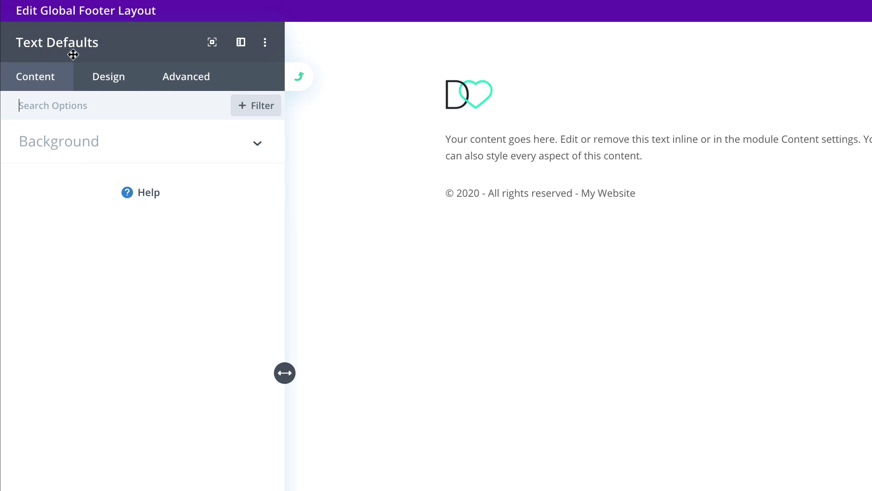
Step: Set the default Text module font to PT Serif
left_click(108, 77)
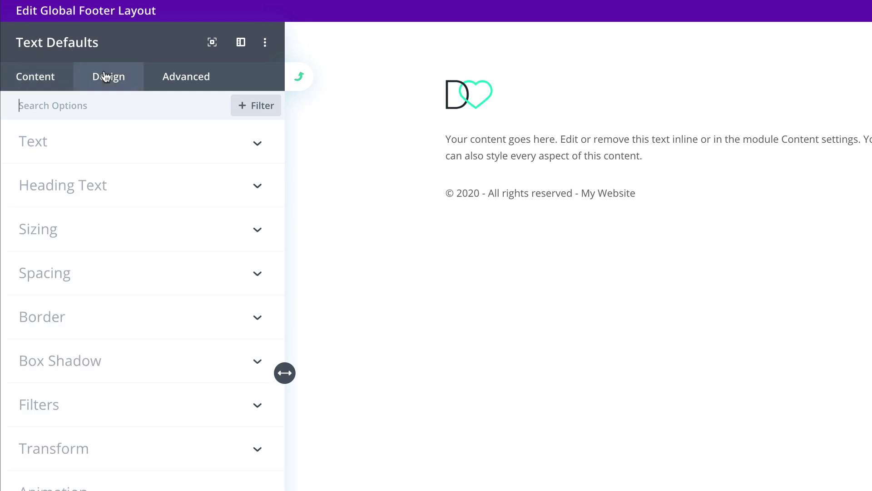
left_click(90, 145)
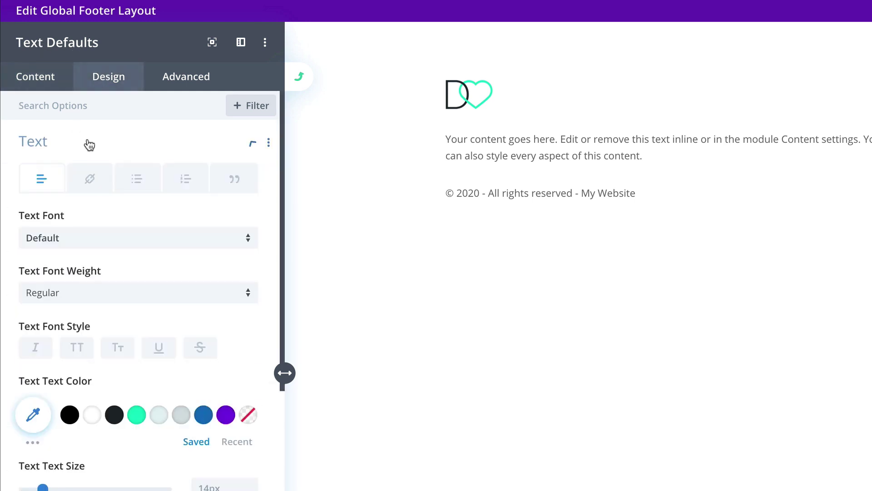
left_click(109, 241)
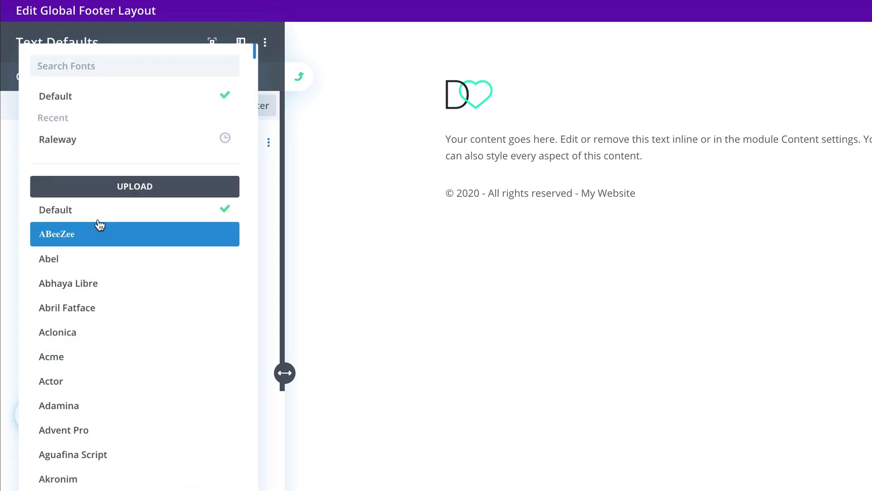
type("PTs")
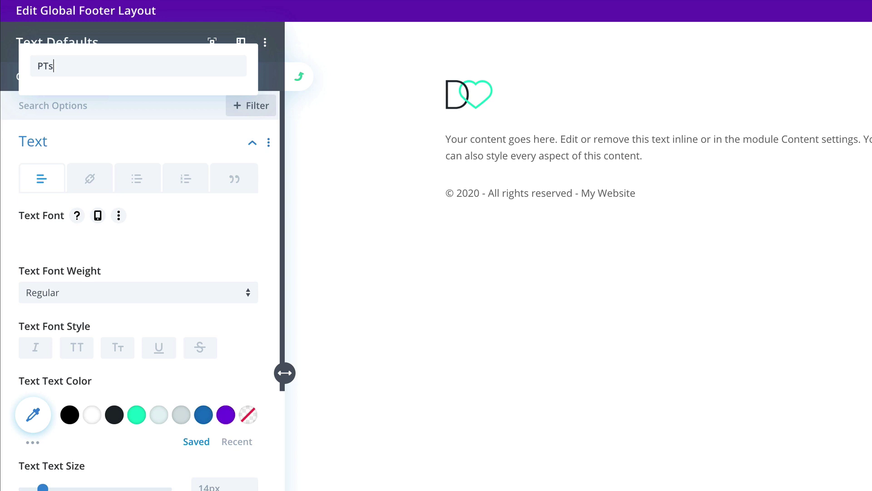
key("BackSpace")
type("se")
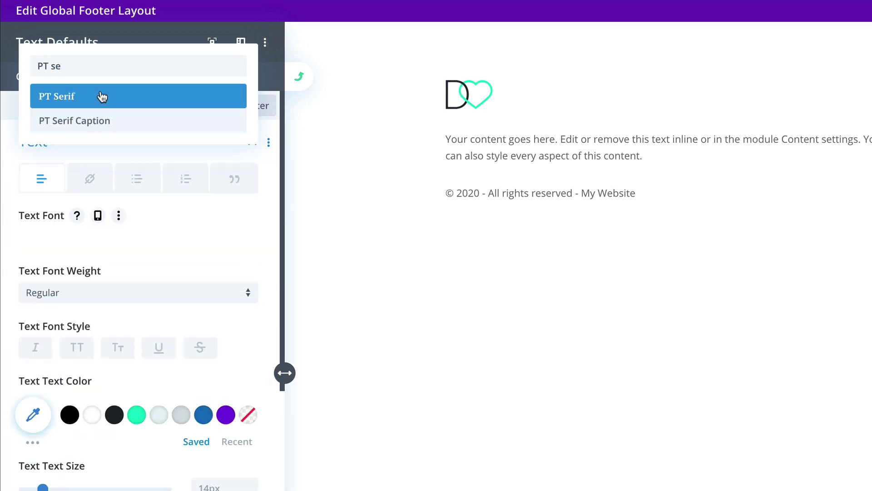
left_click(97, 95)
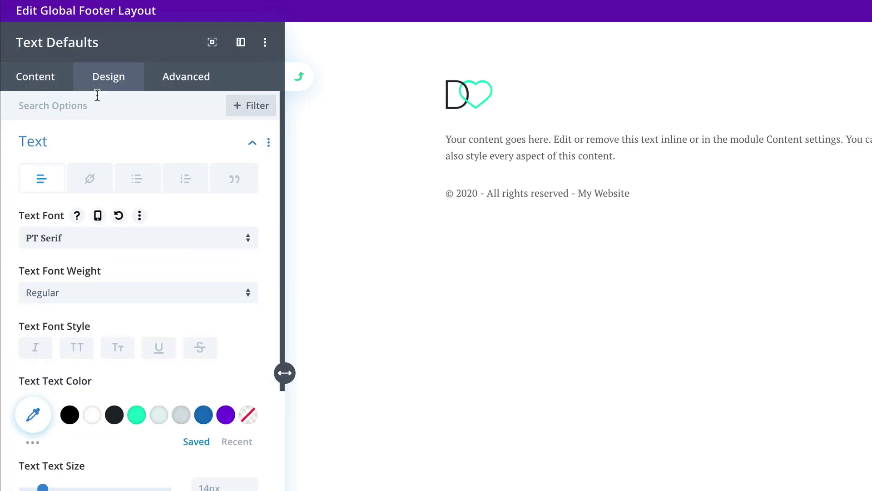
scroll(127, 271, "down", 2)
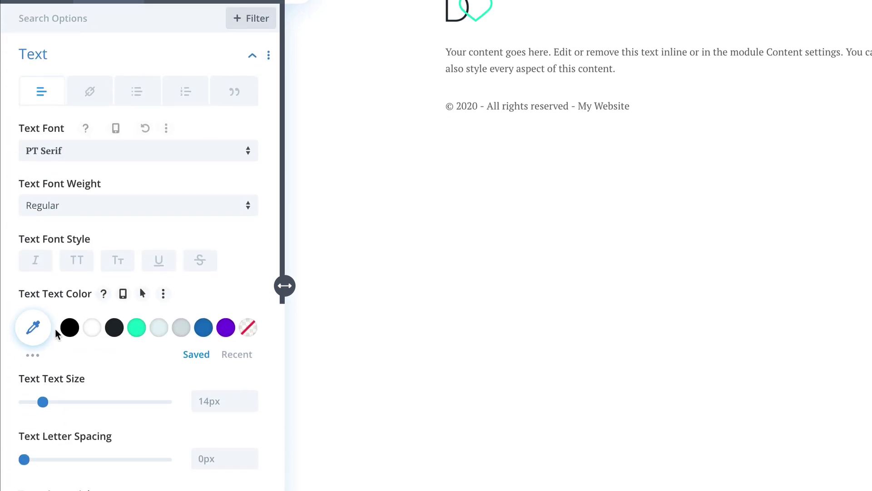
Step: Make the default text colour dark #1e272d at 0.55 opacity
left_click(114, 328)
left_click(45, 330)
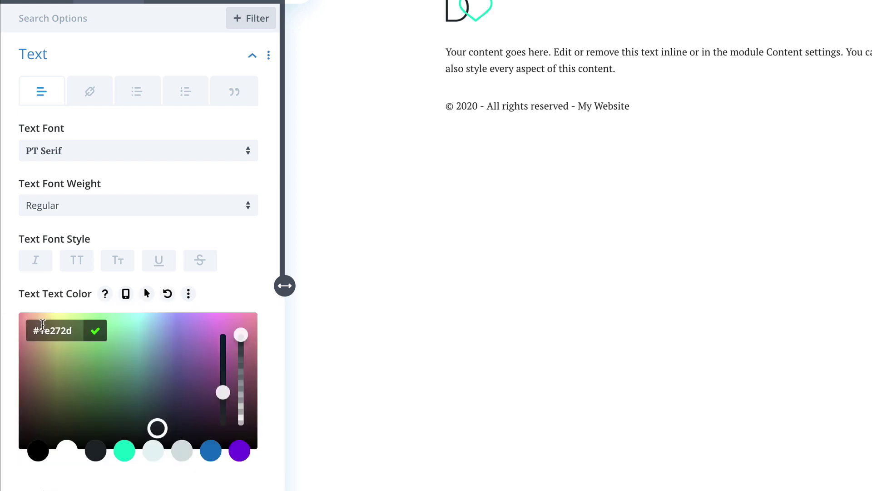
left_click_drag(241, 337, 240, 382)
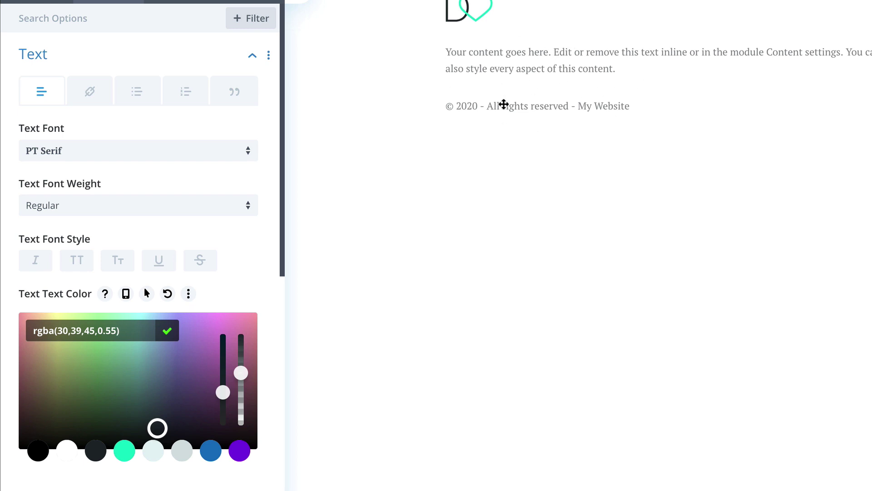
left_click(251, 246)
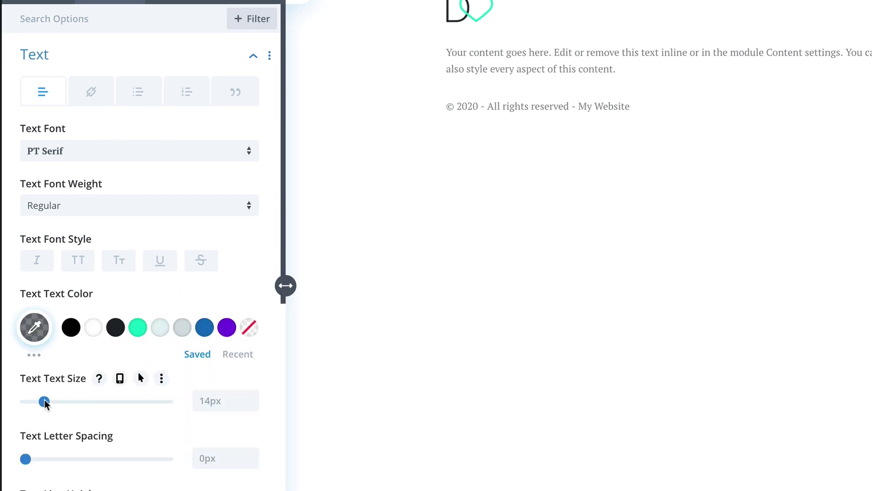
Step: Set default text size to 16px desktop, 14px tablet, 12px phone and apply site-wide
left_click_drag(45, 403, 48, 404)
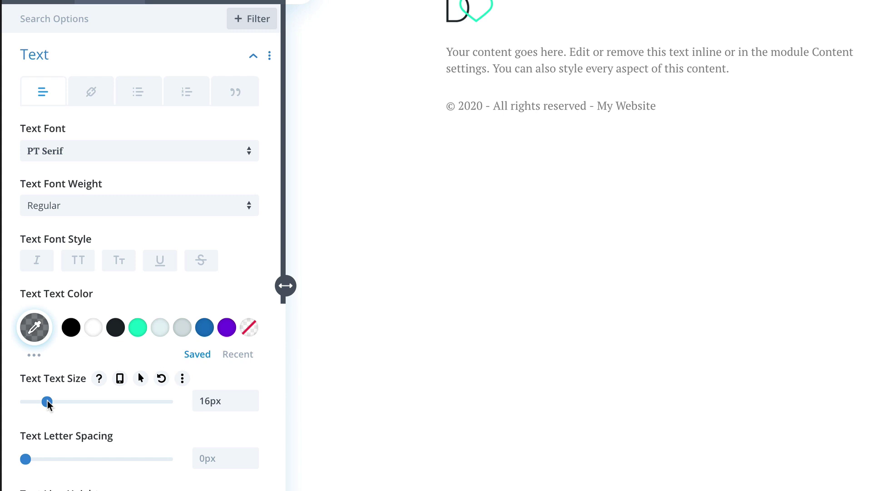
left_click(119, 378)
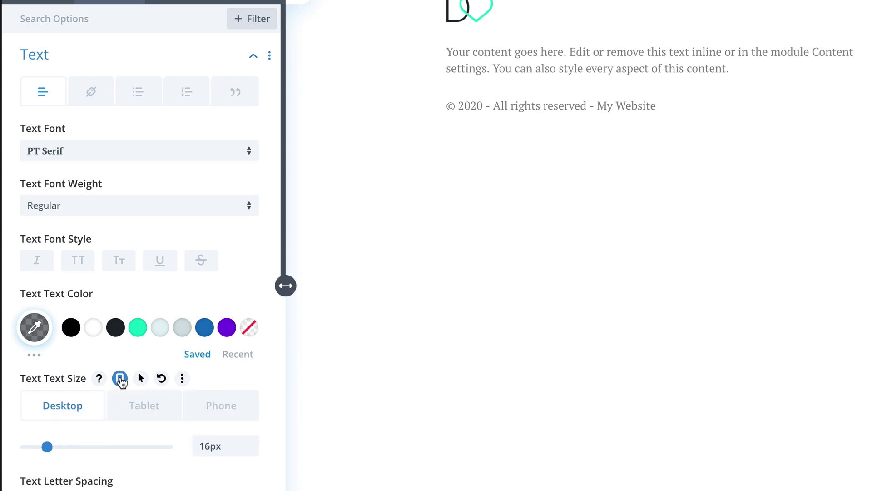
left_click(141, 405)
left_click_drag(47, 447, 45, 447)
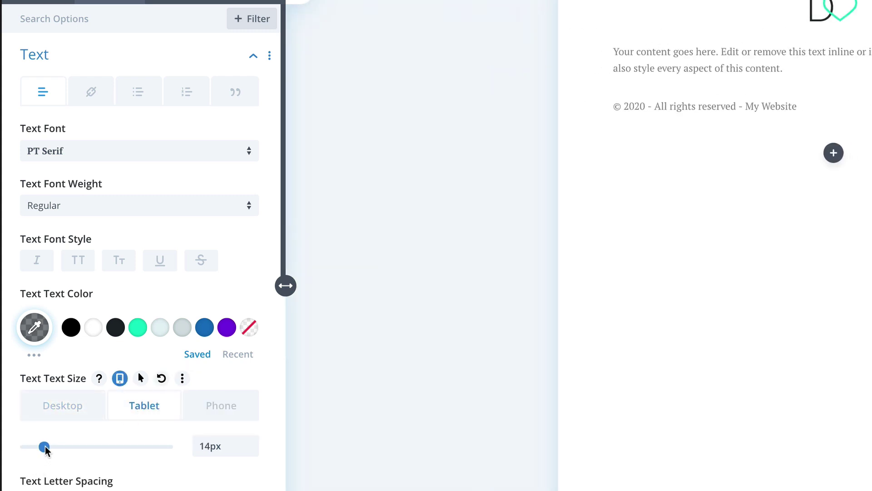
left_click(237, 407)
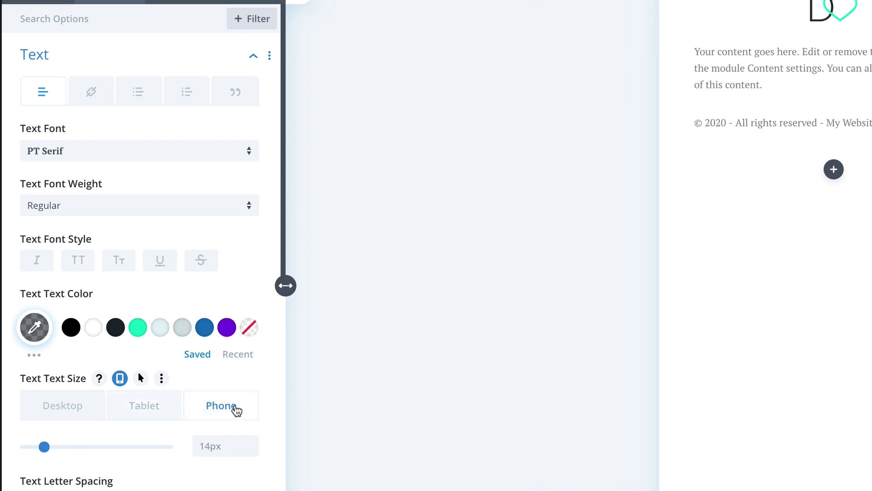
left_click_drag(39, 442, 42, 444)
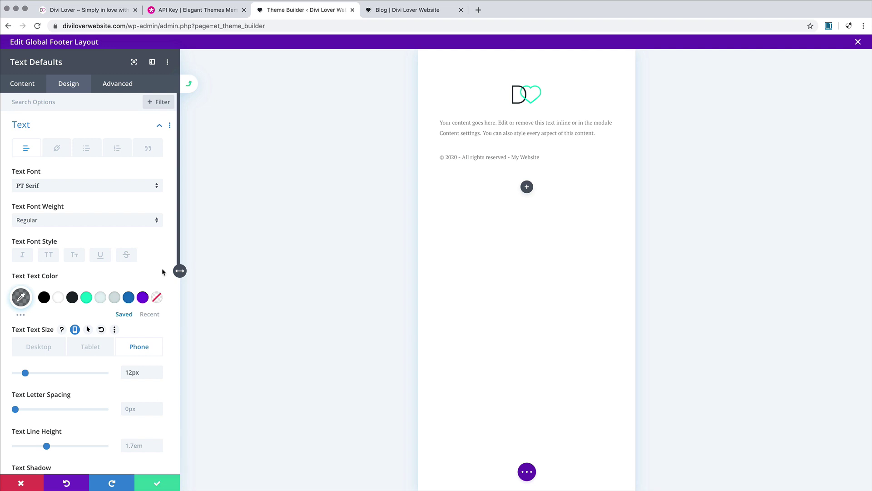
left_click(189, 86)
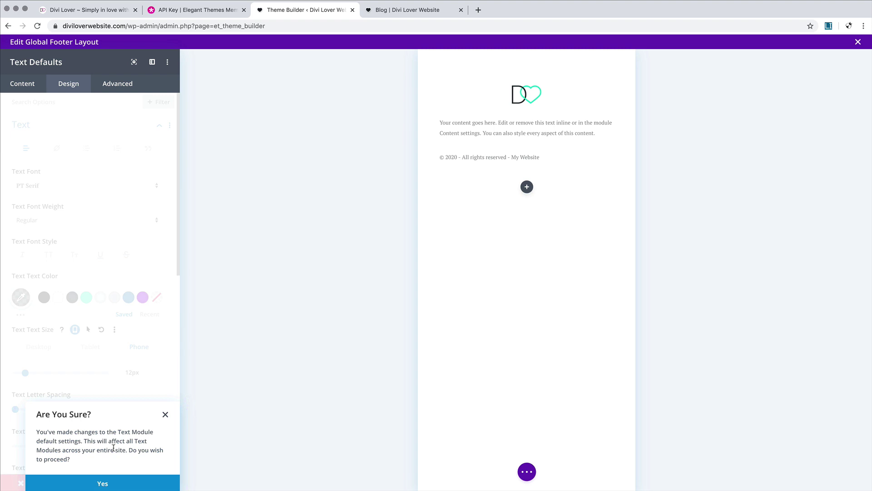
left_click(111, 482)
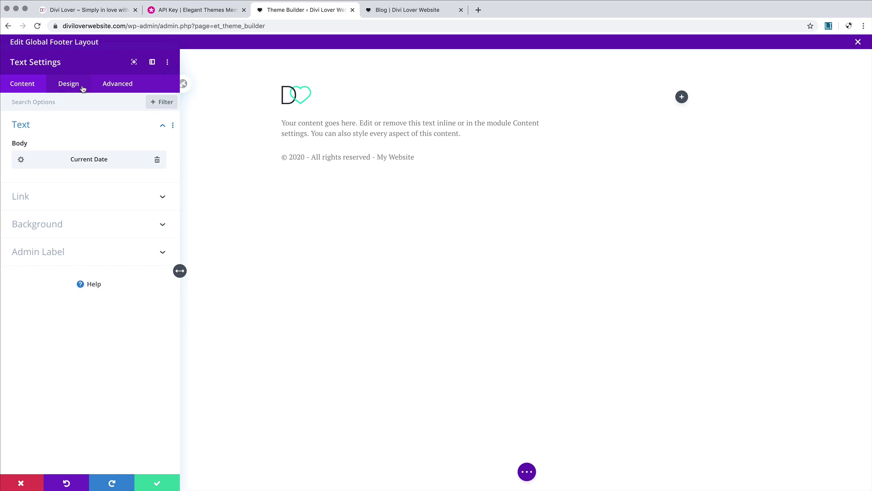
Step: Give the copyright line a text size of 14px desktop, 13px tablet and 11px phone
left_click(76, 87)
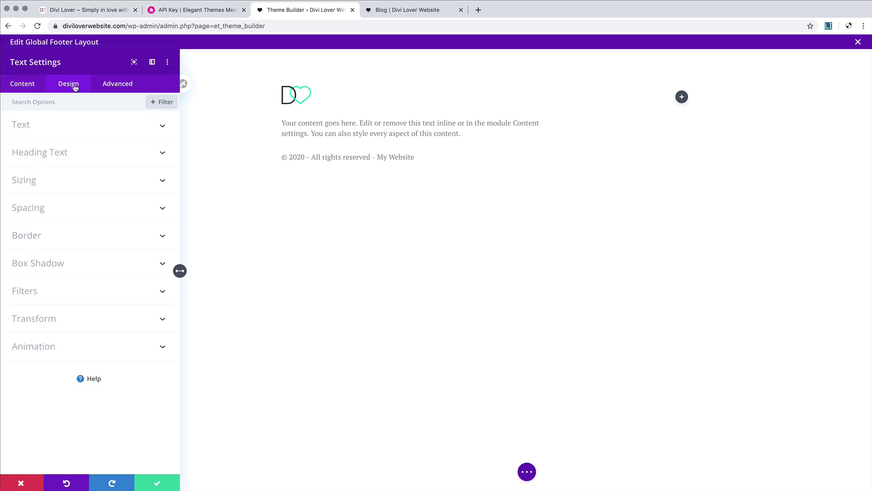
left_click(77, 125)
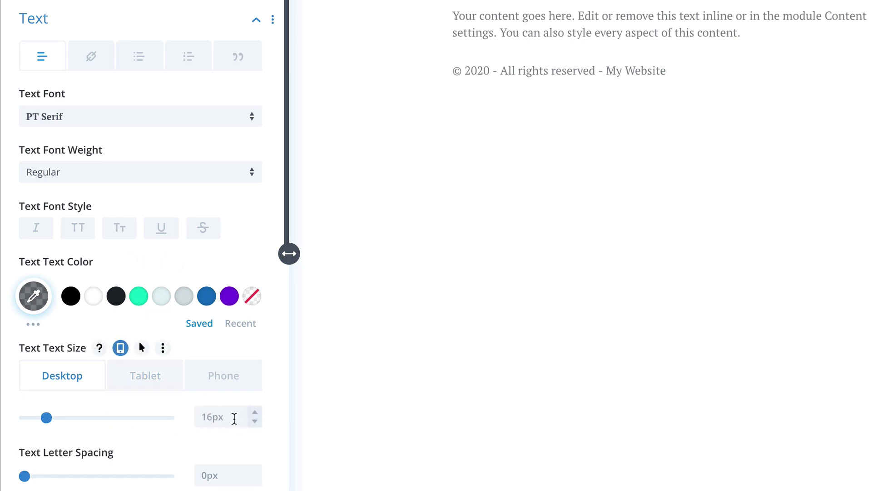
left_click(255, 421)
left_click(255, 421)
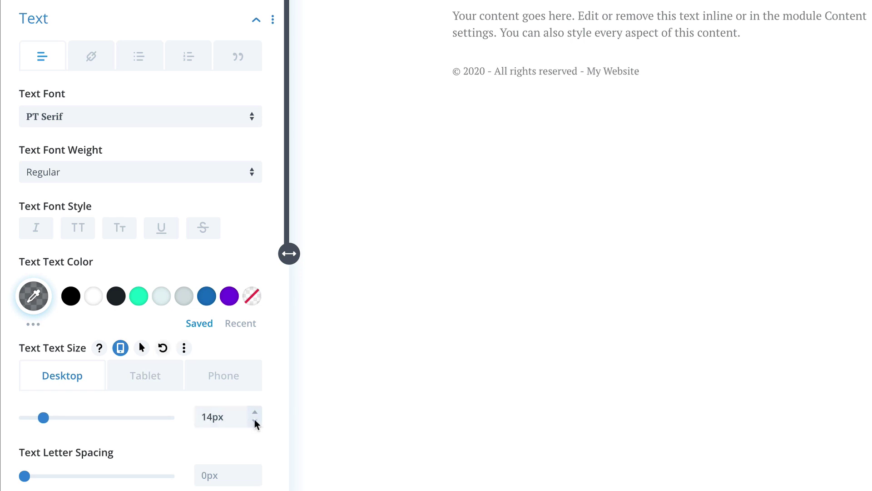
left_click(143, 384)
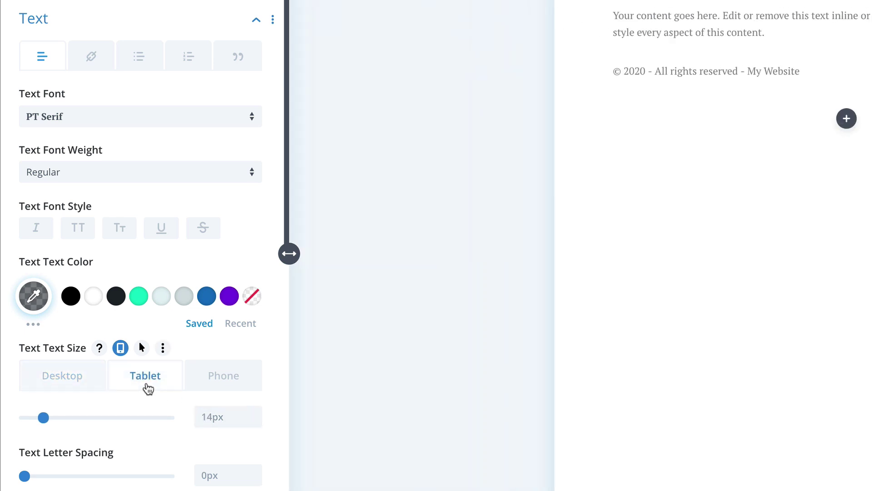
left_click(254, 421)
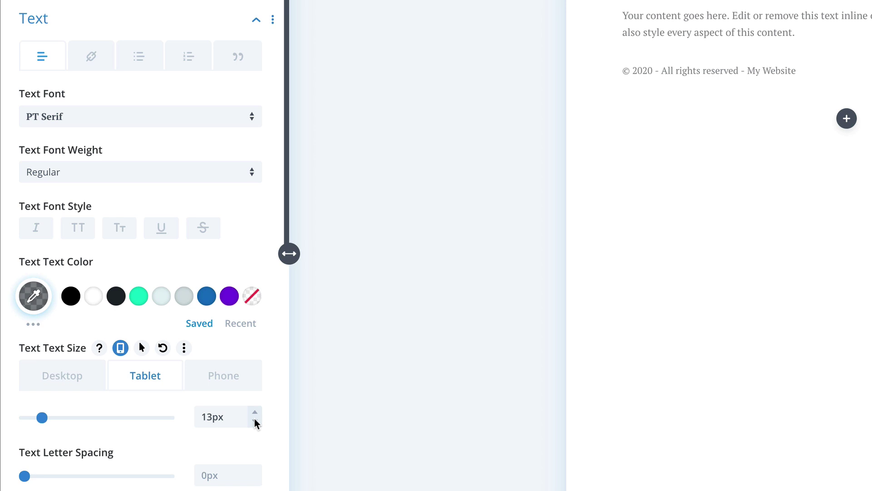
left_click(254, 421)
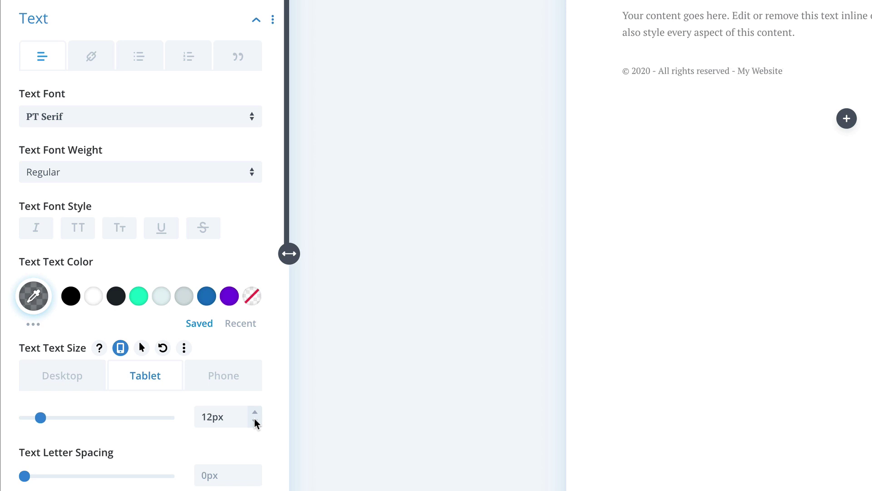
left_click(255, 411)
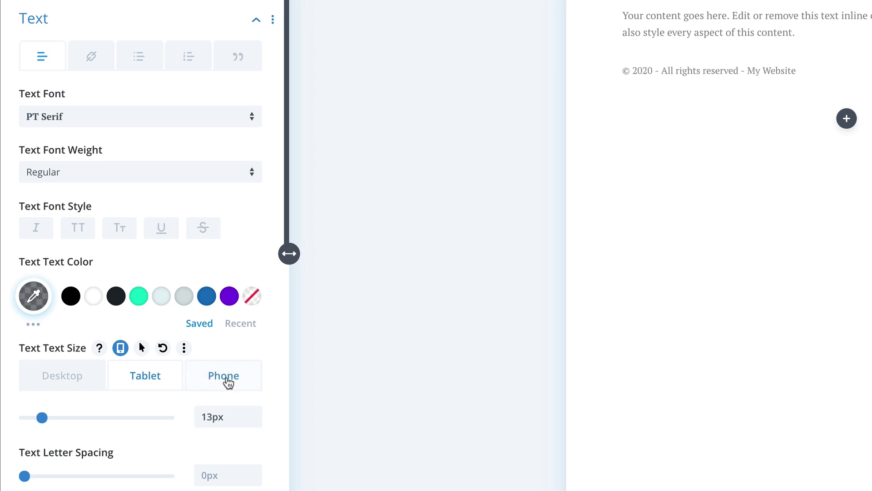
left_click(228, 380)
left_click(255, 421)
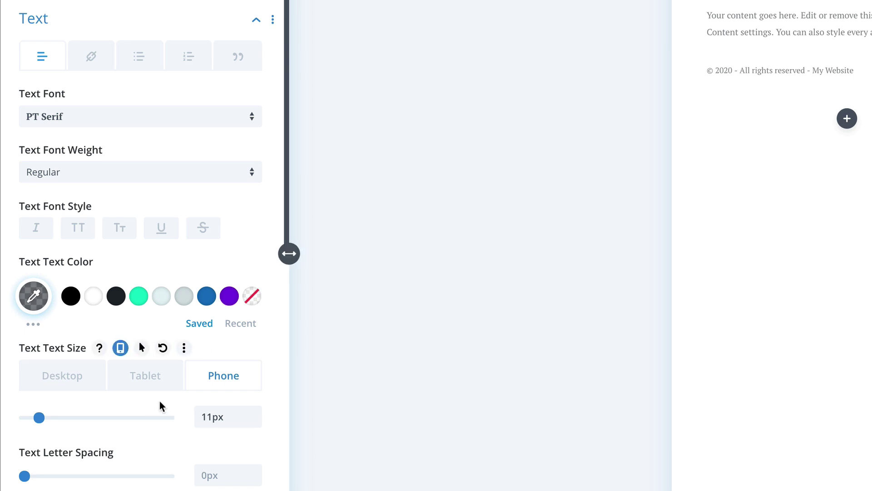
right_click(62, 351)
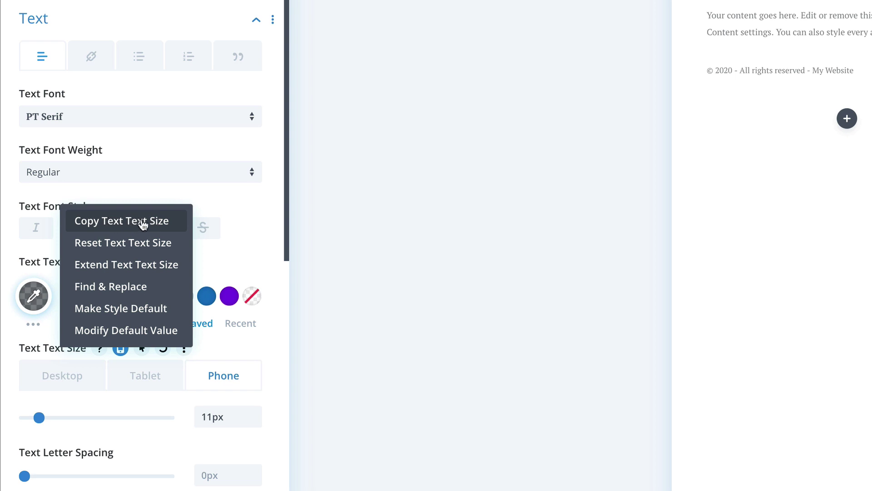
Step: Copy the copyright line's text size and paste it onto the placeholder paragraph module
left_click(139, 223)
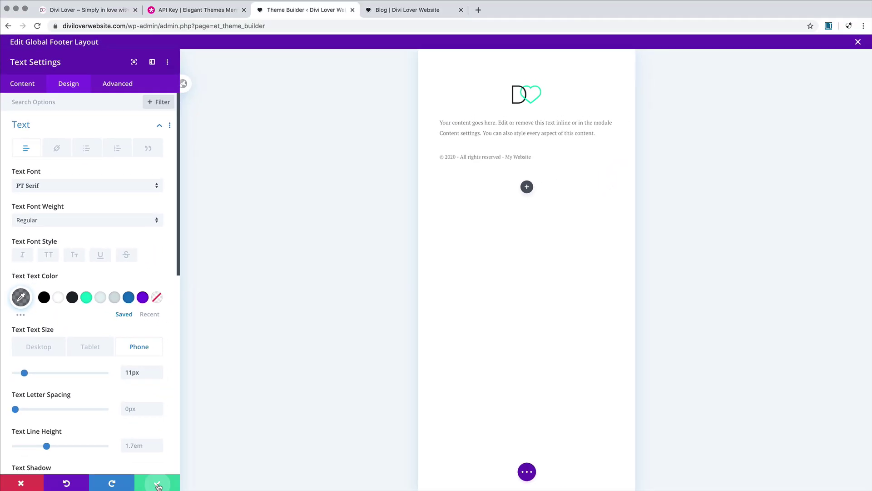
left_click(157, 483)
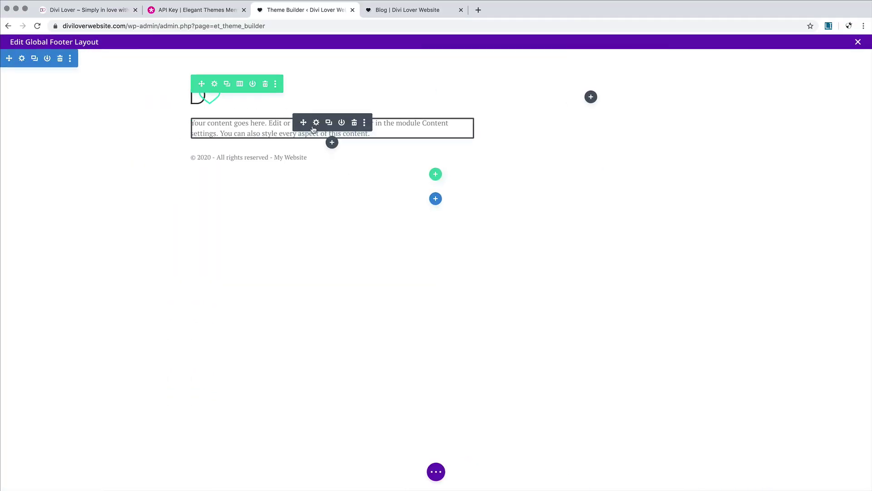
right_click(313, 130)
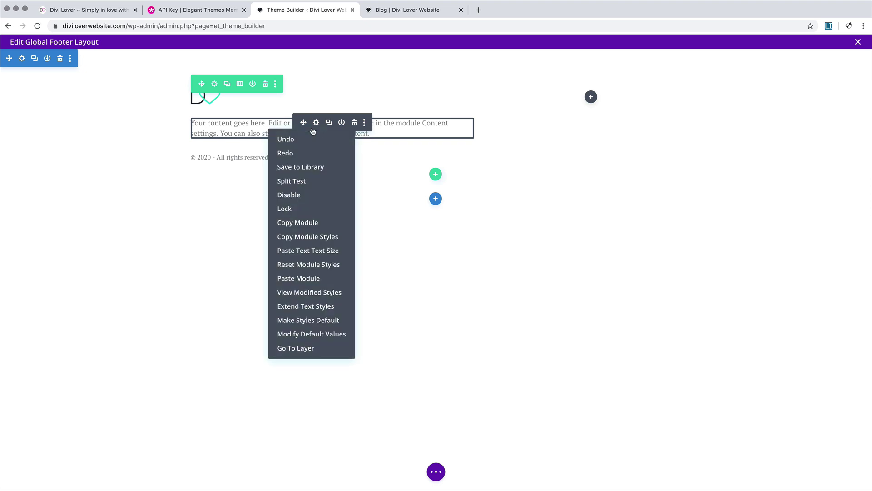
left_click(332, 253)
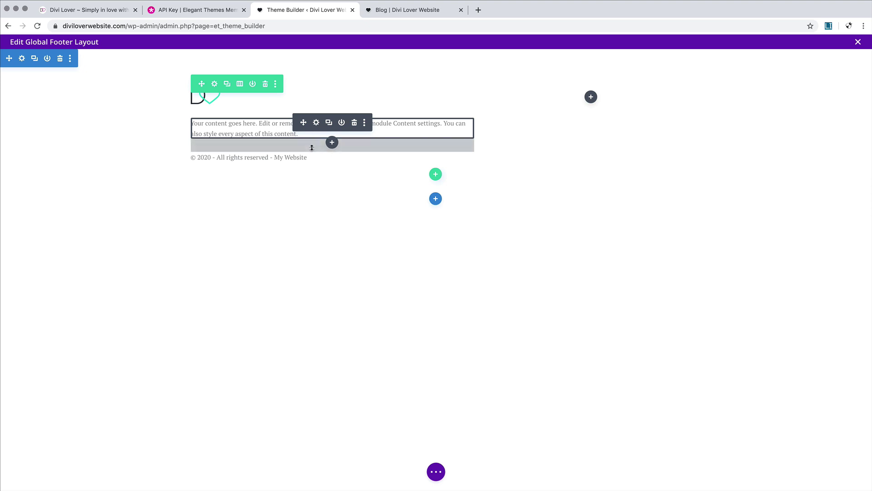
Step: Give the placeholder paragraph a 10px bottom margin and save its settings
left_click(317, 124)
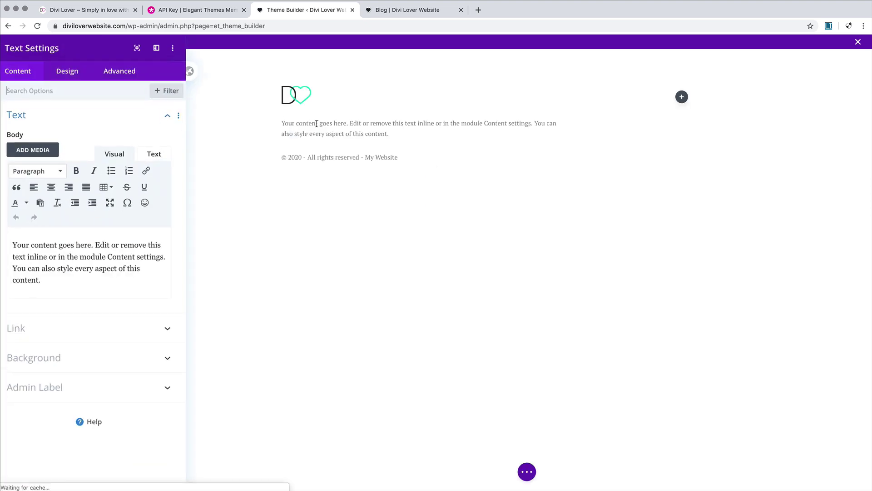
left_click(69, 84)
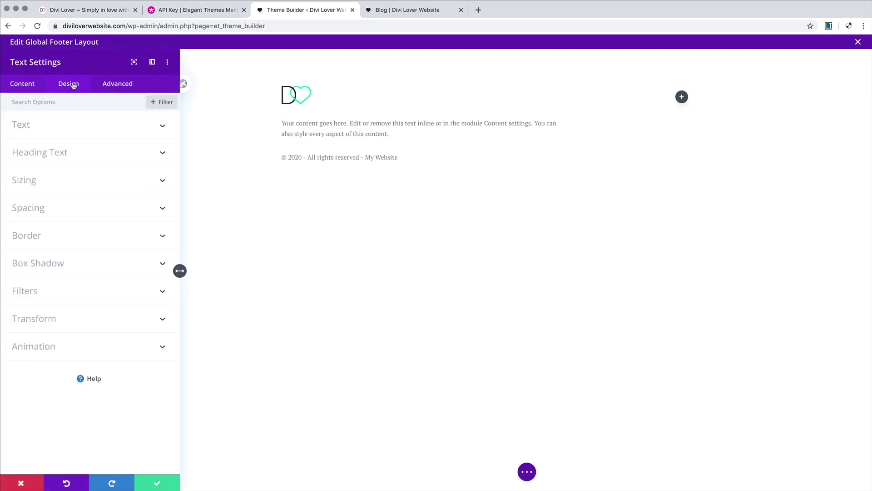
left_click(47, 182)
left_click(39, 109)
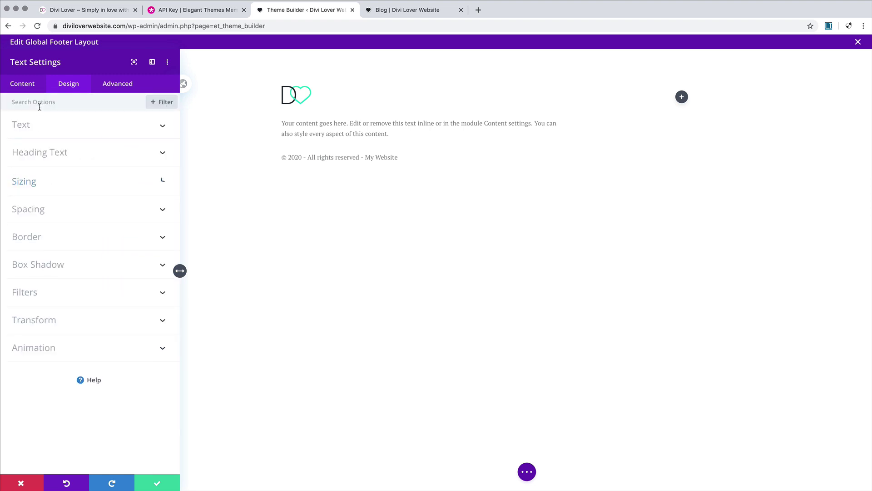
left_click(46, 205)
left_click(67, 222)
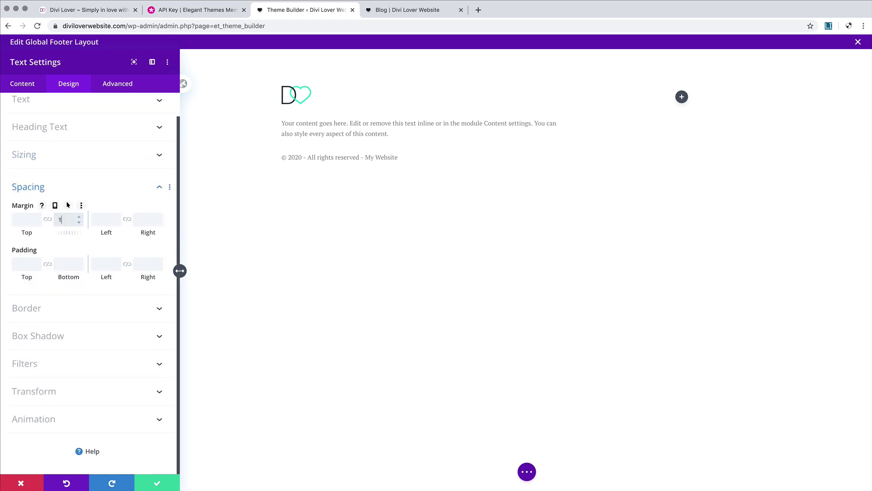
left_click(103, 218)
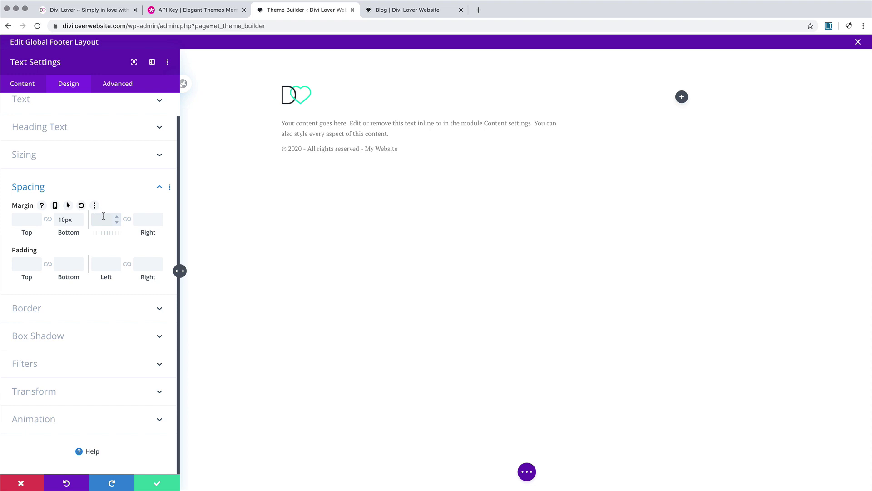
left_click(158, 485)
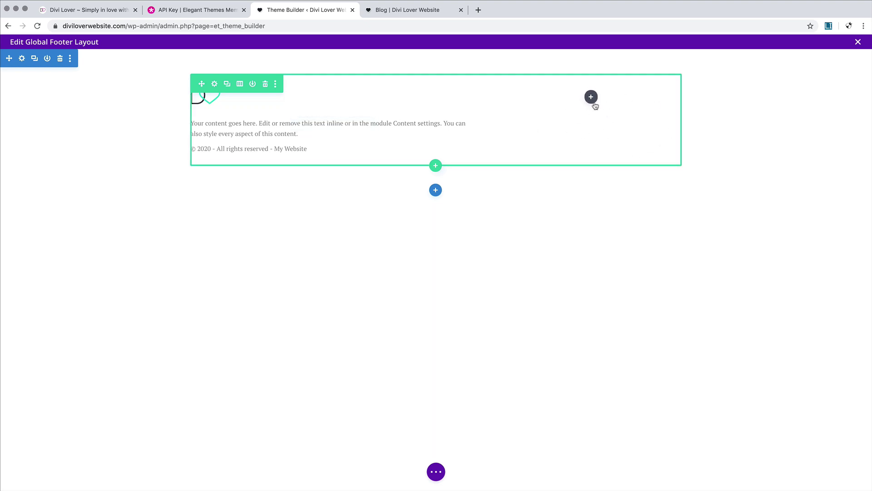
Step: Add a Text module to the right footer column and replace its placeholder with two lines
left_click(592, 100)
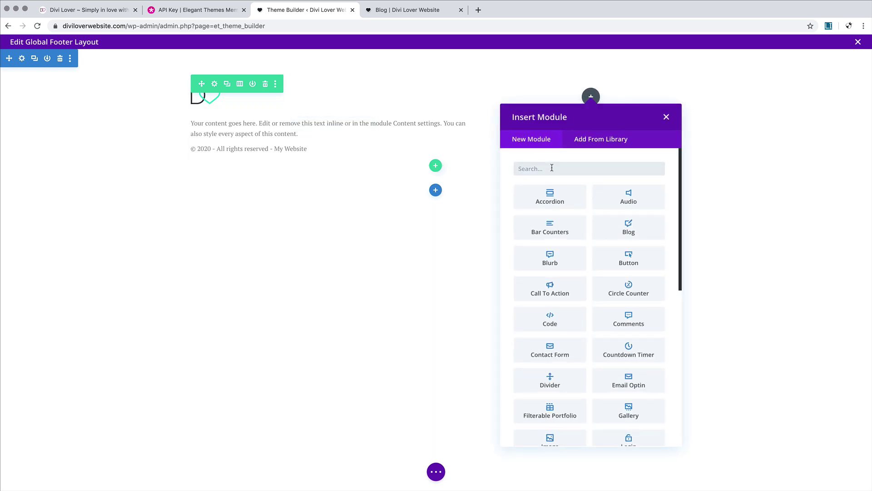
type("text")
left_click(552, 196)
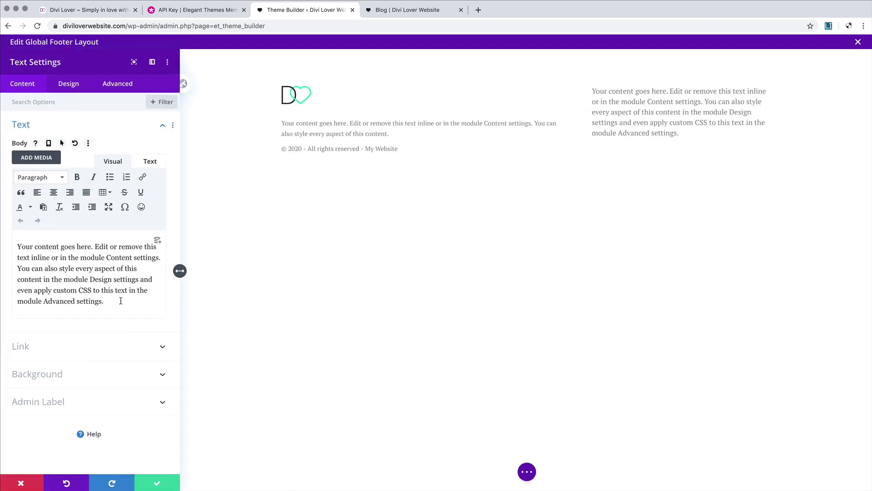
left_click_drag(122, 301, 25, 230)
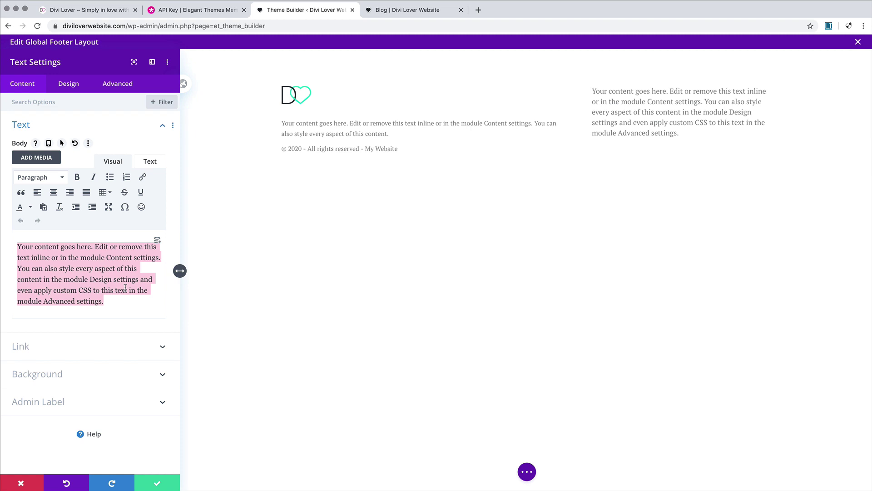
key("BackSpace")
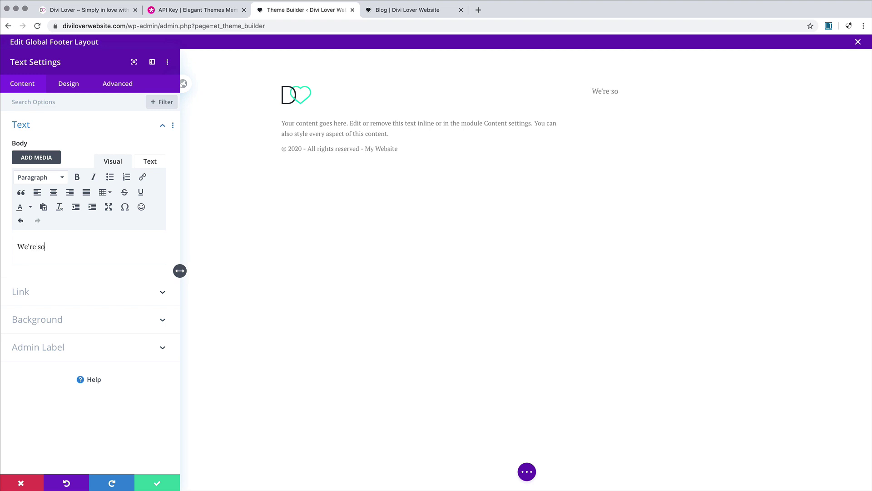
key("Return")
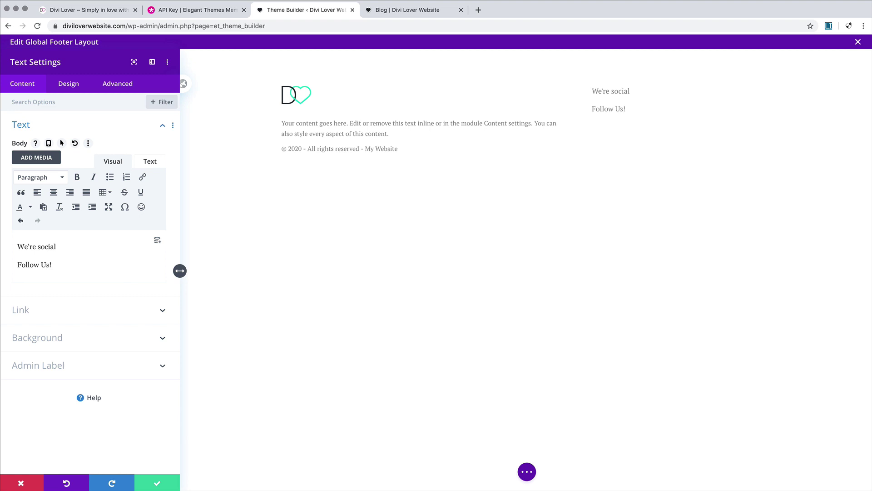
Step: Format 'We're social' as Heading 3 and 'Follow Us!' as Heading 2
left_click_drag(19, 247, 98, 248)
left_click(45, 180)
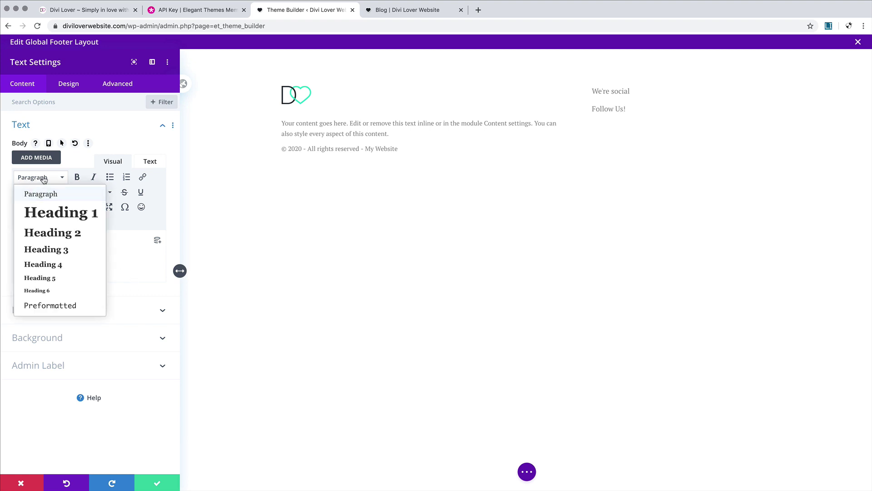
left_click(59, 251)
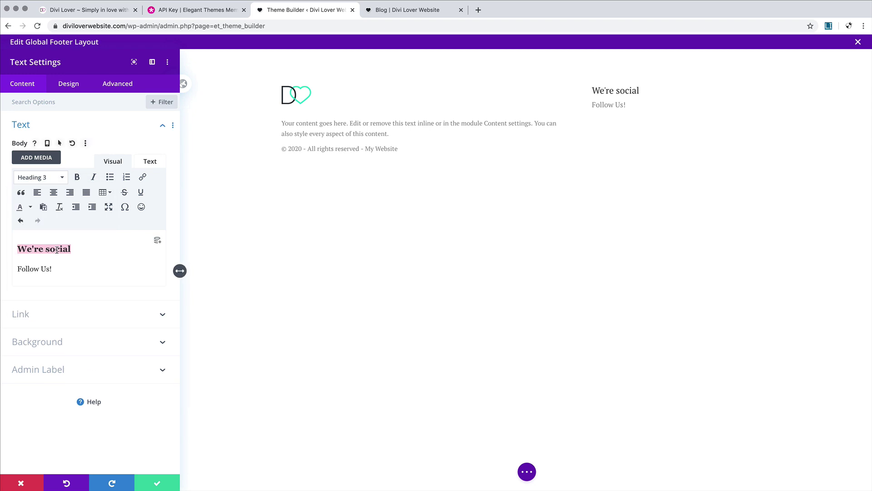
left_click_drag(60, 268, 9, 265)
left_click(50, 182)
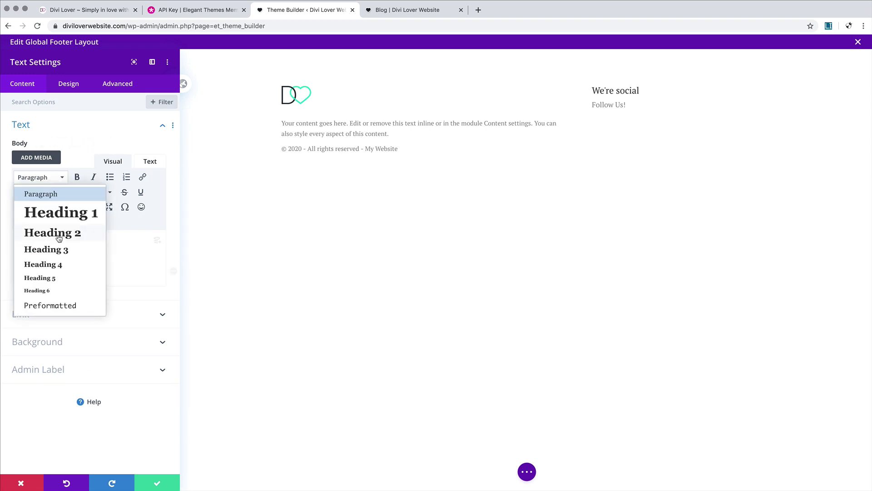
left_click(58, 235)
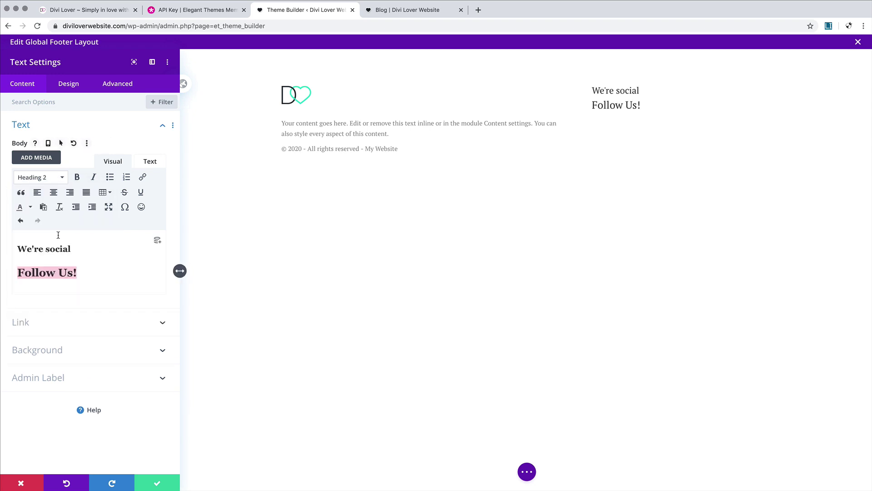
left_click(78, 246)
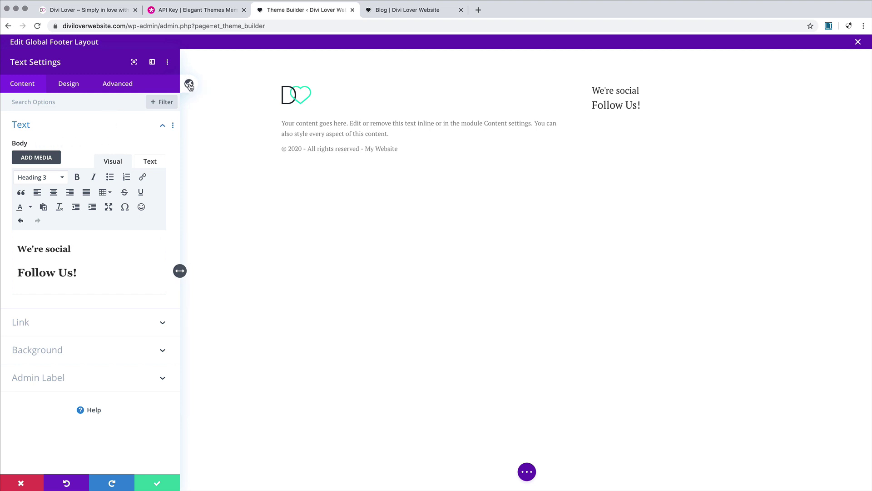
Step: In the site-wide Text Defaults, set the Heading 3 font to Raleway
left_click(189, 85)
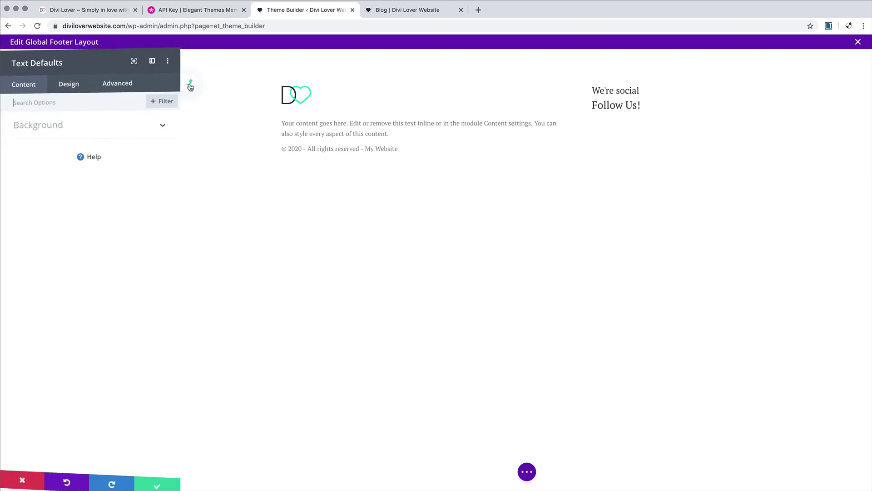
left_click(68, 86)
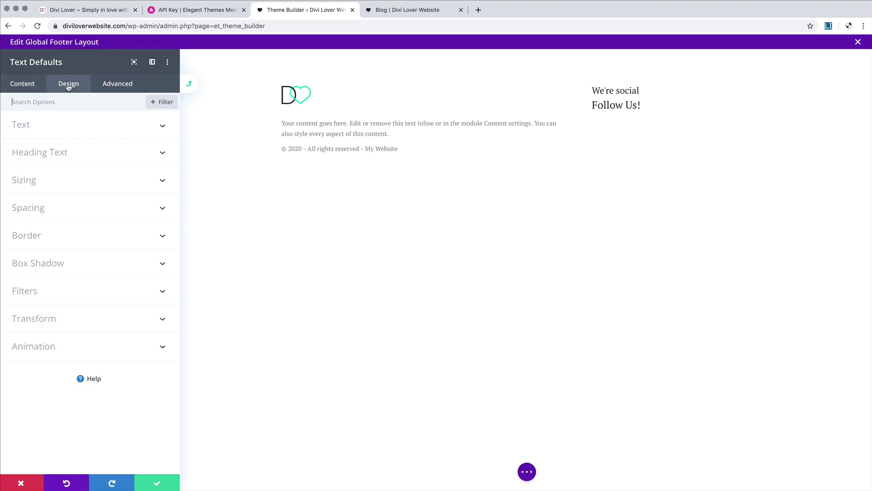
mouse_move(599, 89)
left_click(598, 90)
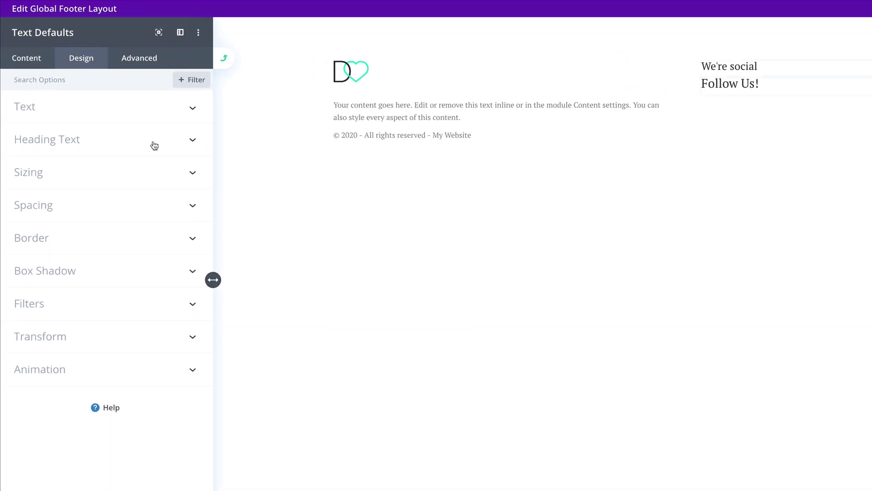
left_click(182, 132)
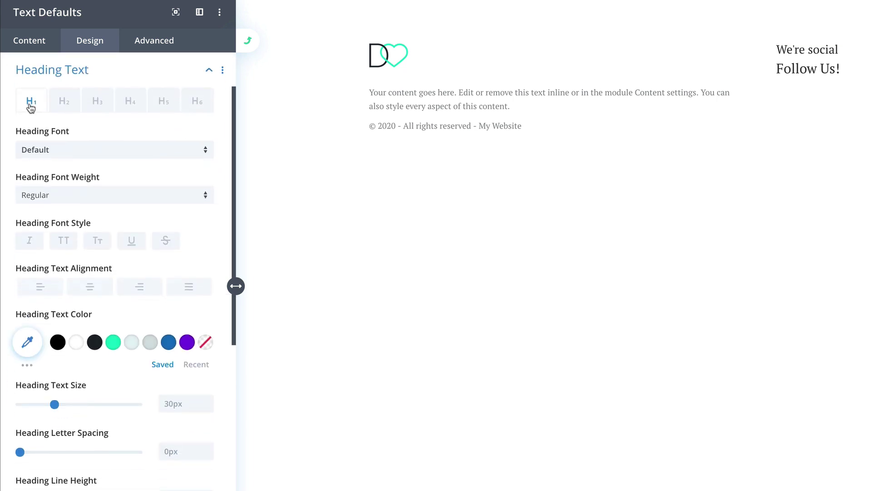
left_click(99, 103)
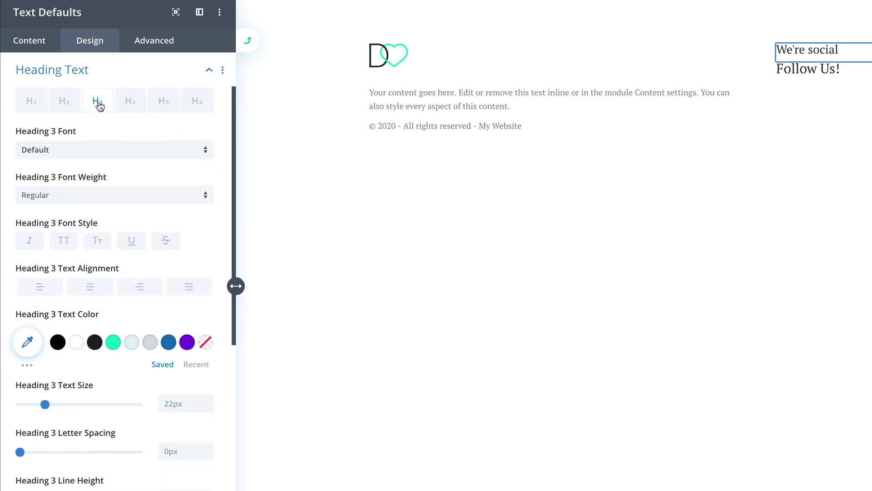
left_click(85, 148)
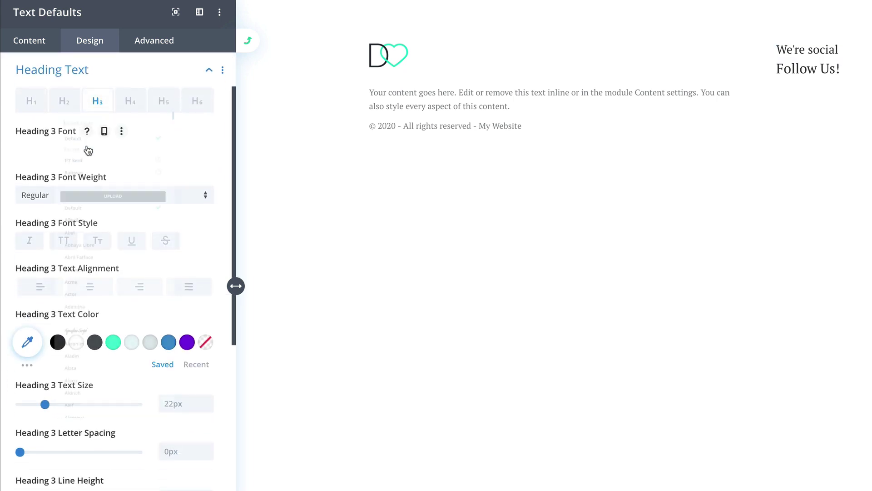
left_click(63, 114)
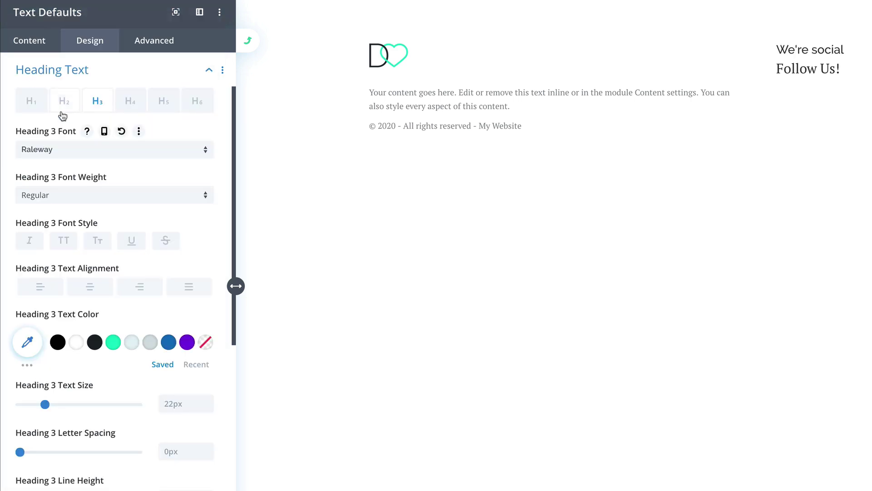
Step: Make default Heading 3 Ultra Bold, uppercase and teal #00d8c6
left_click(72, 194)
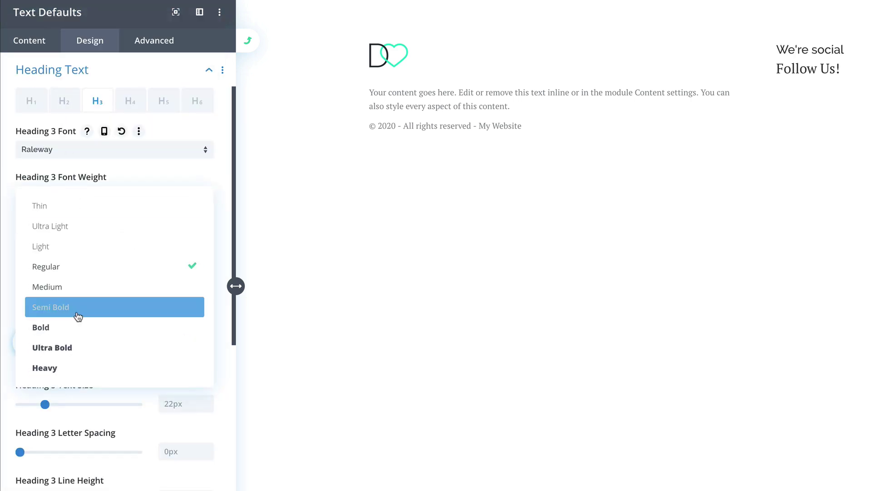
left_click(76, 348)
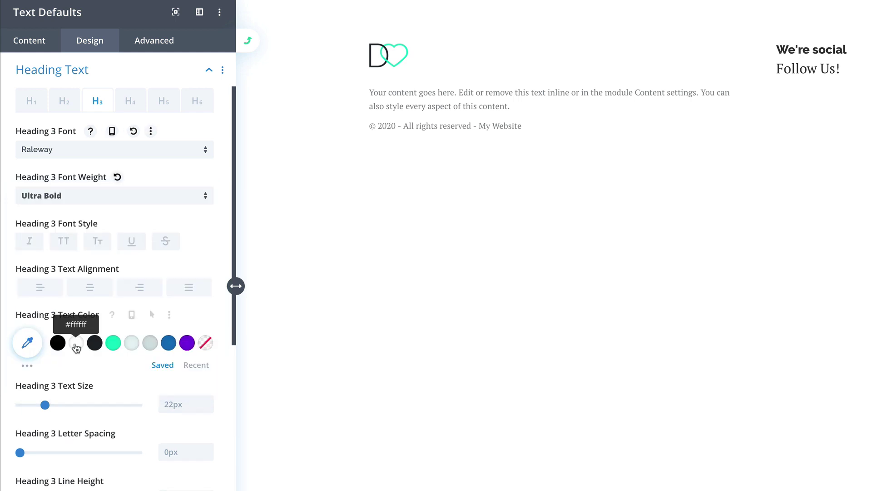
left_click(64, 249)
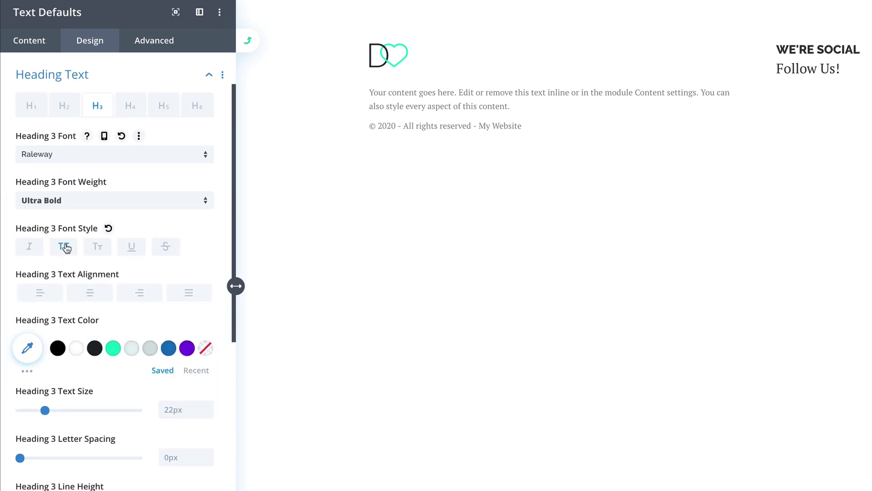
scroll(84, 298, "up", 1)
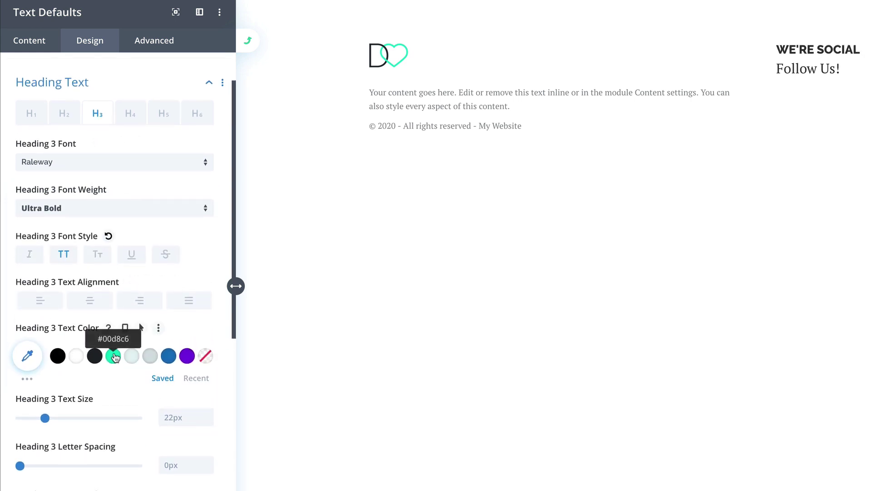
left_click(115, 357)
scroll(188, 434, "up", 1)
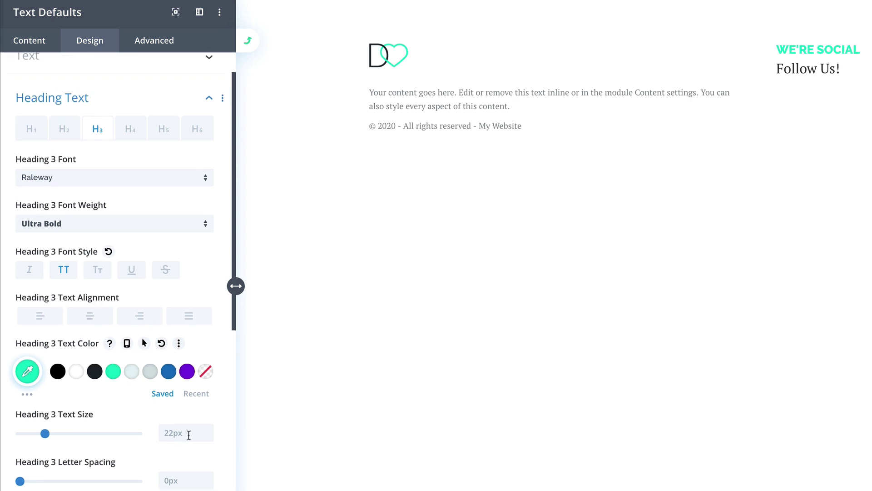
scroll(200, 437, "down", 1)
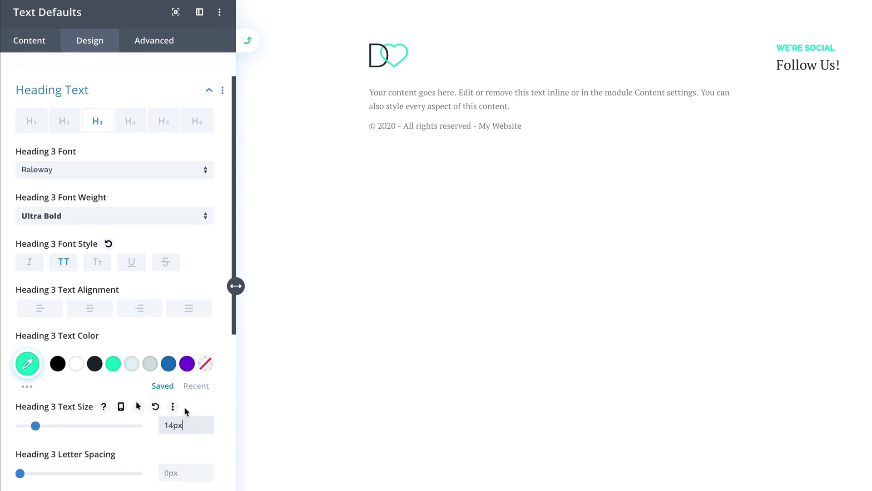
Step: Set the default Heading 3 size to 14px desktop, 13px tablet and 12px phone
left_click(185, 407)
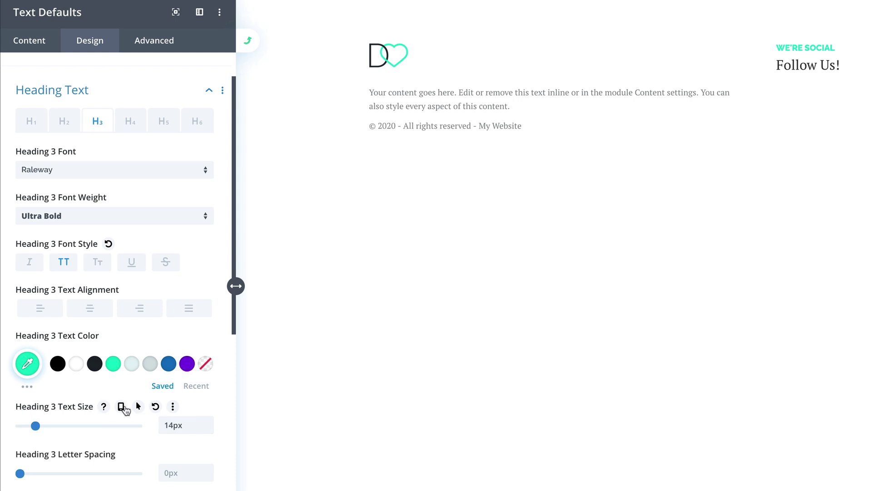
left_click(122, 407)
left_click(107, 433)
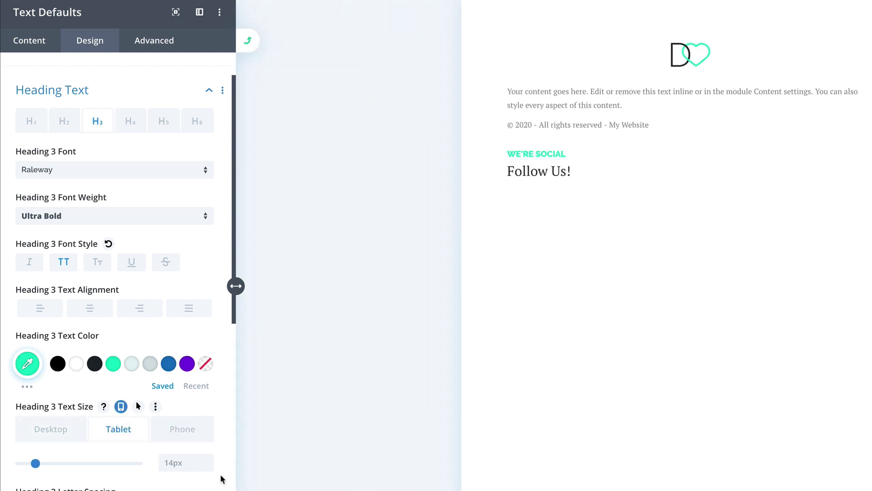
left_click(209, 466)
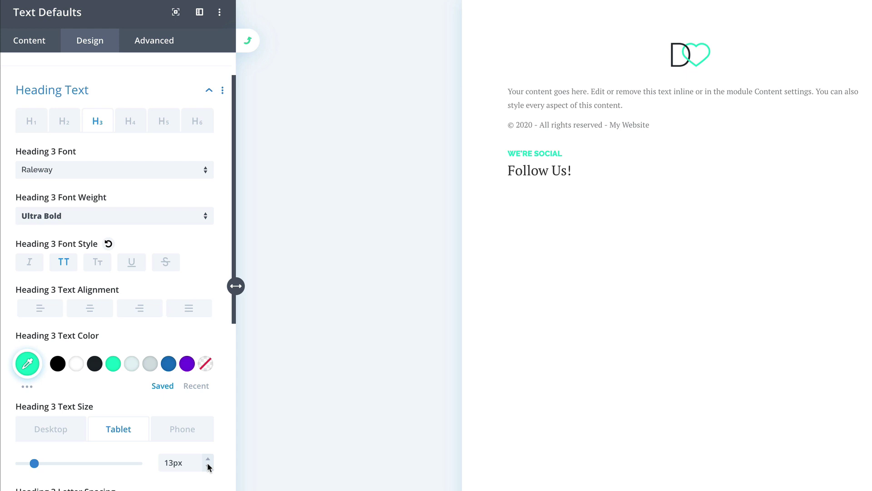
left_click(191, 437)
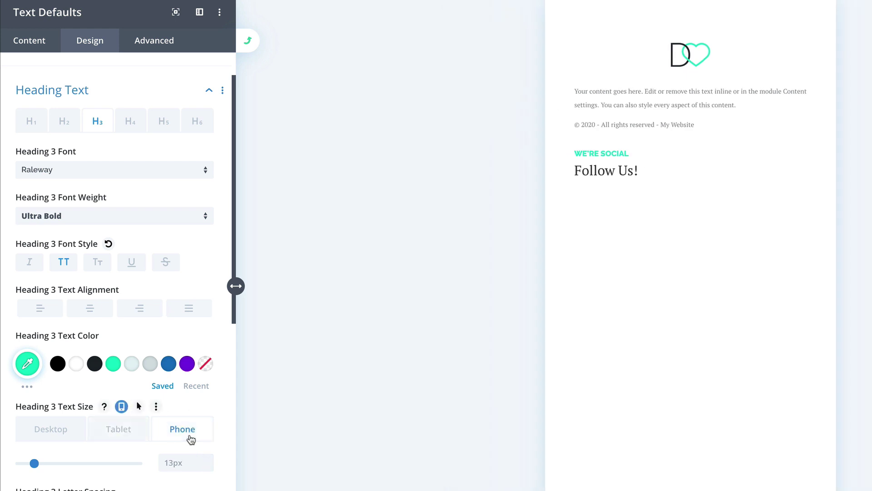
left_click(208, 468)
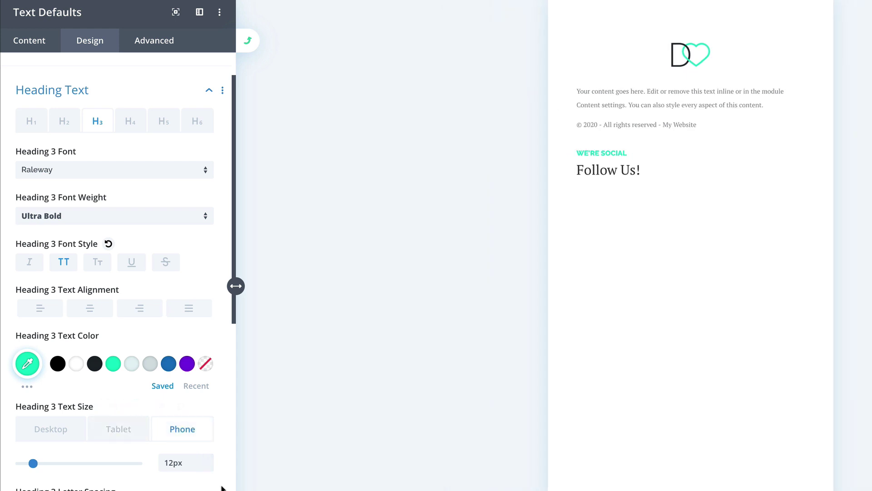
scroll(223, 488, "down", 3)
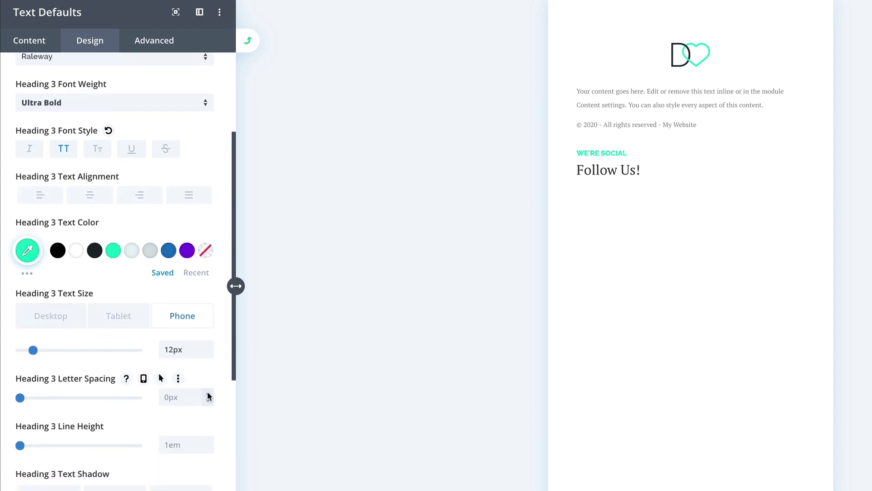
Step: Increase the default Heading 3 letter spacing to 1px
left_click(143, 378)
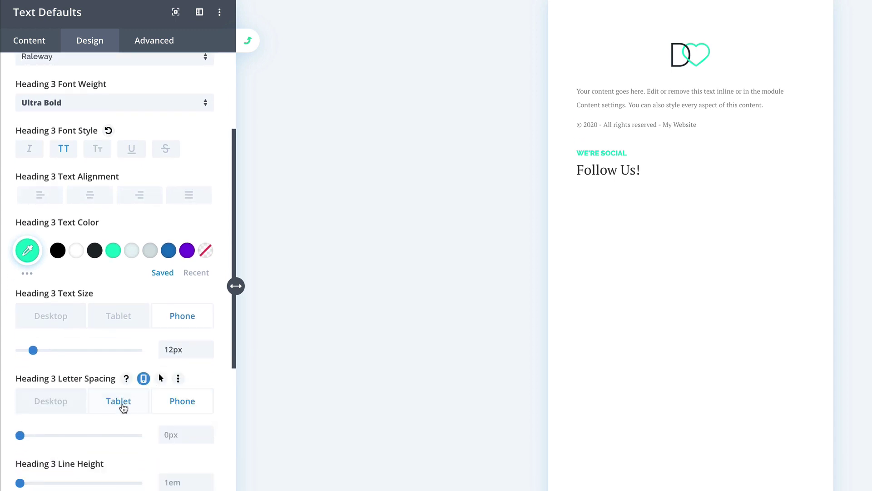
left_click(54, 402)
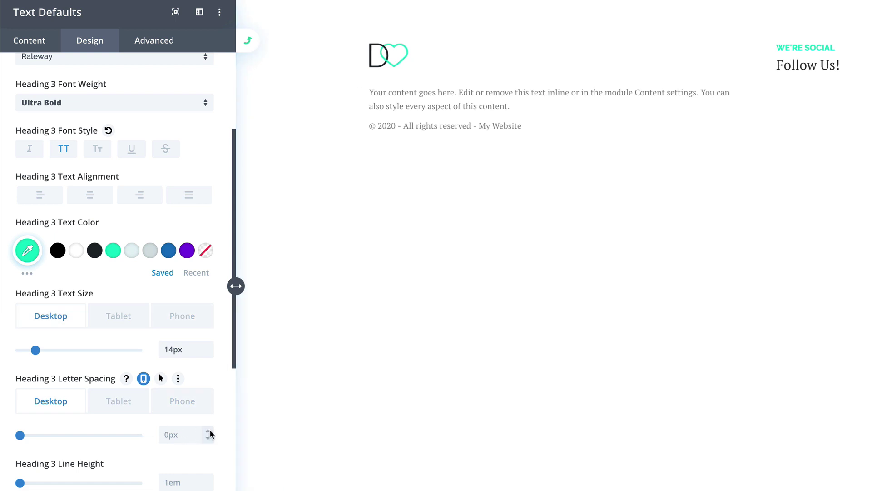
left_click(209, 431)
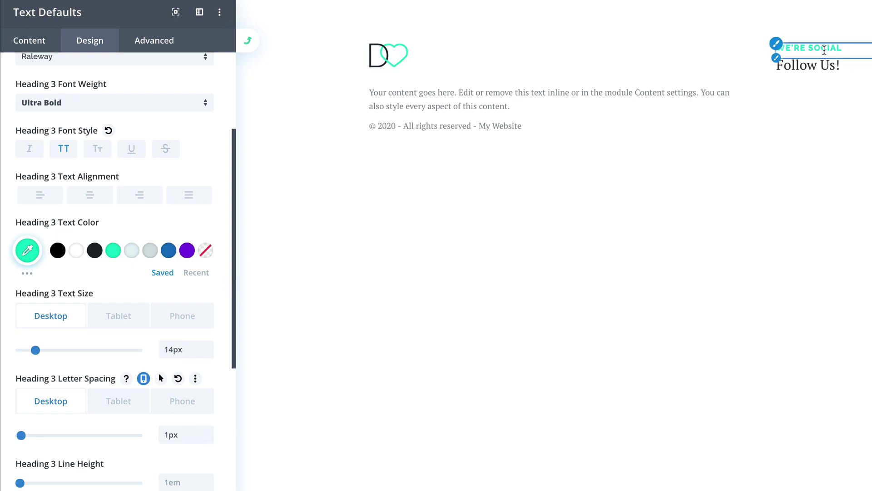
scroll(171, 420, "down", 3)
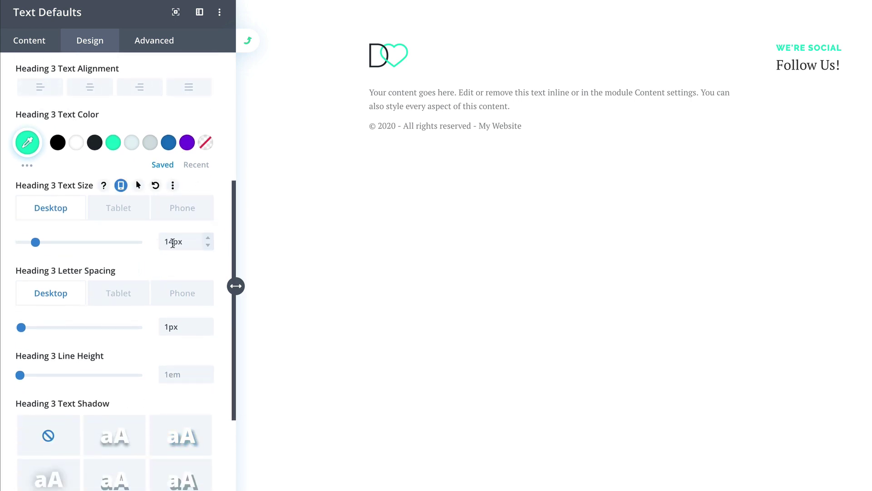
scroll(130, 240, "up", 7)
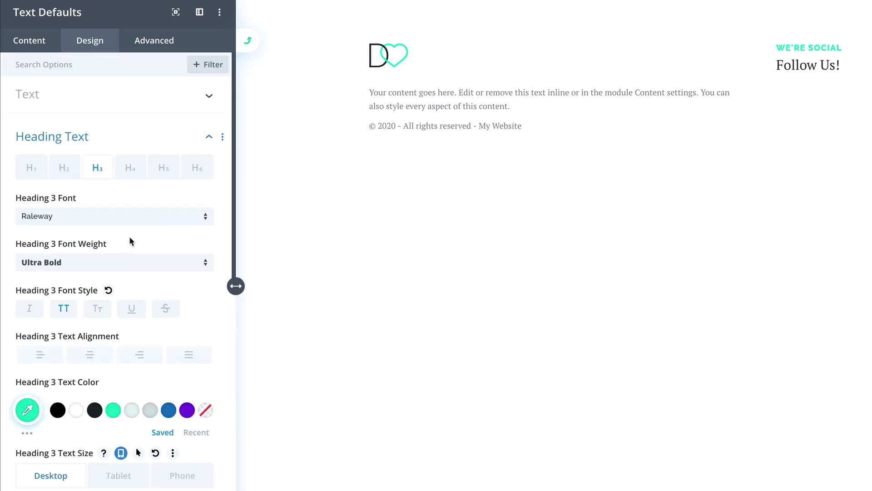
Step: Set the Heading 2 defaults to Raleway Bold in dark #1e272d
left_click(63, 175)
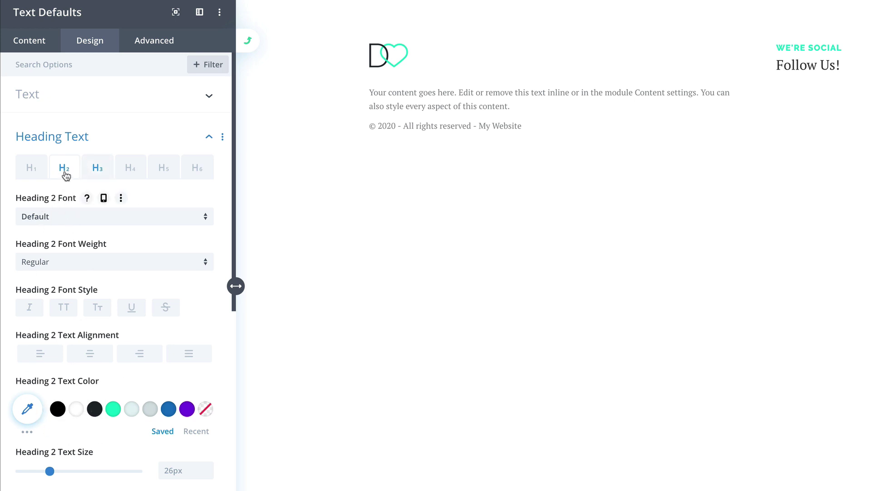
left_click(65, 219)
left_click(57, 114)
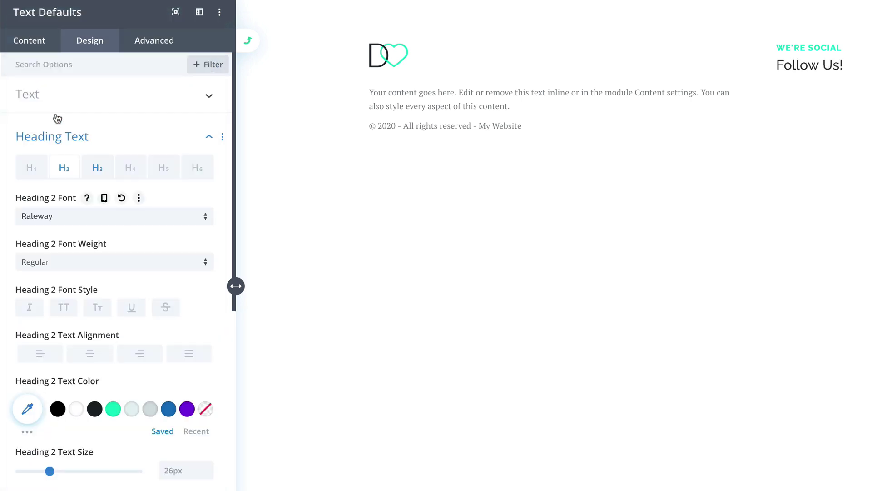
left_click(74, 265)
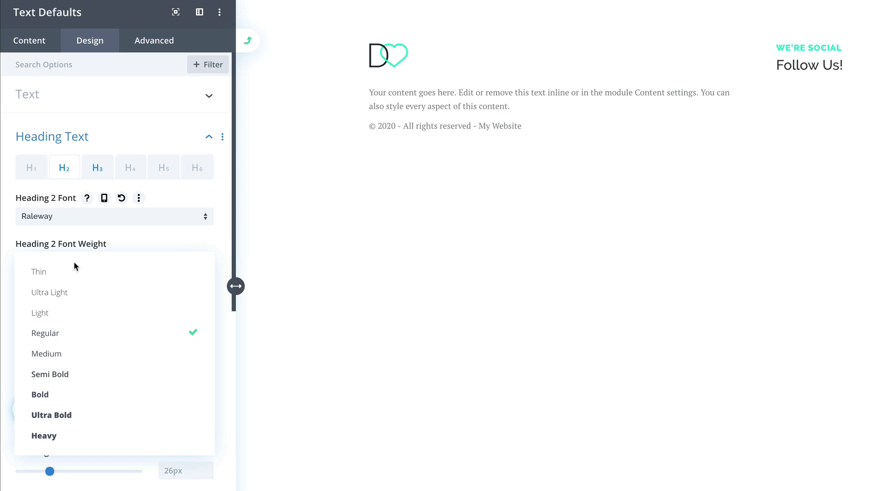
left_click(74, 393)
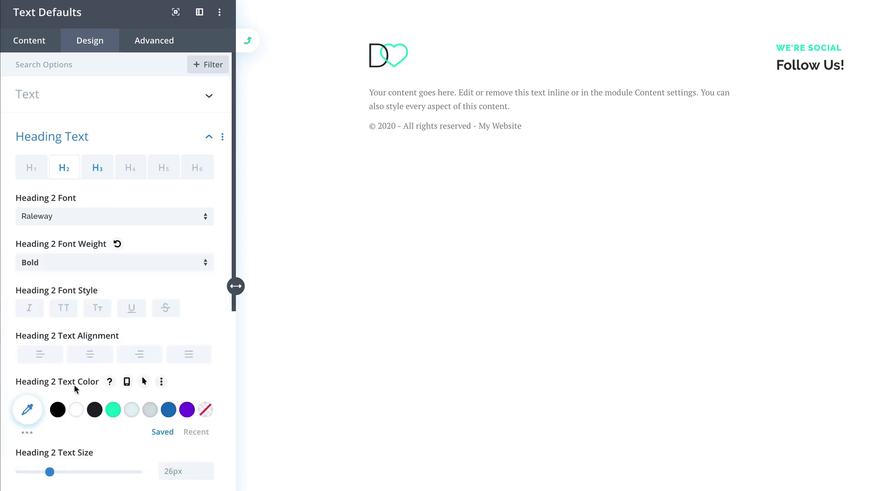
scroll(74, 384, "down", 1)
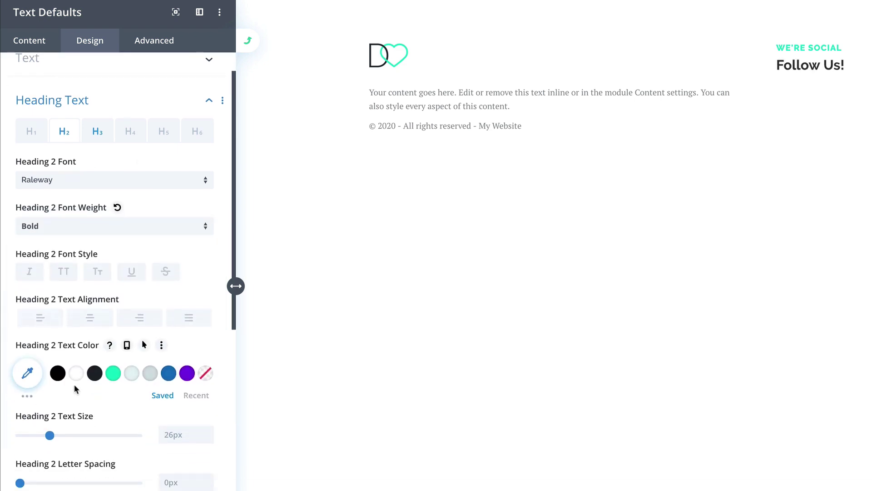
left_click(95, 373)
Step: Size Heading 2 at 36px desktop, 32px tablet and 26px phone, and save the defaults
scroll(99, 375, "down", 2)
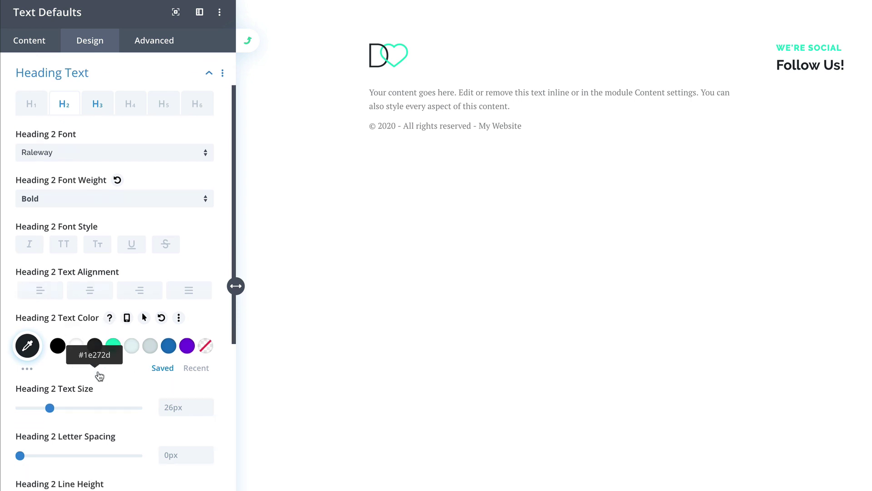
left_click_drag(51, 342, 62, 342)
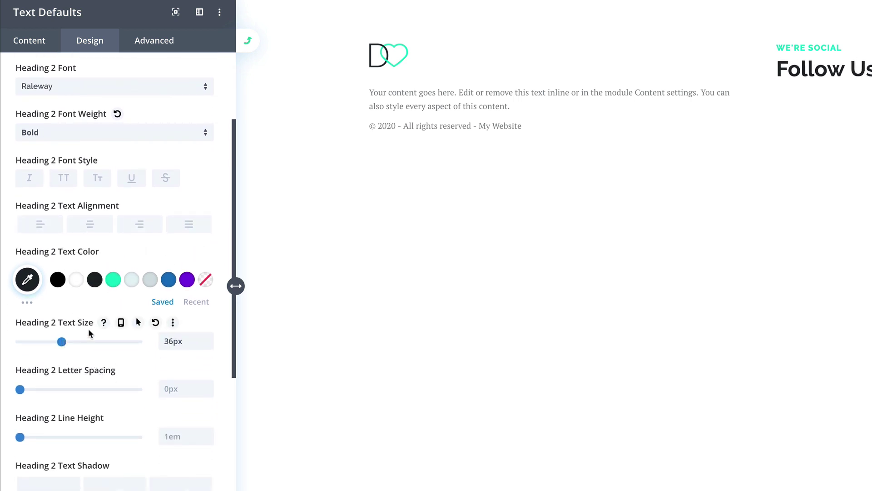
left_click(121, 322)
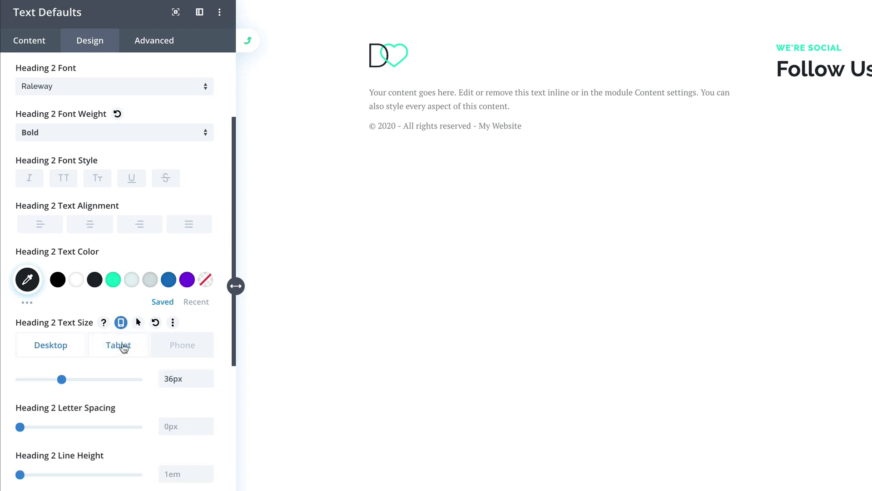
left_click(122, 345)
left_click_drag(63, 380, 58, 382)
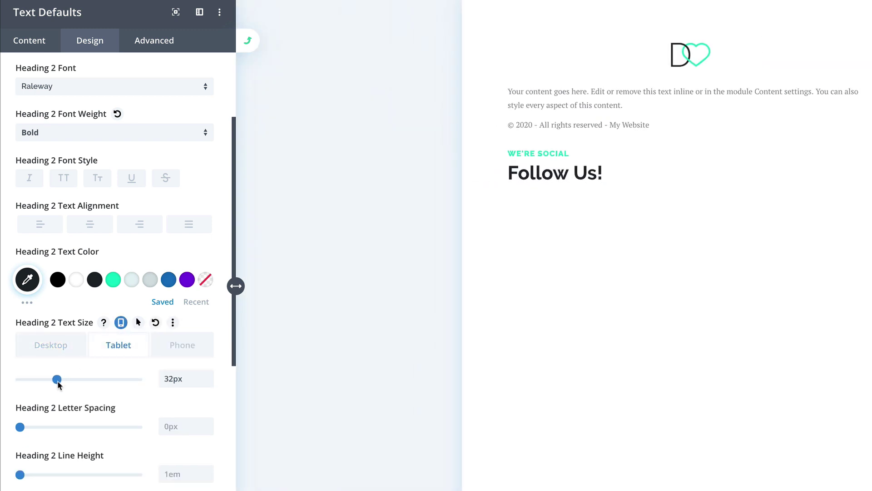
left_click(175, 349)
left_click_drag(57, 378, 51, 385)
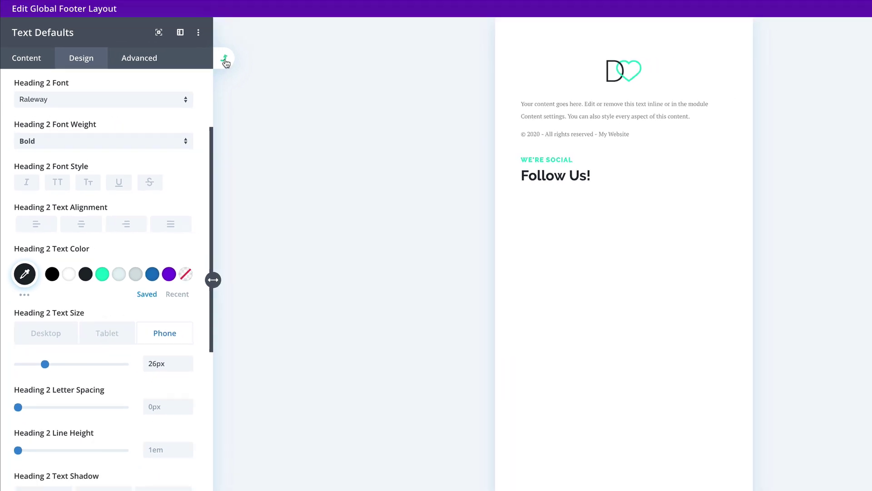
left_click(249, 45)
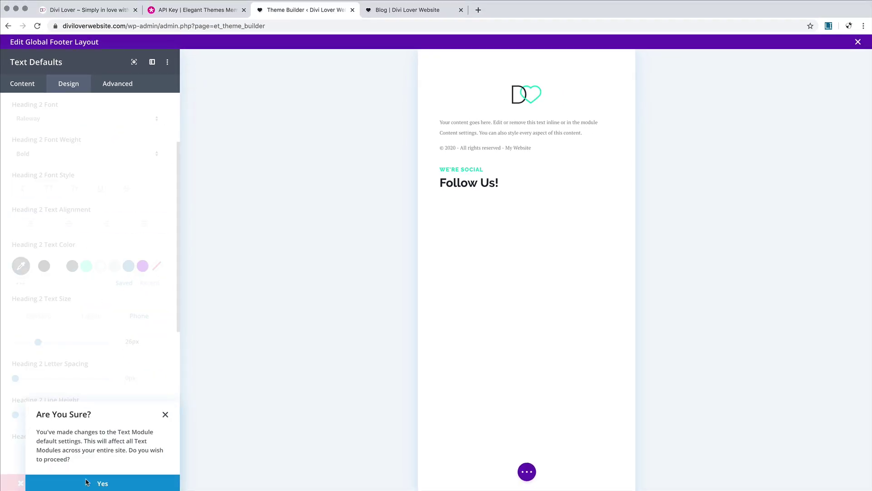
Step: Confirm applying the text defaults to all text modules site-wide
left_click(102, 483)
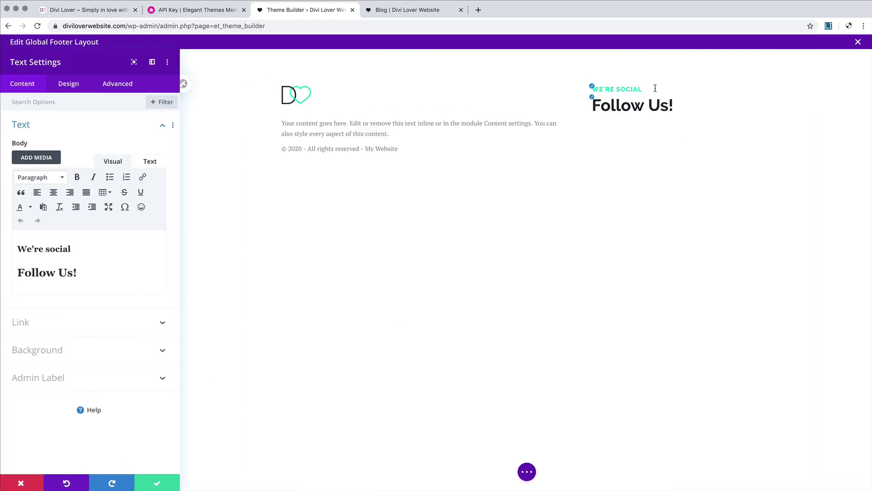
left_click(69, 84)
left_click(69, 124)
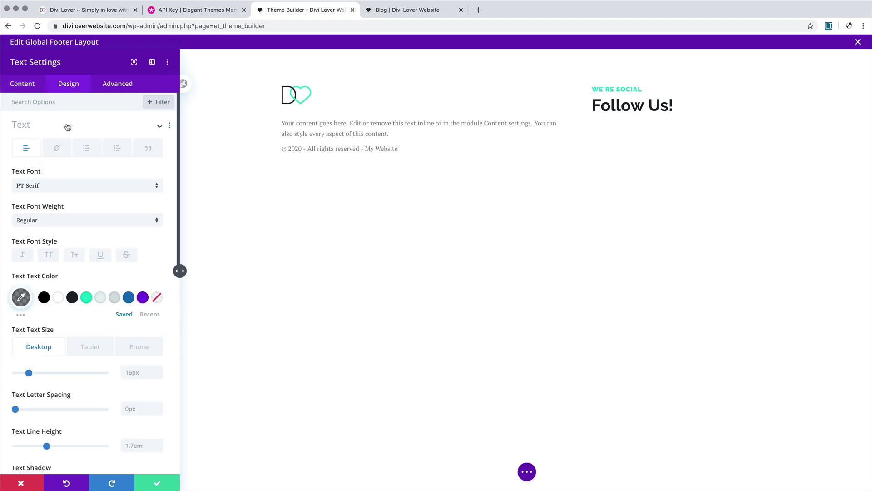
Step: Centre the Follow Us text on tablet and phone using responsive text alignment
scroll(91, 201, "down", 3)
scroll(91, 201, "down", 3)
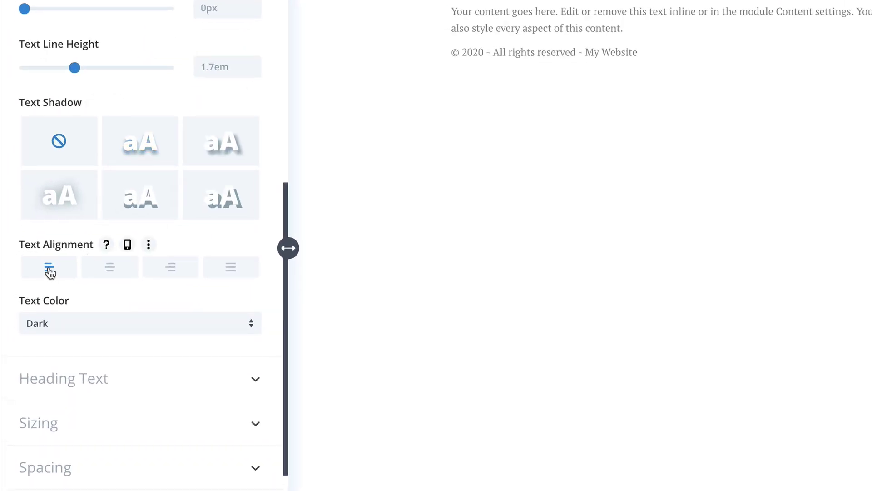
left_click(127, 244)
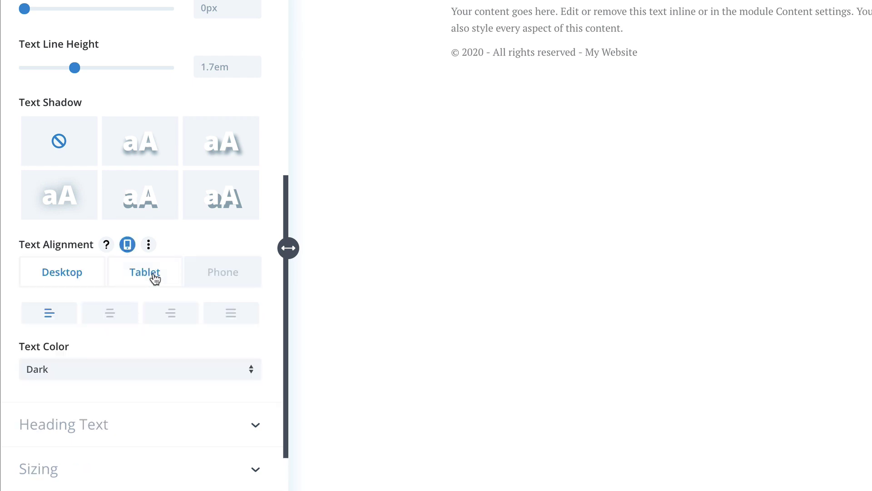
left_click(154, 278)
left_click(115, 315)
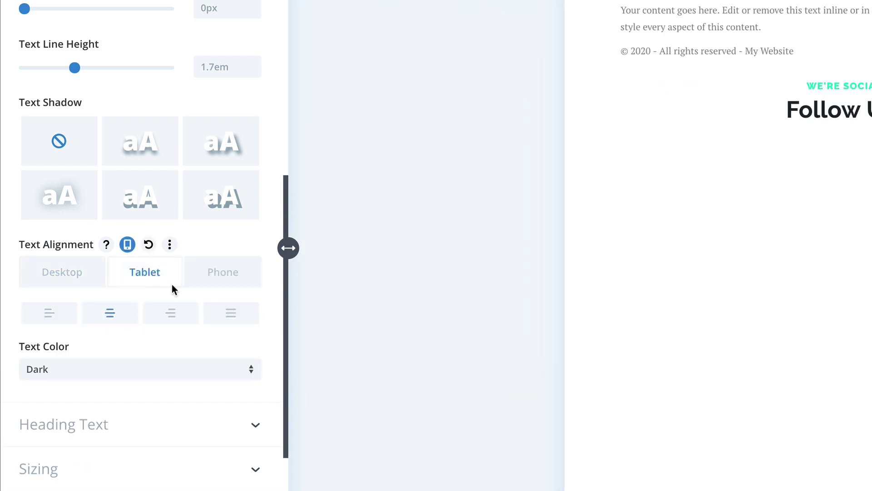
left_click(214, 272)
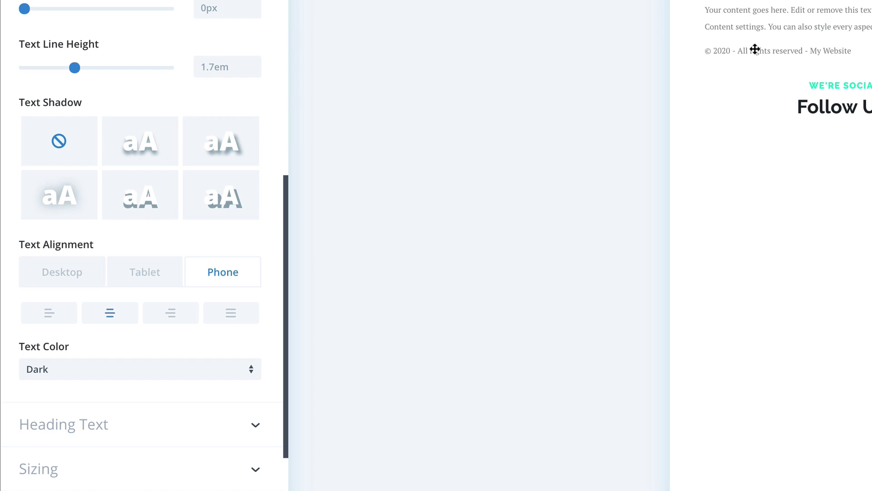
scroll(81, 244, "up", 1)
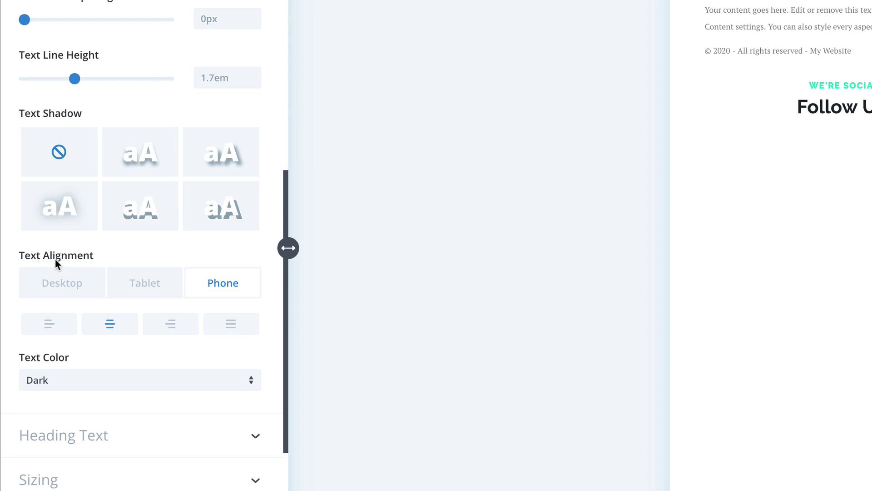
Step: Extend the centred text alignment to all texts throughout this section and close the module settings
right_click(69, 259)
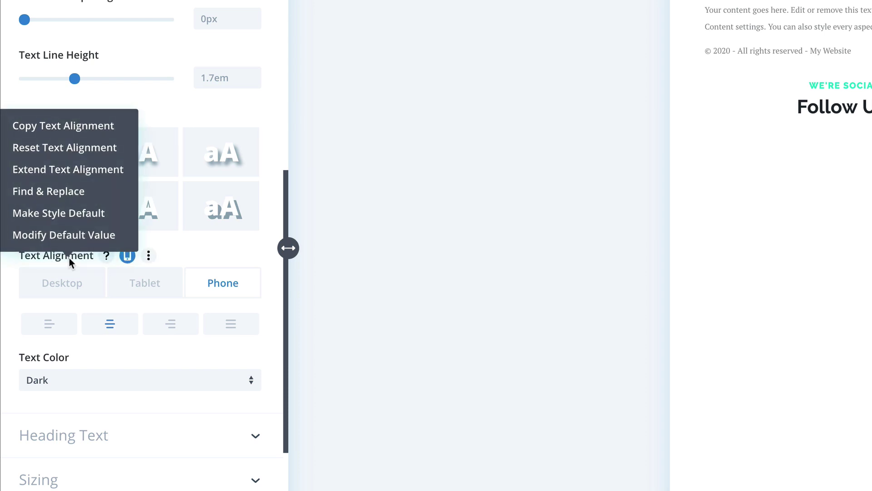
left_click(72, 171)
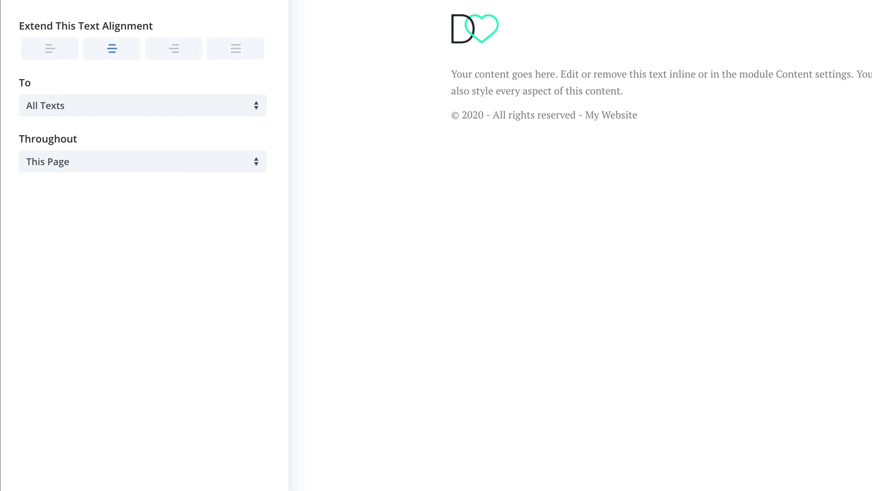
left_click(173, 162)
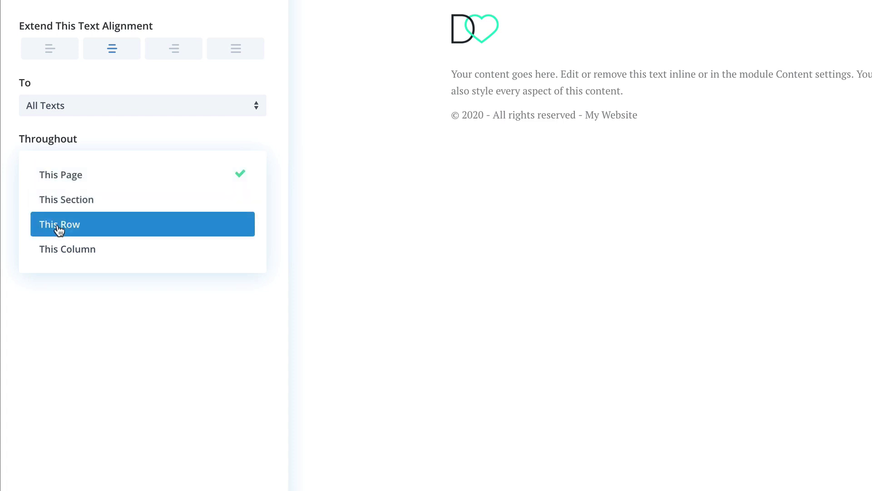
left_click(99, 208)
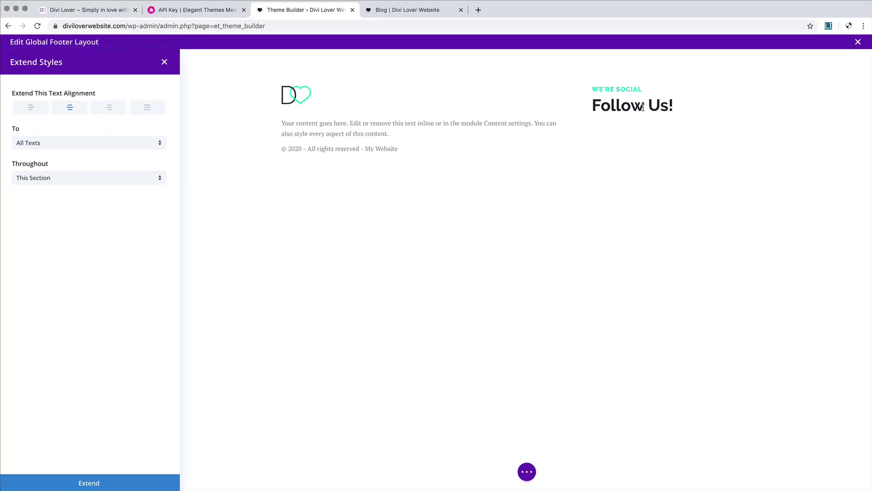
left_click(93, 484)
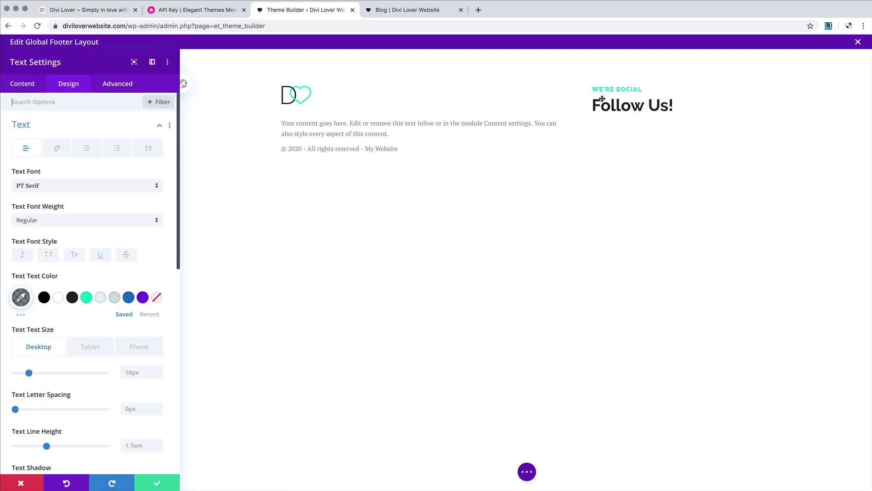
left_click(150, 484)
Step: Check the footer at tablet and phone widths, save with Cmd+S, and return to desktop
left_click(433, 473)
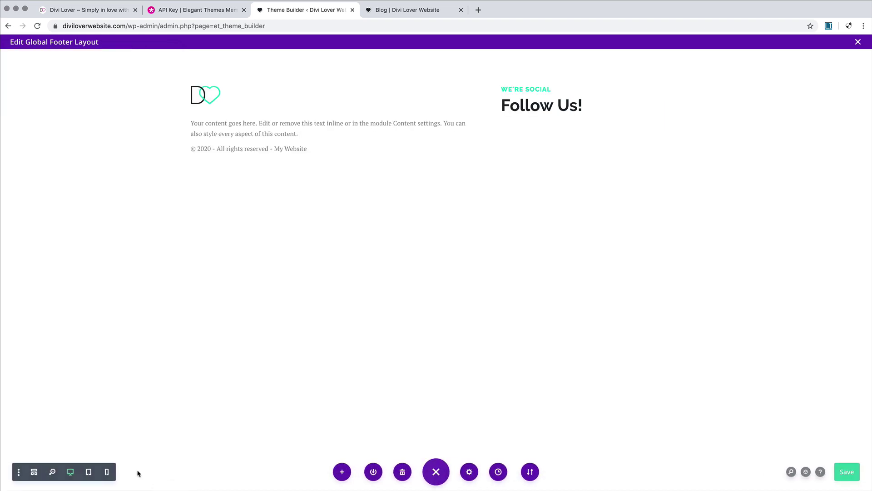
left_click(89, 472)
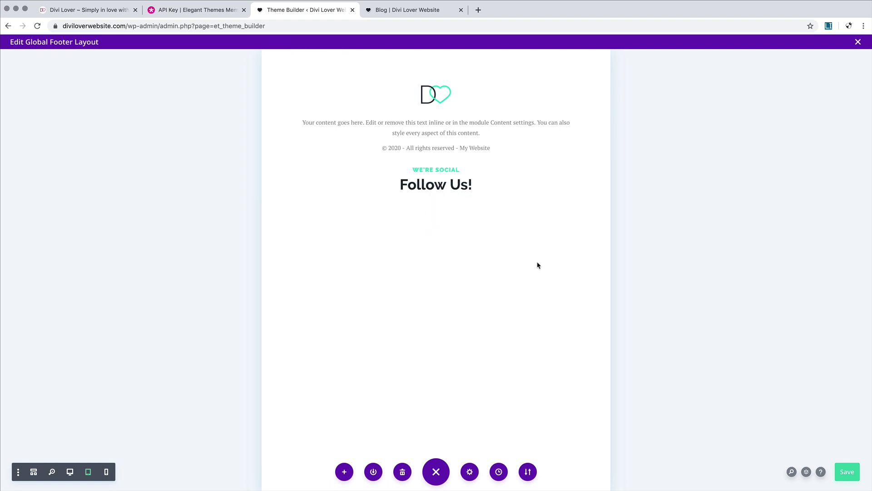
key("super+s")
left_click(108, 472)
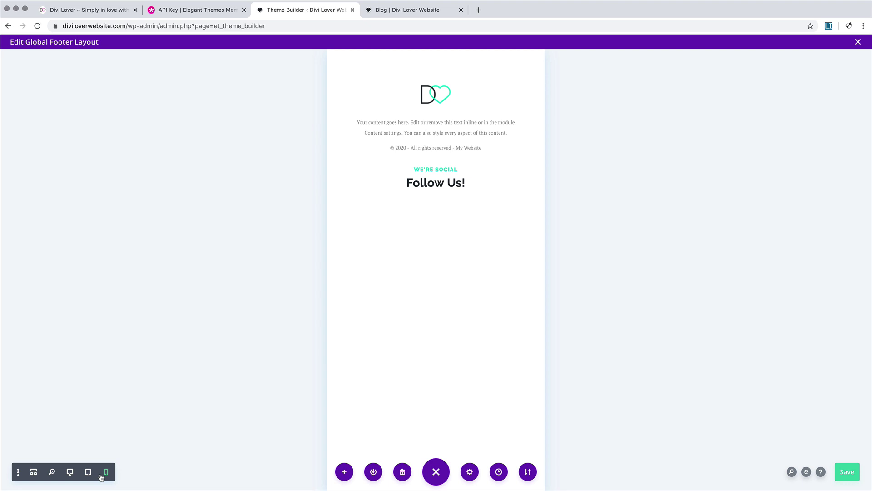
left_click(89, 474)
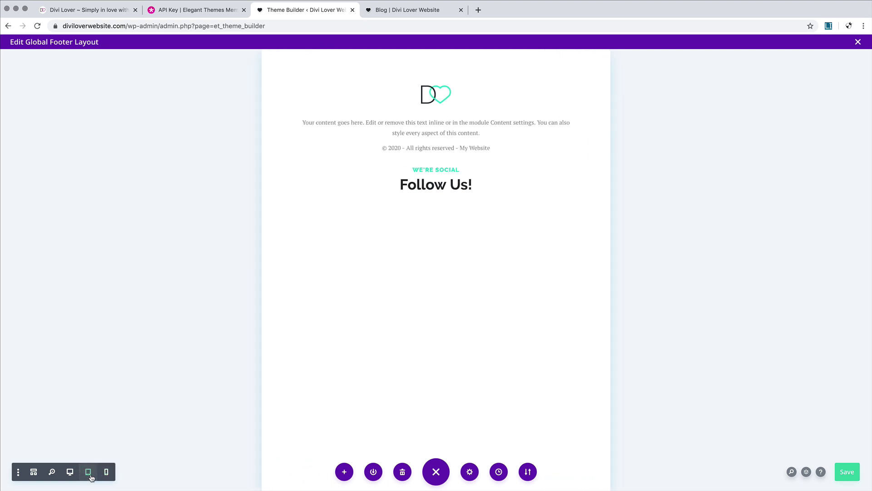
left_click(70, 473)
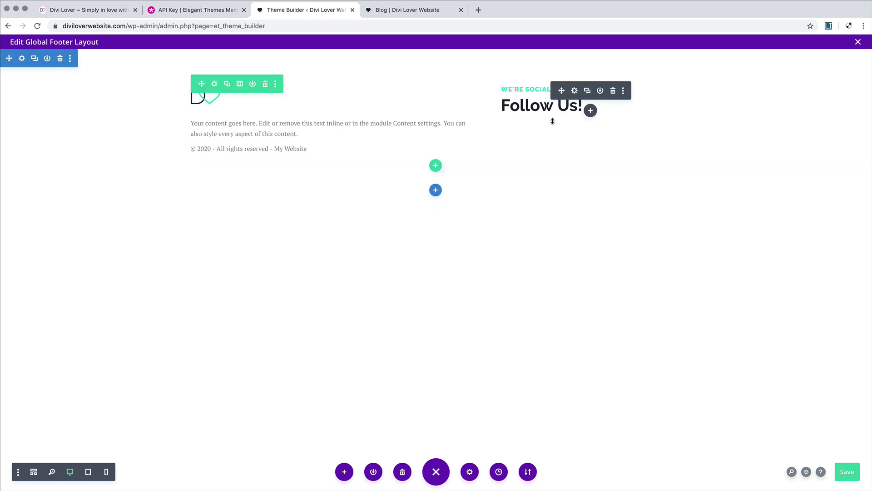
Step: Insert a Social Media Follow module in the right column by searching 'soc'
left_click(591, 111)
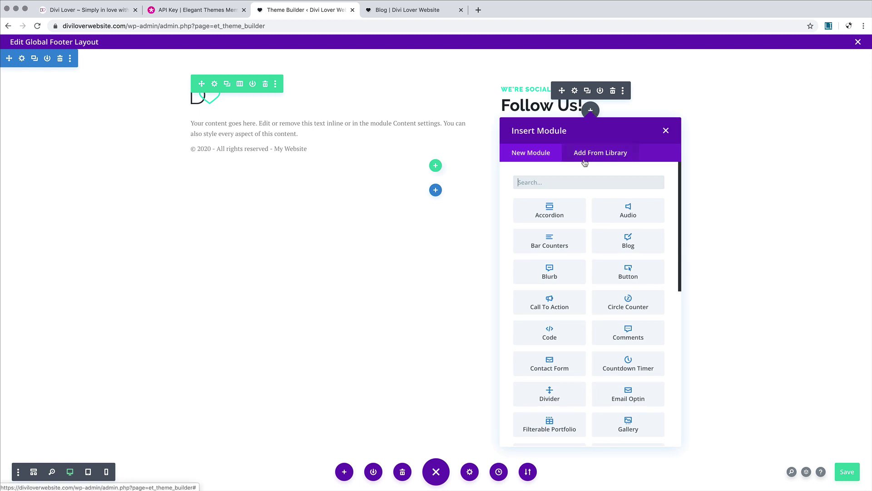
type("soc")
left_click(569, 212)
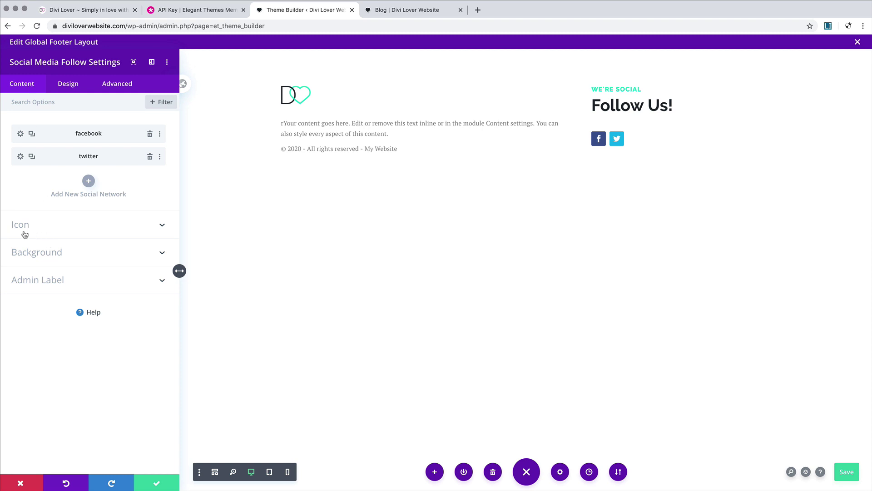
Step: Try adding follow buttons beside the social icons, then remove them again
left_click(136, 228)
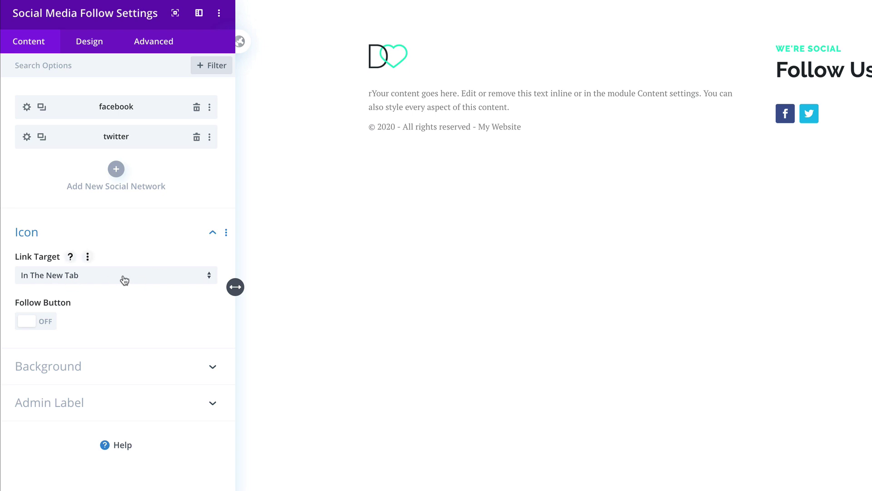
left_click(46, 322)
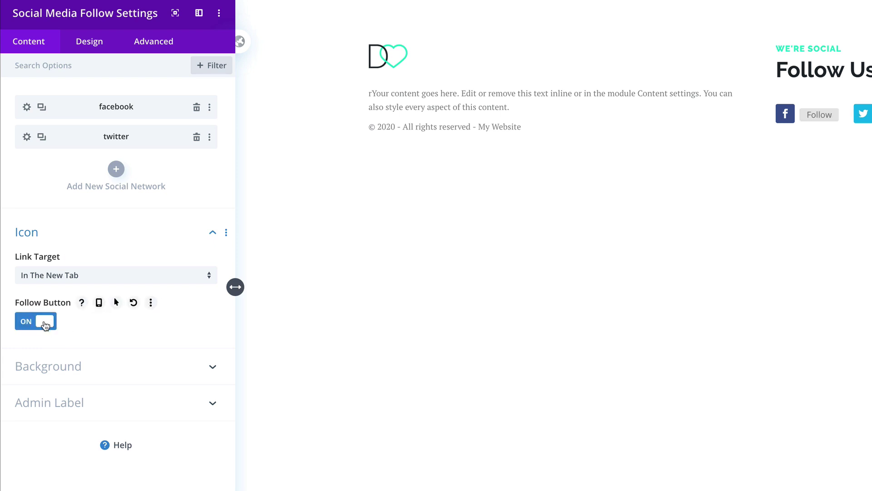
left_click(46, 323)
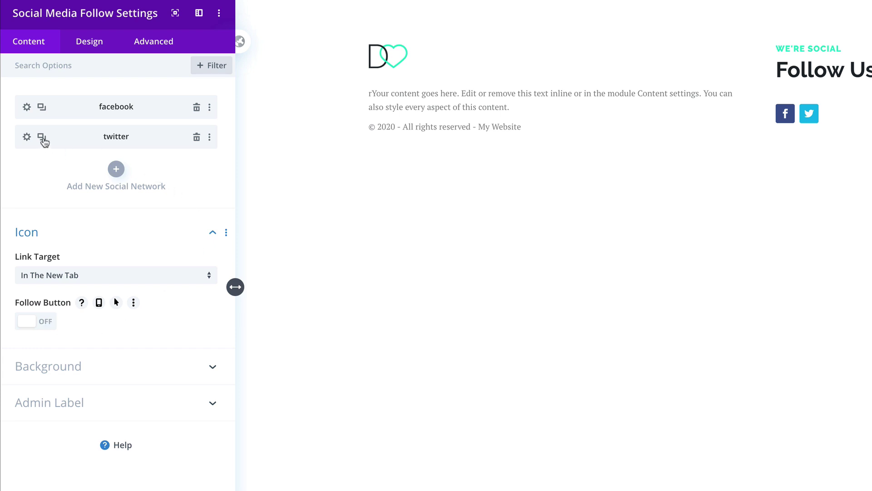
Step: Duplicate the Twitter entry and change the copy's network to Instagram
left_click(42, 137)
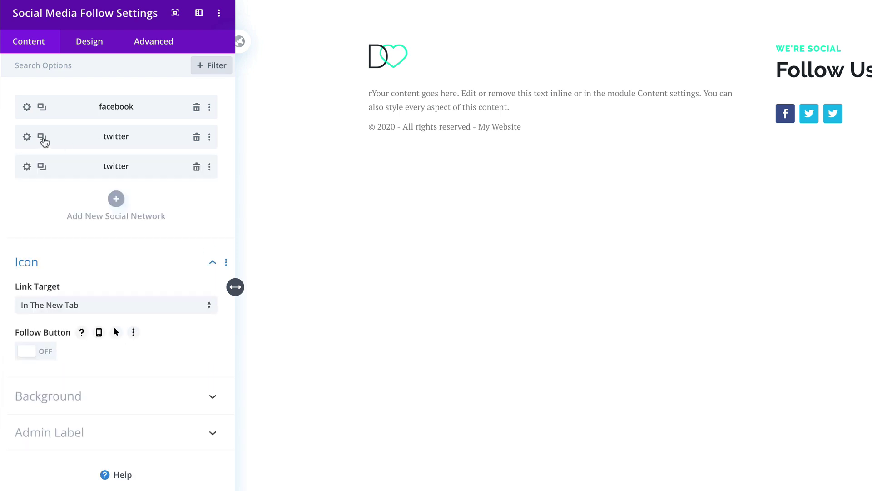
left_click(26, 167)
left_click(52, 146)
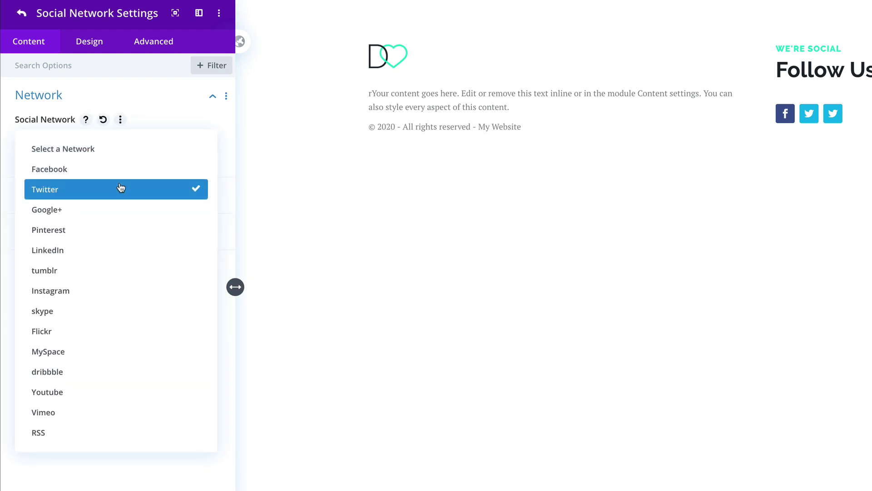
left_click(85, 292)
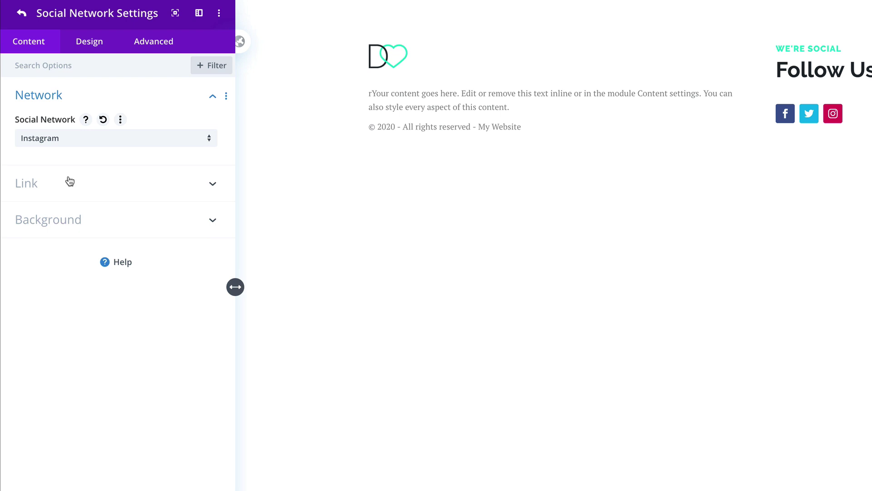
left_click(21, 13)
Step: Make the social icons white with a custom icon size of 14px
left_click(88, 49)
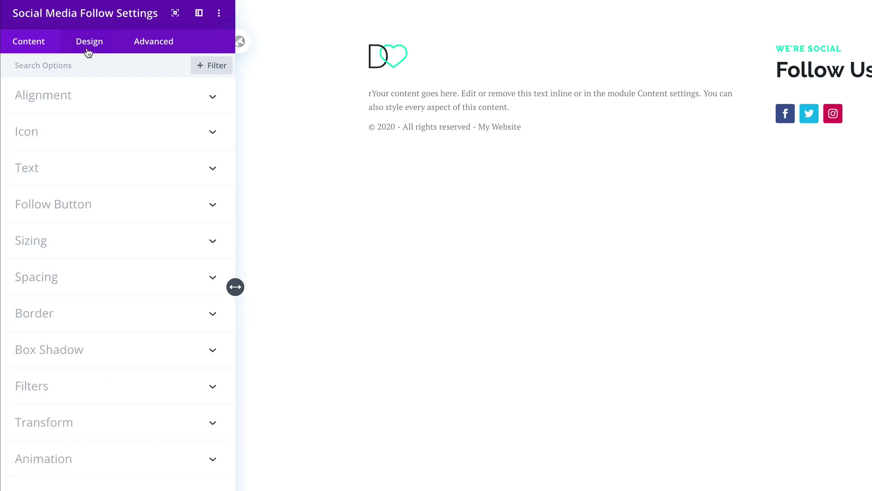
left_click(88, 132)
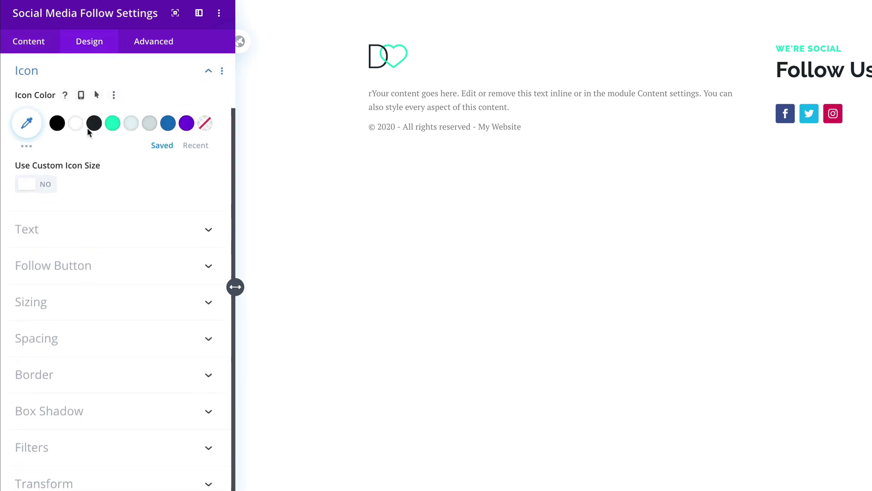
left_click(78, 126)
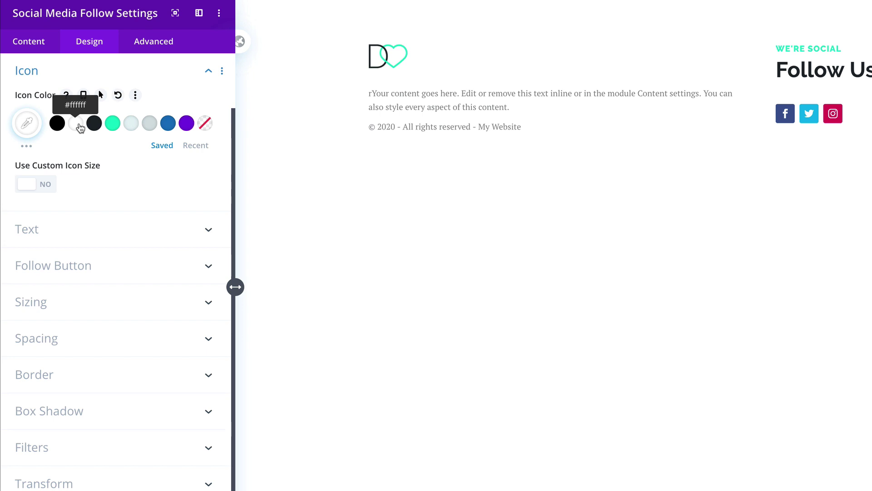
left_click(29, 186)
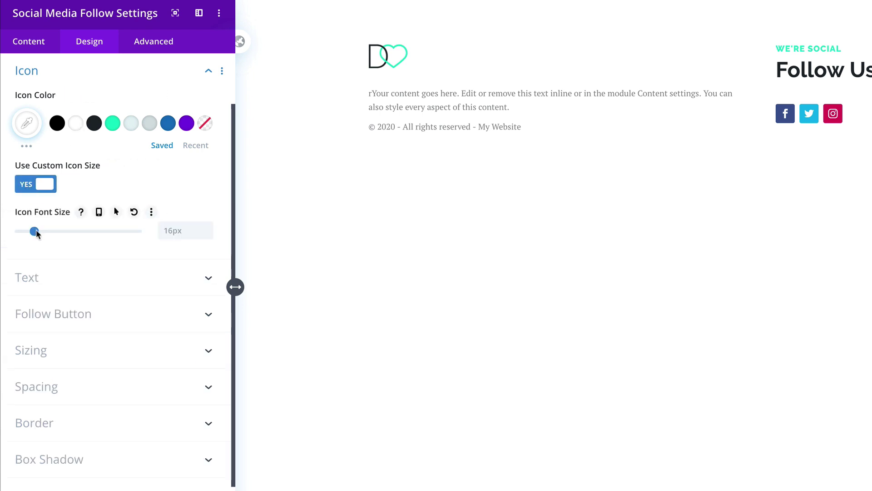
left_click(36, 232)
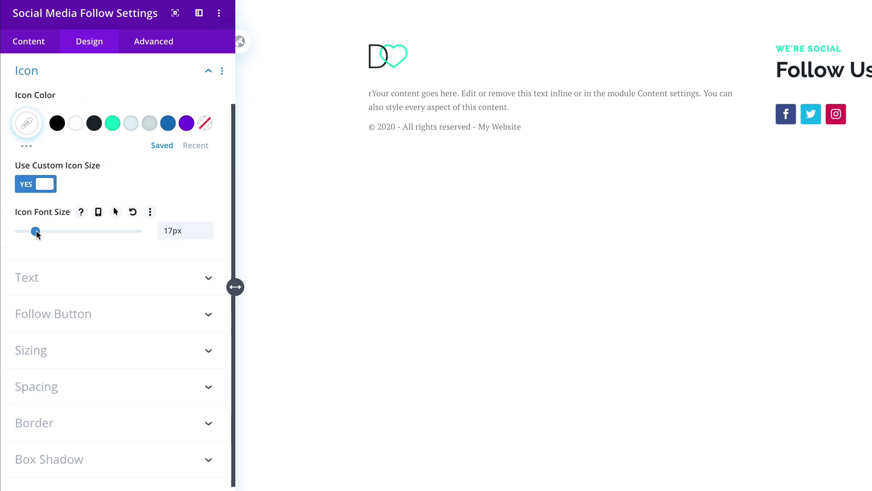
left_click(35, 232)
left_click(35, 232)
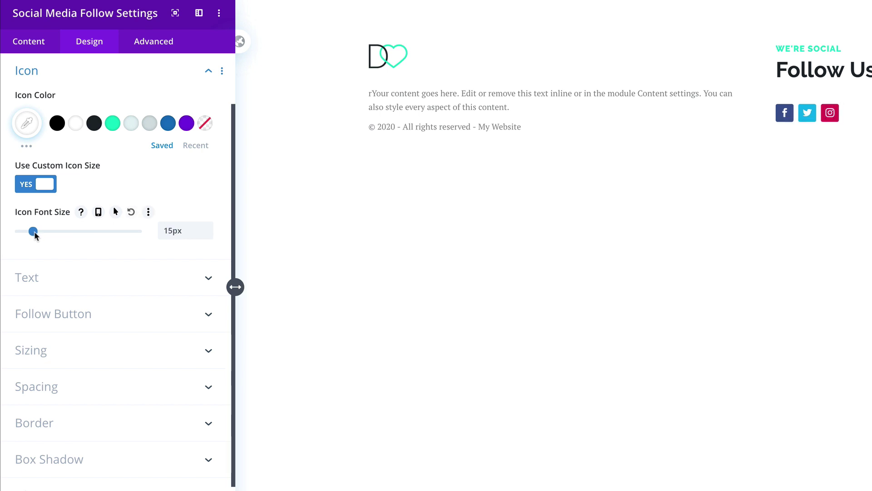
key("Left")
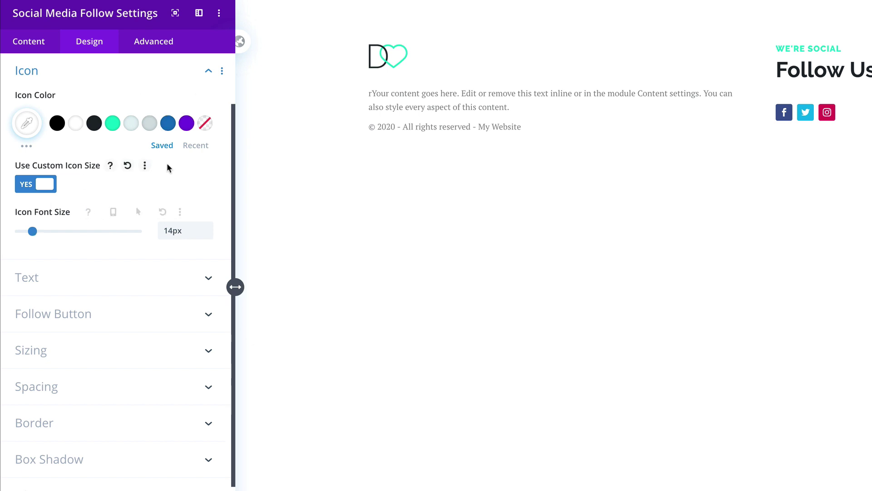
scroll(167, 165, "up", 1)
scroll(168, 163, "up", 3)
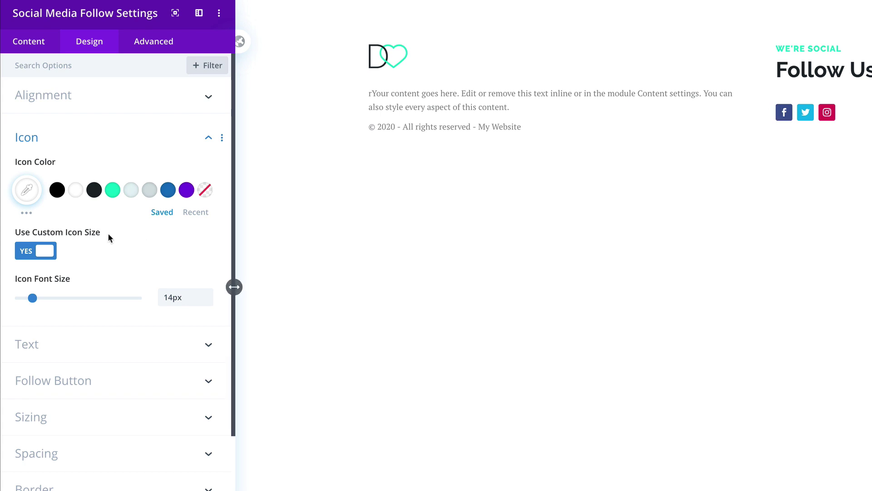
left_click(182, 143)
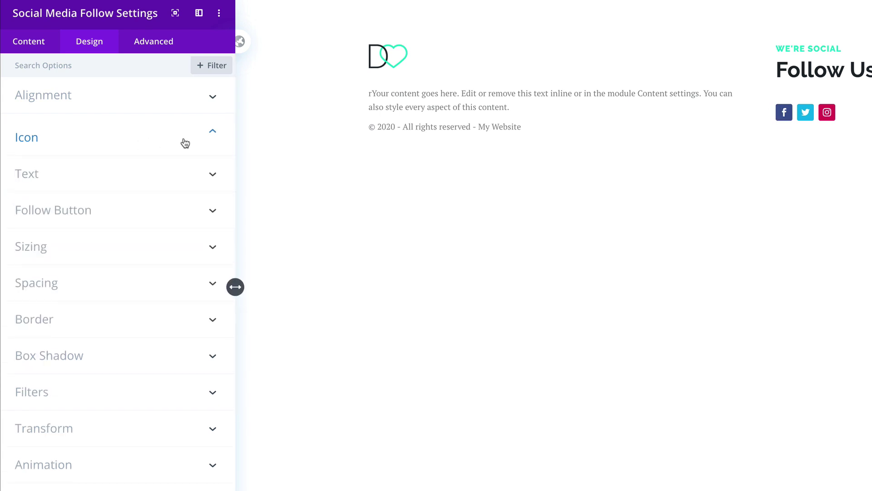
Step: Give the Facebook icon 10px padding on all four sides
left_click(47, 52)
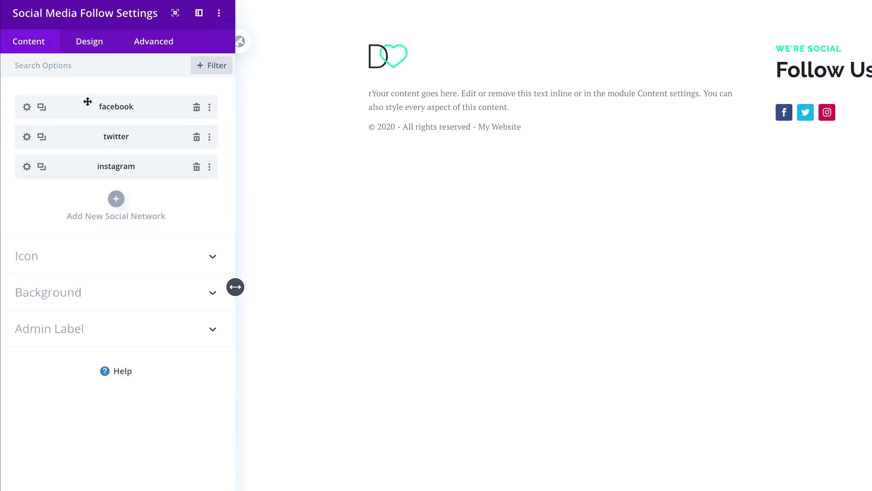
left_click(27, 107)
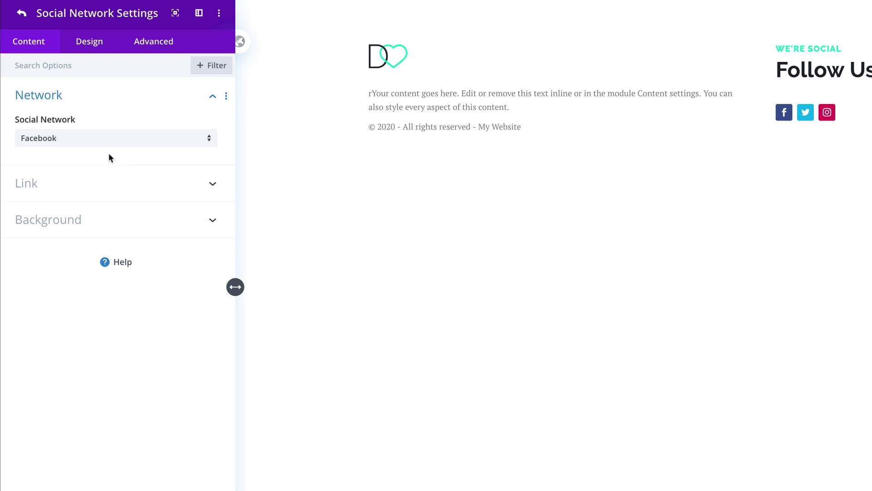
left_click(93, 46)
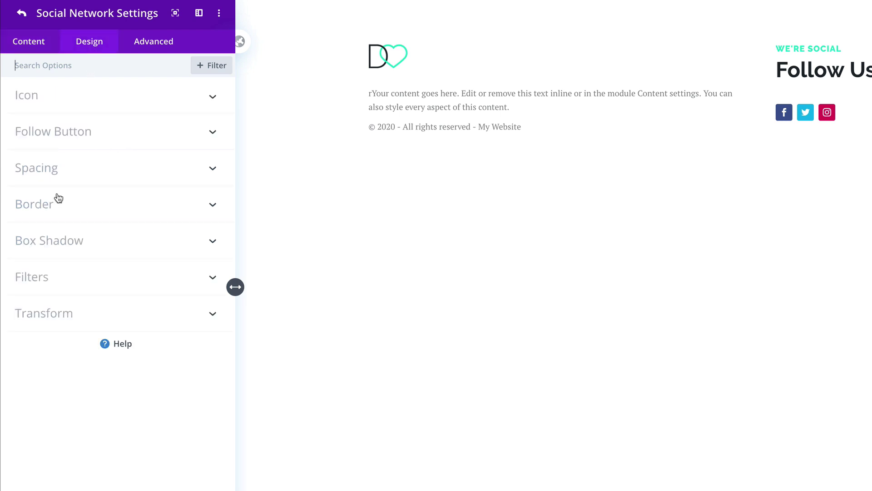
left_click(55, 171)
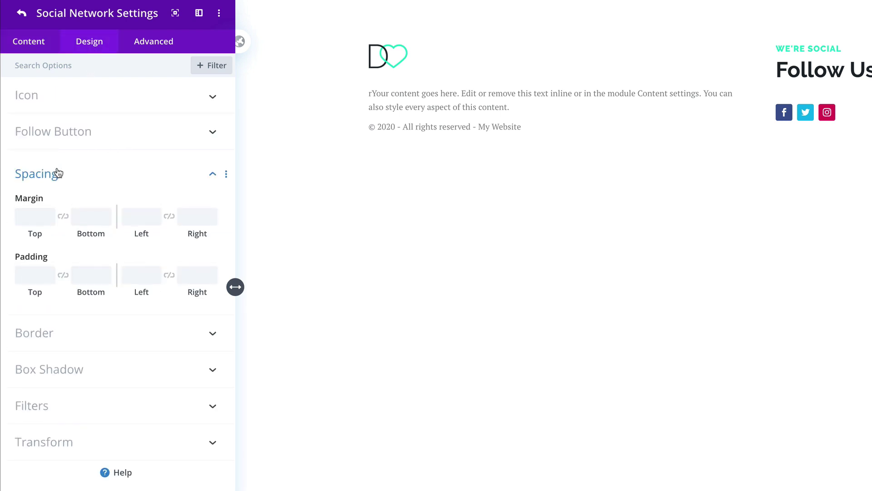
left_click(32, 273)
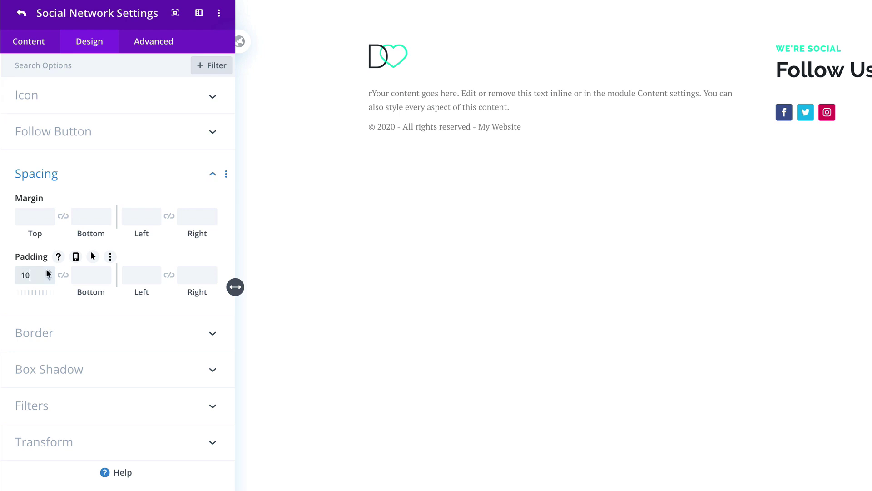
left_click(63, 274)
left_click(133, 273)
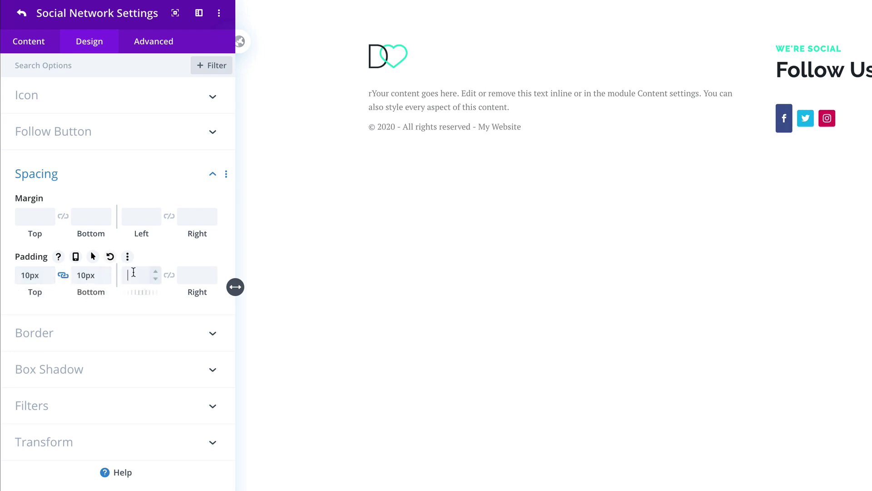
type("10")
left_click(170, 275)
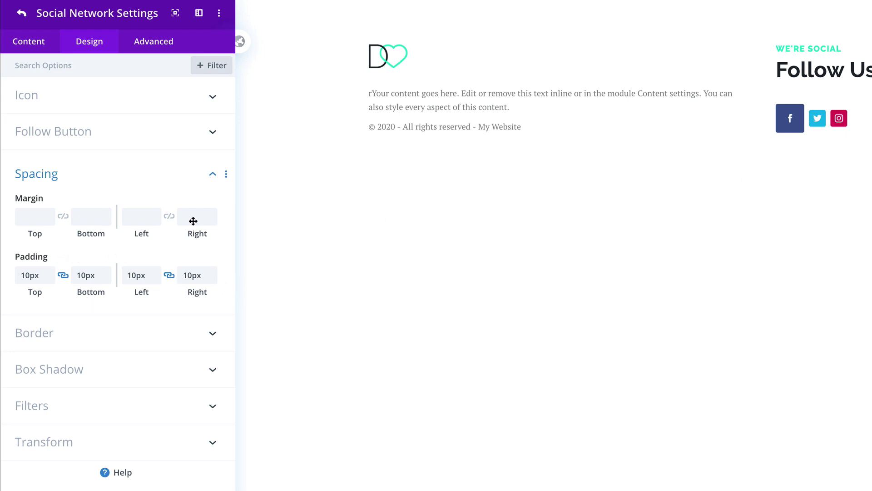
Step: Round the Facebook icon's corners to 30px so it renders as a circle
left_click(76, 332)
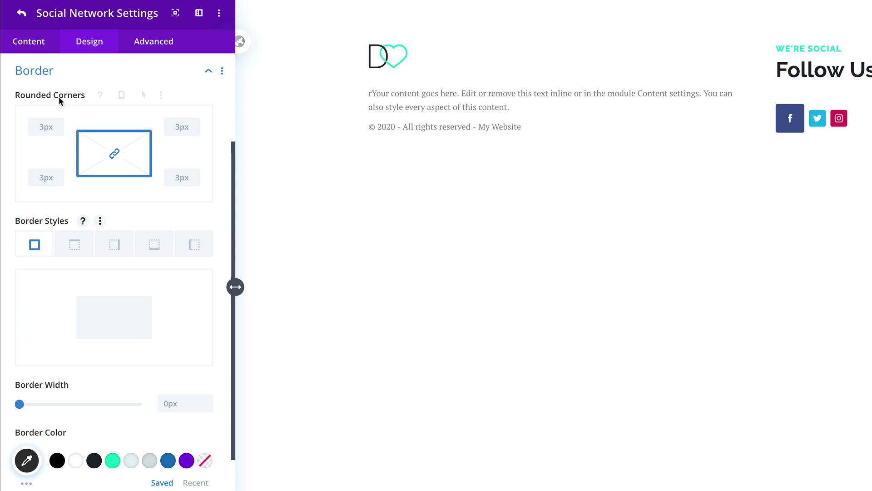
double_click(44, 128)
type("30")
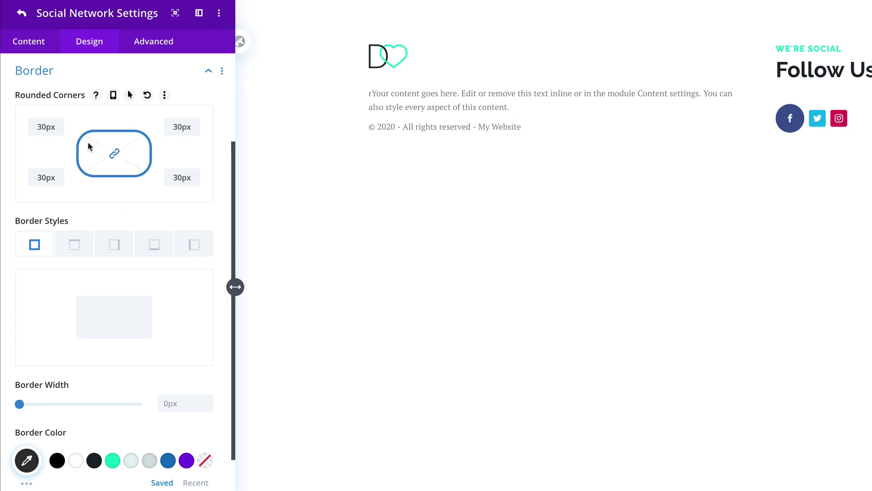
scroll(88, 203, "up", 3)
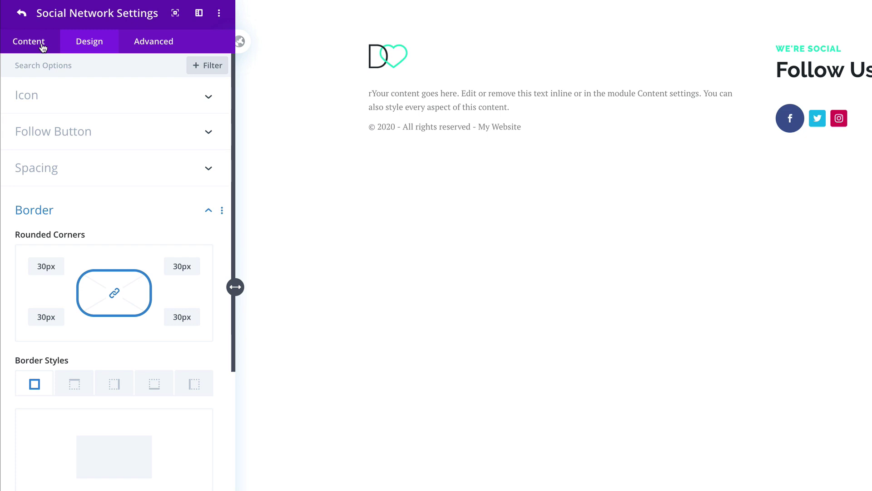
Step: Give the Facebook icon a dark #1e272d background, turning mint #00d8c6 on hover
left_click(42, 46)
left_click(123, 171)
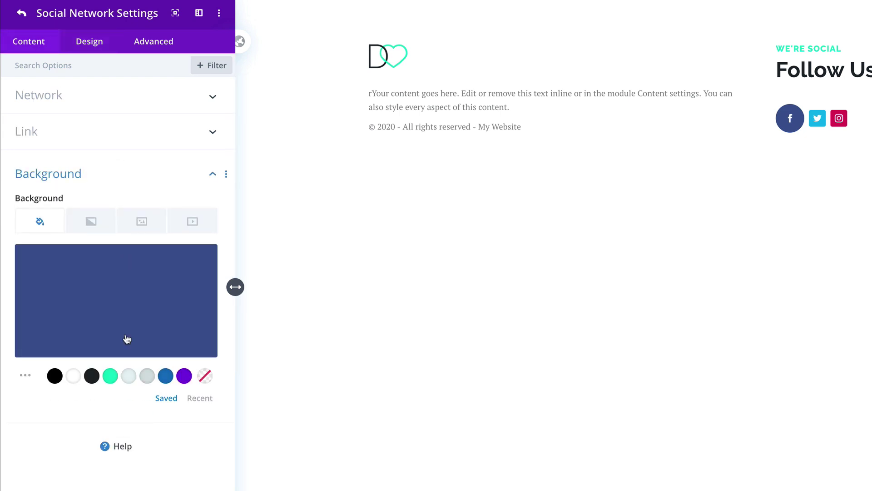
left_click(95, 380)
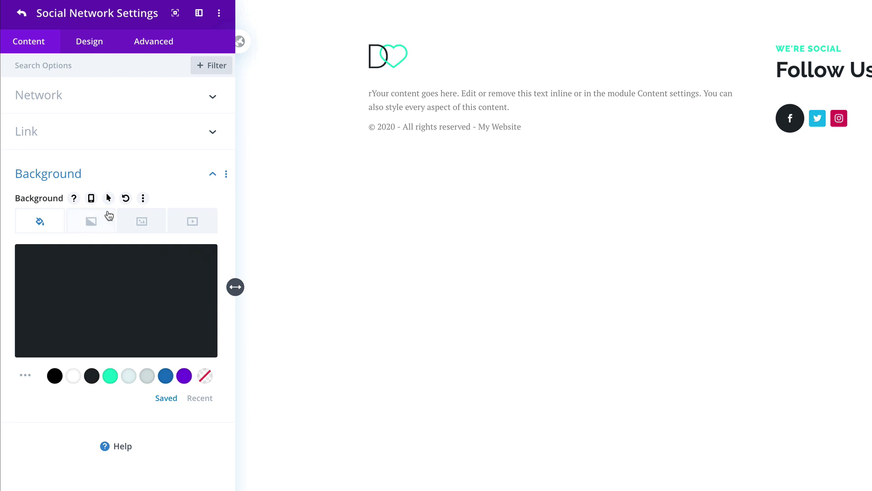
left_click(111, 199)
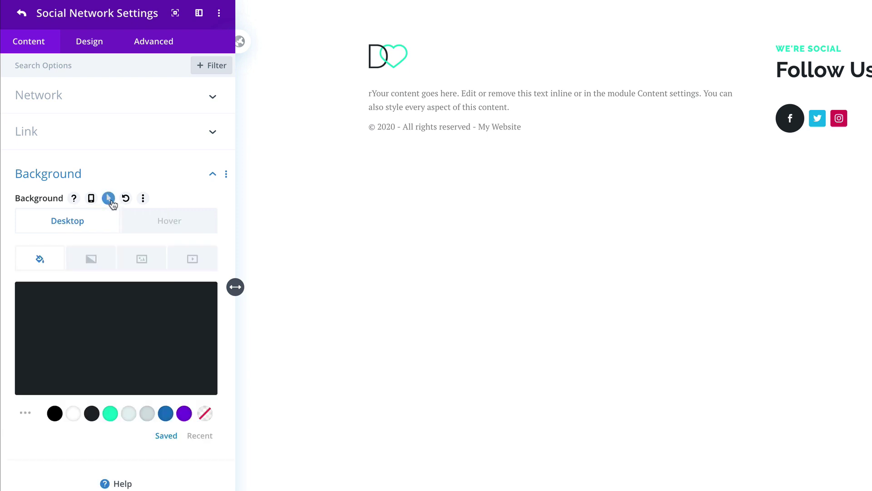
left_click(188, 227)
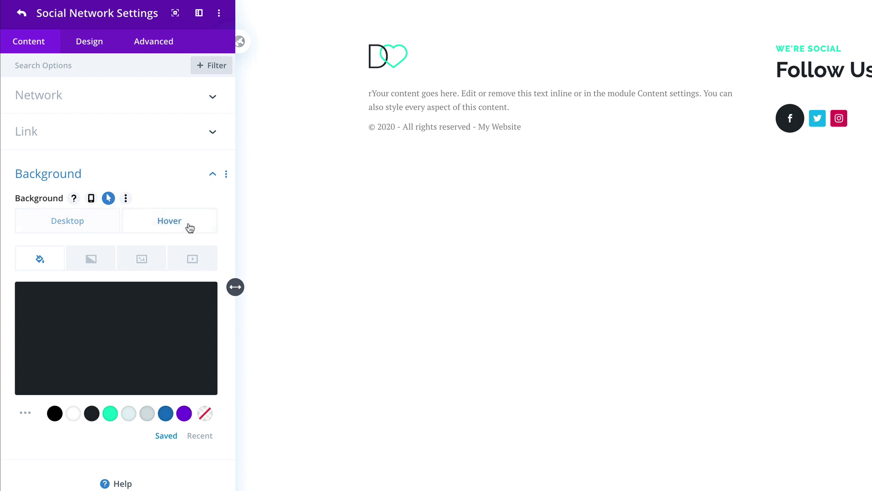
left_click(110, 414)
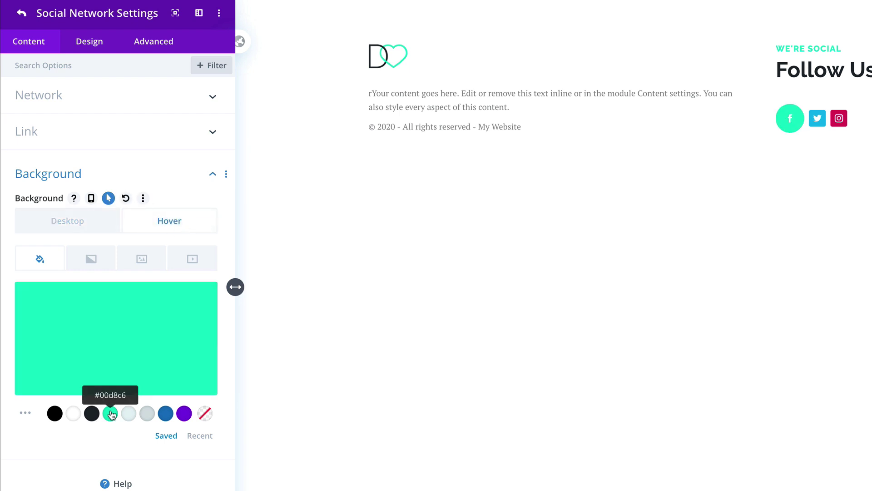
Step: Copy the Facebook item's styles and paste them onto the Twitter and Instagram items
left_click(23, 15)
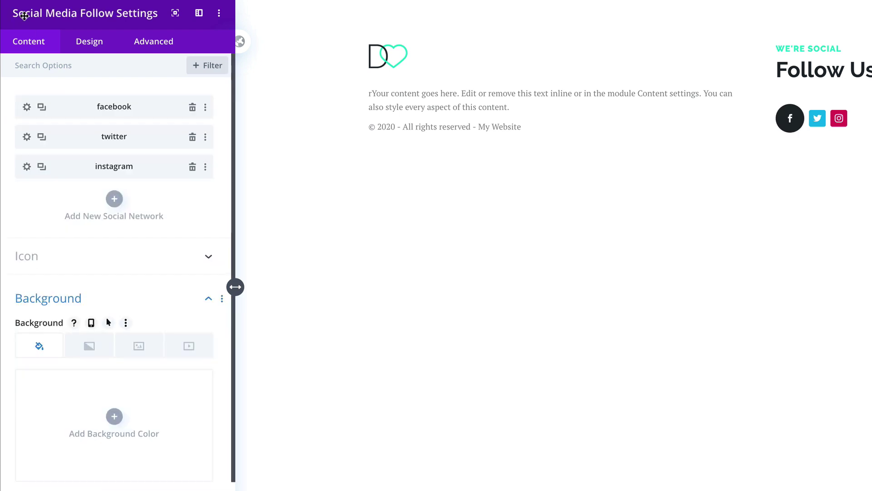
right_click(75, 110)
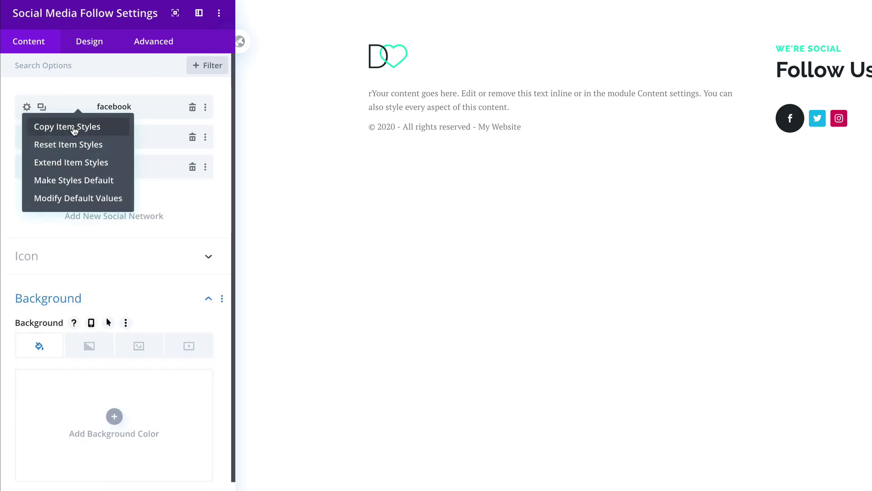
left_click(83, 129)
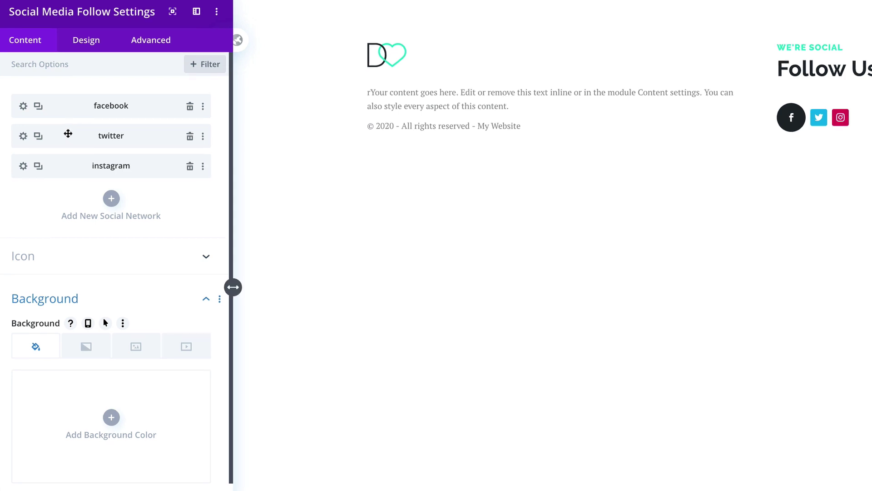
right_click(69, 135)
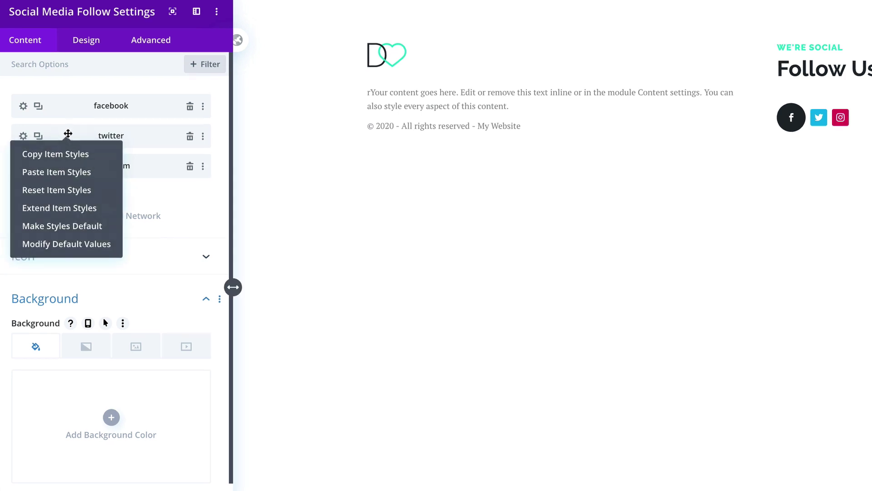
left_click(56, 173)
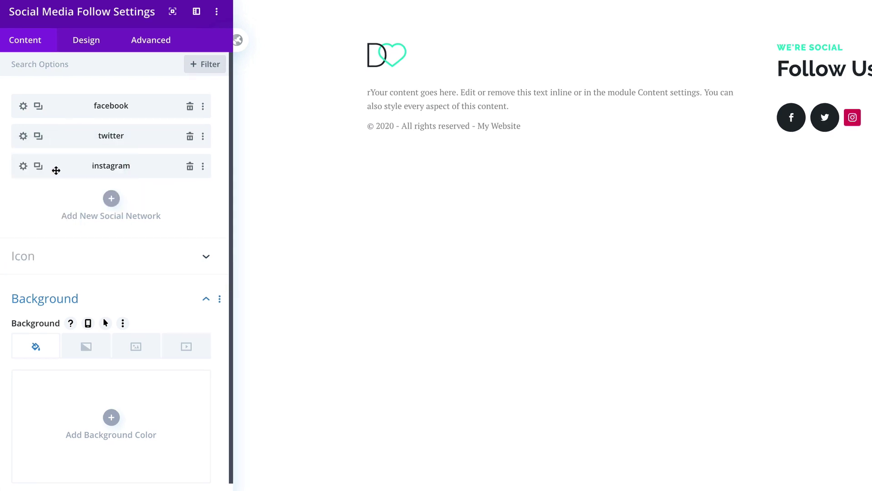
right_click(63, 165)
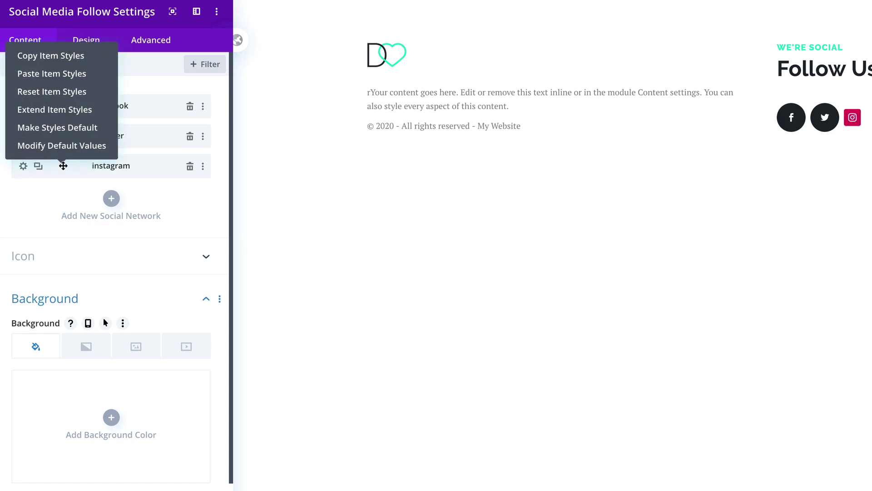
left_click(46, 73)
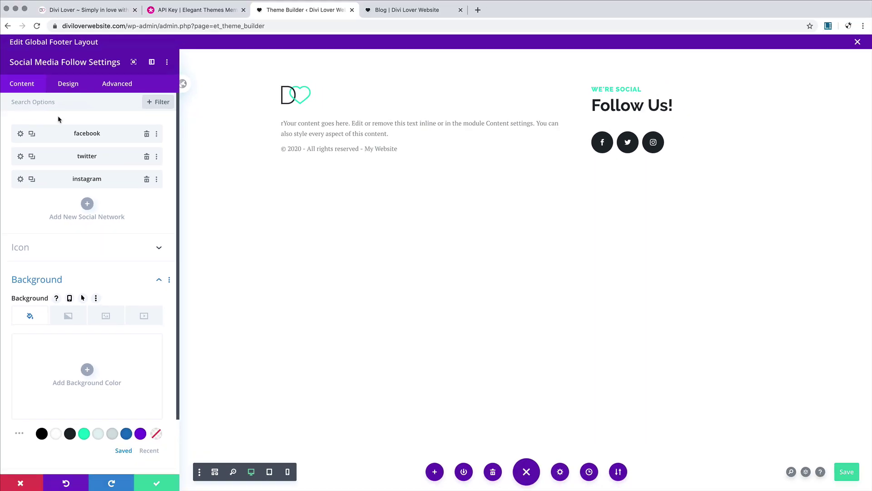
Step: Centre the social icons on tablet and phone, then save the footer layout
left_click(68, 84)
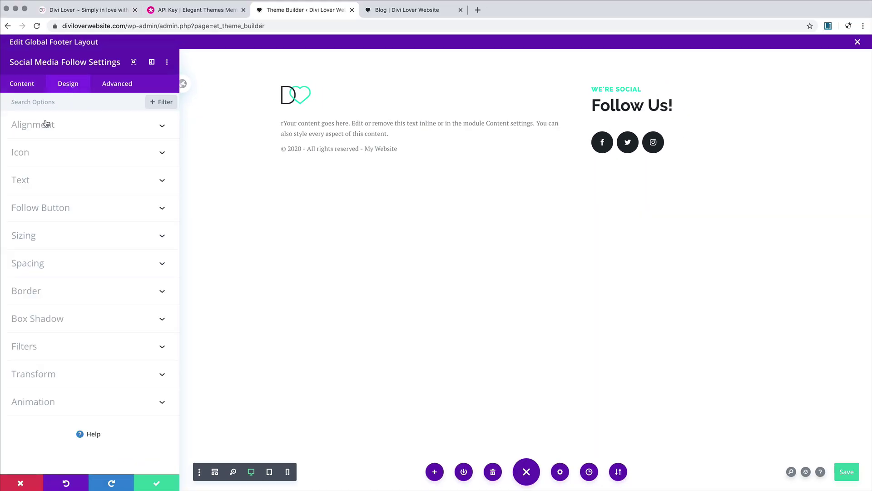
left_click(80, 127)
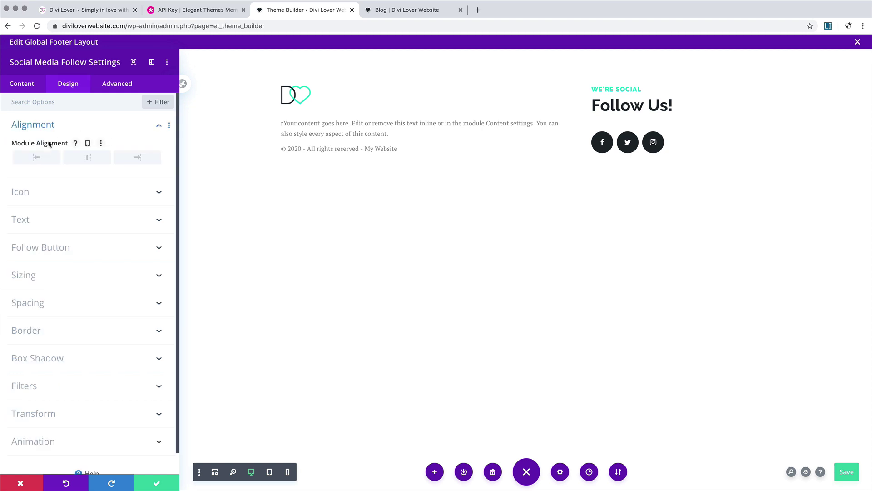
left_click(89, 143)
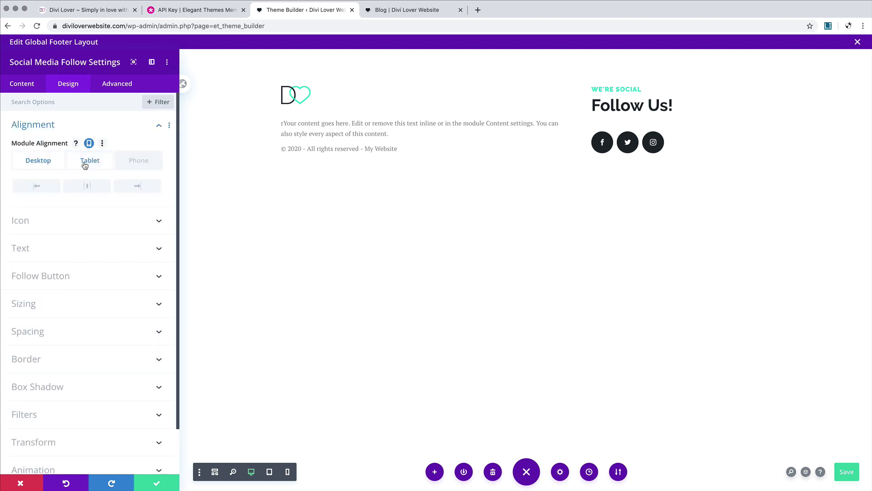
left_click(86, 162)
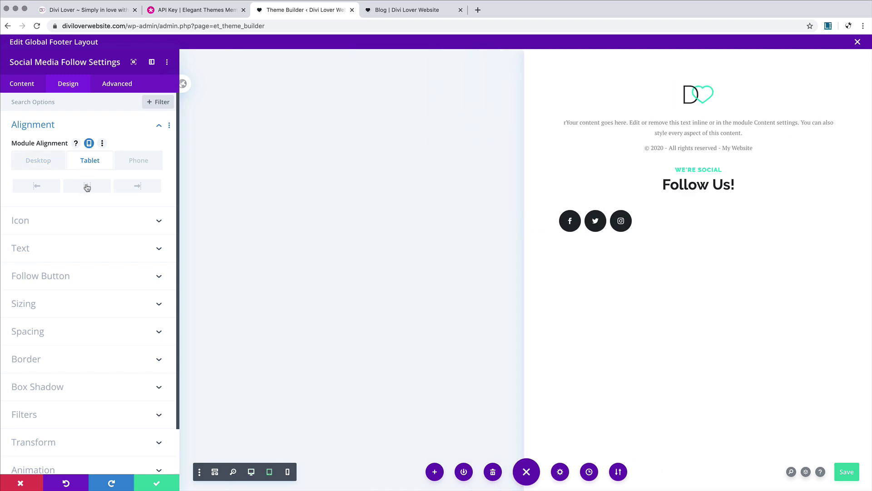
left_click(87, 186)
left_click(140, 161)
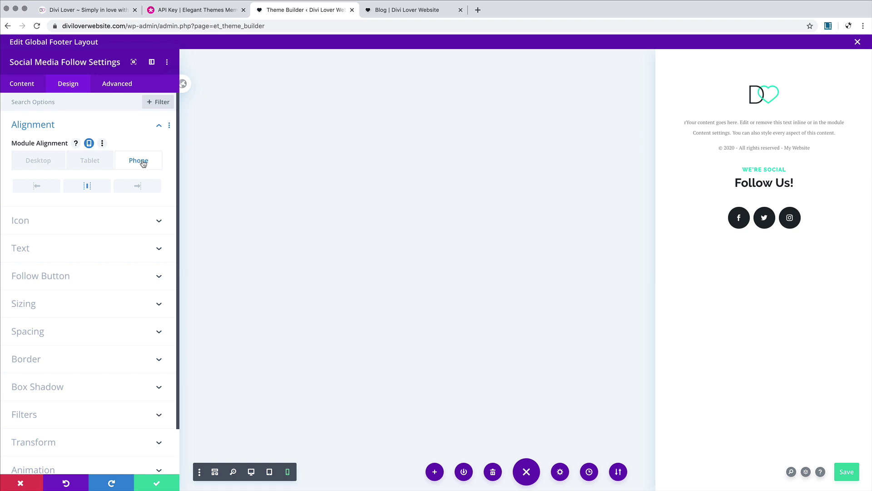
left_click(848, 472)
Step: Close the layout editor, save the Theme Builder changes, and reload the blog page to view the footer
left_click(857, 42)
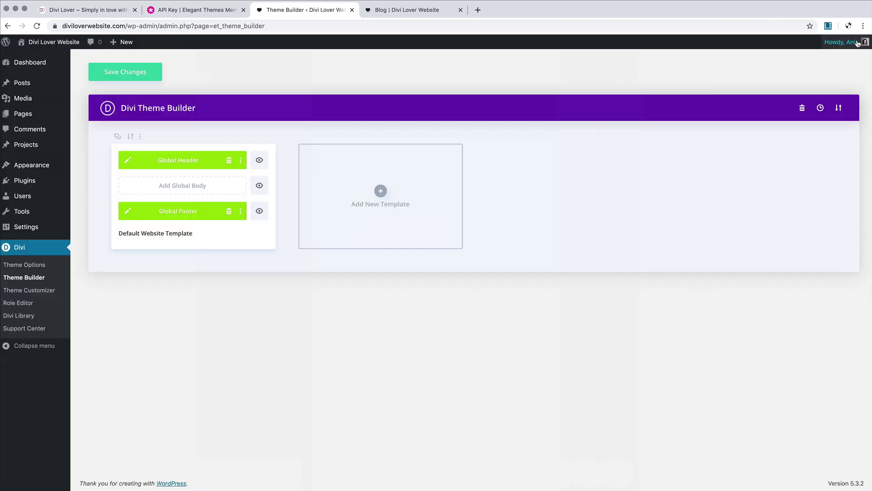
left_click(146, 80)
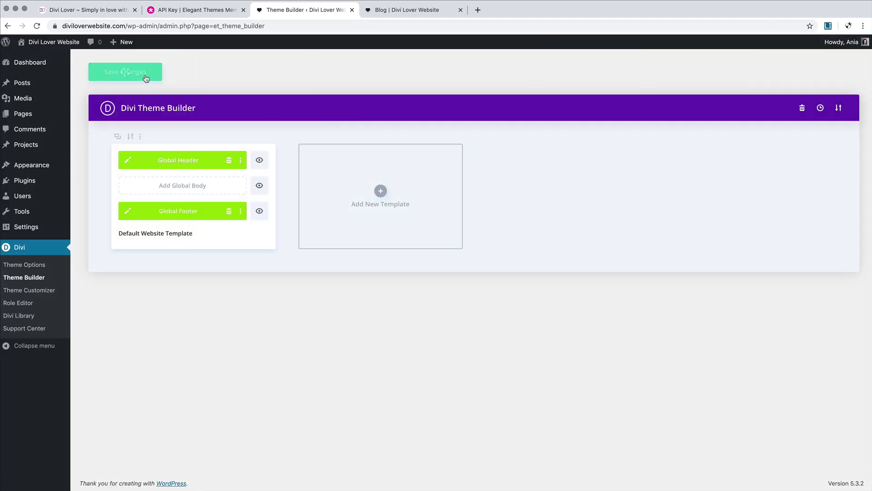
left_click(409, 10)
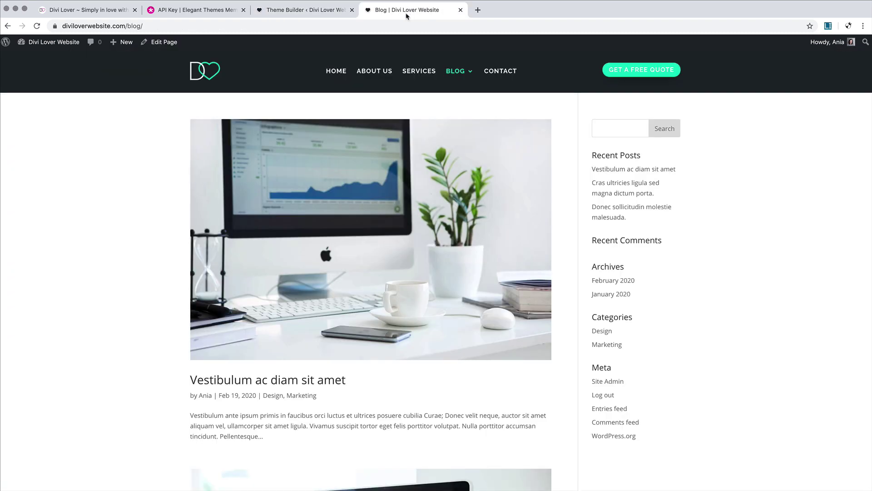
left_click(38, 26)
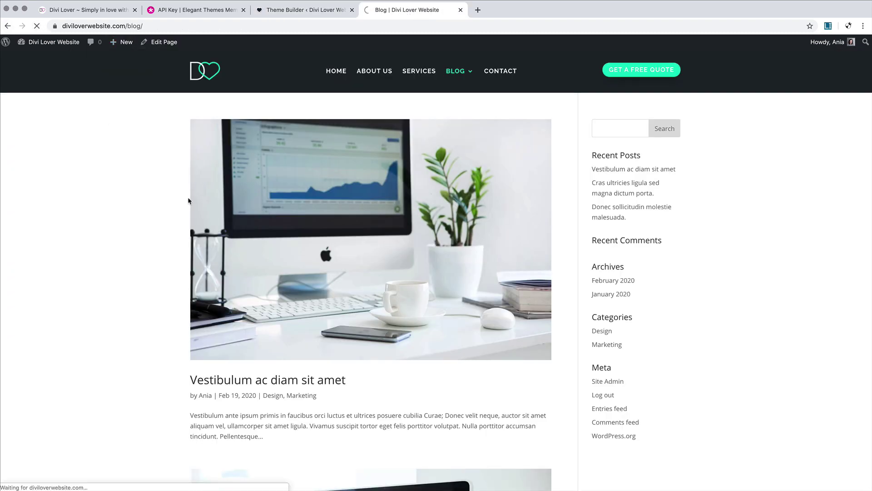
scroll(188, 201, "down", 18)
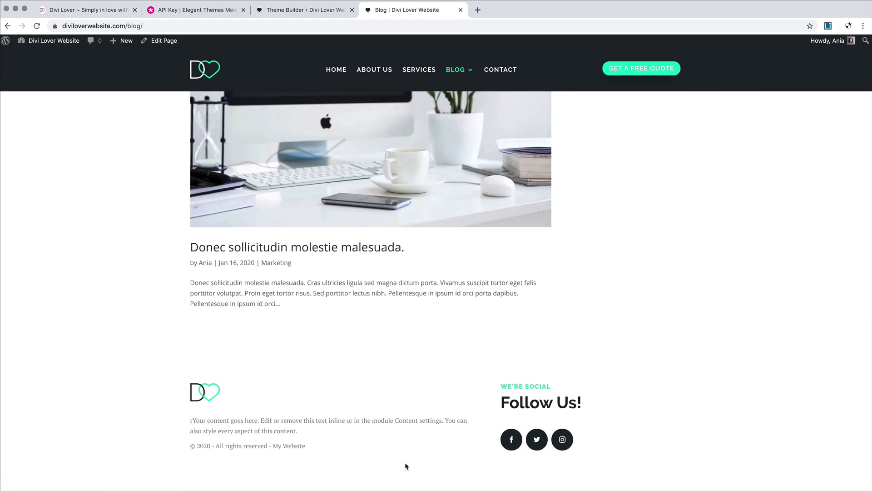
Step: Inspect the page and narrow the responsive preview to 911px, then phone width
right_click(658, 385)
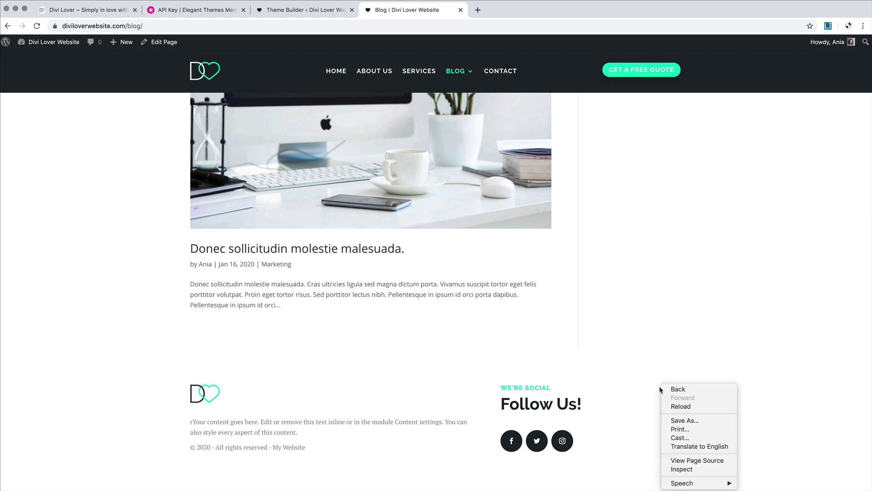
left_click(693, 473)
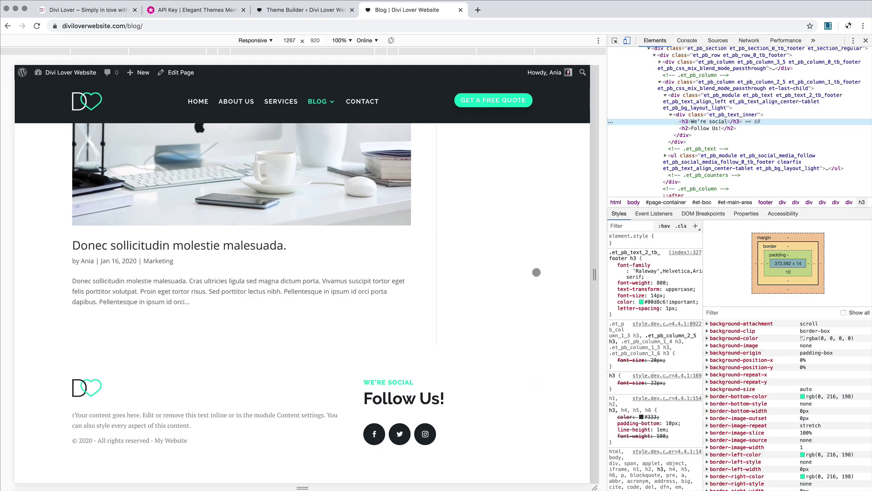
left_click_drag(595, 274, 513, 274)
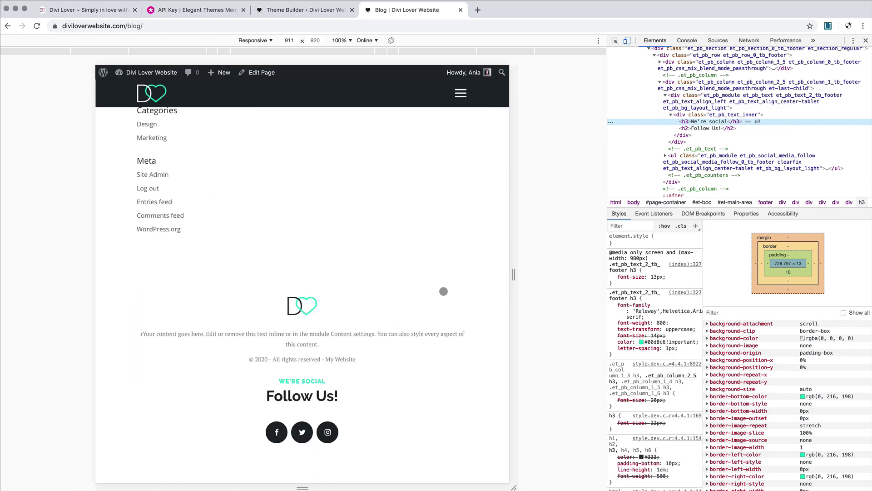
left_click_drag(512, 276, 412, 274)
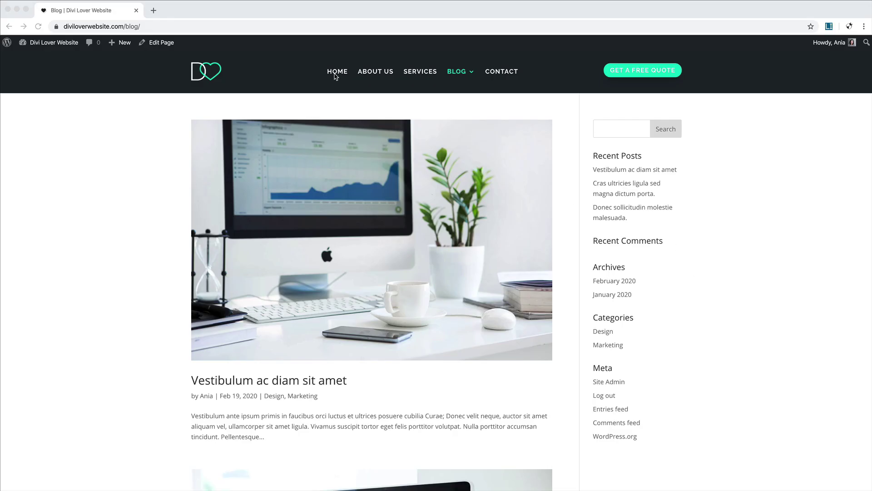
Step: Go to the HOME page and enable the Visual Builder on it
left_click(337, 75)
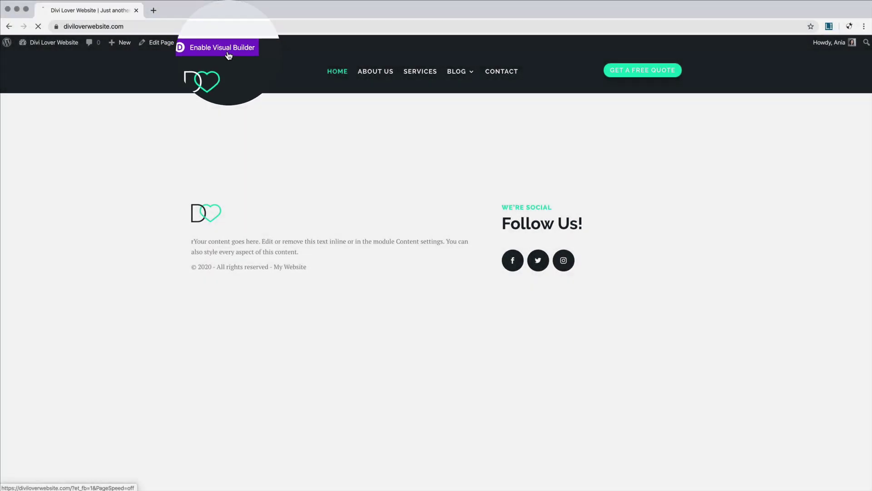
left_click(205, 43)
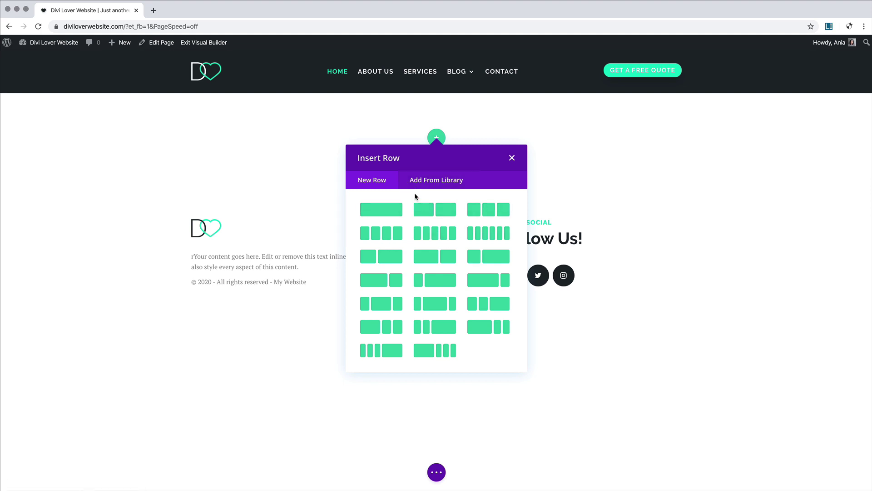
Step: Insert a new Fullwidth section on the home page after backing out of a specialty section attempt
left_click(512, 158)
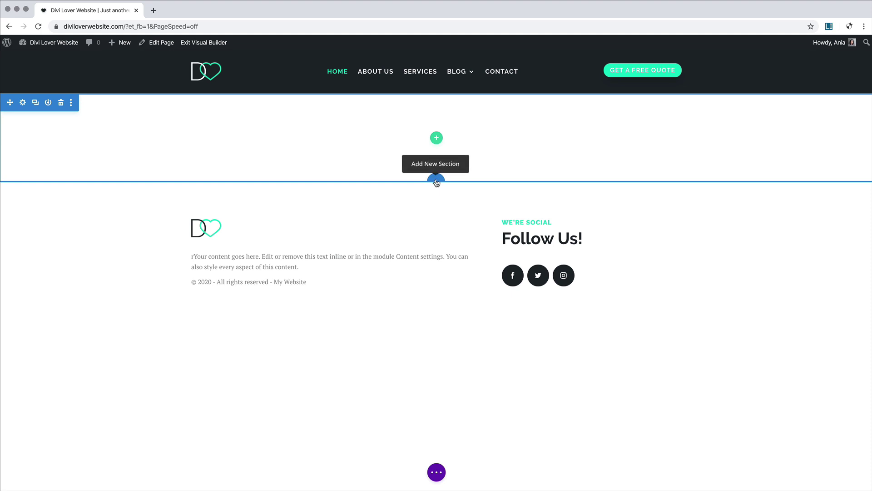
left_click(436, 182)
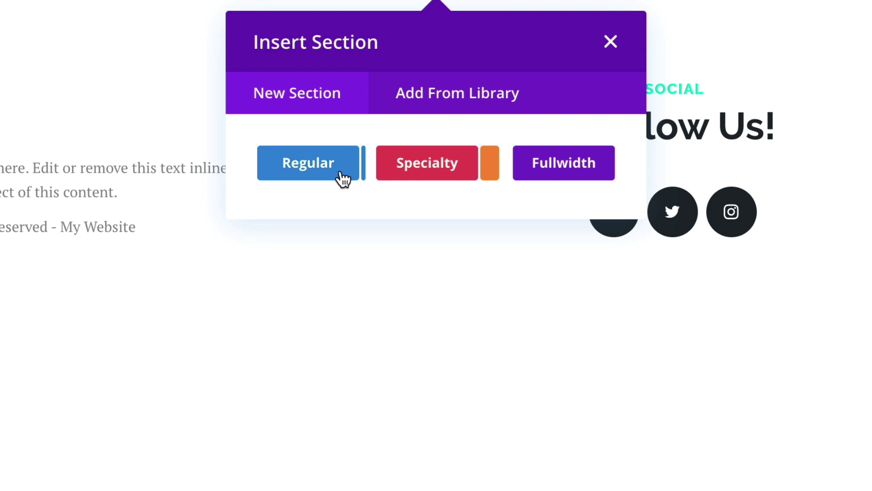
left_click(439, 174)
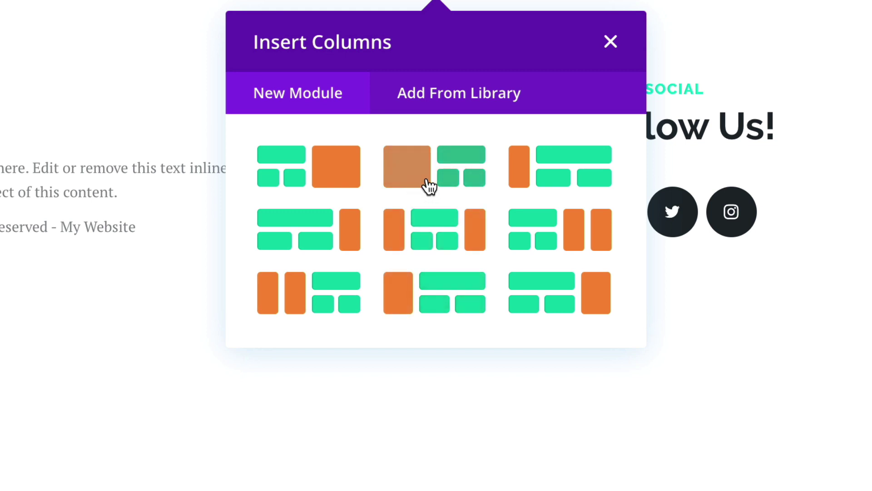
left_click(610, 42)
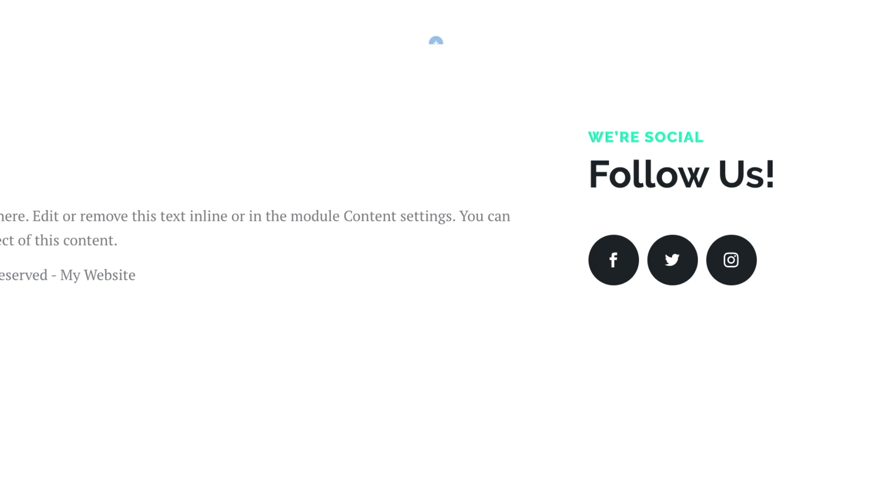
left_click(437, 44)
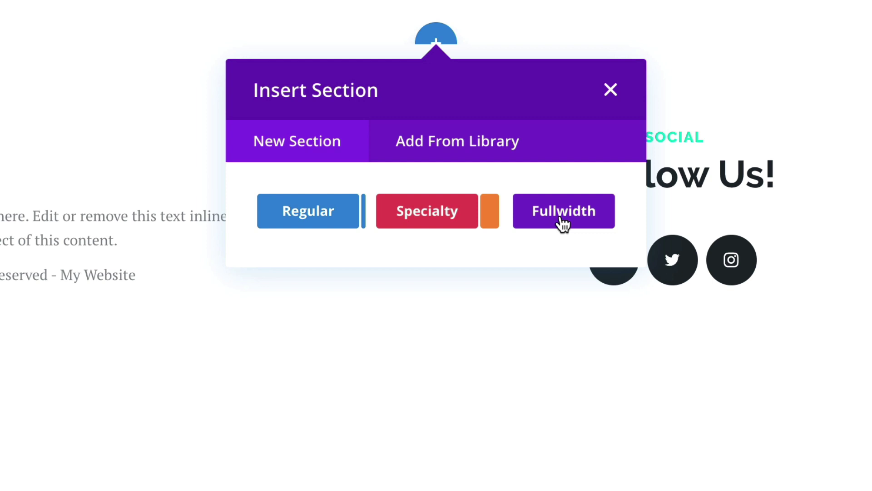
left_click(565, 218)
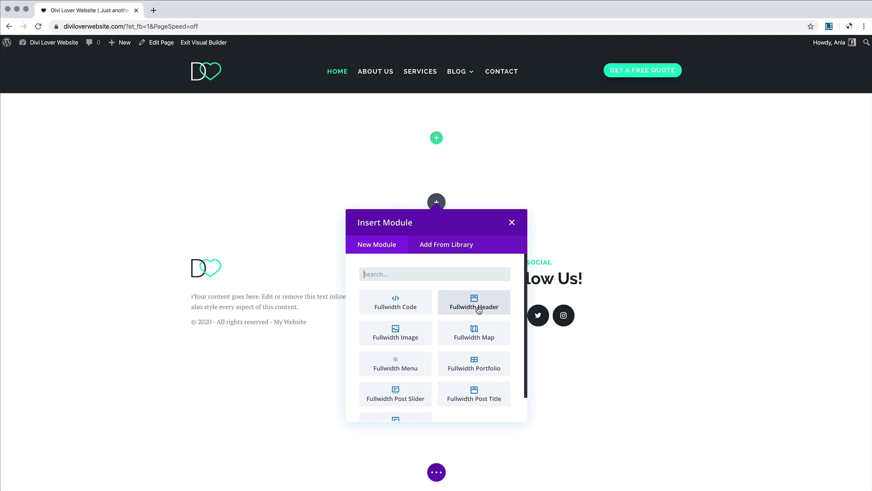
Step: Add a Fullwidth Header module and delete the empty section above it
left_click(479, 308)
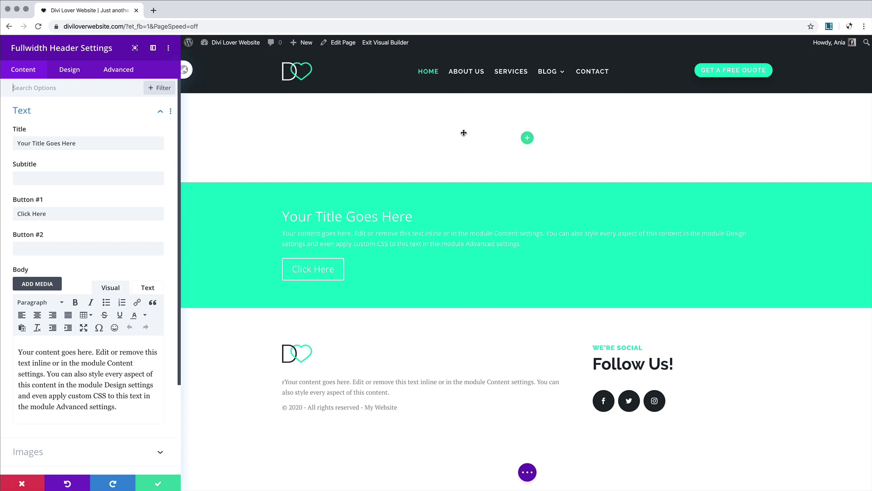
left_click(22, 483)
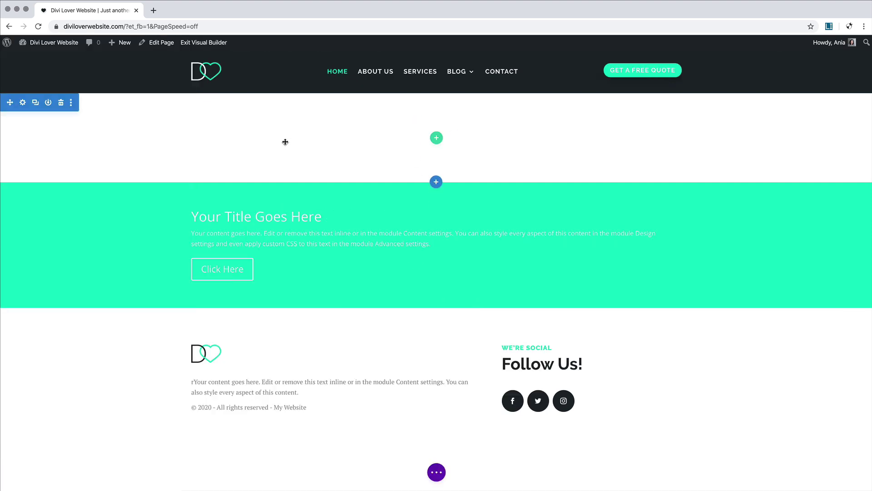
left_click(61, 103)
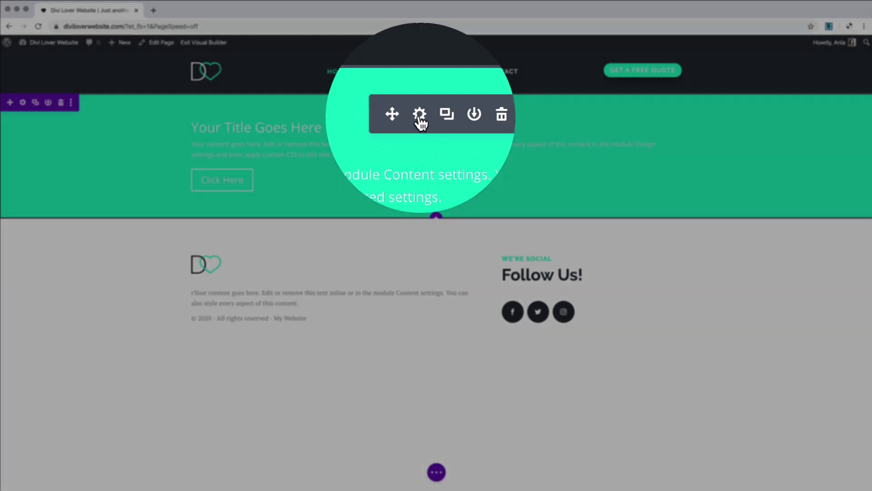
Step: Replace the header's green background colour with the StockSnap desk-and-monitor photo
left_click(419, 117)
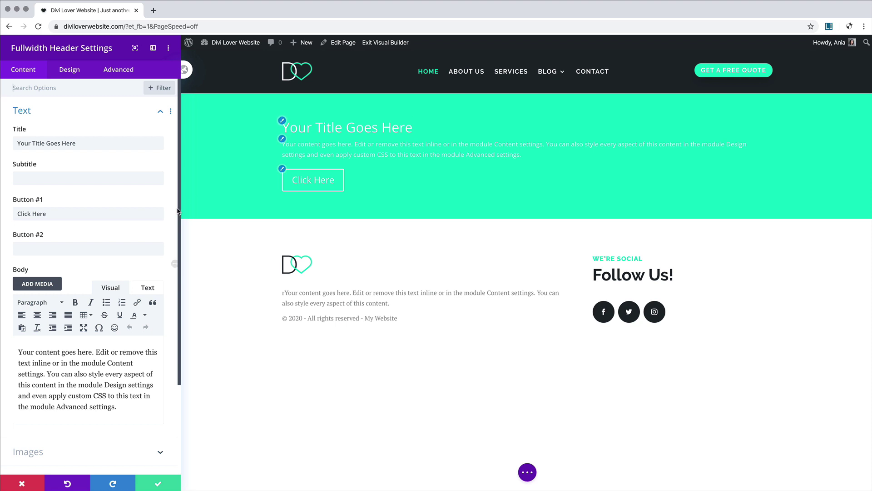
scroll(77, 304, "down", 5)
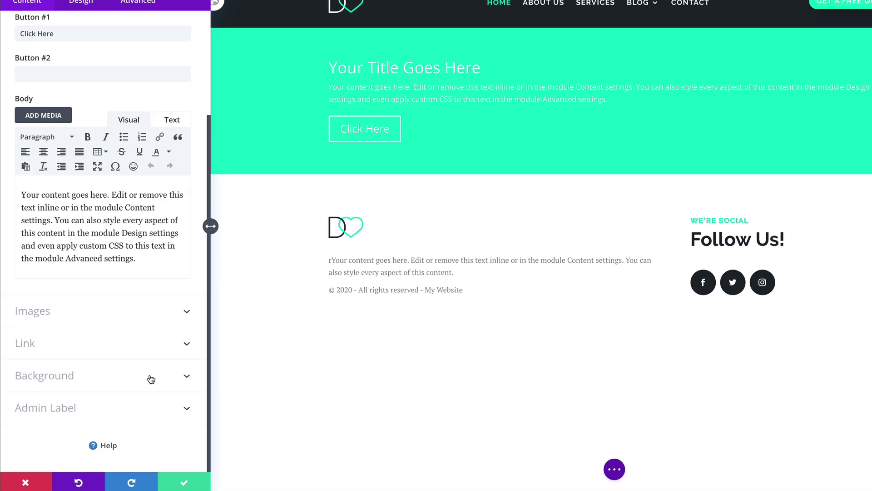
left_click(123, 393)
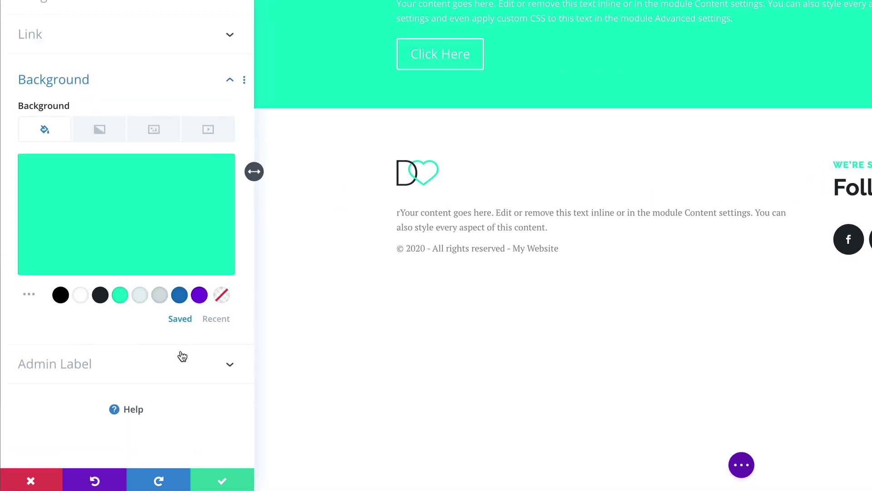
mouse_move(177, 211)
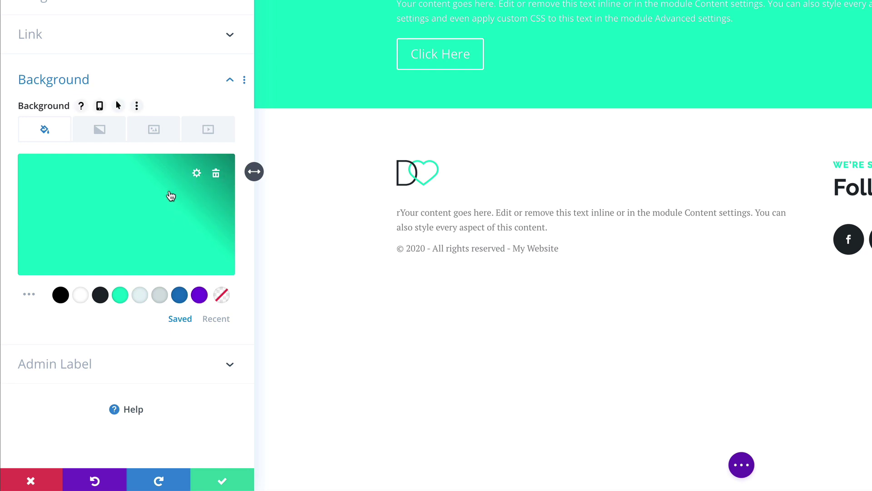
left_click(217, 176)
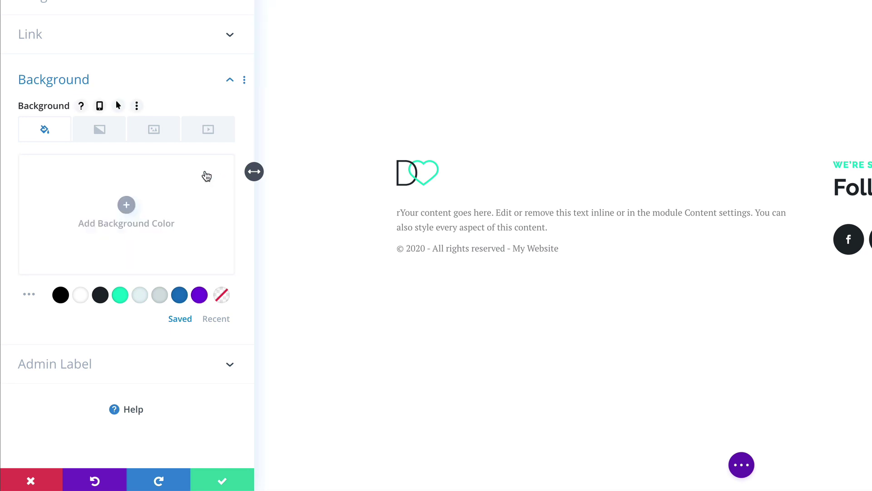
left_click(154, 132)
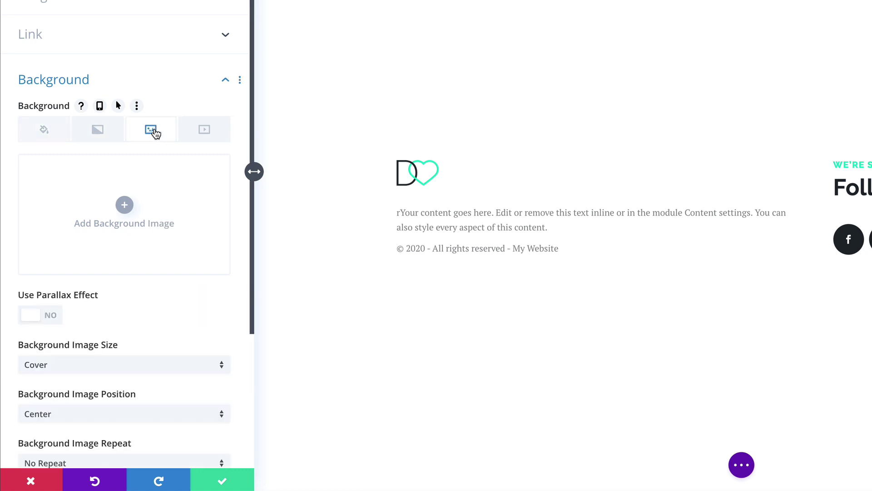
left_click(124, 206)
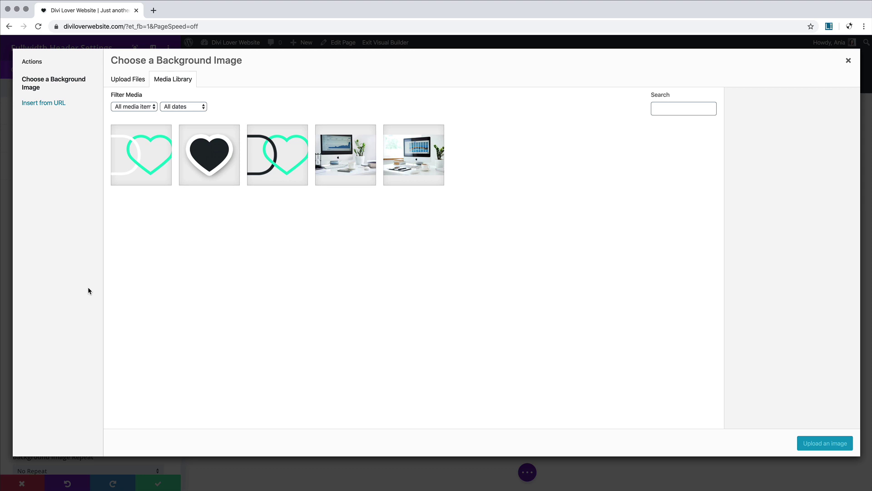
left_click(345, 152)
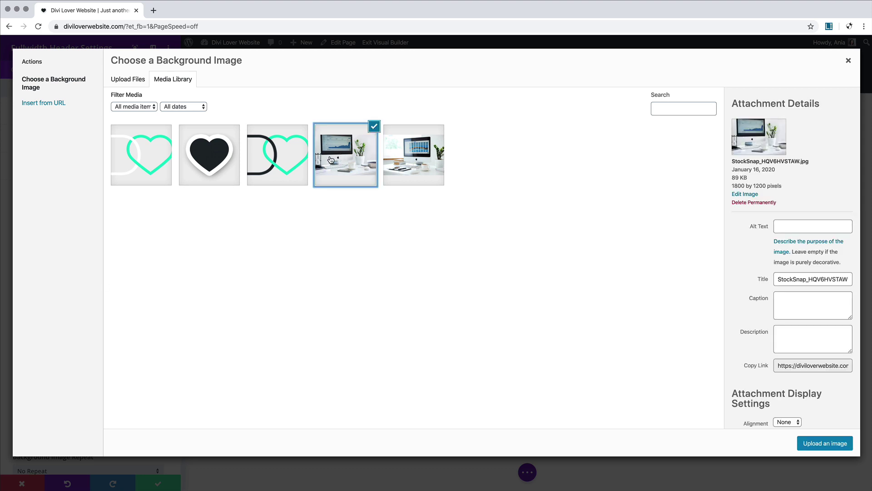
left_click(826, 442)
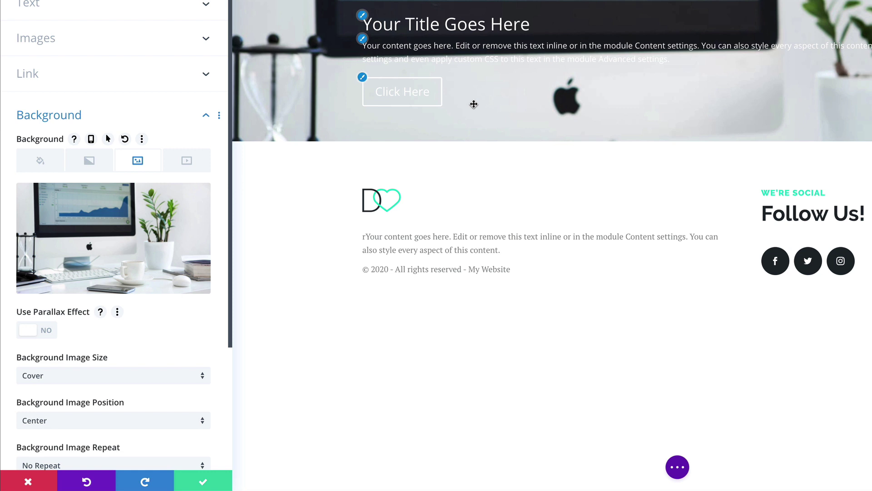
Step: Add a blue-to-green gradient placed above the background image, blue start at 0.82 opacity
left_click(88, 167)
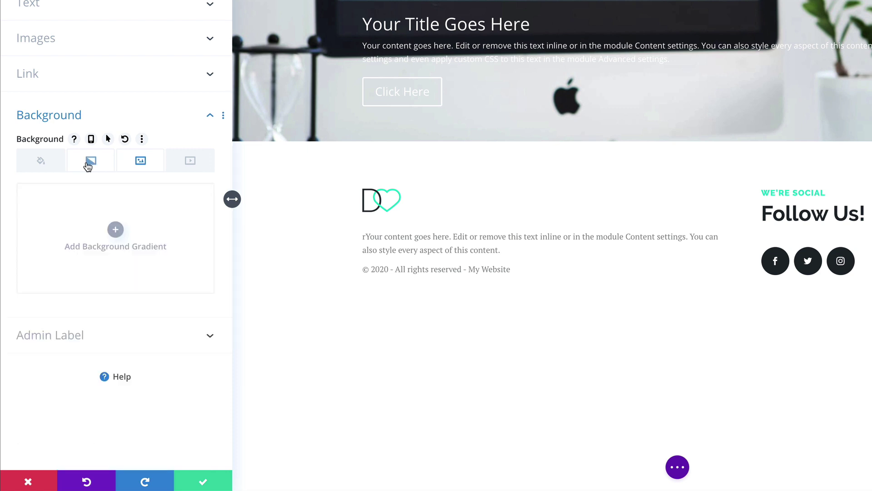
left_click(116, 229)
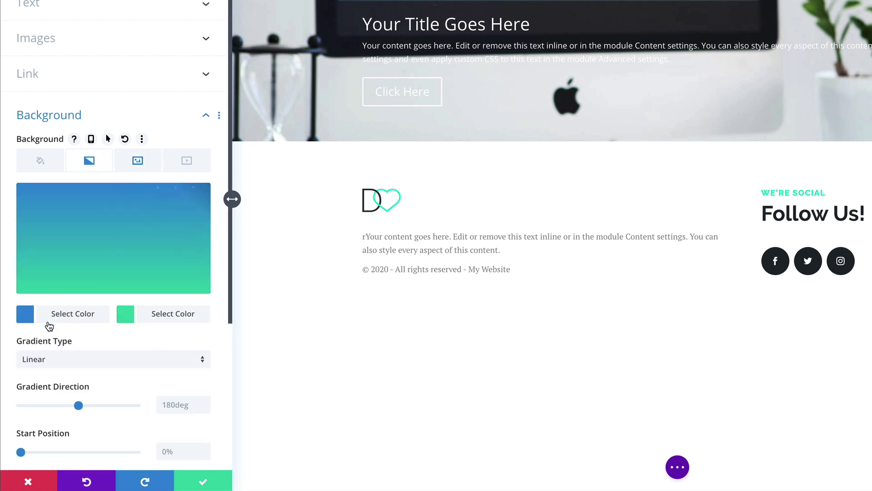
mouse_move(165, 232)
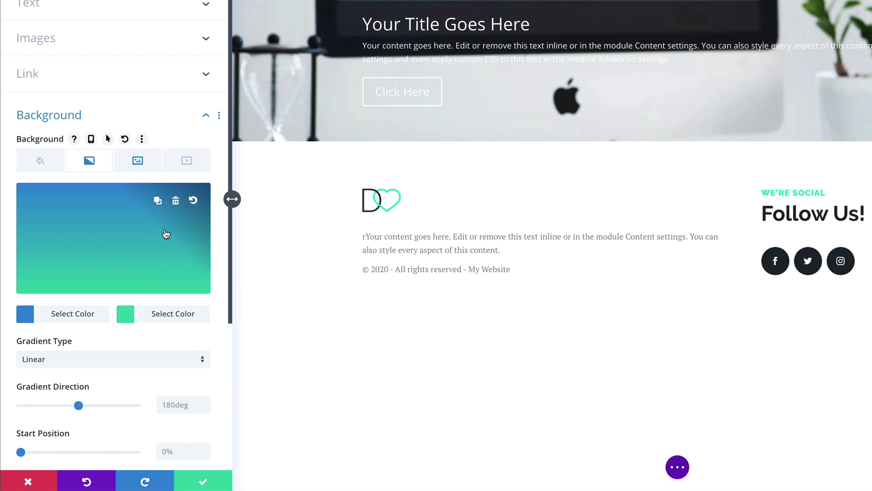
scroll(109, 270, "down", 5)
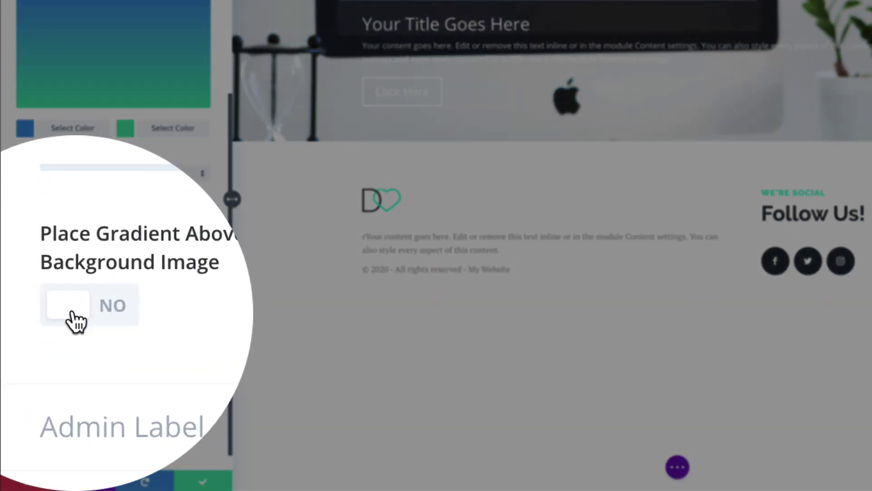
left_click(22, 373)
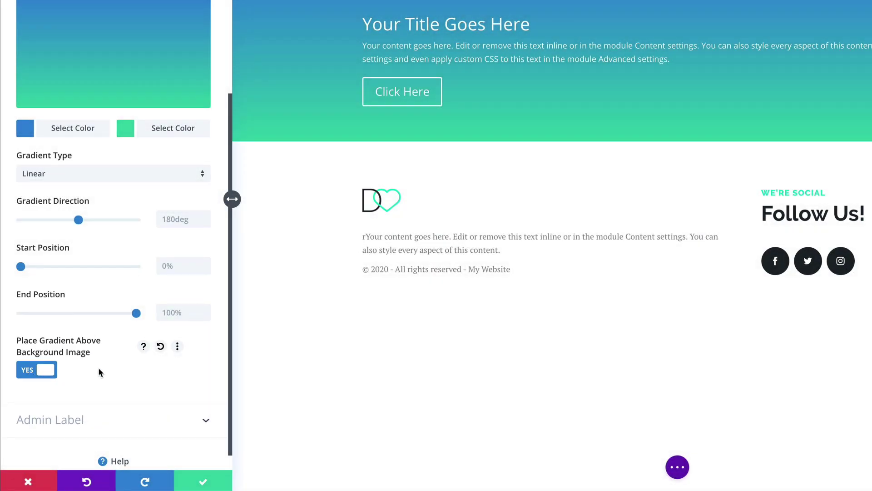
scroll(123, 281, "up", 3)
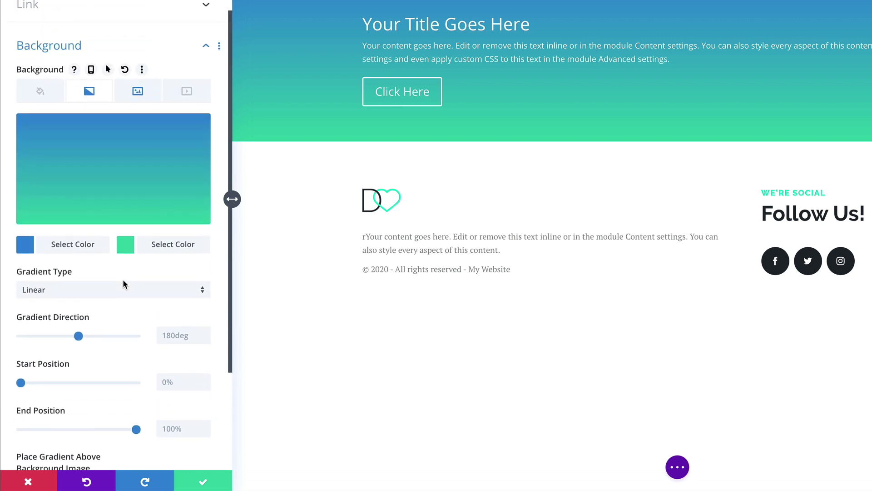
left_click(25, 244)
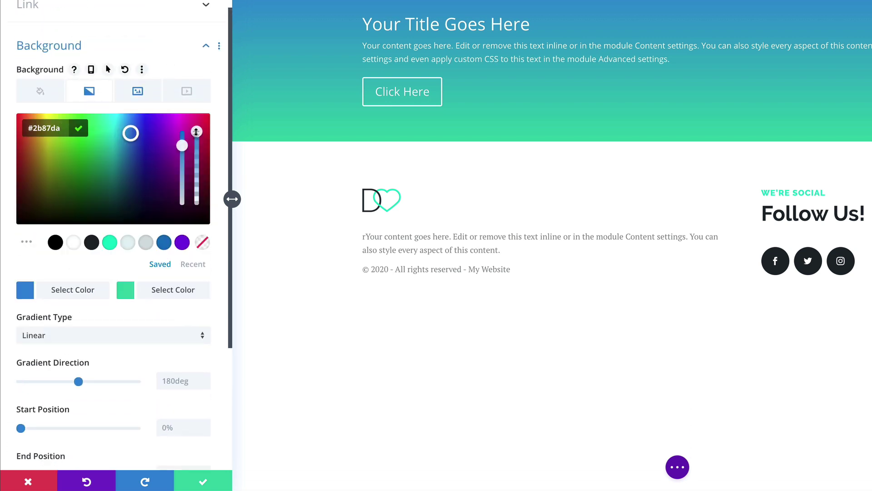
left_click_drag(196, 132, 196, 150)
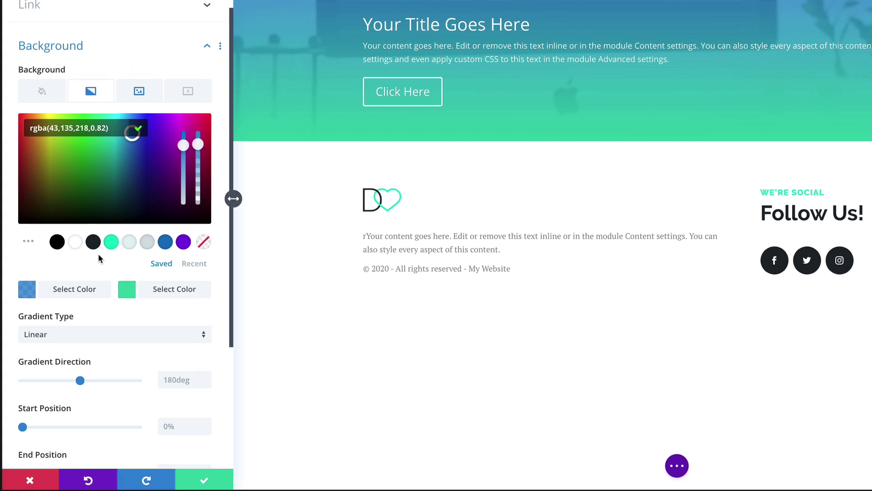
left_click(31, 294)
Step: Recolour the gradient from charcoal #1e272d to mint #00d8c6 at 0.6 opacity, then close settings
left_click(22, 302)
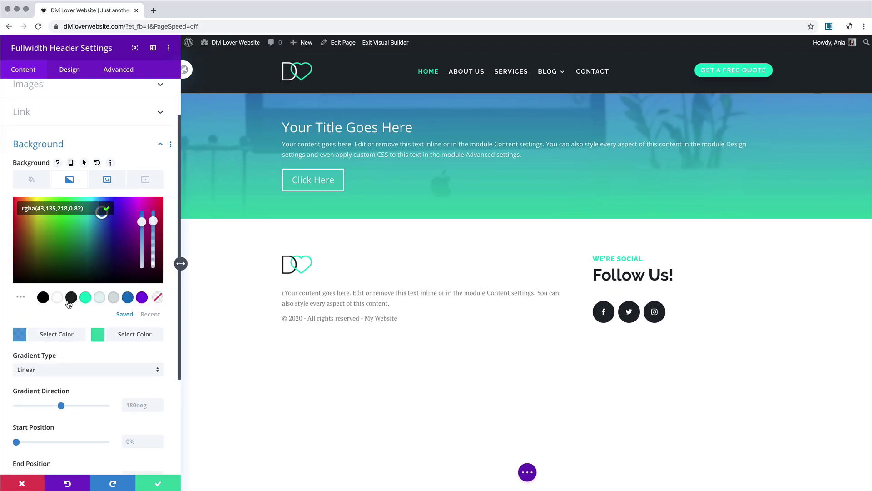
left_click(72, 297)
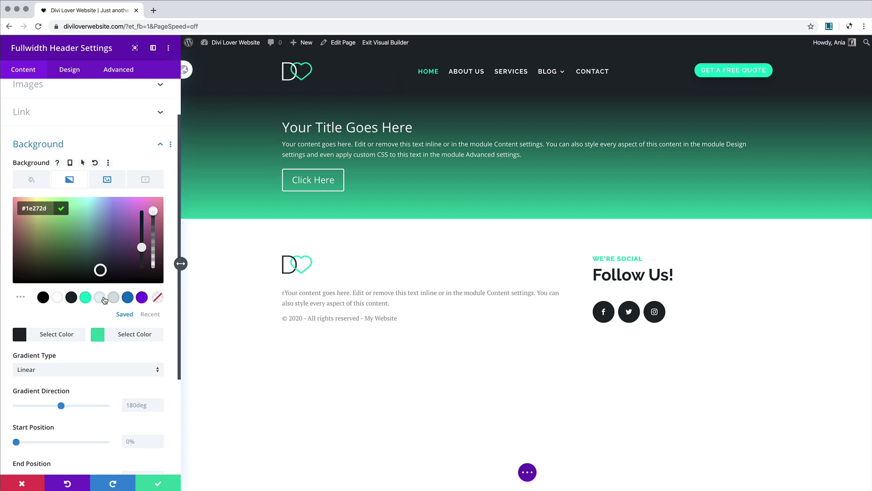
left_click(98, 336)
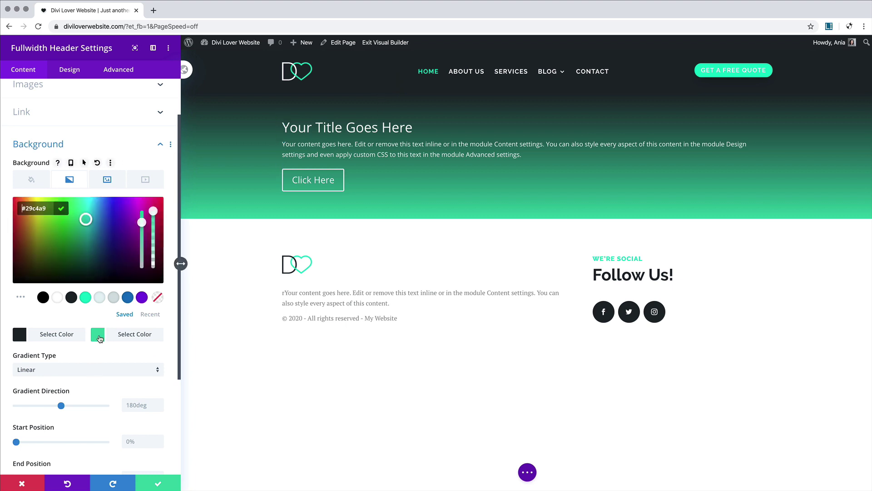
left_click(85, 298)
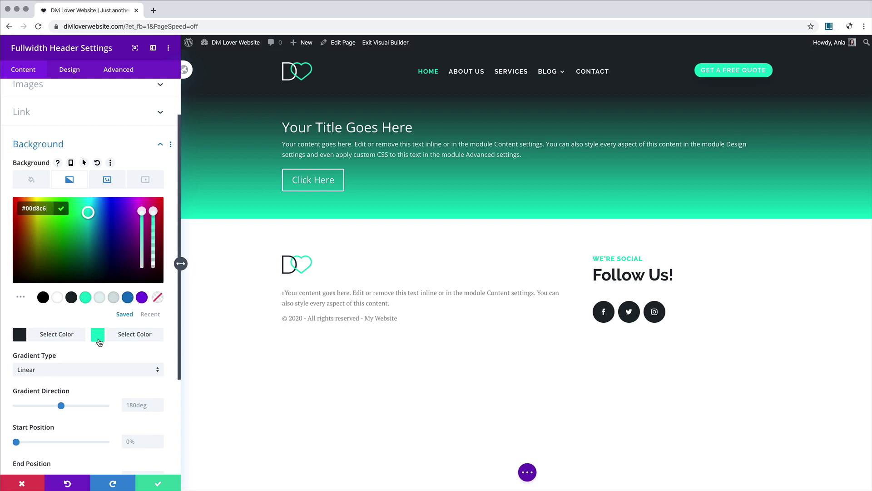
left_click_drag(153, 212, 153, 241)
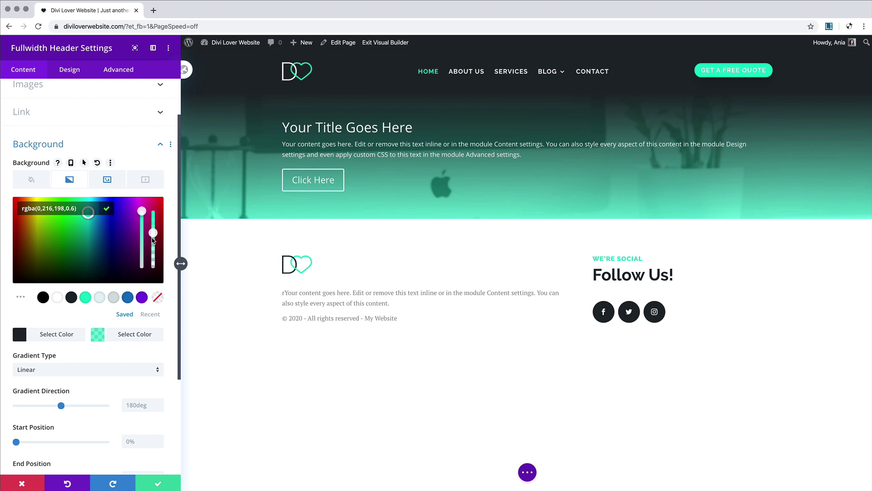
left_click(172, 480)
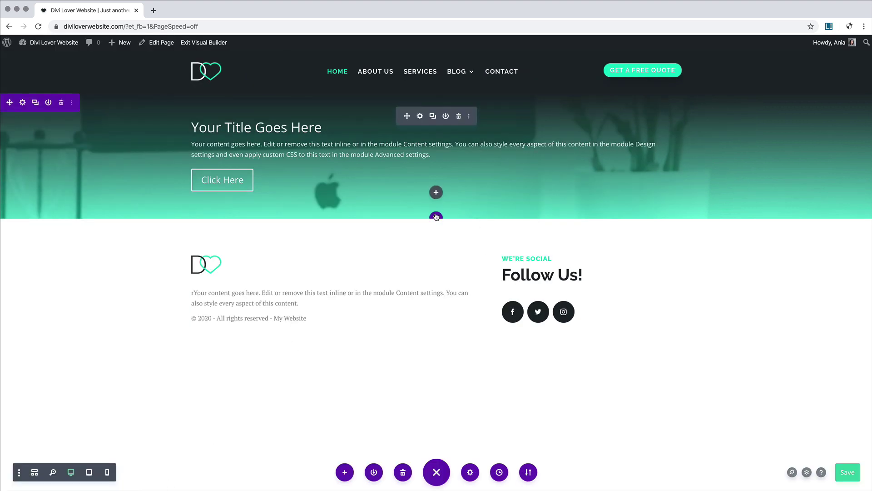
Step: Add a regular section with a one-column row and a Text module below the header
left_click(436, 218)
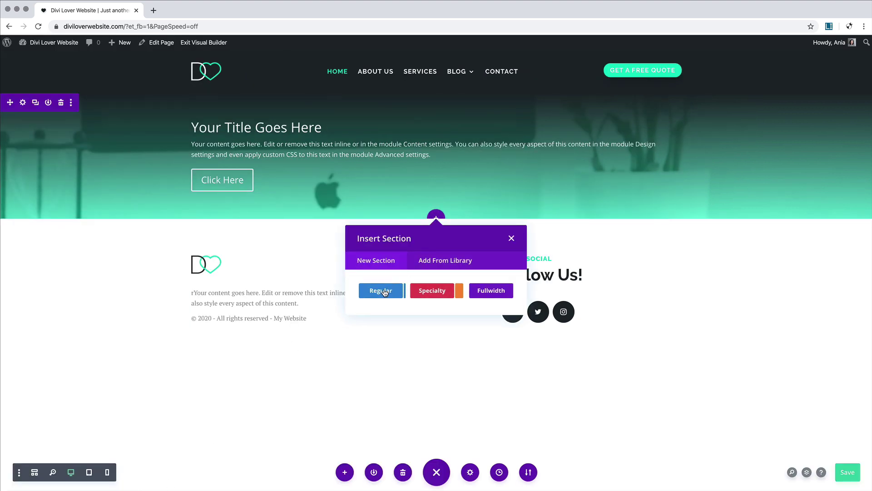
left_click(385, 293)
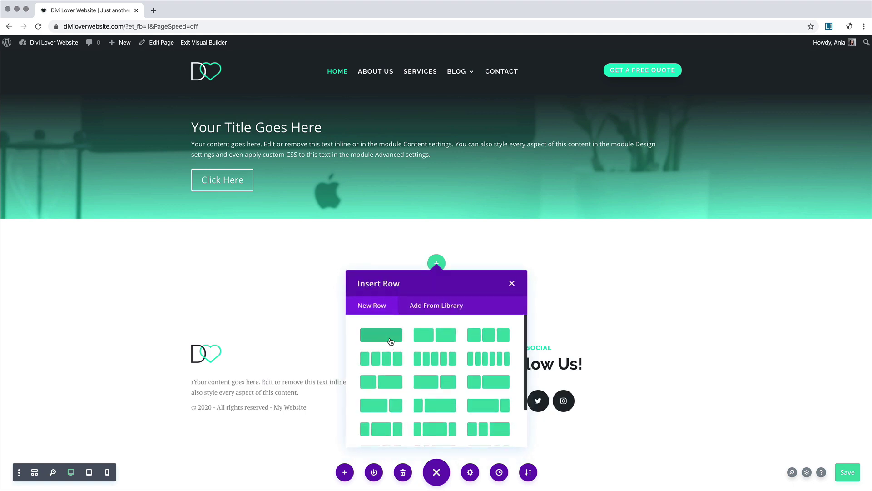
left_click(390, 341)
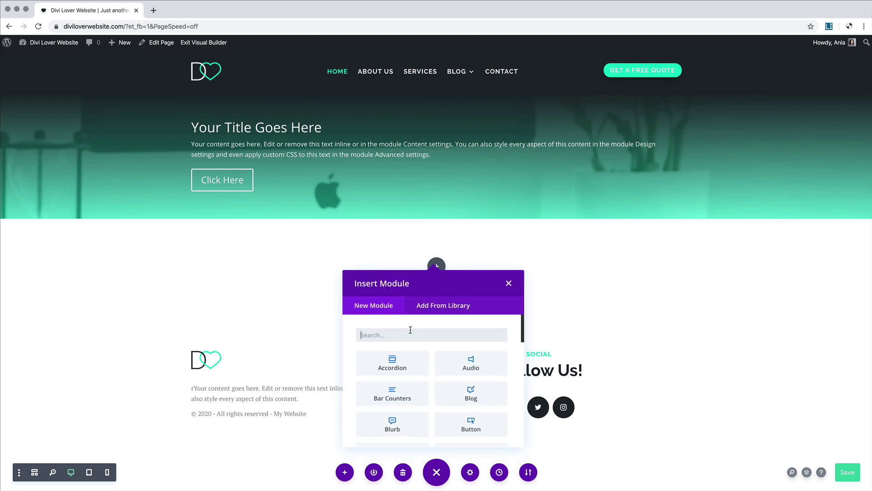
type("text")
left_click(410, 366)
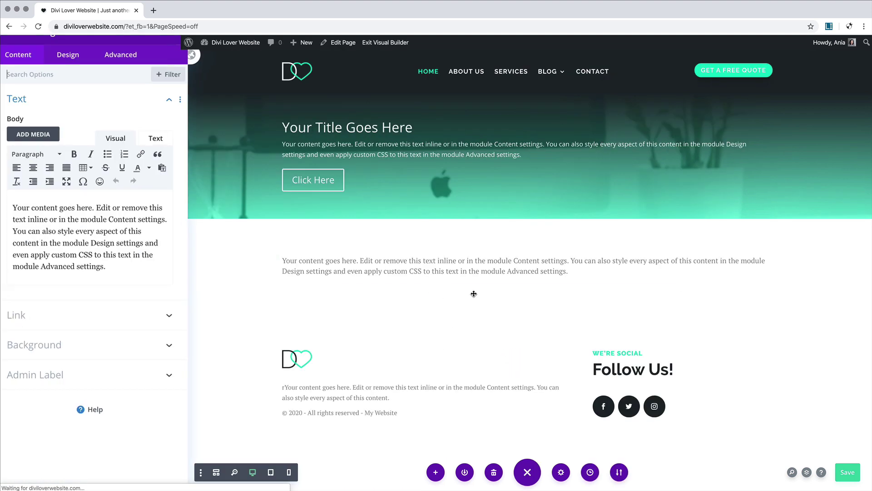
Step: Replace the Text module's placeholder with generated lorem ipsum paragraphs and save the module
left_click(829, 26)
left_click(716, 106)
key("ctrl+c")
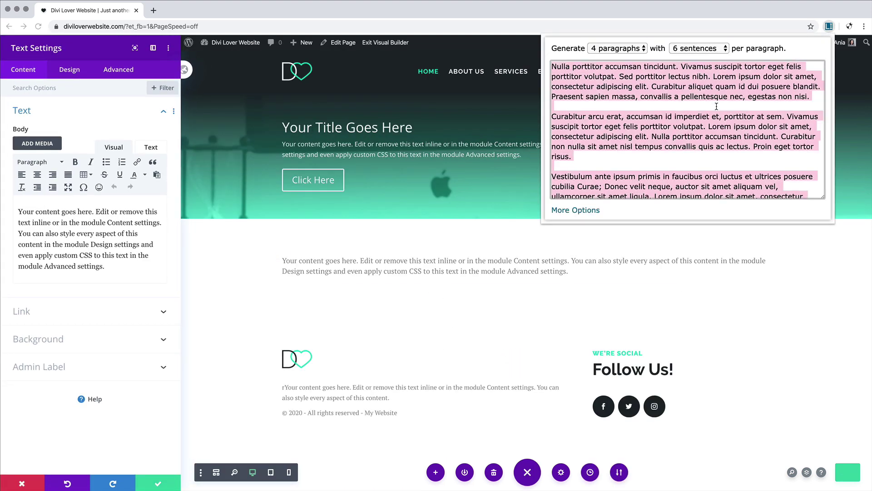
left_click(117, 241)
key("ctrl+a")
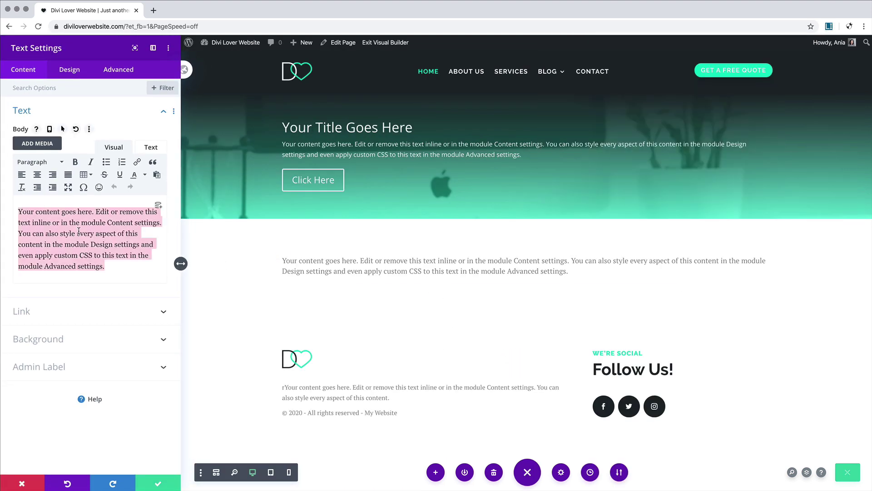
key("ctrl+v")
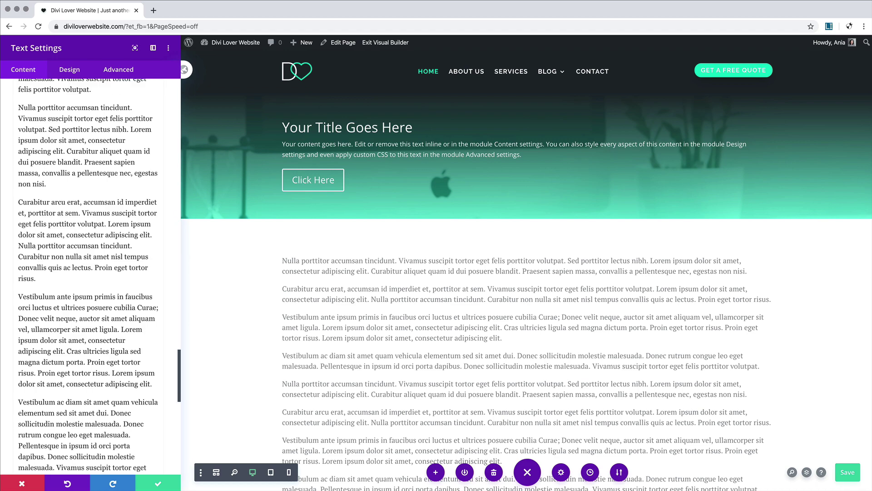
left_click(157, 483)
scroll(465, 366, "down", 6)
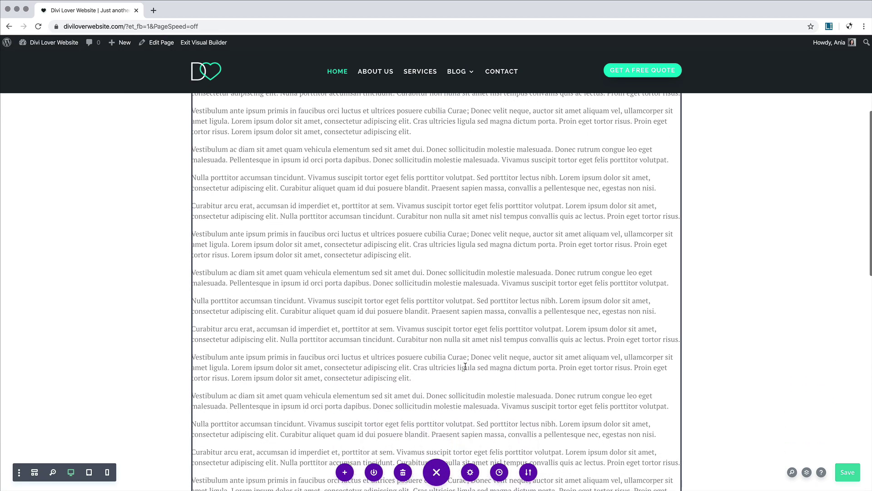
scroll(465, 366, "up", 6)
scroll(465, 367, "down", 2)
scroll(465, 366, "up", 1)
scroll(465, 366, "down", 2)
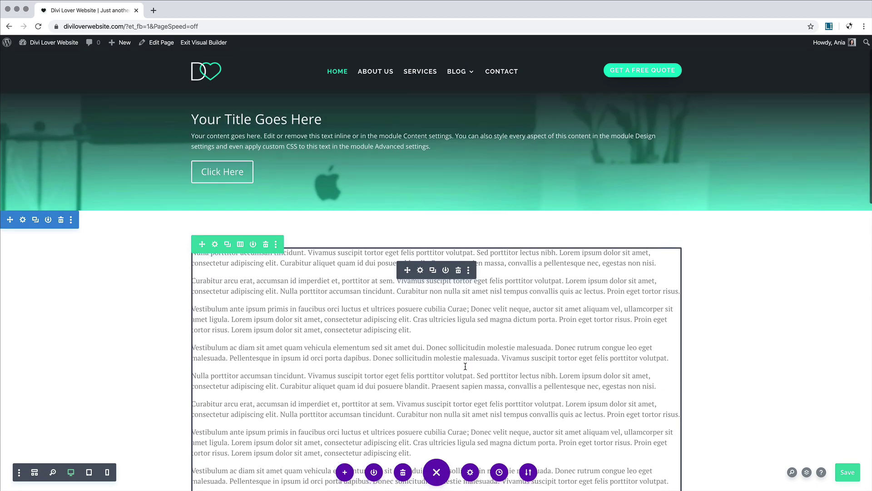
scroll(465, 366, "up", 3)
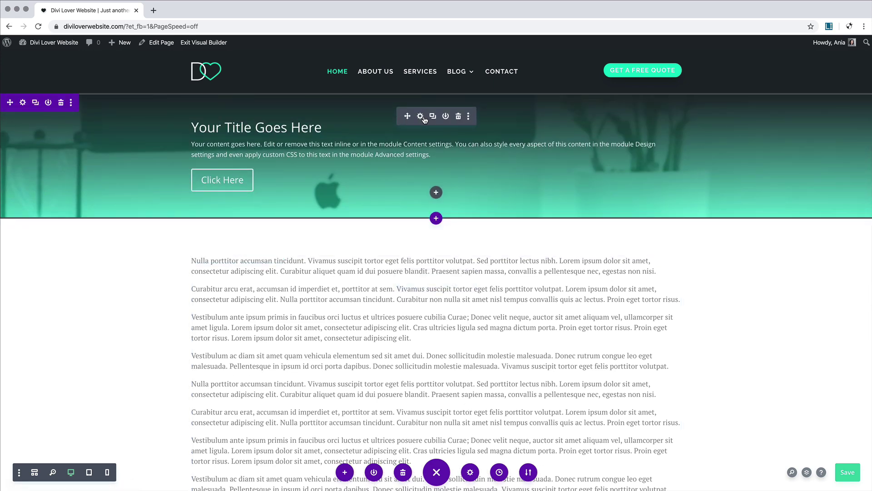
Step: Turn on the parallax effect for the fullwidth header's background image
left_click(420, 116)
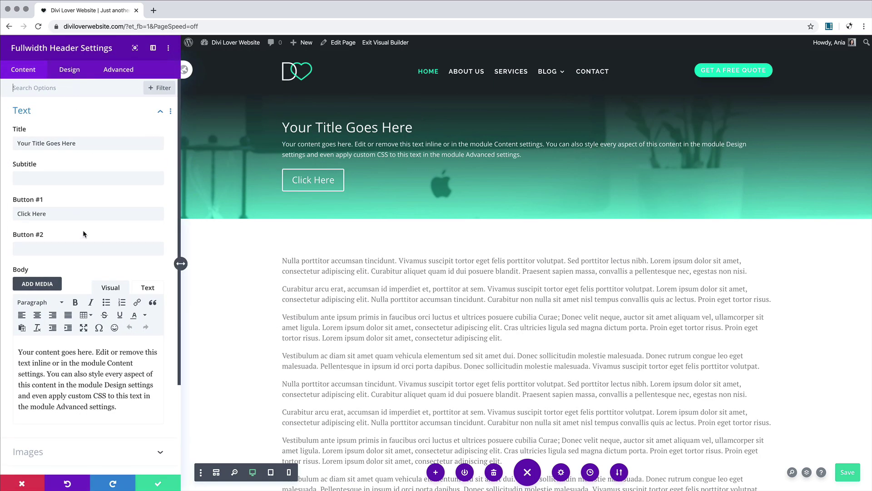
scroll(83, 230, "down", 3)
left_click(105, 394)
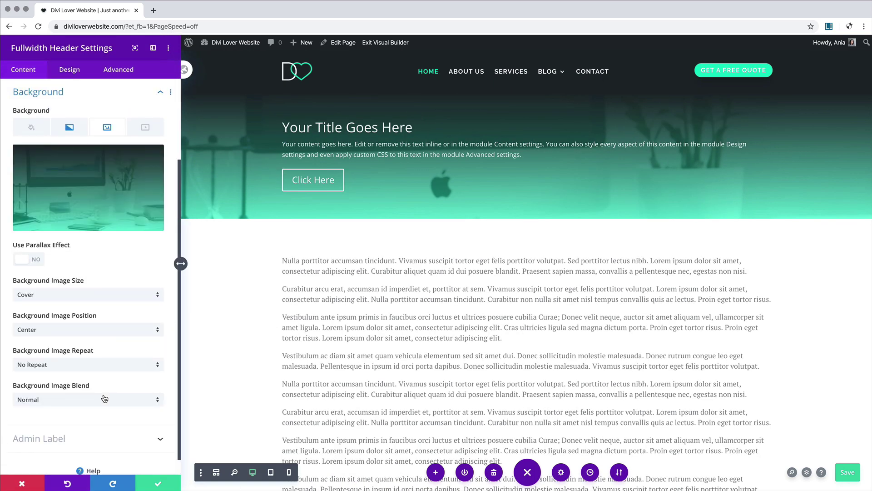
mouse_move(98, 203)
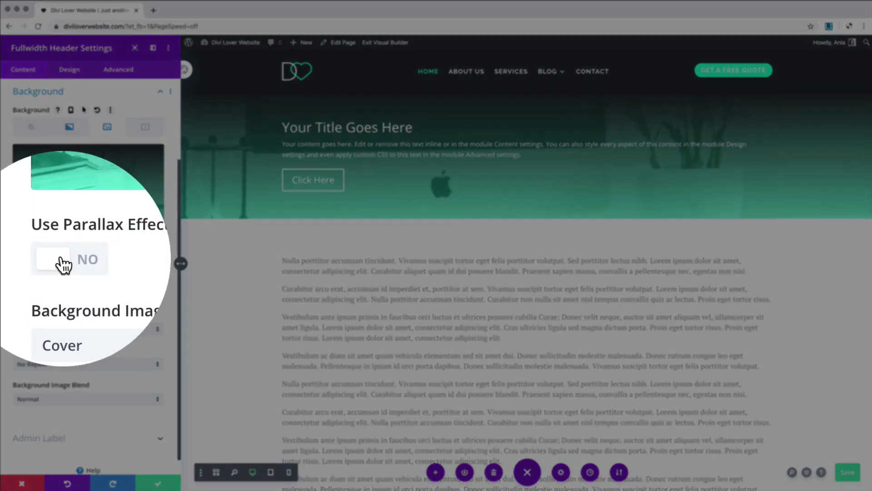
left_click(21, 258)
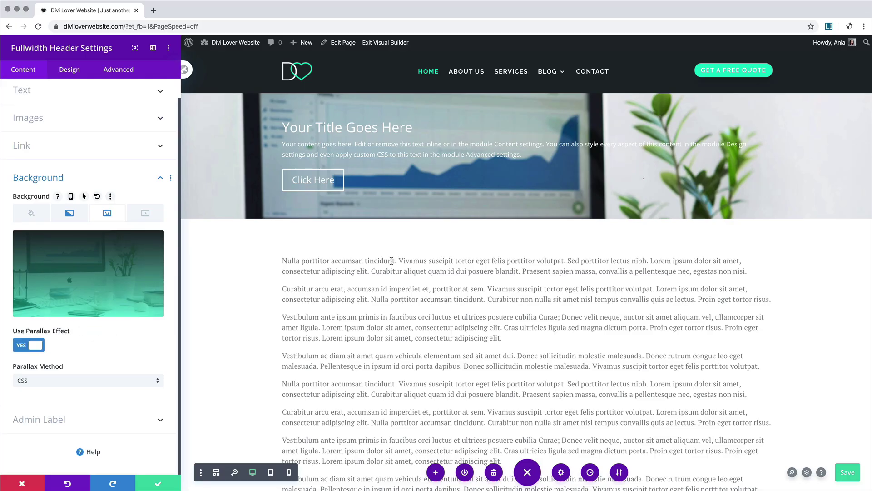
scroll(391, 261, "down", 3)
scroll(379, 277, "up", 3)
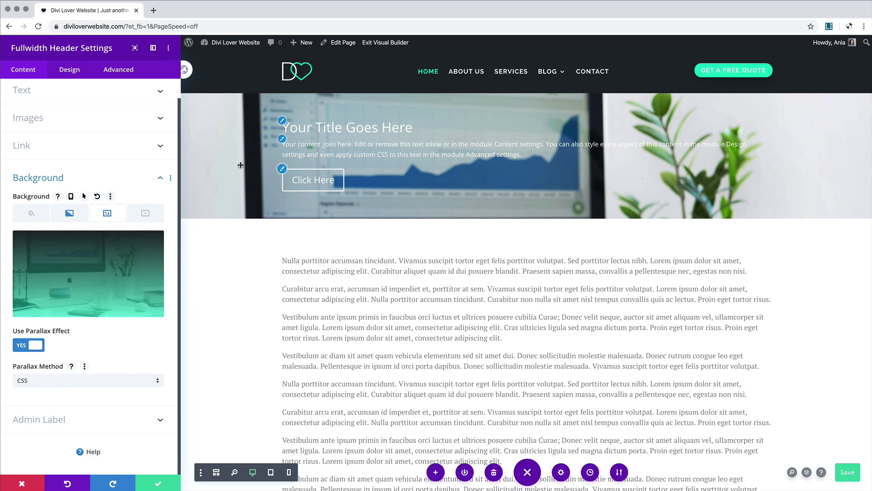
scroll(478, 185, "down", 3)
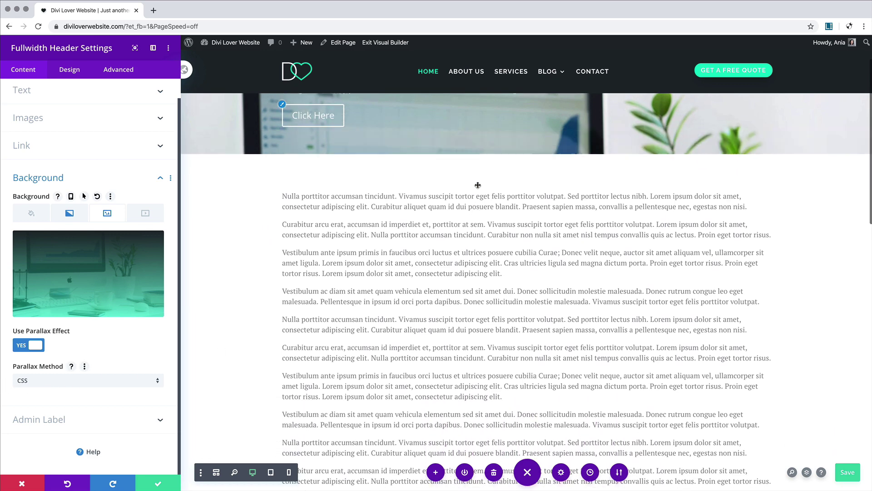
scroll(477, 185, "up", 3)
scroll(478, 185, "down", 2)
scroll(478, 185, "down", 1)
scroll(478, 185, "up", 2)
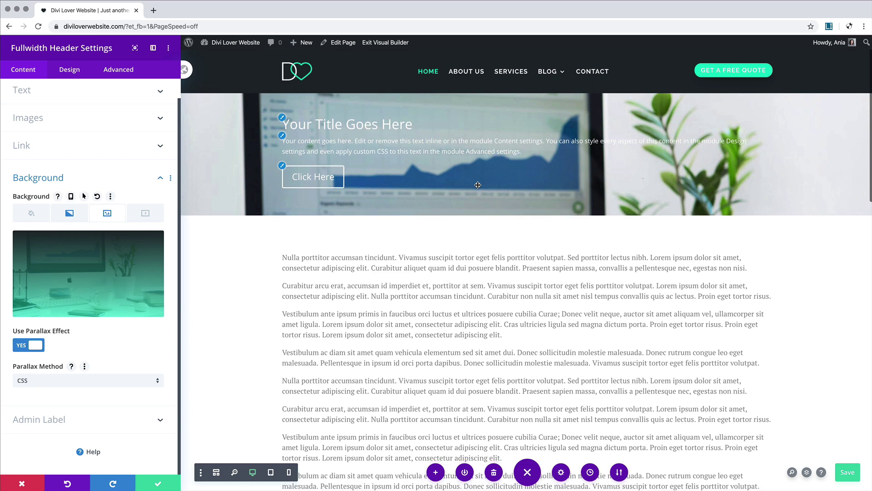
scroll(478, 185, "down", 3)
scroll(477, 185, "up", 2)
Step: Set the header's parallax method to True Parallax
left_click(137, 381)
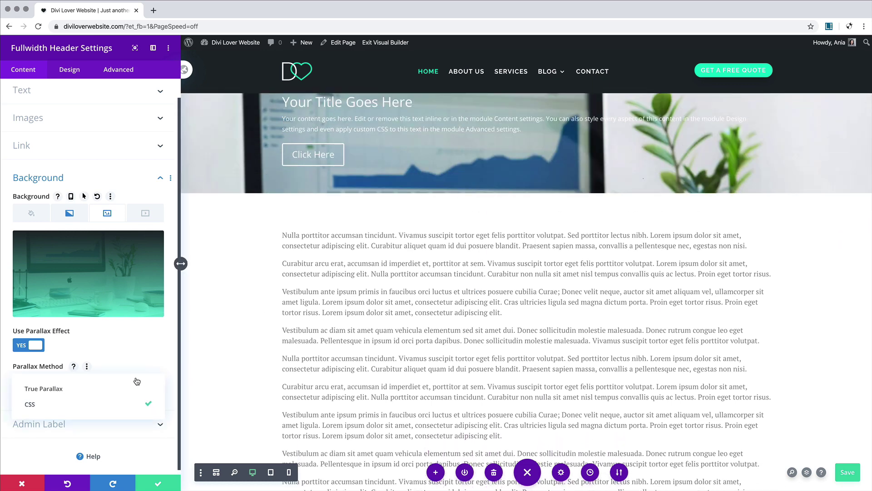
left_click(47, 390)
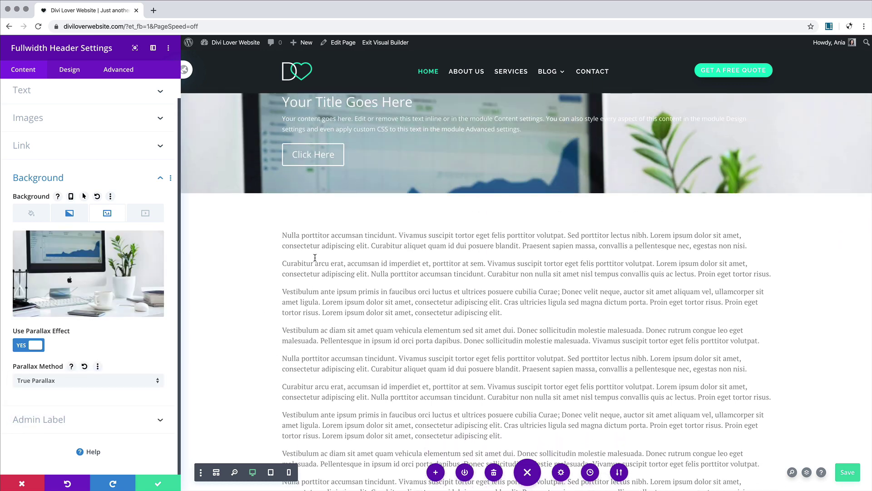
scroll(315, 258, "down", 2)
scroll(315, 257, "up", 3)
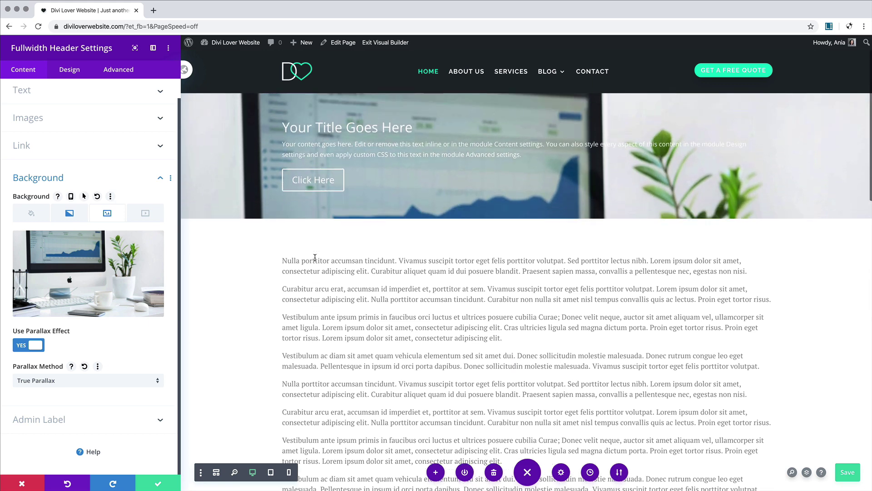
scroll(315, 257, "down", 3)
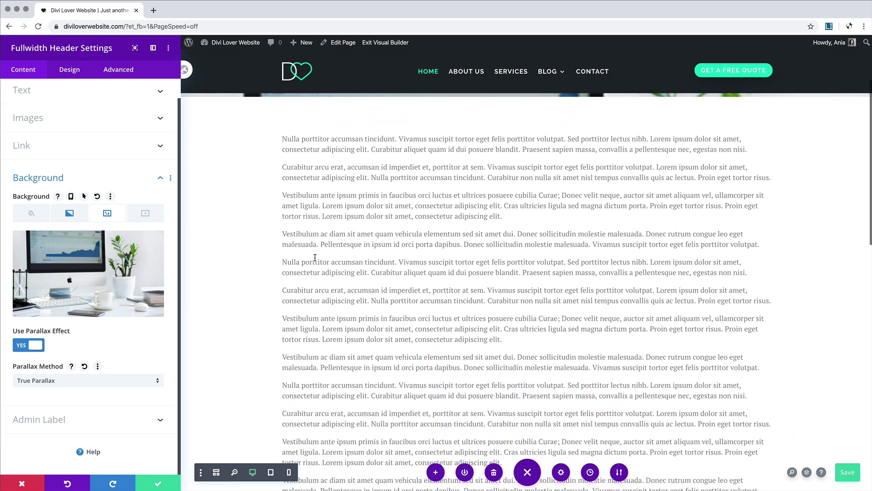
scroll(315, 257, "up", 3)
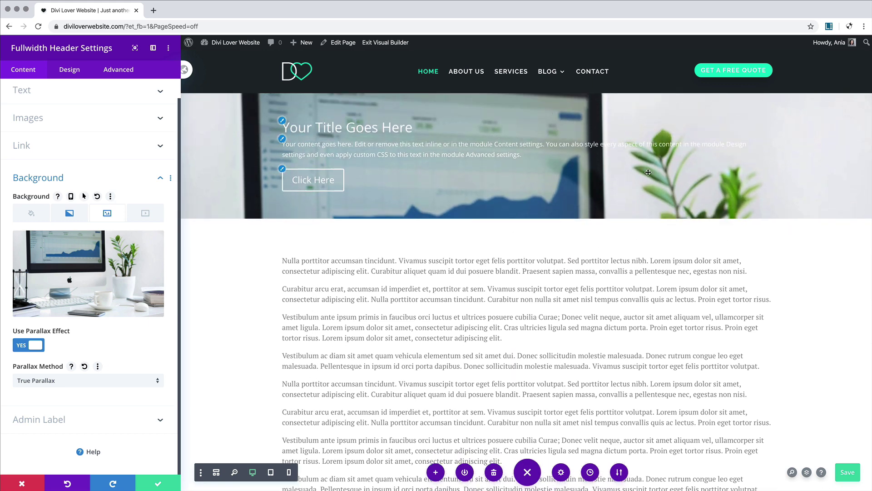
scroll(354, 284, "down", 2)
scroll(355, 284, "up", 2)
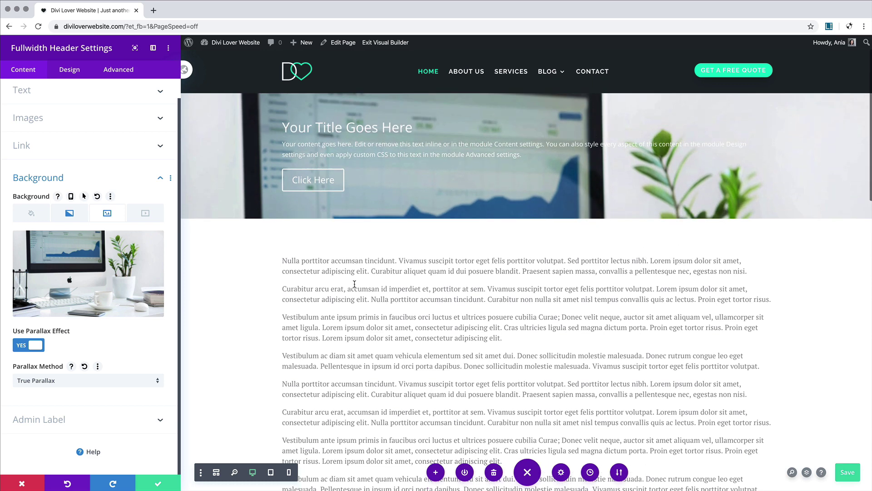
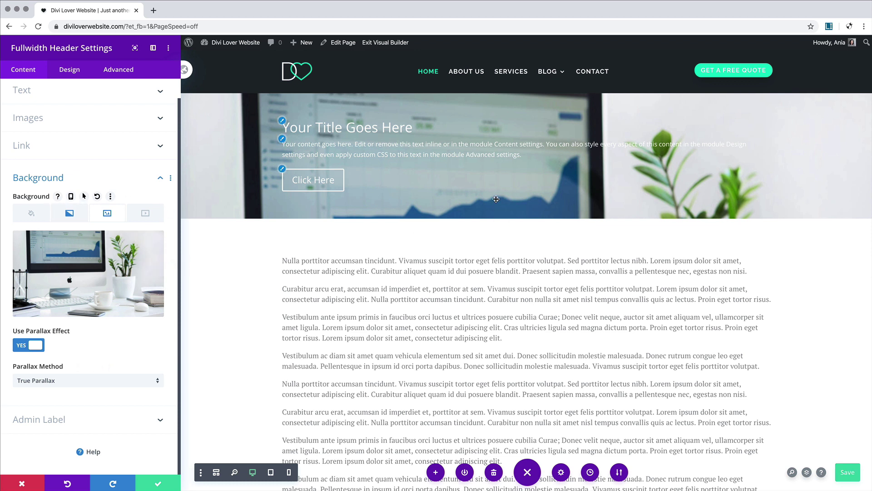
Step: Copy the header module's background, then remove its desk photo and turn off its parallax
right_click(116, 216)
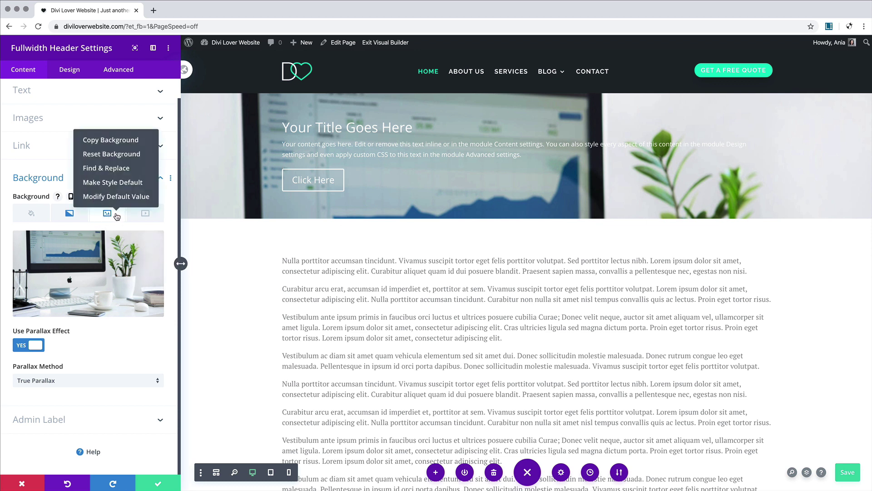
left_click(109, 146)
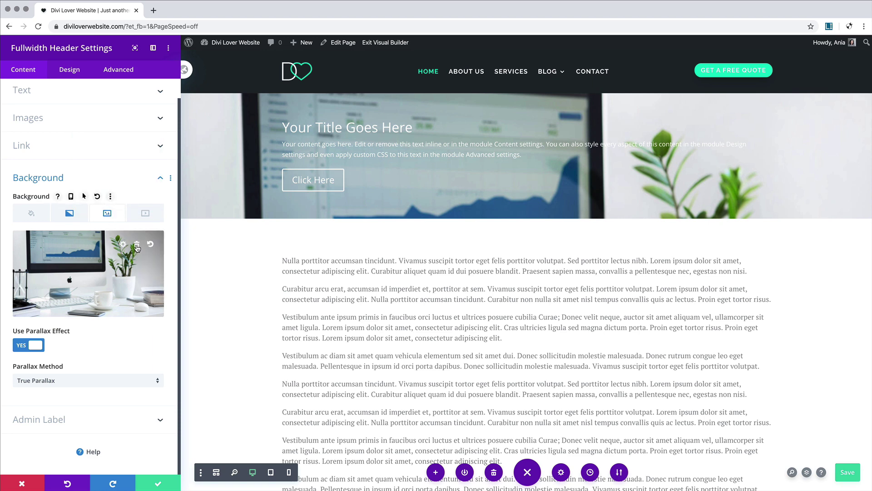
left_click(137, 246)
left_click(28, 345)
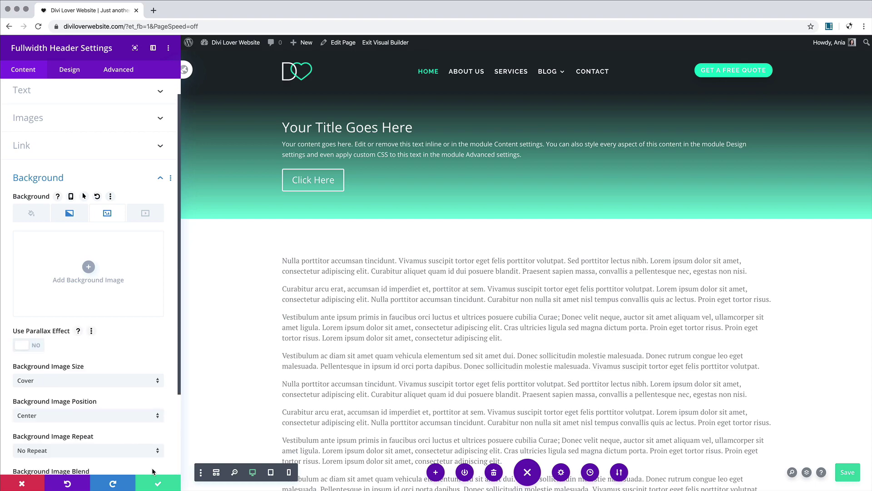
left_click(159, 485)
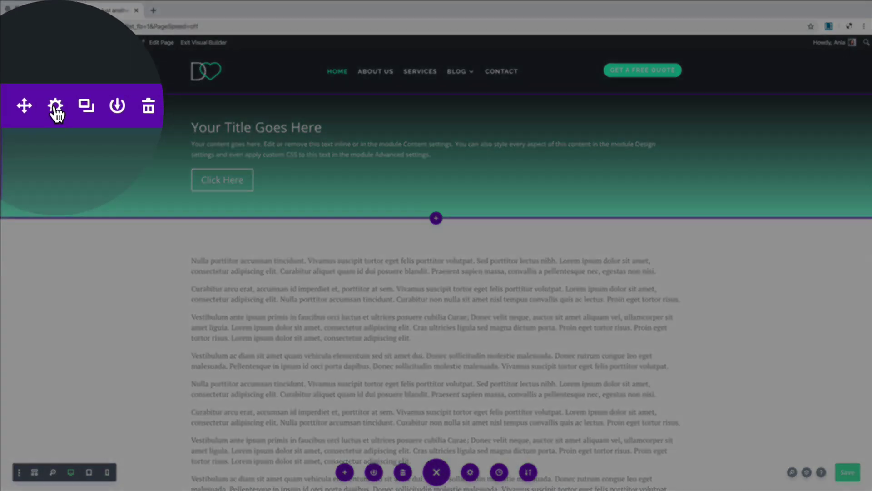
Step: Paste the copied desk-photo parallax background onto the hero section and save it
left_click(56, 107)
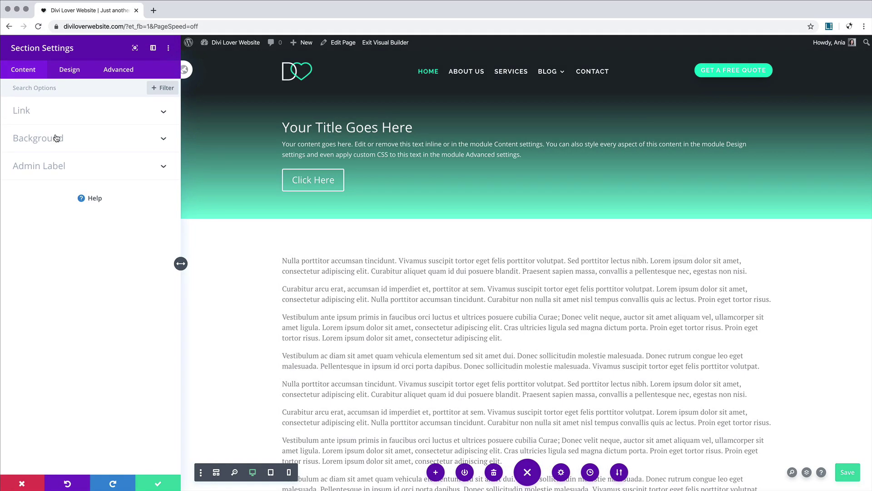
left_click(63, 138)
left_click(108, 180)
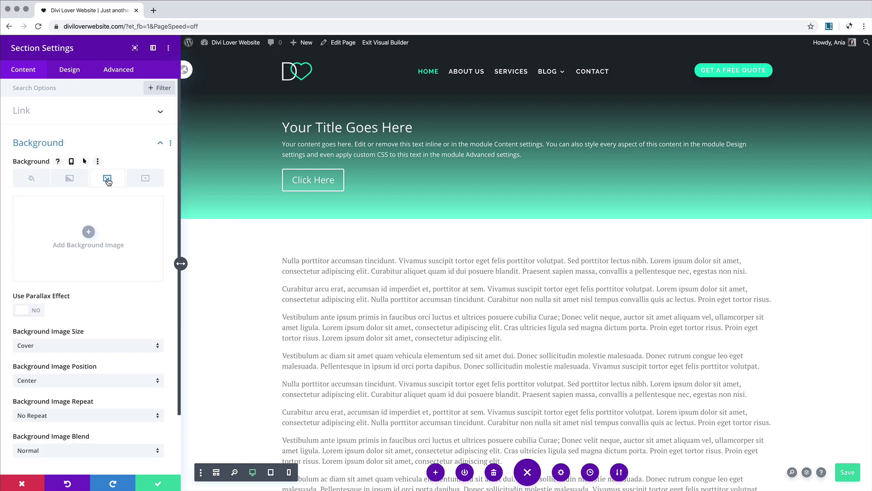
right_click(108, 181)
left_click(106, 108)
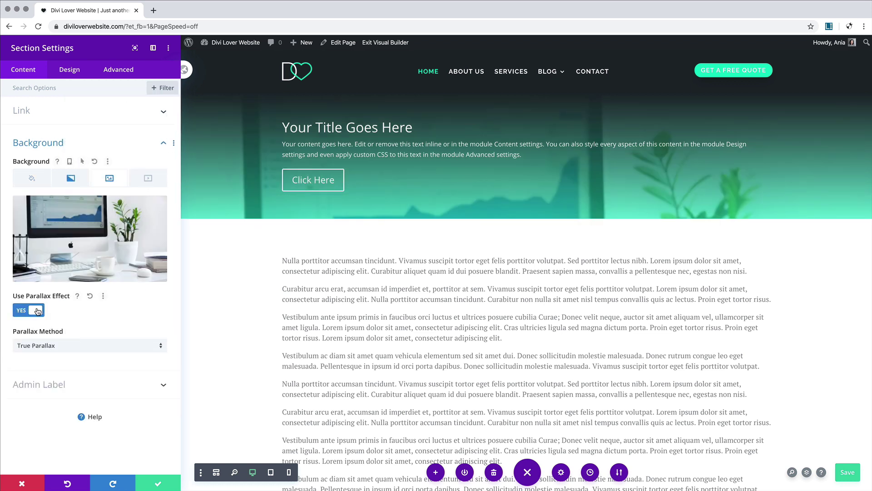
scroll(279, 224, "down", 5)
scroll(279, 225, "up", 5)
scroll(279, 227, "down", 5)
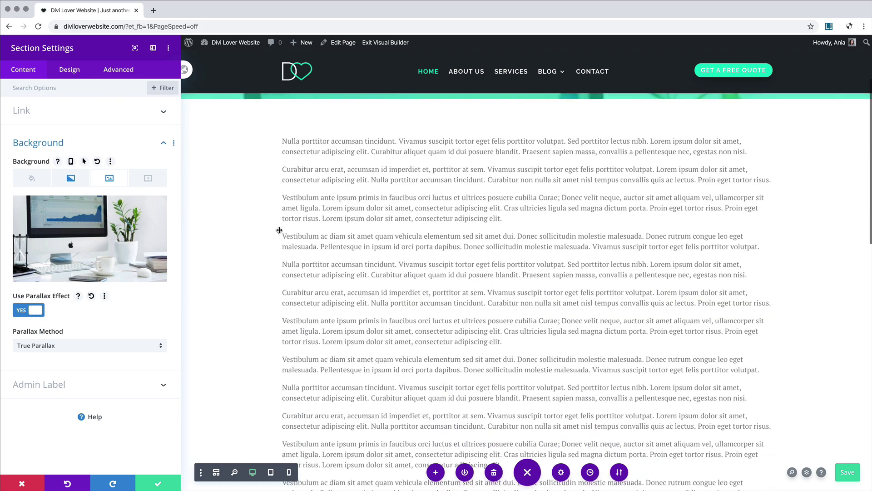
scroll(280, 229, "up", 4)
scroll(371, 217, "up", 1)
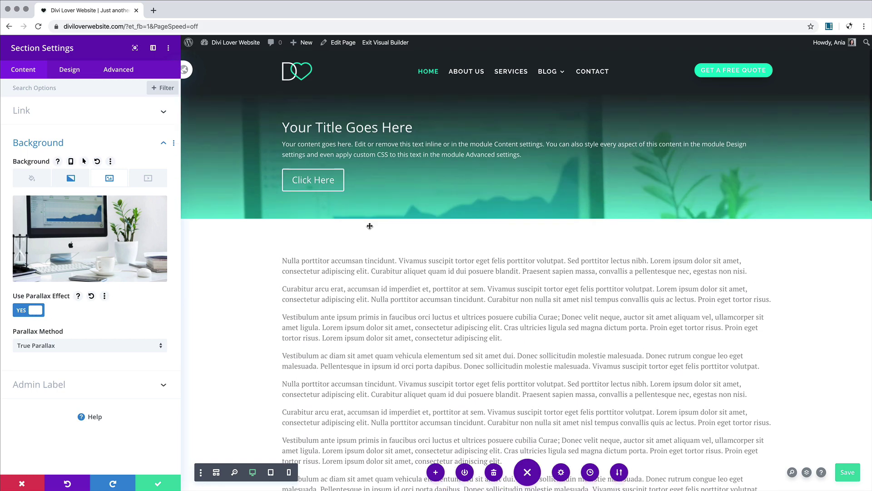
scroll(369, 226, "down", 2)
scroll(369, 227, "up", 2)
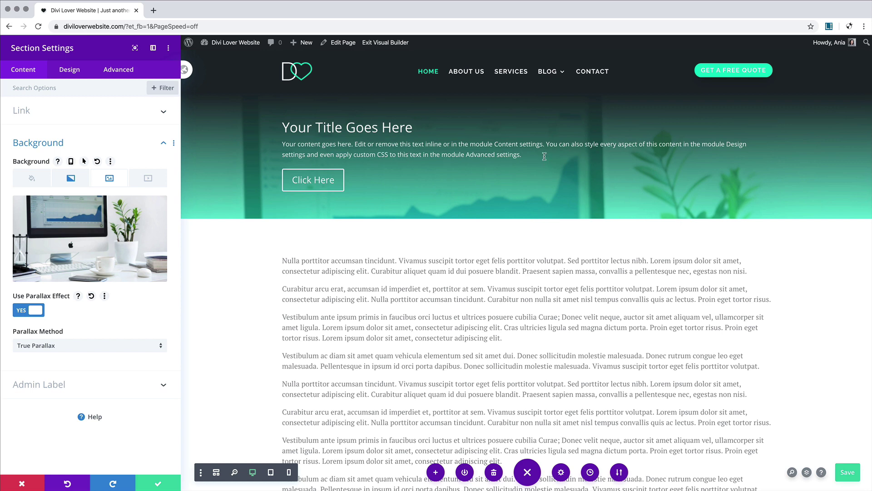
scroll(599, 182, "down", 2)
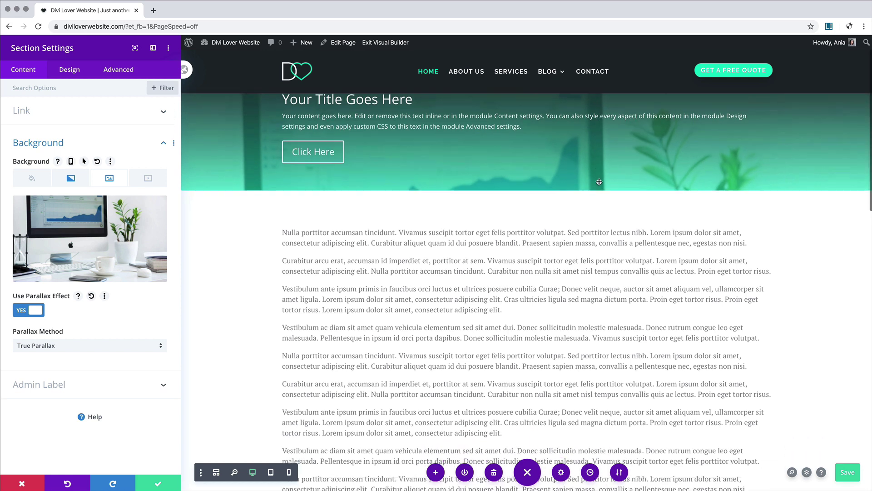
scroll(599, 181, "up", 2)
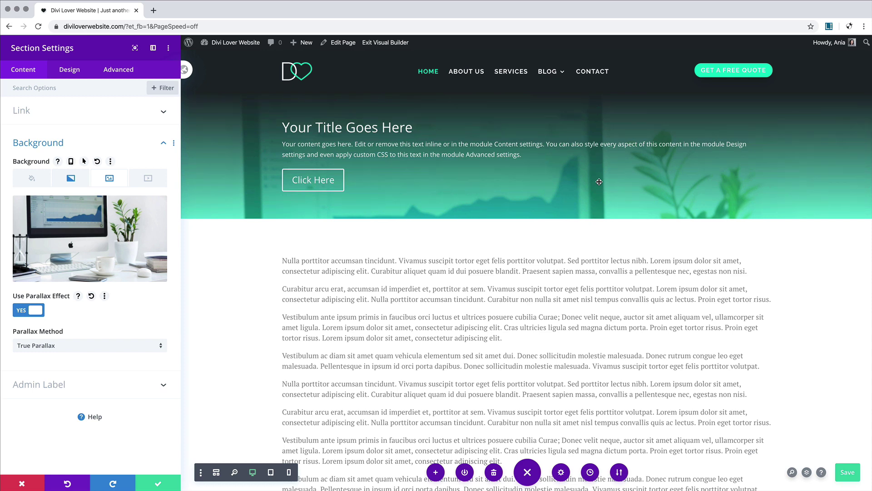
left_click(158, 483)
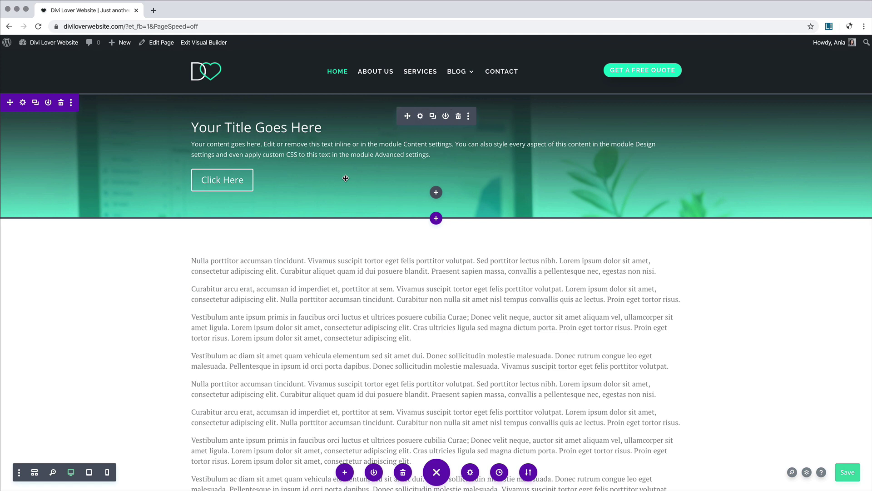
Step: Set the header title text to Raleway, bold and centered
left_click(420, 117)
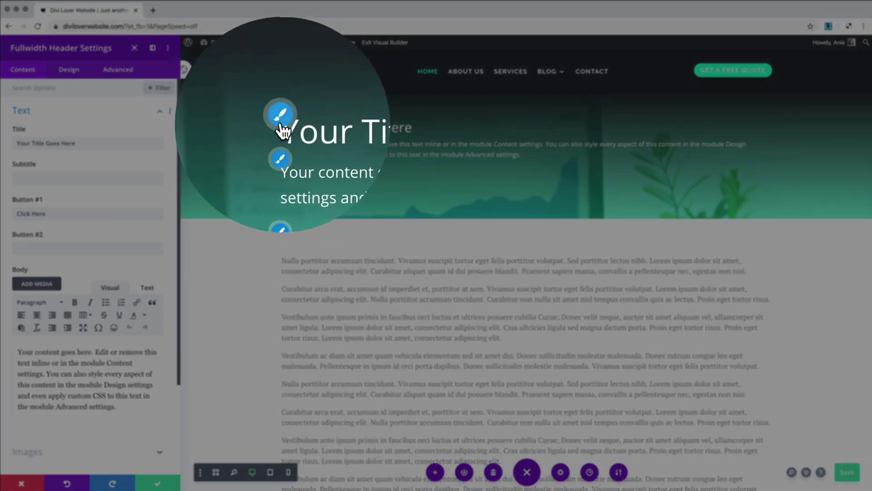
left_click(282, 121)
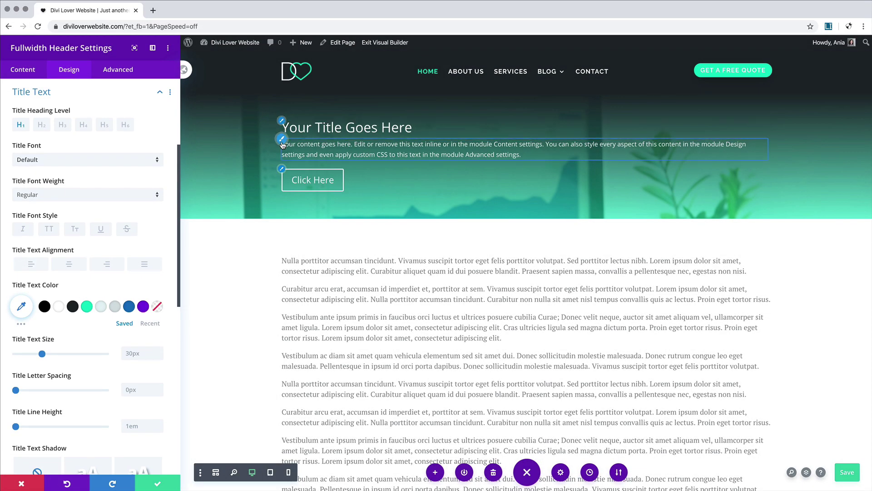
left_click(282, 139)
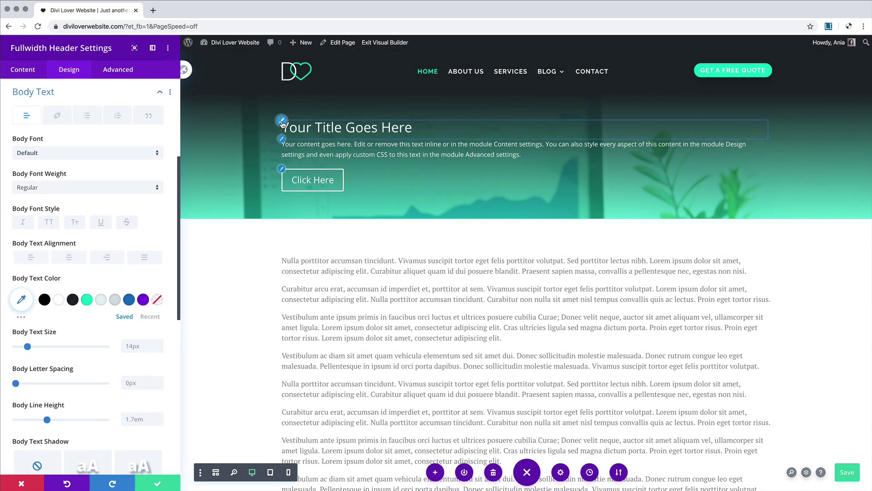
left_click(282, 121)
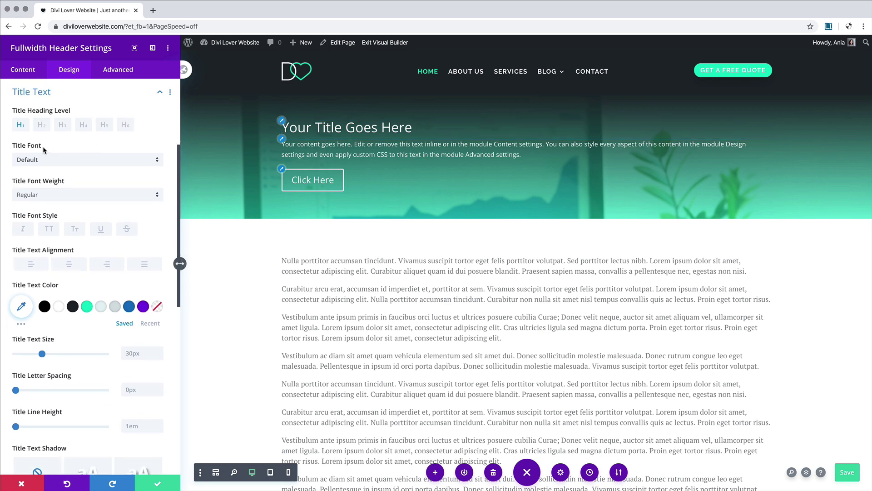
left_click(39, 162)
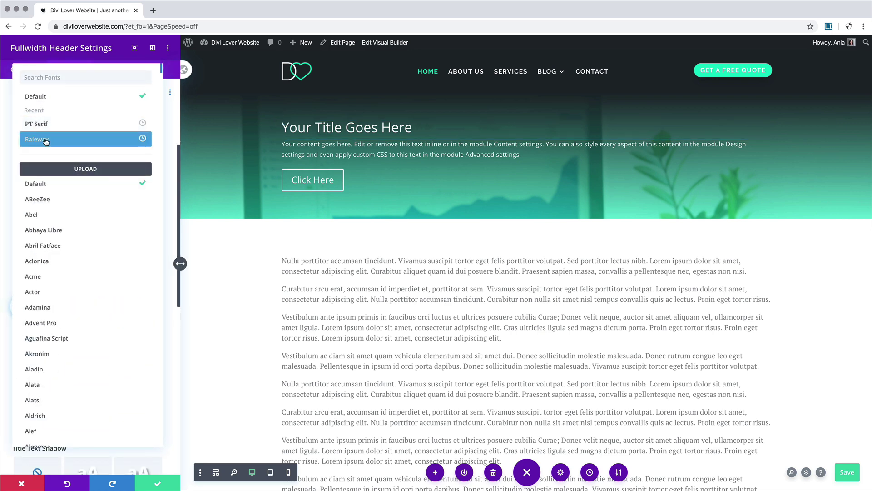
left_click(45, 140)
left_click(40, 203)
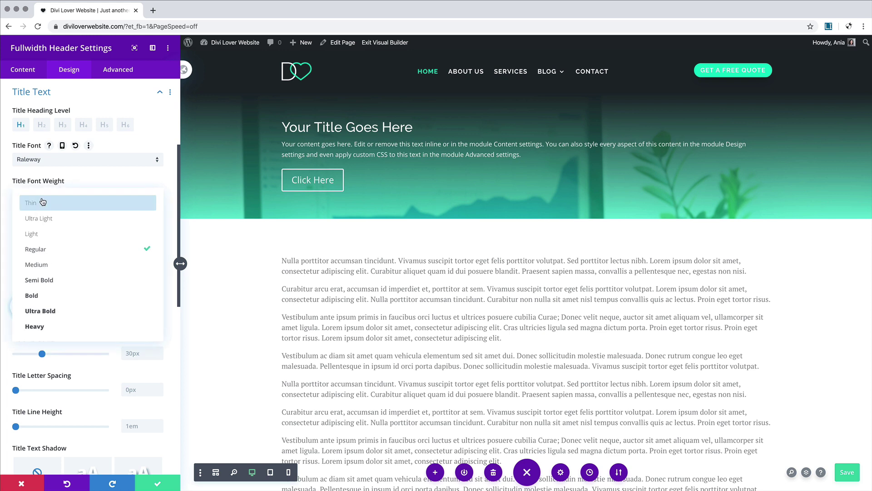
left_click(46, 293)
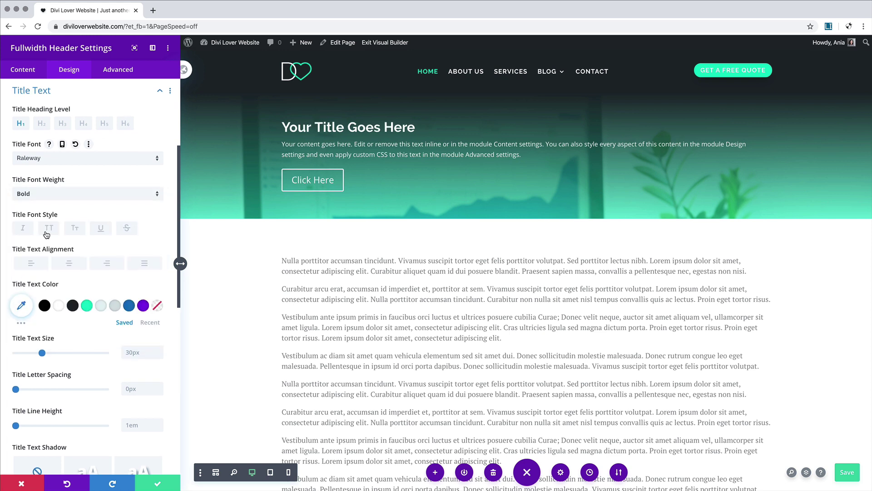
left_click(69, 263)
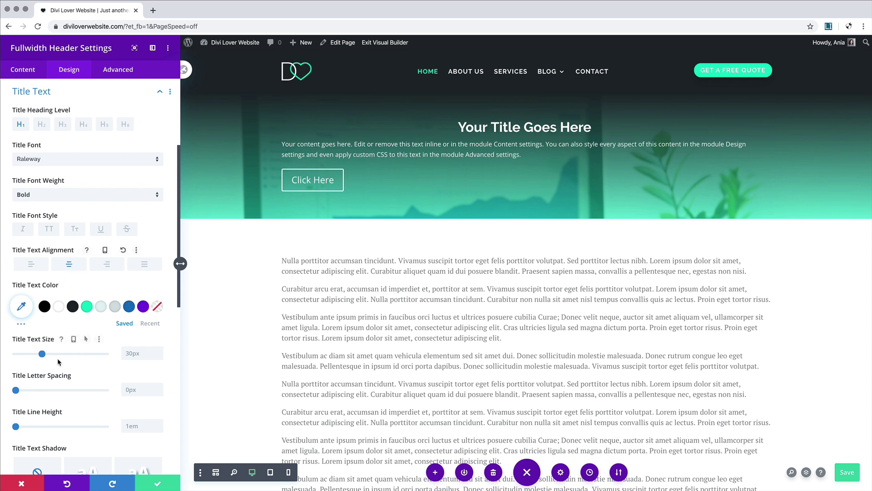
Step: Size the title at 70px, with 50px on tablet and 36px on phone
left_click_drag(42, 353, 79, 355)
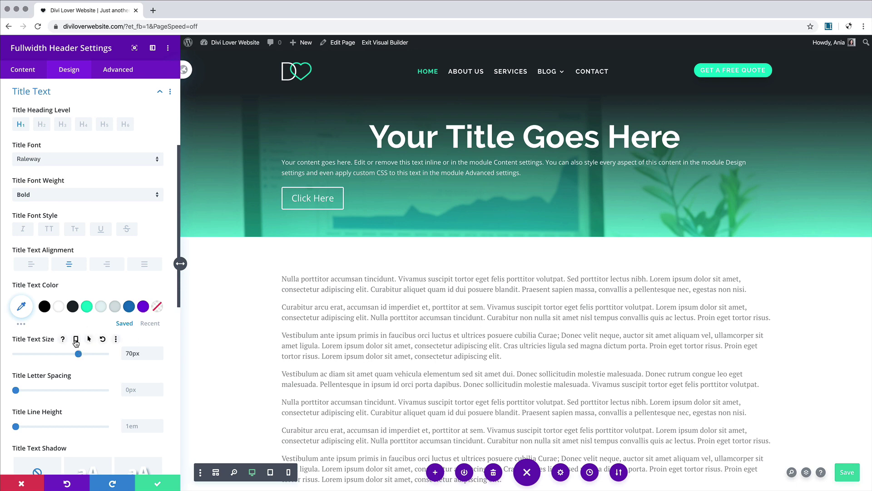
left_click(75, 339)
left_click(90, 356)
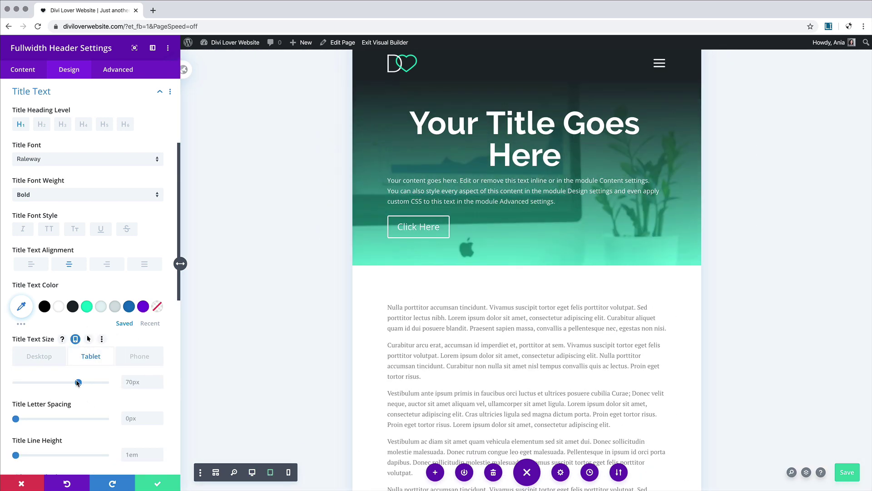
left_click_drag(78, 382, 60, 383)
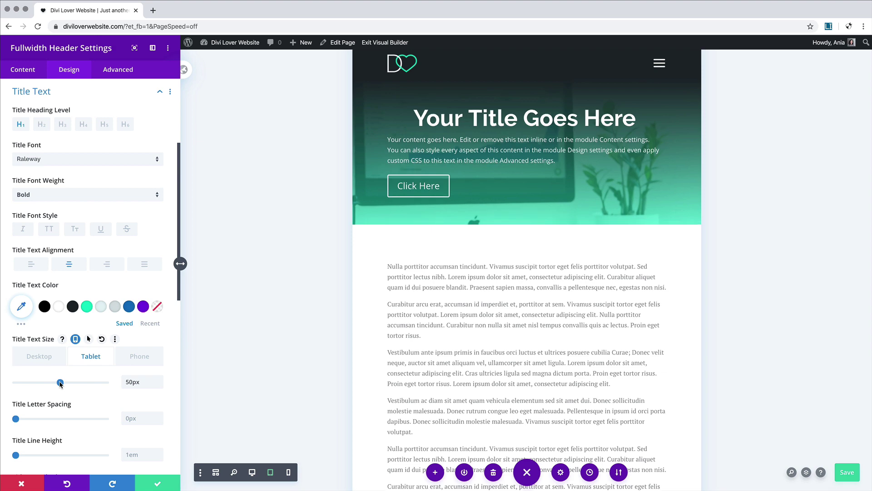
left_click(139, 356)
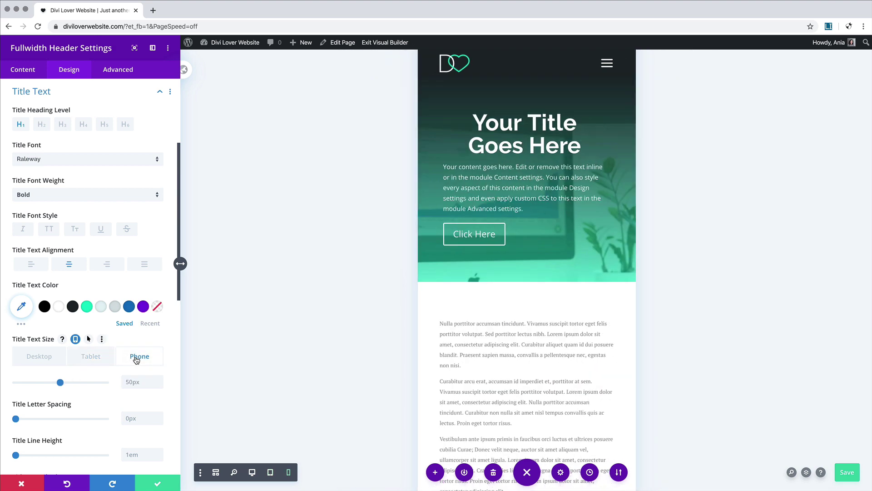
left_click(48, 386)
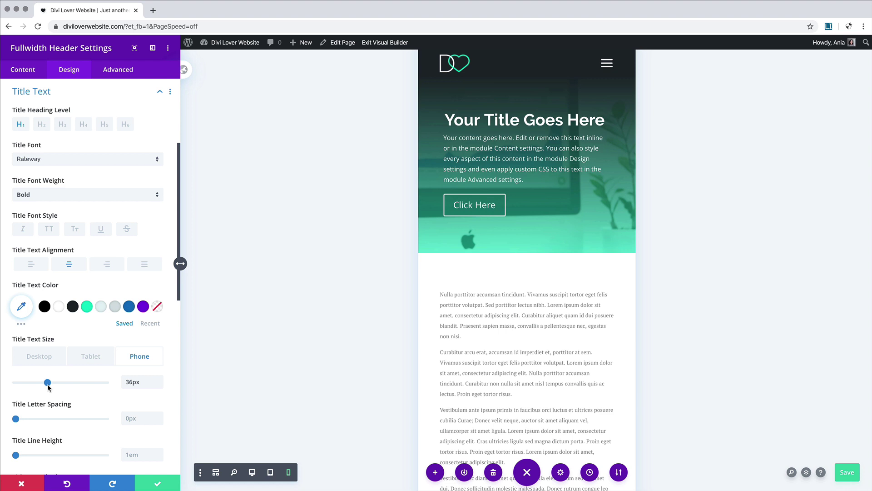
scroll(48, 415, "down", 4)
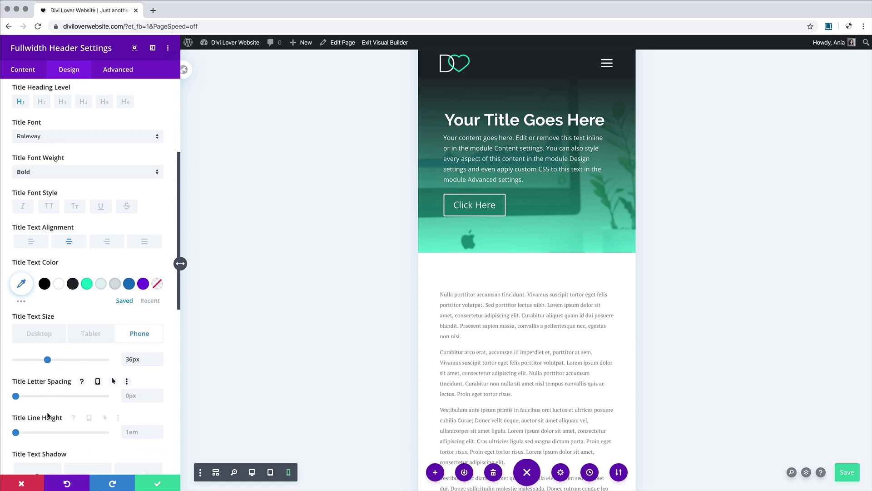
scroll(58, 319, "down", 10)
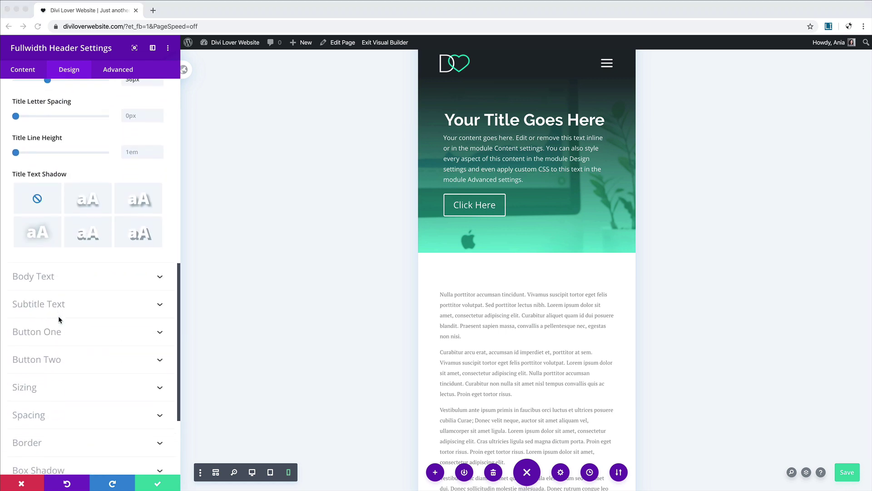
Step: Set the header body text to PT Serif and center it
left_click(38, 278)
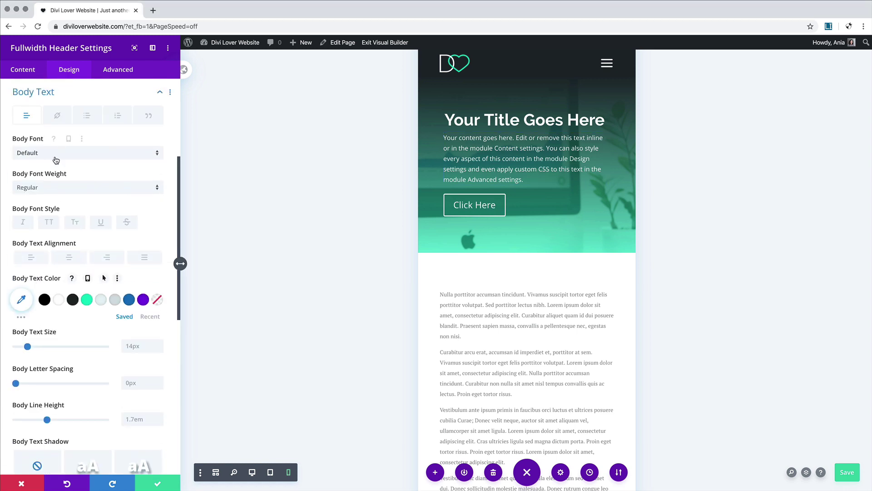
left_click(55, 153)
left_click(42, 129)
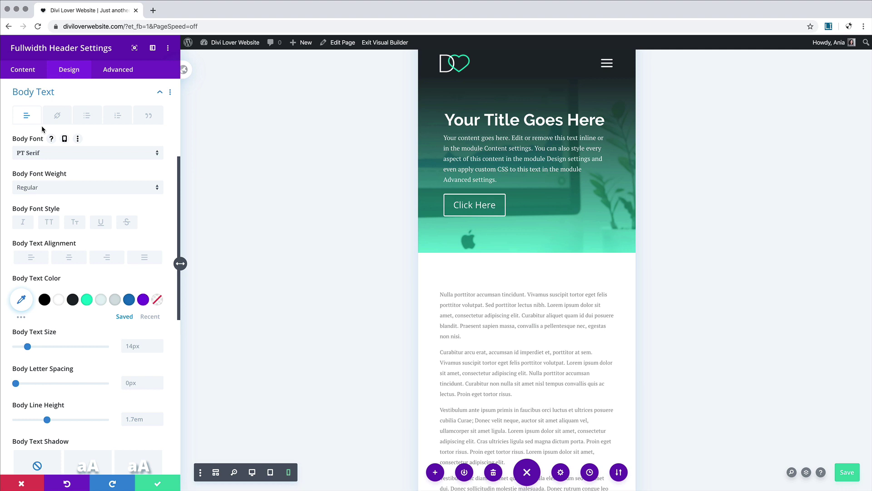
left_click(68, 260)
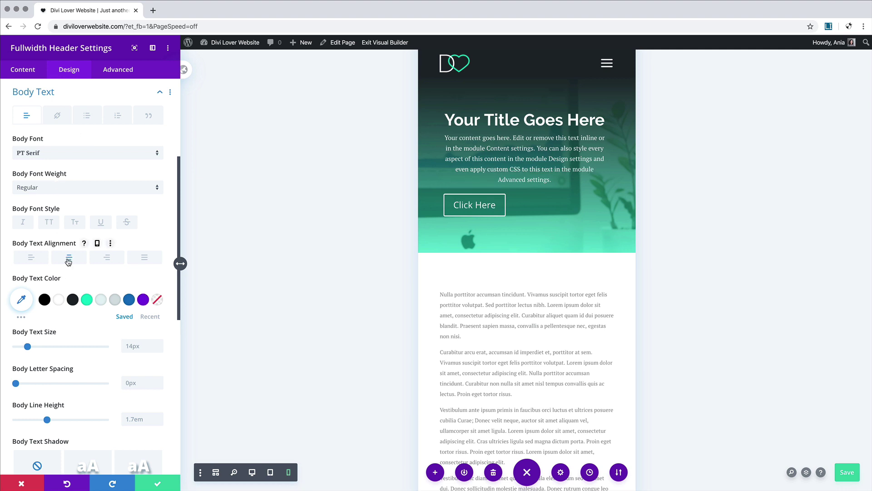
Step: Size the body text at 16px, with 15px on tablet and 14px on phone
left_click_drag(27, 346, 29, 349)
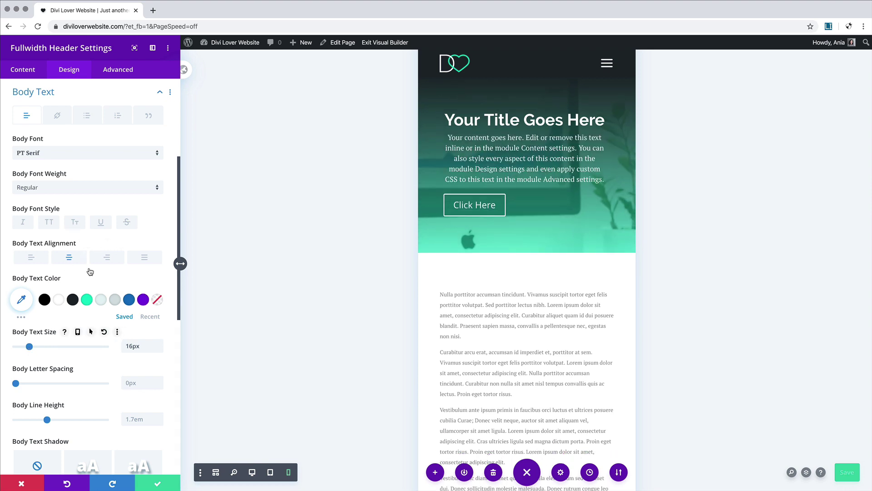
left_click(77, 332)
left_click(93, 350)
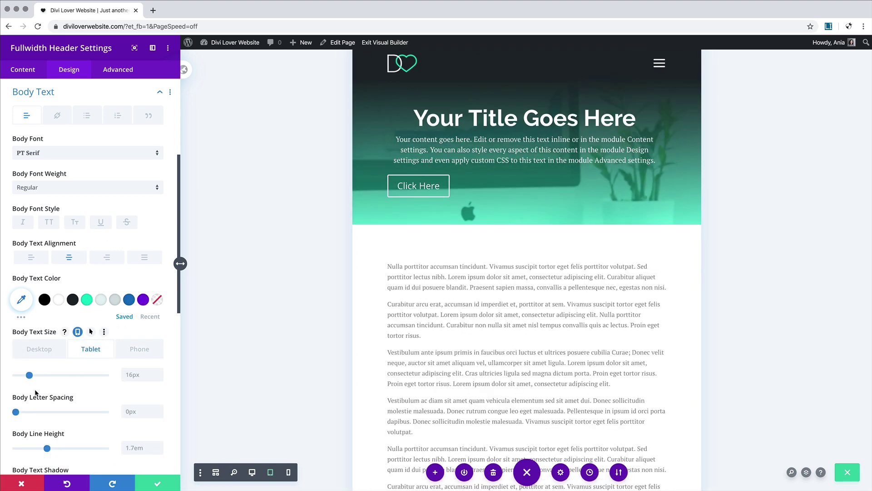
left_click_drag(29, 376, 27, 376)
left_click(140, 349)
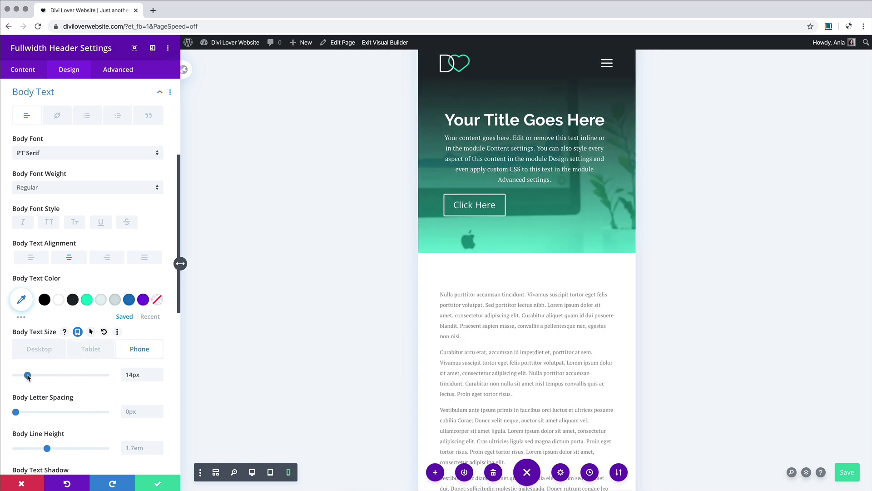
Step: Trim the header body text to its first sentence and preview the page at desktop width
left_click(23, 71)
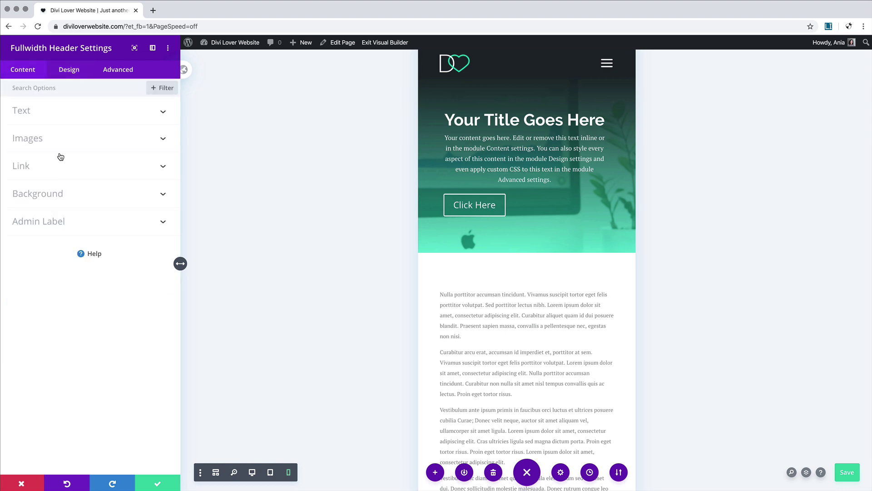
left_click(50, 118)
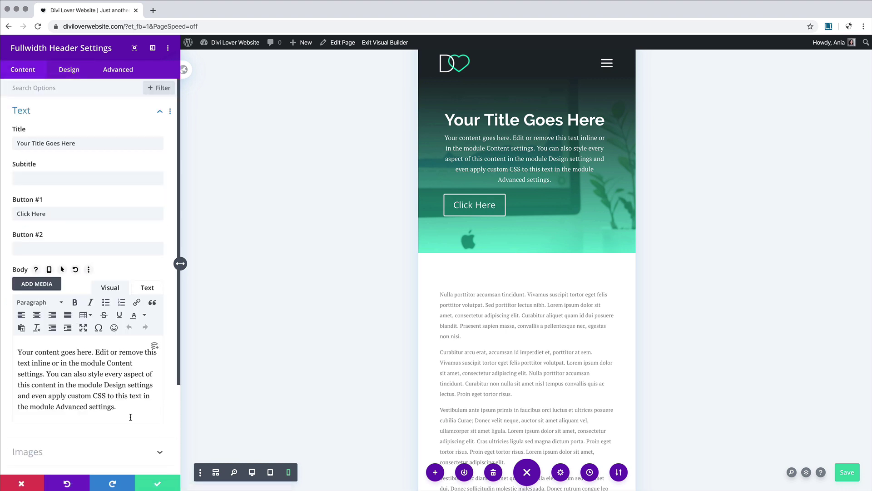
left_click_drag(127, 411, 45, 377)
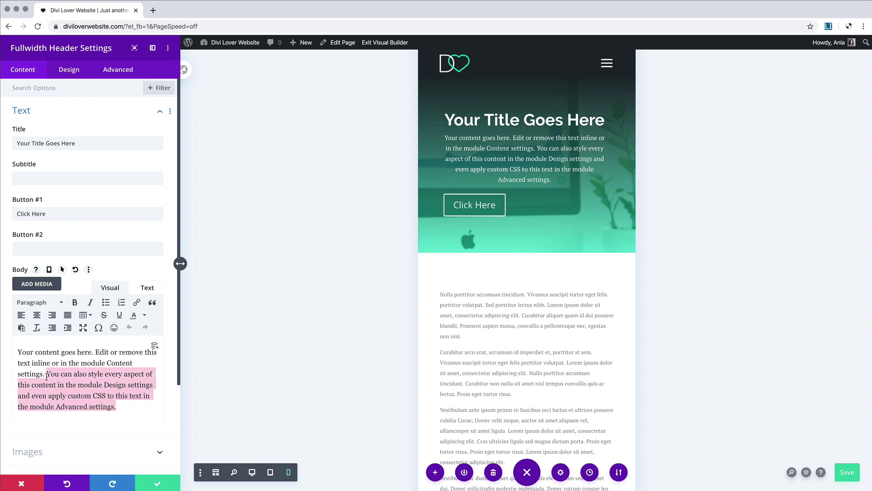
key("BackSpace")
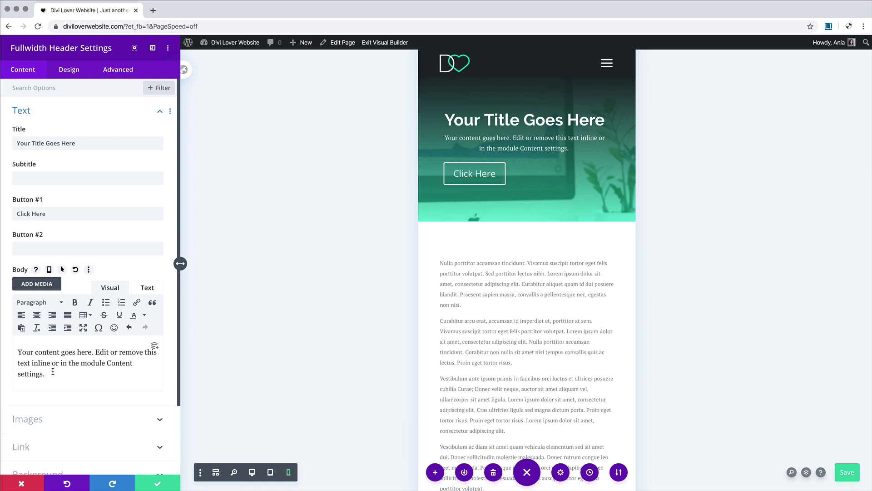
left_click(70, 71)
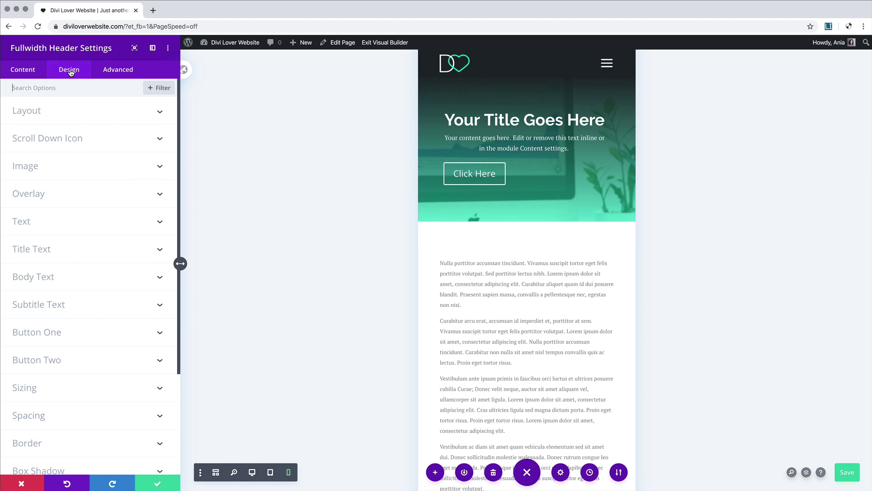
left_click(252, 472)
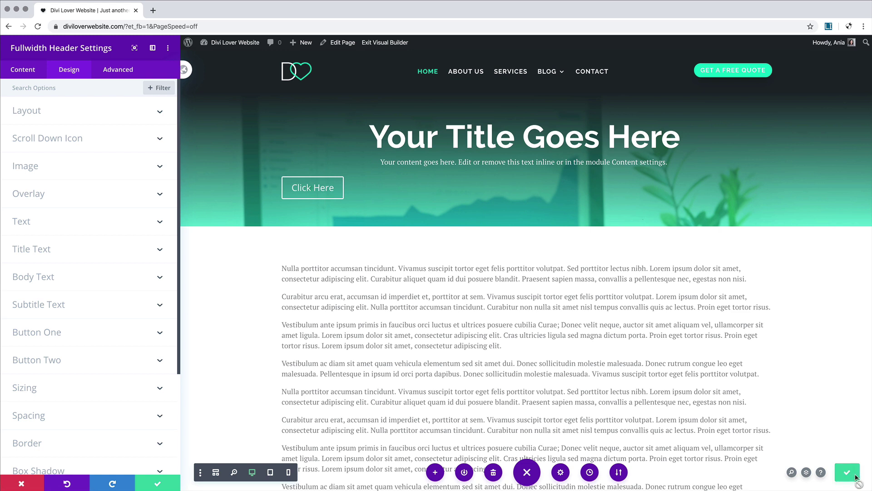
Step: Open the dashboard in a new tab and edit the Global Header in the Divi Theme Builder
right_click(376, 43)
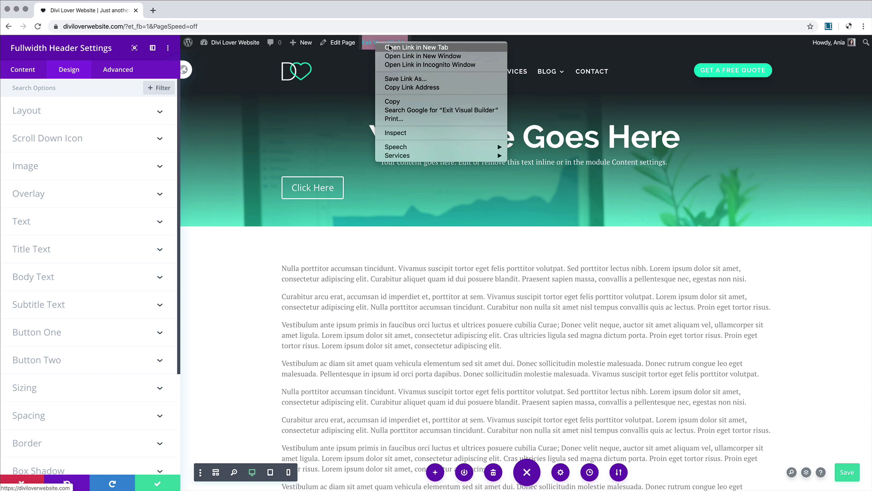
left_click(448, 37)
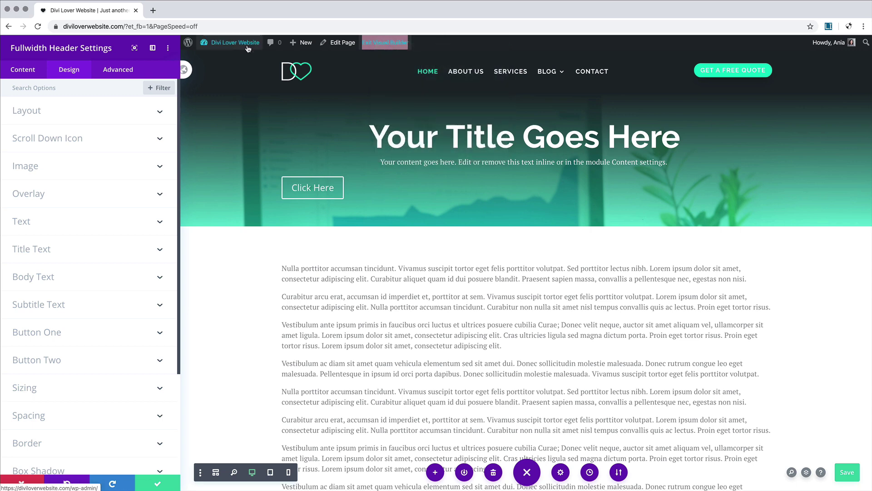
mouse_move(233, 45)
right_click(218, 60)
left_click(229, 63)
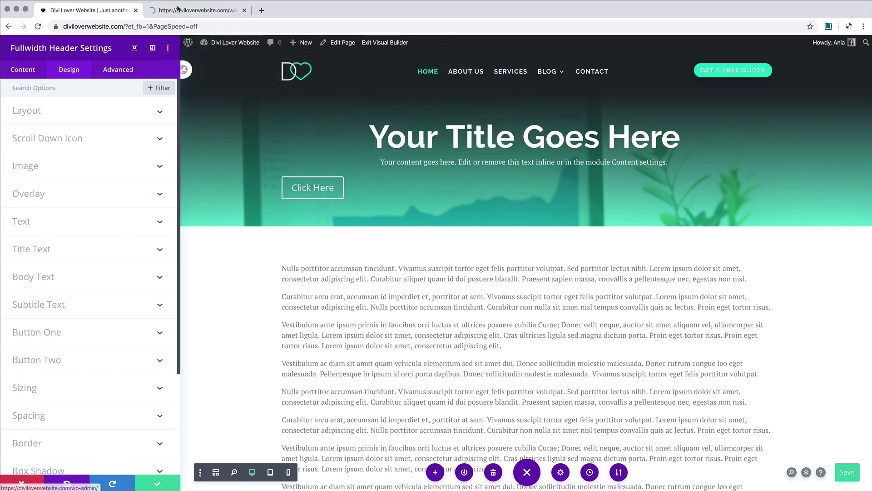
left_click(190, 11)
mouse_move(23, 284)
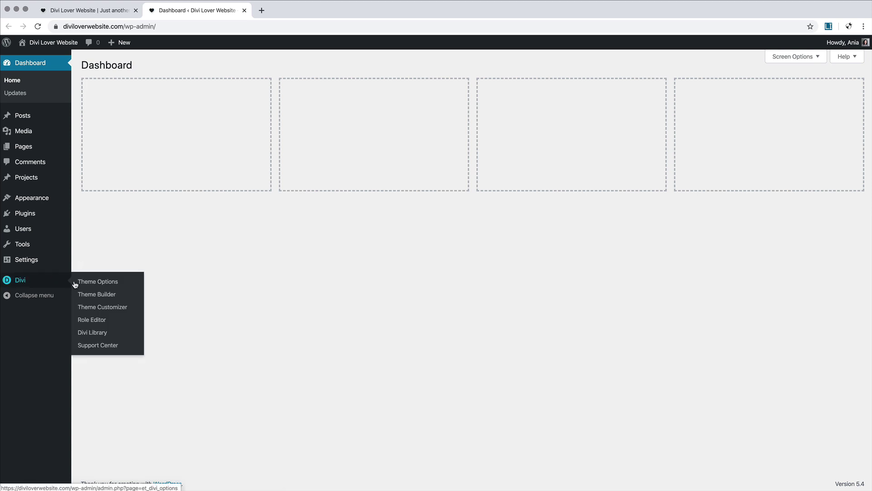
left_click(106, 295)
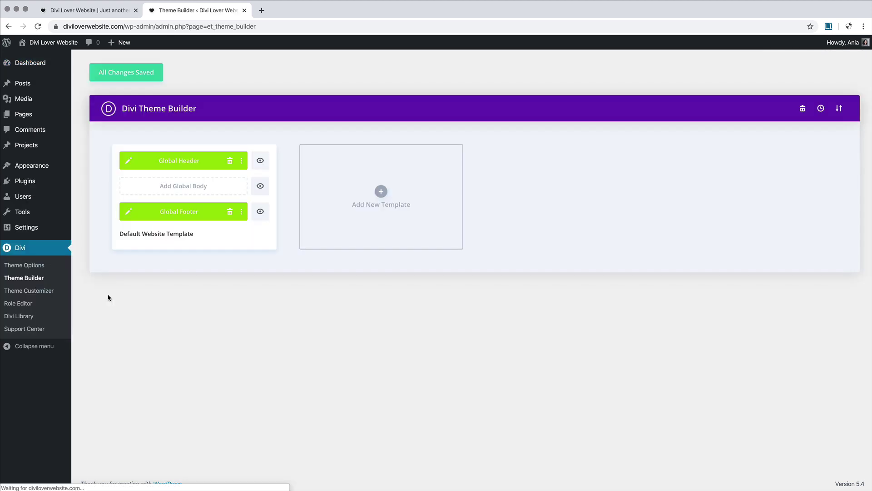
left_click(129, 161)
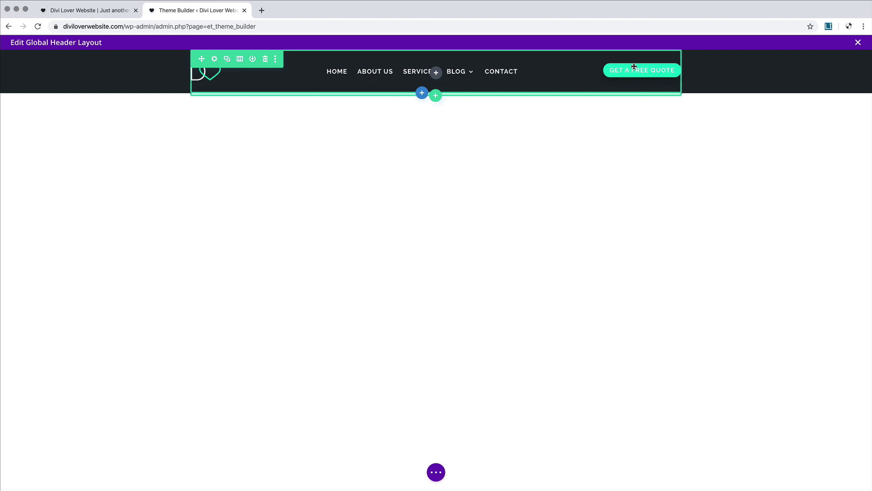
Step: Copy the Get a free quote button's styles and return to the home page editor
left_click(437, 474)
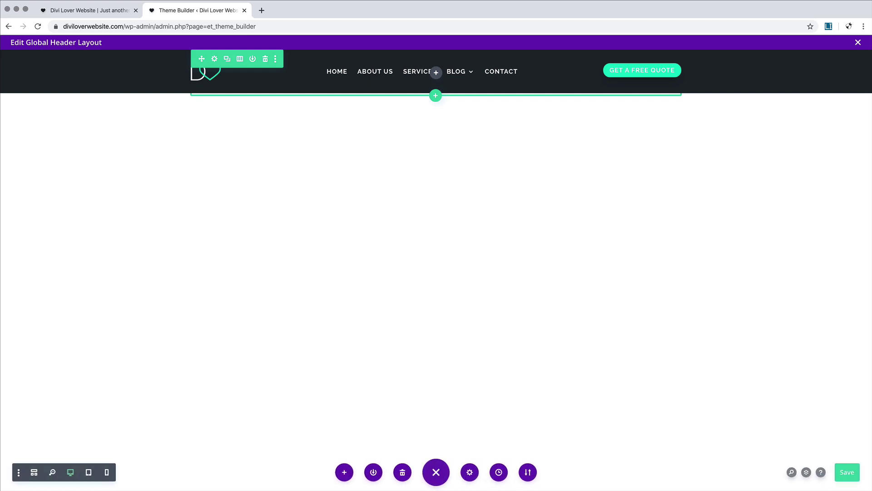
left_click(34, 473)
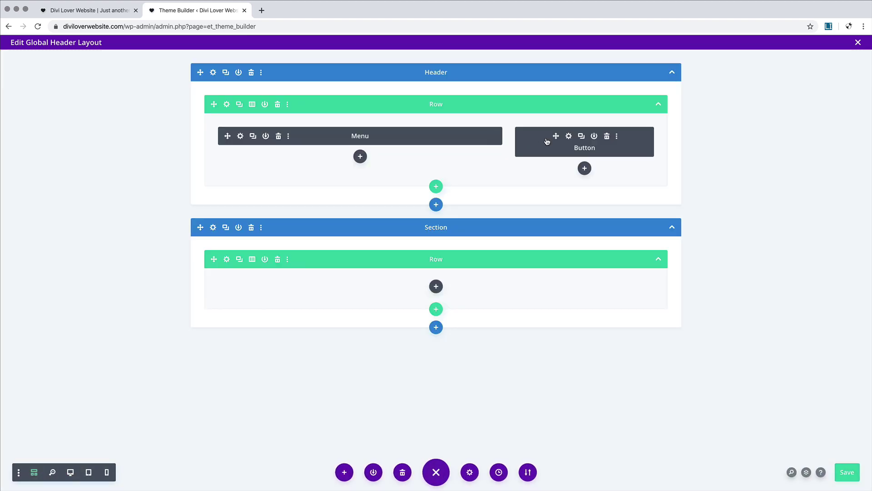
left_click(570, 137)
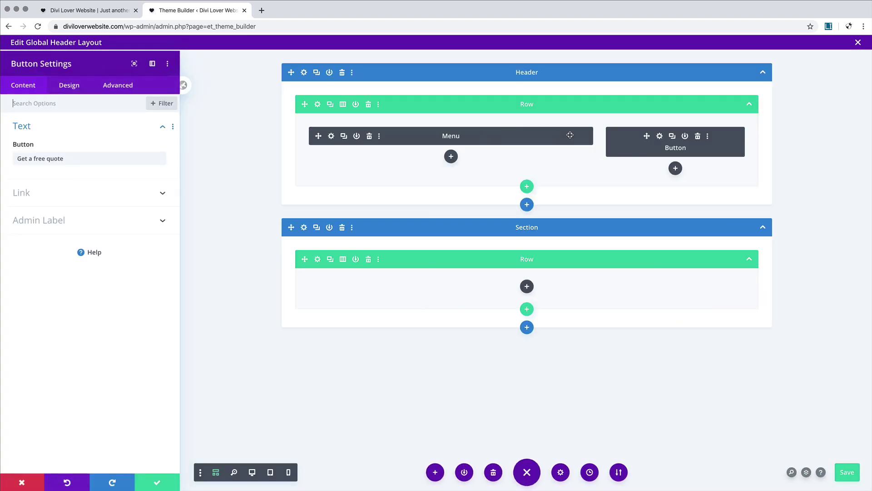
left_click(63, 89)
right_click(41, 181)
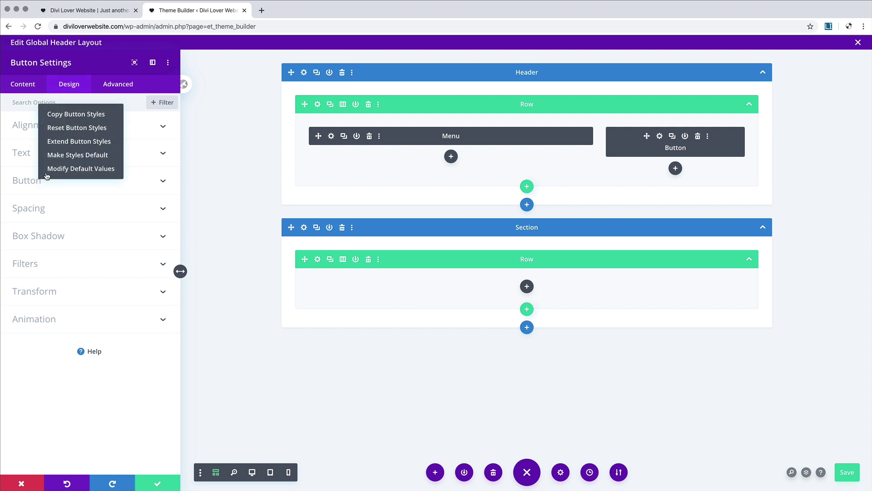
left_click(91, 114)
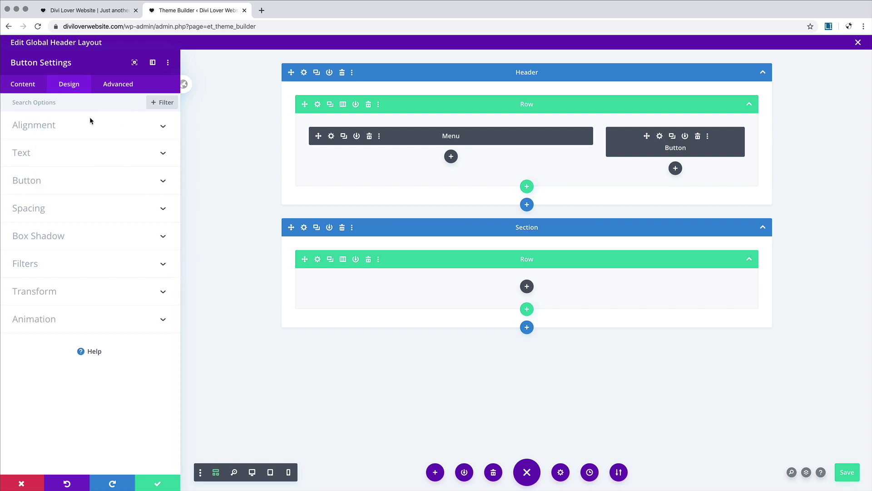
left_click(93, 12)
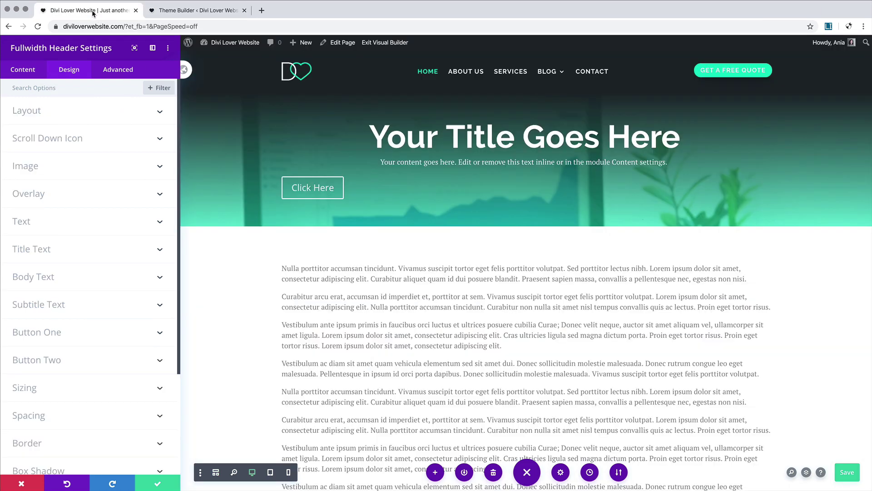
Step: Paste the copied button styles onto Click Here and give it a dark background
right_click(43, 334)
left_click(71, 266)
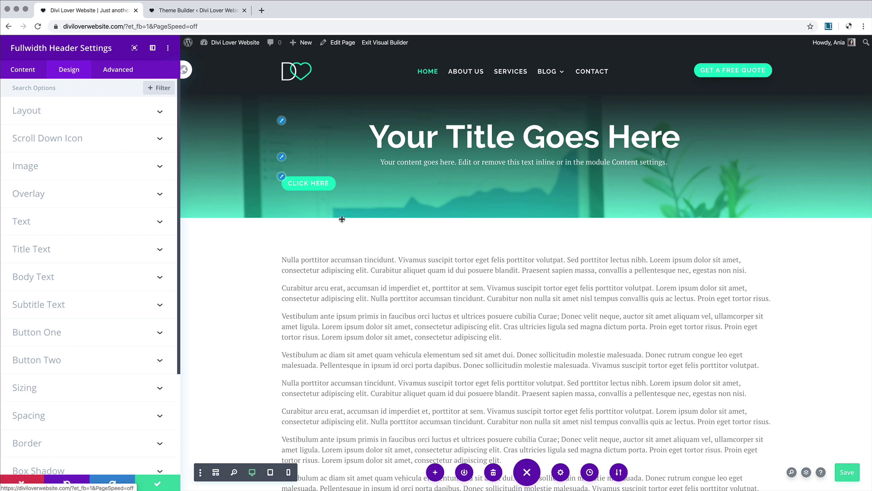
left_click(104, 334)
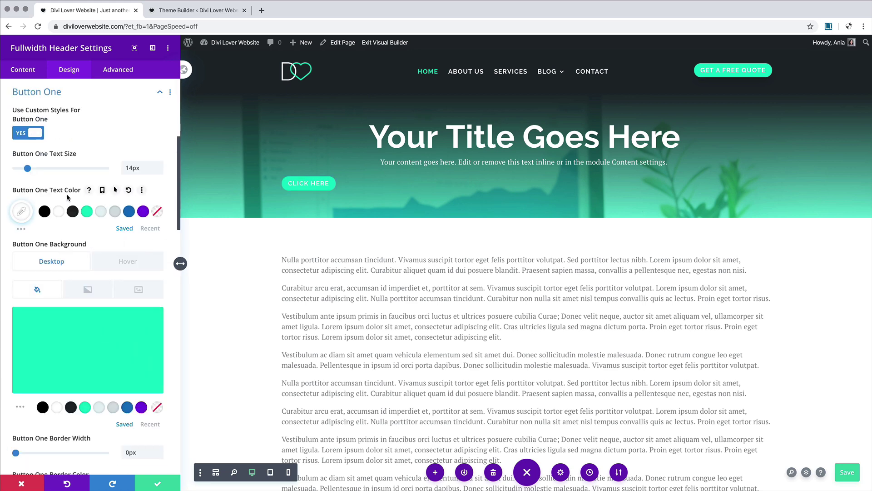
scroll(67, 197, "down", 4)
scroll(67, 198, "up", 4)
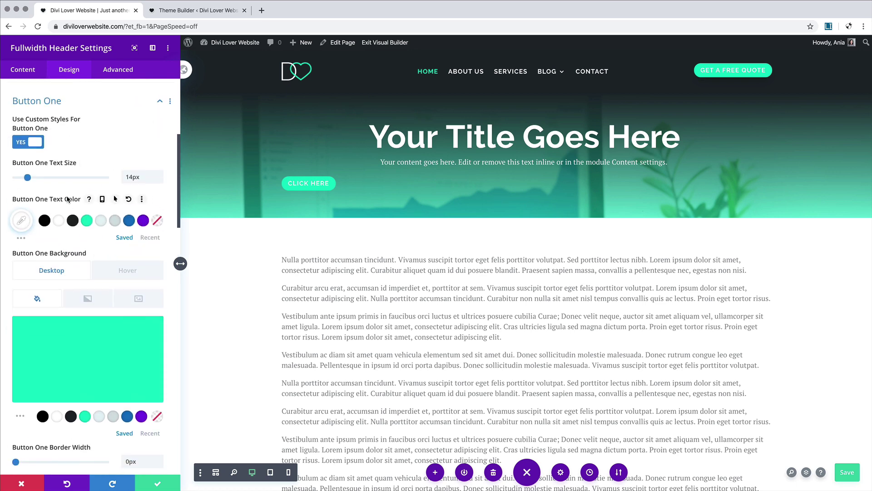
scroll(75, 213, "down", 2)
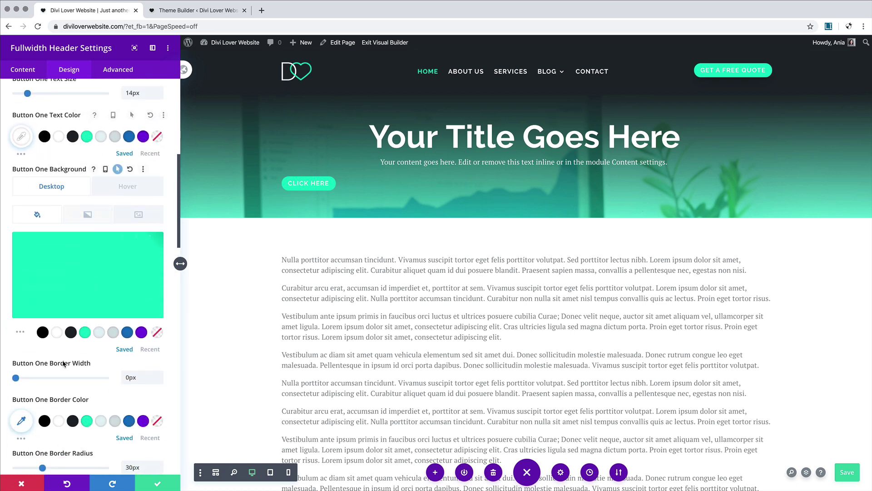
left_click(71, 332)
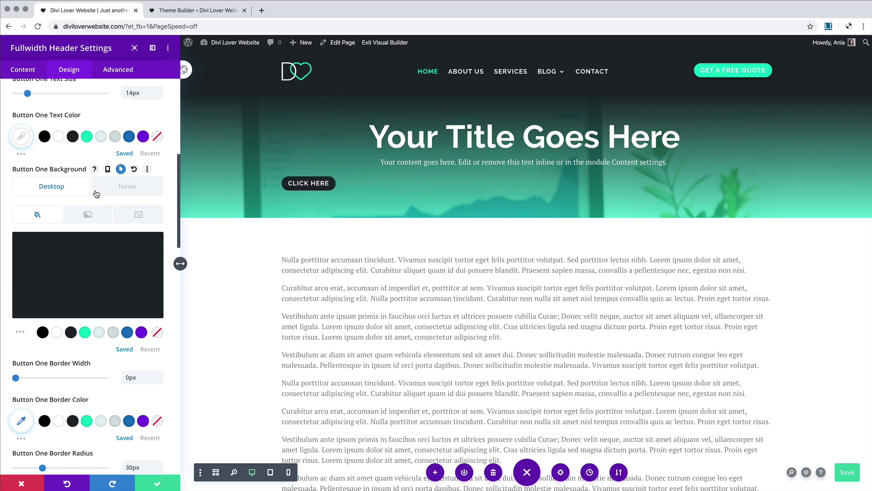
left_click(138, 188)
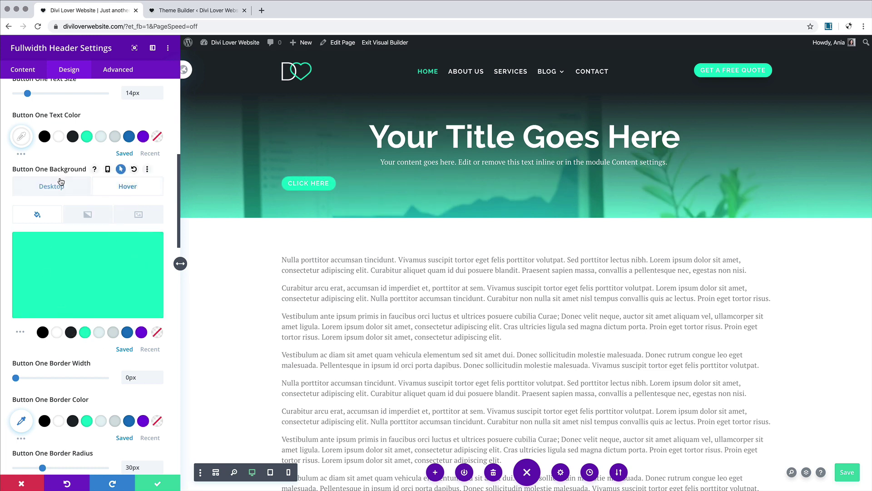
left_click(55, 186)
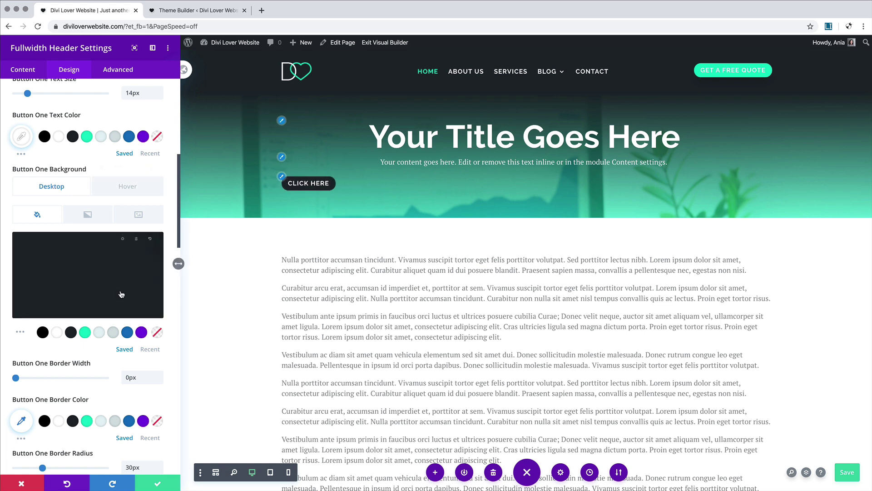
Step: Set the Click Here button padding to 15px top/bottom and 30px left/right
scroll(118, 294, "down", 3)
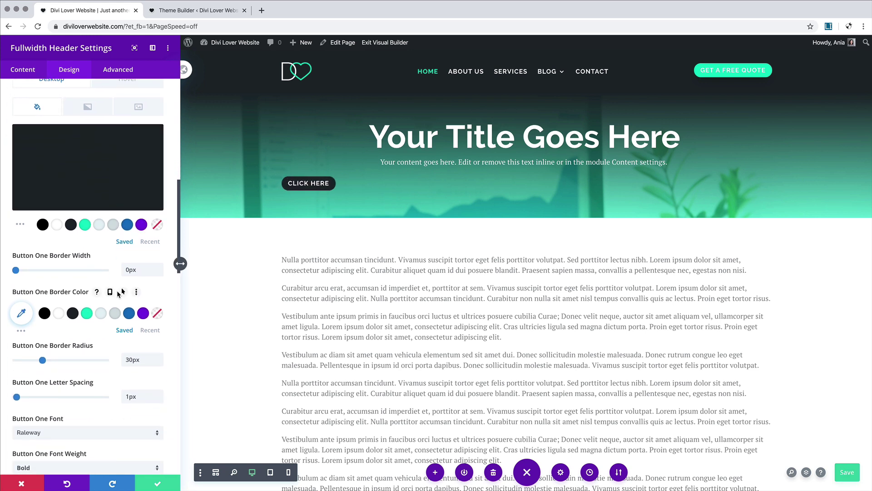
scroll(85, 358, "down", 6)
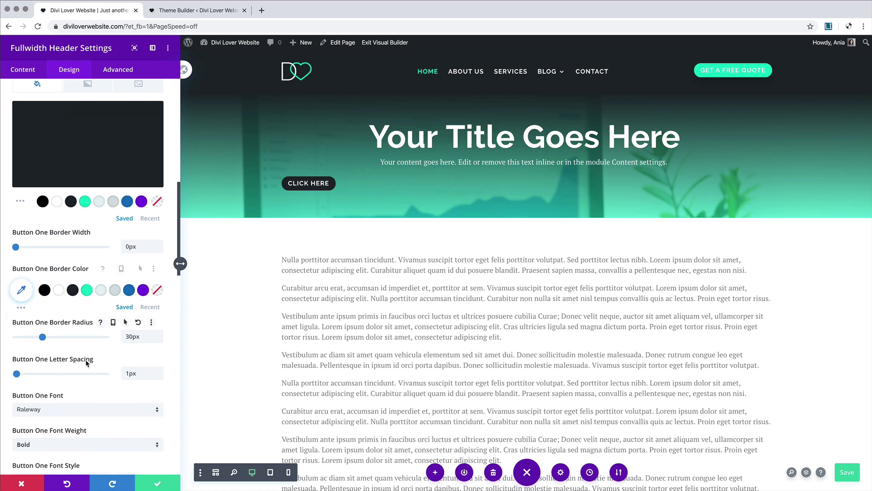
scroll(86, 363, "down", 5)
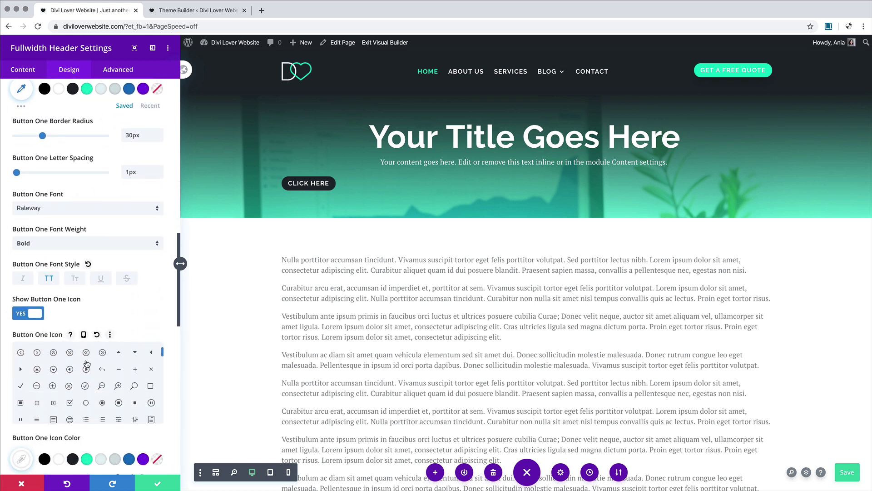
scroll(172, 321, "down", 5)
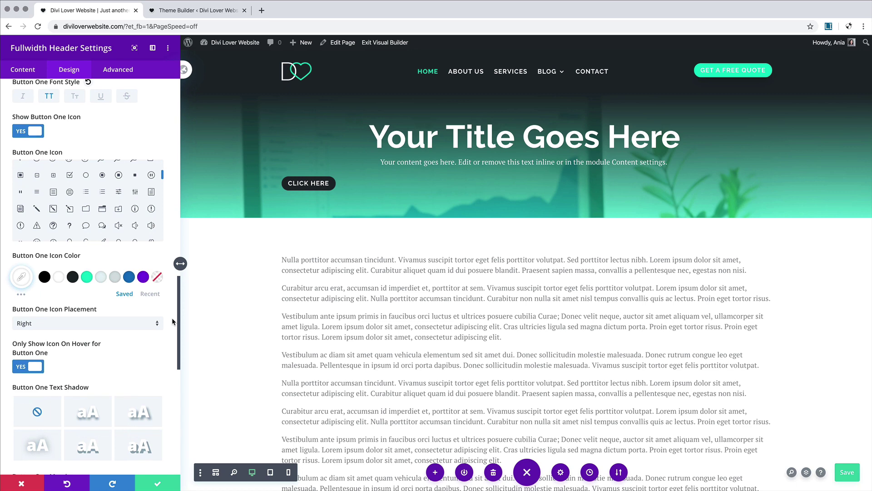
scroll(172, 319, "down", 1)
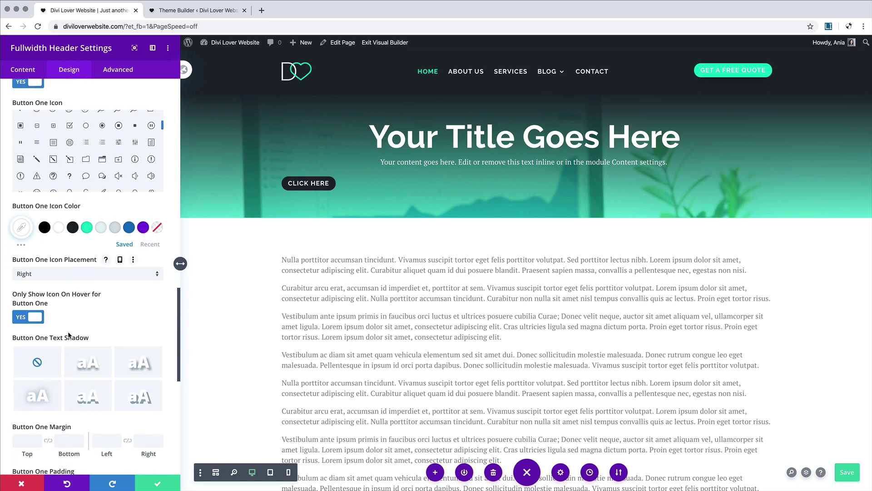
scroll(69, 335, "down", 3)
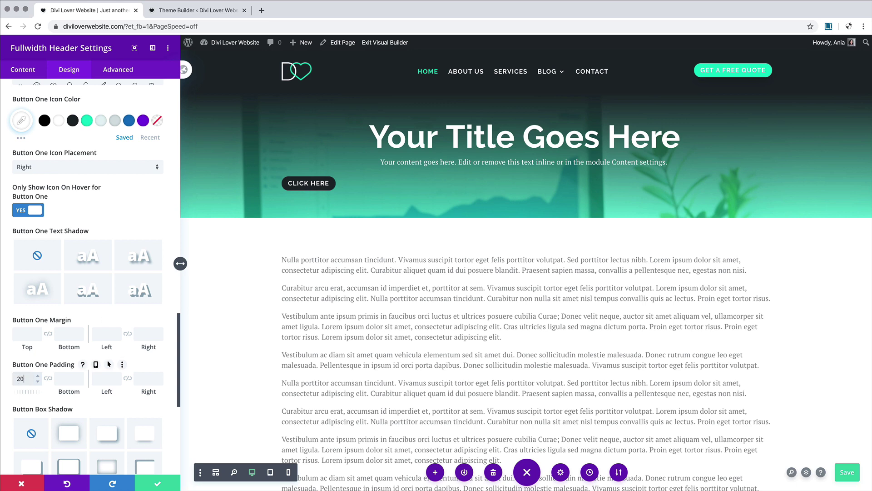
left_click(24, 381)
type("20")
left_click(48, 379)
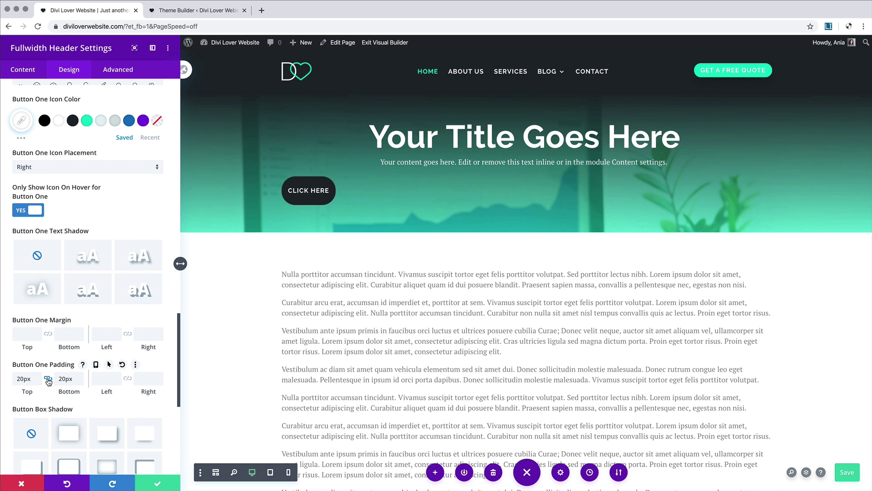
left_click(104, 380)
left_click(96, 379)
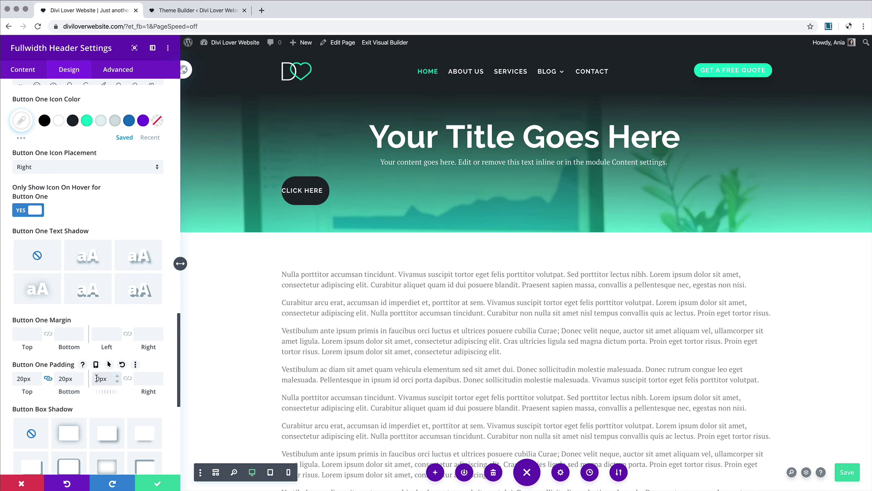
type("3")
left_click(127, 378)
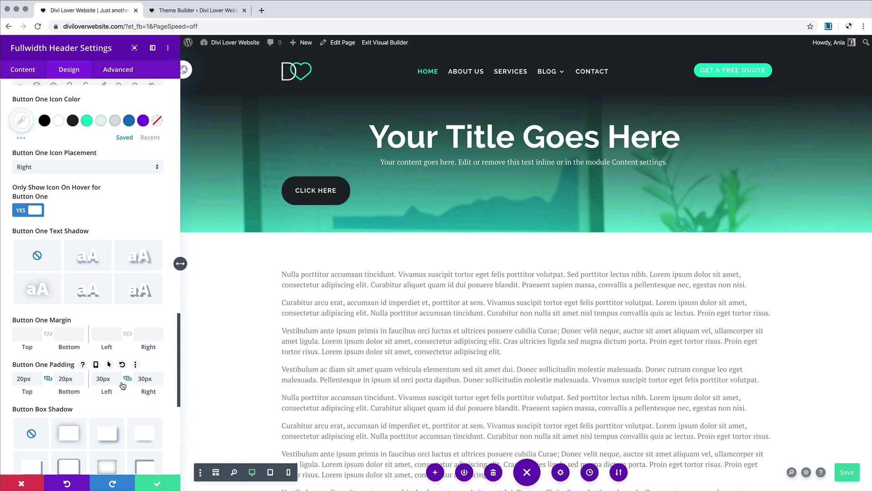
scroll(77, 276, "up", 3)
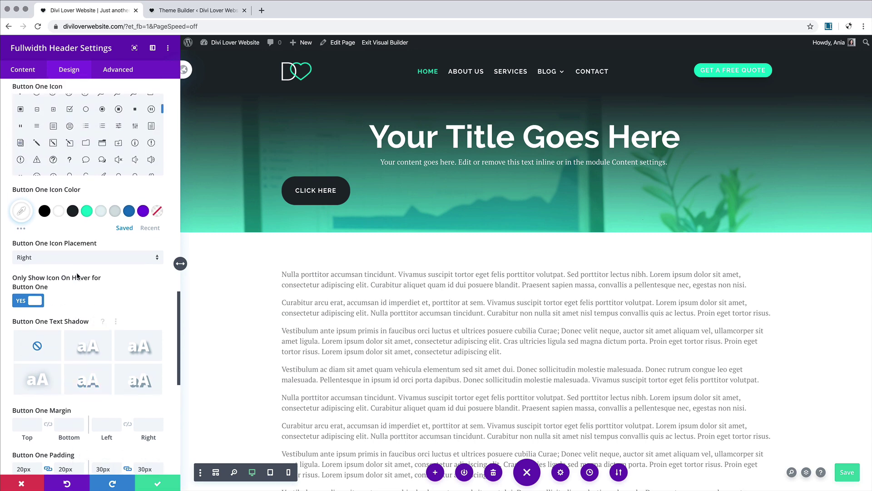
scroll(77, 276, "down", 5)
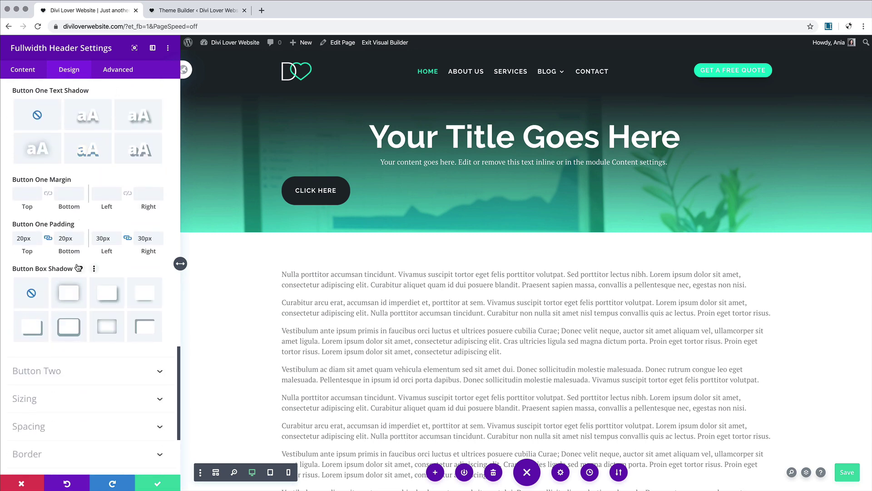
left_click_drag(24, 240, 5, 243)
type("15")
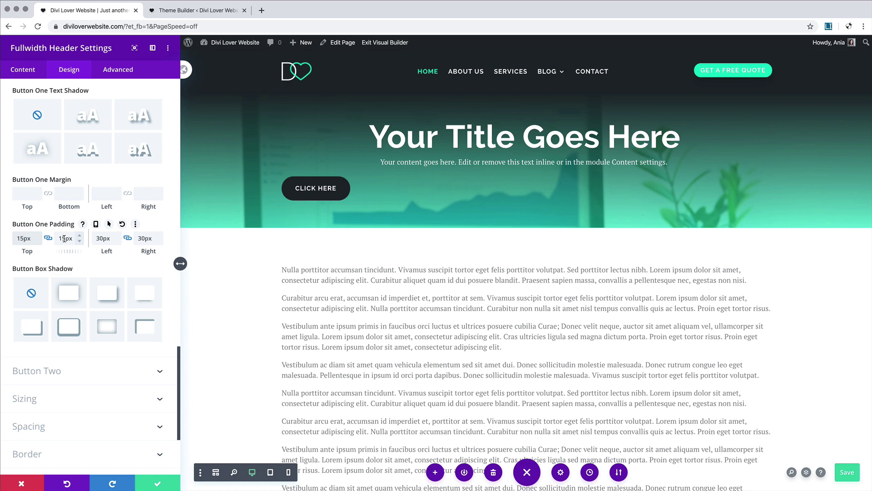
scroll(76, 250, "up", 7)
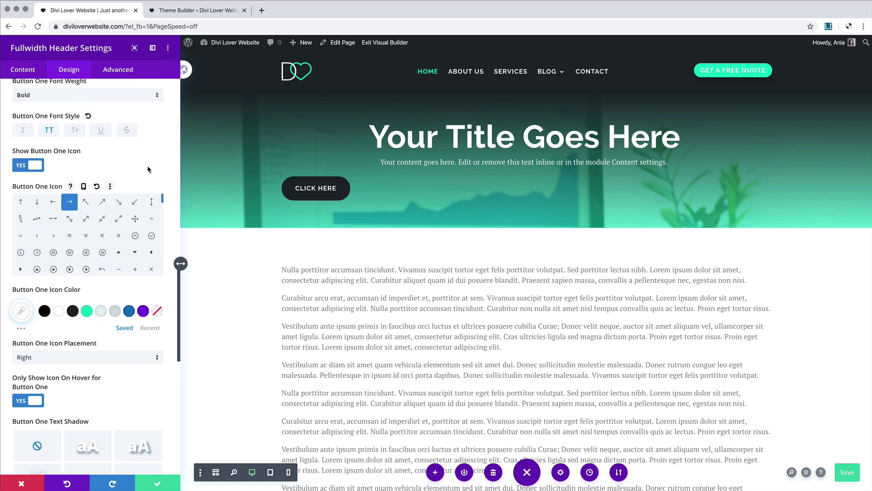
scroll(148, 167, "up", 12)
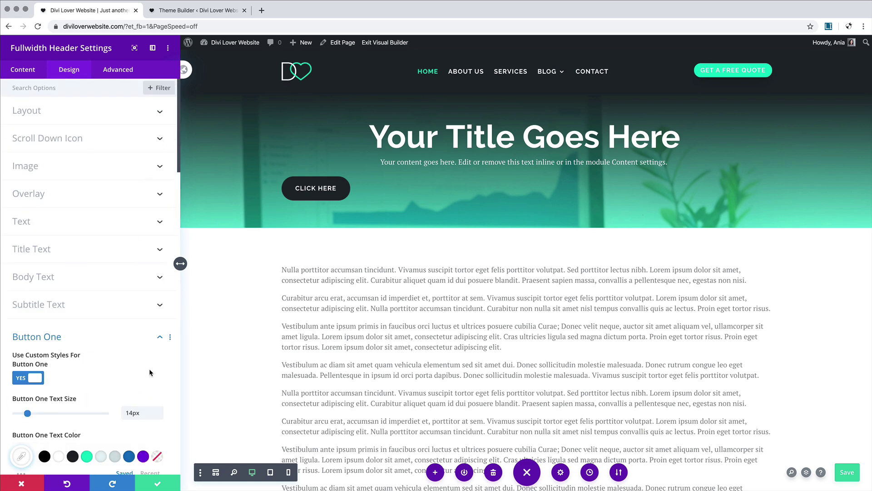
Step: Center the header's title, body text and Click Here button
left_click(161, 338)
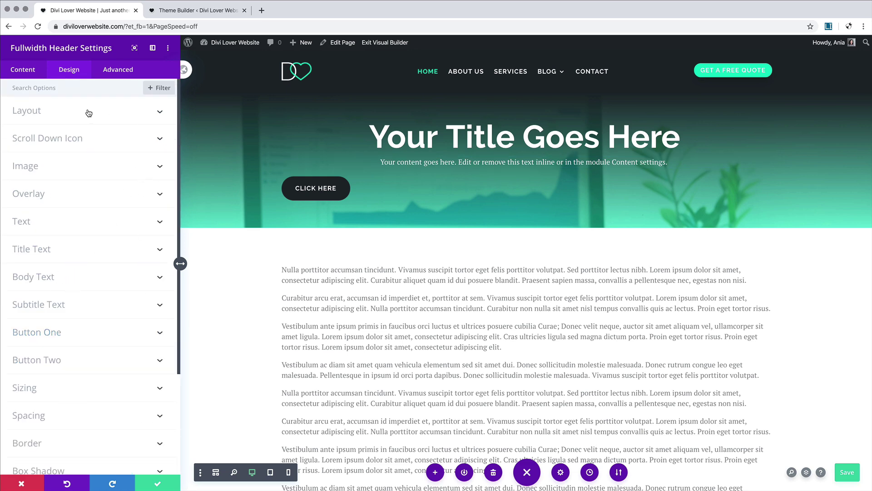
left_click(133, 116)
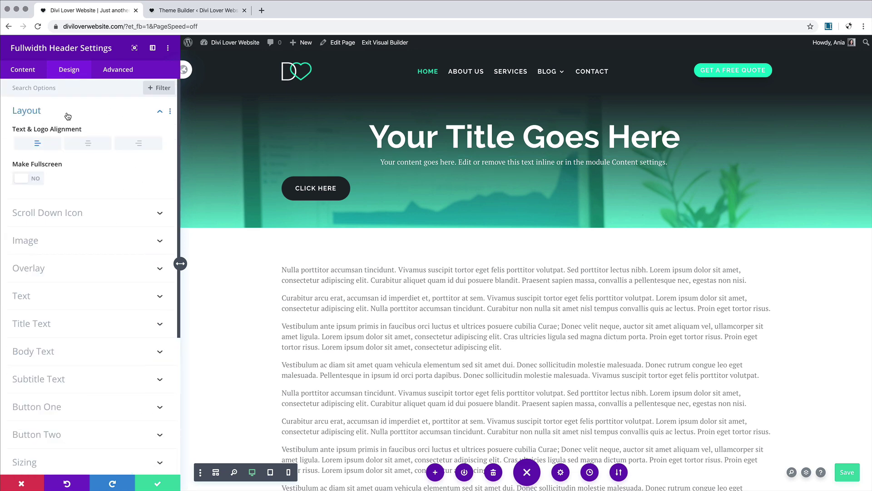
left_click(91, 146)
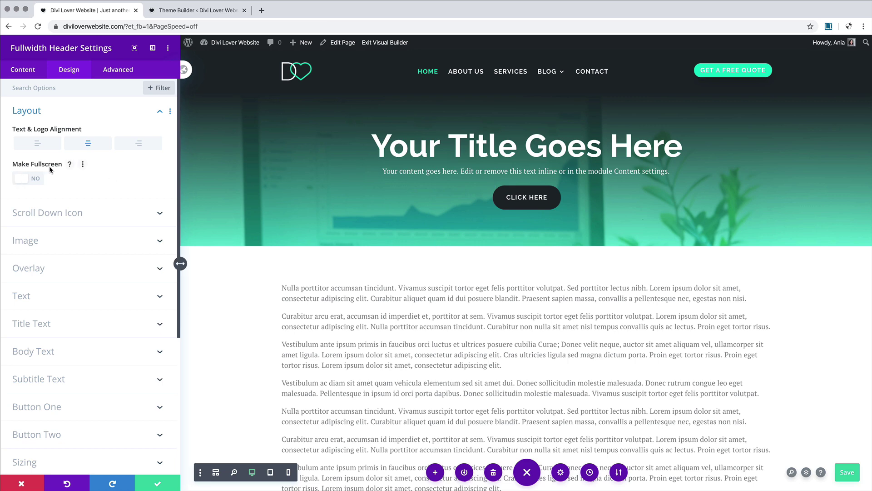
Step: Try the fullscreen header in tablet and phone previews, then leave Make Fullscreen off
left_click(38, 178)
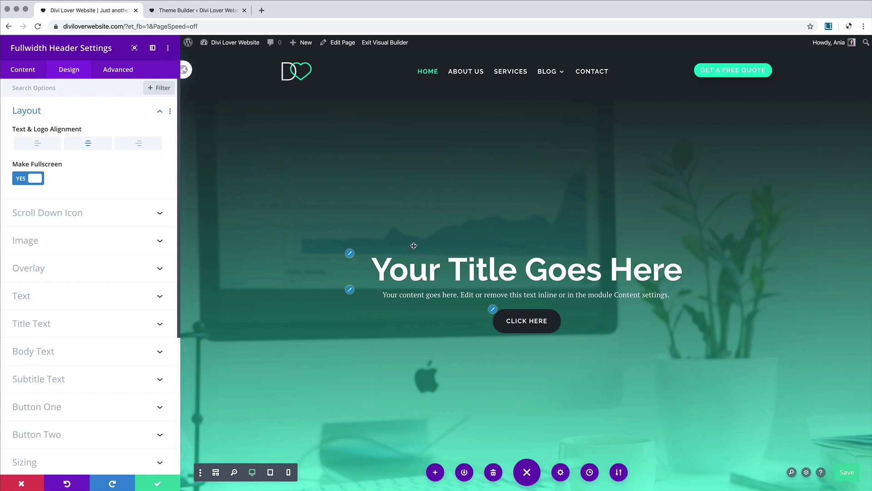
left_click(271, 473)
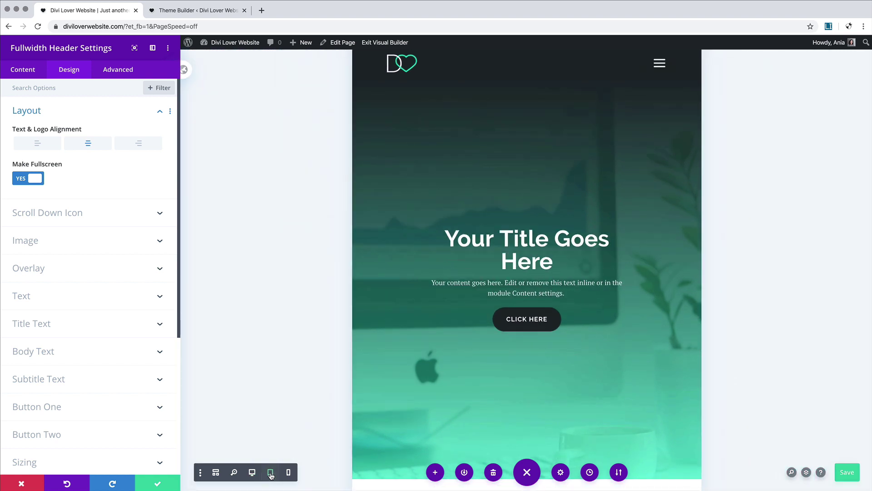
left_click(288, 472)
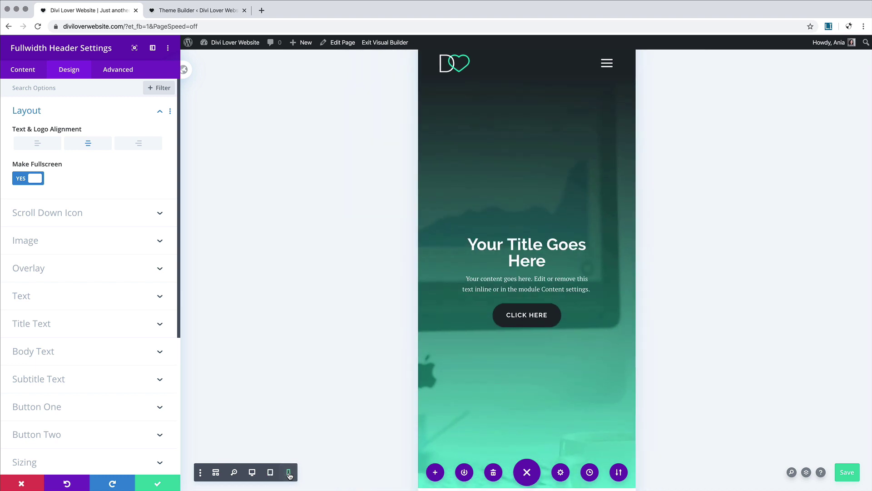
left_click(252, 473)
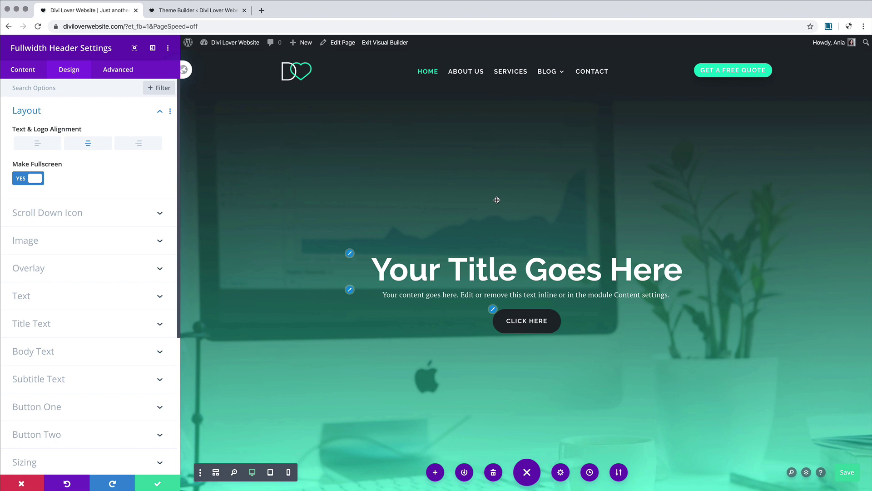
left_click(33, 179)
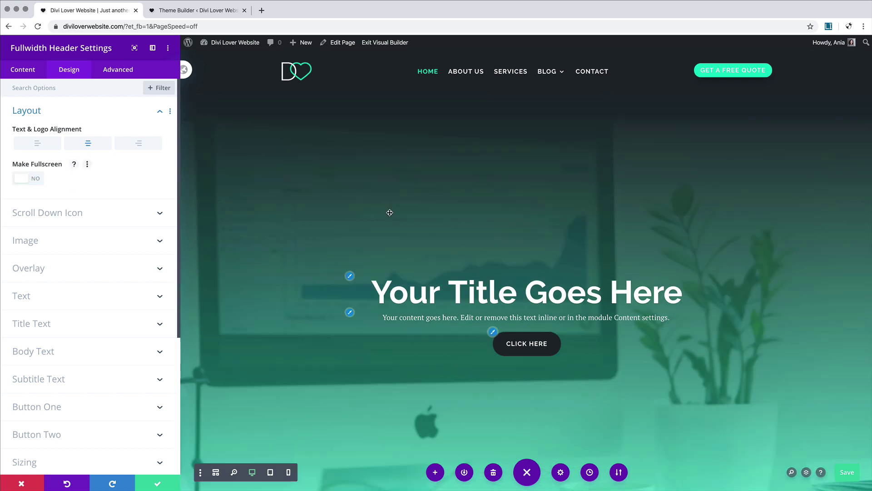
left_click(30, 182)
left_click(30, 183)
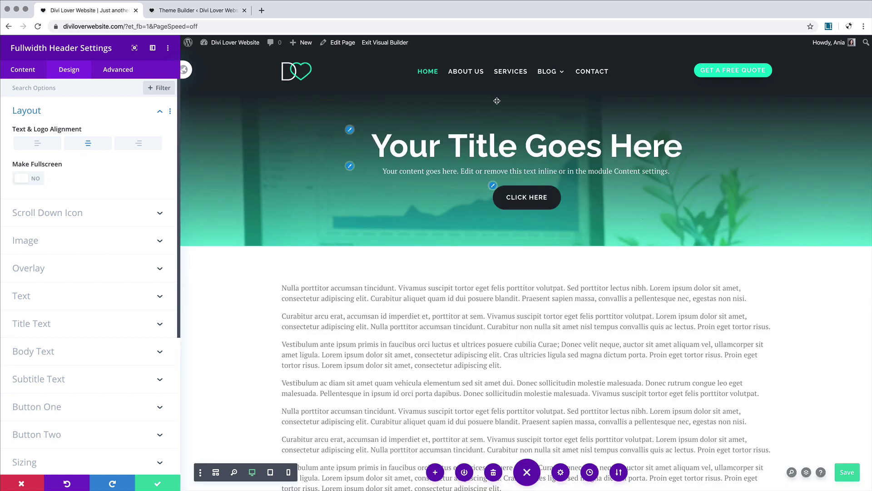
Step: Give the header 150px top and bottom padding and save the header module
scroll(111, 355, "down", 10)
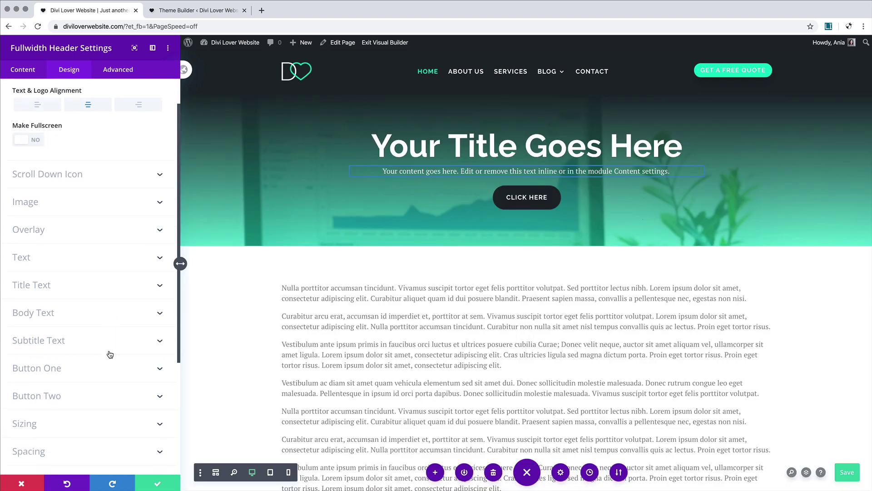
left_click(81, 390)
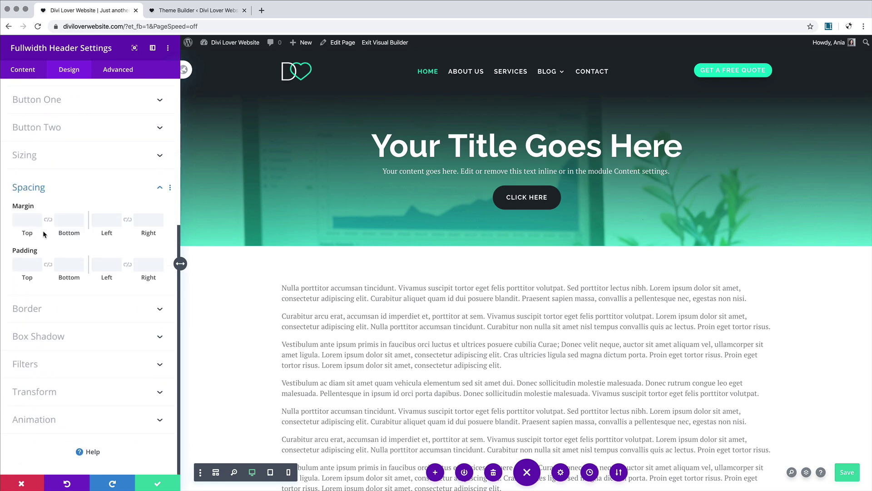
left_click(24, 266)
type("100px")
left_click(48, 264)
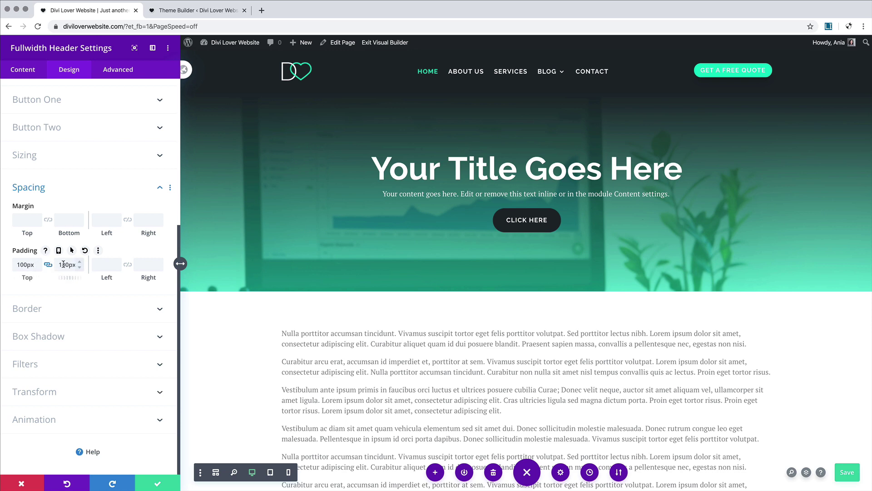
left_click(65, 264)
left_click(23, 264)
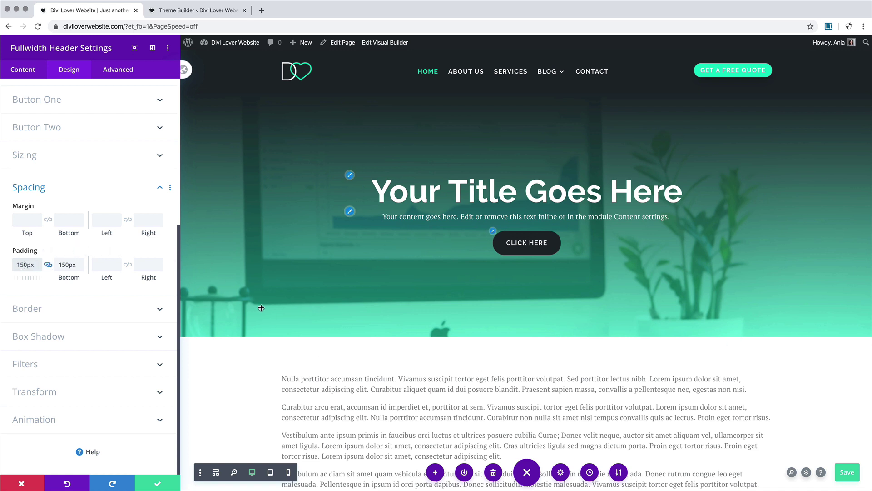
left_click(117, 190)
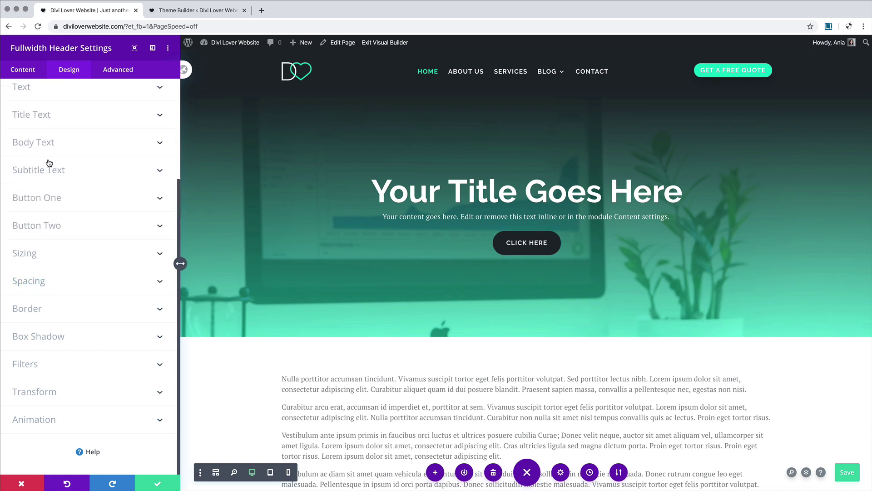
scroll(69, 279, "up", 2)
scroll(69, 278, "up", 3)
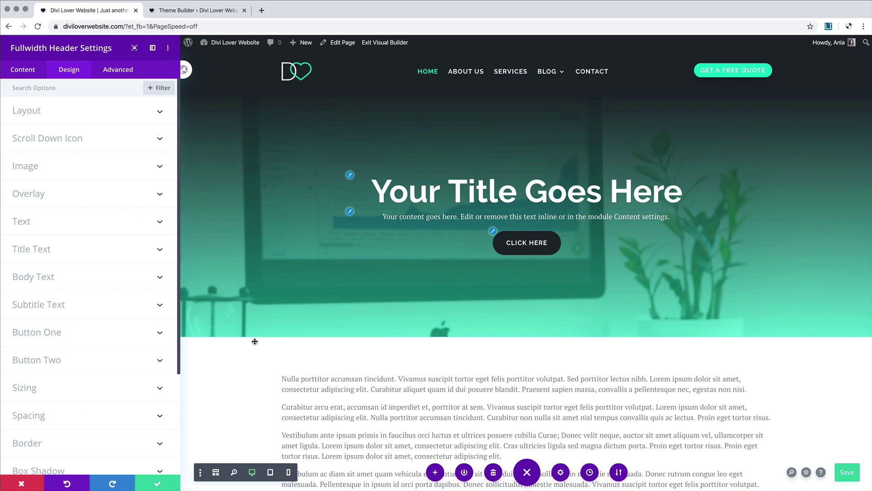
left_click(155, 484)
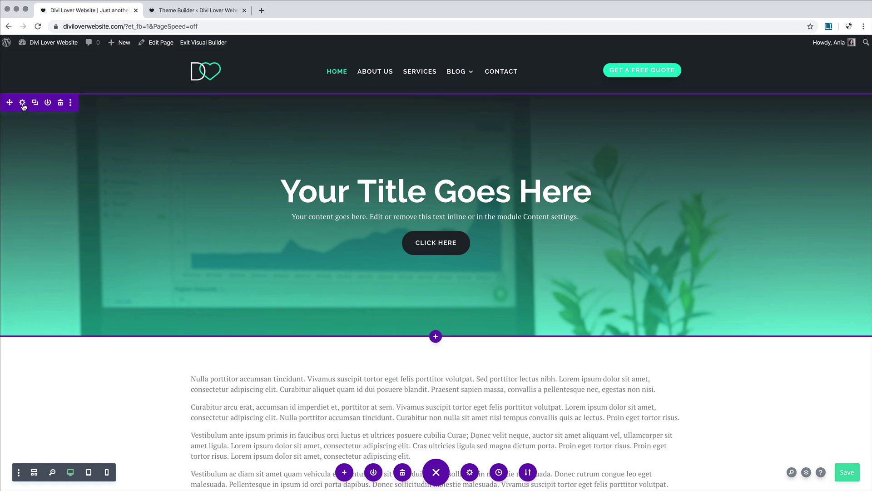
Step: Add a curved bottom divider to the hero section, about 201px tall
left_click(23, 104)
left_click(66, 72)
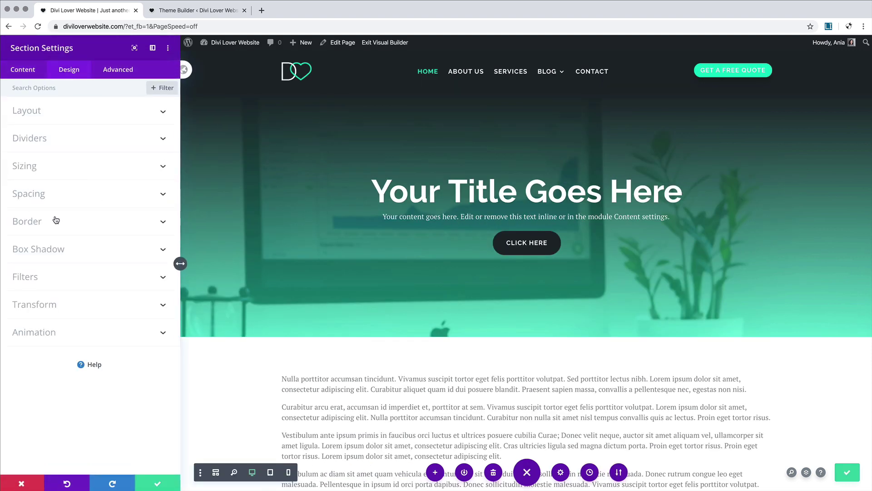
left_click(62, 140)
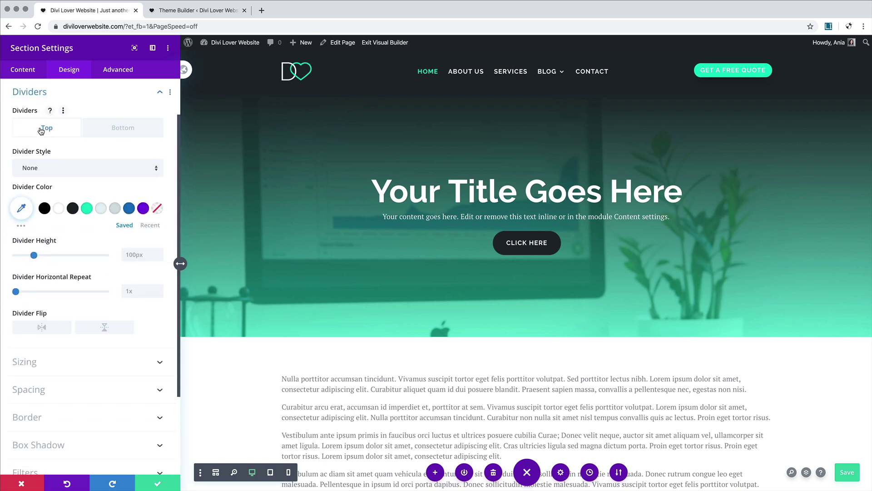
left_click(130, 130)
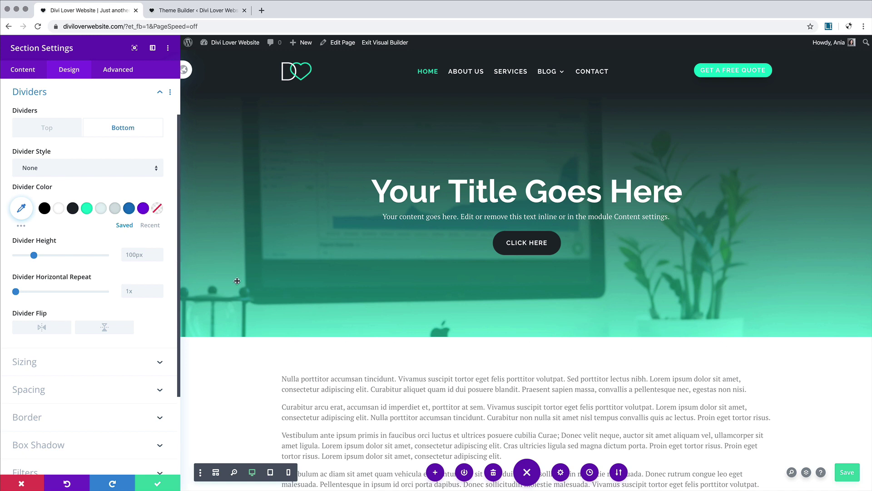
left_click(49, 169)
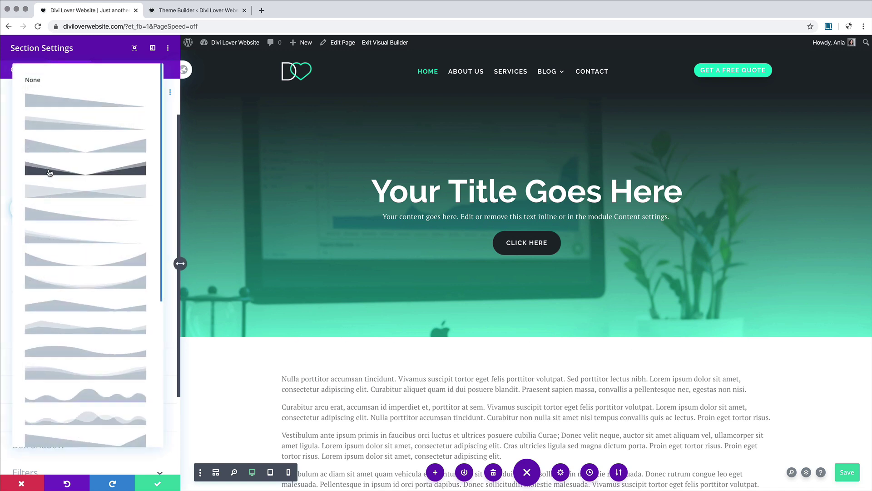
left_click(77, 279)
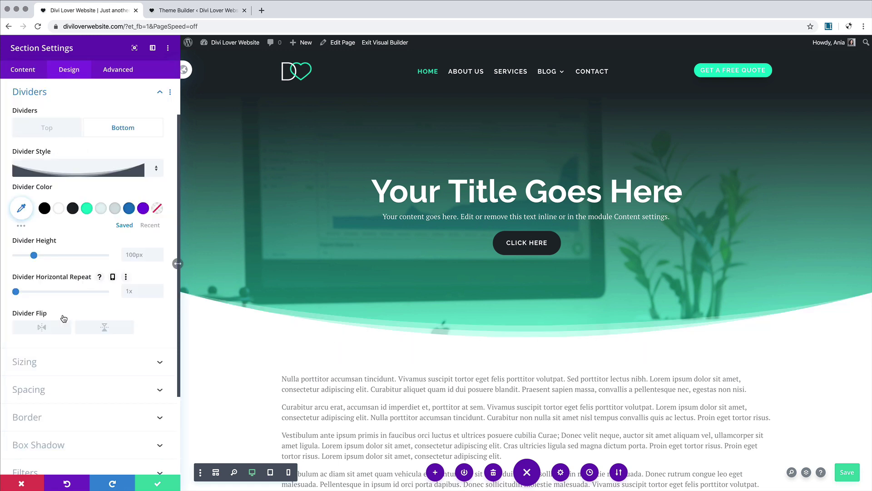
left_click_drag(34, 255, 53, 259)
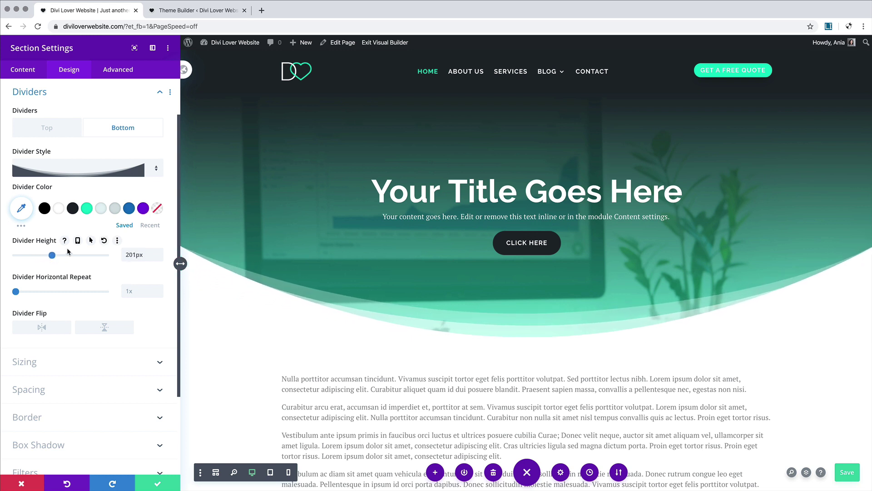
Step: Reduce the divider to 130px on tablet and 74px on phone, and save the section
left_click(78, 241)
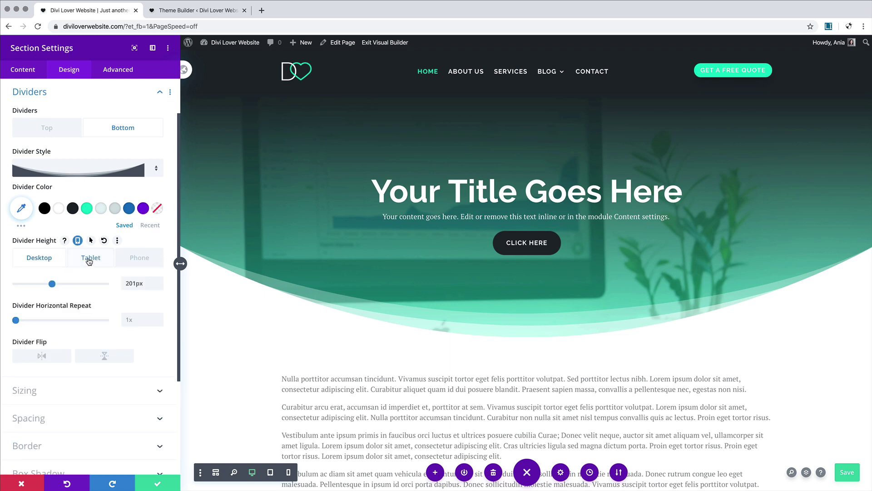
left_click(89, 259)
left_click_drag(52, 284, 39, 286)
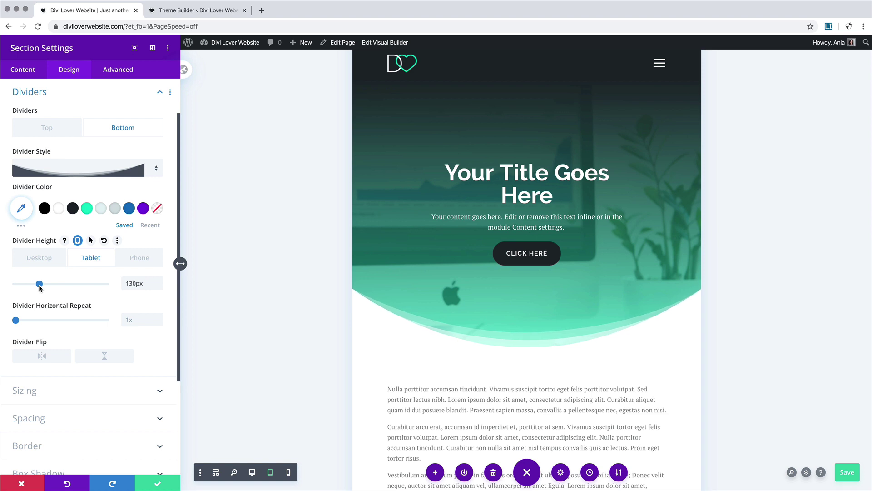
left_click(140, 262)
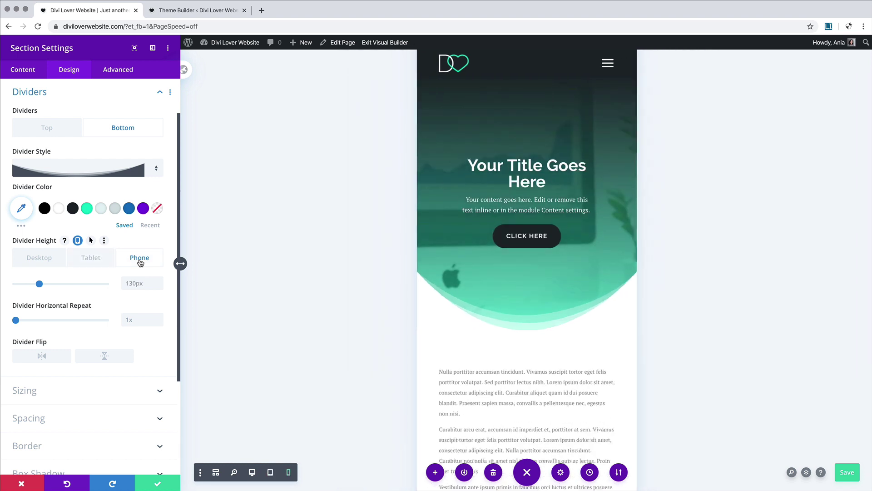
left_click_drag(39, 284, 28, 286)
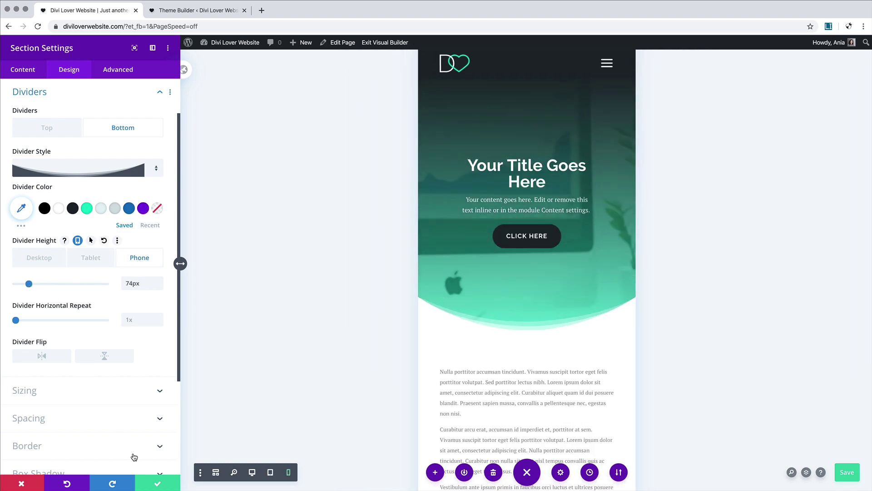
left_click(158, 482)
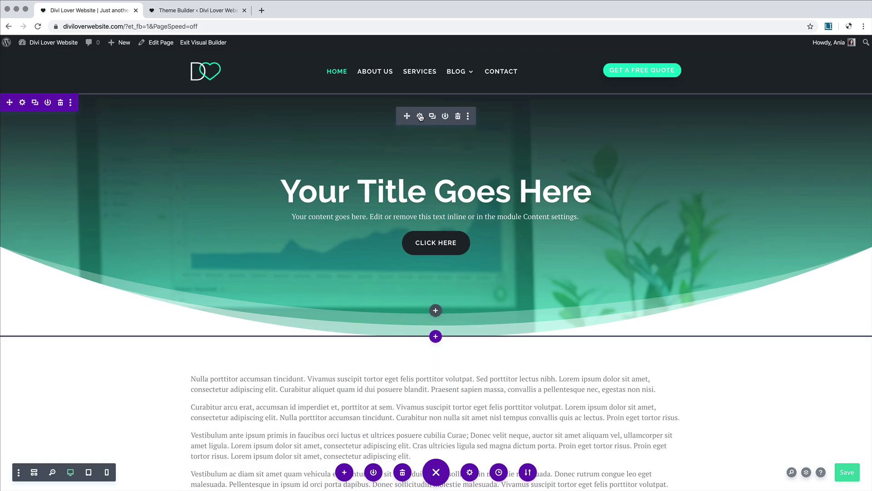
Step: Set the hero header's tablet top padding to 50px, using per-device padding
left_click(420, 116)
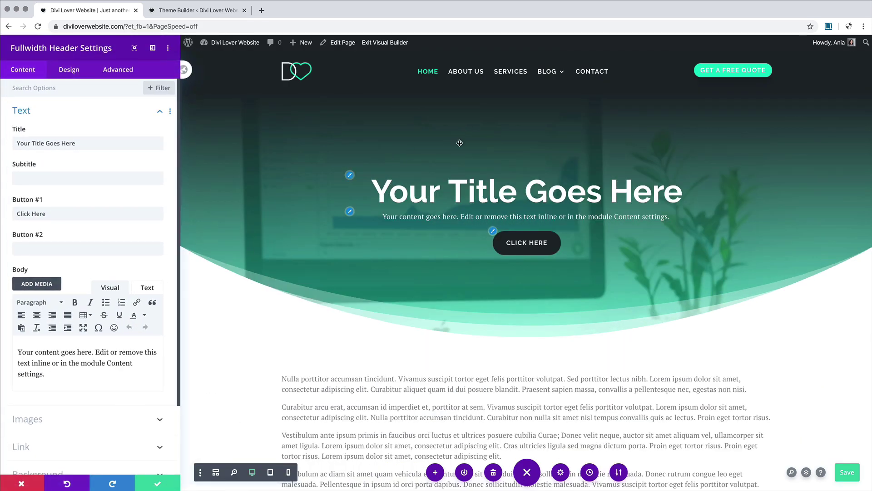
left_click(69, 71)
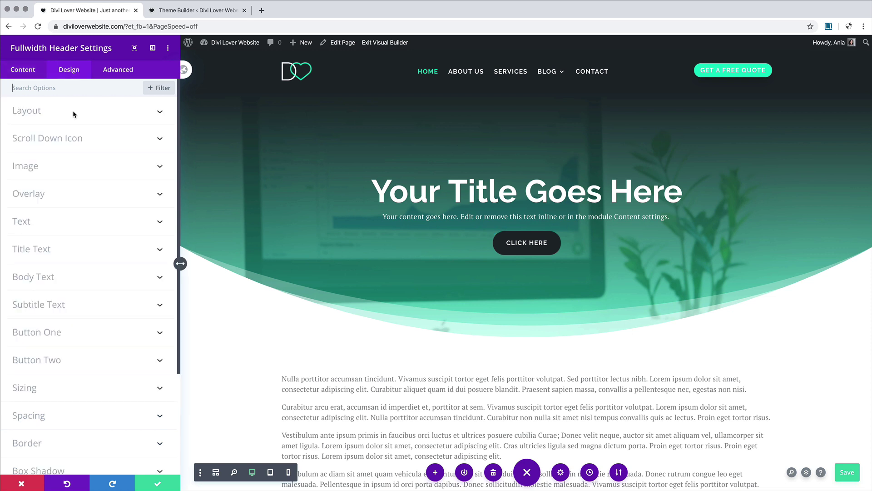
left_click(72, 416)
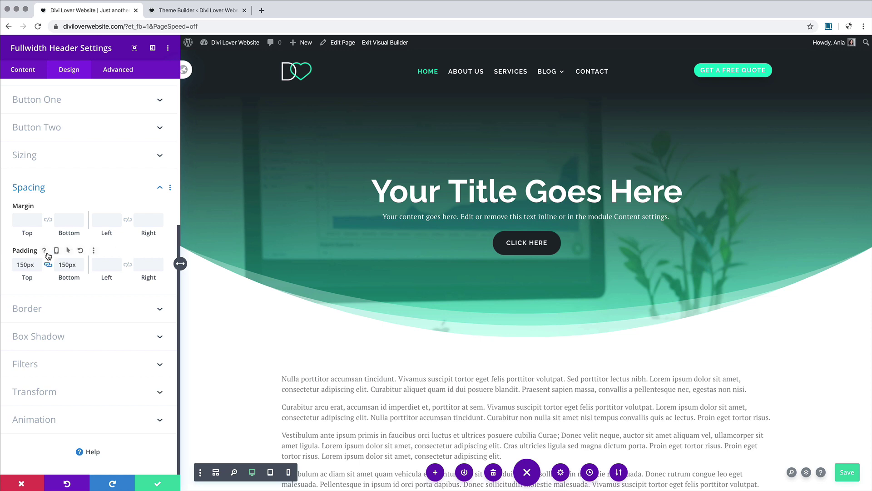
left_click(56, 250)
left_click(90, 267)
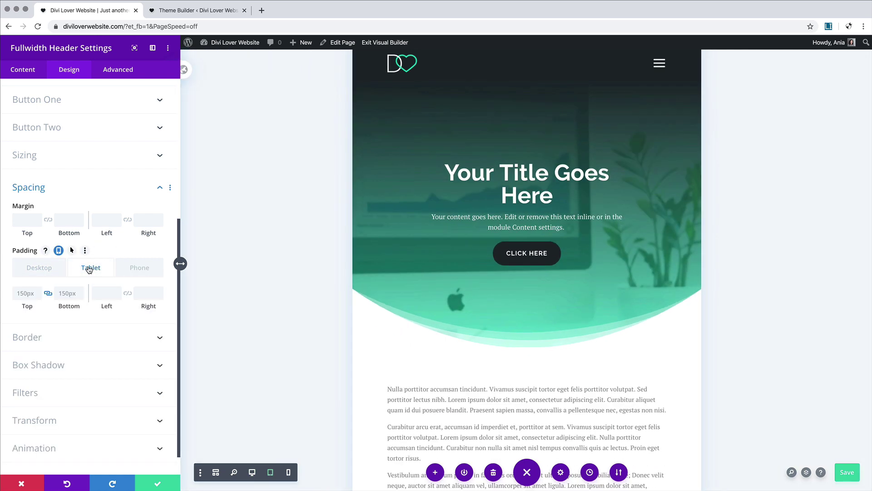
left_click(20, 293)
left_click(48, 293)
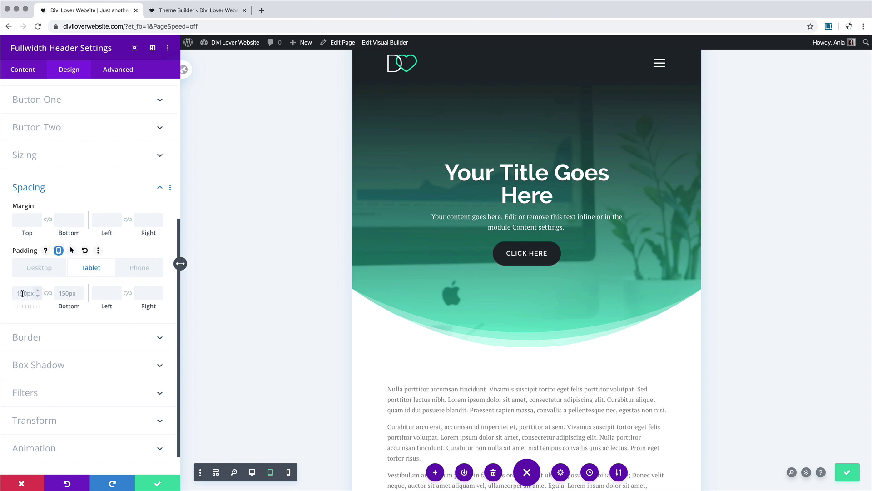
type("50px")
left_click(47, 294)
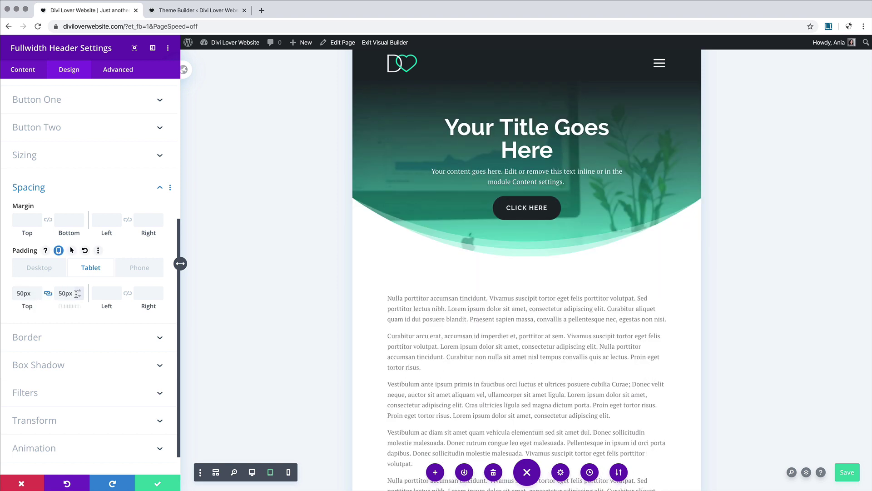
Step: Unlink the padding sides, set tablet bottom padding to 80px, and check the phone padding
left_click(48, 293)
left_click(61, 292)
type("80px")
left_click(101, 292)
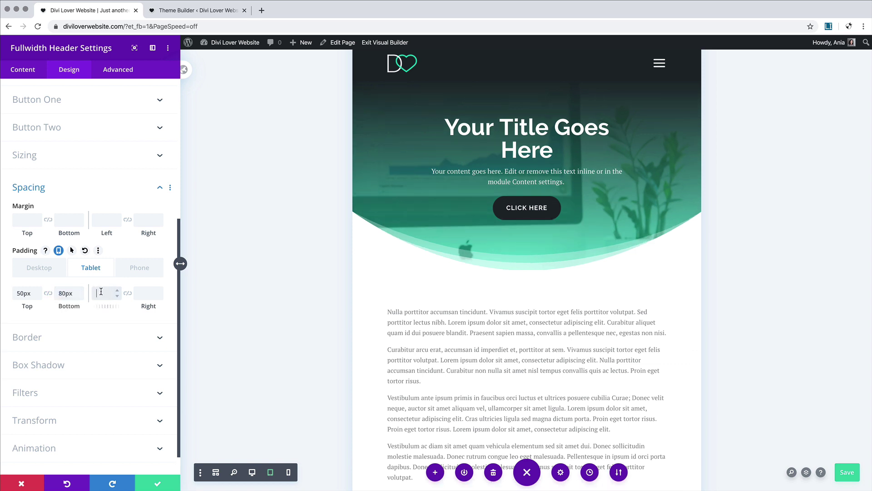
left_click(130, 274)
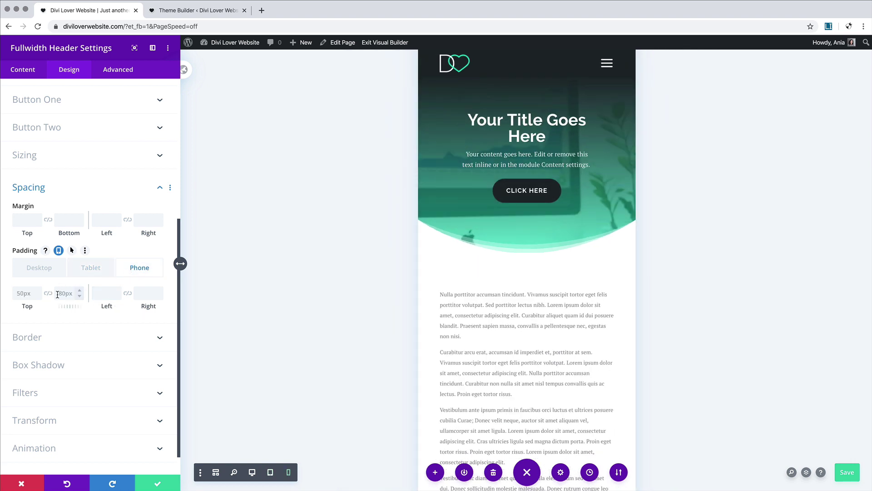
left_click(110, 99)
left_click(30, 71)
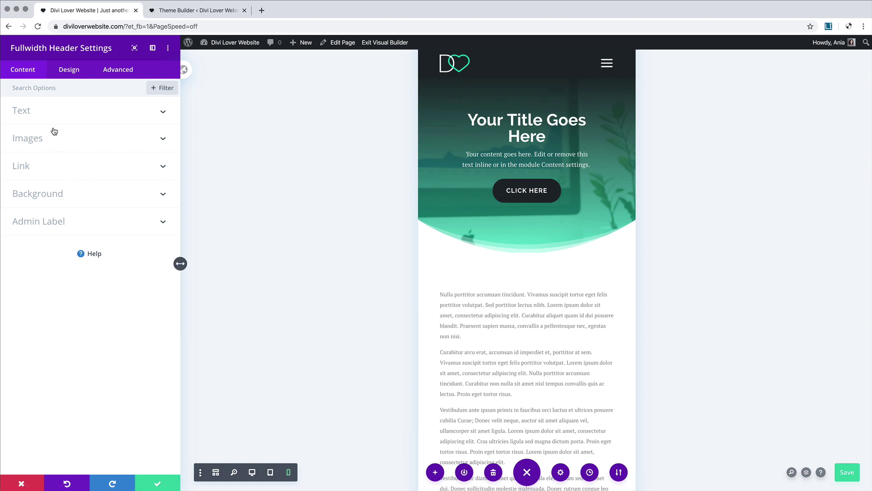
Step: Link the header's first button to the About page via a dynamic page link
left_click(53, 166)
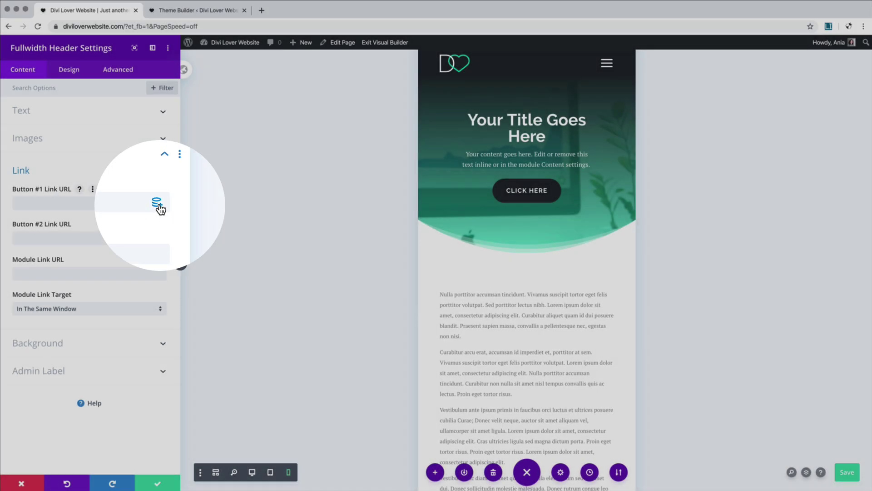
left_click(158, 204)
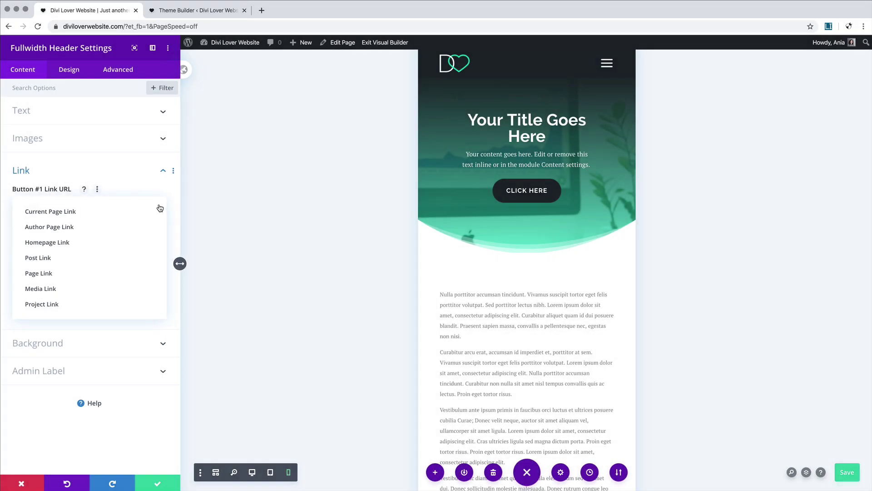
left_click(72, 274)
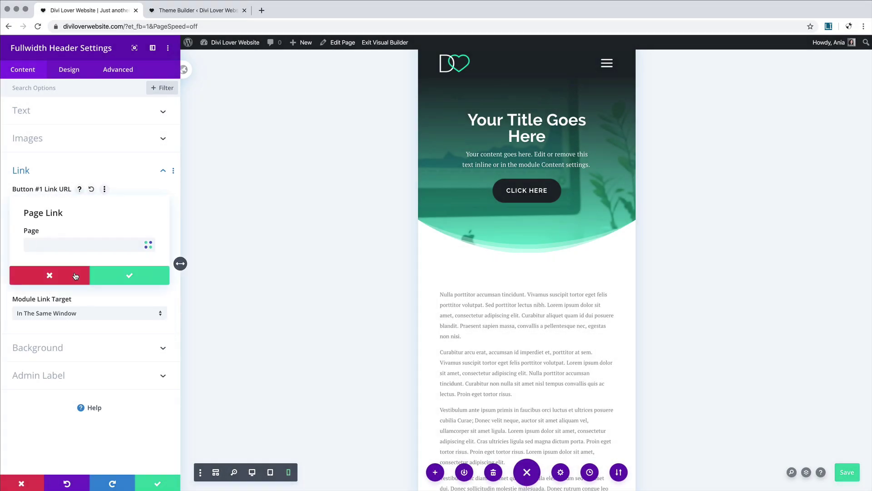
left_click(62, 245)
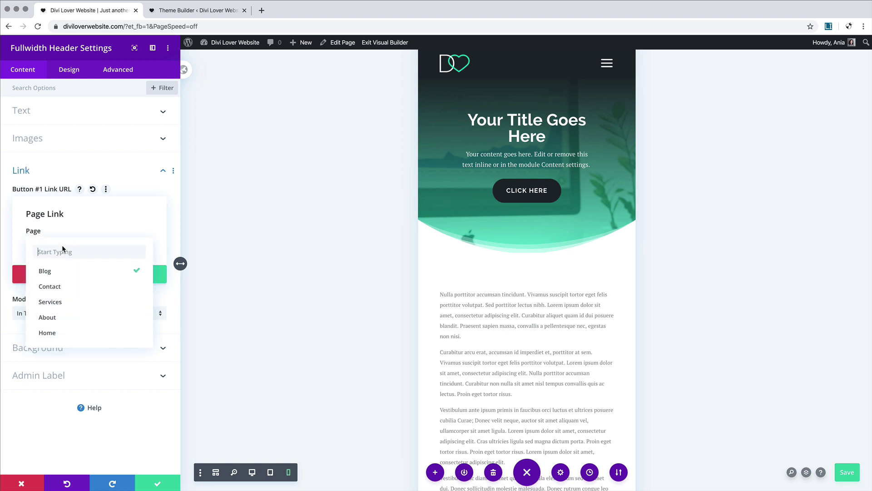
left_click(66, 320)
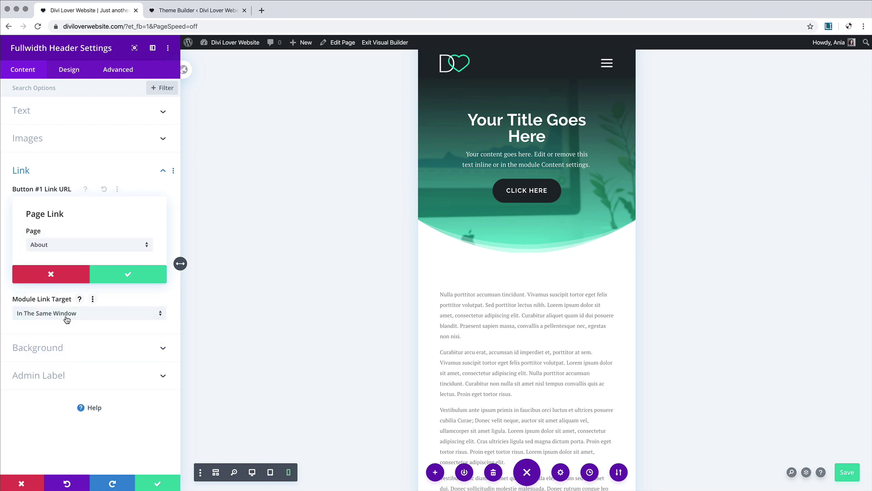
left_click(128, 276)
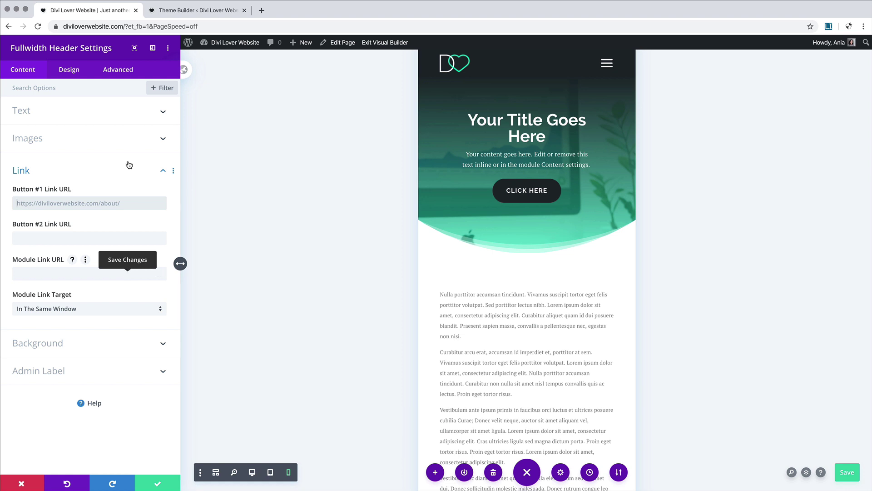
Step: Replace the Button #1 label 'Click Here' with 'Learn More'
left_click(118, 114)
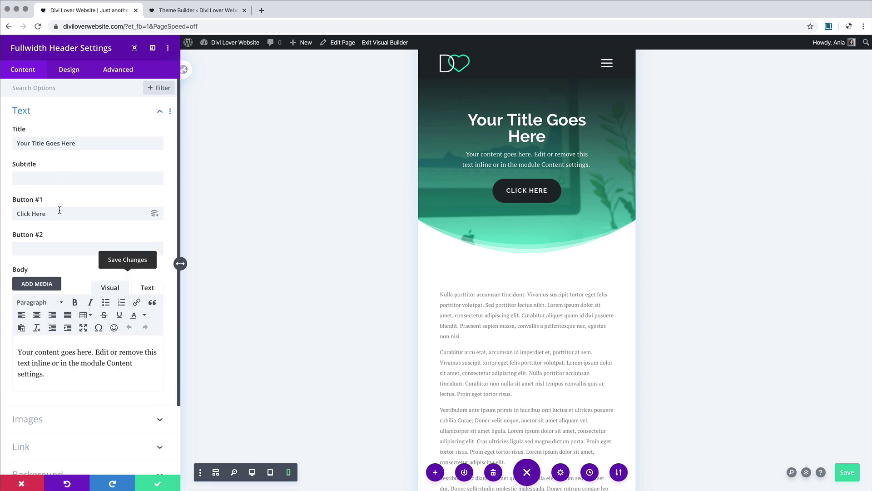
left_click_drag(59, 210, 8, 211)
type("Learn More")
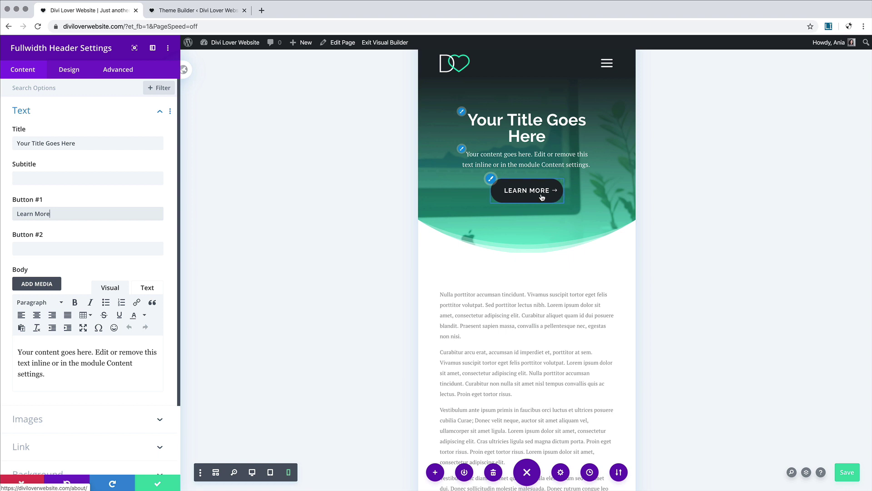
Step: Turn off the arrow icon on the Learn More button in Button One styling
left_click(69, 70)
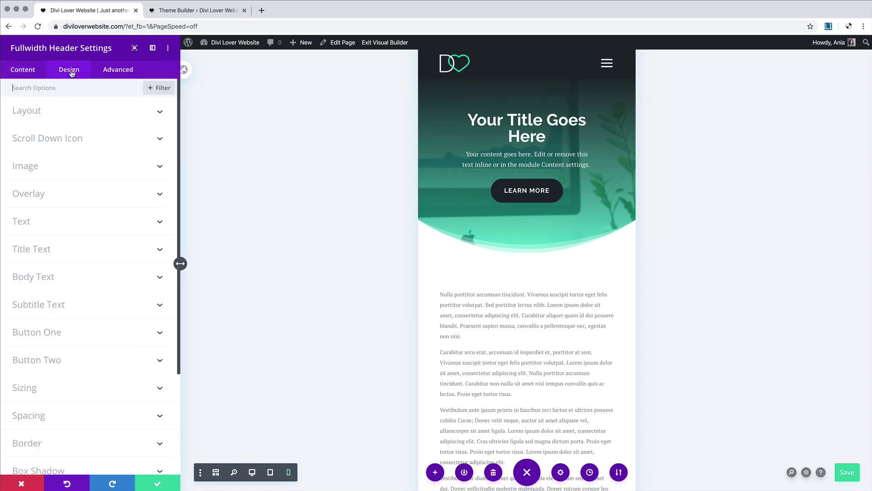
left_click(95, 332)
scroll(96, 331, "down", 10)
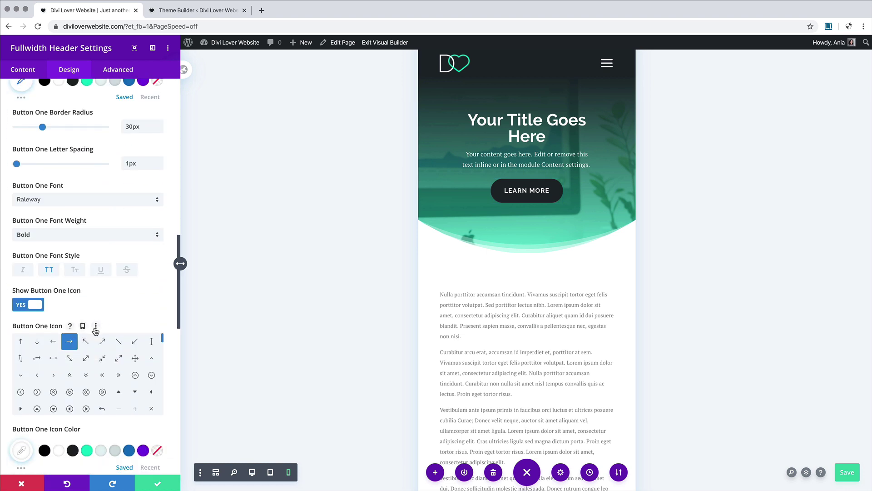
left_click(26, 305)
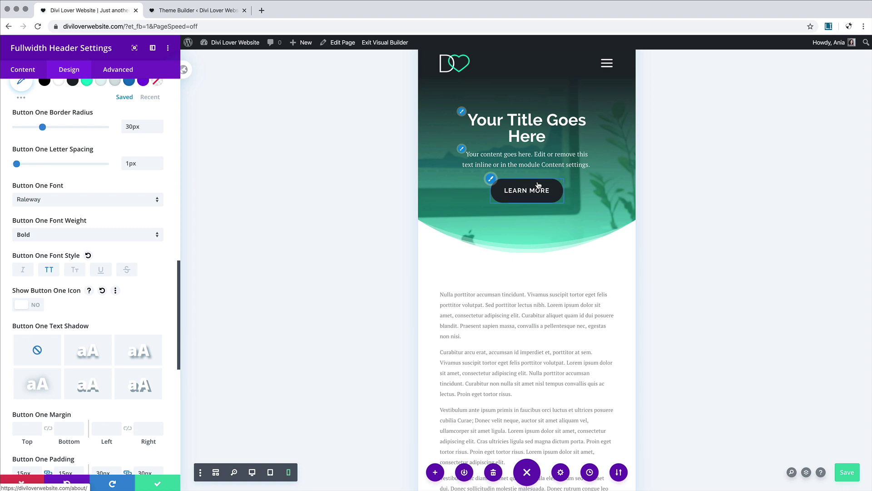
scroll(92, 174, "up", 2)
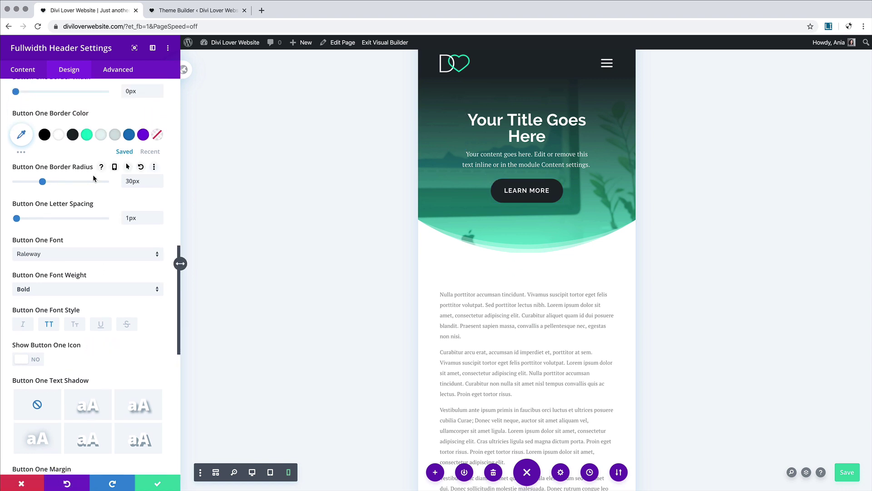
scroll(93, 176, "up", 8)
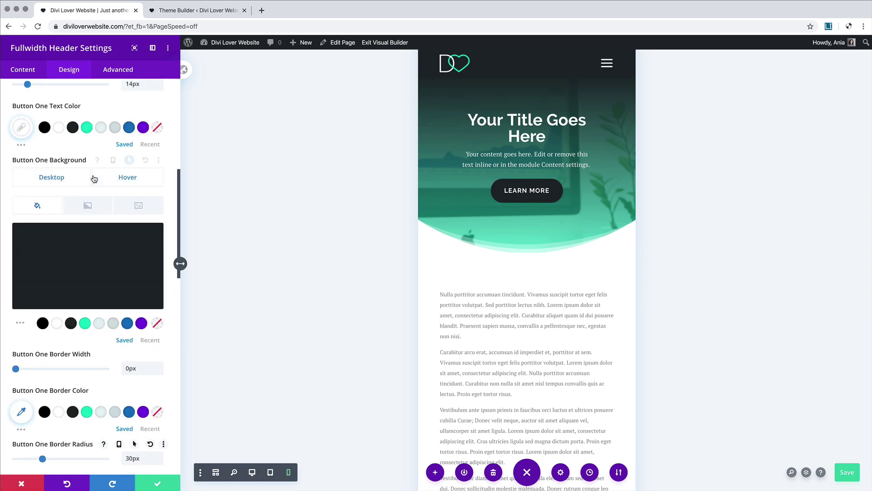
Step: Check the button's hover background, then save and close the header settings
left_click(130, 179)
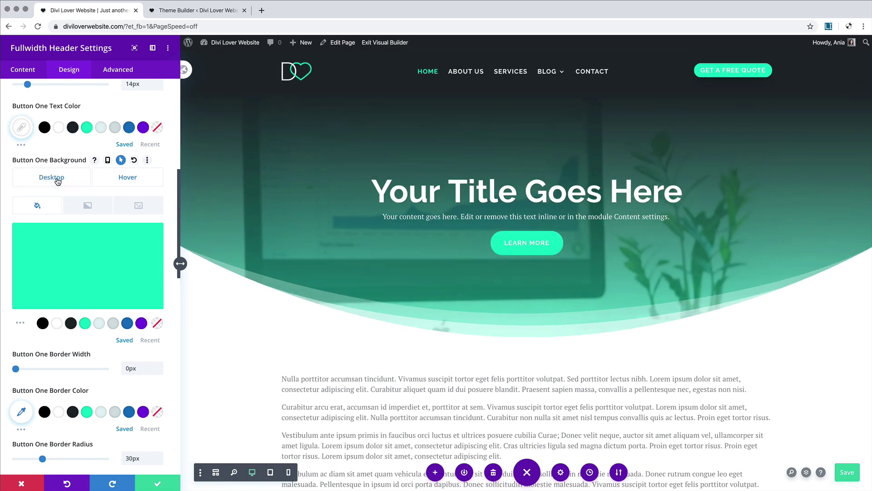
left_click(57, 178)
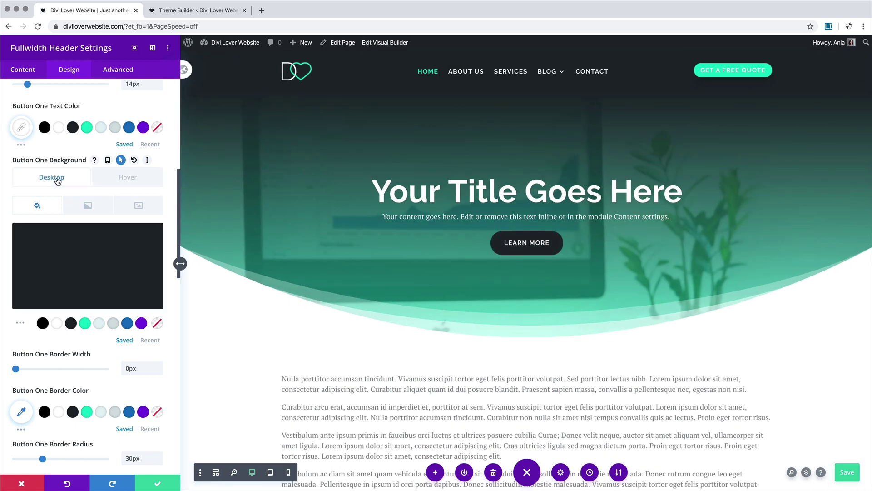
left_click(155, 485)
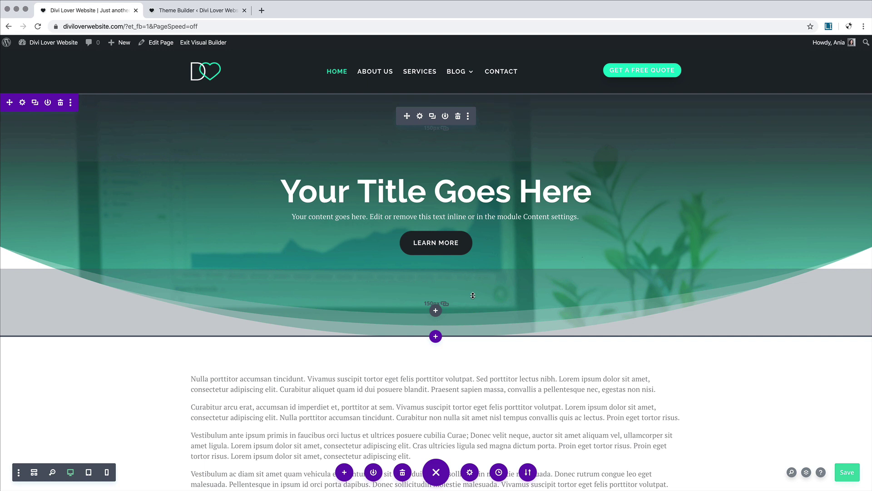
scroll(473, 295, "down", 2)
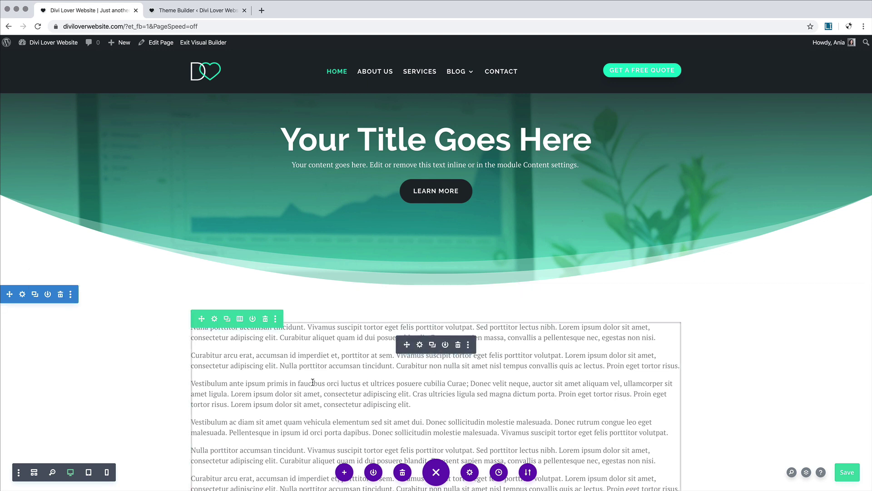
Step: Delete the placeholder text section and add a regular two-column section with an Image module on the left
left_click(60, 295)
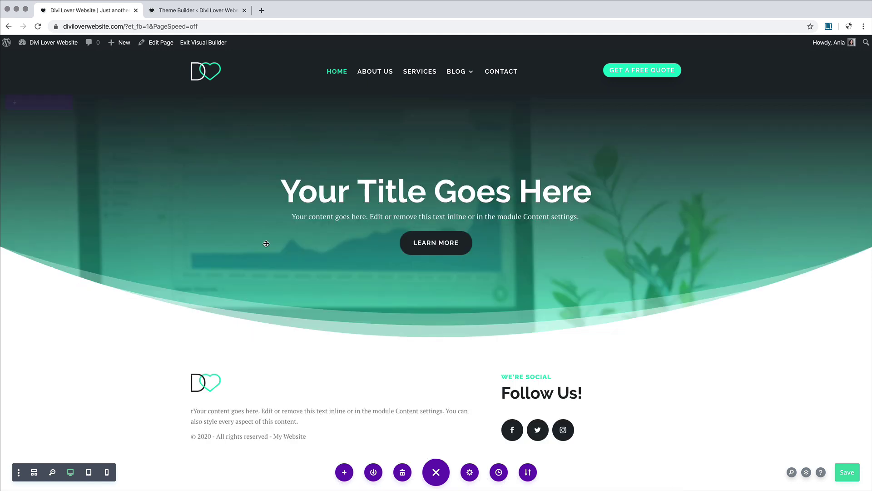
left_click(436, 336)
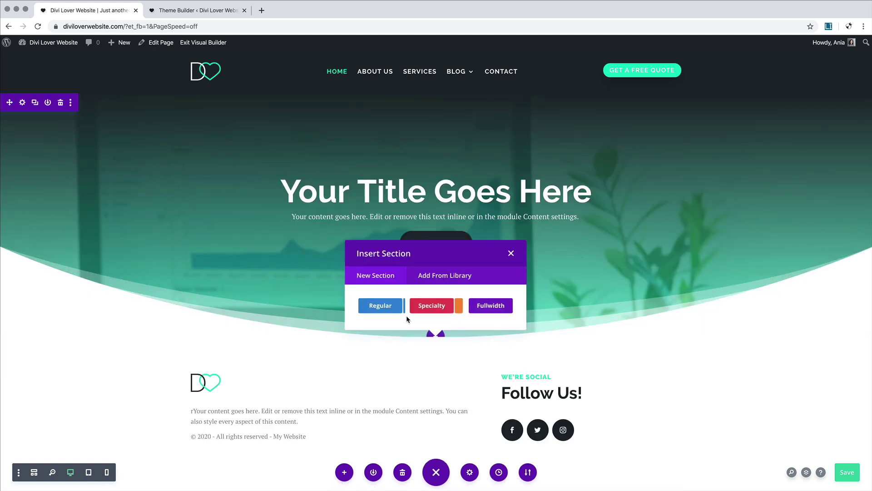
left_click(385, 305)
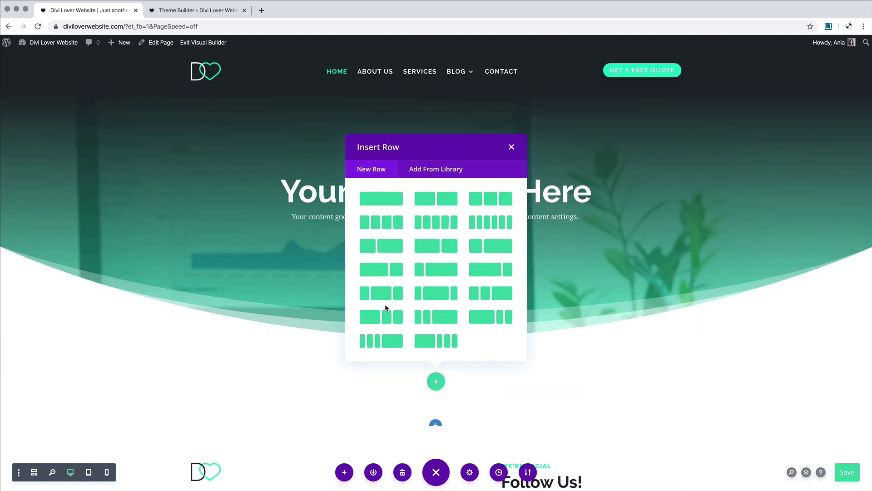
left_click(446, 202)
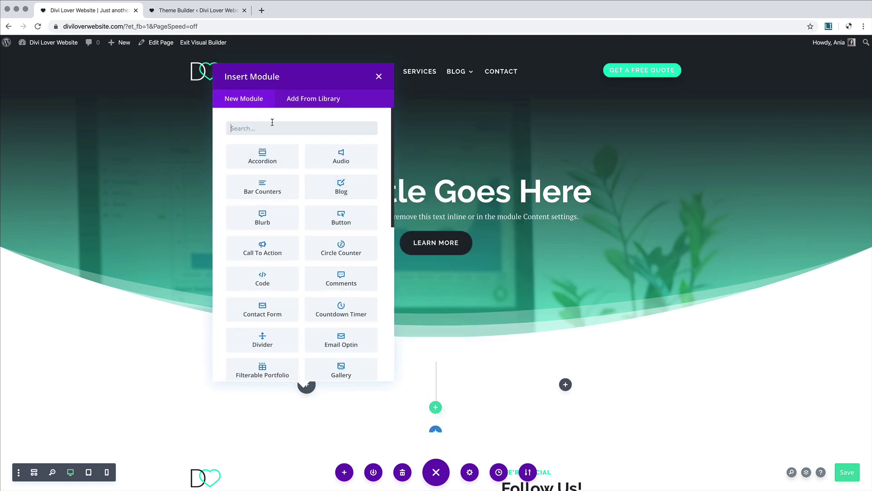
type("imag")
left_click(274, 156)
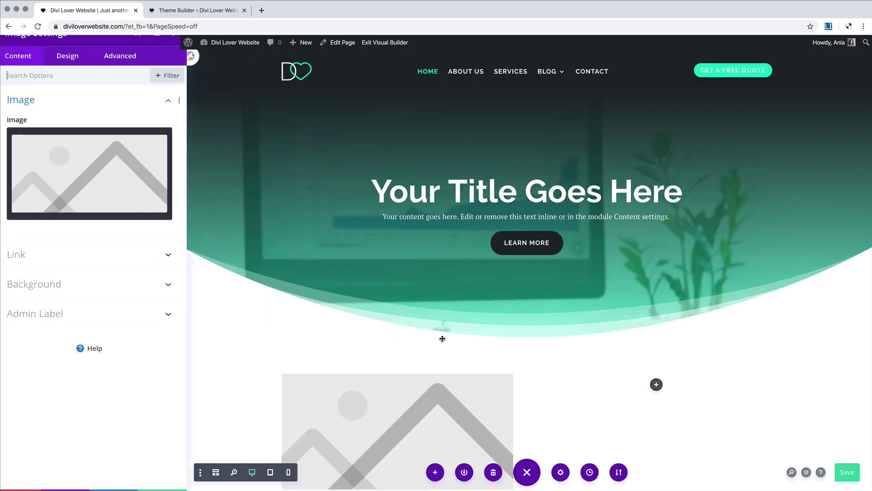
left_click(168, 484)
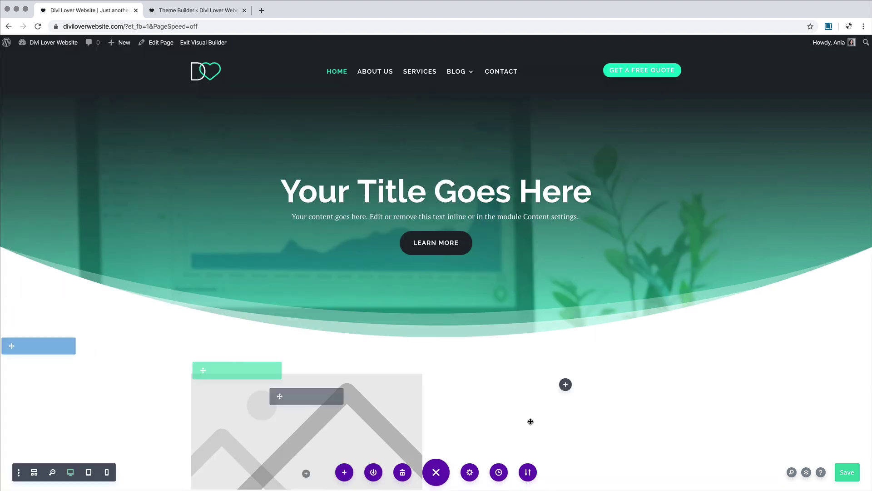
Step: Insert a Text module into the right column
left_click(566, 385)
type("text")
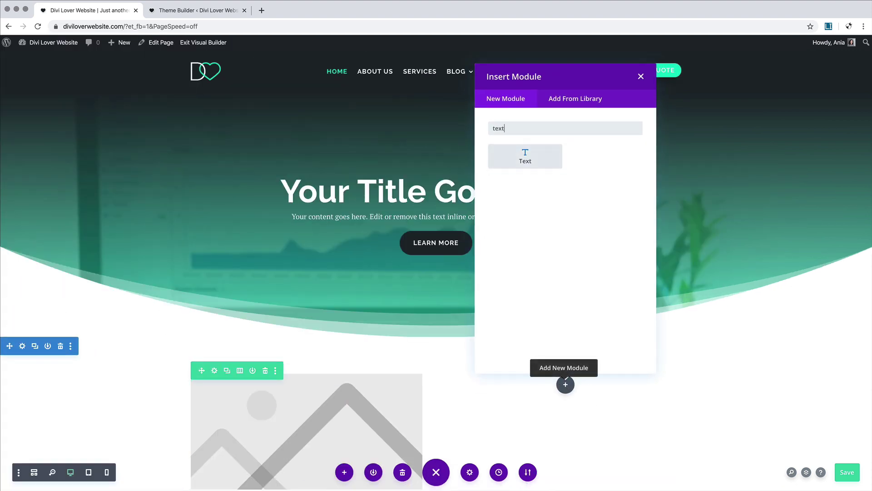
left_click(522, 154)
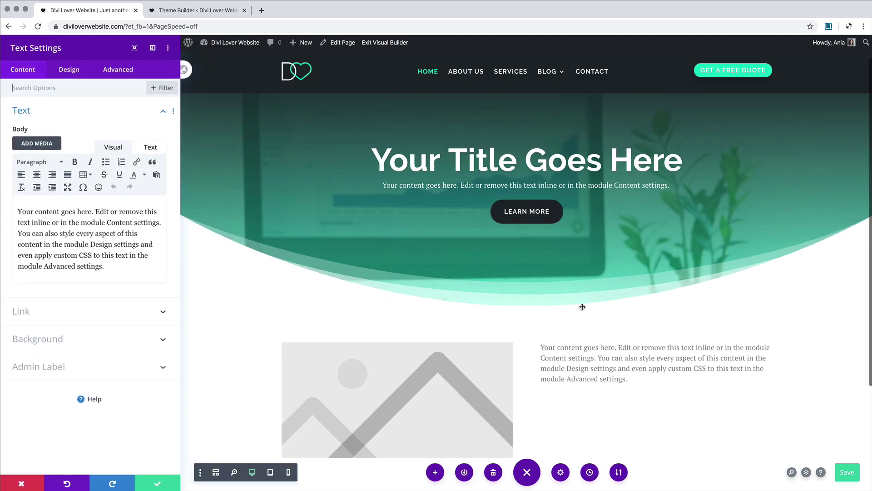
Step: Review the text module's Heading 2 and Heading 3 styling
scroll(611, 277, "down", 3)
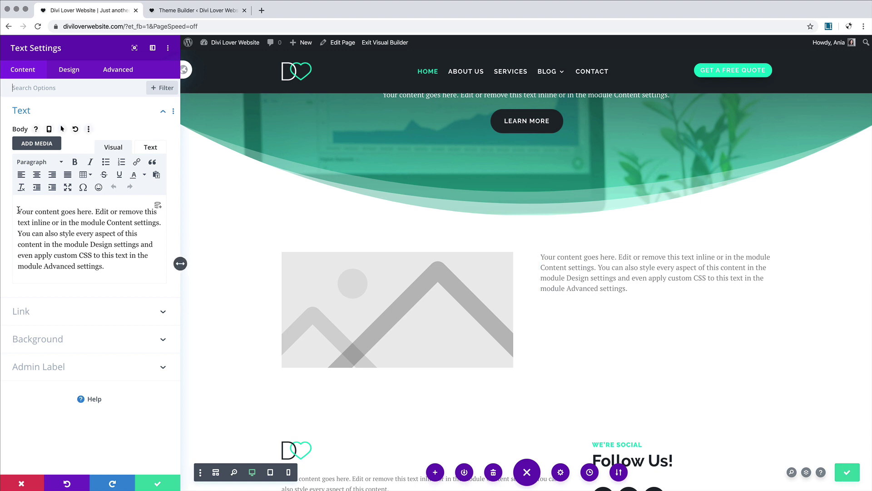
left_click(65, 67)
left_click(31, 136)
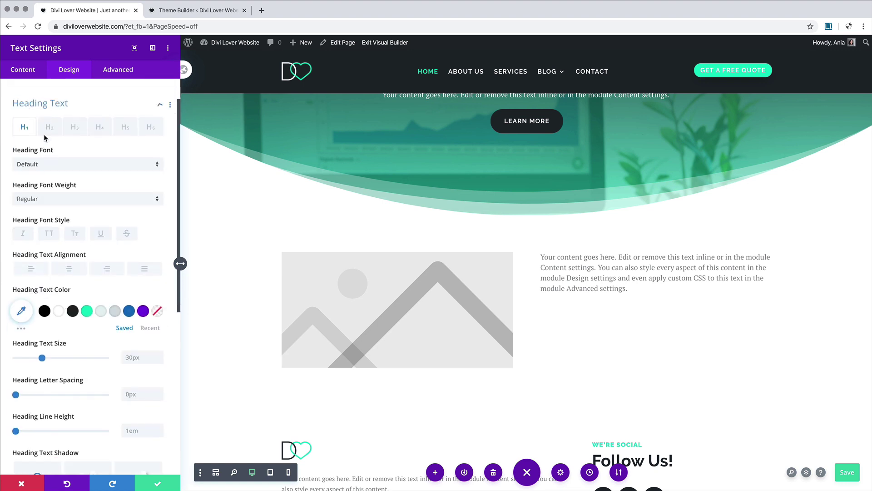
left_click(50, 116)
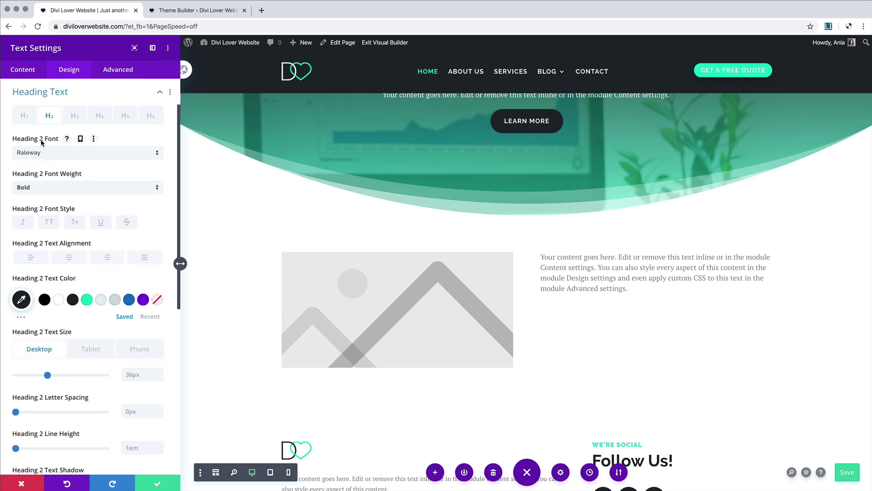
left_click(75, 117)
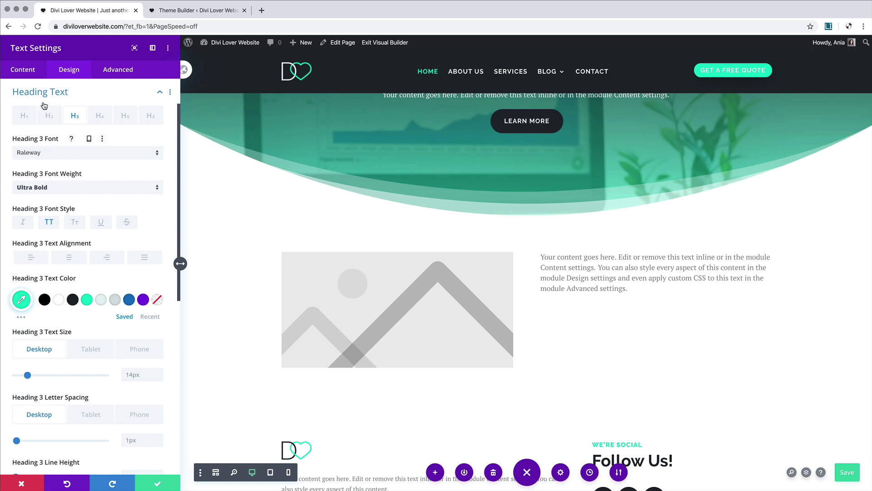
left_click(24, 73)
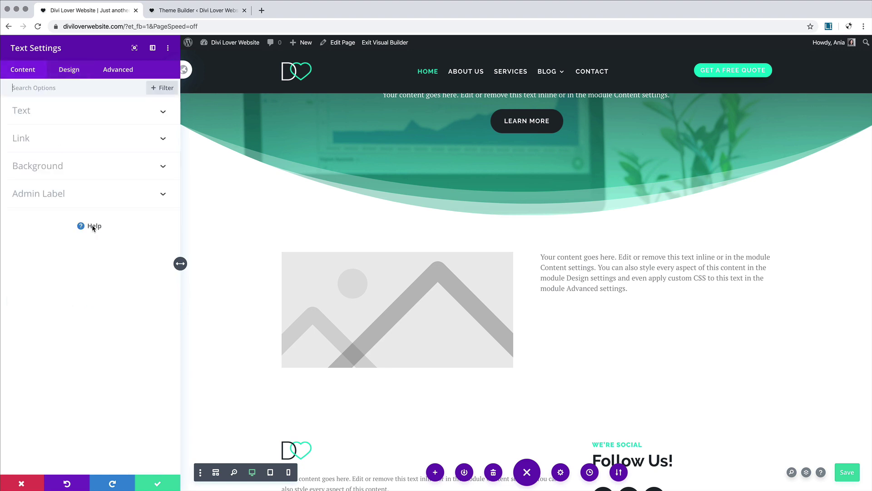
Step: Type 'What we offer' and 'Our Services' on separate lines above the body text
left_click(62, 116)
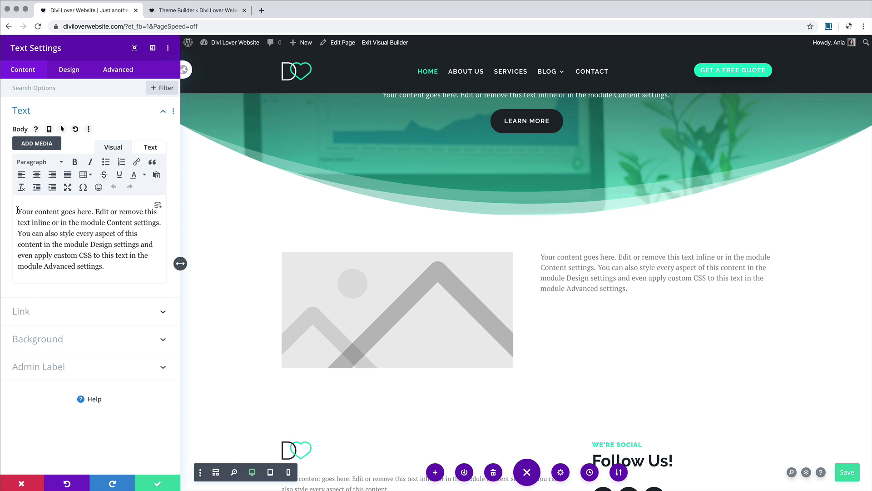
left_click(17, 210)
type("Our Serv")
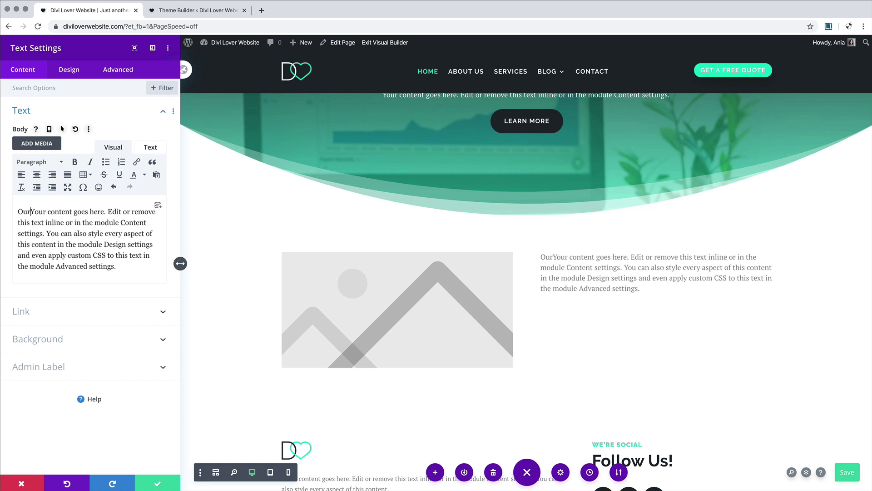
type("ices")
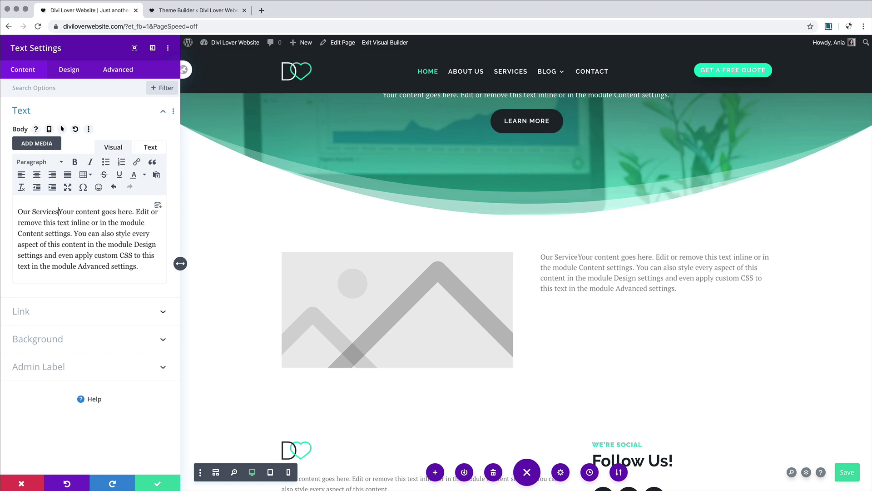
key("Return")
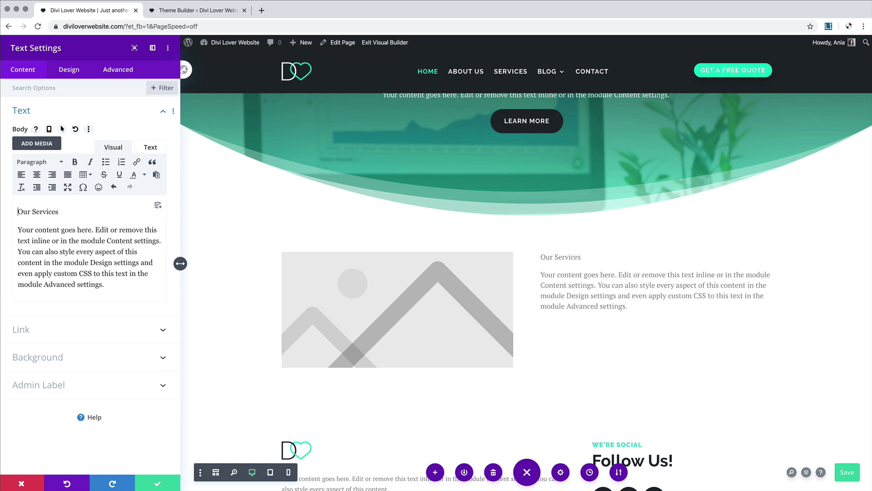
key("Return")
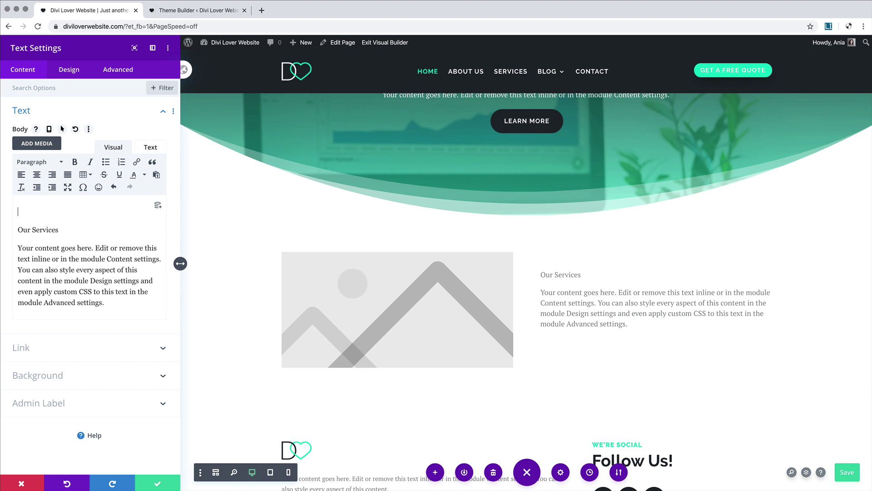
type("What we offer")
Step: Format 'What we offer' as Heading 3 and 'Our Services' as Heading 2
left_click_drag(67, 212, 9, 210)
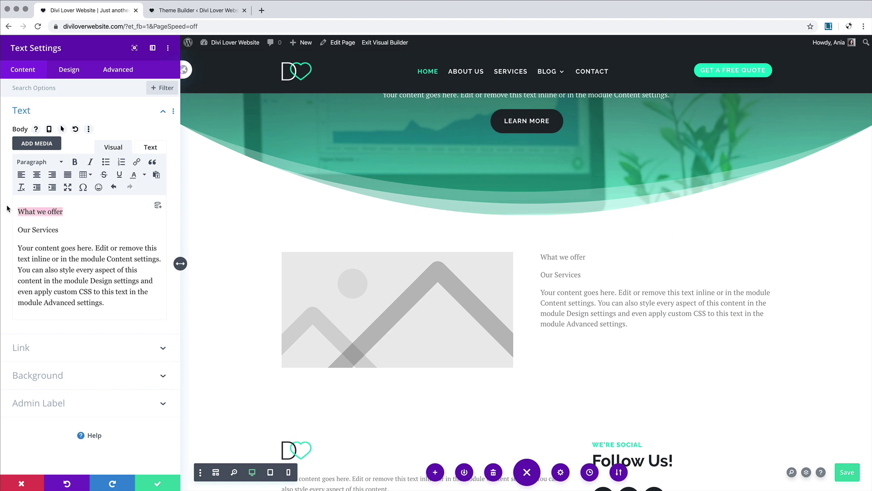
left_click(38, 162)
left_click(46, 233)
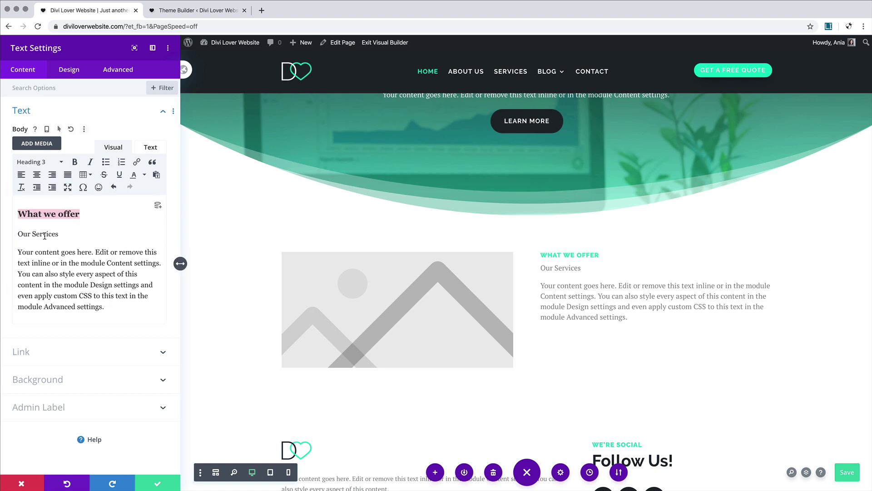
left_click_drag(82, 235, 6, 226)
left_click(38, 162)
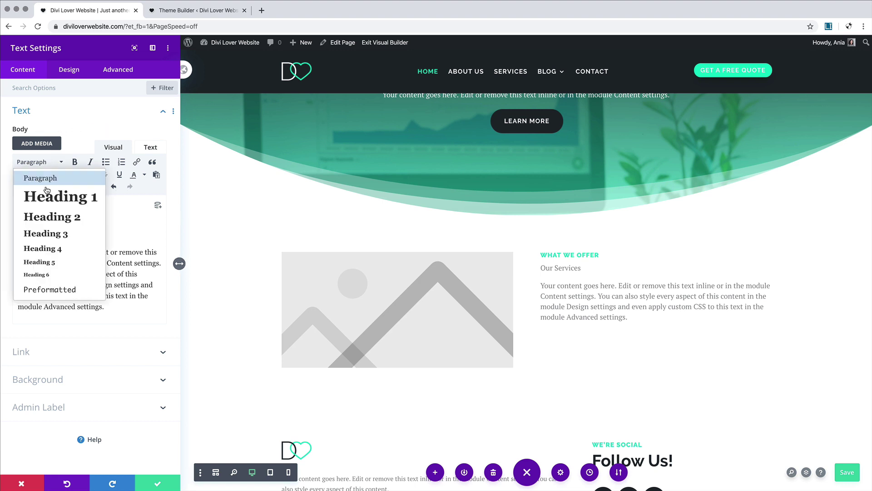
left_click(45, 195)
scroll(573, 348, "down", 3)
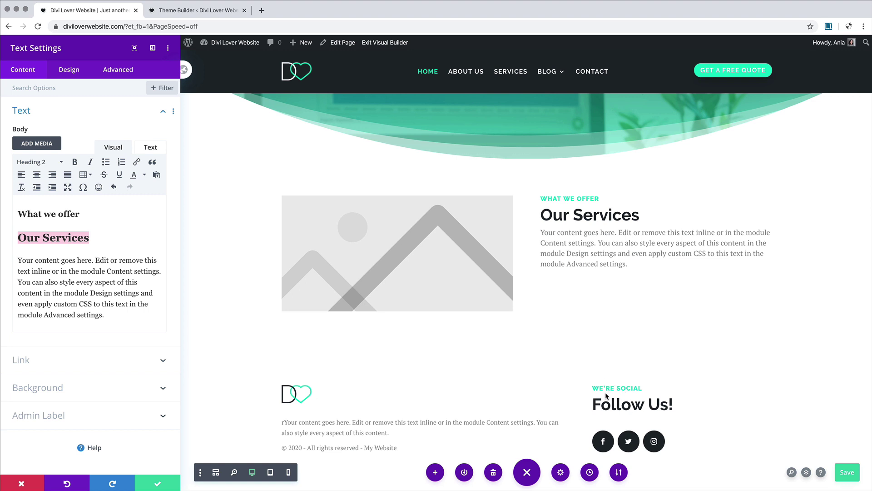
scroll(519, 341, "up", 4)
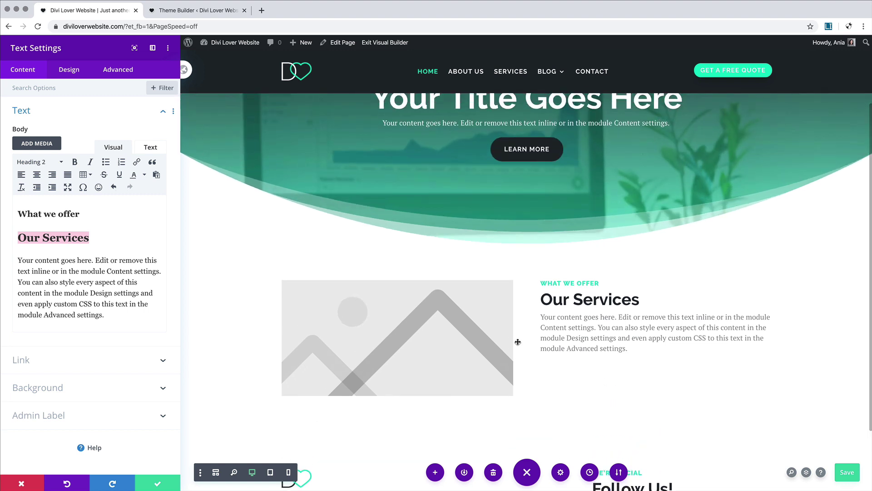
Step: Add a Button module below the text and link it to the Services page
left_click(152, 484)
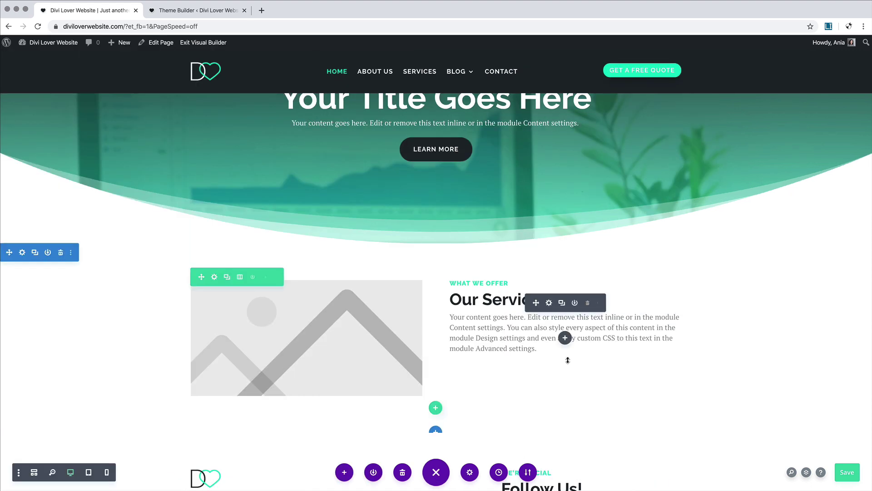
left_click(565, 337)
type("b")
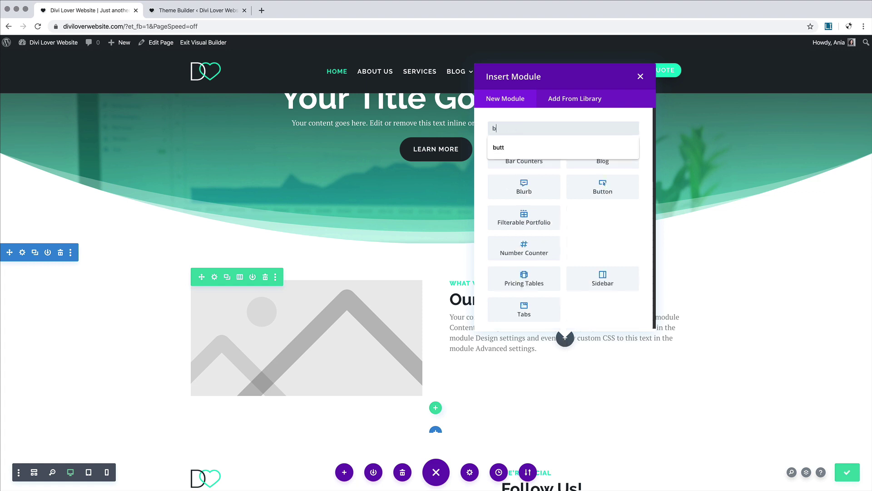
type("utt")
left_click(525, 159)
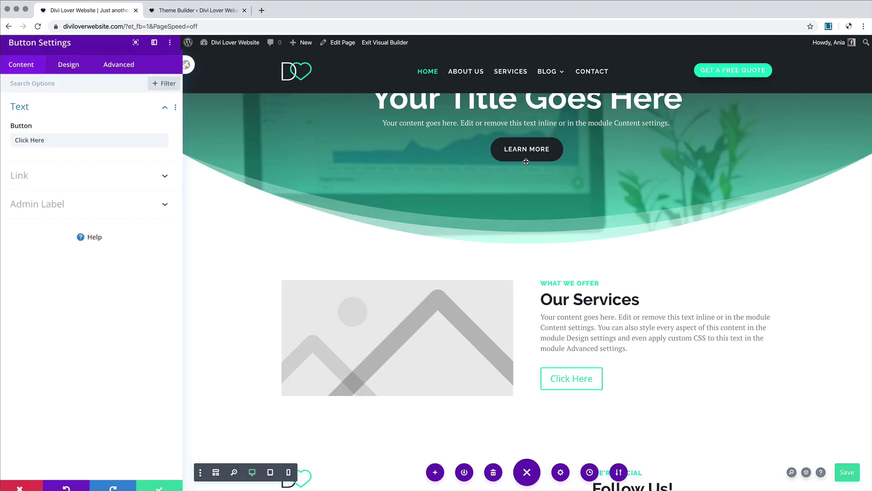
left_click(68, 176)
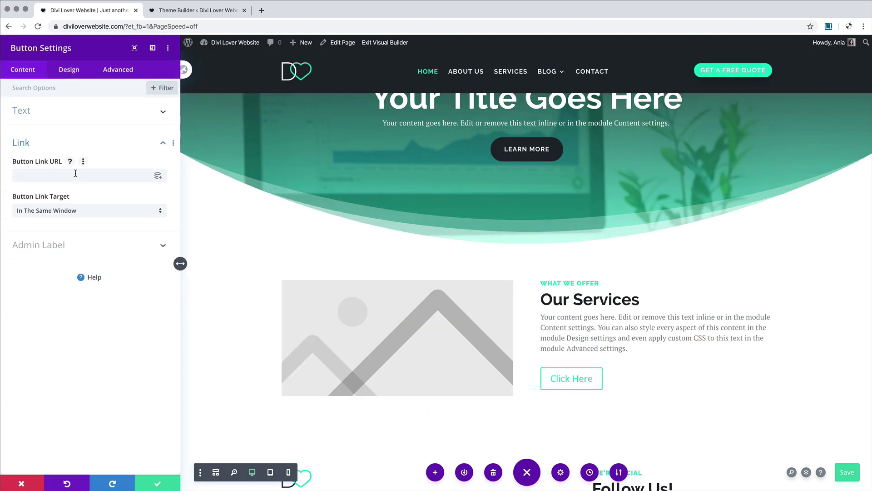
left_click(157, 177)
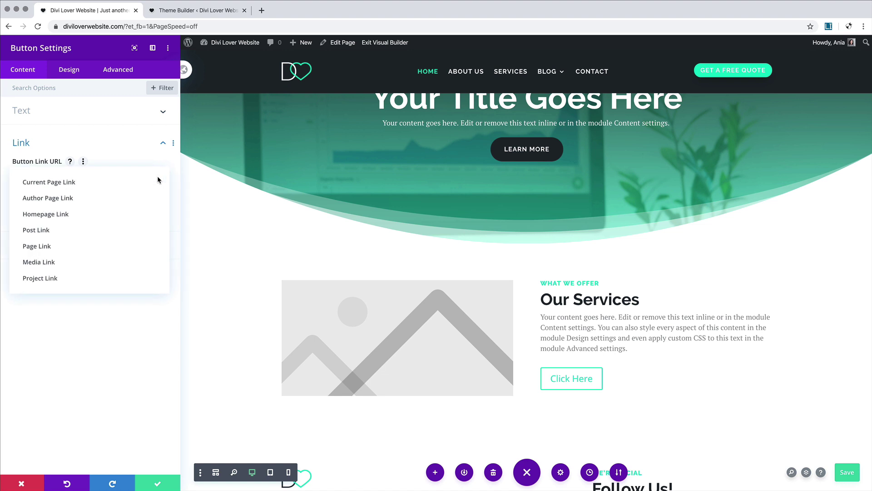
left_click(62, 245)
left_click(53, 219)
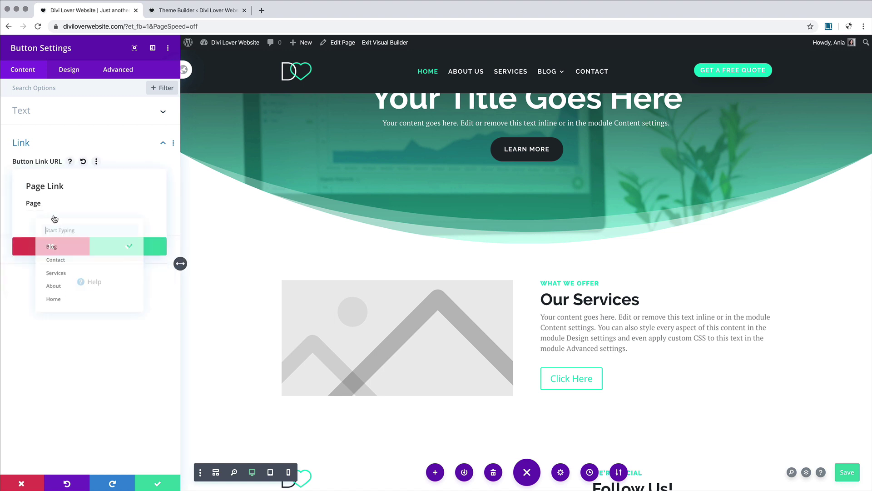
left_click(63, 277)
left_click(121, 252)
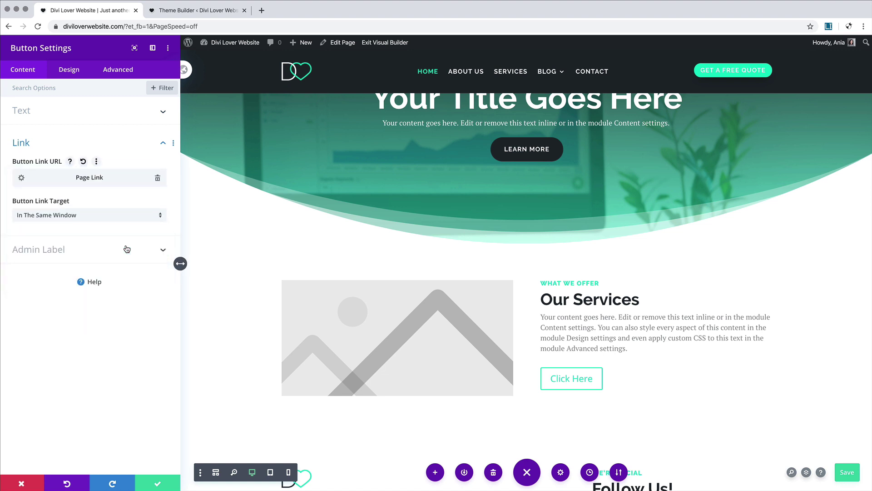
Step: Change the button label from 'Click Here' to 'Our Services'
left_click(47, 111)
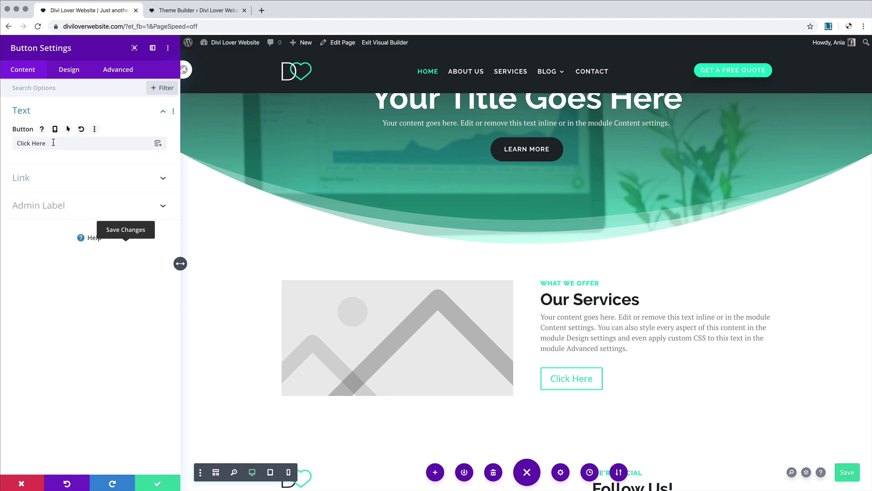
left_click_drag(47, 143, 12, 144)
type("Ou")
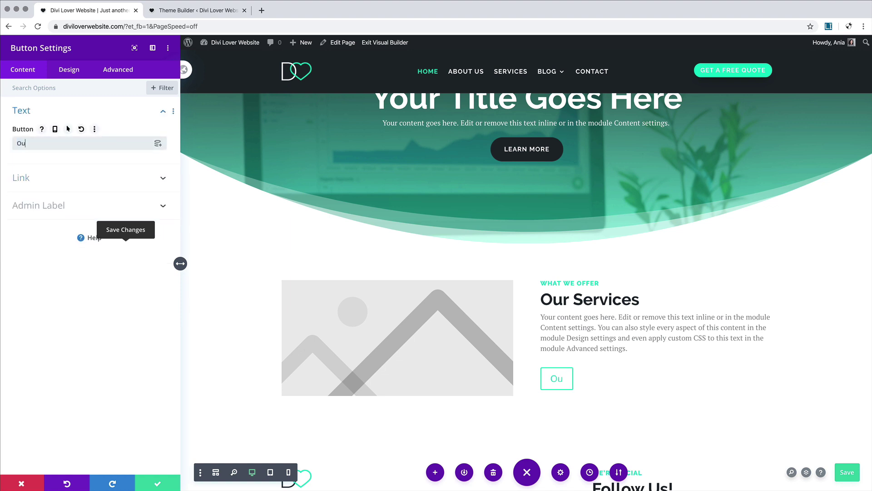
type("r Services")
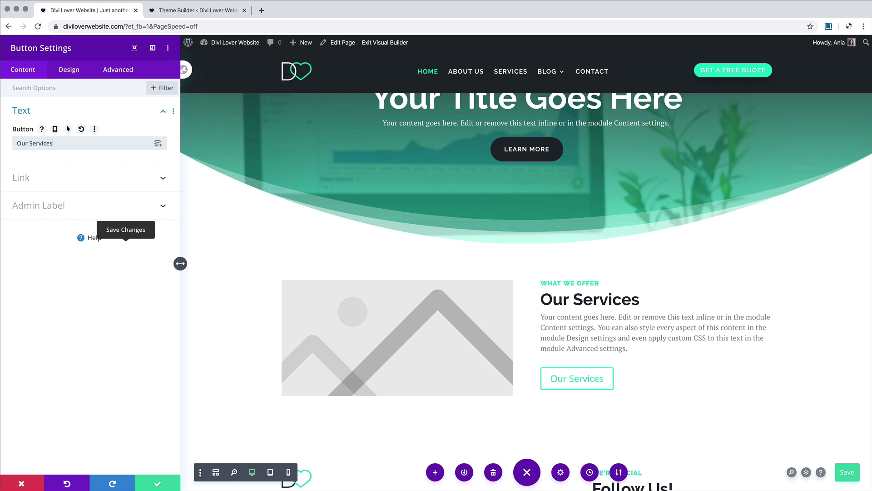
Step: Paste the copied button styles, then set a dark charcoal background and teal hover background
left_click(76, 71)
right_click(48, 166)
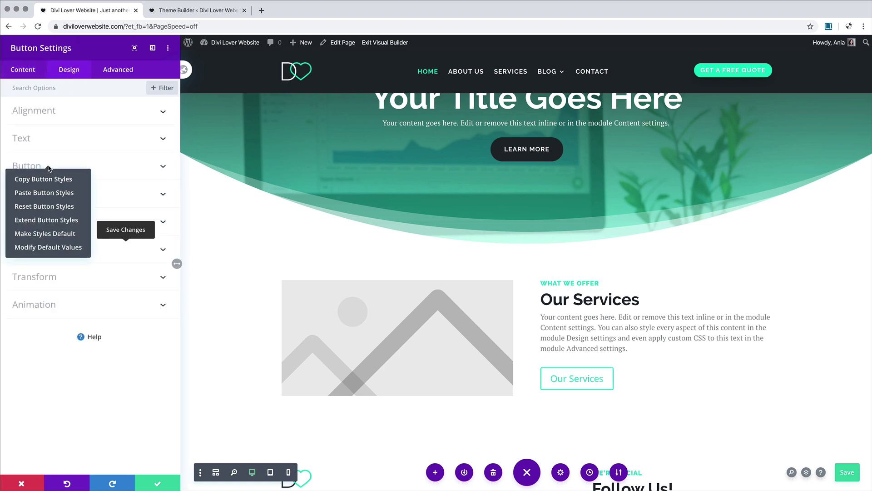
left_click(60, 193)
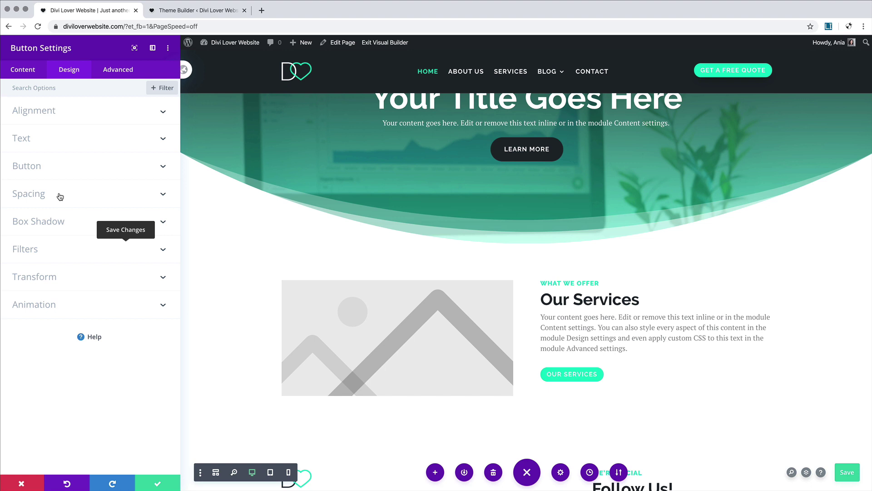
left_click(58, 173)
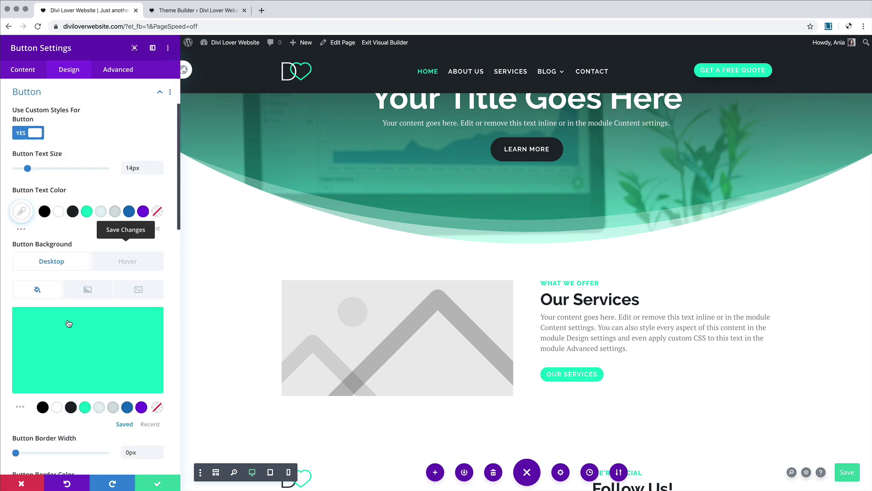
left_click(71, 409)
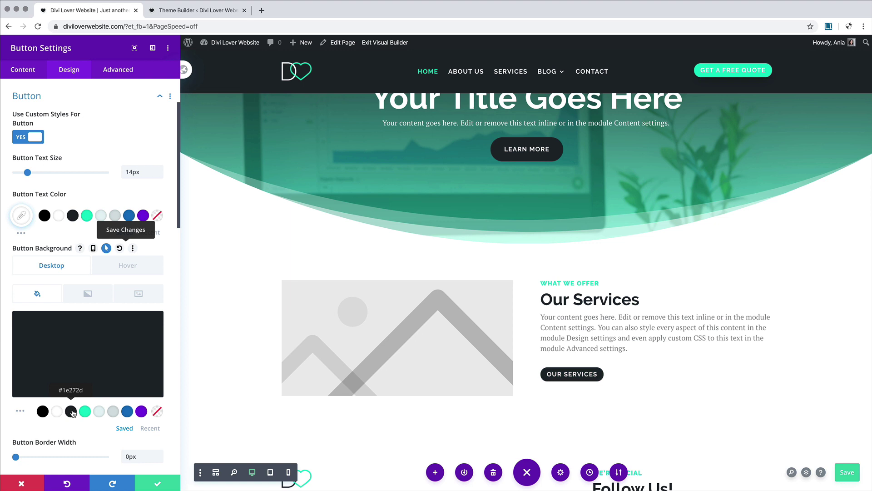
left_click(133, 268)
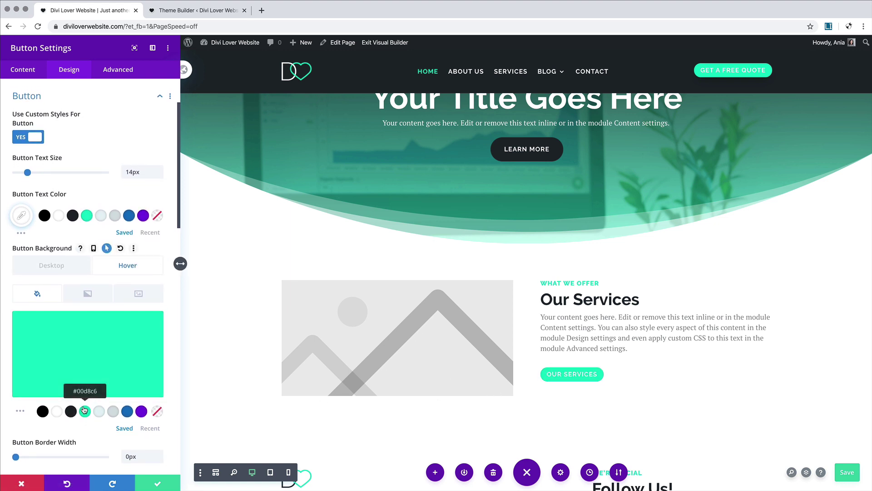
left_click(63, 269)
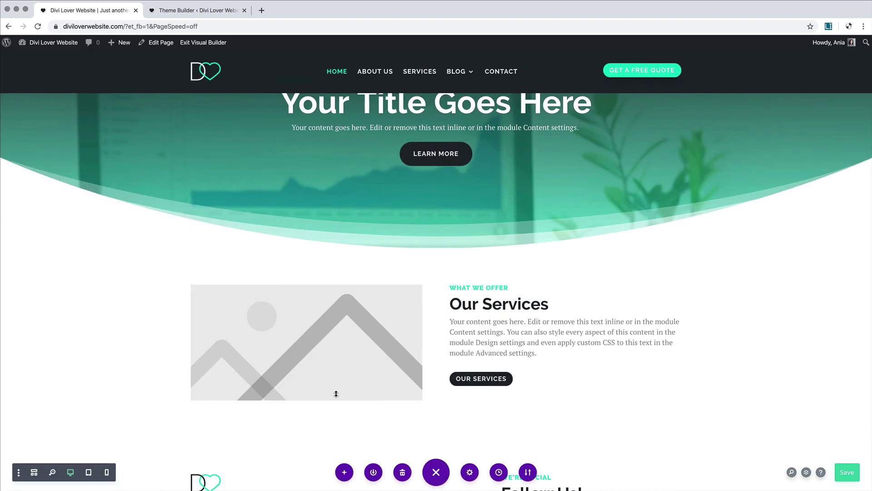
Step: Save the Our Services button and confirm Make Styles Default for all buttons
left_click(158, 483)
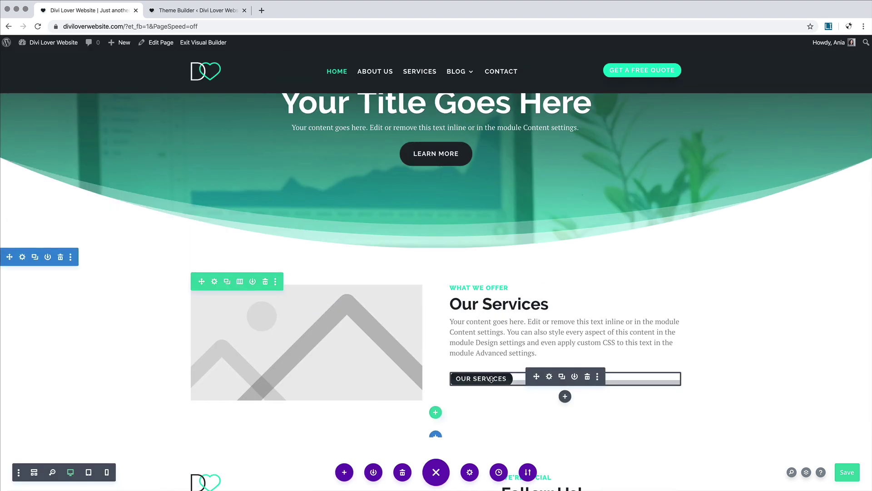
right_click(460, 378)
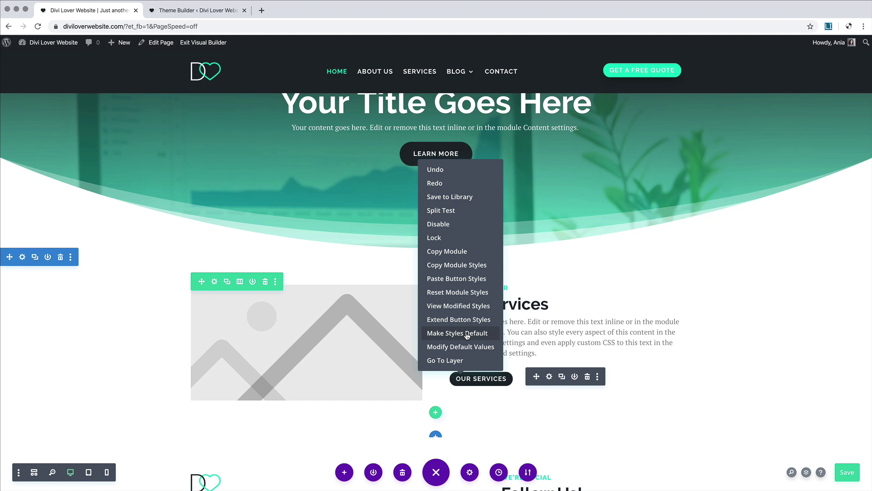
left_click(463, 334)
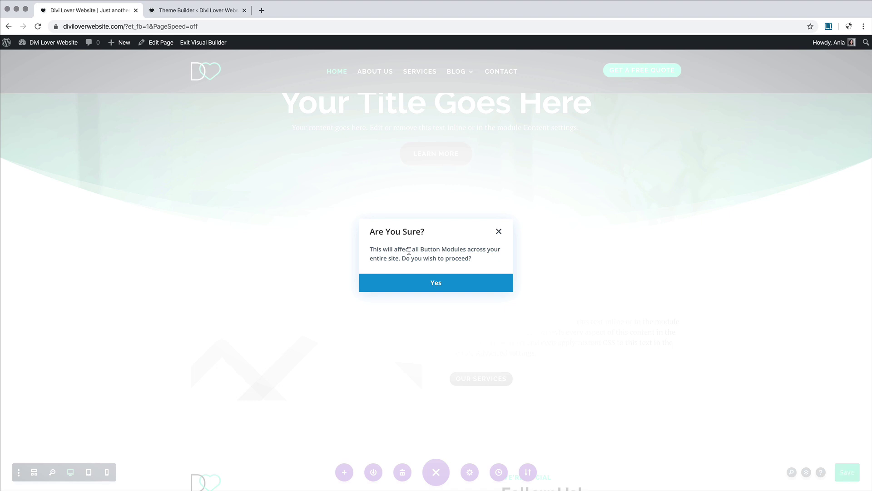
left_click(456, 285)
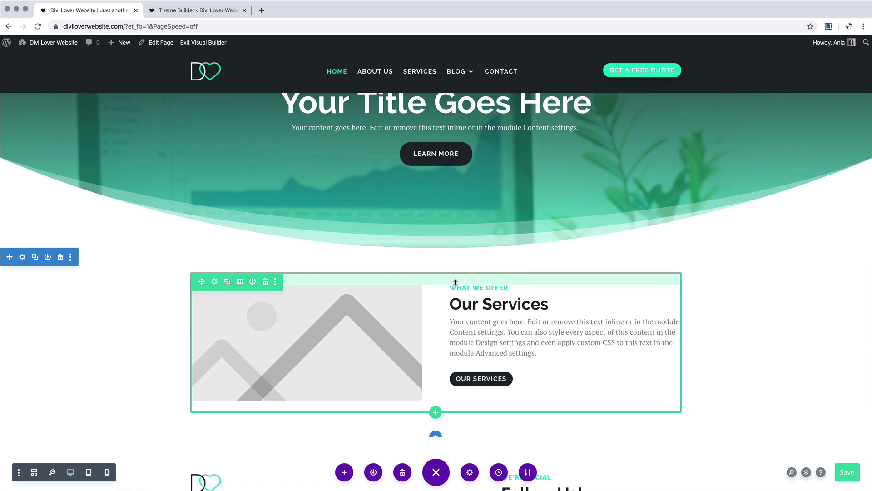
Step: Replace the image placeholder with the desk-and-computer photo from the Media Library
scroll(558, 399, "down", 1)
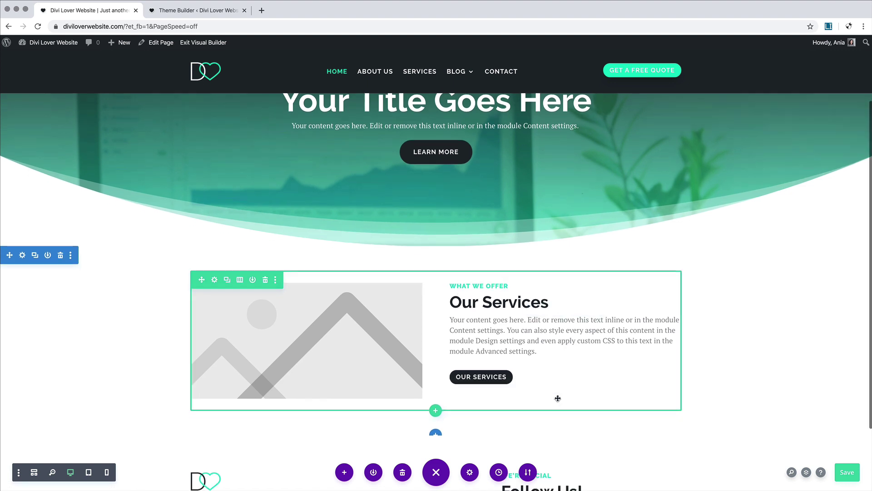
scroll(558, 398, "down", 2)
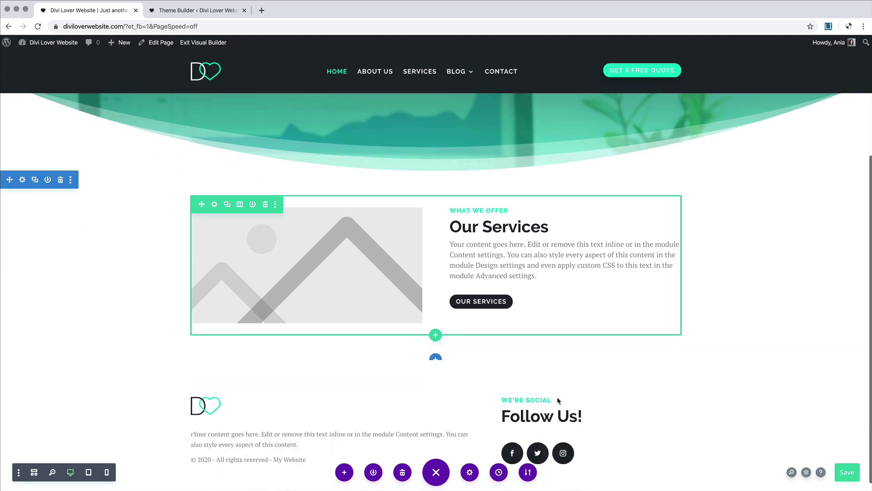
left_click(295, 231)
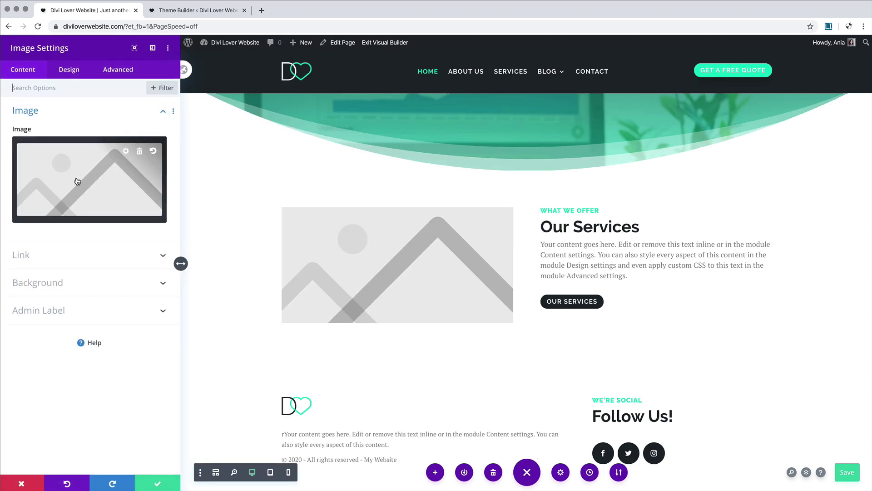
left_click(139, 153)
left_click(91, 176)
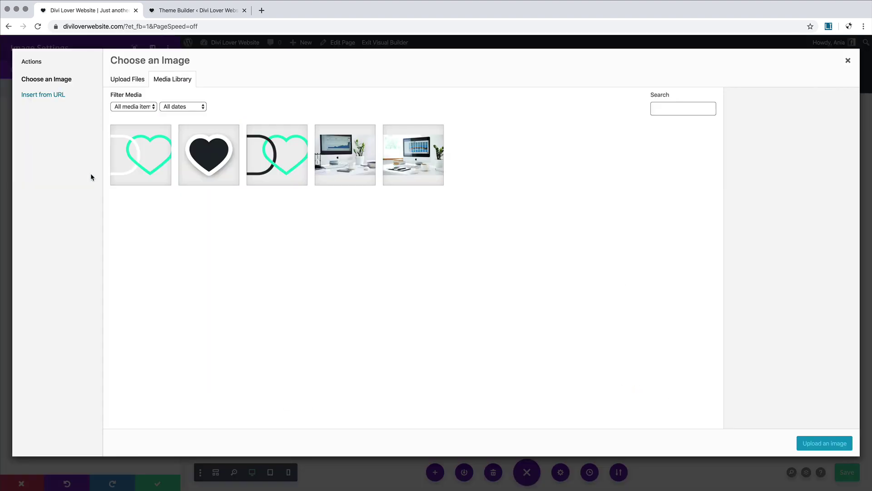
left_click(350, 148)
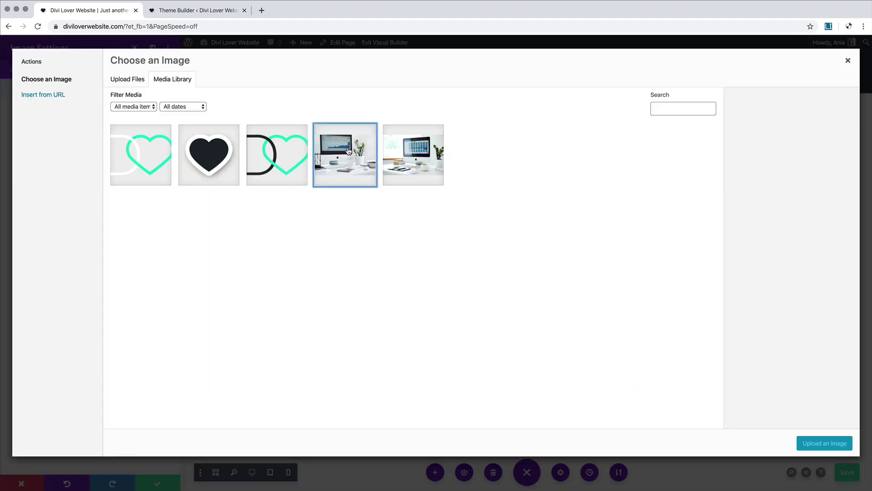
left_click(825, 443)
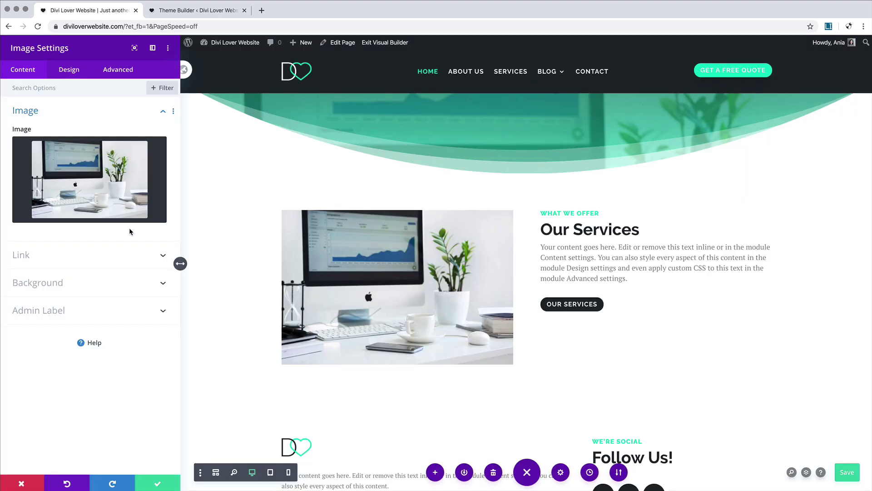
left_click(69, 71)
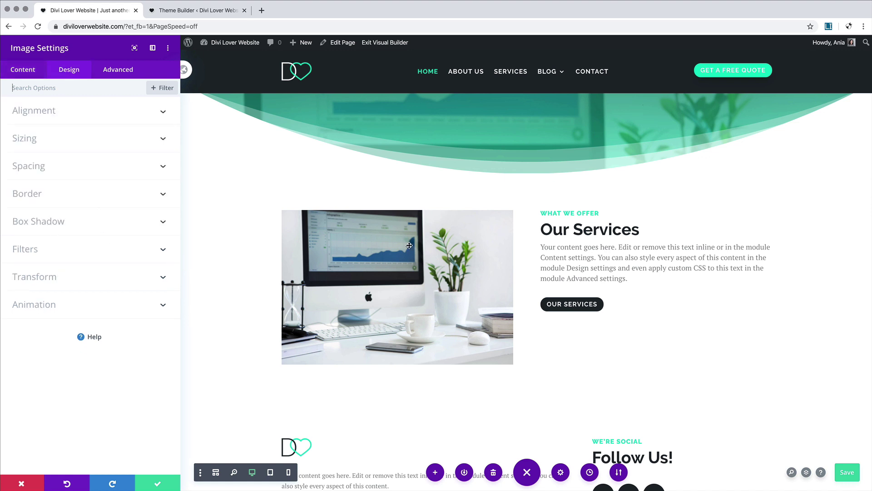
Step: Give the desk photo a 10px white border
left_click(102, 205)
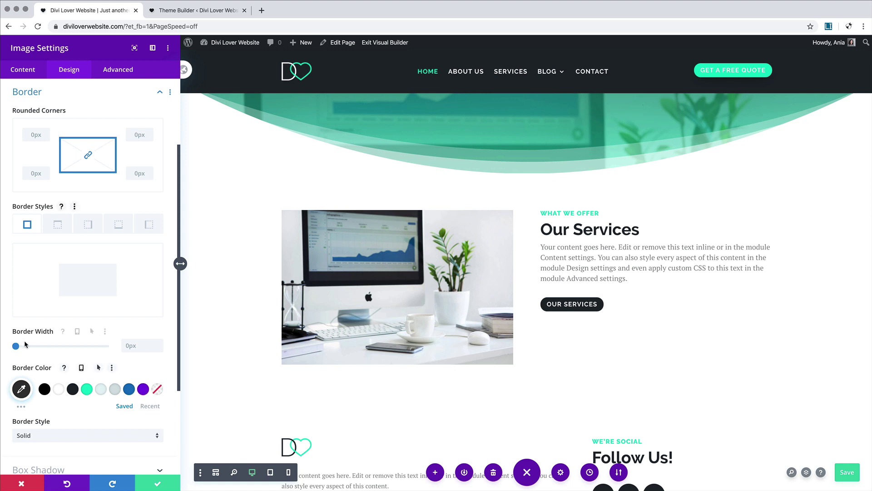
left_click(59, 389)
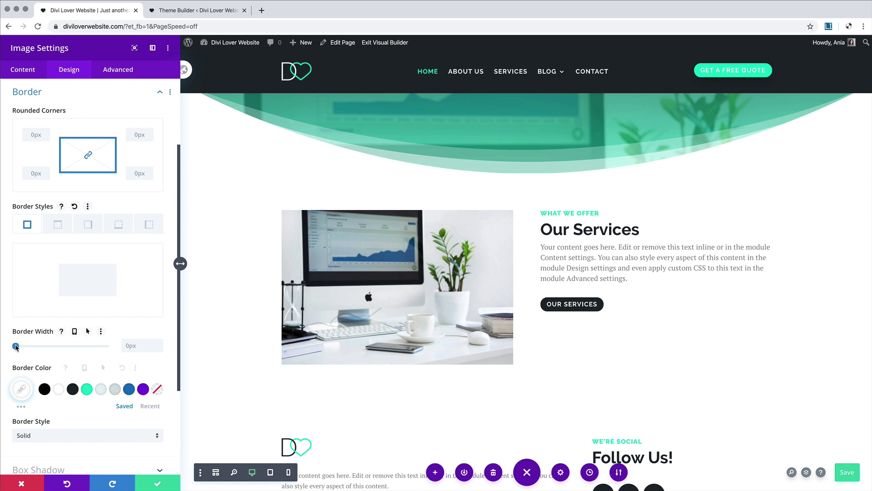
left_click_drag(16, 346, 33, 345)
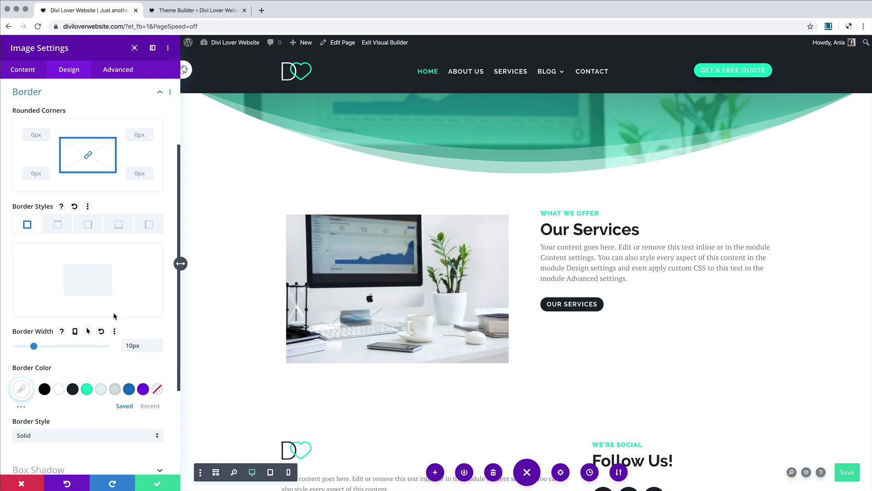
Step: Apply a box shadow preset in #1e272d at 0.18 opacity
scroll(75, 309, "down", 5)
scroll(75, 309, "down", 1)
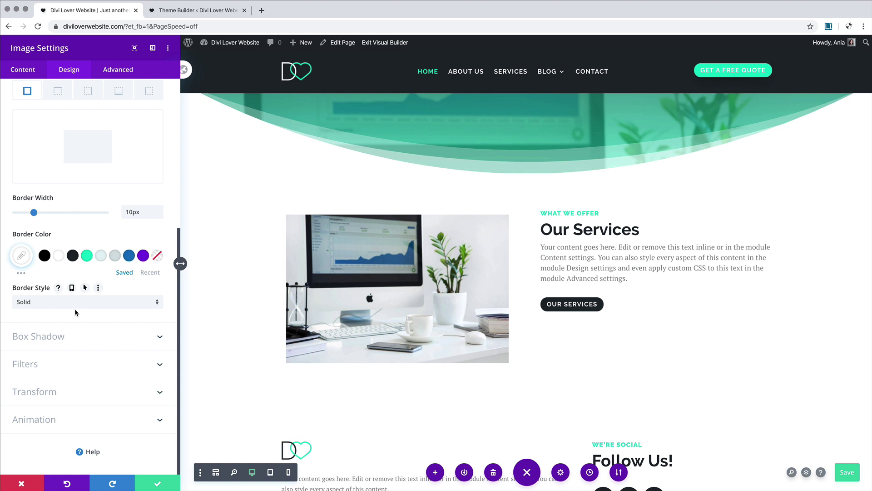
left_click(73, 340)
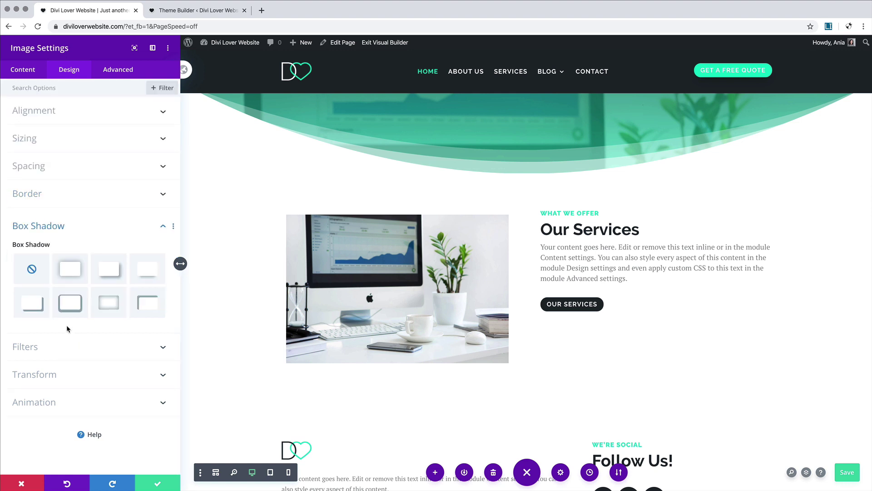
left_click(148, 273)
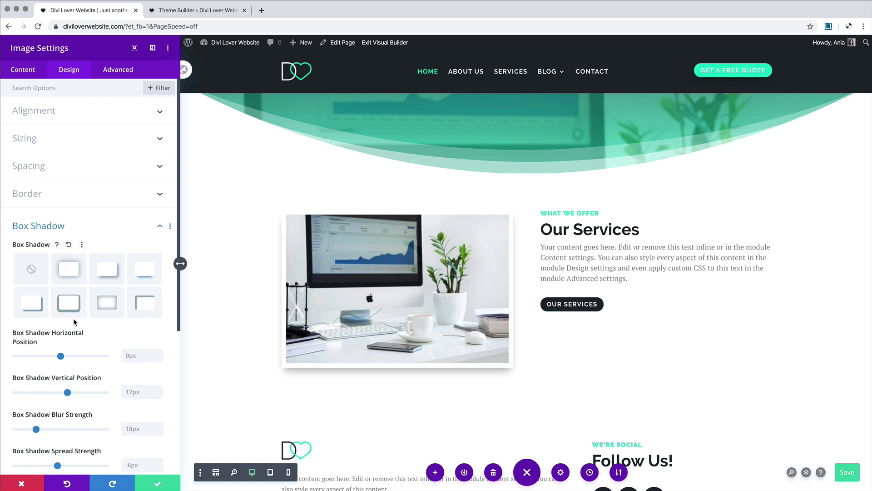
scroll(71, 272, "down", 5)
scroll(75, 321, "down", 3)
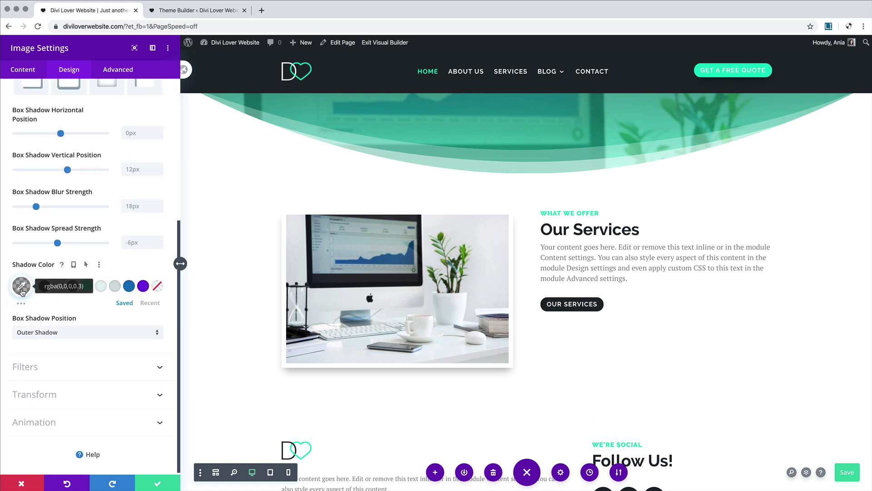
left_click(73, 286)
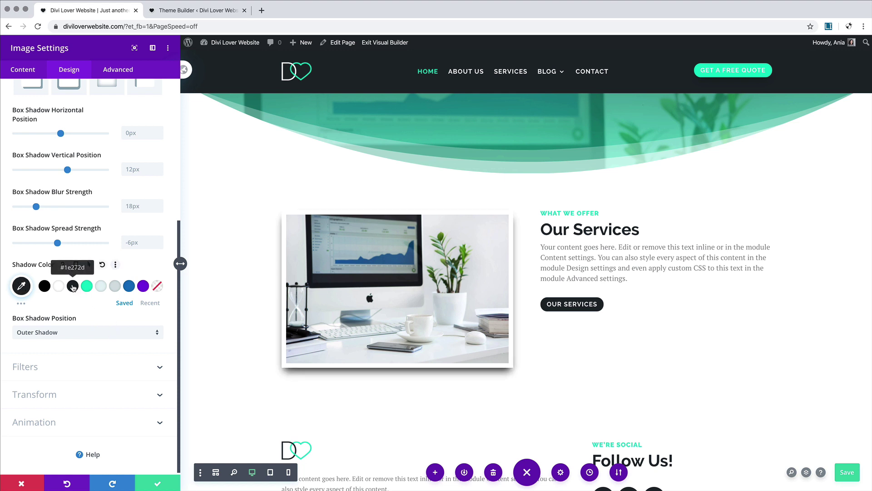
left_click(23, 286)
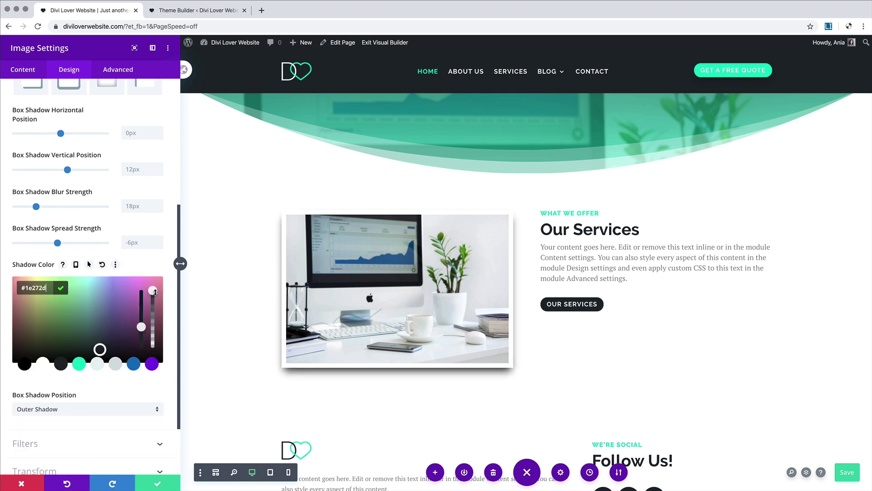
left_click_drag(155, 292, 153, 340)
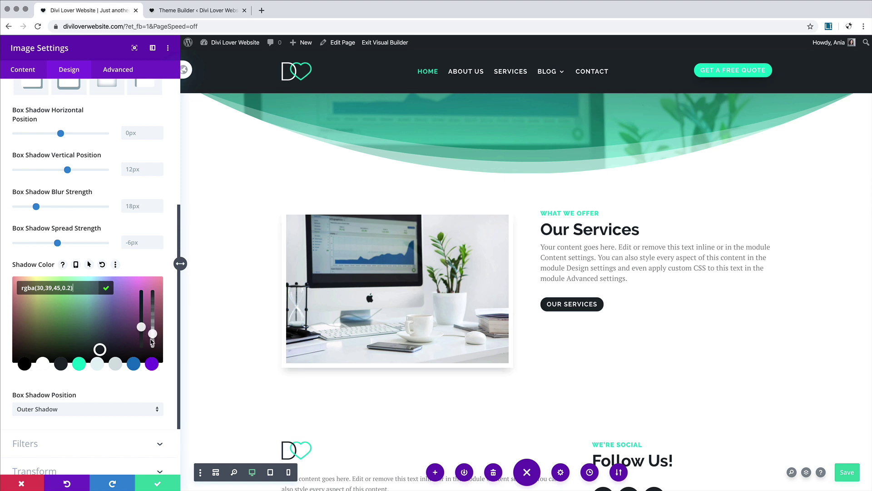
left_click_drag(152, 343, 152, 343)
Step: Set the shadow blur to 50px and spread to -18px, then save the image settings
scroll(55, 269, "down", 1)
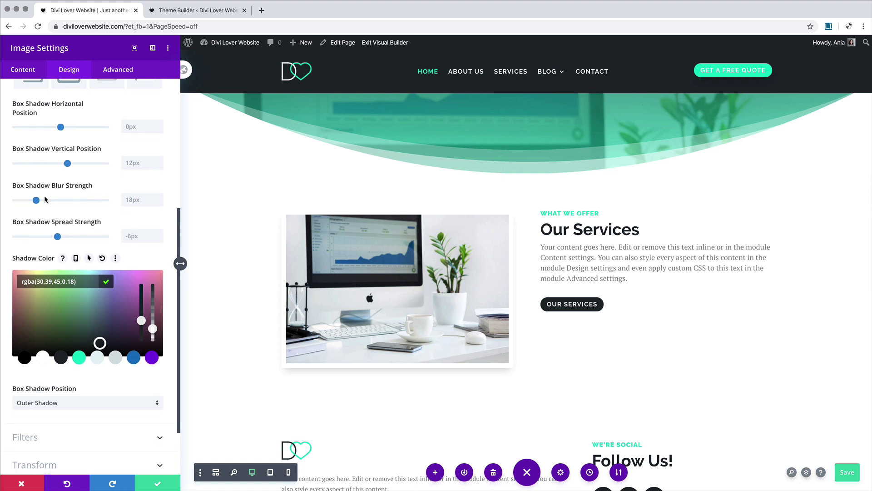
left_click_drag(36, 197, 68, 199)
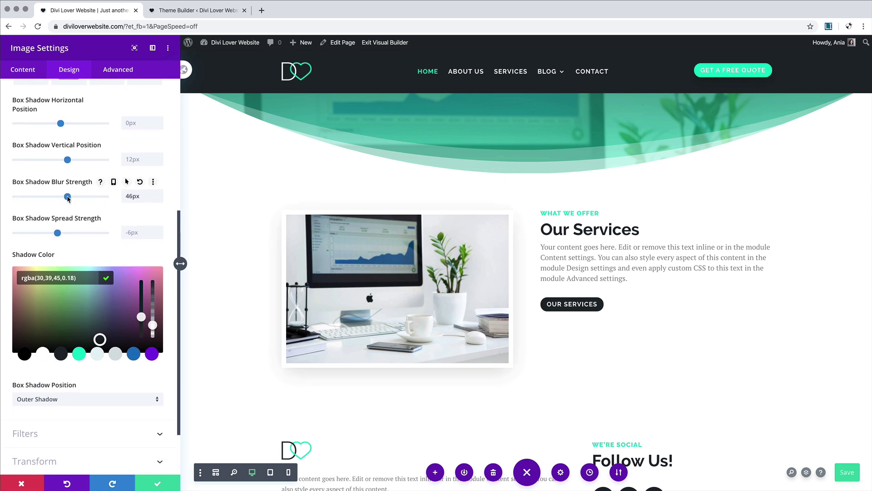
left_click_drag(71, 198, 73, 198)
left_click_drag(57, 242, 50, 242)
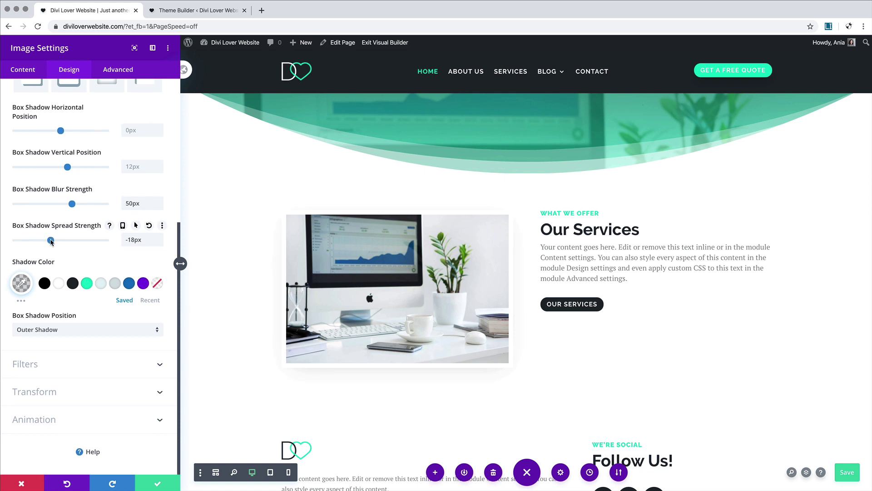
scroll(397, 370, "down", 1)
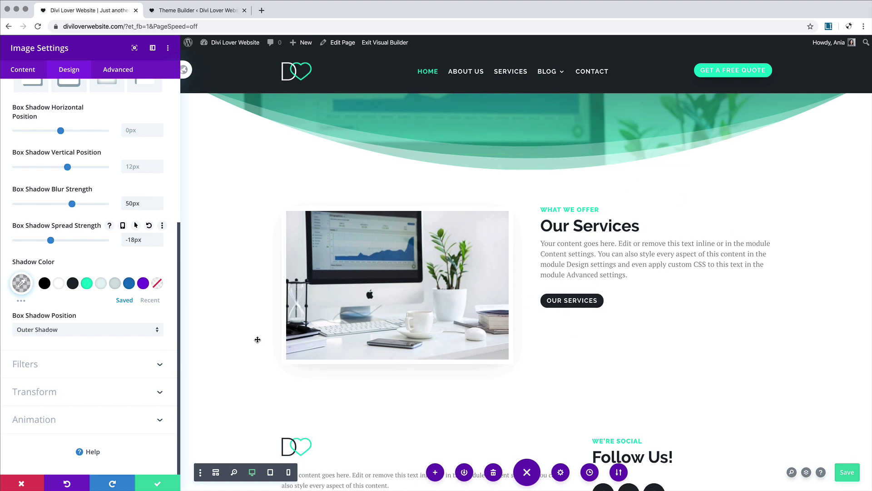
left_click(158, 484)
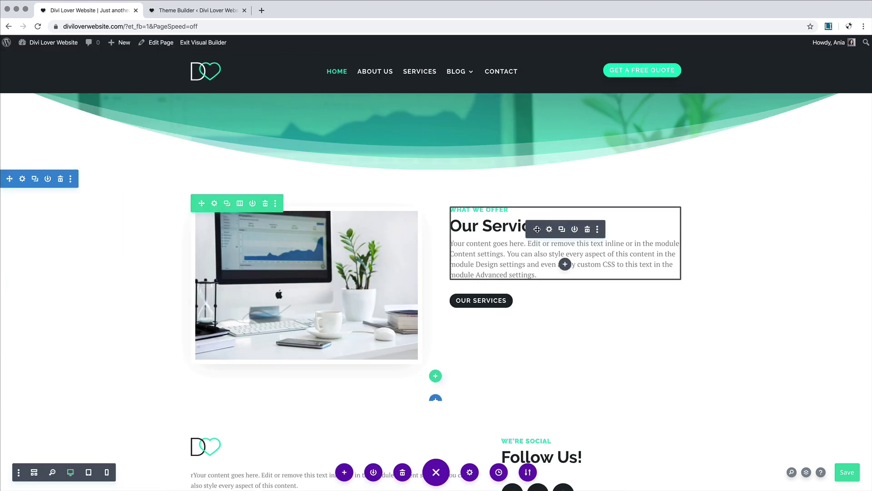
Step: Open the Our Services text's spacing settings and give it a 30px top margin
left_click(549, 231)
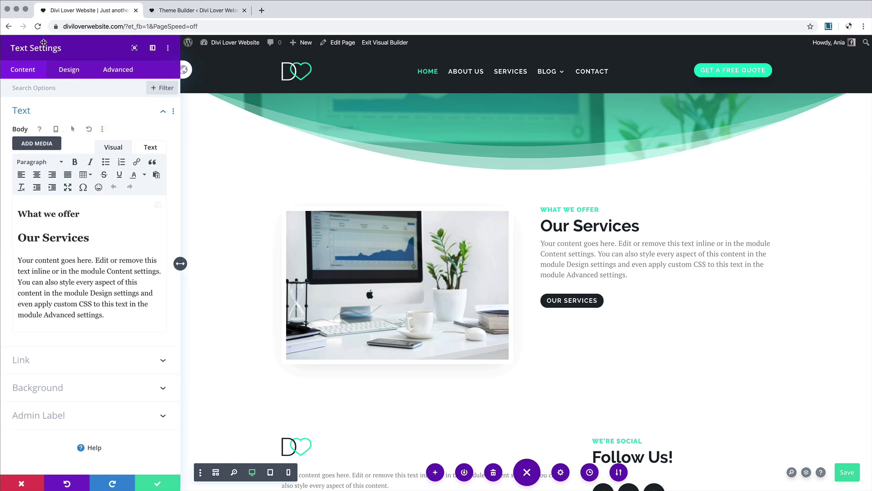
left_click(69, 71)
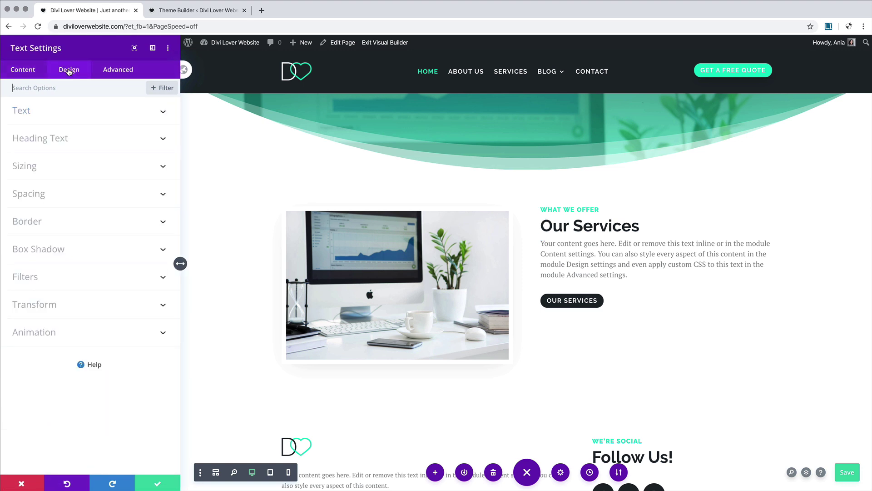
left_click(65, 198)
left_click(23, 220)
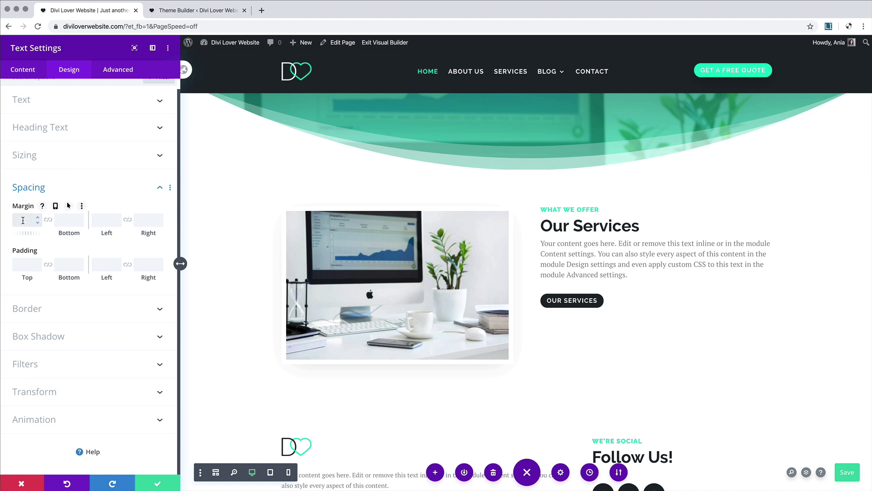
type("30px")
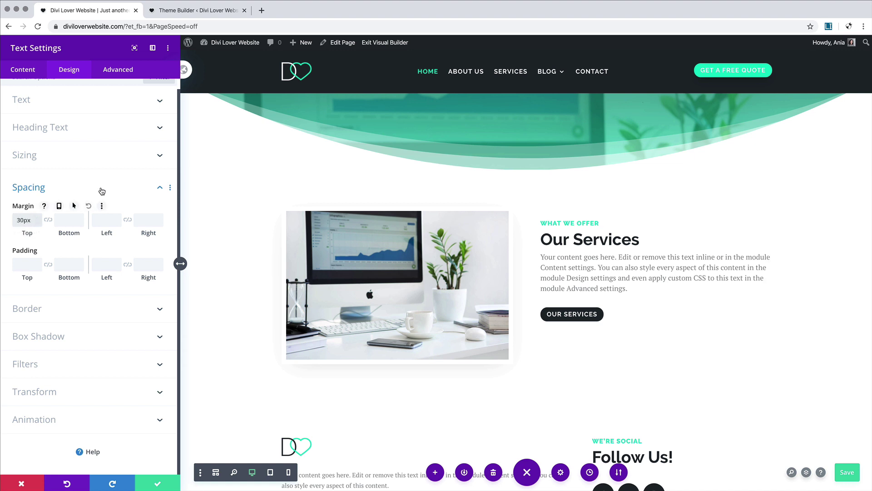
left_click(101, 190)
Step: Change the top margin to 60px, then enable per-device margins and select Tablet
left_click(34, 167)
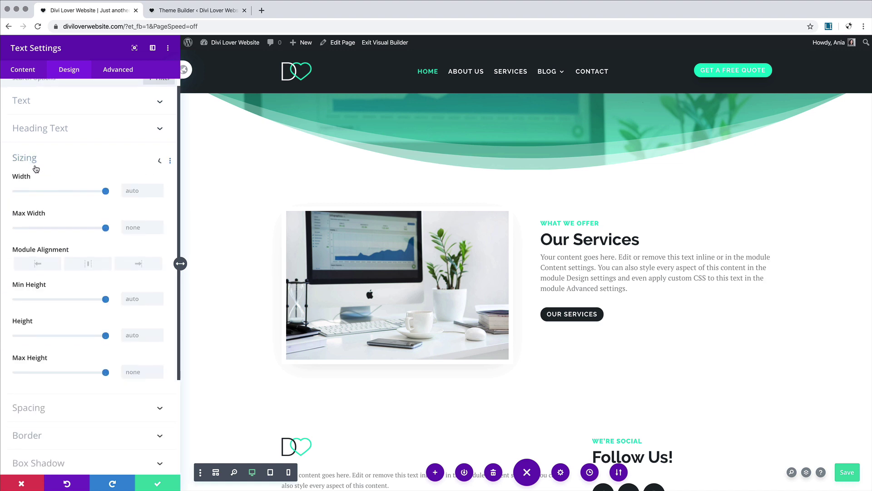
left_click(35, 96)
left_click(36, 195)
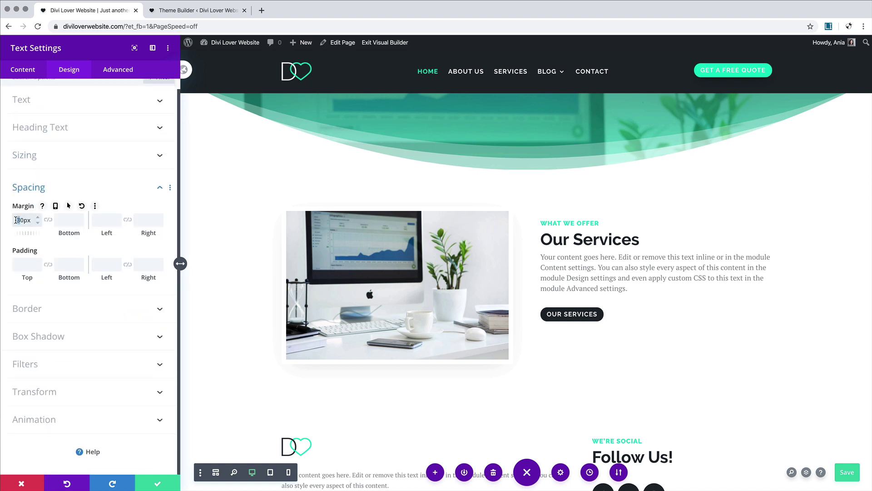
type("8")
left_click(67, 221)
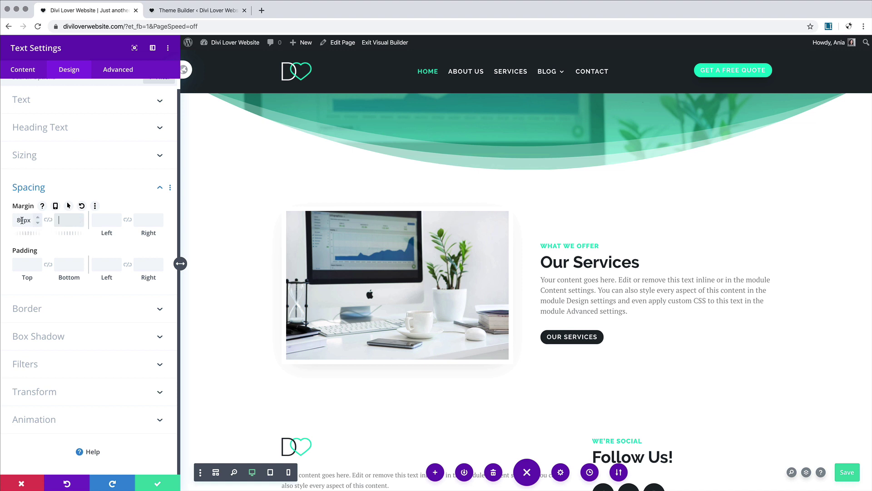
left_click_drag(22, 220, 14, 220)
type("6")
left_click(67, 220)
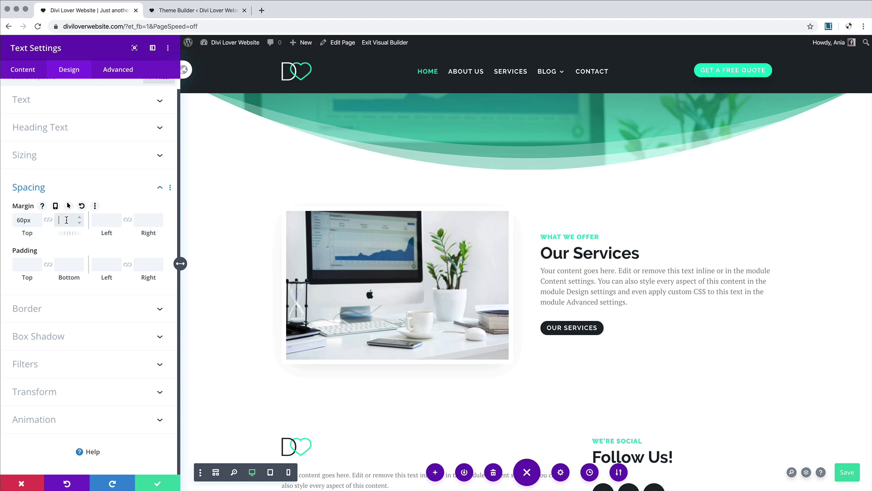
left_click(55, 206)
left_click(90, 223)
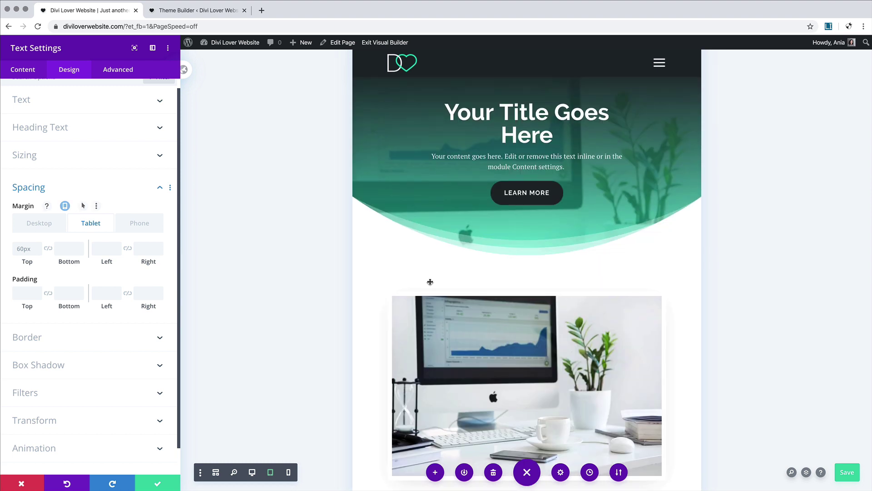
Step: Set the text's tablet top margin to 0px and preview the phone layout
scroll(430, 281, "down", 5)
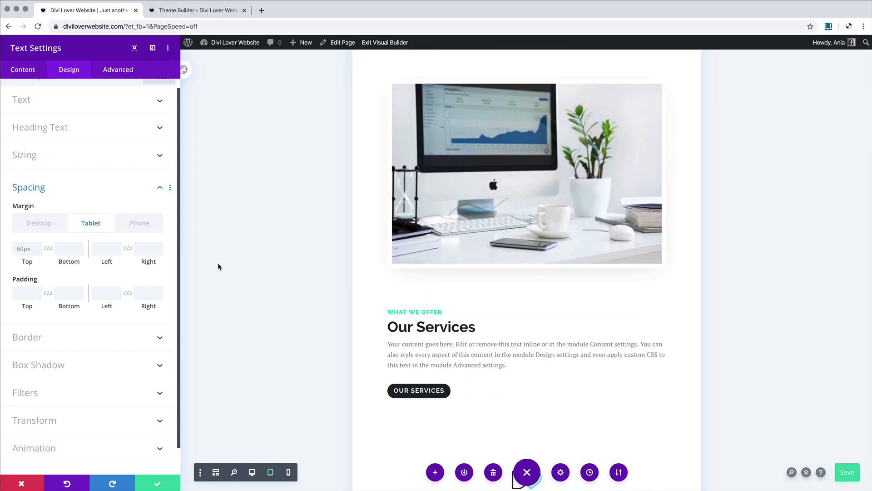
left_click(23, 250)
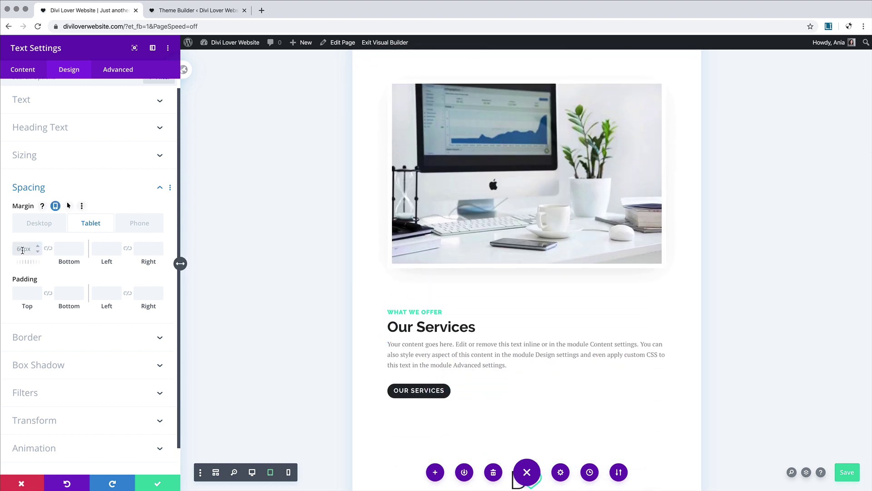
type("0")
left_click(68, 249)
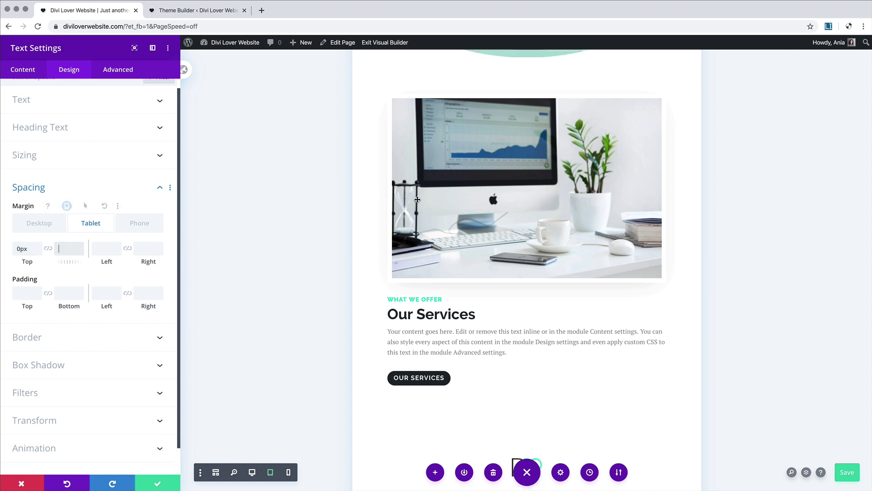
left_click(137, 222)
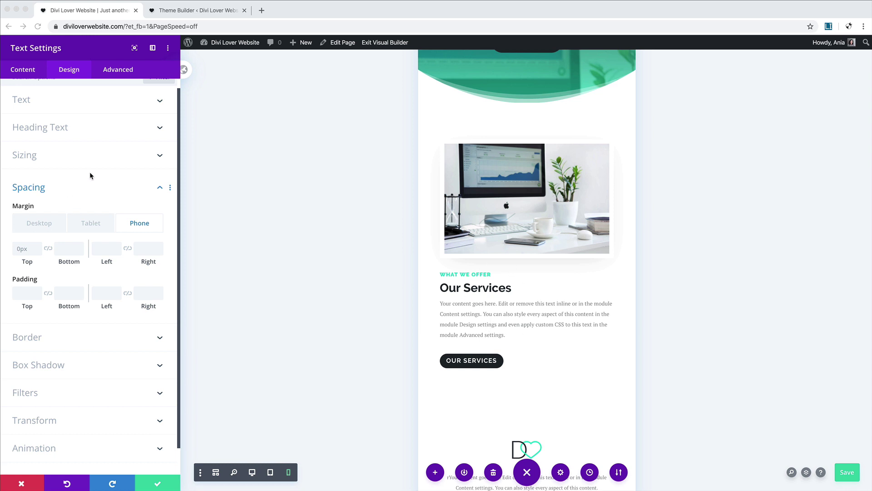
Step: Center the Our Services text alignment on tablet and phone, then apply the settings
left_click(52, 101)
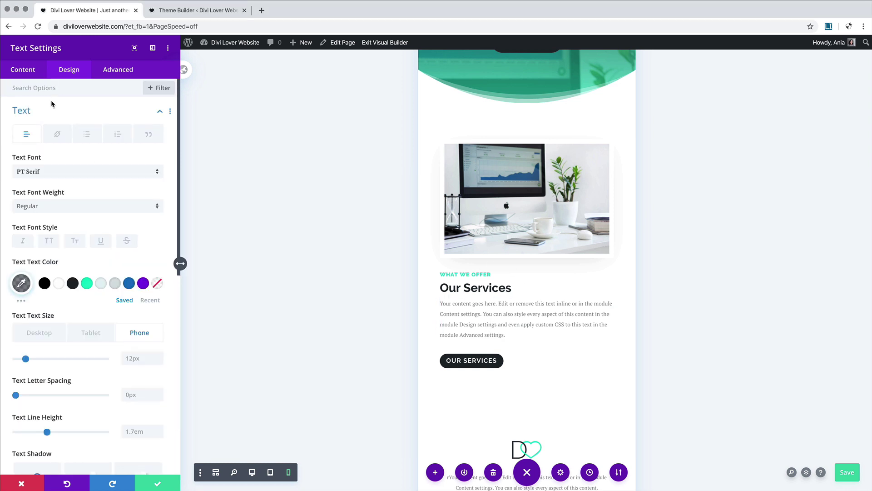
scroll(96, 196, "down", 5)
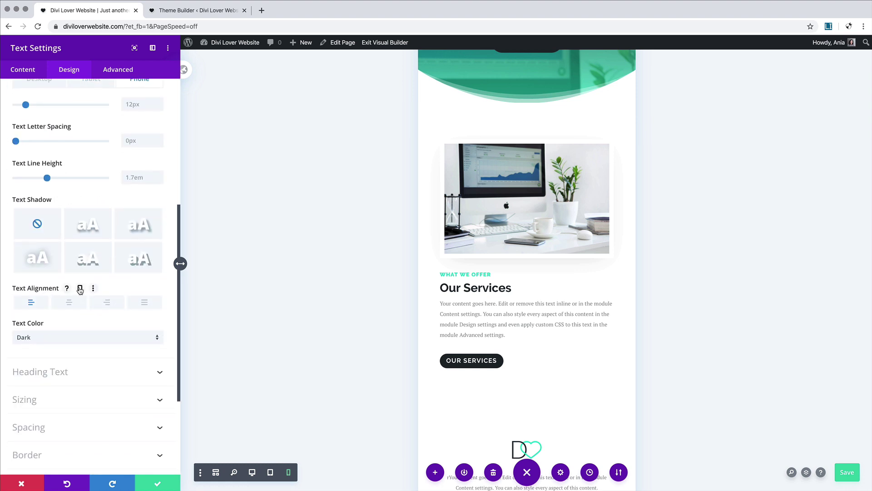
left_click(80, 289)
left_click(90, 304)
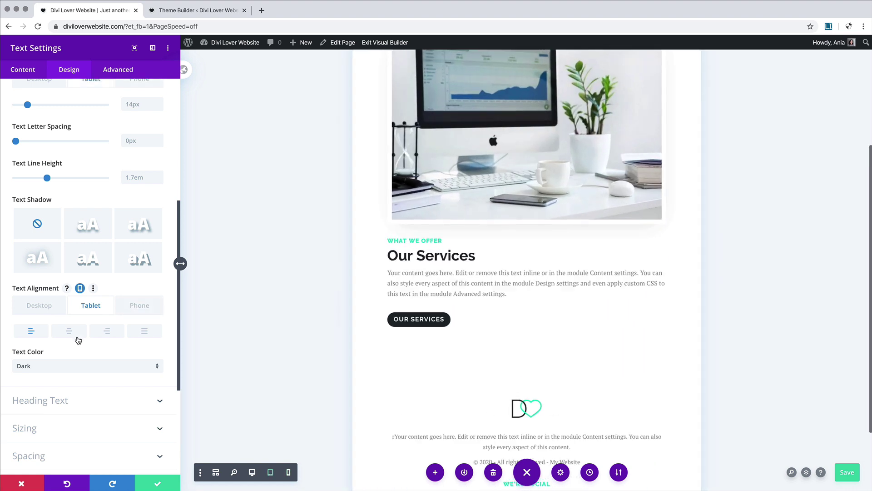
left_click(139, 304)
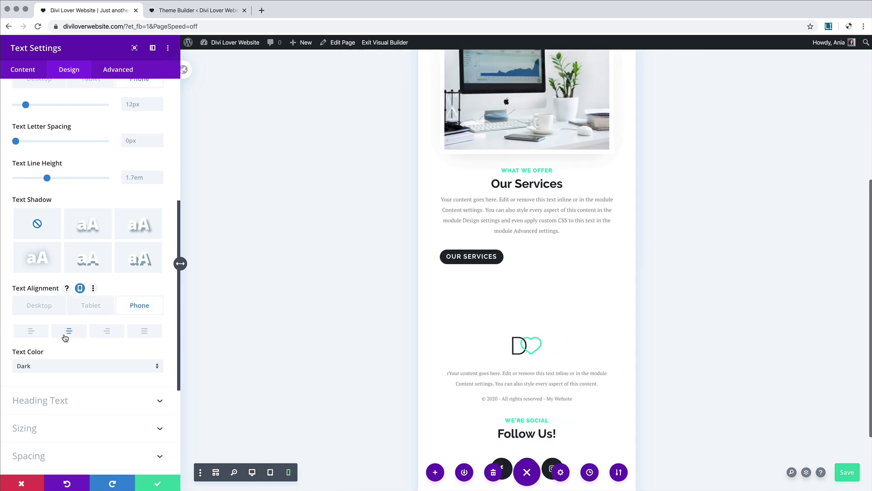
left_click(69, 334)
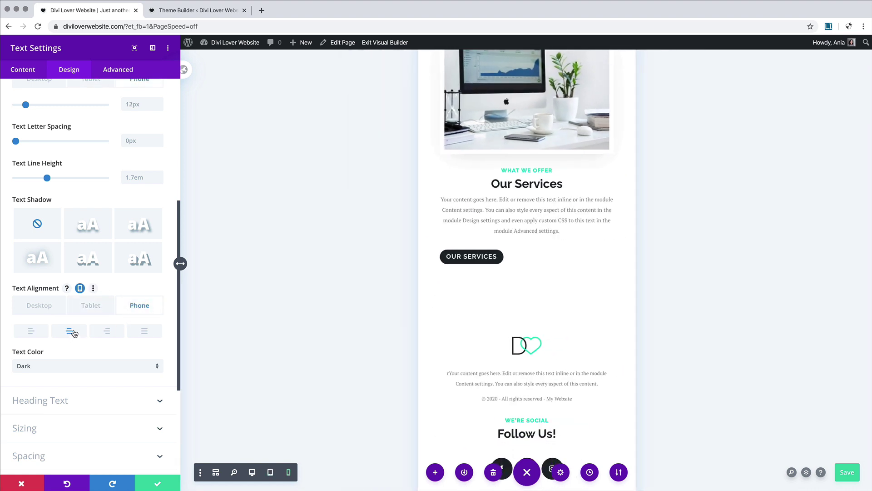
left_click(159, 484)
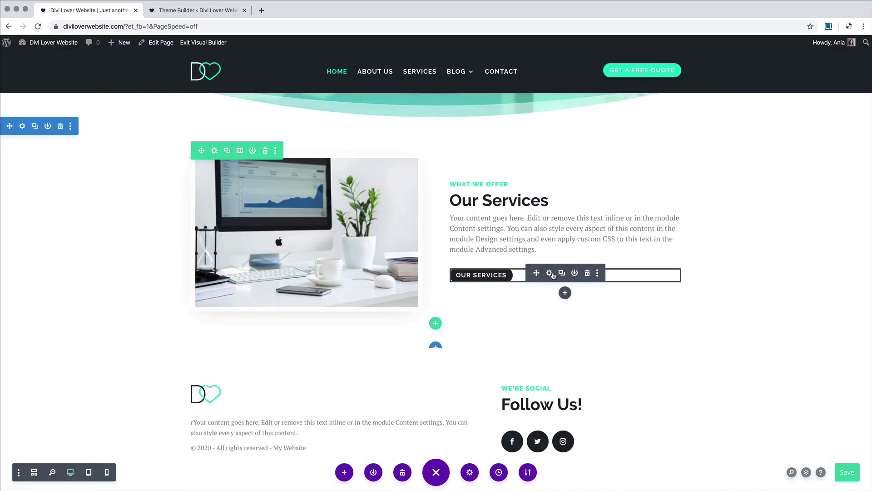
Step: Set the Our Services button's alignment to center on tablet and phone, then apply
left_click(551, 274)
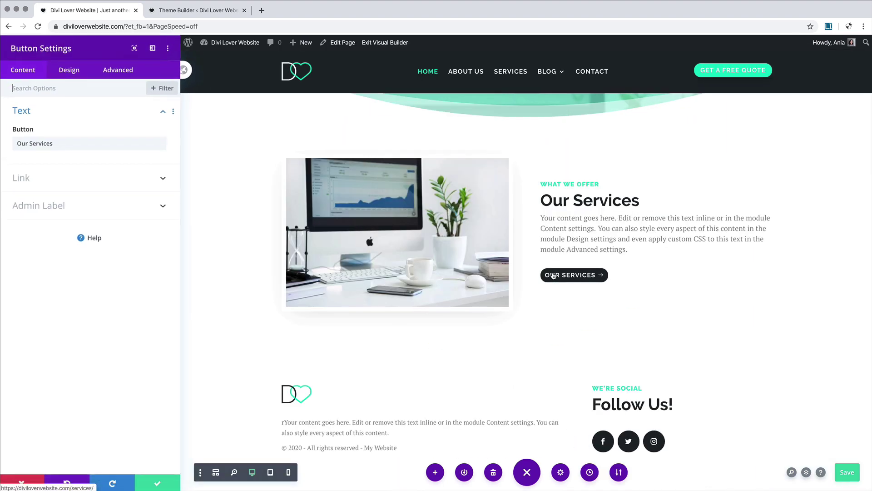
left_click(72, 78)
left_click(63, 112)
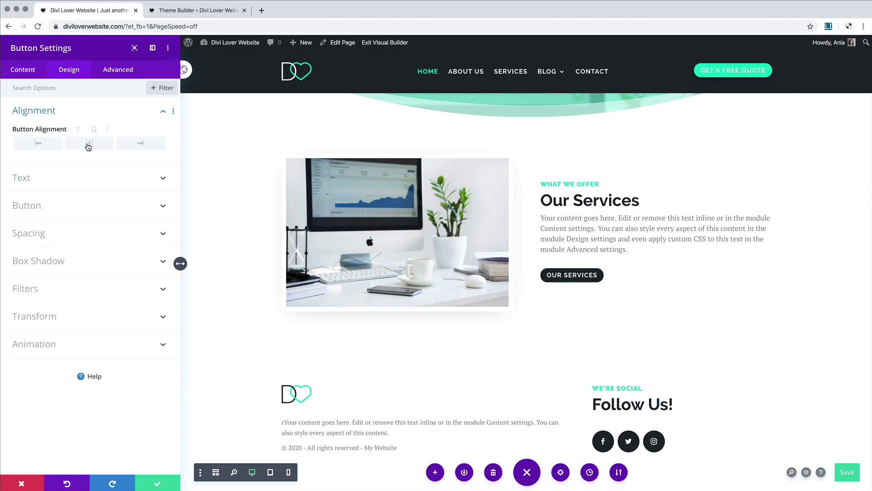
left_click(88, 129)
left_click(92, 145)
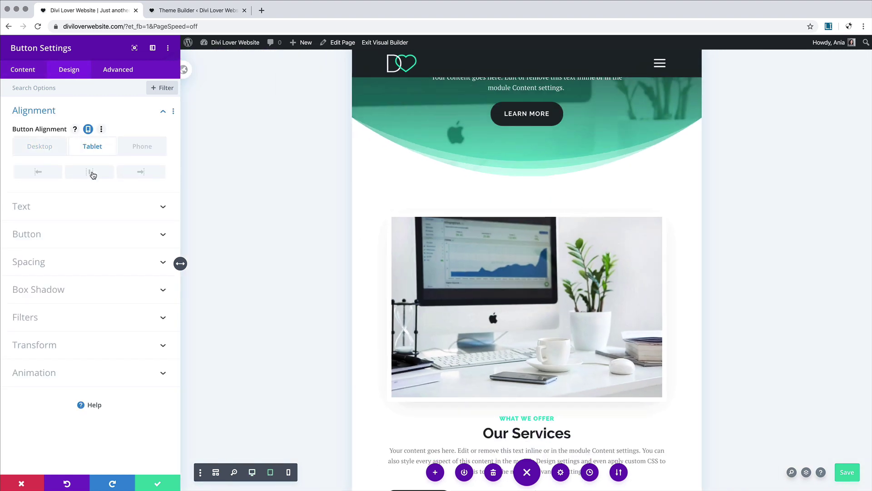
left_click(90, 172)
scroll(396, 233, "down", 5)
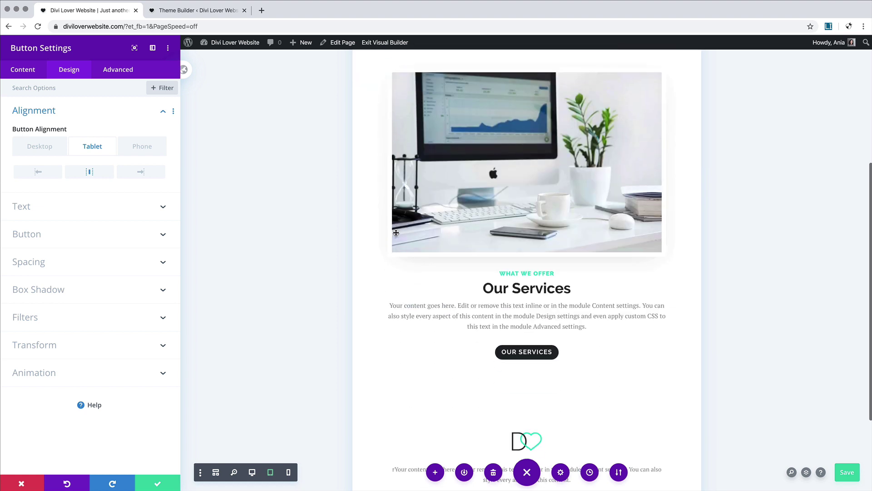
left_click(143, 146)
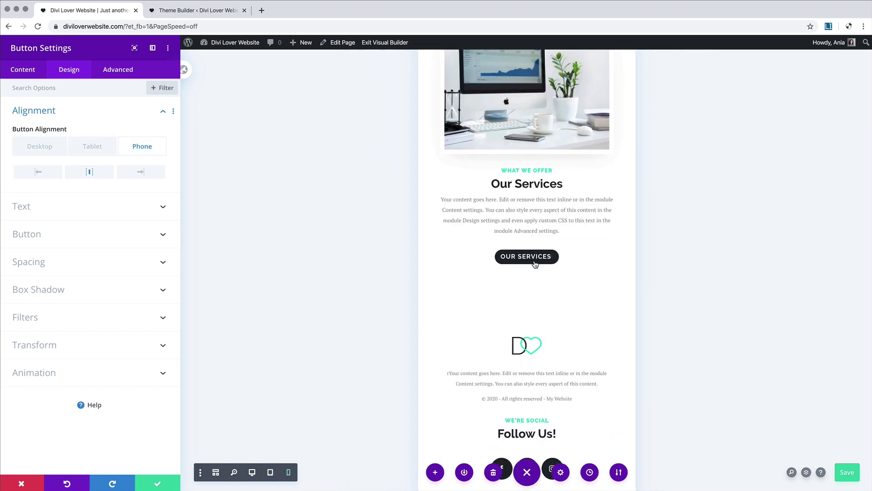
scroll(449, 224, "up", 2)
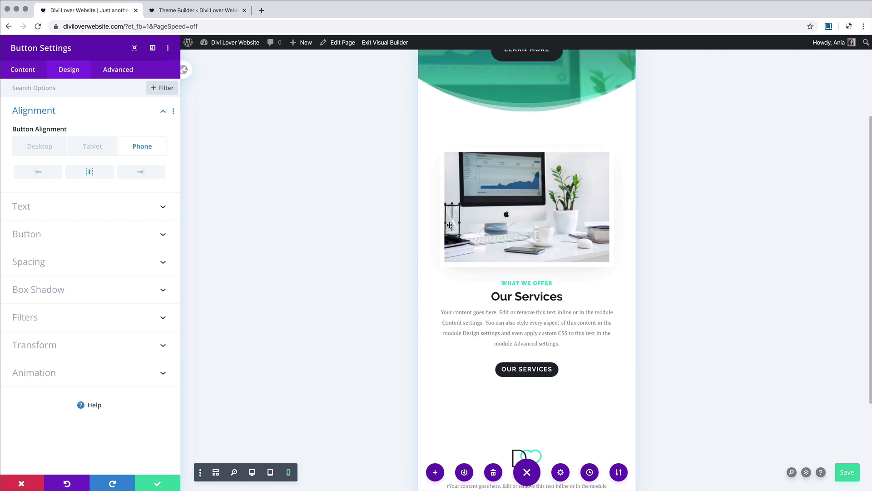
left_click(154, 482)
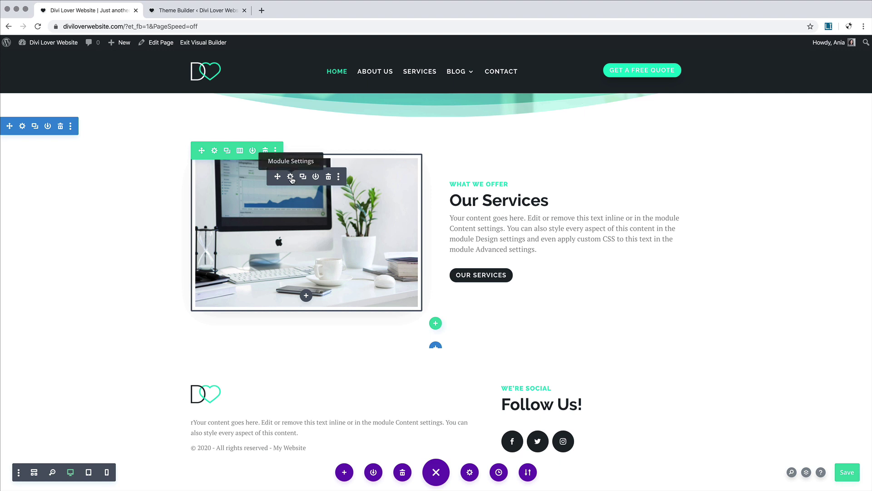
Step: Set the desk photo's module alignment to center in its sizing options
left_click(290, 176)
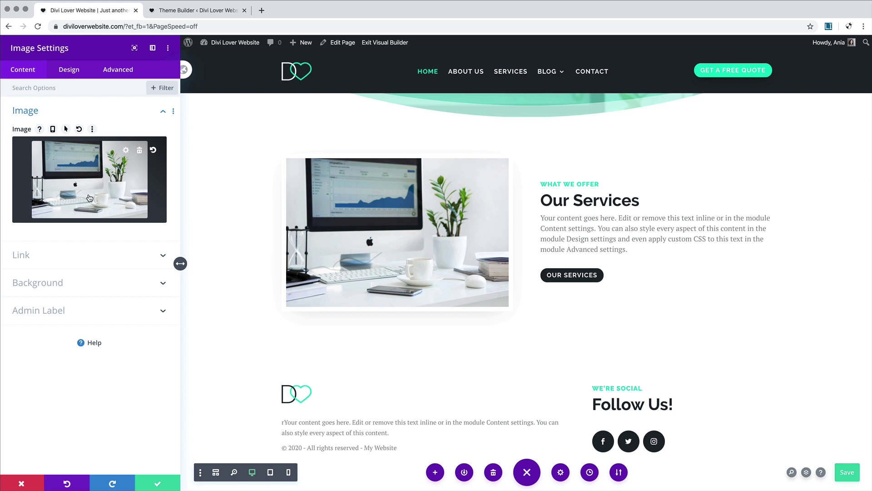
left_click(66, 72)
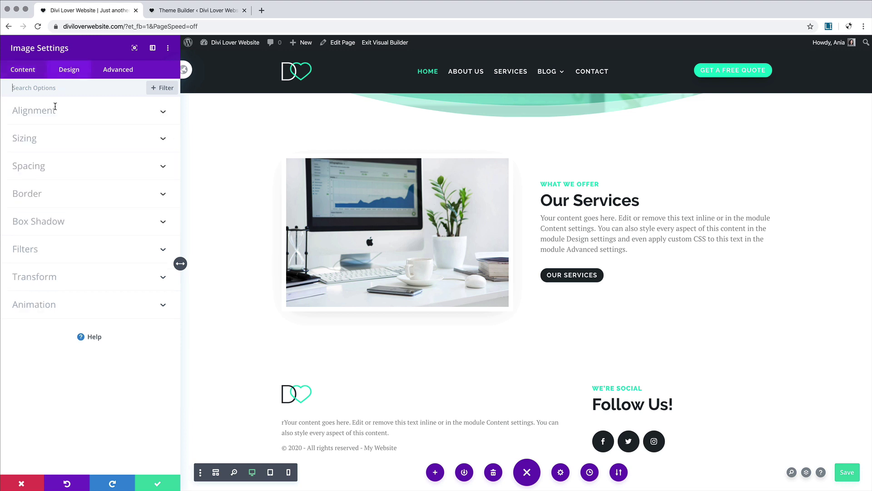
left_click(55, 137)
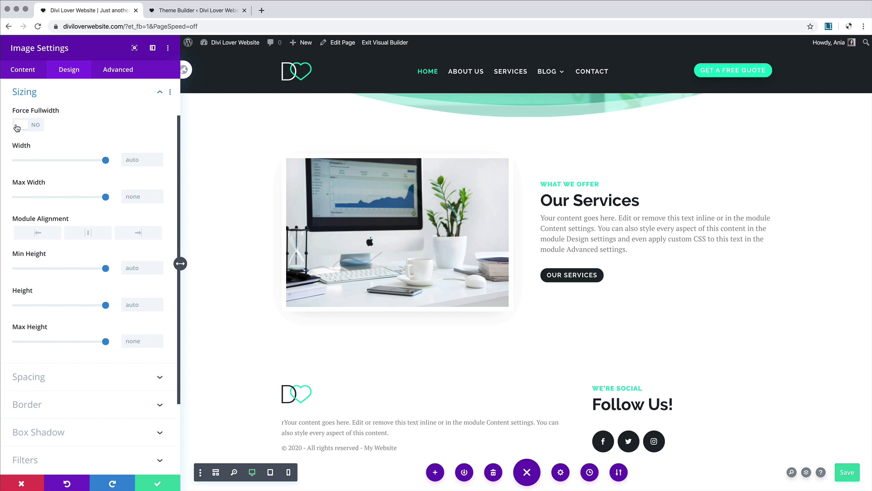
left_click(89, 235)
Step: Give the photo a 60% tablet and 80% phone max width, then apply
left_click(66, 182)
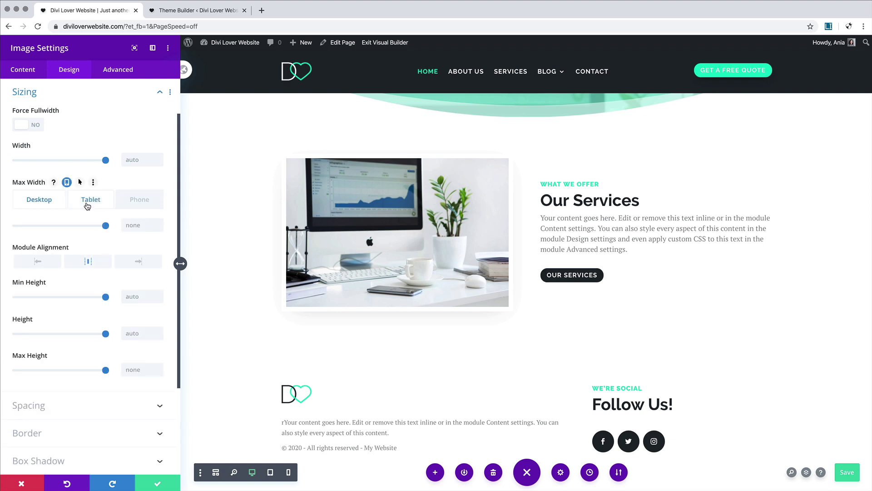
left_click(87, 204)
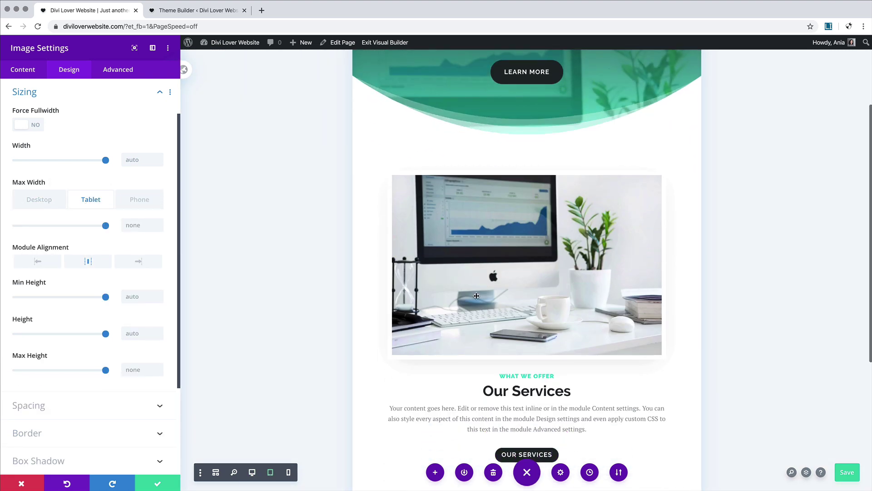
left_click_drag(77, 227, 71, 230)
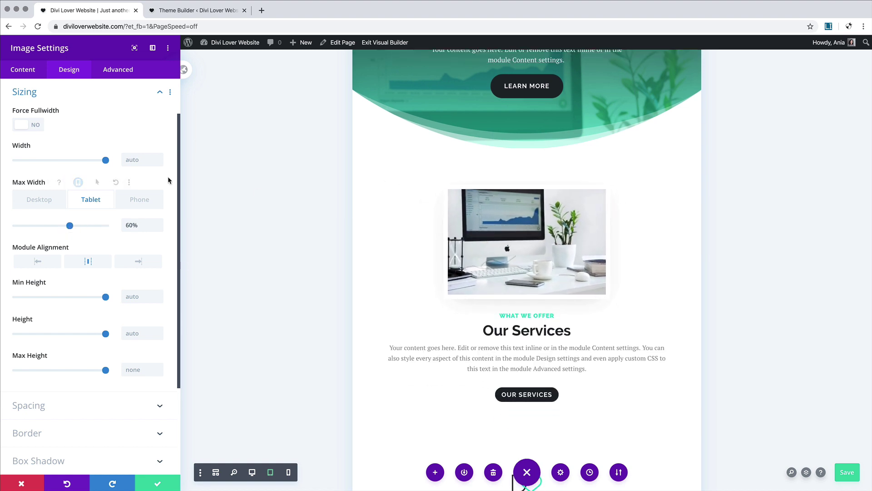
left_click(139, 201)
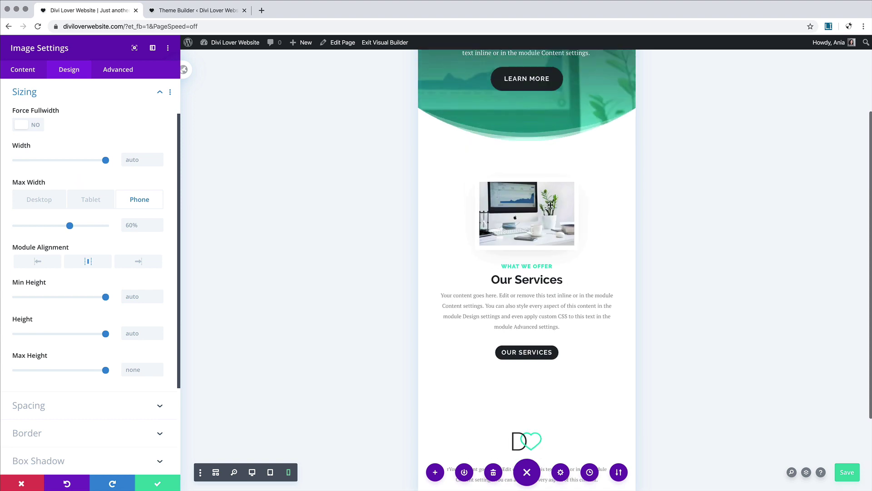
left_click_drag(70, 226, 88, 228)
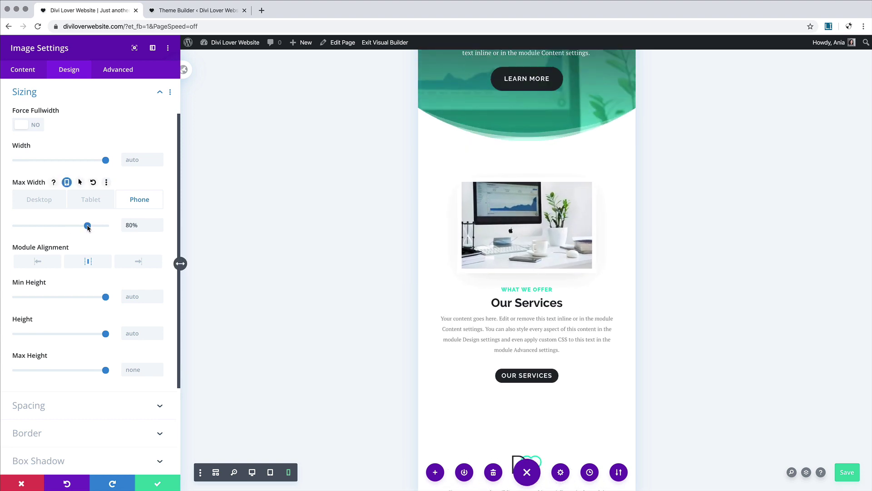
scroll(574, 354, "down", 3)
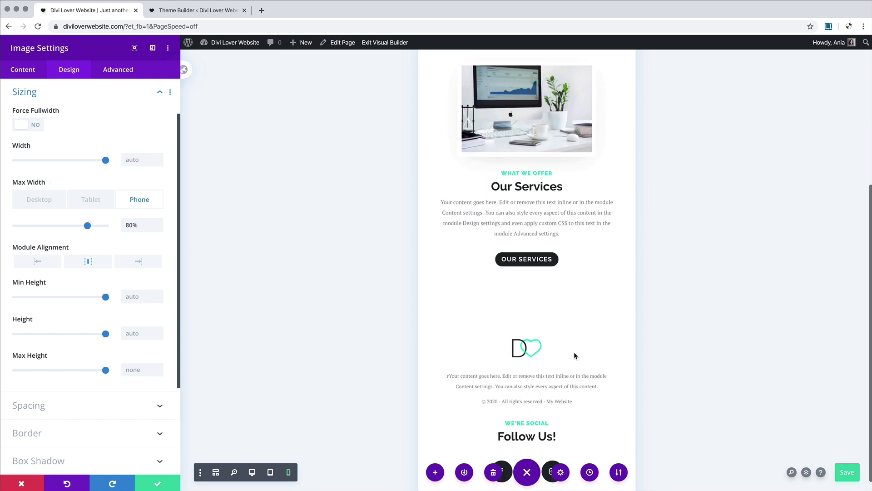
scroll(574, 354, "up", 4)
scroll(574, 353, "down", 2)
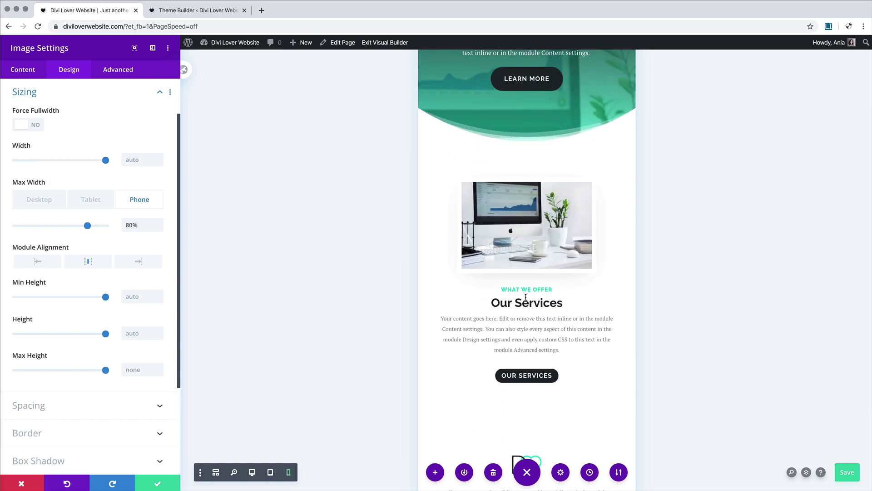
left_click(160, 484)
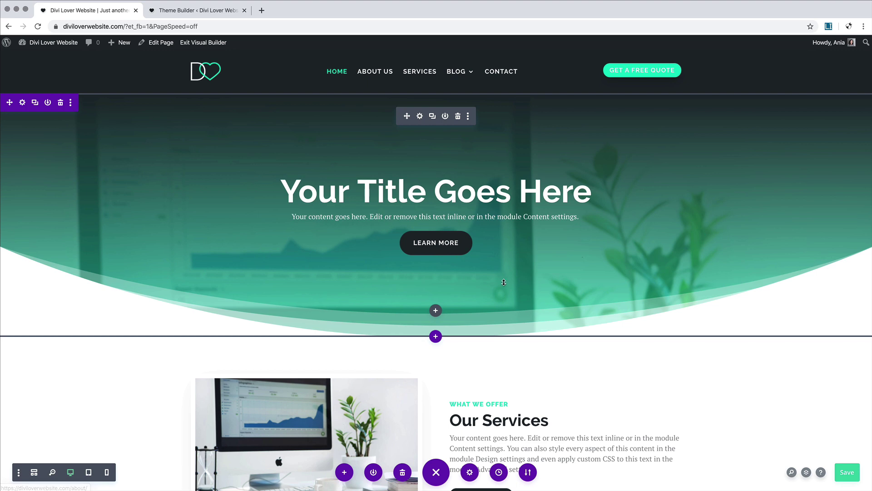
scroll(457, 257, "down", 5)
scroll(503, 280, "down", 2)
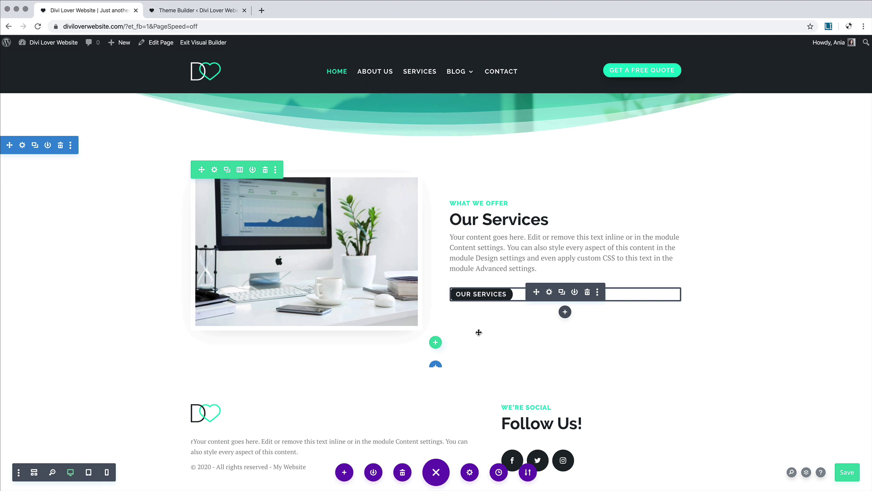
scroll(479, 332, "down", 1)
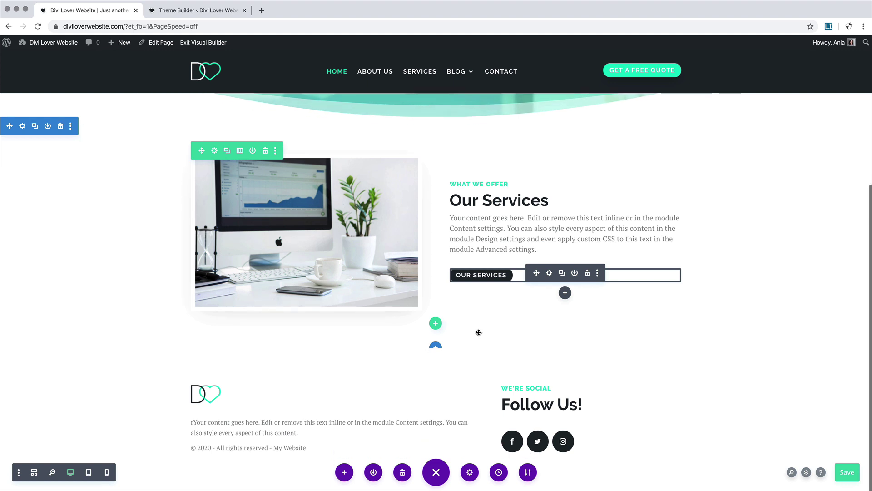
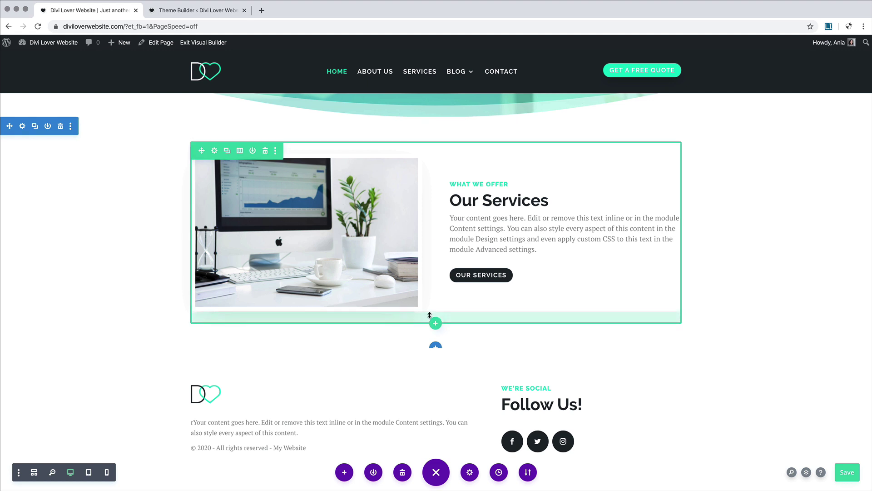
Step: Add a Regular section with a one-column row holding a Text module
left_click(435, 346)
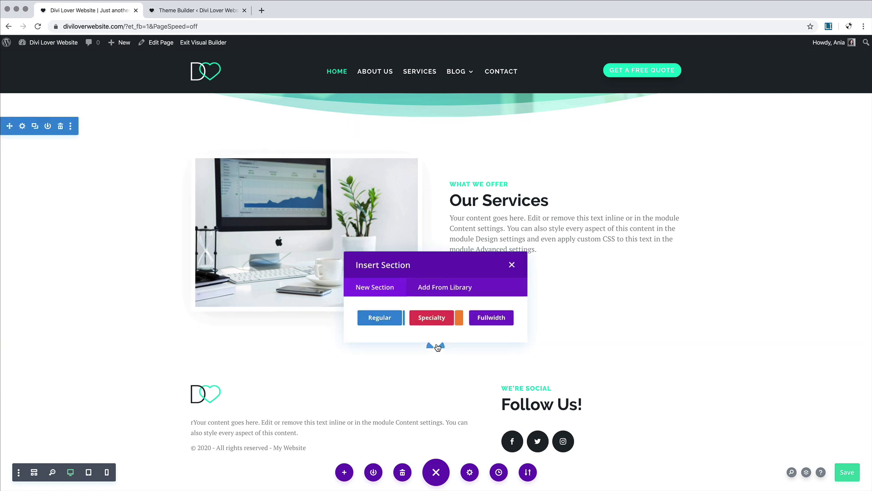
left_click(380, 317)
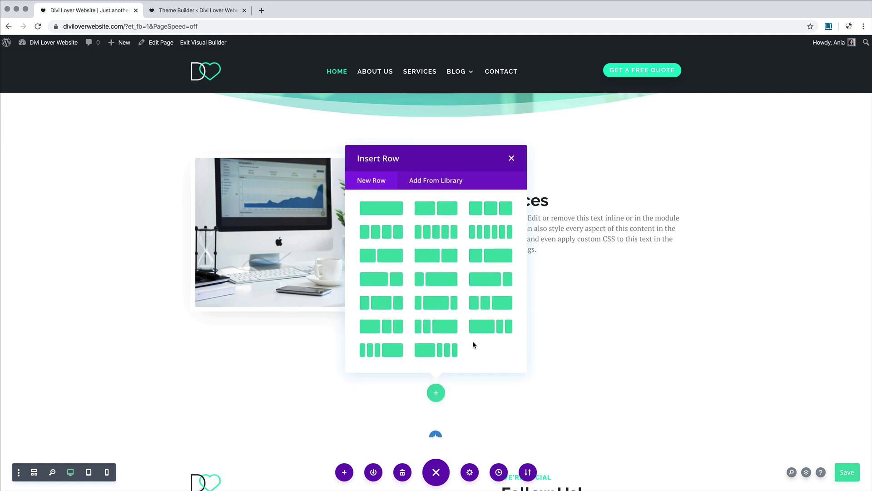
left_click(377, 210)
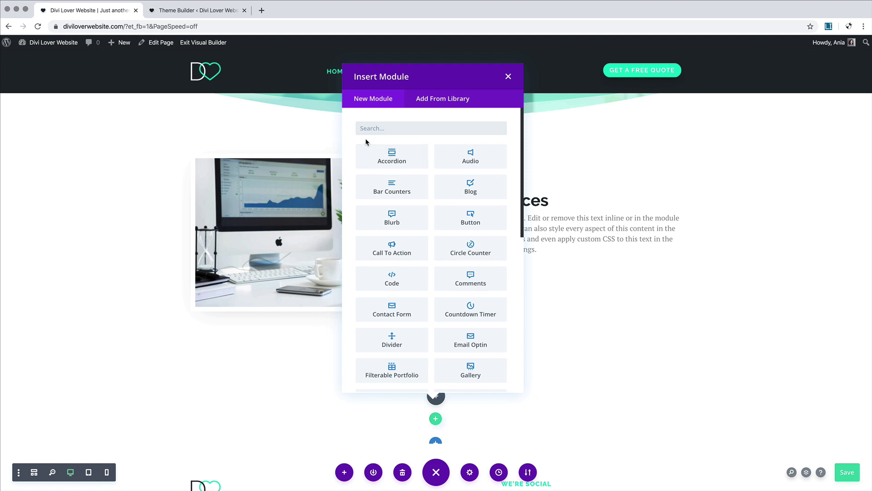
type("text")
left_click(393, 156)
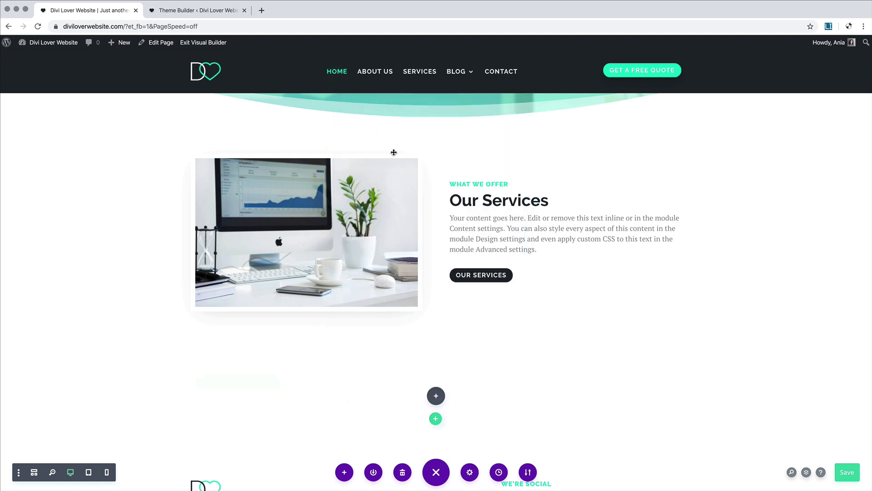
Step: Replace the placeholder text with 'Clients about us' and 'Testimonials' on separate lines
left_click_drag(125, 270, 11, 214)
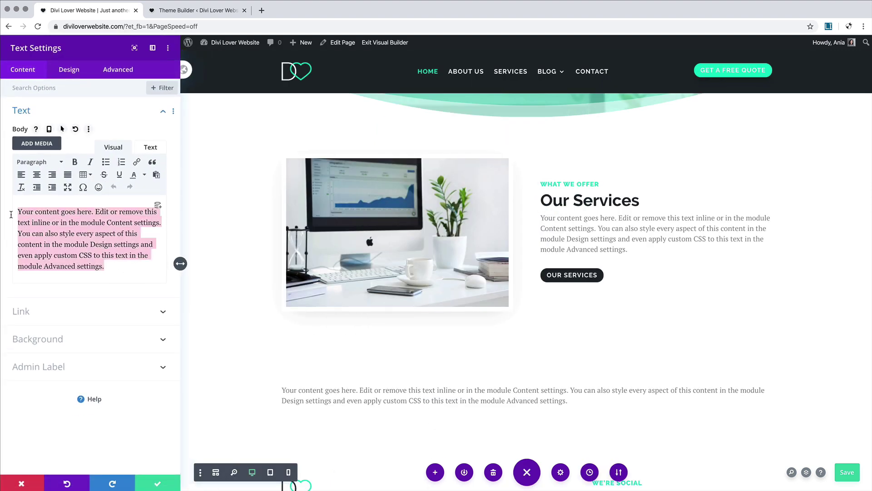
type("Client")
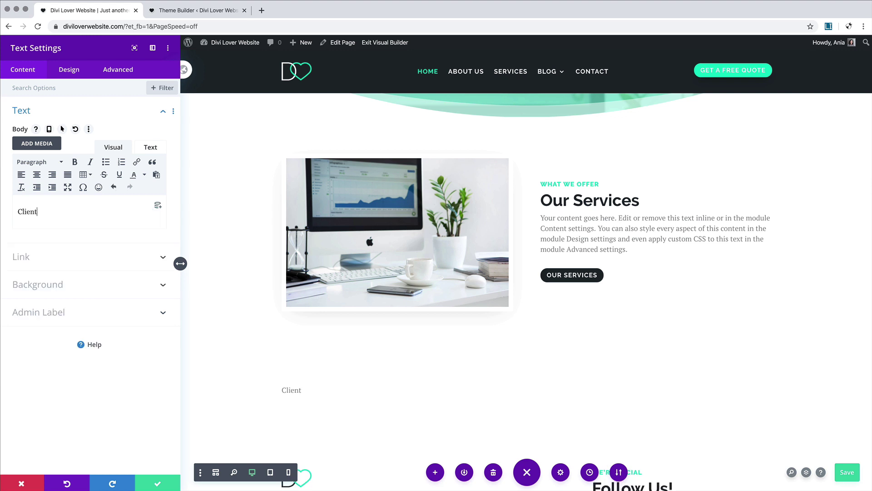
type("s about us")
key("Return")
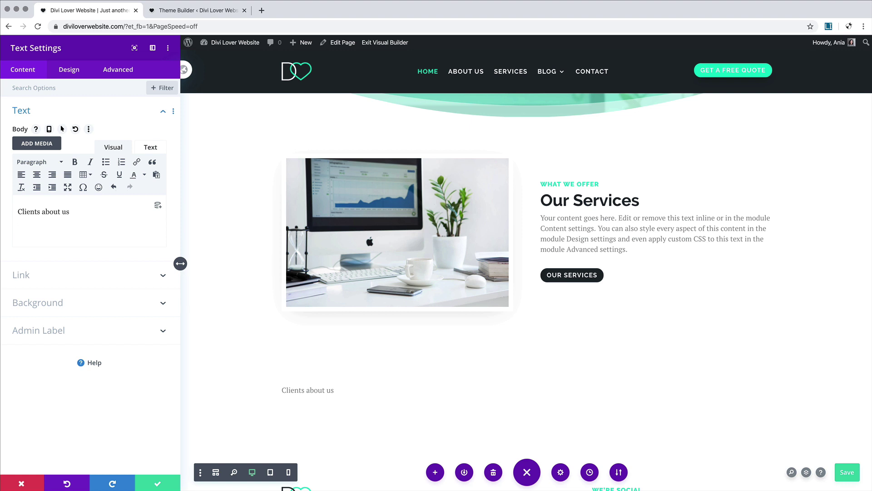
type("Testimonials")
Step: Make 'Clients about us' a Heading 3 and 'Testimonials' a Heading 2
left_click_drag(80, 210, 18, 211)
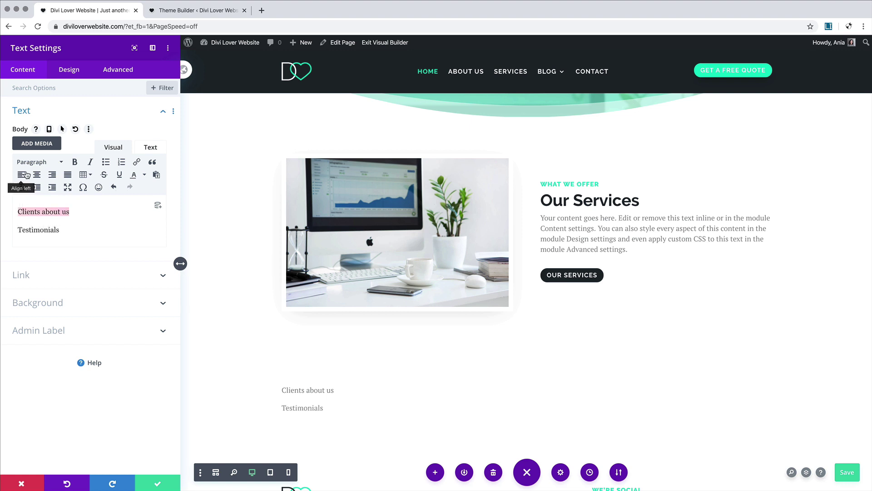
left_click(39, 162)
left_click(53, 232)
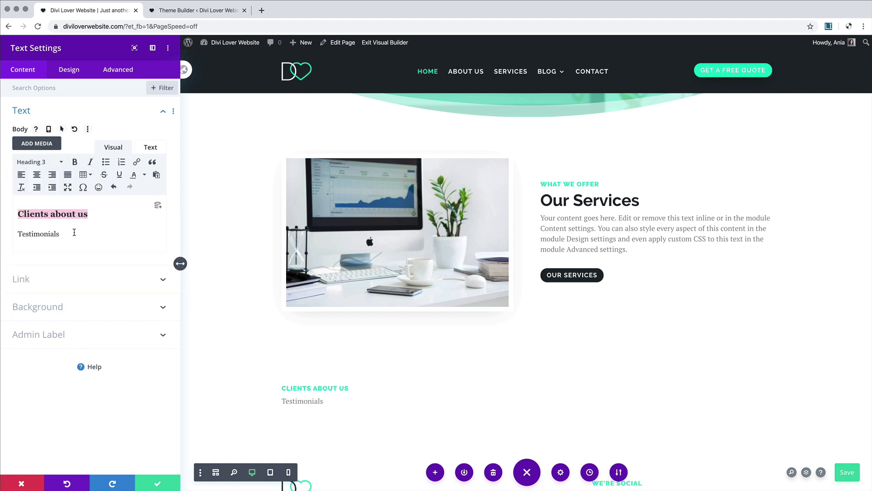
left_click_drag(74, 232, 17, 232)
left_click(38, 161)
left_click(63, 219)
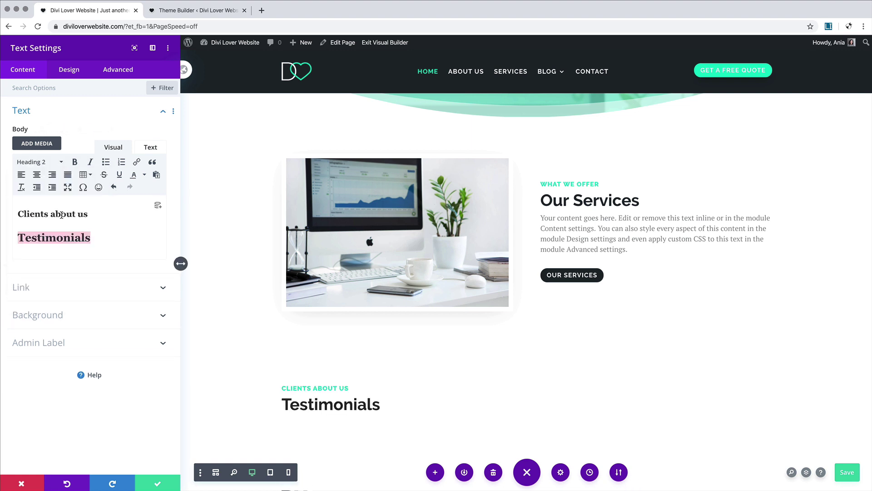
Step: Center-align the module's text in its design settings
left_click(69, 70)
left_click(58, 118)
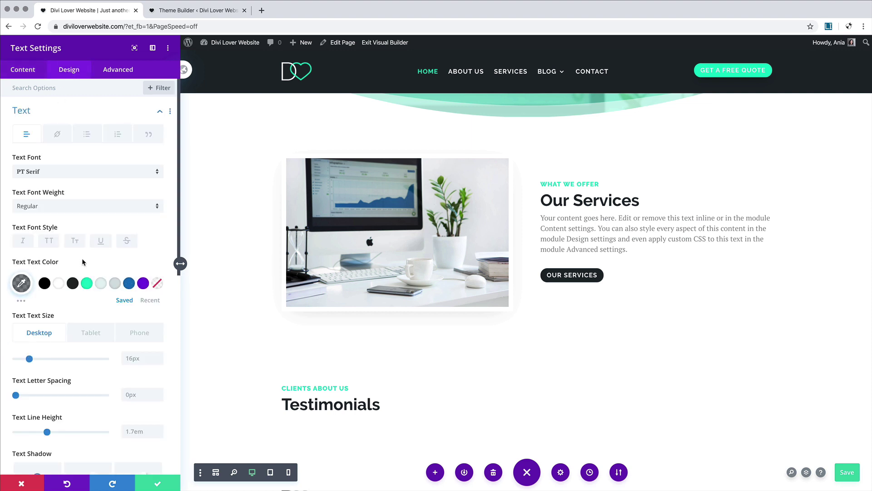
scroll(83, 261, "down", 6)
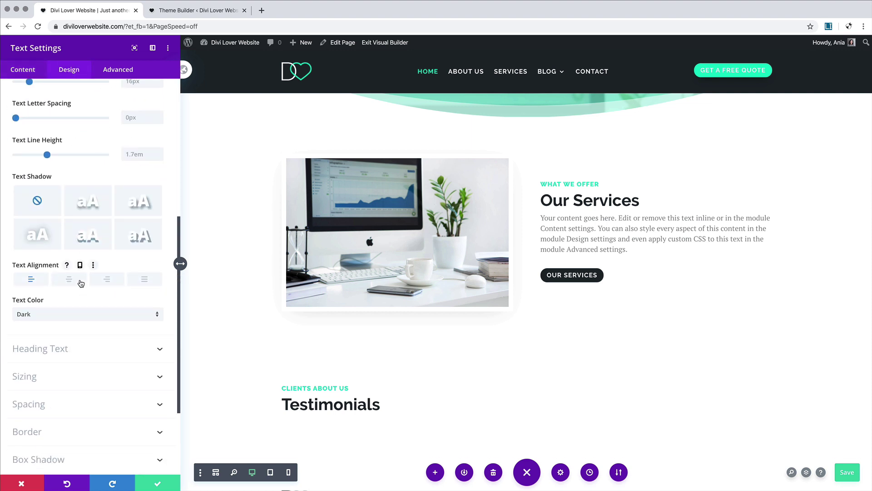
left_click(69, 279)
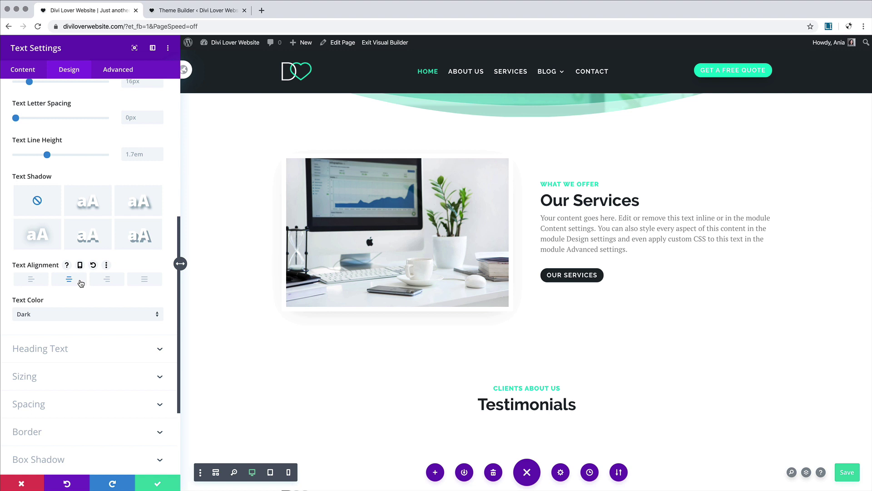
Step: Save the text module and give the new section a pale blue background
left_click(160, 483)
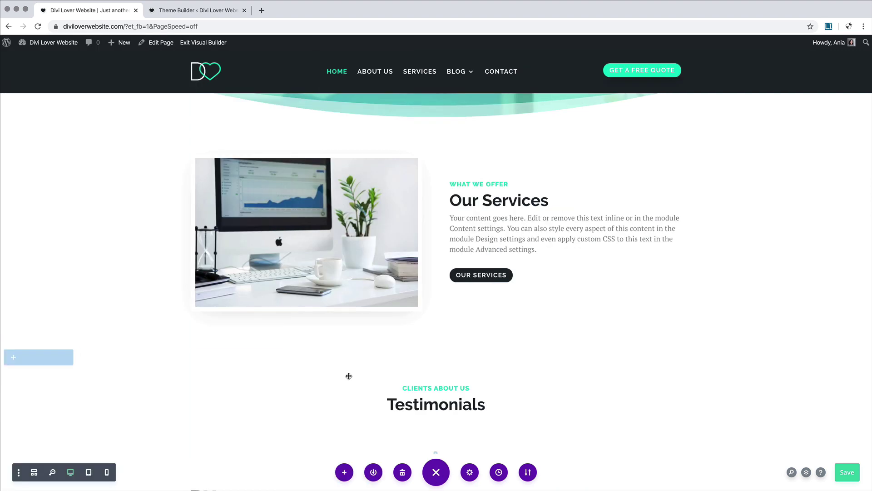
scroll(349, 376, "down", 3)
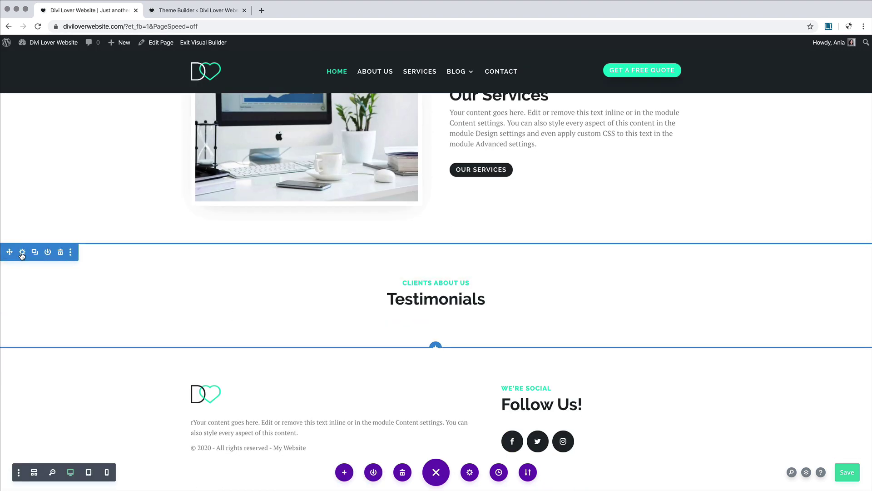
left_click(23, 252)
left_click(71, 138)
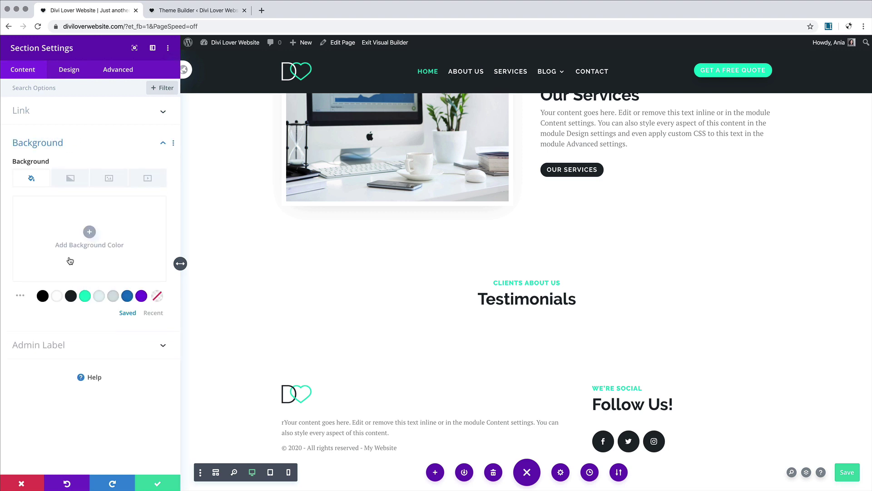
left_click(102, 301)
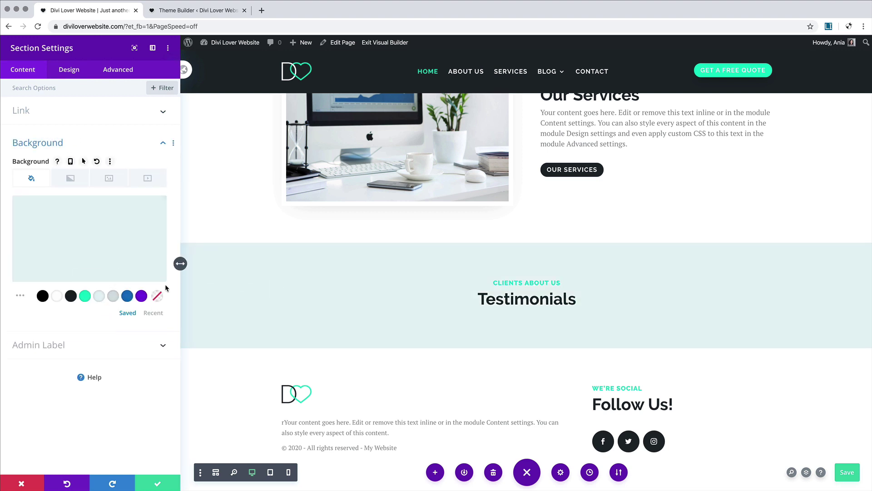
Step: Give the section a curved top divider
mouse_move(93, 223)
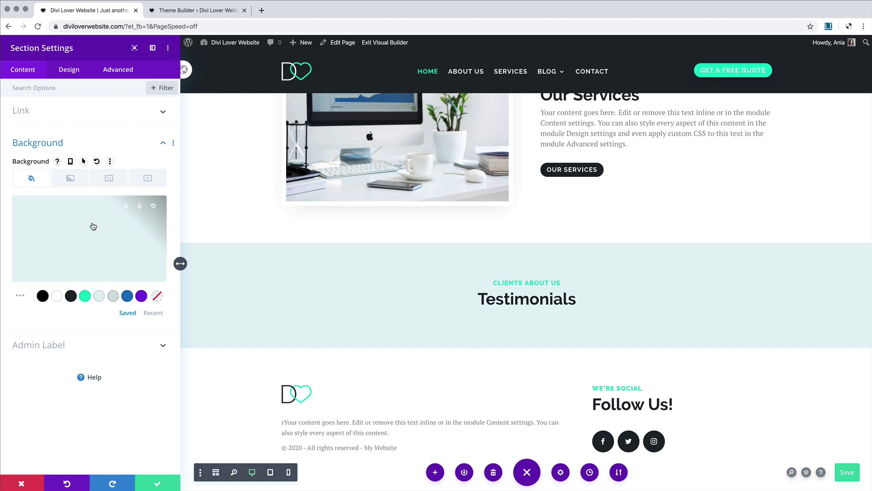
left_click(68, 74)
left_click(64, 138)
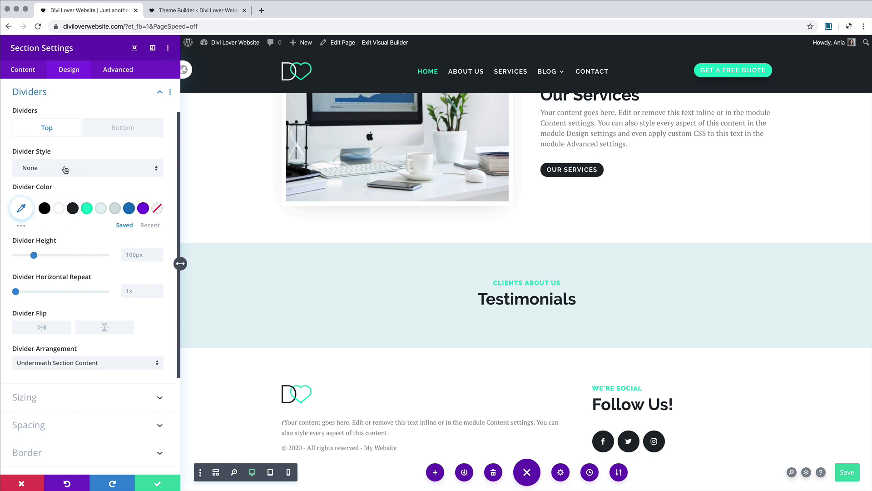
left_click(68, 168)
left_click(91, 258)
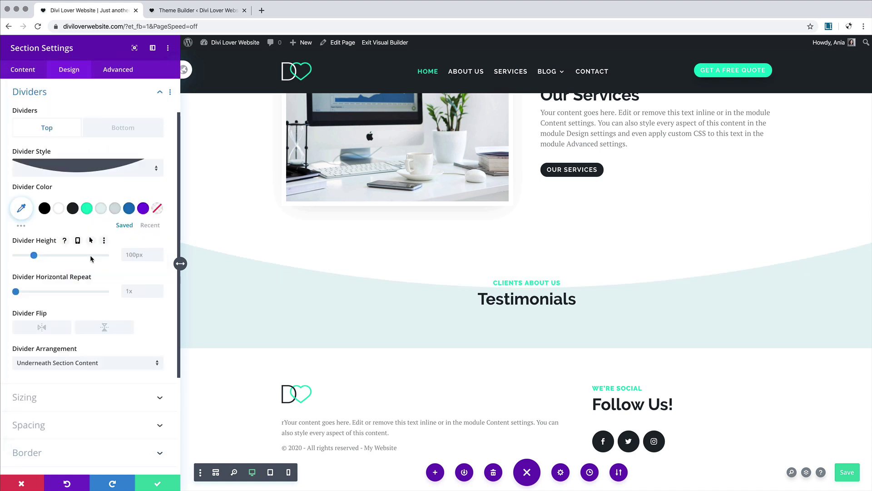
scroll(426, 278, "up", 5)
scroll(427, 280, "down", 4)
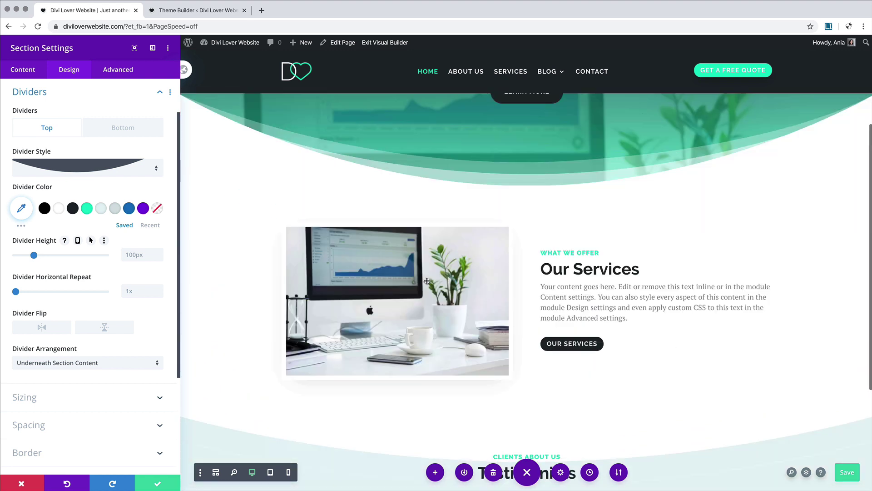
scroll(427, 281, "down", 2)
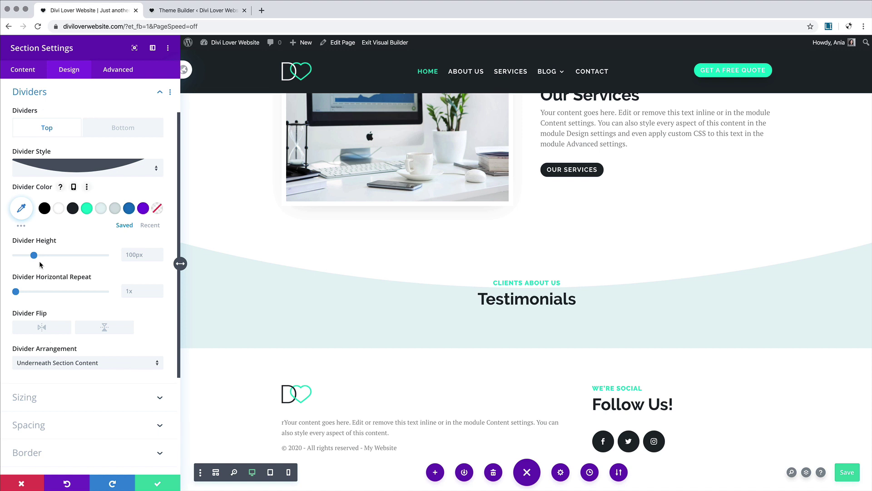
Step: Set the divider height to 79px on tablet and 49px on phone
left_click(77, 240)
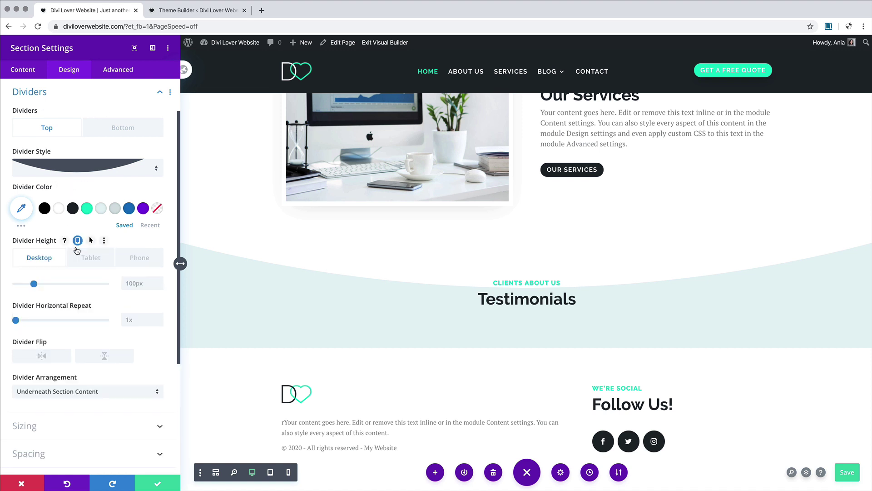
left_click(88, 260)
scroll(538, 337, "down", 5)
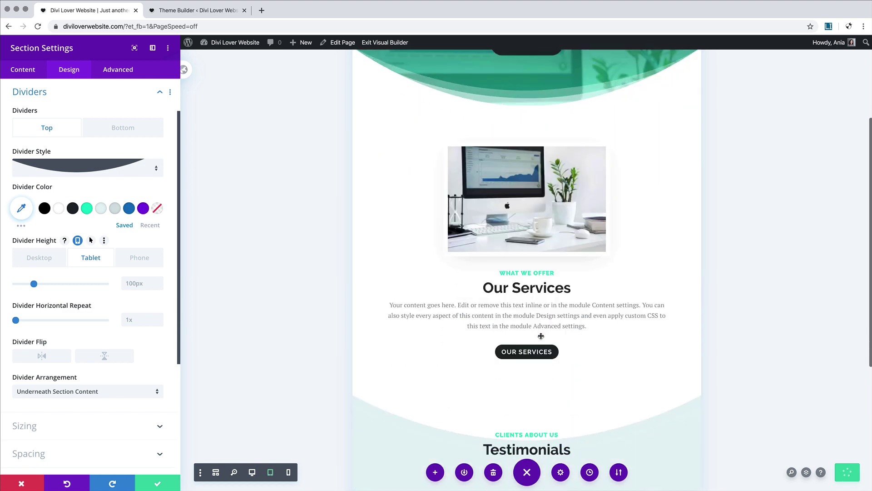
scroll(539, 337, "up", 2)
scroll(539, 336, "down", 1)
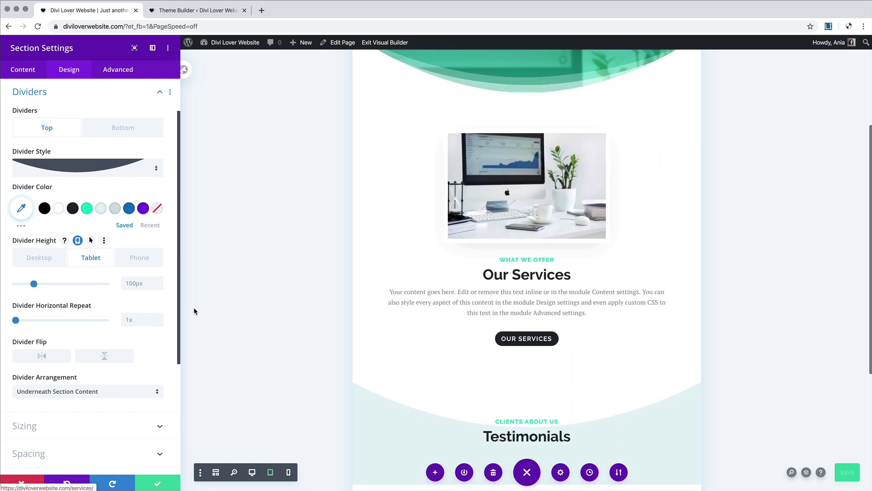
left_click_drag(33, 284, 31, 285)
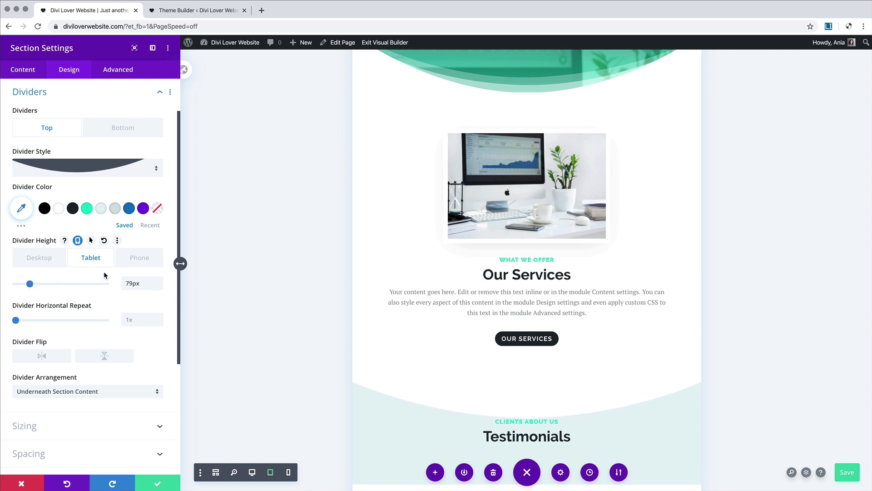
left_click(143, 258)
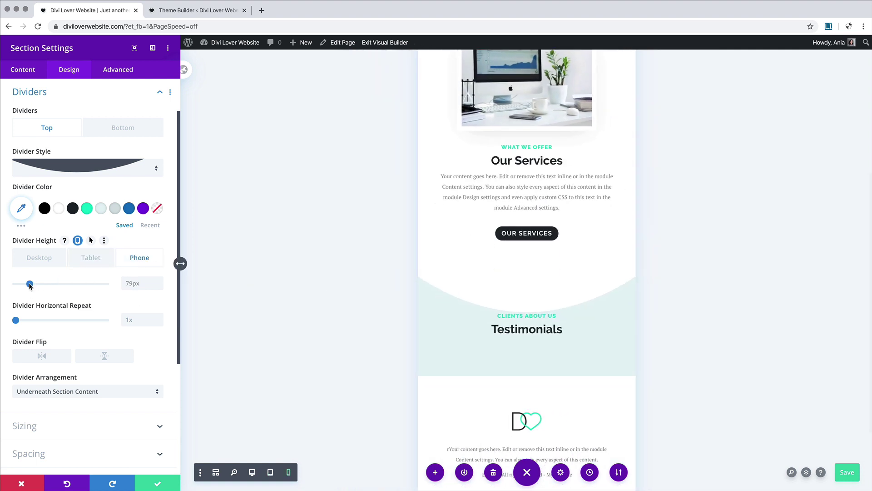
left_click_drag(30, 283, 25, 285)
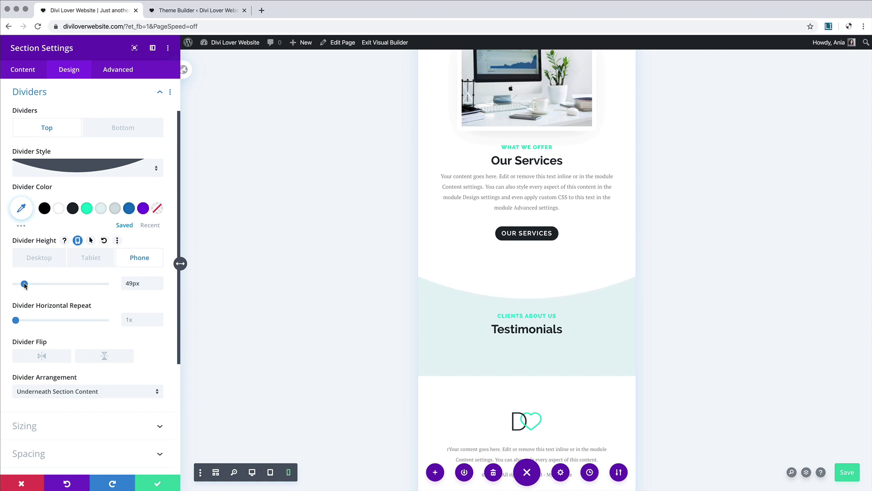
left_click(95, 454)
Step: Set the section's desktop top padding to 170px
mouse_move(58, 254)
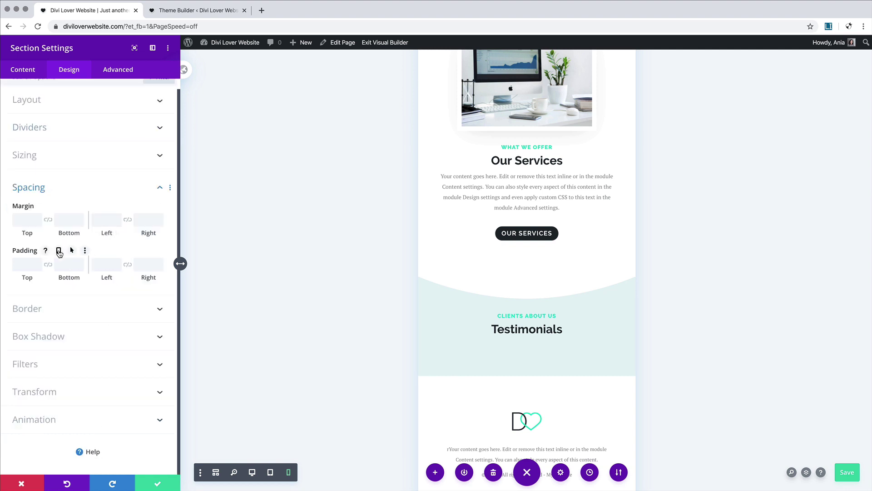
left_click(59, 251)
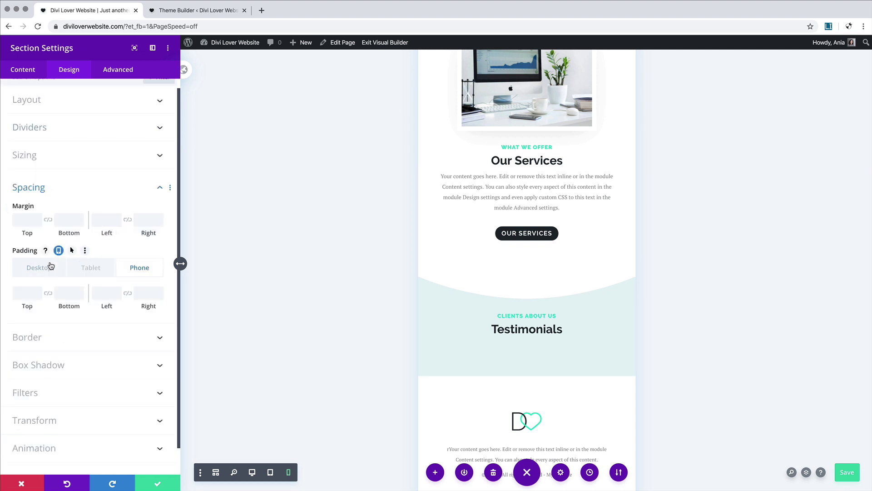
left_click(47, 273)
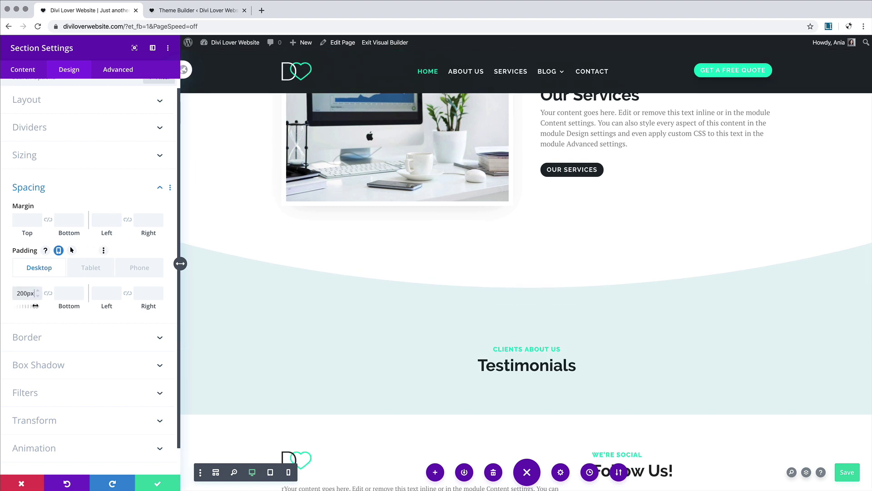
scroll(369, 303, "up", 6)
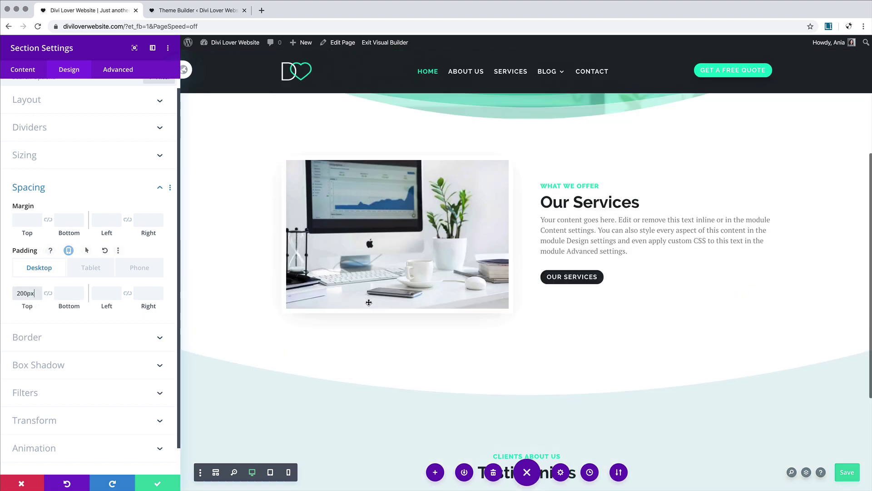
scroll(369, 303, "down", 6)
scroll(369, 302, "up", 2)
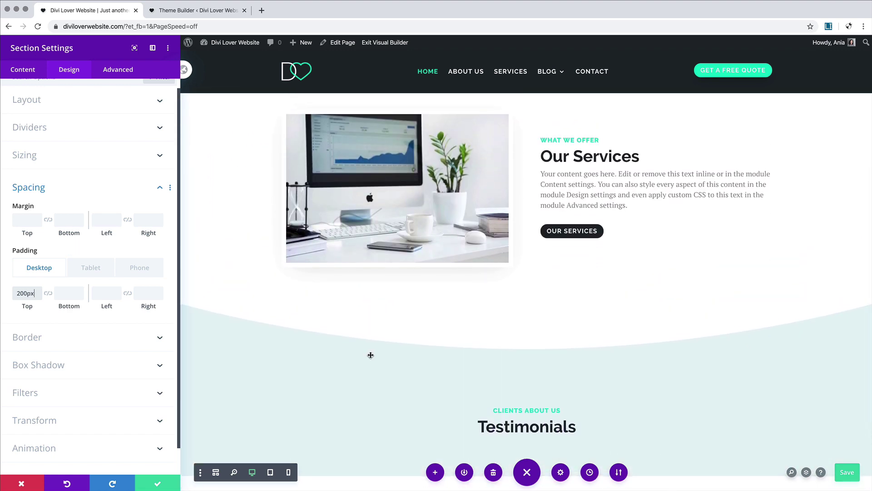
scroll(370, 354, "down", 2)
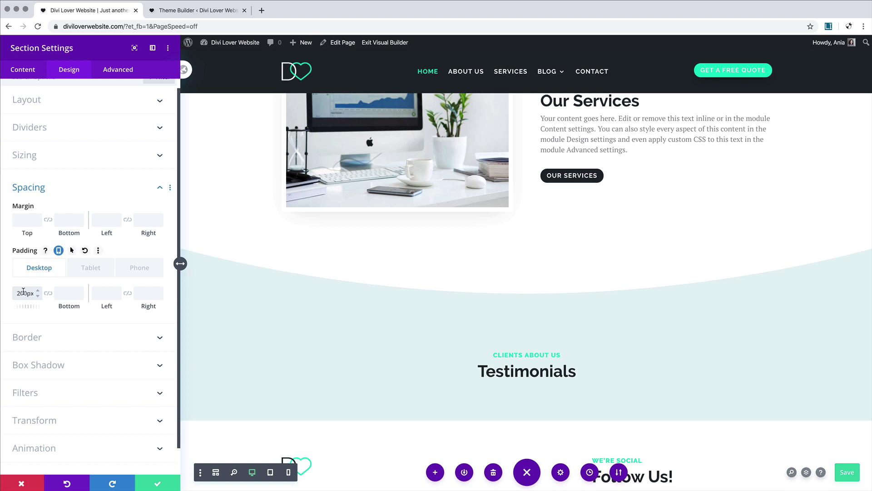
left_click_drag(24, 293, 11, 293)
type("170")
left_click(65, 294)
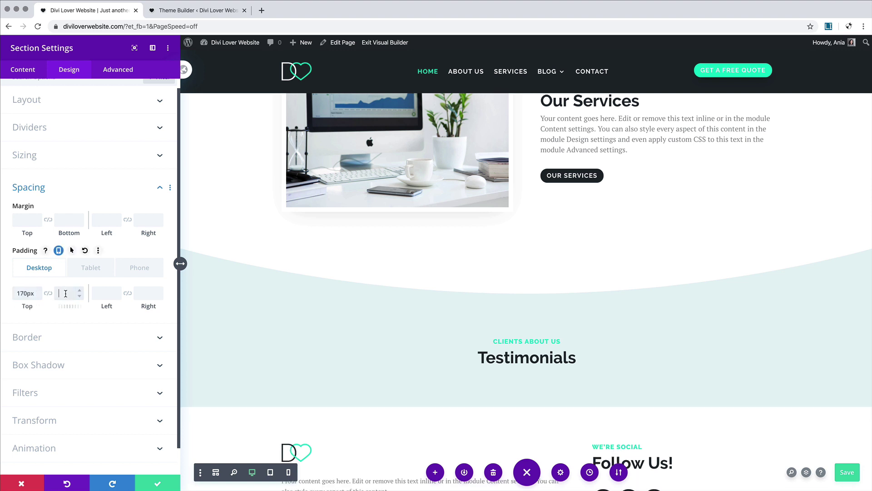
Step: Set the top padding to 100px on tablet and 50px on phone
scroll(383, 340, "up", 5)
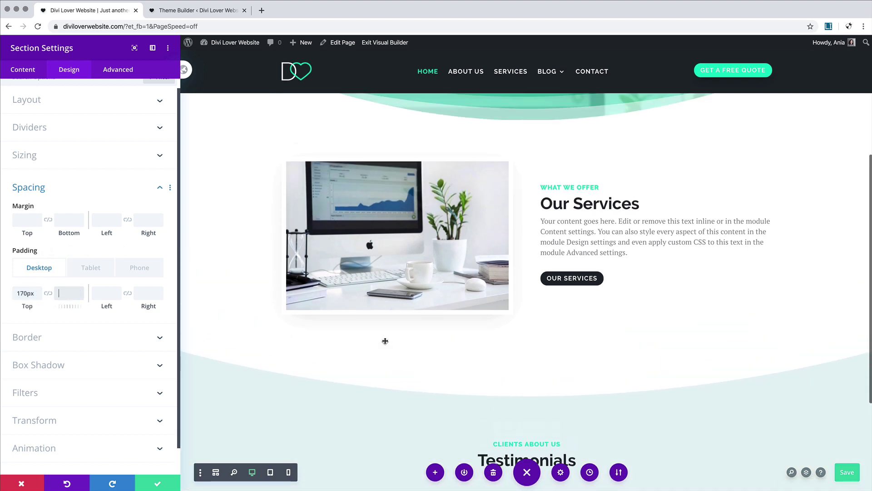
scroll(385, 341, "up", 2)
scroll(384, 342, "down", 4)
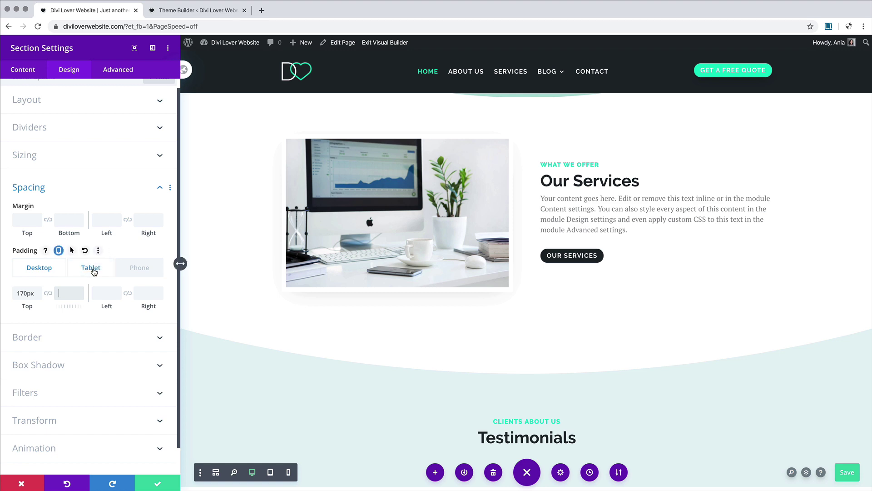
left_click(90, 271)
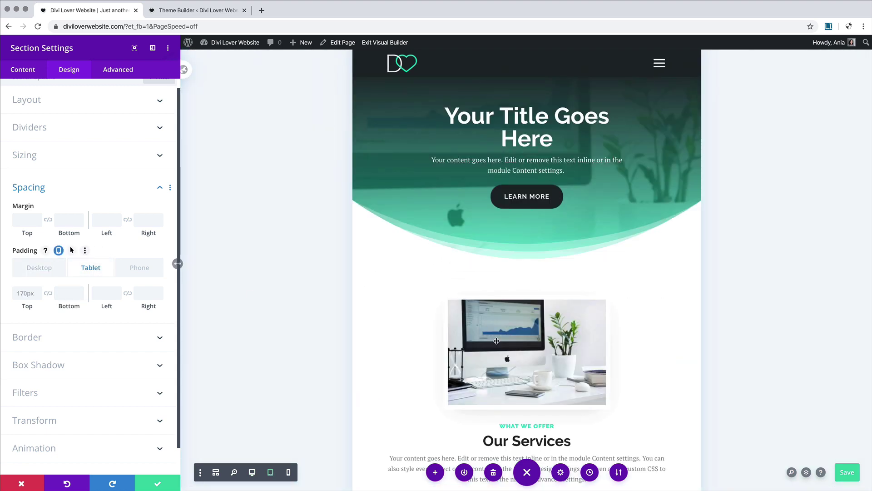
scroll(495, 340, "down", 8)
scroll(495, 344, "up", 1)
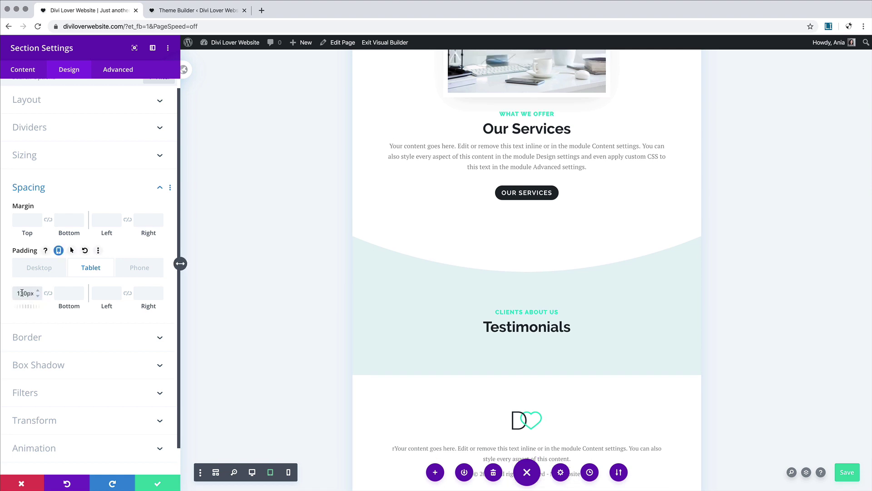
left_click(61, 291)
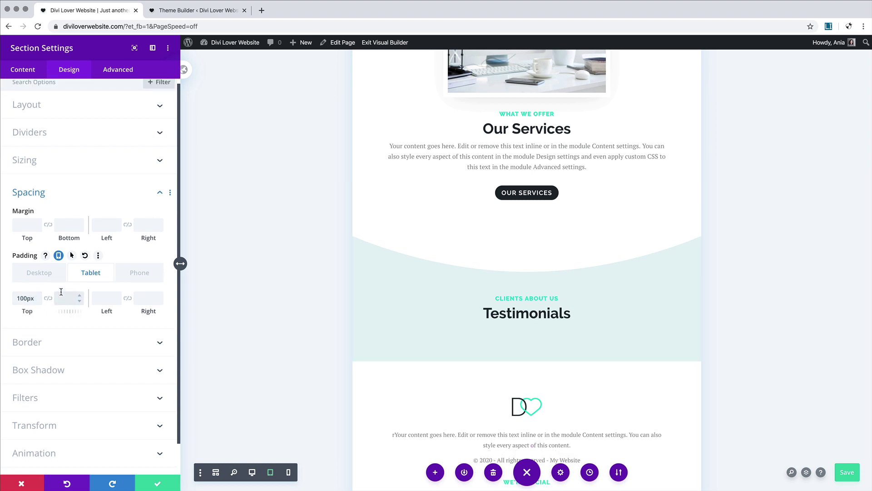
left_click(137, 274)
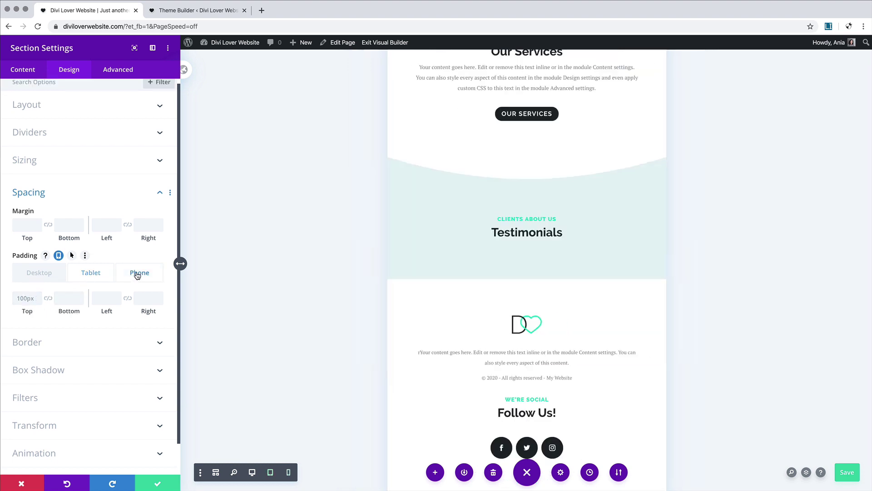
left_click(20, 298)
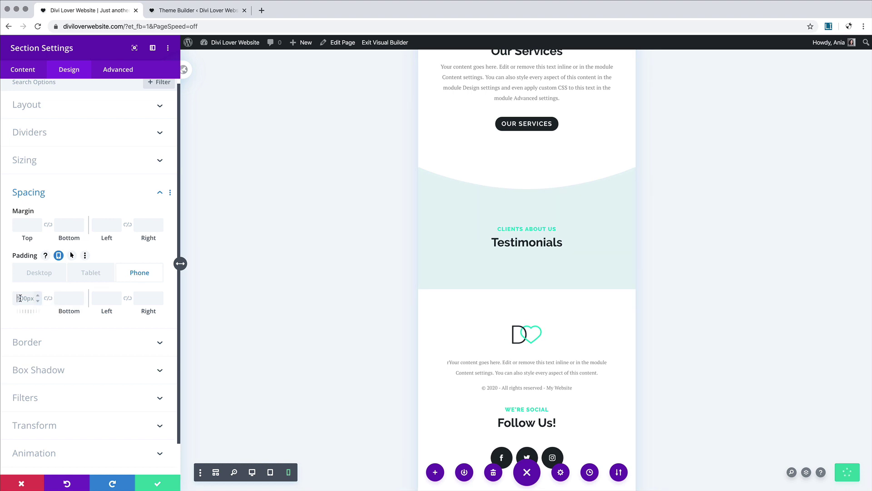
type("50px")
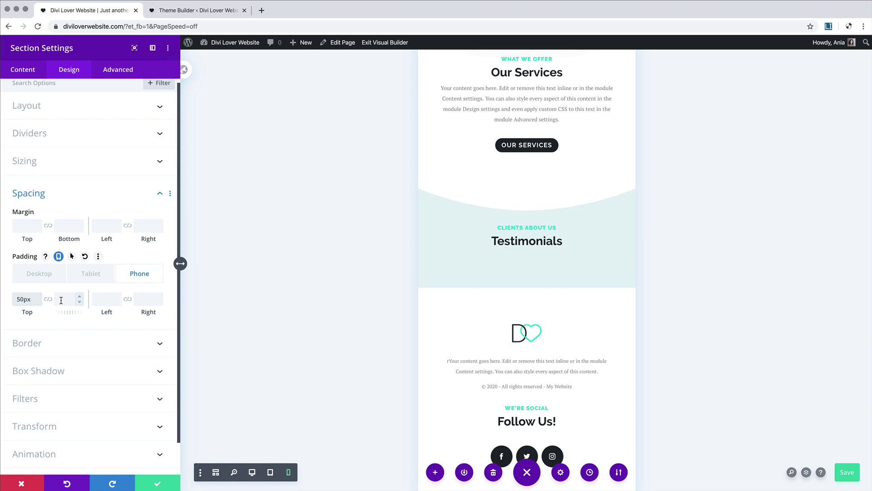
Step: Save the section settings and drag the Our Services section's bottom padding up
scroll(493, 228, "up", 3)
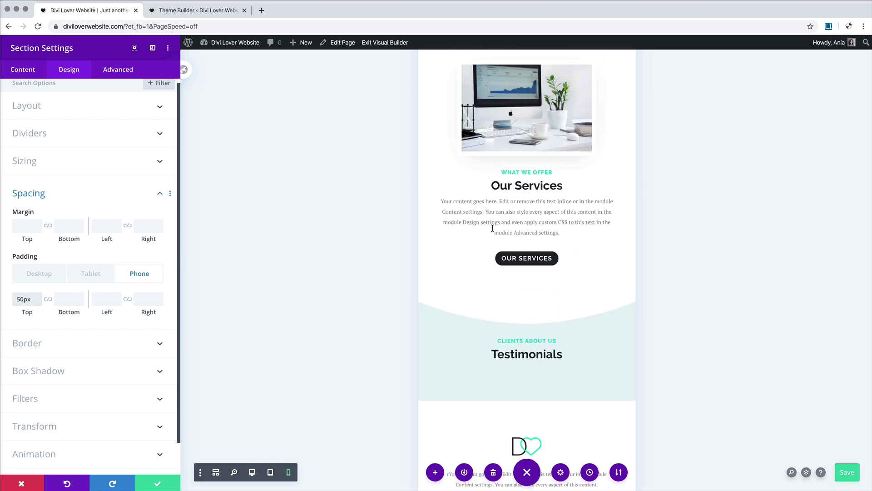
left_click(157, 482)
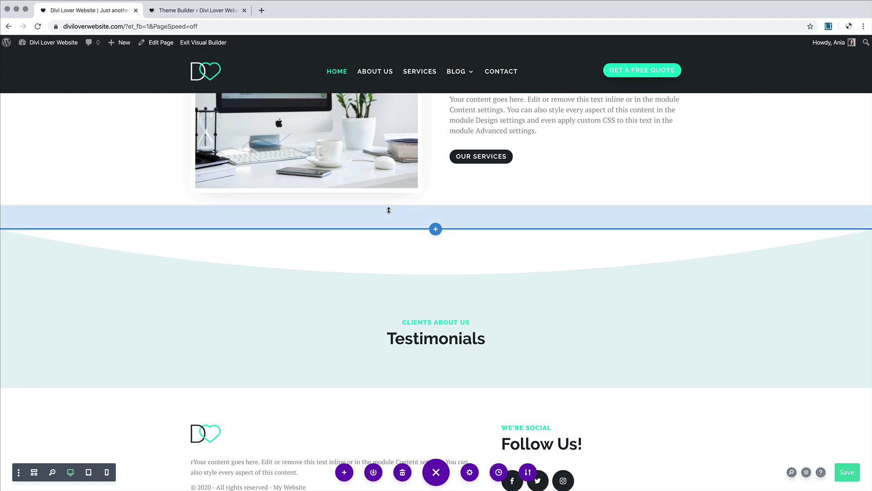
left_click_drag(388, 209, 389, 170)
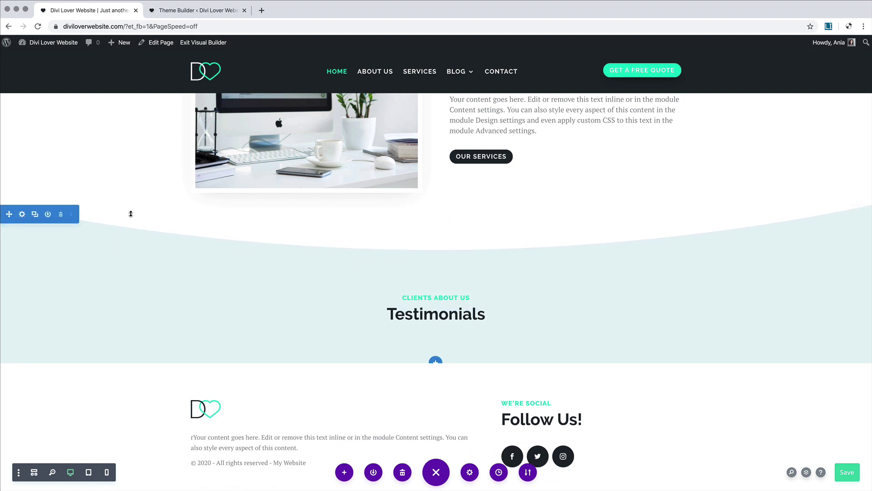
Step: Add a three-column row under the Testimonials heading and insert a Testimonial module, found by searching 'test'
scroll(171, 366, "up", 2)
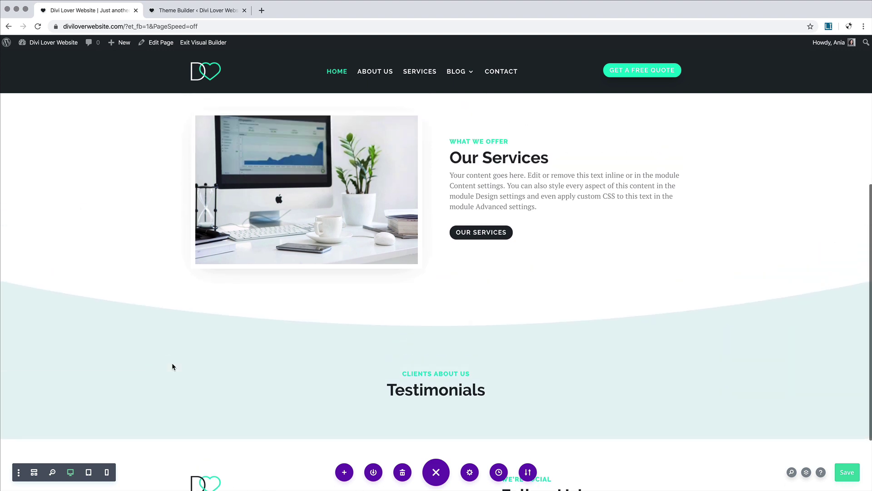
scroll(171, 365, "down", 2)
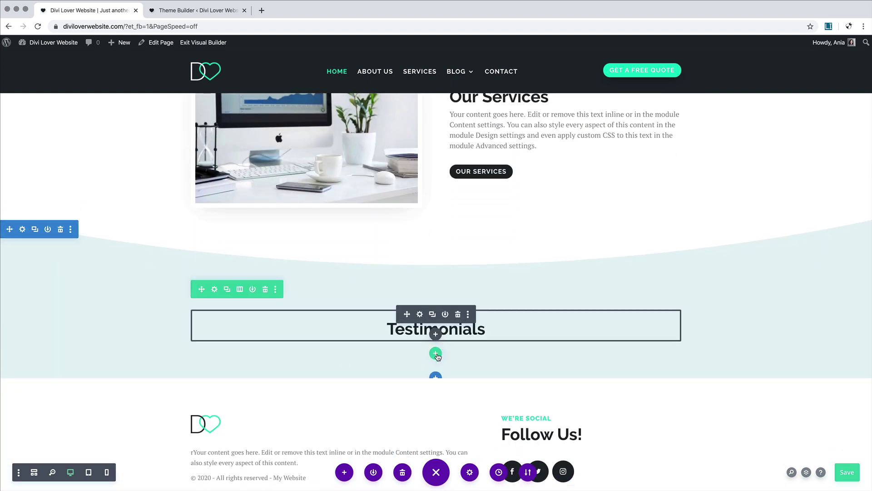
left_click(435, 354)
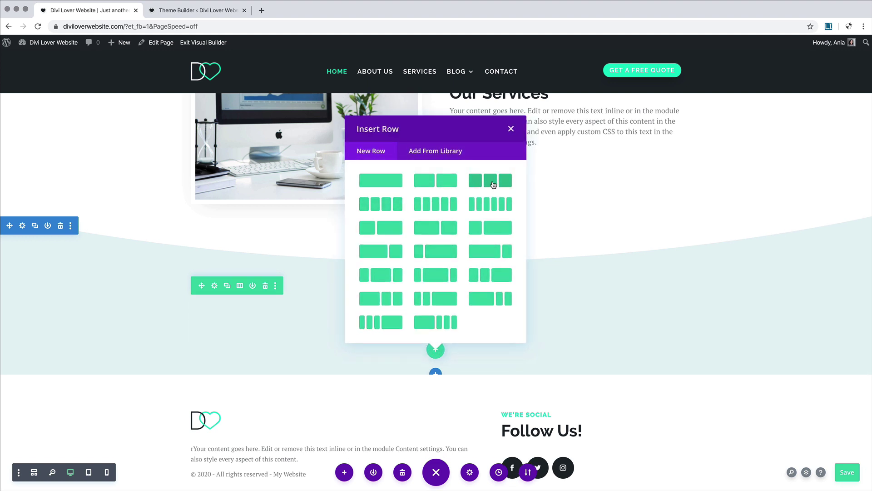
left_click(493, 184)
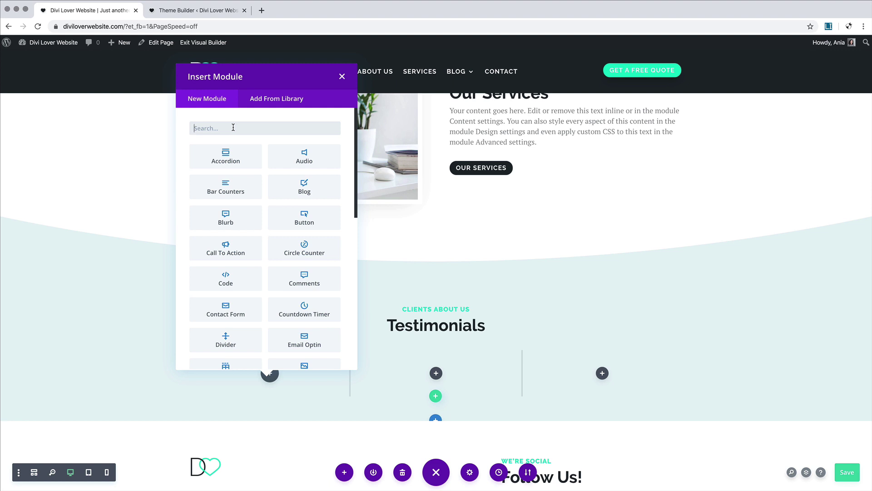
type("test")
left_click(237, 163)
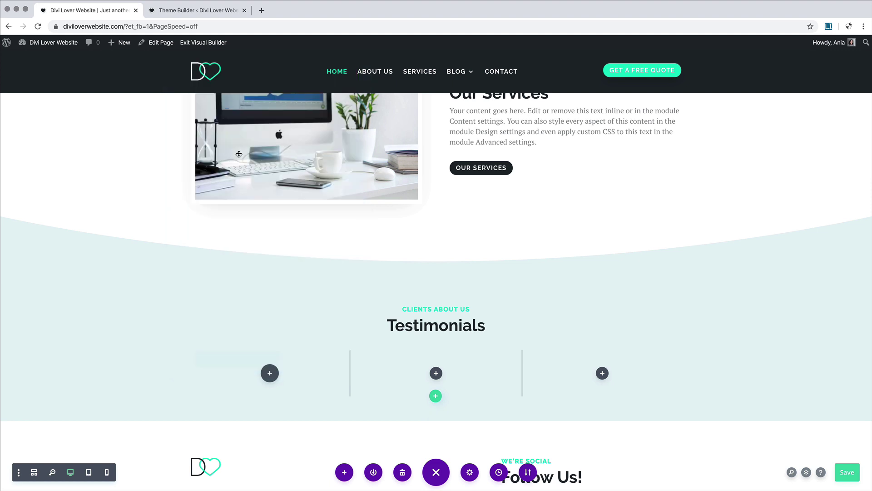
Step: Replace the testimonial's default image with avatar.jpg, uploaded into the Media Library
scroll(336, 347, "down", 2)
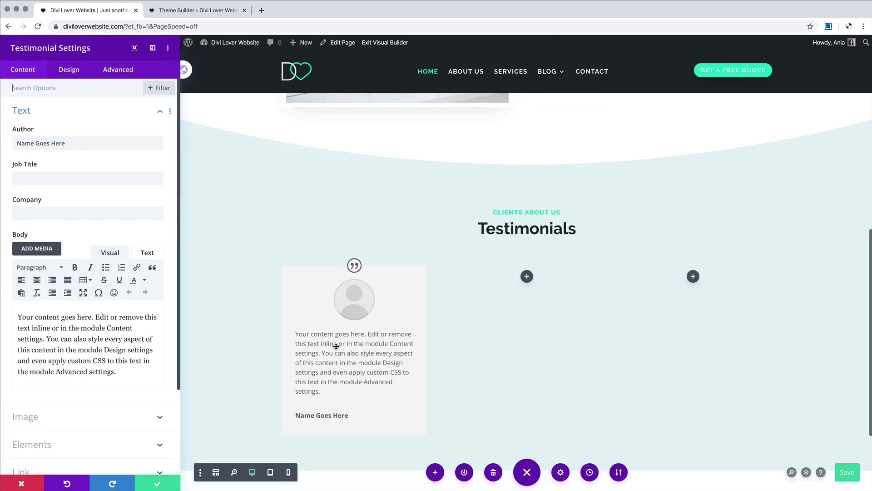
scroll(337, 347, "down", 1)
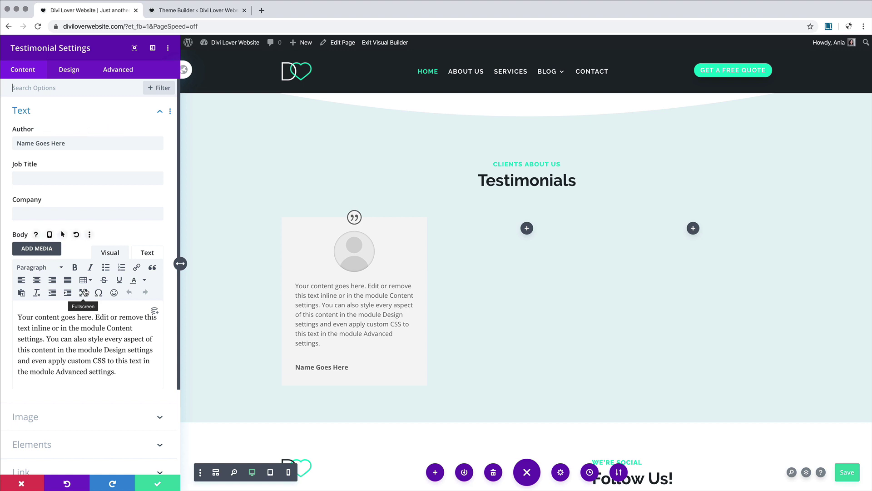
scroll(84, 292, "down", 5)
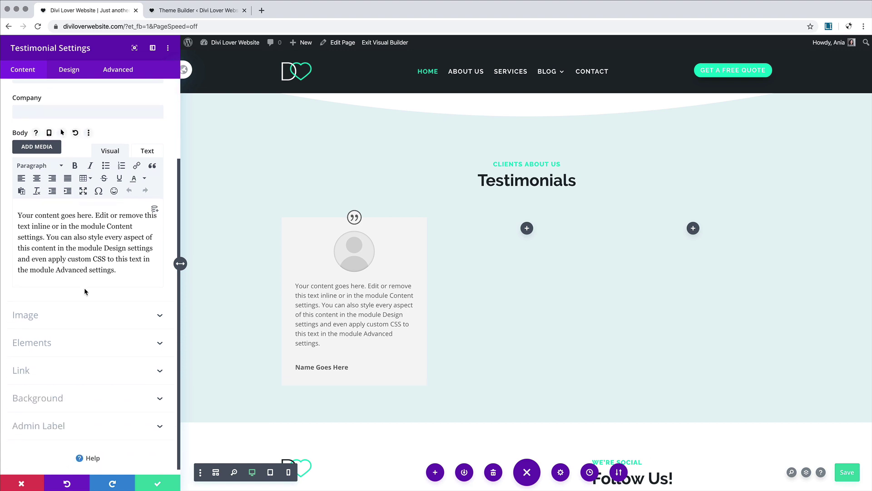
left_click(57, 312)
mouse_move(120, 197)
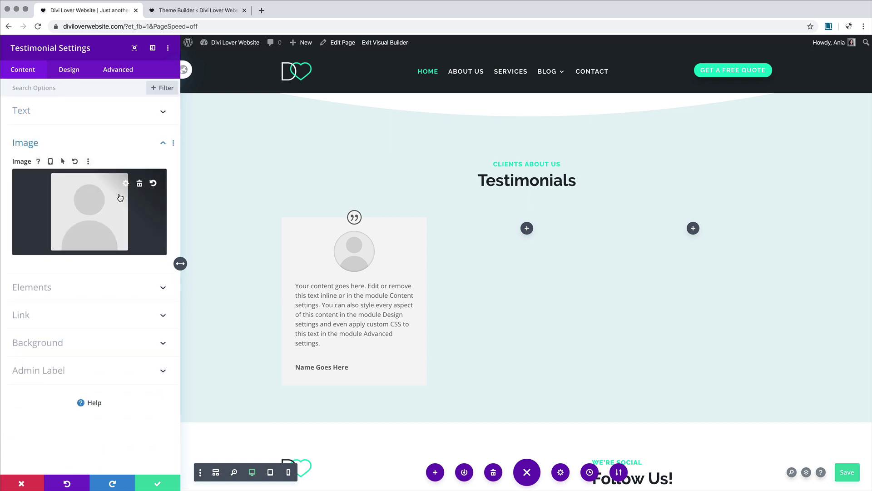
left_click(140, 185)
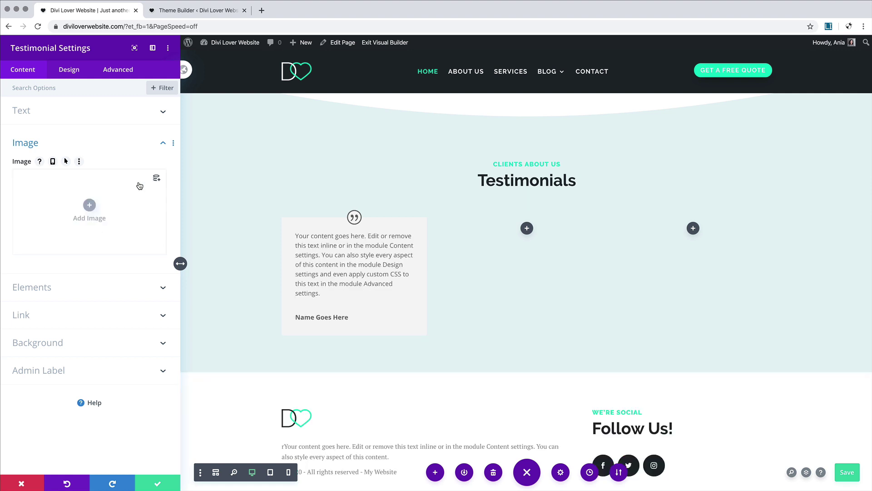
left_click(90, 205)
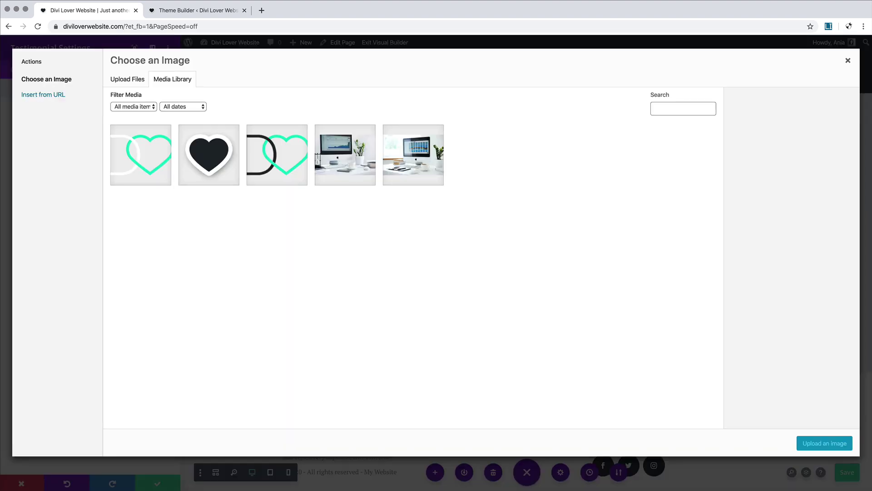
left_click(871, 488)
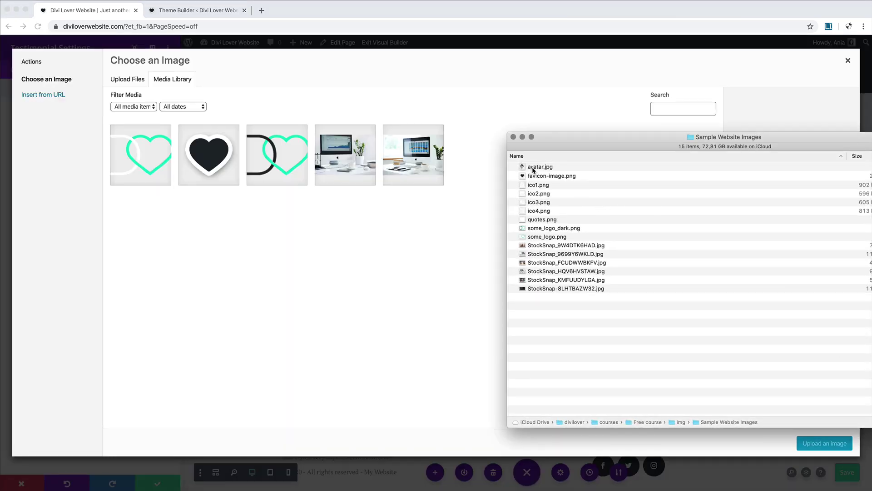
left_click_drag(532, 170, 381, 243)
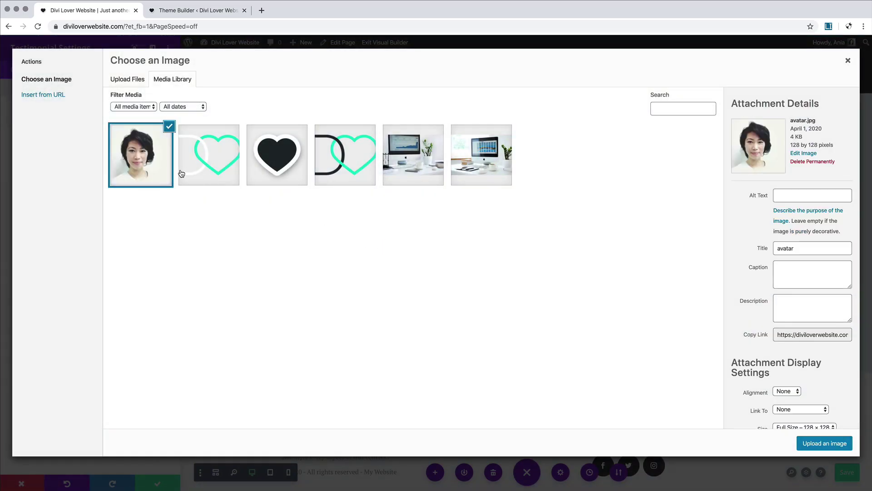
left_click(818, 443)
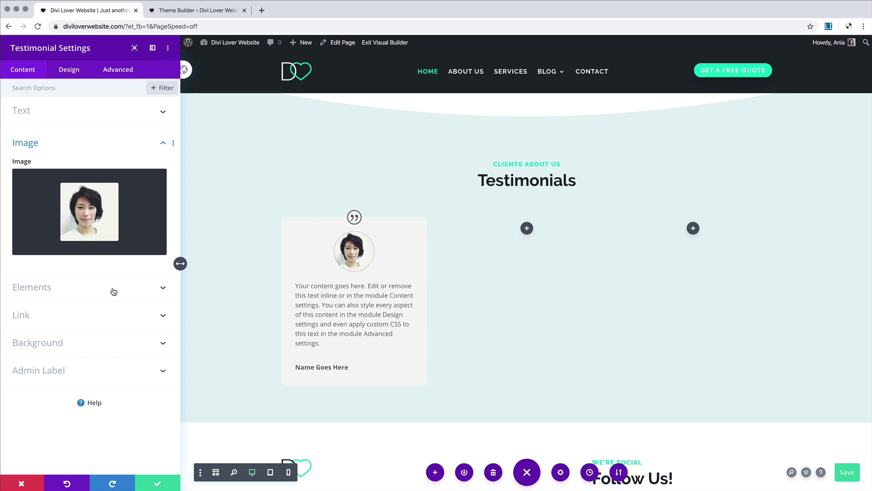
Step: Remove the grey background colour and use an uploaded quotes.png as the background image, sized to Fit
left_click(127, 344)
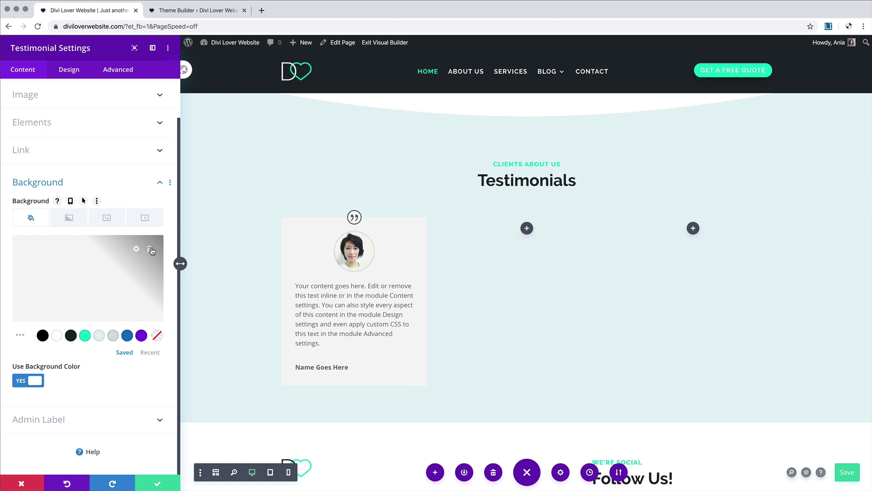
left_click(150, 248)
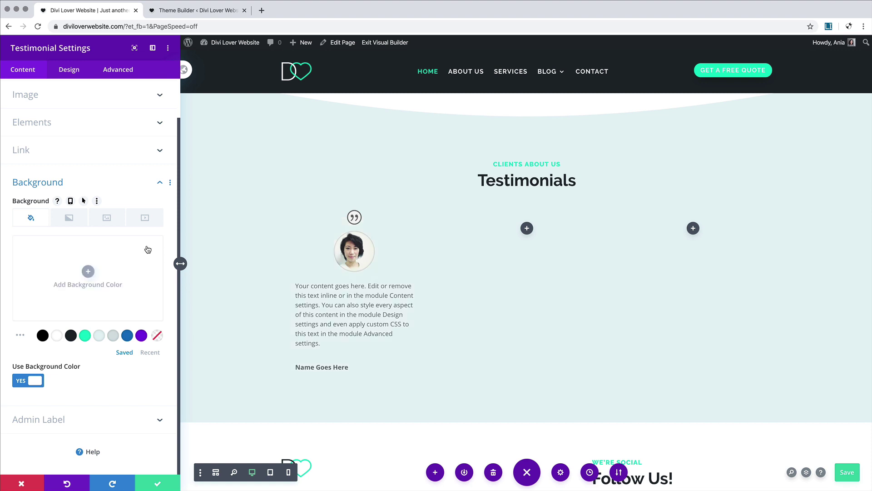
left_click(107, 219)
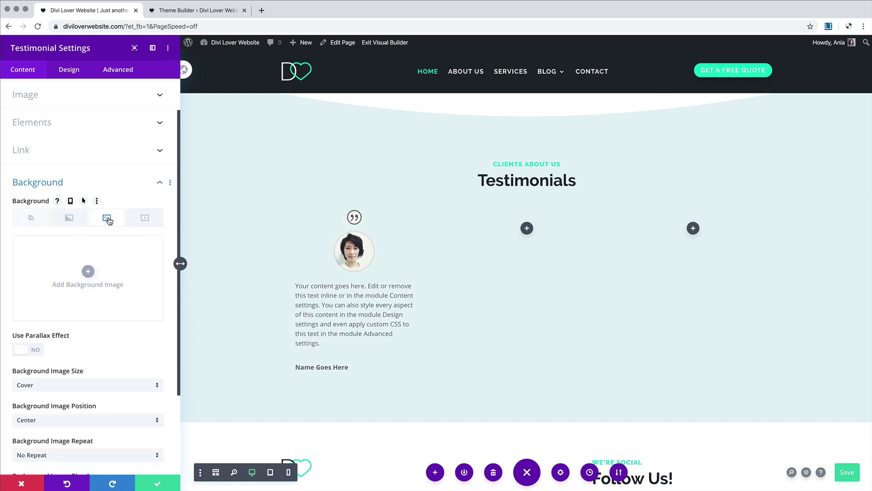
left_click(88, 273)
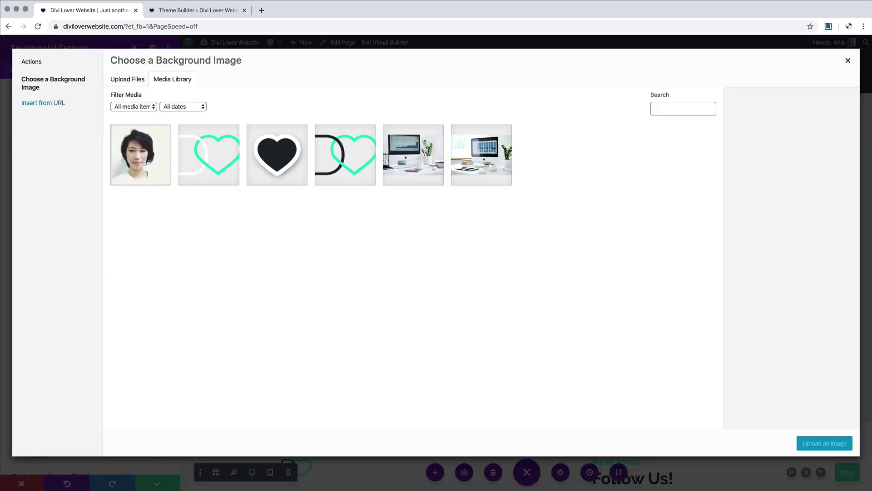
key("super+Tab")
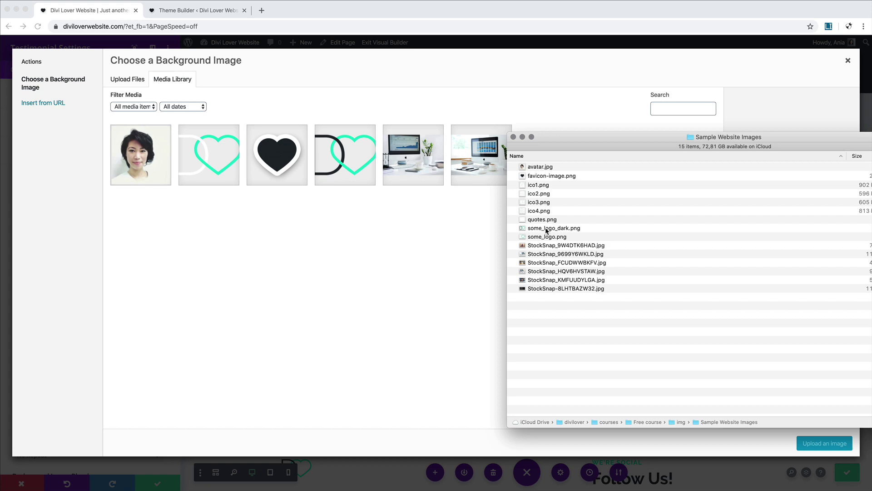
left_click_drag(545, 222, 367, 218)
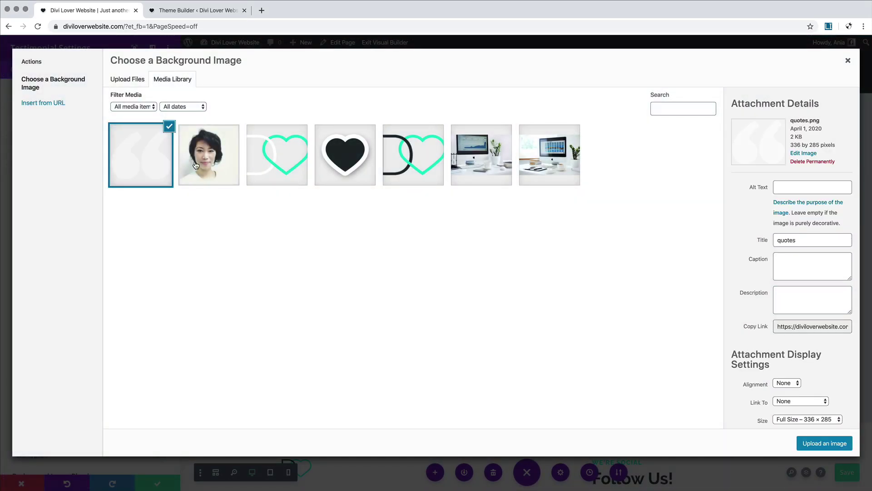
left_click(824, 443)
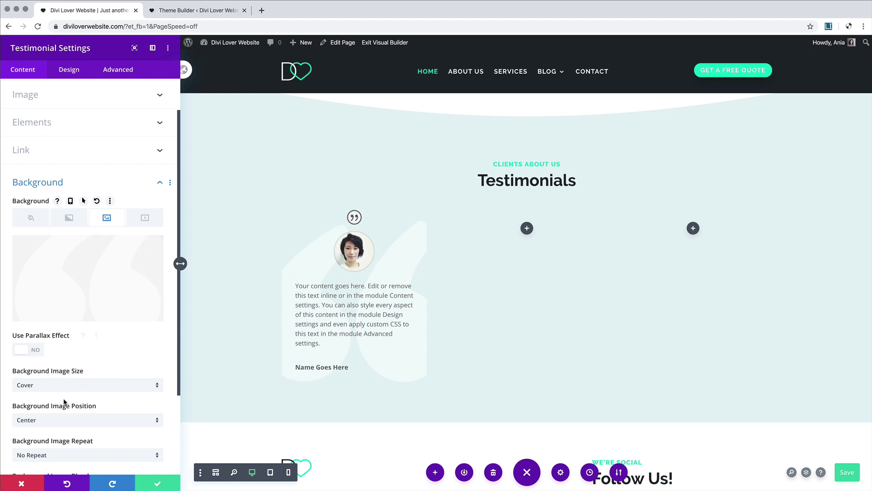
scroll(63, 402, "down", 3)
left_click(54, 288)
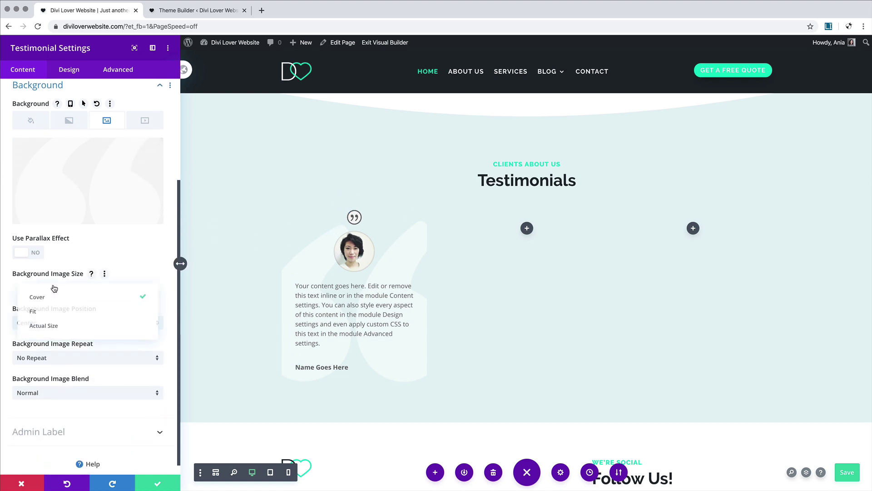
left_click(51, 313)
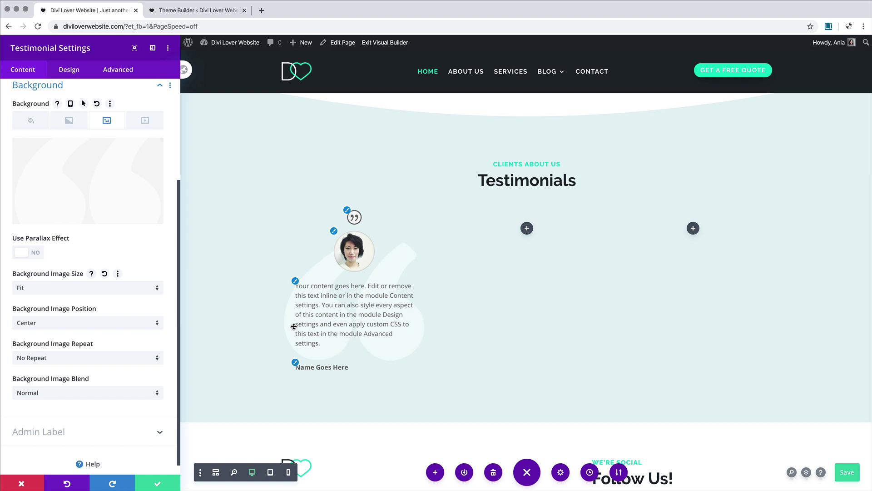
Step: Turn off Show Quote Icon in the testimonial's Elements options
scroll(69, 115, "up", 3)
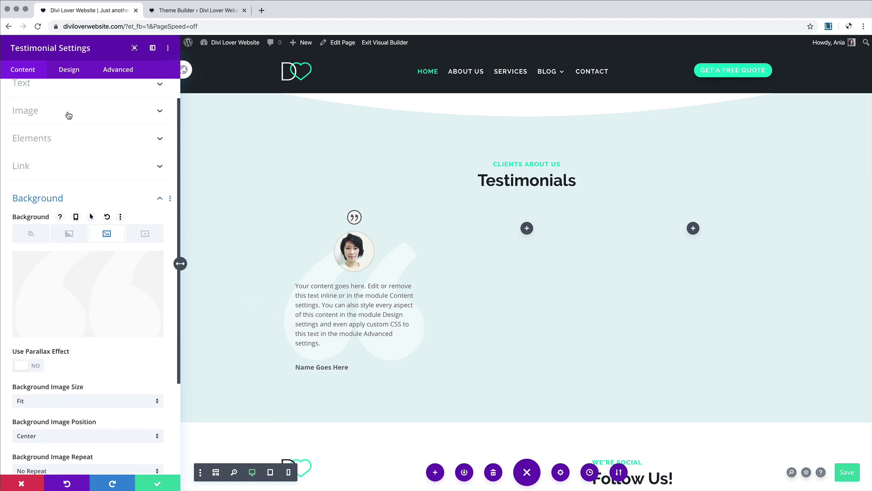
left_click(66, 198)
left_click(69, 70)
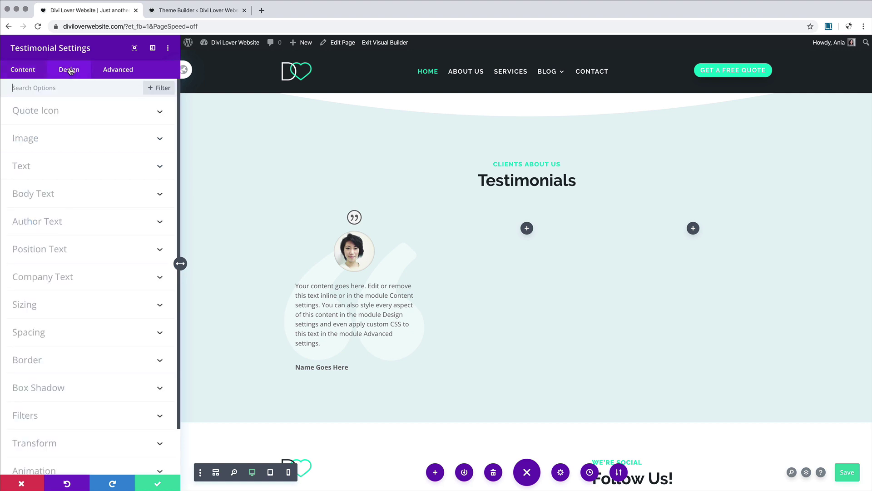
left_click(23, 74)
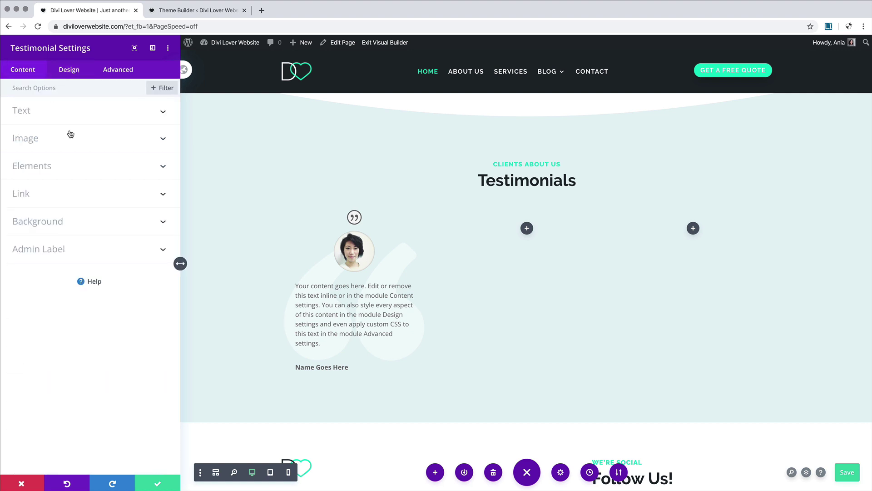
left_click(64, 165)
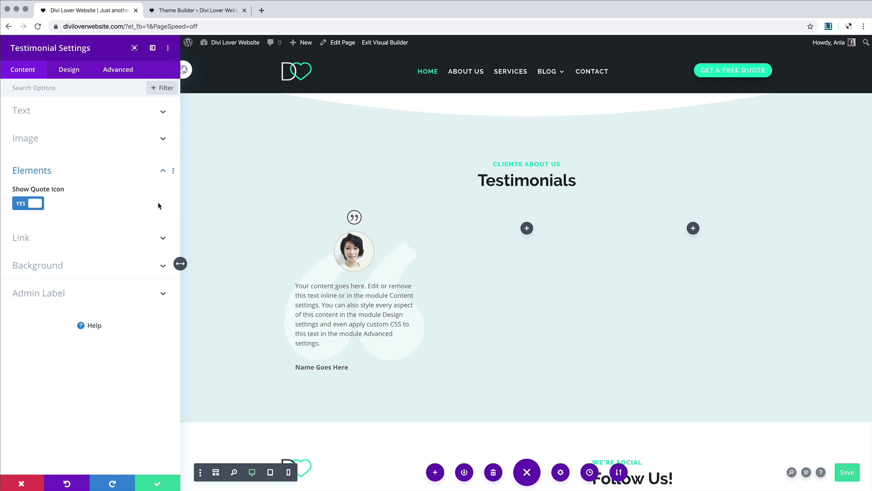
left_click(36, 208)
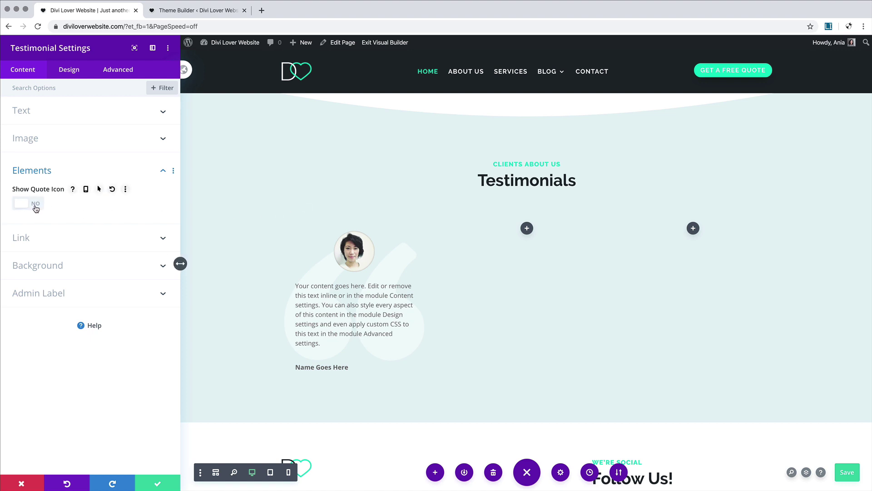
Step: Enter 'Sample Company' as the testimonial's company name
left_click(41, 112)
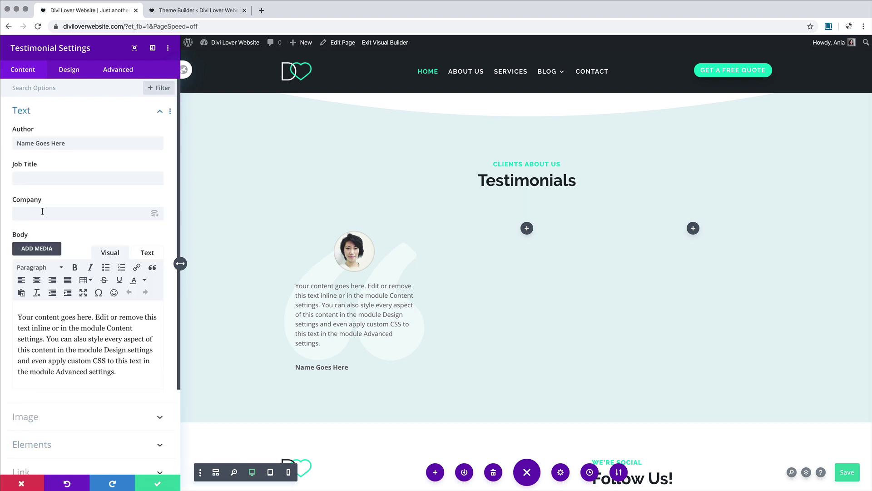
left_click(42, 211)
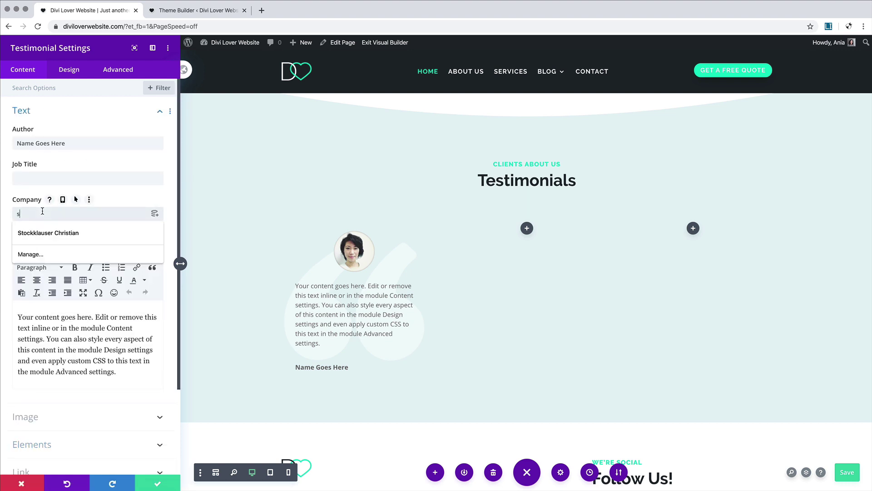
type("sample company")
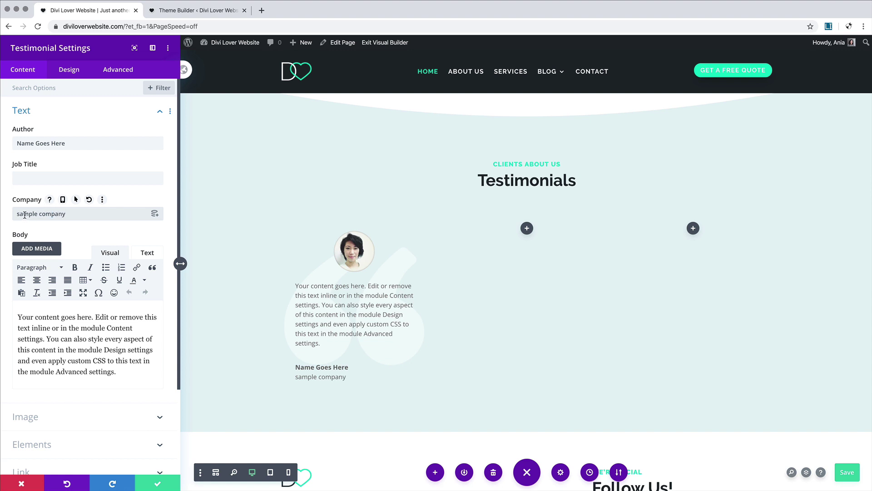
type("S")
type("C")
Step: Give the portrait a box shadow preset in dark #1e272d with lowered opacity
left_click(68, 69)
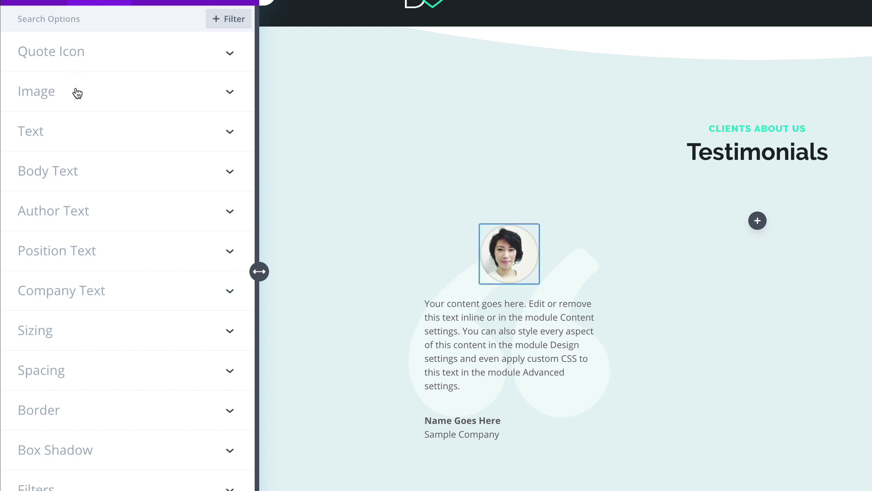
left_click(78, 91)
scroll(106, 148, "down", 8)
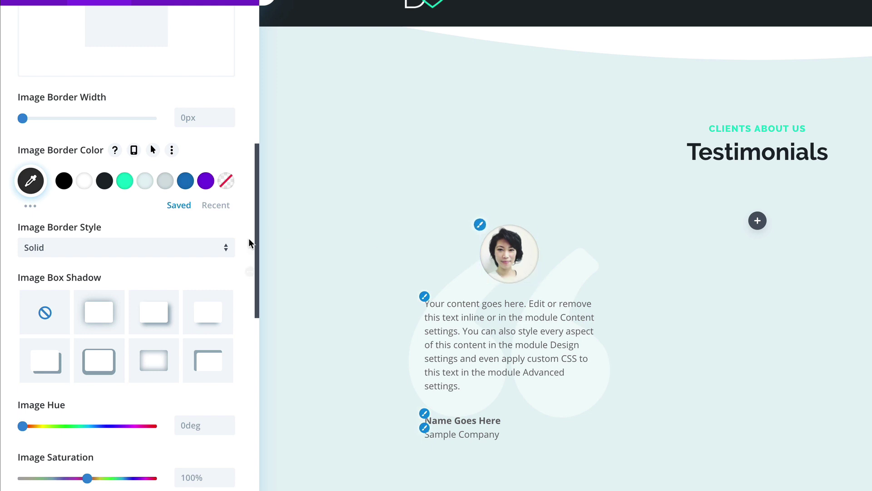
scroll(187, 300, "up", 1)
left_click(210, 341)
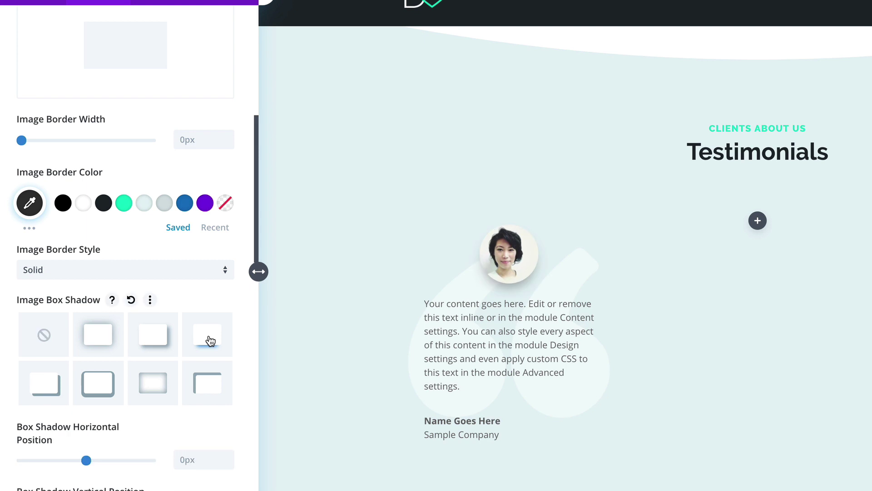
scroll(120, 422, "down", 4)
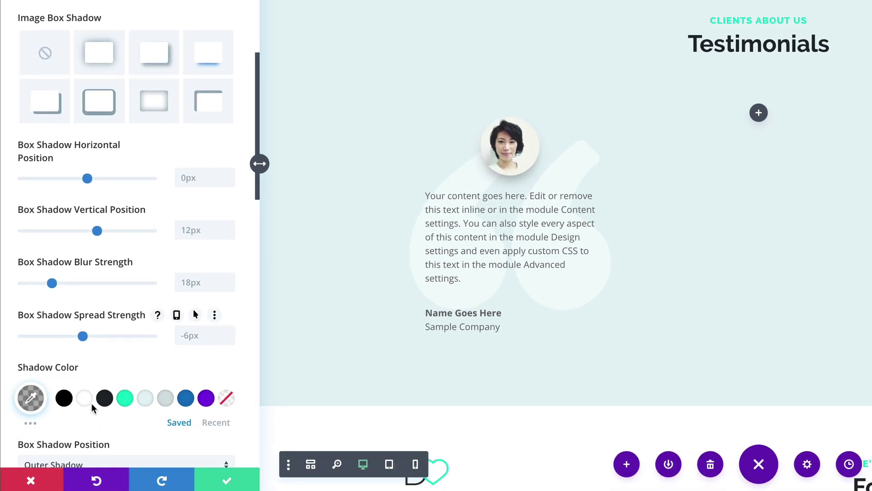
left_click(105, 398)
left_click(30, 398)
scroll(212, 366, "down", 5)
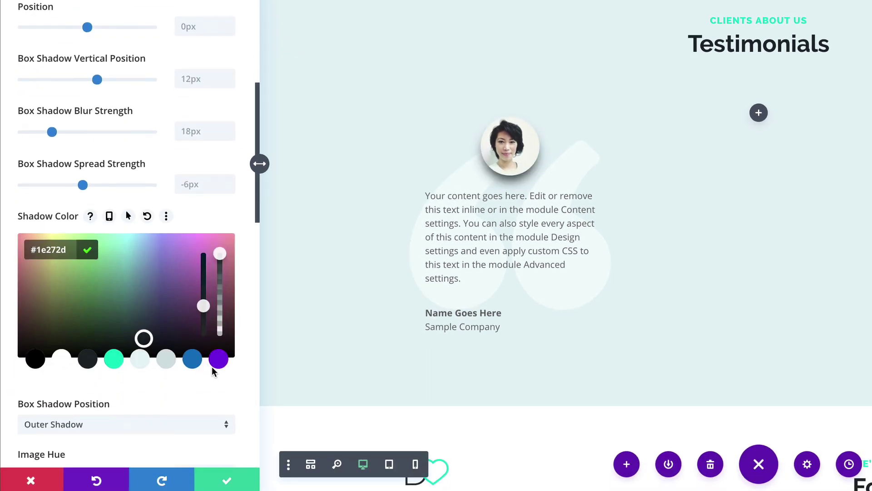
left_click_drag(219, 241, 219, 308)
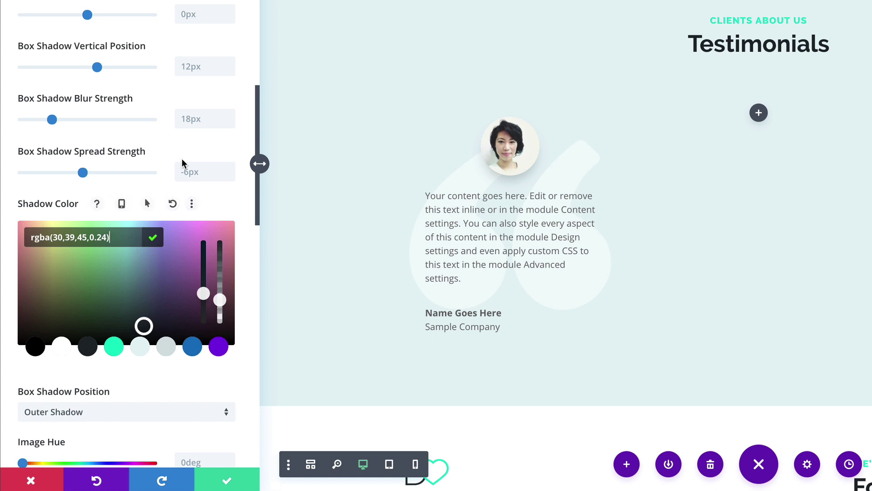
scroll(181, 159, "up", 10)
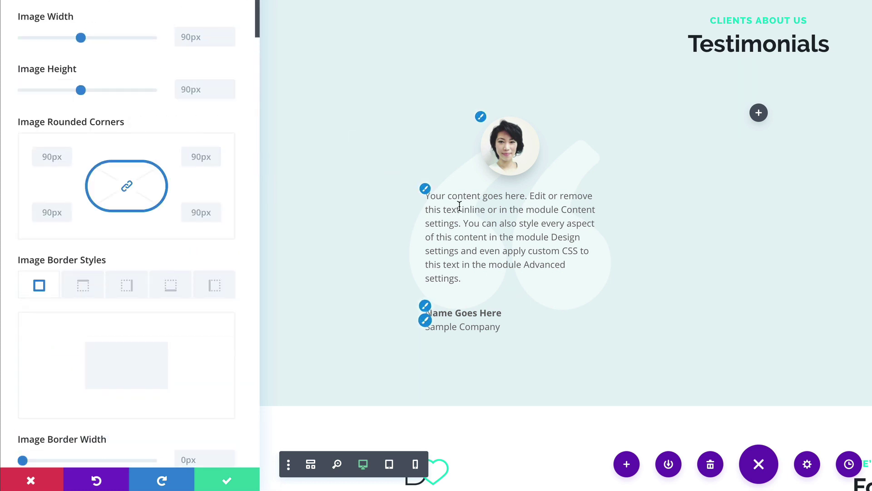
Step: Set the body text to PT Serif, centered, in rgba(30,39,45,0.6)
left_click(442, 196)
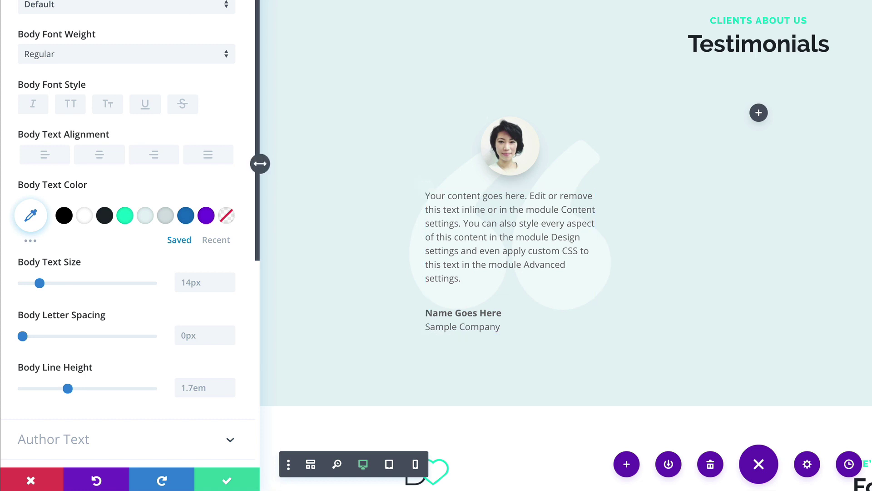
left_click(58, 6)
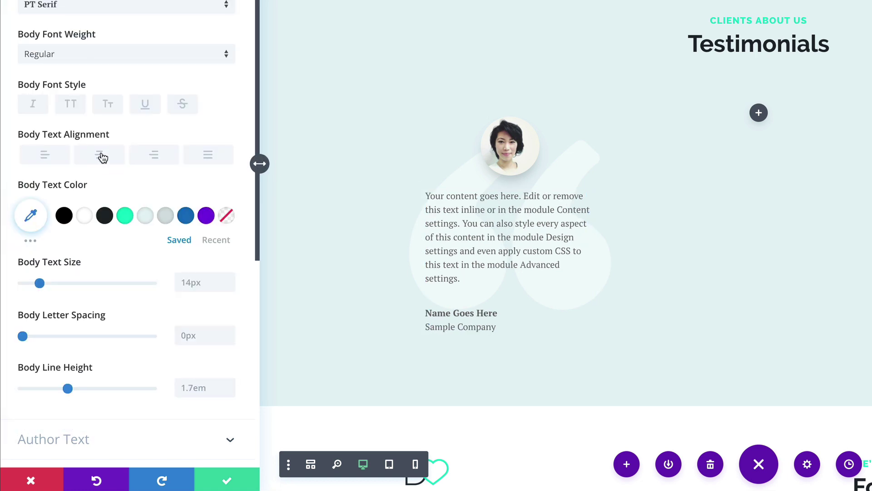
left_click(101, 155)
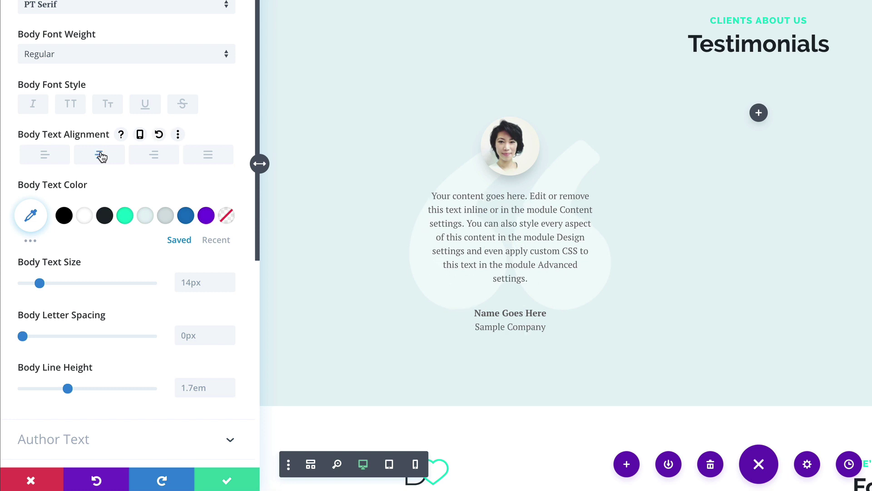
left_click(105, 217)
left_click(30, 215)
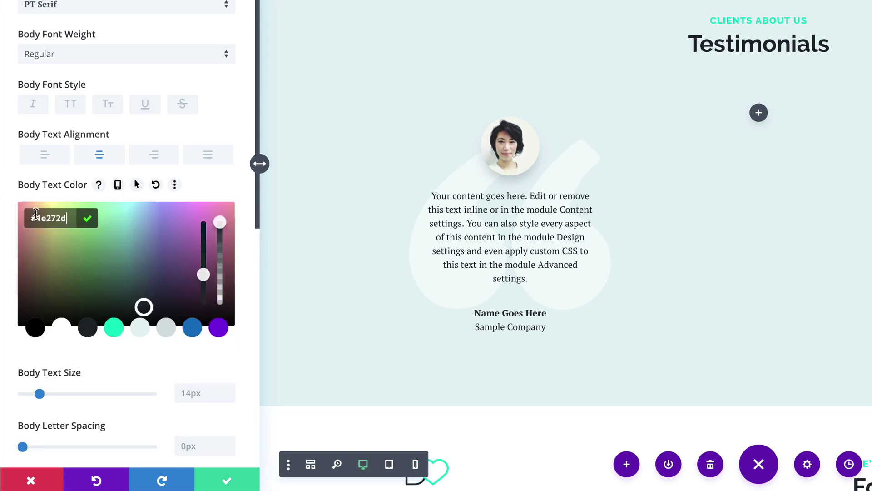
left_click_drag(220, 223, 216, 261)
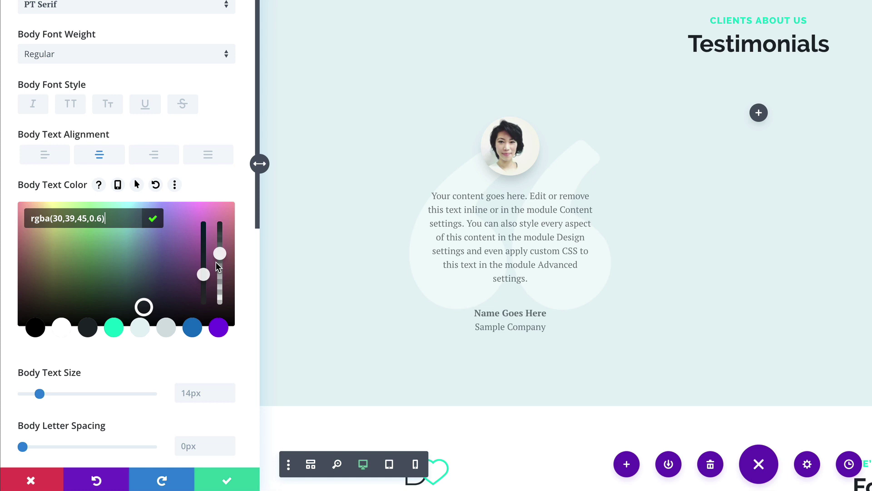
scroll(240, 250, "down", 3)
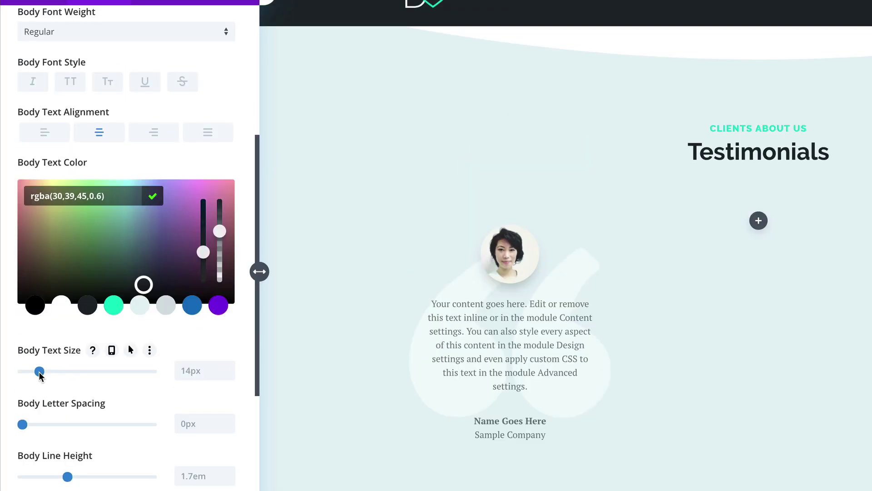
left_click(39, 372)
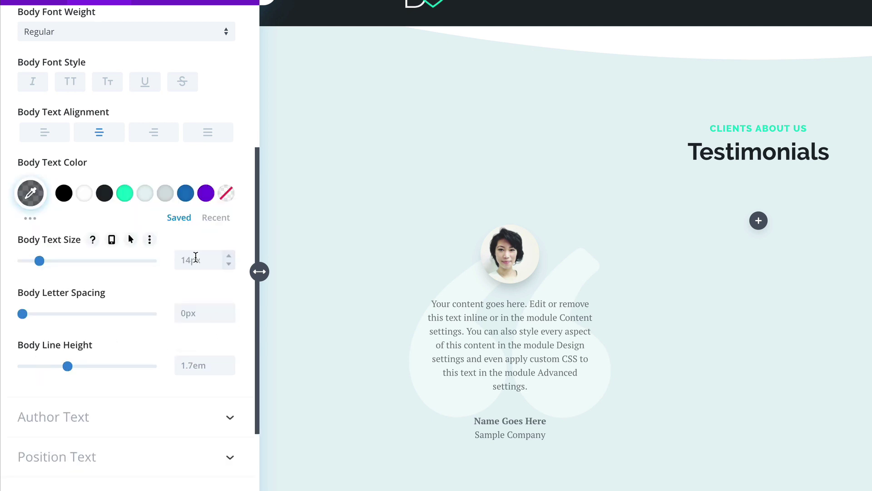
Step: Style the author name in dark Raleway at 16px
left_click(177, 414)
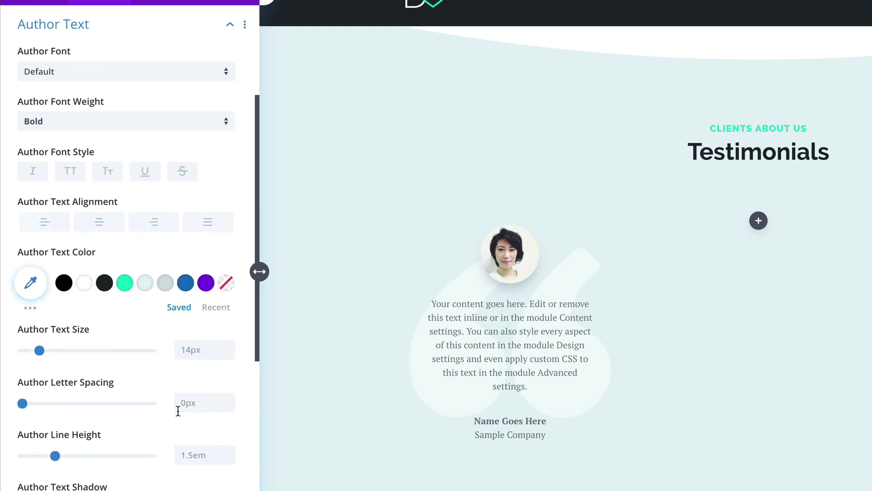
left_click(83, 75)
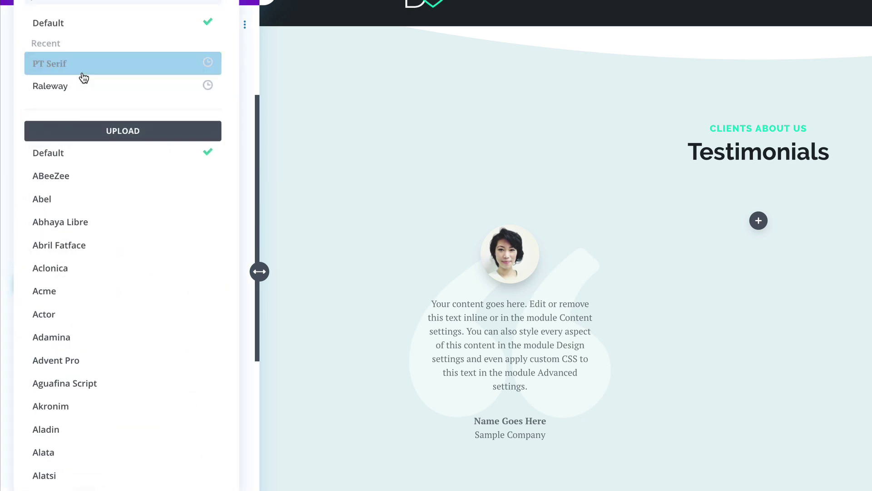
left_click(72, 90)
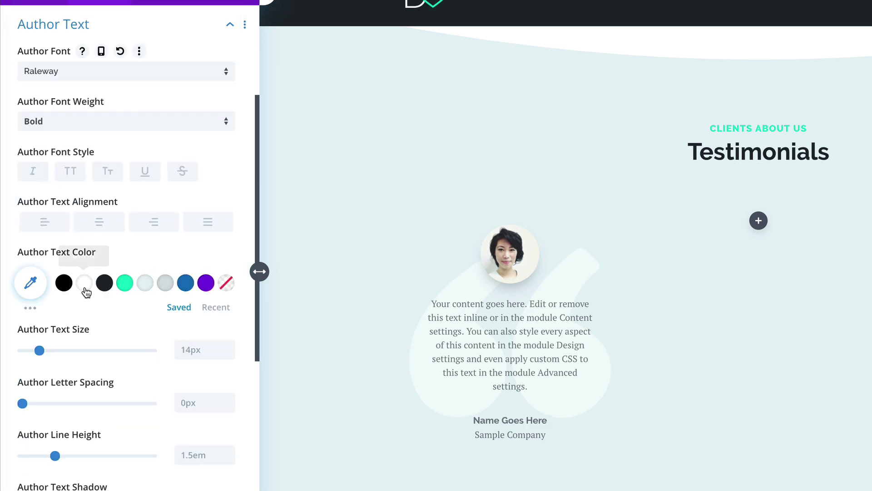
left_click(104, 286)
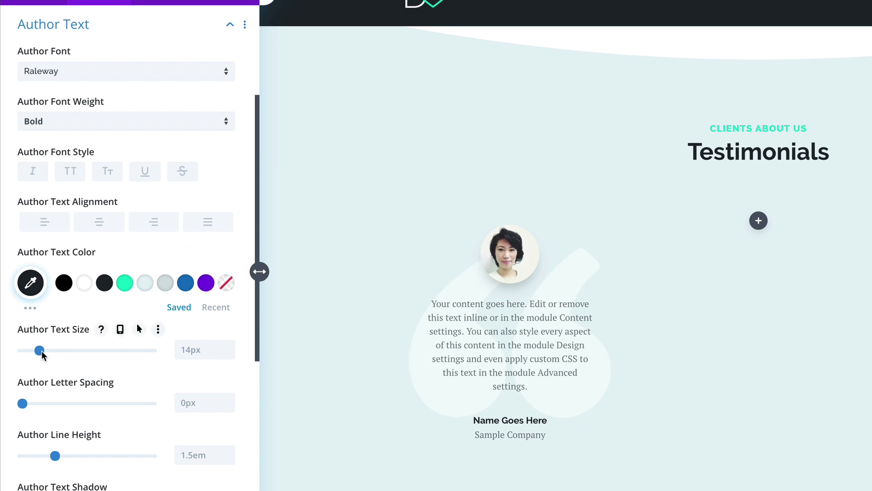
left_click_drag(40, 351, 42, 350)
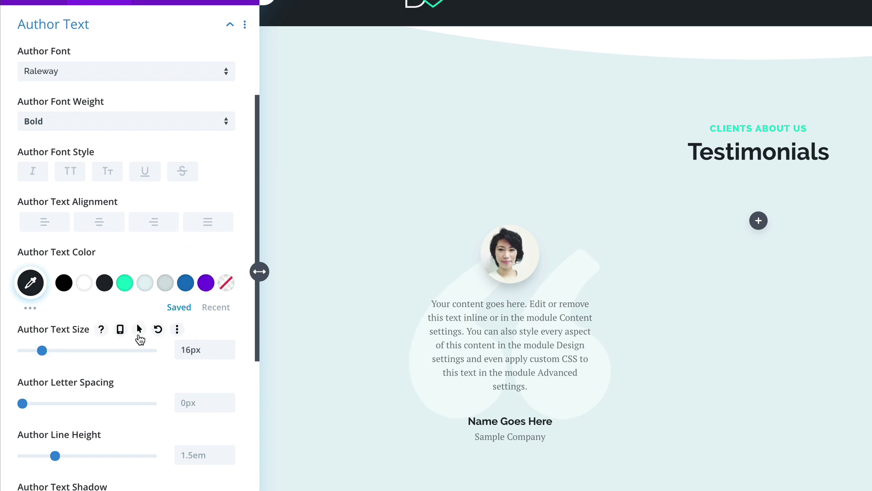
Step: Make the author name size 15px on tablet and 14px on phone
left_click(120, 329)
left_click(127, 366)
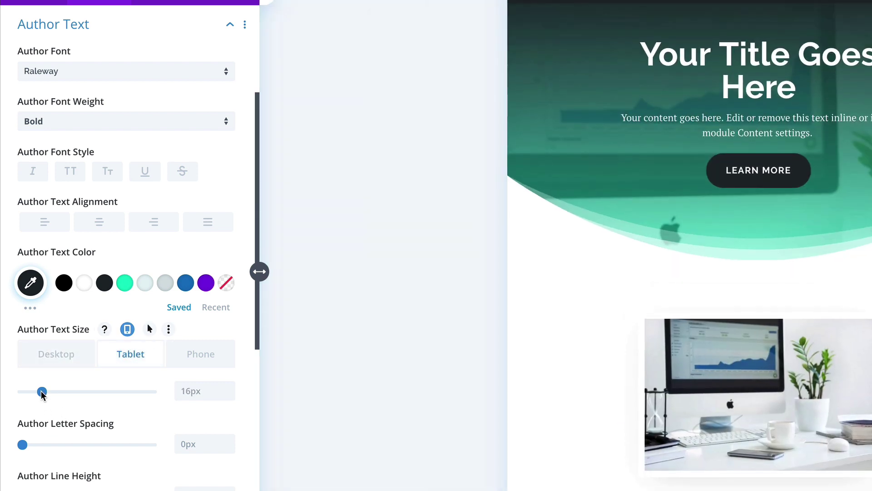
left_click(41, 391)
scroll(568, 411, "down", 12)
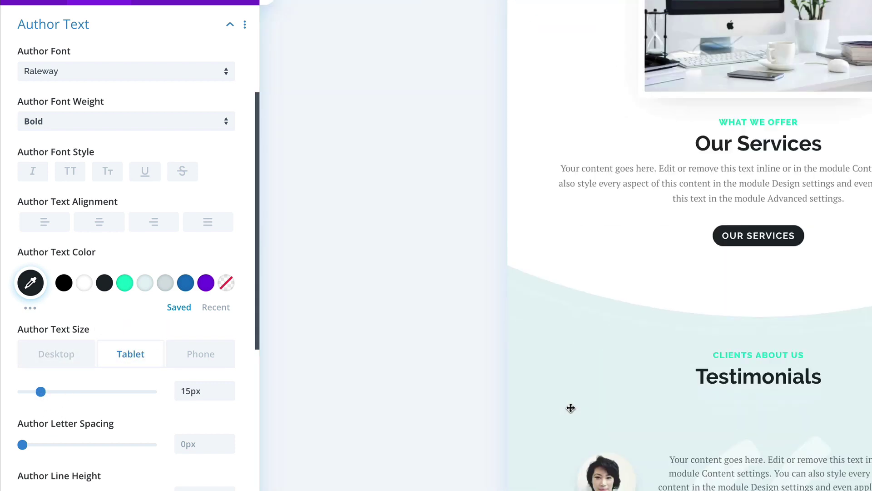
left_click(200, 356)
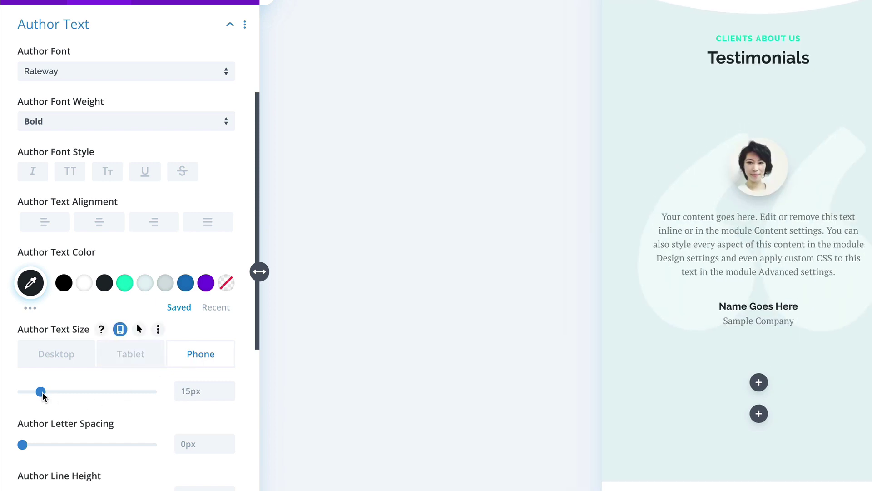
left_click_drag(41, 392, 39, 392)
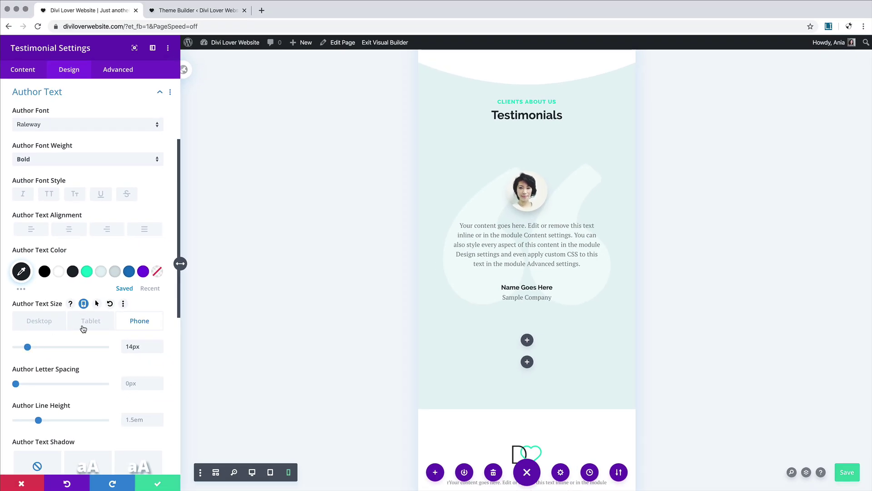
left_click(83, 327)
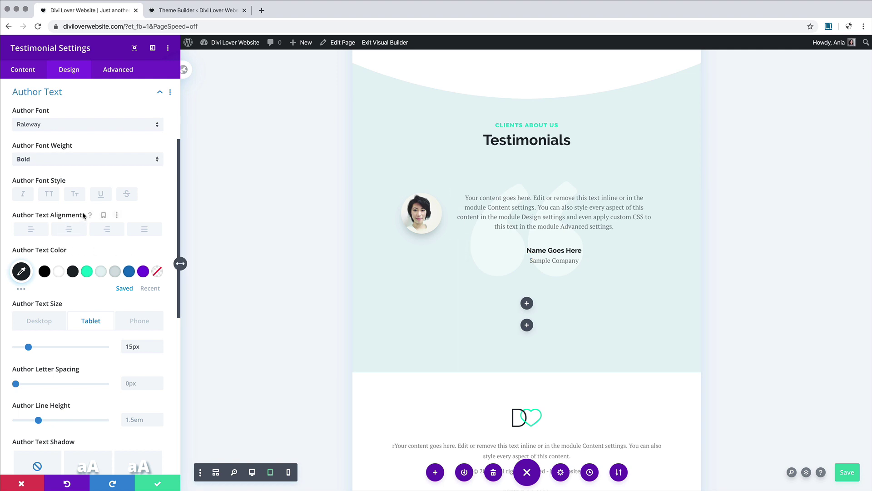
Step: Enable per-device text alignment in the testimonial's Text settings, leaving tablet left-aligned
scroll(83, 212, "up", 3)
left_click(80, 166)
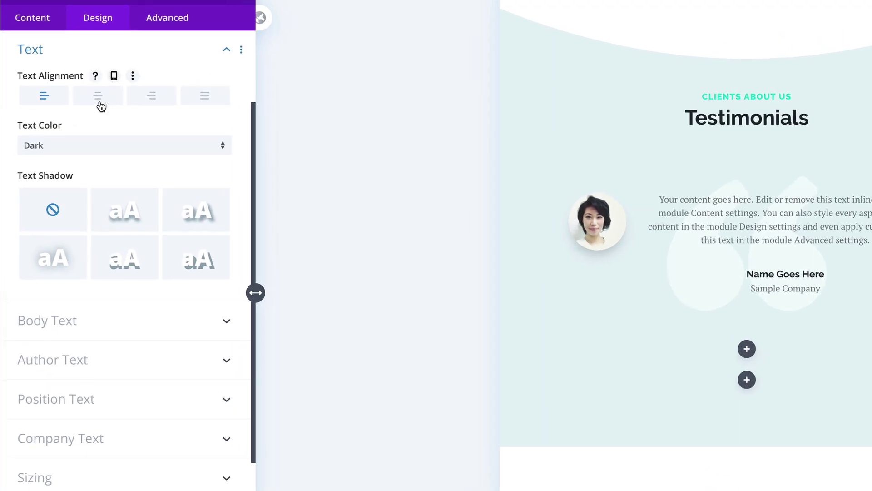
left_click(114, 75)
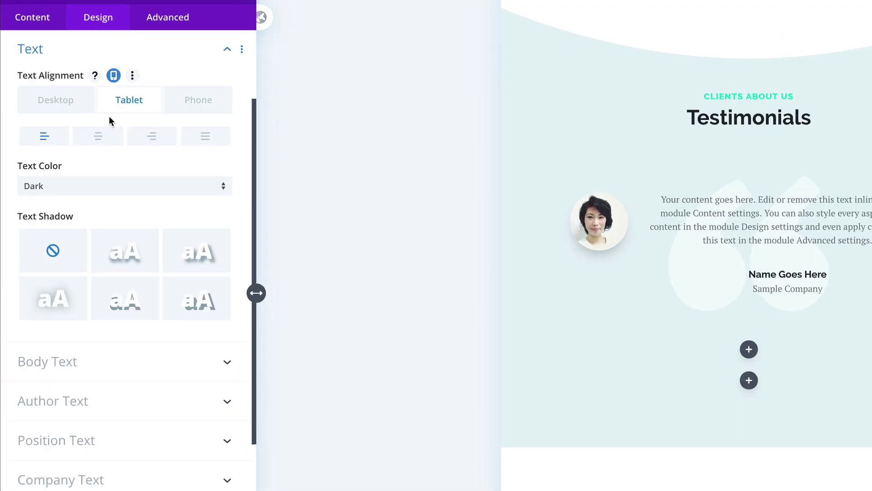
left_click(88, 138)
left_click(60, 138)
left_click(74, 109)
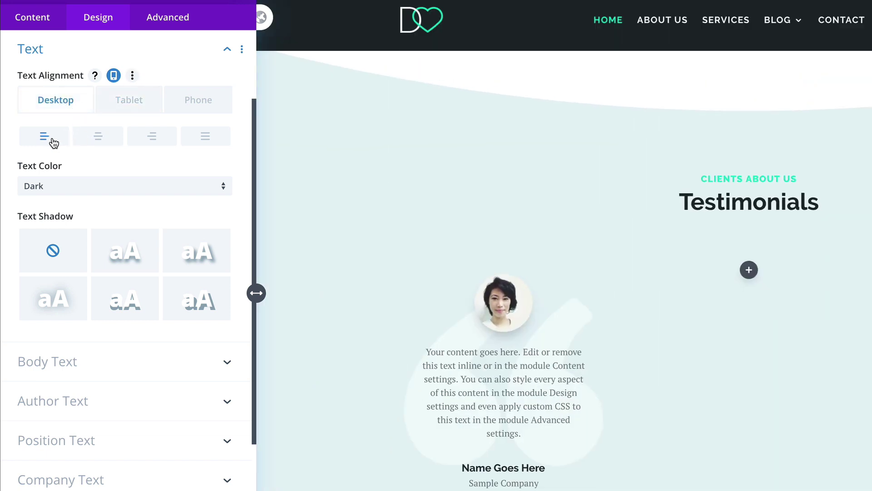
left_click(141, 104)
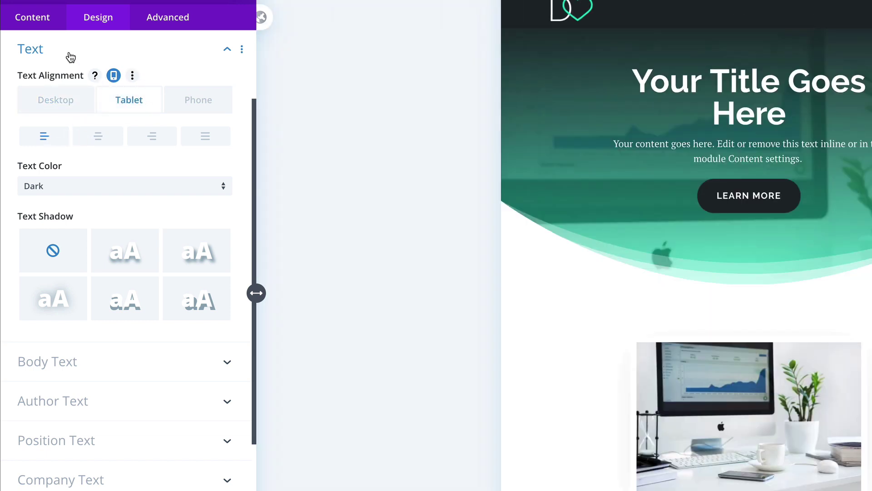
left_click(70, 54)
Step: Left-align the testimonial body text on tablet while desktop stays centred
left_click(70, 121)
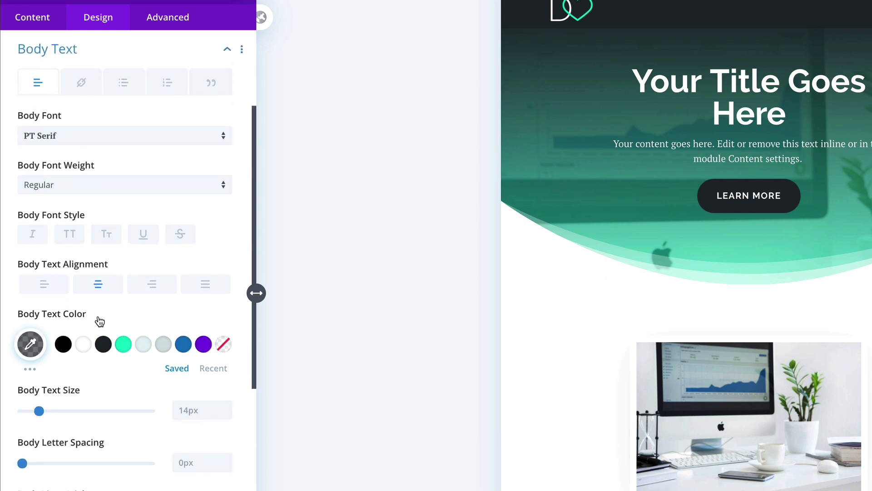
left_click(138, 264)
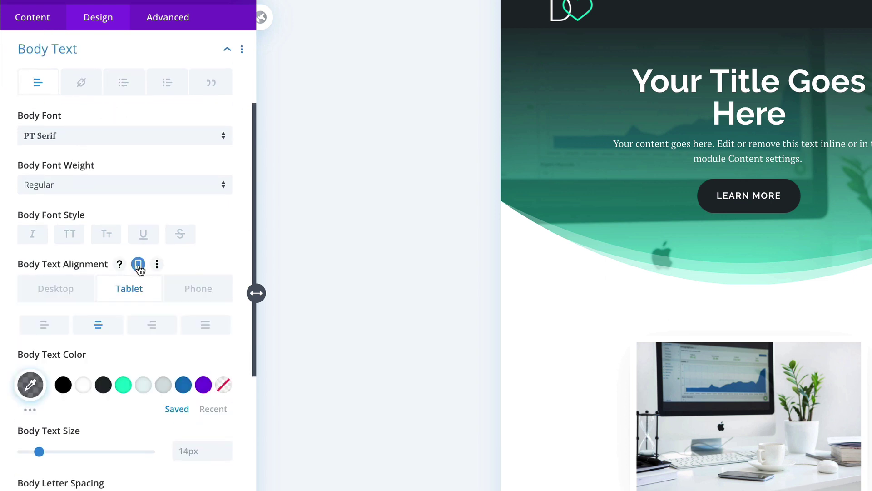
left_click(92, 292)
left_click(127, 289)
scroll(632, 354, "down", 10)
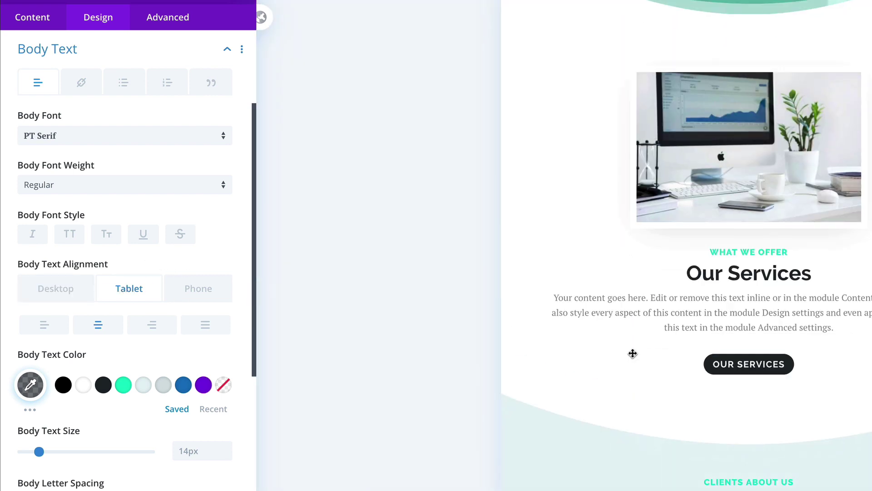
left_click(44, 325)
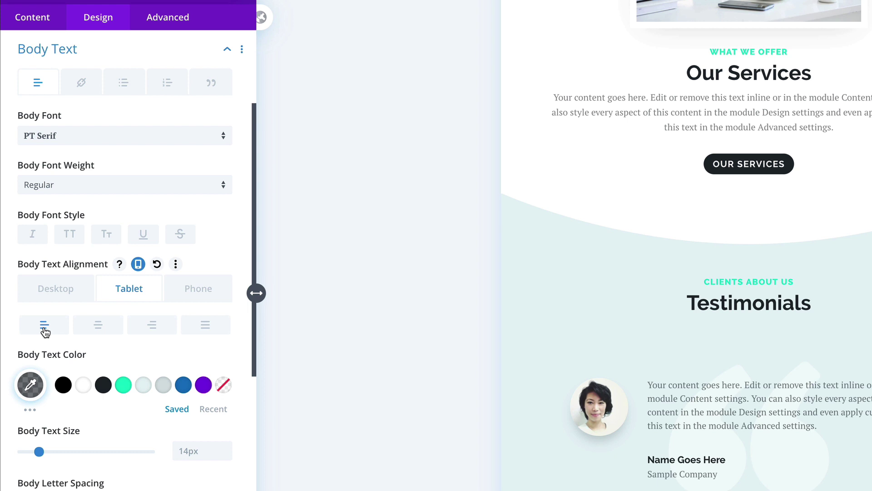
Step: Set the quote background image position to Top Left on tablet and phone, keeping desktop centred
left_click(33, 26)
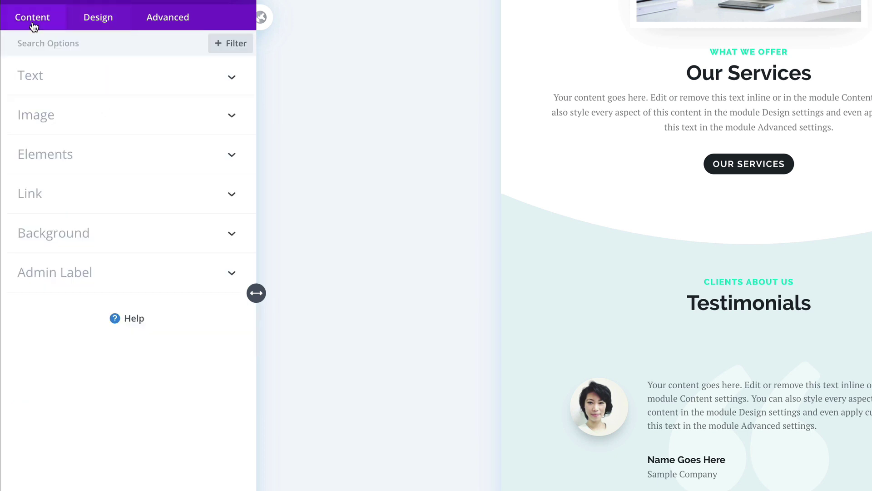
left_click(107, 236)
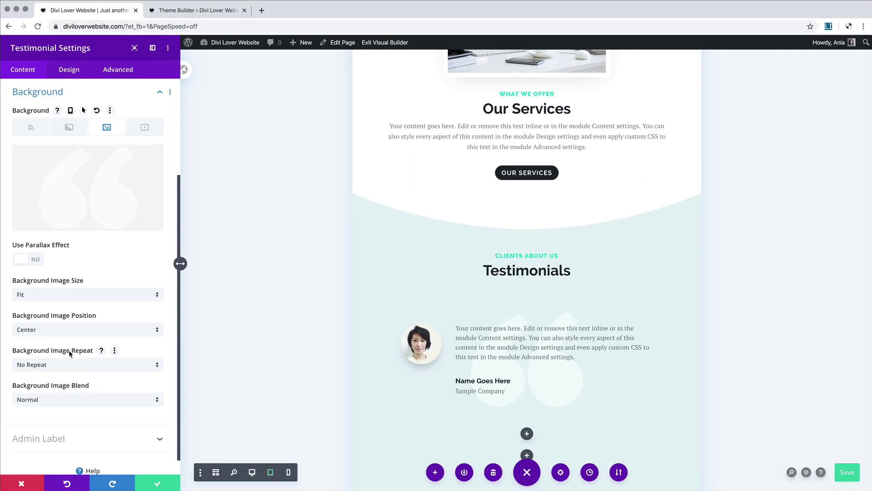
left_click(84, 110)
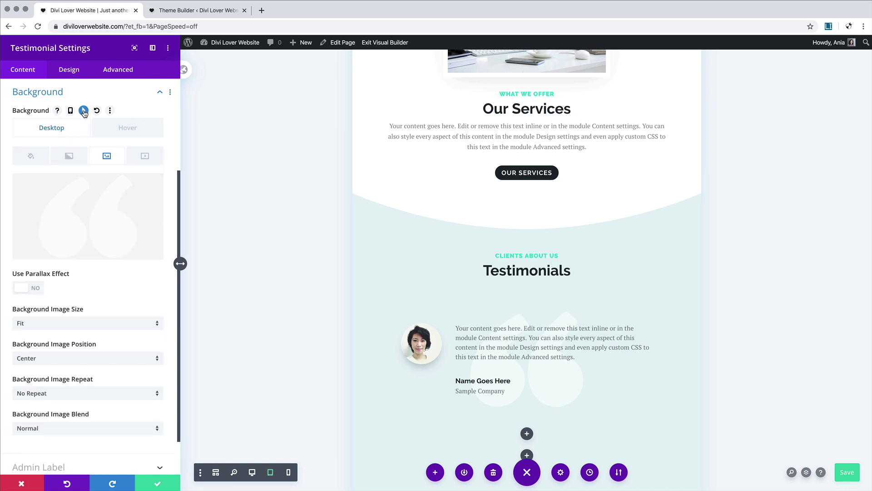
left_click(71, 110)
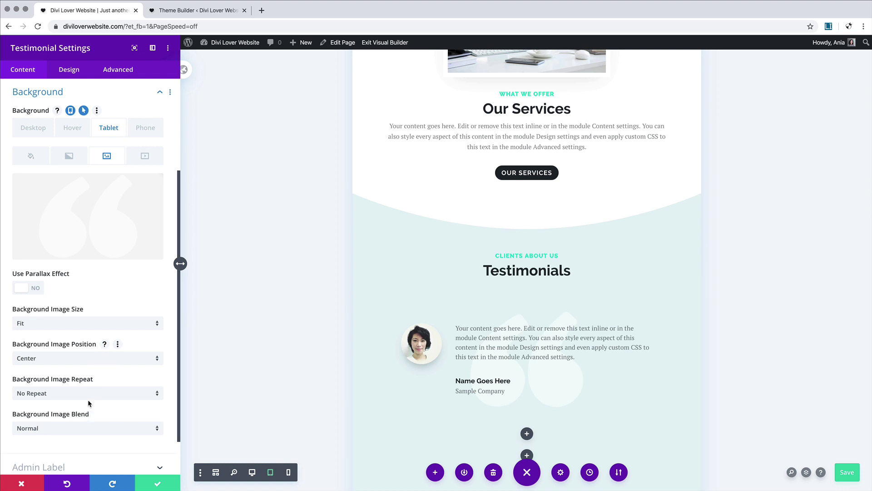
left_click(88, 358)
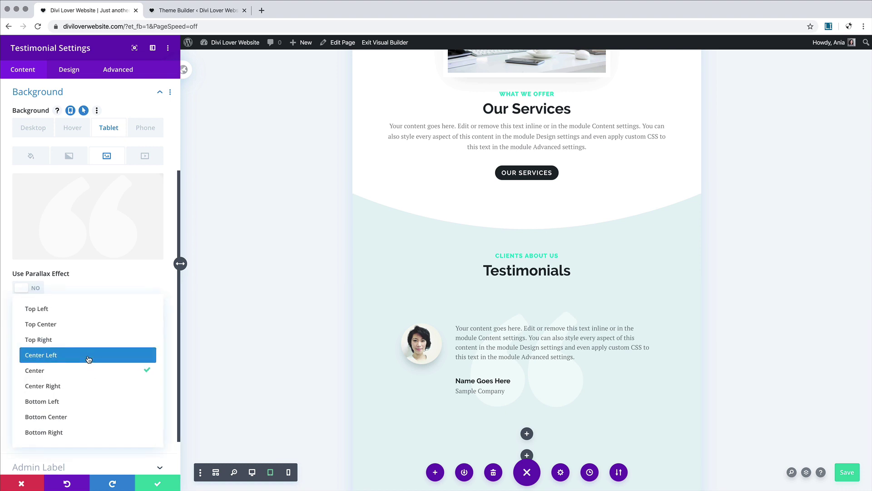
left_click(86, 311)
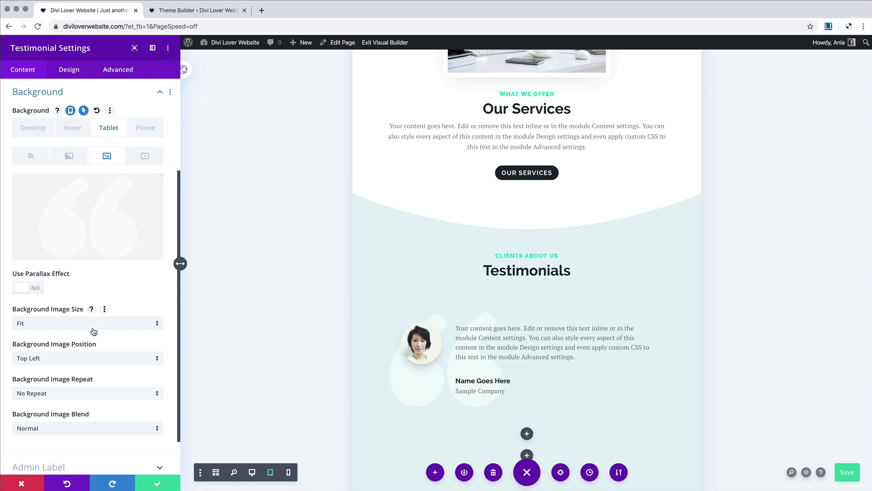
left_click(41, 129)
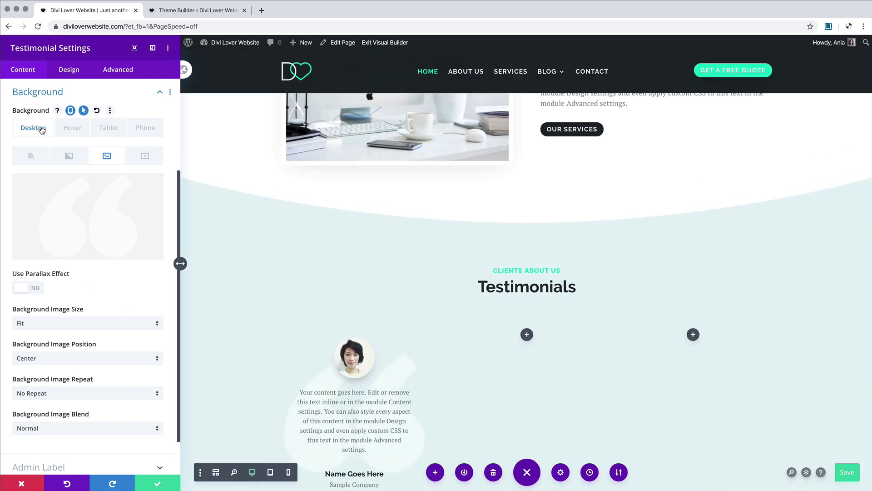
left_click(141, 132)
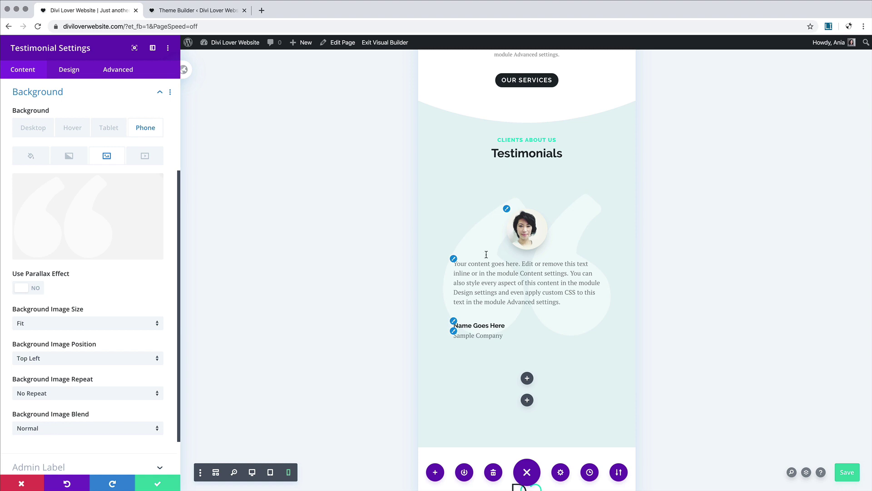
left_click(71, 76)
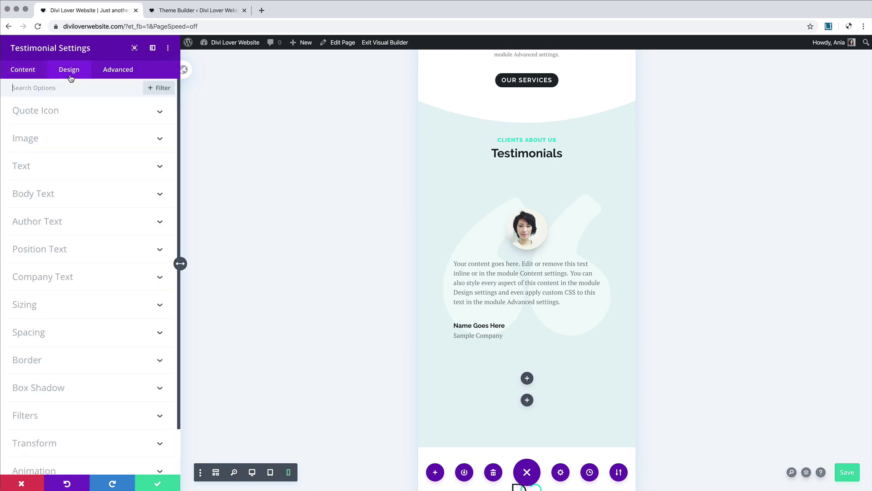
Step: Centre the testimonial body text on phones
left_click(66, 194)
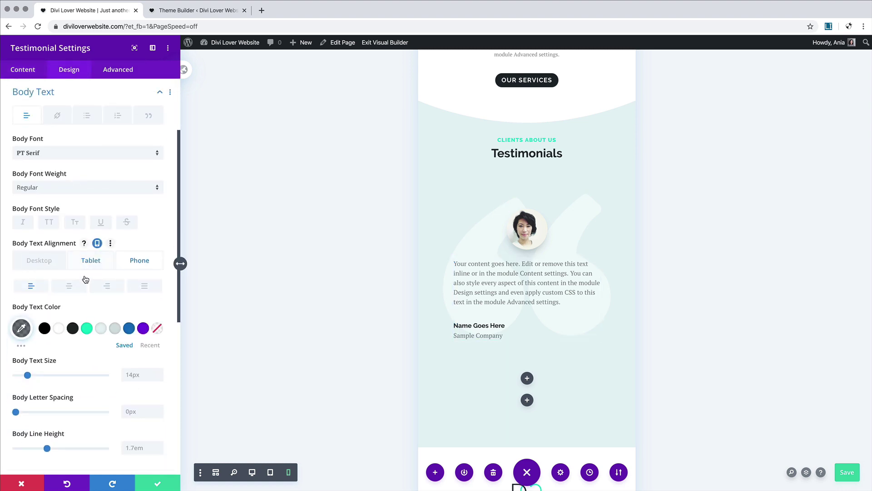
left_click(66, 289)
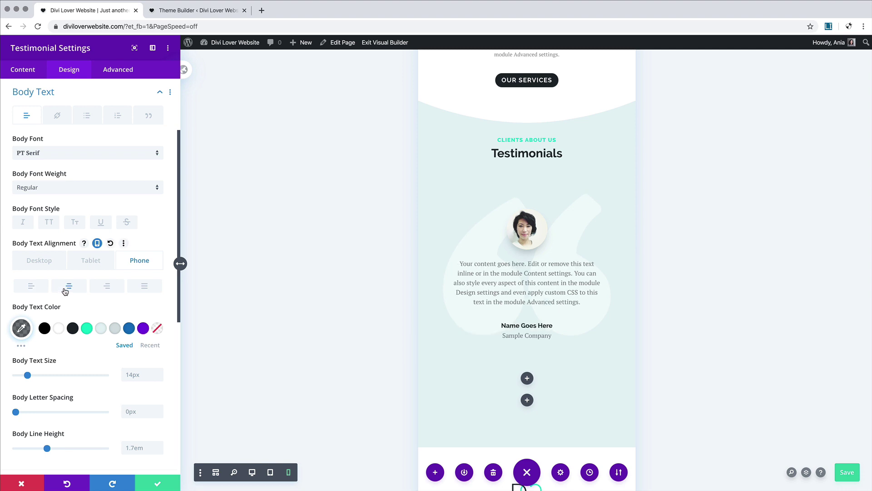
scroll(65, 291, "down", 6)
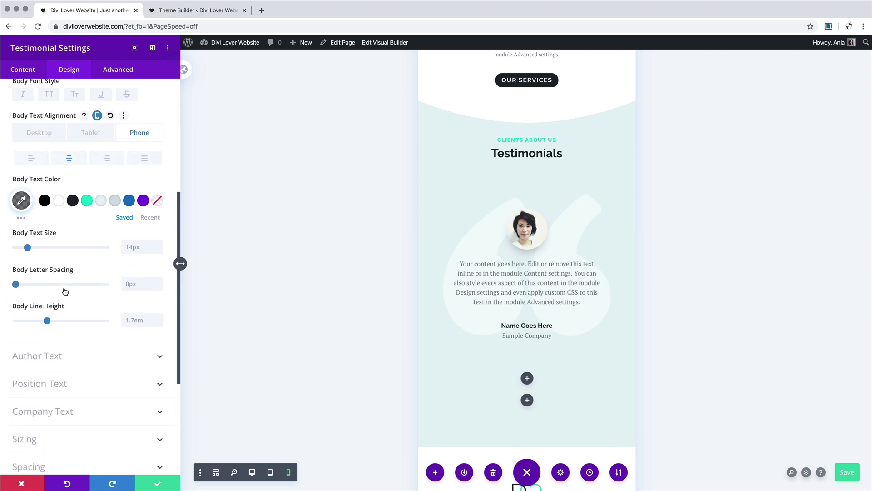
Step: Make the testimonial company name teal, uppercase Raleway
left_click(82, 278)
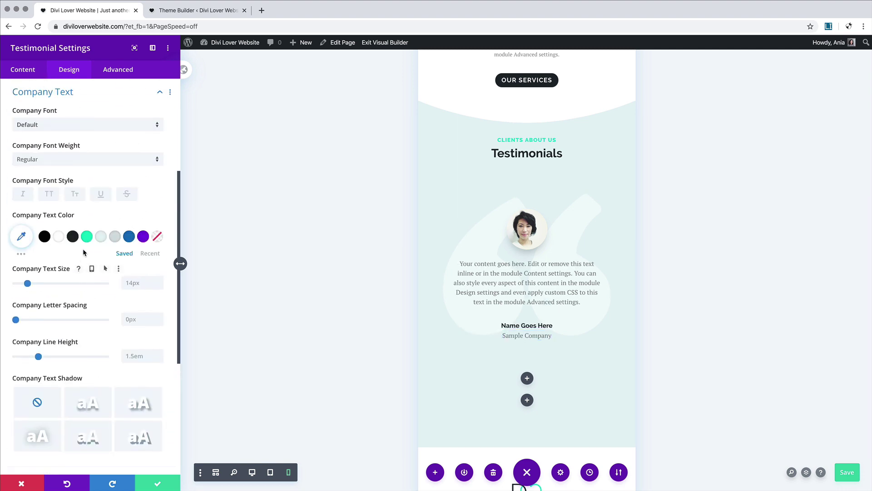
left_click(87, 236)
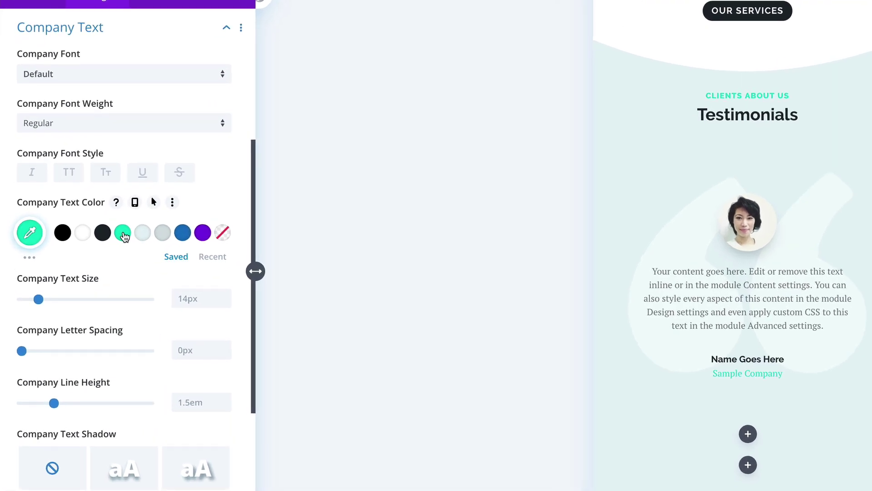
left_click(64, 73)
left_click(69, 97)
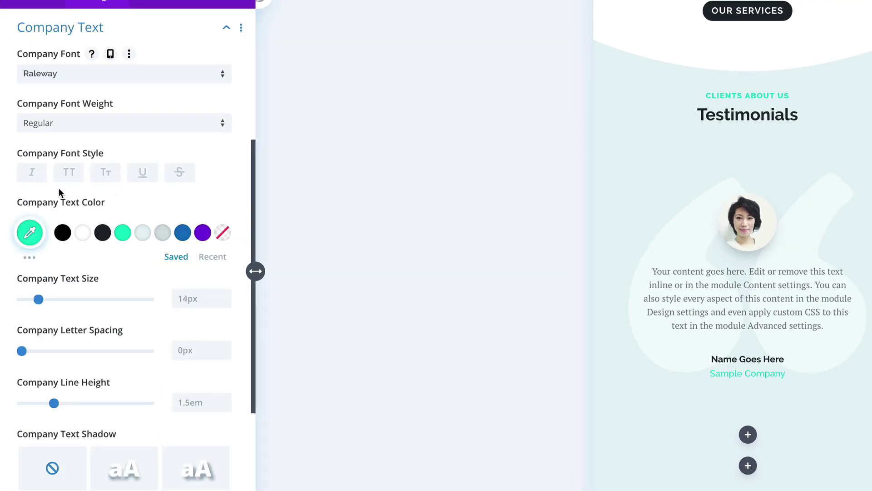
left_click(70, 176)
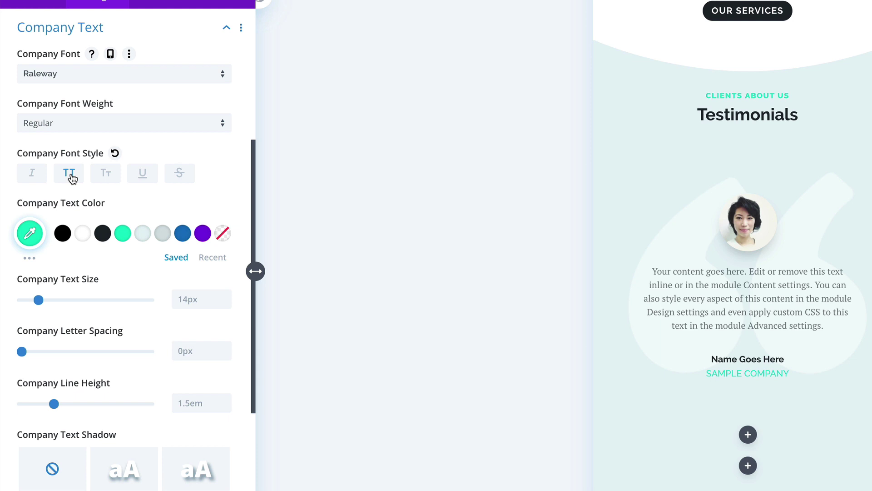
Step: Make the company name bold at 12px with 1px letter spacing, 11px on smaller screens
left_click_drag(39, 301, 36, 301)
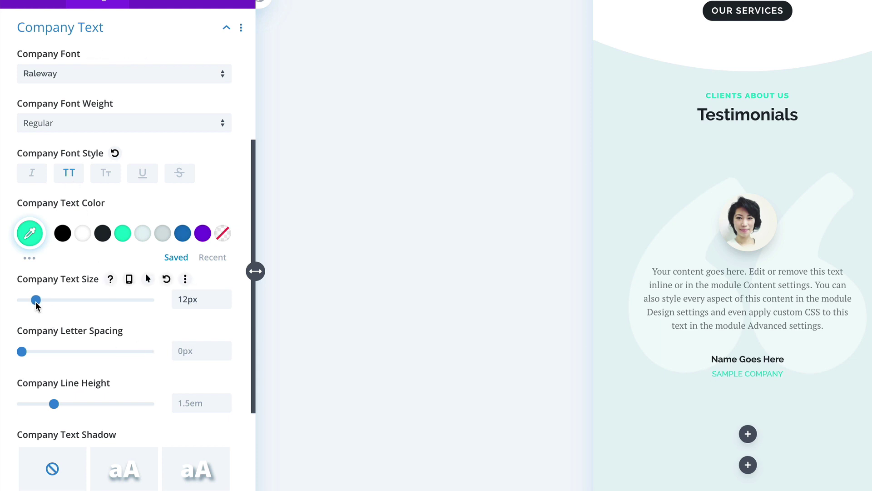
left_click(120, 122)
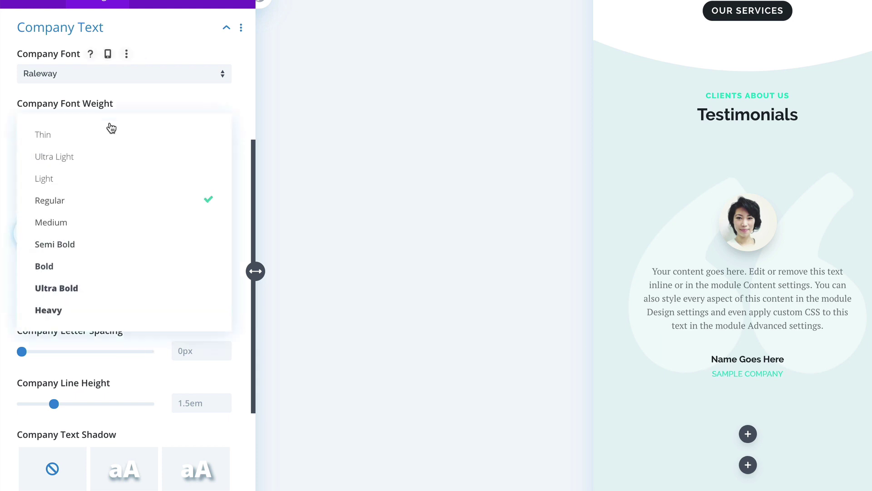
left_click(88, 271)
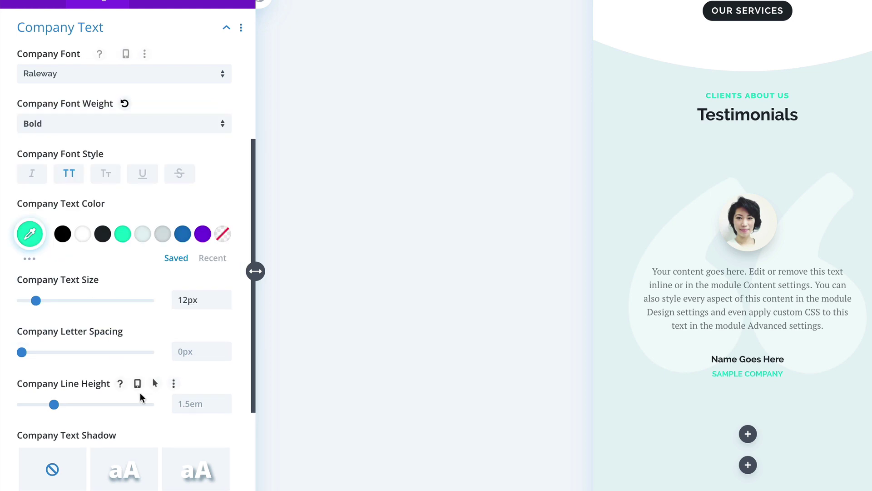
left_click(223, 348)
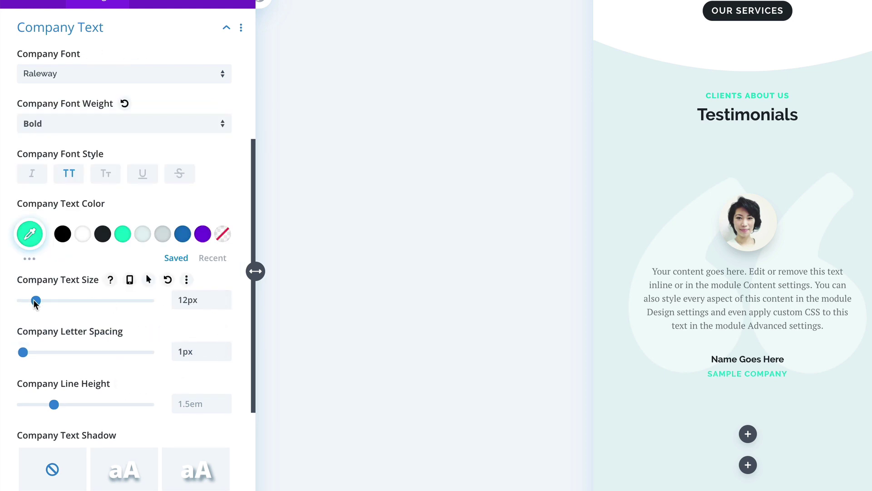
left_click(225, 304)
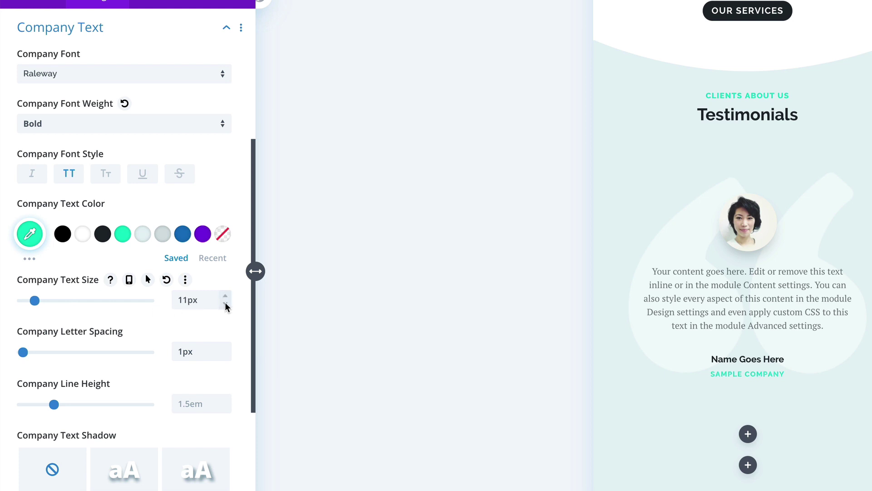
left_click(436, 490)
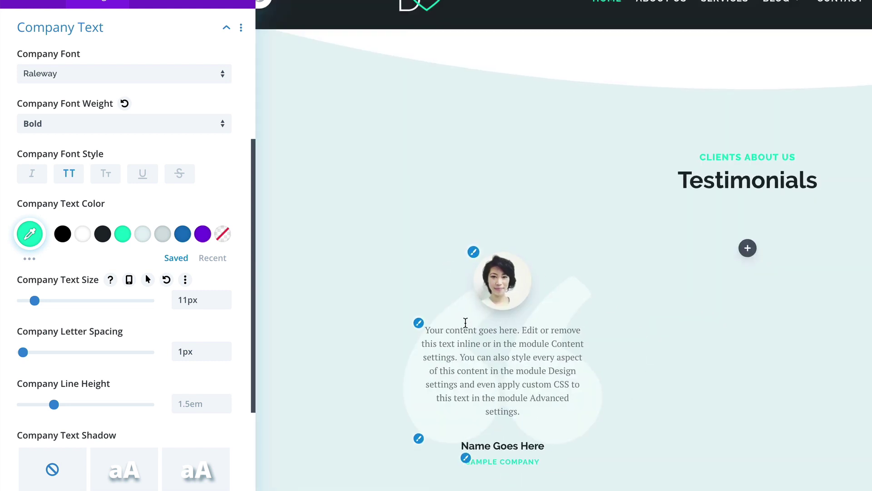
left_click(223, 490)
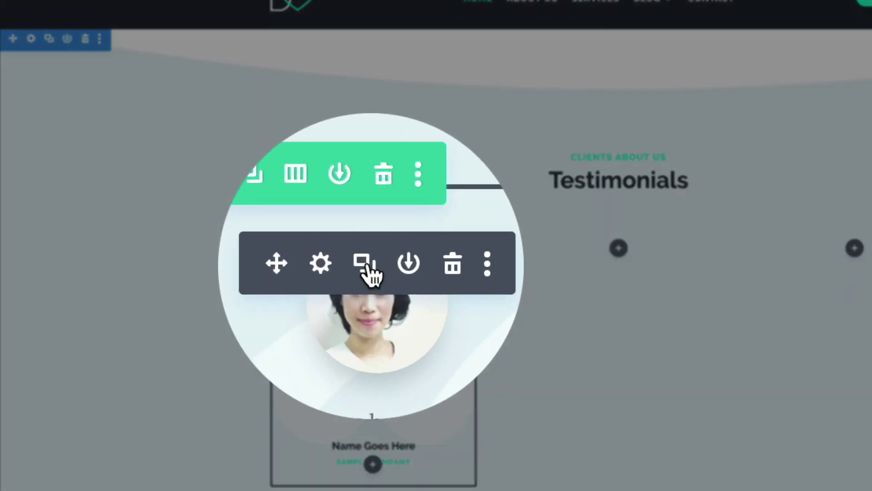
Step: Duplicate the testimonial module and place copies in the middle and right-hand columns
left_click(366, 259)
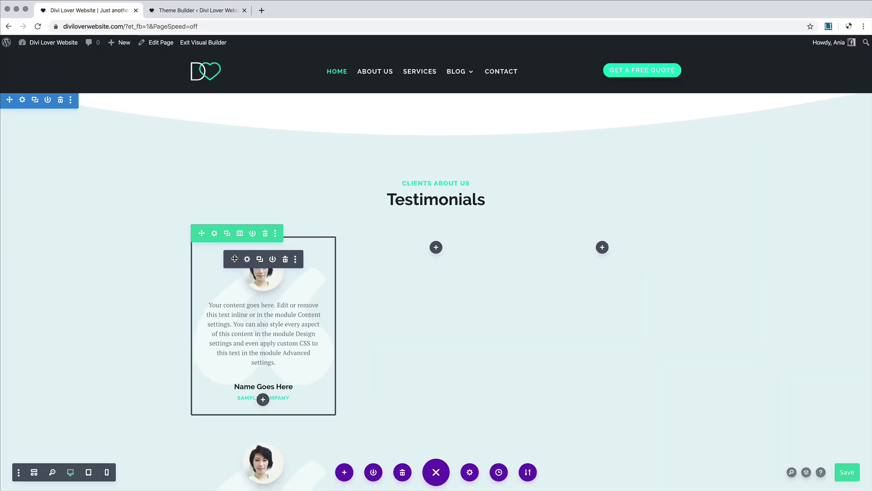
left_click_drag(235, 258, 598, 249)
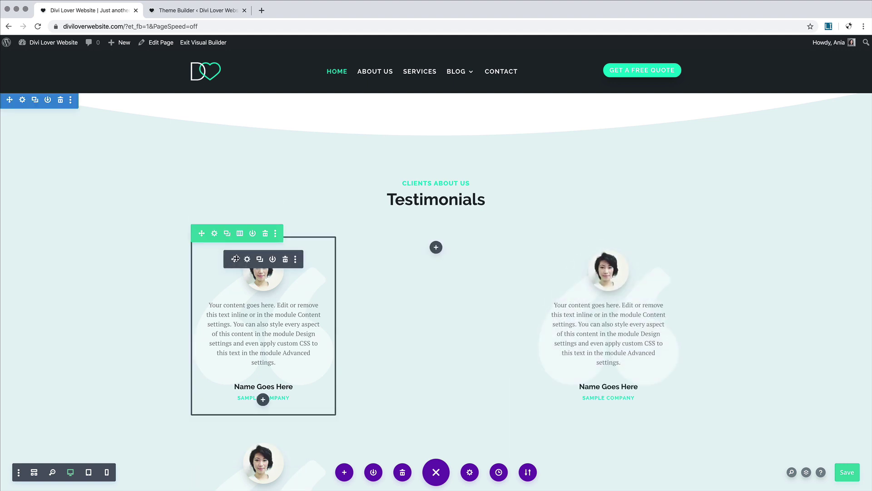
left_click_drag(235, 258, 400, 252)
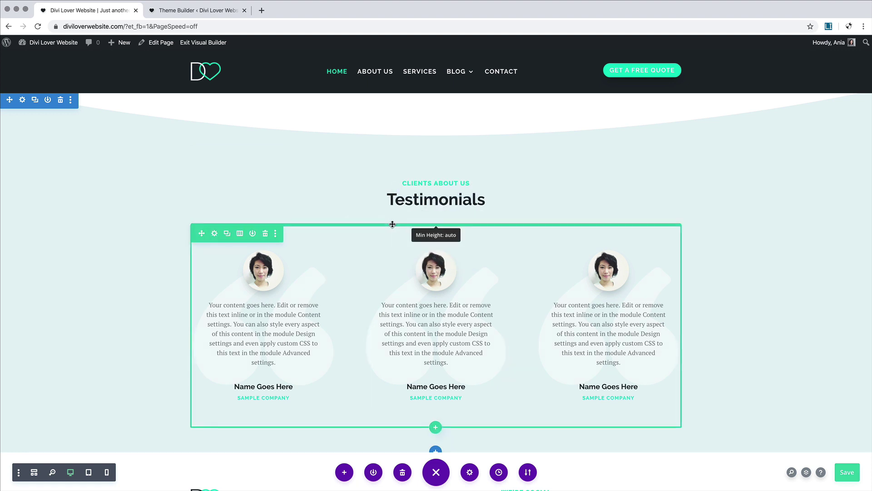
Step: Drag the Testimonials row's top padding handle up to reduce the top padding
left_click_drag(391, 232, 394, 208)
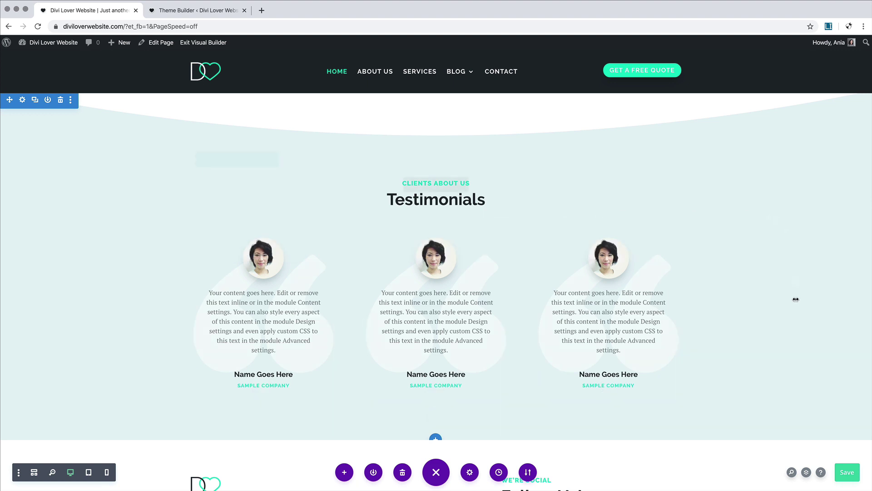
scroll(784, 343, "down", 3)
scroll(783, 344, "up", 2)
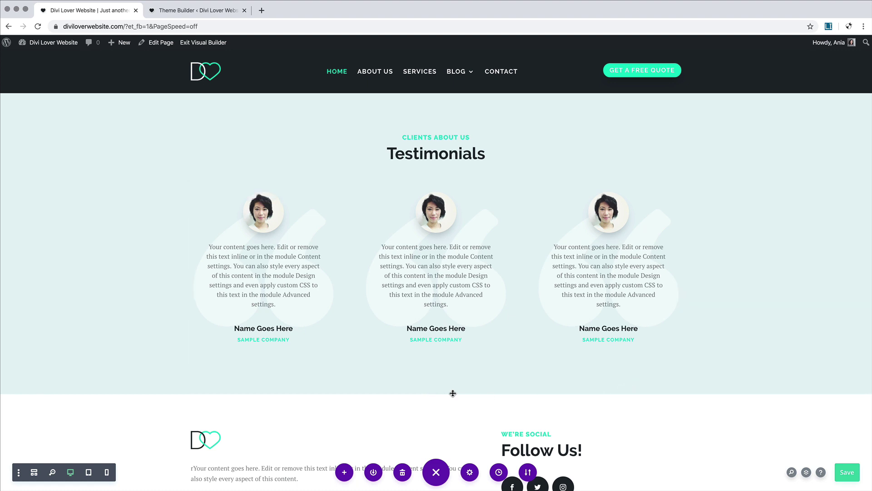
scroll(447, 336, "down", 2)
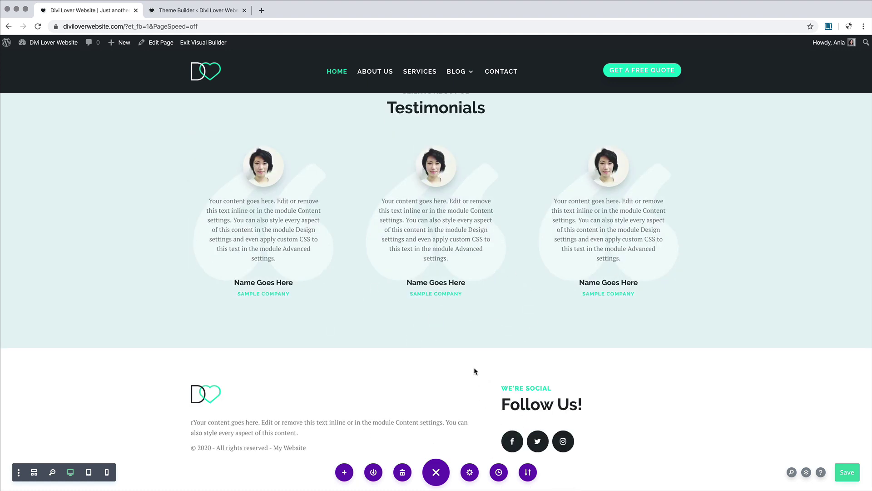
mouse_move(448, 337)
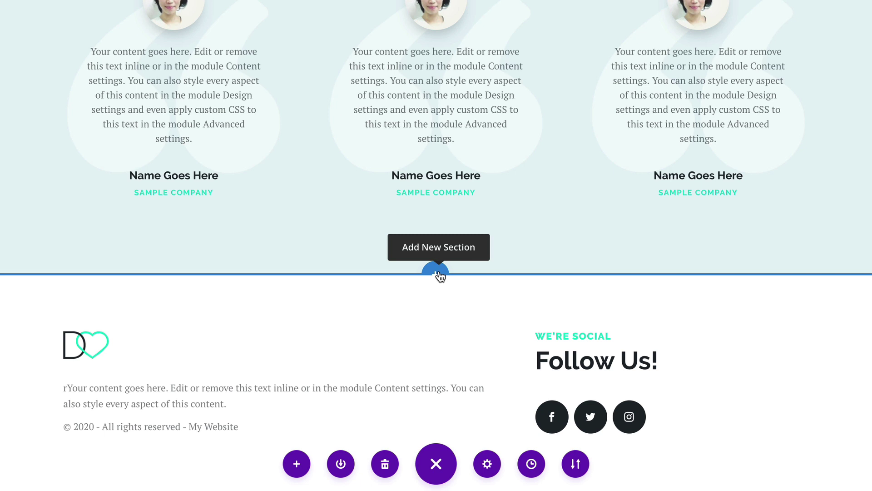
Step: Insert a regular section with a single-column row below Testimonials and open its section settings
left_click(437, 273)
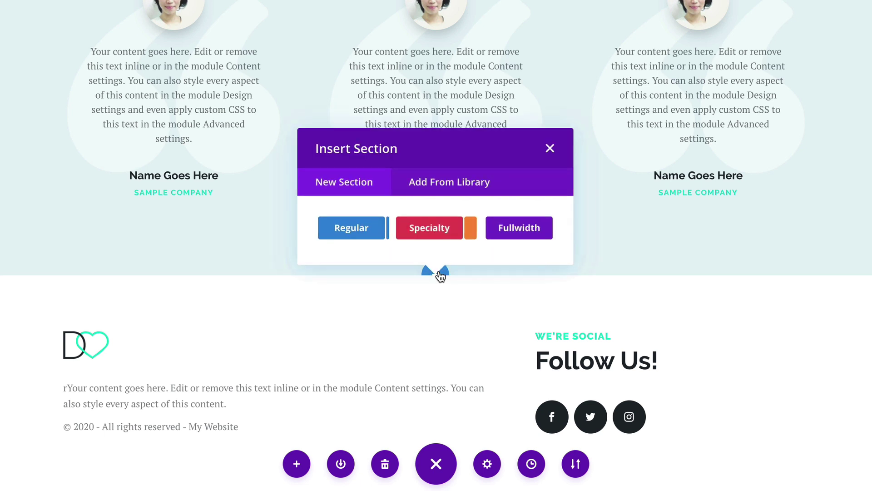
left_click(359, 232)
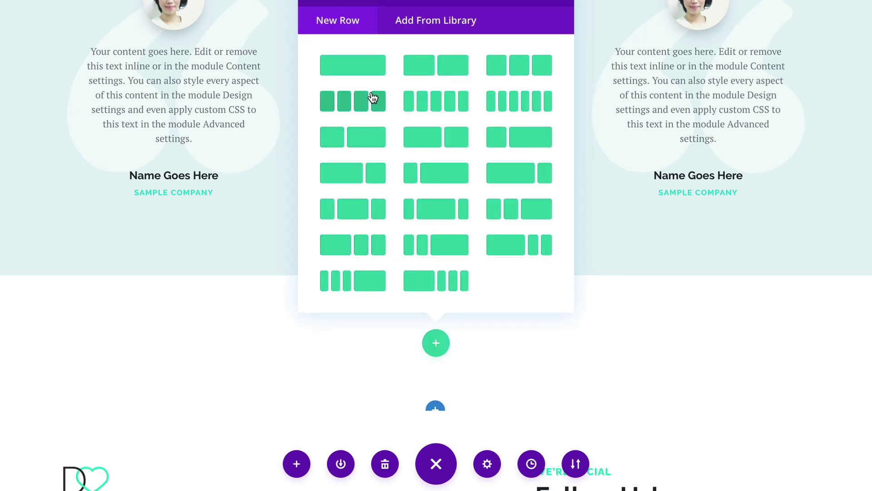
left_click(367, 69)
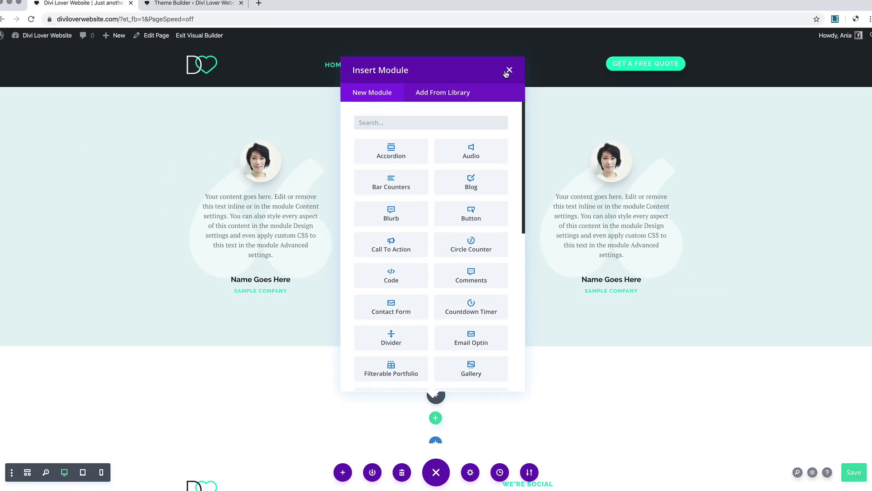
left_click(507, 72)
mouse_move(18, 363)
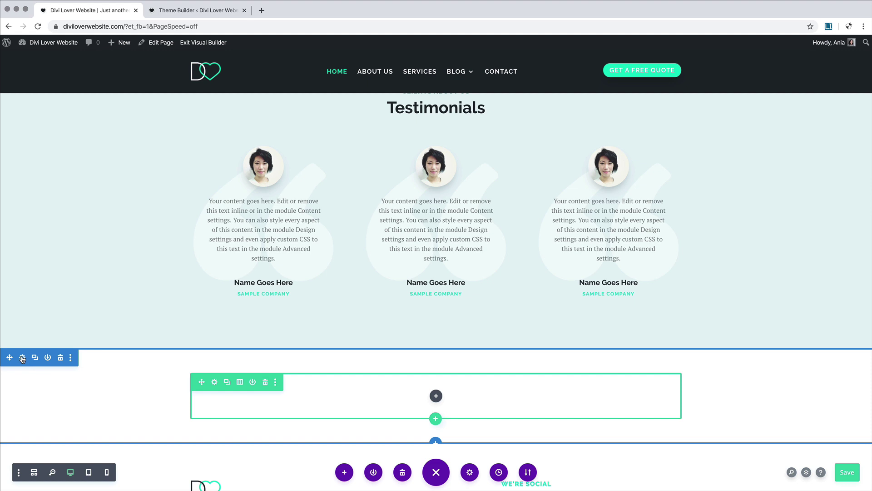
left_click(22, 358)
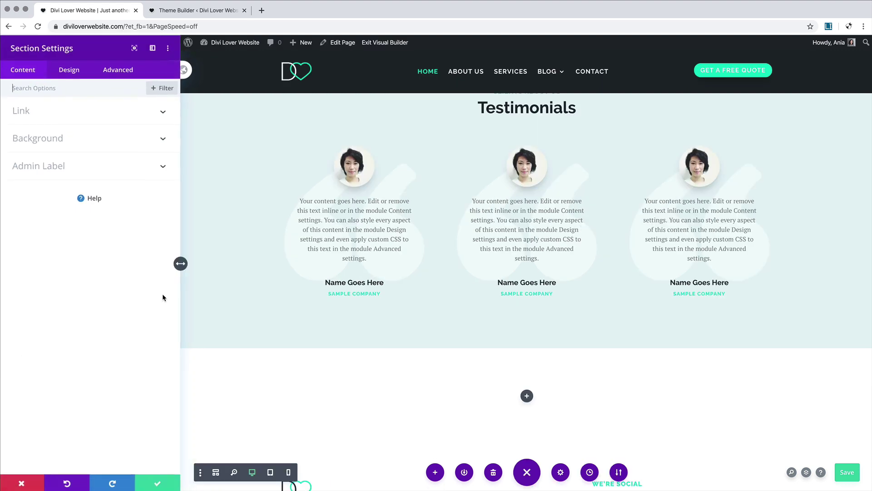
Step: Upload StockSnap-8LHTBAZW32.jpg to the media library and use it as the section's background image
left_click(101, 134)
left_click(109, 178)
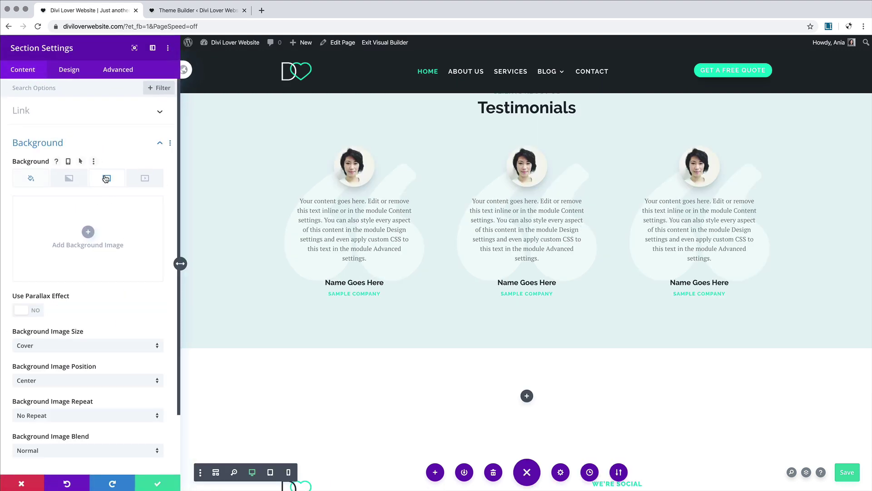
left_click(89, 233)
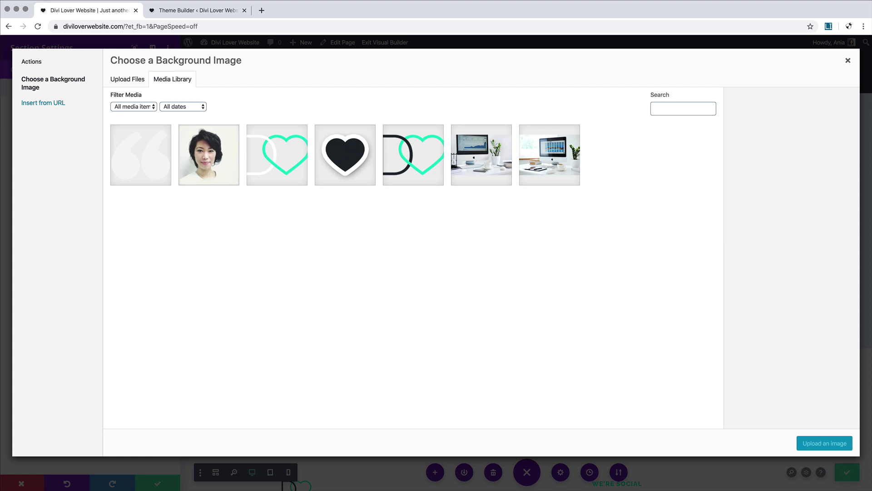
key("super+Tab")
left_click_drag(537, 293, 370, 242)
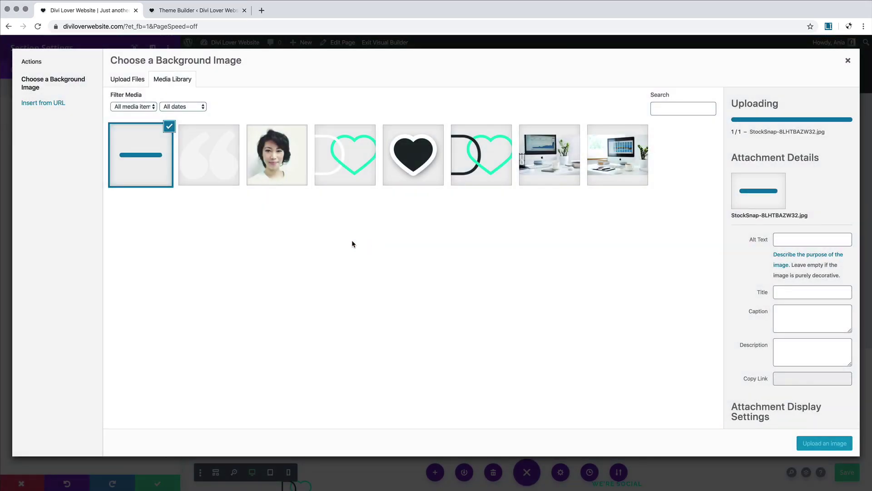
left_click(836, 443)
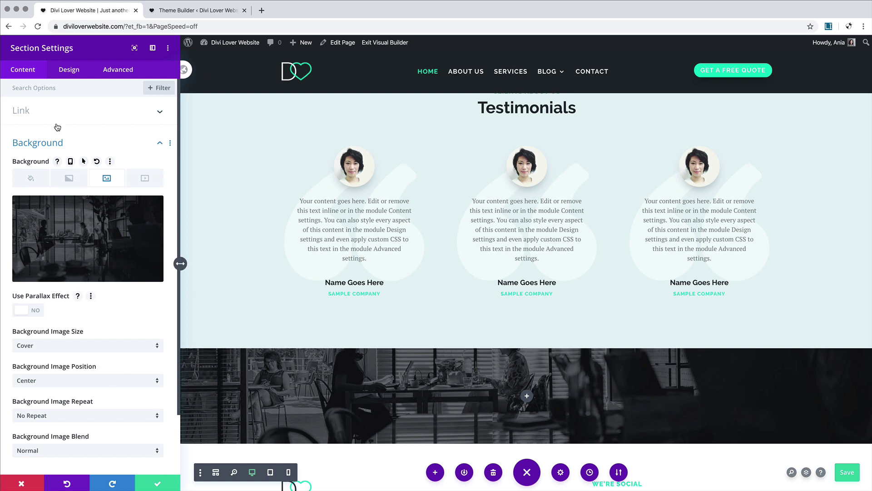
left_click(71, 77)
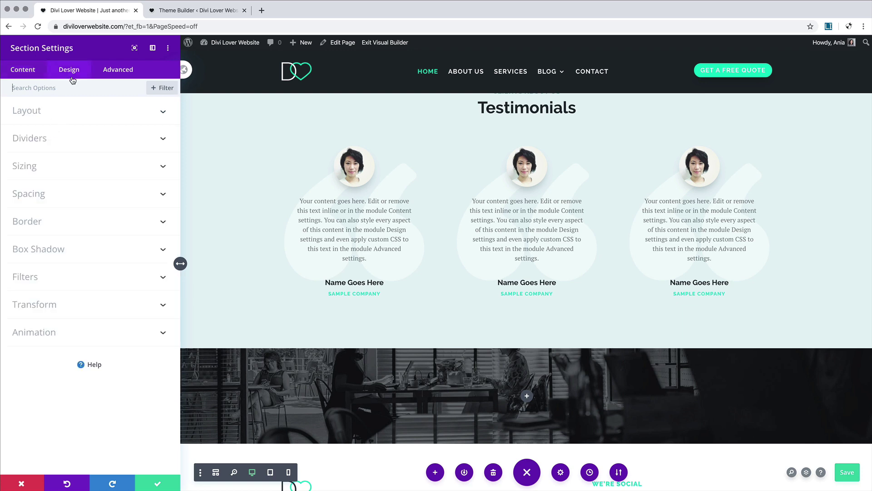
Step: Apply a curved divider shape to the top of the section
left_click(62, 137)
left_click(72, 168)
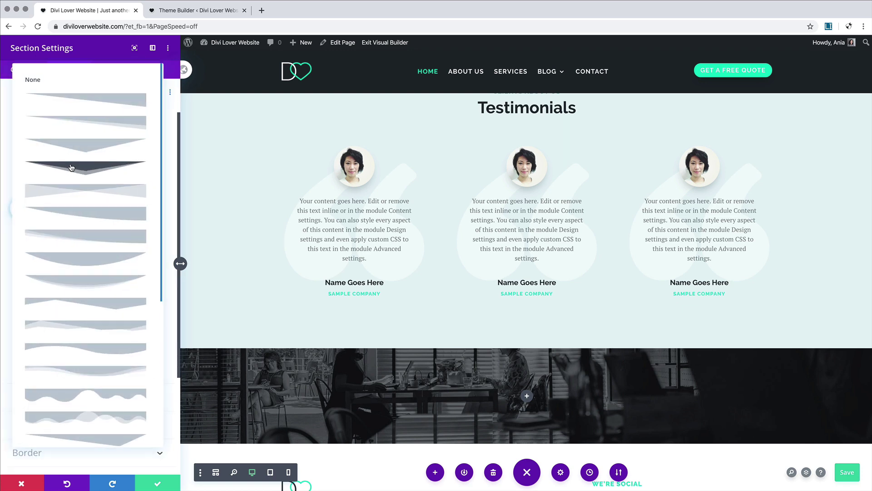
left_click(92, 284)
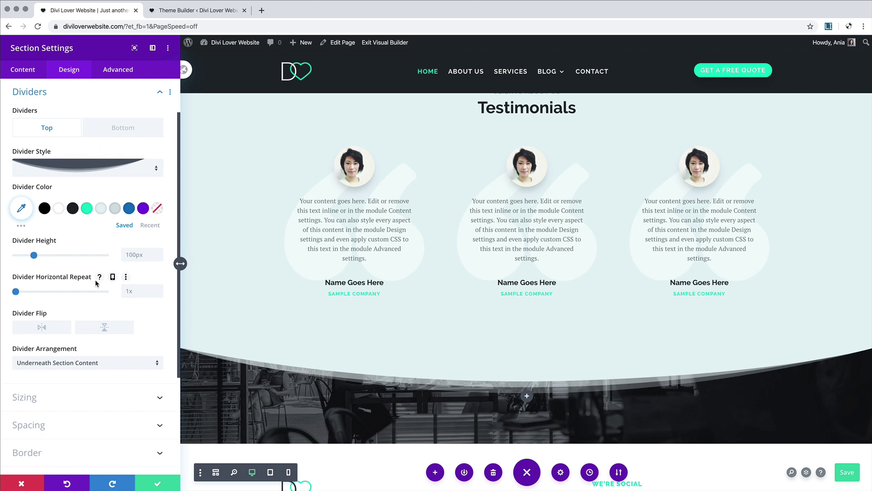
Step: Set the divider height to 150px on desktop, 100px on tablet and 70px on phone
scroll(291, 390, "down", 3)
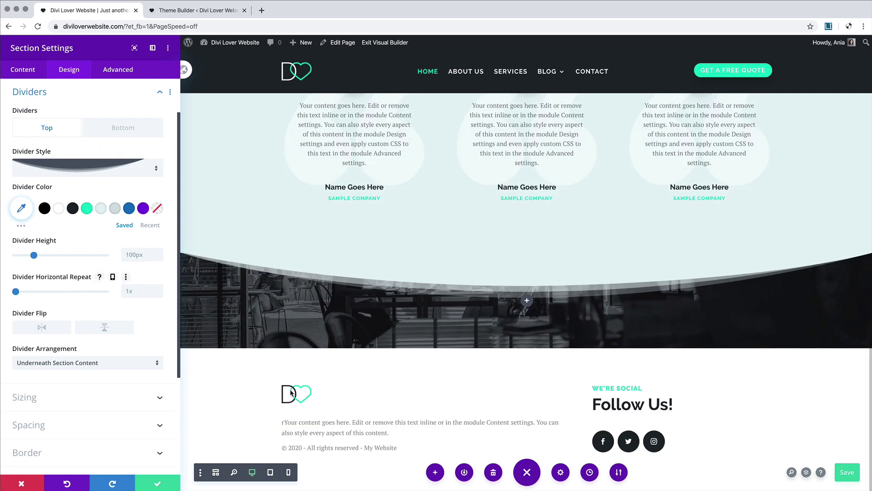
left_click(75, 240)
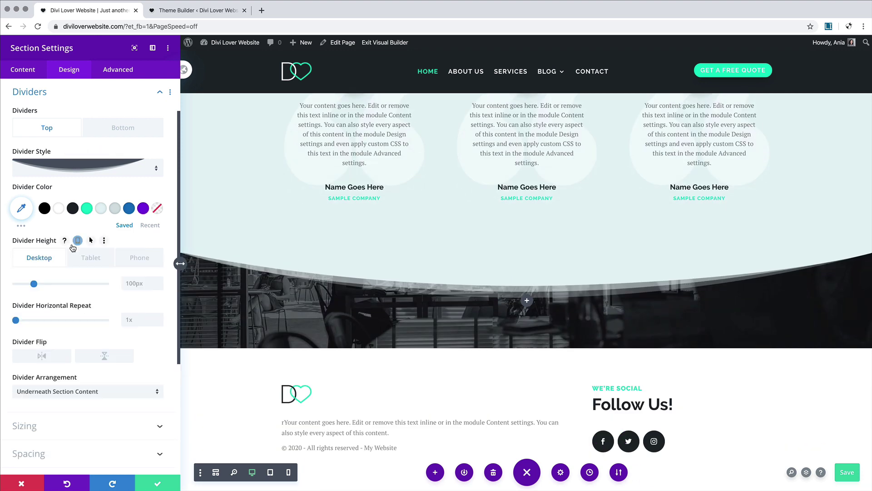
left_click(86, 258)
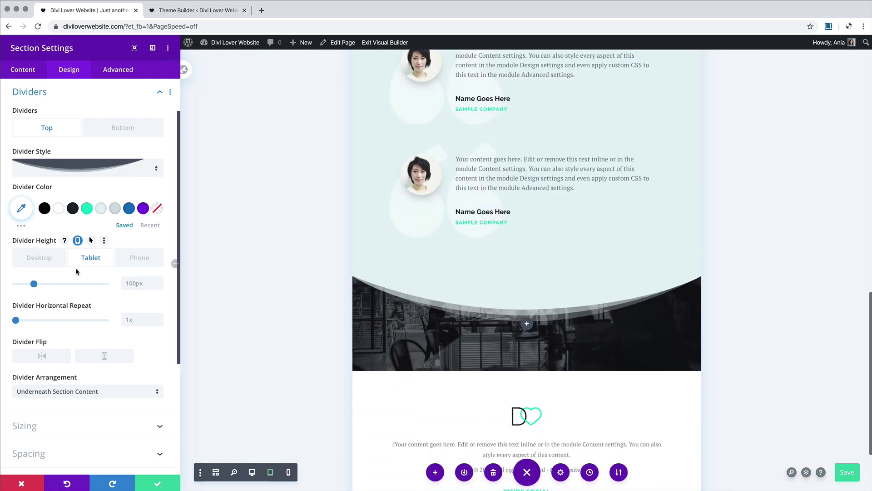
left_click_drag(34, 285, 34, 285)
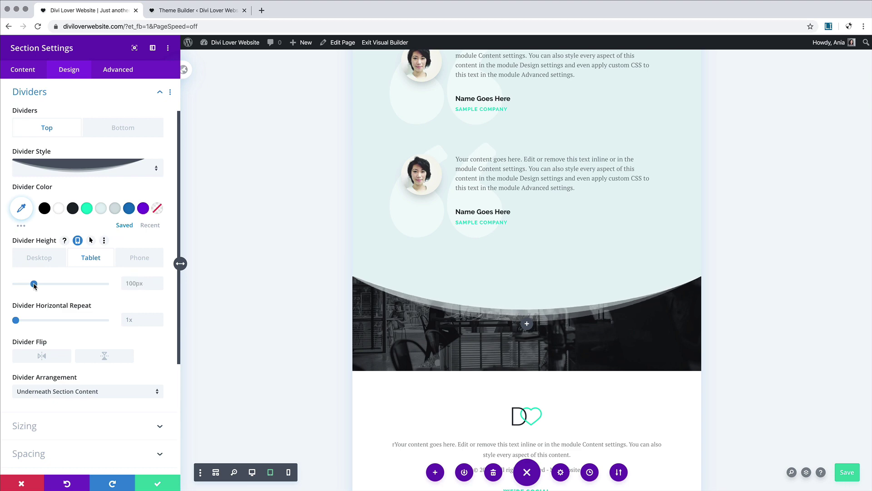
left_click(39, 257)
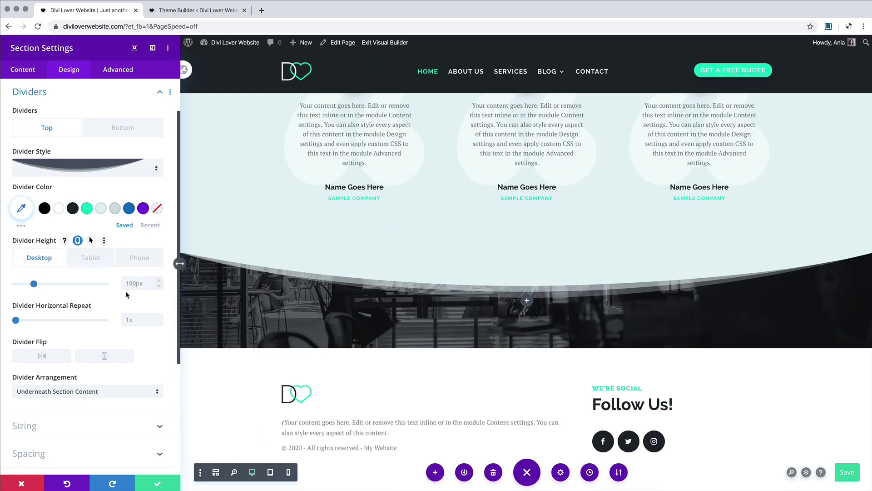
left_click_drag(32, 286, 43, 284)
scroll(272, 268, "up", 15)
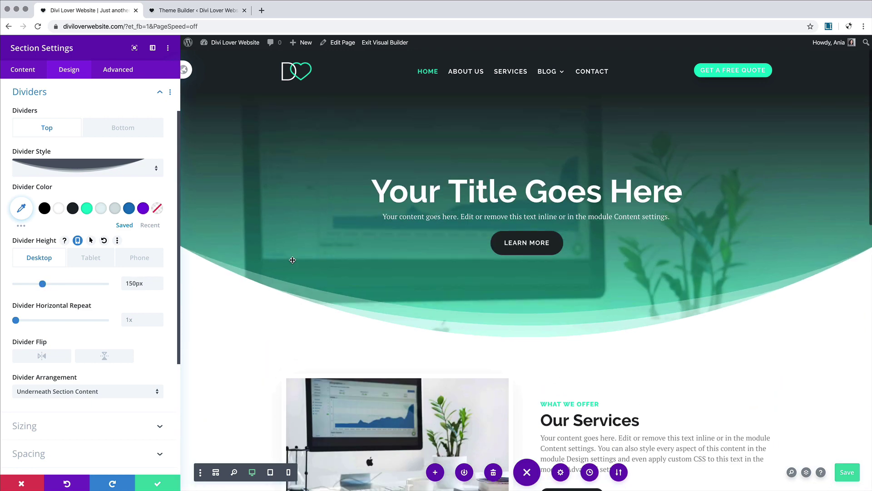
scroll(328, 290, "down", 15)
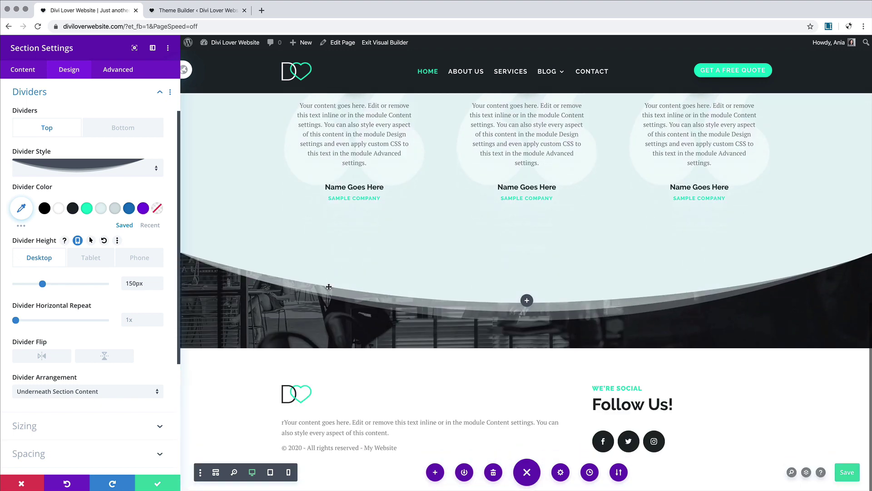
left_click(91, 257)
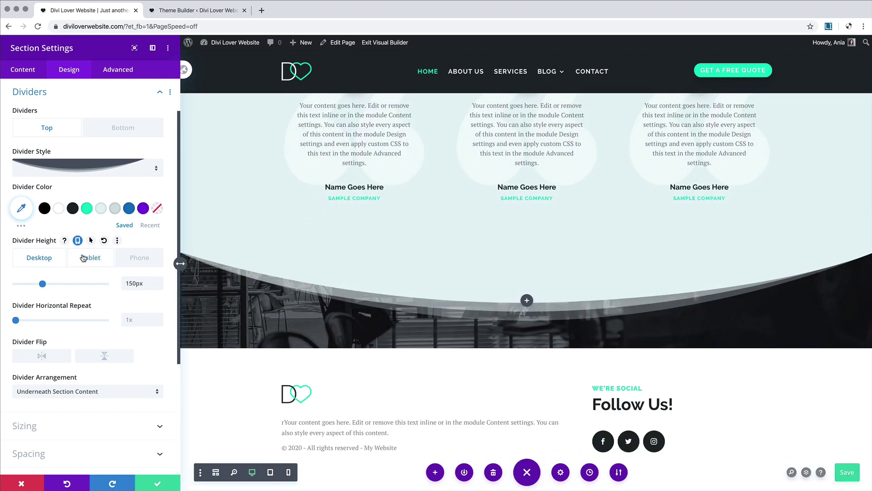
scroll(356, 315, "down", 15)
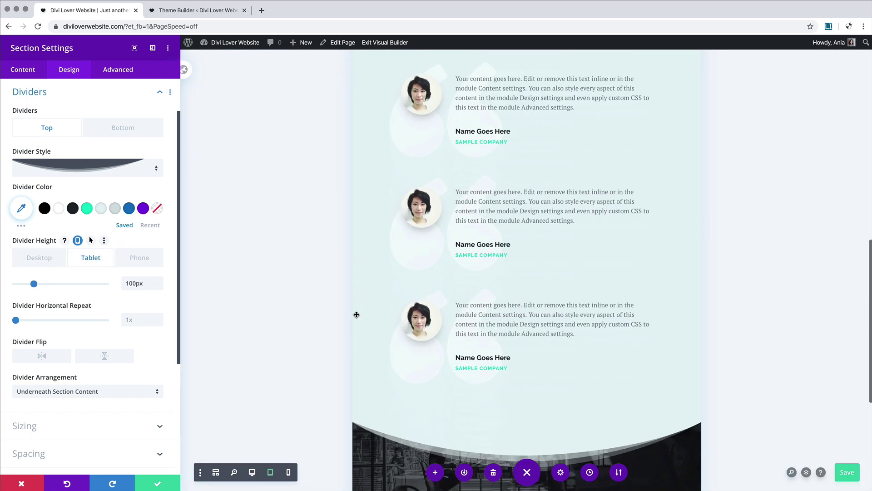
left_click(139, 257)
left_click_drag(34, 284, 28, 286)
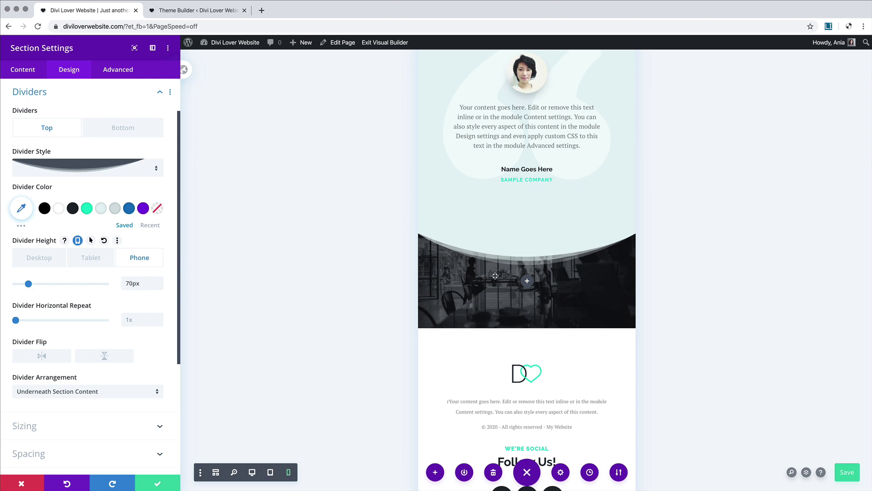
left_click(81, 95)
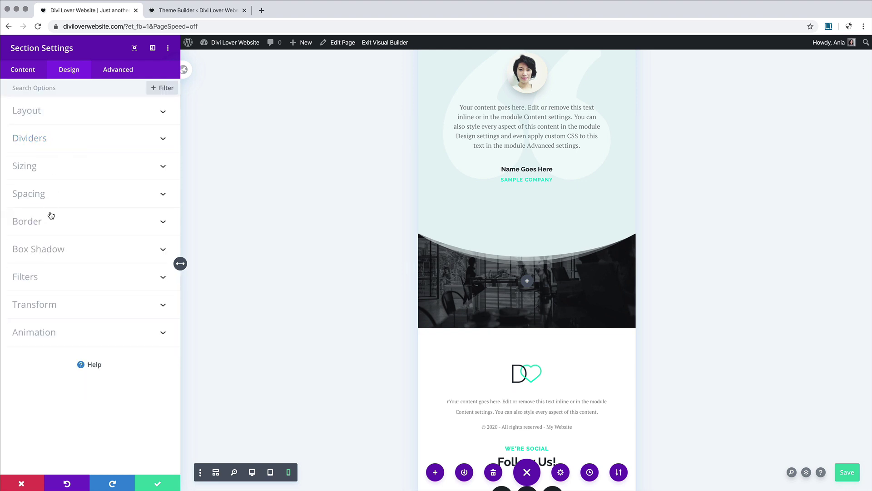
Step: Set 200px linked top and bottom padding on the café section and save its settings
left_click(52, 195)
left_click(24, 266)
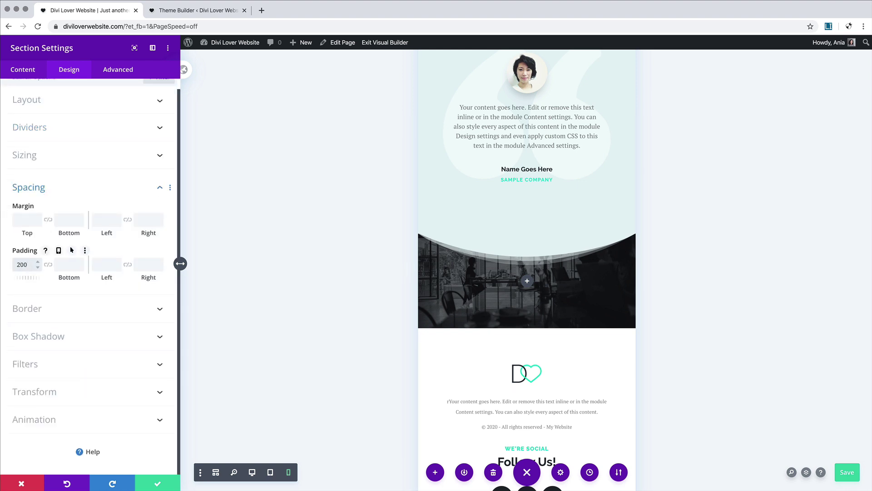
type("200px")
left_click(48, 265)
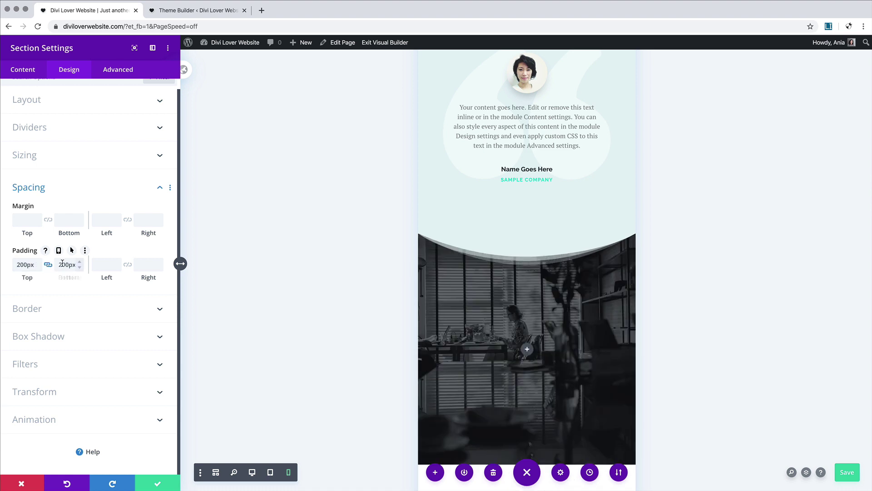
left_click(58, 251)
left_click(39, 268)
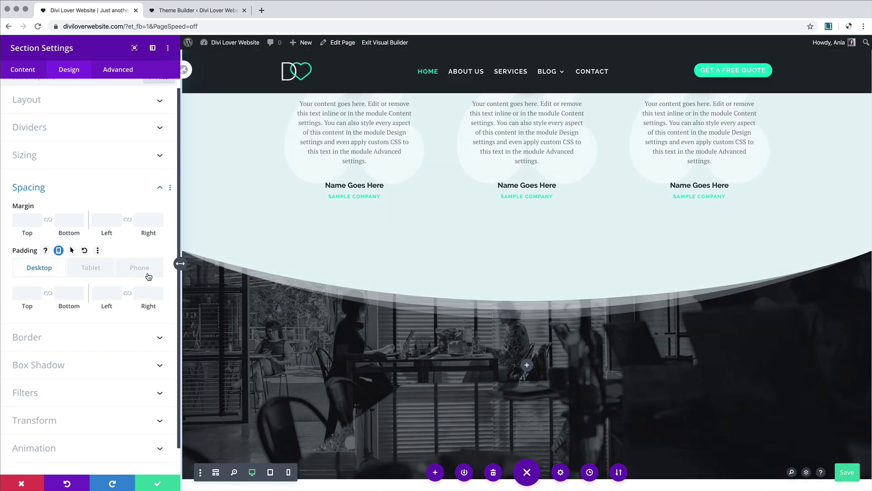
scroll(381, 291, "down", 3)
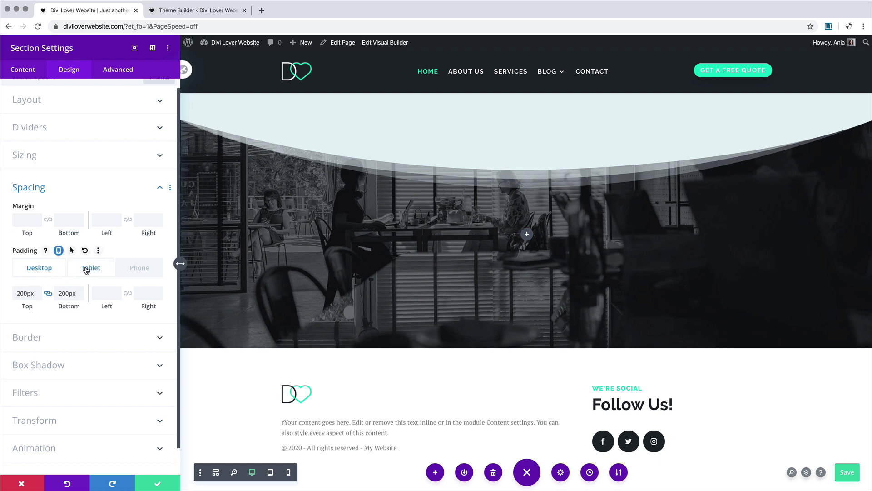
left_click(159, 483)
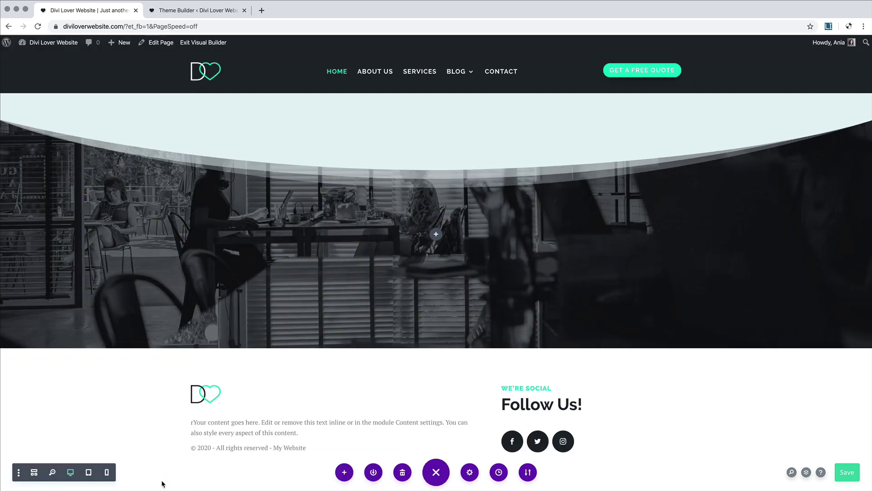
Step: Insert a Call To Action module into the empty row, found by searching 'ca'
left_click(436, 235)
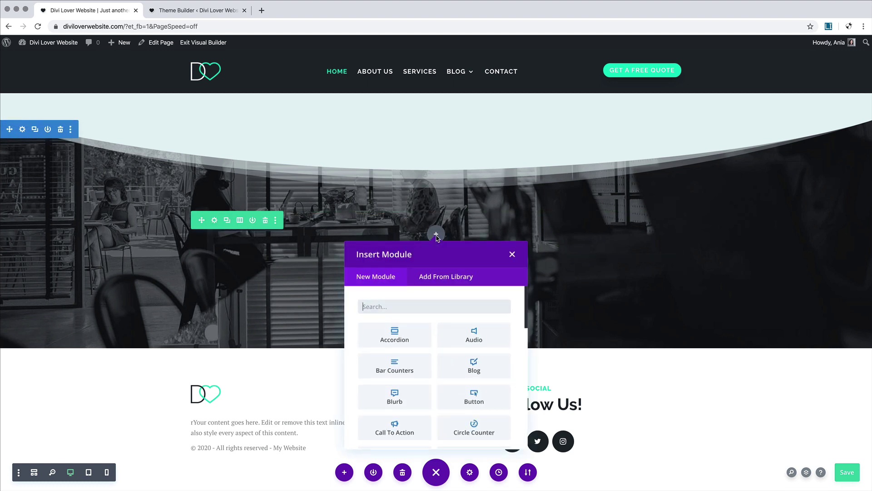
type("ca")
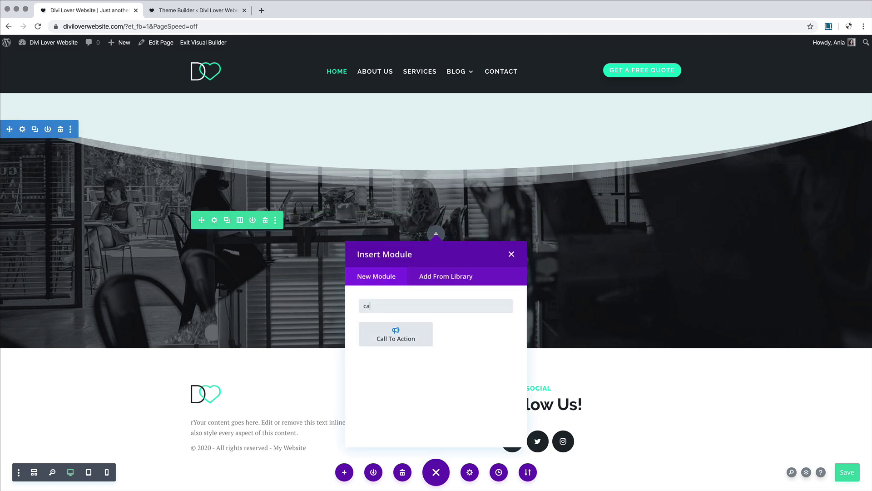
left_click(400, 332)
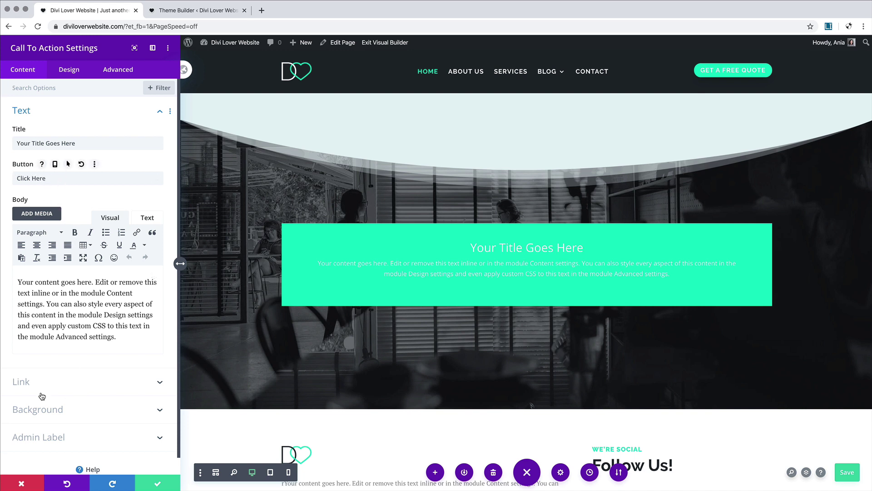
Step: Set the button link URL to the dynamic Page Link for the Contact page
left_click(82, 382)
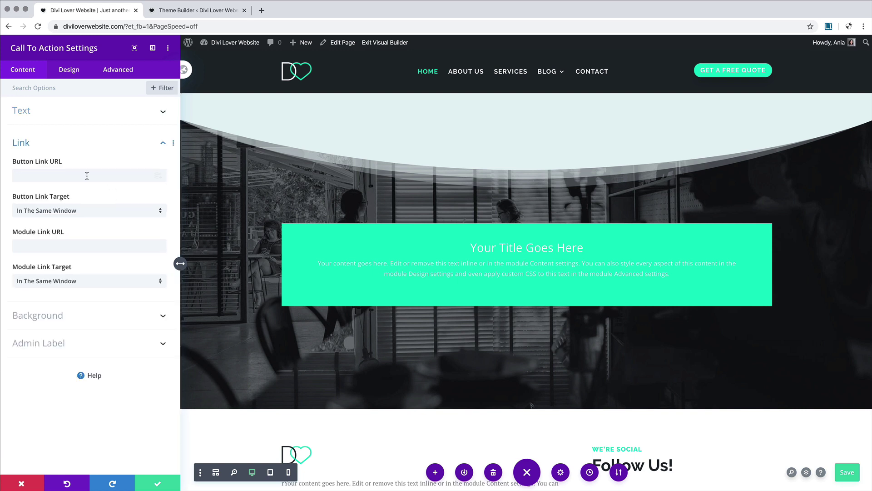
left_click(157, 177)
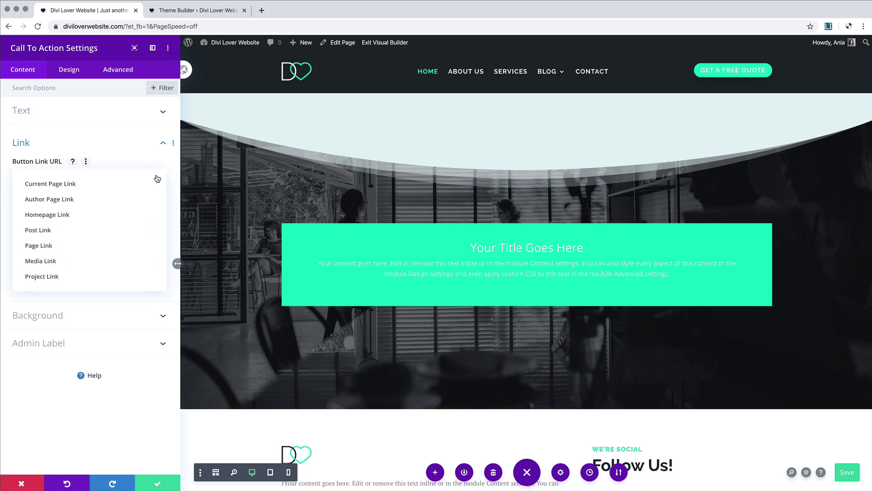
left_click(51, 247)
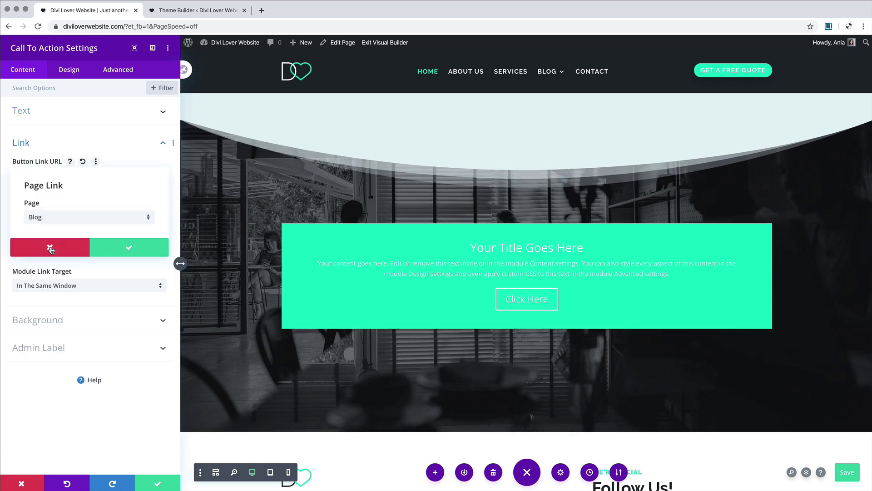
left_click(59, 217)
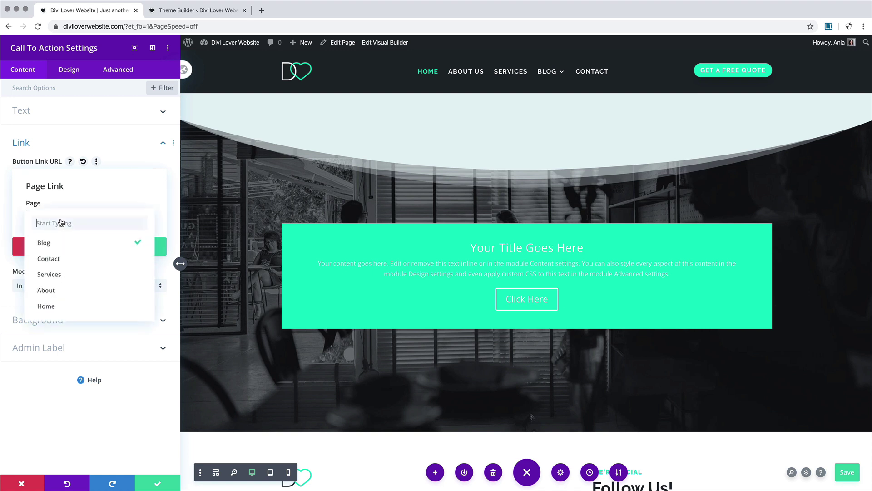
left_click(67, 257)
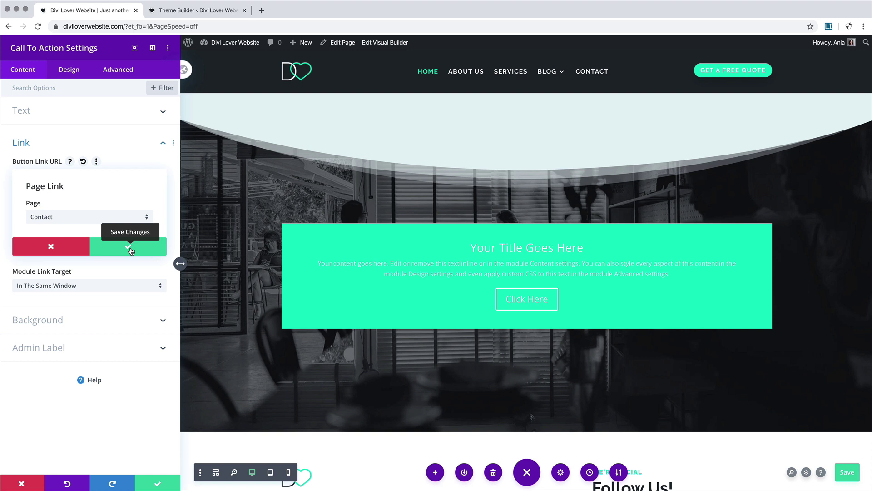
left_click(130, 249)
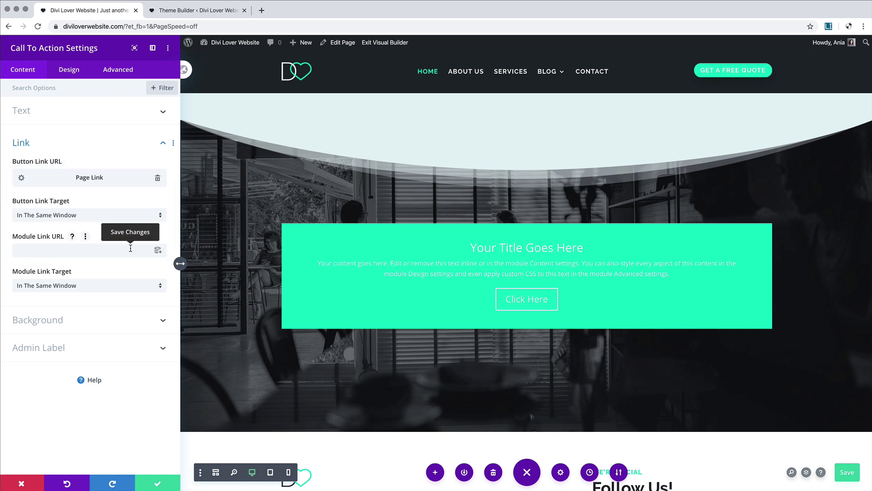
Step: Delete the Call To Action module's teal background colour
left_click(96, 319)
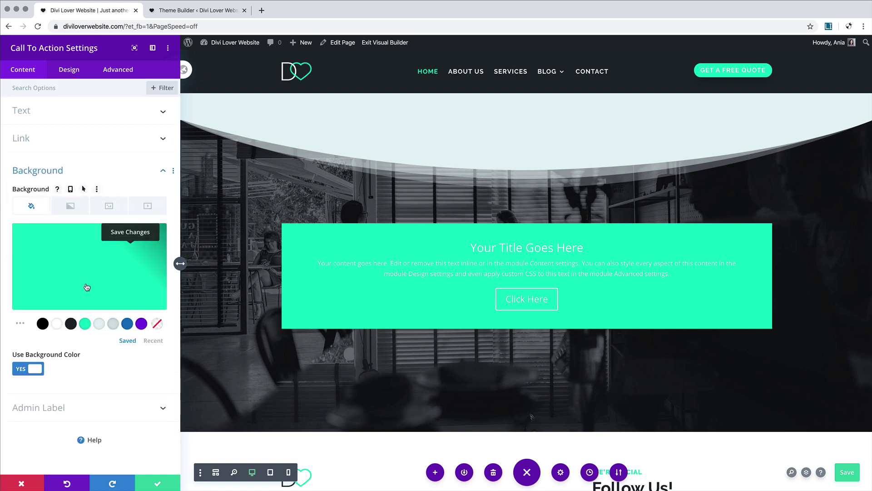
left_click(150, 269)
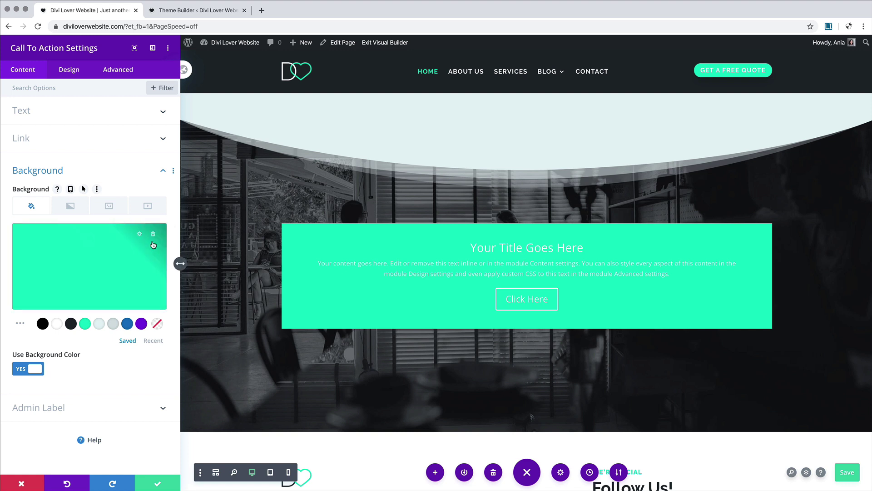
left_click(155, 241)
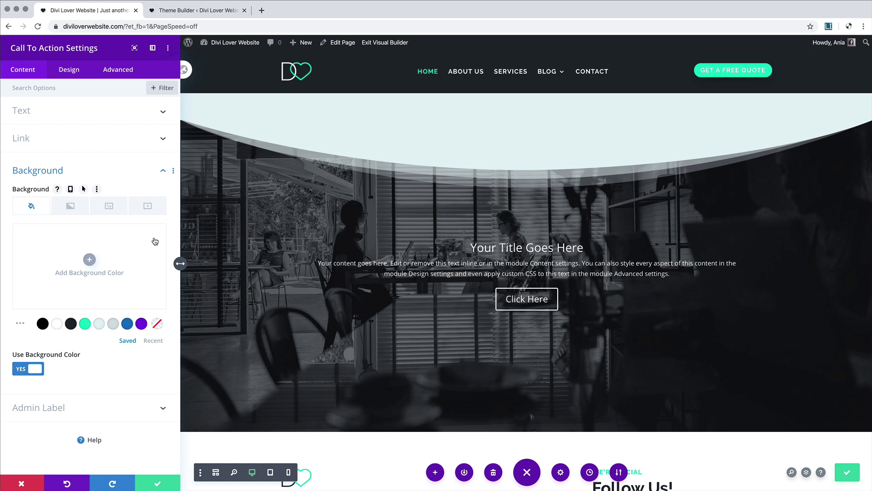
left_click(76, 70)
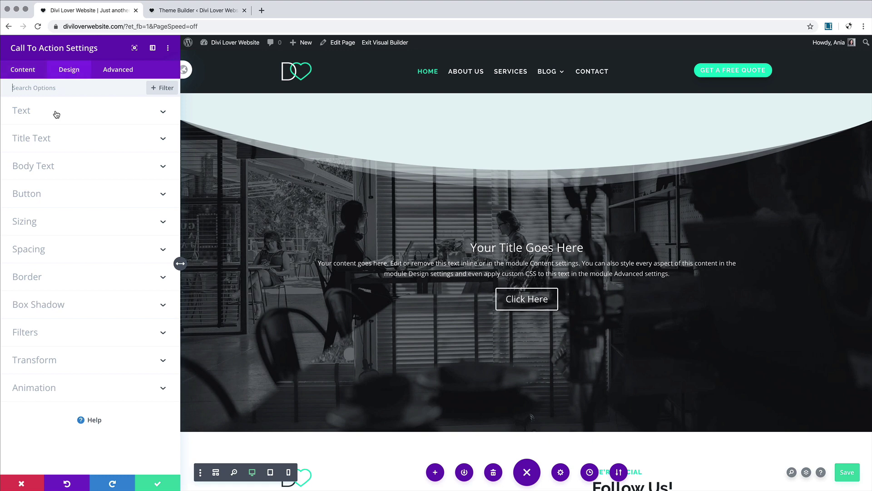
Step: Make the call-to-action title an H2 heading in bold Raleway
left_click(42, 138)
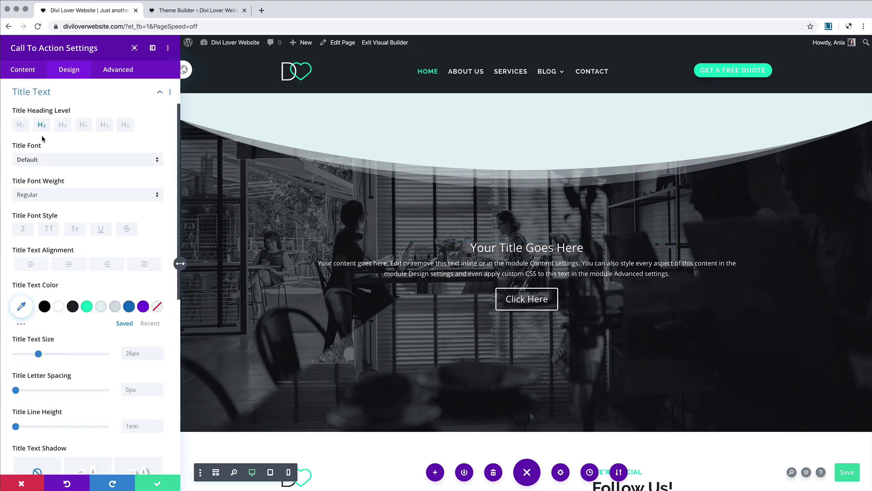
left_click(41, 125)
left_click(68, 159)
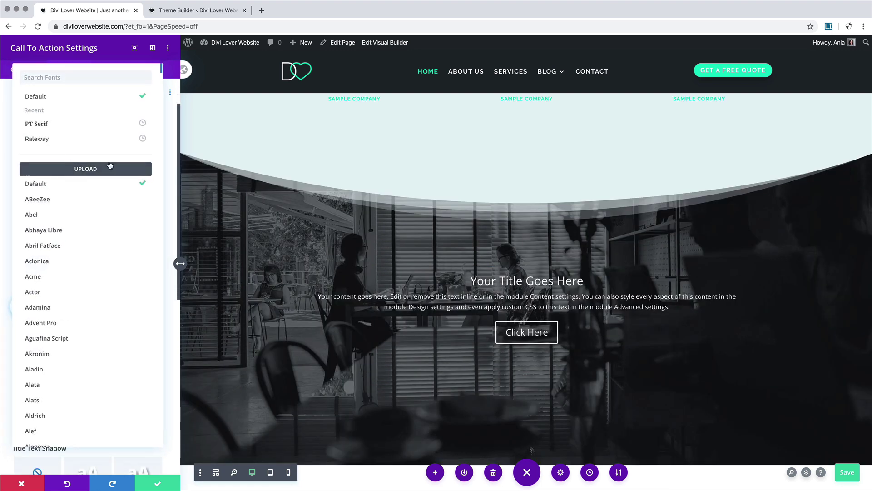
left_click(54, 140)
left_click(59, 202)
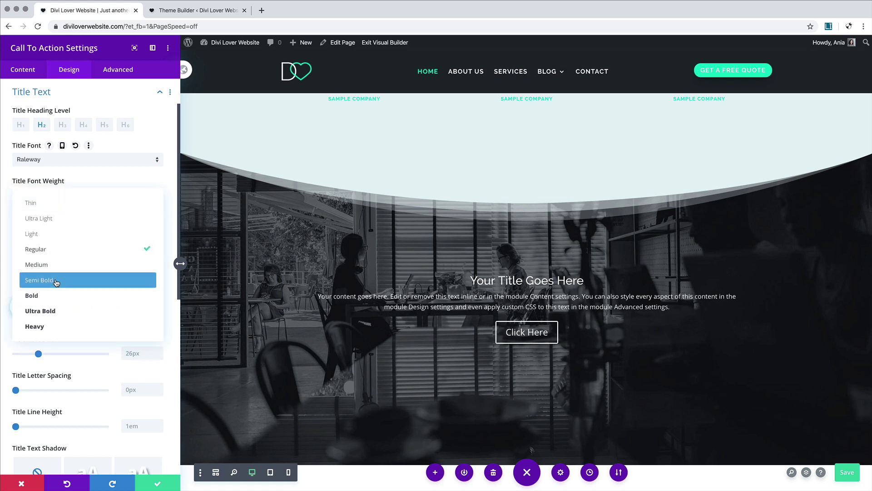
left_click(44, 295)
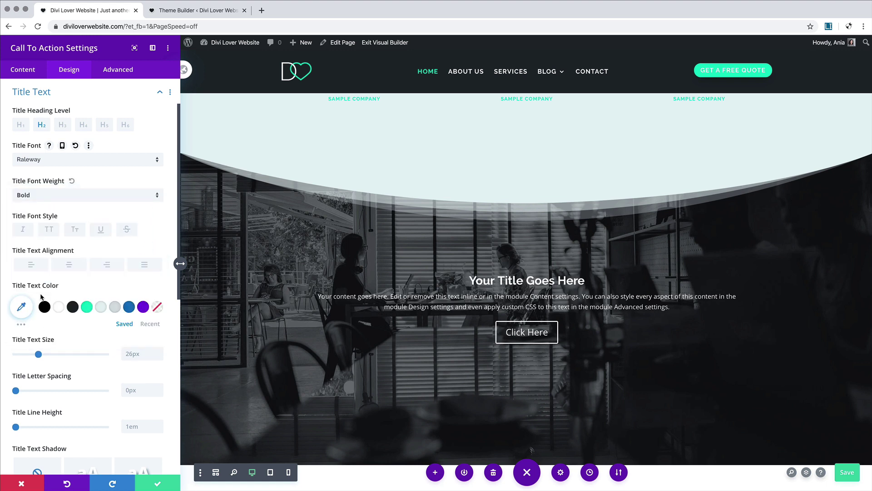
Step: Size the title 36px on desktop, 28px on tablet and 24px on phone, and add a text shadow
scroll(45, 252, "down", 2)
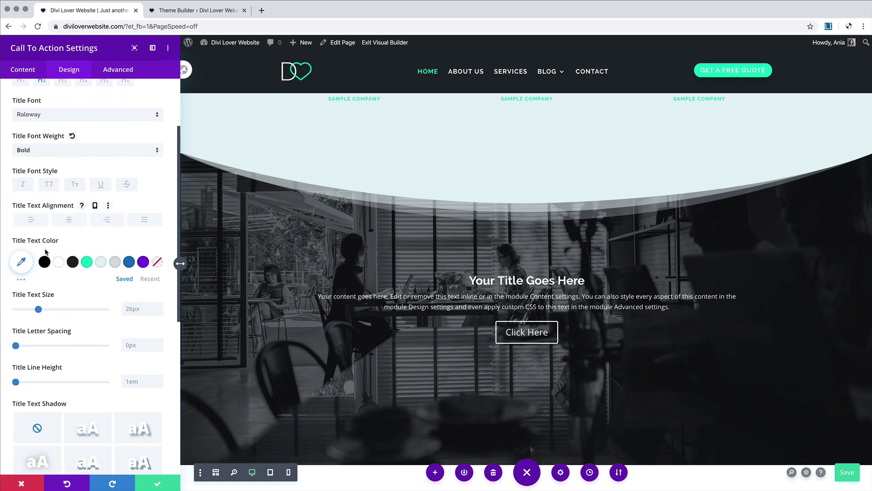
left_click_drag(38, 308, 48, 309)
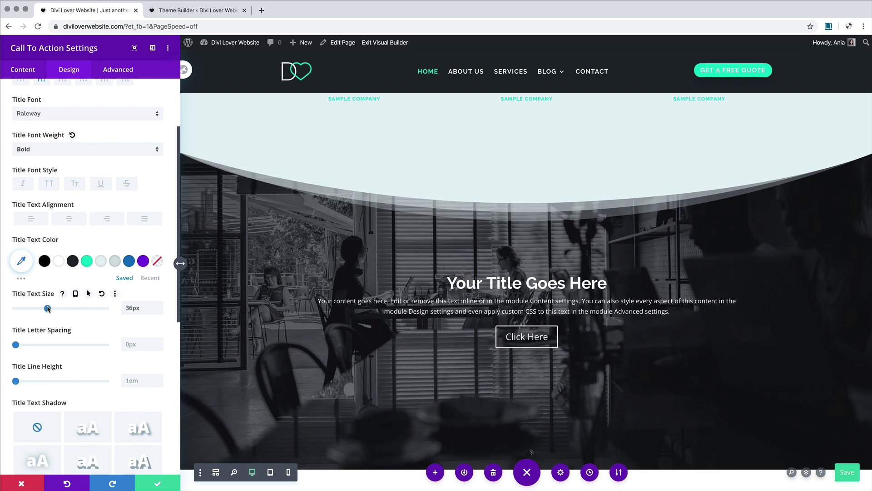
left_click(76, 293)
left_click(89, 310)
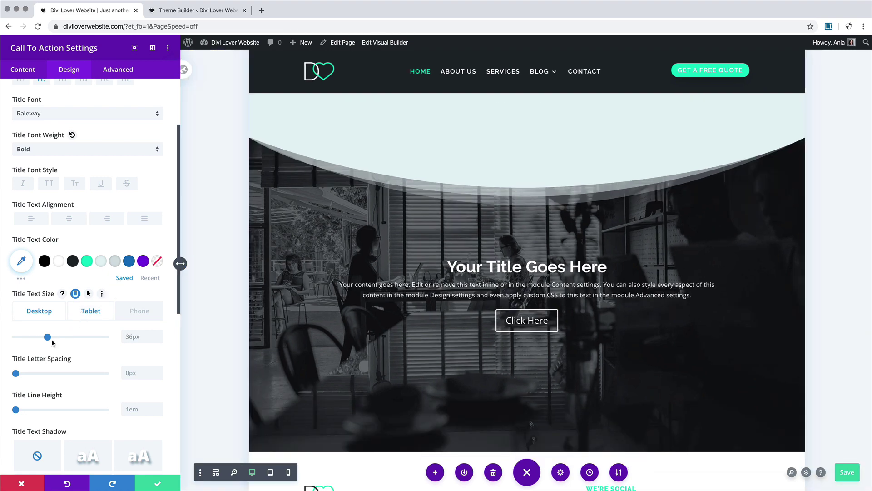
scroll(619, 325, "down", 15)
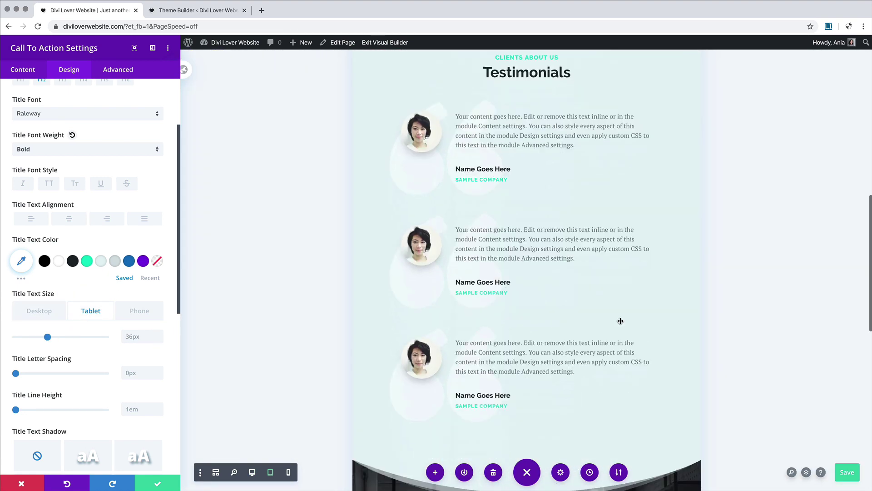
scroll(623, 317, "down", 3)
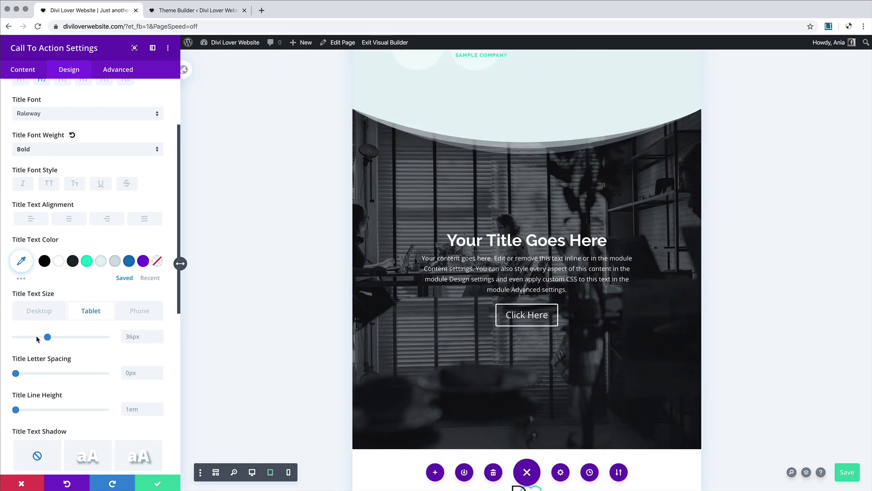
left_click_drag(47, 336, 40, 338)
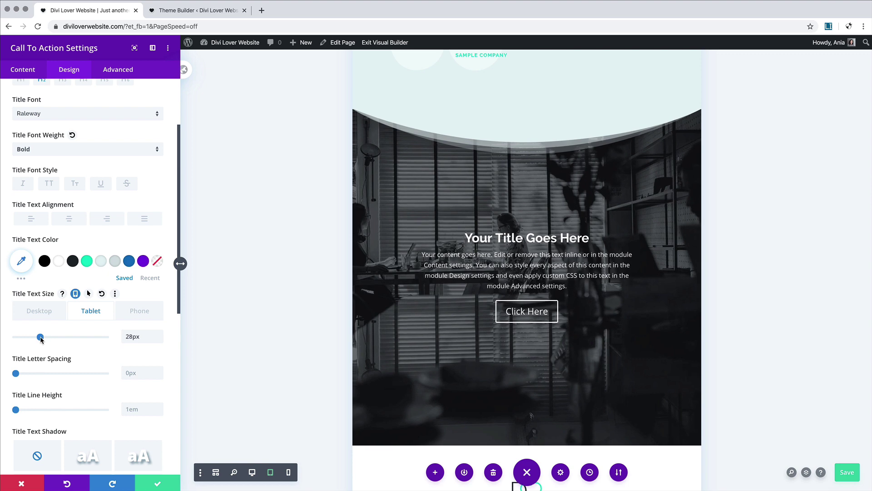
left_click(139, 311)
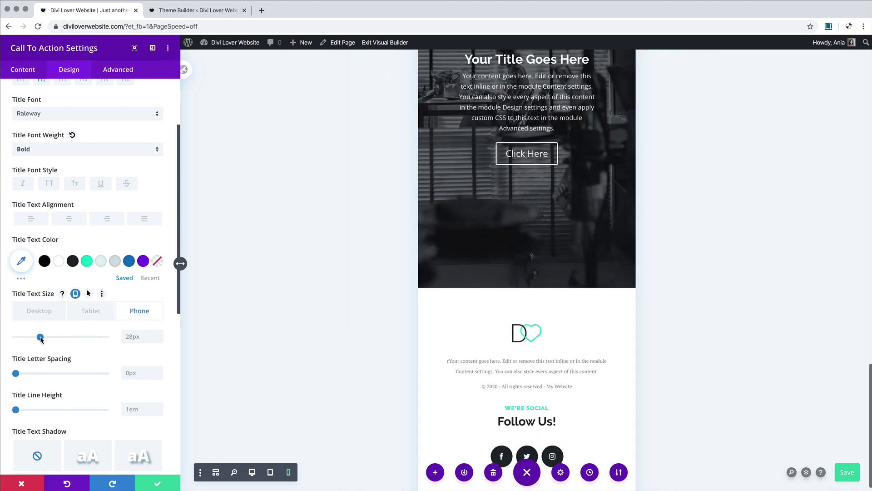
left_click_drag(40, 338, 37, 338)
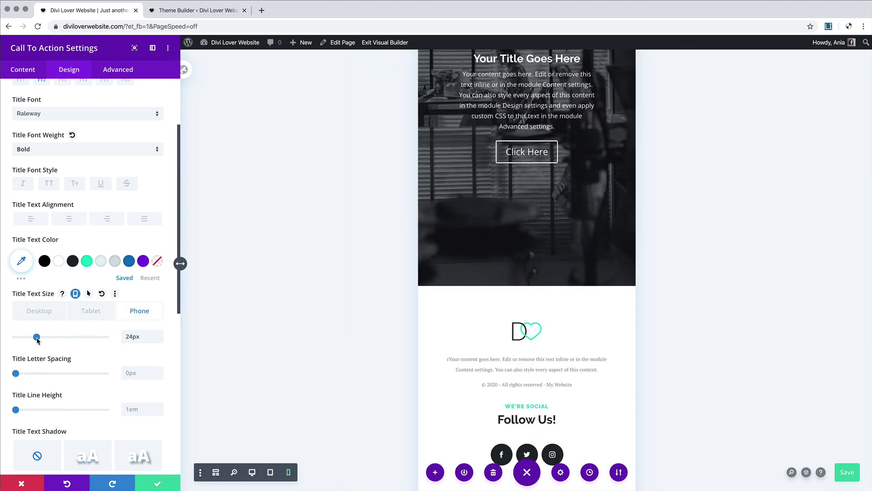
scroll(84, 350, "down", 3)
left_click(86, 350)
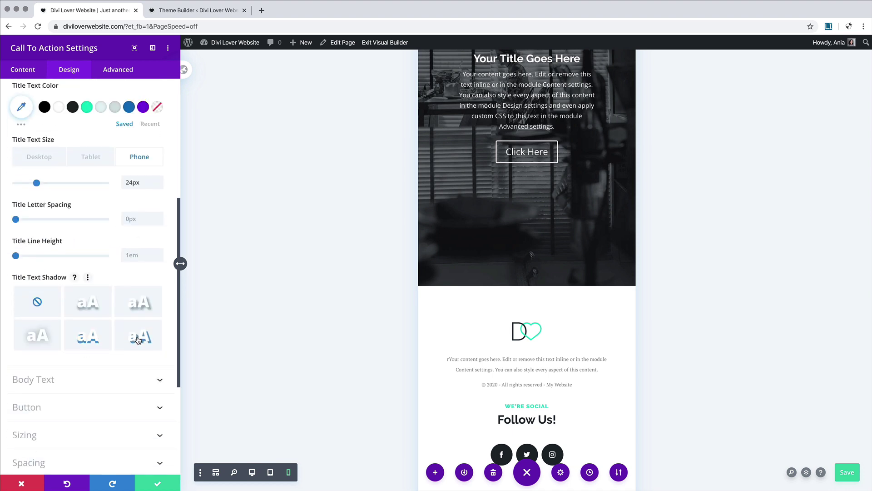
Step: Set the body text to PT Serif, 16px on desktop and 14px on phone
left_click(64, 383)
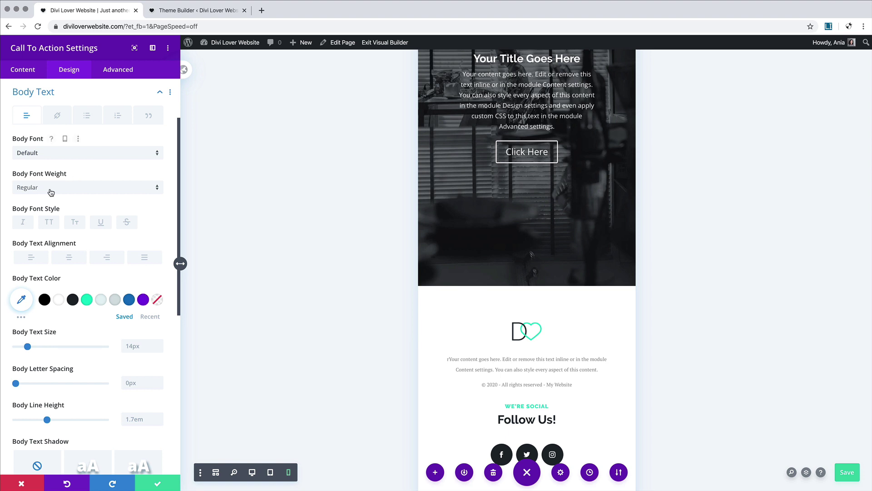
left_click(41, 157)
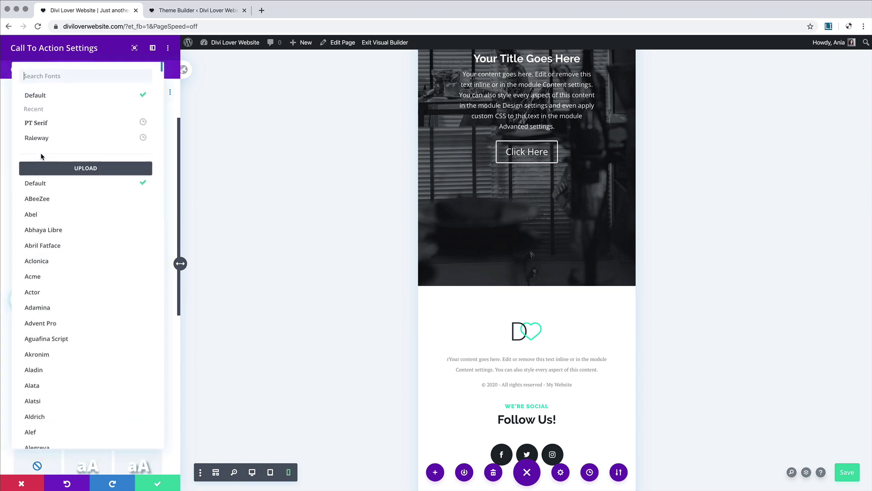
left_click(39, 125)
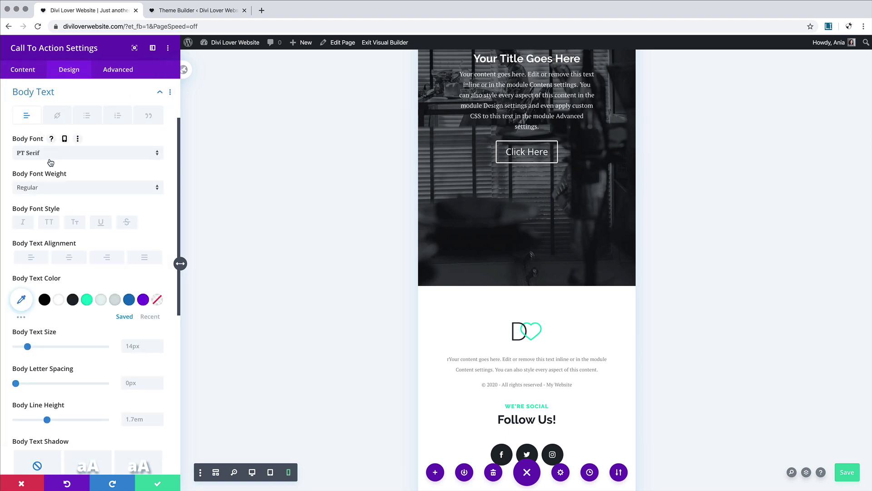
scroll(61, 358, "down", 2)
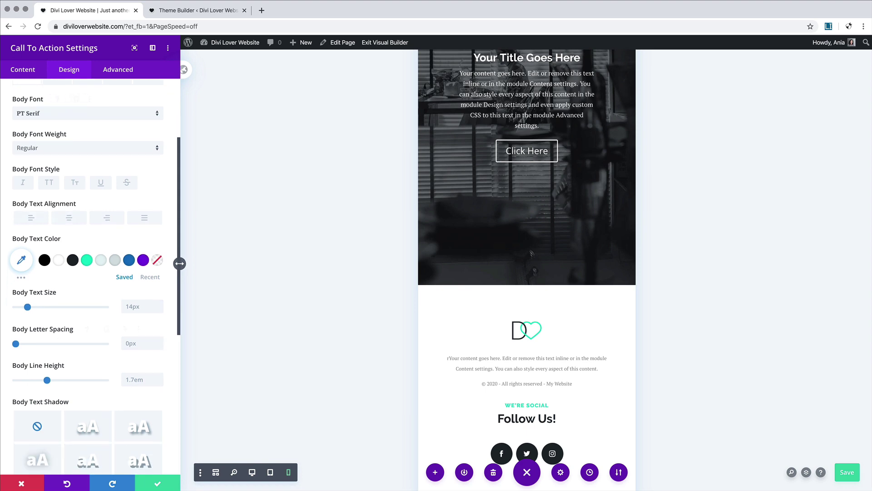
left_click(77, 292)
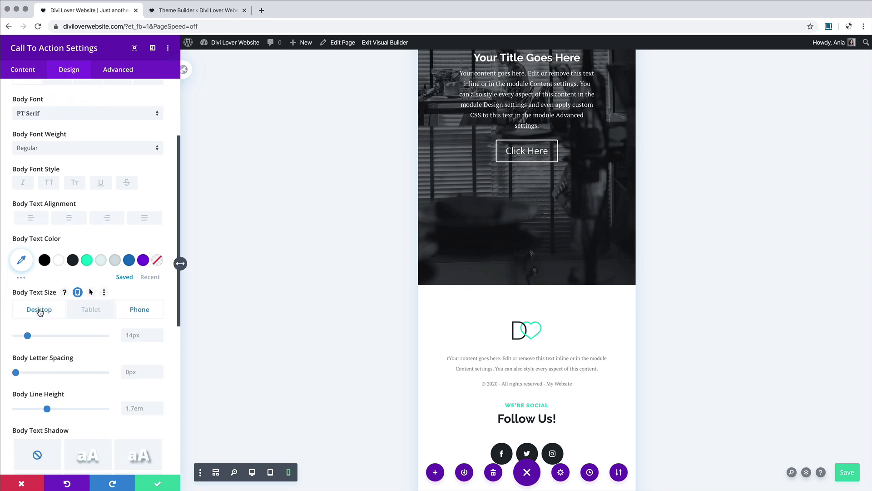
left_click(40, 311)
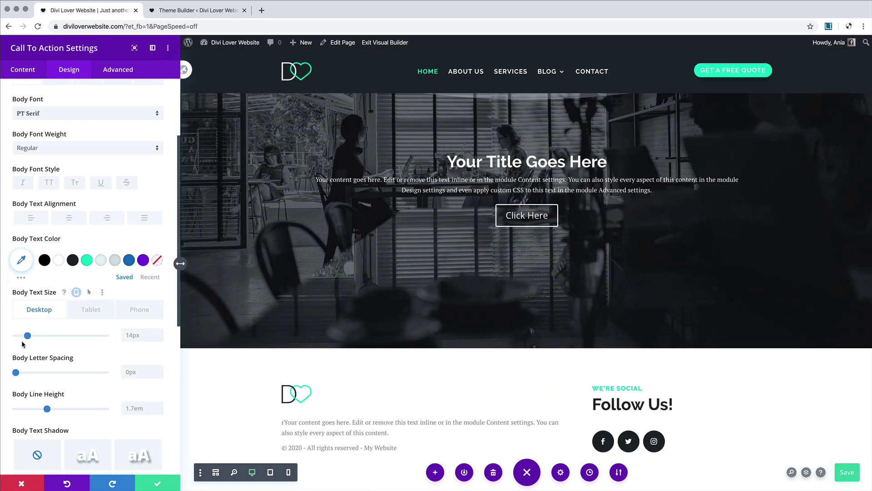
left_click_drag(28, 336, 30, 336)
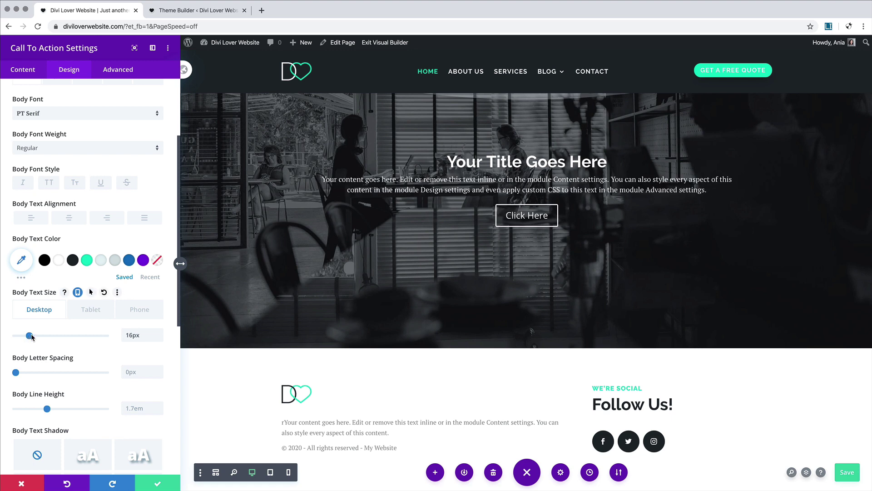
left_click(90, 310)
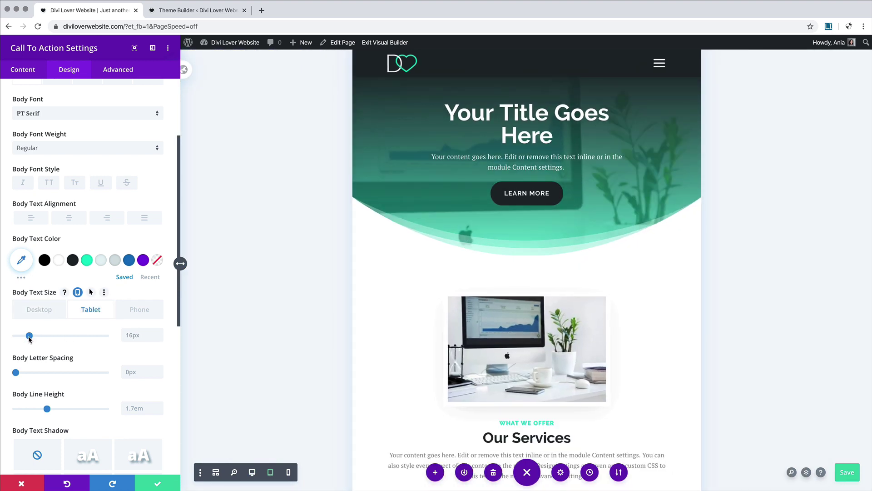
left_click(139, 310)
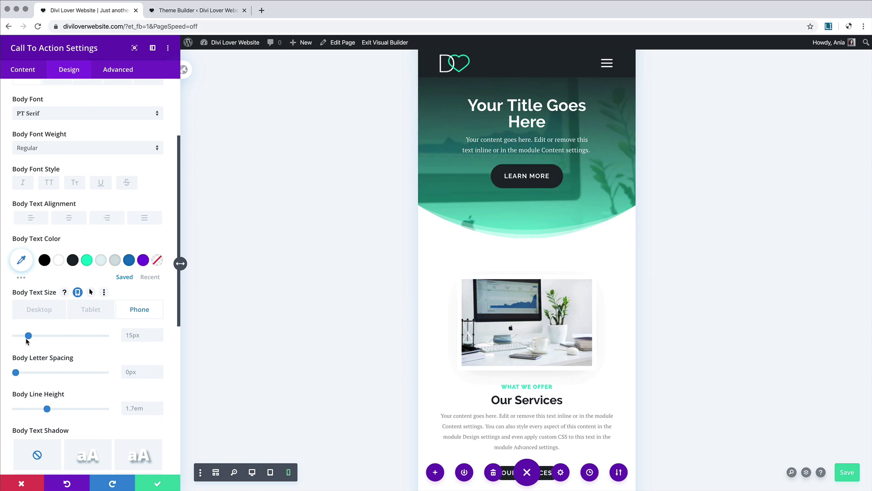
left_click_drag(28, 336, 28, 336)
Step: Give the body text 1.6em line height and white at 0.82 opacity, then save and close
scroll(586, 324, "down", 10)
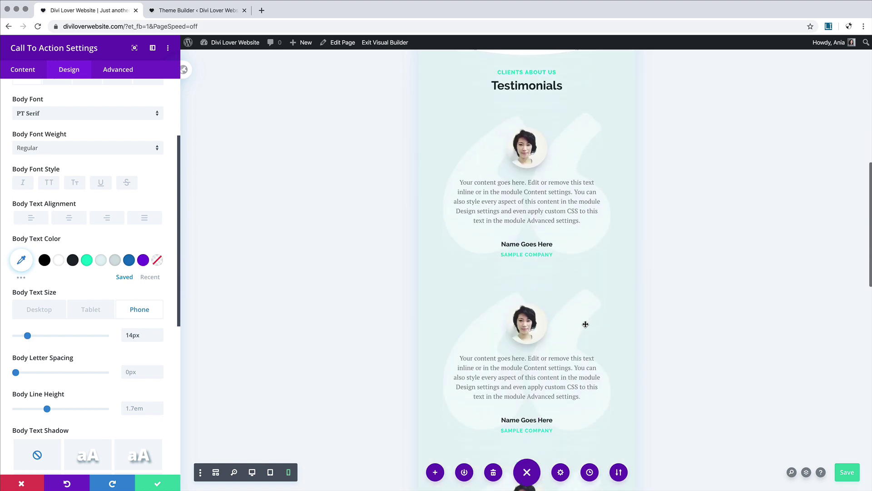
scroll(585, 324, "down", 8)
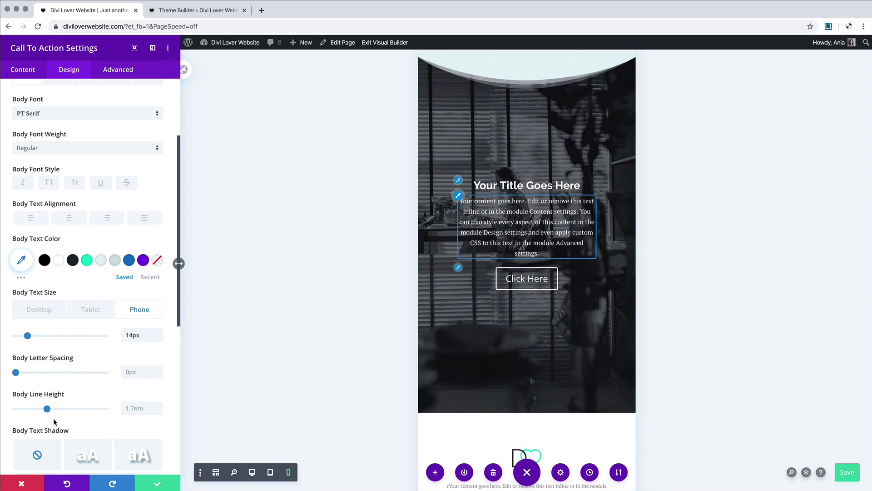
left_click_drag(47, 409, 42, 408)
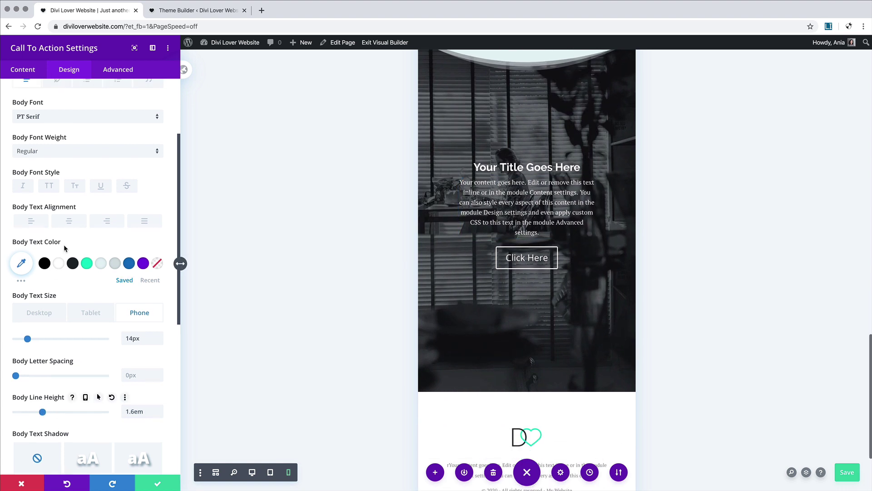
left_click(26, 264)
left_click_drag(149, 271, 152, 284)
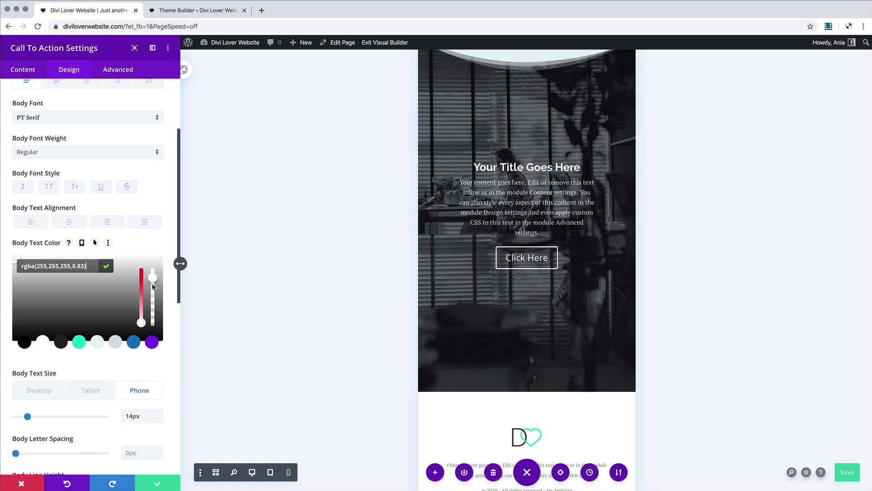
key("super+s")
left_click(159, 485)
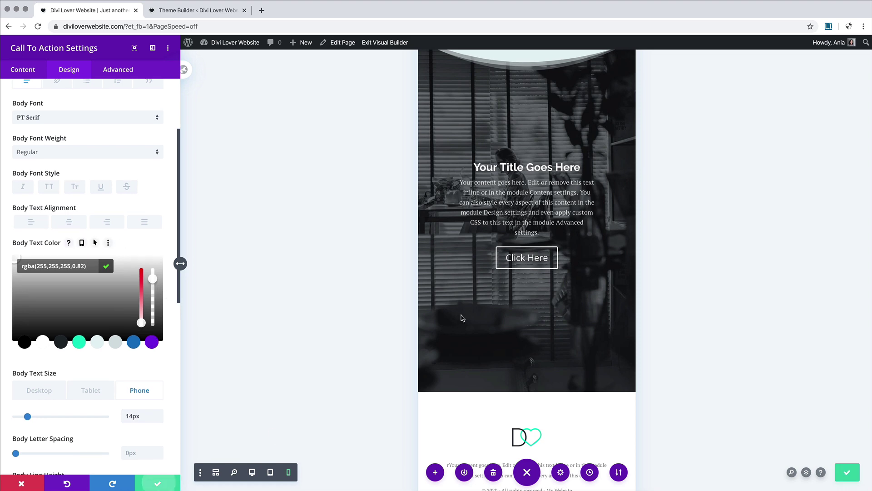
Step: Copy the styles of the hero header's first button
scroll(462, 315, "up", 7)
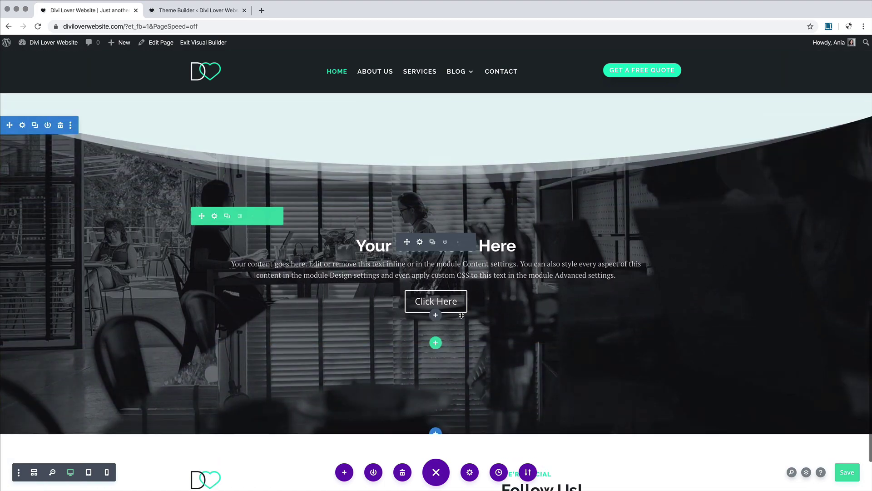
scroll(451, 335, "down", 4)
scroll(453, 335, "down", 2)
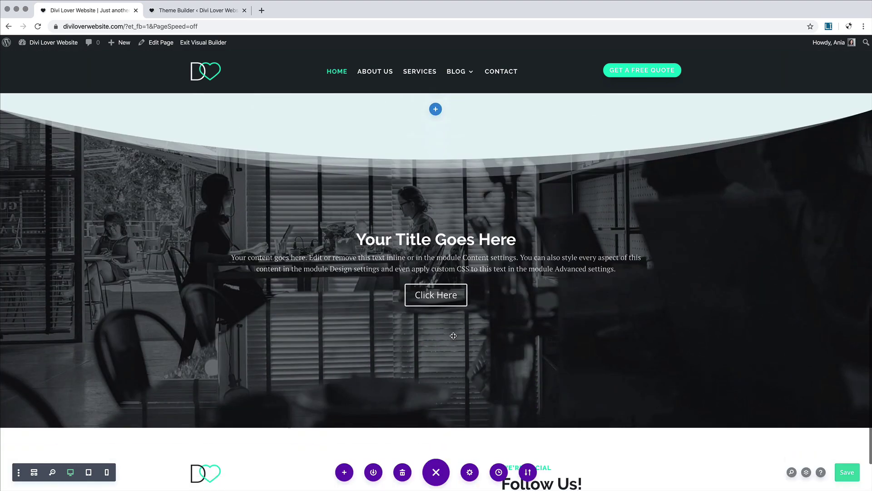
scroll(447, 295, "up", 15)
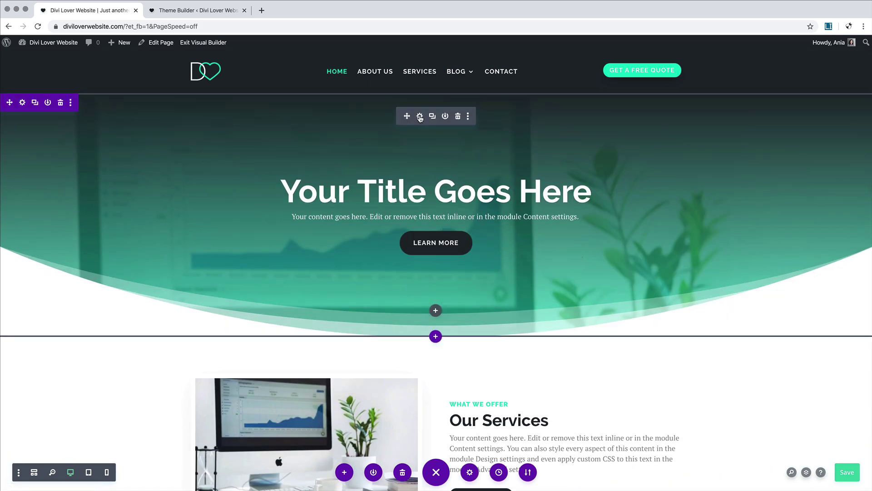
left_click(419, 117)
left_click(69, 69)
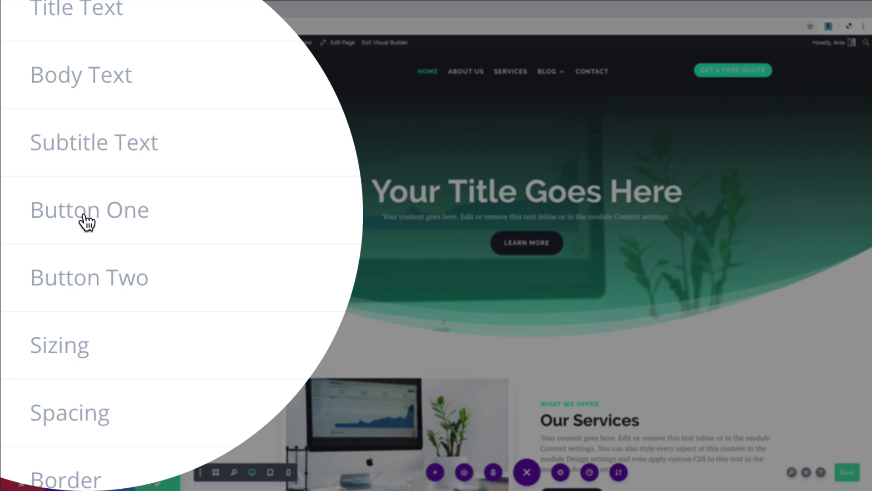
right_click(35, 335)
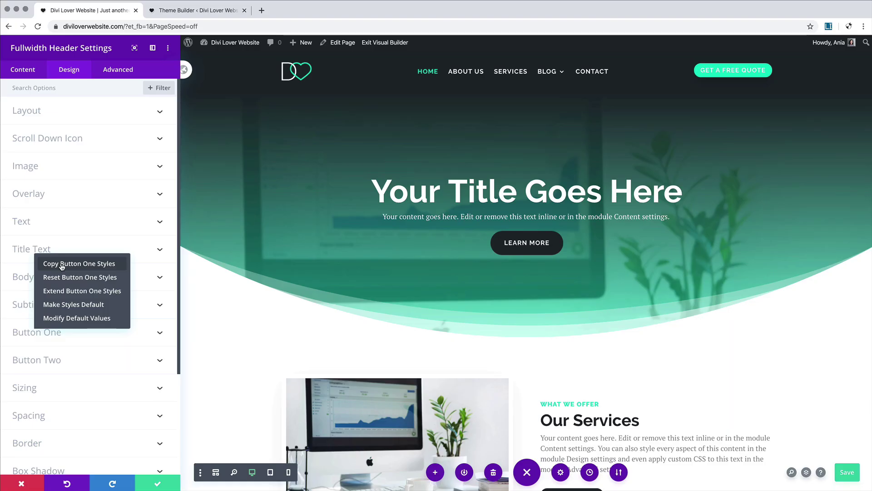
left_click(152, 248)
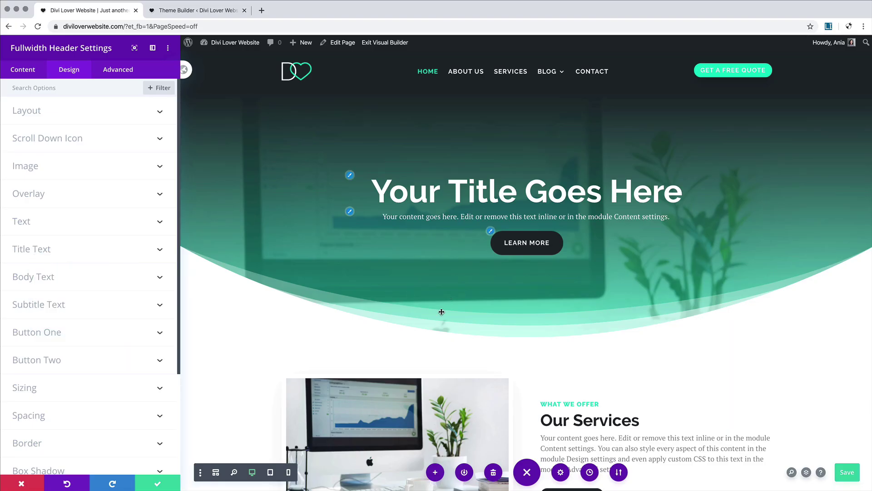
scroll(441, 311, "down", 10)
scroll(441, 312, "down", 7)
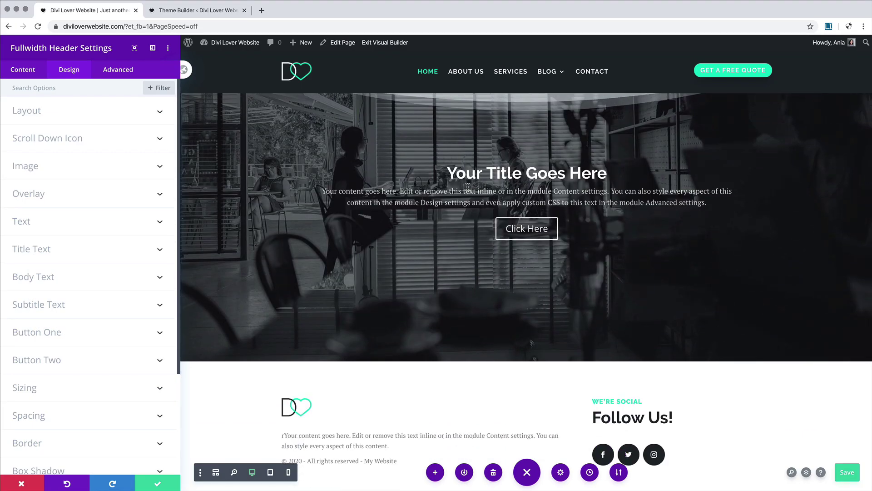
left_click(158, 483)
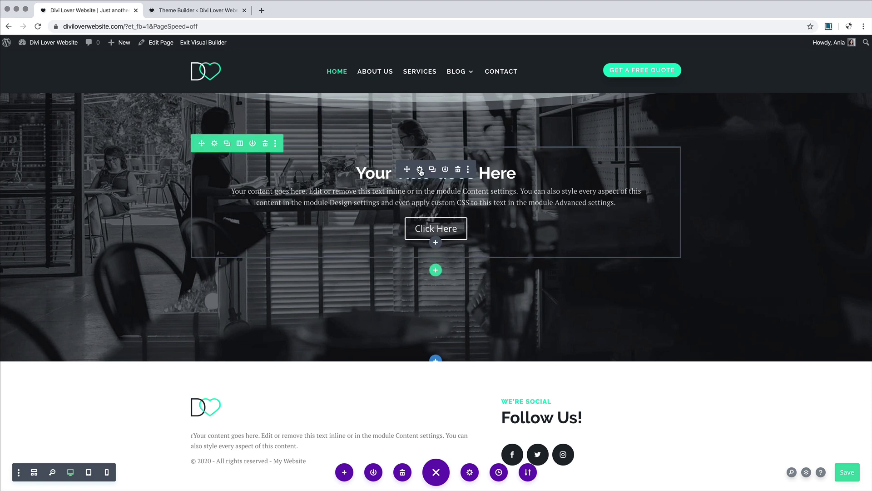
Step: Paste the copied button styles onto the call-to-action button
left_click(421, 171)
left_click(69, 69)
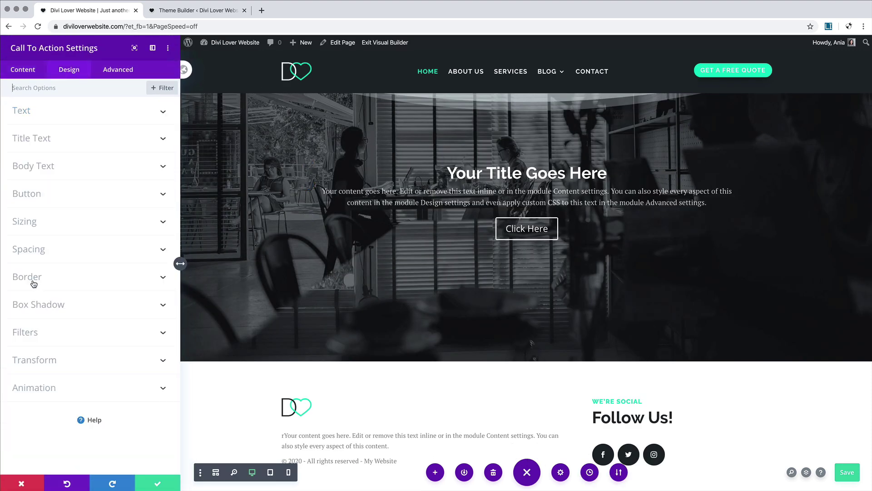
right_click(30, 192)
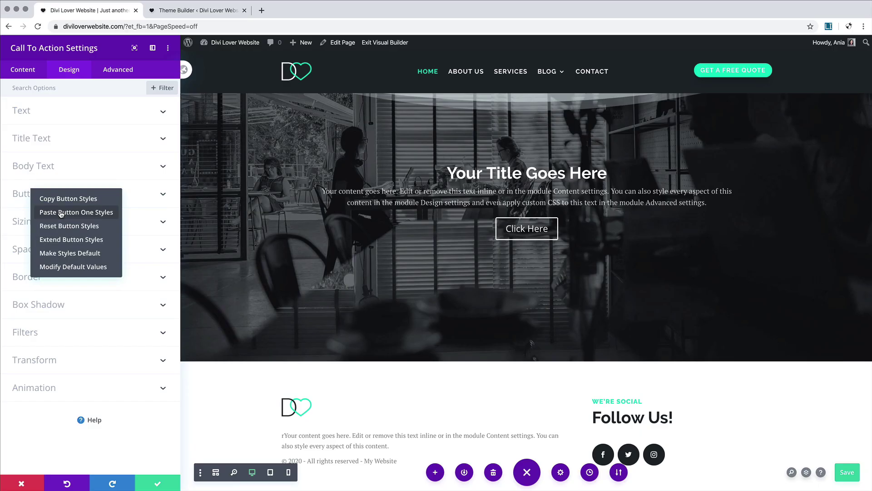
left_click(75, 212)
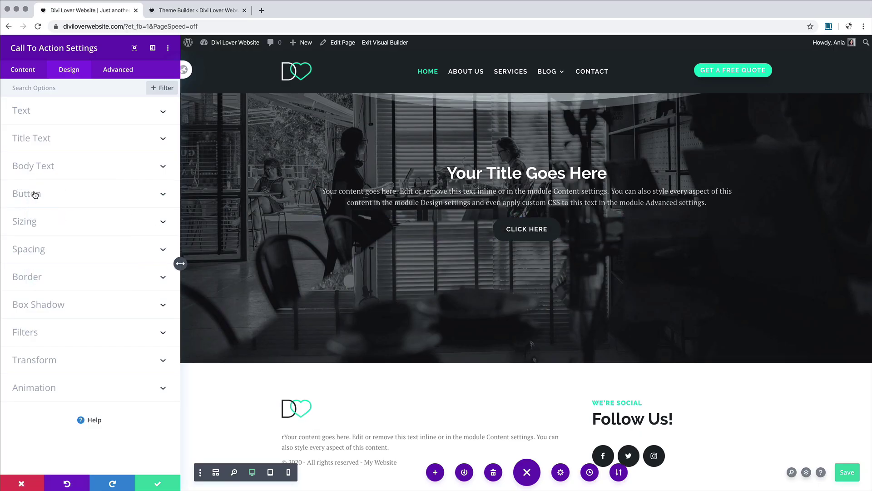
Step: Make the call-to-action button background teal, turning dark charcoal on hover
left_click(34, 195)
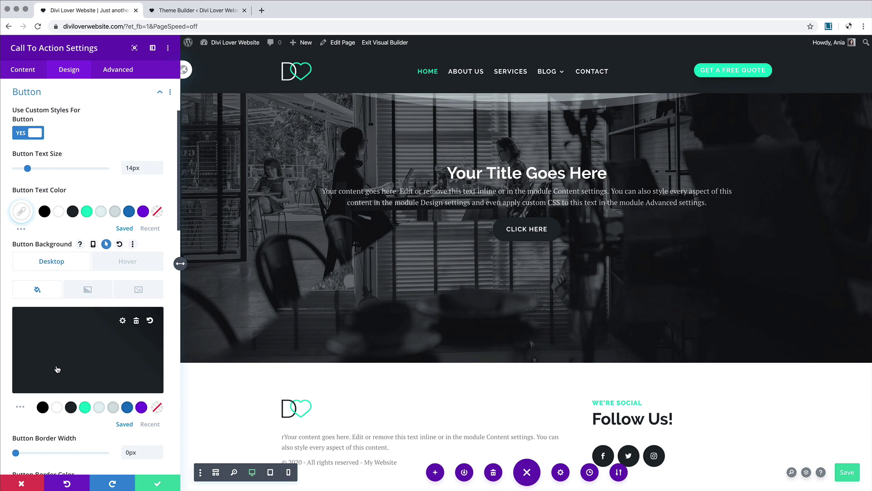
left_click(84, 407)
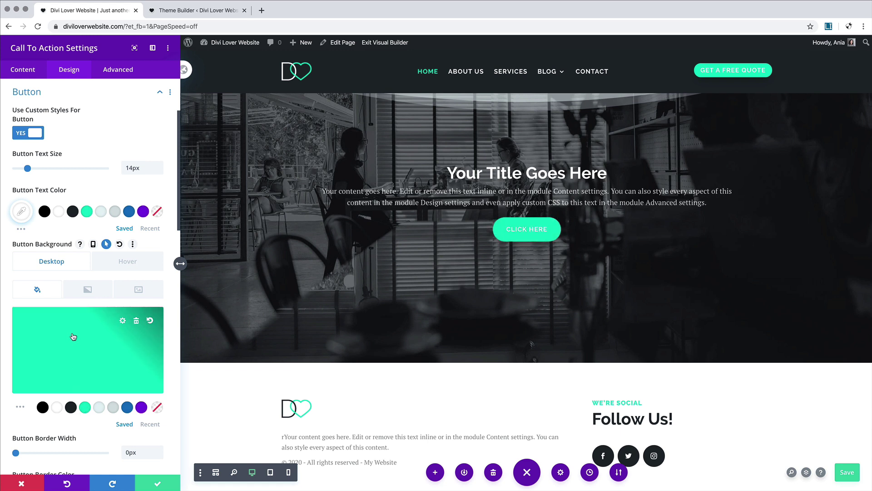
left_click(124, 262)
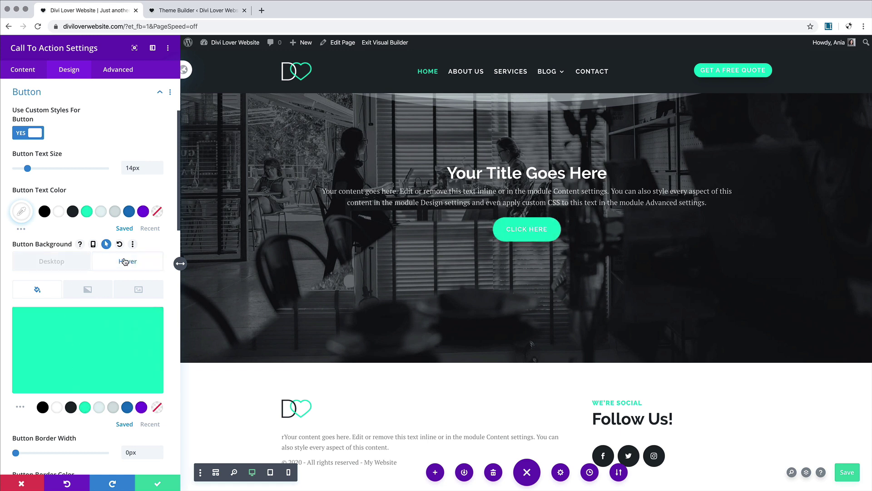
left_click(70, 407)
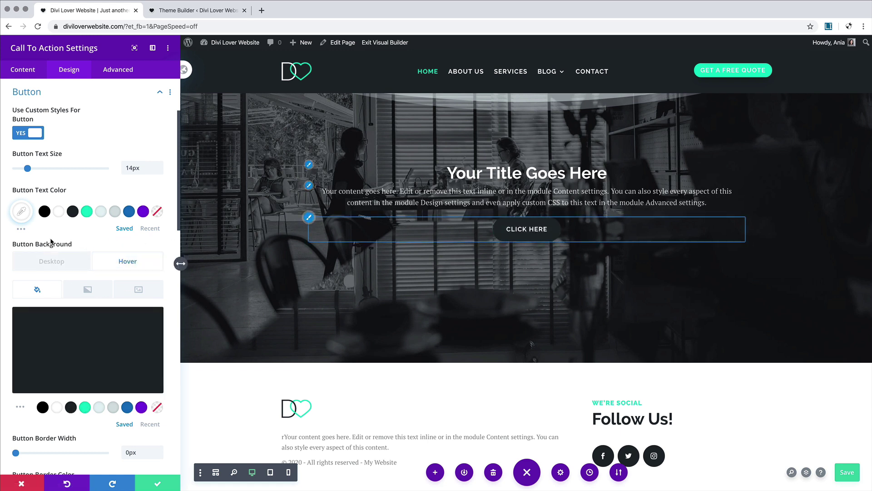
left_click(40, 262)
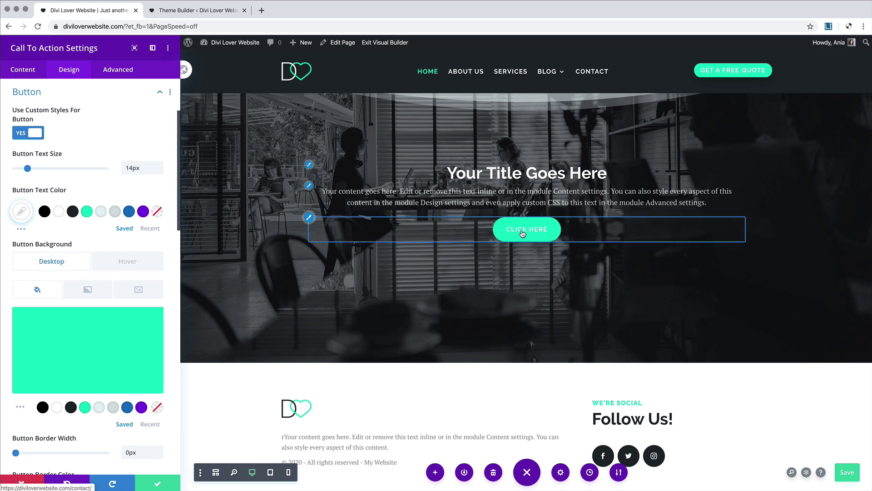
left_click(23, 69)
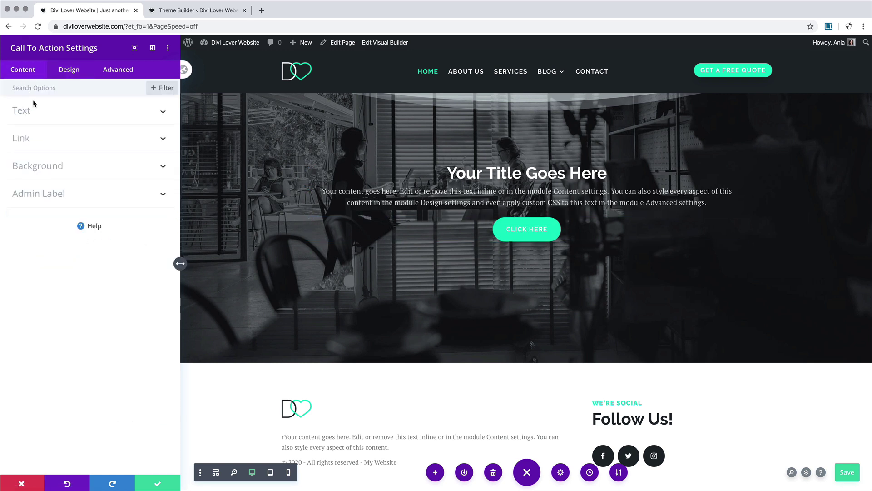
Step: Replace the button's placeholder text with 'Get a free quote'
left_click(27, 110)
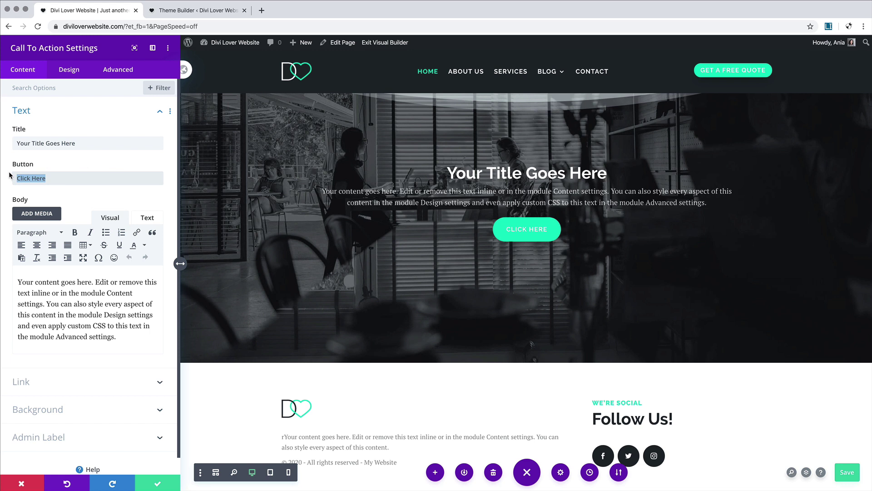
type("Geta")
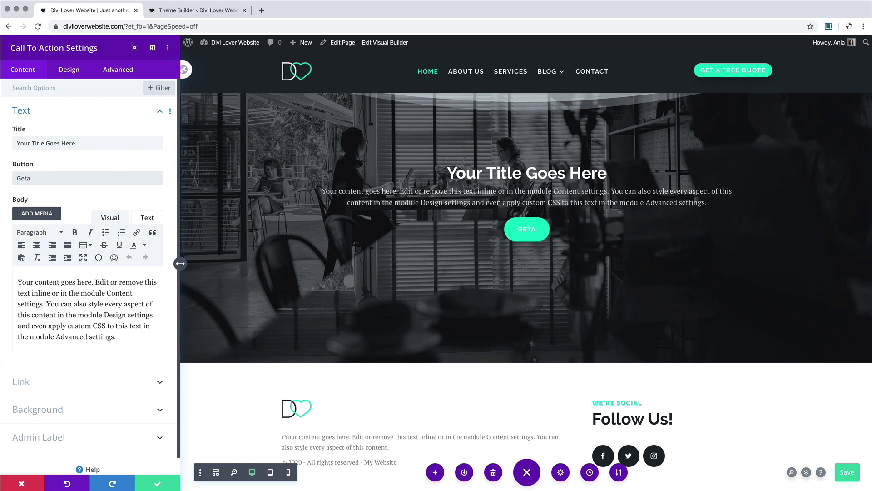
key("BackSpace")
type("a fre")
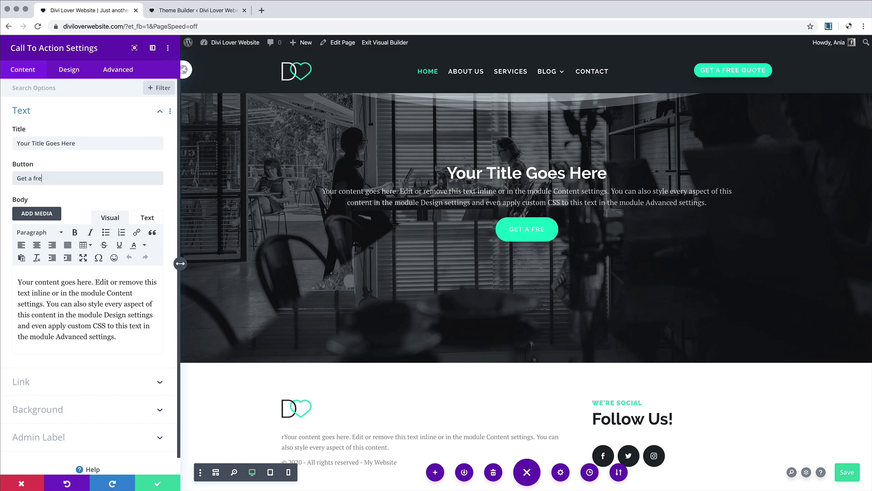
type("e quote")
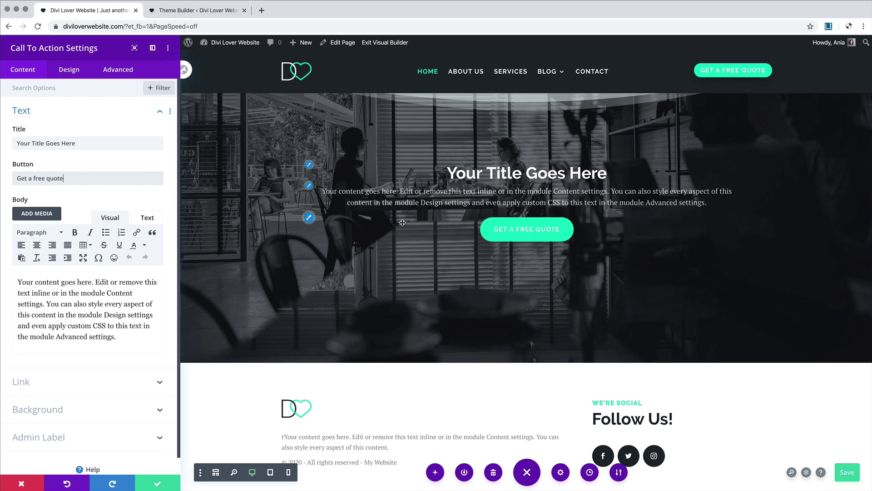
scroll(318, 204, "up", 4)
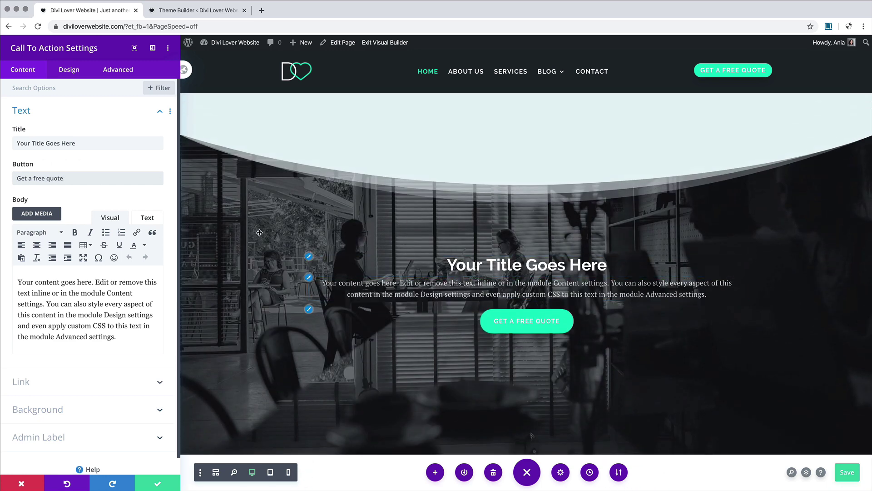
left_click(67, 71)
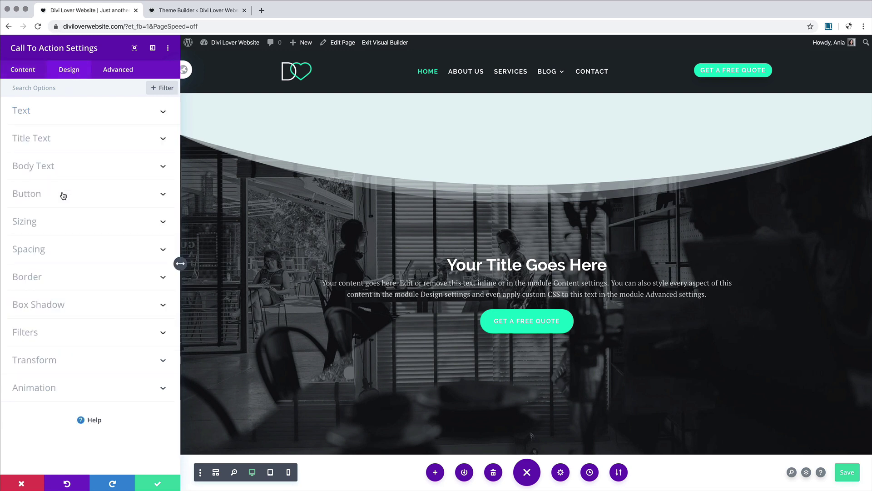
Step: Set the module width to 70% on desktop and 100% on tablet, then close its settings
left_click(51, 223)
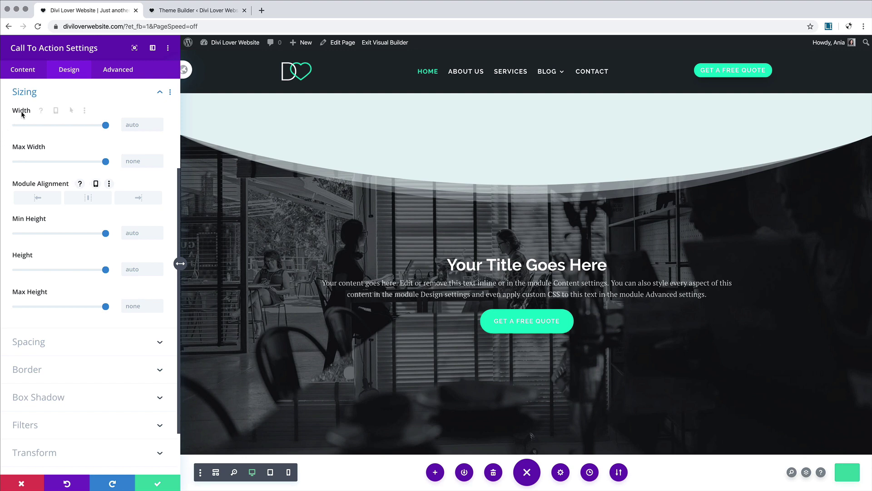
left_click_drag(104, 126, 79, 127)
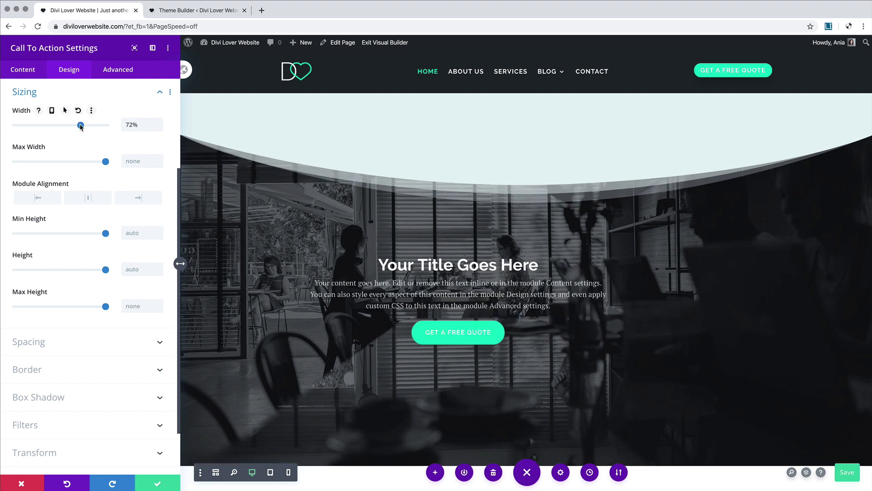
left_click(51, 112)
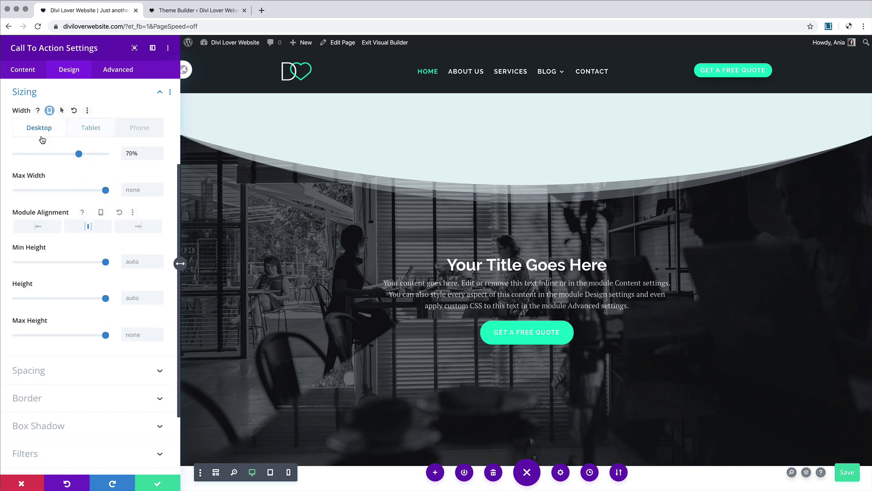
left_click(100, 132)
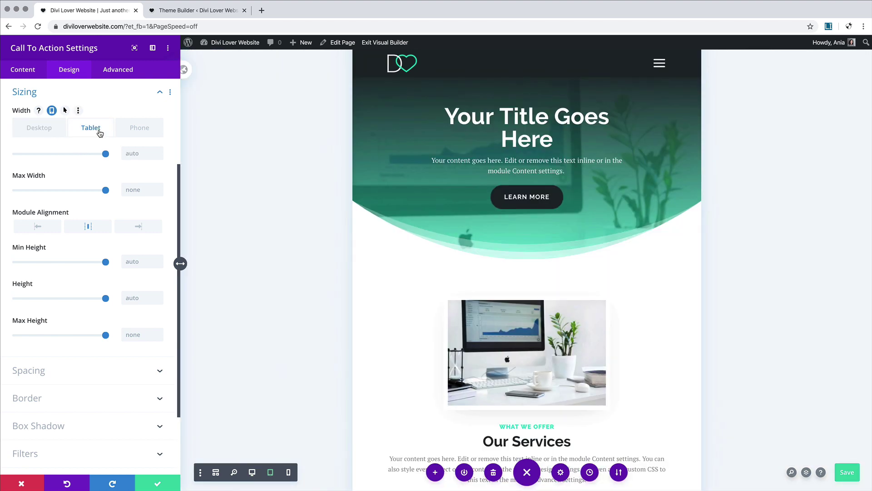
scroll(389, 225, "down", 15)
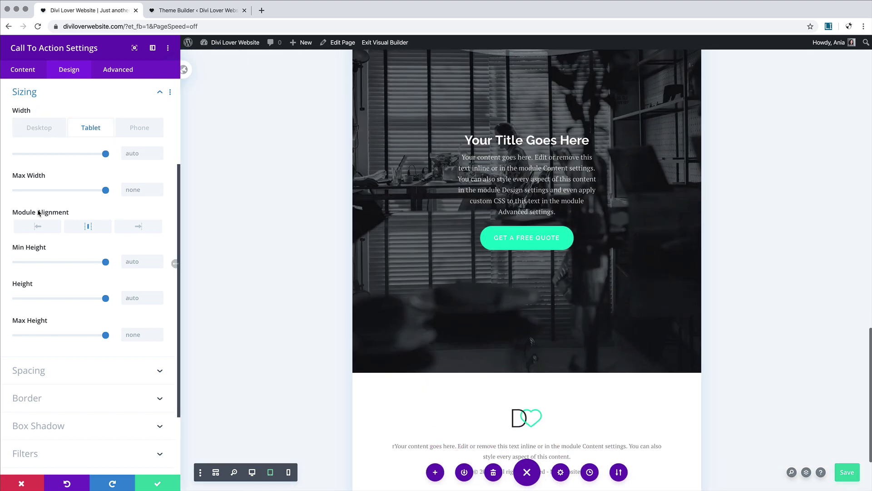
left_click(103, 155)
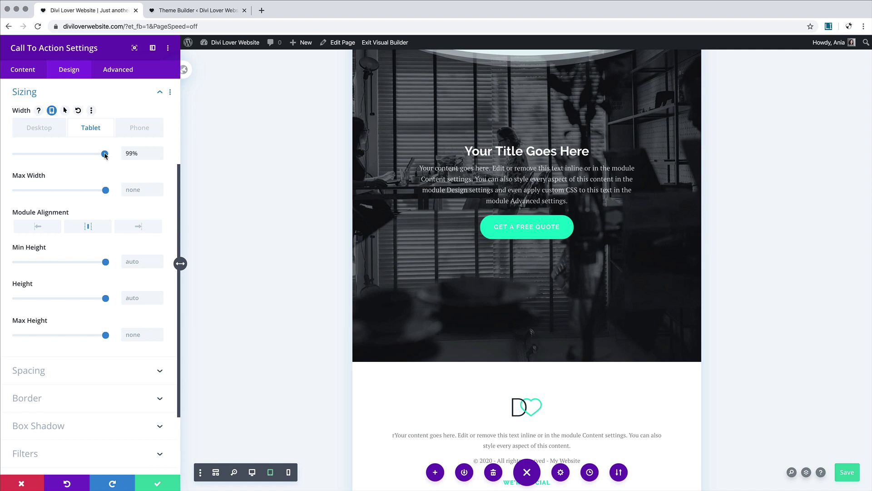
left_click(140, 135)
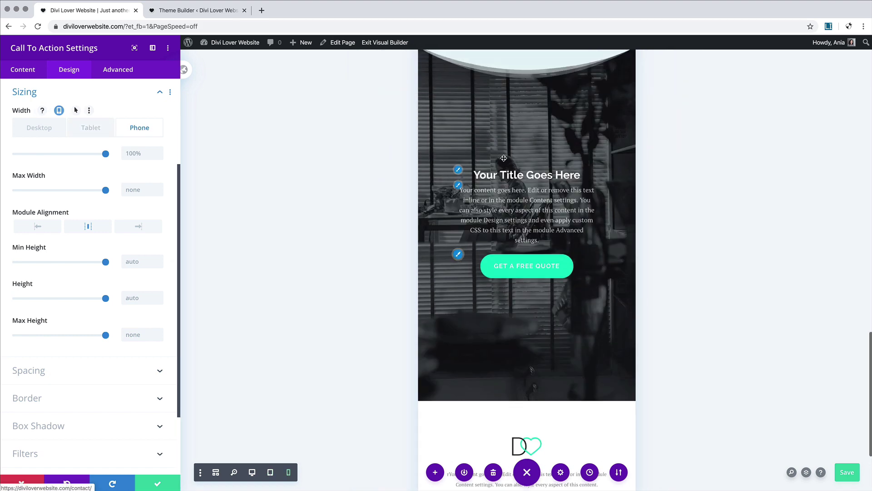
scroll(503, 160, "up", 3)
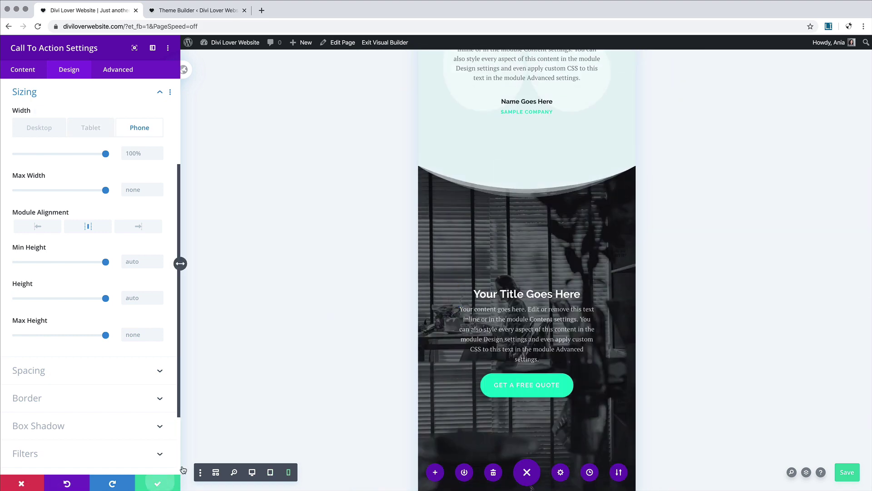
left_click(160, 484)
Step: Bring up the CTA section's bottom divider settings on the Design tab
scroll(324, 232, "up", 1)
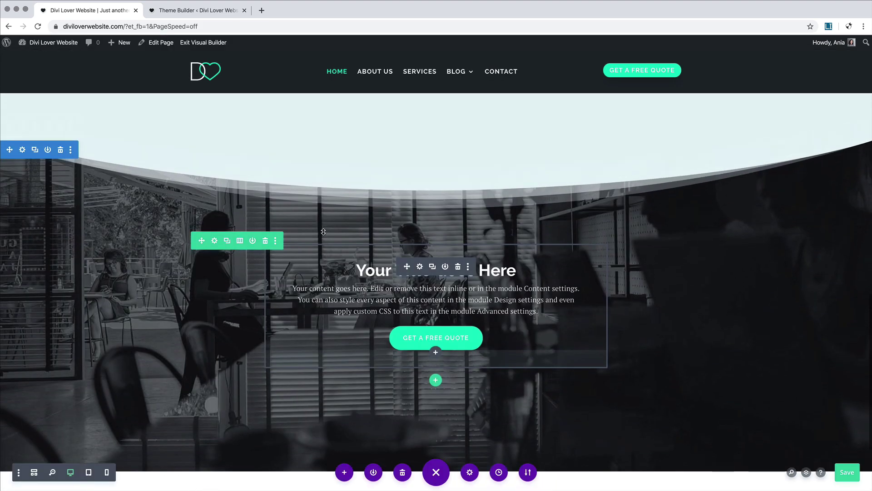
scroll(428, 318, "down", 1)
scroll(329, 367, "up", 1)
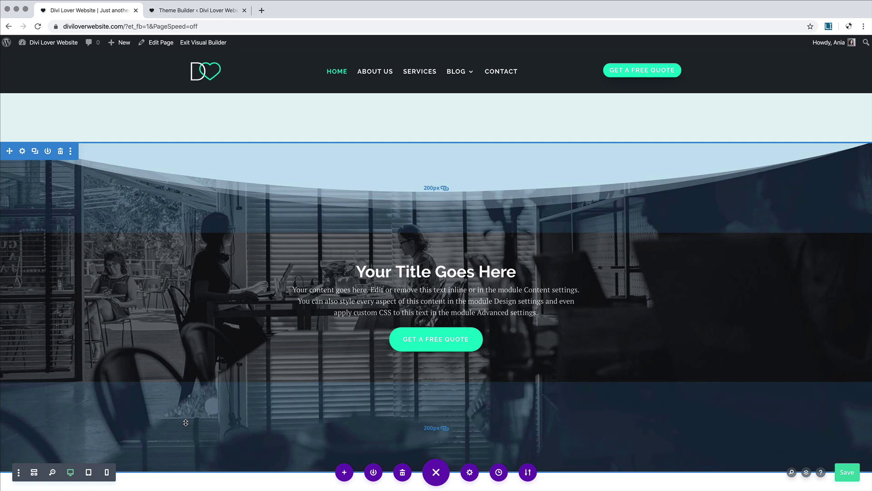
scroll(185, 424, "down", 4)
scroll(186, 427, "up", 4)
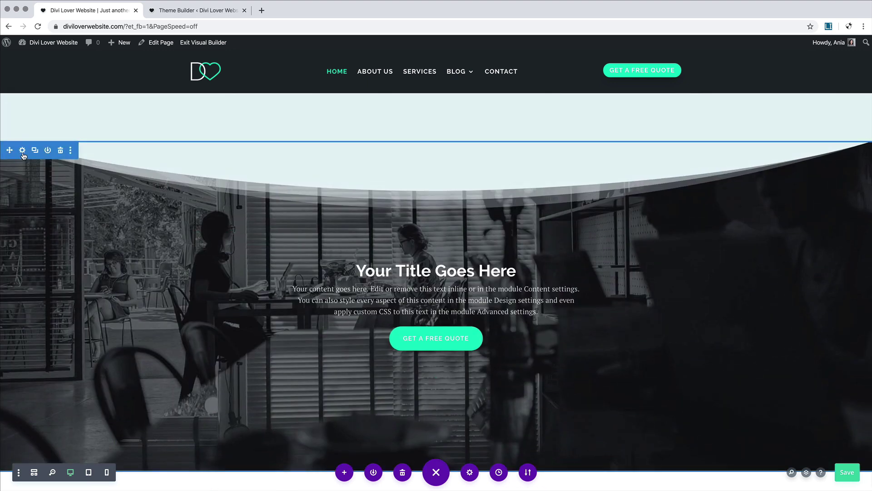
left_click(23, 149)
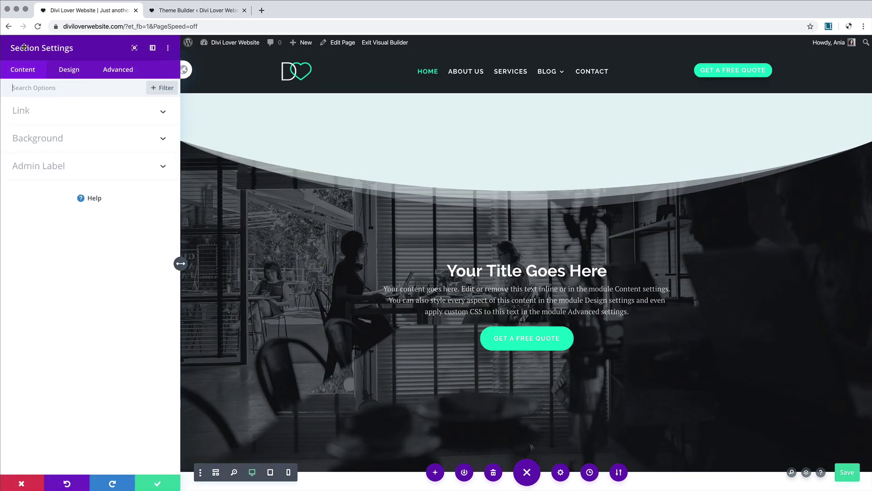
left_click(59, 70)
left_click(48, 142)
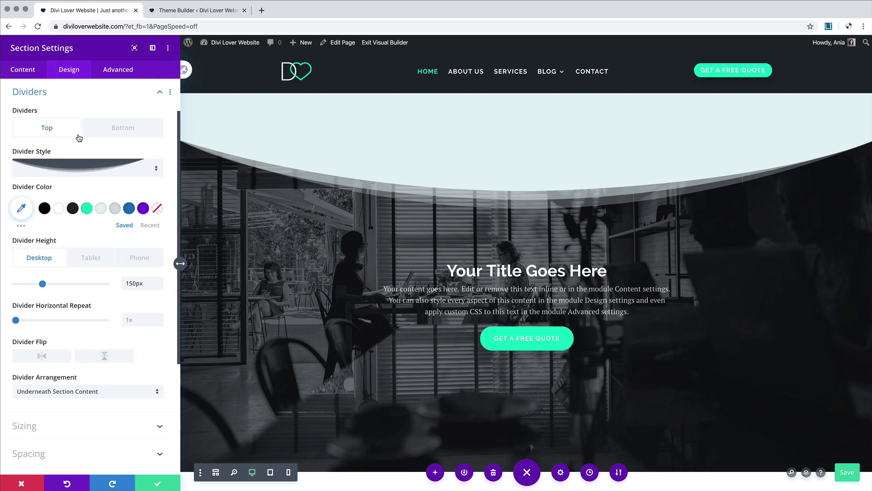
left_click(134, 130)
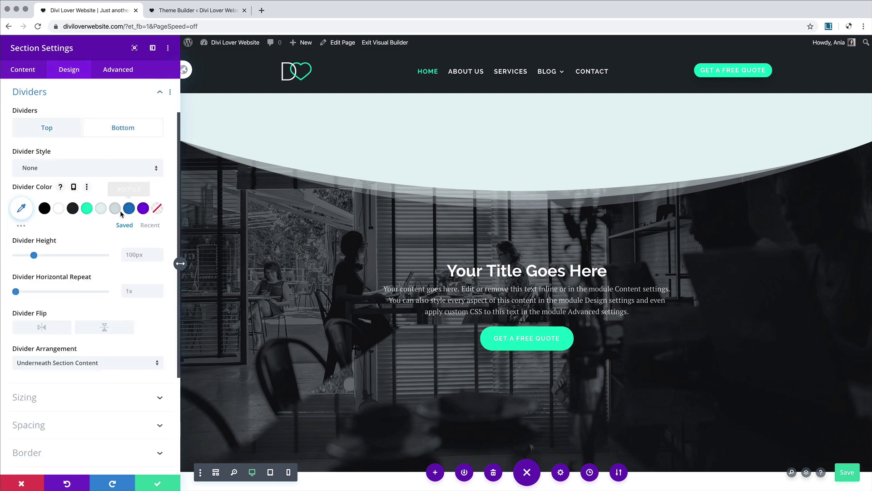
Step: Give the bottom divider the curve shape, flipped vertically, at 80px height
left_click(66, 173)
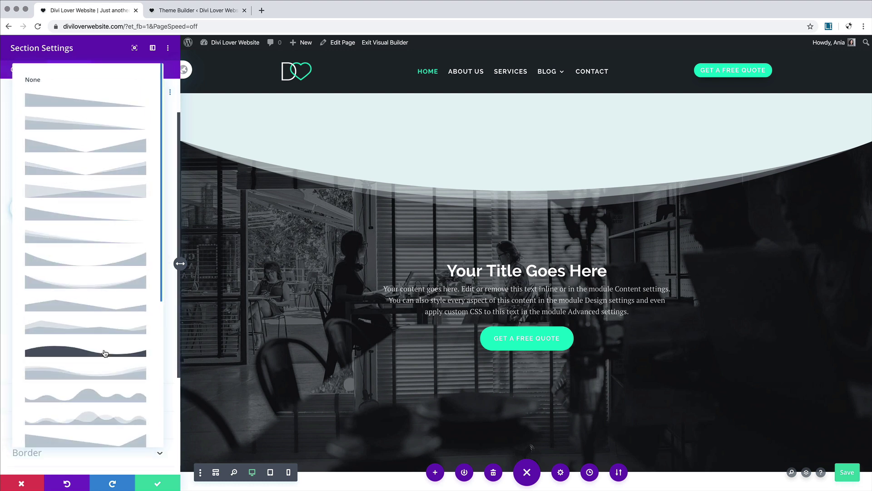
scroll(105, 354, "down", 4)
scroll(104, 354, "up", 4)
left_click(91, 258)
scroll(376, 307, "down", 2)
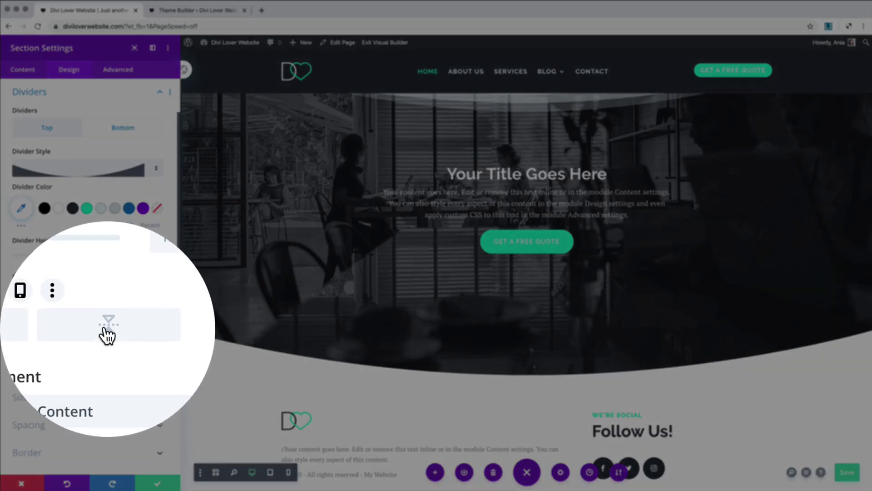
left_click(104, 327)
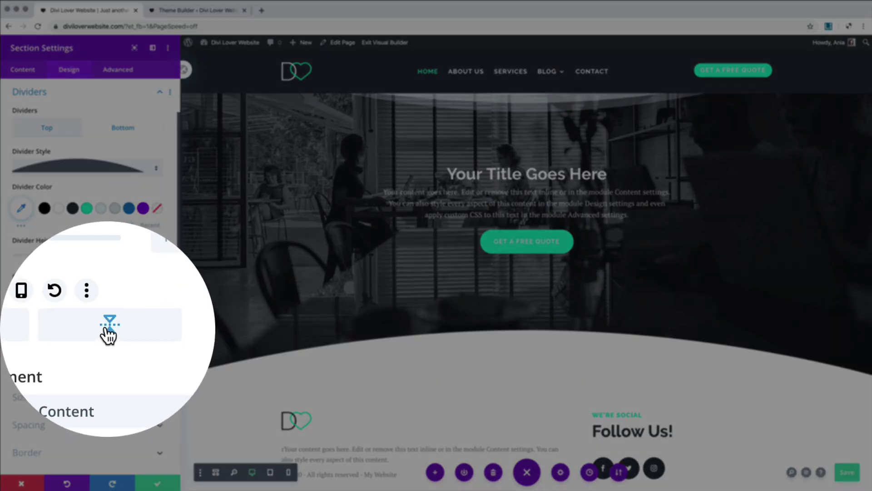
scroll(392, 322, "down", 1)
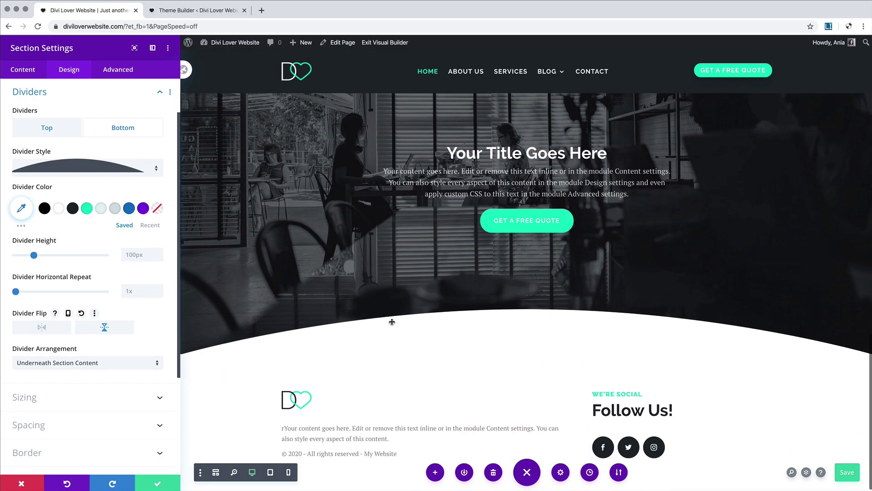
left_click_drag(33, 255, 31, 257)
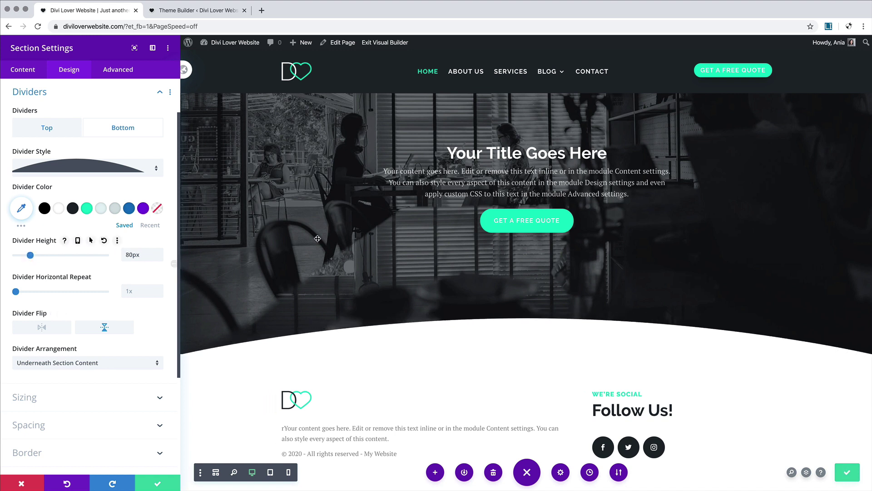
scroll(317, 238, "up", 2)
scroll(318, 238, "down", 3)
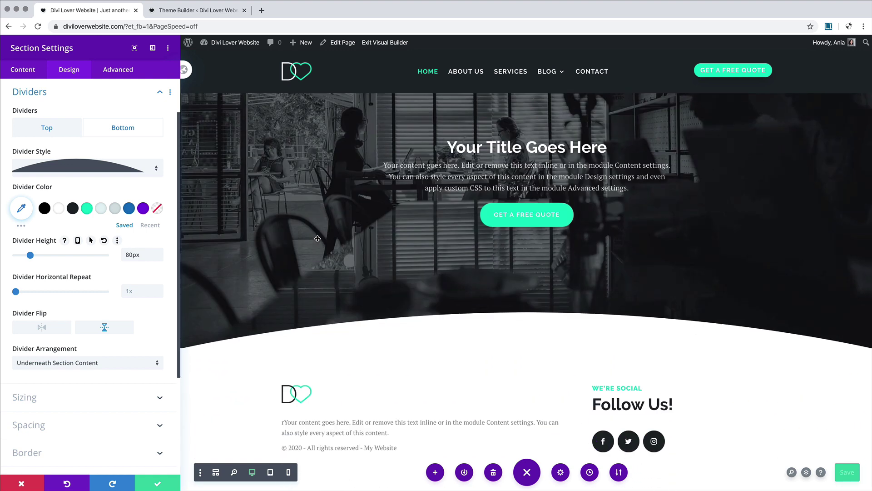
Step: Enable per-device divider heights and set 100px top and bottom padding for tablet and phone
left_click(77, 240)
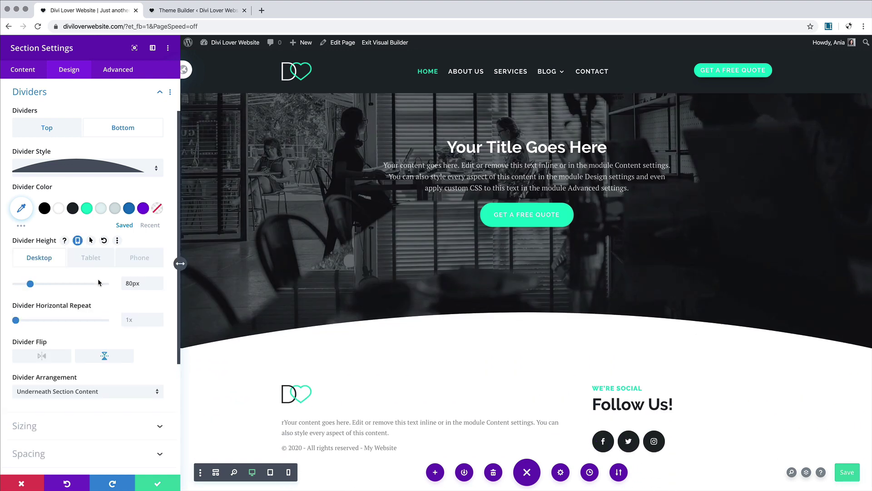
left_click(91, 258)
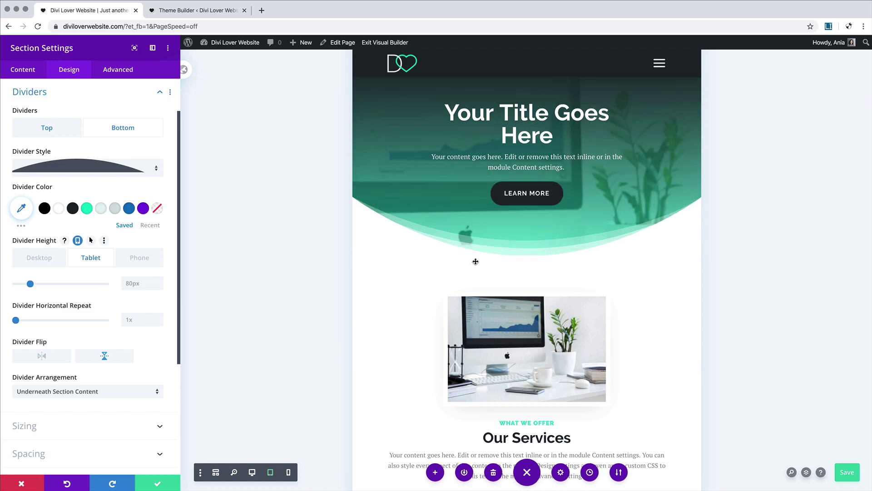
scroll(475, 260, "down", 15)
scroll(475, 261, "up", 2)
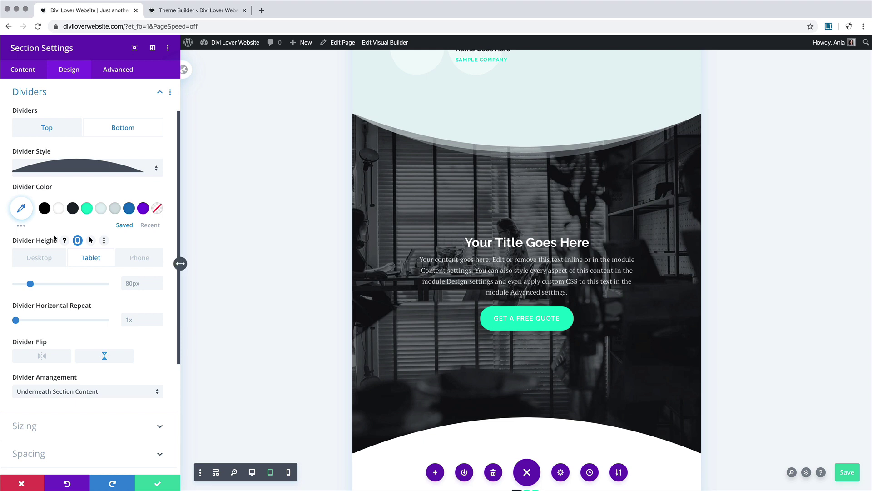
left_click(118, 97)
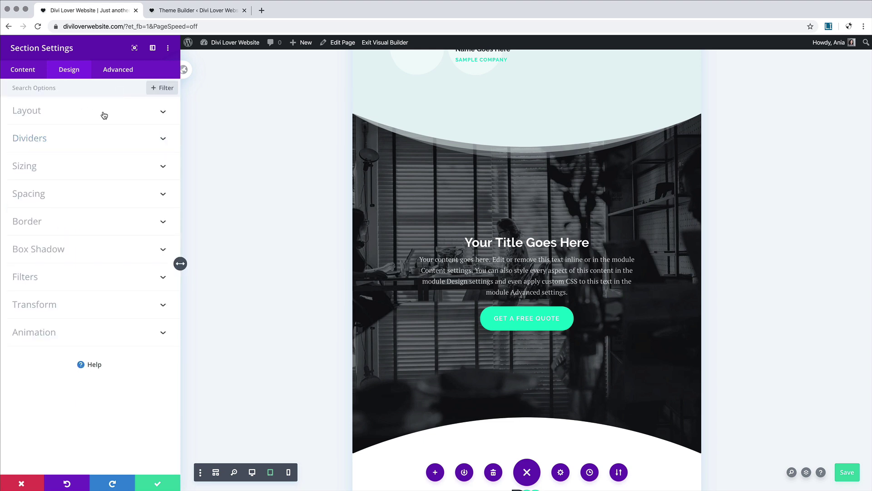
left_click(71, 194)
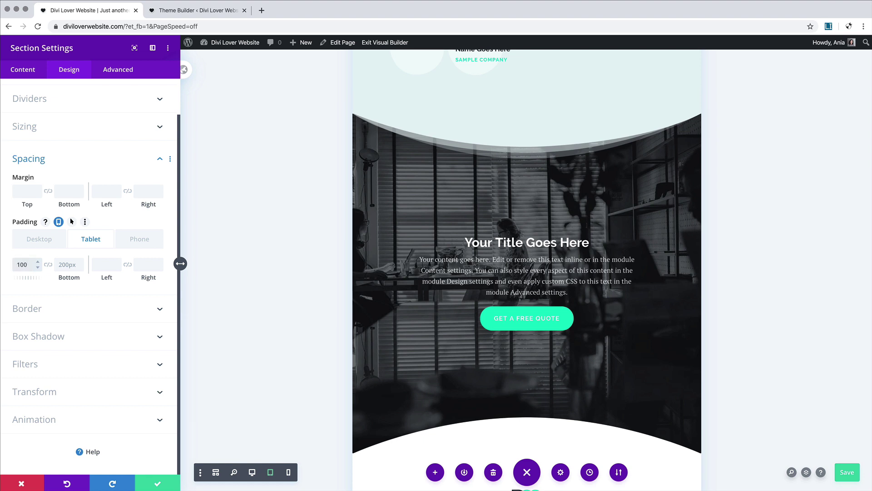
left_click(48, 265)
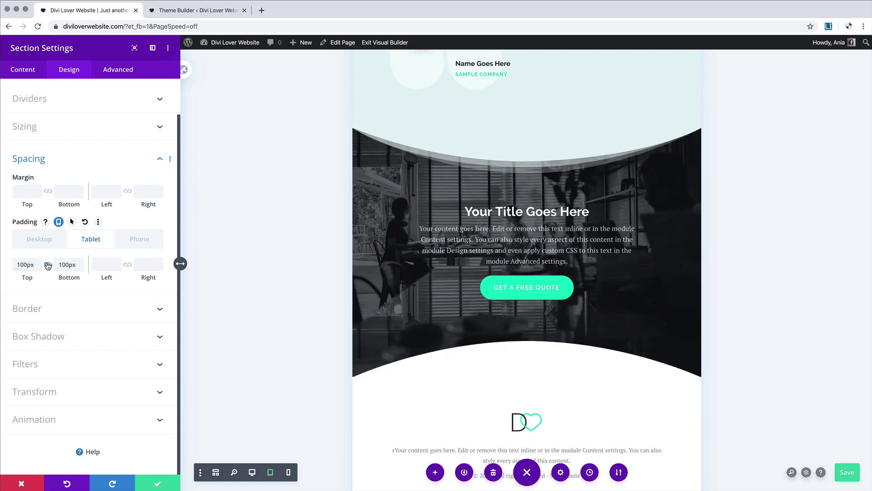
left_click(135, 239)
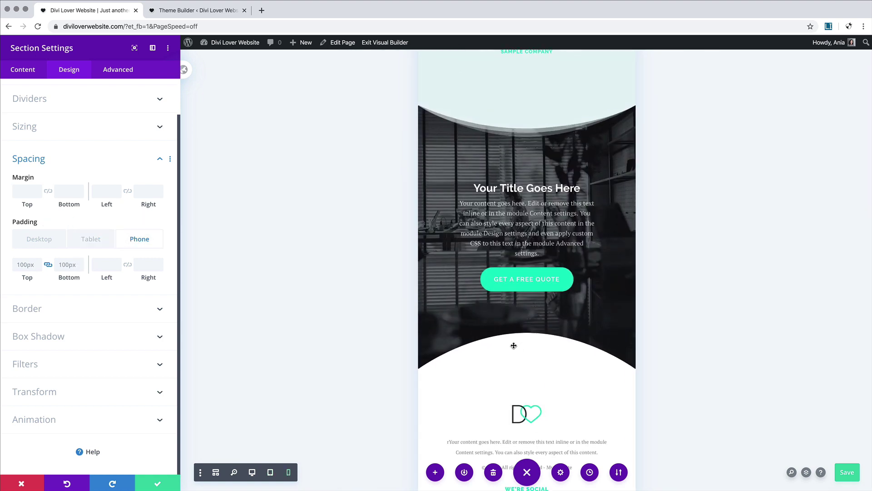
Step: Lower the bottom divider height on phone and to 60px on tablet, then save the section settings
left_click(69, 104)
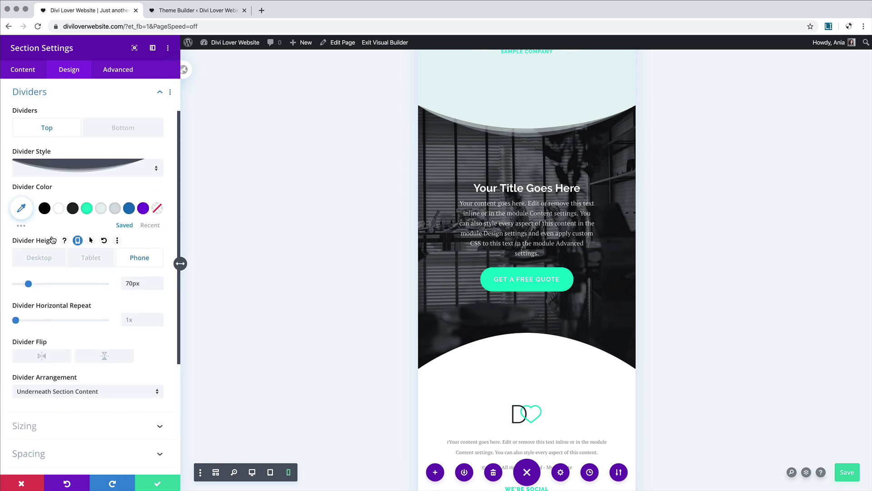
left_click(123, 128)
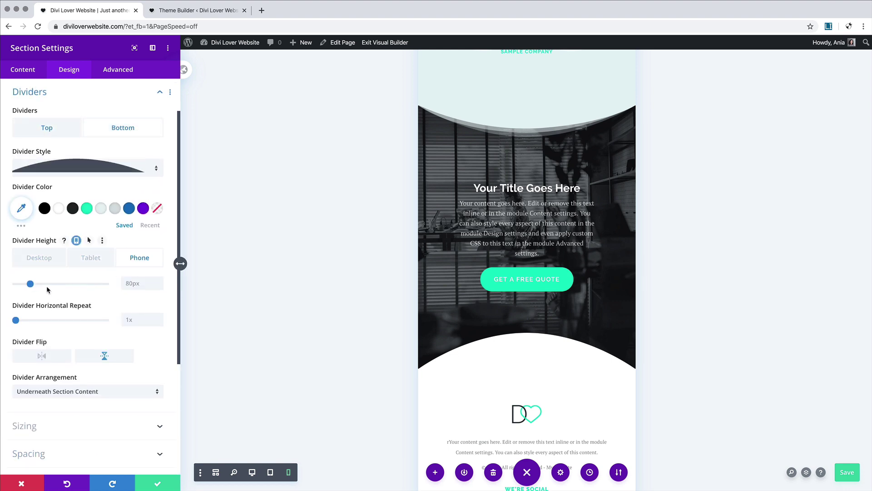
left_click_drag(30, 284, 23, 286)
left_click(89, 268)
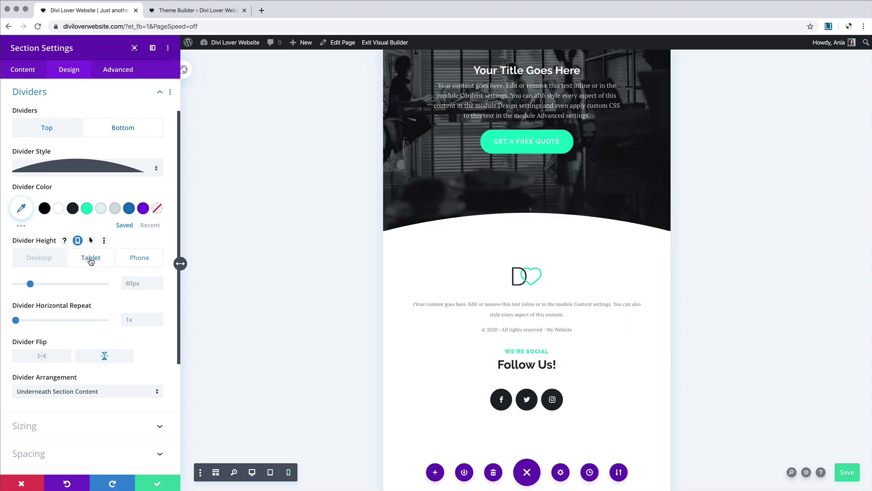
left_click_drag(30, 283, 26, 284)
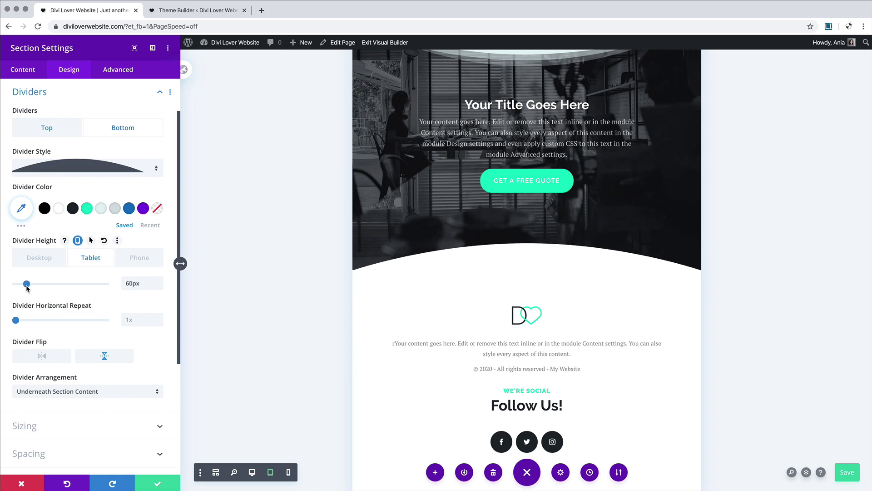
scroll(462, 214, "up", 2)
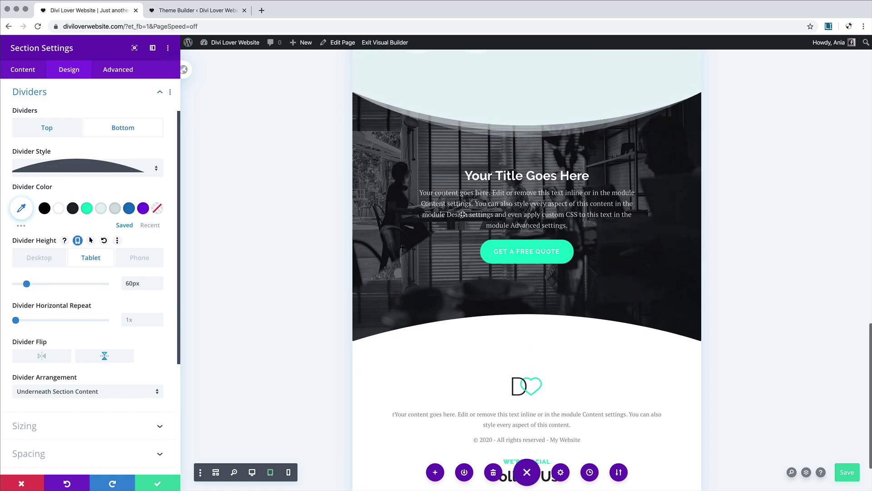
left_click(136, 92)
scroll(556, 233, "up", 2)
scroll(556, 233, "down", 4)
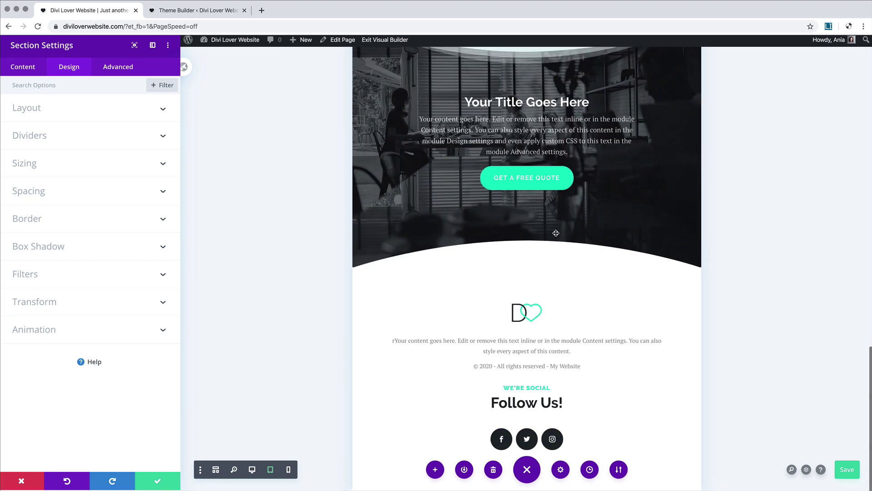
scroll(556, 233, "up", 7)
scroll(556, 233, "up", 4)
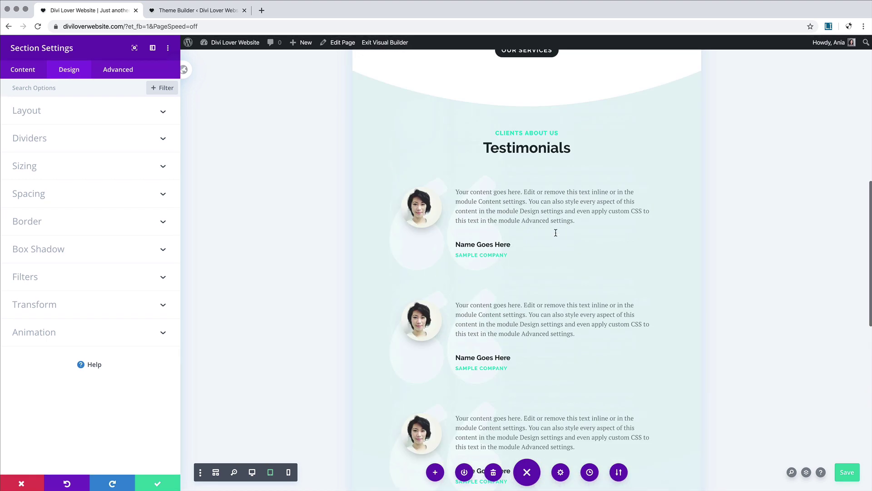
scroll(561, 229, "down", 10)
scroll(562, 223, "down", 2)
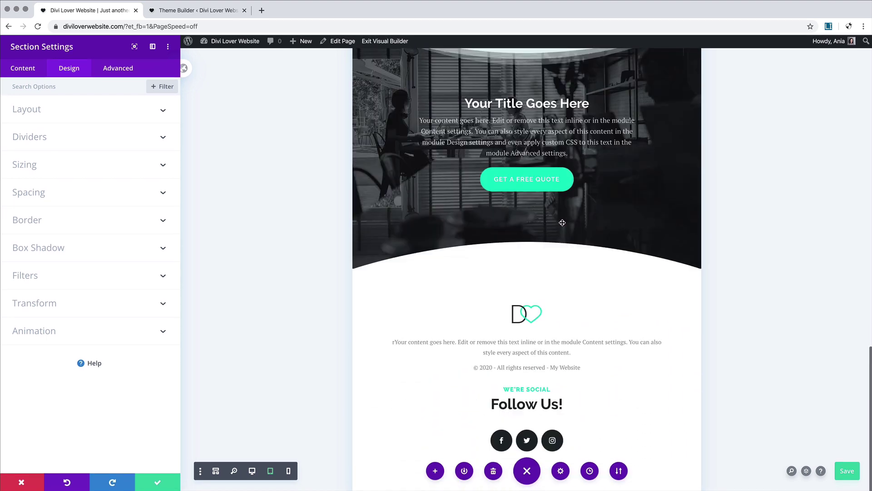
left_click(158, 483)
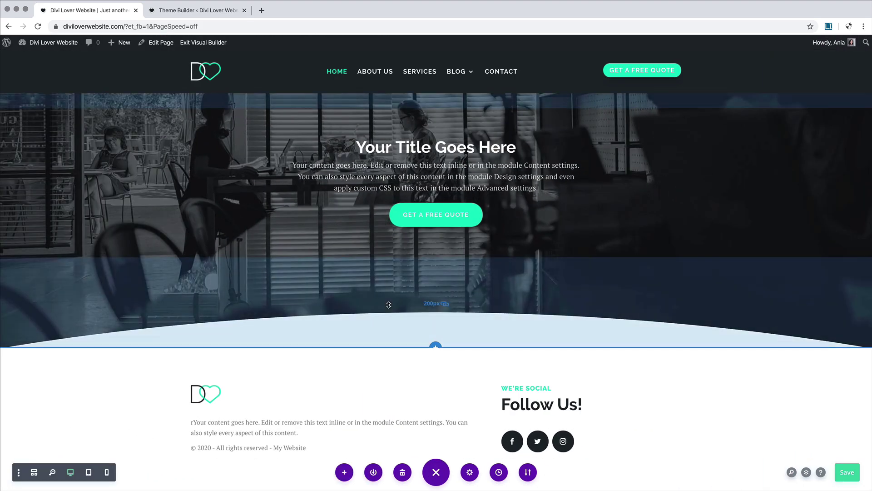
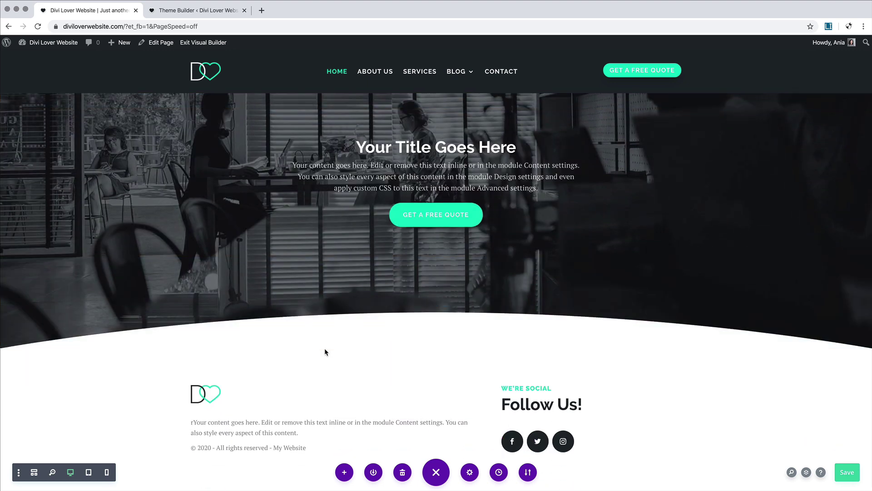
Step: Save the page and begin inserting a new section below the curved hero
key("super+s")
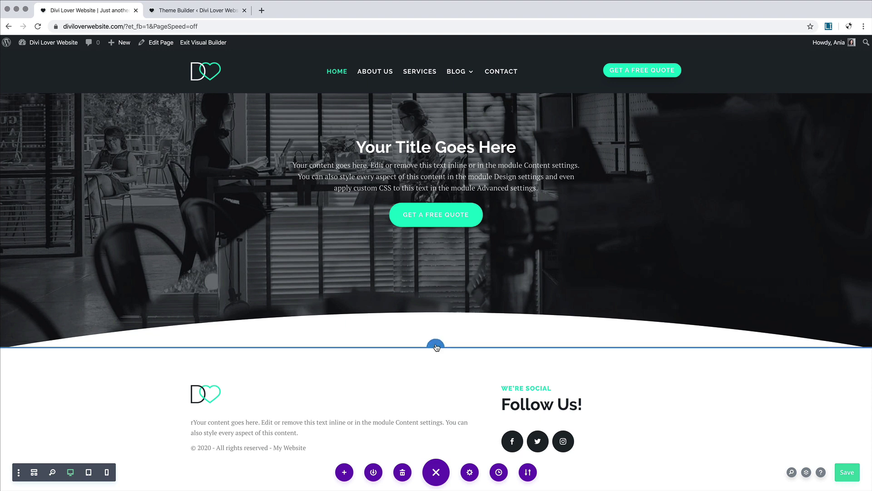
left_click(436, 347)
Step: Add a regular one-column section below the hero containing a Blog module
left_click(386, 320)
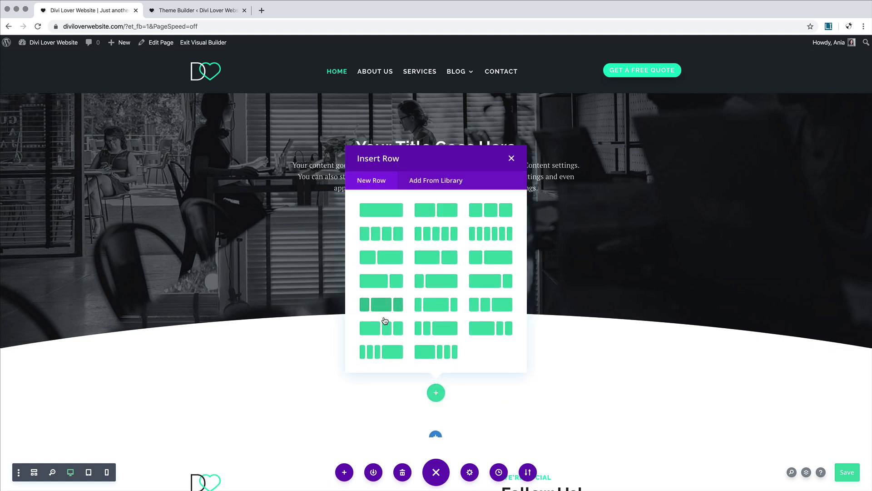
left_click(390, 211)
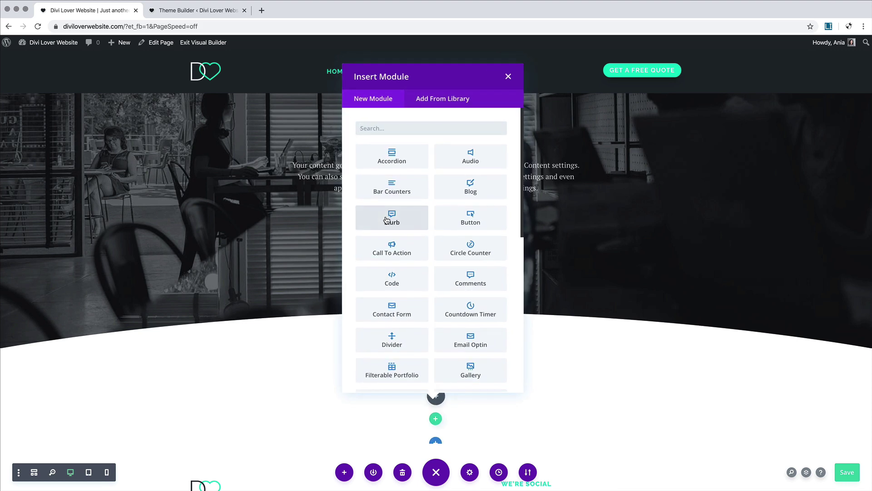
type("blog")
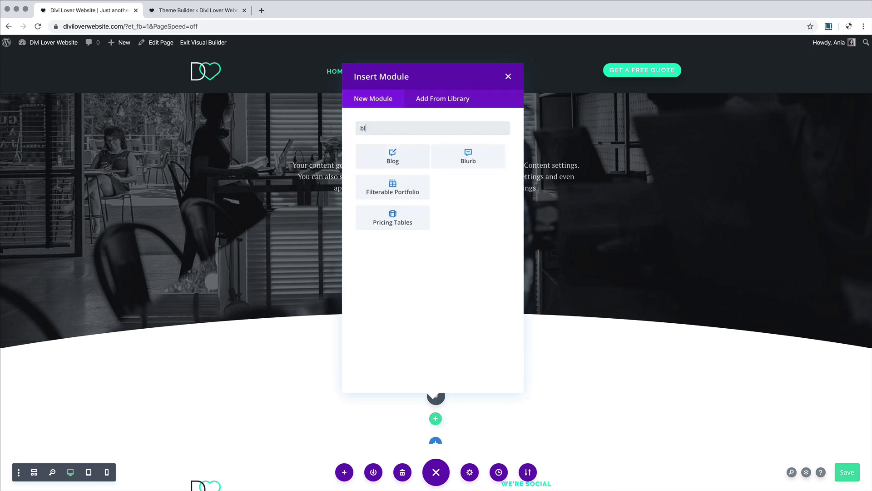
left_click(405, 160)
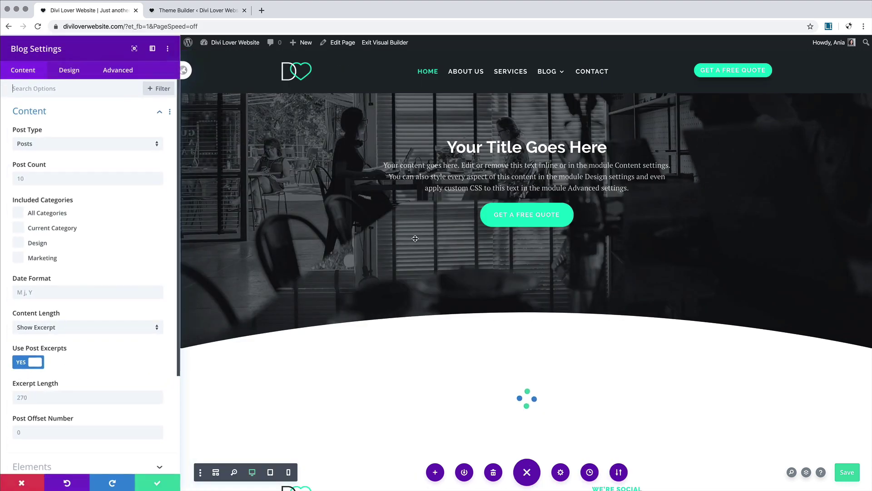
Step: Set the blog to show 3 posts in a Grid layout and confirm
left_click(30, 177)
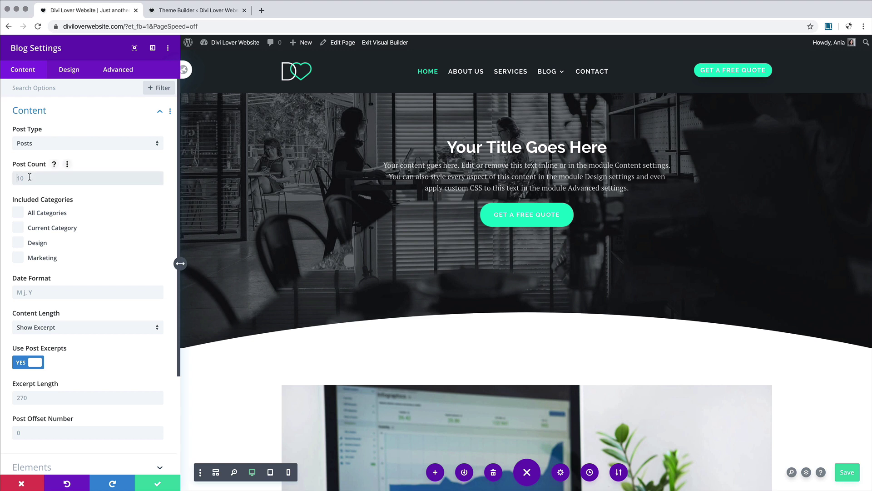
type("3")
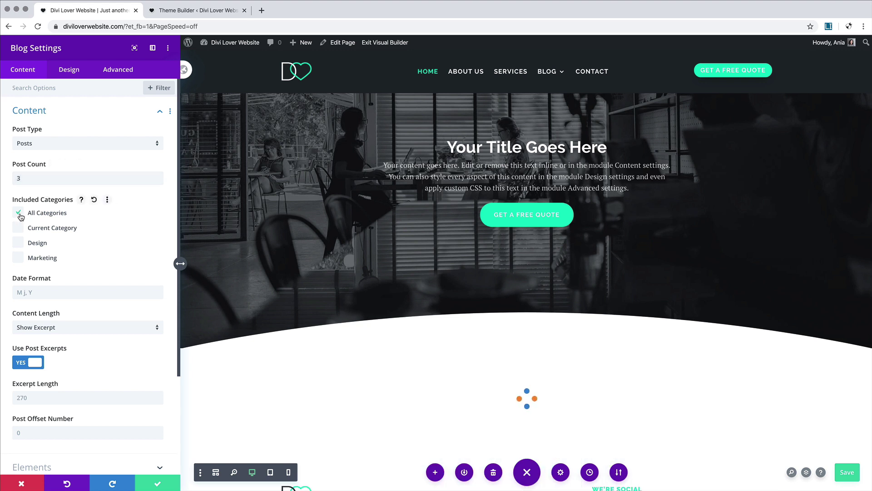
left_click(66, 76)
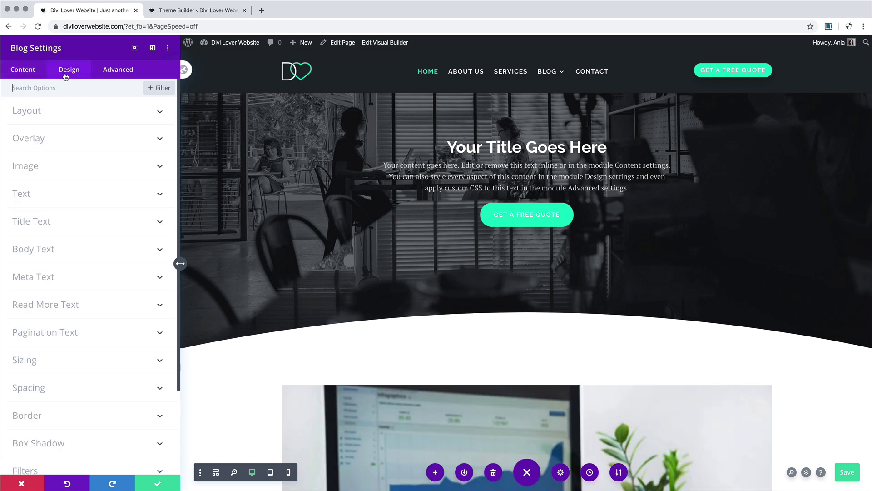
left_click(50, 112)
left_click(48, 148)
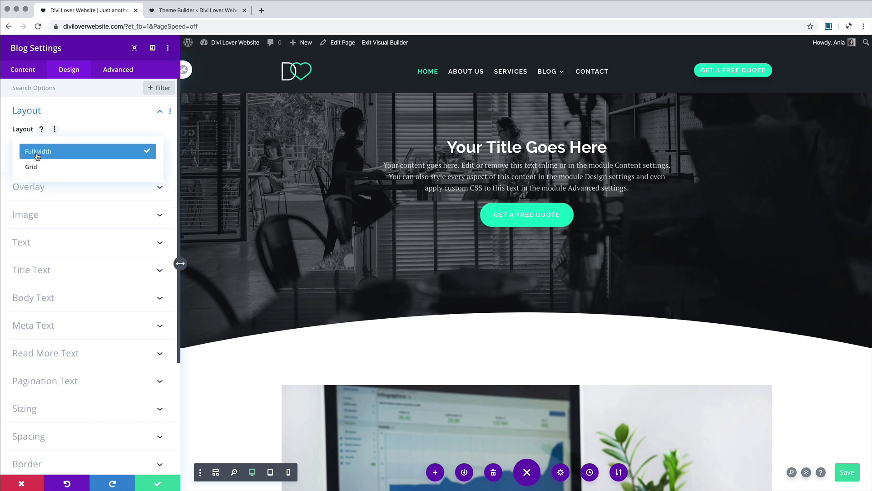
left_click(48, 167)
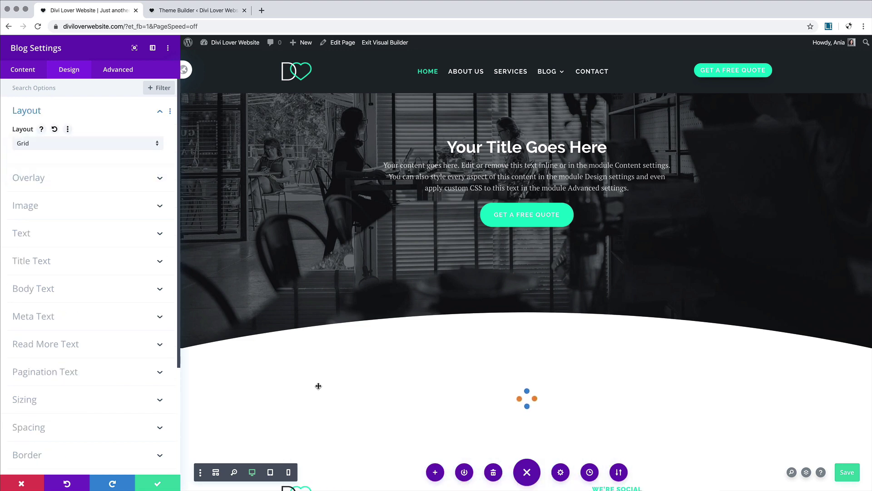
left_click(166, 486)
Step: Copy the Testimonials heading module and paste it into the blog section
scroll(448, 289, "down", 5)
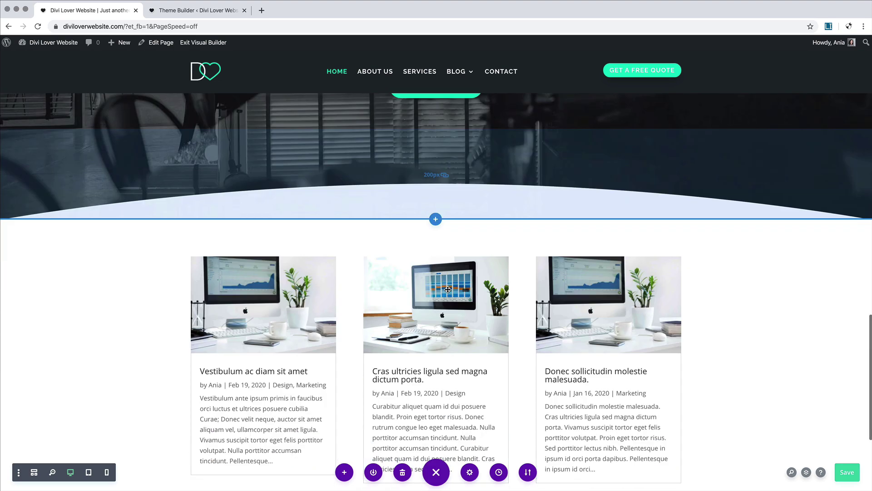
scroll(448, 289, "up", 2)
scroll(448, 289, "up", 10)
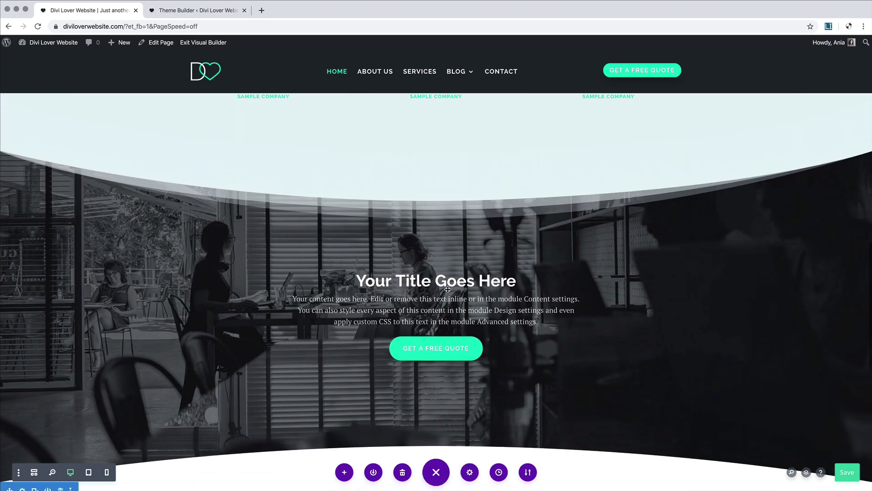
scroll(448, 289, "up", 2)
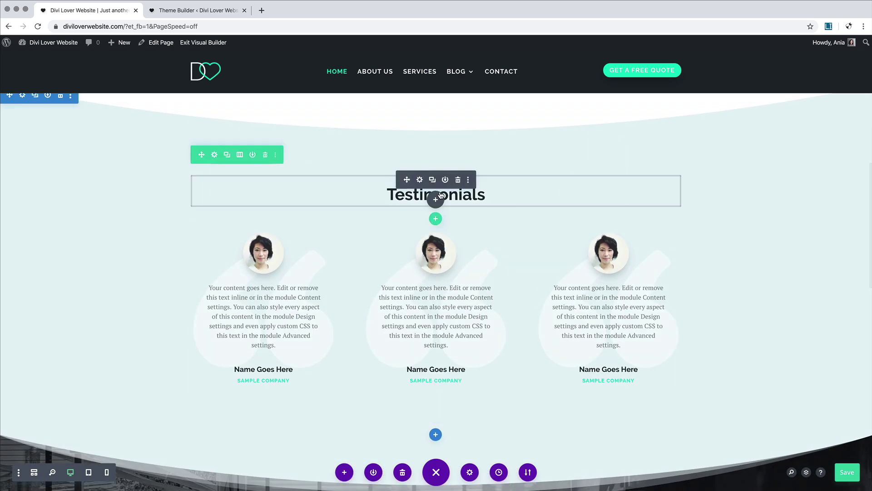
right_click(427, 186)
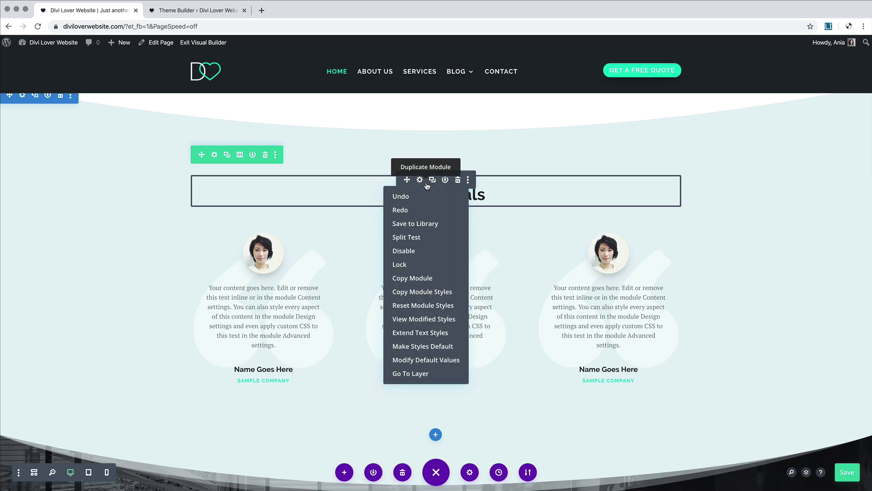
left_click(422, 278)
scroll(404, 225, "up", 10)
scroll(404, 225, "down", 2)
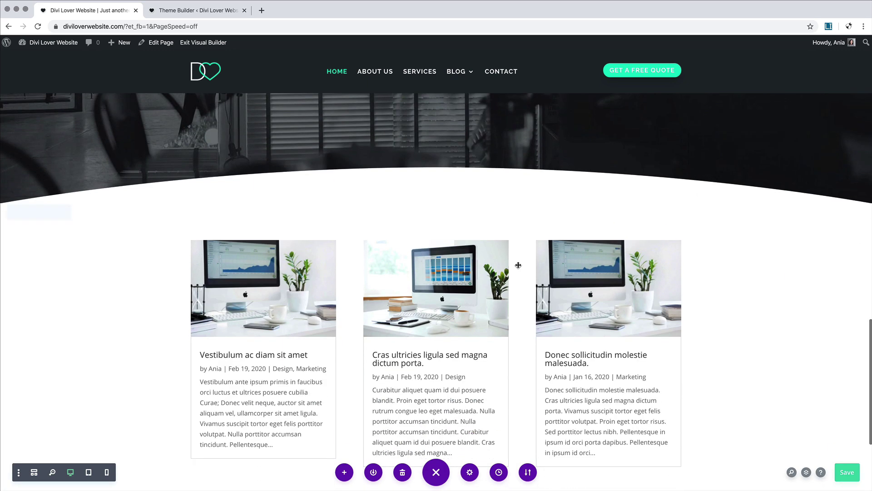
right_click(394, 234)
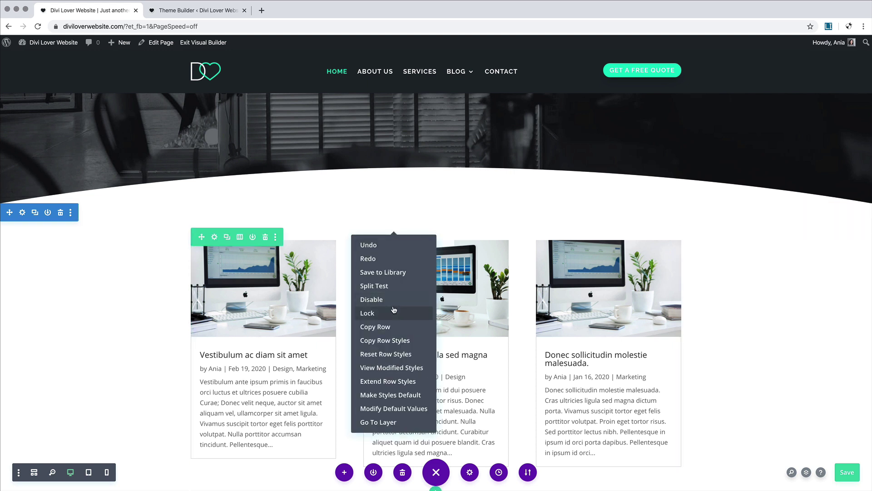
right_click(346, 422)
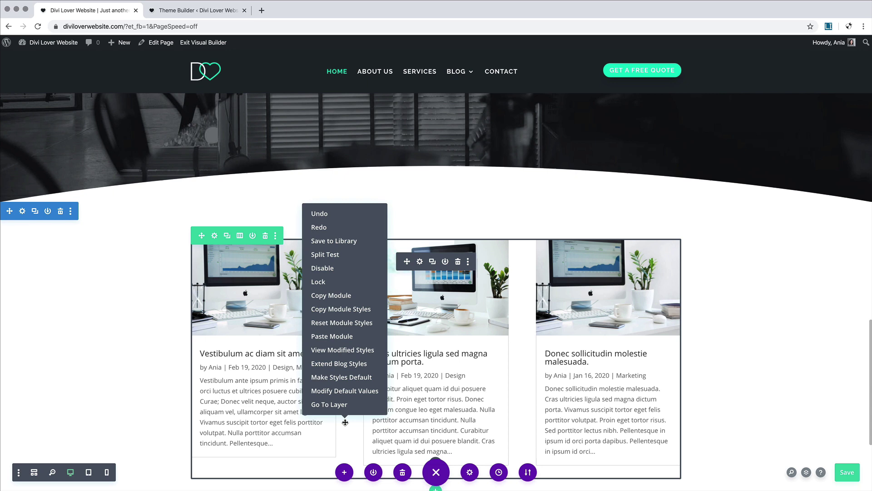
scroll(331, 340, "up", 1)
left_click(332, 336)
Step: Move the pasted heading above the posts, retitled 'Latest Posts' with subtitle 'FROM THE BLOG'
scroll(331, 334, "down", 3)
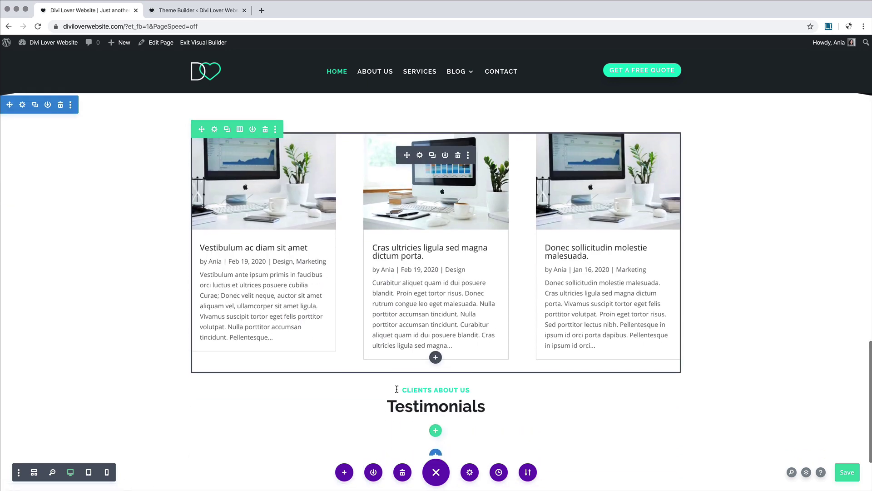
left_click_drag(412, 319, 419, 135)
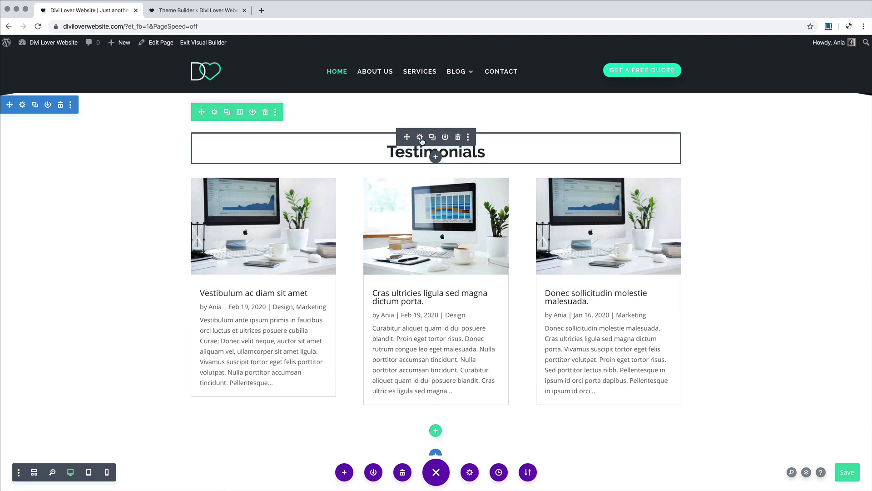
left_click(402, 154)
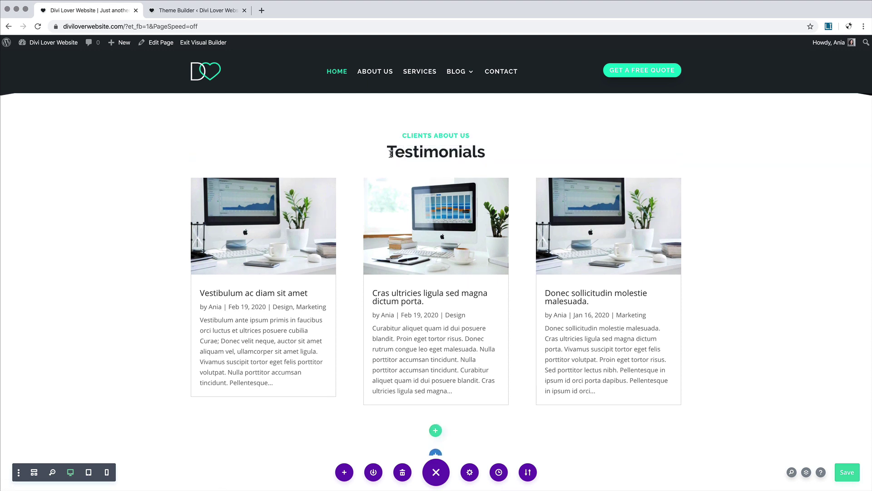
left_click_drag(387, 153, 482, 152)
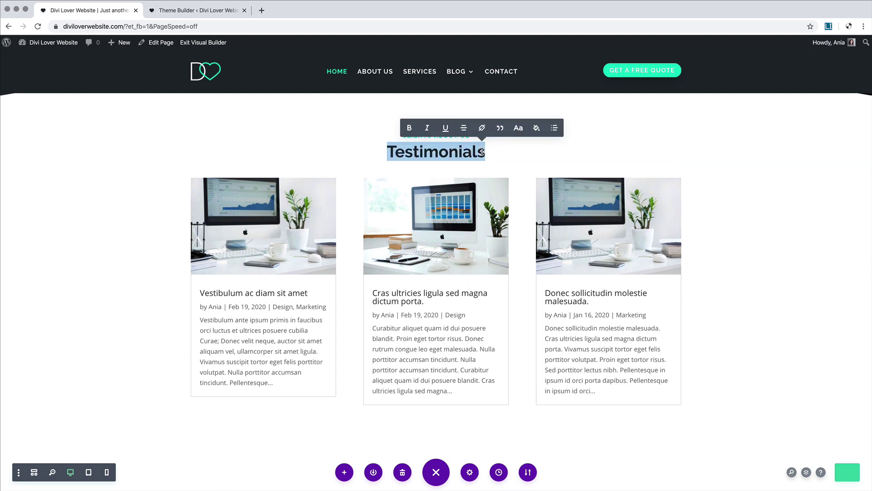
type("Latest Posts")
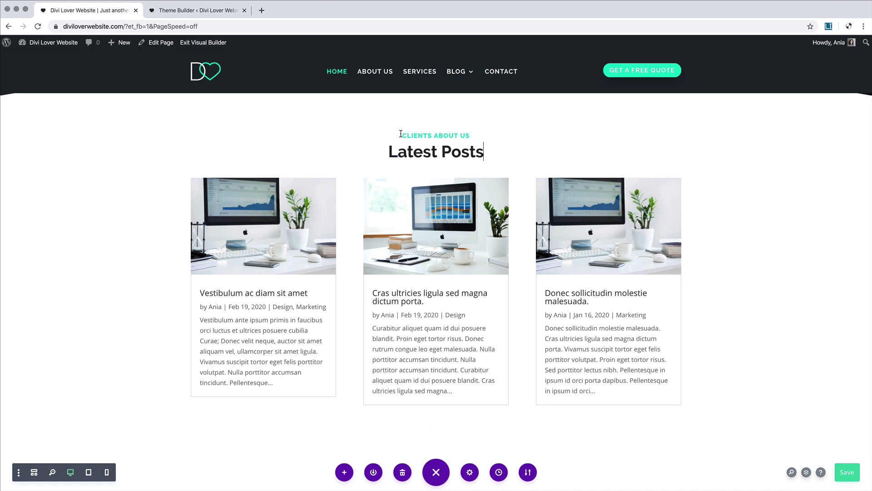
left_click_drag(401, 133, 468, 134)
type("FROM THE BLOG")
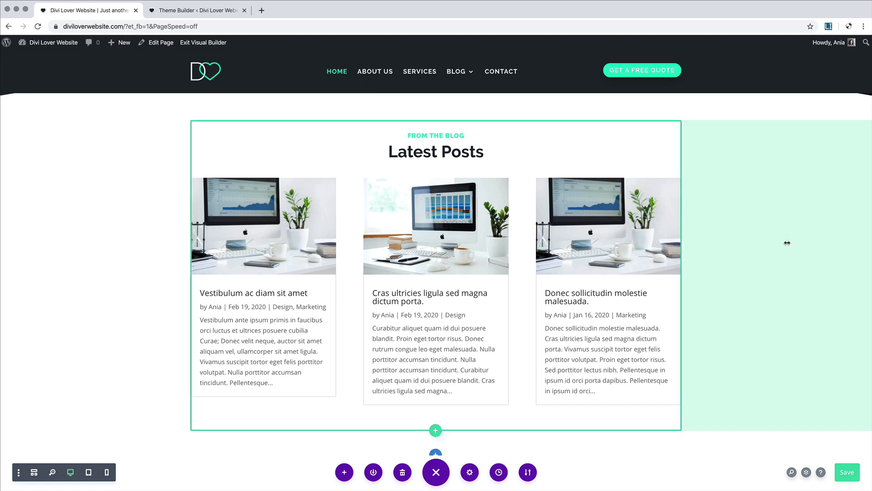
scroll(749, 244, "down", 3)
Step: In the blog module settings, enter 50 in a content field and hide post dates
scroll(150, 254, "up", 3)
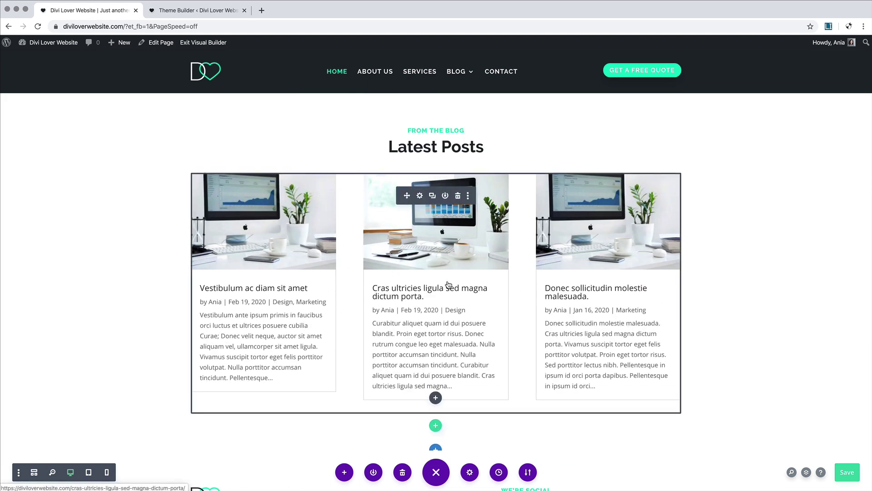
left_click(419, 195)
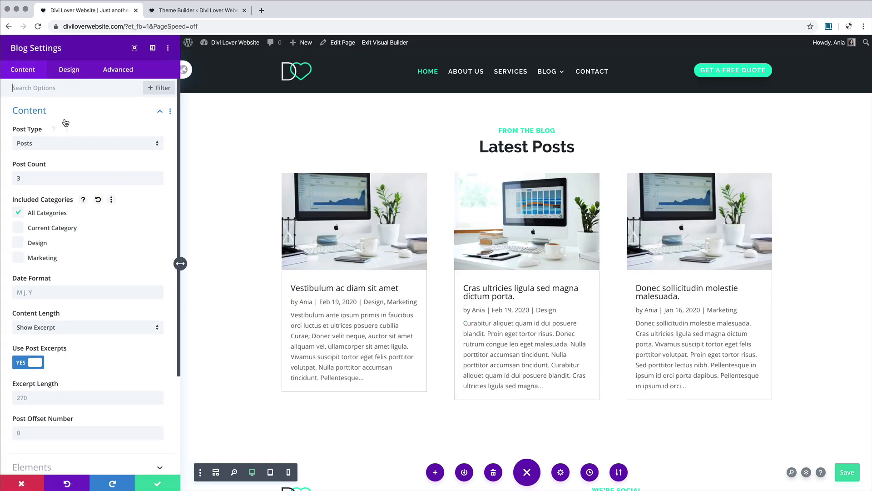
scroll(74, 229, "down", 3)
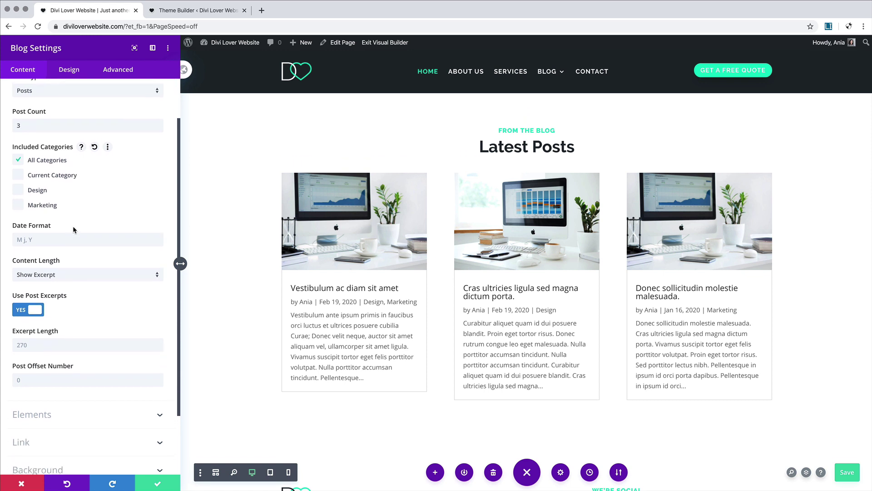
scroll(73, 229, "down", 4)
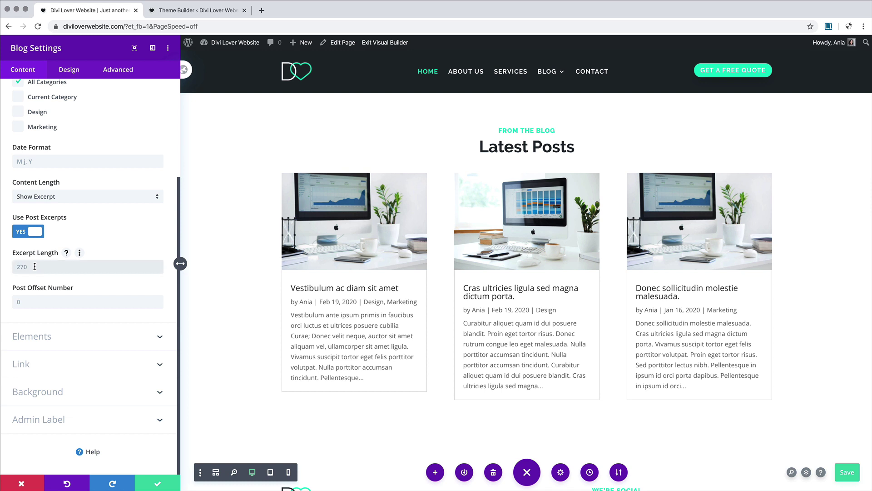
type("50")
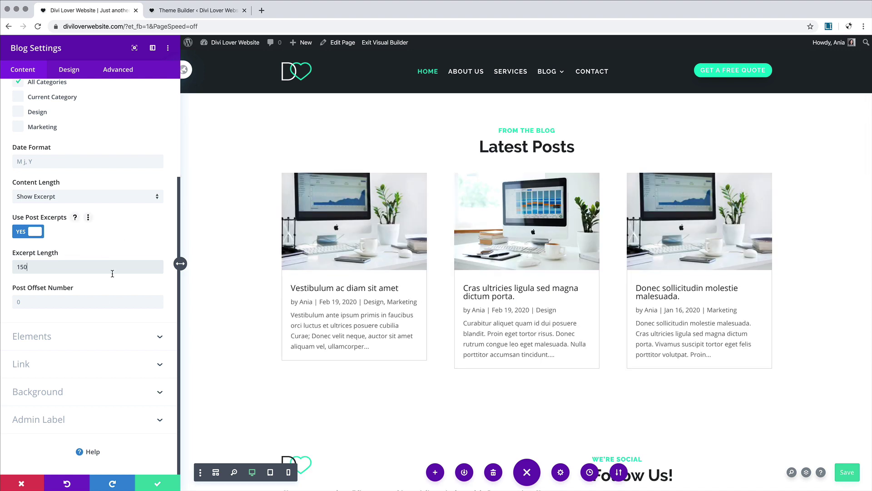
left_click(81, 336)
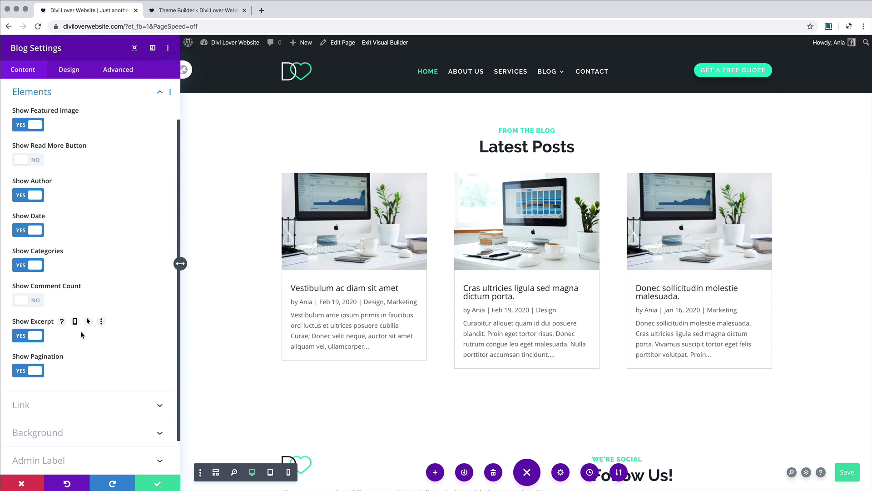
left_click(32, 230)
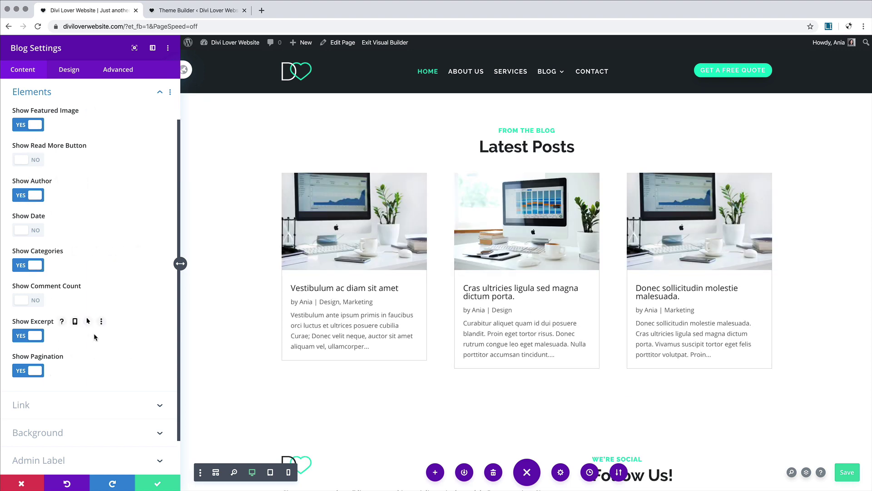
Step: Review the blog's link settings, then show its Design layout options
scroll(94, 335, "down", 2)
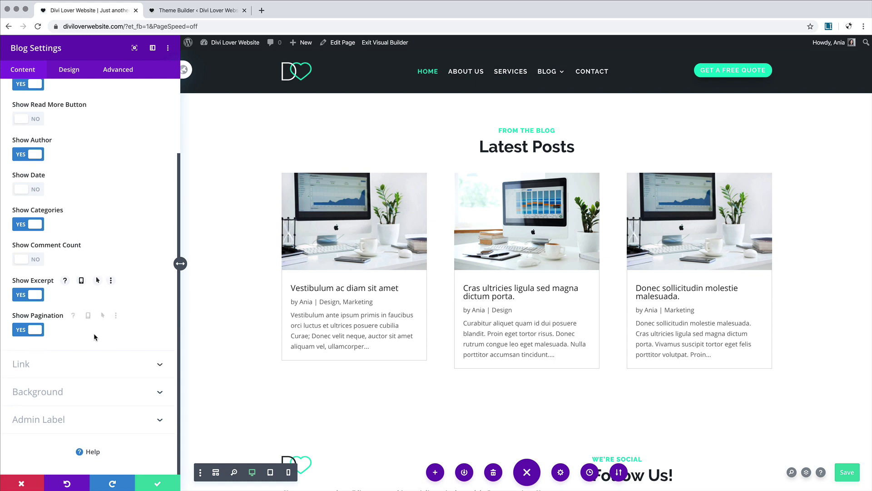
left_click(84, 367)
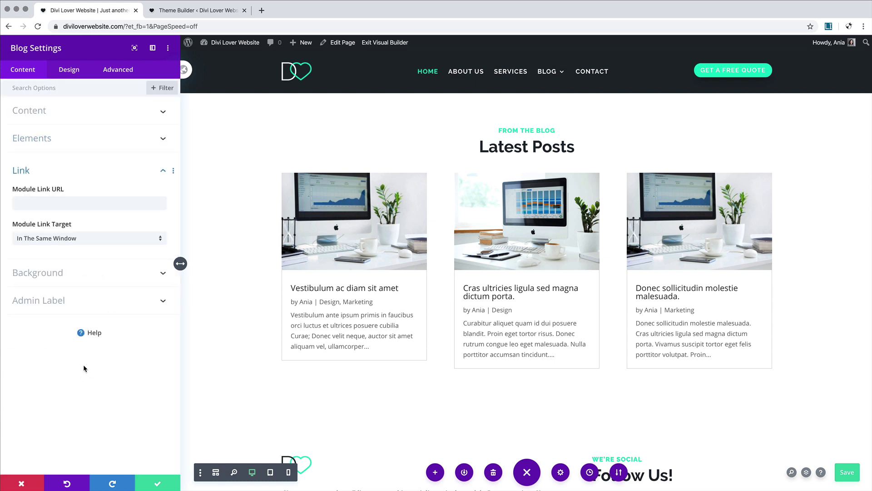
left_click(66, 76)
left_click(58, 112)
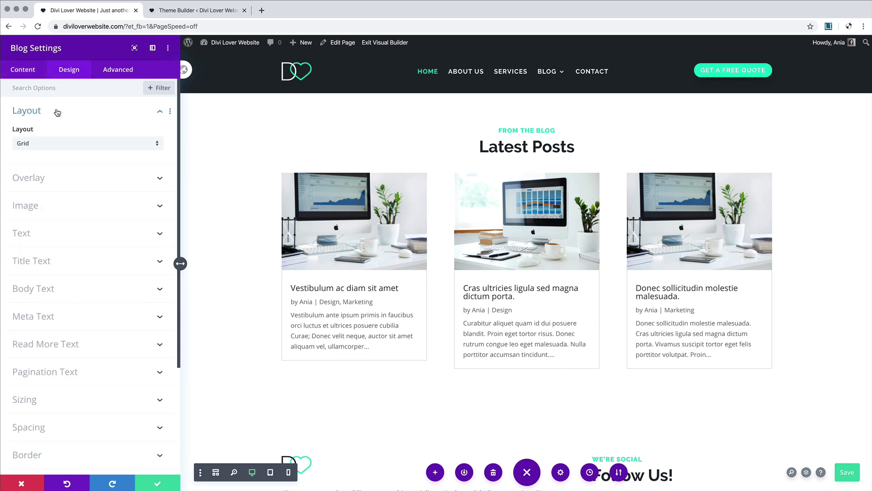
Step: Enable the featured image overlay with a white icon on half-transparent teal #00d8c6
left_click(57, 112)
left_click(57, 137)
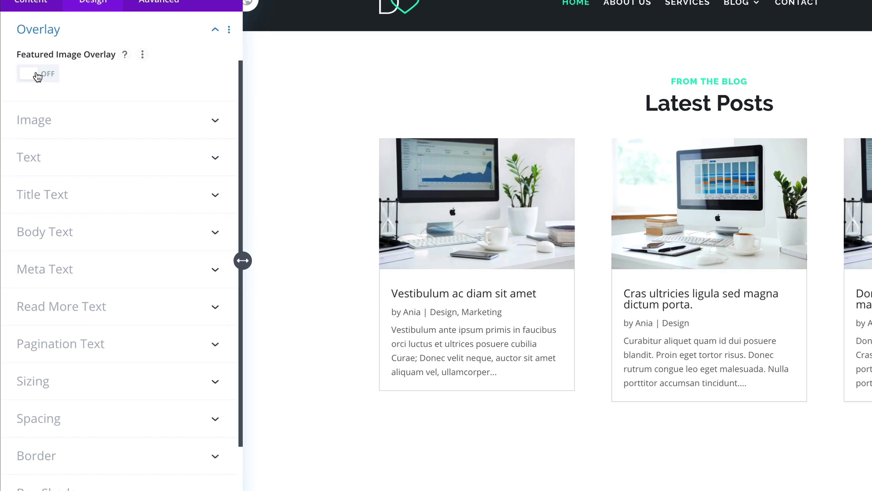
left_click(38, 75)
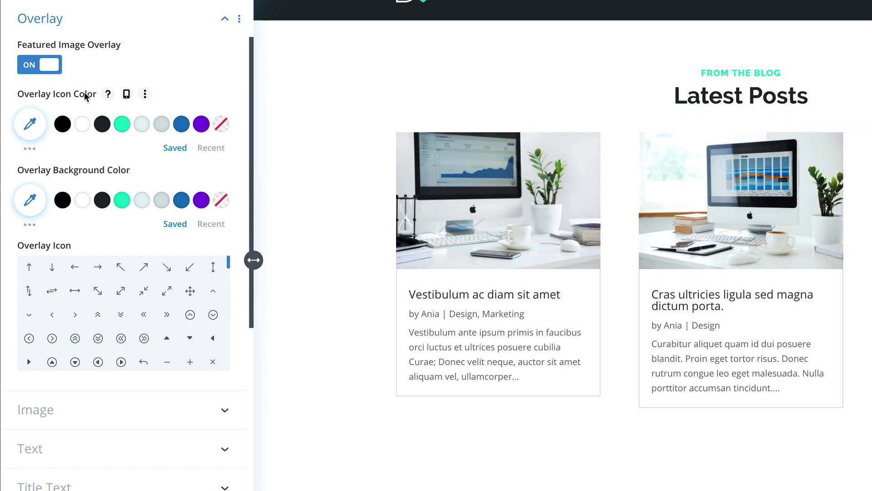
left_click(83, 124)
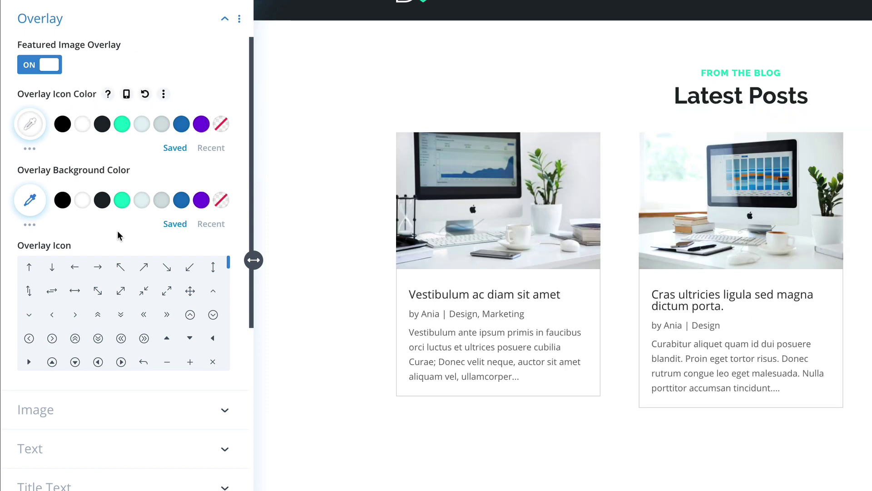
left_click(123, 202)
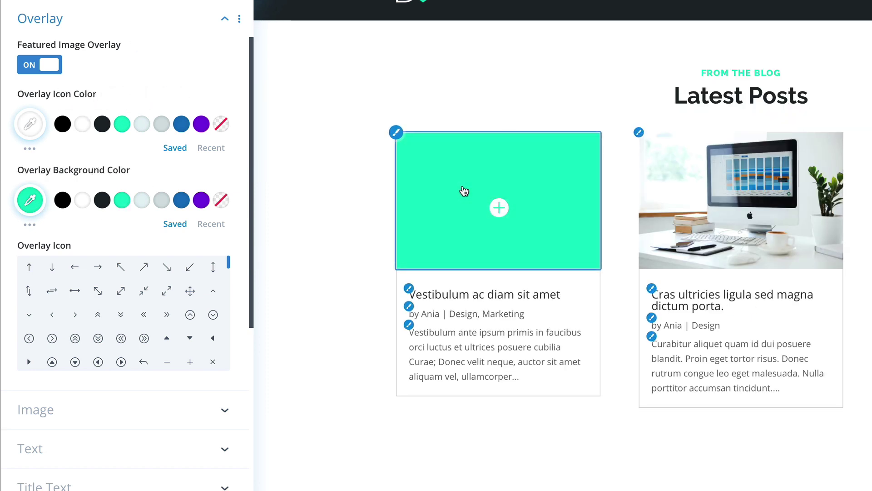
left_click(30, 199)
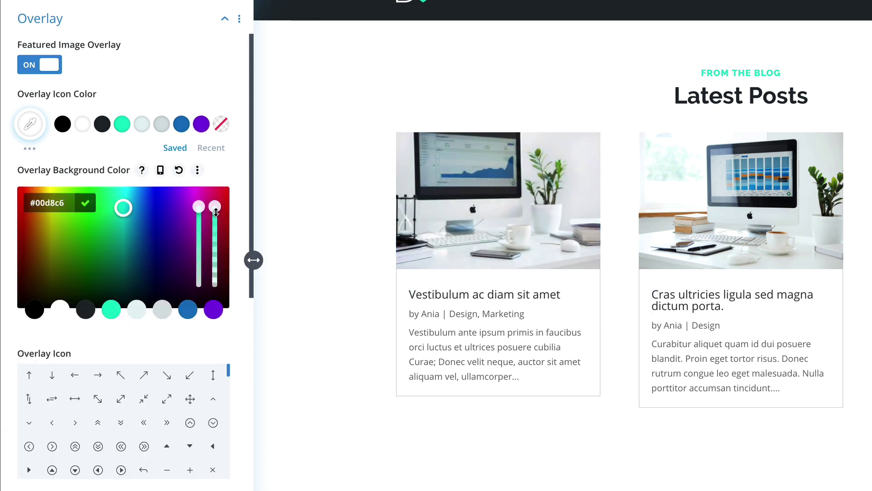
left_click_drag(214, 208, 216, 244)
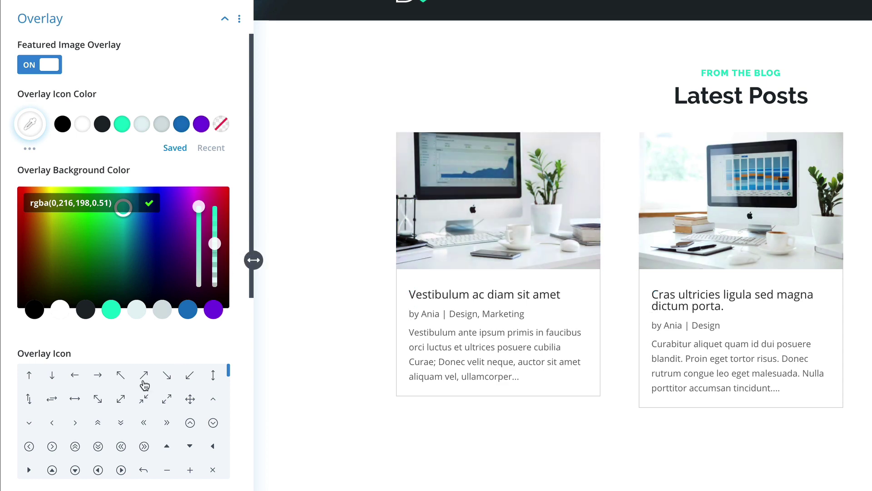
left_click(97, 380)
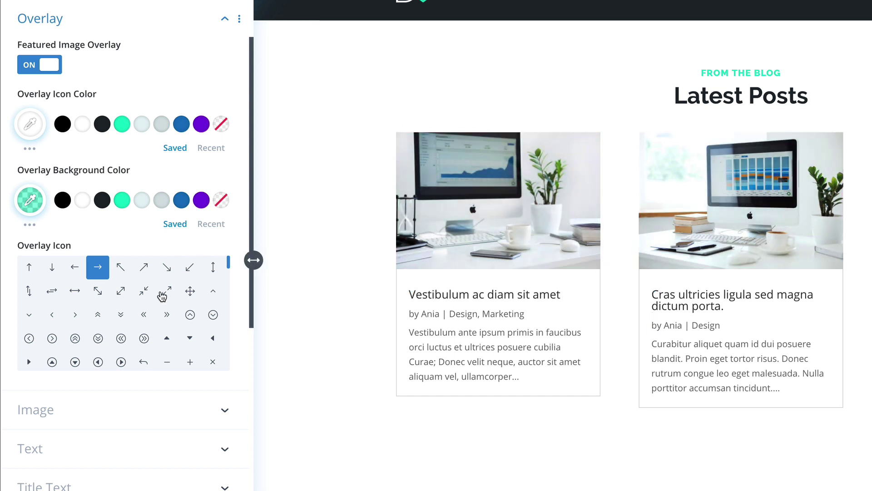
Step: Bring up the post image styling options
scroll(162, 296, "down", 2)
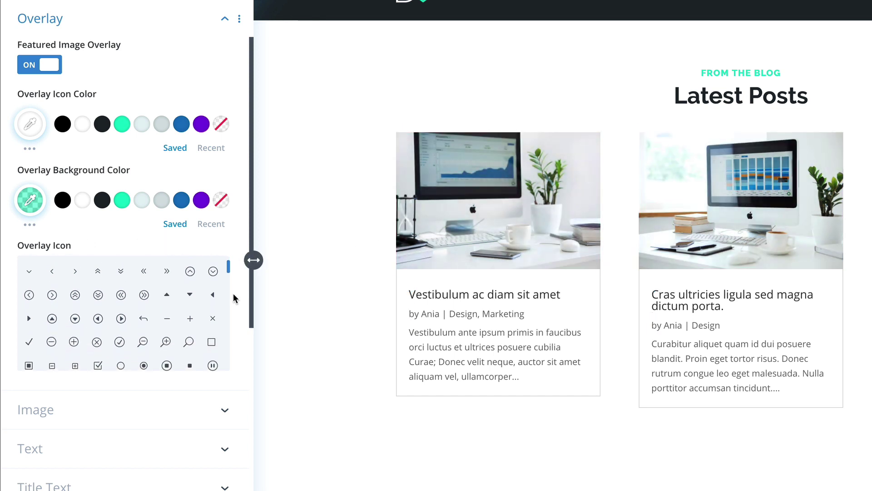
scroll(233, 295, "down", 4)
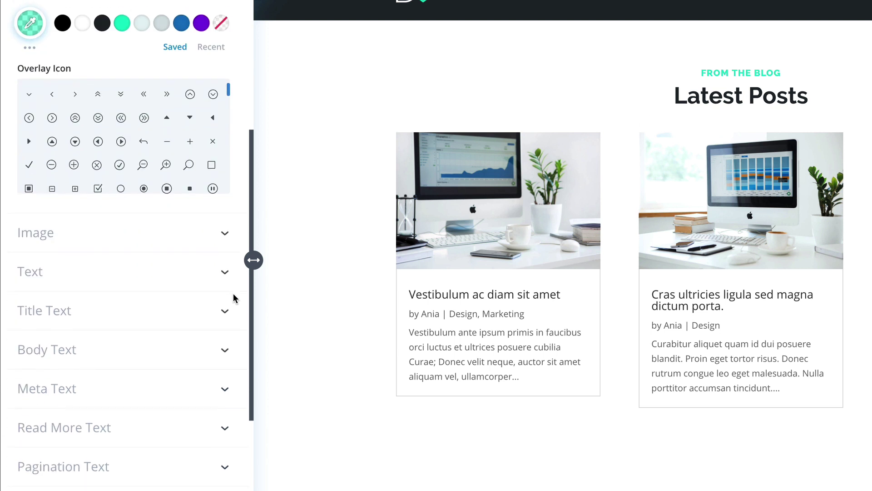
left_click(166, 238)
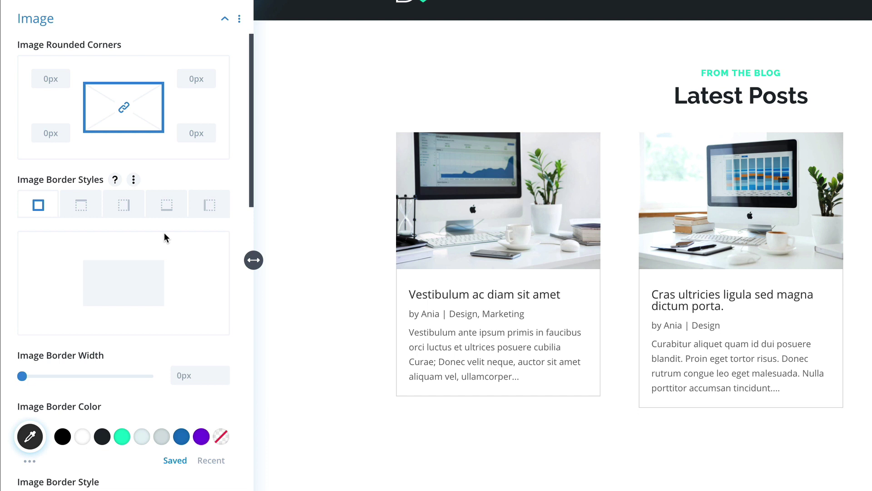
scroll(235, 288, "down", 5)
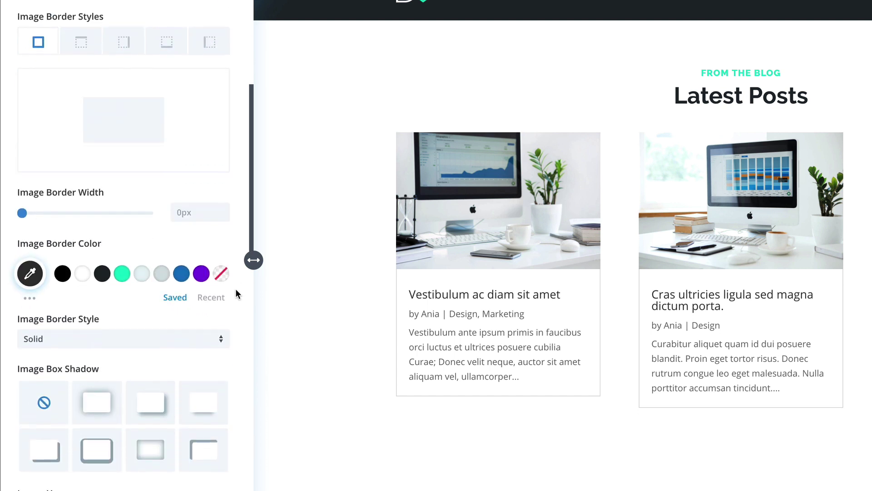
Step: Left-align the post text and make post titles bold Raleway in #1e272d
scroll(235, 293, "down", 2)
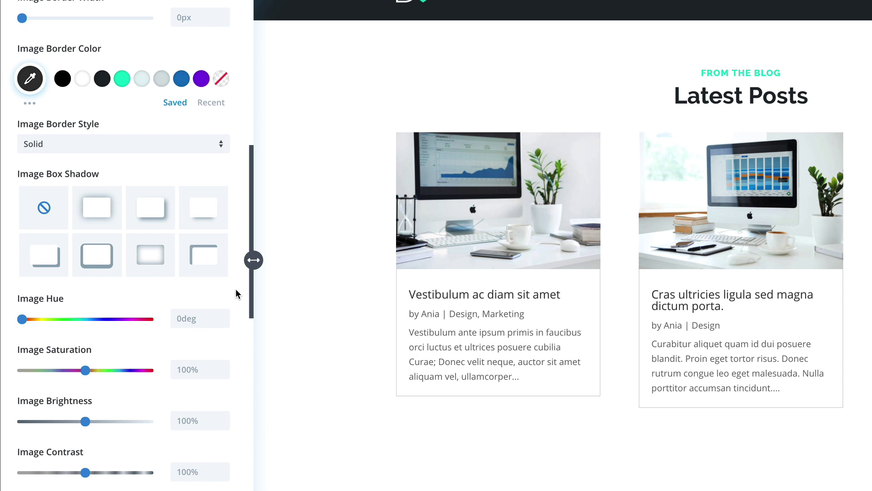
scroll(236, 289, "down", 10)
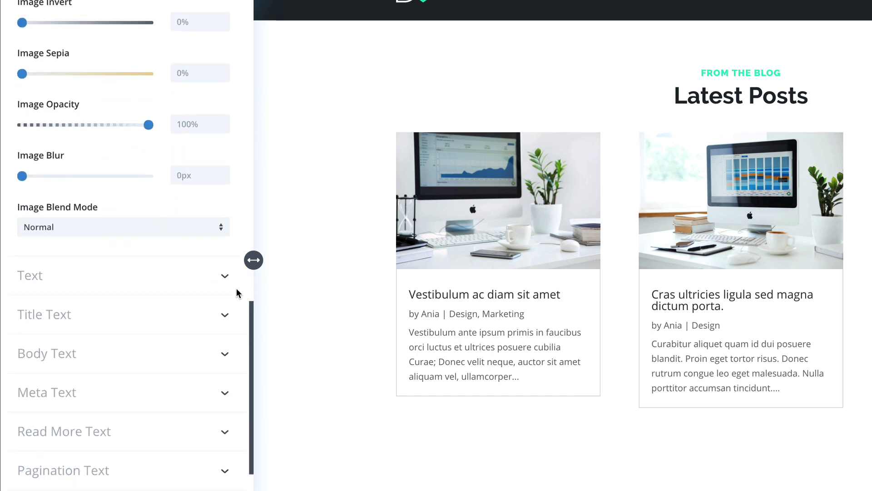
scroll(236, 293, "down", 3)
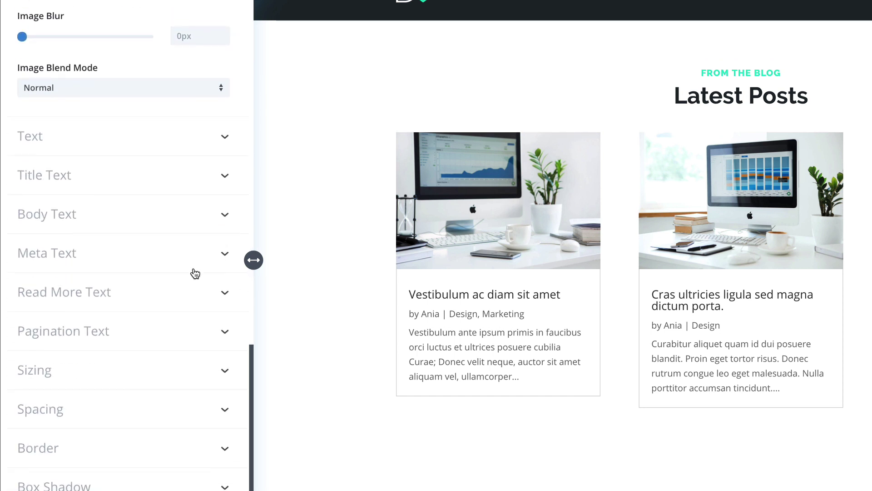
left_click(110, 144)
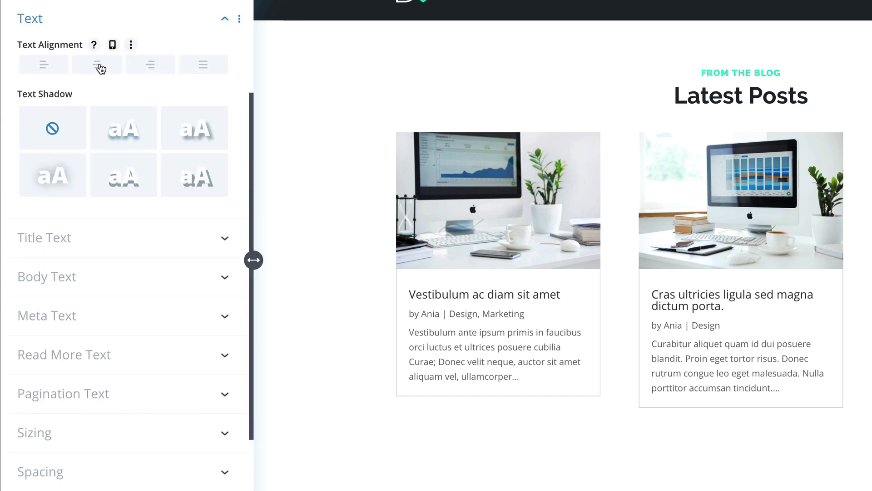
left_click(38, 69)
left_click(82, 241)
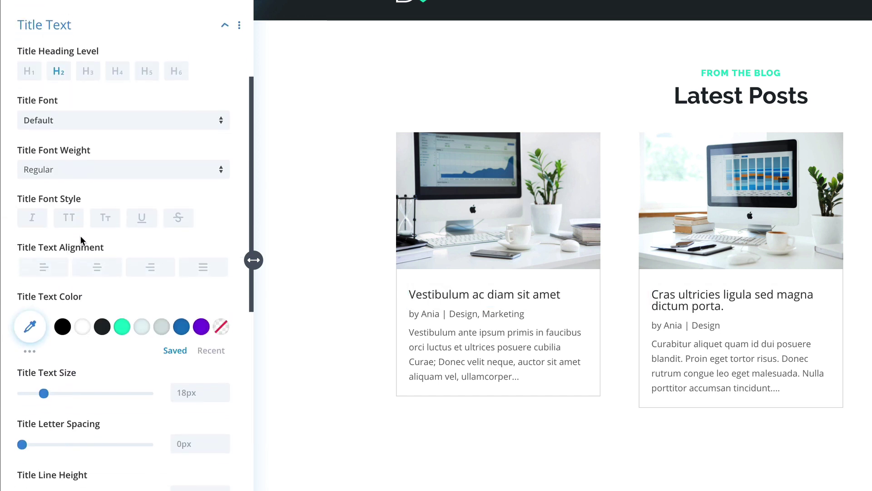
left_click(60, 171)
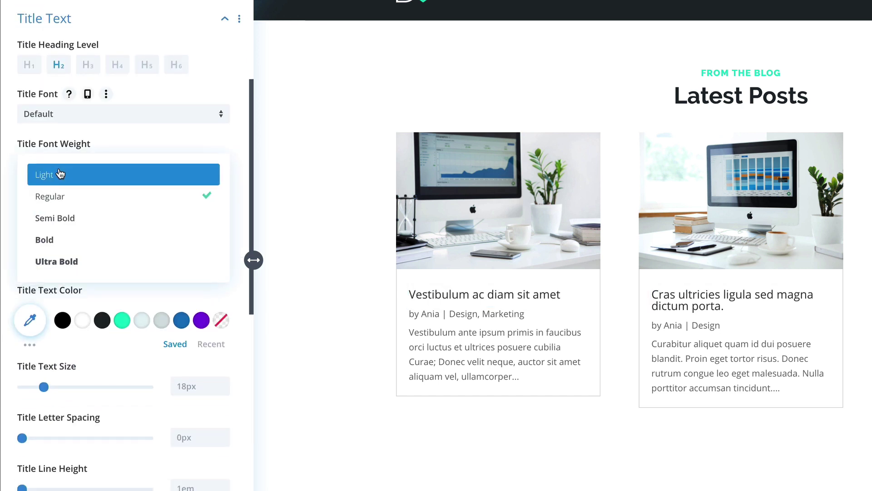
left_click(64, 239)
left_click(62, 119)
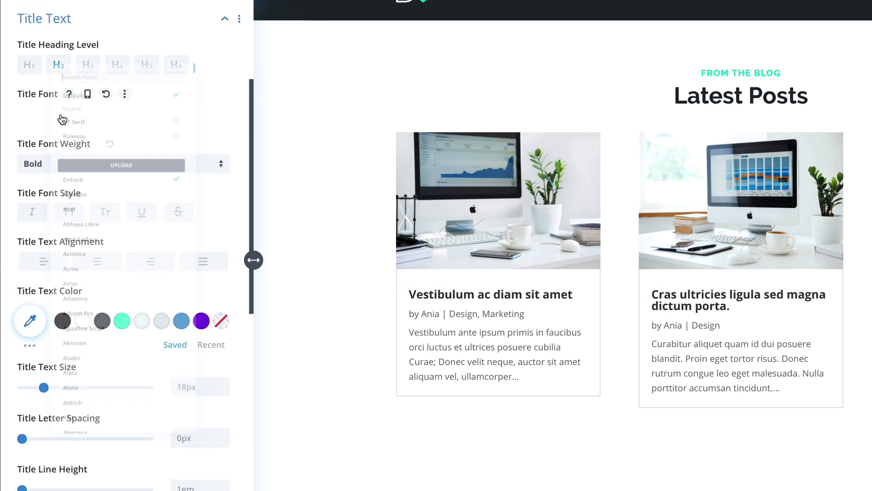
left_click(57, 85)
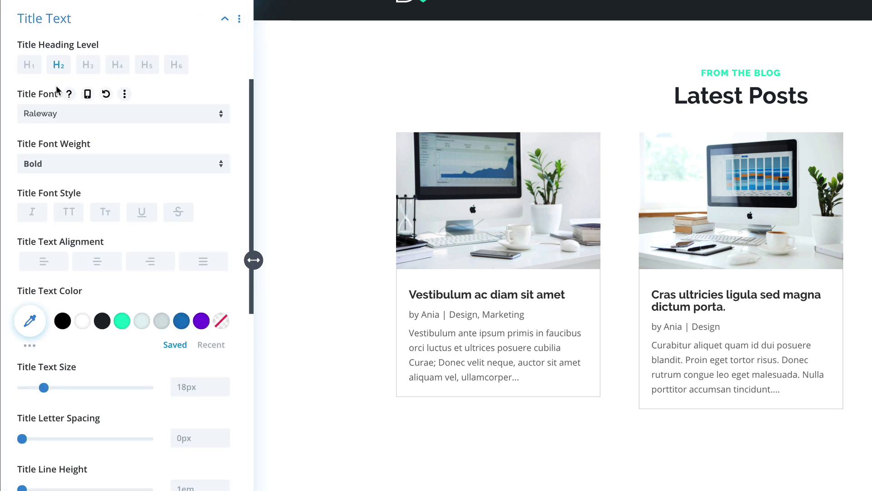
left_click(103, 322)
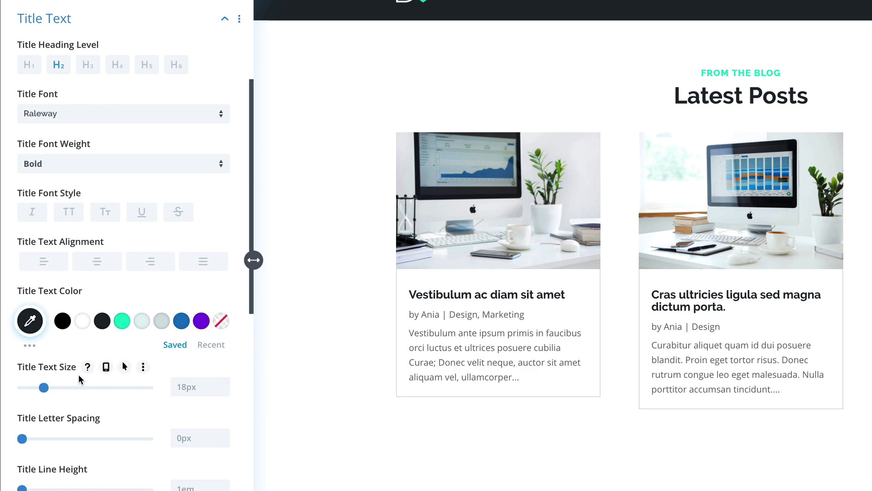
Step: Set the post title size to 17px on tablet and 15px on phone
left_click(106, 366)
left_click(118, 396)
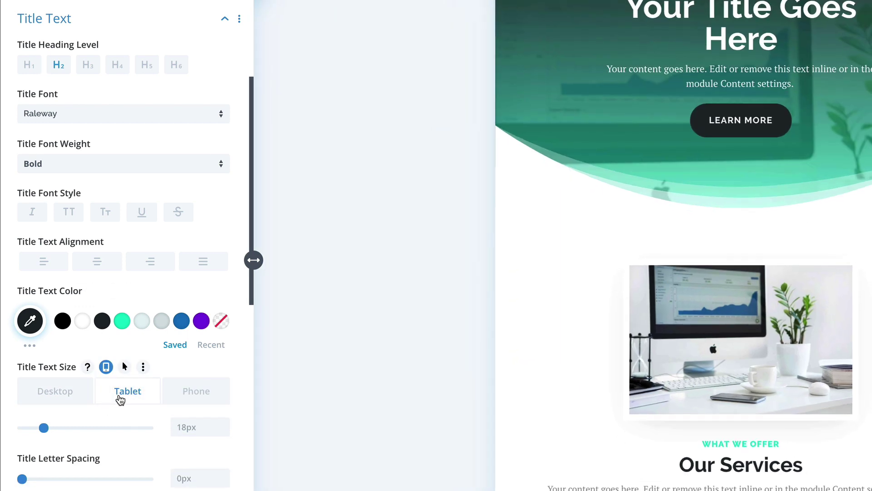
left_click(223, 431)
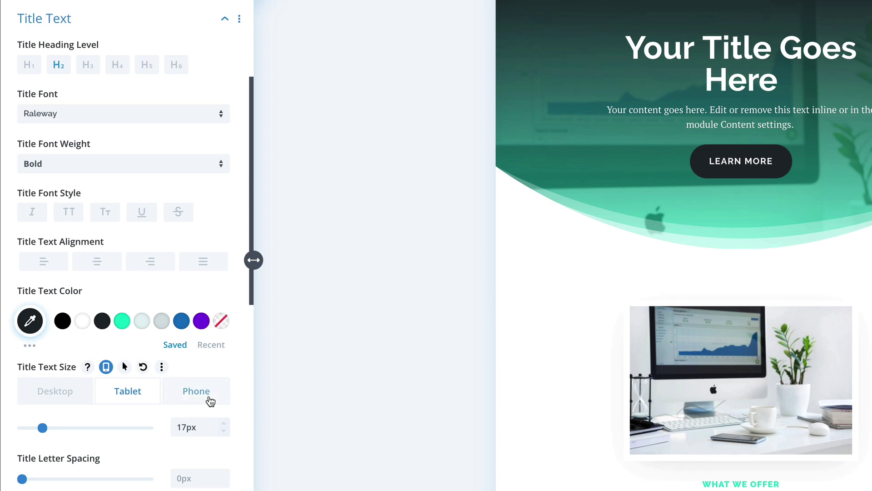
left_click(209, 400)
left_click(223, 430)
left_click(223, 430)
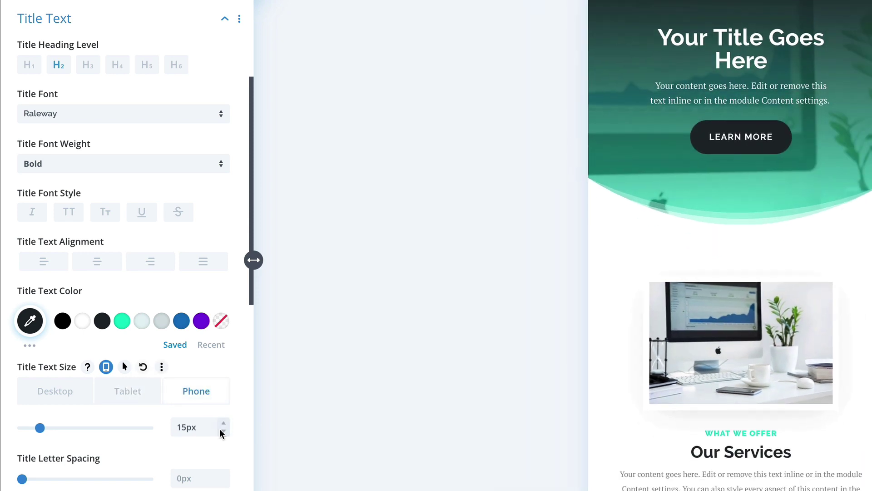
scroll(674, 413, "down", 12)
scroll(678, 402, "down", 10)
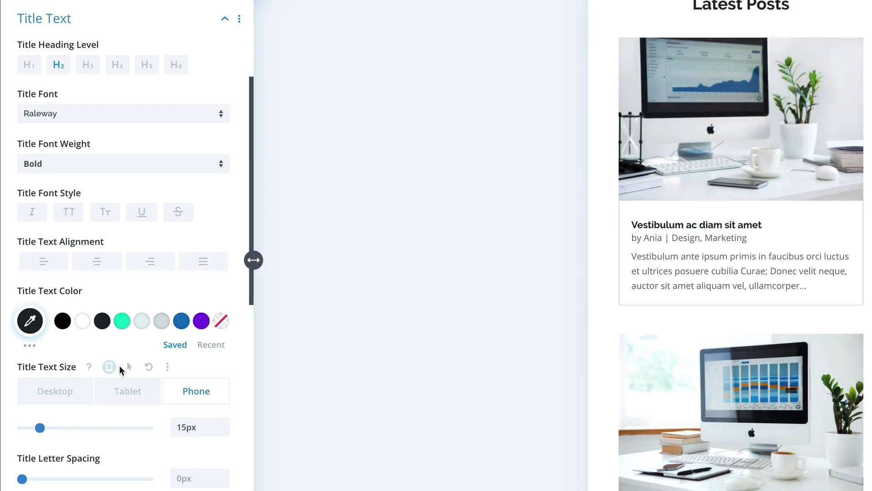
scroll(120, 365, "down", 8)
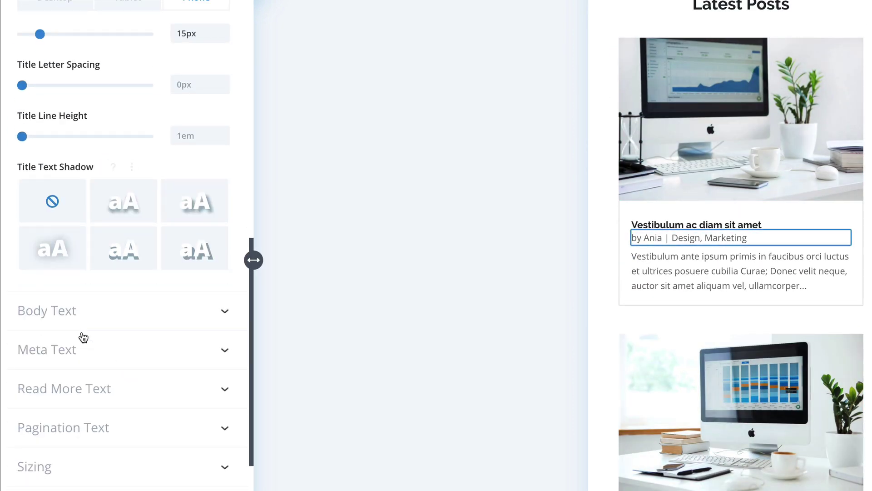
Step: Set the excerpt body text in PT Serif with a partly transparent #1e272d colour
left_click(86, 315)
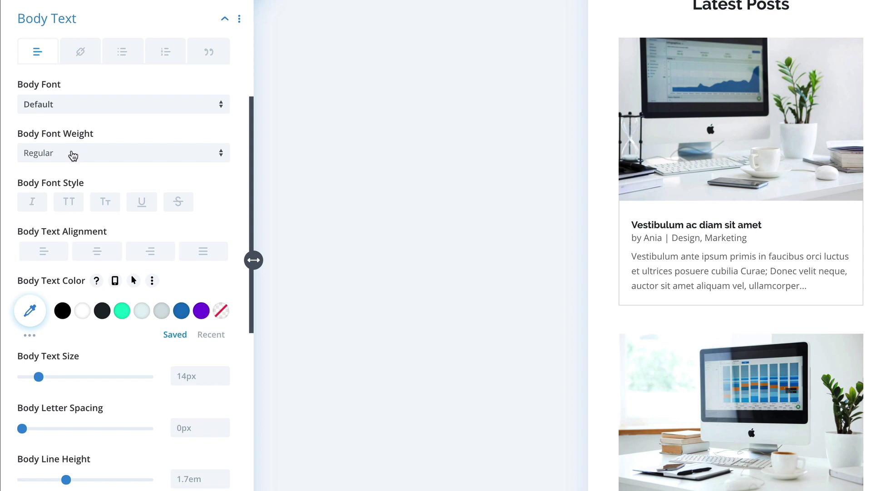
left_click(64, 109)
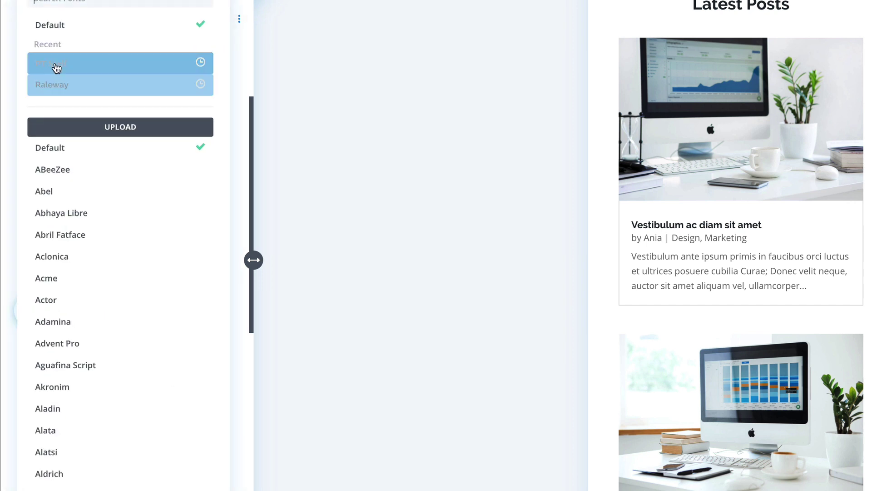
left_click(54, 63)
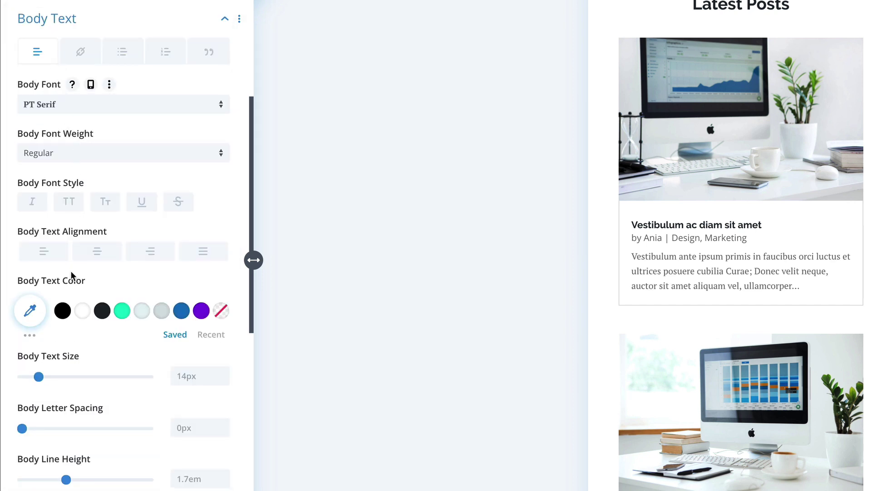
left_click(102, 310)
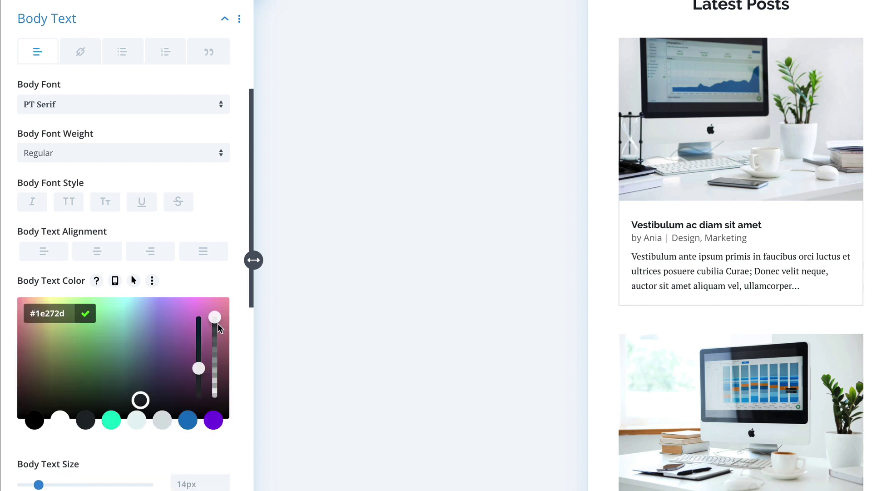
left_click_drag(214, 318, 223, 364)
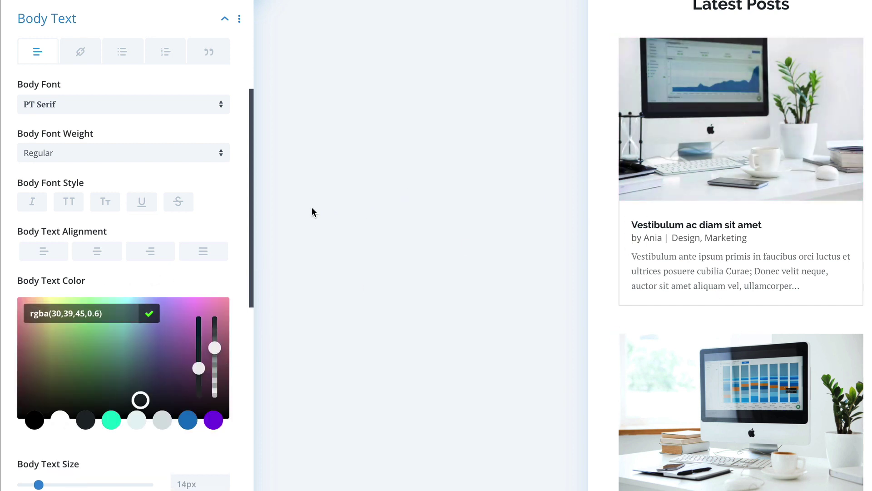
scroll(211, 231, "down", 4)
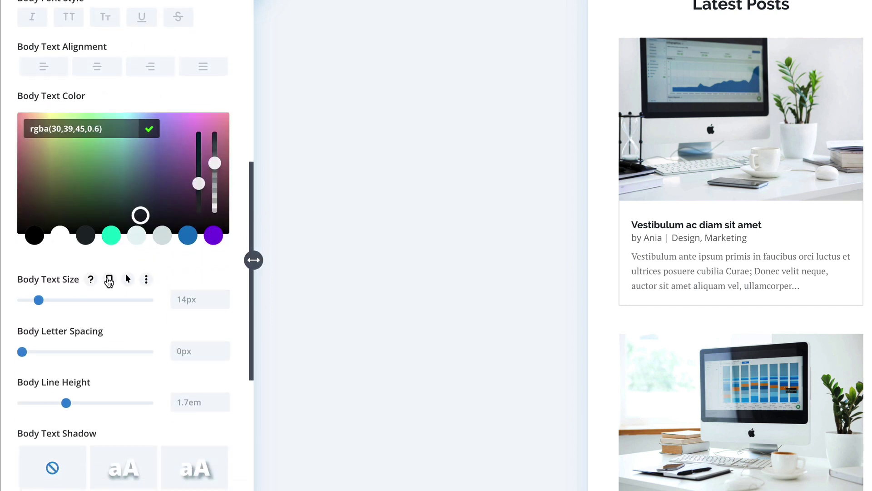
left_click(109, 281)
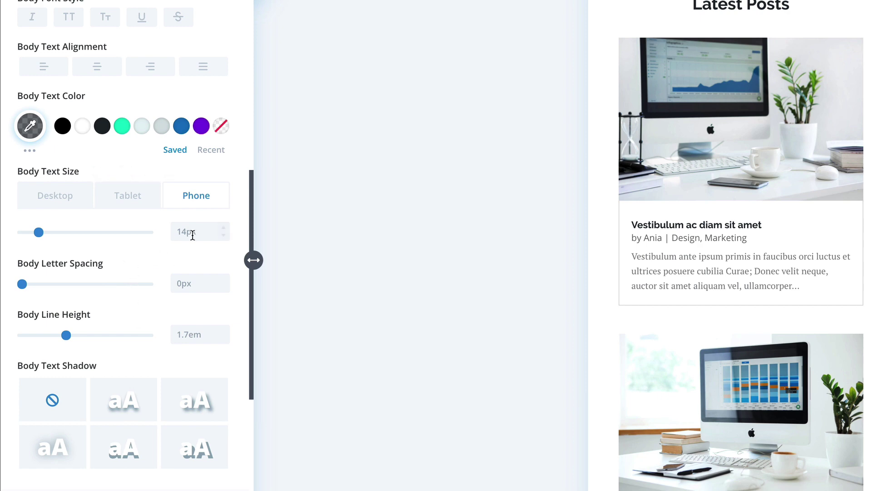
Step: Make body text 13px on tablet and 12px on phone, with 1.5em line height
left_click(106, 201)
left_click(223, 235)
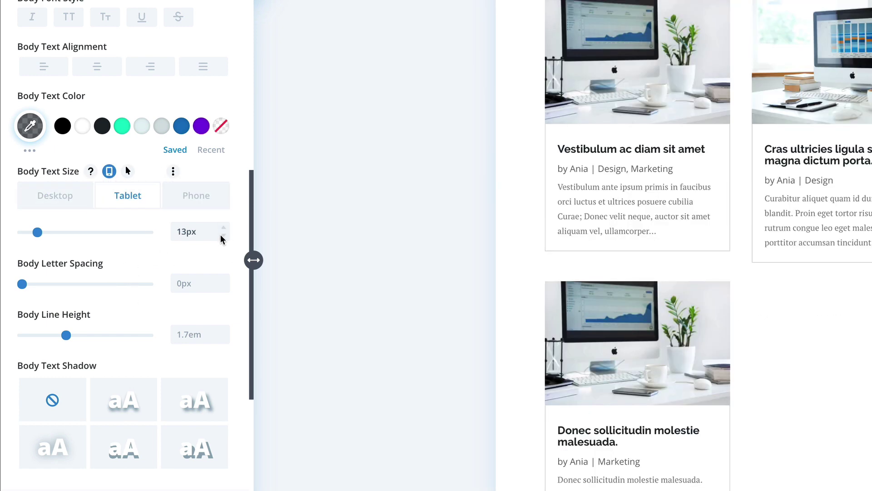
left_click(194, 196)
left_click(224, 235)
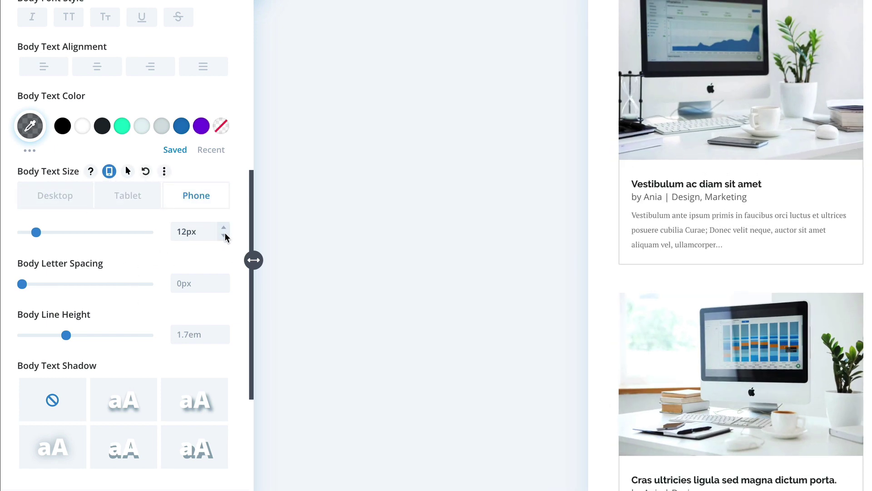
left_click(48, 203)
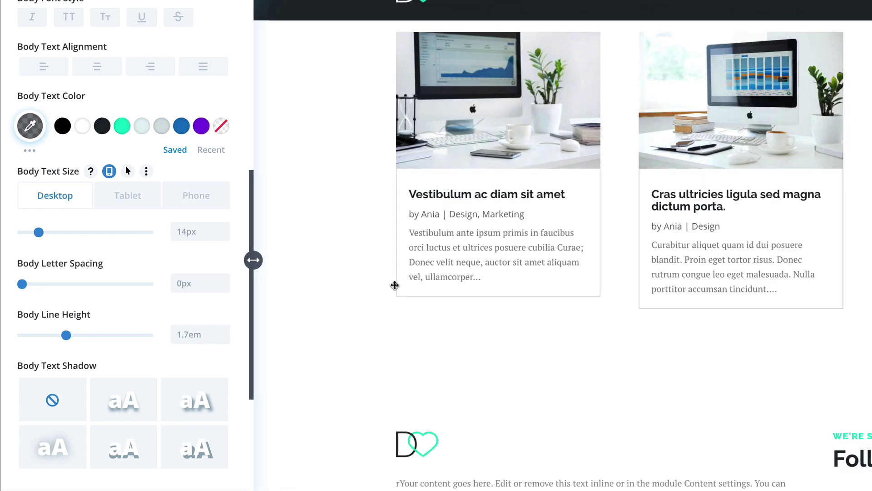
mouse_move(65, 335)
left_mouse_down()
mouse_move(47, 340)
mouse_move(54, 336)
left_mouse_up()
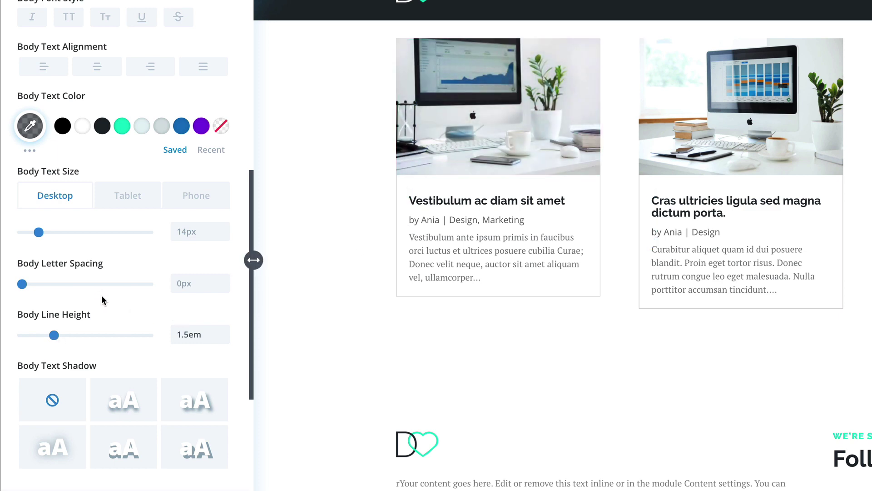
scroll(103, 297, "down", 6)
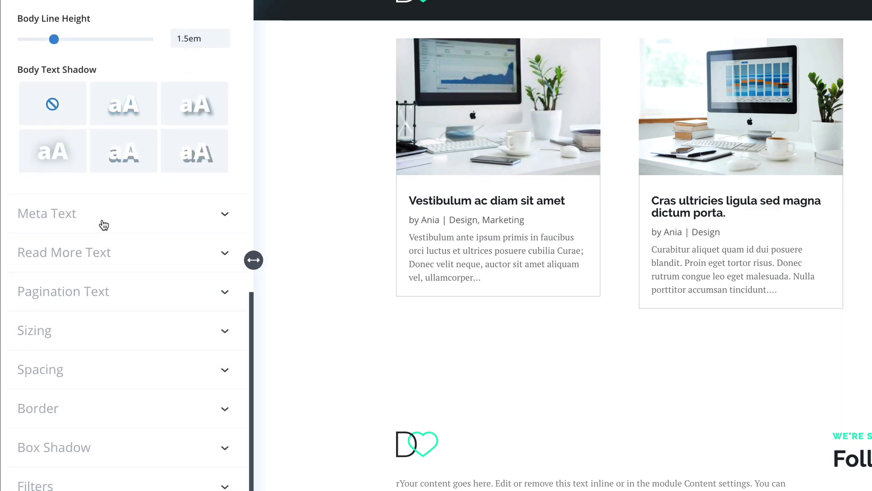
Step: Style the post meta as bold uppercase teal Raleway, 11px, with 0px letter spacing
left_click(103, 224)
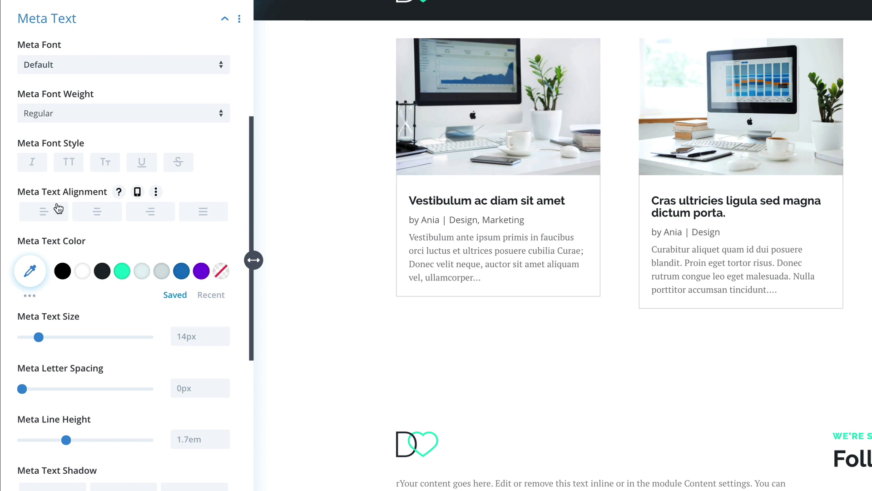
left_click(71, 65)
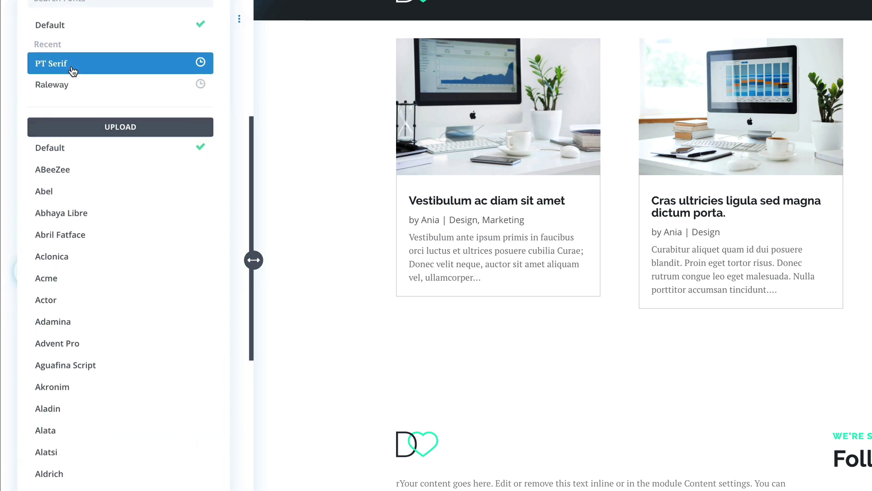
left_click(64, 86)
left_click(54, 107)
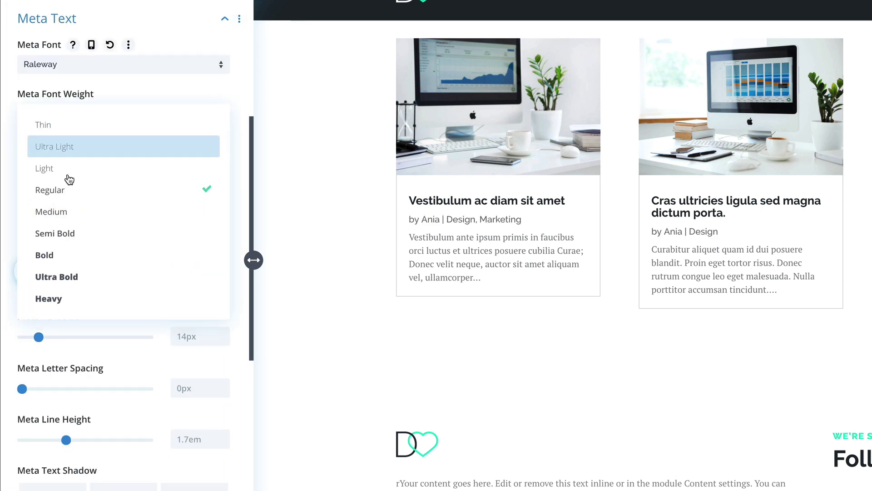
left_click(78, 252)
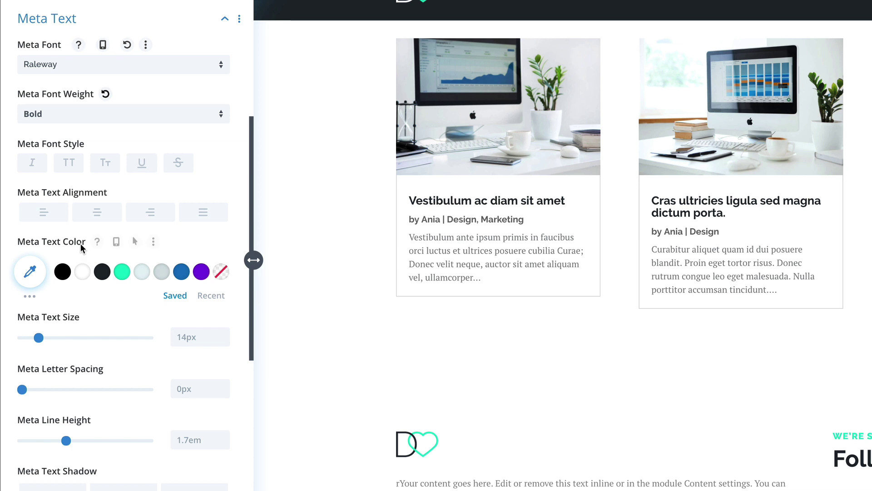
left_click(68, 167)
left_click(122, 272)
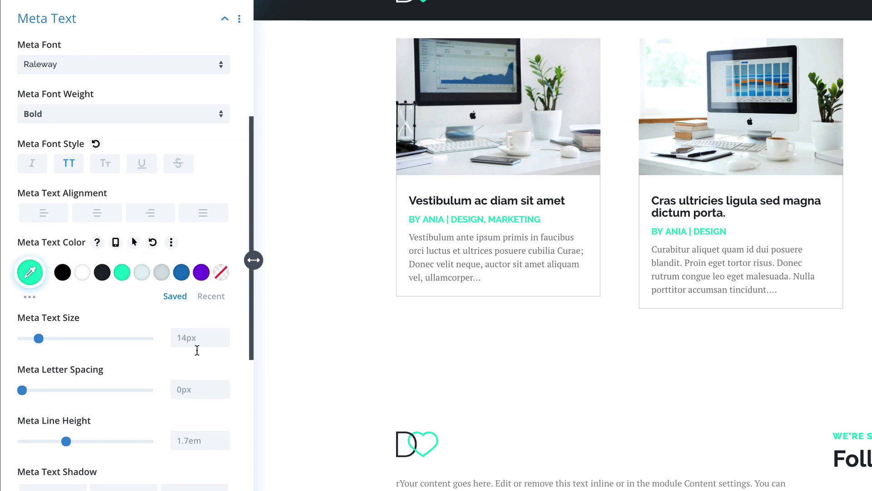
left_click(223, 342)
left_click(223, 341)
left_click(223, 341)
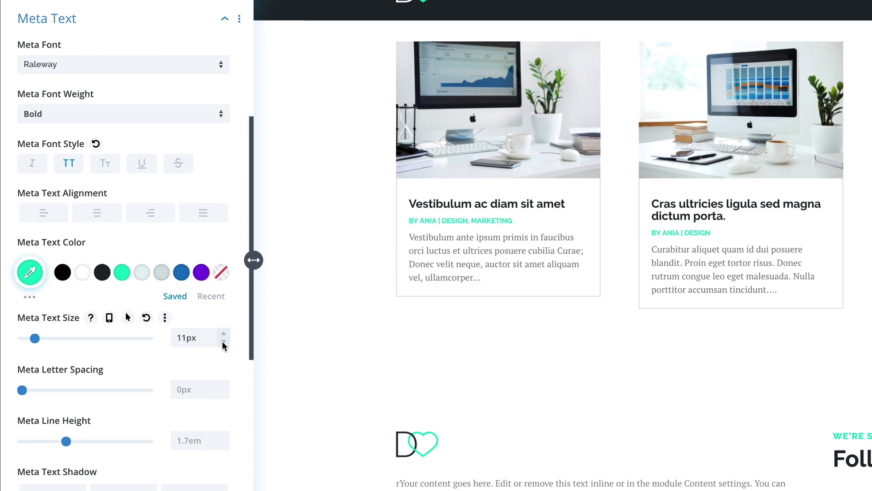
left_click(223, 385)
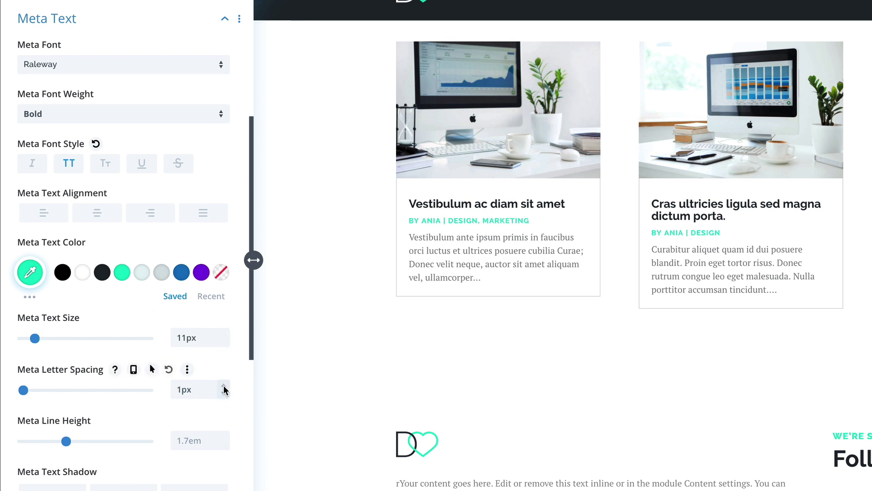
left_click(223, 393)
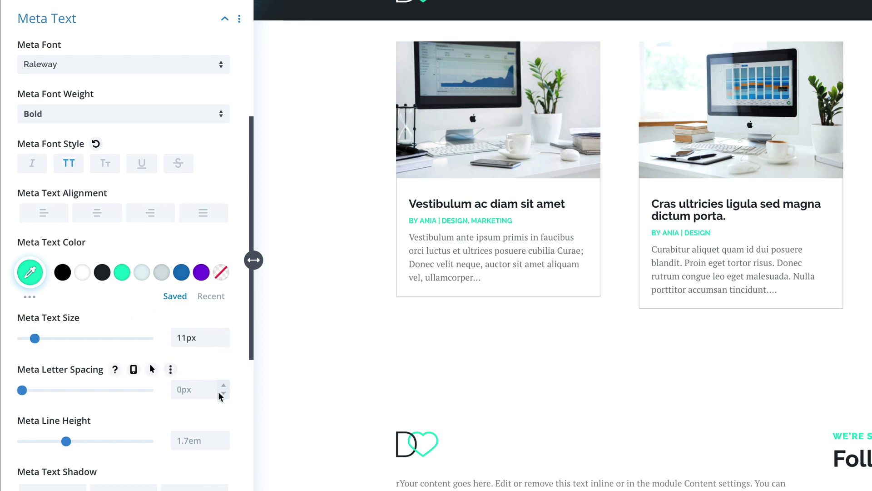
scroll(172, 418, "down", 2)
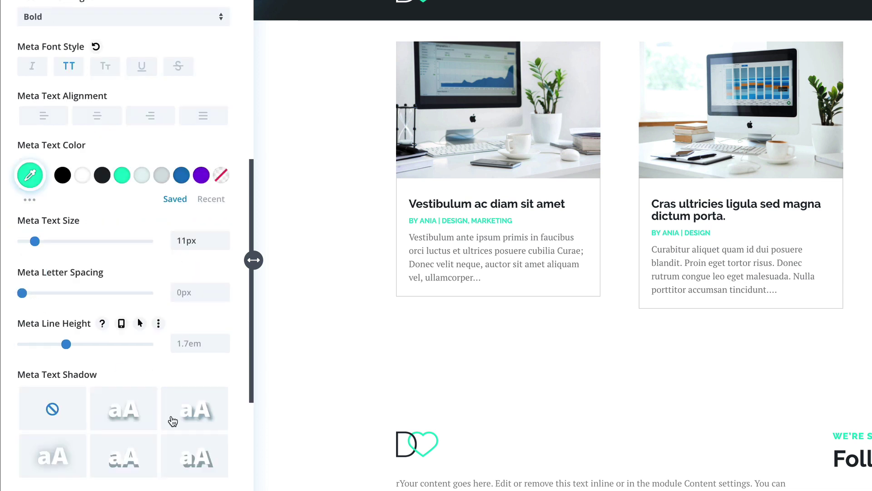
scroll(173, 421, "down", 2)
scroll(172, 420, "down", 2)
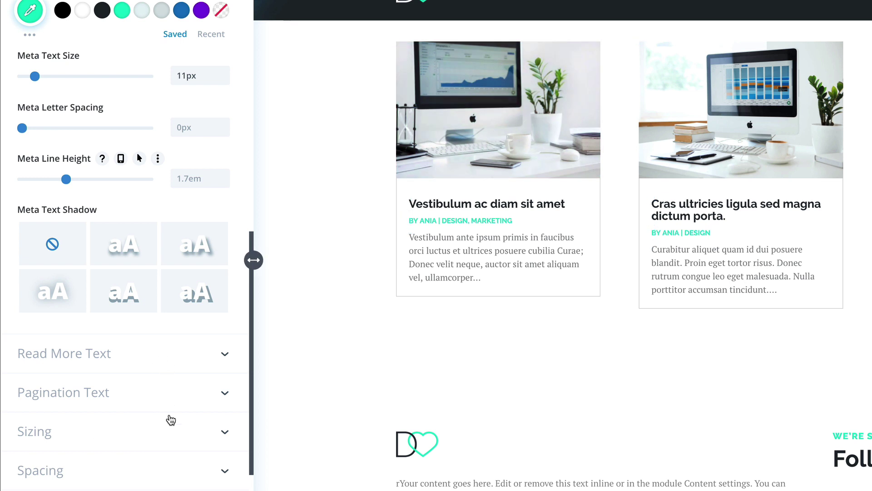
scroll(173, 426, "down", 3)
Step: Set card borders to 0px and add a shadow: rgba(30,39,45,0.22), 42px blur, -14px spread
left_click(69, 387)
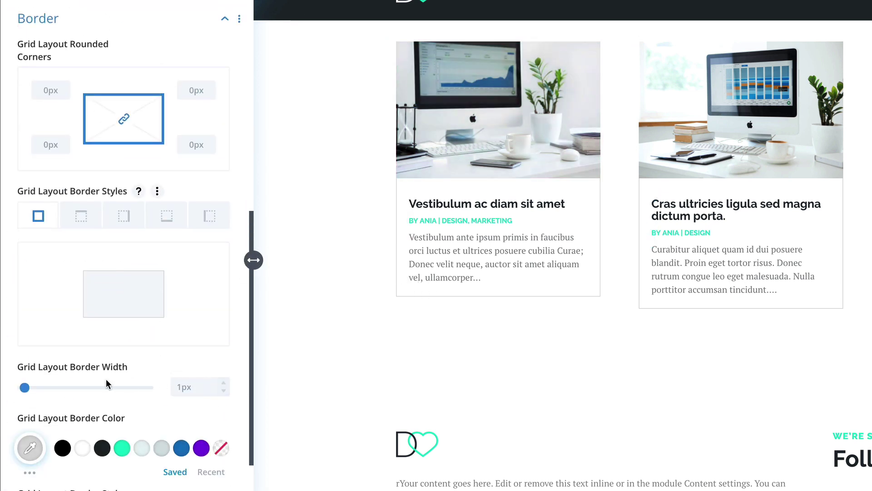
left_click(221, 391)
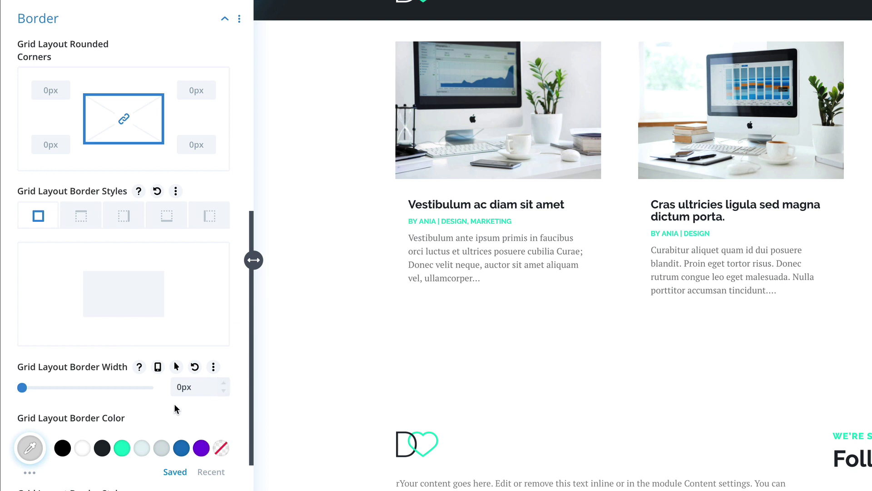
scroll(175, 409, "down", 4)
left_click(84, 363)
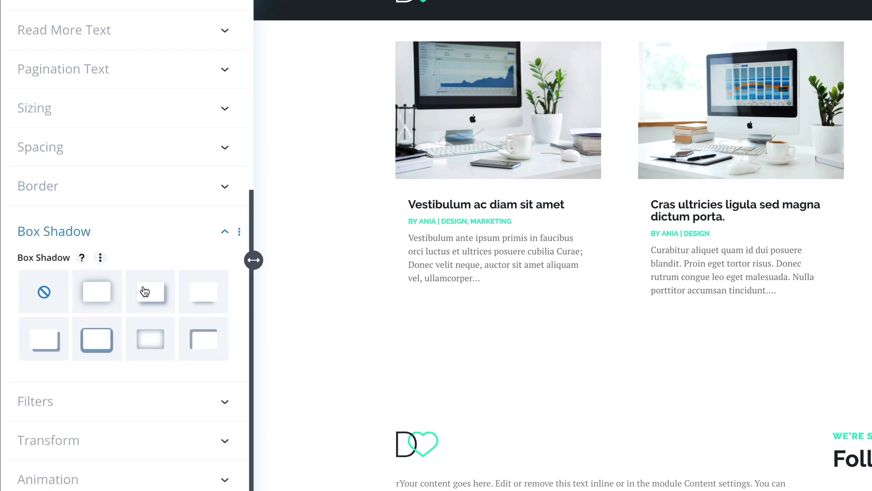
left_click(194, 294)
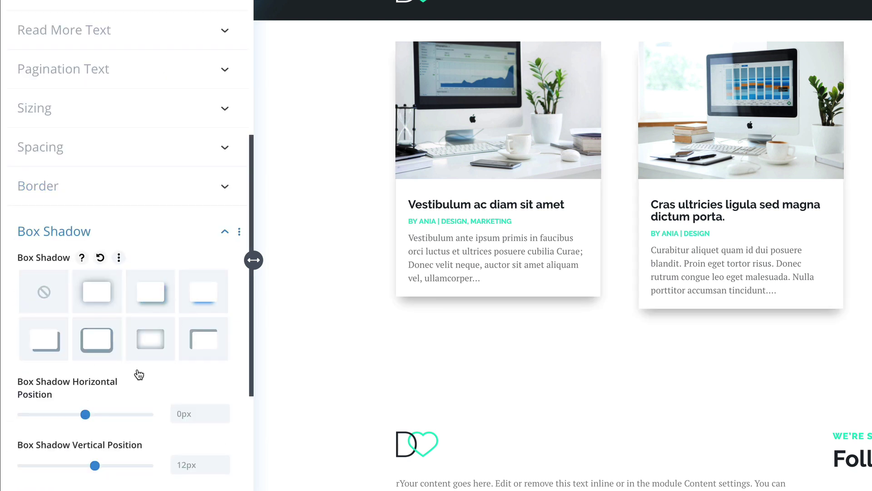
scroll(109, 409, "down", 5)
left_click(29, 413)
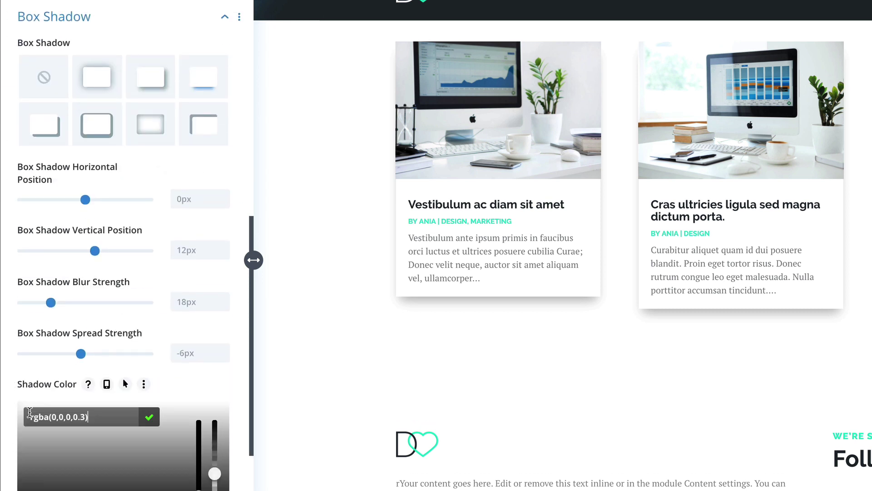
scroll(91, 366, "down", 2)
left_click(86, 435)
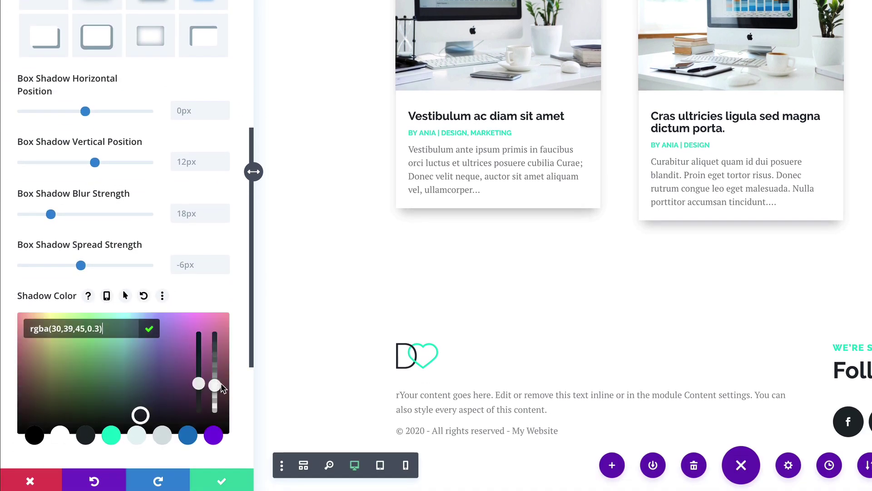
left_click_drag(221, 385, 217, 400)
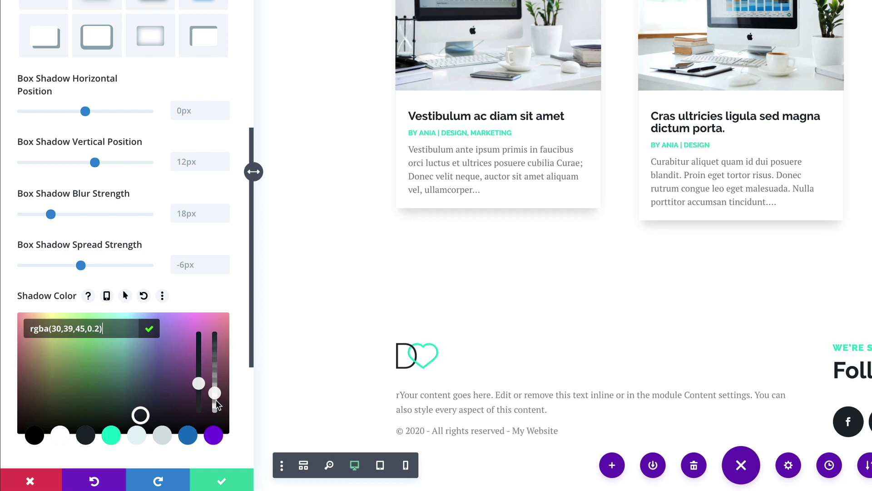
left_click_drag(51, 214, 79, 214)
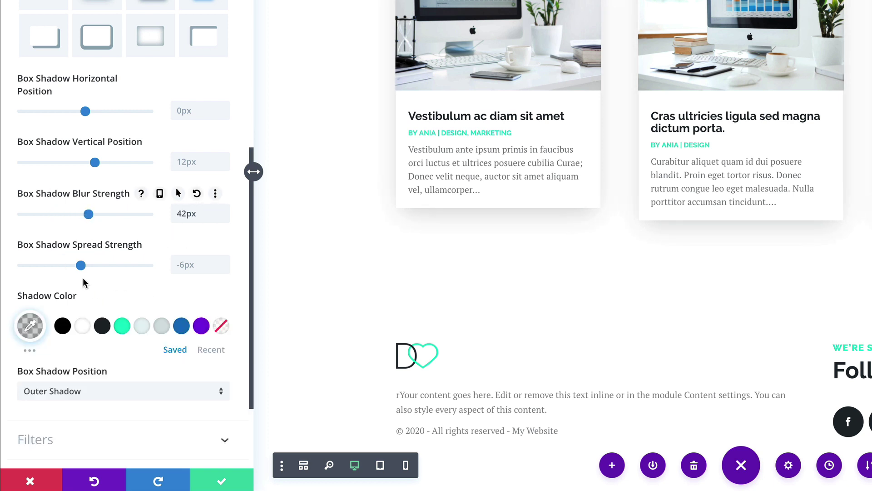
mouse_move(81, 265)
left_mouse_down()
mouse_move(63, 265)
mouse_move(73, 265)
left_mouse_up()
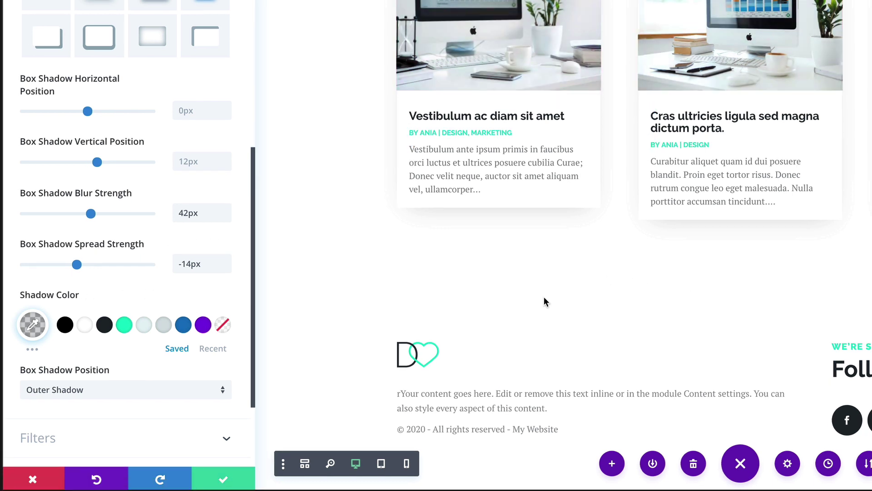
Step: Save the blog module settings and bring up the options for opening the live page
left_click(218, 482)
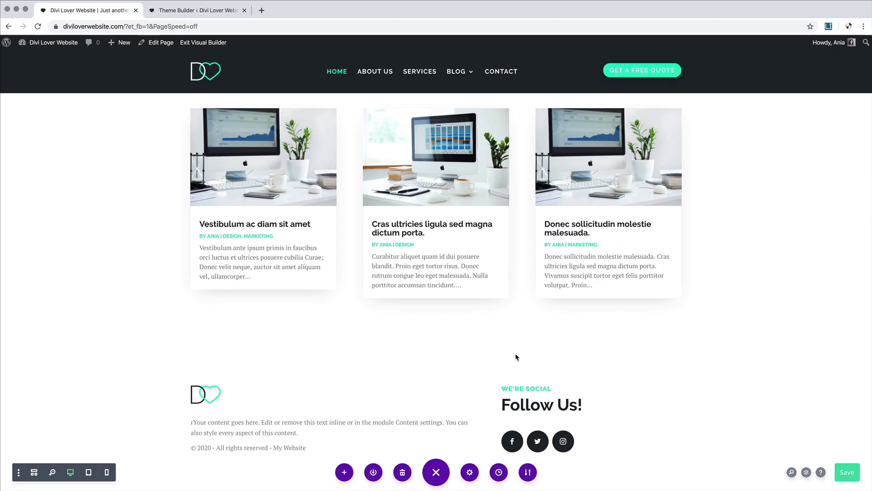
scroll(515, 357, "up", 3)
scroll(515, 357, "down", 3)
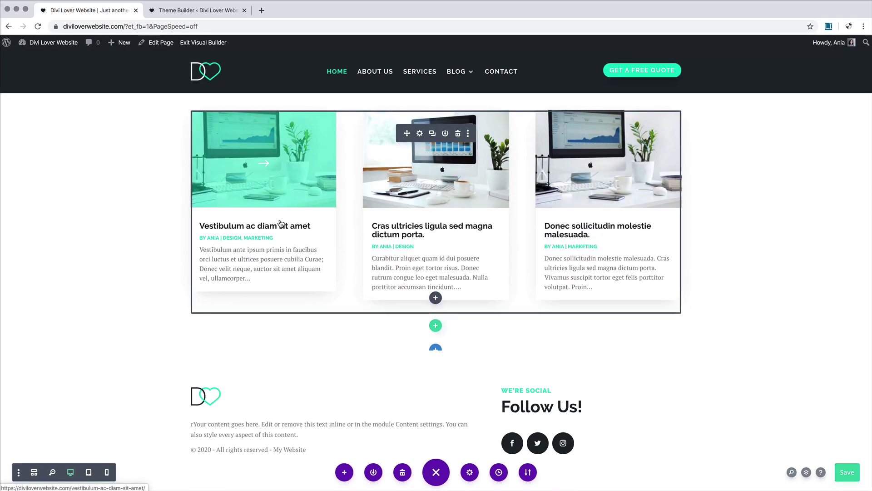
scroll(281, 223, "up", 1)
scroll(281, 223, "up", 7)
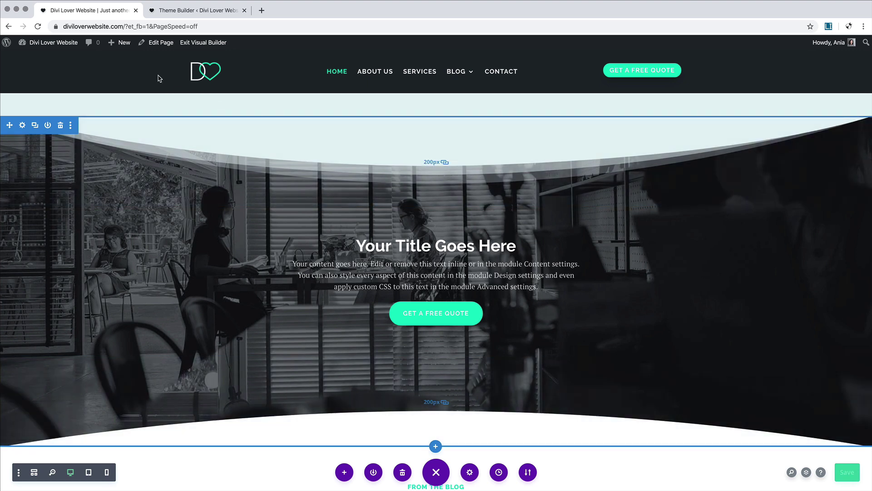
right_click(208, 45)
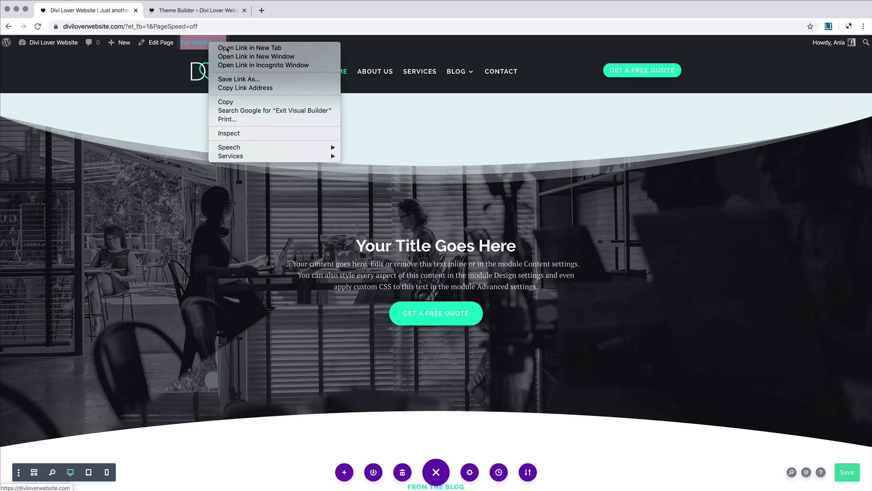
Step: Open the live home page in a new tab and scroll through it from hero to footer
left_click(227, 48)
left_click(170, 10)
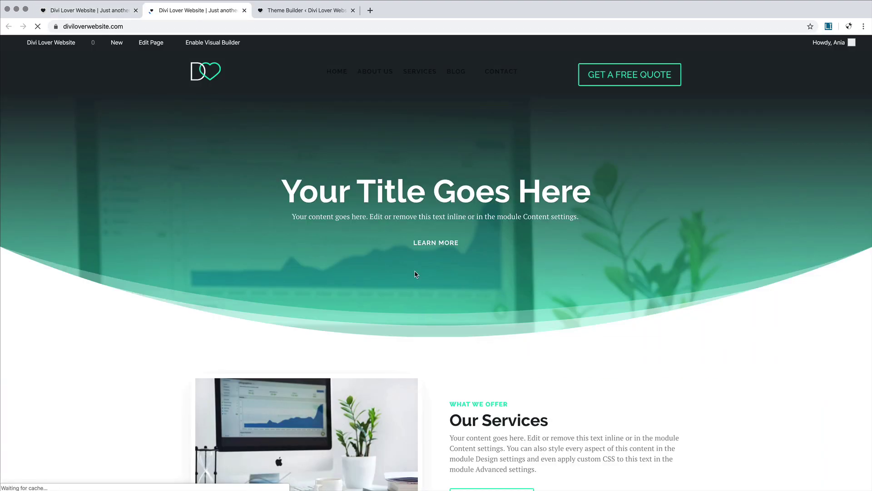
scroll(345, 300, "down", 5)
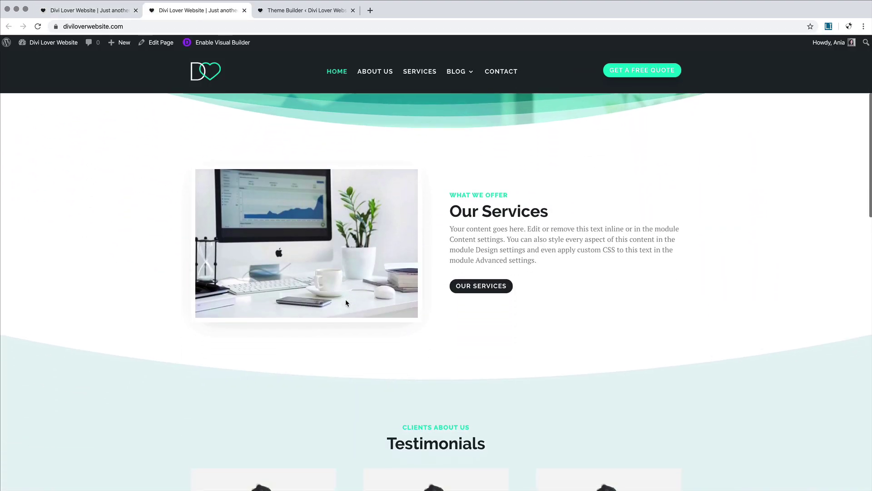
scroll(346, 299, "up", 5)
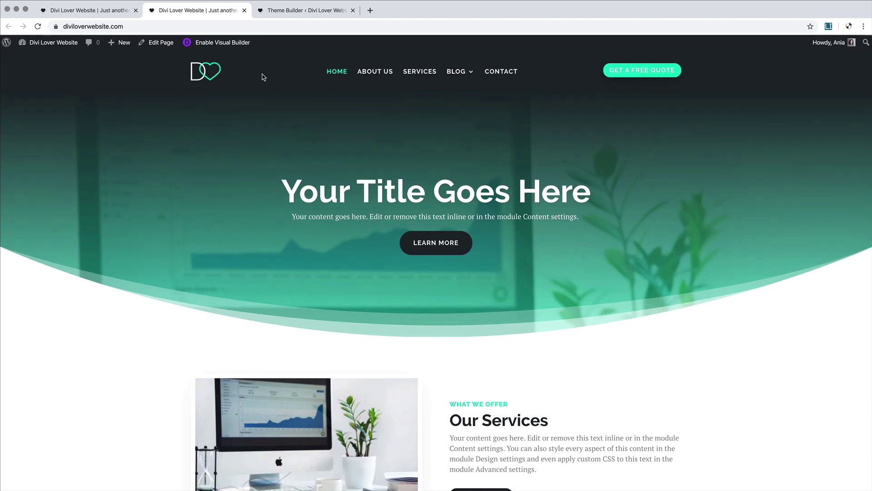
scroll(274, 194, "down", 2)
scroll(275, 195, "up", 2)
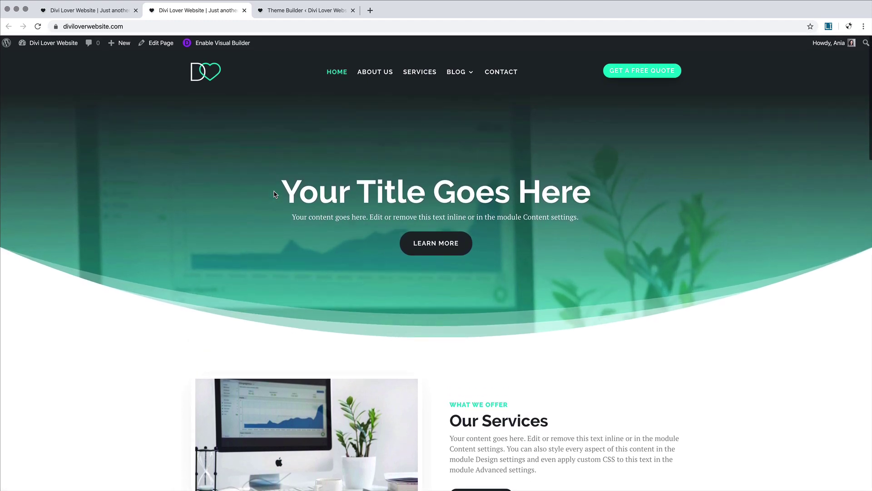
scroll(274, 194, "down", 2)
scroll(273, 190, "up", 2)
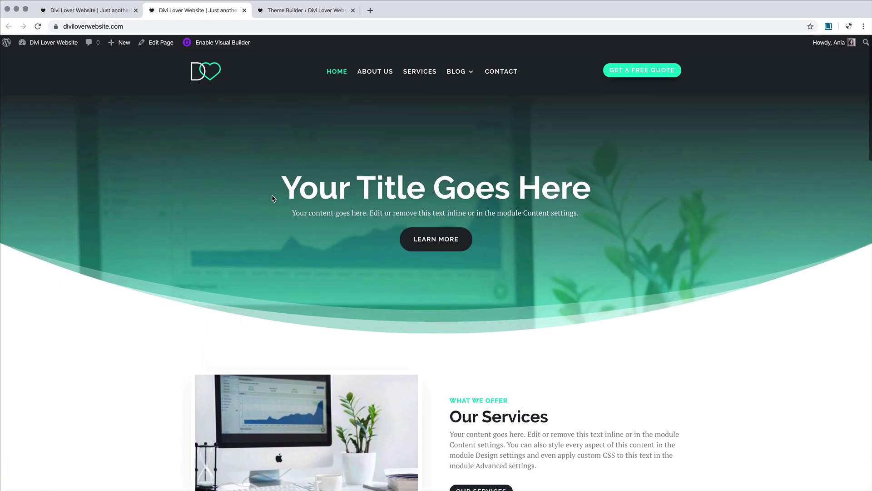
scroll(273, 196, "down", 2)
scroll(272, 196, "up", 2)
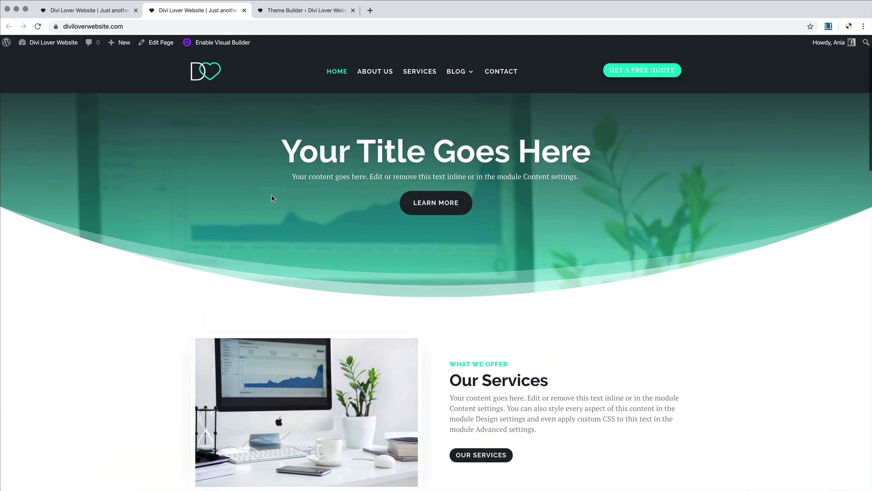
scroll(273, 198, "down", 2)
scroll(272, 199, "up", 2)
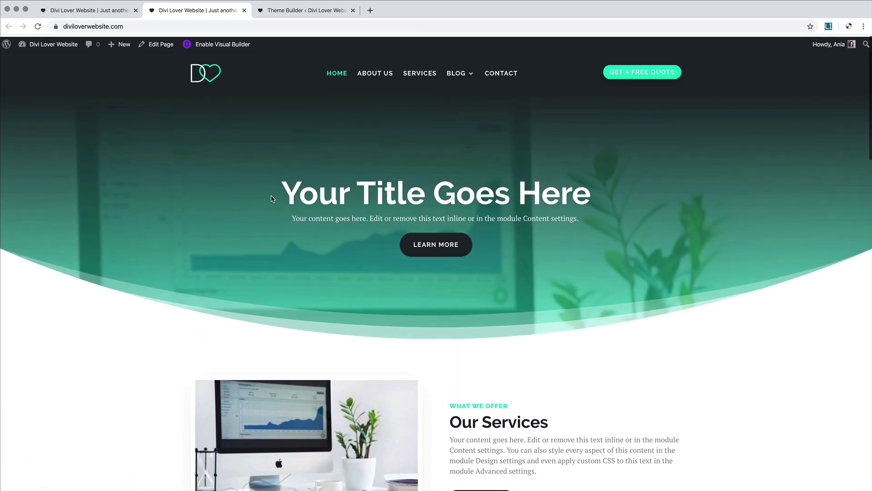
scroll(272, 199, "down", 1)
scroll(272, 199, "down", 5)
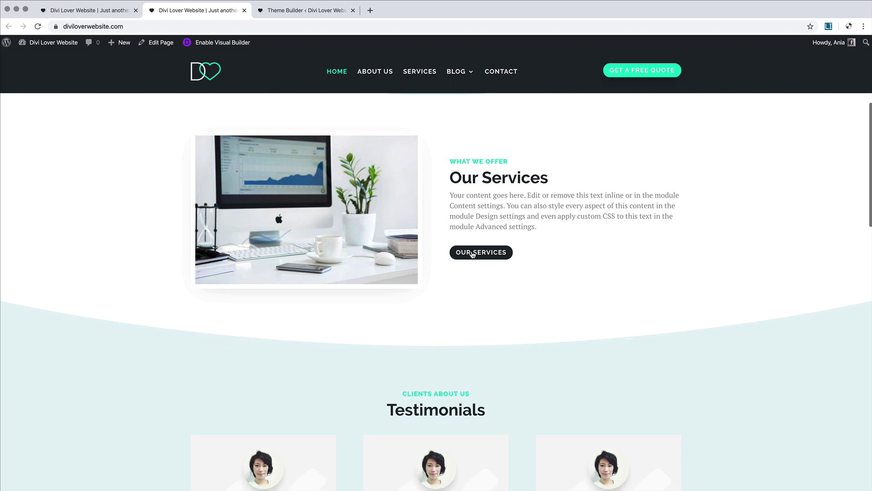
scroll(685, 312, "down", 7)
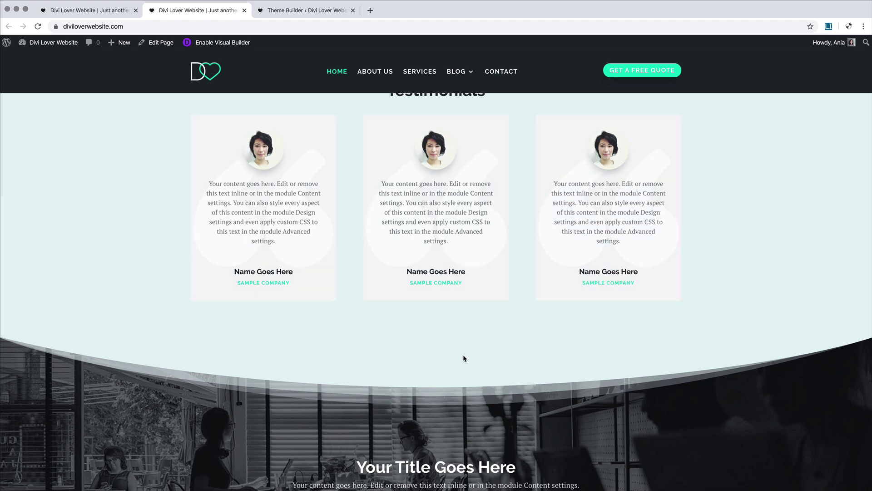
scroll(437, 350, "down", 6)
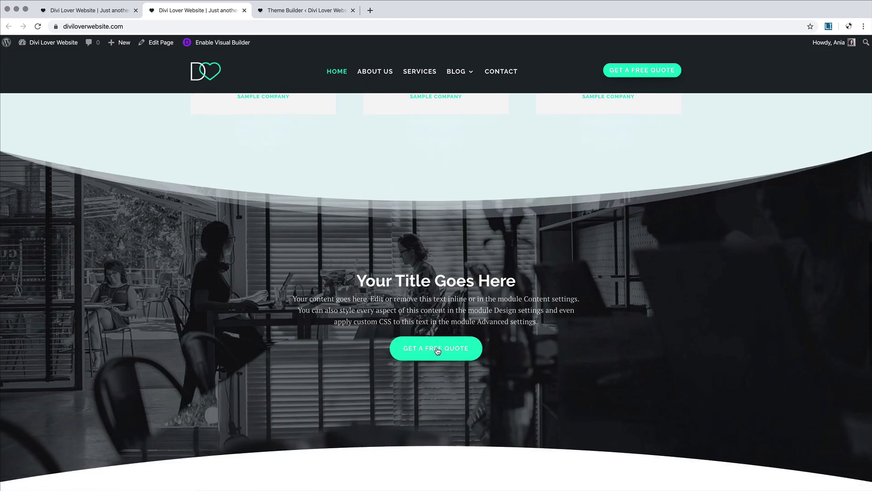
scroll(372, 323, "down", 5)
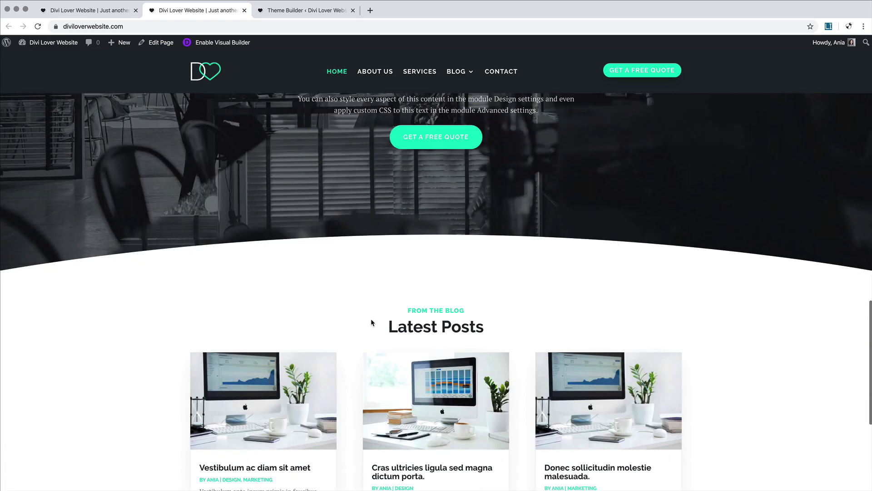
scroll(359, 406, "down", 3)
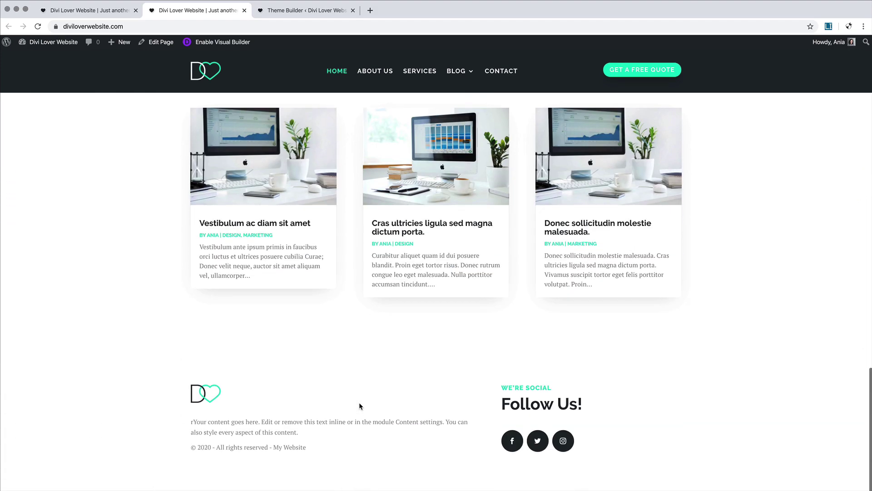
scroll(359, 405, "up", 12)
scroll(358, 406, "up", 5)
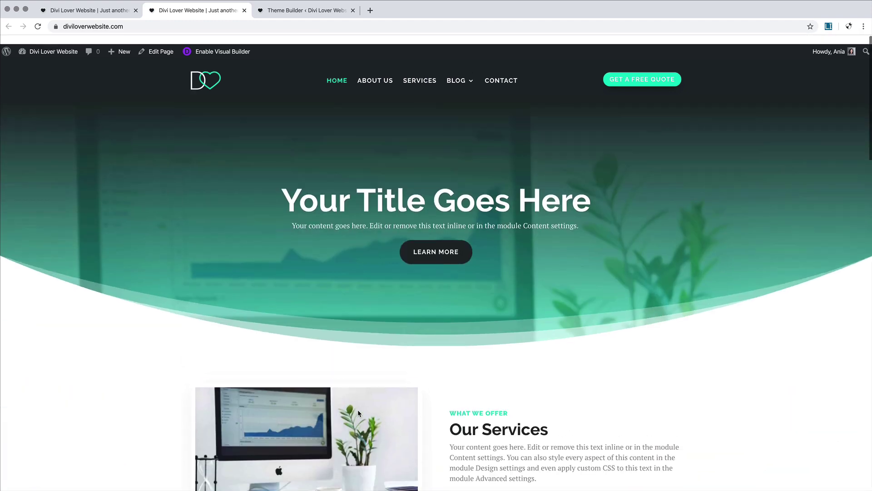
Step: Back in the visual builder, make the first testimonial's background colour fully transparent (opacity 0)
left_click(82, 14)
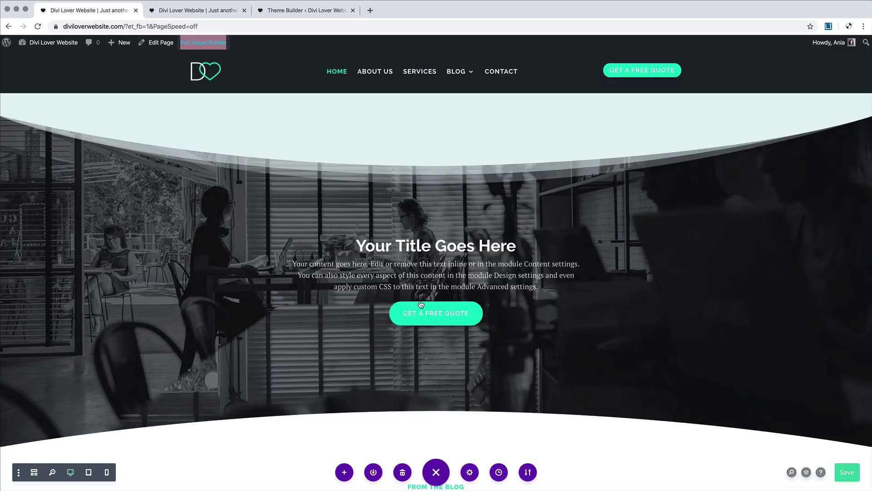
scroll(390, 296, "up", 8)
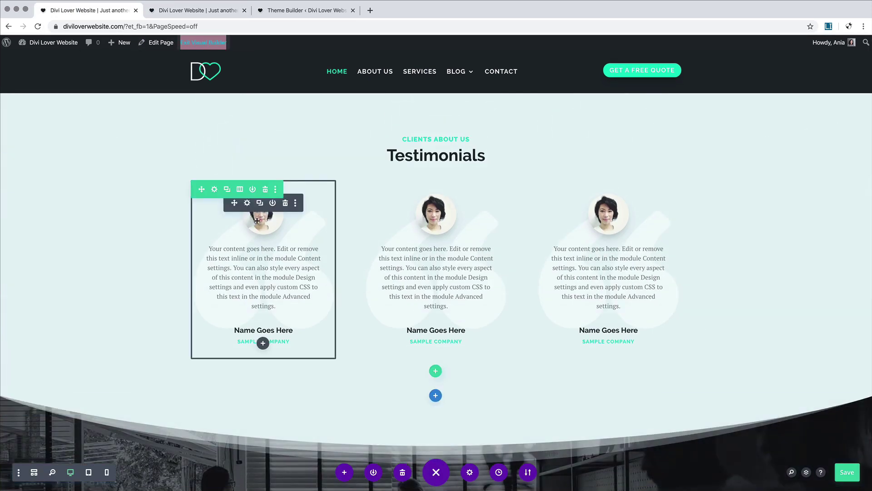
left_click(247, 203)
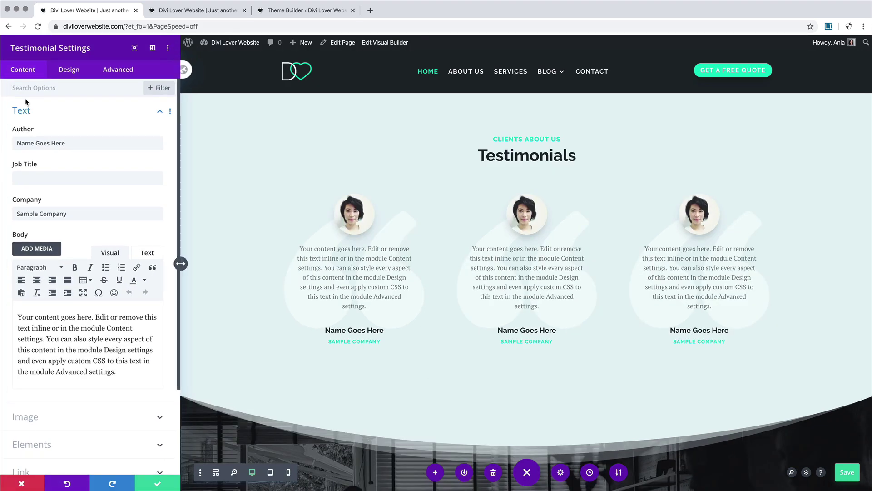
scroll(110, 444, "down", 3)
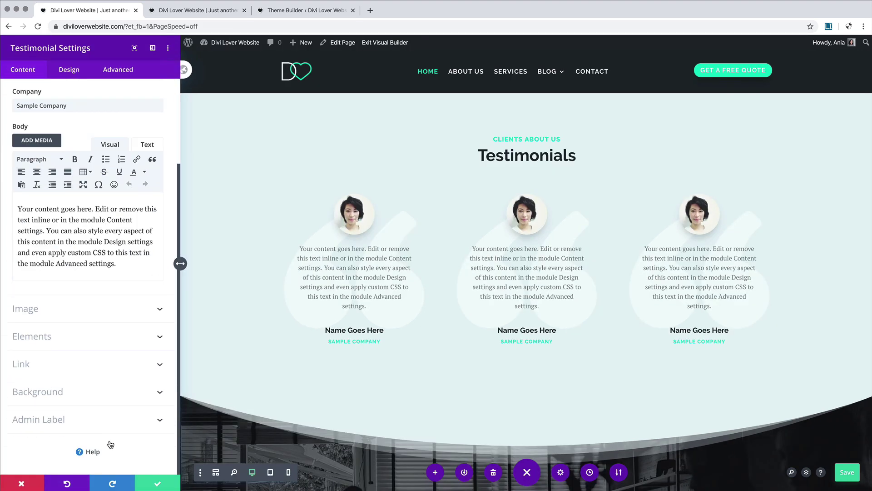
left_click(82, 391)
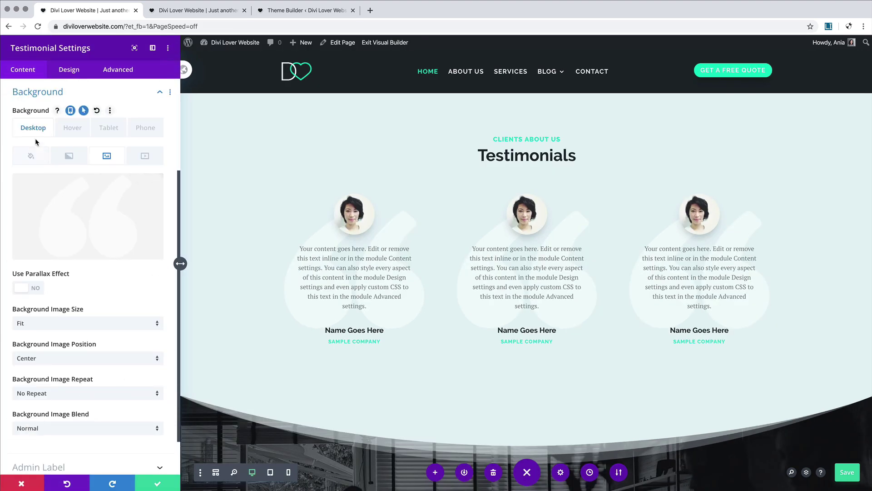
left_click(34, 156)
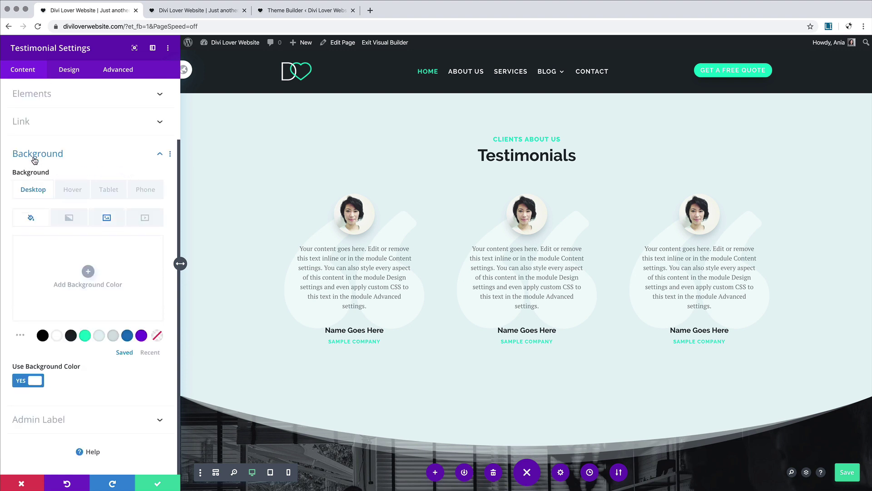
left_click(116, 271)
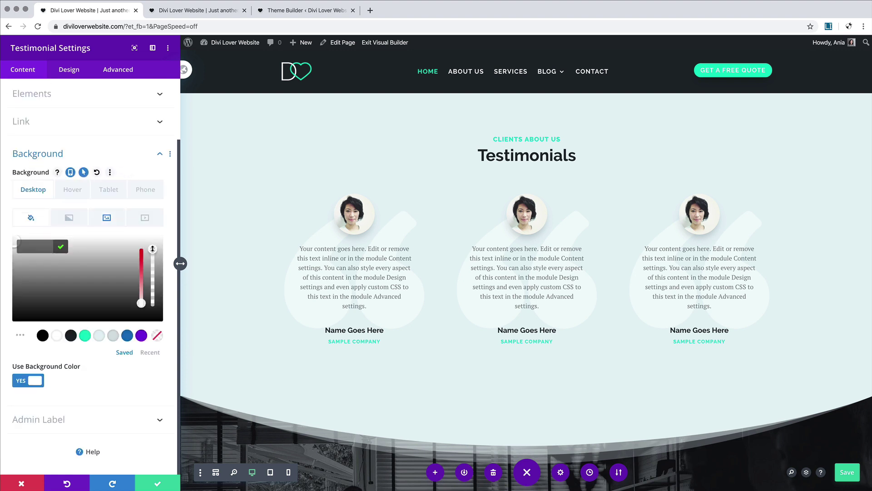
left_click_drag(152, 249, 153, 318)
left_click(160, 404)
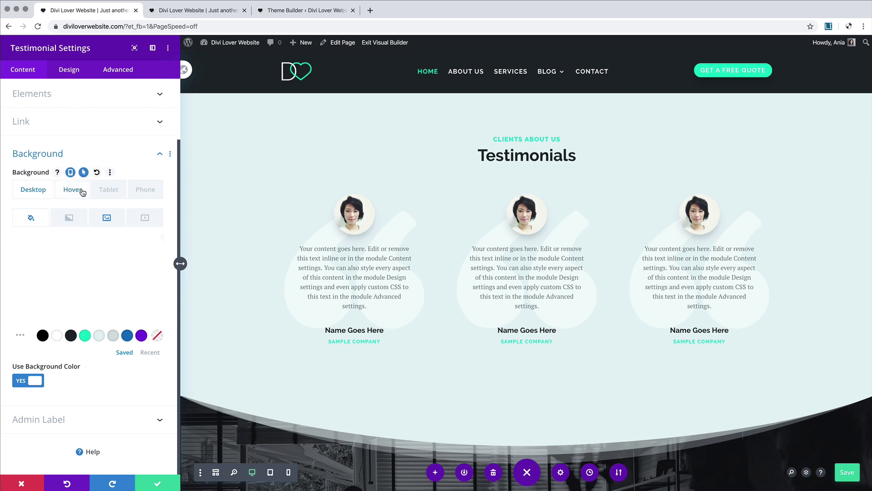
Step: Set the testimonial's Use Background Color to NO, check the hover state, and save
left_click(63, 196)
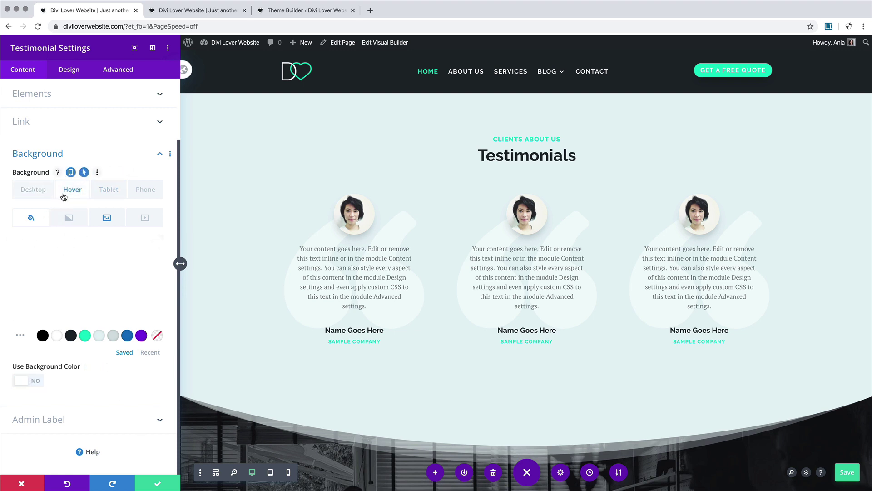
left_click(35, 193)
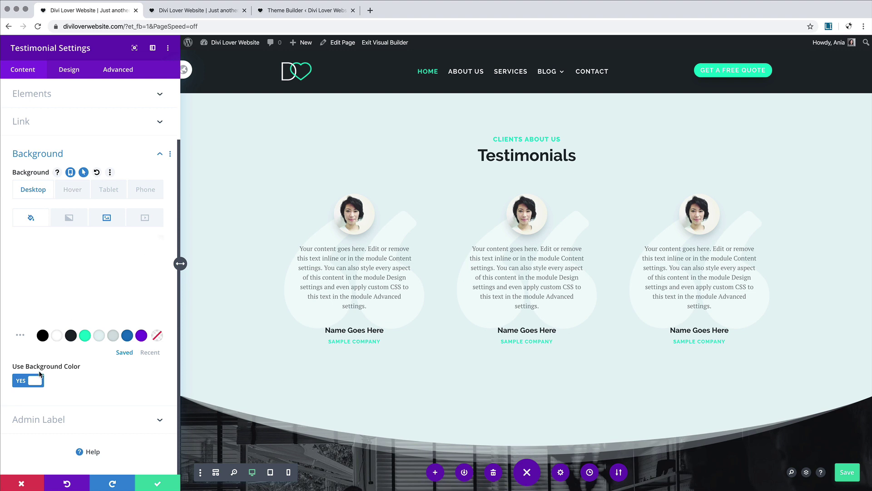
left_click(27, 384)
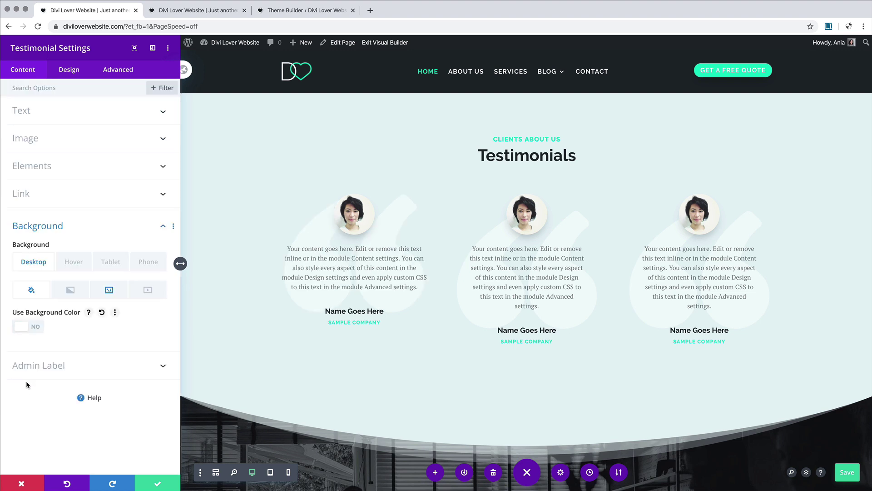
left_click(75, 264)
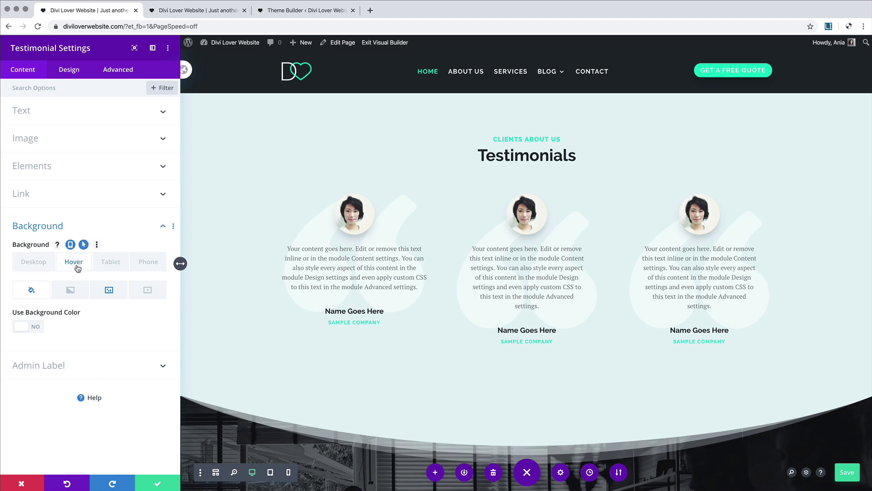
left_click(159, 483)
left_click(848, 477)
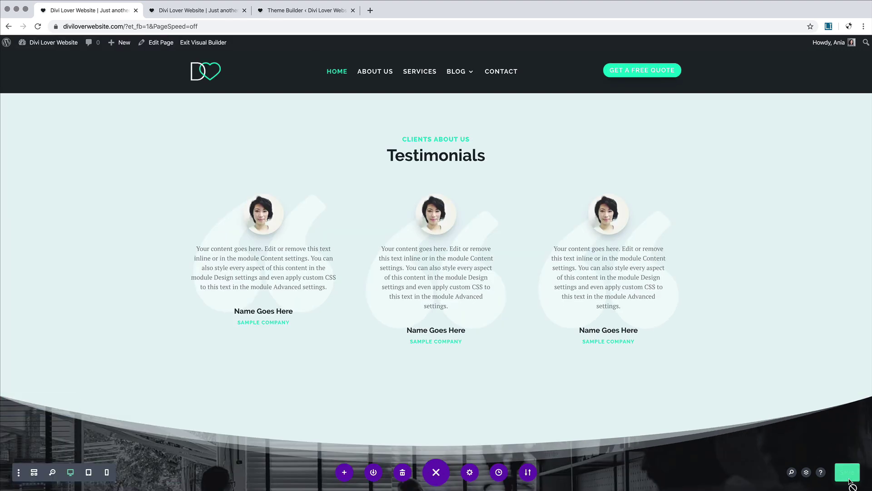
left_click(180, 13)
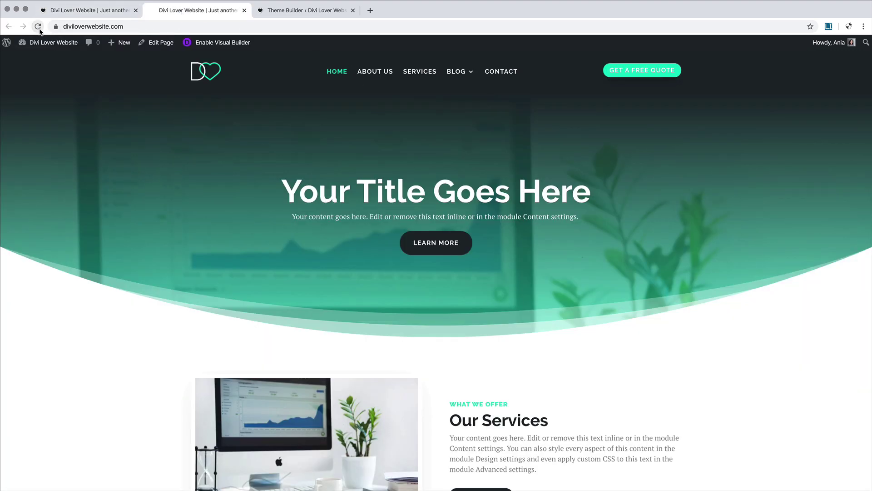
left_click(38, 26)
scroll(383, 273, "down", 10)
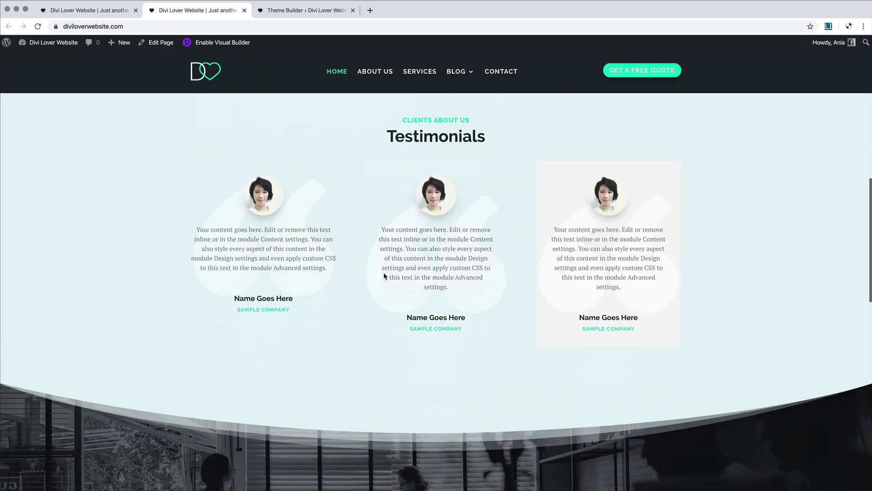
left_click(77, 13)
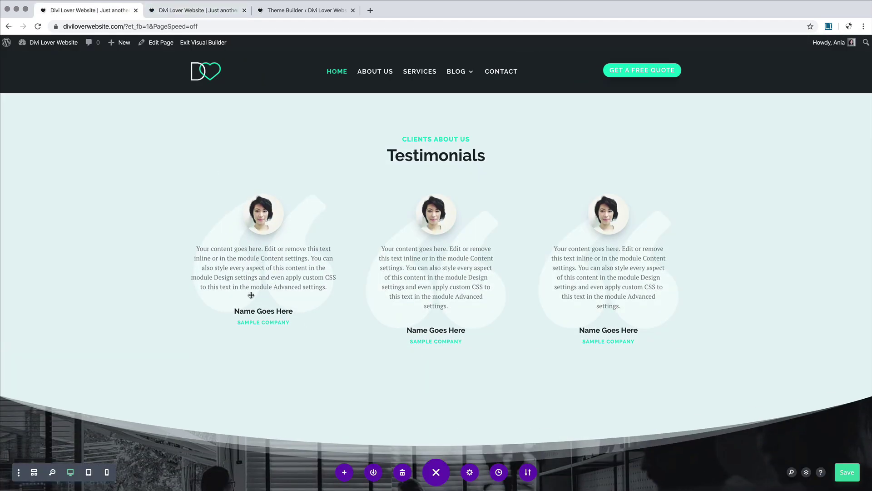
Step: Extend the first testimonial's styles throughout This Row so all three testimonials match
right_click(257, 209)
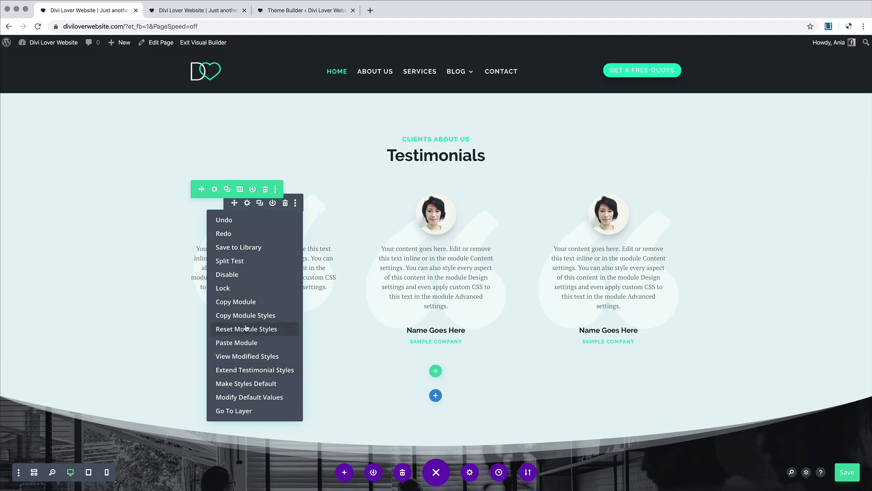
left_click(266, 370)
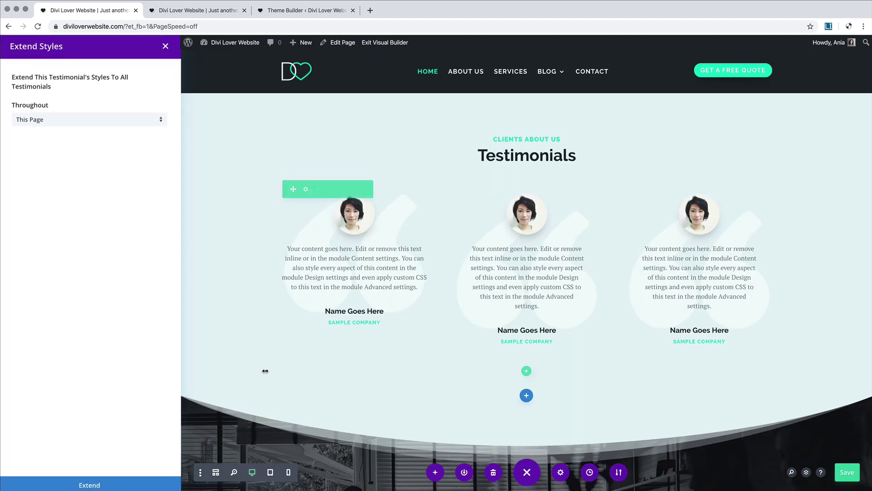
left_click(45, 121)
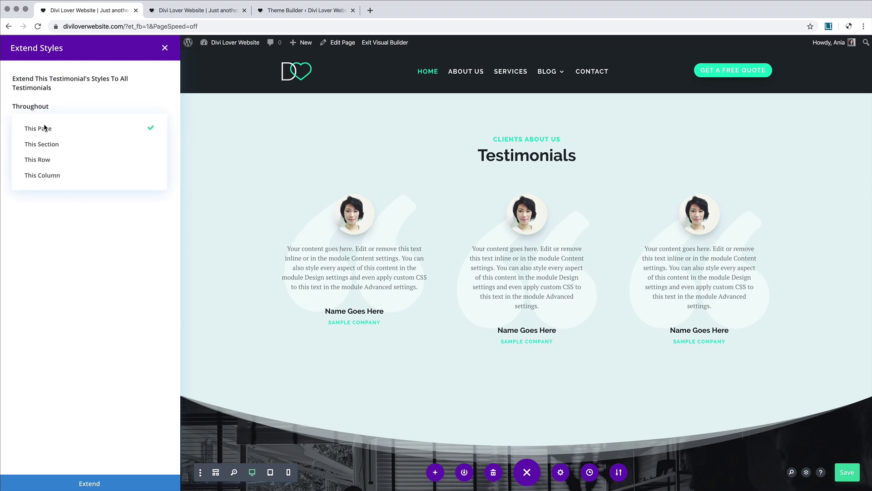
left_click(60, 161)
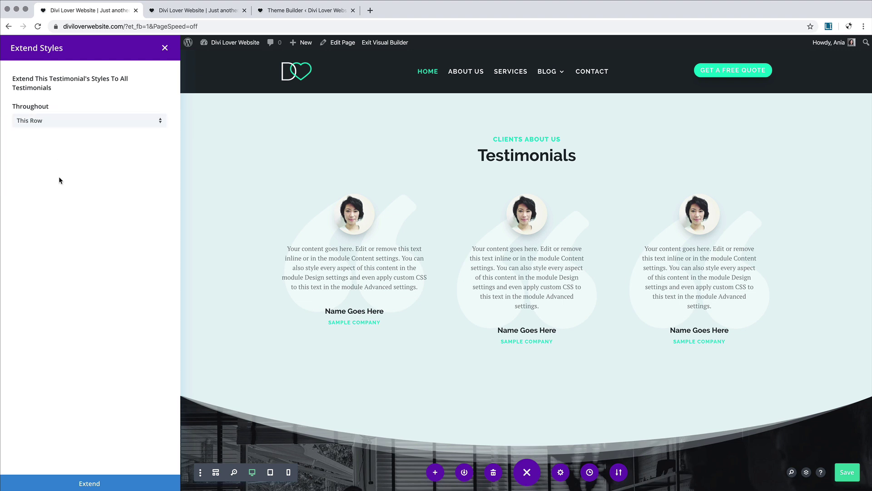
left_click(120, 481)
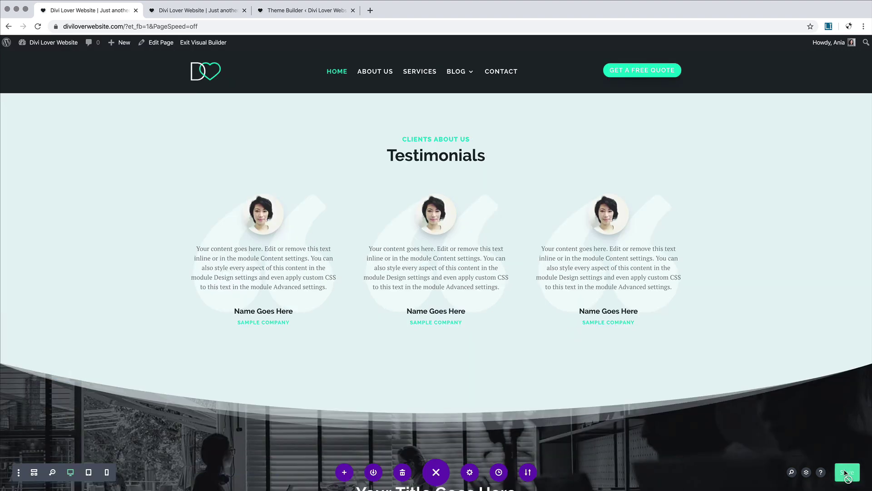
left_click(195, 10)
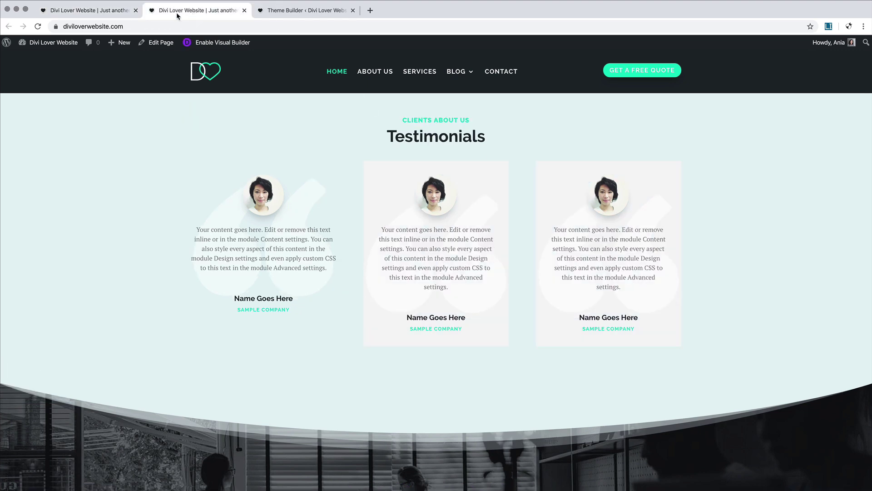
Step: Reload the live home page and scroll through to check the matching testimonials
left_click(38, 27)
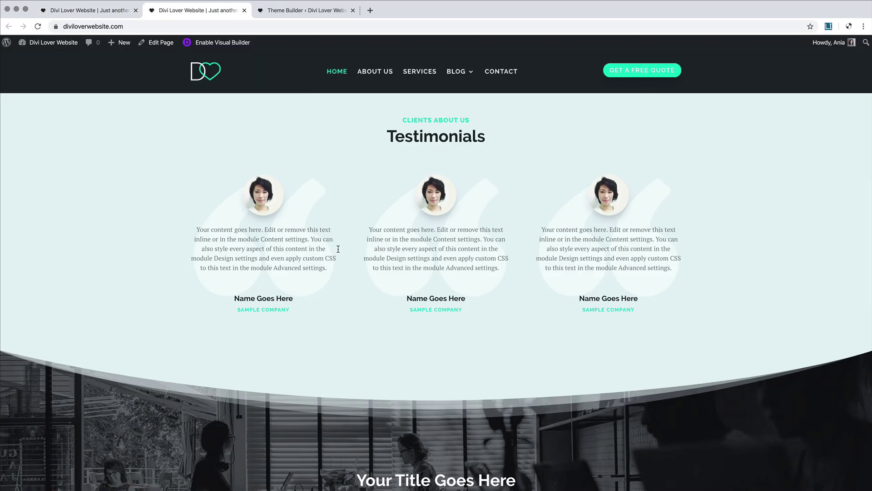
scroll(582, 274, "down", 10)
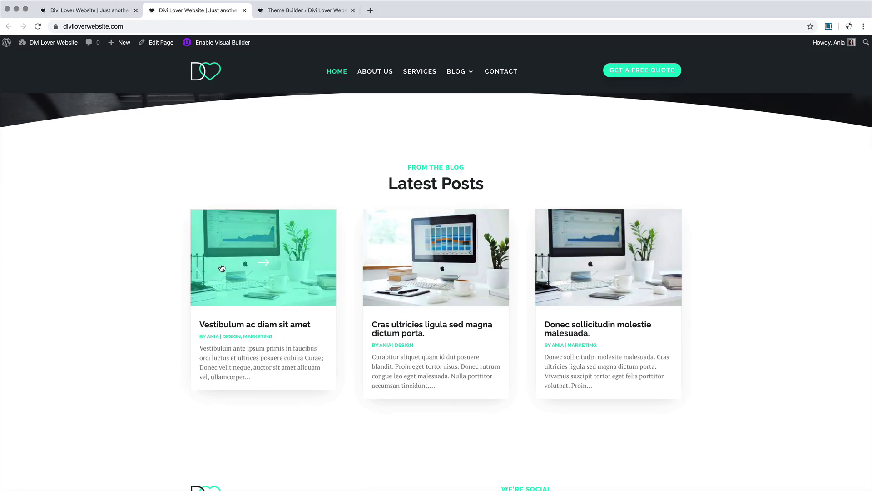
scroll(223, 273, "down", 3)
scroll(221, 264, "up", 15)
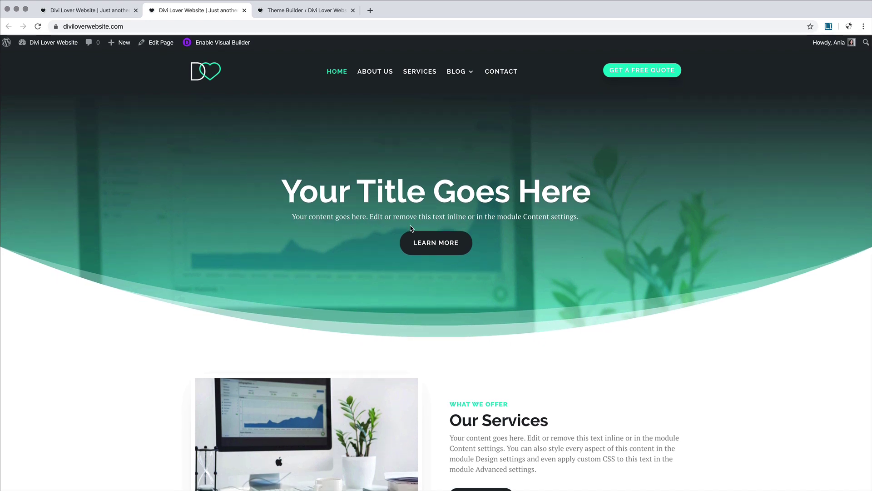
right_click(703, 337)
Step: Open DevTools and preview the home page at an 804 px tablet width
left_click(731, 418)
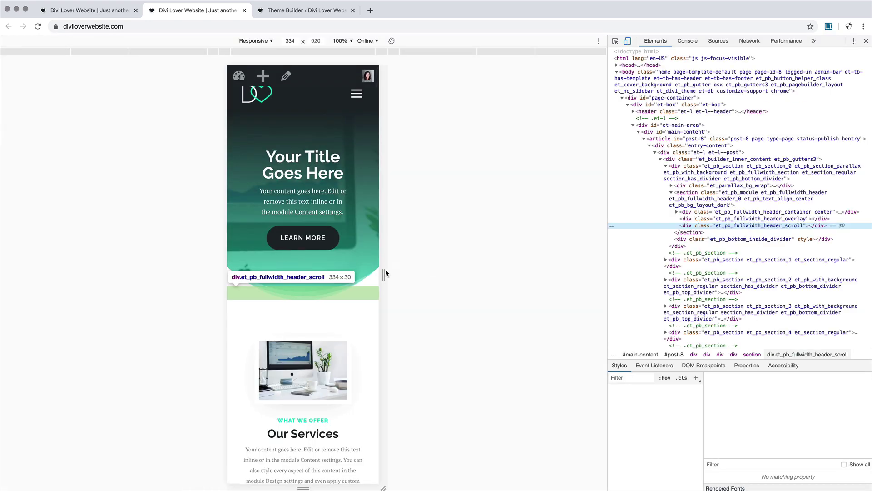
left_click_drag(385, 273, 490, 273)
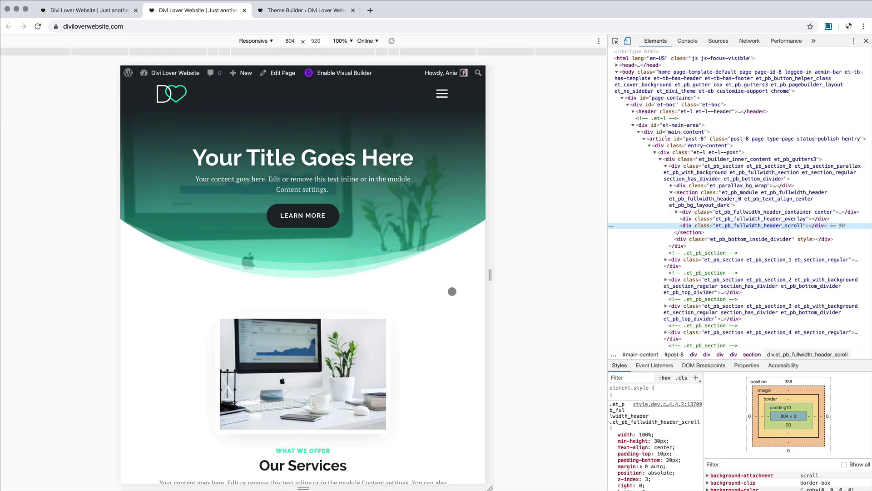
scroll(452, 292, "down", 8)
scroll(452, 291, "down", 5)
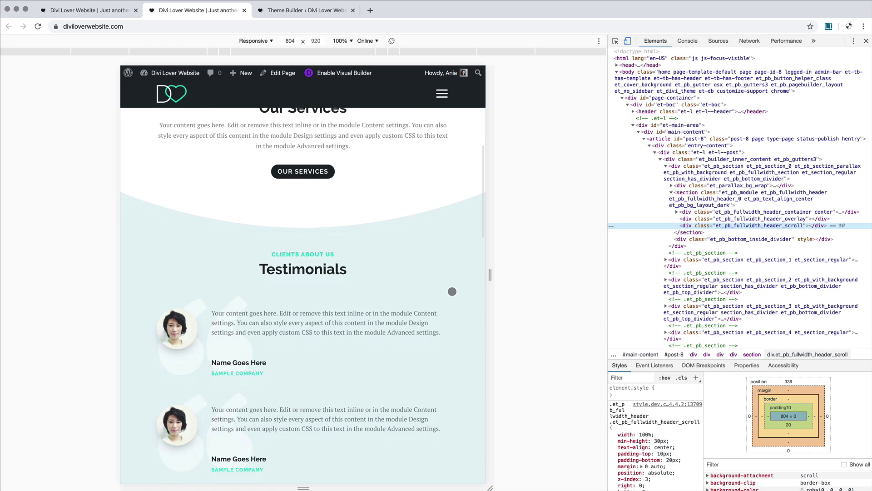
scroll(452, 291, "down", 10)
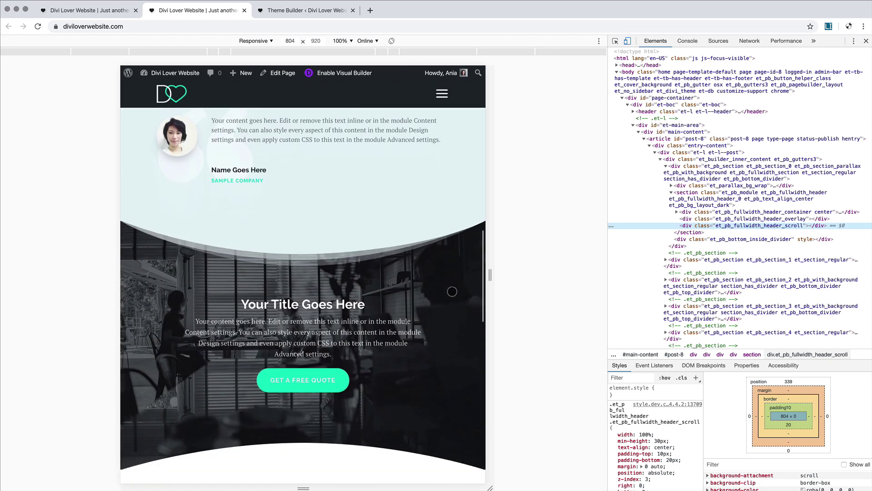
scroll(452, 291, "down", 5)
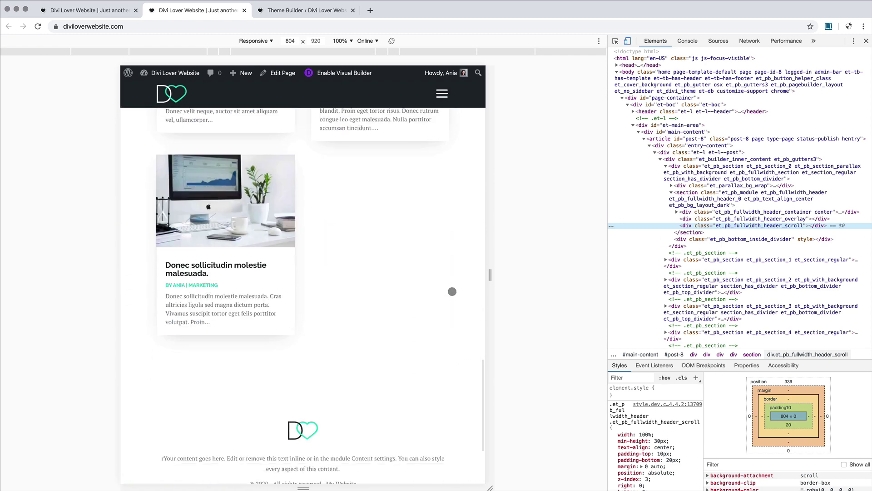
Step: Narrow the preview to a 388 px phone width, scroll through the page, and close DevTools
left_click_drag(491, 275, 395, 278)
scroll(356, 291, "down", 3)
scroll(357, 291, "down", 10)
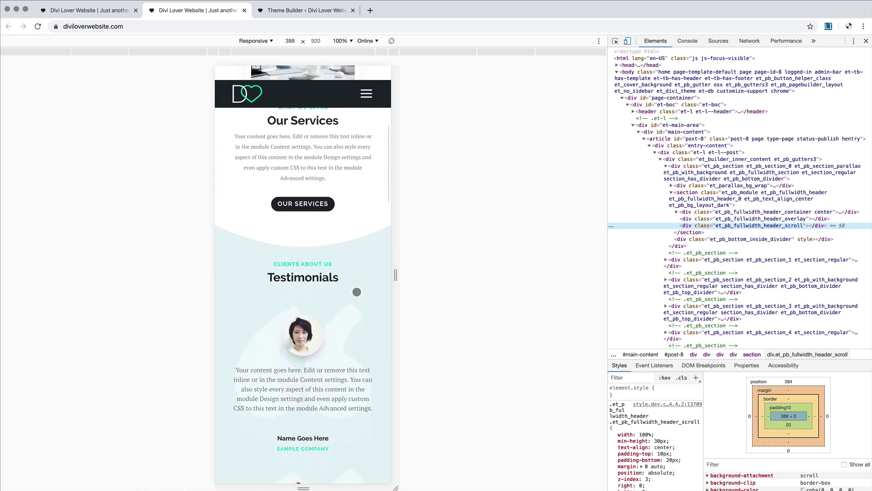
scroll(357, 292, "down", 10)
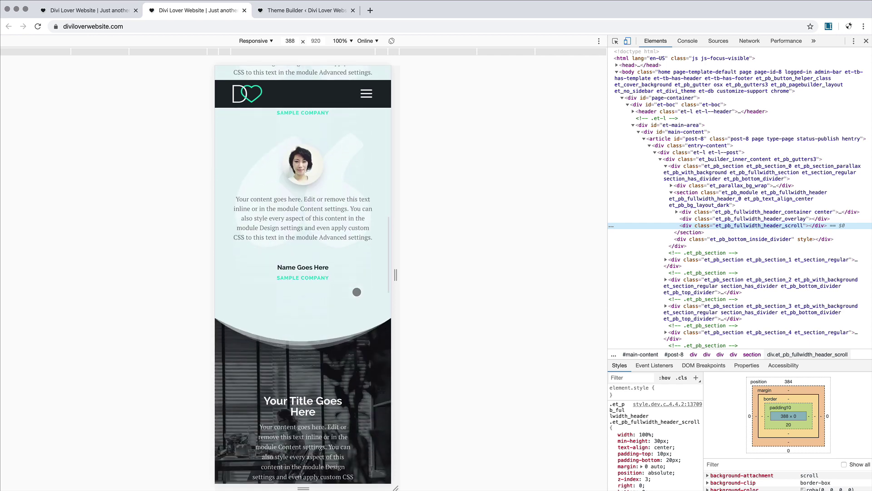
scroll(357, 292, "down", 10)
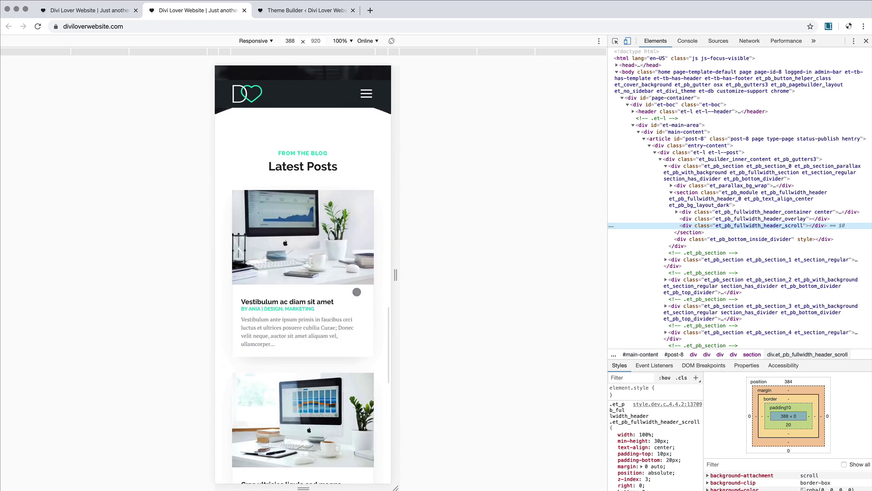
scroll(362, 287, "down", 5)
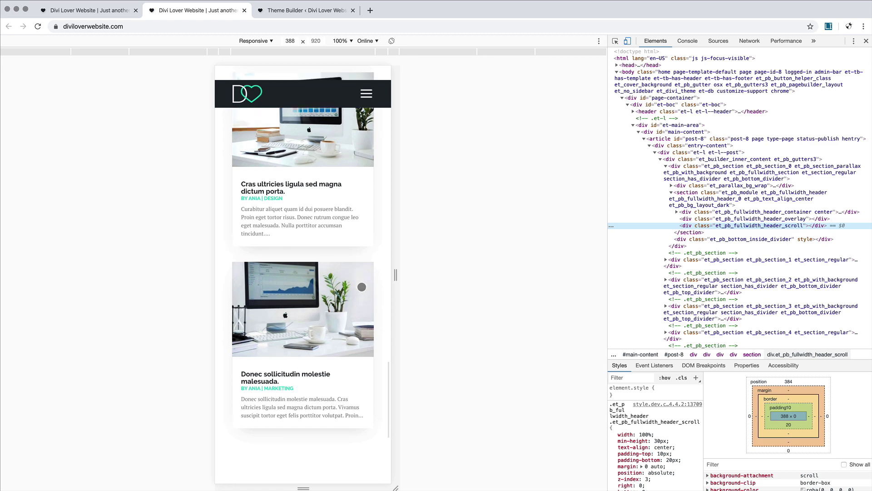
scroll(362, 286, "up", 10)
scroll(362, 285, "up", 10)
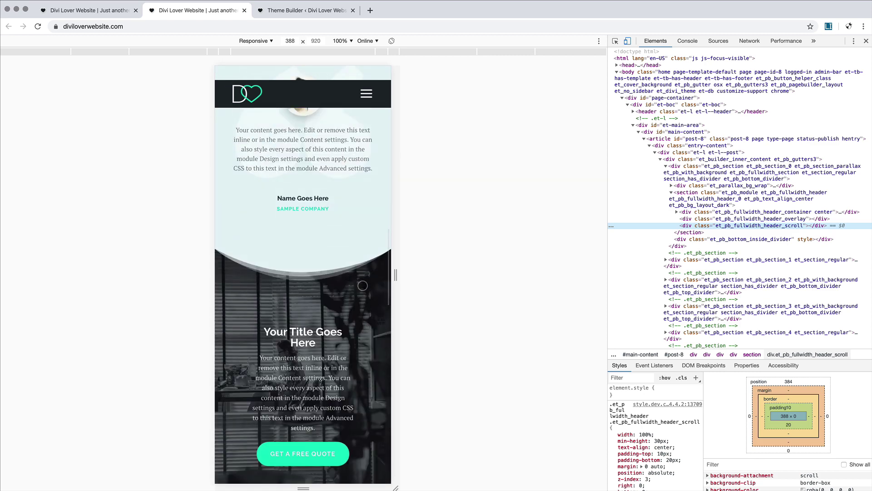
scroll(362, 285, "up", 3)
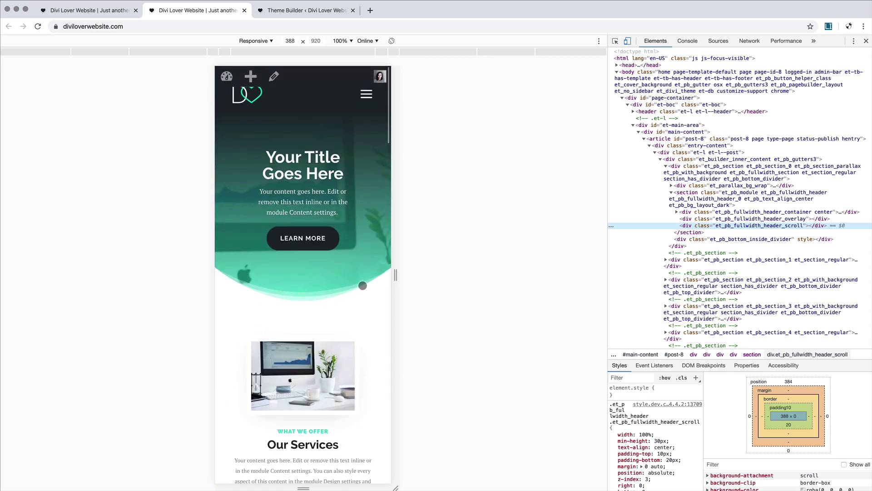
left_click(866, 40)
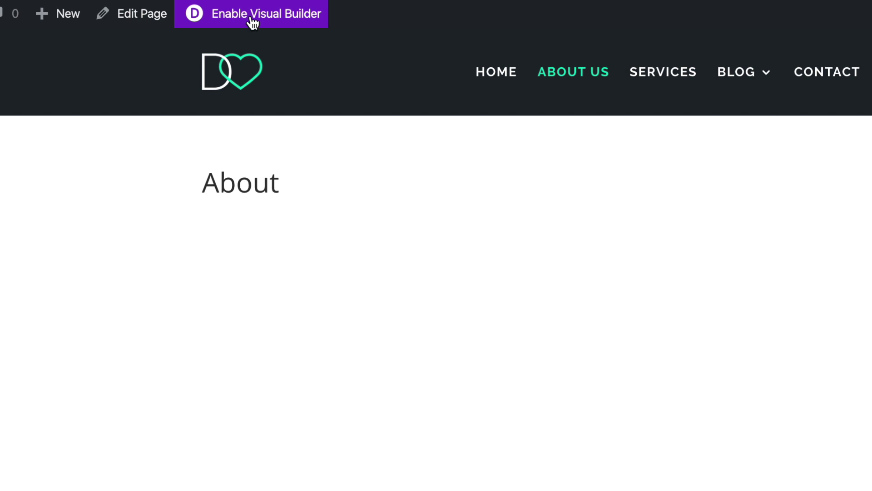
Step: Enable the visual builder on the About page and load the Home layout from Your Existing Pages
left_click(251, 18)
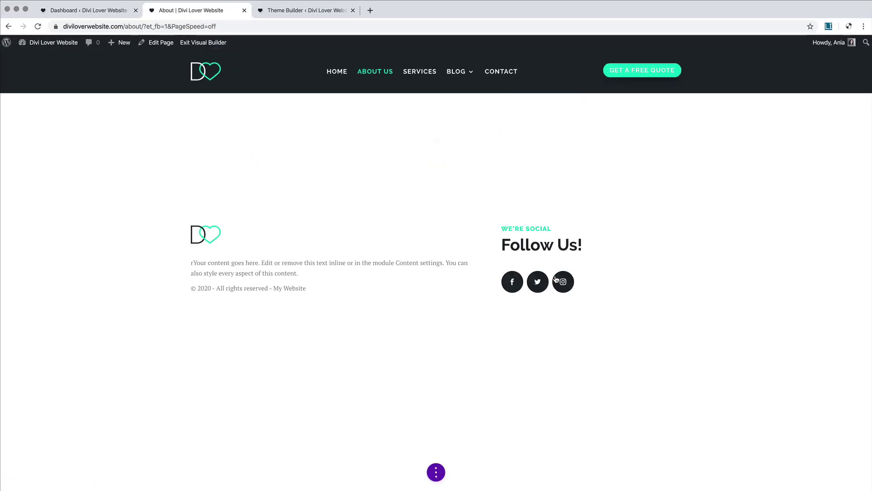
left_click(436, 471)
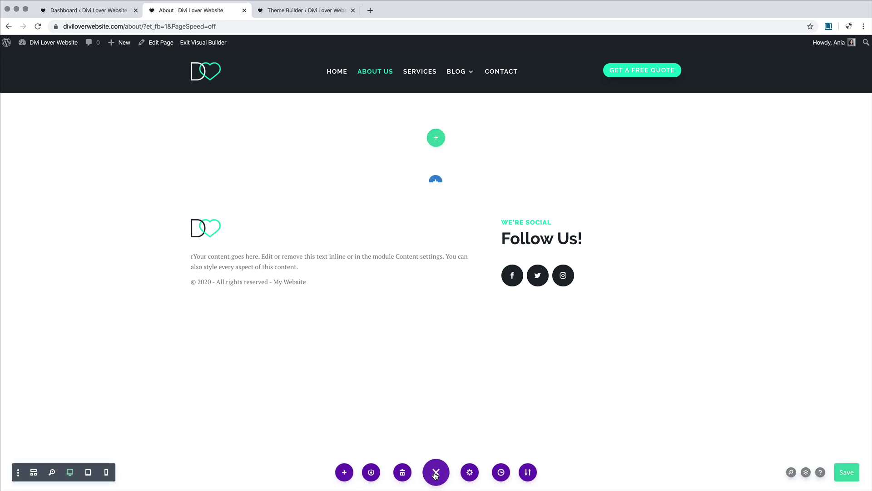
left_click(345, 473)
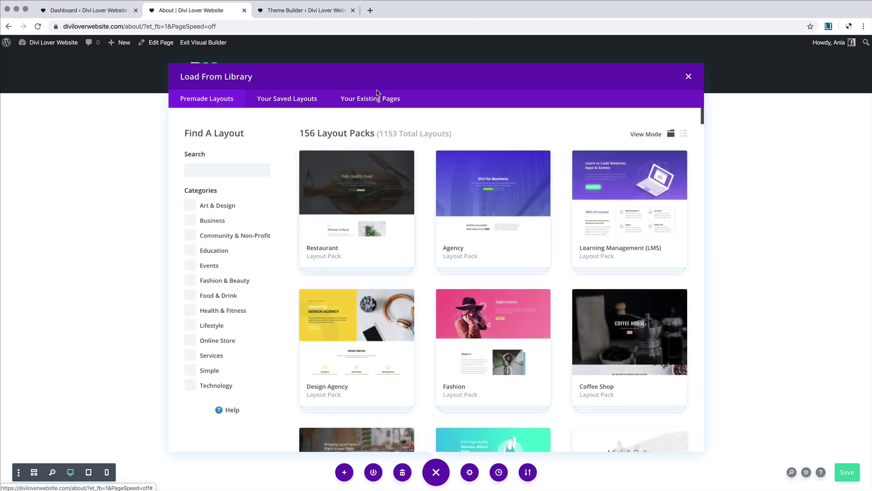
left_click(371, 100)
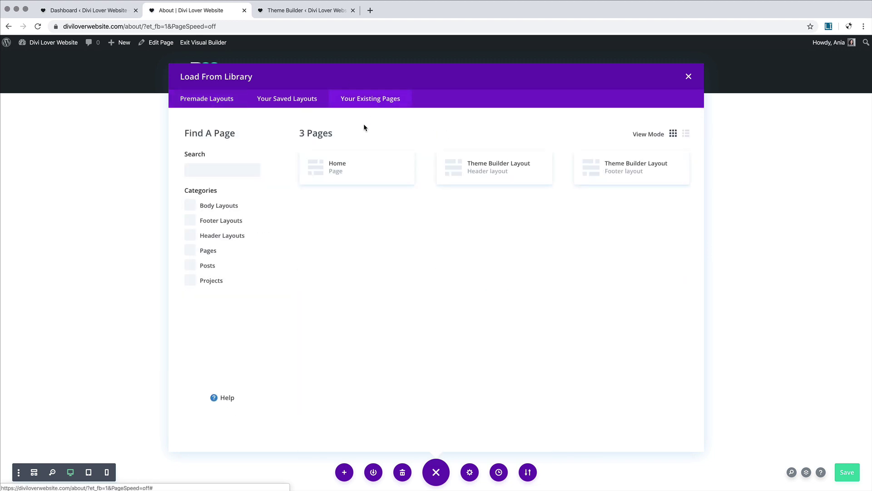
left_click(388, 178)
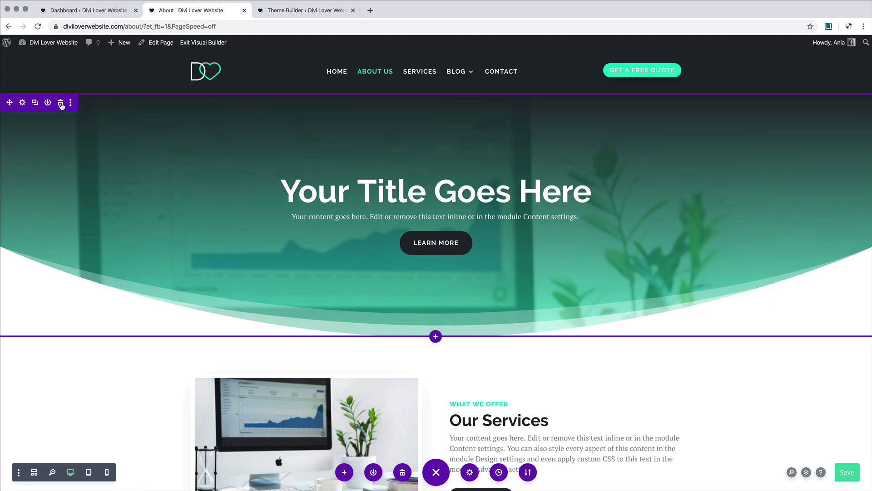
Step: Add a regular one-column section below Our Services containing a Text module
scroll(193, 115, "down", 5)
mouse_move(444, 88)
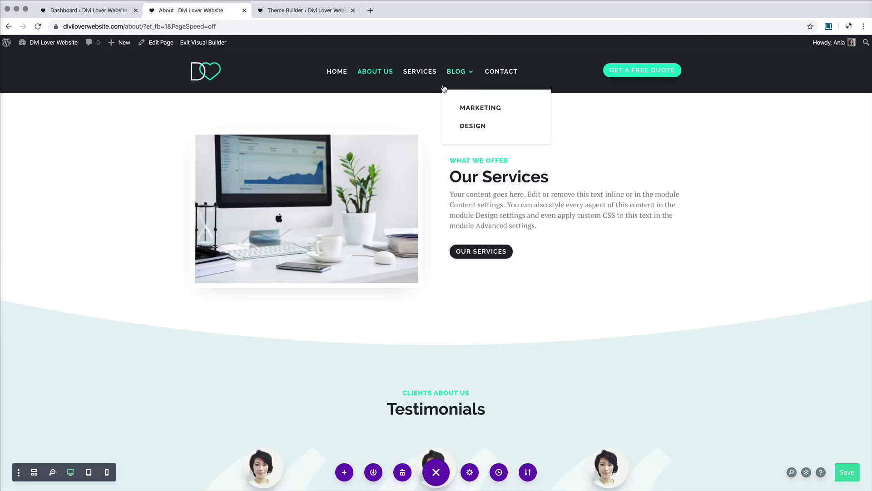
left_click(422, 300)
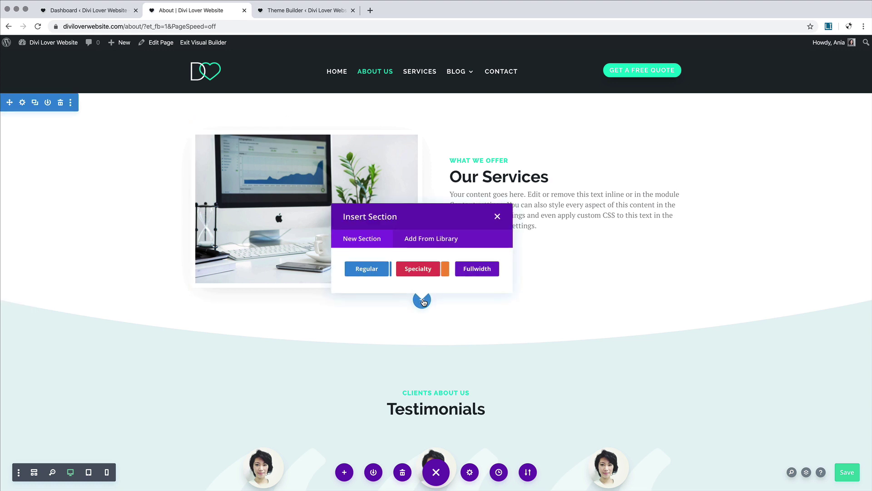
left_click(366, 269)
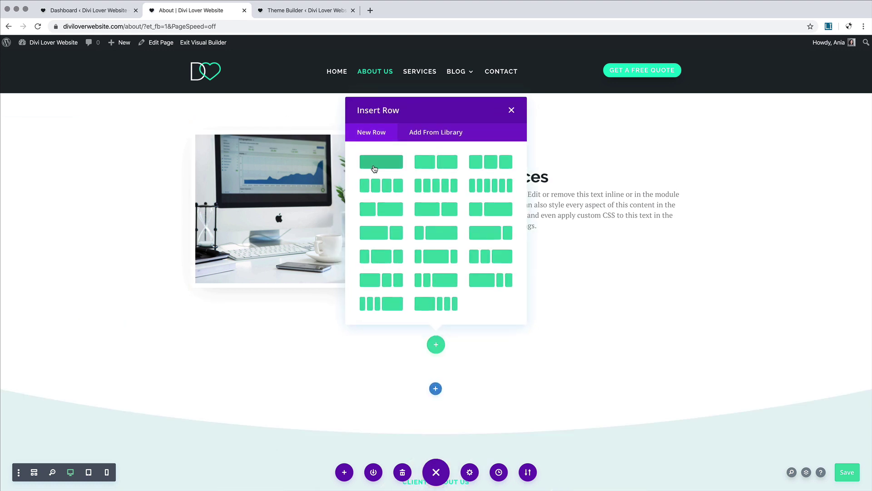
left_click(376, 163)
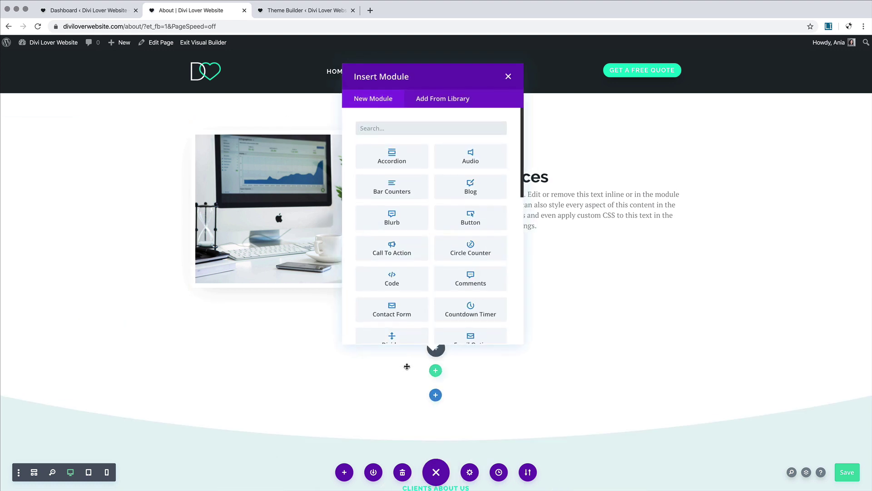
type("text")
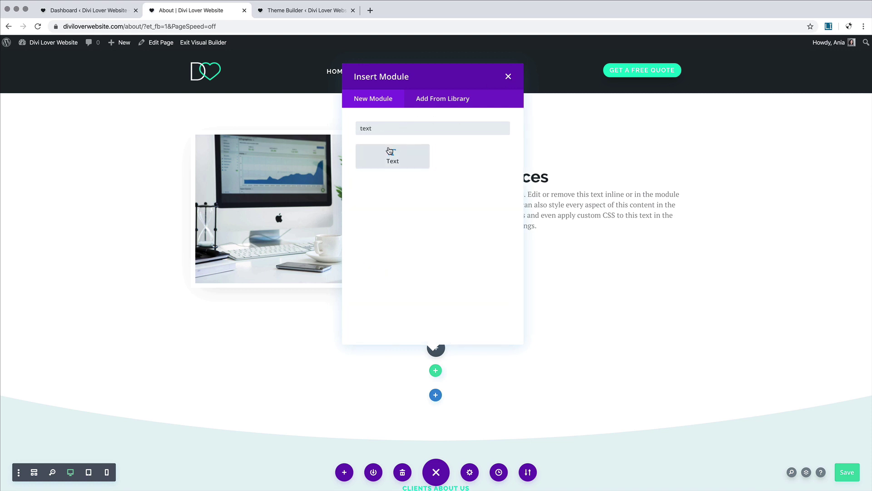
left_click(389, 153)
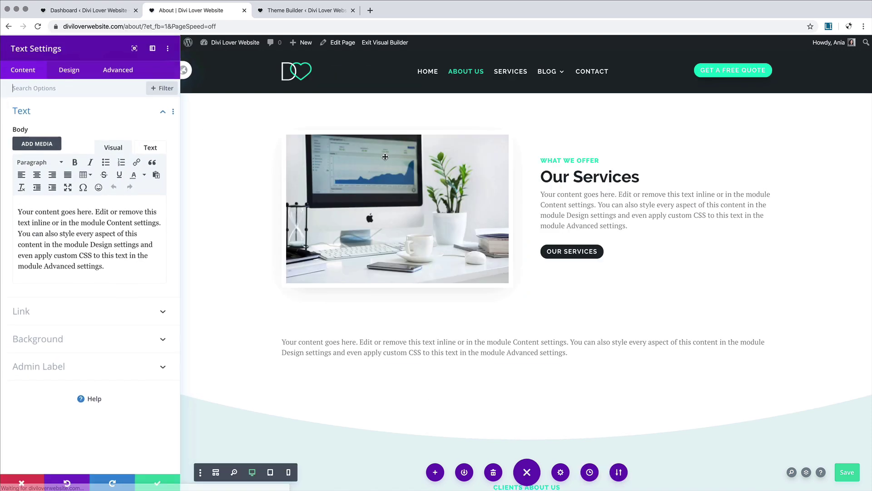
Step: Replace the placeholder text with 'Meet the team', format it as Heading 1, and save
left_click_drag(114, 282, 2, 194)
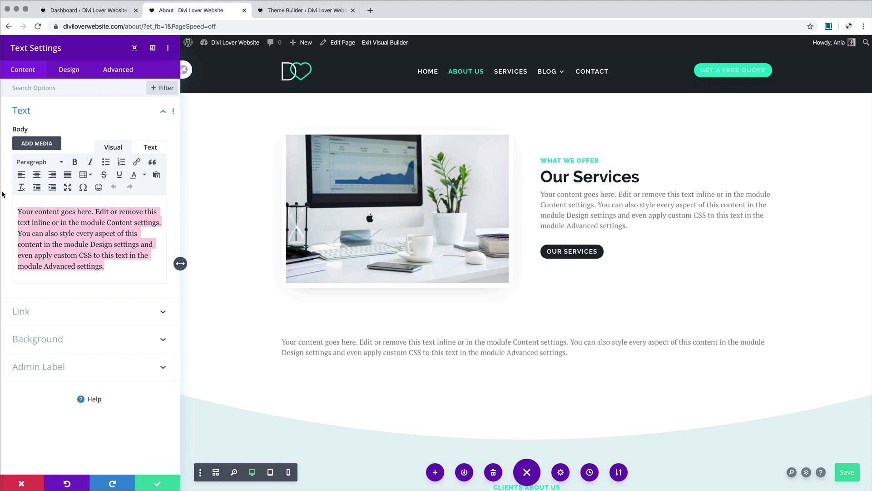
type("Meet the team")
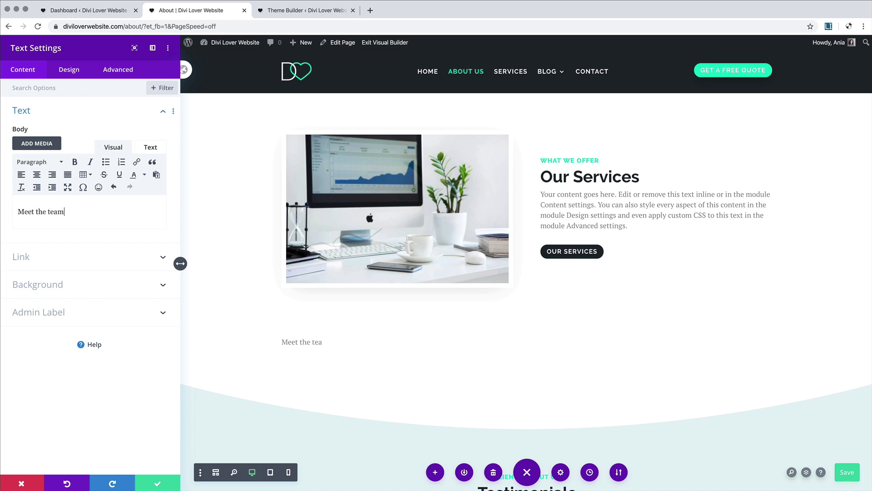
left_click_drag(67, 212, 7, 202)
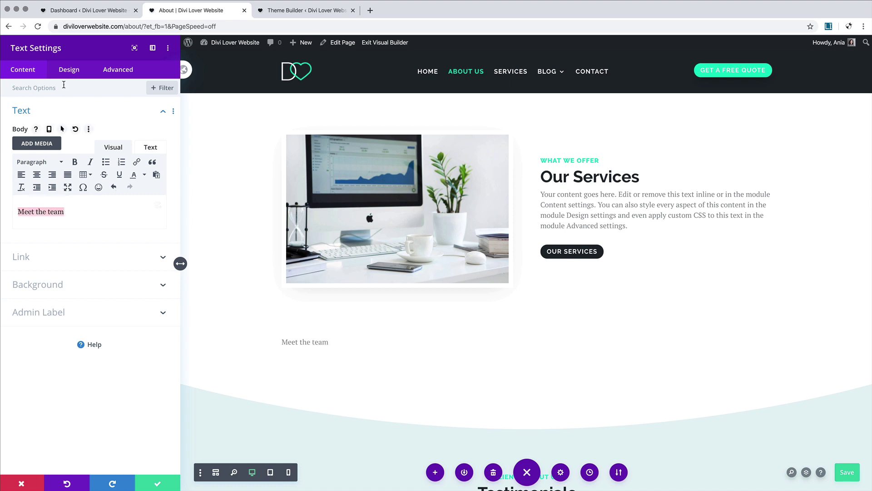
left_click(33, 162)
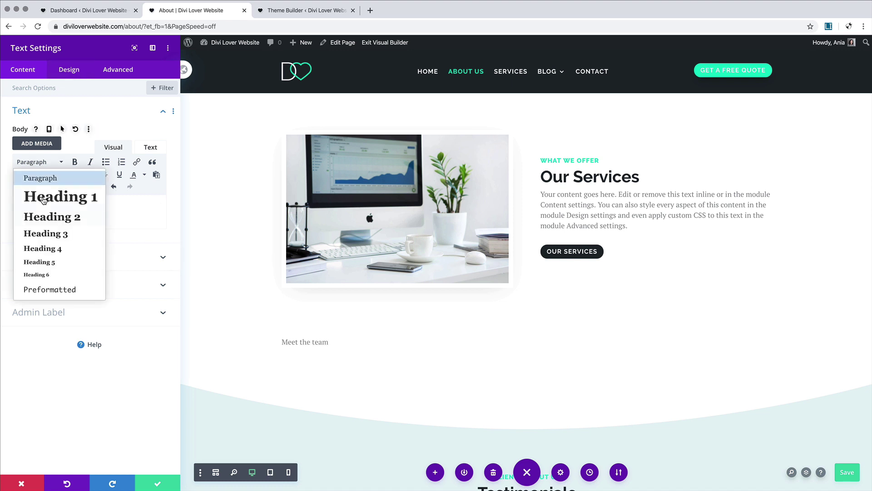
left_click(44, 198)
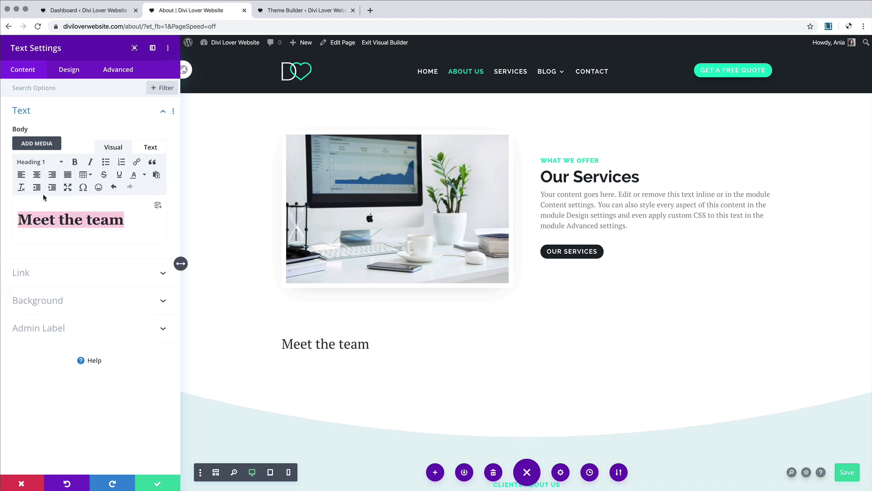
left_click(157, 484)
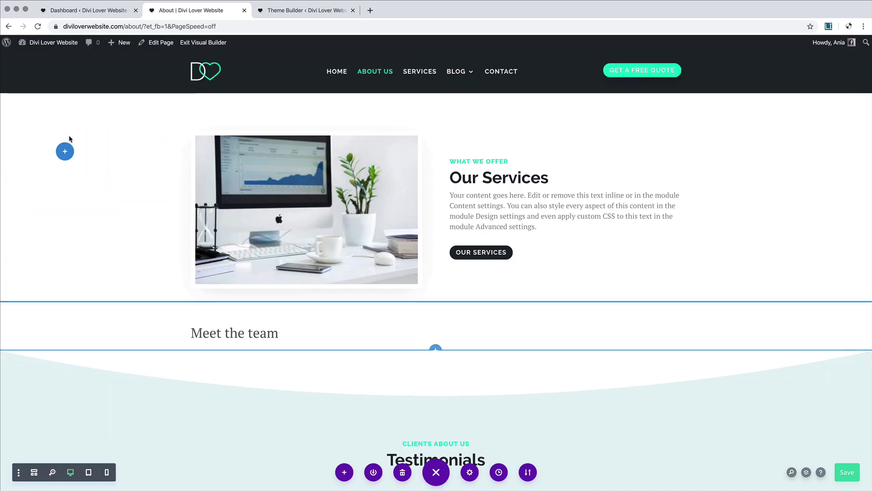
Step: Move the Meet the team section above Our Services and give it a dark background
left_click_drag(71, 99, 101, 116)
left_click(23, 98)
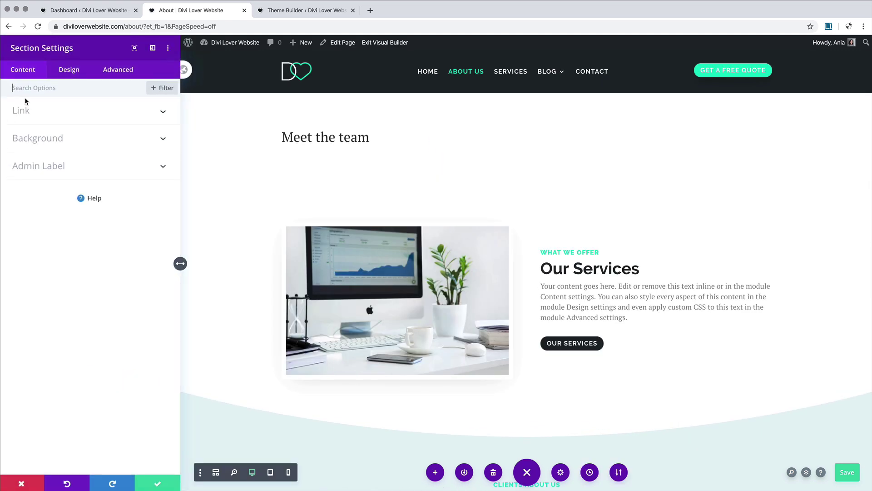
left_click(82, 140)
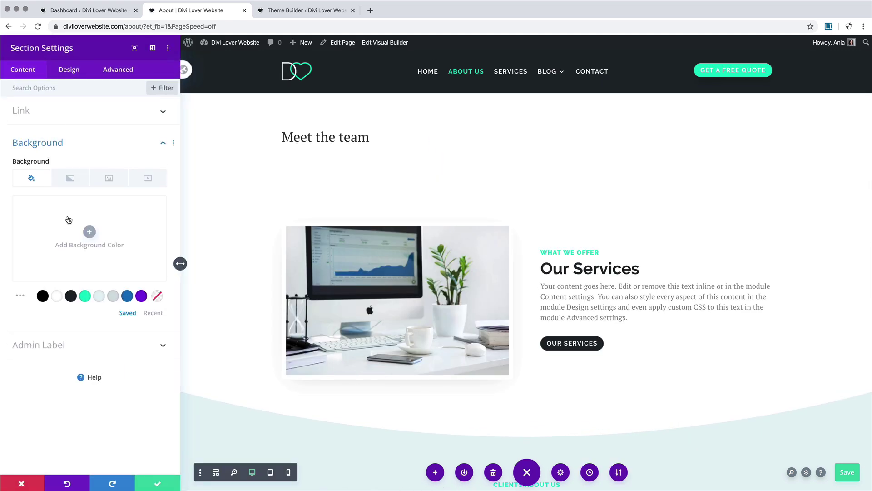
left_click(71, 295)
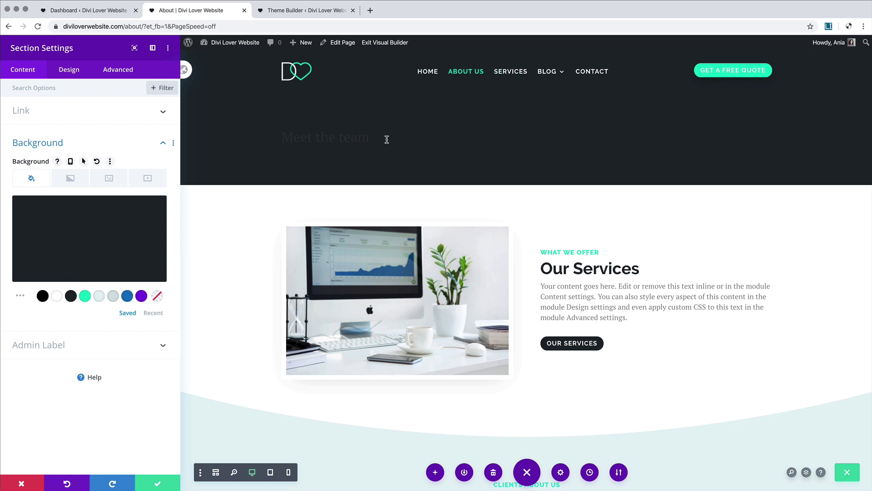
Step: Add a curved bottom divider to the section with a 90px height
left_click(69, 71)
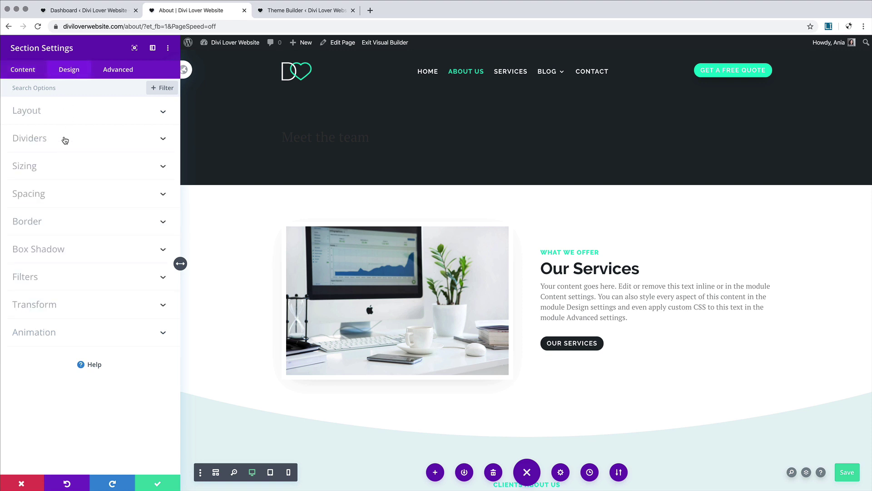
left_click(65, 139)
left_click(121, 129)
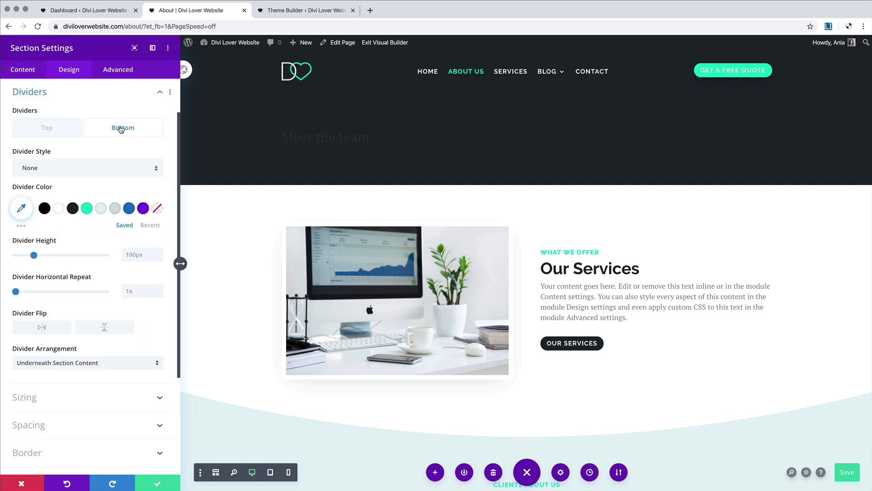
left_click(122, 169)
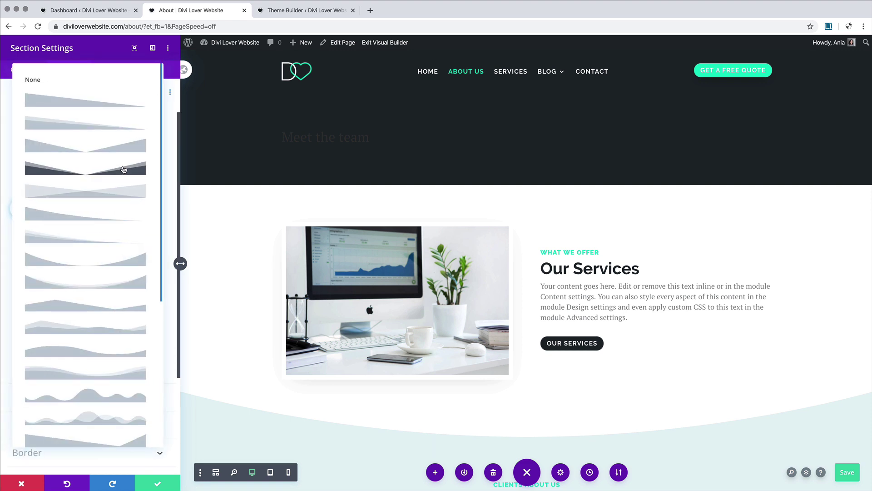
left_click(131, 259)
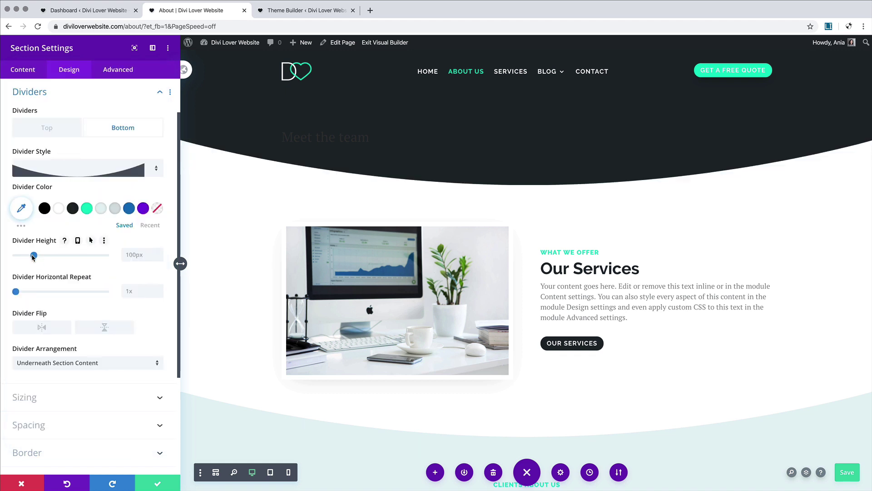
left_click_drag(33, 256, 33, 258)
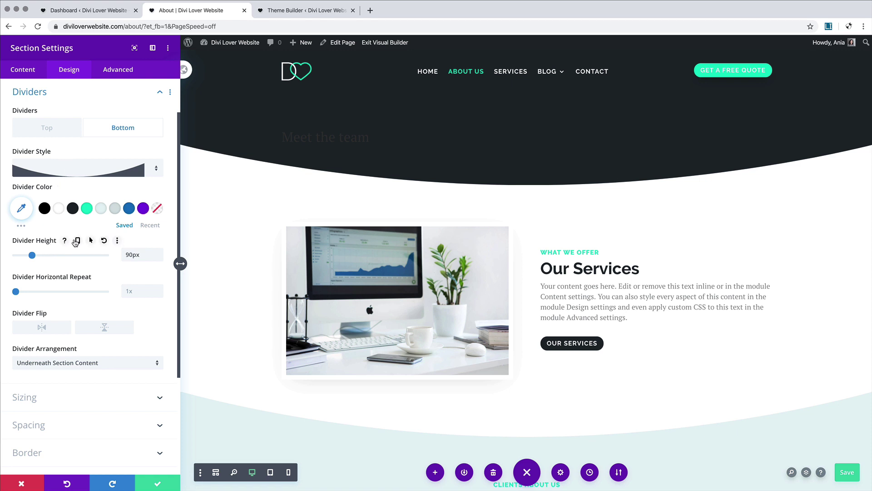
Step: Make the divider height 75px on tablet and 50px on phone, then save
left_click(77, 240)
left_click(82, 256)
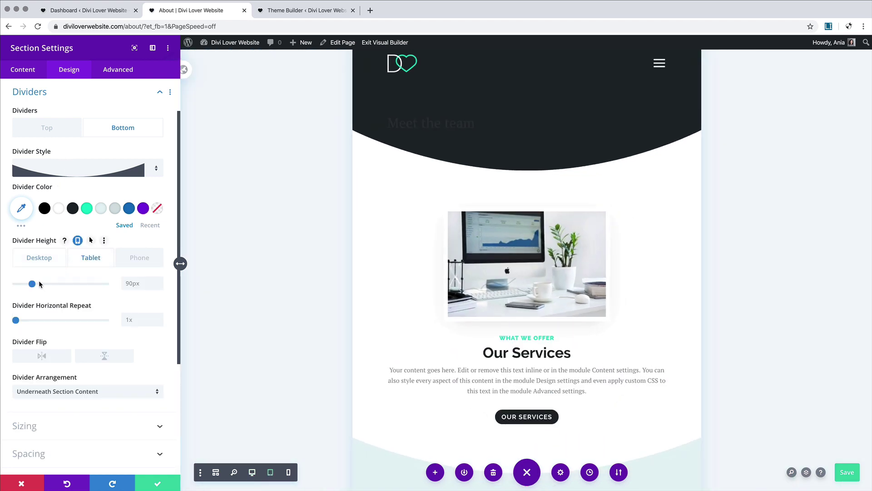
left_click_drag(32, 283, 29, 285)
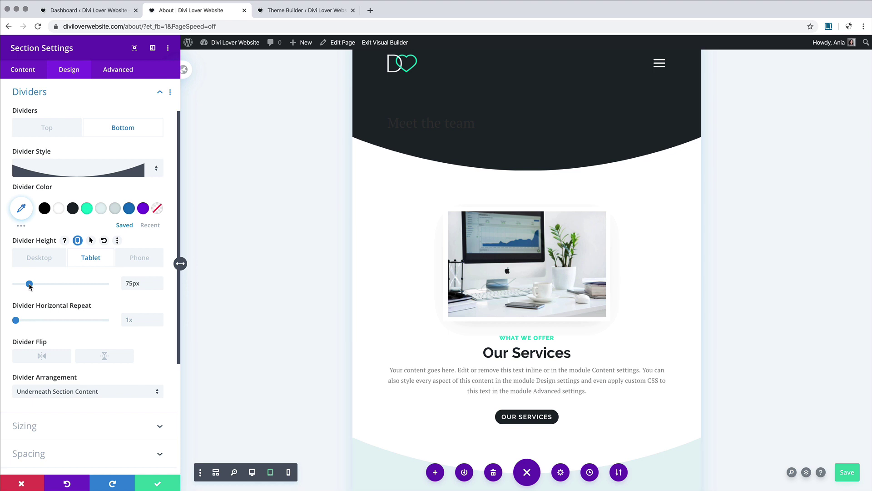
left_click(140, 257)
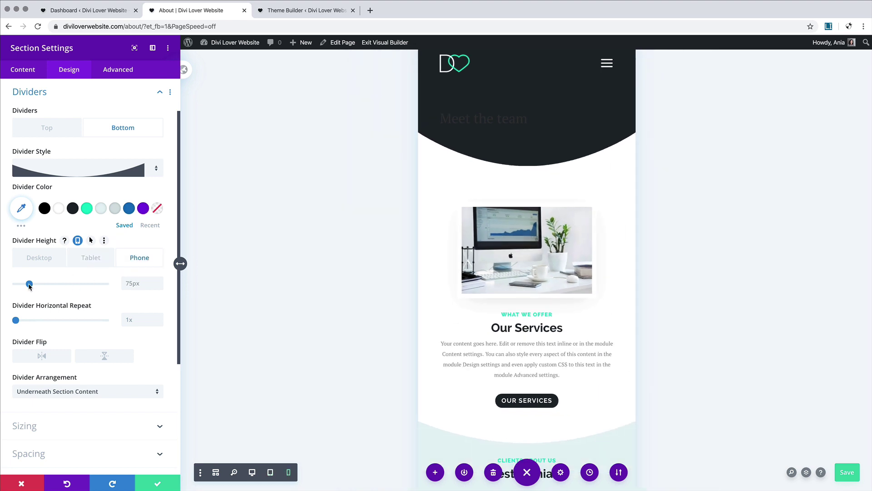
left_click_drag(29, 284, 25, 285)
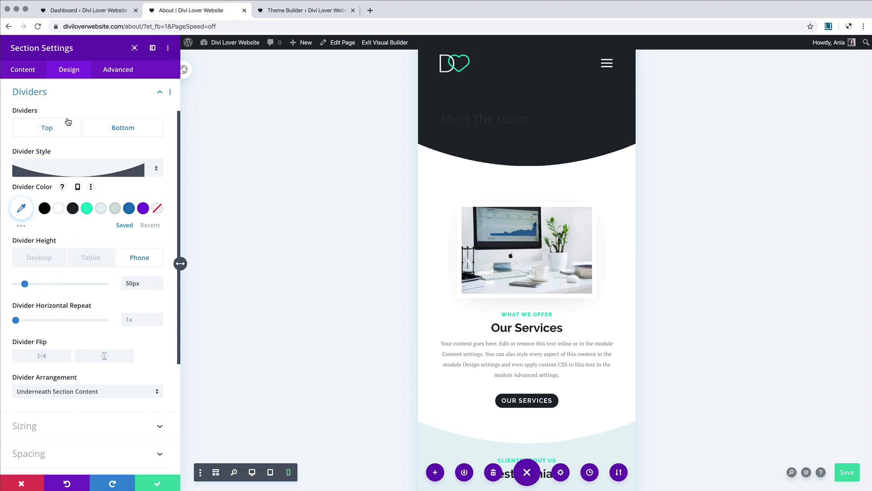
left_click(92, 94)
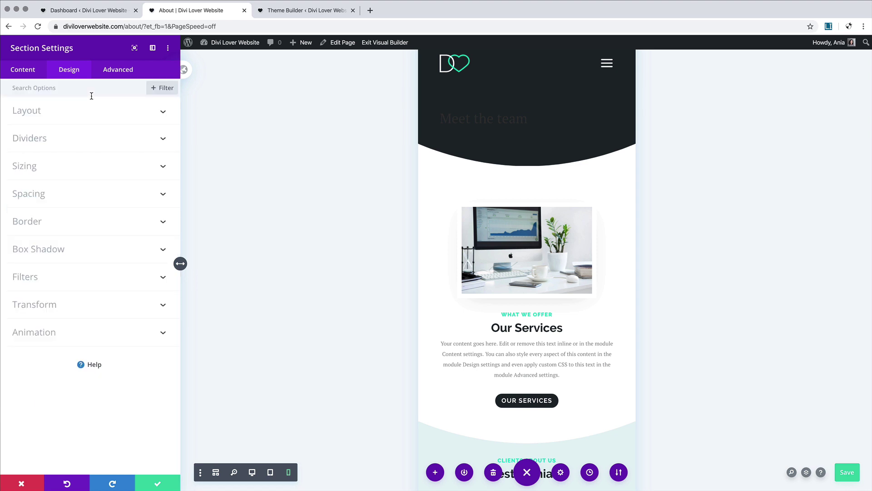
left_click(156, 484)
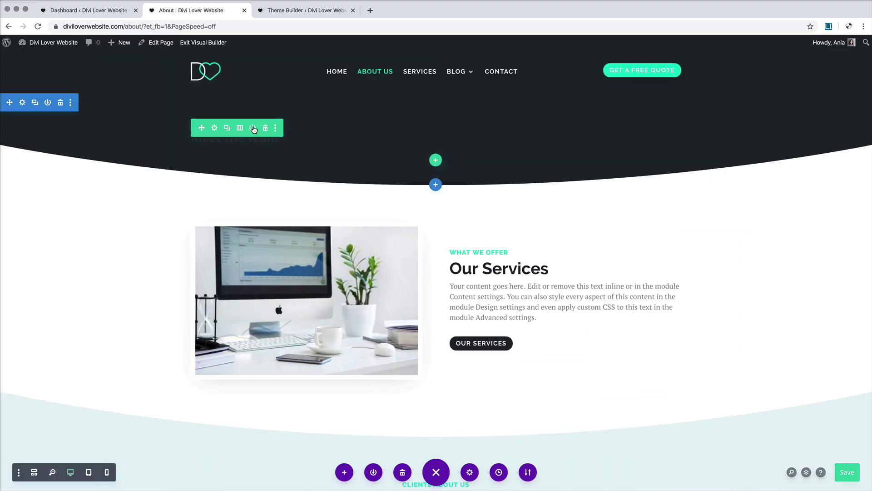
Step: Style the Meet the team heading as bold, centred, white Raleway
left_click(419, 151)
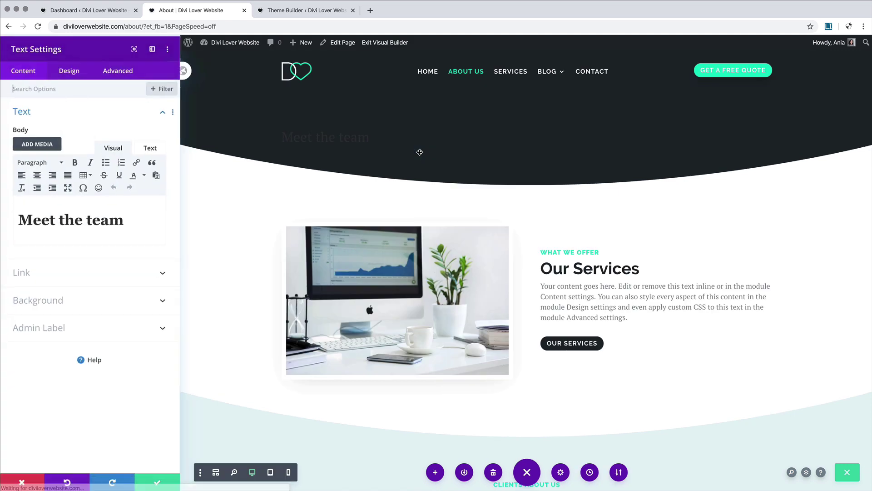
left_click(61, 72)
left_click(48, 139)
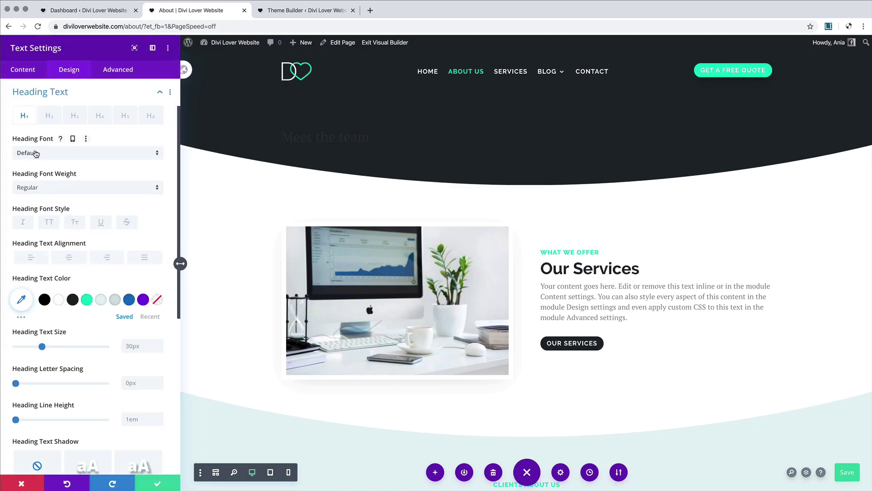
left_click(34, 155)
left_click(40, 141)
left_click(47, 188)
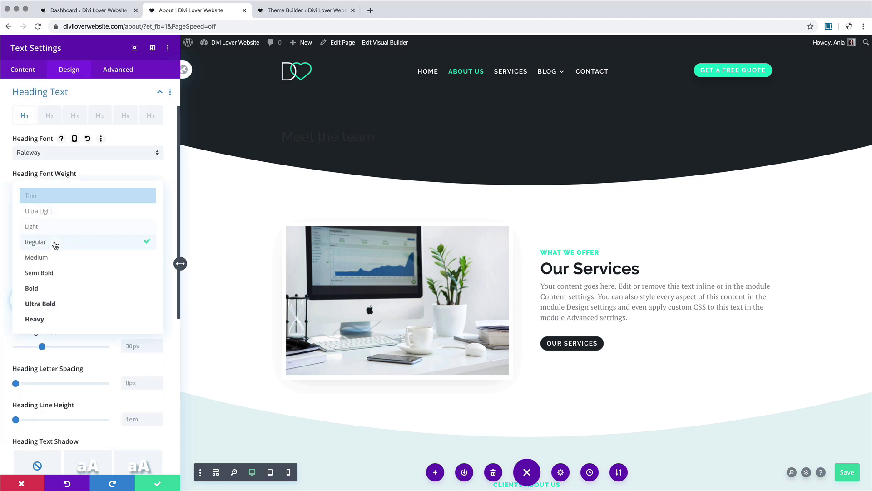
left_click(45, 288)
left_click(64, 258)
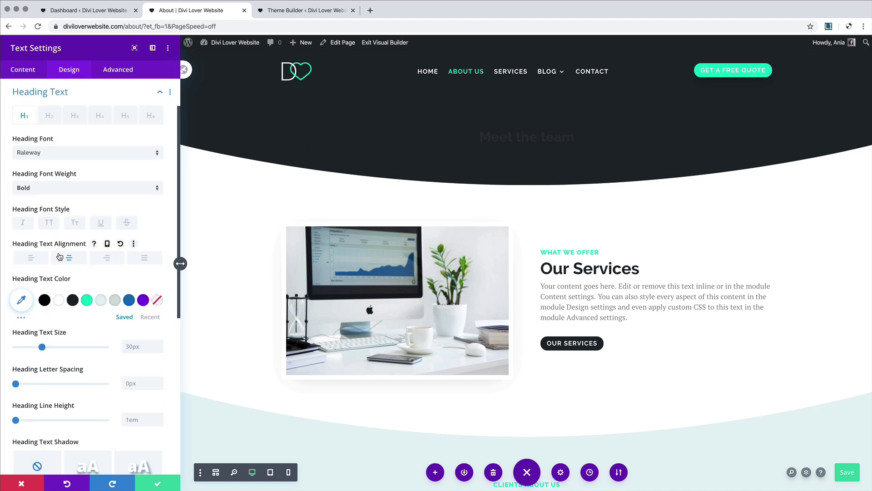
left_click(59, 301)
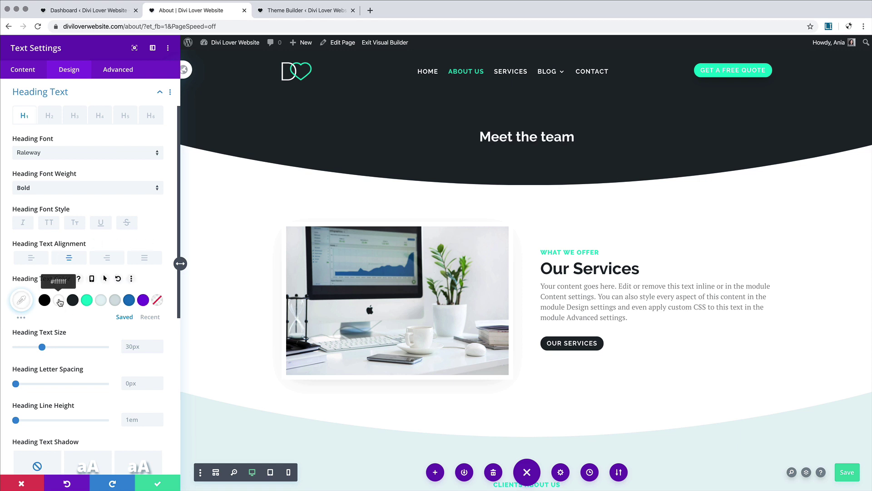
Step: Size the heading 50px on desktop, 40px on tablet and 30px on phone, then save
left_click_drag(42, 346, 61, 351)
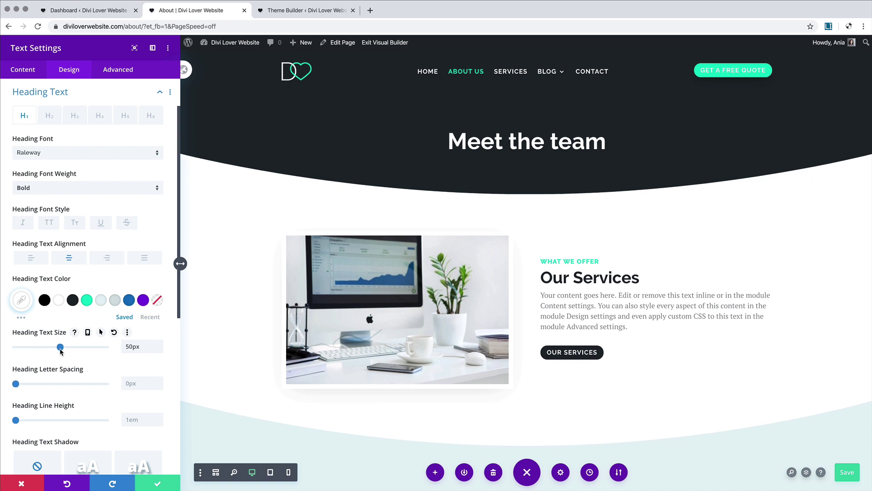
left_click(88, 332)
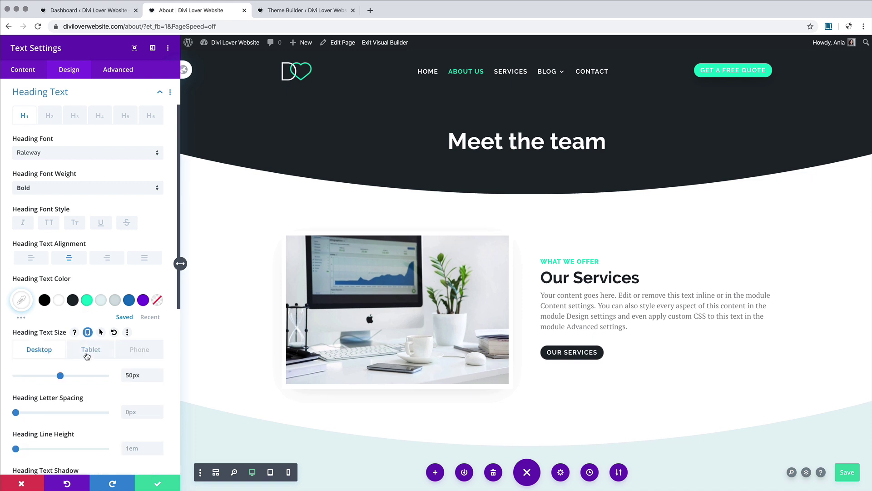
left_click(90, 349)
left_click_drag(61, 376, 51, 381)
left_click(138, 350)
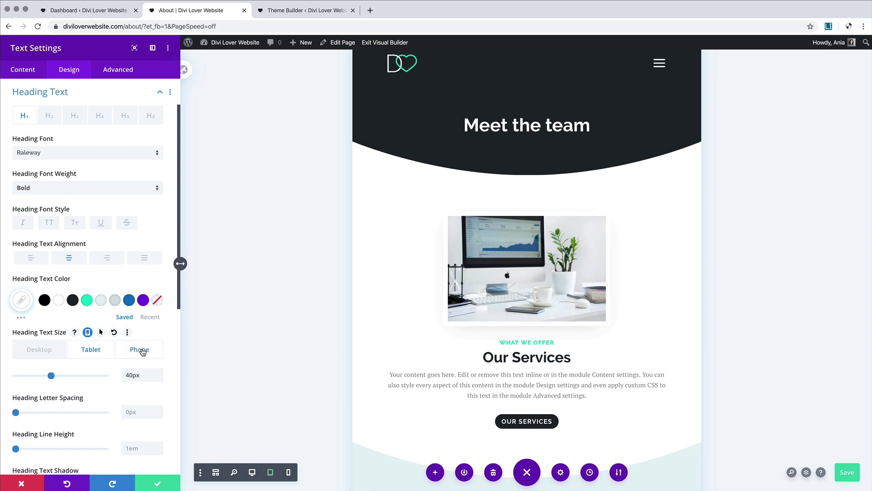
left_click_drag(51, 375, 43, 380)
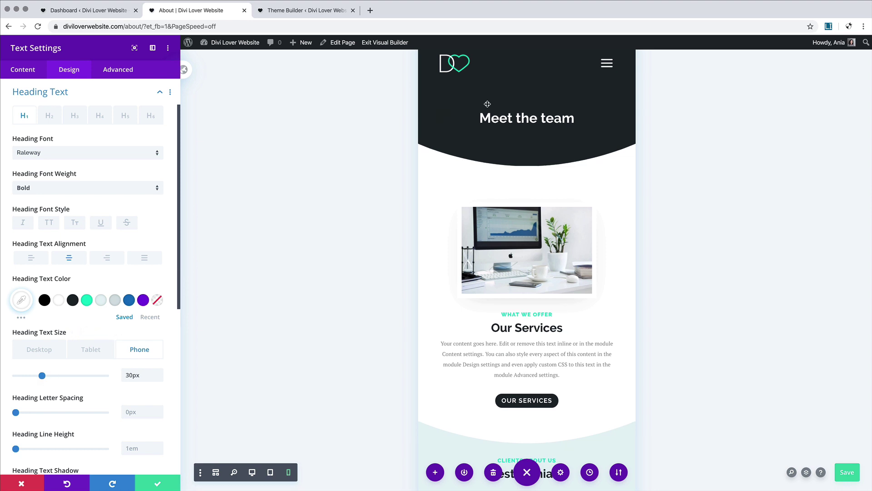
left_click(152, 476)
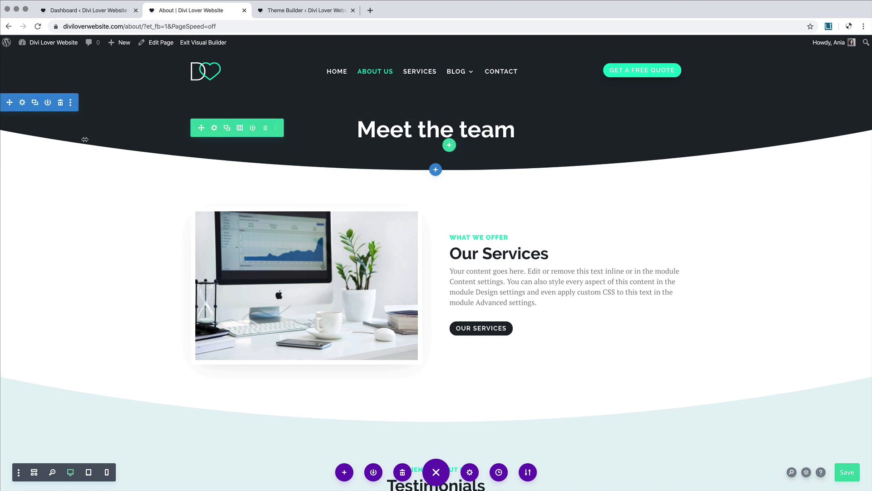
Step: Set the Meet the team section's top and bottom padding to 100px
left_click(22, 103)
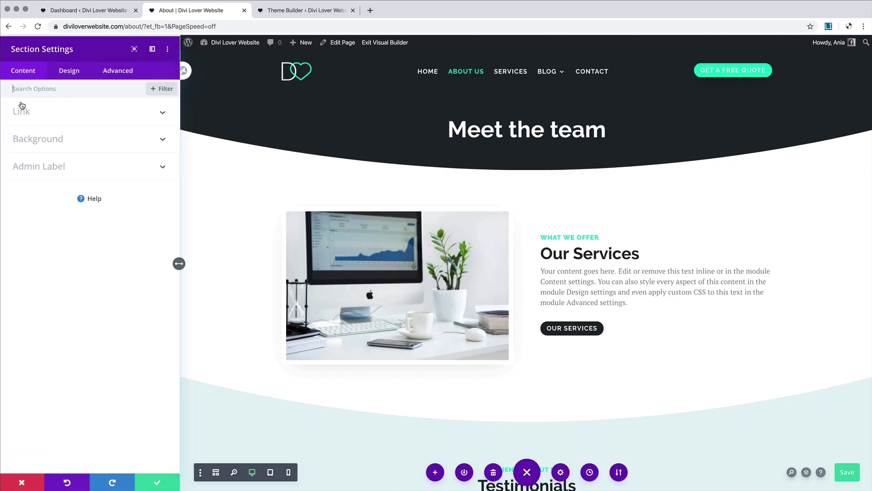
left_click(69, 70)
left_click(62, 200)
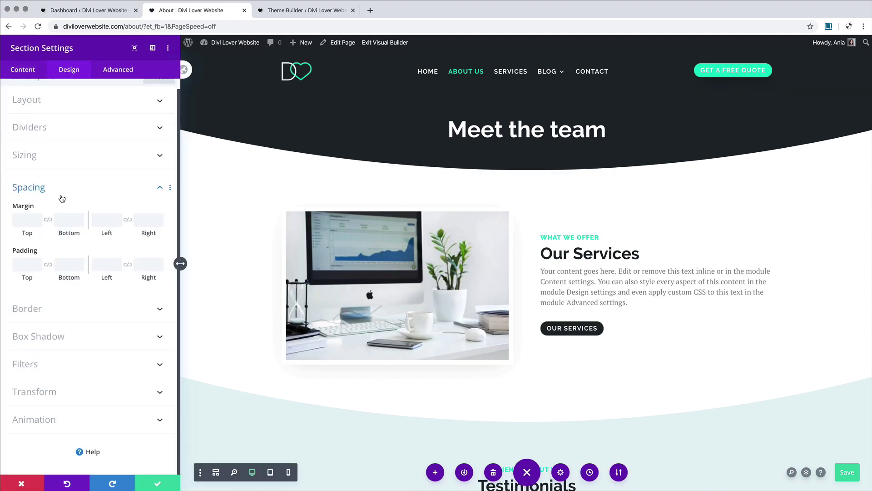
left_click(28, 268)
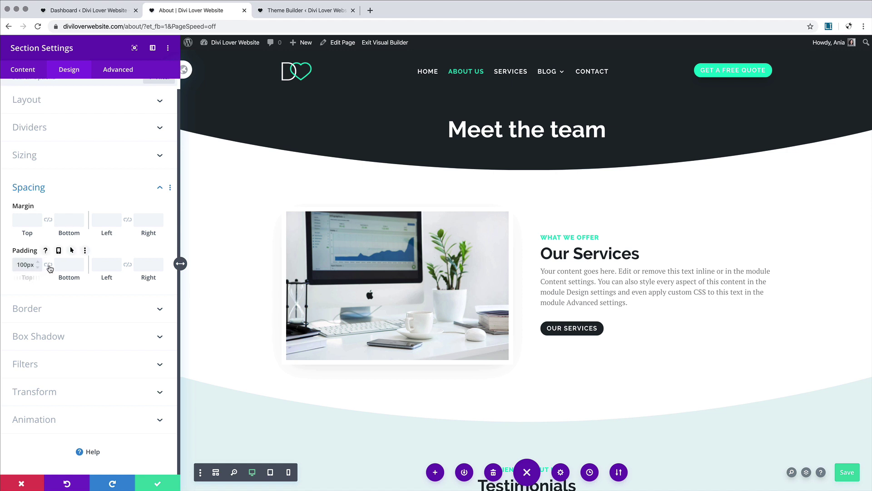
left_click(48, 265)
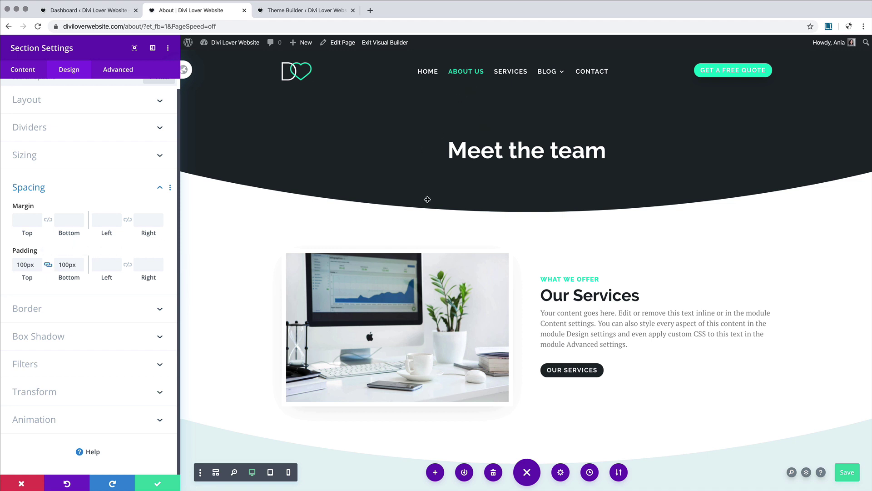
Step: Use tablet padding of 50px top and 80px bottom, 60px bottom on phone, and save
left_click(58, 250)
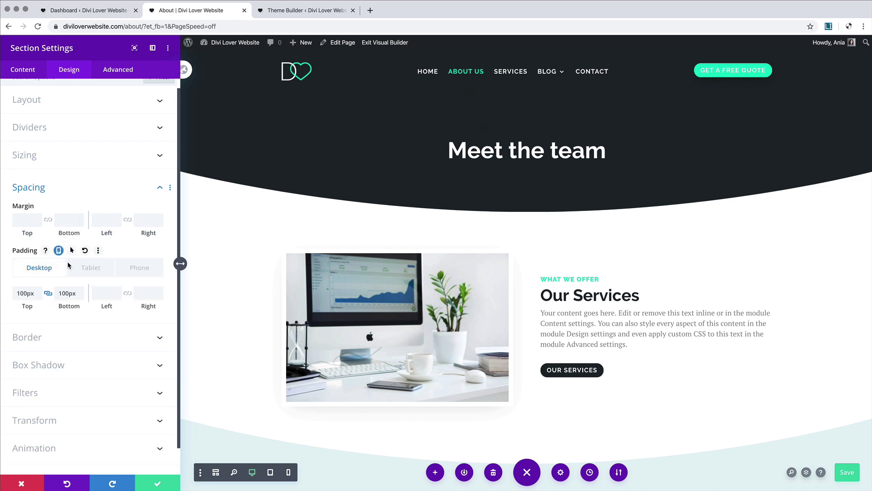
left_click(84, 267)
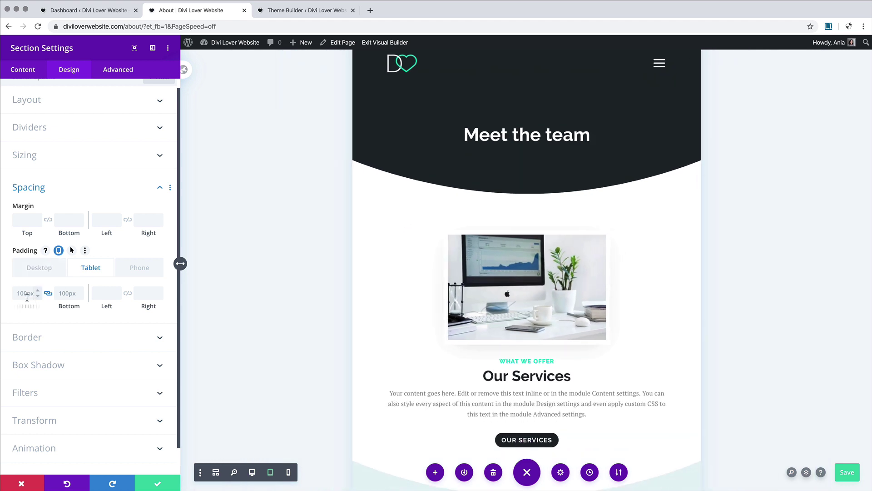
left_click(48, 293)
left_click(58, 283)
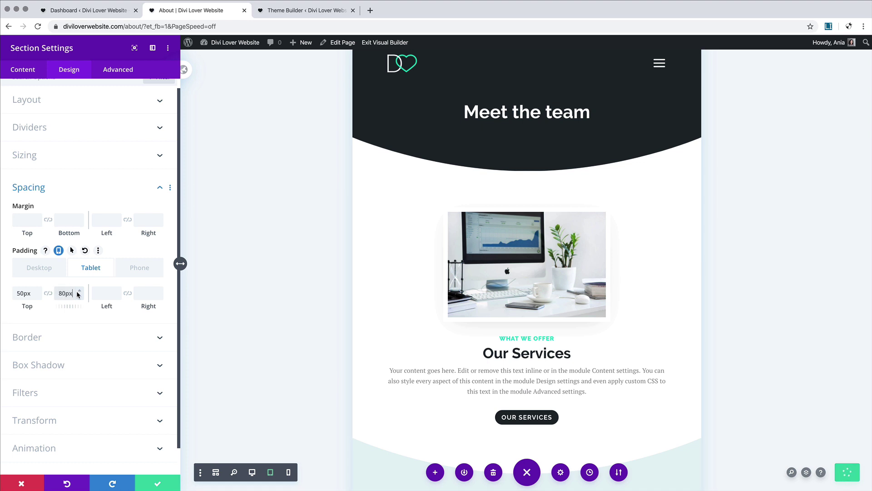
left_click(96, 284)
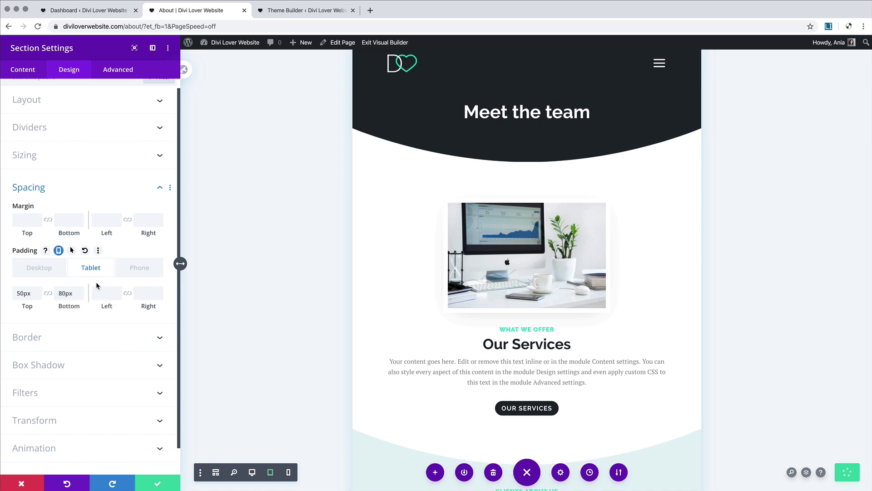
left_click(133, 269)
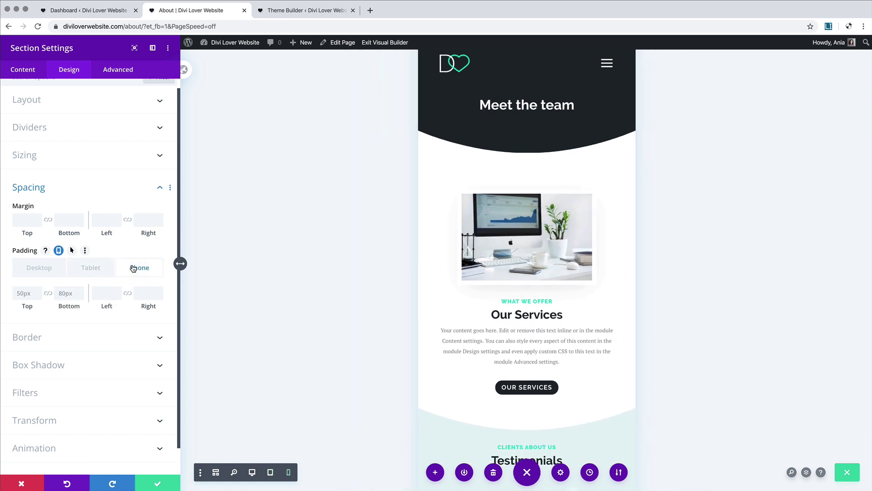
left_click(71, 294)
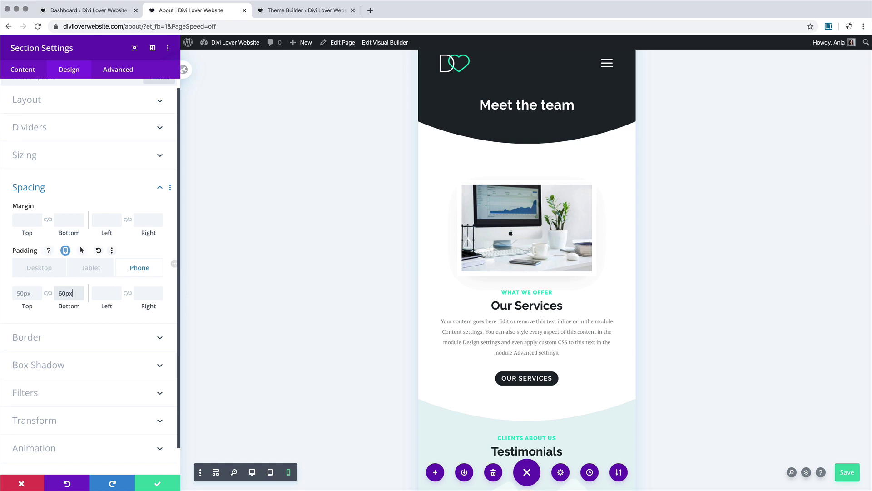
left_click(158, 483)
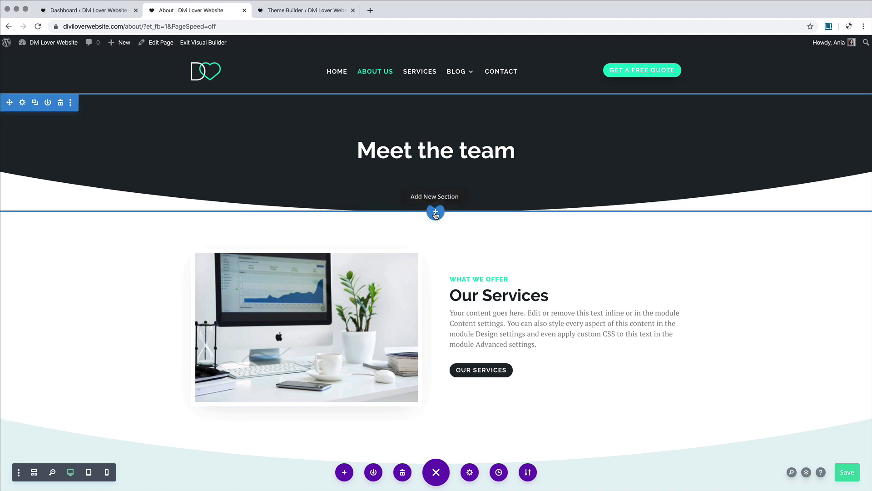
Step: Add a regular one-column section directly below the Meet the team header, leaving it empty
left_click(435, 212)
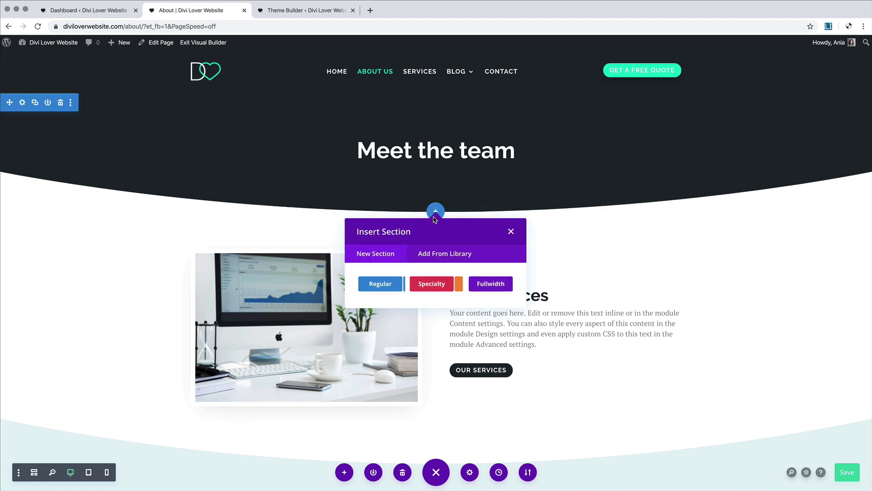
left_click(389, 289)
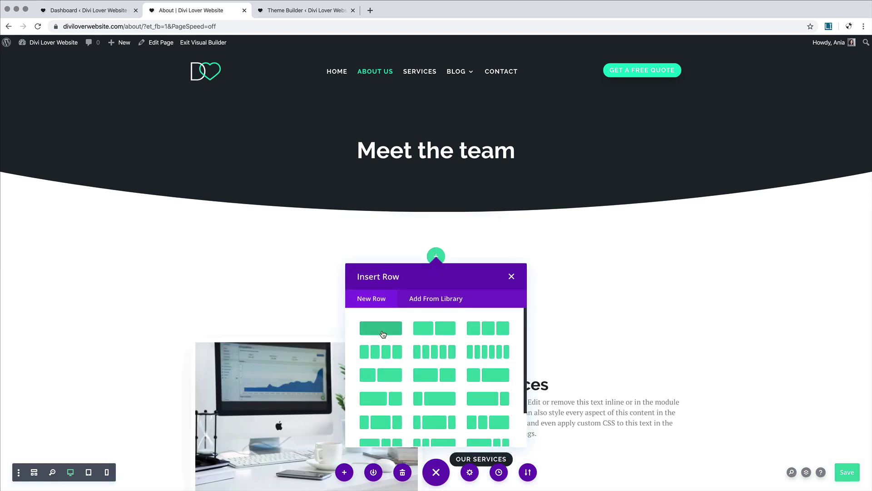
left_click(382, 335)
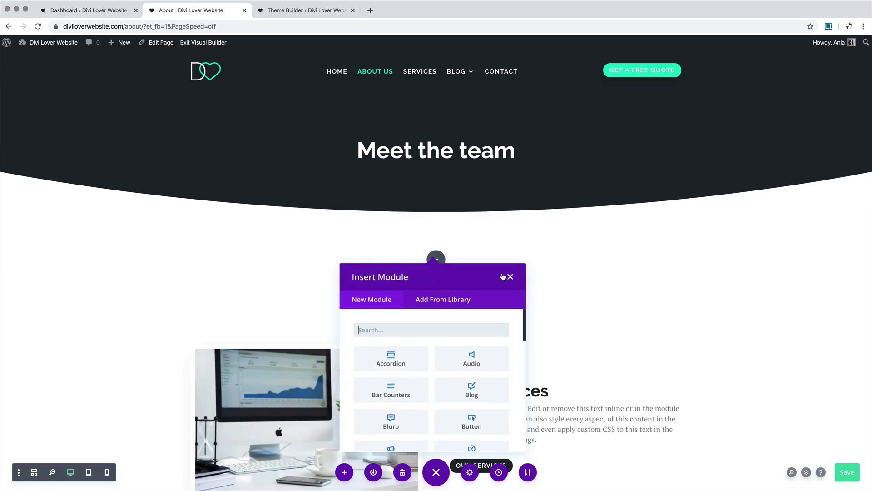
left_click(512, 276)
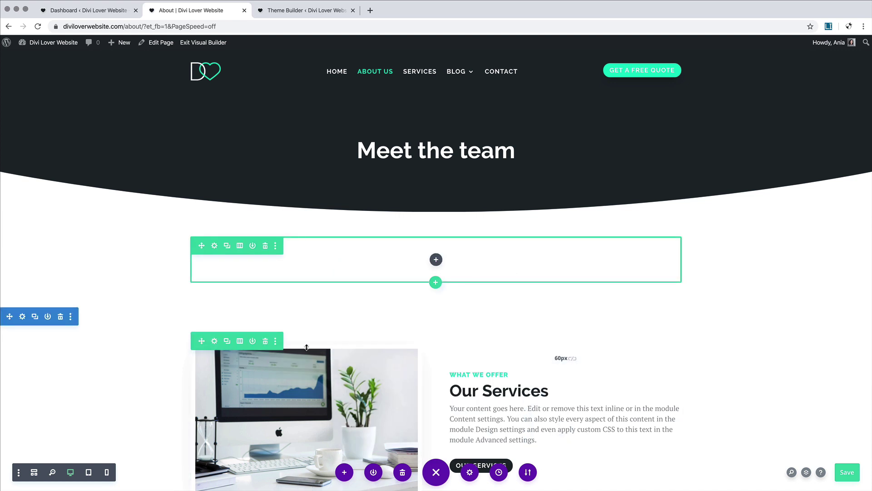
Step: Move the Our Services image-and-text row into the new section and open its image module settings
left_click_drag(203, 342, 527, 387)
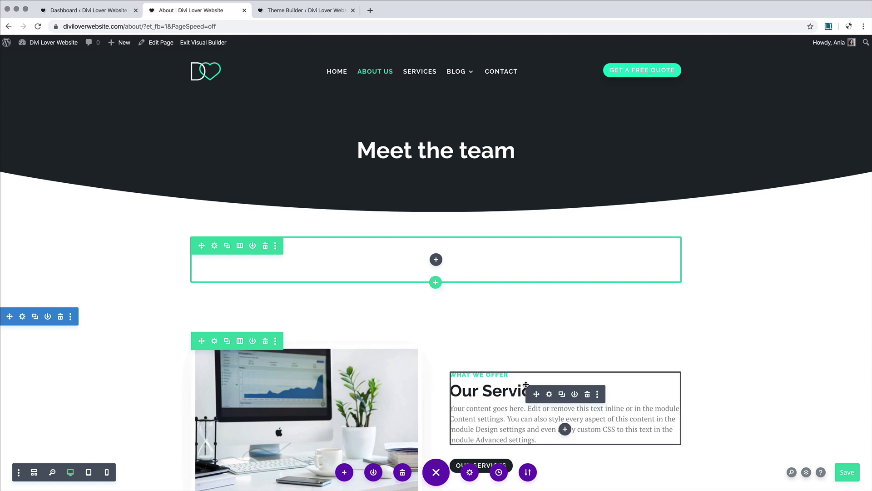
left_click_drag(202, 341, 269, 240)
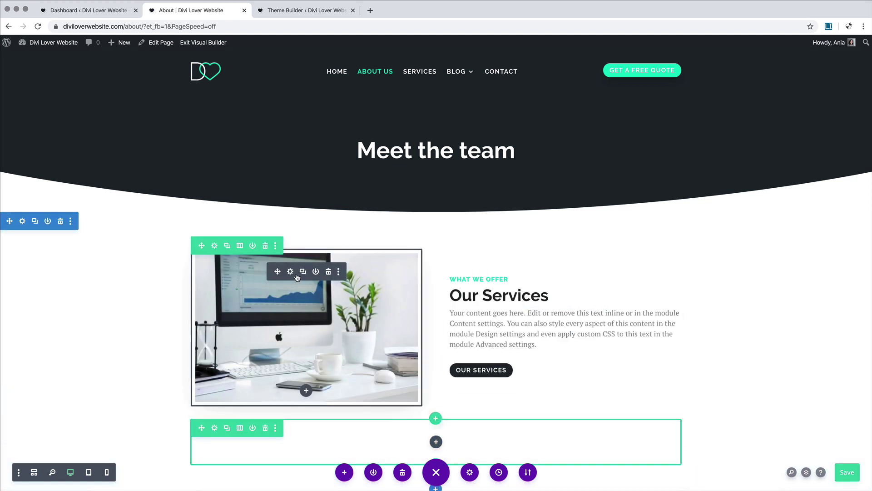
left_click(293, 273)
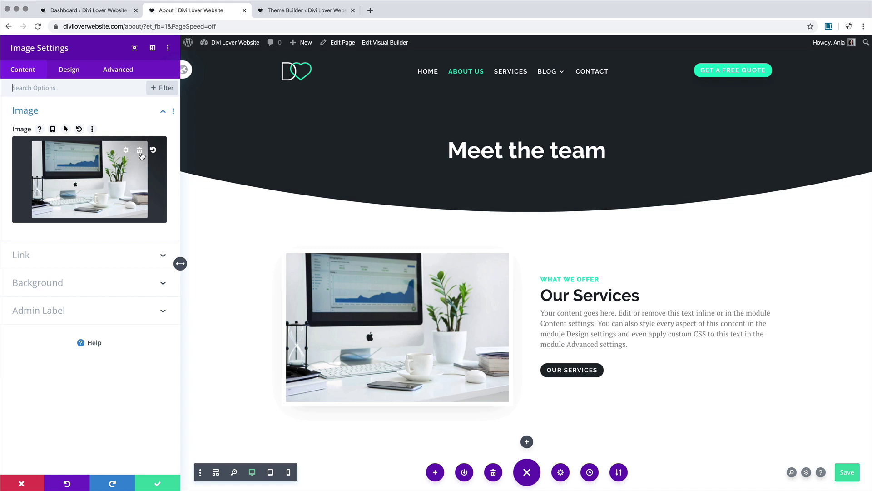
Step: Replace the desk photo with a newly uploaded StockSnap photo of a man with coffee at his laptop
left_click(140, 151)
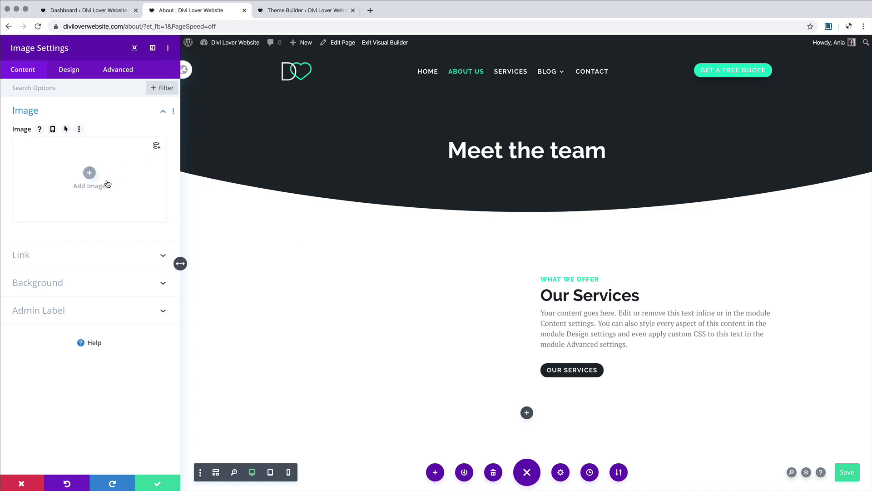
left_click(87, 177)
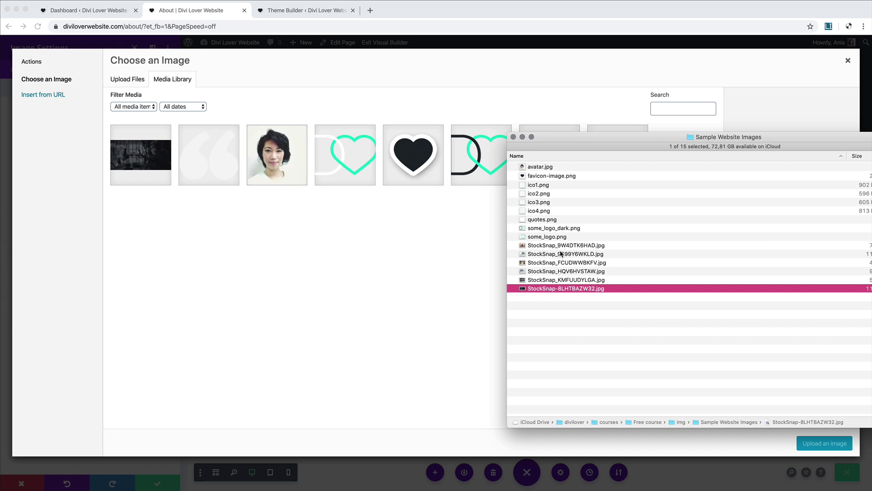
left_click(548, 279)
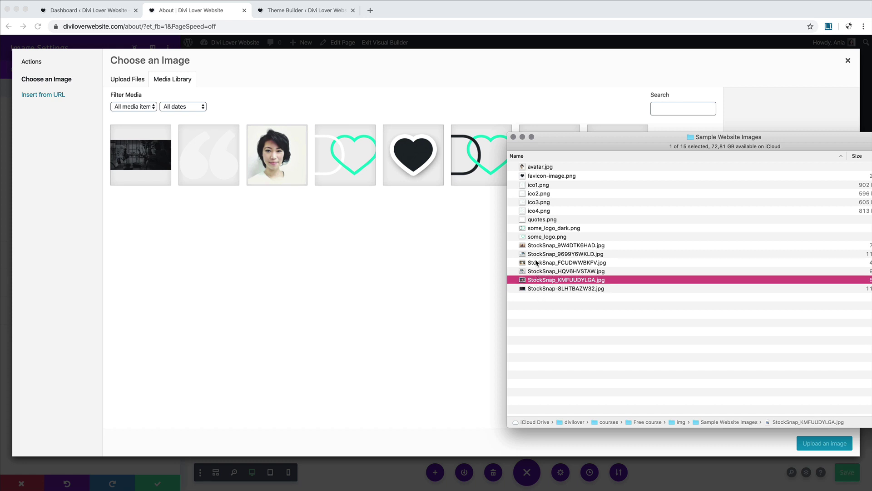
left_click(536, 262)
left_click(531, 245)
left_click(538, 280, "super")
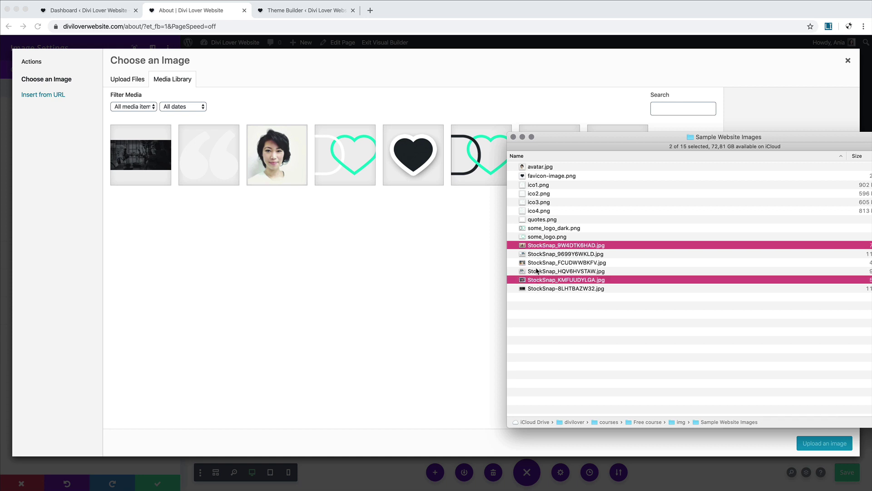
left_click(537, 263, "super")
left_click_drag(545, 247, 357, 242)
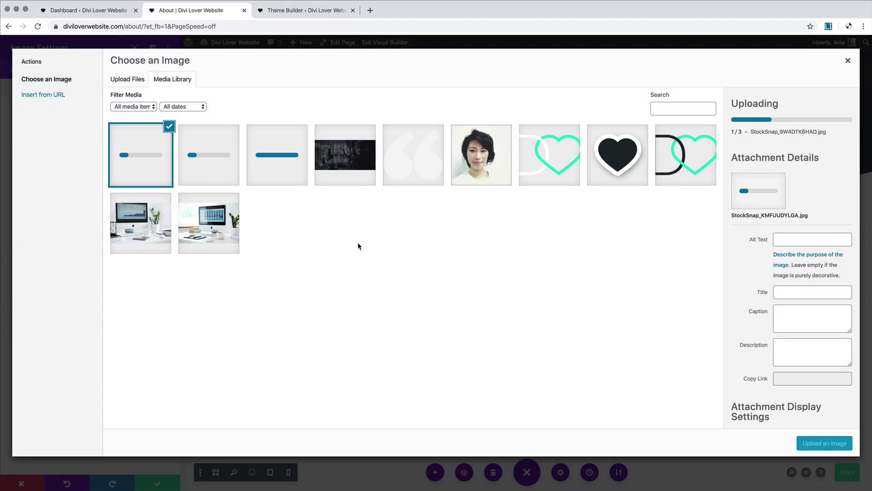
left_click(215, 148)
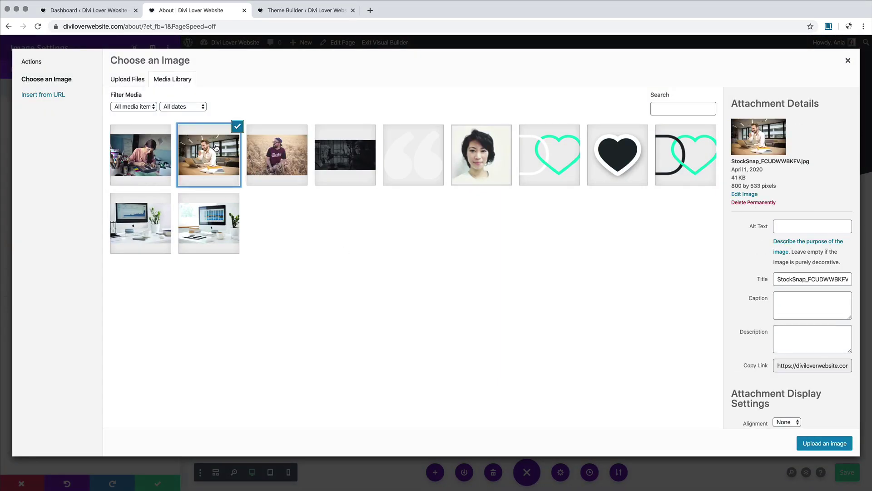
left_click(824, 443)
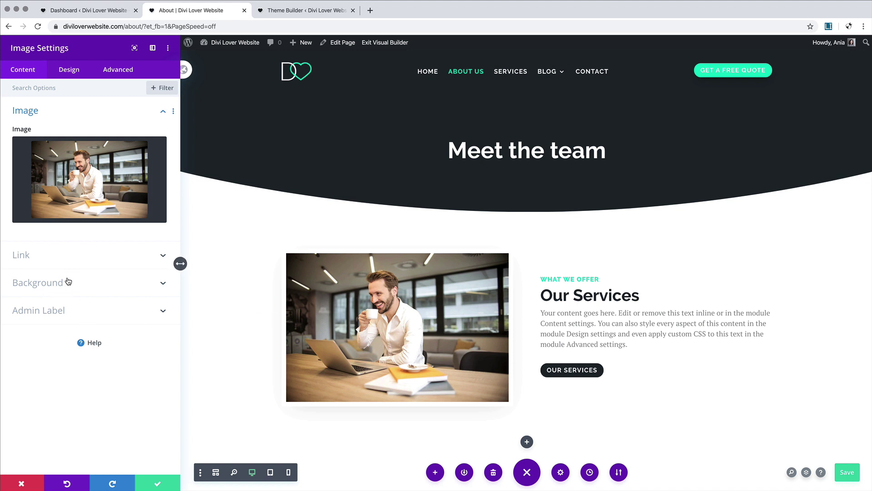
Step: Make the photo grayscale by setting its Filters saturation to 0%
left_click(57, 71)
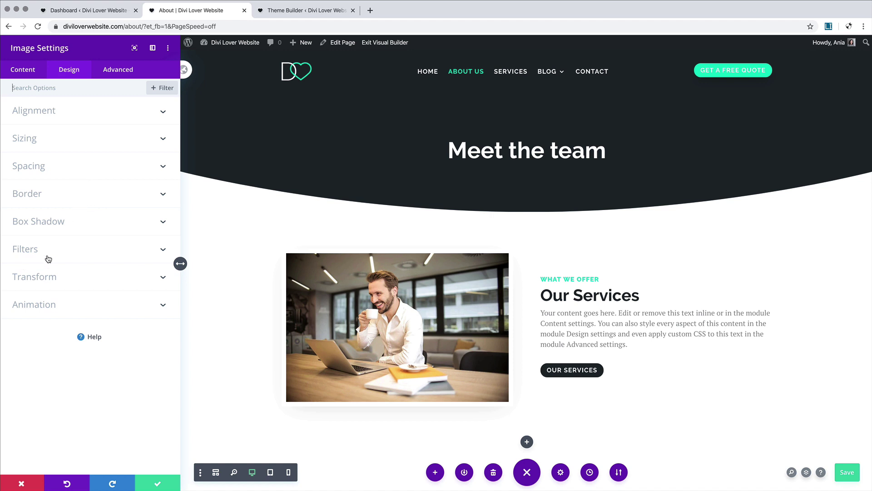
left_click(92, 252)
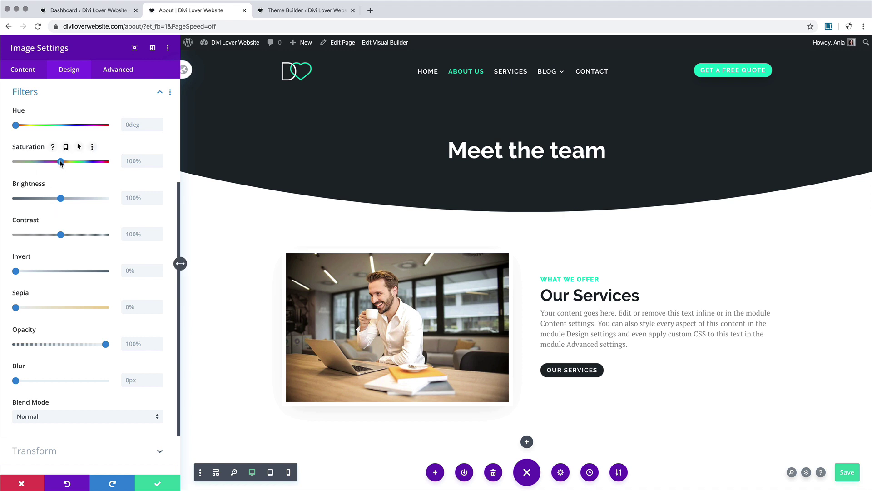
left_click_drag(60, 162, 15, 161)
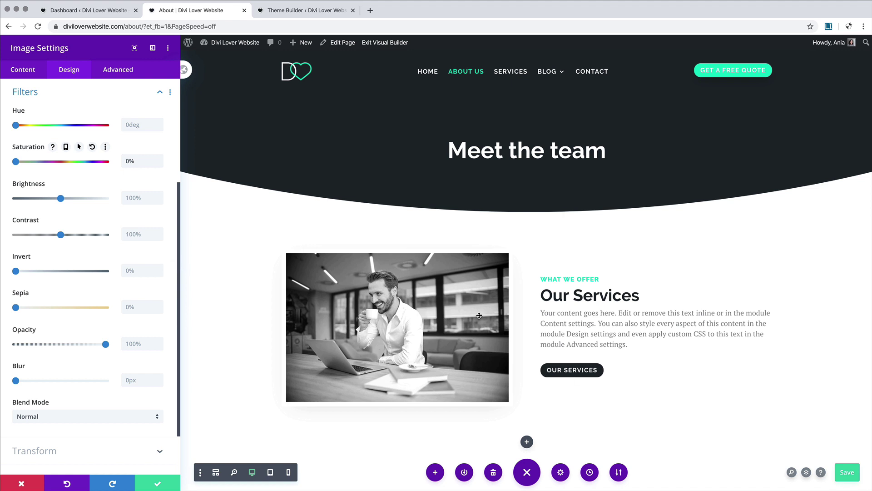
scroll(479, 315, "down", 7)
scroll(479, 315, "up", 5)
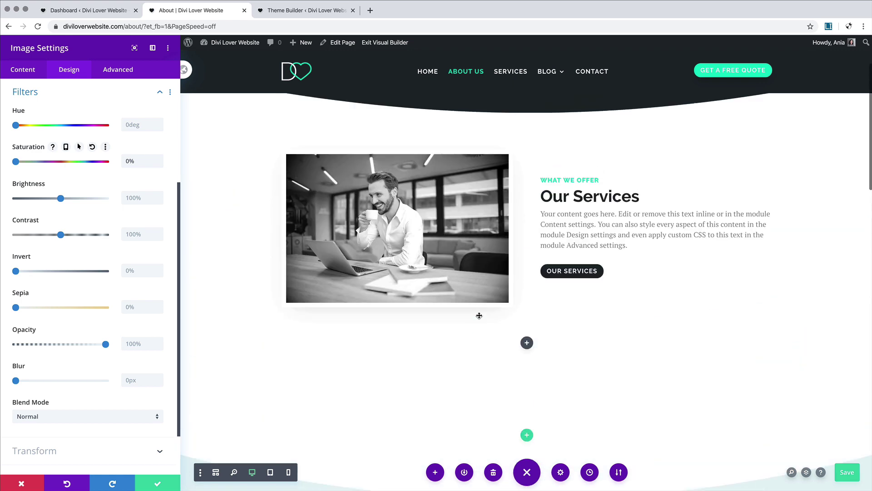
scroll(479, 315, "up", 2)
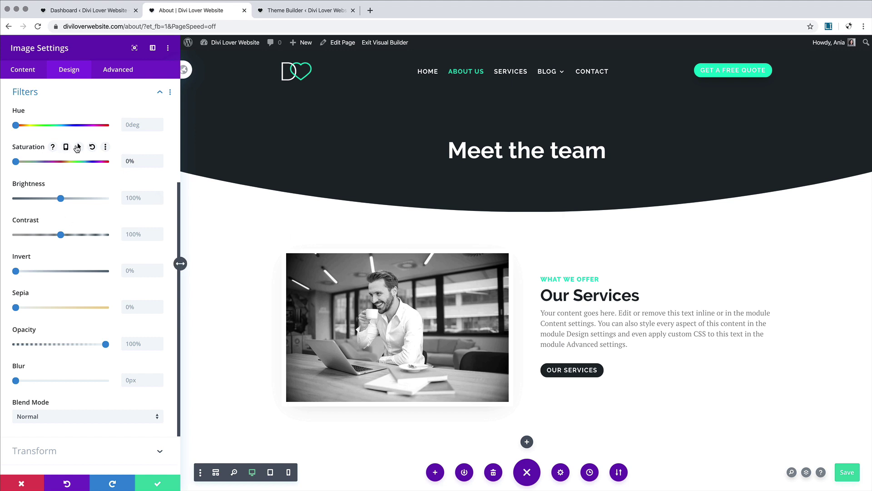
Step: Set hover saturation to 100% so colour returns on hover, and save the image settings
left_click(79, 147)
left_click(116, 165)
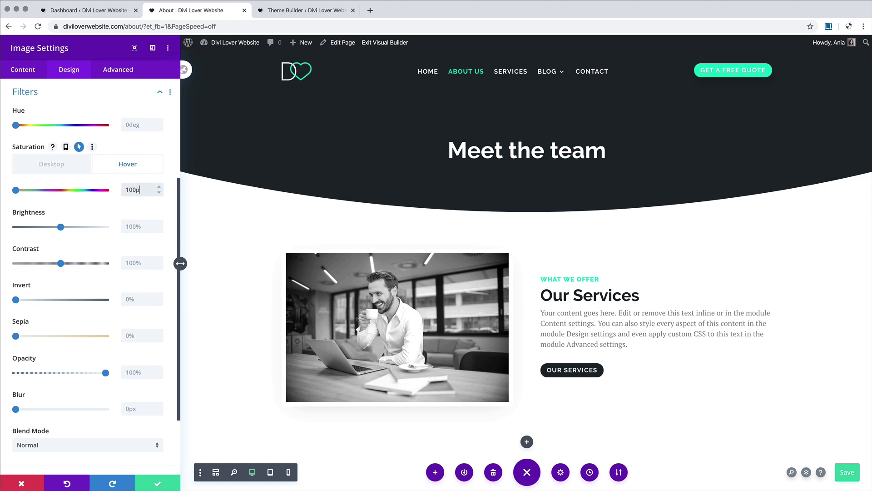
left_click(121, 216)
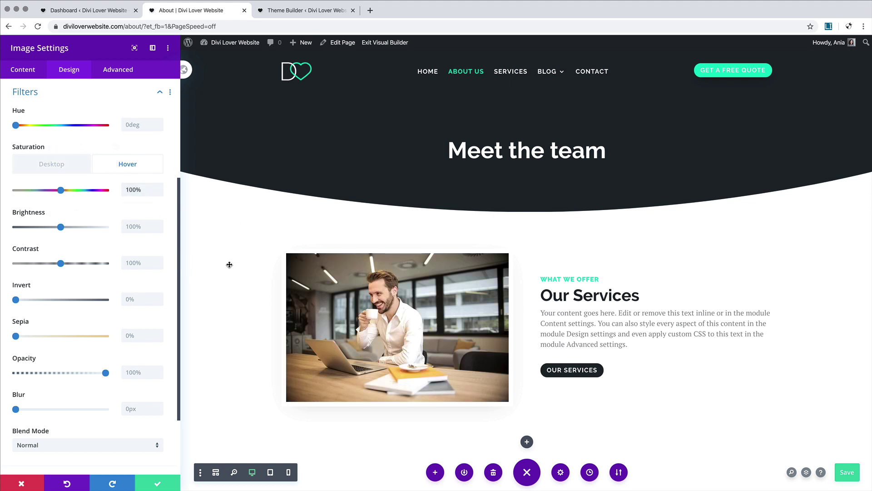
left_click(87, 169)
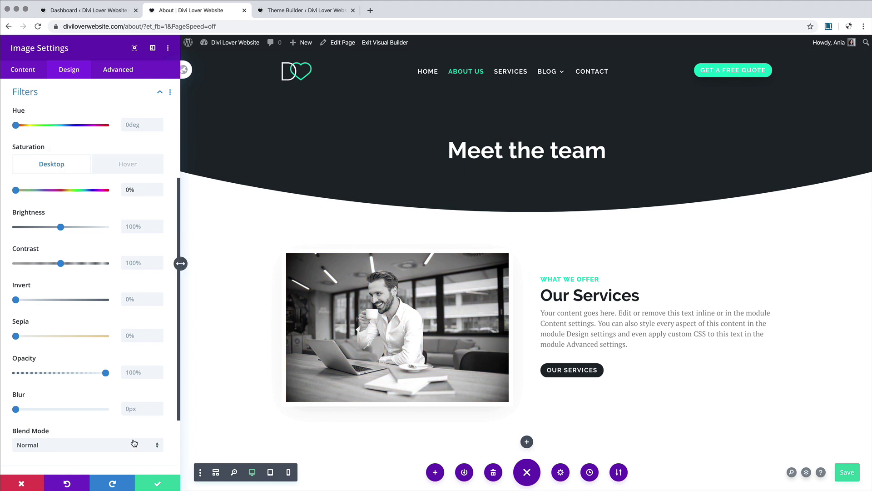
left_click(159, 485)
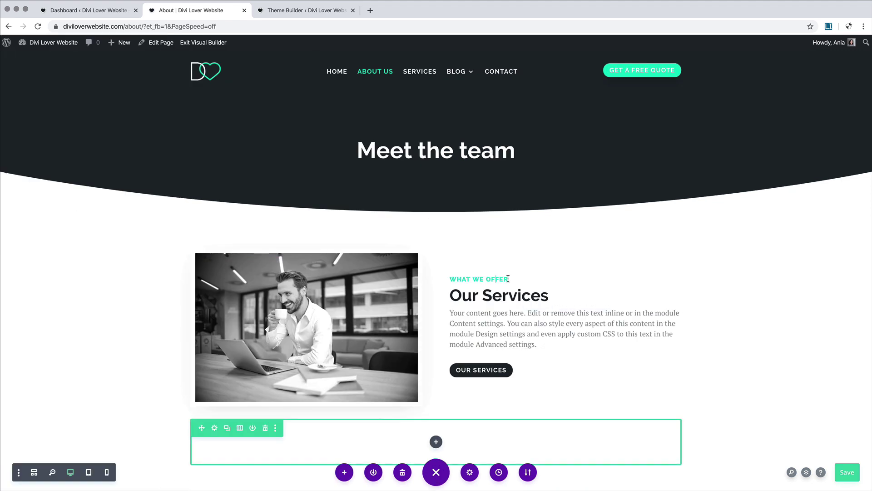
Step: Change 'WHAT WE OFFER' to CEO, put the team member's name in the heading, and delete the Our Services button
left_click_drag(509, 279, 449, 279)
type("c")
left_click_drag(455, 296, 550, 296)
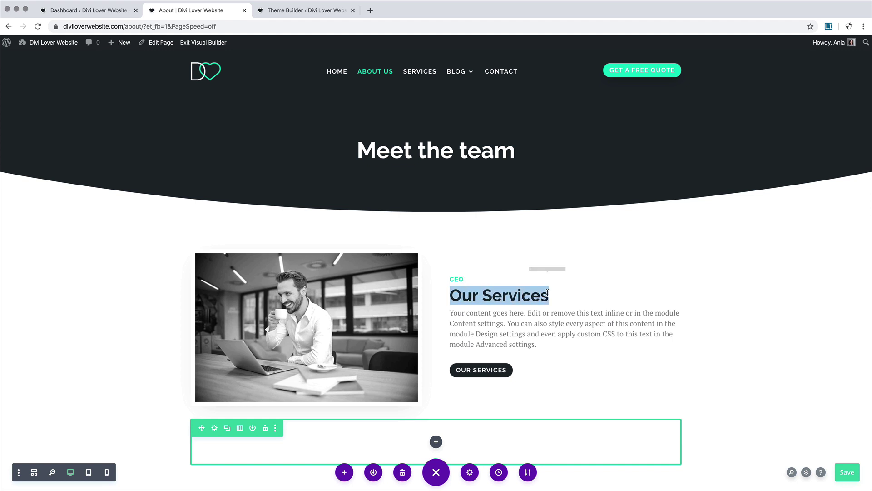
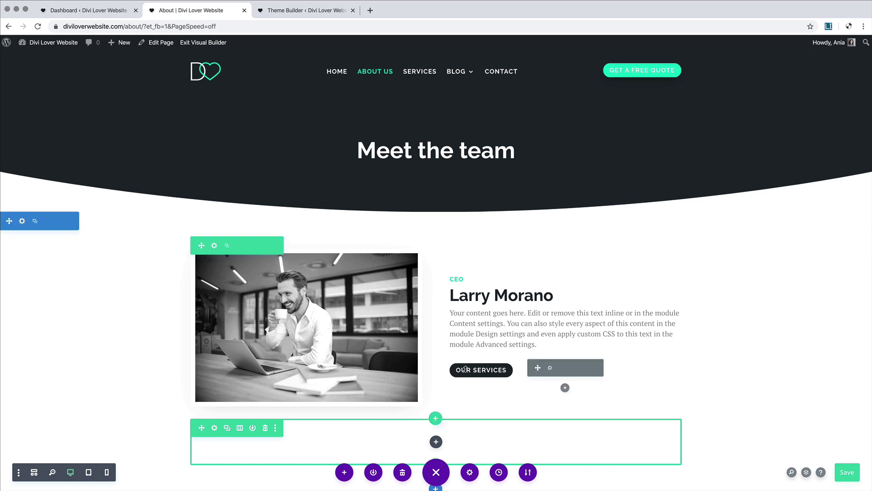
mouse_move(538, 366)
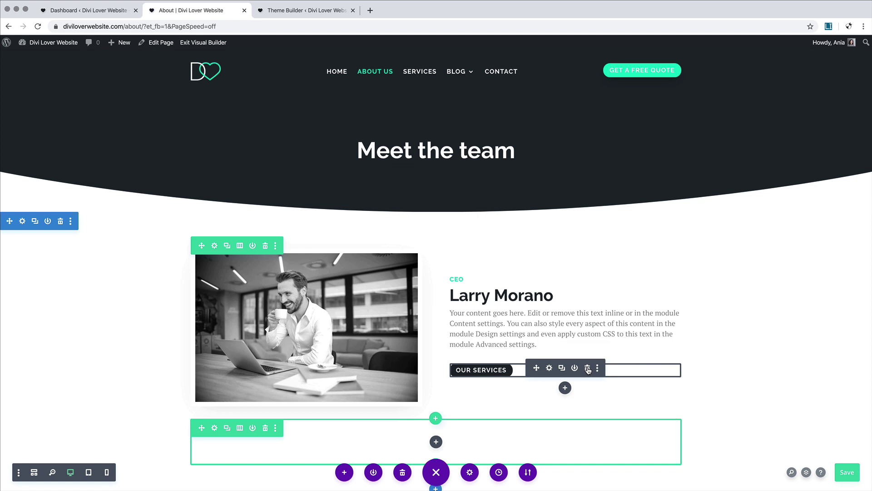
left_click(587, 368)
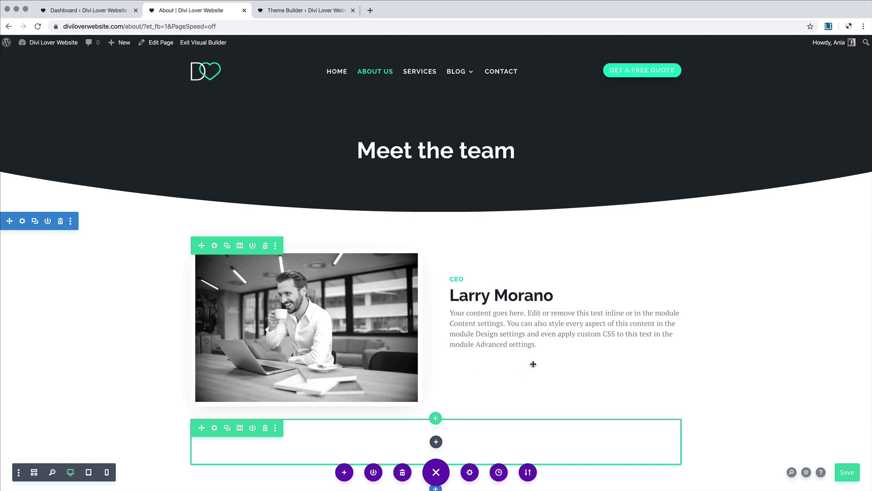
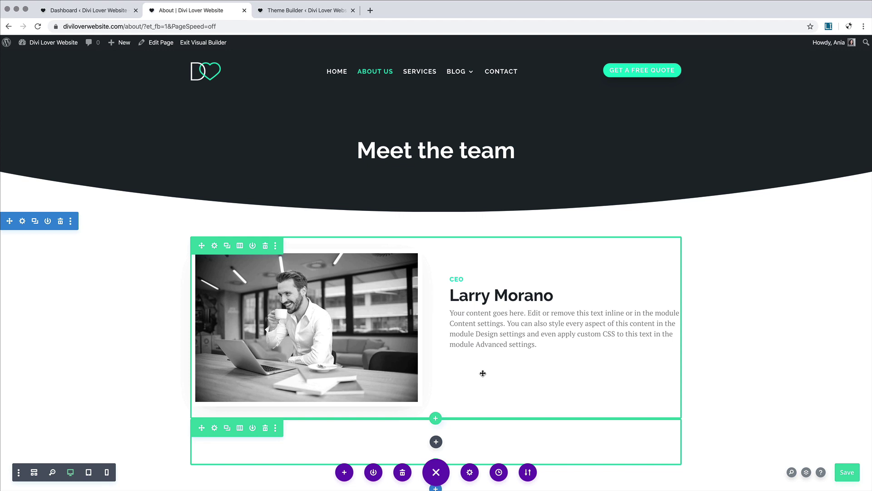
Step: Load the Footer layout from Your Existing Pages into the page
left_click(345, 473)
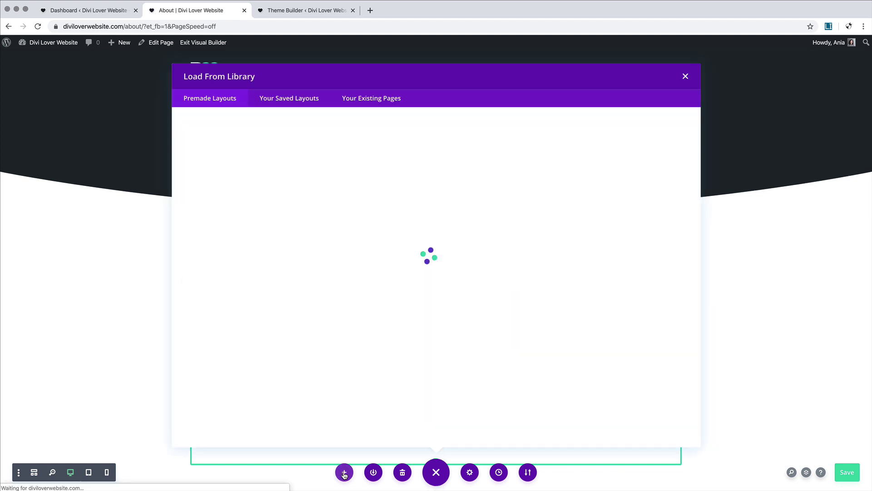
left_click(391, 97)
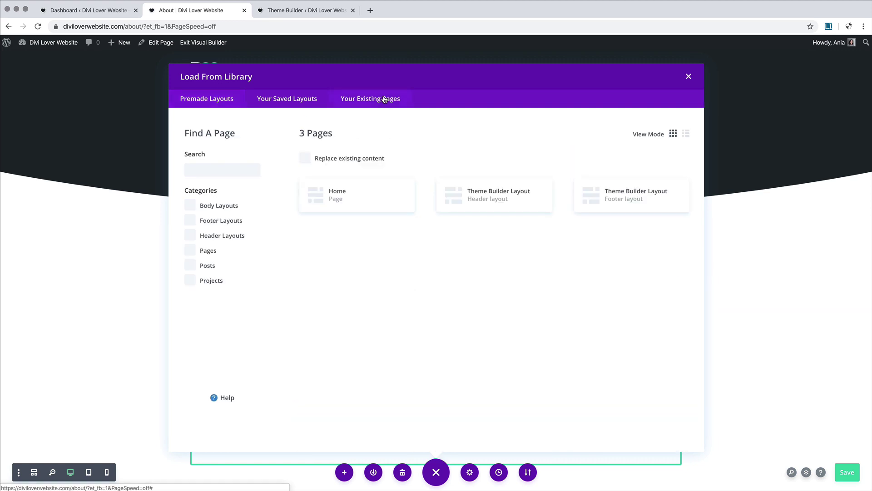
left_click(640, 201)
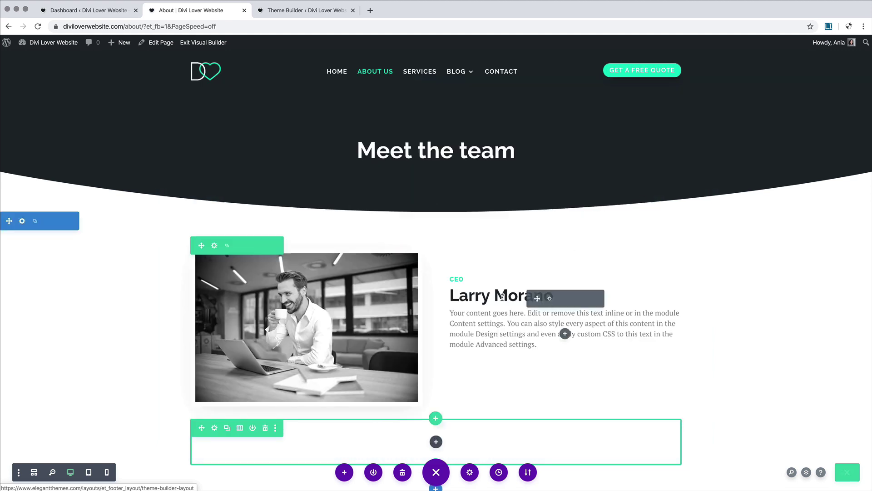
Step: Copy the footer's Social Media Follow module and paste it below the CEO's bio text
scroll(501, 296, "down", 20)
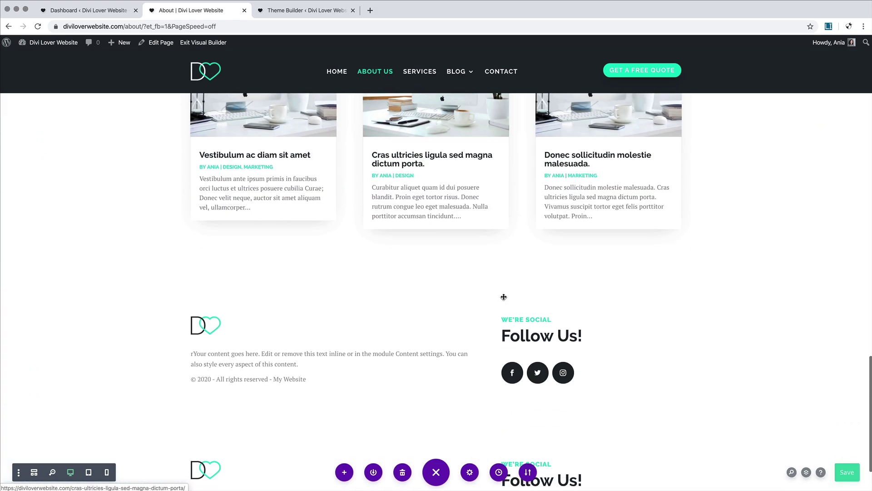
scroll(504, 297, "down", 2)
right_click(574, 296)
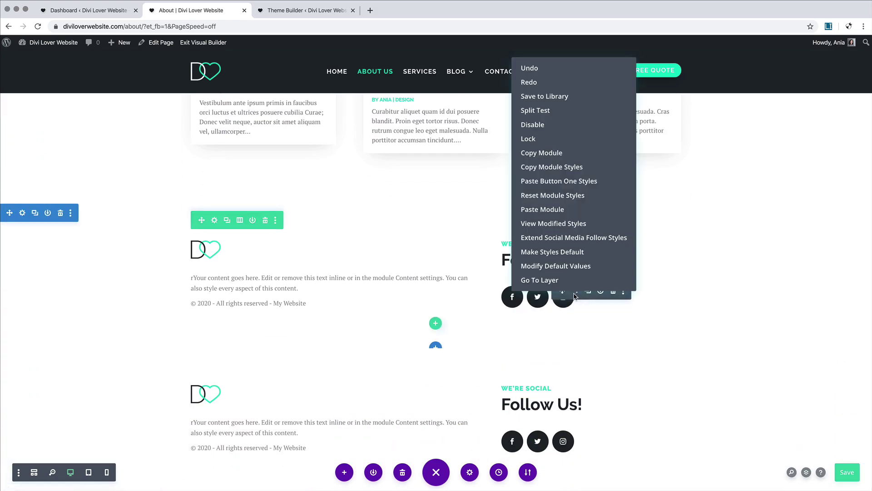
left_click(533, 155)
scroll(61, 213, "up", 3)
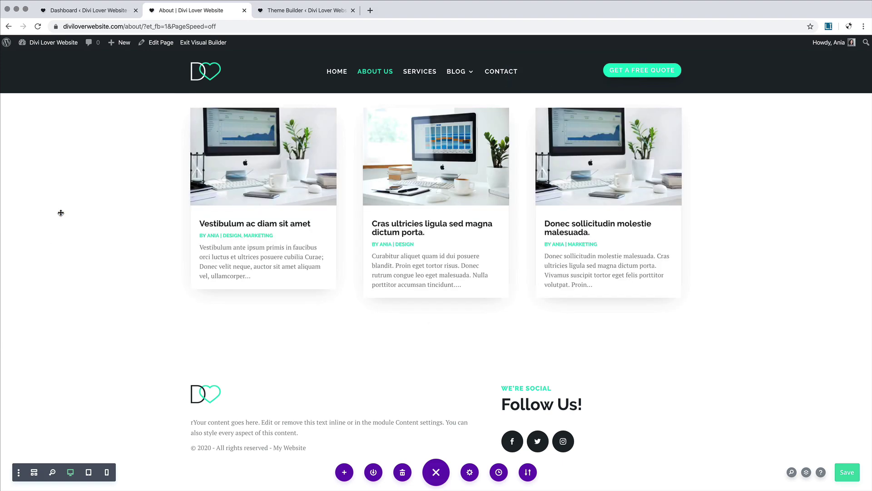
scroll(284, 236, "up", 15)
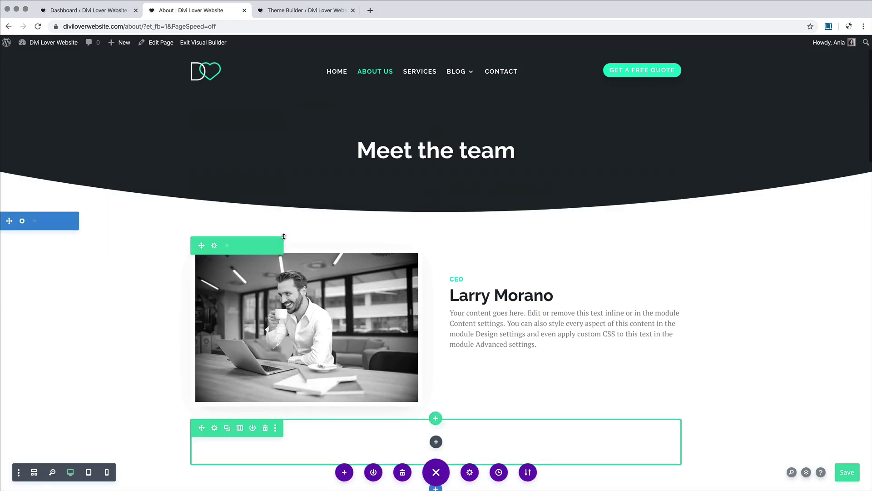
right_click(546, 306)
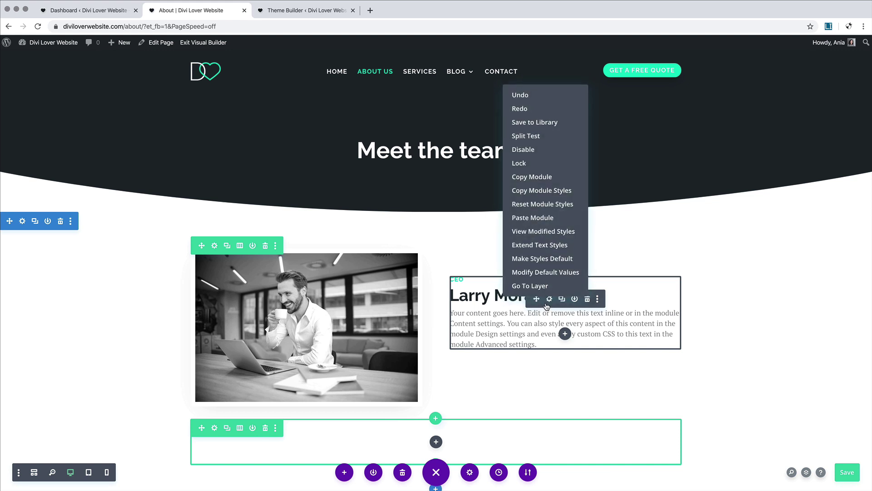
left_click(538, 221)
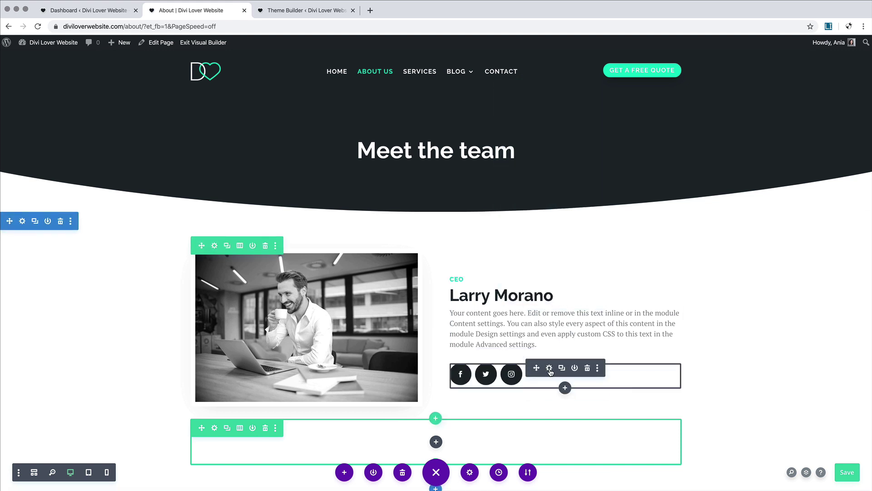
Step: Reduce the Facebook icon's padding to 6px on all sides
left_click(549, 368)
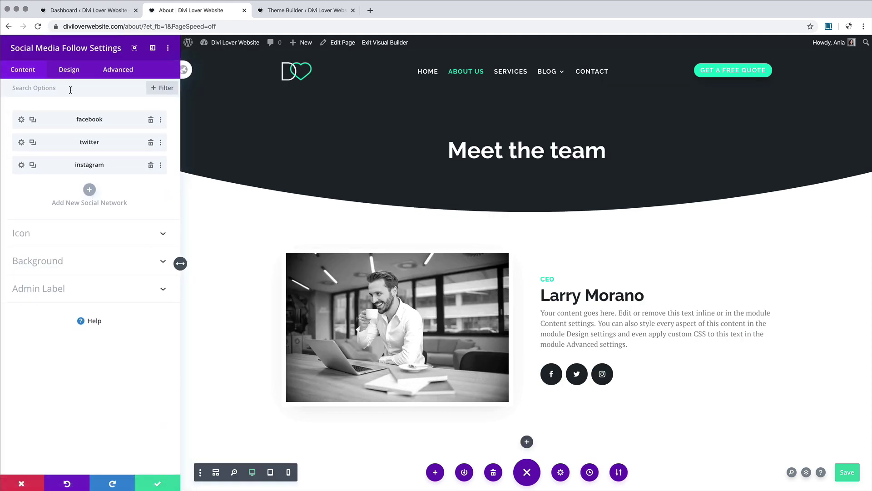
left_click(21, 120)
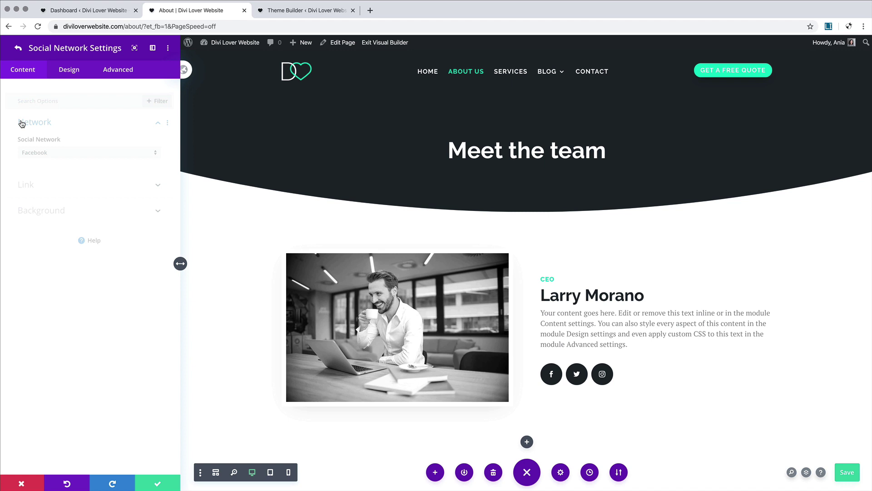
left_click(71, 71)
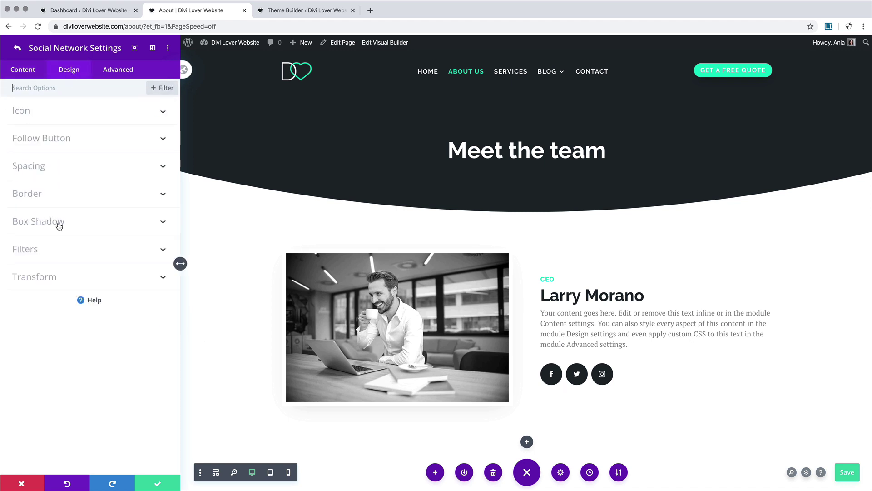
left_click(63, 171)
left_click(63, 171)
left_click(63, 170)
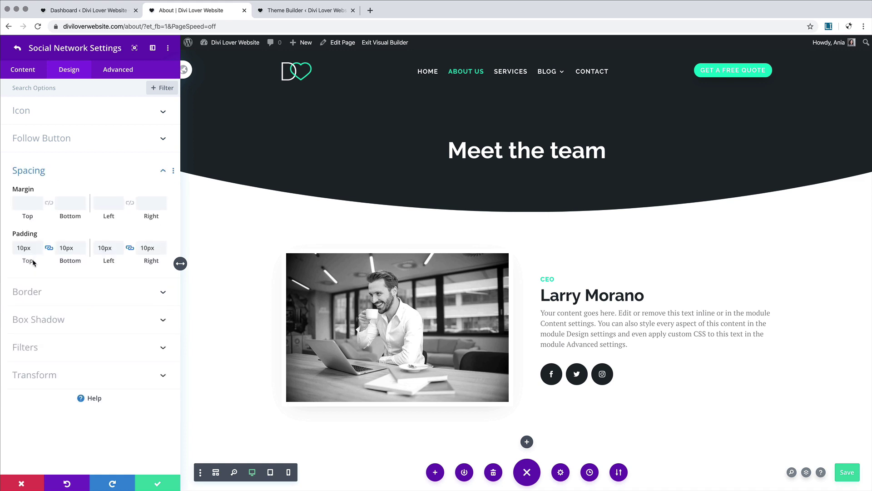
left_click_drag(26, 261, 25, 260)
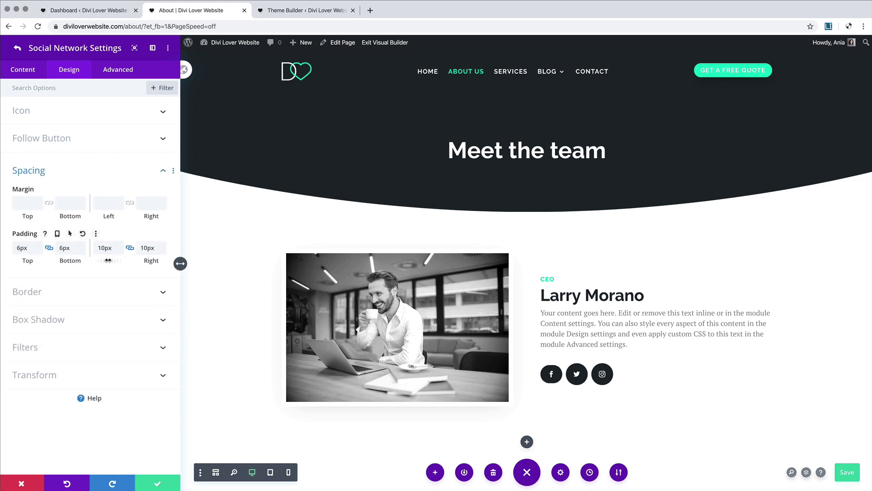
left_click_drag(113, 261, 106, 260)
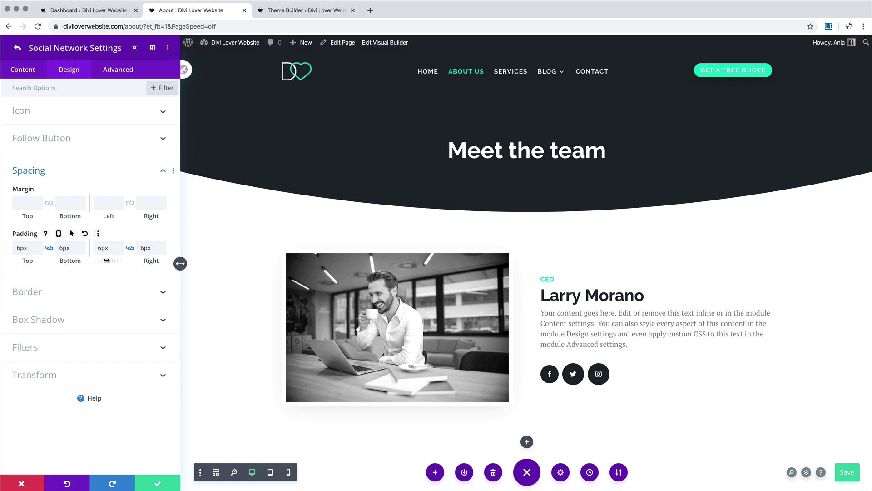
Step: Give the Facebook icon a #d3dee2 background that turns #1e272d on hover
left_click(21, 73)
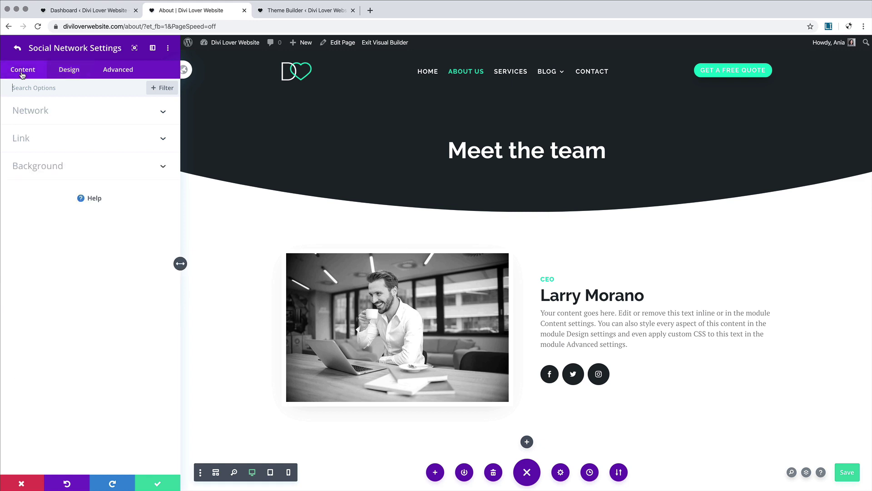
left_click(47, 166)
left_click(115, 355)
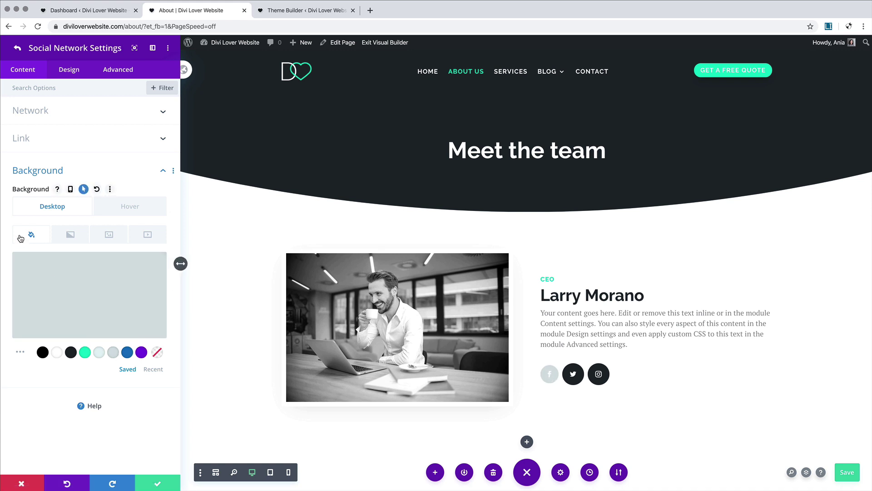
left_click(127, 213)
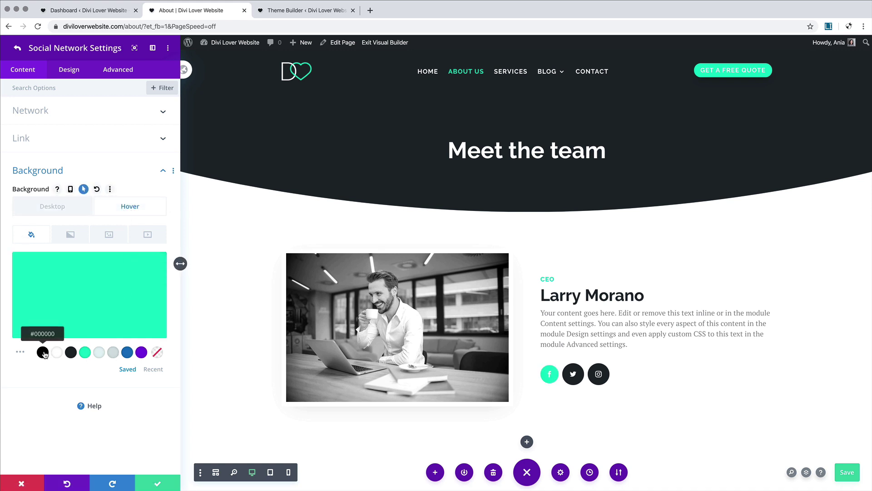
left_click(70, 353)
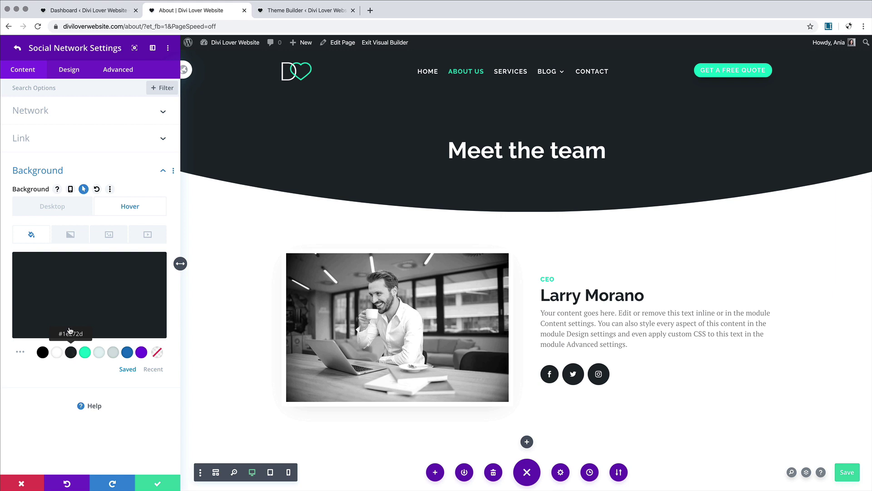
left_click(16, 49)
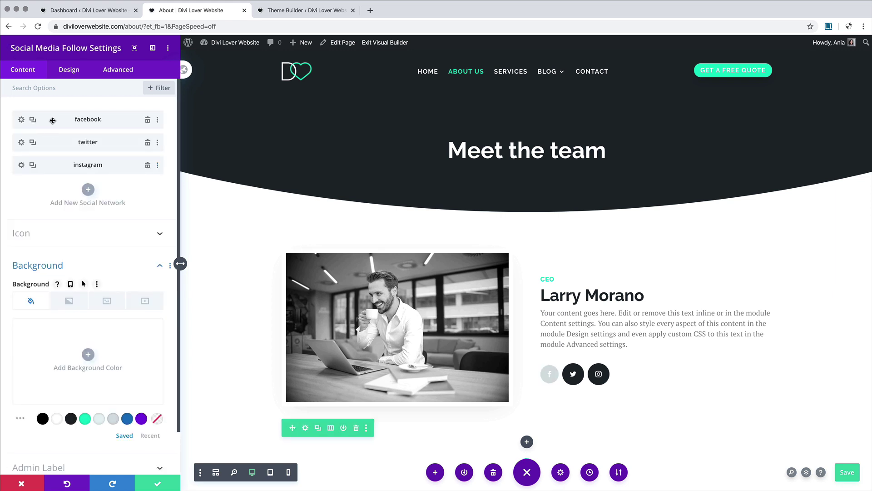
Step: Copy the Facebook item's styles onto the Twitter and Instagram items
right_click(52, 121)
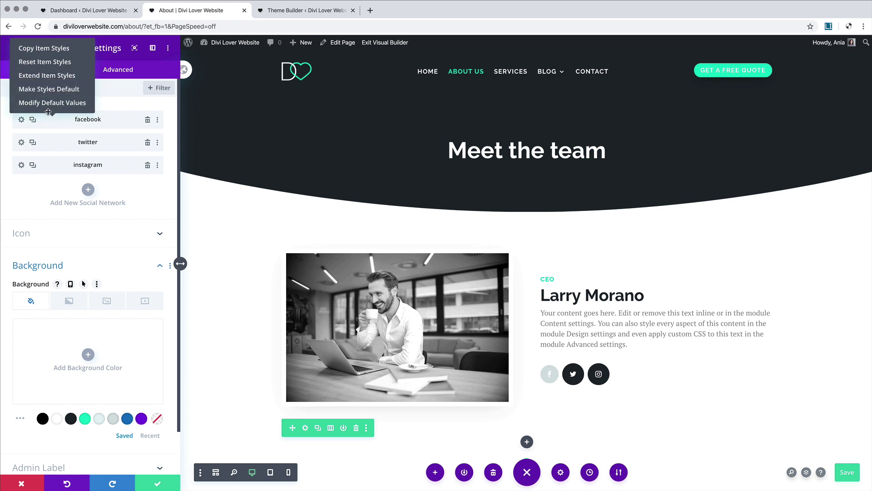
left_click(37, 52)
right_click(49, 144)
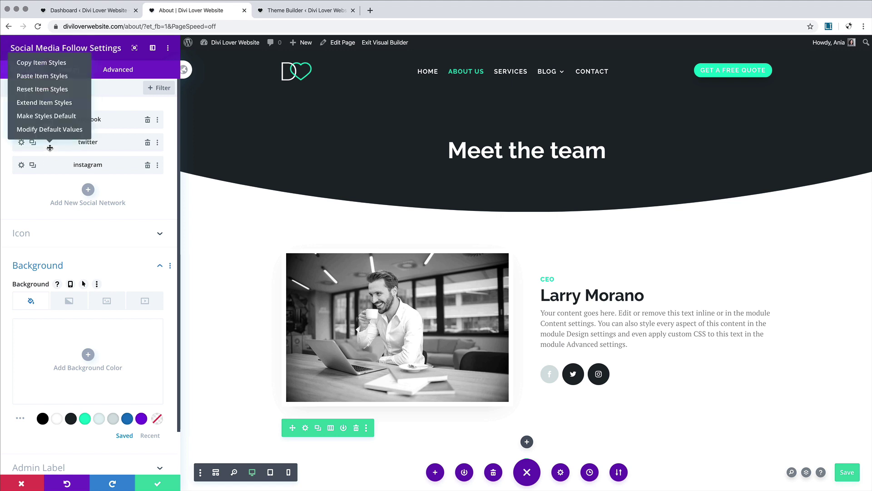
left_click(34, 78)
right_click(49, 165)
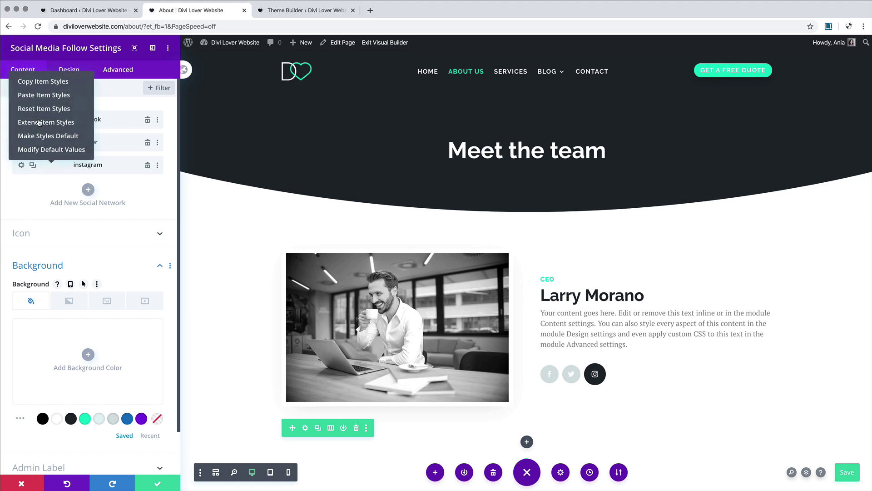
left_click(42, 95)
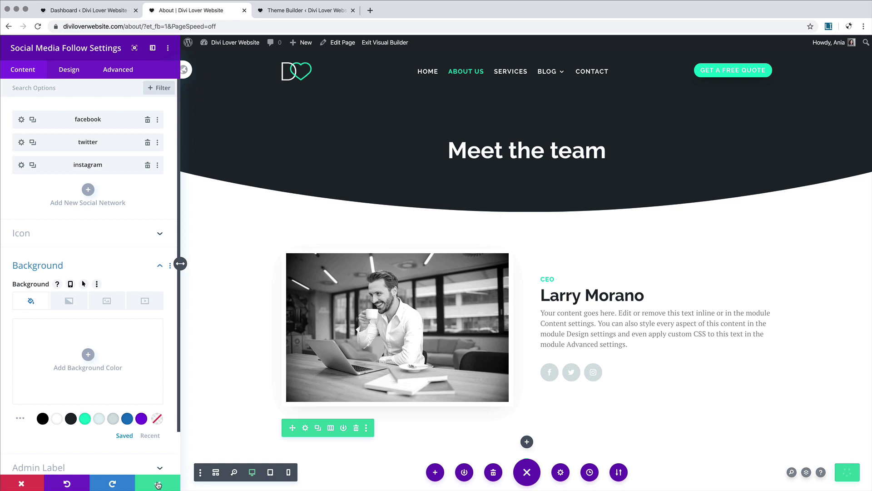
Step: Centre the social icons on tablet and phone, then save the module
left_click(58, 75)
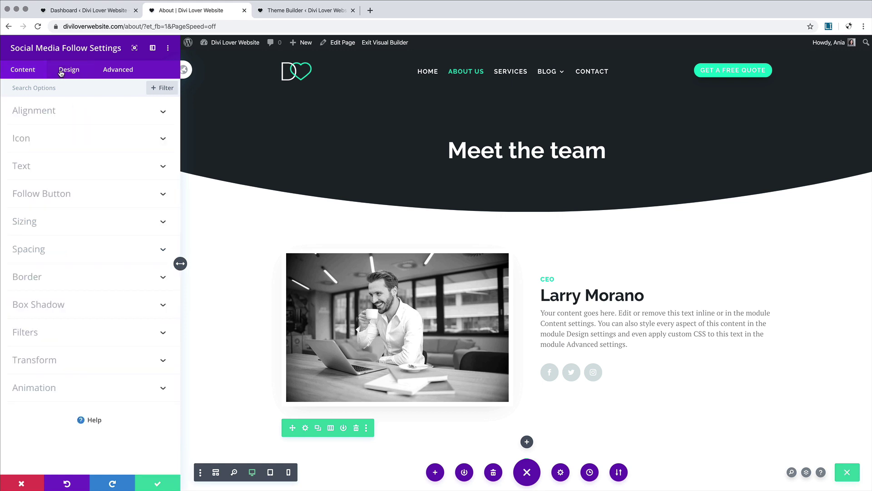
left_click(39, 113)
left_click(87, 147)
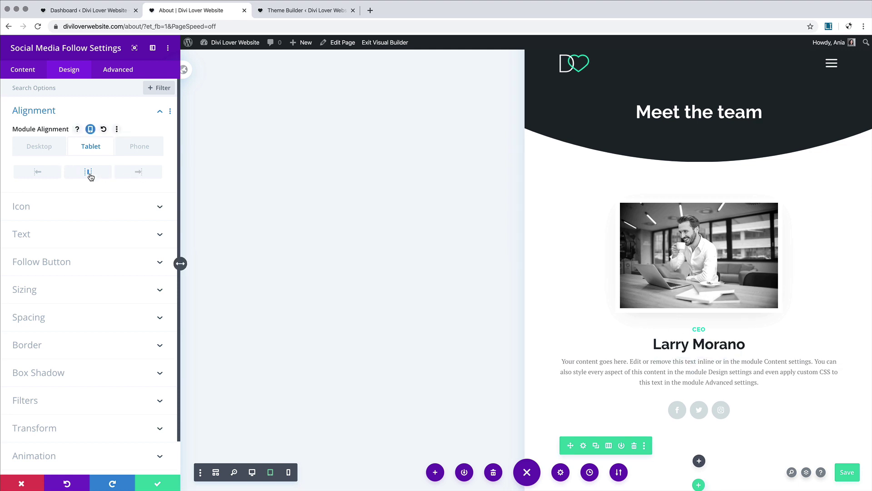
left_click(139, 147)
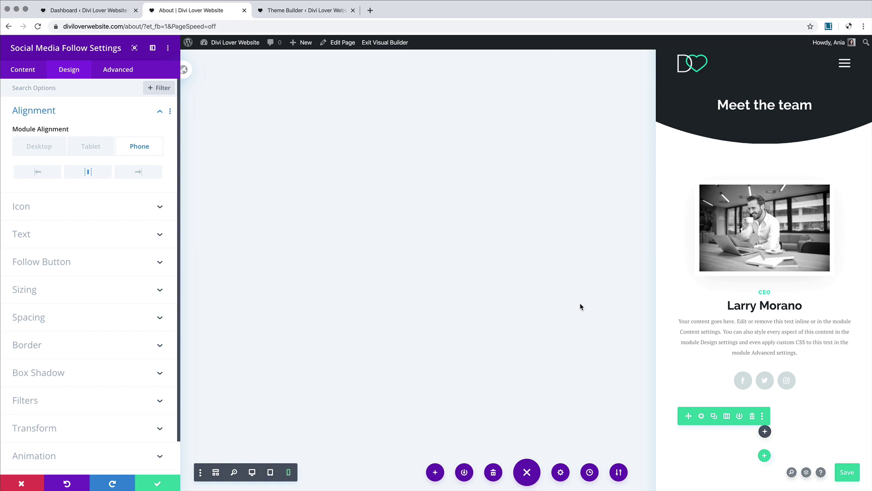
left_click(163, 481)
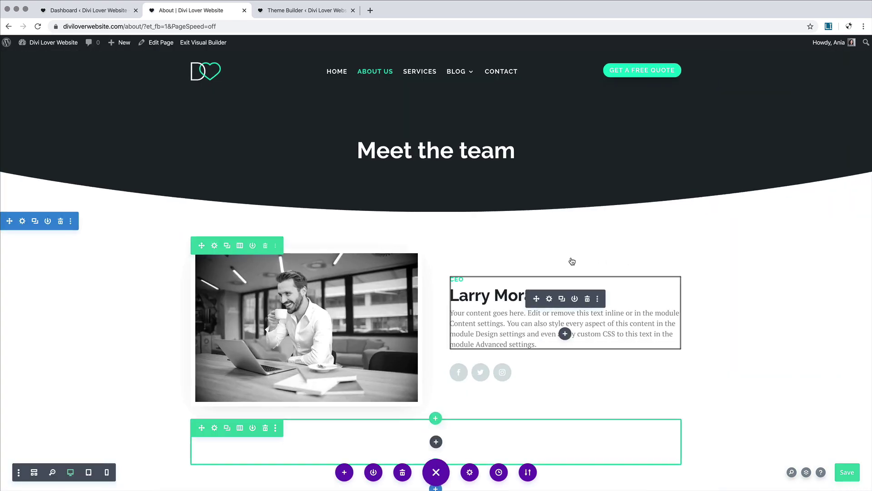
Step: Replace the second team member's photo with the woman-painting image from the Media Library
scroll(572, 262, "down", 2)
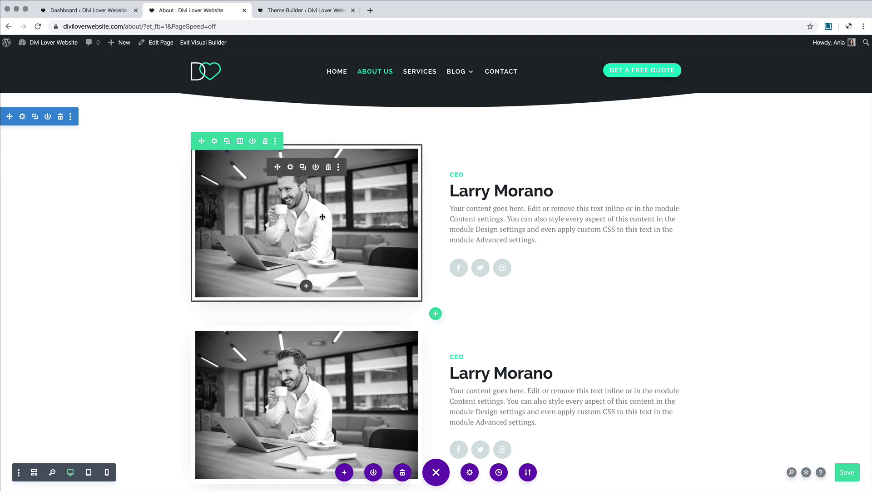
scroll(323, 217, "down", 3)
scroll(322, 217, "down", 1)
scroll(323, 217, "up", 2)
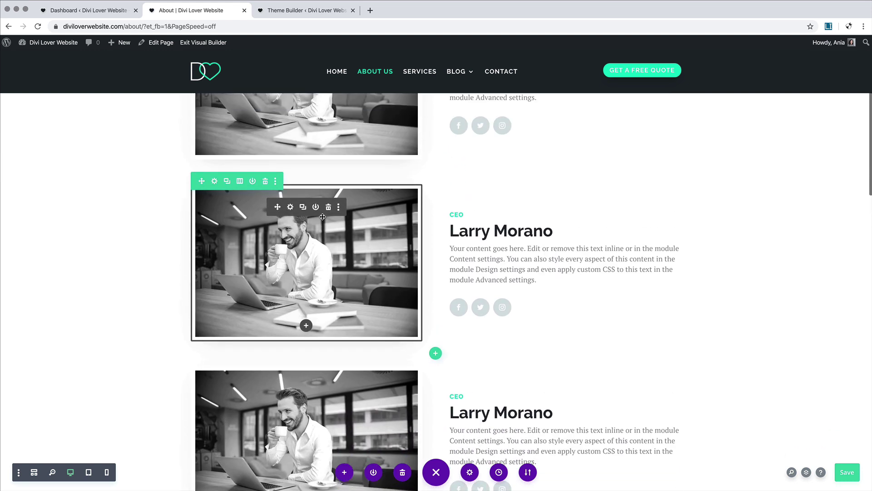
scroll(488, 182, "down", 2)
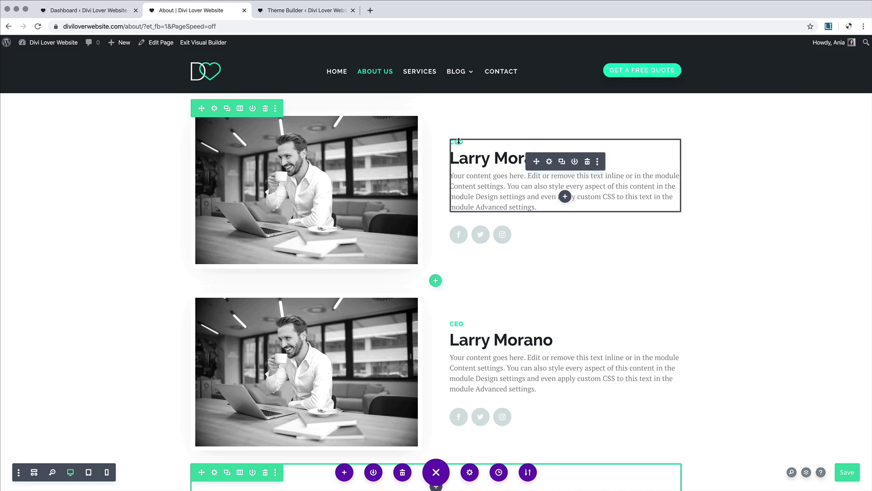
left_click(290, 135)
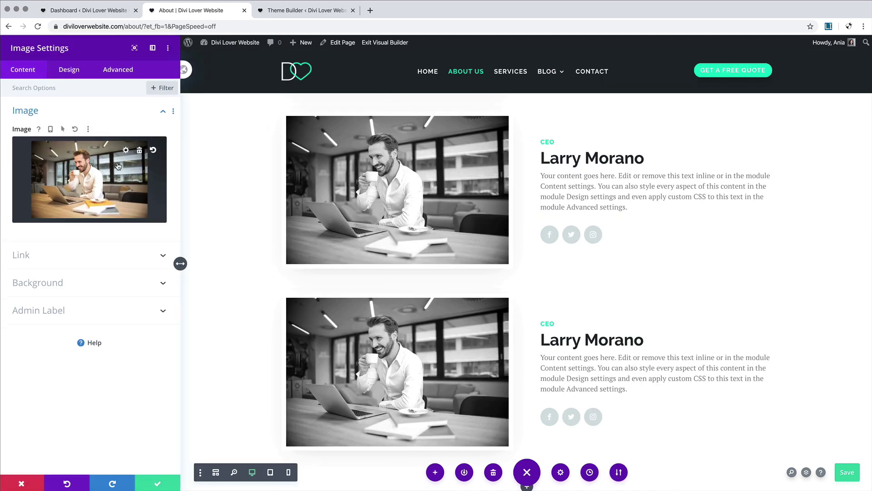
left_click(131, 155)
left_click(84, 174)
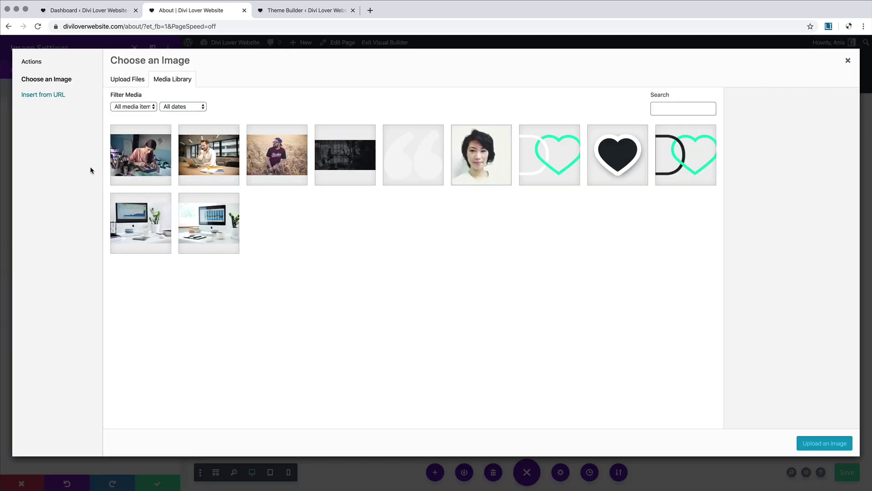
left_click(133, 158)
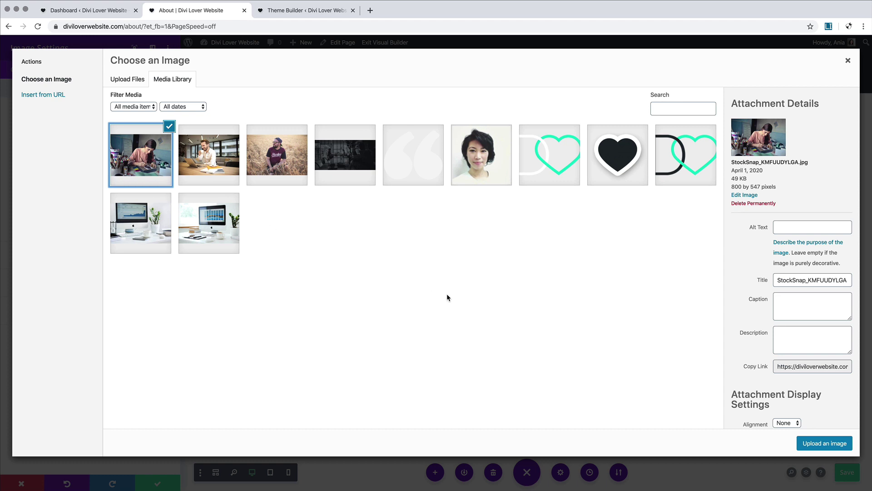
left_click(825, 443)
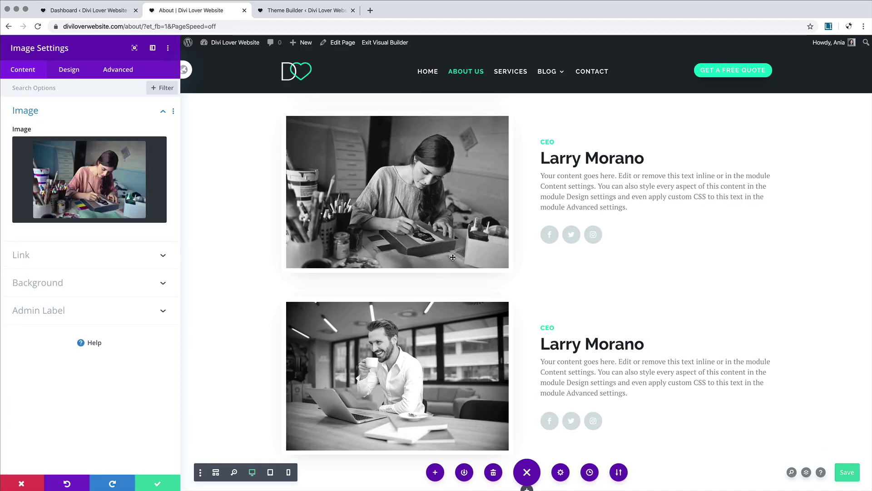
Step: Clear the second member's CEO label and enter the new member's name in the heading
left_click(553, 142)
key("BackSpace")
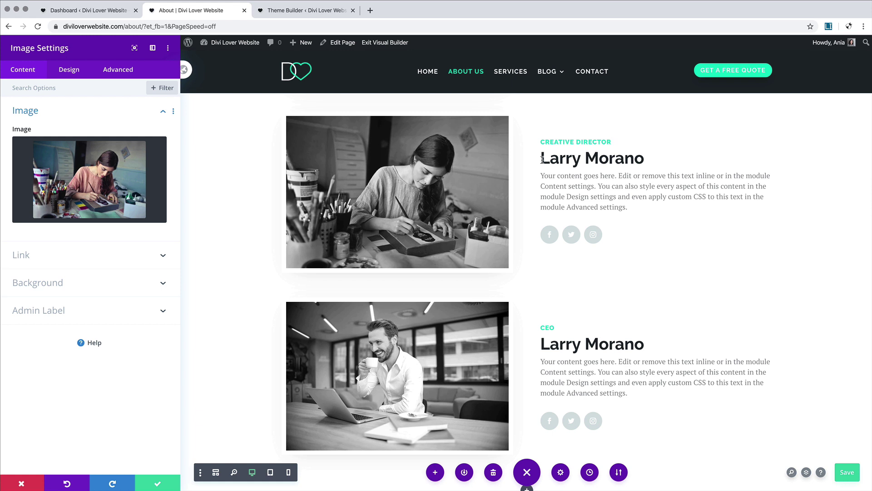
left_click_drag(646, 158, 540, 159)
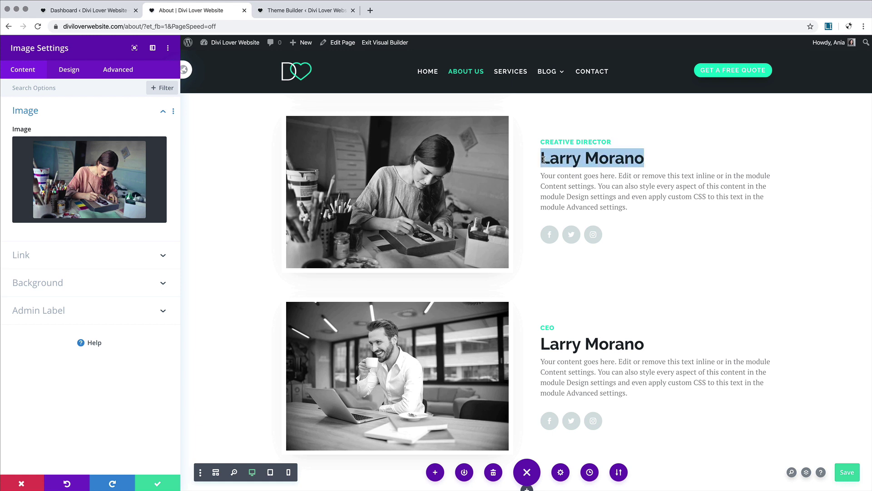
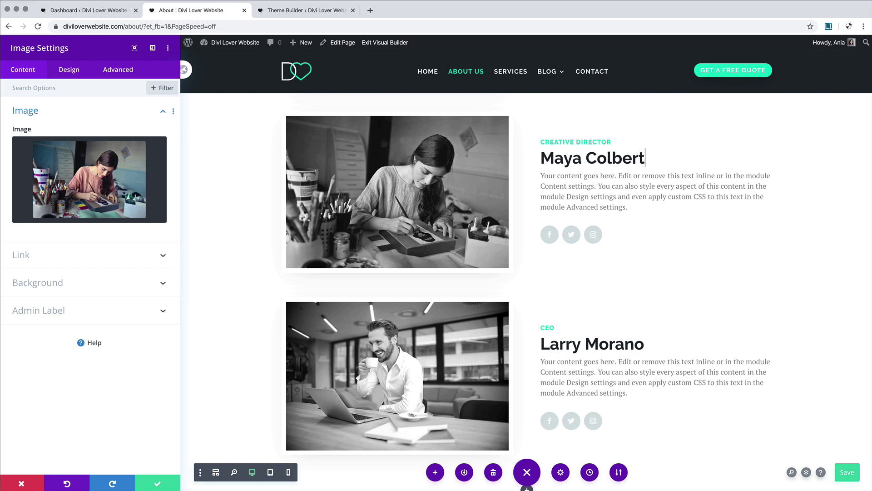
Step: Replace the third member's name heading with the new member's name
scroll(635, 208, "down", 2)
scroll(635, 208, "up", 3)
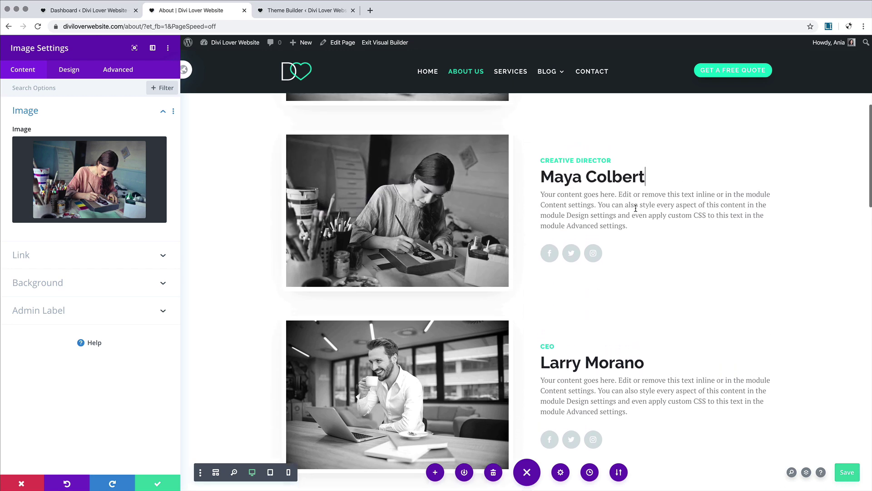
scroll(635, 208, "down", 3)
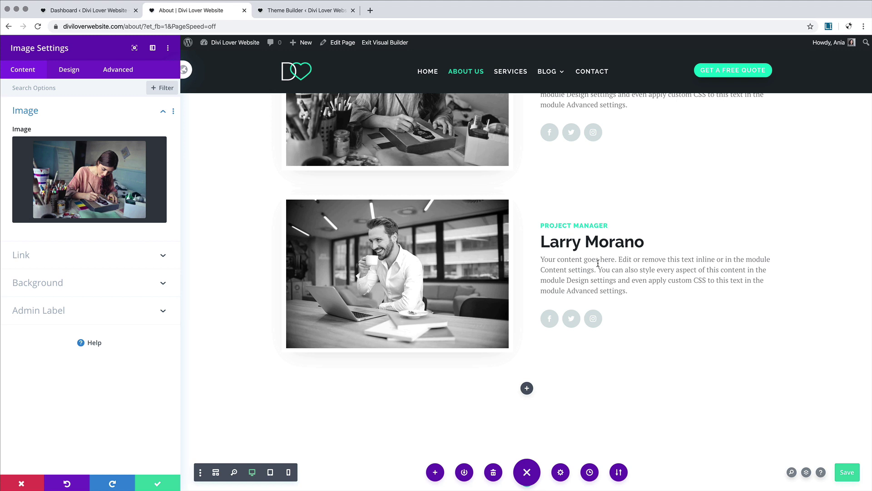
left_click_drag(542, 241, 644, 243)
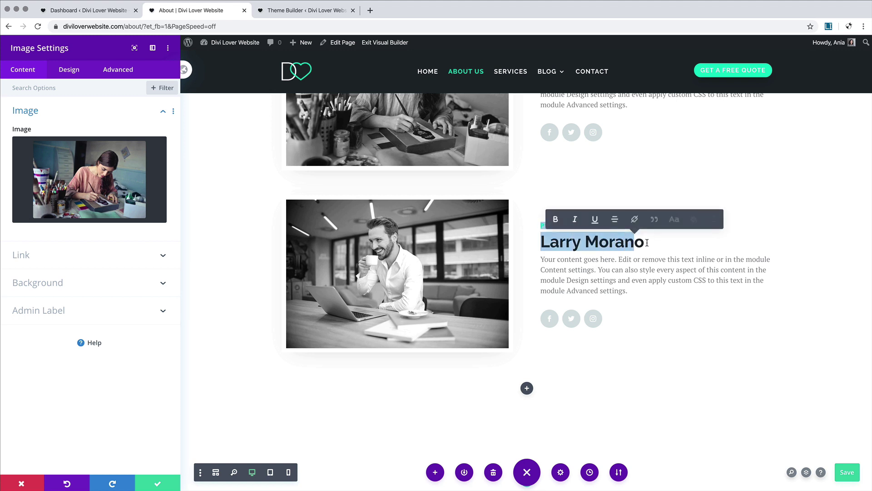
left_click(643, 243)
key("BackSpace")
key("BackSpace")
key("BackSpace")
key("BackSpace")
key("BackSpace")
key("BackSpace")
key("BackSpace")
key("BackSpace")
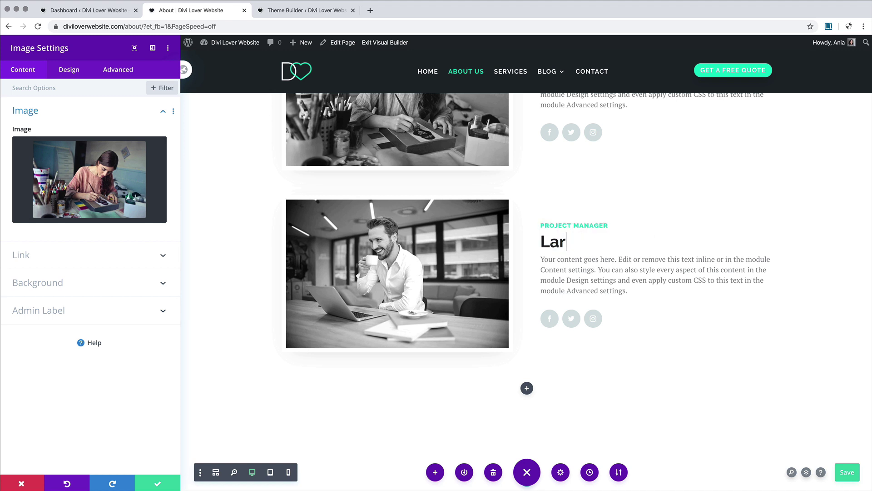
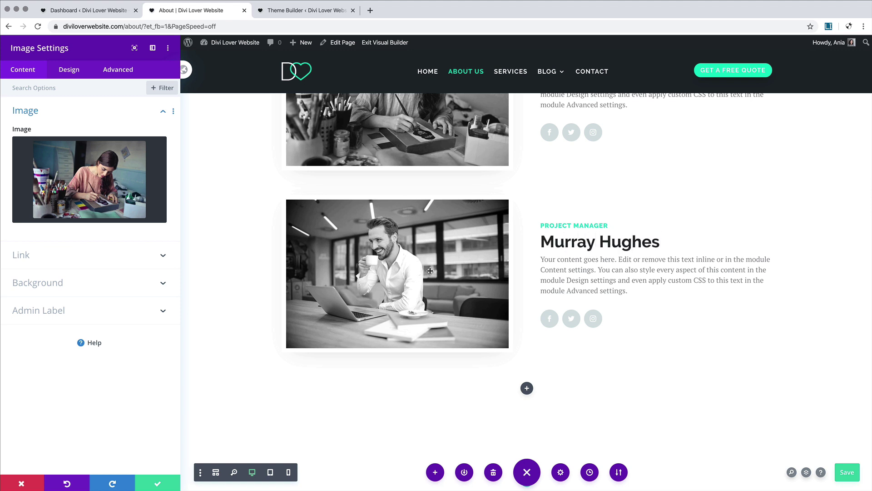
left_click(169, 483)
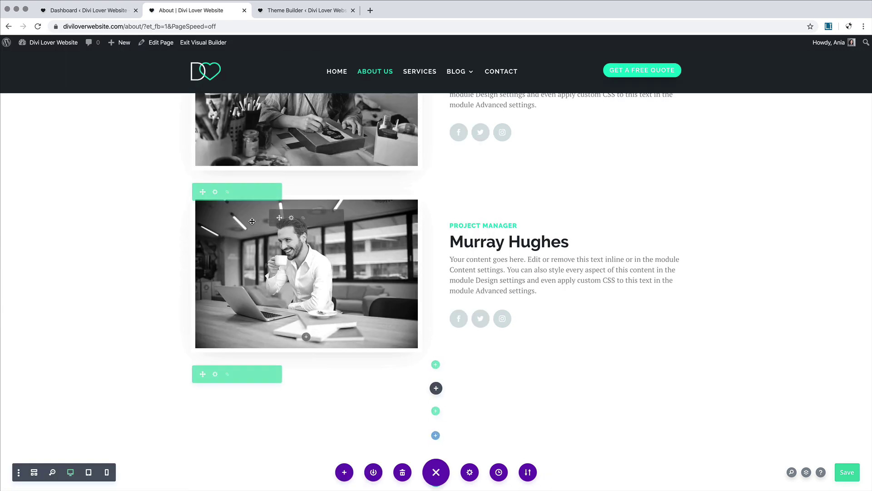
Step: Replace the third member's photo with the wheat-field portrait
left_click(291, 218)
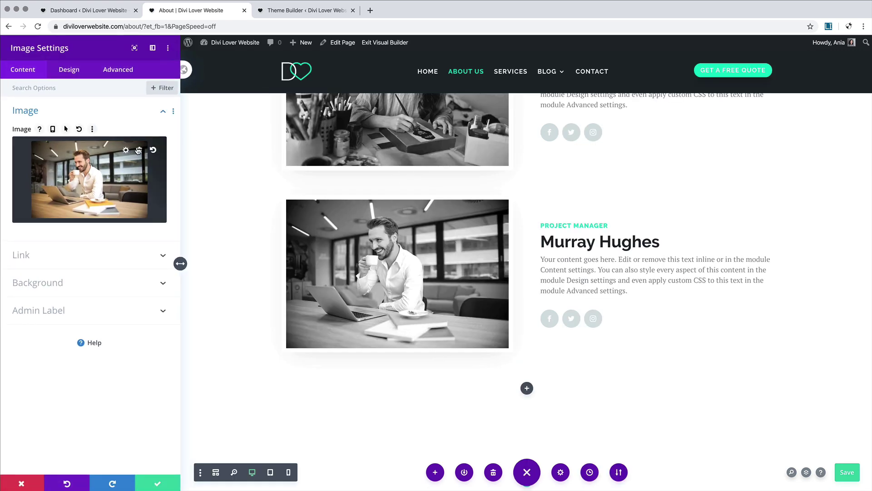
left_click(139, 150)
left_click(80, 175)
left_click(275, 159)
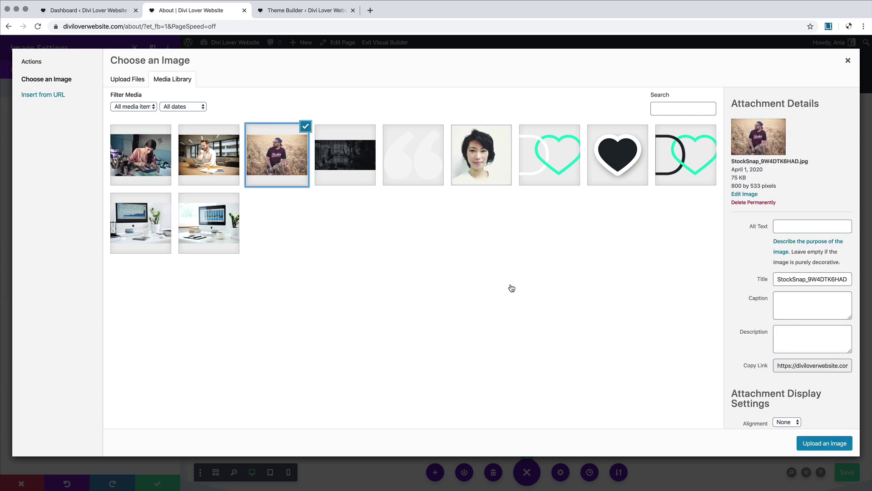
left_click(839, 443)
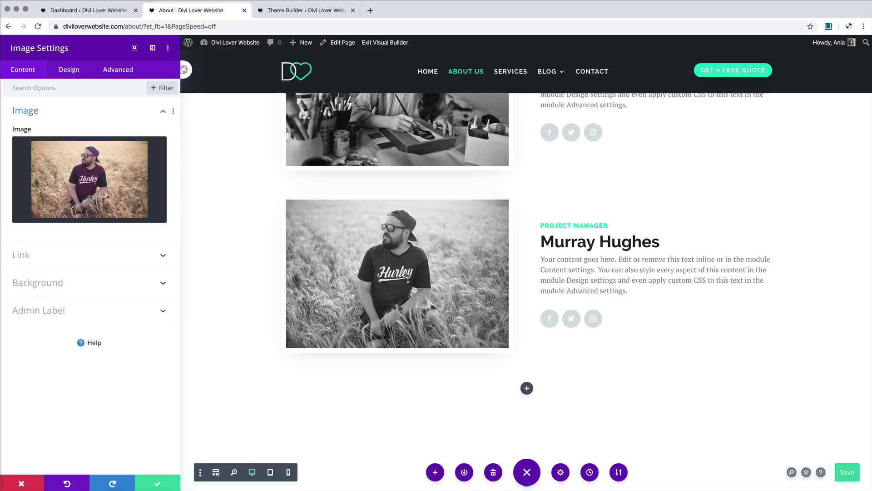
left_click(159, 484)
scroll(629, 409, "up", 10)
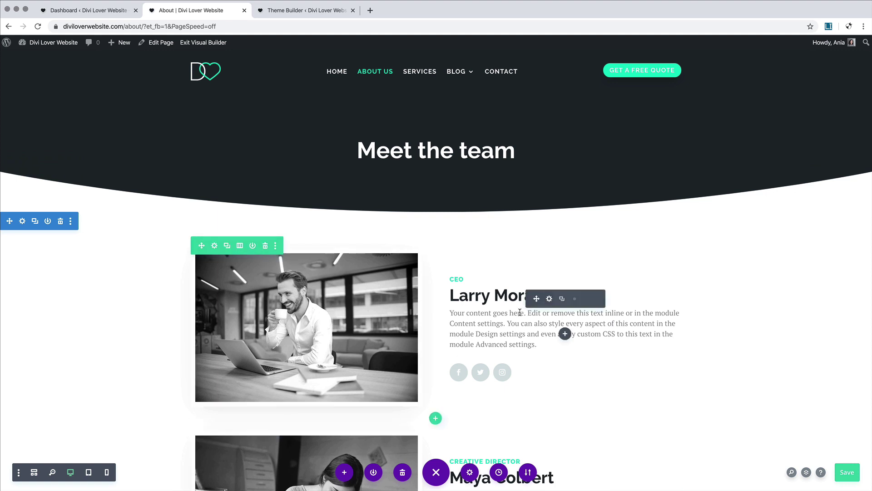
scroll(563, 335, "down", 4)
scroll(292, 332, "down", 9)
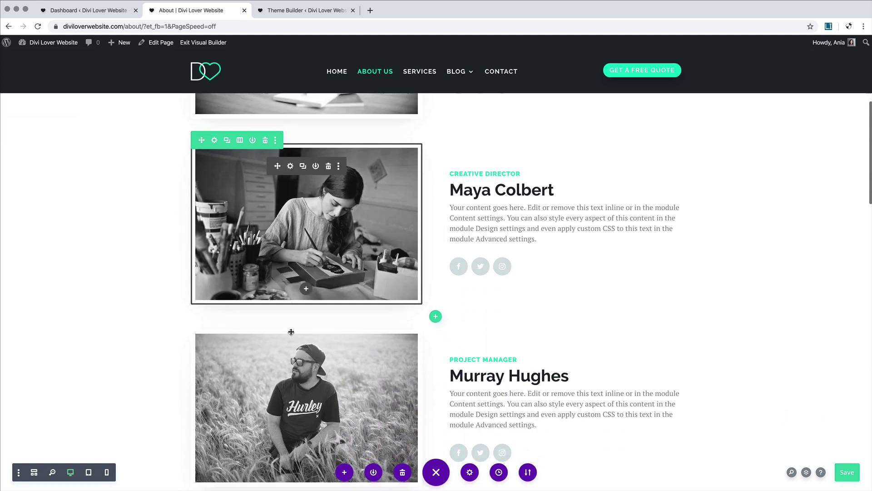
scroll(291, 331, "down", 1)
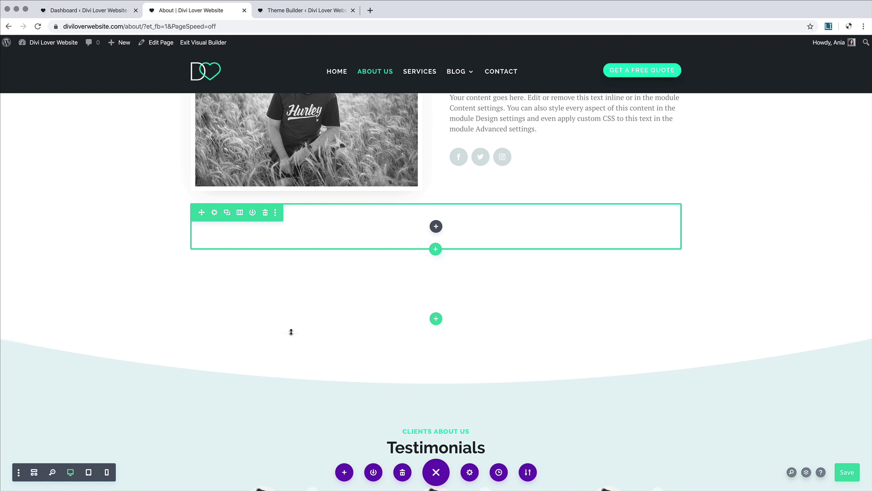
scroll(291, 332, "down", 2)
scroll(291, 331, "up", 3)
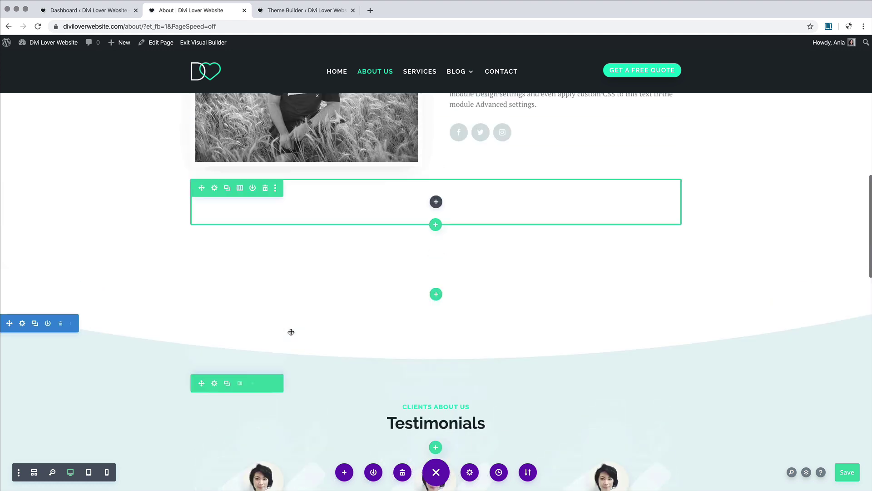
scroll(291, 331, "down", 3)
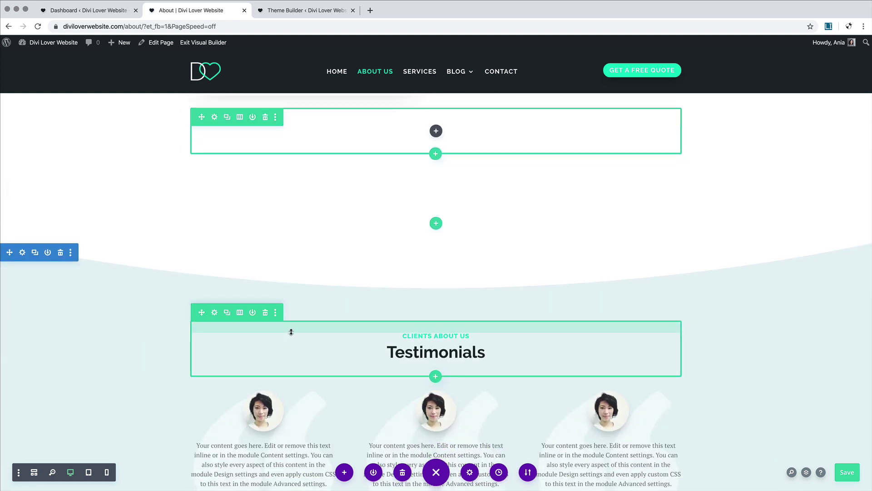
scroll(291, 331, "up", 1)
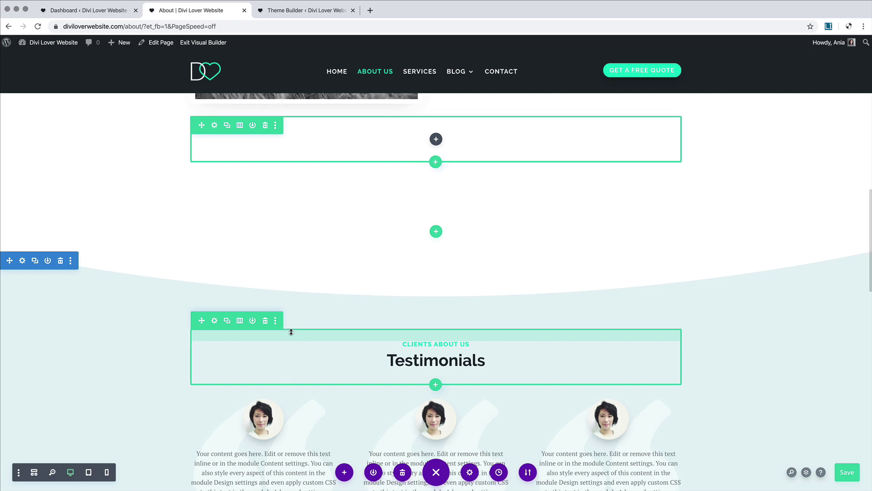
scroll(291, 331, "up", 1)
scroll(291, 332, "up", 9)
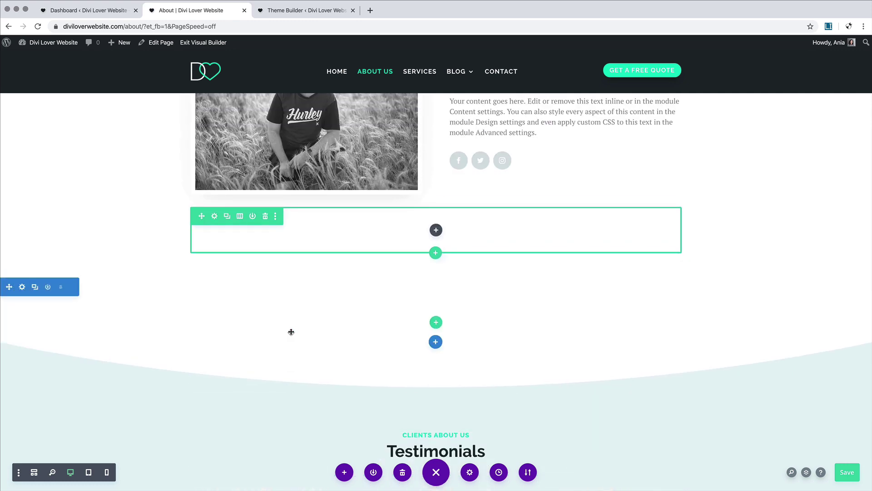
scroll(291, 332, "up", 5)
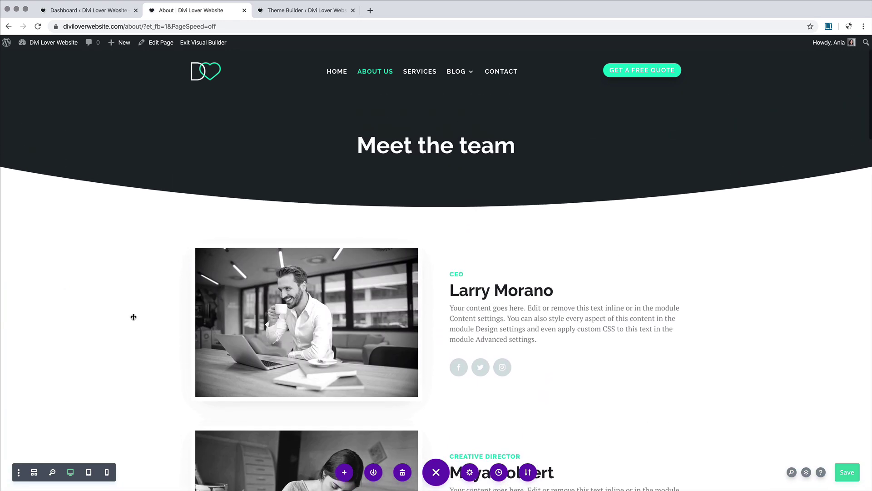
scroll(663, 237, "down", 3)
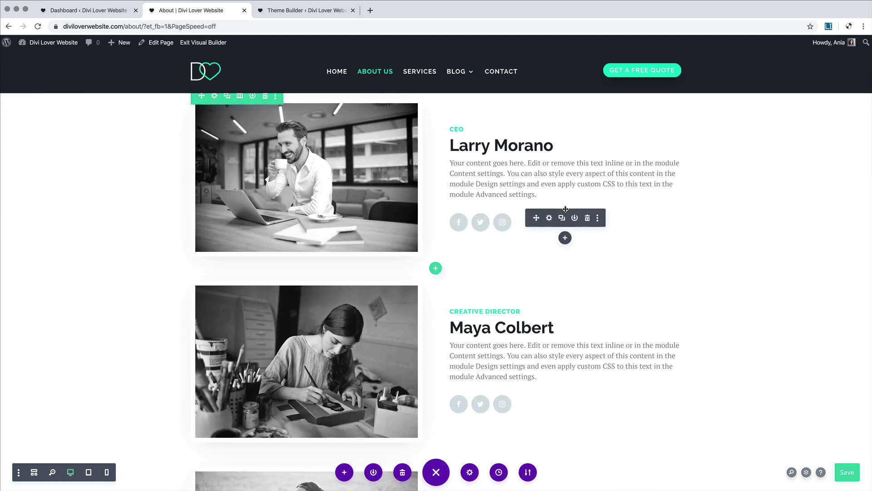
scroll(564, 209, "up", 3)
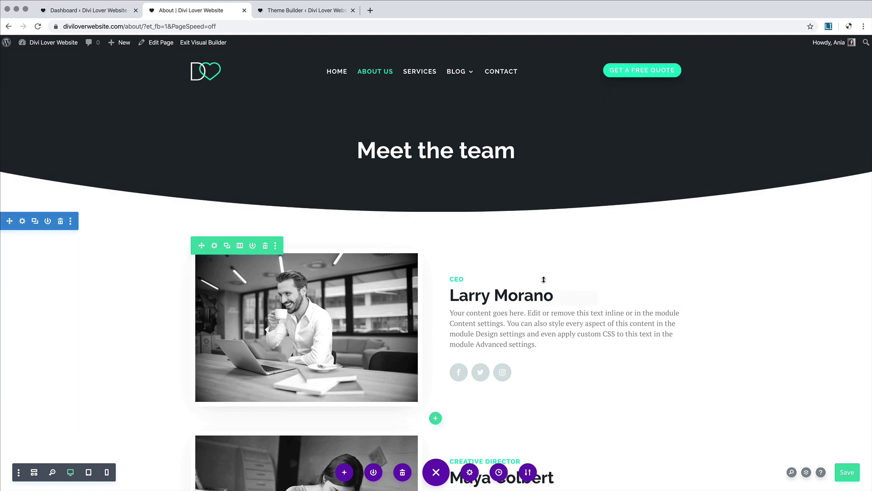
Step: Give the team section a gradient background from #e3f0f4 to white and save
left_click(22, 221)
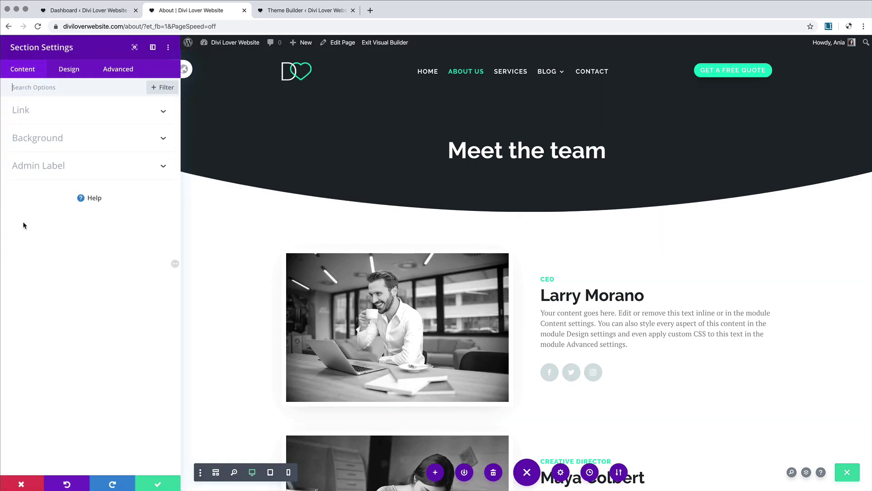
left_click(62, 140)
left_click(72, 179)
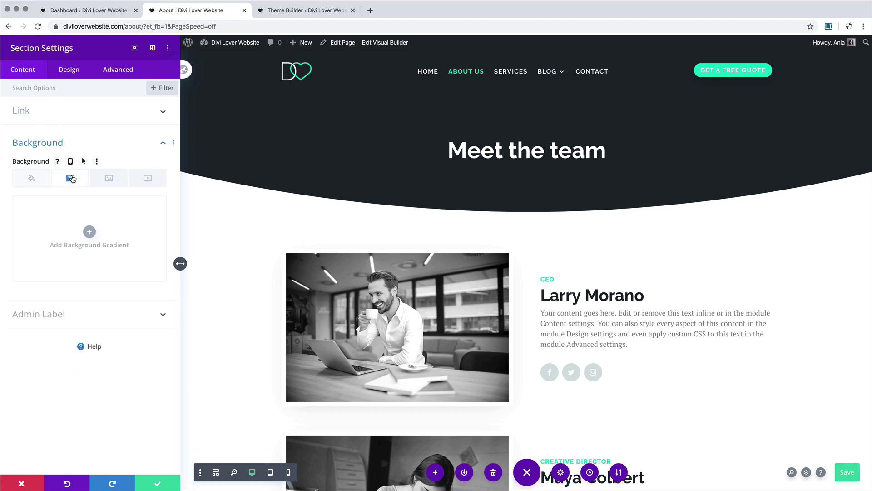
left_click(65, 247)
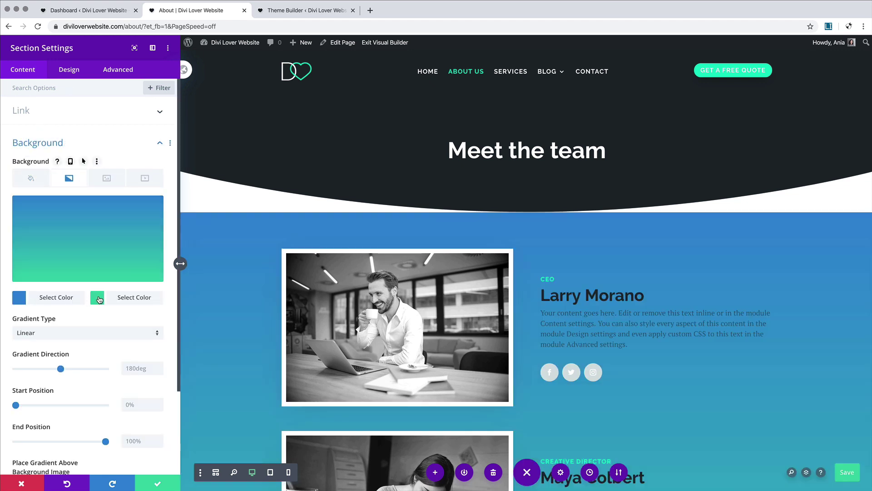
left_click(99, 299)
left_click(57, 297)
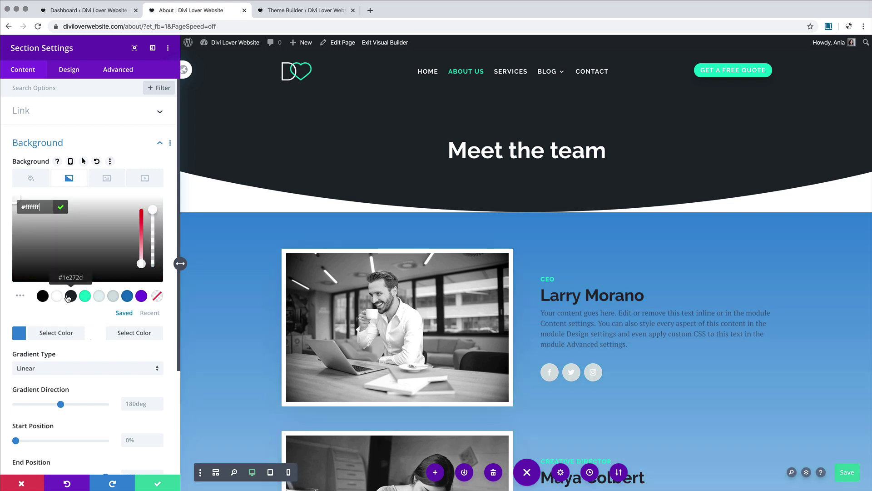
left_click(17, 336)
left_click(100, 298)
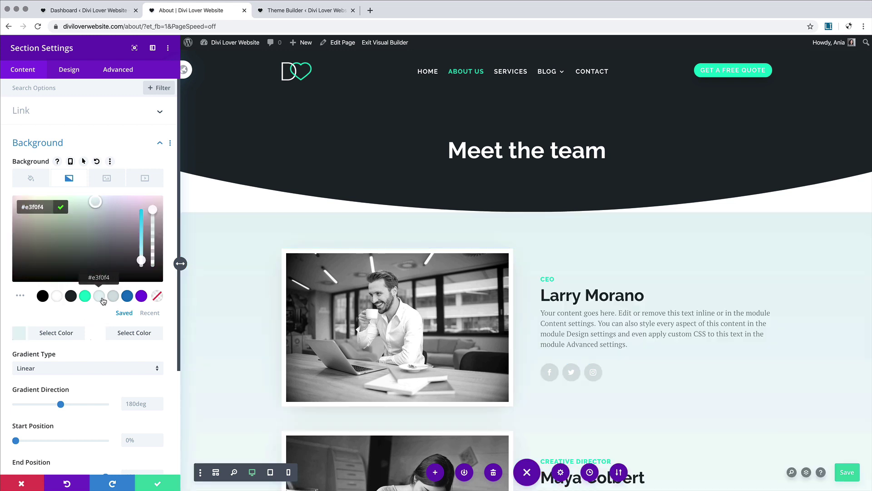
scroll(720, 363, "down", 2)
scroll(720, 362, "down", 10)
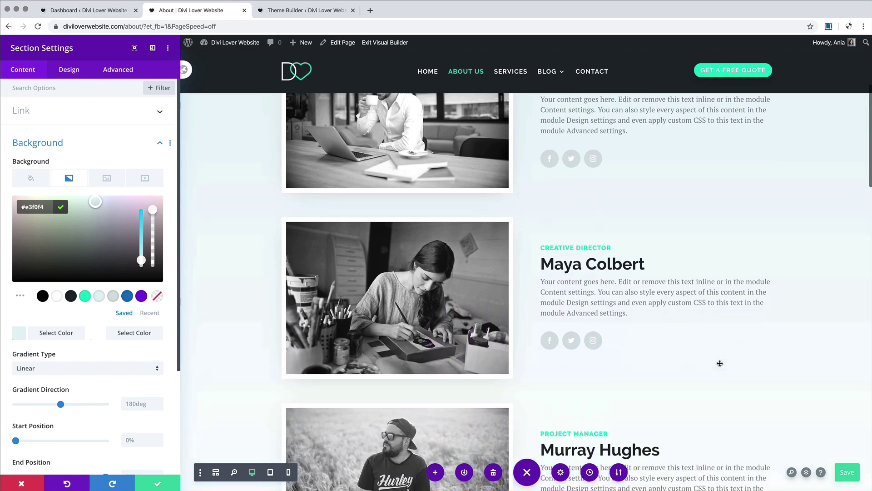
scroll(720, 363, "up", 10)
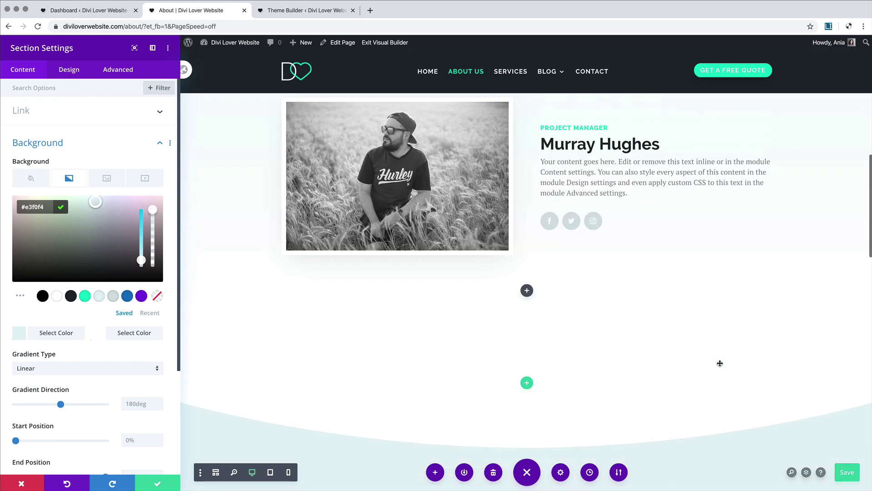
scroll(720, 363, "down", 8)
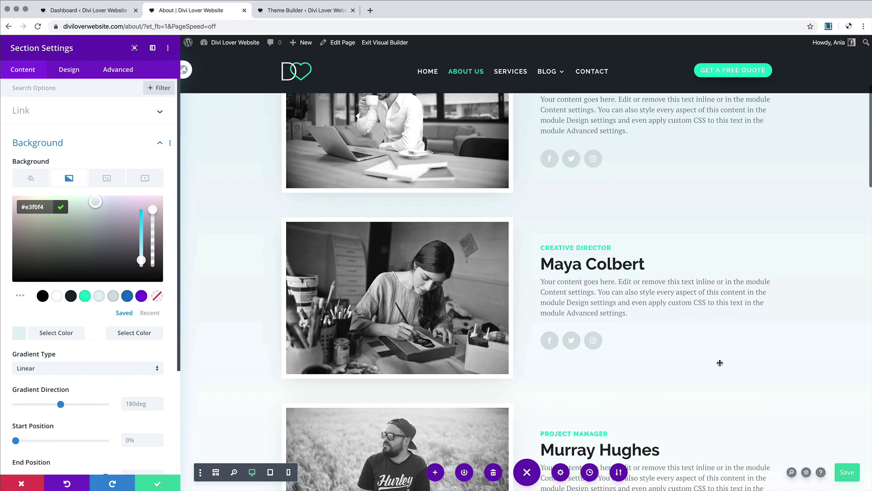
scroll(720, 360, "down", 4)
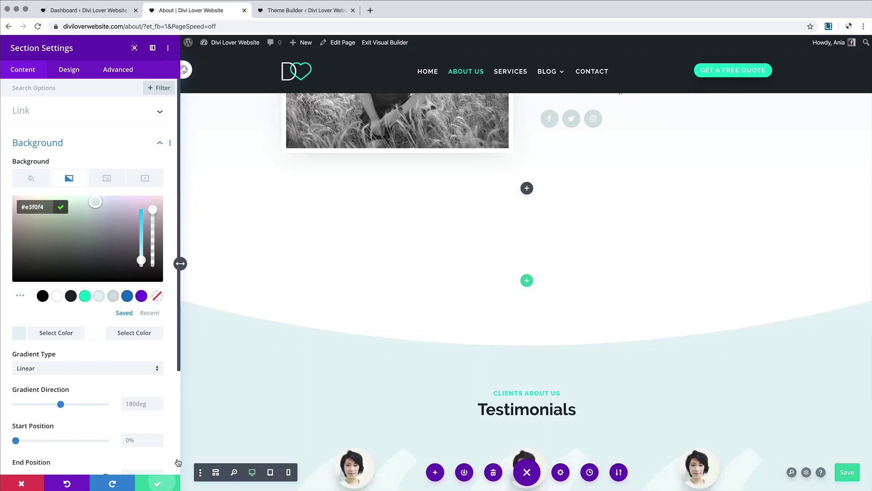
left_click(162, 482)
Step: Colour the Meet the team header's bottom divider light cyan and save
scroll(310, 333, "up", 12)
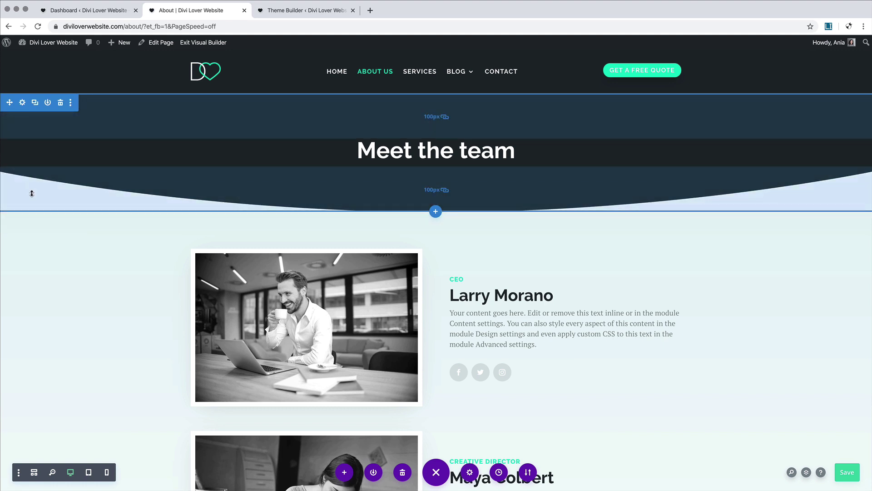
left_click(22, 102)
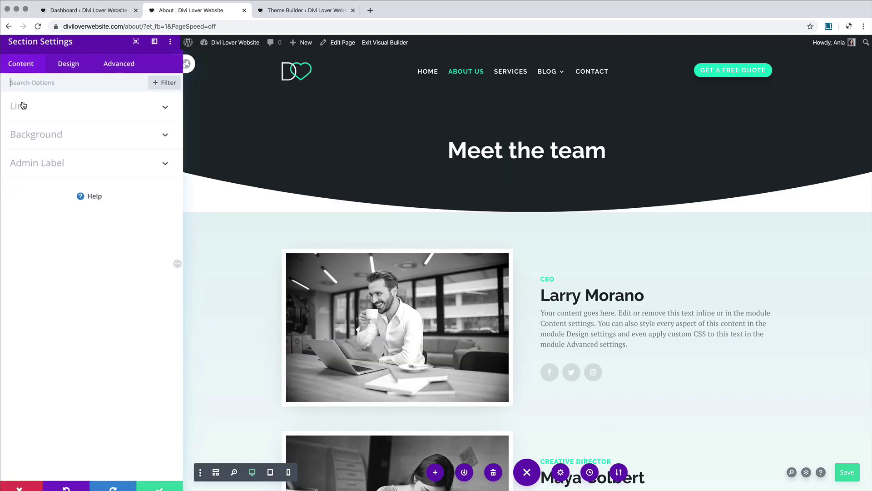
left_click(69, 69)
left_click(56, 142)
left_click(91, 127)
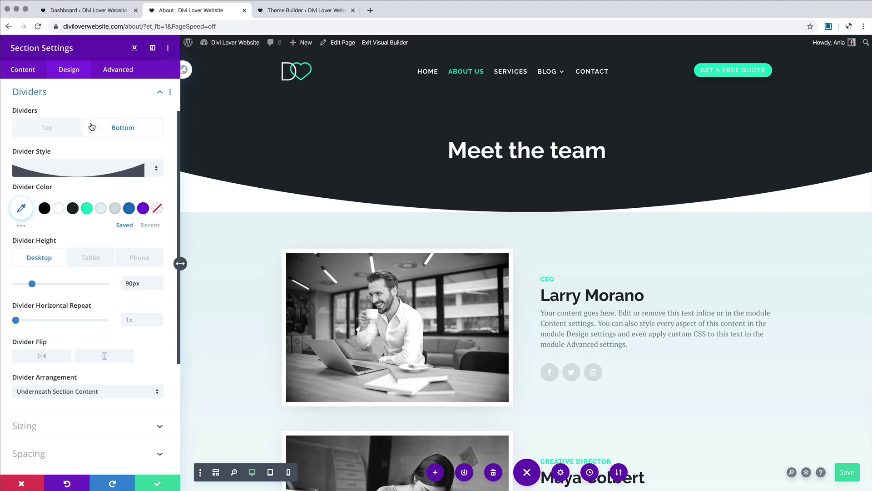
left_click(101, 208)
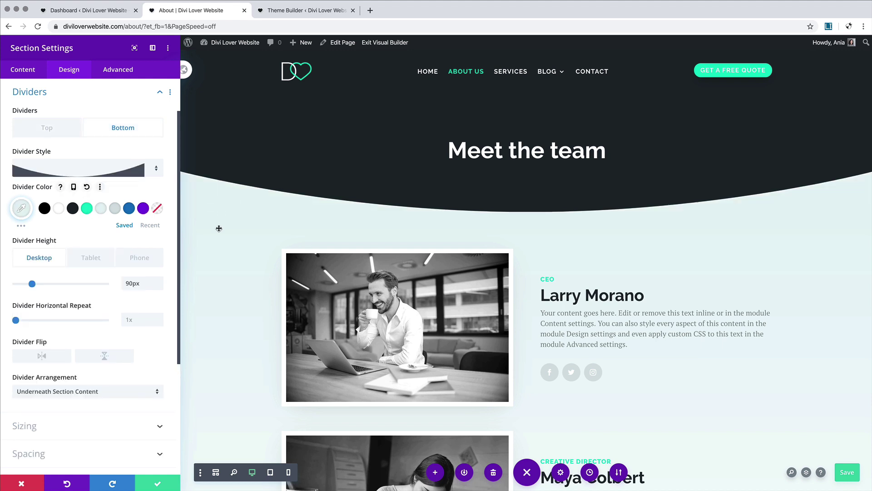
left_click(159, 482)
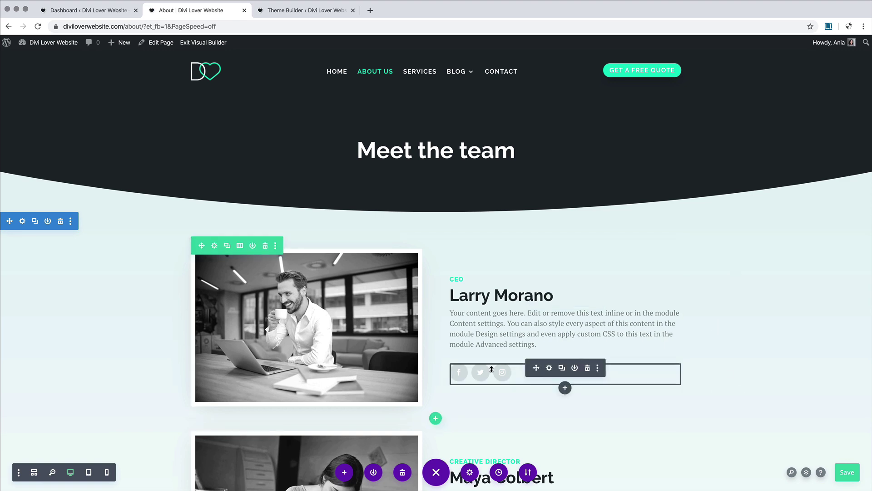
Step: Replace the empty row above Testimonials with a new two-column row
scroll(559, 409, "down", 2)
scroll(550, 420, "down", 10)
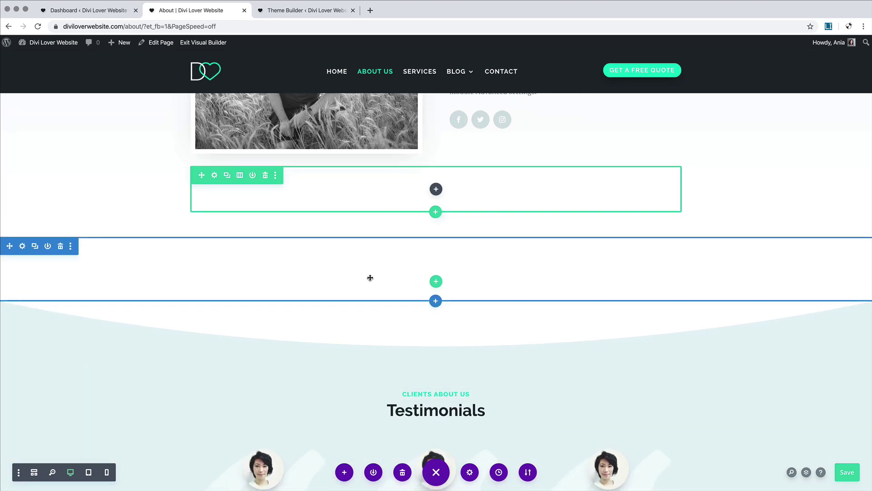
left_click(266, 175)
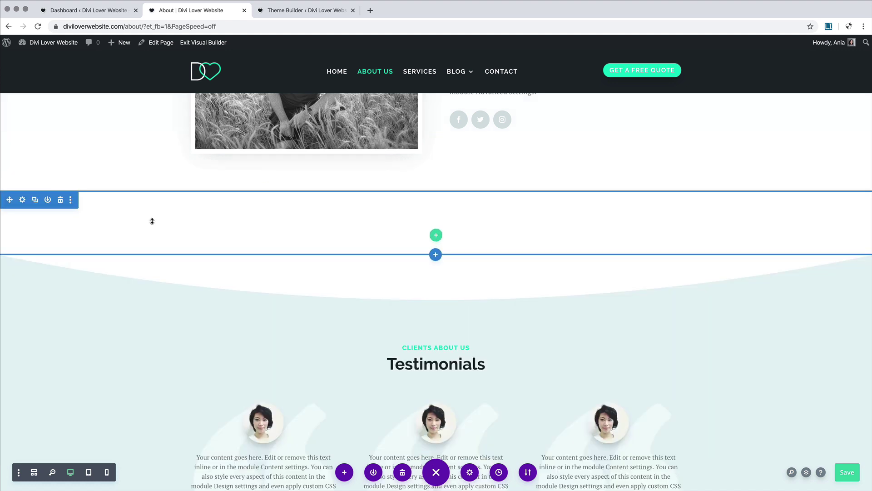
left_click(436, 235)
left_click(435, 309)
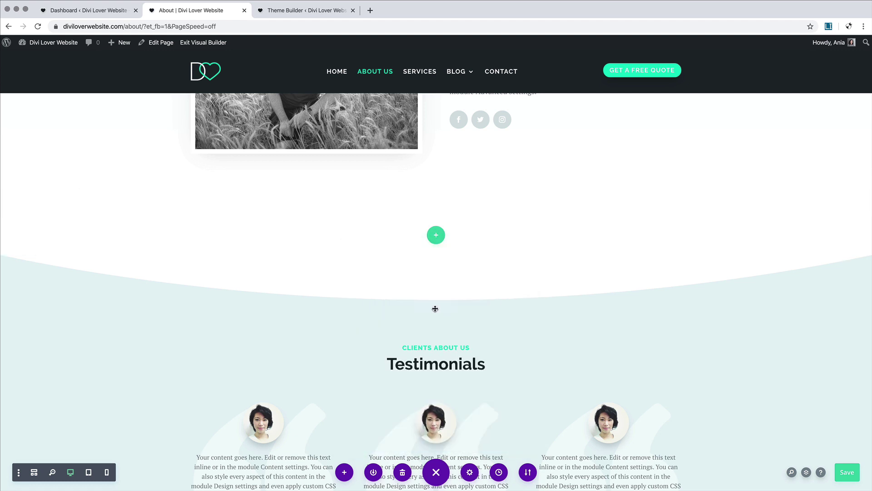
Step: Insert a Blurb module titled 'Our Mission' and switch it to use an icon
left_click(260, 307)
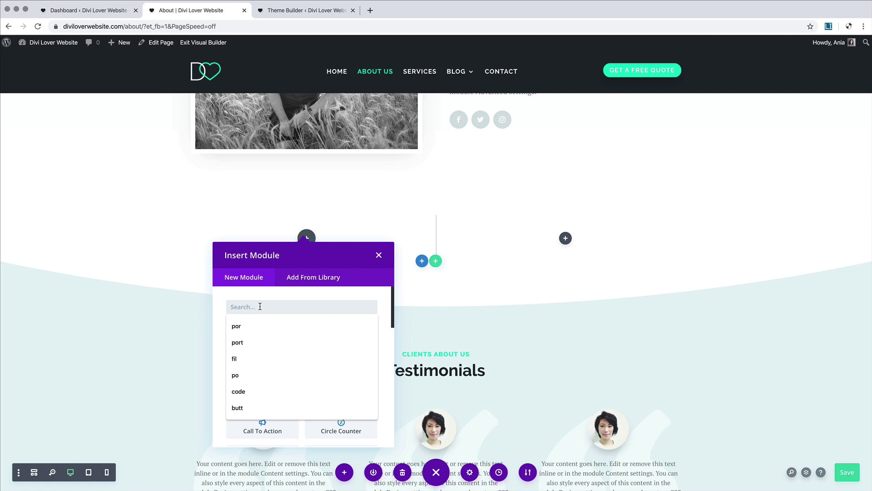
type("b")
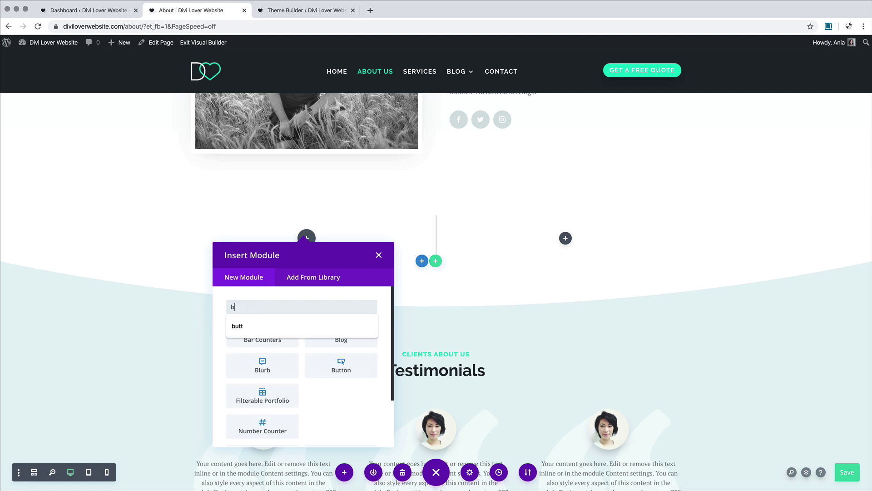
type("lu")
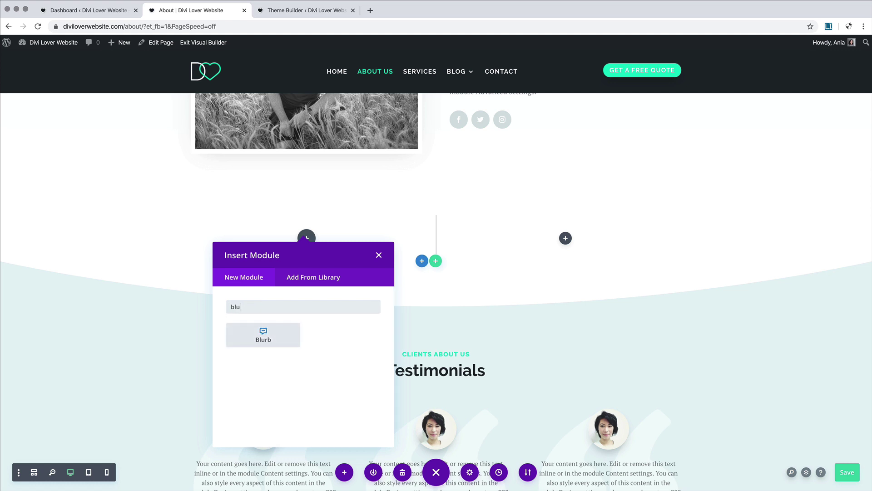
left_click(262, 338)
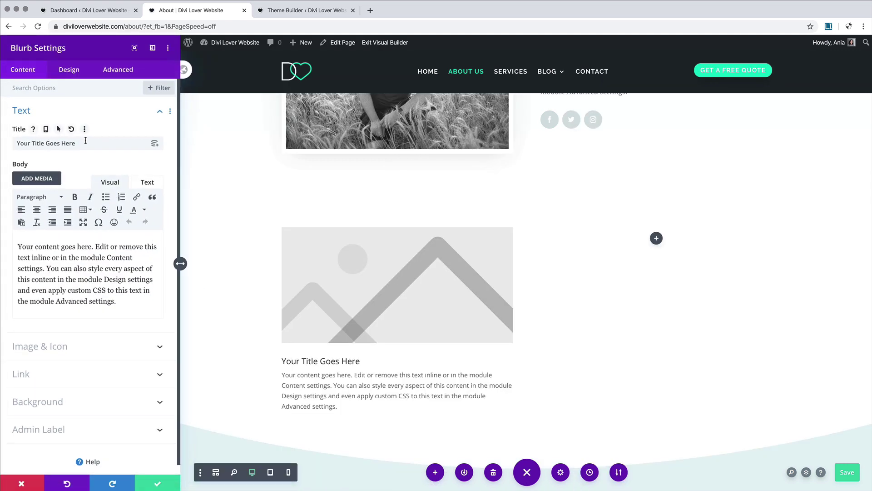
left_click_drag(75, 143, 21, 136)
type("Our Mission")
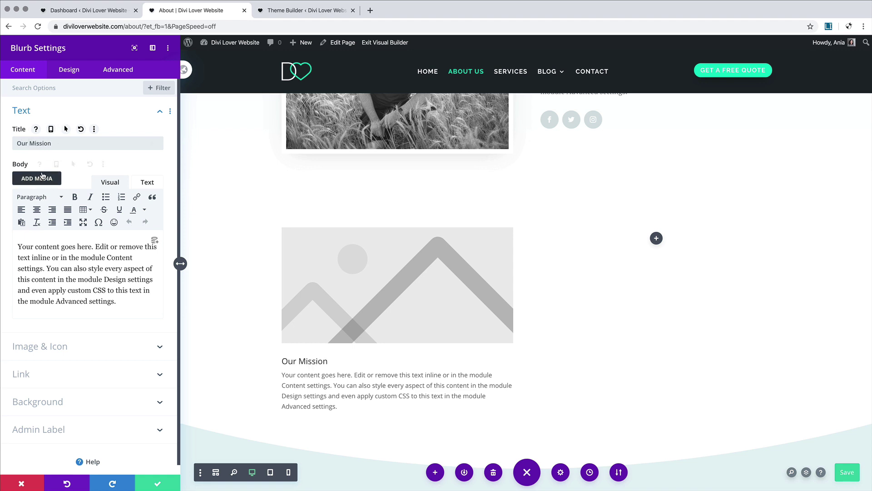
left_click(87, 344)
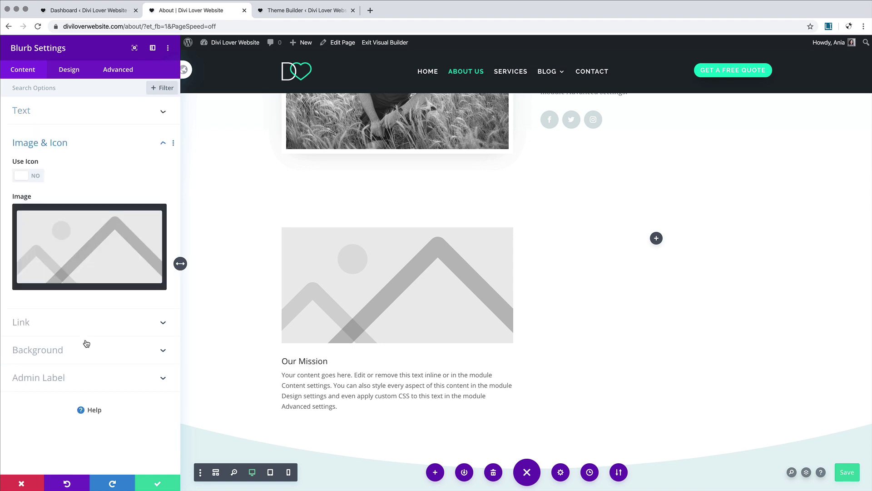
left_click(40, 178)
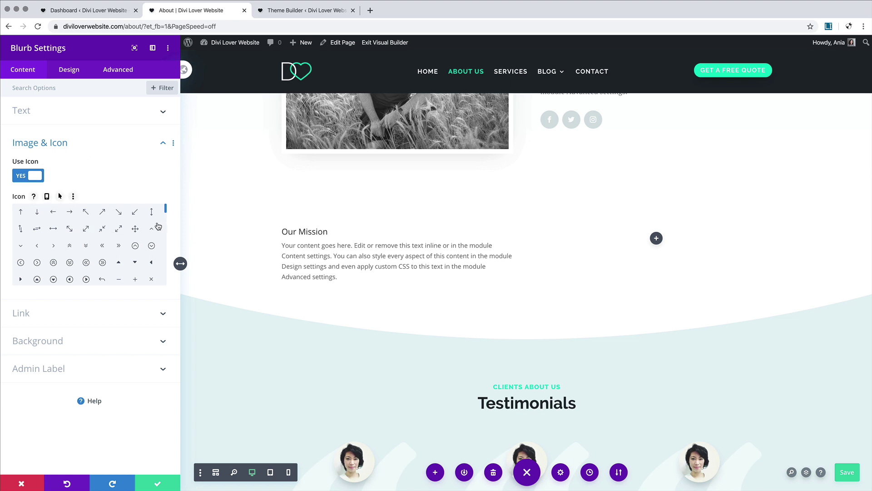
Step: Pick the heart icon from the icon grid for the Our Mission blurb
left_click_drag(165, 210, 164, 233)
left_click(119, 279)
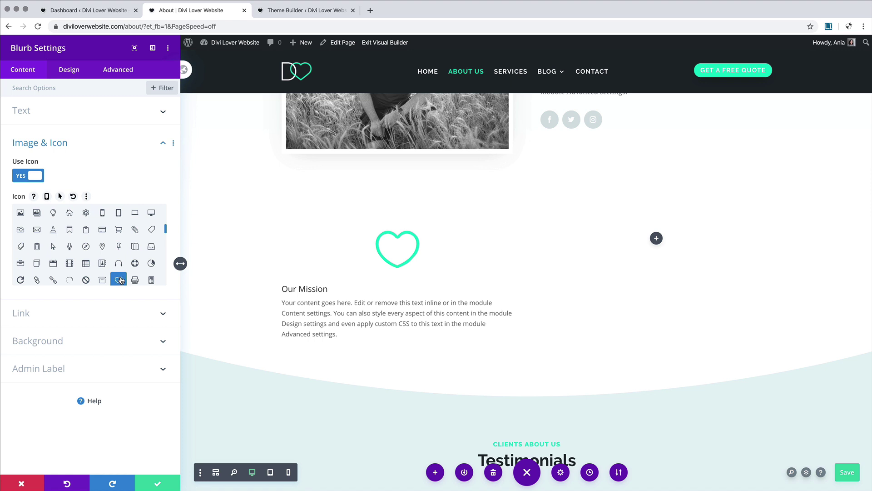
left_click(70, 70)
Step: Place the heart icon left of the title at 60px, shrinking to 40px on phones
left_click(69, 110)
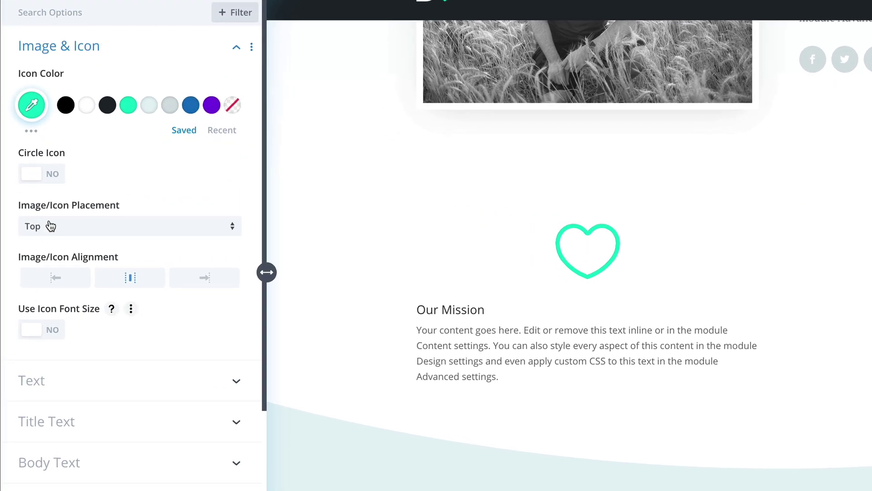
left_click(53, 226)
left_click(68, 270)
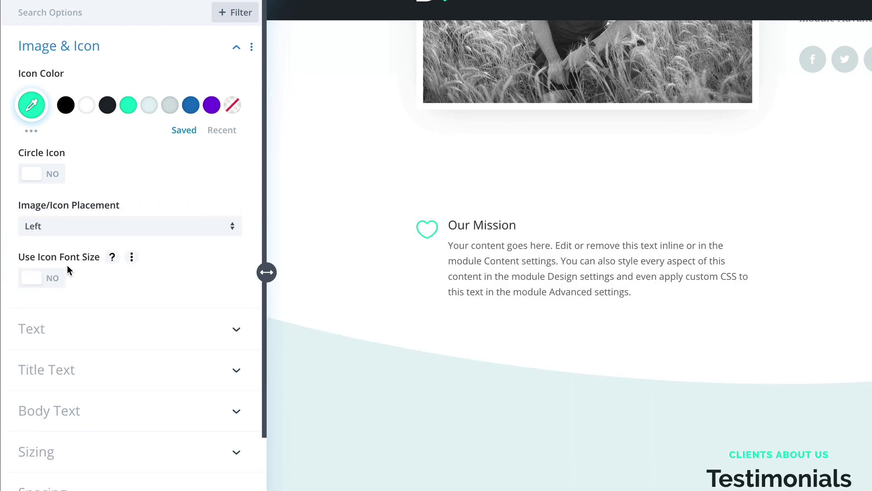
left_click(51, 279)
left_click_drag(129, 331, 89, 334)
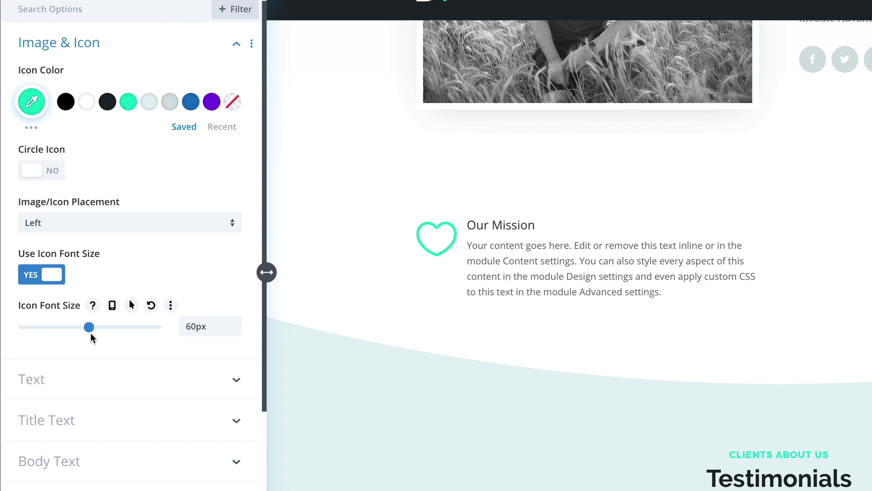
left_click(111, 304)
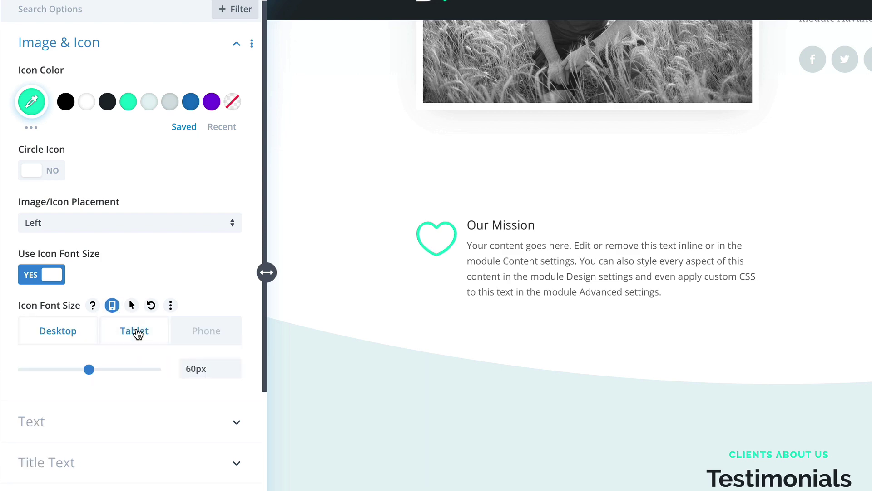
left_click(138, 333)
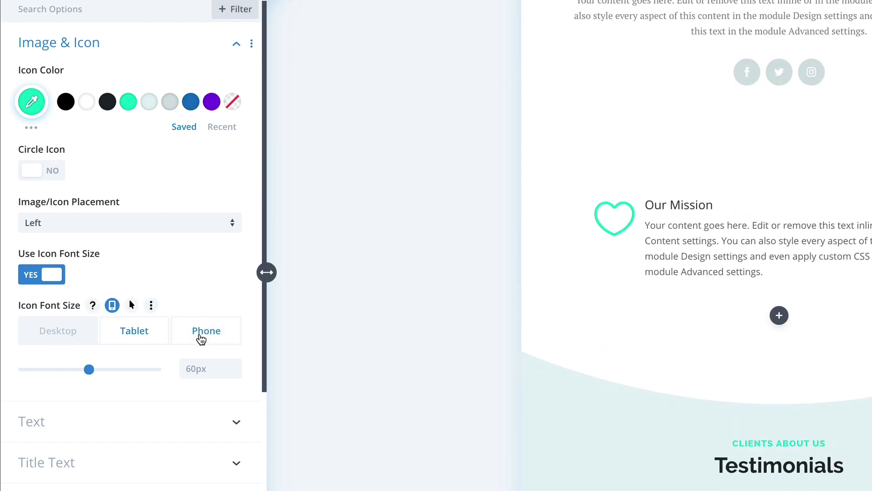
left_click(201, 336)
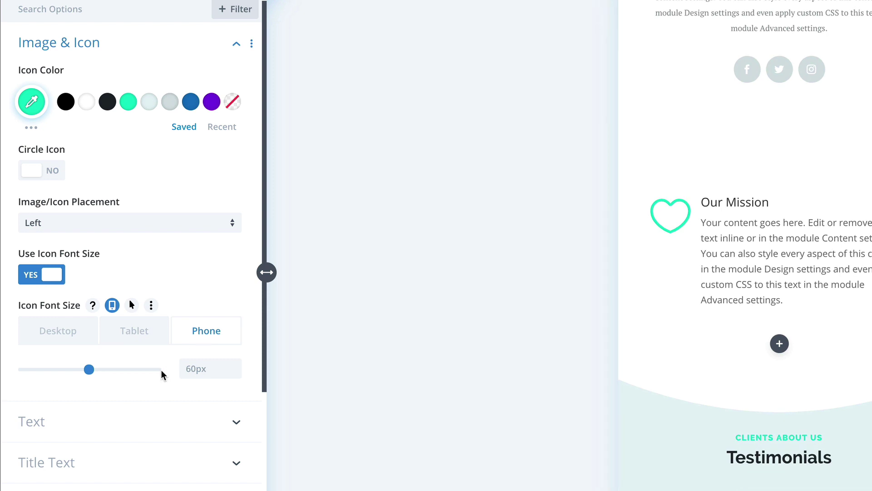
left_click_drag(89, 370, 67, 378)
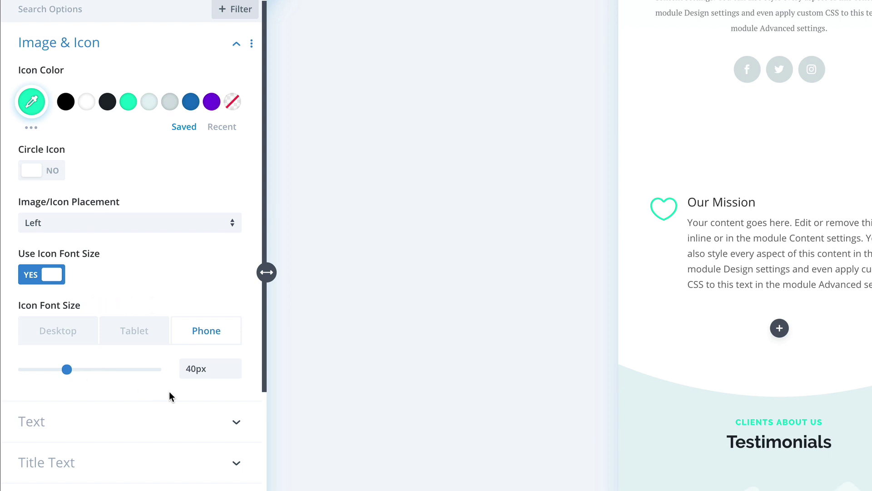
Step: Set the Our Mission title font to Raleway Bold
left_click(141, 420)
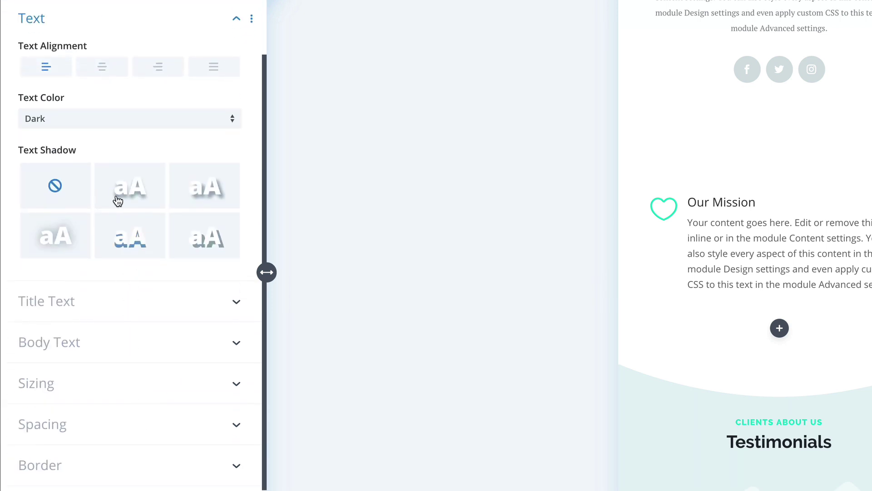
left_click(102, 303)
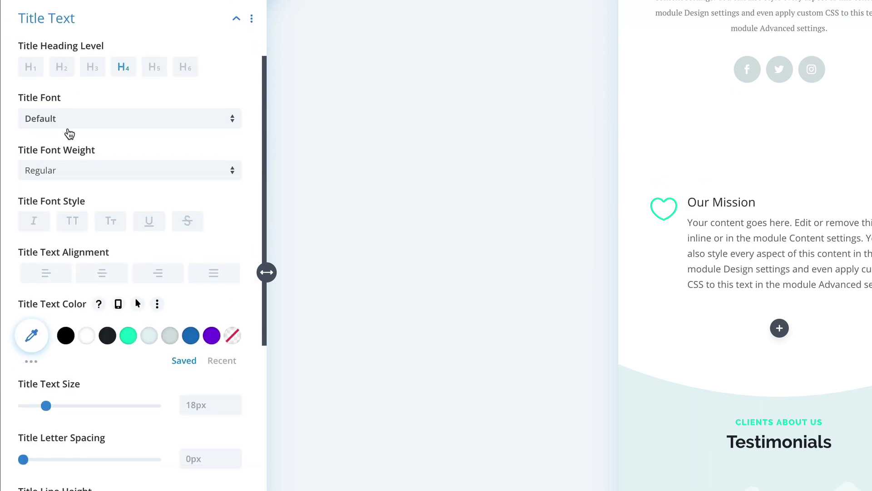
left_click(71, 120)
left_click(73, 95)
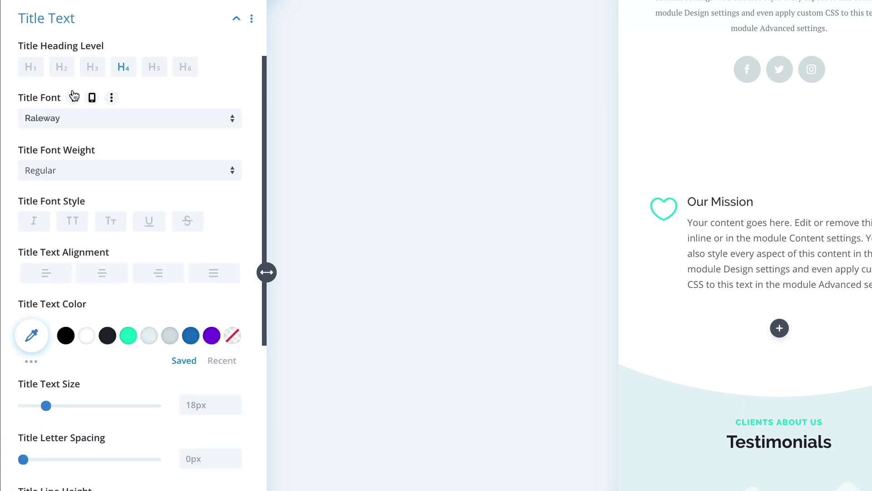
left_click(65, 171)
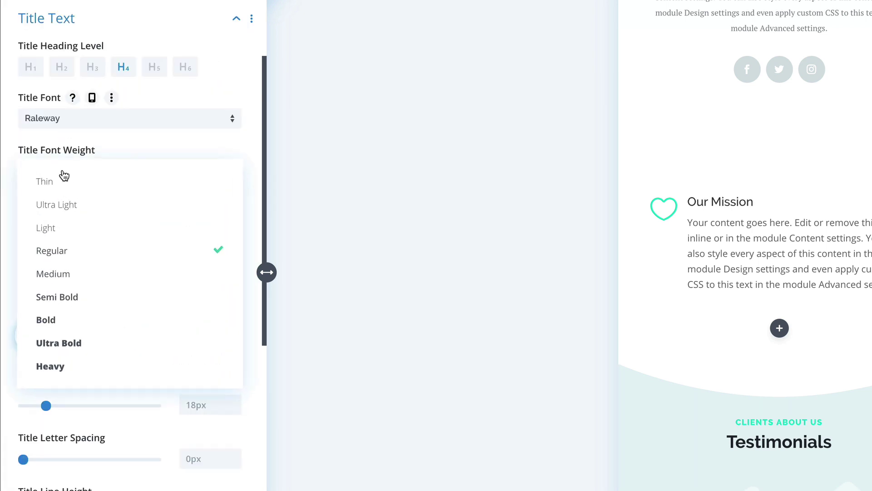
left_click(71, 314)
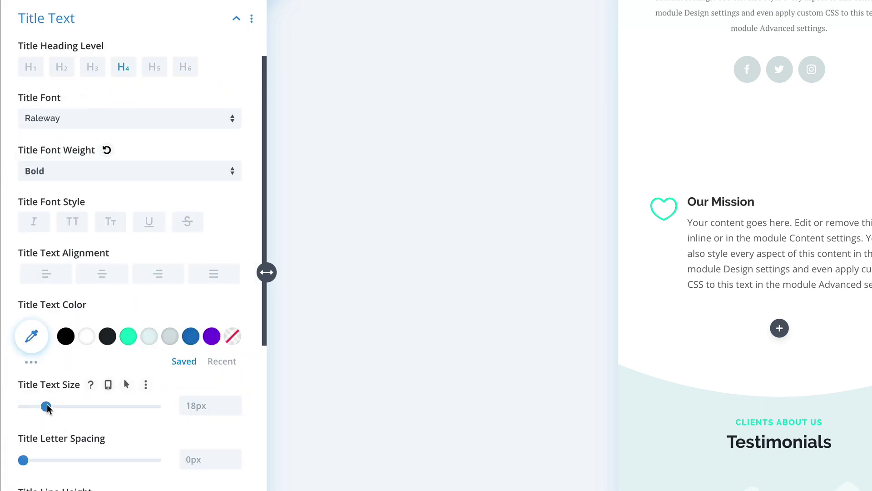
Step: Give the title responsive sizes: larger on desktop, 26px on tablet, 22px on phone
left_click_drag(46, 406, 59, 407)
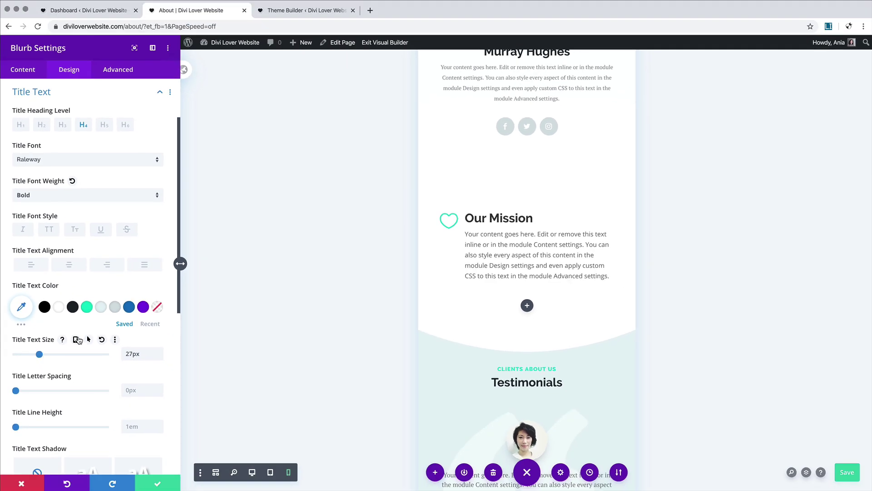
left_click(76, 339)
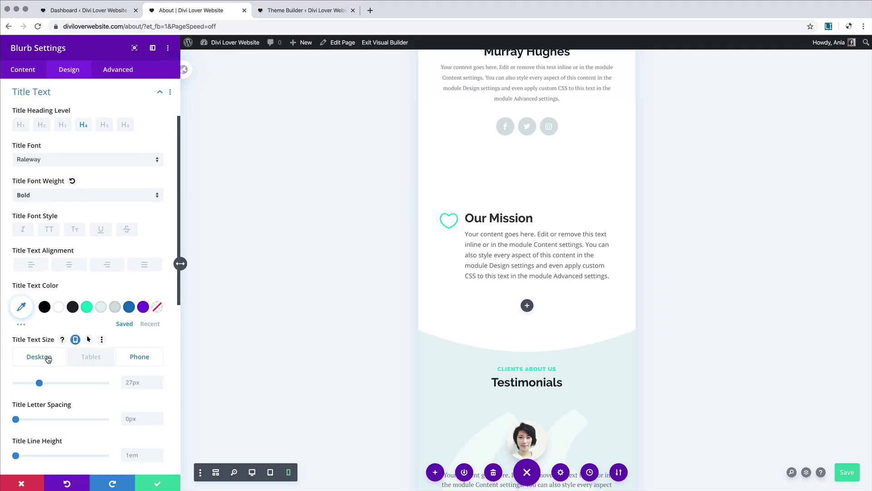
left_click(46, 358)
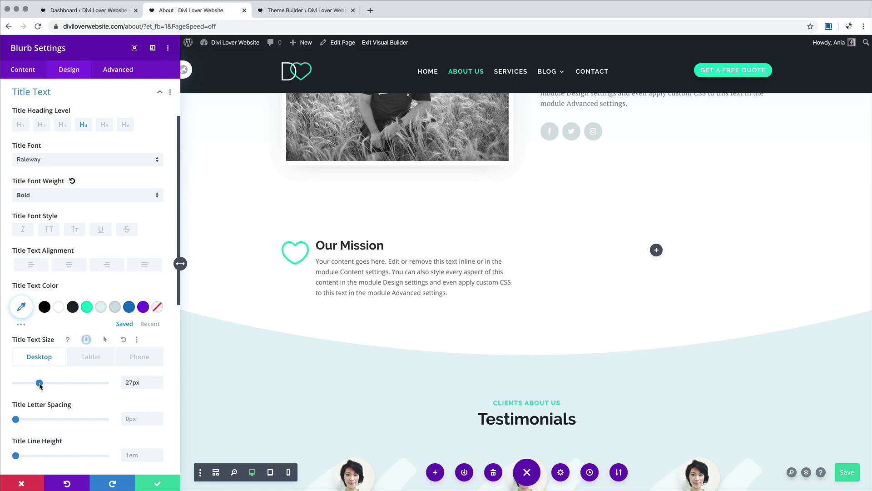
left_click_drag(39, 382, 42, 385)
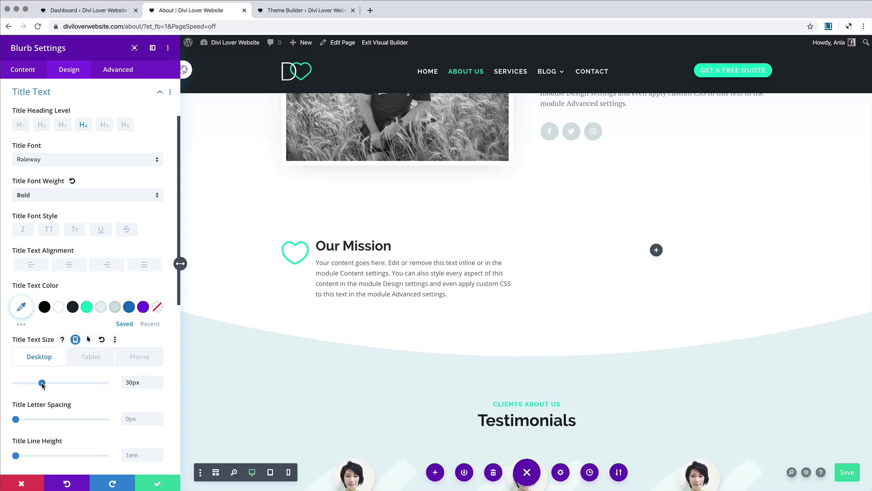
left_click(93, 359)
scroll(554, 317, "down", 10)
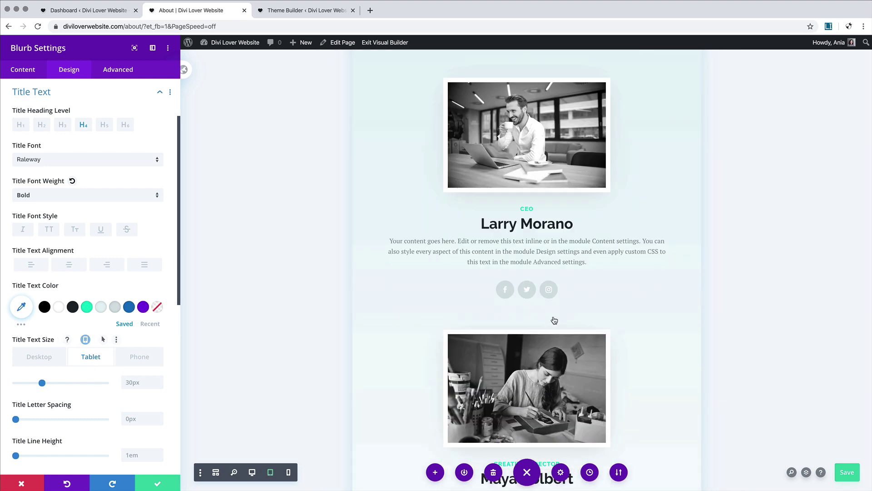
scroll(554, 317, "down", 5)
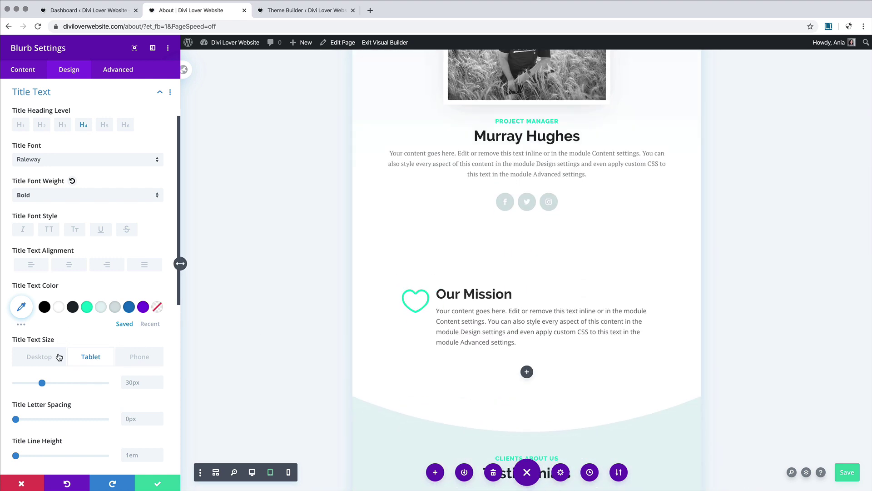
left_click_drag(42, 384, 39, 386)
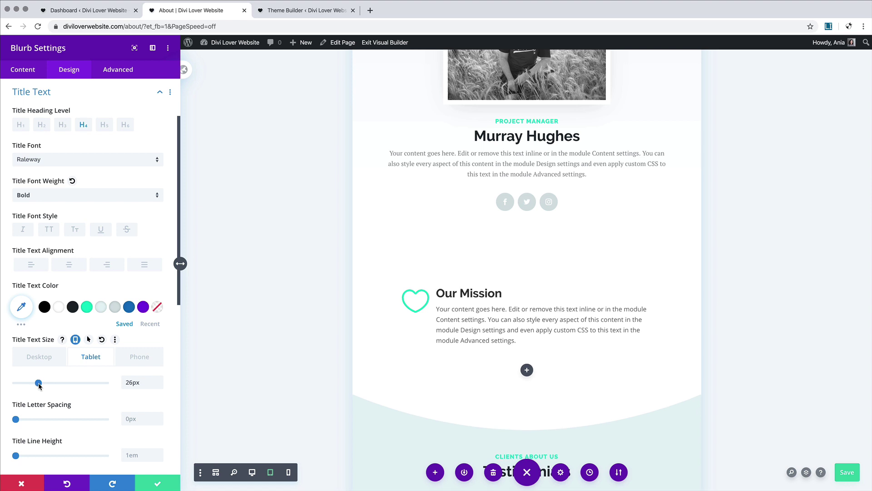
left_click(136, 357)
left_click_drag(38, 383, 35, 384)
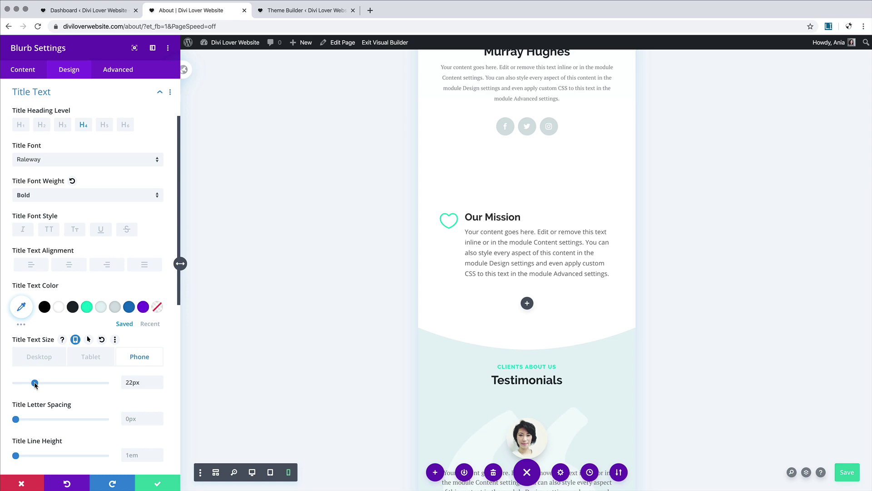
scroll(437, 292, "up", 10)
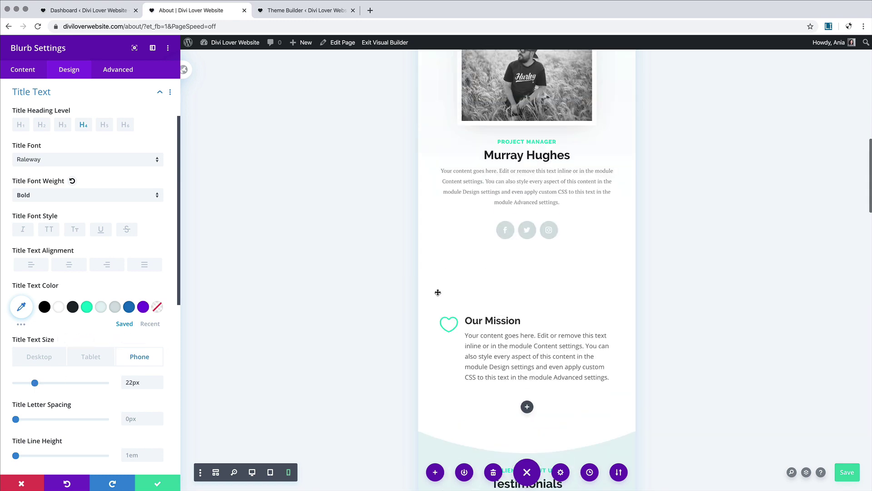
scroll(438, 292, "up", 2)
scroll(437, 292, "down", 10)
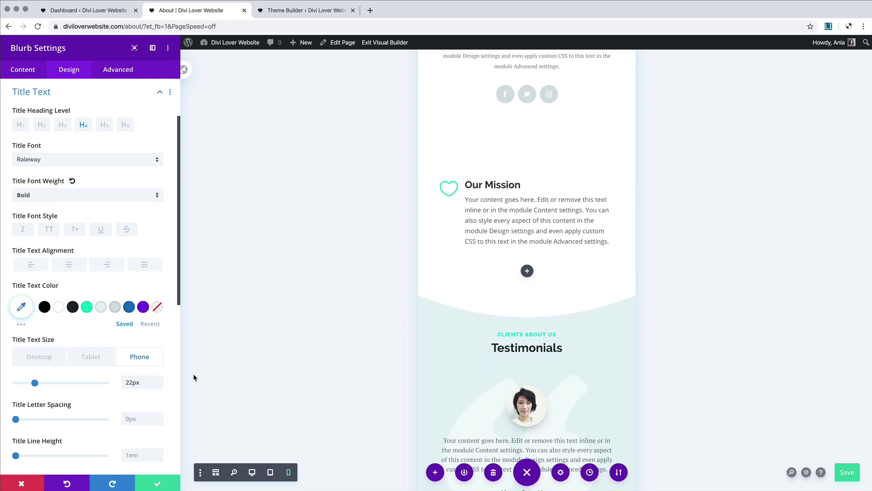
Step: Set the Our Mission body text font to PT Serif at Regular weight
left_click(159, 92)
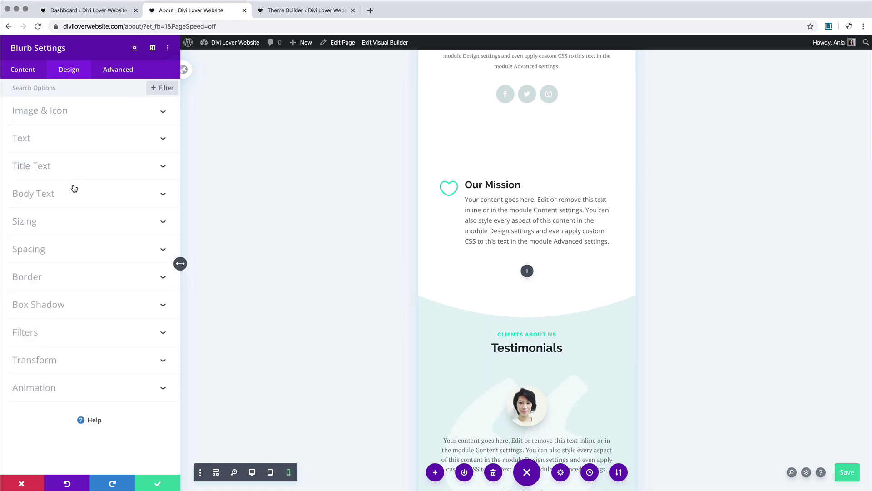
left_click(44, 193)
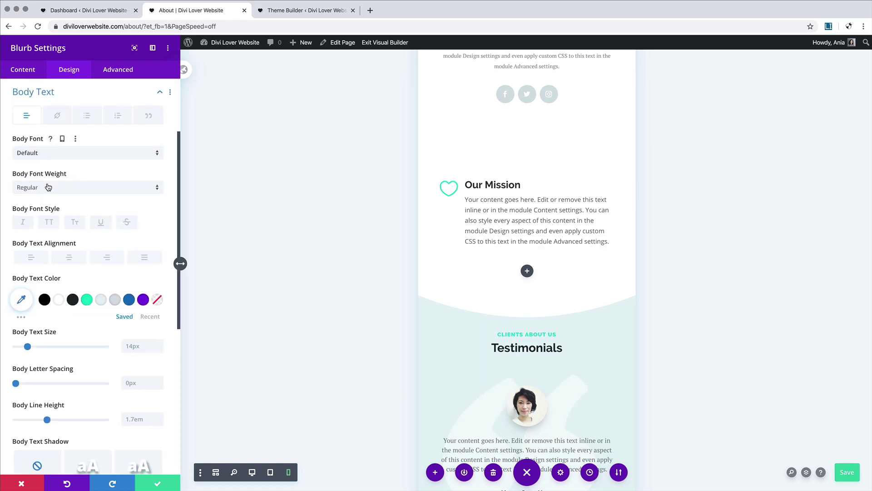
left_click(48, 187)
left_click(48, 175)
left_click(48, 155)
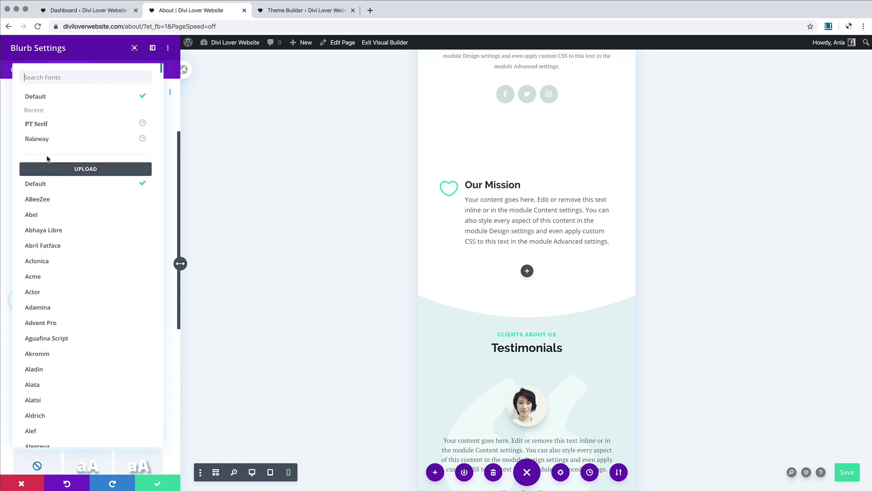
left_click(45, 123)
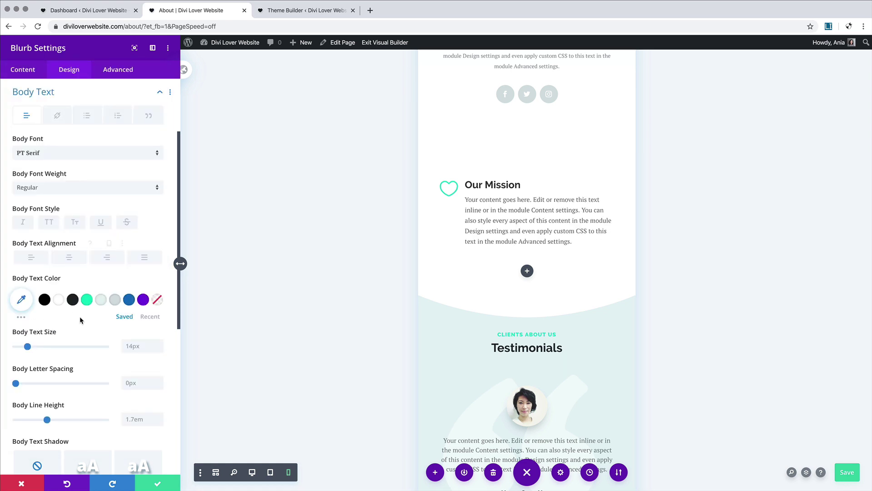
Step: Give the body text a recently used grey colour with raised opacity
left_click(150, 316)
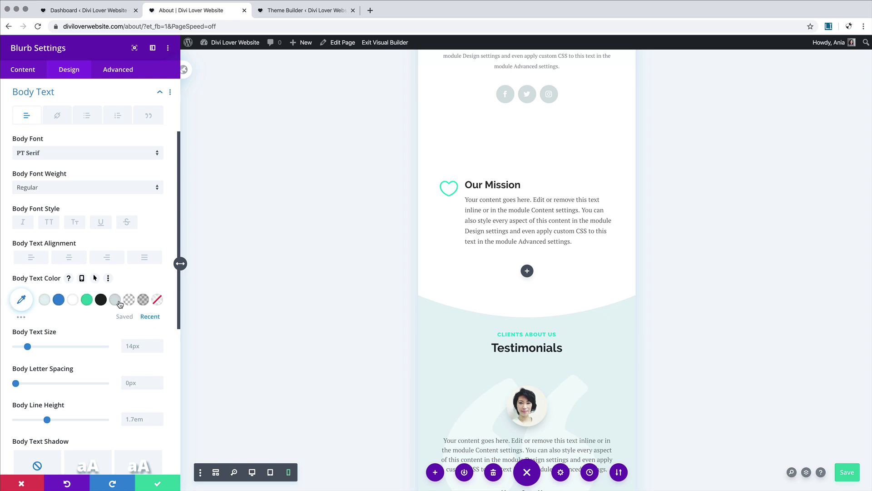
left_click(143, 299)
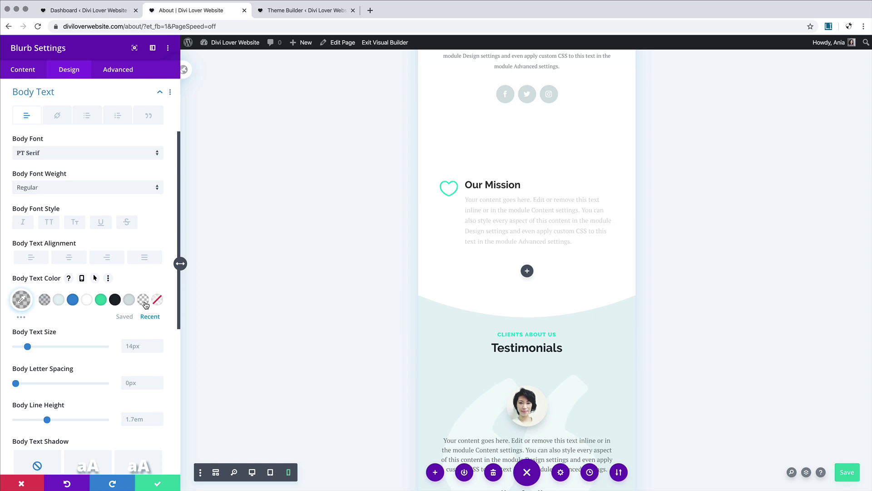
left_click(21, 300)
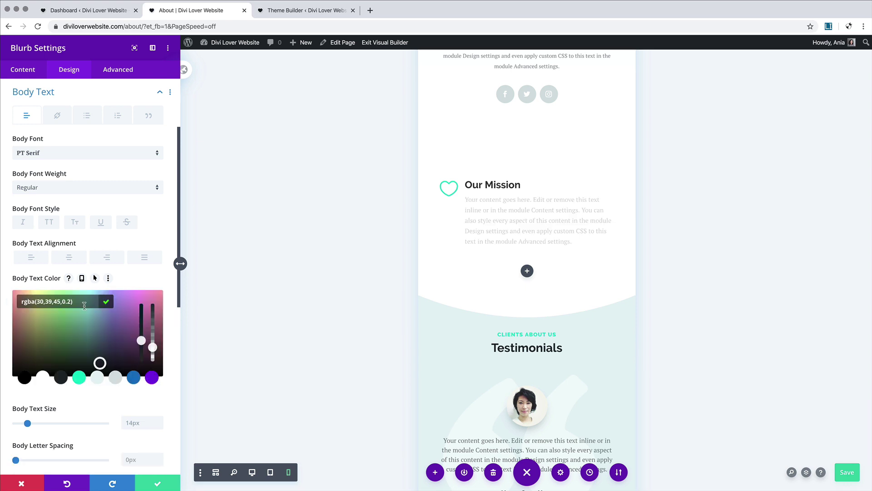
left_click_drag(154, 344, 155, 333)
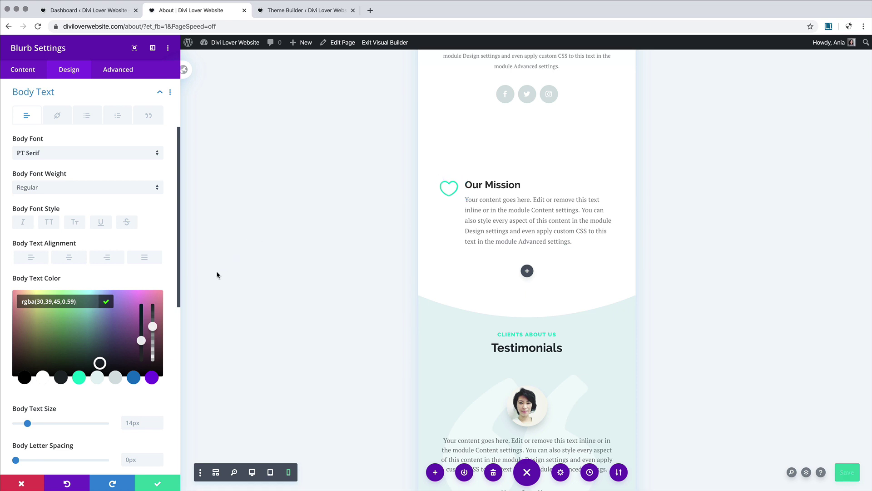
left_click(154, 280)
Step: Set the body text size to 16px on desktop and 14px on phone
left_click(134, 345)
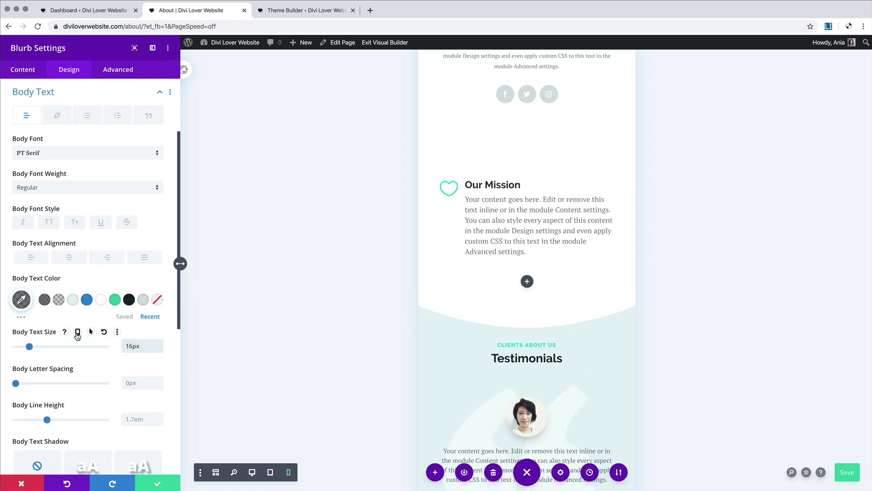
left_click(77, 332)
left_click(91, 348)
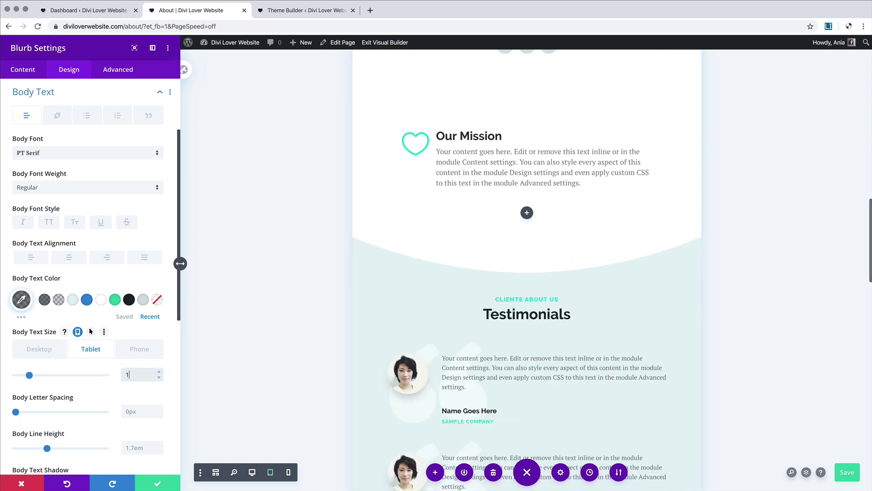
left_click(139, 348)
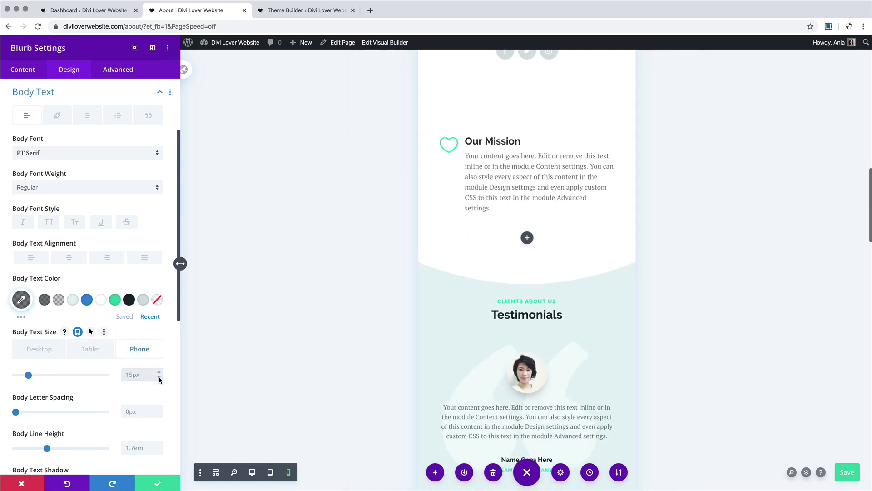
left_click(159, 378)
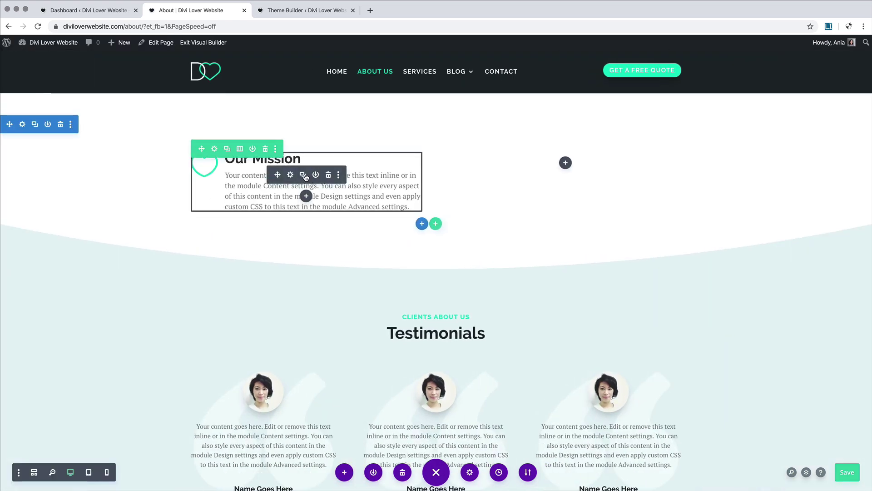
Step: Duplicate the Our Mission blurb into the right column and retitle the copy 'Our Vision'
left_click(303, 175)
left_click_drag(303, 175, 560, 163)
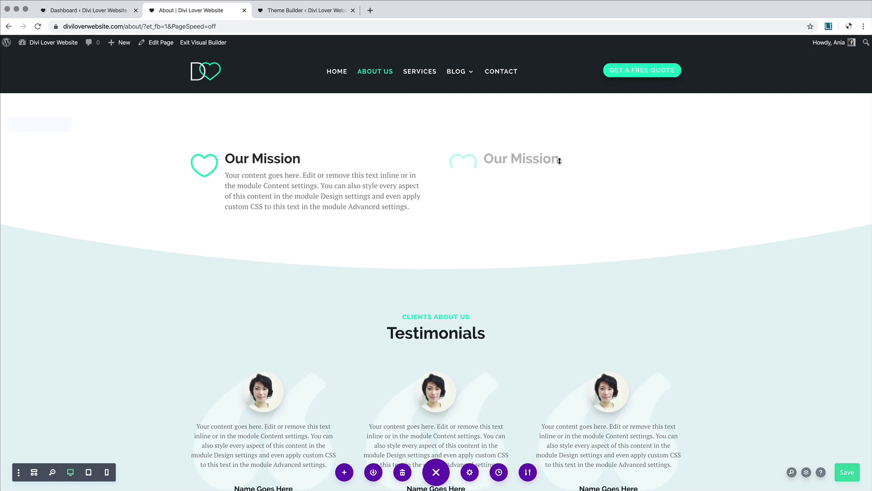
double_click(520, 157)
type("V")
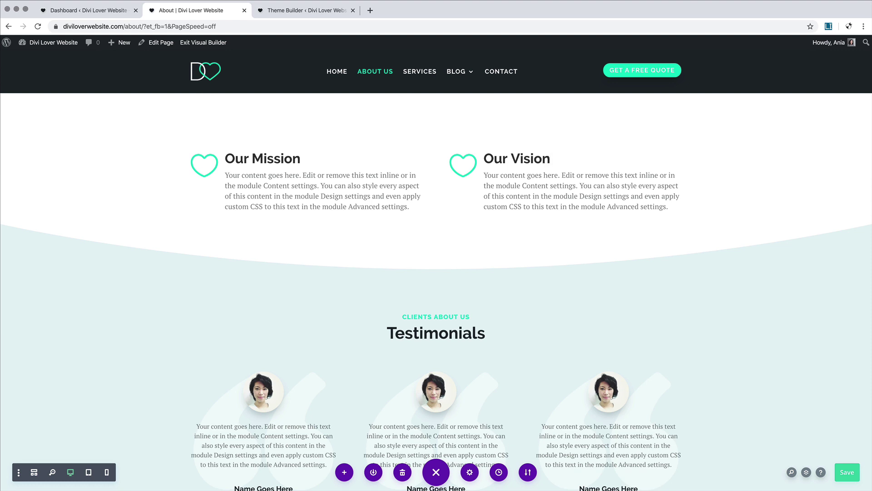
left_click(546, 249)
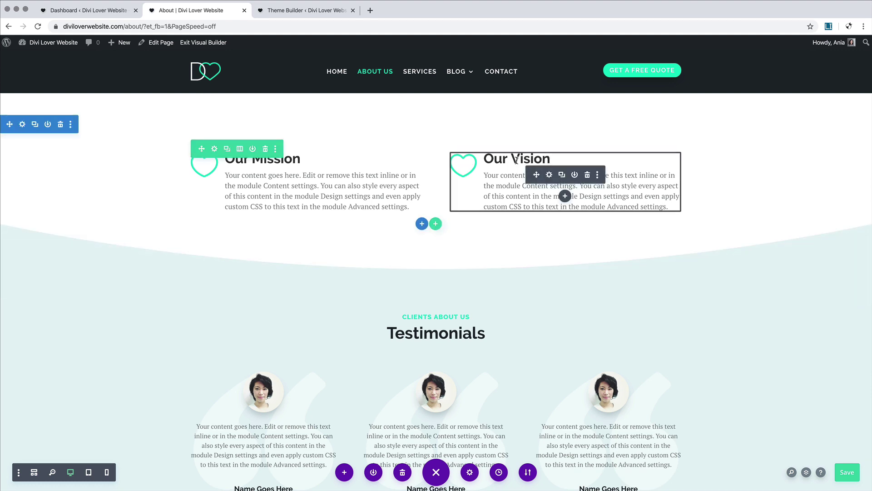
left_click(550, 177)
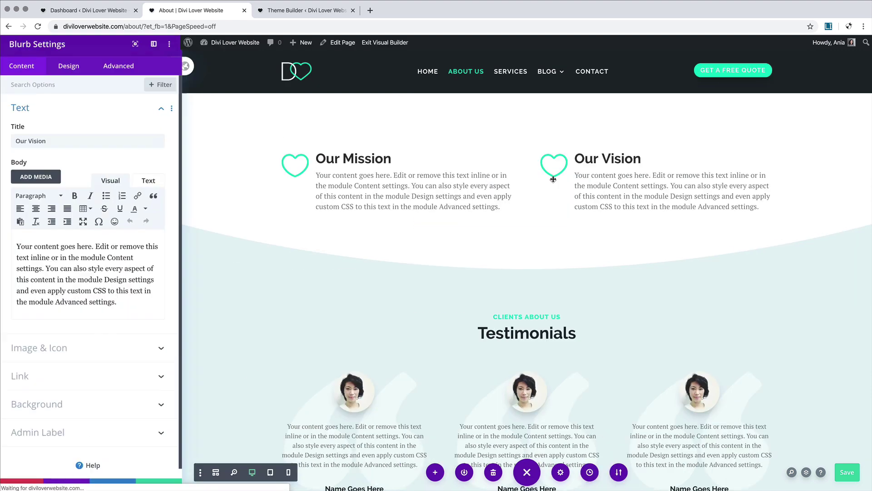
Step: Replace the Our Vision blurb's heart icon with the atom icon
left_click(81, 344)
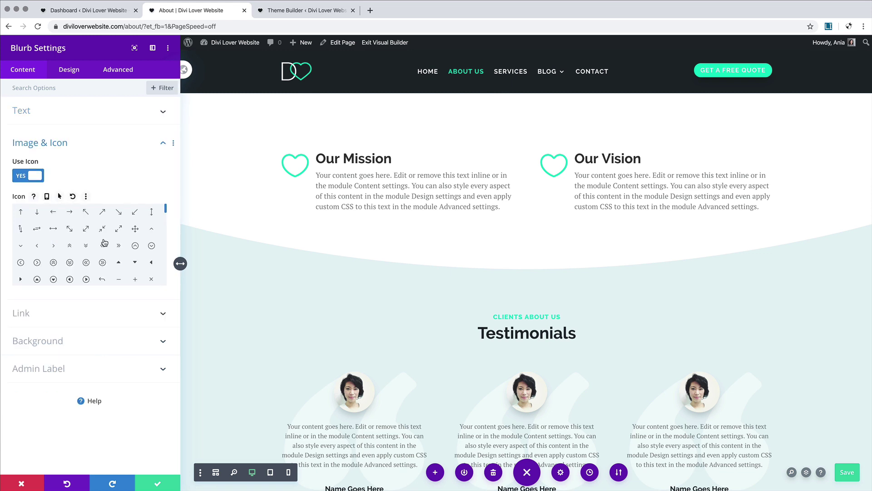
left_click_drag(166, 208, 167, 228)
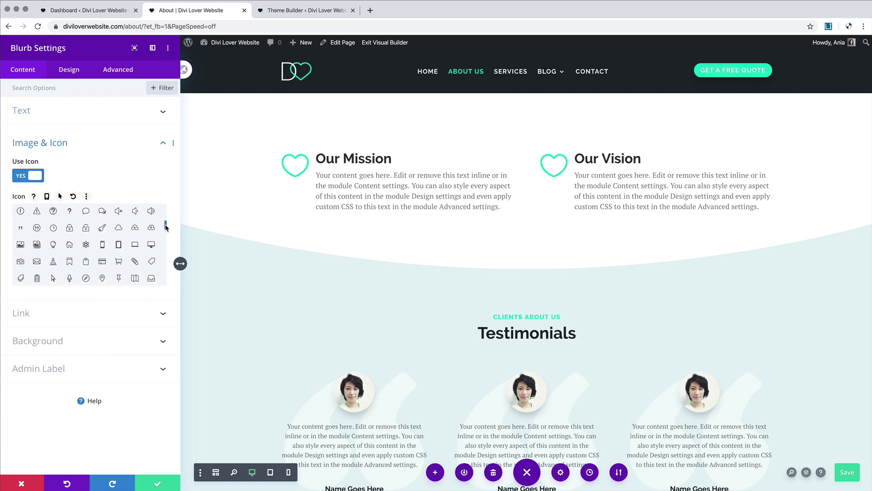
left_click(87, 245)
Step: Save the blurb settings and scroll down to the 'Ready to get started?' section
left_click(166, 482)
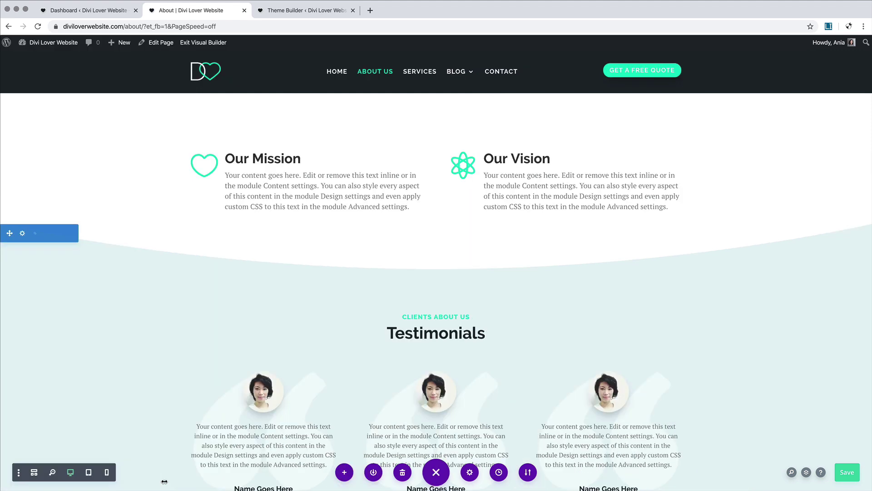
scroll(346, 344, "down", 2)
scroll(346, 344, "down", 1)
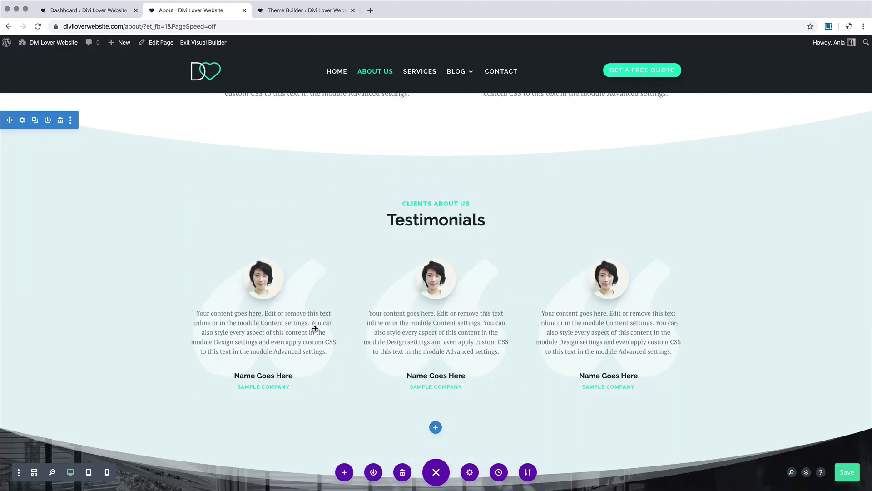
scroll(289, 271, "down", 6)
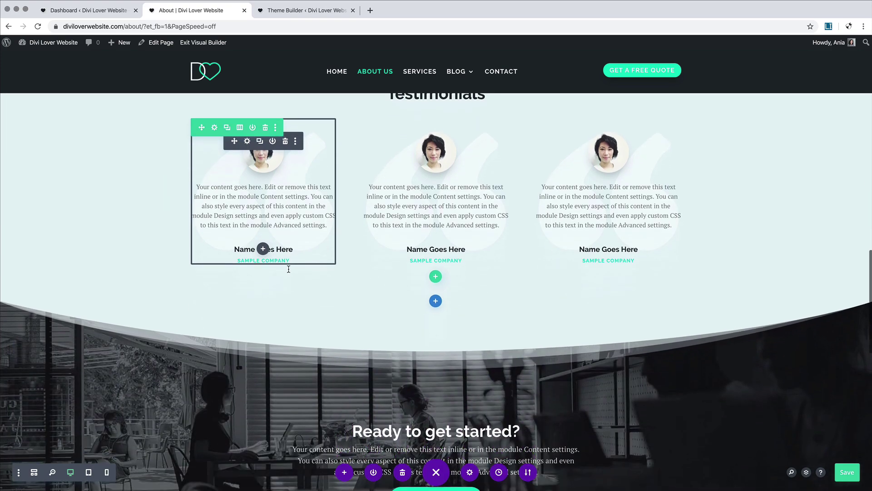
scroll(289, 269, "up", 15)
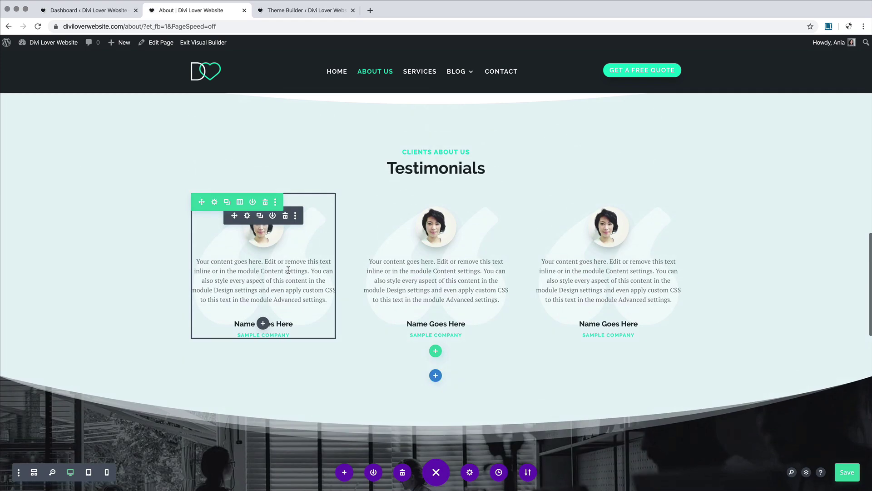
scroll(288, 271, "down", 15)
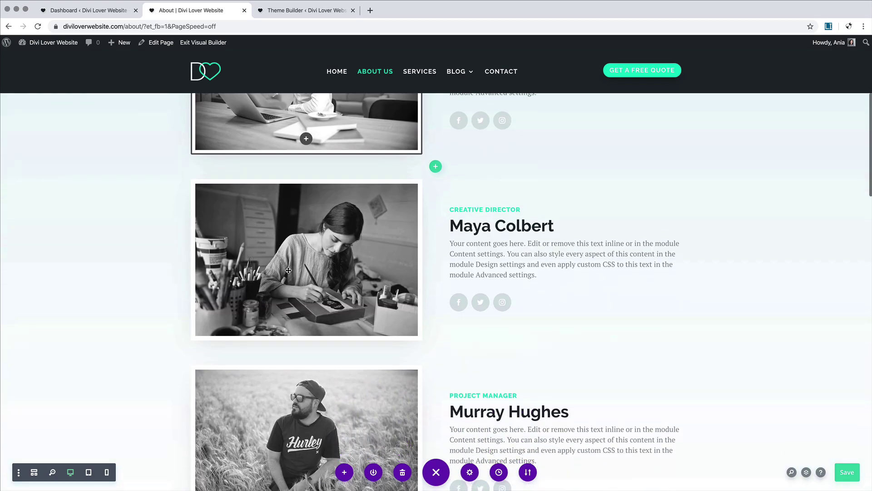
scroll(288, 270, "down", 7)
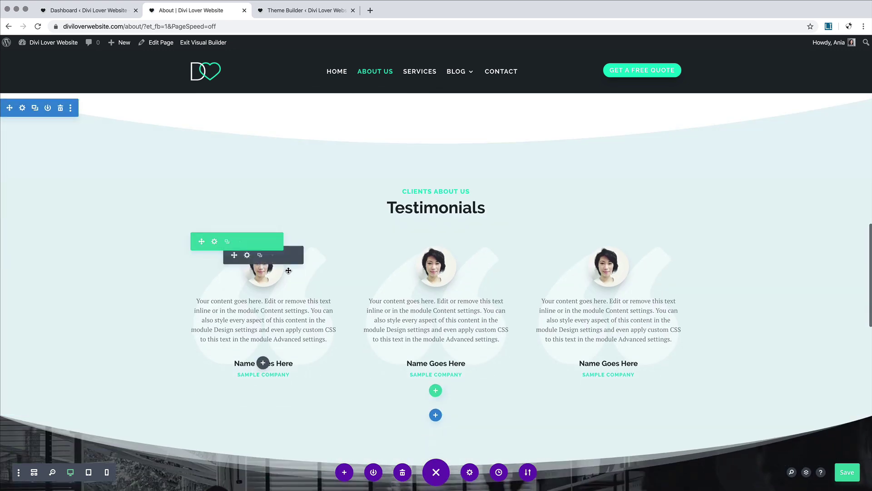
scroll(288, 270, "down", 1)
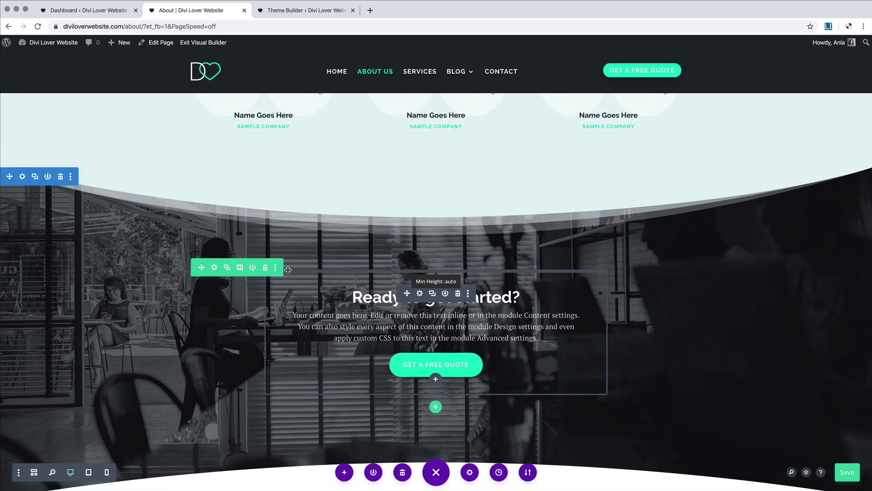
scroll(498, 216, "down", 2)
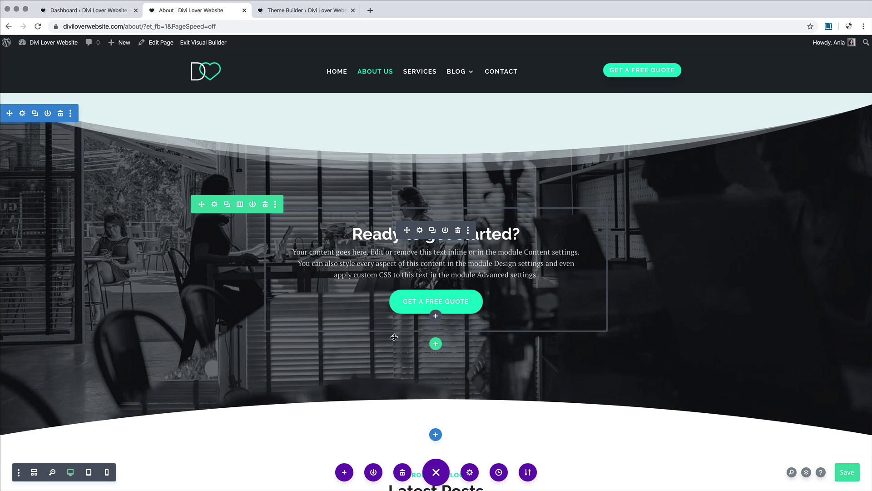
Step: Change the call-to-action title to 'What we do' and its button text to 'Our Services'
left_click(420, 230)
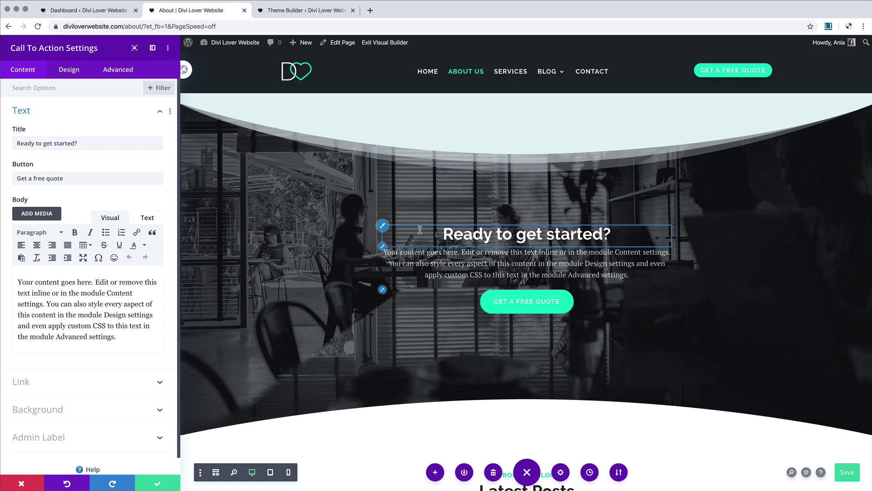
triple_click(68, 143)
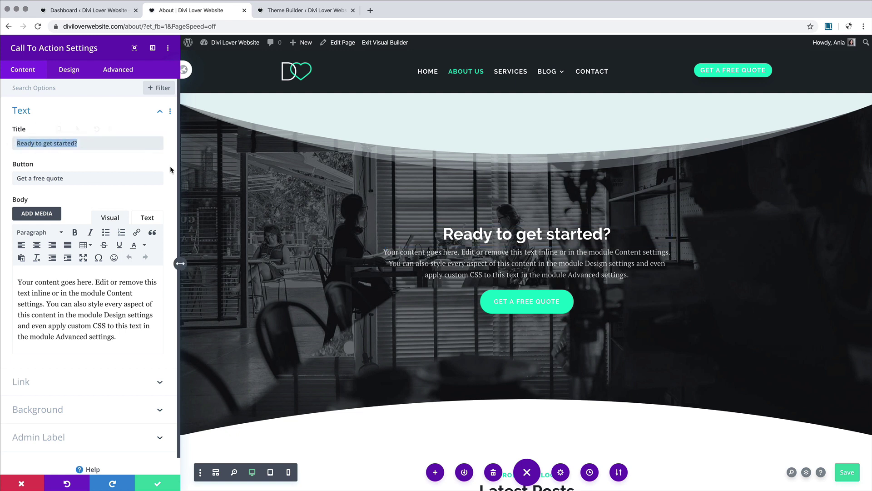
mouse_move(108, 171)
type("What we do")
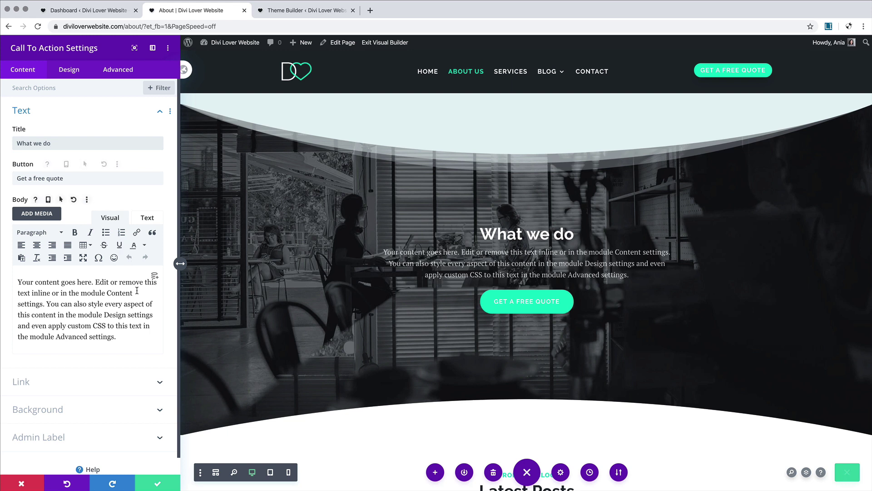
left_click_drag(73, 178, 12, 178)
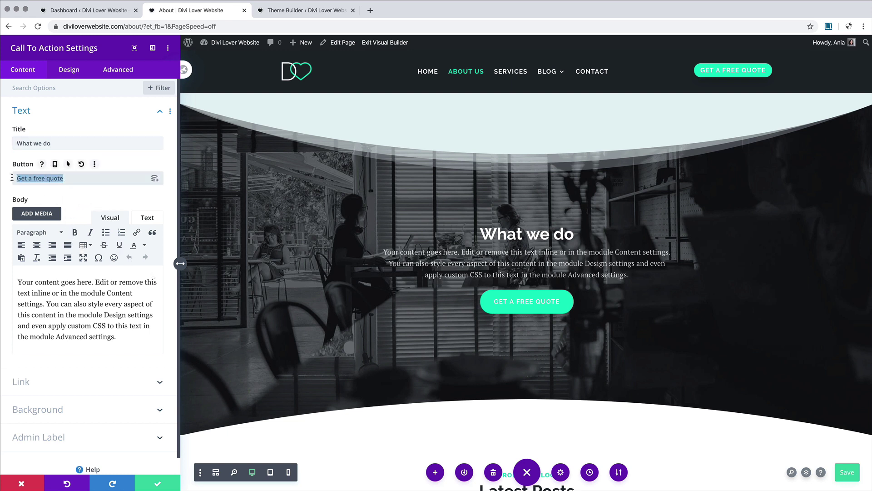
type("Our Service")
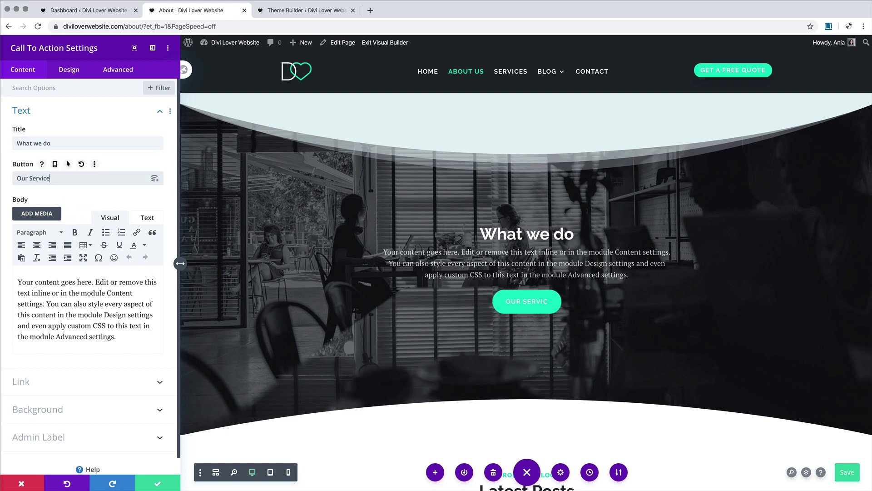
type("s")
Step: Link the button to the Services page and apply the call-to-action changes
left_click(97, 391)
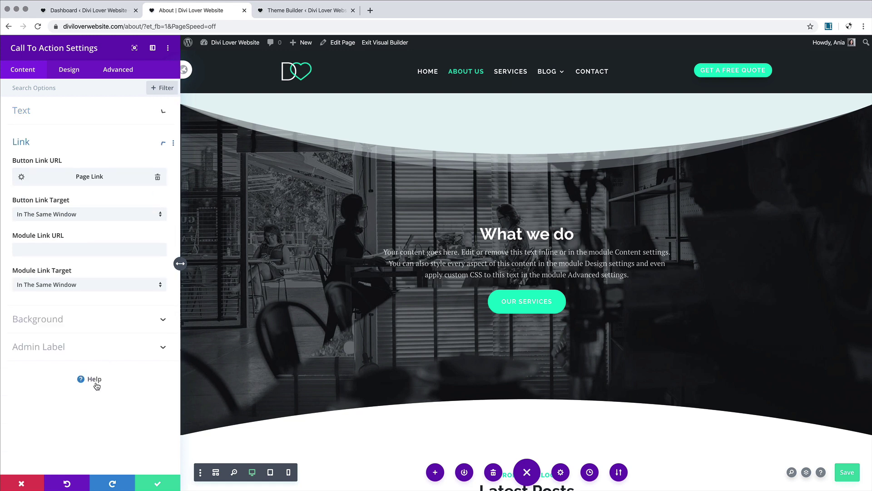
left_click(20, 179)
left_click(75, 218)
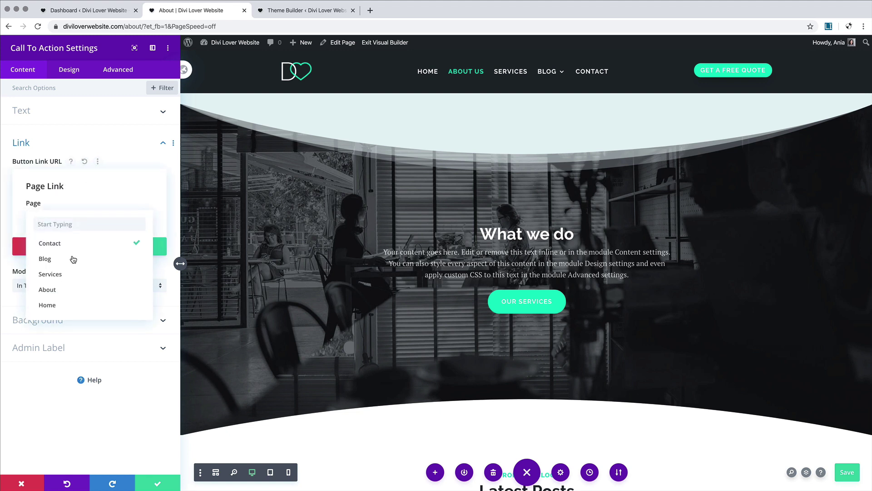
left_click(72, 274)
left_click(125, 244)
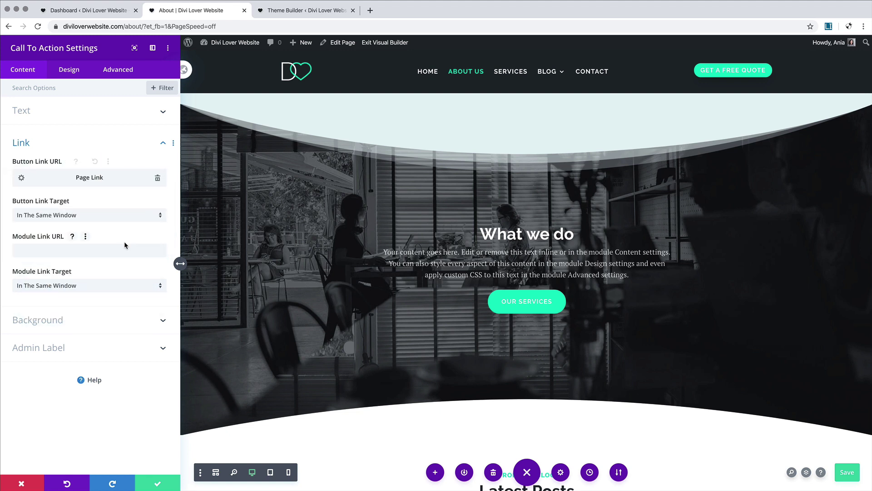
left_click(156, 482)
scroll(311, 277, "up", 5)
Step: Save the About page, exit the Visual Builder, and scroll through the live page
scroll(310, 277, "up", 15)
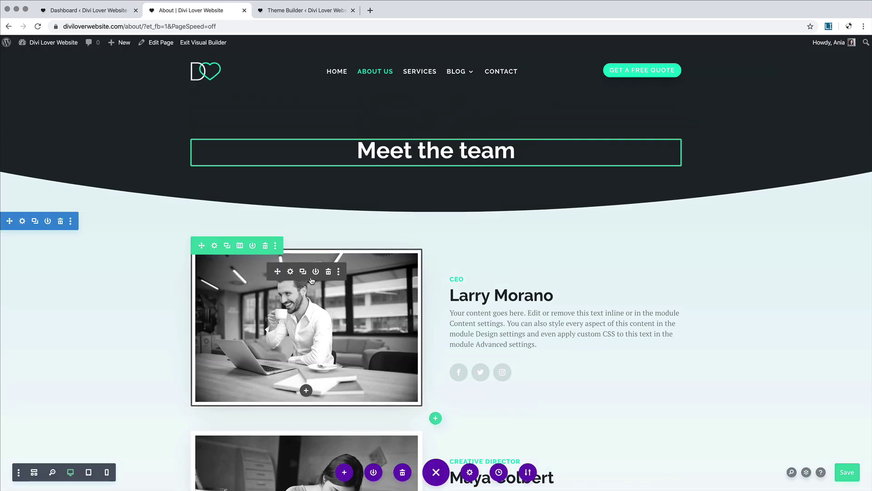
scroll(312, 281, "down", 10)
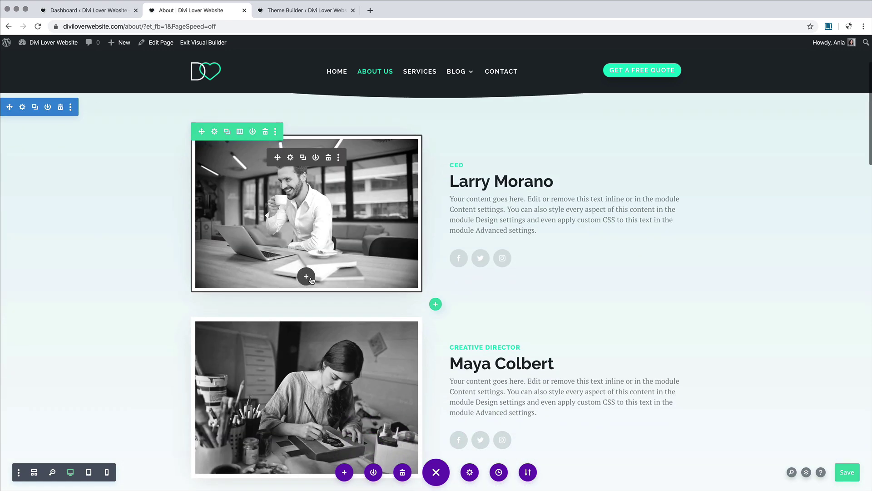
scroll(312, 275, "down", 8)
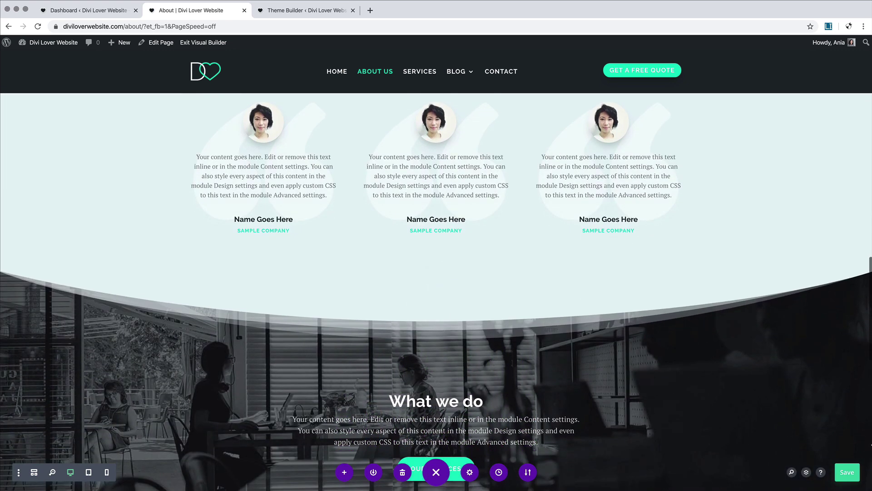
left_click(849, 474)
left_click(215, 44)
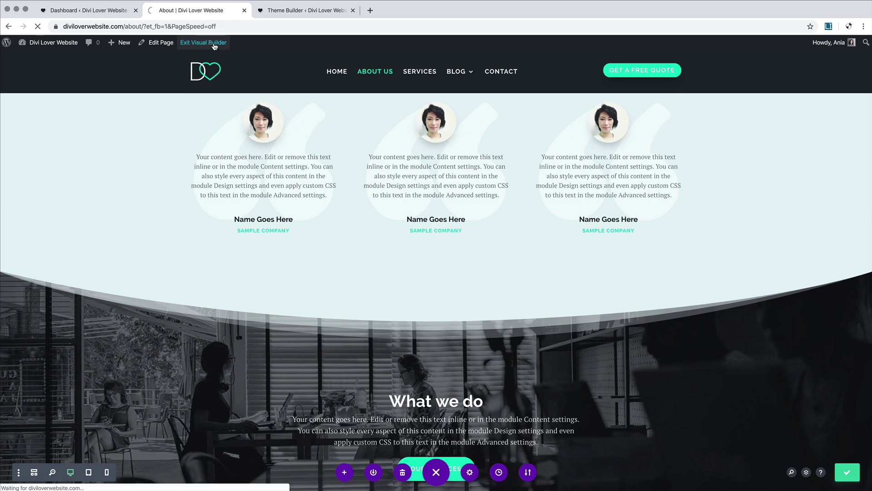
scroll(216, 219, "down", 3)
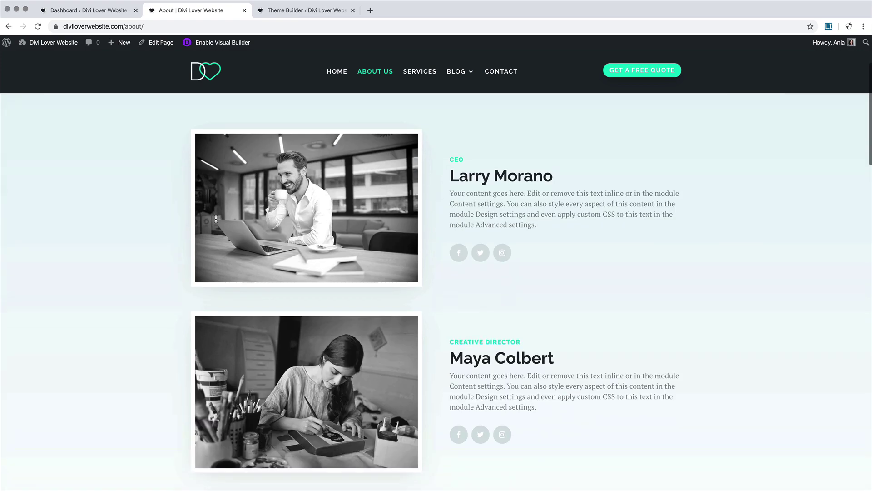
scroll(216, 219, "down", 20)
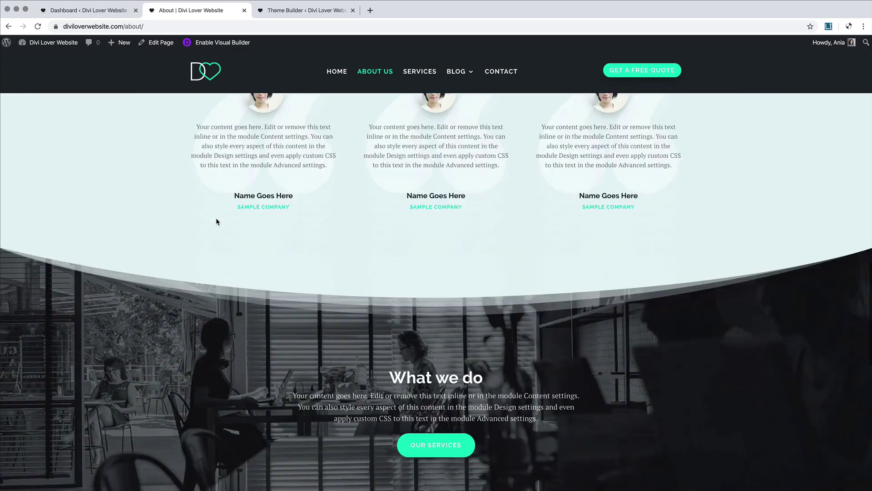
scroll(216, 221, "down", 15)
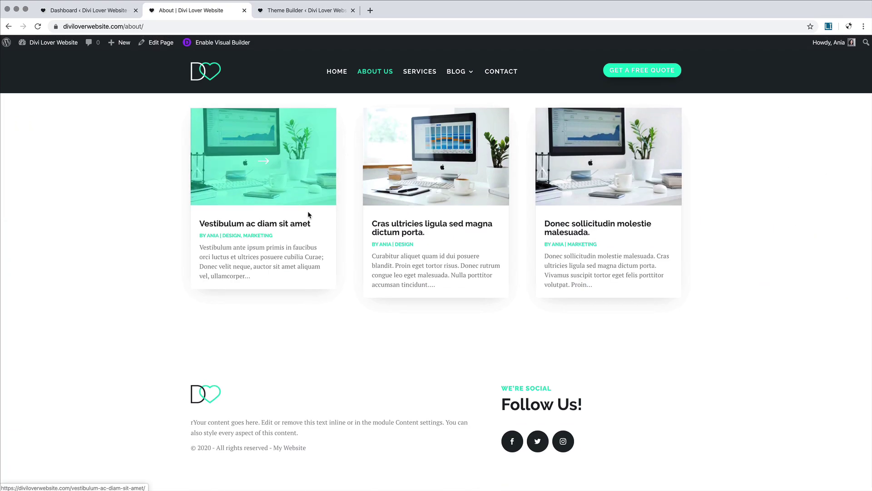
scroll(308, 213, "up", 3)
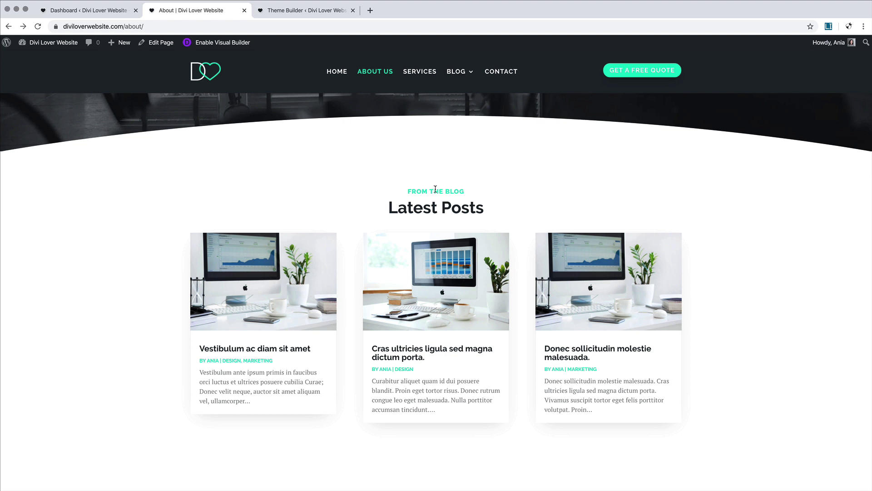
Step: Delete the Latest Posts section from the About page, save, and exit the builder
left_click(227, 46)
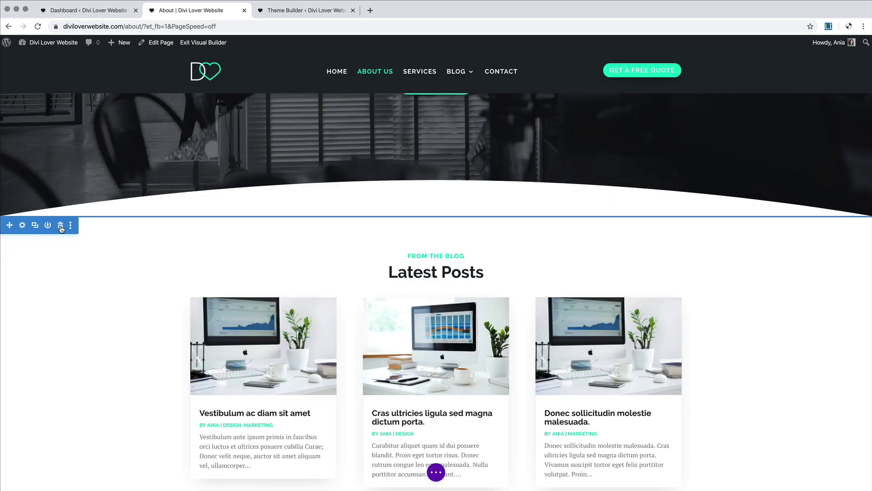
left_click(60, 226)
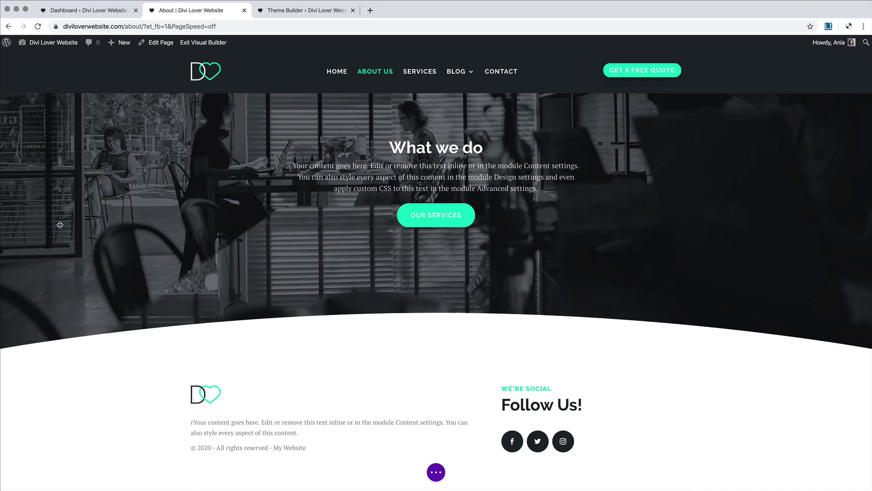
scroll(314, 238, "up", 10)
scroll(314, 239, "up", 10)
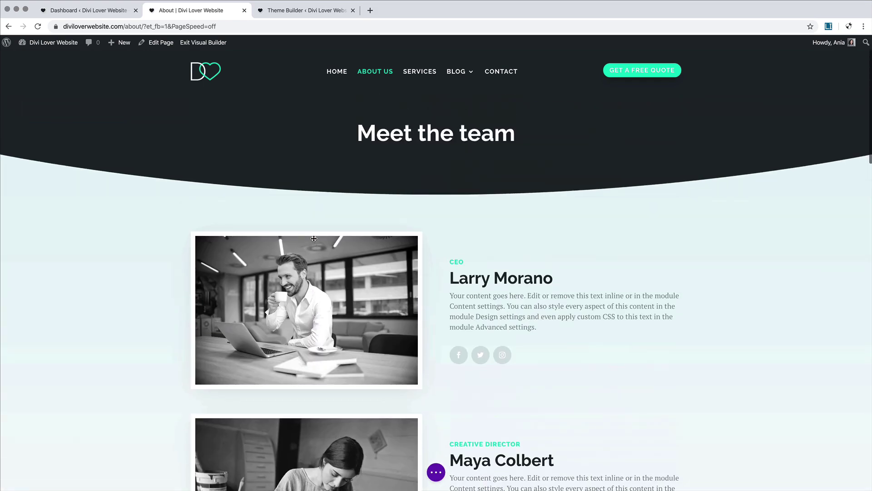
left_click(437, 472)
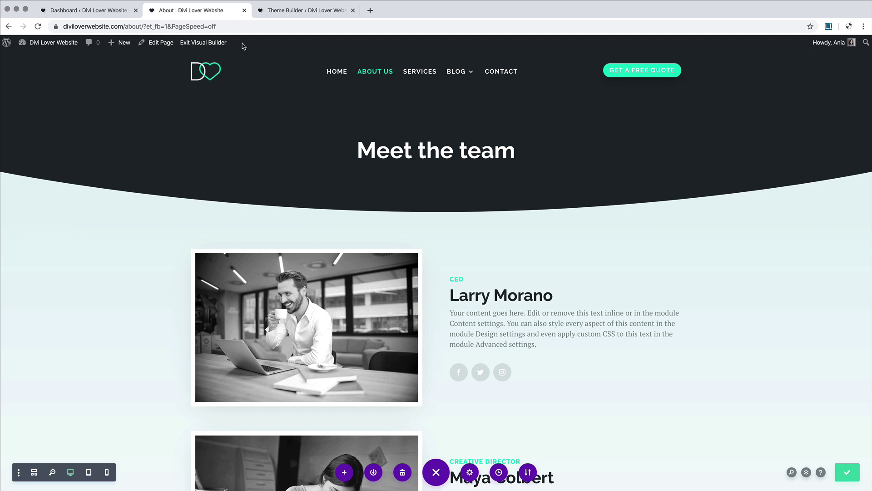
left_click(206, 43)
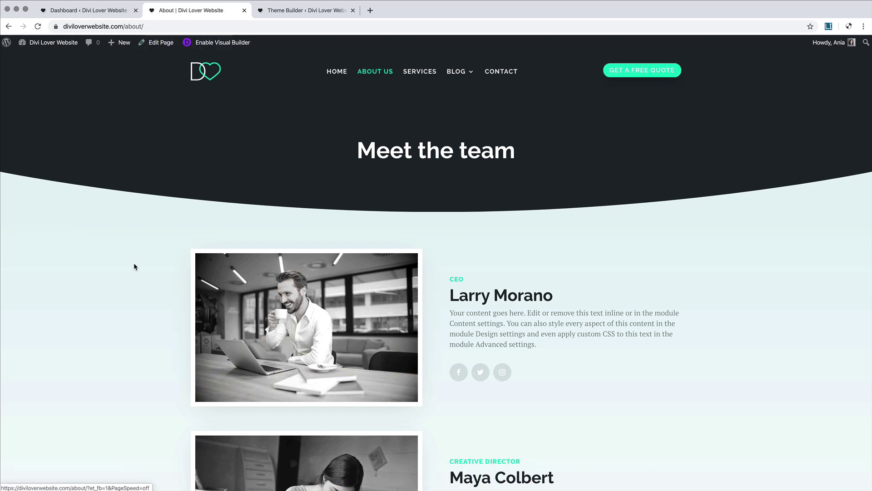
Step: Scroll through the live About page to review its team layout
scroll(134, 263, "down", 20)
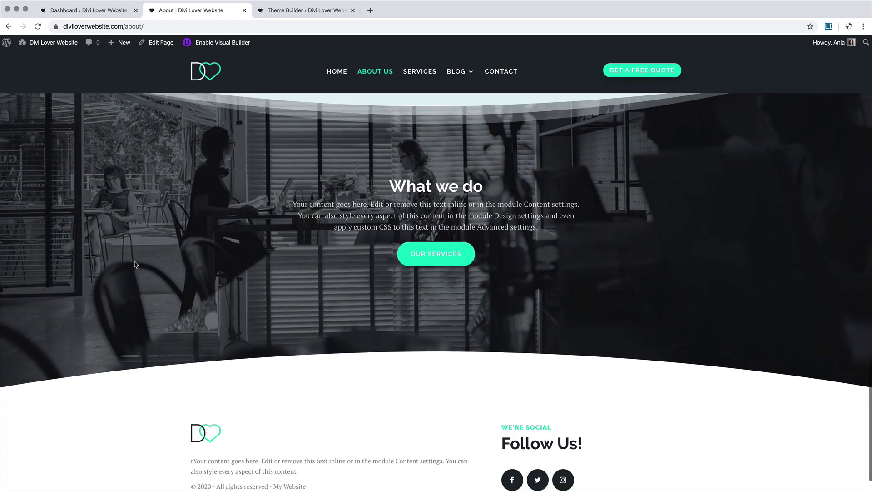
scroll(135, 261, "up", 20)
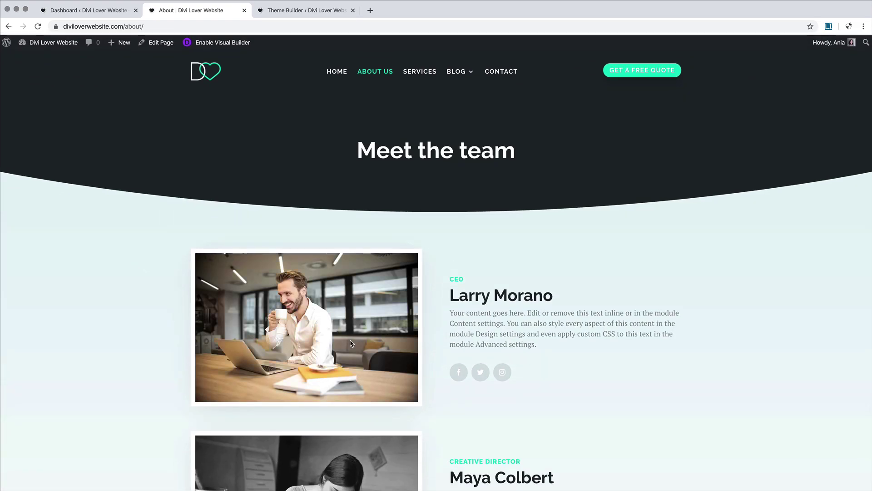
scroll(492, 289, "down", 5)
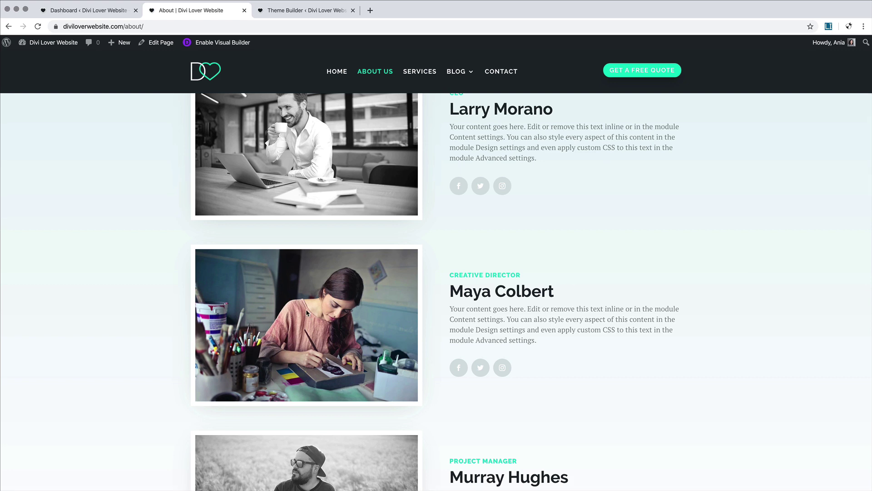
scroll(307, 309, "down", 2)
scroll(306, 309, "down", 4)
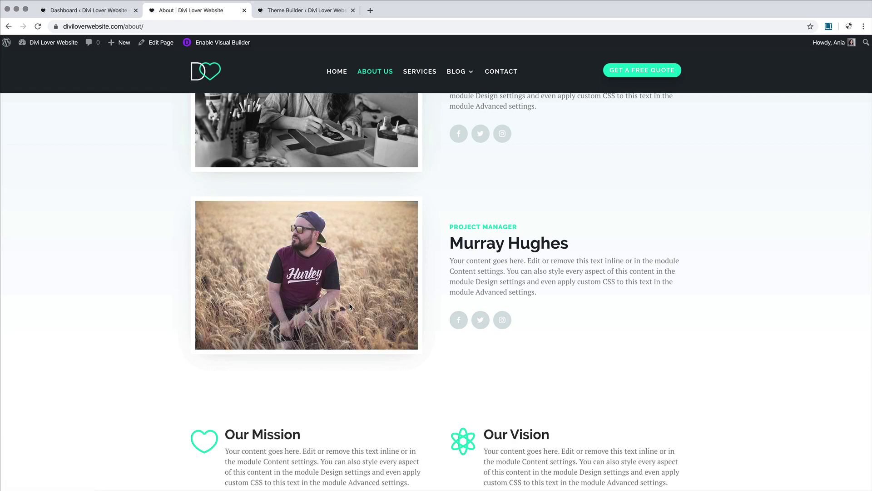
scroll(347, 302, "down", 4)
scroll(350, 297, "up", 12)
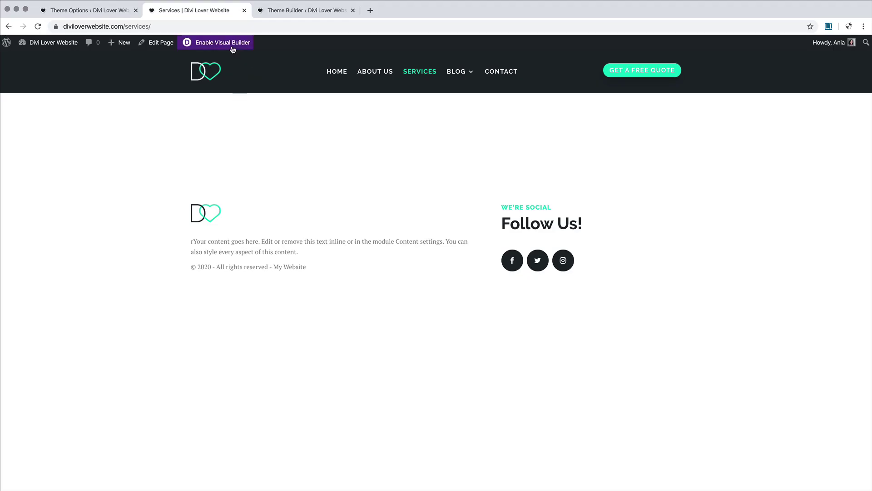
Step: Load the About page layout into Services from the library and select its 'Meet the team' heading
left_click(232, 45)
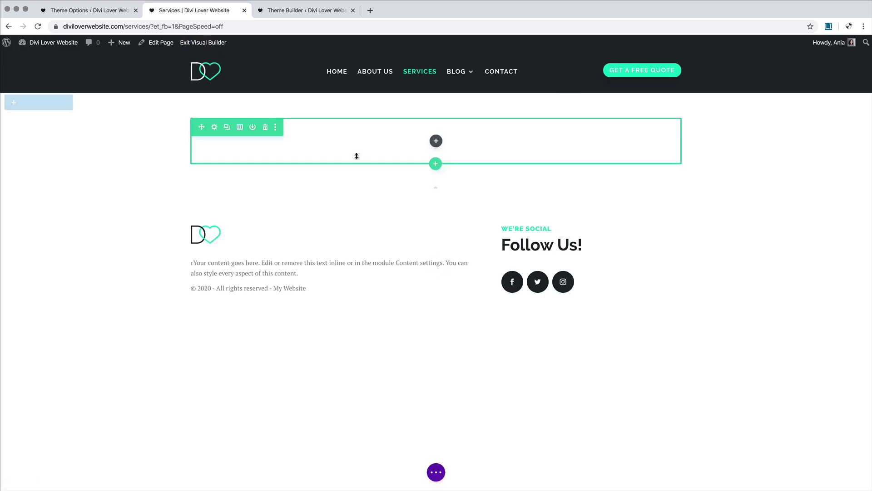
left_click(511, 158)
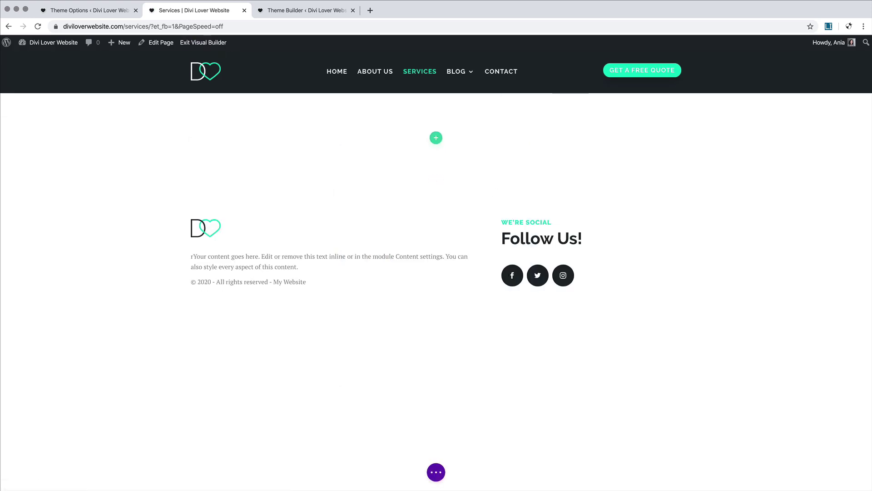
left_click(436, 472)
left_click(343, 473)
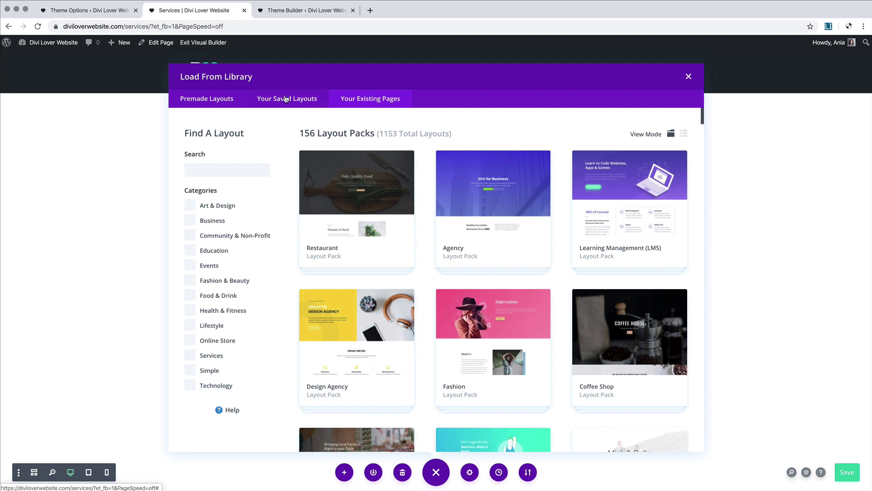
left_click(286, 99)
left_click(362, 99)
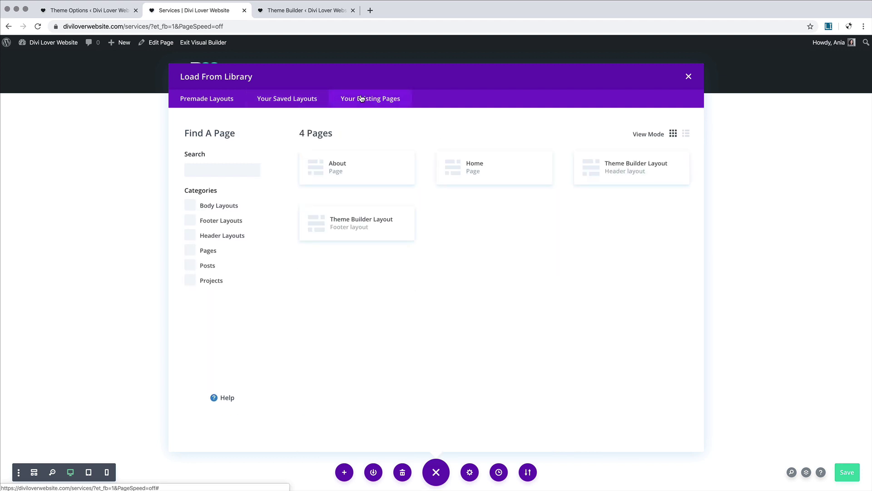
left_click(367, 172)
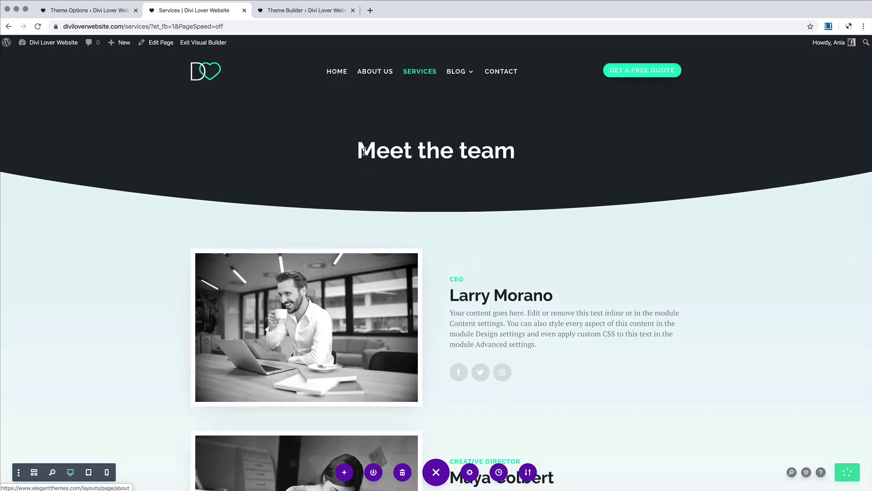
left_click(390, 150)
triple_click(391, 149)
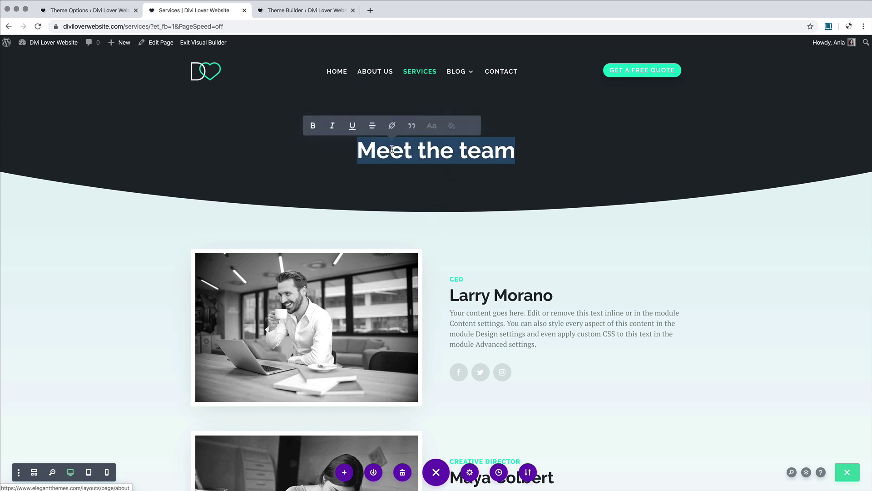
Step: Type 'Our Services' as the heading and delete all three team member rows
type("O")
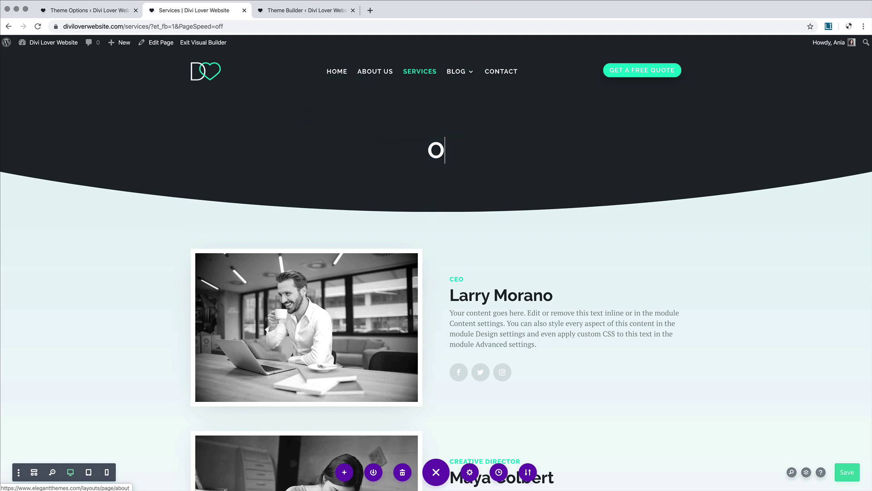
type("ur Services")
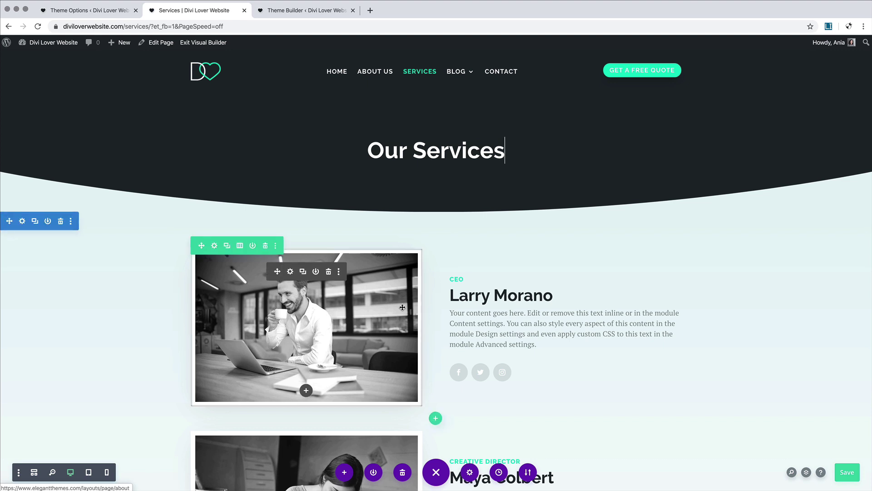
scroll(402, 307, "down", 3)
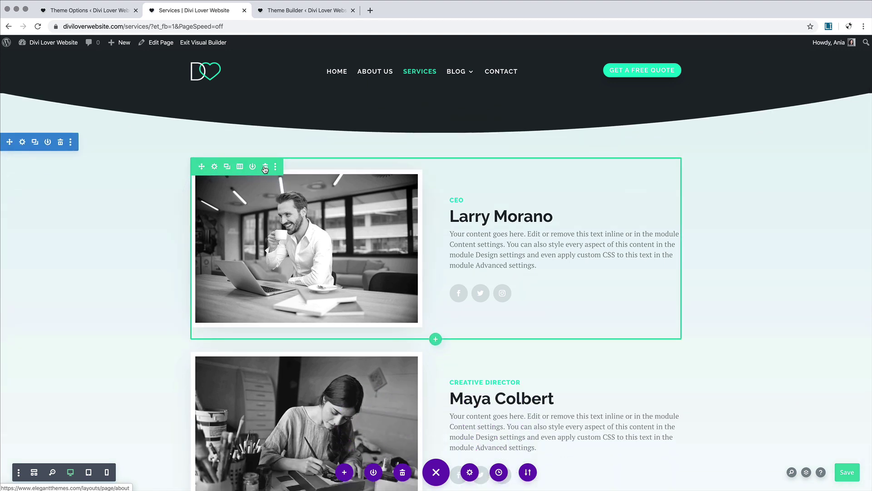
left_click(265, 169)
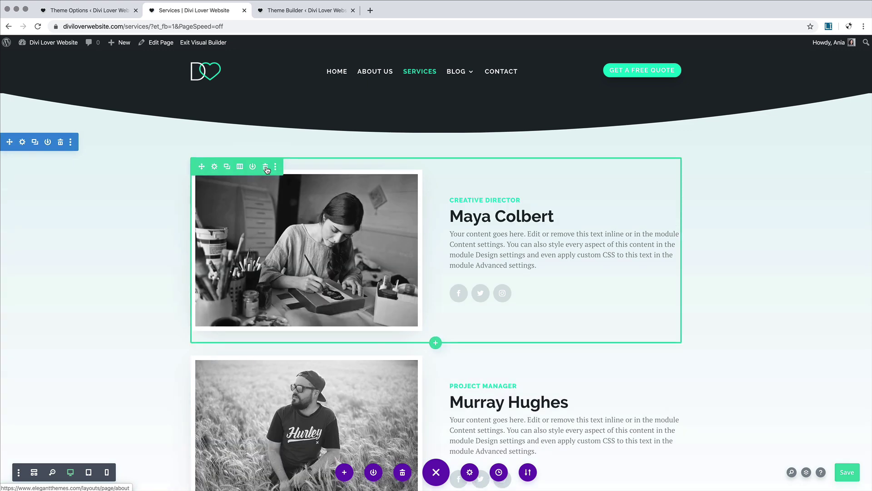
left_click(265, 168)
left_click(265, 168)
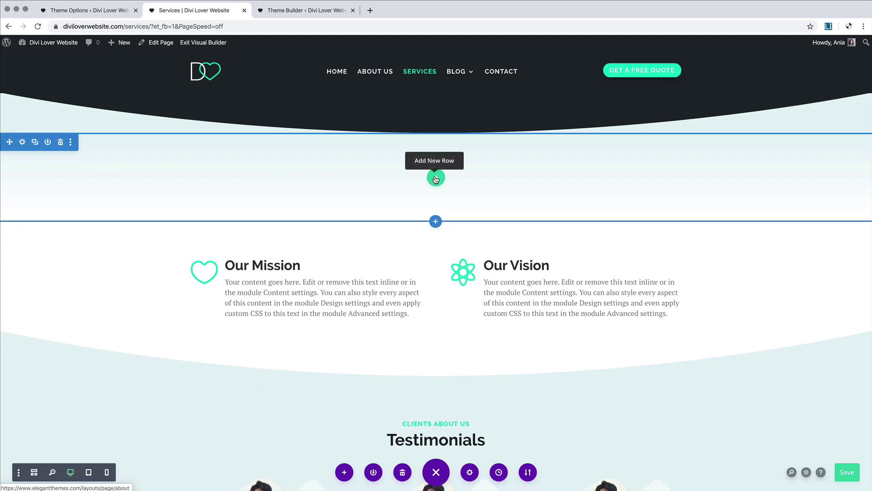
Step: Add a new one-column row above Our Mission containing a Text module
left_click(436, 178)
left_click(400, 242)
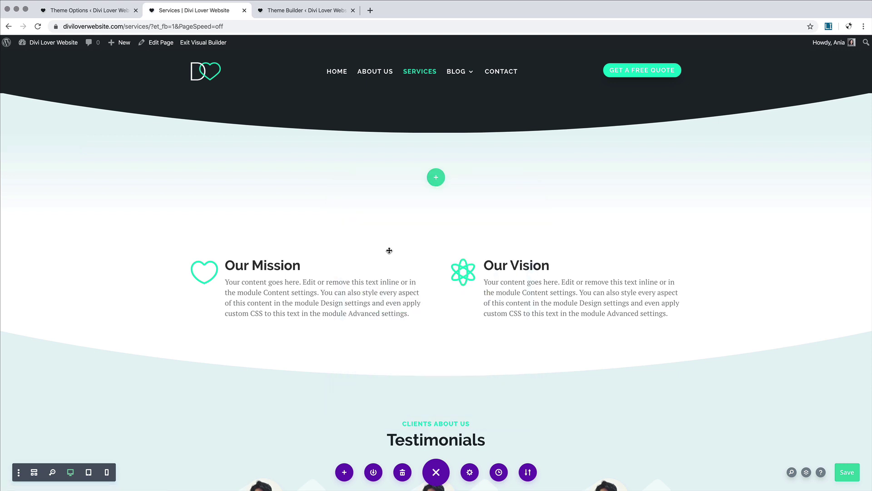
type("text")
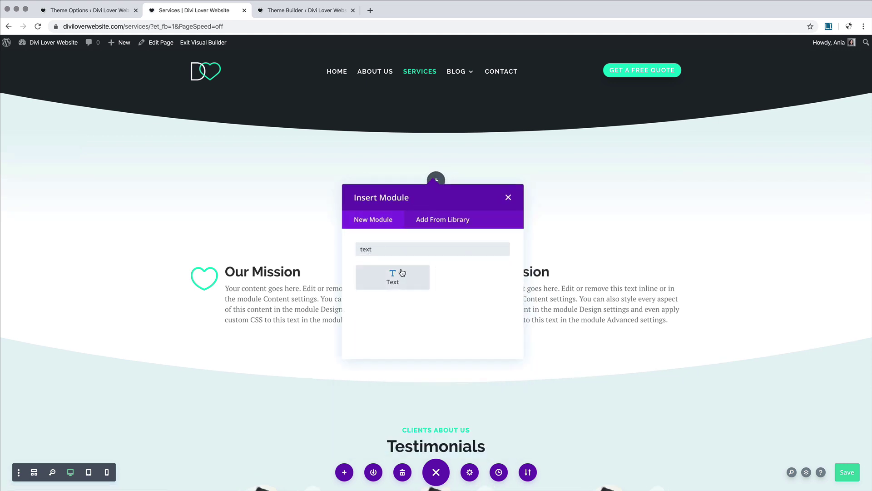
left_click(397, 275)
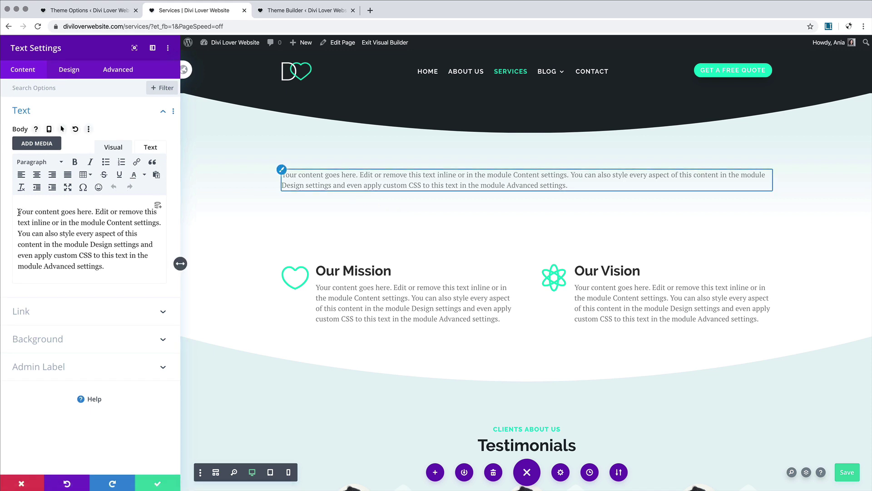
Step: Type 'Looking for something?' and 'You're in the right place!' on separate lines
left_click(18, 212)
type("Looking for ")
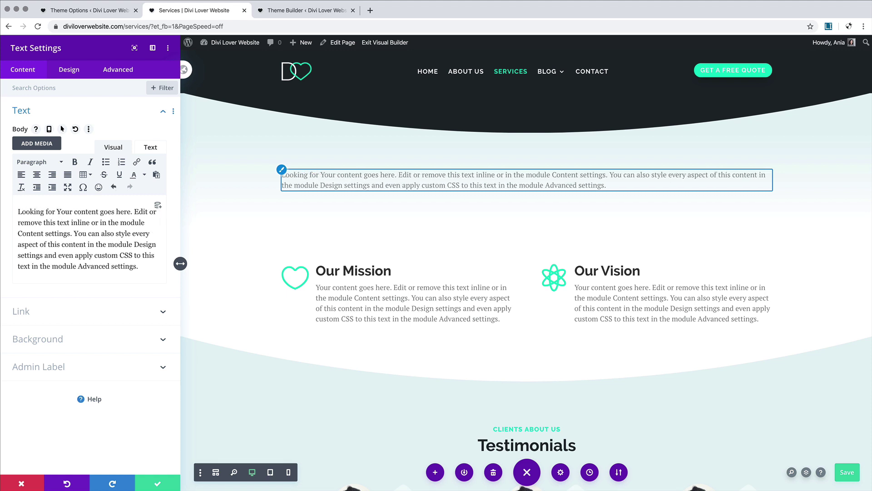
type("something")
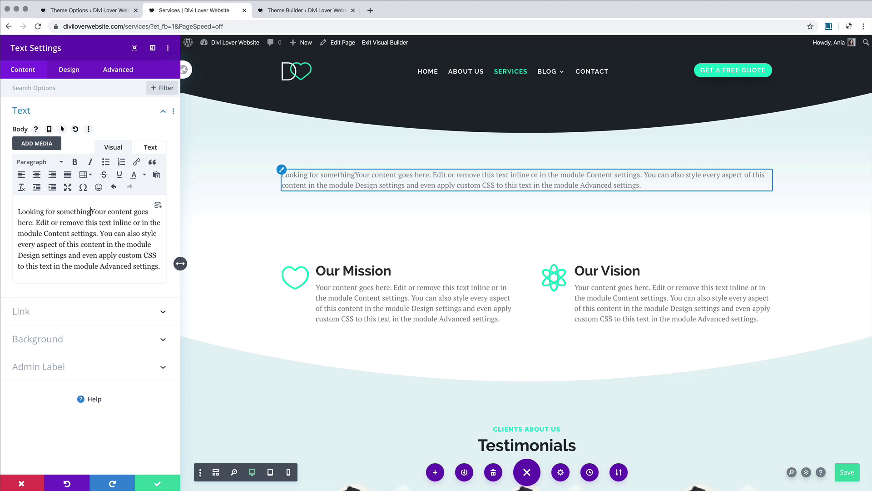
type("?")
key("Return")
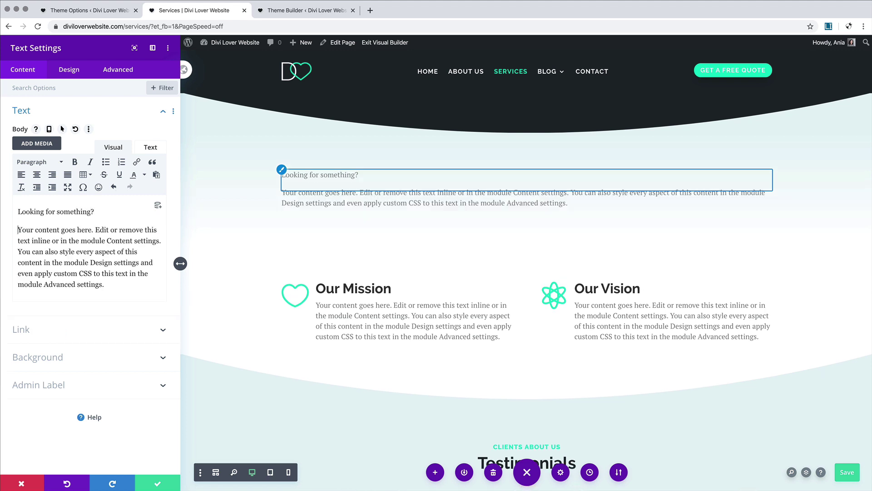
type("You're in th")
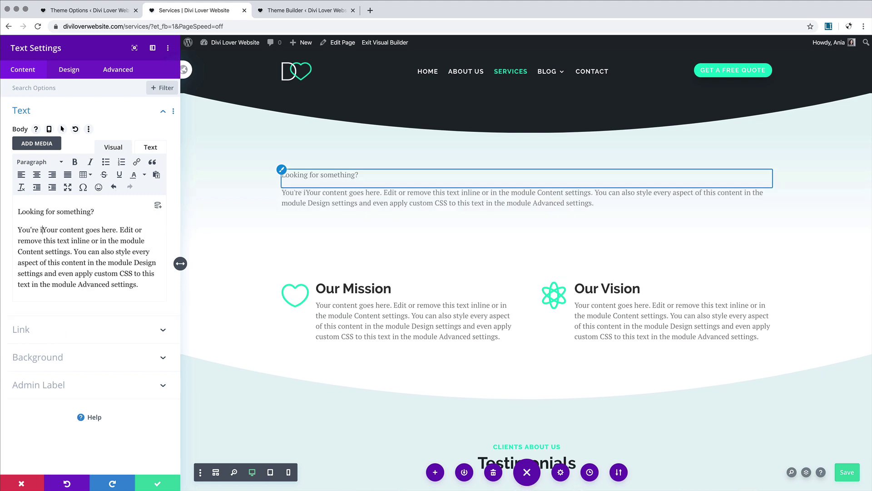
type("e right place")
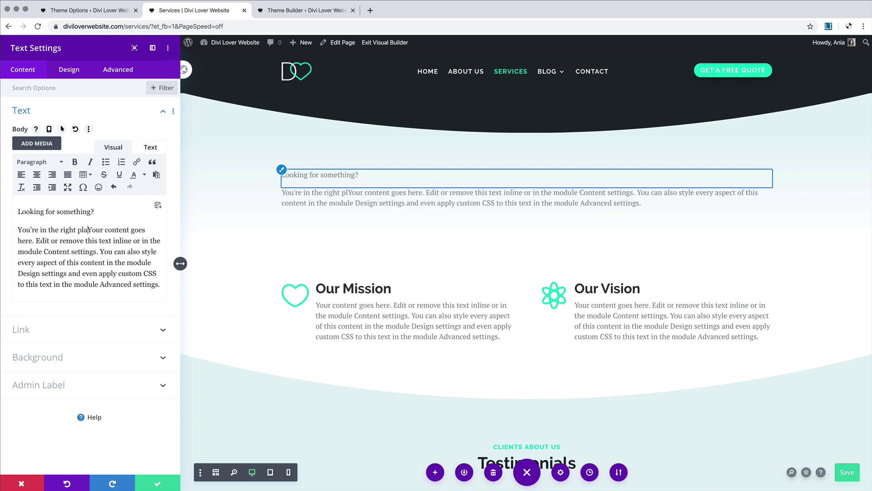
type("!")
key("Return")
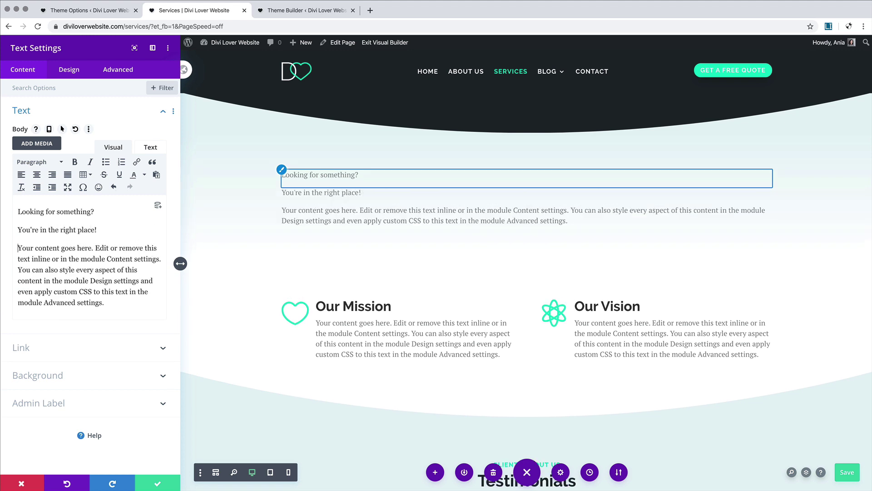
Step: Format 'Looking for something?' as Heading 3 and 'You're in the right place!' as Heading 2
triple_click(10, 209)
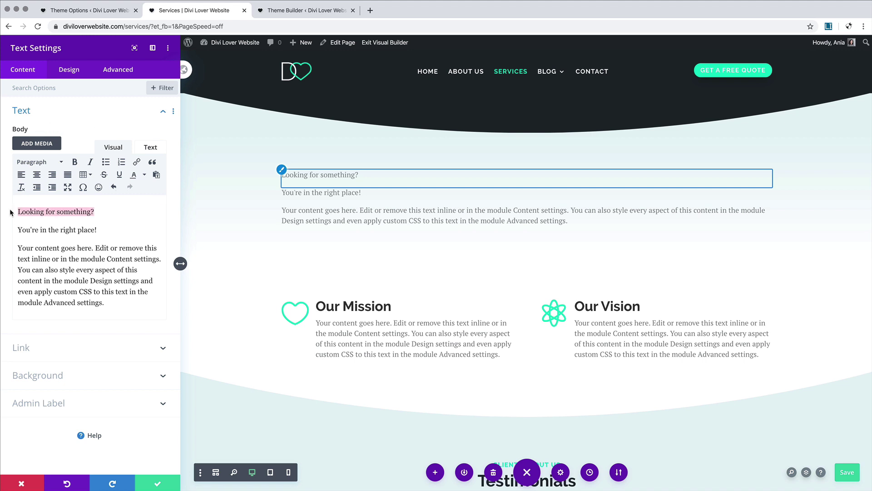
left_click(30, 161)
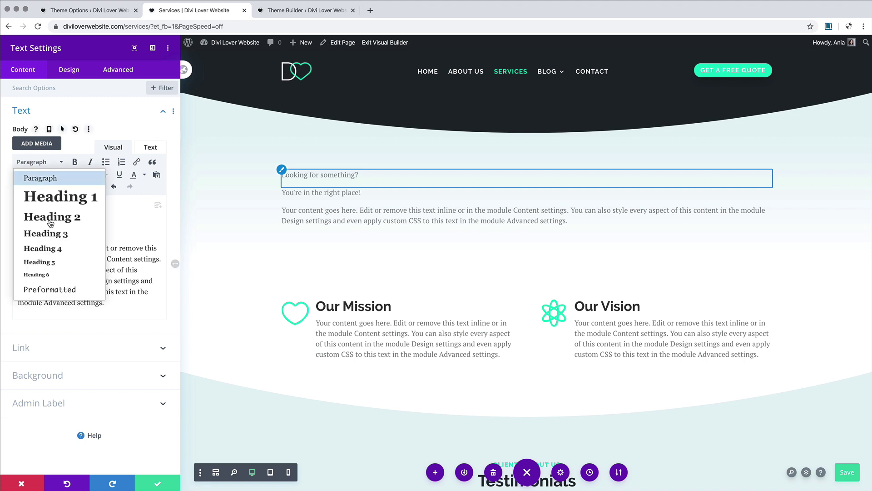
left_click(51, 233)
triple_click(13, 233)
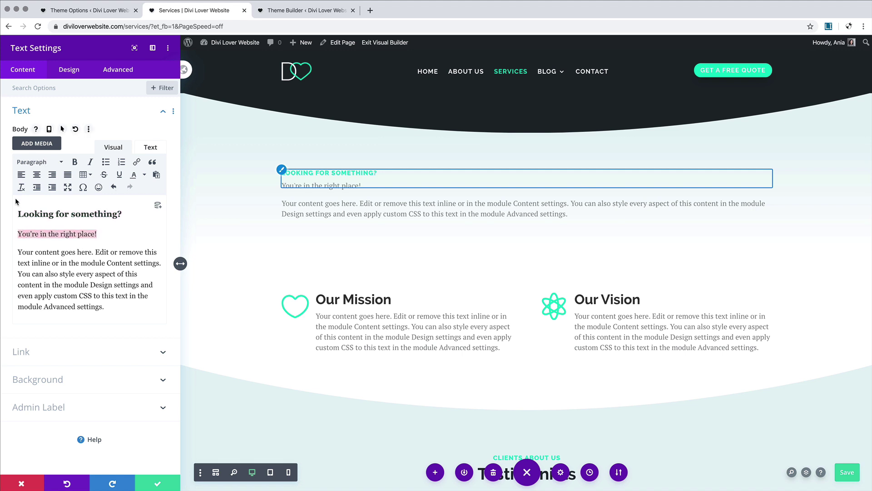
left_click(35, 163)
left_click(52, 217)
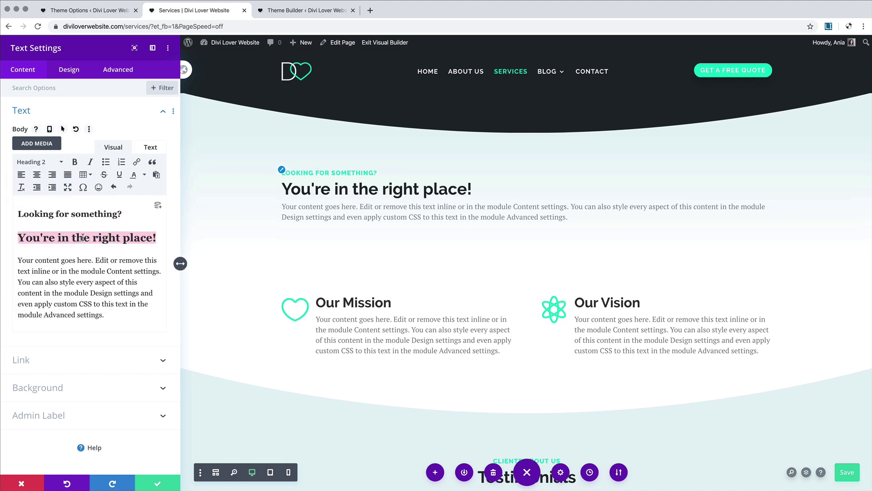
left_click(104, 251)
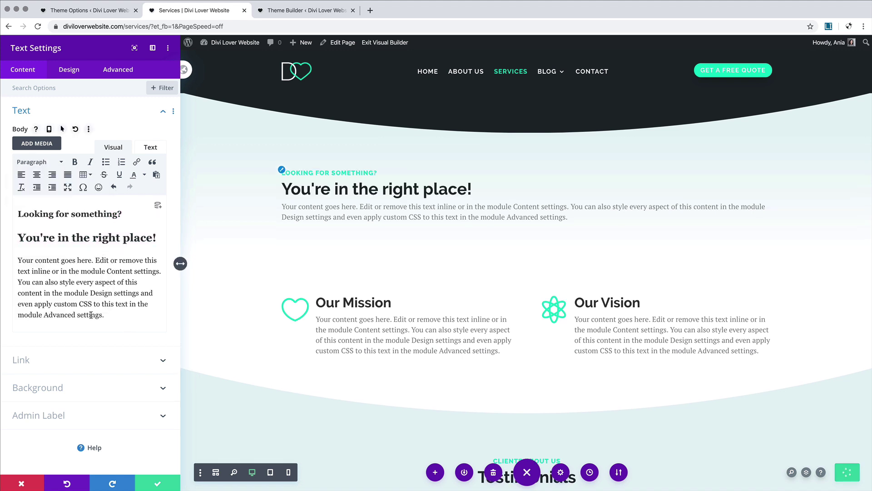
left_click(69, 69)
Step: Centre the intro text module, cap its max width at 700px, and save the settings
left_click(59, 117)
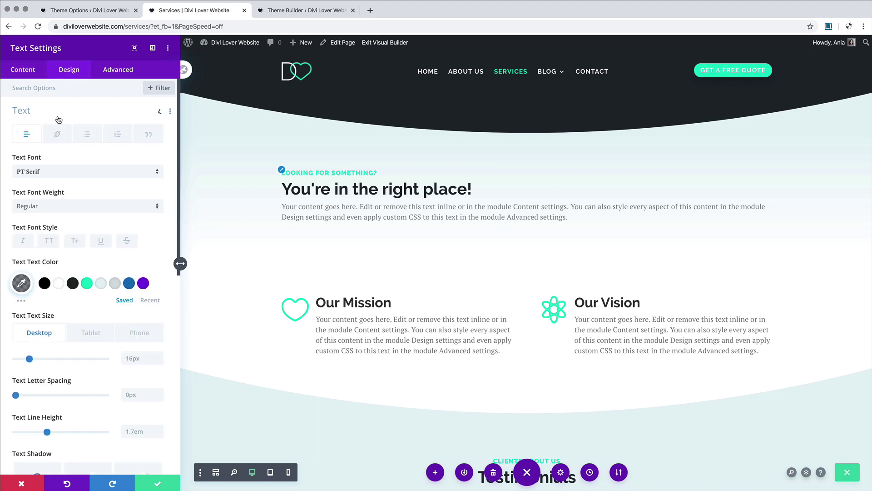
scroll(64, 249, "down", 10)
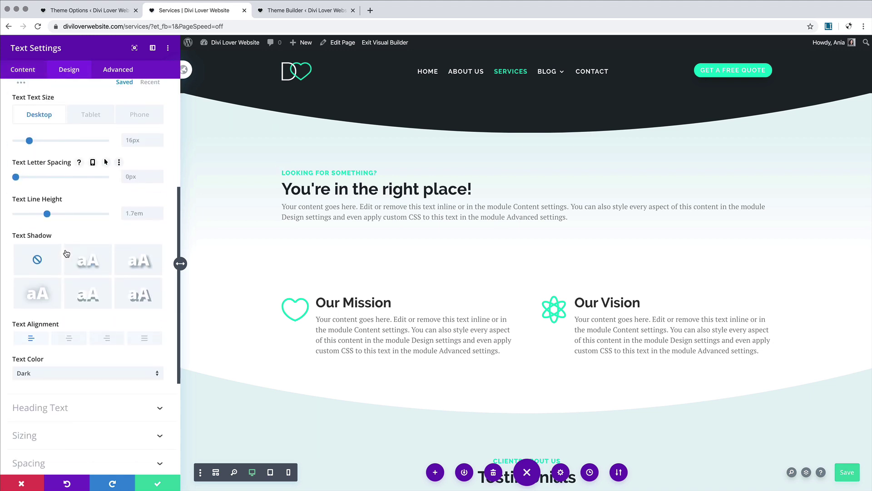
left_click(68, 342)
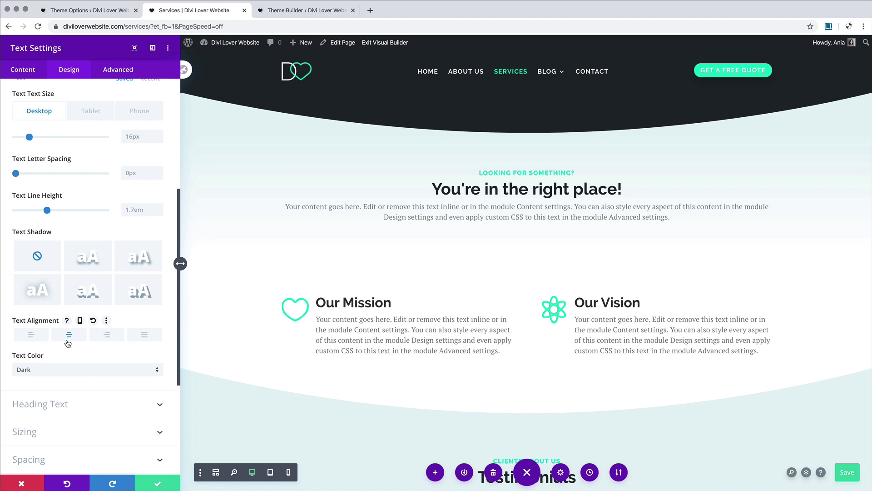
scroll(73, 394, "down", 4)
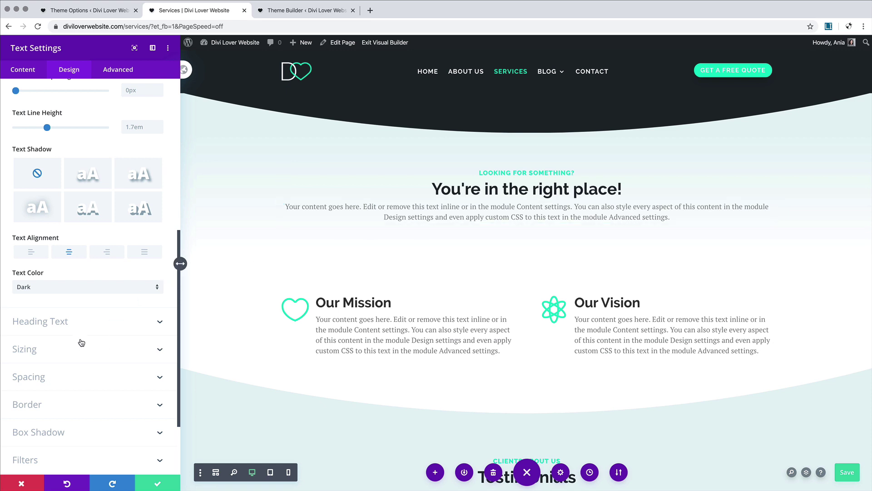
left_click(78, 350)
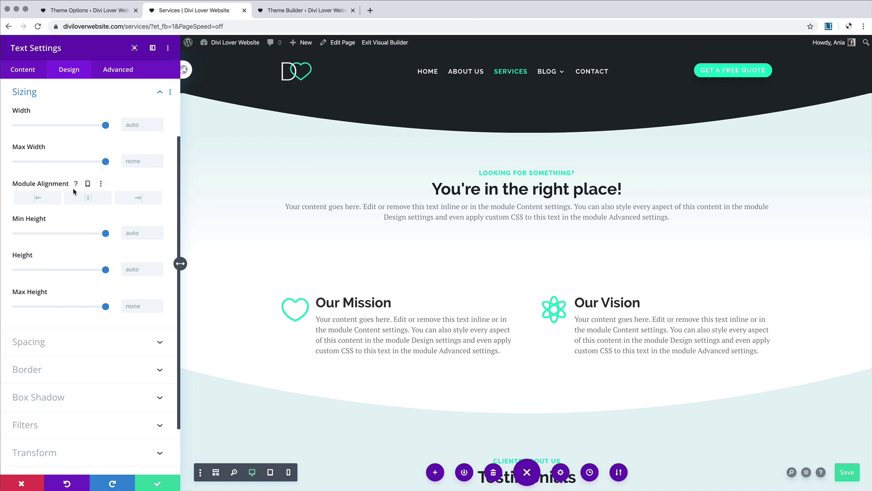
left_click(71, 196)
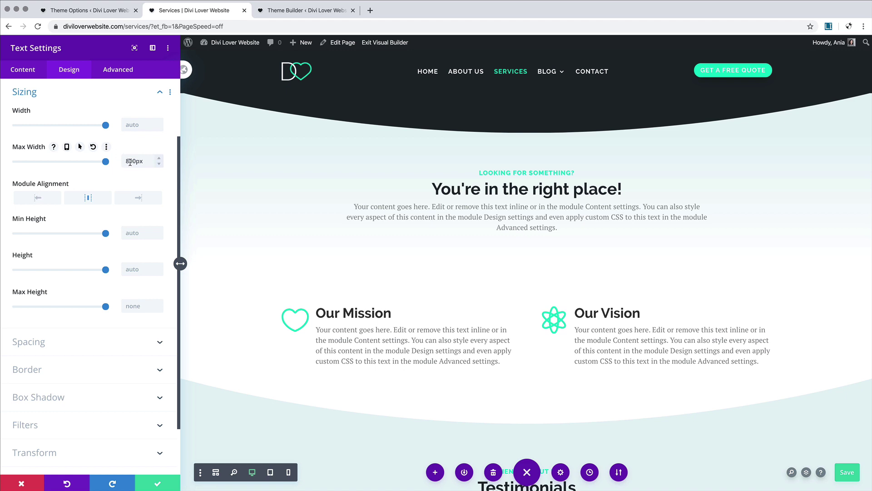
left_click_drag(130, 162, 118, 167)
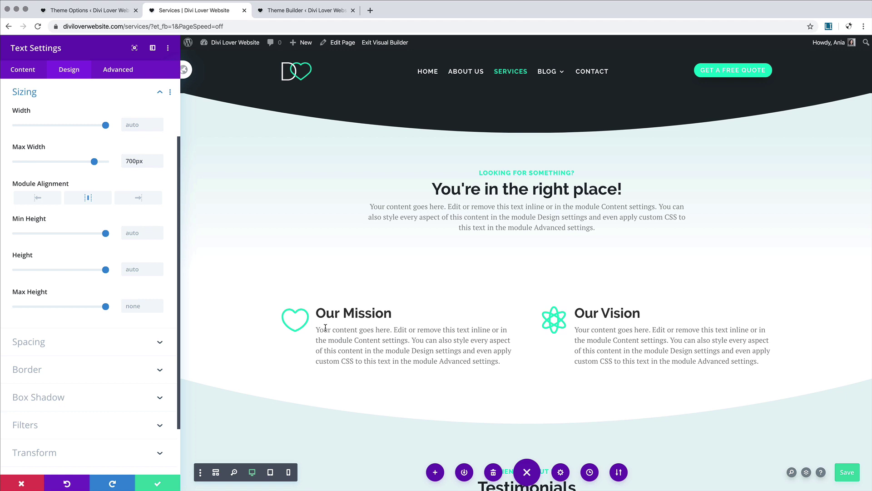
left_click(158, 483)
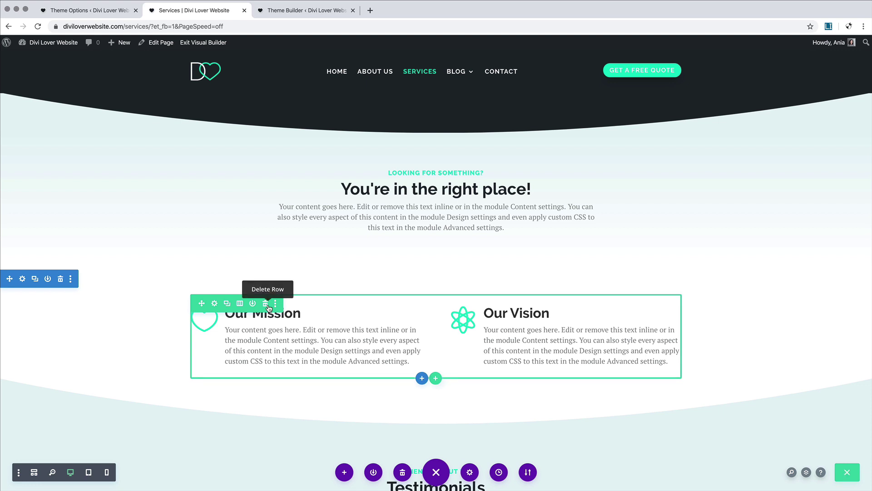
Step: Delete the Our Mission/Our Vision row, add a two-column row, and place an Image module in it
left_click(268, 307)
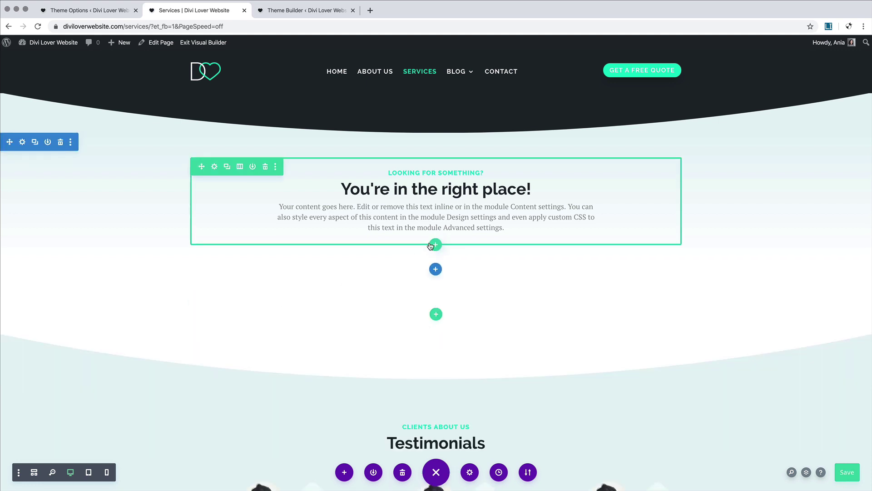
left_click(436, 246)
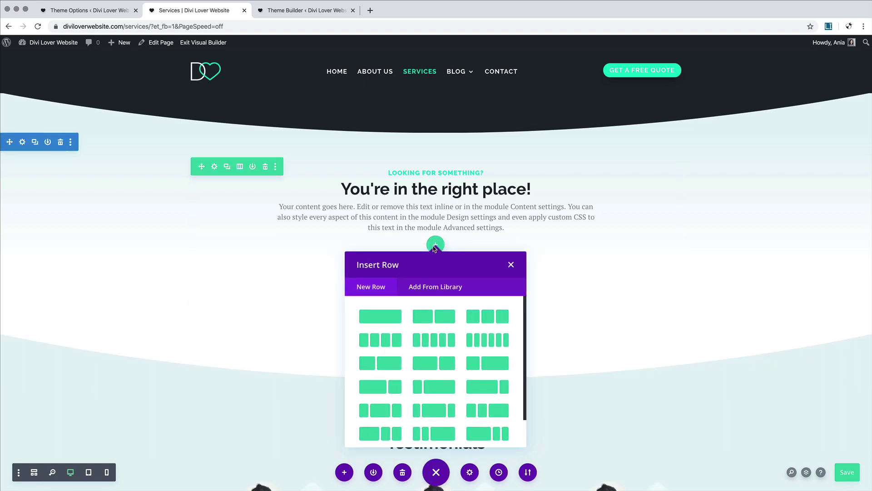
left_click(441, 319)
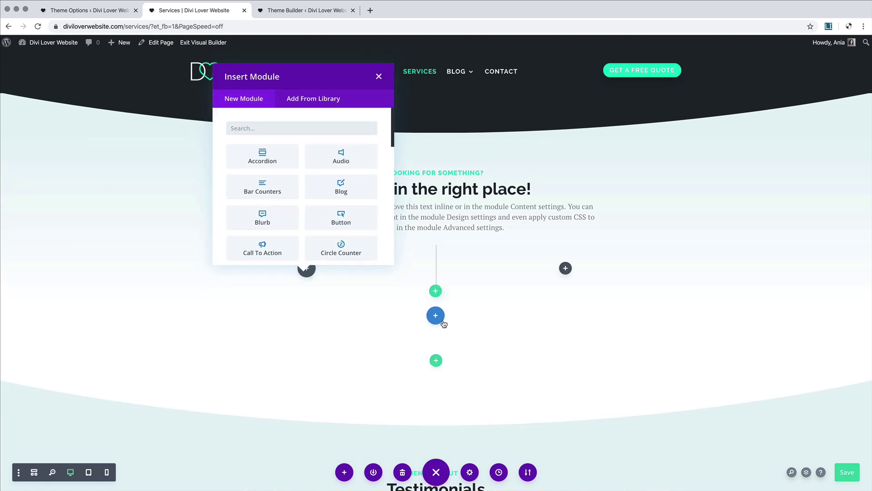
left_click(281, 129)
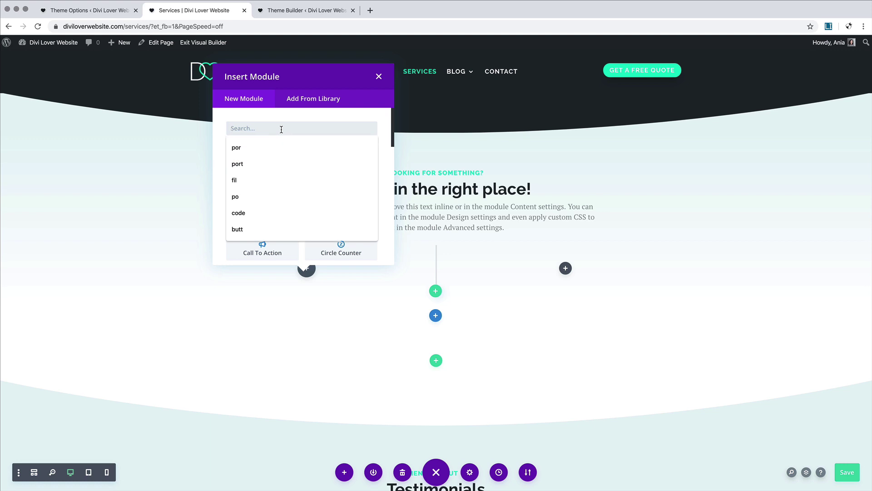
type("ima")
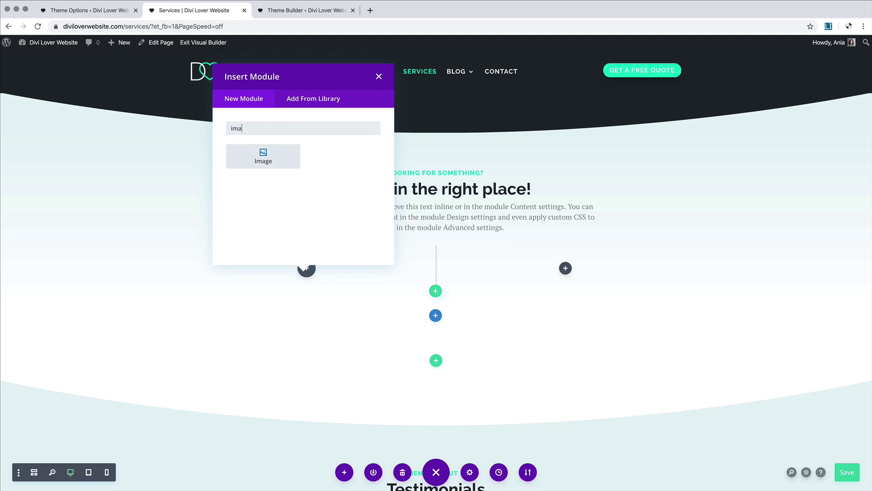
left_click(287, 155)
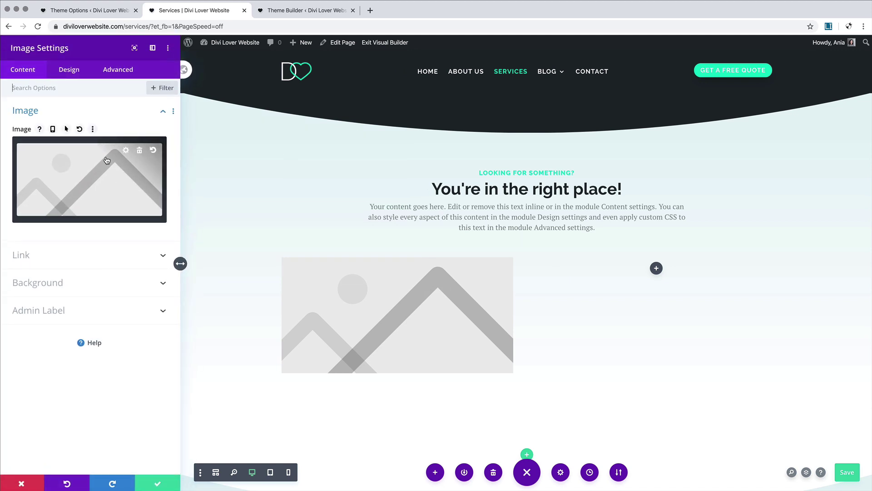
Step: Upload icons ico1 to ico4 to the media library and insert ico1 into the image module
left_click(140, 151)
left_click(89, 171)
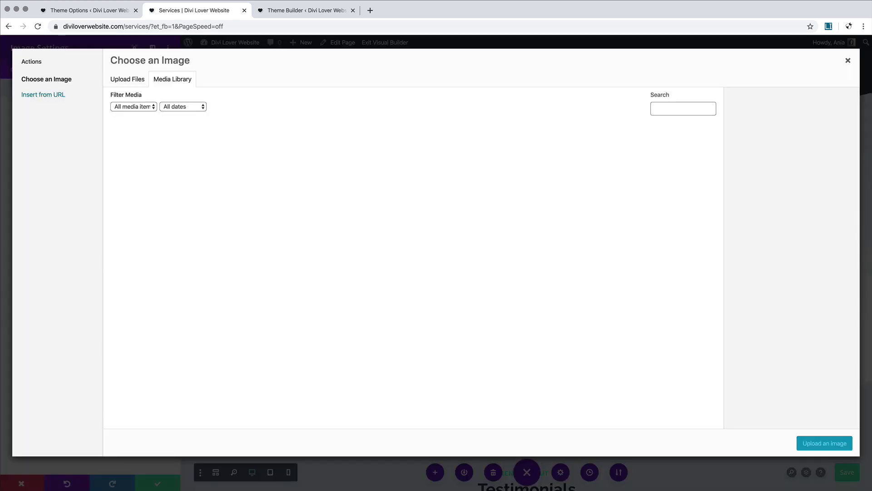
key("super+Tab")
left_click(542, 185)
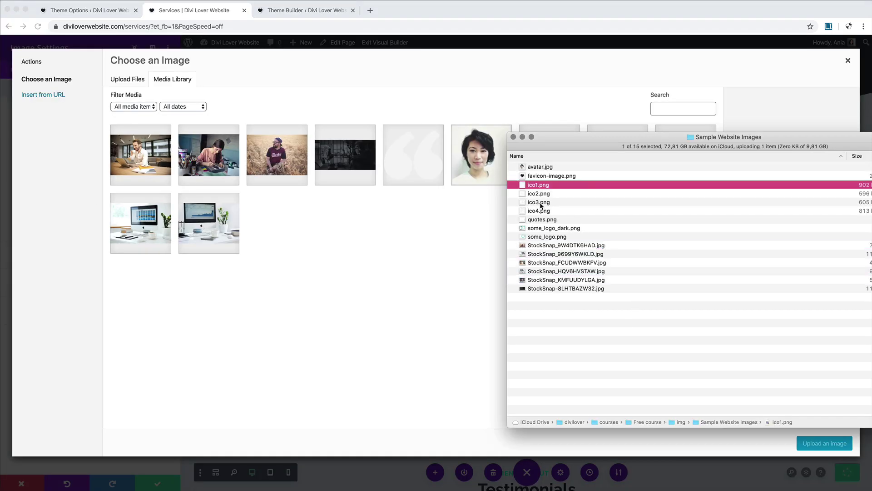
left_click(542, 211, "shift")
left_click_drag(542, 210, 386, 260)
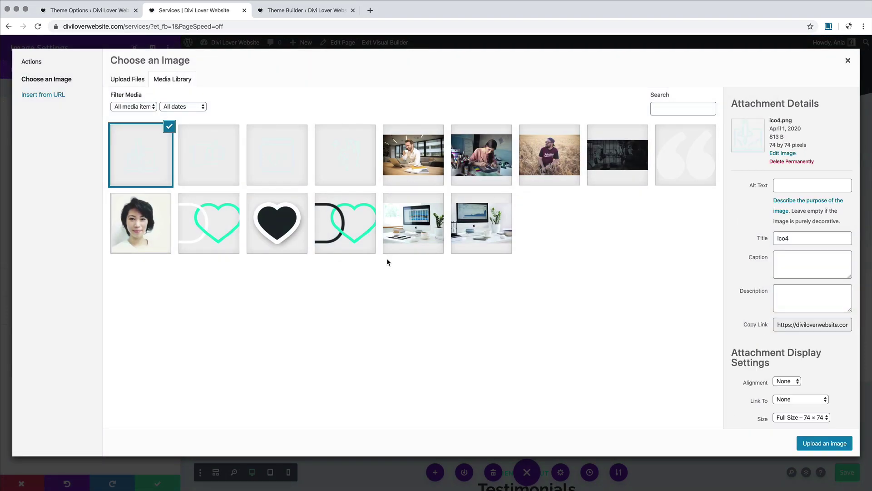
left_click(329, 150)
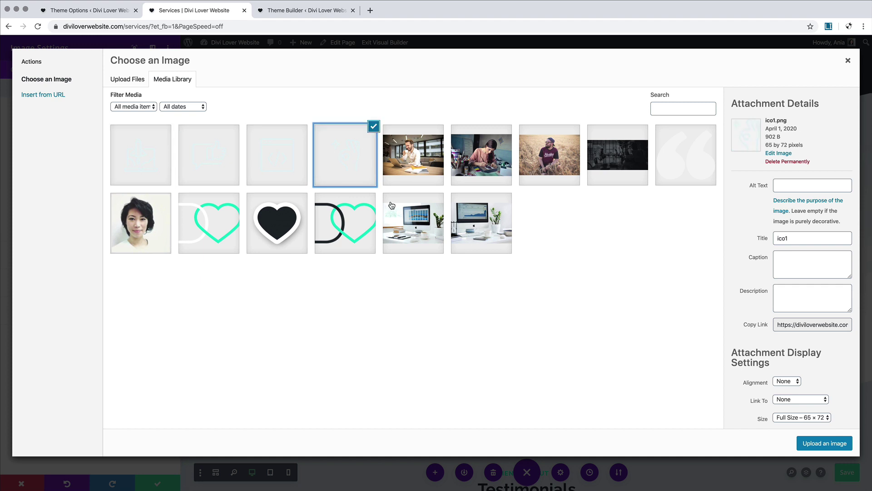
left_click(822, 443)
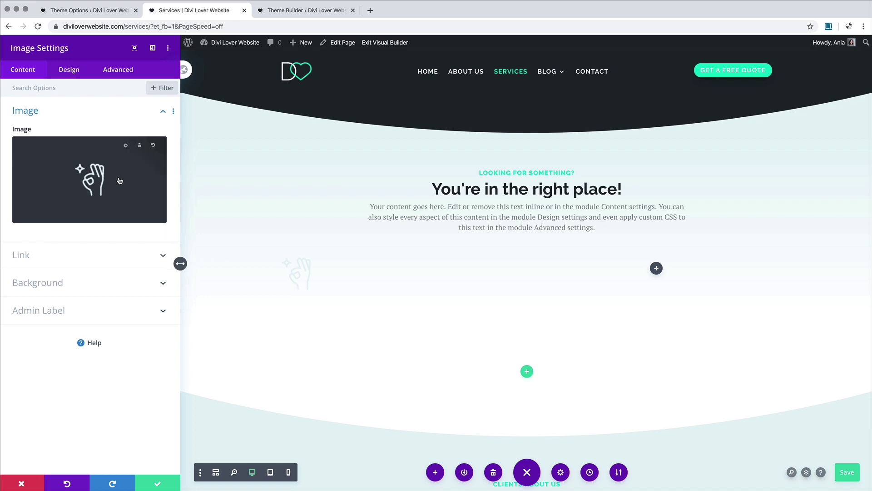
mouse_move(118, 168)
left_click(152, 482)
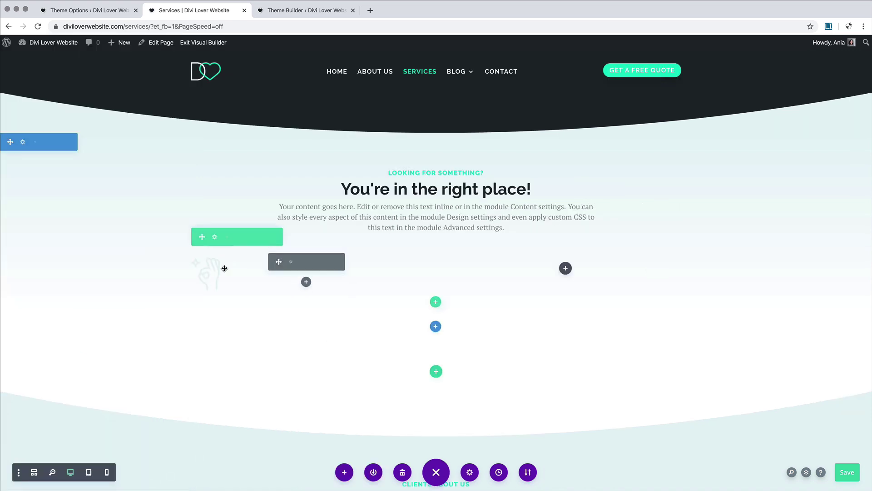
Step: Add a Text module under the icon with the lines '01.' and 'Branding'
left_click(306, 281)
type("text")
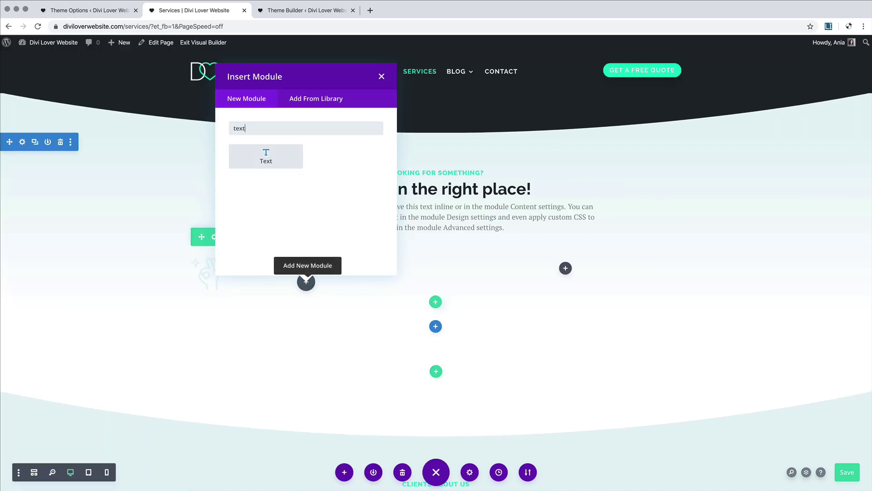
left_click(266, 156)
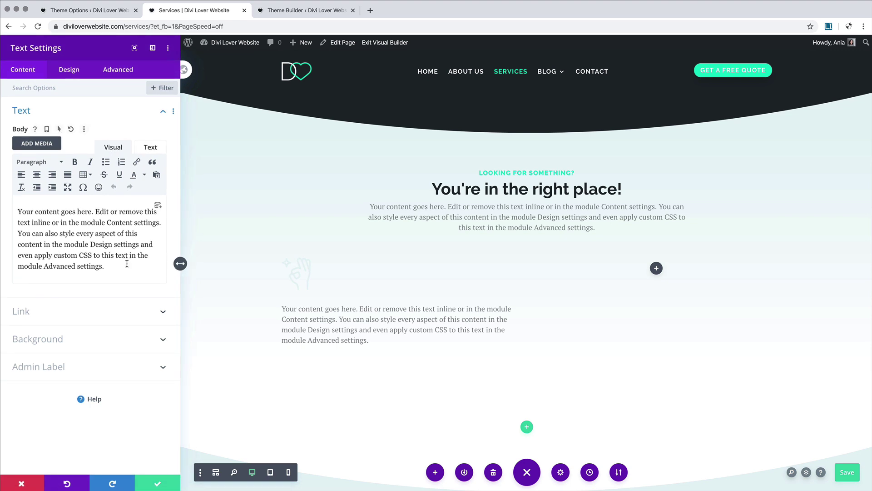
left_click(19, 212)
type("01.")
key("Return")
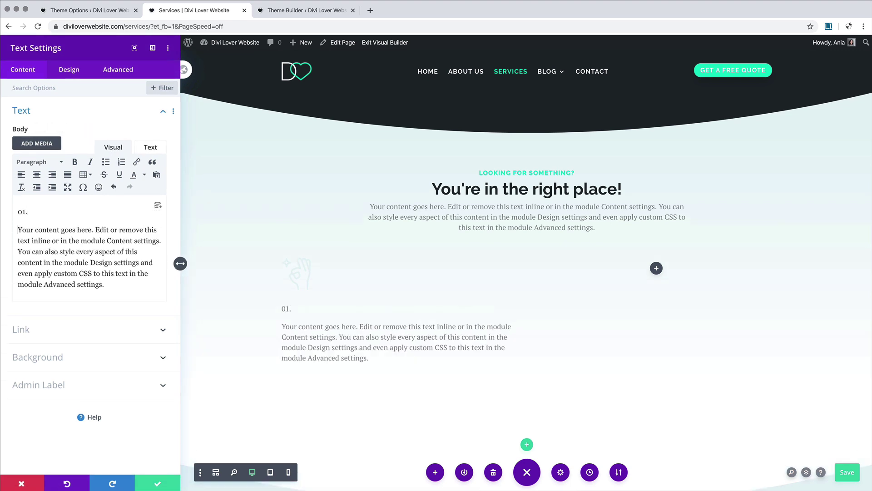
type("Branding")
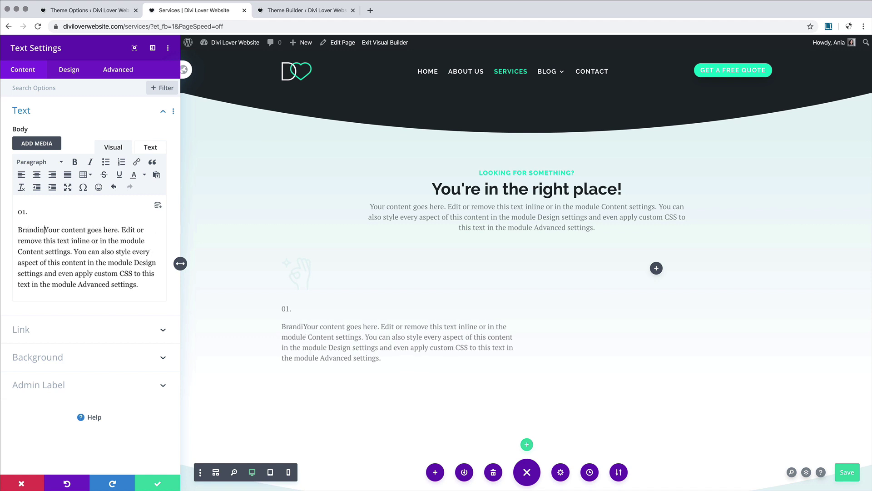
key("Return")
Step: Make '01.' a Heading 3 and 'Branding' a Heading 2, then save the text settings
left_click(31, 162)
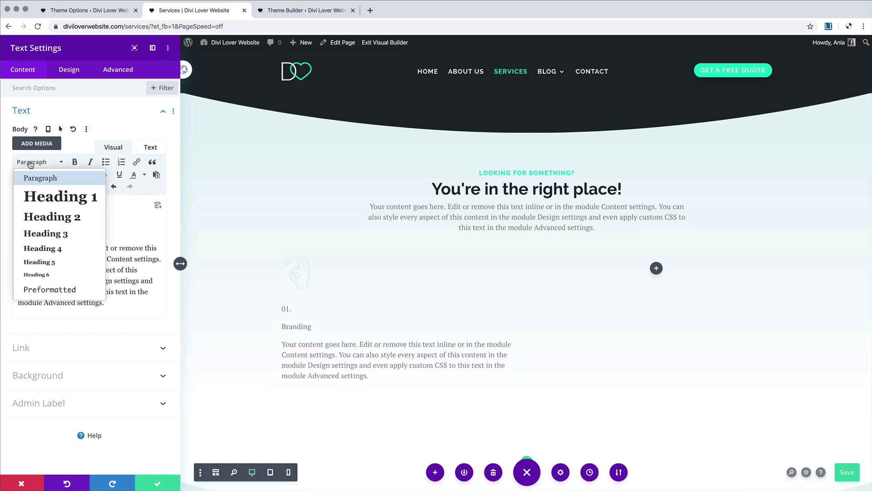
left_click(44, 233)
double_click(33, 233)
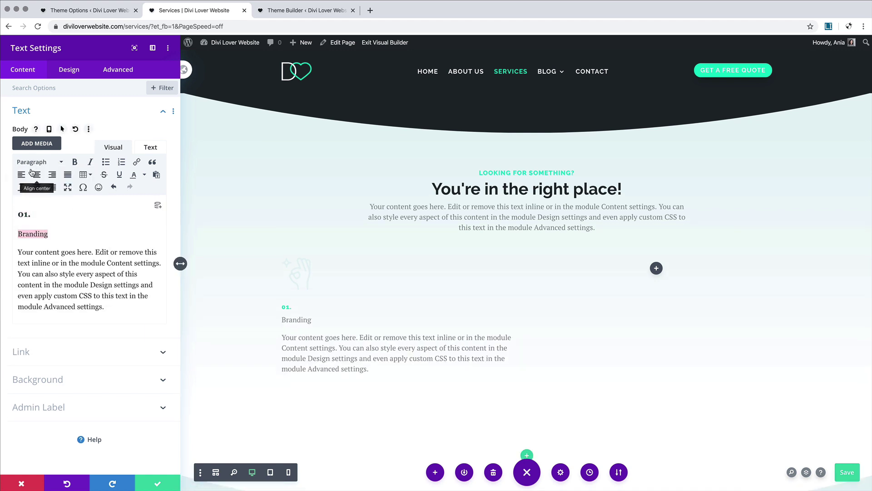
left_click(32, 163)
left_click(53, 218)
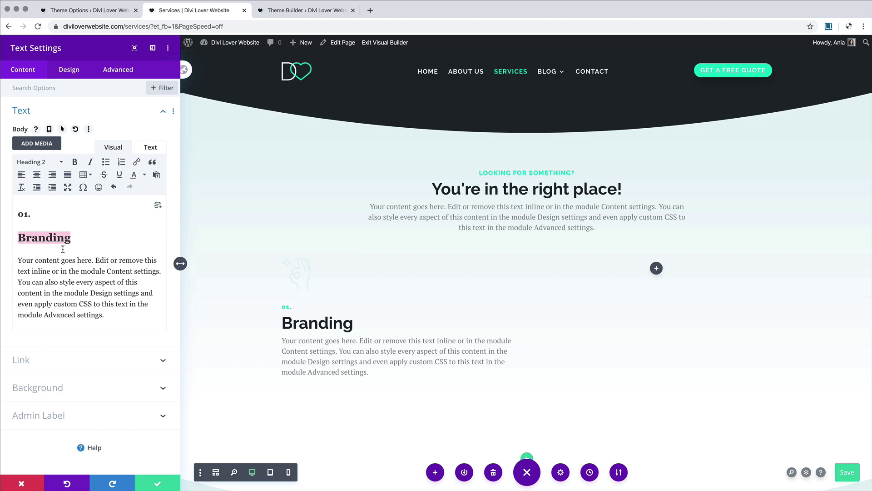
left_click(158, 482)
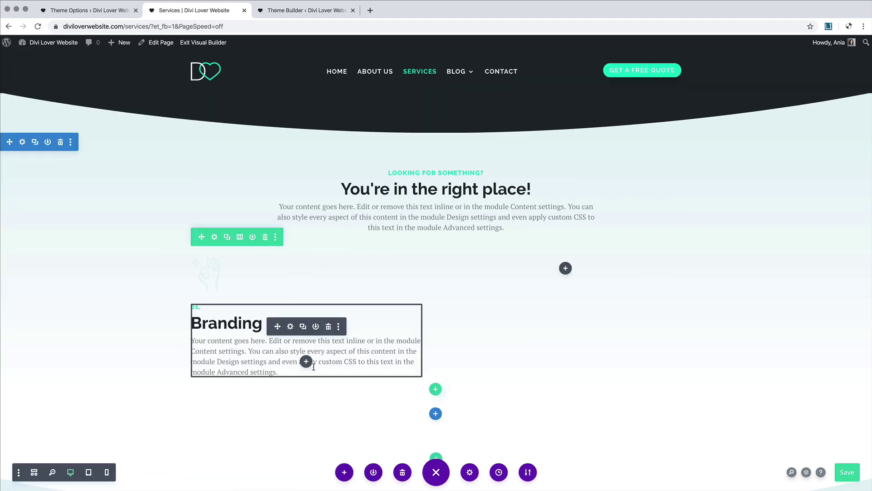
Step: Add a Button module below the Branding text labelled 'Learn more' and save the page
left_click(305, 361)
type("butt")
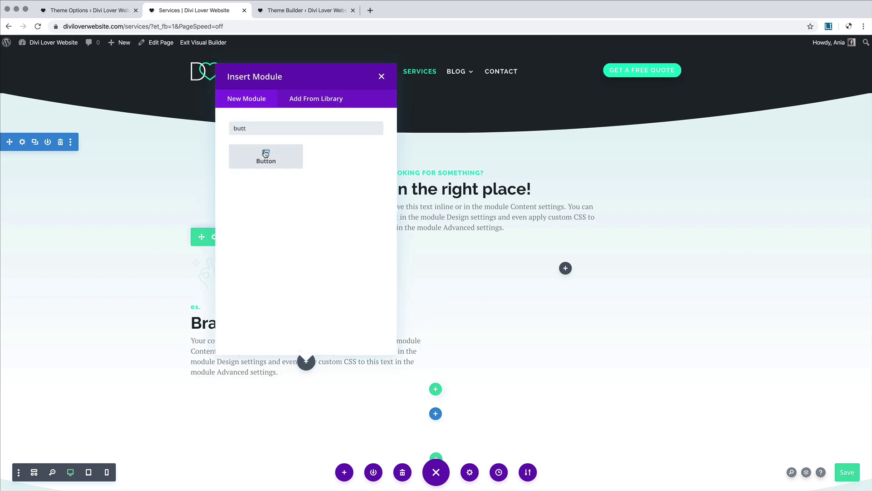
left_click(263, 156)
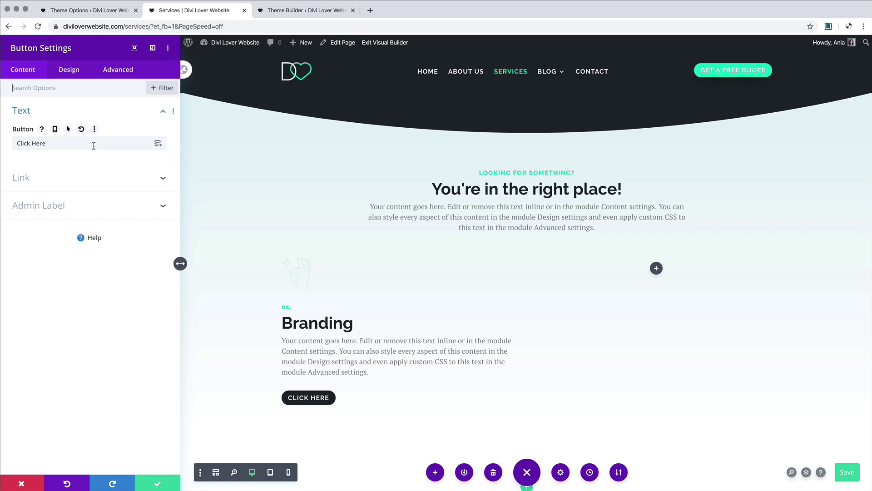
left_click_drag(94, 146, 9, 146)
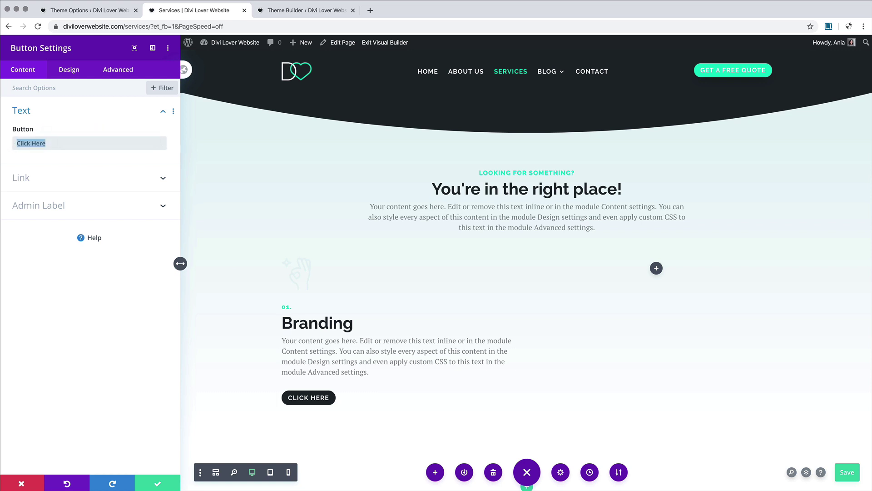
type("Learn more")
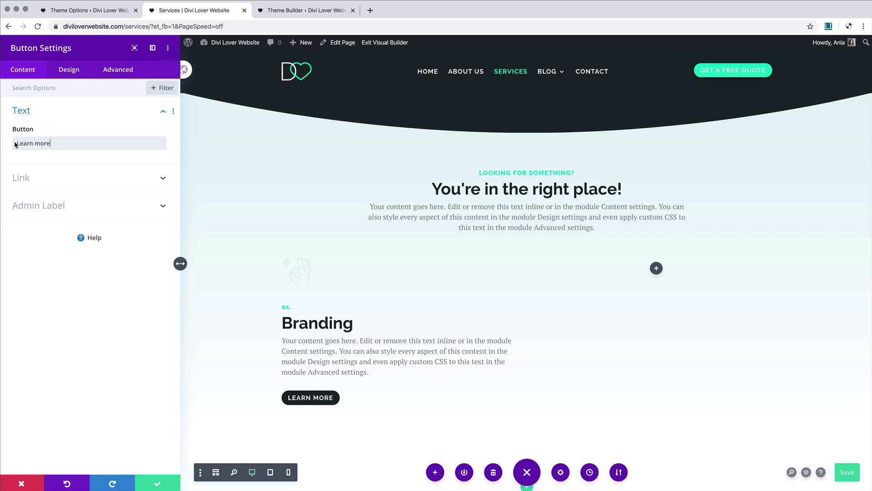
key("ctrl+s")
Step: Right-align the Learn More button and save its settings
left_click(64, 69)
left_click(57, 111)
left_click(140, 143)
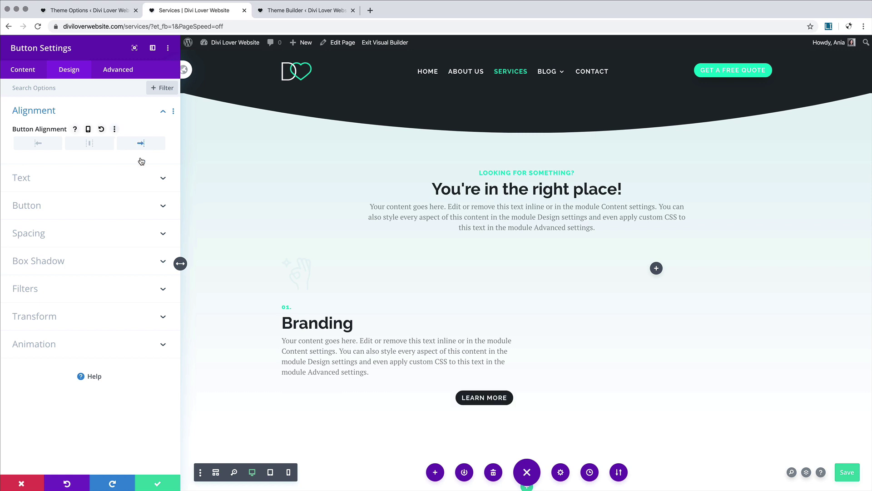
left_click(156, 482)
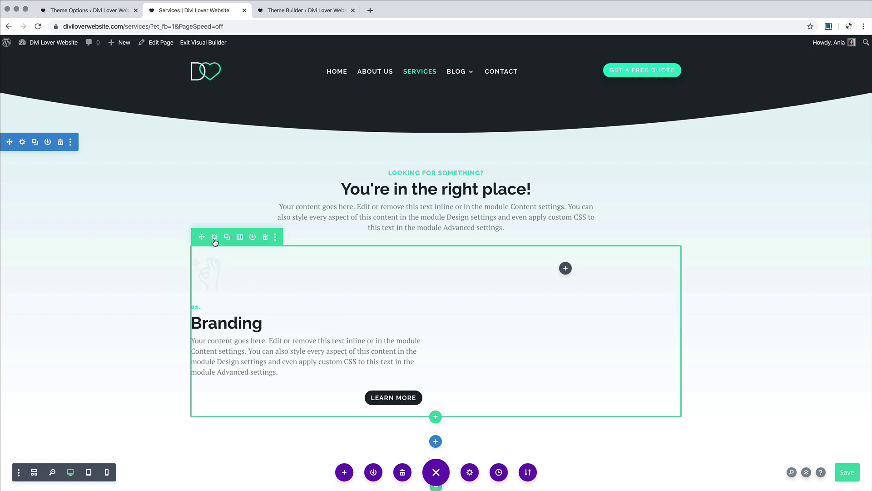
Step: Give the Branding column a white background
left_click(214, 237)
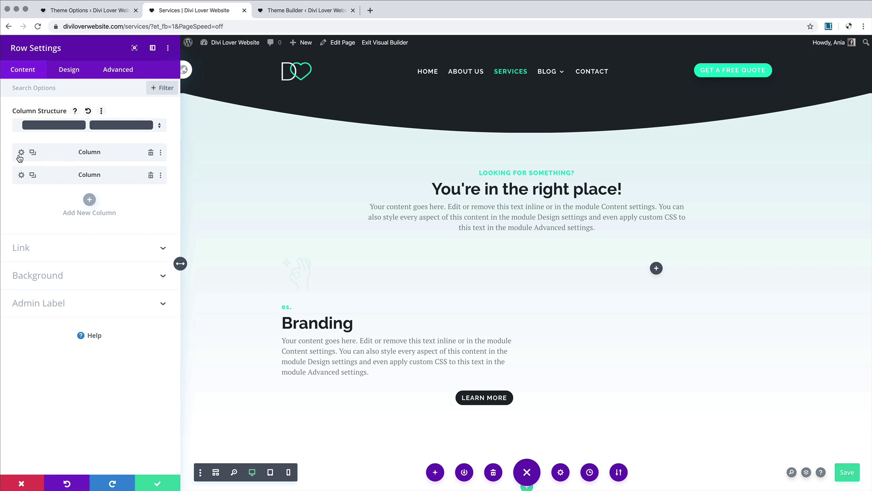
left_click(21, 153)
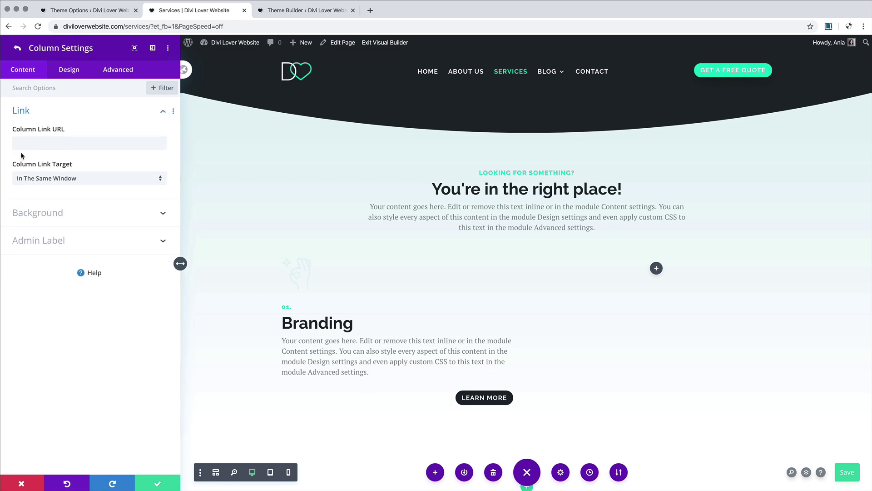
left_click(75, 208)
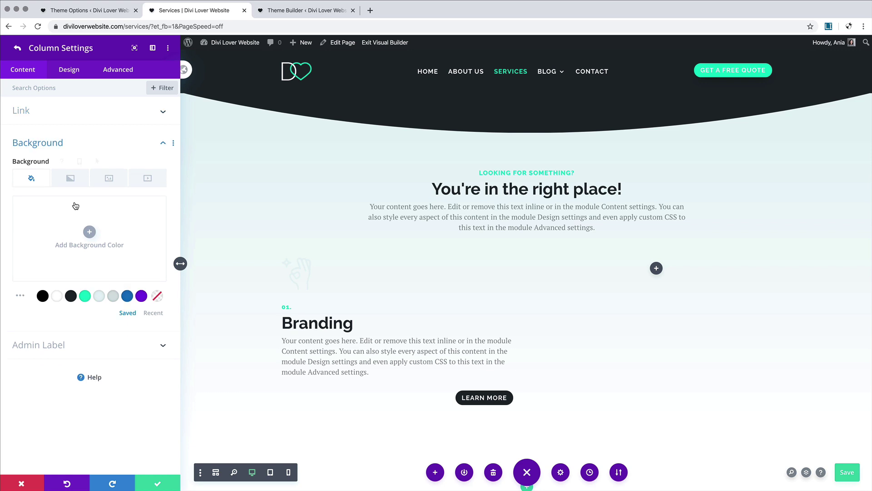
left_click(56, 298)
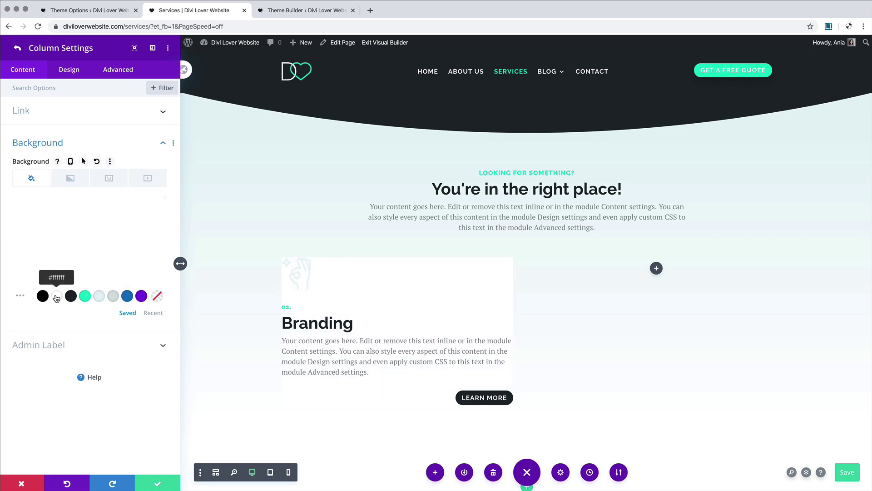
Step: Set the column padding to 20px on top/bottom and left/right with linked values
left_click(70, 72)
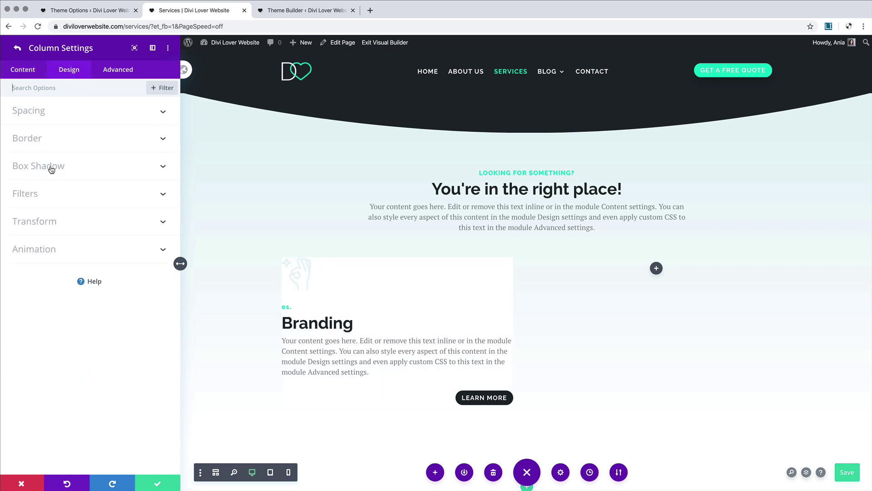
left_click(50, 115)
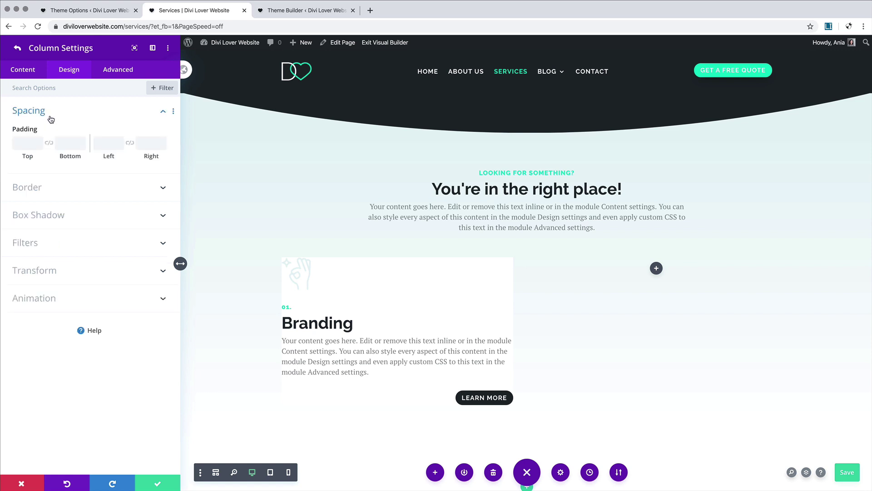
left_click(32, 143)
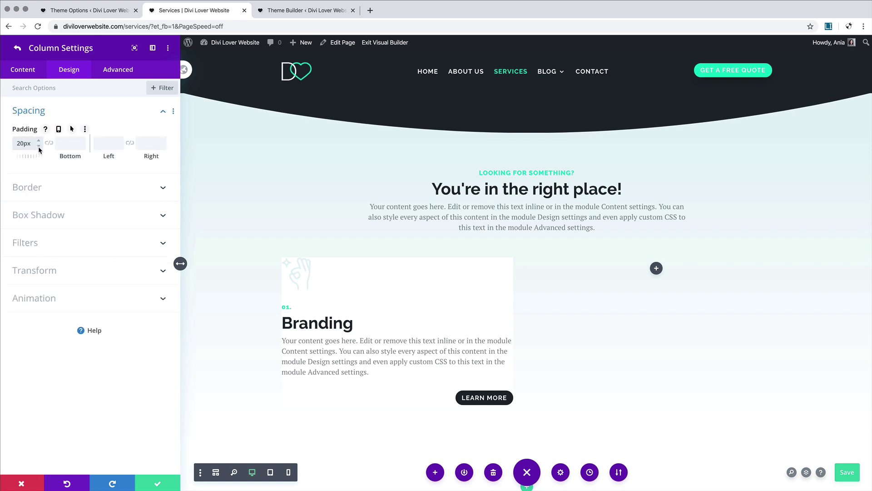
type("20px")
left_click(49, 143)
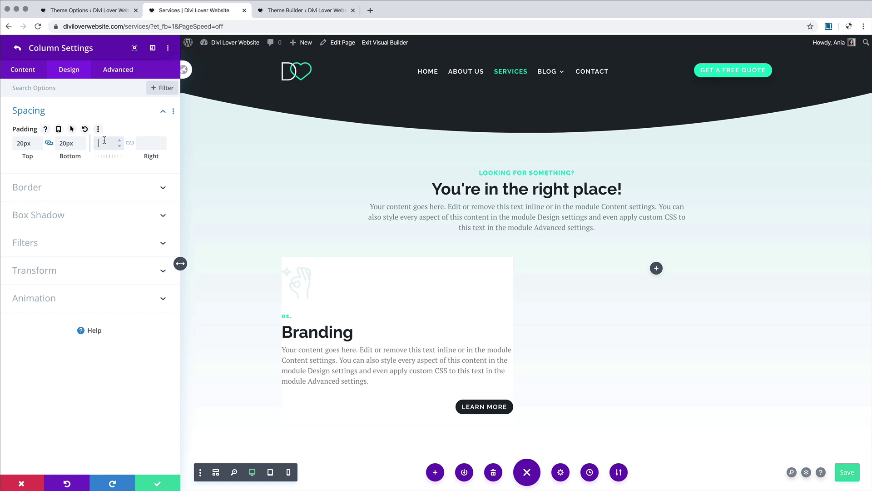
left_click(116, 142)
type("20px")
left_click(130, 143)
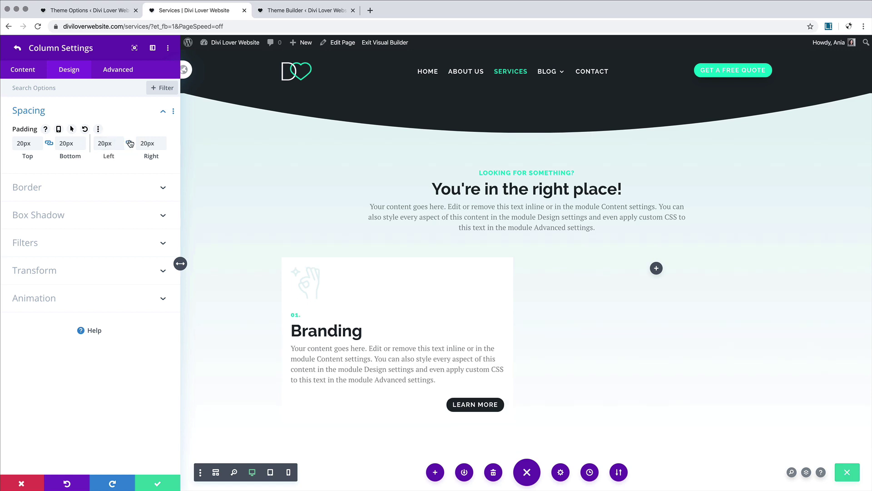
left_click(59, 215)
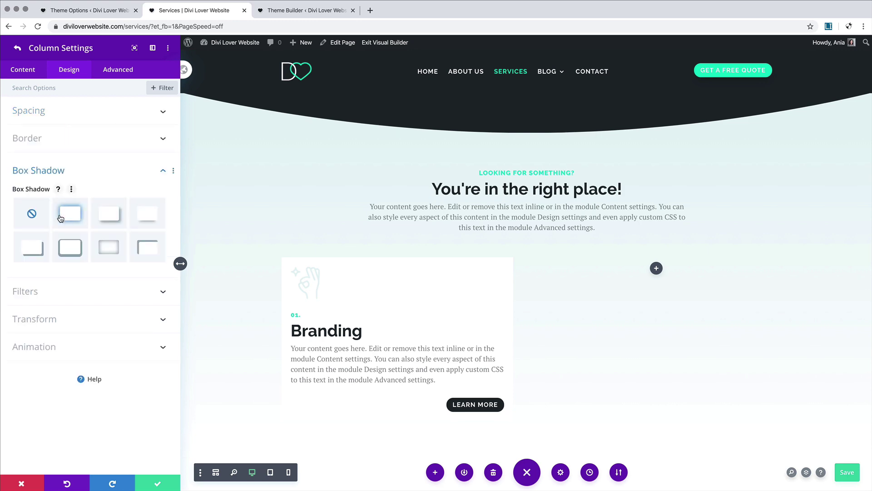
scroll(348, 262, "down", 15)
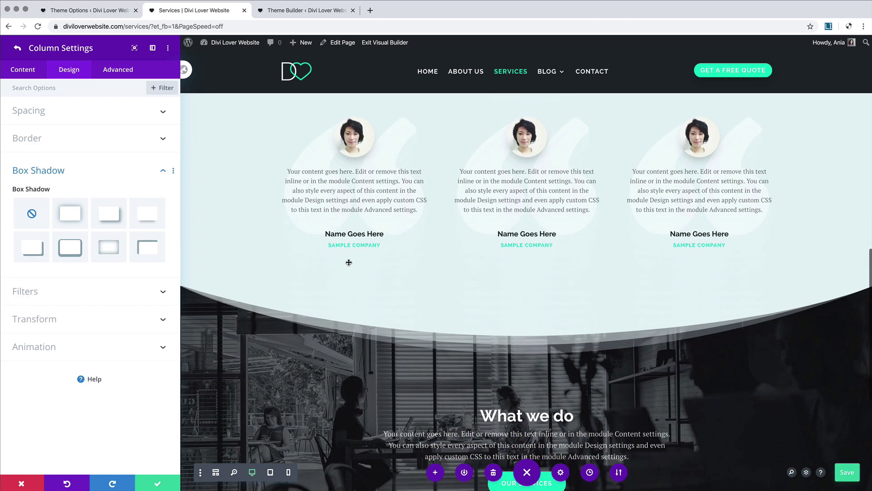
scroll(349, 262, "down", 6)
scroll(349, 264, "up", 3)
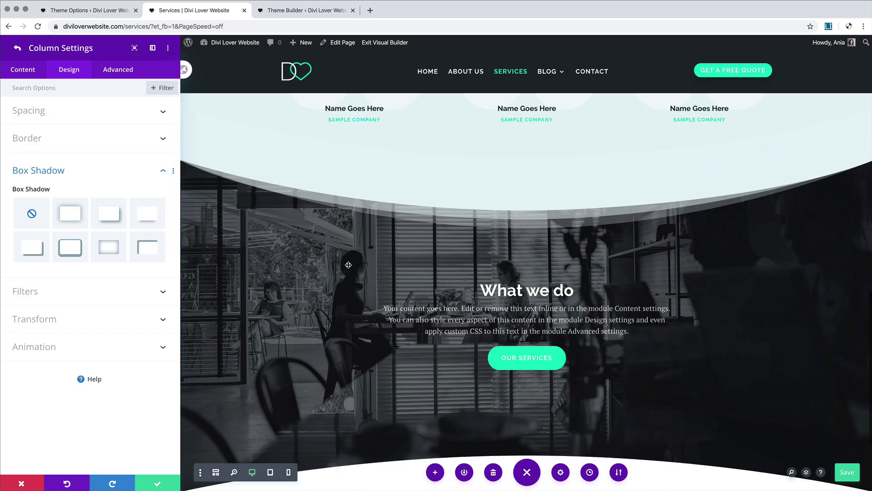
scroll(349, 264, "up", 12)
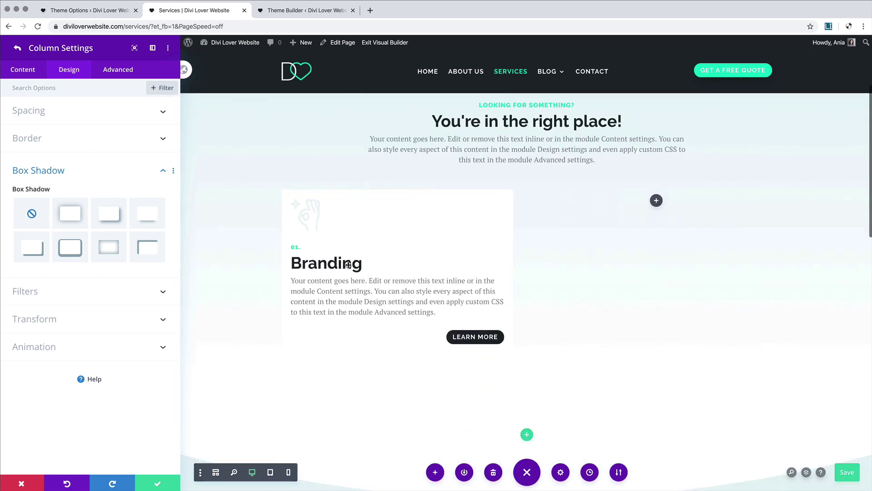
Step: Apply a dark box shadow preset at 0.22 opacity with 54px blur and -36px spread
left_click(140, 218)
scroll(63, 328, "down", 4)
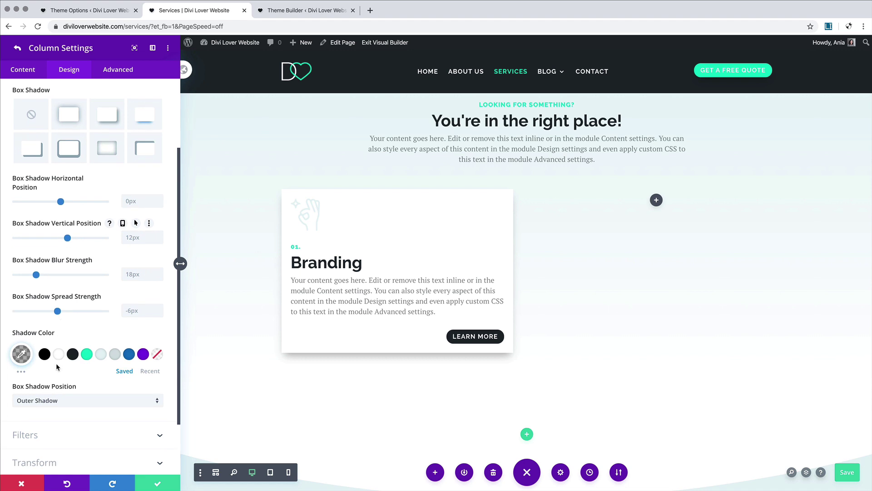
left_click(72, 354)
left_click(21, 354)
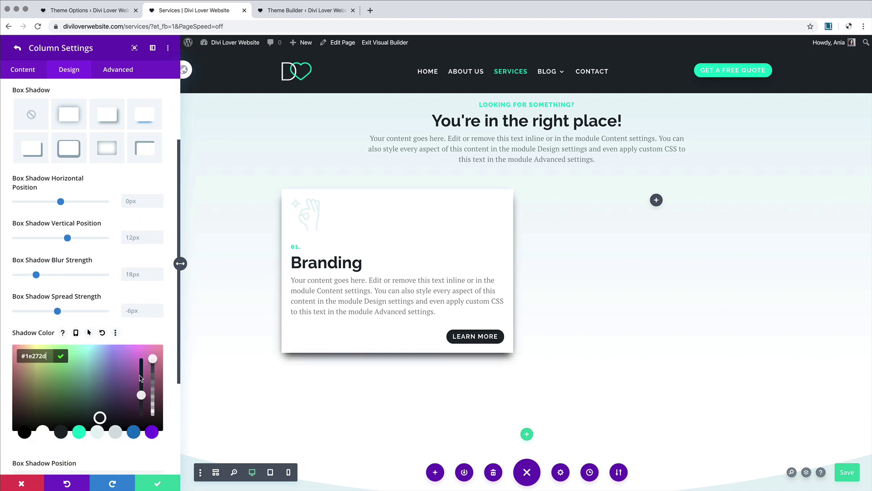
left_click_drag(153, 377, 153, 410)
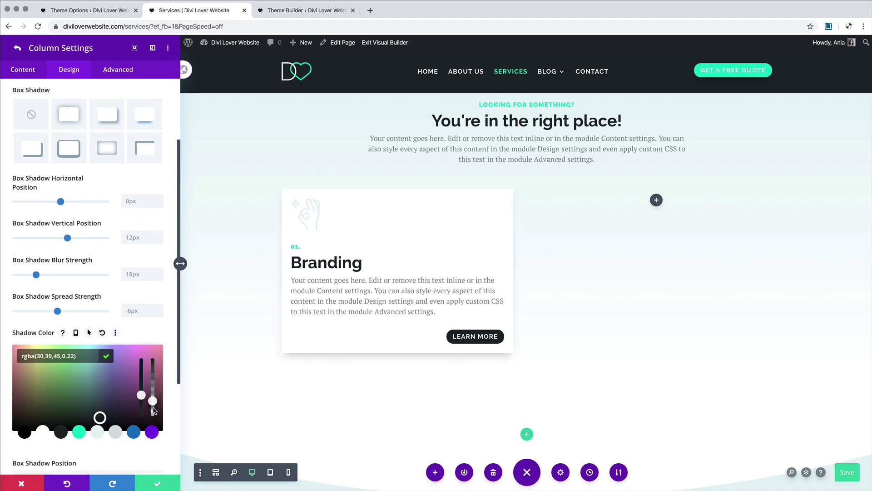
left_click_drag(36, 274, 76, 274)
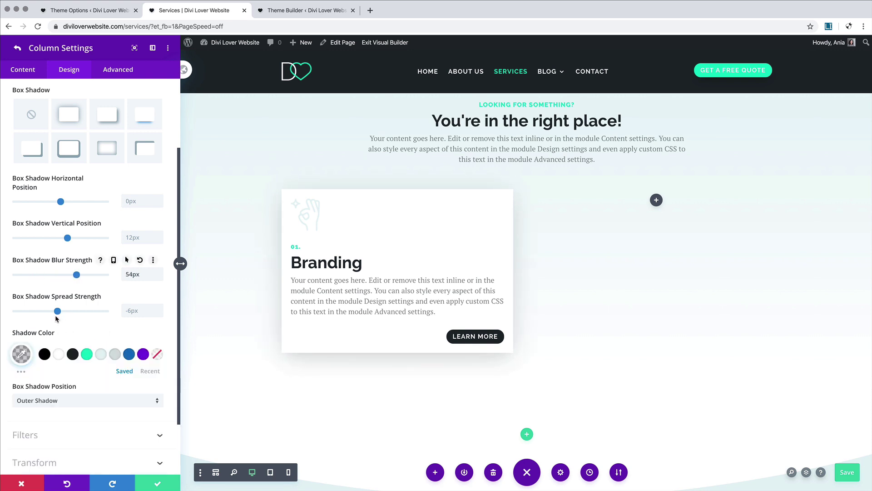
left_click_drag(57, 311, 42, 316)
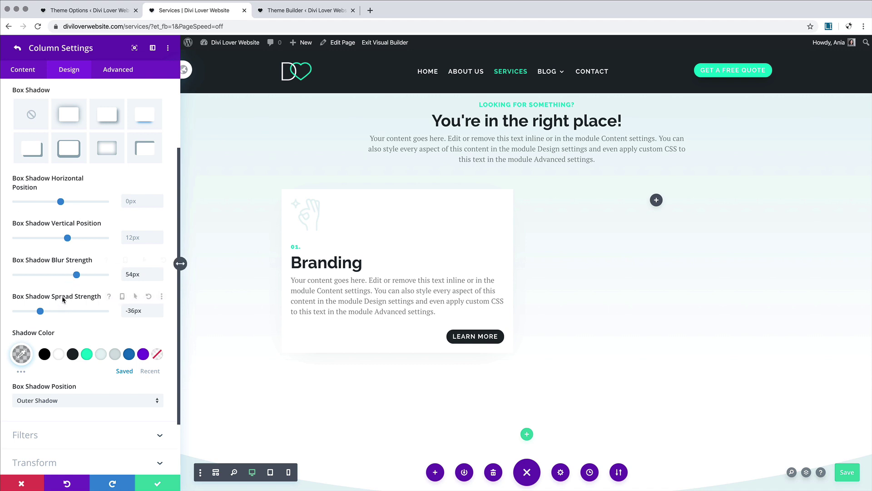
Step: Set the shadow blur on hover to 66px
left_click(126, 261)
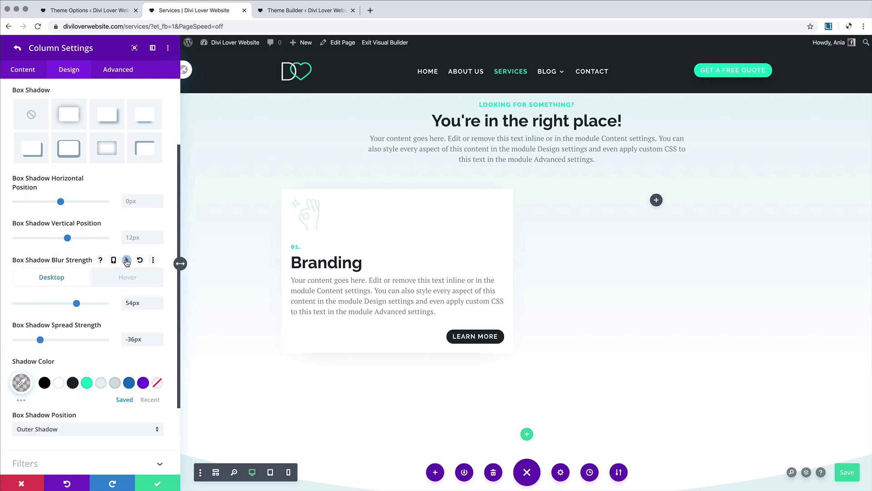
left_click(114, 262)
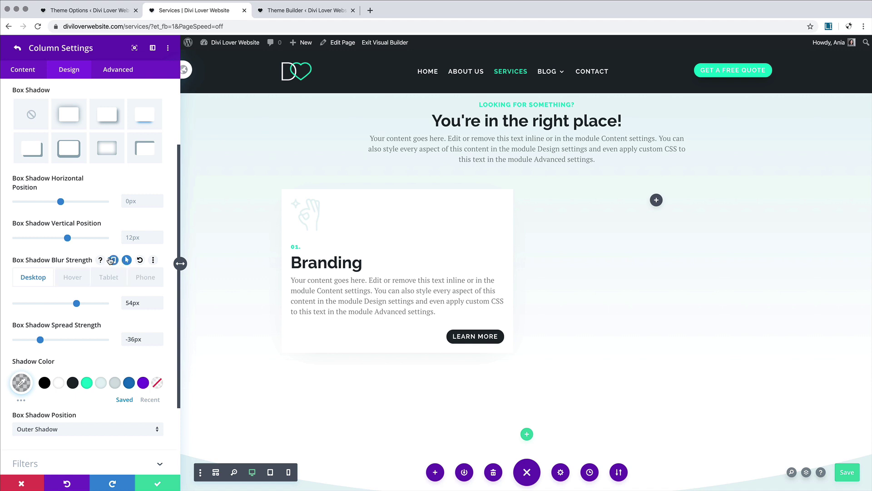
left_click(113, 260)
left_click(113, 278)
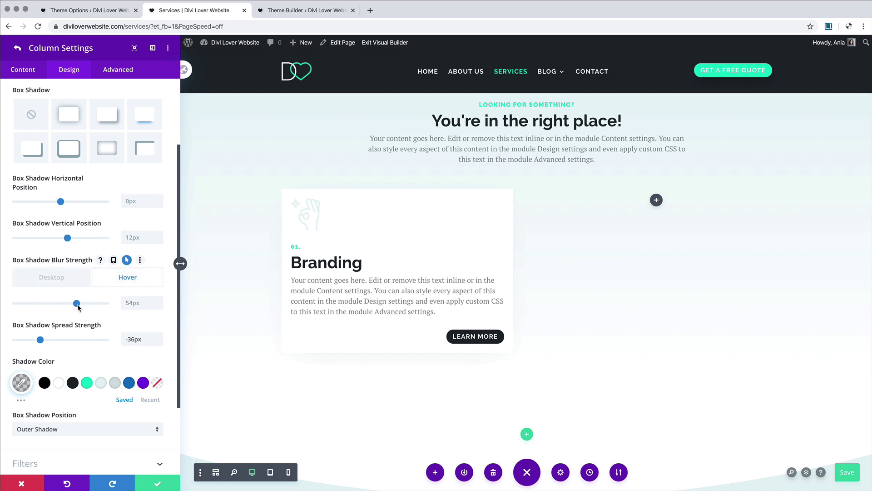
left_click_drag(78, 307, 91, 307)
Step: Set the hover shadow colour to 0.56 opacity and hover spread to -39px
left_click(89, 361)
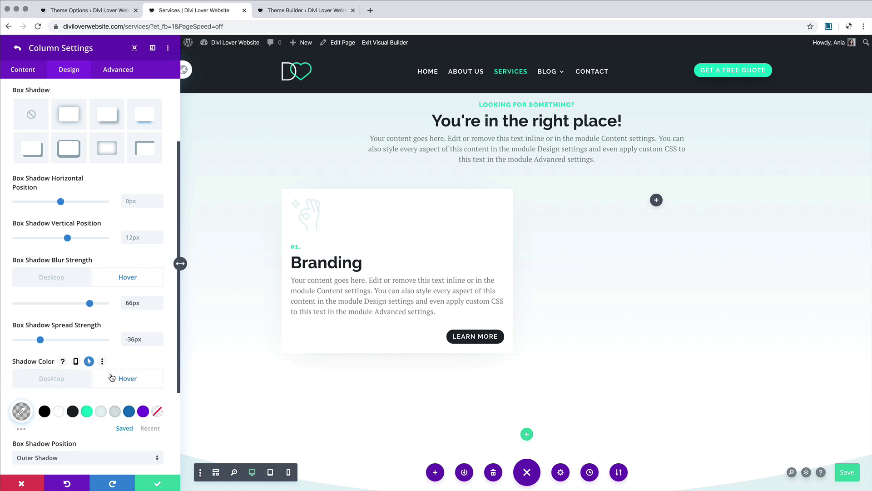
left_click(25, 410)
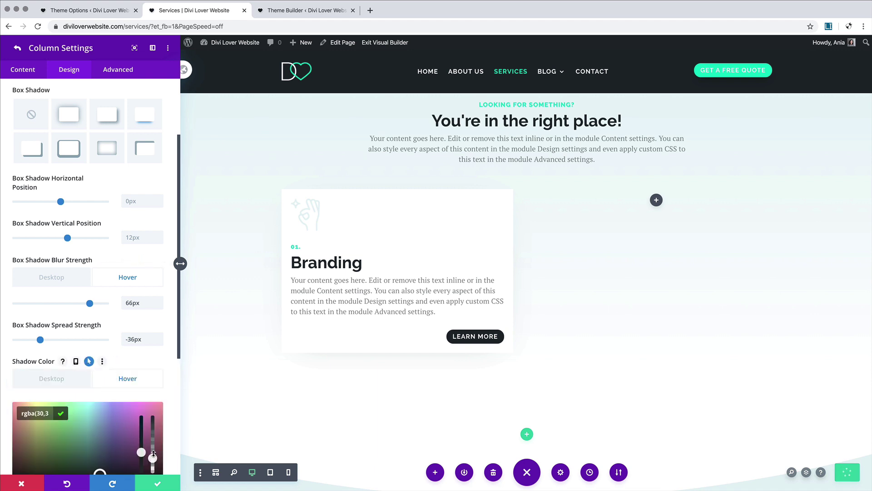
left_click_drag(153, 454, 154, 440)
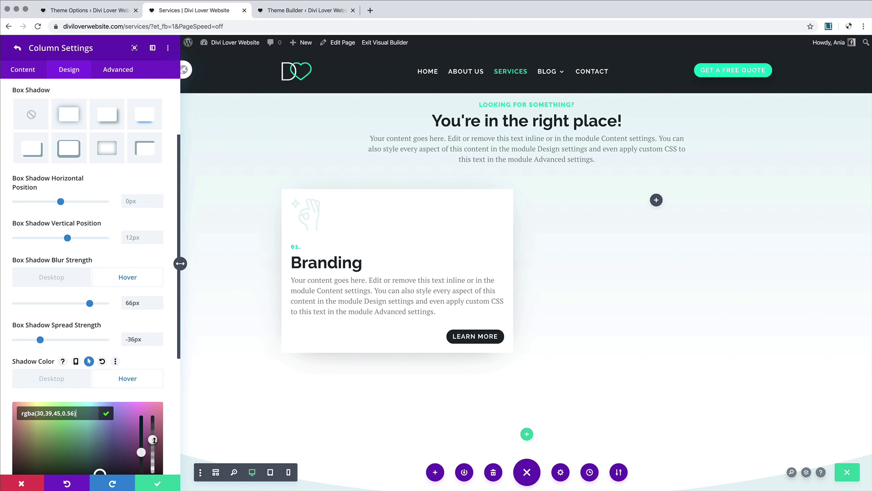
left_click(71, 326)
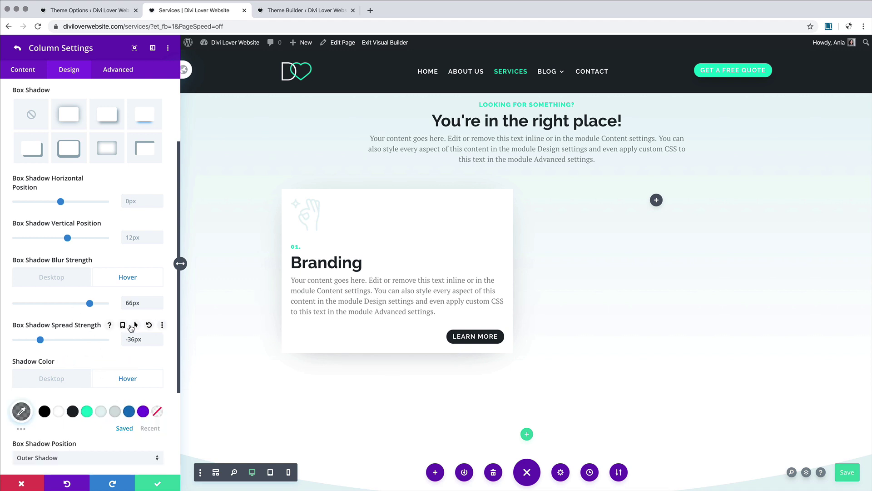
left_click(135, 324)
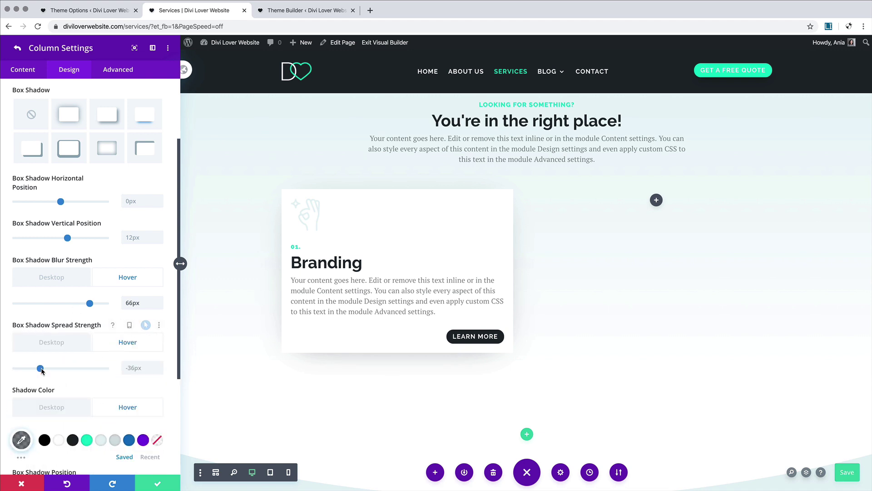
left_click_drag(41, 369, 52, 373)
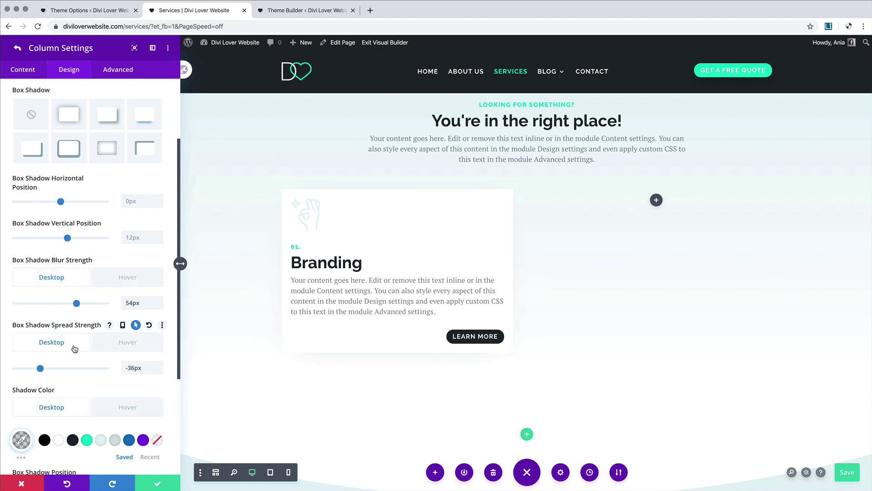
left_click(59, 348)
scroll(83, 348, "down", 5)
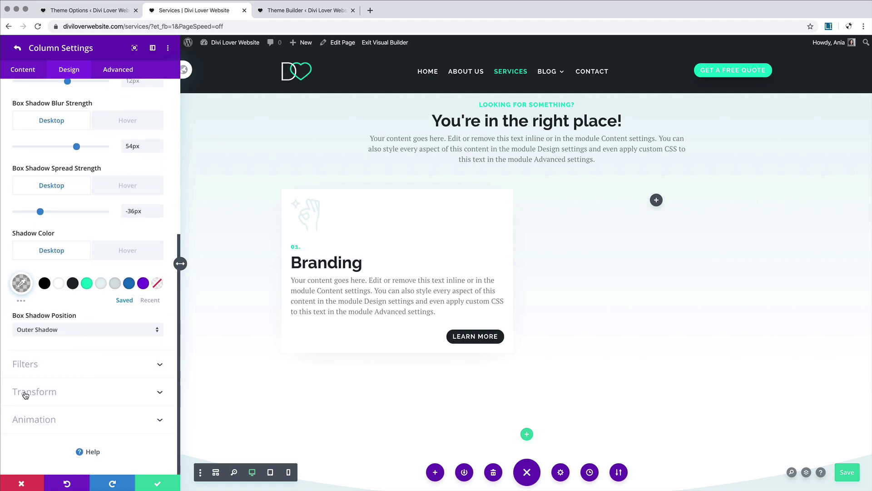
left_click(119, 394)
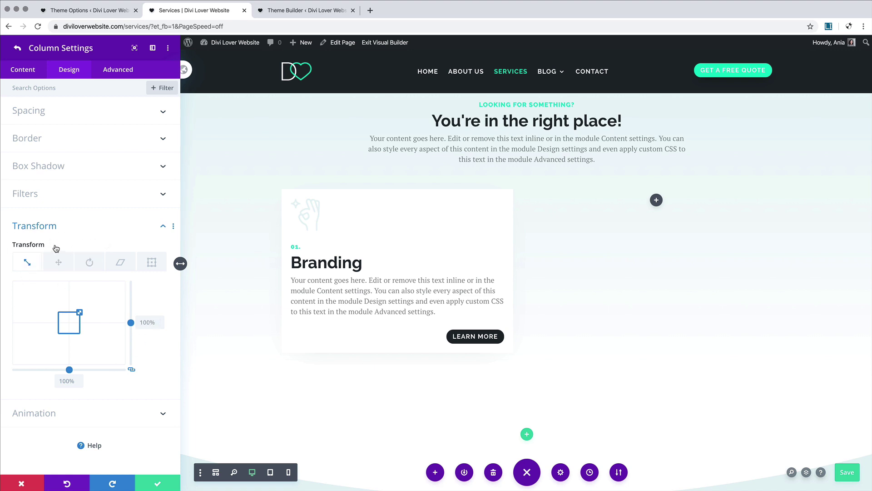
Step: Give the Branding column a 102% hover scale transform, preview it, and save the column
left_click(79, 245)
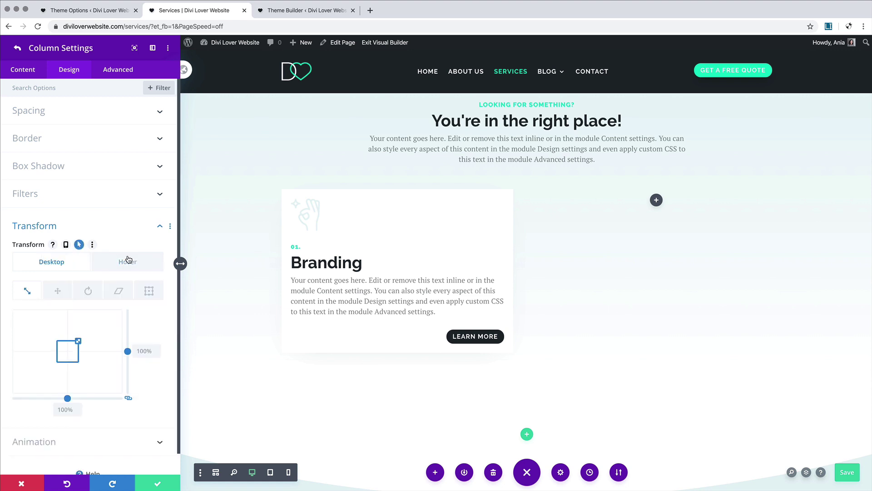
left_click(127, 261)
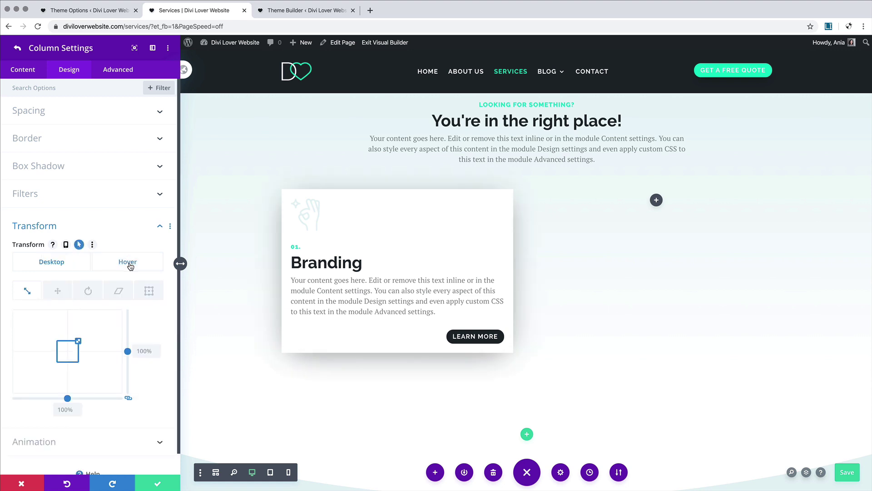
left_click(157, 349)
left_click(158, 349)
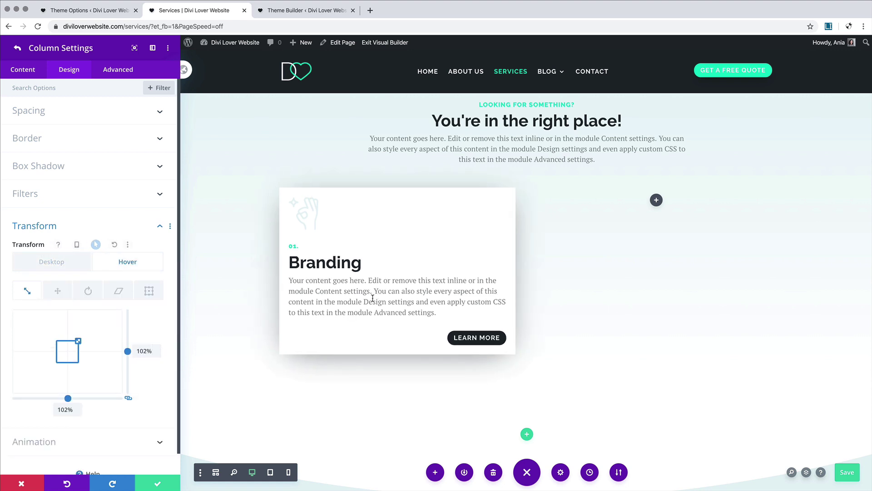
left_click(71, 266)
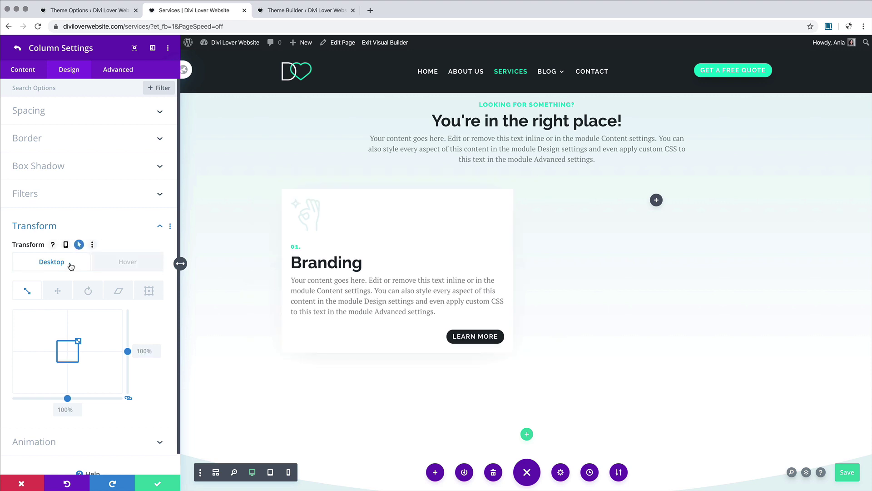
left_click(114, 266)
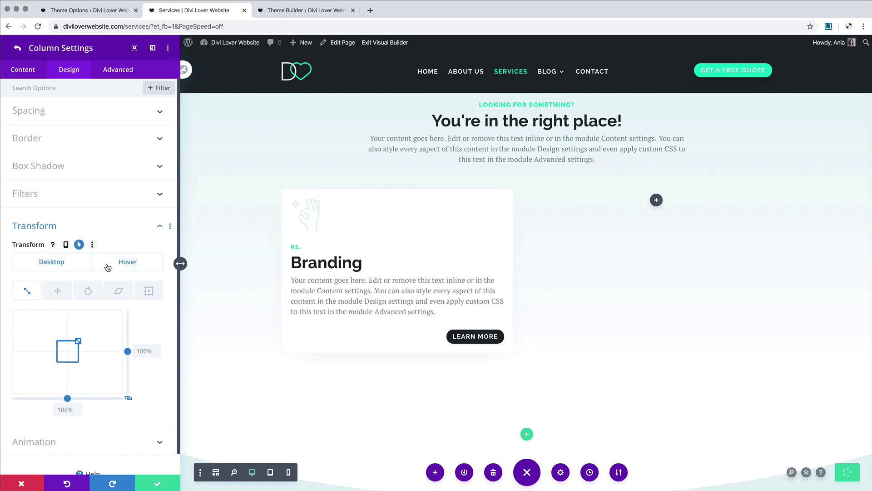
left_click(109, 264)
left_click(50, 269)
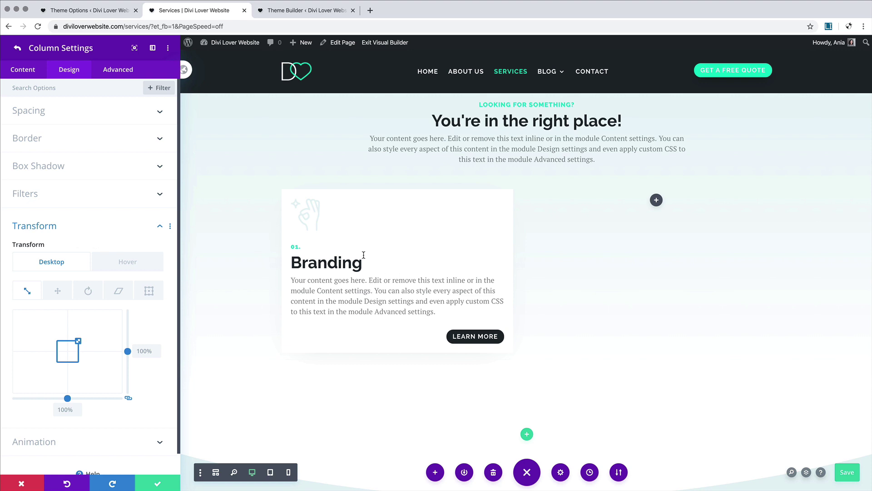
left_click(159, 482)
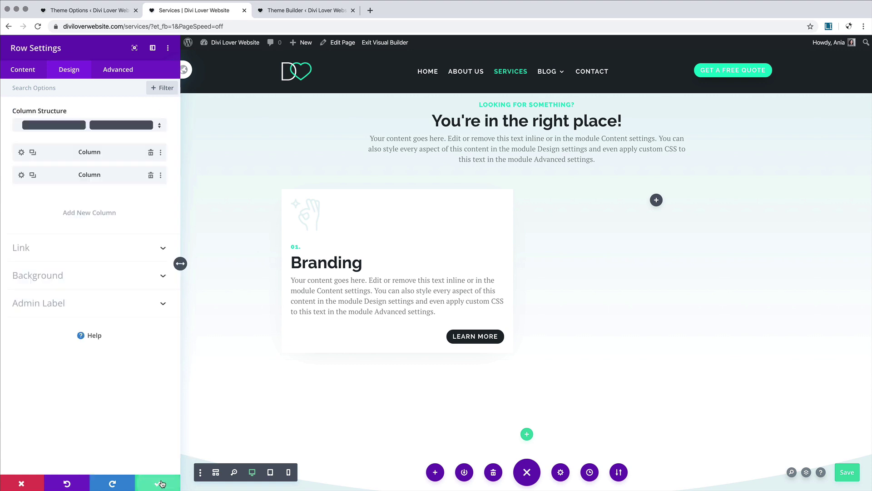
Step: Duplicate the Branding column, delete the extra third column, and open the first column's spacing
left_click(33, 153)
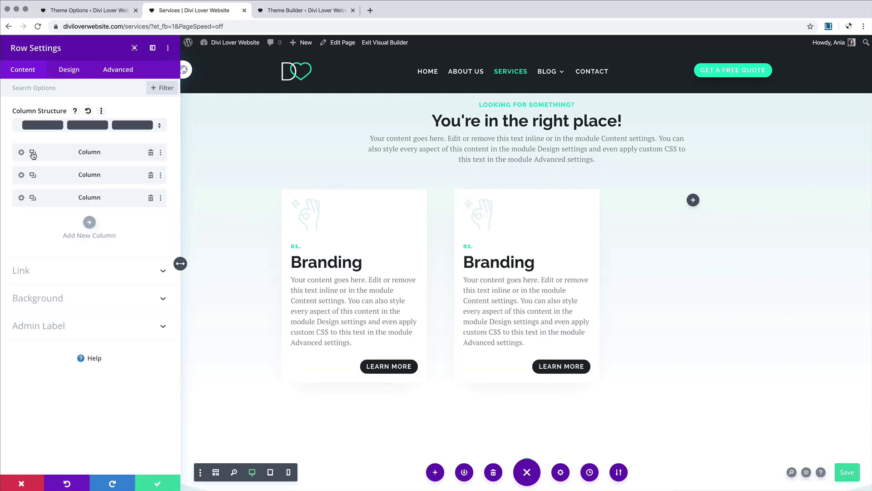
left_click(151, 198)
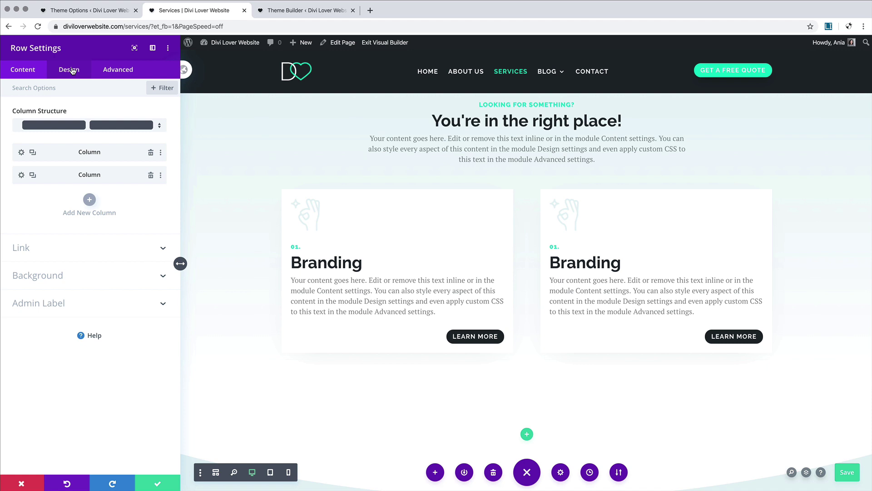
left_click(21, 152)
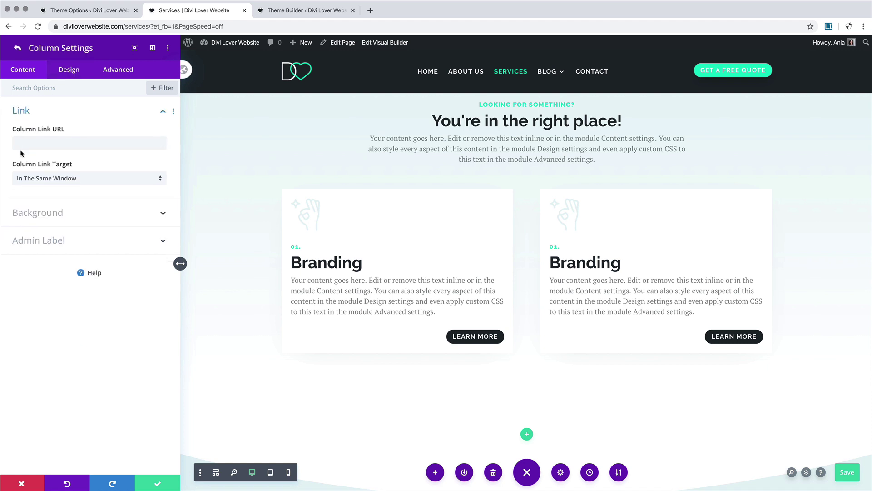
left_click(69, 73)
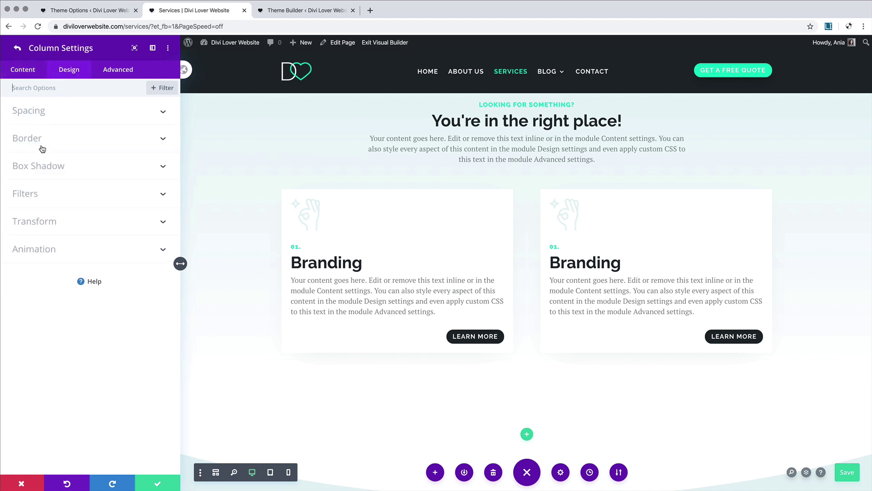
left_click(42, 114)
Step: Enable per-device padding and check the column's tablet and phone padding values
left_click(58, 129)
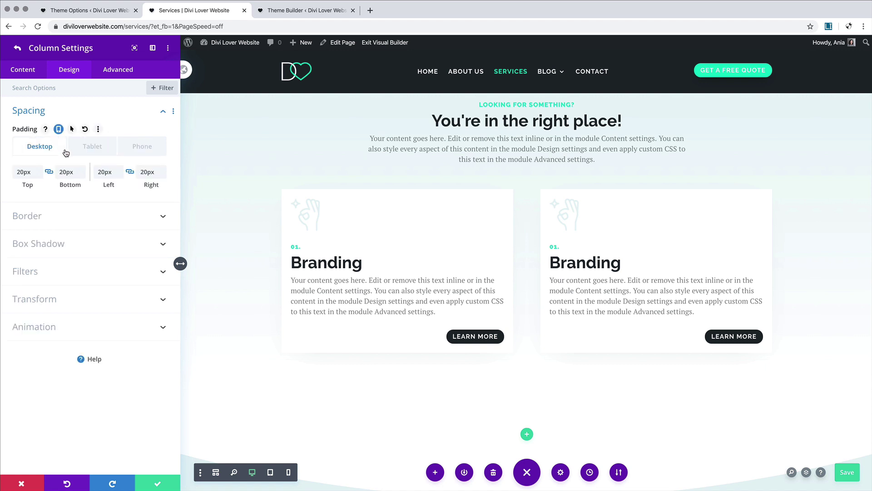
left_click(92, 146)
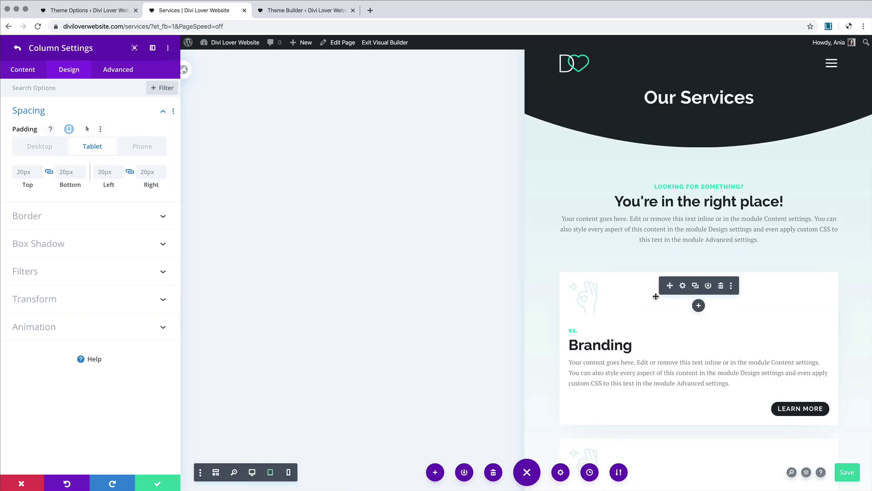
scroll(656, 296, "down", 5)
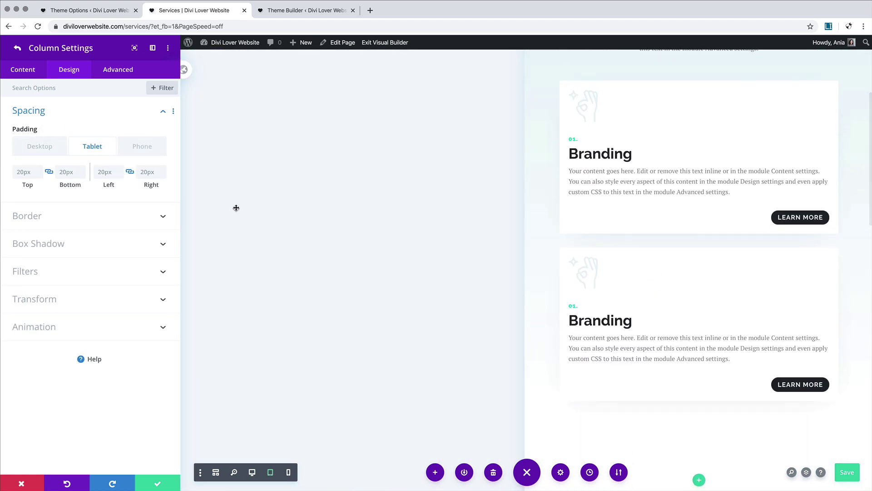
left_click(142, 147)
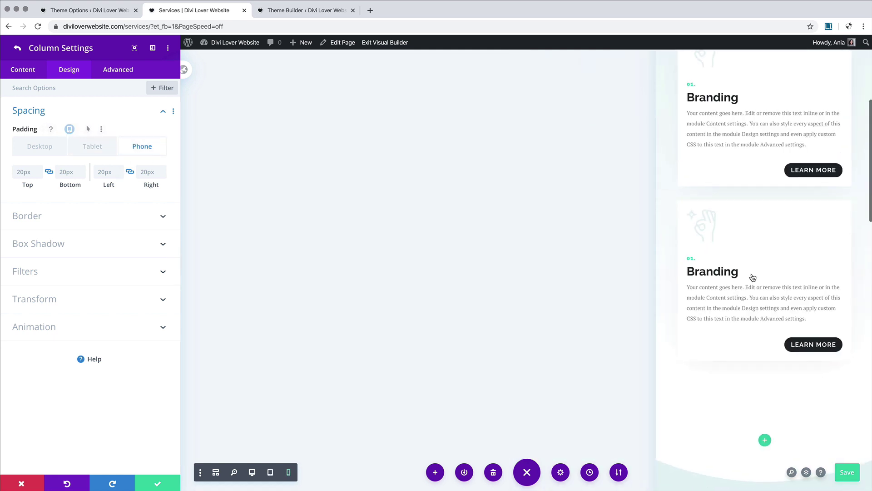
scroll(752, 277, "up", 3)
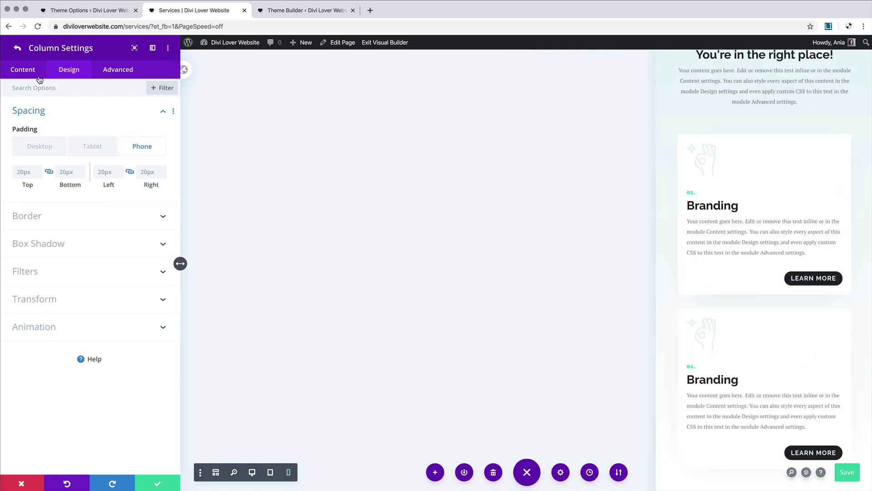
left_click(17, 48)
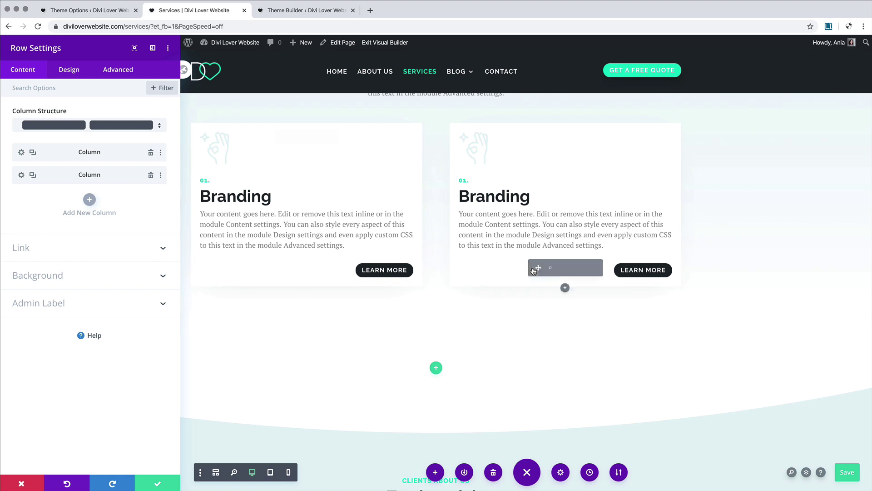
scroll(533, 270, "up", 4)
scroll(533, 269, "down", 4)
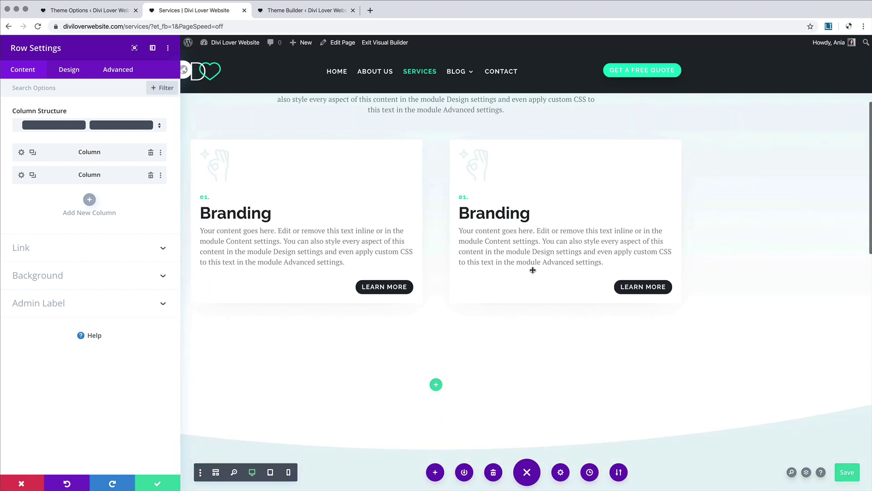
Step: Save the row settings and duplicate the card row
left_click(164, 481)
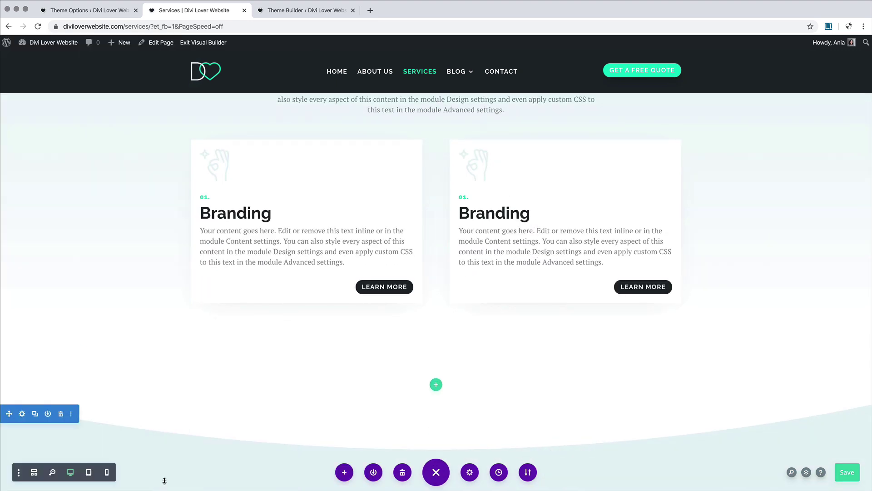
mouse_move(291, 136)
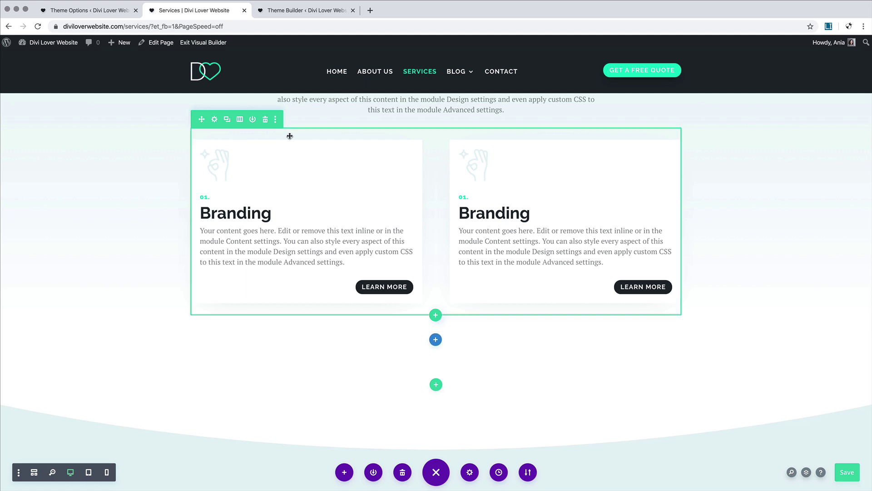
left_click(227, 119)
scroll(126, 366, "up", 3)
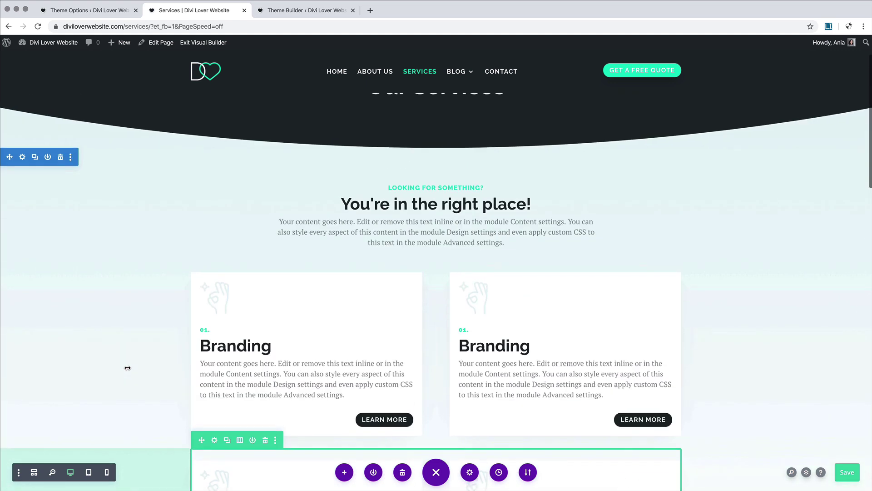
scroll(126, 366, "down", 5)
scroll(128, 367, "up", 3)
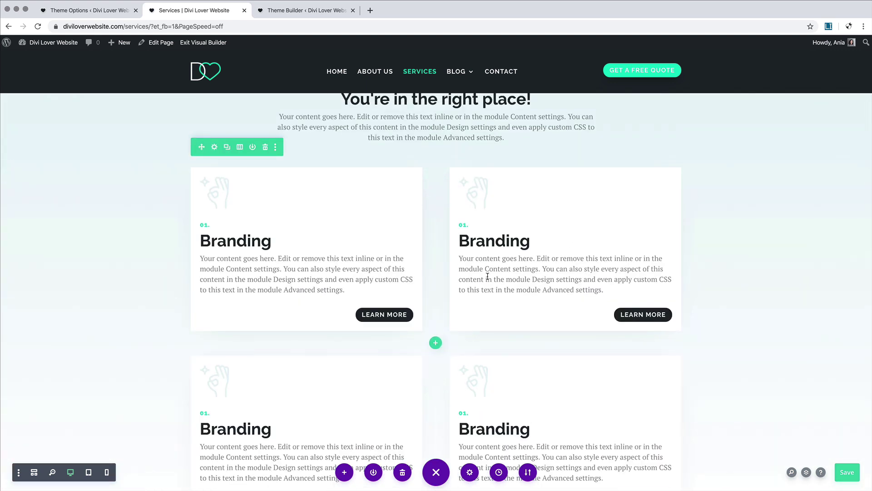
Step: Rename the top-right card's heading to 'Web Design' and select its number
left_click_drag(529, 240, 461, 241)
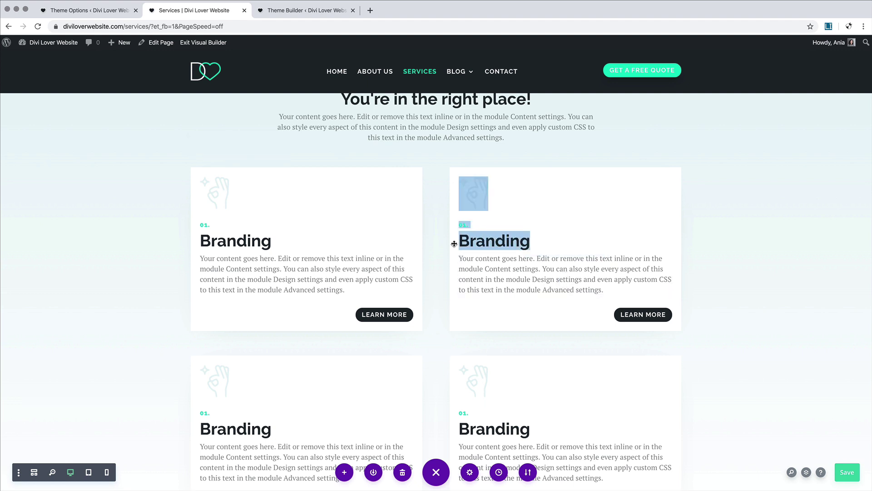
type("Web ")
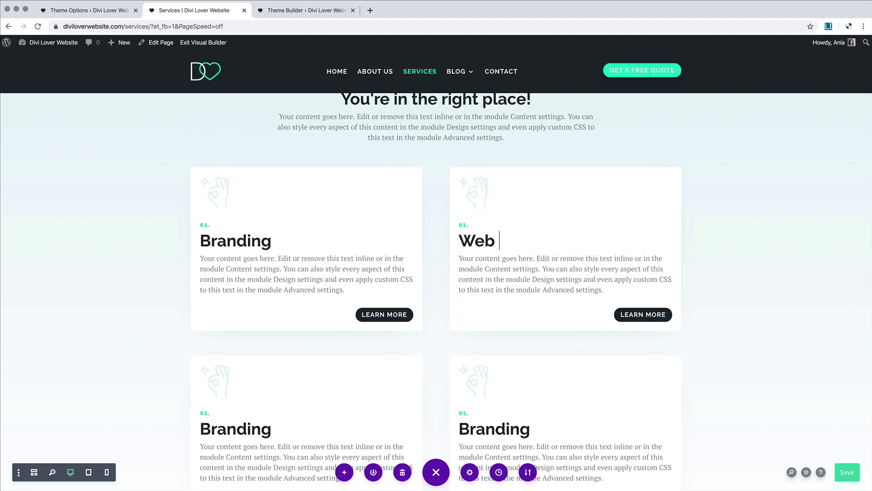
type("Design")
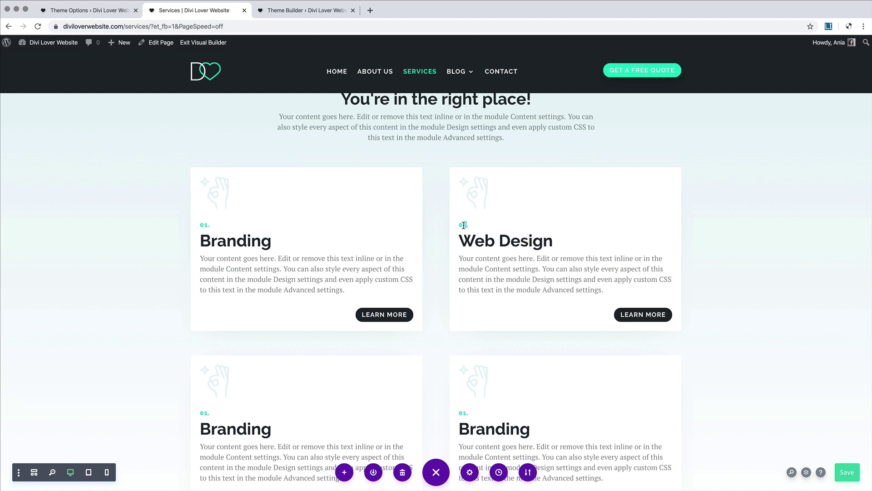
left_click_drag(464, 225, 463, 225)
Step: Number the top-right card 02 and replace its icon with the ico2 code icon
type("2")
mouse_move(477, 189)
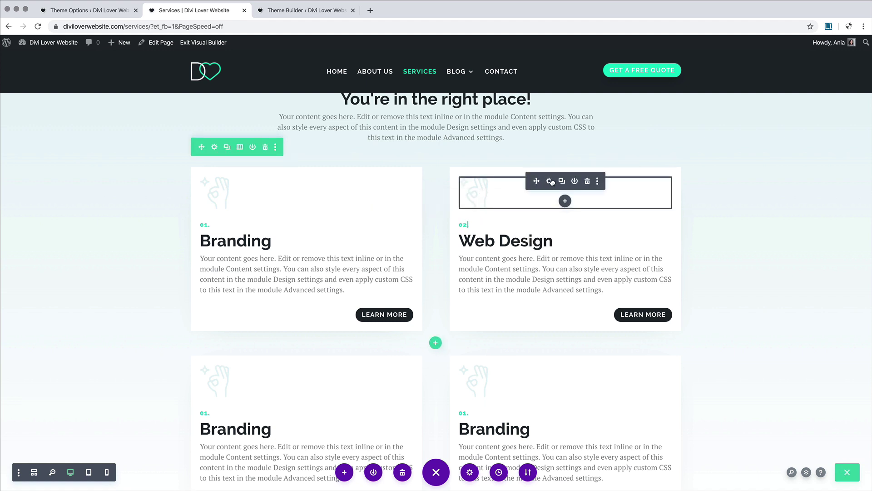
left_click(550, 181)
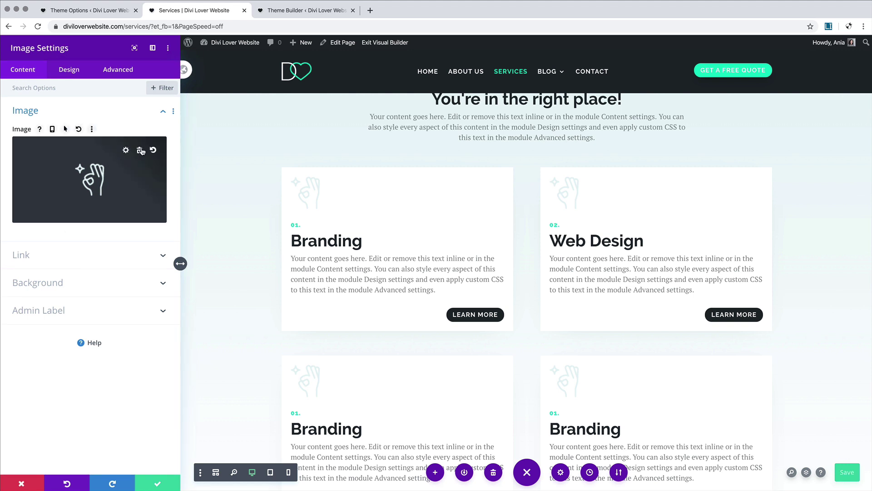
left_click(142, 151)
left_click(90, 176)
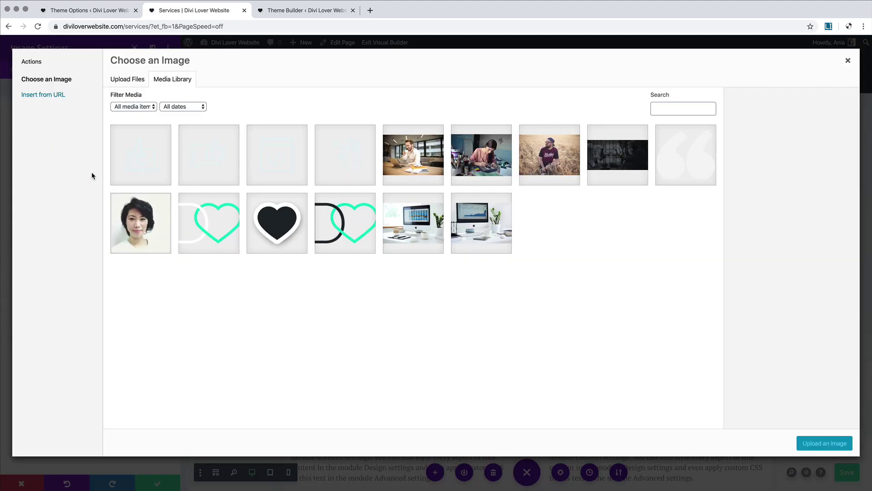
left_click(274, 157)
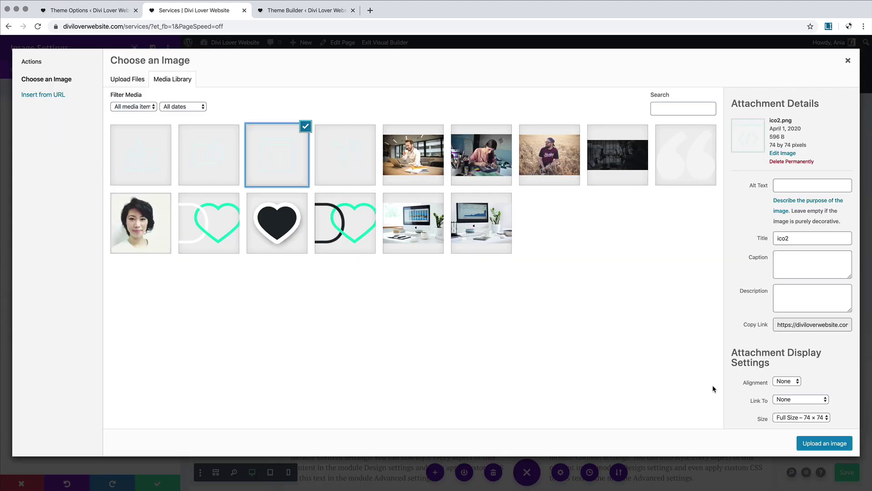
left_click(817, 442)
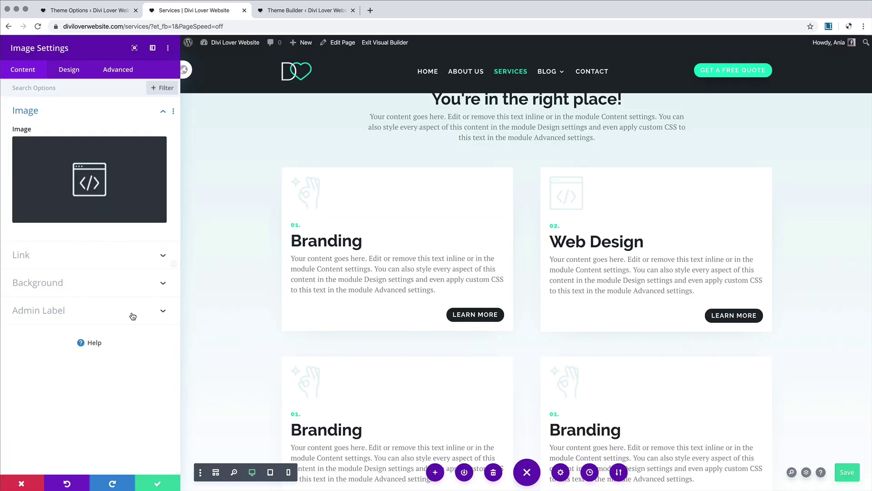
left_click(159, 483)
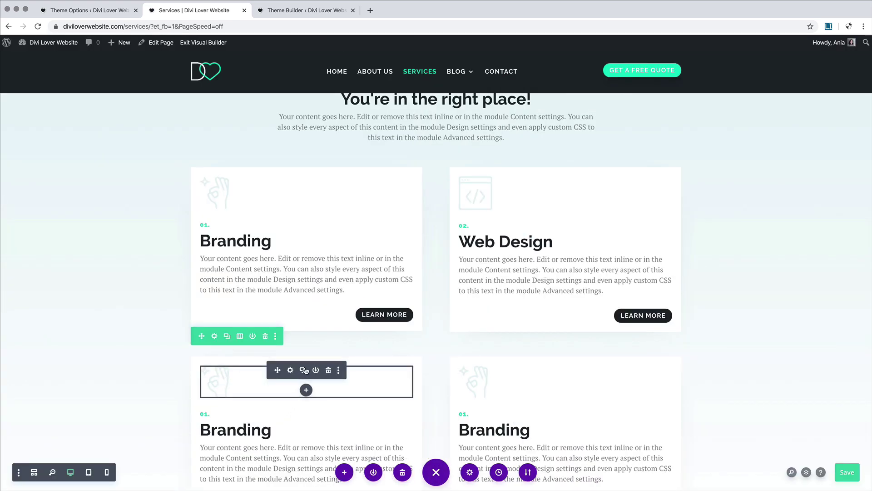
Step: Replace the lower-left card's icon with the thumbs-up icon
left_click(291, 372)
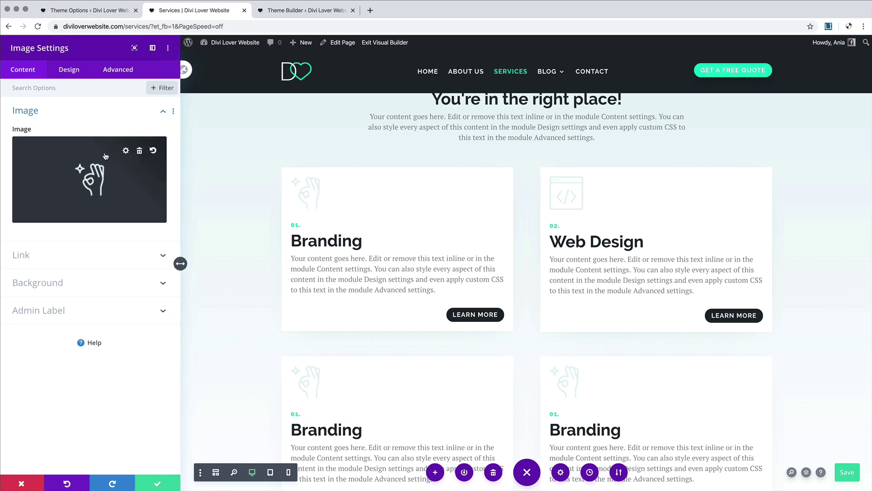
left_click(140, 149)
left_click(94, 176)
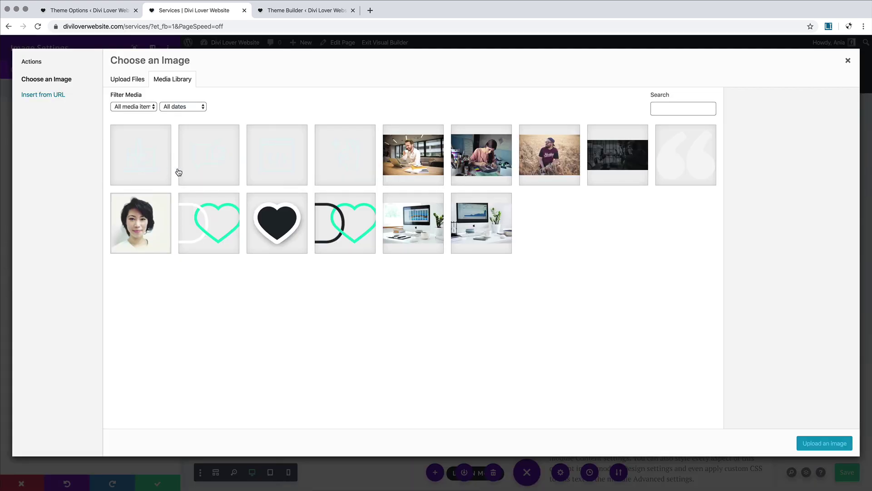
left_click(198, 167)
left_click(810, 444)
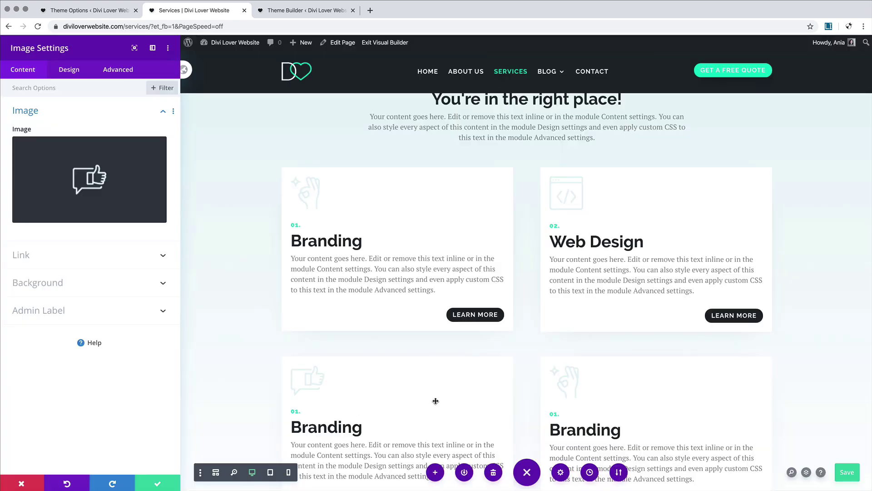
left_click(169, 484)
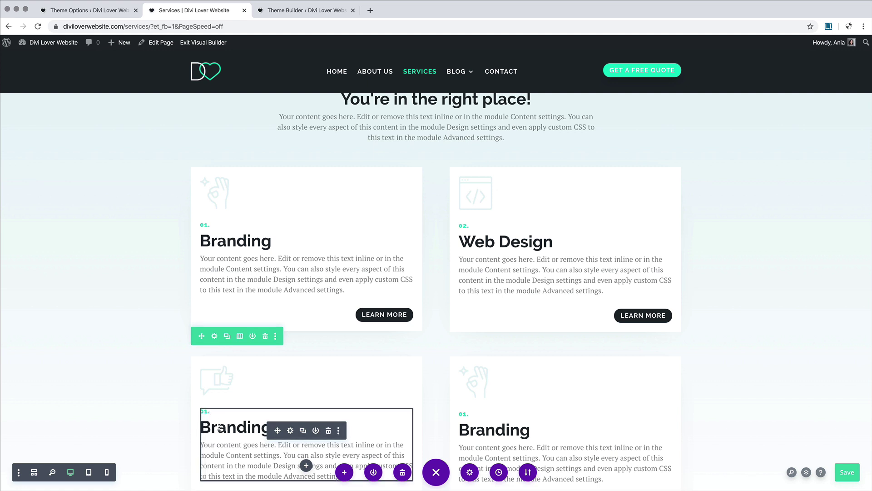
Step: Retitle the lower cards' headings 'Social Media' and 'Online Marketing'
double_click(233, 428)
type("Socia")
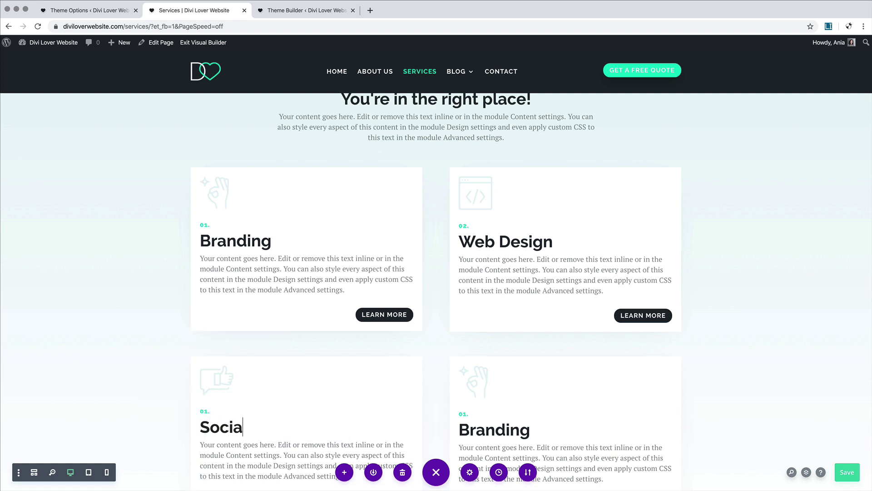
type("l Media")
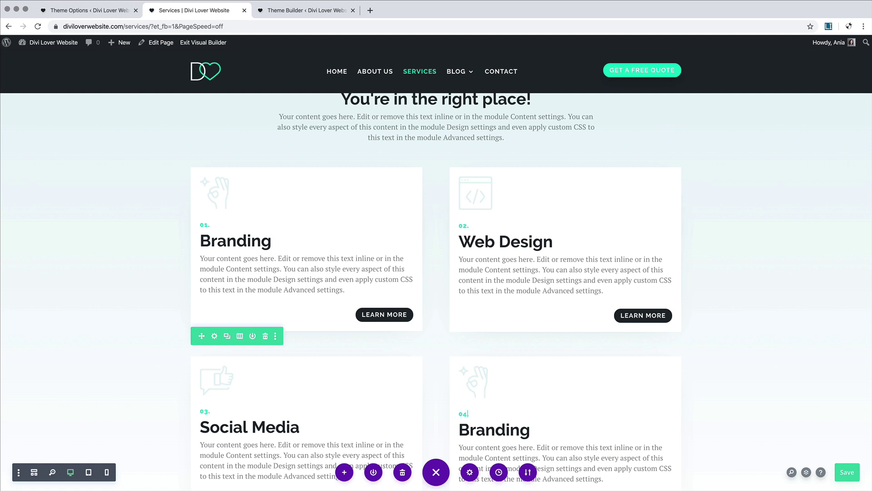
left_click(470, 429)
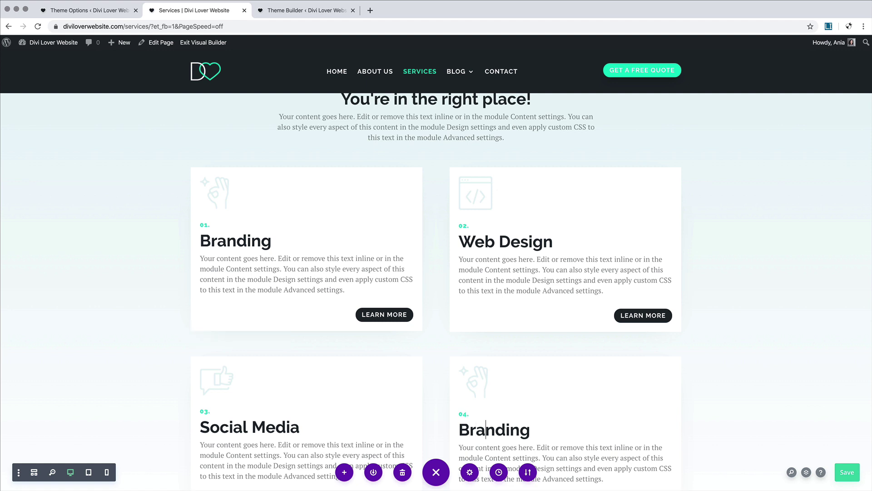
key("BackSpace")
key("BackSpace")
key("BackSpace")
key("BackSpace")
key("BackSpace")
key("BackSpace")
key("BackSpace")
key("BackSpace")
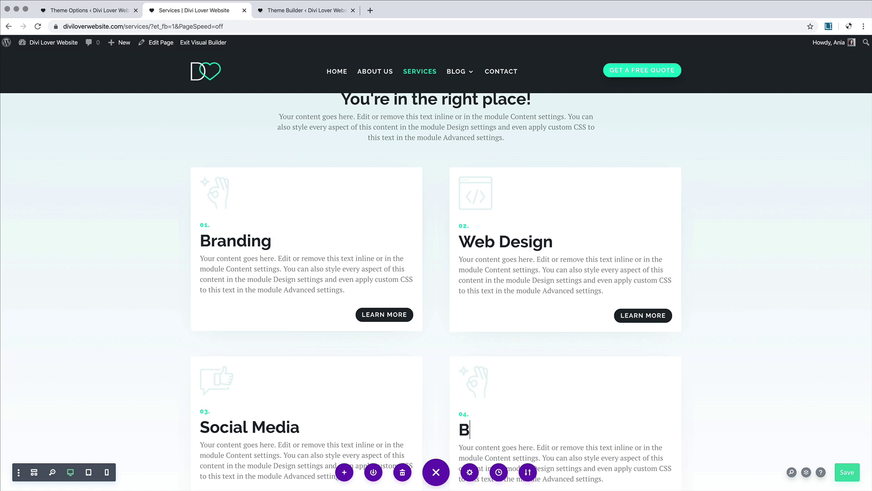
type("Online Marketing")
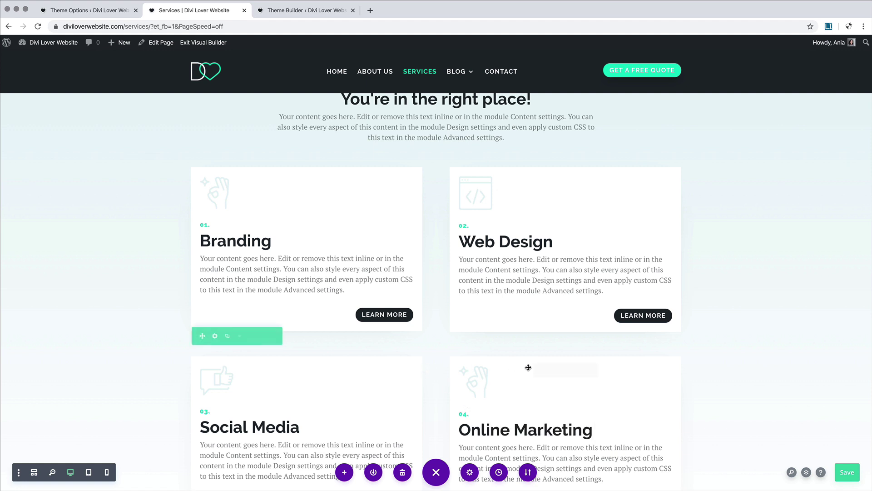
Step: Replace the lower-right card's icon with a different library icon
left_click(551, 370)
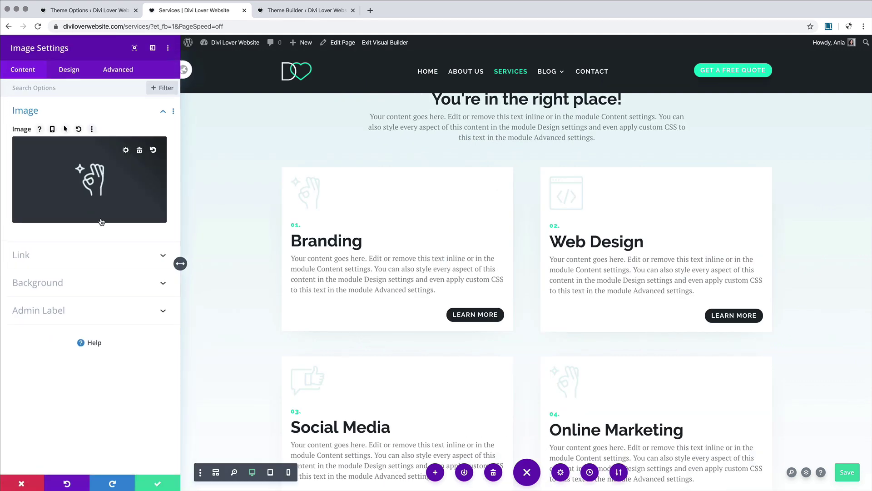
left_click(90, 181)
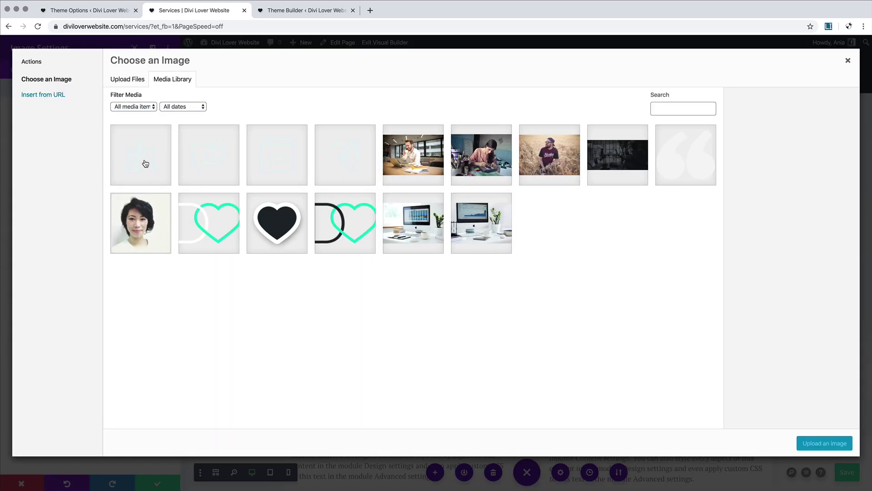
left_click(198, 169)
left_click(113, 172)
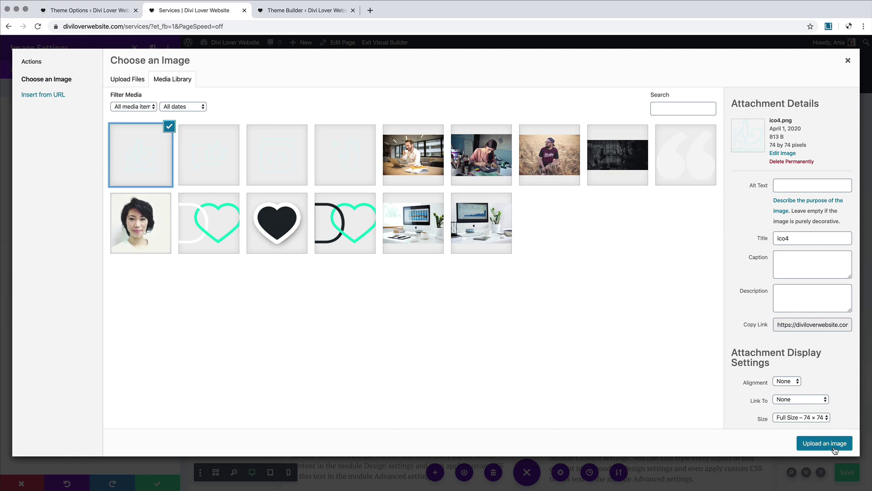
left_click(824, 443)
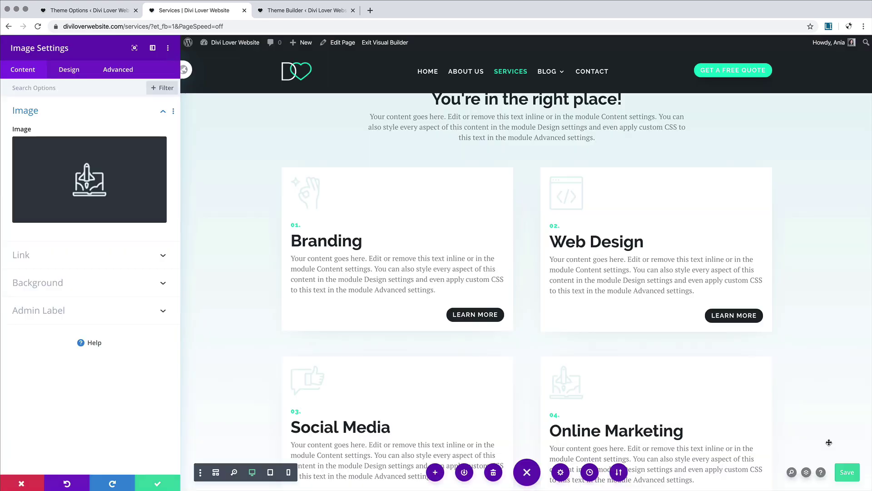
left_click(158, 483)
scroll(182, 287, "down", 3)
scroll(183, 287, "down", 3)
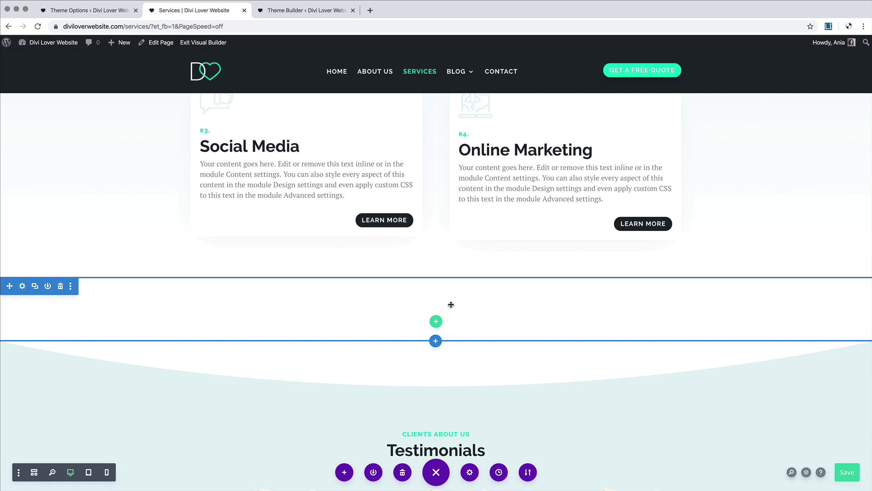
scroll(451, 305, "down", 2)
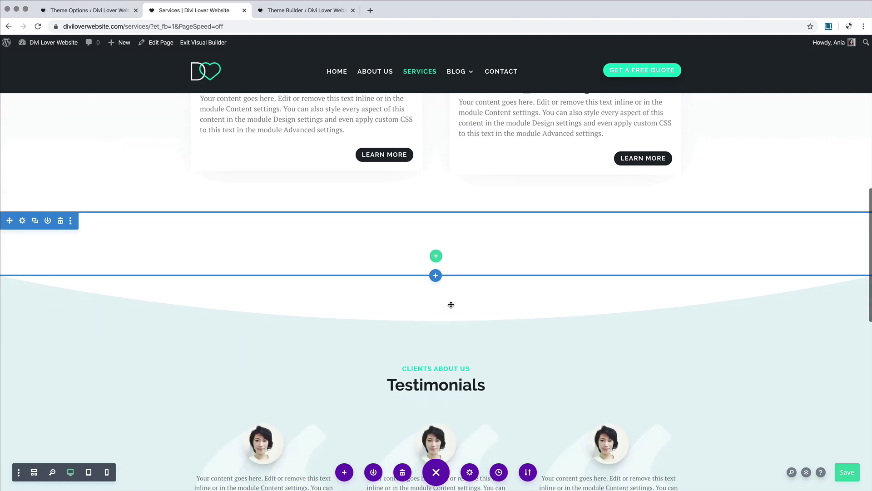
Step: Duplicate the Testimonials heading and paste the copy into a new single-column row below the cards
left_click(434, 372)
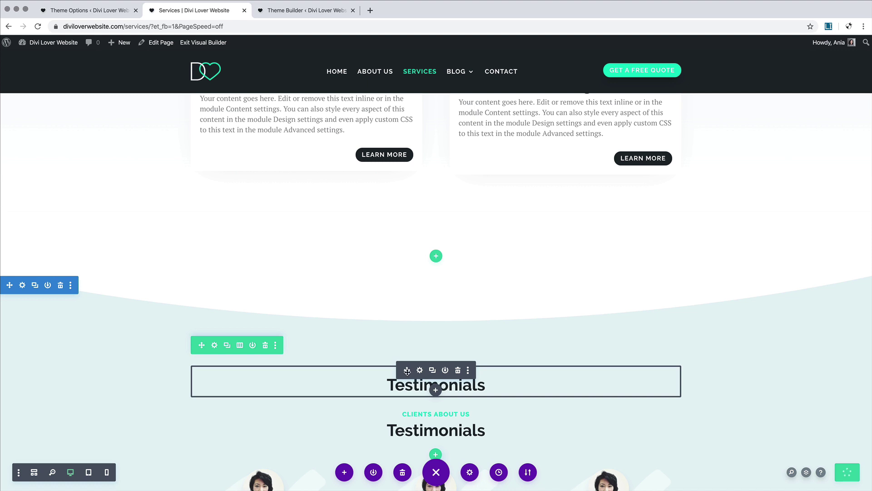
left_click_drag(407, 370, 422, 243)
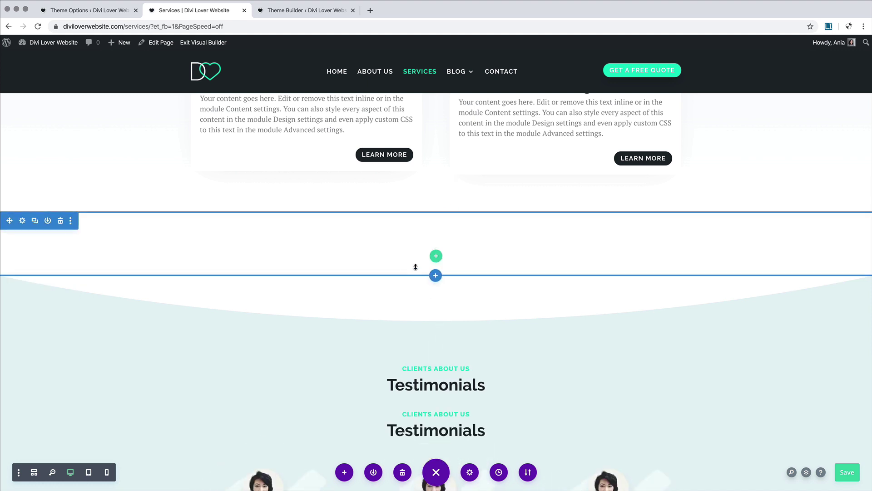
left_click(433, 258)
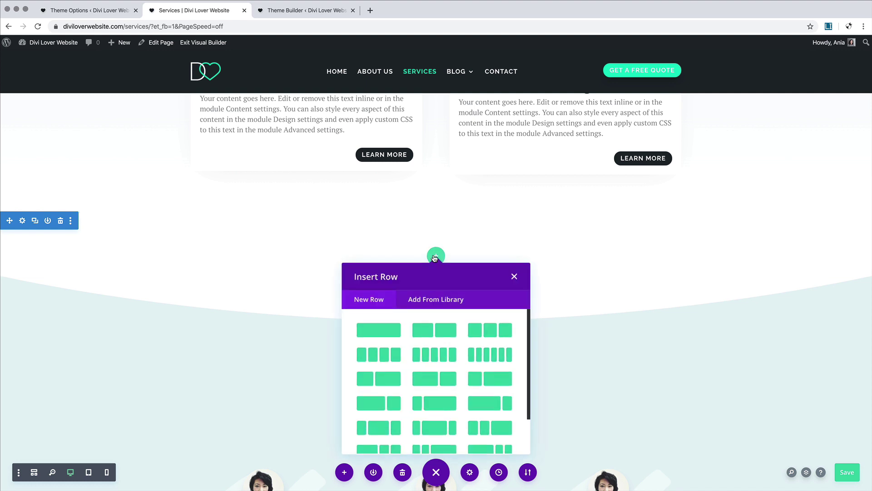
left_click(376, 332)
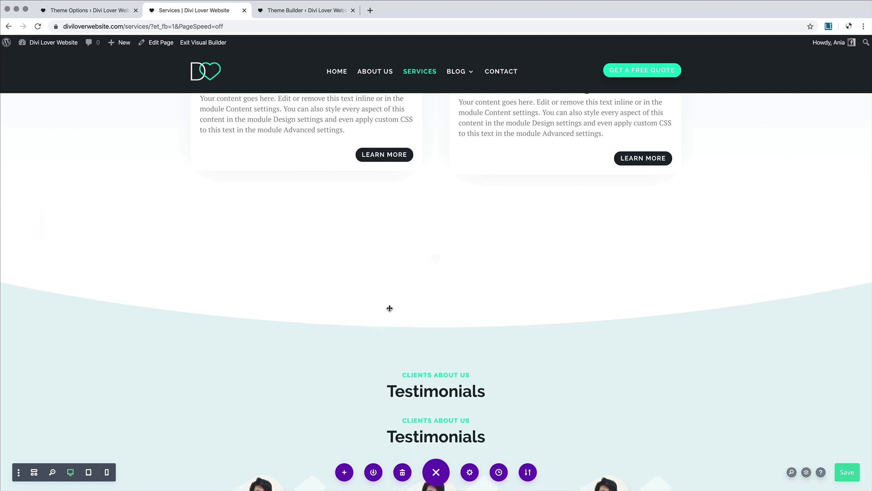
left_click(508, 274)
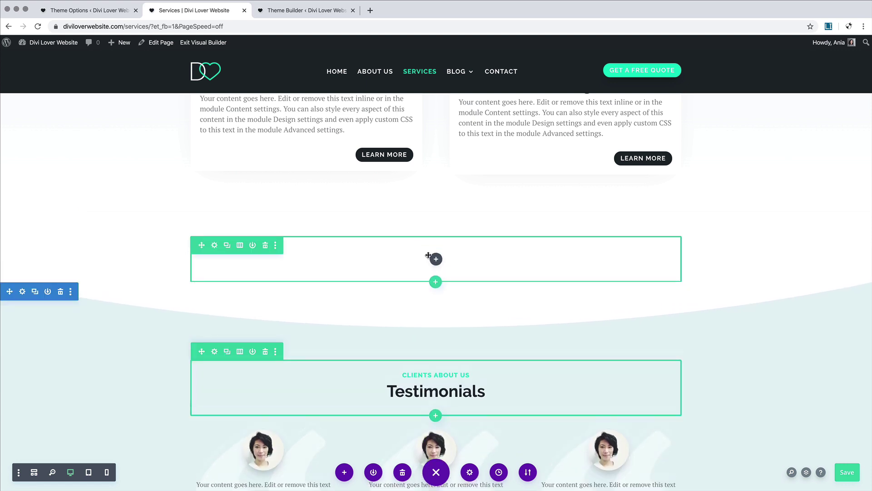
key("super+v")
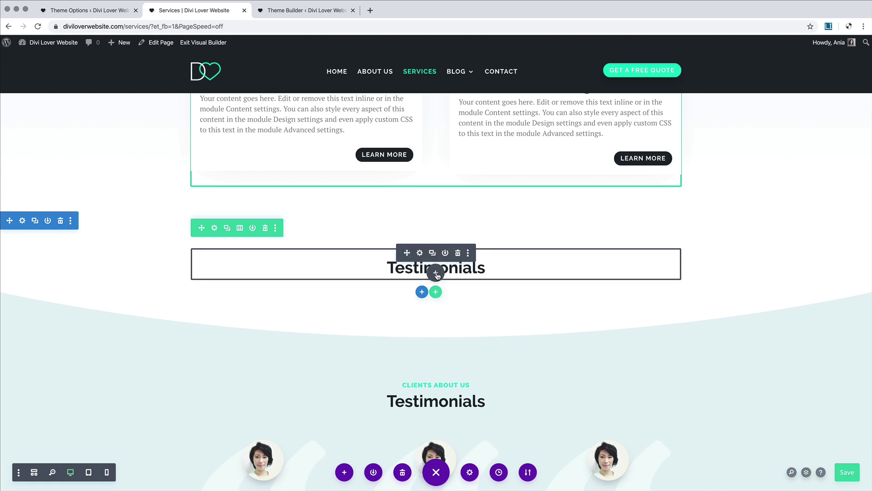
Step: Insert a Pricing Table module below the heading copy and add a third table
left_click(436, 273)
type("pri")
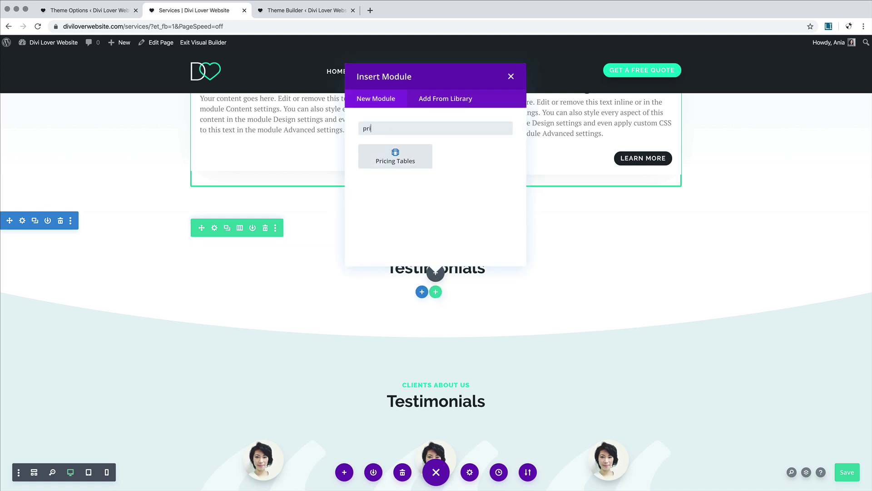
left_click(415, 163)
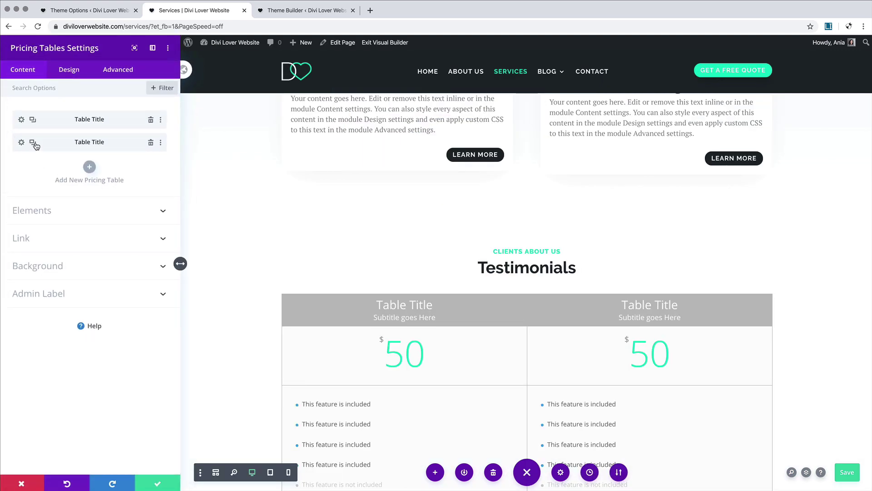
left_click(33, 143)
scroll(508, 275, "down", 3)
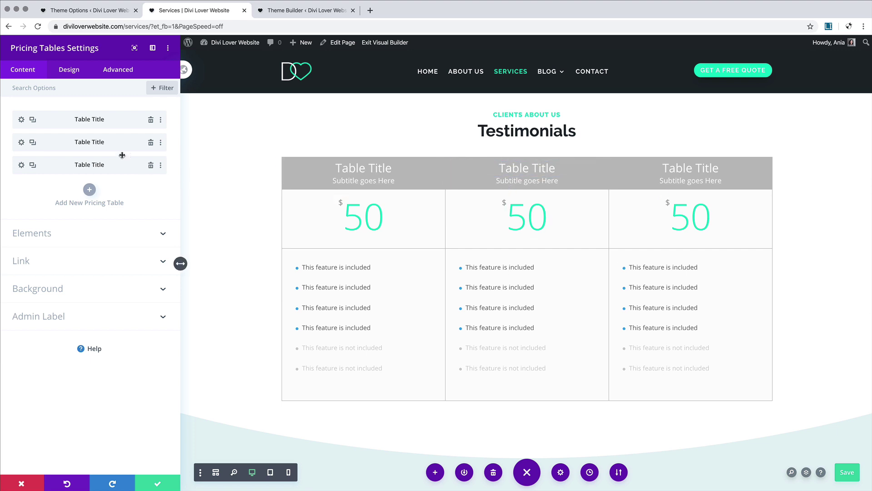
Step: Set the second table's title to 'Premium Plan', subtitle 'most Popular!', and price 79
left_click(21, 142)
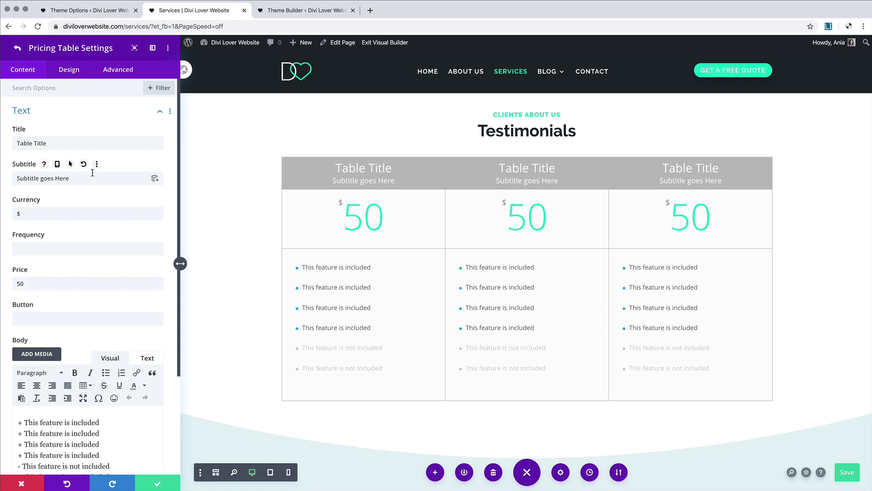
left_click_drag(49, 143, 1, 146)
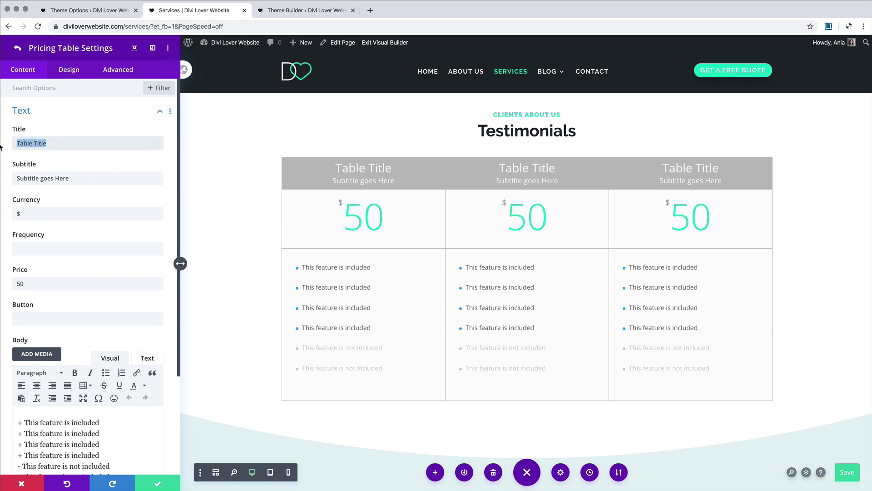
type("Premium Plan")
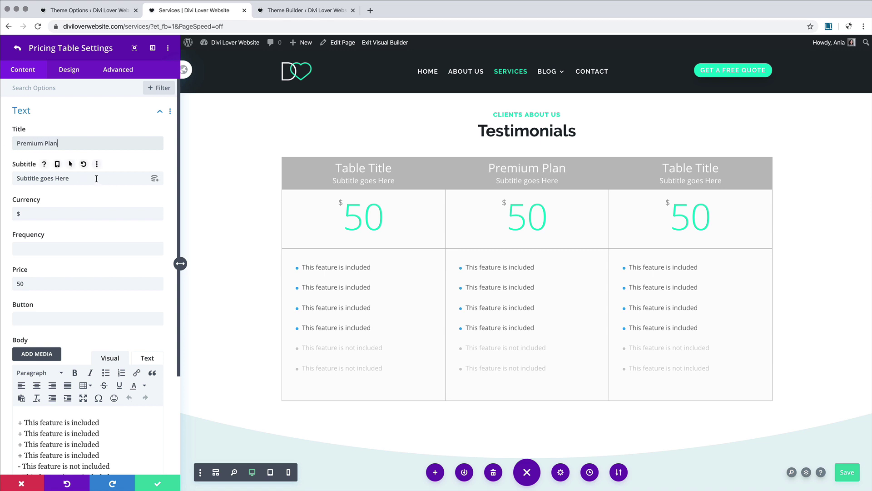
left_click_drag(96, 178, 7, 180)
type("m")
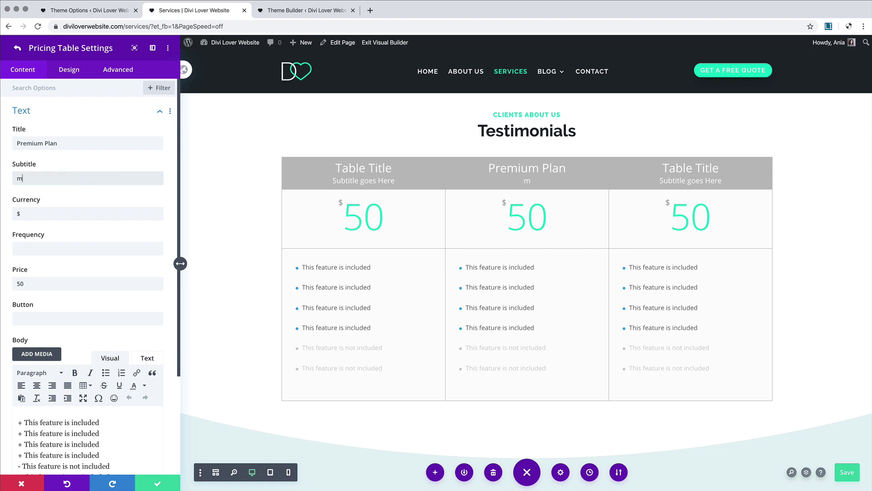
type("ost Popular!")
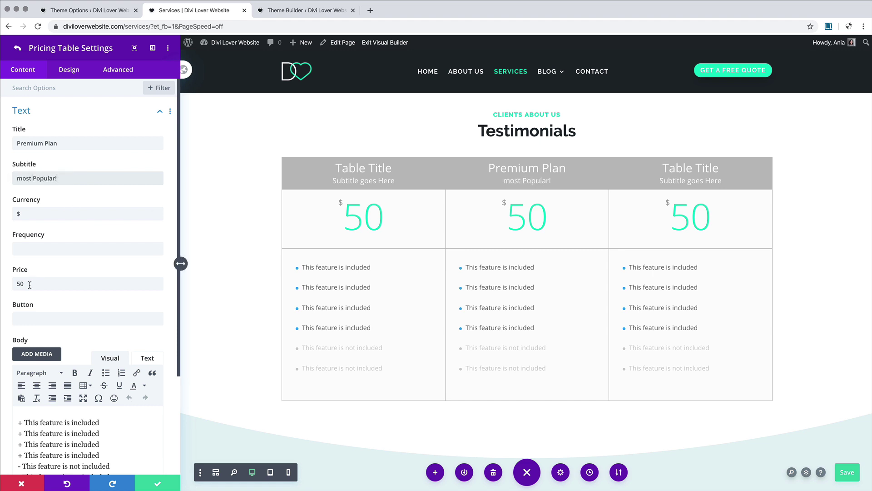
left_click_drag(27, 284, 2, 285)
type("79")
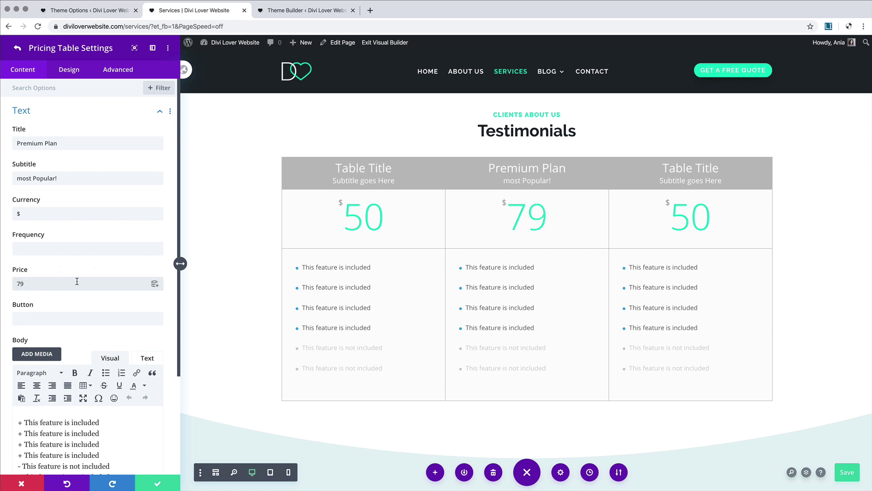
Step: Delete one included and one not-included feature line from the Premium Plan
scroll(77, 281, "down", 3)
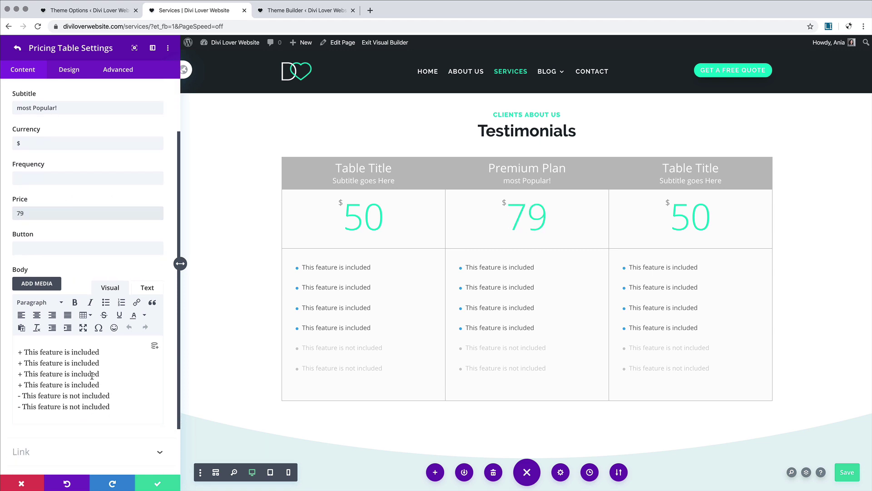
triple_click(106, 383)
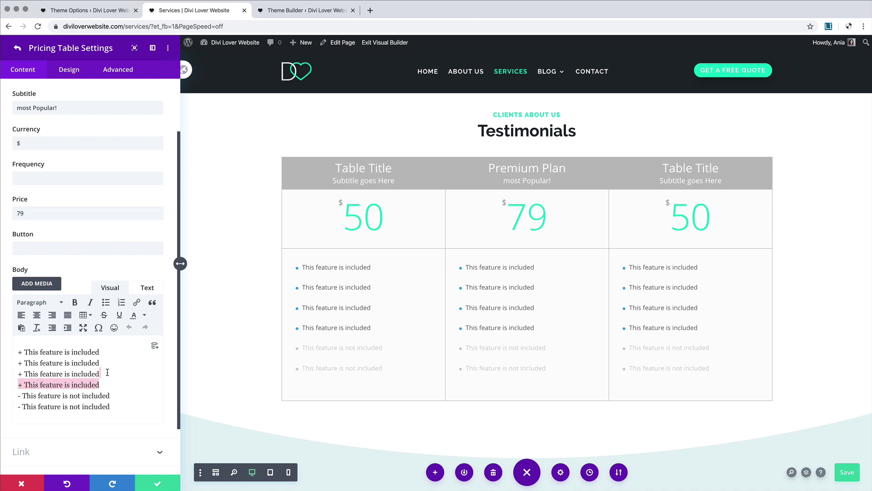
key("BackSpace")
triple_click(114, 384)
key("BackSpace")
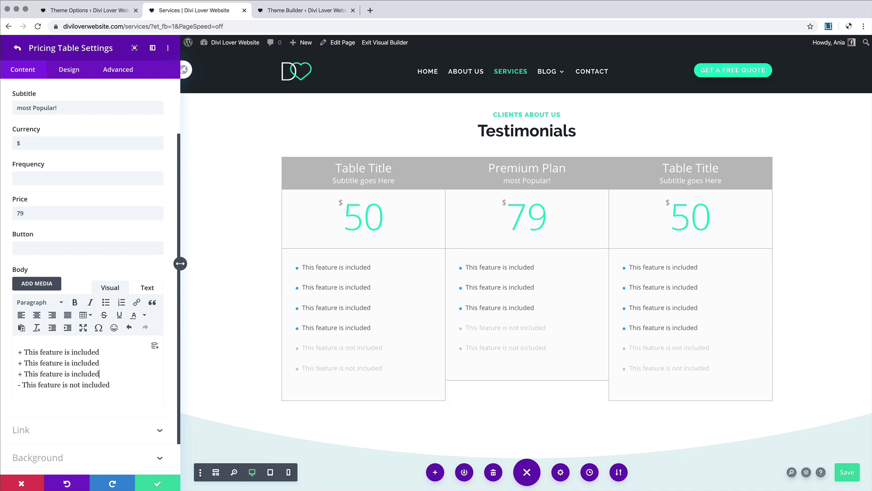
scroll(90, 239, "up", 3)
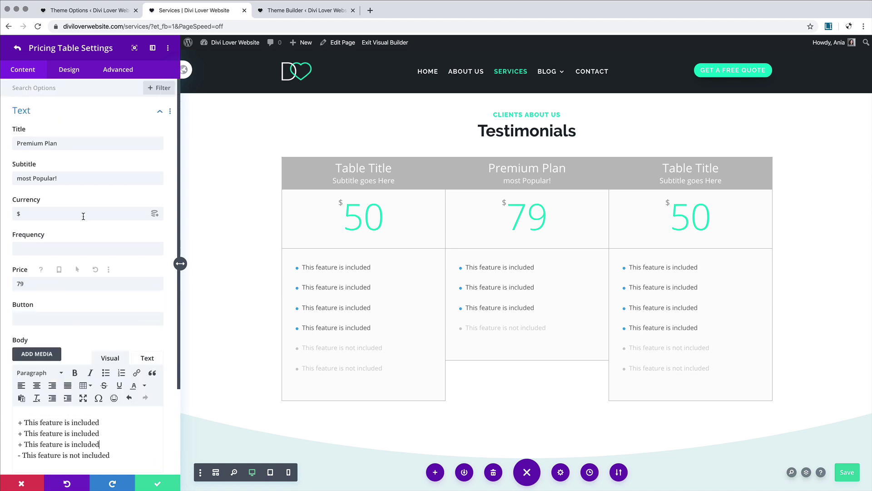
left_click(17, 49)
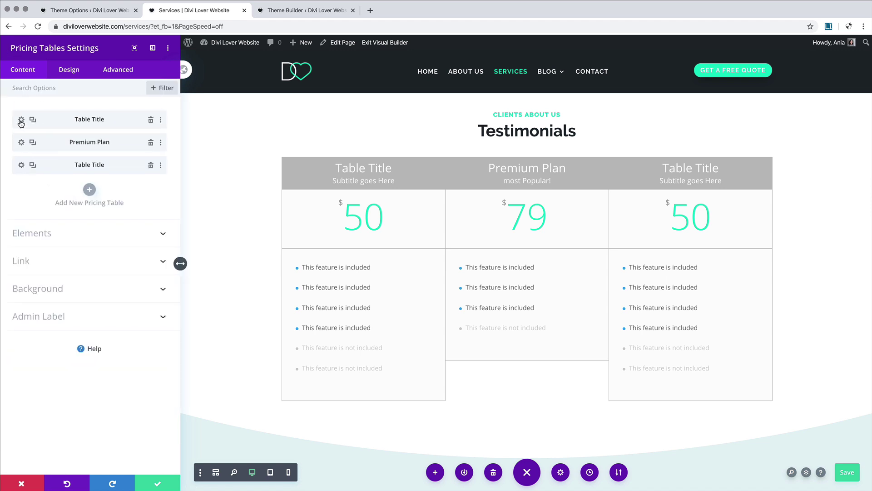
Step: Make the Premium Plan the featured table
left_click(21, 144)
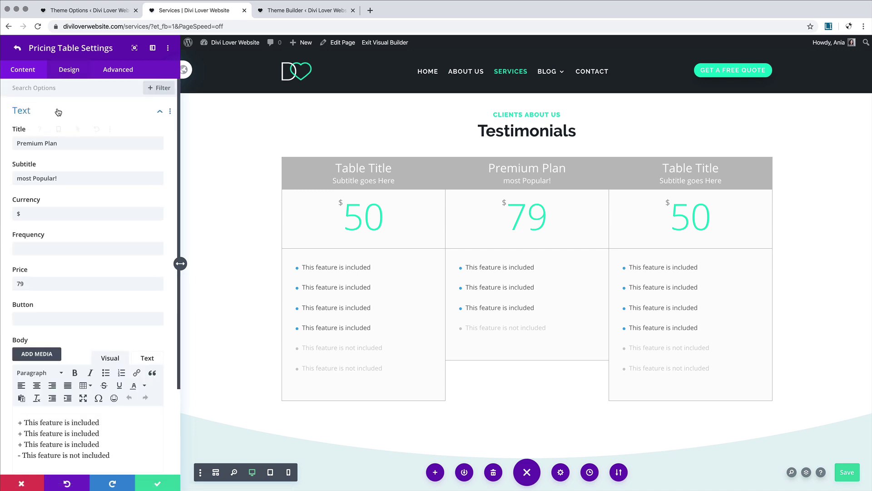
left_click(69, 74)
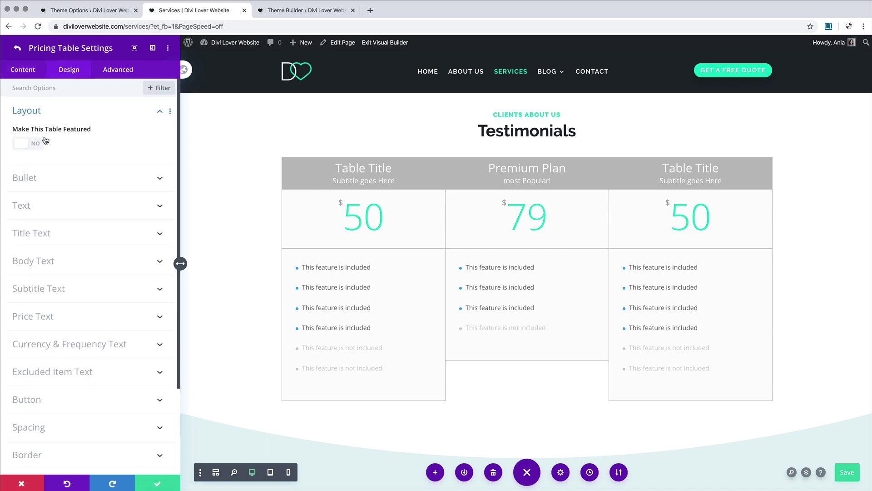
left_click(35, 146)
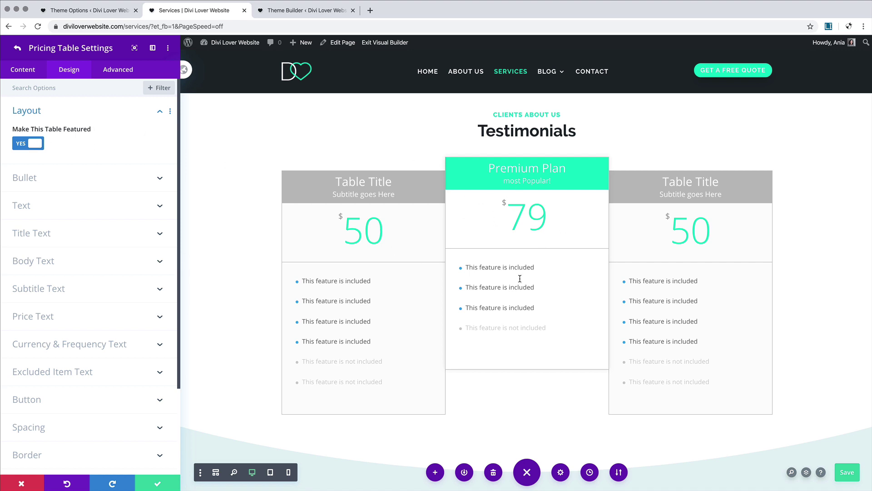
left_click(18, 48)
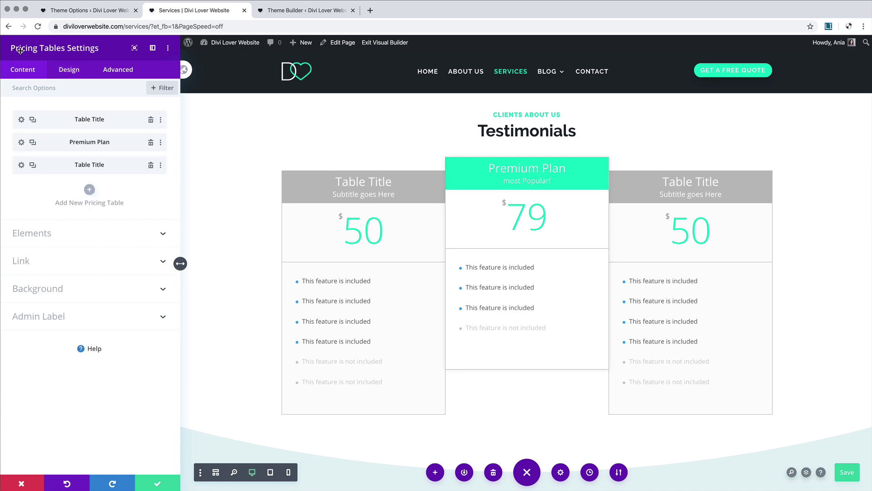
Step: Set the first table to 'Basic Plan' at price 49 with no subtitle
left_click(22, 120)
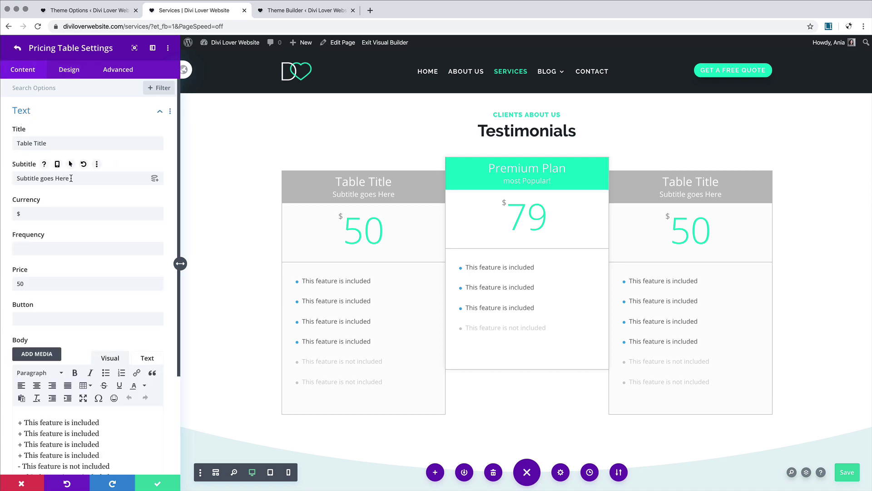
triple_click(66, 147)
type("Basic ")
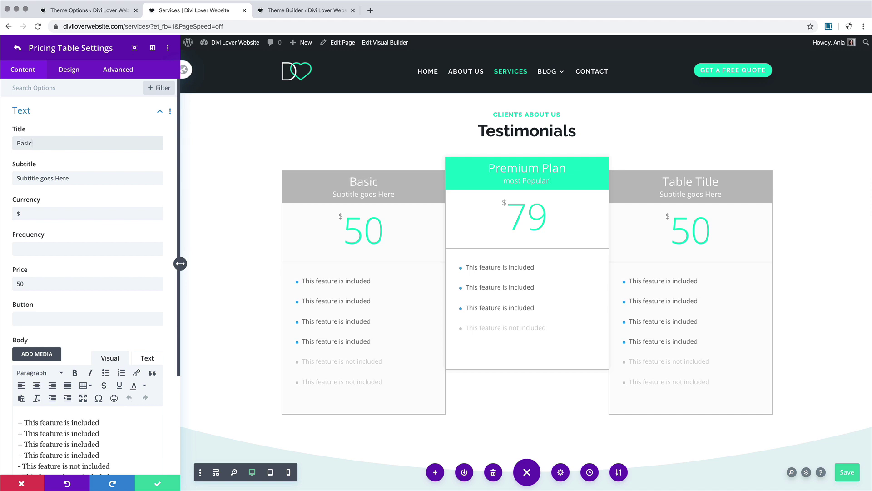
type("Plan")
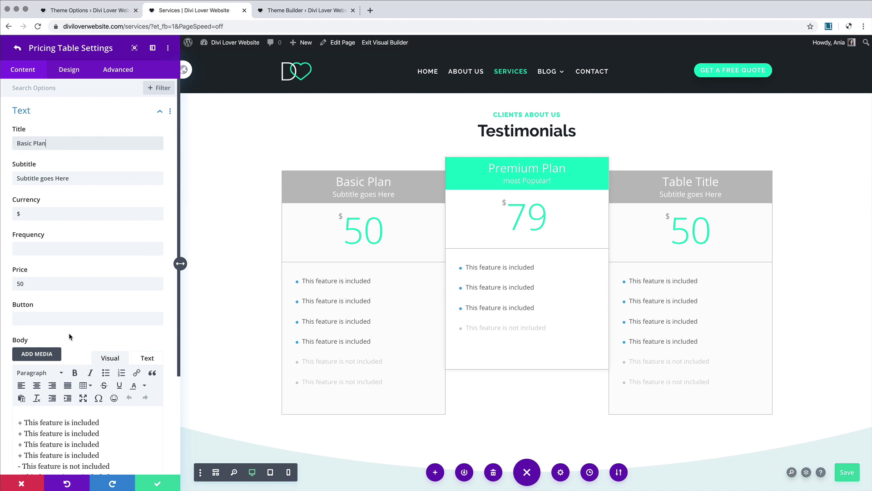
triple_click(155, 284)
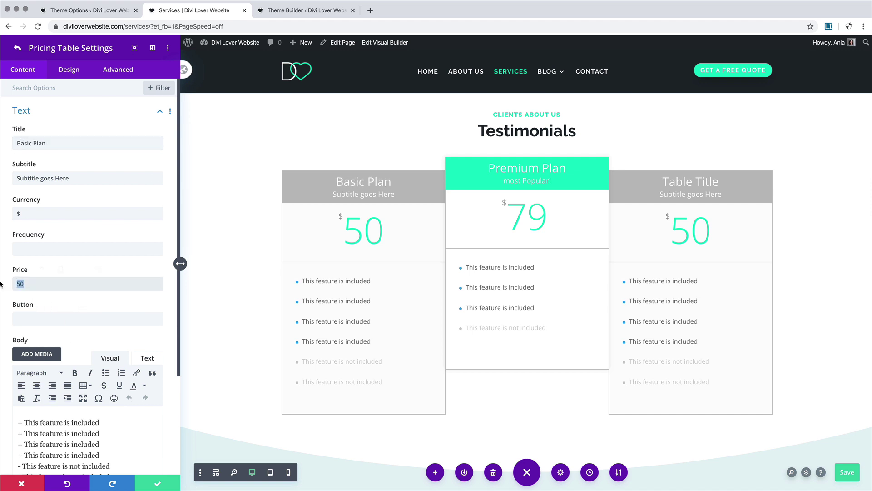
type("49")
left_click_drag(89, 178, 18, 179)
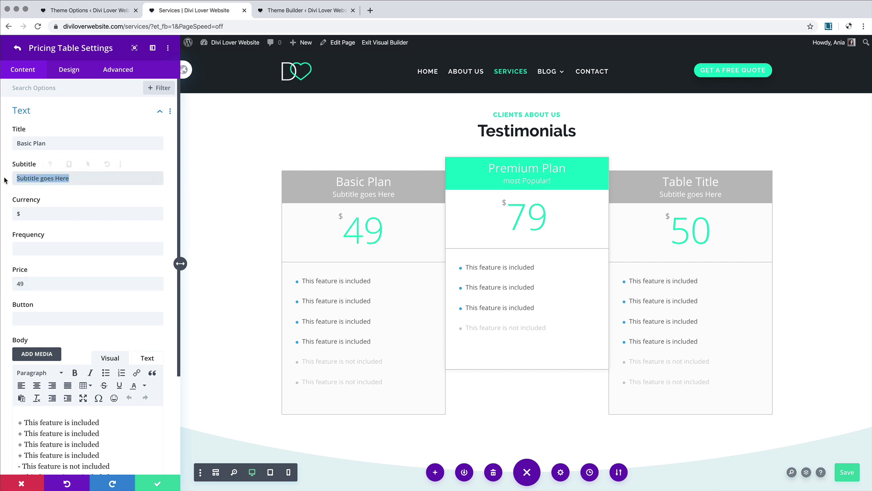
key("BackSpace")
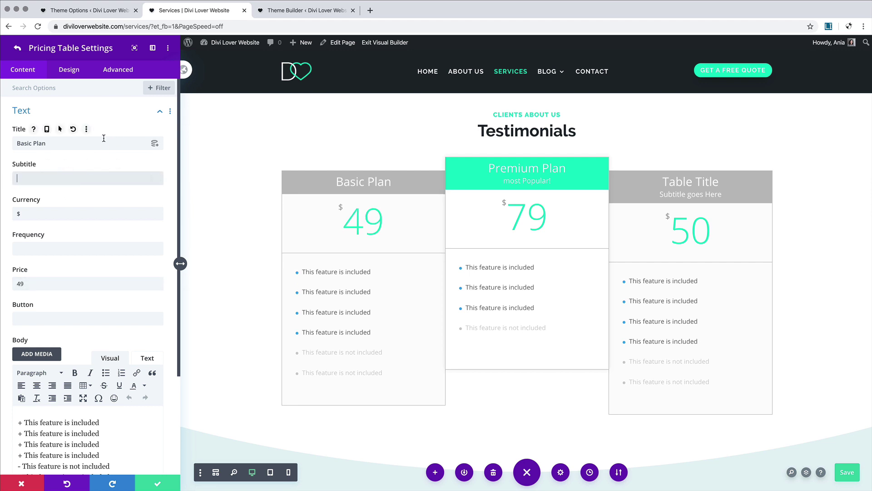
left_click(19, 47)
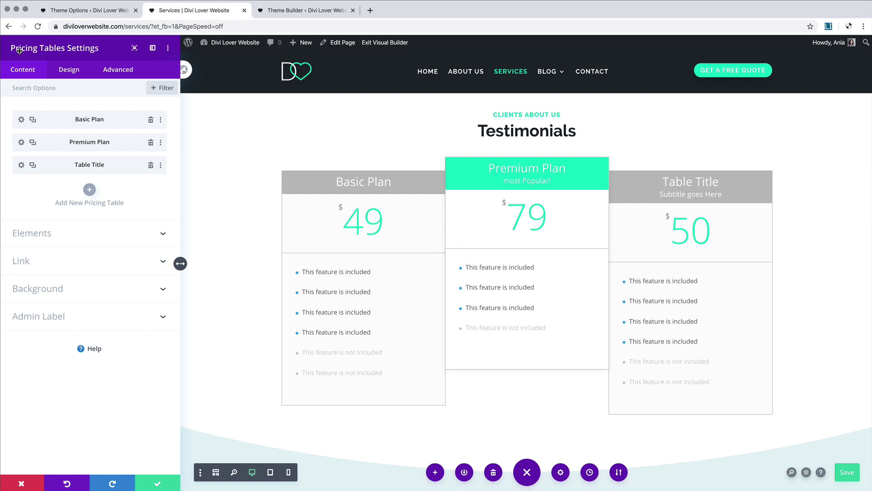
Step: Set the third table to 'Pro Plan' at price 99 with no subtitle, and save the page
left_click(23, 168)
left_click_drag(54, 143, 2, 143)
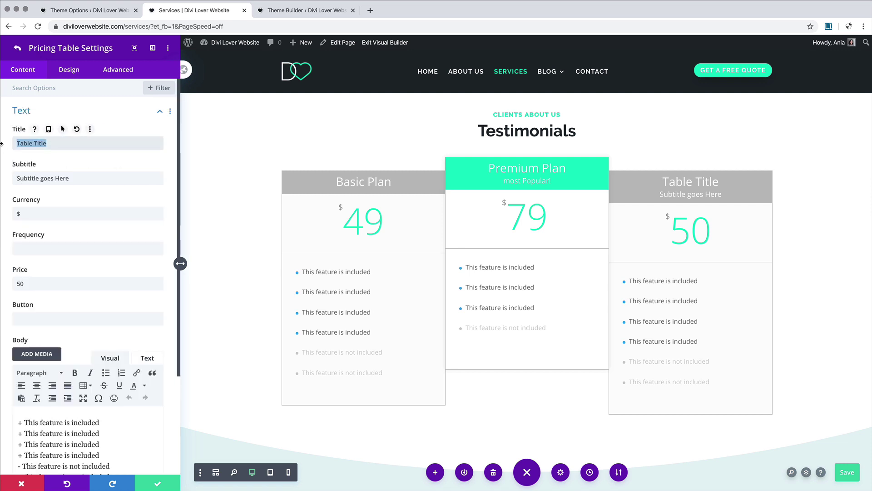
type("Pro Plan")
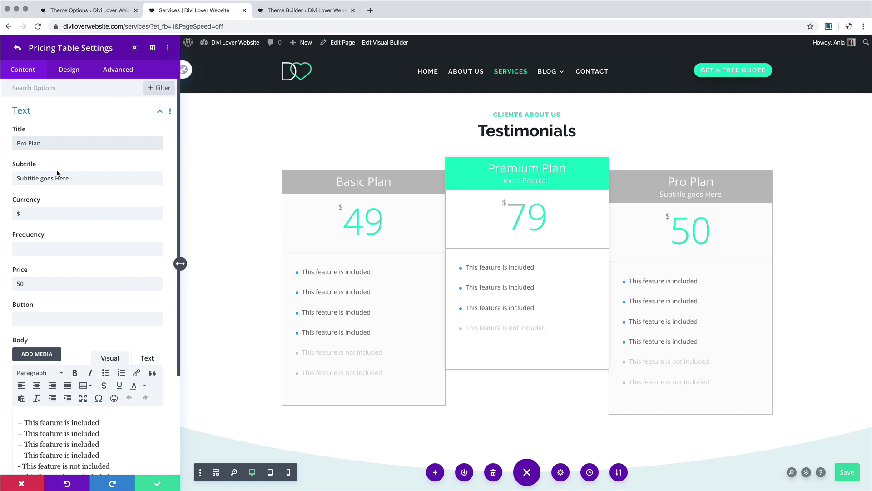
left_click_drag(69, 178, 13, 178)
key("BackSpace")
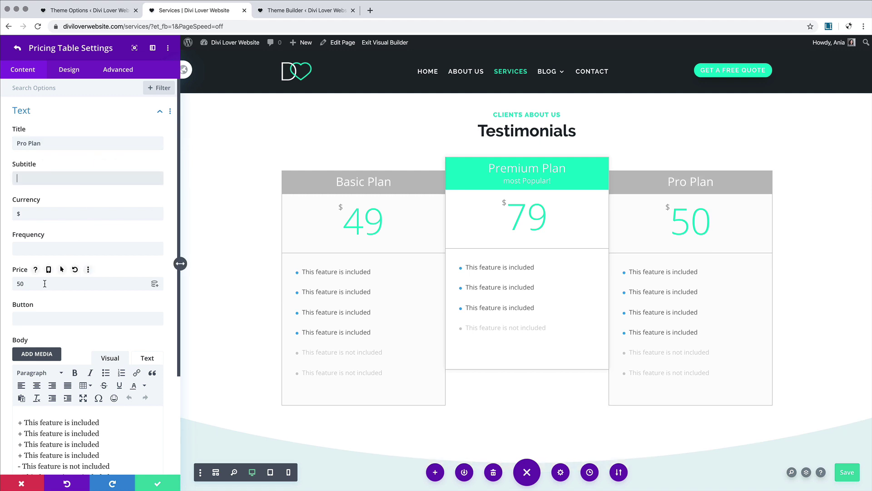
left_click_drag(44, 283, 2, 285)
type("99")
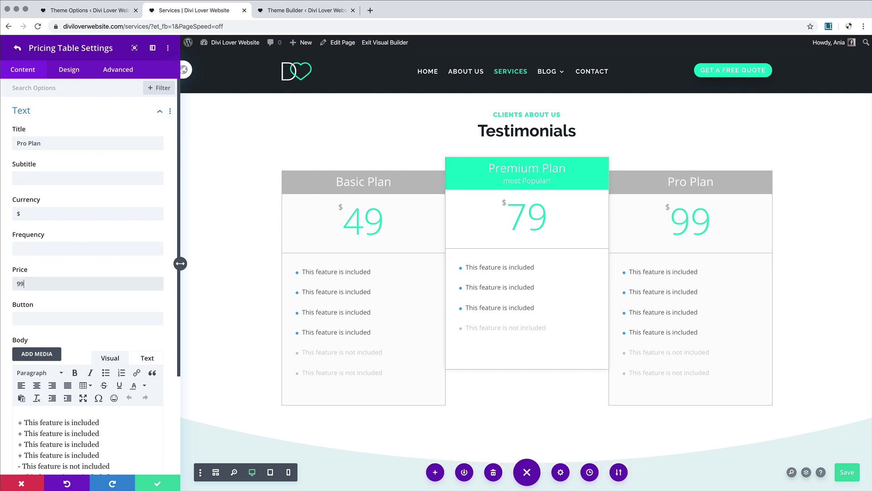
key("super+s")
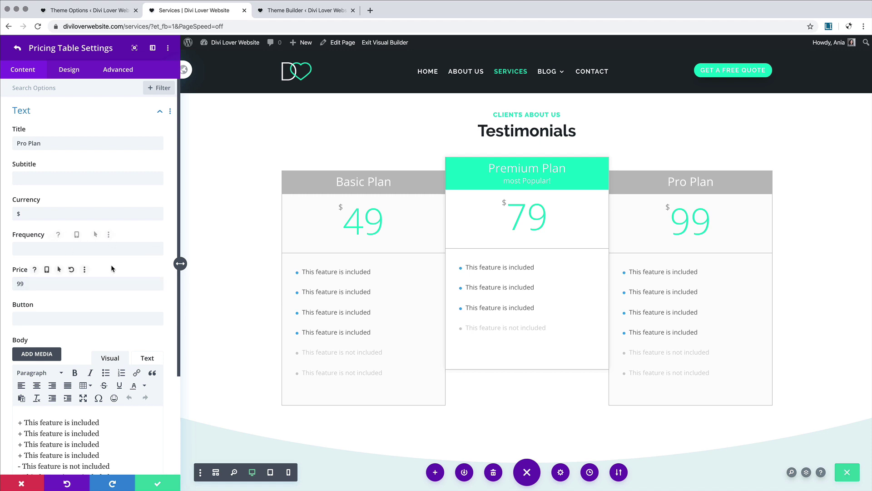
Step: Remove the two not-included feature lines from the Pro Plan
scroll(111, 266, "down", 3)
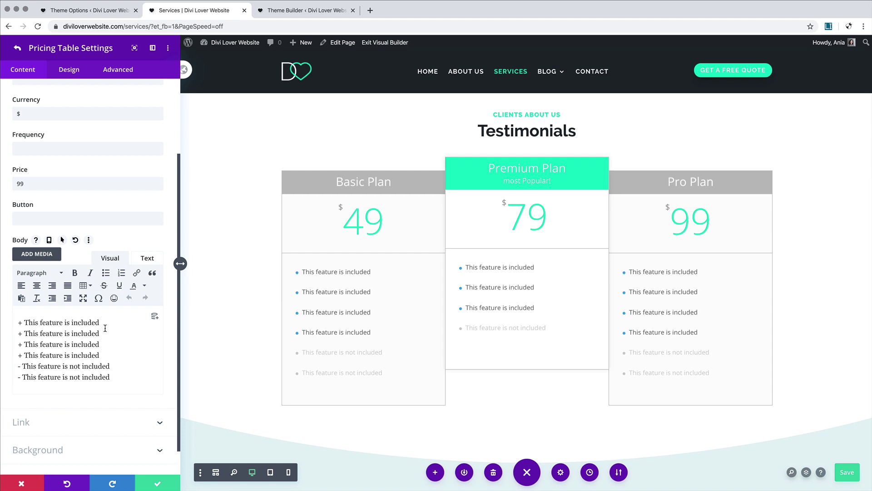
left_click(119, 377)
left_click_drag(119, 377, 113, 355)
key("BackSpace")
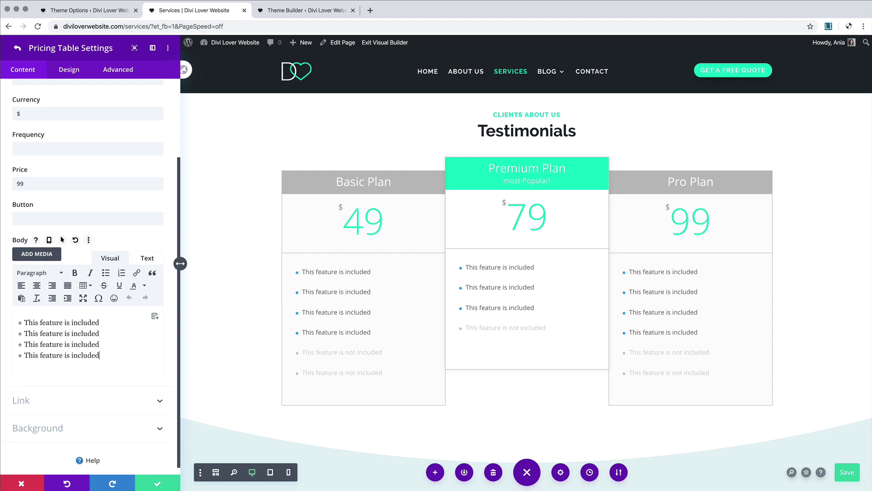
scroll(118, 236, "up", 5)
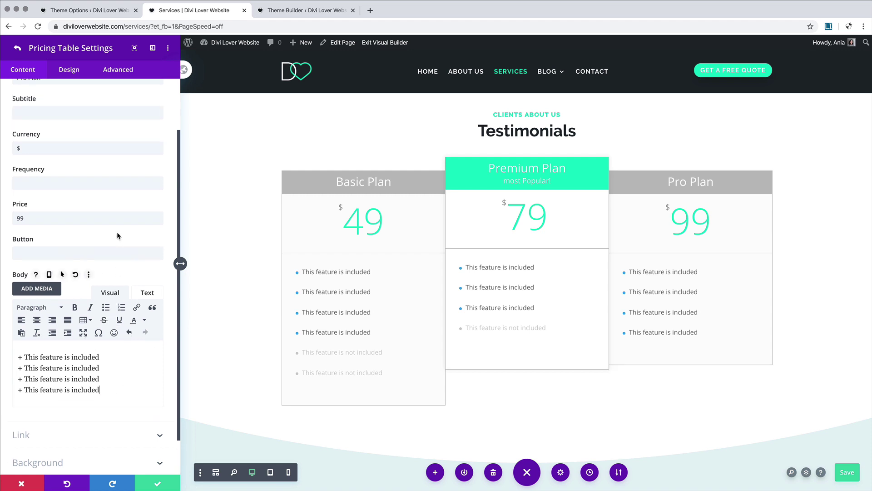
left_click(17, 48)
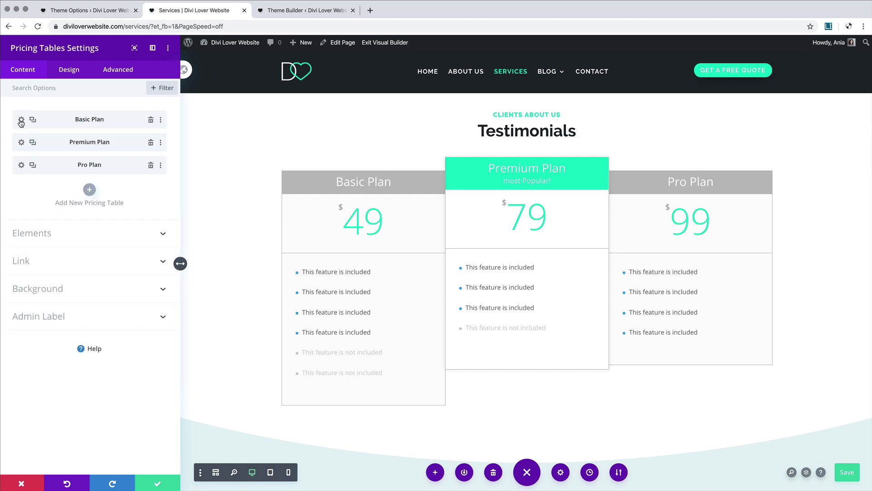
Step: Delete the first two included feature lines from the Basic Plan
left_click(21, 119)
scroll(110, 325, "down", 1)
scroll(110, 326, "down", 2)
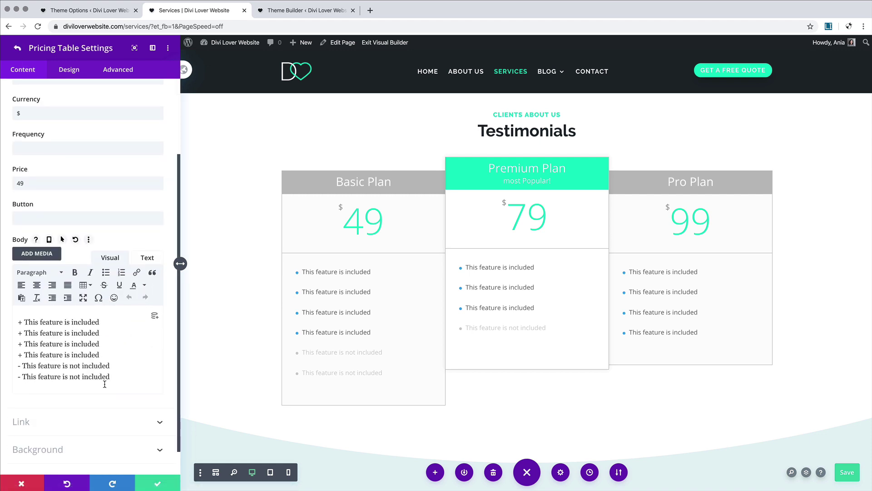
left_click_drag(109, 334, 17, 320)
key("BackSpace")
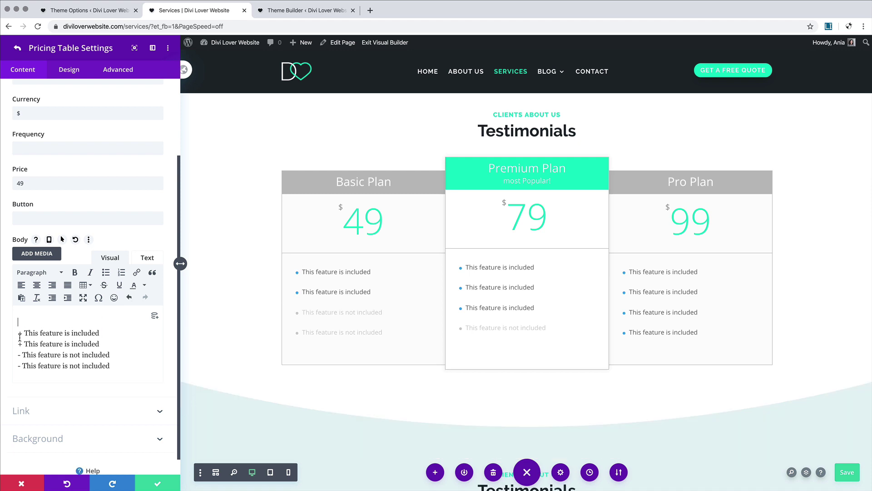
key("BackSpace")
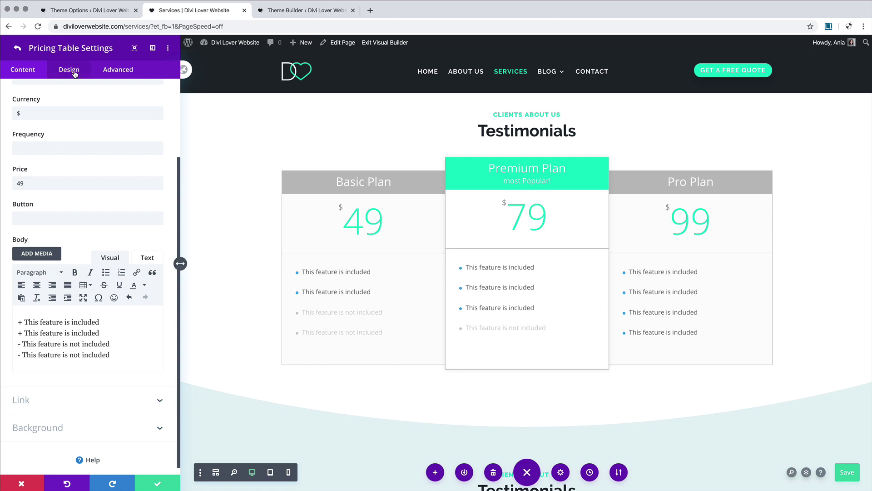
left_click(17, 49)
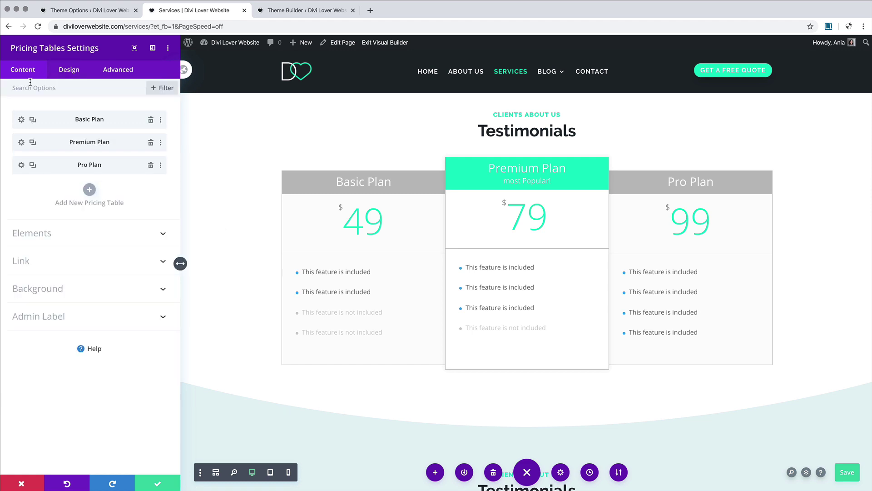
Step: Set the featured table's body background to dark #1e272d
left_click(80, 72)
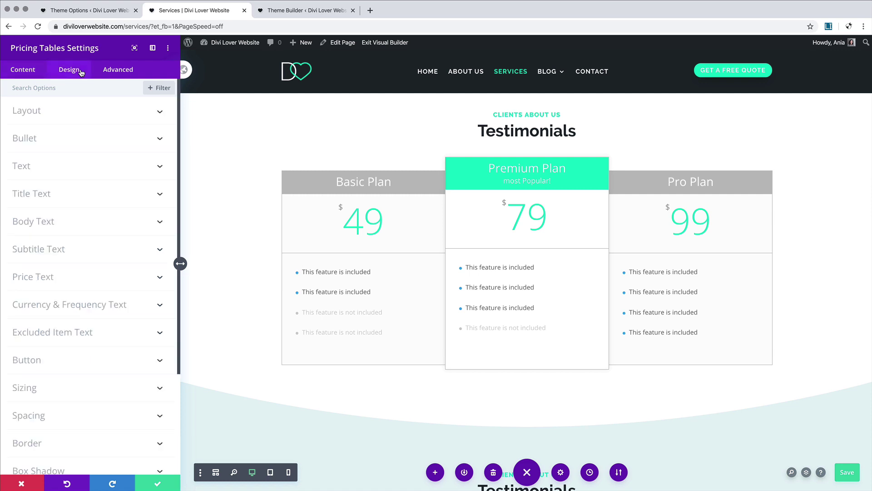
left_click(72, 111)
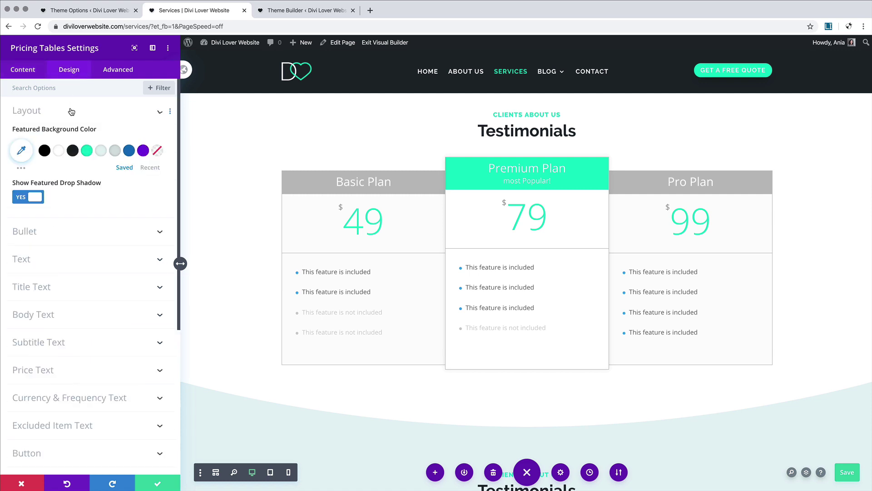
left_click(73, 153)
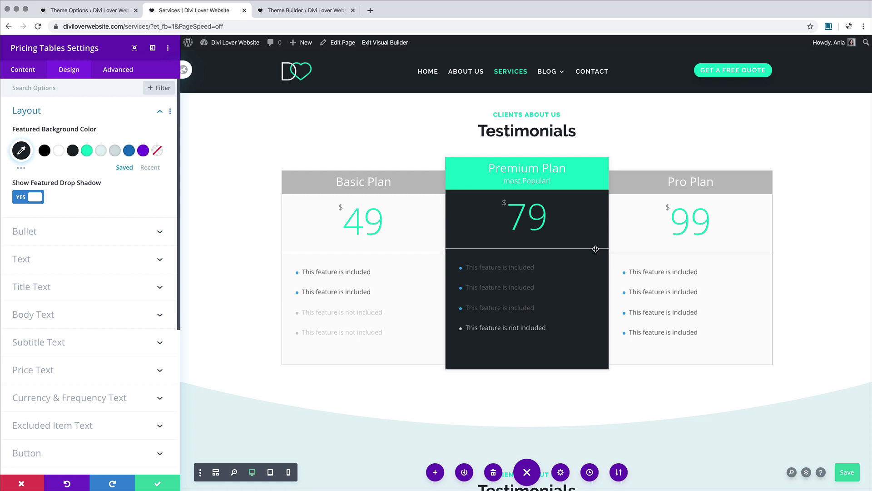
Step: Make both bullet colours transparent and center-align the feature text
left_click(107, 234)
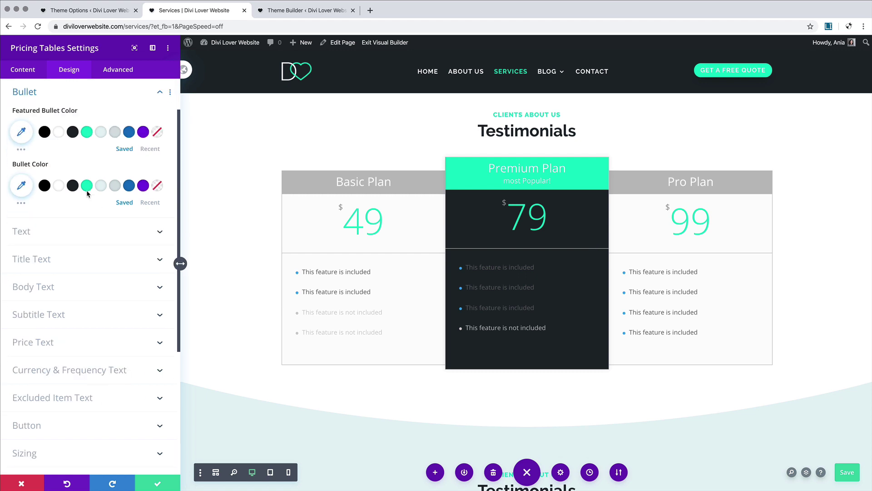
left_click(157, 133)
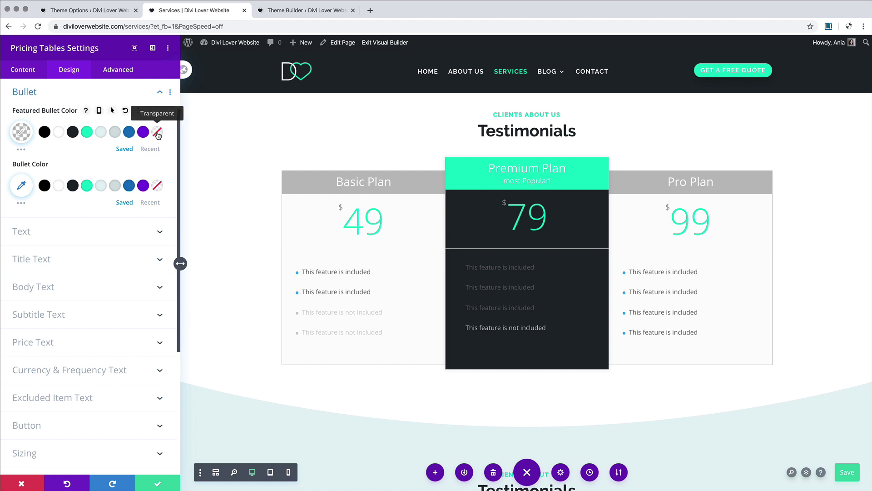
left_click(157, 186)
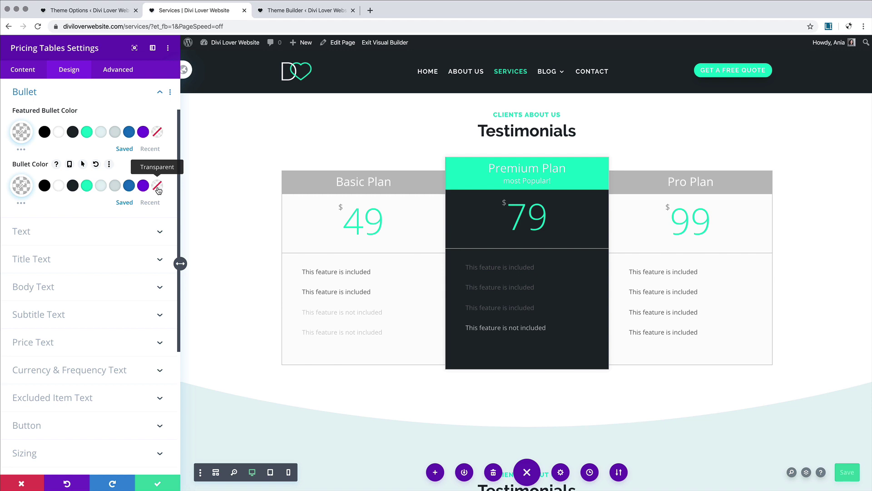
left_click(157, 230)
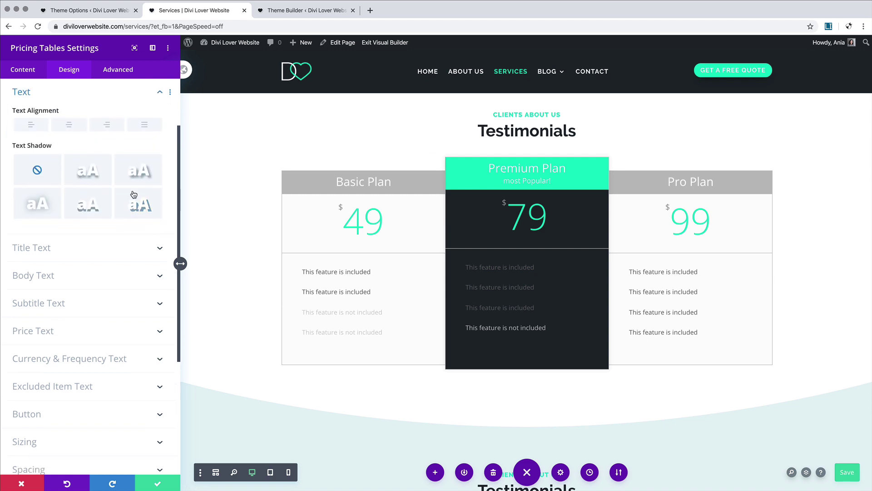
left_click(77, 131)
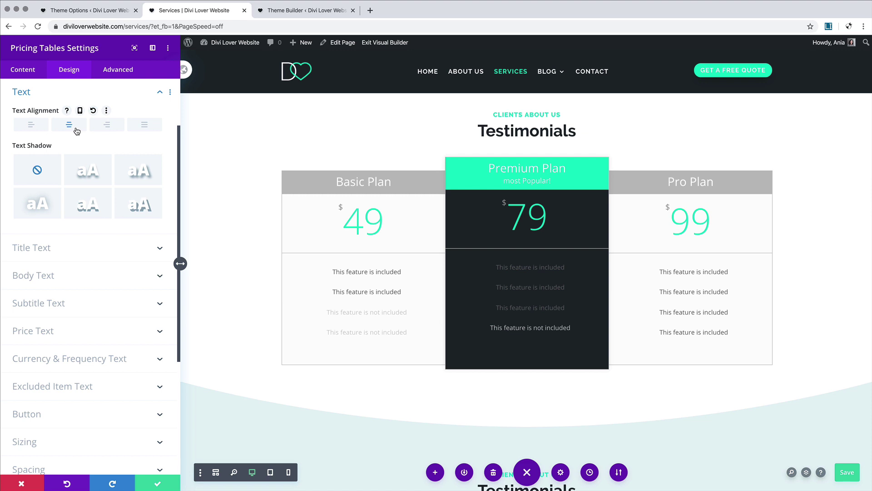
Step: Keep the Premium header teal, give Basic and Pro #d3dee2 headers, and make all plan titles white
left_click(103, 245)
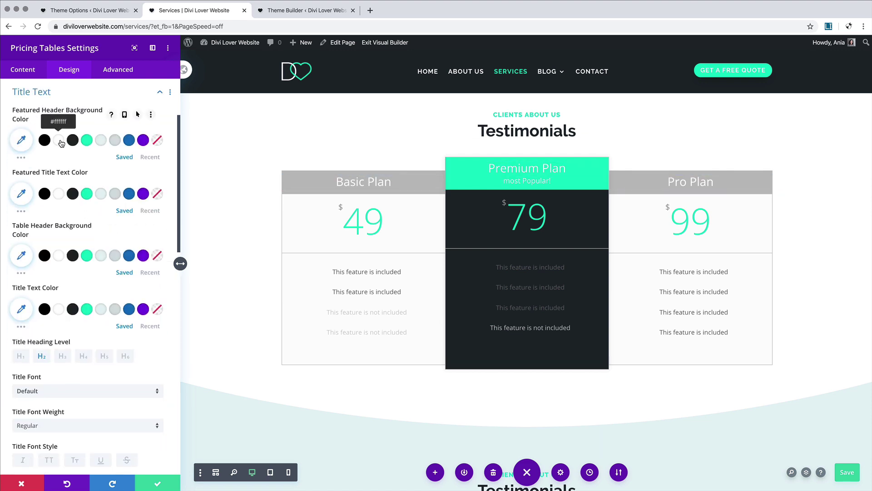
left_click(59, 141)
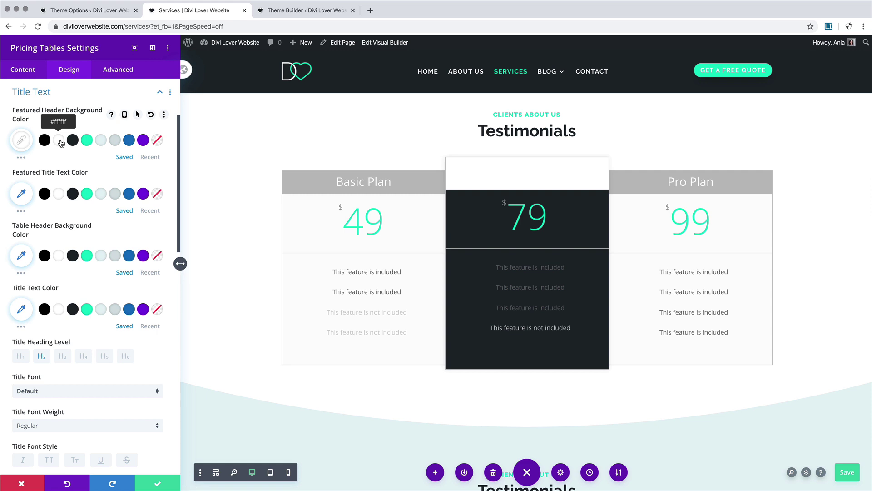
left_click(86, 141)
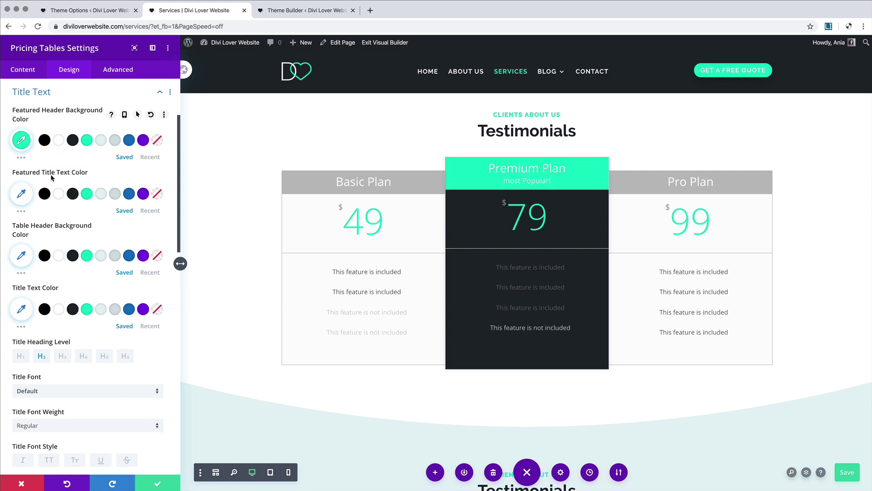
left_click(59, 194)
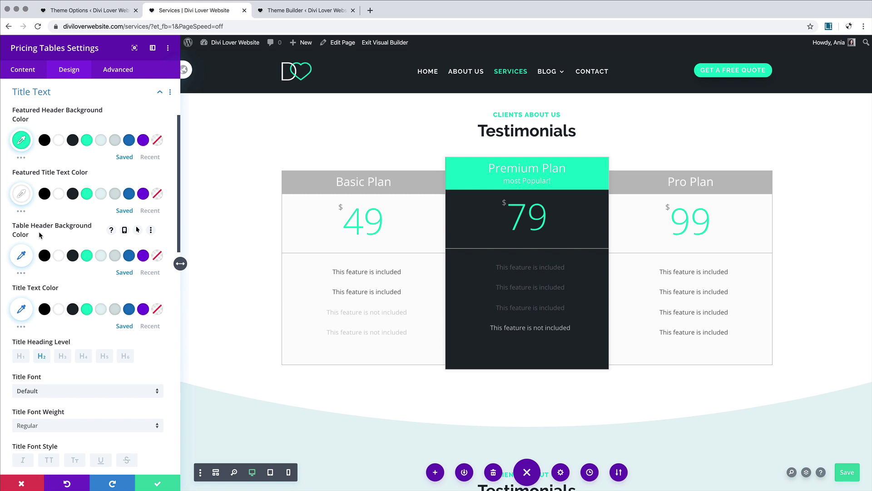
left_click(116, 258)
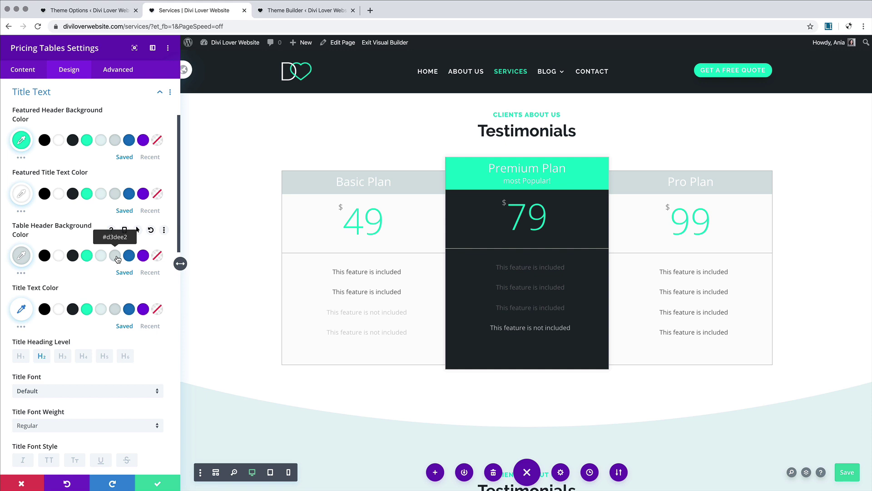
left_click(58, 309)
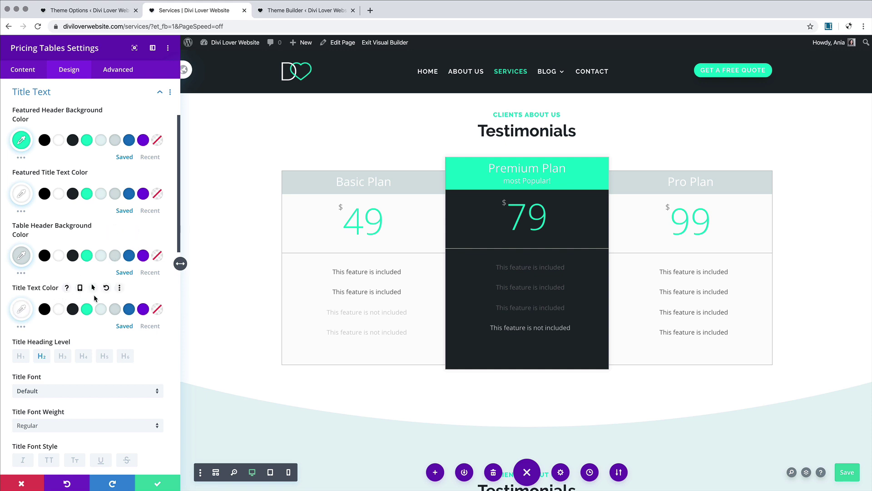
Step: Set the plan titles to Raleway Bold, uppercase
scroll(94, 296, "down", 3)
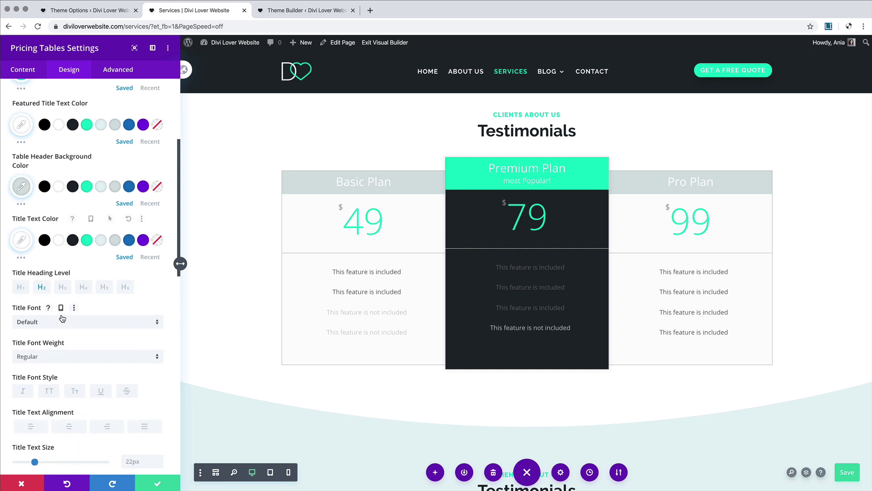
left_click(62, 321)
left_click(20, 139)
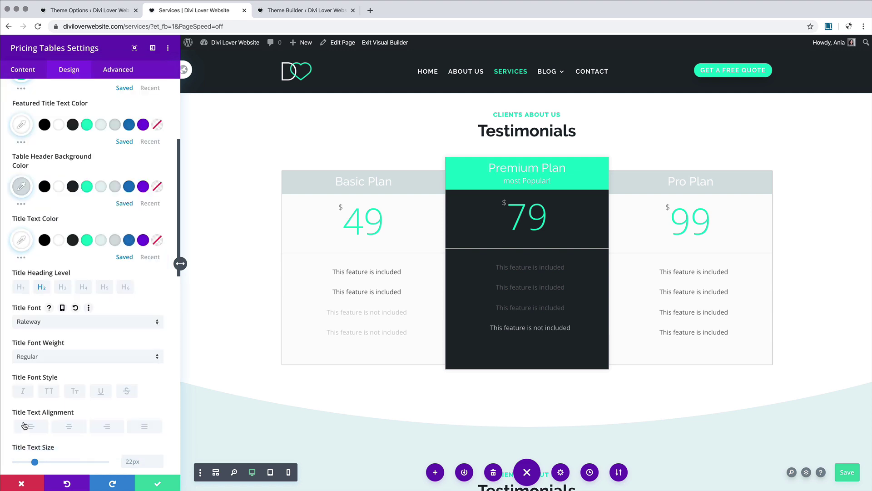
left_click(50, 361)
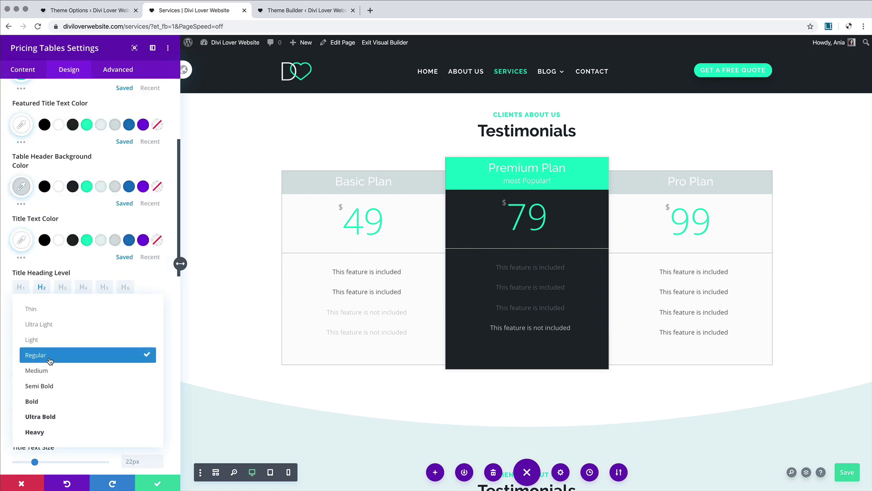
left_click(50, 402)
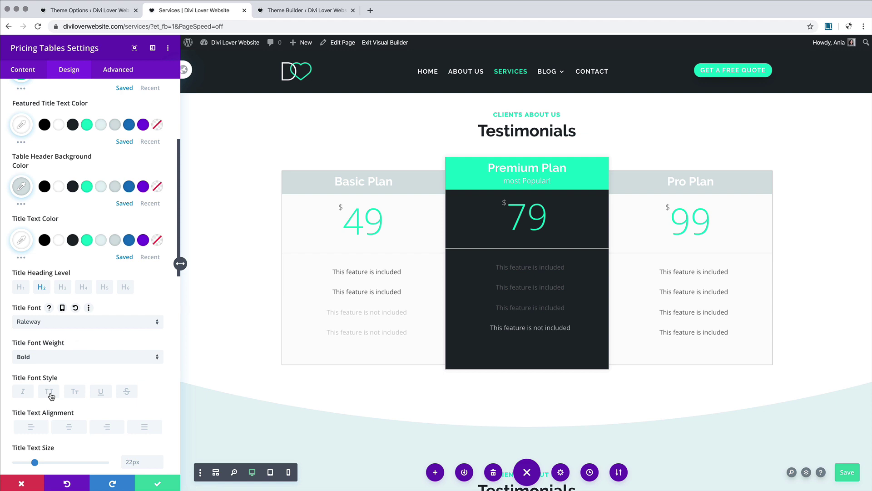
left_click(49, 392)
Step: Size the plan titles 20px on desktop, 18px on tablet and 16px on phone
scroll(83, 385, "down", 3)
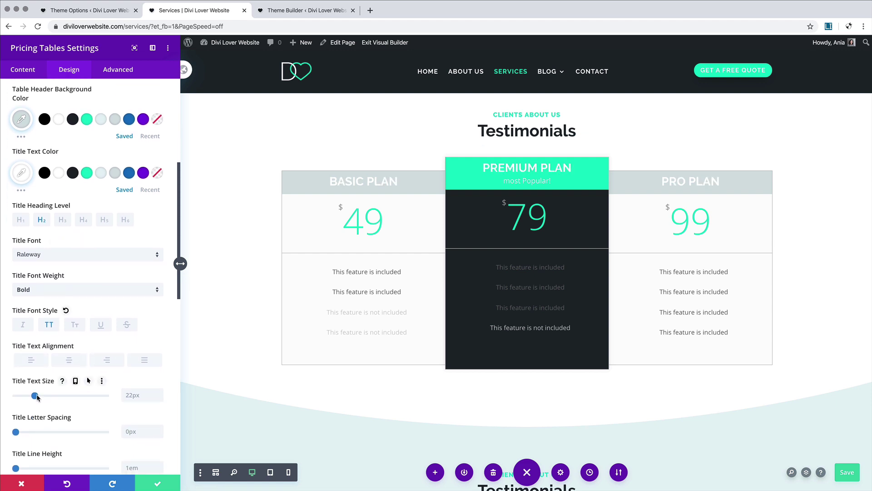
left_click_drag(35, 396, 29, 398)
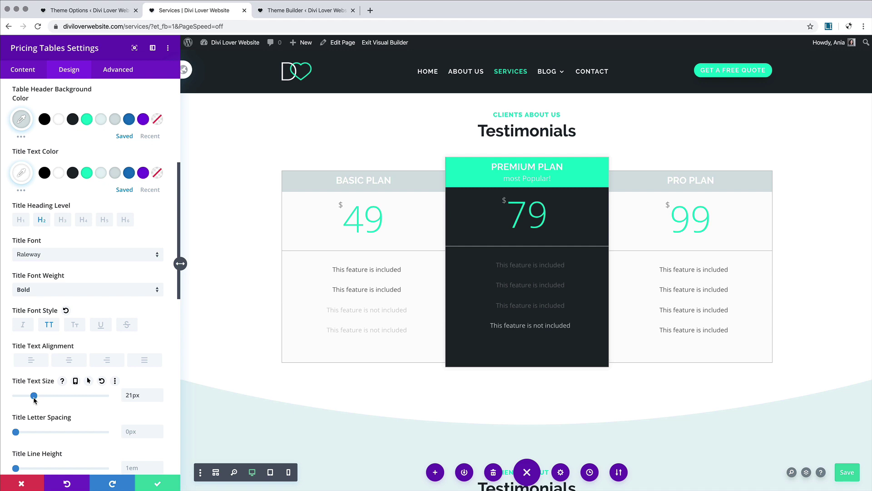
left_click_drag(34, 399, 33, 399)
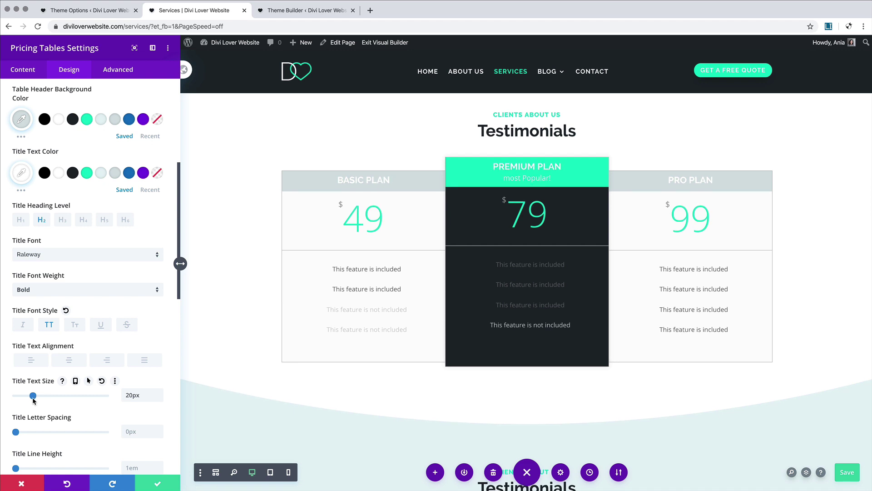
left_click(75, 381)
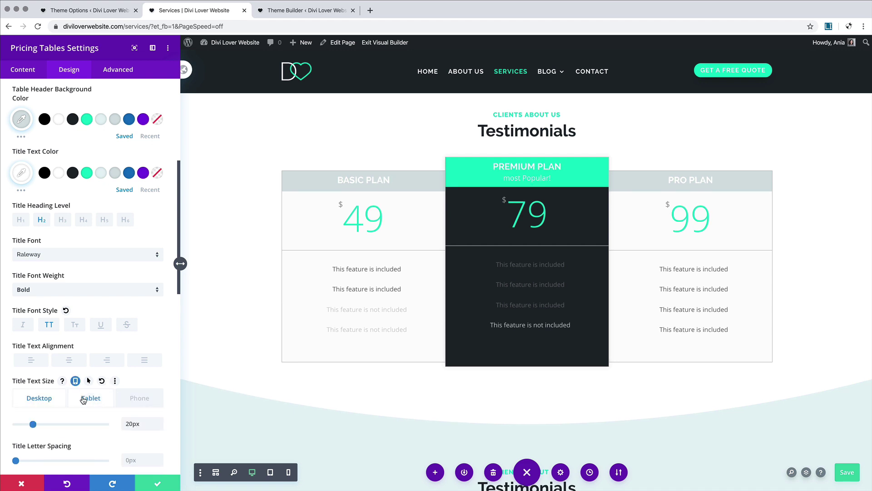
left_click(82, 399)
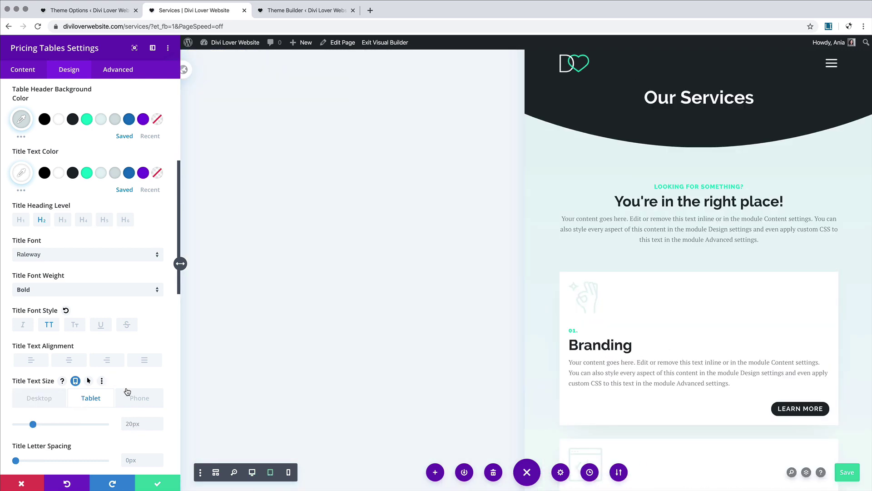
scroll(654, 350, "down", 15)
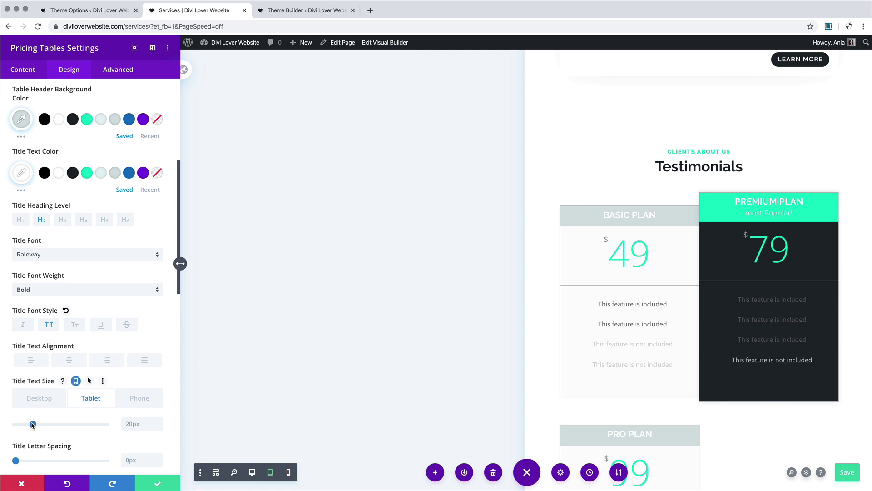
left_click_drag(33, 424, 31, 426)
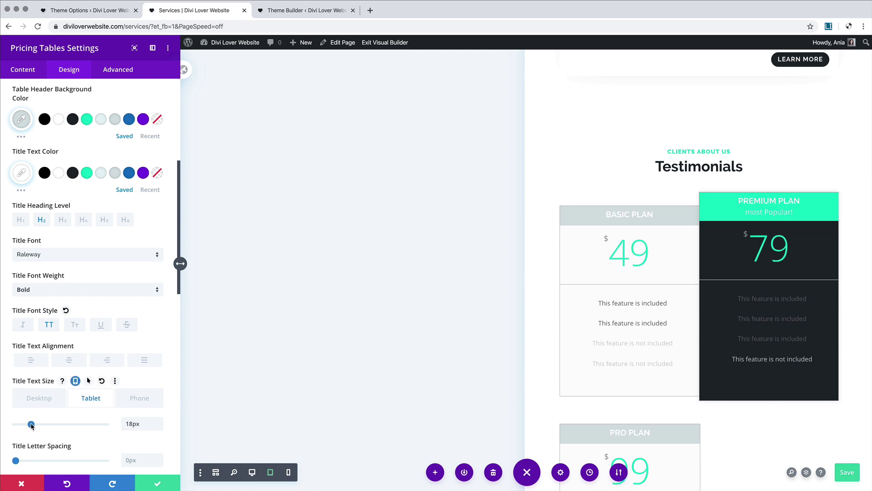
left_click(139, 398)
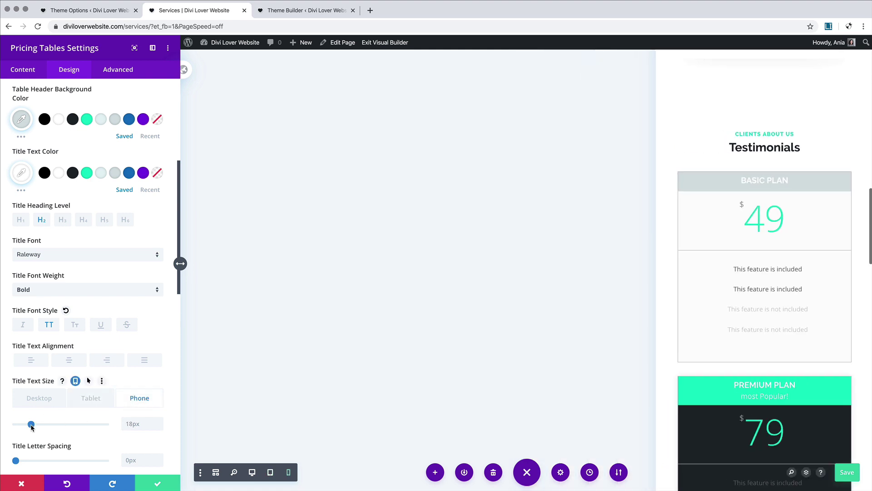
left_click_drag(31, 425, 29, 427)
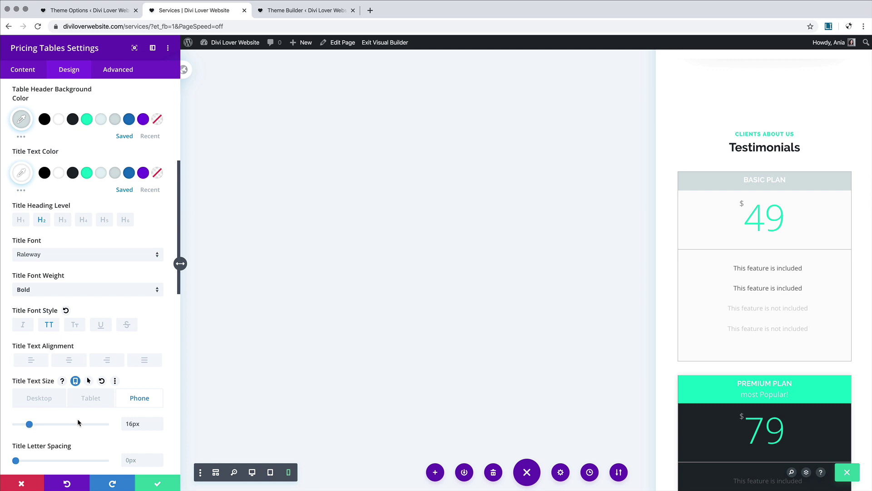
scroll(77, 422, "down", 10)
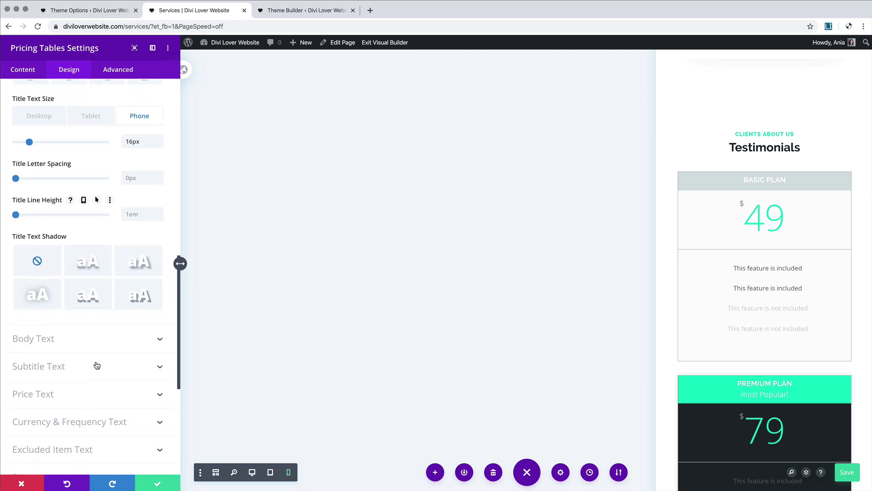
Step: Make Premium's feature text white and the other body text #1e272d at 0.65 opacity
left_click(89, 340)
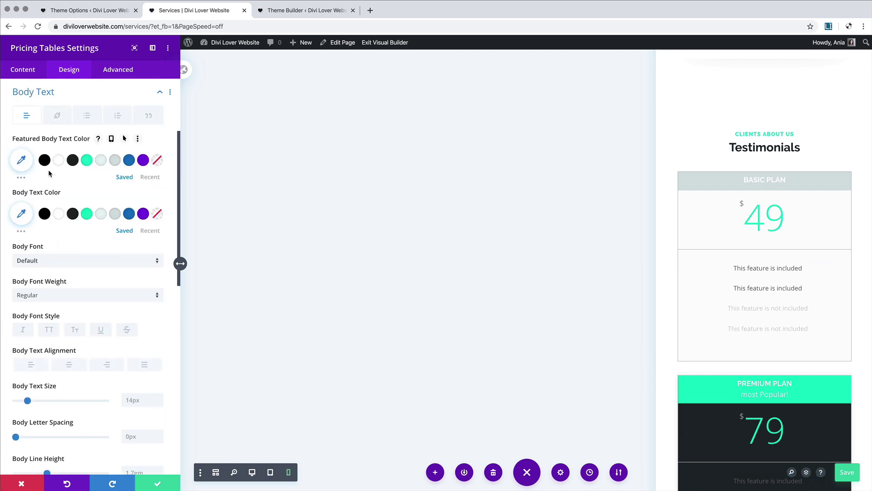
left_click(253, 473)
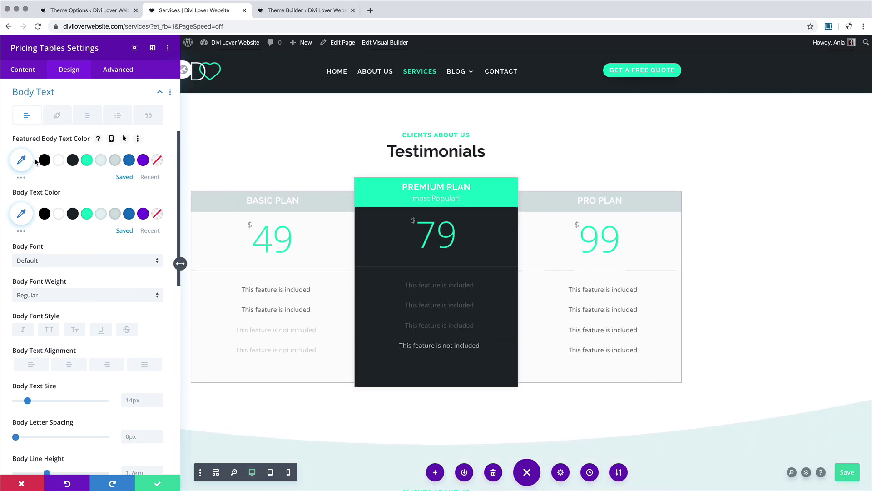
left_click(59, 161)
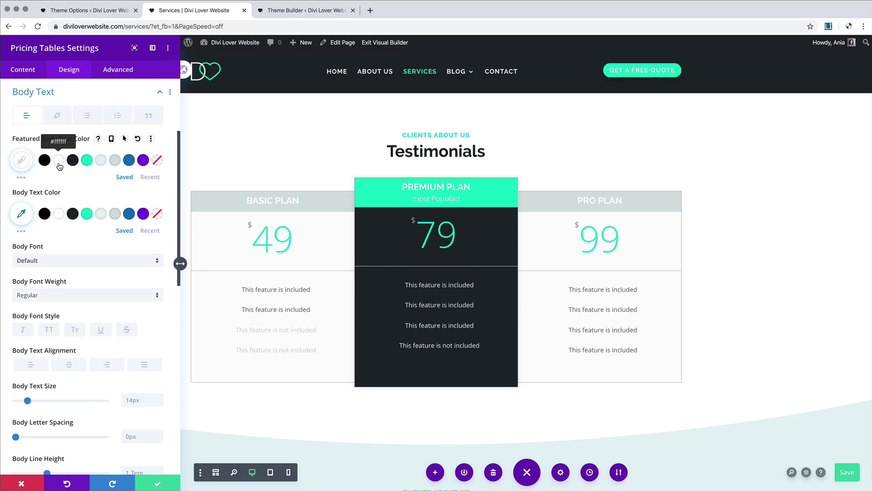
left_click(72, 214)
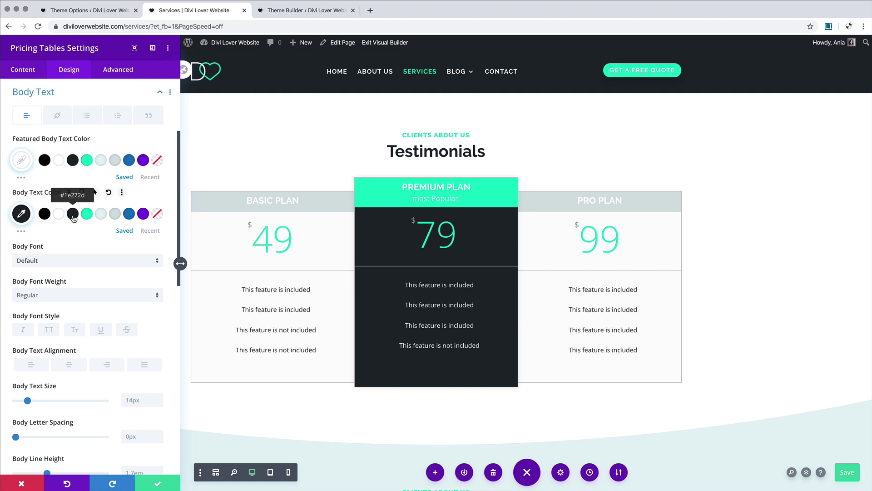
left_click(21, 214)
left_click_drag(153, 228, 154, 249)
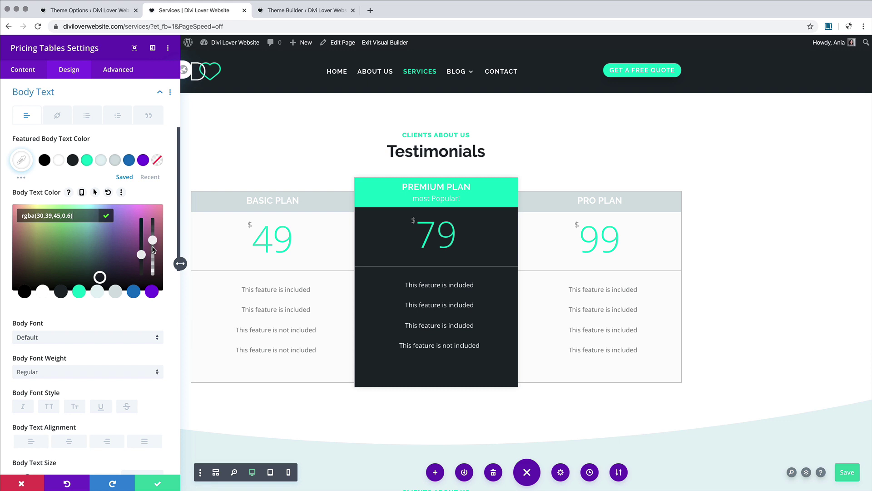
Step: Set the body font to PT Serif with a 1em line height
left_click(63, 337)
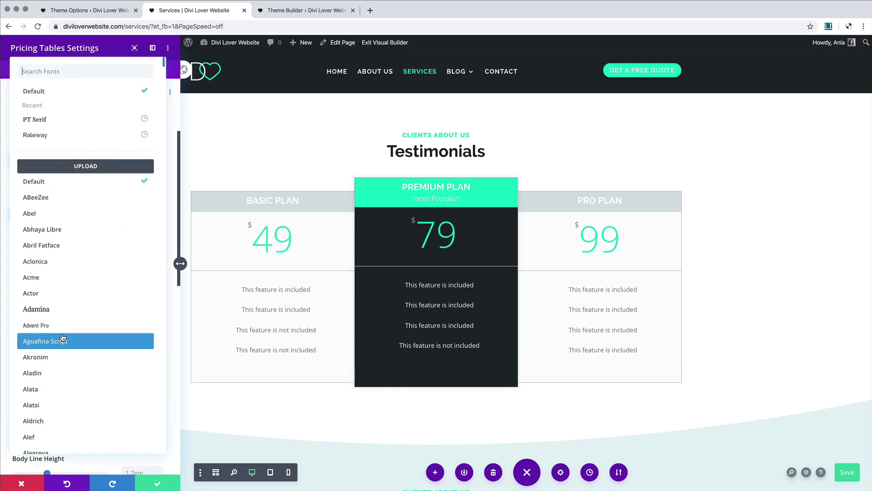
left_click(50, 129)
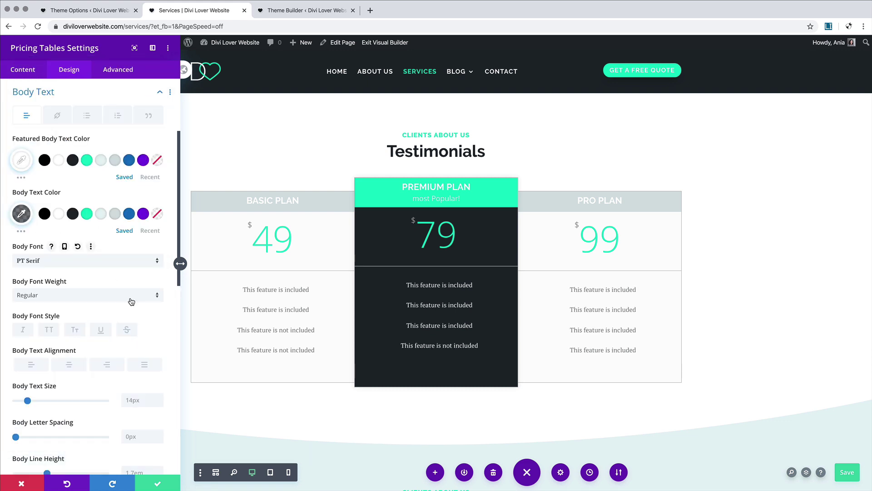
scroll(68, 254, "down", 2)
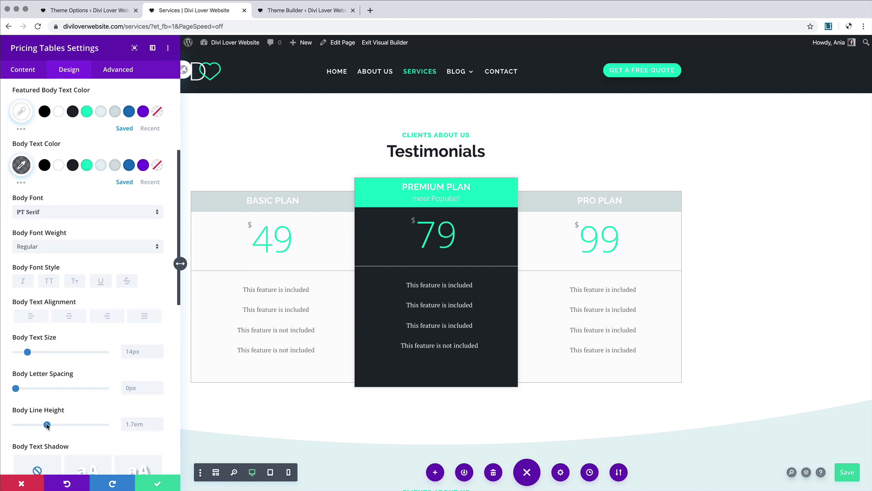
left_click_drag(46, 424, 11, 428)
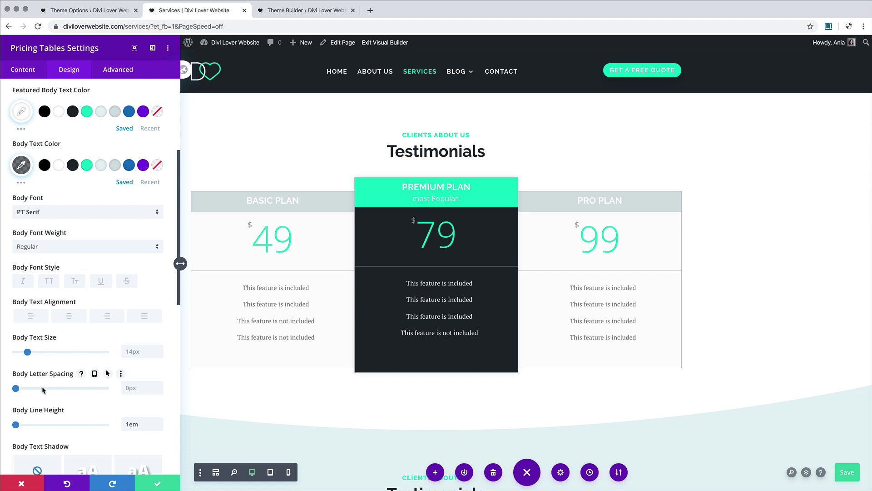
scroll(42, 386, "down", 5)
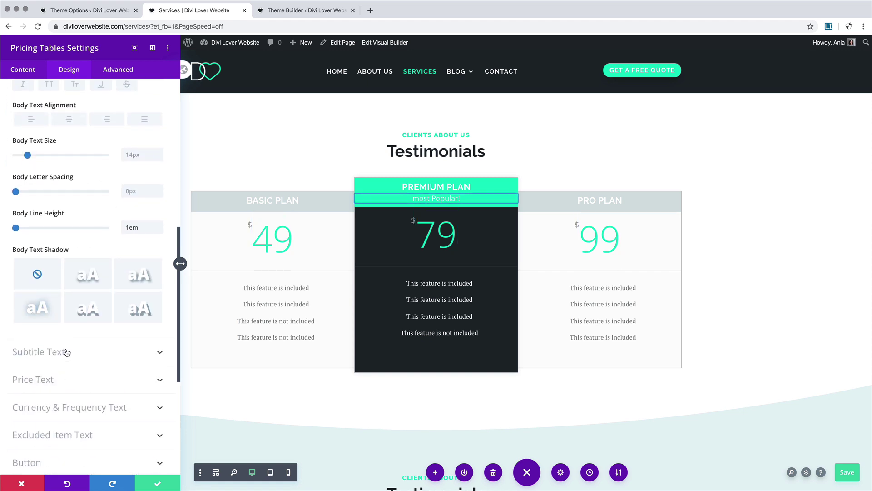
Step: Make the featured plan's subtitle #1e272d, Ultra Bold and uppercase
left_click(67, 353)
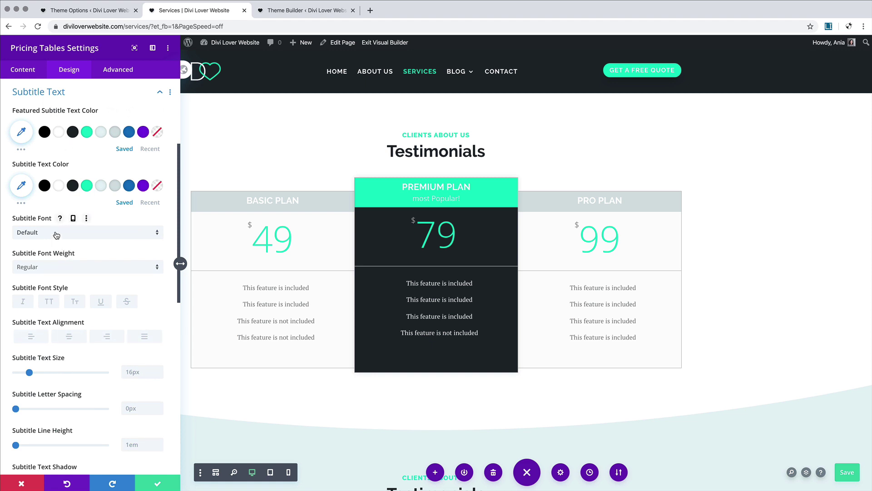
left_click(72, 132)
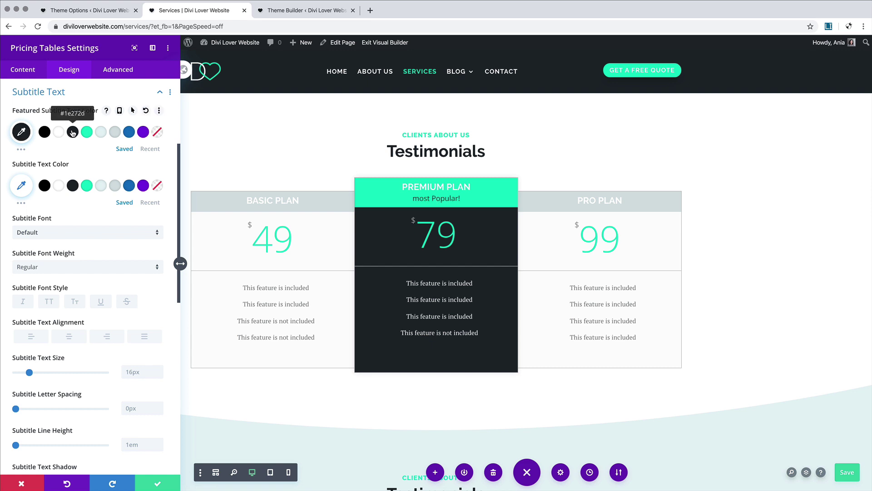
left_click(75, 270)
left_click(50, 322)
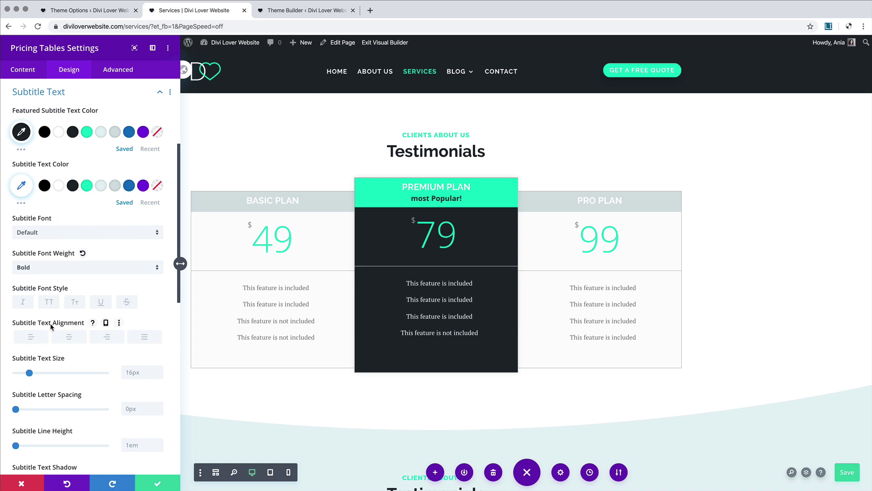
left_click(50, 303)
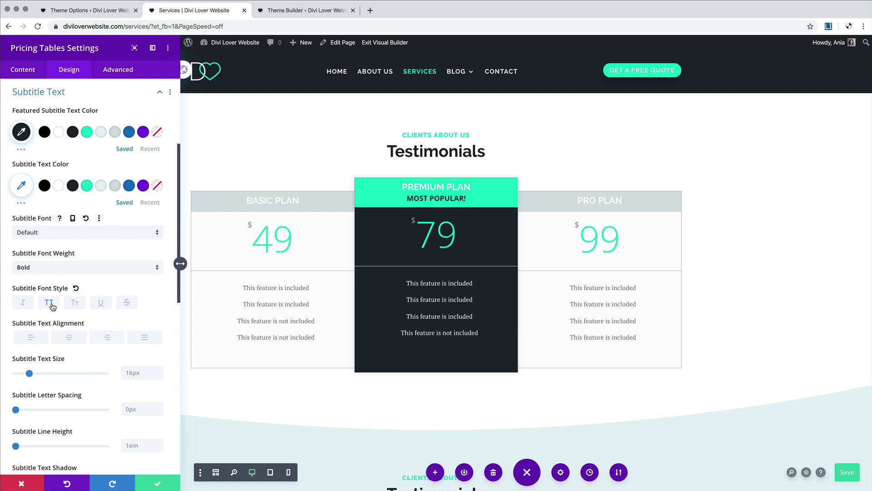
left_click(49, 268)
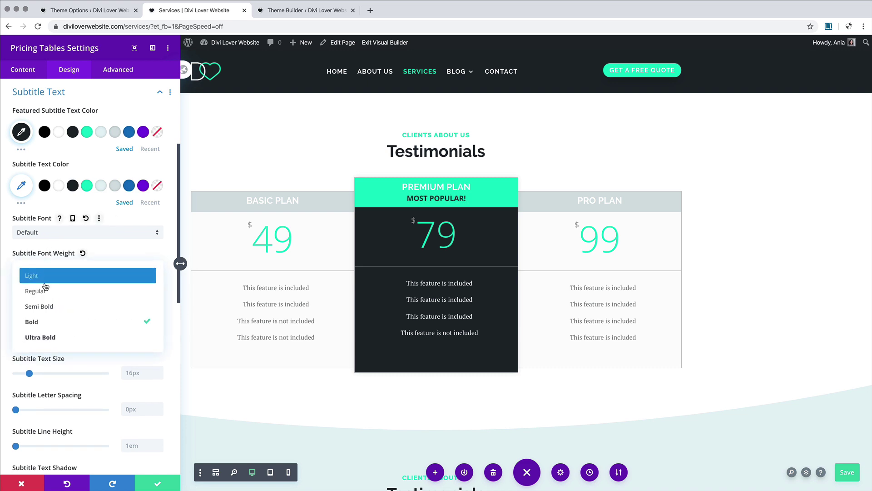
left_click(46, 334)
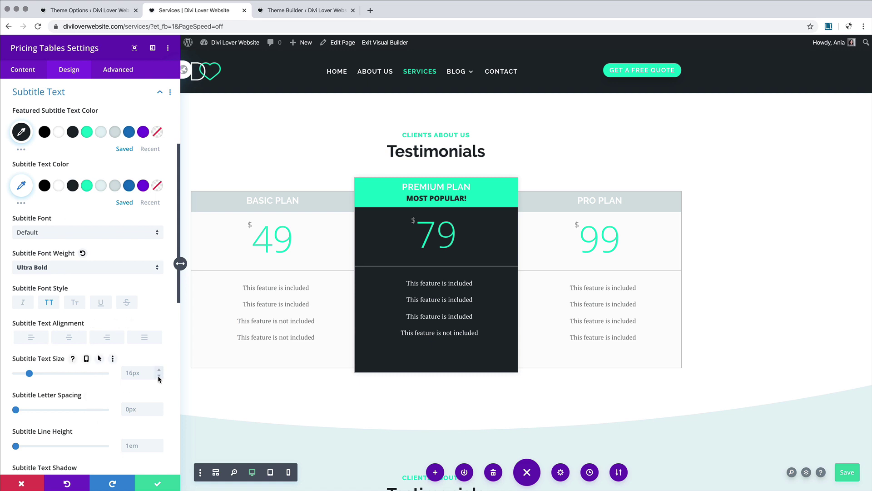
Step: Set the subtitle size to 12px with 1px letter spacing
left_click(159, 376)
left_click(158, 376)
left_click(159, 377)
left_click(159, 377)
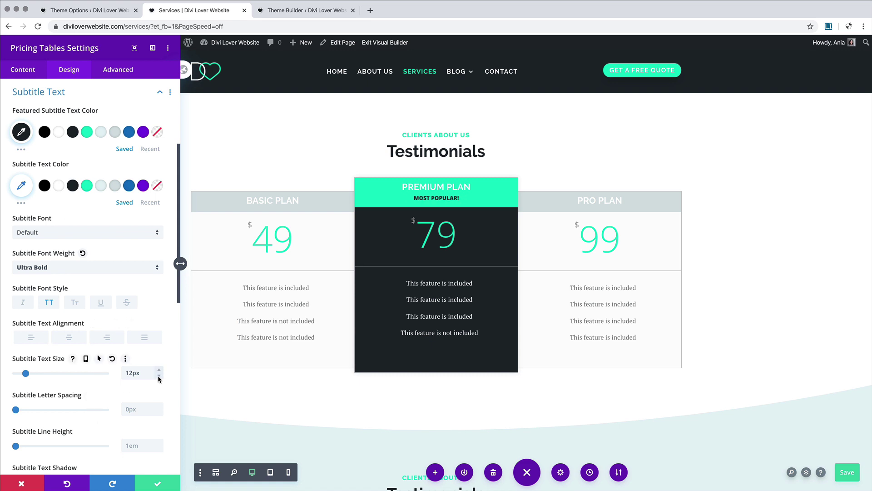
left_click(159, 406)
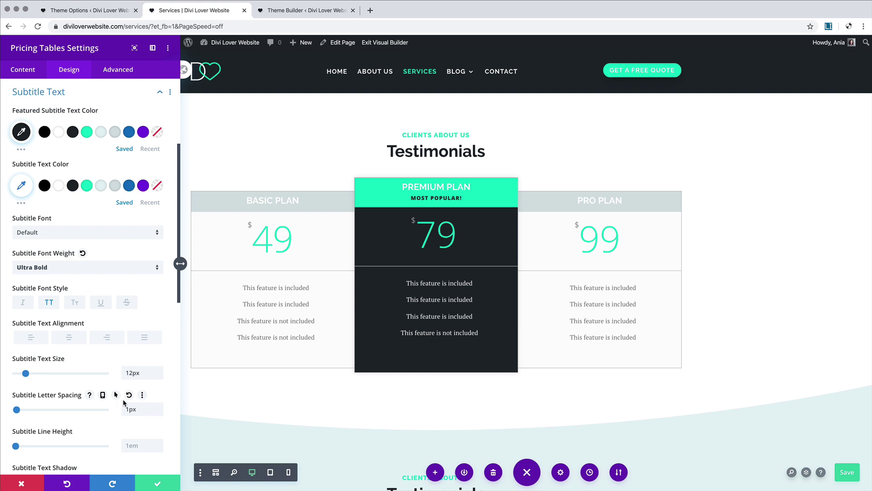
scroll(123, 402, "down", 5)
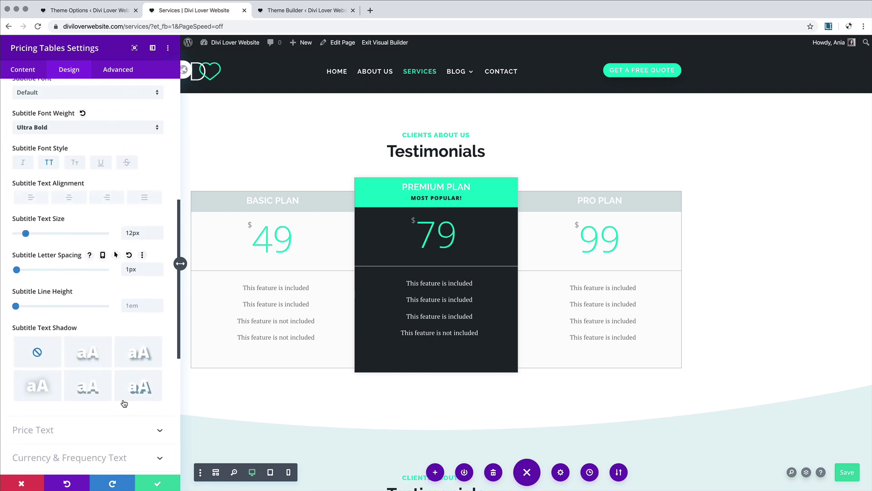
scroll(124, 403, "down", 3)
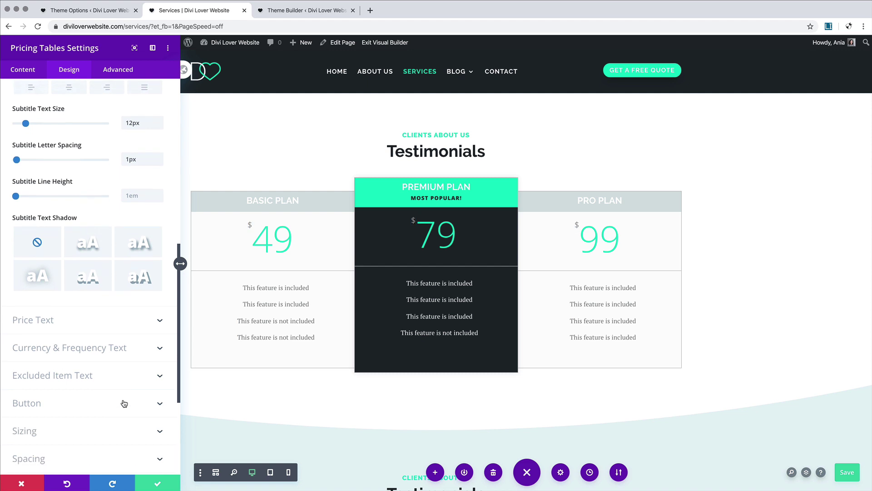
Step: Leave the featured pricing area background transparent
left_click(111, 320)
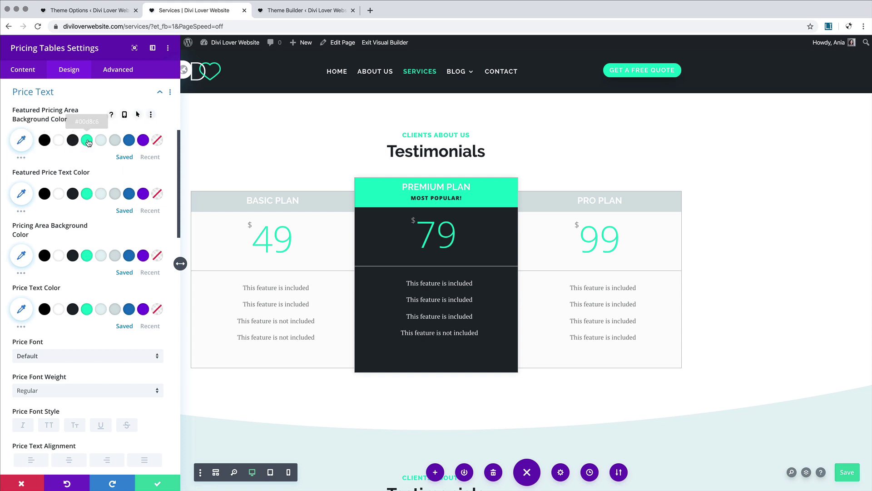
left_click(73, 142)
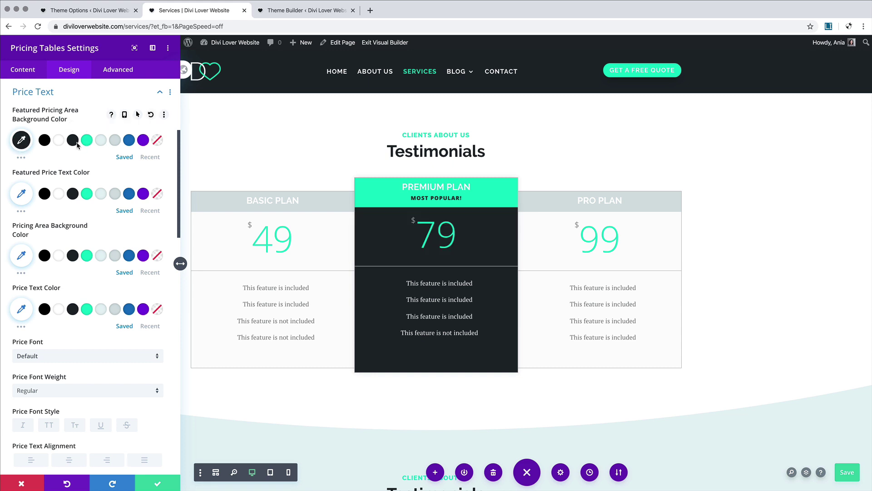
left_click(153, 138)
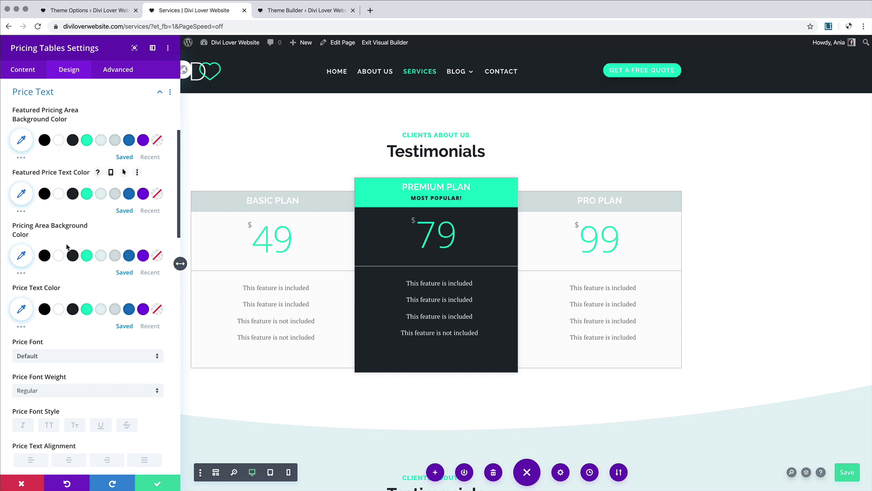
scroll(67, 248, "down", 3)
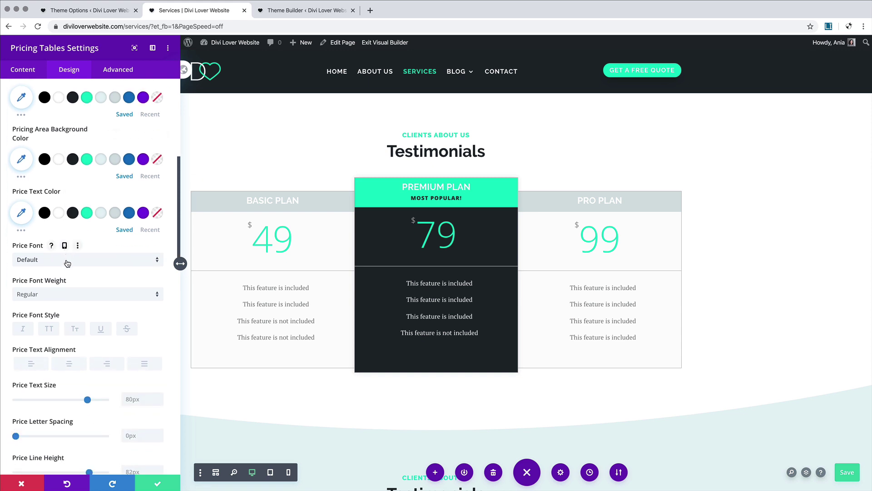
Step: Set the price font to Raleway with Bold weight
left_click(67, 263)
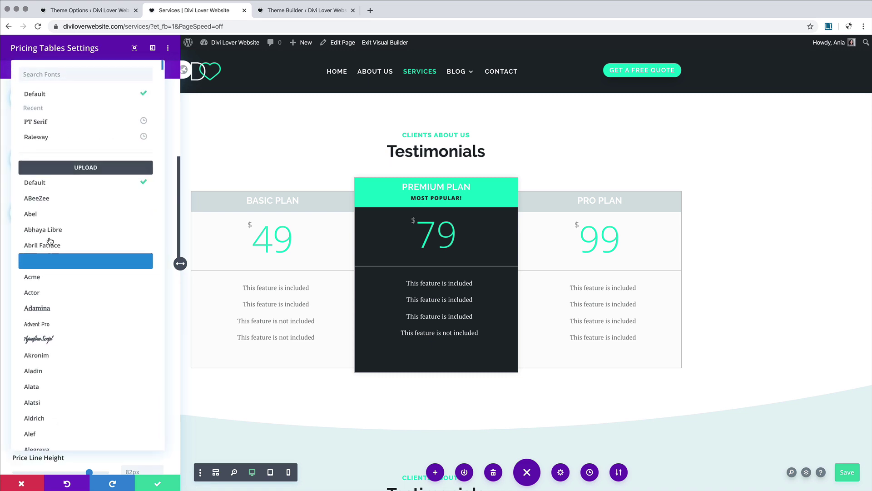
left_click(46, 140)
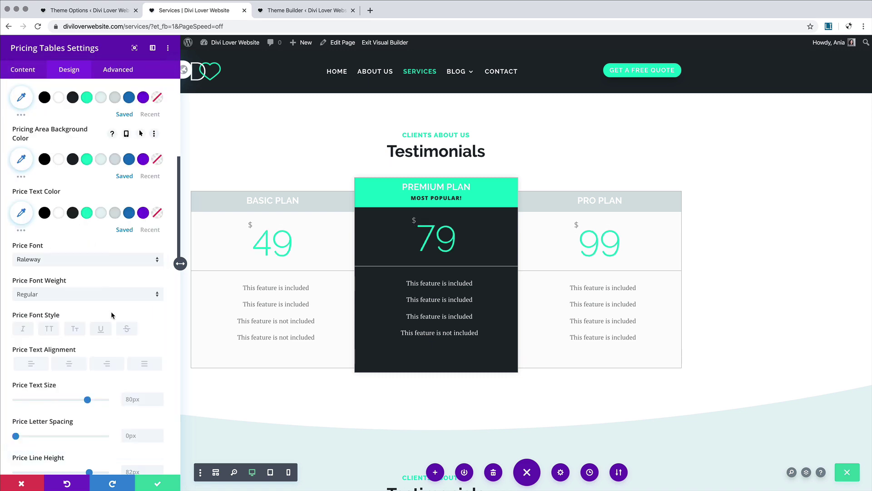
left_click(88, 295)
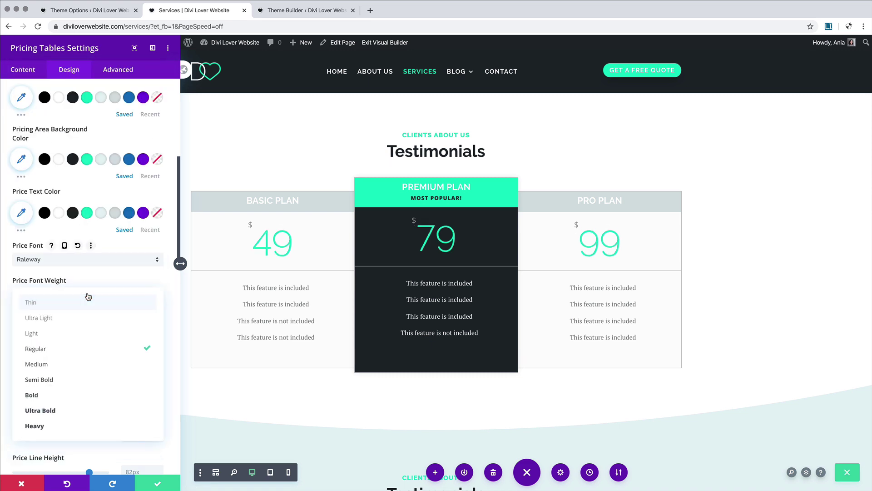
left_click(66, 429)
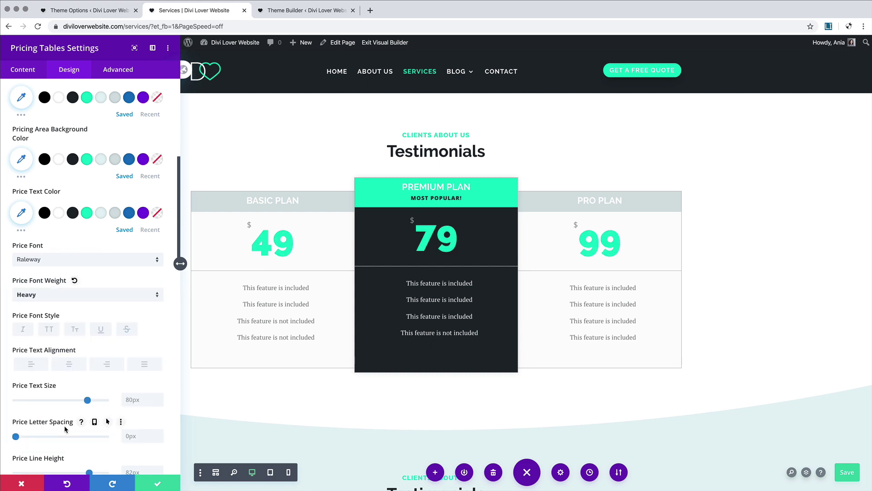
left_click(51, 294)
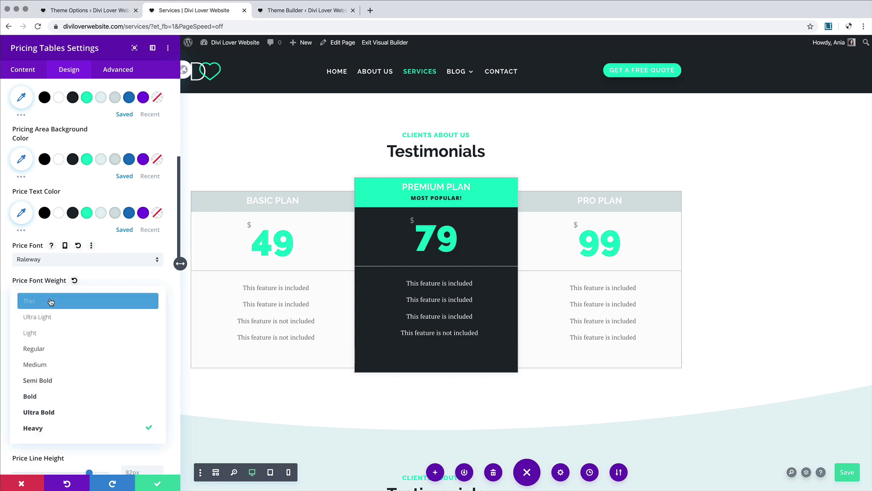
left_click(52, 395)
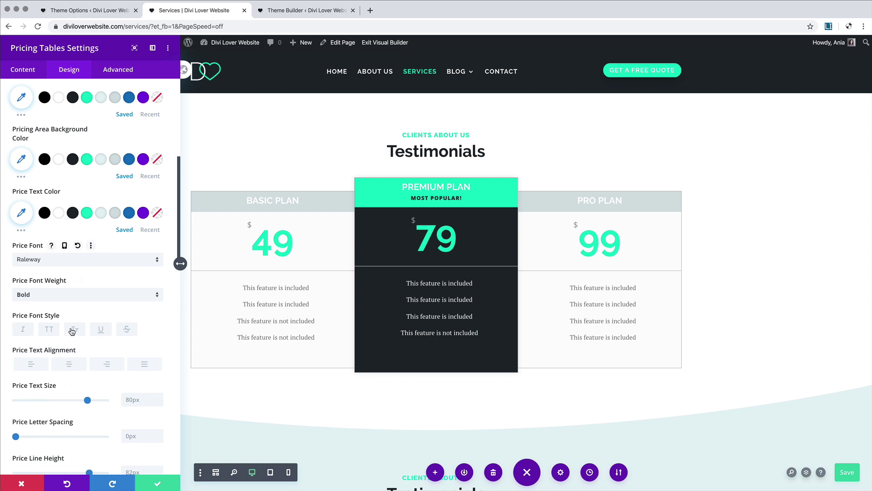
scroll(72, 331, "down", 5)
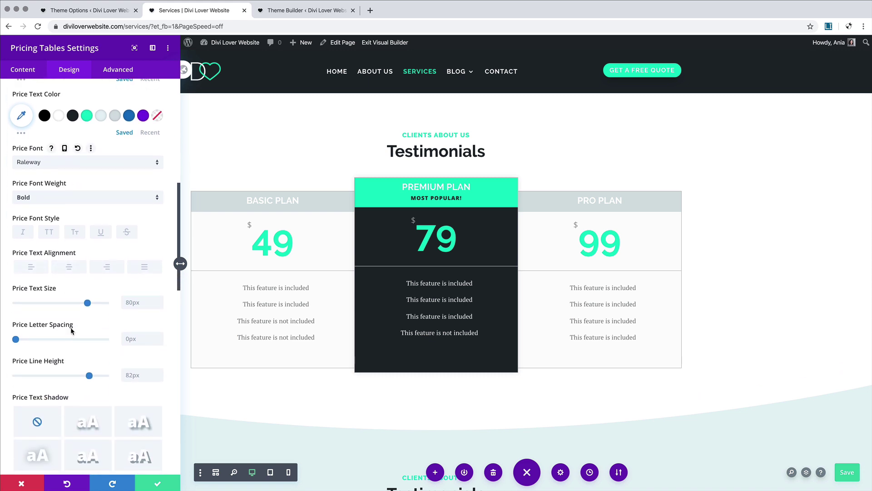
Step: Shrink the price numbers to 55px on tablet and 46px on phone
left_click(77, 288)
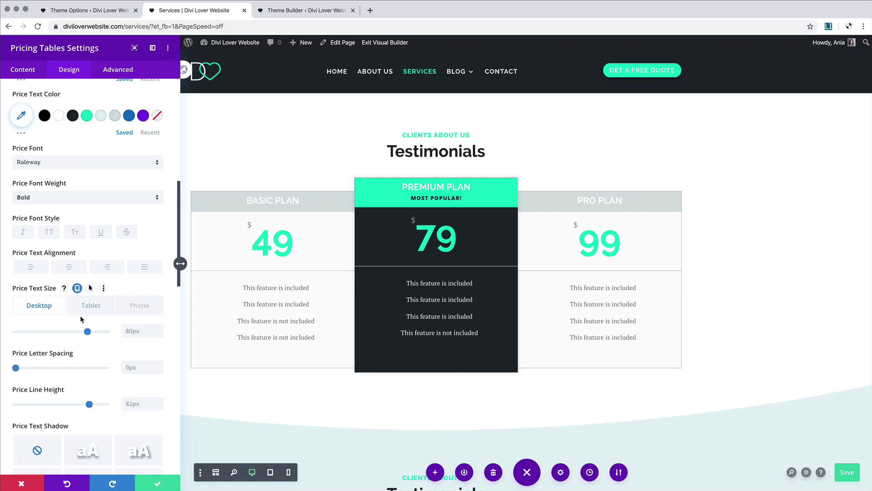
left_click(83, 312)
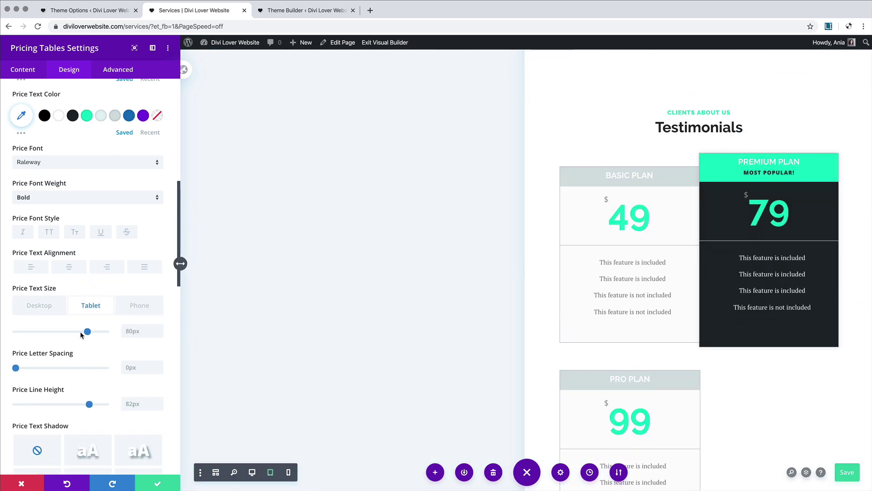
left_click_drag(75, 336, 65, 336)
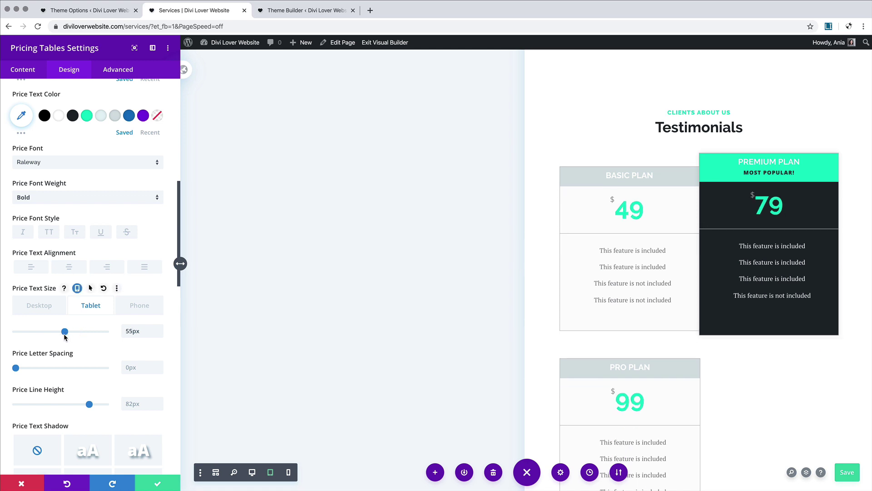
left_click(121, 305)
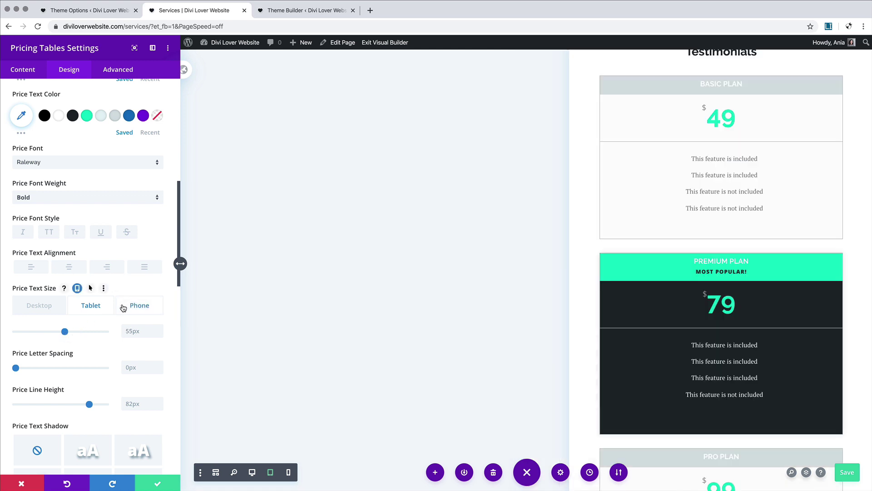
left_click_drag(64, 334, 56, 334)
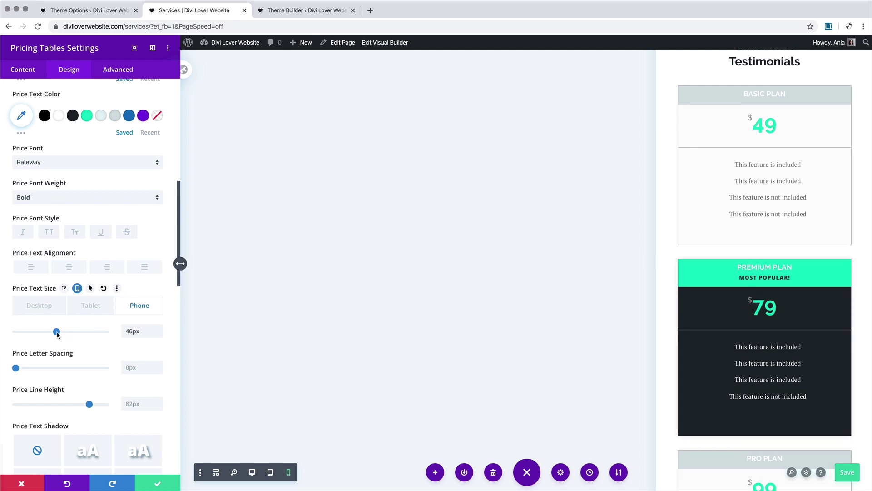
Step: Make the pricing tables' border colour transparent
scroll(84, 357, "down", 3)
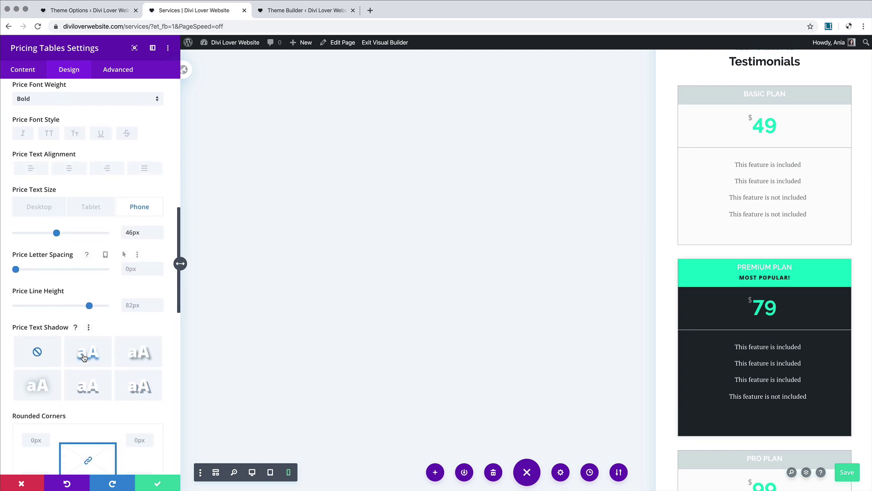
scroll(84, 358, "down", 8)
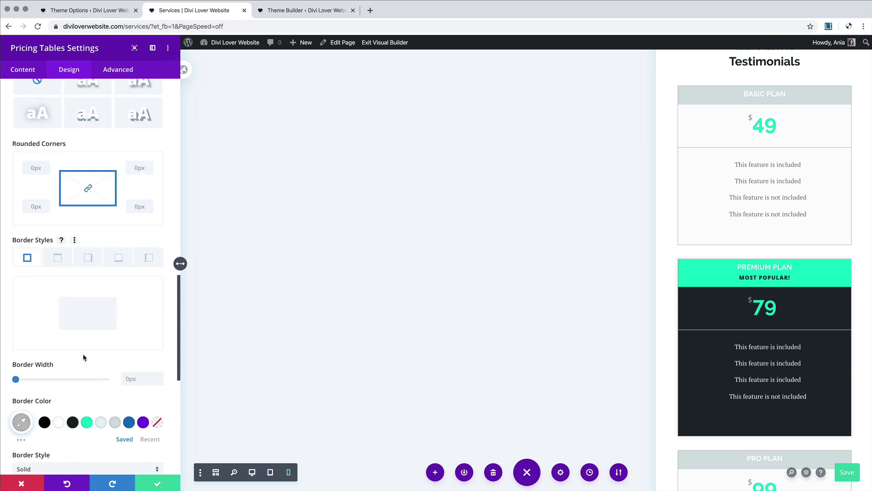
scroll(83, 357, "down", 1)
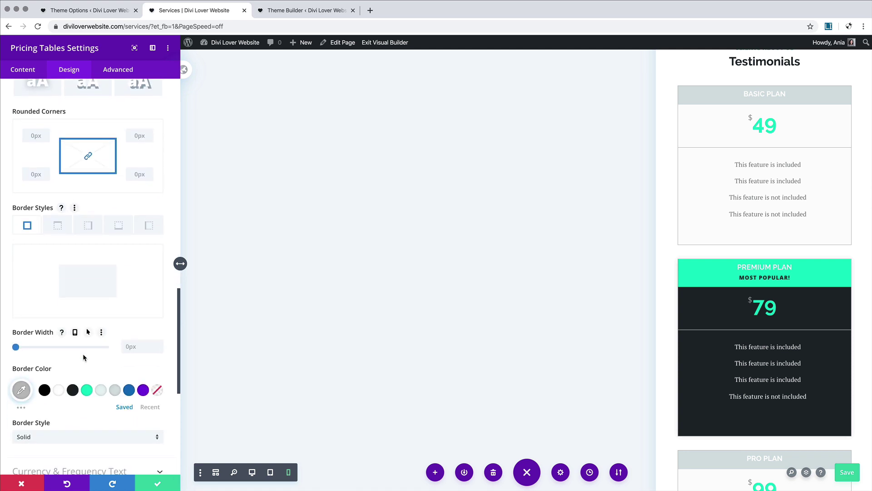
left_click(157, 391)
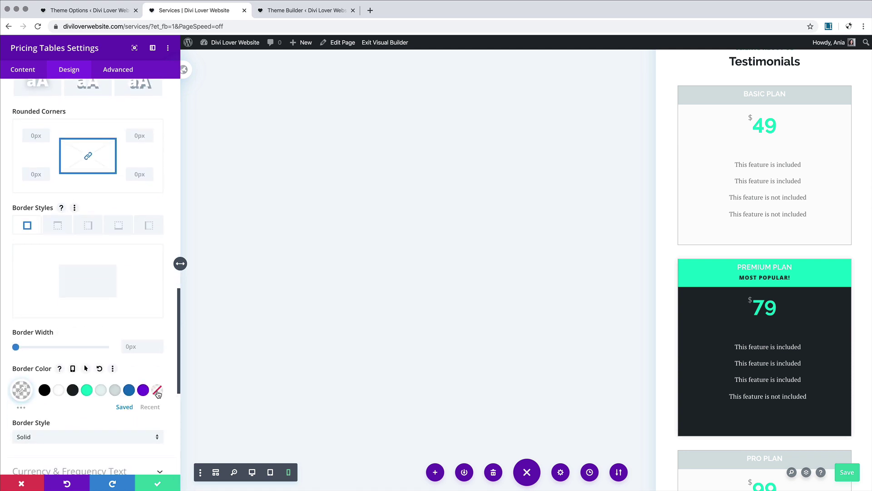
scroll(157, 391, "down", 5)
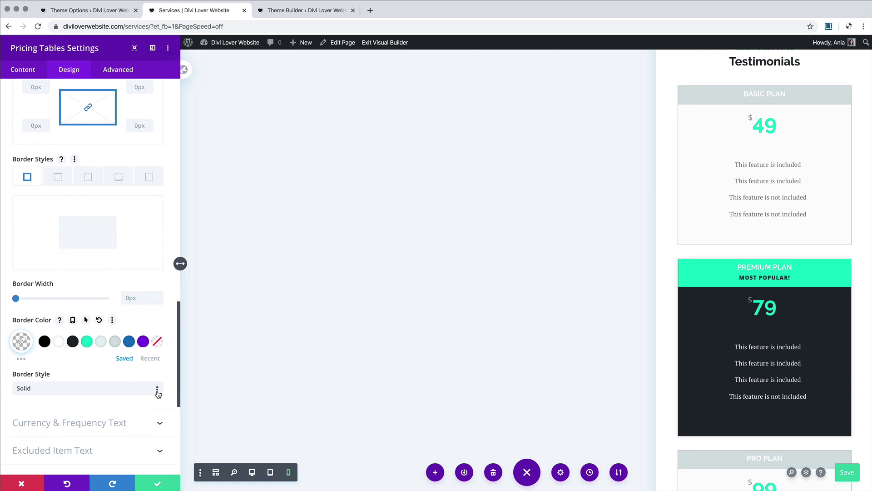
left_click(117, 317)
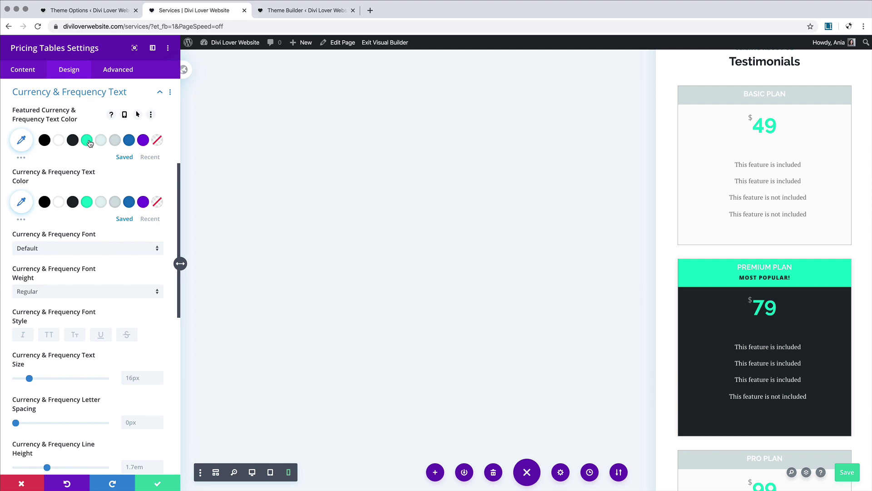
Step: Color the currency symbols green on Premium and the other plans, back in desktop preview
left_click(89, 141)
left_click(87, 204)
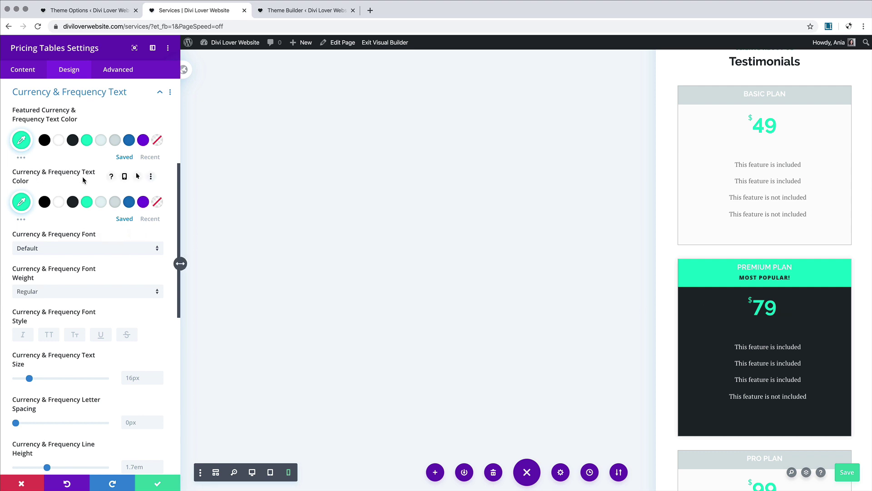
left_click(251, 473)
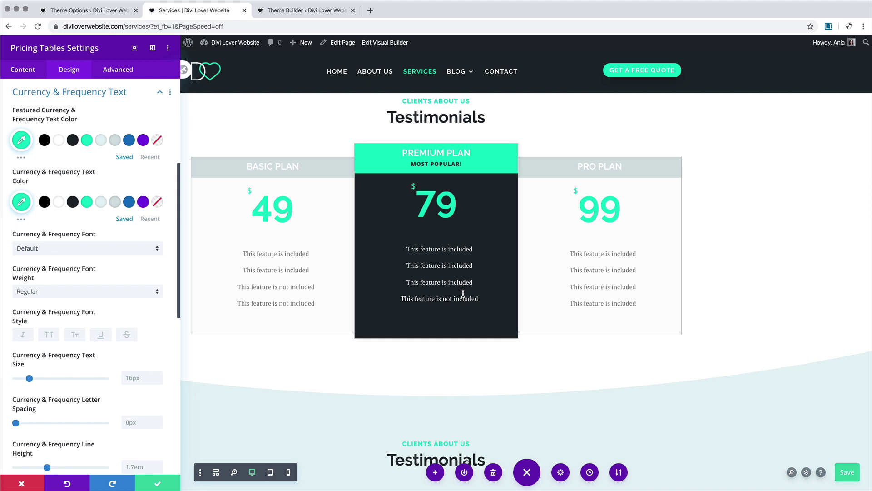
scroll(144, 332, "down", 5)
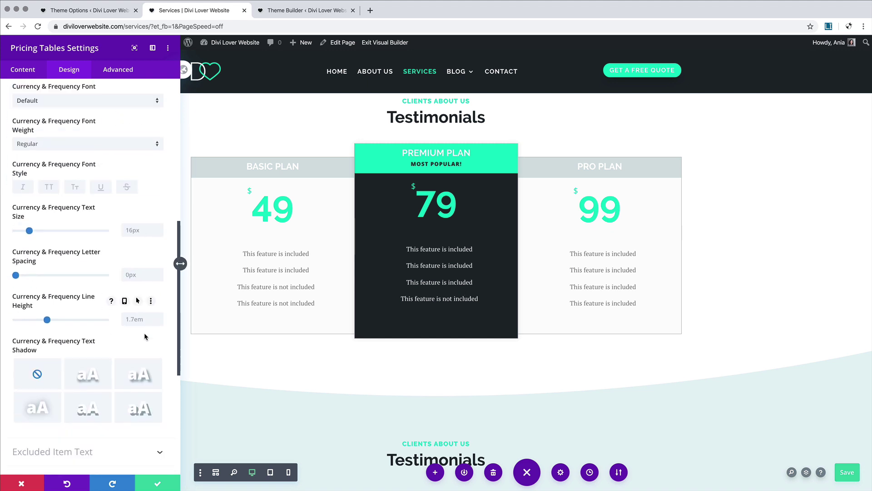
scroll(144, 337, "down", 3)
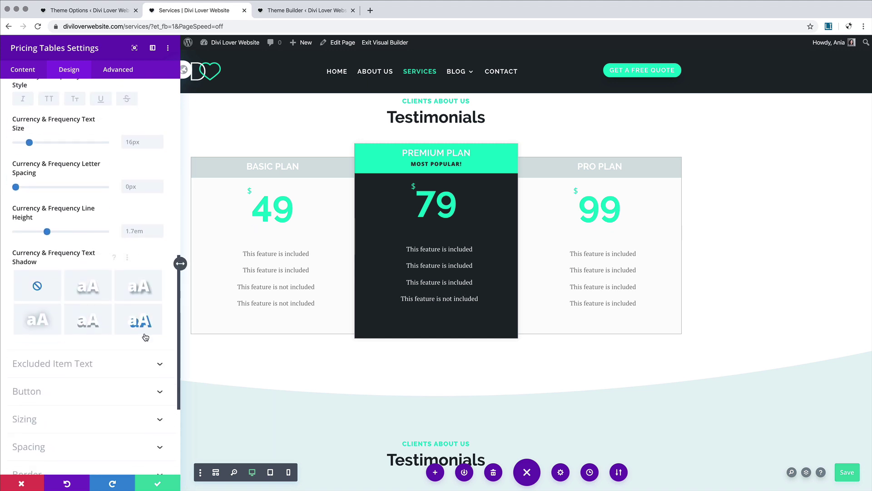
left_click(64, 368)
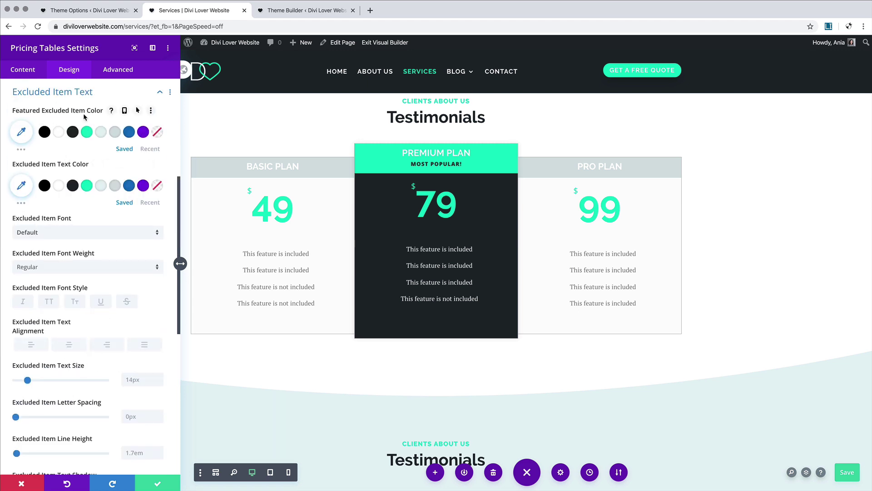
Step: Make Premium's excluded items white at about 0.33 opacity
left_click(115, 133)
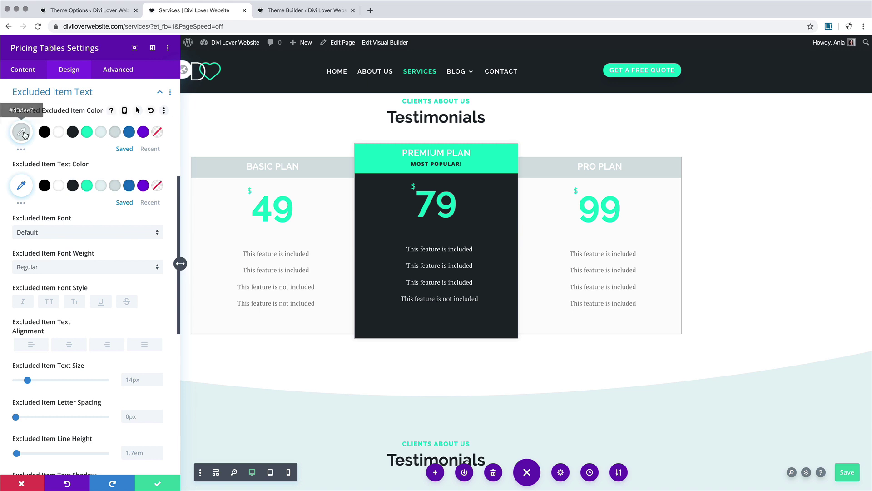
left_click(58, 132)
left_click(23, 137)
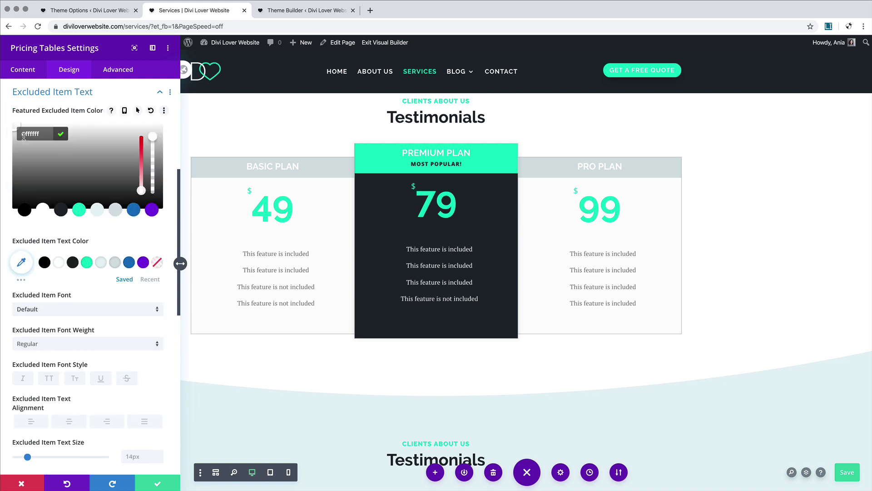
left_click_drag(150, 146, 154, 183)
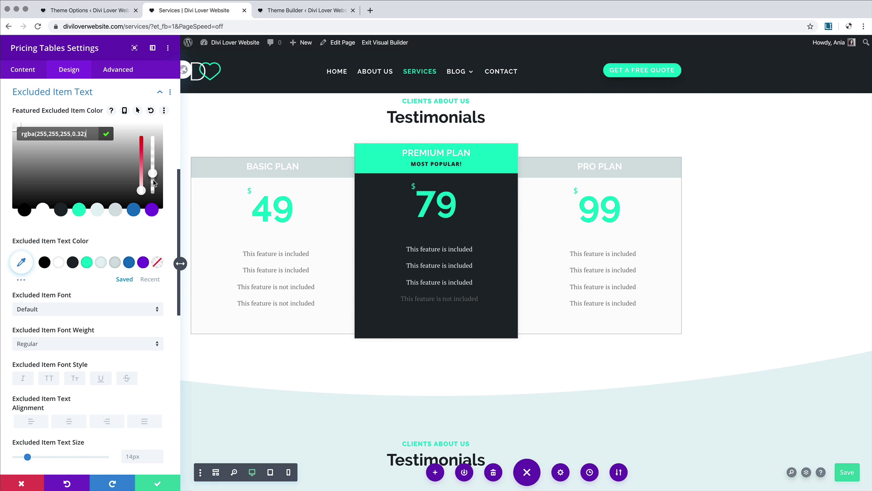
left_click(169, 131)
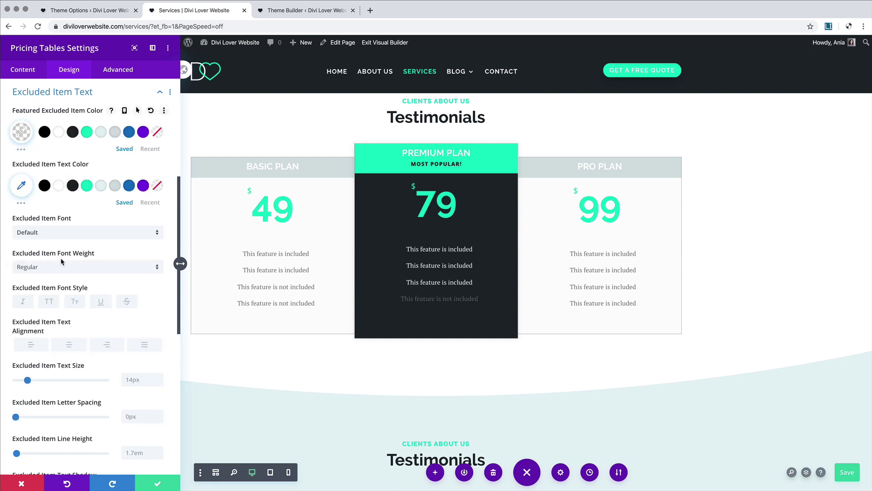
Step: Strike through excluded items and fade them to #1e272d at about 29% opacity on other plans
left_click(126, 302)
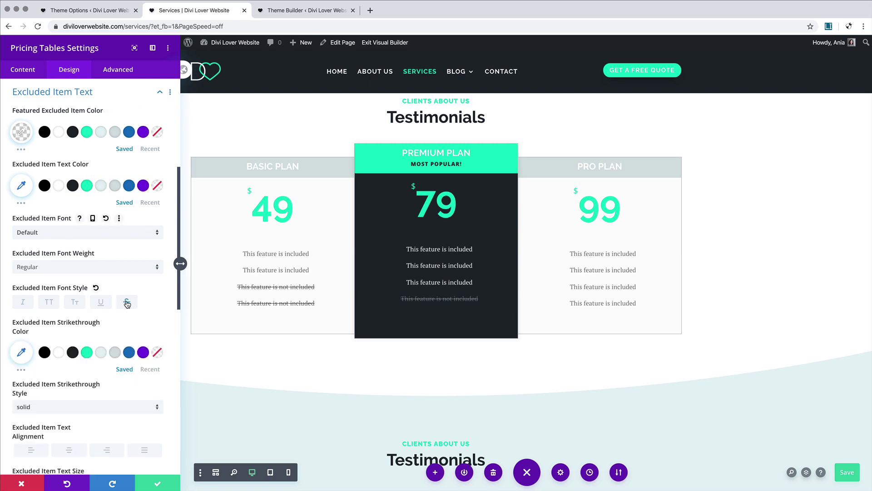
left_click(22, 352)
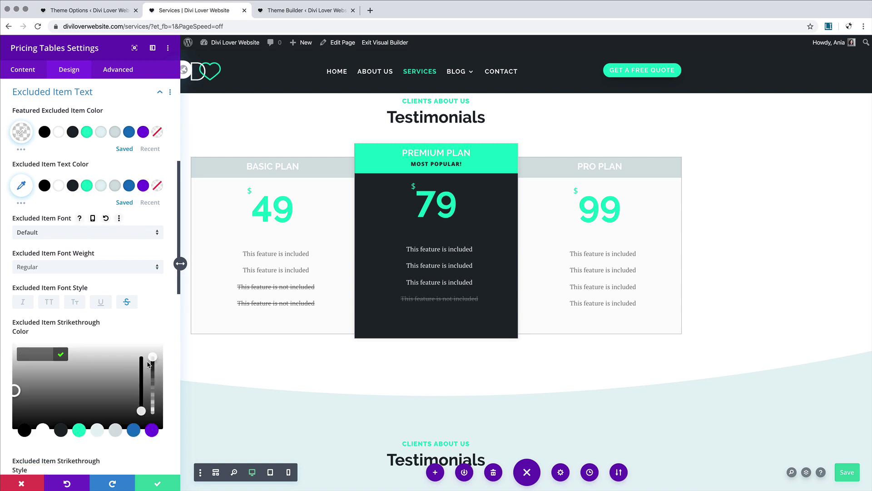
scroll(179, 326, "down", 8)
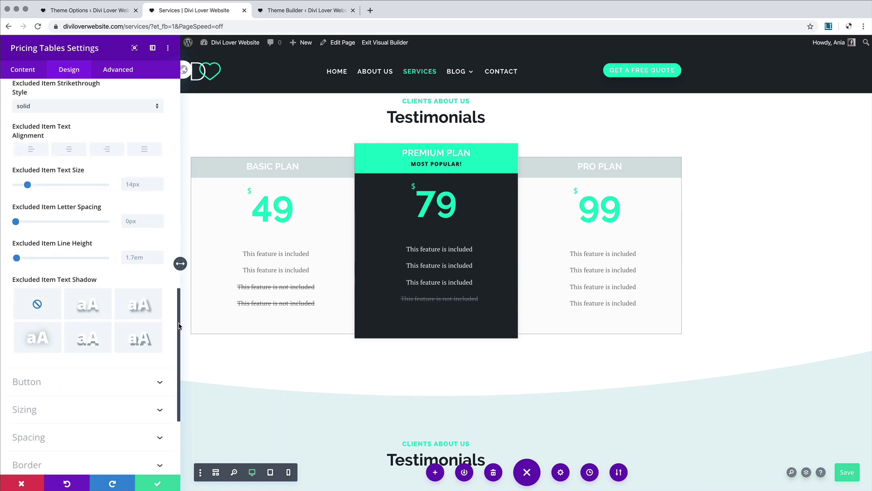
scroll(153, 300, "up", 7)
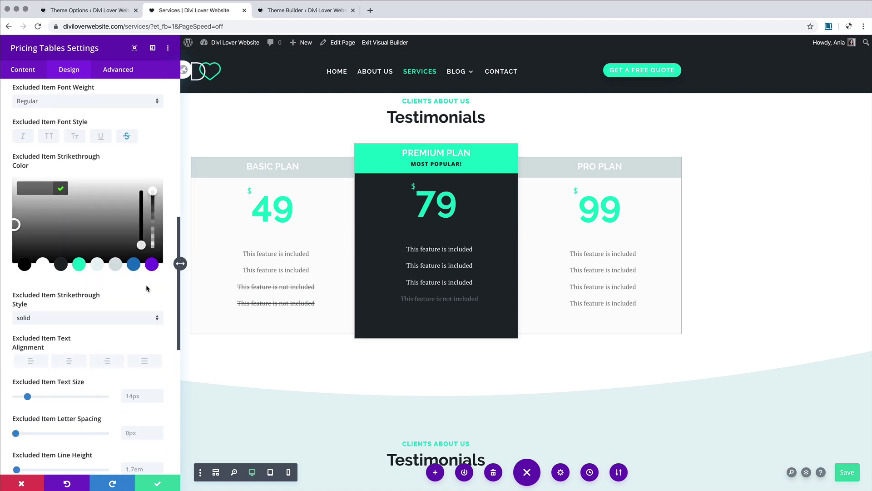
left_click(151, 266)
scroll(151, 267, "up", 3)
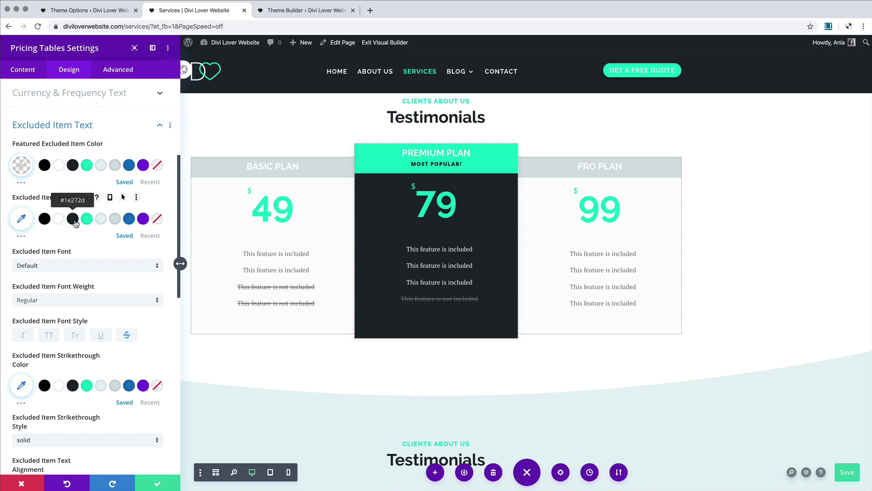
left_click(22, 219)
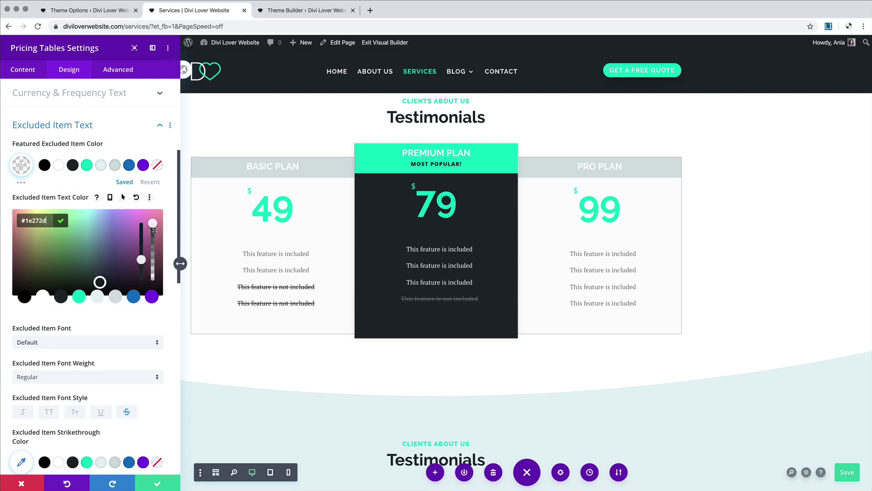
left_click_drag(154, 230, 153, 272)
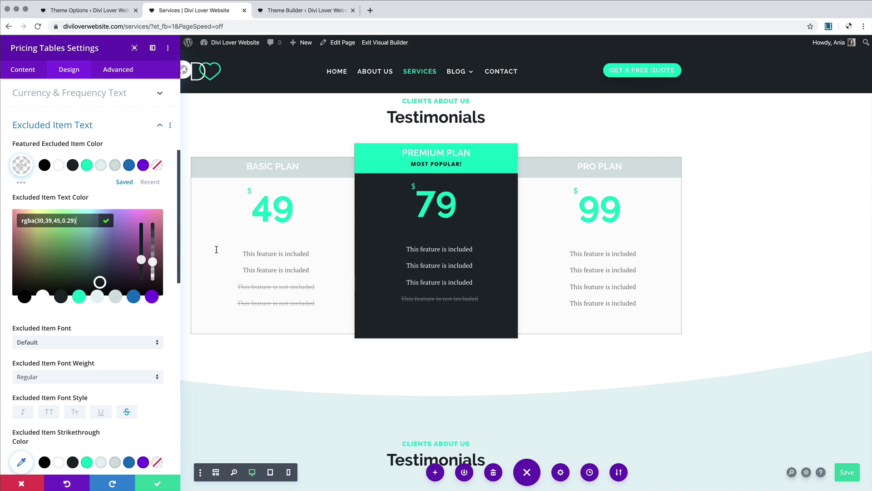
left_click(157, 482)
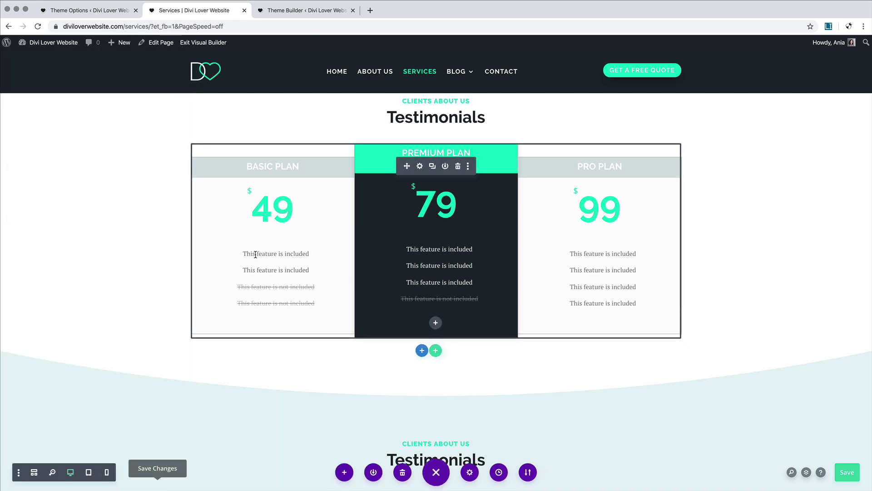
Step: Reopen the pricing tables and set the Basic and Pro feature text to #1e272d
left_click(419, 166)
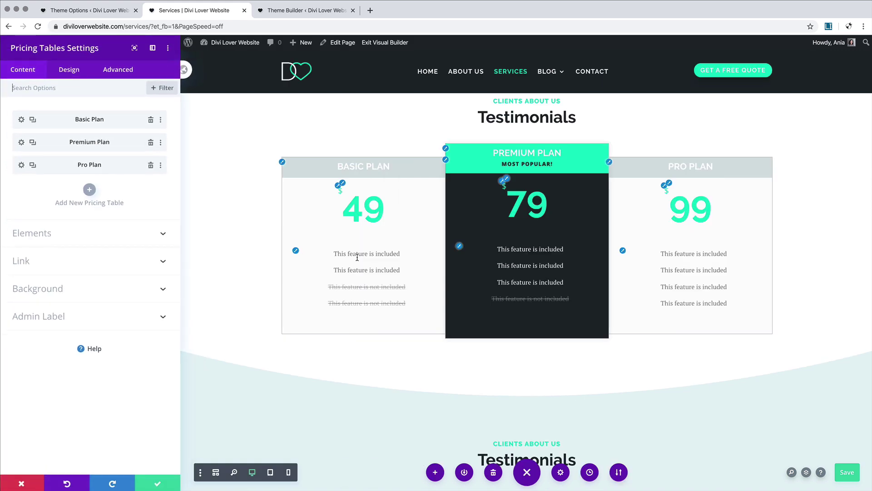
left_click(295, 251)
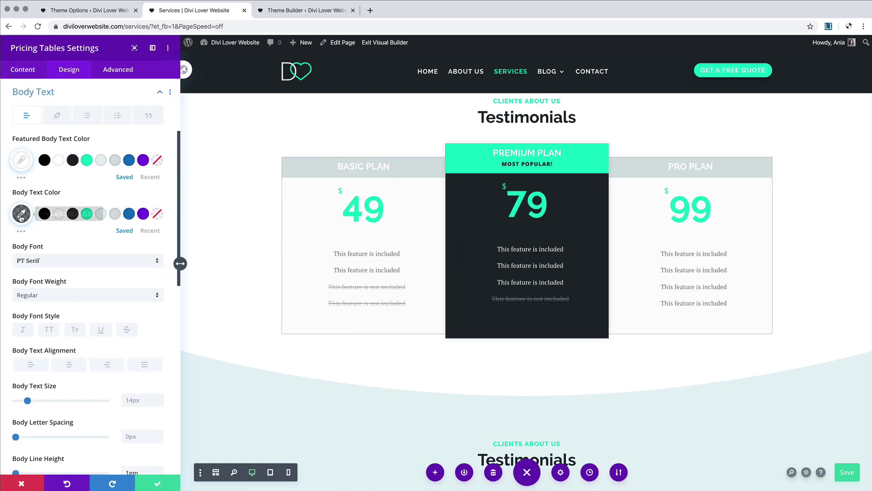
left_click(73, 214)
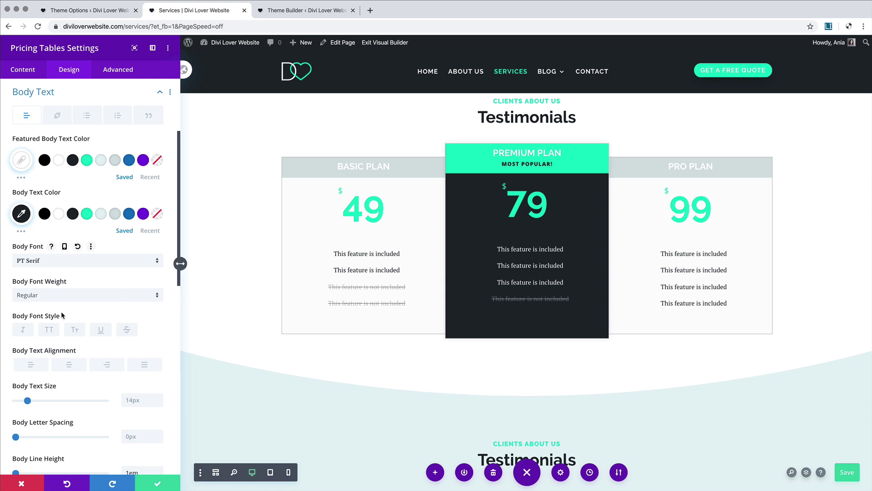
scroll(63, 315, "down", 15)
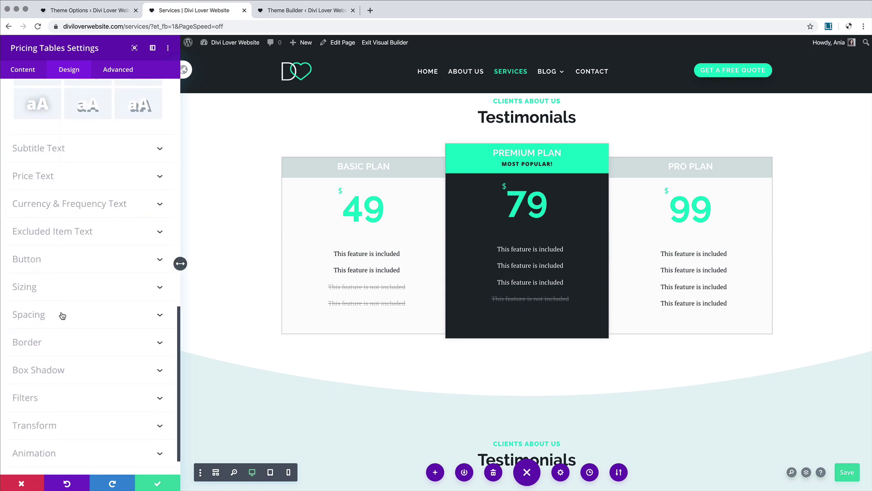
left_click(53, 338)
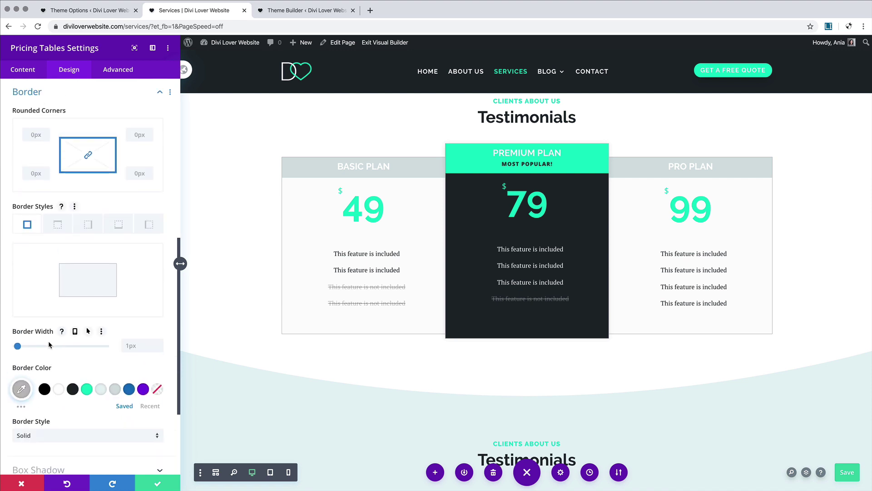
Step: Keep the pricing table border at 1px and color it light grey
left_click_drag(18, 347, 14, 347)
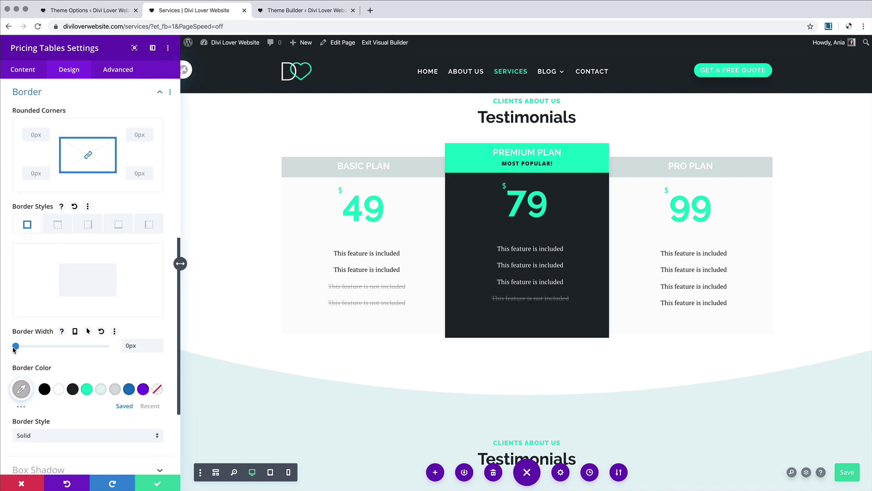
left_click_drag(13, 348, 17, 348)
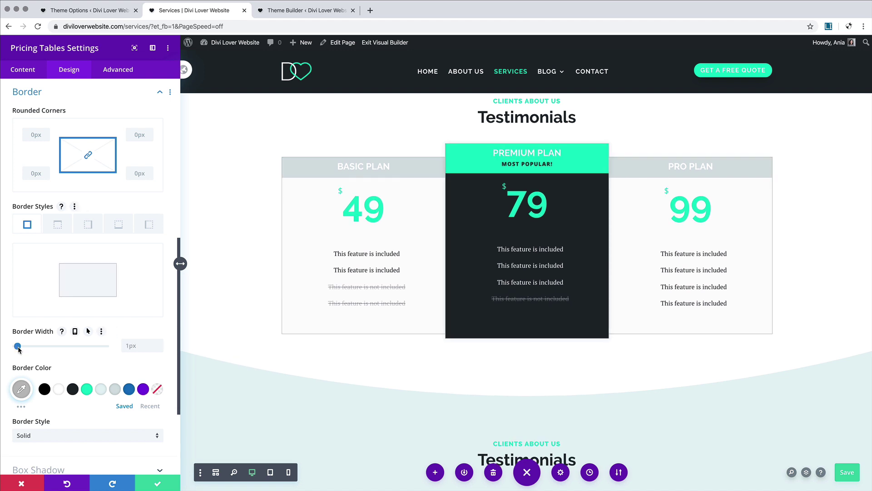
left_click(115, 389)
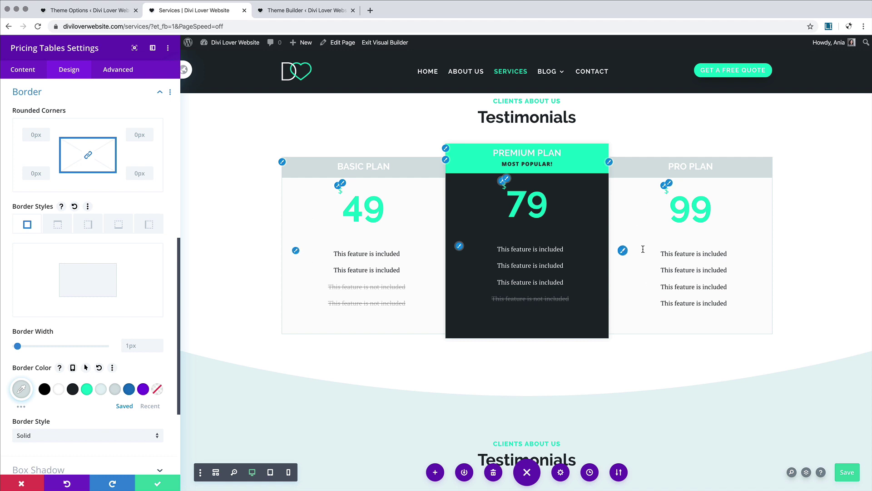
scroll(74, 225, "down", 3)
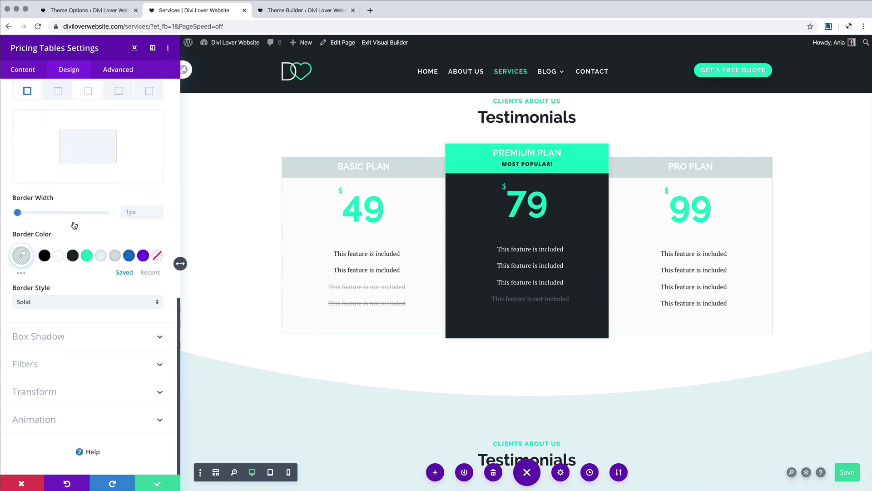
scroll(74, 225, "up", 10)
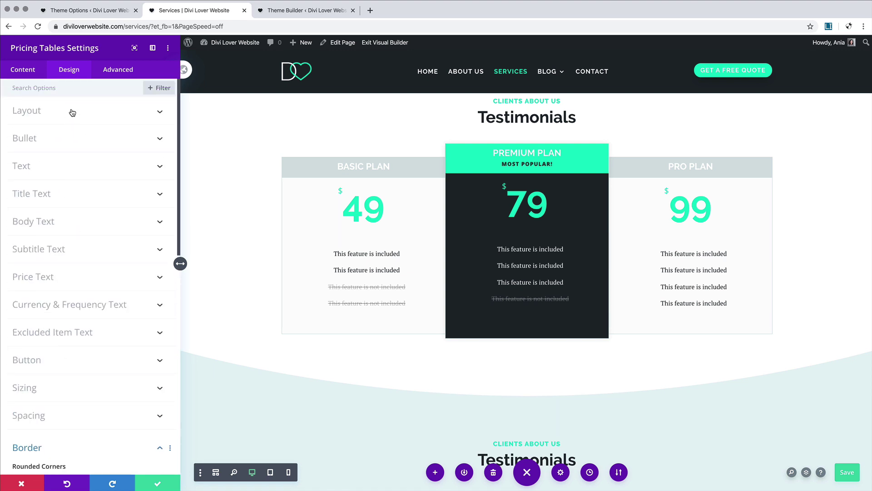
Step: Give the pricing tables a white background
left_click(27, 72)
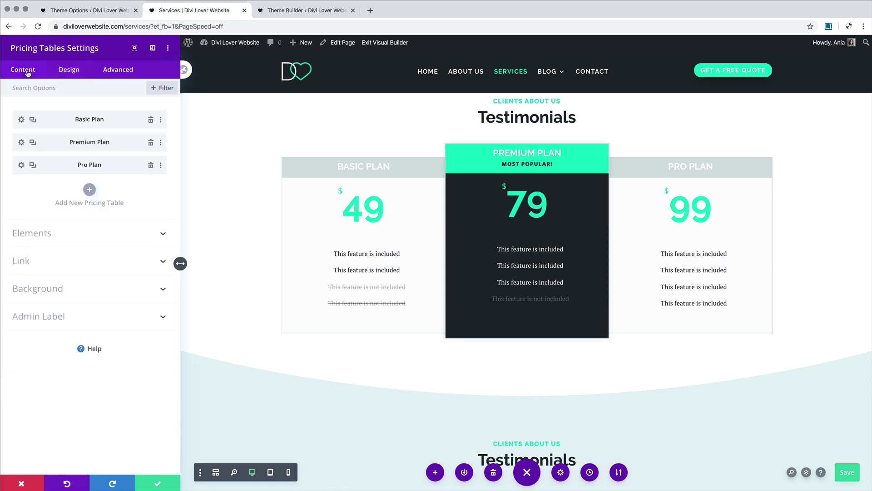
left_click(55, 293)
left_click(57, 371)
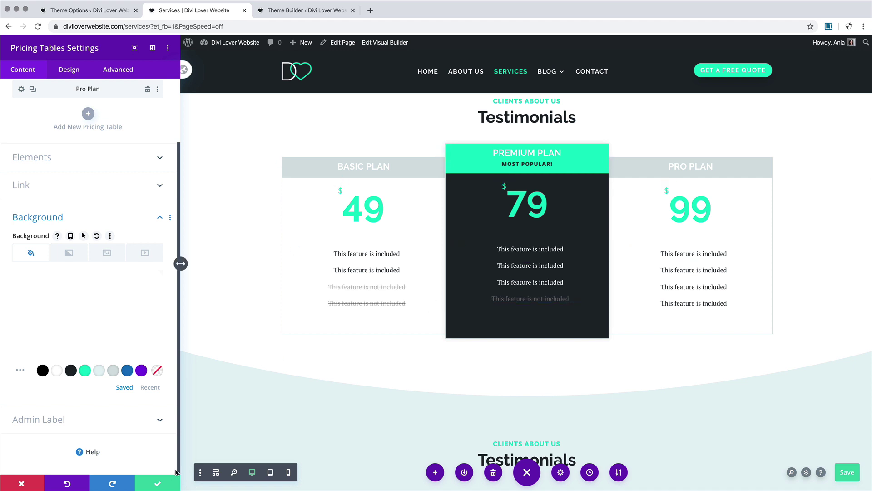
Step: Replace the Testimonials heading with 'Pricing Plans'
left_click(157, 482)
scroll(400, 304, "up", 3)
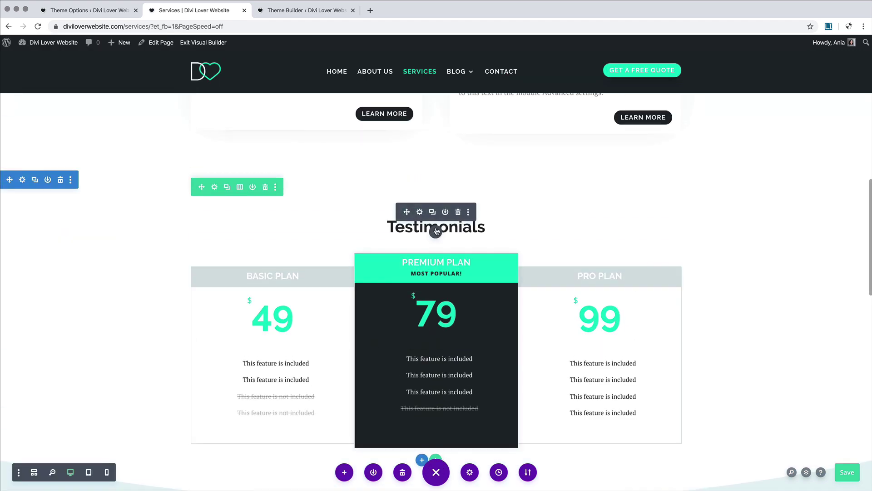
left_click(399, 232)
left_click_drag(388, 227, 497, 227)
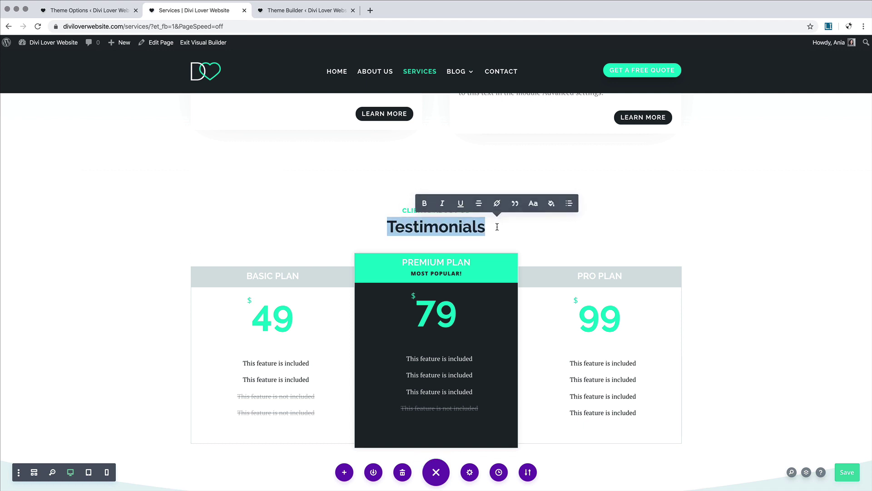
type("Pricing ")
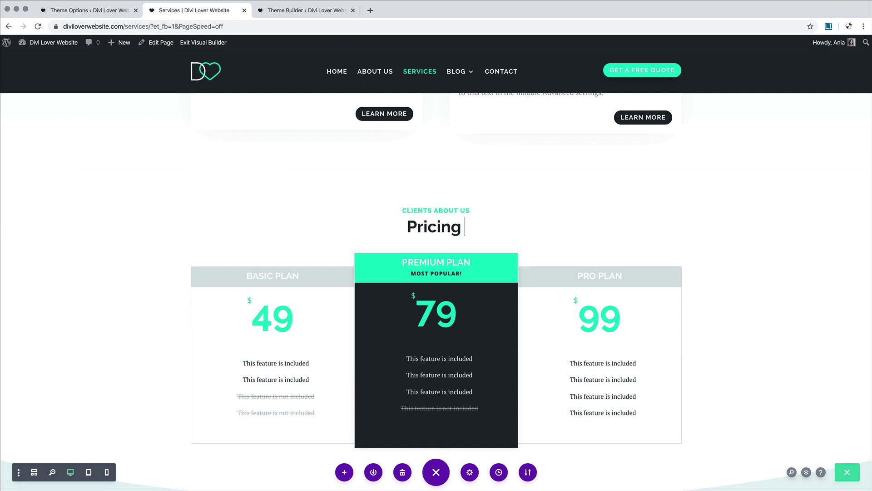
type("Plans")
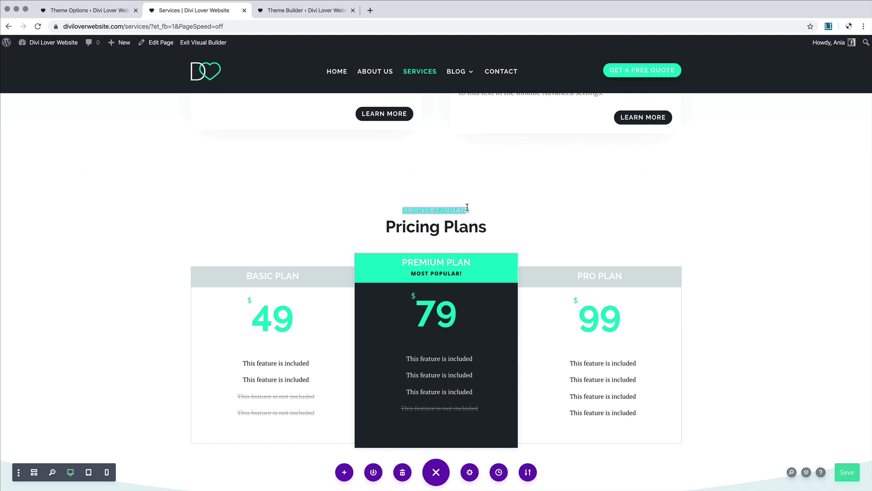
Step: Replace the CLIENTS ABOUT US subheading with AFFORDABLE SOLUTIONS
type("AFFORDABLE SOLUTIONS")
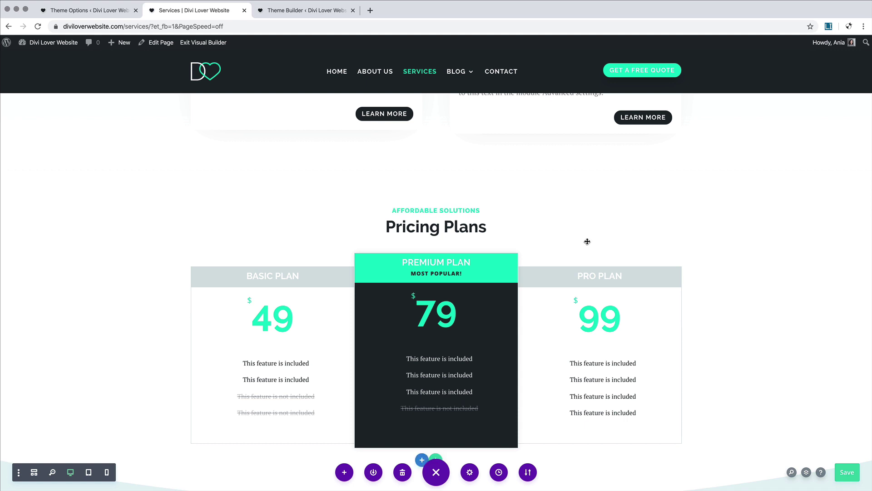
scroll(588, 241, "down", 4)
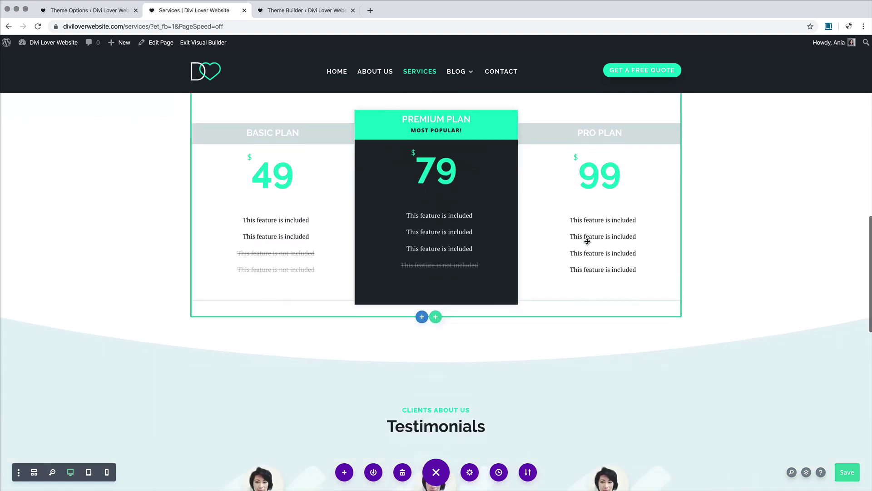
scroll(587, 241, "down", 3)
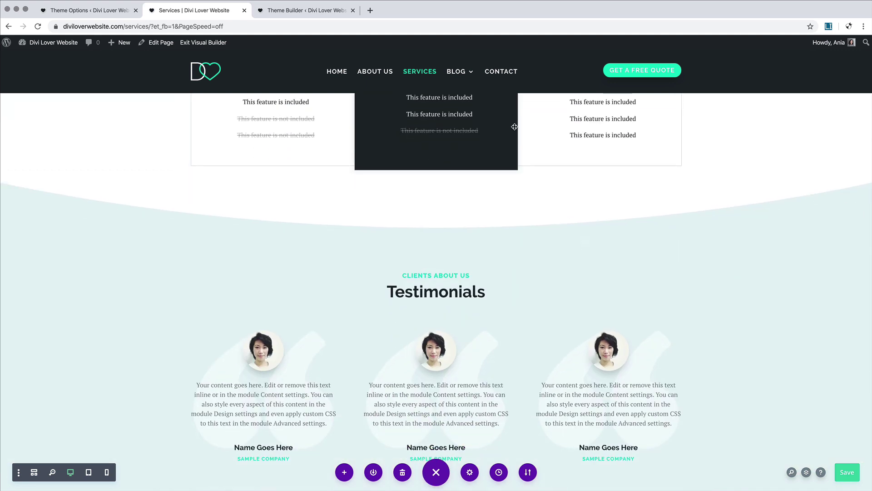
scroll(512, 254, "up", 5)
scroll(513, 254, "up", 10)
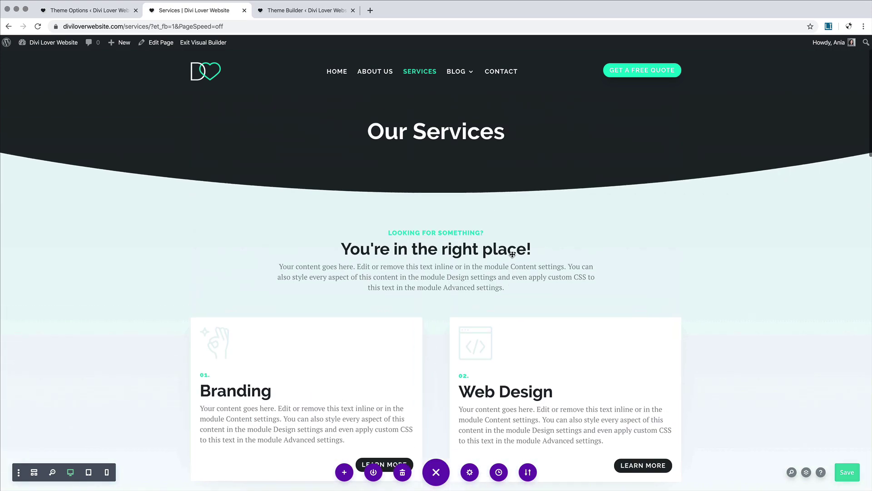
scroll(512, 254, "down", 4)
scroll(512, 254, "down", 10)
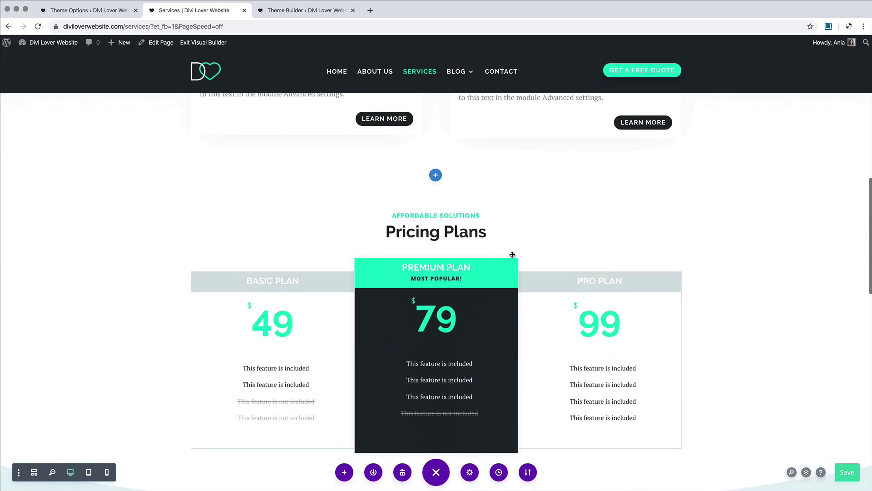
scroll(513, 254, "up", 3)
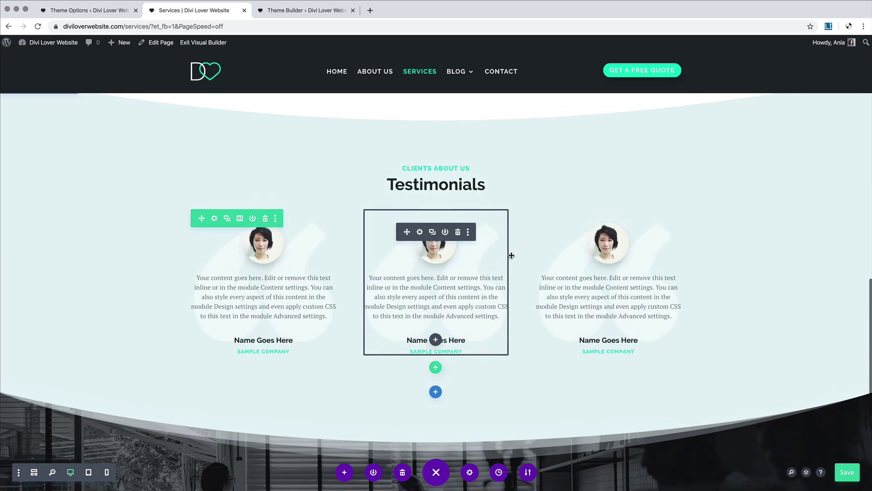
scroll(491, 384, "down", 4)
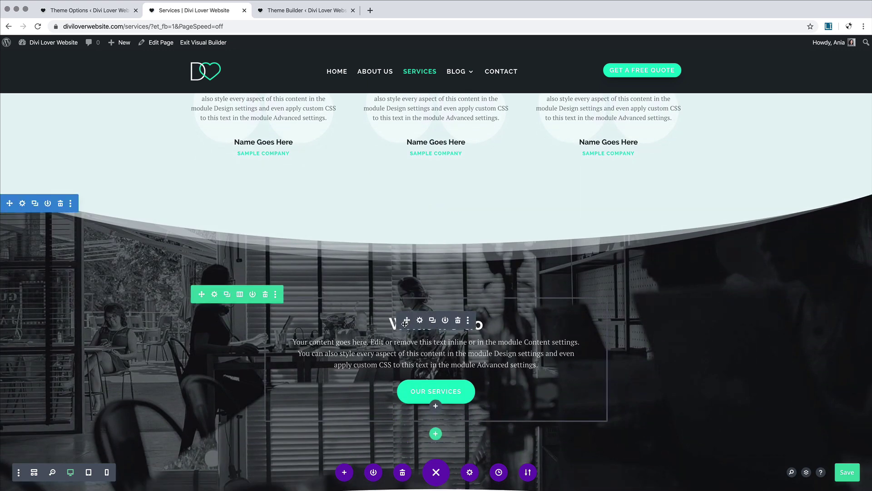
Step: Retitle the call-to-action 'Ready to get started?' and change its button text to 'Get in touch'
left_click(419, 323)
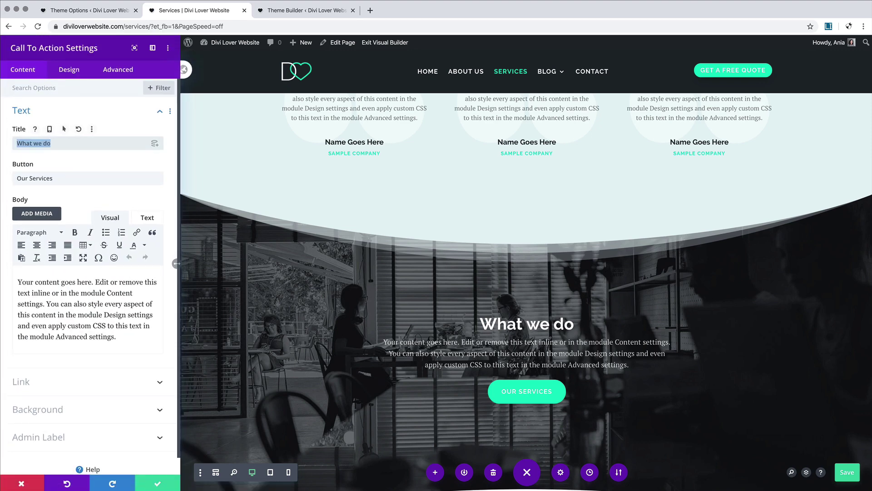
type("Rea")
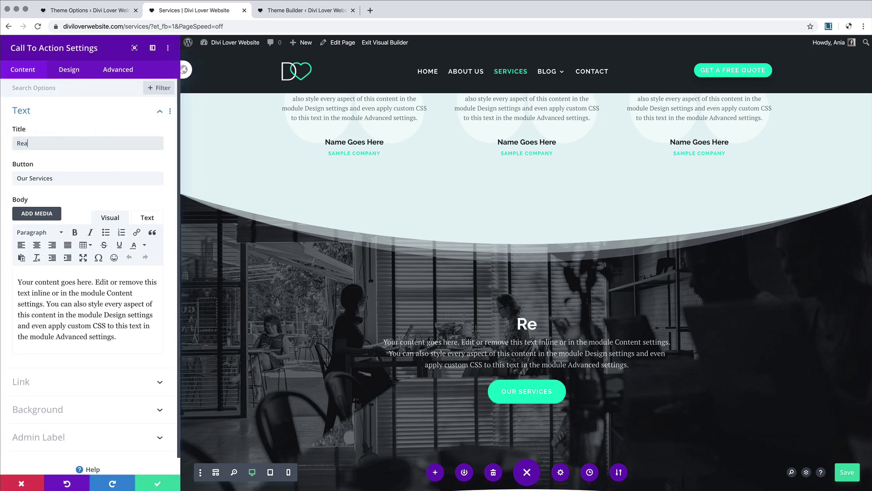
type("dy to get started?")
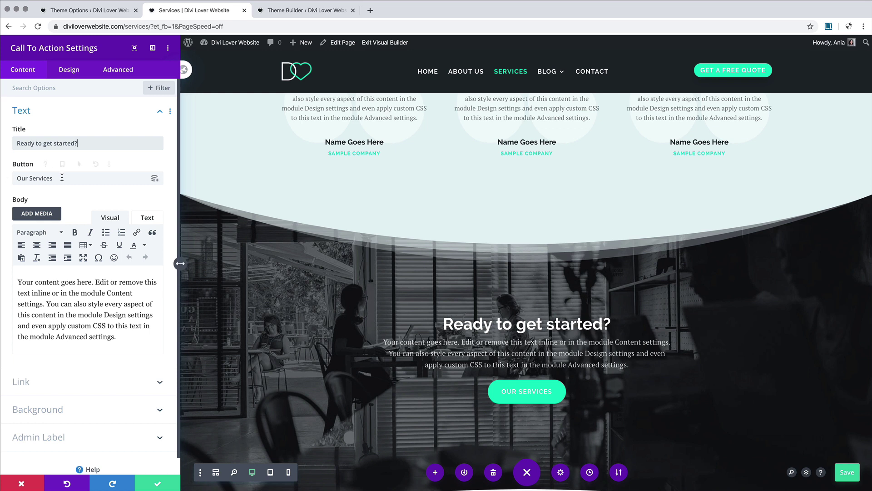
left_click_drag(62, 177, 8, 178)
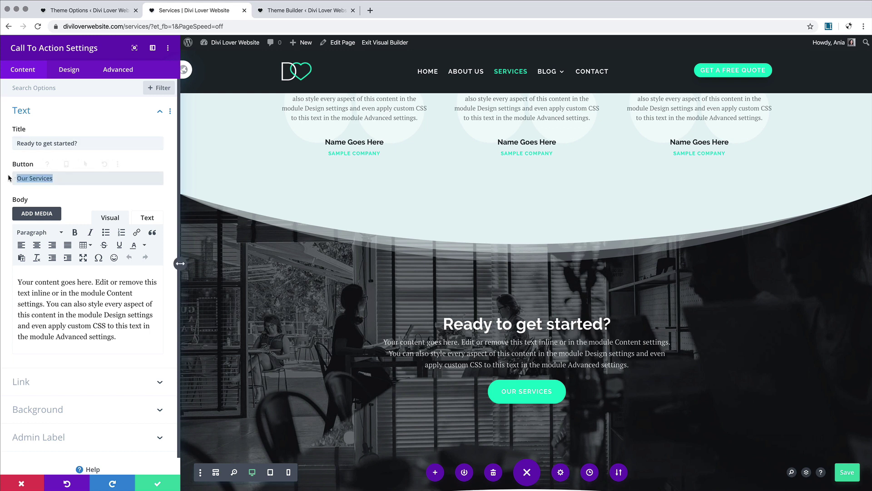
type("G")
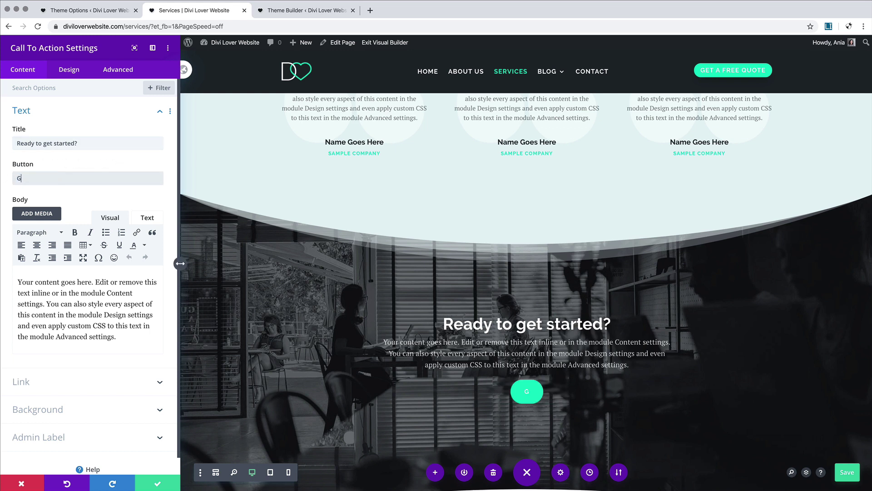
type("et in toiuch")
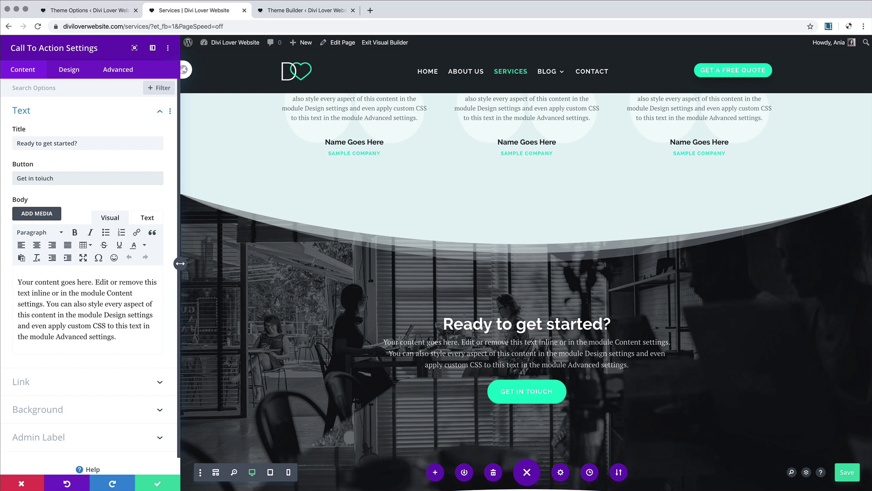
key("BackSpace")
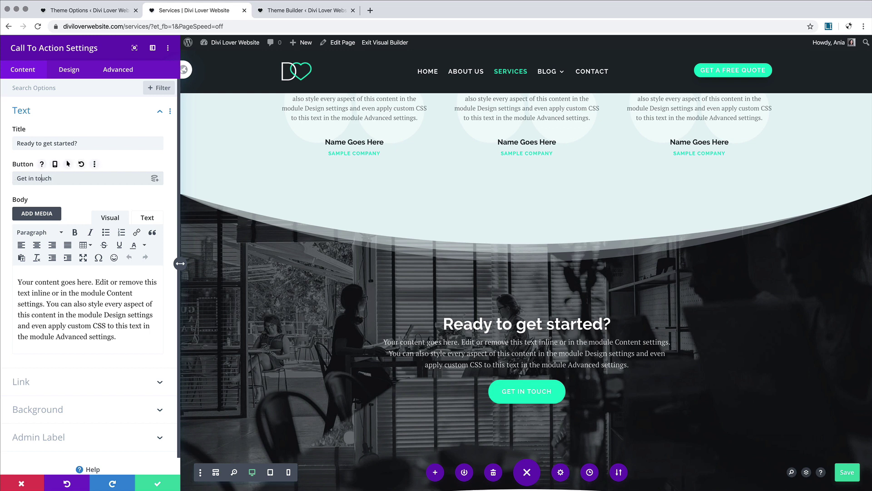
Step: Link the button to the Contact page and save the call-to-action settings
left_click(51, 382)
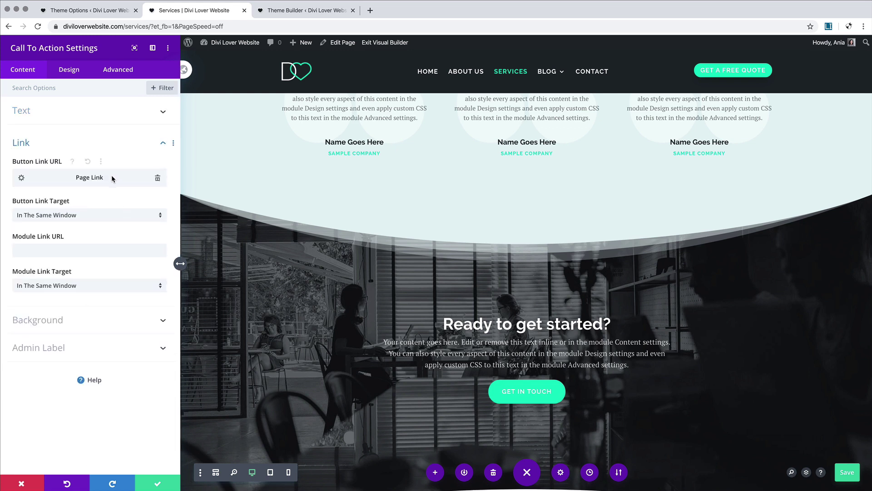
left_click(21, 178)
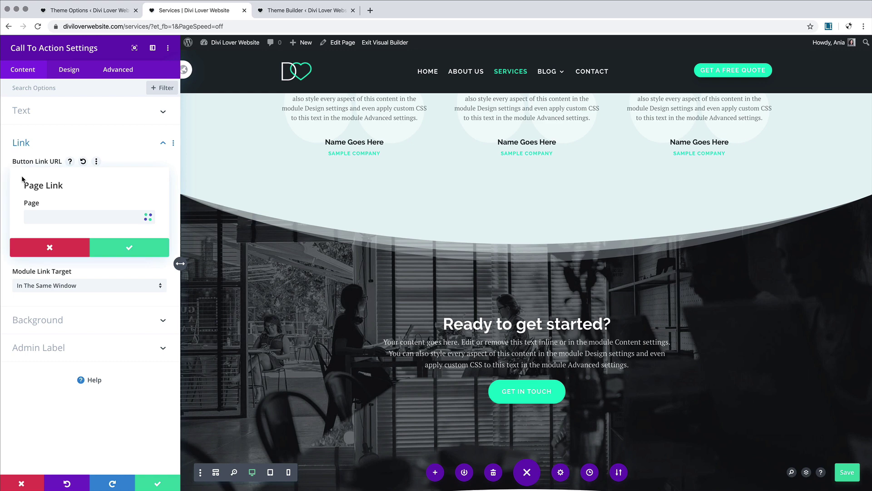
left_click(77, 219)
left_click(68, 275)
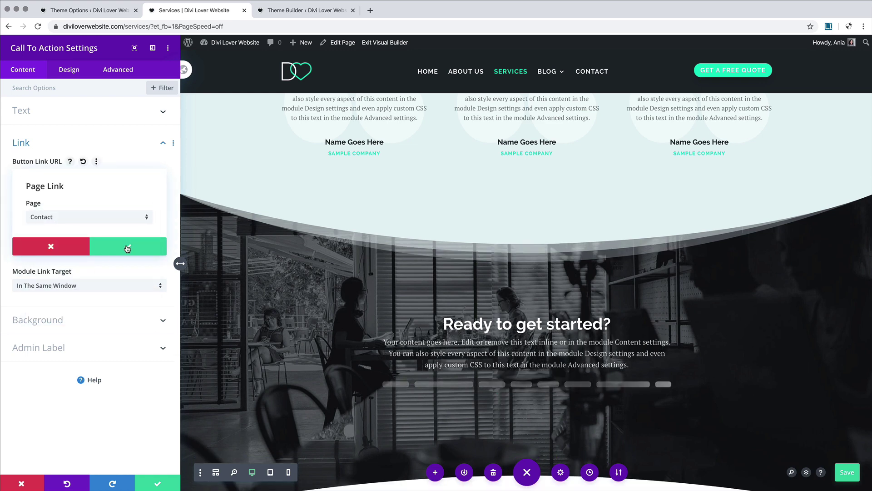
left_click(127, 248)
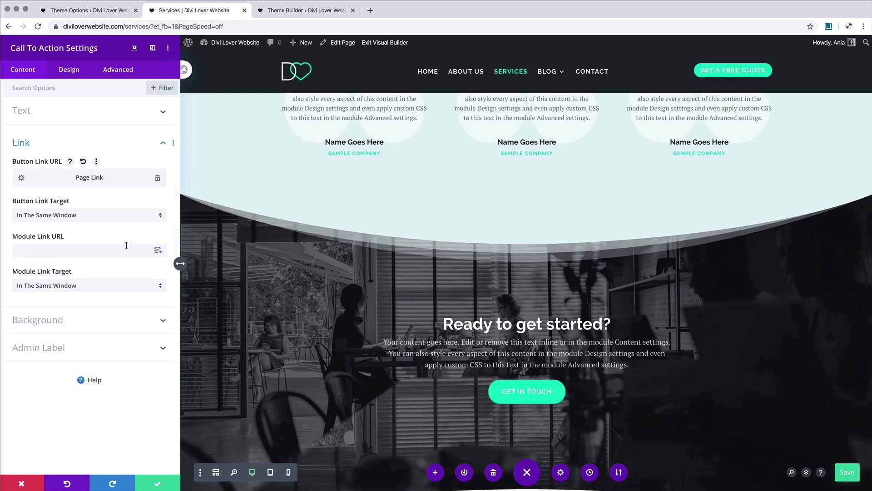
left_click(157, 483)
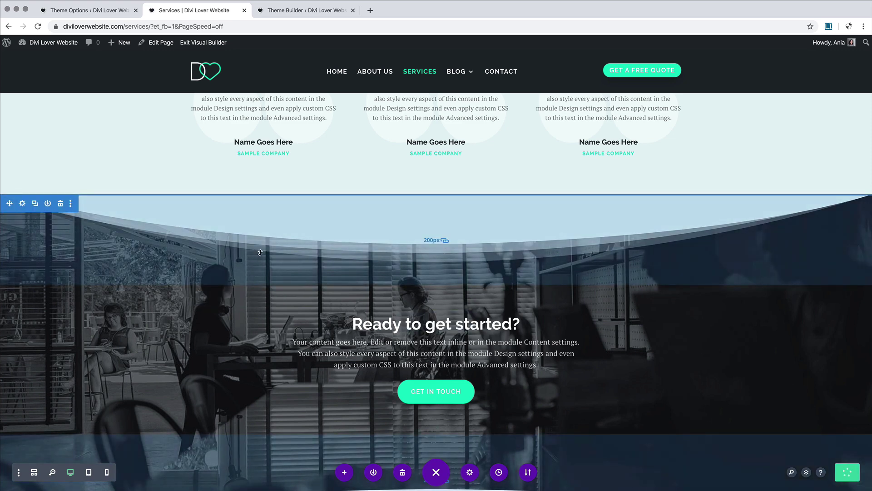
Step: Exit the builder and scroll through the live Services page, checking the Branding heading
left_click(194, 43)
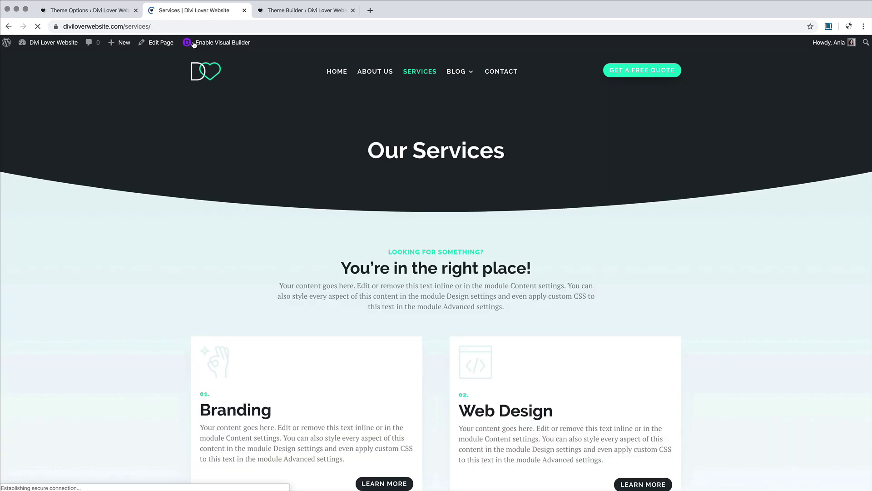
scroll(209, 195, "down", 2)
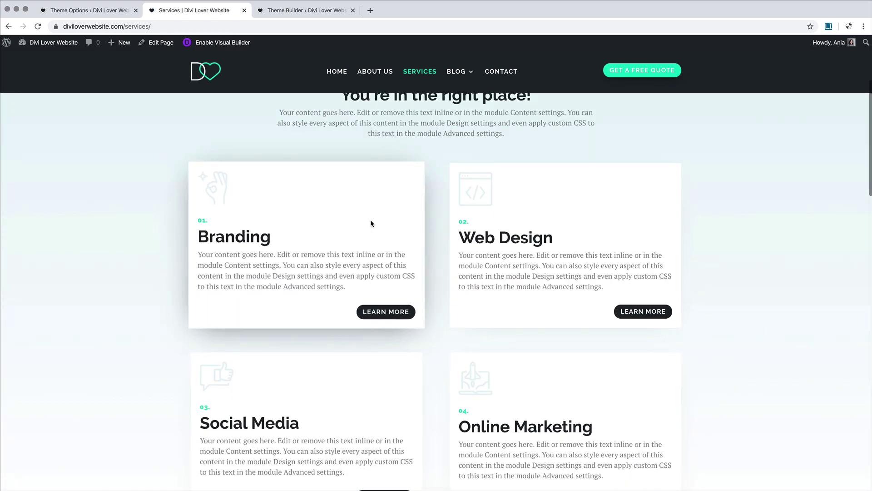
scroll(577, 225, "down", 2)
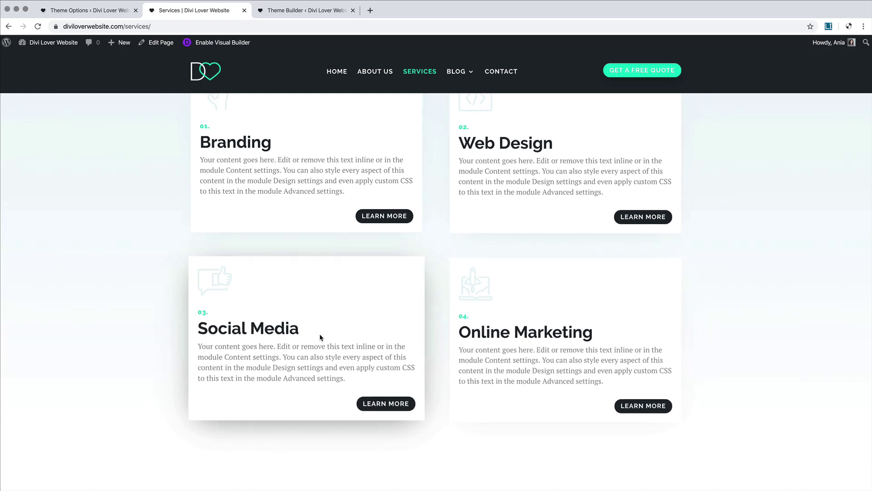
scroll(320, 337, "down", 4)
scroll(320, 337, "down", 15)
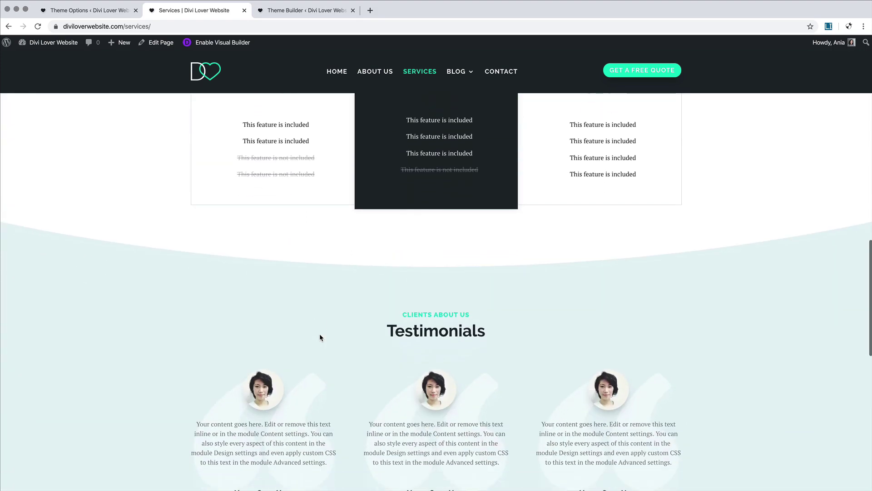
scroll(320, 334, "up", 11)
scroll(320, 334, "up", 12)
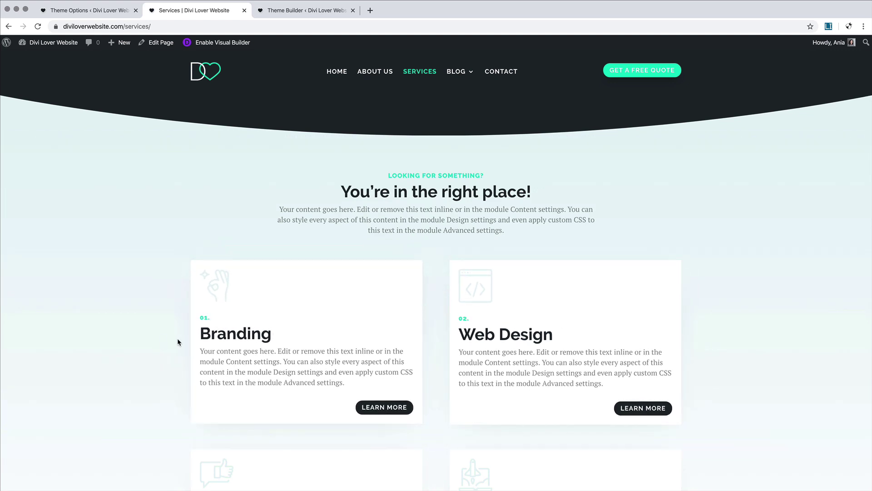
mouse_move(206, 333)
left_mouse_down()
mouse_move(292, 335)
mouse_move(203, 335)
left_mouse_up()
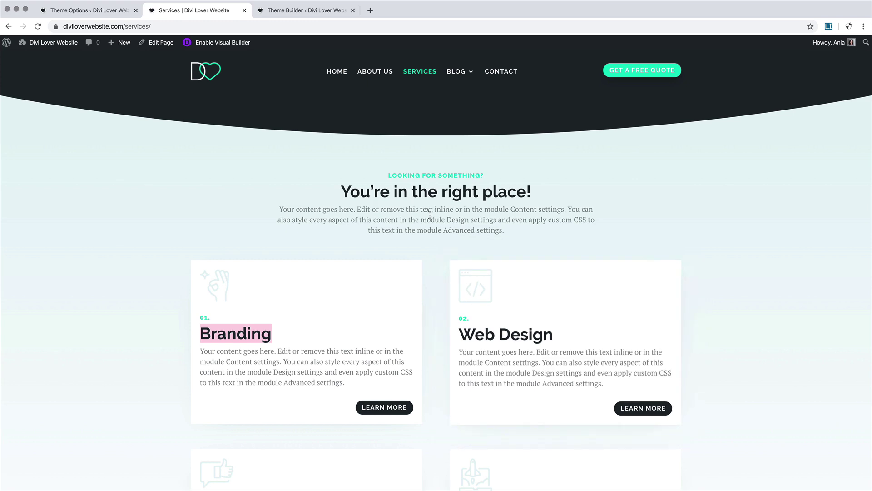
scroll(396, 209, "up", 1)
scroll(395, 210, "down", 5)
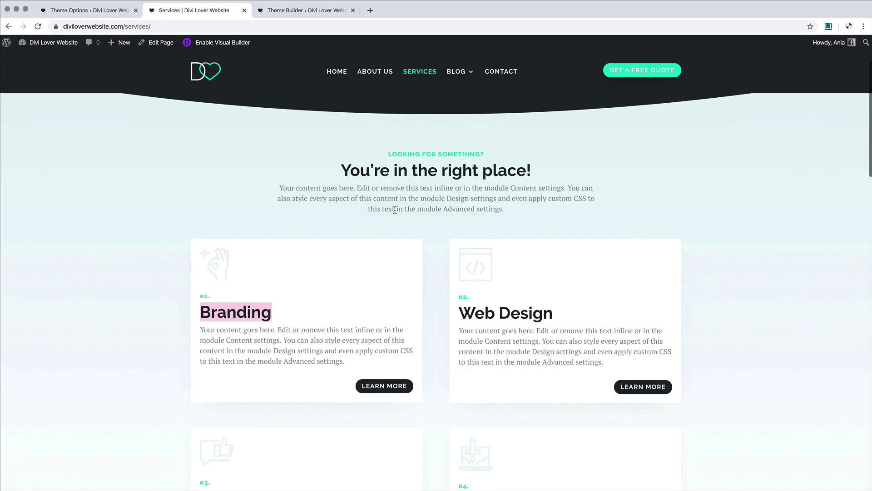
scroll(305, 220, "down", 3)
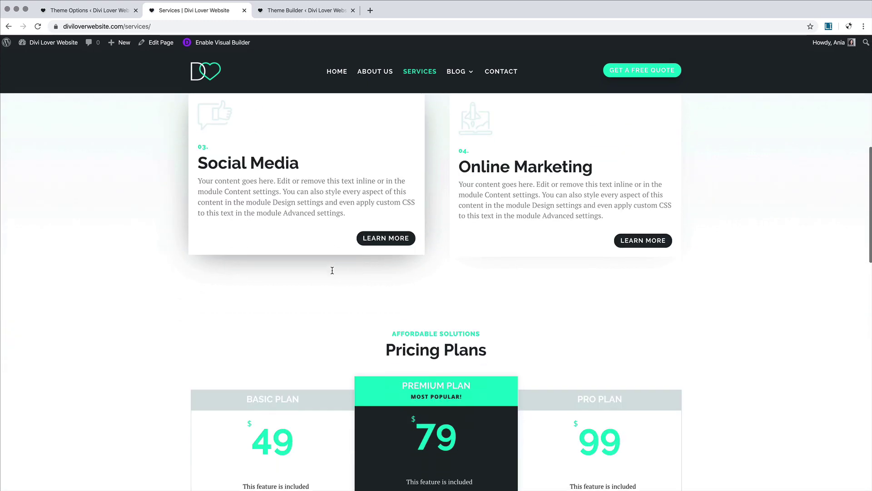
scroll(261, 192, "up", 5)
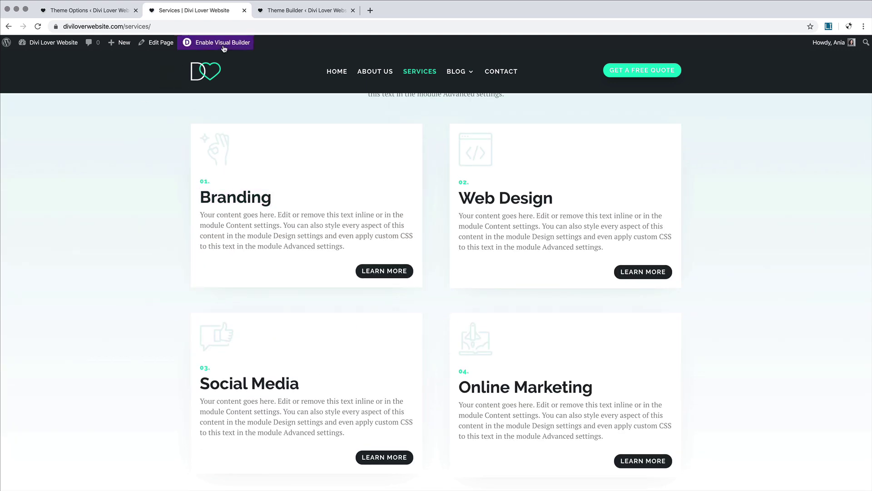
Step: Re-enter the builder and open the Branding text module's Heading 2 text styling
left_click(223, 45)
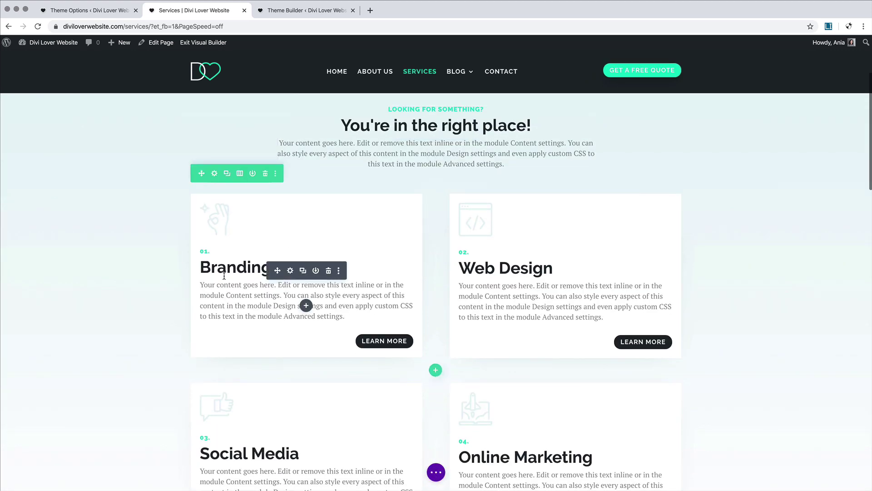
left_click(291, 270)
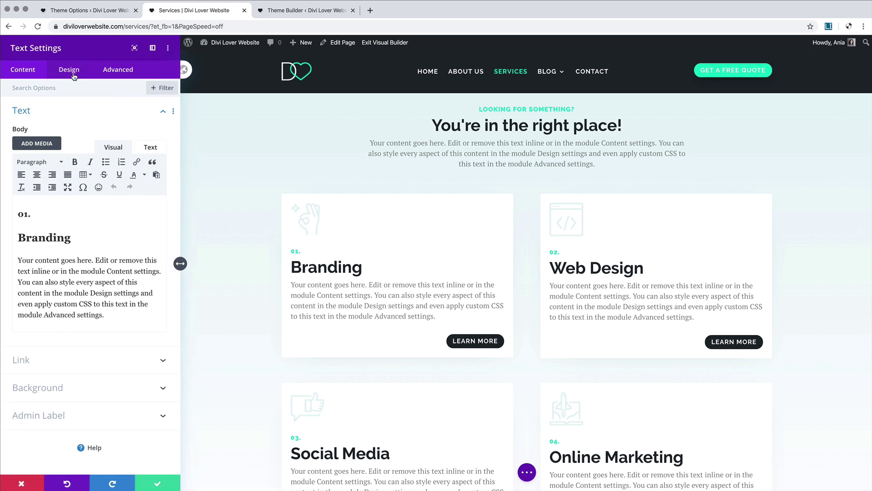
left_click(73, 73)
left_click(60, 137)
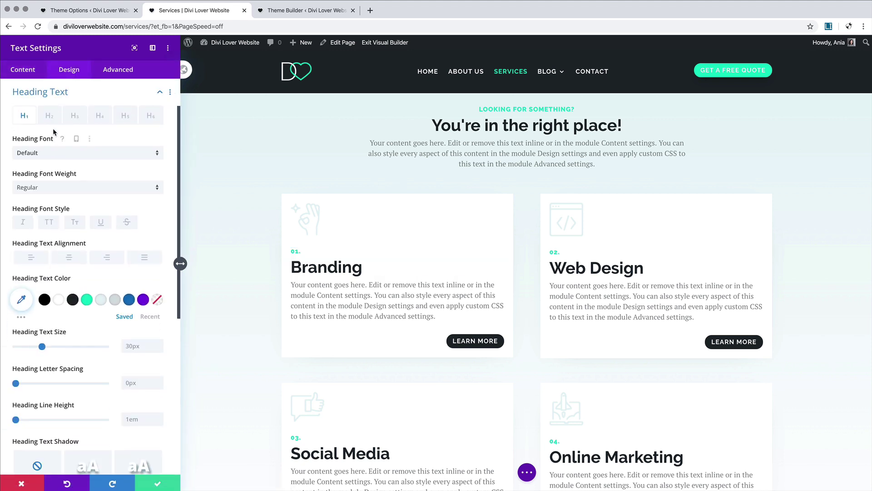
left_click(73, 116)
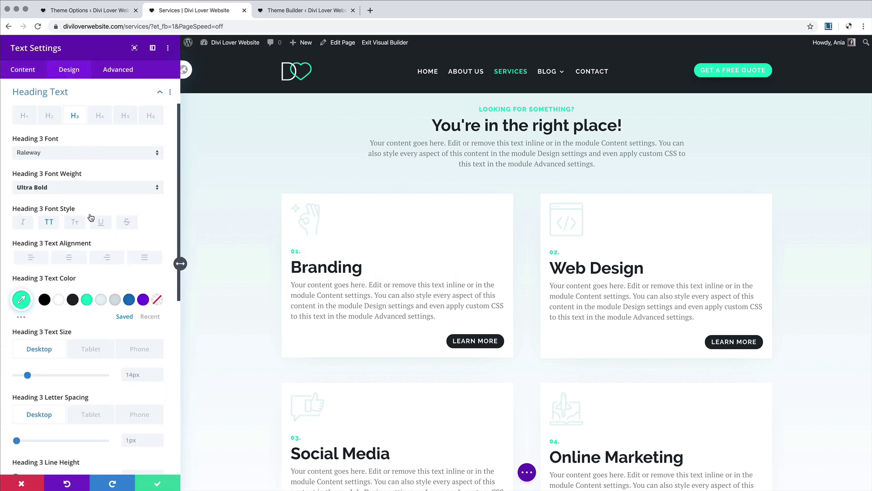
left_click(49, 117)
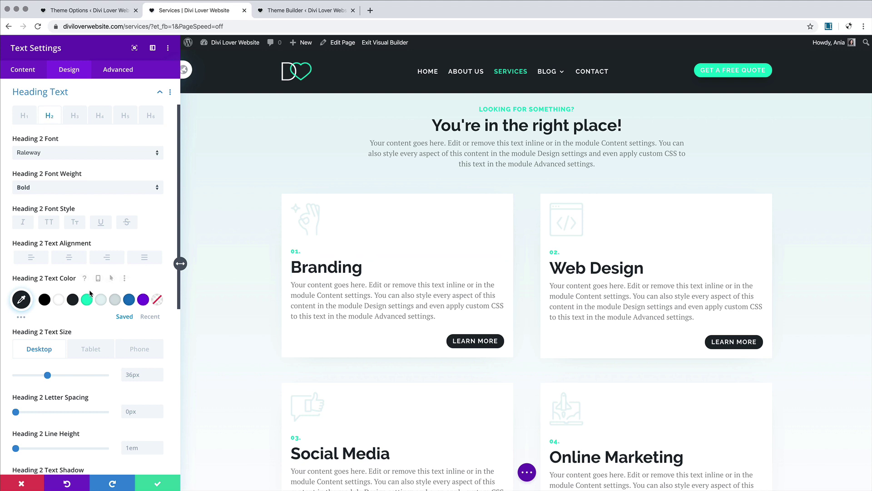
scroll(89, 290, "down", 3)
Step: Shrink the Branding heading on desktop, to 24px on tablet and 19px on phone
left_click_drag(46, 281, 40, 283)
left_click(84, 258)
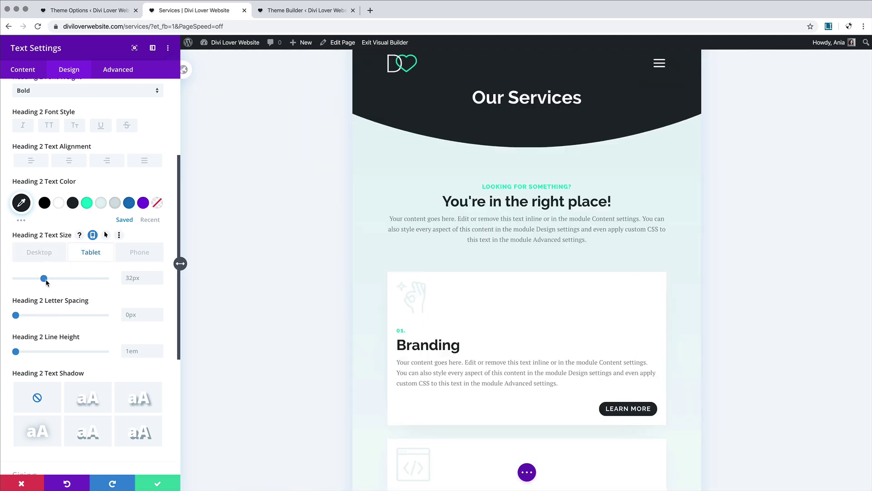
left_click_drag(44, 281, 38, 283)
left_click(125, 254)
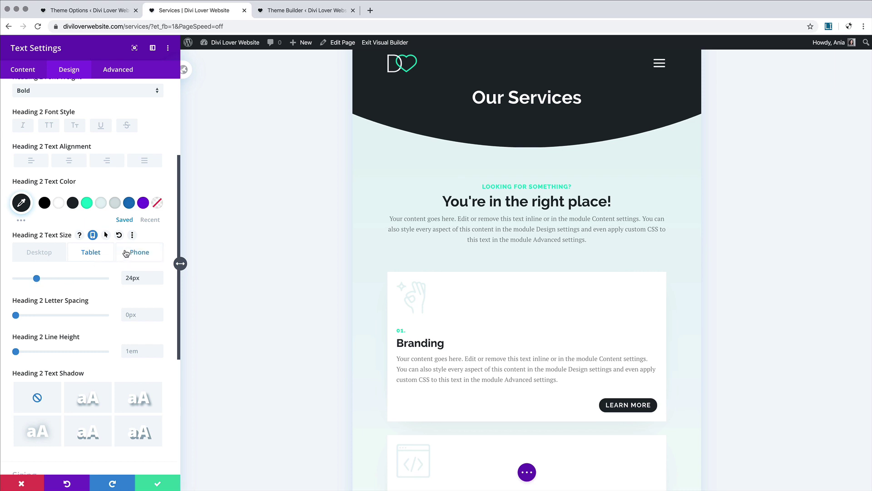
left_click_drag(40, 280, 32, 282)
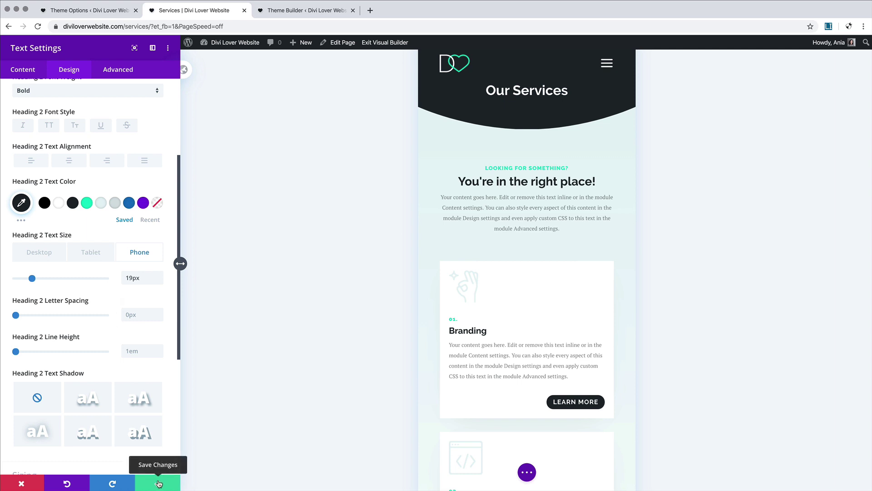
Step: Extend the Heading 2 text size throughout this row
right_click(52, 236)
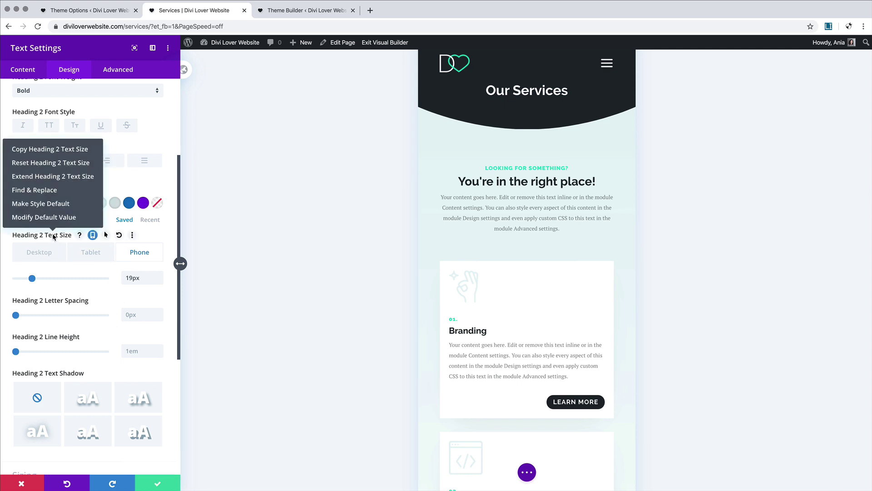
left_click(49, 177)
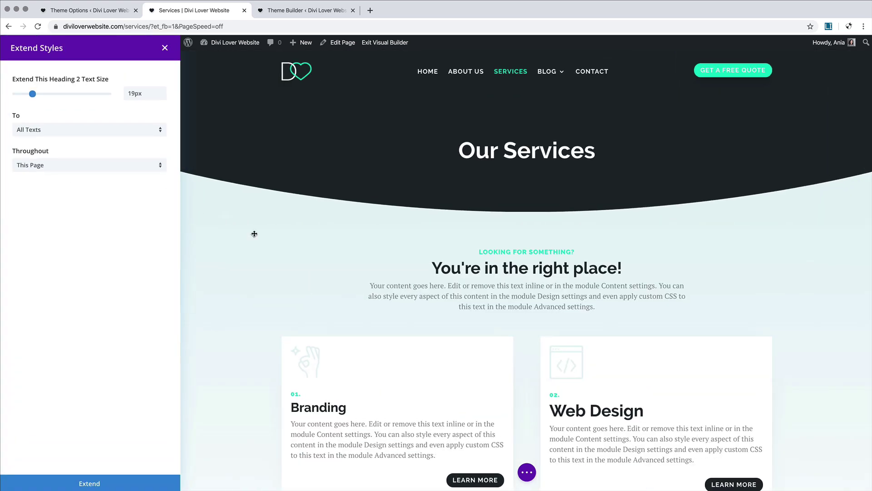
scroll(297, 301, "down", 5)
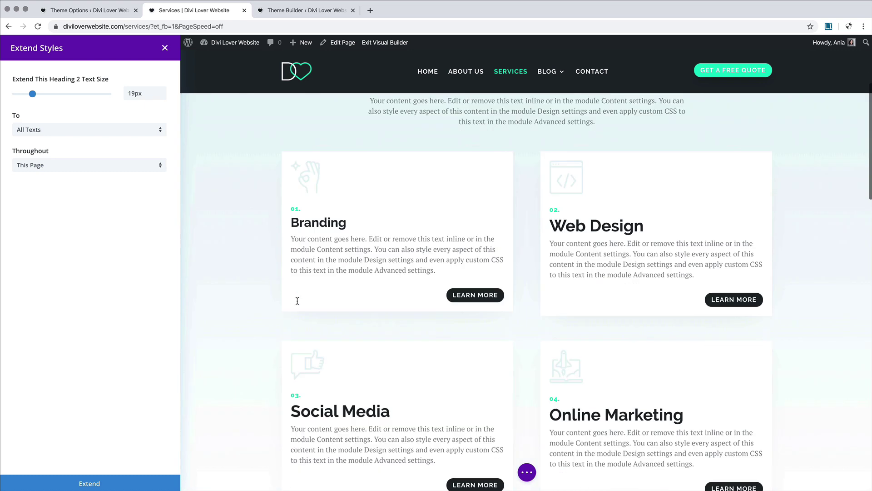
left_click(48, 166)
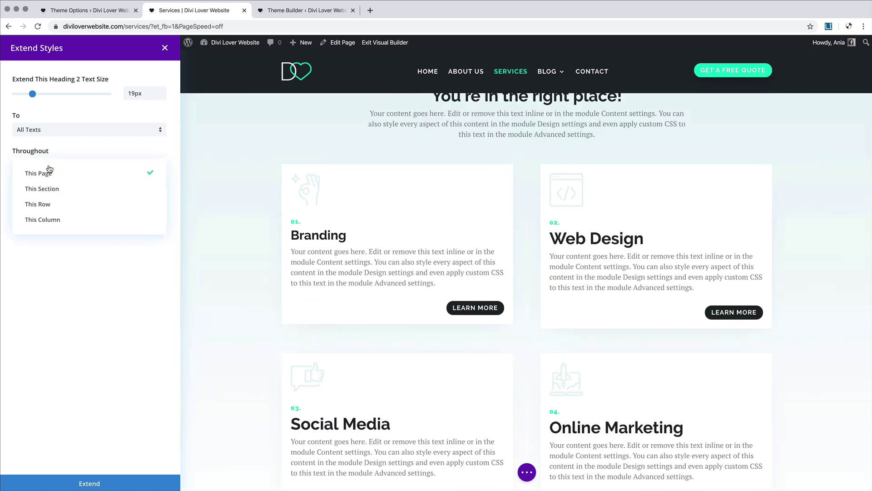
left_click(54, 205)
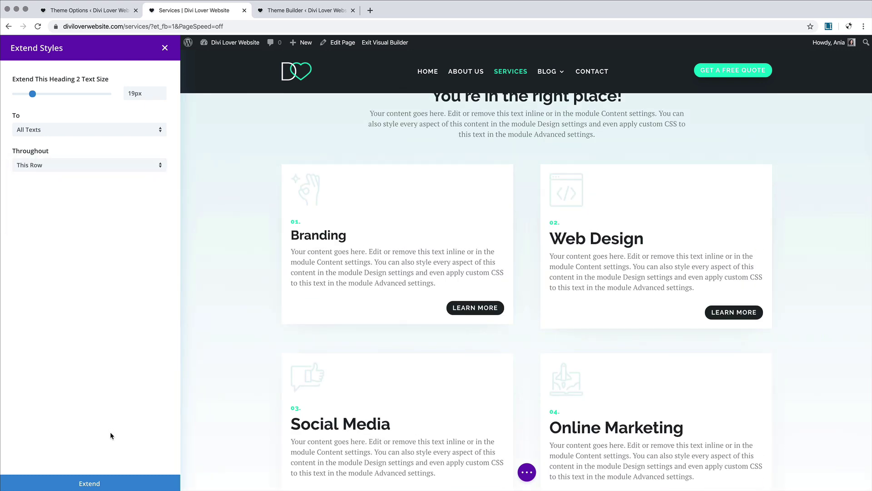
left_click(109, 483)
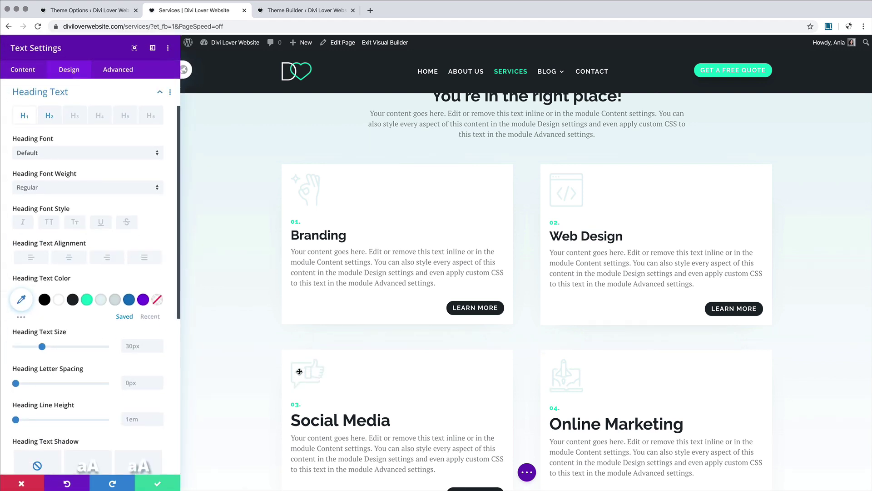
Step: Copy the module's Heading 2 text size values
scroll(59, 182, "down", 2)
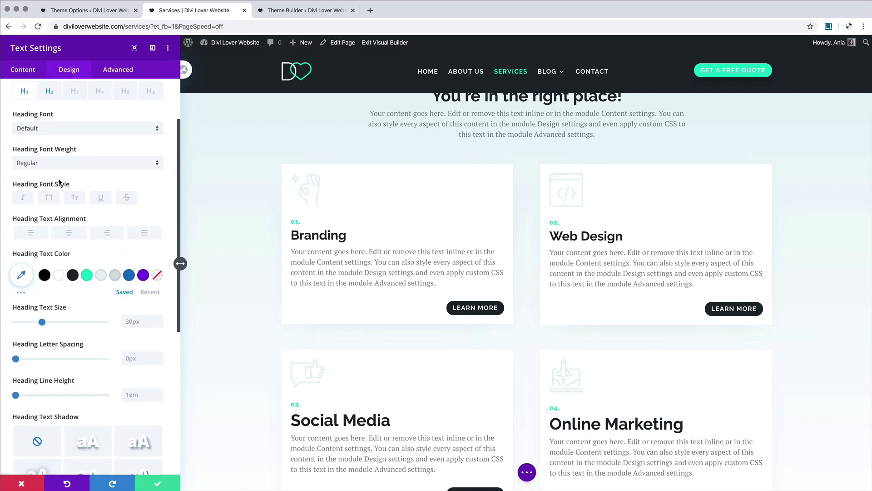
right_click(38, 307)
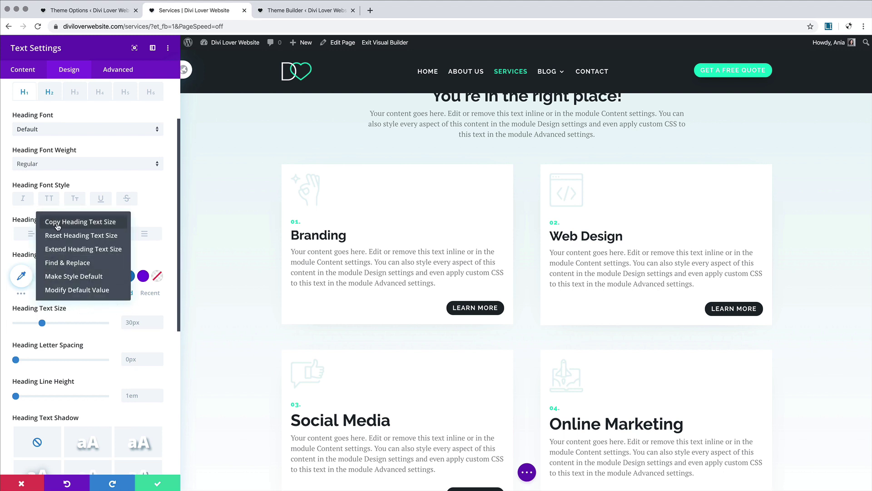
left_click(49, 92)
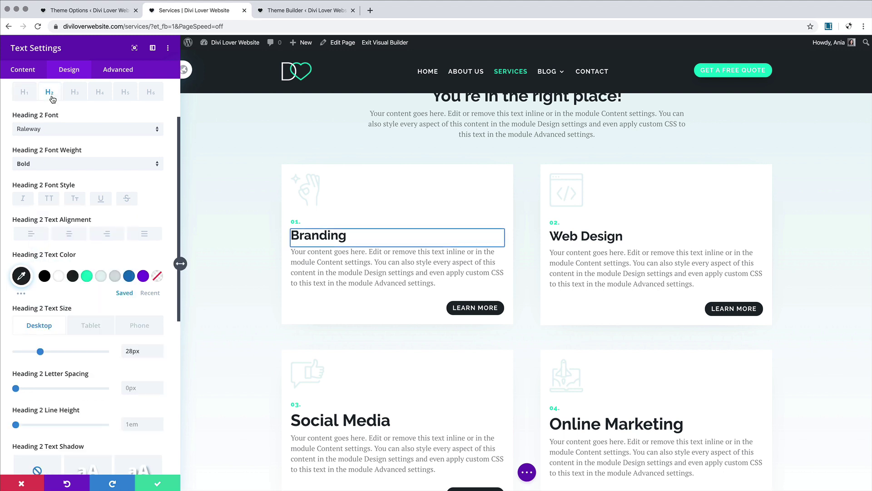
right_click(57, 309)
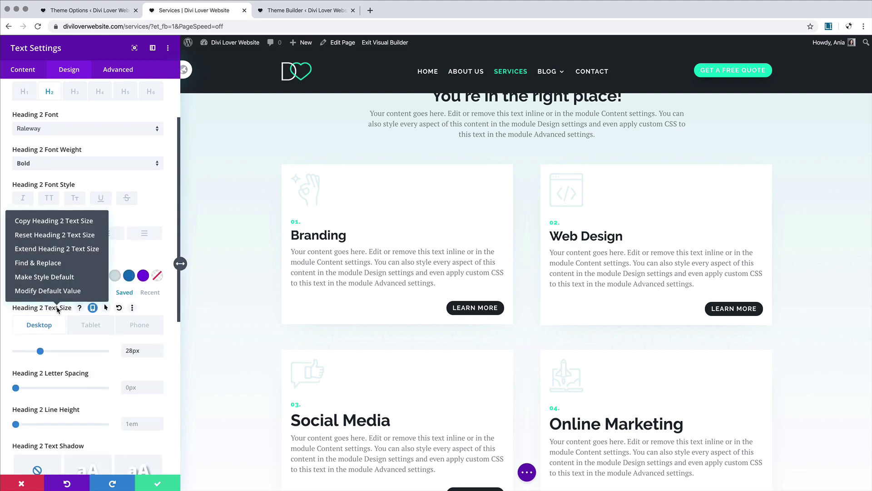
left_click(43, 223)
Step: Paste the copied Heading 2 text size onto the Social Media and Online Marketing headings
left_click(150, 484)
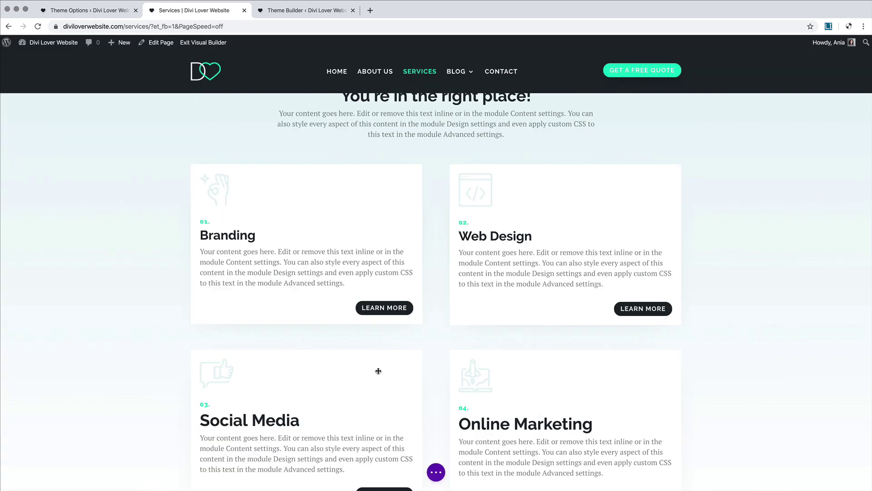
right_click(293, 429)
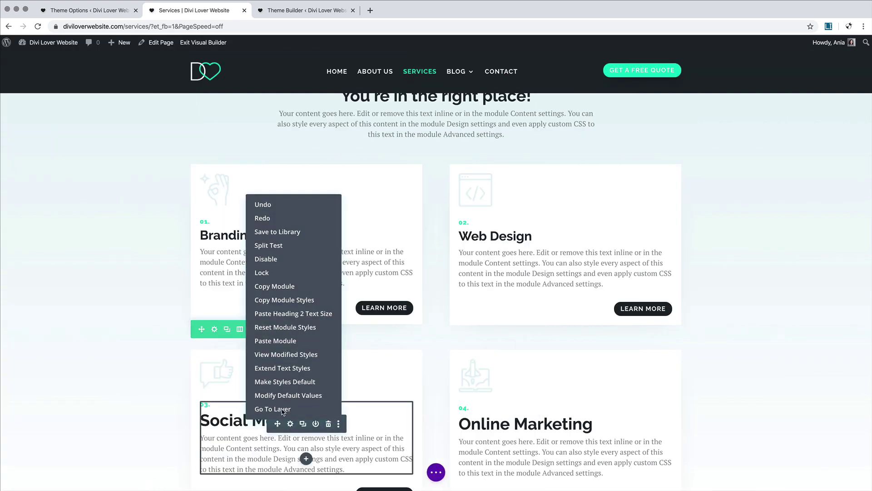
left_click(282, 313)
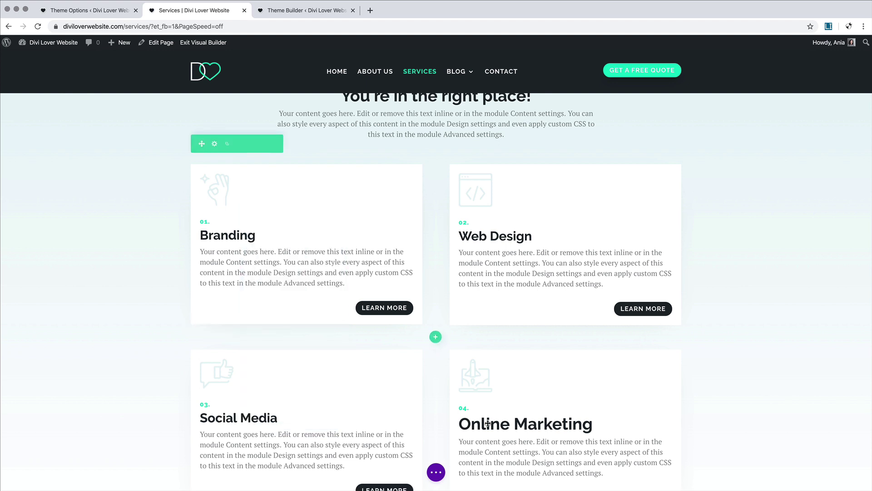
right_click(562, 456)
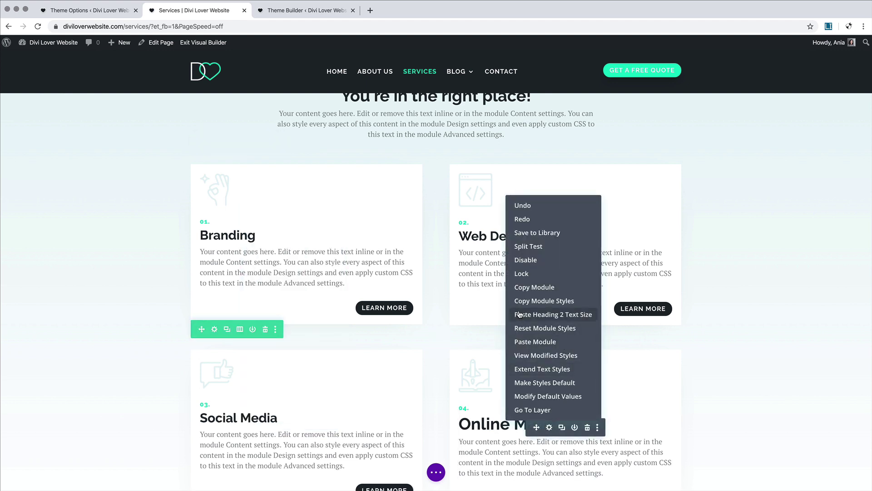
left_click(522, 315)
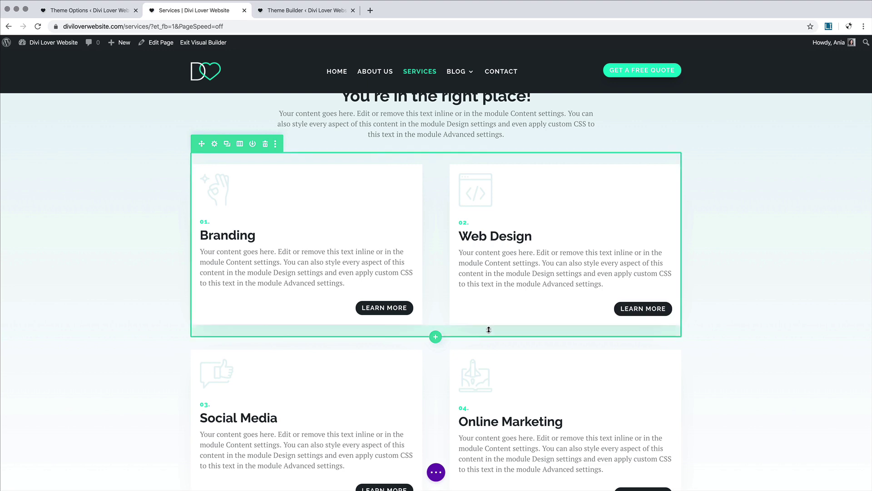
Step: Bring up the page-level builder options bar
scroll(487, 329, "down", 3)
scroll(488, 329, "up", 4)
scroll(488, 331, "down", 3)
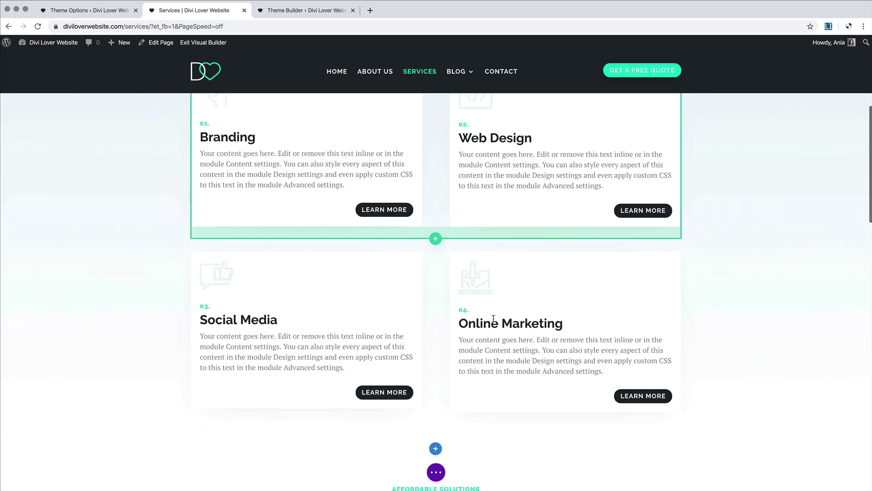
left_click(436, 472)
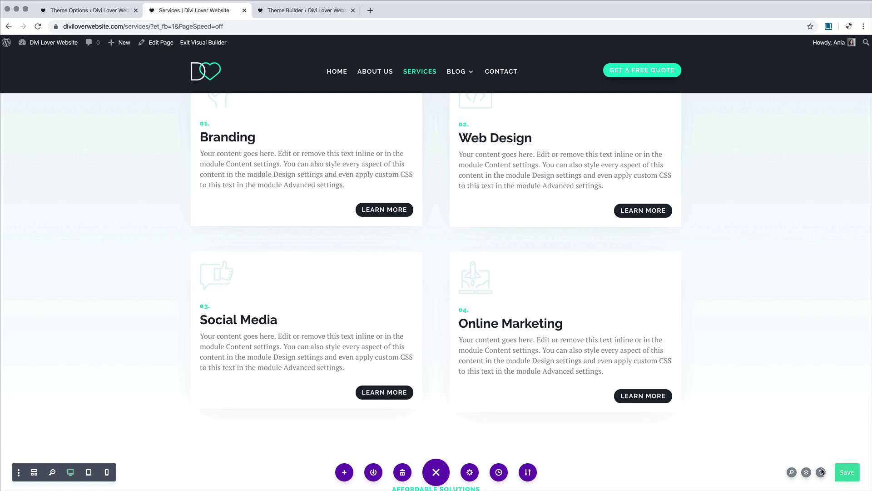
Step: Exit the Visual Builder and scroll through the finished Services page
left_click(223, 45)
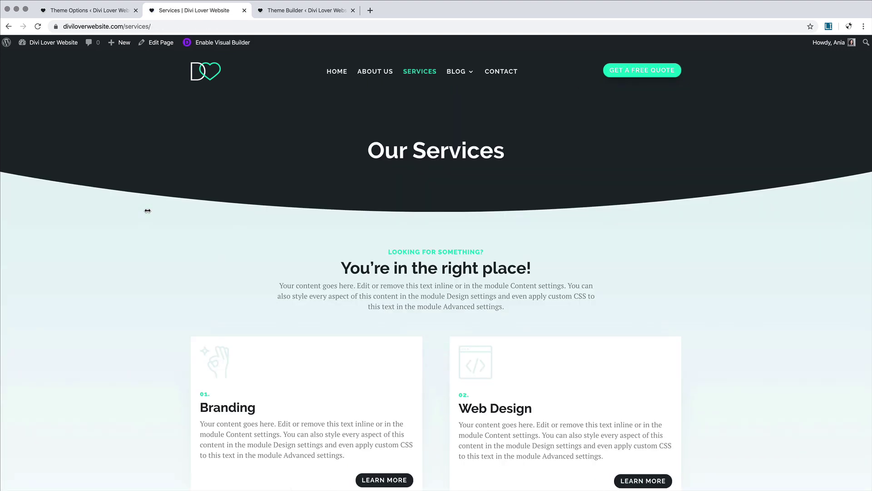
scroll(148, 211, "down", 15)
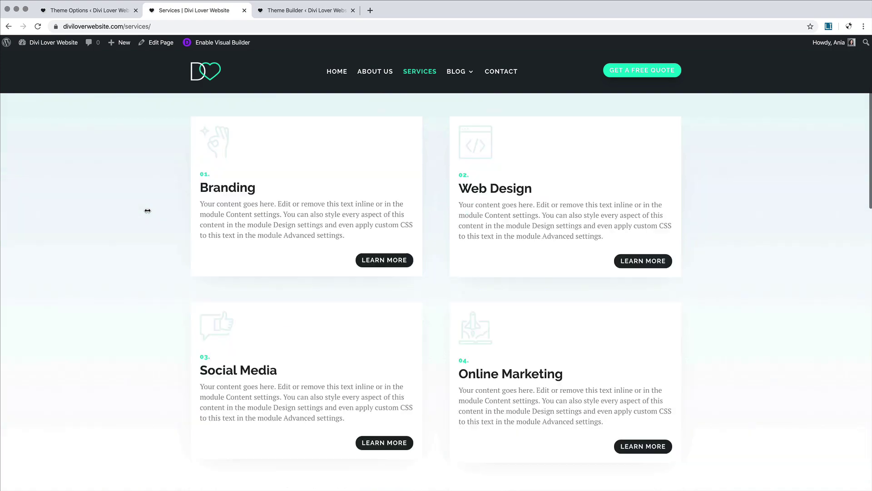
scroll(148, 208, "down", 10)
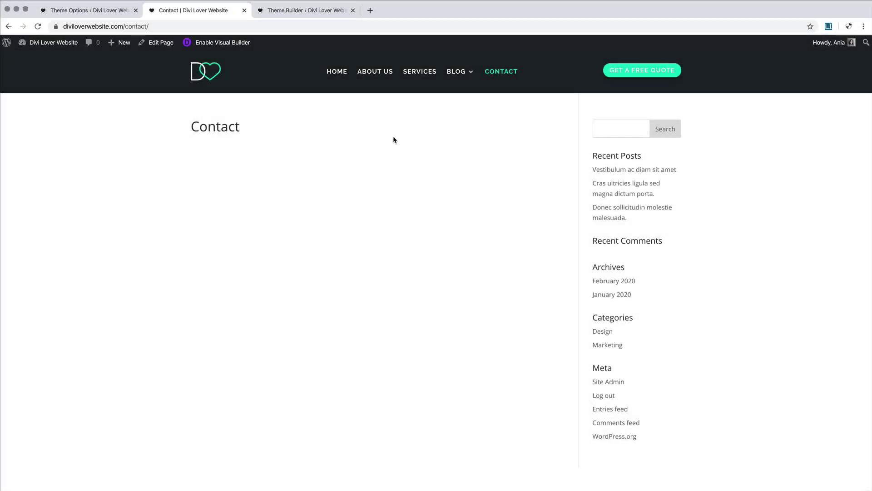
Step: Enable the Visual Builder on the Contact page, dismiss the row prompt, and open Load From Library
left_click(225, 44)
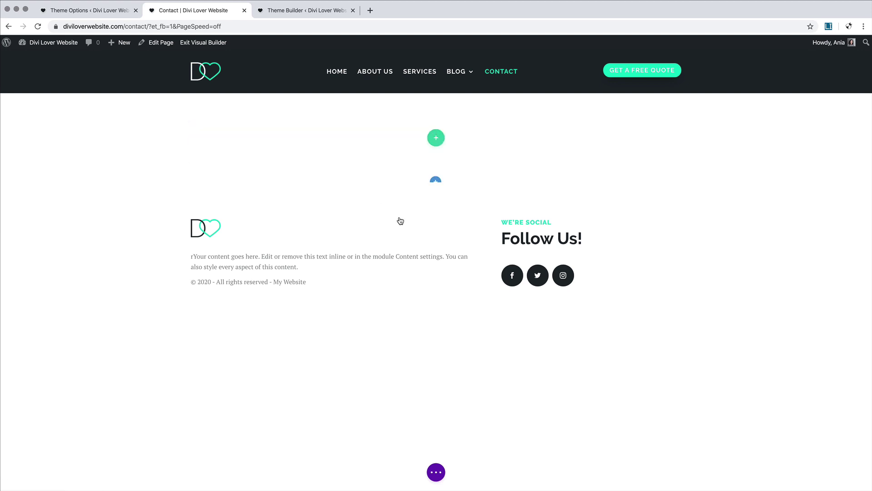
left_click(512, 158)
left_click(437, 473)
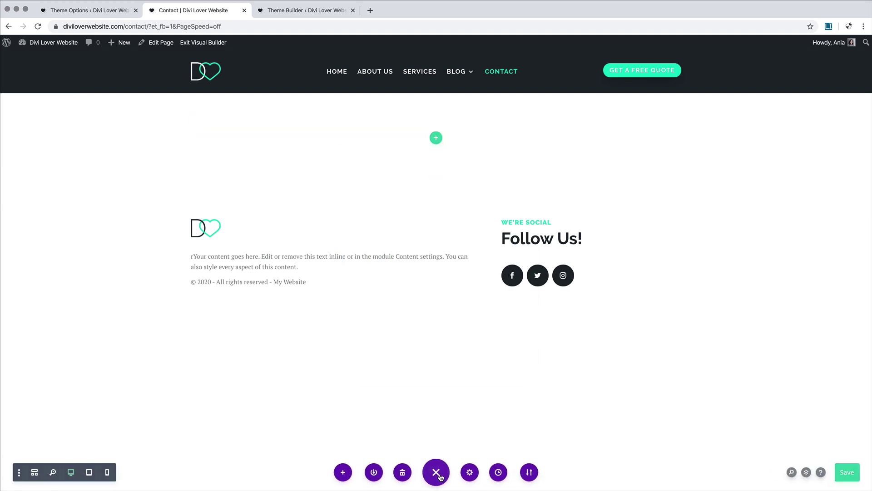
left_click(345, 473)
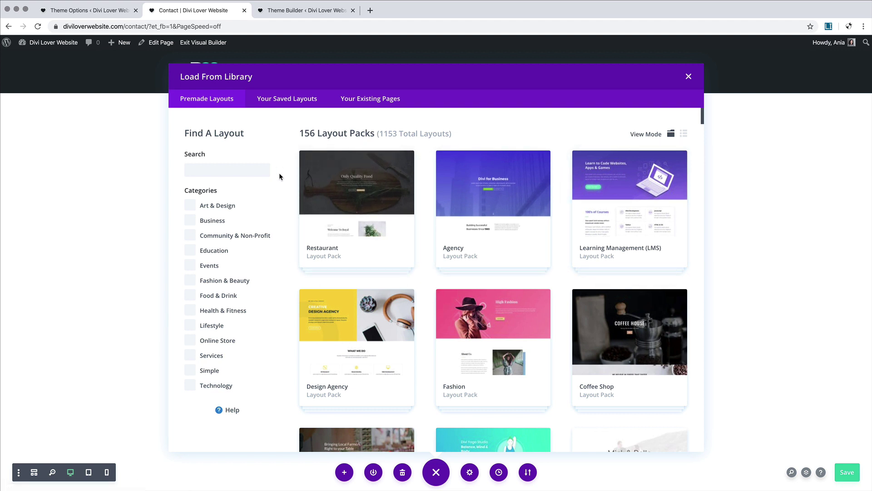
Step: Search premade layouts for 'contact' and open the Cleaning Company Contact Page details
left_click(229, 169)
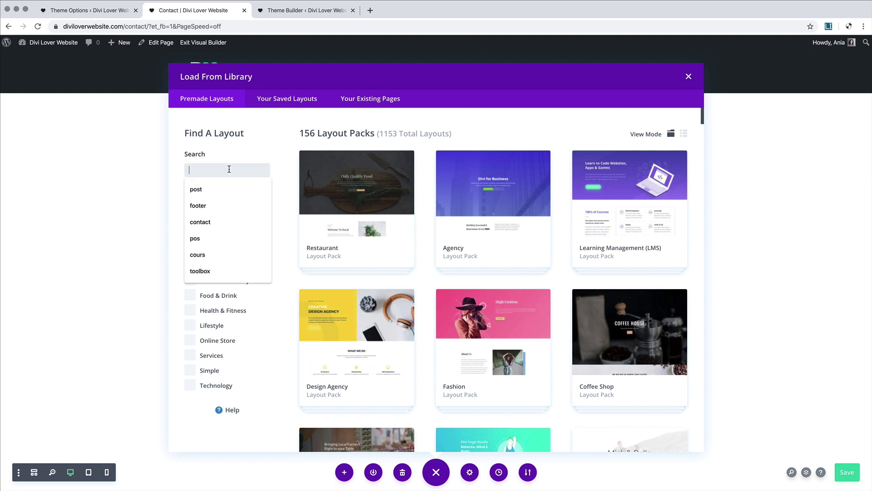
type("contact")
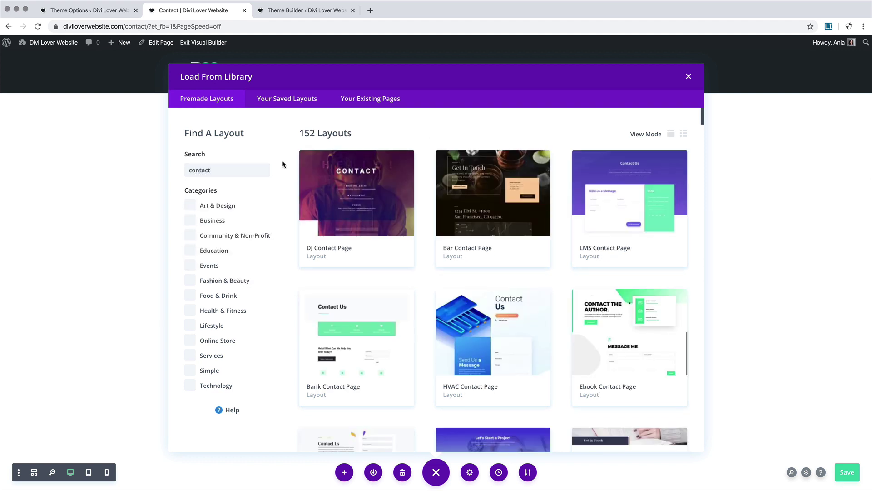
scroll(282, 161, "down", 5)
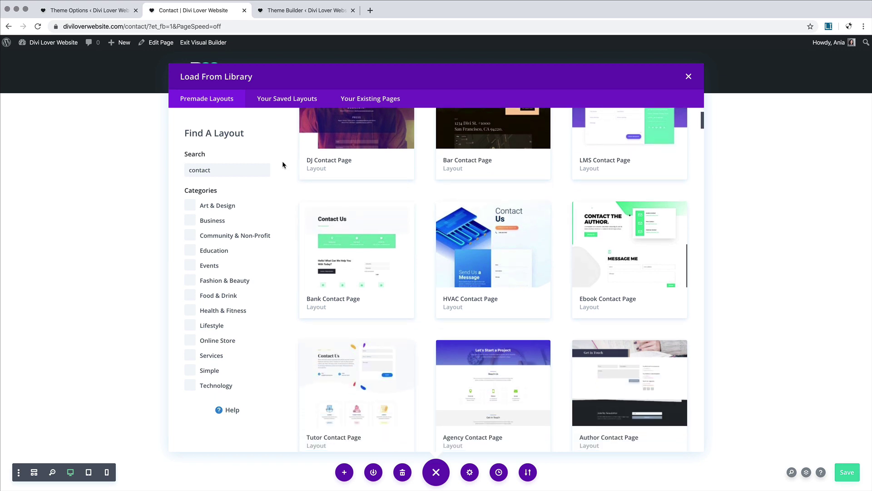
scroll(282, 161, "down", 5)
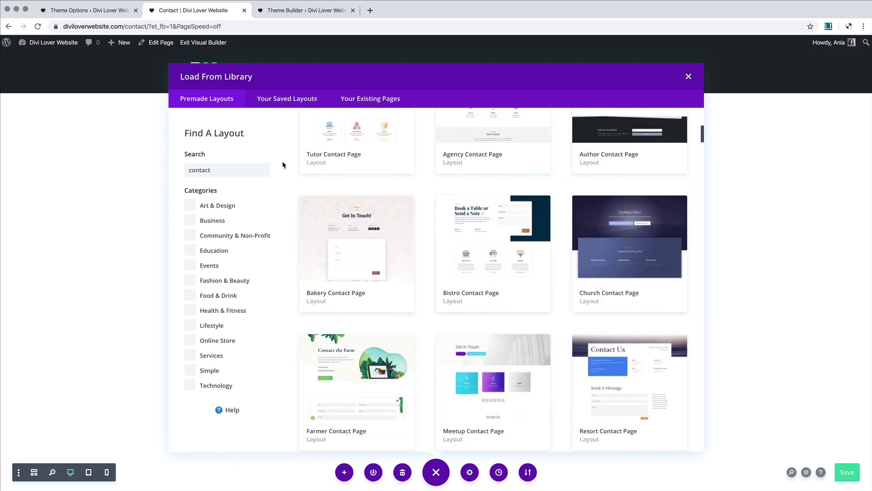
scroll(282, 161, "down", 10)
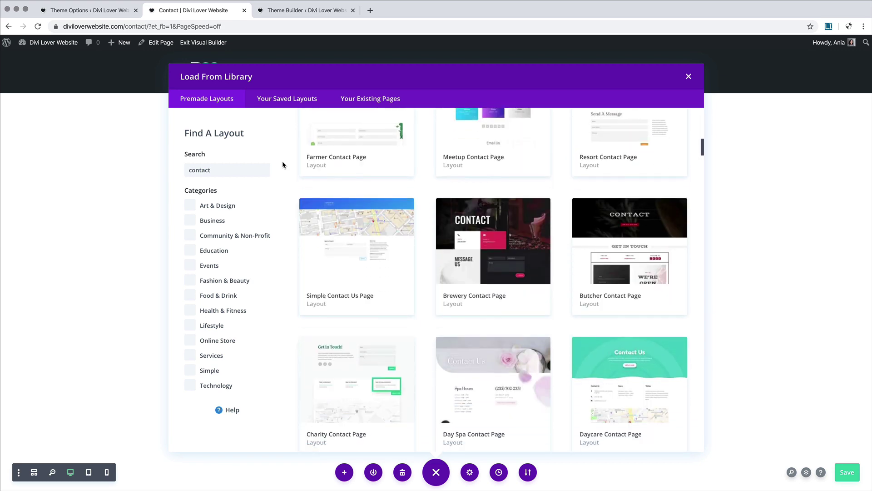
scroll(282, 160, "down", 15)
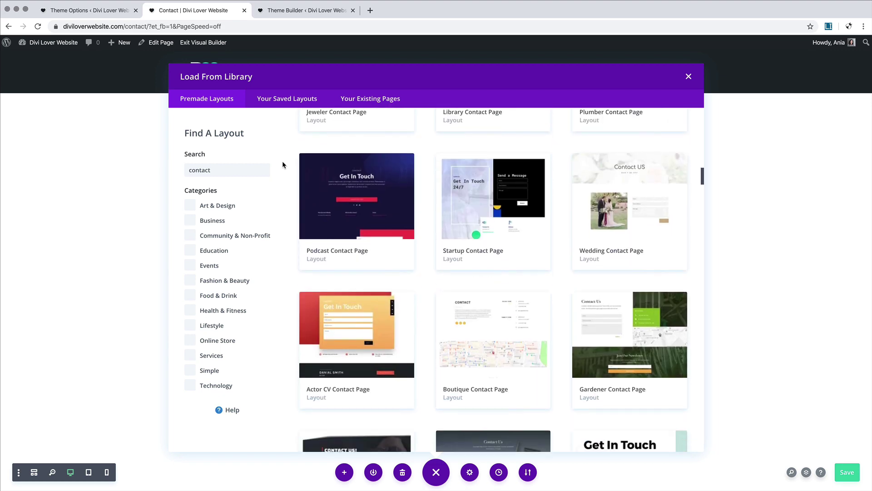
scroll(282, 161, "down", 15)
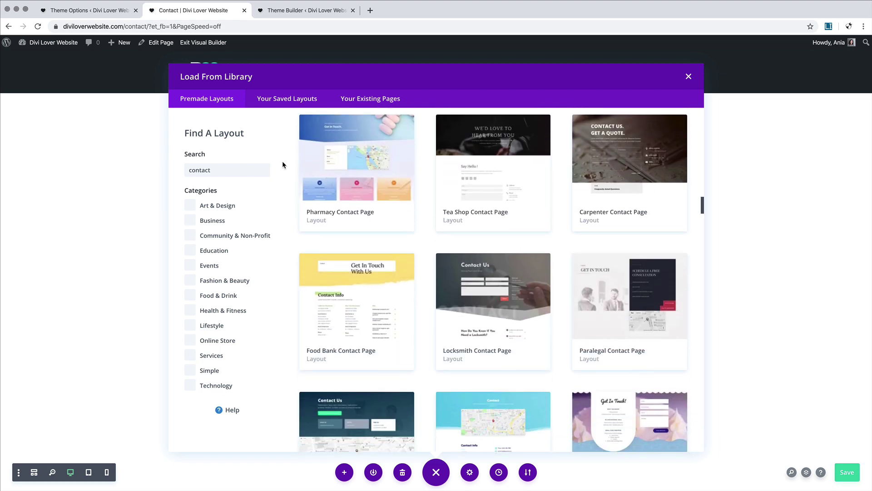
scroll(282, 161, "up", 5)
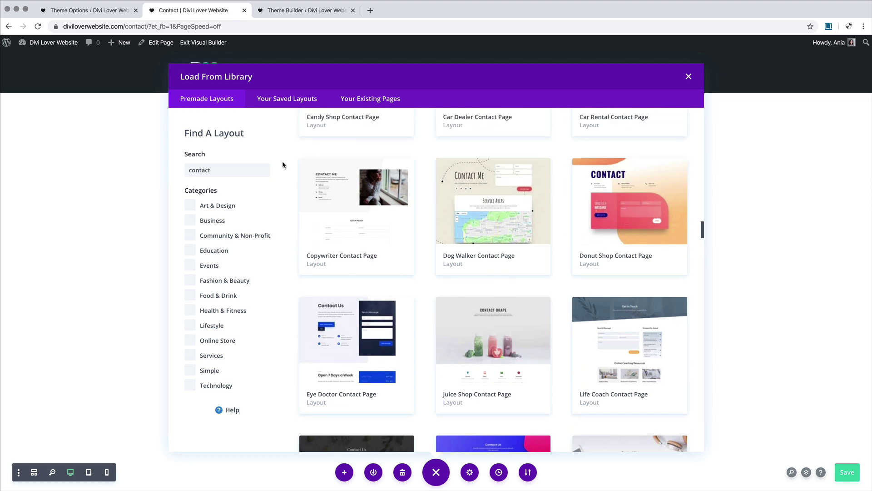
scroll(282, 162, "down", 12)
scroll(286, 155, "down", 15)
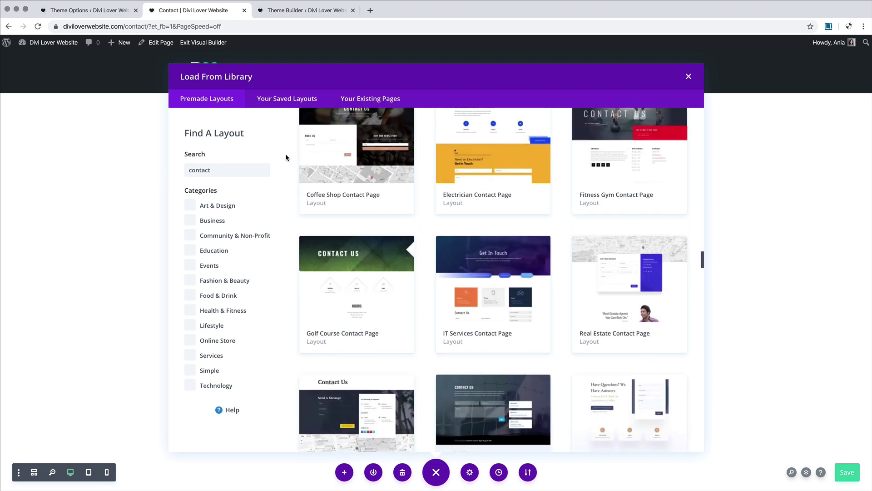
scroll(286, 157, "down", 8)
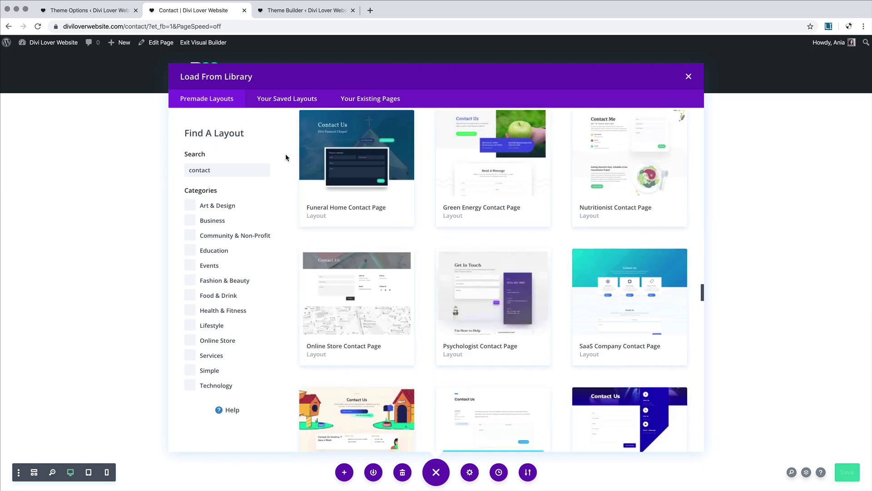
scroll(286, 156, "down", 16)
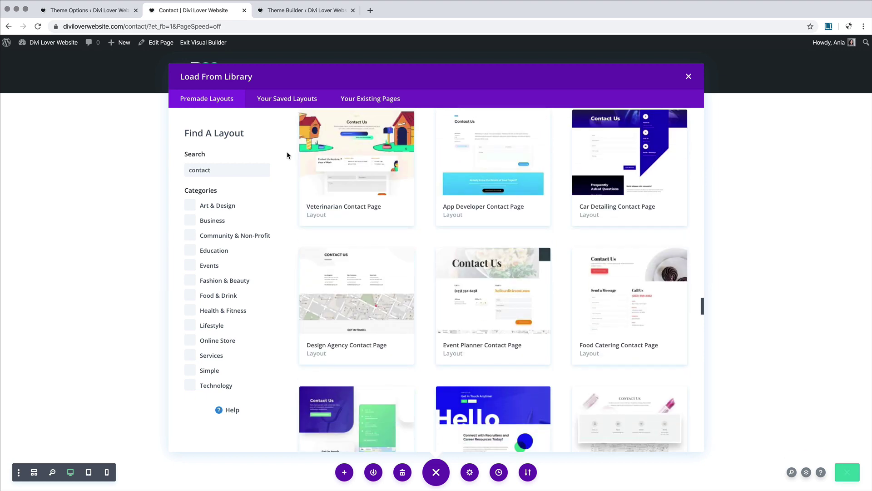
scroll(293, 145, "down", 8)
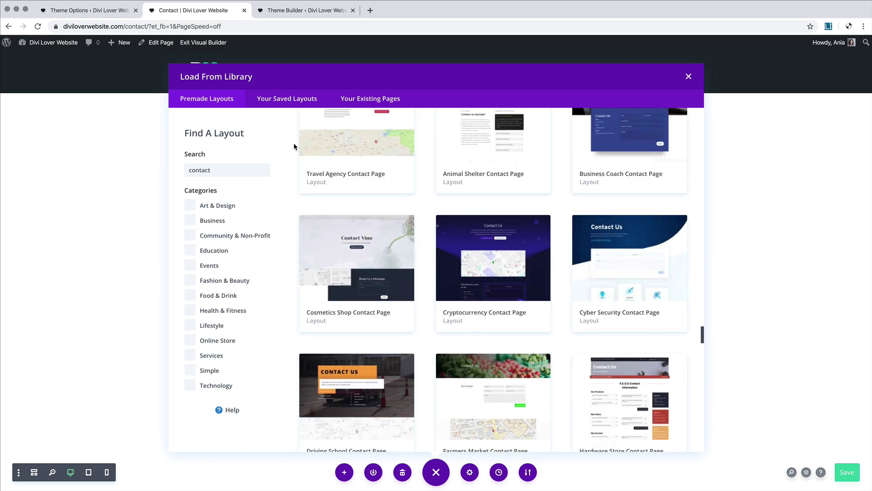
scroll(300, 138, "down", 7)
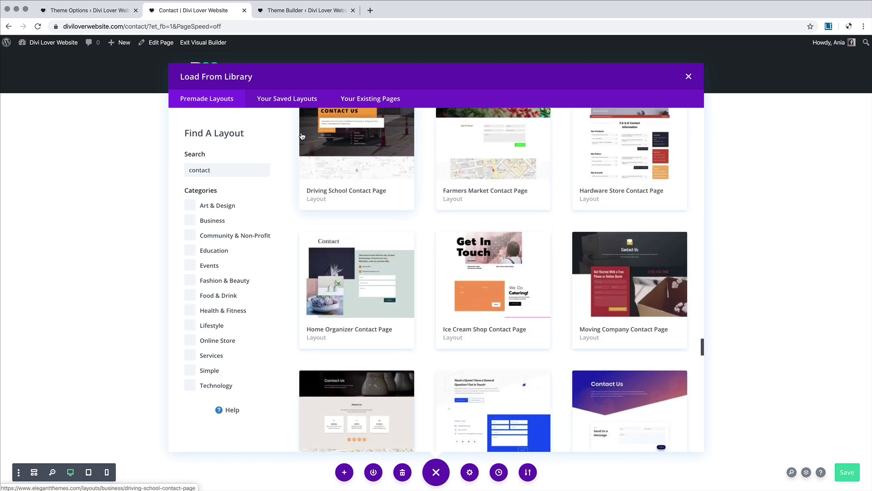
scroll(316, 108, "down", 1)
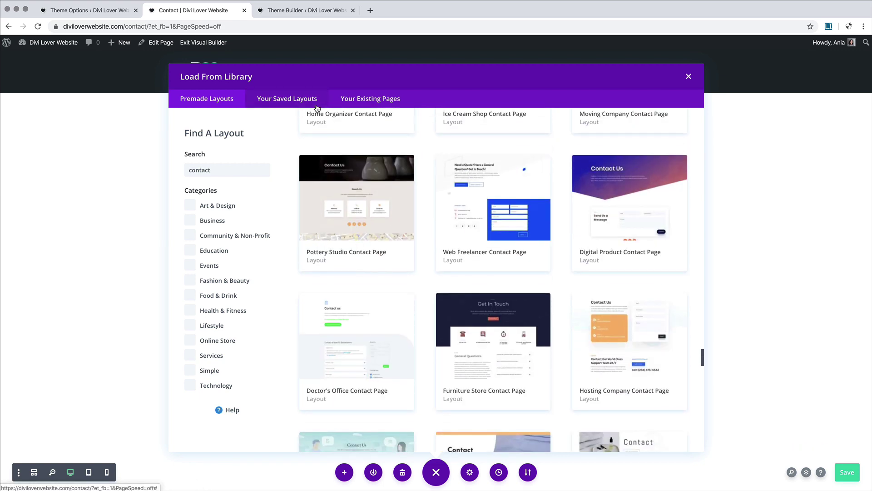
scroll(456, 317, "down", 7)
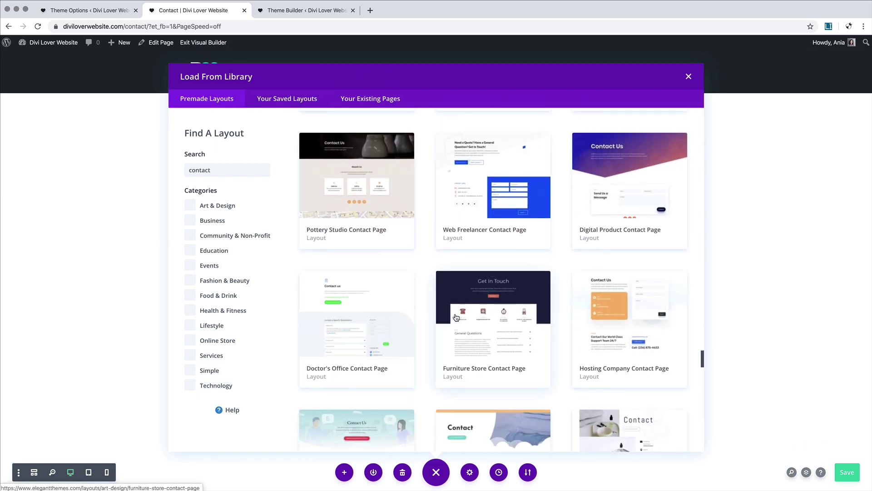
scroll(456, 317, "down", 13)
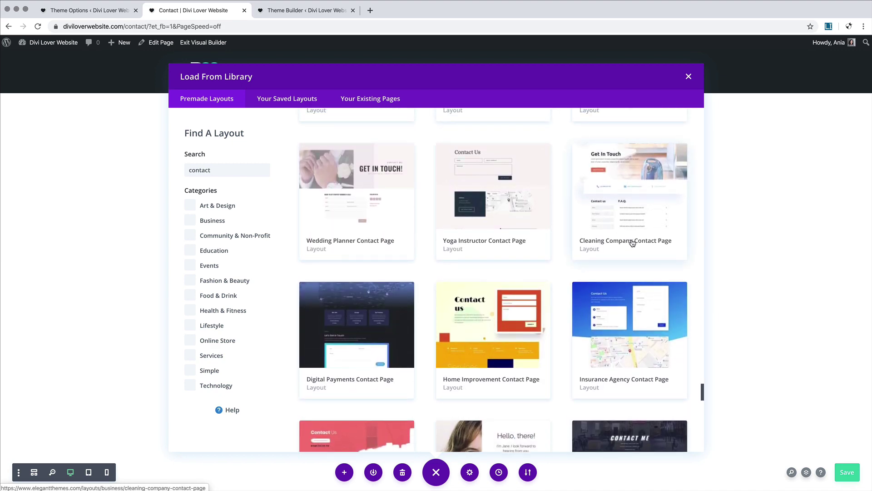
left_click(641, 211)
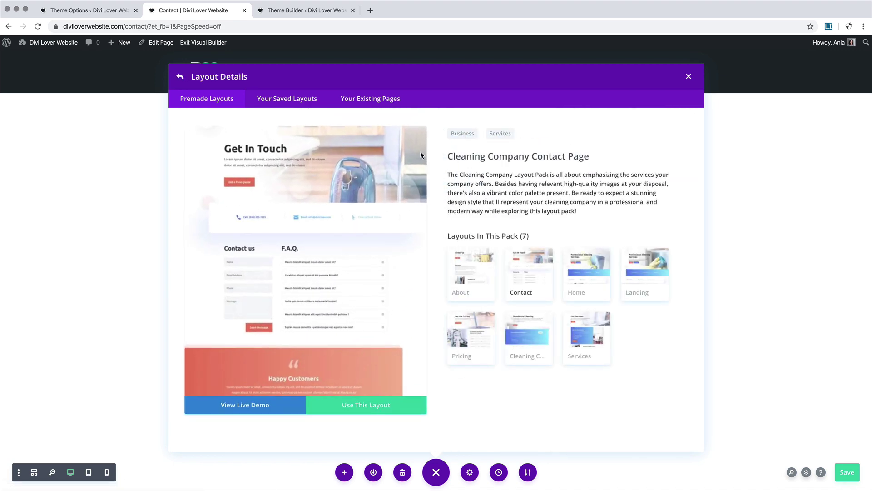
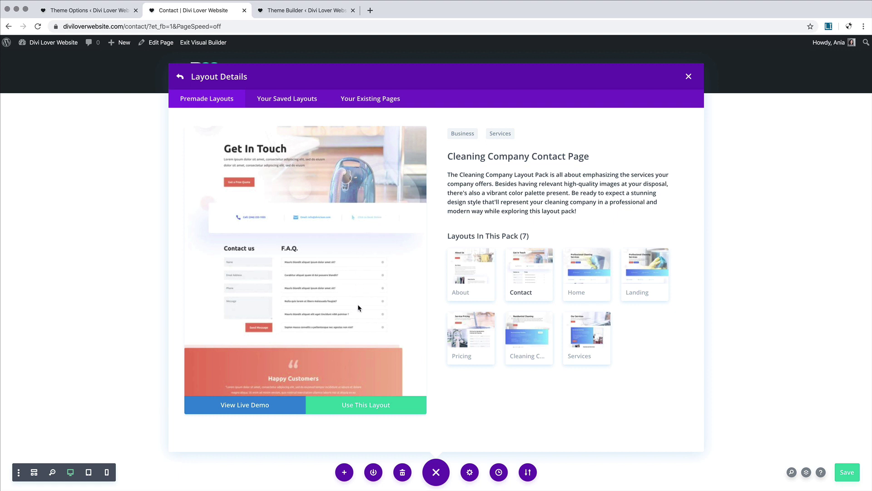
Step: Apply the Cleaning Company Contact Page premade layout, with its Get In Touch hero, to the Contact page
left_click(371, 412)
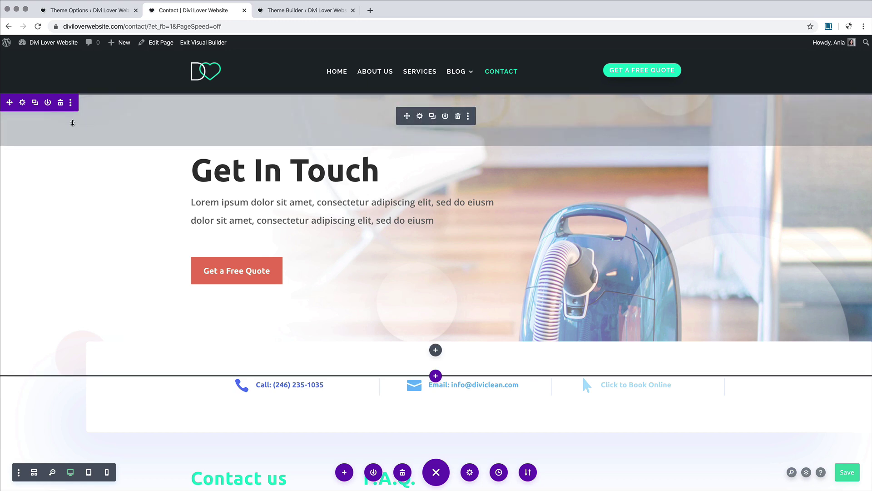
Step: Swap the hero section's vacuum background photo for the desk-and-monitor image
left_click(22, 103)
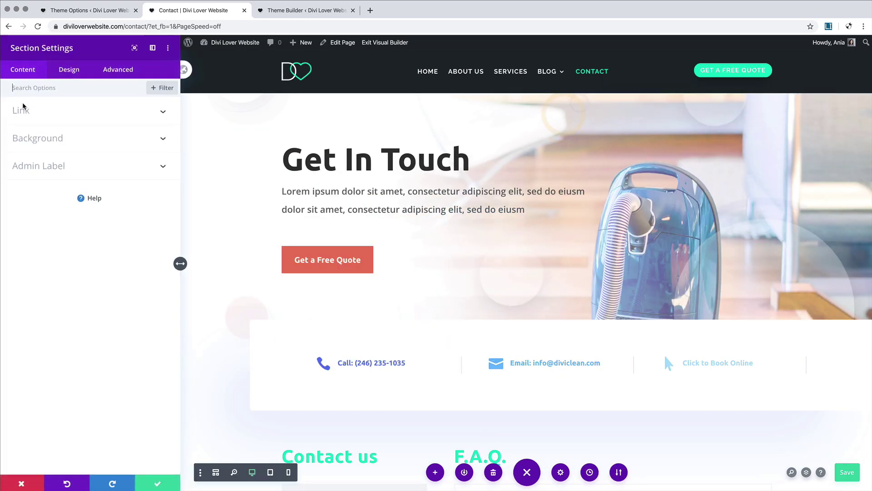
left_click(85, 140)
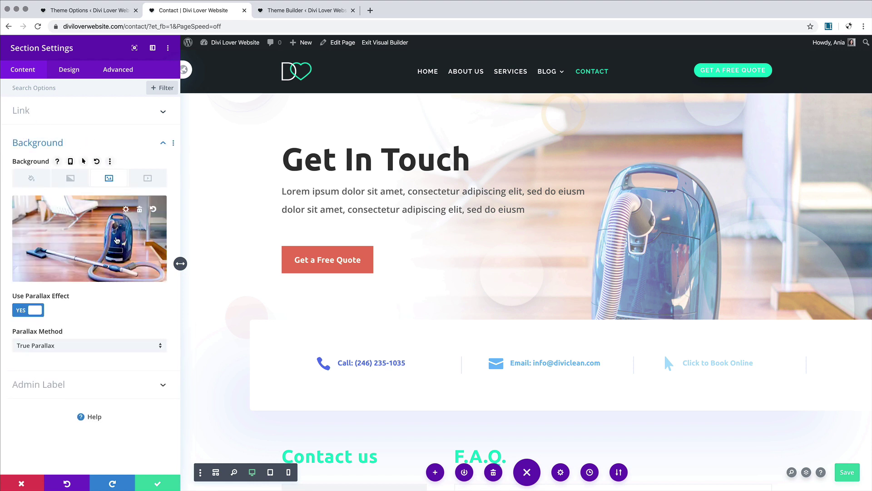
left_click(140, 209)
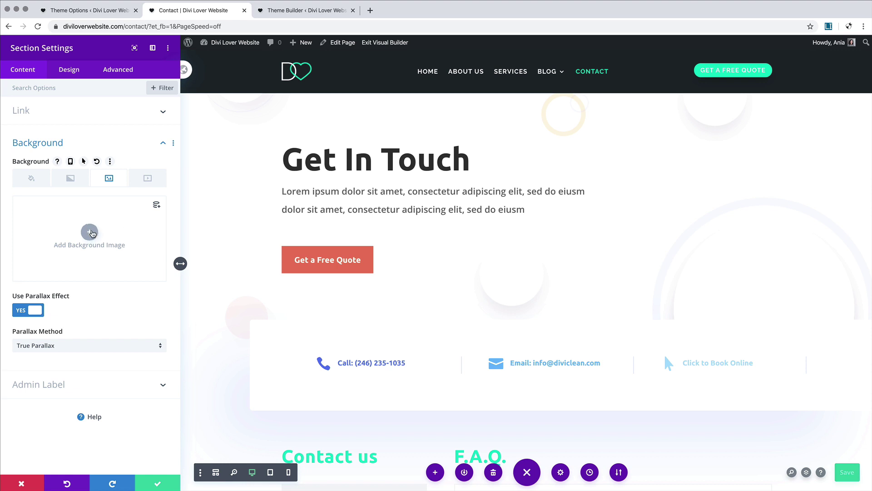
left_click(90, 232)
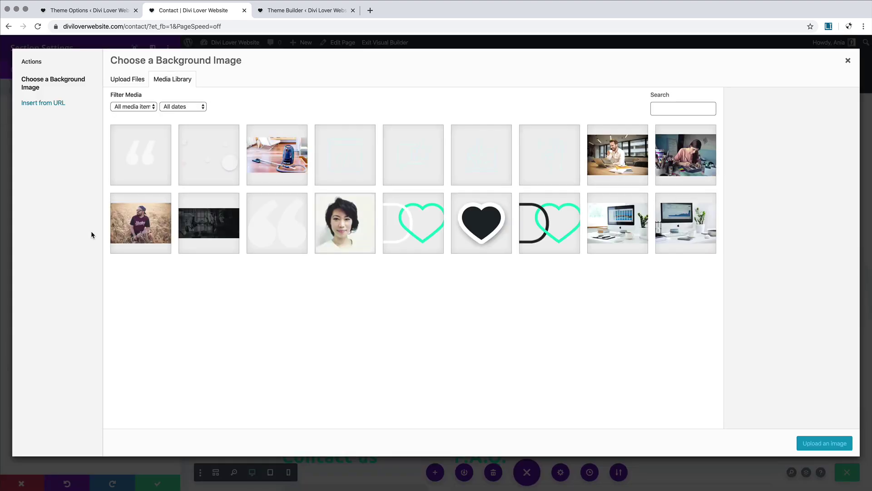
left_click(711, 224)
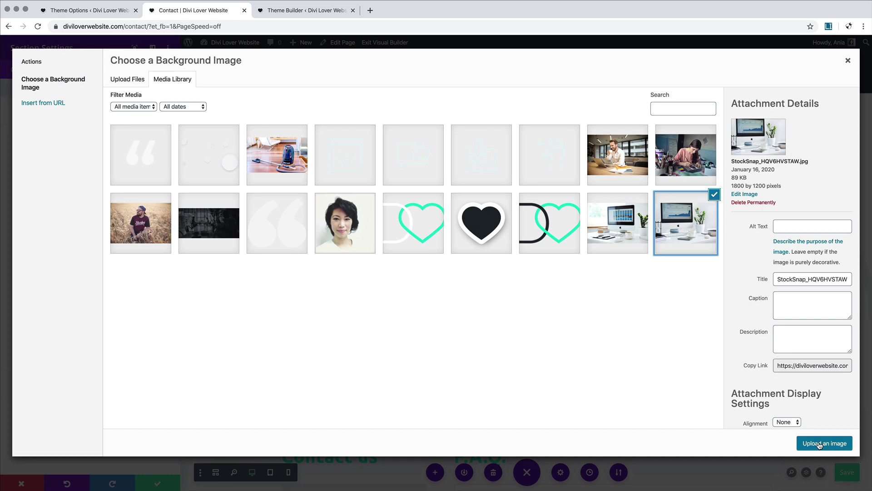
left_click(819, 444)
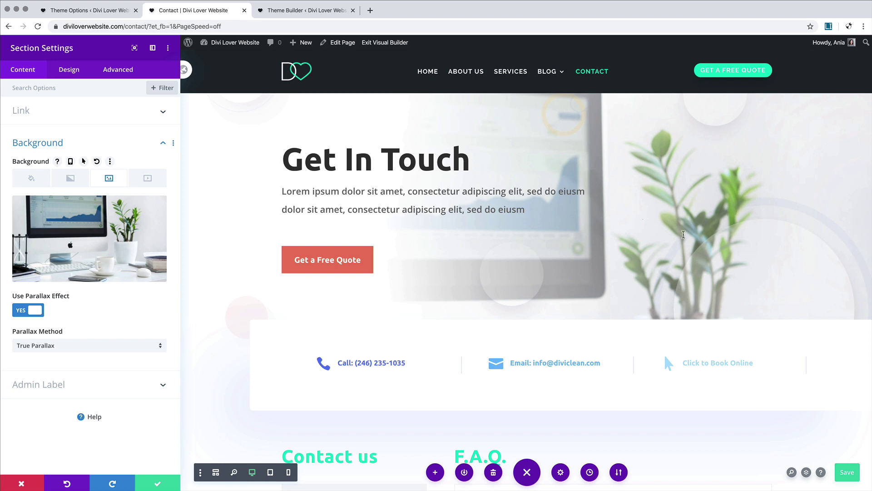
Step: Re-apply the desk-and-monitor photo as the section background and save the section settings
mouse_move(77, 218)
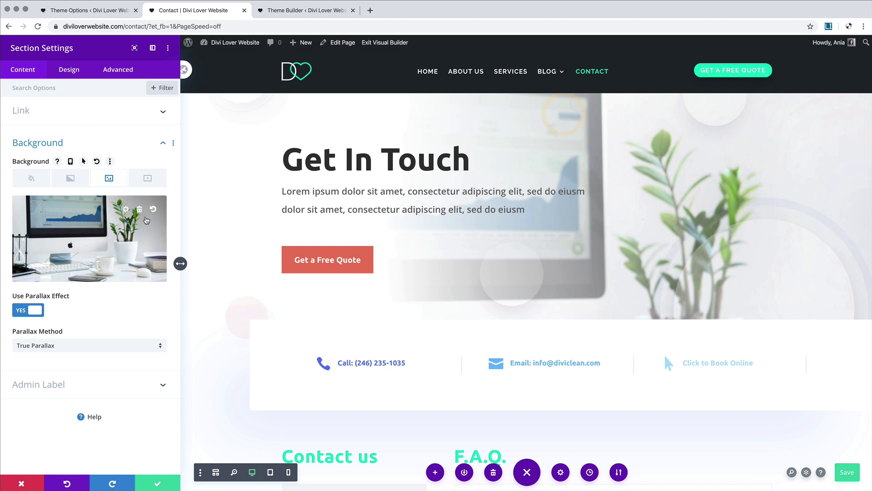
left_click(143, 212)
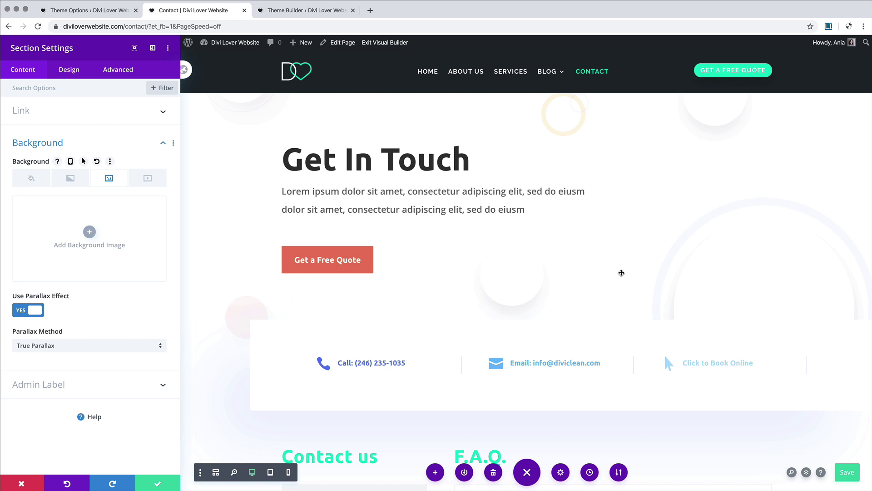
left_click(89, 232)
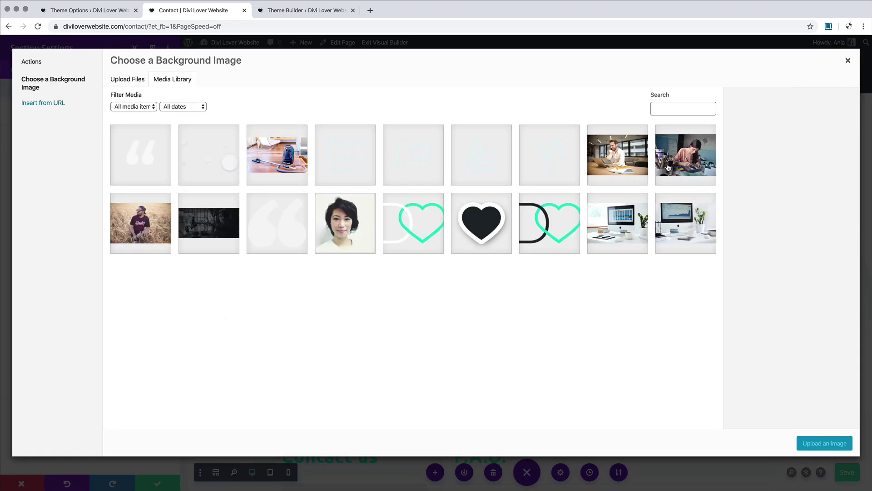
left_click(686, 225)
left_click(821, 442)
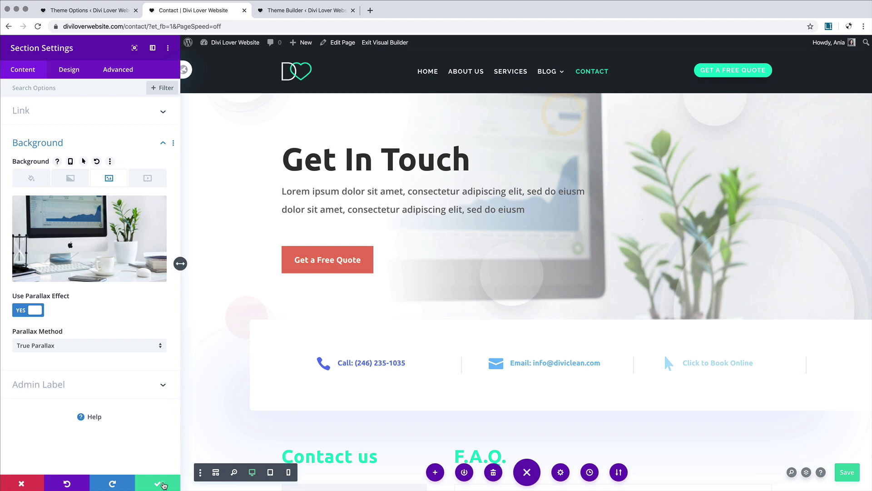
left_click(160, 483)
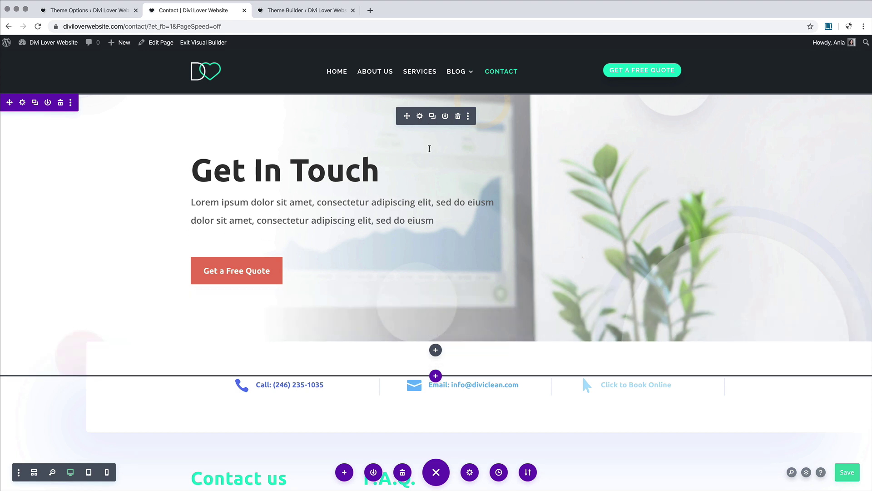
Step: Remove the header module's background image and replace its gradient with a fresh one
left_click(420, 117)
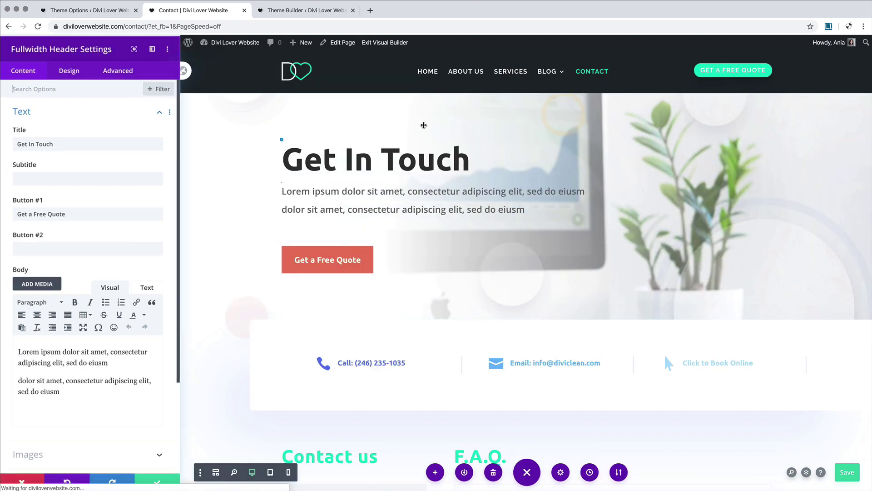
scroll(88, 315, "down", 5)
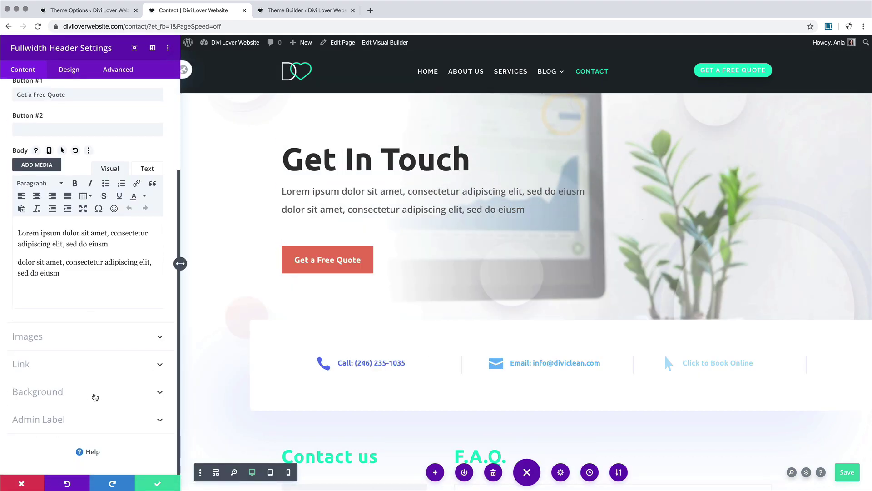
left_click(94, 392)
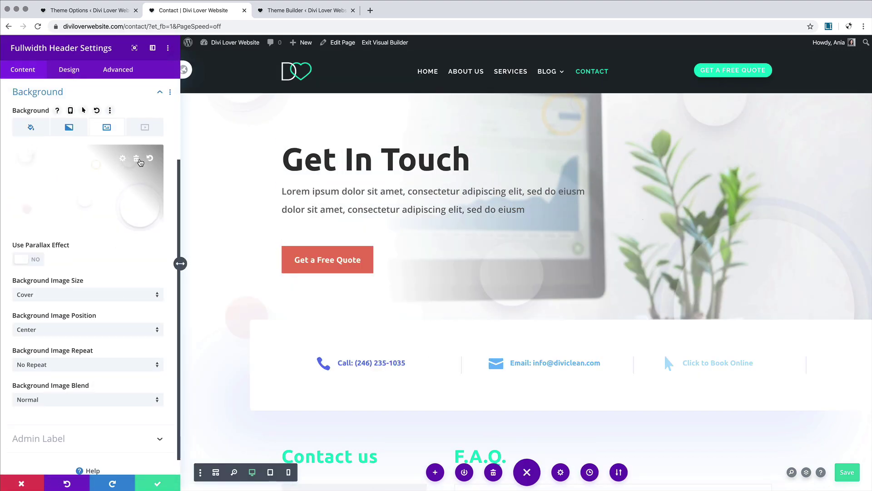
left_click(136, 159)
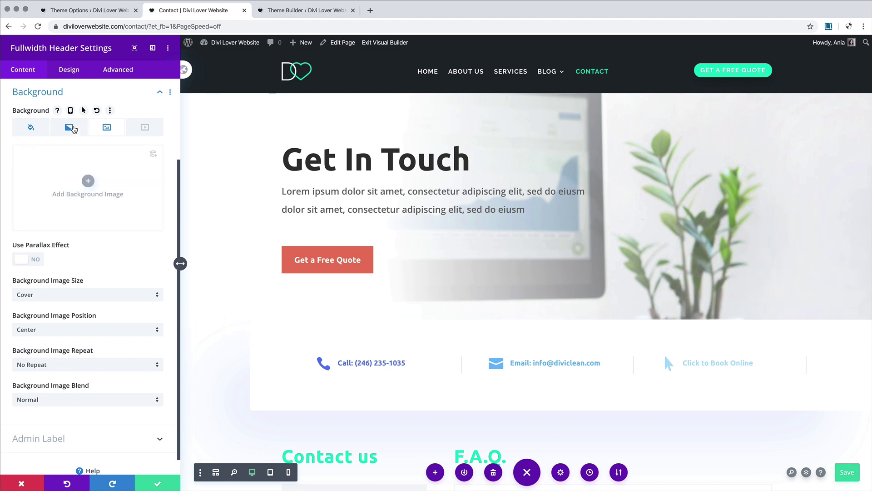
left_click(69, 127)
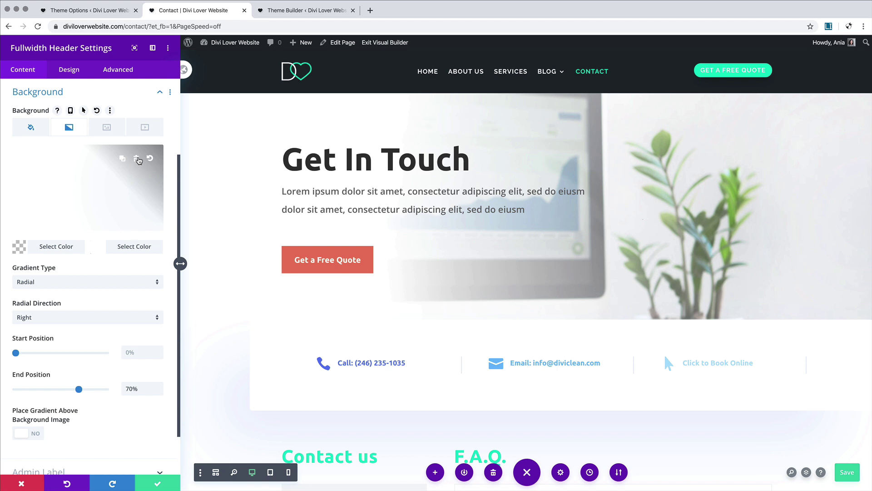
left_click(136, 159)
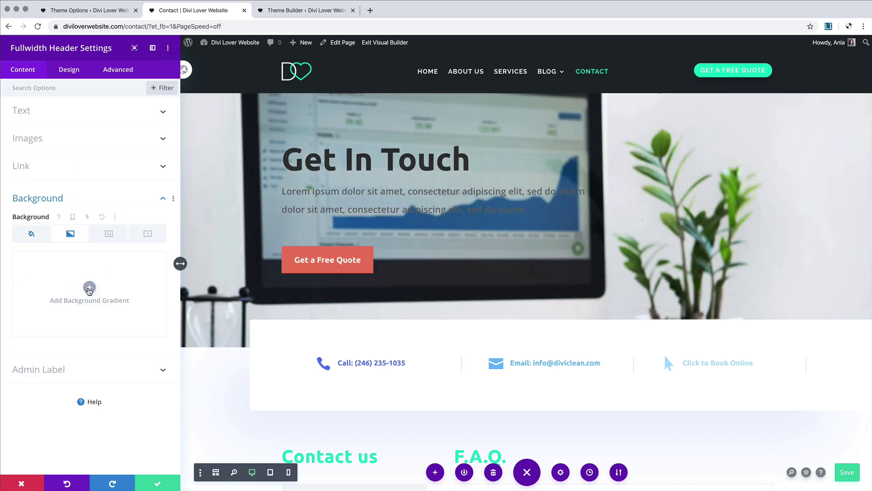
left_click(90, 289)
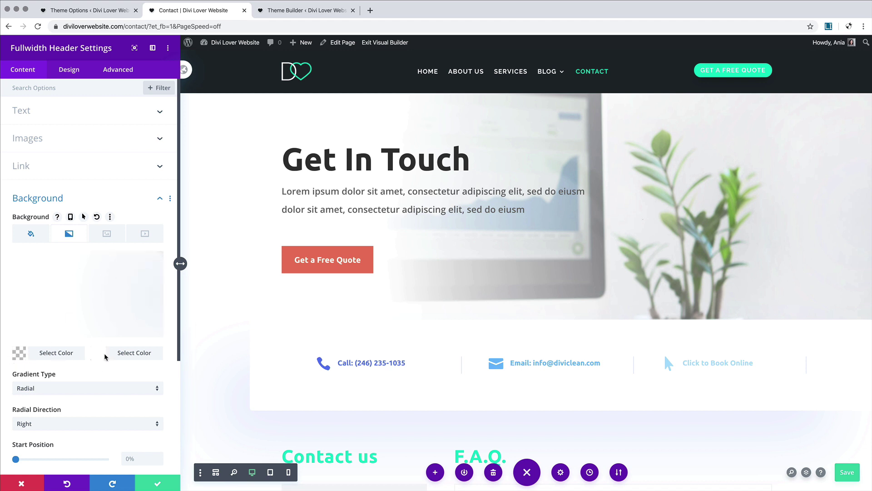
Step: Set the gradient's second colour to purple #8300e9 and its type to Linear
left_click(108, 357)
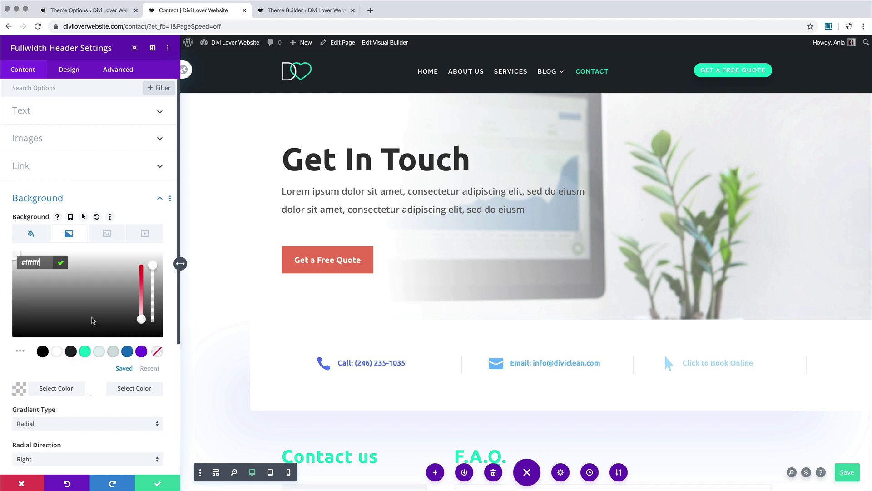
left_click(102, 377)
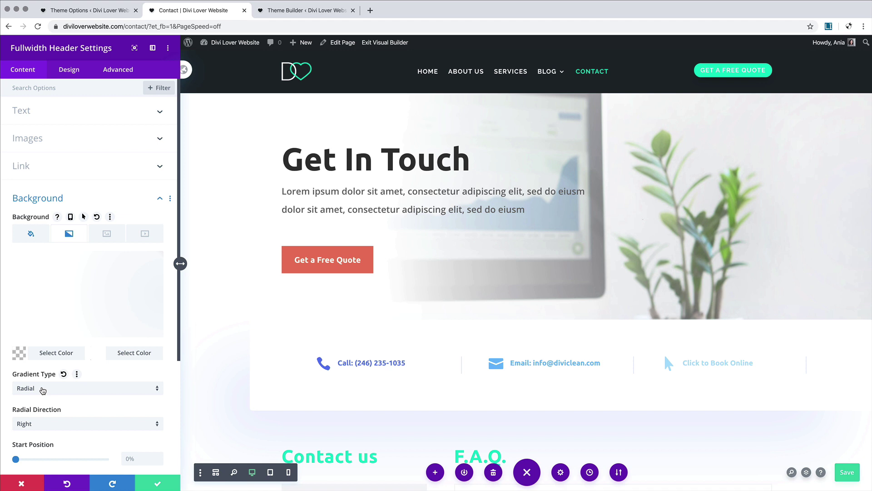
left_click(118, 353)
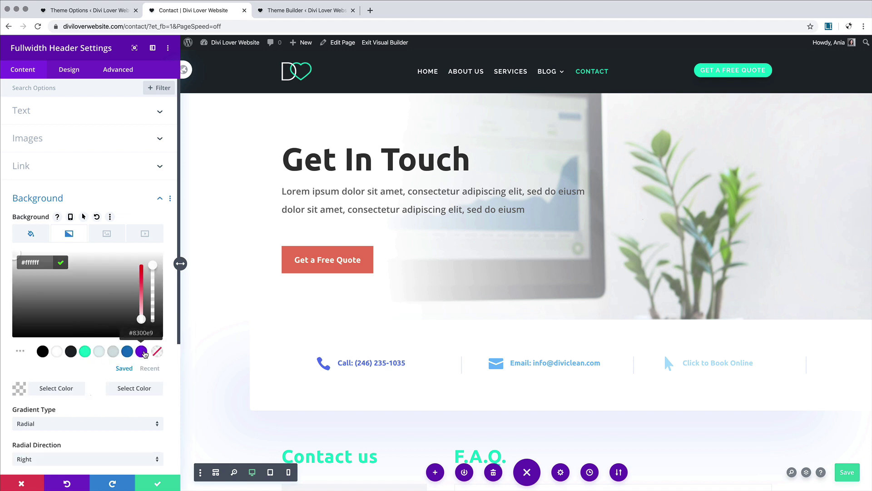
left_click(141, 351)
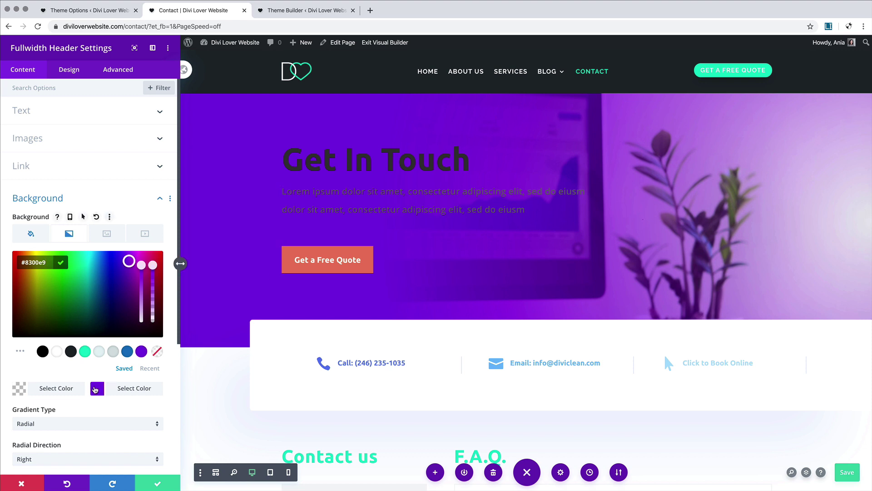
left_click(70, 422)
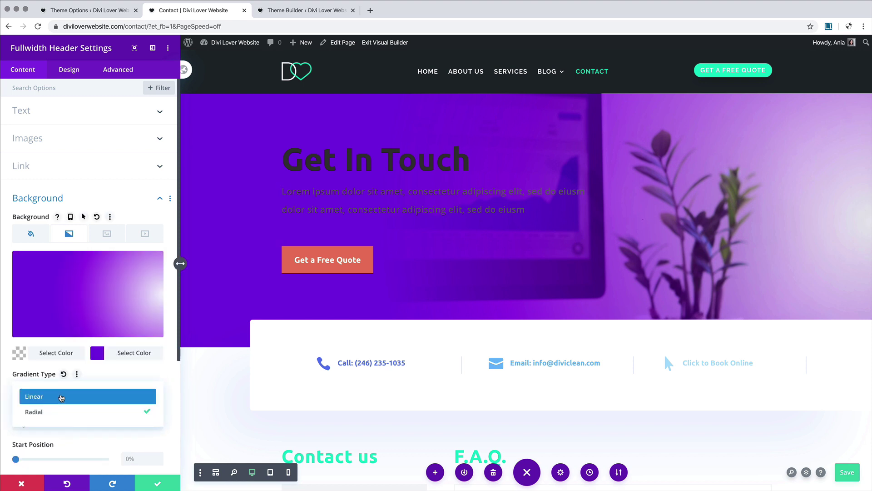
left_click(61, 397)
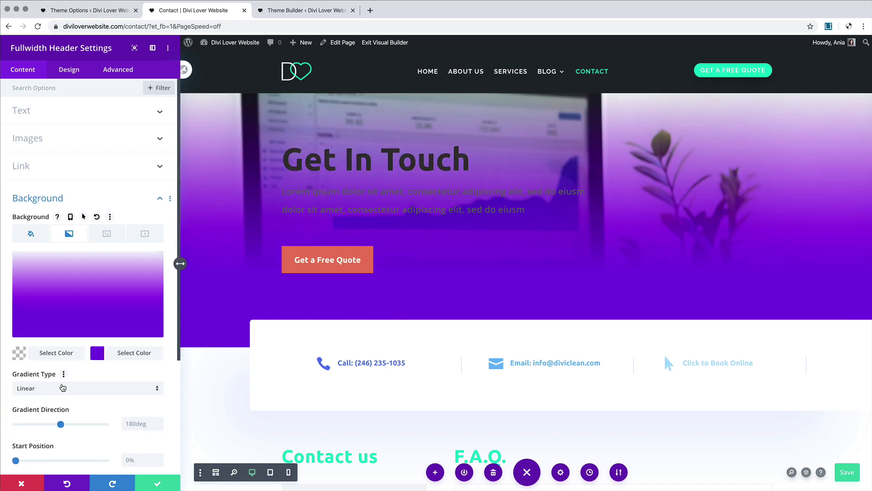
mouse_move(135, 272)
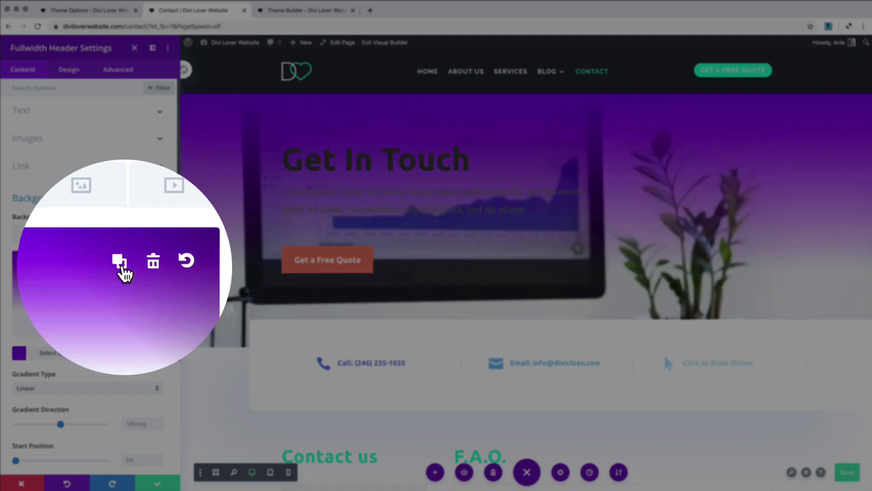
Step: Swap the gradient colours so purple is on top, and set the first colour to white
left_click(123, 265)
left_click(21, 352)
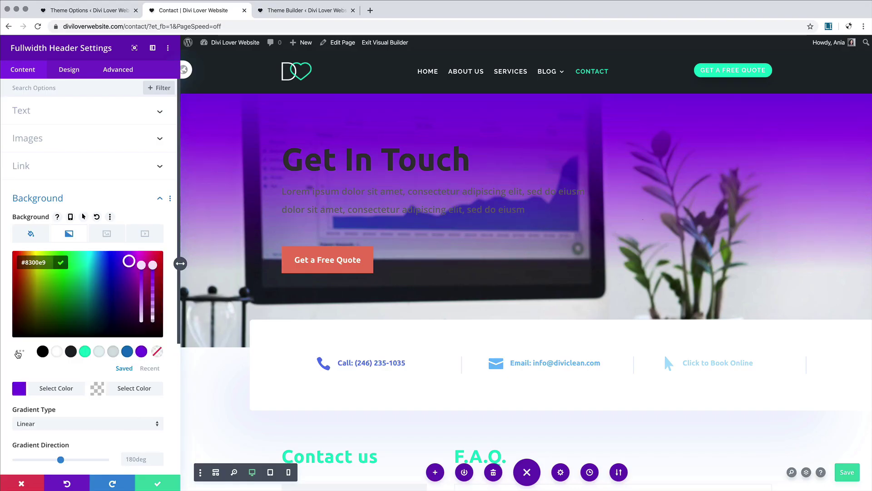
left_click(57, 351)
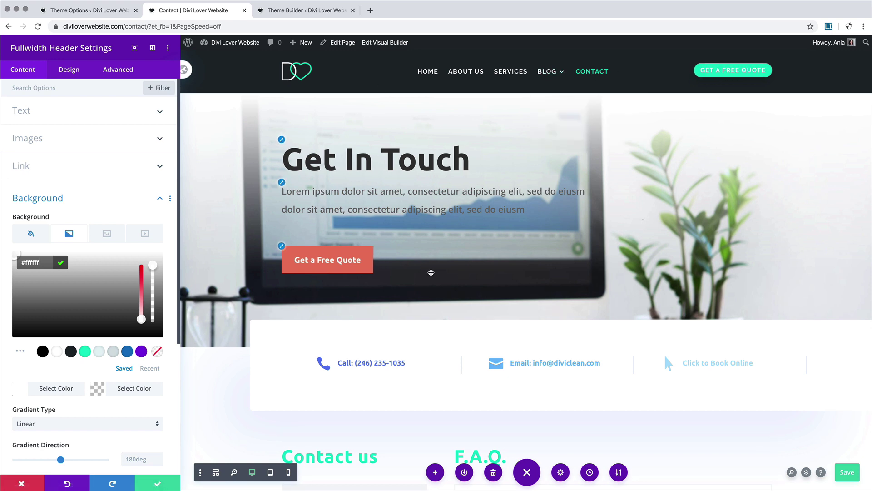
scroll(431, 272, "down", 6)
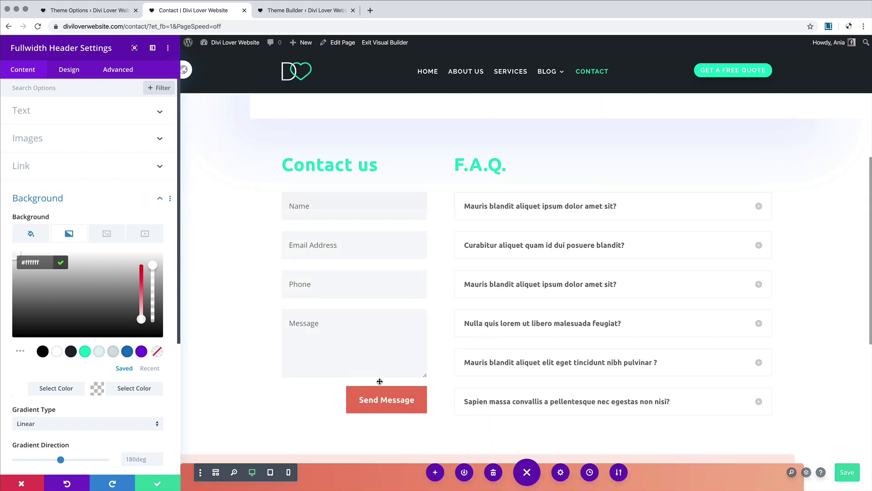
scroll(415, 239, "up", 6)
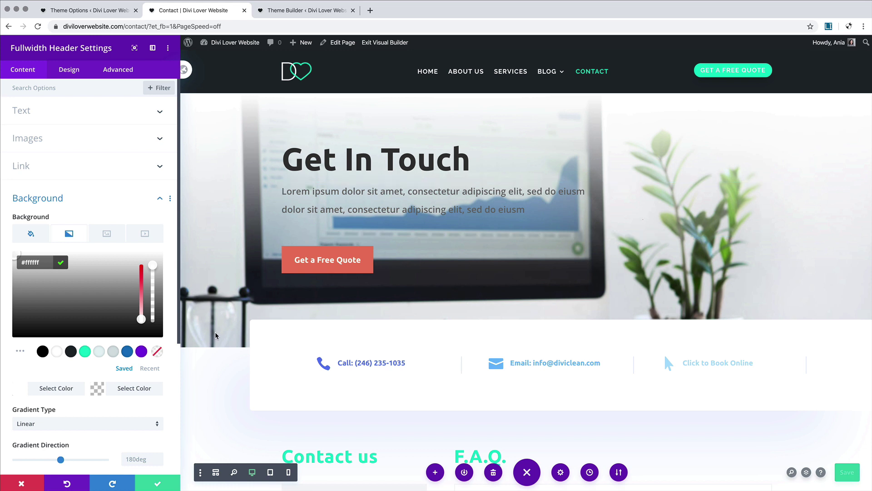
Step: Make the header background translucent white rgba(255,255,255,0.76) and save the header settings
left_click(98, 389)
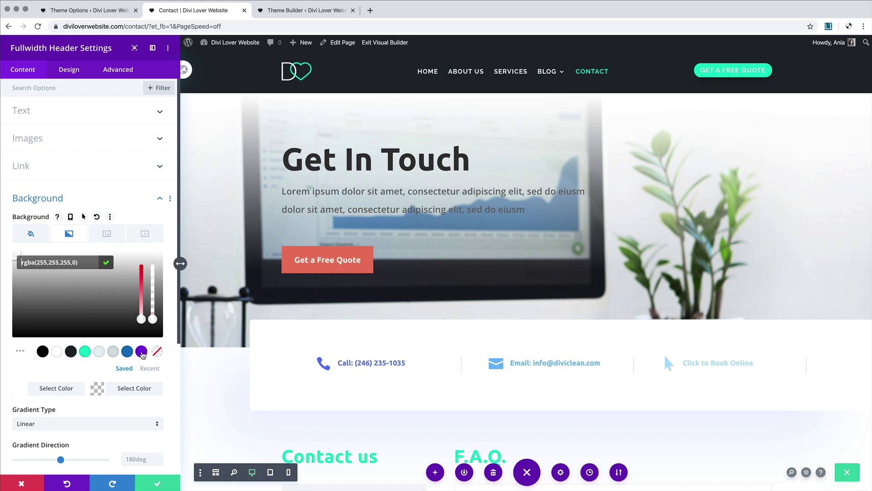
left_click(56, 351)
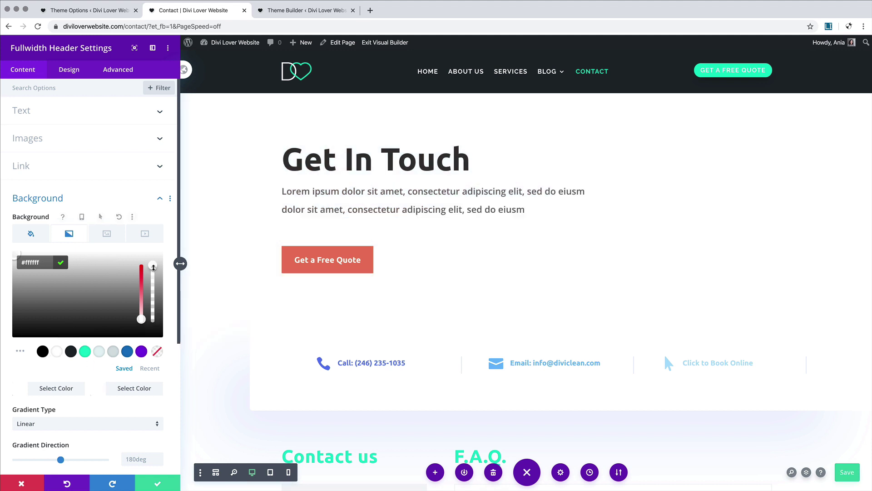
left_click_drag(154, 268, 155, 283)
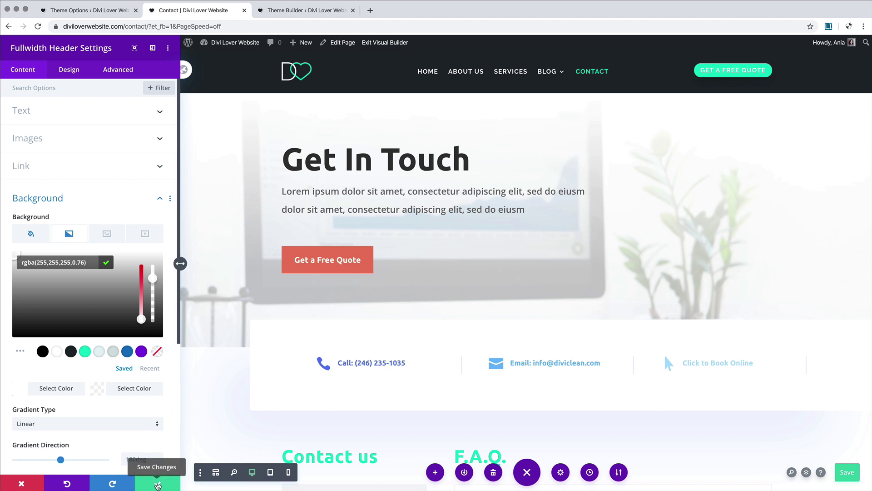
left_click(157, 485)
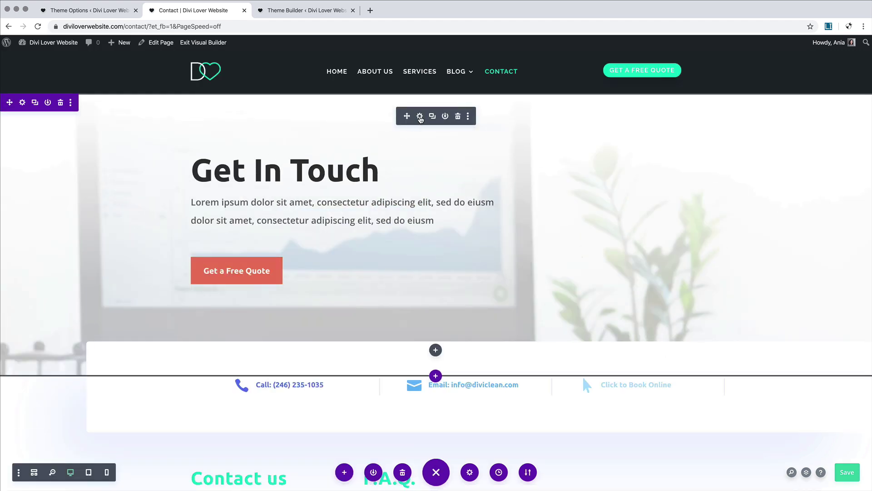
Step: Open Find & Replace for the header's Ubuntu Title Font from the Design tab's Title Text options
left_click(420, 117)
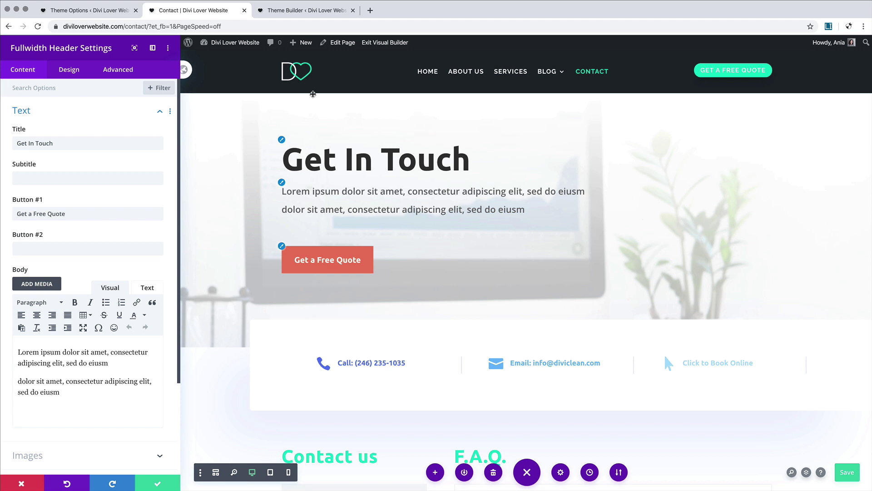
left_click(80, 113)
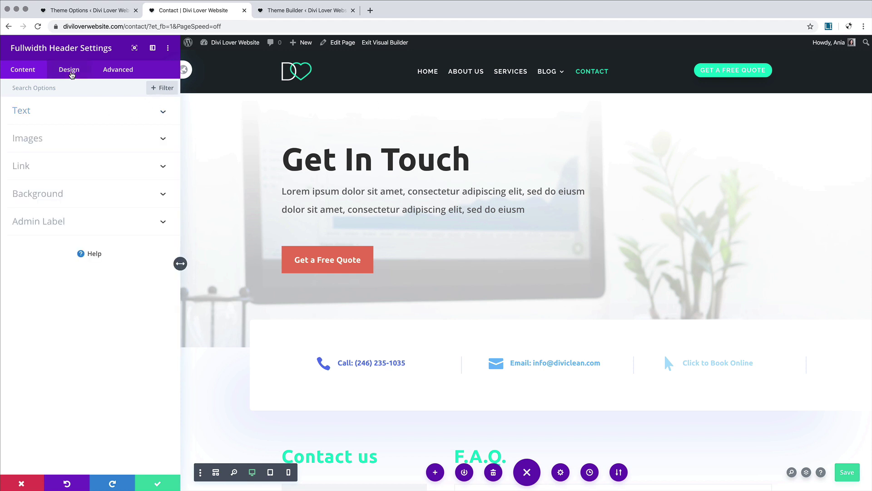
left_click(71, 73)
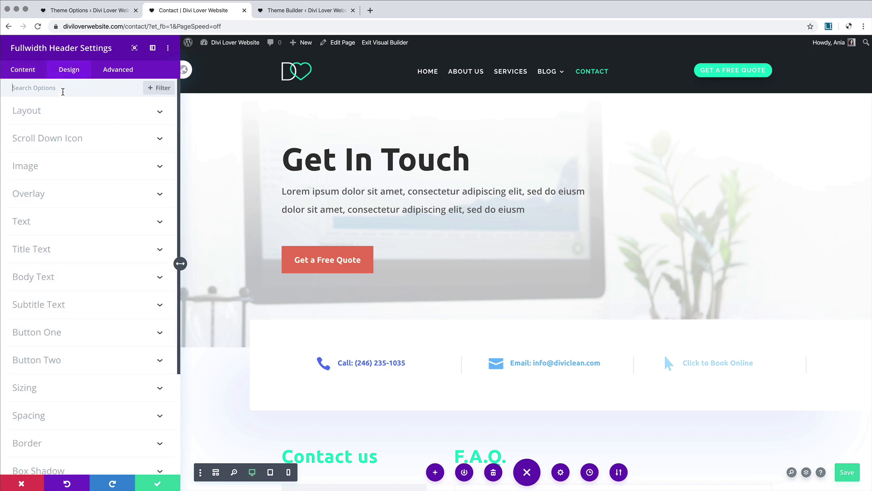
left_click(39, 253)
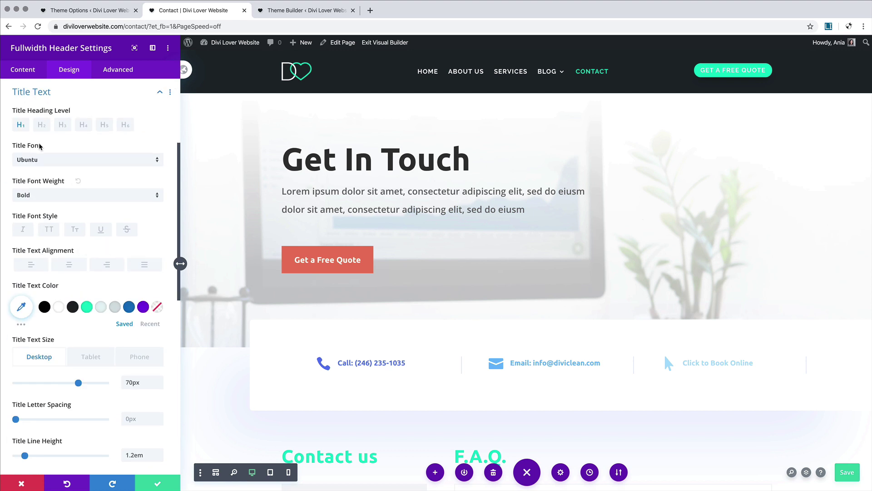
left_click(49, 161)
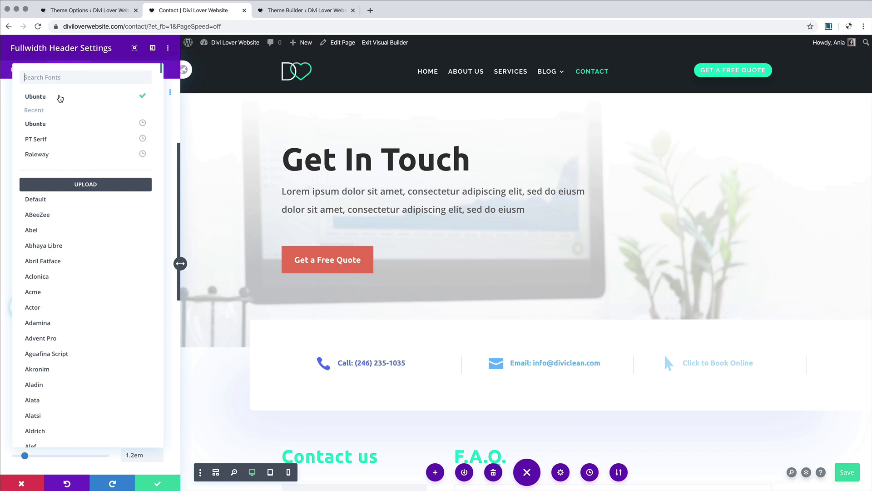
left_click(6, 157)
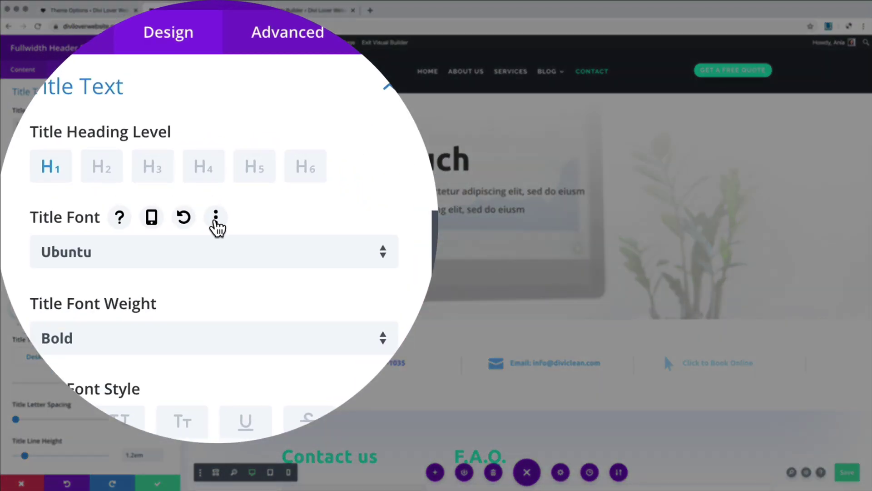
left_click(216, 218)
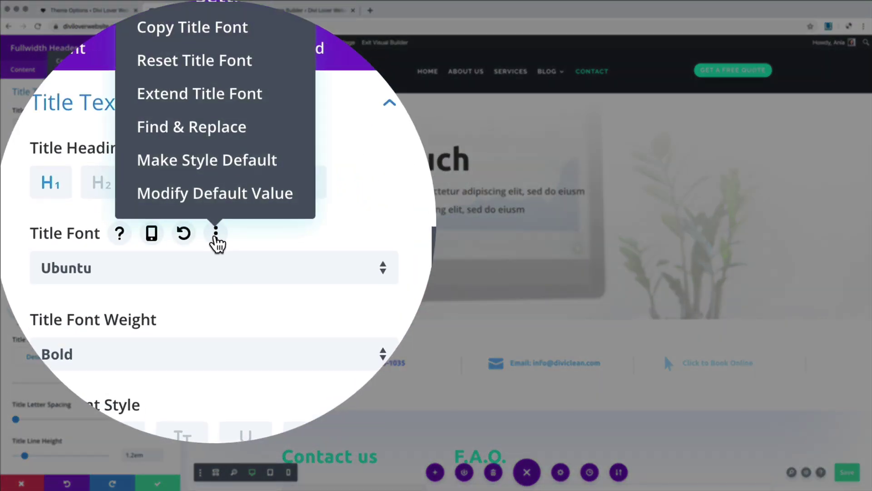
left_click(205, 223)
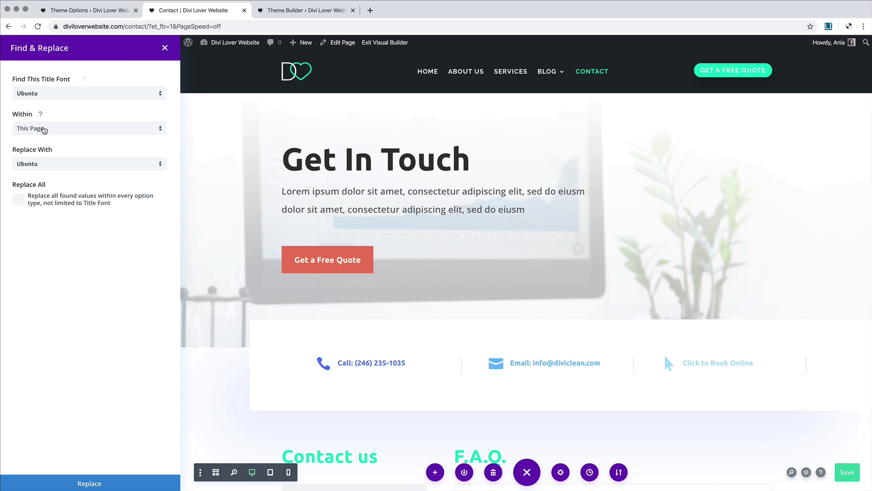
Step: Replace Ubuntu with Raleway across the whole page using Replace All
left_click(41, 165)
left_click(44, 158)
left_click(18, 200)
left_click(97, 485)
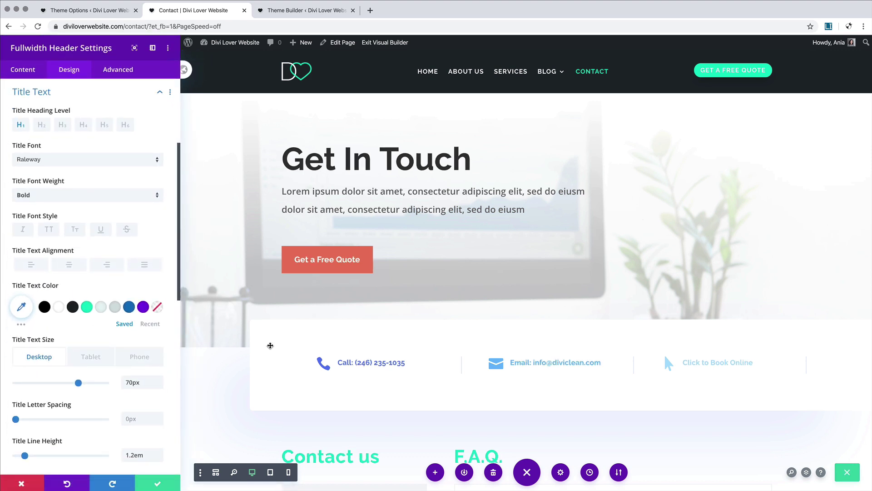
scroll(270, 346, "down", 5)
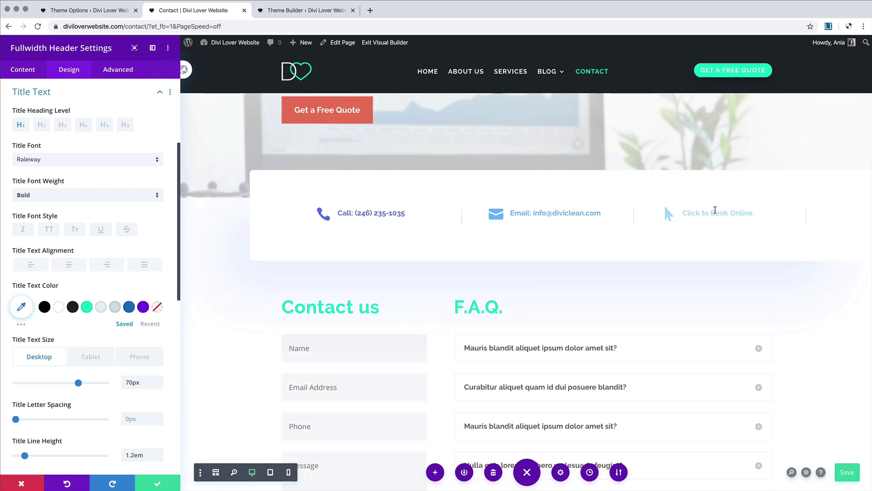
scroll(430, 308, "up", 4)
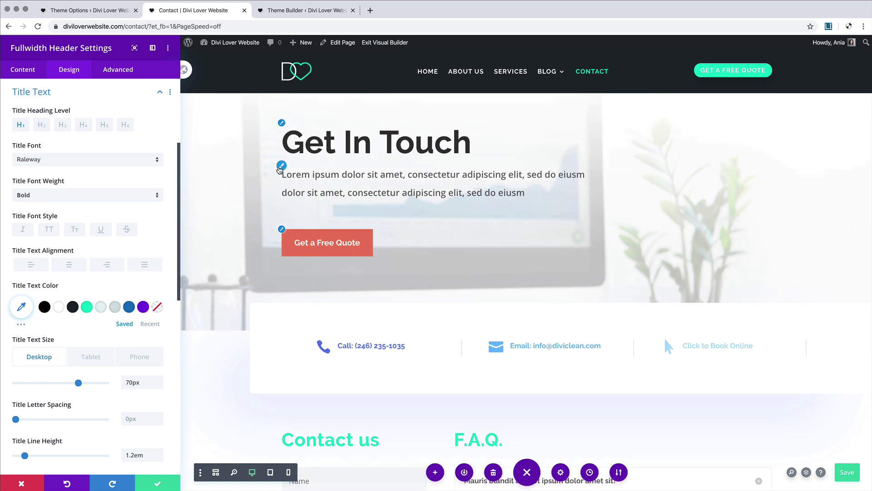
Step: Set the header body font to PT Serif at 15px
left_click(280, 166)
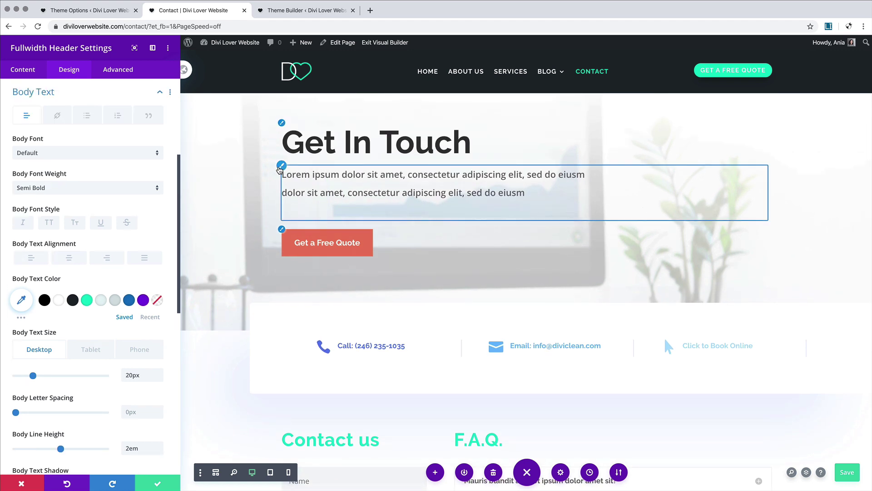
left_click(67, 149)
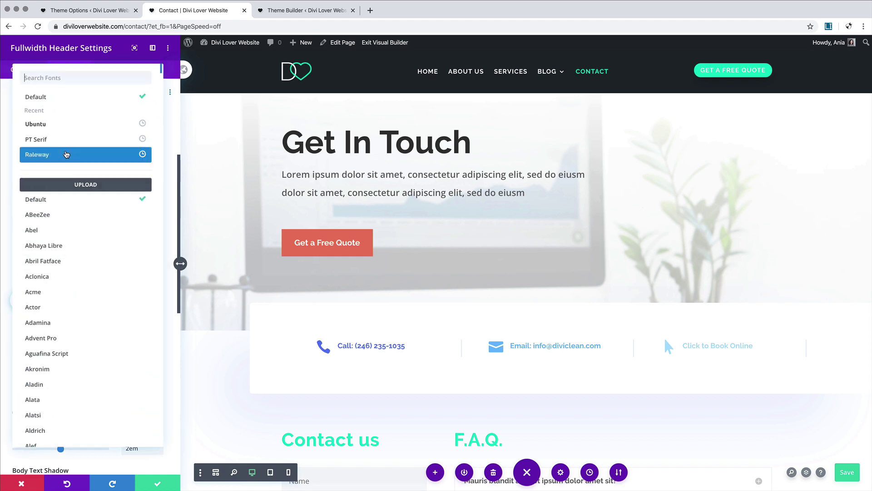
left_click(50, 139)
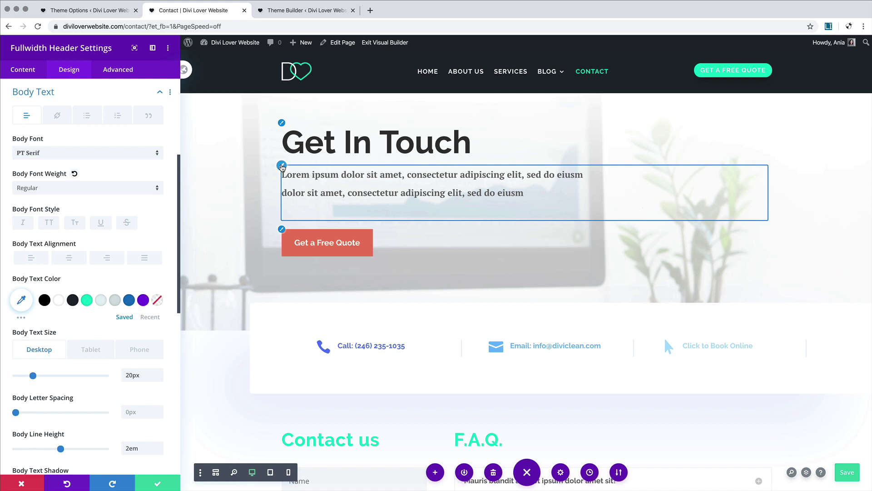
left_click_drag(33, 375, 27, 377)
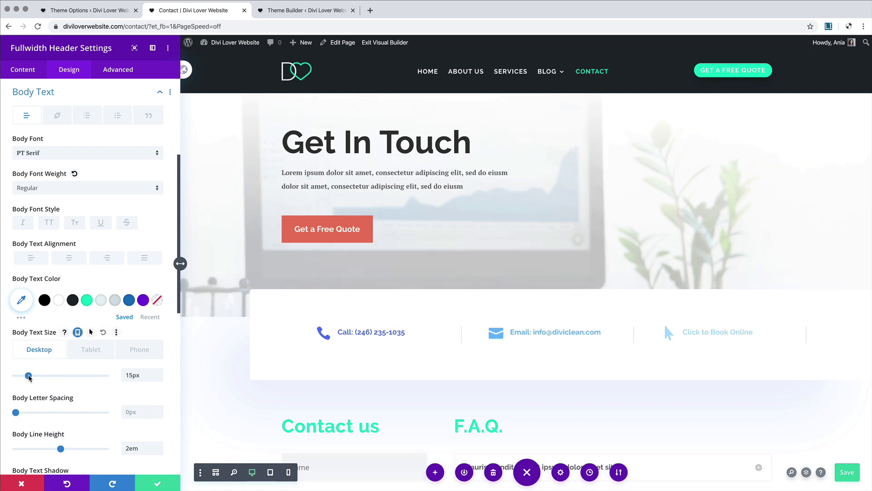
Step: Inspect the body text HTML, deleting and then restoring its trailing blank line
left_click(28, 74)
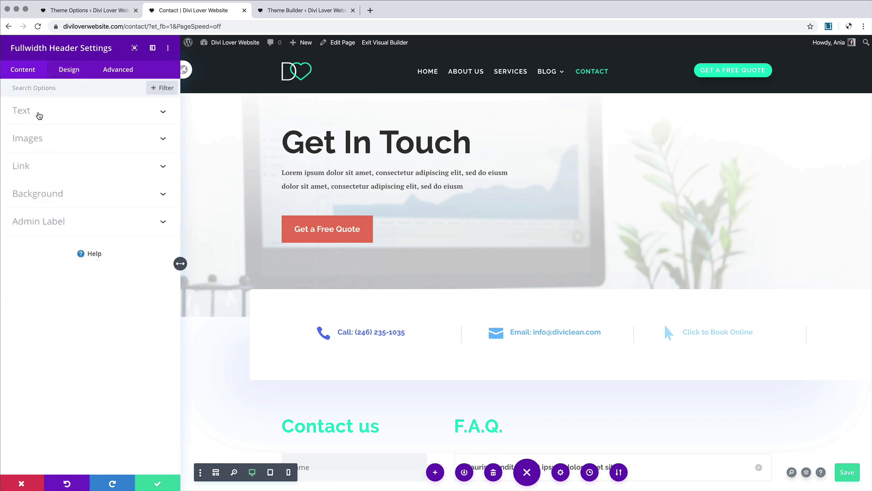
left_click(37, 112)
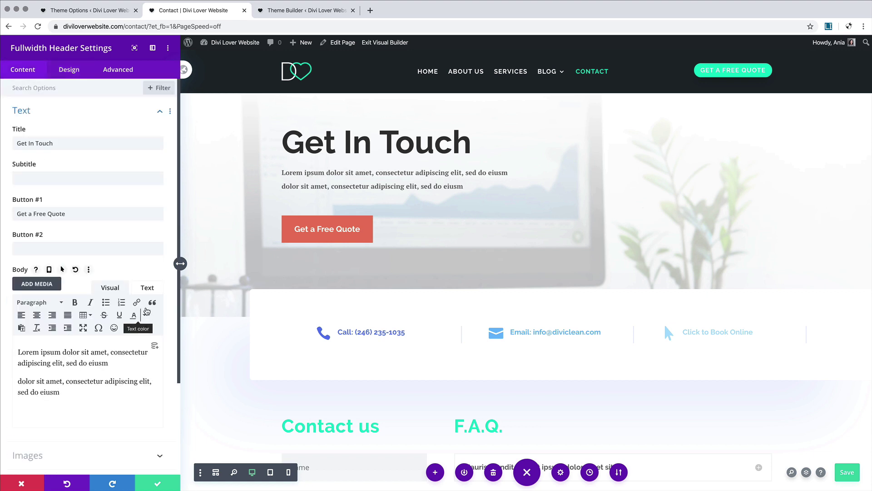
left_click(149, 288)
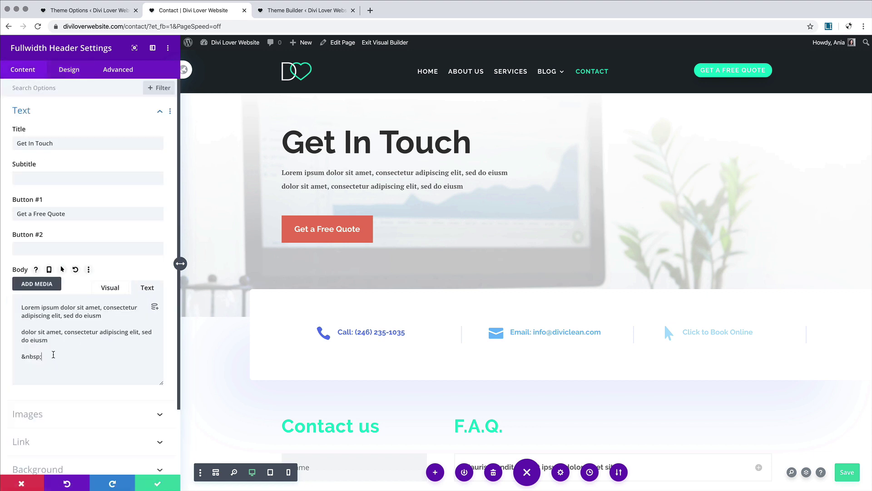
left_click_drag(55, 356, 56, 340)
key("BackSpace")
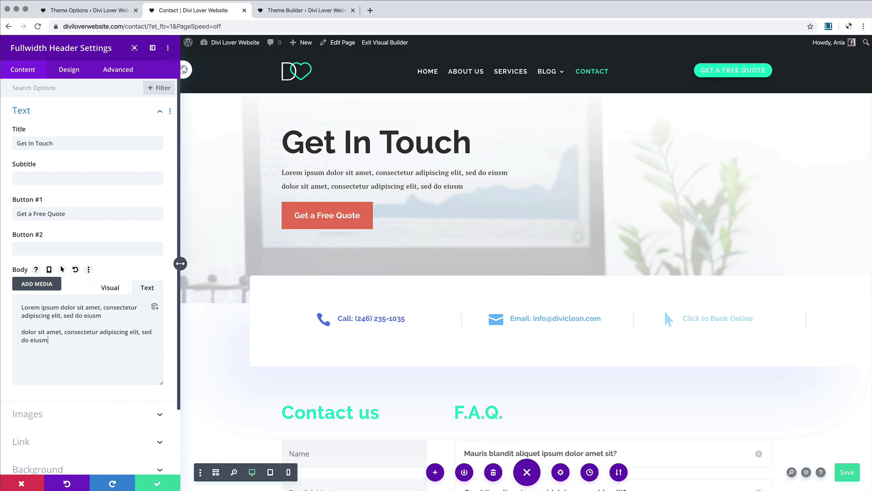
key("super+z")
left_click_drag(43, 370, 18, 359)
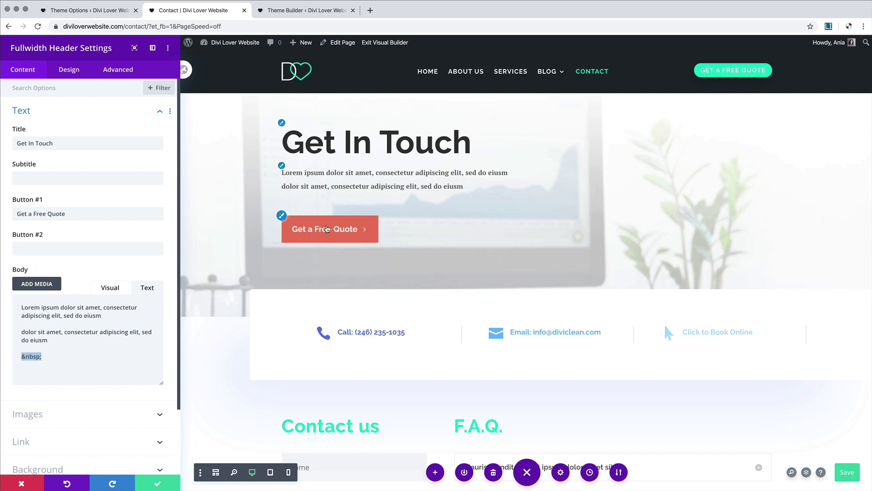
left_click(49, 349)
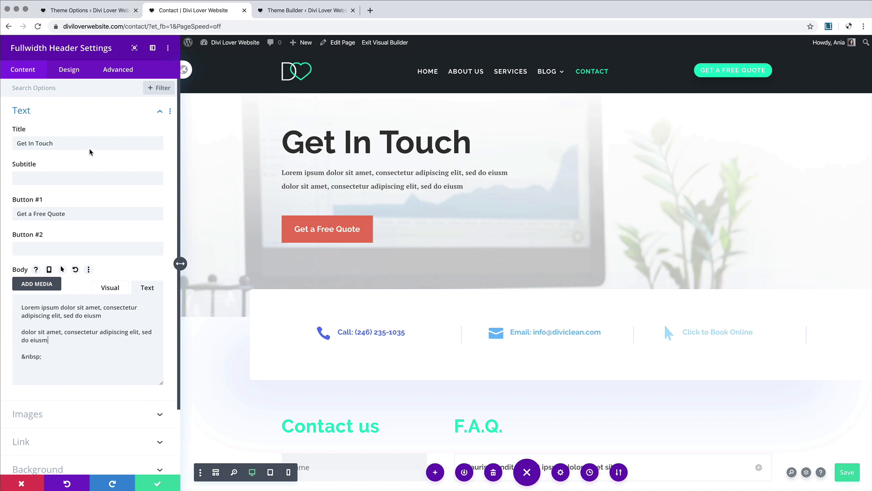
left_click(64, 68)
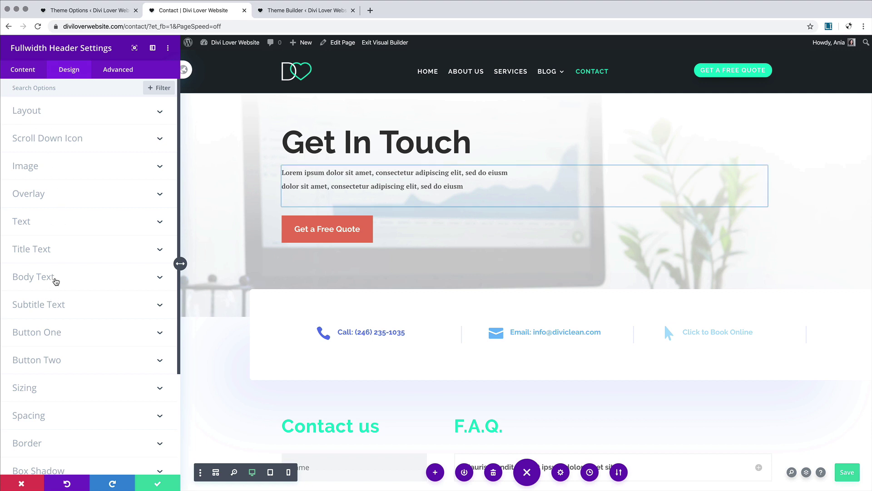
Step: Keep the body text regular weight and colour it translucent dark rgba(30,39,45,0.66)
left_click(55, 278)
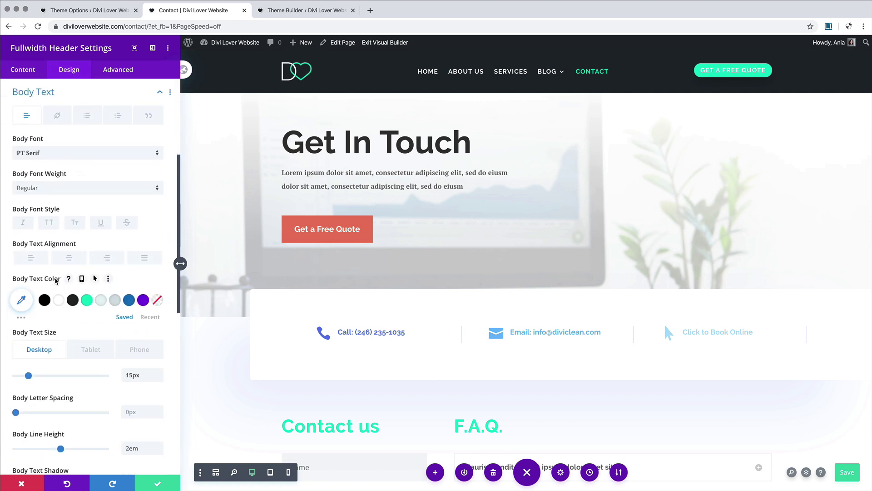
left_click(56, 188)
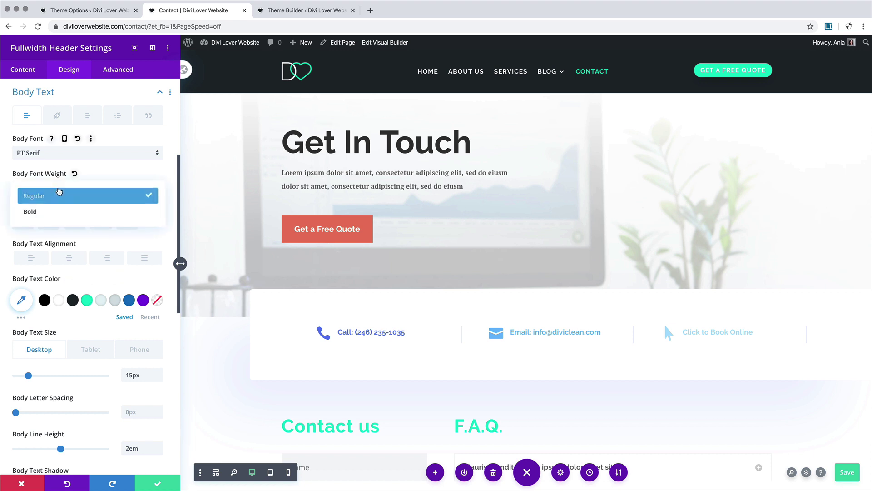
left_click(56, 202)
left_click(55, 189)
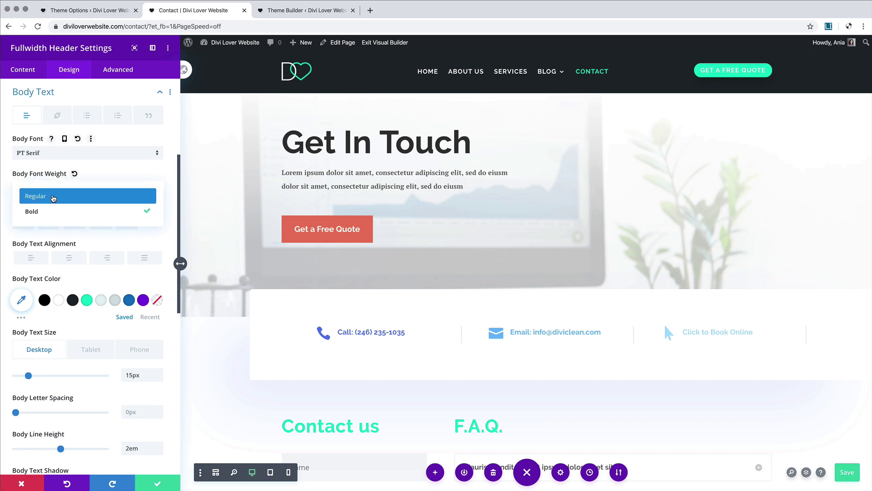
left_click(53, 195)
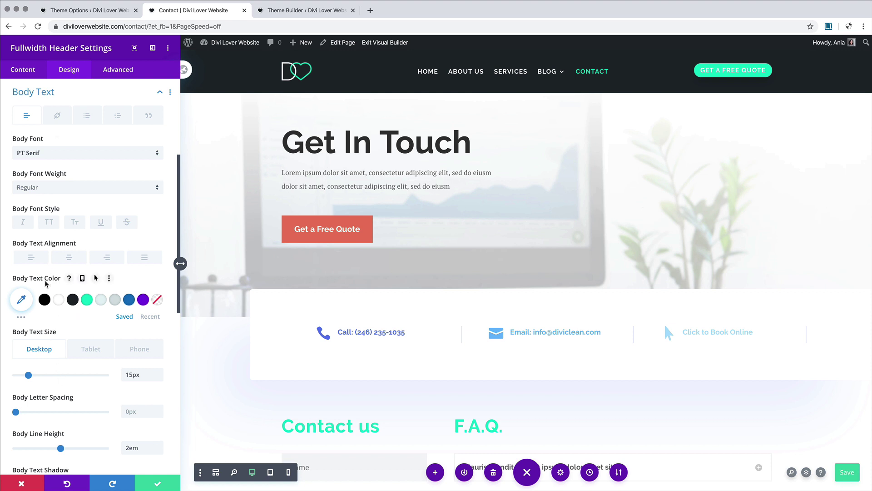
left_click(73, 301)
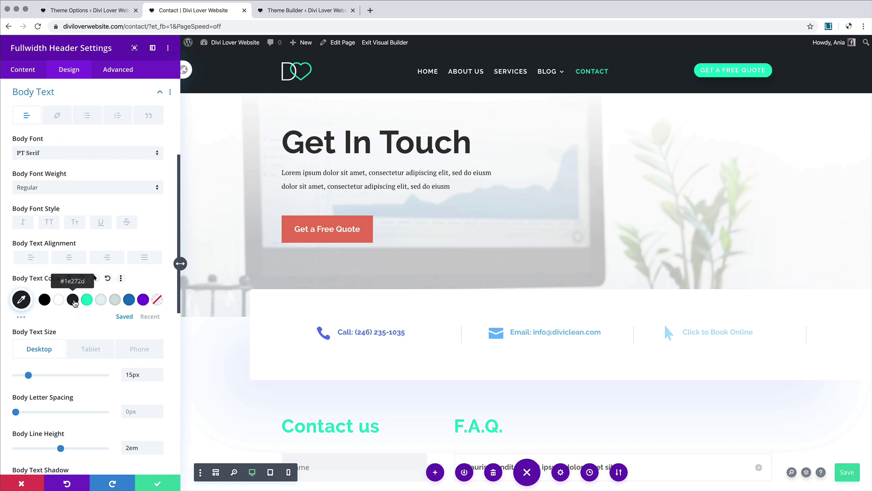
left_click(27, 302)
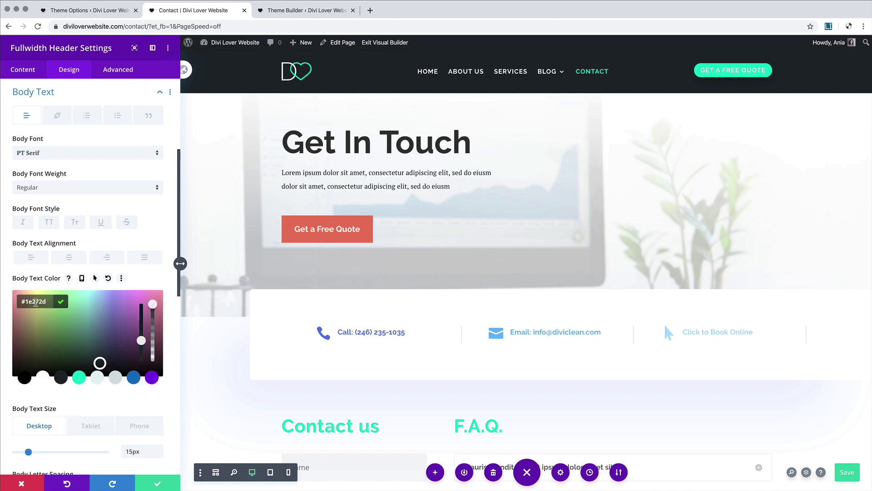
left_click_drag(153, 307, 152, 332)
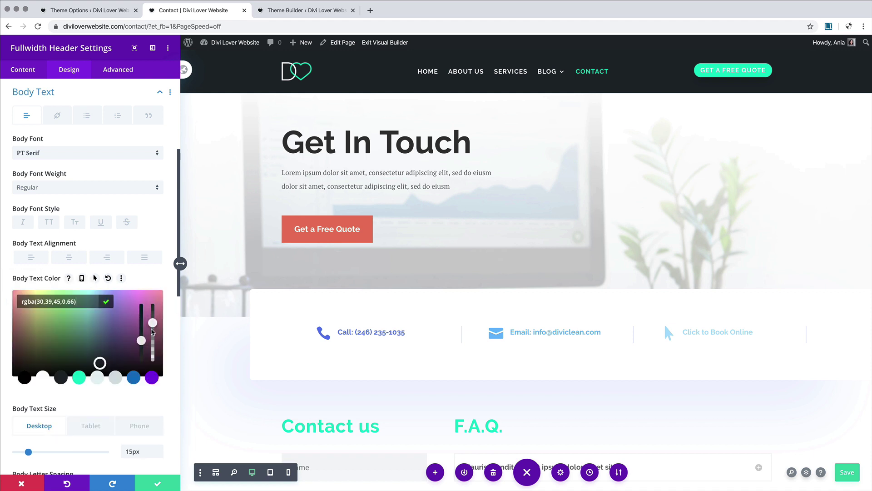
Step: Colour the Get In Touch title dark #1e272d
scroll(137, 261, "up", 5)
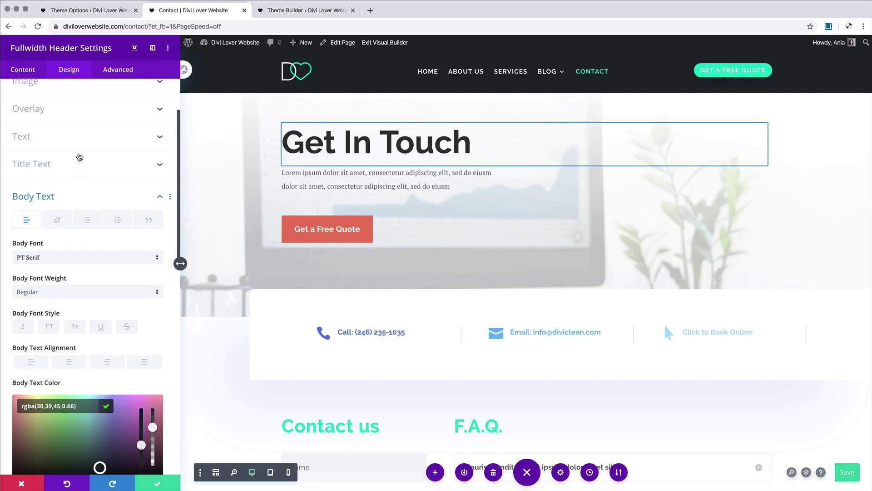
left_click(79, 170)
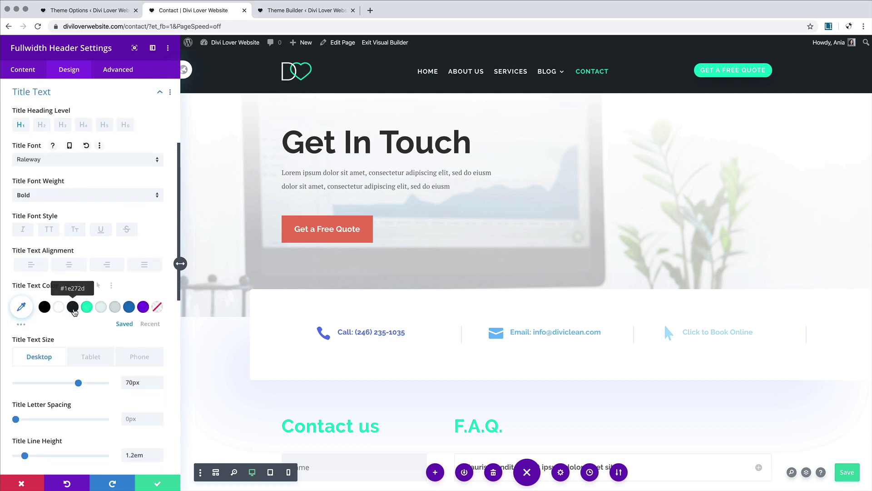
left_click(74, 310)
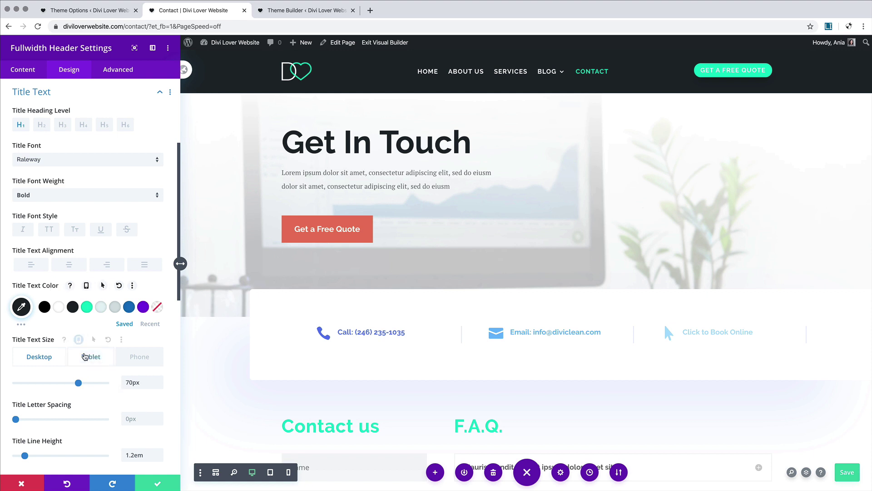
Step: Check the title text size on tablet (35px) and phone (25px)
left_click(85, 358)
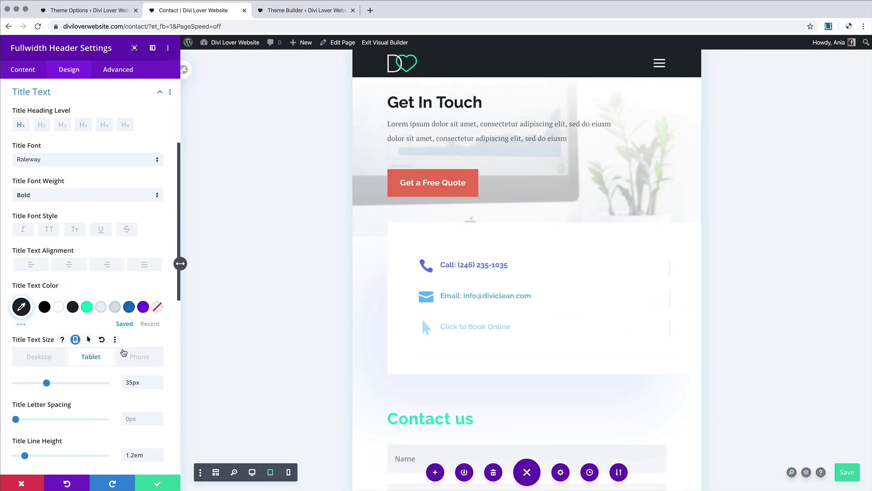
left_click(137, 357)
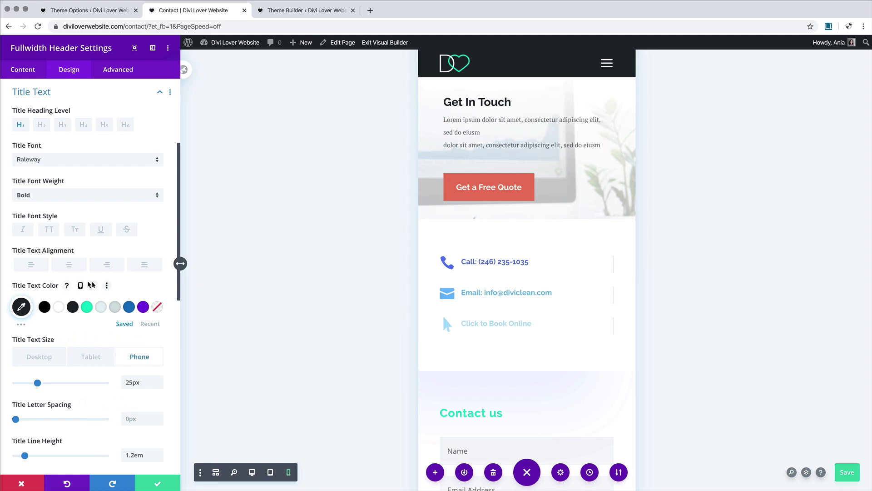
left_click(160, 92)
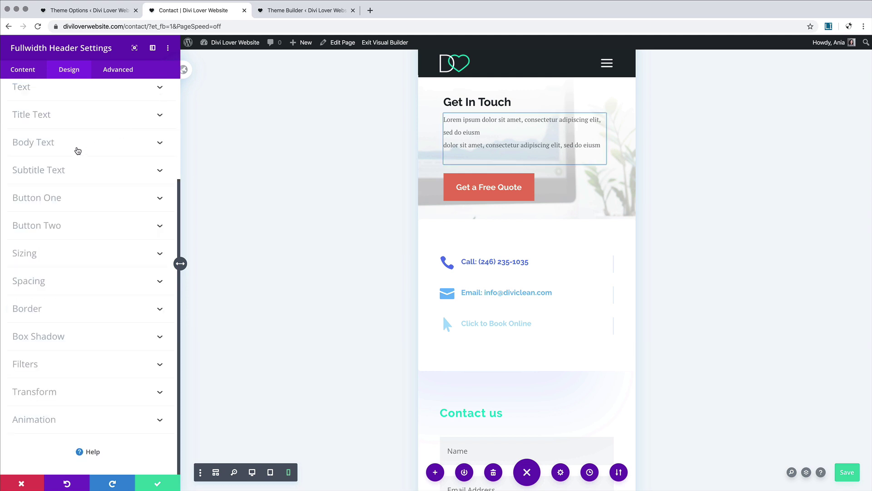
Step: Check the body text size: 15px desktop, 16px tablet, 14px phone
left_click(78, 150)
left_click(92, 353)
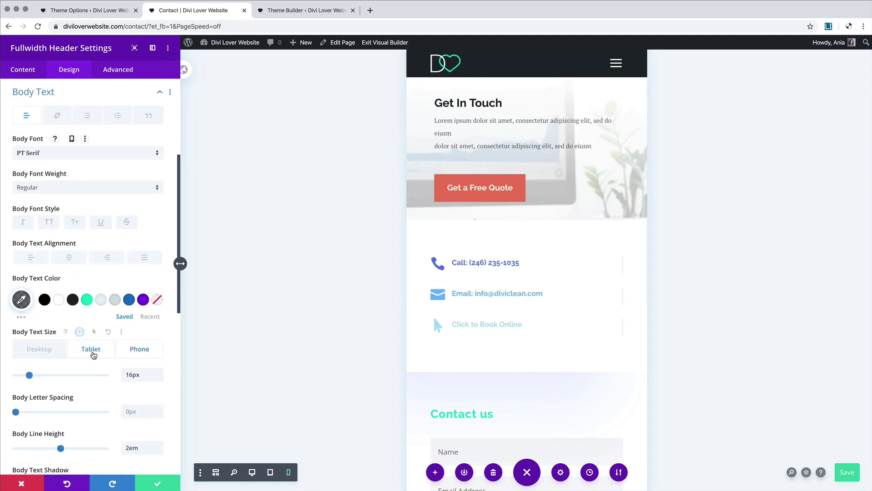
left_click(47, 353)
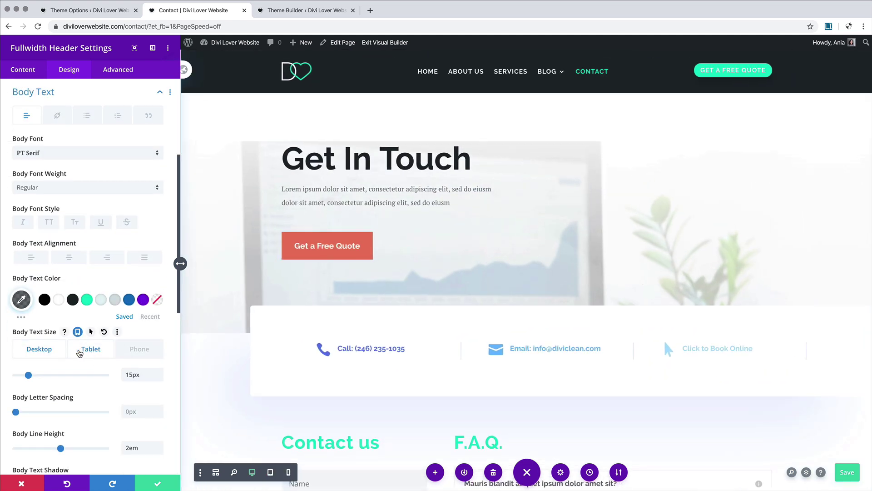
left_click(160, 372)
left_click(105, 358)
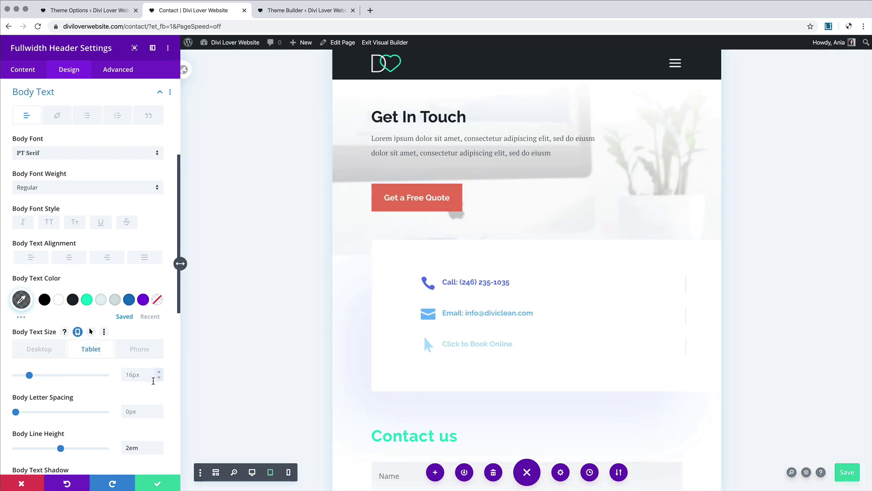
left_click(140, 351)
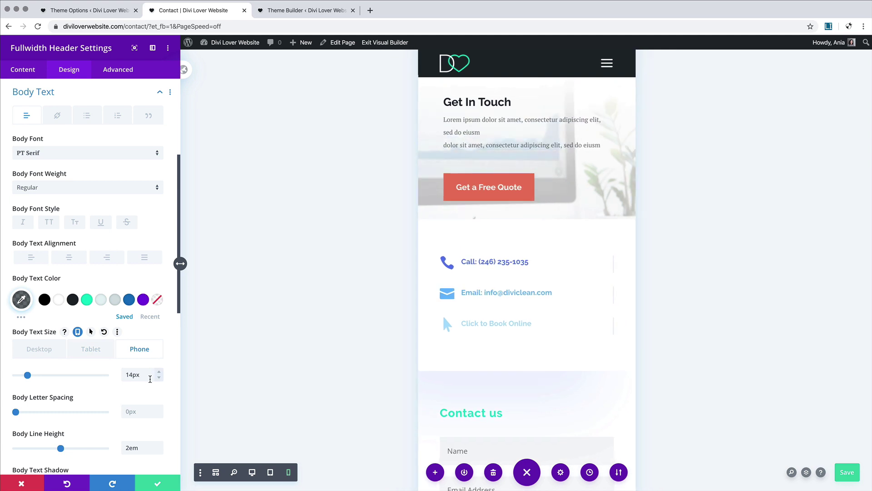
left_click(23, 75)
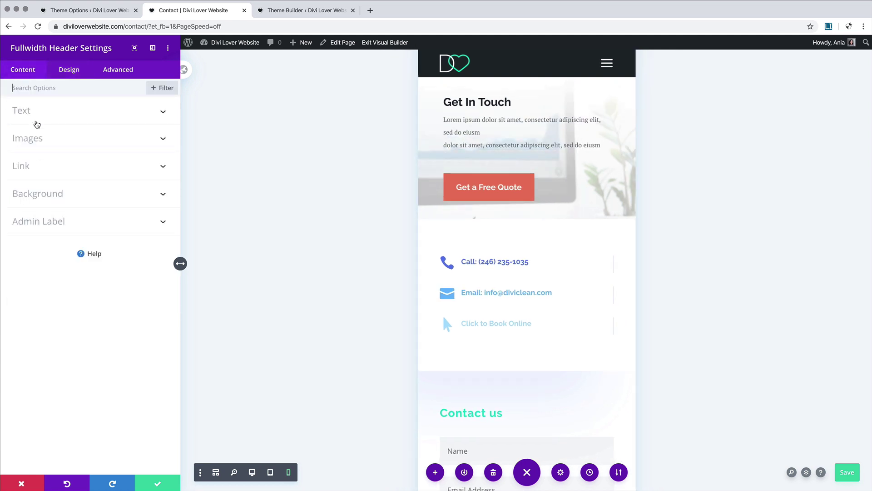
Step: Delete the blank line between the header's two body paragraphs
left_click(35, 115)
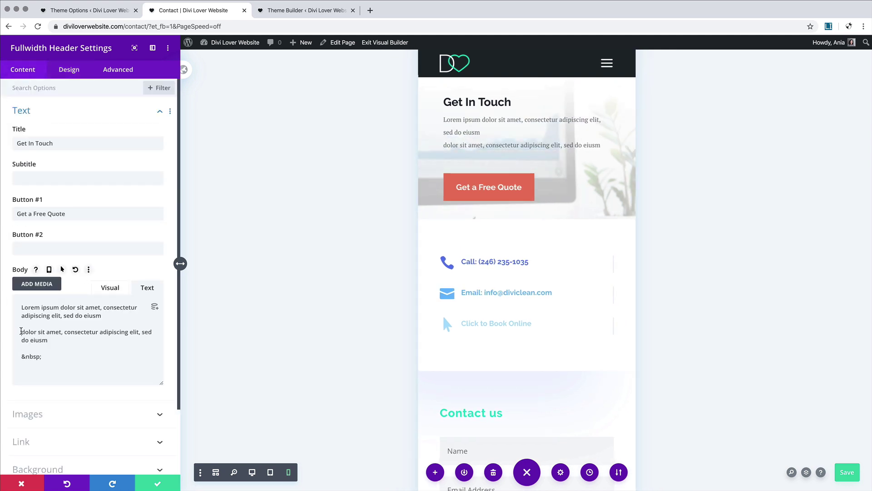
key("BackSpace")
key("BackSpace")
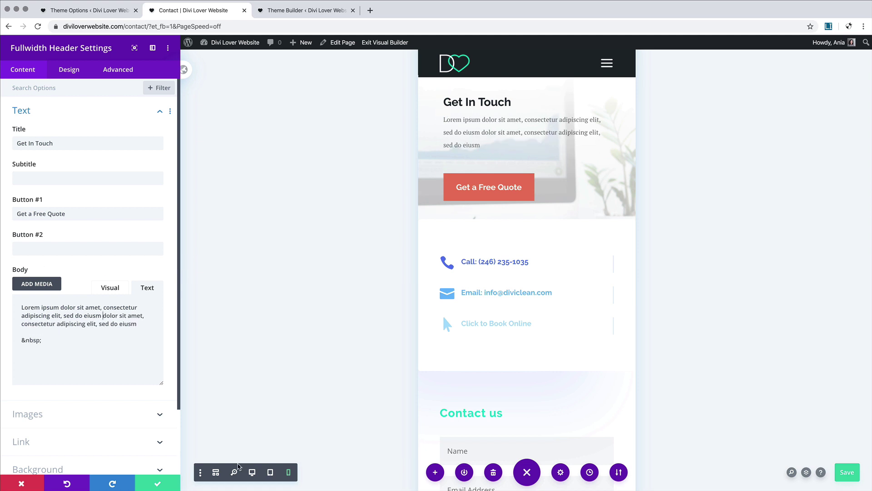
left_click(252, 472)
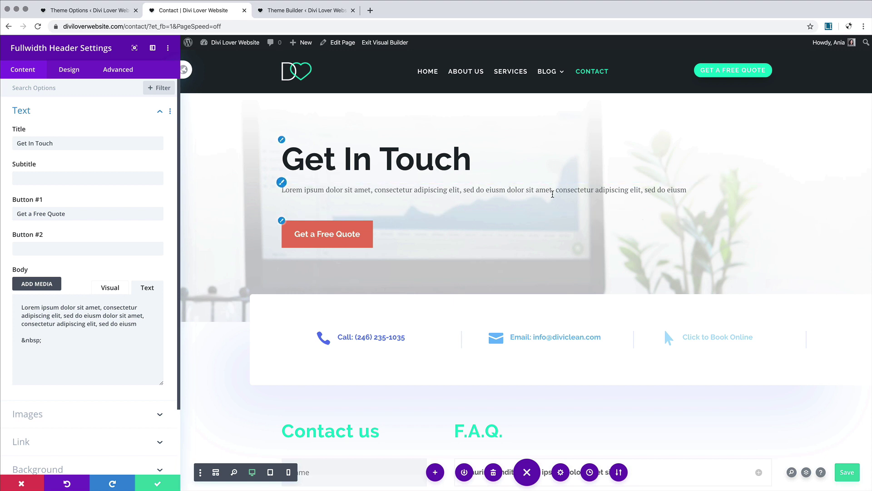
Step: Set the header content width to 60% desktop, 80% tablet and 100% phone
left_click(69, 70)
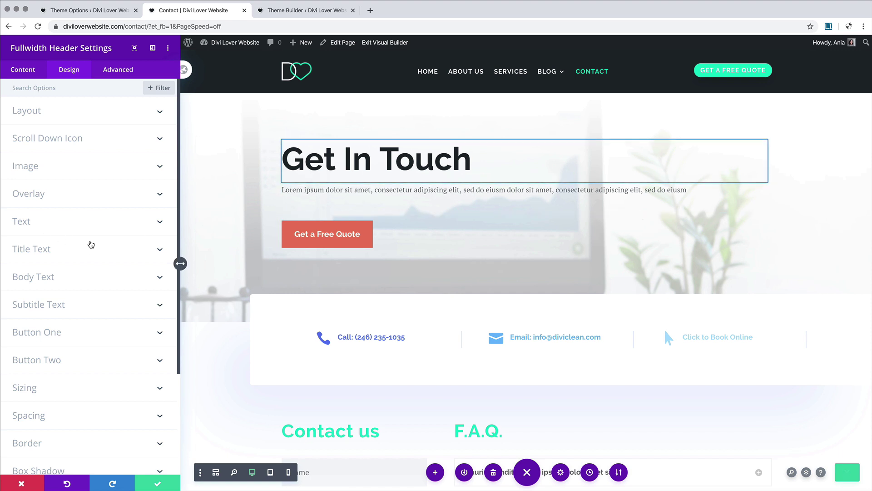
scroll(91, 244, "down", 3)
left_click(73, 276)
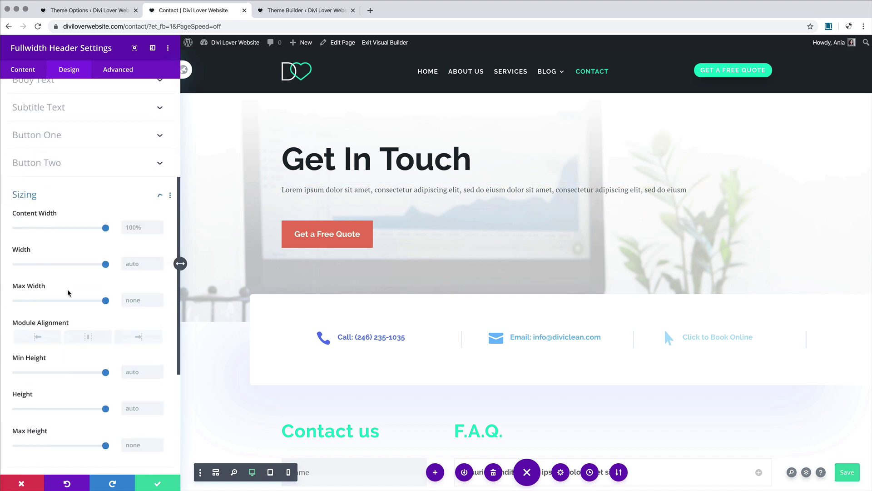
left_click_drag(105, 125, 70, 128)
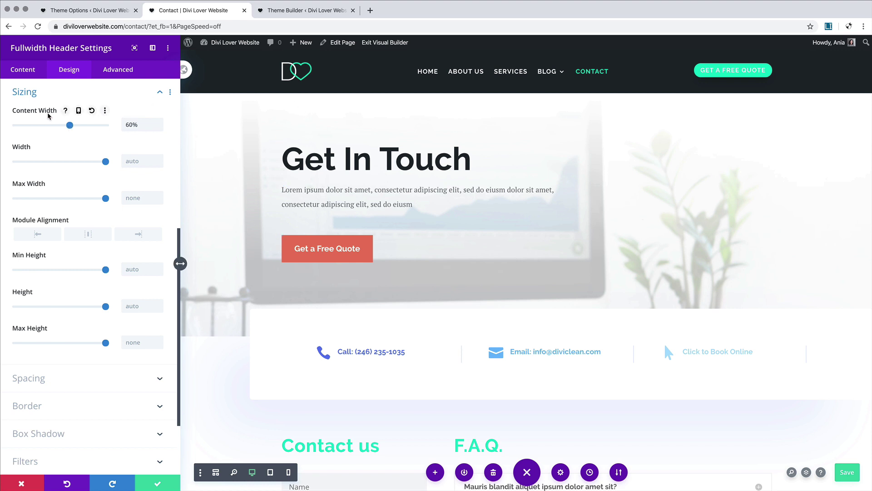
left_click(78, 111)
left_click(83, 129)
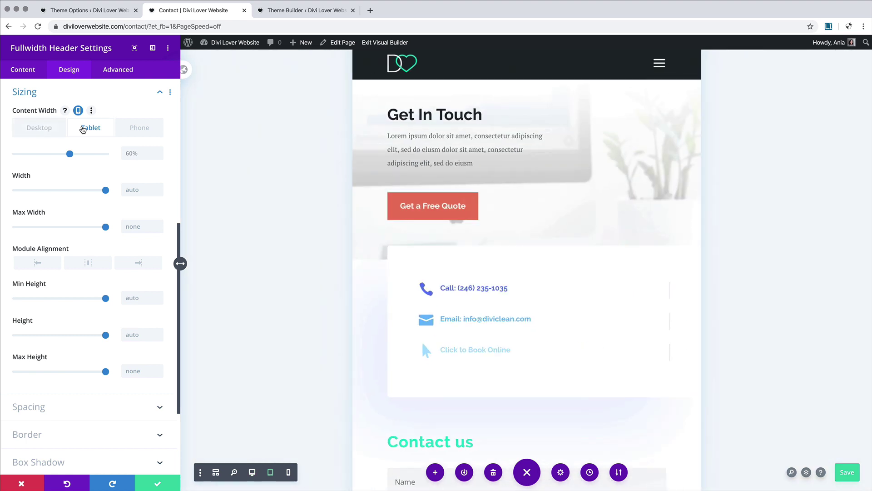
left_click_drag(70, 154, 88, 154)
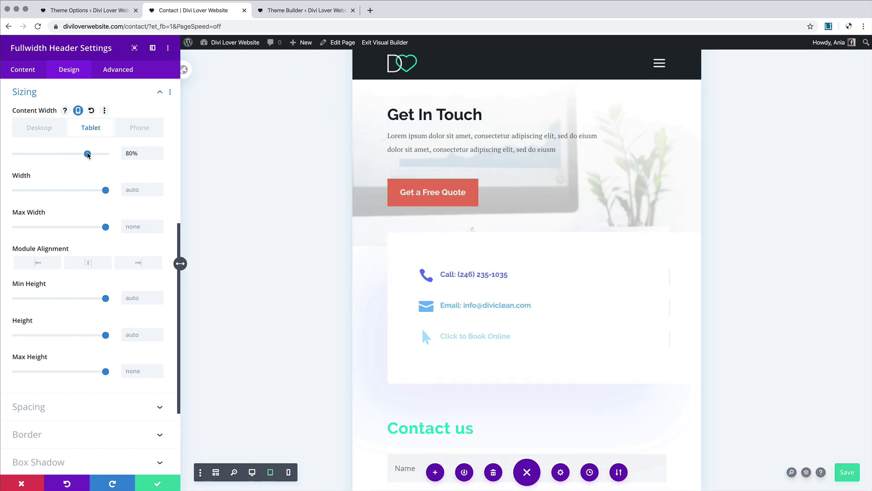
left_click(139, 127)
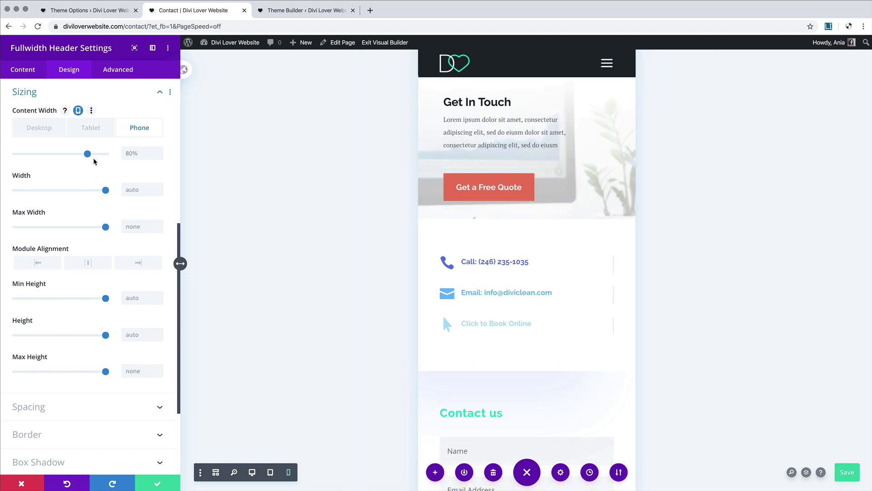
left_click_drag(108, 155, 114, 154)
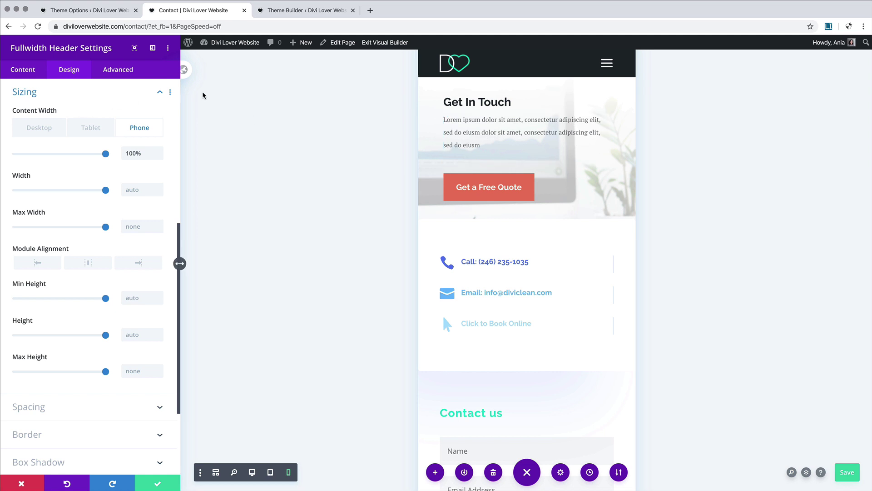
Step: Reset the body line height to the default 1.7em and save the header settings
left_click(444, 113)
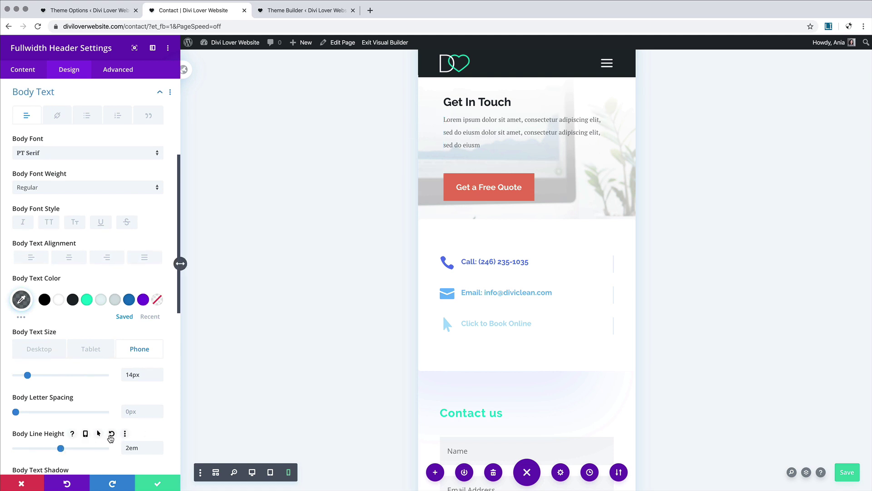
left_click(110, 434)
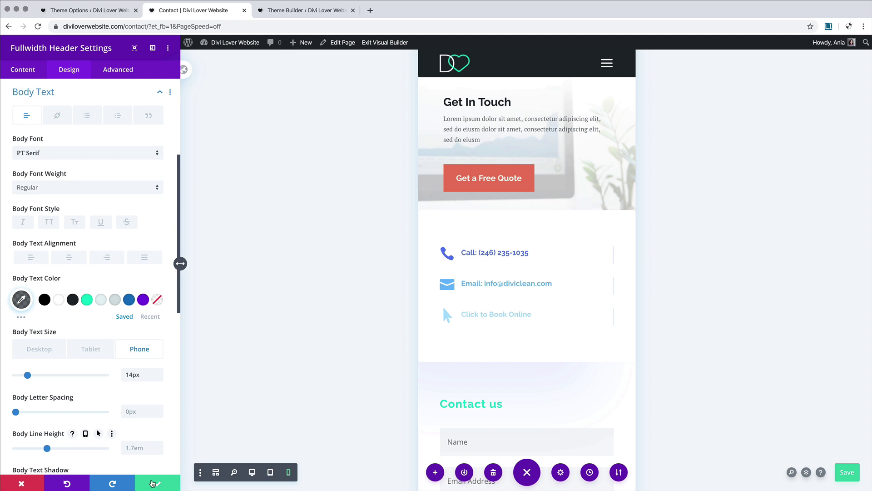
left_click(152, 483)
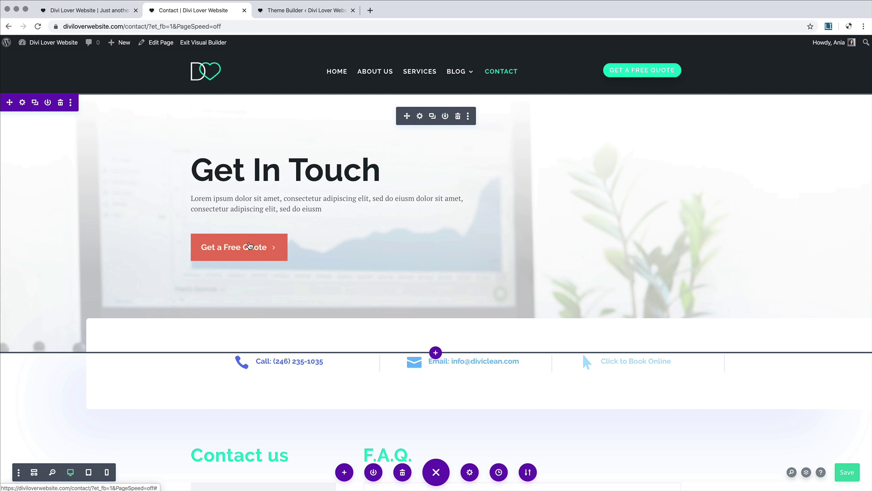
Step: Copy the Button One styles from the home page header in the Visual Builder
left_click(100, 10)
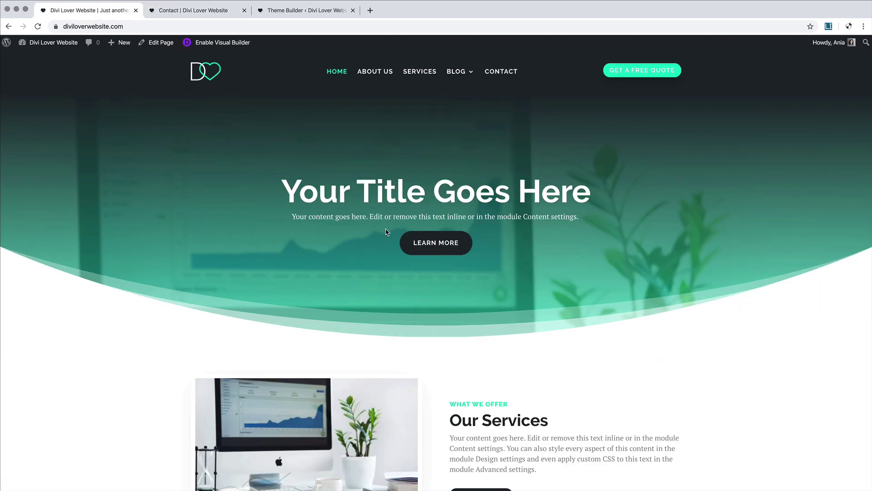
left_click(212, 46)
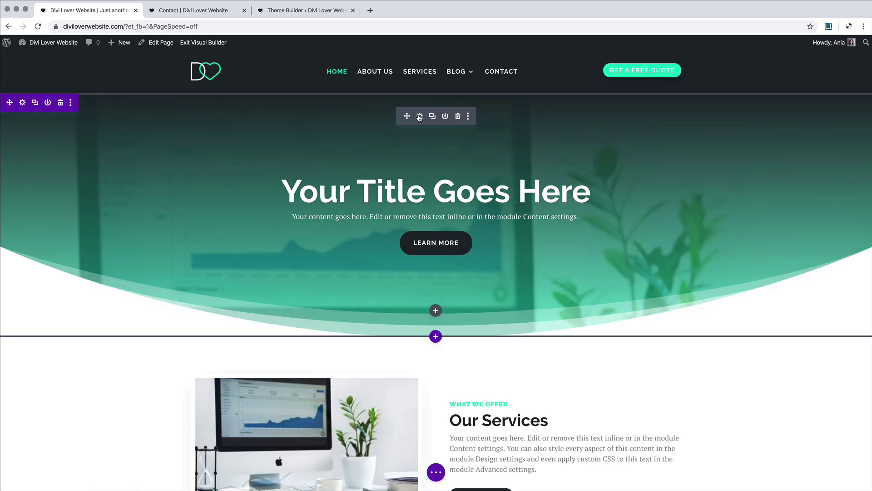
left_click(420, 116)
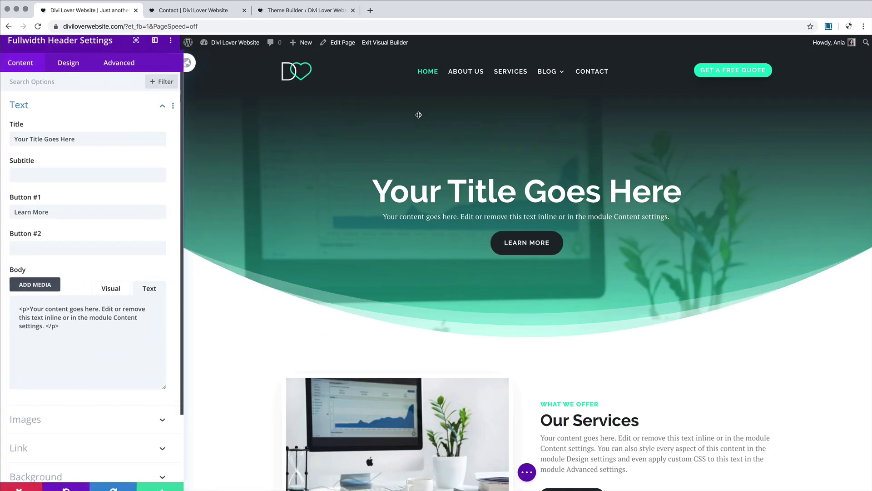
left_click(67, 70)
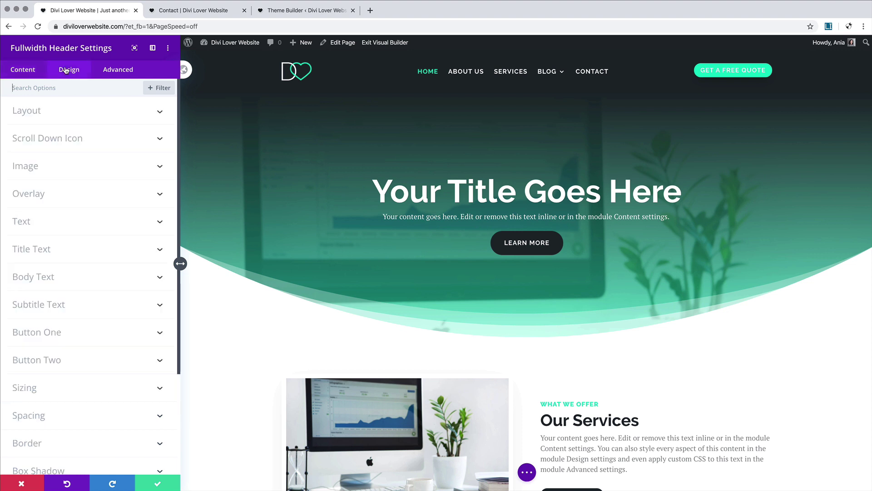
right_click(38, 334)
left_click(68, 262)
Step: Paste the Button One styles onto the contact page header, making a dark uppercase button
left_click(185, 14)
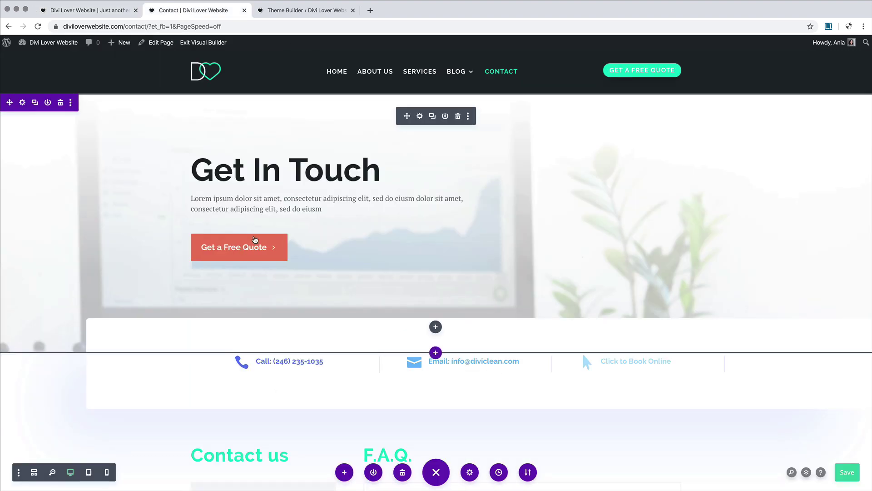
right_click(410, 119)
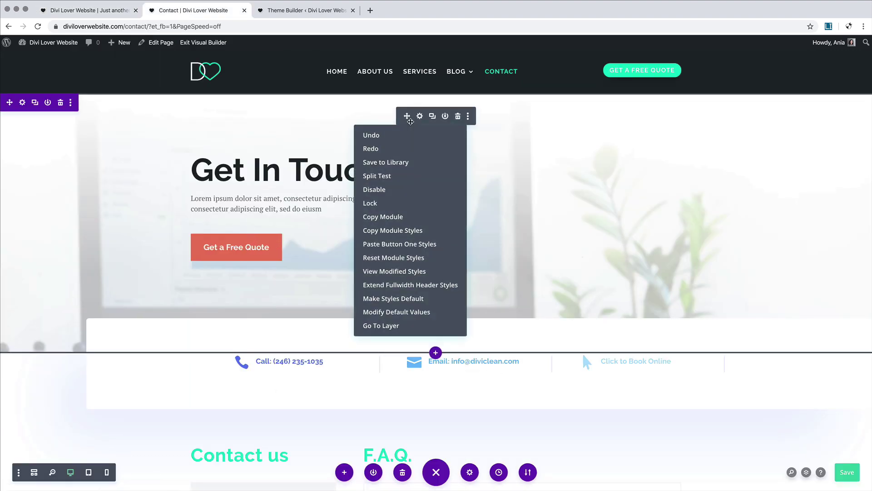
left_click(390, 245)
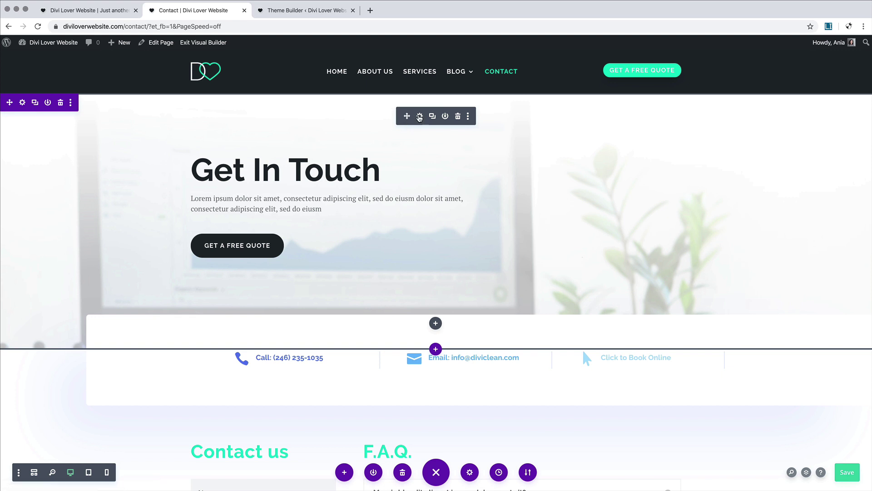
left_click(420, 116)
left_click(68, 72)
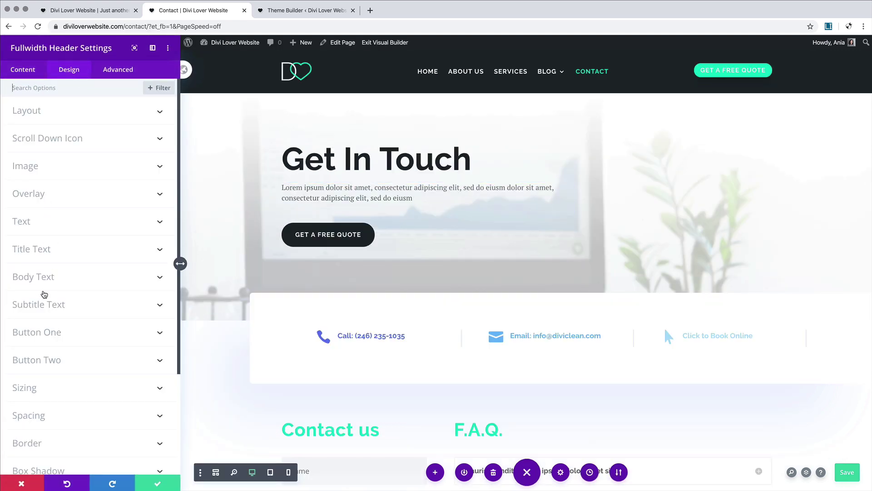
Step: Set Button One's hover border radius to 30px, comparing it against the normal-state radius
left_click(52, 332)
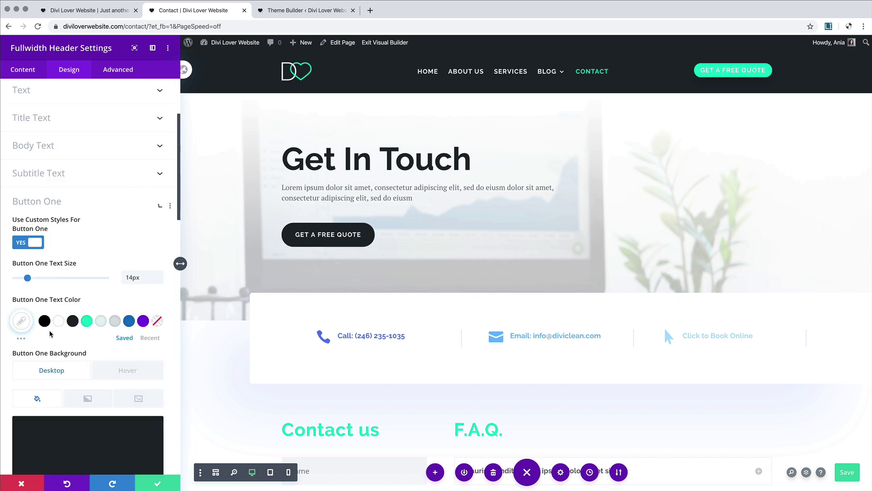
scroll(86, 310, "down", 6)
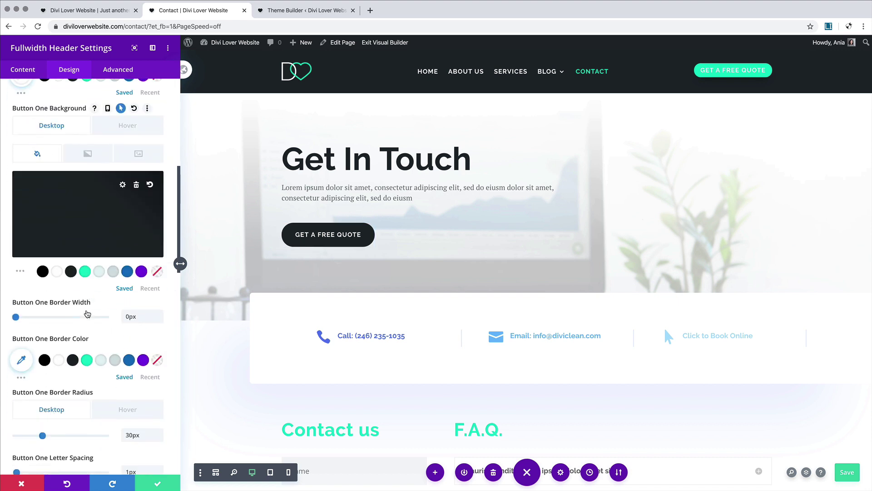
left_click(127, 251)
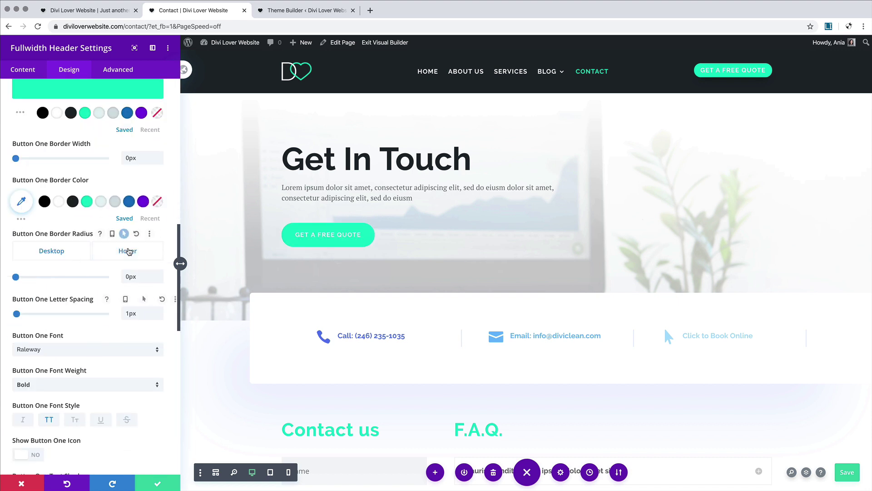
left_click(141, 276)
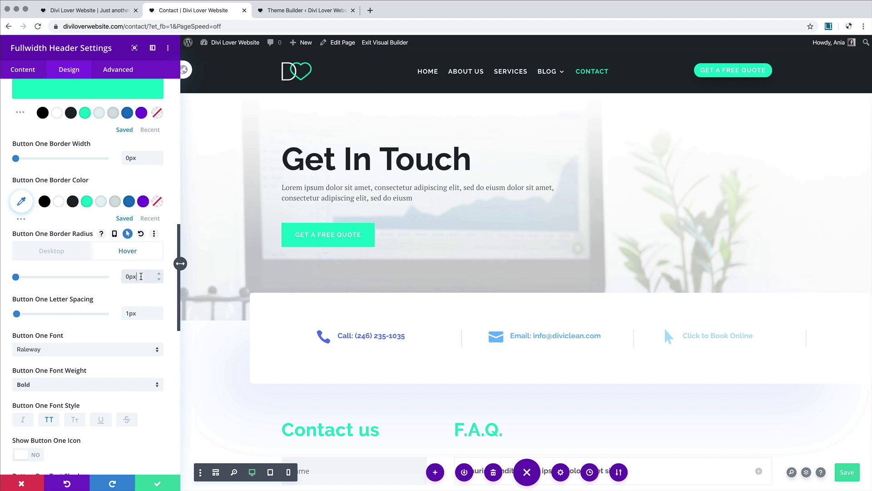
left_click_drag(142, 276, 97, 276)
type("30px")
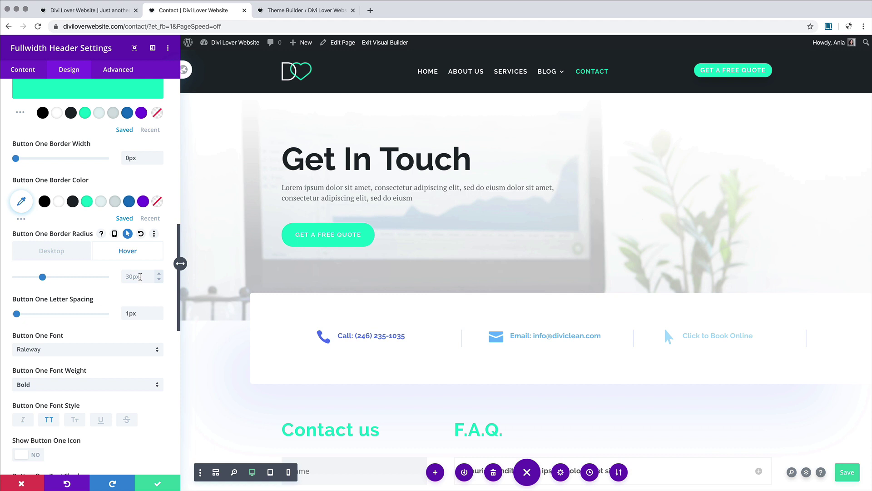
left_click(53, 254)
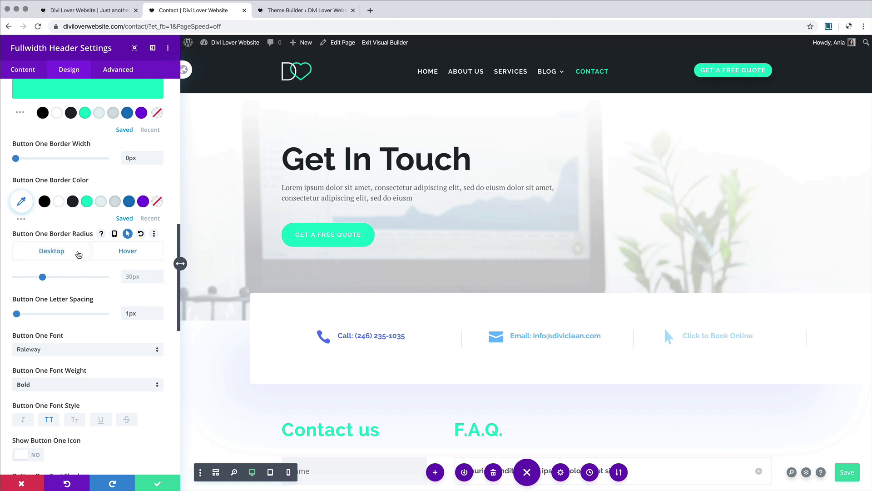
left_click(123, 254)
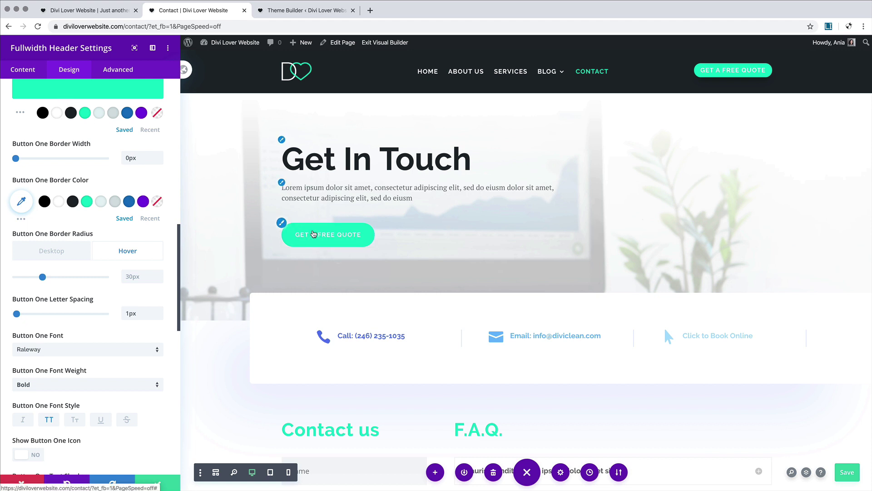
Step: Scroll through the Button One design options to review the updated settings
scroll(347, 263, "down", 5)
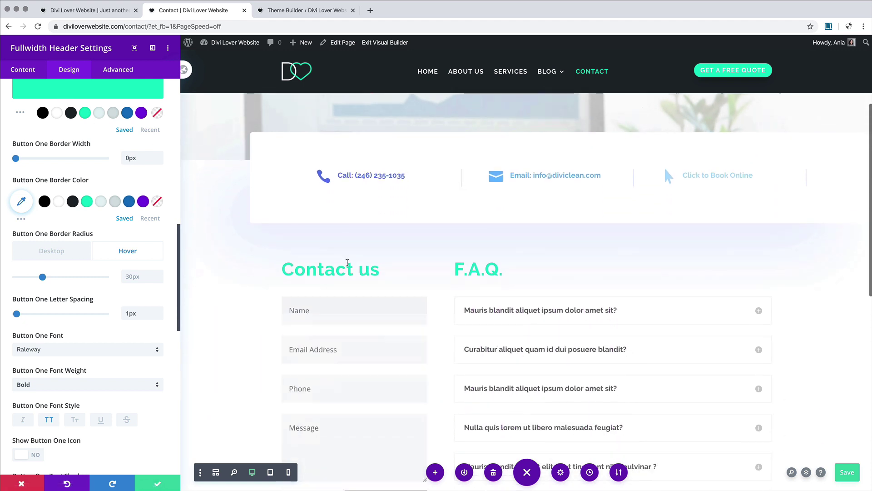
scroll(341, 256, "up", 4)
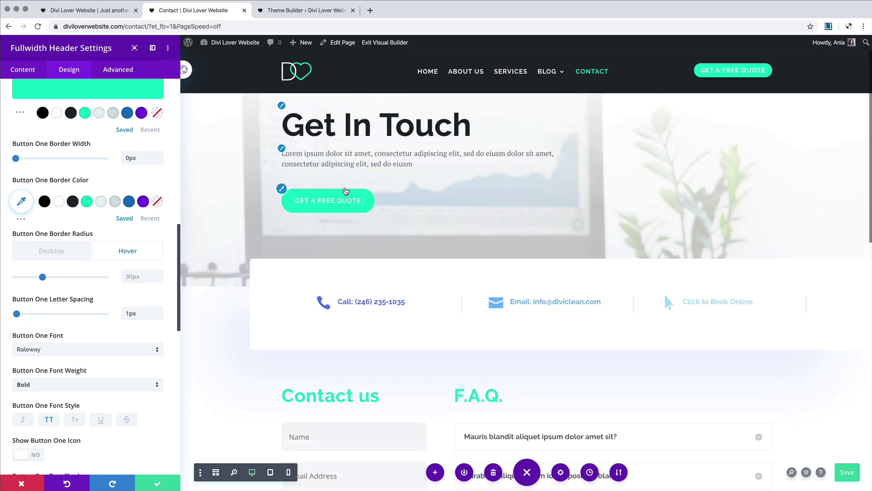
scroll(354, 245, "down", 7)
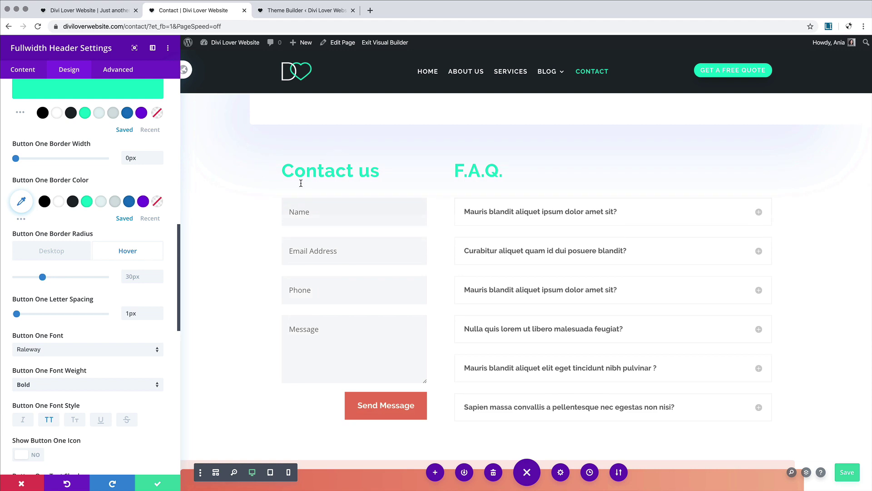
scroll(366, 174, "up", 3)
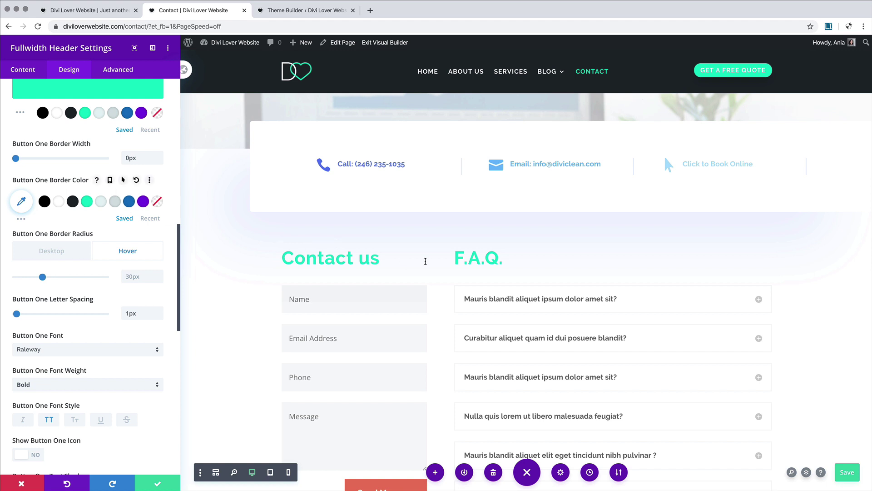
scroll(425, 260, "up", 3)
scroll(425, 262, "up", 3)
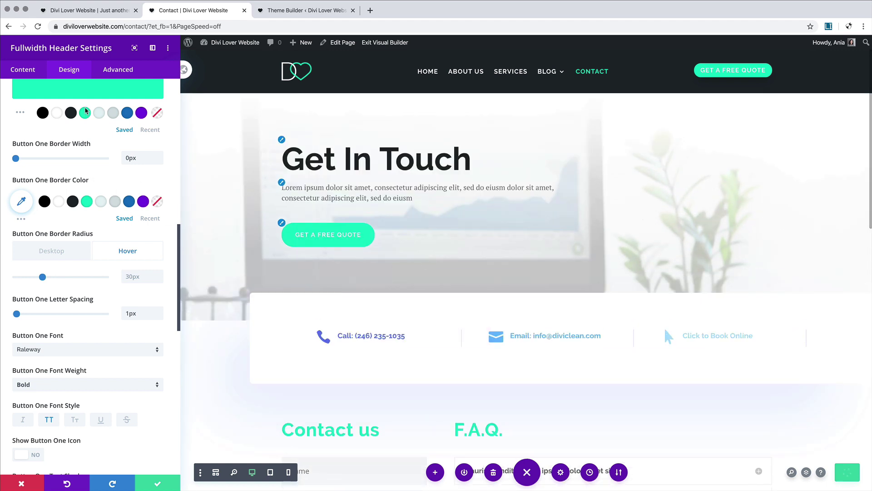
Step: Expand the header's Link settings and select the #contact anchor in the Button #1 Link URL
left_click(22, 70)
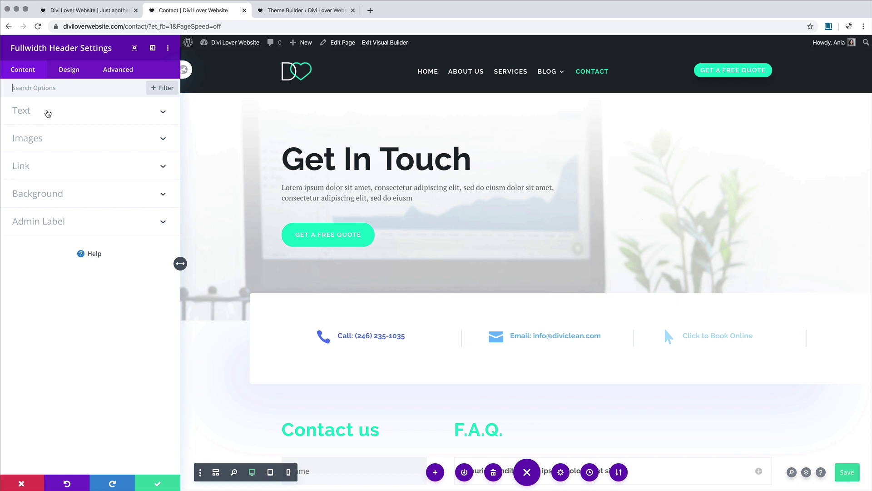
left_click(48, 114)
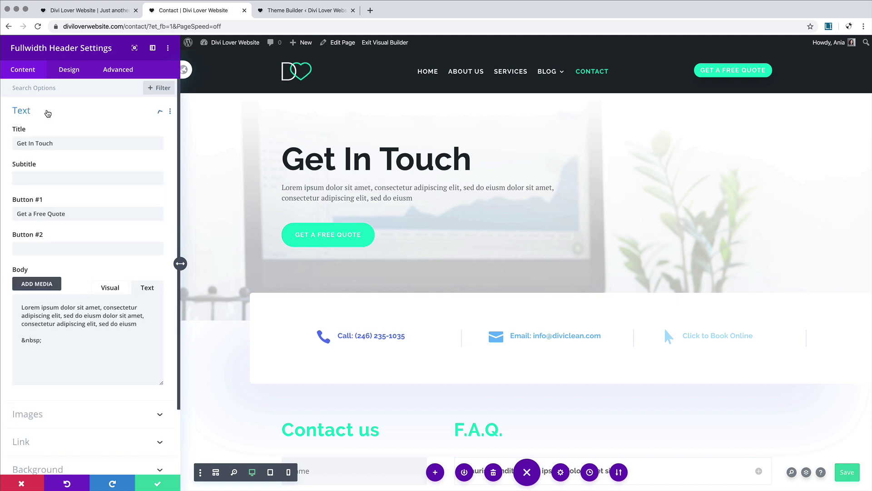
left_click(47, 113)
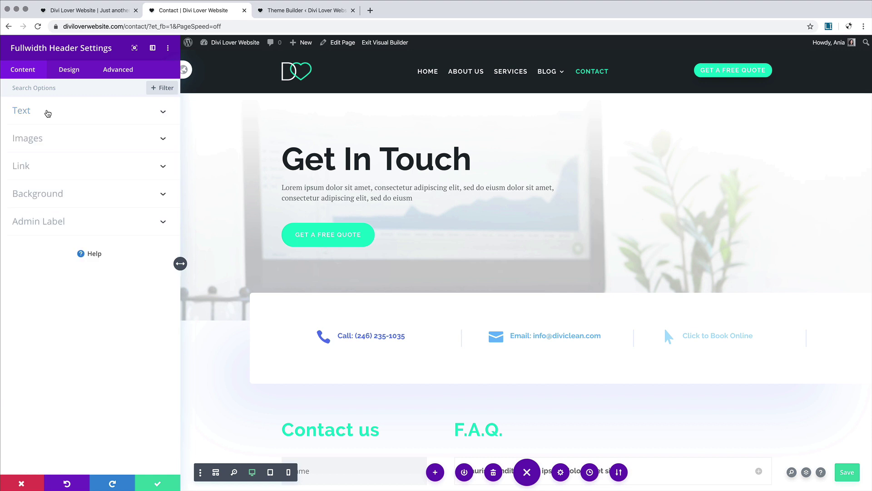
left_click(48, 113)
left_click(47, 439)
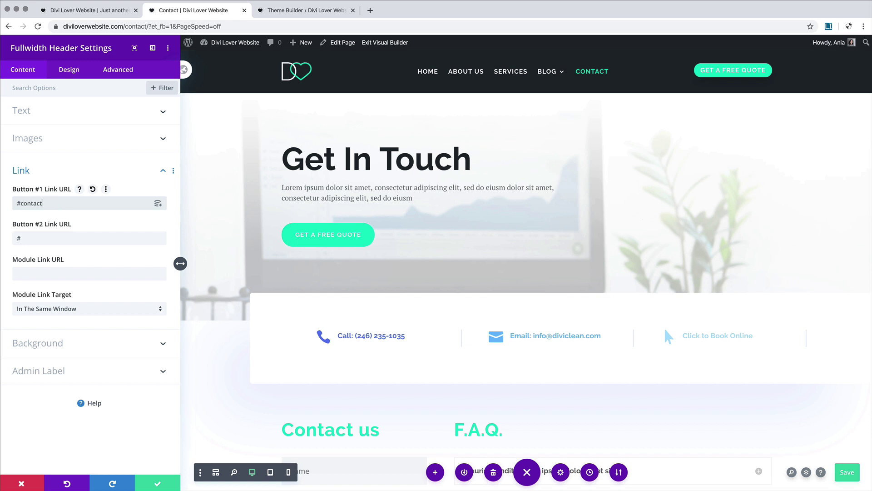
left_click_drag(24, 204, 59, 204)
Step: Give the Contact us section the CSS ID 'contact' and save the page
left_click(154, 485)
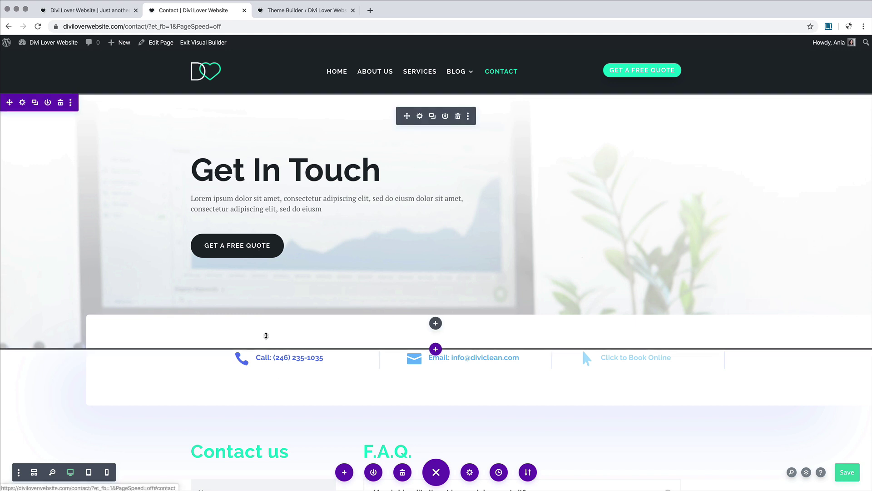
scroll(279, 390, "down", 2)
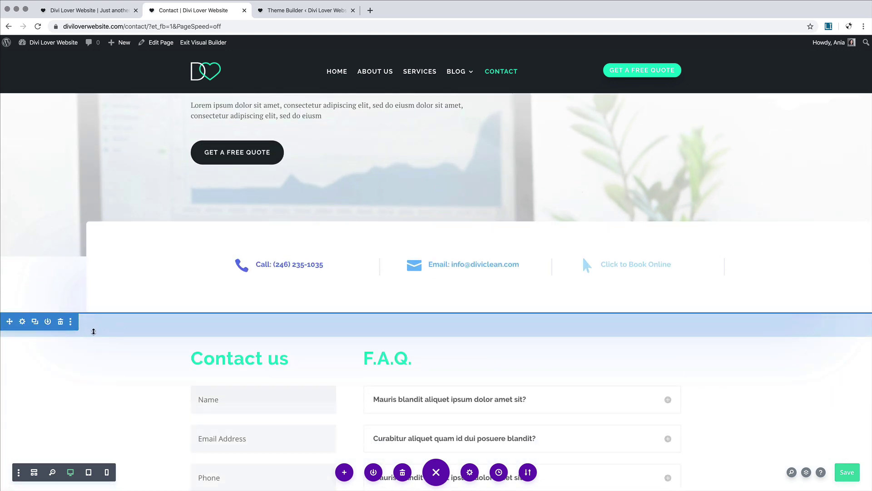
left_click(22, 322)
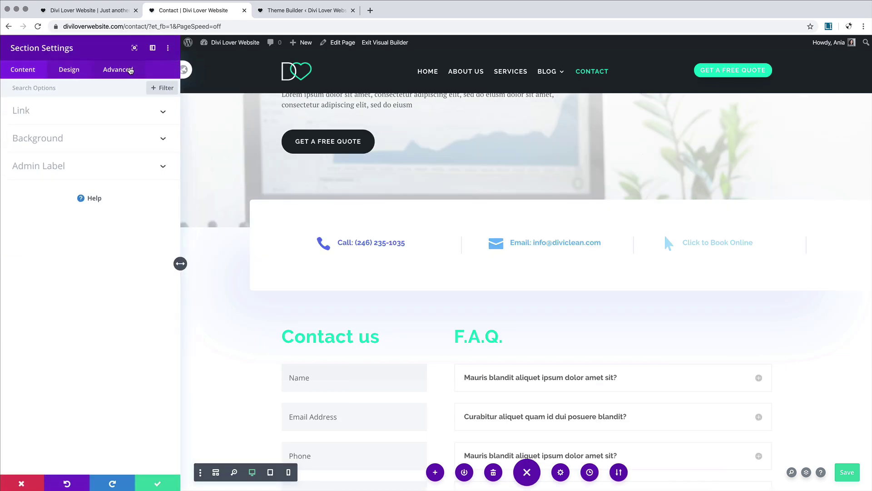
left_click(130, 71)
left_click(107, 116)
left_click(41, 143)
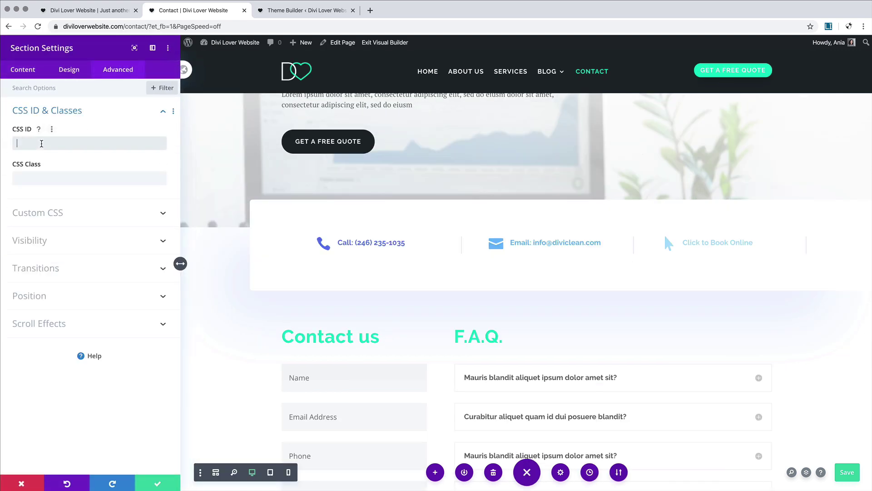
type("contact")
left_click(157, 482)
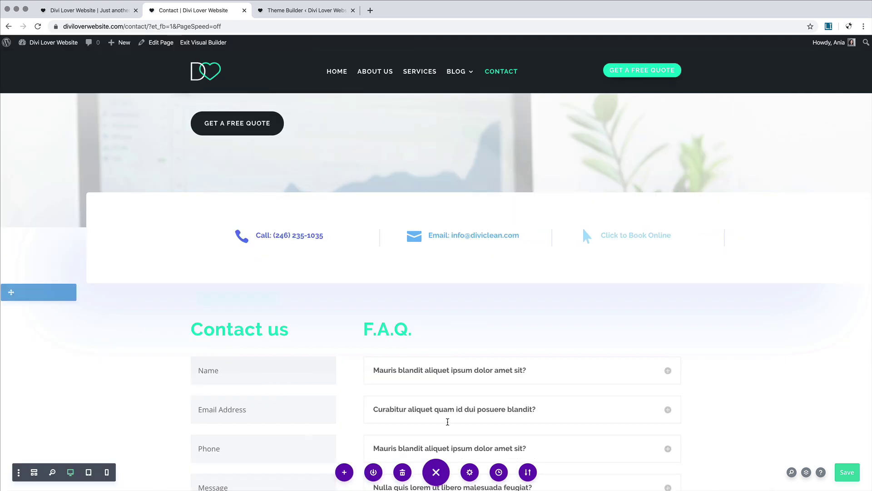
key("super+s")
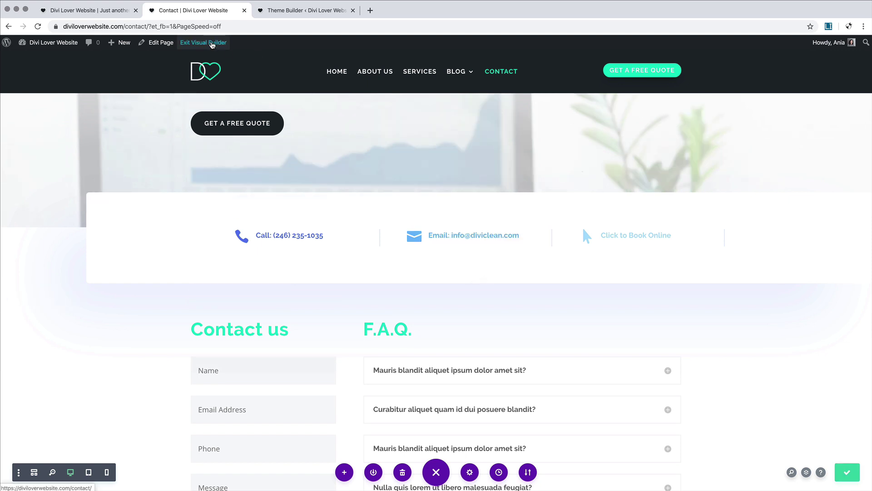
Step: Open the live Contact page in a new browser tab
right_click(211, 44)
left_click(215, 47)
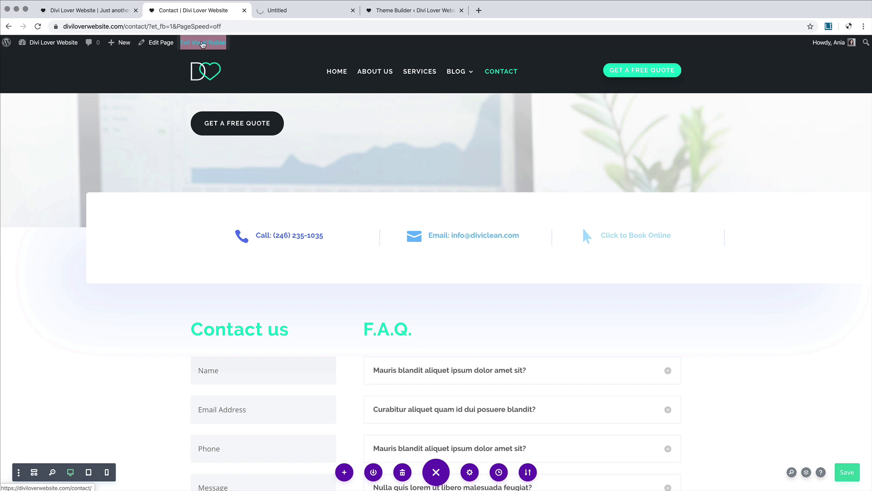
left_click(275, 11)
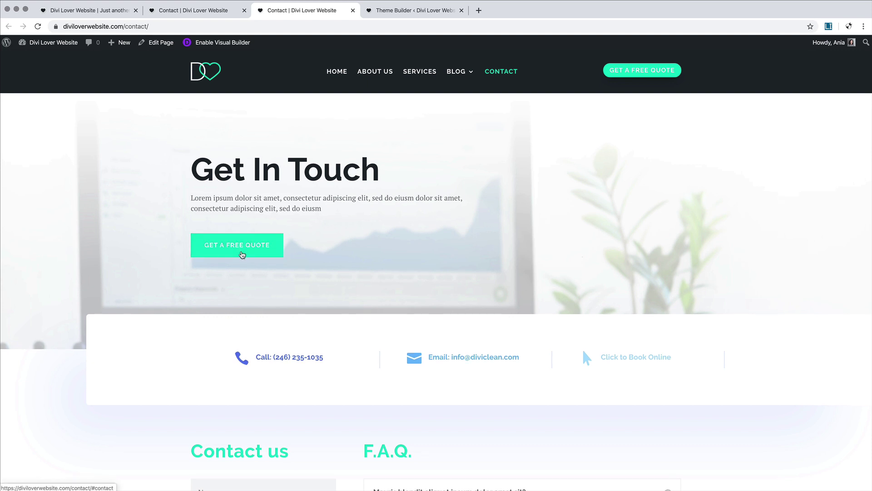
Step: Check that Get A Free Quote jumps to the contact form, then return to the builder tab
left_click(242, 254)
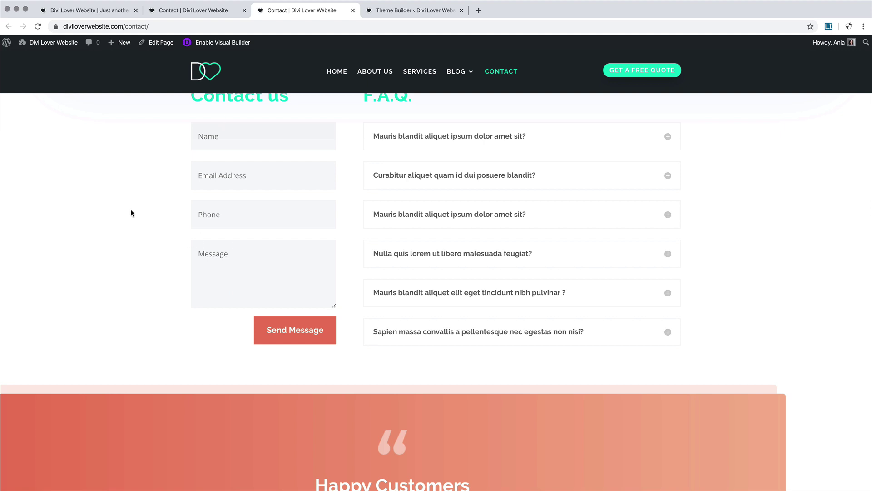
scroll(210, 177, "up", 3)
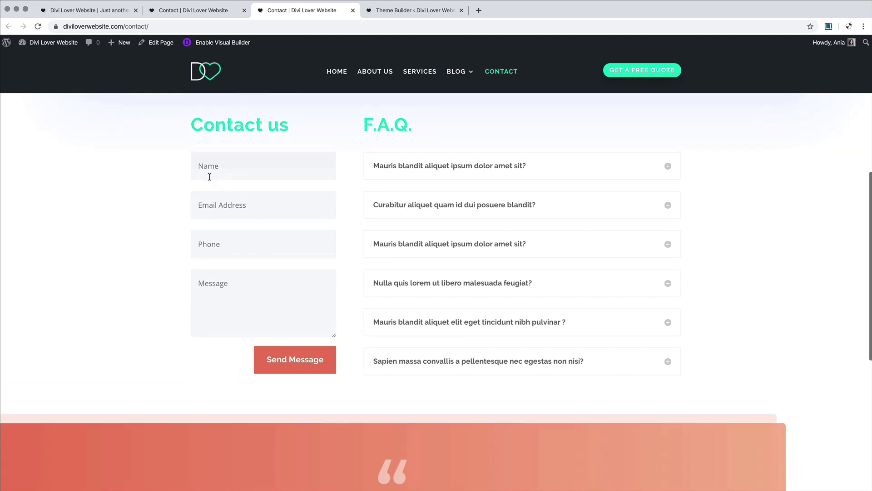
scroll(228, 131, "up", 2)
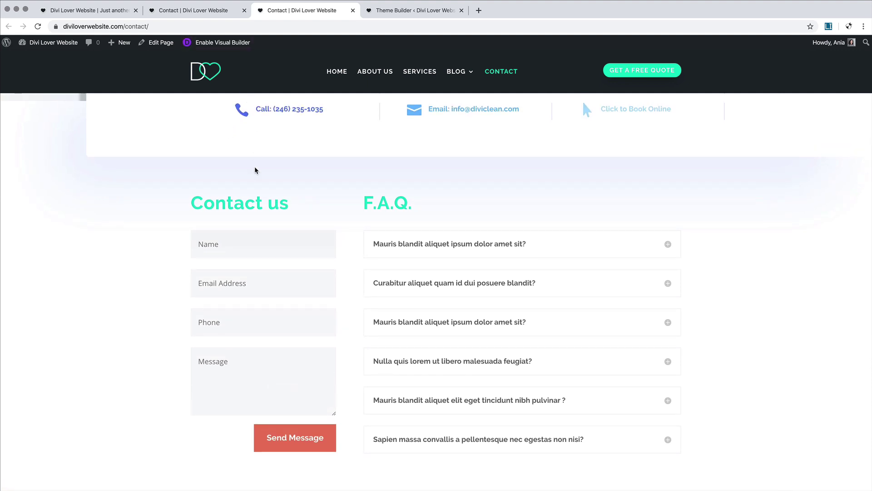
scroll(255, 171, "up", 3)
scroll(253, 176, "up", 3)
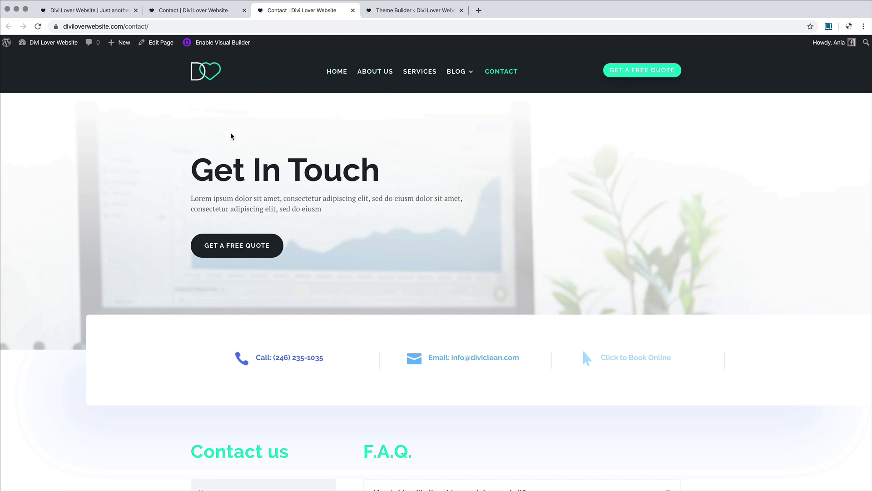
scroll(232, 136, "down", 2)
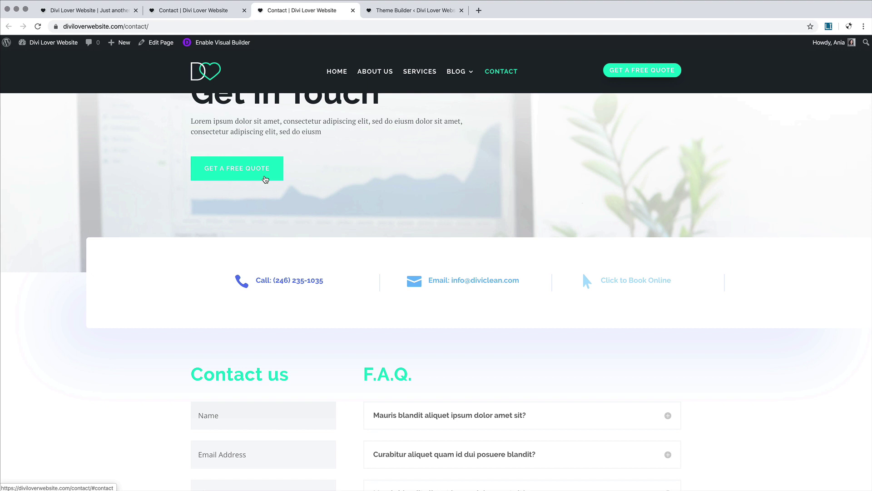
key("ctrl+shift+Tab")
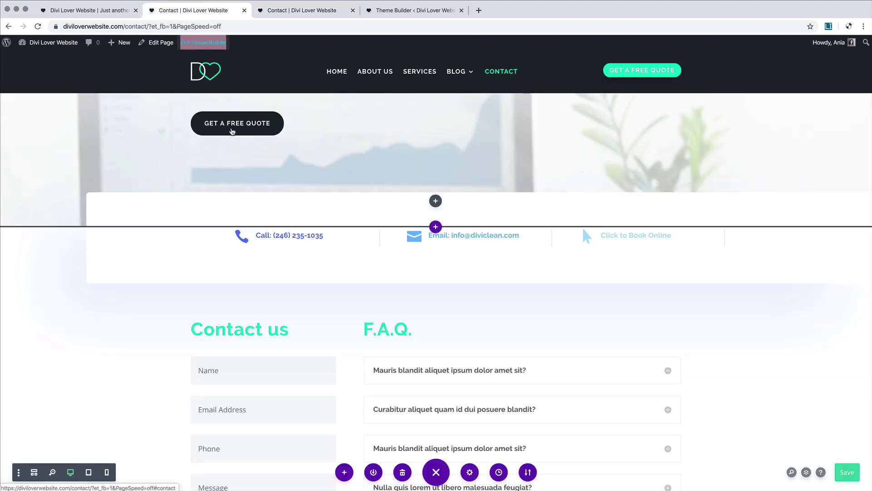
Step: Review the hero header's body text and Button One's teal hover styling, then close its settings
scroll(243, 123, "up", 3)
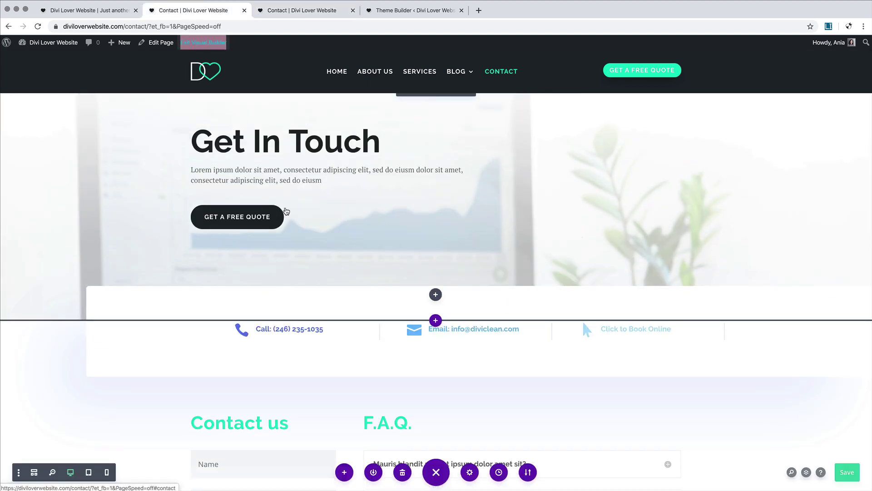
left_click(419, 116)
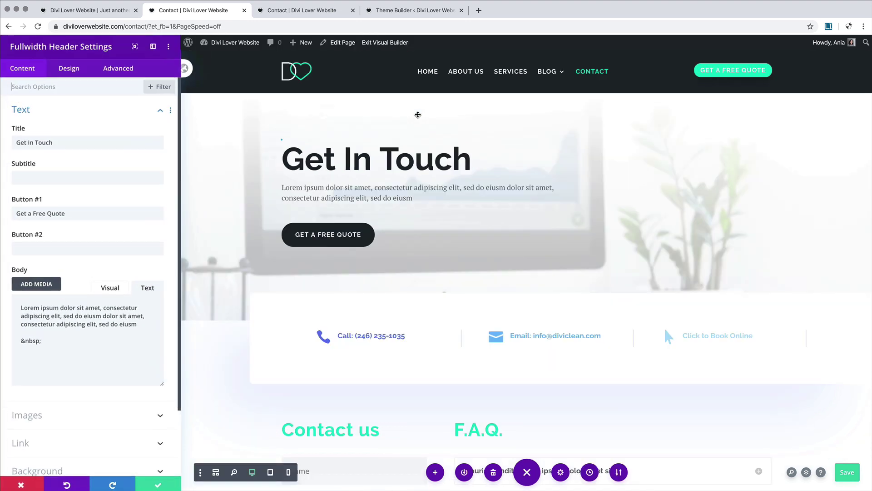
left_click(69, 71)
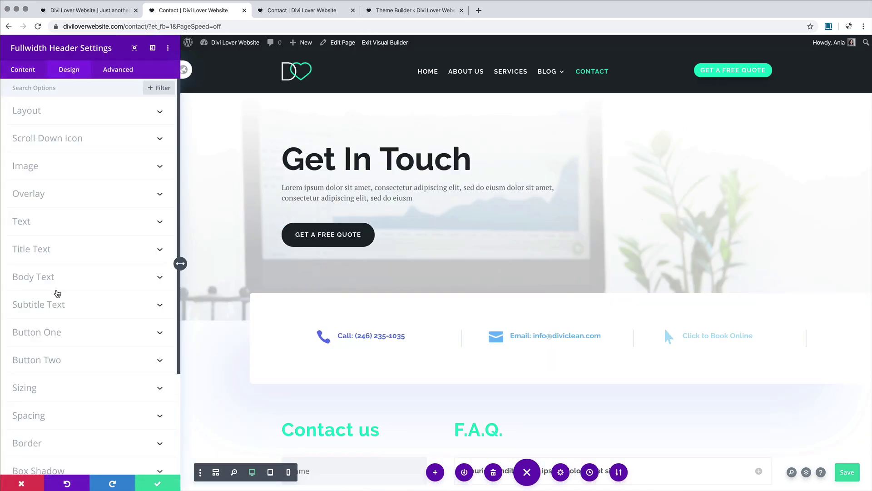
left_click(59, 279)
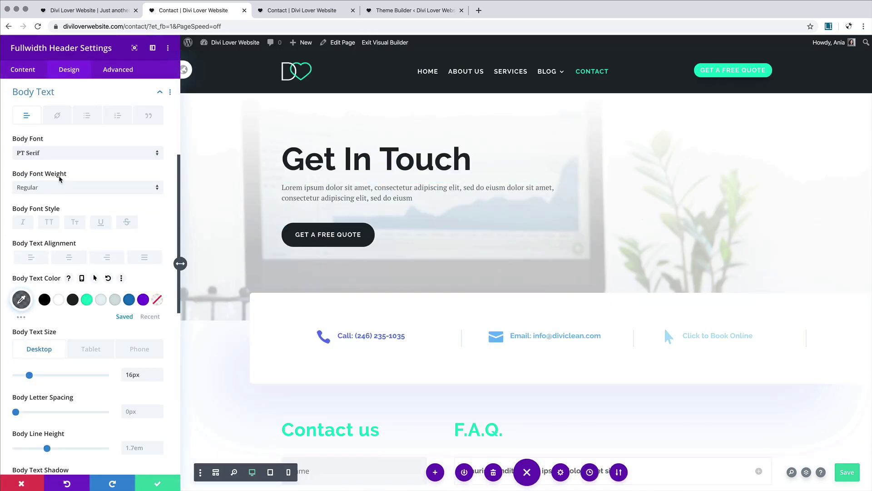
left_click(282, 222)
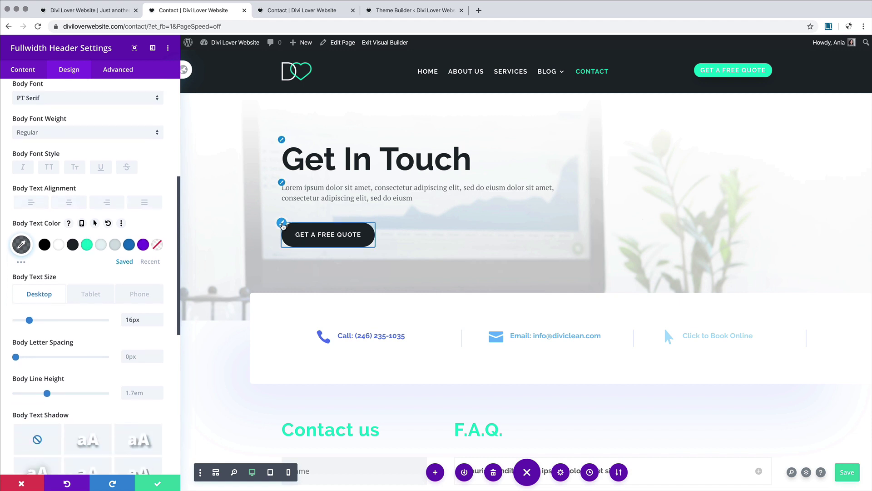
scroll(125, 266, "down", 5)
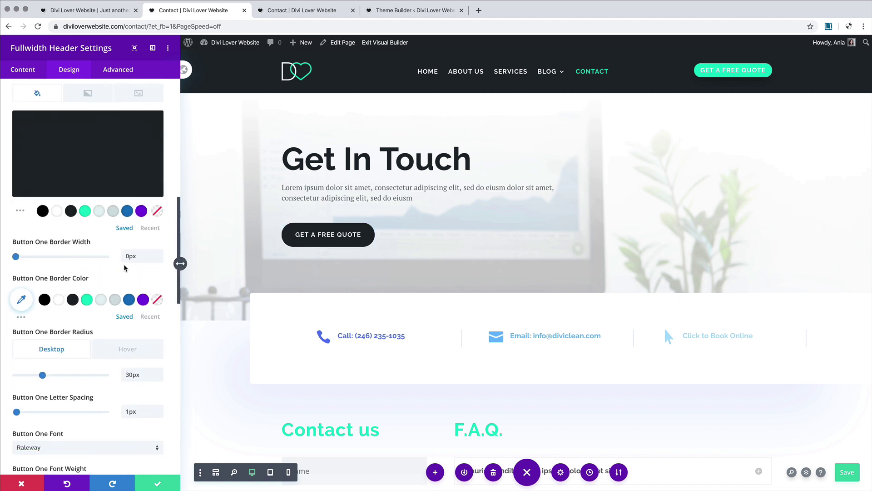
left_click(121, 351)
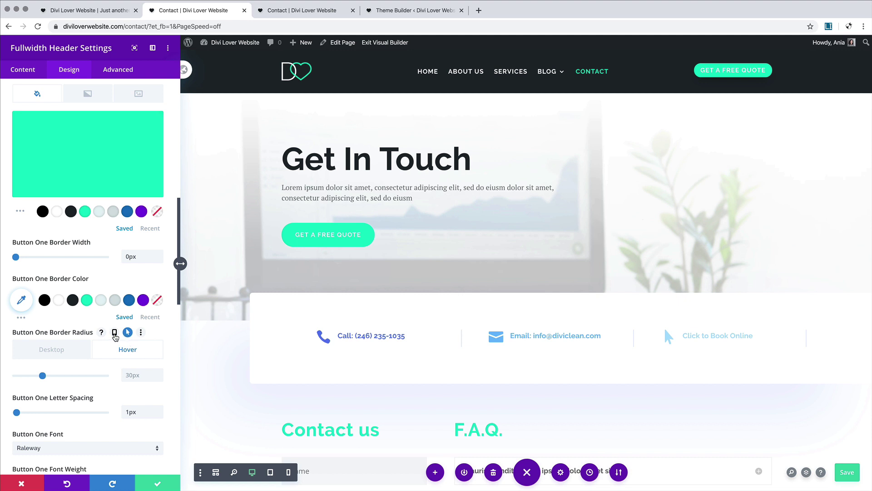
left_click(159, 484)
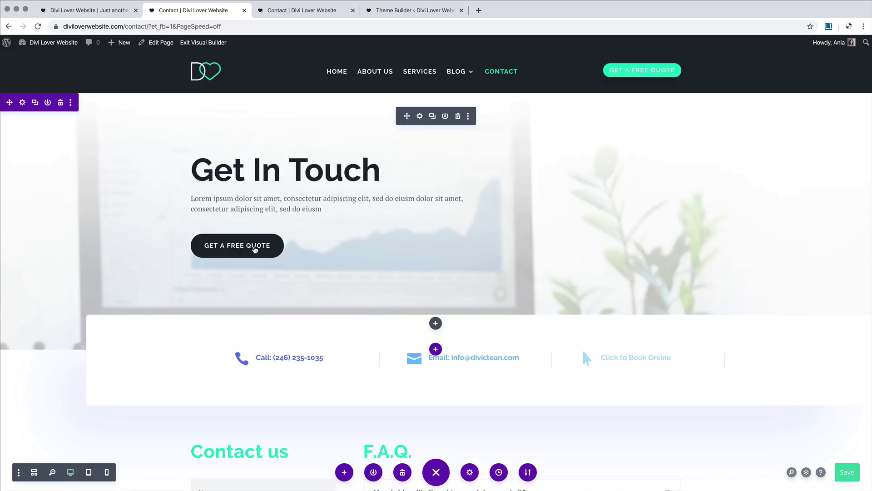
Step: Save the page, reload the live Contact page in the other tab, and return to the builder
left_click(848, 476)
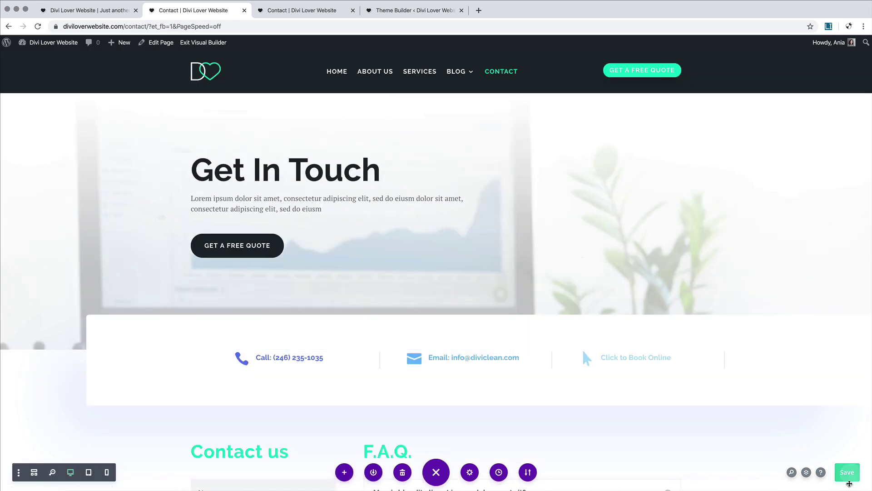
left_click(292, 11)
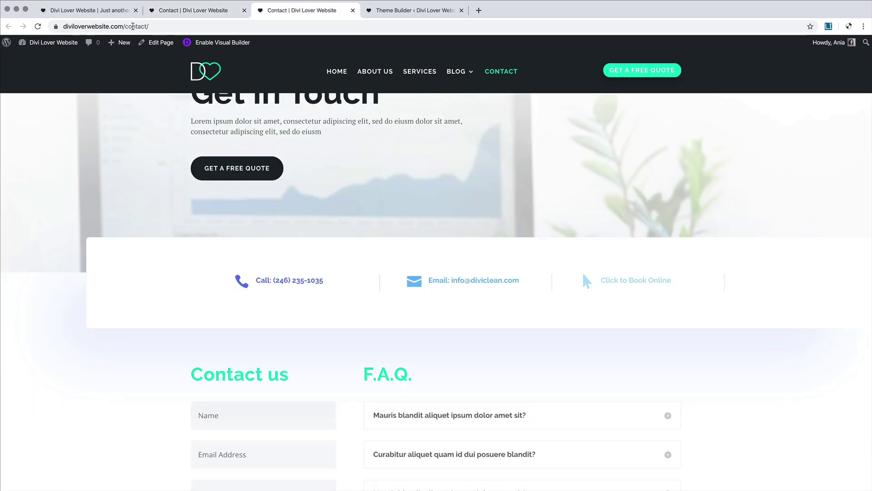
left_click(37, 26)
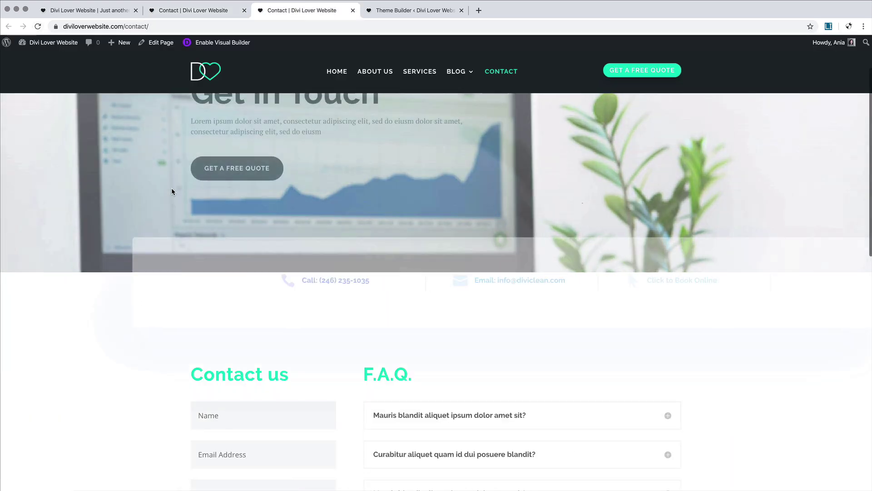
scroll(109, 223, "up", 3)
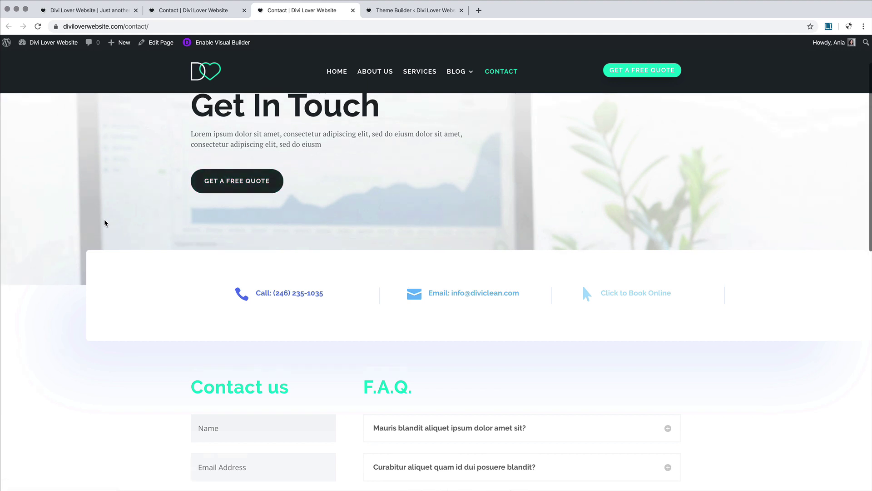
left_click(40, 43)
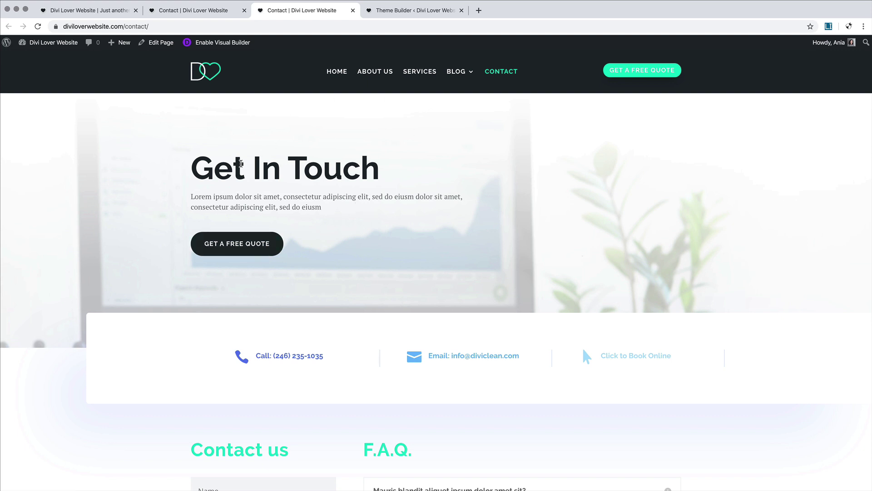
left_click(38, 27)
left_click(193, 11)
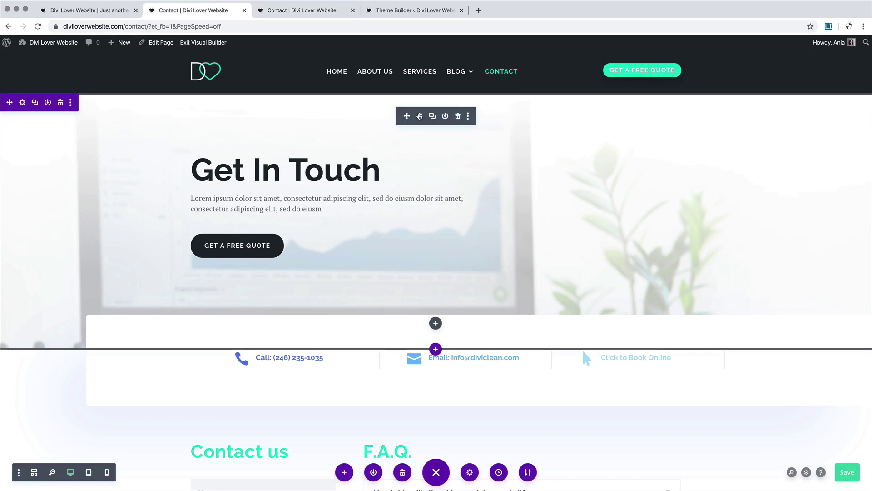
Step: Set the Fullwidth Header's Animation Style to None, then bring up the phone blurb's settings
left_click(419, 116)
left_click(78, 70)
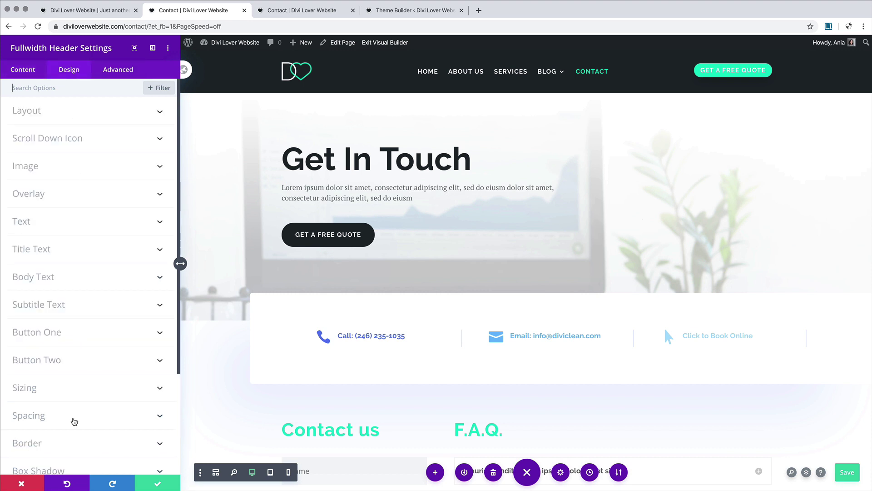
scroll(74, 421, "down", 3)
left_click(54, 420)
scroll(54, 422, "down", 5)
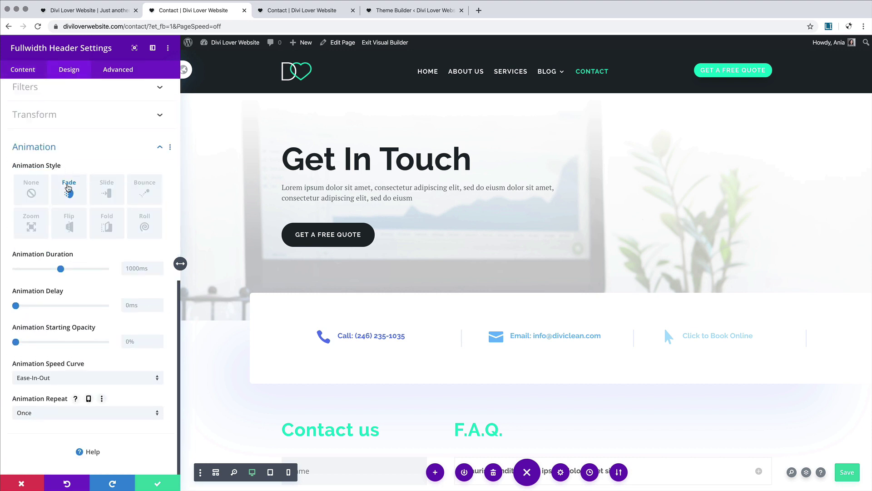
left_click(31, 188)
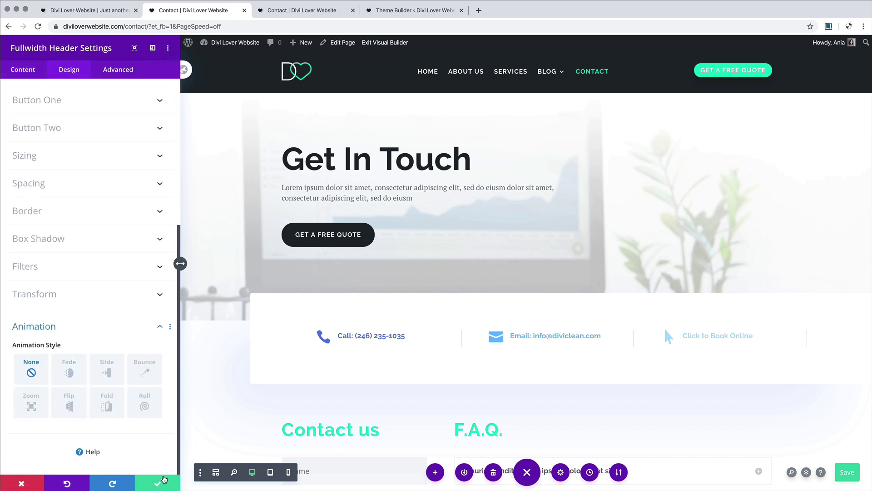
left_click(164, 479)
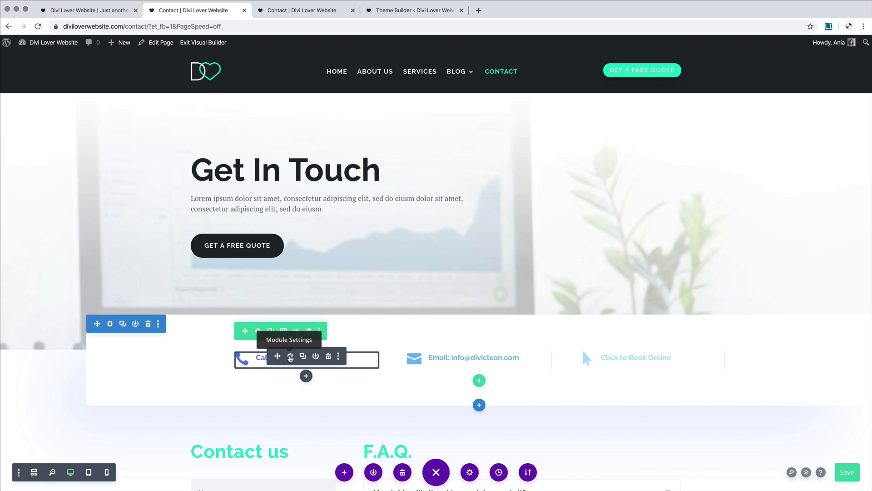
left_click(290, 357)
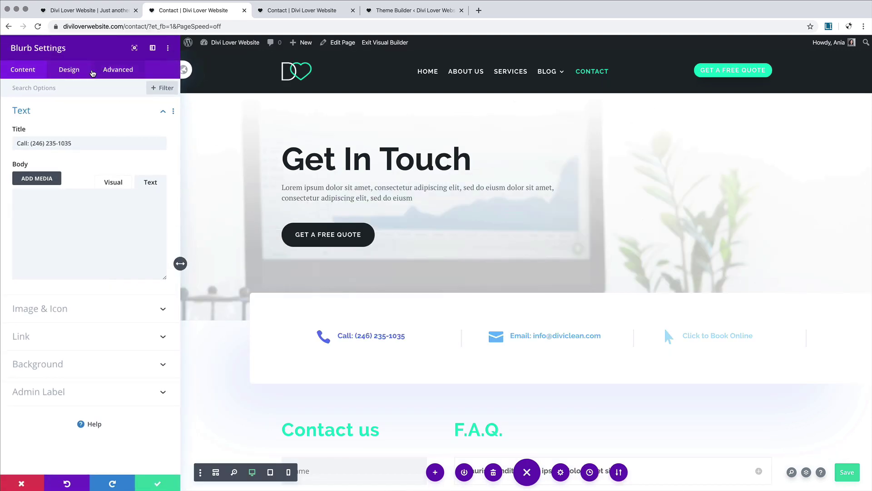
Step: Set the phone blurb's title text colour to dark #1e272d
left_click(72, 70)
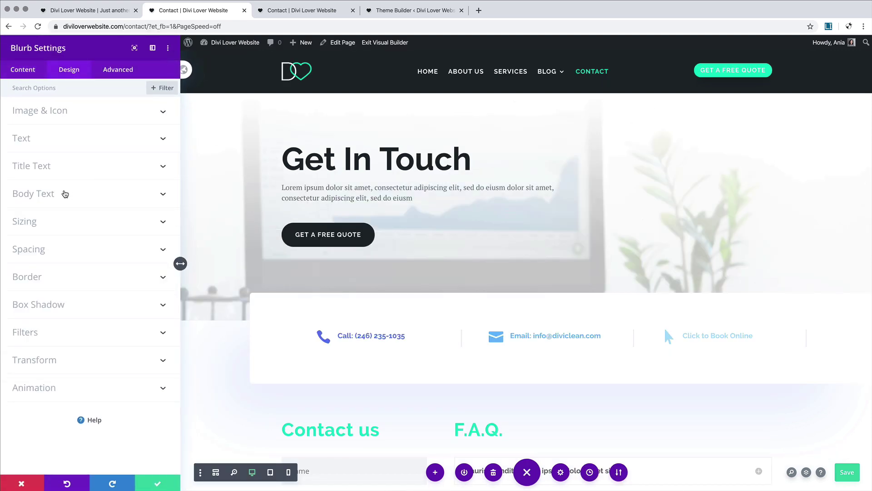
left_click(65, 194)
left_click(52, 93)
left_click(59, 167)
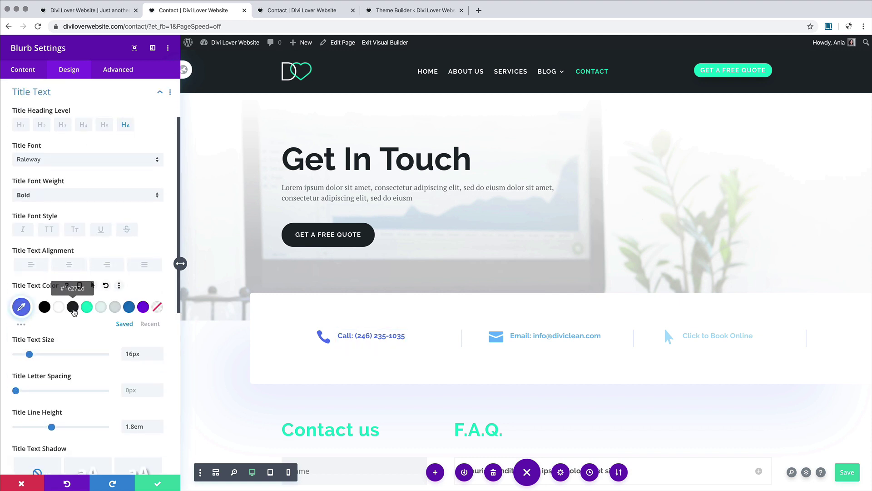
left_click(73, 307)
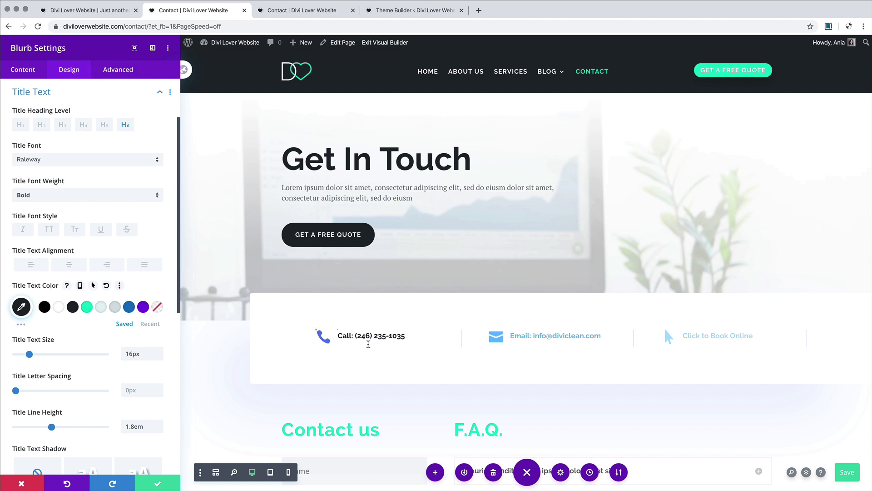
Step: Make the phone blurb's icon teal #00d8c6 and save the blurb settings
left_click(315, 330)
left_click(89, 153)
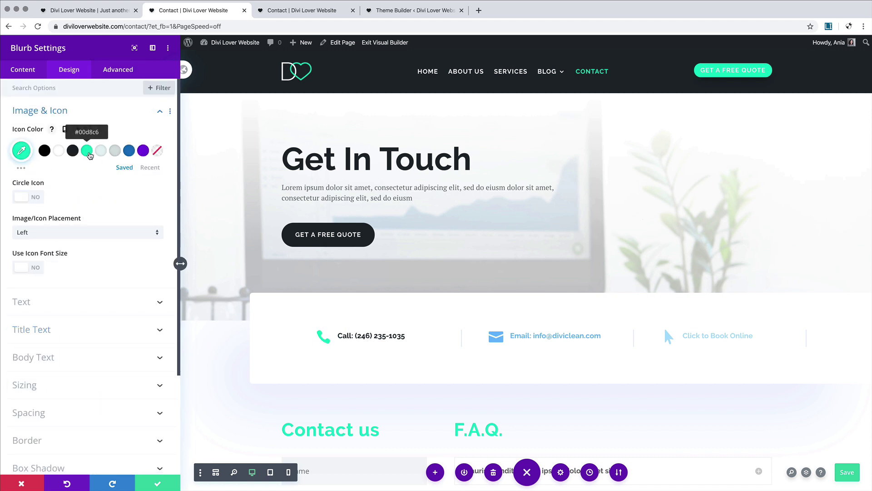
right_click(80, 70)
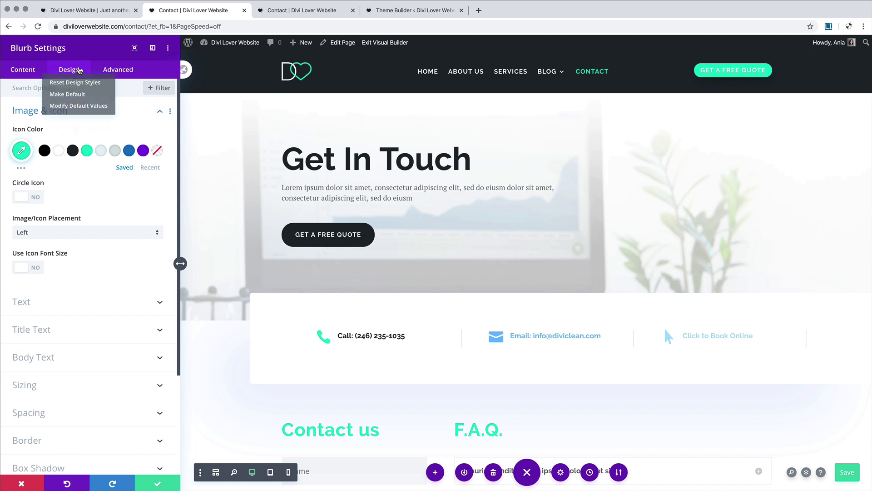
left_click(80, 70)
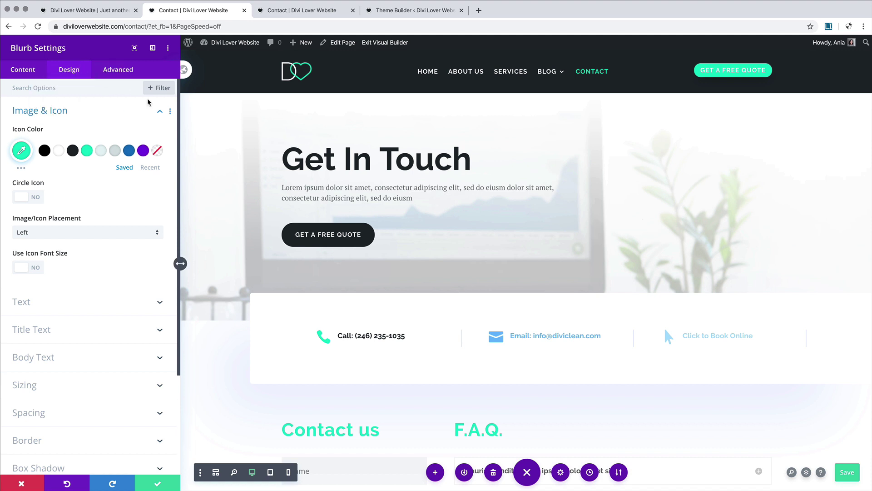
left_click(158, 111)
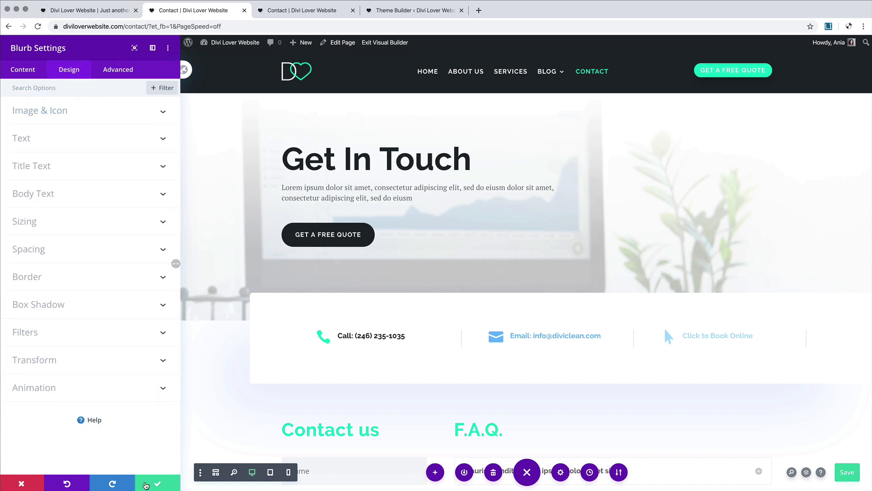
left_click(151, 484)
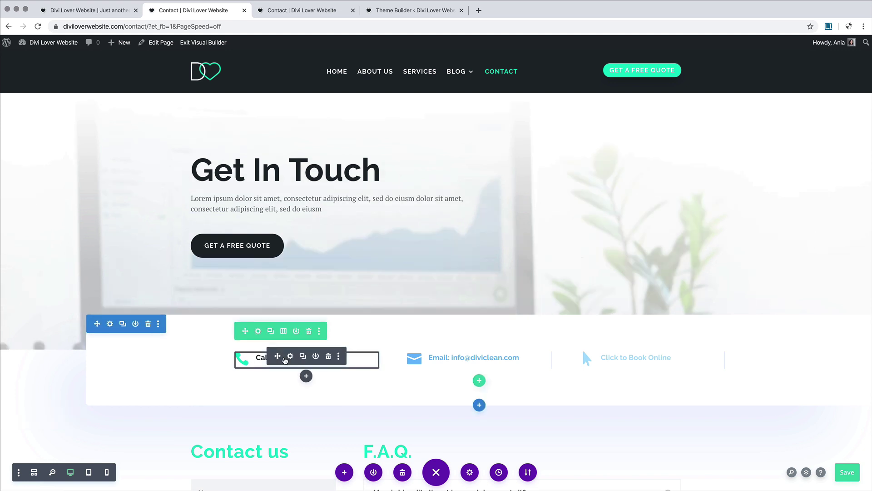
Step: Extend the phone blurb's styles throughout This Section to the email and booking blurbs
right_click(285, 361)
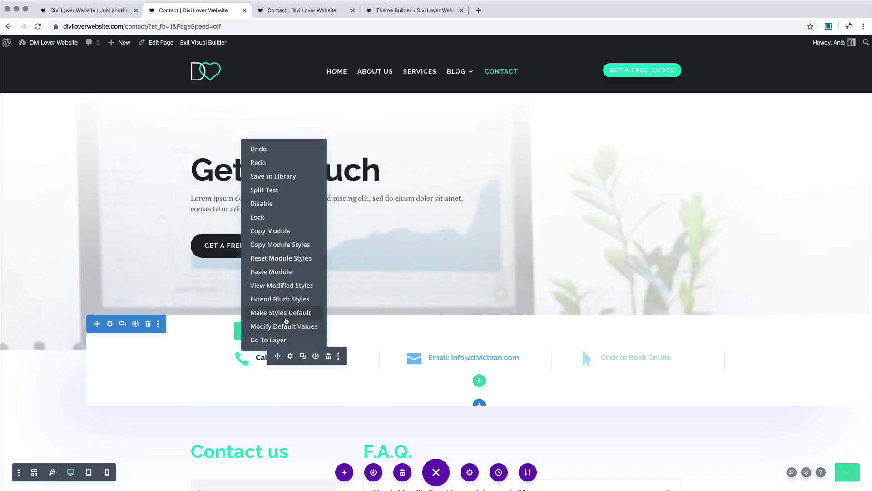
left_click(286, 300)
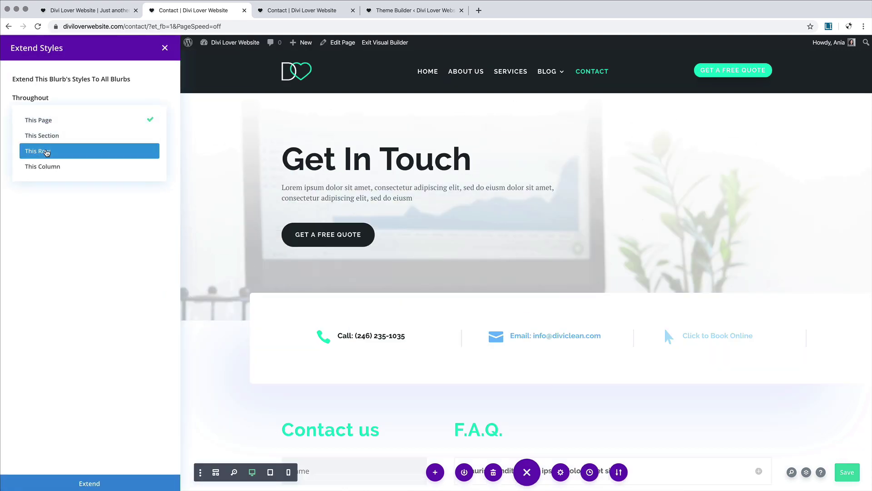
left_click(45, 135)
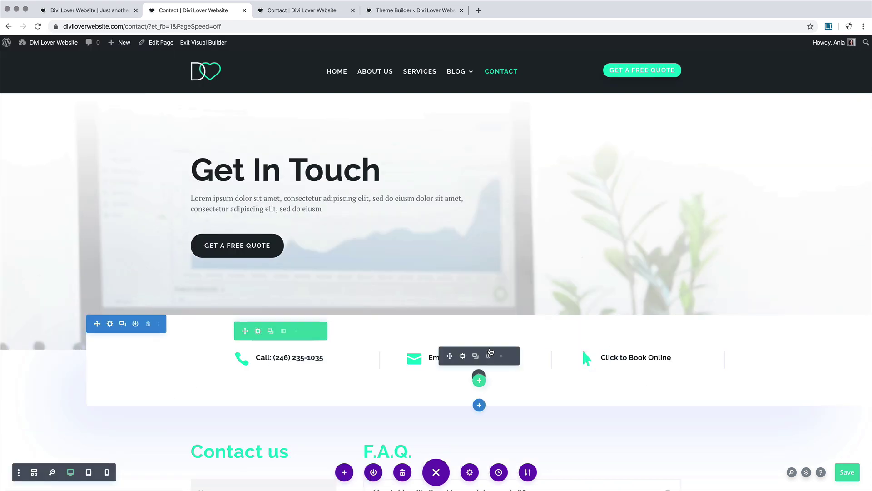
Step: Give the contact-details section a dark #1e272d box shadow at about 0.08 opacity and save it
scroll(344, 417, "down", 5)
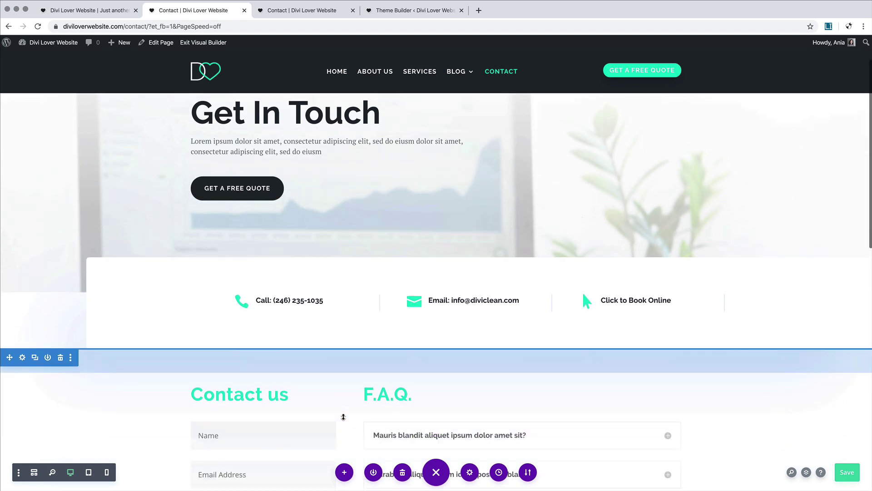
scroll(344, 416, "up", 4)
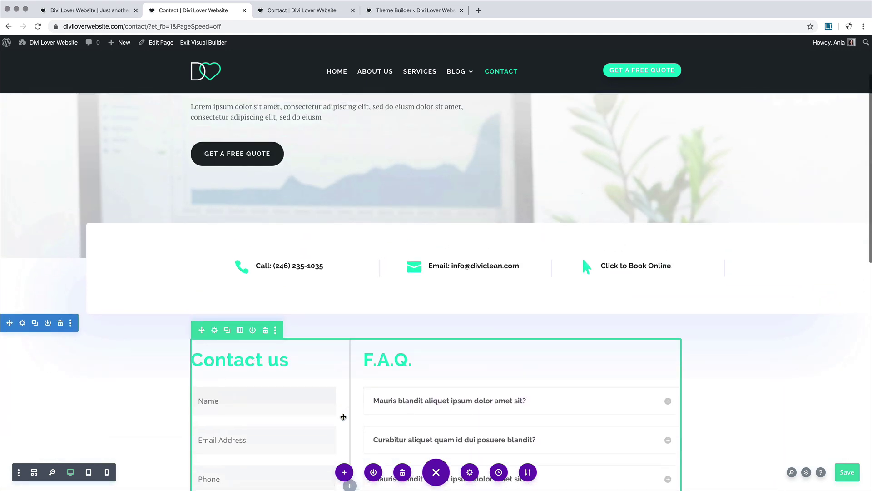
scroll(344, 417, "down", 2)
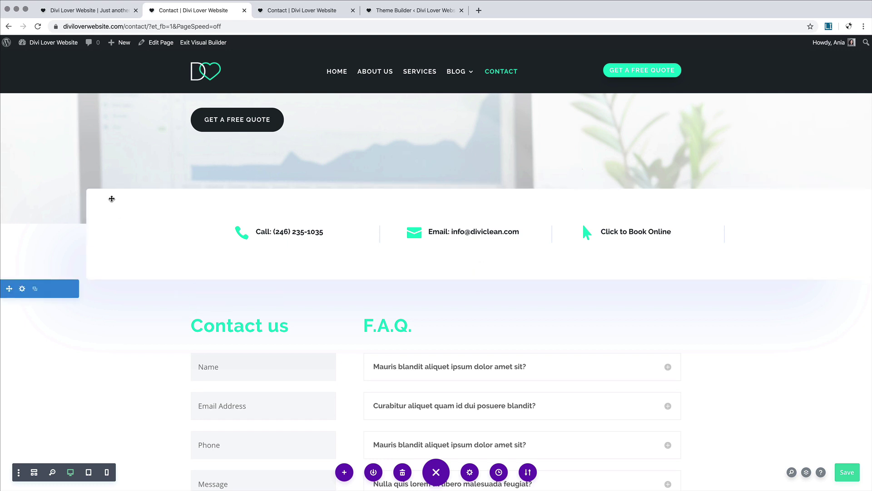
left_click(110, 199)
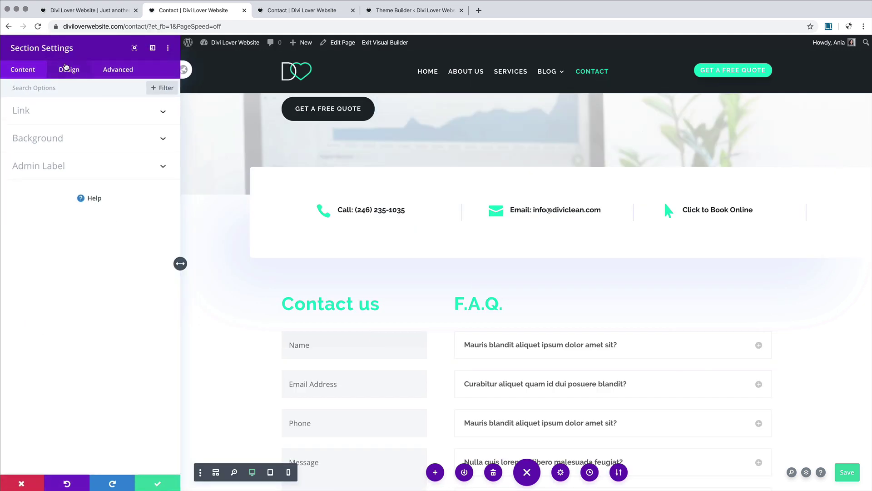
left_click(69, 71)
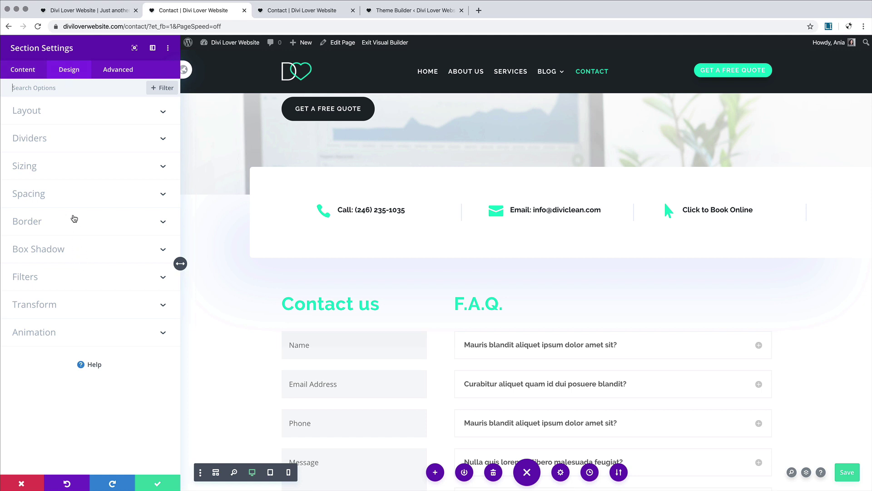
left_click(69, 254)
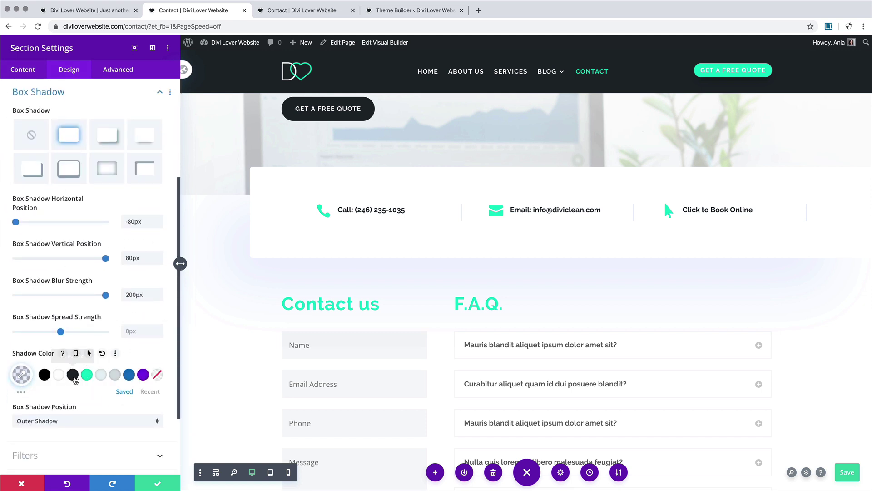
left_click(72, 375)
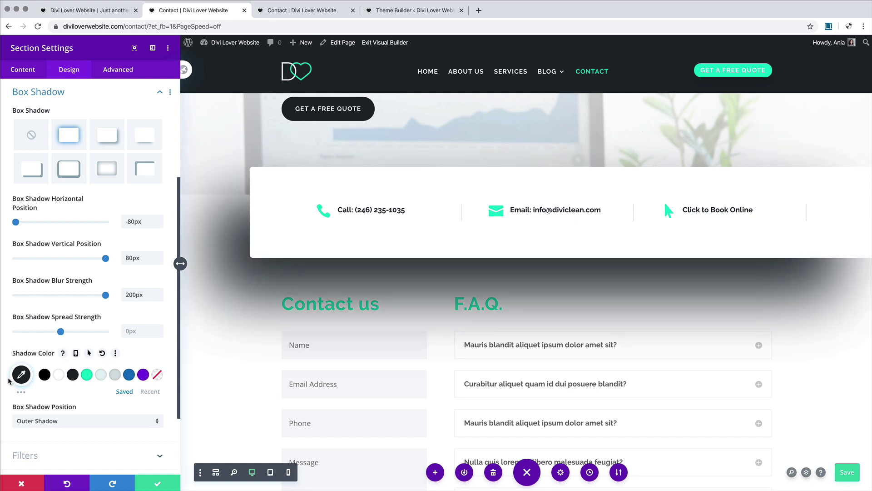
left_click(21, 374)
left_click_drag(153, 378, 153, 437)
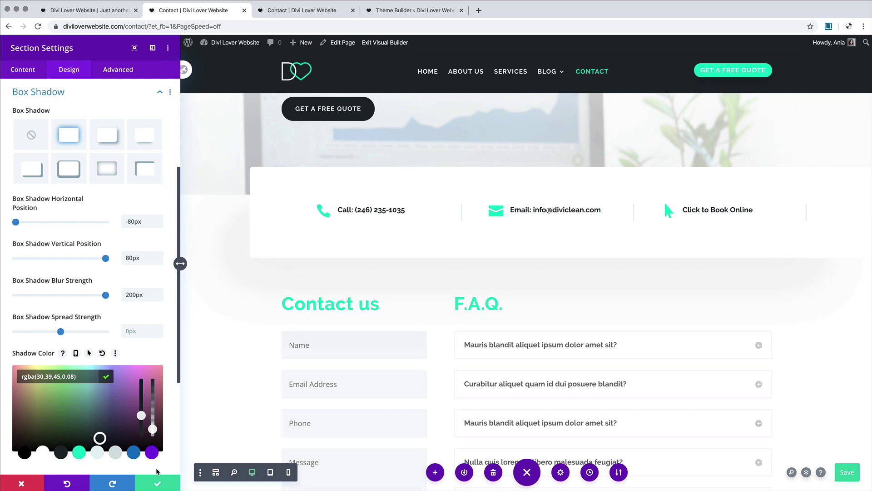
left_click(158, 482)
Step: Scroll the page to inspect the section's new soft shadow
scroll(238, 356, "down", 5)
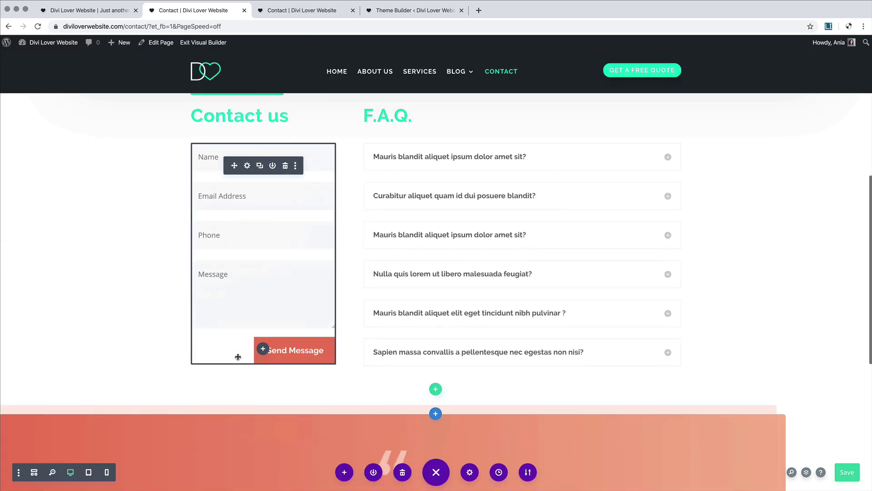
scroll(177, 250, "up", 5)
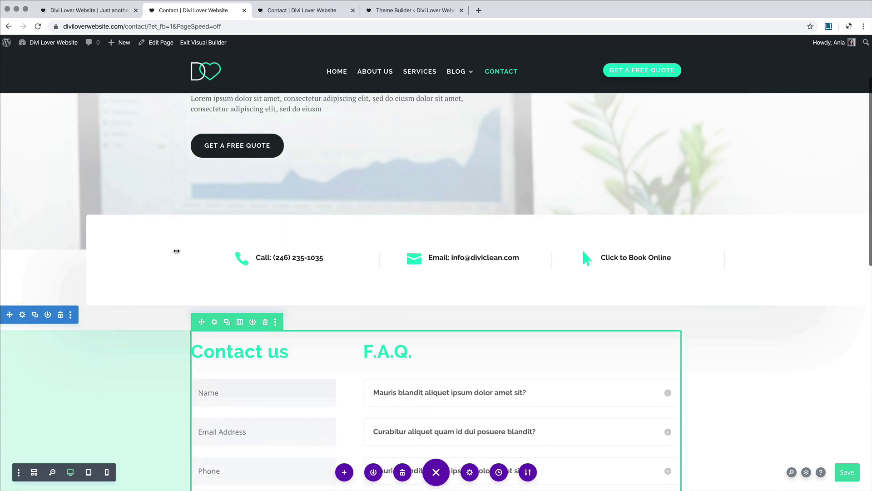
scroll(177, 250, "up", 3)
scroll(179, 247, "down", 6)
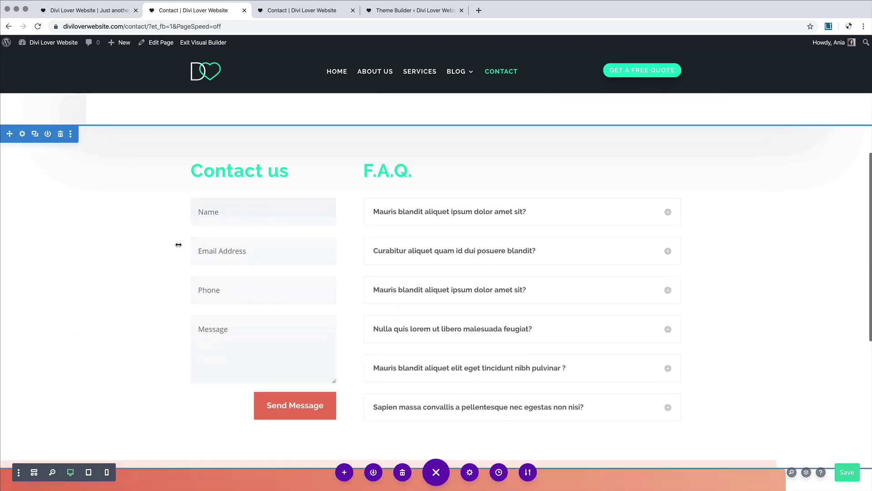
scroll(264, 239, "up", 5)
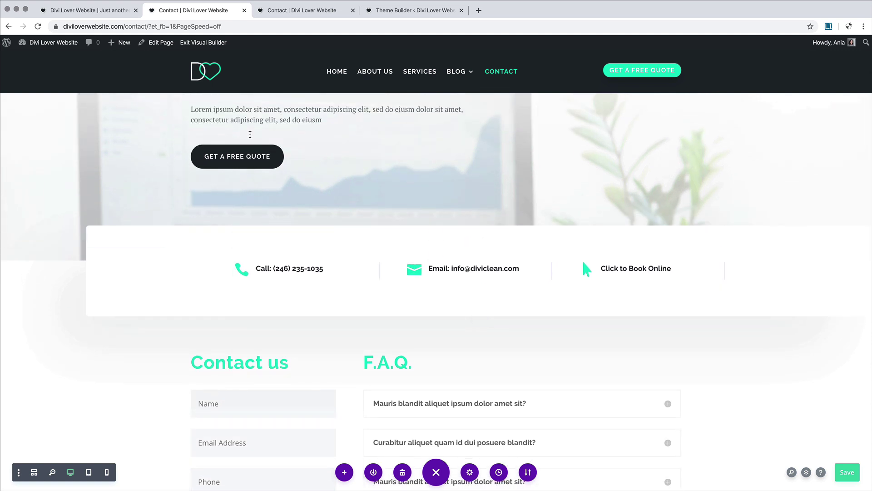
scroll(246, 158, "up", 2)
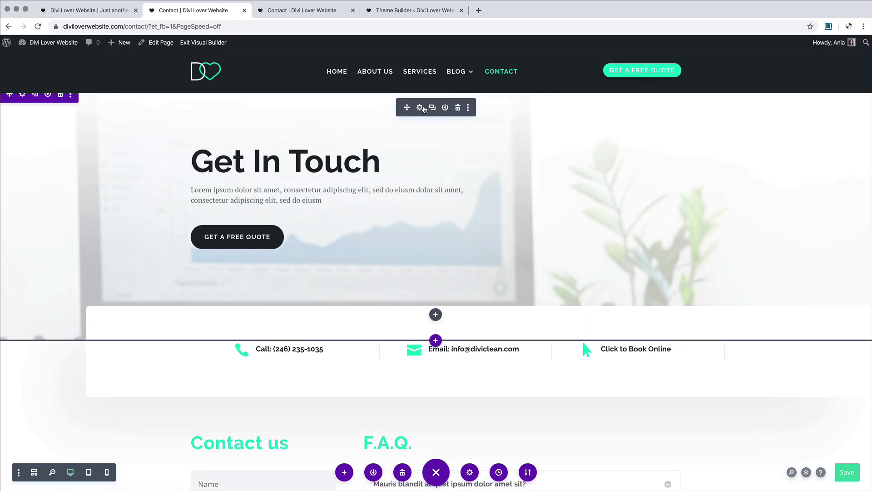
Step: Copy the hero header's Button One styles and save the header settings
left_click(420, 107)
left_click(66, 69)
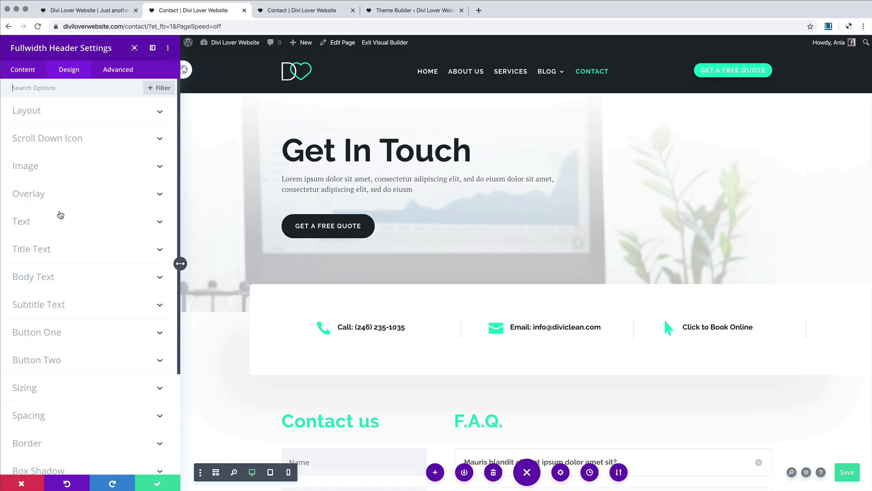
right_click(38, 332)
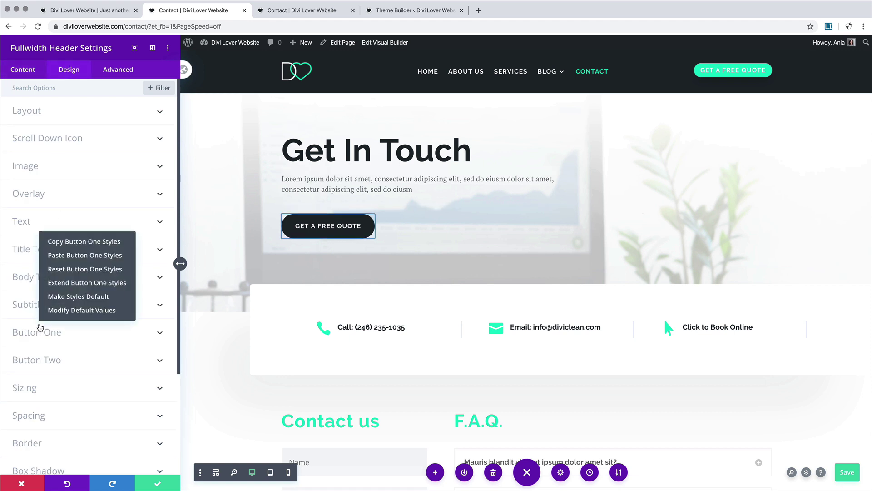
left_click(62, 247)
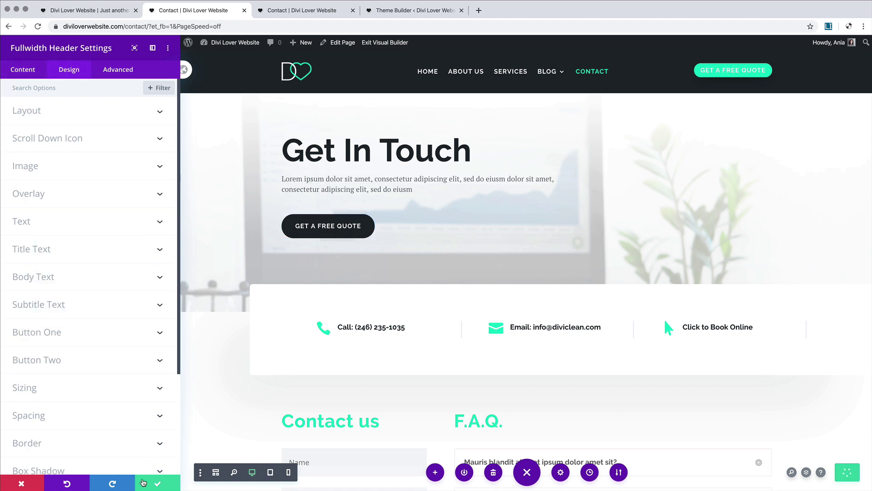
left_click(156, 485)
Step: Paste the Button One styles onto the contact form module's Send Message button
scroll(295, 328, "down", 8)
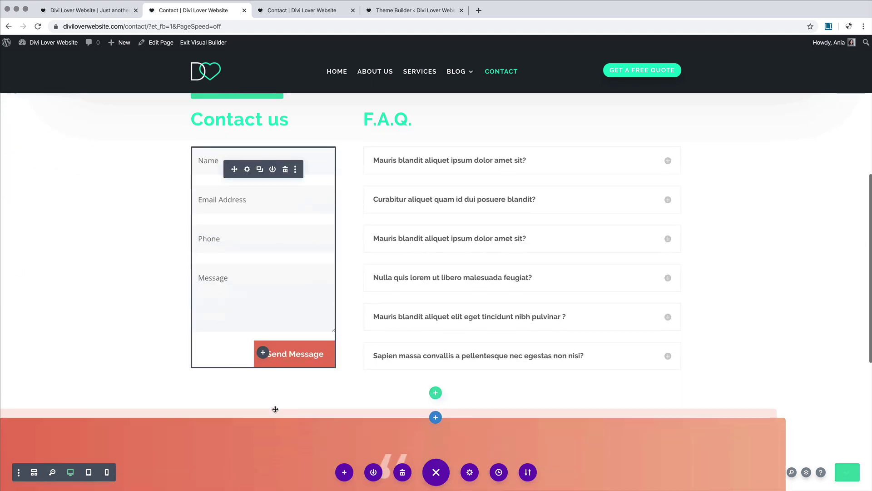
mouse_move(296, 330)
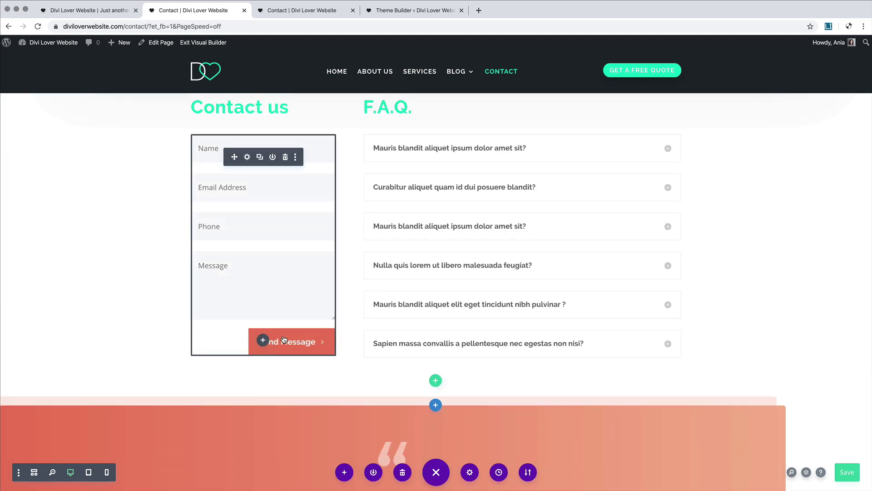
right_click(256, 162)
left_click(277, 278)
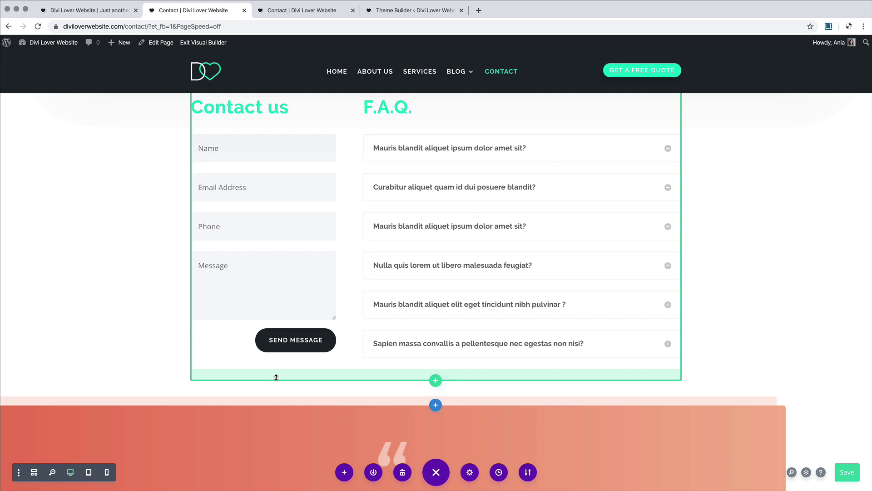
scroll(276, 377, "up", 4)
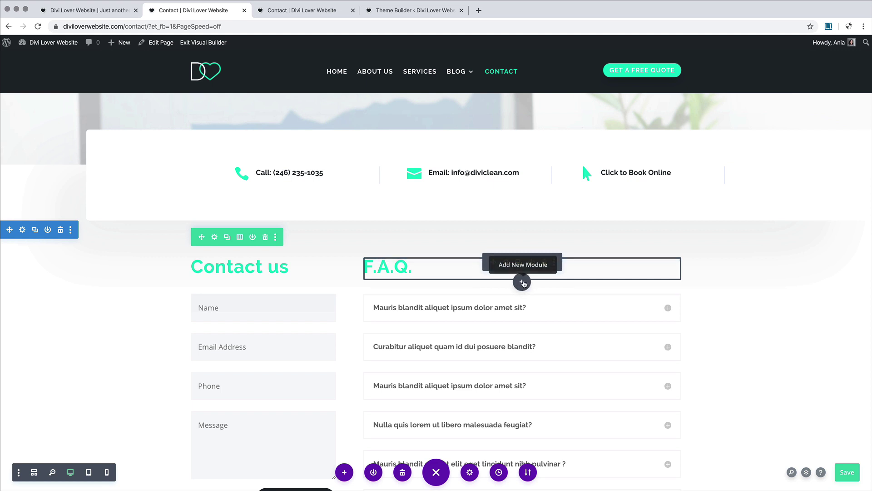
Step: Reset the F.A.Q. text module's styles to their defaults
right_click(505, 262)
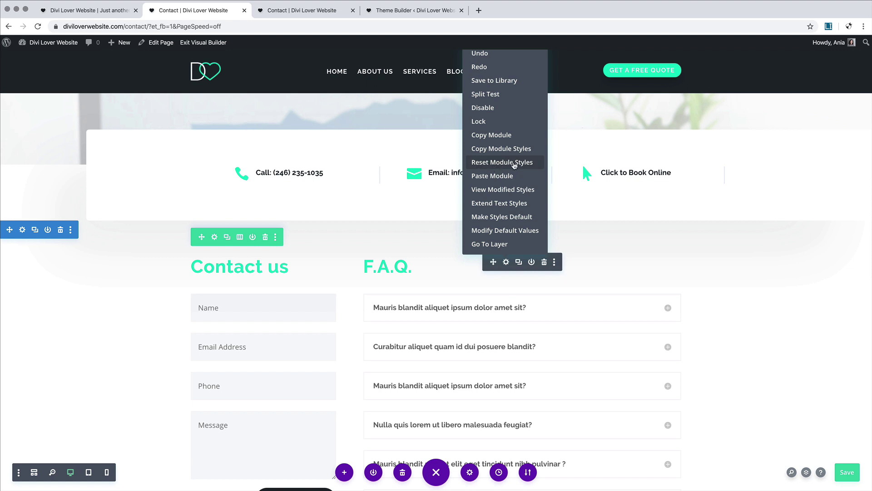
left_click(513, 164)
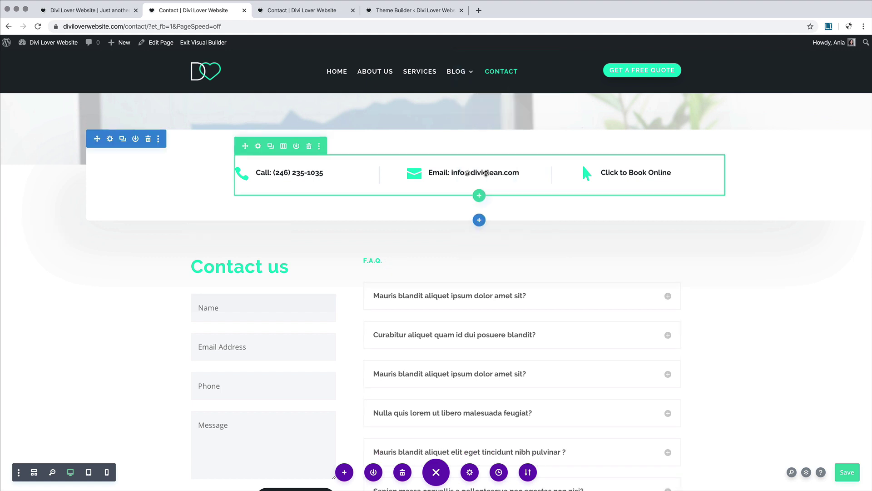
left_click(507, 261)
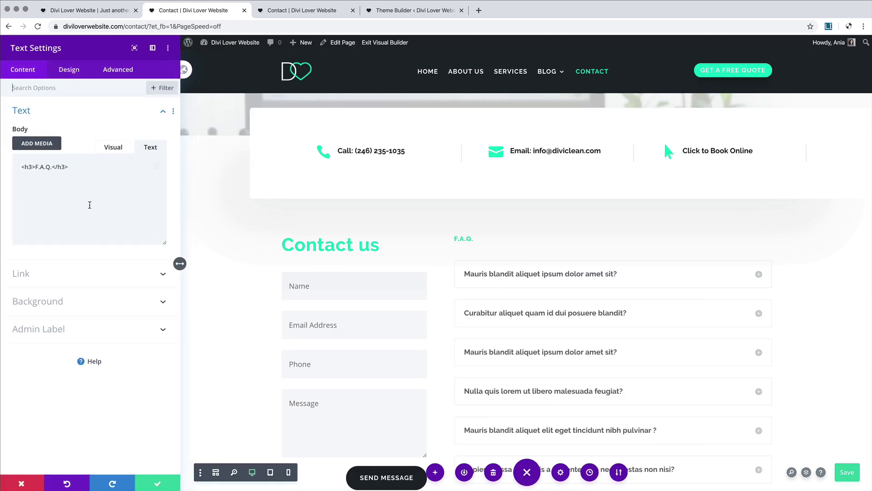
Step: Add a 'Common Questions' Heading 2 line under F.A.Q. and save the module
left_click(68, 212)
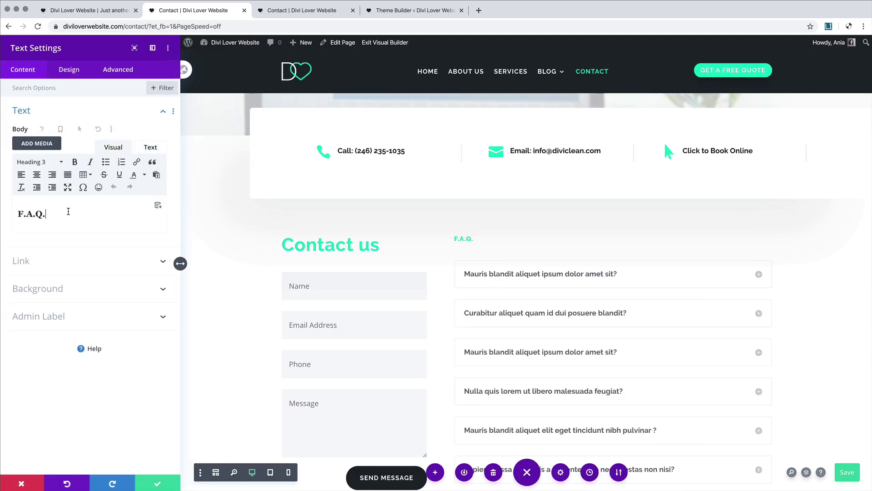
key("Return")
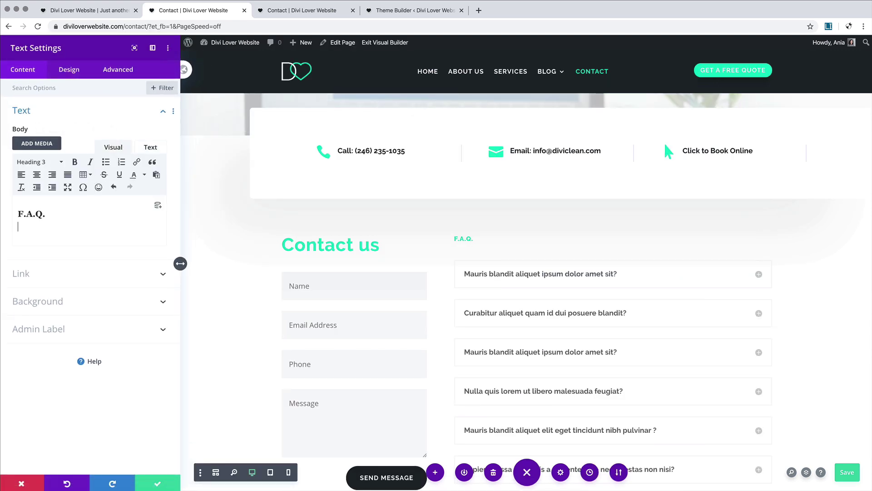
type("Coo")
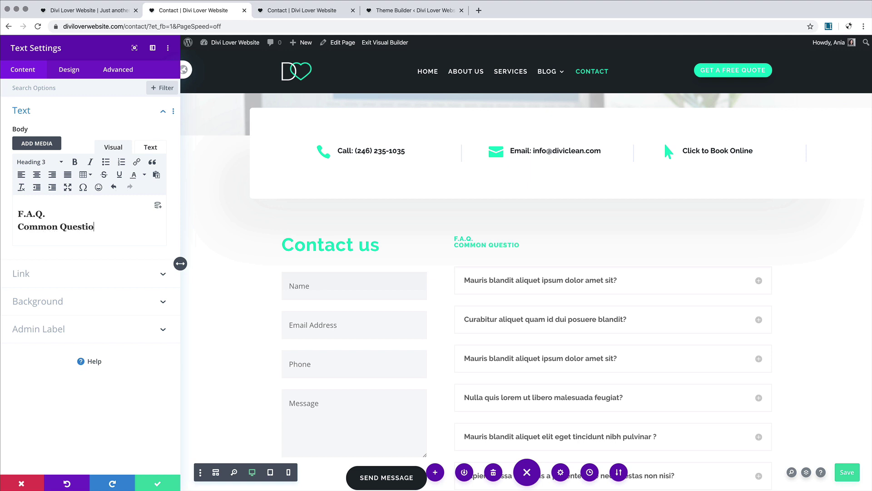
key("BackSpace")
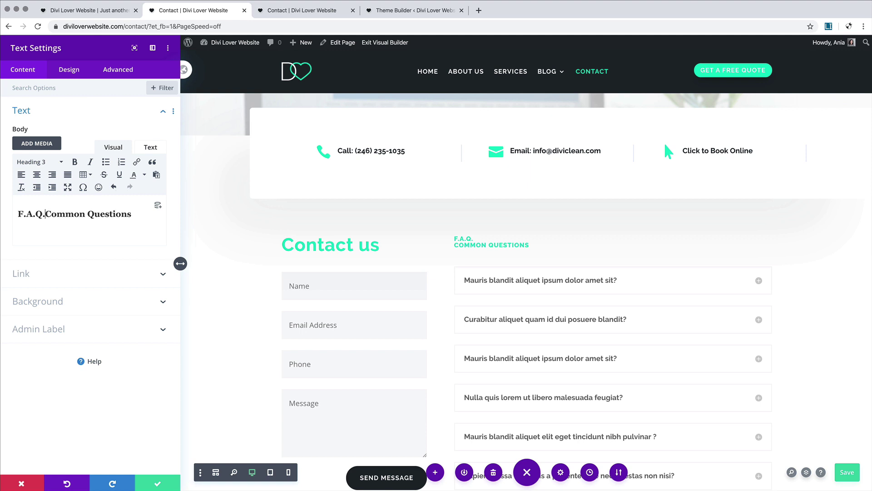
key("Return")
left_click(33, 165)
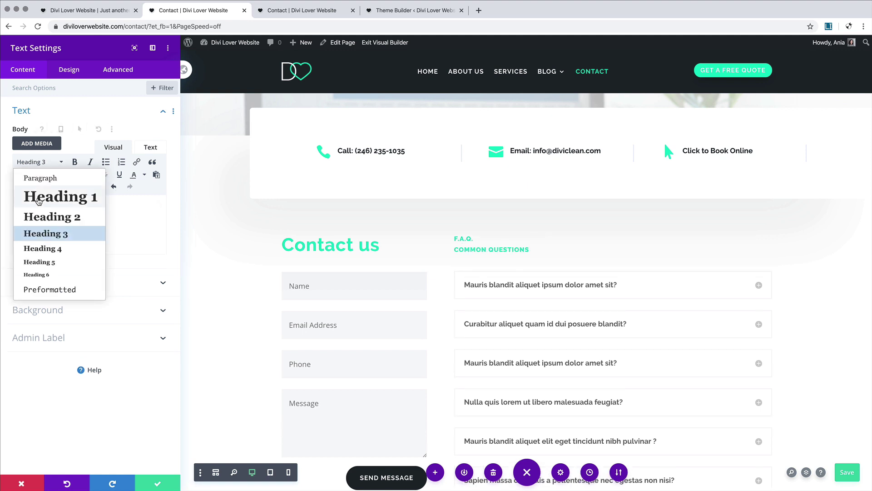
left_click(28, 214)
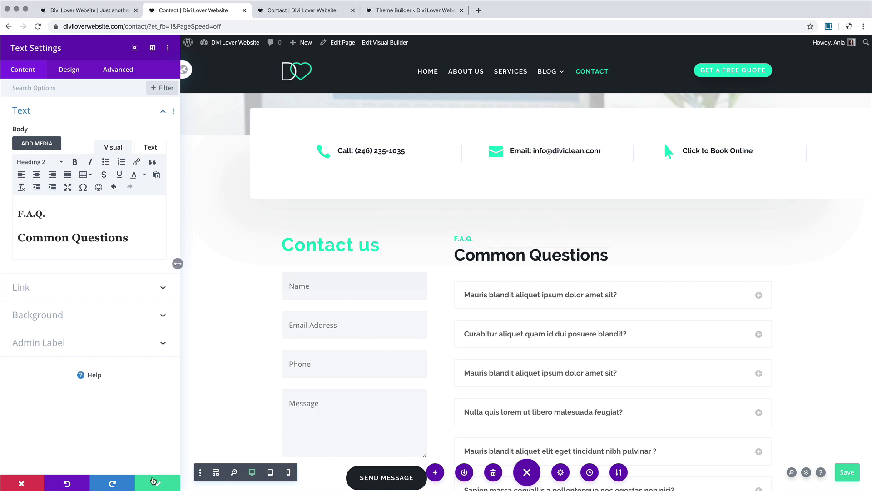
left_click(158, 483)
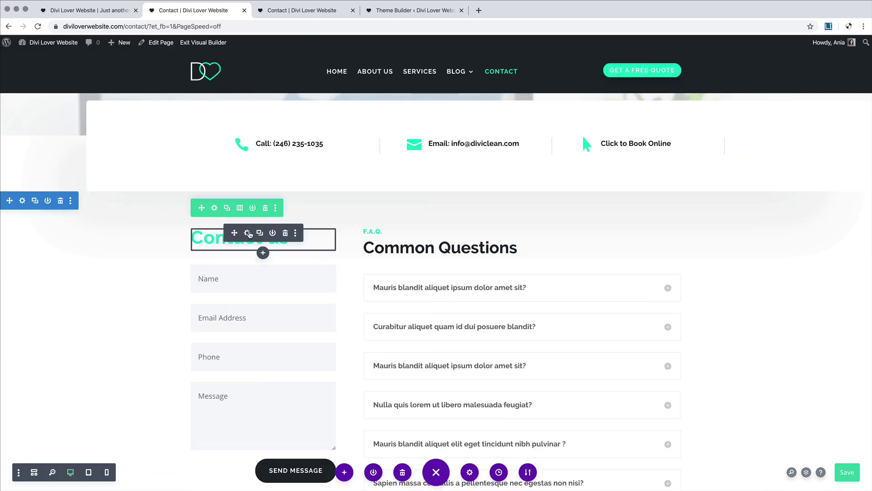
Step: Reset the Contact us text module's styles to their defaults
right_click(249, 234)
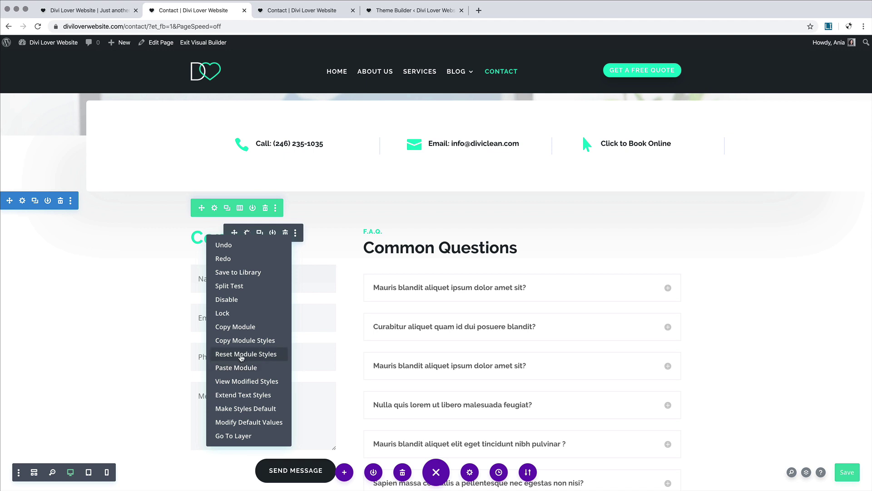
left_click(240, 354)
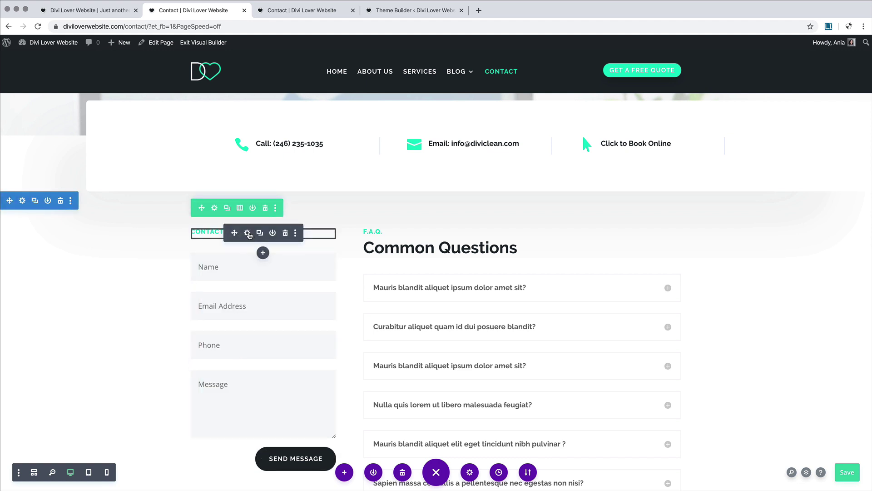
left_click(248, 233)
Step: Add 'Fill the form' above, make 'Contact us' a Heading 2, and save
left_click(106, 216)
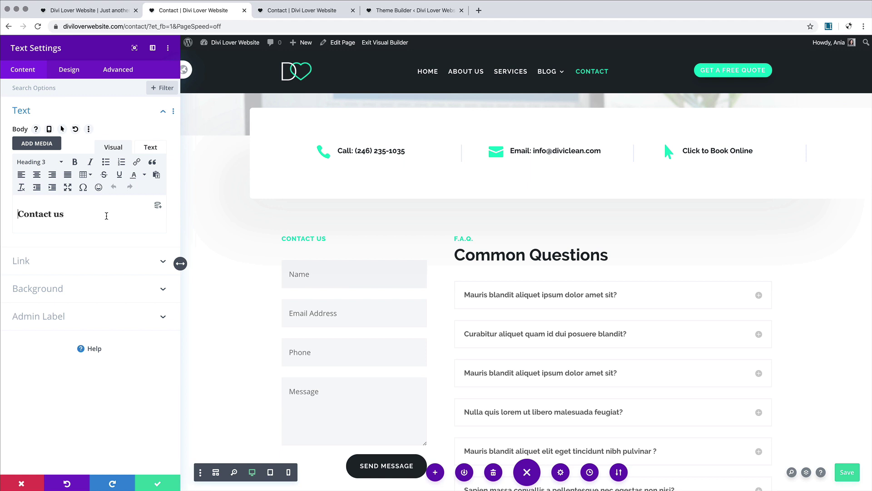
type("Fill")
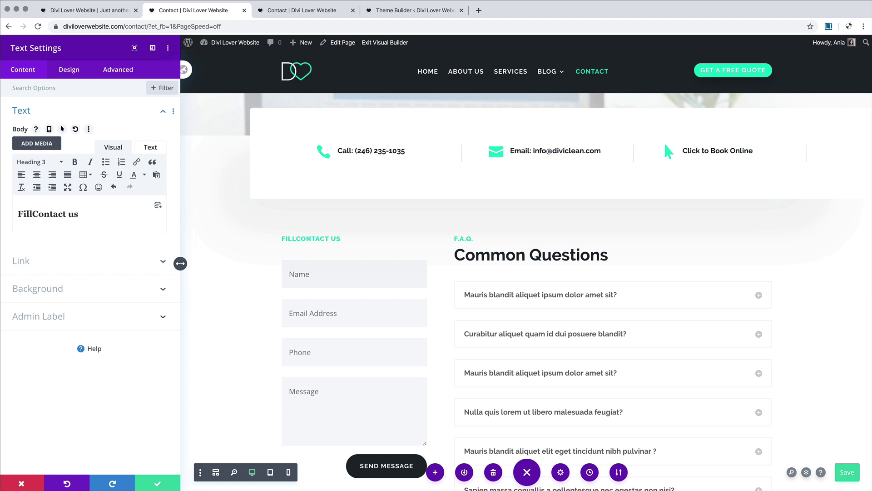
type(" the form")
key("Return")
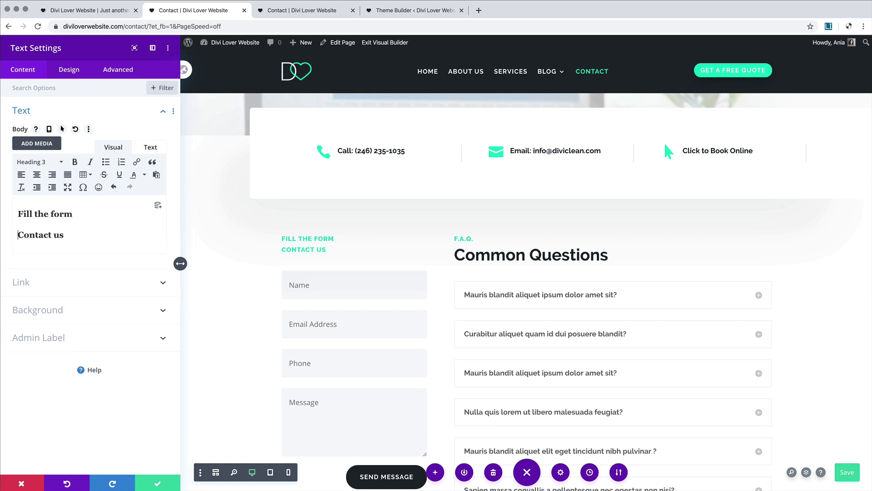
left_click(46, 161)
left_click(32, 215)
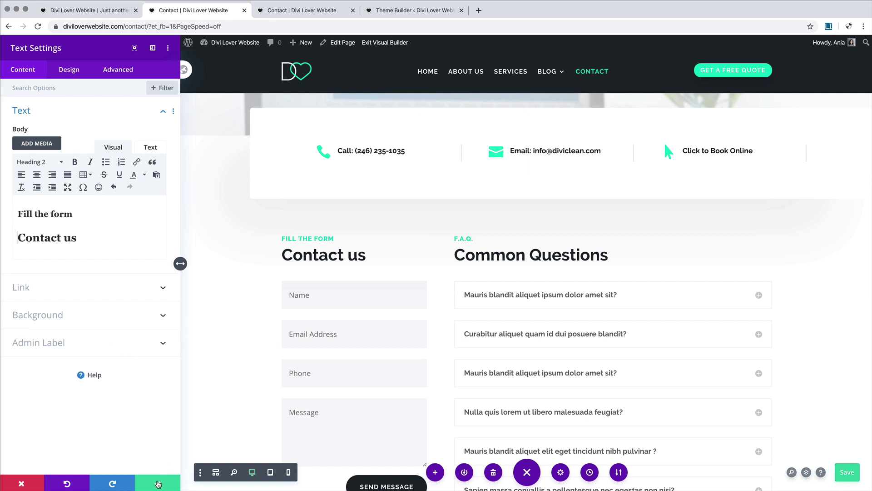
left_click(158, 483)
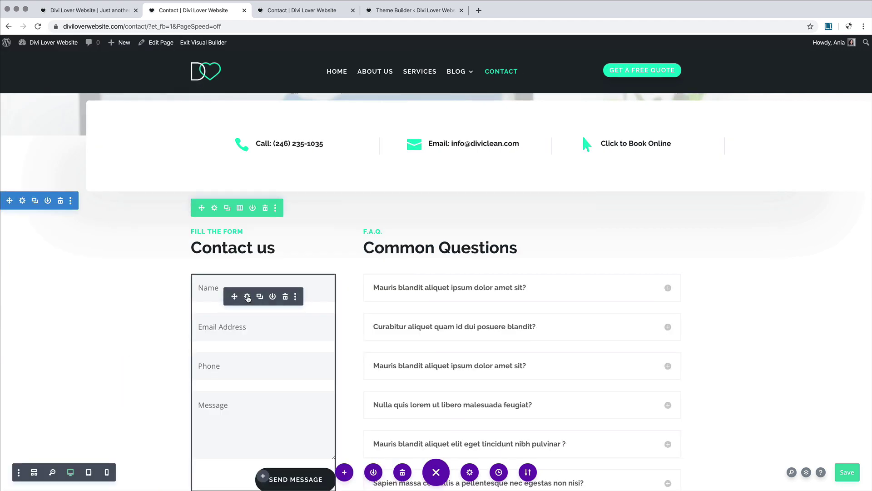
Step: Give the contact form fields a #e3f0f4 background at 0.57 opacity
left_click(248, 296)
left_click(75, 73)
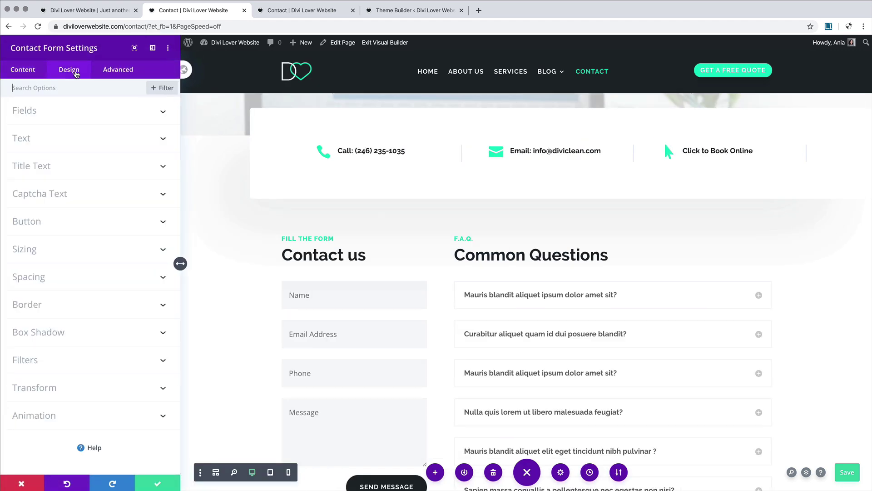
left_click(61, 112)
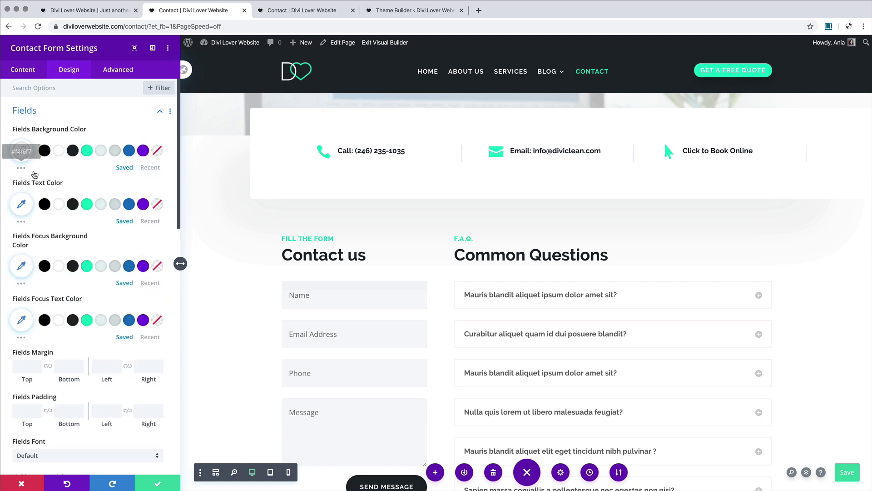
left_click(101, 152)
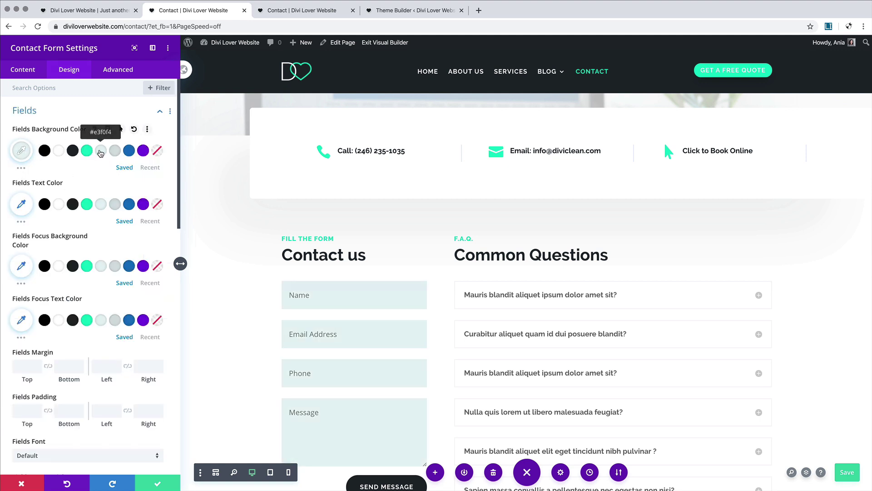
left_click(22, 151)
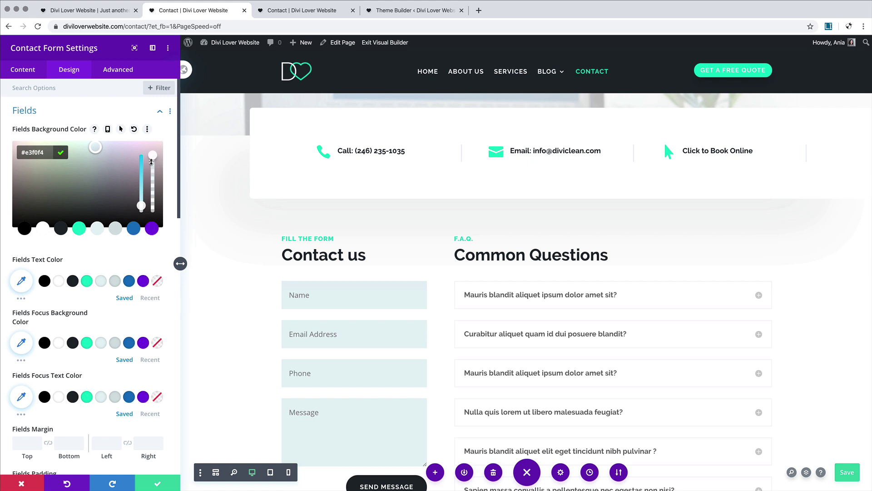
left_click_drag(151, 162, 150, 187)
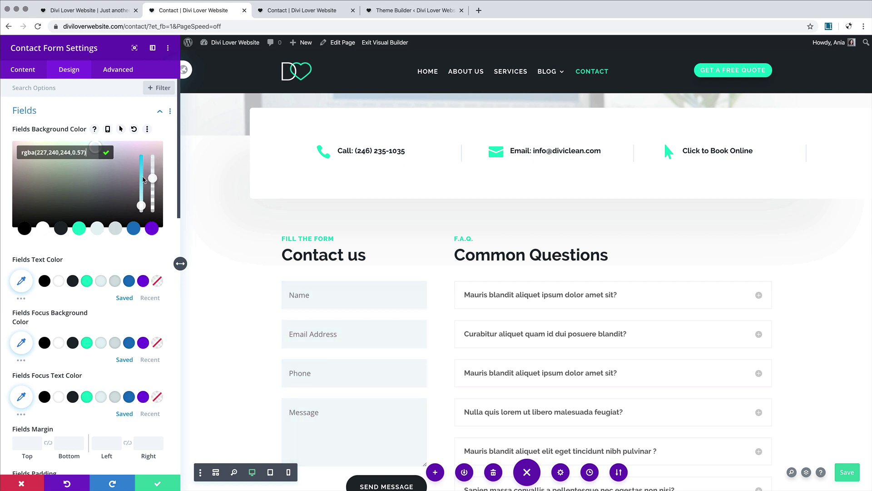
left_click(160, 111)
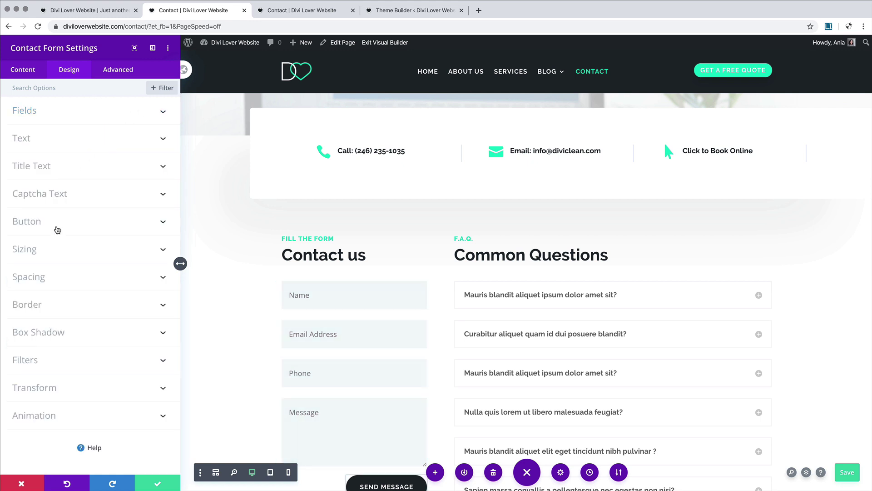
Step: Set the contact form fields' font to PT Serif
left_click(56, 142)
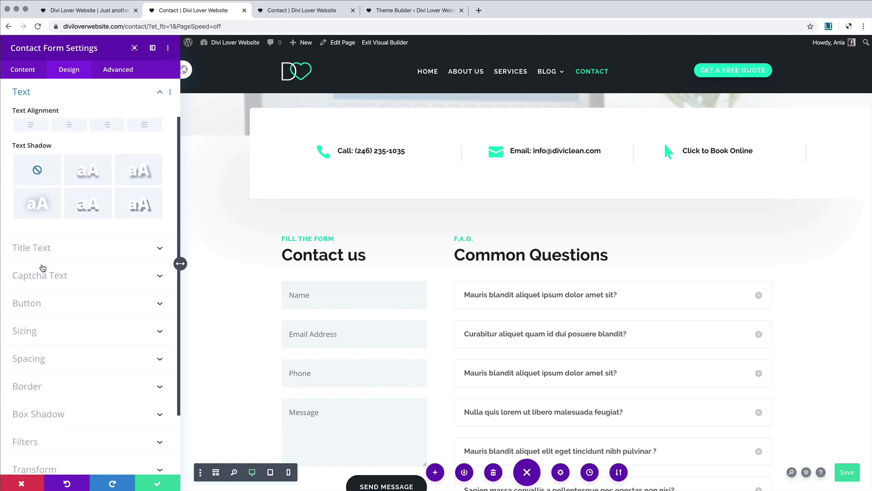
scroll(54, 243, "up", 2)
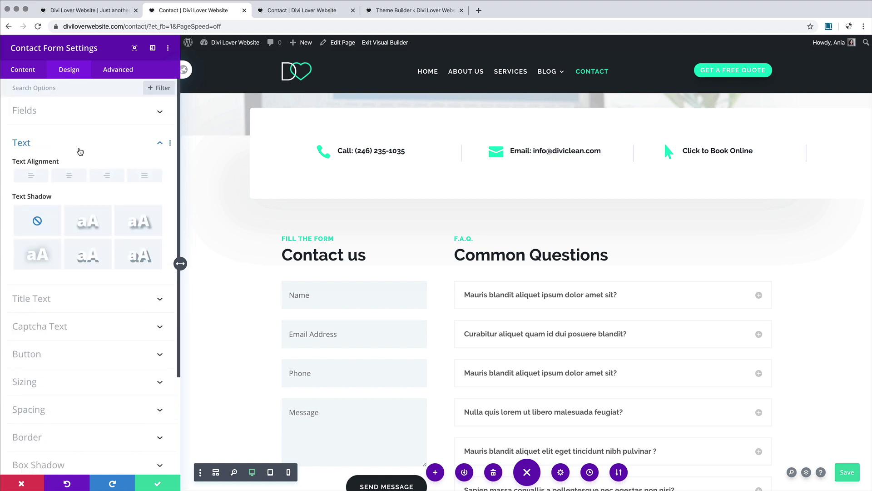
left_click(94, 119)
scroll(88, 229, "down", 5)
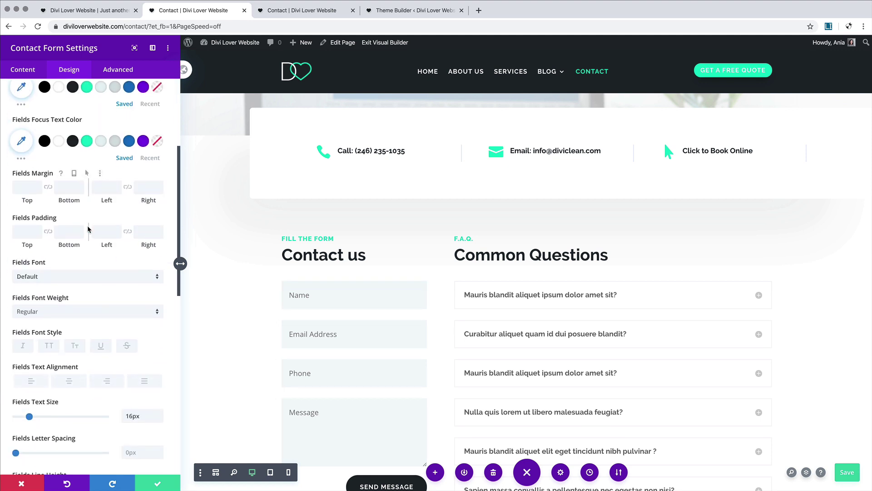
left_click(36, 279)
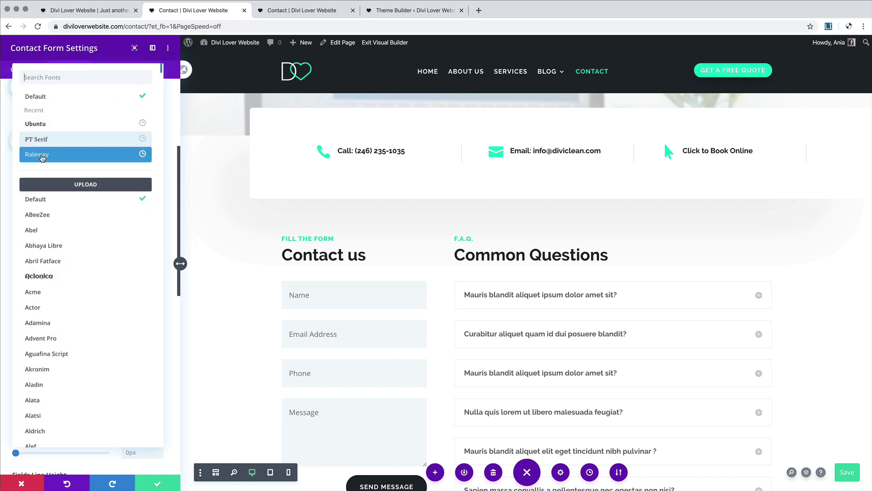
left_click(44, 140)
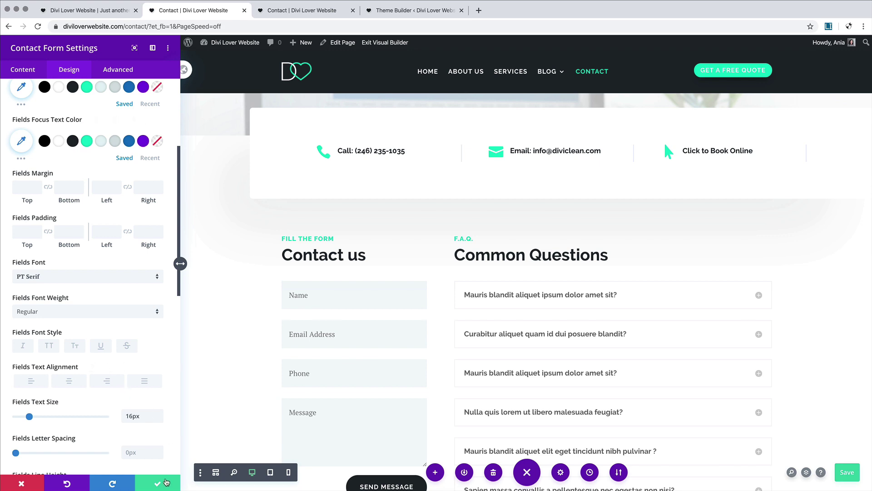
scroll(207, 381, "down", 4)
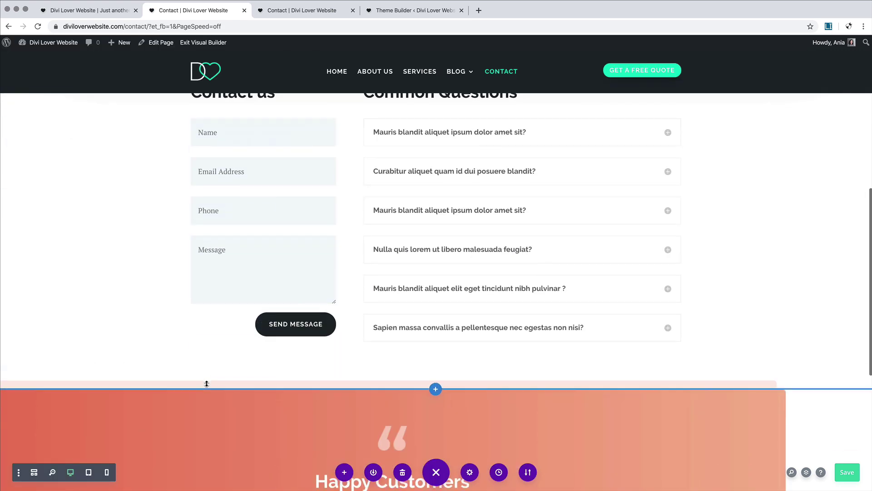
Step: Scroll to the Happy Customers section and open its blurb module's settings
scroll(207, 383, "up", 2)
scroll(202, 381, "up", 6)
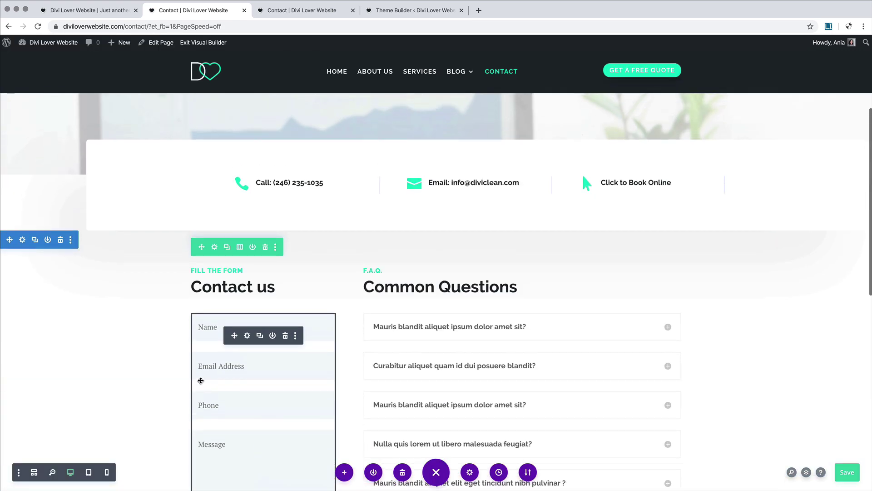
scroll(201, 380, "down", 10)
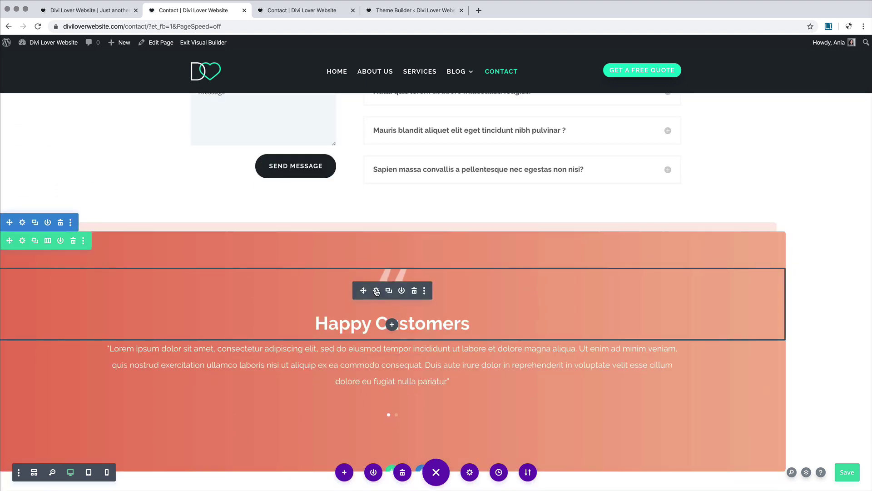
left_click(376, 291)
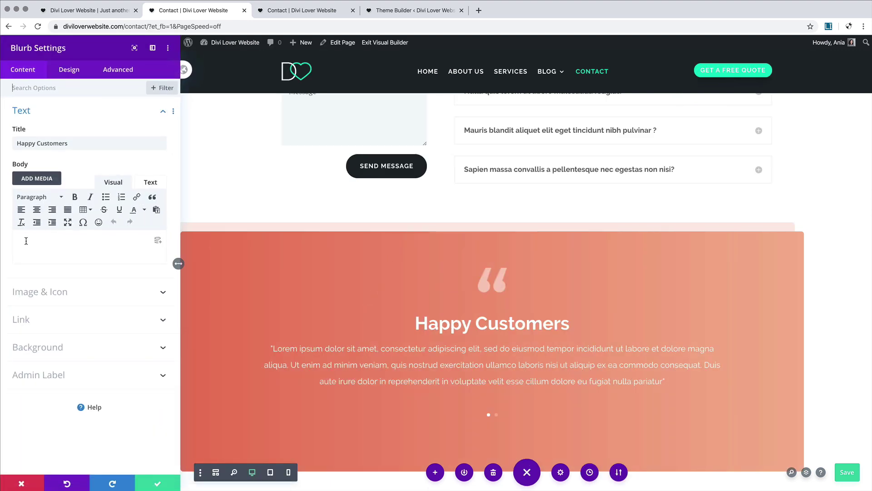
Step: Replace the blurb's quote image with quotes.png from the Media Library
left_click(75, 292)
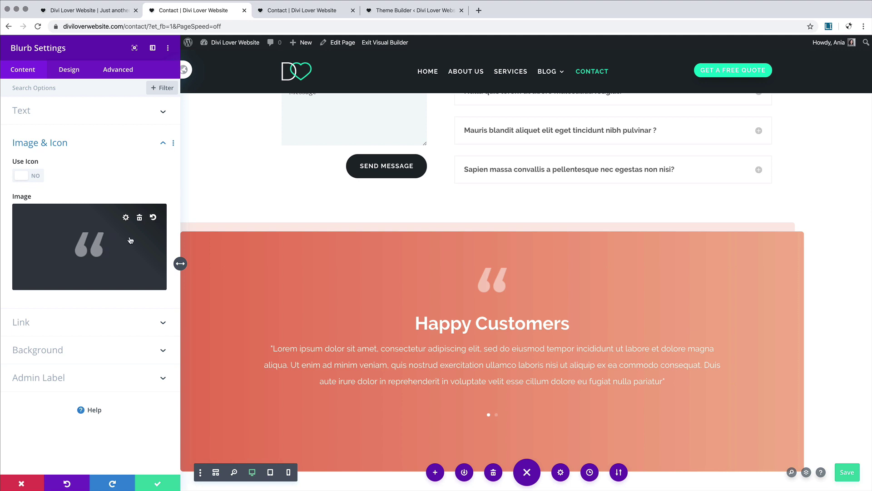
left_click(139, 219)
left_click(92, 247)
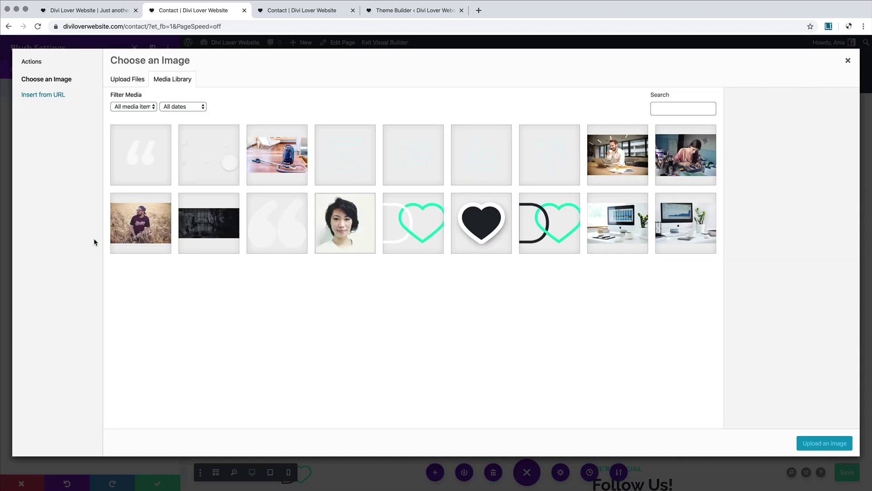
left_click(262, 205)
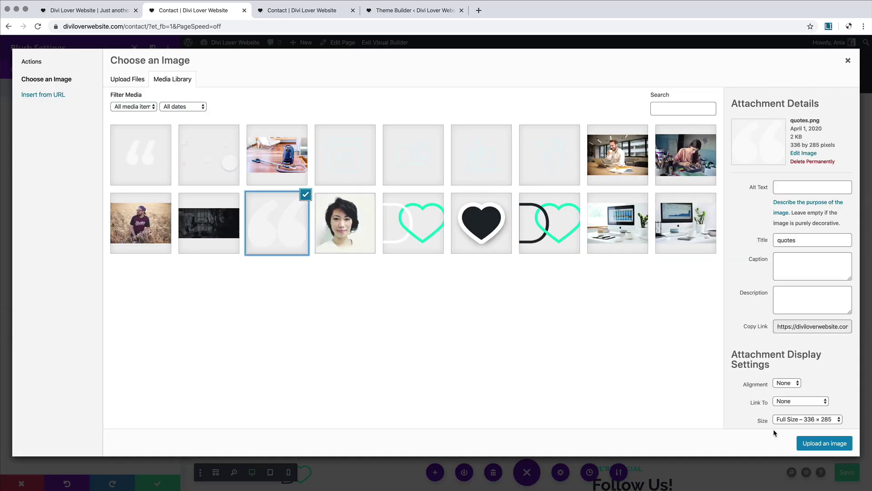
left_click(827, 443)
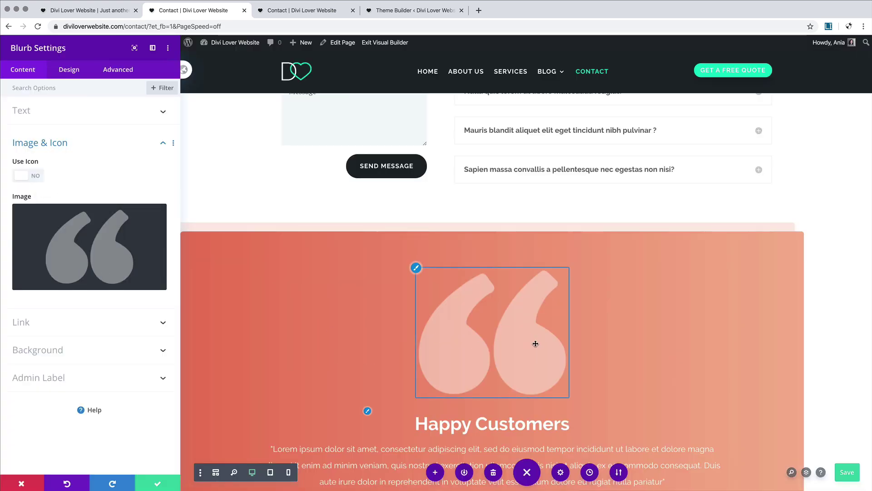
Step: Set the blurb's image width to 21% and save the blurb settings
left_click(74, 73)
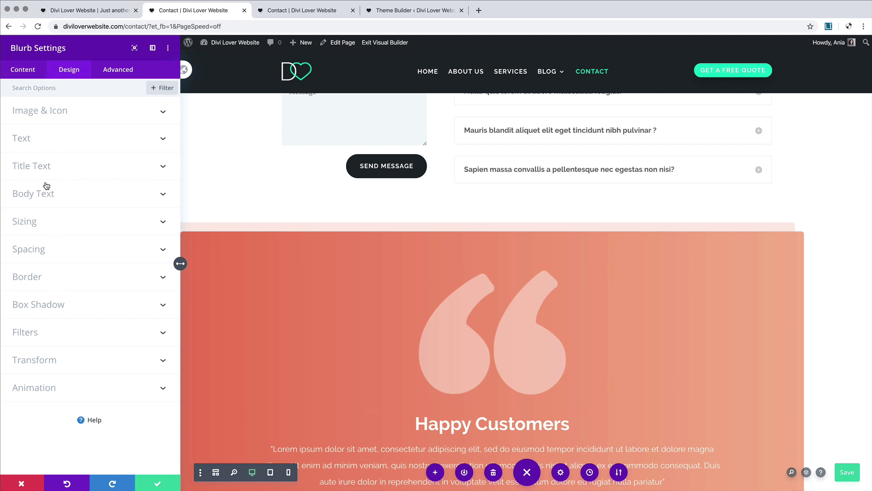
left_click(49, 117)
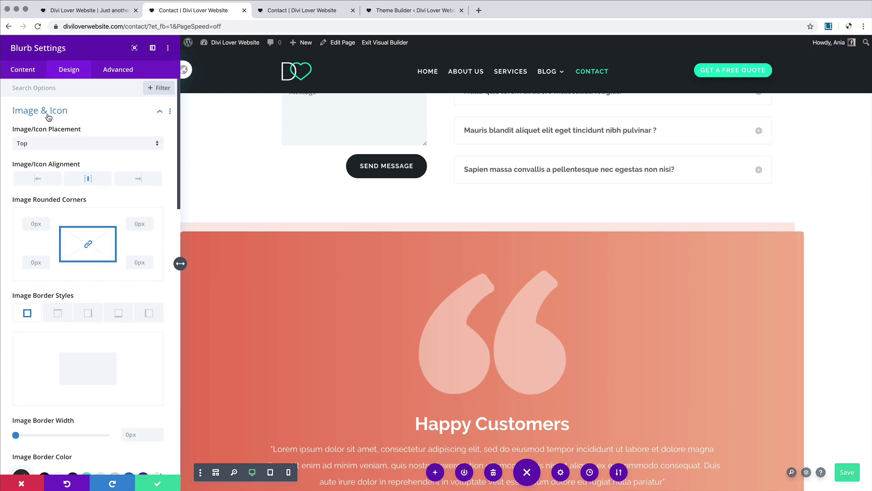
scroll(54, 236, "down", 5)
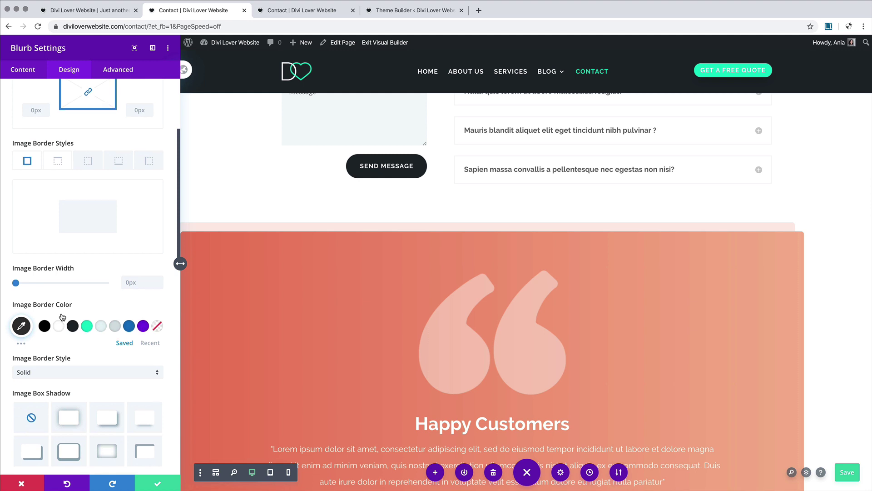
scroll(63, 317, "up", 4)
scroll(62, 317, "up", 1)
scroll(62, 316, "down", 10)
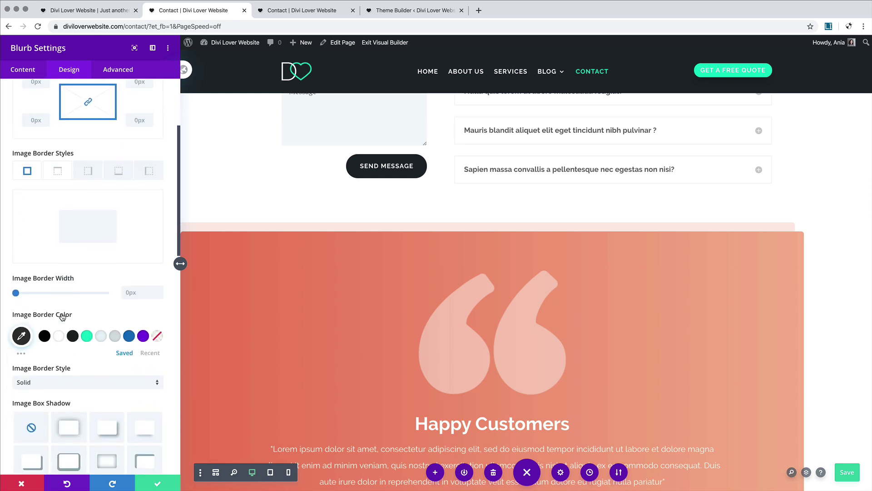
scroll(62, 316, "down", 6)
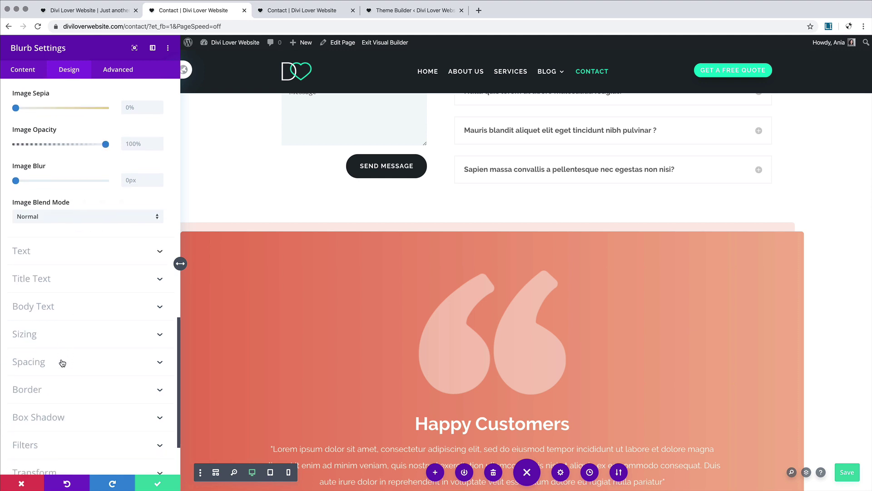
left_click(58, 336)
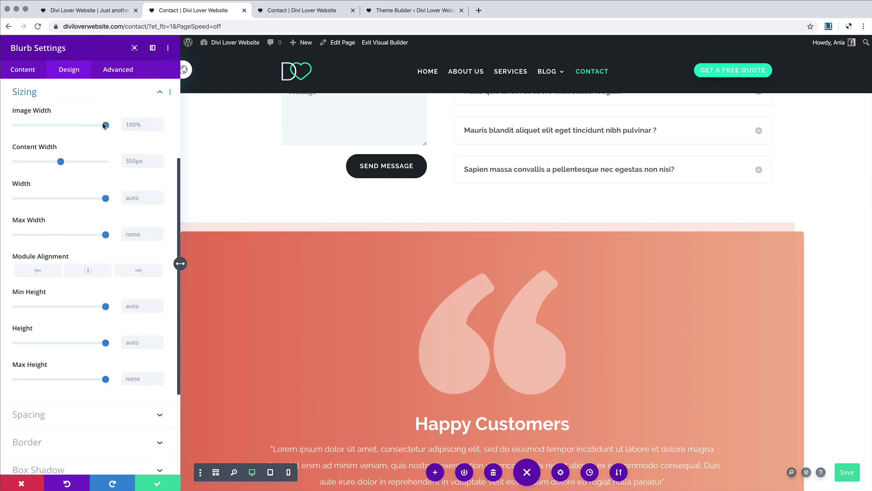
left_click_drag(105, 126, 35, 132)
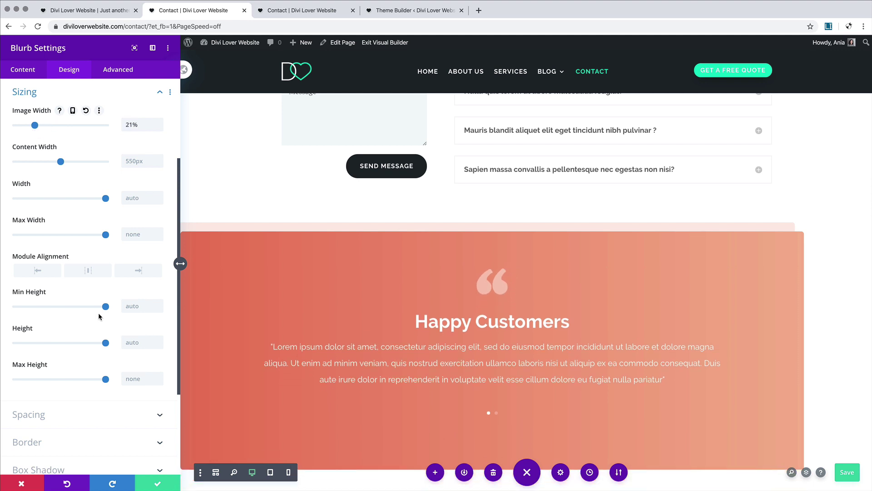
left_click(161, 487)
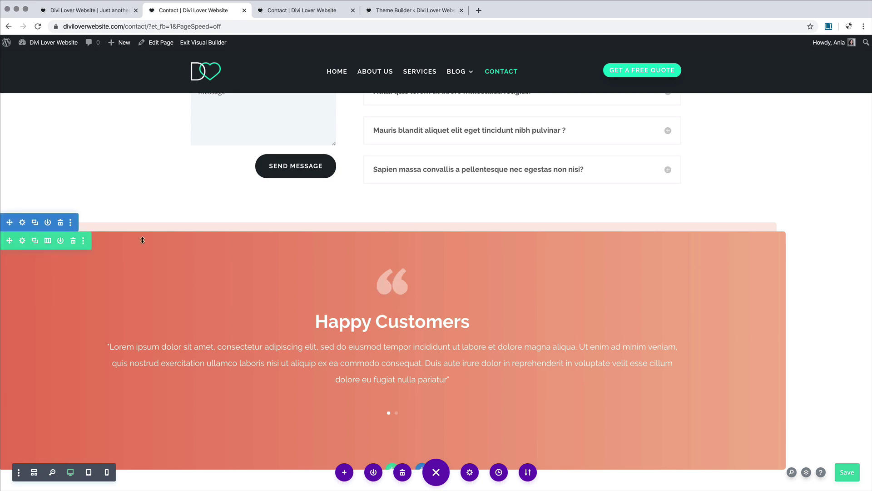
Step: Replace the Happy Customers row's red gradient with a solid dark #1e272d background
left_click(22, 244)
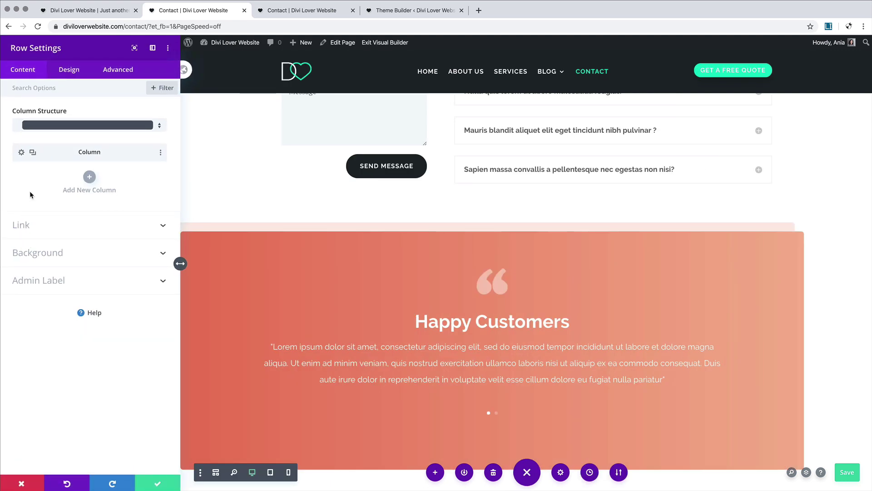
left_click(47, 253)
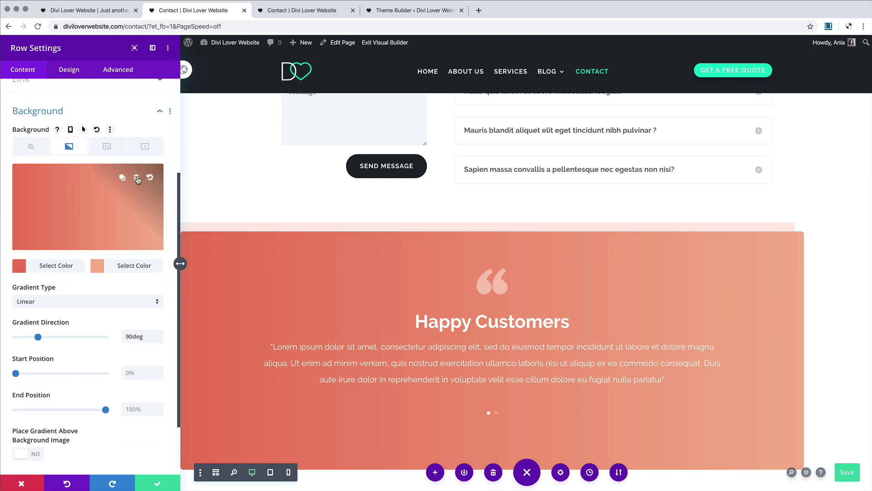
left_click(137, 176)
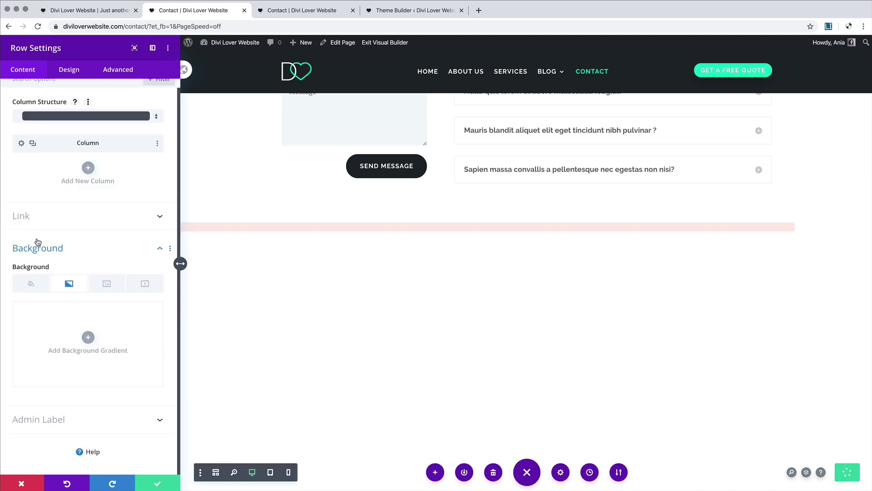
left_click(30, 283)
left_click(71, 371)
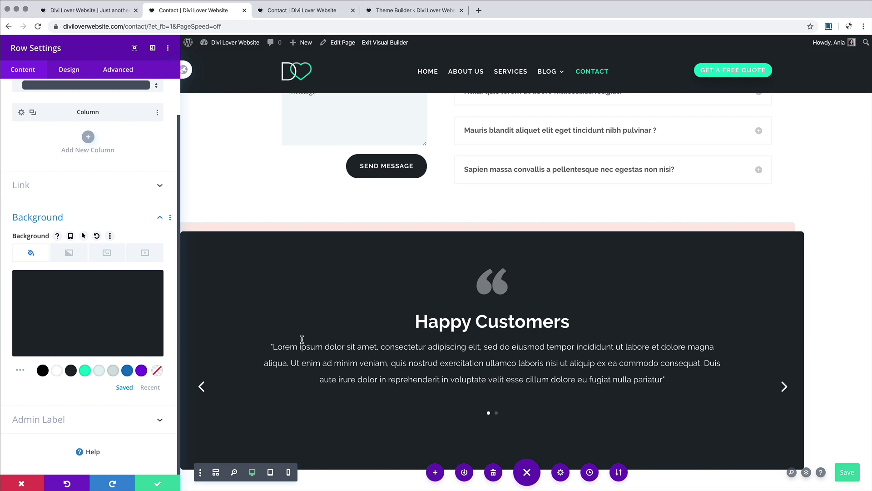
scroll(302, 340, "down", 2)
scroll(302, 340, "up", 2)
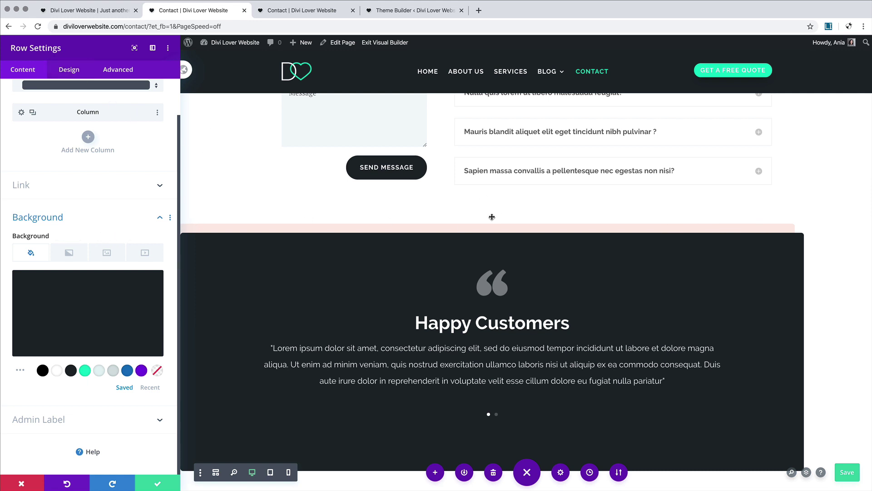
left_click(157, 218)
Step: Add a -20px/-20px box shadow in fully opaque light blue #e3f0f4 to the row, then close settings
left_click(62, 67)
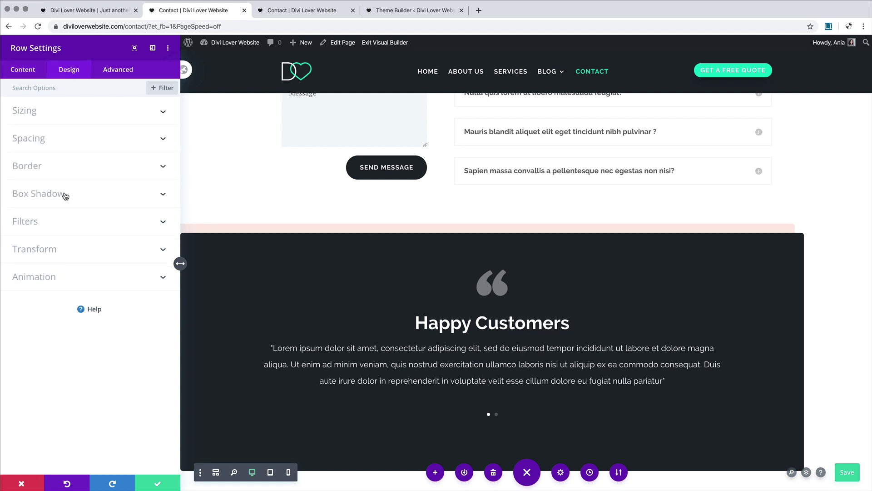
left_click(65, 196)
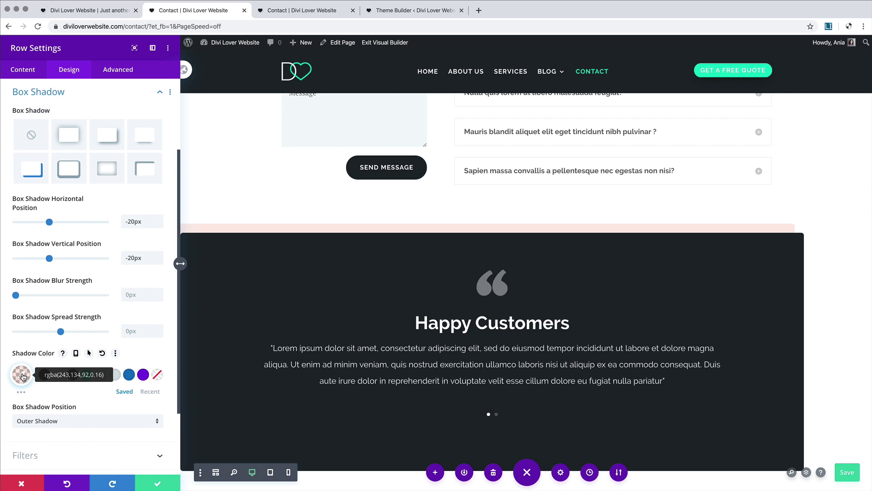
left_click(86, 374)
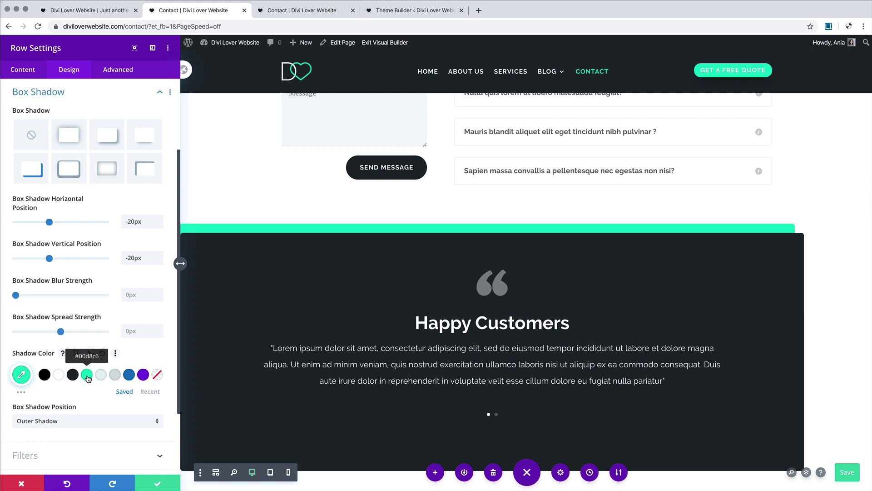
left_click(21, 374)
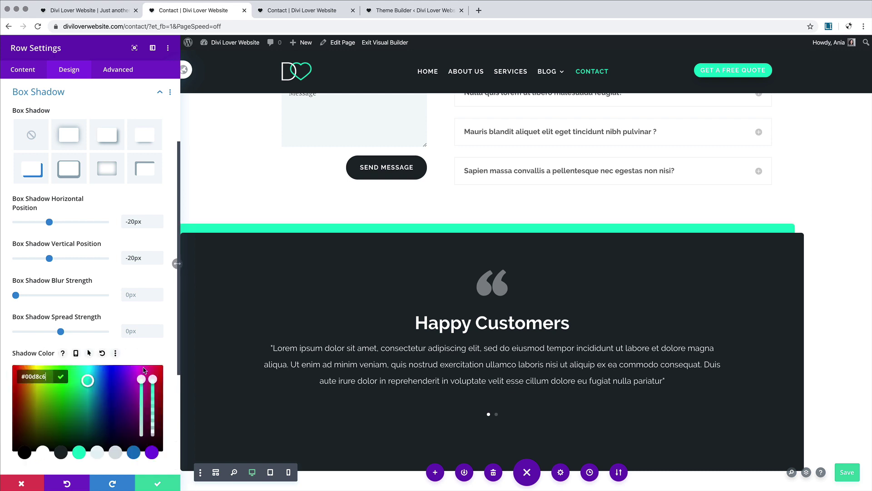
left_click_drag(156, 385, 155, 438)
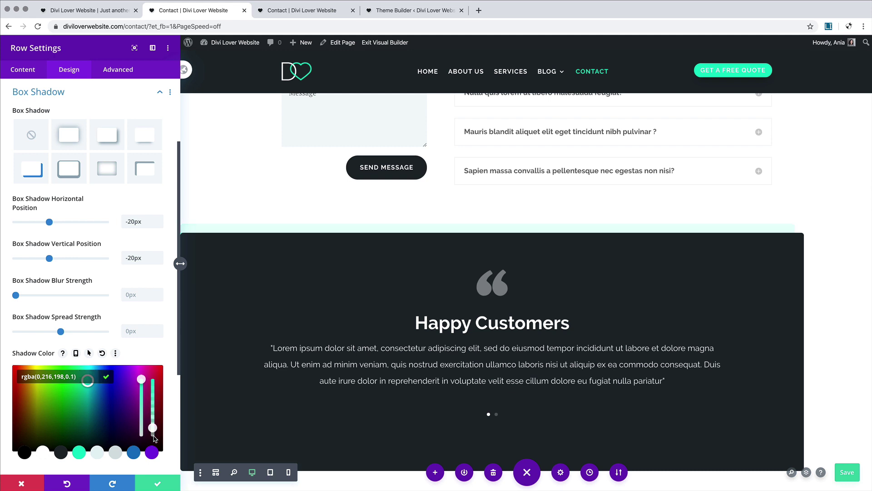
left_click(95, 453)
left_click_drag(152, 424, 153, 349)
scroll(472, 241, "down", 3)
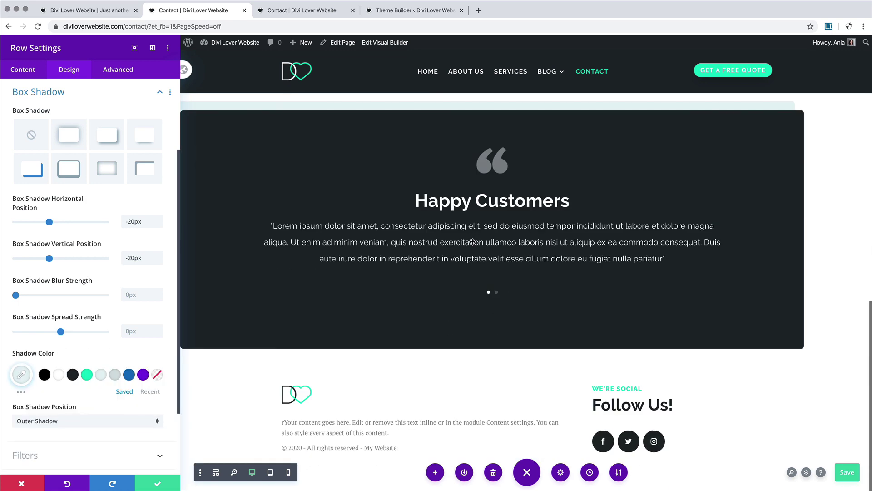
scroll(472, 241, "up", 5)
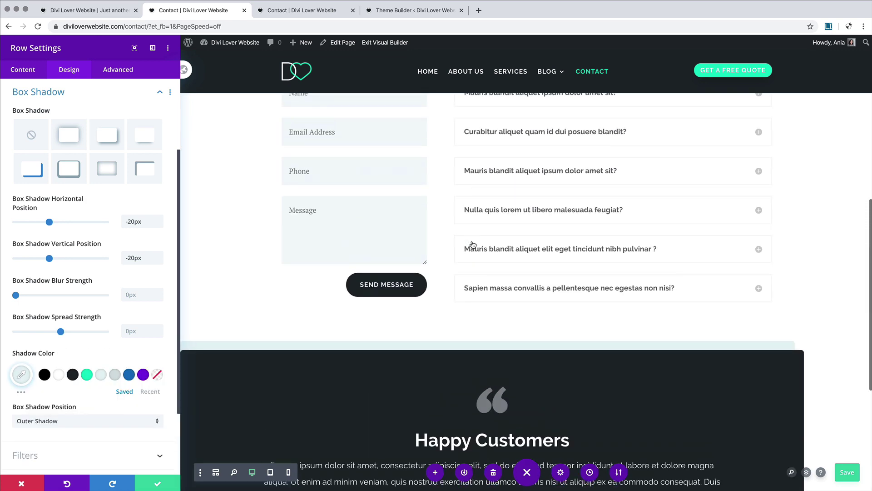
scroll(473, 242, "up", 6)
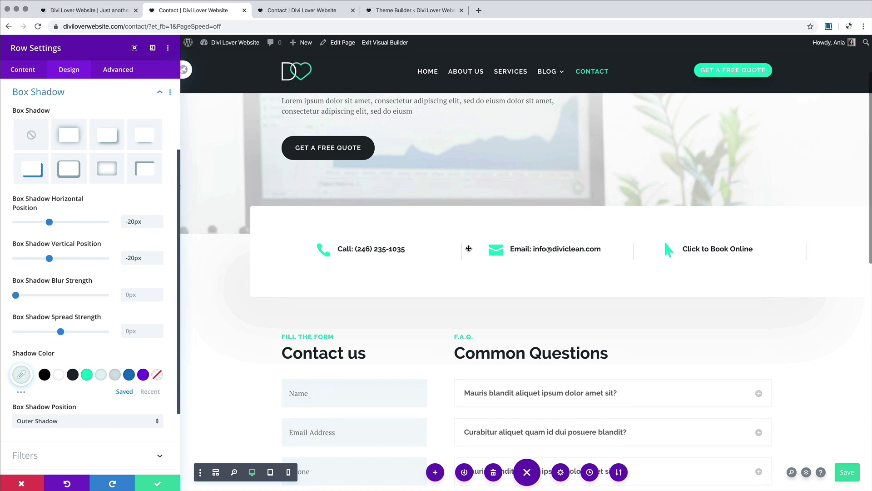
scroll(469, 248, "up", 2)
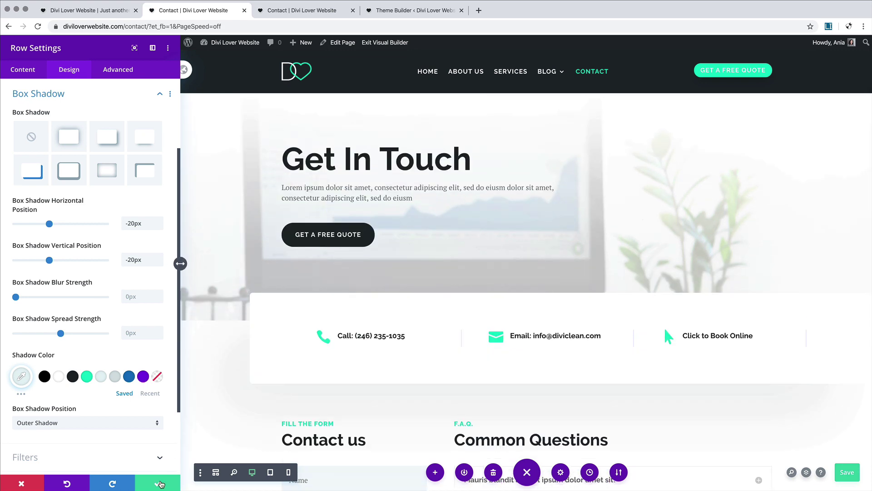
left_click(158, 482)
scroll(364, 399, "down", 4)
Step: Save the Contact page and exit the visual builder to the live page
scroll(364, 399, "down", 10)
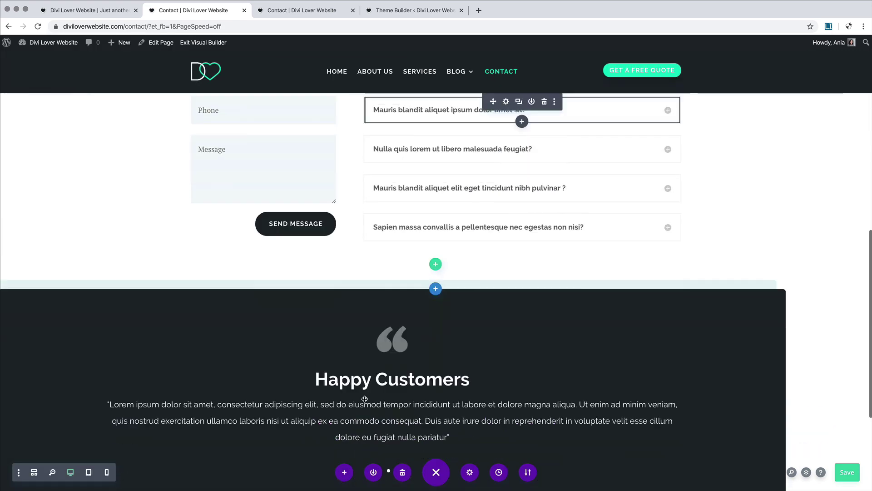
scroll(364, 397, "up", 1)
scroll(365, 399, "up", 13)
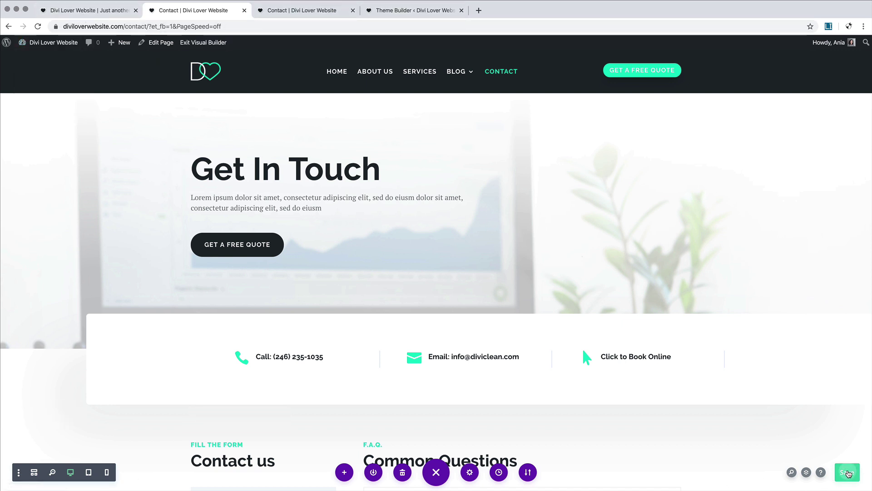
left_click(847, 473)
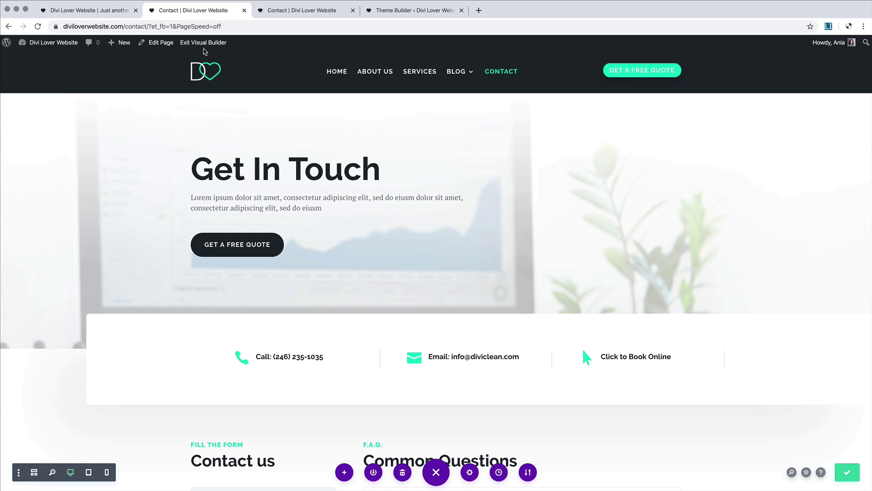
left_click(193, 43)
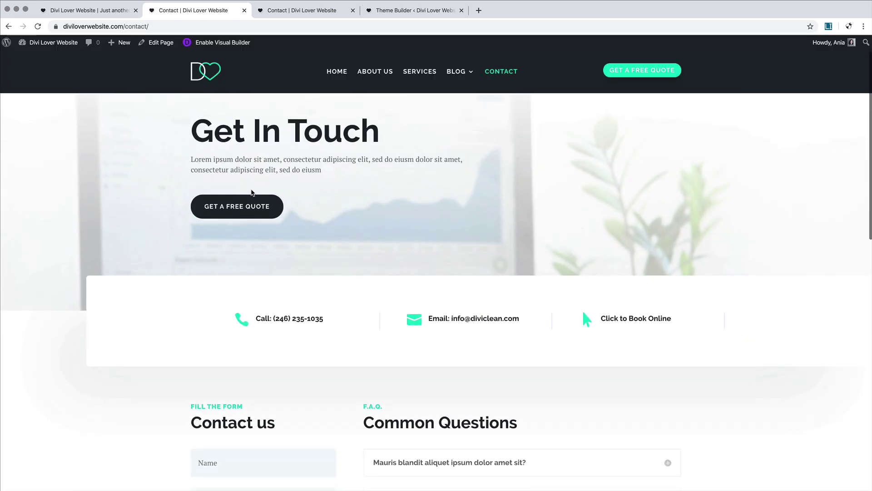
Step: Scroll the live Contact page and bring up the Dashboard link's context menu
scroll(252, 193, "down", 15)
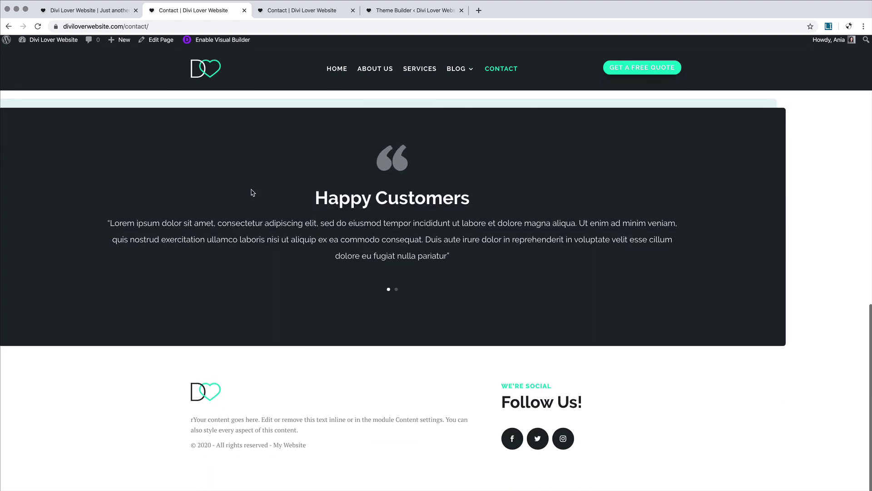
scroll(252, 193, "up", 15)
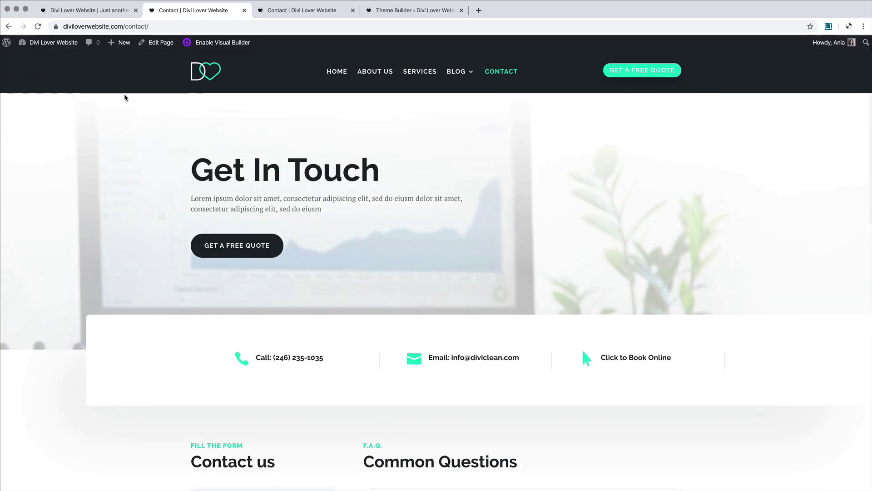
mouse_move(50, 42)
right_click(36, 58)
Step: Open the Dashboard in a new tab beside Contact and go to Divi Theme Builder
left_click(73, 62)
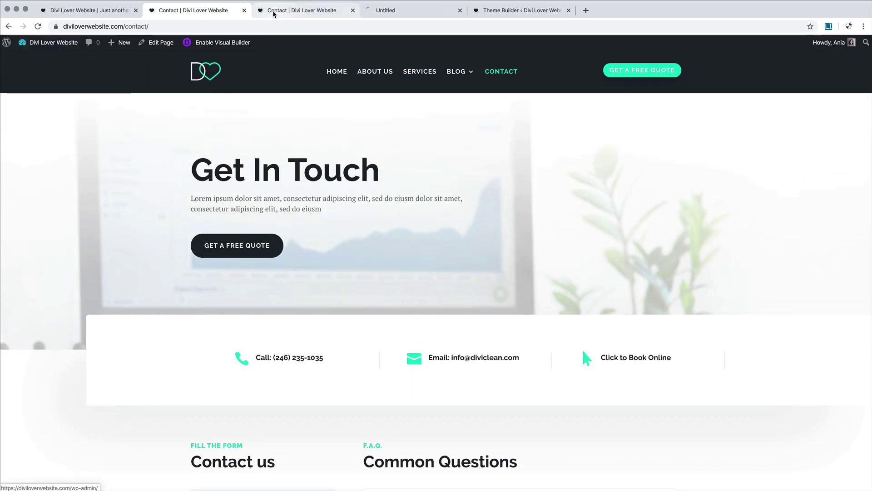
left_click_drag(389, 10, 303, 13)
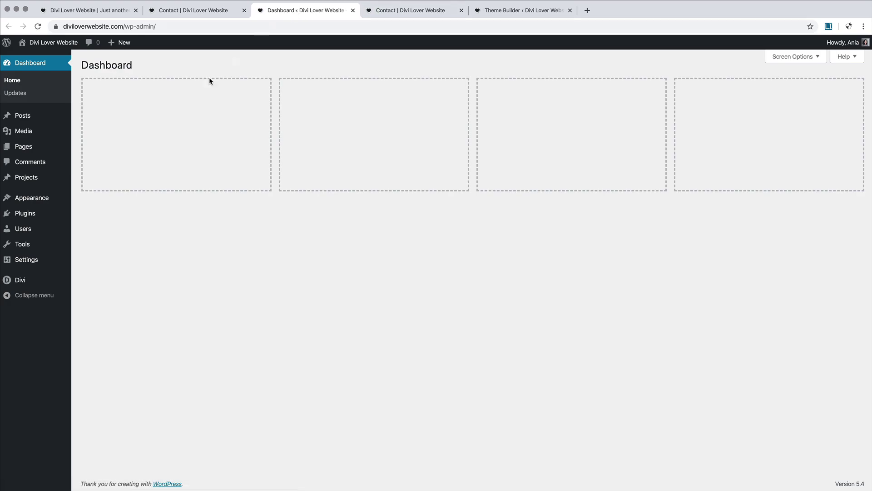
mouse_move(26, 282)
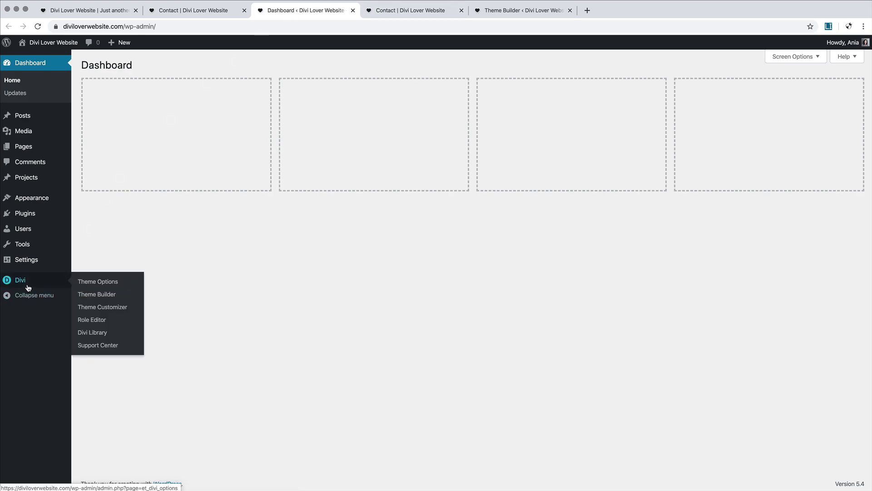
left_click(96, 295)
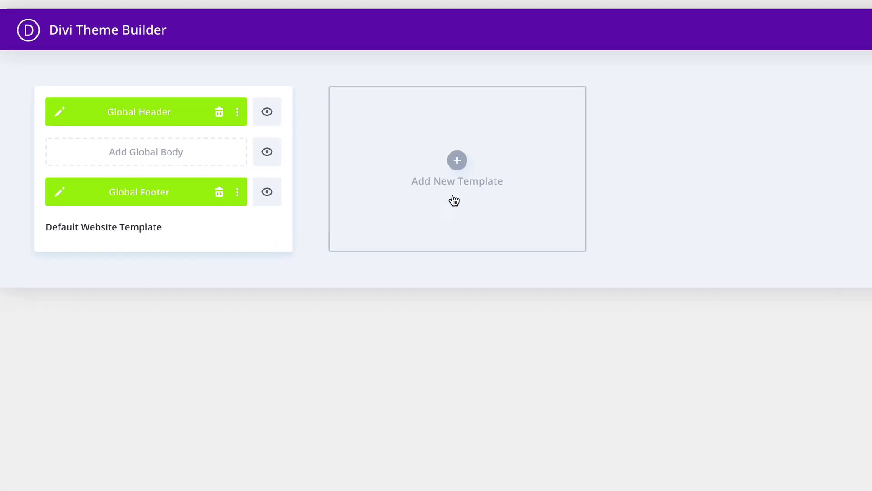
Step: Create a new template assigned to the Specific Page: Contact
left_click(459, 161)
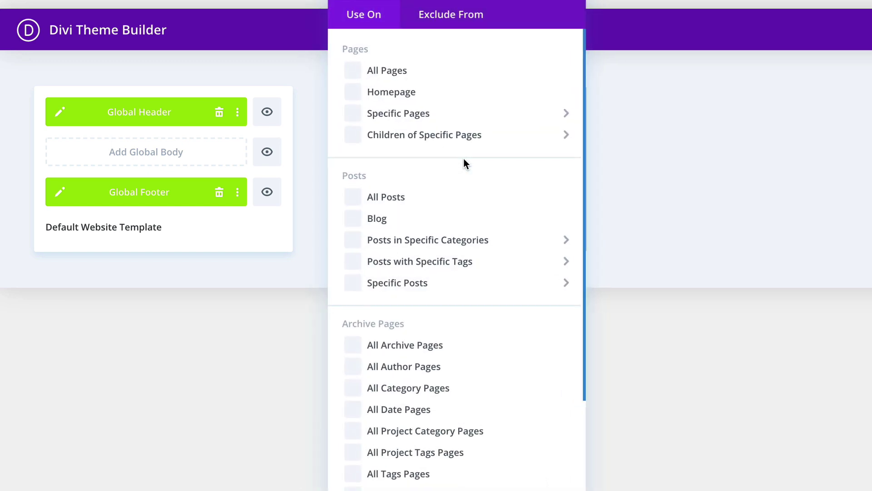
mouse_move(367, 116)
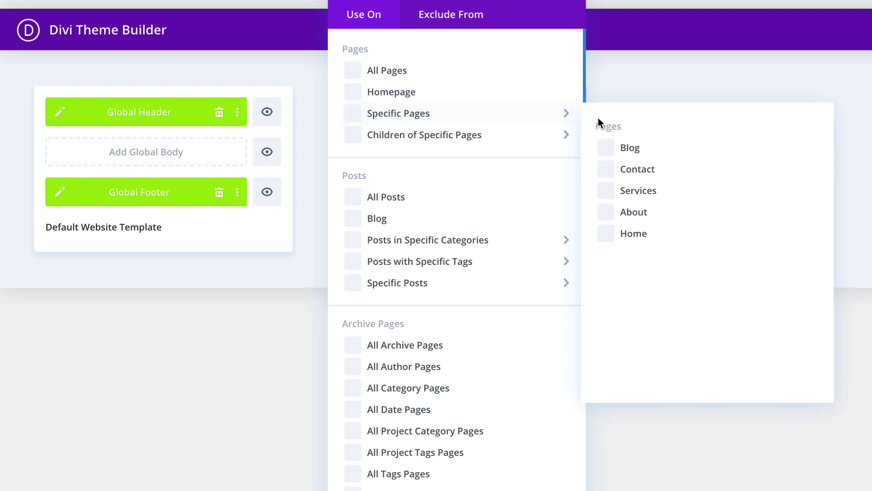
left_click(607, 172)
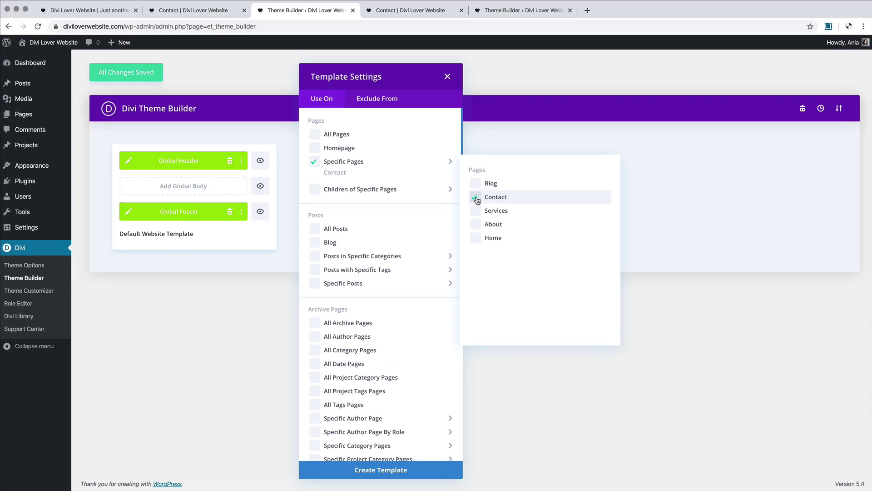
left_click(386, 472)
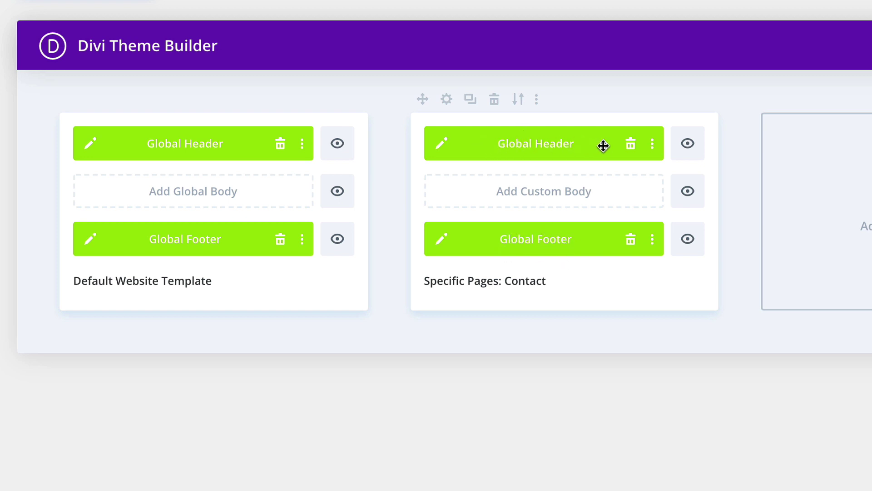
Step: Disable the global header for the Contact template and open its Custom Header in wireframe view
right_click(599, 140)
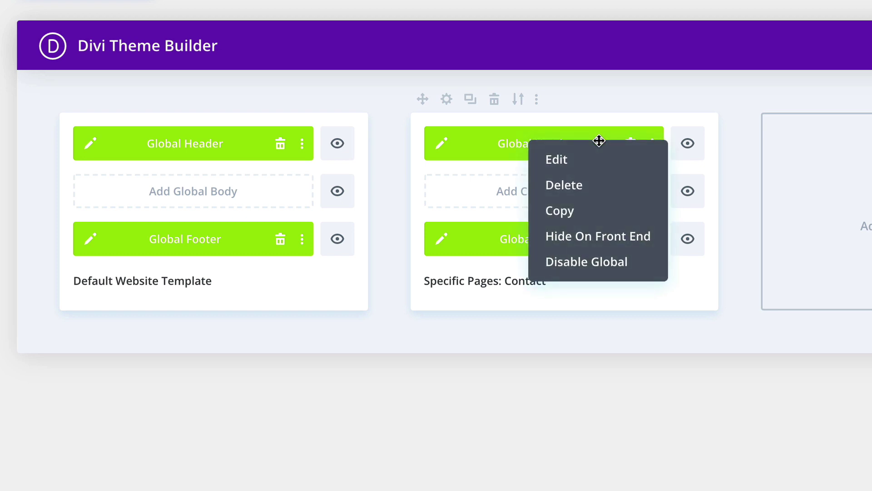
left_click(606, 264)
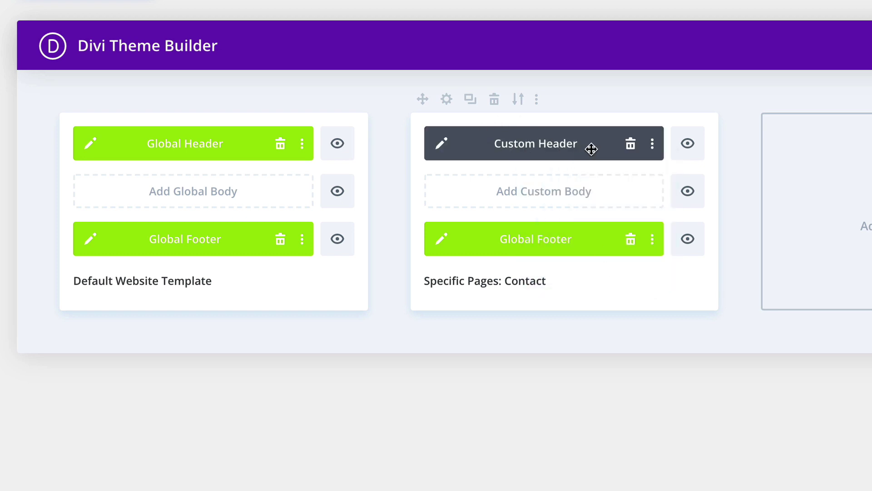
left_click(442, 145)
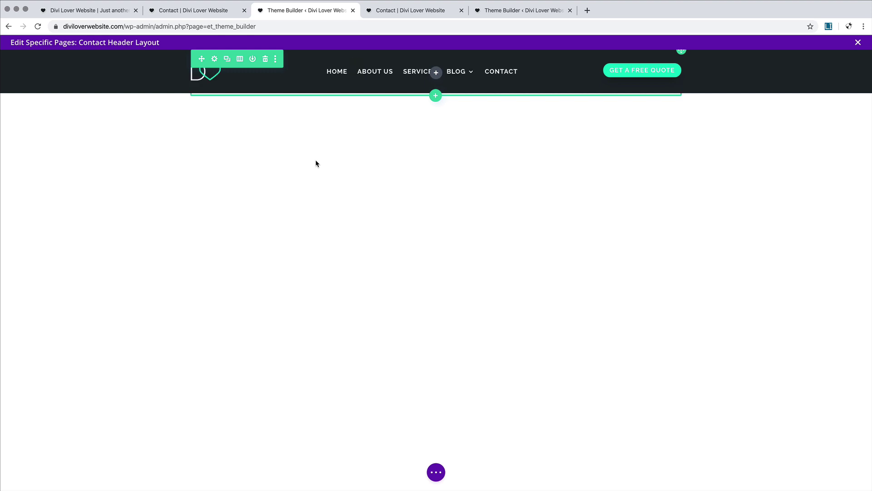
mouse_move(33, 67)
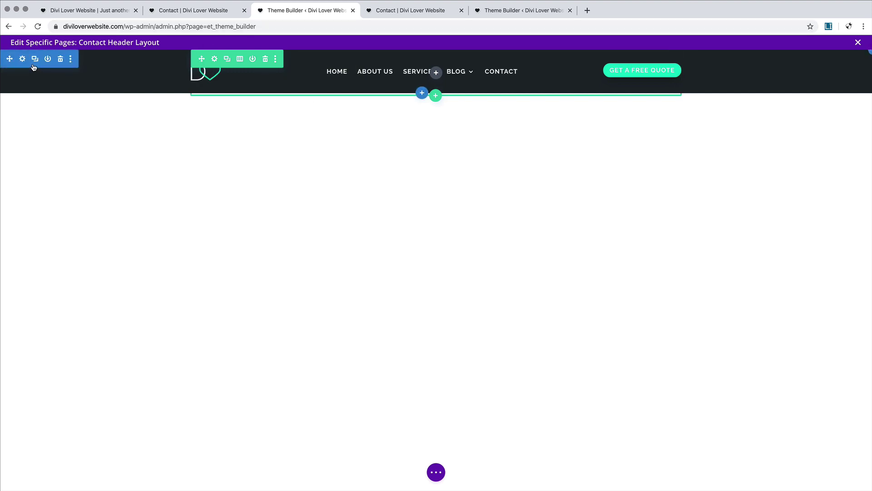
left_click(436, 472)
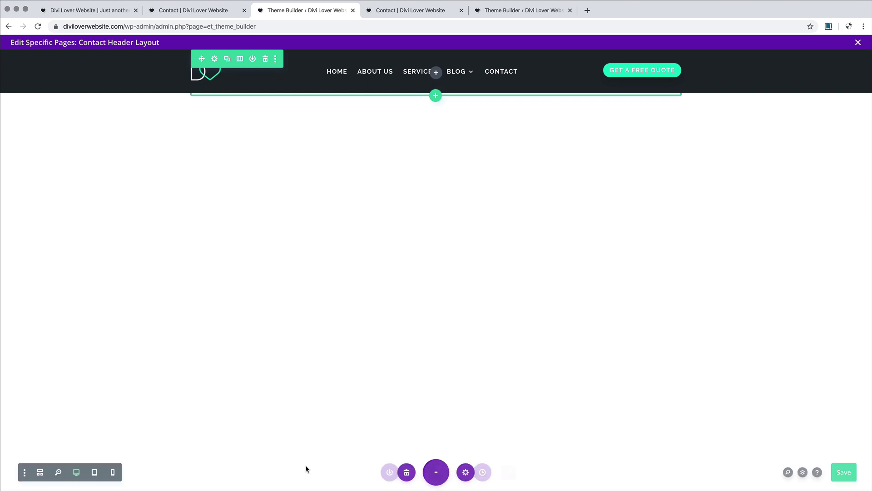
left_click(35, 472)
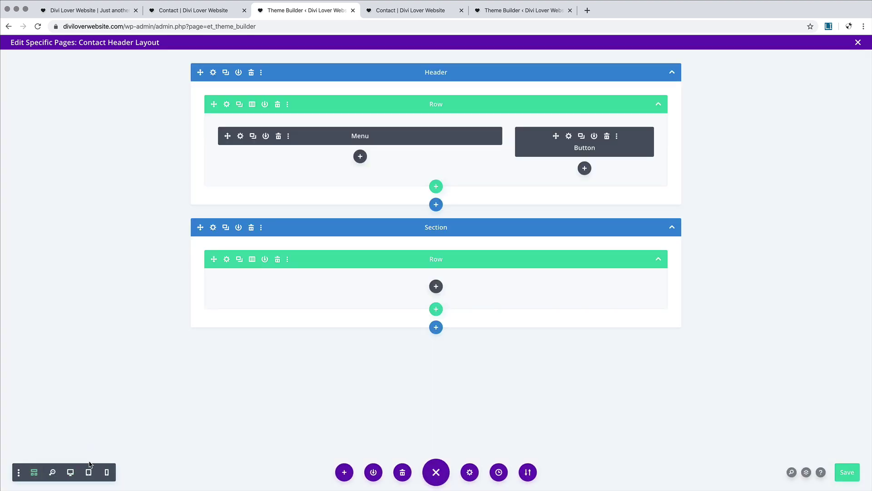
Step: Delete the empty second section and set the header section's position from Fixed to Default
left_click(251, 228)
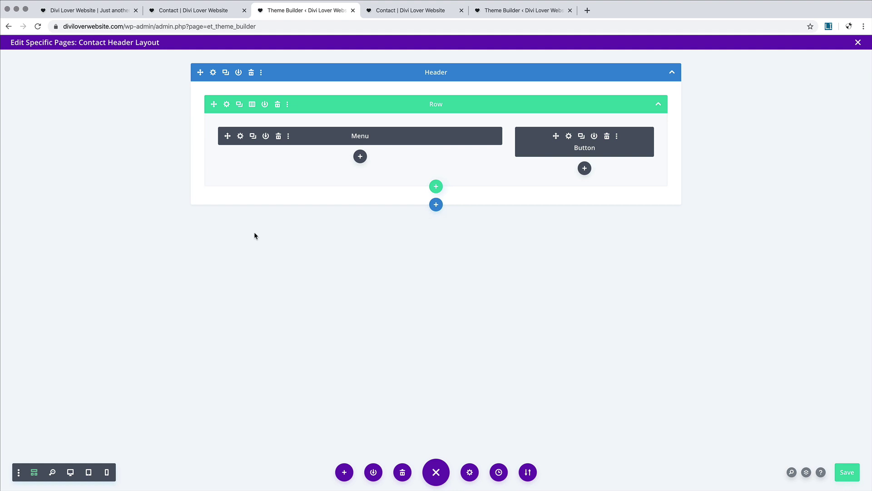
left_click(213, 73)
left_click(118, 85)
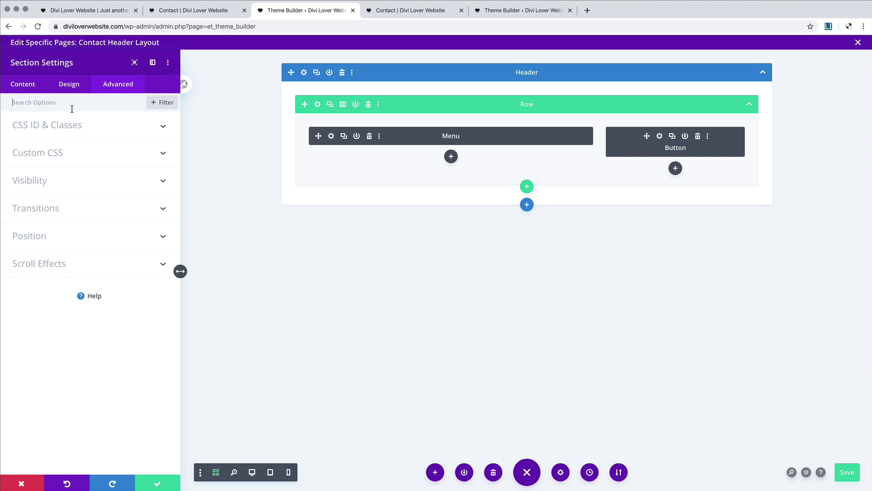
left_click(88, 240)
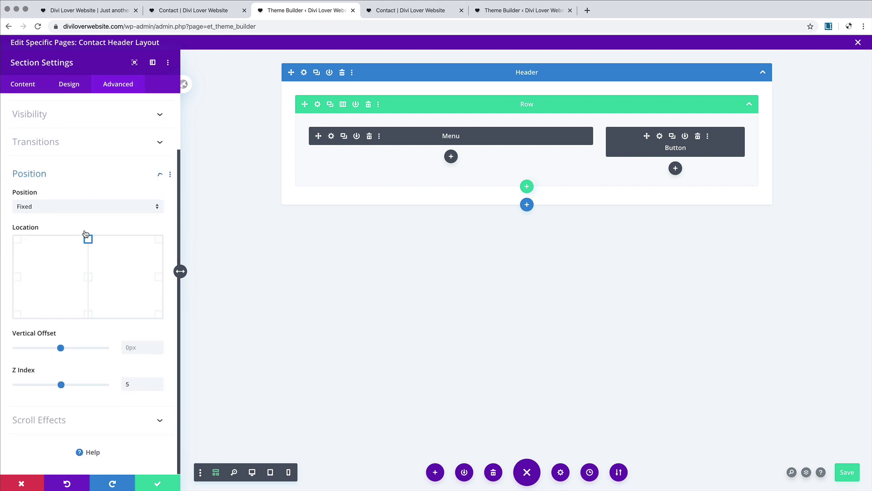
left_click(33, 207)
left_click(60, 214)
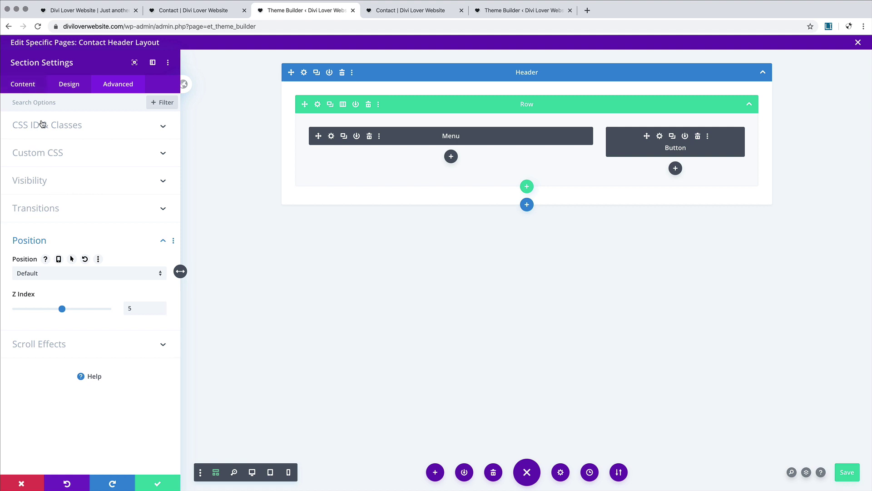
Step: At desktop size, clear the header section's dark background colour and save the section settings
left_click(253, 473)
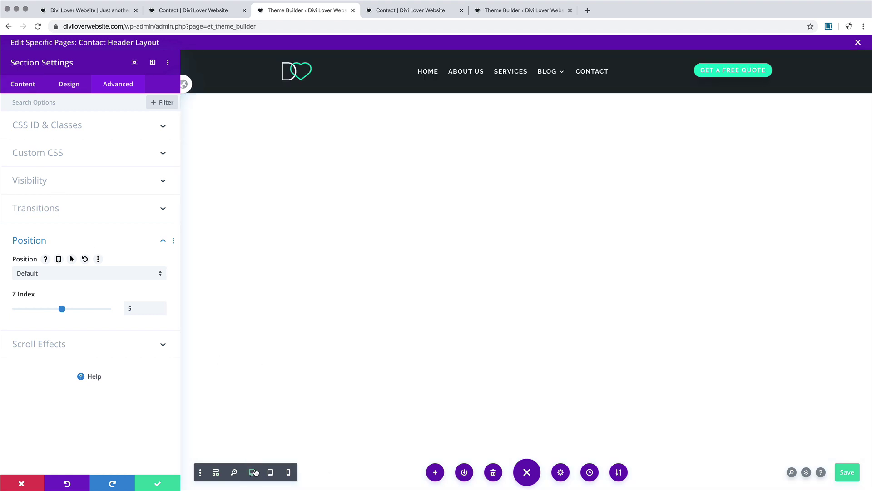
left_click(23, 90)
left_click(58, 157)
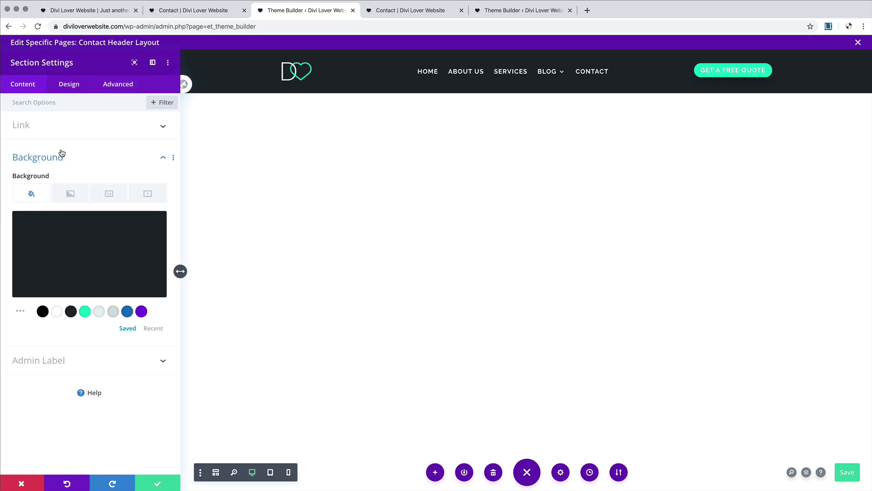
left_click(57, 312)
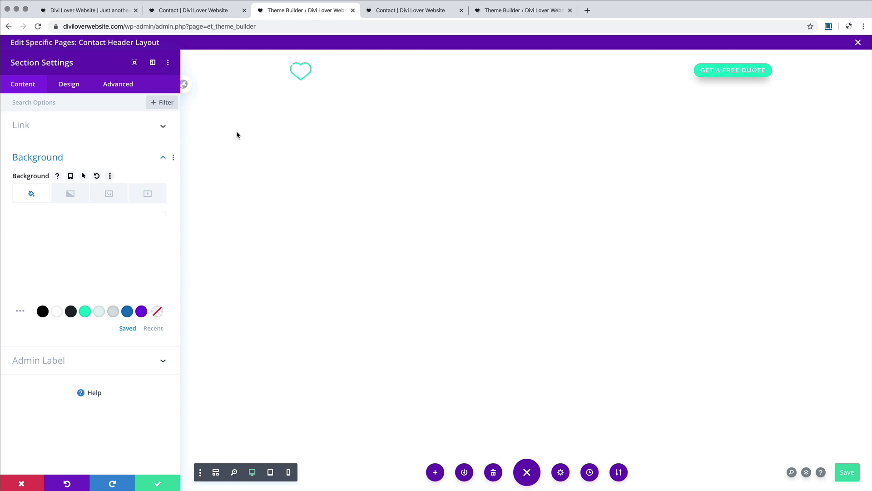
left_click(154, 483)
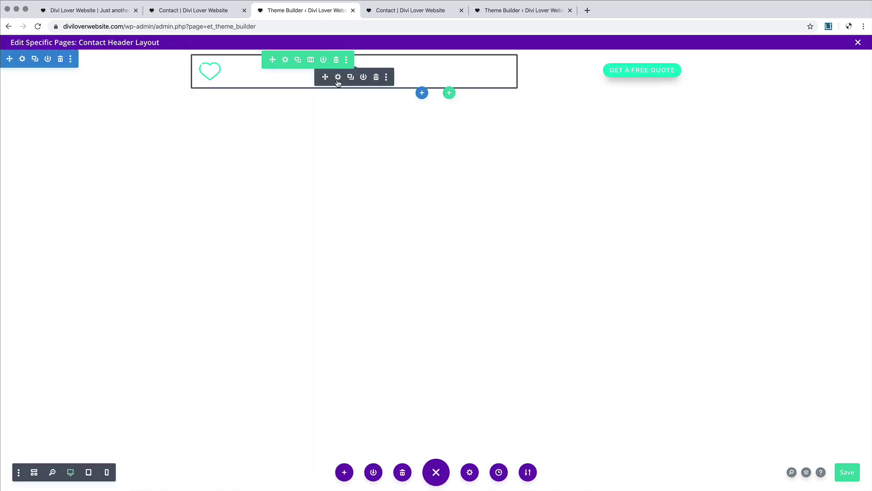
Step: Replace the Menu module's logo with the dark logo from the Media Library
left_click(338, 78)
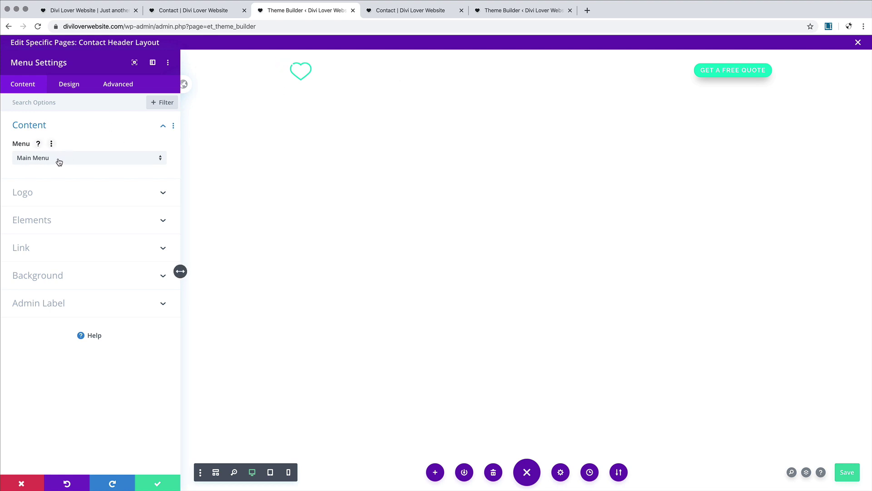
left_click(69, 195)
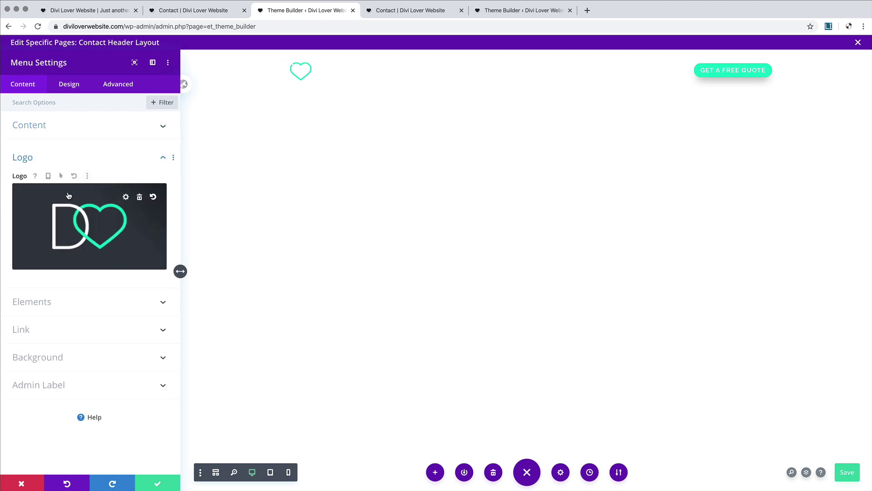
left_click(116, 232)
left_click(547, 234)
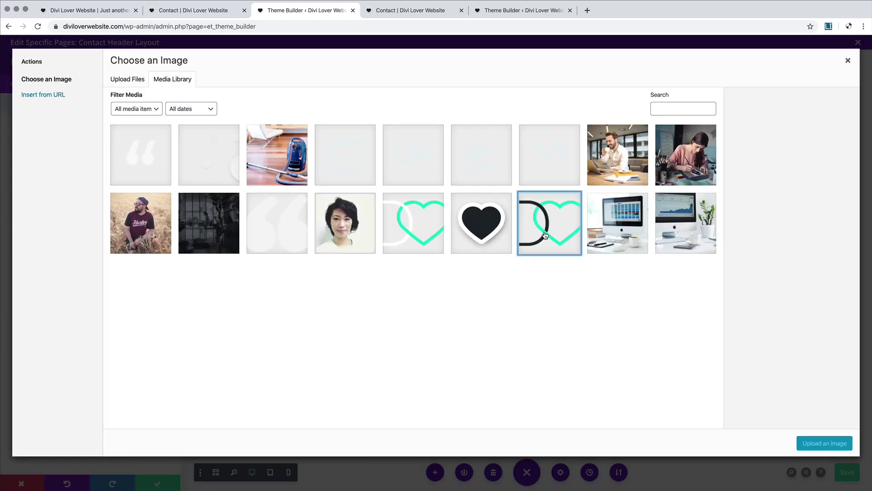
left_click(824, 443)
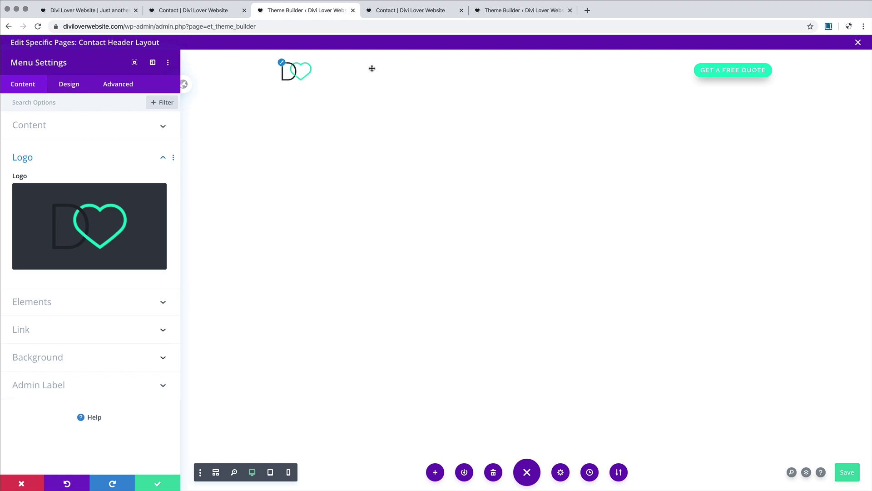
Step: Set the menu text colour to dark so the HOME, ABOUT US, SERVICES, BLOG and CONTACT links show
left_click(74, 85)
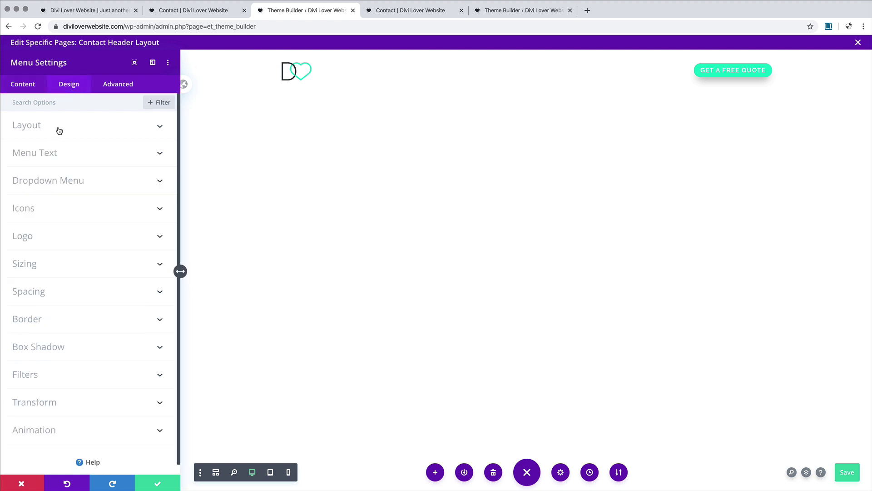
left_click(68, 157)
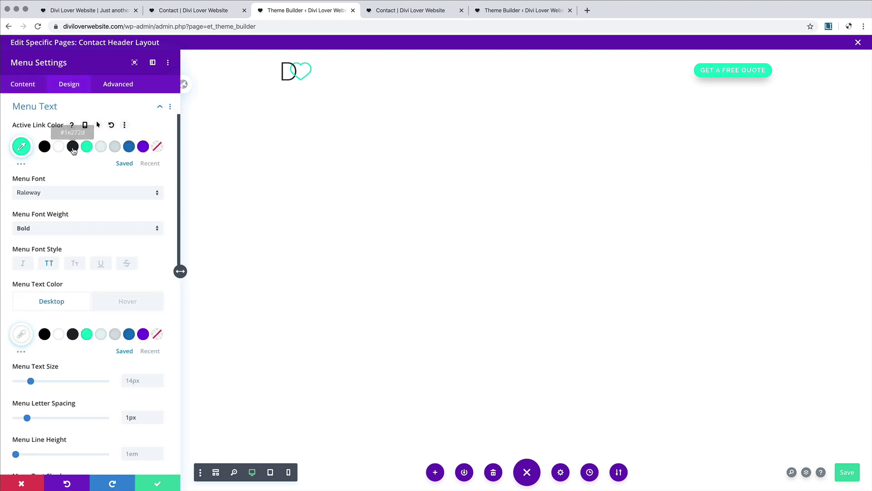
left_click(73, 334)
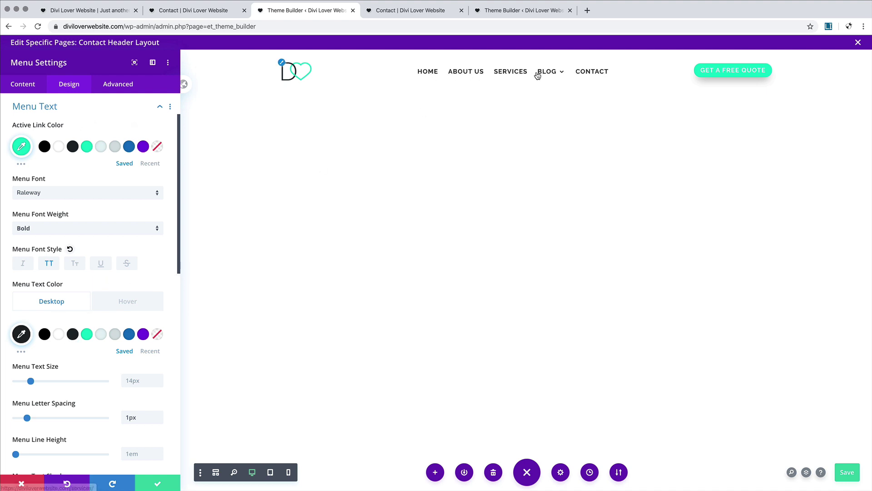
mouse_move(560, 75)
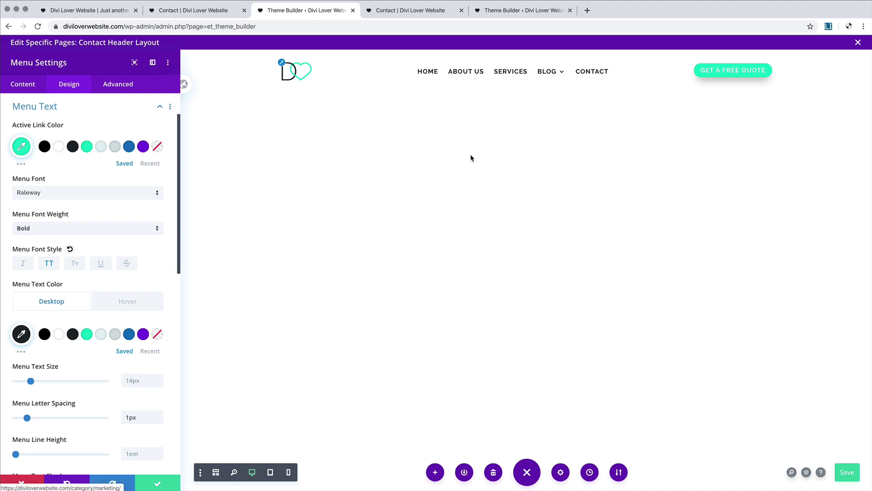
Step: Set the dropdown menu line colour to white
left_click(112, 107)
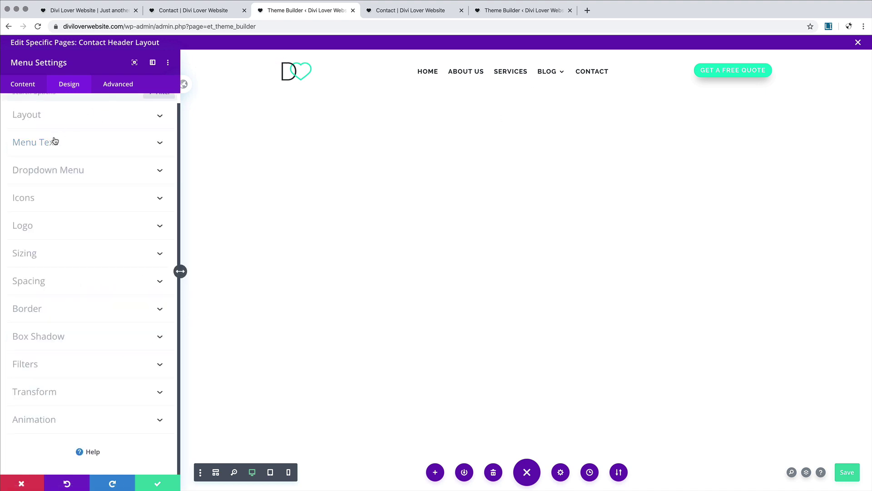
left_click(67, 171)
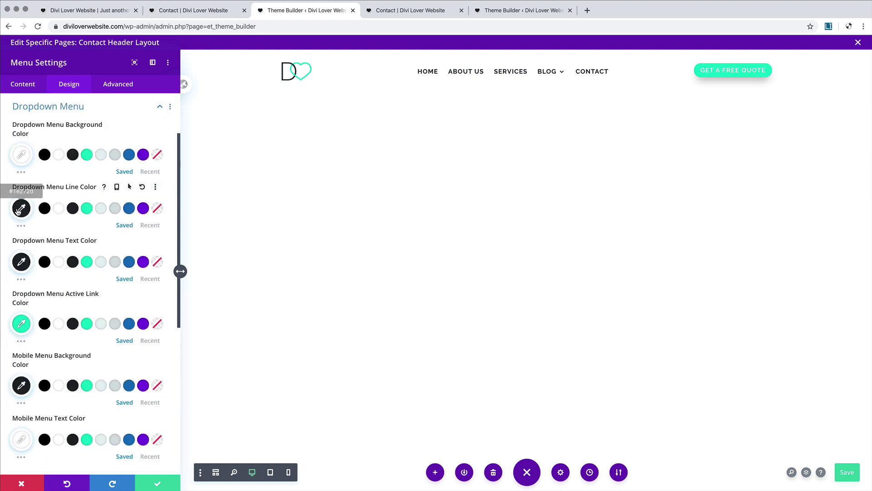
left_click(58, 208)
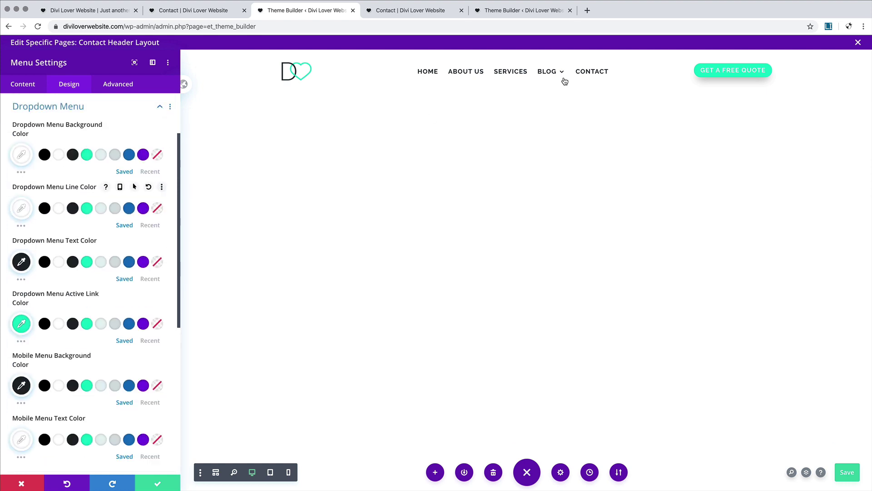
mouse_move(558, 117)
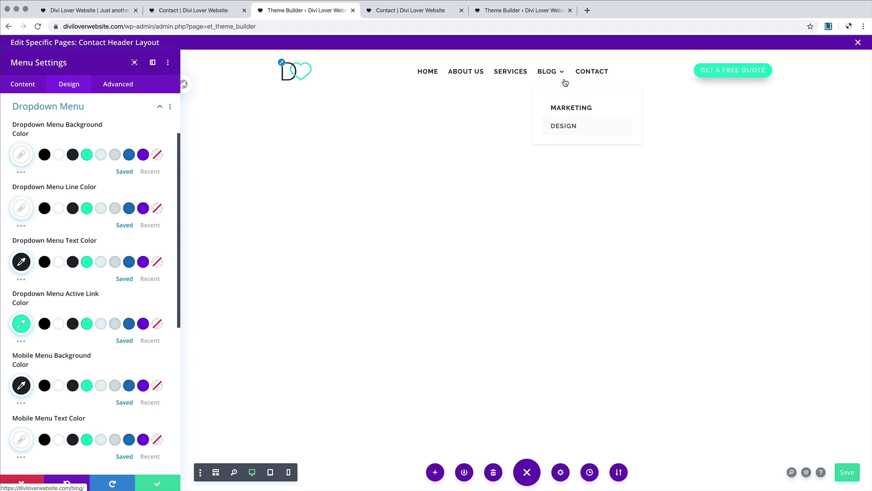
Step: At phone size, make the hamburger, search and cart icons teal #00d8c6 and save the menu settings
left_click(289, 472)
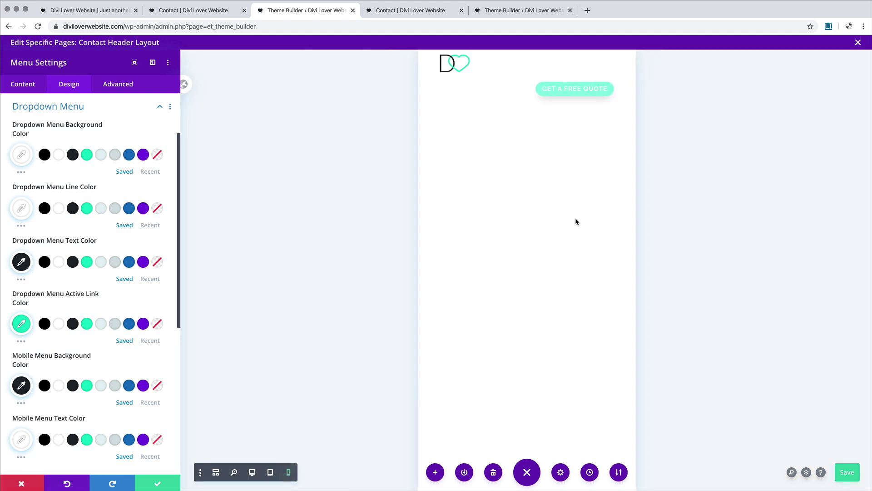
left_click(602, 70)
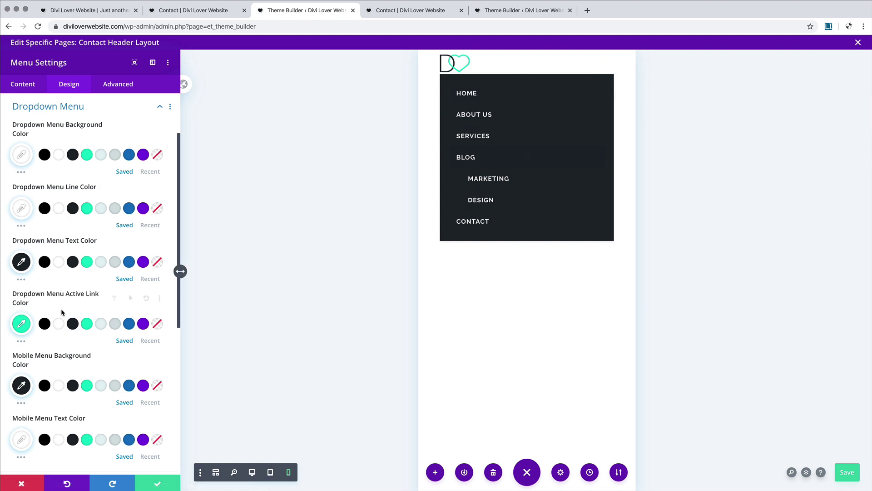
scroll(61, 329, "up", 1)
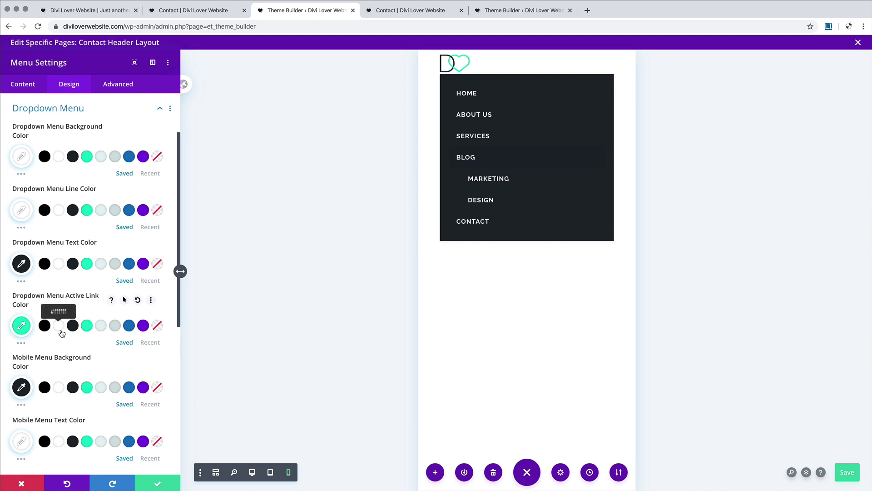
scroll(61, 333, "down", 3)
left_click(50, 360)
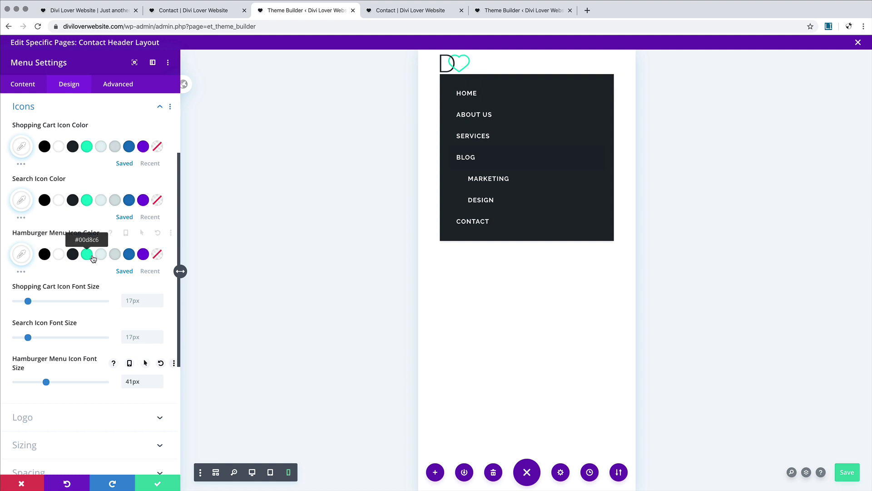
left_click(90, 258)
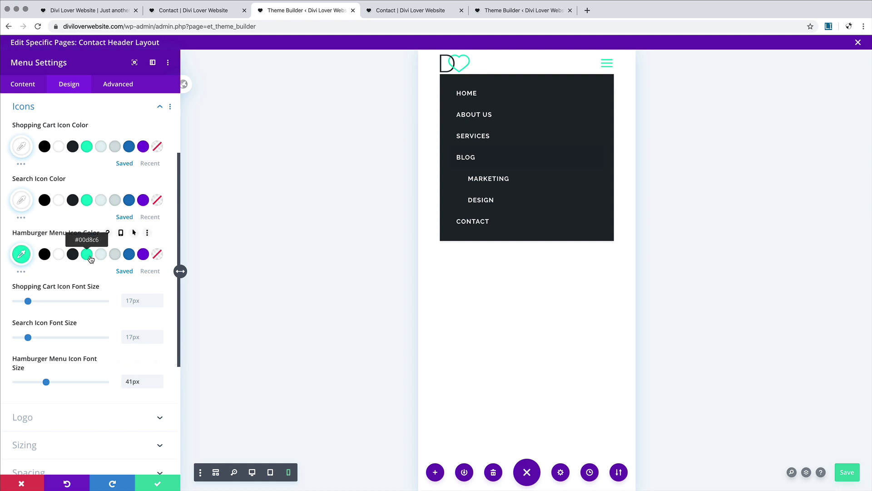
left_click(87, 200)
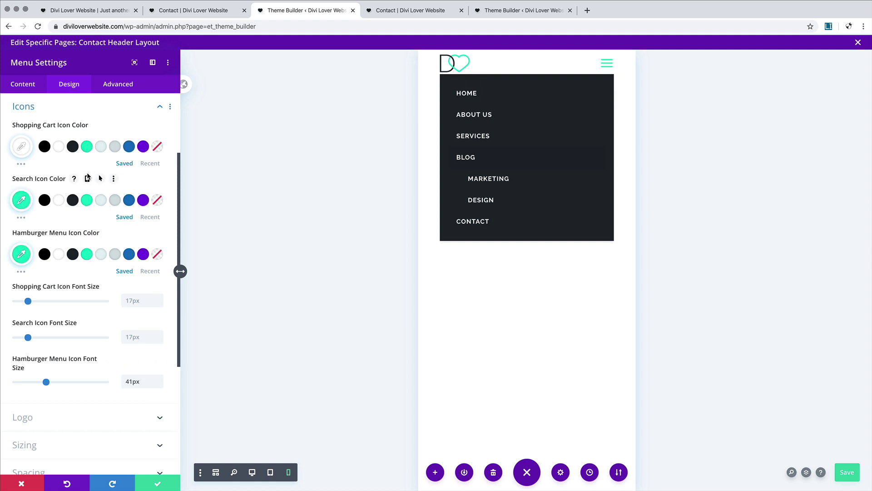
left_click(87, 146)
left_click(608, 64)
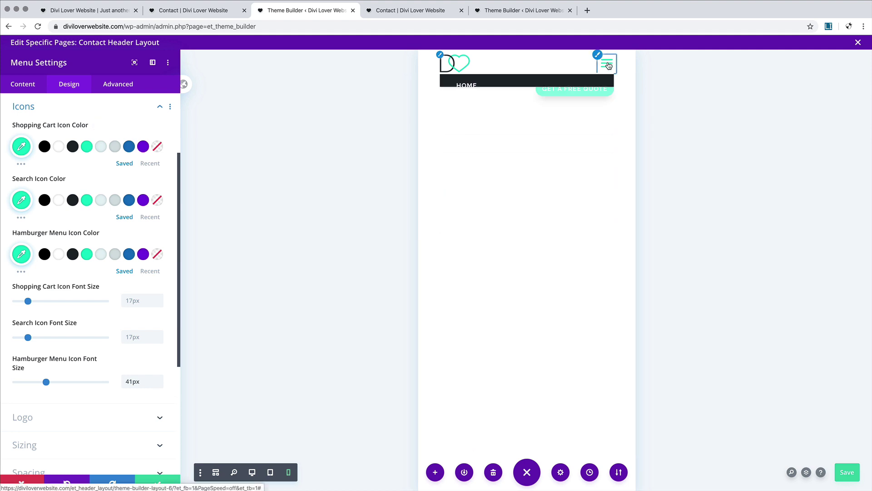
left_click(609, 66)
left_click(609, 65)
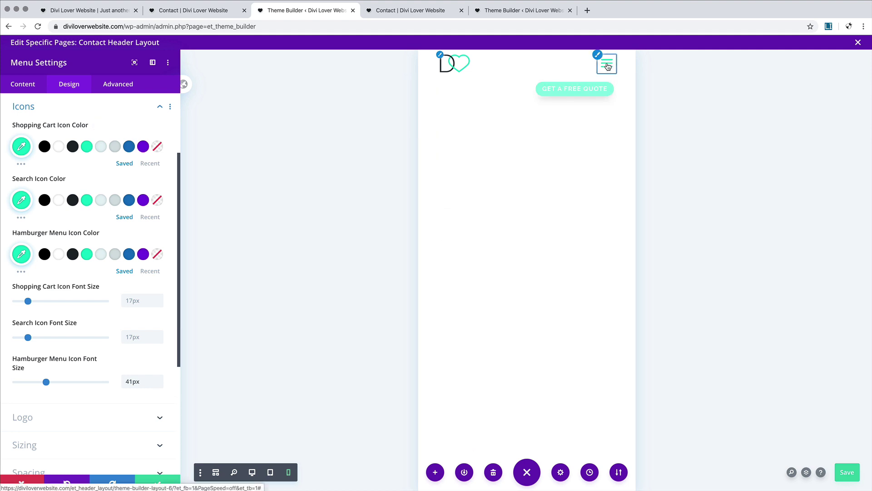
left_click(157, 484)
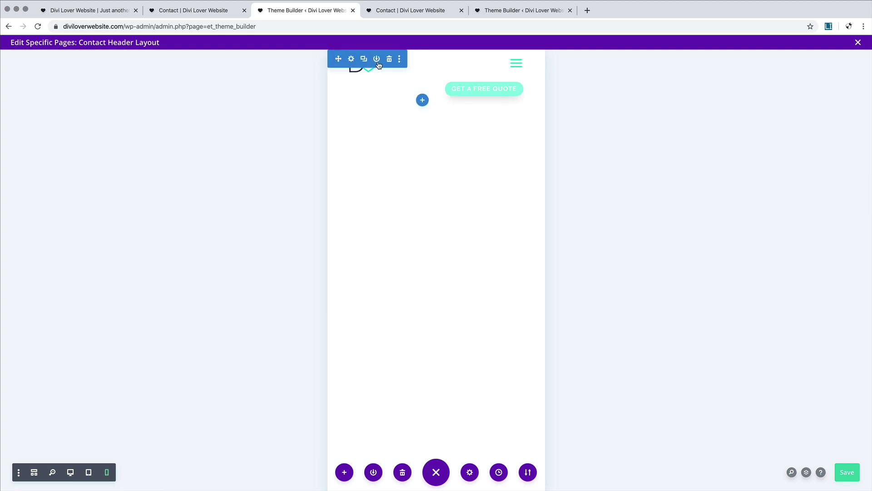
Step: Delete the quote Button module from the header at desktop width and save the layout
left_click(70, 473)
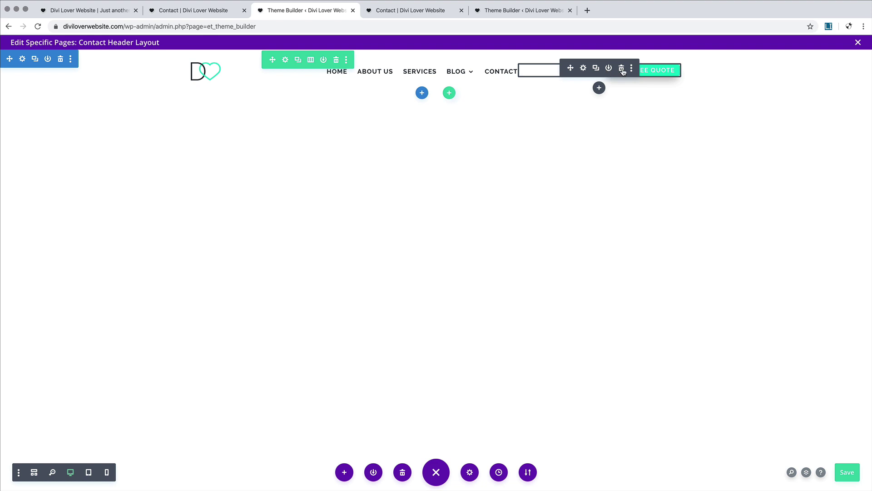
left_click(622, 68)
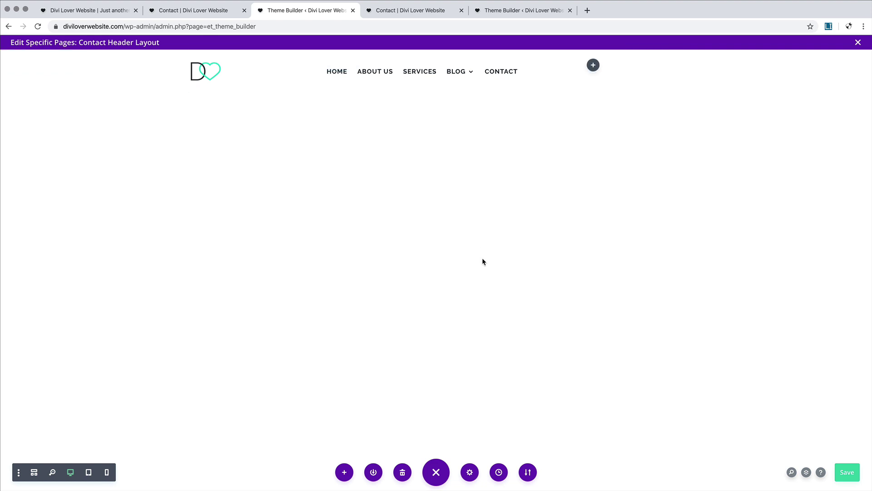
left_click(853, 474)
Step: Reload the live Contact page to check the header, then close the builder back to Theme Builder
left_click(184, 11)
left_click(38, 27)
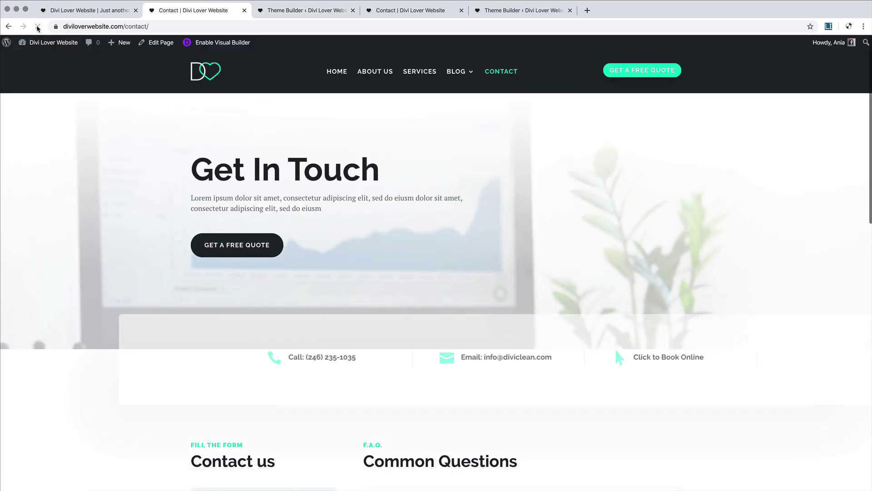
left_click(291, 10)
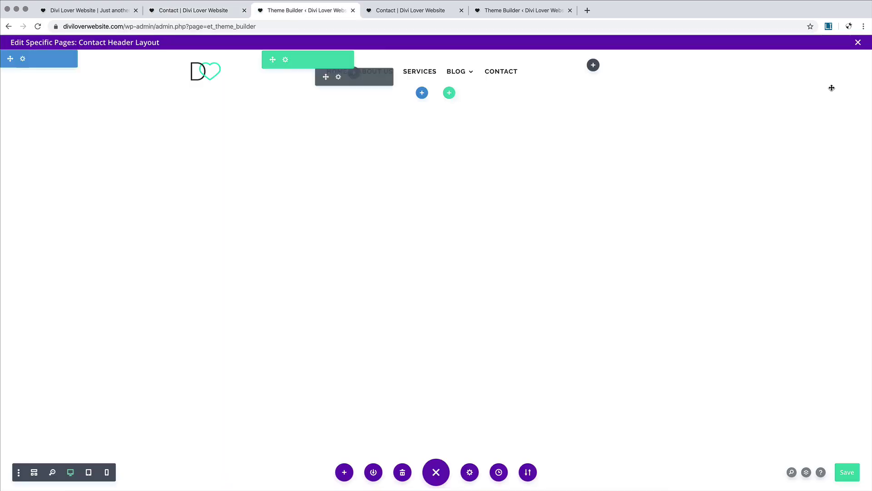
left_click(858, 42)
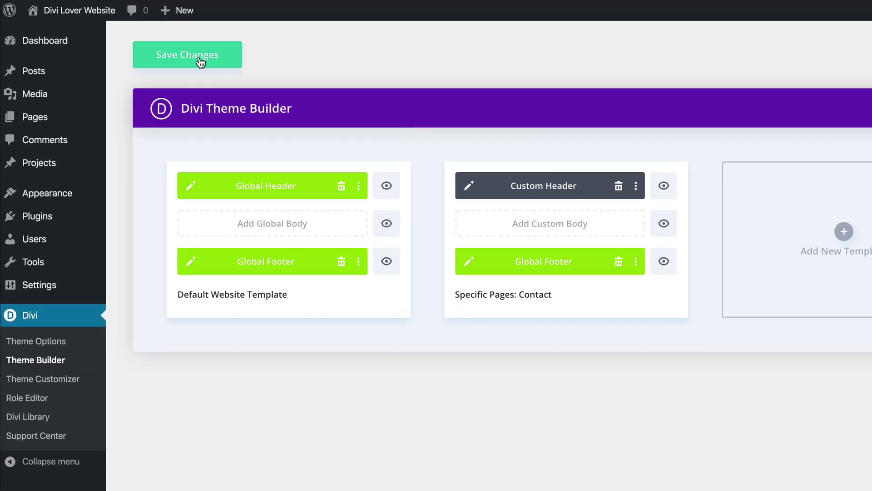
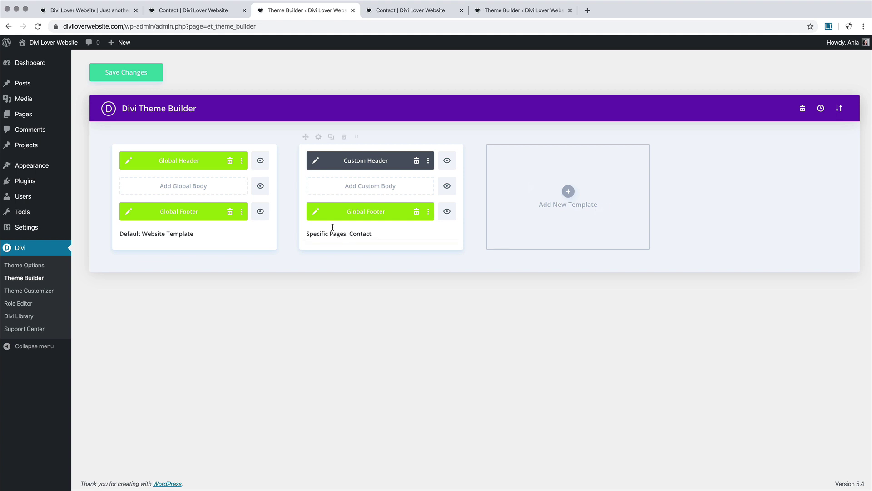
Step: Save the Theme Builder template changes and reload the live Contact page
left_click(127, 75)
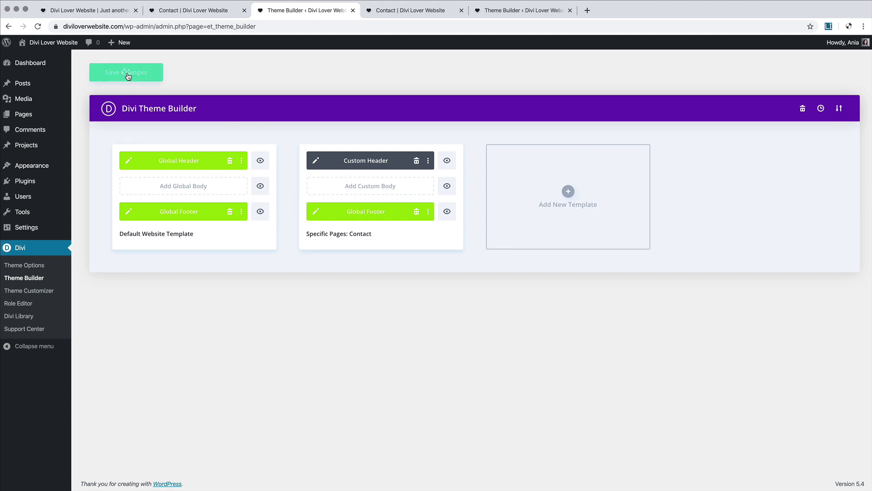
left_click(196, 10)
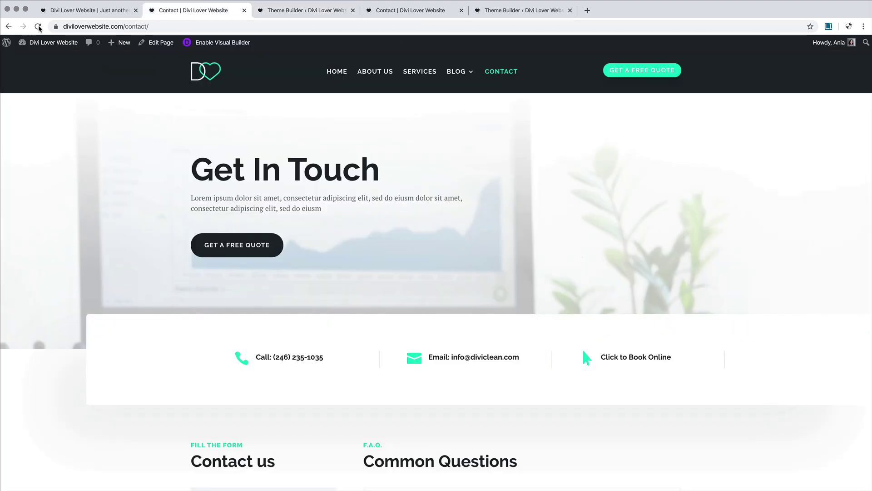
left_click(39, 27)
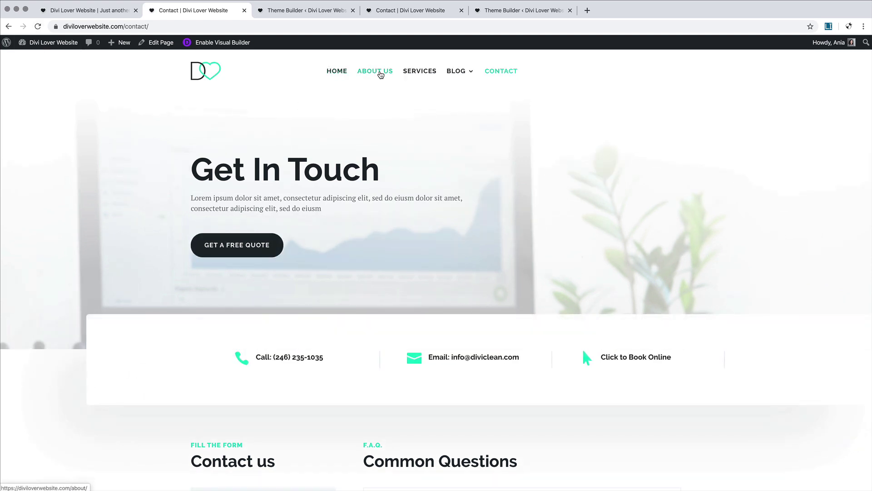
Step: Scroll through the reloaded Contact page to review the updated header and content
scroll(326, 186, "down", 6)
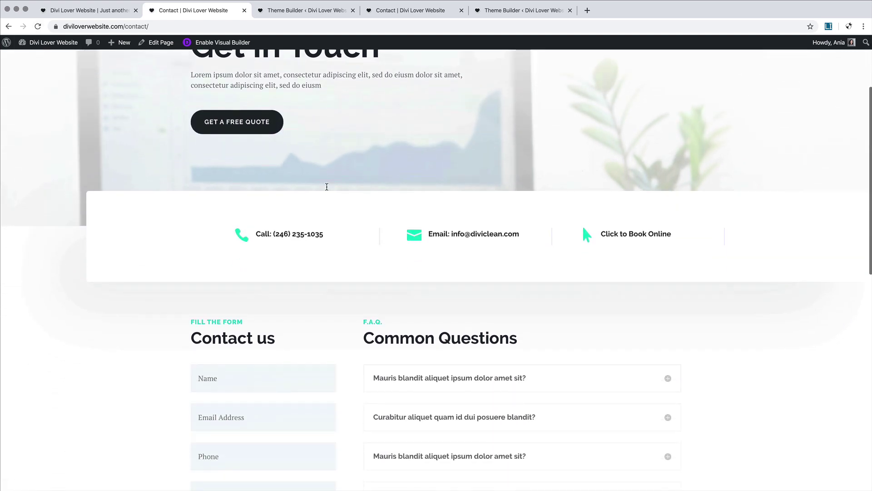
scroll(326, 187, "up", 6)
scroll(234, 245, "down", 8)
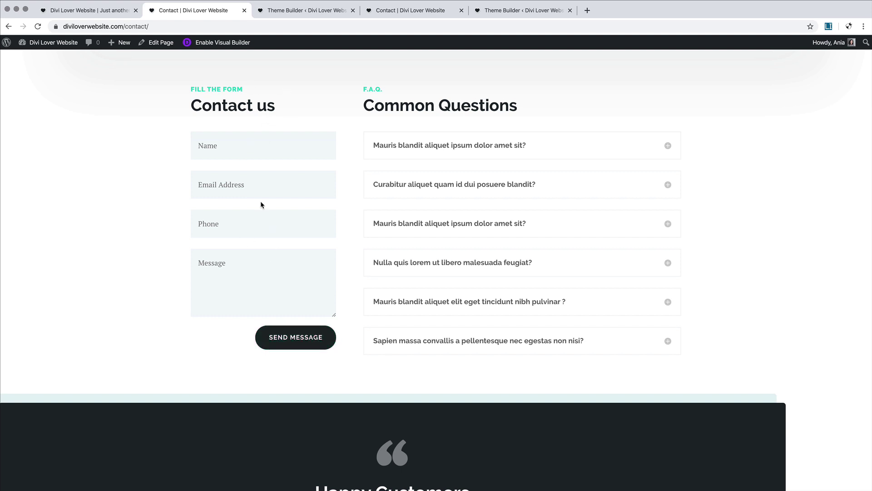
scroll(285, 197, "up", 8)
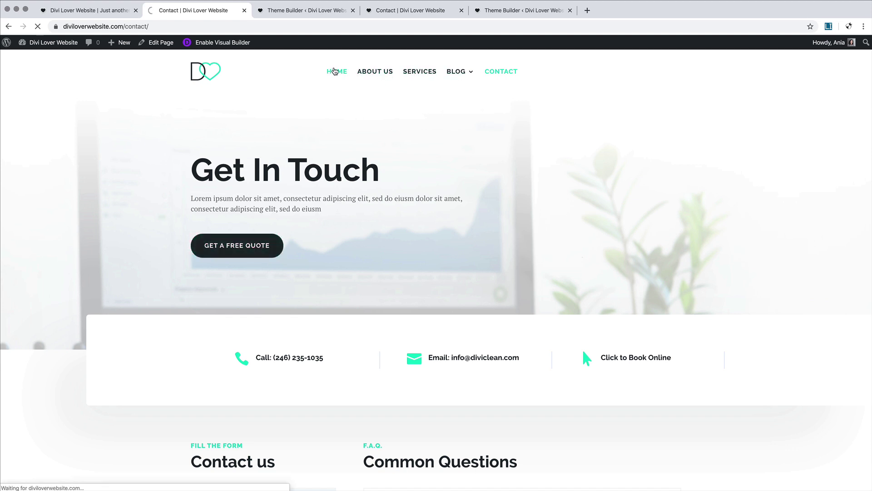
scroll(320, 144, "down", 5)
scroll(320, 145, "down", 15)
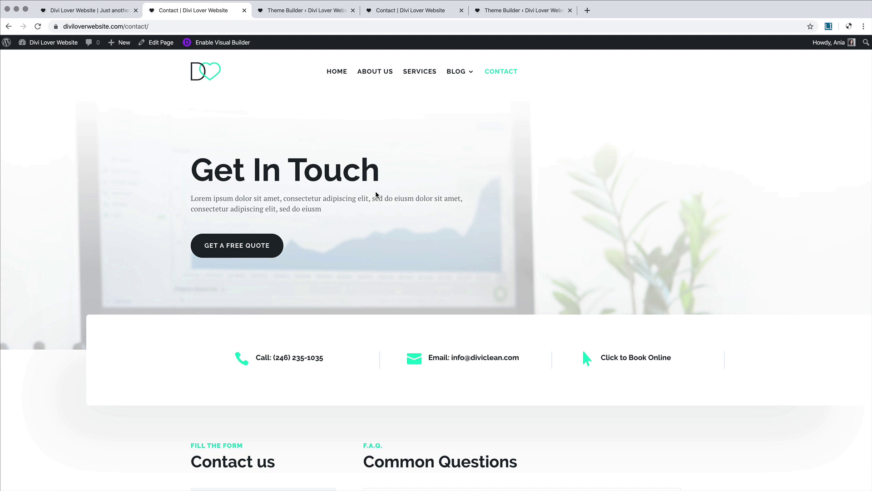
scroll(376, 194, "down", 10)
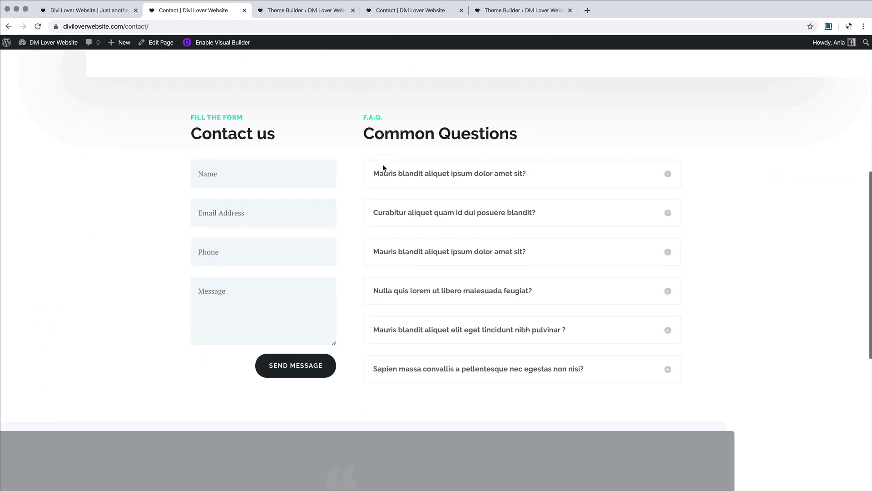
scroll(384, 169, "up", 10)
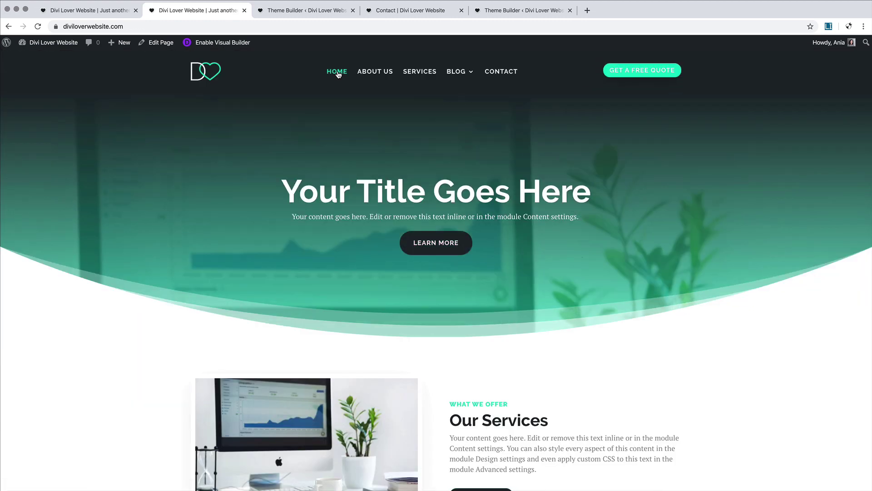
Step: Replace the Call To Action button's dynamic Page Link with the URL /contact#contact
scroll(331, 208, "down", 15)
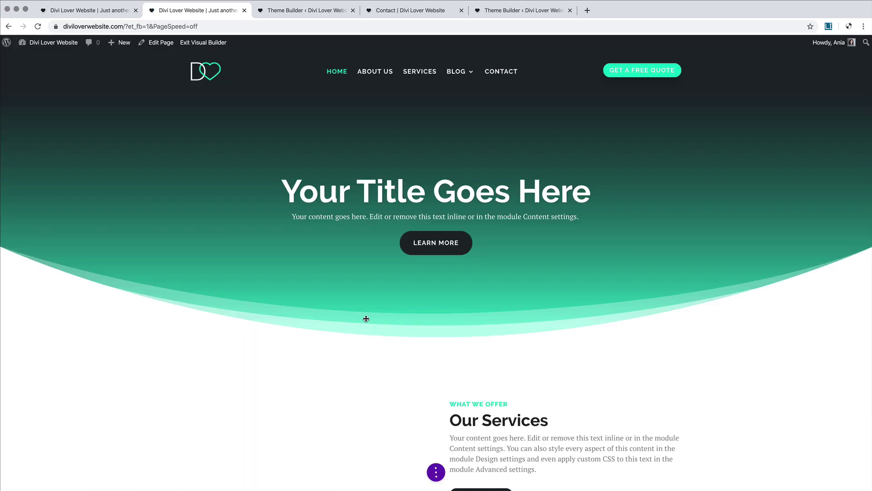
scroll(367, 318, "down", 15)
scroll(368, 318, "down", 4)
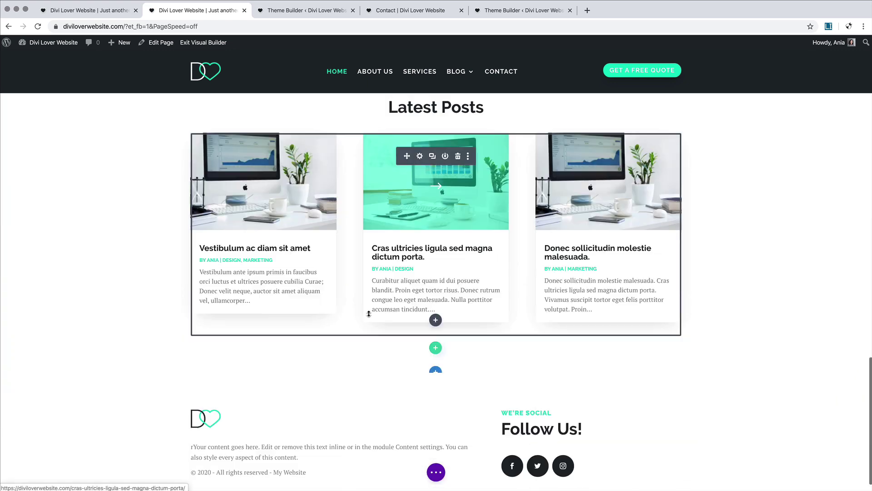
scroll(369, 307, "up", 5)
scroll(370, 309, "up", 3)
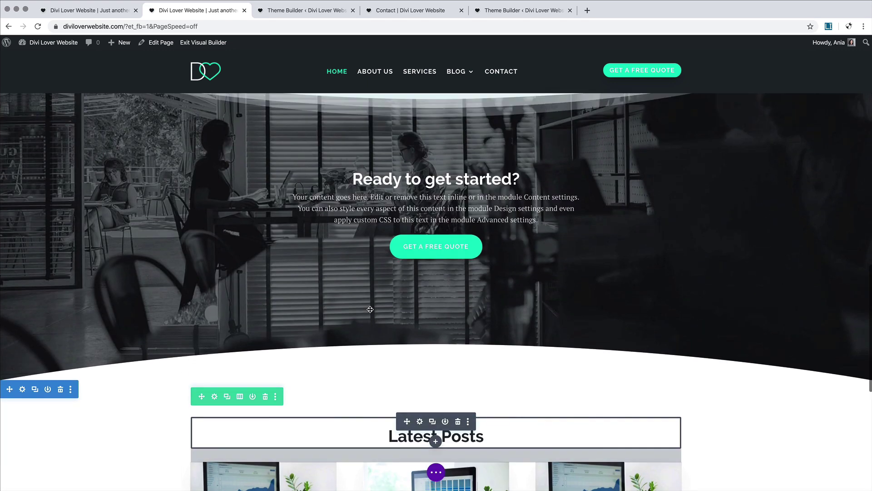
left_click(420, 178)
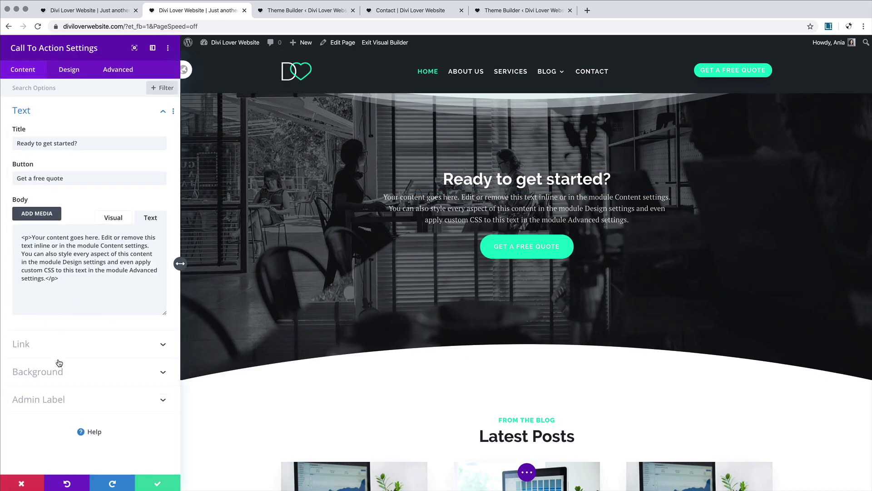
left_click(58, 344)
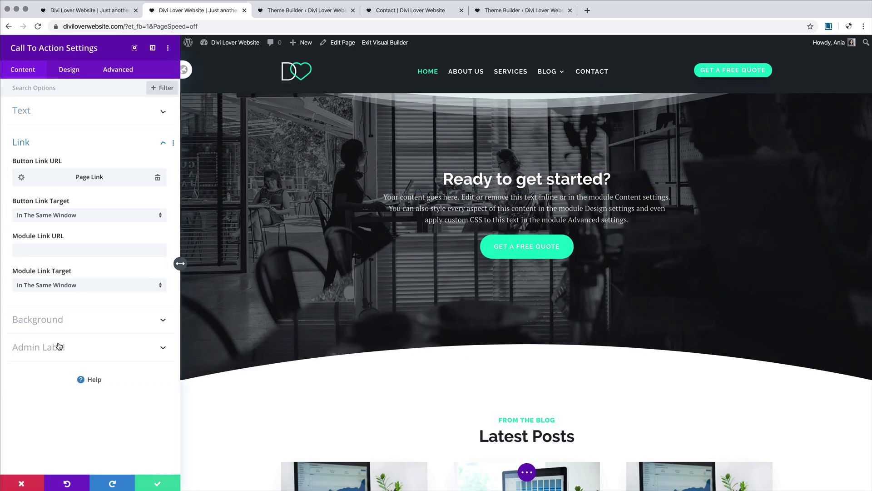
left_click(158, 179)
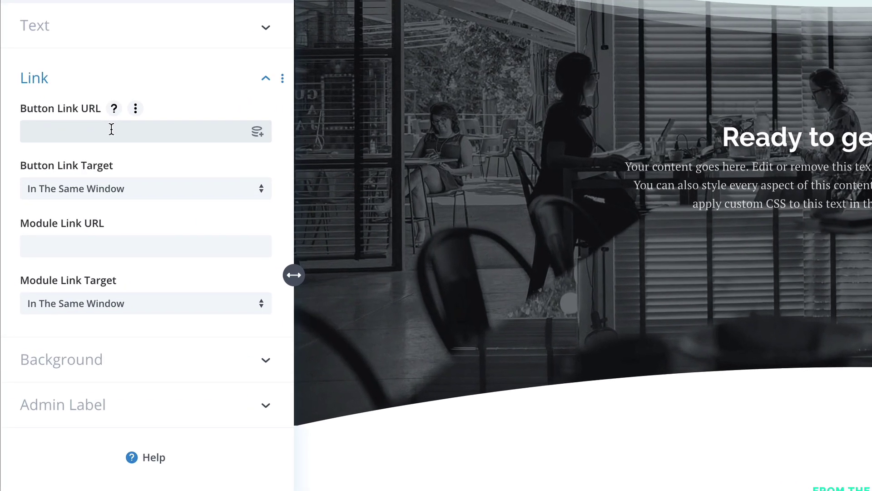
type("/contact#")
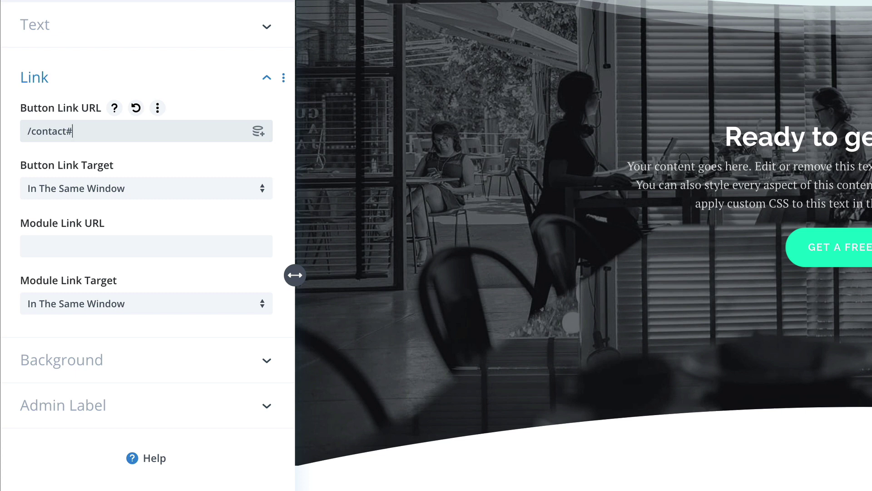
type("contact")
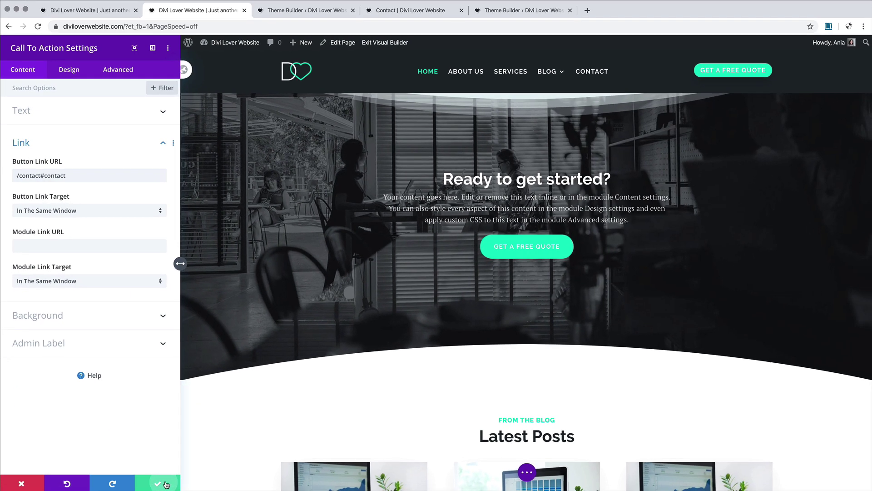
Step: Confirm the new button link and save the home page
left_click(167, 482)
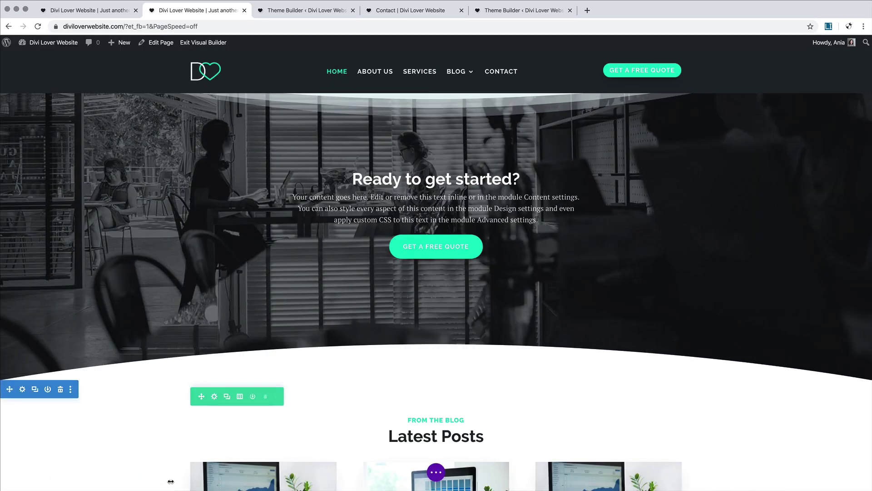
left_click(436, 472)
left_click(855, 474)
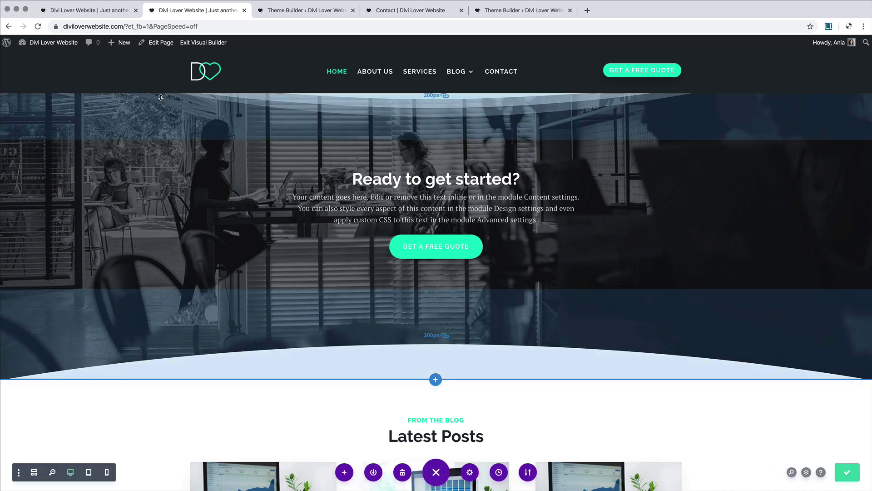
Step: On the live home page, check that Get a Free Quote jumps to the Contact form
left_click(198, 44)
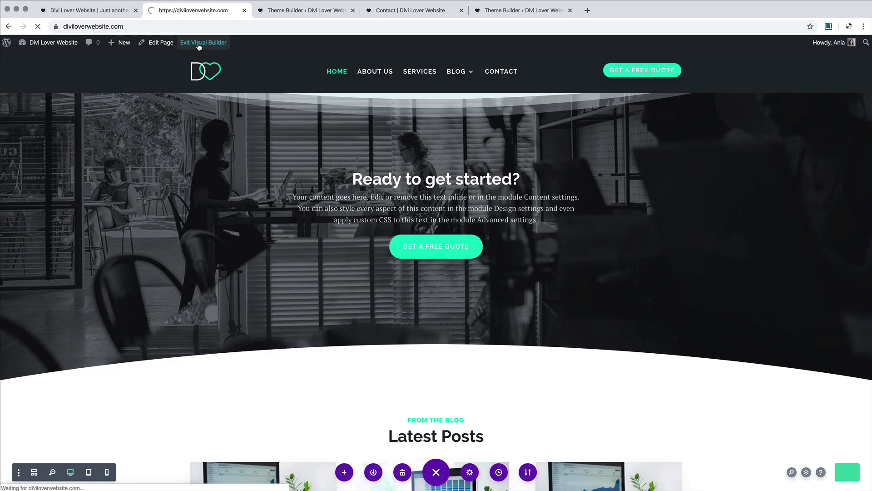
scroll(267, 218, "down", 15)
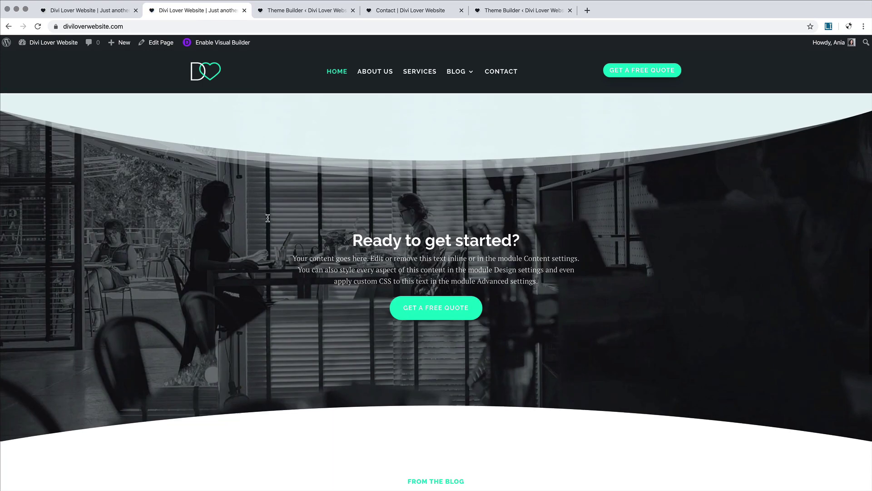
left_click(449, 311)
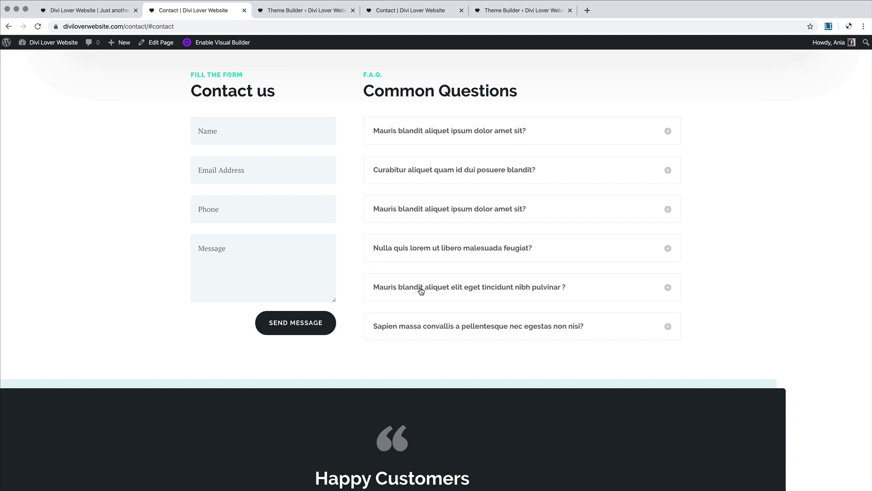
scroll(421, 290, "up", 8)
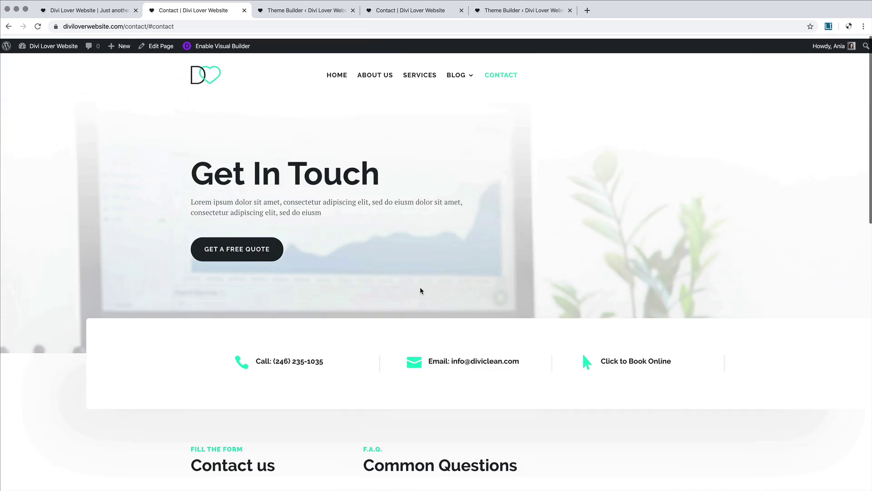
scroll(422, 290, "down", 3)
scroll(420, 291, "up", 3)
scroll(420, 254, "down", 5)
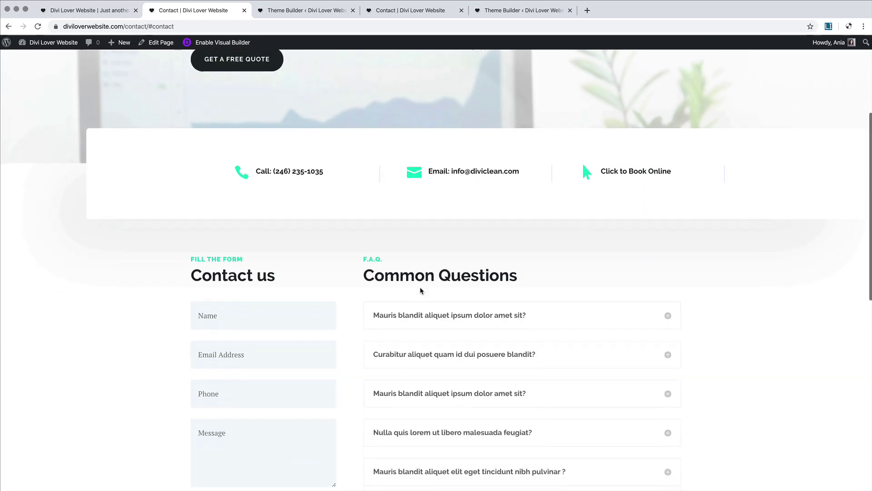
left_click(104, 11)
Step: Enable the Alternative scroll-to-anchor method under Theme Options > Navigation > General Settings and save
left_click(302, 10)
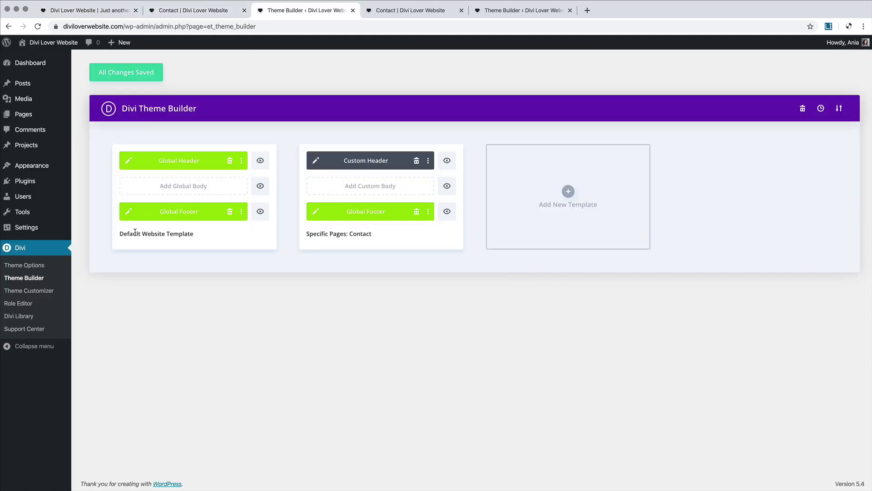
left_click(25, 263)
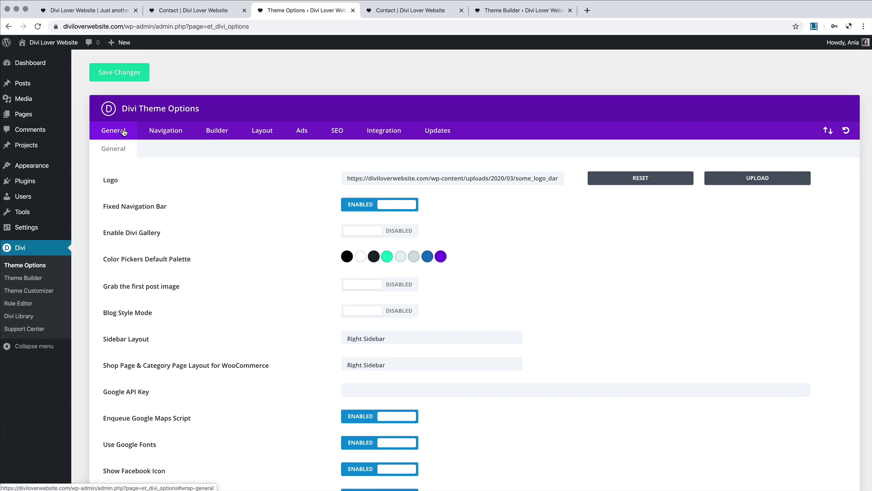
left_click(154, 131)
left_click(224, 152)
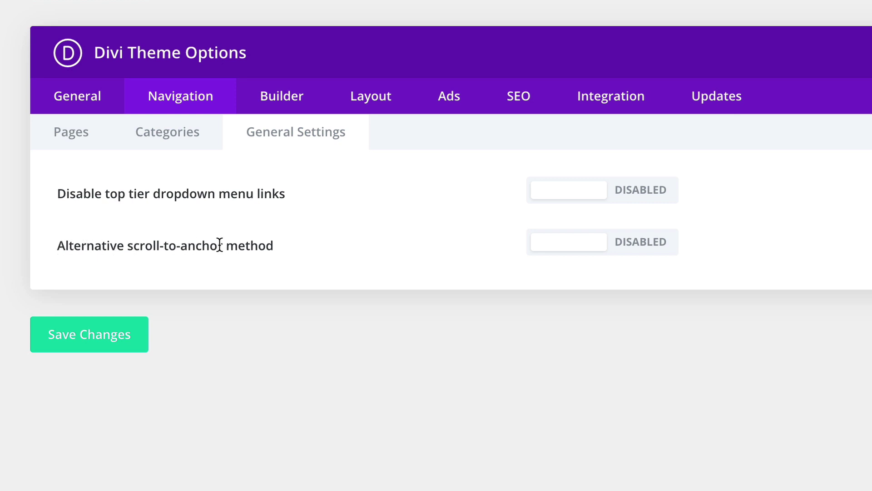
left_click(614, 250)
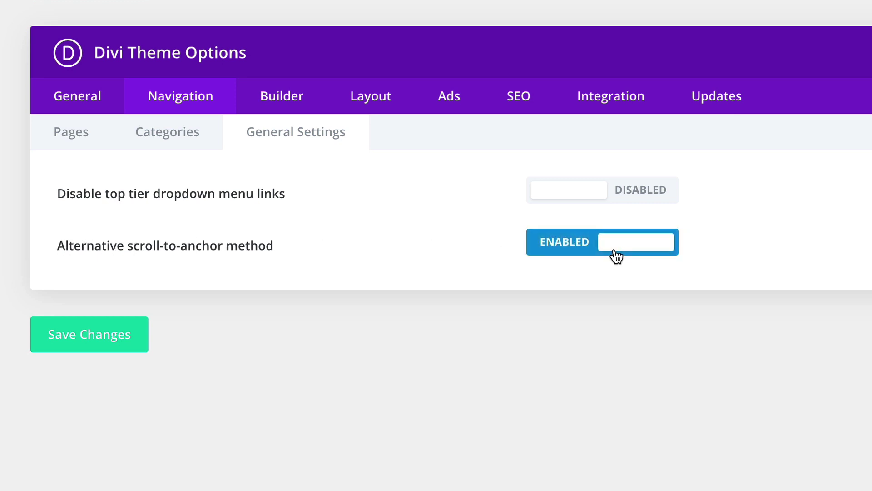
left_click(107, 335)
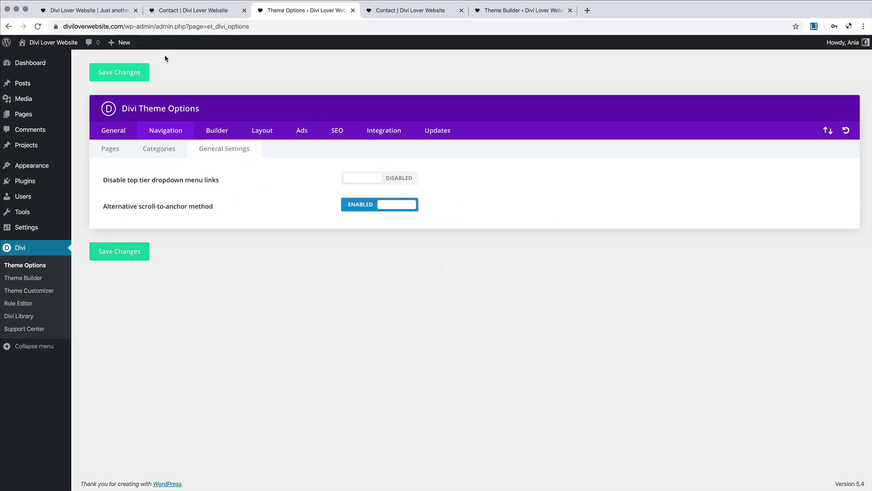
left_click(180, 7)
Step: Browse the live Home page, follow Get a Free Quote to Contact, then view About Us
scroll(184, 107, "up", 5)
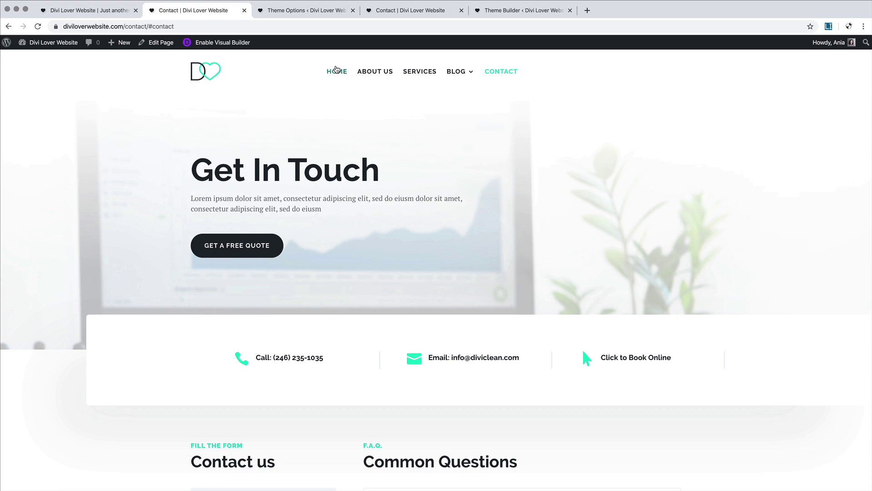
left_click(336, 74)
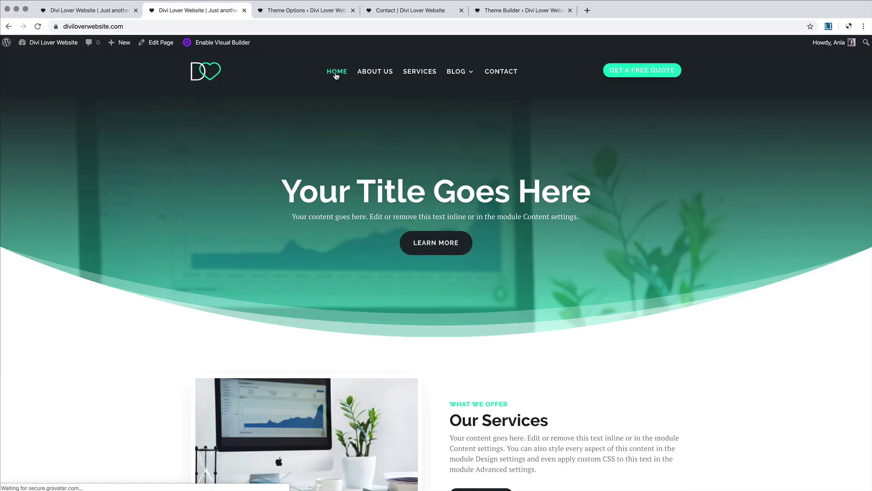
scroll(307, 206, "down", 20)
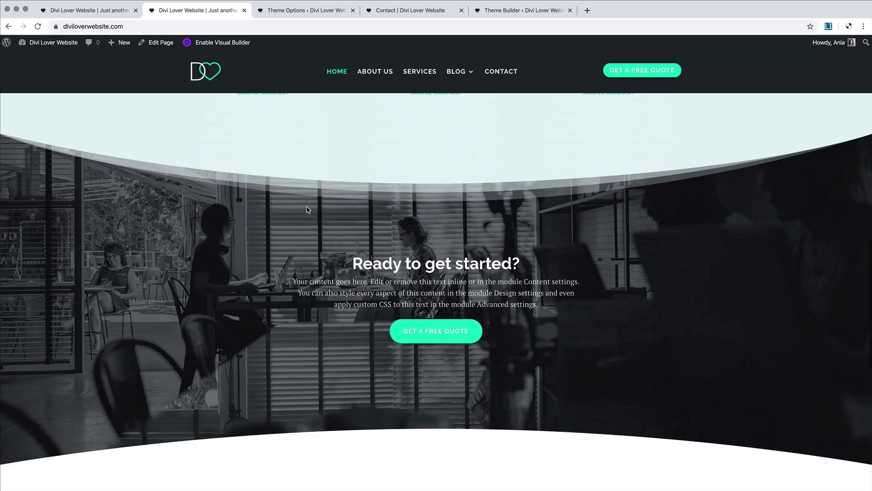
scroll(392, 174, "up", 6)
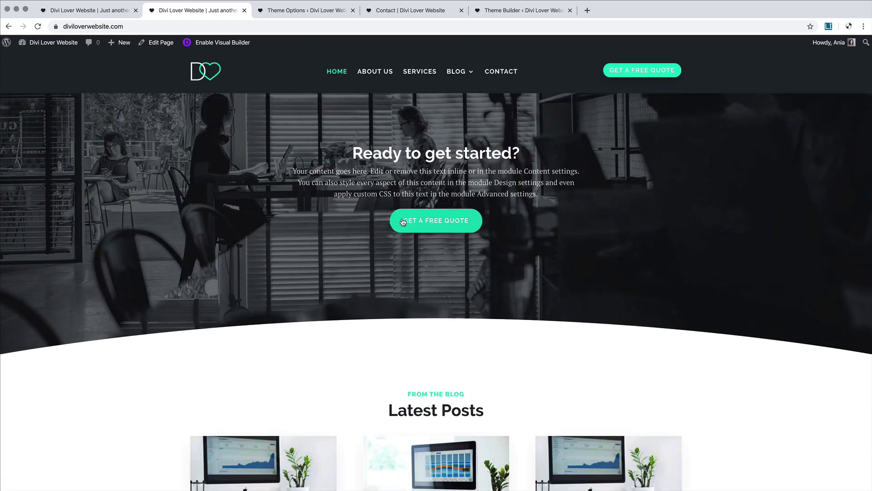
left_click(435, 220)
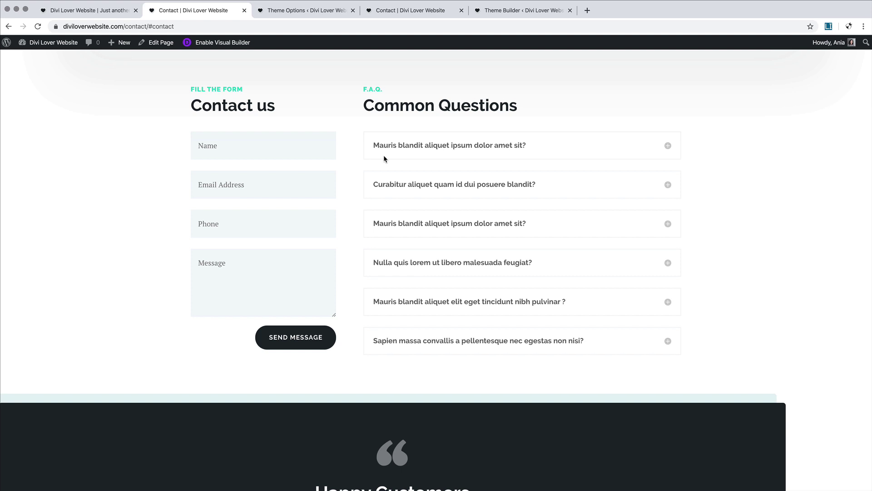
scroll(384, 159, "up", 10)
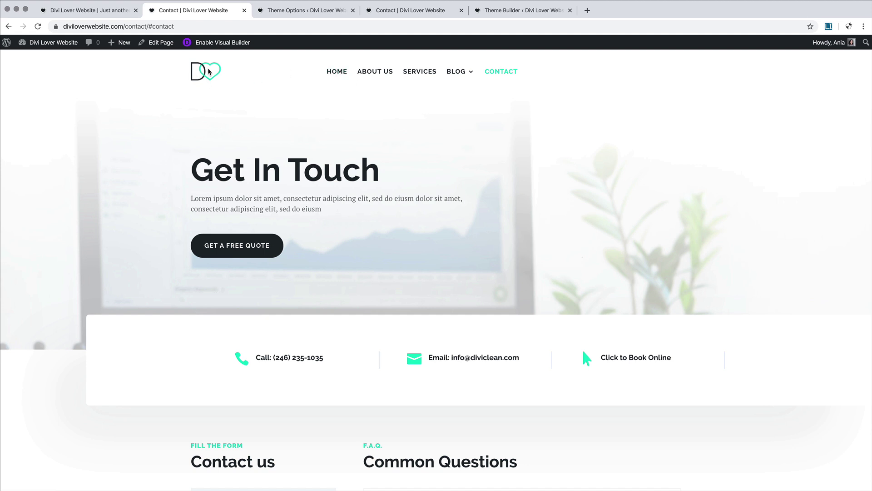
left_click(371, 72)
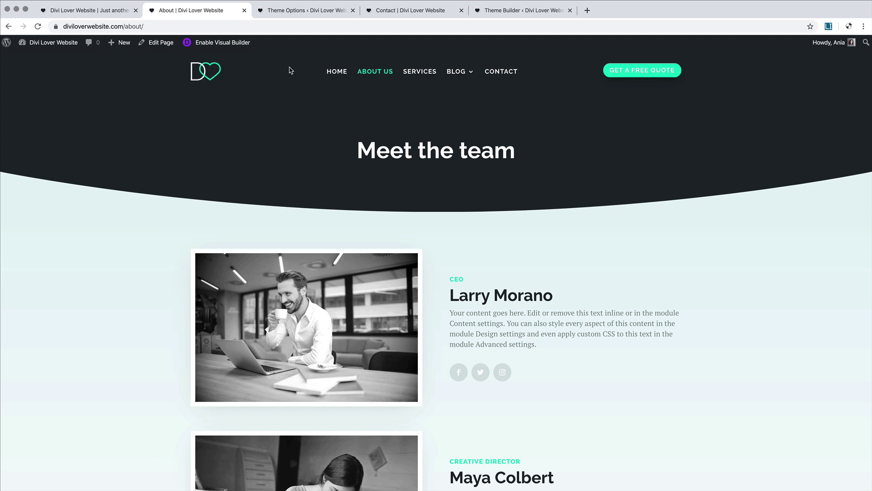
left_click(301, 14)
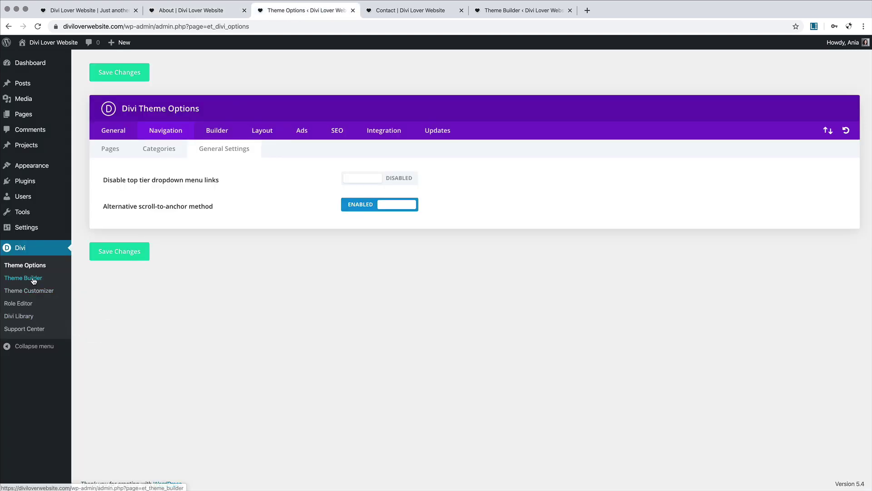
Step: Open the Global Header layout, discarding the autosave, and switch to wireframe view
left_click(31, 277)
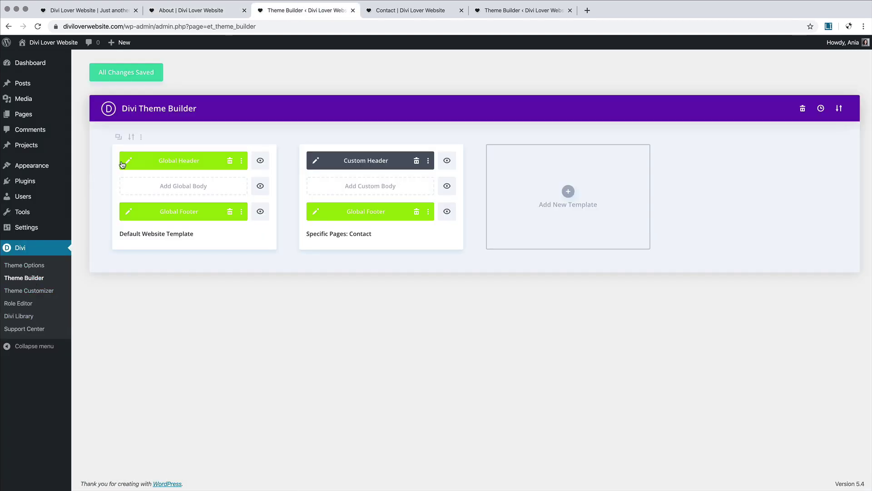
left_click(128, 161)
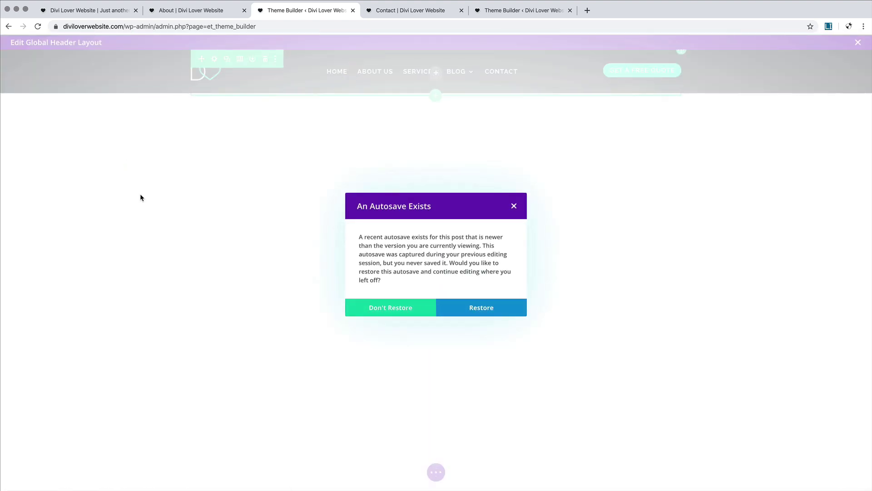
left_click(376, 309)
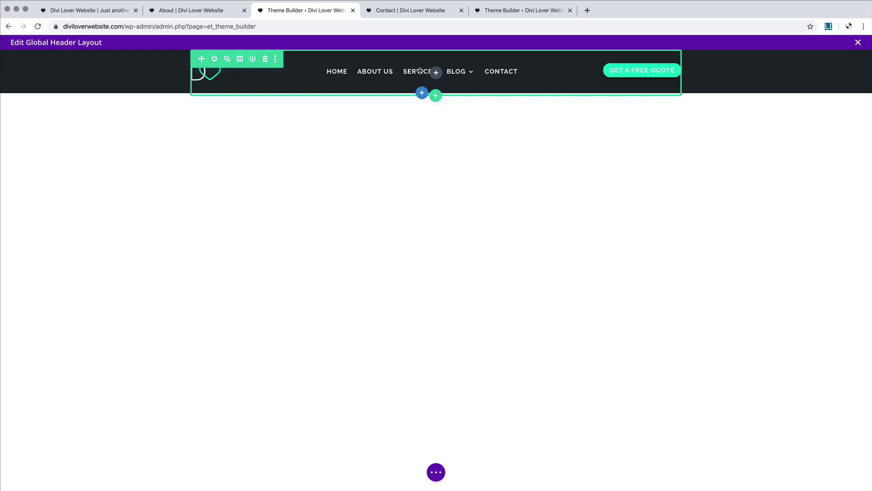
left_click(436, 472)
left_click(34, 473)
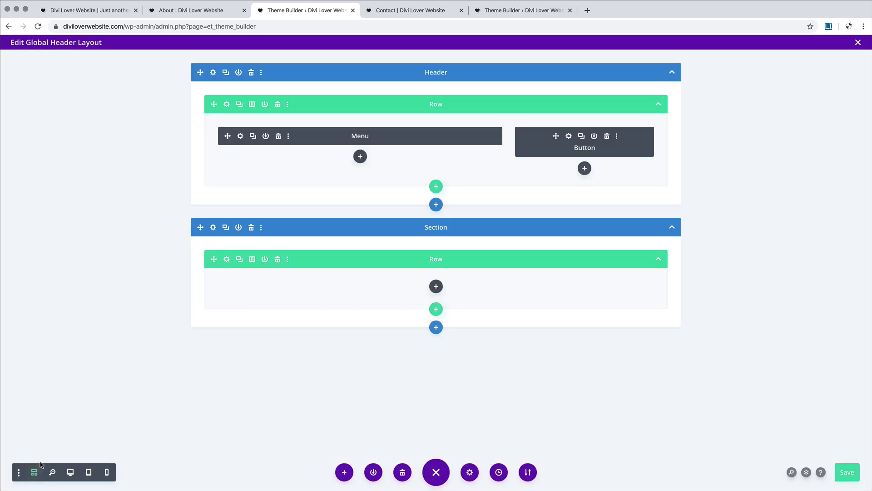
Step: Set the Menu's Logo Link URL to the dynamic Homepage Link, save, and exit
left_click(241, 136)
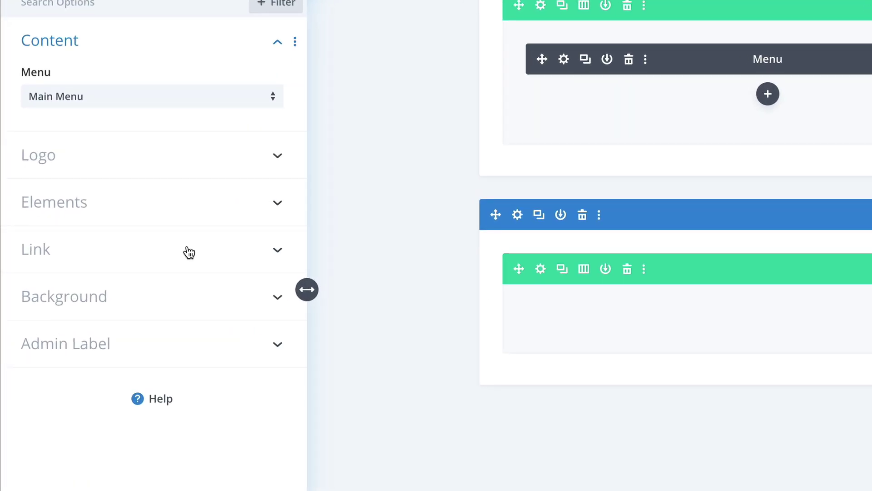
left_click(189, 252)
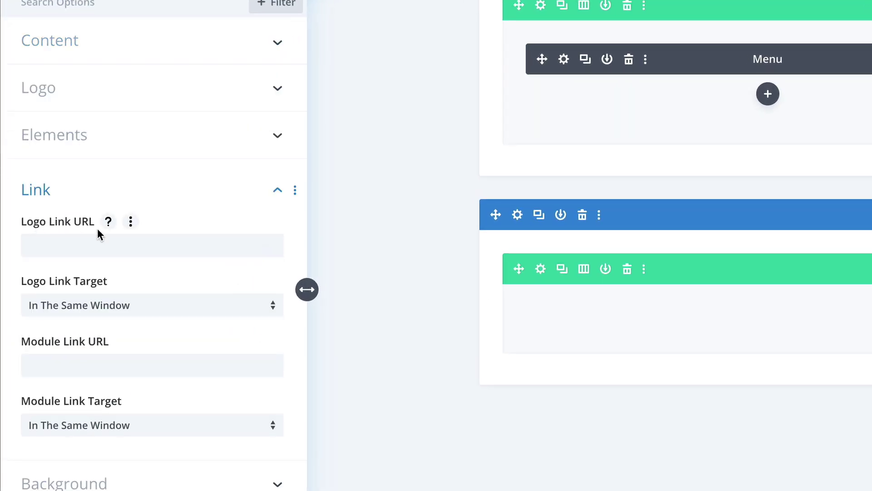
left_click(268, 246)
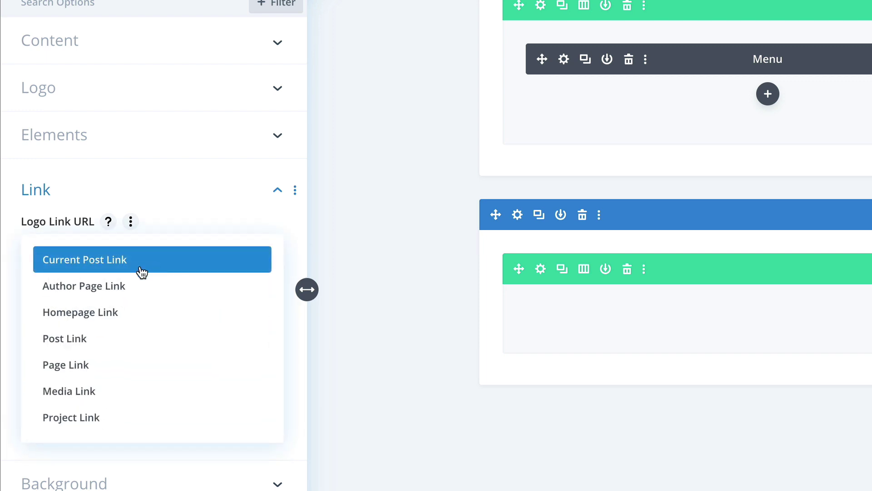
left_click(113, 312)
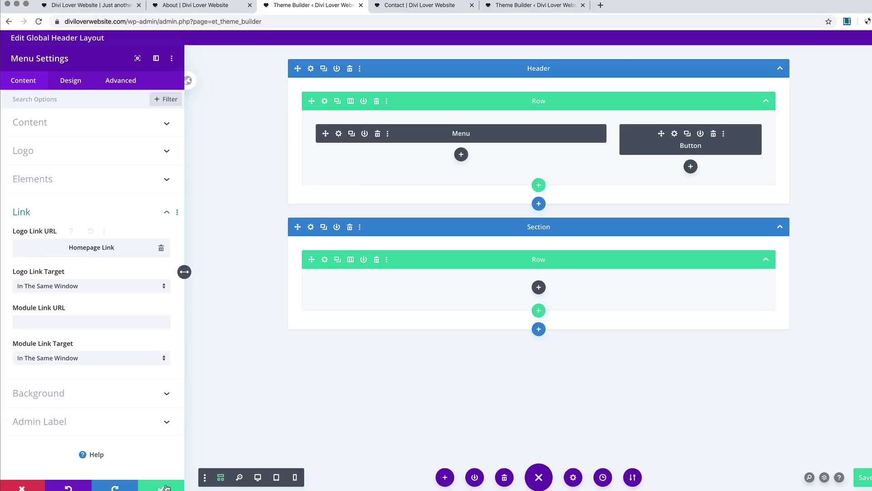
left_click(163, 482)
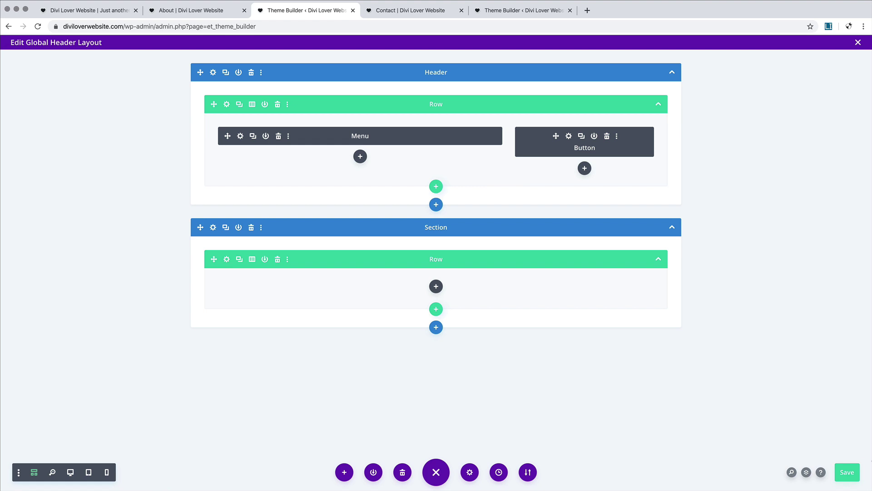
left_click(847, 472)
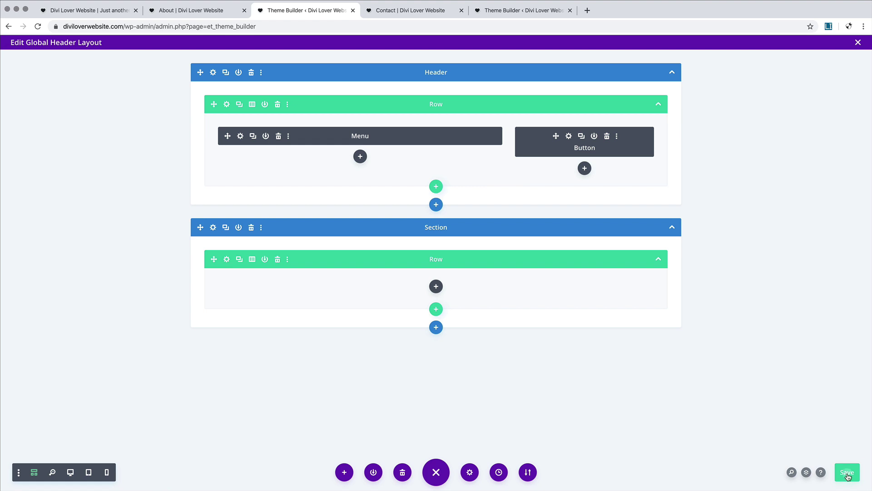
left_click(858, 43)
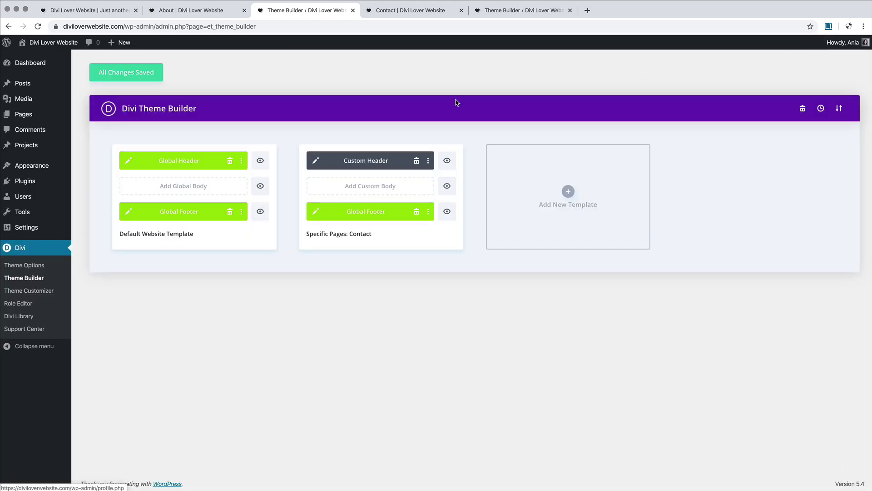
Step: In the Contact Custom Header, set the Menu Logo Link URL to Homepage Link and save
left_click(315, 162)
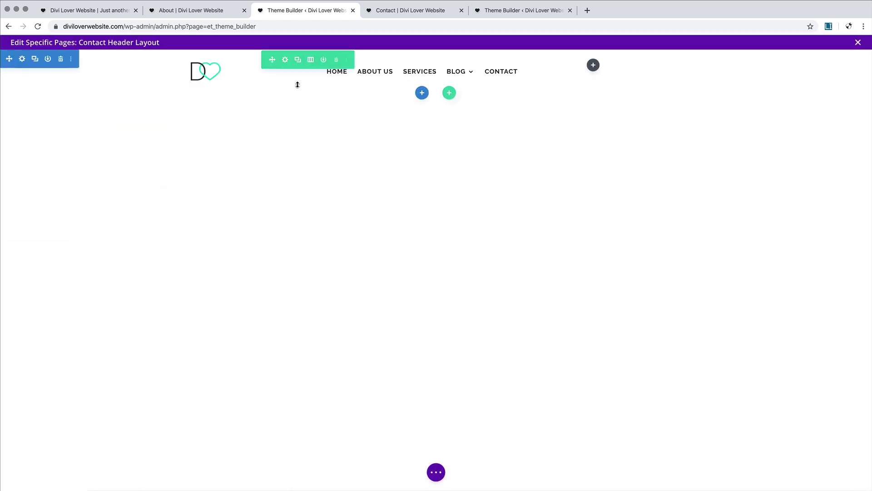
left_click(337, 77)
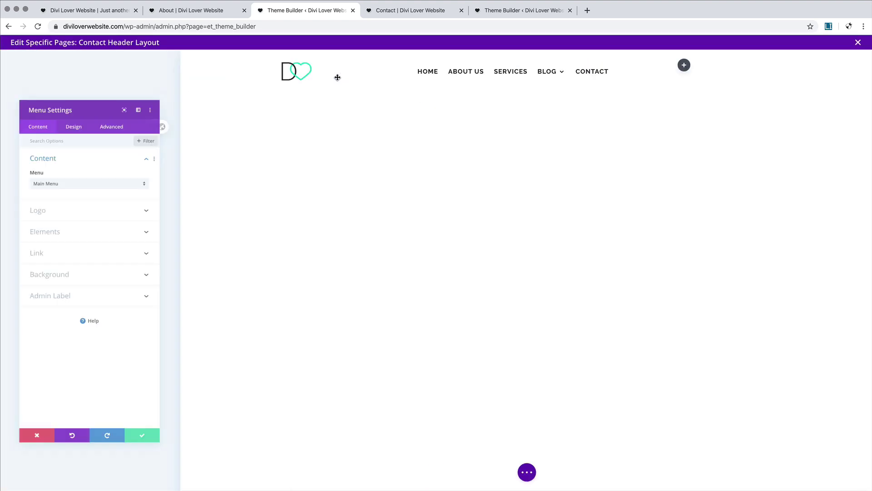
left_click(70, 195)
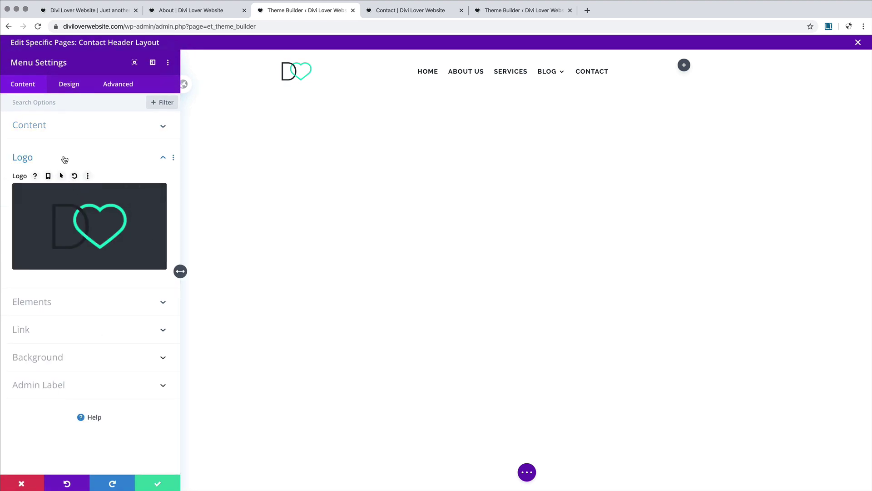
left_click(64, 158)
left_click(56, 215)
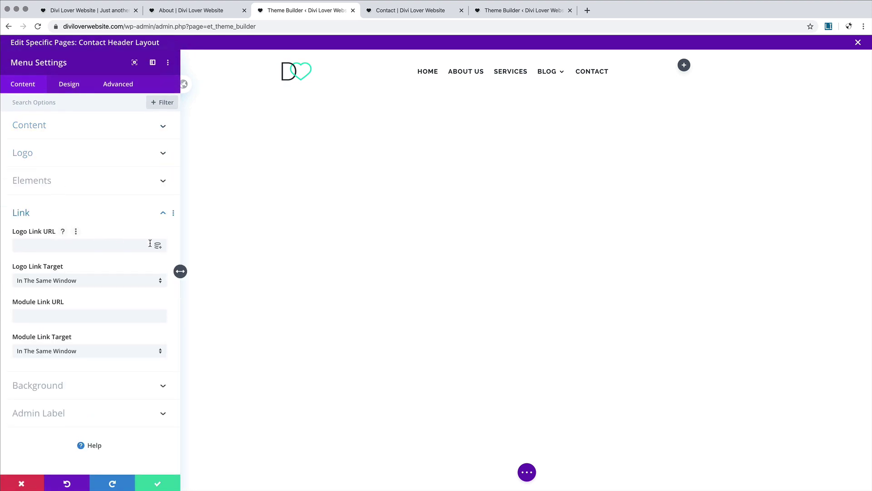
left_click(157, 246)
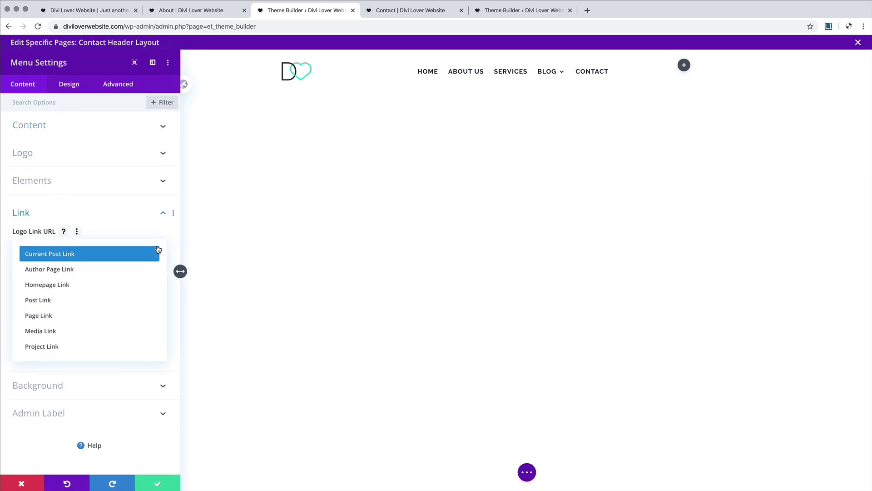
left_click(77, 284)
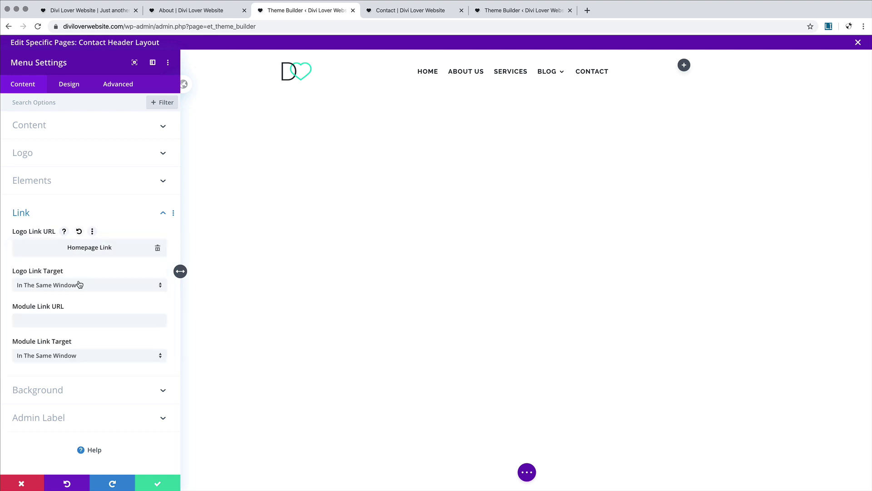
left_click(157, 484)
left_click(432, 473)
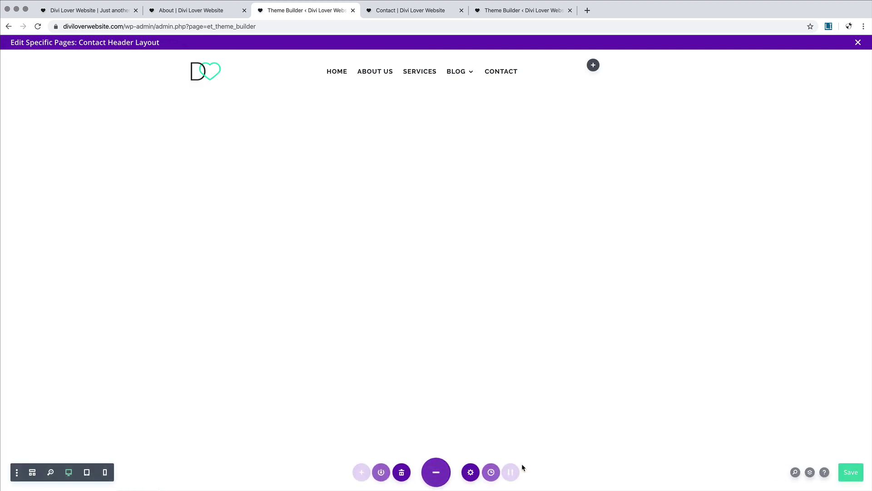
left_click(846, 474)
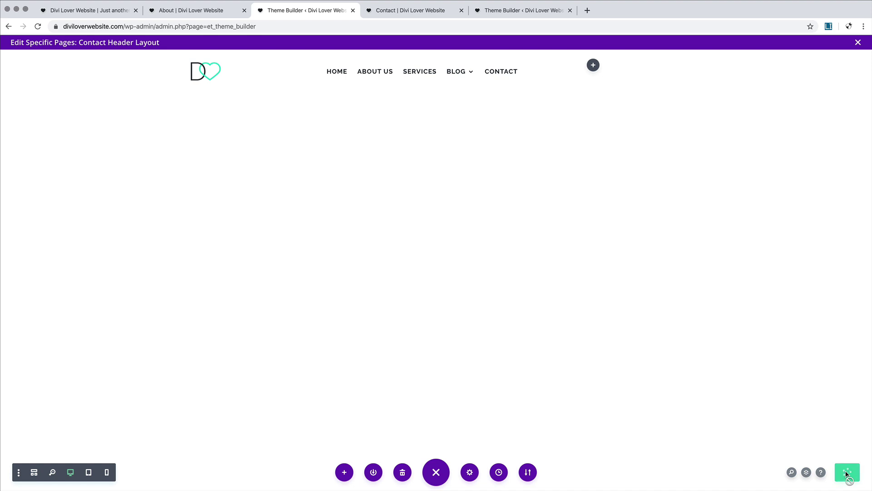
Step: Preview the live Contact page's FAQ, then open it in the Visual Builder at Common Questions
left_click(408, 12)
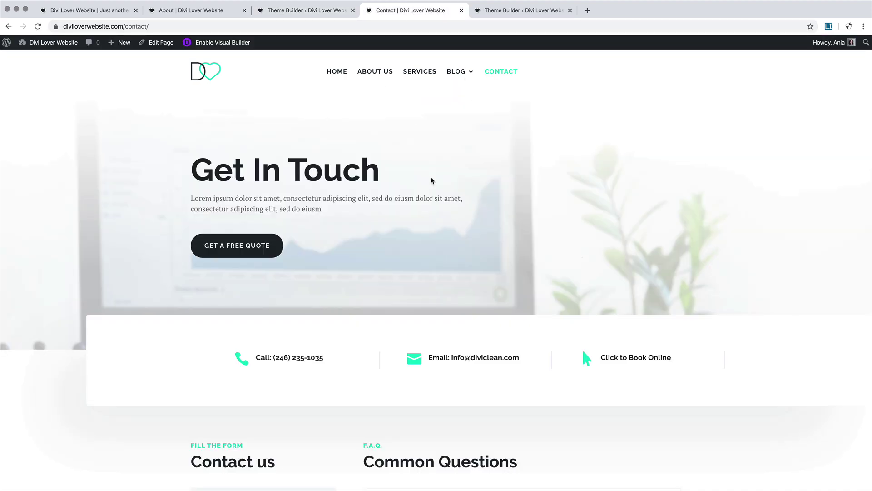
scroll(432, 180, "down", 7)
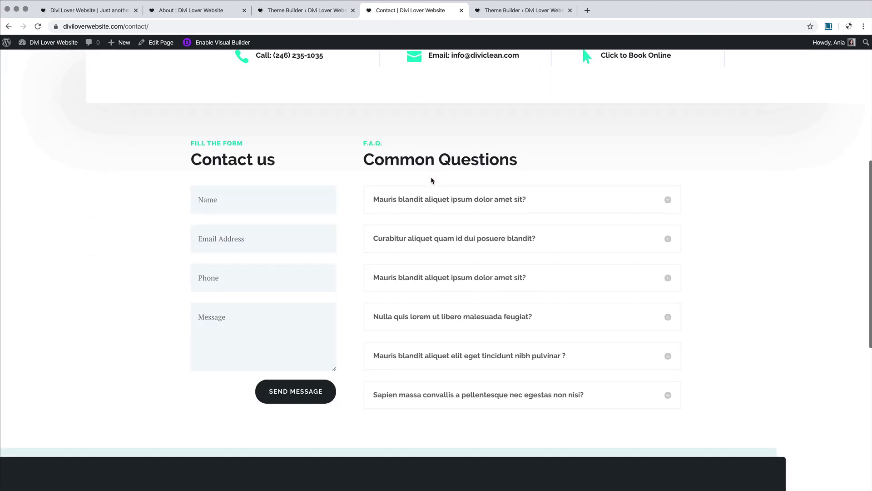
scroll(431, 180, "down", 2)
left_click(463, 128)
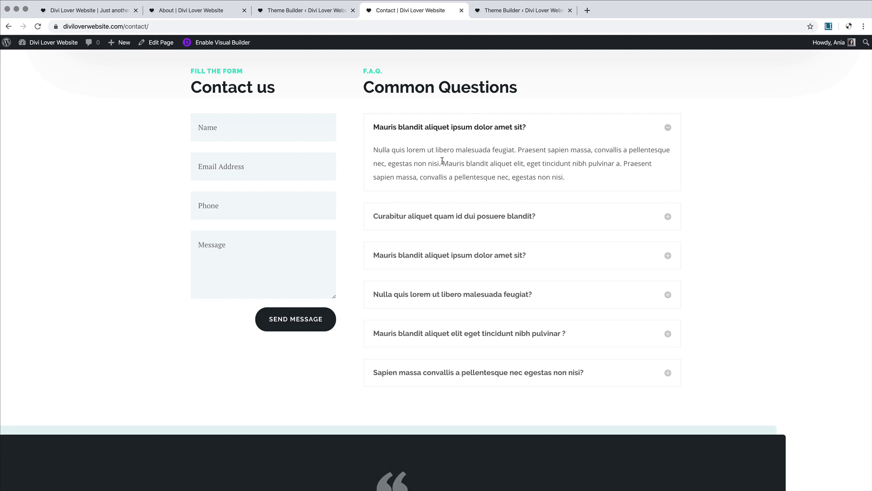
scroll(442, 161, "down", 6)
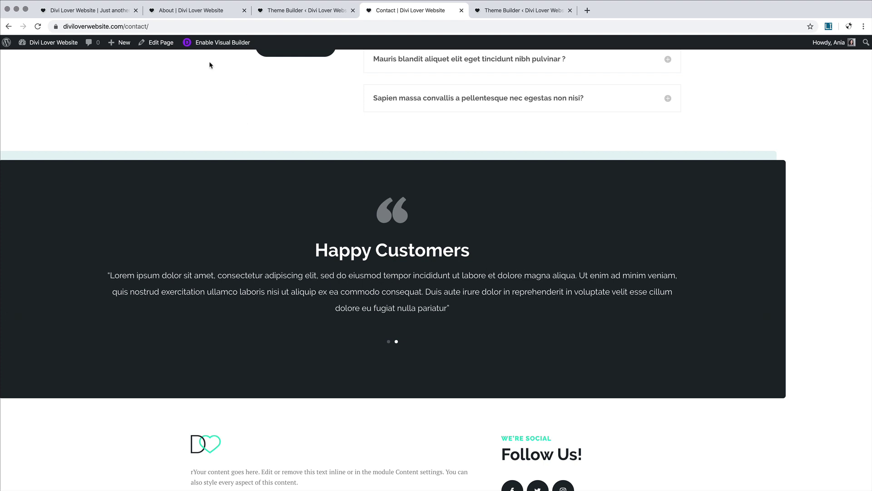
left_click(209, 45)
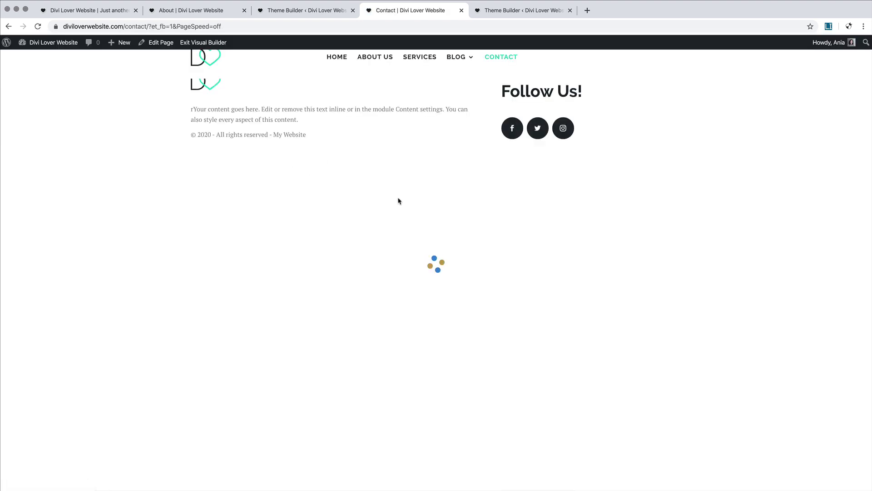
scroll(469, 288, "down", 5)
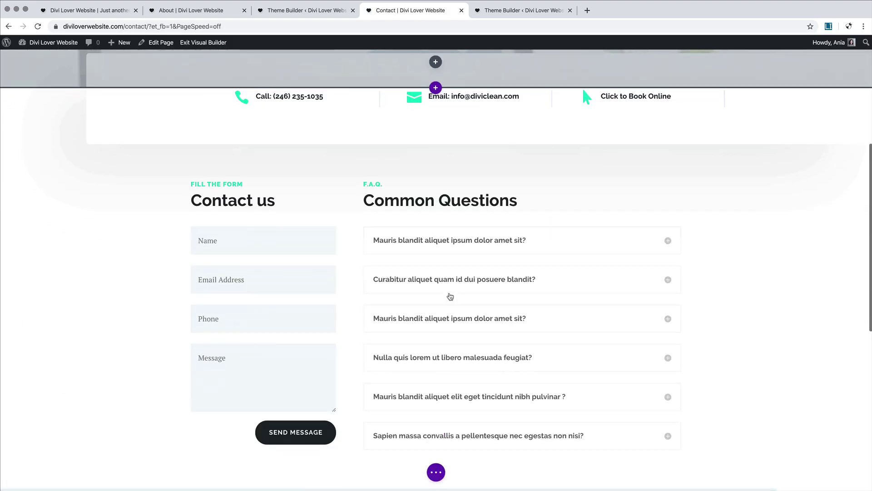
Step: Set the first FAQ toggle's body text to PT Serif, 16px desktop, 15px tablet, 14px phone
left_click(504, 231)
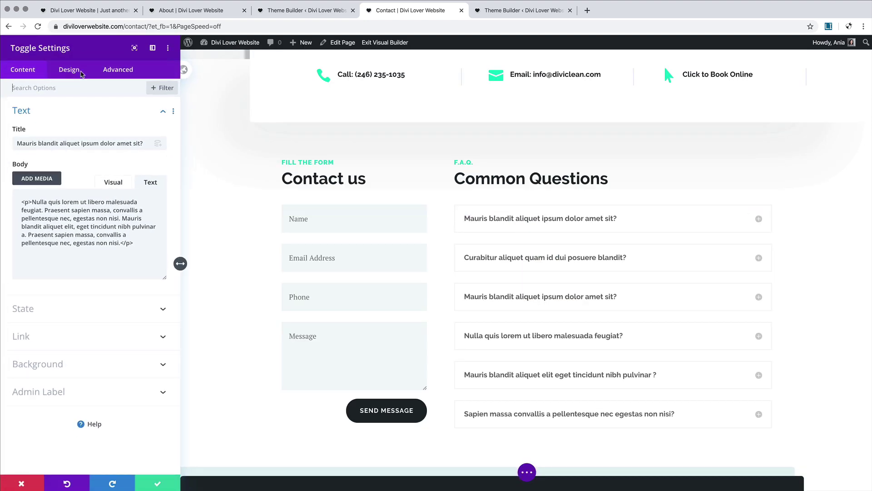
left_click(70, 73)
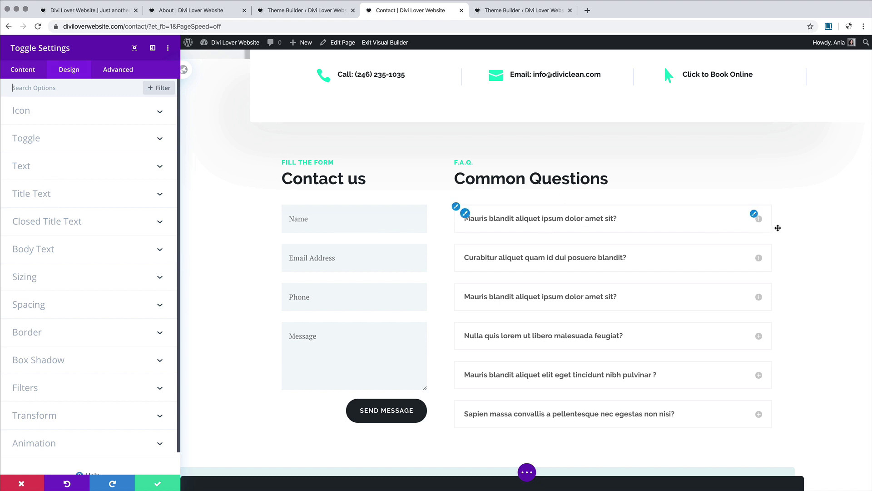
left_click(756, 219)
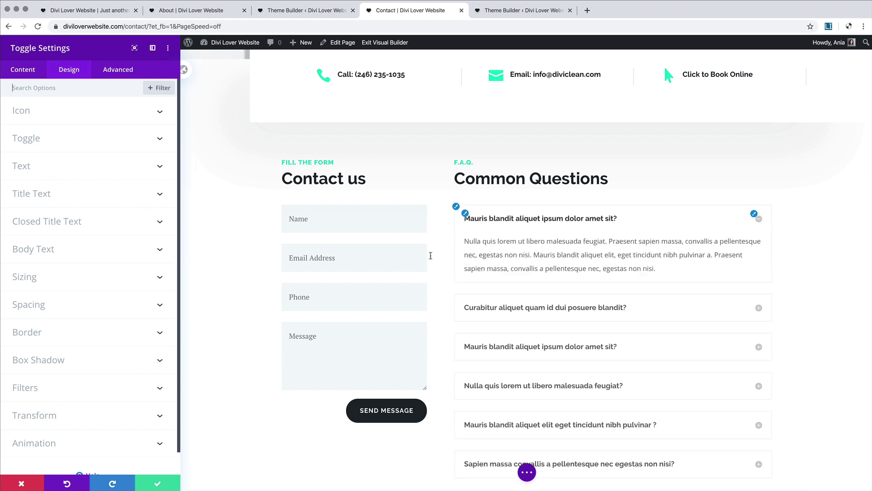
left_click(128, 250)
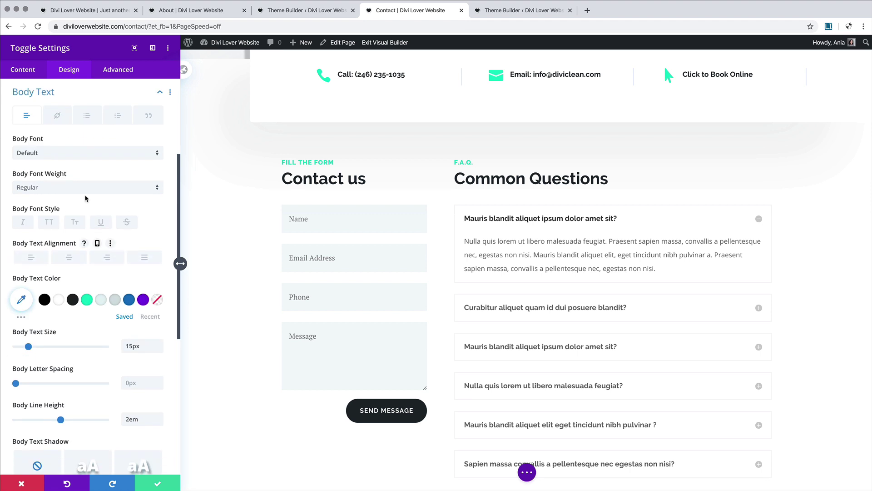
left_click(41, 155)
left_click(42, 140)
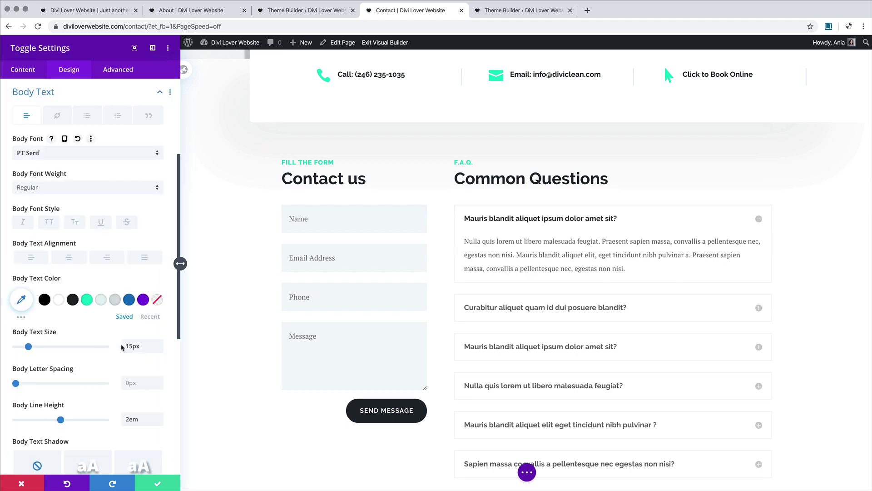
left_click(155, 344)
left_click(78, 335)
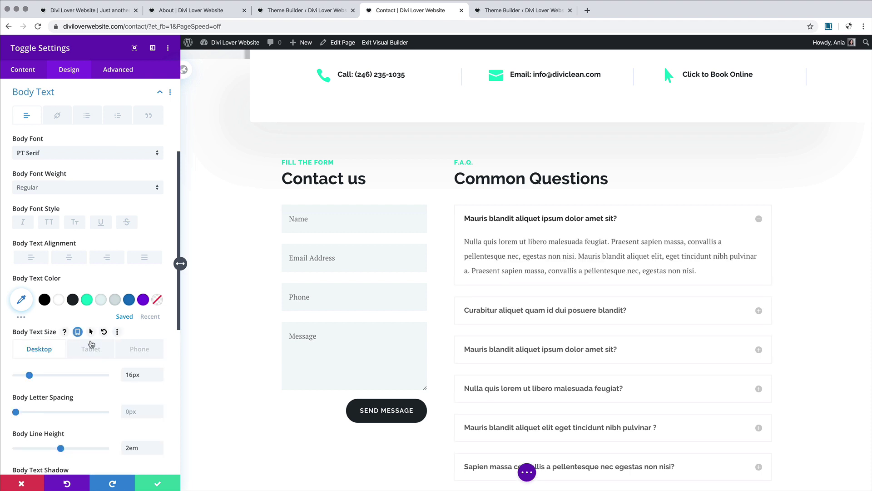
left_click(91, 349)
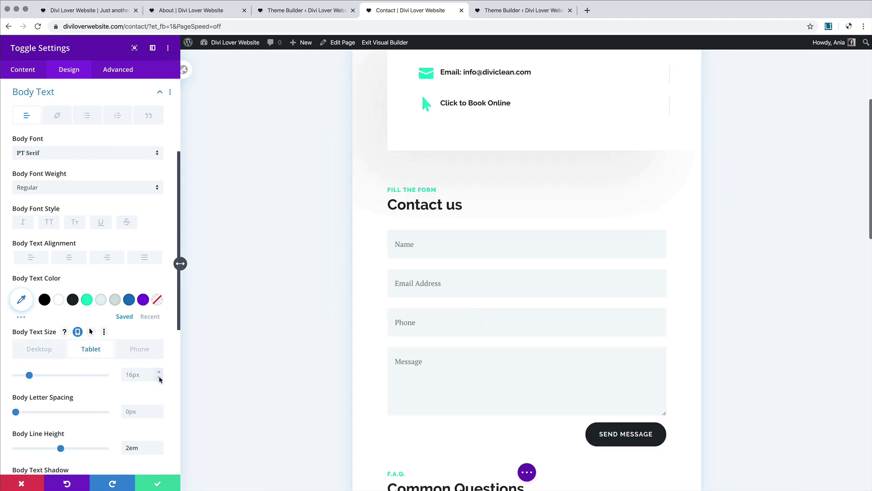
left_click(159, 377)
left_click(145, 352)
left_click(159, 380)
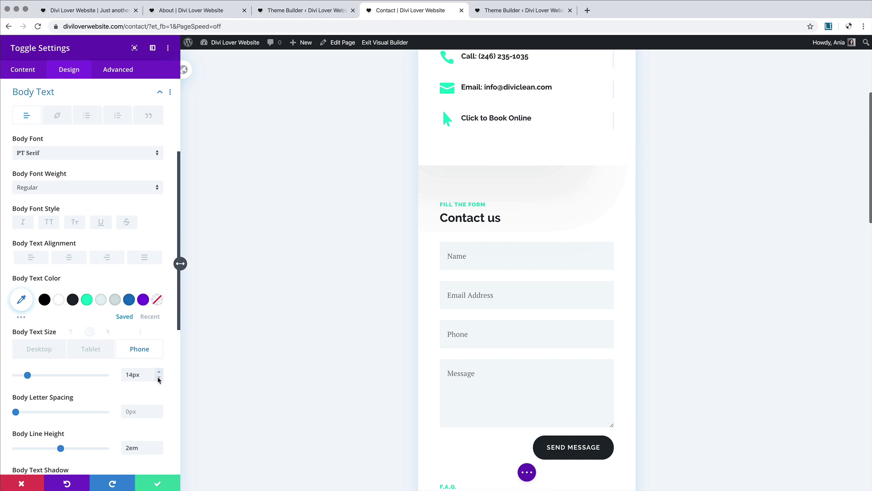
scroll(521, 340, "down", 5)
scroll(521, 340, "down", 5)
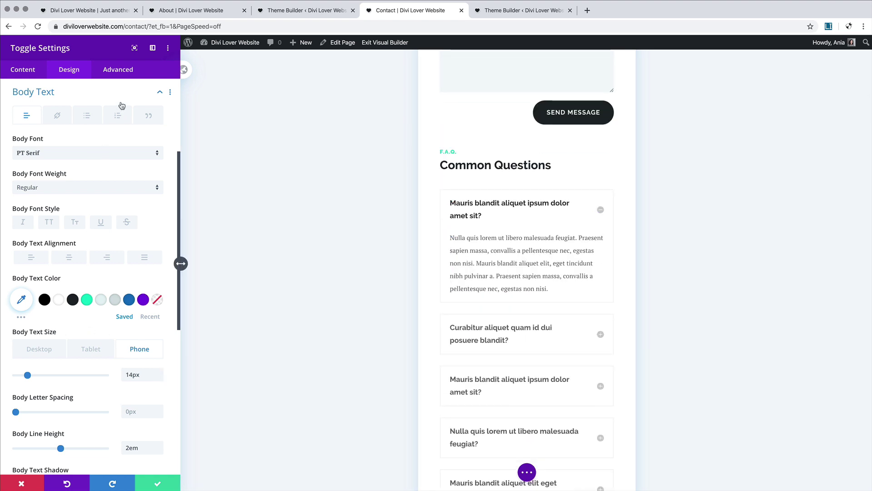
left_click(160, 92)
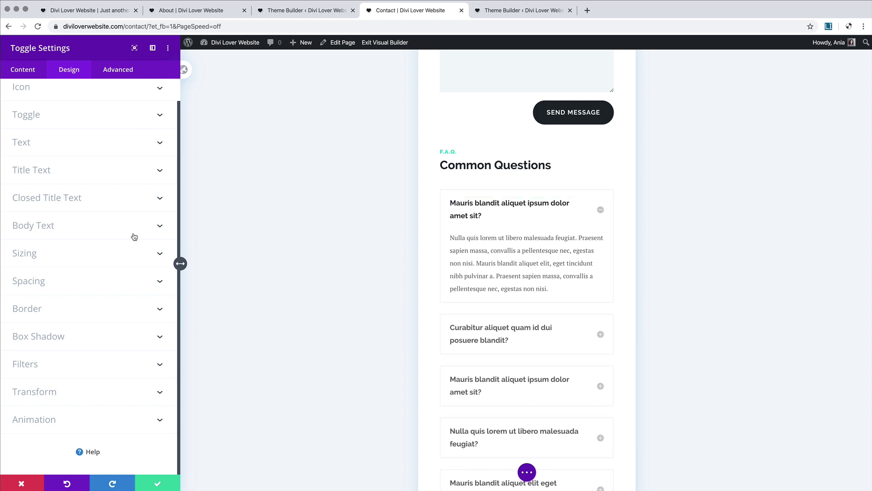
Step: Make the toggle's icon colour light grey and preview it collapsed and expanded
left_click(112, 309)
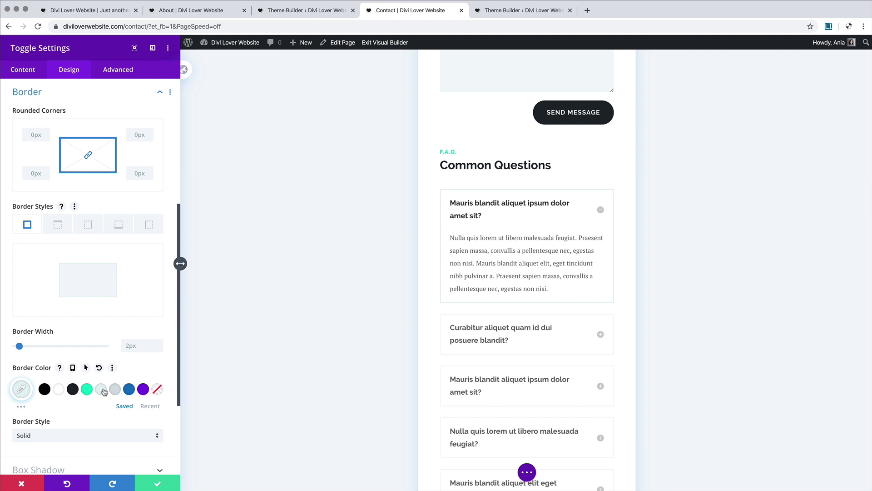
left_click(127, 92)
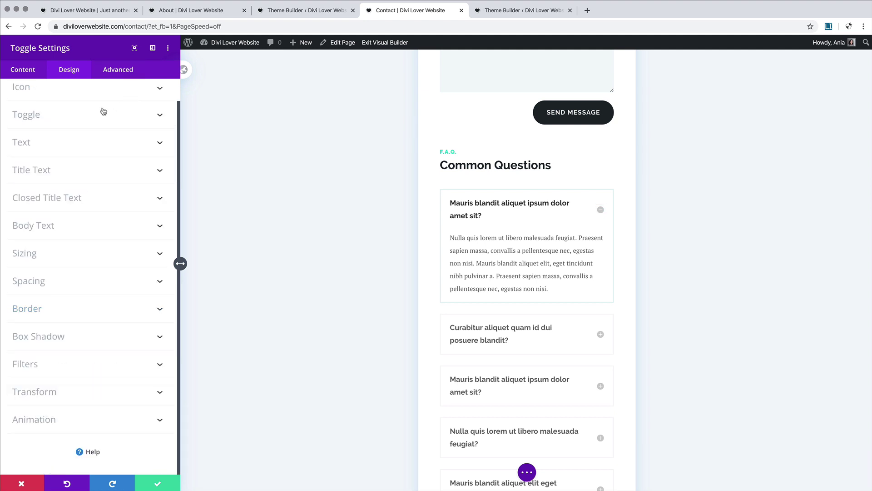
left_click(106, 90)
left_click(117, 152)
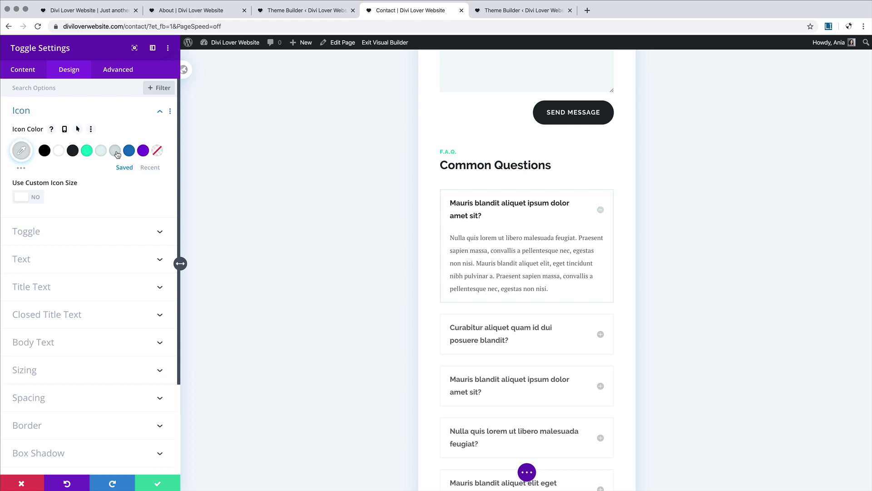
left_click(600, 210)
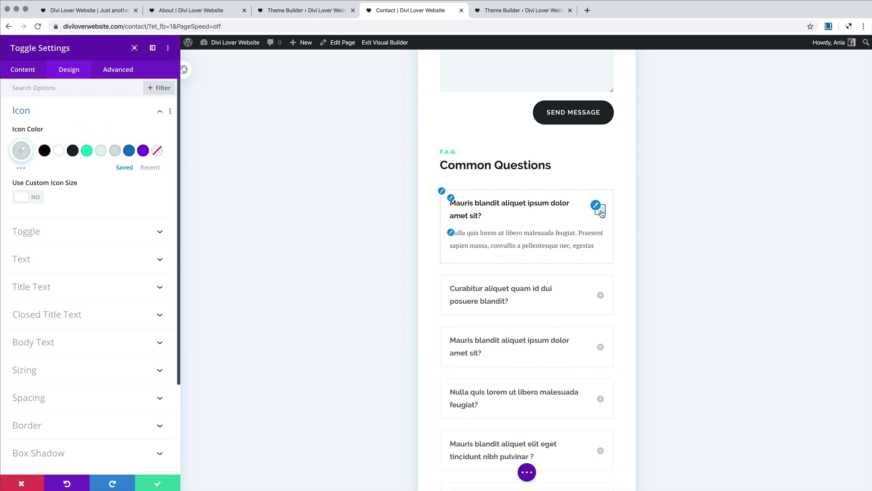
left_click(600, 210)
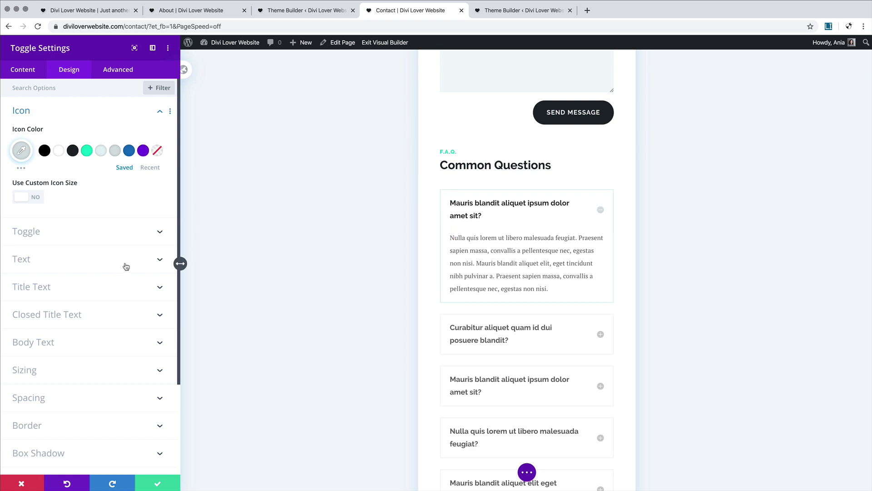
Step: Make the open and closed title text dark, then close the toggle settings
left_click(126, 287)
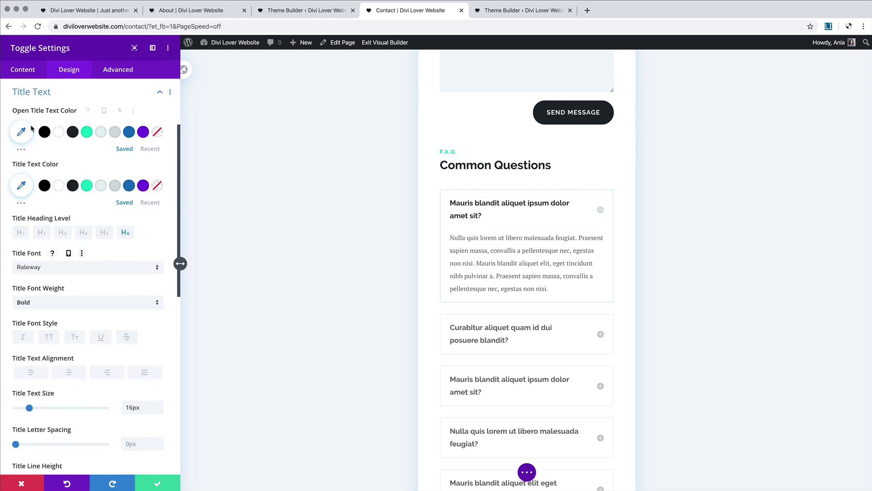
left_click(73, 132)
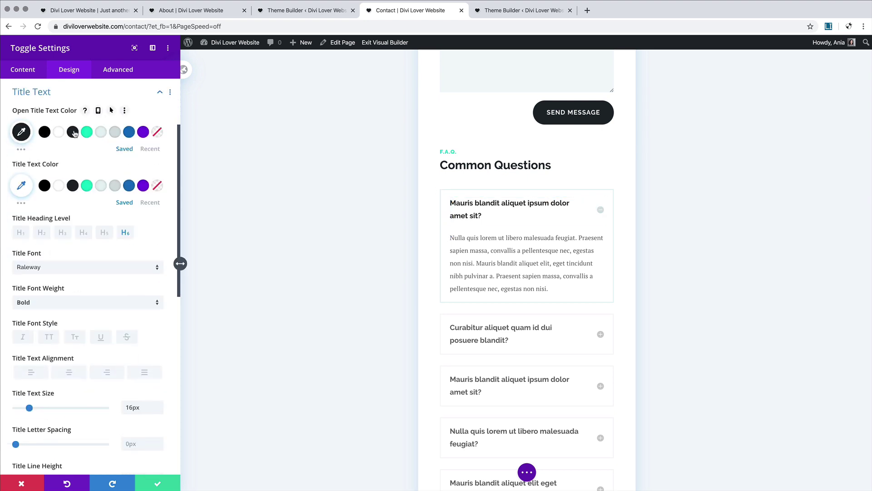
left_click(73, 186)
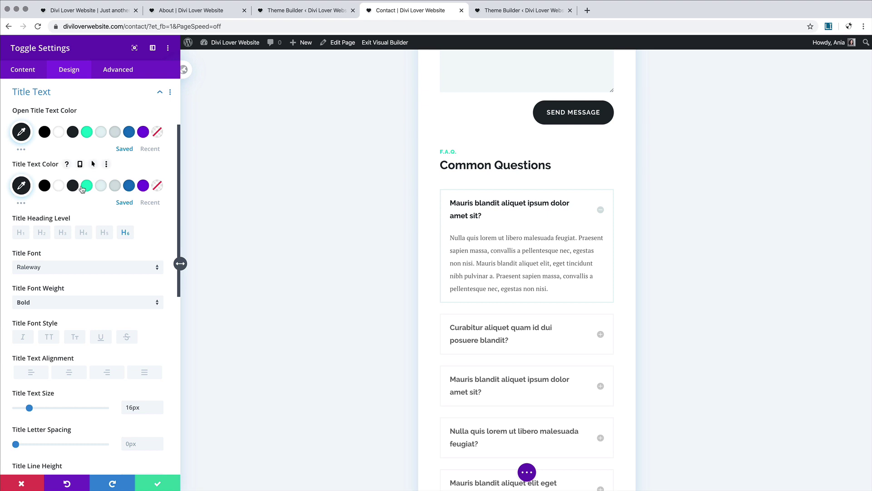
left_click(601, 336)
left_click(602, 211)
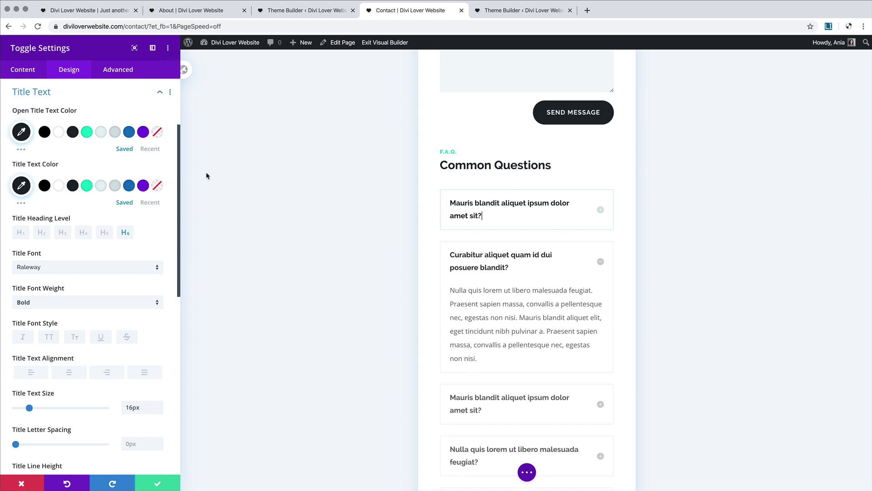
left_click(160, 484)
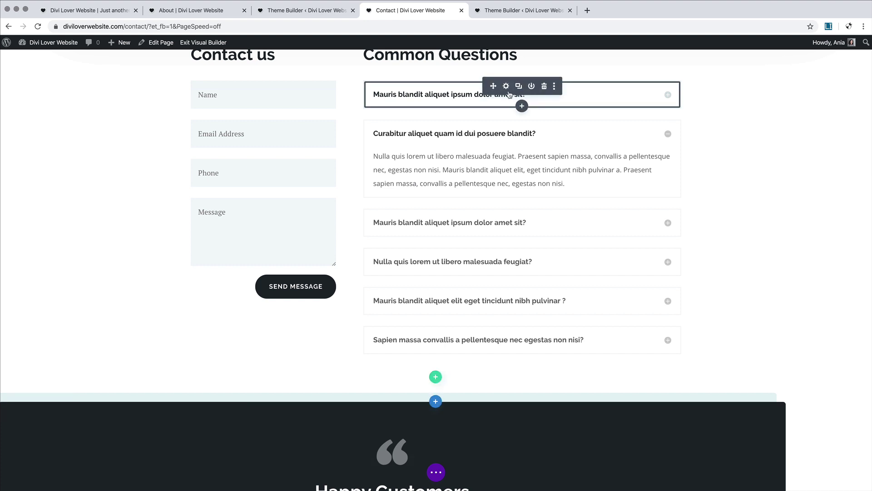
Step: Extend the first toggle's styles to all toggles throughout This Column
right_click(509, 94)
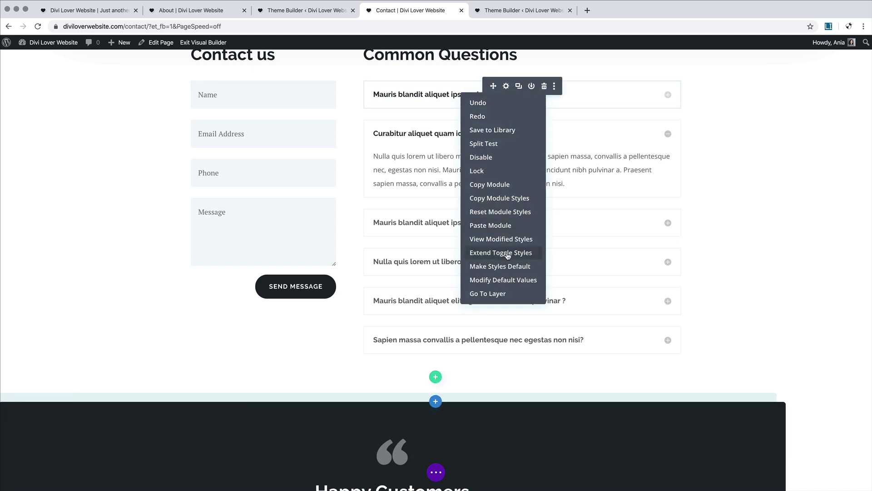
left_click(507, 253)
left_click(75, 113)
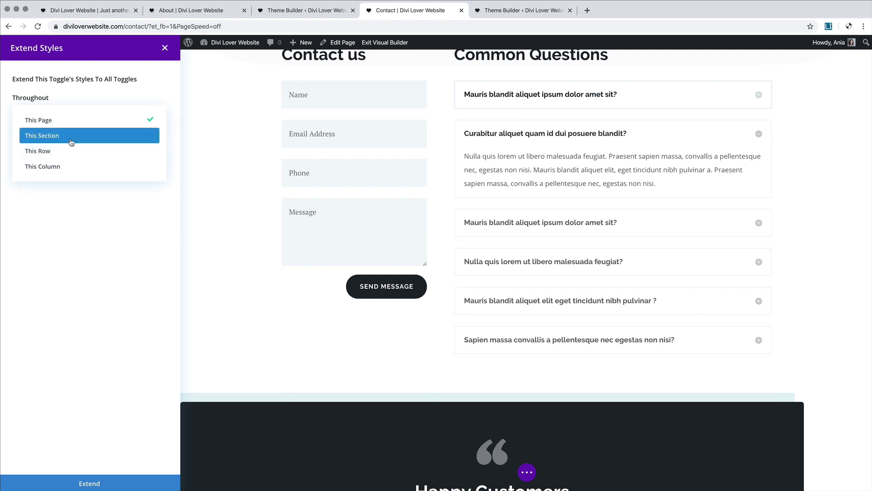
left_click(69, 165)
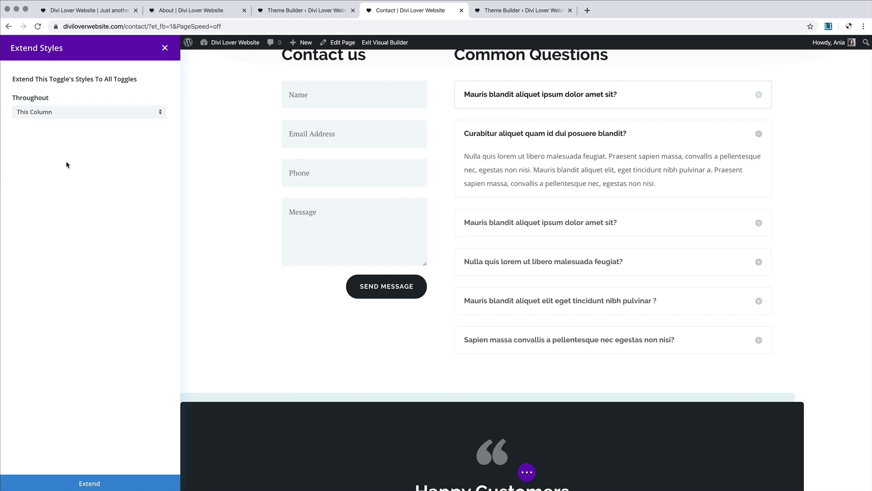
left_click(88, 484)
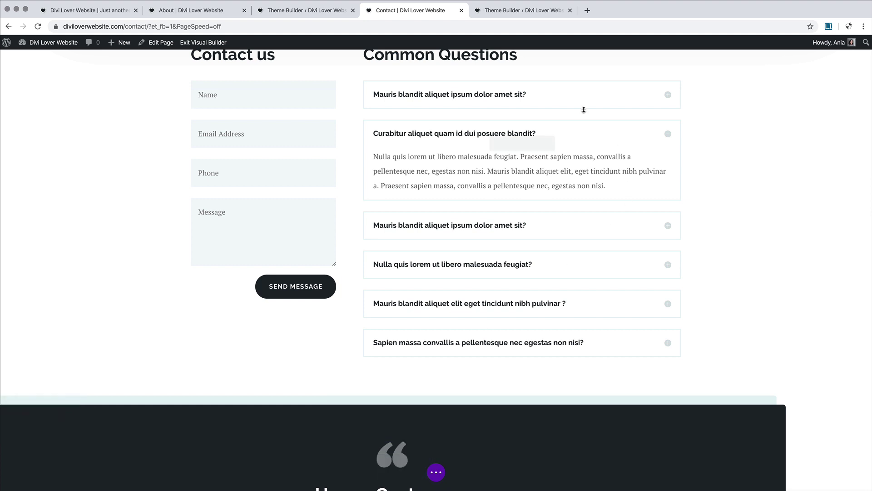
Step: Open the Happy Customers slider's Design settings at the Body Text group
scroll(511, 315, "down", 3)
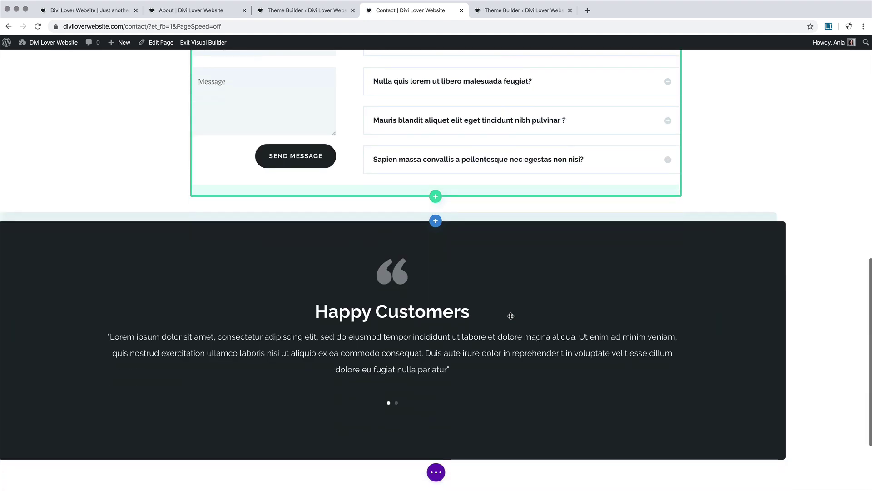
scroll(511, 315, "down", 1)
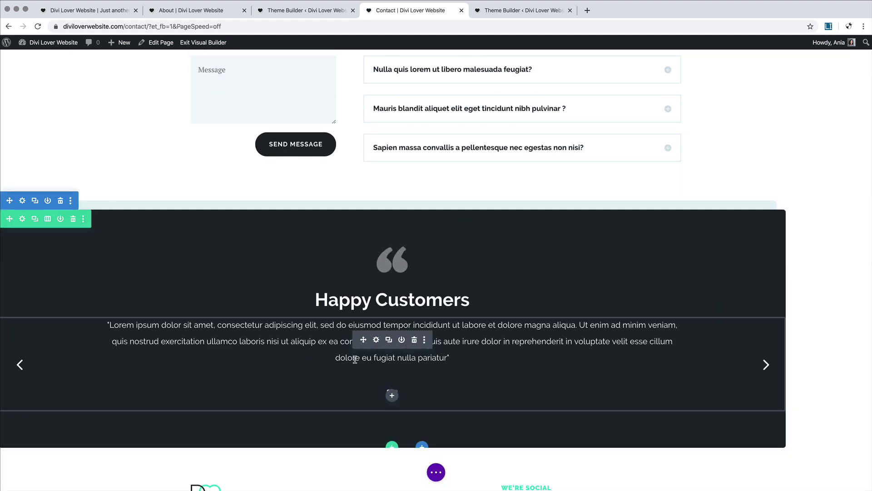
left_click(376, 340)
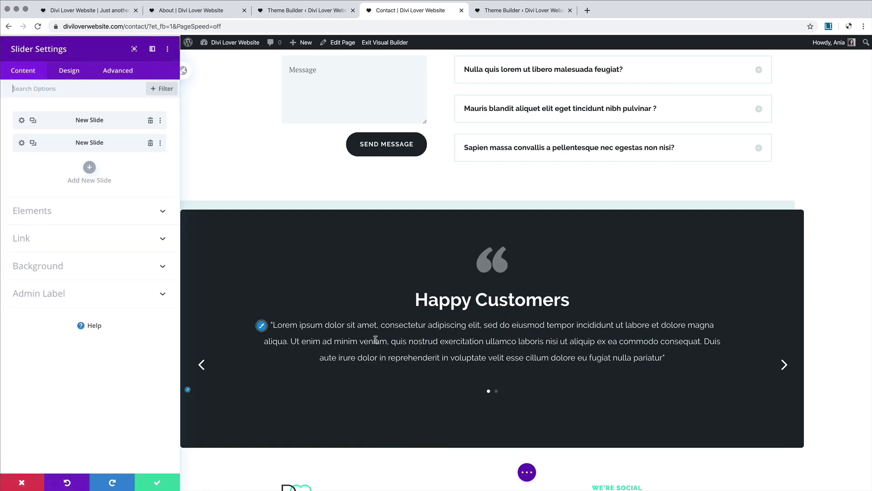
left_click(73, 73)
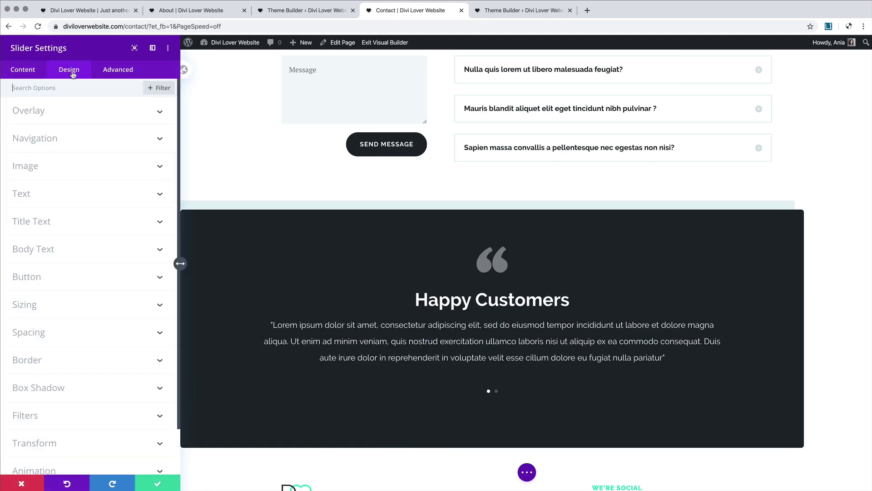
left_click(77, 250)
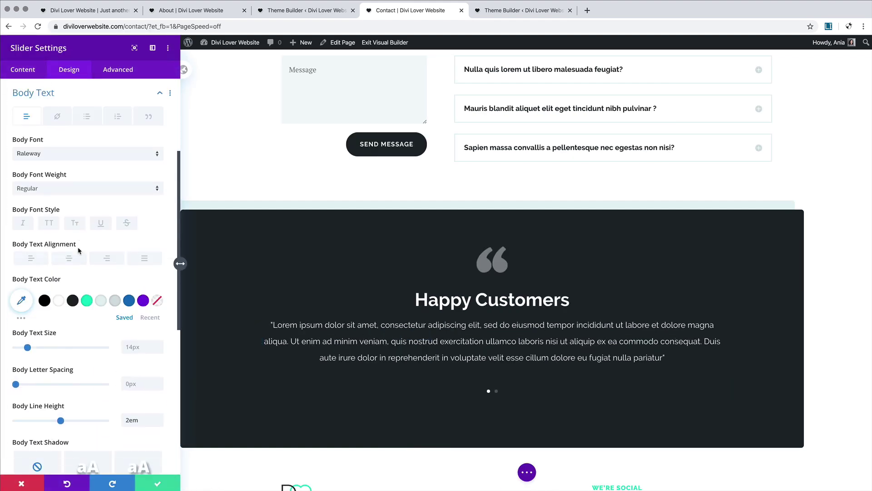
Step: Make the slider body text PT Serif at 16px desktop, 15px tablet and 14px phone
left_click(51, 156)
left_click(51, 140)
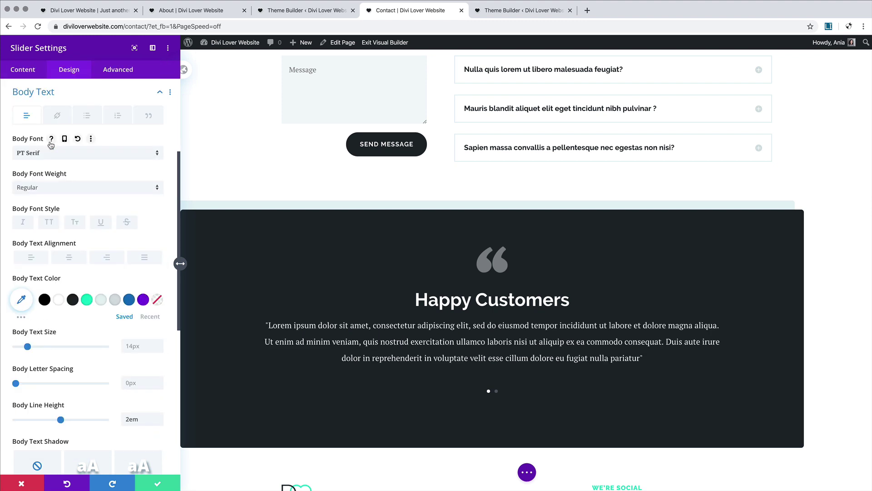
scroll(100, 227, "down", 2)
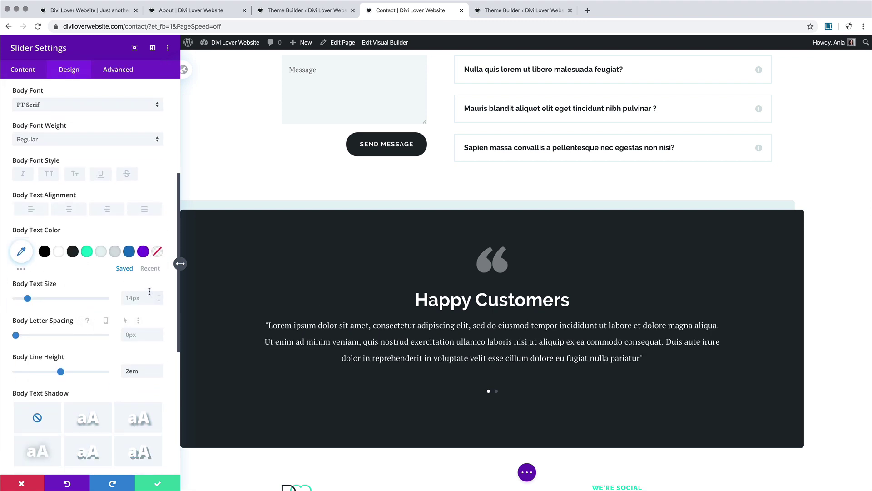
left_click(78, 284)
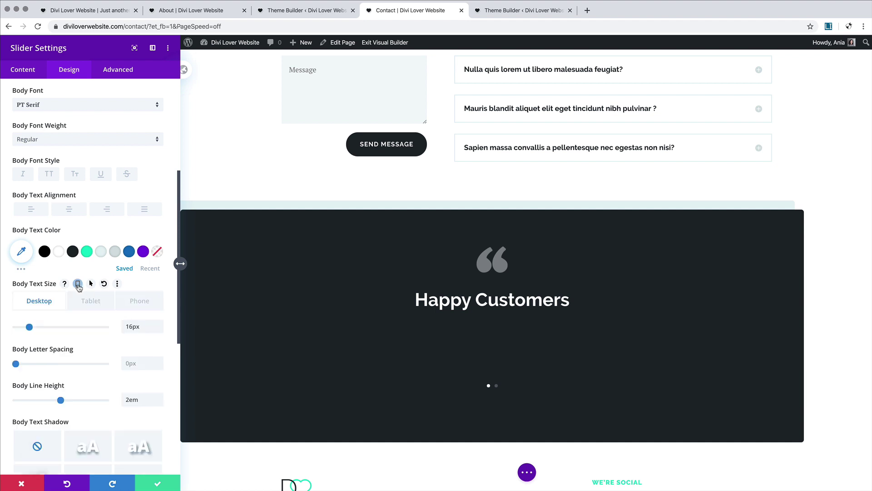
left_click(90, 306)
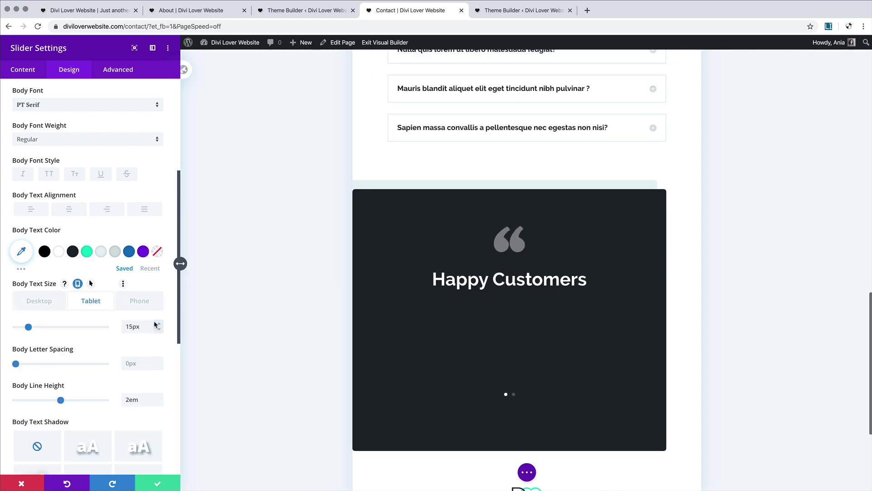
left_click(150, 309)
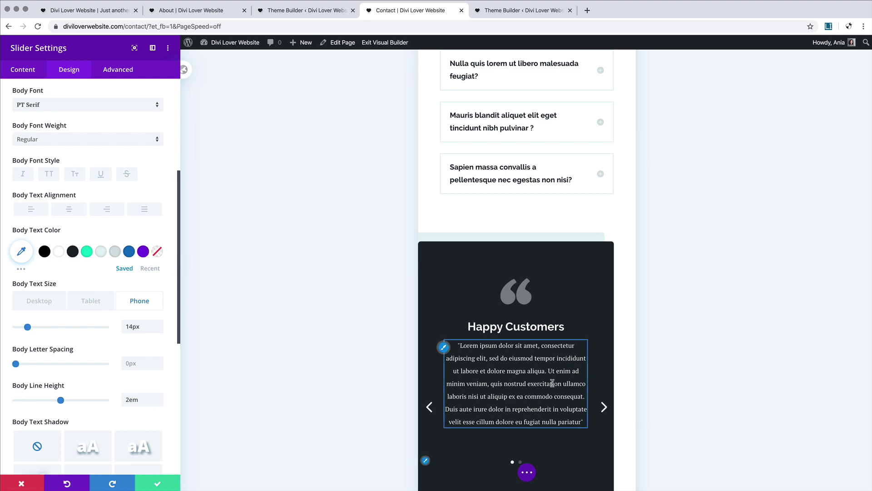
left_click(527, 472)
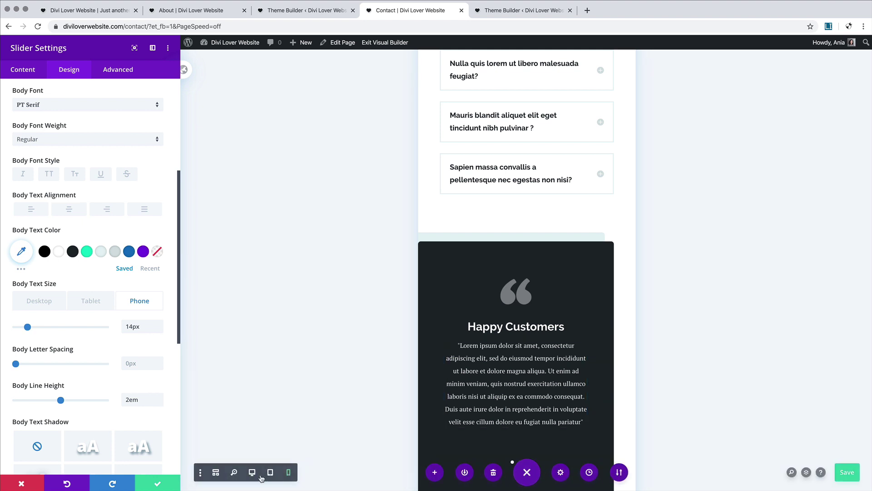
Step: Return the preview to desktop and change the slider's Content Max Width from 700px to 800px
left_click(252, 472)
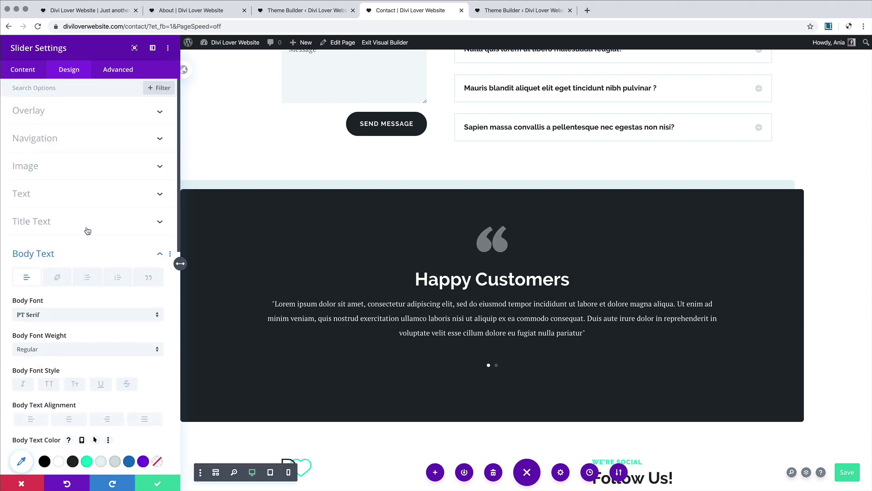
left_click(105, 253)
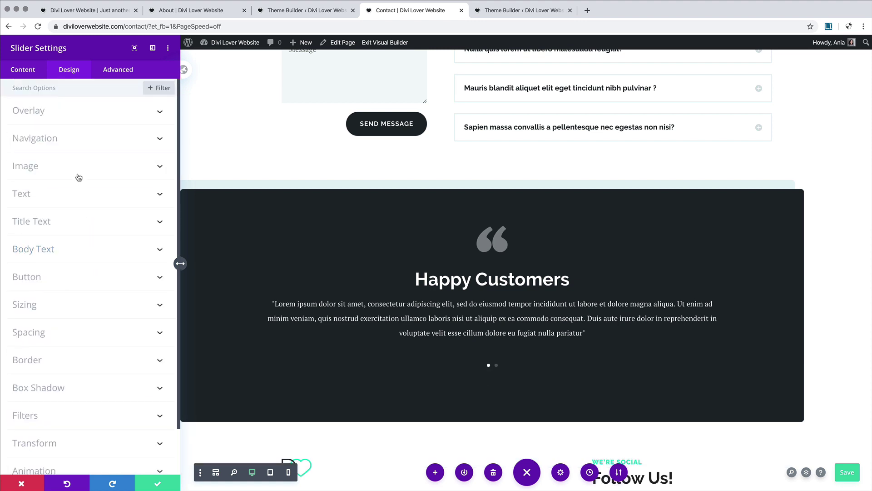
left_click(85, 309)
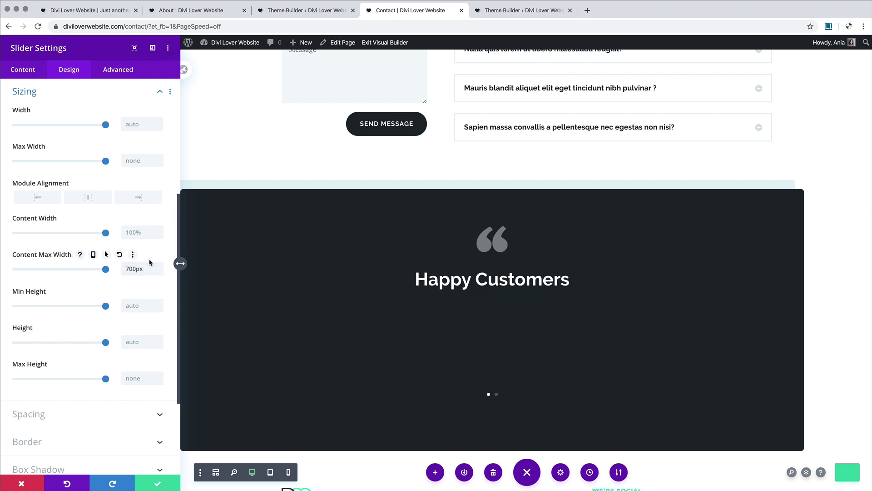
left_click_drag(130, 270, 116, 271)
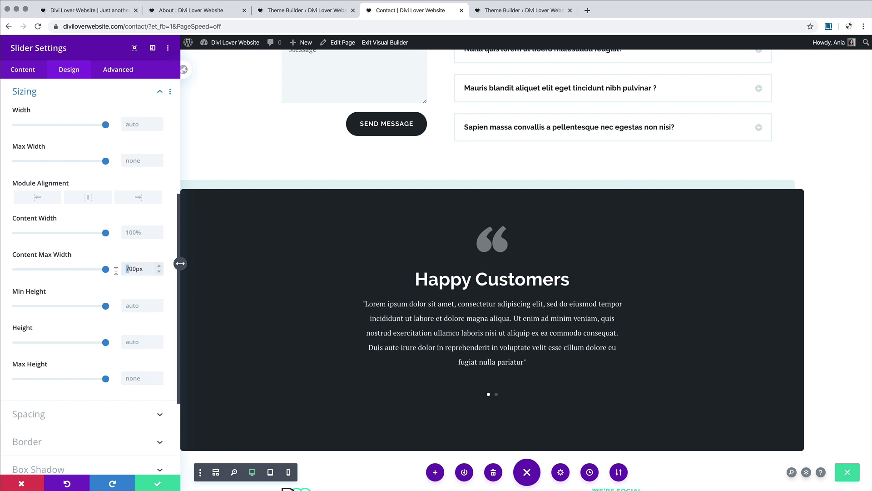
type("8")
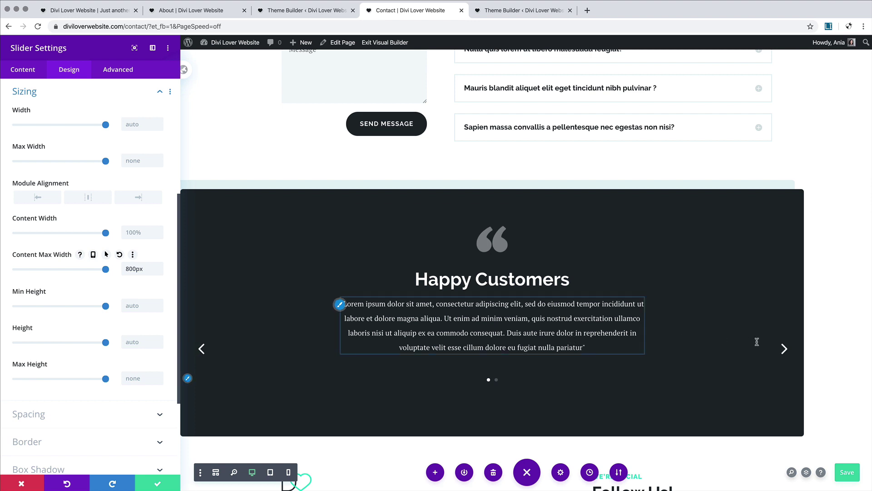
Step: Preview the second testimonial and save the Contact page changes
left_click(784, 348)
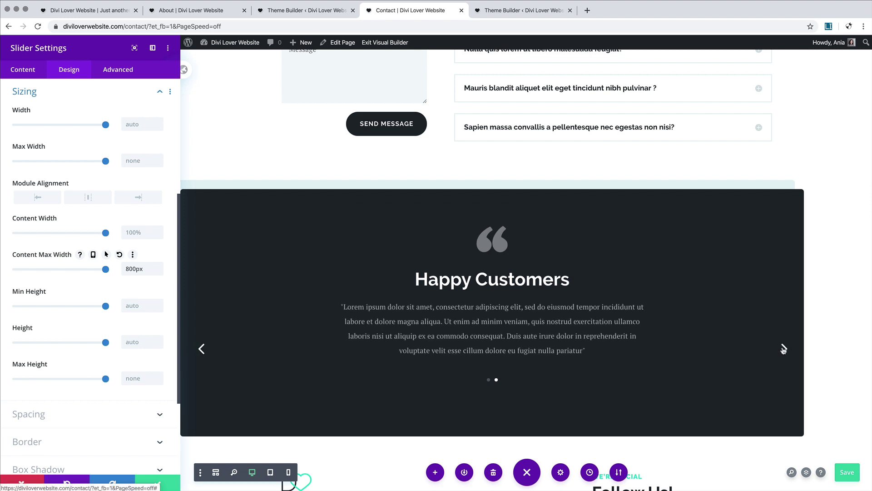
scroll(594, 358, "down", 2)
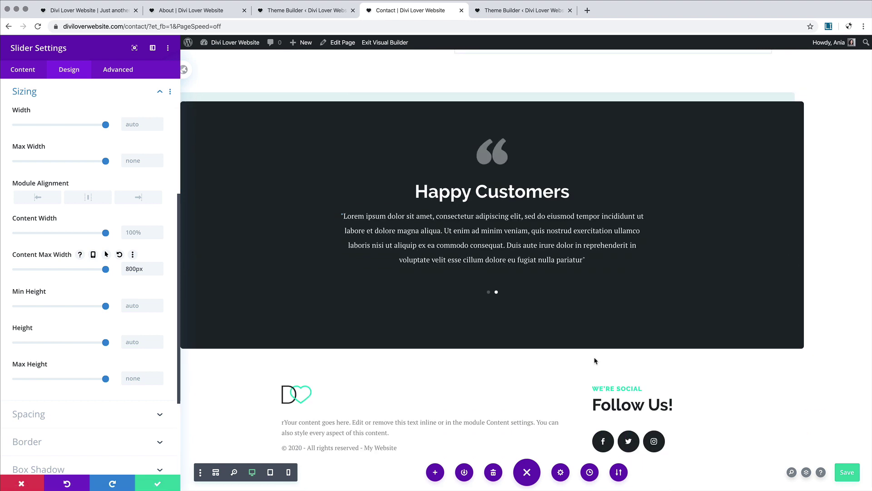
scroll(595, 360, "up", 3)
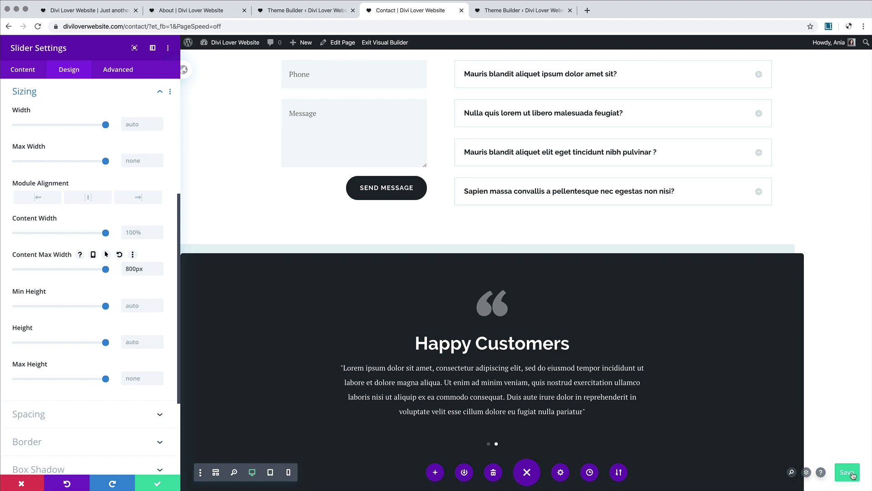
left_click(850, 473)
Step: Exit the Visual Builder and scroll the live Contact page to check the testimonial slider
left_click(400, 42)
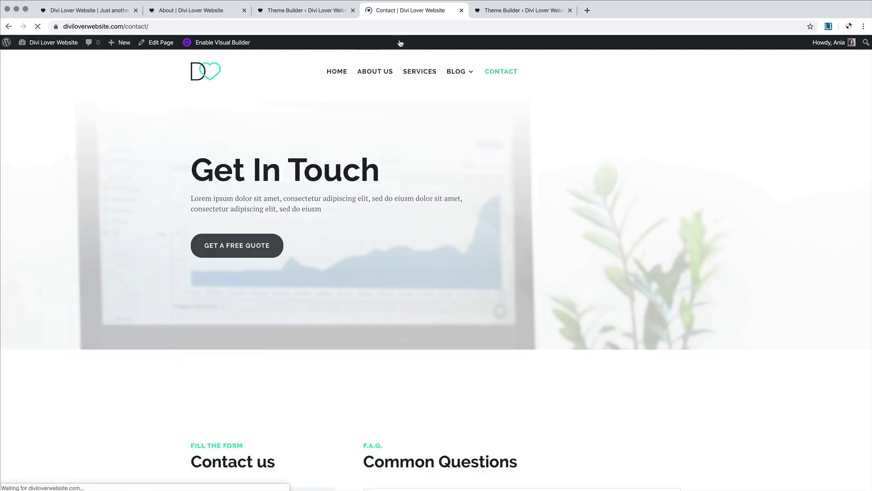
scroll(481, 164, "down", 10)
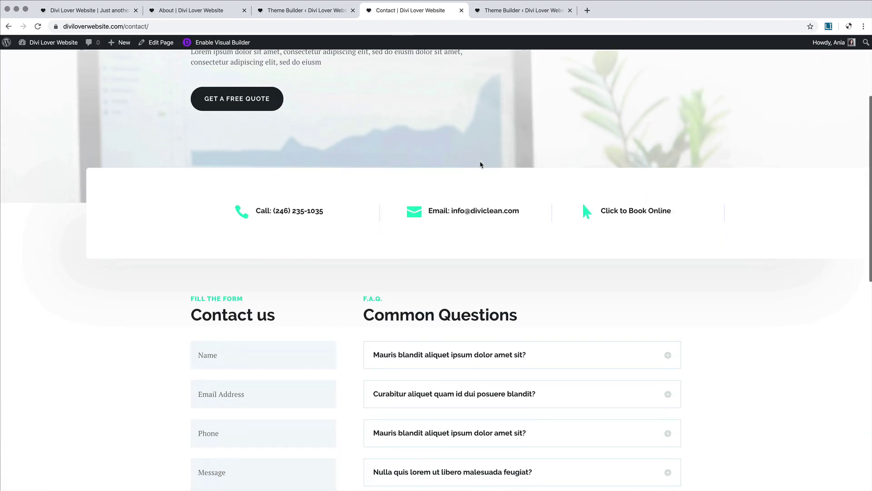
scroll(481, 164, "down", 4)
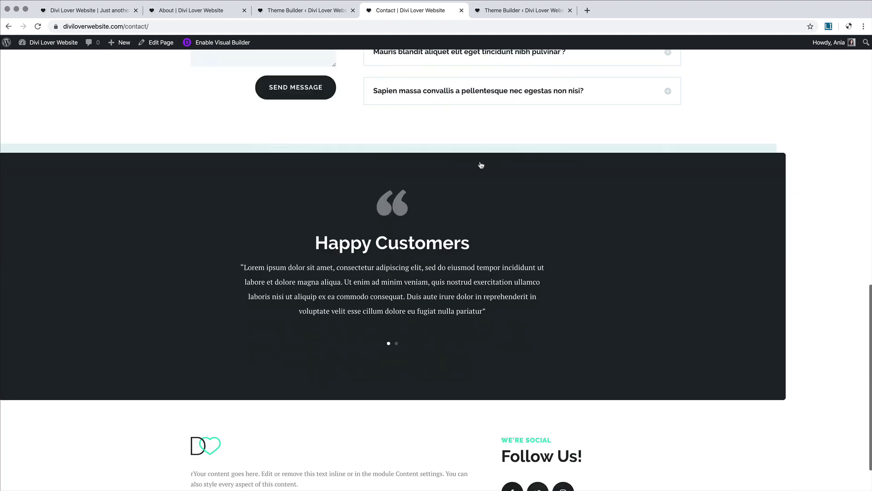
scroll(482, 164, "up", 15)
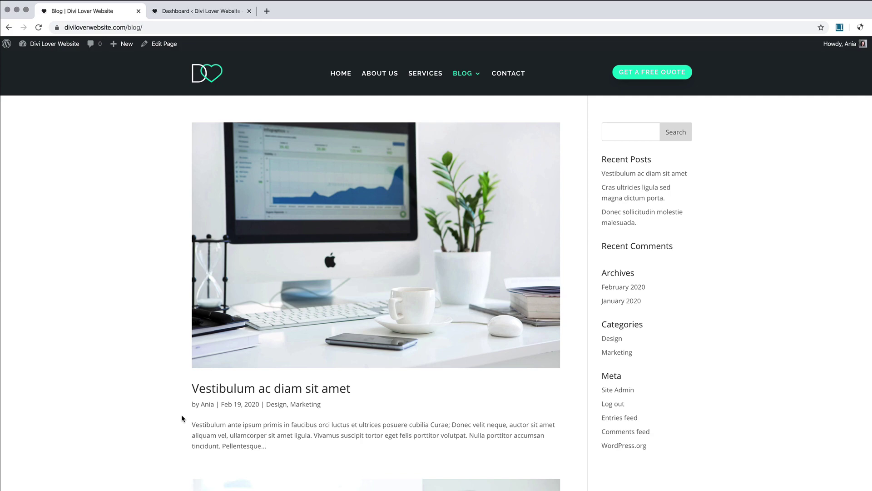
Step: Scroll through the live Blog page's post list, then switch to the admin Dashboard tab
scroll(181, 414, "down", 8)
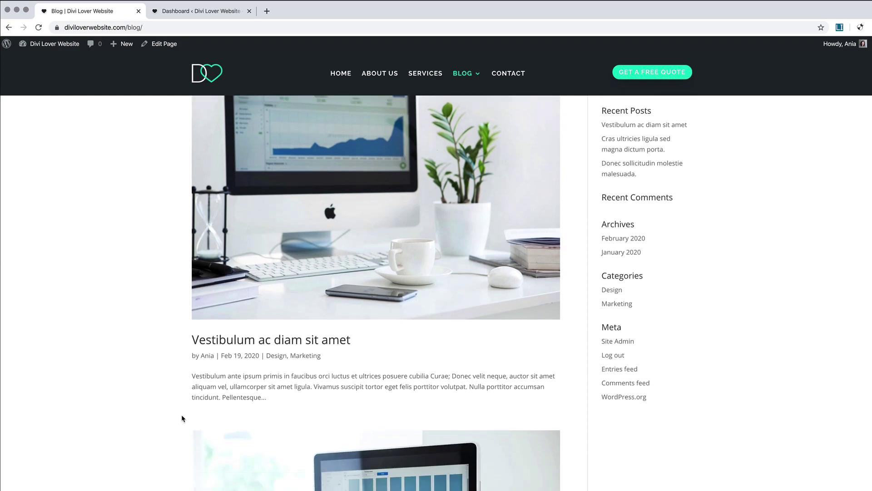
scroll(181, 415, "down", 12)
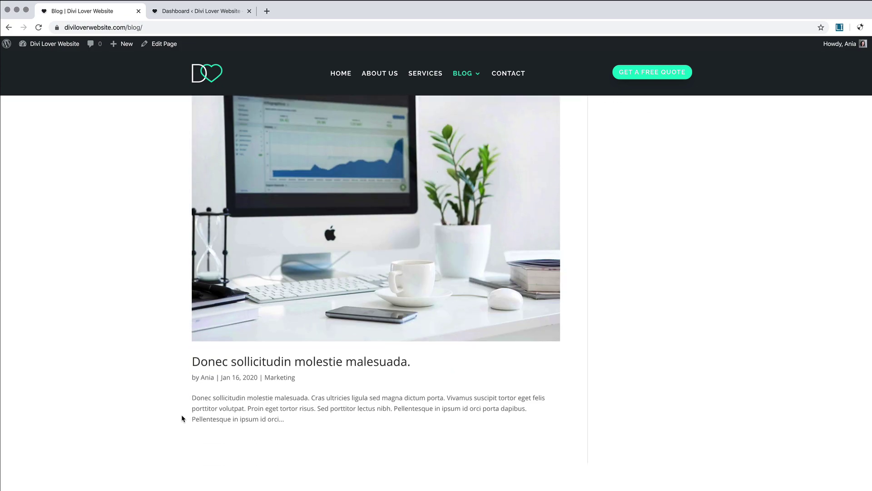
scroll(181, 414, "up", 12)
scroll(182, 414, "up", 7)
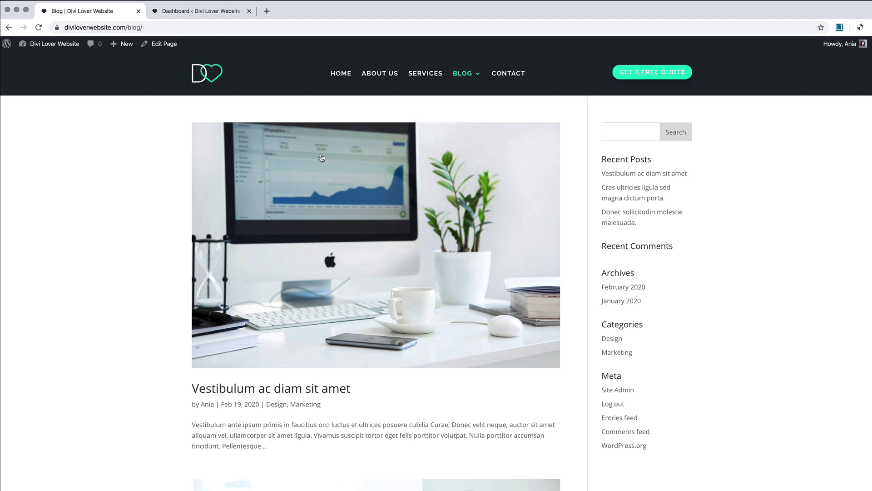
mouse_move(466, 80)
left_click(191, 15)
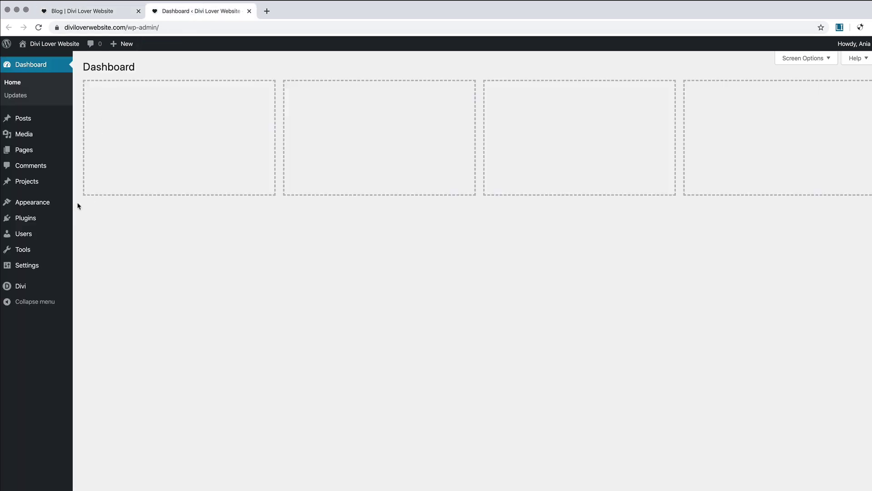
Step: Check in Settings > Reading that the Posts page is set to Blog
mouse_move(49, 267)
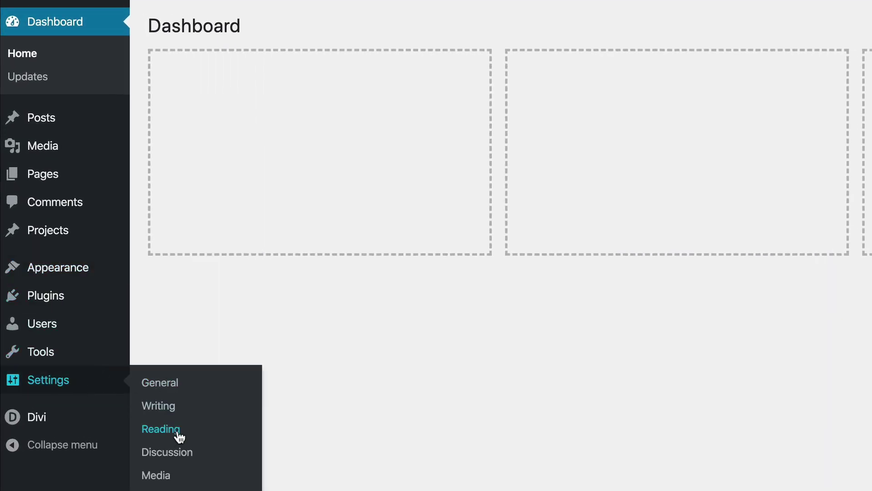
left_click(160, 429)
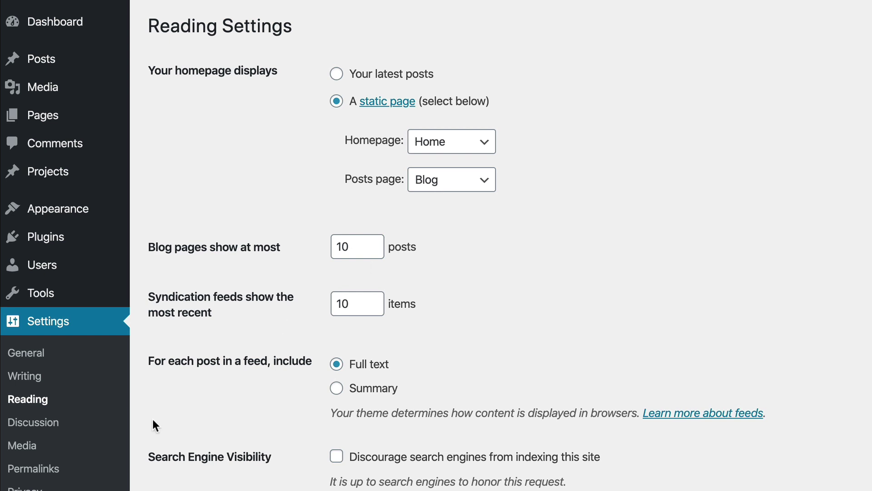
scroll(154, 425, "down", 5)
mouse_move(86, 288)
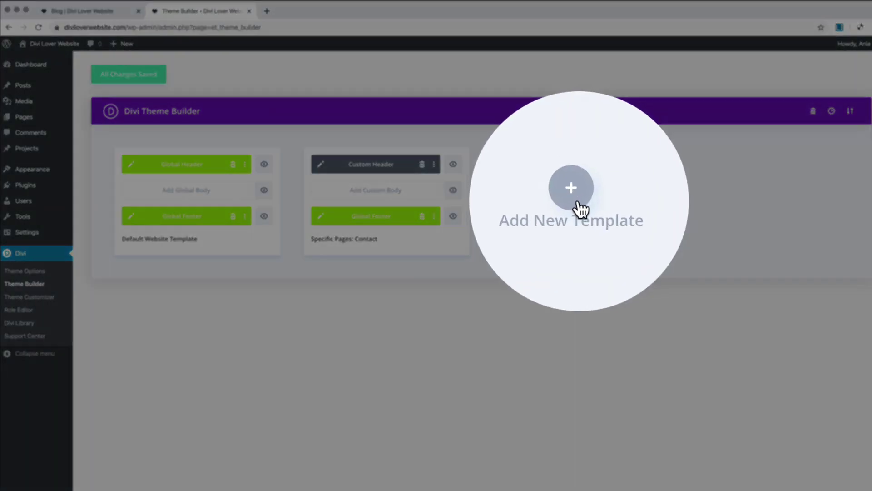
Step: Create an All Archive Pages template with a custom body built from scratch
left_click(576, 196)
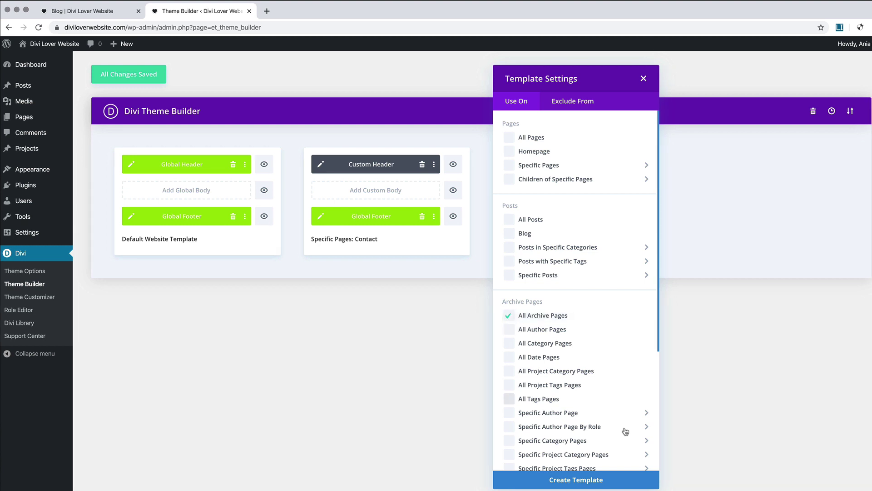
left_click(585, 482)
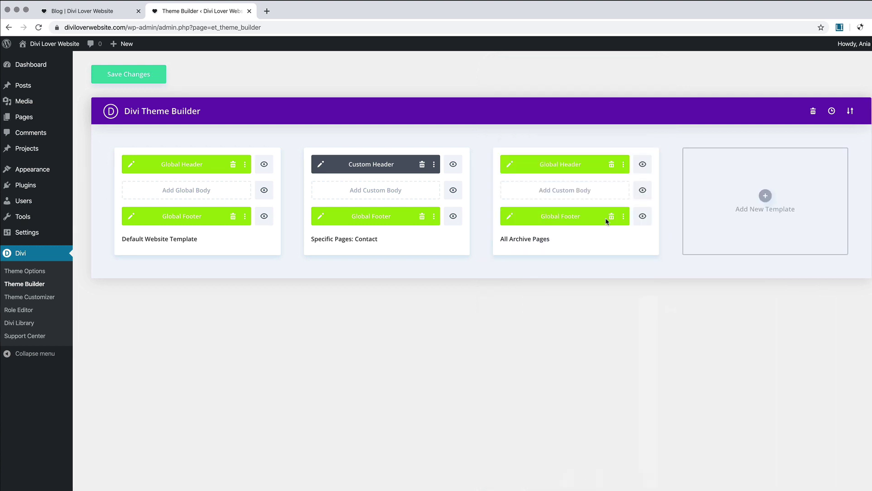
mouse_move(534, 169)
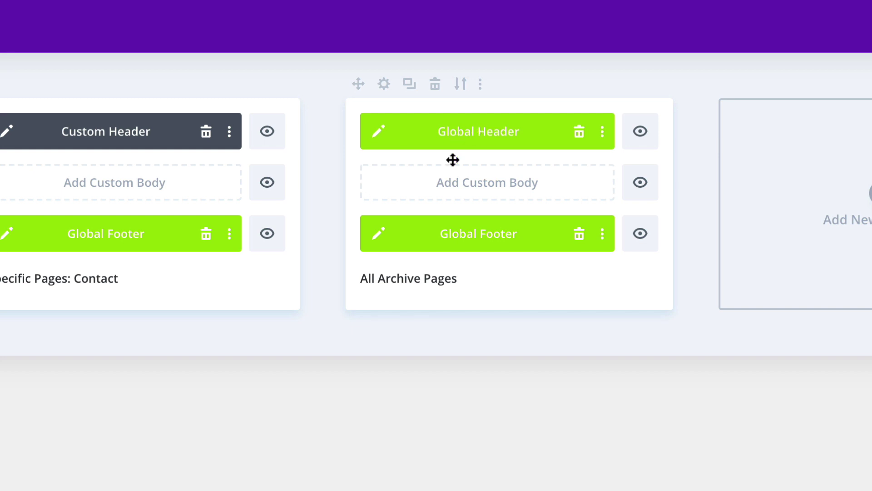
left_click(487, 195)
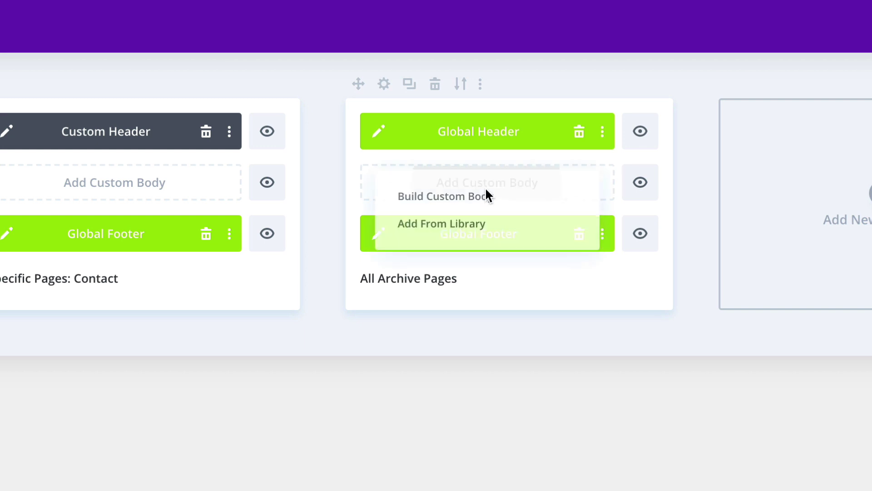
left_click(516, 203)
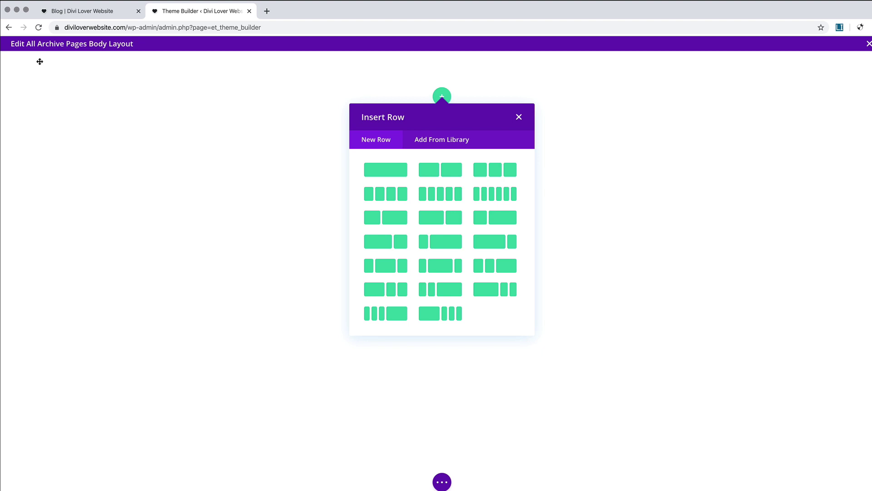
Step: Open the homepage in a new tab and enable the Visual Builder on it
left_click(98, 12)
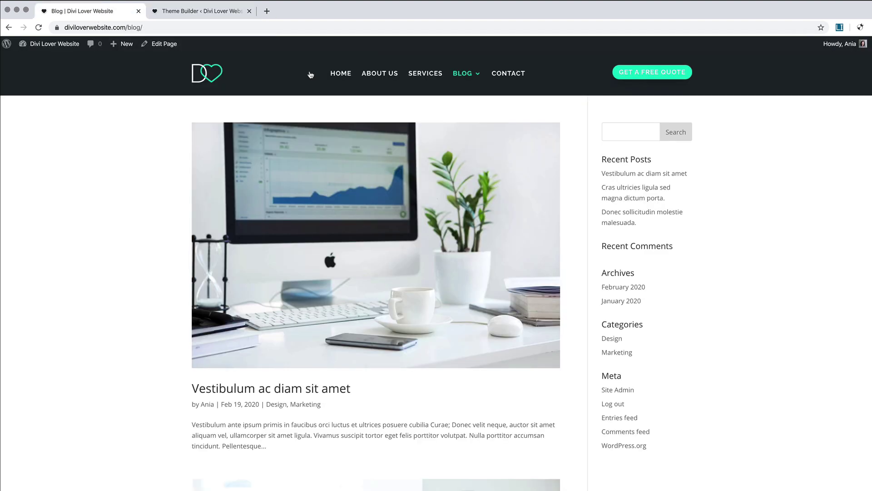
right_click(341, 73)
left_click(363, 78)
left_click(300, 13)
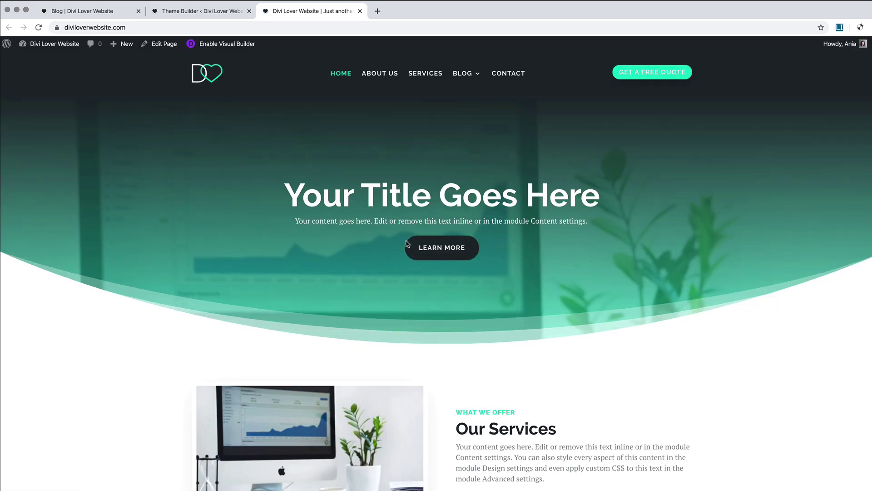
scroll(407, 244, "down", 20)
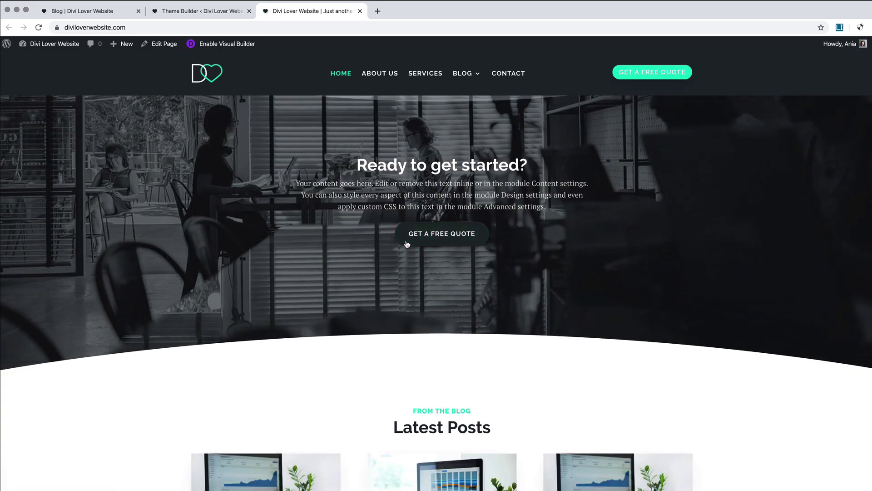
scroll(407, 244, "down", 5)
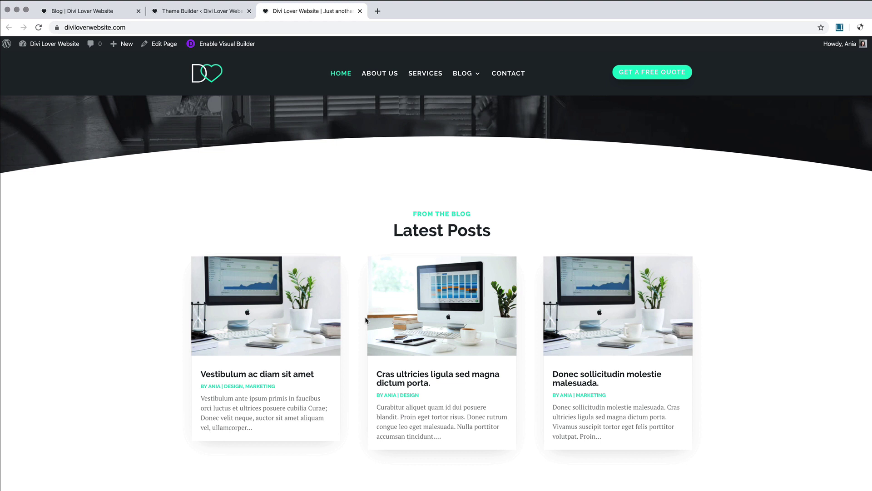
left_click(235, 47)
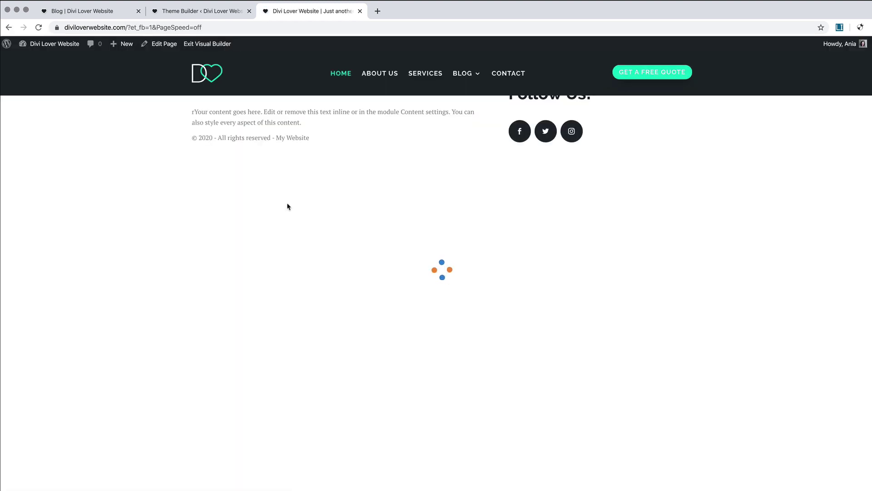
Step: Make the Latest Posts Blog module's styles the default for all Blog modules, then return to Theme Builder
scroll(287, 204, "down", 20)
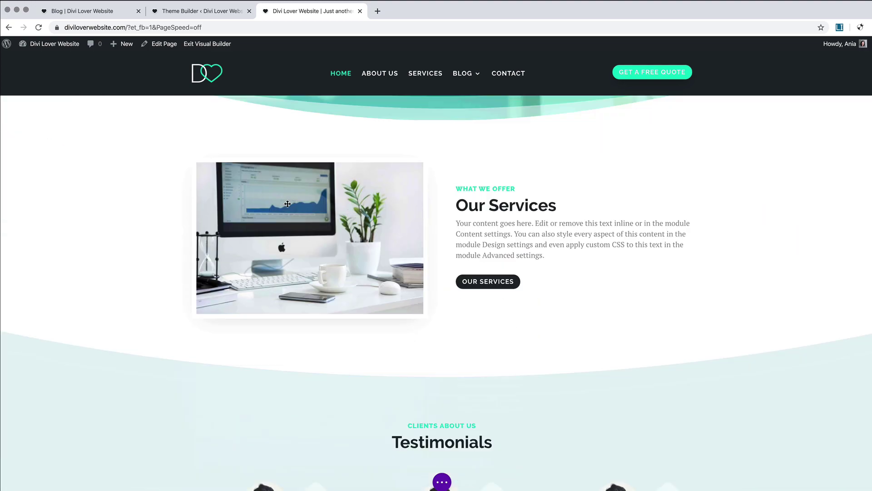
scroll(287, 204, "down", 1)
scroll(287, 206, "up", 1)
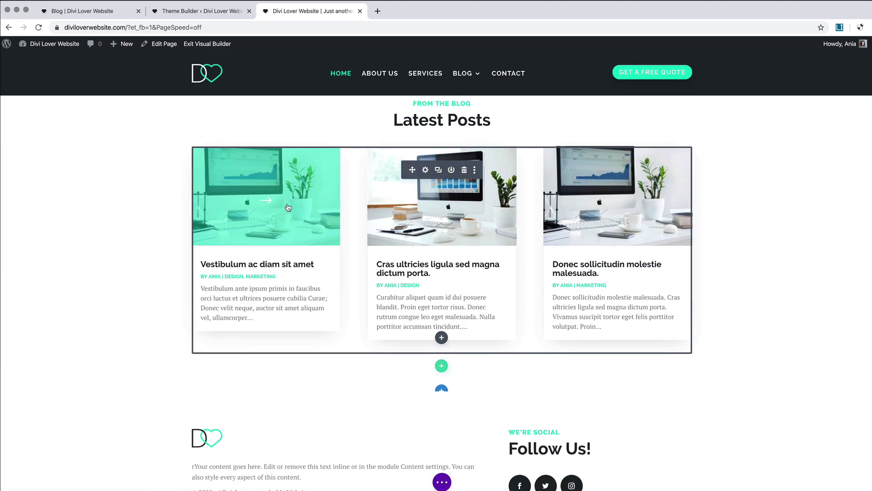
right_click(433, 176)
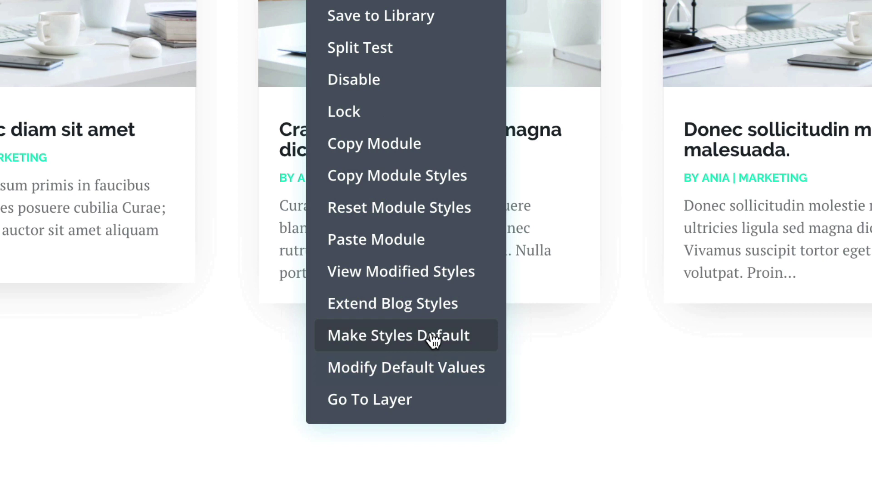
left_click(431, 338)
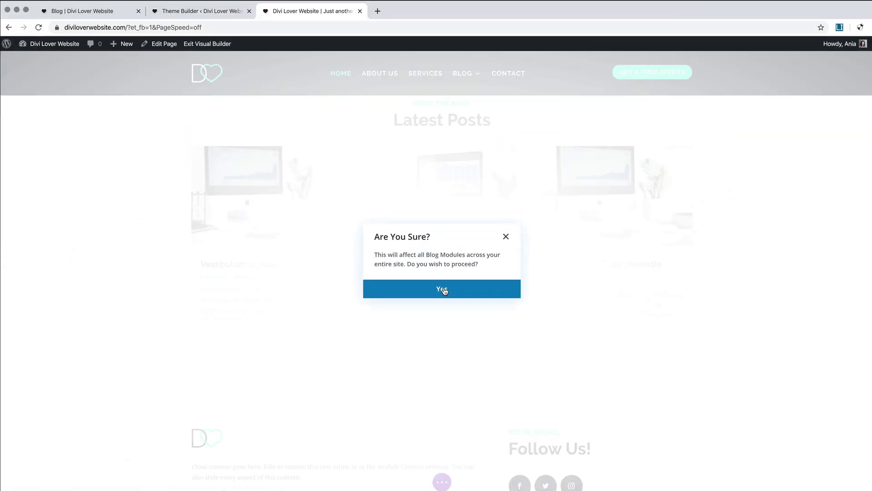
left_click(443, 290)
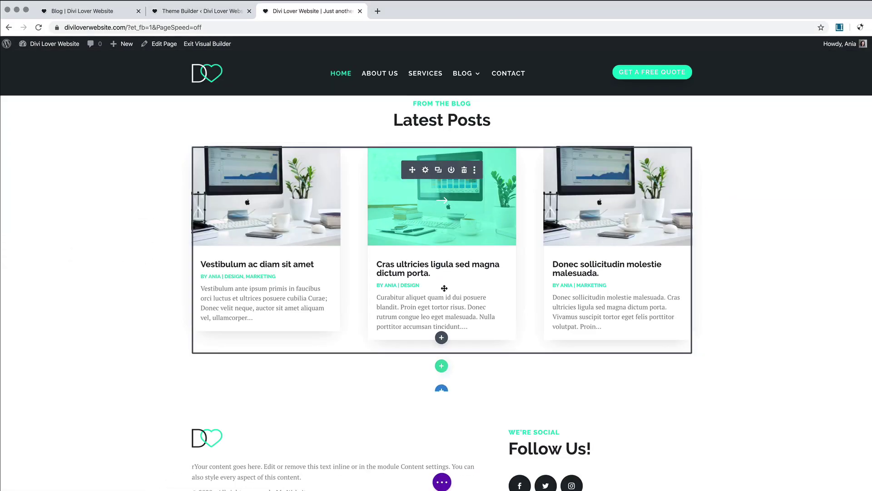
left_click(202, 14)
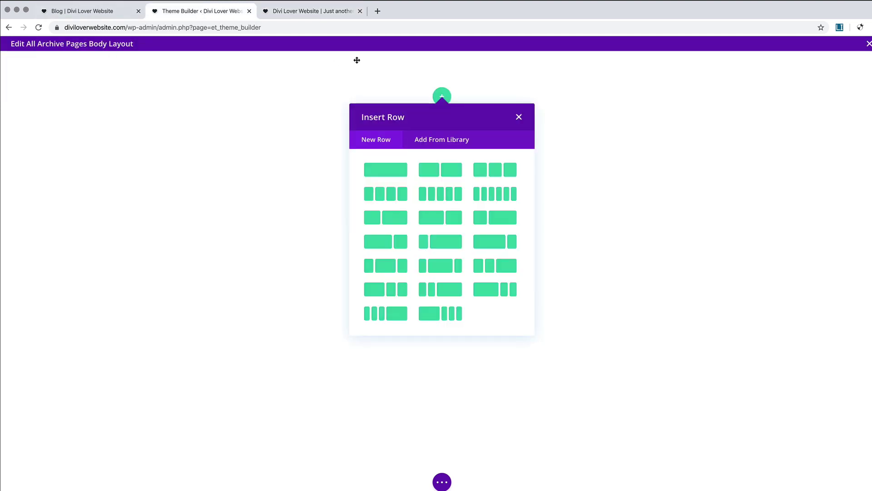
Step: Insert a one-column row containing a Blog module, found by searching 'blog'
left_click(394, 171)
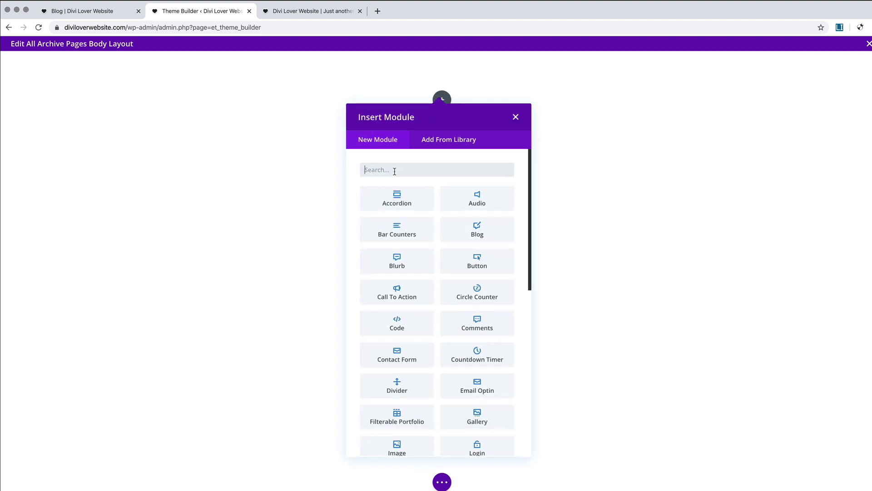
type("blog")
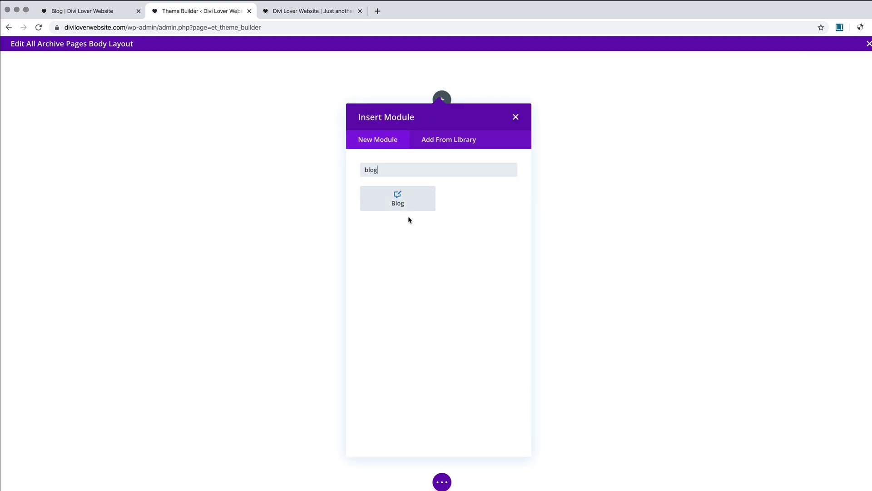
left_click(405, 197)
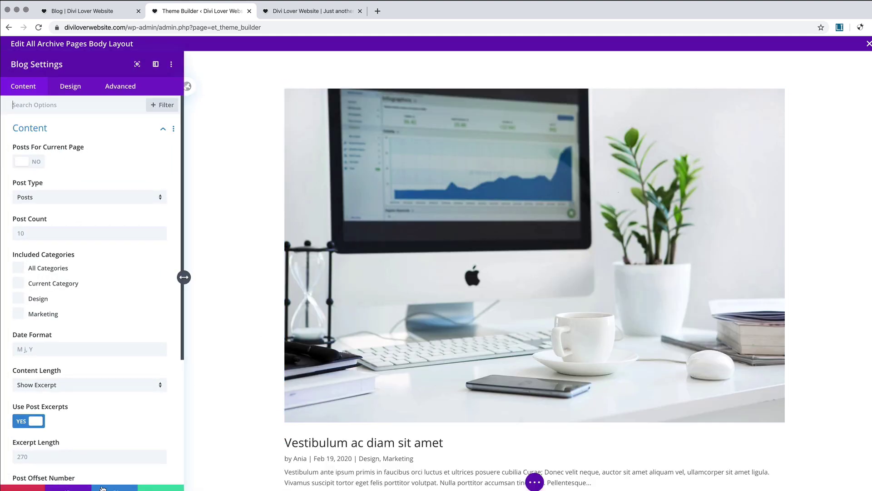
left_click(161, 487)
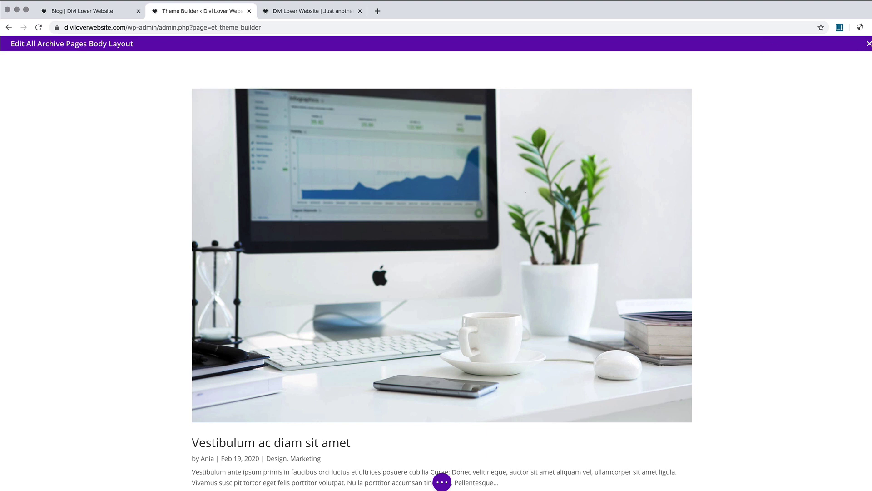
Step: Save and exit the archive body layout, then reopen the All Archive Pages custom body
left_click(869, 44)
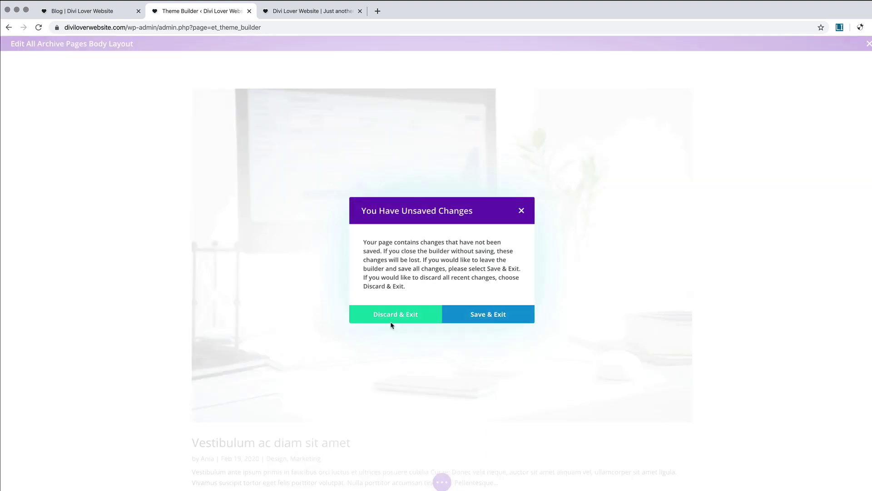
left_click(467, 317)
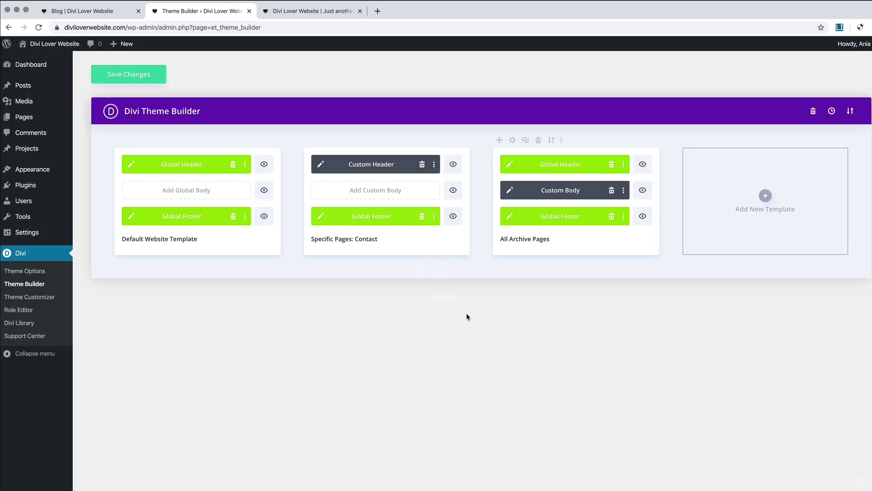
left_click(510, 191)
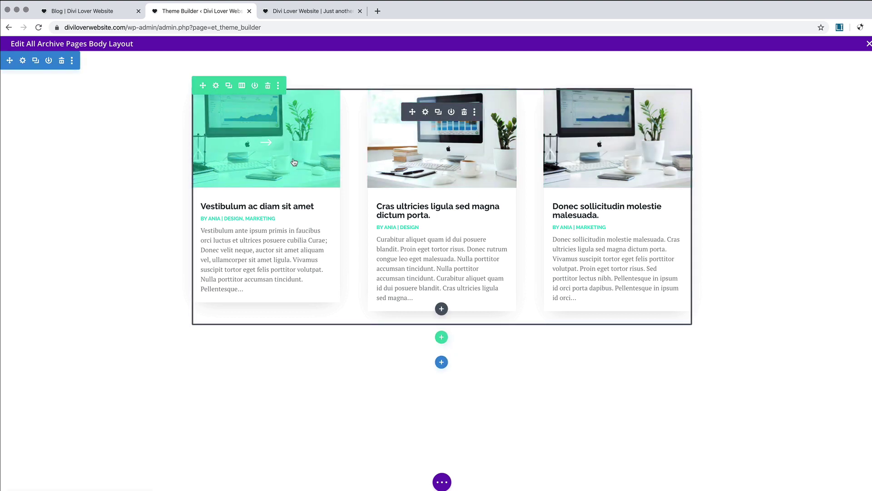
Step: Change the Blog module's Excerpt Length from 270 to 150 and close its settings
left_click(425, 112)
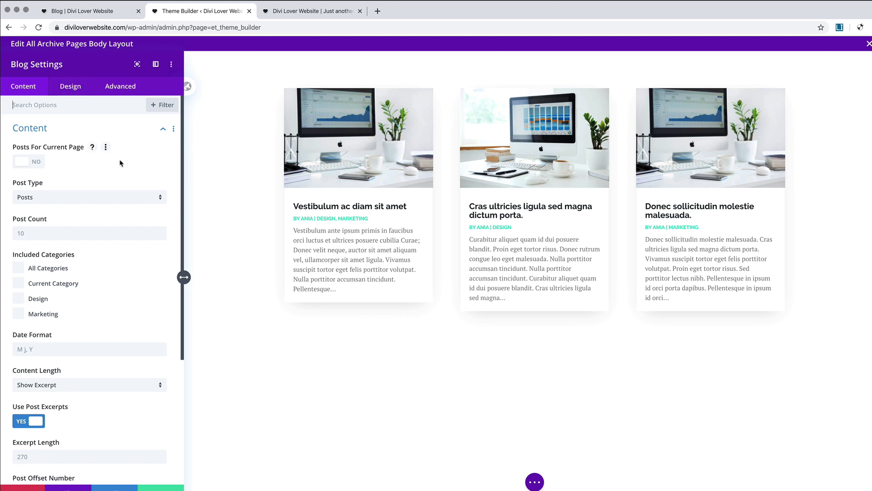
scroll(80, 256, "down", 5)
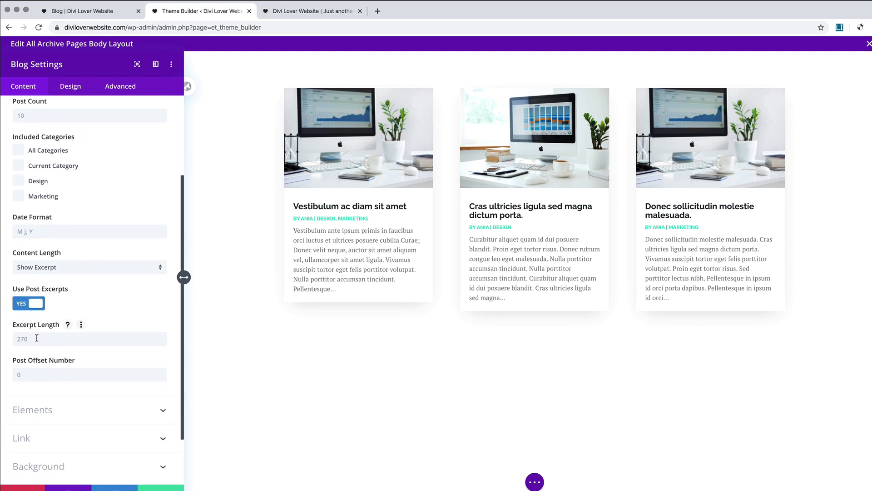
type("150")
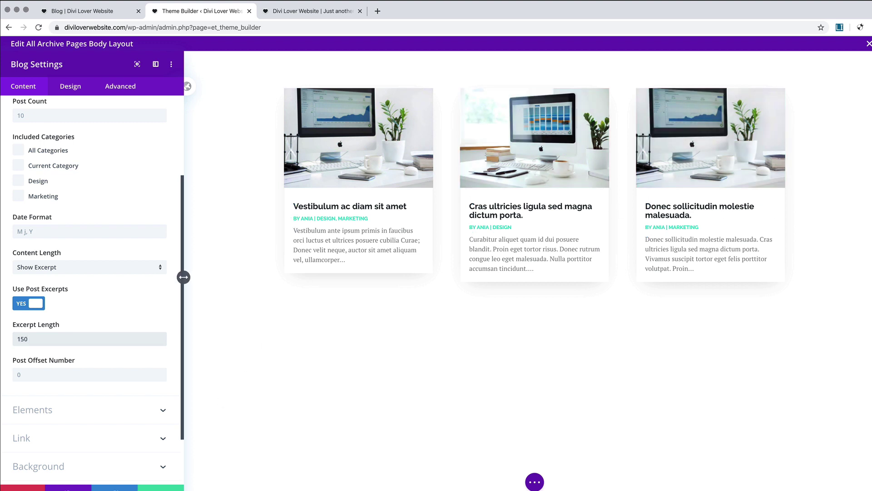
key("Escape")
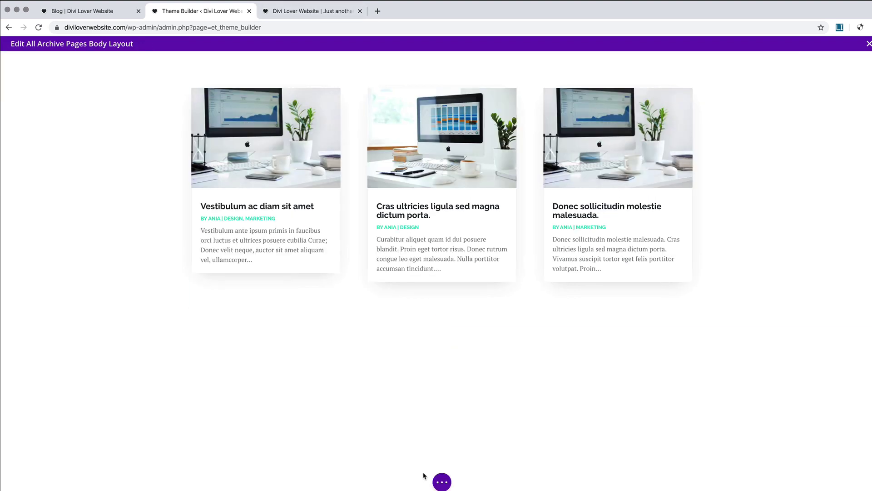
Step: Load the About page's layout from Your Existing Pages into the archive body layout
left_click(442, 483)
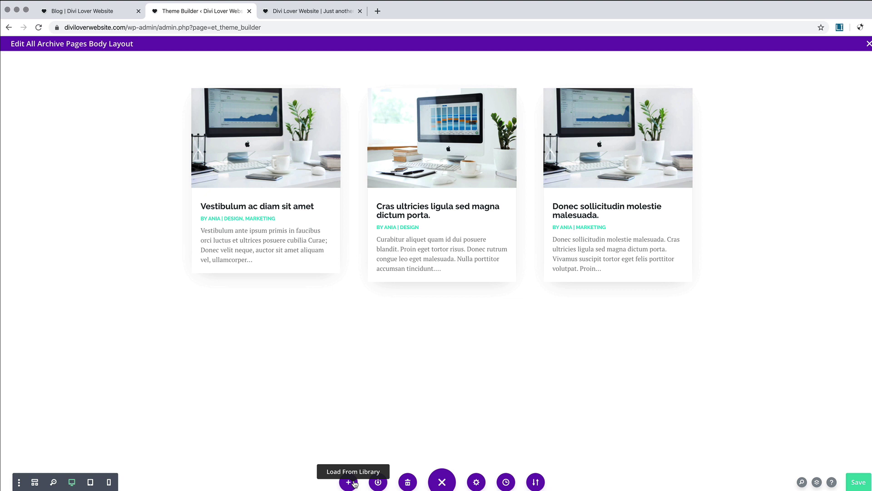
left_click(349, 482)
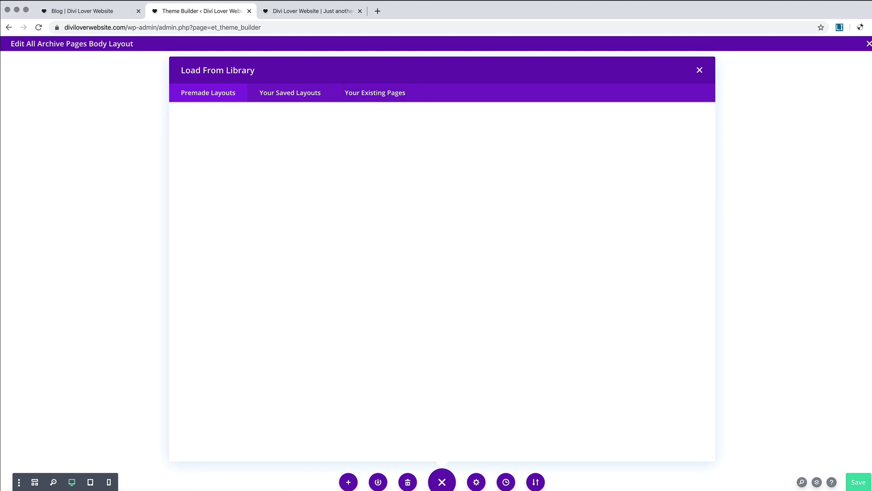
left_click(386, 96)
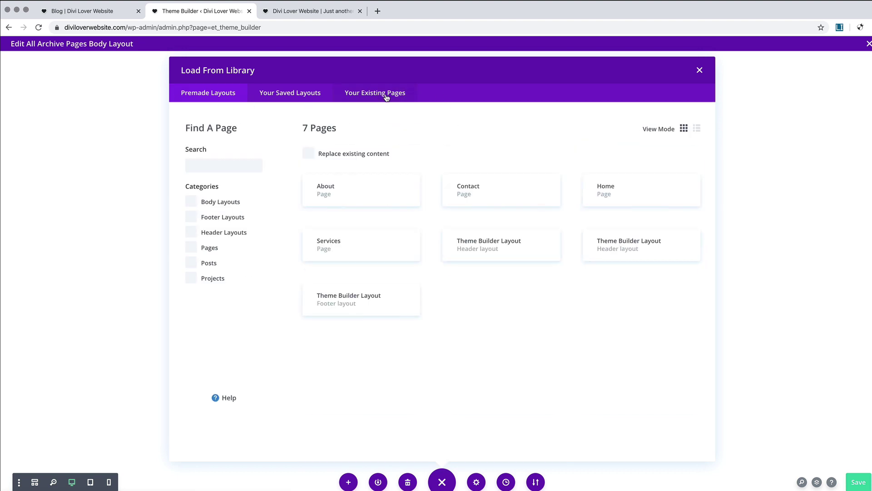
left_click(379, 190)
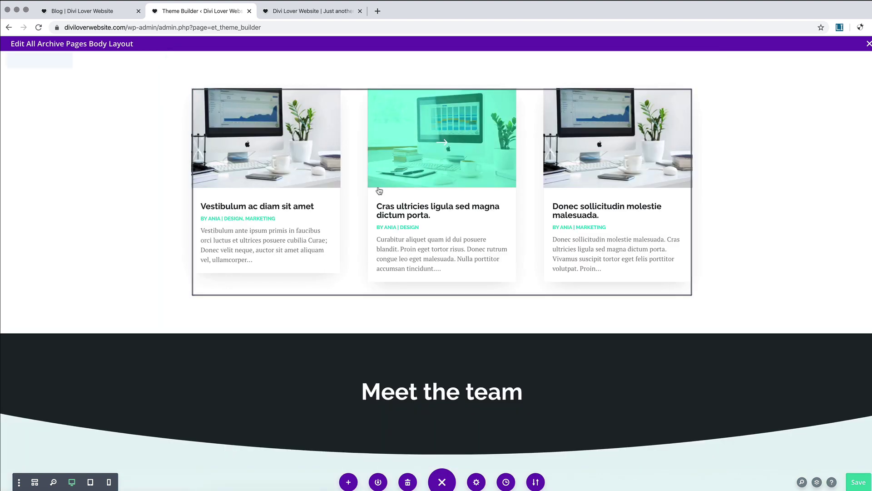
Step: Delete the first team member's row from the imported About layout
scroll(403, 264, "down", 5)
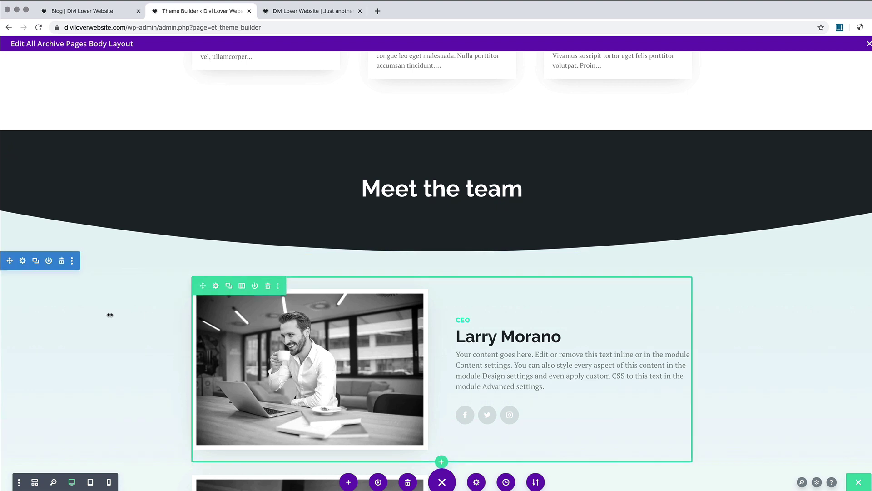
scroll(94, 312, "down", 2)
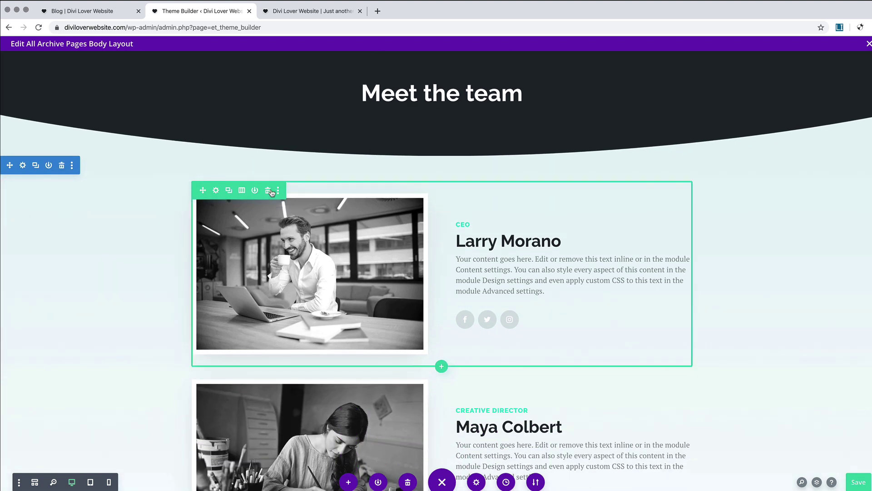
left_click(268, 190)
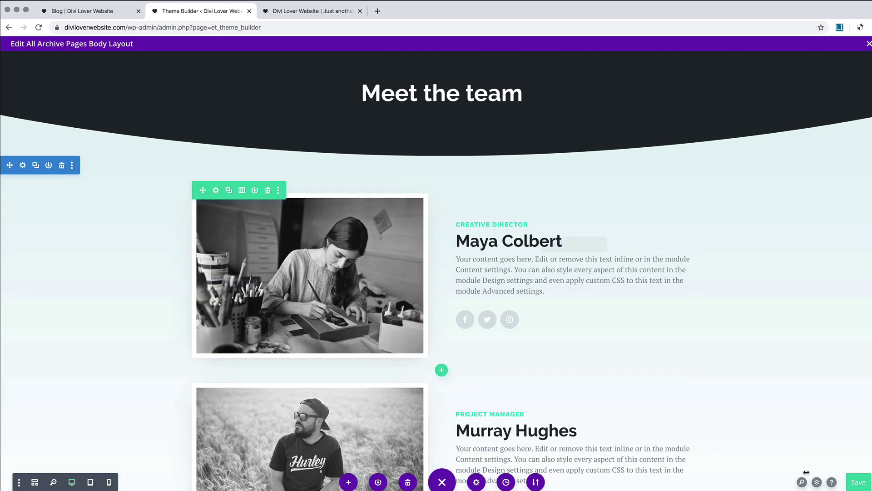
Step: Show the Layers panel beside the team photos with every layer expanded to modules
left_click(816, 482)
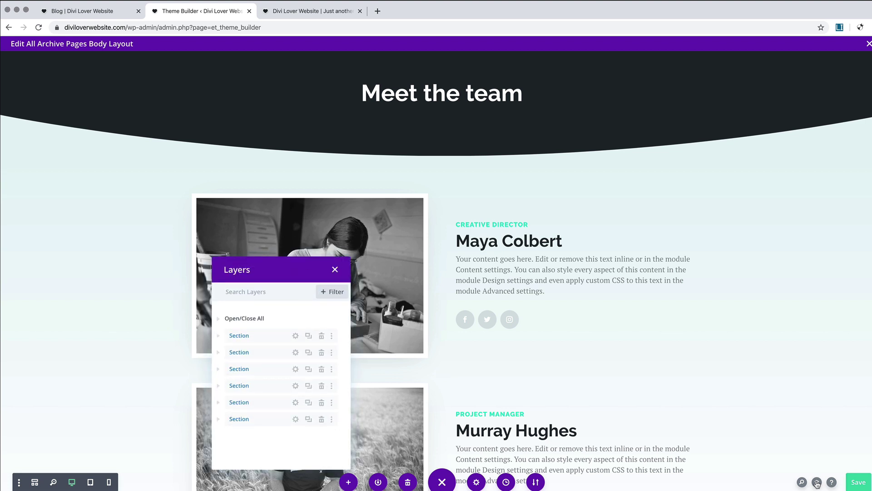
left_click_drag(284, 268, 750, 154)
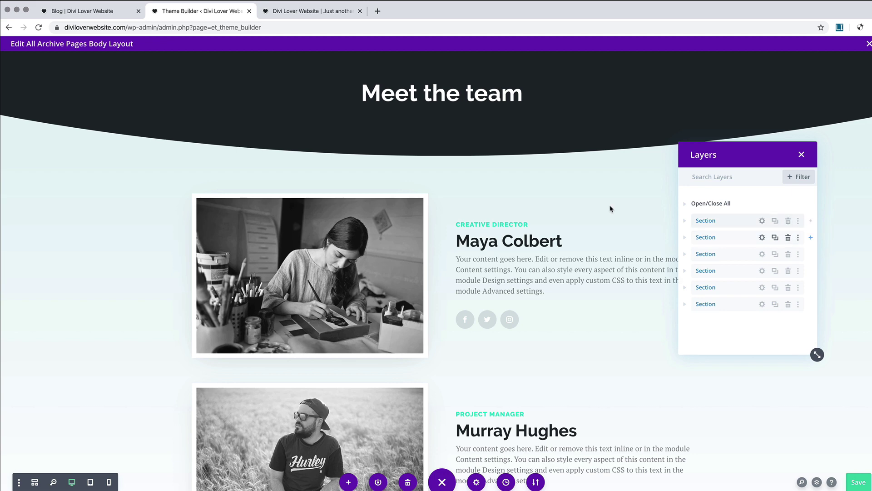
scroll(454, 191, "up", 2)
left_click(685, 222)
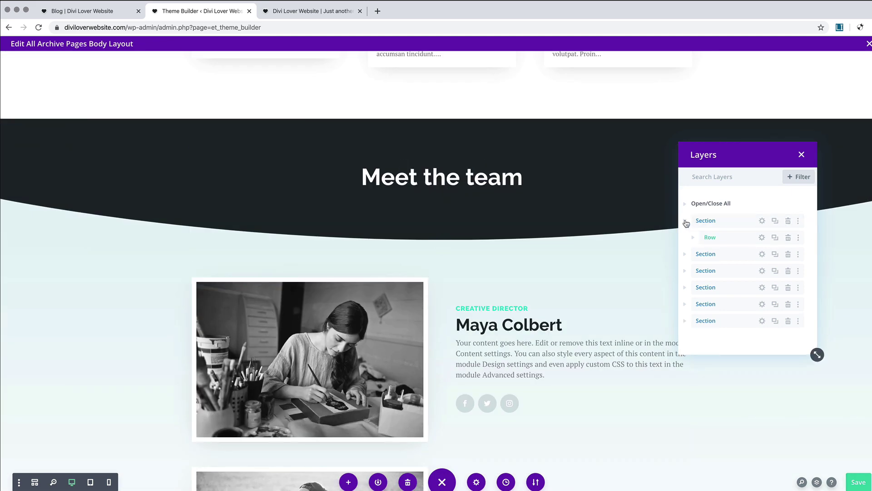
left_click(703, 205)
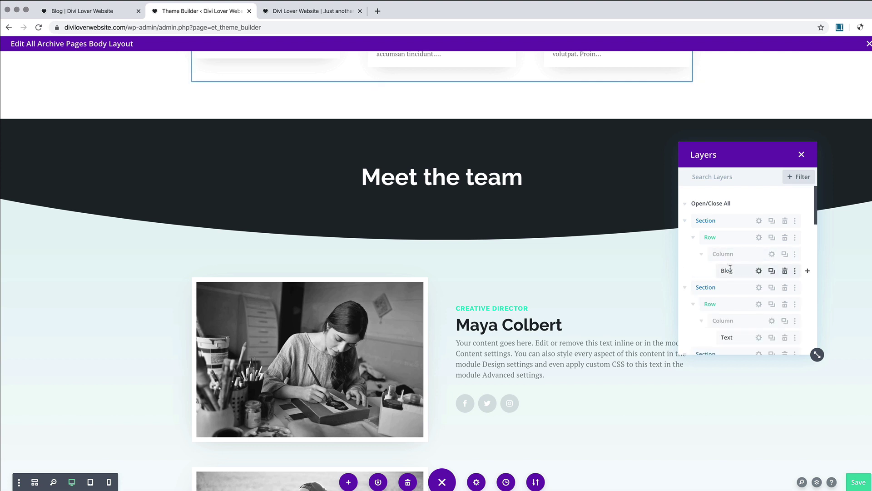
scroll(609, 259, "up", 3)
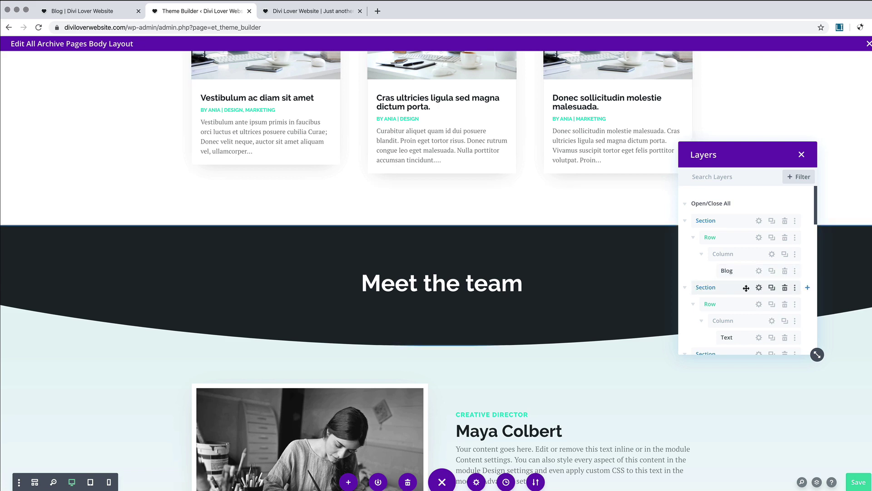
Step: Move the Meet the team section above the blog section and delete two team member rows
left_click_drag(749, 287, 750, 220)
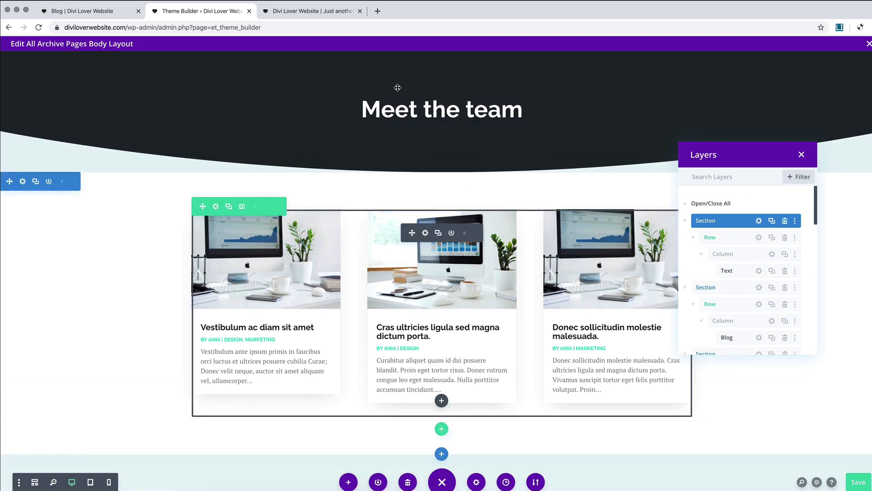
scroll(593, 290, "down", 2)
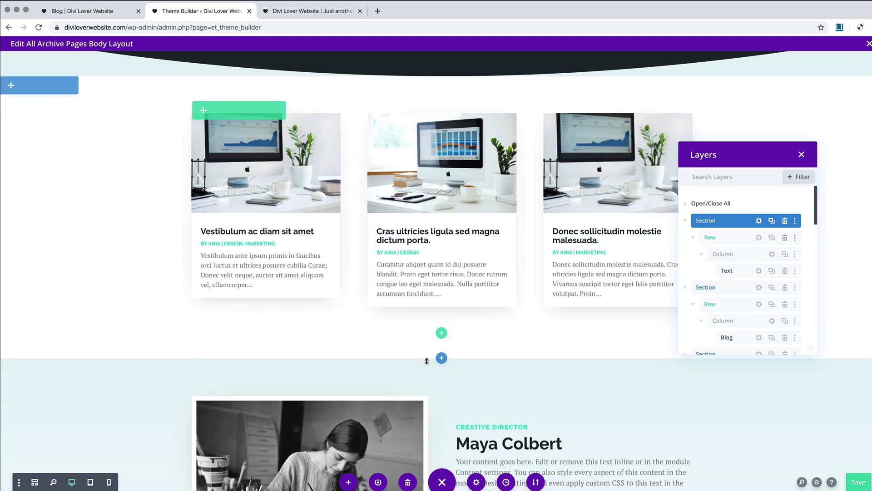
scroll(427, 361, "down", 2)
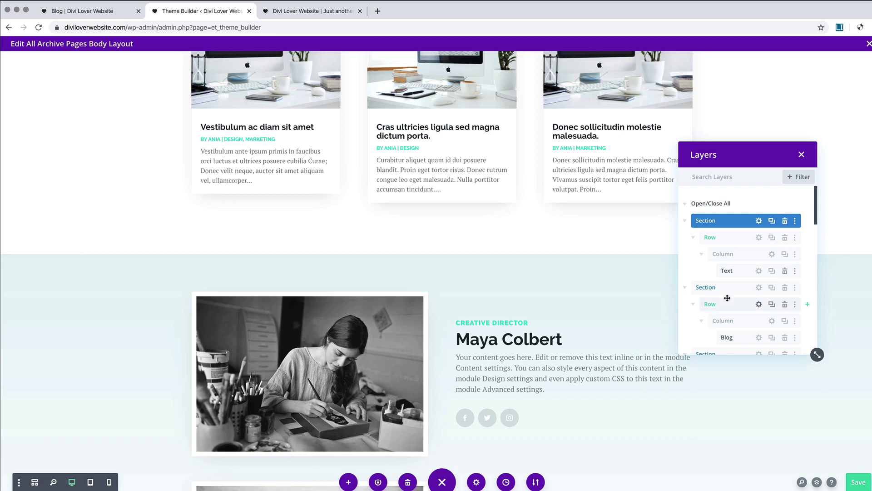
scroll(727, 295, "down", 5)
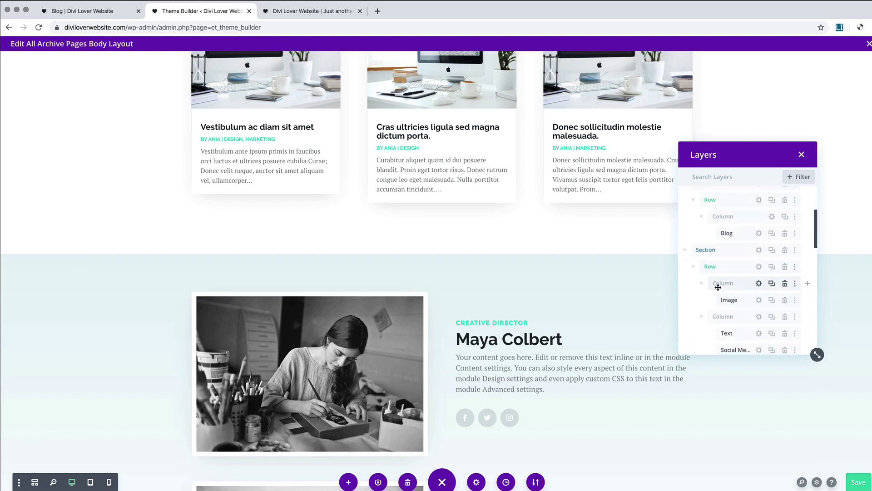
scroll(719, 281, "down", 3)
scroll(727, 240, "up", 1)
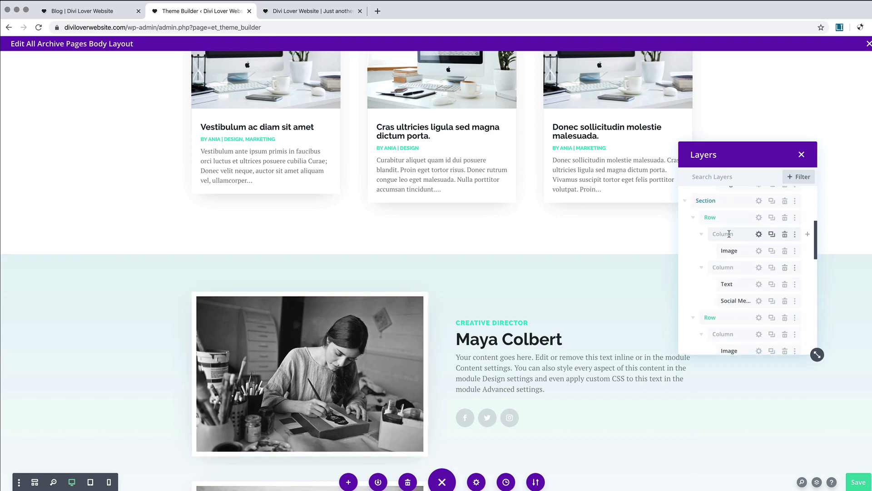
left_click(786, 220)
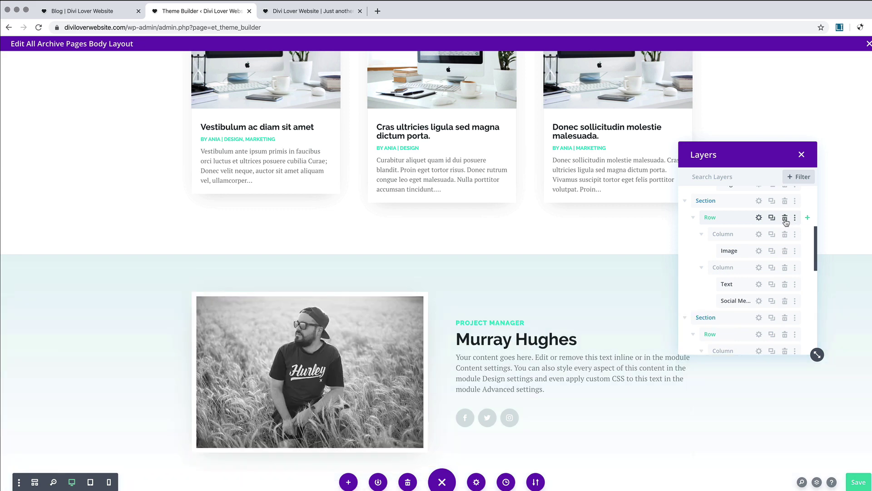
left_click(785, 220)
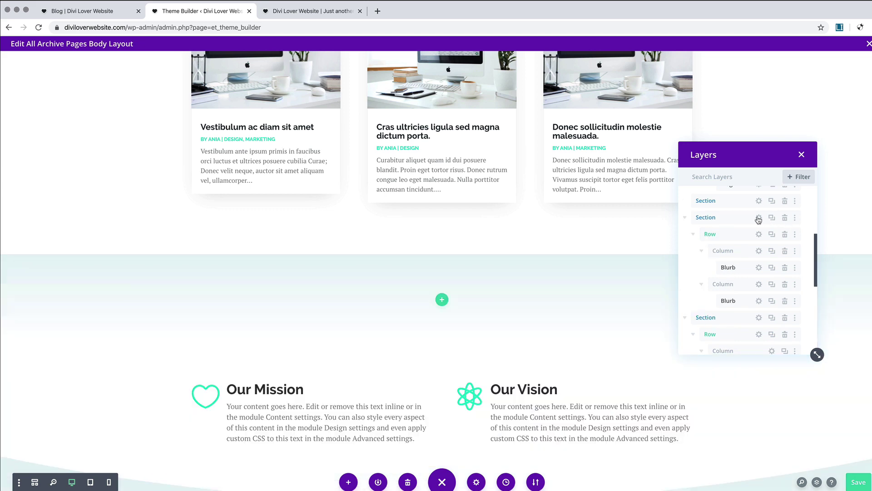
Step: Move the Blog row into the header section and delete the leftover empty section
scroll(741, 203, "up", 2)
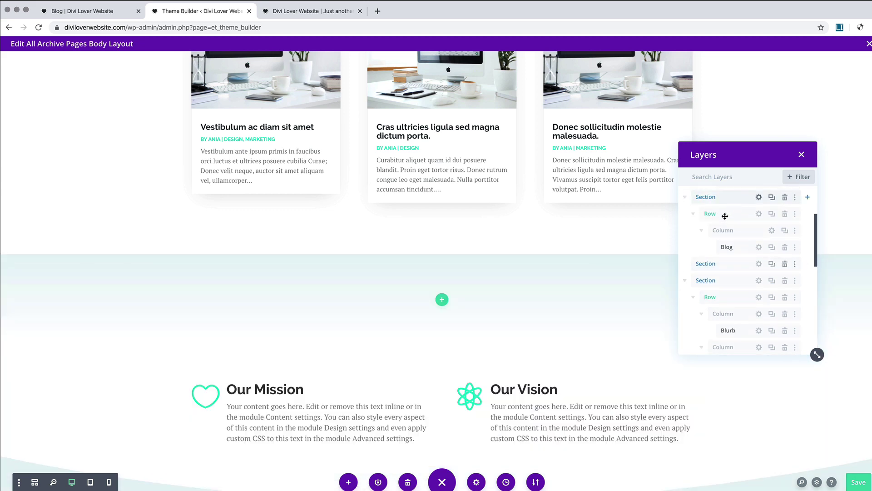
mouse_move(724, 213)
left_mouse_down()
mouse_move(725, 336)
mouse_move(720, 216)
mouse_move(725, 229)
left_mouse_up()
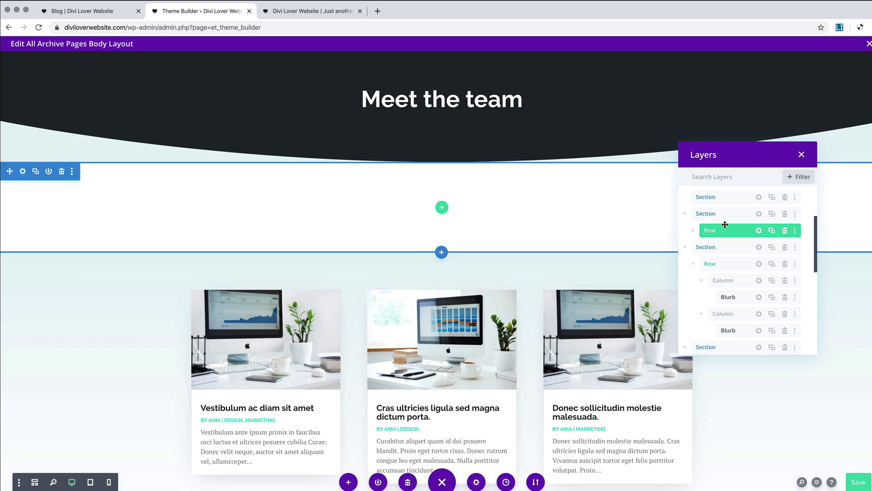
scroll(724, 209, "up", 3)
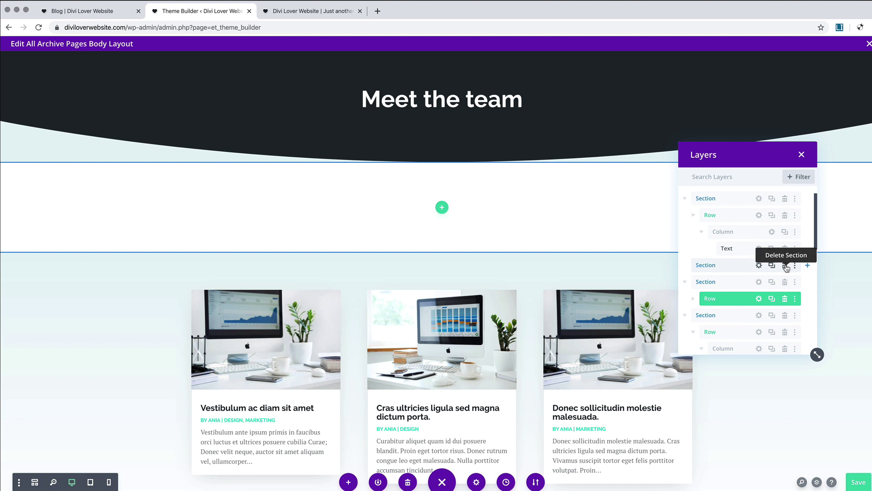
left_click(786, 268)
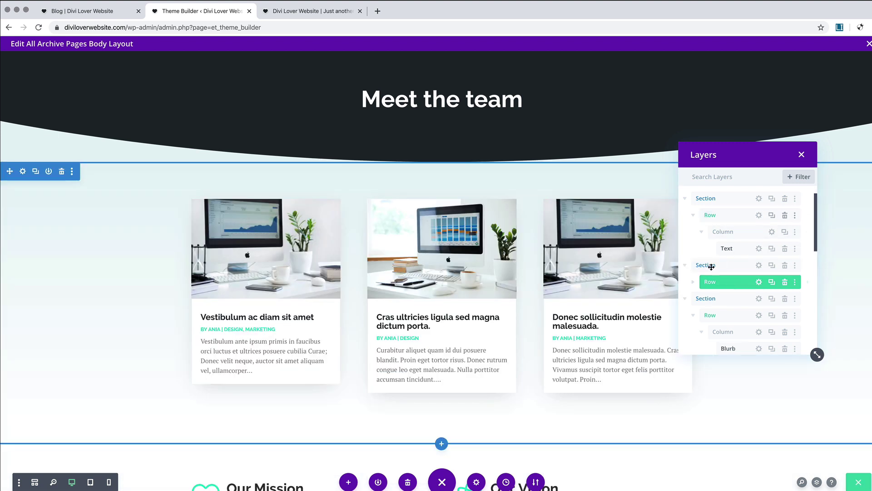
Step: Delete the Our Mission, testimonials and What we do sections
scroll(523, 185, "up", 1)
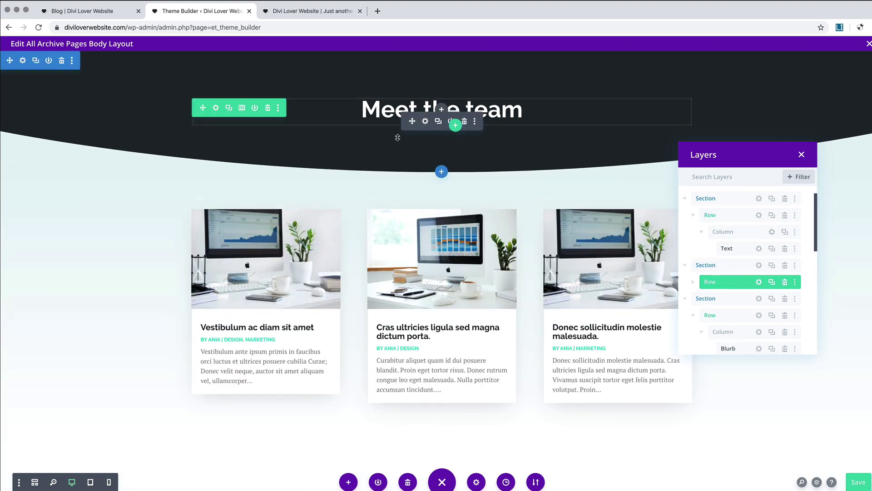
scroll(607, 195, "down", 3)
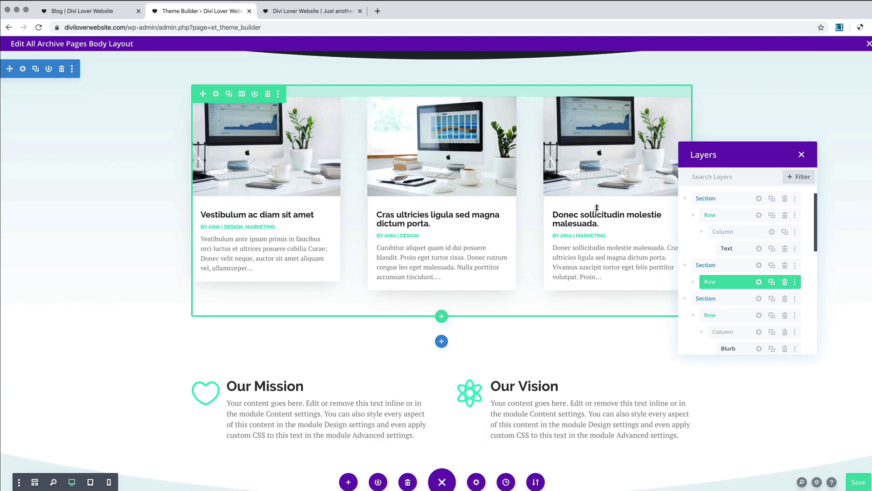
left_click(685, 298)
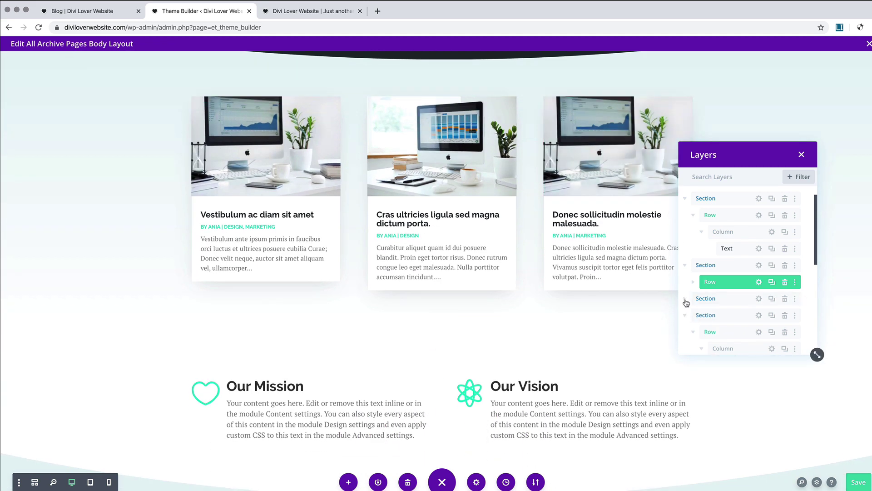
left_click(785, 300)
left_click(785, 300)
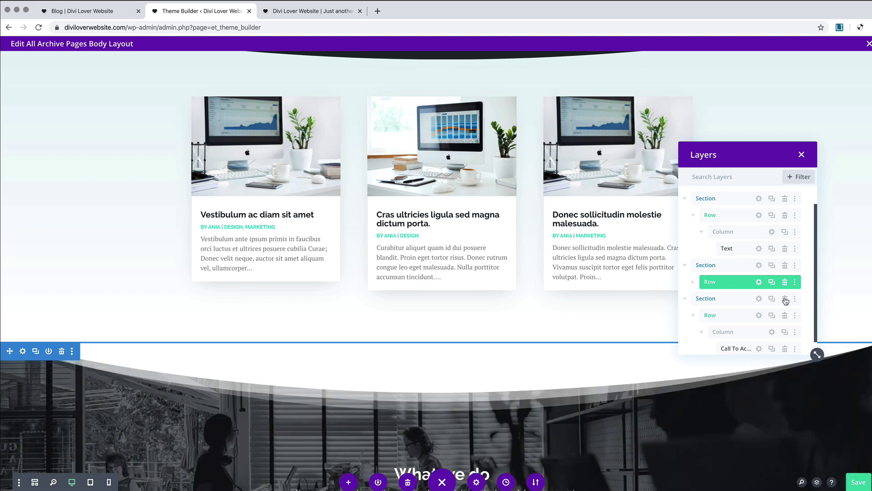
left_click(785, 301)
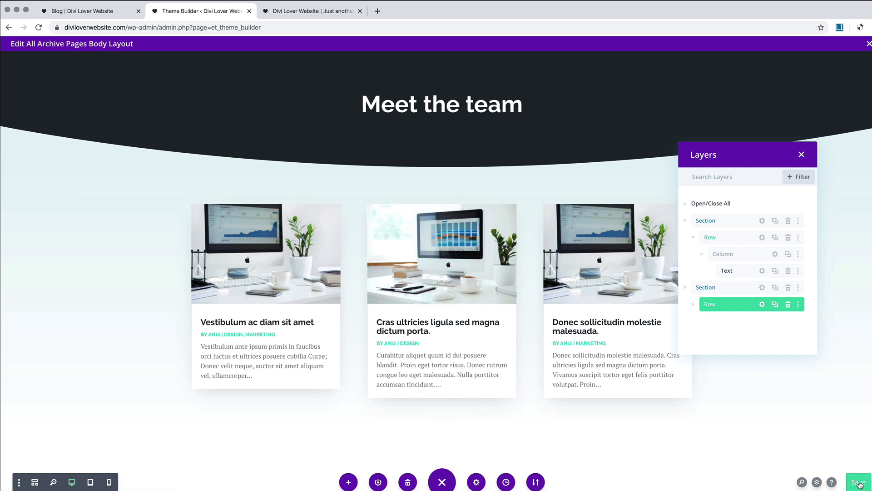
Step: Replace the Meet the team text with the dynamic Post/Archive Title
left_click(801, 154)
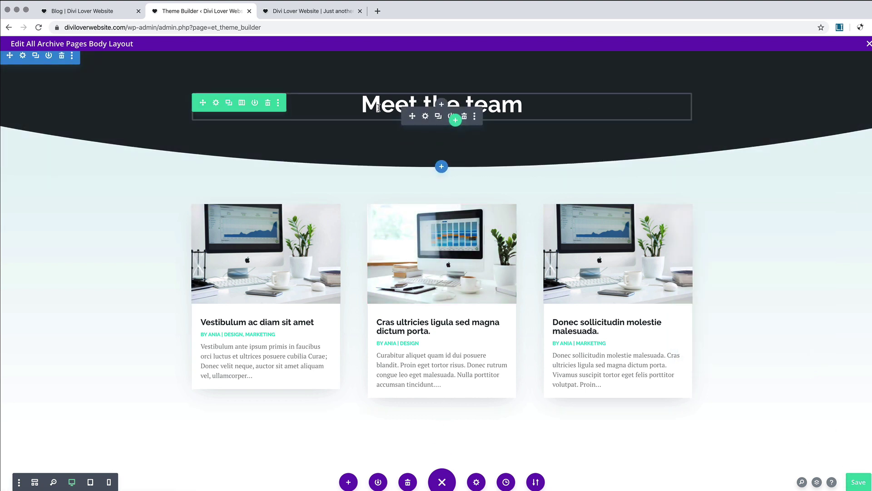
left_click(425, 116)
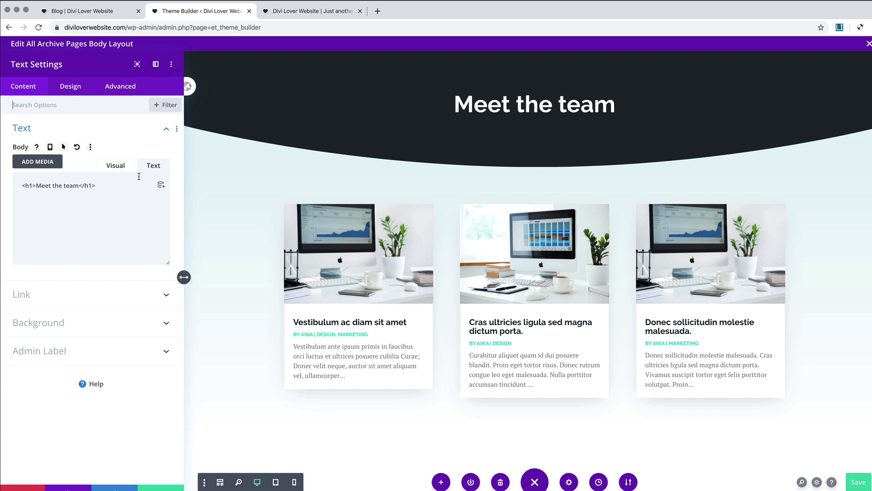
left_click(115, 165)
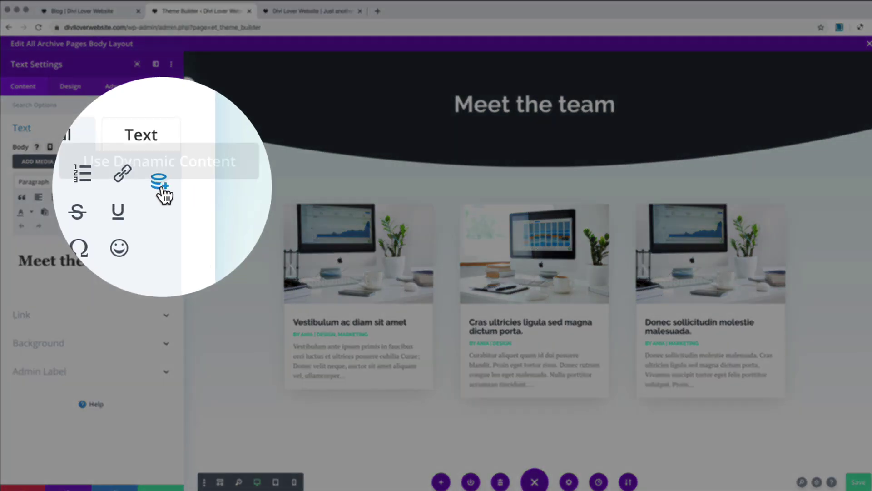
left_click(164, 194)
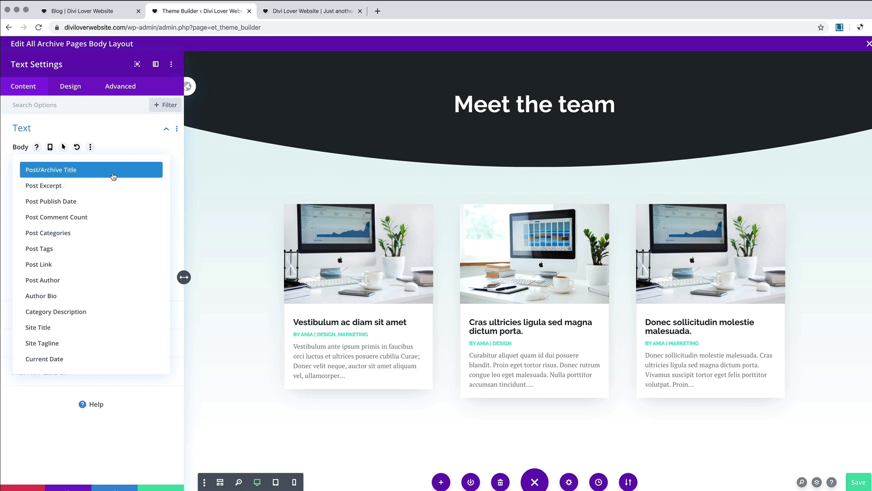
left_click(115, 170)
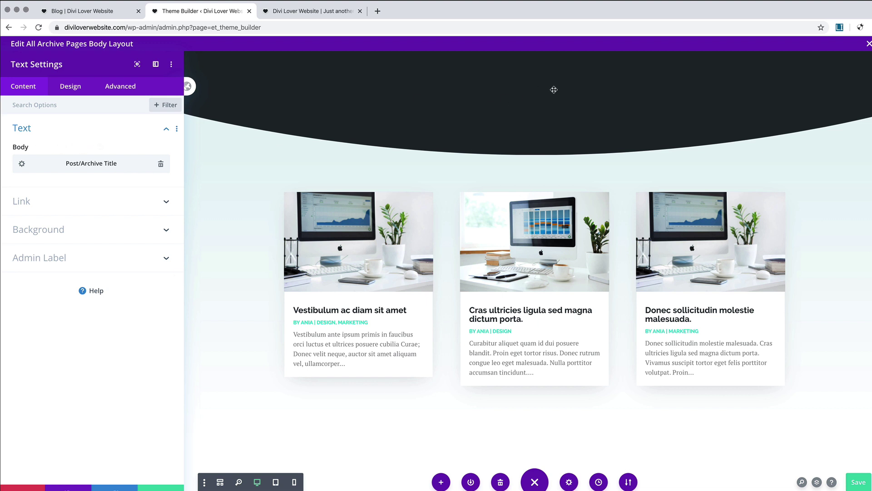
Step: Wrap the dynamic title in <h1> and </h1>, then save the module and layout
left_click(21, 163)
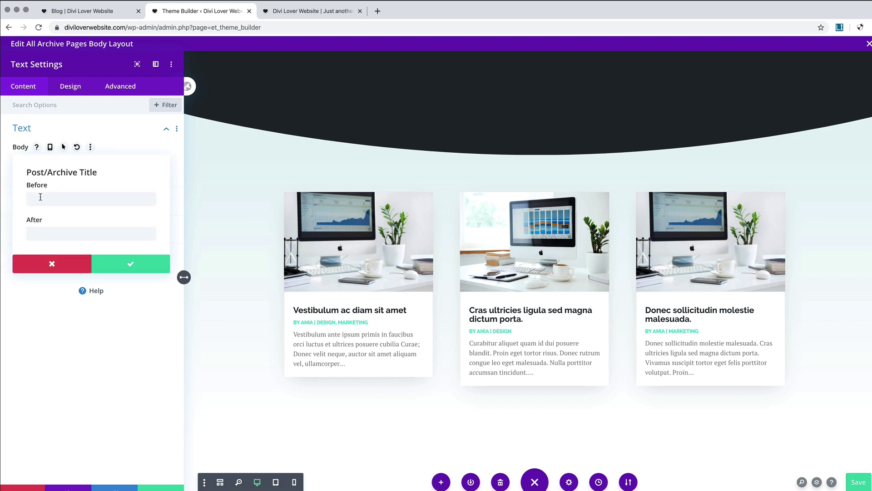
left_click(40, 197)
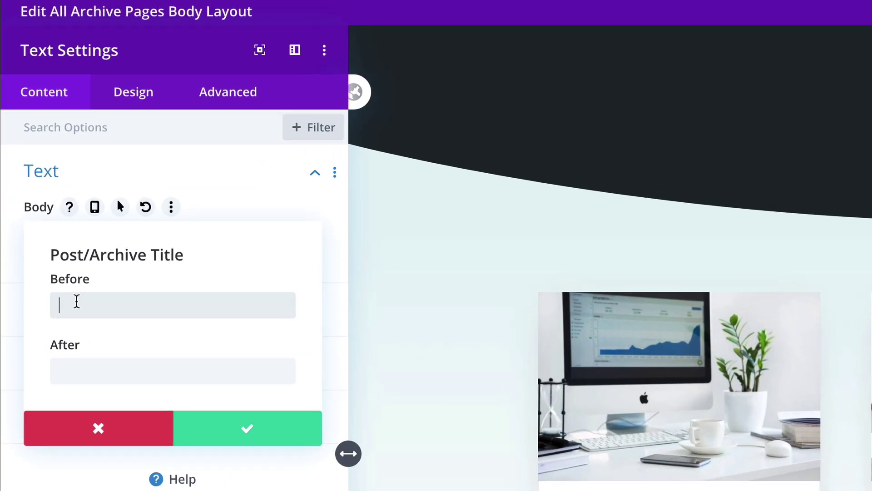
type("<")
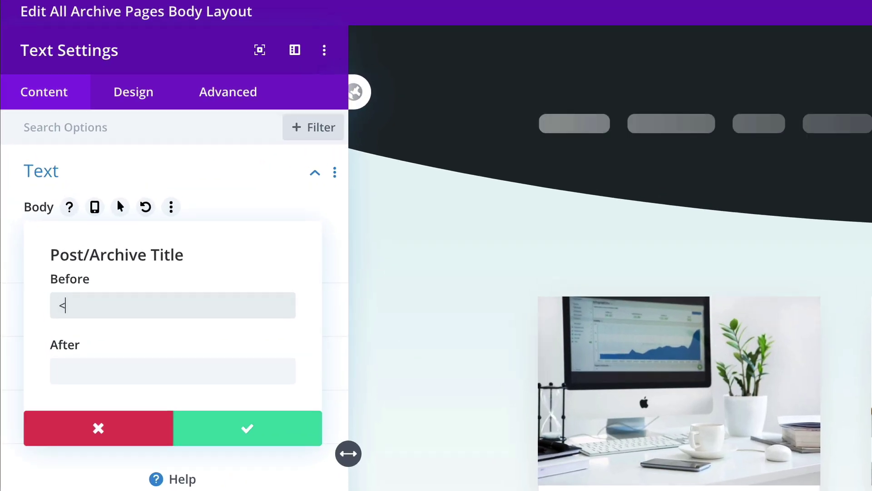
type("h1>")
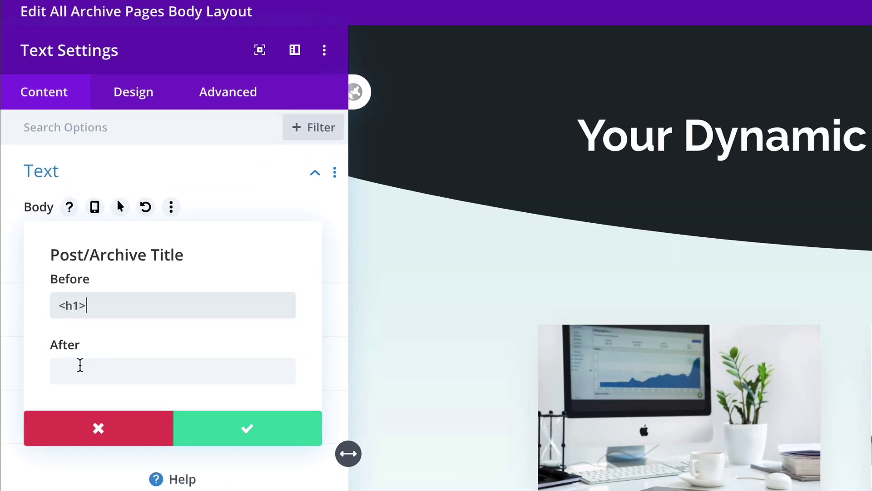
left_click(79, 371)
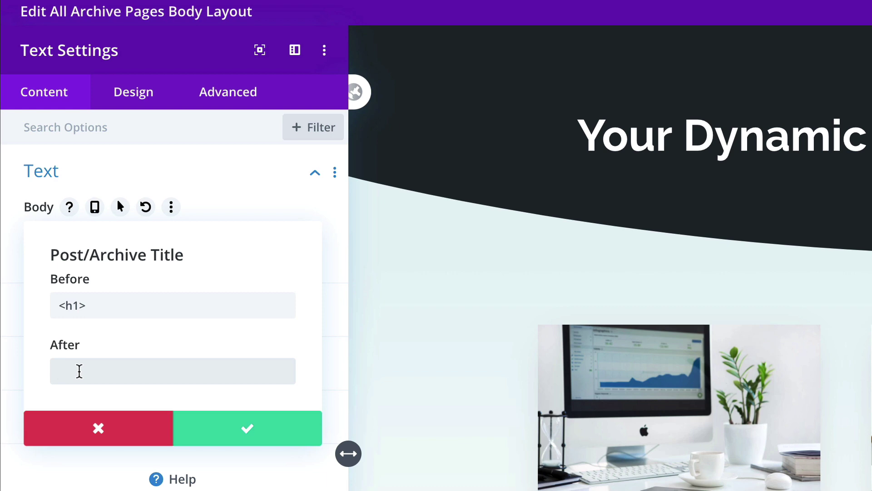
type("</h1>")
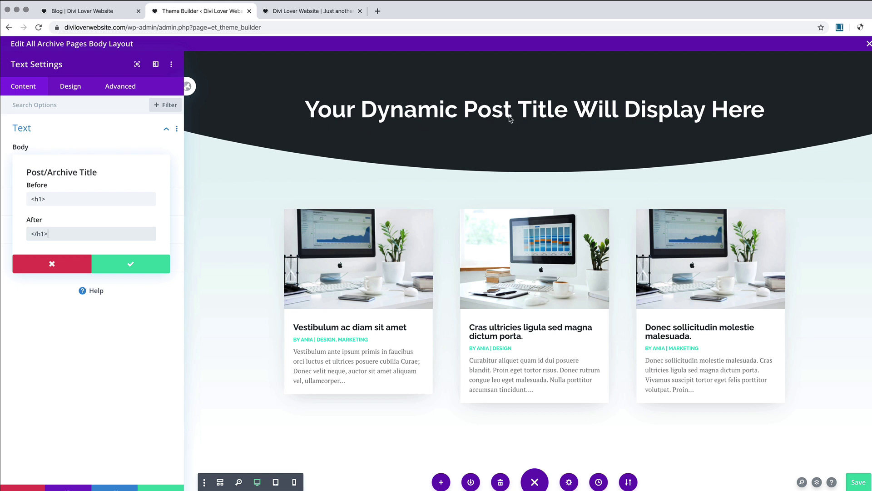
left_click(136, 267)
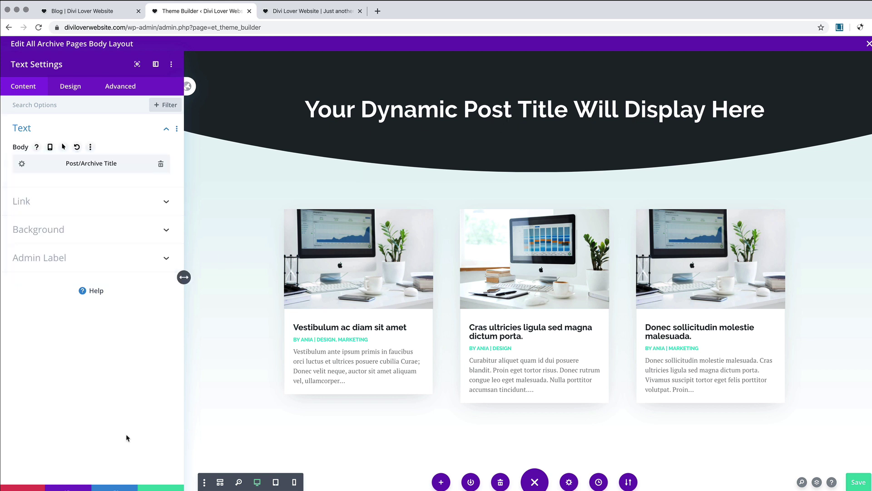
left_click(160, 486)
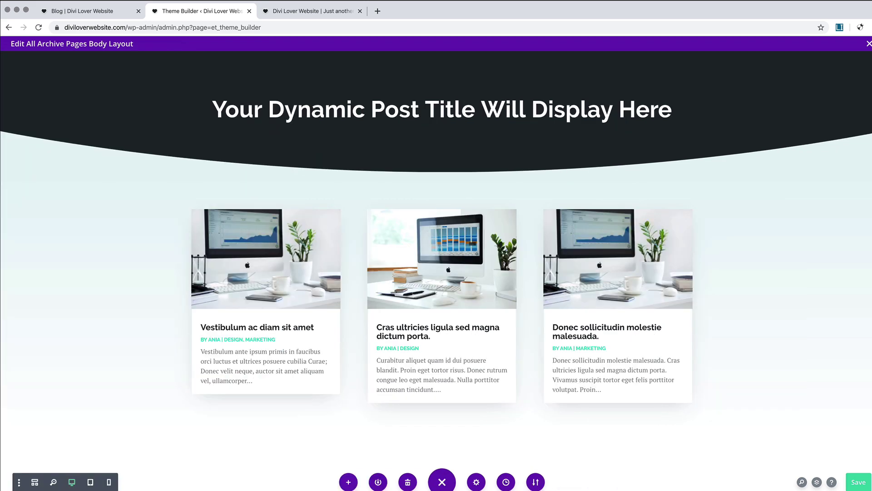
left_click(864, 481)
Step: Save all Theme Builder changes and switch to the live blog page
left_click(866, 45)
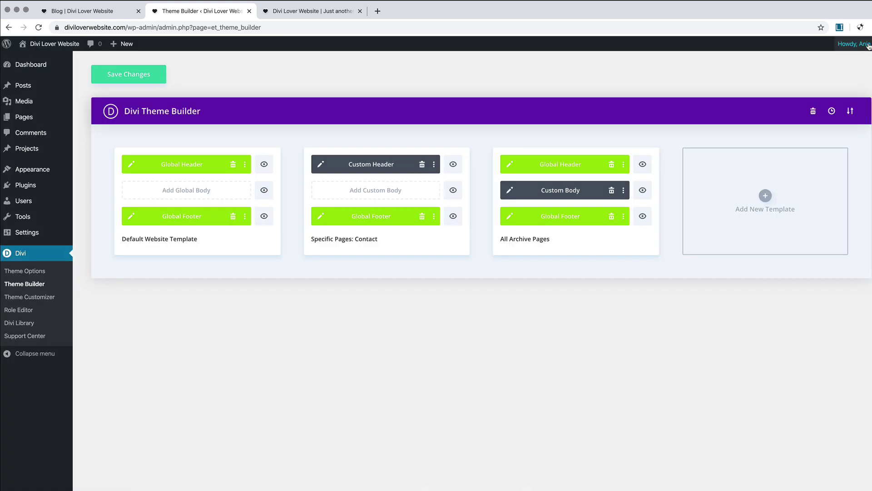
left_click(153, 77)
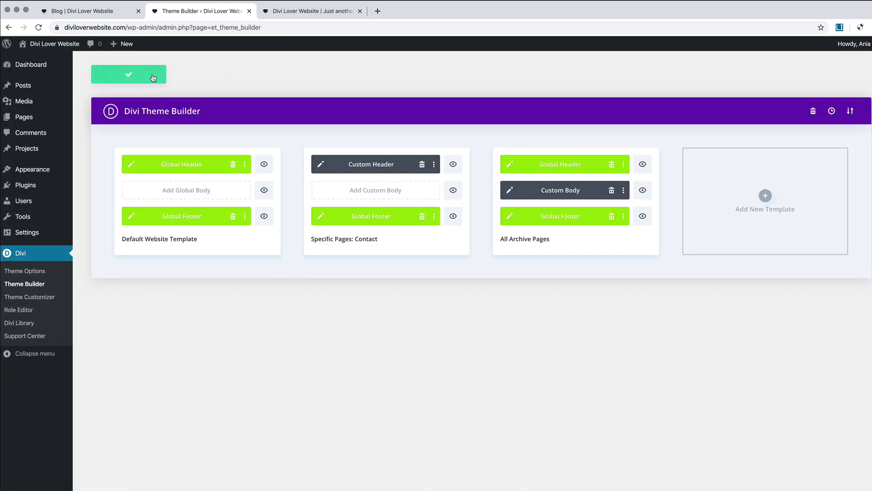
left_click(104, 12)
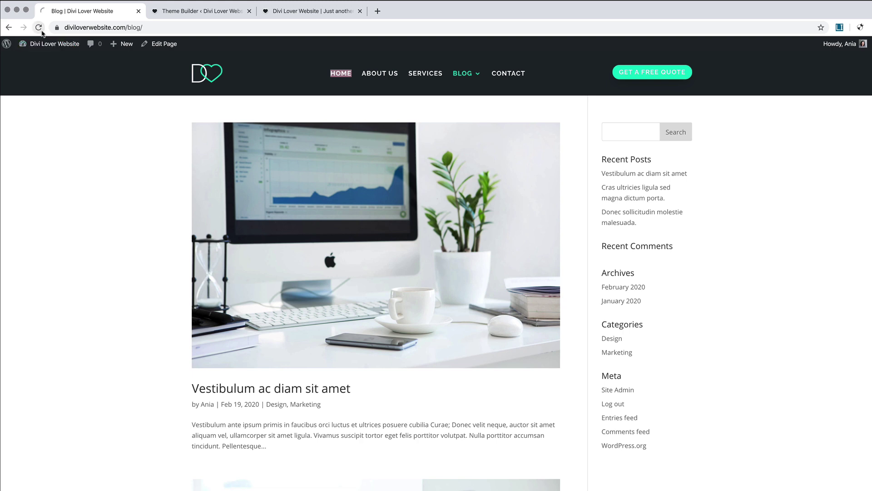
scroll(184, 230, "down", 5)
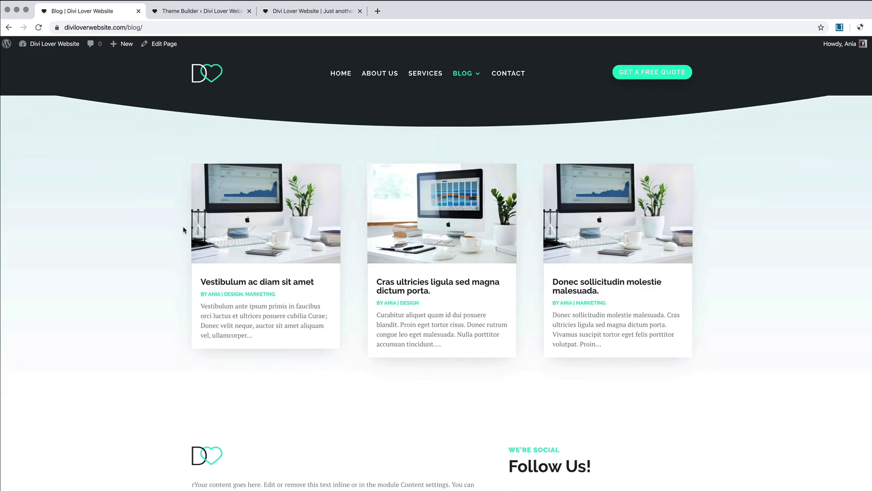
scroll(184, 230, "up", 5)
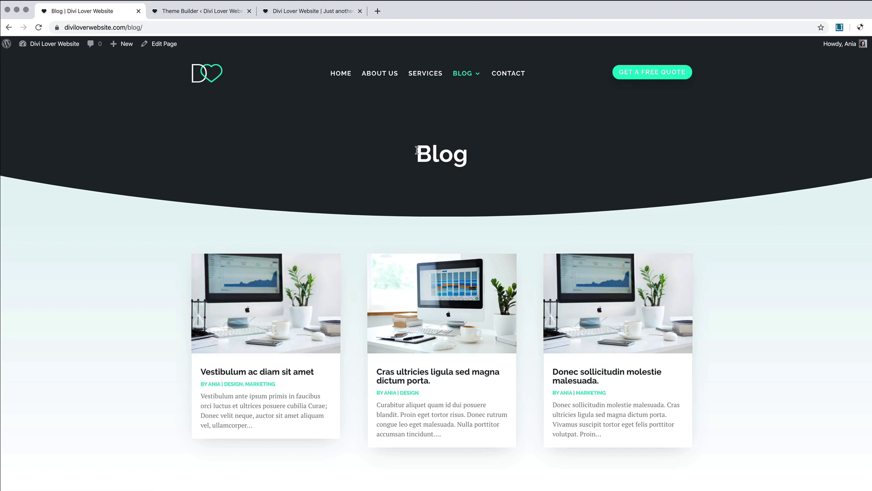
Step: Scroll through the live blog archive to review the new header
mouse_move(473, 76)
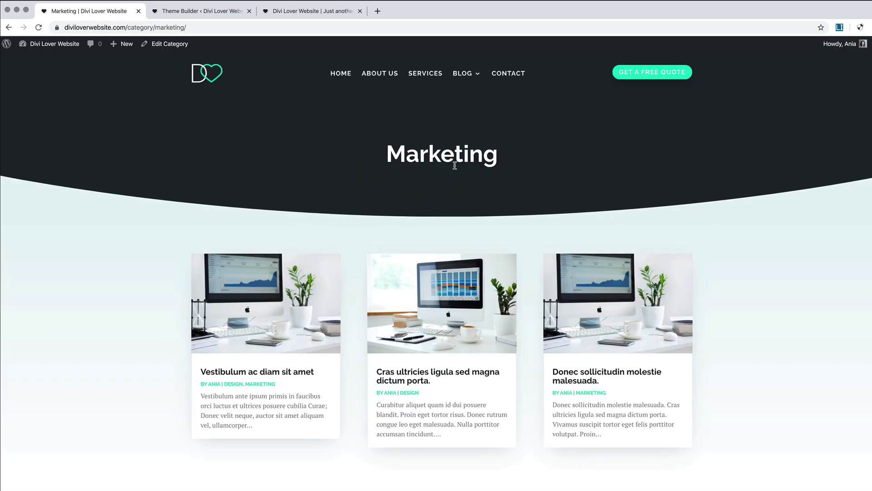
scroll(455, 166, "down", 5)
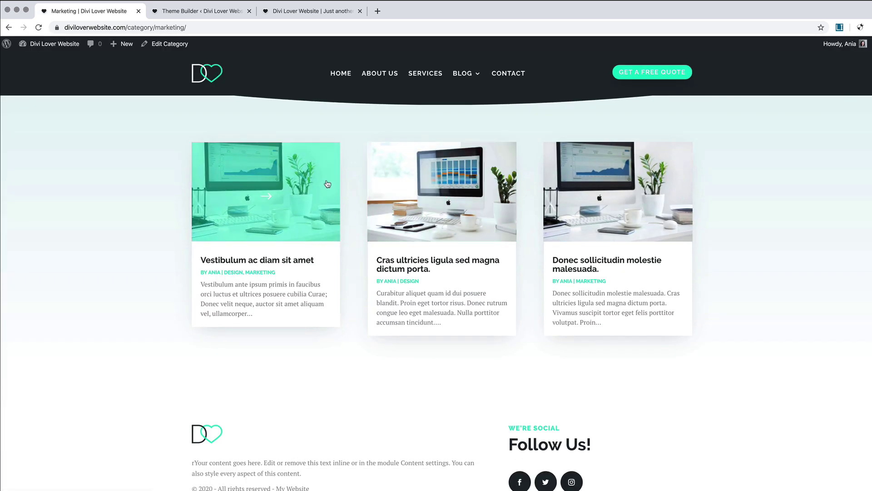
scroll(327, 182, "up", 4)
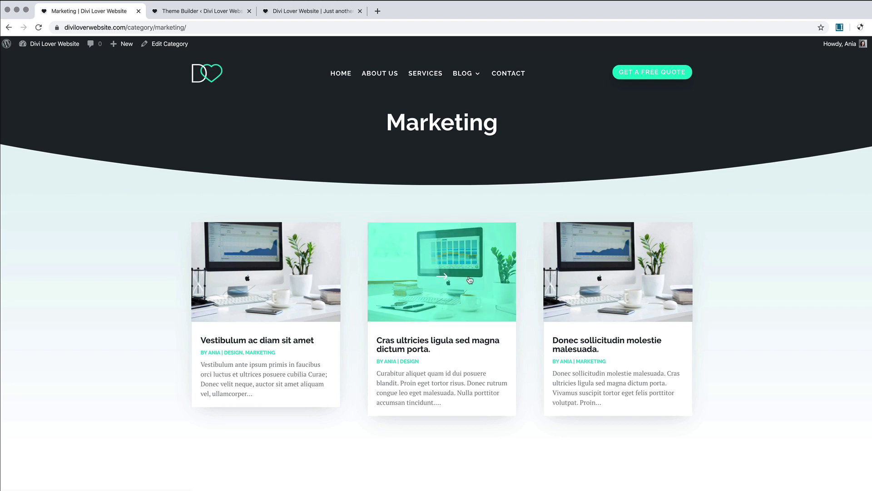
scroll(470, 280, "up", 1)
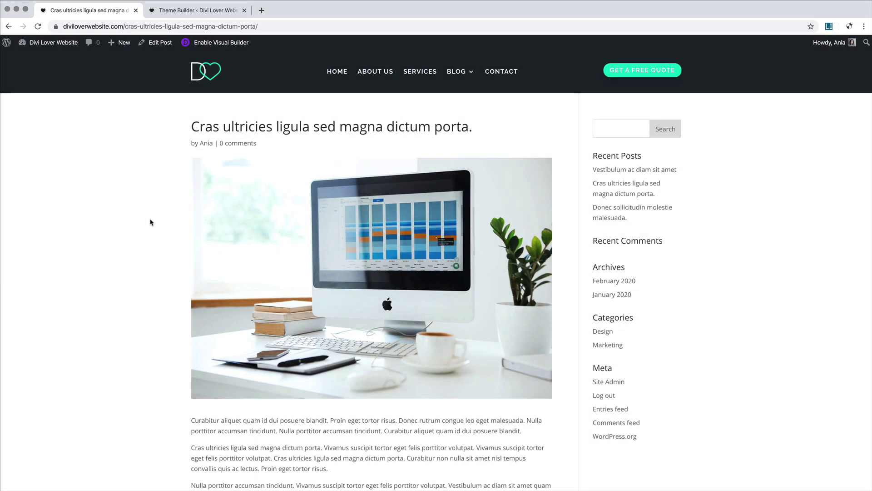
scroll(151, 221, "down", 8)
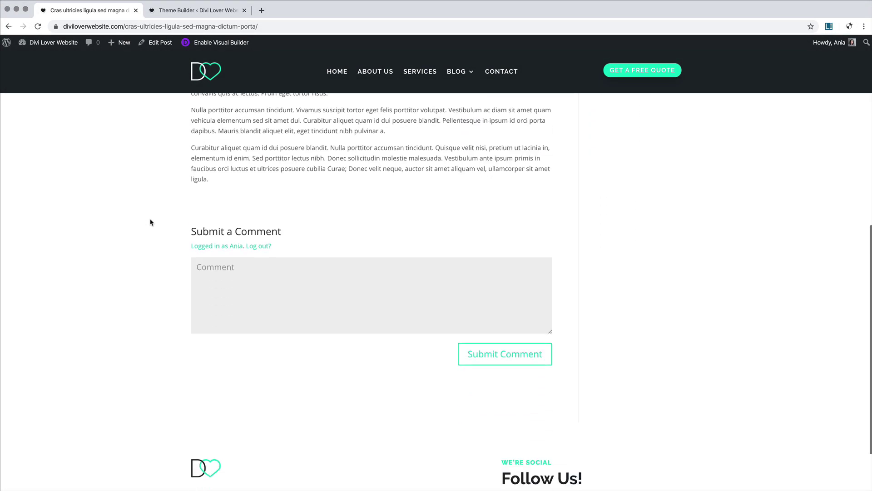
scroll(151, 222, "down", 2)
scroll(152, 222, "up", 10)
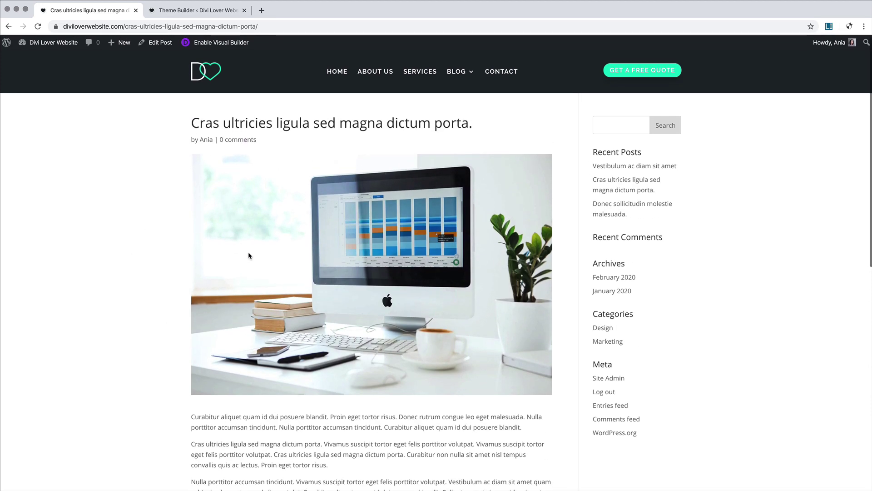
scroll(249, 255, "up", 1)
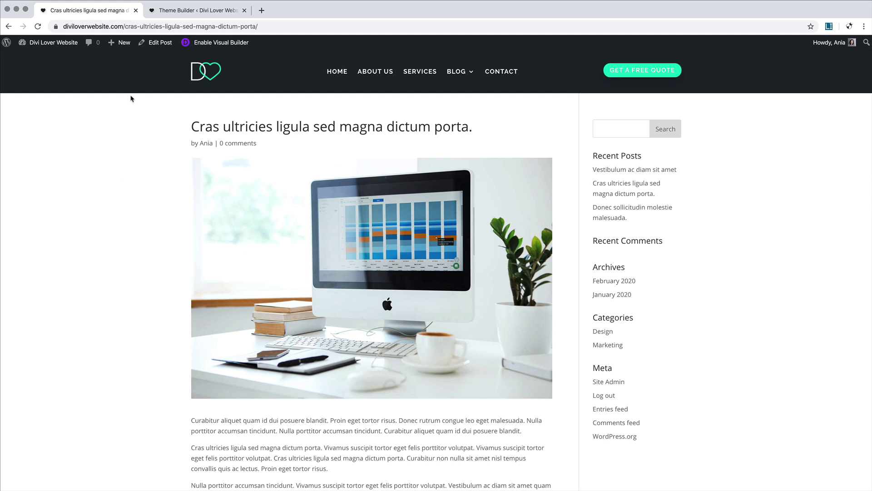
Step: Create a new template assigned to All Posts and build a custom body for it
left_click(176, 11)
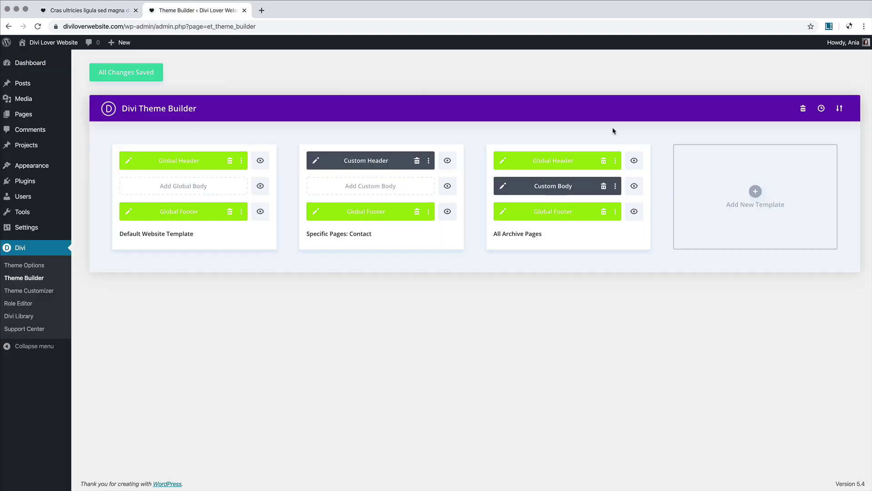
left_click(761, 193)
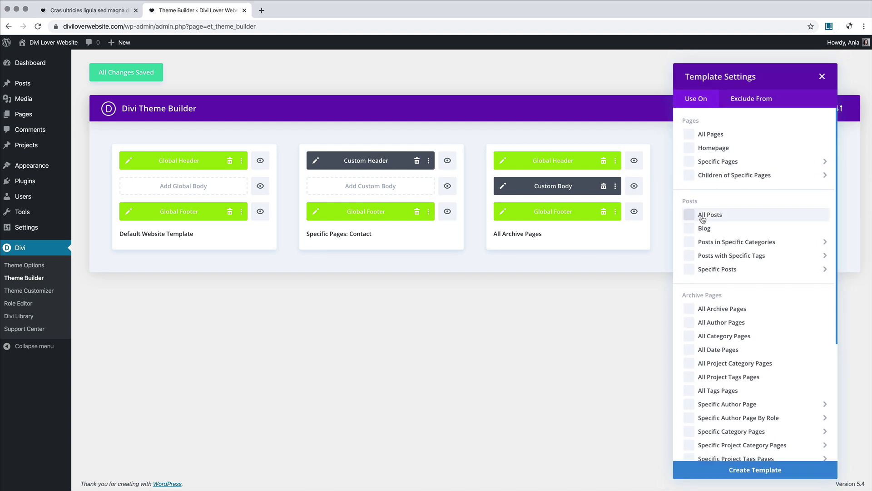
left_click(763, 471)
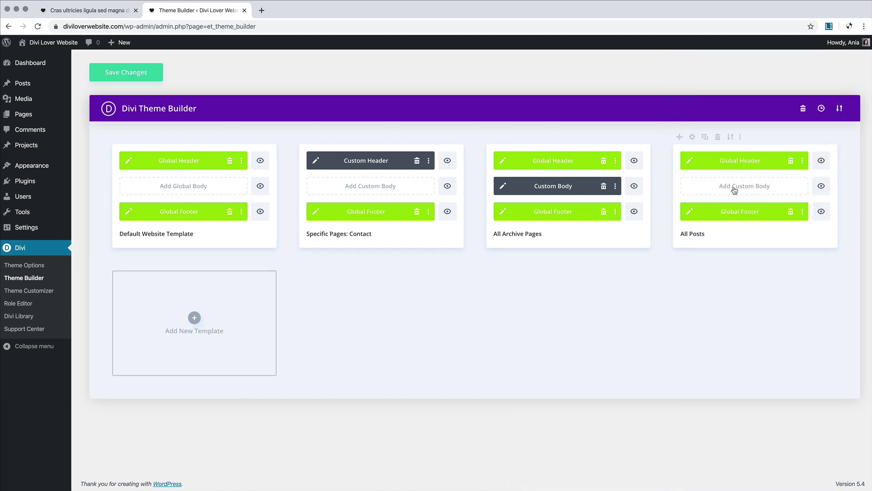
left_click(736, 189)
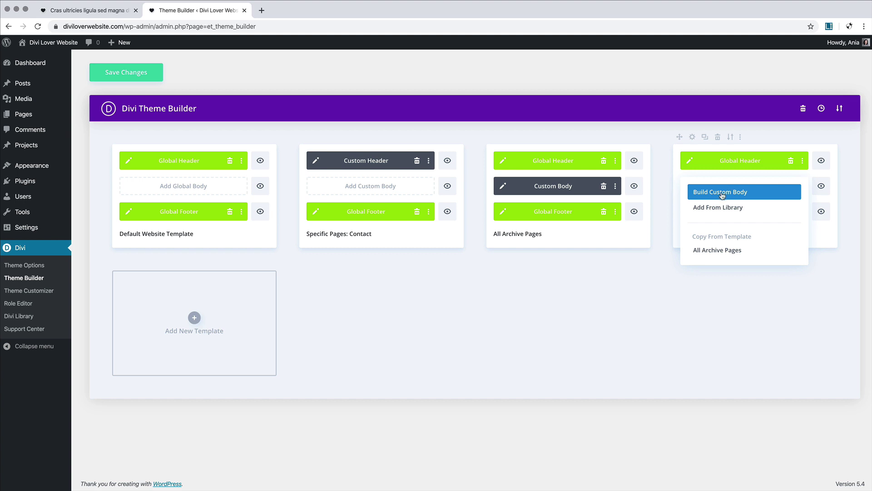
left_click(722, 195)
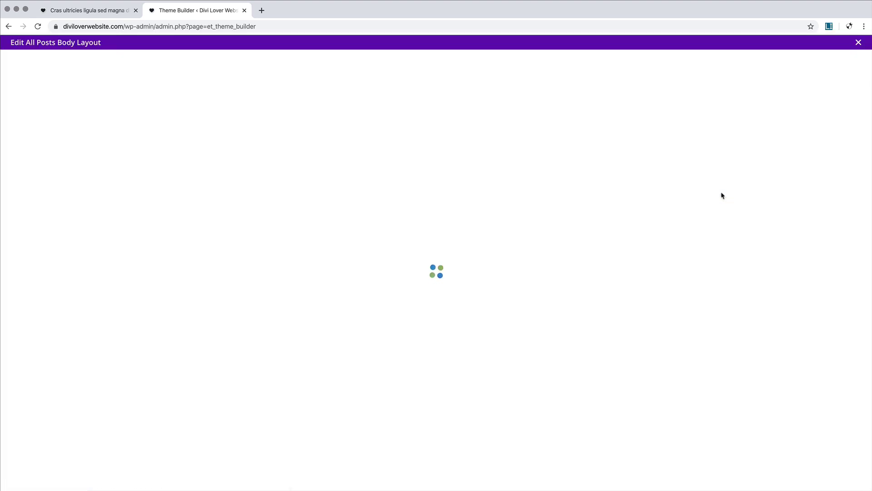
Step: Dismiss the Insert Row choices and switch to the live site tab
left_click(436, 94)
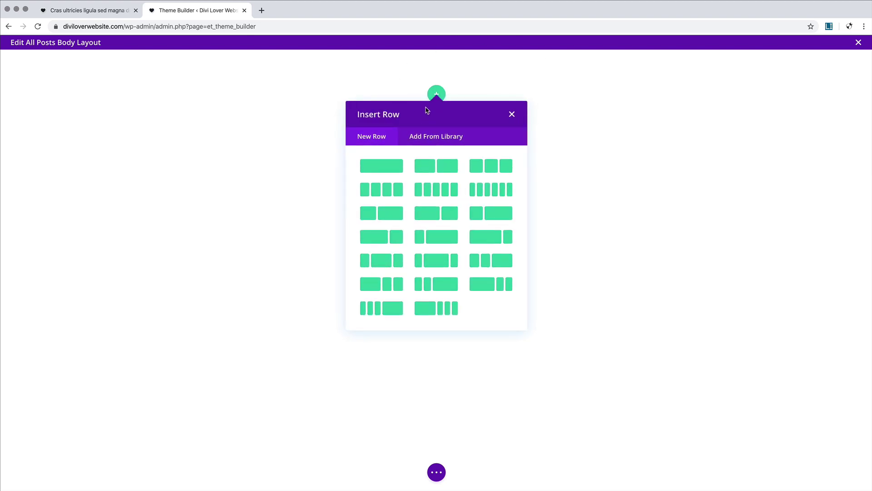
left_click(511, 114)
left_click(101, 10)
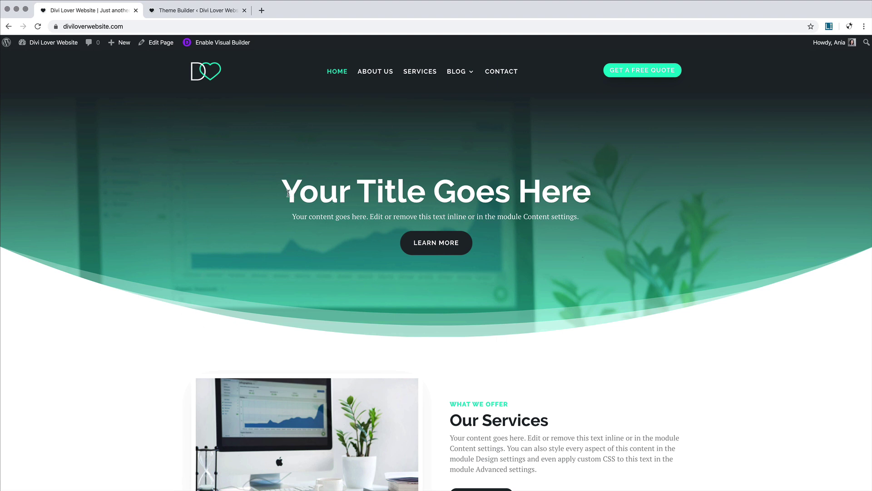
Step: Review the live homepage's hero text and sections
left_click_drag(288, 193, 308, 213)
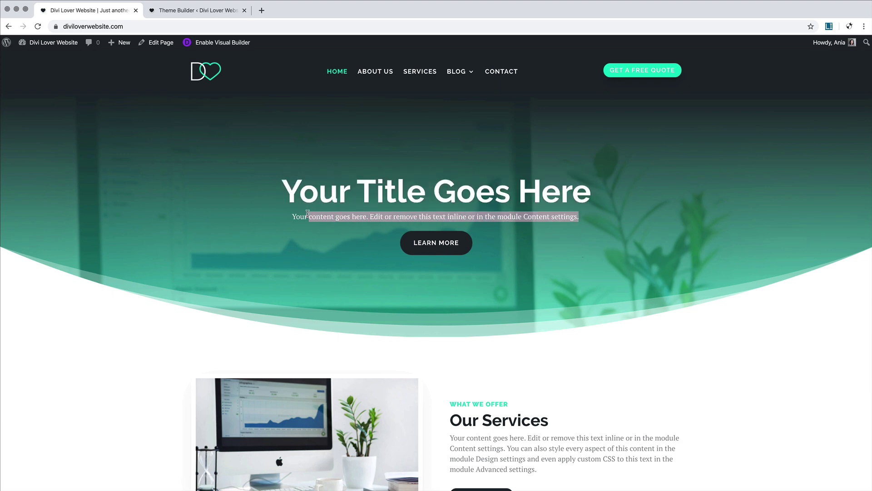
left_click(515, 232)
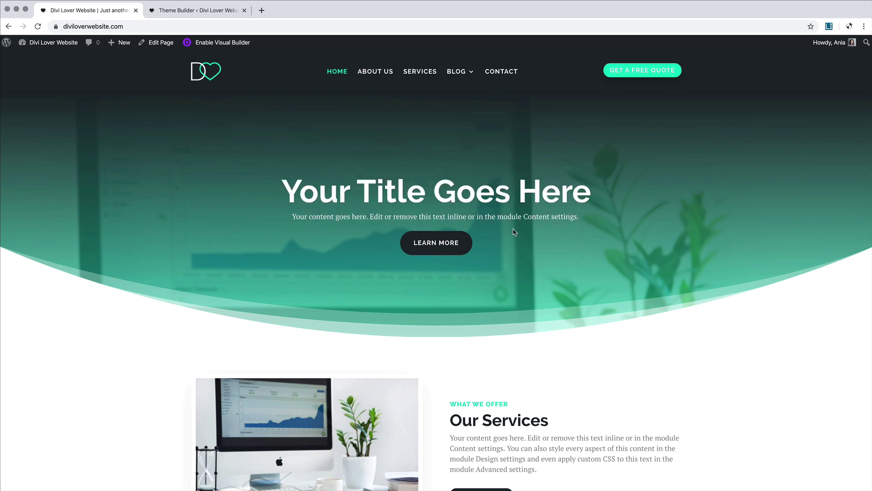
scroll(514, 232, "down", 10)
scroll(515, 232, "up", 5)
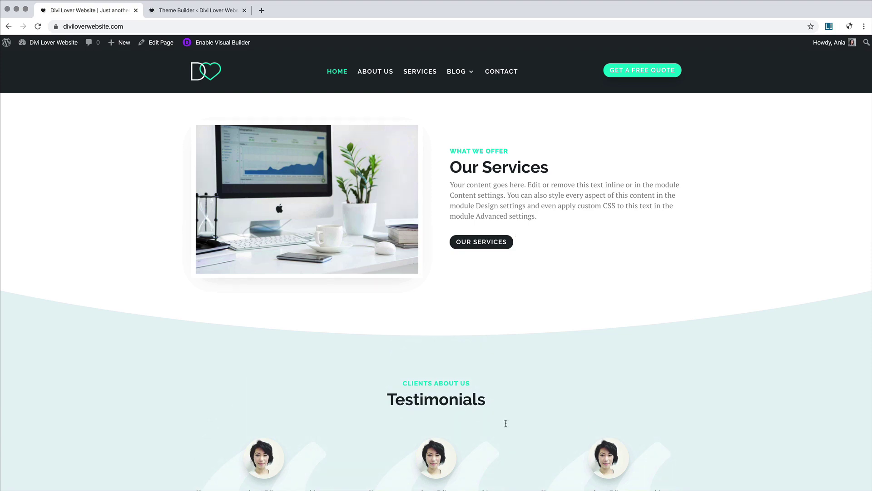
scroll(469, 328, "down", 15)
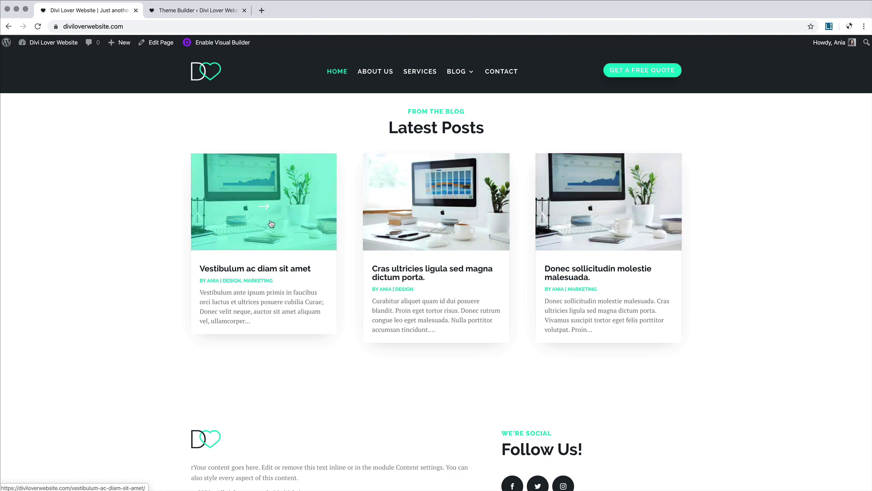
Step: Load the Home page layout from Your Existing Pages into the All Posts body layout
left_click(178, 14)
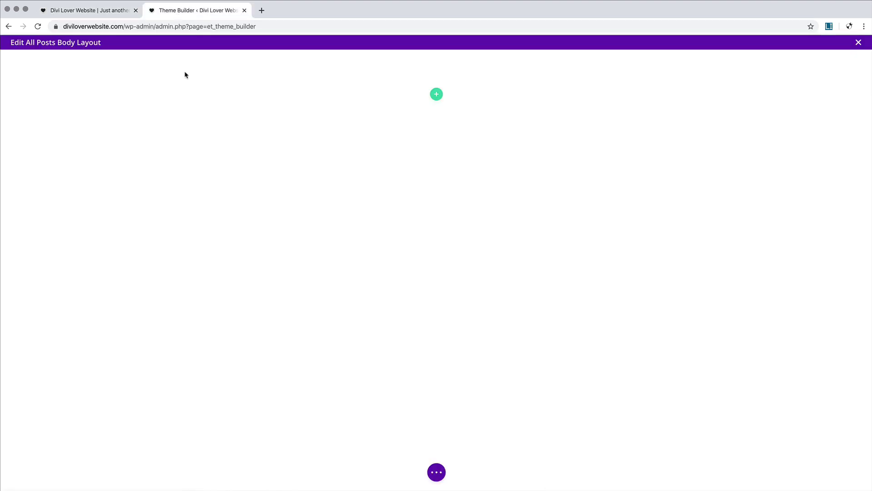
left_click(436, 472)
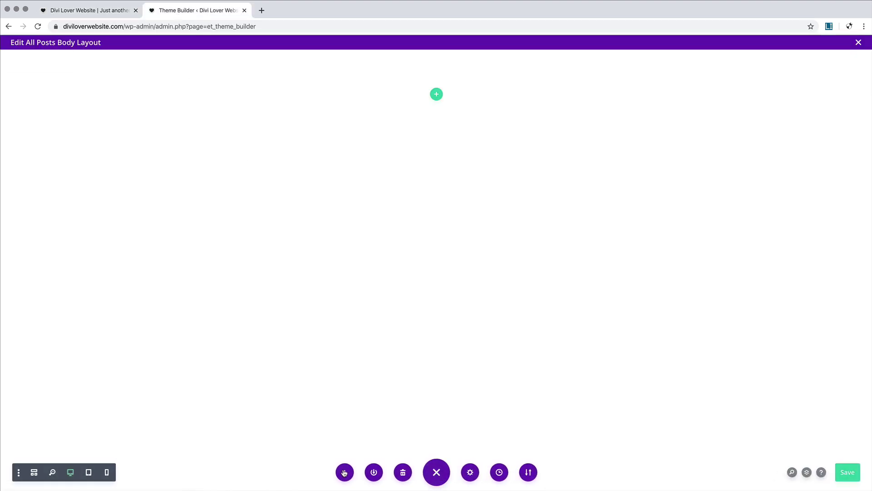
left_click(345, 471)
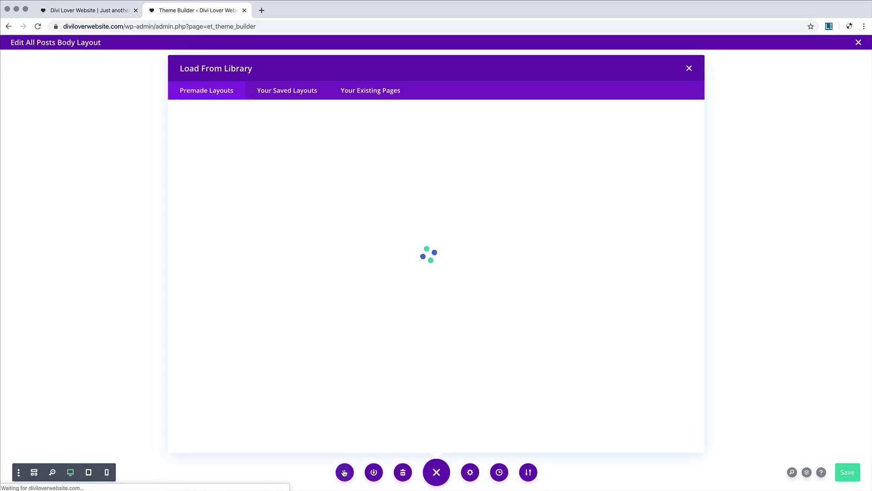
left_click(383, 92)
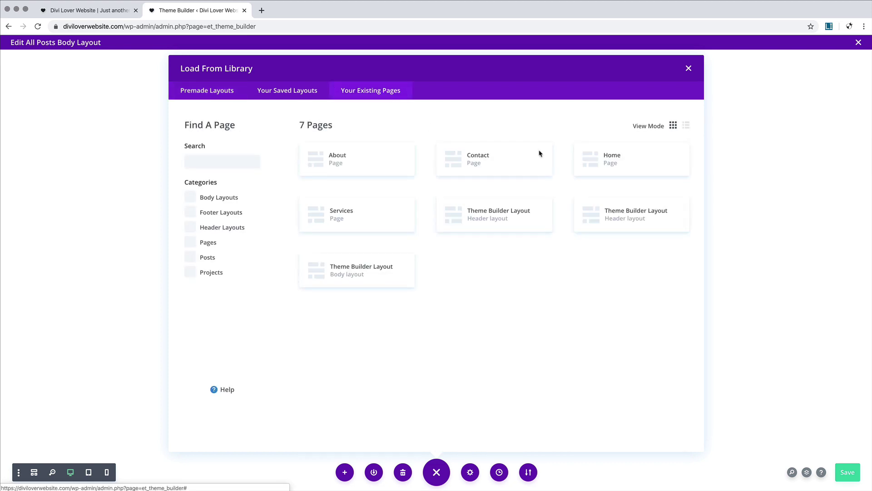
left_click(619, 167)
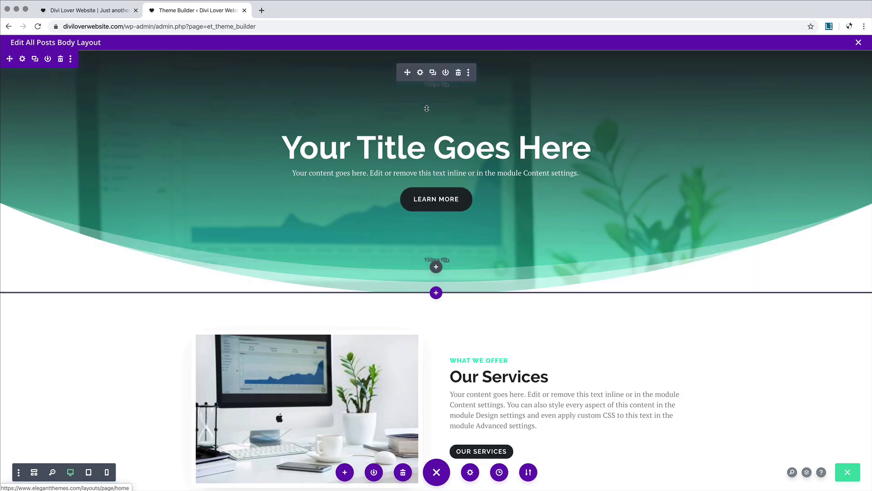
Step: Delete the Our Services, Testimonials and Ready to get started? sections
scroll(284, 194, "down", 5)
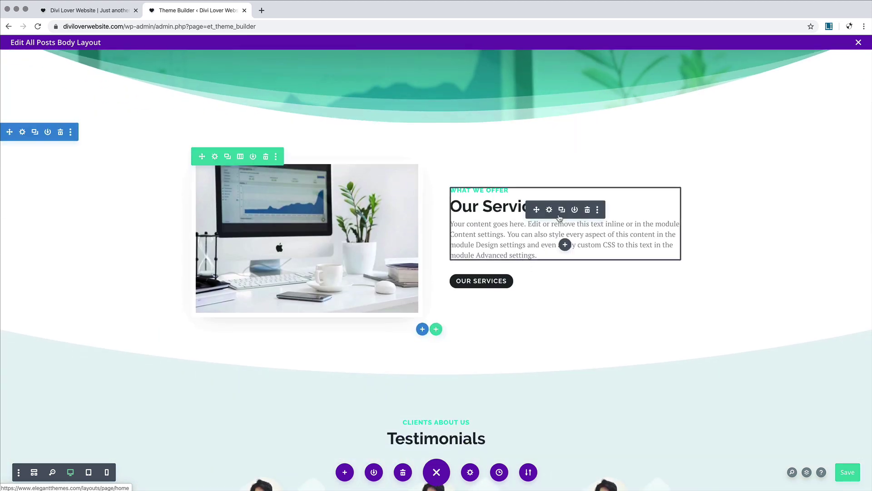
scroll(559, 218, "down", 8)
scroll(557, 216, "up", 9)
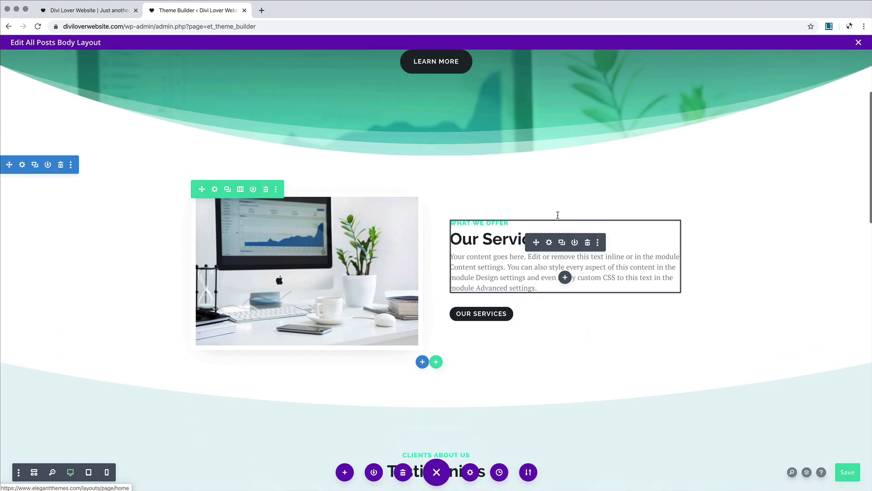
scroll(558, 215, "up", 2)
scroll(558, 217, "down", 3)
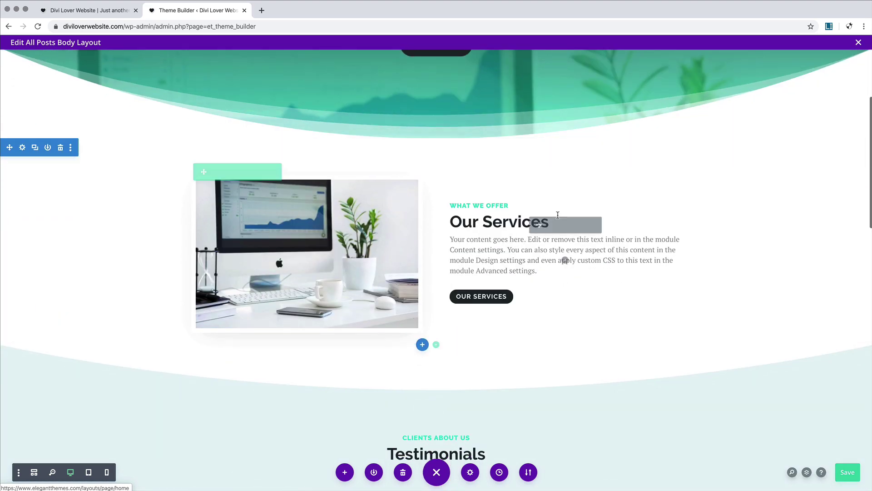
left_click(60, 148)
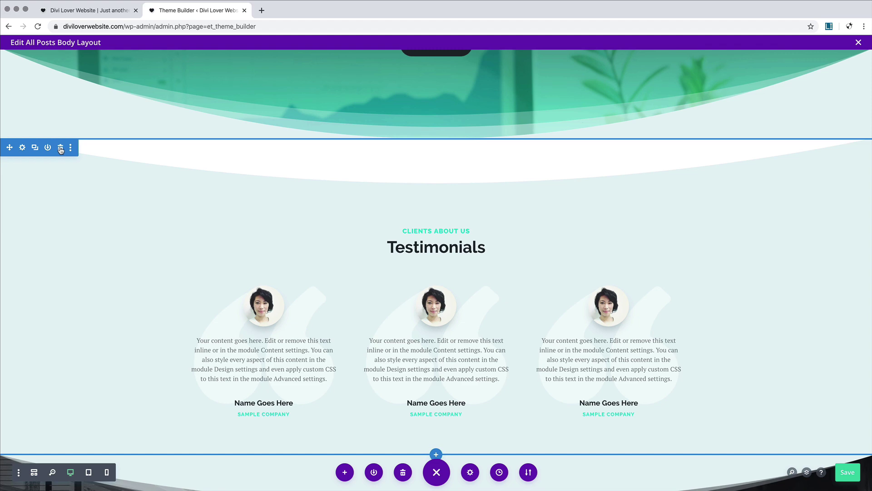
left_click(60, 148)
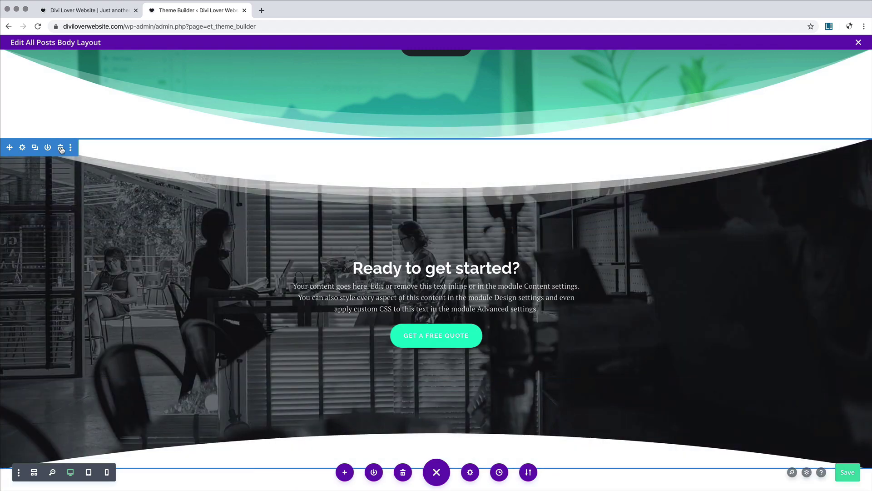
left_click(61, 148)
scroll(131, 166, "up", 4)
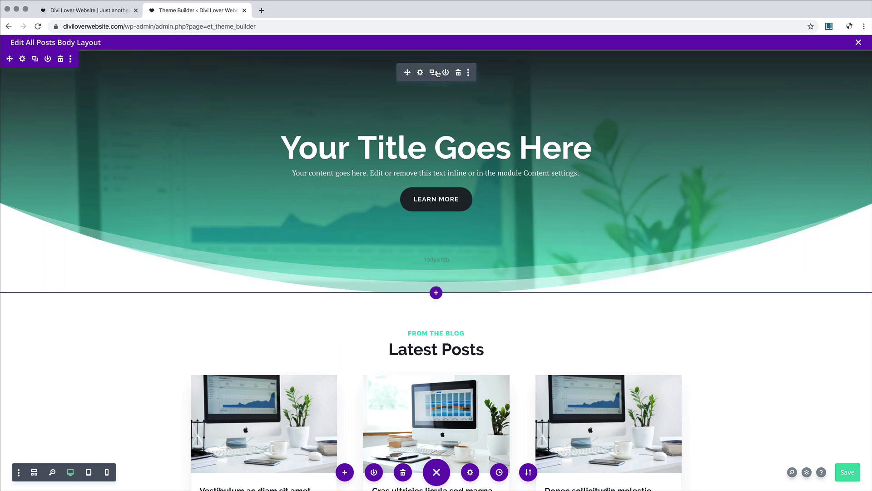
Step: Insert a Fullwidth Post Title module below the hero with Show Featured Image set to No
scroll(430, 77, "down", 1)
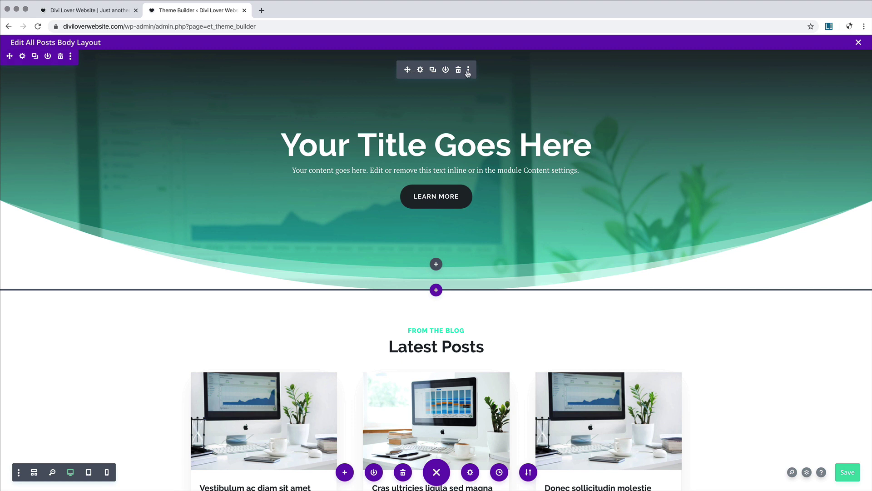
left_click(436, 265)
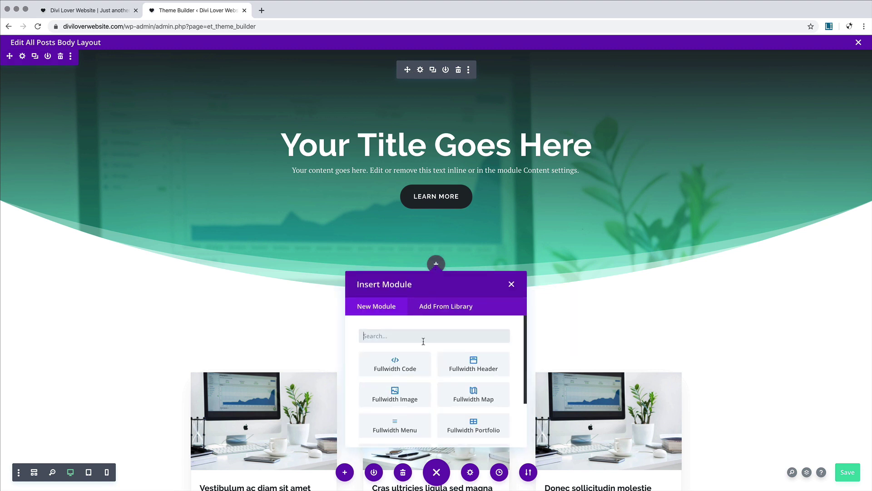
scroll(423, 341, "down", 3)
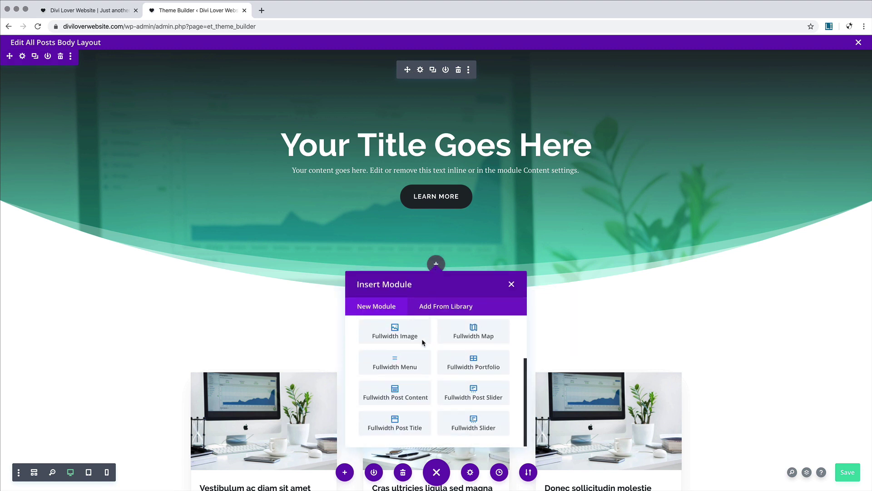
left_click(412, 428)
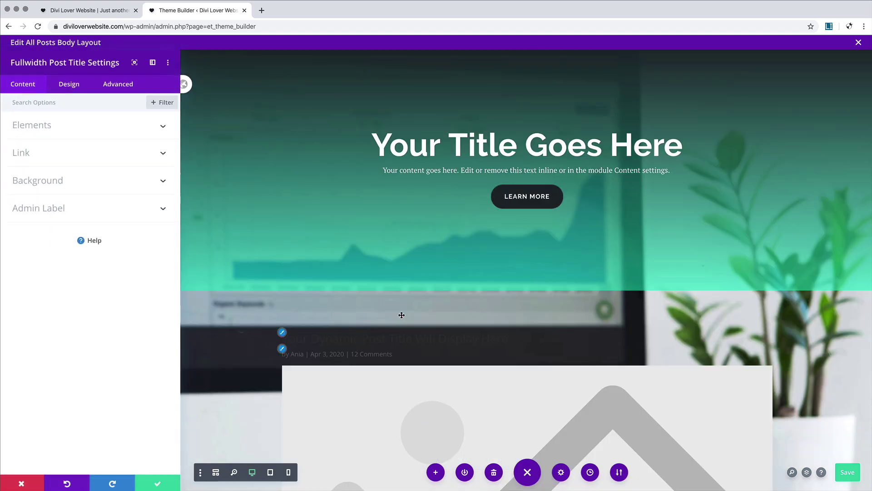
scroll(448, 312, "down", 4)
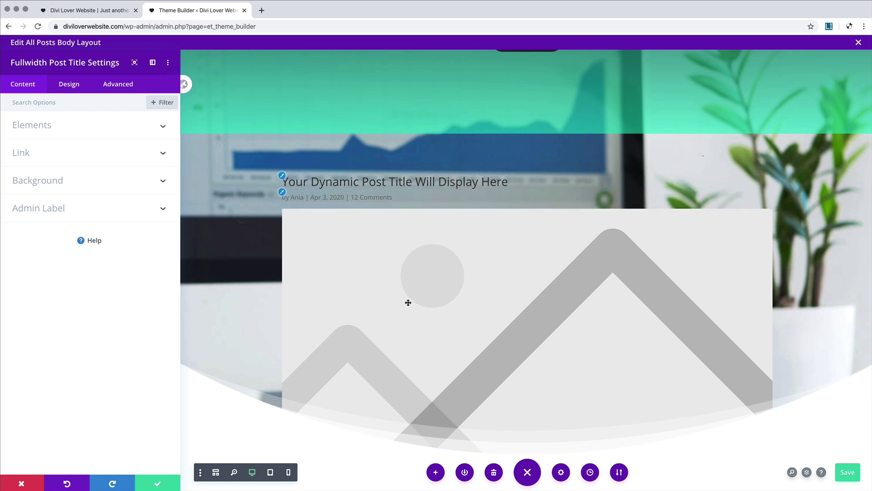
left_click(121, 129)
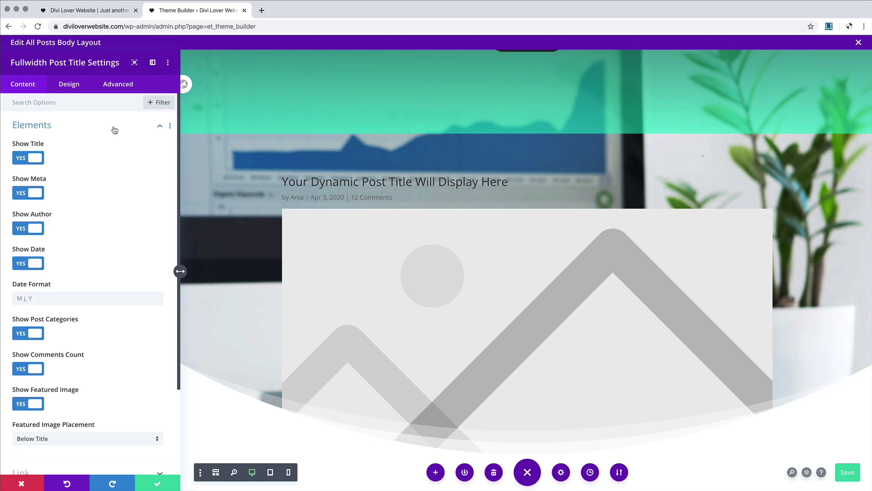
scroll(106, 288, "down", 3)
left_click(57, 164)
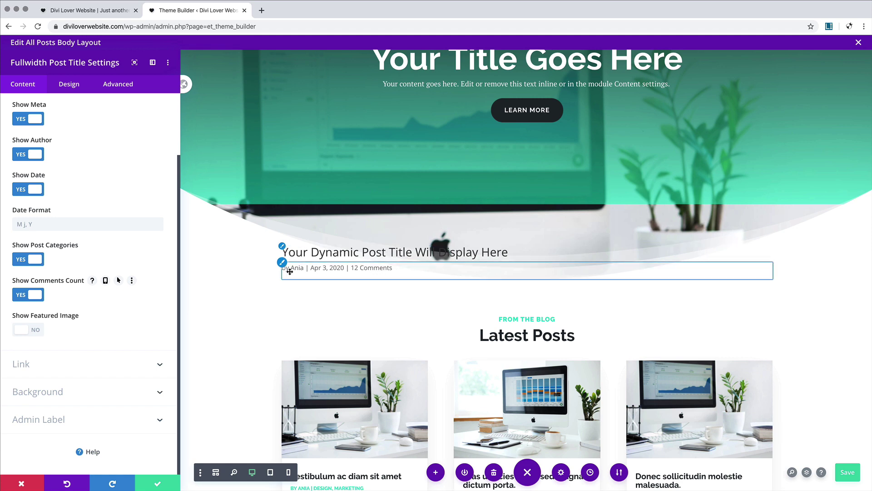
left_click(156, 483)
Step: Copy the hero header's gradient background from its settings
scroll(417, 182, "up", 2)
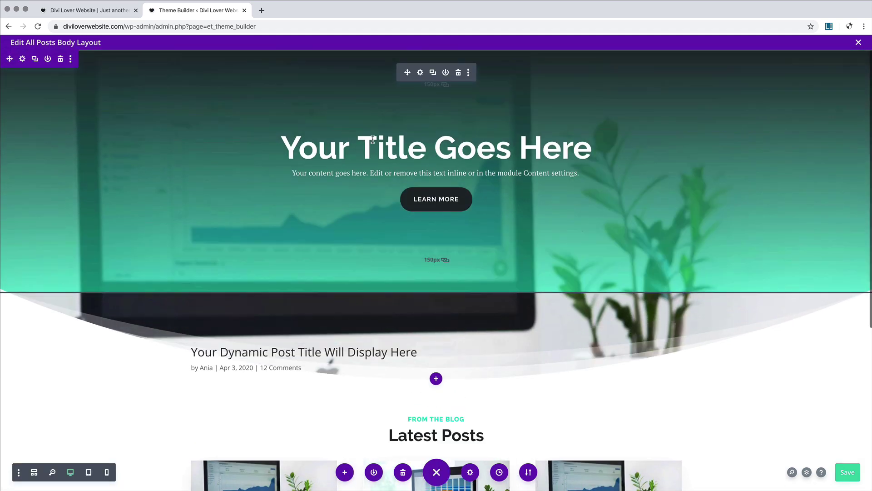
left_click(420, 74)
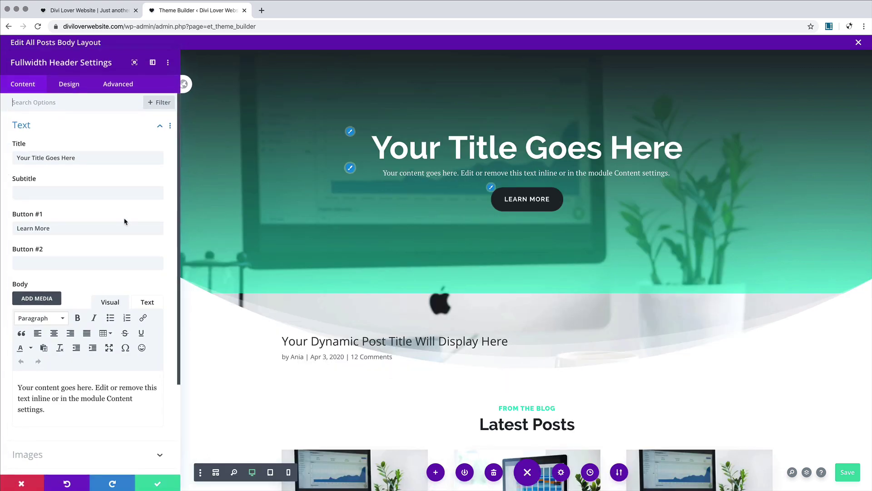
left_click(73, 132)
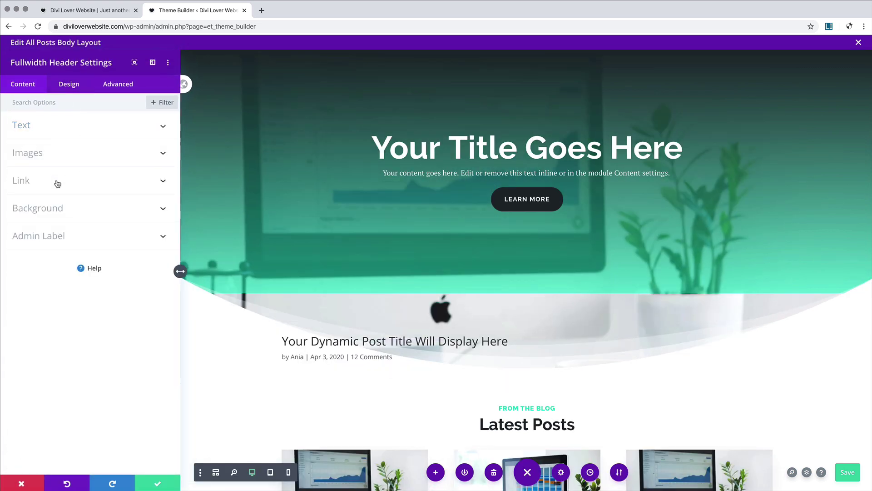
left_click(71, 210)
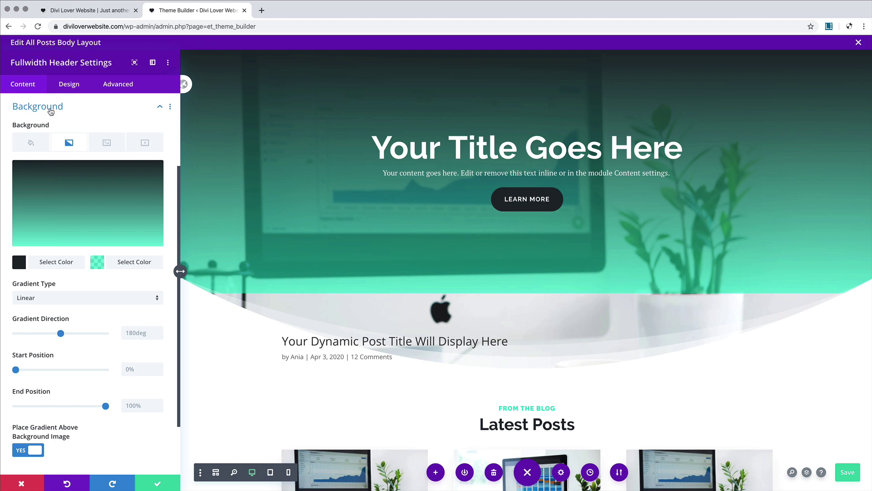
right_click(50, 111)
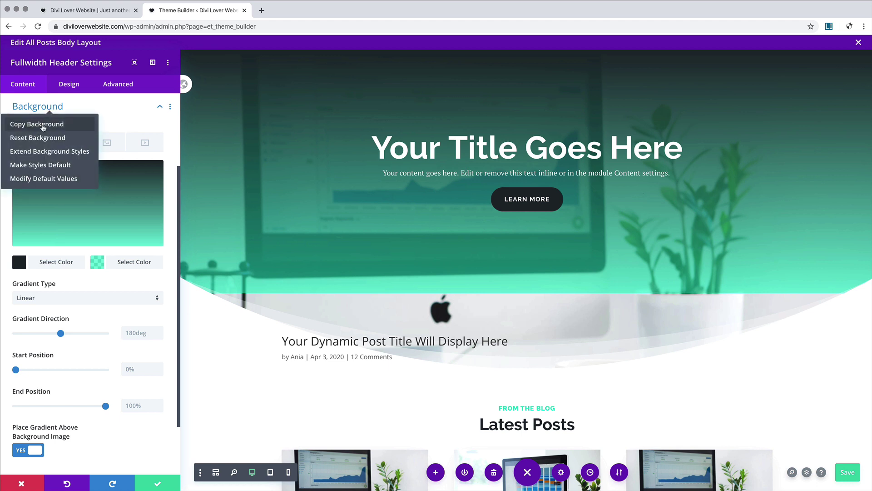
left_click(43, 128)
left_click(159, 483)
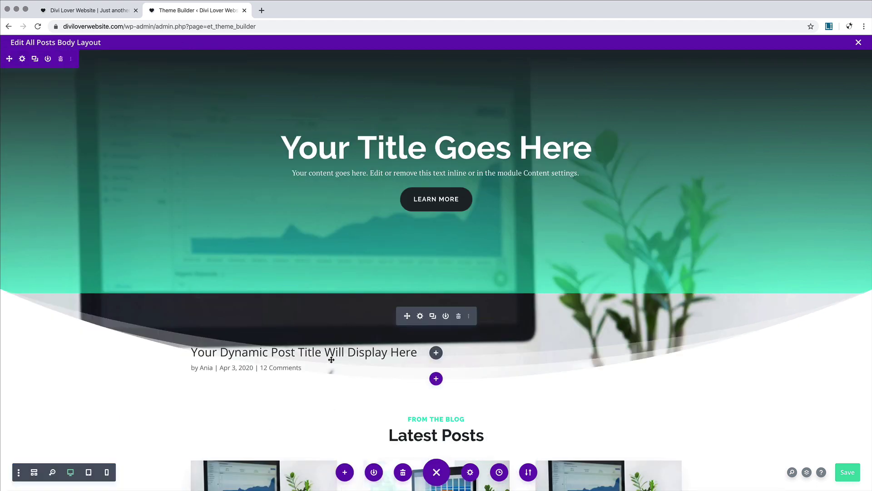
Step: Paste the copied gradient as the post title module's background and save it
left_click(468, 316)
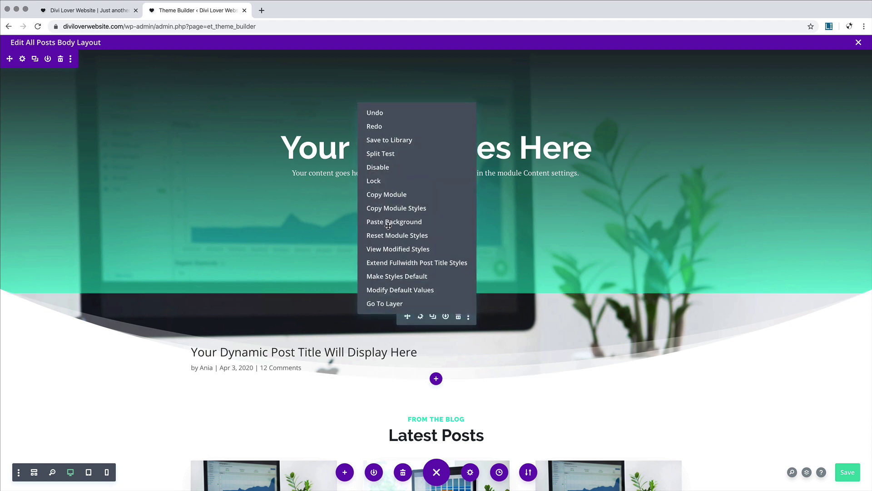
left_click(416, 225)
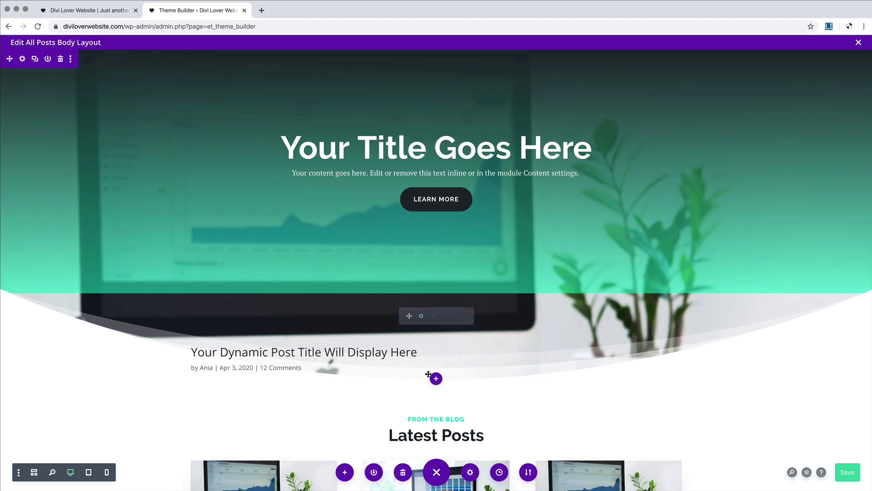
left_click(420, 316)
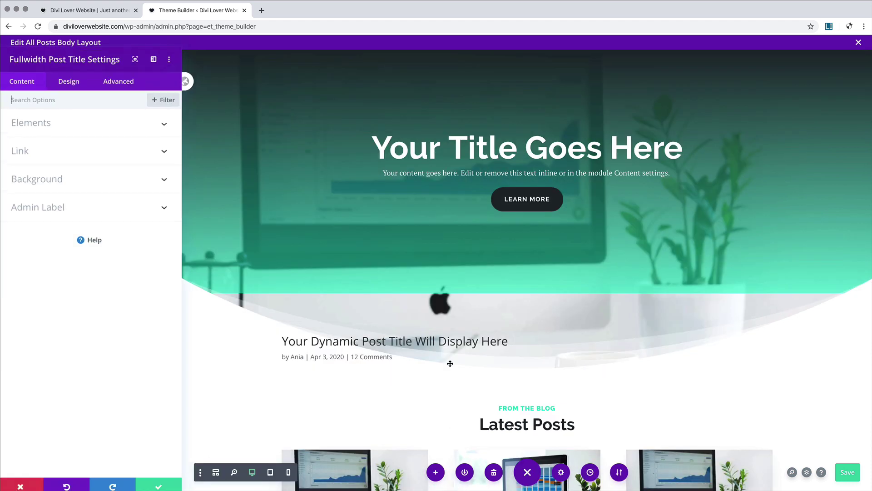
left_click(68, 183)
left_click(71, 220)
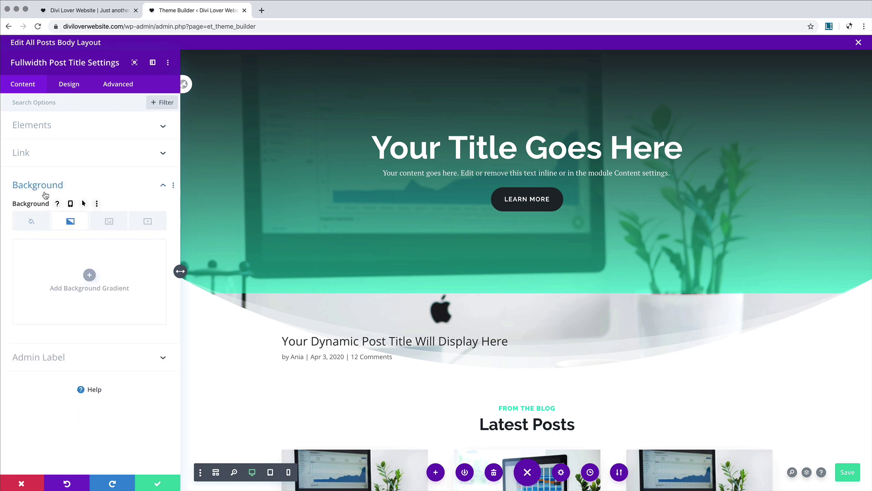
right_click(42, 195)
left_click(57, 117)
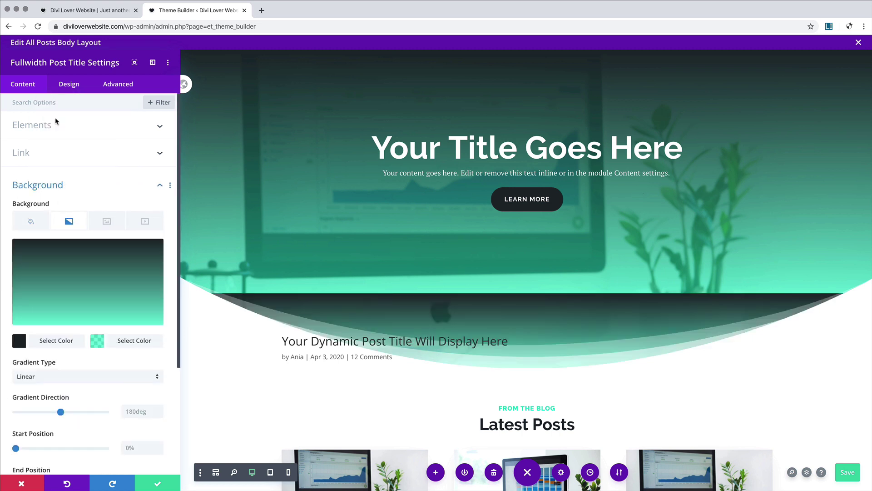
left_click(155, 485)
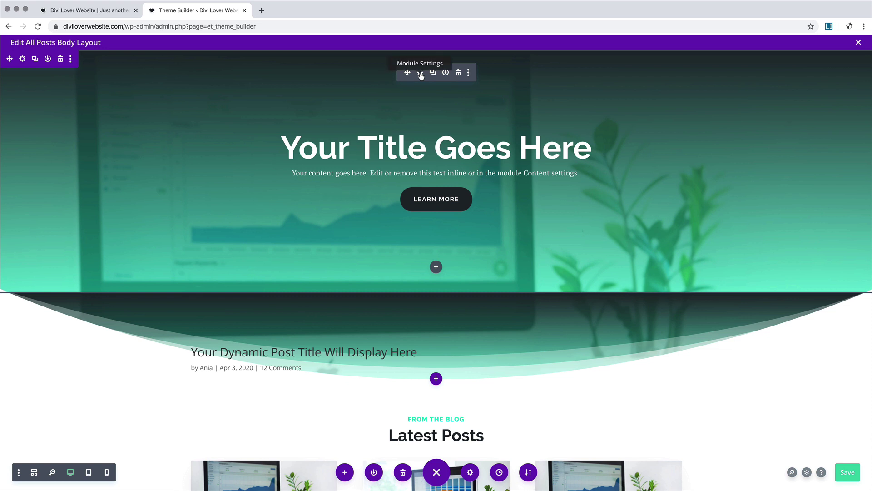
Step: Copy the hero header's spacing styles and paste them, making the header taller
left_click(421, 74)
left_click(67, 89)
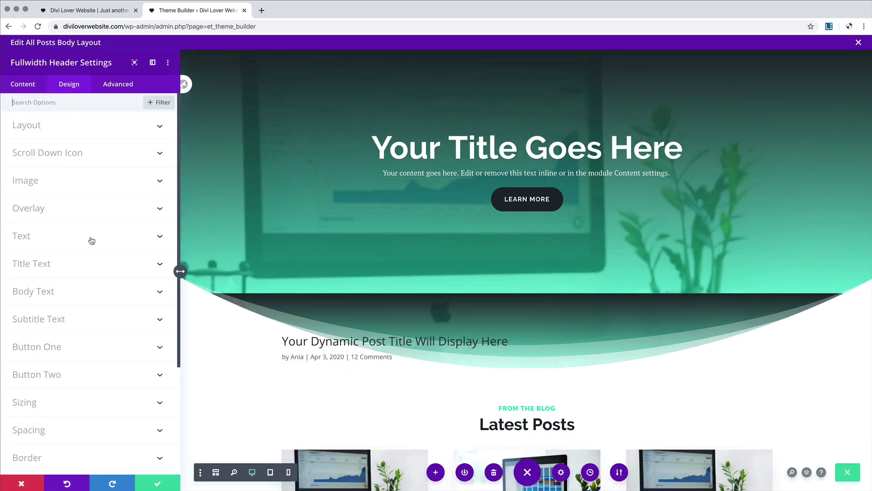
scroll(113, 287, "down", 3)
right_click(33, 342)
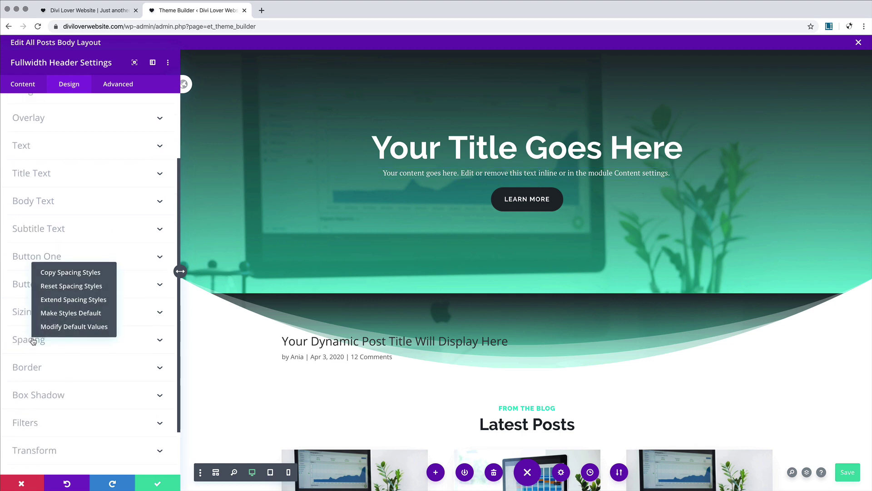
left_click(54, 275)
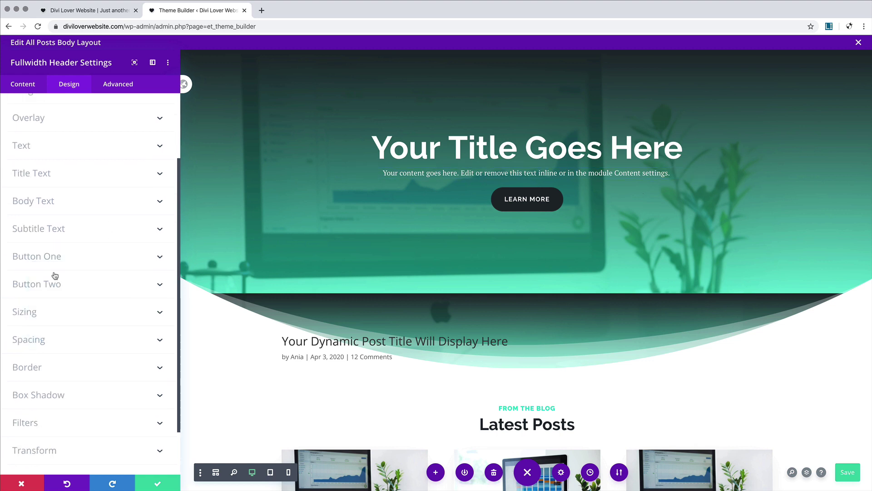
right_click(397, 305)
left_click(387, 205)
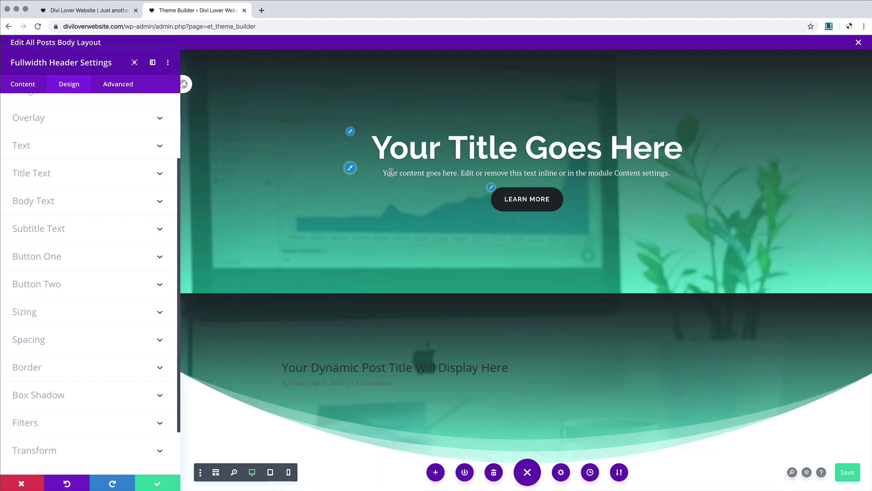
Step: Copy the header's body text styles and paste them onto the post title's meta text
right_click(51, 201)
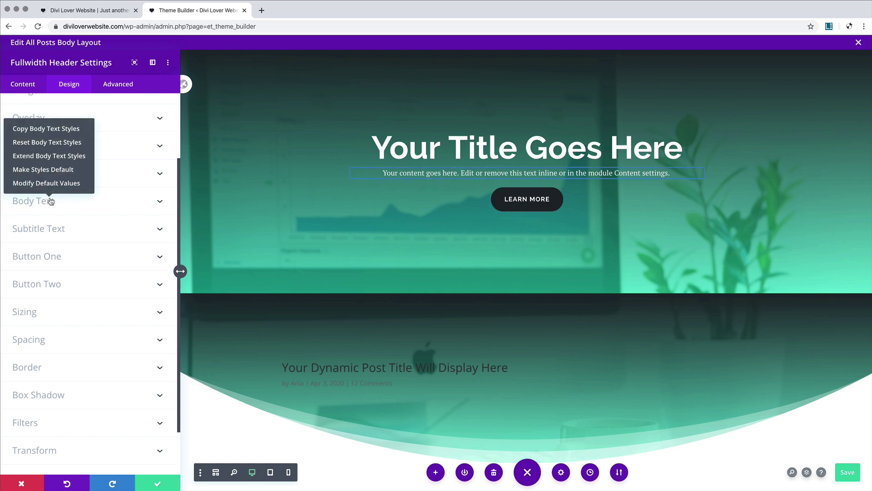
left_click(29, 125)
left_click(172, 479)
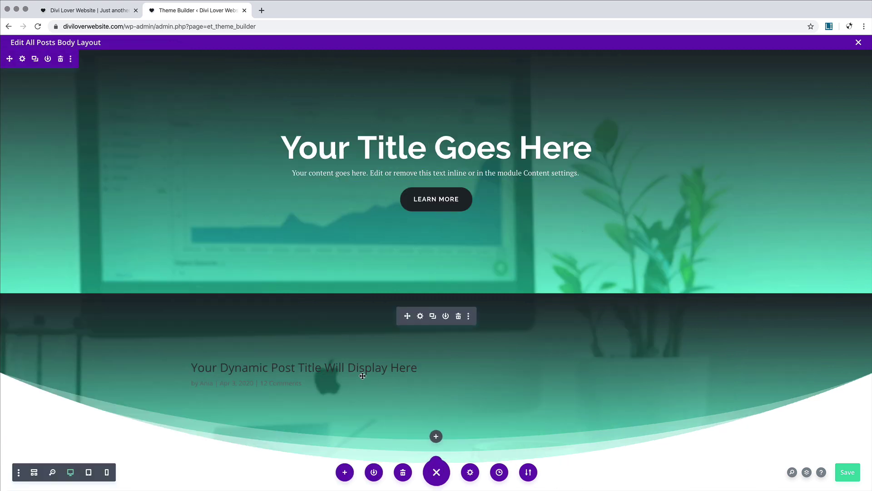
left_click(421, 319)
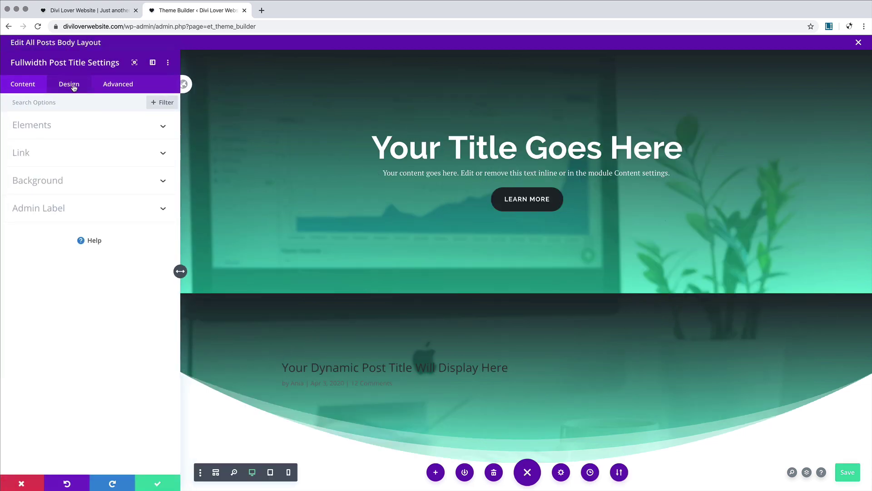
left_click(71, 86)
right_click(49, 183)
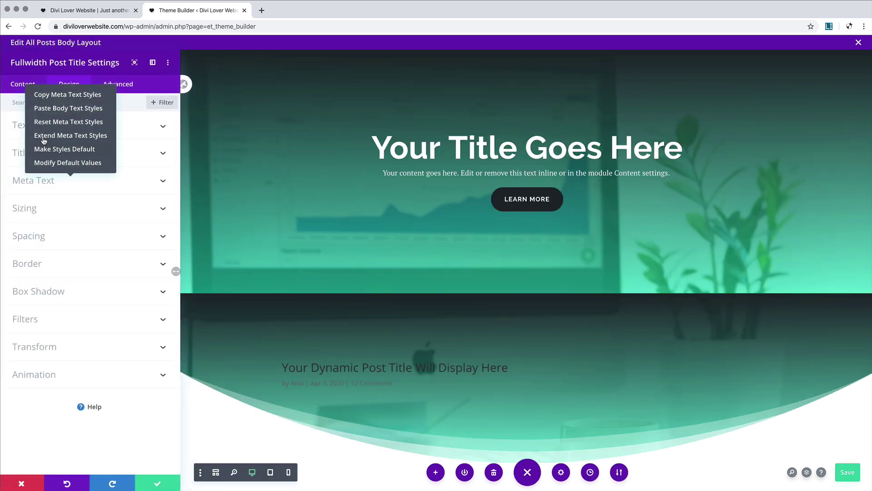
left_click(45, 106)
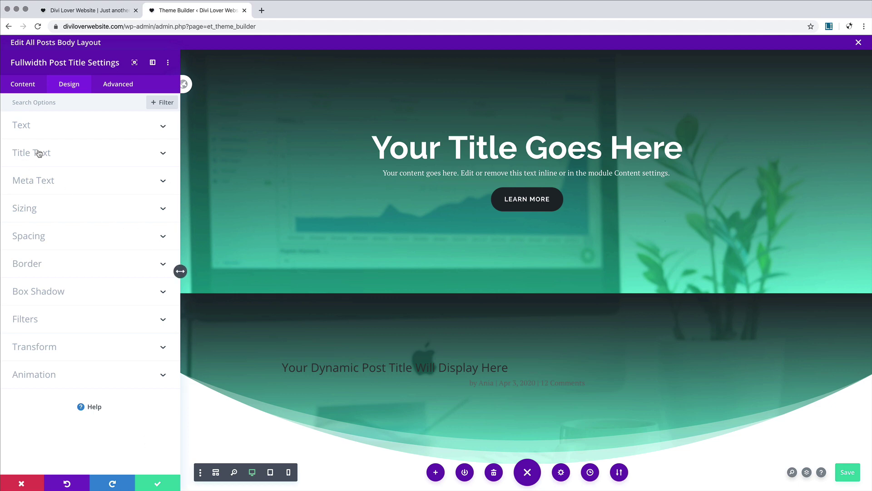
Step: Set the post title font to bold Raleway at 42px
left_click(75, 152)
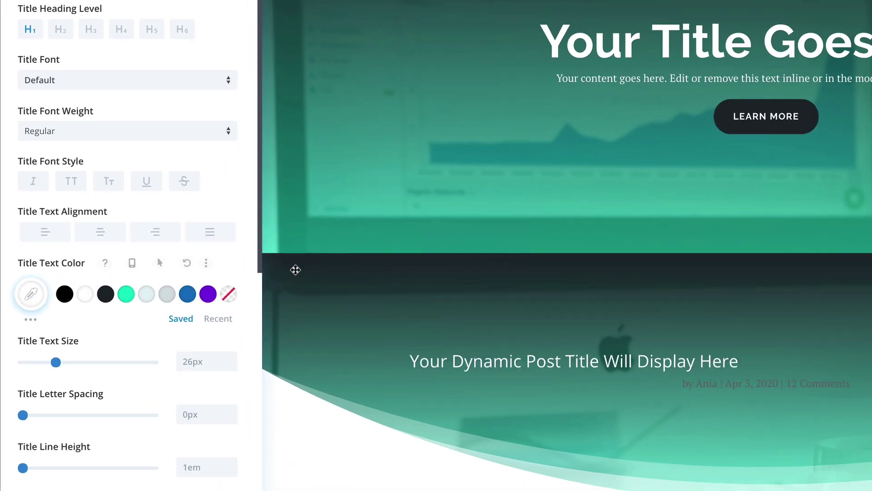
left_click(77, 85)
left_click(73, 60)
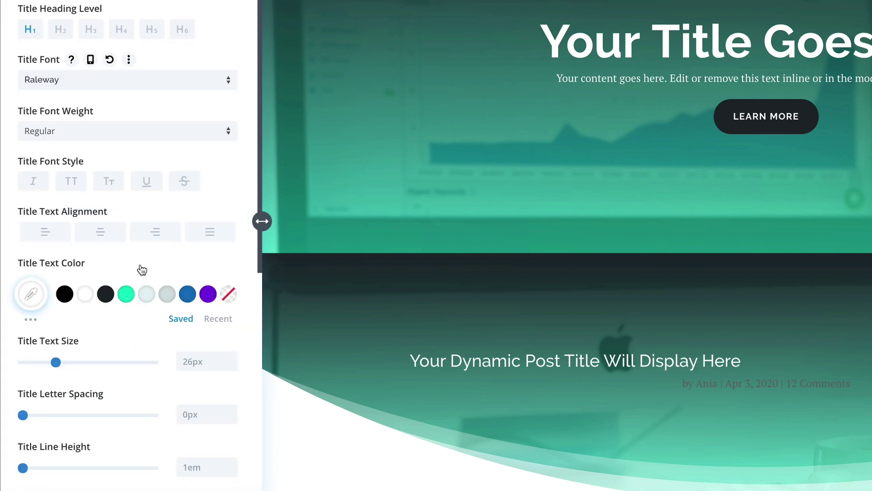
left_click(53, 131)
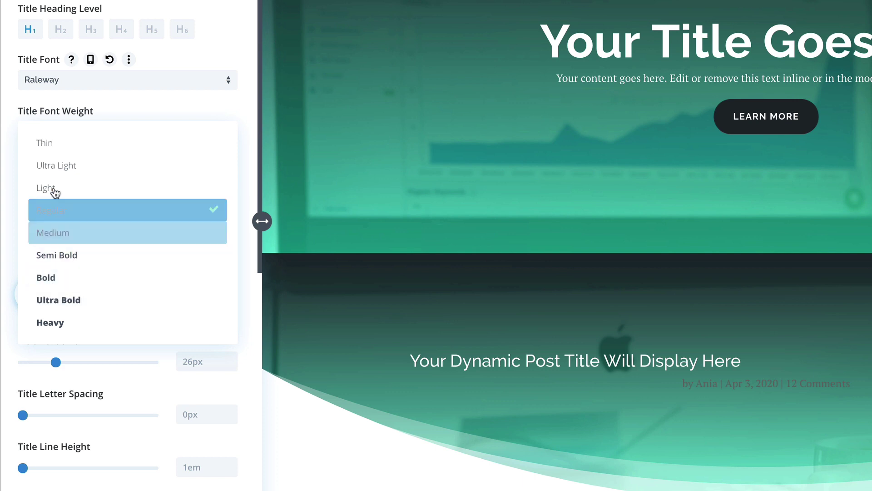
left_click(48, 278)
left_click_drag(56, 362, 77, 363)
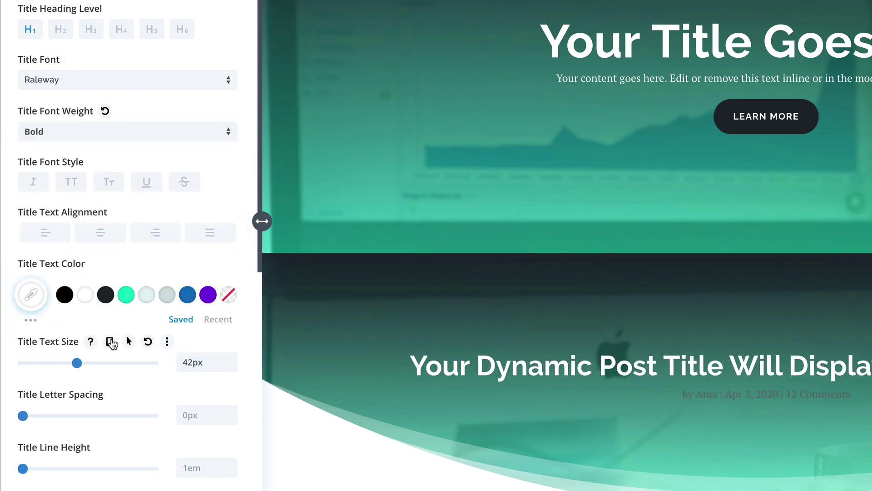
Step: Enable responsive title sizes: 32px on tablet and 26px on phone
left_click(109, 341)
left_click(130, 371)
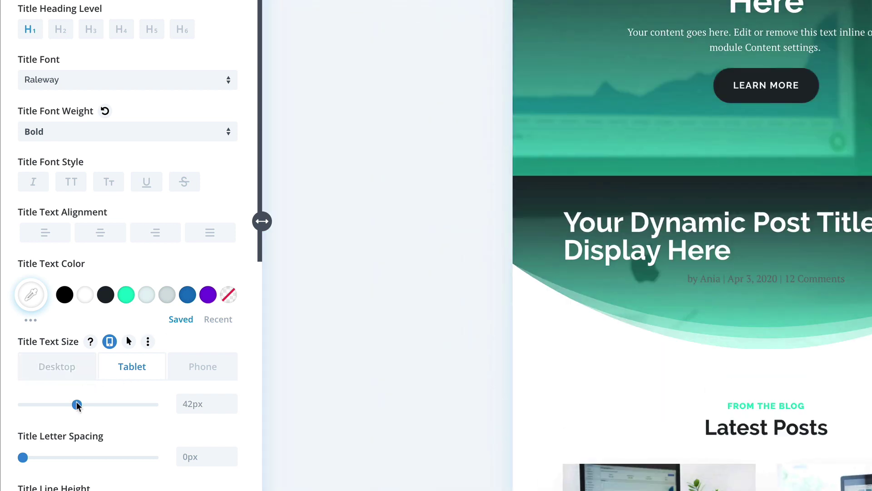
left_click_drag(76, 404, 65, 406)
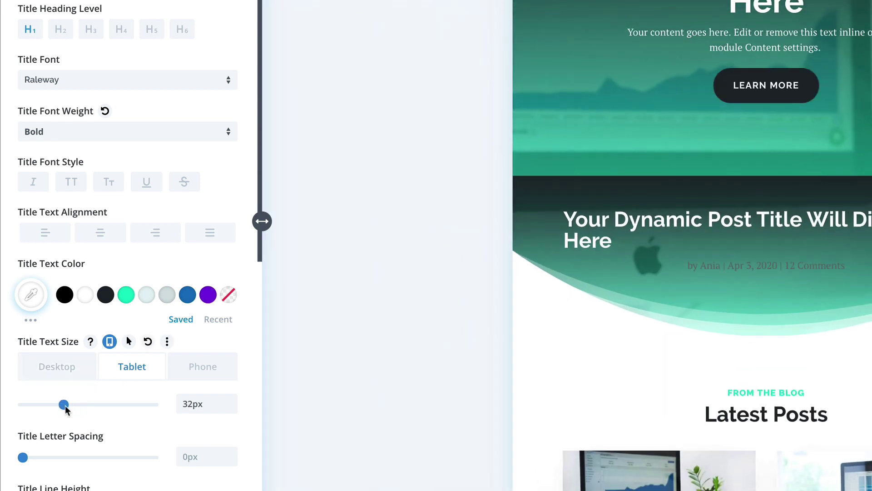
left_click(194, 365)
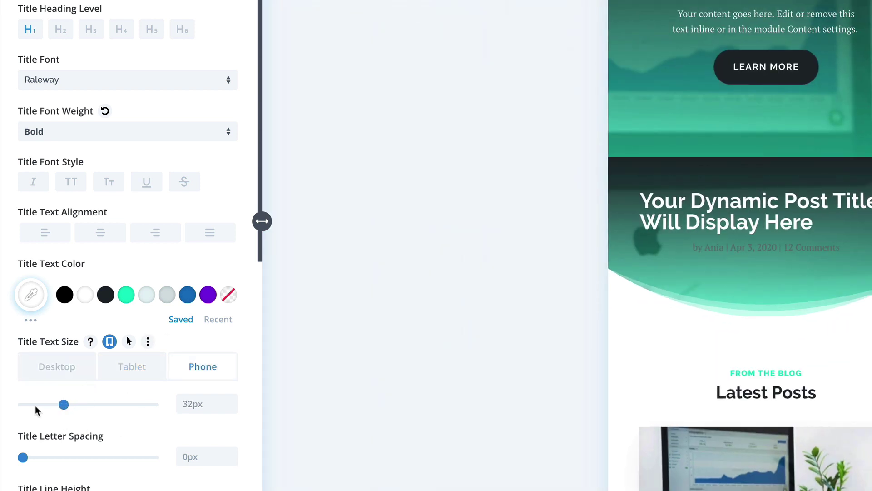
left_click_drag(62, 402, 58, 405)
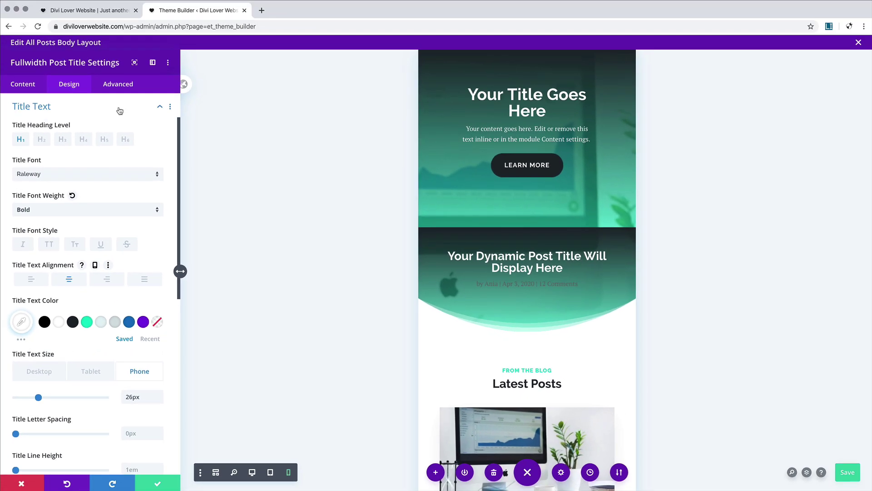
left_click(119, 108)
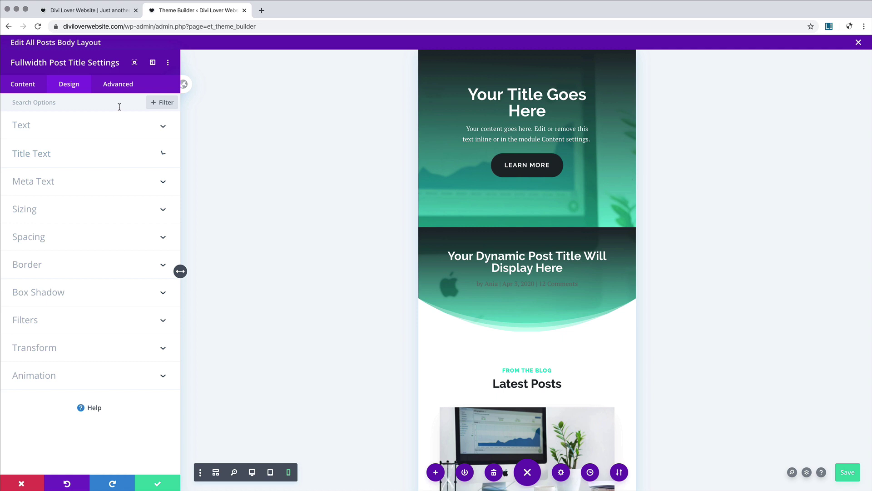
Step: Make the meta text white at 0.82 opacity and save the module settings
left_click(80, 181)
left_click(62, 287)
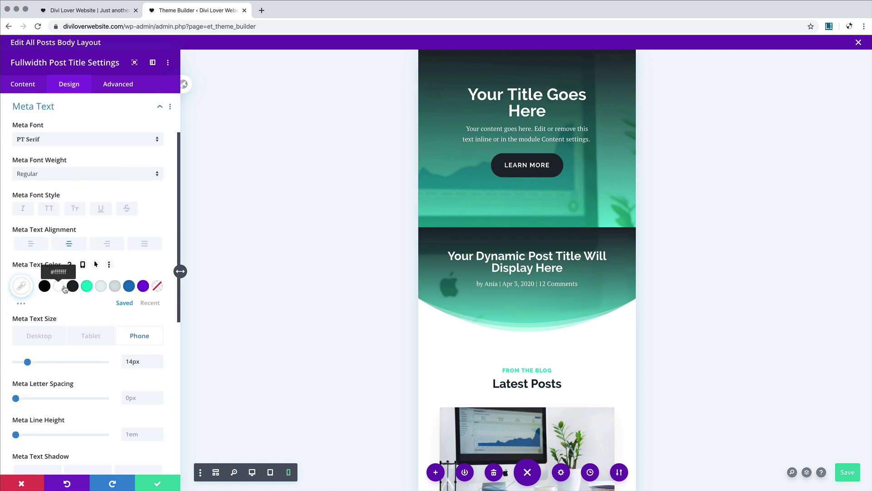
left_click(22, 286)
left_click_drag(155, 297, 152, 313)
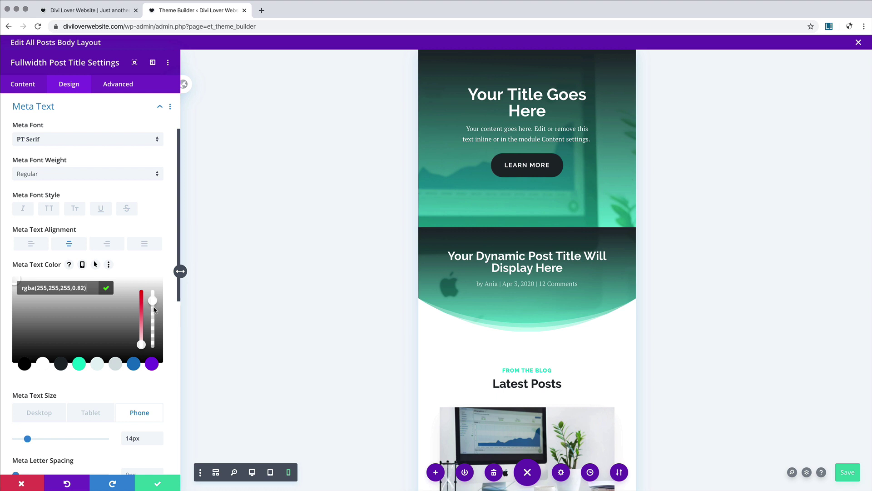
left_click(158, 484)
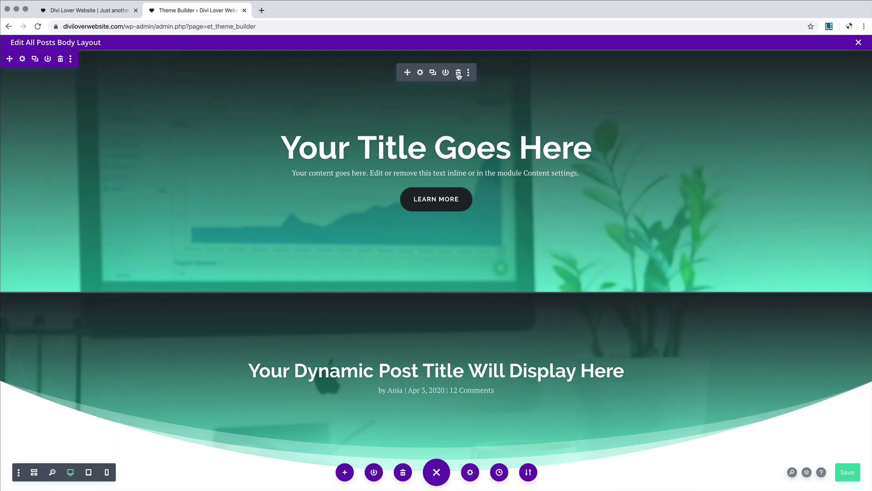
Step: Delete the placeholder hero section and remove the title section's static background image
left_click(458, 73)
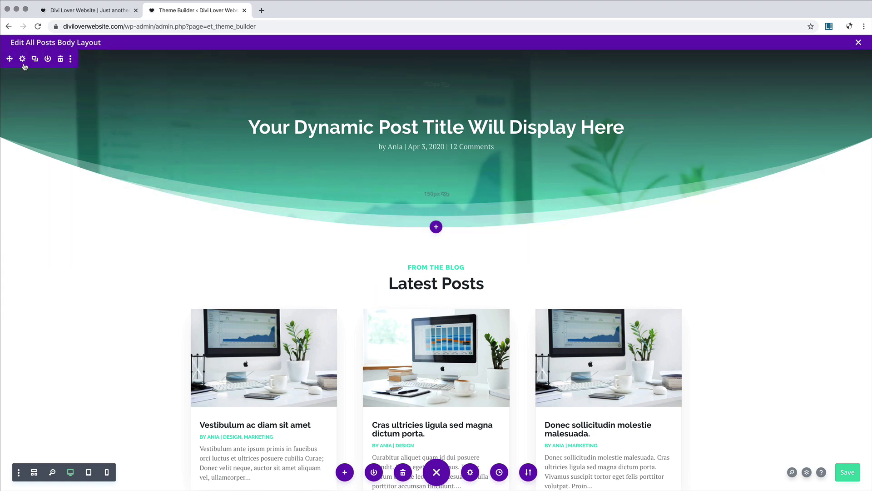
left_click(22, 59)
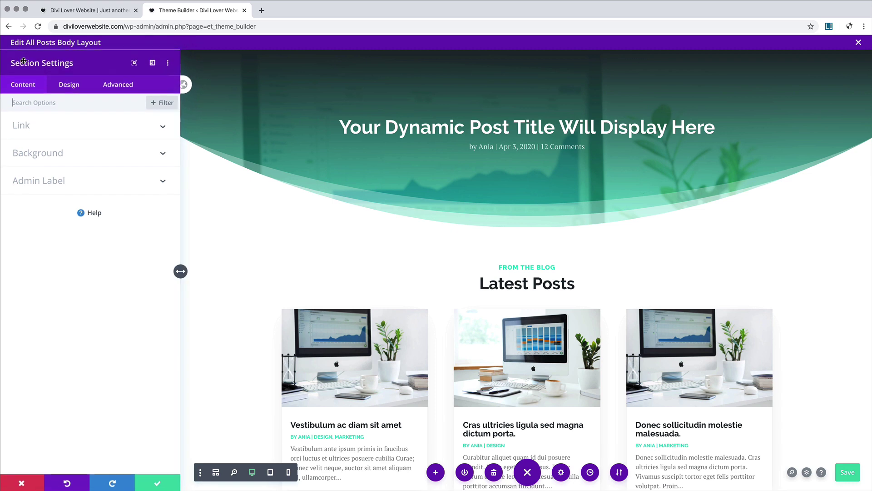
left_click(109, 157)
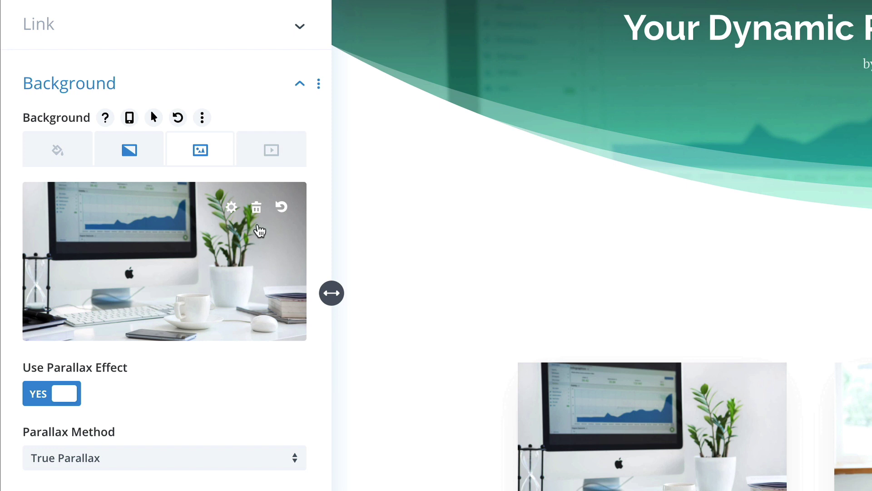
left_click(257, 209)
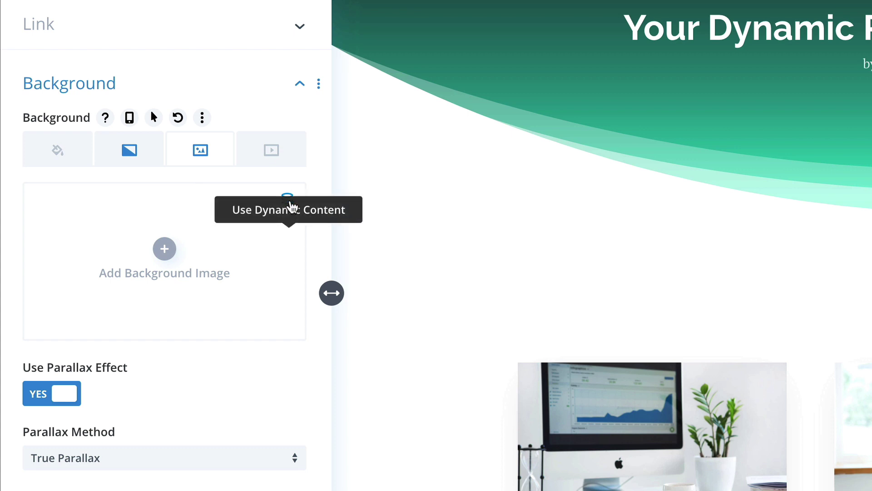
Step: Set the section background to the post's dynamic Featured Image and save
left_click(291, 207)
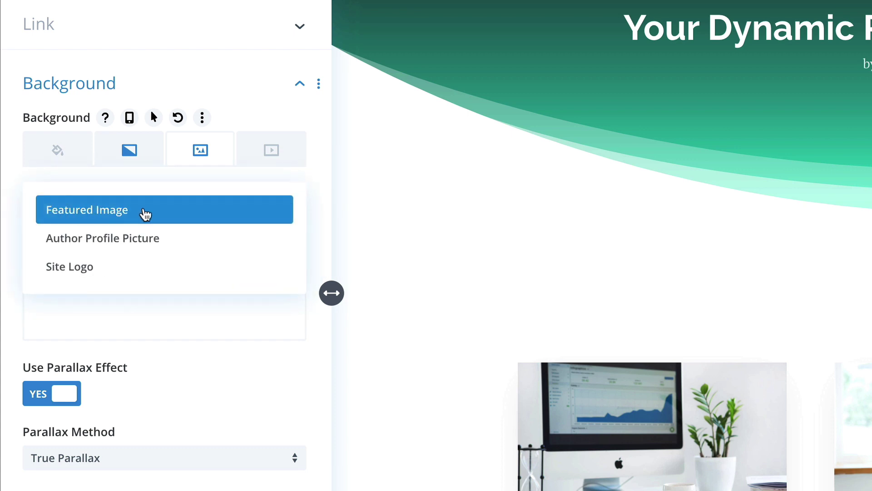
left_click(138, 214)
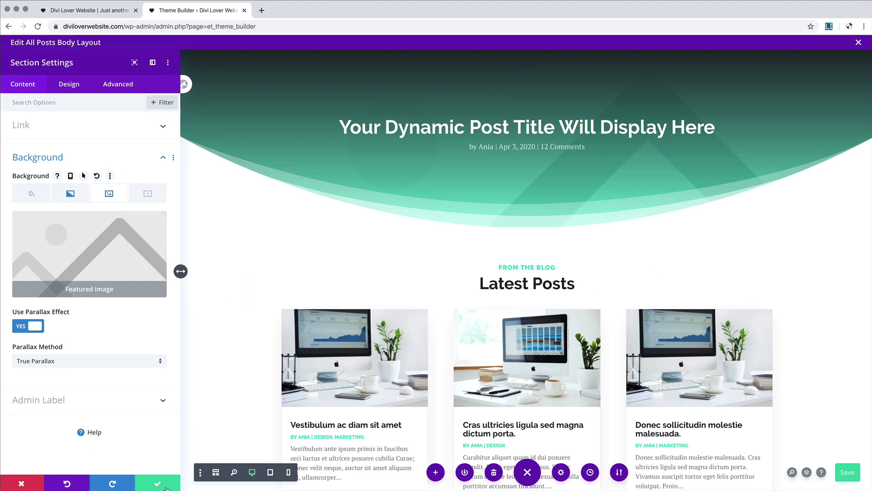
left_click(167, 484)
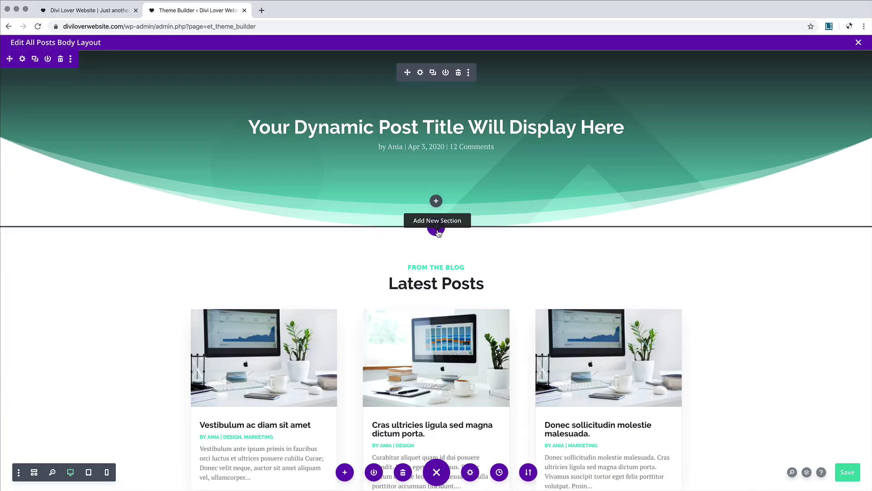
Step: Insert a Regular section with a one-column row below the header, scrolling modules toward Post Content
left_click(437, 230)
left_click(389, 305)
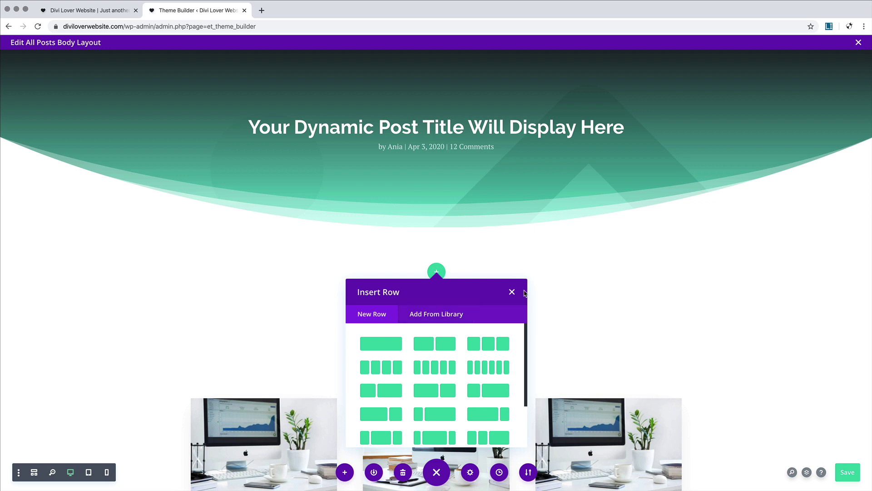
left_click(385, 344)
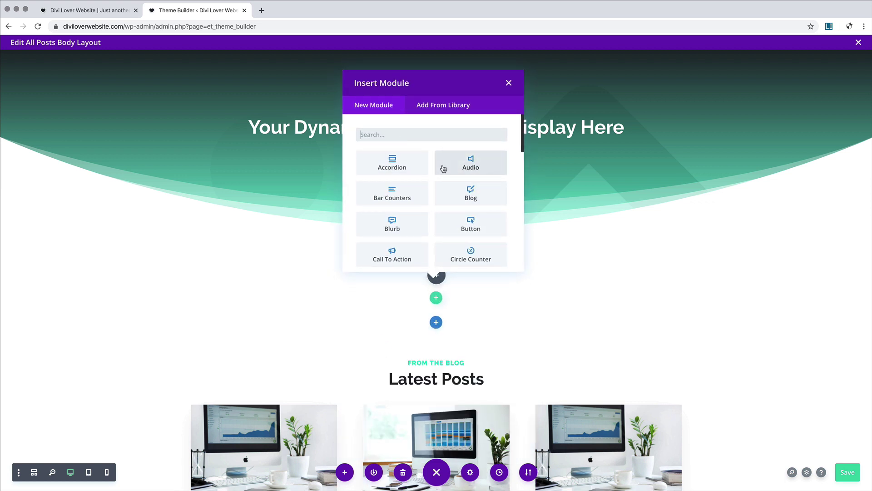
scroll(444, 168, "down", 5)
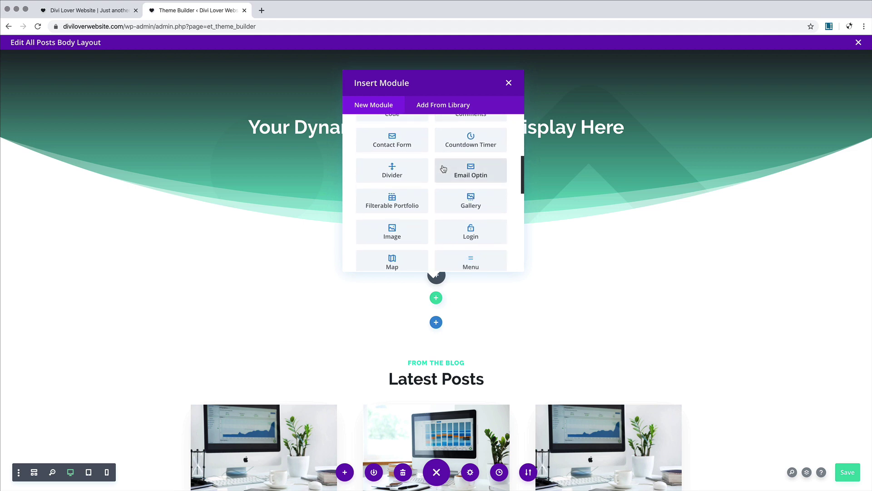
scroll(444, 168, "down", 2)
scroll(441, 168, "down", 3)
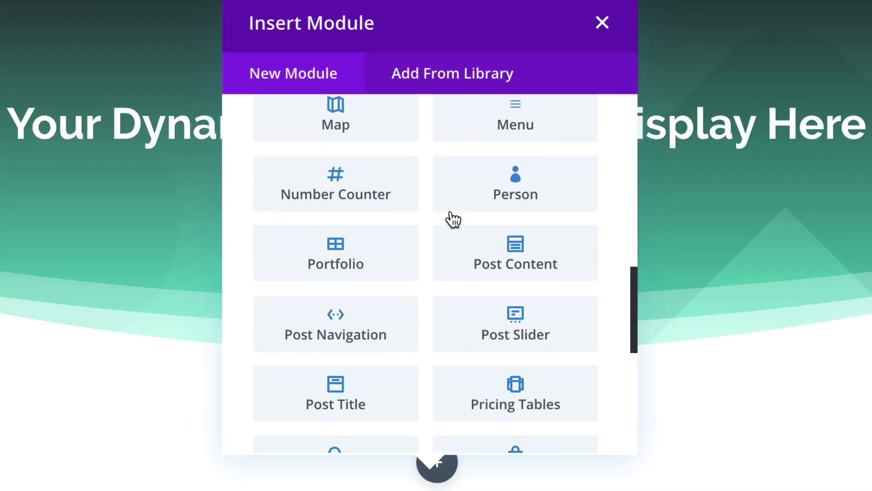
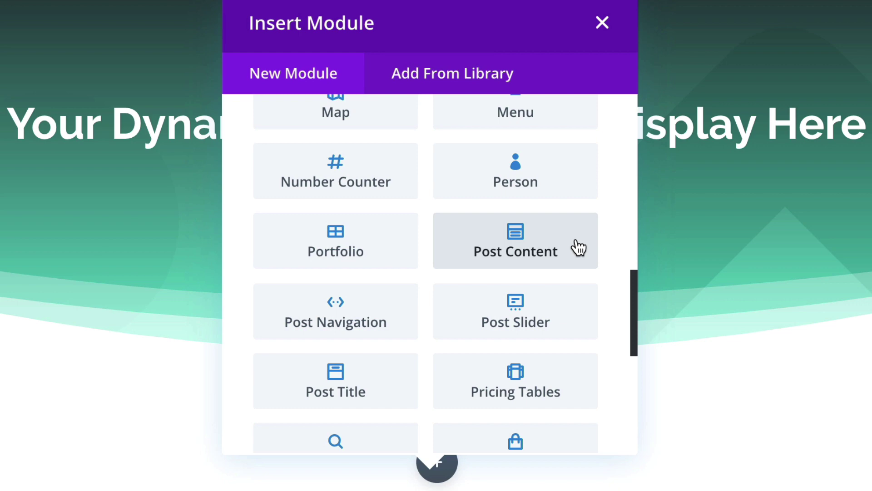
Step: Add a Post Content module, drag the section's top padding to 0, and open the module's settings
left_click(578, 247)
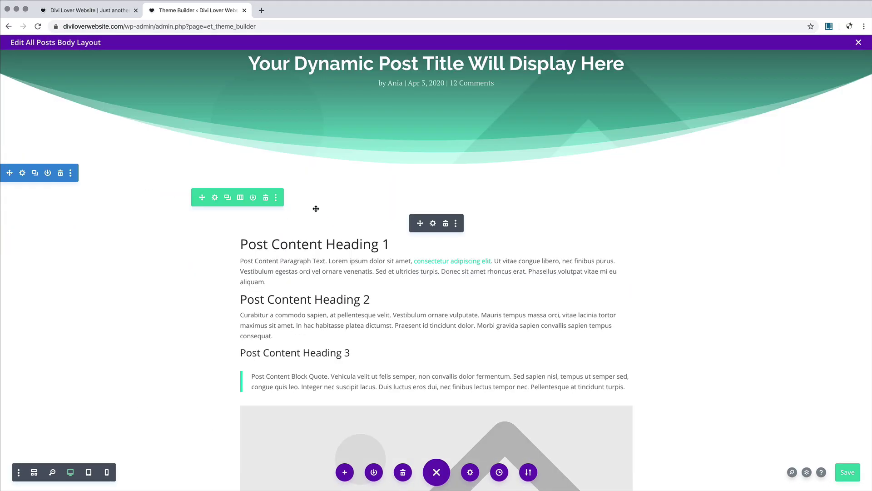
left_click_drag(307, 181, 327, 154)
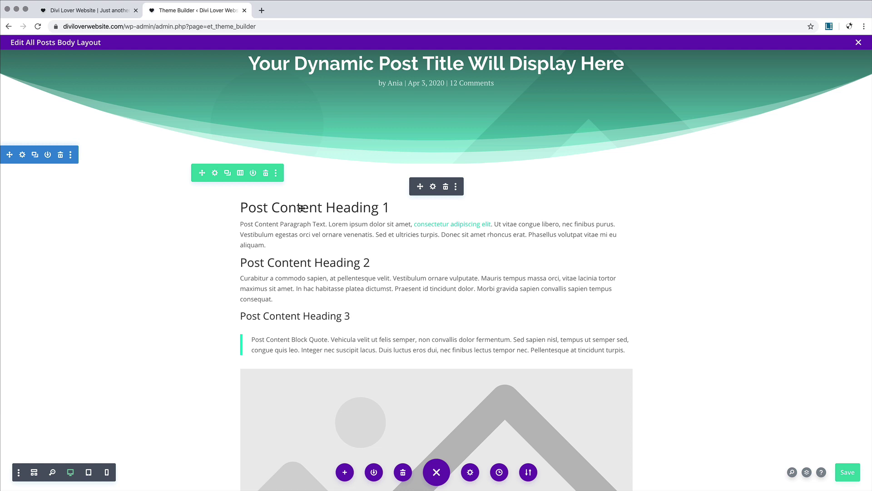
left_click(433, 188)
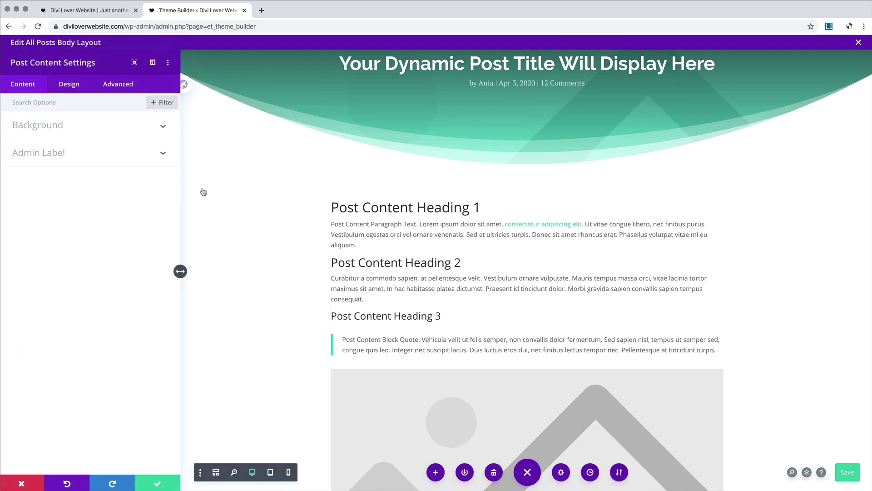
Step: Style Heading 1 as dark Raleway Bold at 36px
left_click(68, 86)
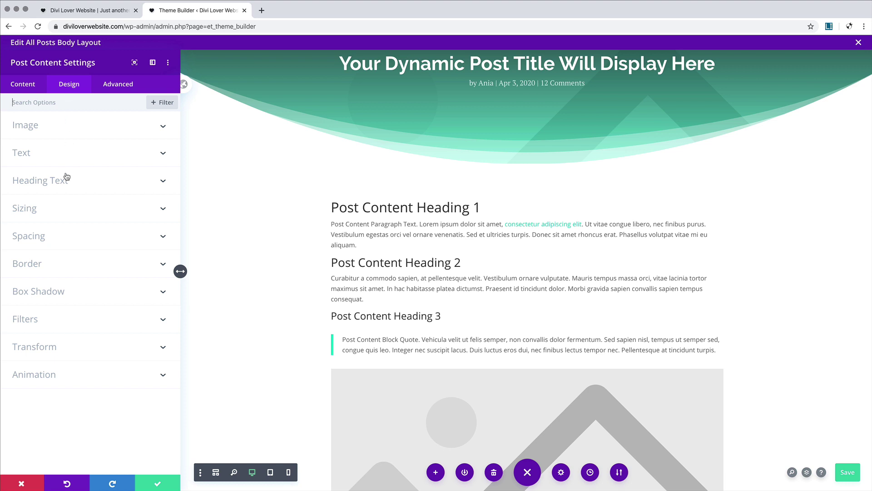
left_click(84, 180)
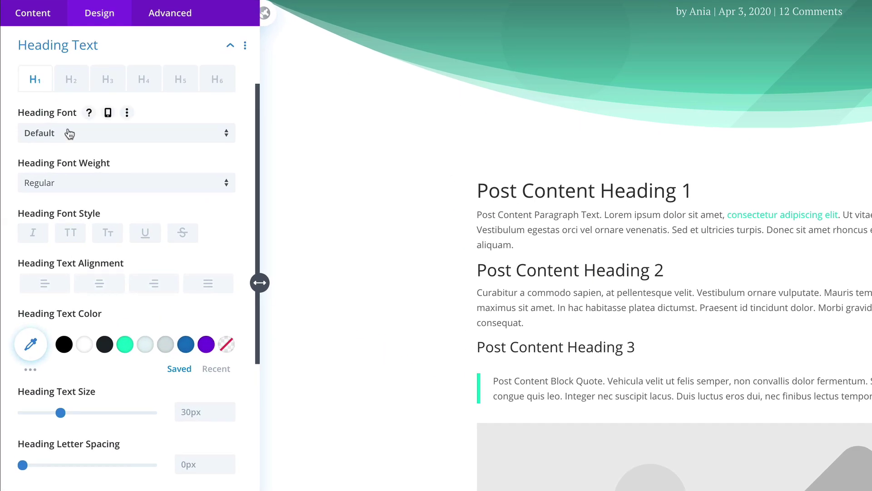
left_click(69, 133)
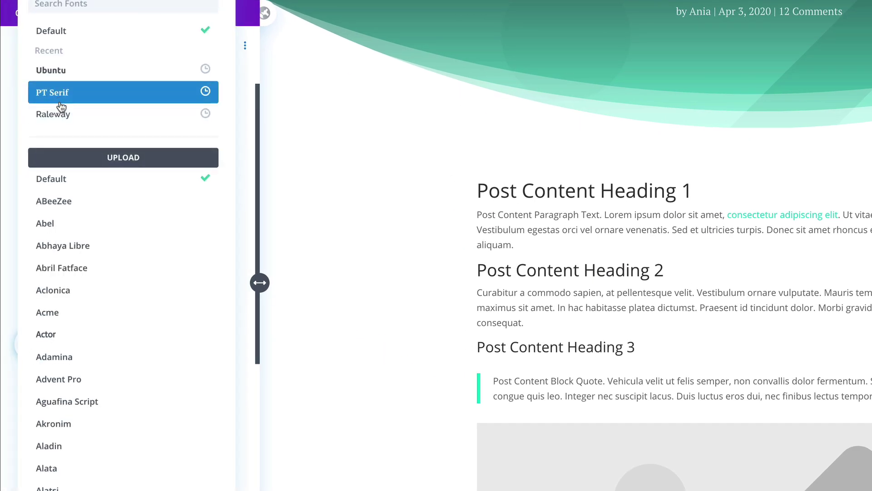
left_click(68, 121)
left_click(63, 181)
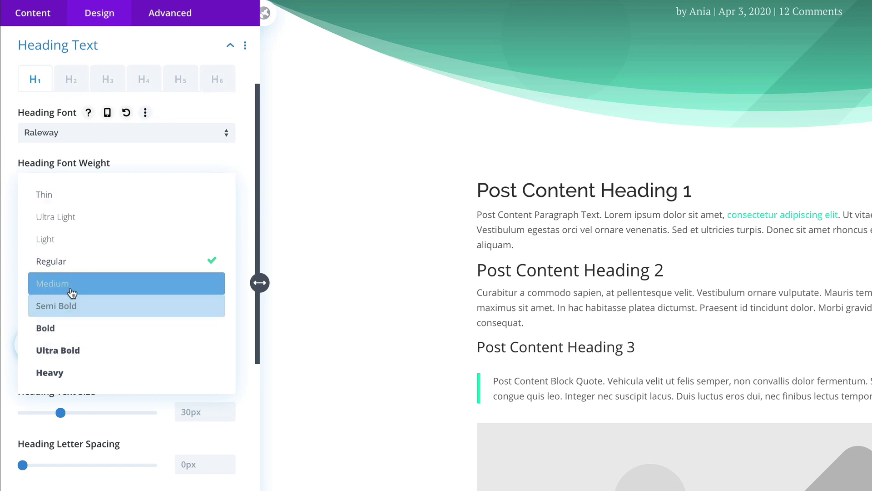
left_click(75, 328)
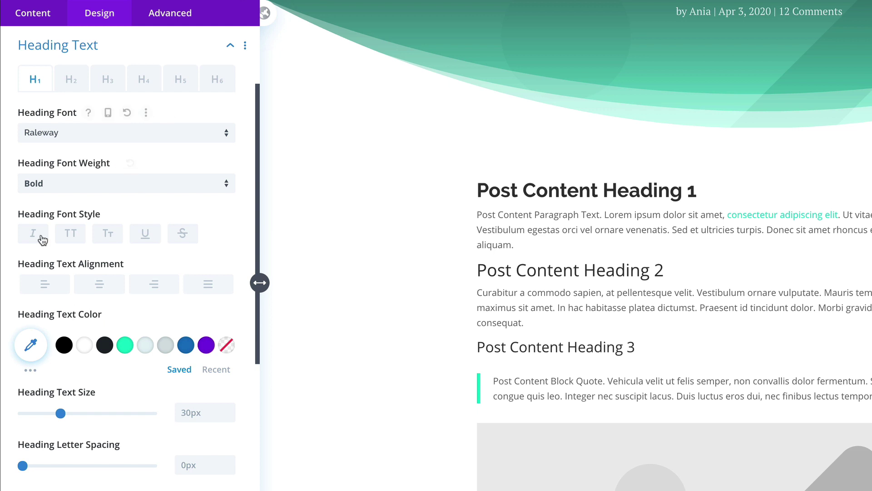
left_click(105, 345)
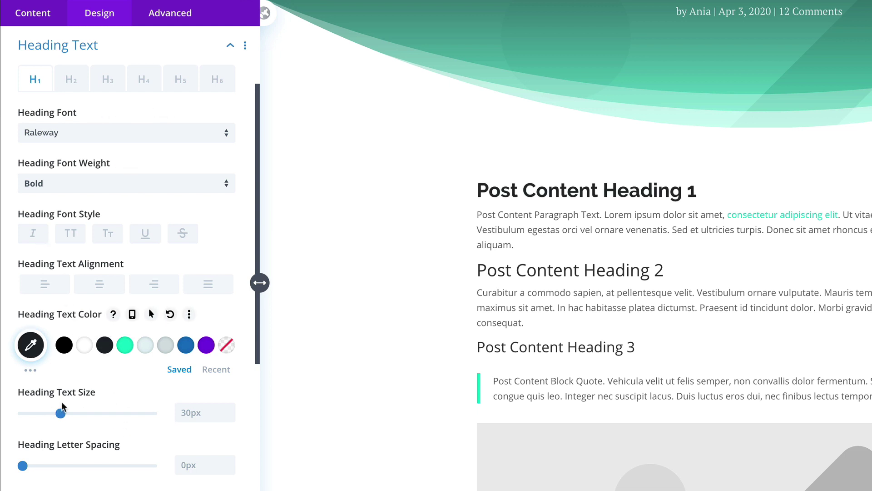
left_click_drag(60, 413, 69, 414)
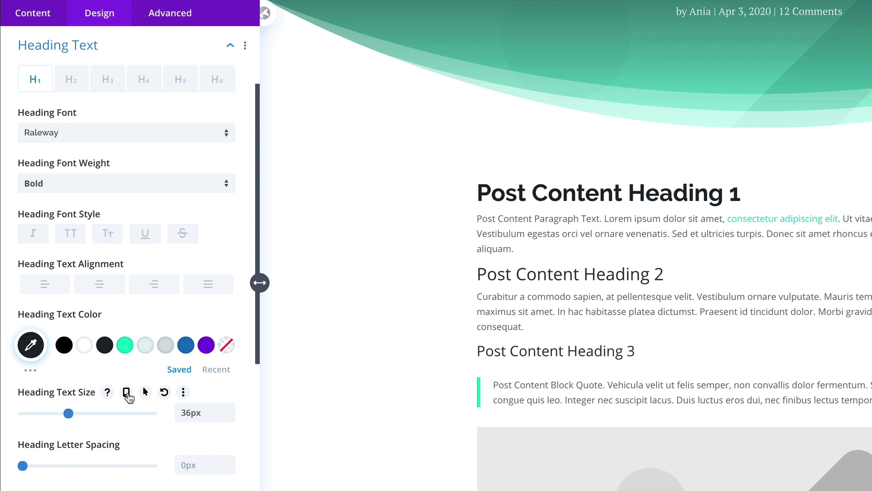
Step: Give Heading 1 responsive sizes of 32px on tablet and 26px on phone
left_click(127, 393)
left_click(136, 416)
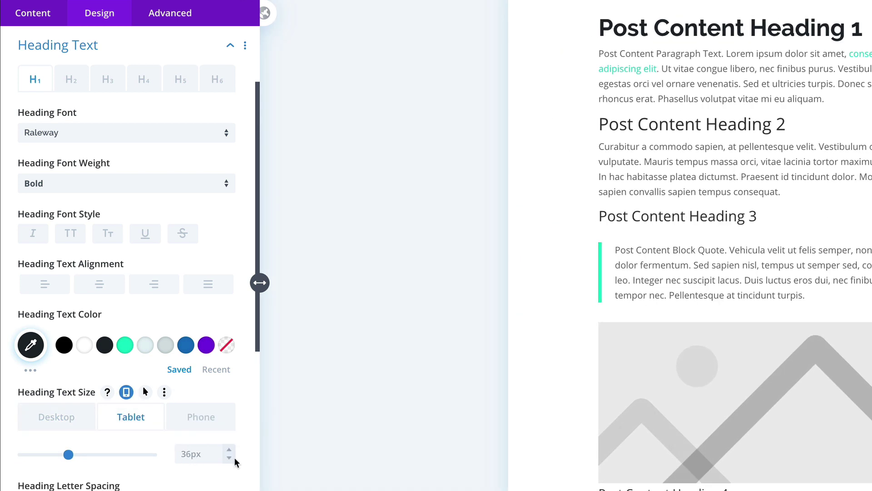
left_click(229, 457)
left_click(229, 457)
left_click(230, 457)
left_click(229, 458)
left_click(200, 417)
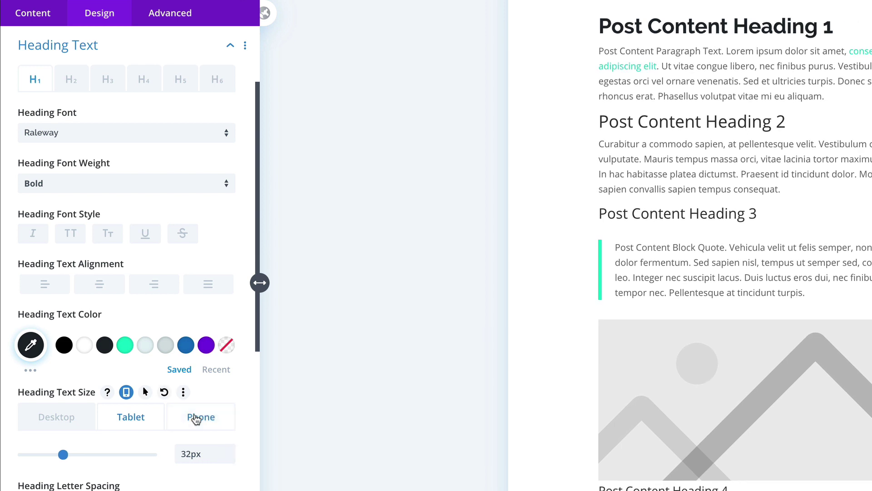
left_click(230, 457)
left_click(229, 457)
left_click(230, 458)
left_click(229, 458)
left_click(229, 458)
left_click(229, 458)
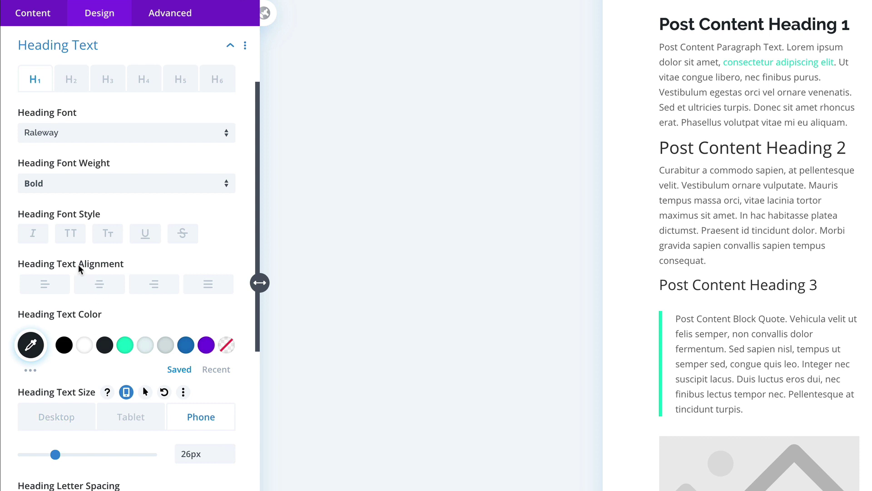
Step: Copy Heading 1's styles and paste them onto Heading 2
right_click(38, 83)
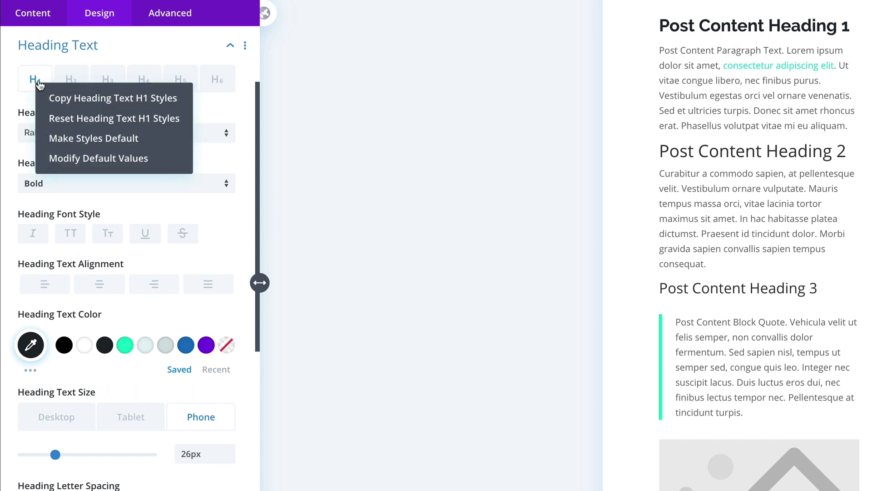
left_click(75, 102)
right_click(77, 82)
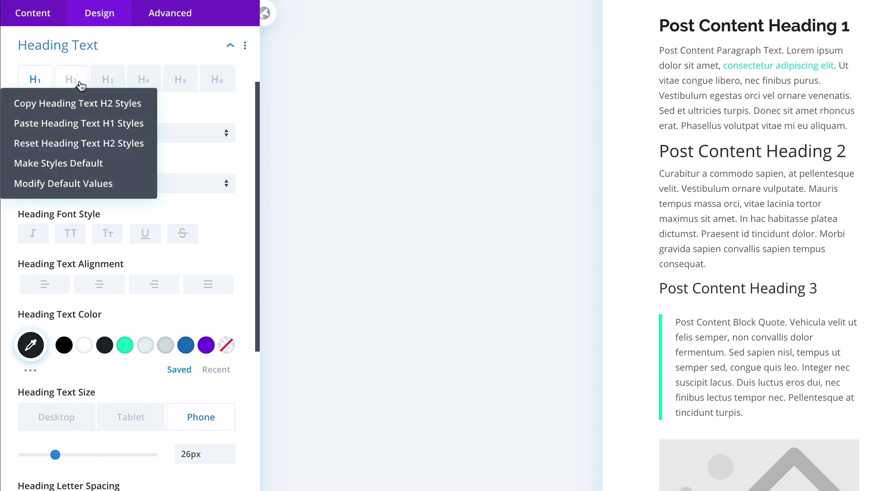
left_click(84, 130)
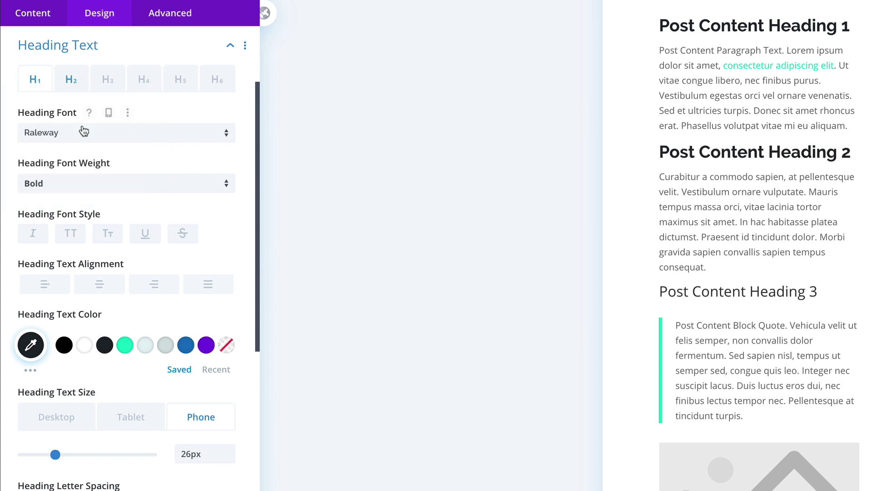
right_click(107, 83)
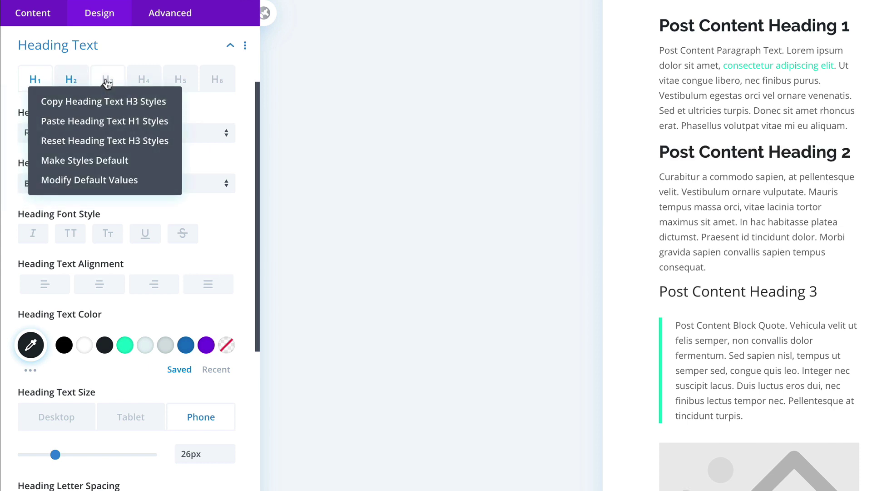
left_click(78, 78)
Step: Resize Heading 2 to 30px desktop, 28px tablet and 22px phone
left_click(77, 78)
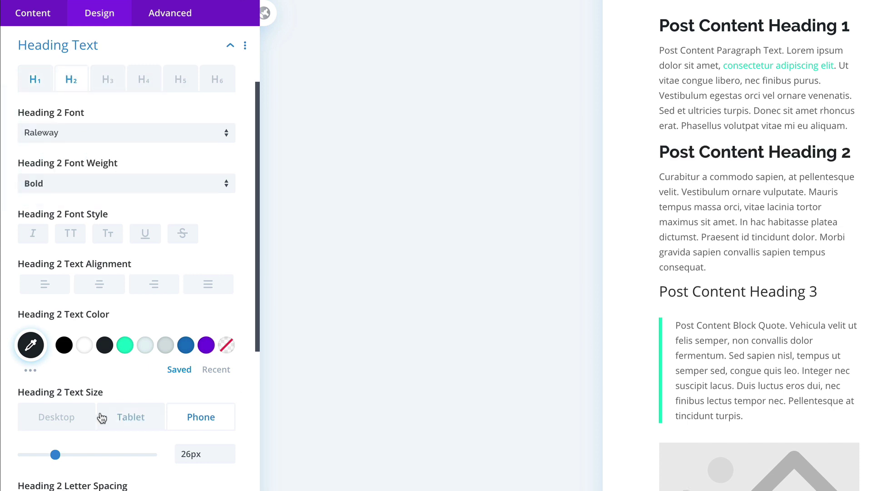
left_click(69, 421)
left_click(229, 458)
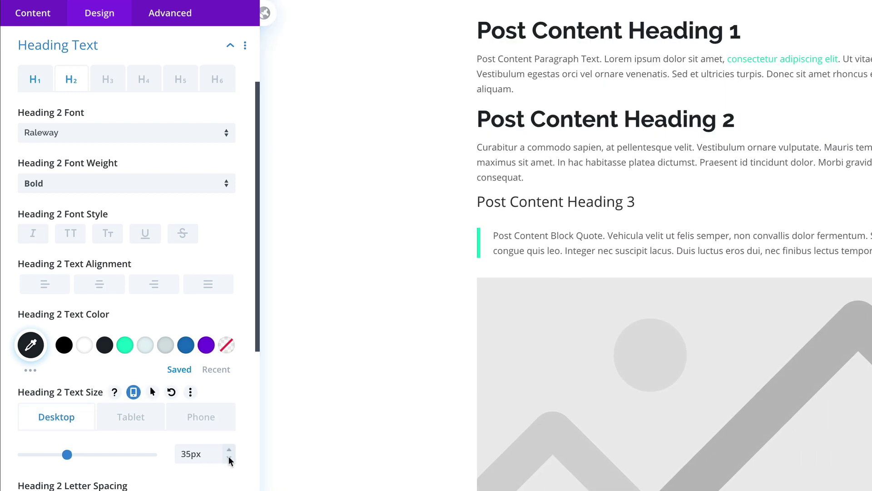
left_click(229, 459)
left_click(229, 459)
left_click(229, 459)
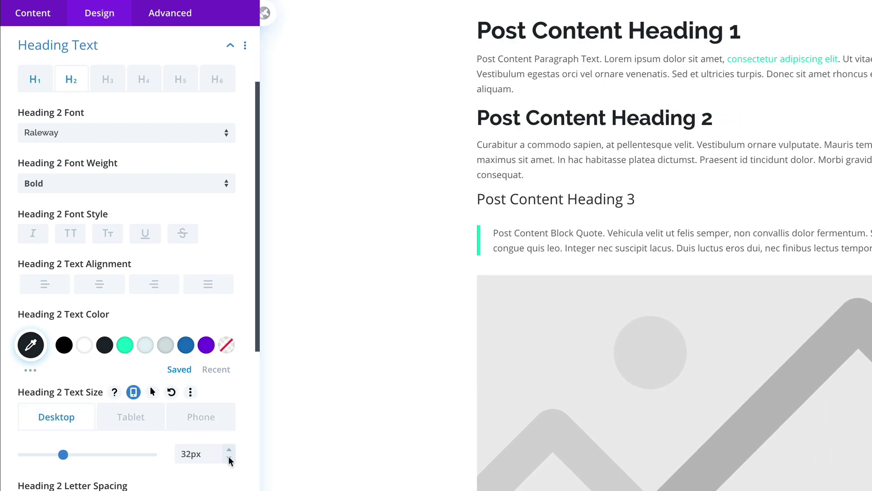
left_click(229, 459)
left_click(229, 459)
left_click(134, 422)
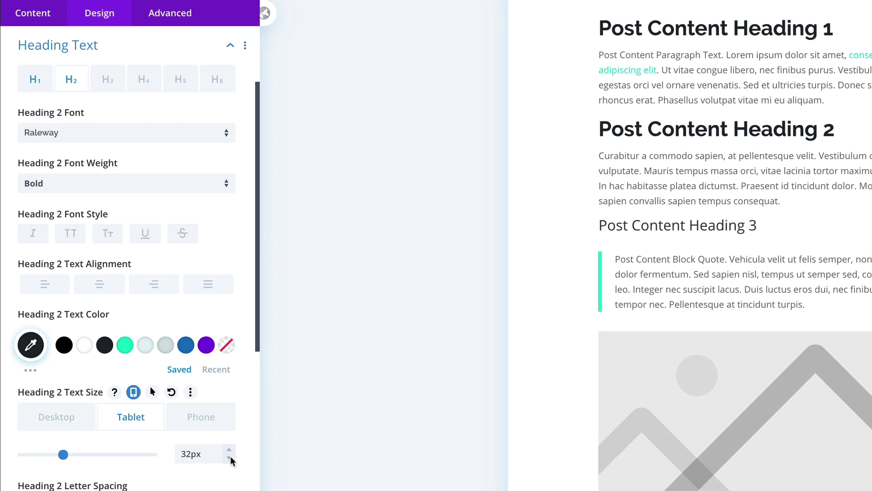
left_click(229, 458)
left_click(229, 458)
left_click(229, 458)
left_click(229, 458)
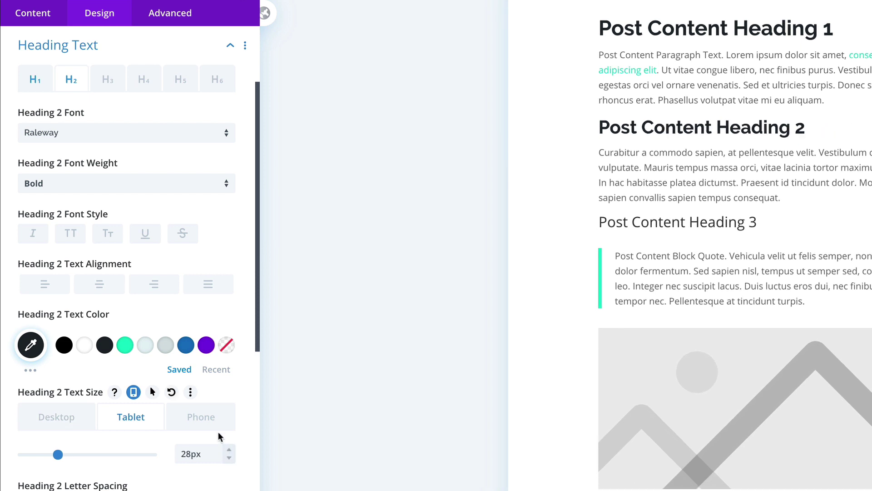
left_click(201, 416)
left_click(229, 457)
left_click(229, 458)
left_click(228, 457)
left_click(229, 458)
left_click(229, 458)
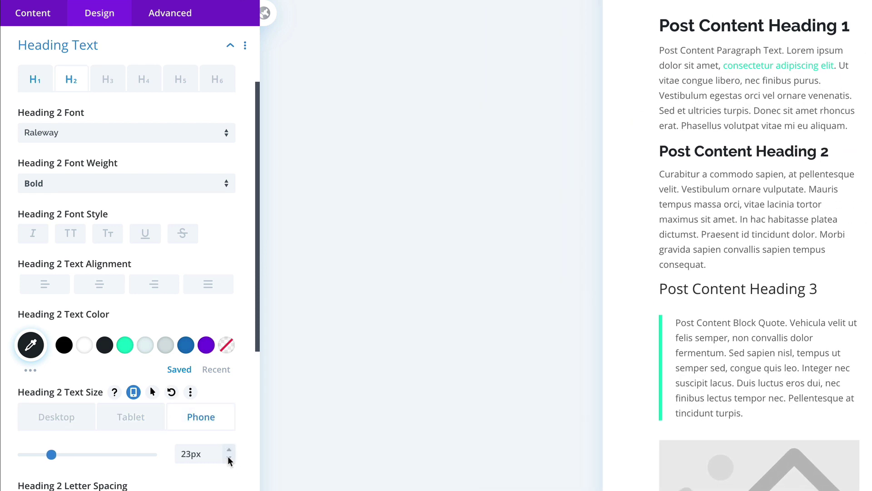
left_click(229, 457)
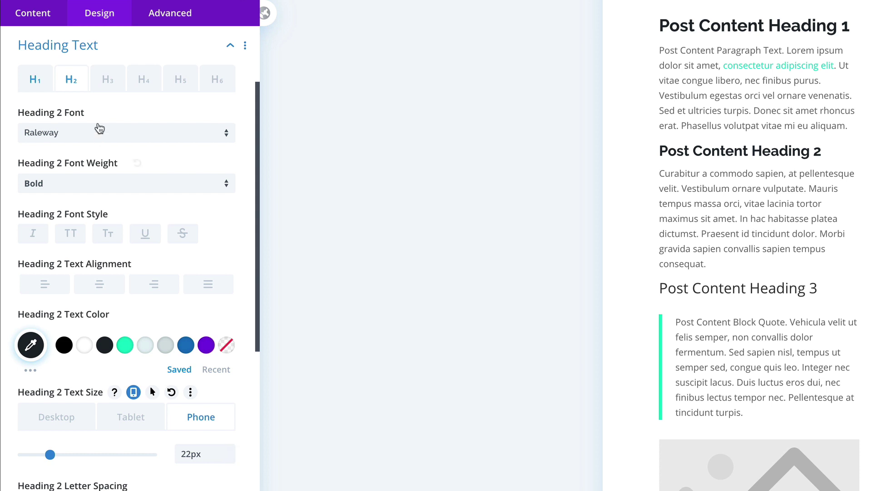
Step: Copy Heading 2's styles and paste them onto Heading 3
right_click(73, 86)
left_click(103, 96)
right_click(112, 84)
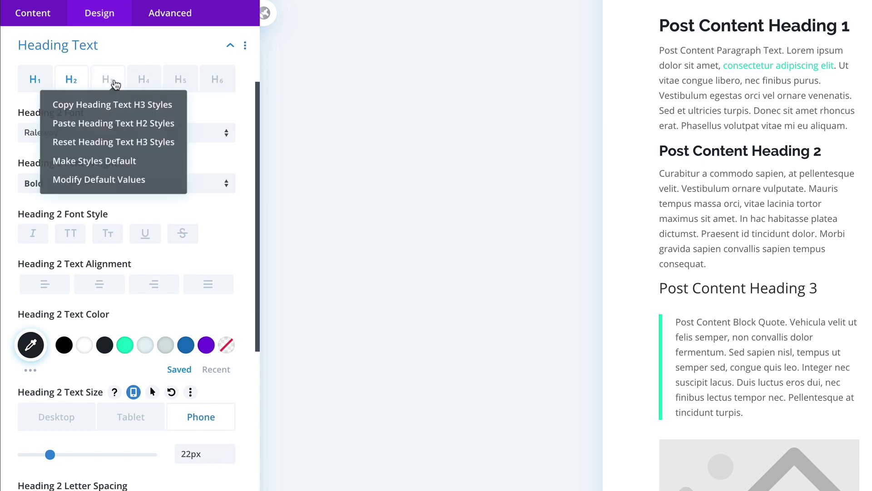
left_click(99, 131)
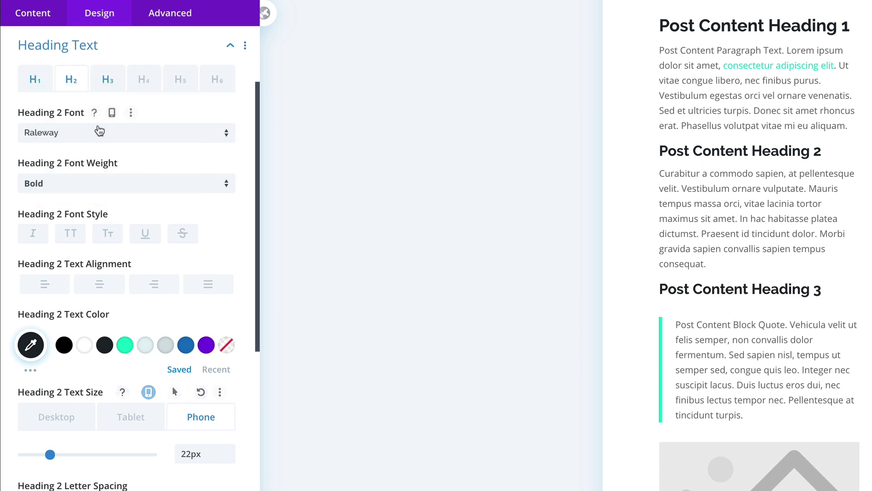
Step: Resize Heading 3 to 24px desktop, 22px tablet and 18px phone
left_click(107, 80)
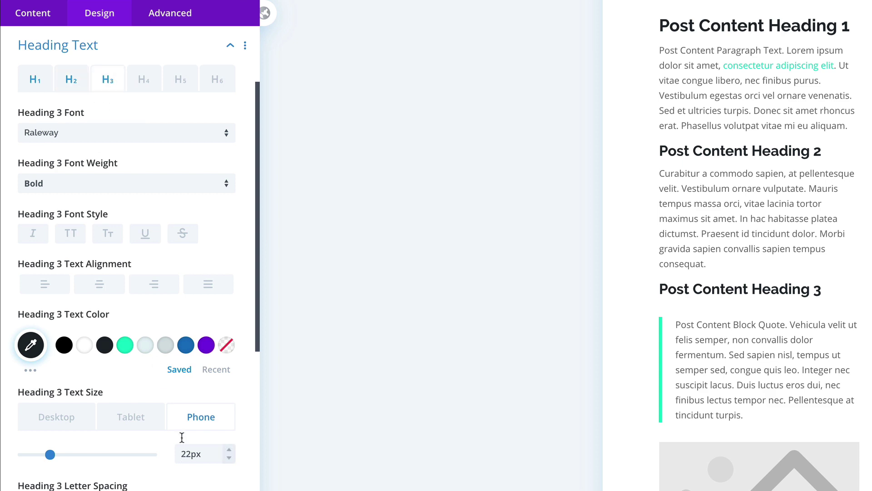
left_click(75, 422)
left_click(228, 457)
left_click(228, 457)
left_click(228, 457)
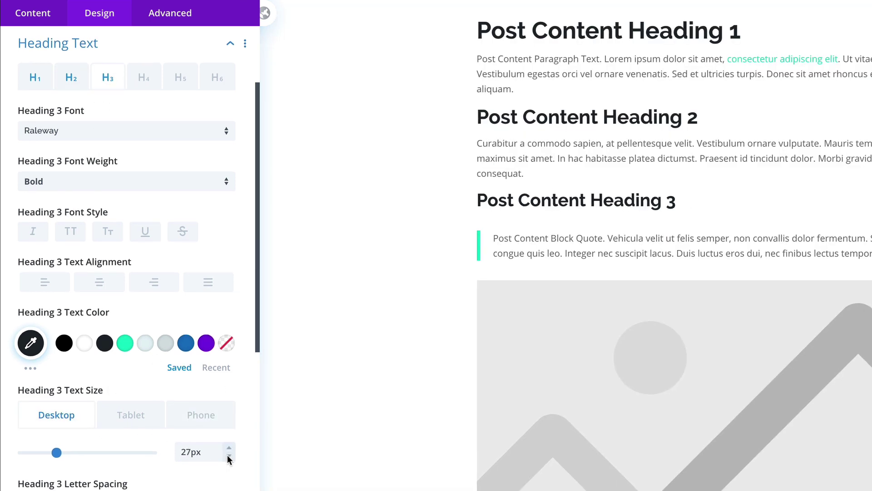
left_click(229, 456)
left_click(228, 456)
left_click(228, 456)
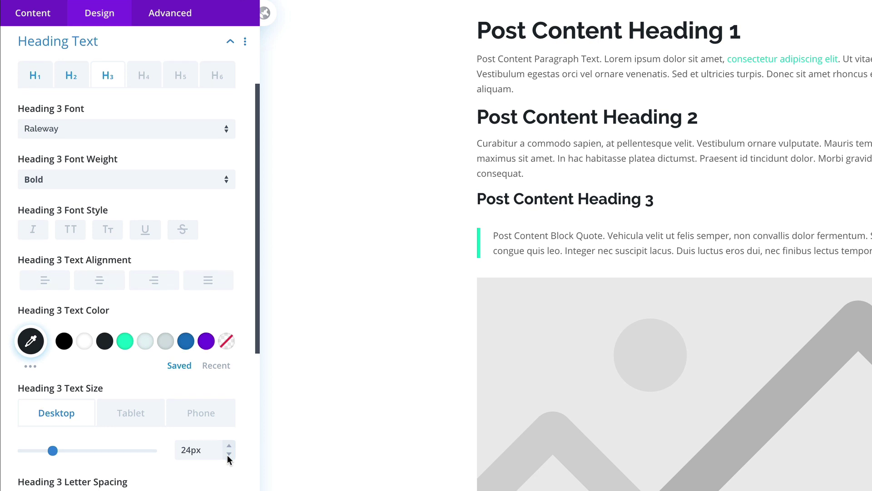
left_click(131, 418)
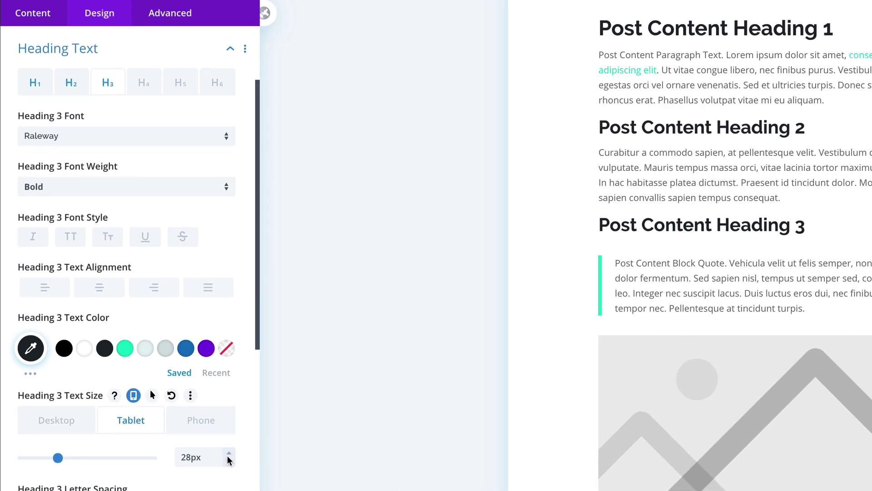
left_click(228, 456)
left_click(228, 456)
left_click(228, 456)
left_click(228, 456)
left_click(229, 457)
left_click(228, 456)
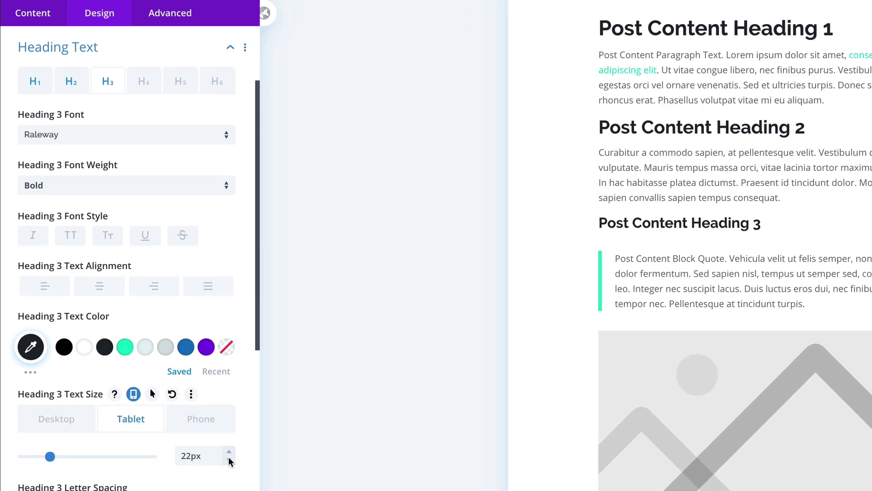
left_click(220, 425)
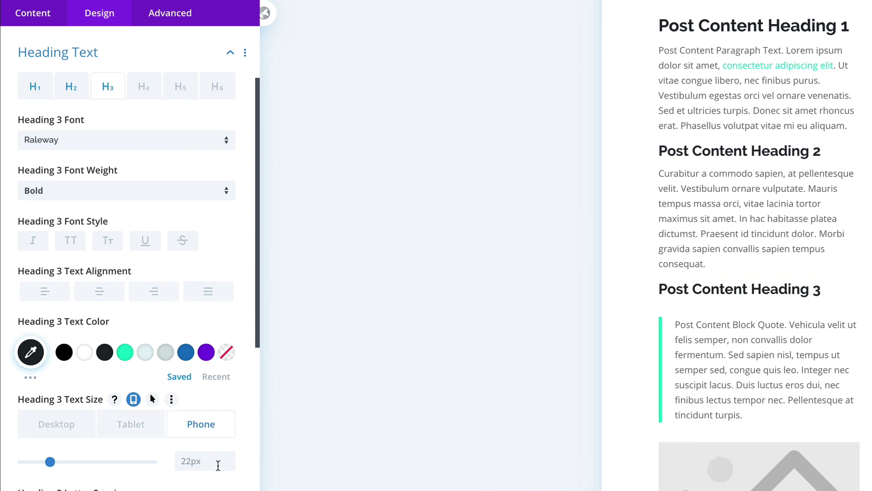
left_click(229, 465)
left_click(229, 465)
left_click(229, 465)
left_click(229, 465)
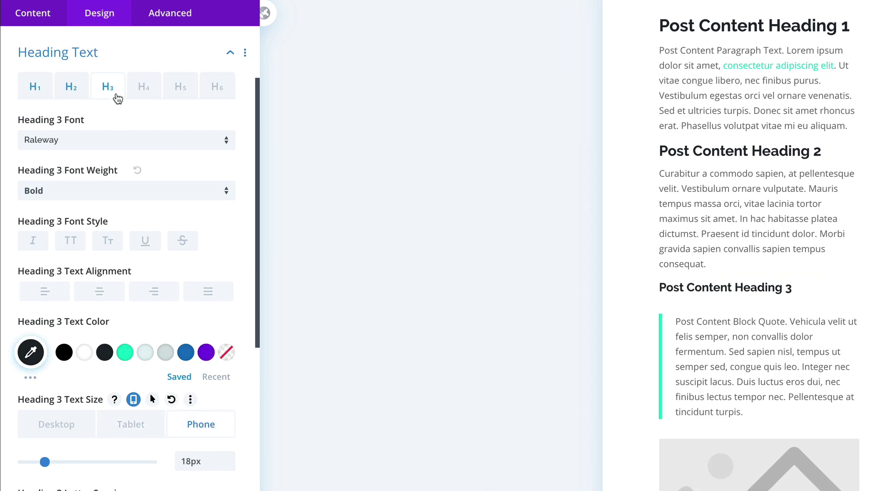
Step: Copy Heading 3's styles and paste them onto Headings 5, 6 and 4
right_click(117, 94)
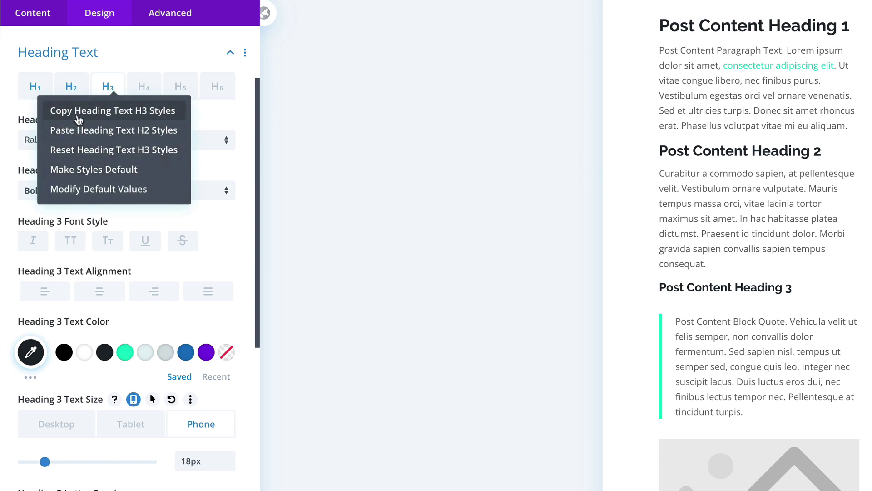
left_click(78, 119)
right_click(179, 92)
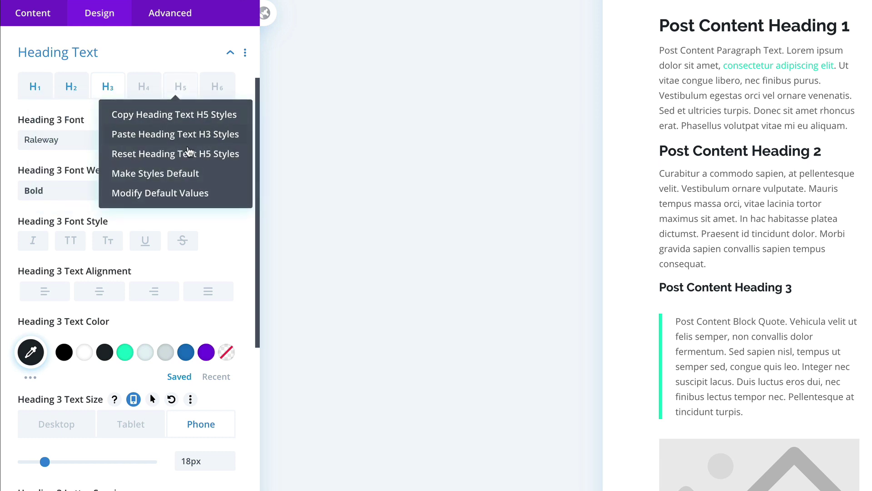
left_click(155, 141)
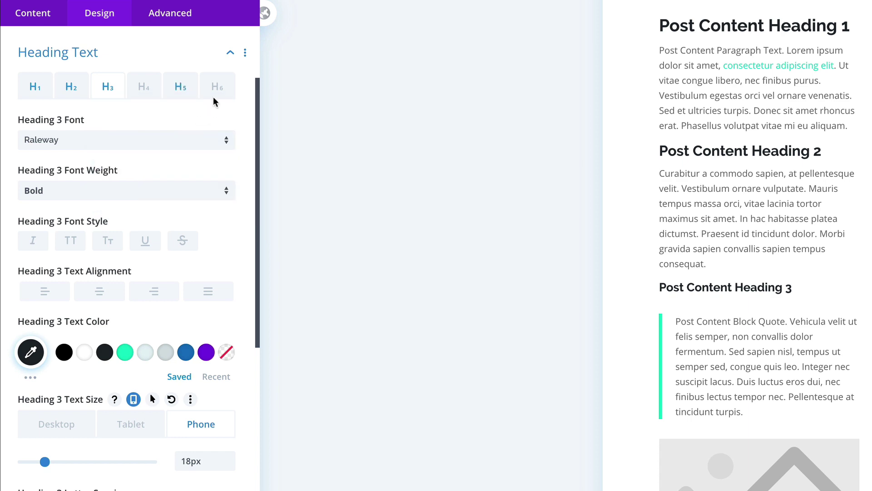
right_click(217, 90)
left_click(183, 139)
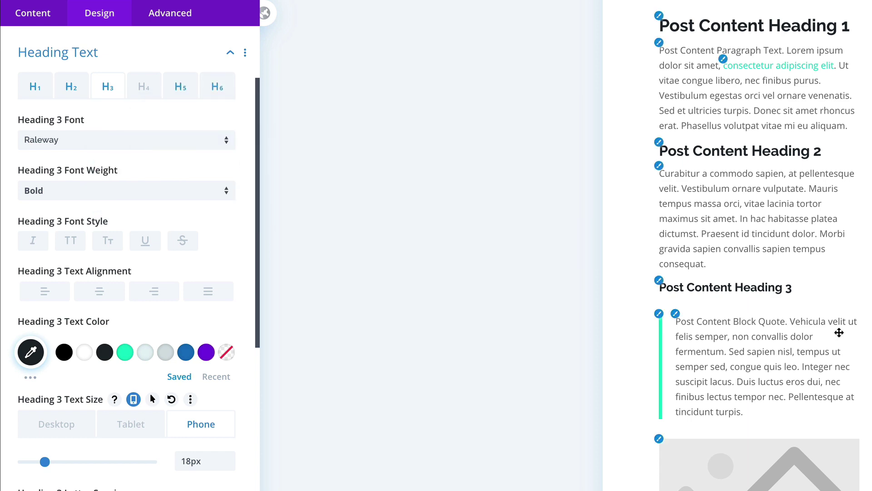
scroll(788, 356, "down", 7)
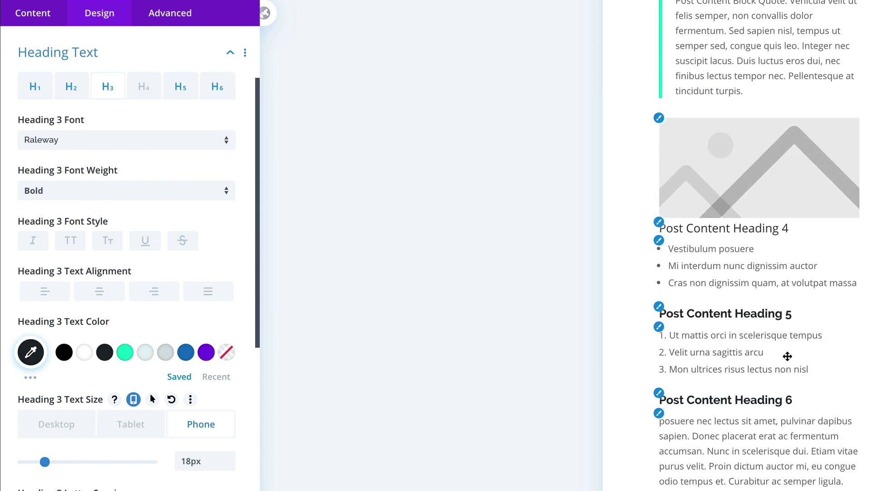
scroll(787, 356, "up", 3)
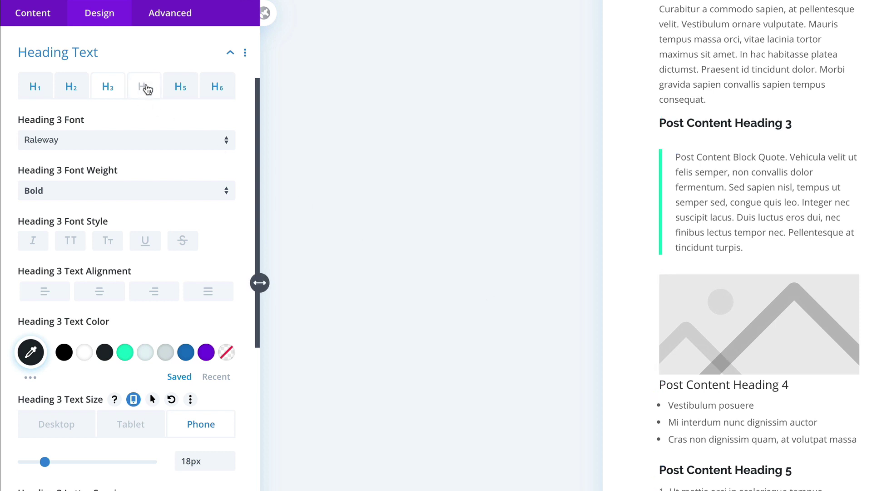
right_click(146, 89)
left_click(116, 132)
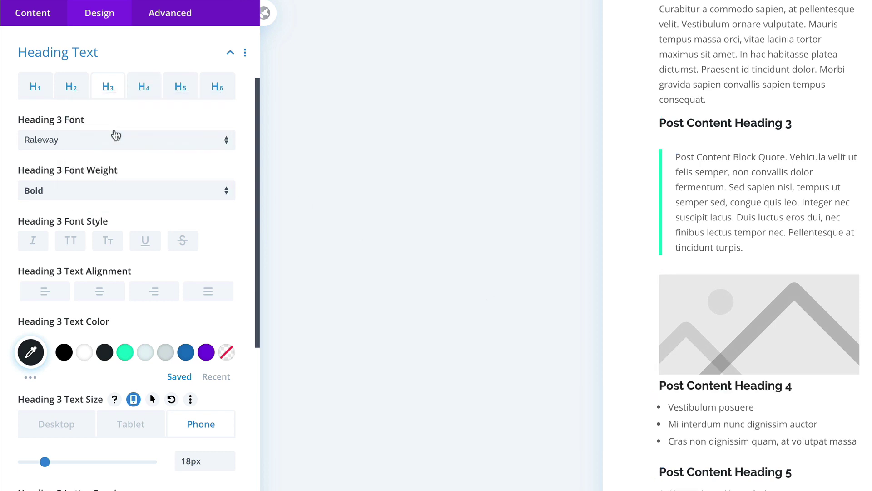
Step: Make Heading 4 Ultra Bold, uppercase and green #00d8c6
left_click(148, 88)
left_click(84, 192)
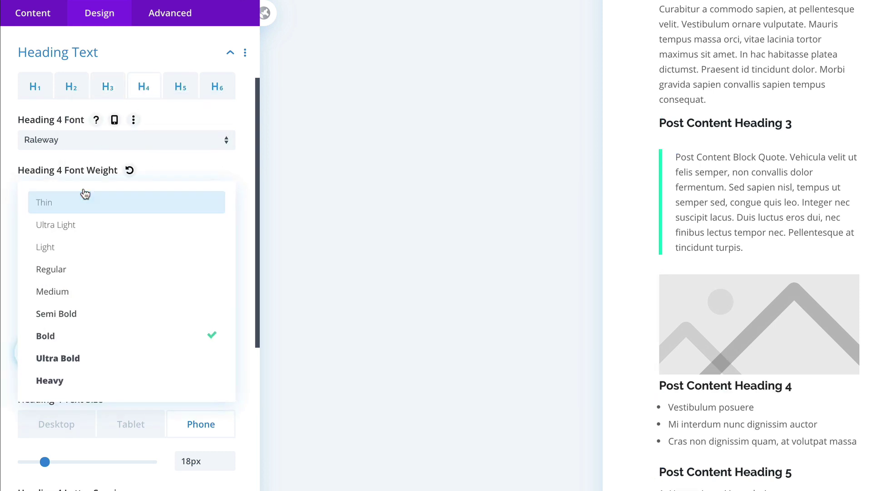
left_click(90, 369)
left_click(70, 241)
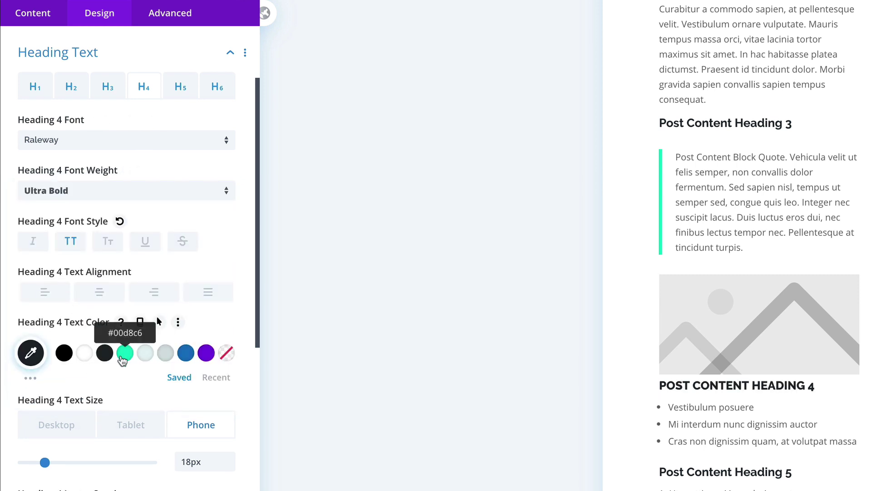
left_click(122, 356)
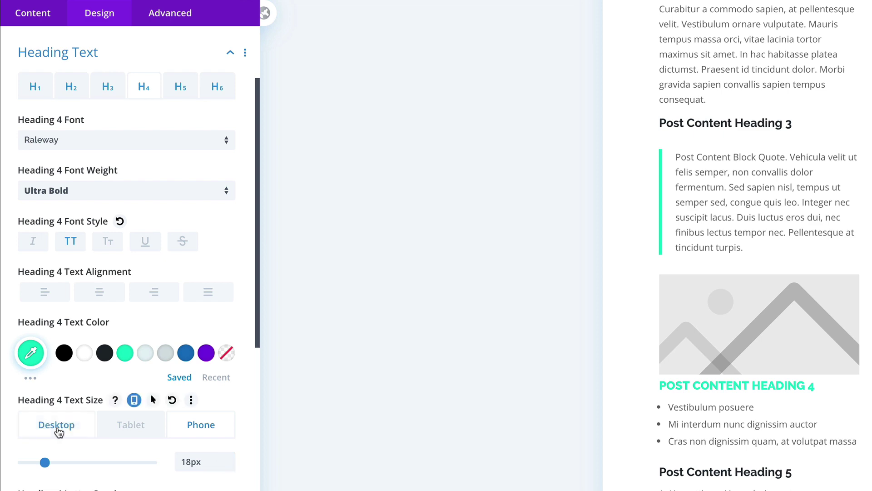
Step: Set Heading 4 to 13px on desktop with 1px letter spacing
left_click(59, 430)
left_click(229, 464)
left_click(230, 464)
left_click(229, 464)
scroll(541, 314, "up", 3)
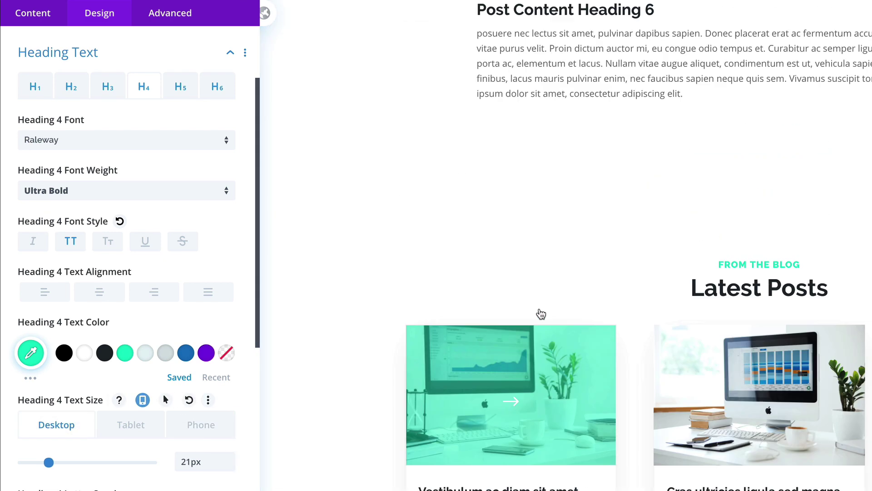
scroll(541, 314, "up", 15)
scroll(539, 308, "down", 8)
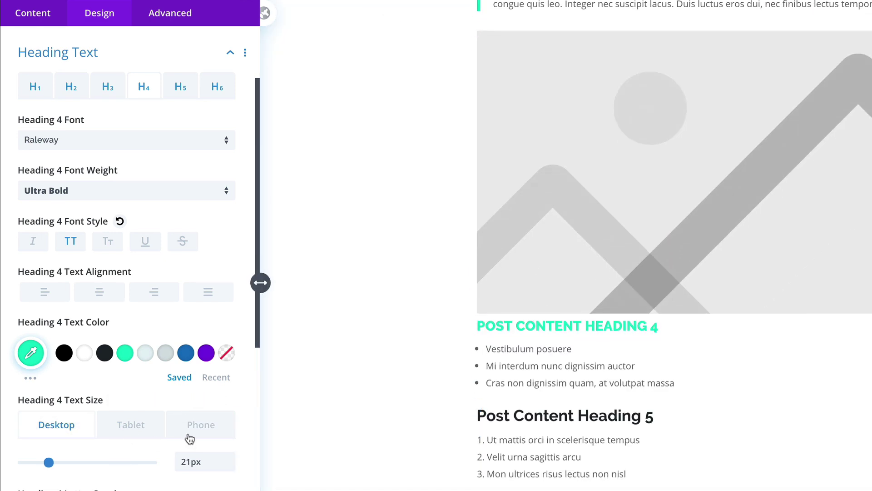
left_click(187, 462)
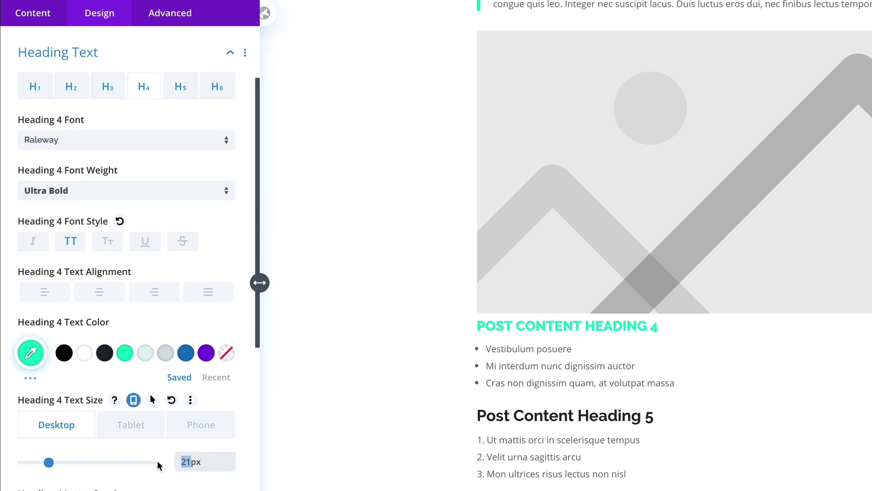
key("BackSpace")
type("13")
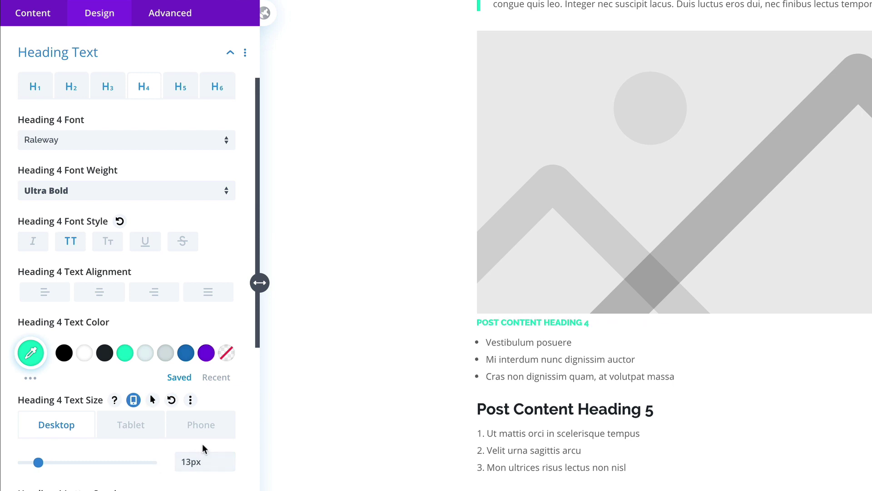
scroll(150, 394, "down", 3)
left_click(227, 401)
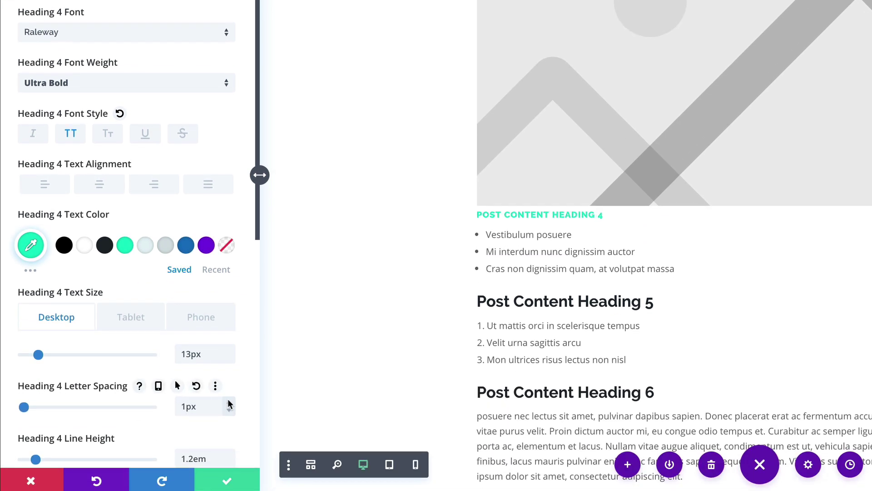
Step: Set Heading 4 to 11px on phones and its line height to 1em
left_click(131, 320)
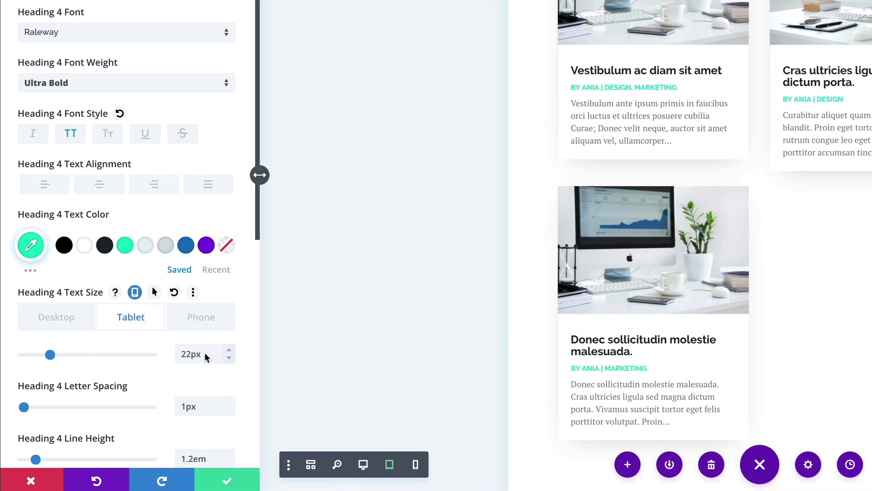
left_click(191, 319)
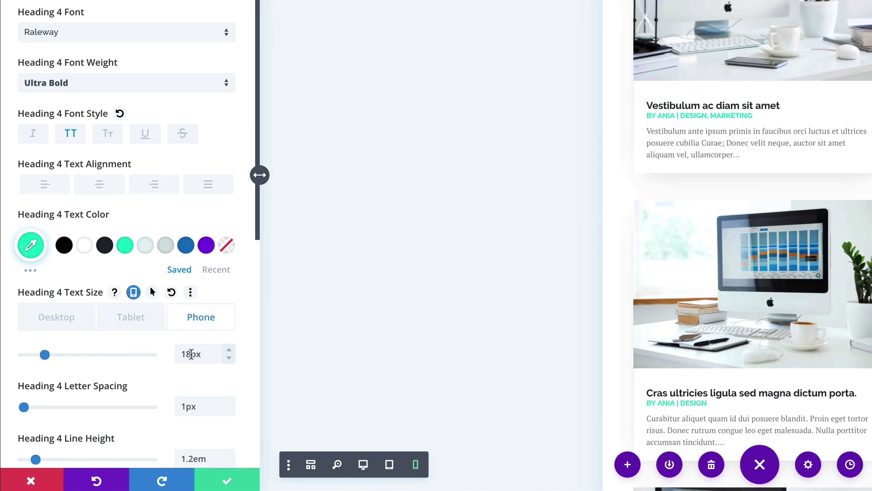
left_click_drag(191, 354, 180, 355)
type("11")
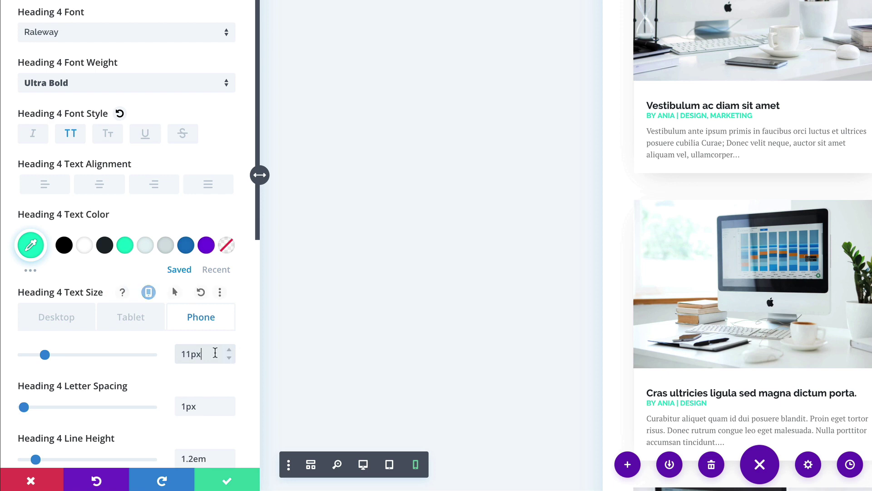
scroll(640, 313, "down", 1)
scroll(641, 313, "down", 8)
scroll(640, 309, "up", 20)
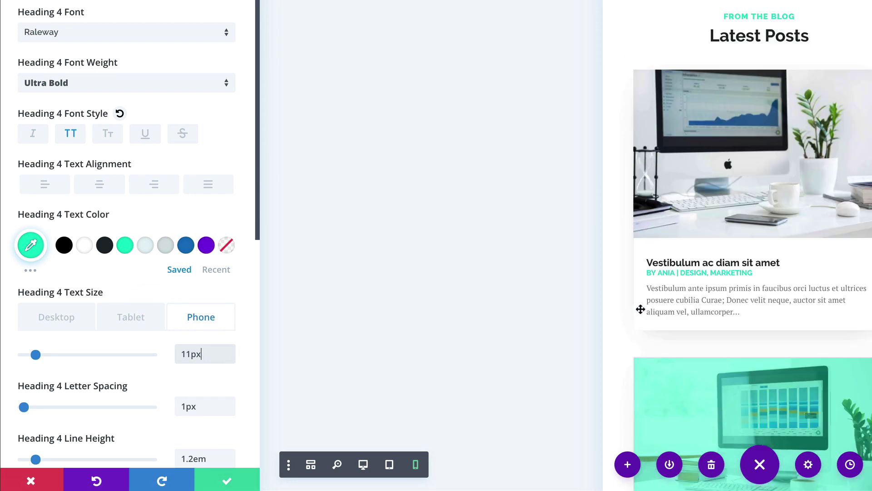
scroll(639, 310, "down", 2)
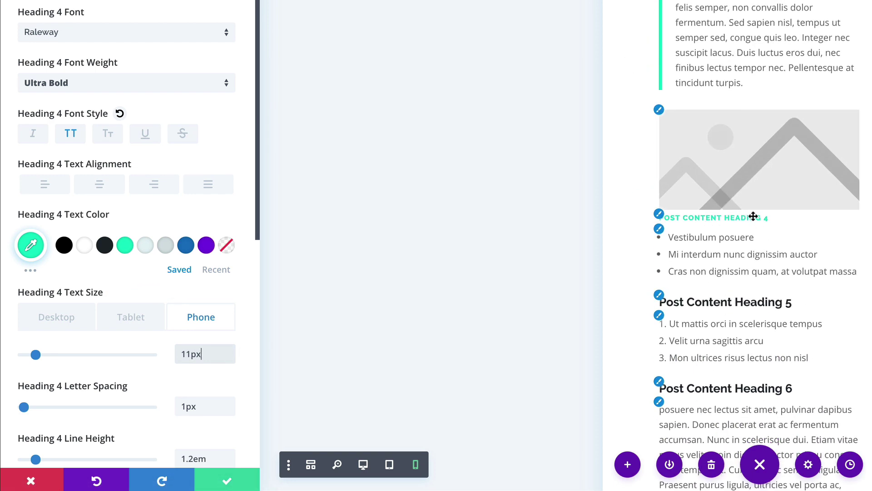
scroll(225, 361, "down", 3)
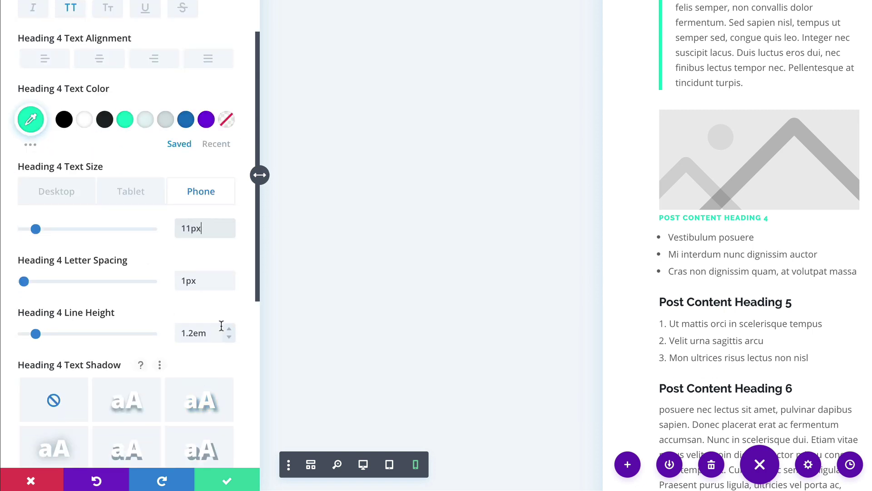
left_click(229, 337)
left_click(229, 337)
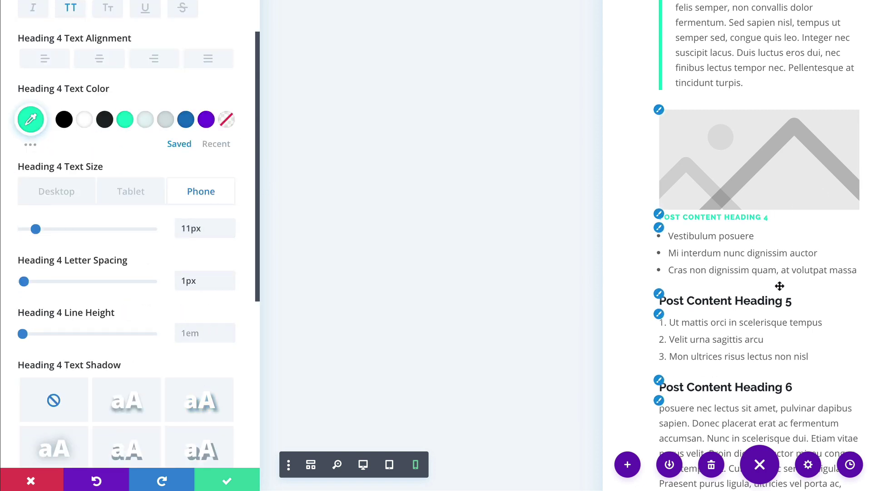
scroll(178, 19, "up", 5)
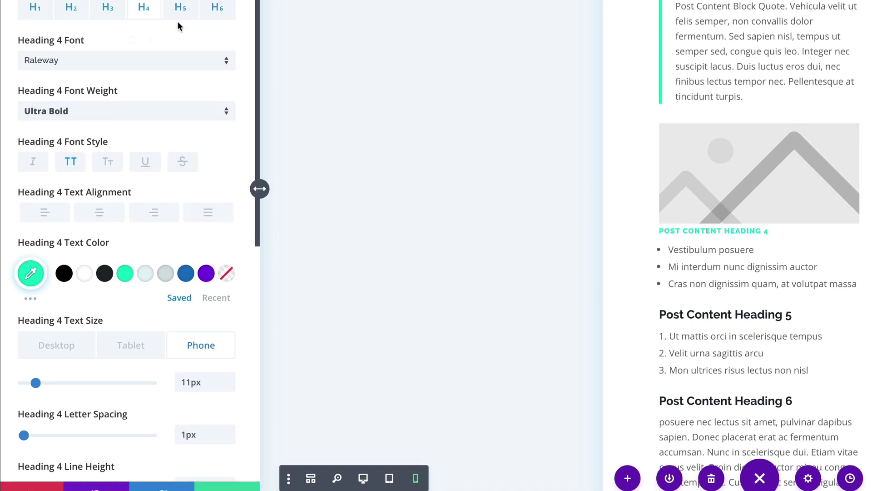
Step: Reduce Heading 5 sizes on desktop and tablet, bringing phones down to 16px
left_click(181, 50)
scroll(119, 230, "down", 3)
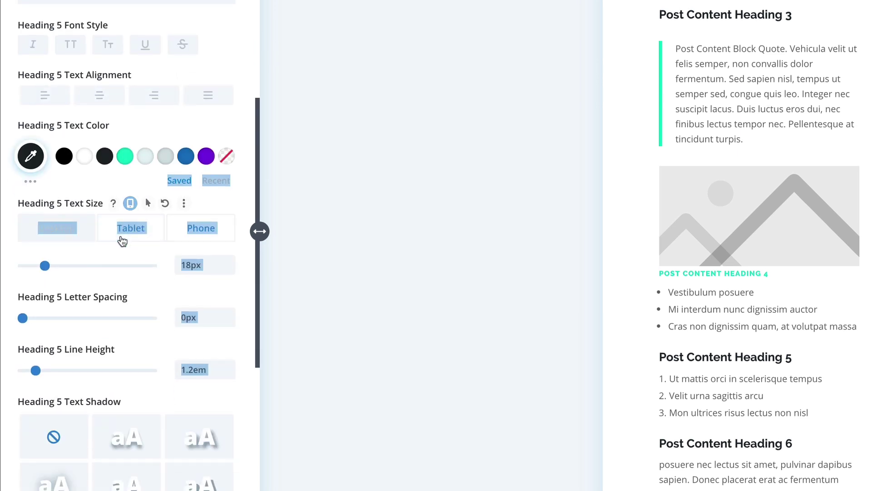
left_click(129, 245)
left_click(63, 231)
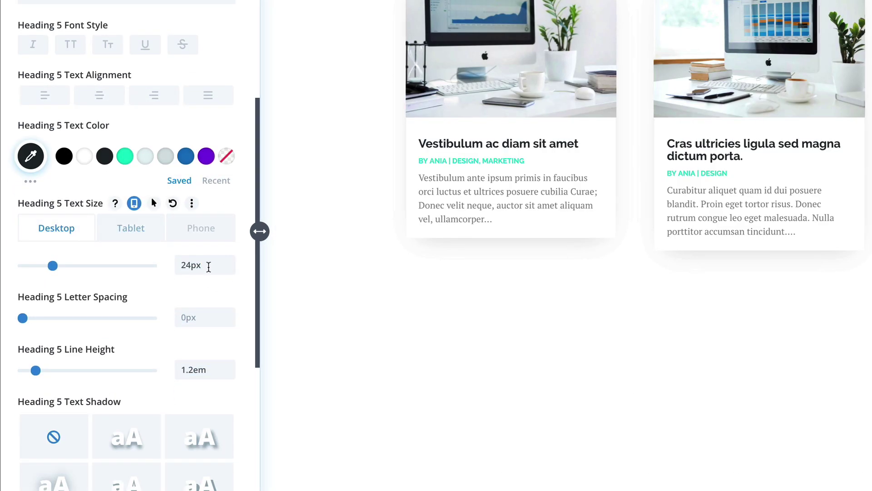
left_click(229, 271)
left_click(154, 236)
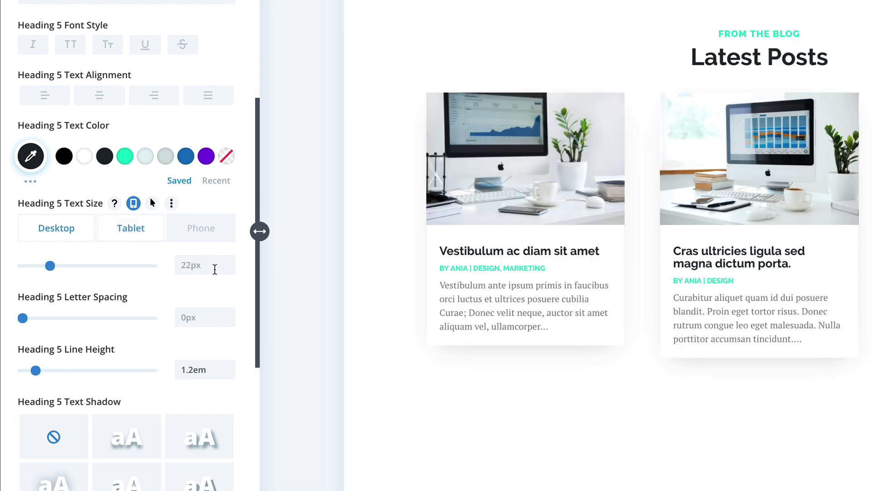
left_click(228, 271)
left_click(229, 271)
left_click(216, 235)
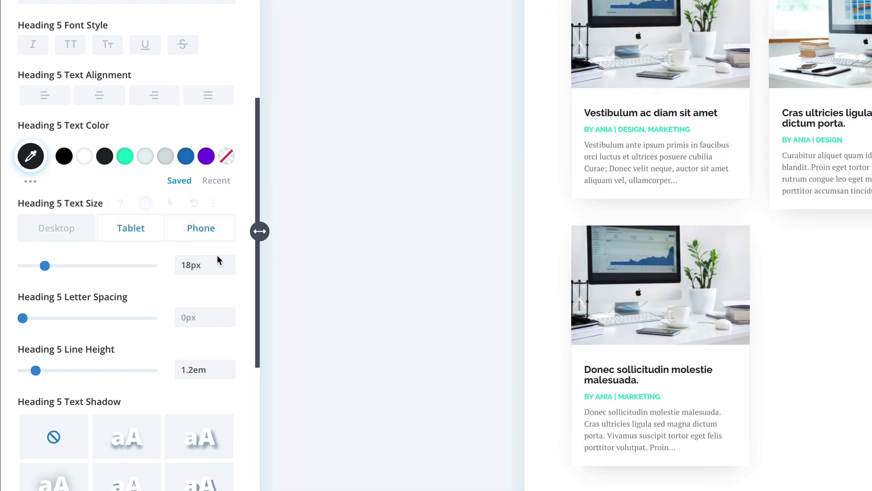
left_click(228, 270)
left_click(227, 271)
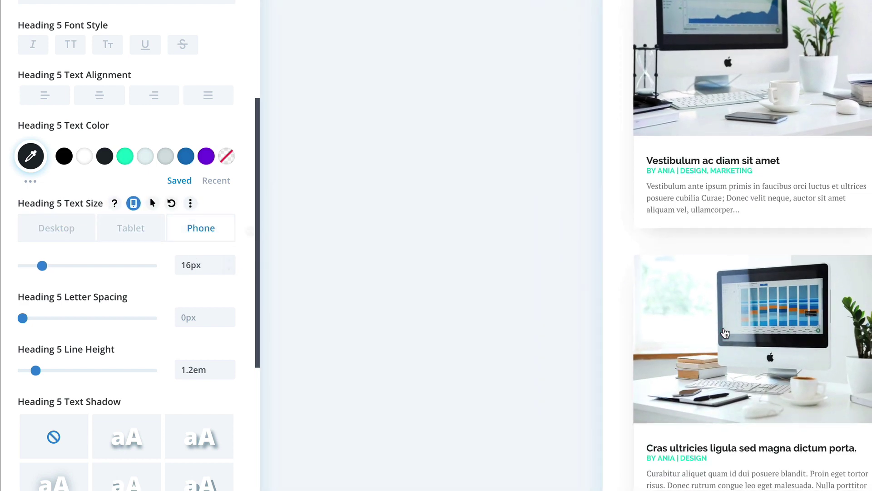
scroll(723, 330, "down", 10)
scroll(723, 330, "down", 6)
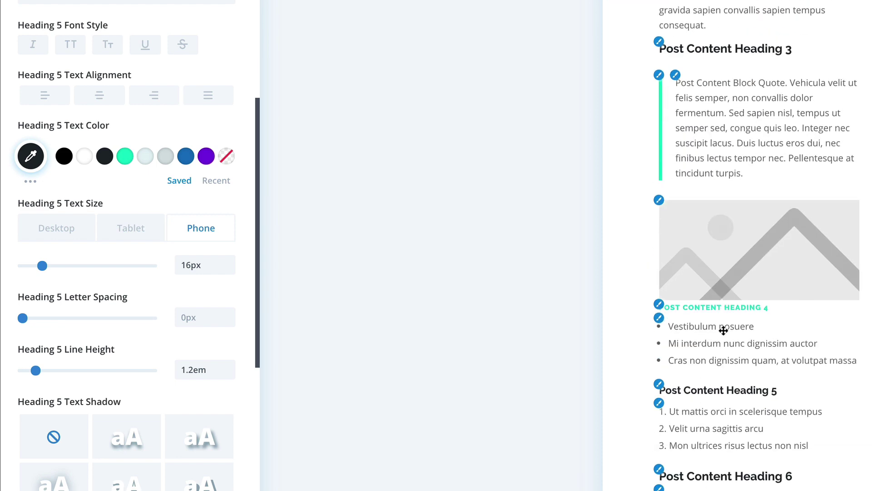
scroll(169, 61, "up", 5)
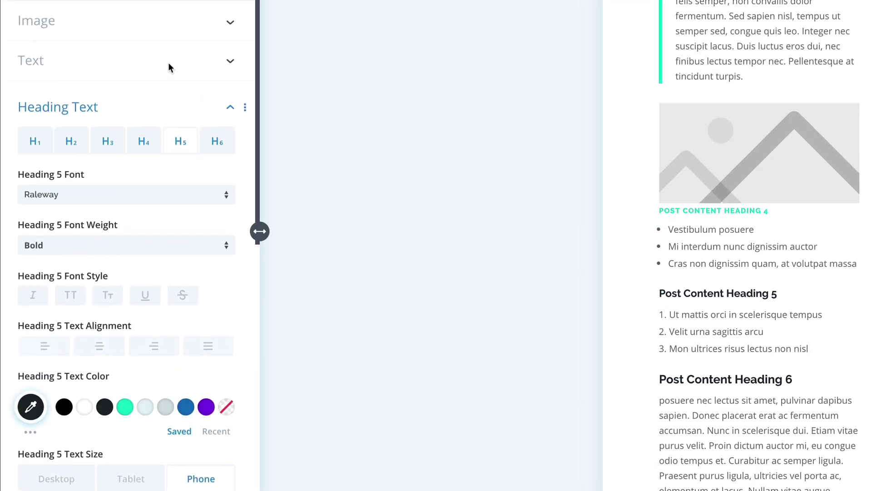
Step: Set Heading 6 to 16px on tablet and check its phone size
left_click(228, 144)
scroll(132, 221, "down", 5)
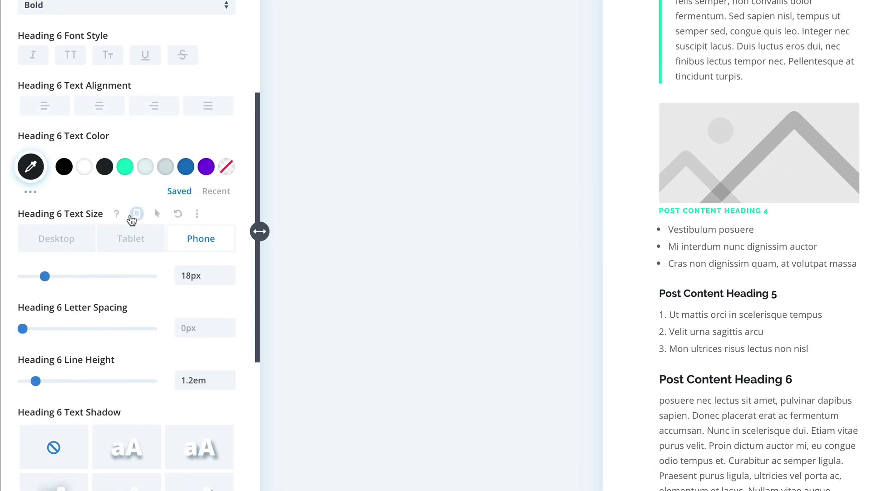
scroll(131, 218, "down", 2)
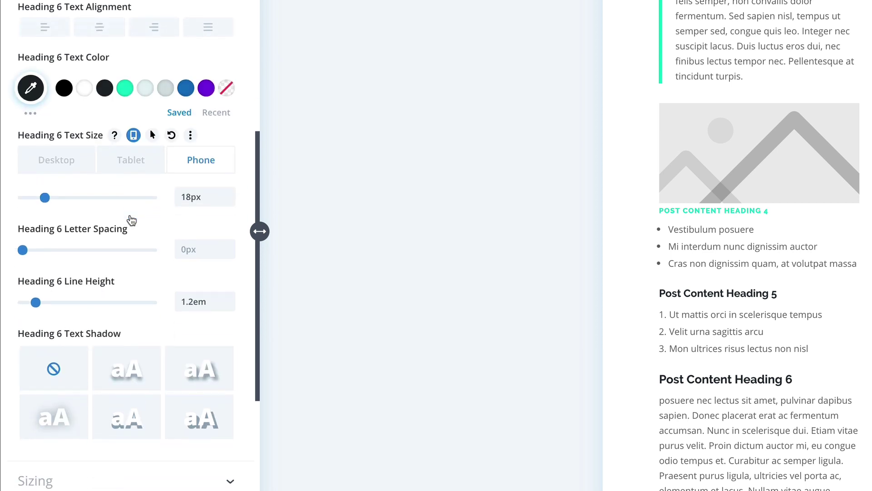
left_click(55, 160)
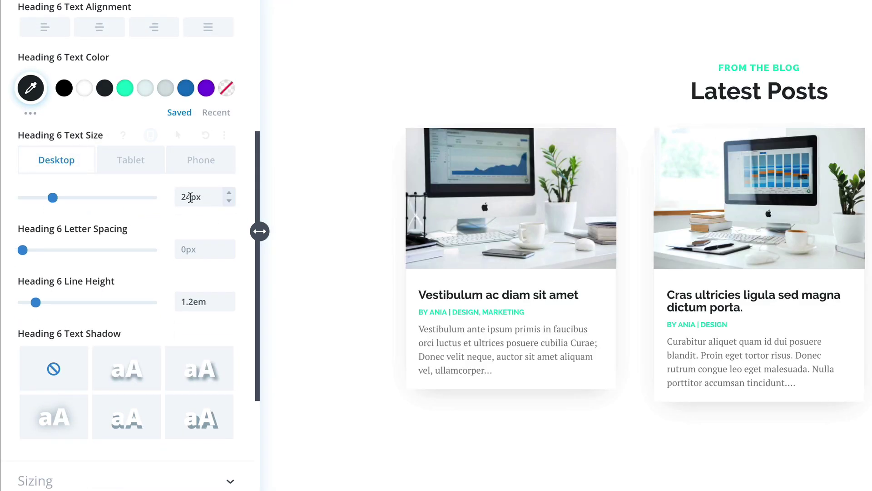
left_click(147, 169)
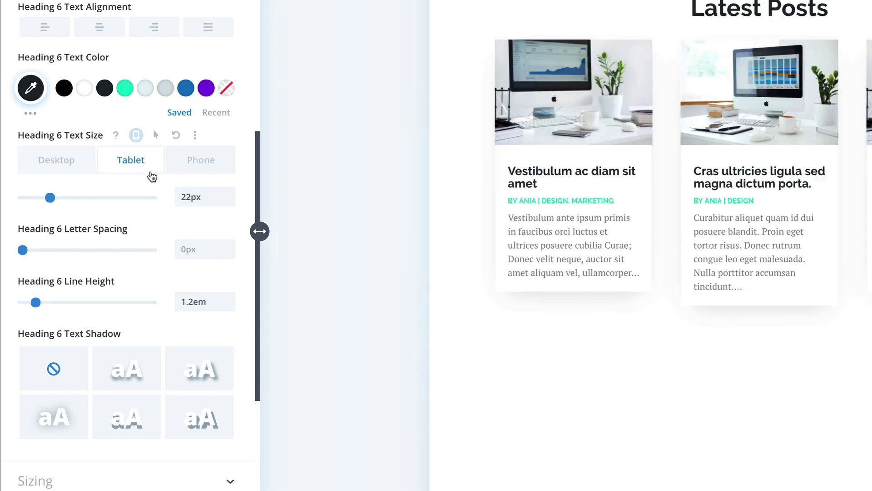
left_click_drag(190, 196, 175, 195)
type("16")
left_click(204, 163)
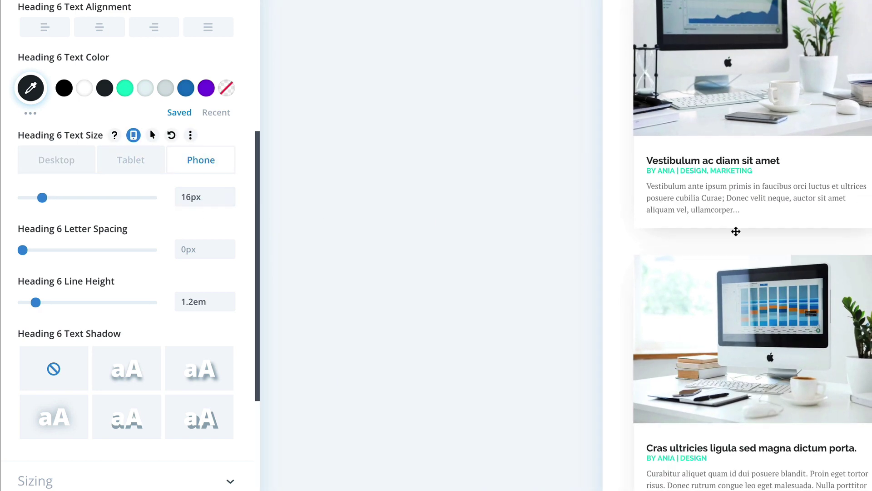
scroll(736, 230, "up", 10)
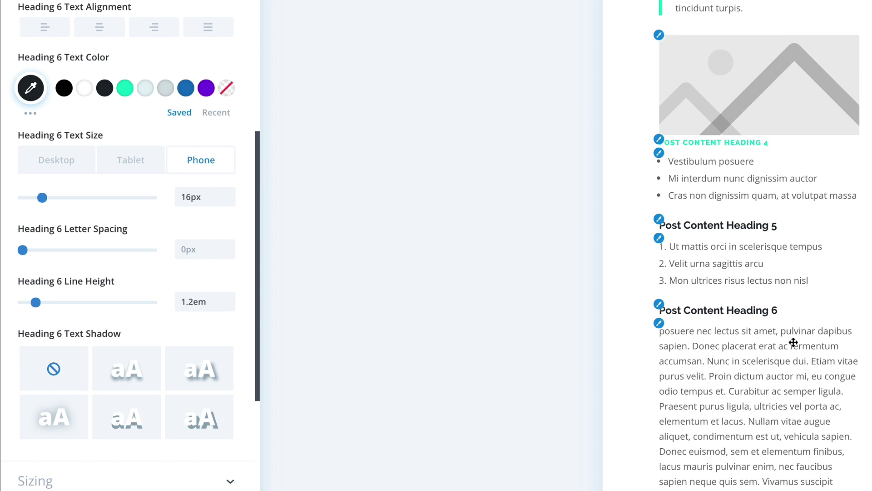
scroll(107, 144, "down", 4)
scroll(108, 148, "up", 3)
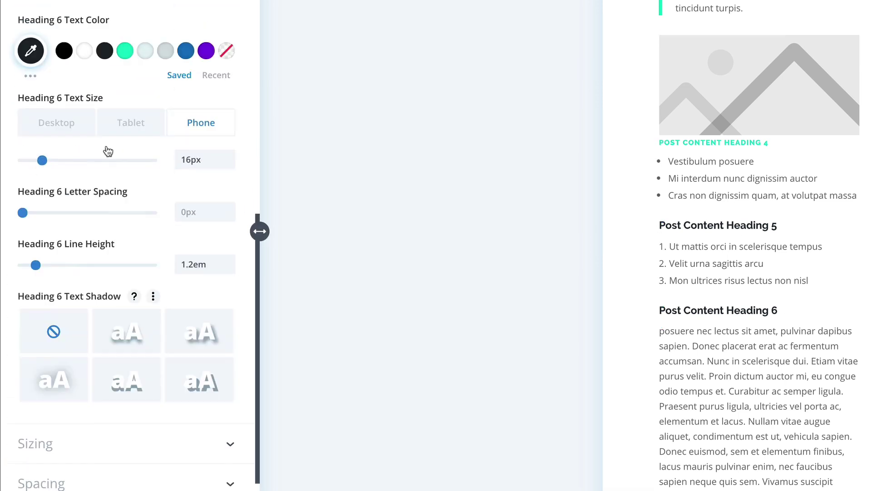
scroll(107, 150, "up", 8)
Step: Set the body text font to PT Serif at 16px
left_click(114, 82)
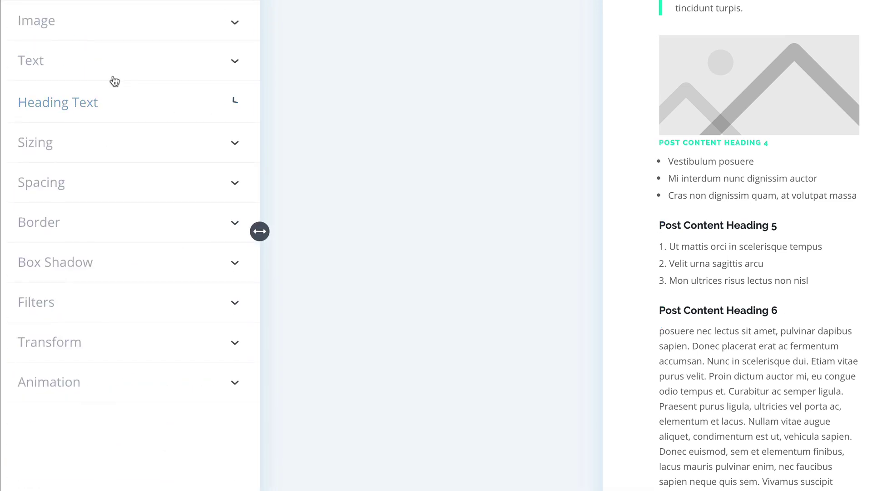
left_click(99, 68)
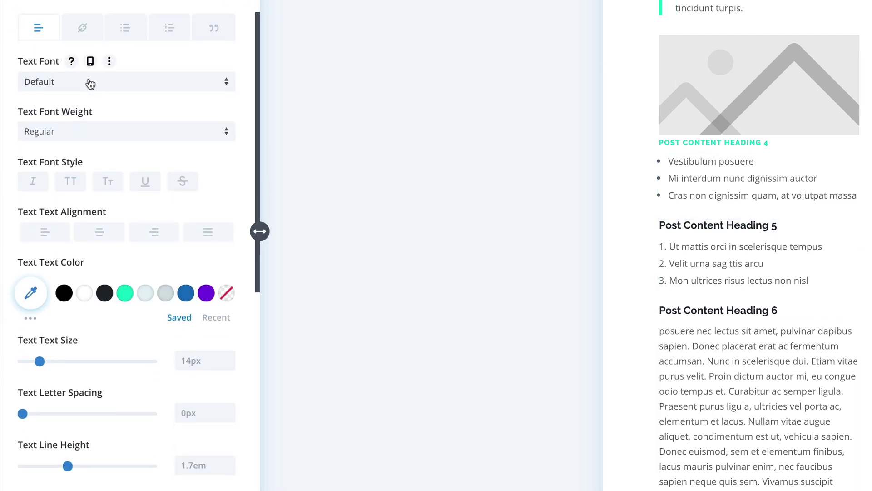
left_click(78, 89)
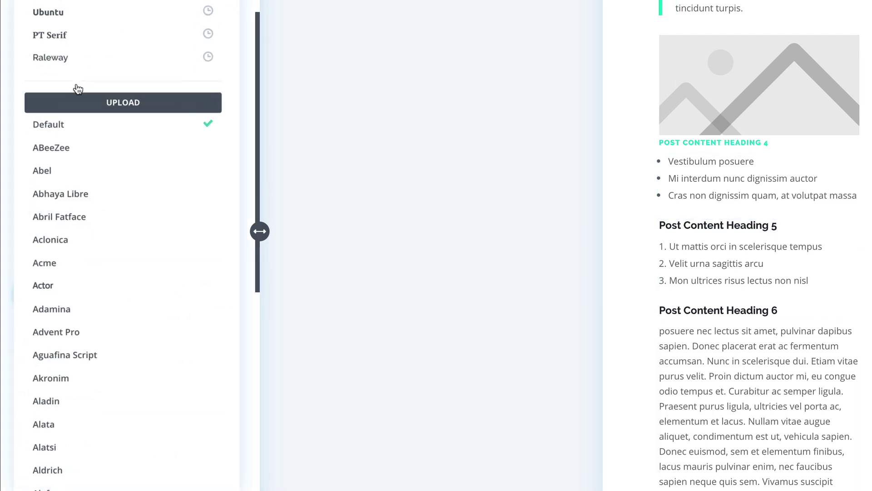
left_click(64, 43)
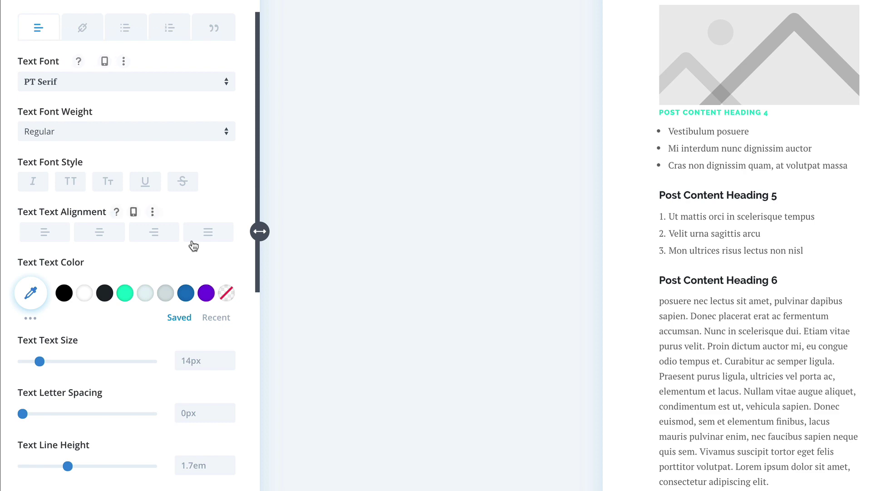
left_click(229, 356)
left_click(229, 356)
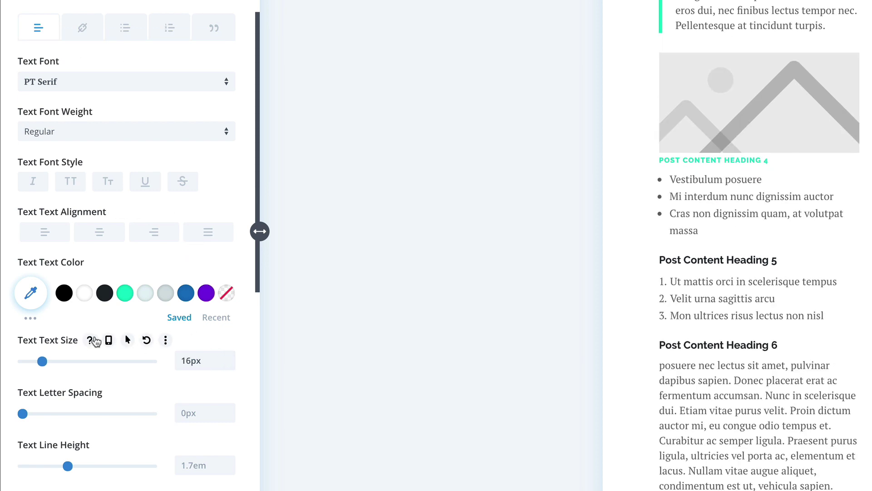
Step: Give body text responsive sizes of 15px on tablet and 14px on phone
left_click(108, 340)
left_click(129, 367)
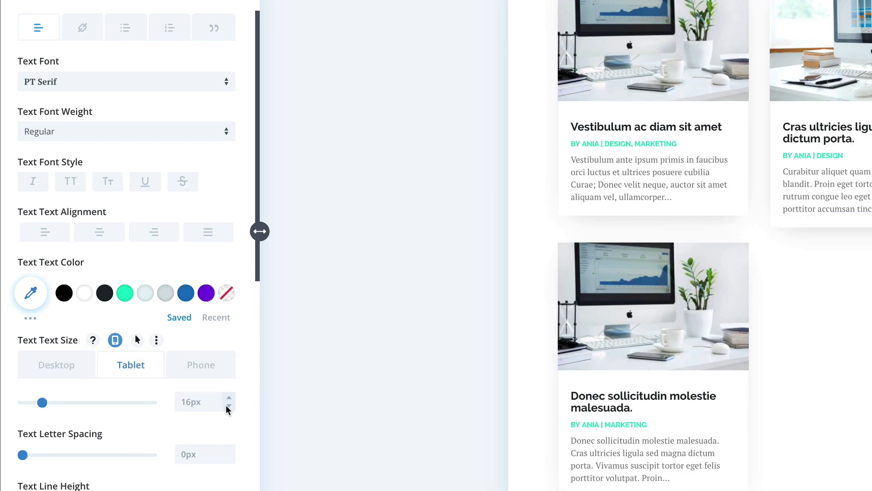
left_click(226, 405)
left_click(199, 367)
left_click(230, 407)
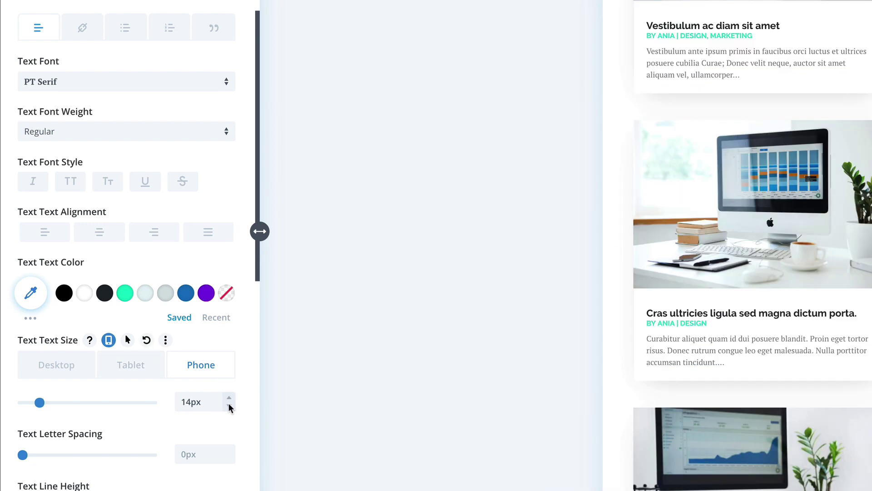
scroll(770, 302, "up", 10)
scroll(771, 301, "up", 3)
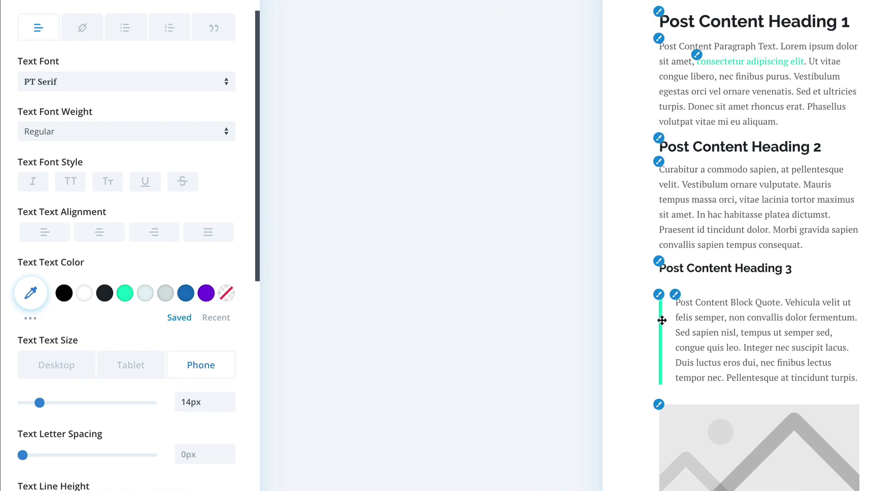
scroll(662, 320, "down", 1)
scroll(662, 320, "down", 4)
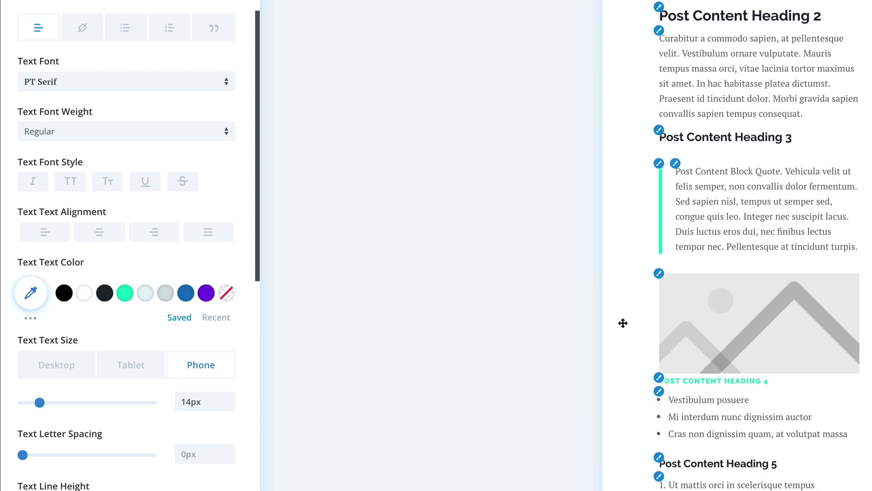
scroll(91, 97, "up", 2)
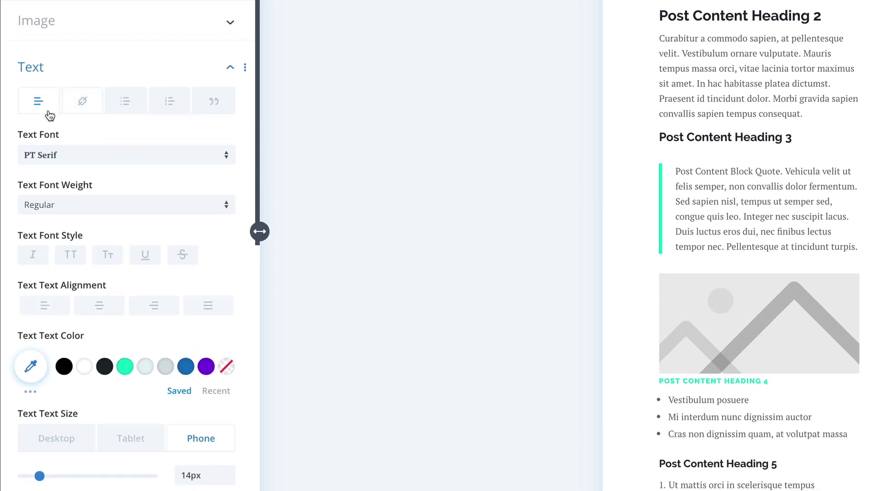
Step: Make the post content link text dark #1e272d
left_click(81, 102)
scroll(136, 221, "down", 3)
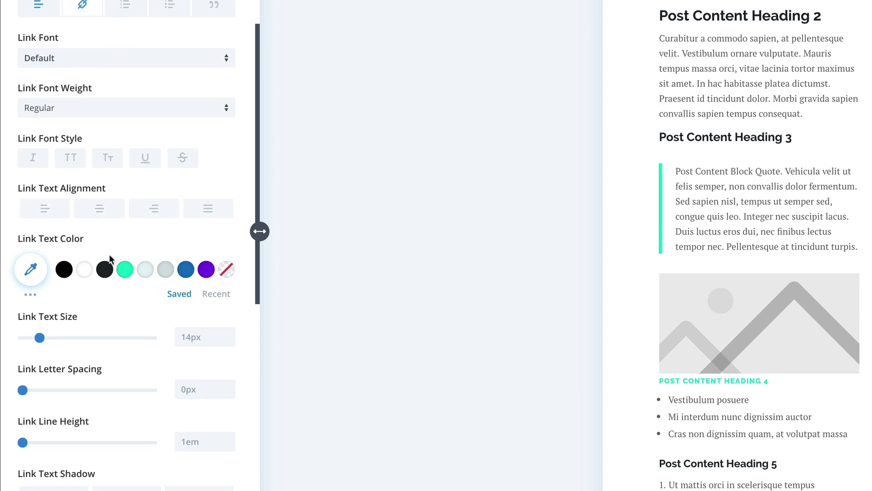
left_click(106, 271)
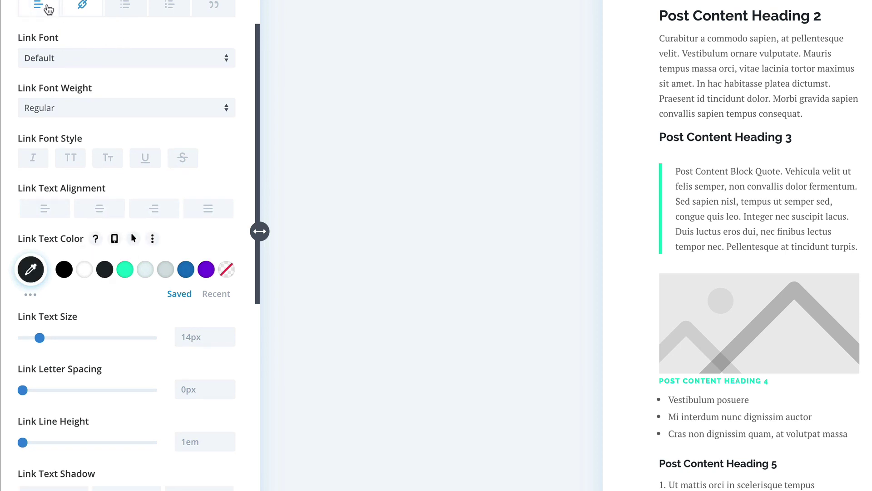
Step: Set the body text colour to rgba(30,39,45,0.48)
left_click(48, 9)
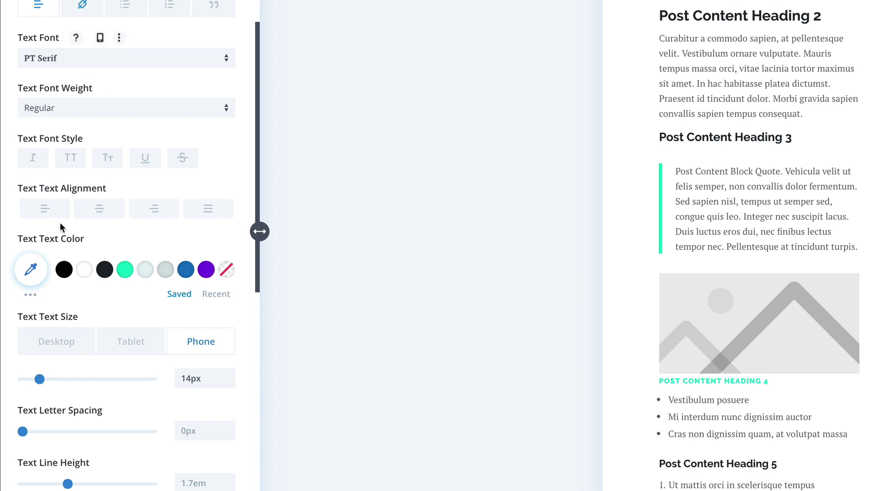
left_click(105, 270)
left_click(30, 268)
left_click_drag(217, 285, 218, 326)
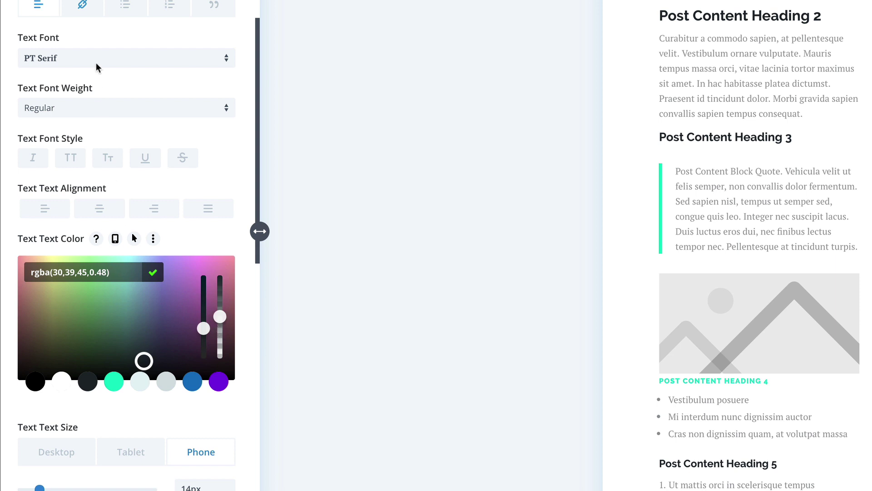
Step: Underline the post content links with a green underline colour
left_click(82, 6)
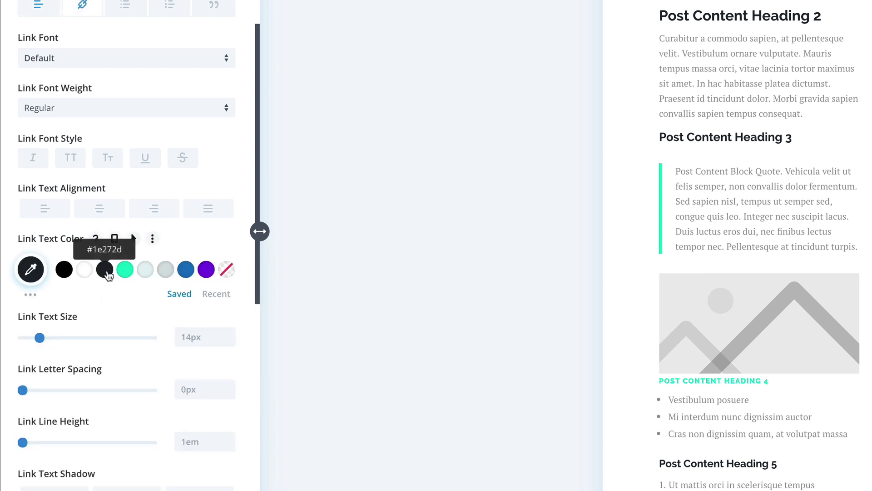
scroll(641, 121, "up", 2)
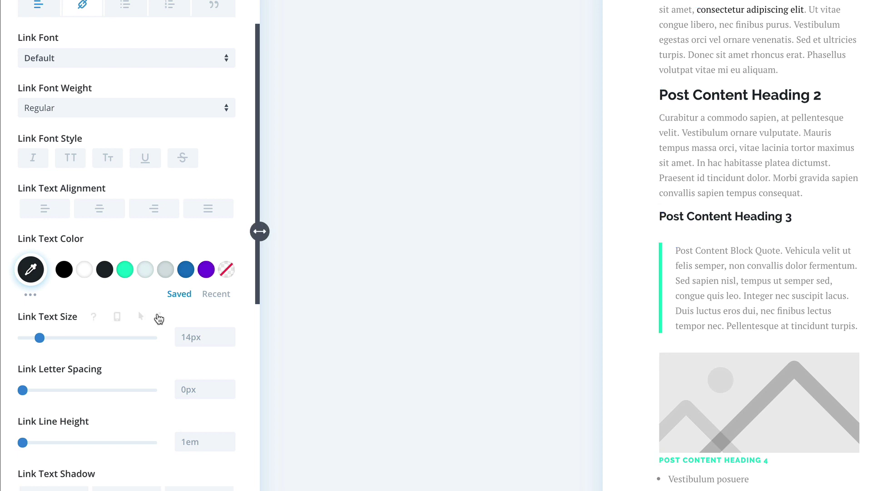
scroll(157, 312, "down", 2)
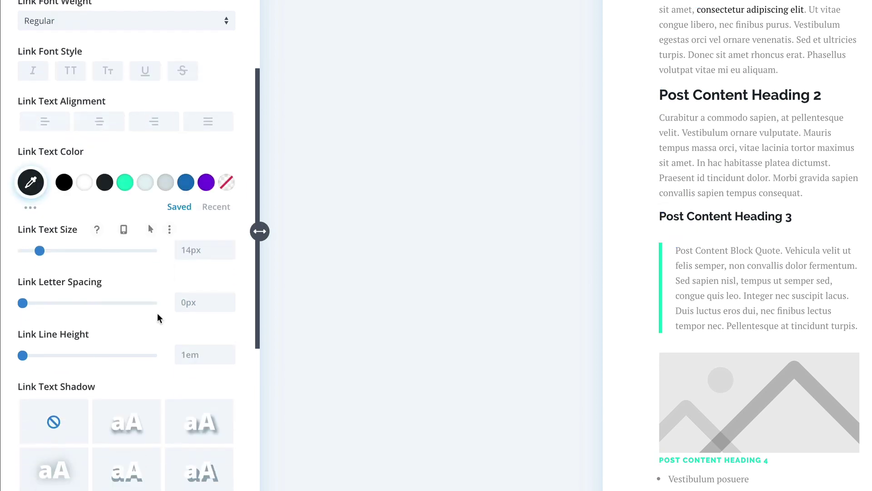
left_click(145, 71)
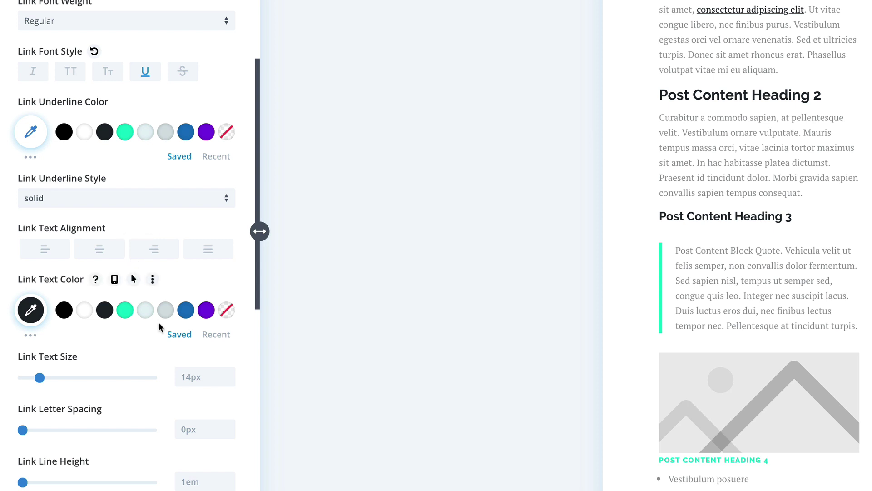
left_click(125, 132)
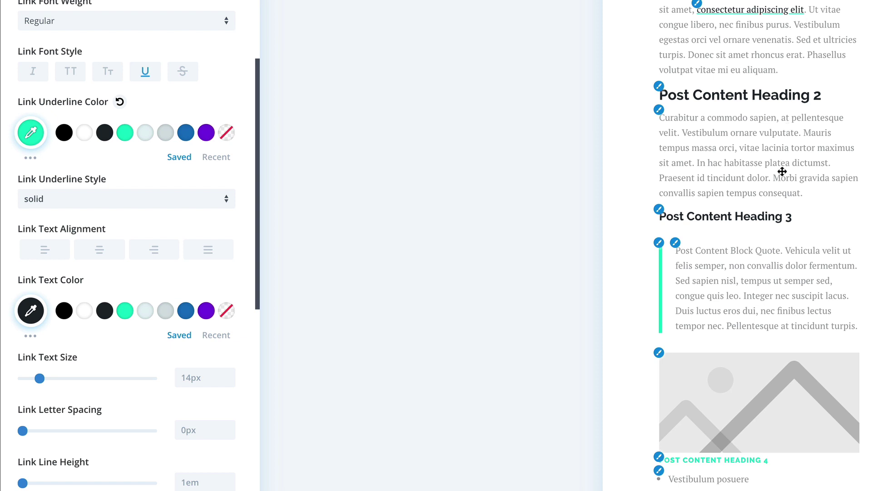
scroll(782, 171, "down", 5)
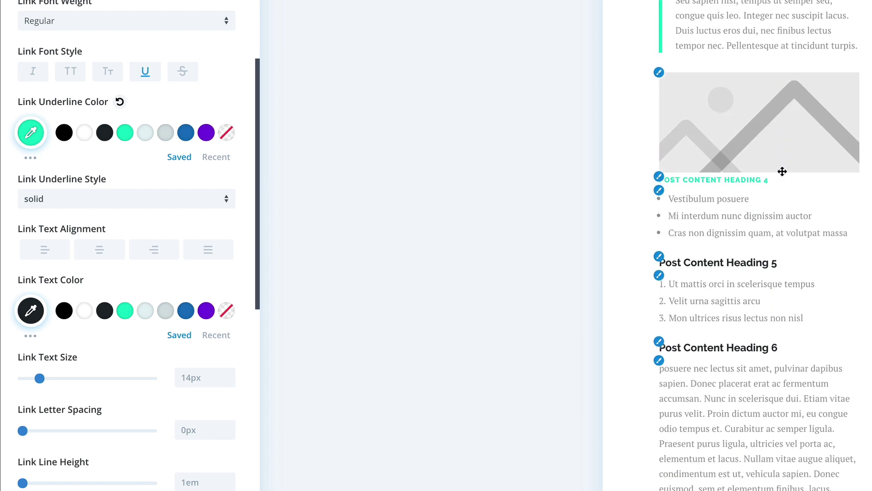
scroll(166, 93, "up", 3)
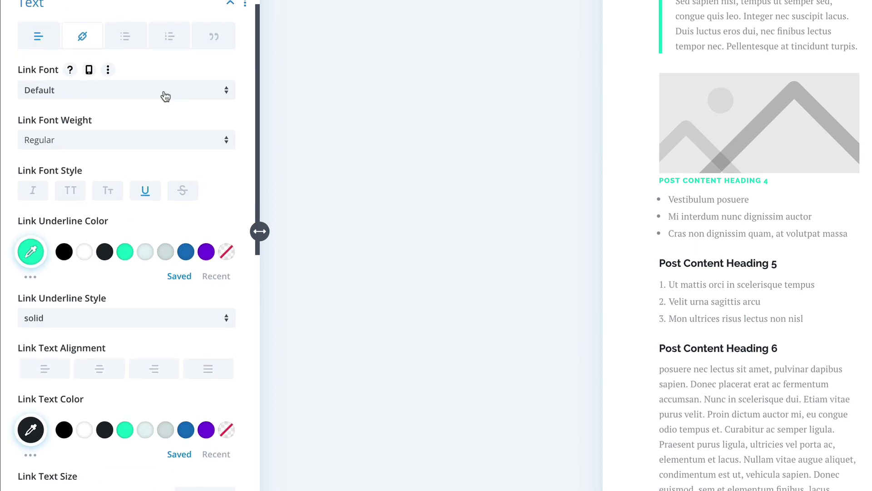
Step: Keep the unordered list bullet position set to Outside
left_click(126, 36)
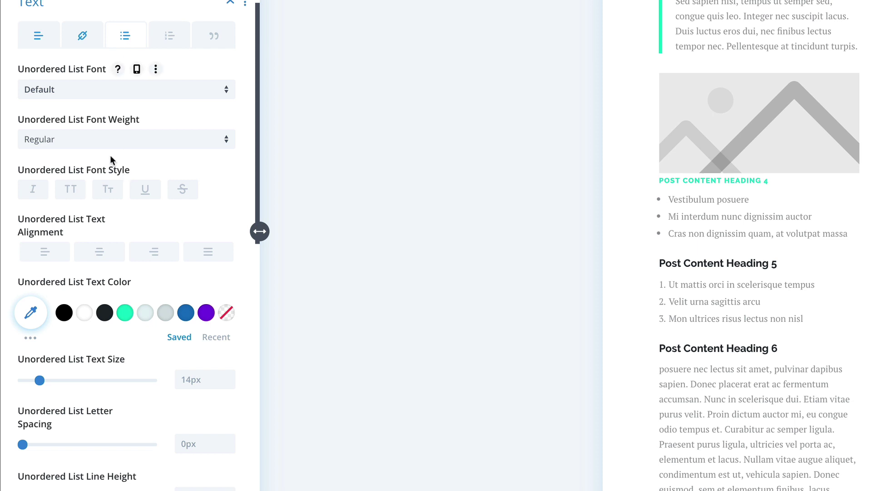
scroll(118, 260, "down", 8)
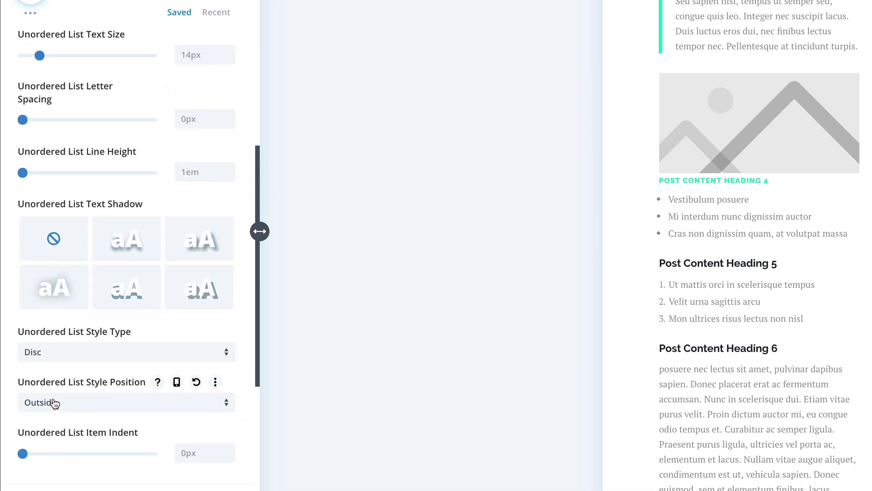
left_click(88, 400)
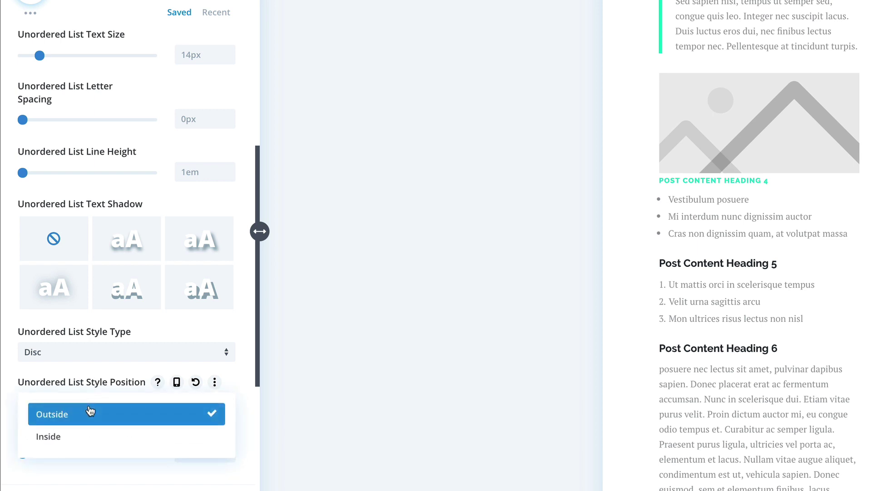
left_click(90, 411)
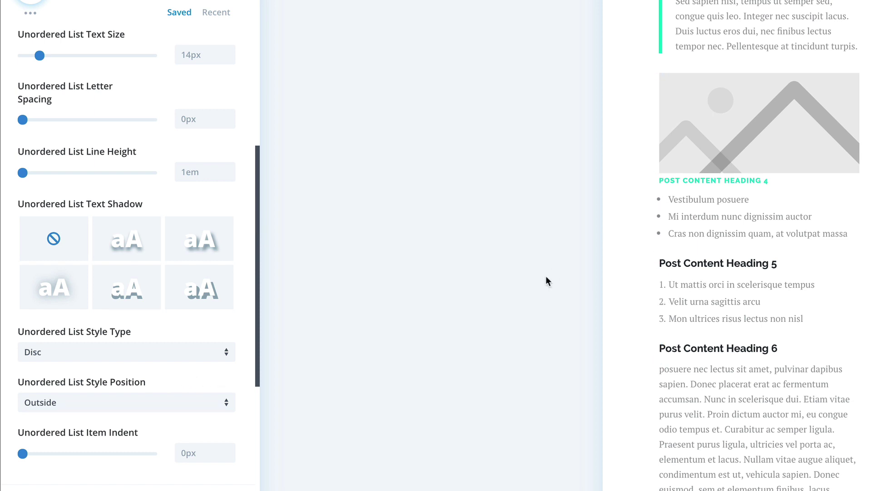
scroll(164, 140, "up", 9)
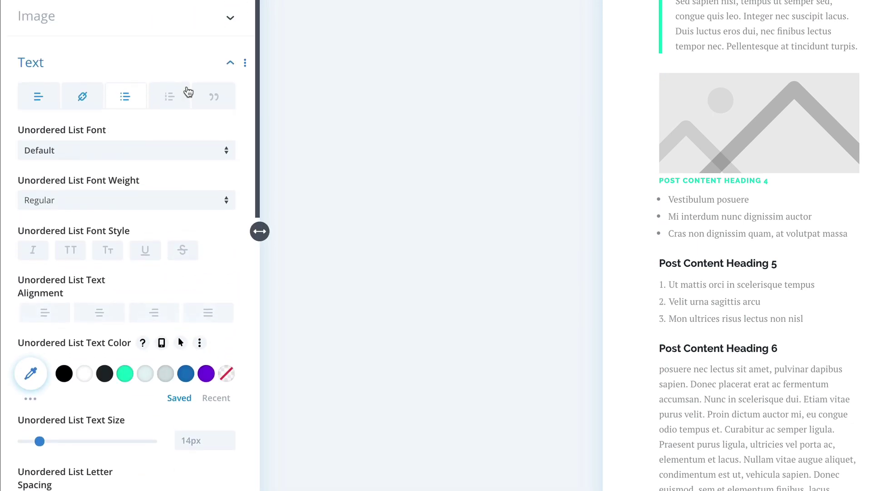
Step: Set the ordered list number position to Outside with a 15px item indent
left_click(180, 95)
scroll(169, 315, "down", 6)
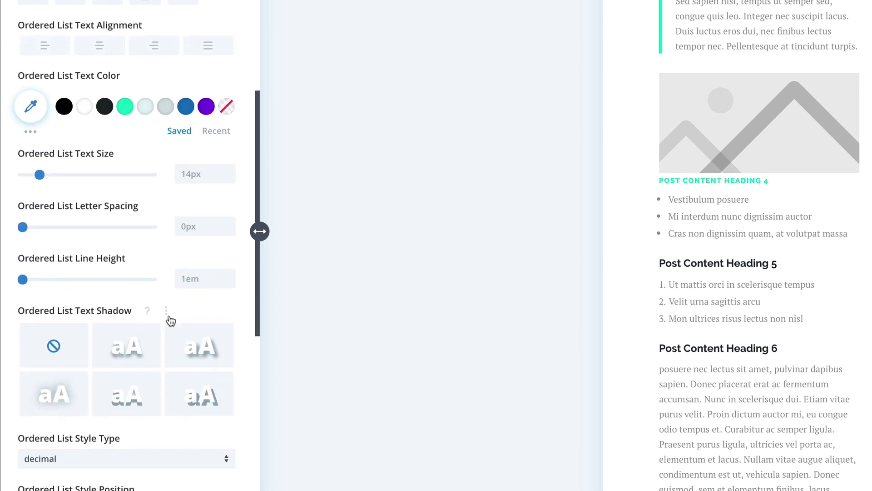
scroll(171, 321, "down", 2)
left_click(112, 405)
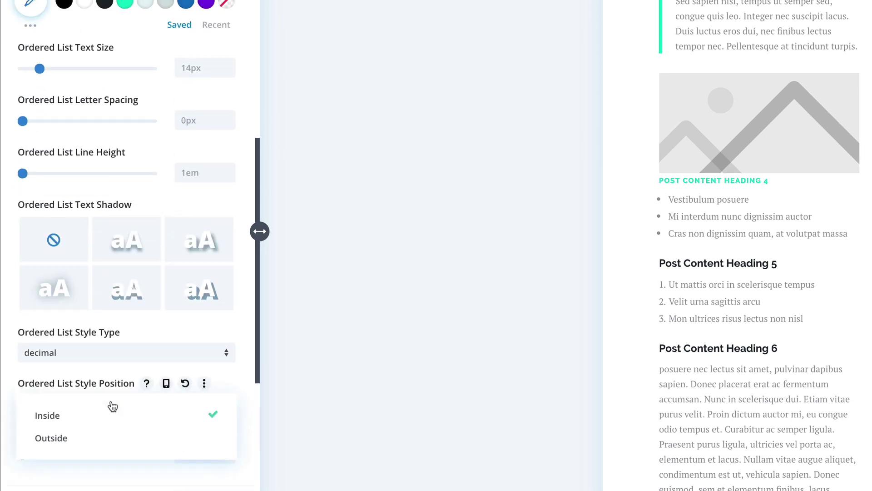
left_click(117, 436)
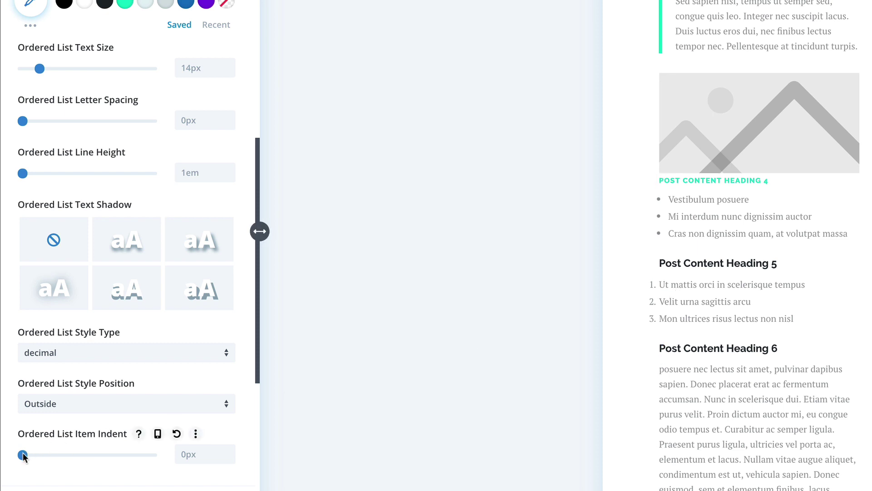
left_click_drag(23, 453, 48, 452)
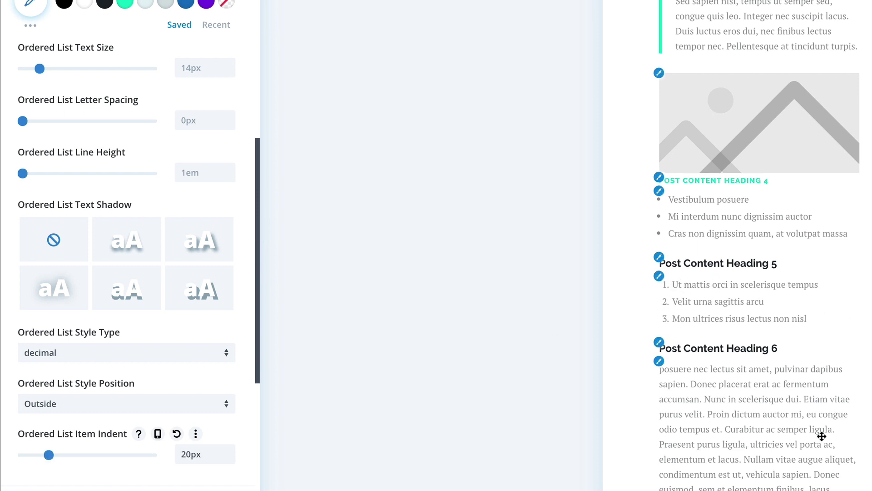
left_click_drag(49, 455, 42, 456)
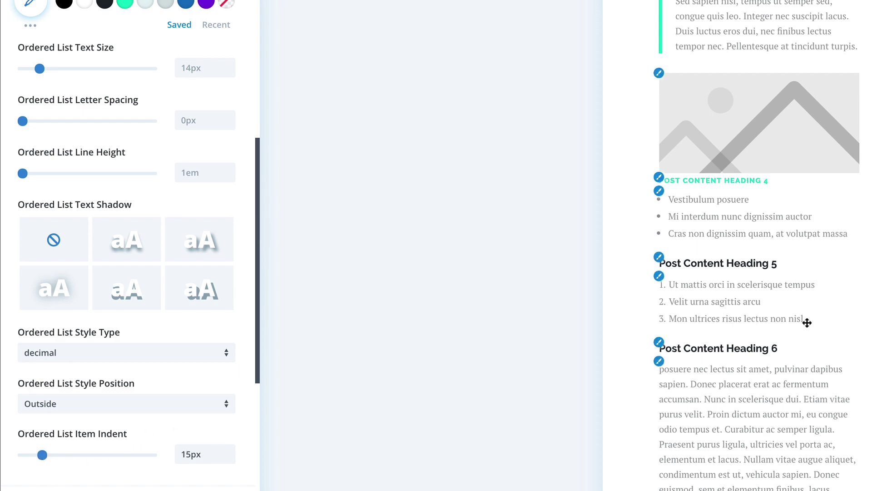
scroll(807, 322, "down", 6)
scroll(807, 323, "up", 8)
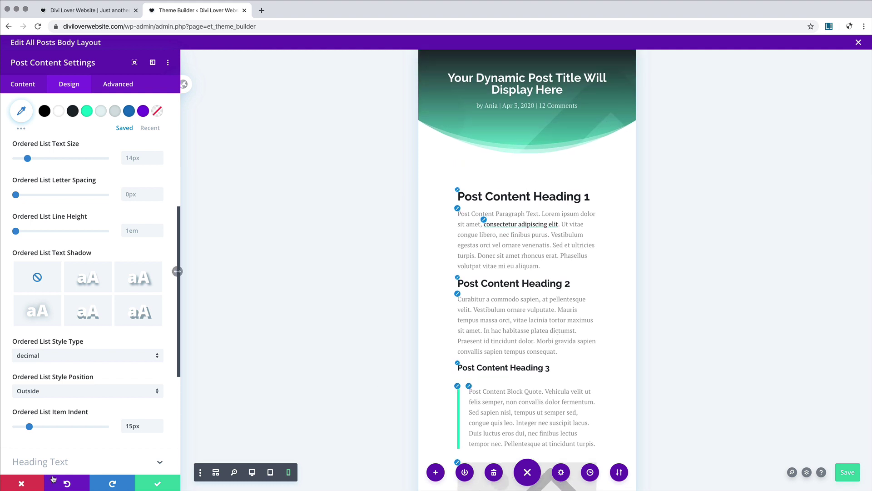
Step: Close the post content settings and shrink the section's bottom padding
left_click(160, 482)
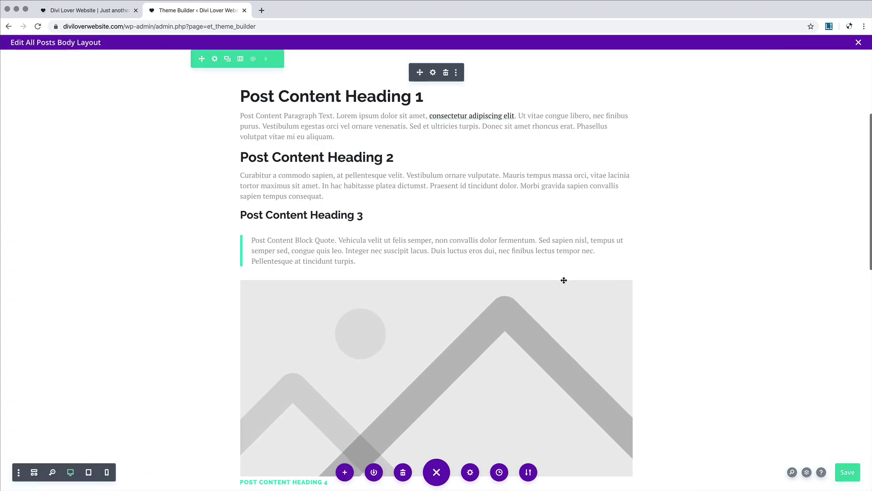
scroll(564, 279, "down", 10)
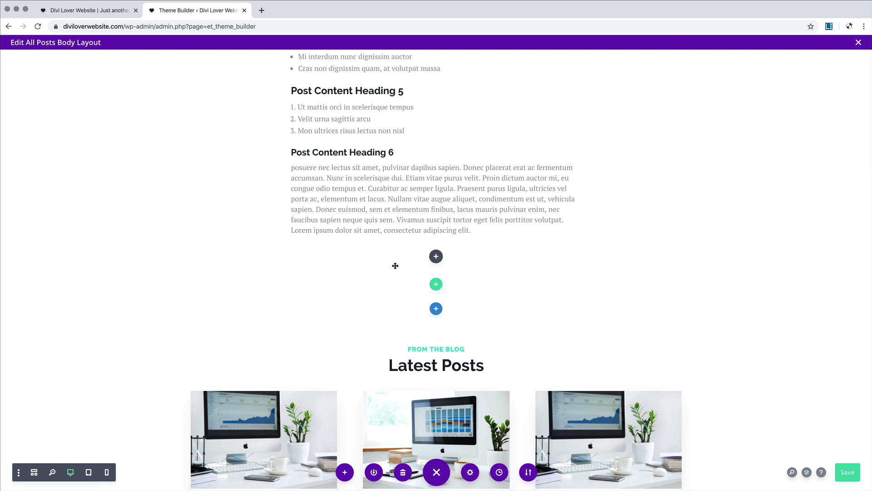
left_click_drag(393, 277, 394, 247)
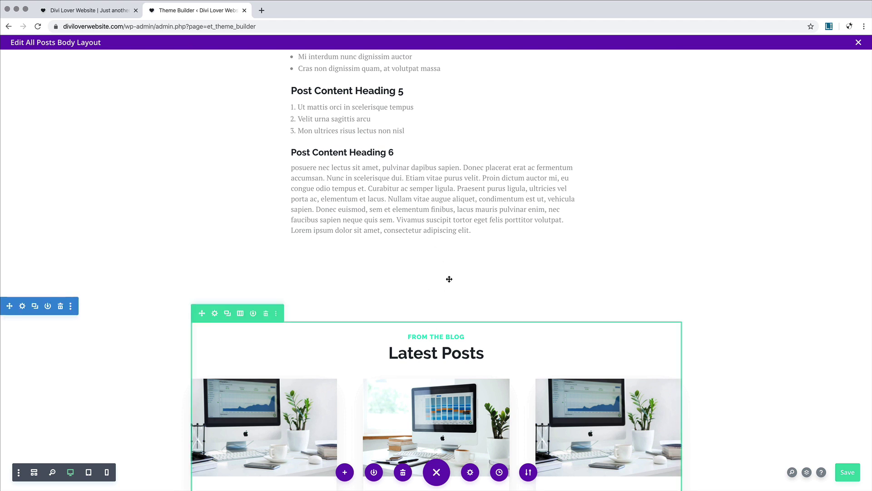
Step: Add a one-column row below the post content containing a Comments module
left_click(450, 273)
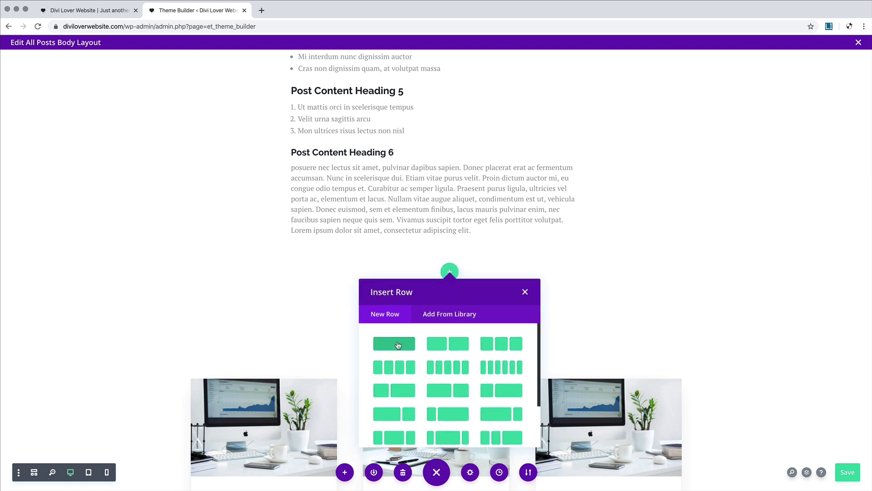
left_click(398, 344)
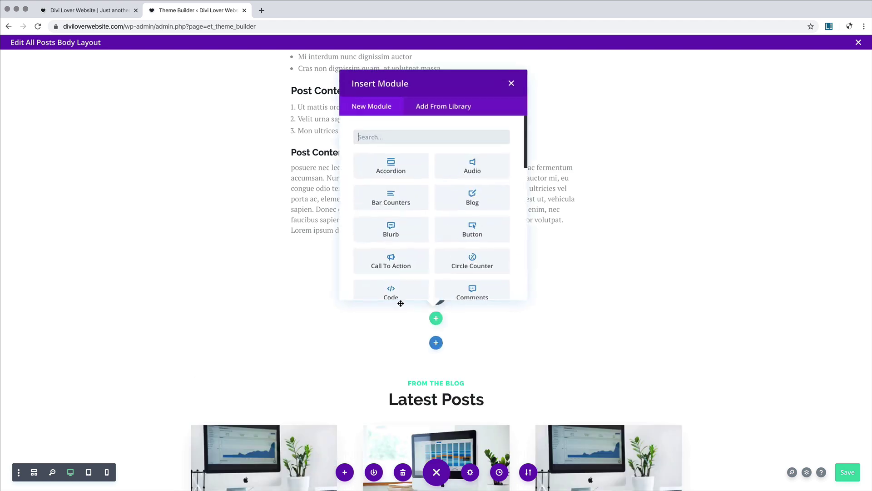
type("com")
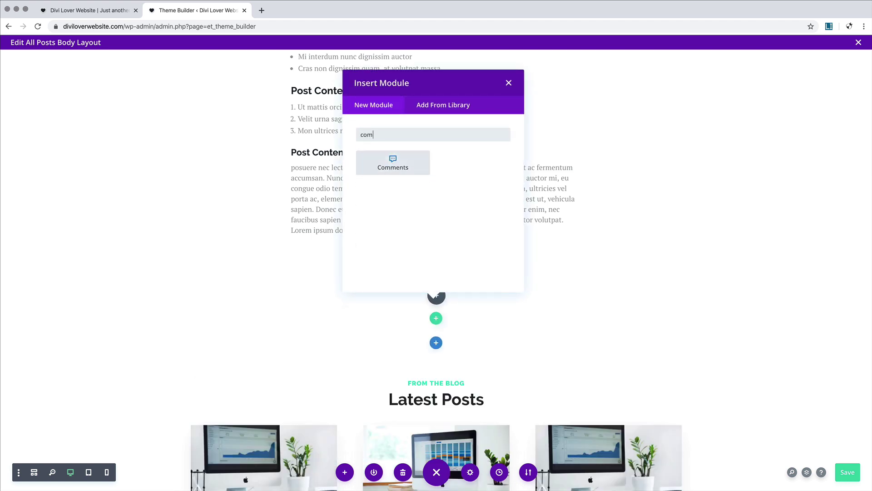
left_click(394, 162)
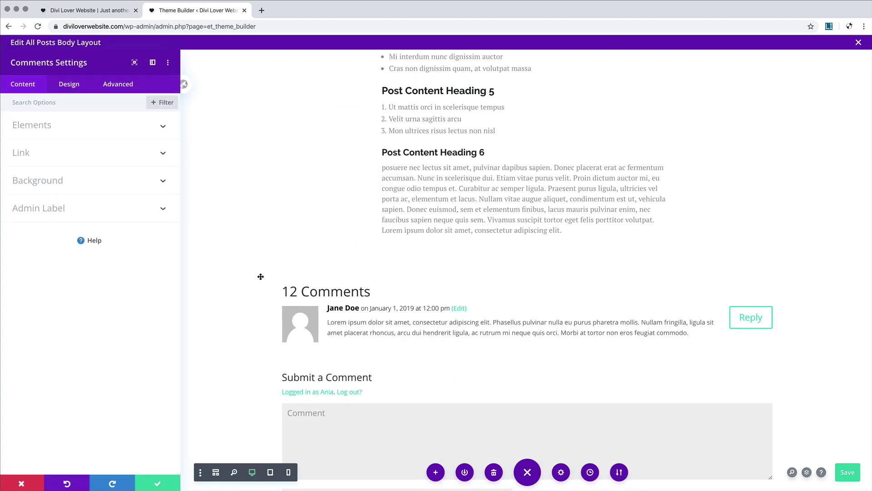
Step: Give the comment form fields a light teal background with dark #1e2124 text and focus text
scroll(267, 270, "down", 5)
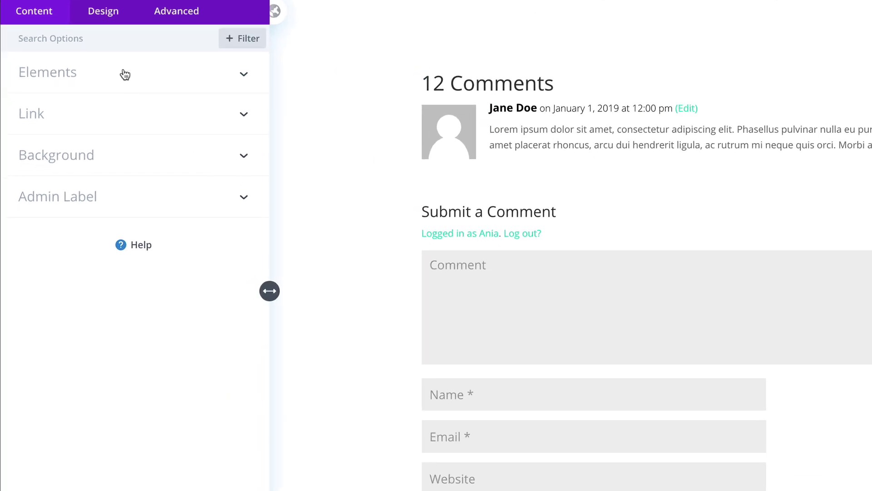
left_click(118, 20)
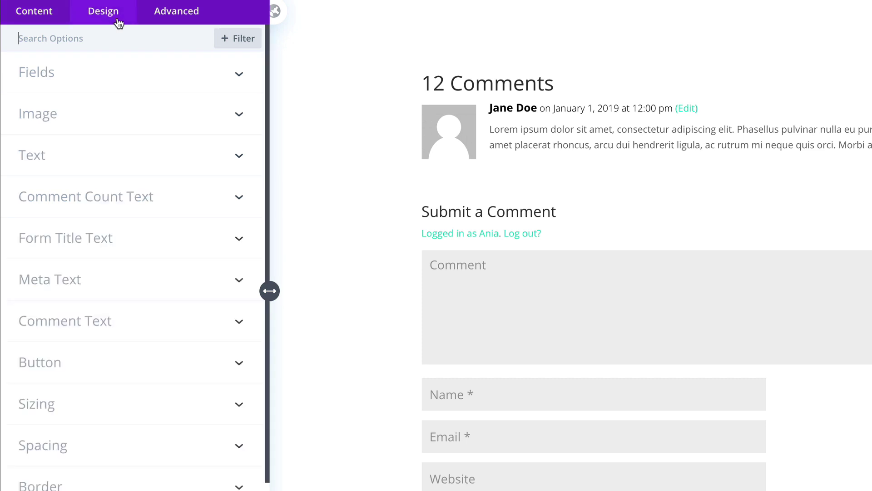
left_click(105, 79)
left_click(151, 134)
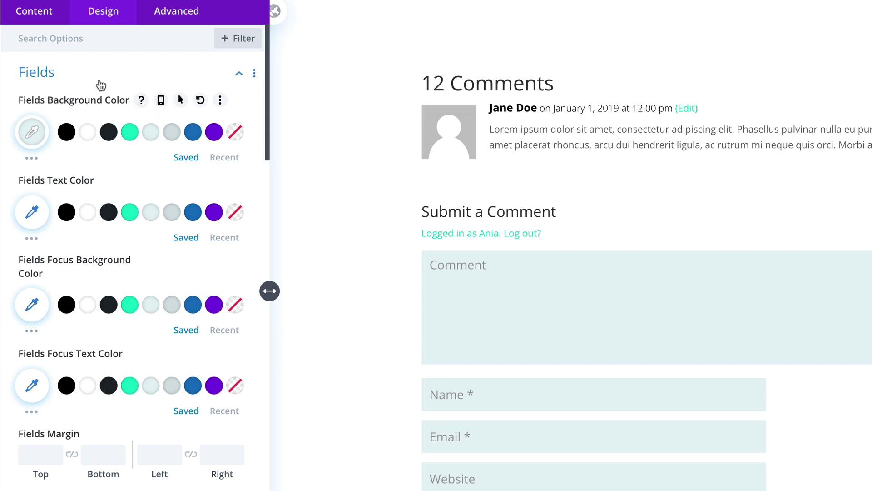
left_click(109, 213)
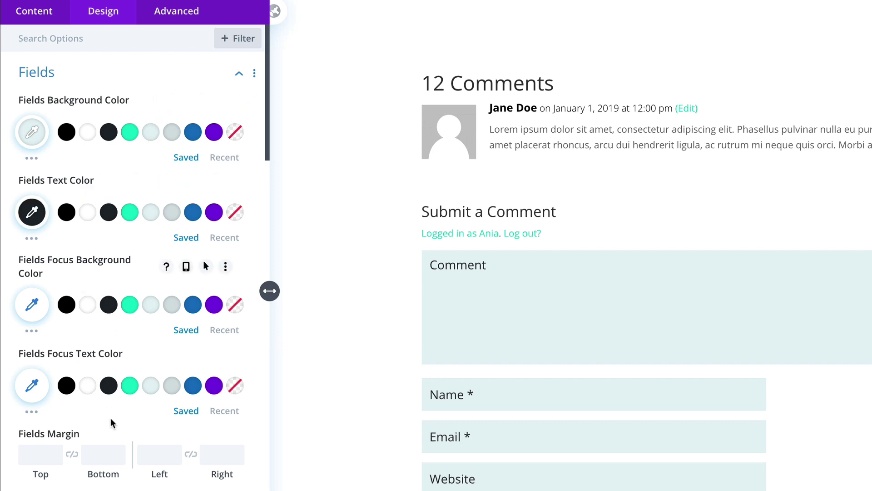
left_click(109, 385)
Step: Set the comment field font to PT Serif
scroll(110, 386, "down", 4)
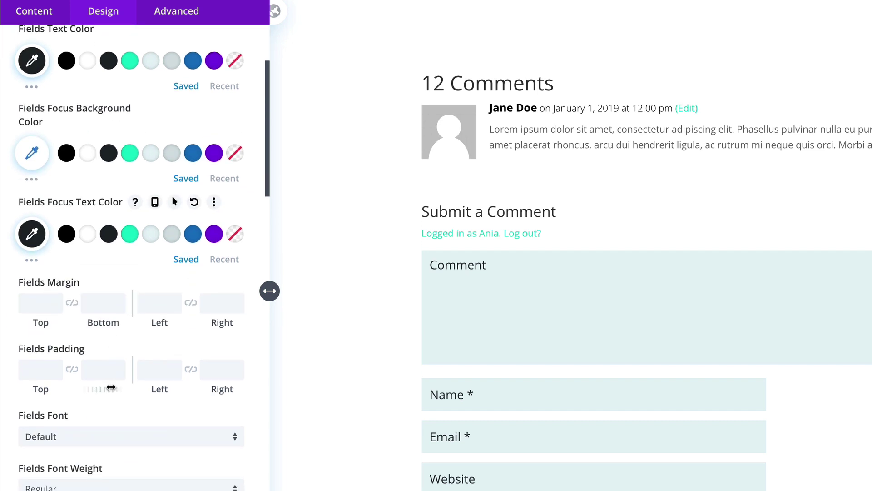
scroll(112, 388, "down", 3)
left_click(96, 334)
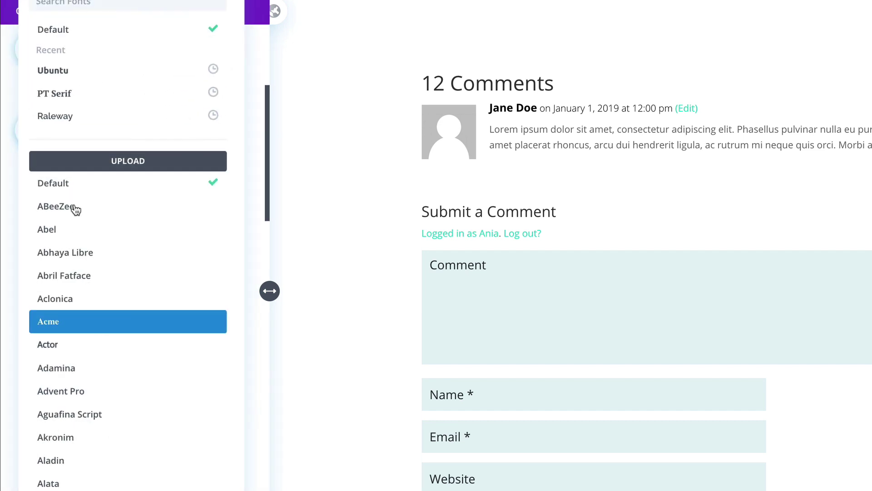
left_click(70, 95)
Step: Set the field text size to 16px on desktop and 14px on phones
scroll(134, 298, "down", 3)
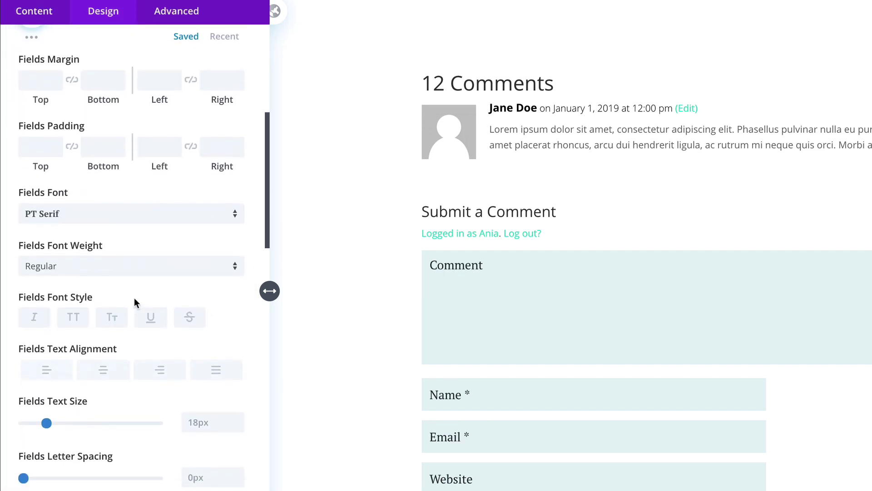
scroll(136, 300, "down", 2)
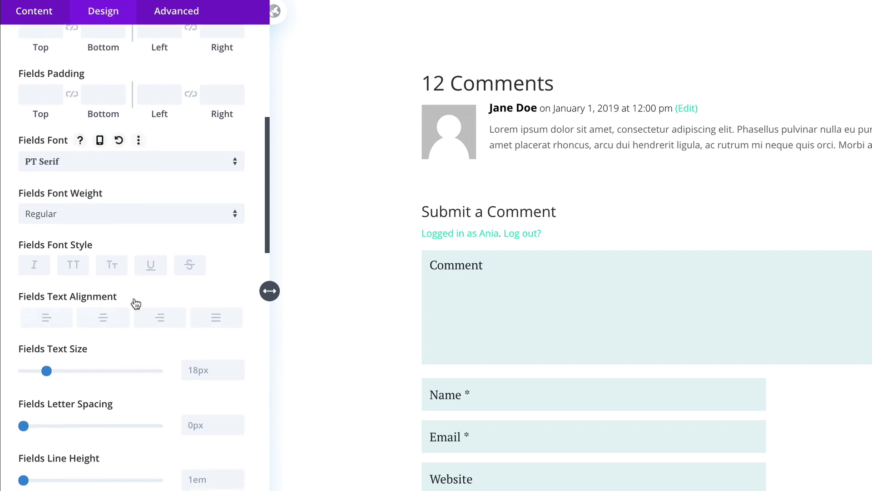
left_click(238, 365)
left_click(238, 366)
left_click(120, 340)
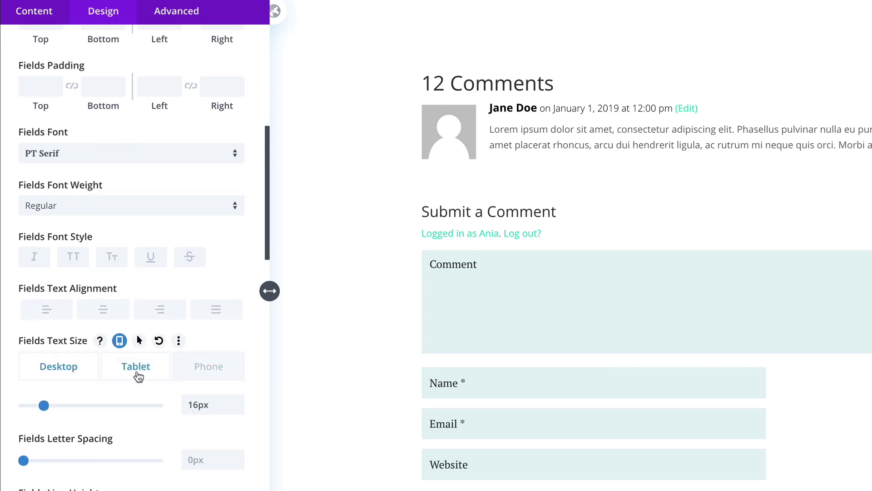
left_click(139, 376)
left_click(207, 369)
left_click(237, 410)
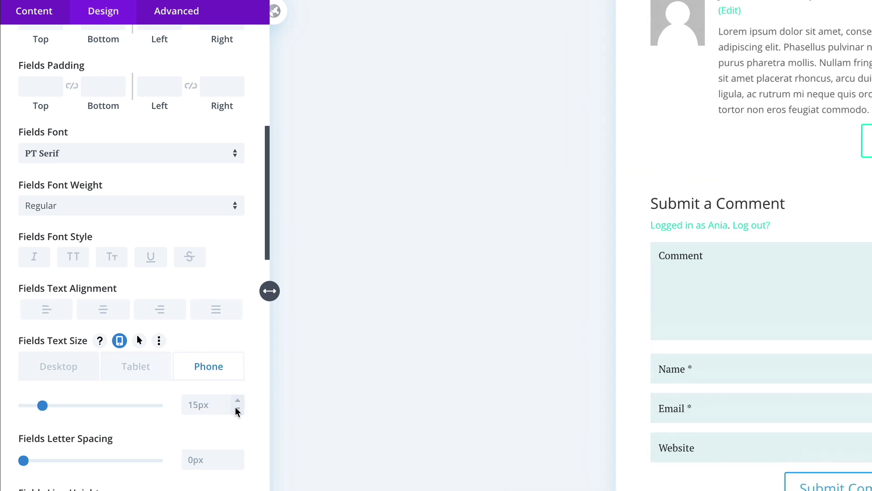
left_click(237, 410)
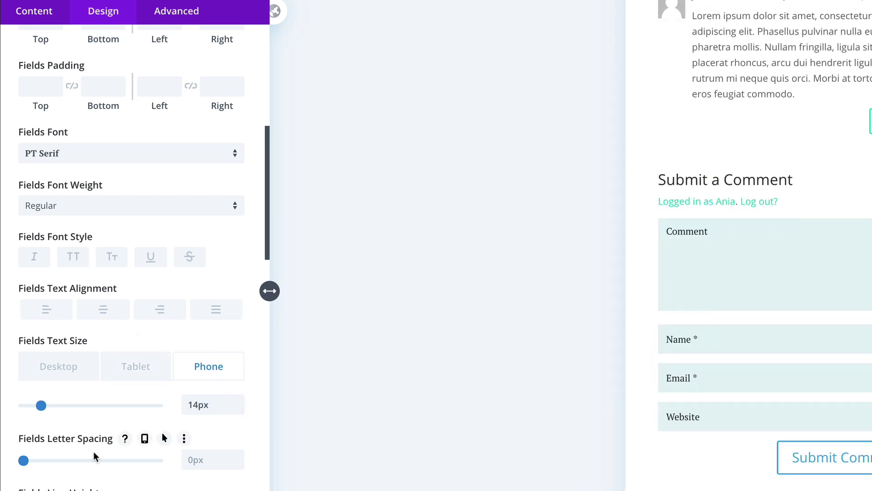
scroll(94, 451, "down", 7)
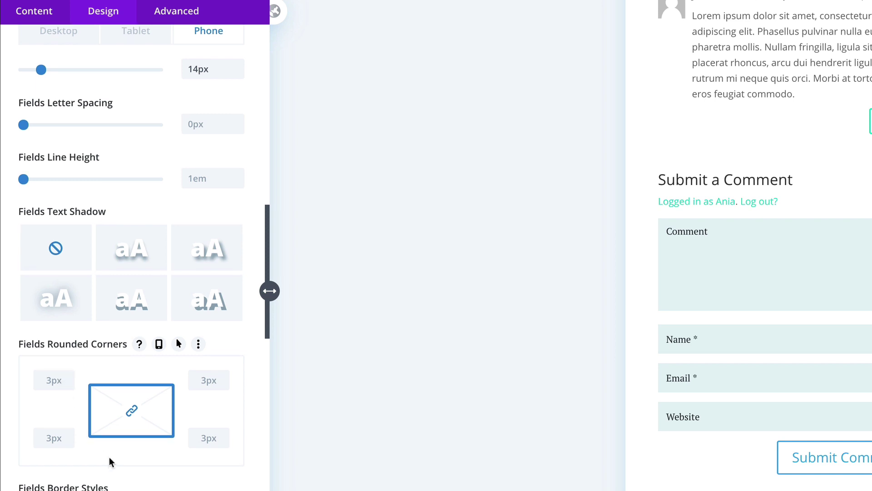
scroll(109, 456, "down", 8)
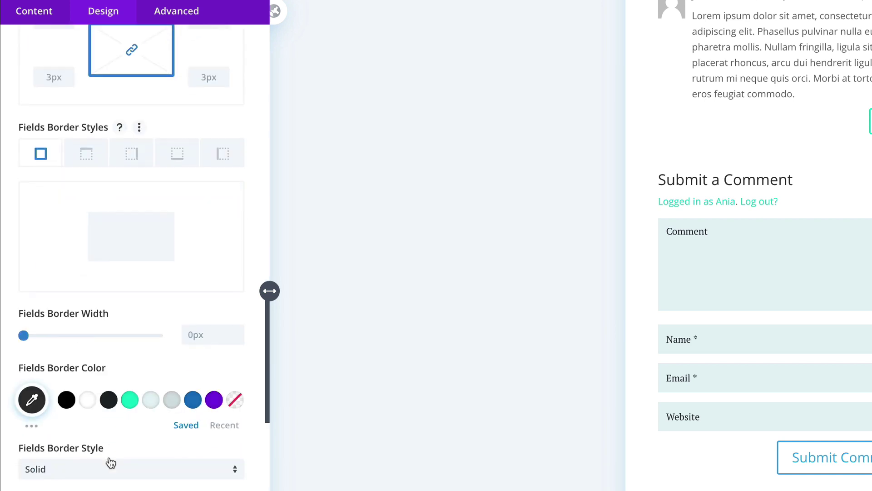
scroll(111, 462, "down", 3)
scroll(111, 462, "down", 4)
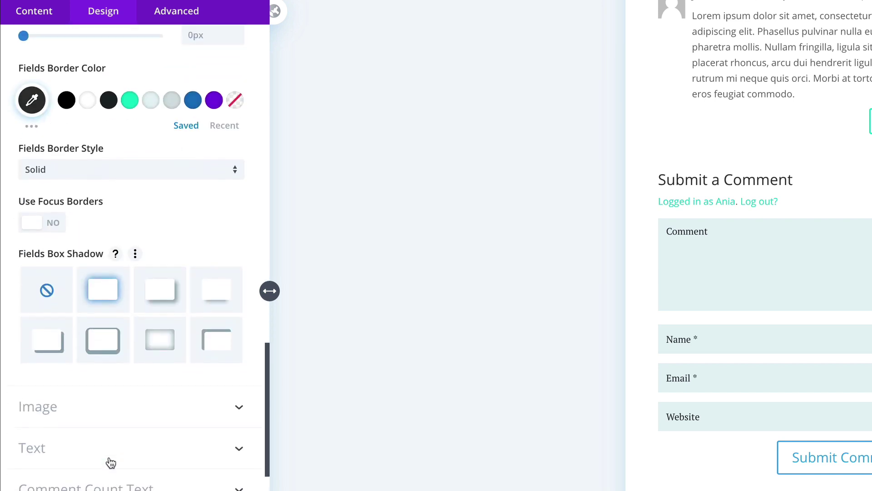
scroll(111, 462, "down", 1)
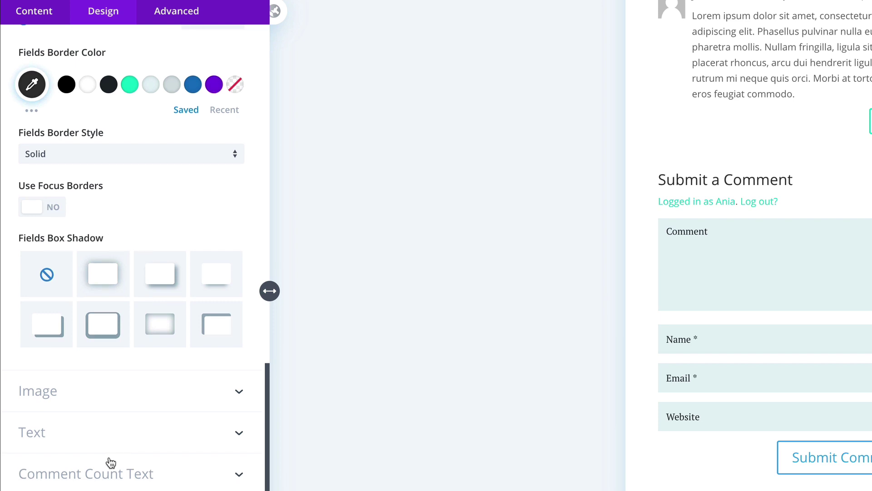
Step: Give the comment avatars 50px rounded corners
left_click(157, 409)
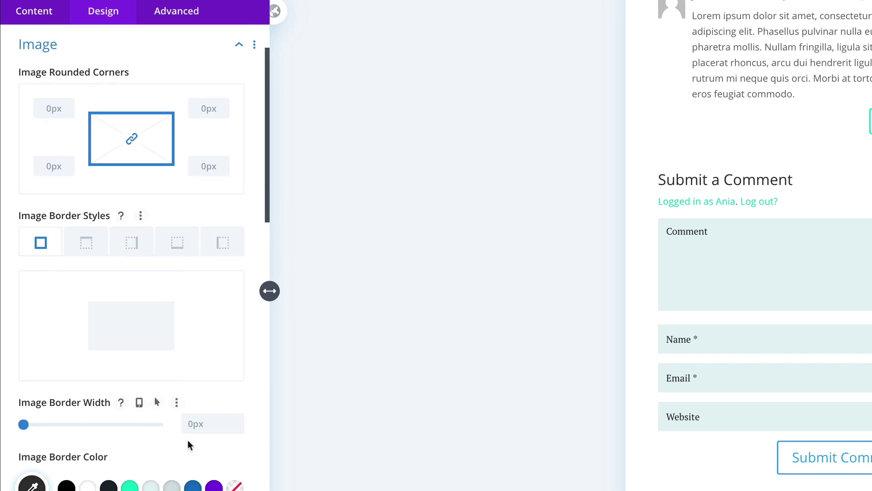
scroll(182, 475, "down", 1)
scroll(183, 475, "up", 2)
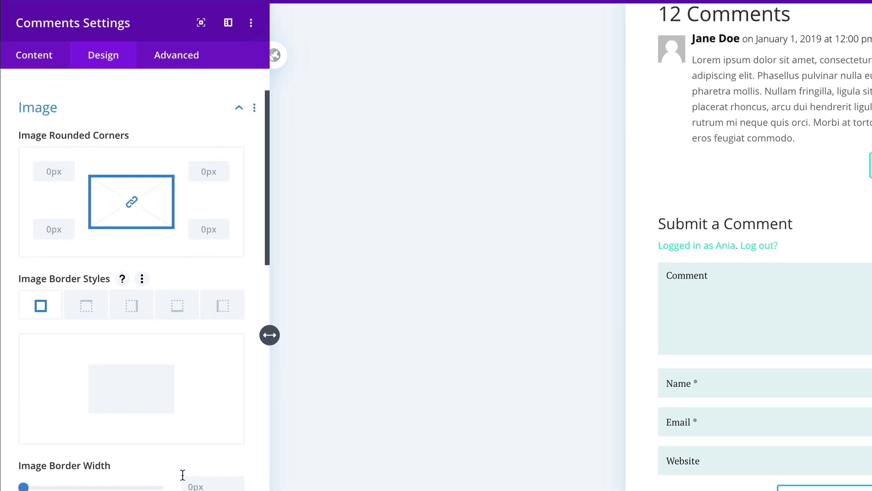
left_click(45, 188)
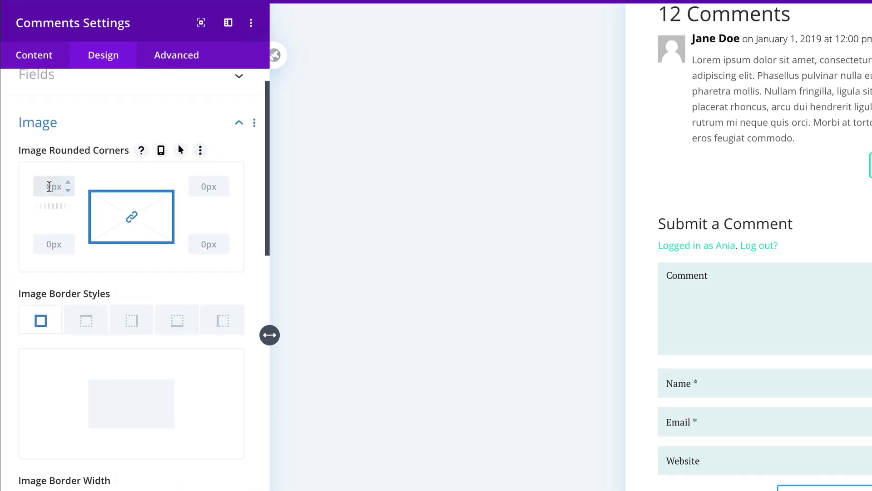
key("BackSpace")
key("BackSpace")
key("BackSpace")
type("50")
left_click(93, 181)
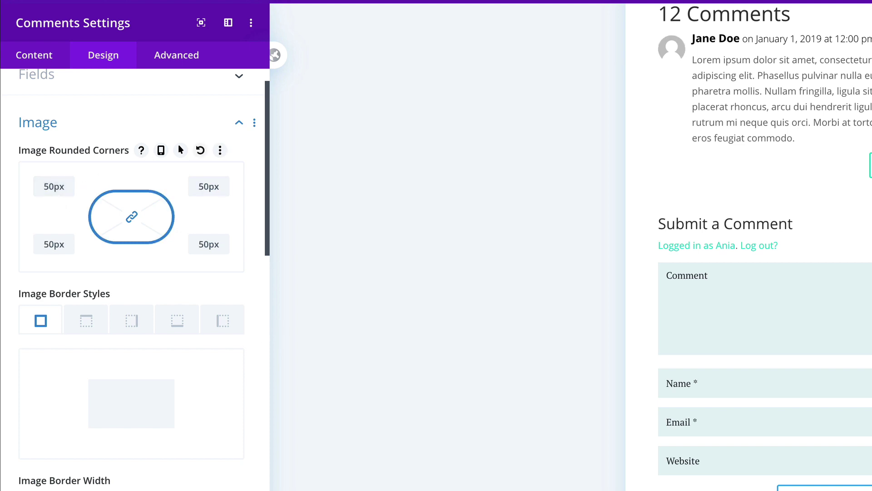
Step: Apply the fourth box shadow preset to avatars in translucent dark slate rgba(30,39,45)
scroll(171, 399, "down", 6)
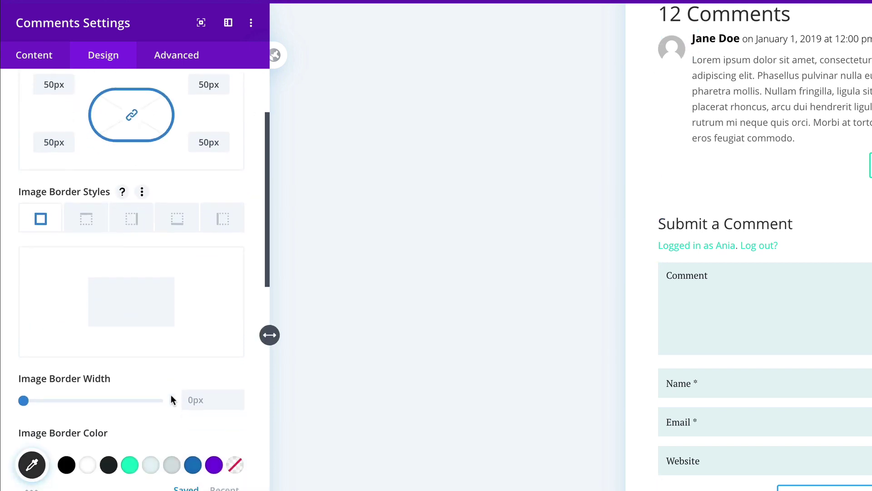
left_click(225, 378)
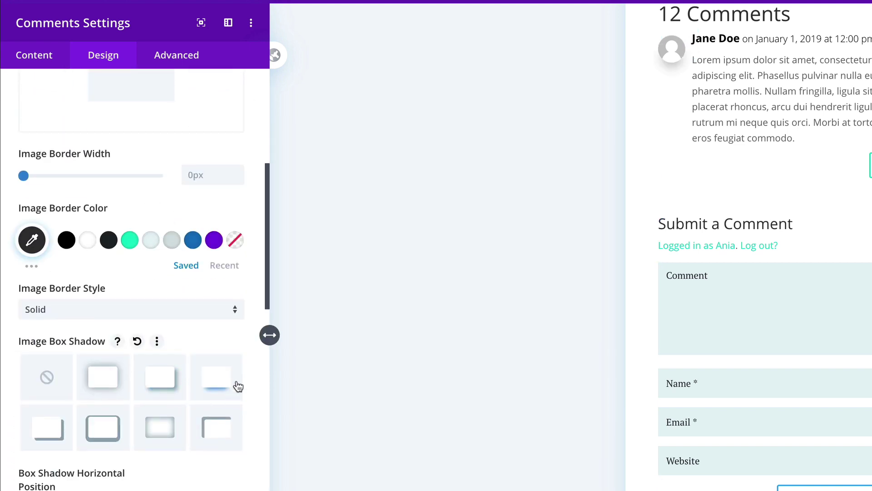
scroll(187, 452, "down", 5)
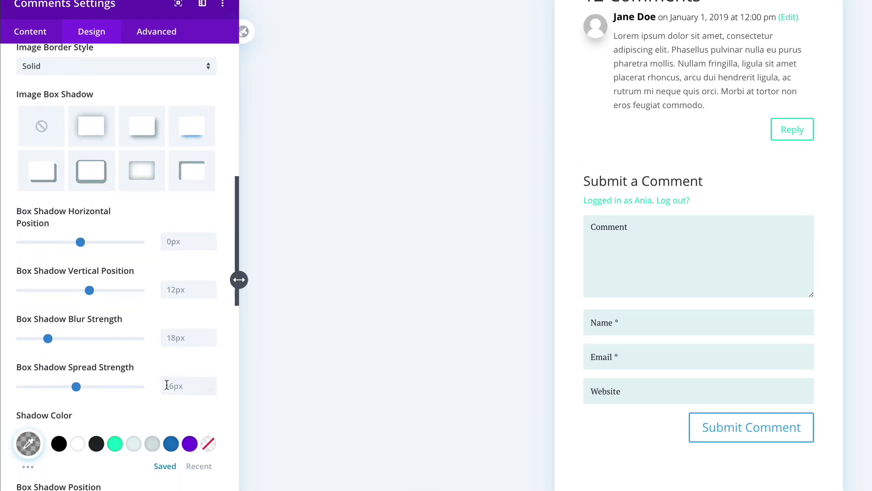
left_click(29, 444)
scroll(209, 481, "down", 2)
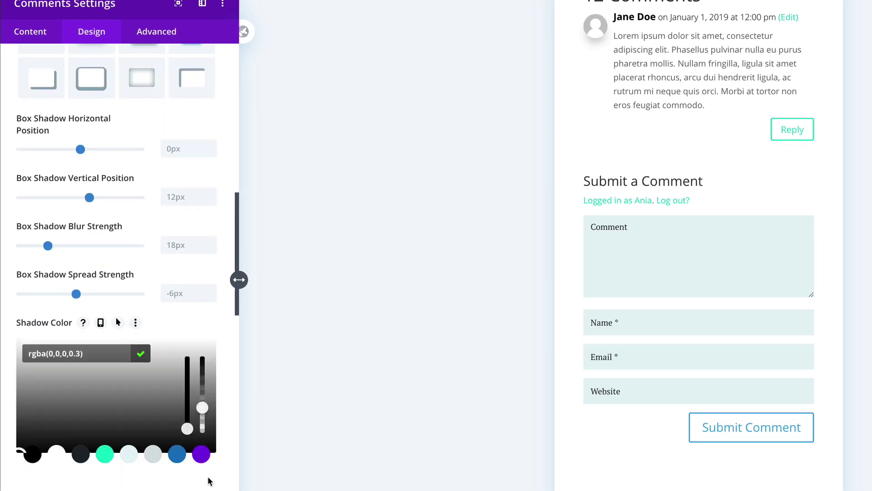
left_click(80, 454)
left_click_drag(202, 408, 202, 421)
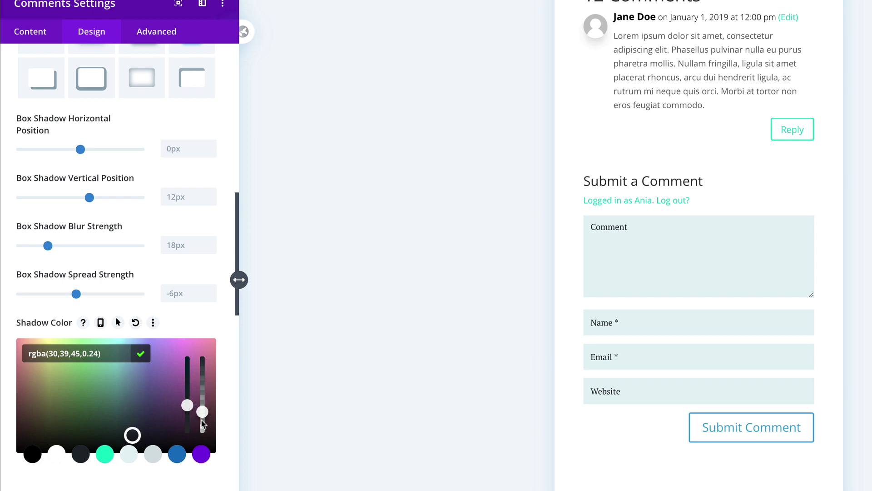
scroll(140, 469, "down", 7)
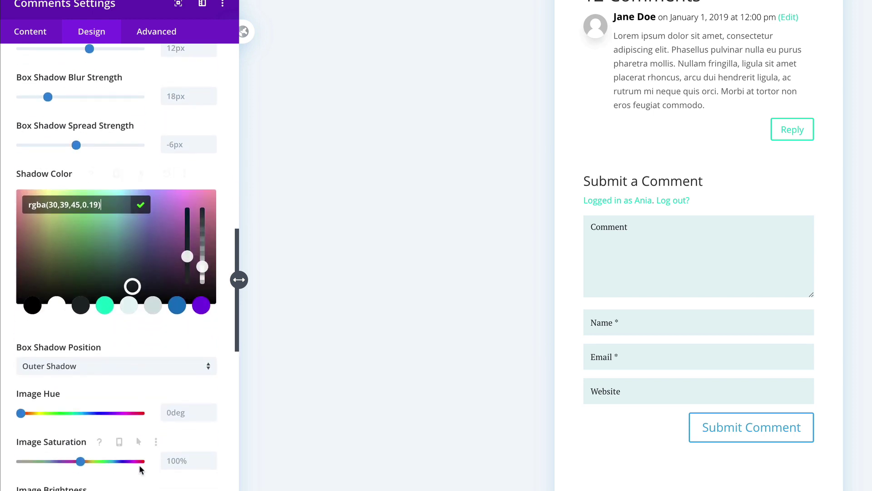
scroll(140, 469, "down", 7)
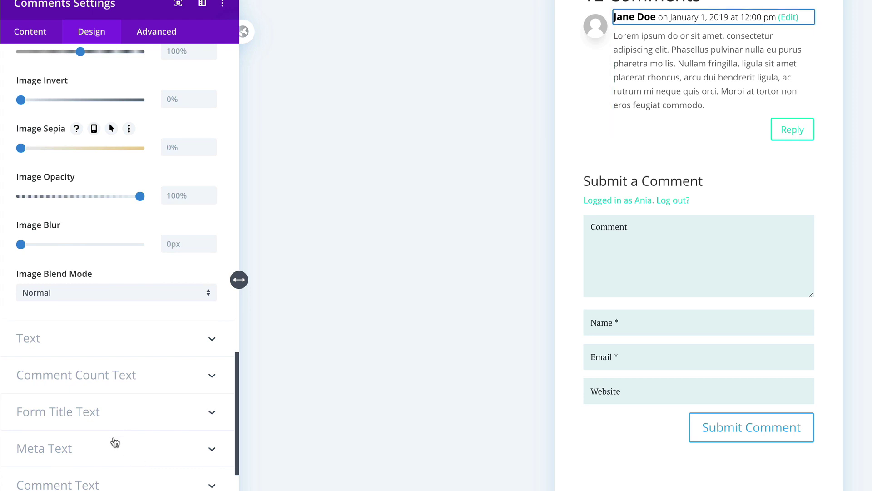
scroll(113, 442, "down", 3)
Step: Enable custom comment button styles with 16px text
left_click(94, 397)
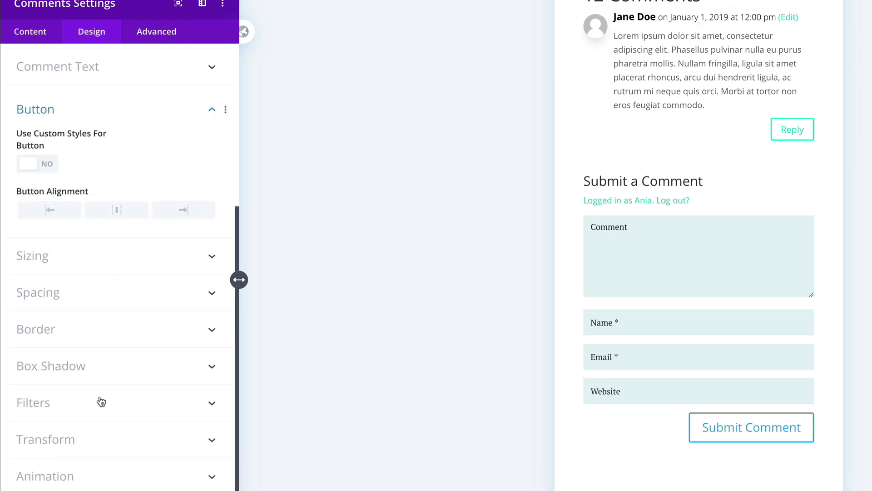
left_click(47, 170)
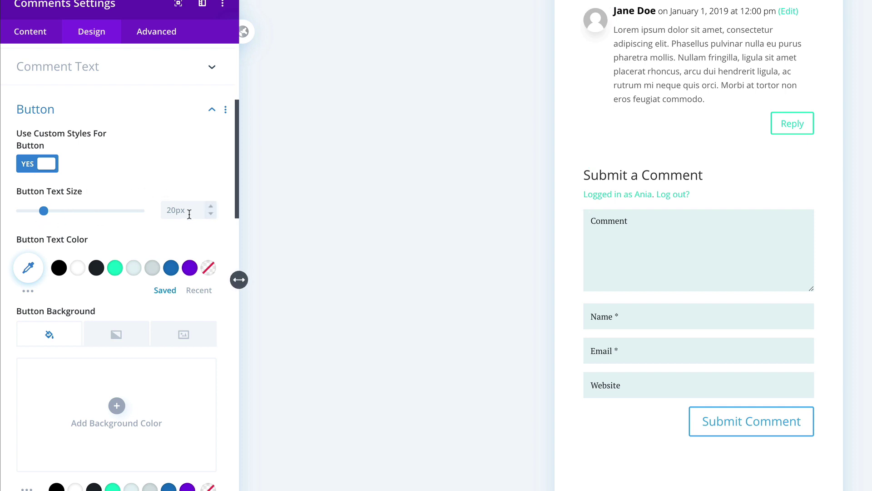
left_click(211, 212)
left_click(211, 211)
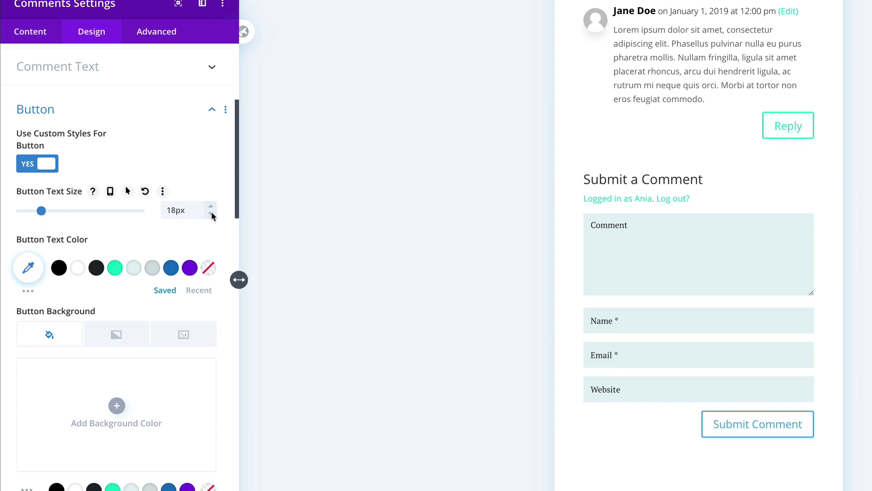
left_click(211, 212)
left_click(211, 212)
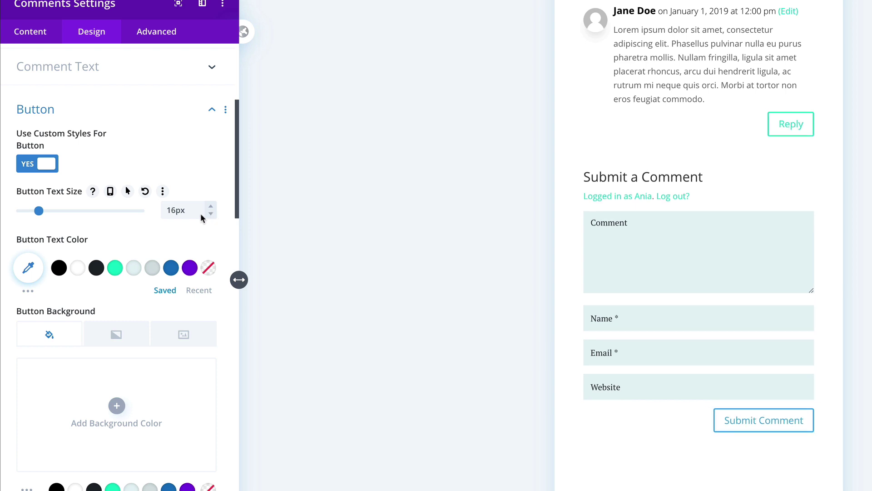
Step: Give the buttons white text and a dark background that turns teal on hover
left_click(77, 268)
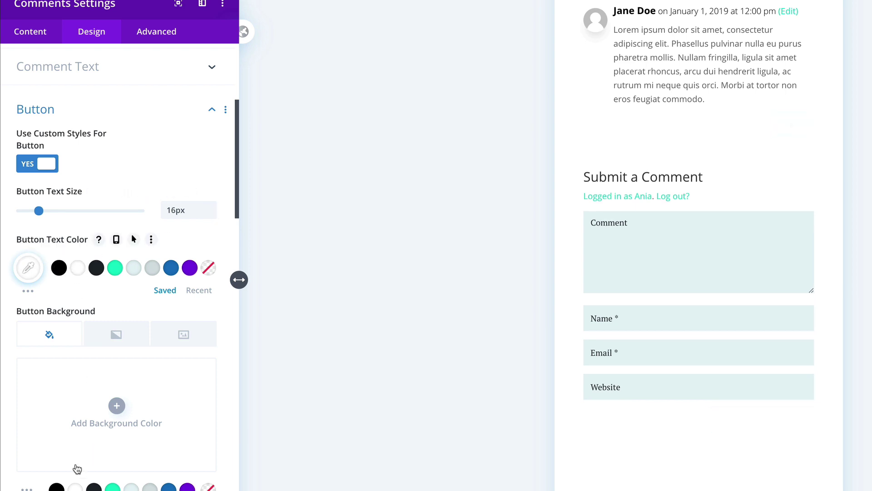
left_click(93, 487)
left_click(141, 311)
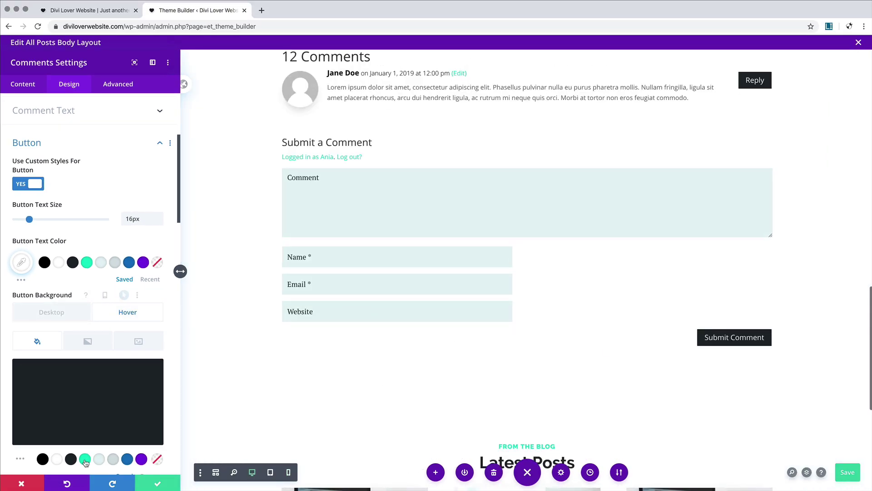
left_click(110, 316)
scroll(109, 317, "down", 10)
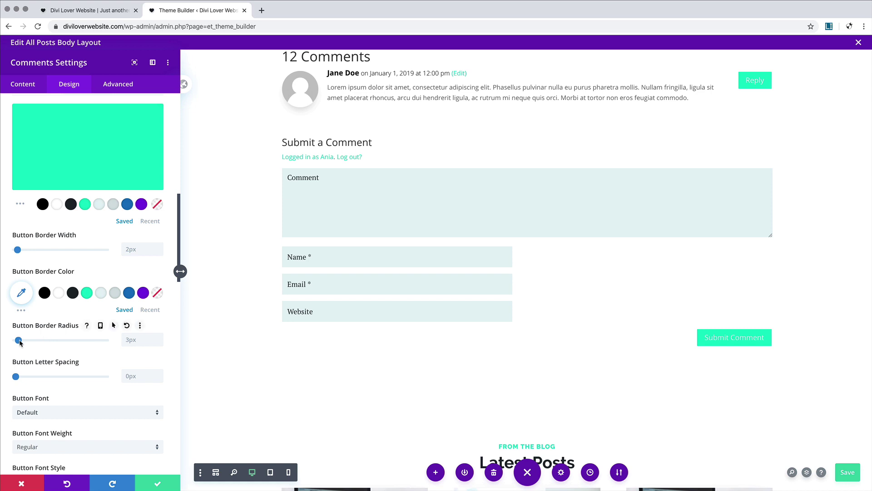
scroll(69, 352, "down", 4)
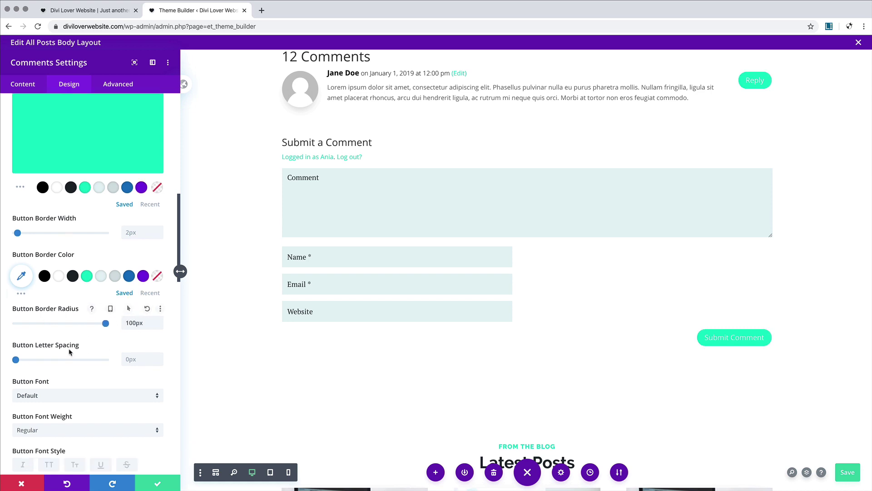
Step: Set the button text to uppercase Raleway Bold at 14px
left_click(59, 319)
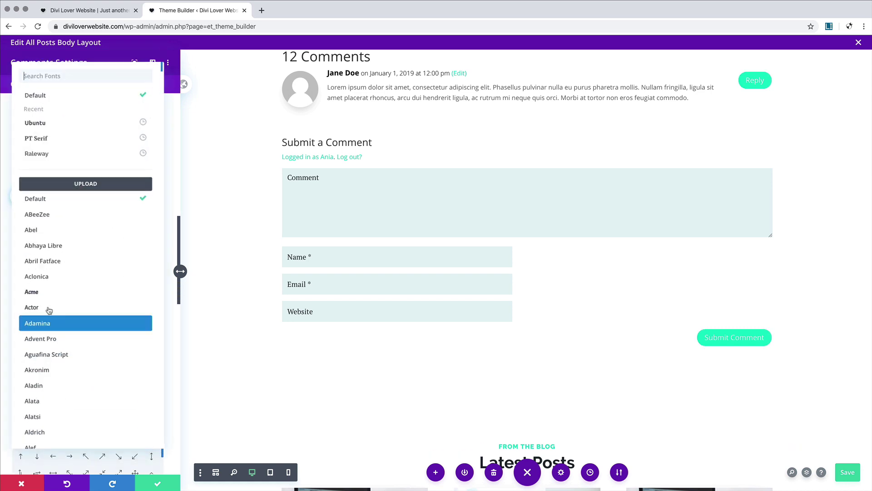
left_click(42, 154)
left_click(39, 354)
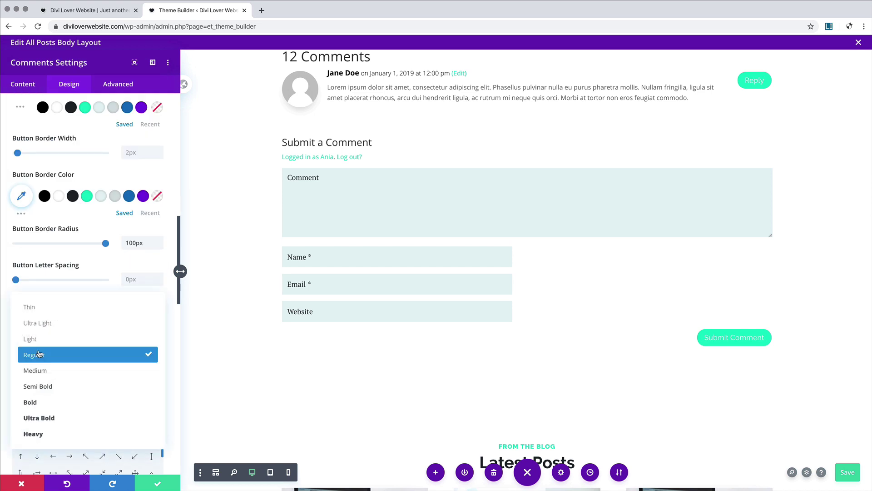
left_click(47, 402)
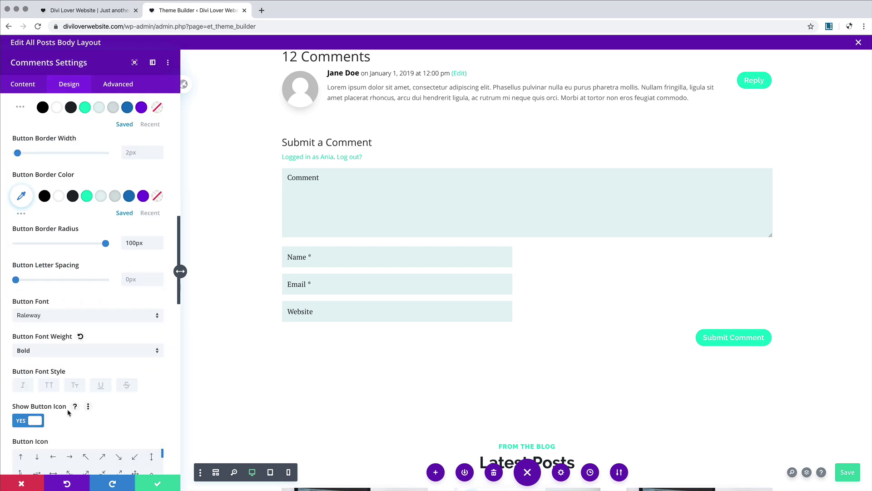
left_click(49, 385)
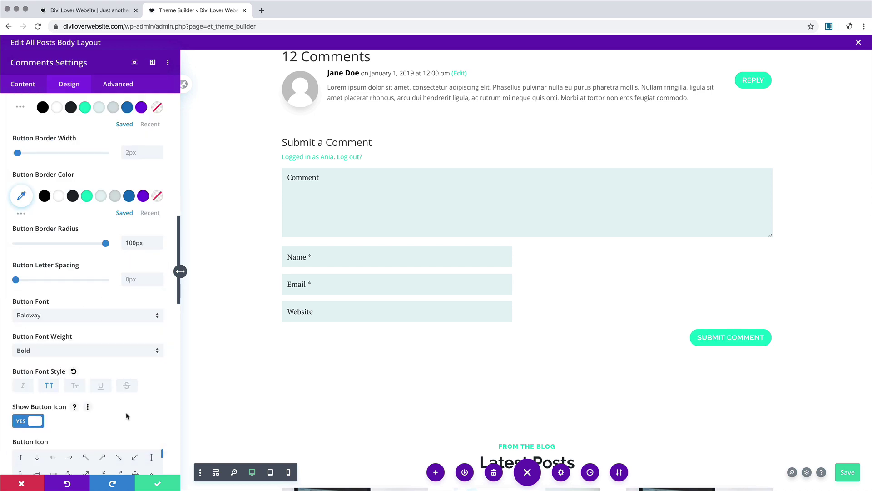
scroll(126, 417, "down", 8)
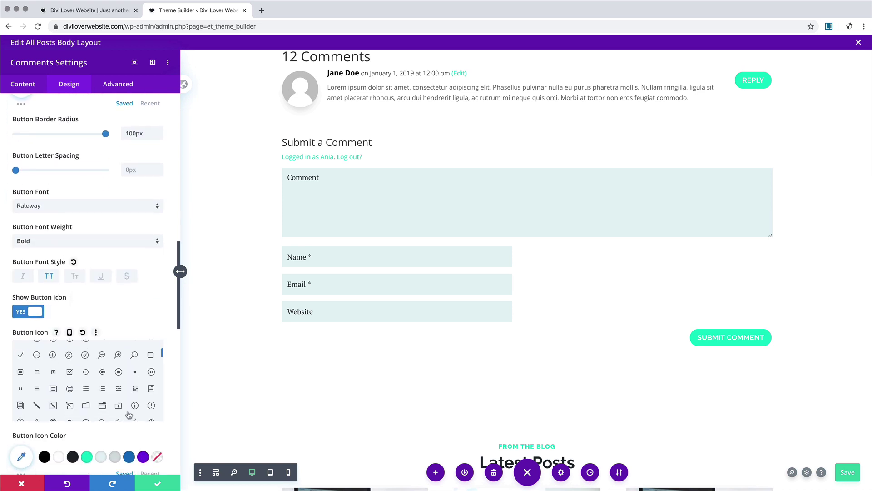
scroll(138, 440, "up", 20)
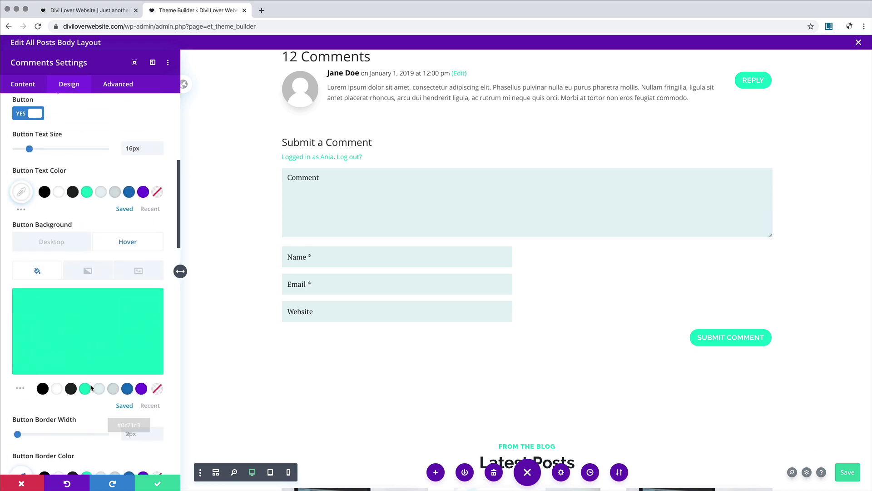
left_click(159, 218)
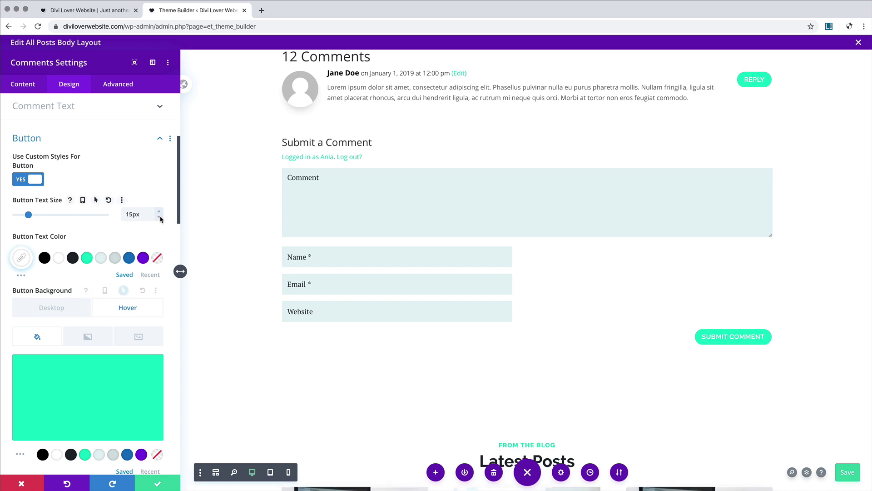
left_click(159, 218)
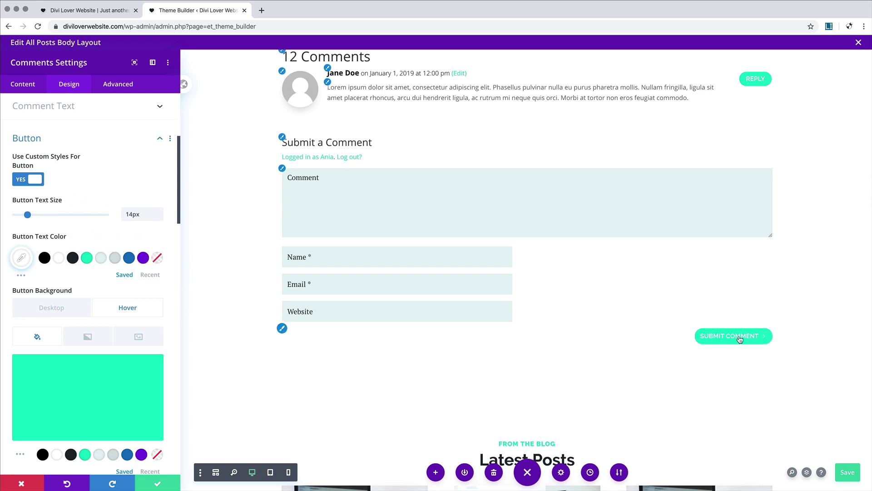
Step: Make the button border dark, switching to teal on hover
scroll(85, 298, "down", 4)
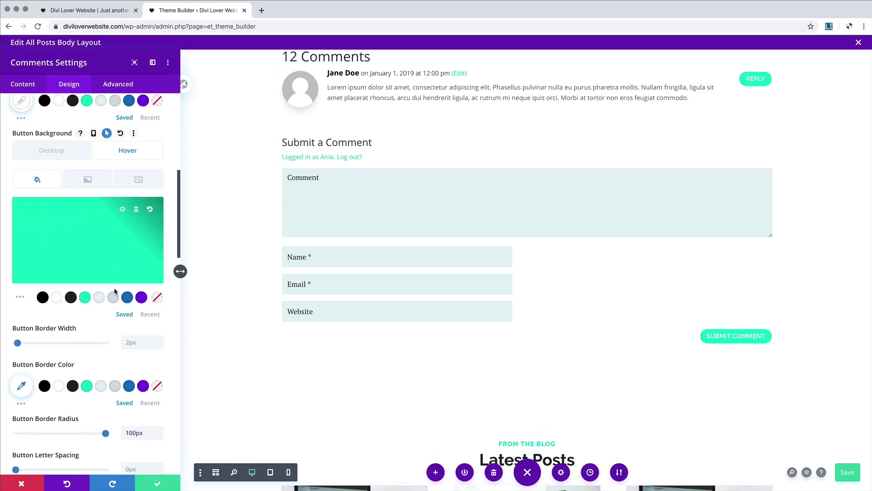
scroll(63, 347, "down", 2)
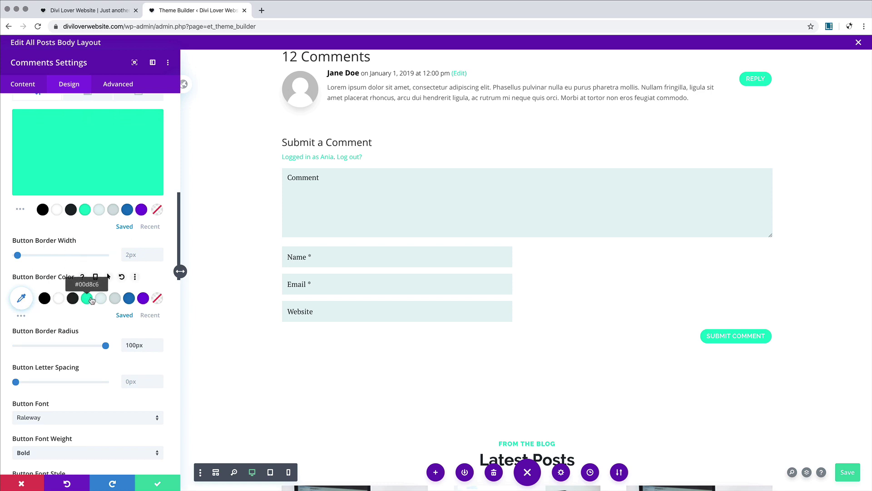
left_click(87, 299)
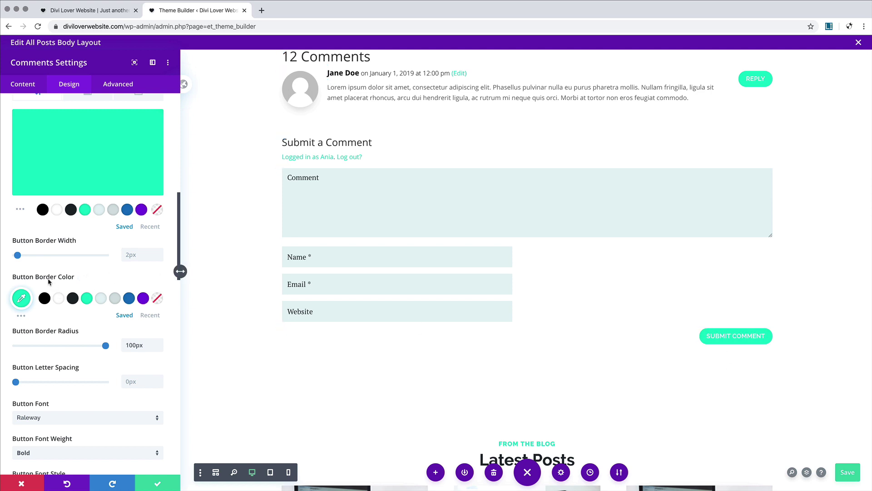
left_click(73, 298)
left_click(108, 276)
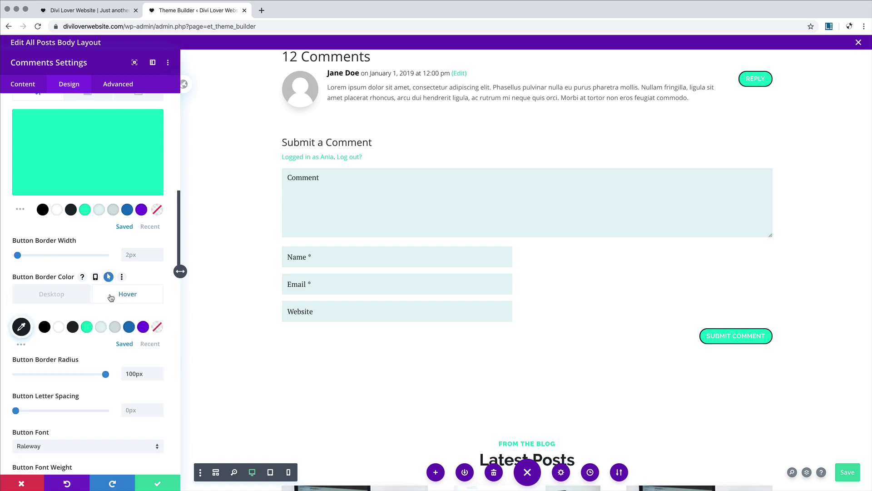
left_click(87, 326)
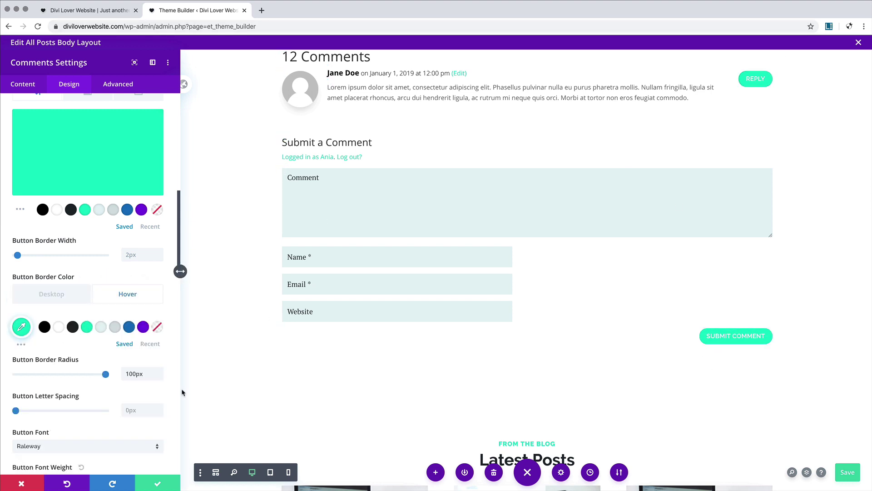
scroll(94, 154, "up", 2)
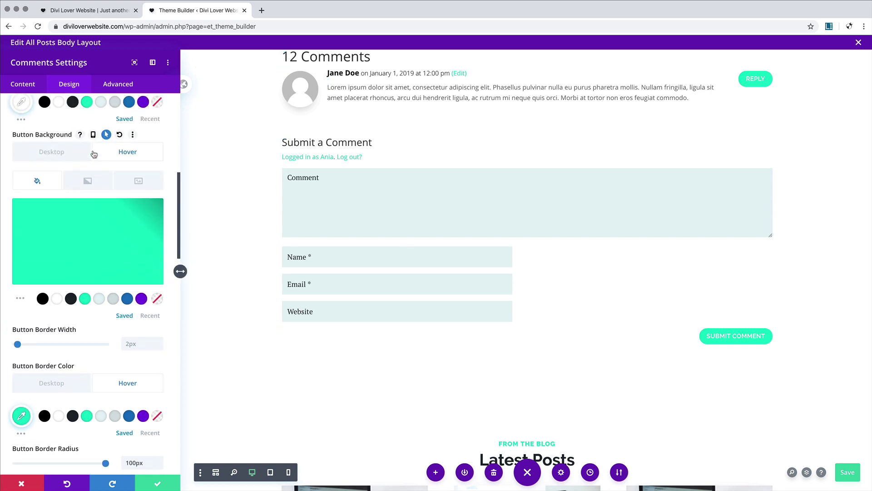
Step: Set the comment text font to PT Serif
left_click(330, 87)
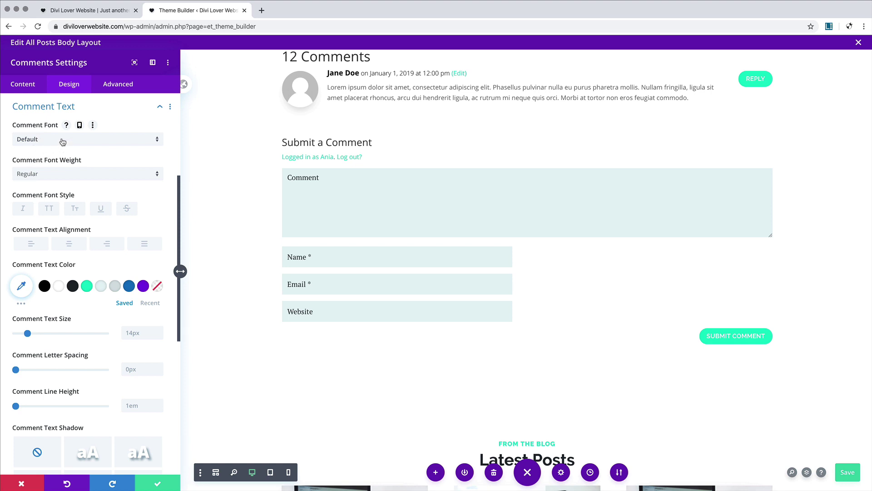
left_click(63, 142)
left_click(46, 140)
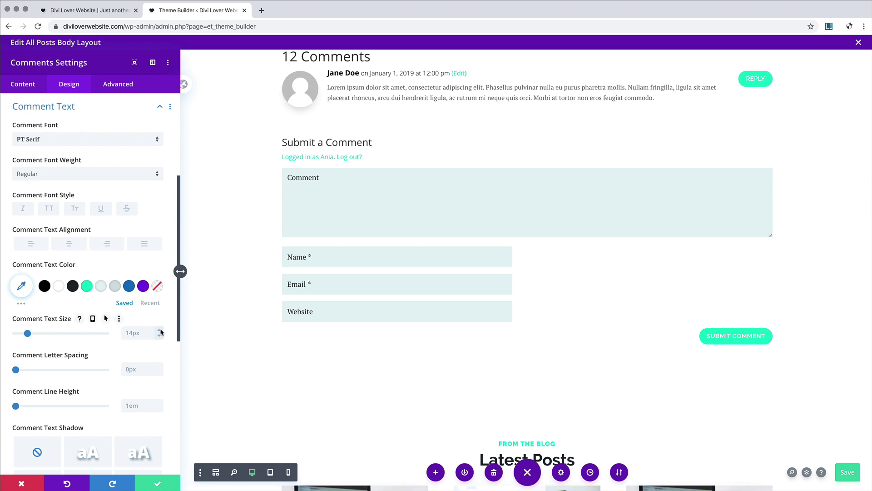
Step: Make comment text size responsive: 14px desktop, 13px tablet, 12px phone
left_click(93, 319)
left_click(101, 339)
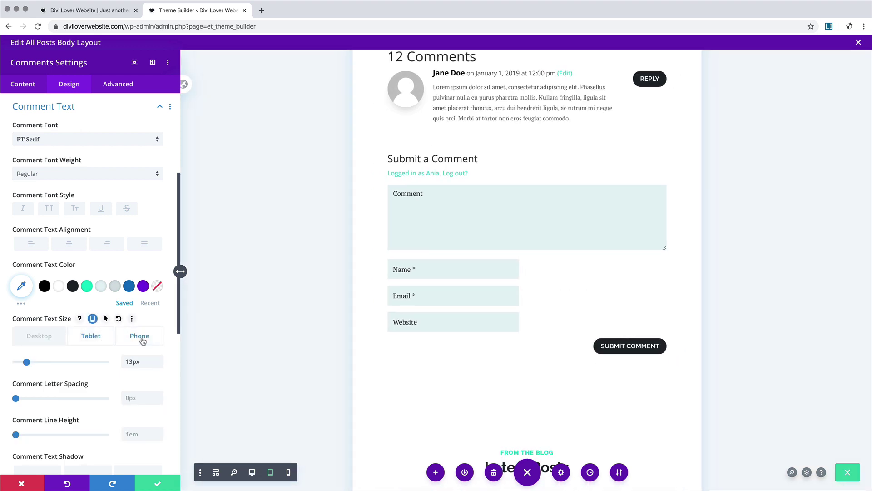
left_click(139, 335)
left_click(159, 364)
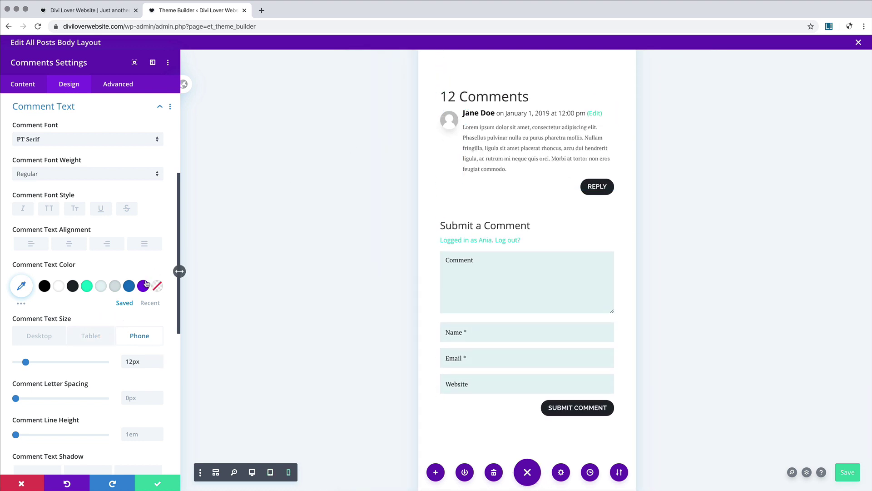
left_click(443, 93)
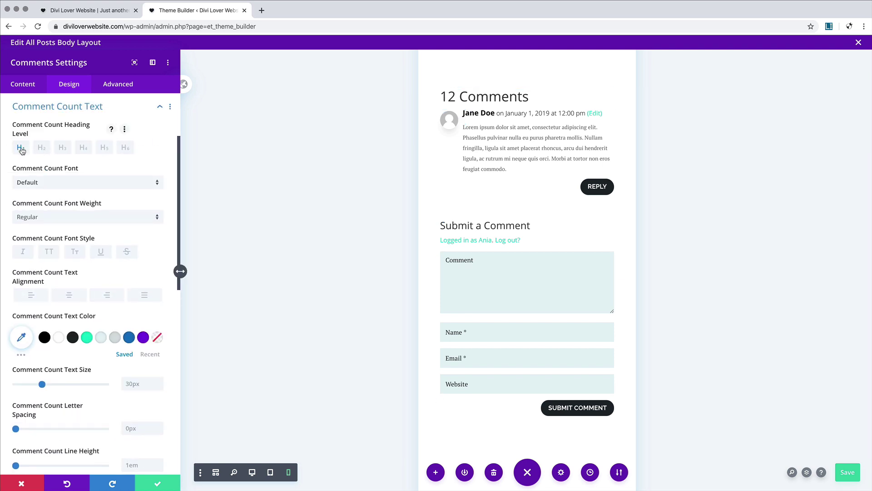
Step: Make the 12 Comments heading a bold Raleway H3, 20px on tablet and 18px on phone
left_click(64, 153)
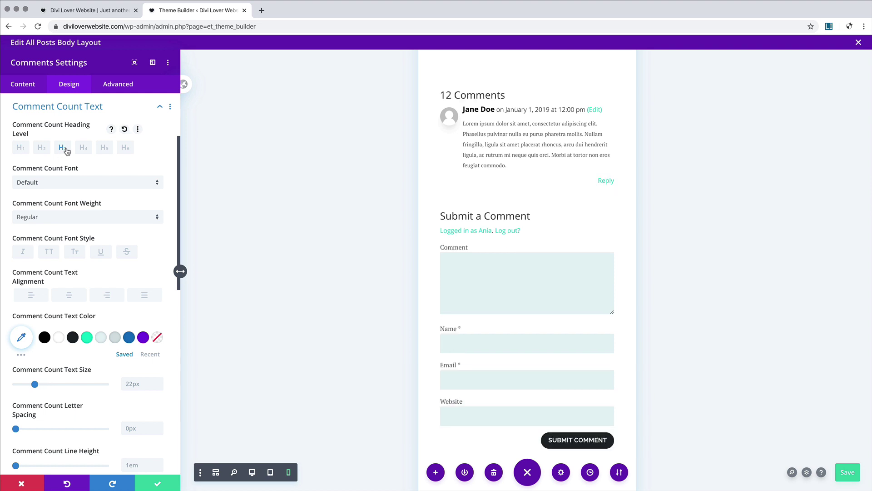
left_click(63, 182)
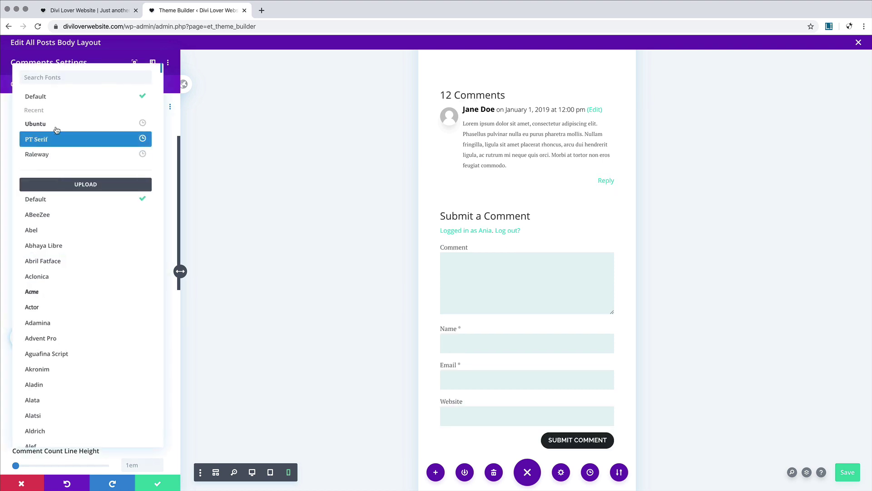
left_click(46, 154)
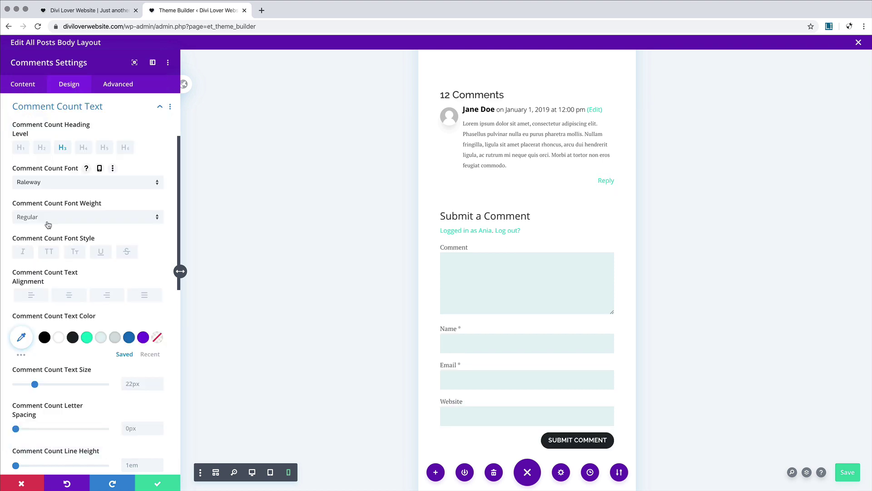
left_click(48, 218)
left_click(46, 318)
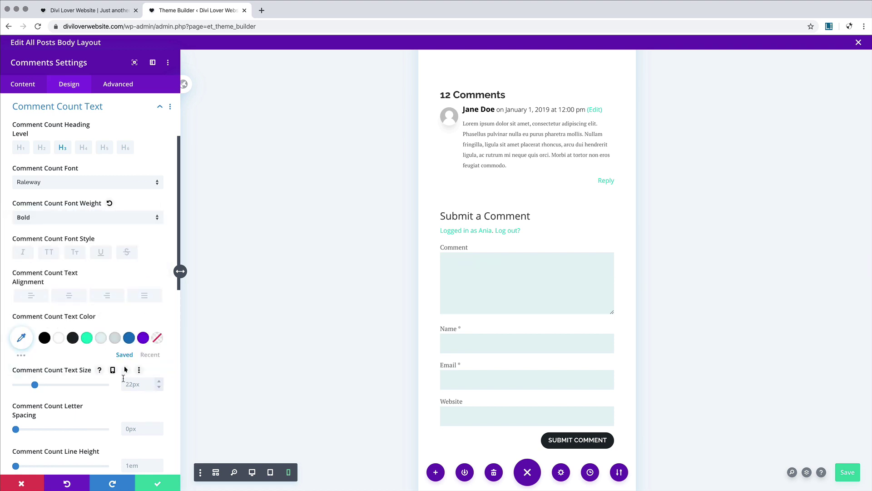
left_click(113, 371)
left_click(105, 389)
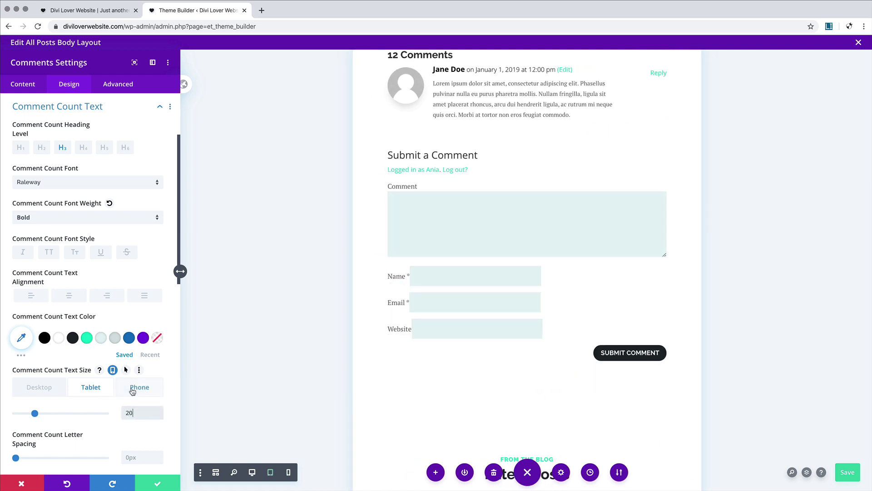
left_click(132, 390)
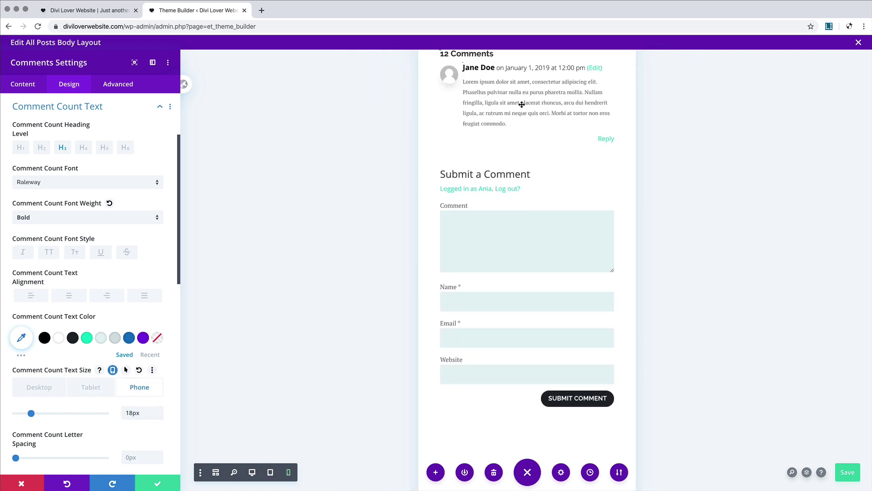
scroll(473, 109, "up", 1)
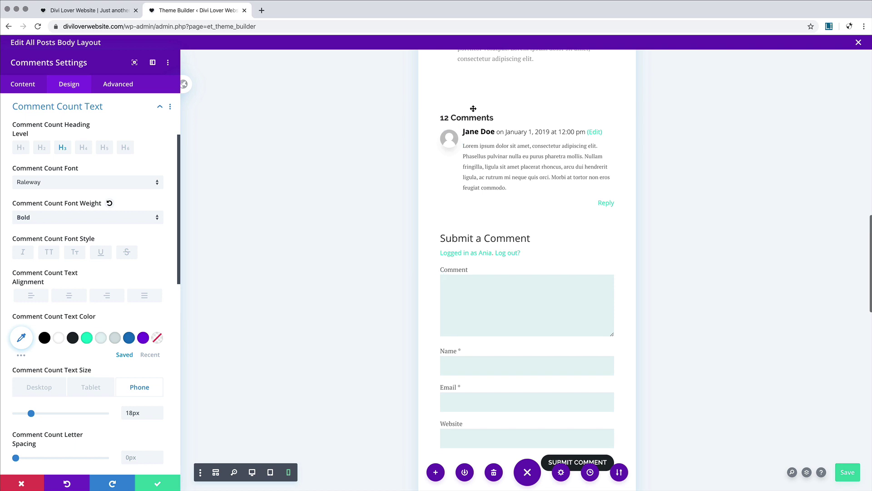
Step: Set the comment author-and-date meta font to PT Serif
left_click(534, 135)
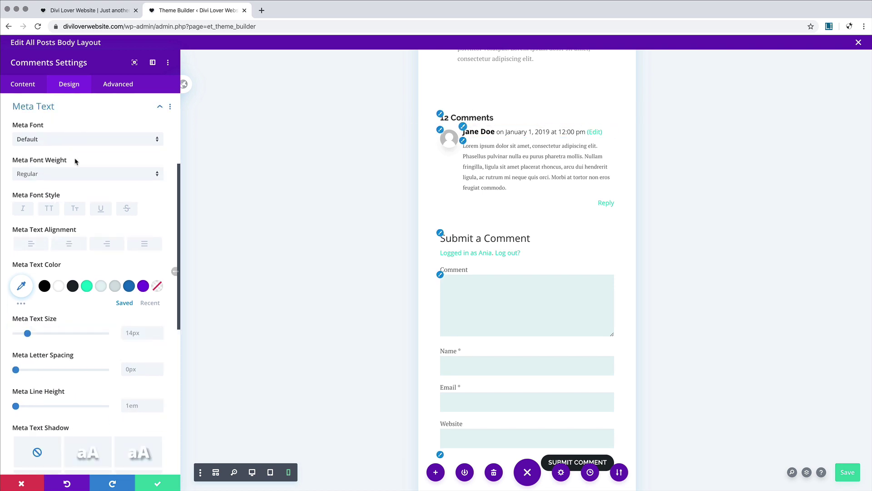
left_click(57, 145)
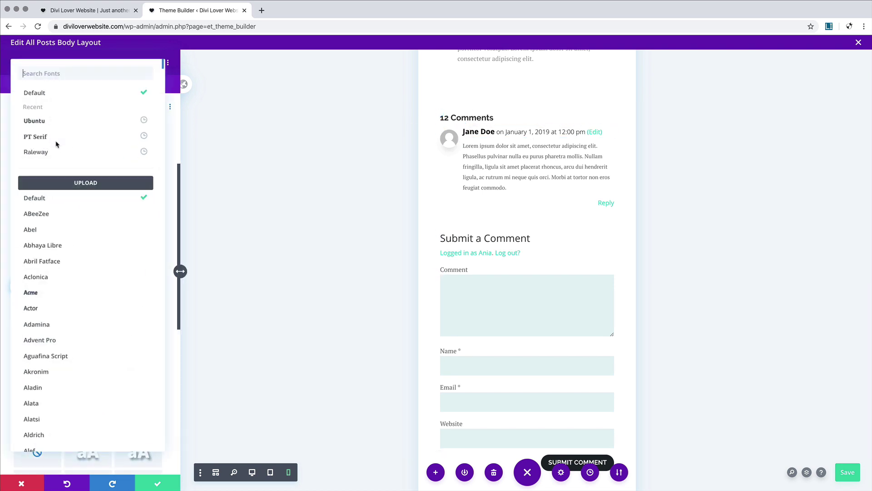
left_click(43, 141)
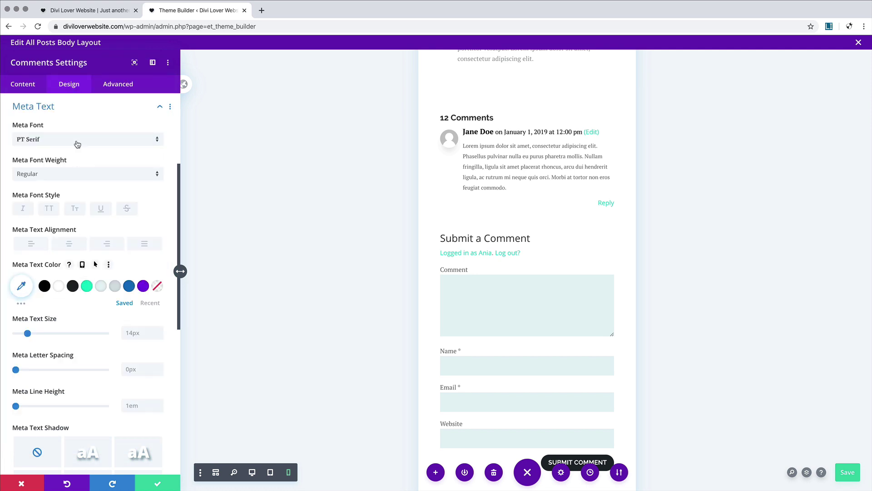
Step: Set the meta text to teal Raleway Bold at 12px
left_click(61, 140)
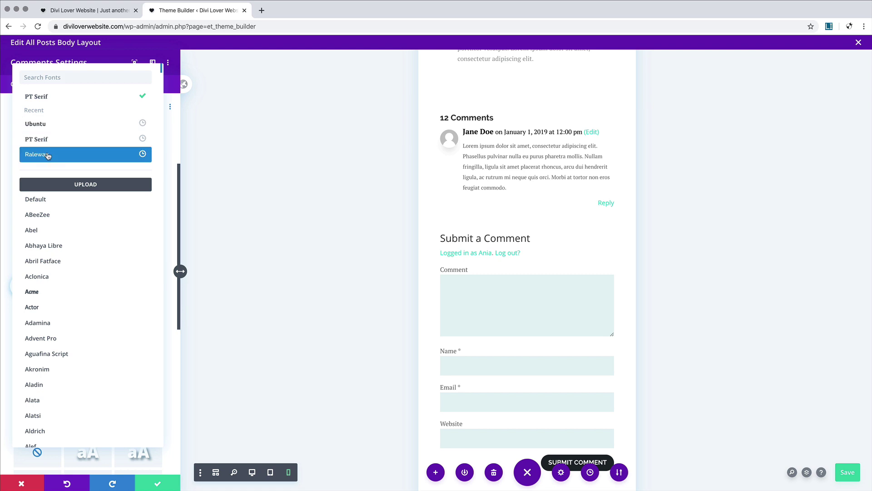
left_click(48, 156)
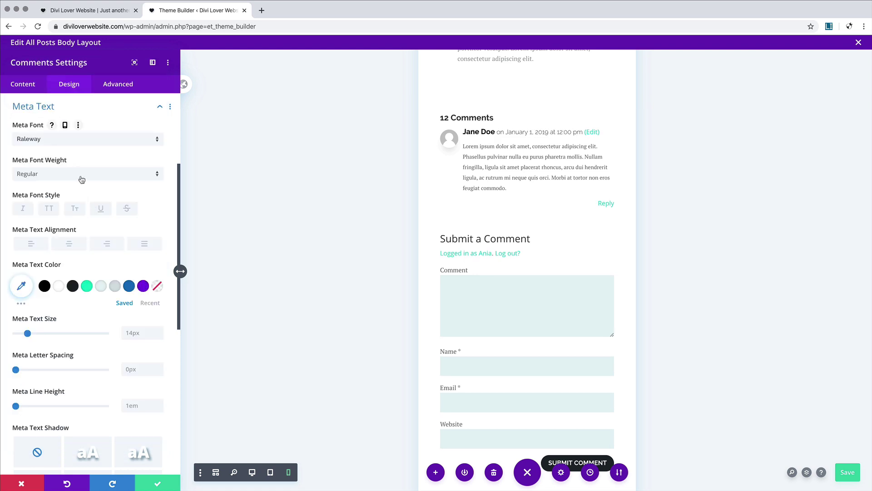
left_click(82, 179)
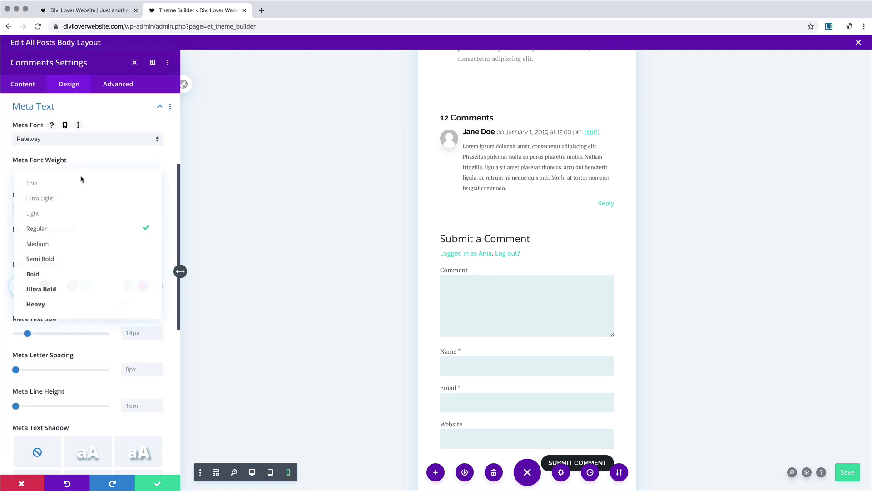
left_click(50, 273)
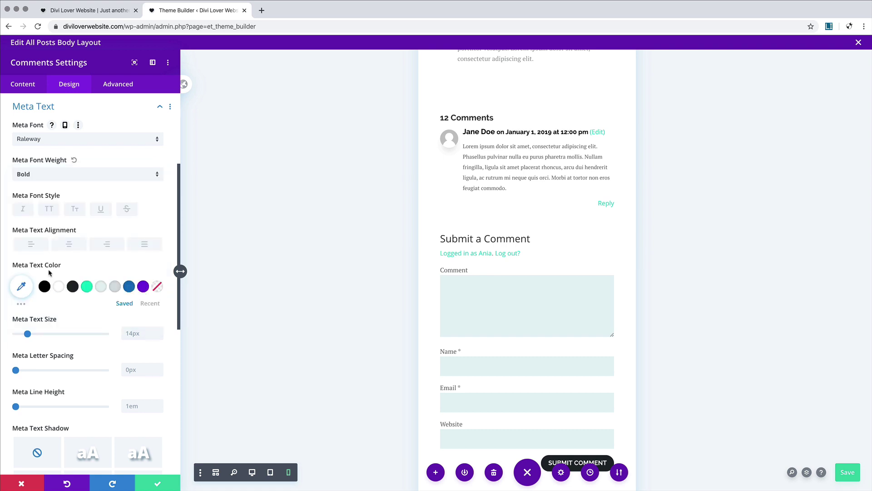
left_click(119, 291)
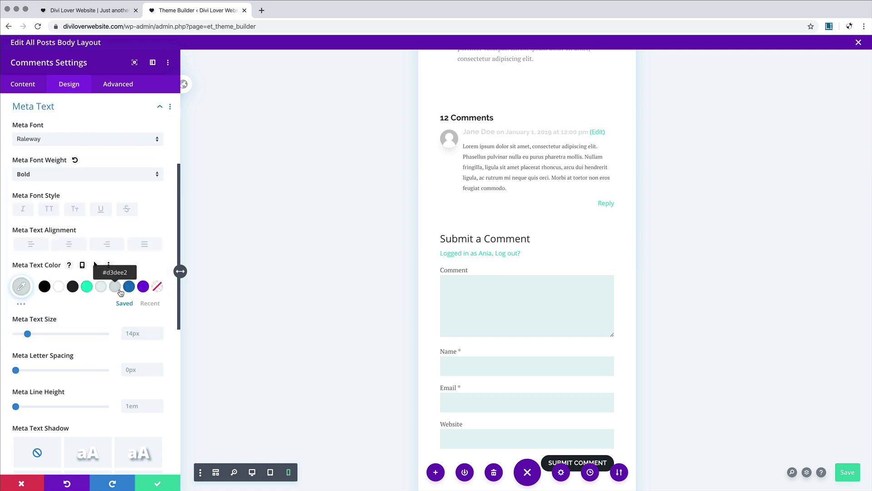
left_click(87, 288)
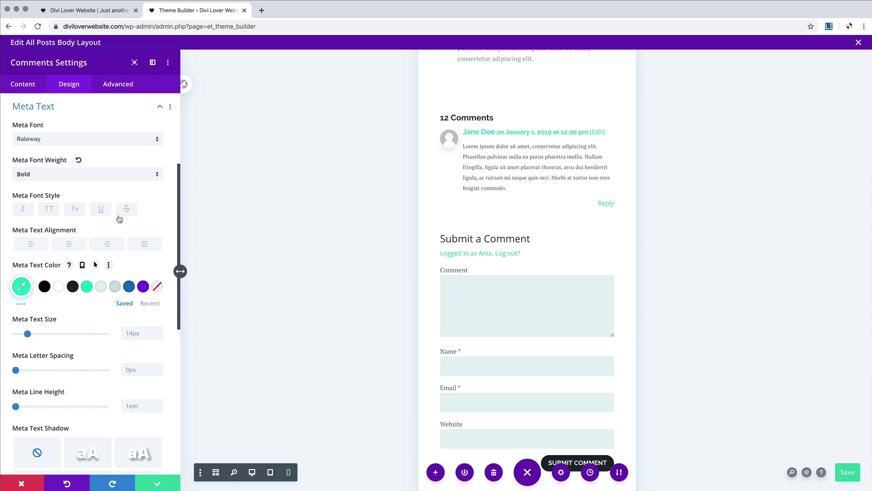
left_click(159, 336)
left_click(159, 336)
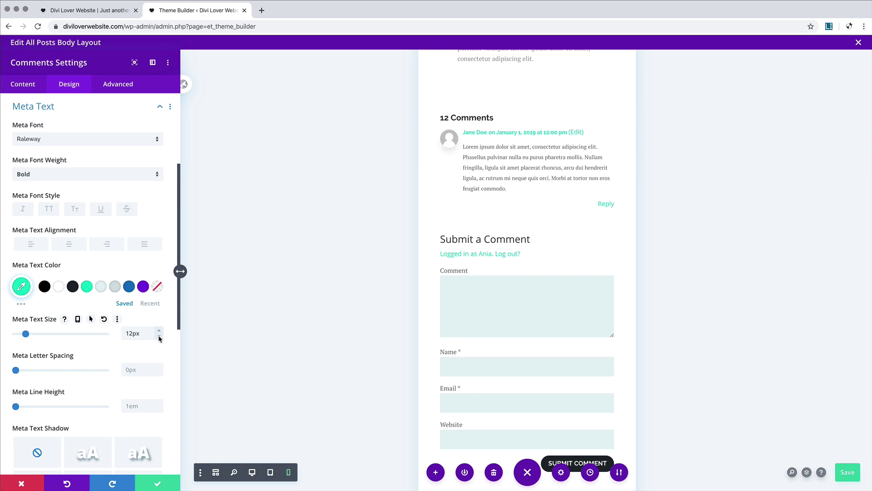
scroll(463, 240, "down", 3)
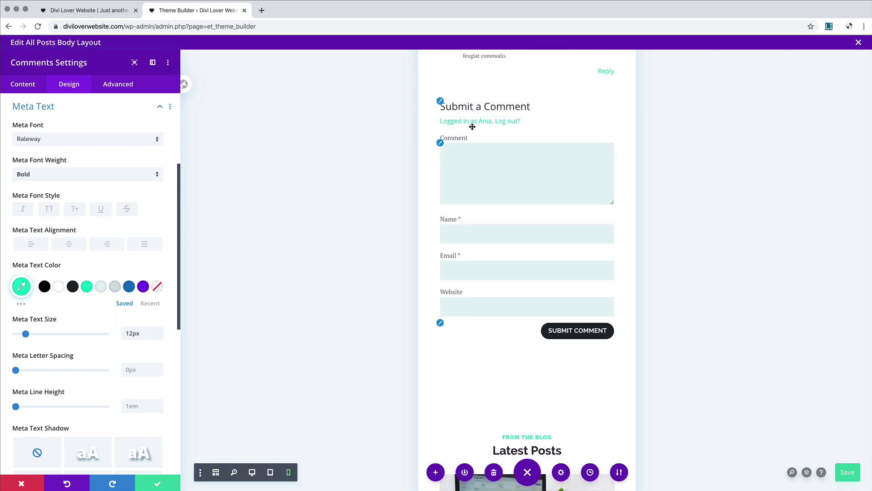
Step: Set the Submit a Comment form title to Raleway Bold, with responsive text size 18px on phone
left_click(441, 102)
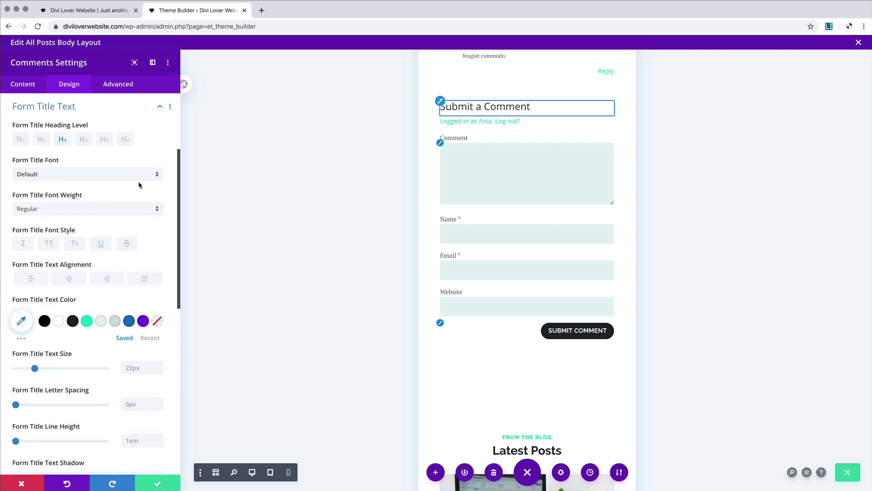
left_click(59, 177)
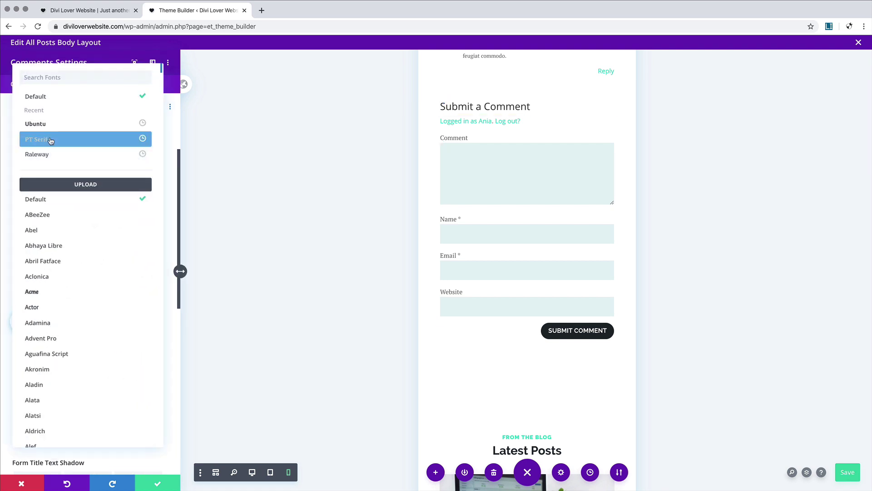
left_click(50, 157)
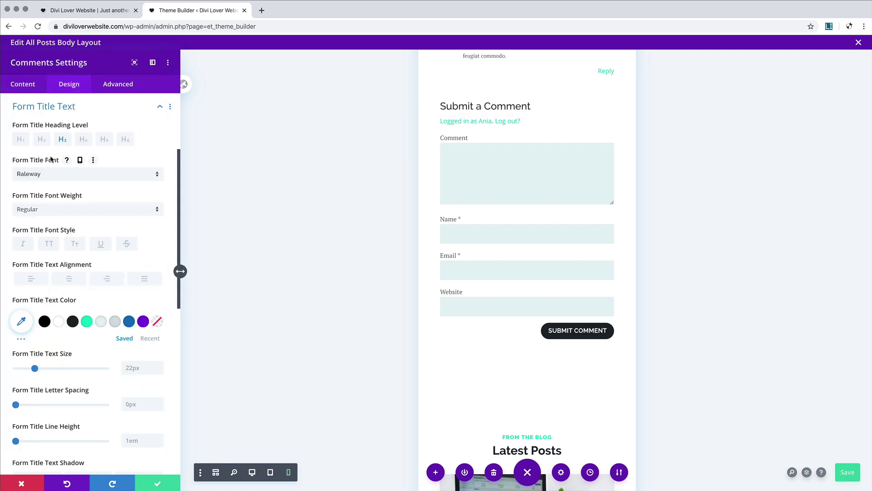
left_click(54, 209)
left_click(55, 310)
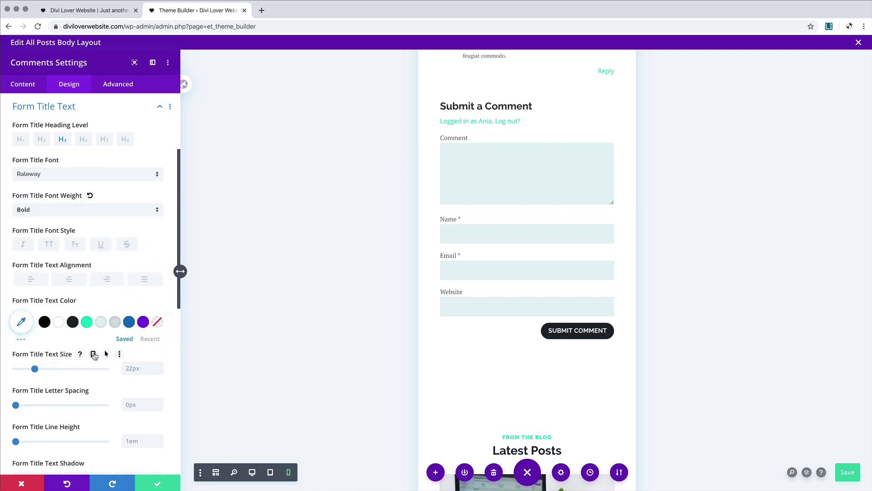
left_click(94, 354)
left_click(91, 370)
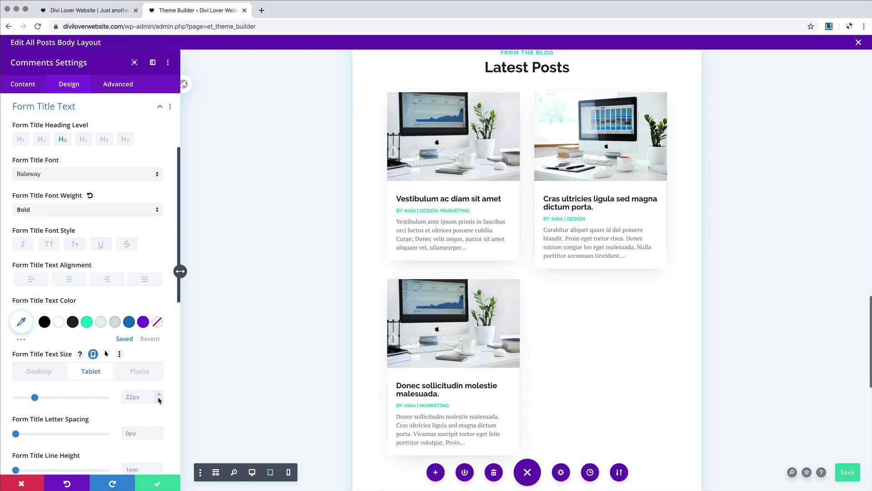
left_click(140, 371)
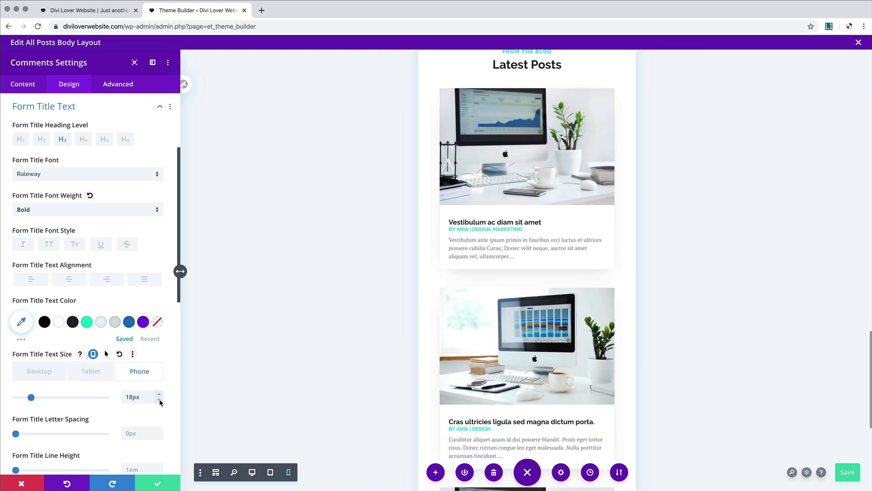
scroll(455, 227, "up", 8)
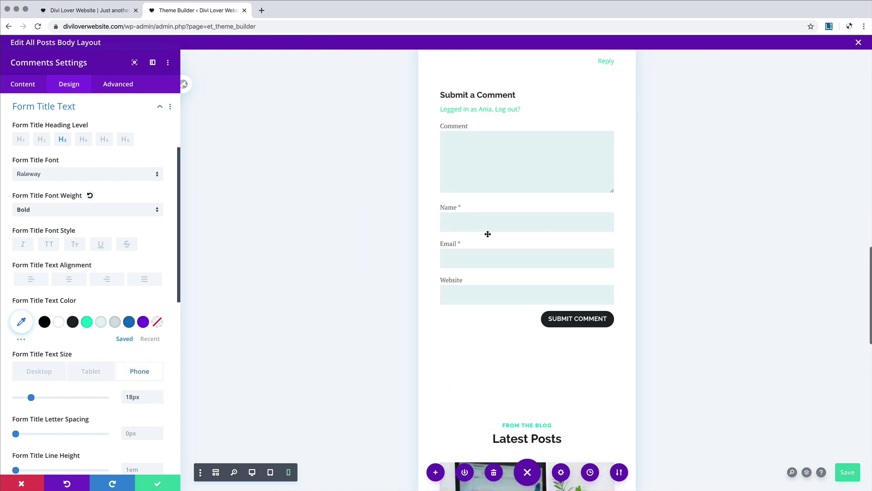
scroll(488, 234, "up", 5)
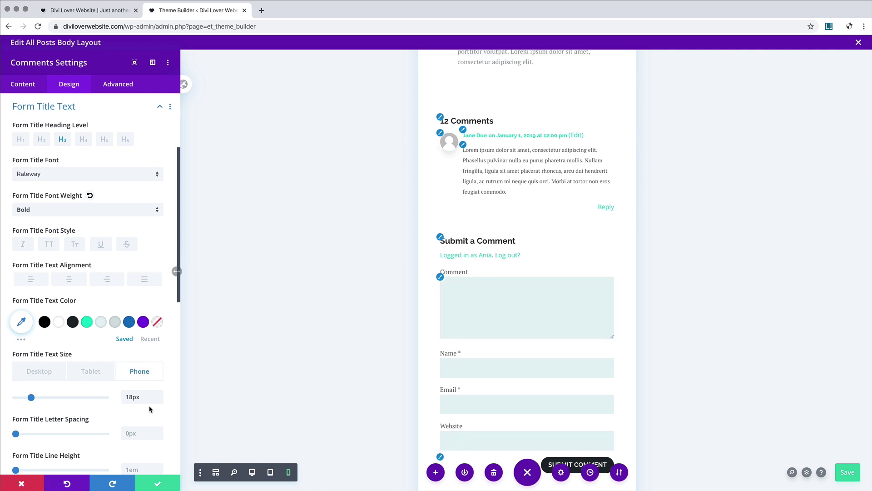
Step: Close the Comments settings and drag the latest-posts section's top padding to zero
left_click(158, 484)
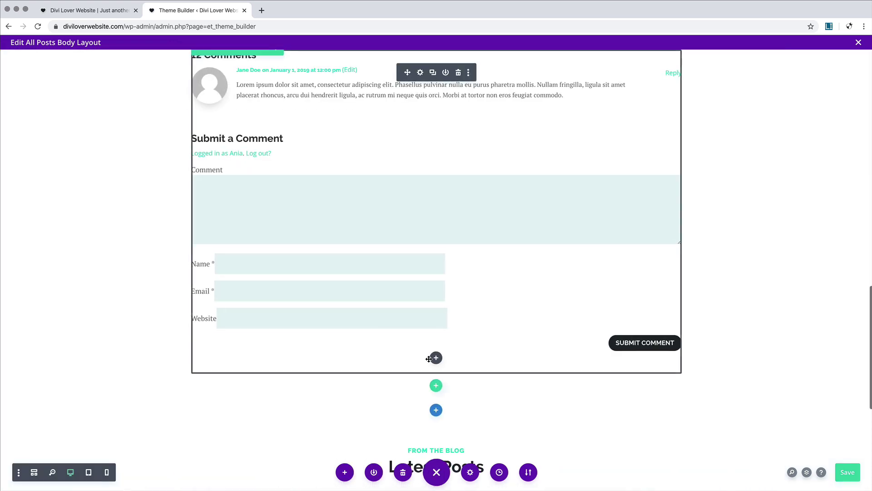
scroll(428, 359, "up", 5)
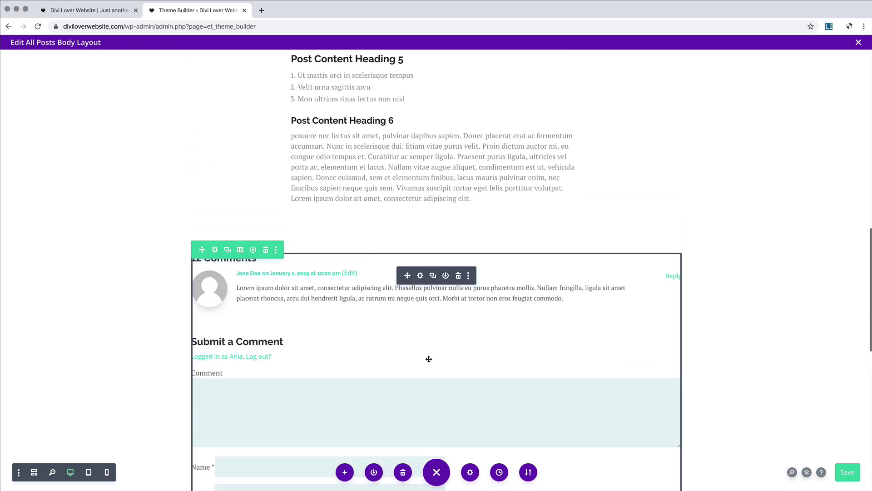
scroll(409, 308, "down", 9)
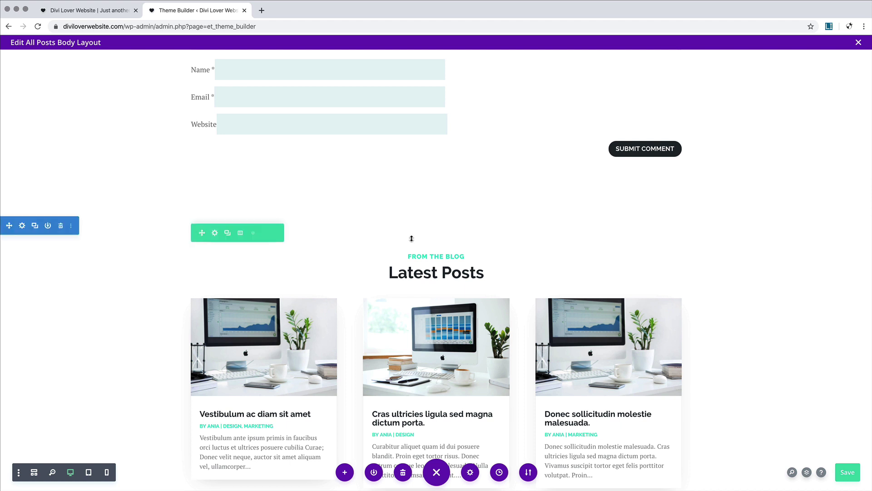
left_click_drag(411, 201, 409, 185)
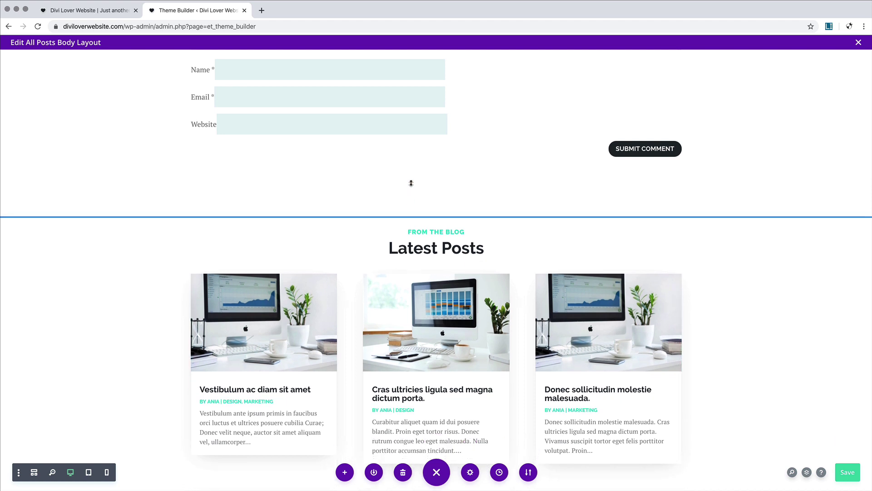
Step: Change the heading to 'More from the blog' and the label above it to 'LATEST POSTS'
left_click(415, 248)
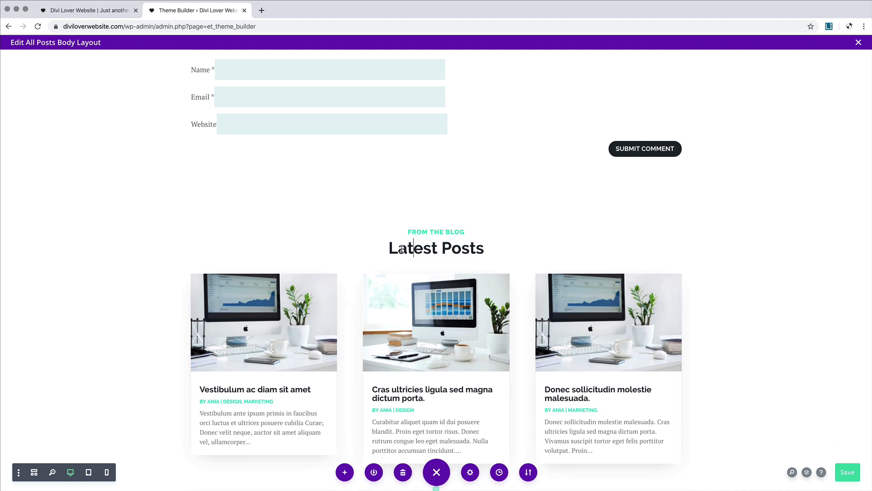
left_click_drag(390, 249, 487, 248)
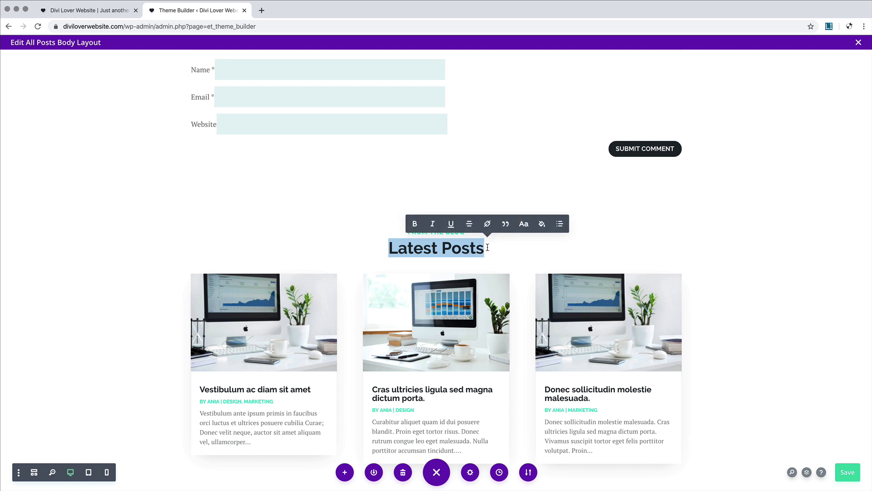
type("More from the")
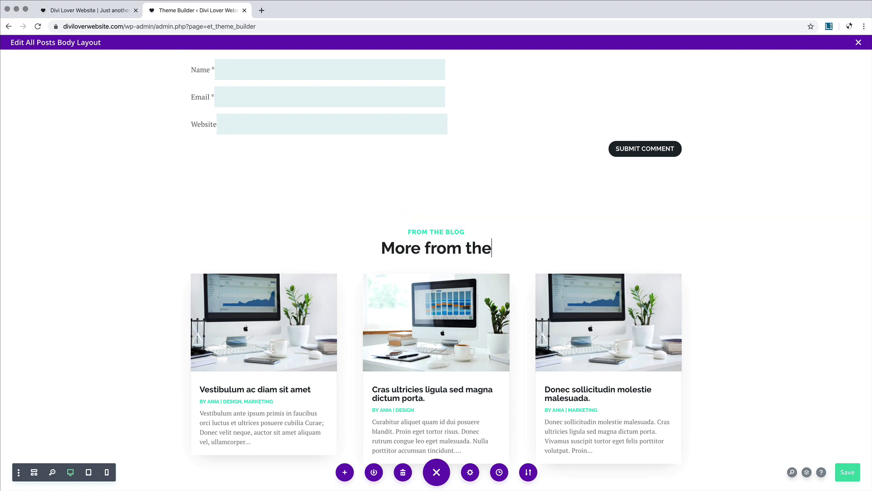
type(" blog")
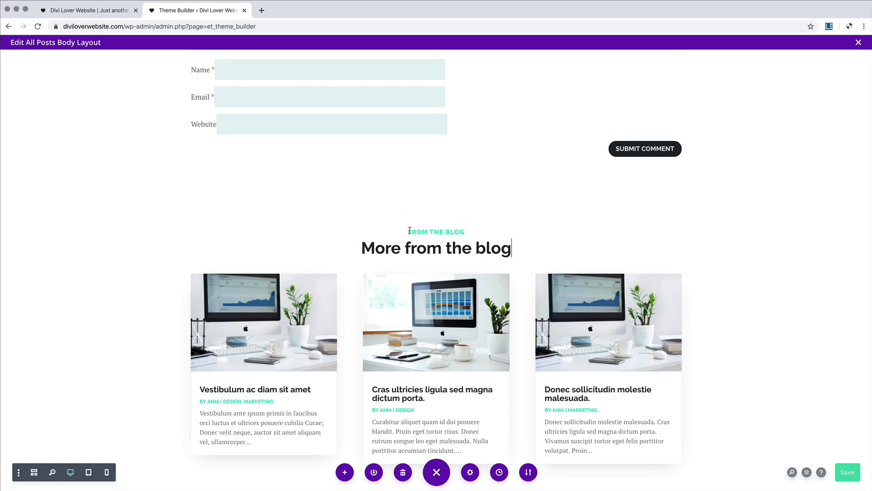
left_click_drag(426, 229, 463, 230)
type("LATEST POSTS")
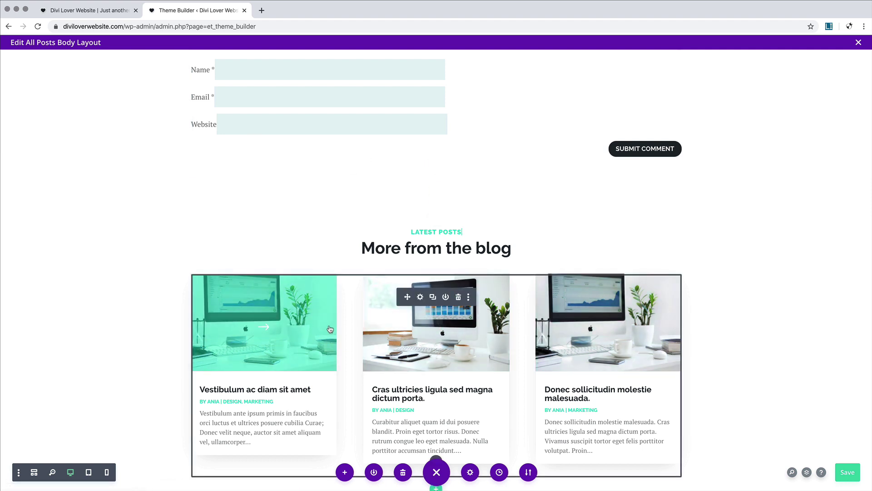
scroll(538, 354, "down", 1)
scroll(538, 354, "down", 1)
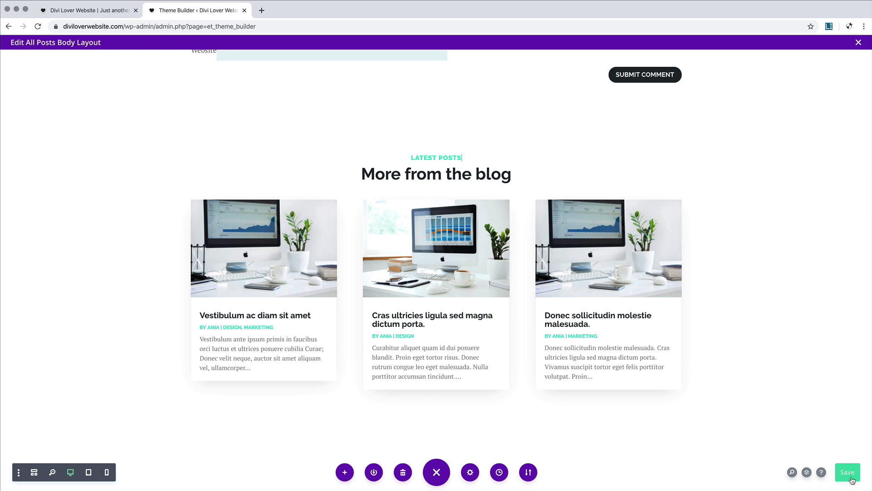
Step: Save the All Posts body layout, close the layout editor, and save the Theme Builder changes
left_click(849, 474)
left_click(104, 17)
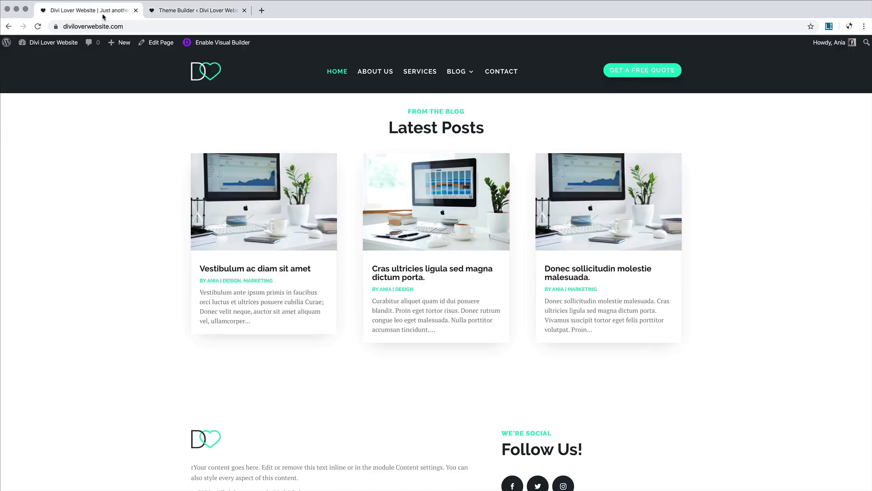
left_click(263, 271)
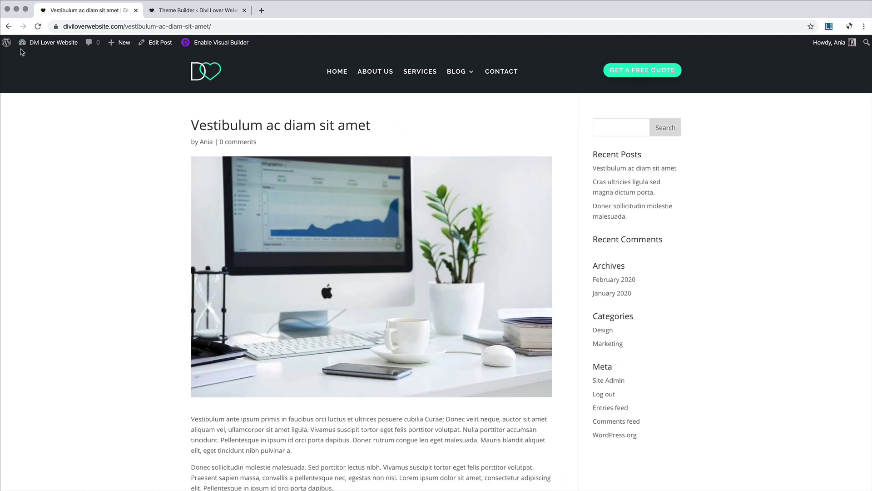
left_click(195, 11)
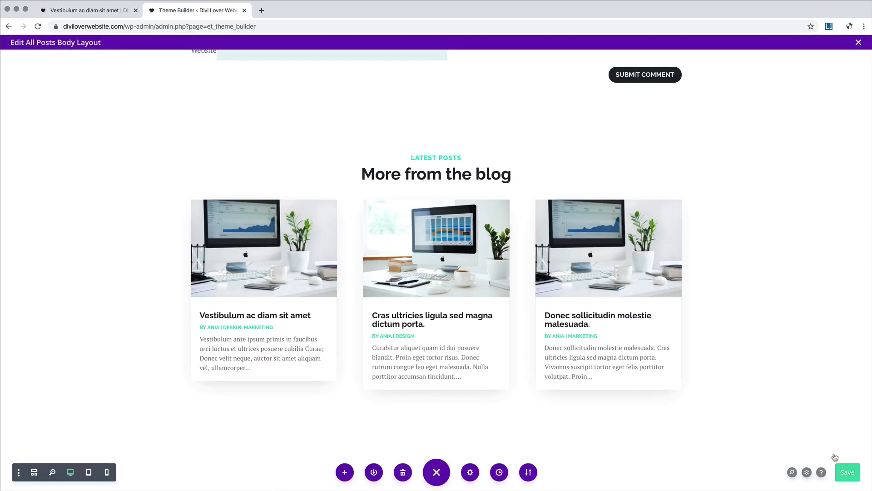
left_click(858, 44)
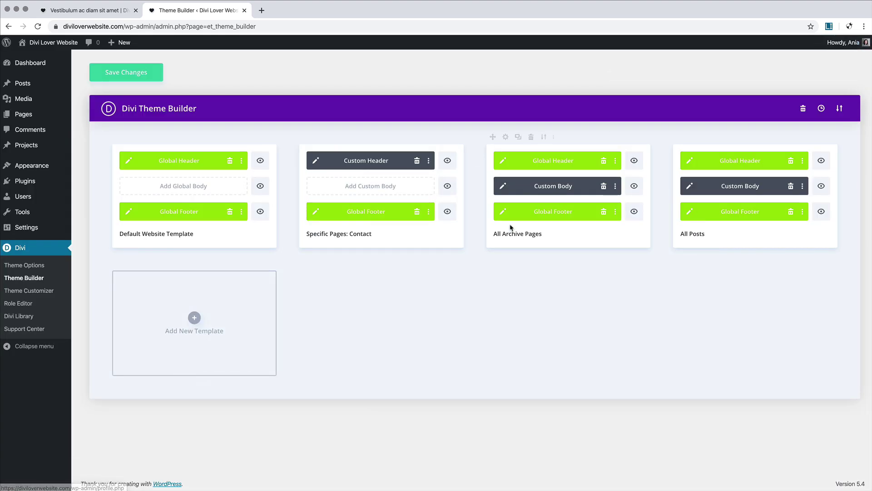
left_click(132, 74)
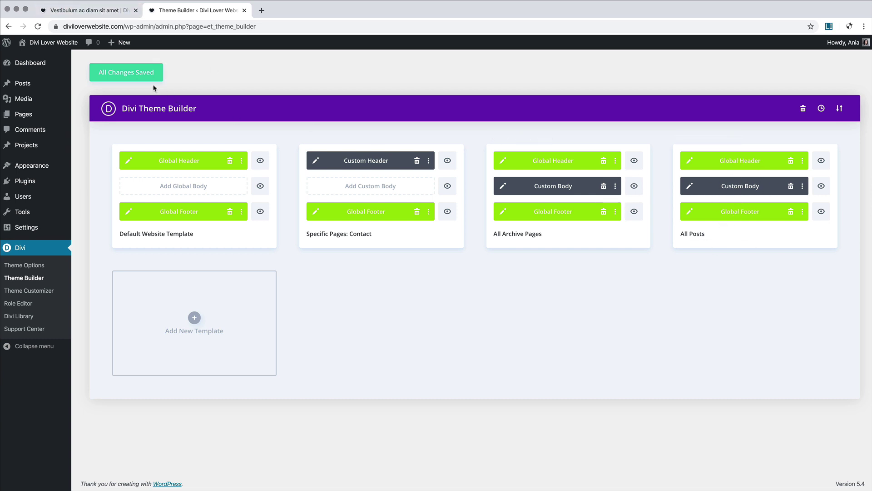
Step: Reload the Vestibulum ac diam sit amet post, scroll through its new template, then return to the Theme Builder
left_click(68, 12)
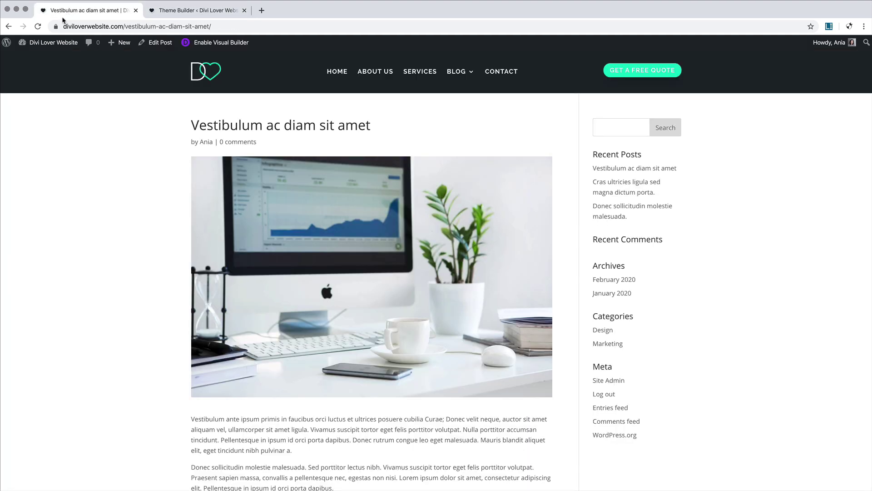
left_click(38, 27)
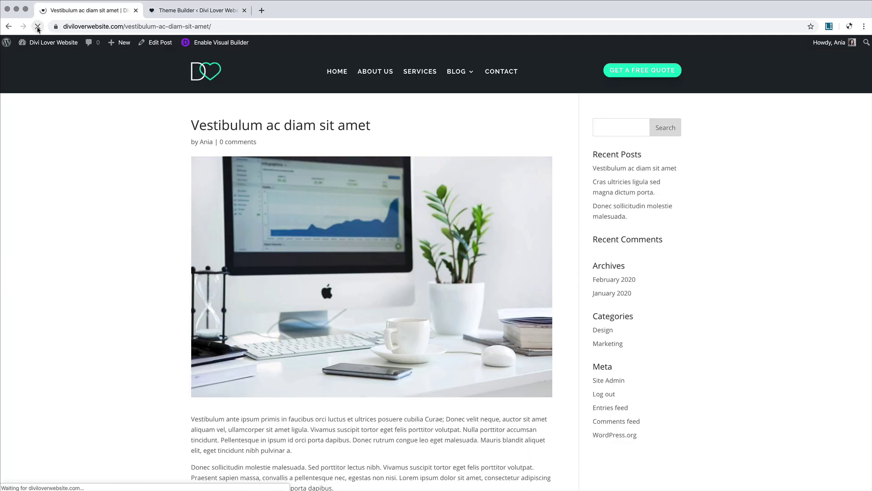
scroll(96, 164, "down", 2)
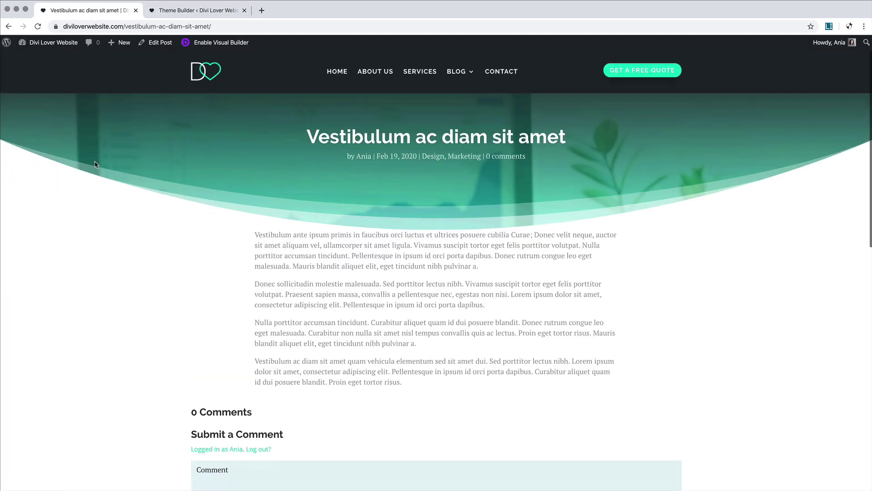
left_click_drag(256, 176, 487, 312)
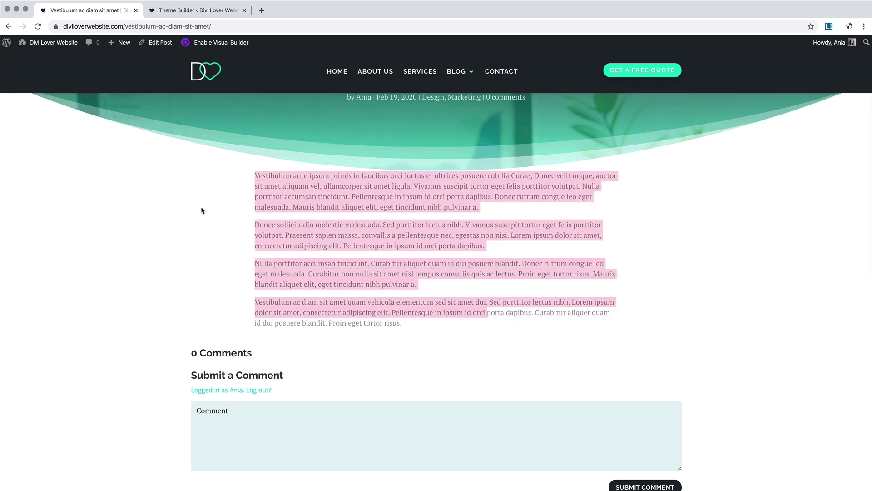
left_click(326, 221)
scroll(347, 278, "down", 3)
scroll(347, 280, "down", 6)
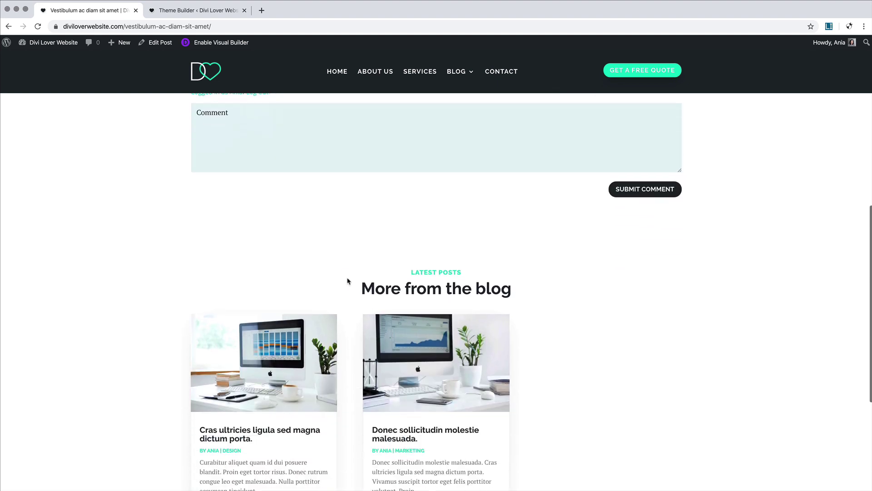
scroll(267, 283, "down", 3)
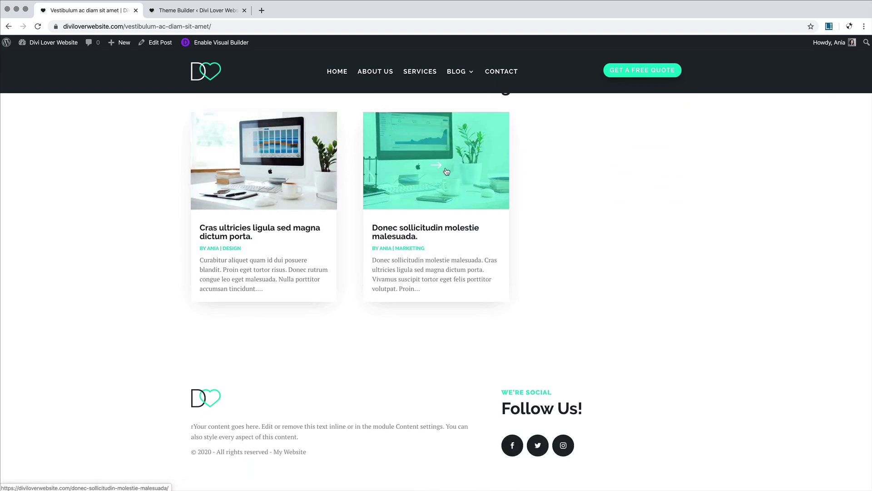
scroll(446, 172, "up", 8)
scroll(445, 171, "up", 5)
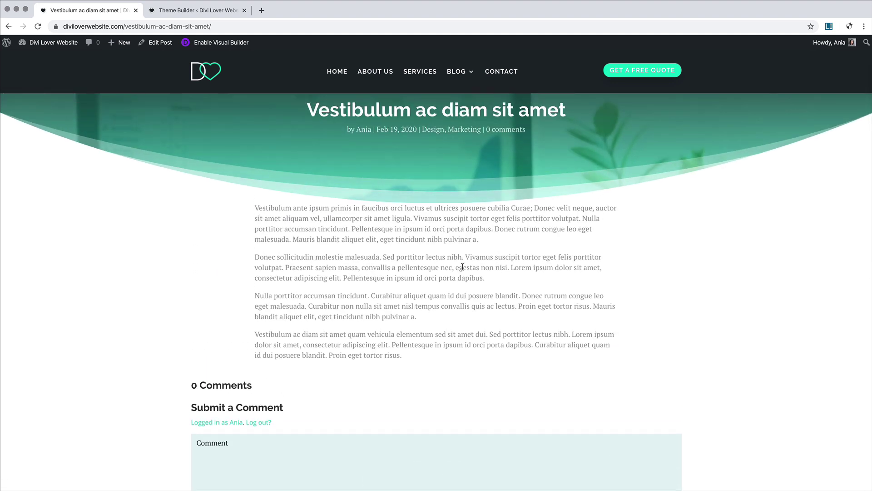
scroll(461, 267, "up", 2)
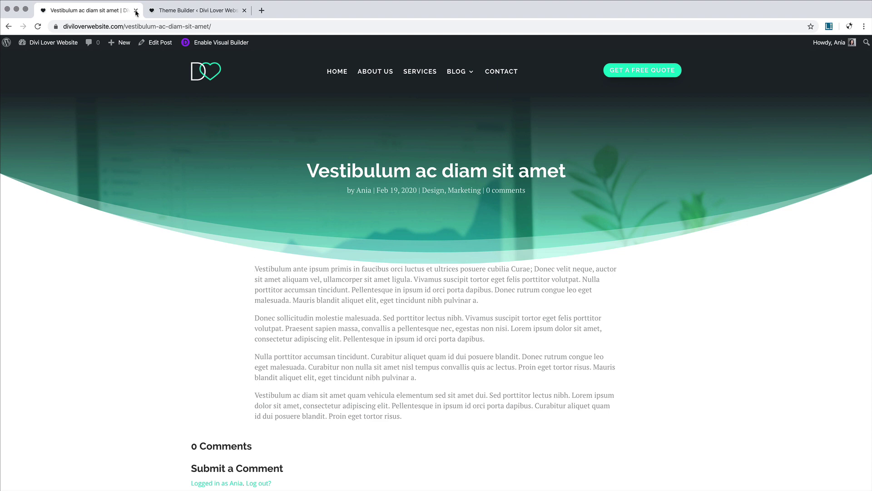
left_click(186, 13)
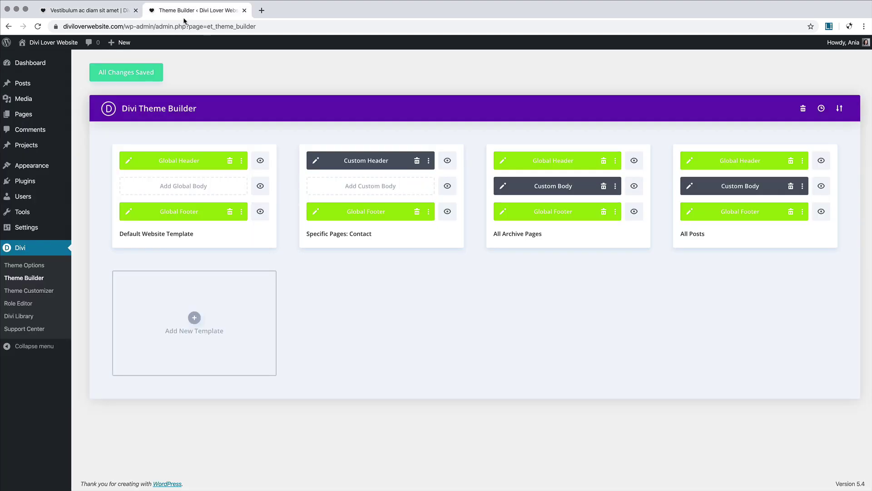
Step: Edit the All Posts Custom Body and reset the post-content row's and section's styles
left_click(690, 186)
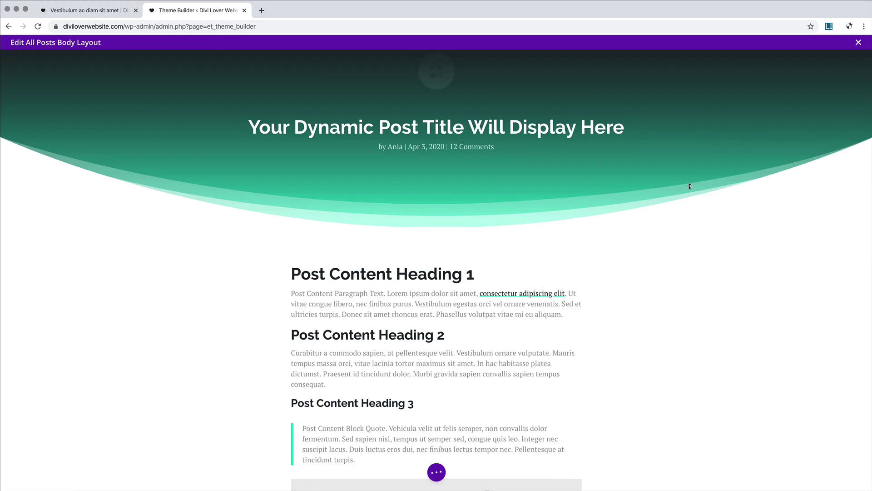
mouse_move(257, 236)
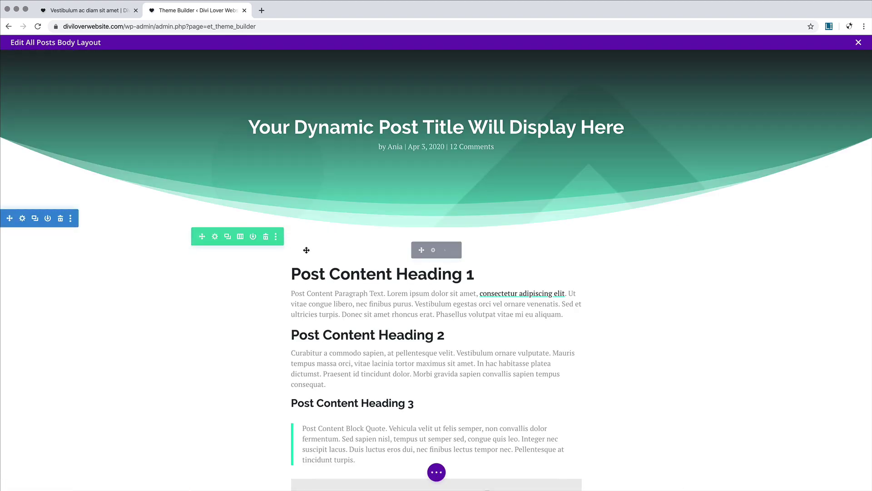
right_click(234, 243)
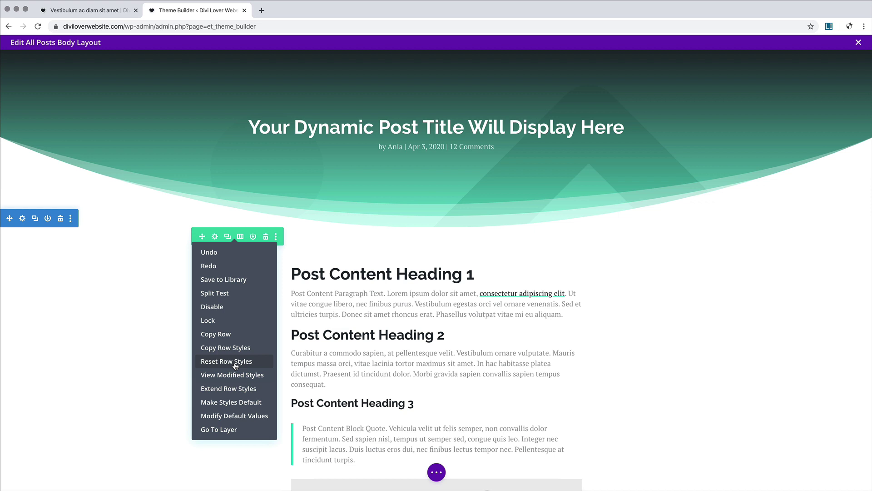
left_click(235, 361)
right_click(61, 221)
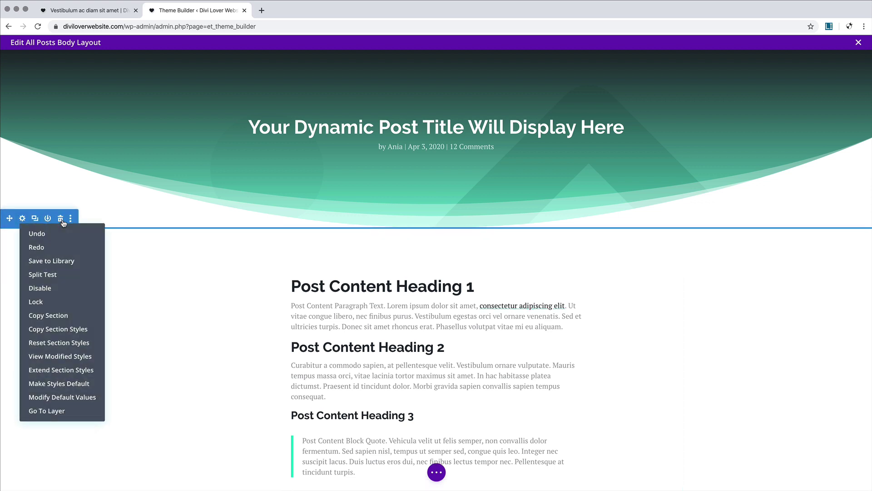
left_click(72, 342)
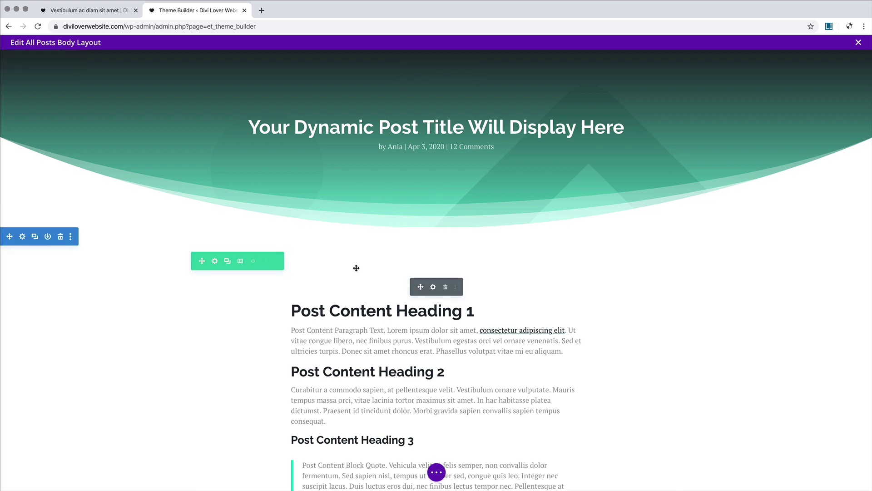
Step: Save the body layout and go back to the sample post page
scroll(356, 267, "down", 3)
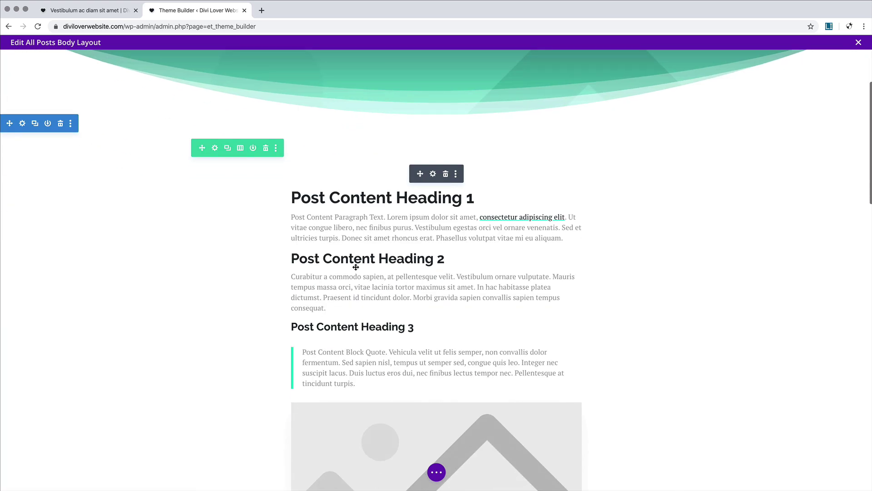
left_click(437, 471)
left_click(847, 472)
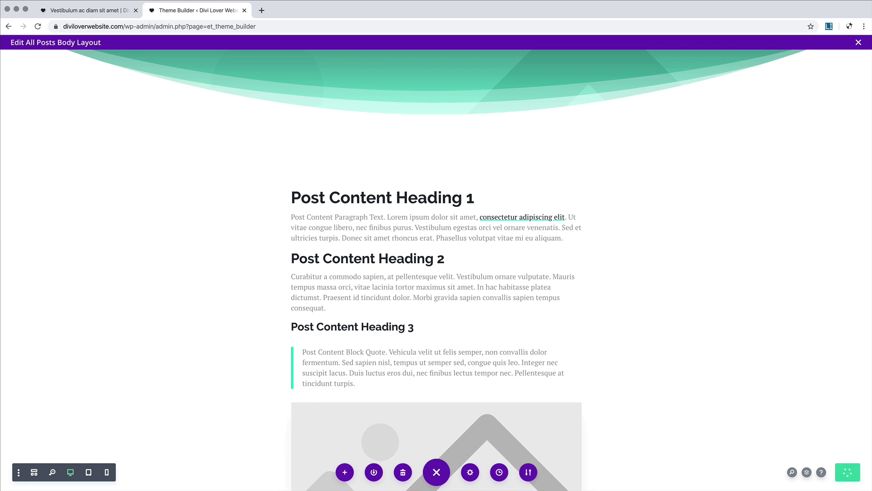
left_click(76, 12)
Step: Reload the sample post and scroll down to check the updated spacing
left_click(38, 27)
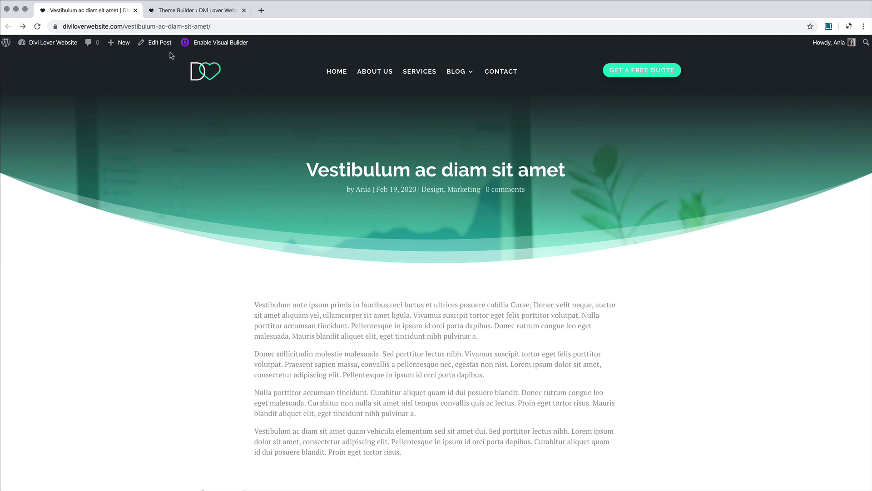
left_click(225, 46)
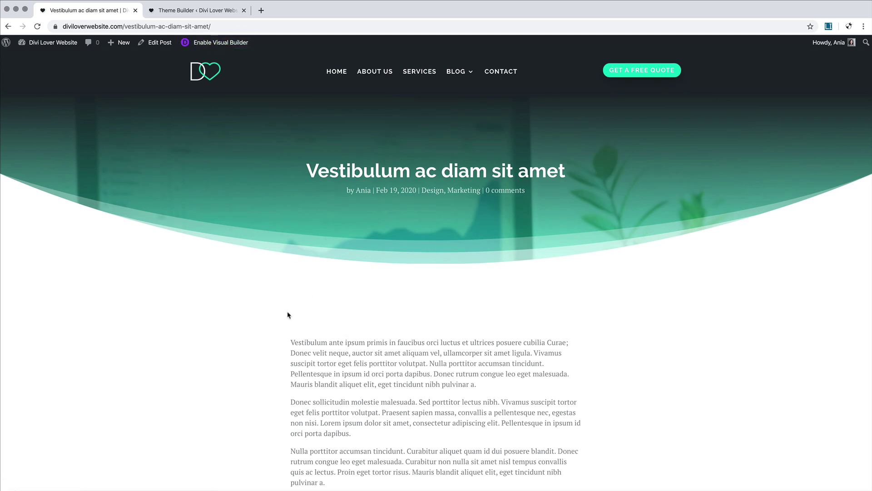
scroll(320, 316, "down", 3)
scroll(300, 256, "down", 3)
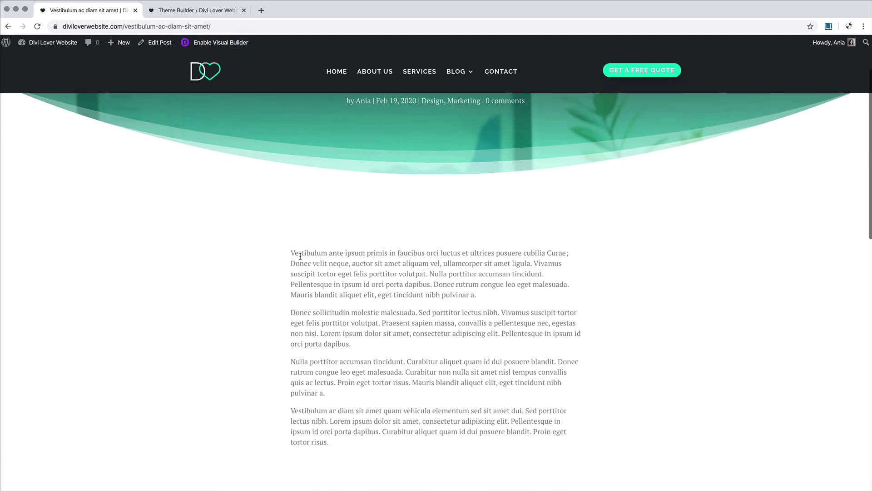
Step: Enter the Visual Builder on the post, scroll through it, then exit to the live page
left_click(221, 45)
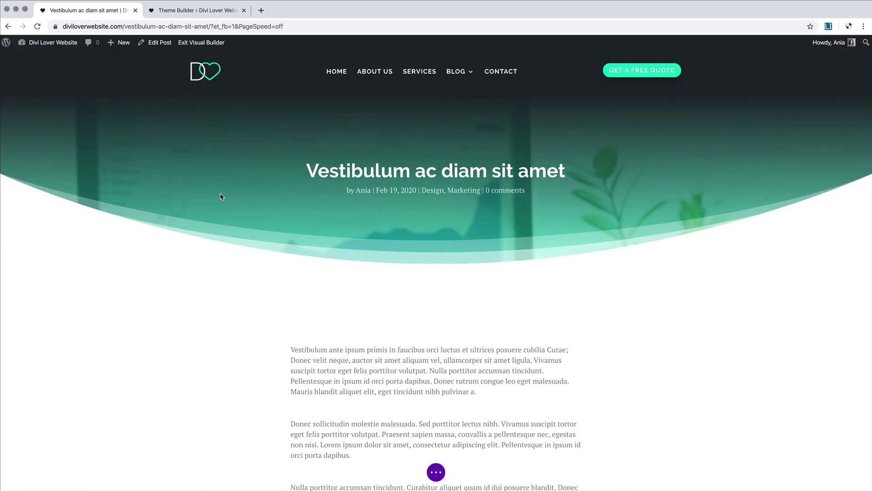
scroll(333, 340, "down", 3)
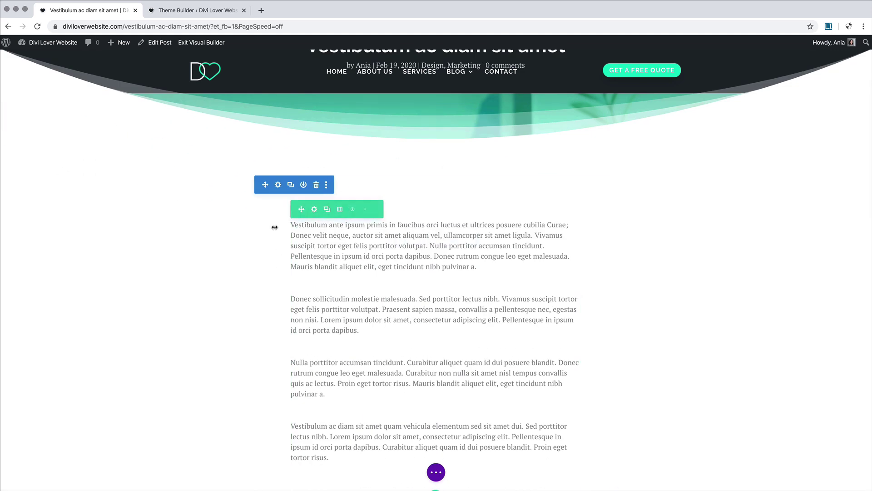
scroll(426, 261, "down", 3)
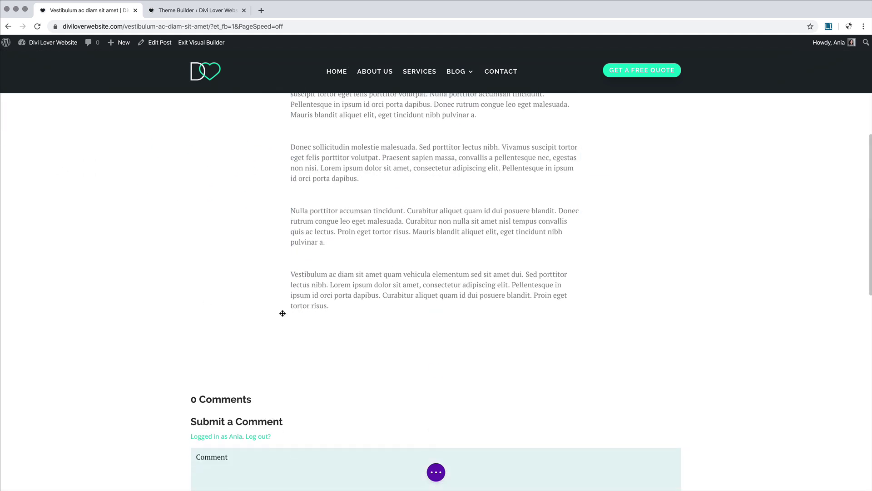
scroll(248, 325, "up", 2)
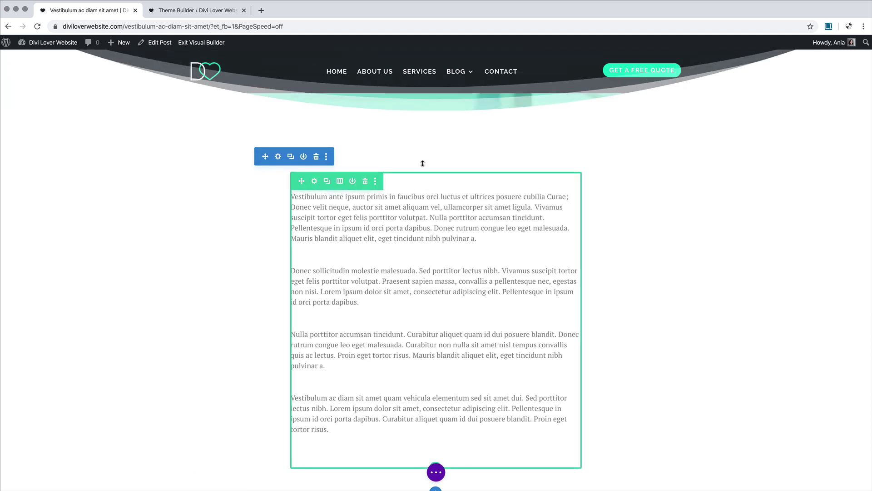
scroll(398, 157, "up", 2)
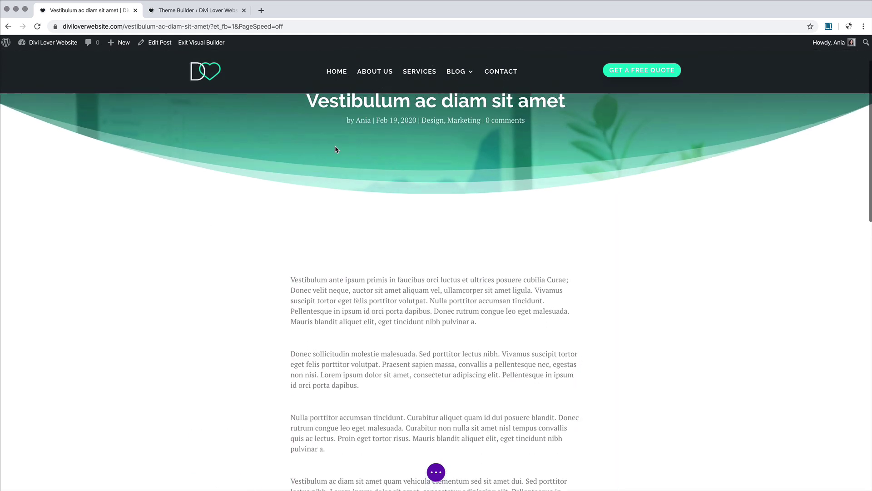
scroll(365, 243, "up", 2)
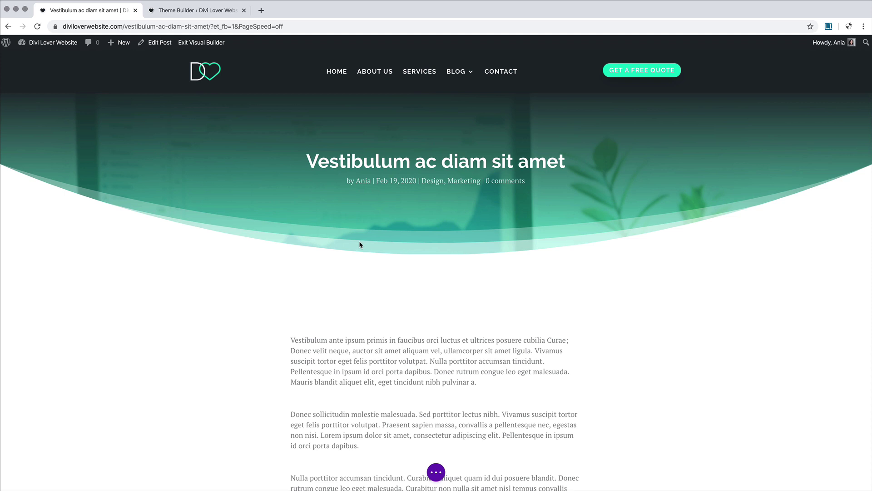
left_click(196, 42)
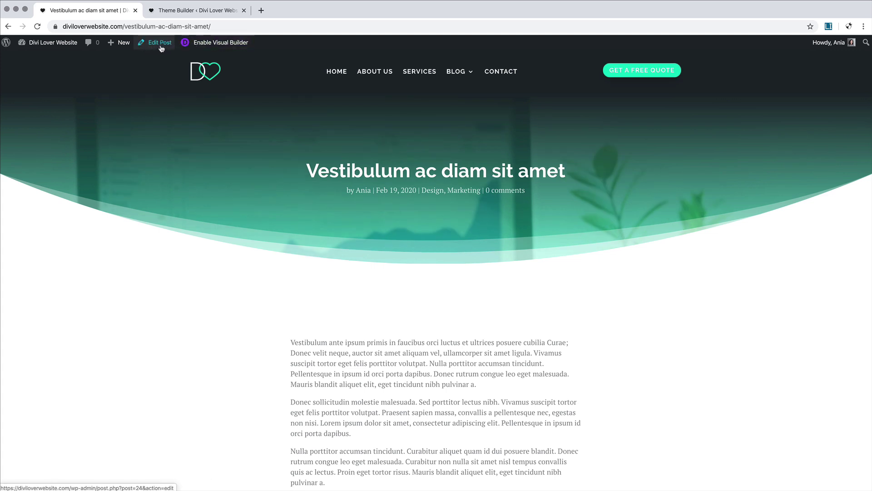
Step: Open the post's edit screen in a new tab and switch it to the default block editor
right_click(161, 48)
left_click(182, 51)
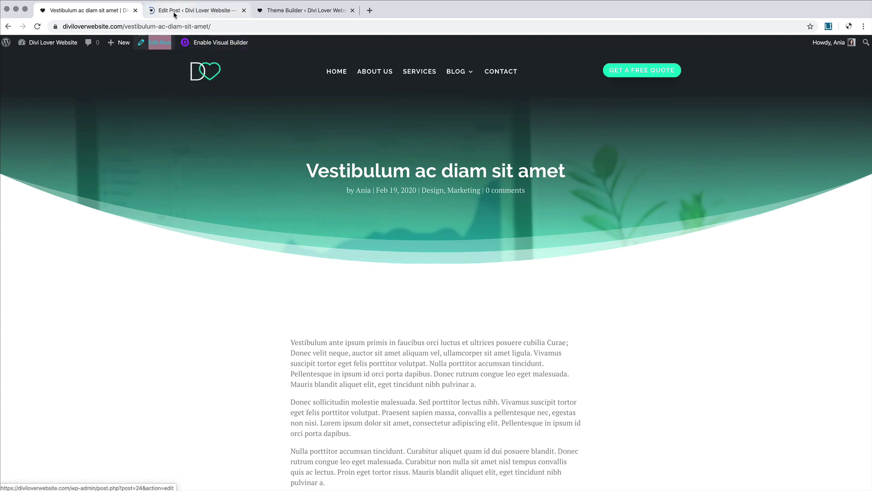
left_click(174, 12)
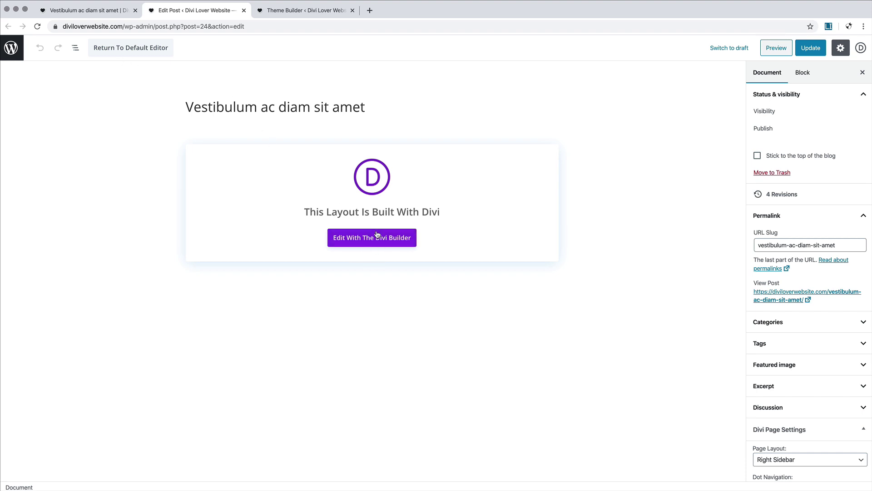
left_click(127, 53)
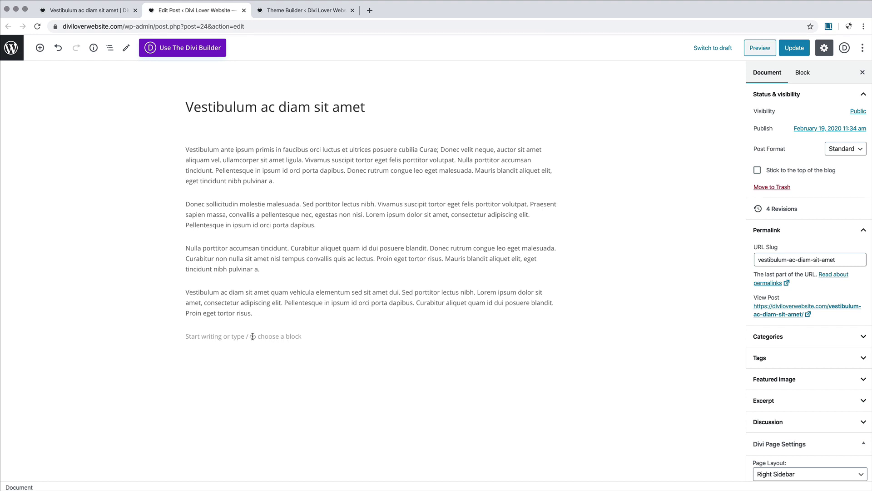
Step: Select the post's paragraphs in the block editor and Update the post
left_click(361, 324)
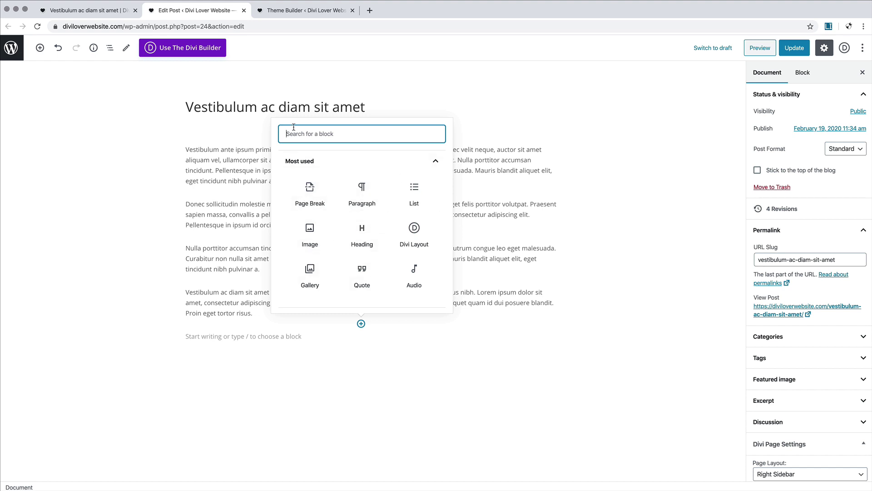
left_click(236, 206)
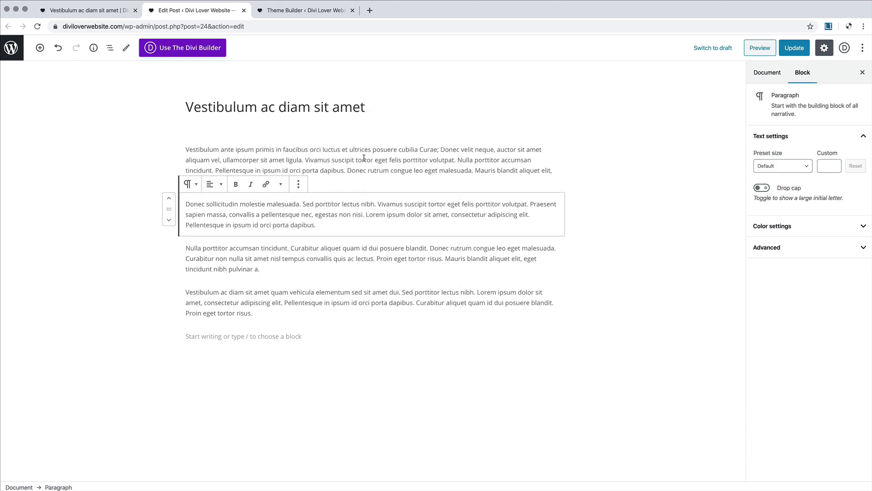
left_click(341, 152)
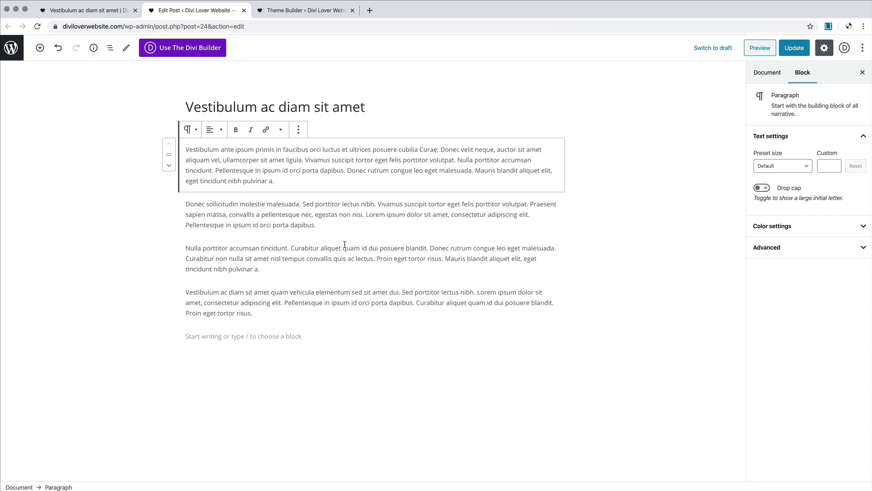
left_click(794, 48)
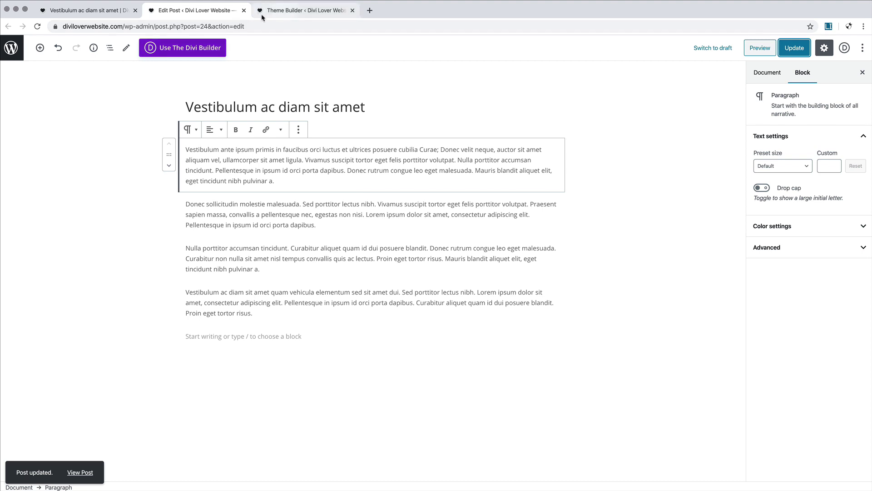
left_click(281, 14)
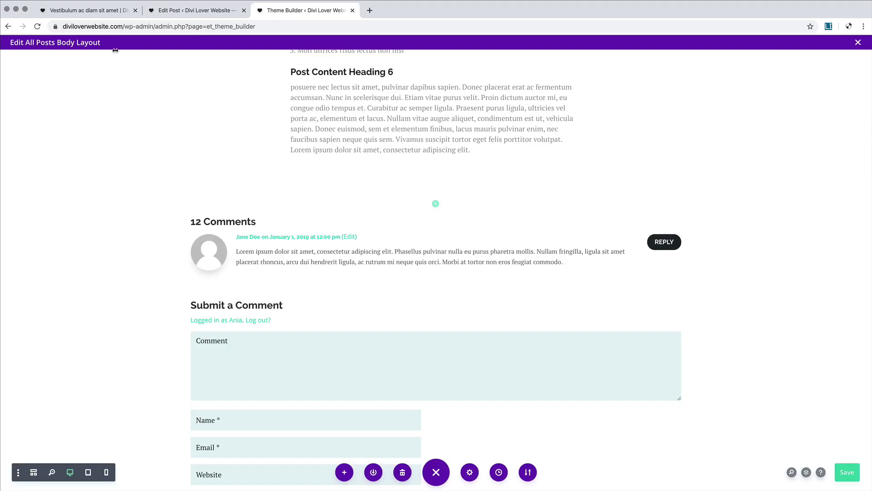
Step: Enable Classic Editor under Divi Theme Options > Builder > Advanced, save, and reload the post editor
left_click(856, 42)
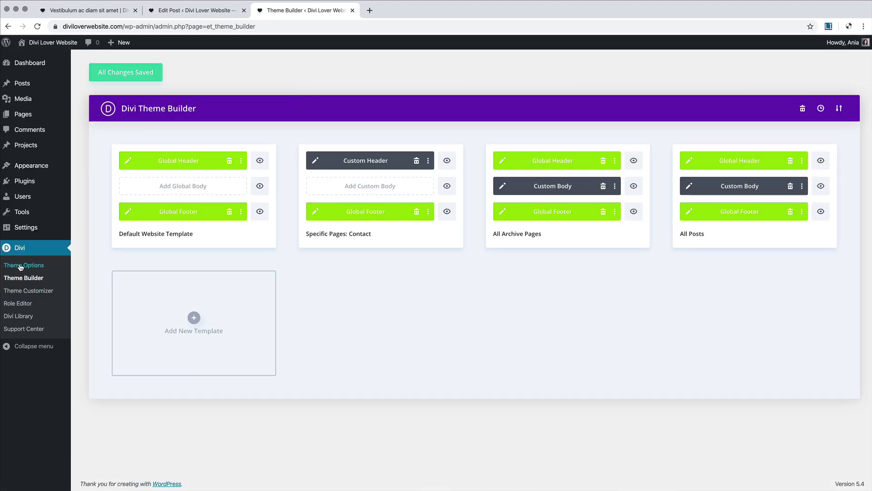
left_click(39, 267)
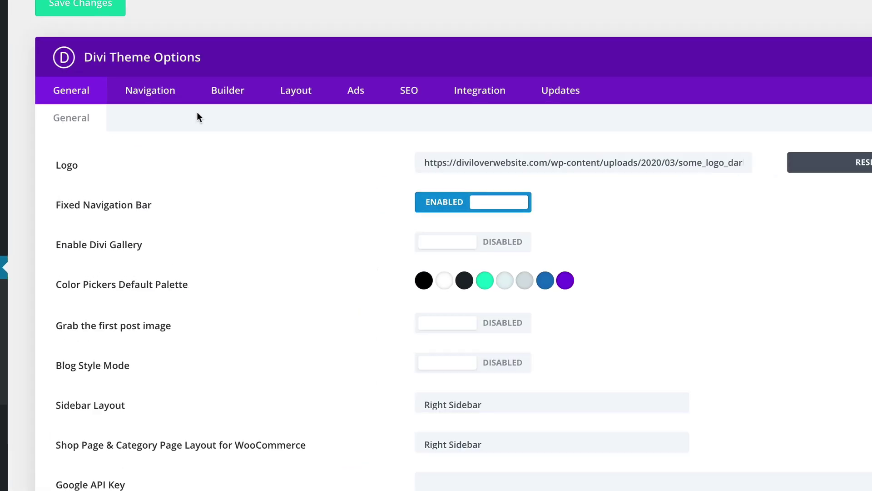
left_click(214, 135)
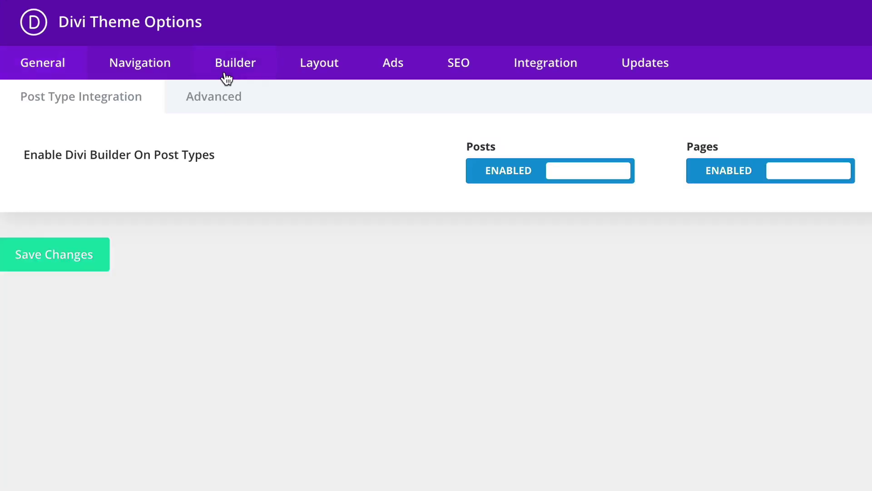
left_click(219, 112)
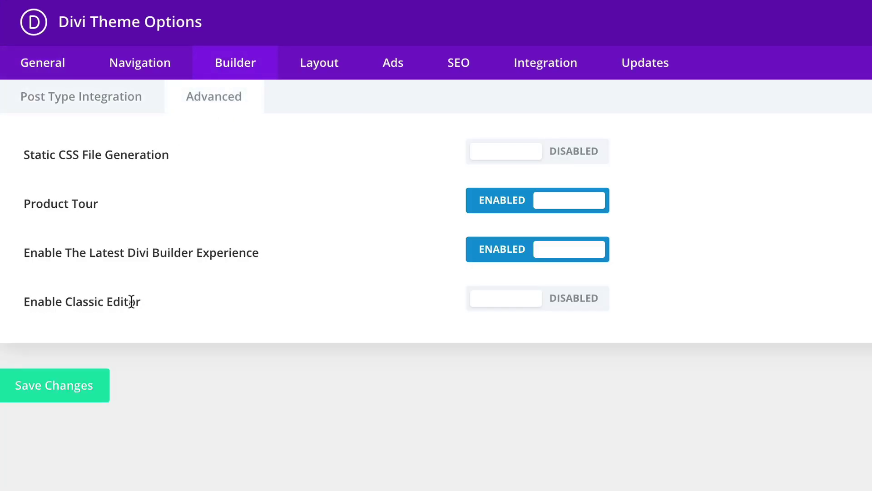
left_click(505, 309)
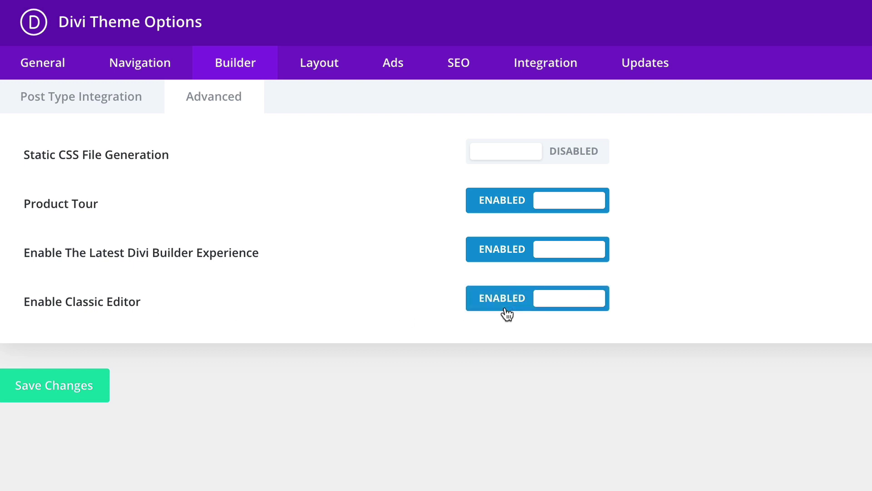
left_click(67, 394)
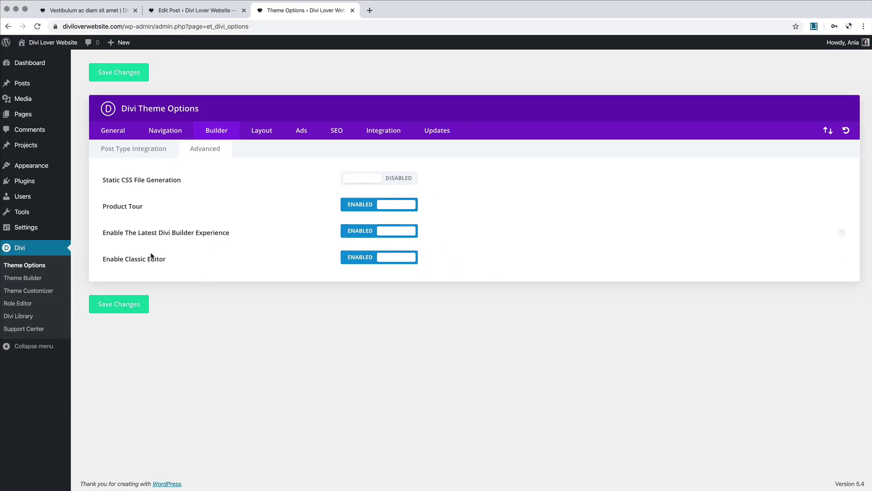
left_click(184, 11)
left_click(38, 27)
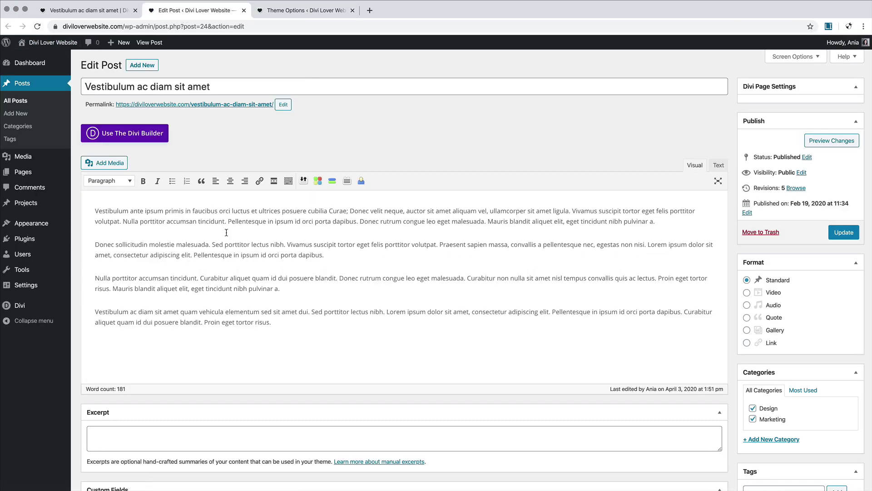
Step: Select and clear the post's body text, then switch to the live post page
left_click_drag(290, 320, 90, 211)
left_click(127, 213)
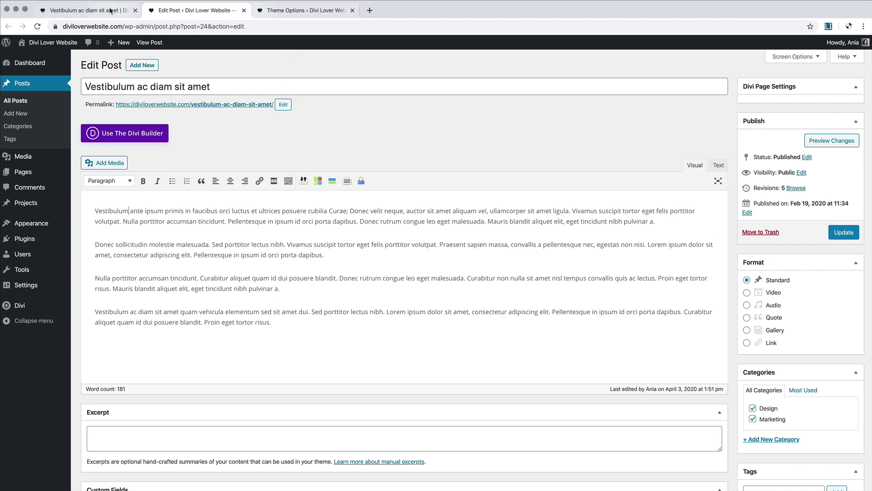
left_click(95, 13)
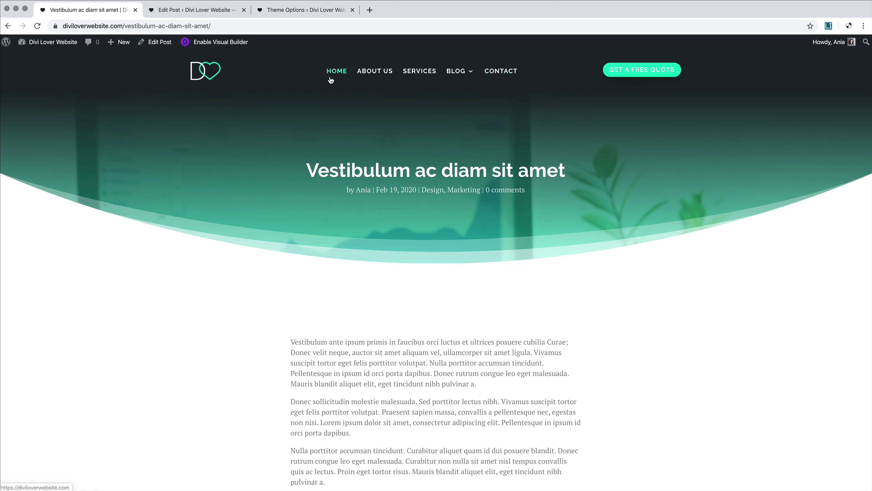
mouse_move(471, 75)
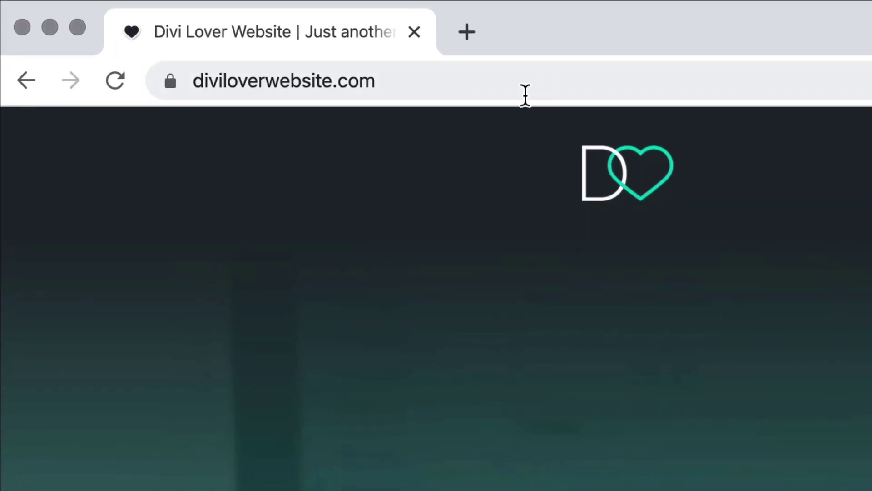
Step: Append /wp-admin to the site address, log in, then visit the homepage via the site name
left_click(140, 26)
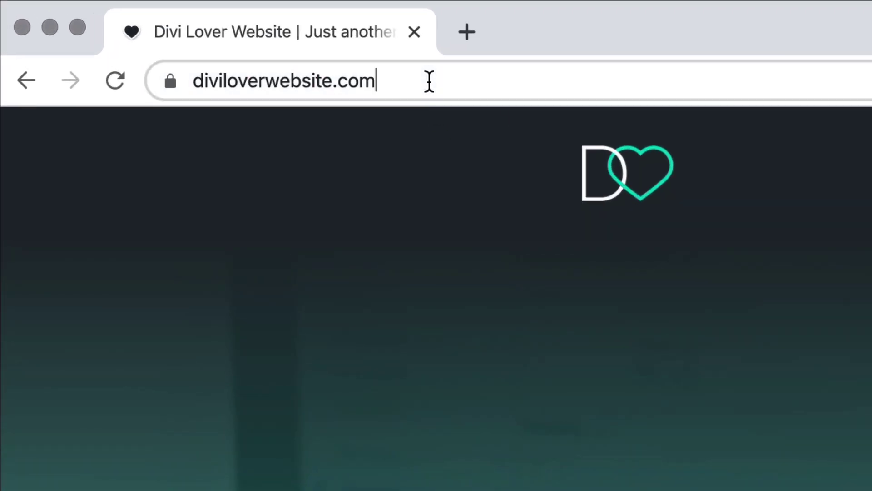
left_click(418, 87)
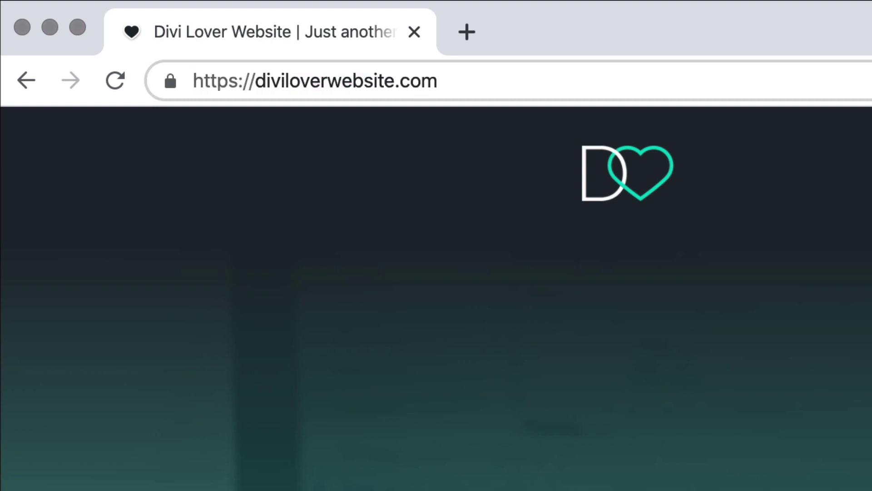
type("/wp-")
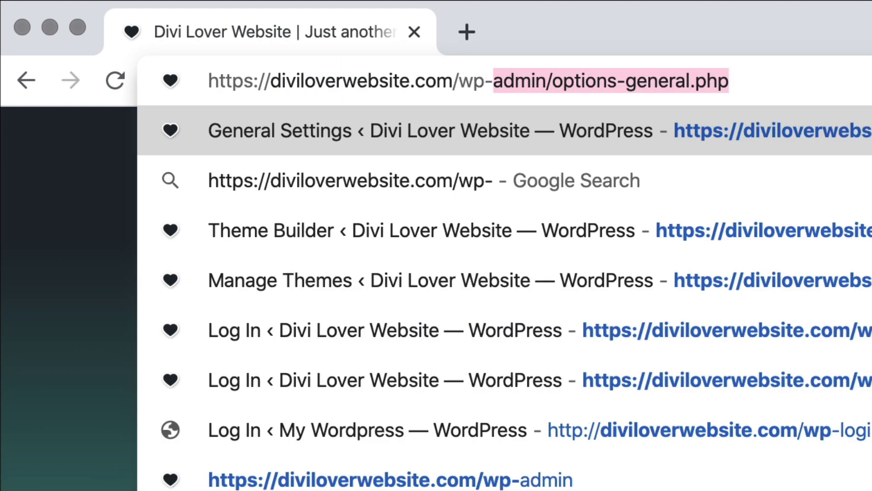
type("admin")
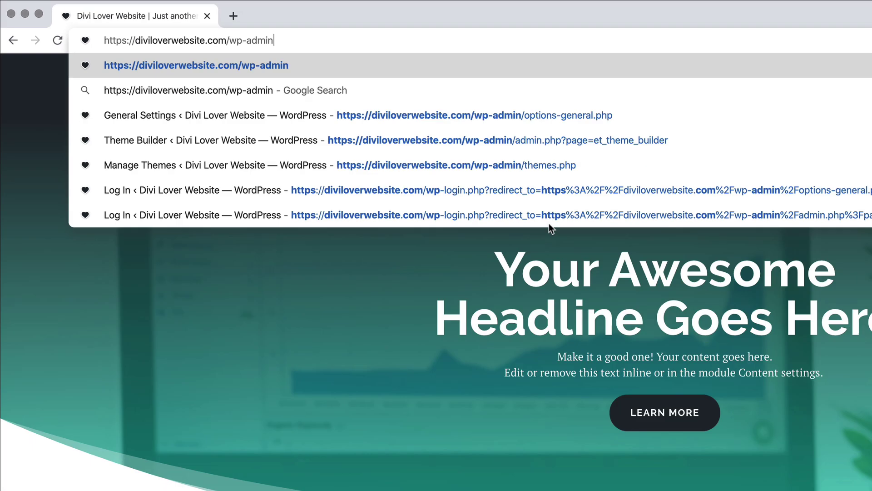
key("Return")
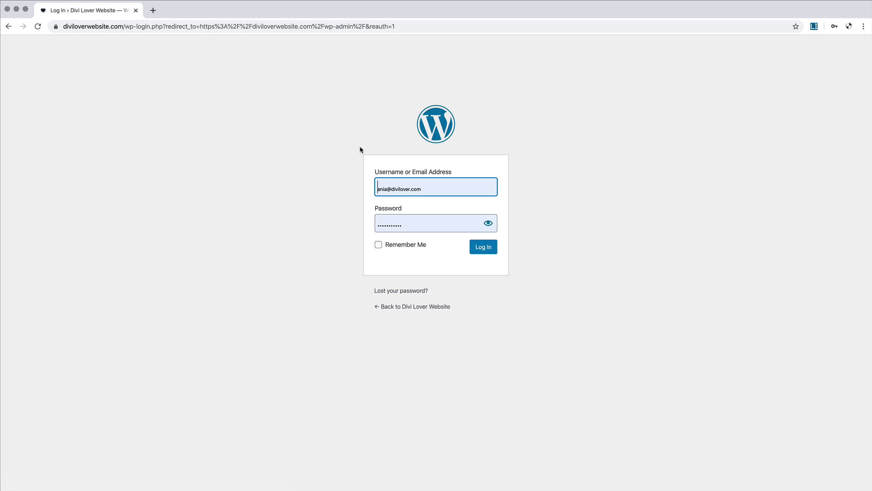
left_click(483, 250)
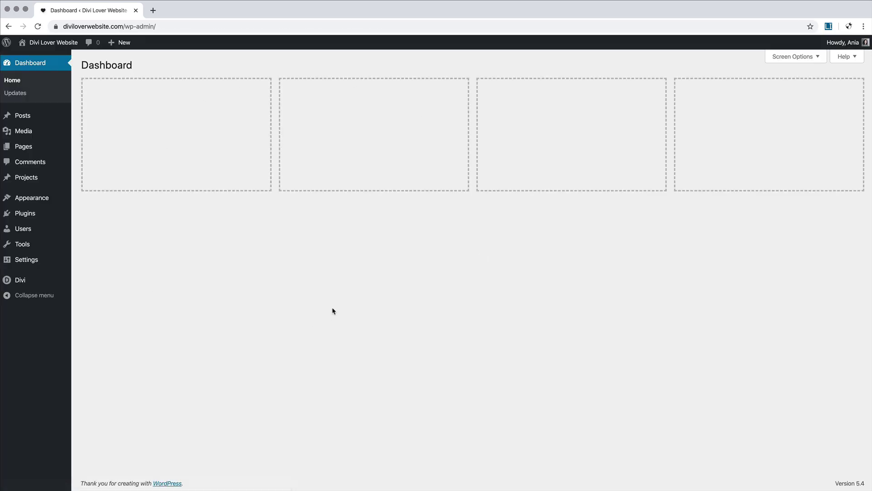
left_click(53, 42)
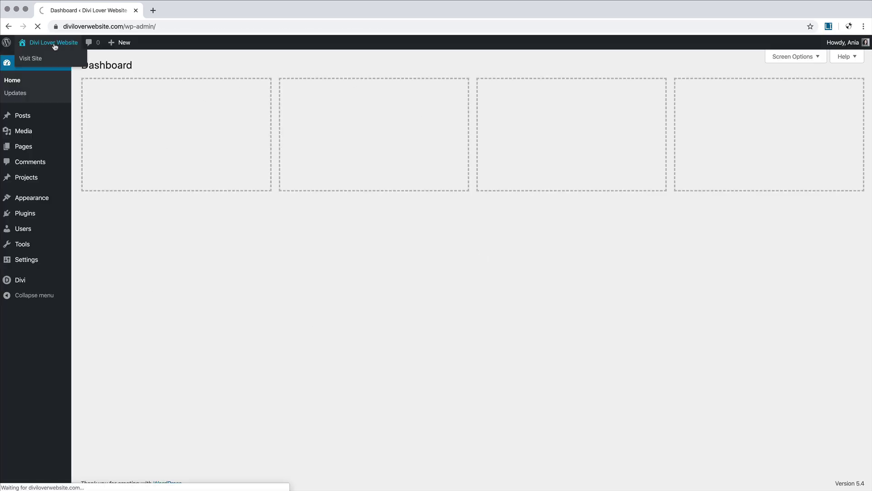
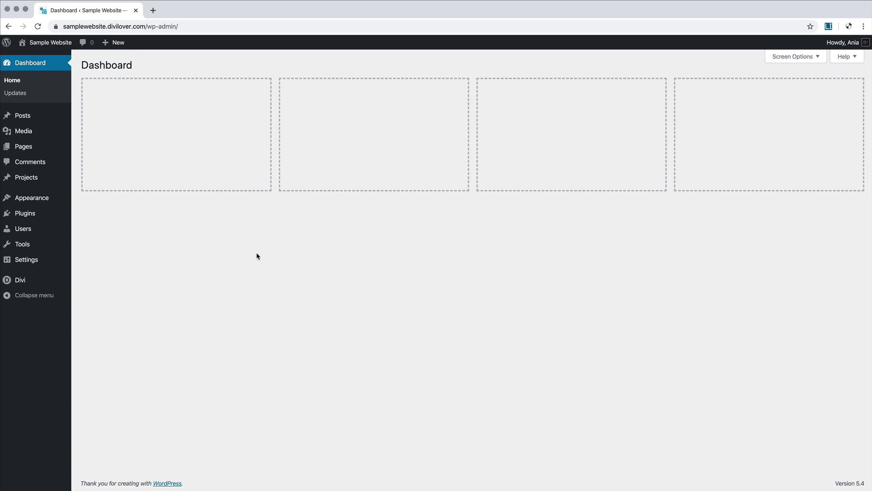
Step: Open the Pages list, then view the still-empty About page on the live site in a new tab
left_click(28, 148)
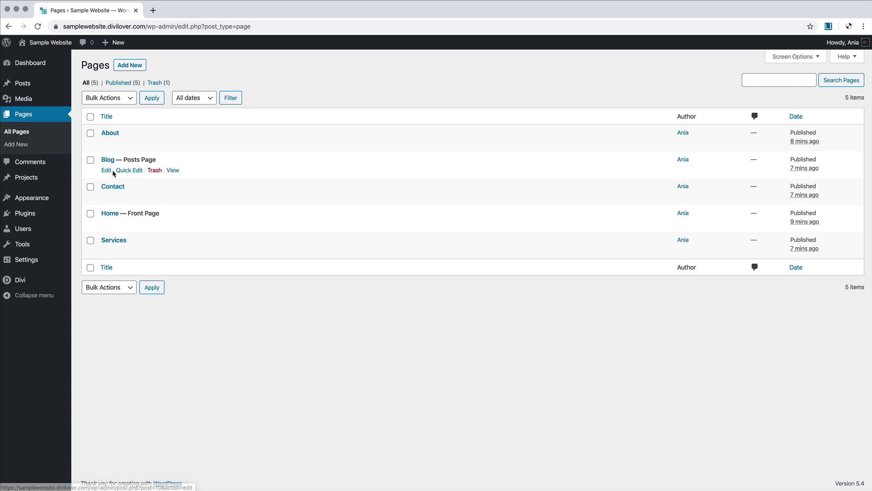
right_click(42, 55)
left_click(77, 60)
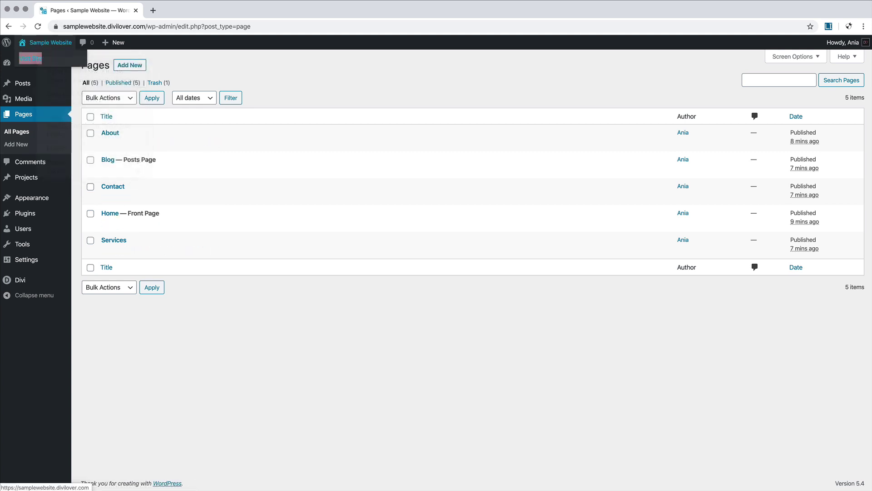
left_click(177, 14)
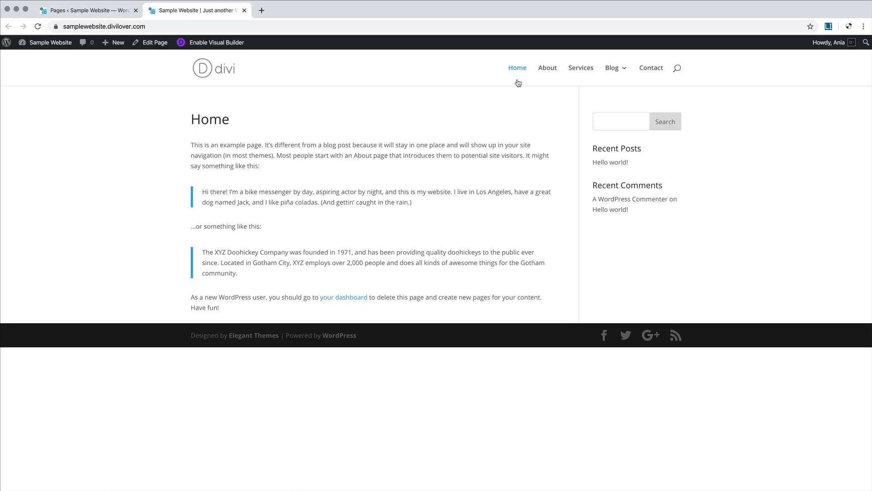
left_click(544, 73)
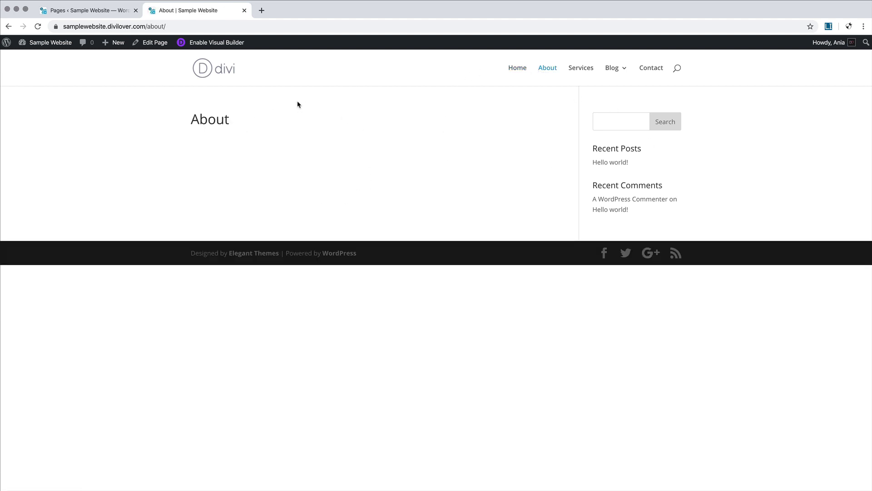
left_click(73, 12)
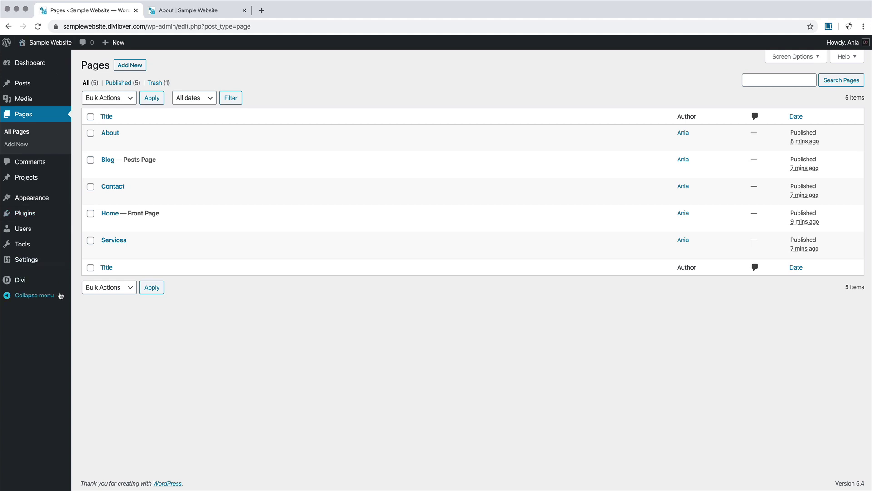
mouse_move(32, 286)
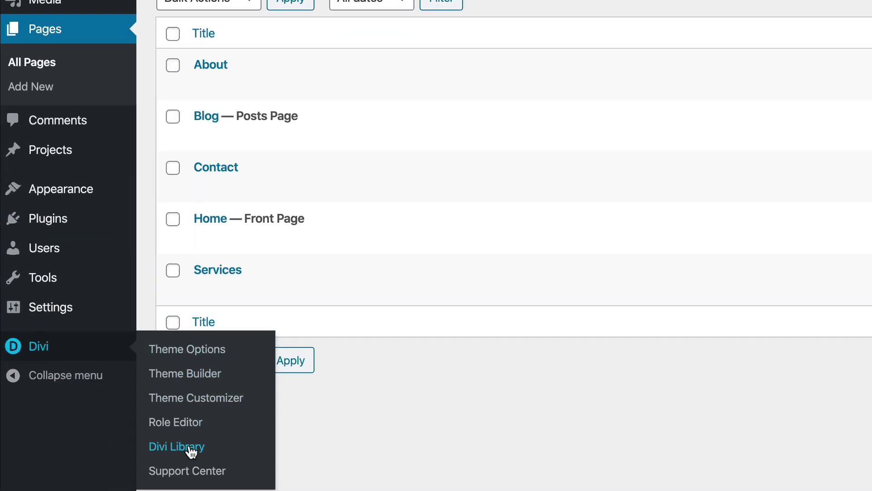
Step: Import Divi-Library-Layouts_Sample-Divi-Lover-Website.json into the Divi Library, applying the layouts' defaults
left_click(189, 446)
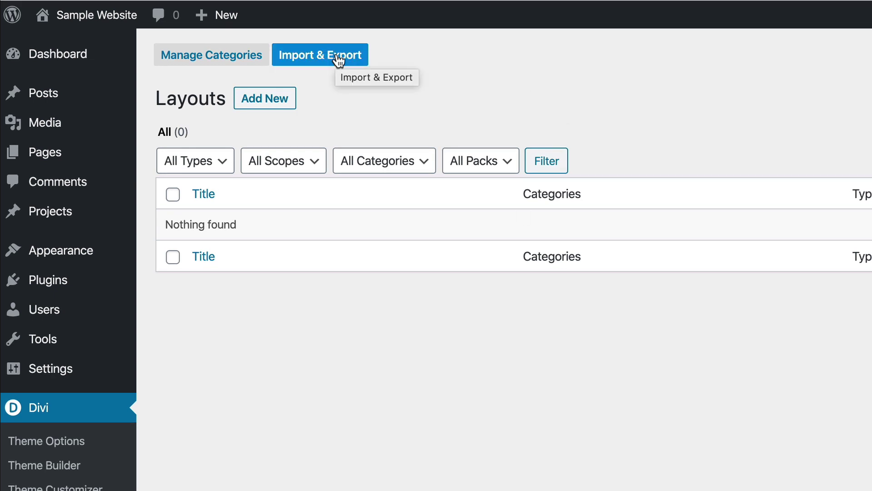
left_click(339, 58)
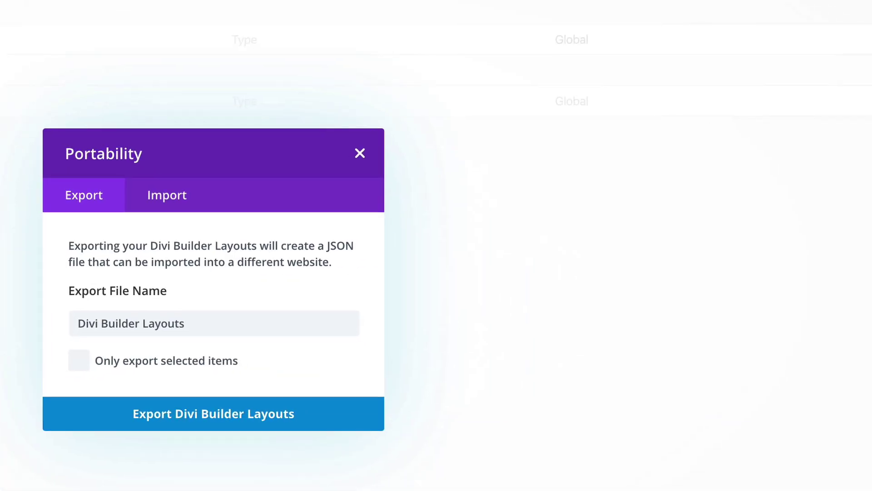
left_click(181, 200)
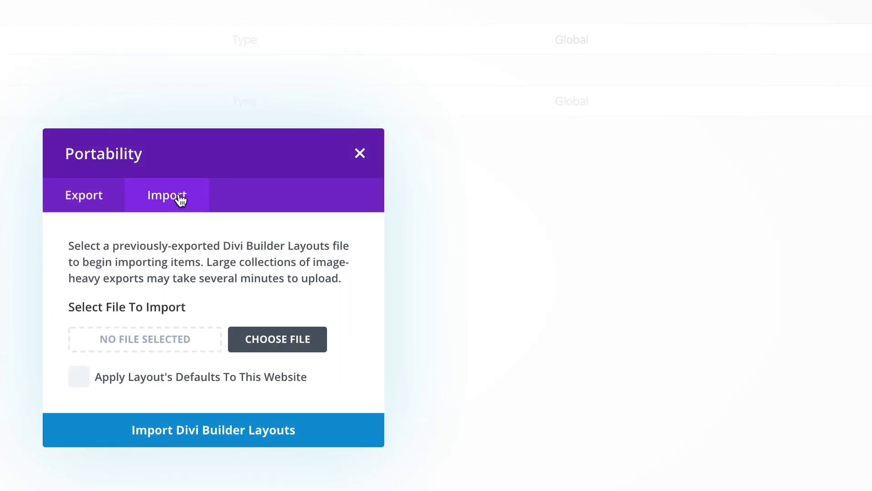
left_click(300, 340)
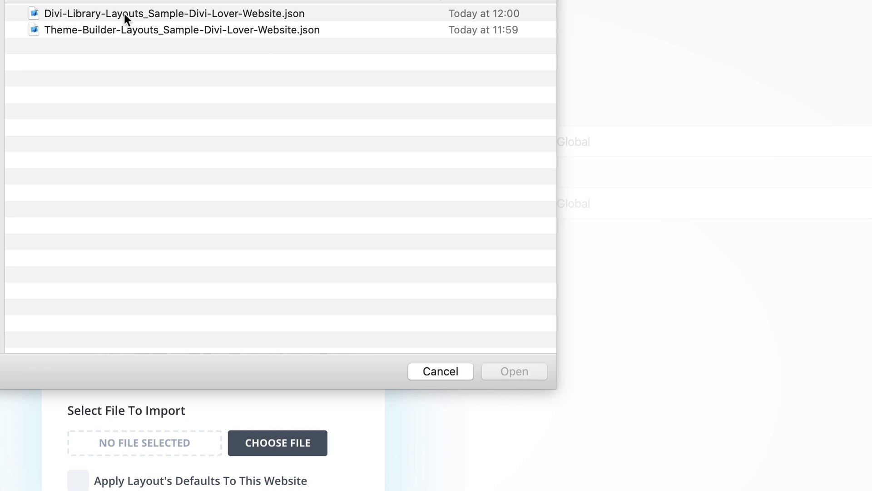
left_click(167, 16)
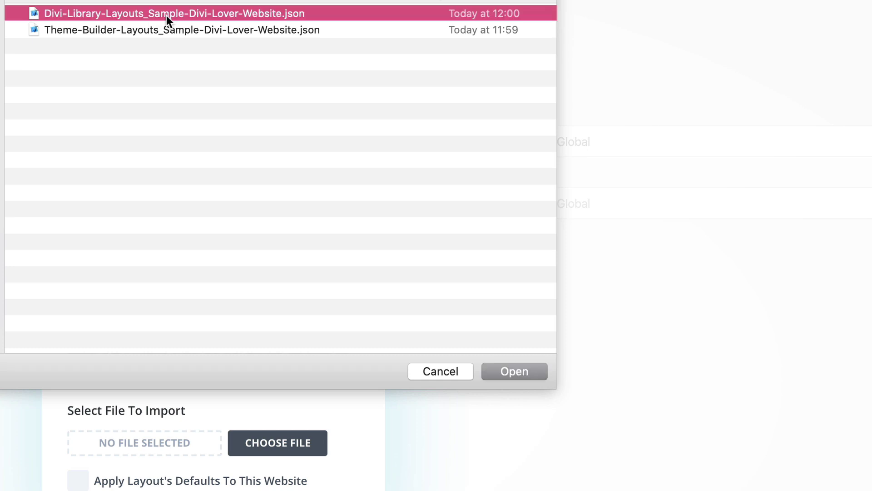
left_click(535, 374)
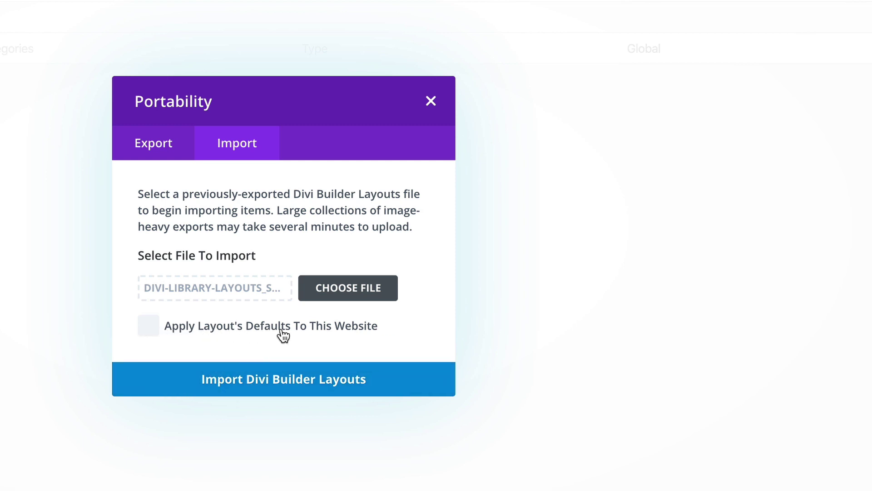
left_click(278, 385)
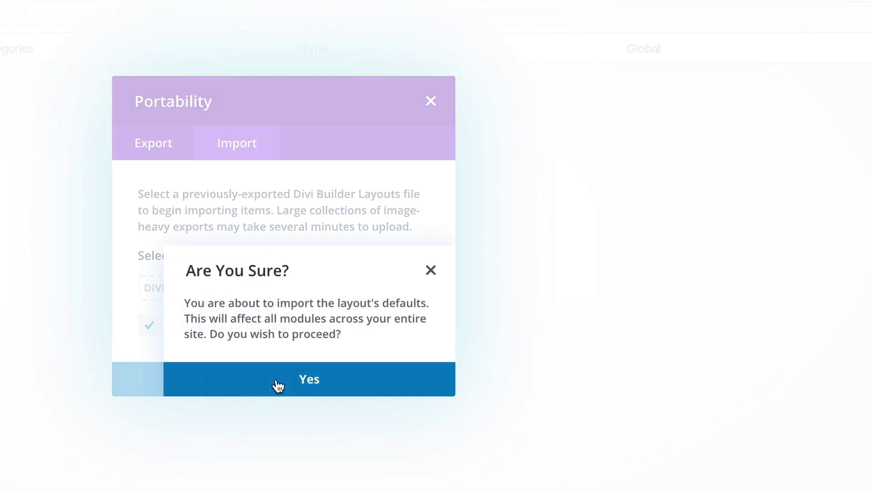
left_click(278, 385)
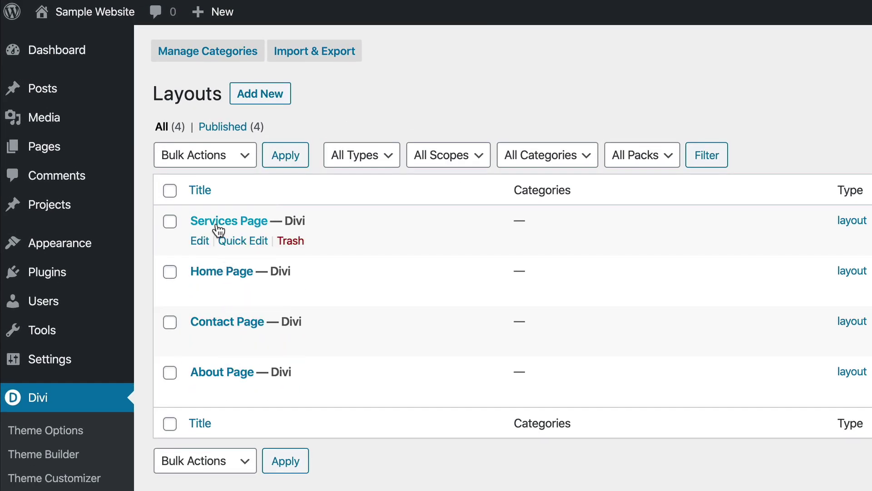
Step: Open the Home page in the Visual Builder and load the saved Home Page layout
mouse_move(82, 160)
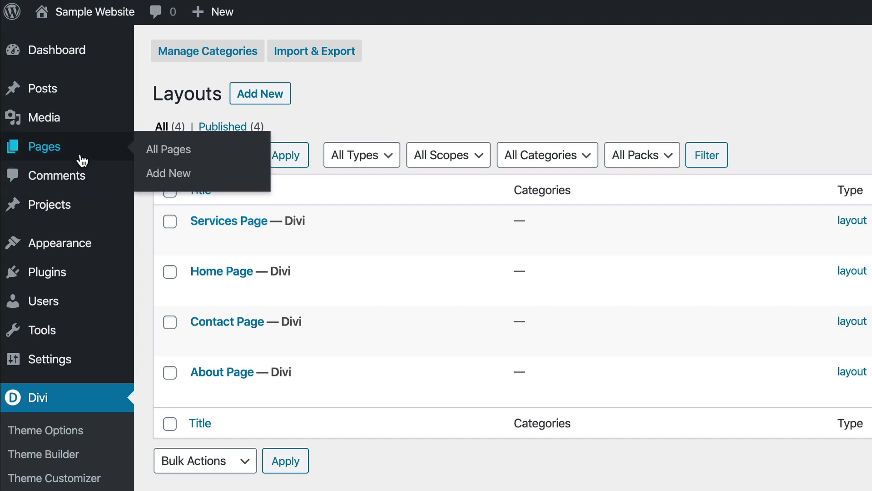
left_click(82, 160)
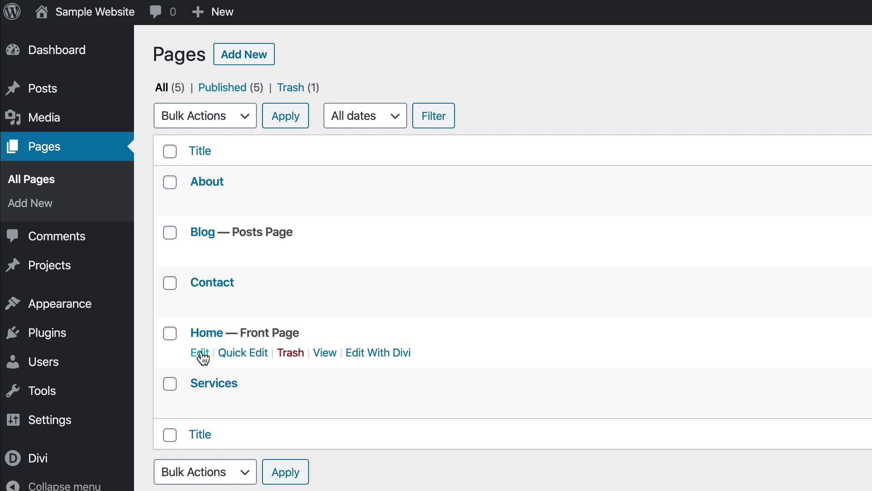
left_click(386, 359)
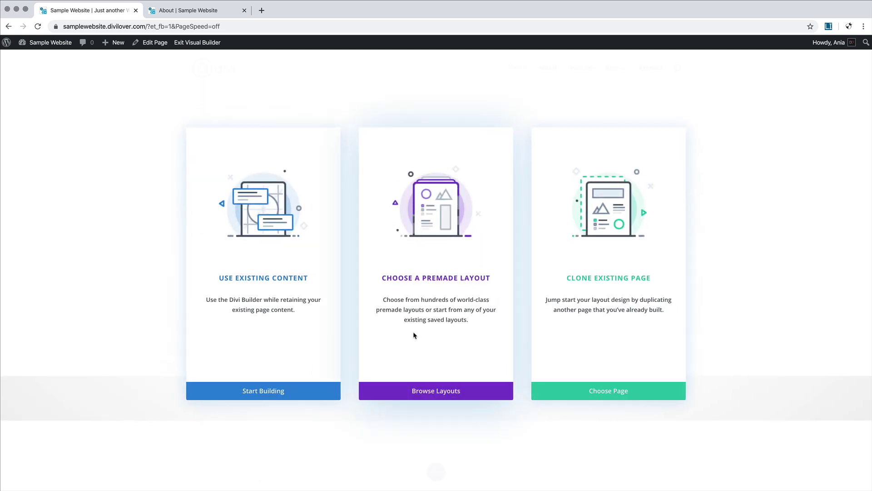
left_click(436, 391)
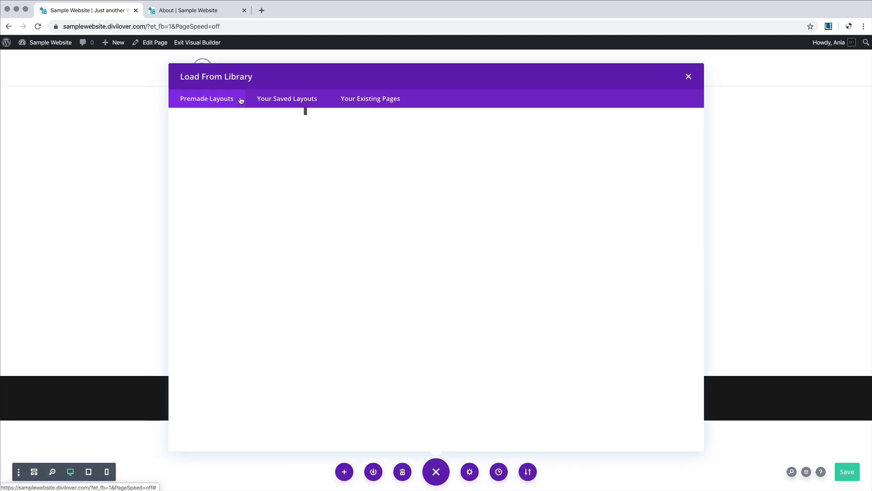
left_click(306, 100)
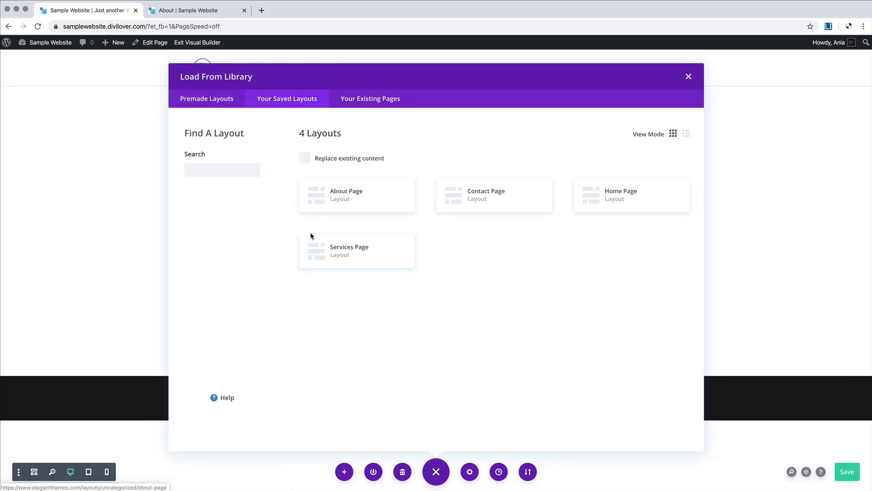
left_click(619, 196)
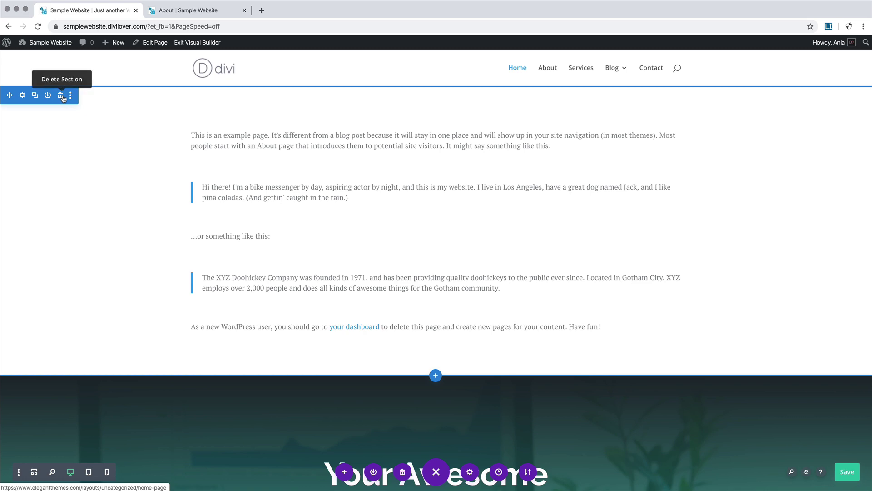
Step: Delete the old example-text section and save the Home page
left_click(61, 95)
scroll(323, 254, "down", 7)
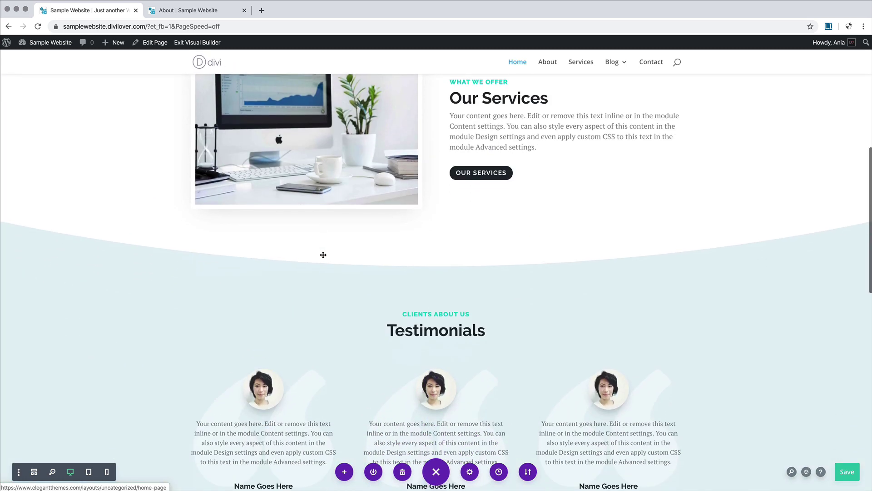
scroll(323, 254, "down", 10)
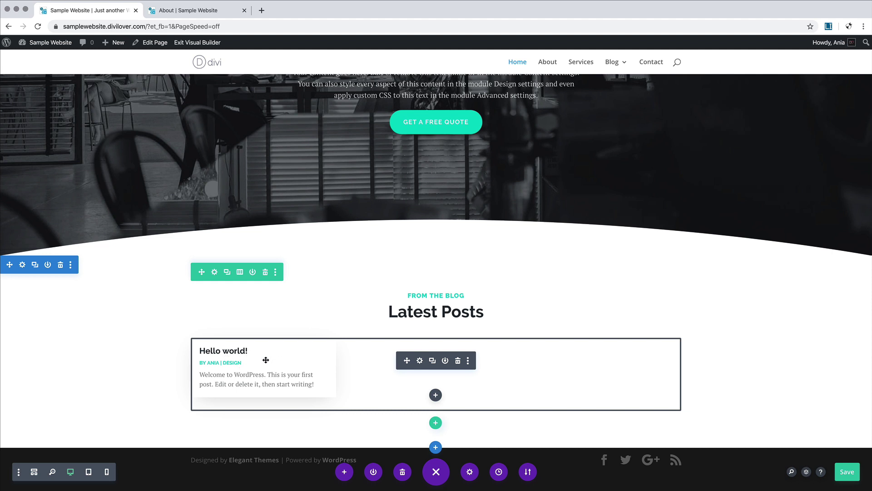
left_click(850, 473)
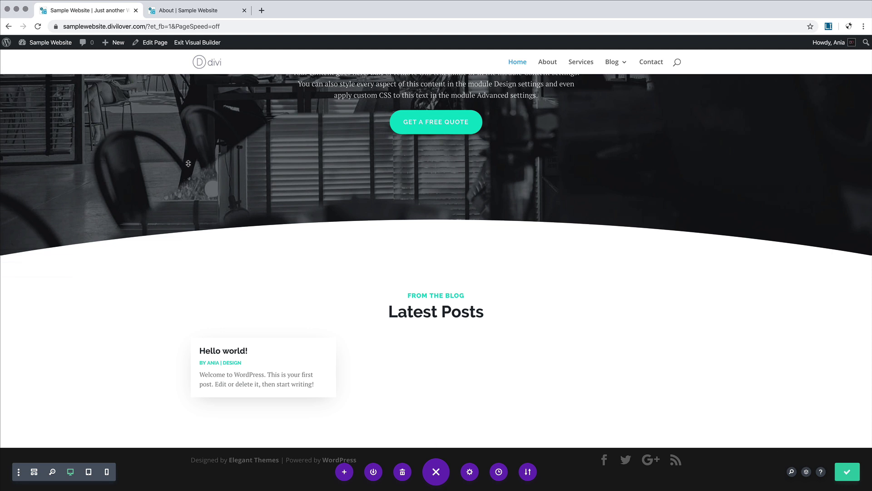
Step: Open the About page in the Visual Builder and load the saved About Page layout
mouse_move(43, 45)
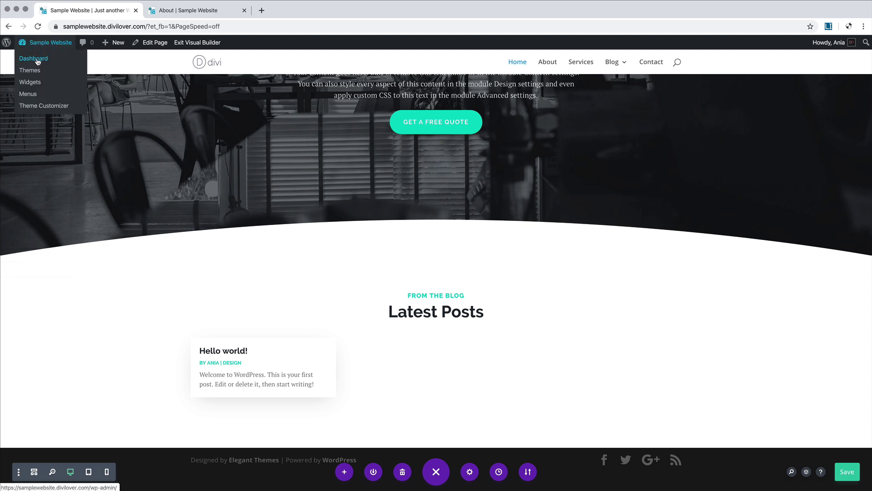
left_click(38, 62)
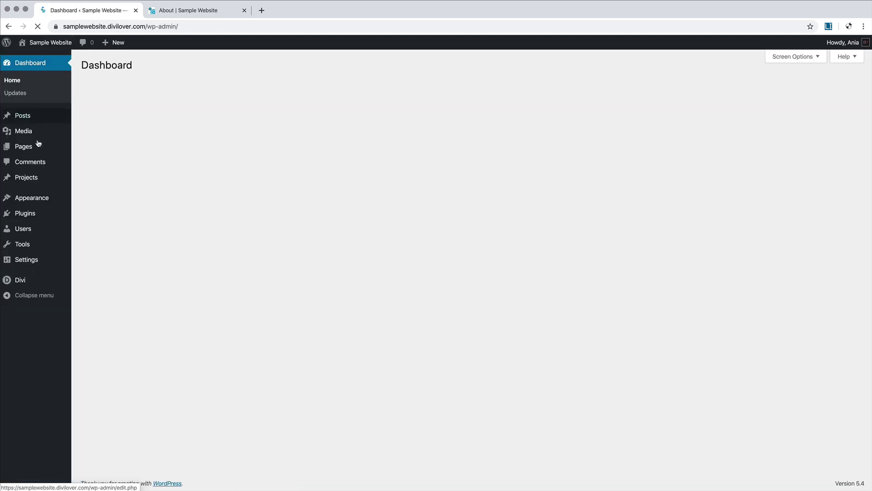
left_click(26, 149)
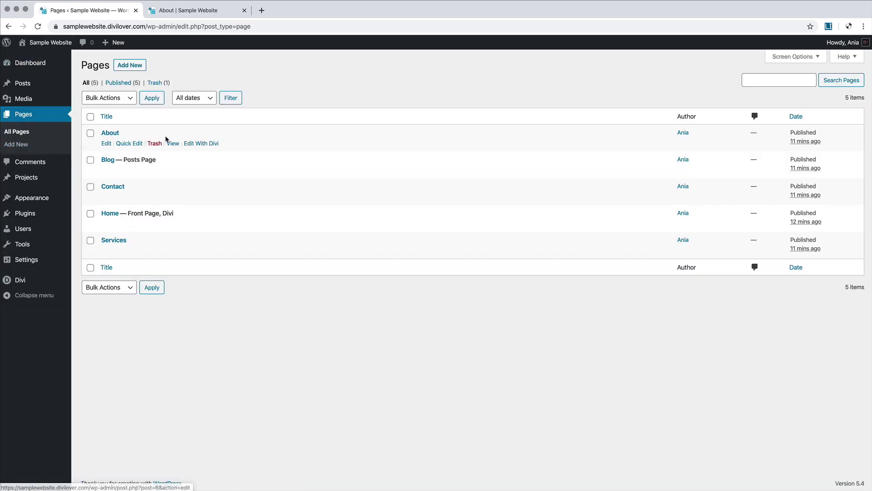
left_click(202, 144)
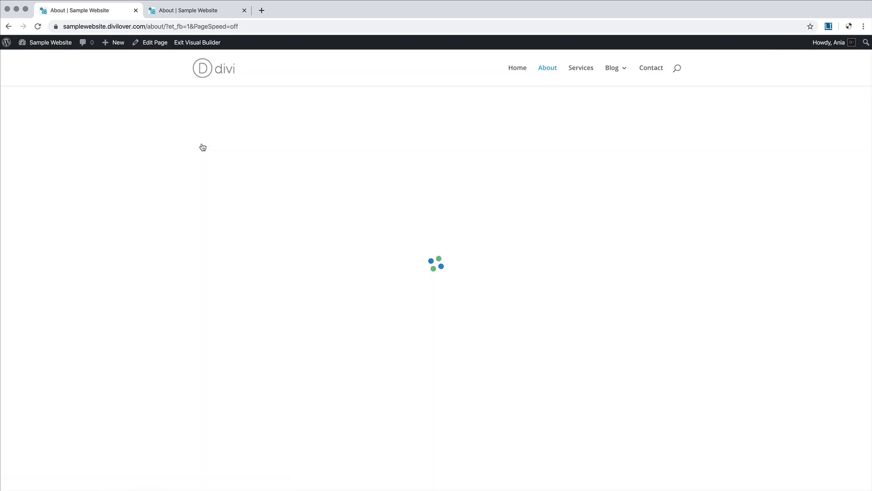
left_click(451, 194)
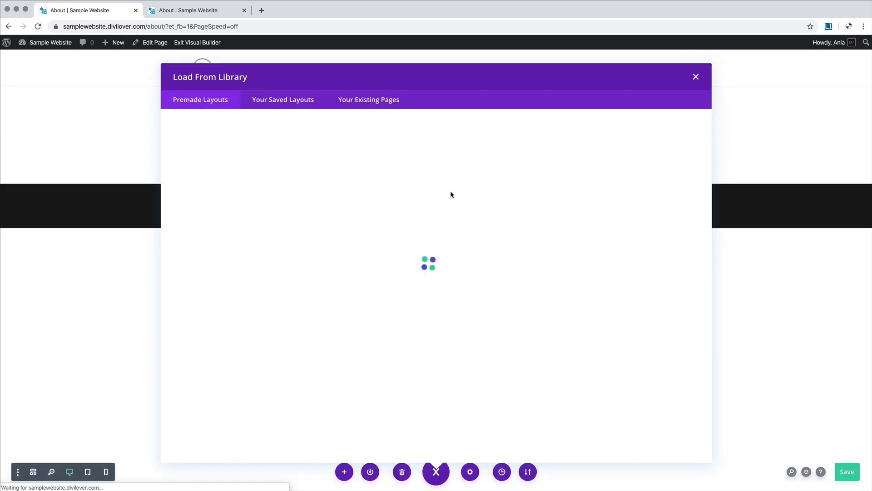
left_click(292, 102)
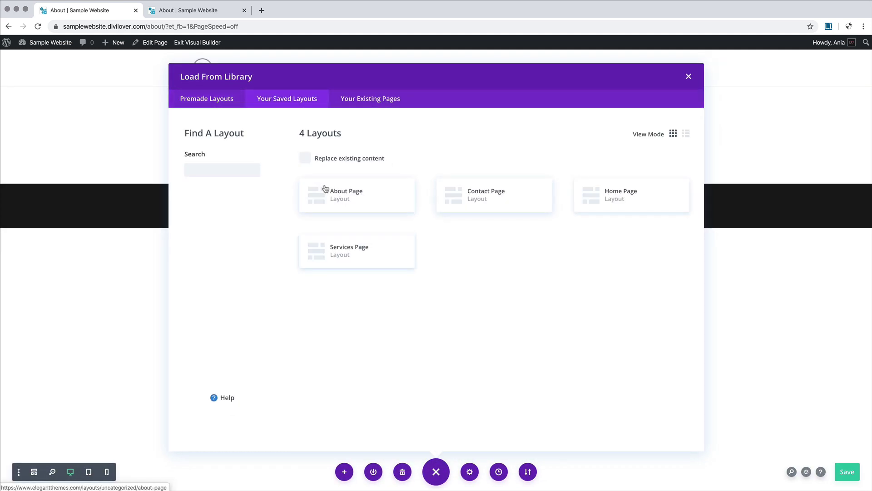
left_click(373, 197)
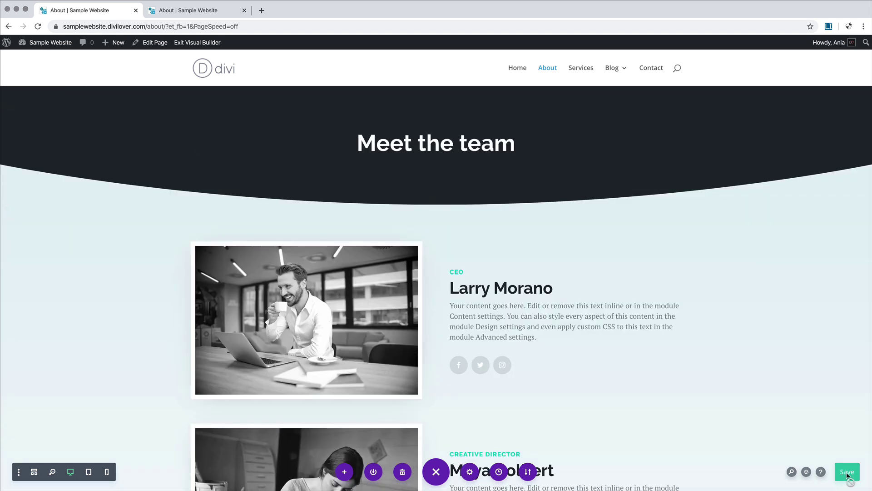
Step: Save the About page and return to the Pages list via the Dashboard
left_click(847, 475)
mouse_move(43, 43)
left_click(35, 59)
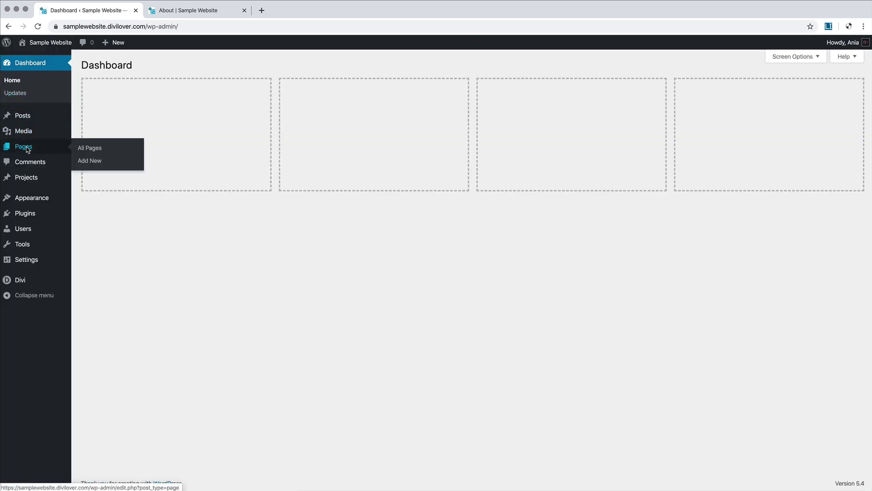
left_click(27, 148)
Step: Load the saved Contact Page layout onto Contact, replacing existing content, then go to the Dashboard
mouse_move(105, 197)
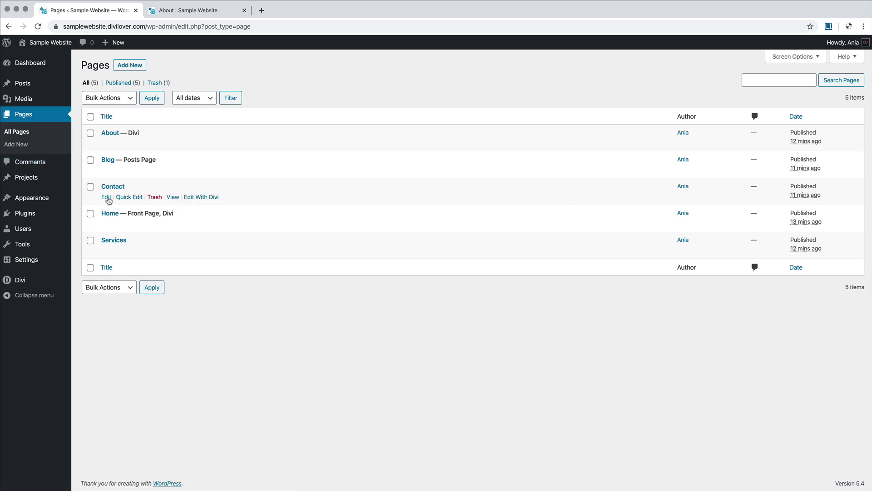
left_click(208, 198)
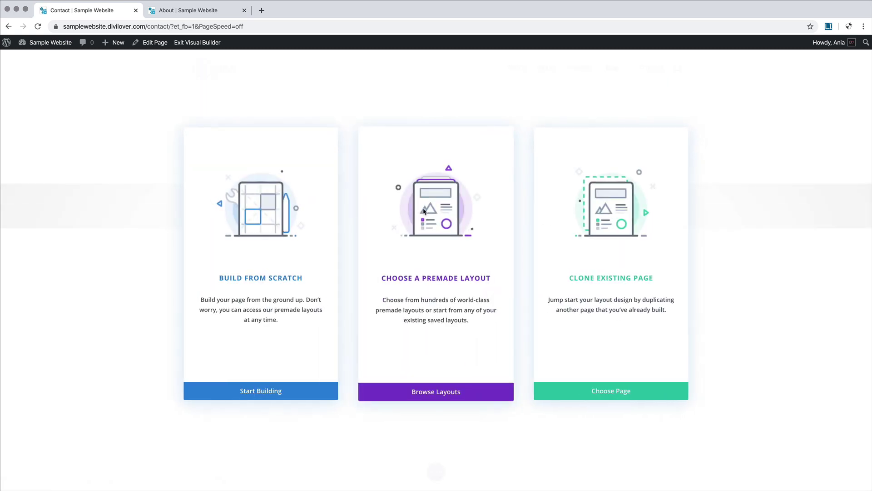
left_click(421, 209)
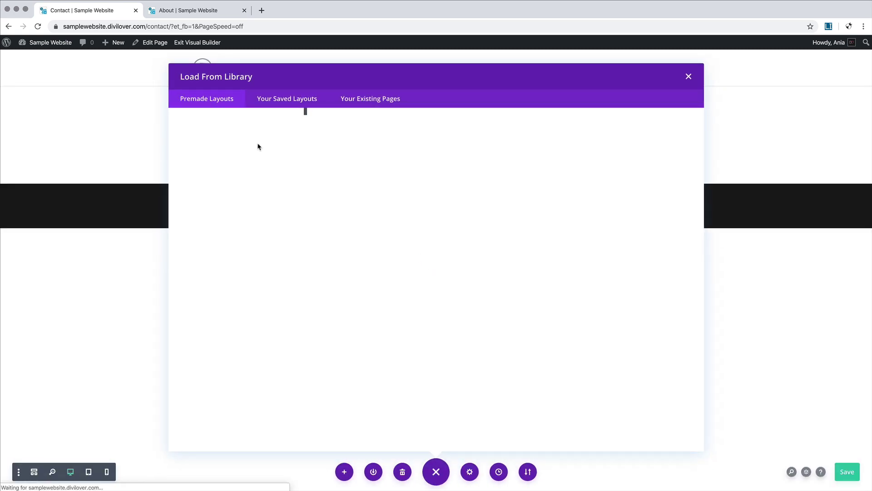
left_click(296, 103)
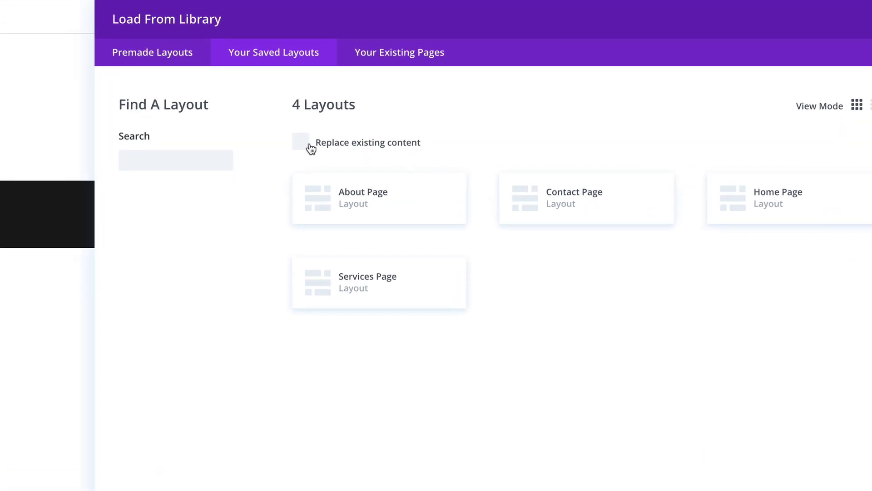
left_click(309, 149)
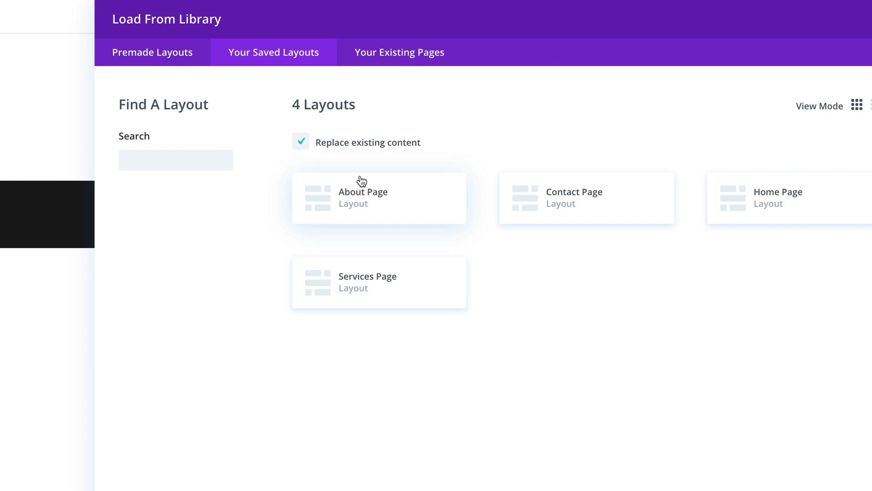
left_click(584, 192)
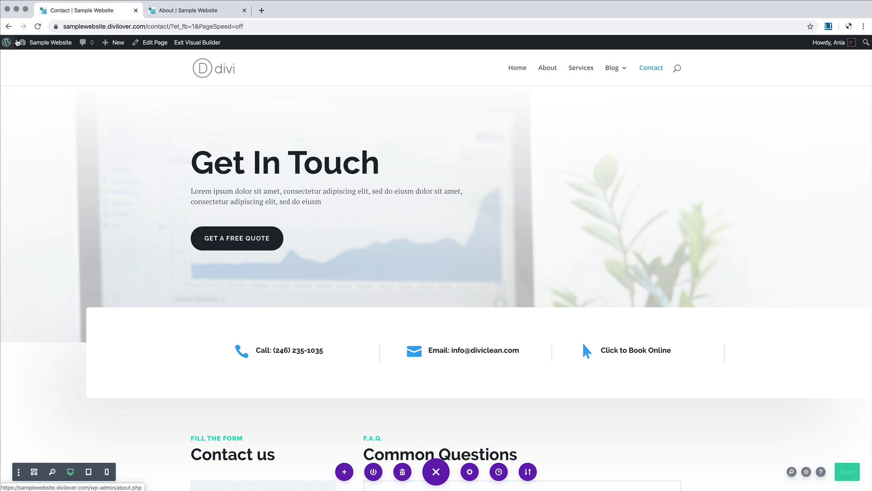
left_click(33, 59)
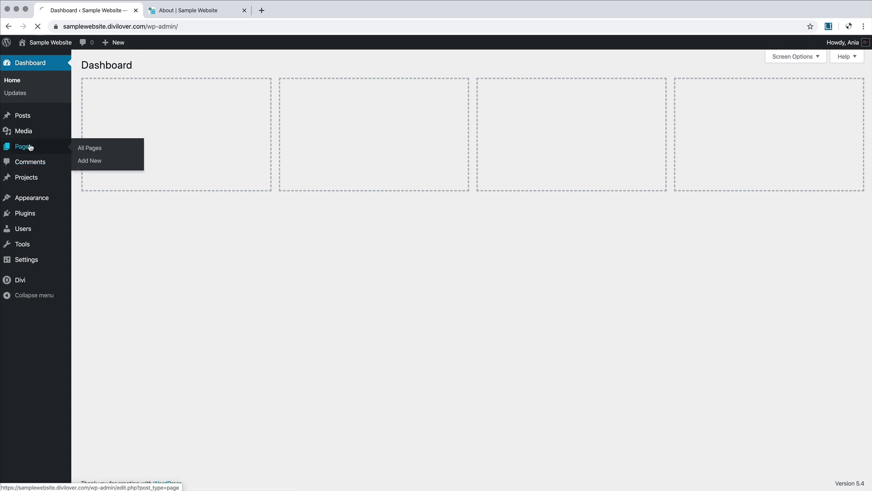
Step: Load the saved Services Page layout onto the Services page, then return to the Dashboard
left_click(30, 146)
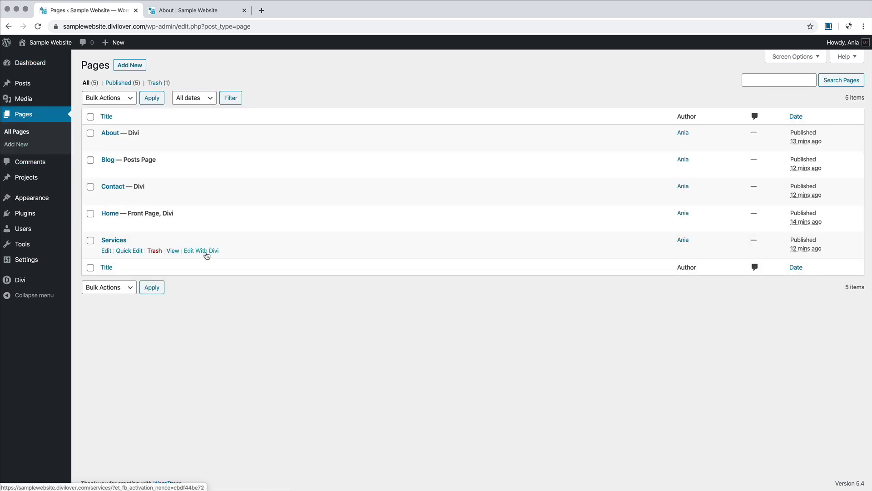
left_click(206, 253)
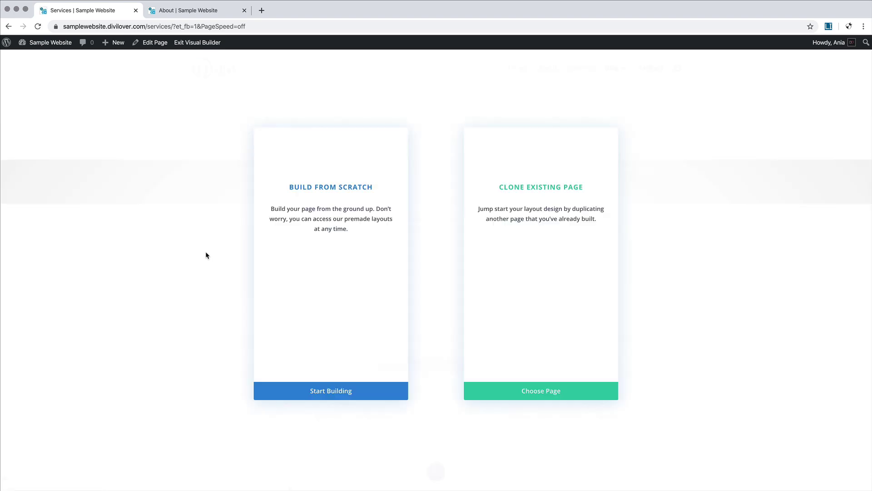
left_click(417, 248)
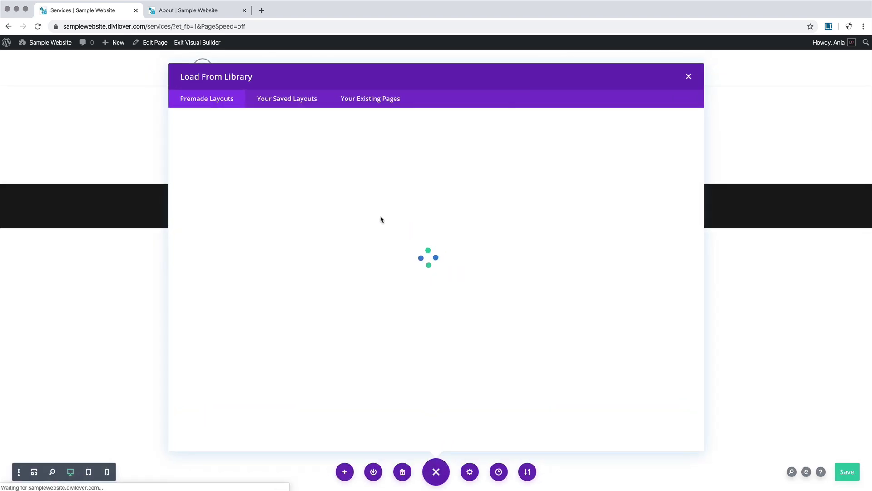
left_click(310, 101)
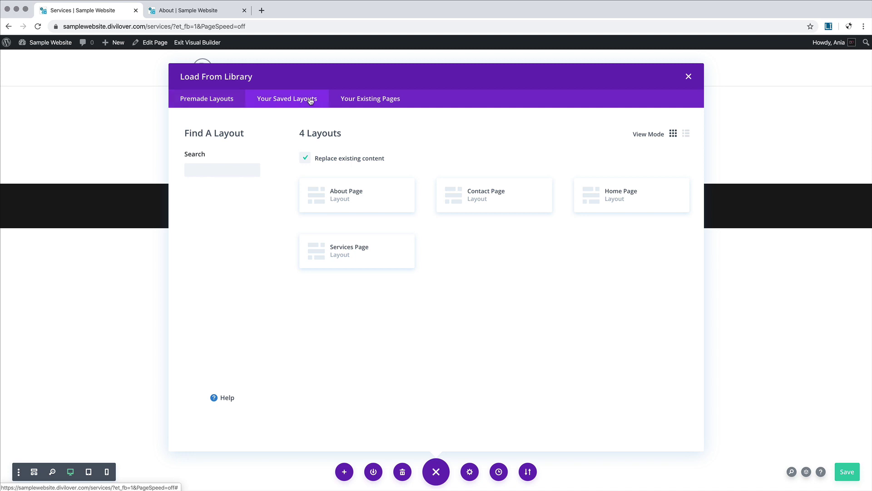
left_click(362, 258)
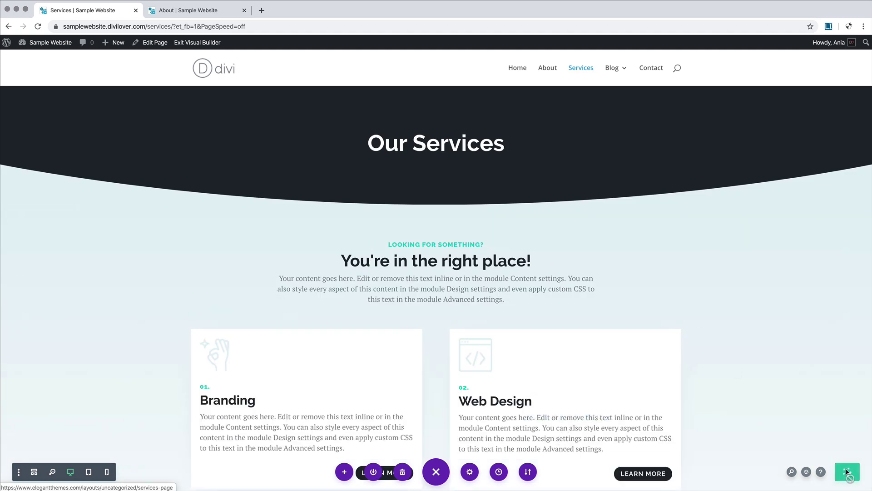
mouse_move(48, 43)
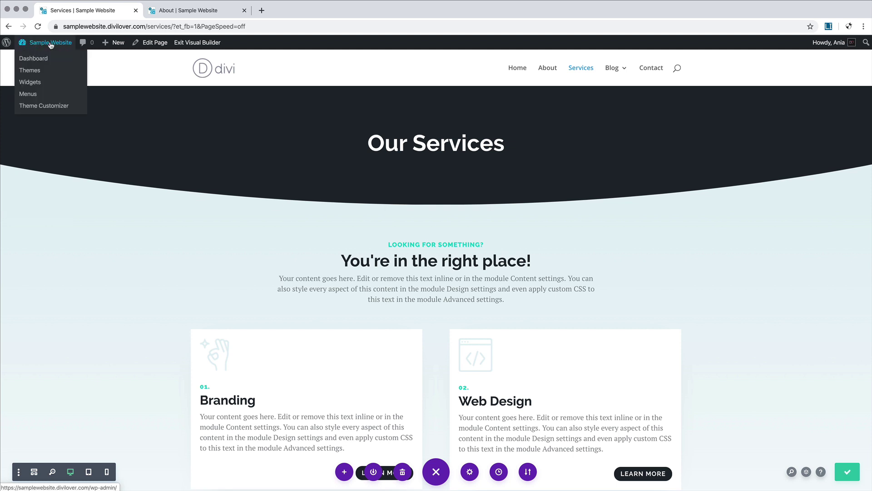
left_click(42, 60)
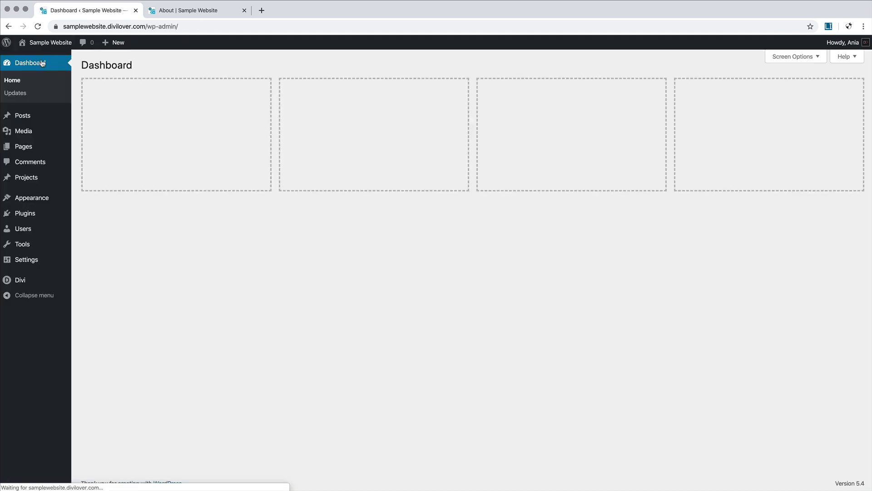
Step: Import the Theme-Builder-Layouts JSON into the Theme Builder with global defaults applied
mouse_move(62, 352)
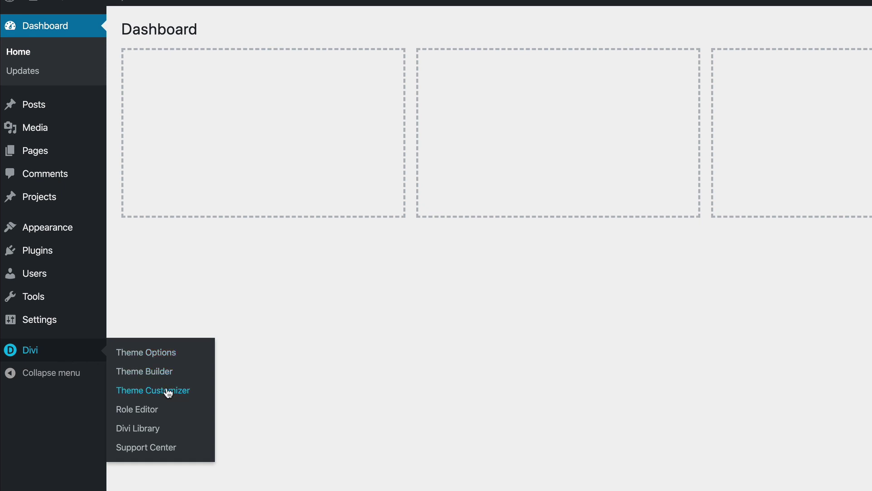
left_click(164, 374)
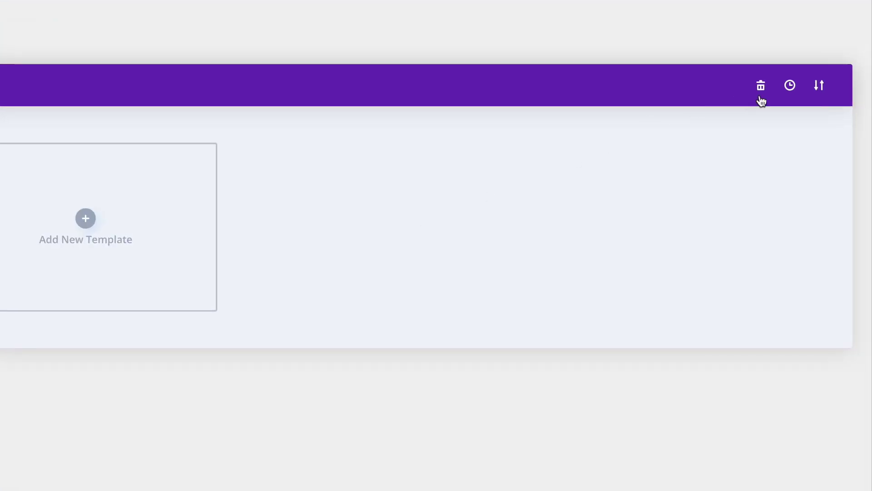
left_click(819, 87)
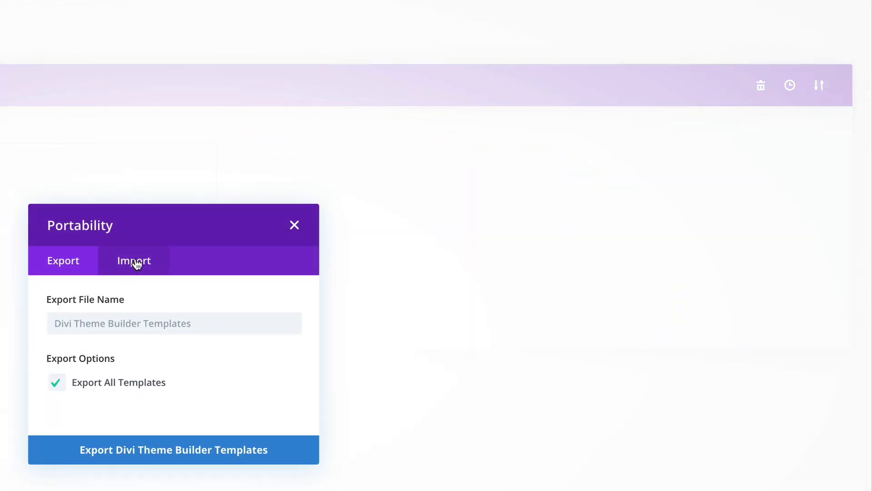
left_click(135, 261)
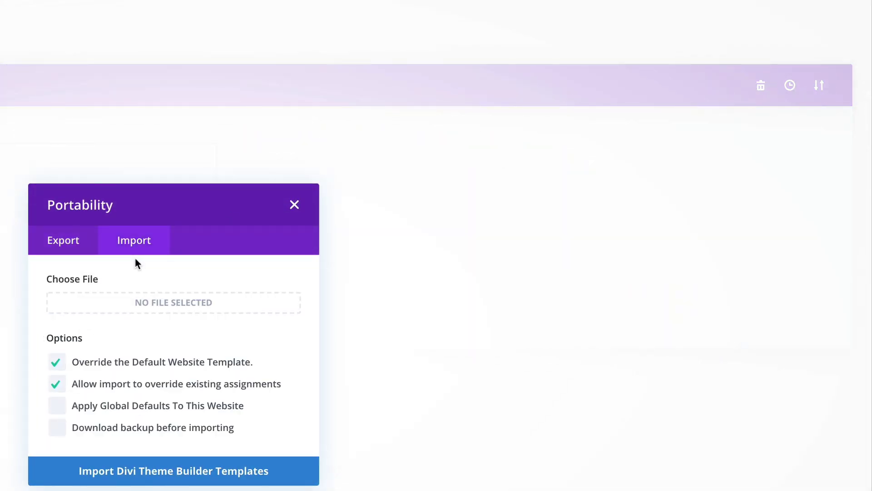
left_click(183, 300)
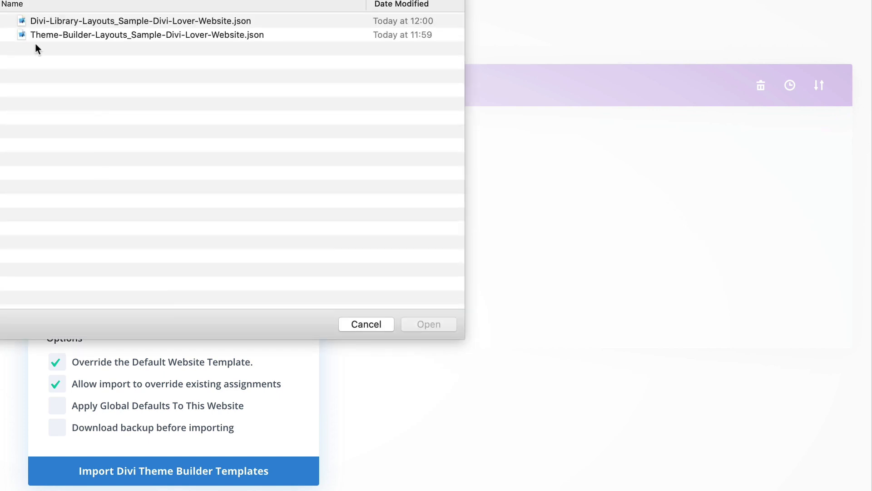
left_click(142, 37)
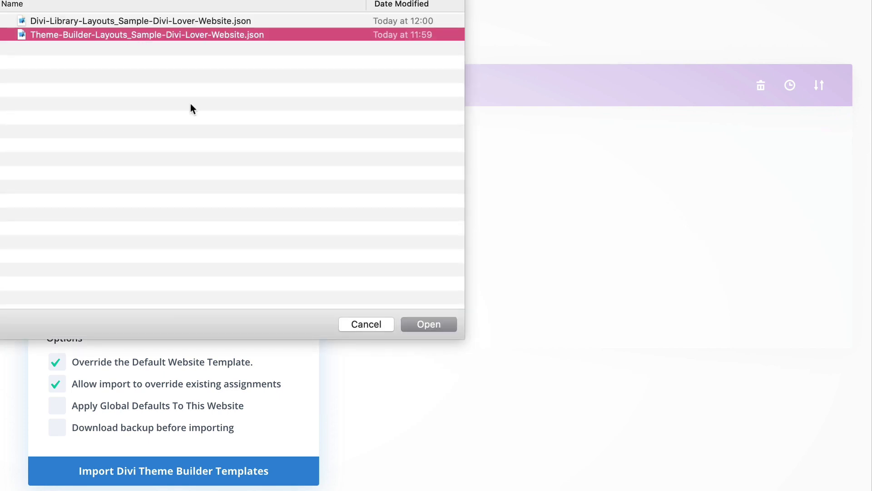
left_click(429, 325)
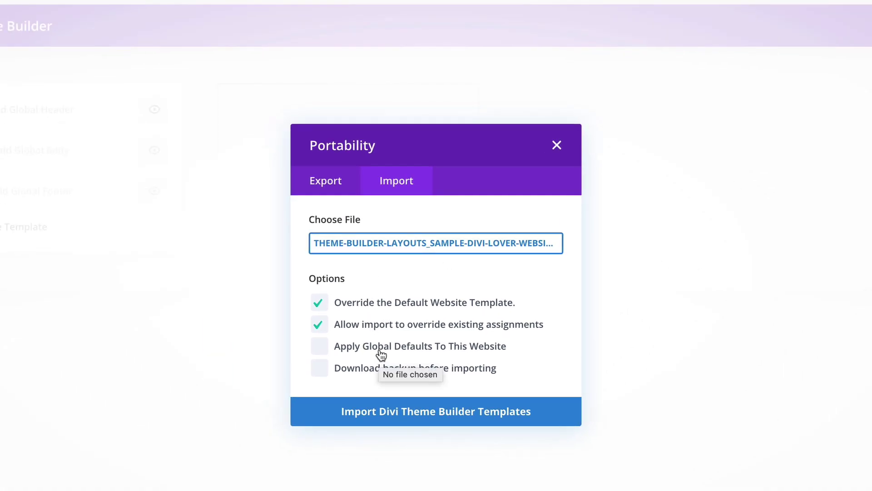
left_click(381, 352)
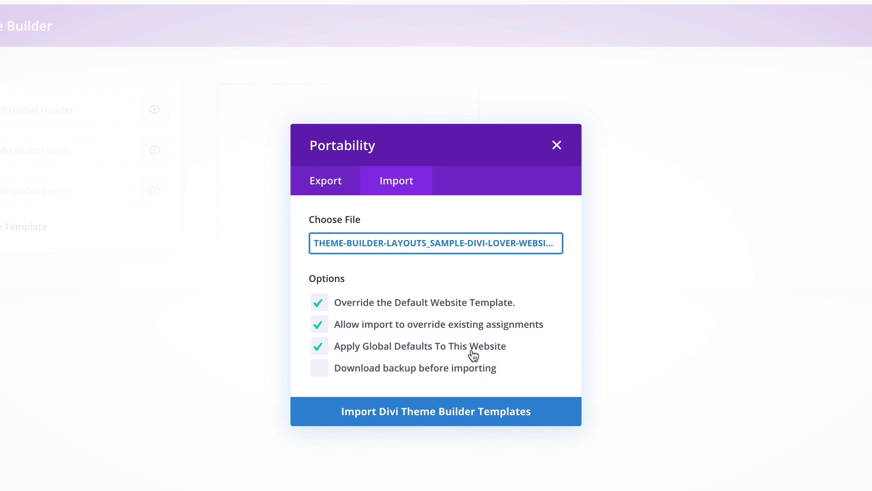
left_click(451, 406)
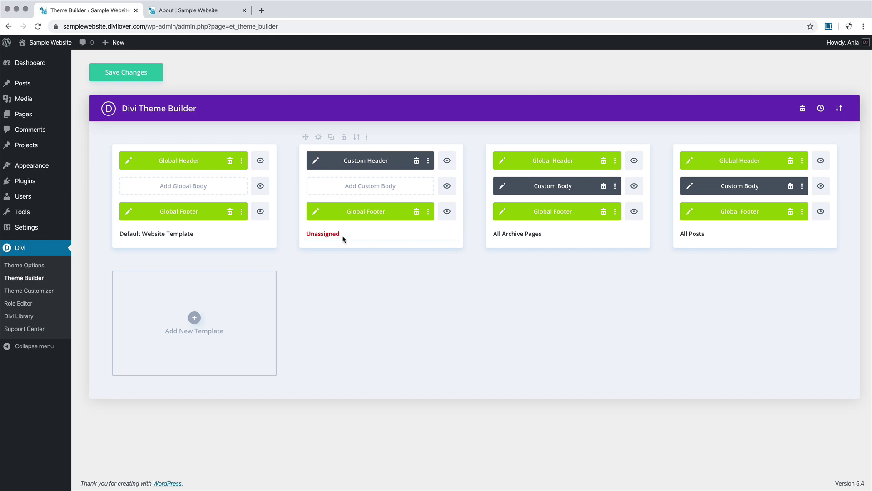
Step: Assign the unassigned Custom Header template to the Contact page and save the Theme Builder
left_click(319, 137)
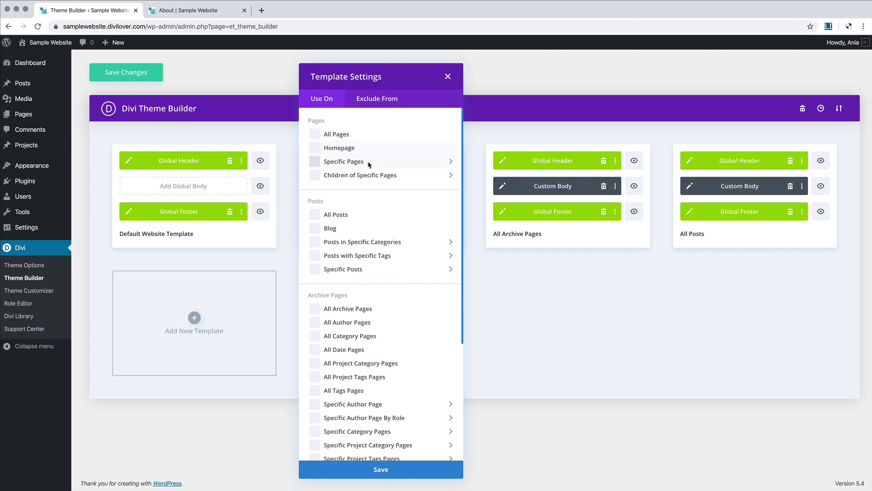
mouse_move(390, 164)
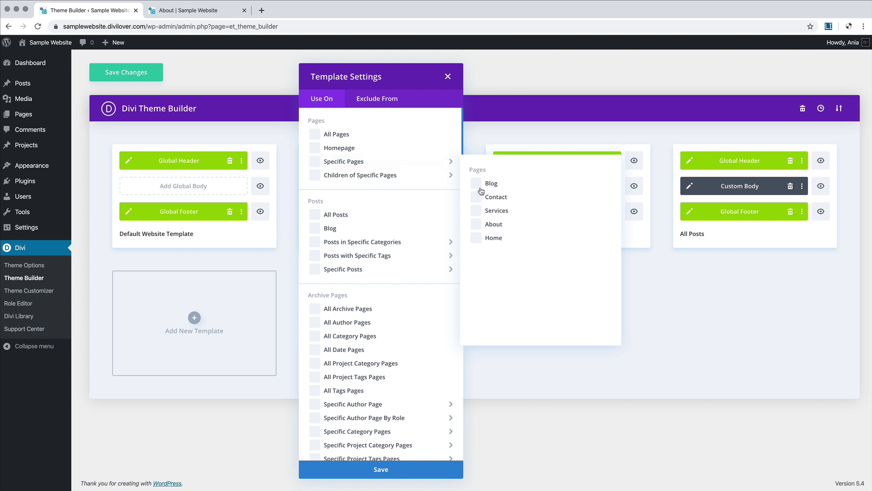
left_click(480, 199)
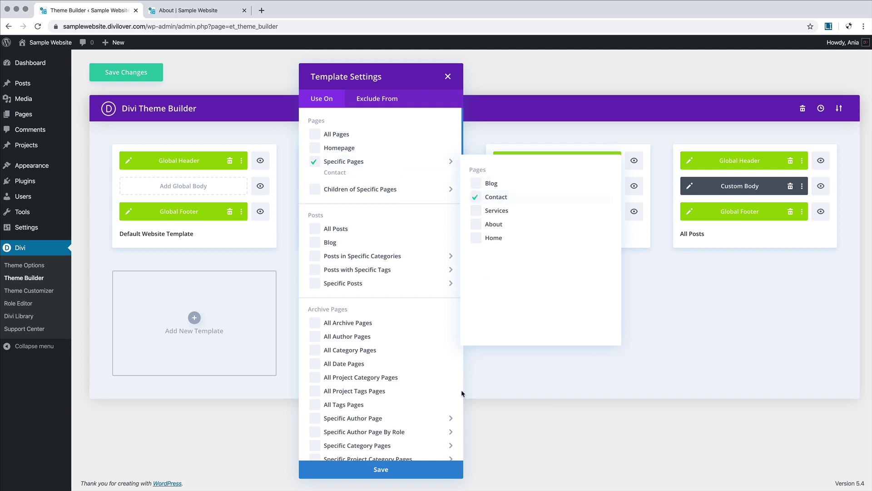
left_click(437, 470)
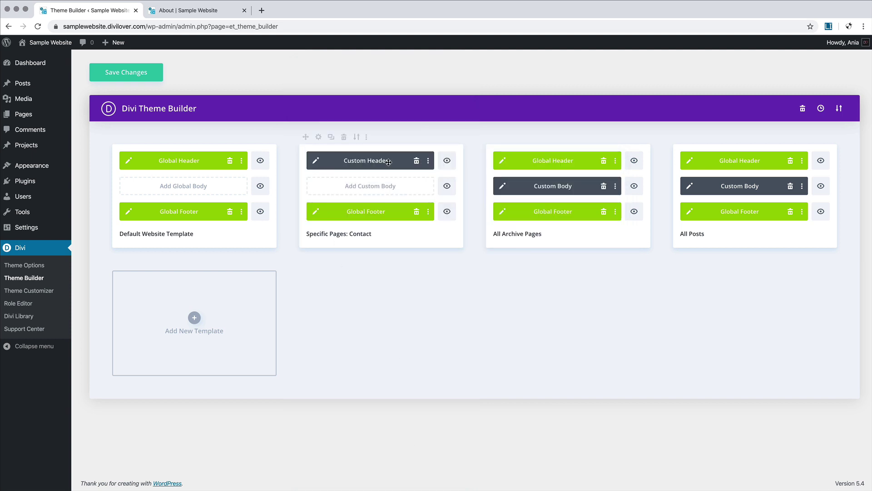
left_click(141, 77)
Step: Reload the live About page and scroll to see the dark header and Meet the team
left_click(173, 12)
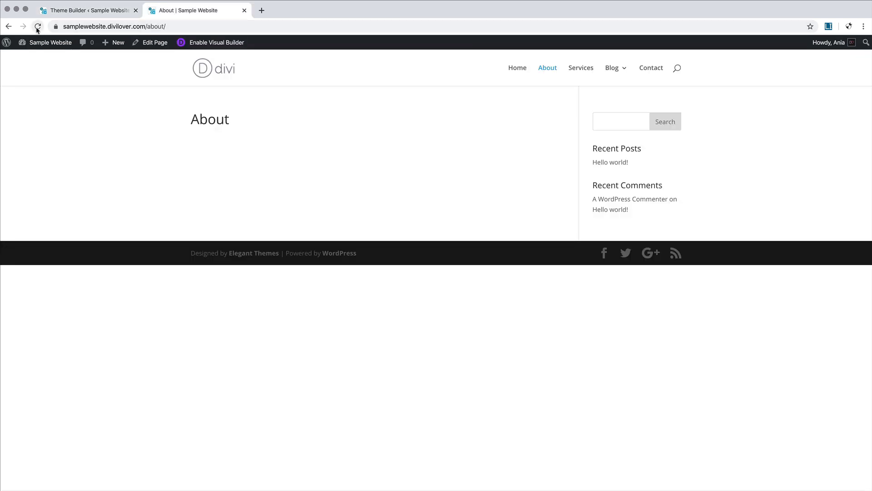
left_click(38, 27)
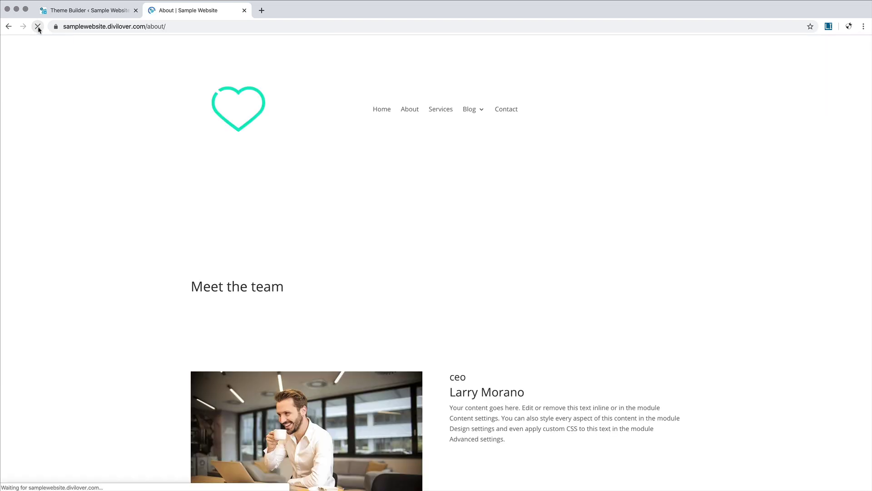
scroll(465, 236, "down", 5)
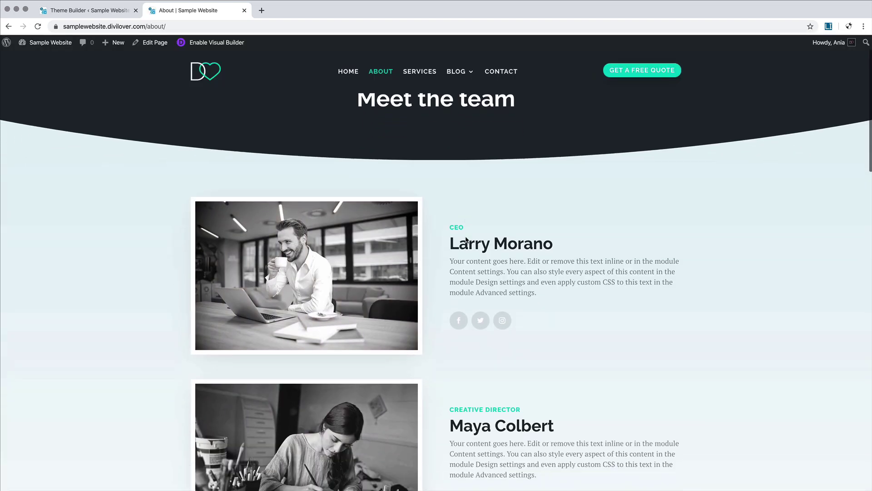
scroll(465, 236, "down", 20)
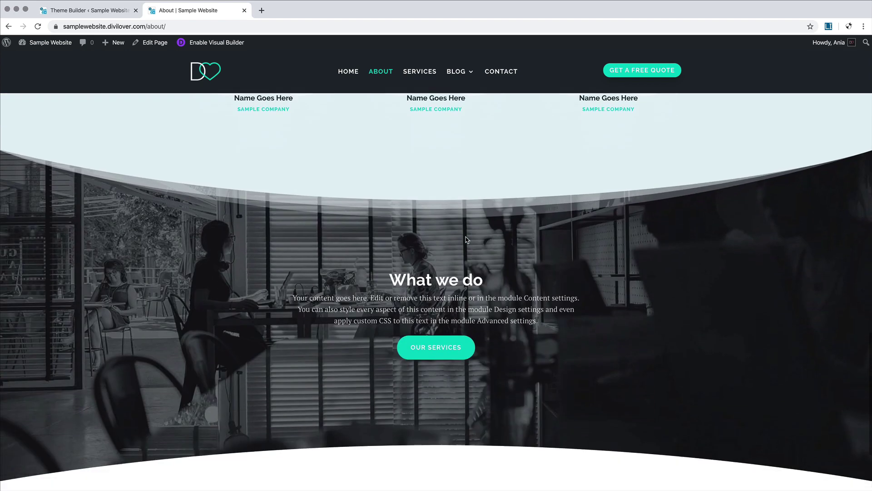